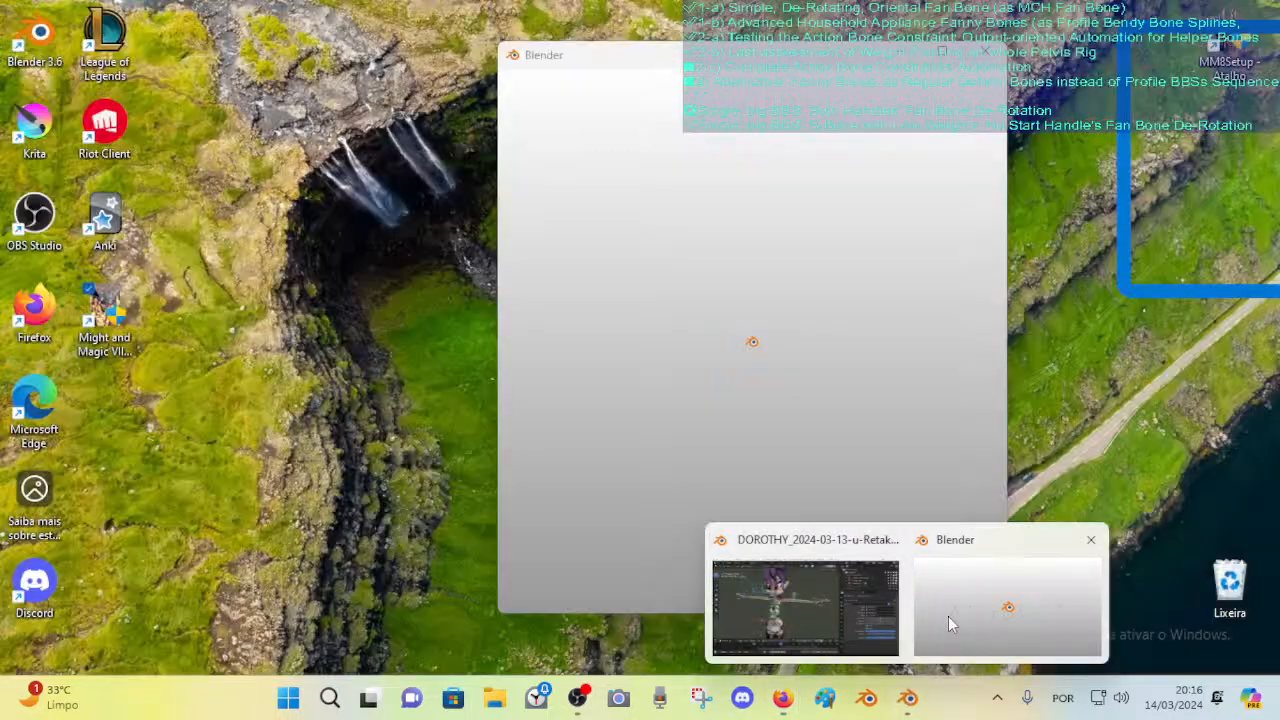
Step: Bring the separate Graph Editor window forward and close it
{"action": "left_click", "coordinate": [948, 616]}
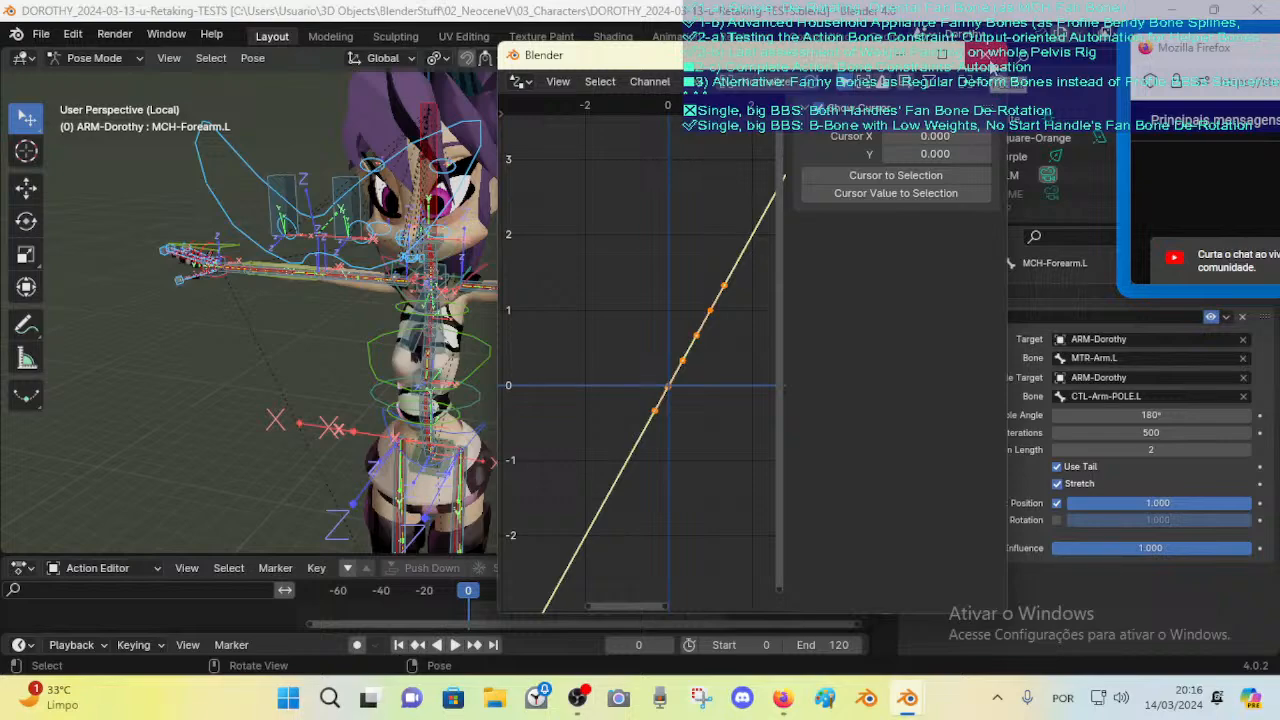
{"action": "left_click", "coordinate": [989, 60]}
Step: Test the torso control by selecting the MTR-Torso bone and moving it
{"action": "middle_click_drag", "start_coordinate": [705, 285], "coordinate": [610, 318]}
{"action": "middle_click_drag", "start_coordinate": [382, 305], "coordinate": [524, 337]}
{"action": "scroll", "coordinate": [440, 318], "scroll_direction": "up", "scroll_amount": 3}
{"action": "left_click", "coordinate": [486, 359]}
{"action": "key", "text": "g"}
{"action": "left_click", "coordinate": [604, 319]}
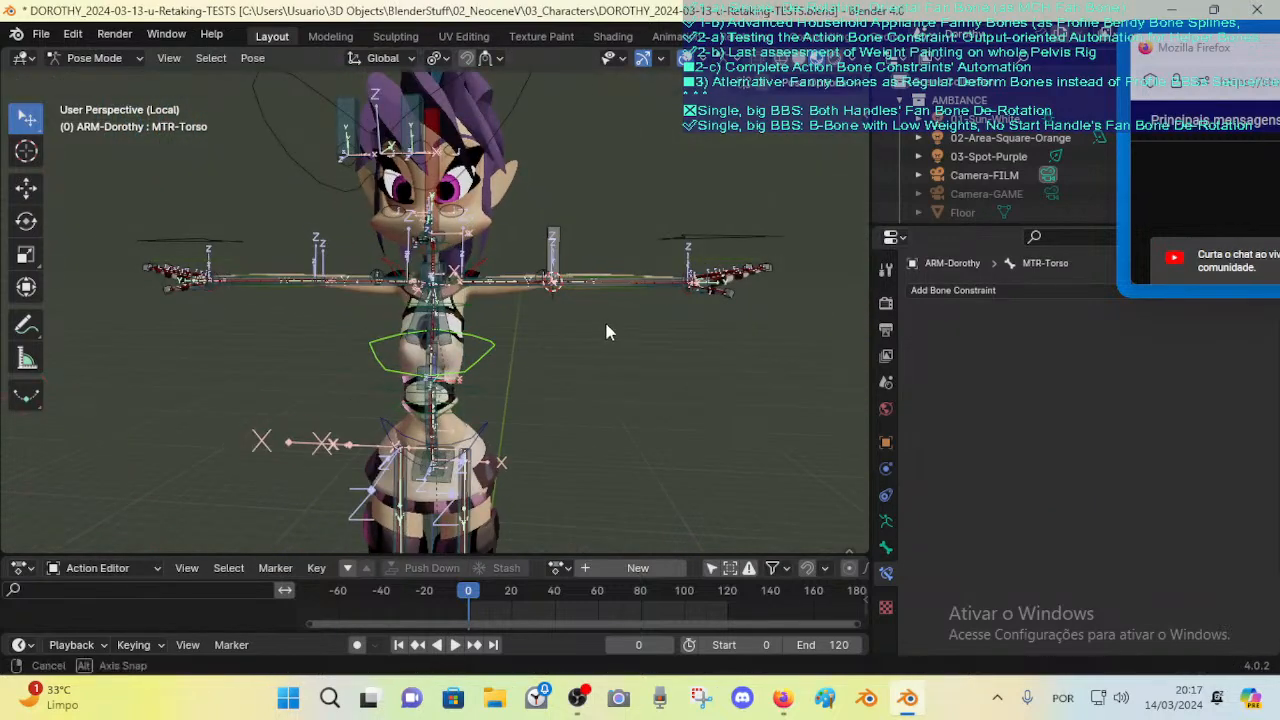
Step: Test bending the left elbow by moving the MTR-Arm.L control down about 2.8 m, and select the MTR-UpperArm.L.001 helper to check it
{"action": "middle_click_drag", "start_coordinate": [604, 319], "coordinate": [502, 346]}
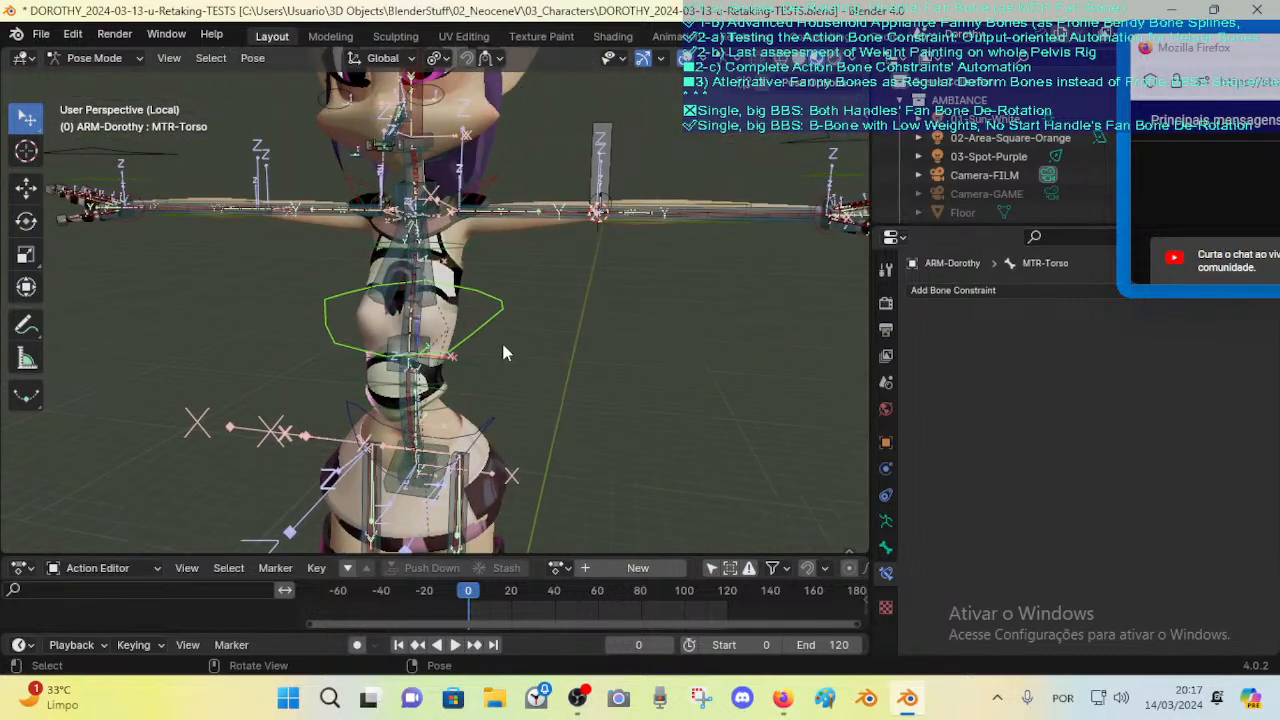
{"action": "scroll", "coordinate": [503, 352], "scroll_direction": "down", "scroll_amount": 4}
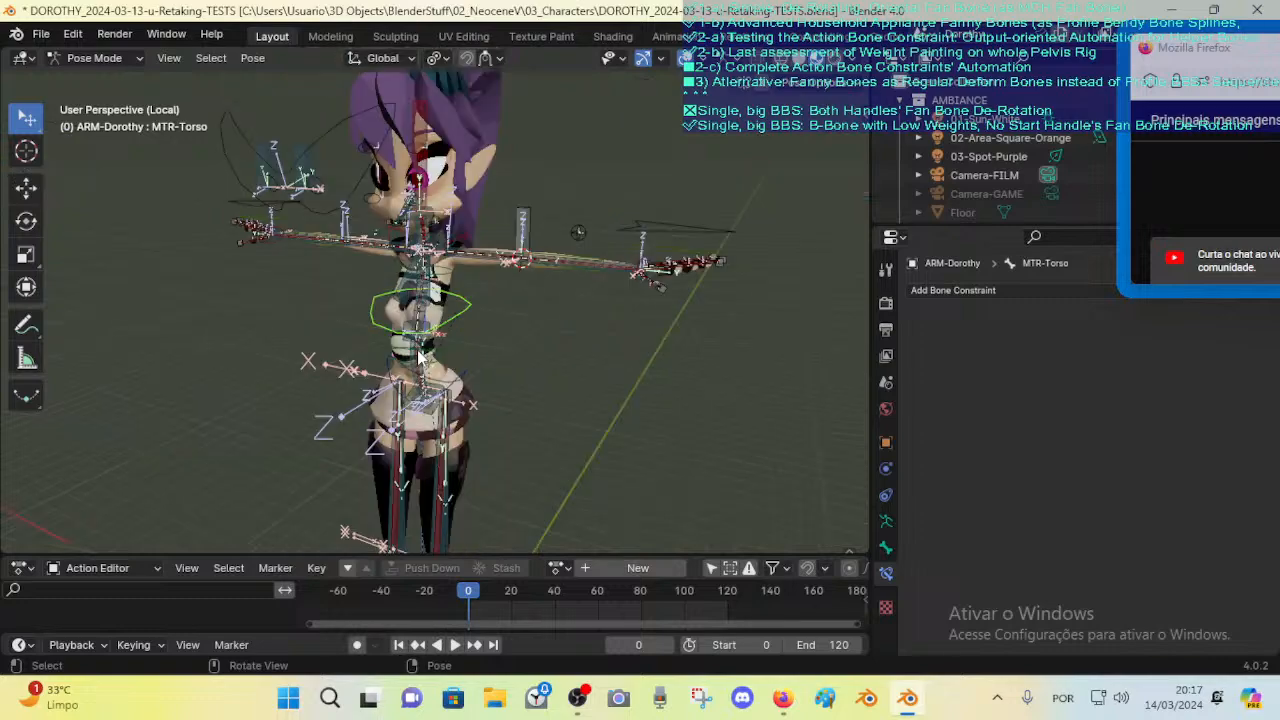
{"action": "scroll", "coordinate": [418, 351], "scroll_direction": "up", "scroll_amount": 4}
{"action": "mouse_move", "coordinate": [500, 364]}
{"action": "middle_mouse_down"}
{"action": "mouse_move", "coordinate": [595, 386]}
{"action": "mouse_move", "coordinate": [507, 379]}
{"action": "middle_mouse_up"}
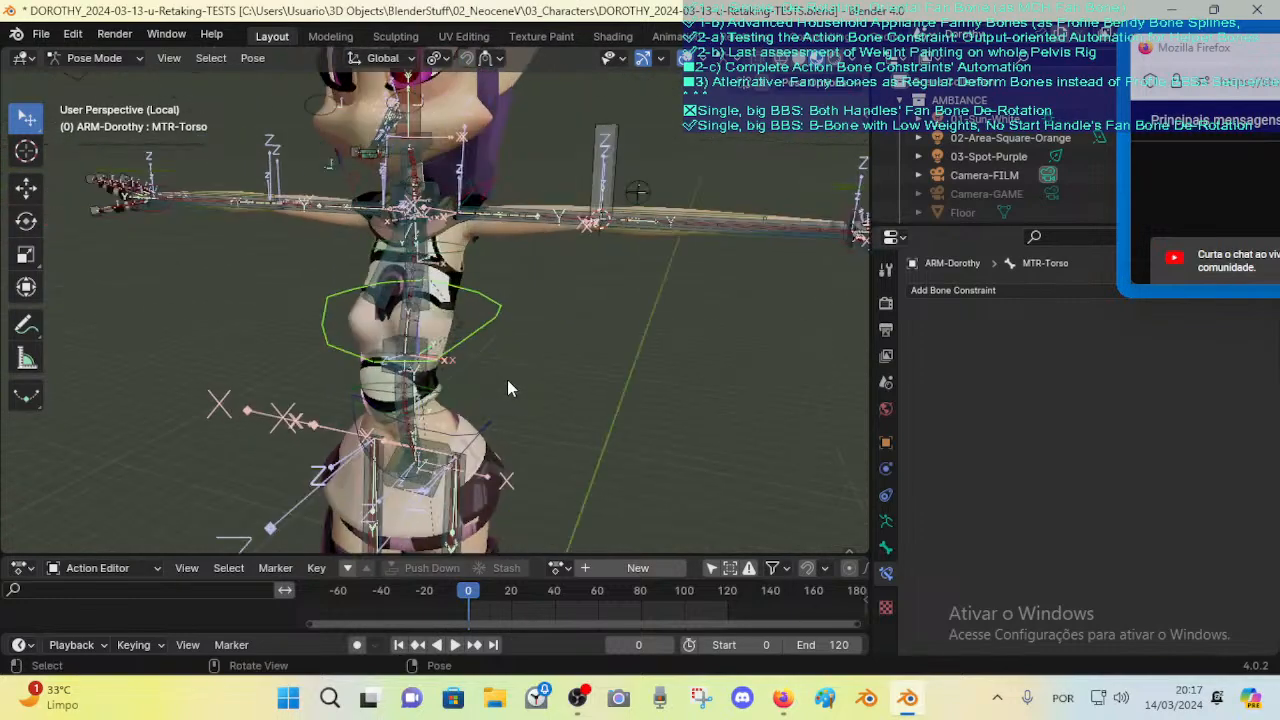
{"action": "scroll", "coordinate": [507, 379], "scroll_direction": "down", "scroll_amount": 3}
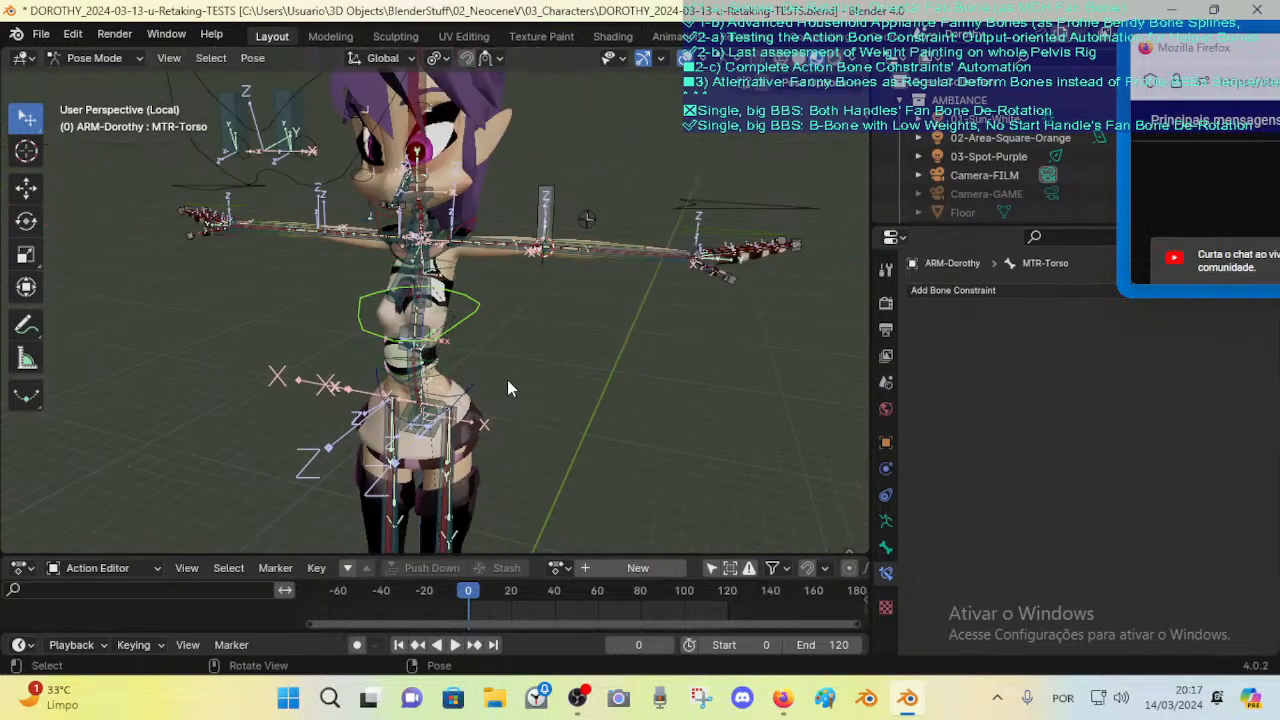
{"action": "left_click", "coordinate": [560, 217]}
{"action": "key", "text": "g"}
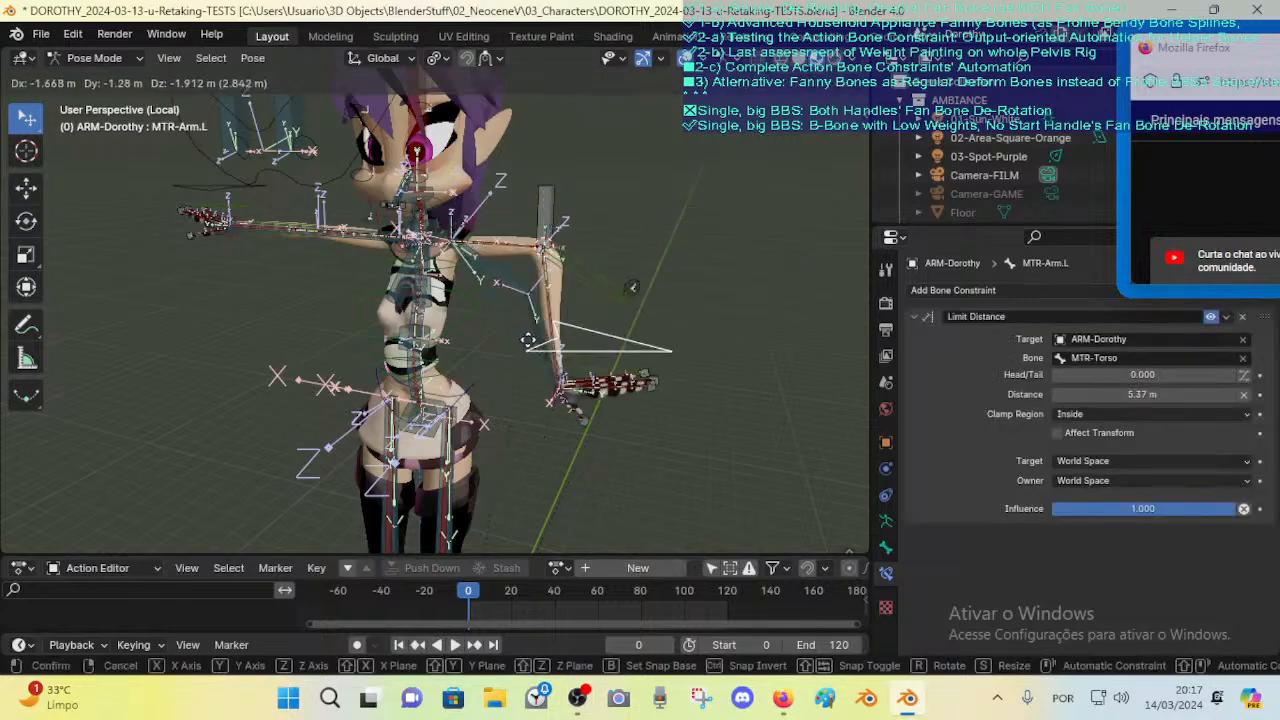
{"action": "left_click_drag", "start_coordinate": [527, 340], "coordinate": [525, 337]}
{"action": "left_click_drag", "start_coordinate": [550, 192], "coordinate": [544, 183]}
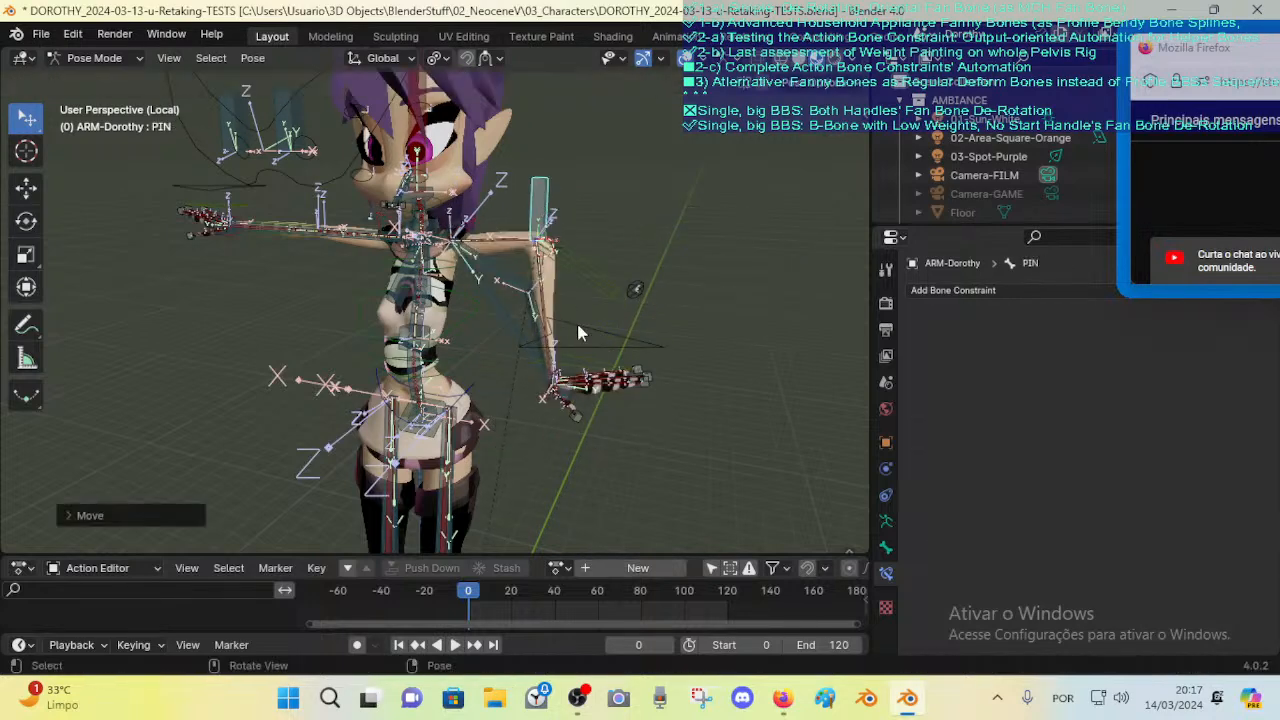
{"action": "left_click", "coordinate": [594, 263]}
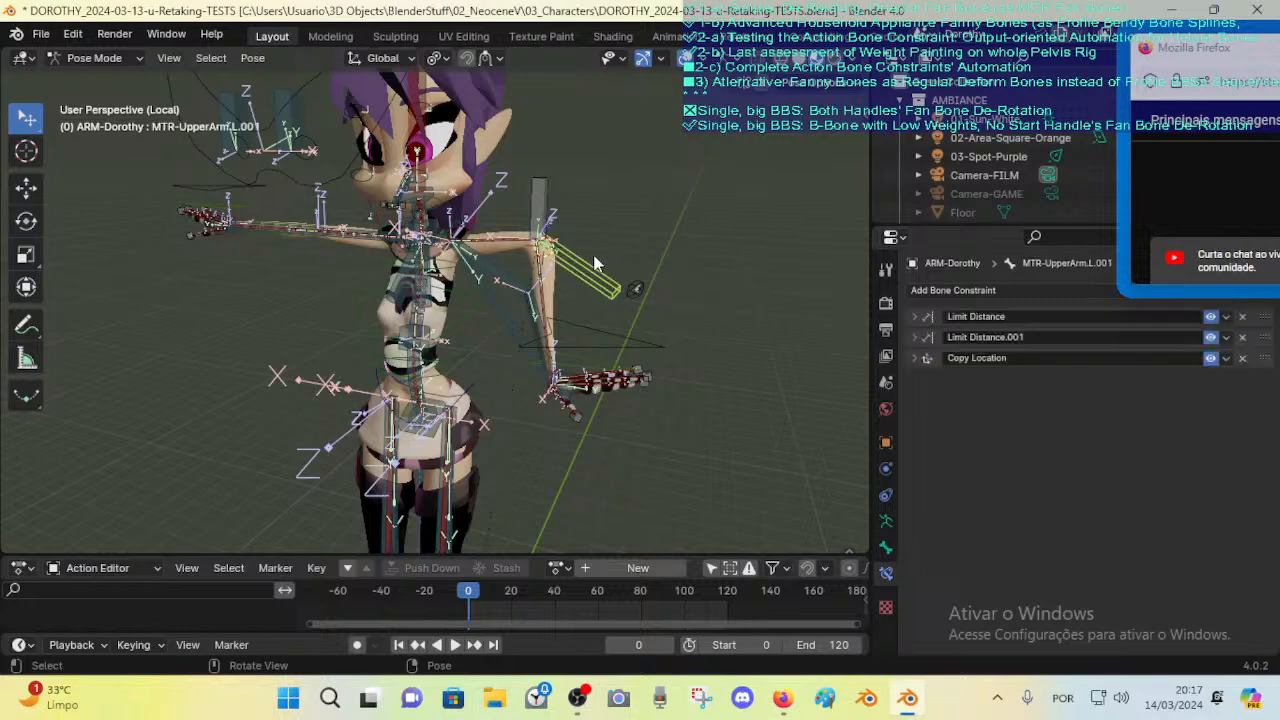
{"action": "left_click_drag", "start_coordinate": [538, 203], "coordinate": [536, 222]}
Step: Test the upper body by rotating the CMD-TorsoUpper control and trying to move it
{"action": "left_click", "coordinate": [452, 257]}
{"action": "middle_click_drag", "start_coordinate": [440, 258], "coordinate": [508, 282]}
{"action": "left_click", "coordinate": [455, 267]}
{"action": "key", "text": "r"}
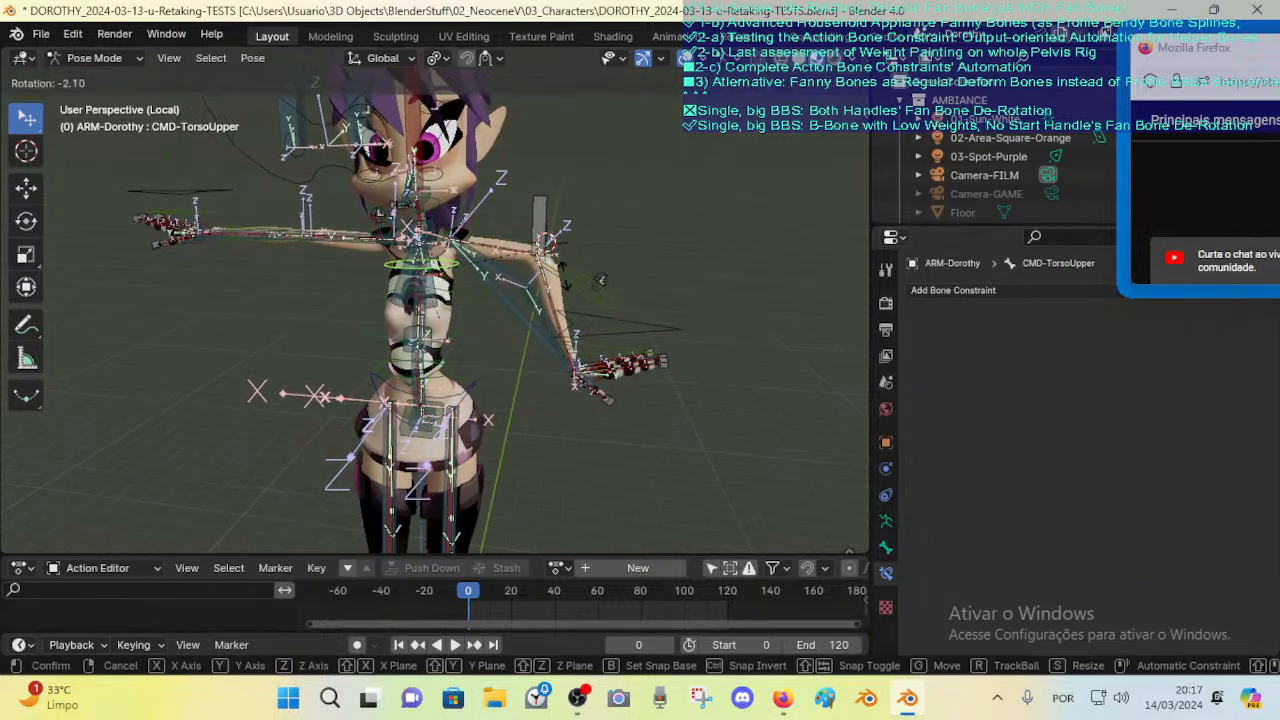
{"action": "left_click", "coordinate": [536, 290]}
{"action": "key", "text": "g"}
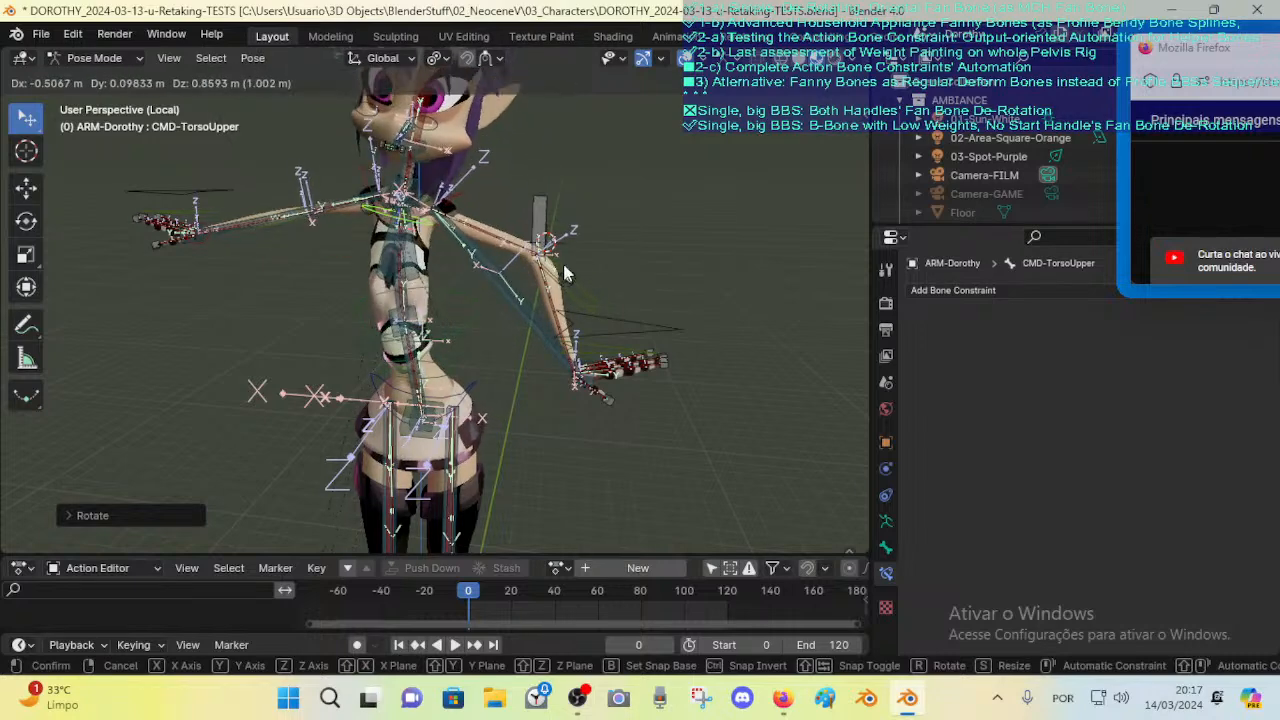
{"action": "key", "text": "Escape"}
Step: Raise the MTR-Arm.L control again and clear the location and rotation of all bones
{"action": "left_click", "coordinate": [604, 298]}
{"action": "left_click", "coordinate": [647, 325]}
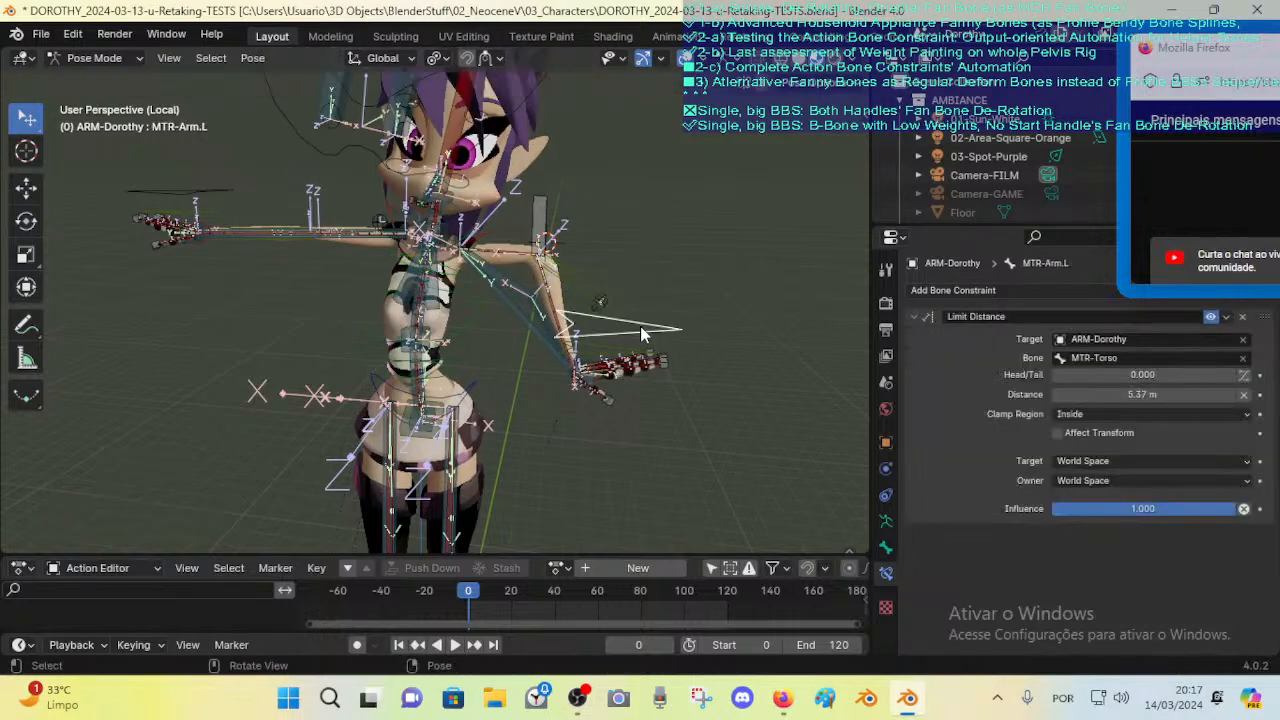
{"action": "key", "text": "g"}
{"action": "left_click", "coordinate": [629, 242]}
{"action": "key", "text": "a"}
{"action": "key", "text": "alt+g"}
{"action": "key", "text": "alt+r"}
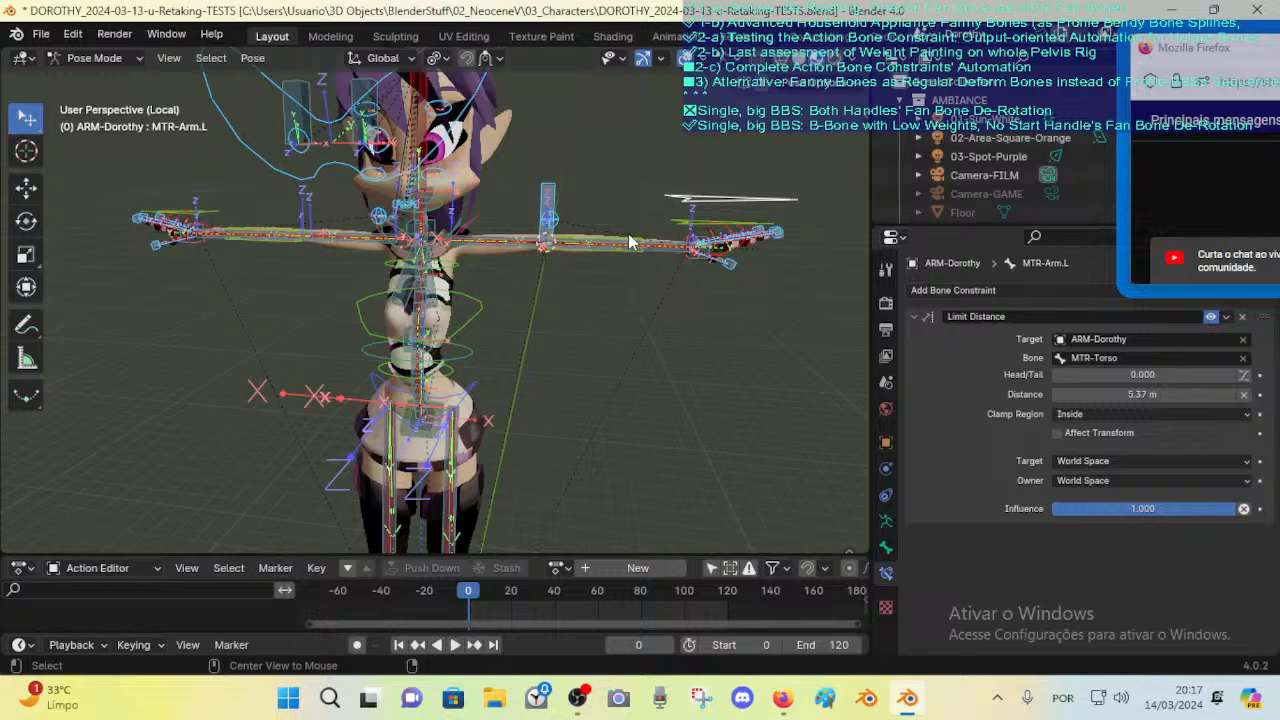
Step: Disable the Copy Location constraint on the MTR-UpperArm.L.001 bone
{"action": "left_click", "coordinate": [545, 203]}
{"action": "left_click", "coordinate": [609, 225]}
{"action": "middle_click_drag", "start_coordinate": [615, 230], "coordinate": [637, 262]}
{"action": "left_click", "coordinate": [621, 243]}
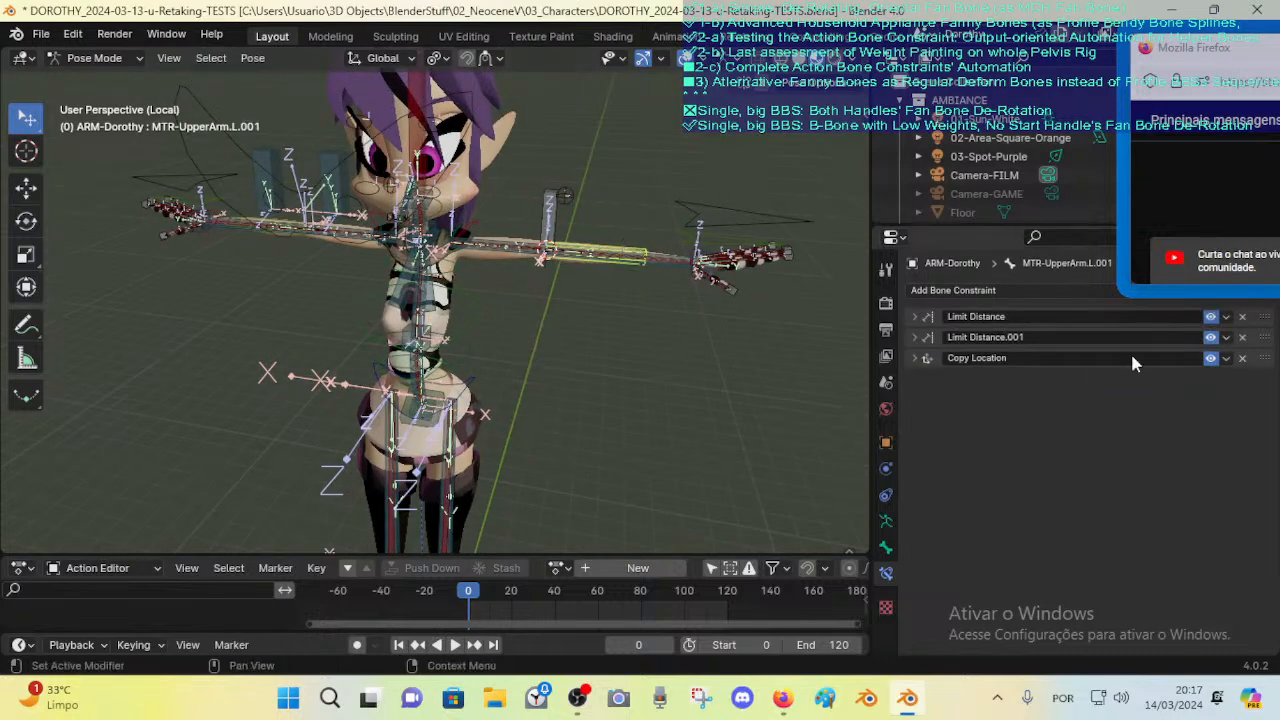
{"action": "key", "text": "a"}
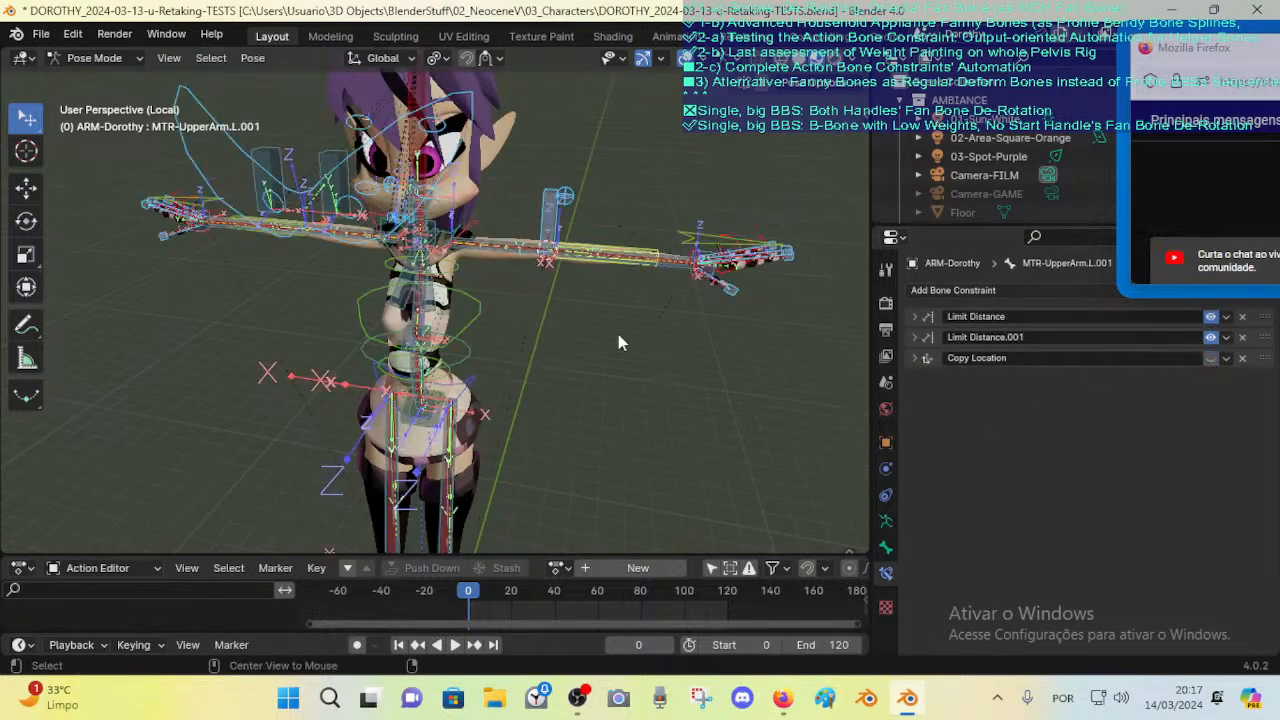
Step: Select all visible bones of the armature
{"action": "middle_click_drag", "start_coordinate": [568, 396], "coordinate": [550, 273]}
{"action": "scroll", "coordinate": [547, 267], "scroll_direction": "down", "scroll_amount": 2}
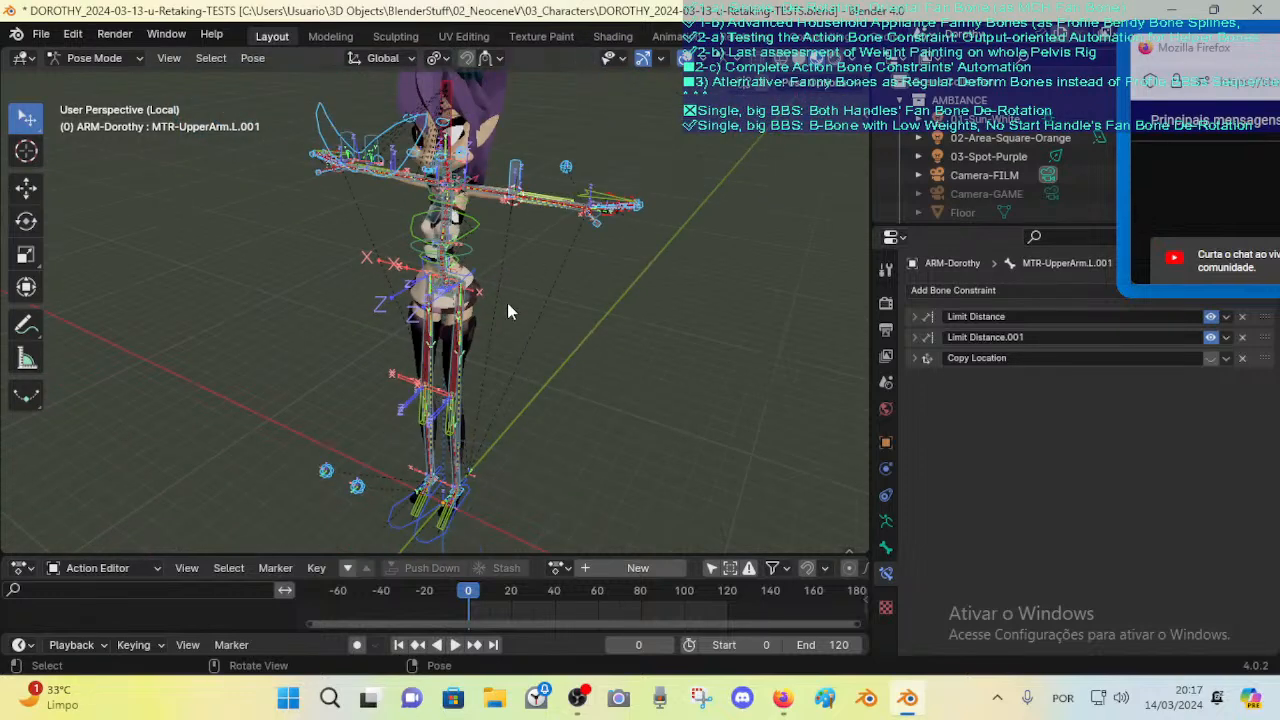
{"action": "left_click", "coordinate": [482, 219]}
{"action": "middle_click_drag", "start_coordinate": [483, 221], "coordinate": [546, 252]}
{"action": "key", "text": "a"}
{"action": "key", "text": "b"}
{"action": "key", "text": "Escape"}
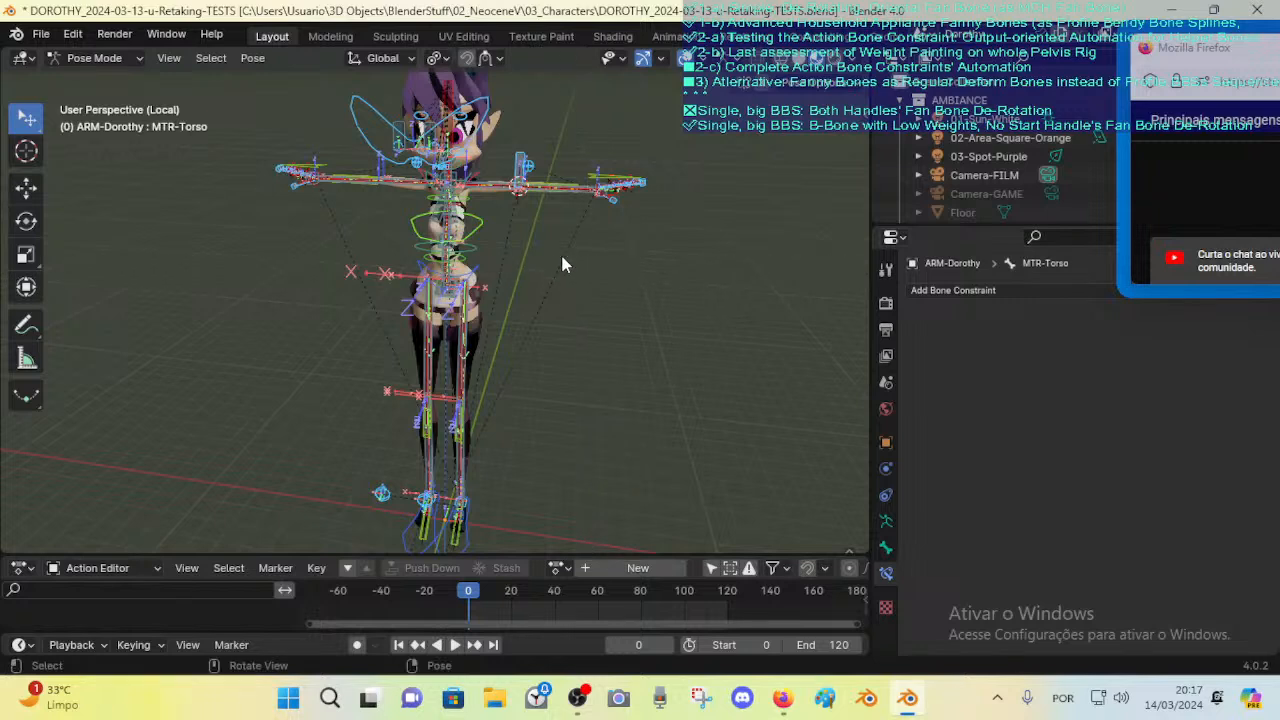
Step: Show the PelvisRig.L bone collection and hide ALL-CONTROL-RIG, ALL-MECHANISM and ALL-DEFORM-RIG
{"action": "key", "text": "n"}
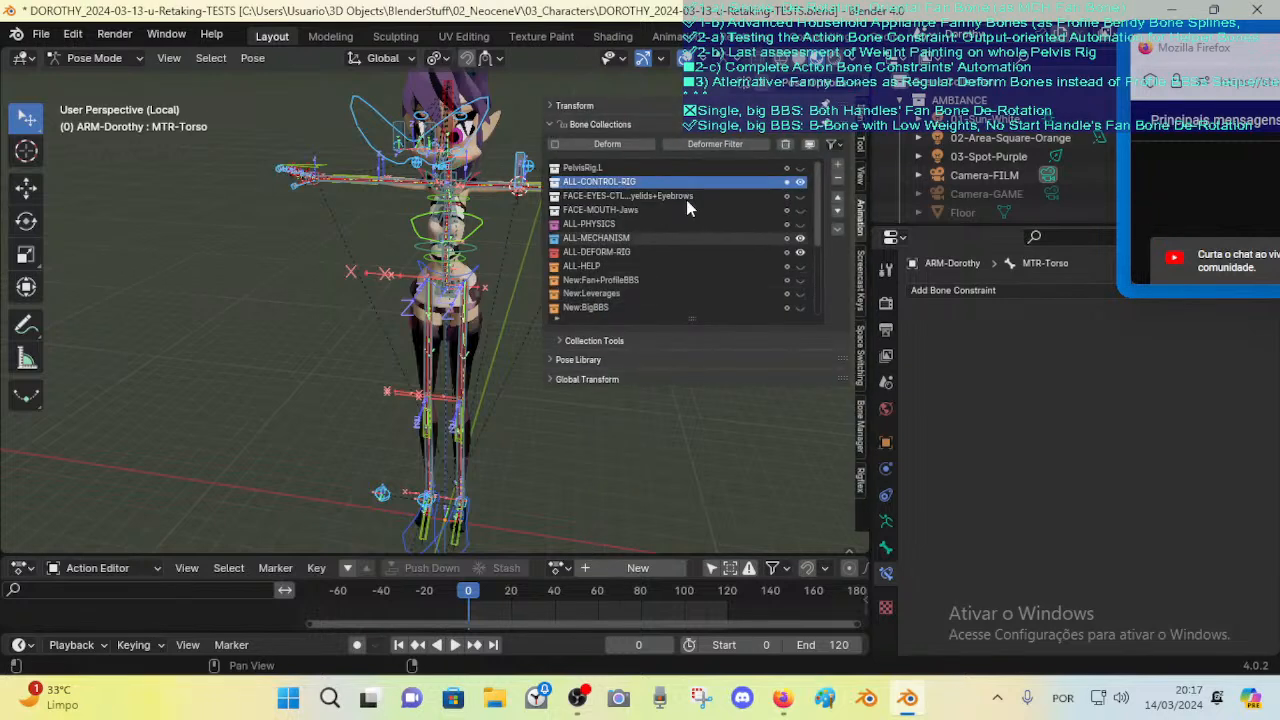
{"action": "left_click", "coordinate": [800, 182]}
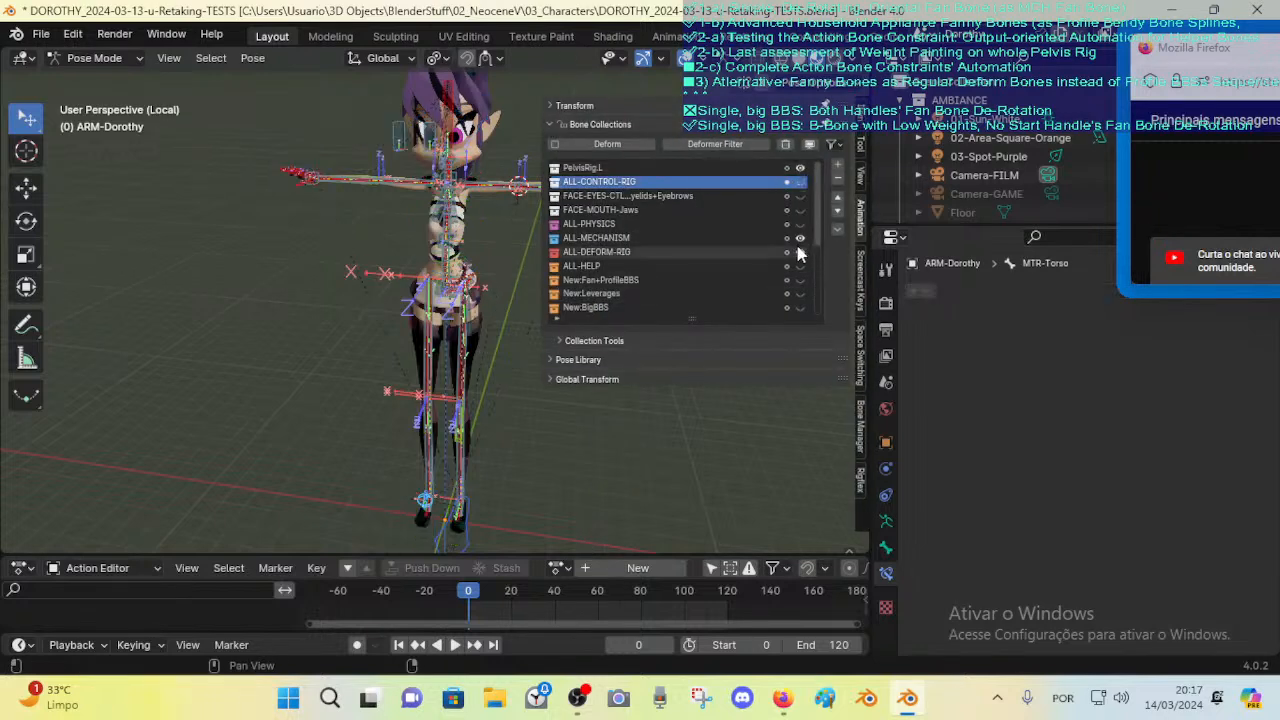
{"action": "left_click", "coordinate": [799, 240]}
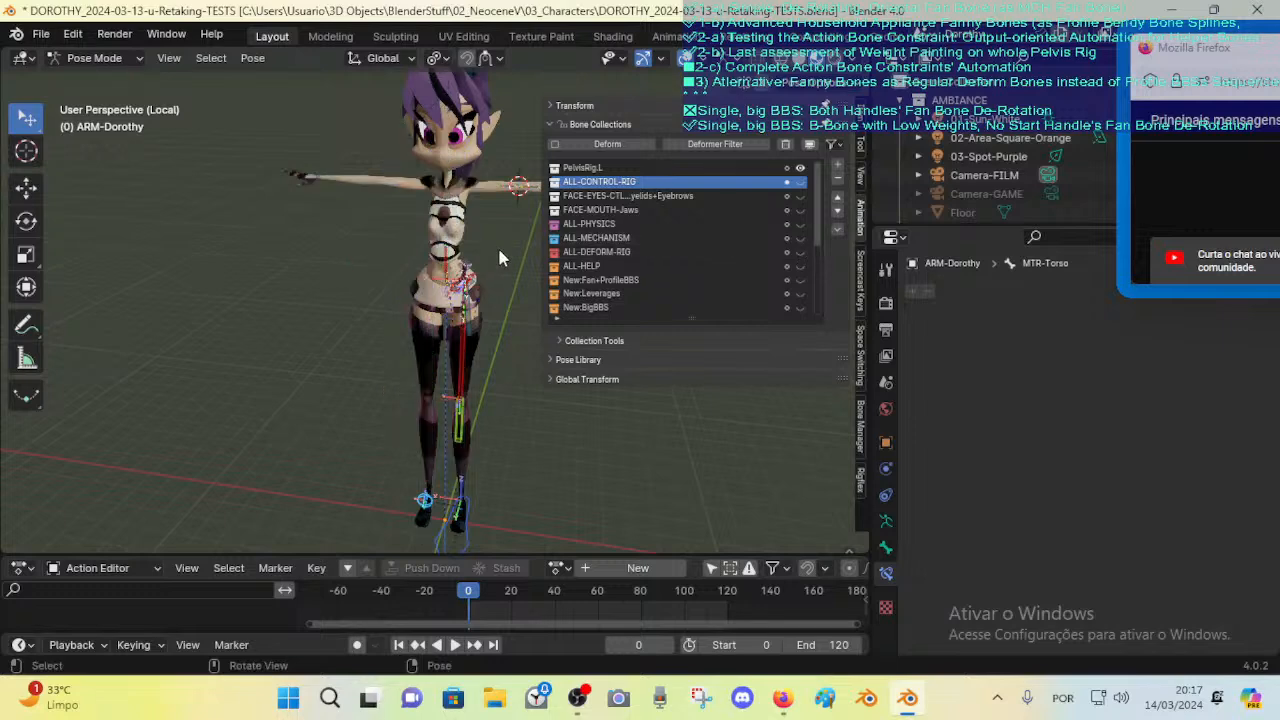
{"action": "key", "text": "n"}
{"action": "middle_click_drag", "start_coordinate": [500, 286], "coordinate": [704, 294]}
{"action": "scroll", "coordinate": [403, 303], "scroll_direction": "up", "scroll_amount": 3}
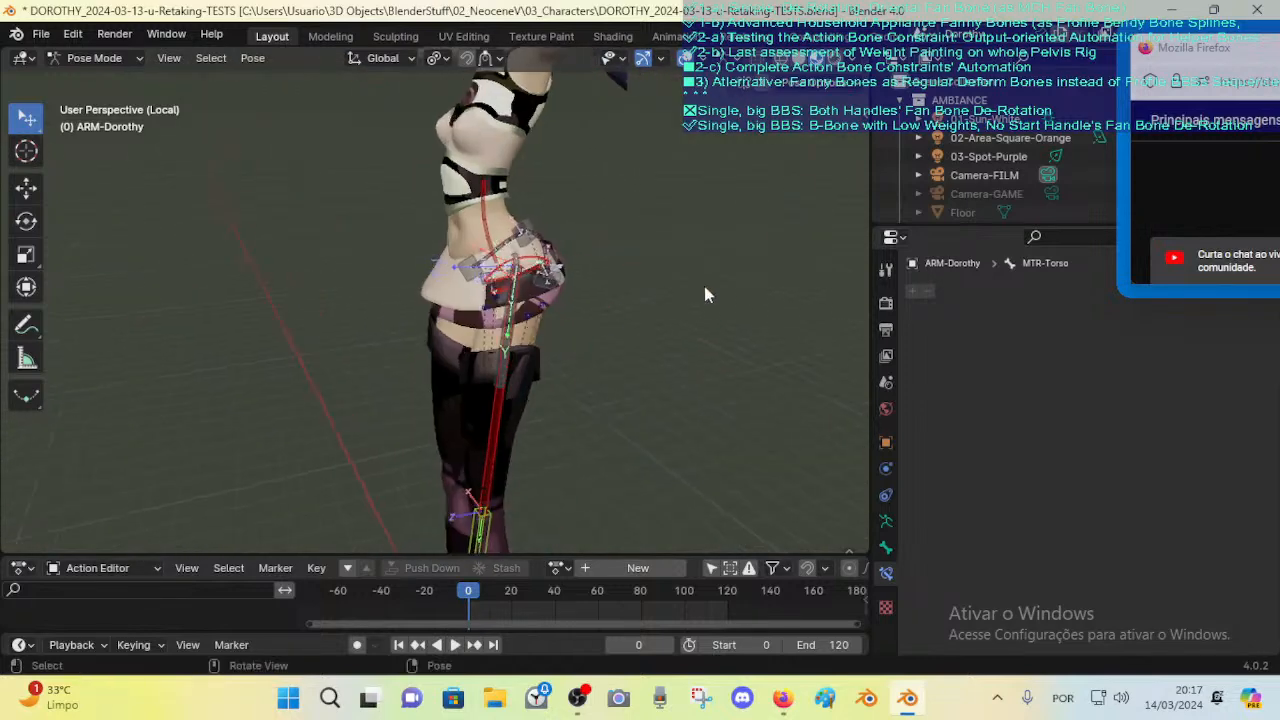
Step: Move the live chat window clear of the Outliner and enlarge the Outliner downward
{"action": "left_click_drag", "start_coordinate": [1178, 58], "coordinate": [1086, 346]}
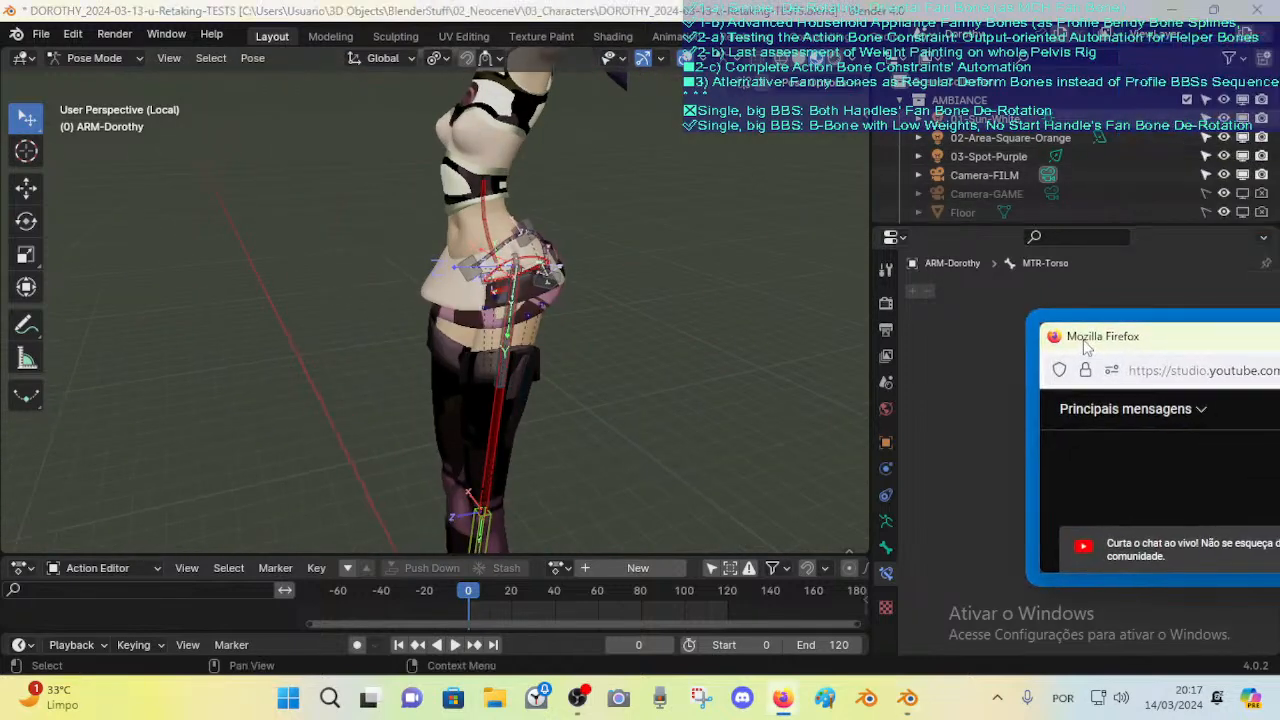
{"action": "left_click_drag", "start_coordinate": [940, 228], "coordinate": [942, 340]}
Step: Disable the CLOTH collection in the viewports so the character's body is uncovered
{"action": "scroll", "coordinate": [1150, 220], "scroll_direction": "down", "scroll_amount": 4}
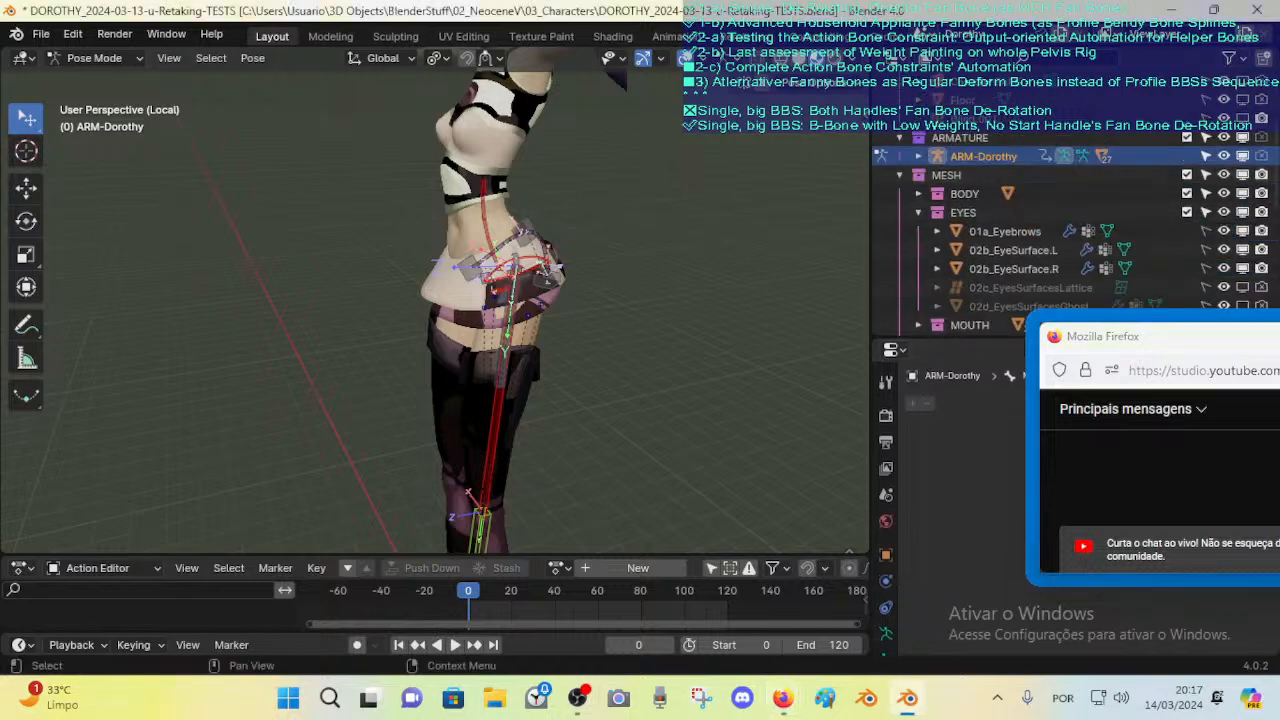
{"action": "scroll", "coordinate": [1225, 205], "scroll_direction": "down", "scroll_amount": 3}
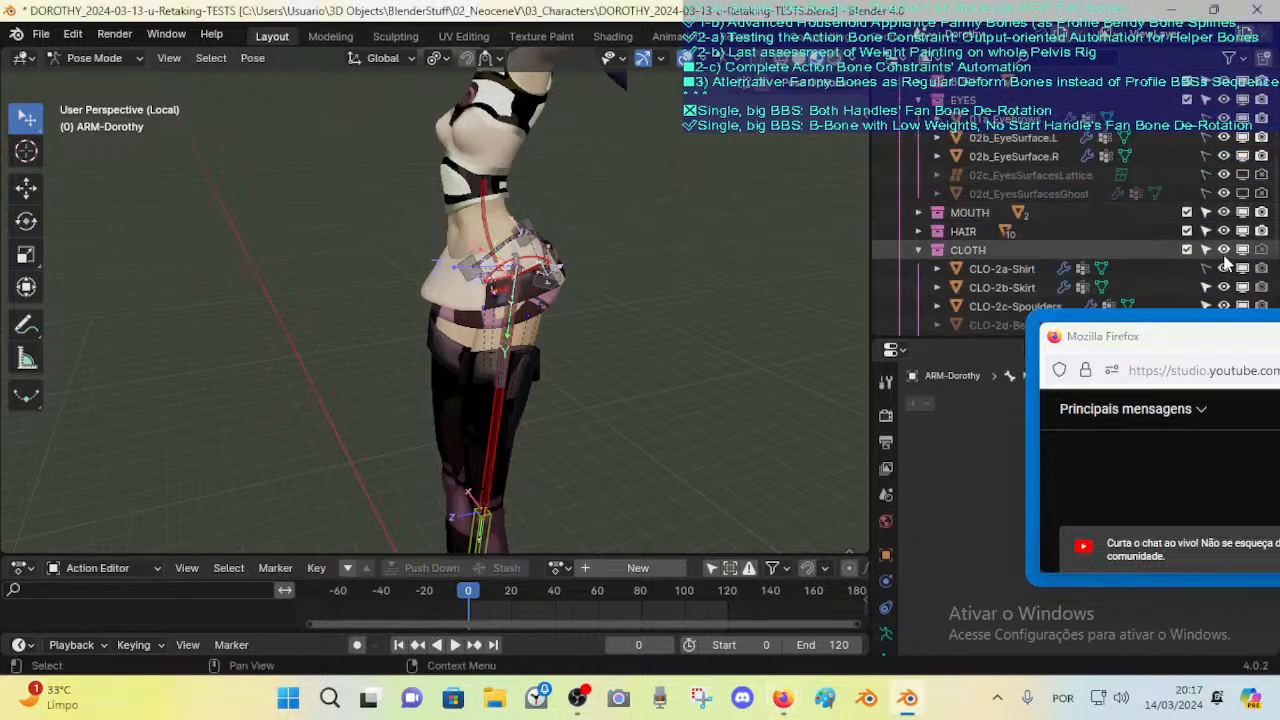
{"action": "left_click", "coordinate": [1243, 250]}
{"action": "key", "text": "n"}
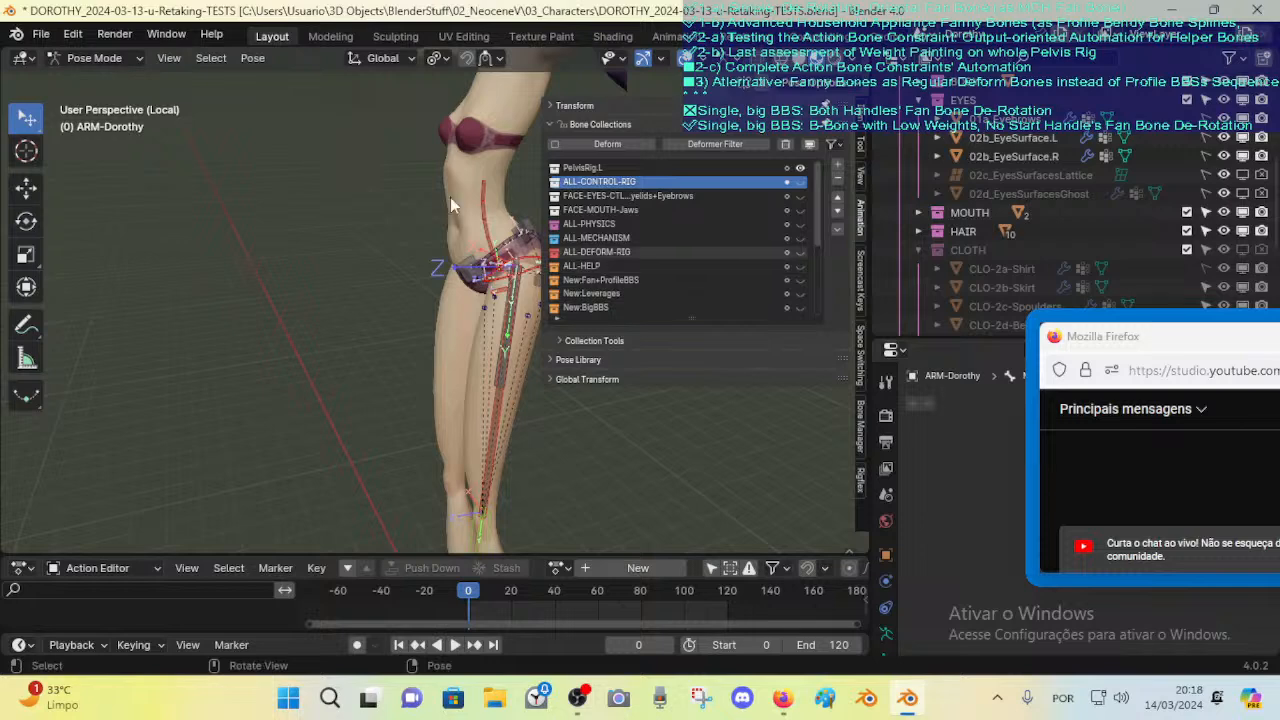
{"action": "key", "text": "n"}
Step: Move the live chat window back up, clear of the Properties editor
{"action": "middle_click_drag", "start_coordinate": [346, 240], "coordinate": [727, 293]}
{"action": "scroll", "coordinate": [509, 257], "scroll_direction": "up", "scroll_amount": 3}
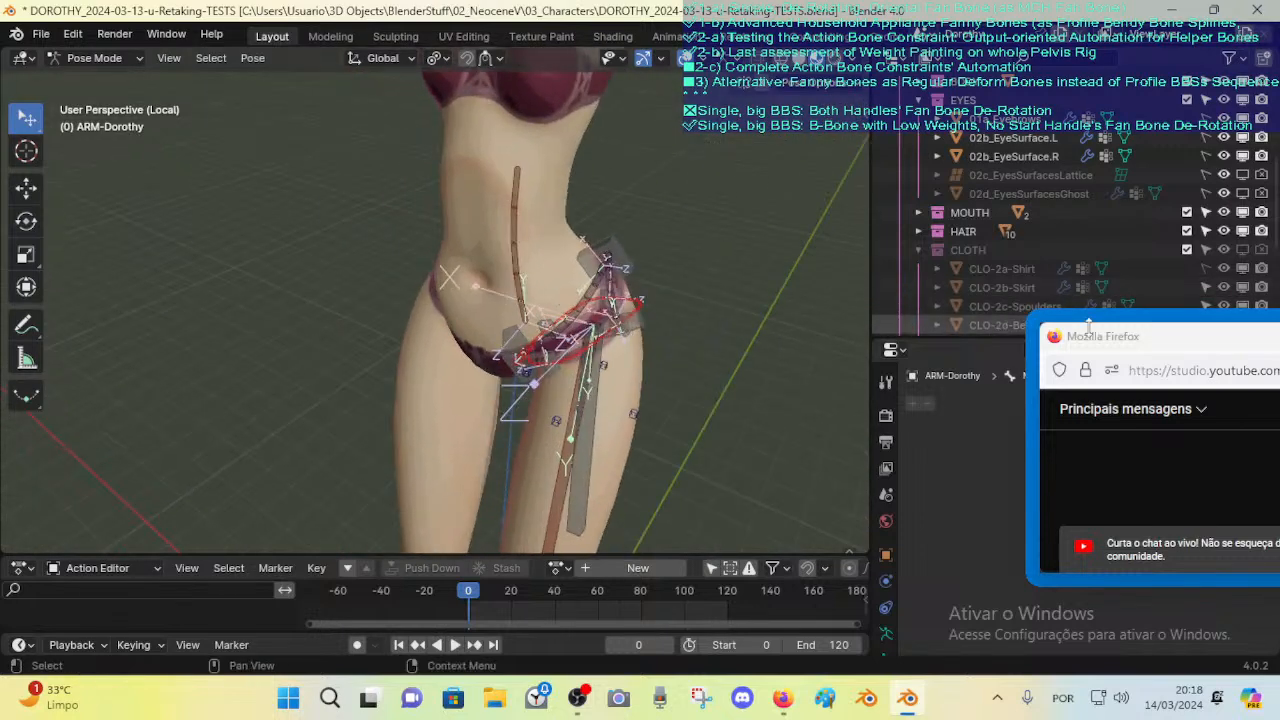
{"action": "left_click_drag", "start_coordinate": [1097, 352], "coordinate": [1016, 72]}
Step: Assign the HLP-Pelvis.L action to the armature in the Action Editor
{"action": "middle_click_drag", "start_coordinate": [555, 310], "coordinate": [390, 318]}
{"action": "middle_click_drag", "start_coordinate": [511, 329], "coordinate": [452, 347]}
{"action": "scroll", "coordinate": [452, 343], "scroll_direction": "down", "scroll_amount": 3}
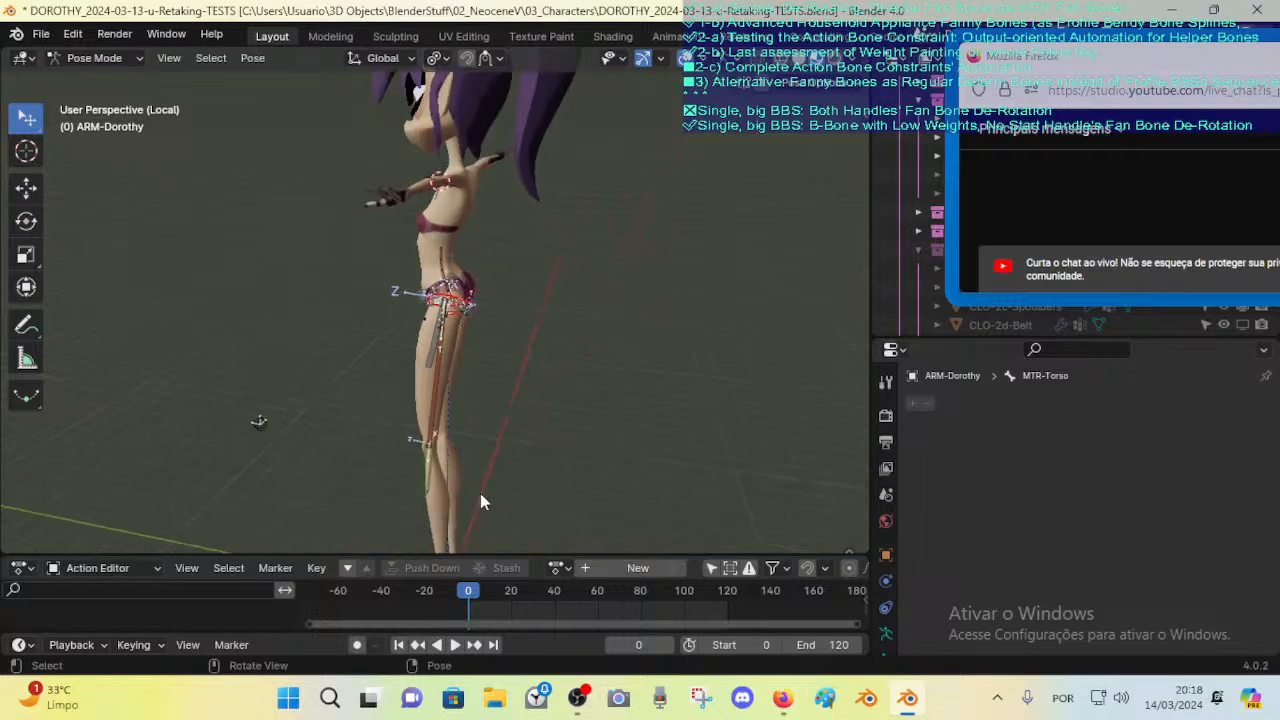
{"action": "left_click", "coordinate": [558, 568]}
{"action": "left_click", "coordinate": [577, 348]}
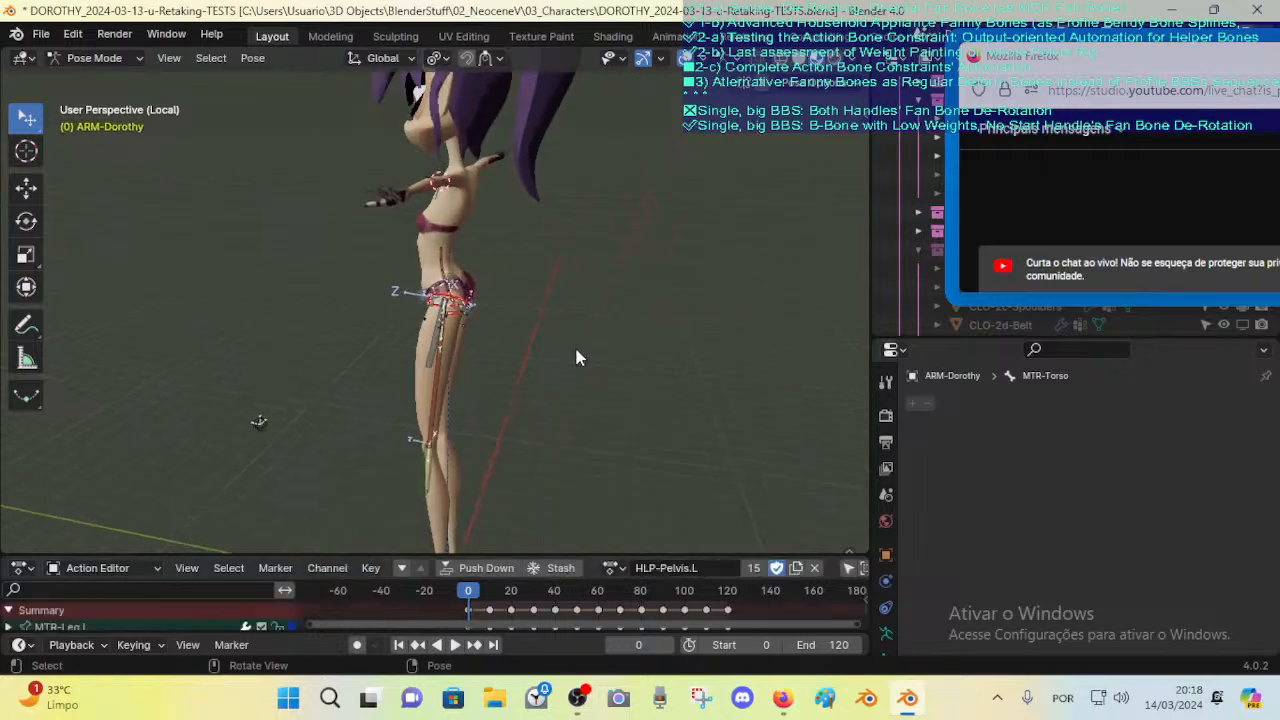
Step: Step through the action's keyframes at frames 10, 20 and 30, examining how the left hip and buttock deform
{"action": "middle_click_drag", "start_coordinate": [454, 452], "coordinate": [444, 287]}
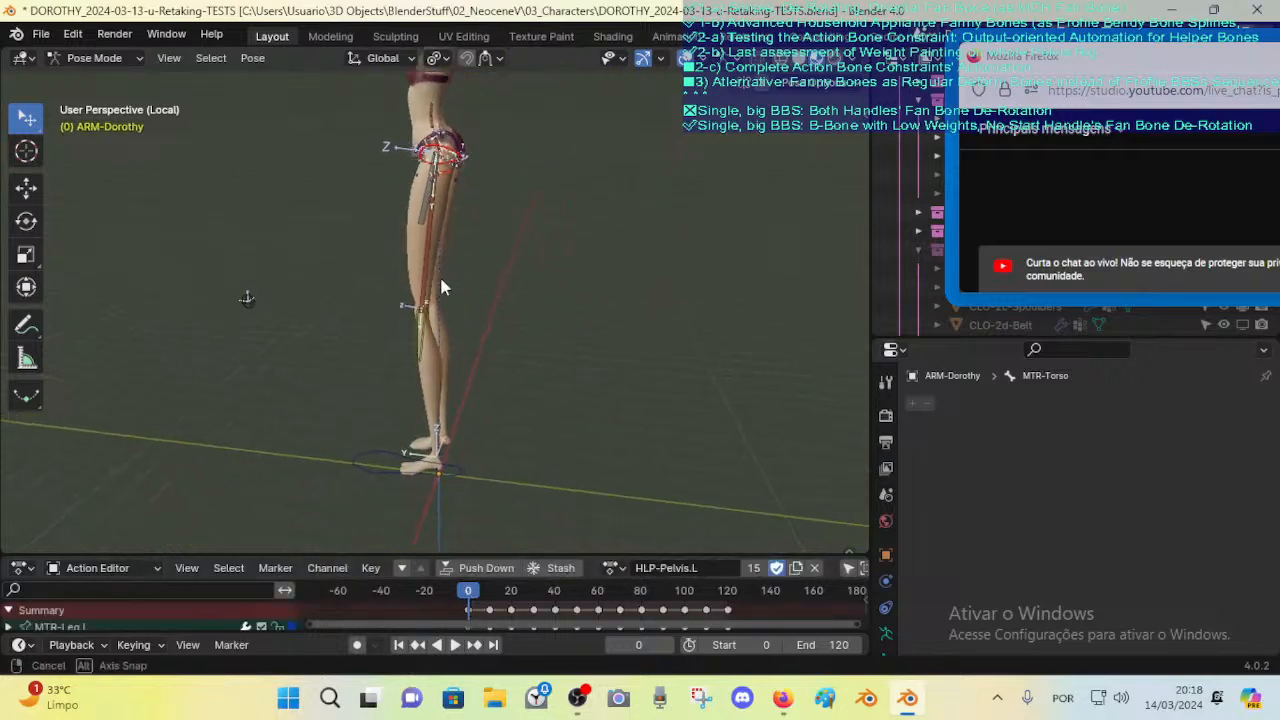
{"action": "key", "text": "Up"}
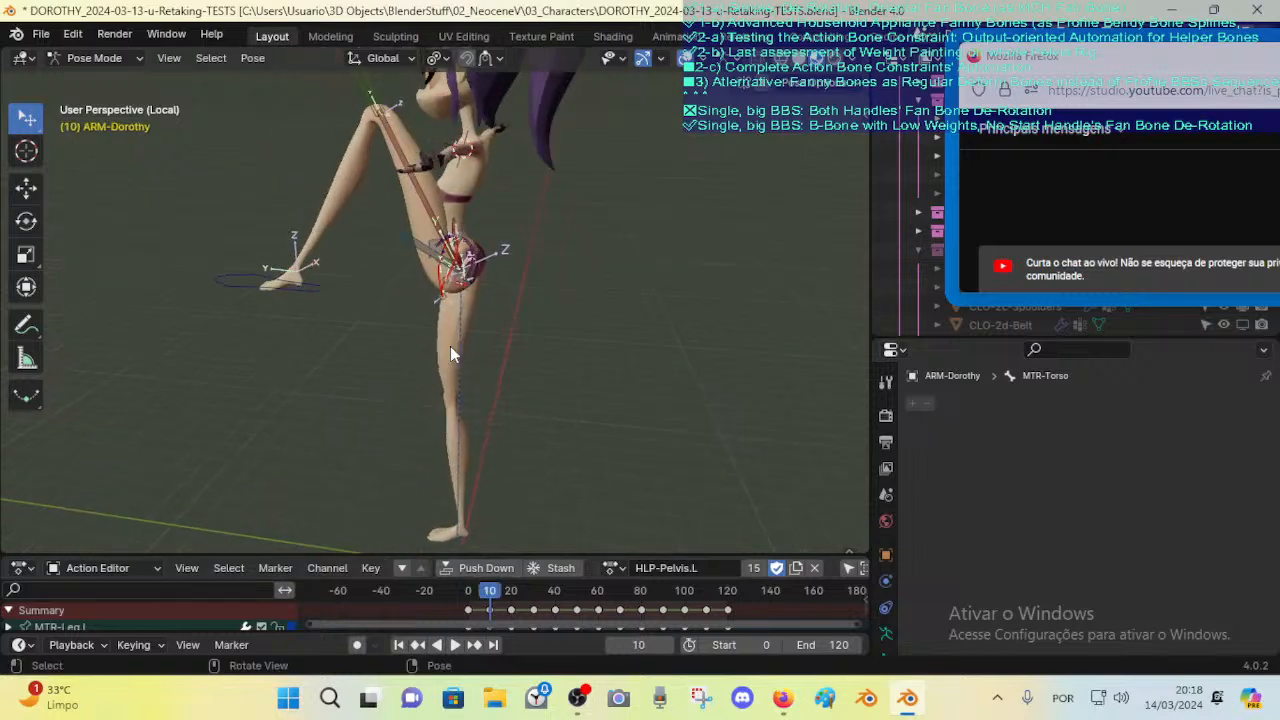
{"action": "key", "text": "KP_Decimal"}
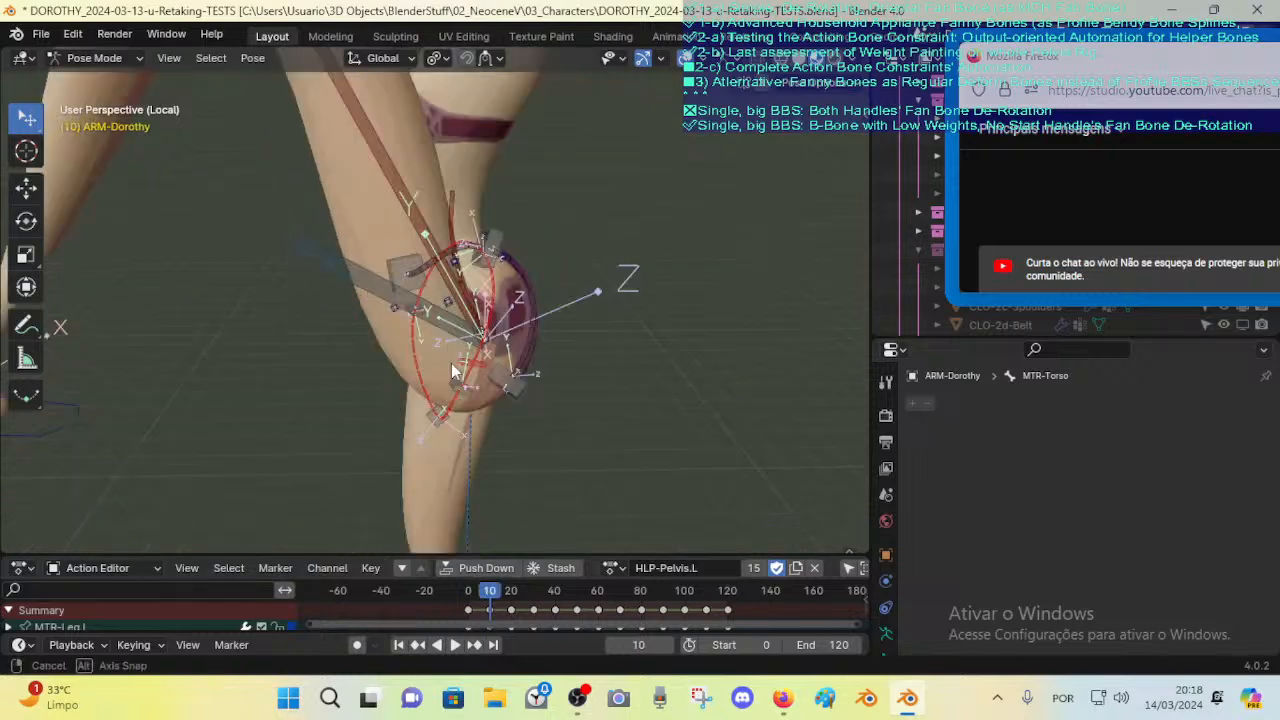
{"action": "middle_click_drag", "start_coordinate": [451, 364], "coordinate": [446, 364]}
{"action": "key", "text": "Up"}
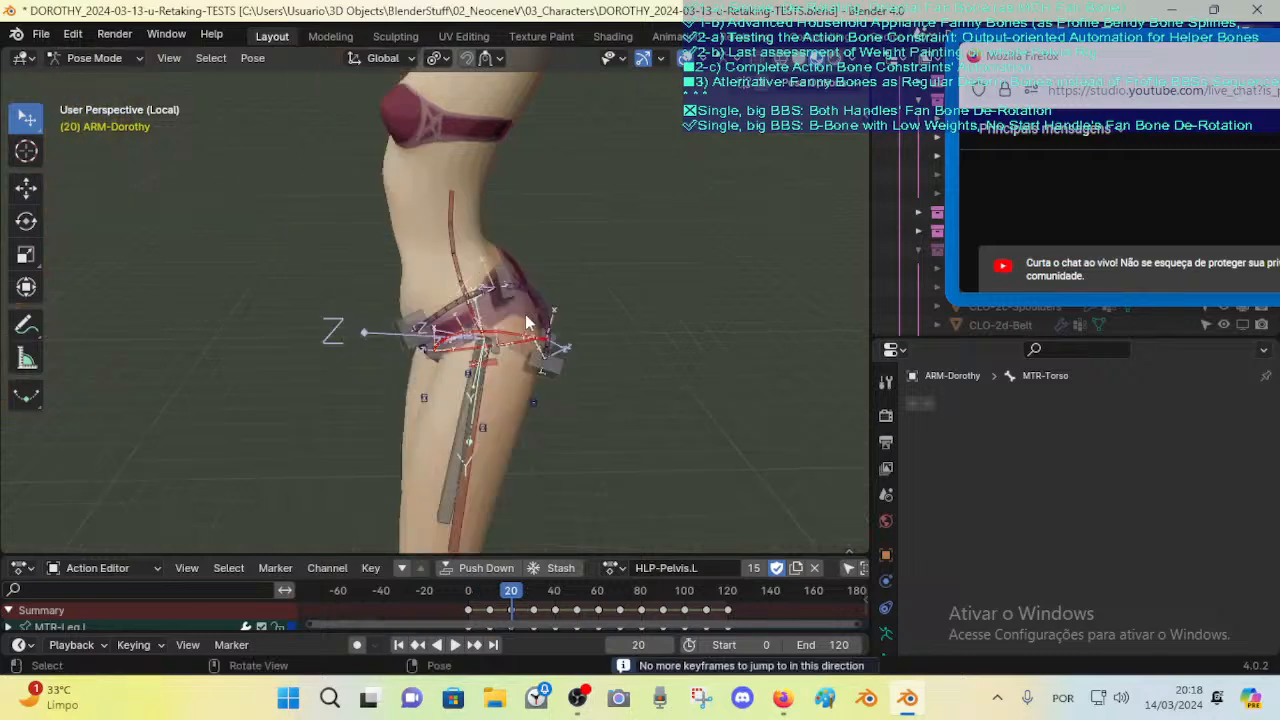
{"action": "middle_click_drag", "start_coordinate": [526, 318], "coordinate": [544, 352]}
{"action": "key", "text": "Up"}
{"action": "scroll", "coordinate": [606, 276], "scroll_direction": "down", "scroll_amount": 2}
{"action": "scroll", "coordinate": [546, 288], "scroll_direction": "up", "scroll_amount": 2}
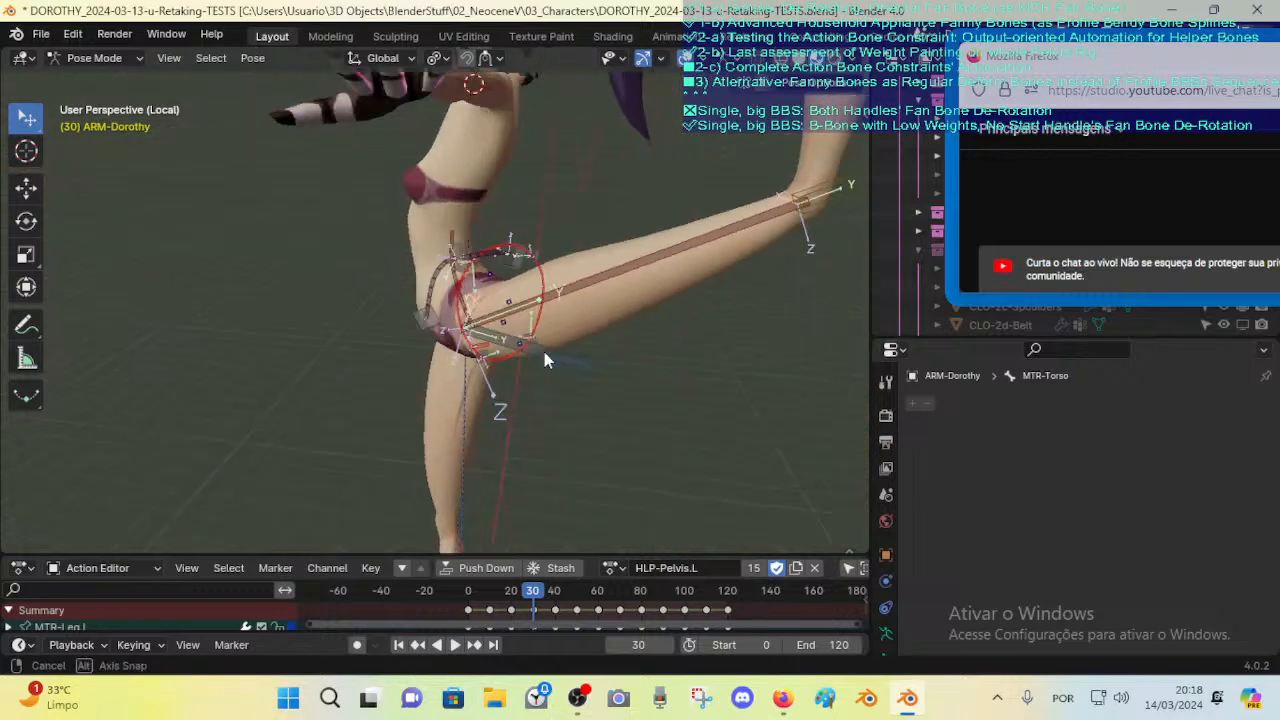
{"action": "key", "text": "Up"}
{"action": "key", "text": "Down"}
{"action": "scroll", "coordinate": [584, 319], "scroll_direction": "up", "scroll_amount": 4}
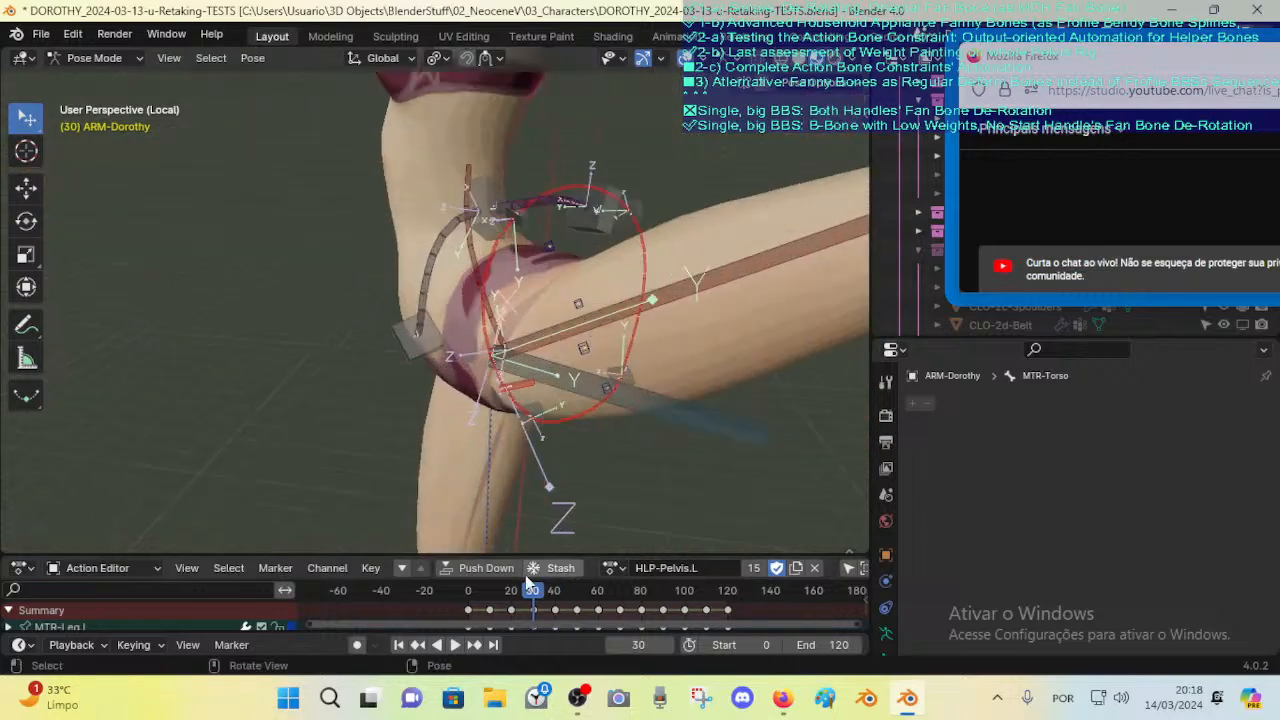
Step: Select the left leverage bones of the buttocks, hips and belly and move them together by about 0.08 m
{"action": "middle_click_drag", "start_coordinate": [445, 530], "coordinate": [563, 246]}
{"action": "left_click", "coordinate": [505, 260]}
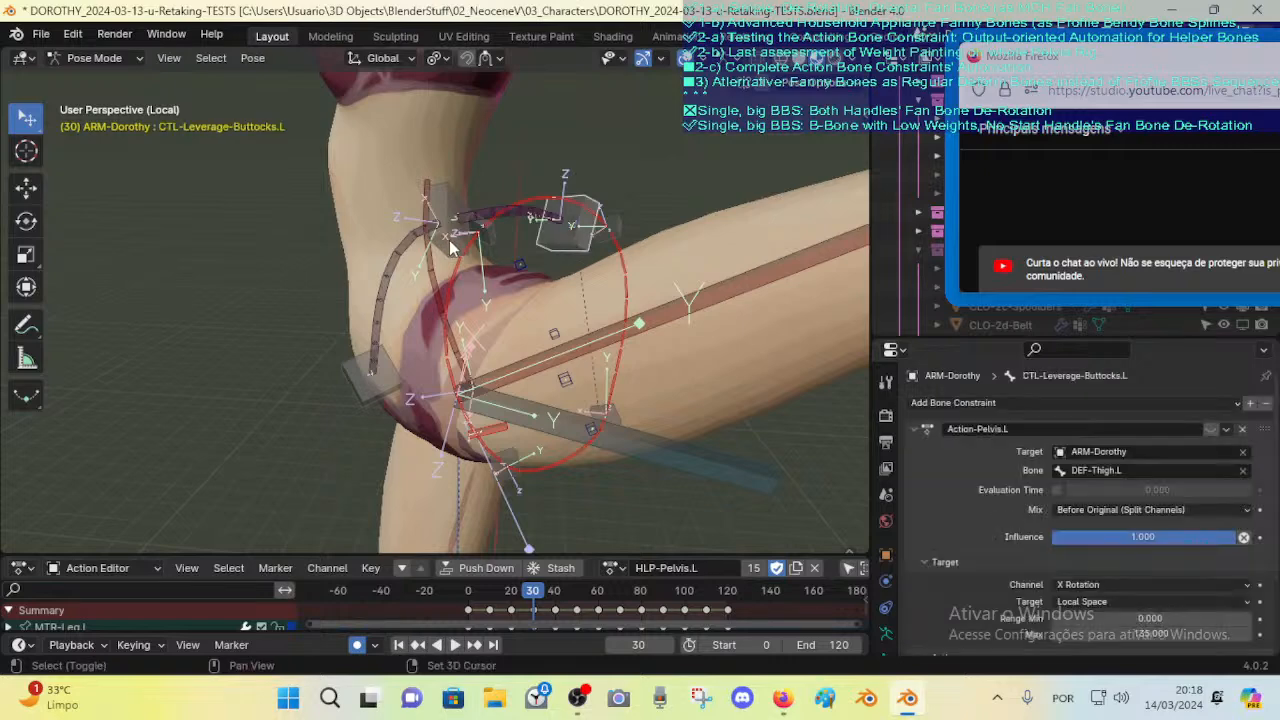
{"action": "left_click", "coordinate": [376, 400], "text": "shift"}
{"action": "key", "text": "g"}
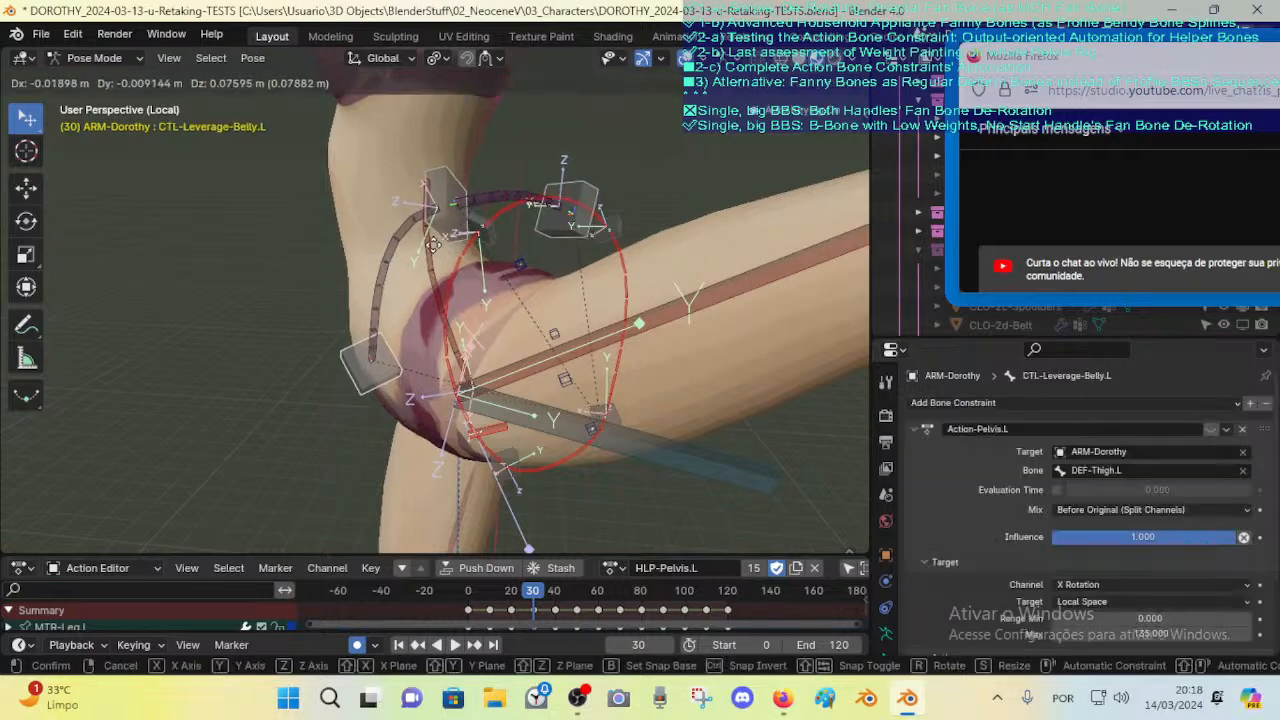
{"action": "left_click", "coordinate": [437, 247]}
Step: Fine-tune the position of the three selected left leverage bones around the hip crease, judging it from the inner side of the leg
{"action": "middle_click_drag", "start_coordinate": [567, 252], "coordinate": [193, 238]}
{"action": "key", "text": "g"}
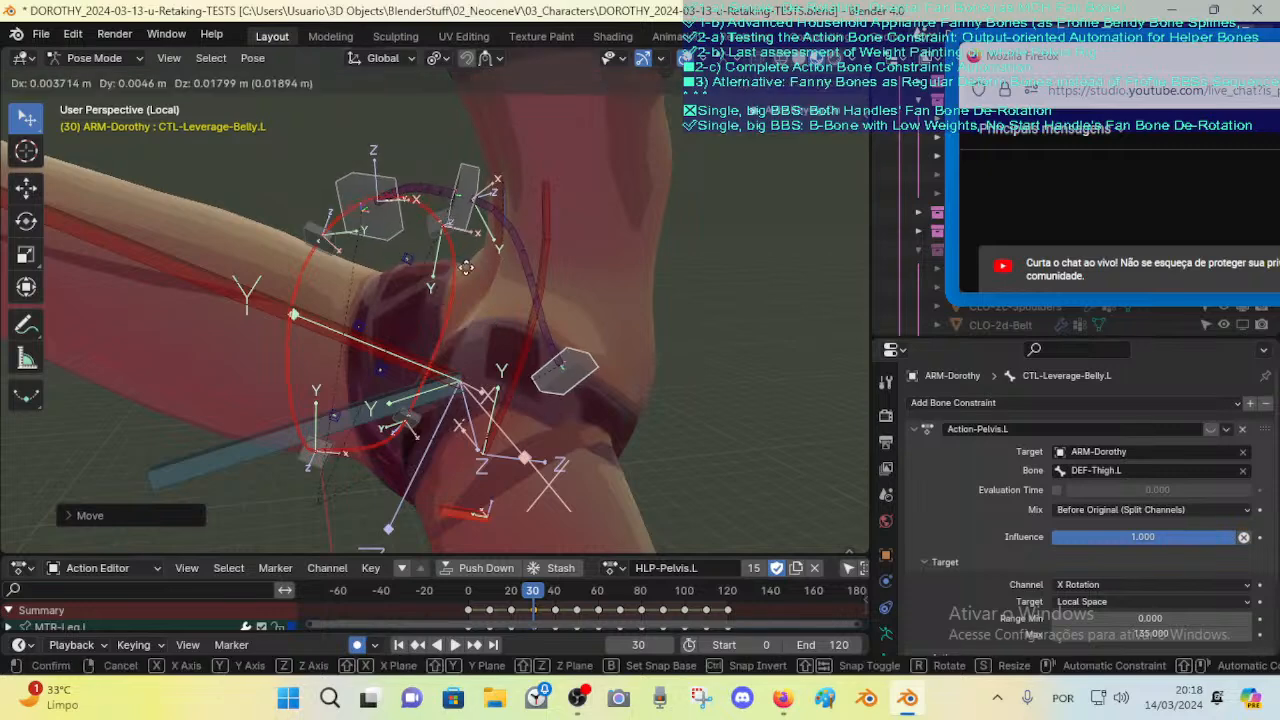
{"action": "left_click", "coordinate": [450, 295]}
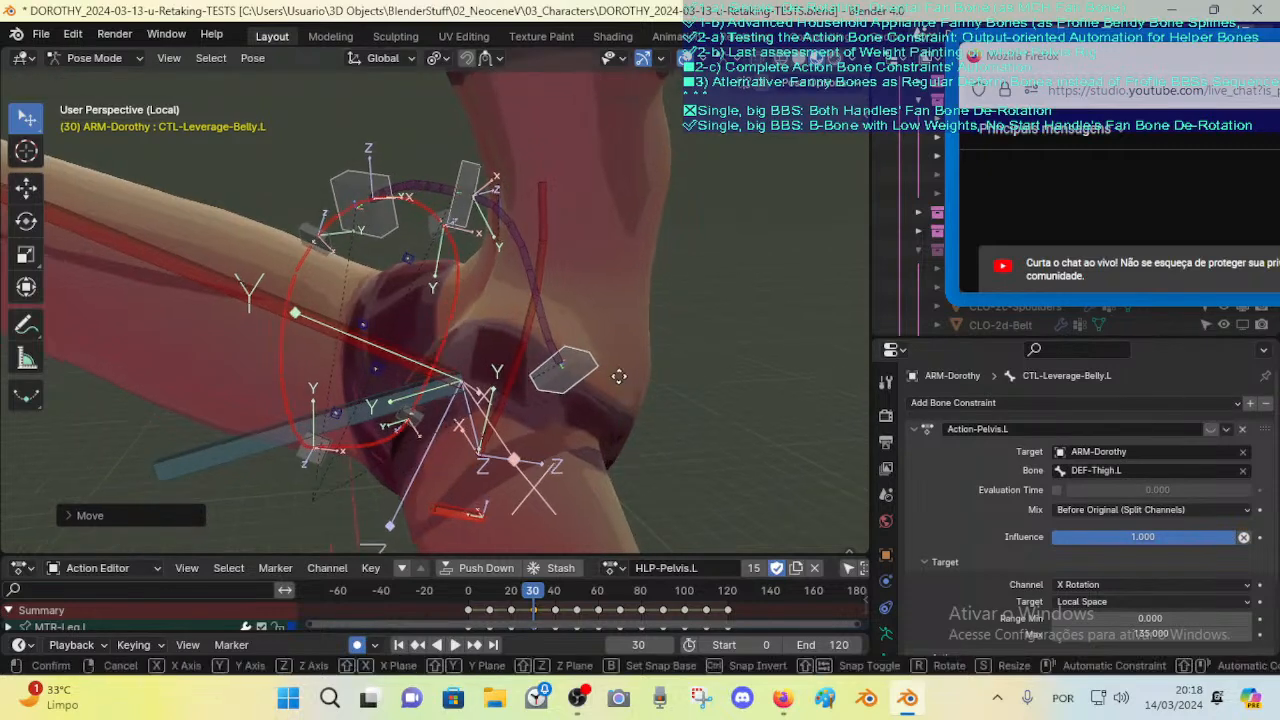
{"action": "key", "text": "g"}
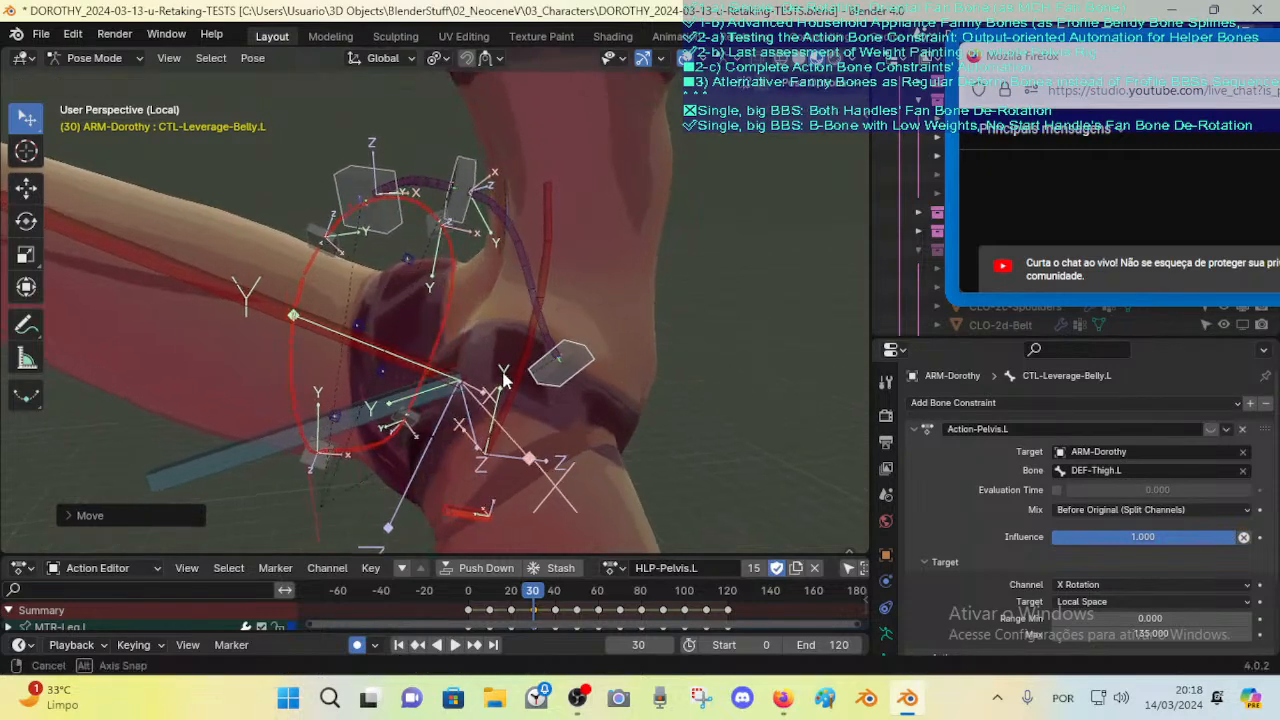
{"action": "left_click", "coordinate": [466, 362]}
{"action": "middle_click_drag", "start_coordinate": [466, 362], "coordinate": [529, 262]}
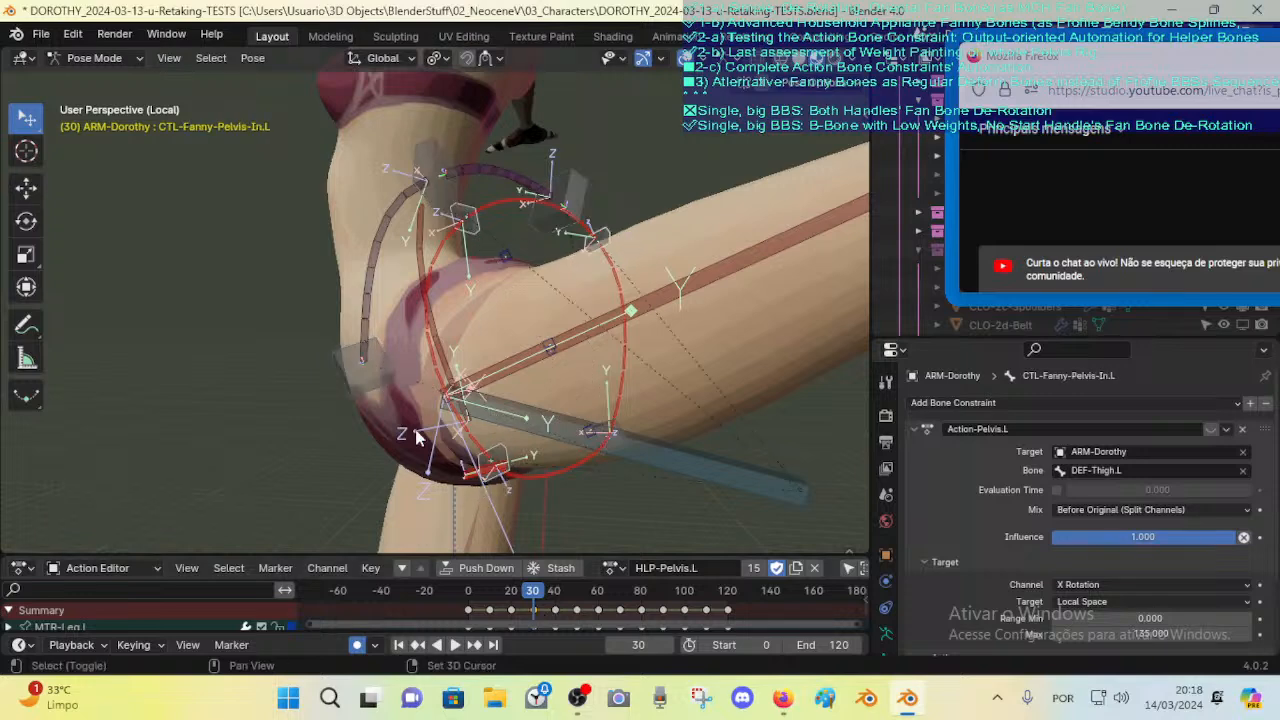
Step: Add CTL-Fanny-Pelvis-Ft.L to the selected left fan controls and reposition them together around the thigh in the right orthographic view
{"action": "middle_click_drag", "start_coordinate": [450, 443], "coordinate": [601, 449]}
{"action": "left_click", "coordinate": [601, 449]}
{"action": "key", "text": "KP_3"}
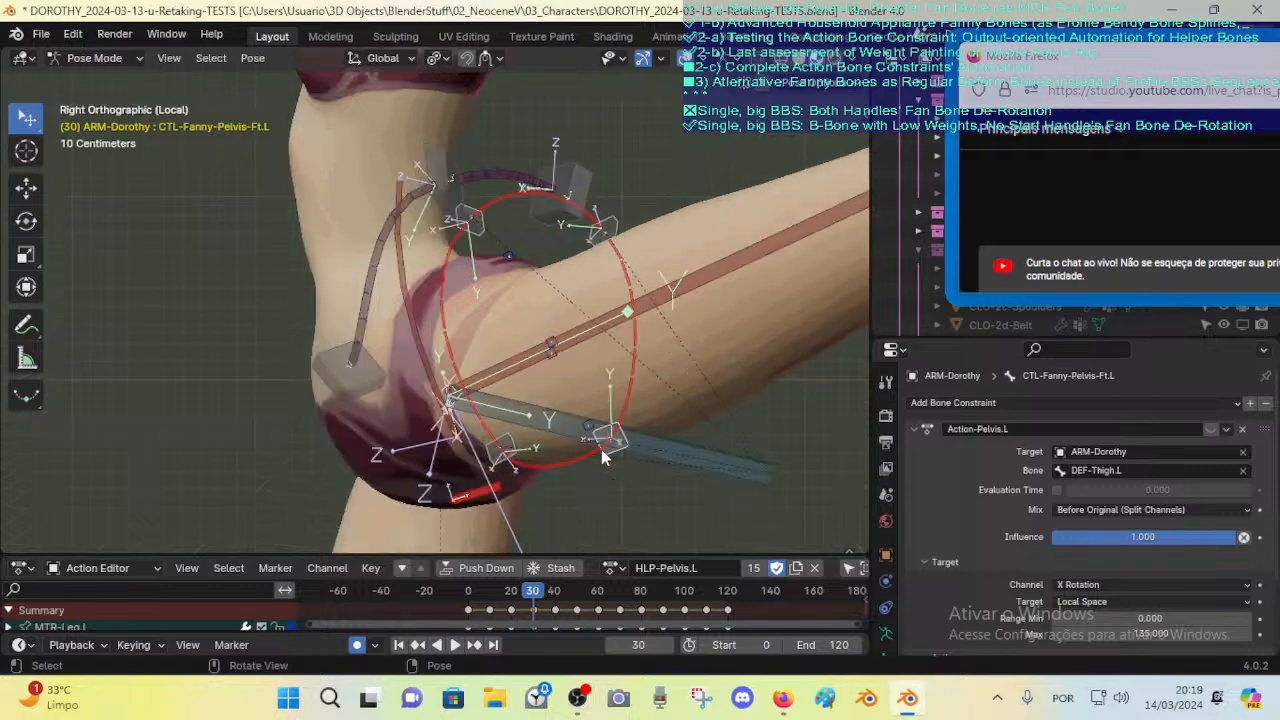
{"action": "key", "text": "g"}
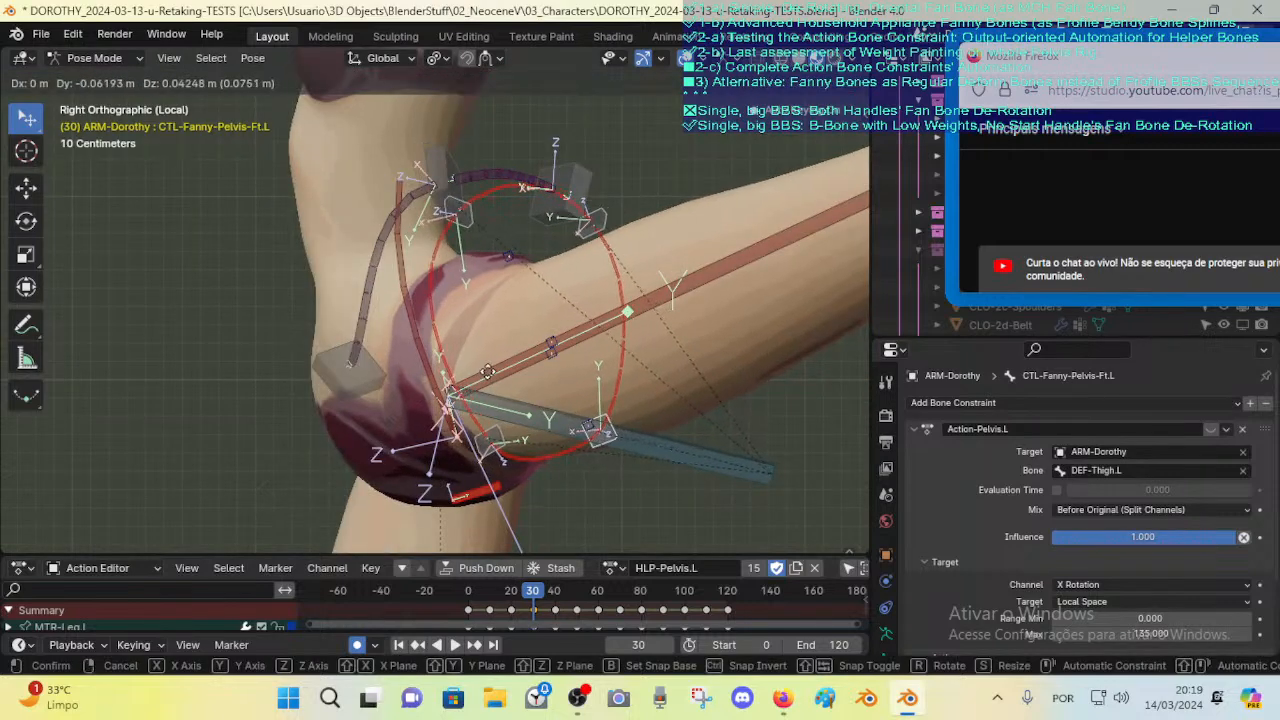
{"action": "left_click", "coordinate": [546, 390]}
{"action": "key", "text": "g"}
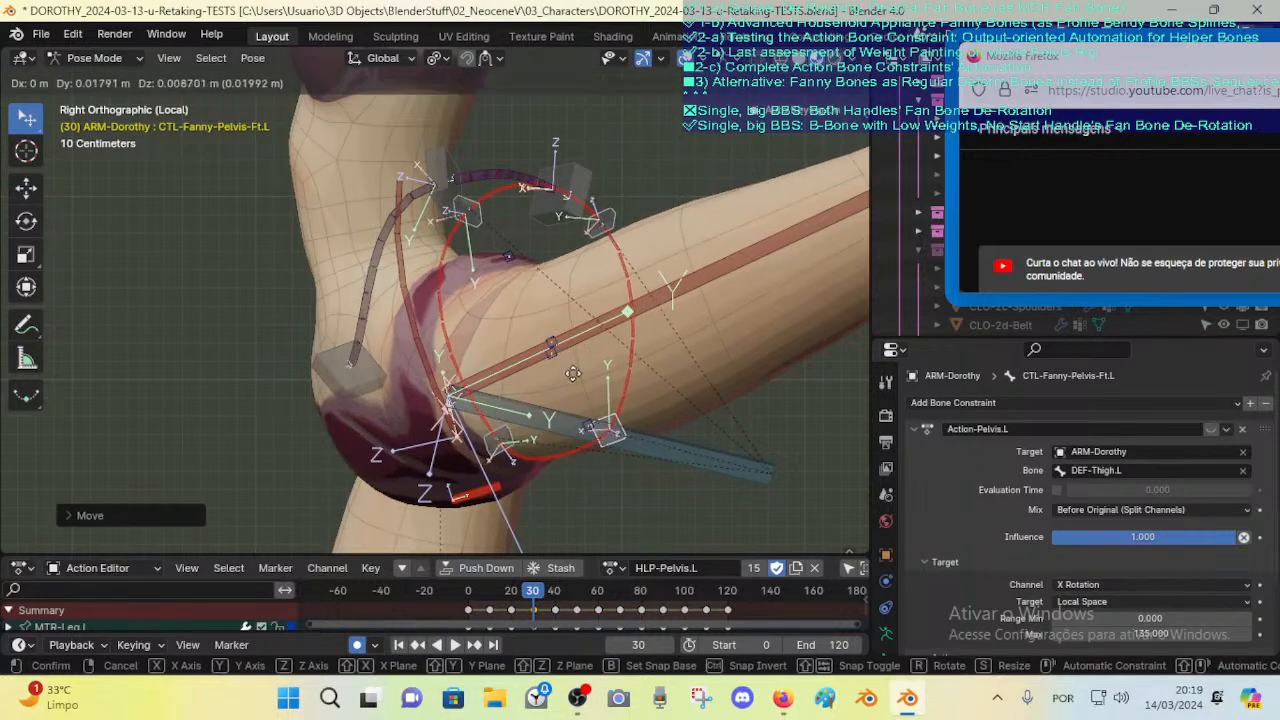
{"action": "left_click", "coordinate": [573, 373]}
Step: Move and rotate CTL-Fanny-Pelvis-In.L to reshape the fan loop at the inner thigh
{"action": "middle_click_drag", "start_coordinate": [624, 322], "coordinate": [551, 514]}
{"action": "key", "text": "g"}
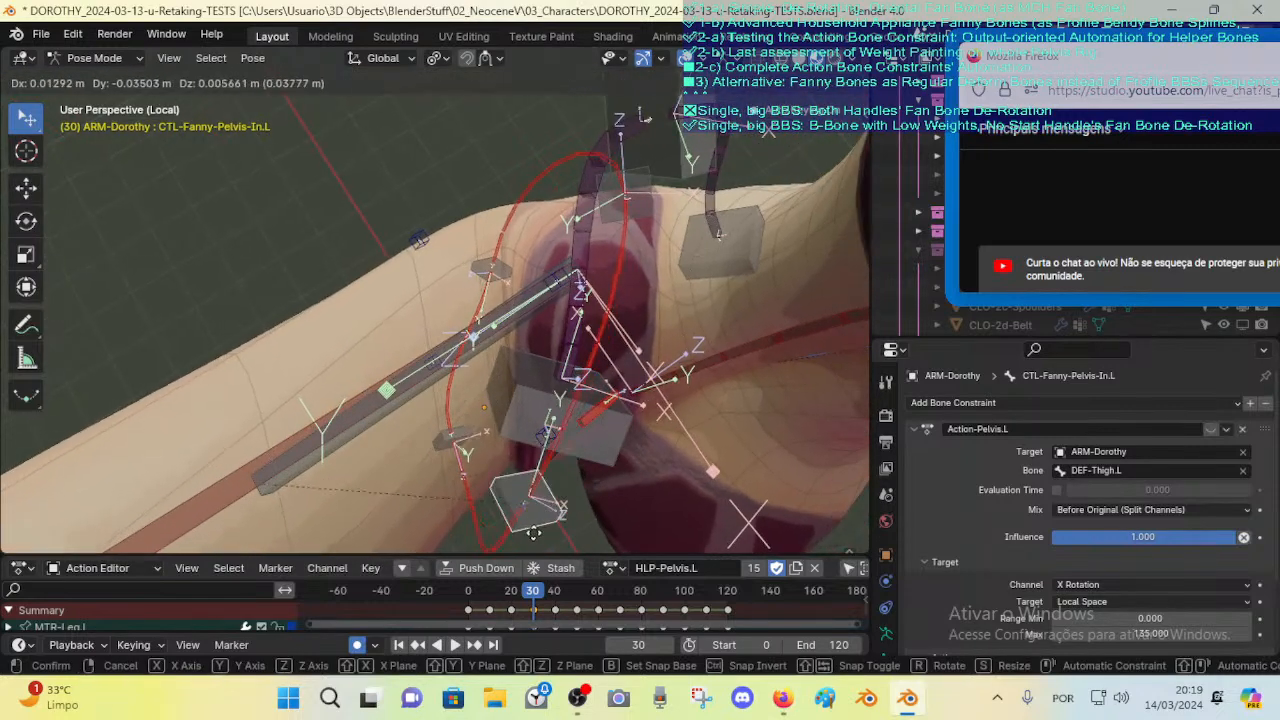
{"action": "key", "text": "r"}
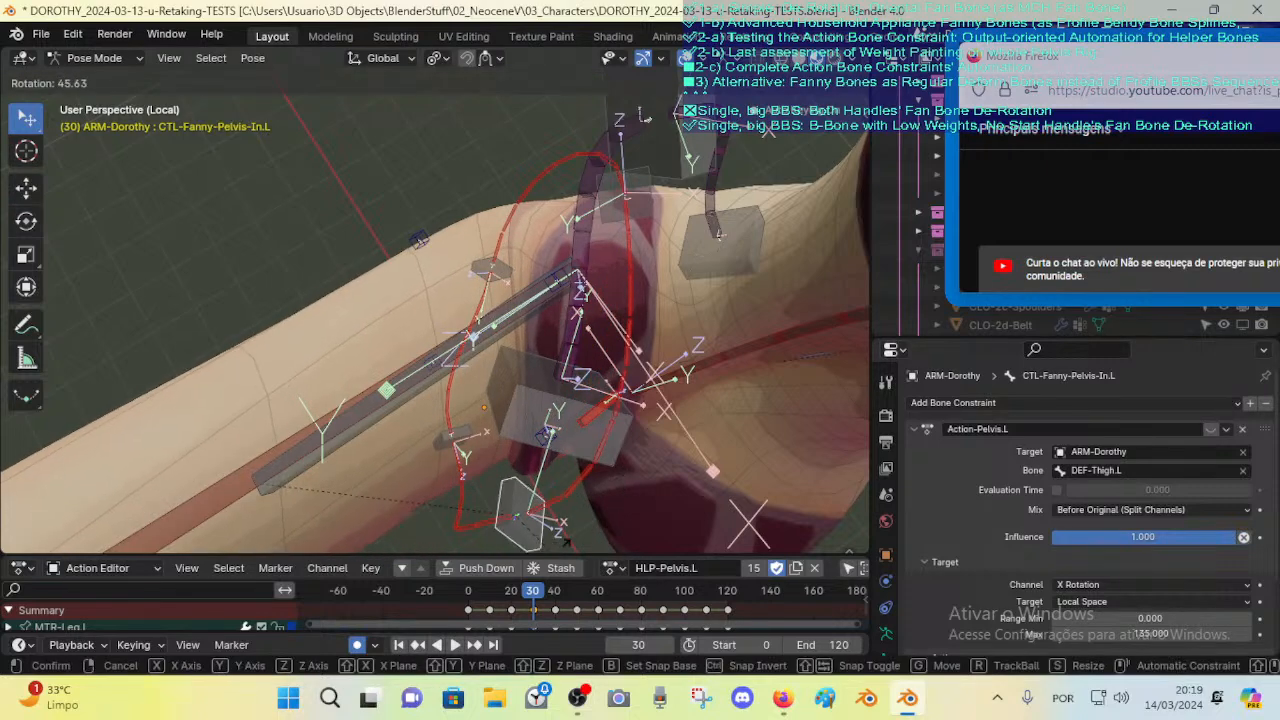
{"action": "left_click", "coordinate": [575, 537]}
Step: Reposition CTL-Leverage-Buttocks.L above the hip crease
{"action": "left_click", "coordinate": [603, 449]}
{"action": "key", "text": "g"}
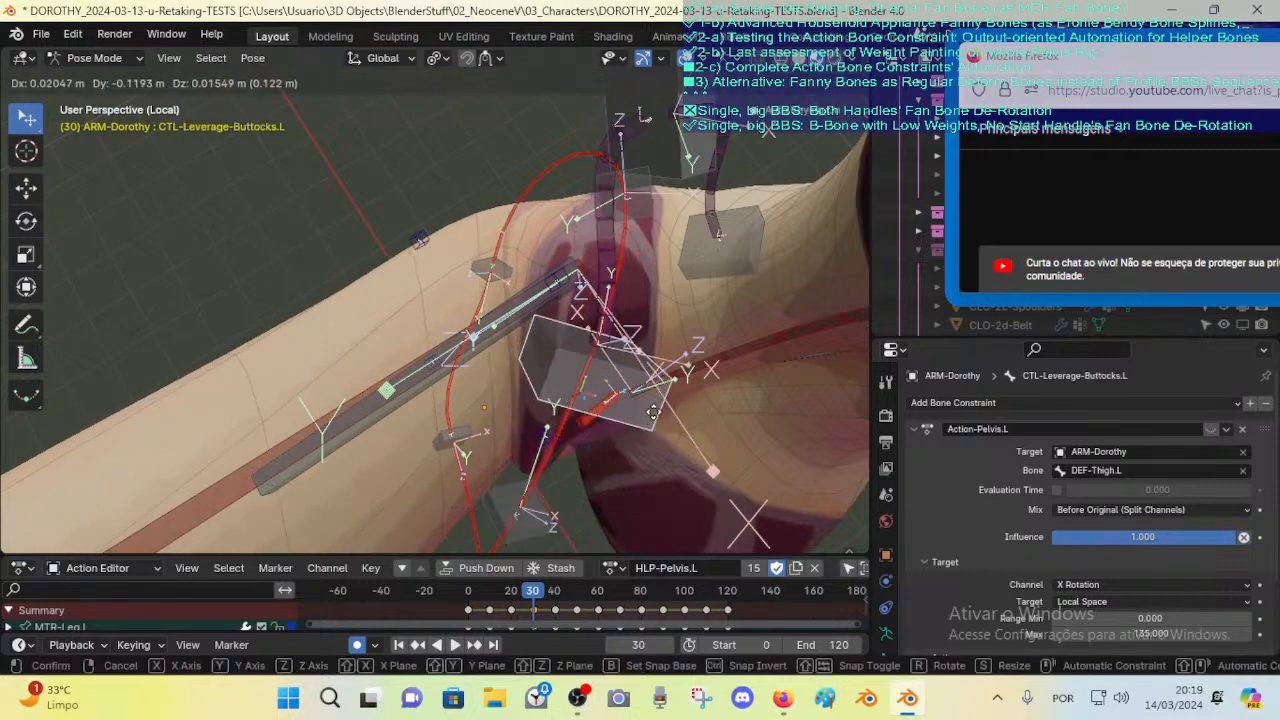
{"action": "right_click", "coordinate": [592, 456]}
{"action": "middle_click_drag", "start_coordinate": [586, 460], "coordinate": [416, 231]}
{"action": "key", "text": "g"}
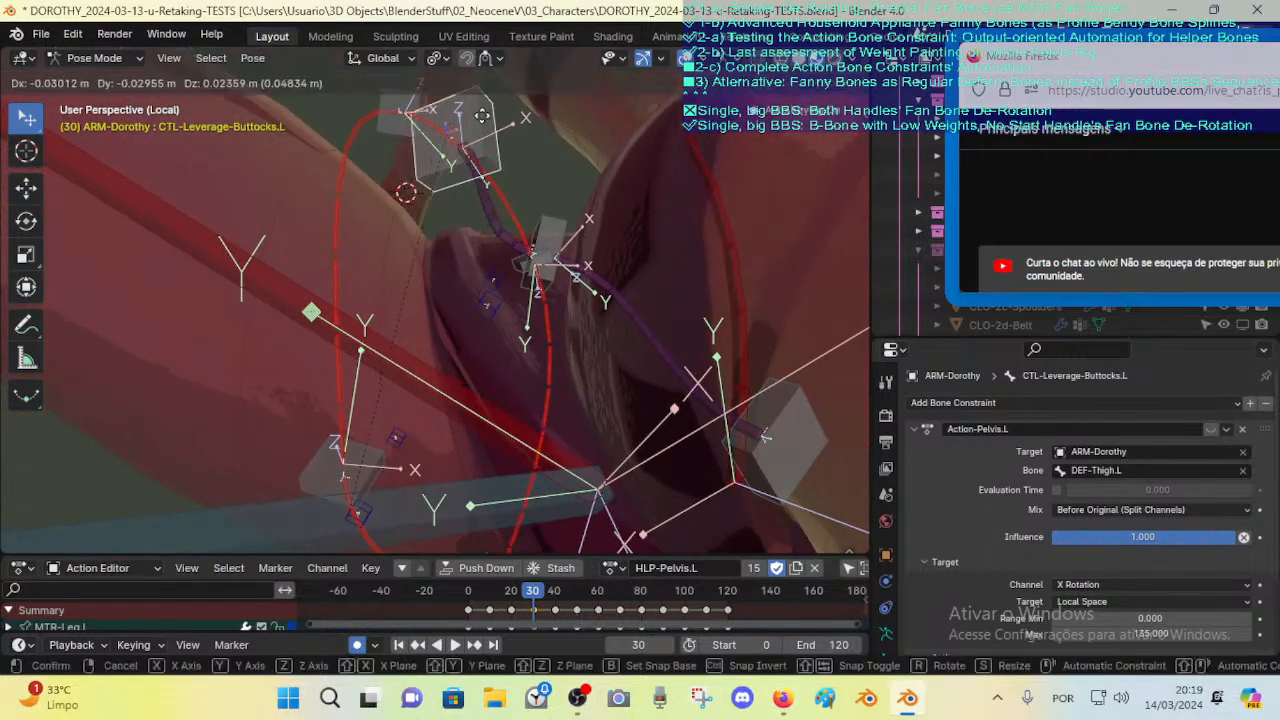
{"action": "key", "text": "r"}
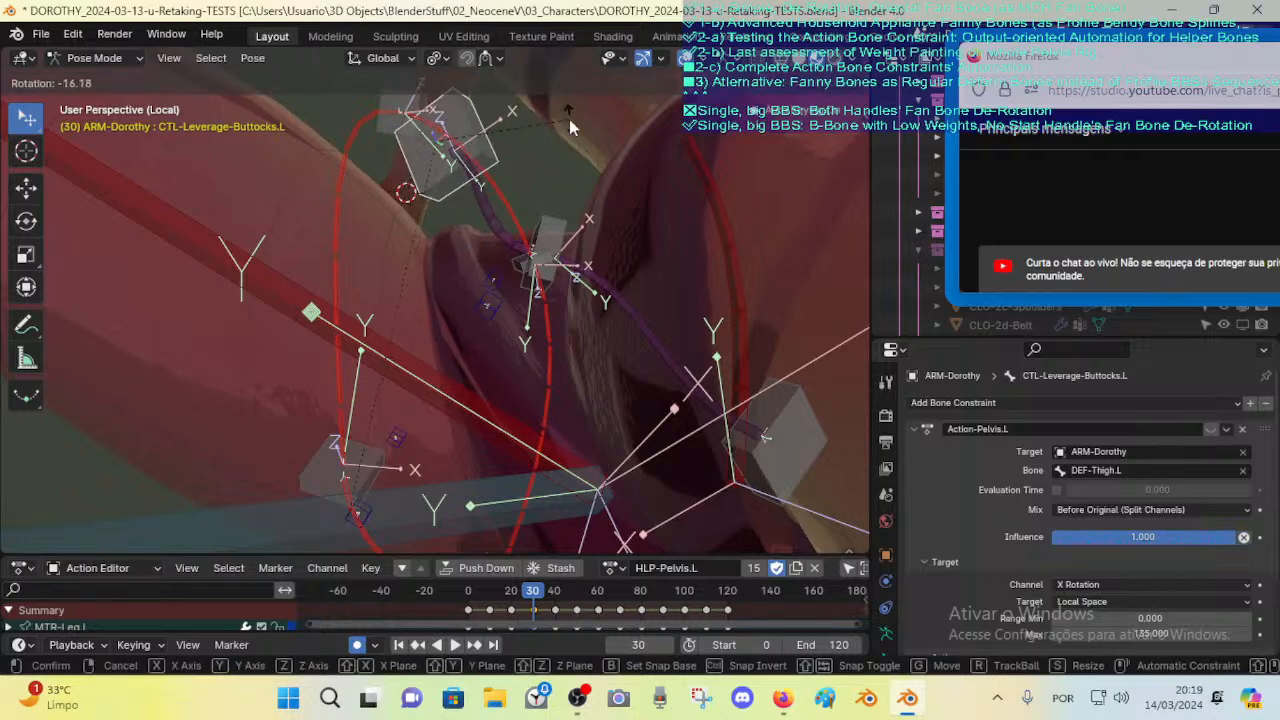
{"action": "right_click", "coordinate": [570, 122]}
Step: Move DEF-Leverage-Hips.L above the hip crease and rotate it to redirect the leverage curve
{"action": "left_click", "coordinate": [560, 216]}
{"action": "key", "text": "g"}
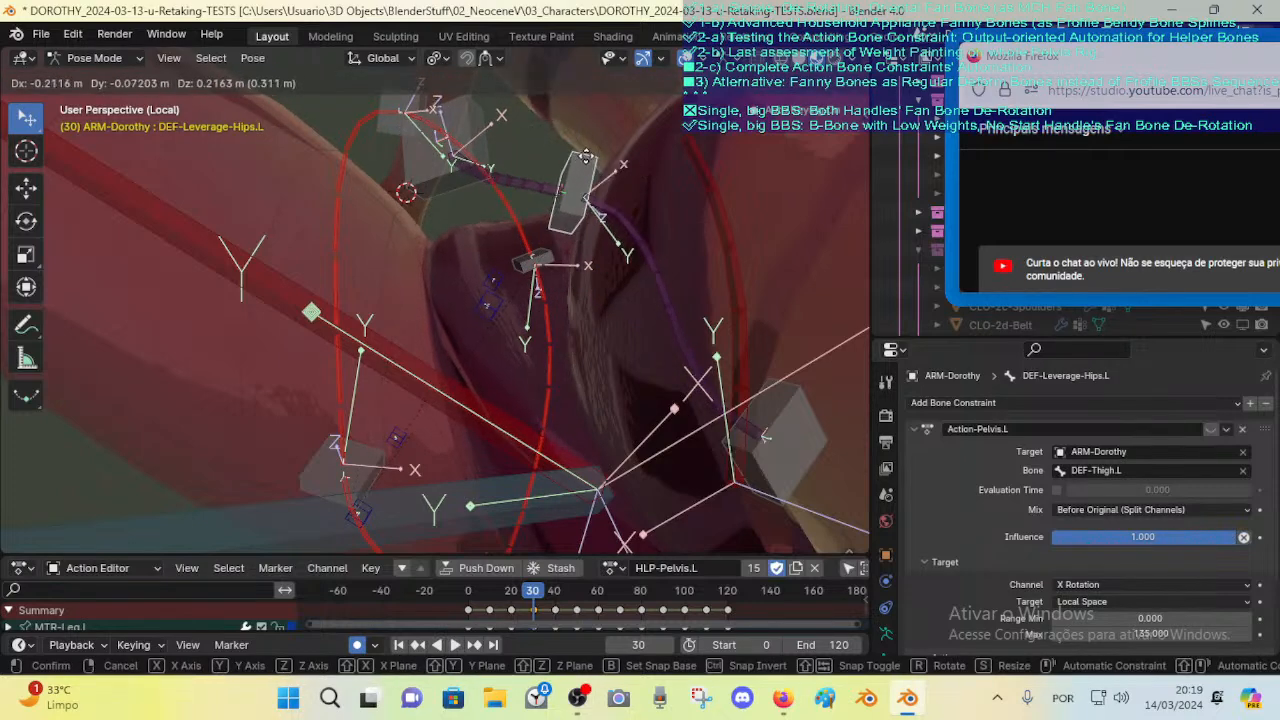
{"action": "left_click", "coordinate": [571, 147]}
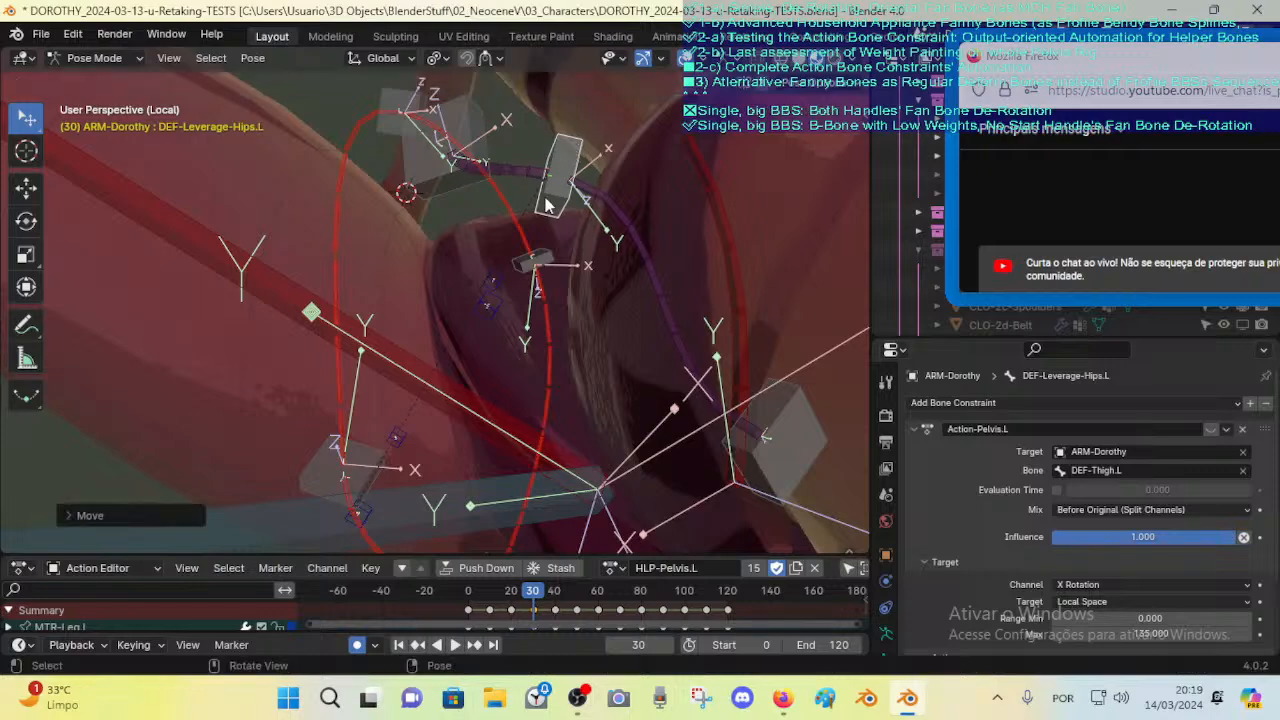
{"action": "middle_click_drag", "start_coordinate": [571, 147], "coordinate": [609, 243]}
{"action": "key", "text": "r"}
{"action": "left_click", "coordinate": [600, 246]}
{"action": "key", "text": "g"}
{"action": "right_click", "coordinate": [563, 357]}
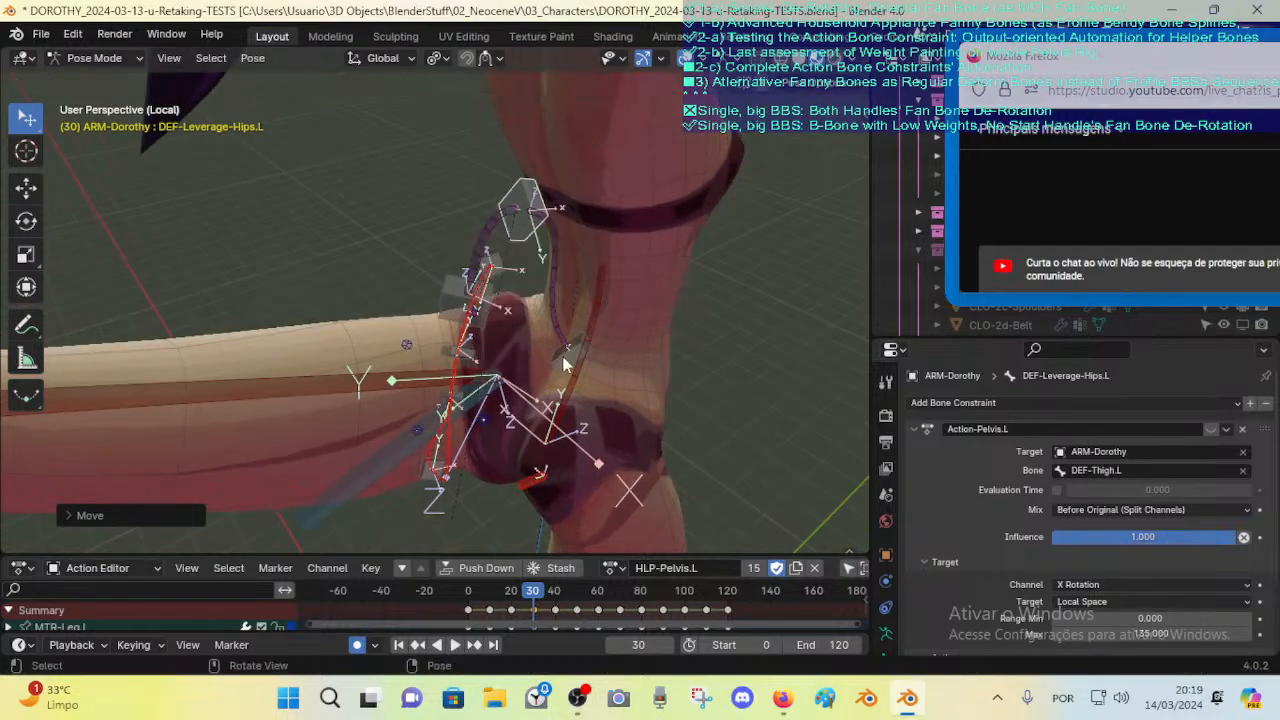
Step: Move CTL-Fanny-Pelvis-Bk.L slightly to adjust the fan loop above the hip crease
{"action": "middle_click_drag", "start_coordinate": [565, 363], "coordinate": [371, 206]}
{"action": "scroll", "coordinate": [436, 322], "scroll_direction": "up", "scroll_amount": 3}
{"action": "left_click", "coordinate": [376, 205]}
{"action": "key", "text": "g"}
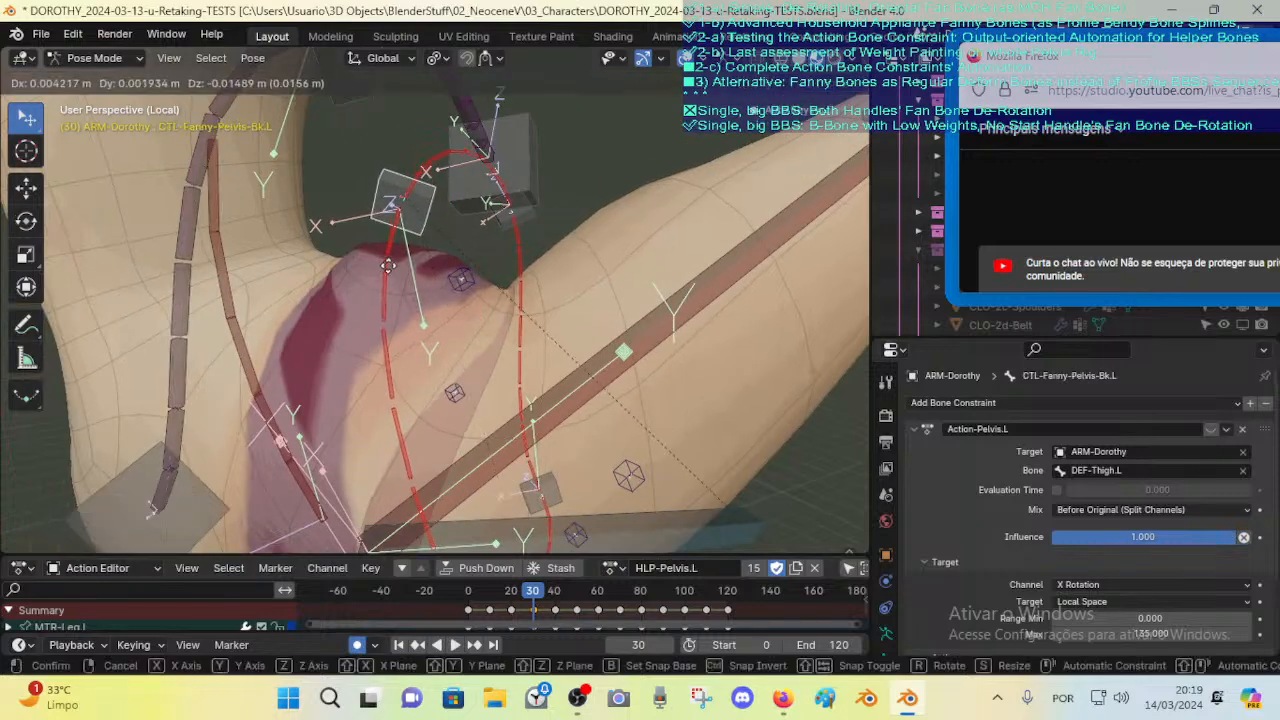
{"action": "left_click", "coordinate": [390, 255]}
Step: Refine the placement of DEF-Leverage-Hips.L in front of the waist and touch up its rotation
{"action": "scroll", "coordinate": [382, 206], "scroll_direction": "down", "scroll_amount": 2}
{"action": "key", "text": "g"}
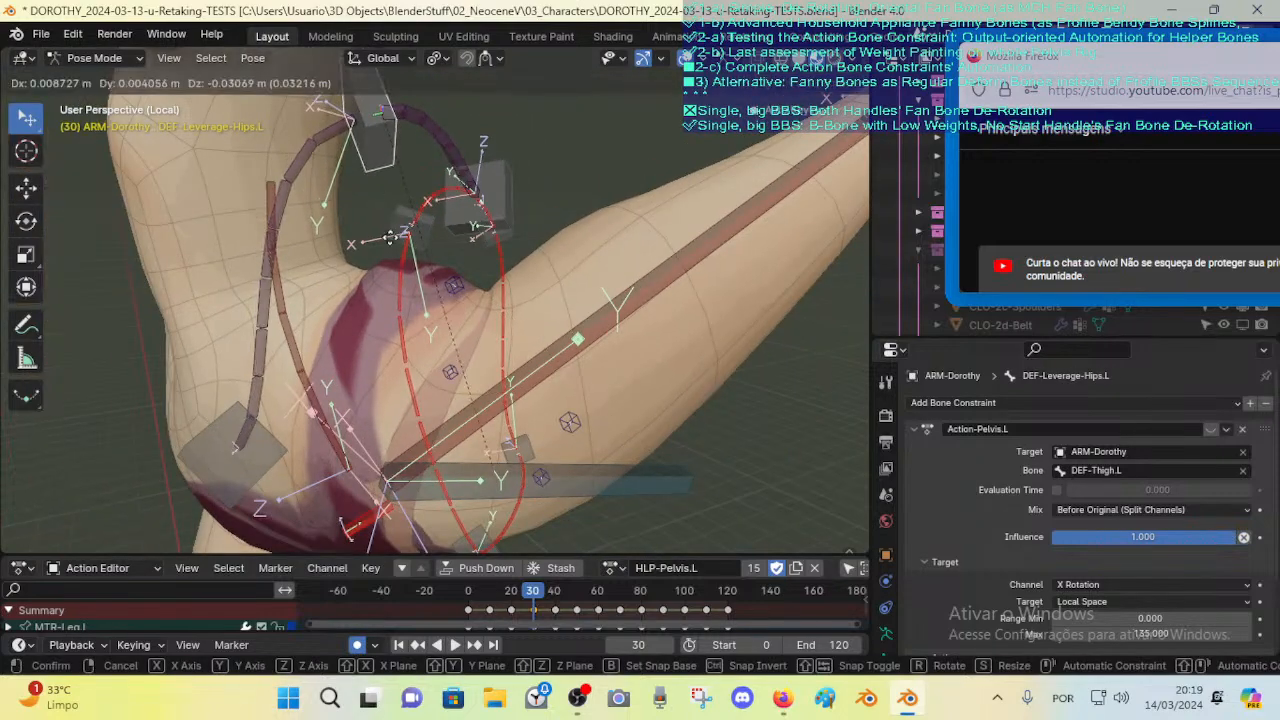
{"action": "left_click", "coordinate": [378, 172]}
{"action": "middle_click_drag", "start_coordinate": [514, 214], "coordinate": [406, 258]}
{"action": "middle_click_drag", "start_coordinate": [400, 238], "coordinate": [490, 216]}
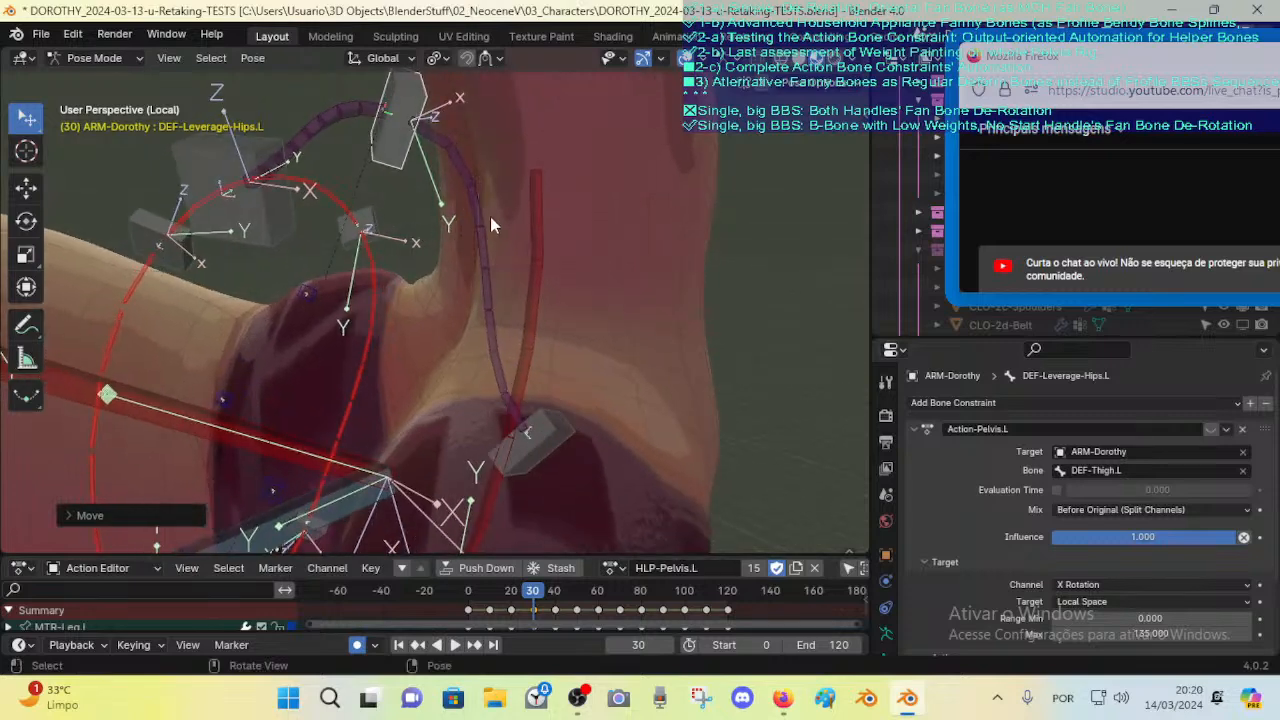
{"action": "key", "text": "r"}
{"action": "right_click", "coordinate": [487, 200]}
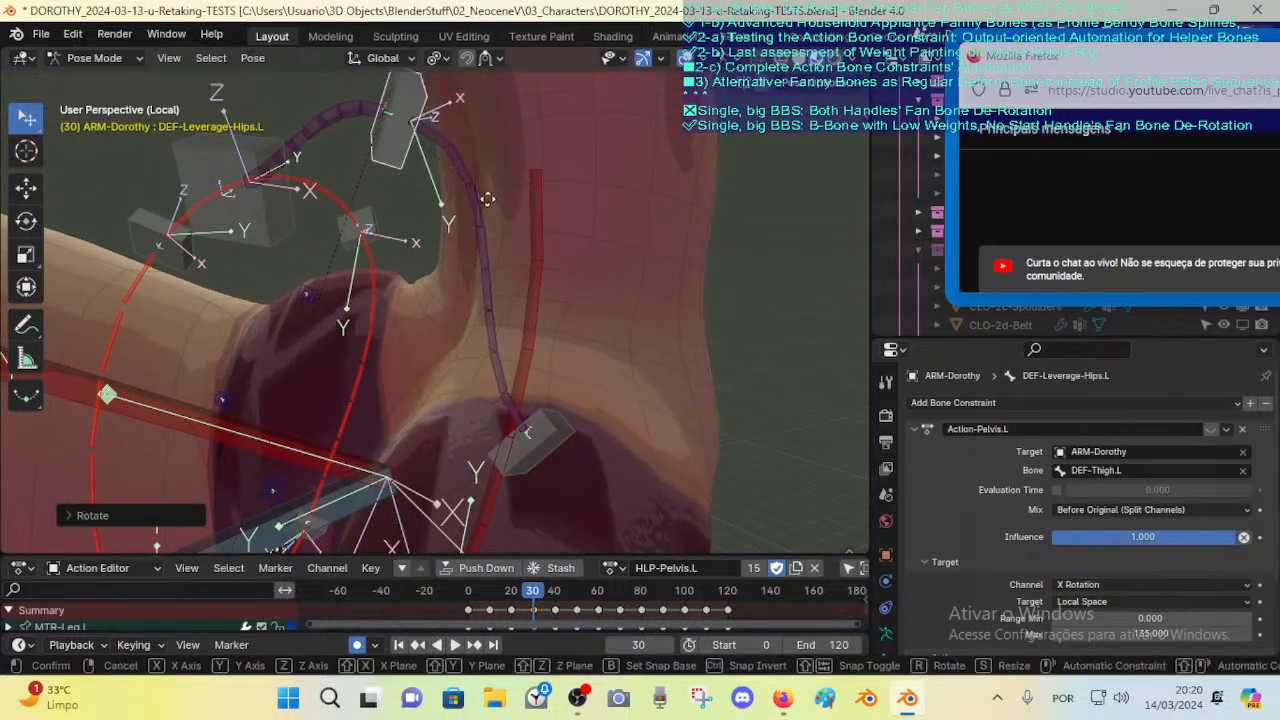
{"action": "left_click", "coordinate": [533, 432]}
{"action": "key", "text": "g"}
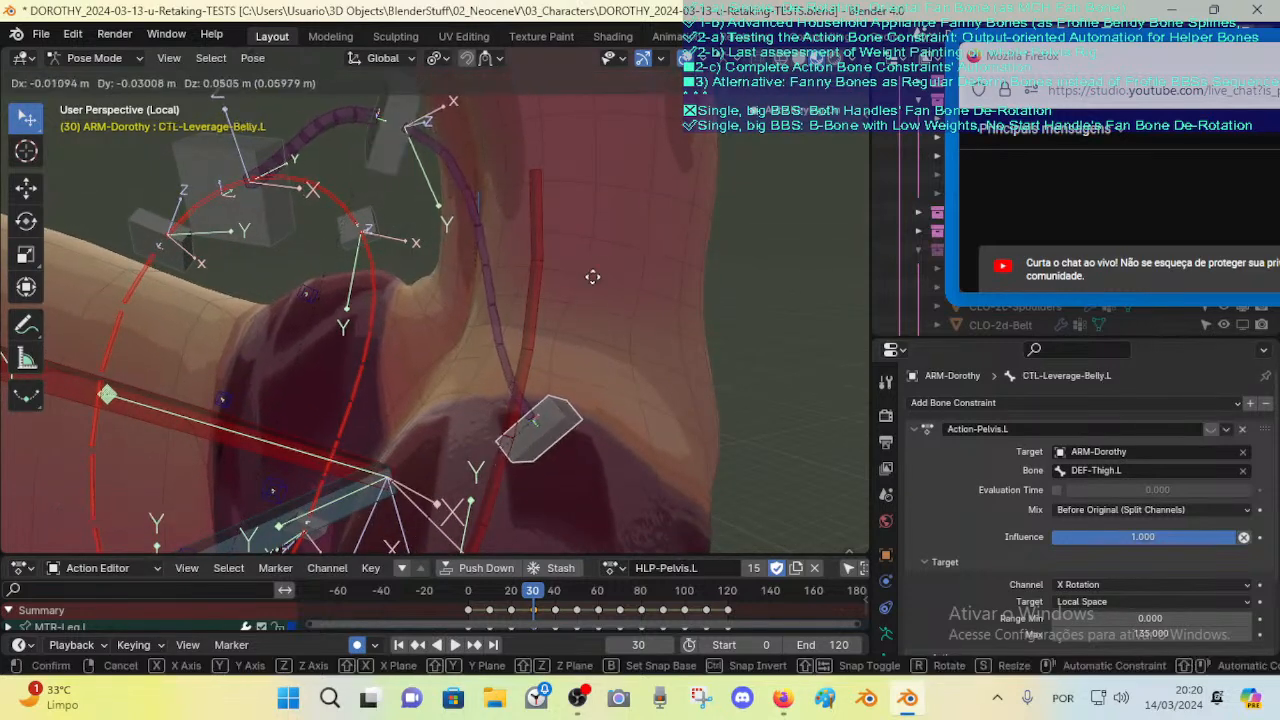
{"action": "right_click", "coordinate": [593, 268]}
{"action": "left_click", "coordinate": [251, 149]}
{"action": "left_click", "coordinate": [333, 121]}
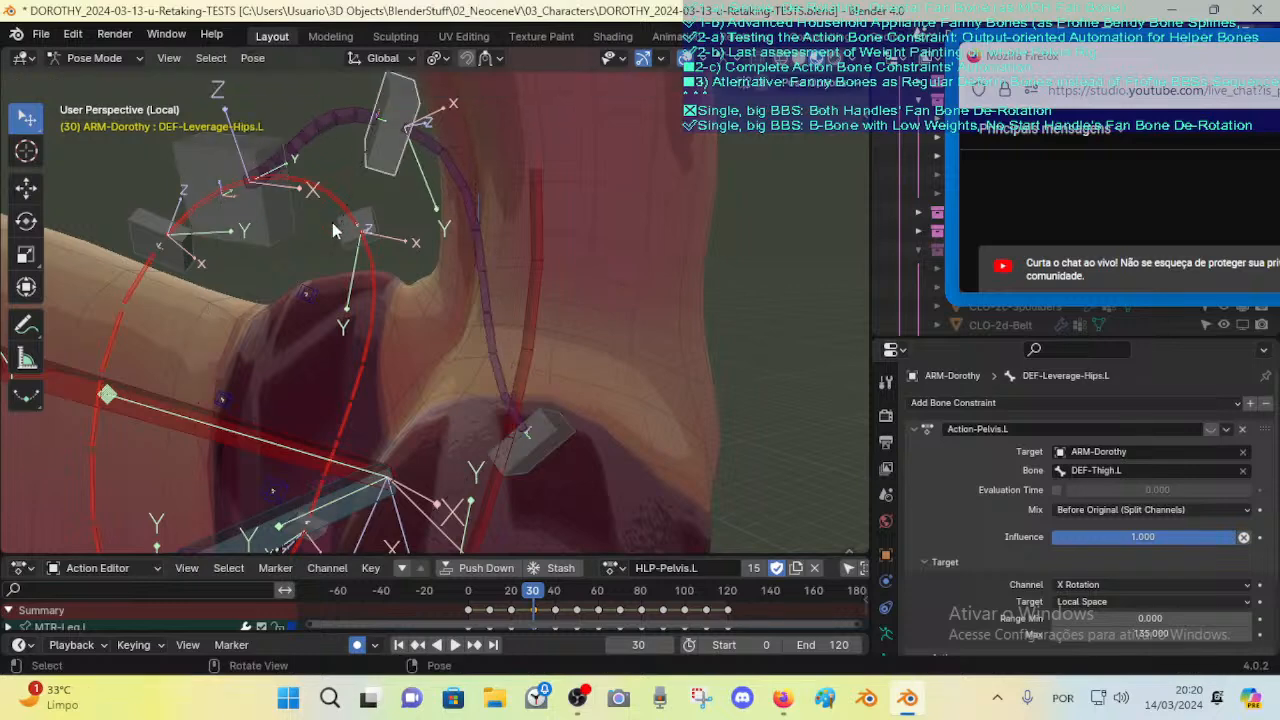
Step: Leave Pose Mode, select the armature together with the 00_Body mesh, and put the mesh into Weight Paint mode
{"action": "middle_click_drag", "start_coordinate": [332, 222], "coordinate": [343, 299]}
{"action": "middle_click_drag", "start_coordinate": [265, 296], "coordinate": [129, 243]}
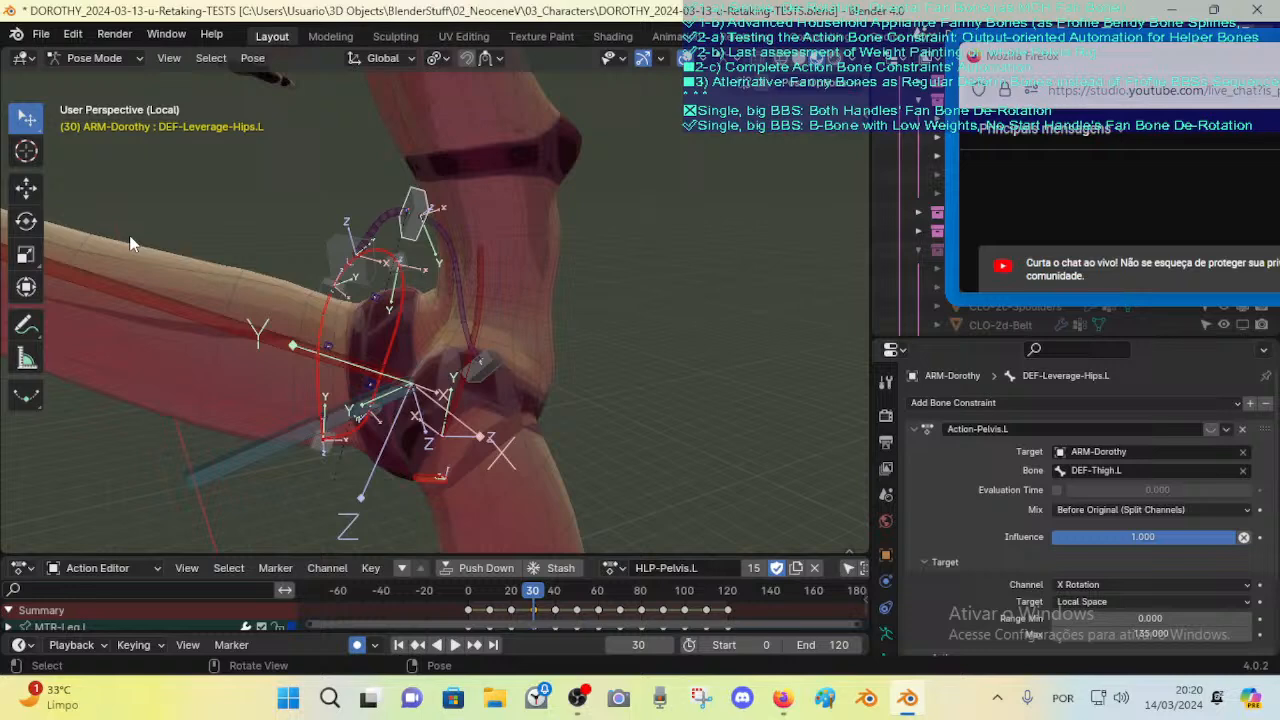
{"action": "key", "text": "ctrl+Tab"}
{"action": "left_click", "coordinate": [246, 321]}
{"action": "left_click", "coordinate": [255, 321], "text": "shift"}
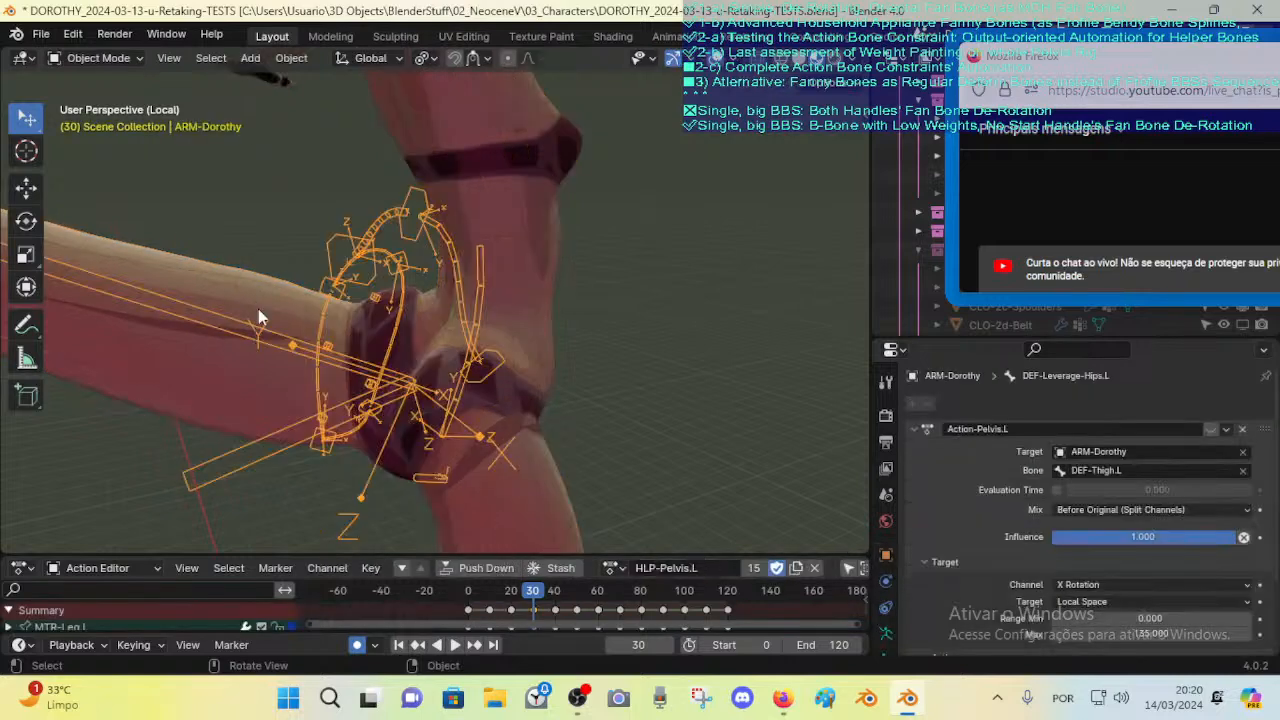
{"action": "left_click", "coordinate": [261, 292], "text": "shift"}
{"action": "key", "text": "ctrl+Tab"}
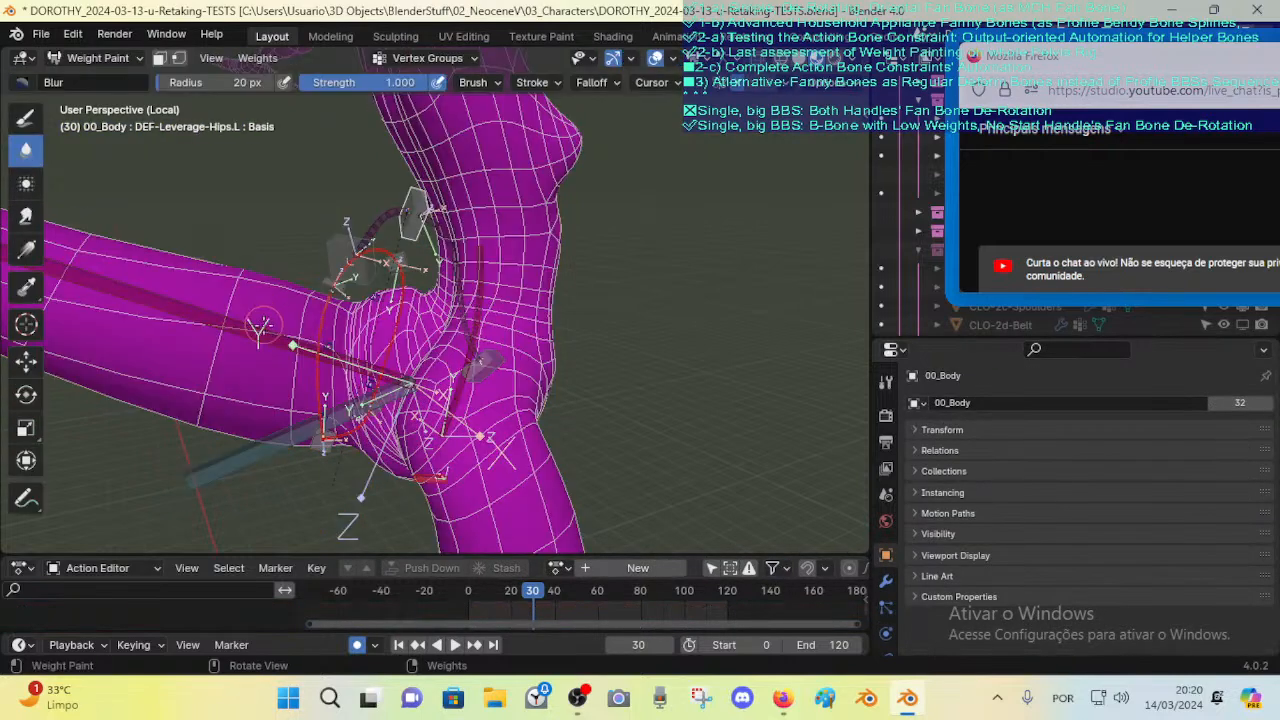
Step: Display the DEF-Thigh.L weights on the body and examine their spread around the left hip
{"action": "left_click", "coordinate": [260, 320], "text": "ctrl"}
{"action": "middle_click_drag", "start_coordinate": [262, 322], "coordinate": [415, 370]}
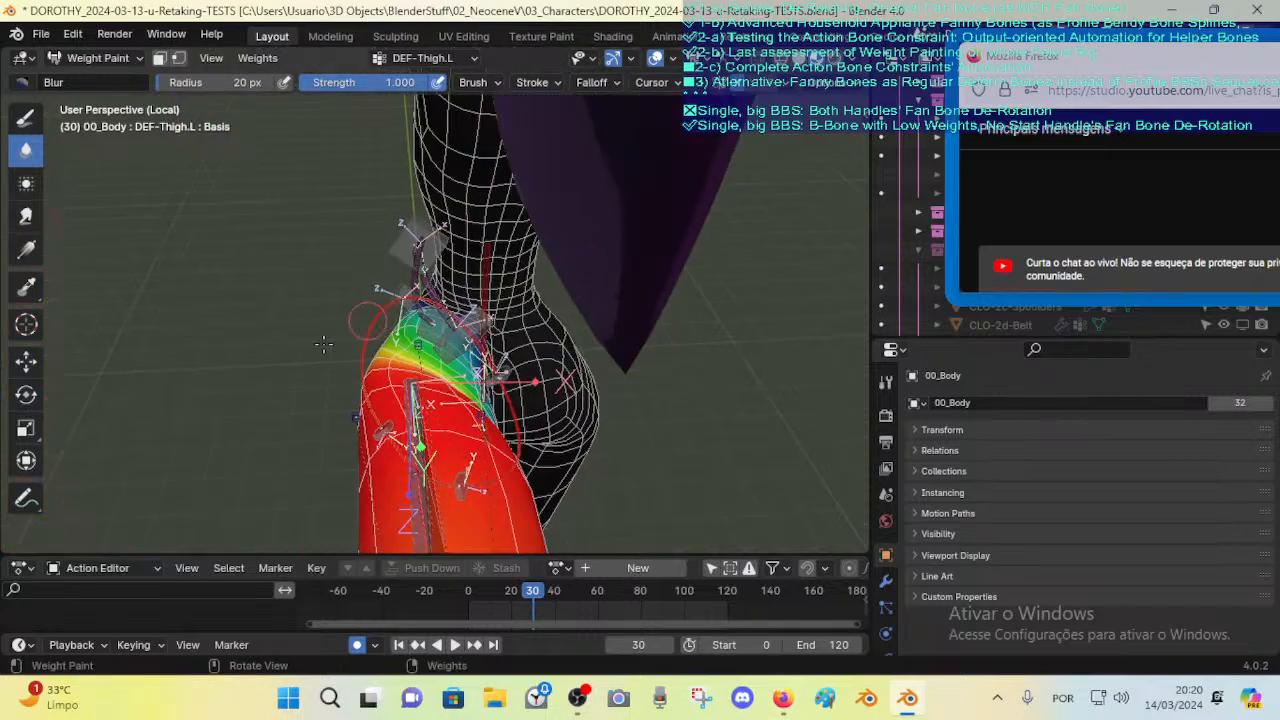
{"action": "middle_click_drag", "start_coordinate": [368, 328], "coordinate": [450, 256]}
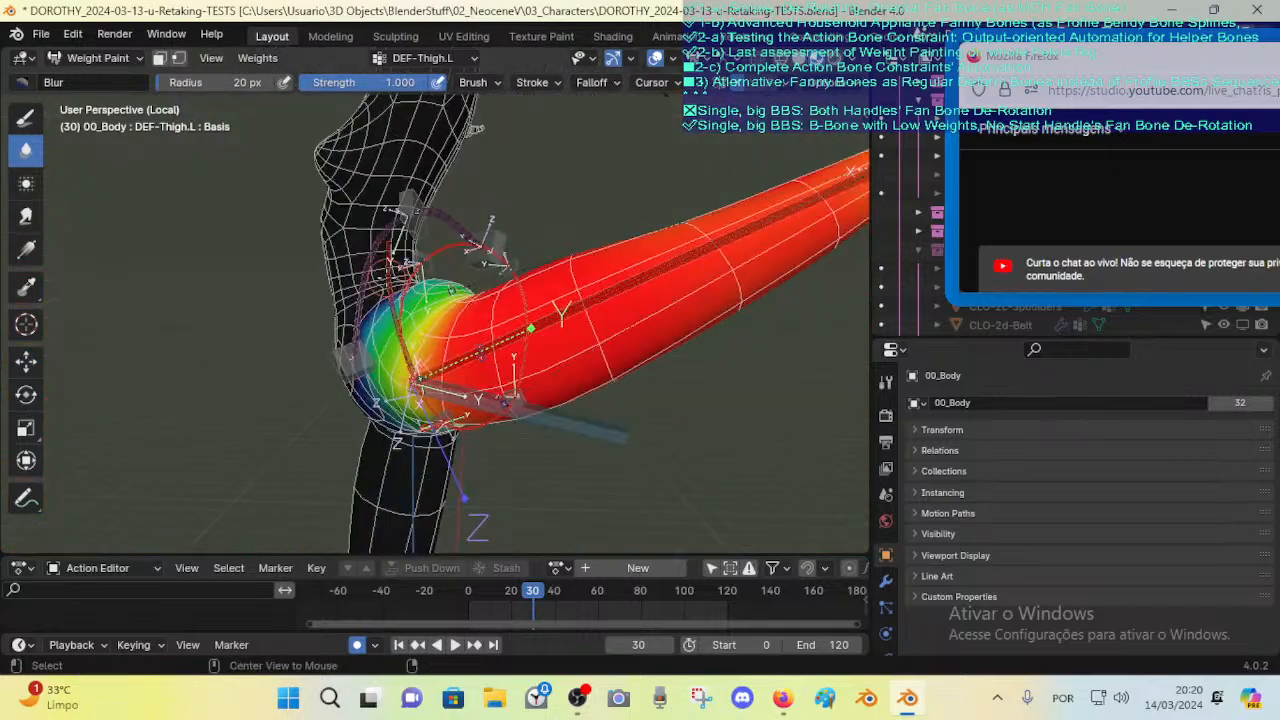
Step: Display the DEF-2-TORSO-1-Spine-BB.001 weights and examine their falloff across the pelvis and upper thigh
{"action": "left_click", "coordinate": [392, 298], "text": "ctrl"}
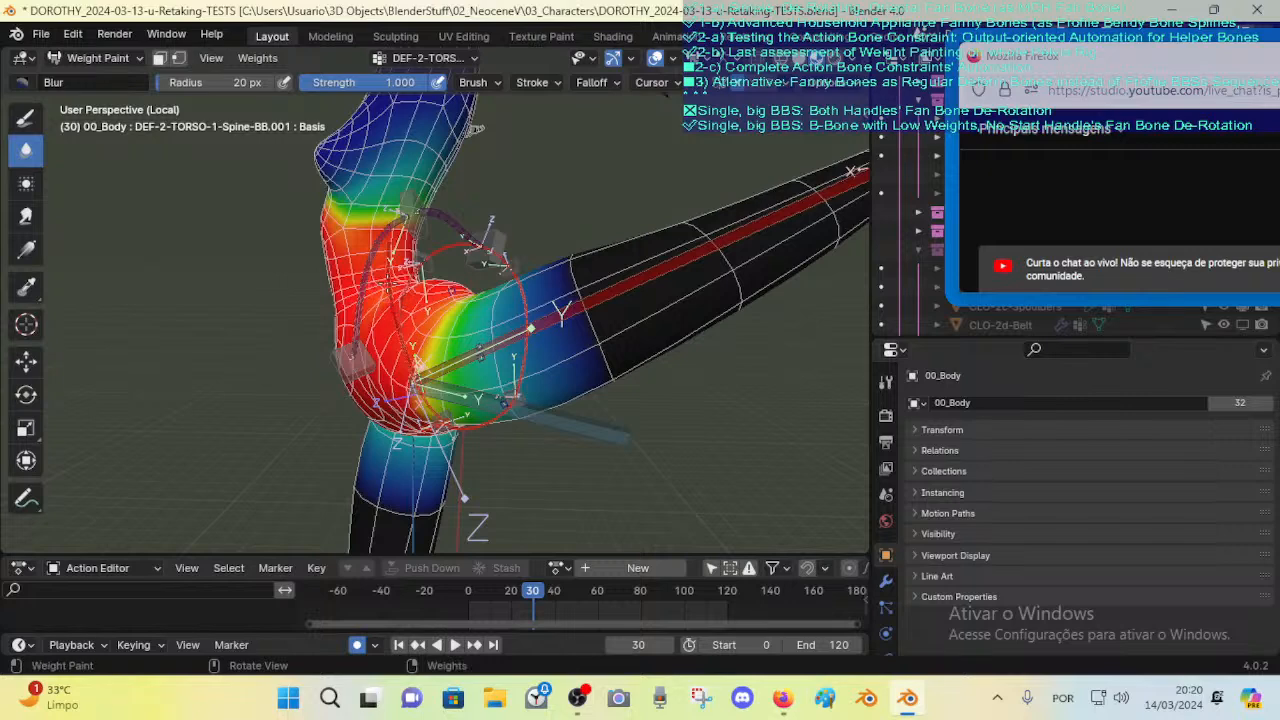
{"action": "middle_click_drag", "start_coordinate": [395, 292], "coordinate": [420, 322]}
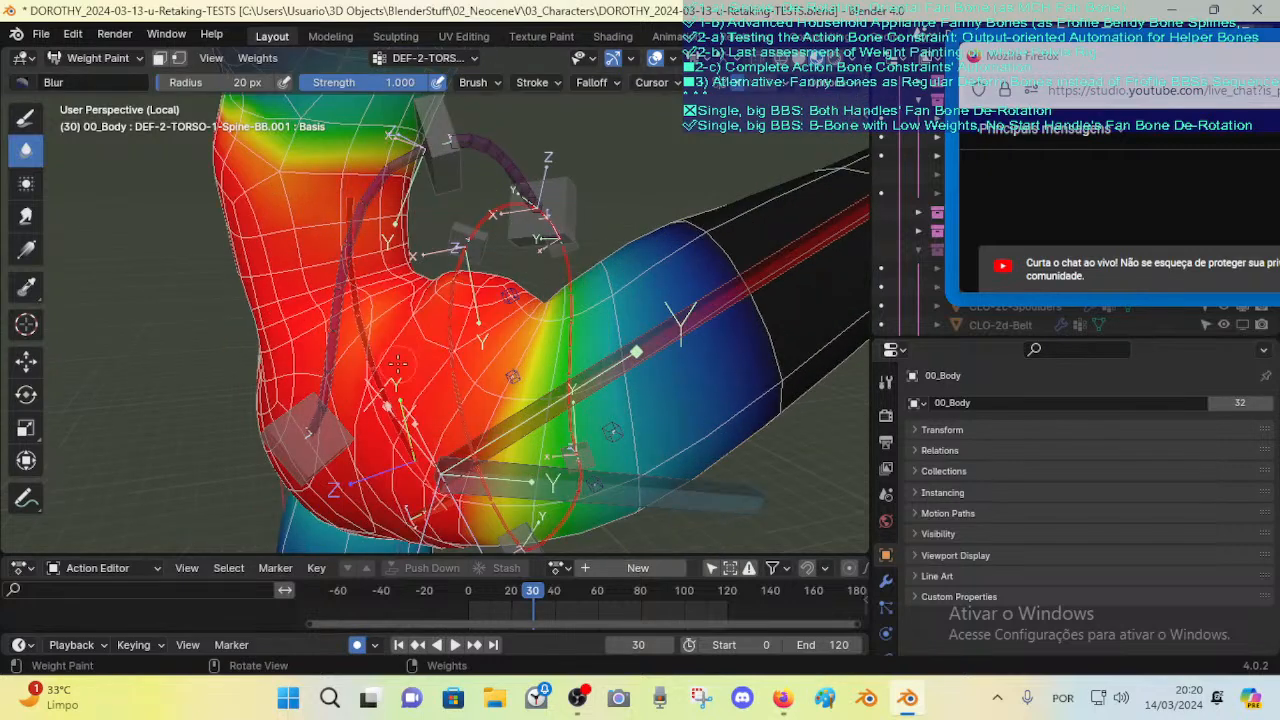
{"action": "scroll", "coordinate": [447, 330], "scroll_direction": "down", "scroll_amount": 2}
{"action": "middle_click_drag", "start_coordinate": [447, 330], "coordinate": [330, 318]}
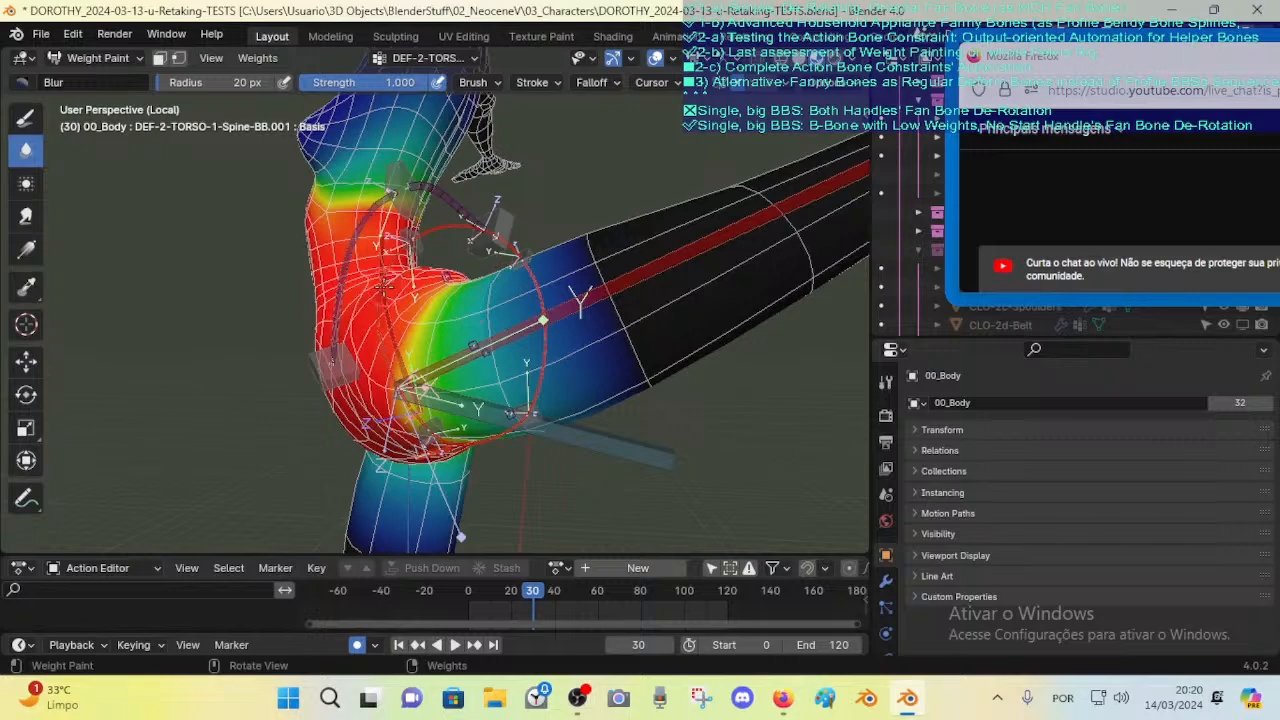
{"action": "mouse_move", "coordinate": [460, 330]}
{"action": "middle_mouse_down"}
{"action": "mouse_move", "coordinate": [390, 285]}
{"action": "mouse_move", "coordinate": [418, 321]}
{"action": "mouse_move", "coordinate": [470, 275]}
{"action": "mouse_move", "coordinate": [502, 276]}
{"action": "mouse_move", "coordinate": [459, 352]}
{"action": "middle_mouse_up"}
{"action": "left_click", "coordinate": [460, 288], "text": "alt"}
{"action": "left_click", "coordinate": [460, 288], "text": "alt"}
{"action": "scroll", "coordinate": [469, 329], "scroll_direction": "up", "scroll_amount": 1}
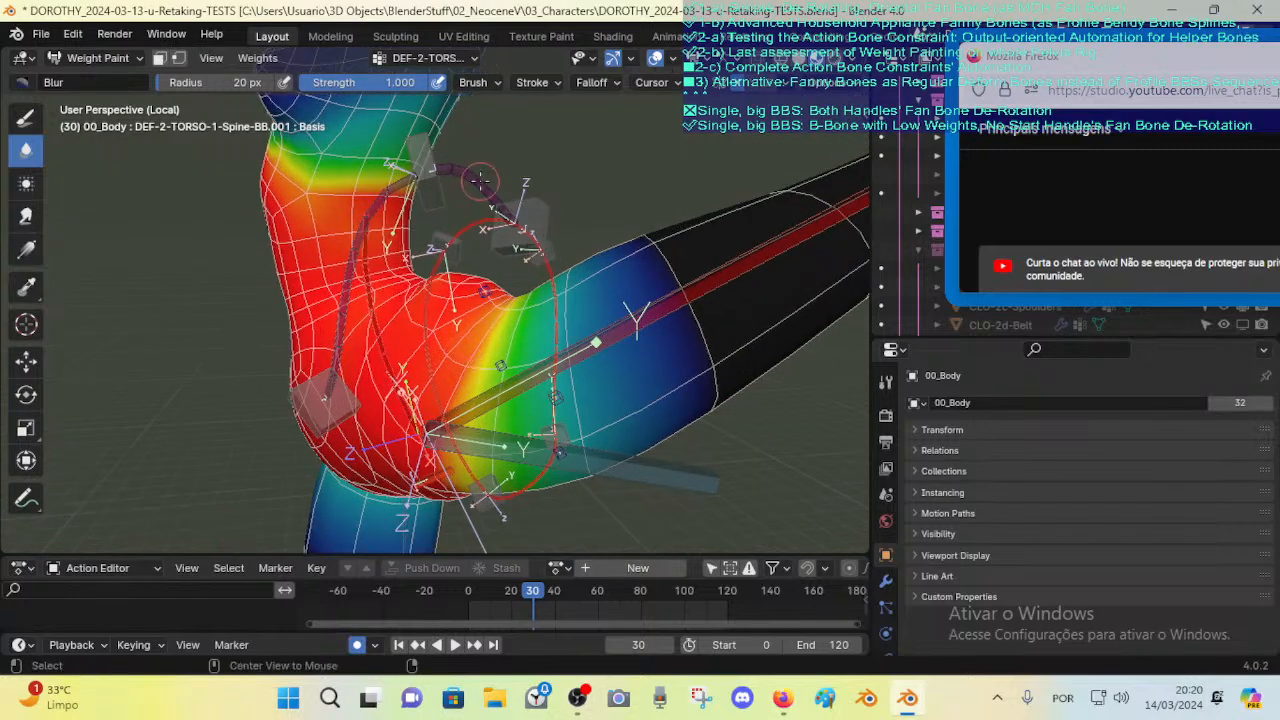
Step: Compare the weight distributions of DEF-Leverage-Belly.L and DEF-Leverage-Buttocks.L on the left hip
{"action": "left_click", "coordinate": [478, 182], "text": "alt"}
{"action": "left_click", "coordinate": [348, 248], "text": "alt"}
{"action": "middle_click_drag", "start_coordinate": [482, 264], "coordinate": [516, 270]}
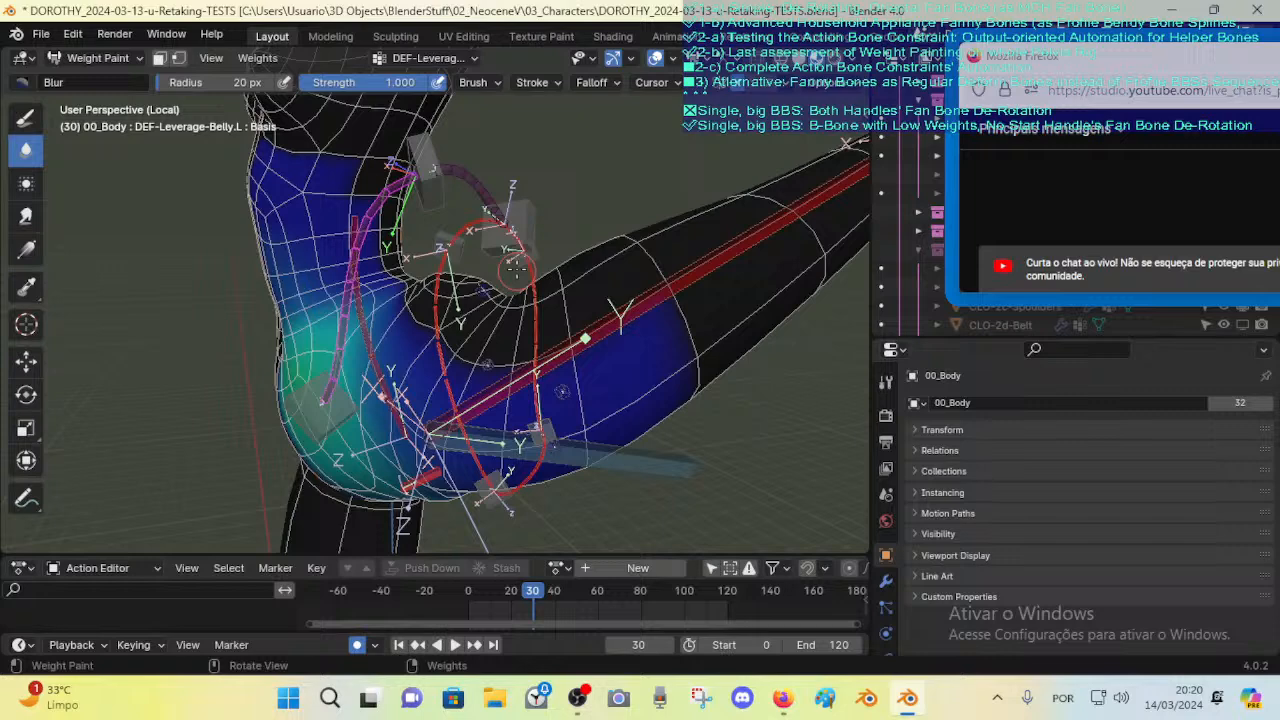
{"action": "left_click", "coordinate": [482, 190], "text": "alt"}
{"action": "left_click", "coordinate": [416, 210], "text": "alt"}
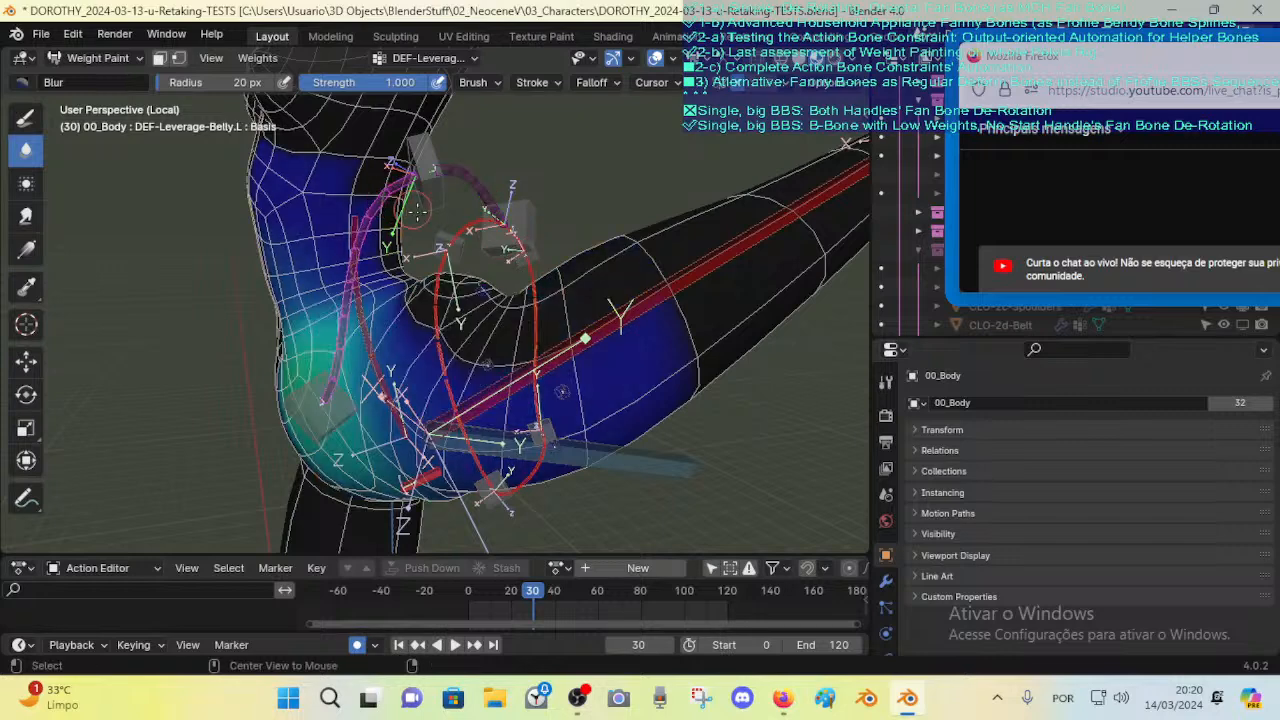
{"action": "left_click", "coordinate": [482, 192], "text": "alt"}
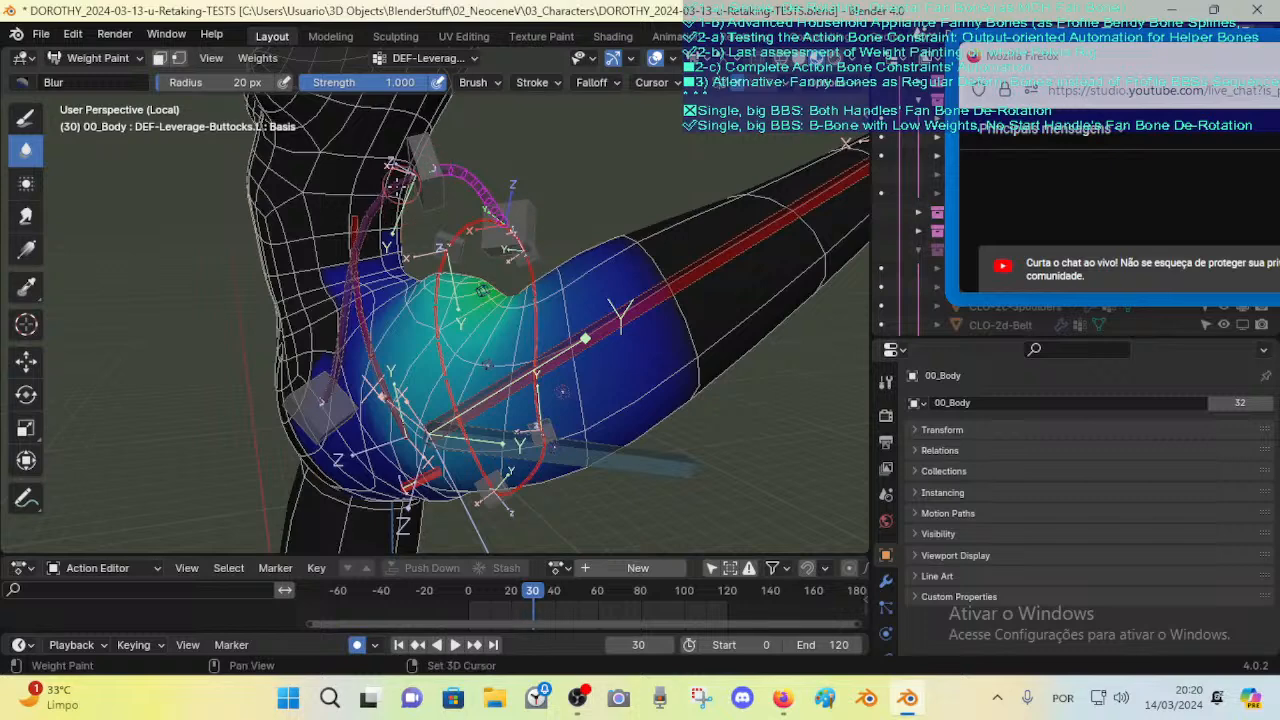
Step: Try moving the CTL-Leverage-Belly.L and CTL-Leverage-Buttocks.L control bones together to test how they deform the left hip
{"action": "left_click", "coordinate": [391, 186], "text": "alt"}
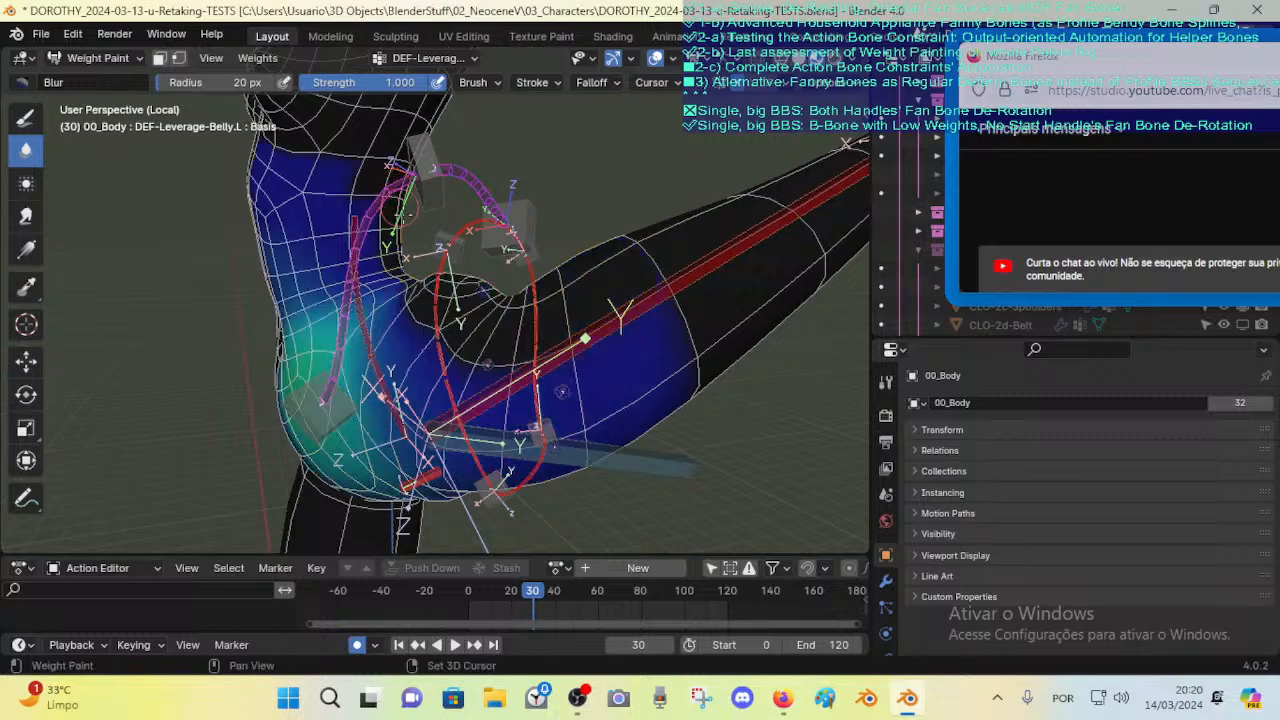
{"action": "middle_click_drag", "start_coordinate": [391, 186], "coordinate": [448, 236]}
{"action": "mouse_move", "coordinate": [410, 278]}
{"action": "middle_mouse_down"}
{"action": "mouse_move", "coordinate": [443, 277]}
{"action": "mouse_move", "coordinate": [413, 258]}
{"action": "middle_mouse_up"}
{"action": "left_click", "coordinate": [413, 249], "text": "ctrl+shift"}
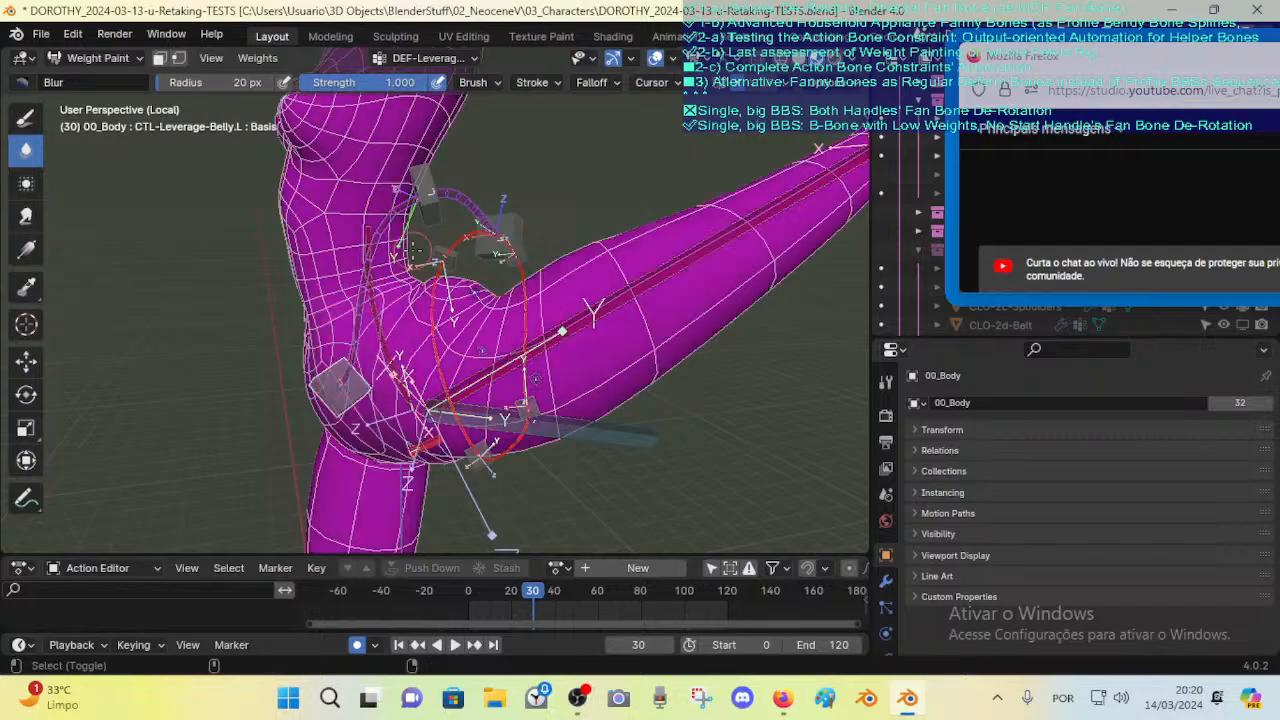
{"action": "left_click", "coordinate": [421, 174], "text": "ctrl+shift"}
{"action": "left_click", "coordinate": [503, 228], "text": "ctrl+shift"}
{"action": "middle_click_drag", "start_coordinate": [500, 232], "coordinate": [443, 270]}
{"action": "key", "text": "g"}
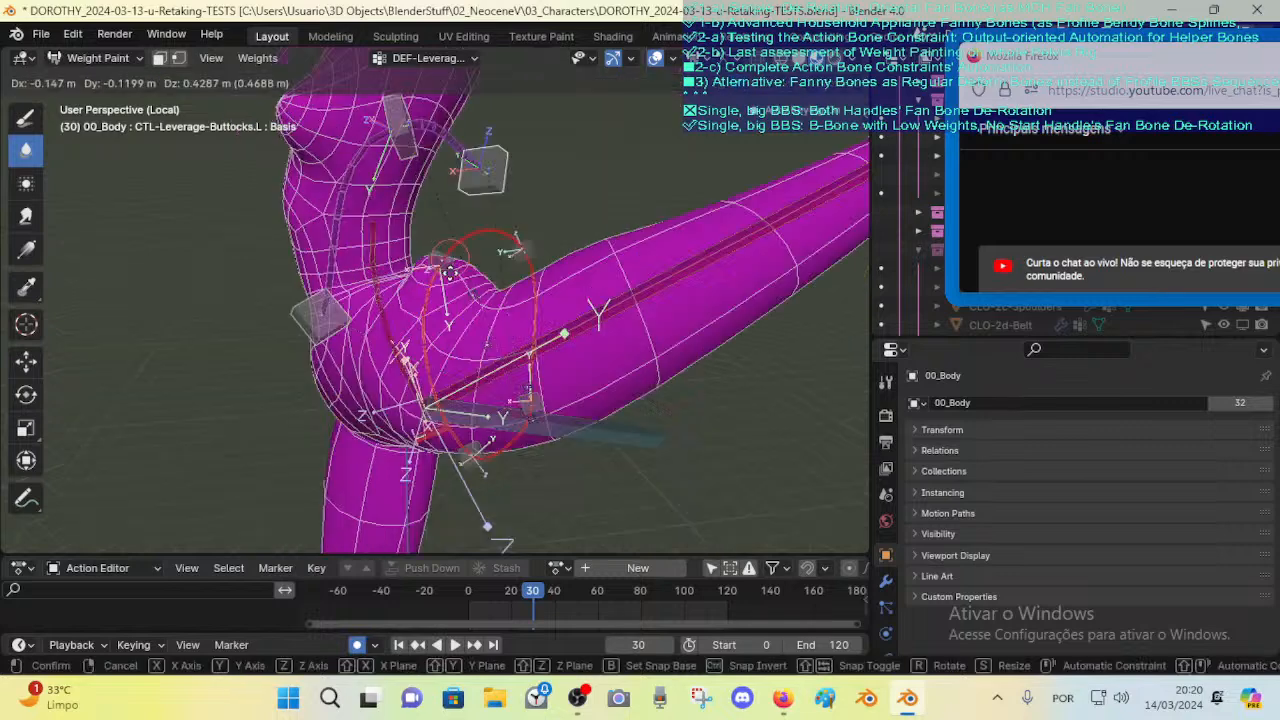
{"action": "right_click", "coordinate": [348, 374]}
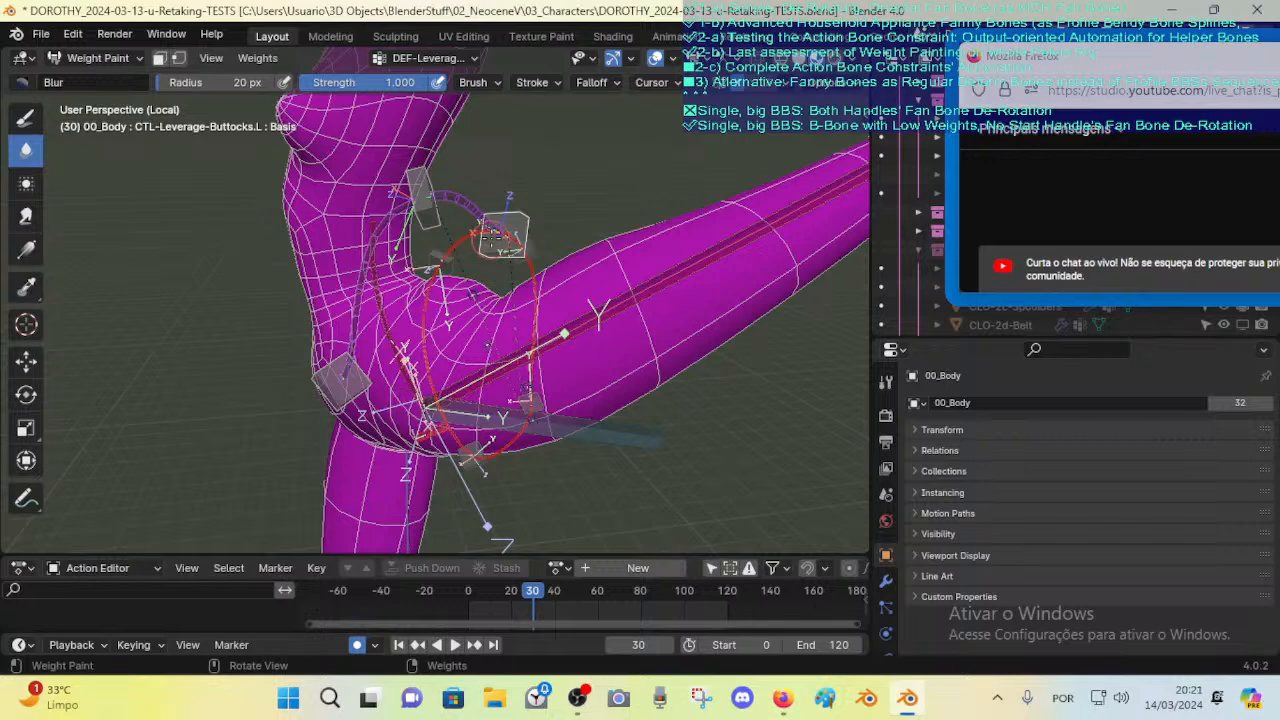
{"action": "left_click", "coordinate": [420, 189], "text": "ctrl"}
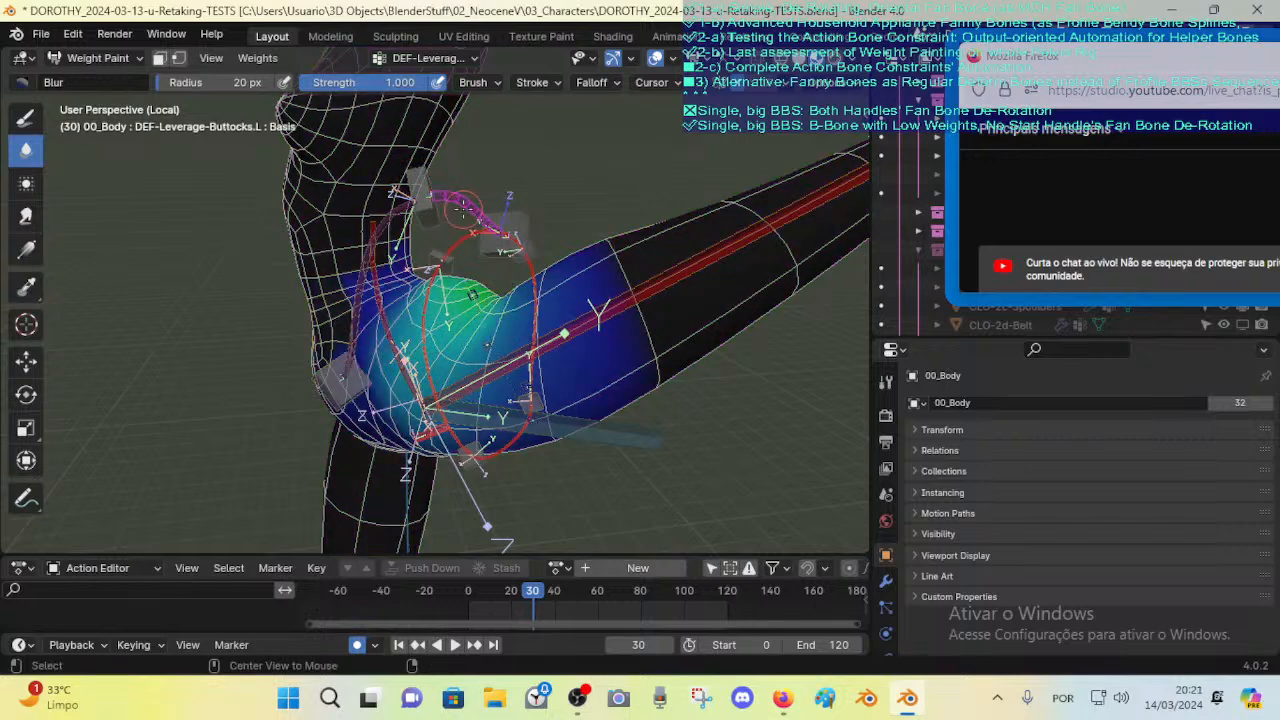
{"action": "left_click", "coordinate": [482, 224], "text": "ctrl"}
{"action": "key", "text": "F2"}
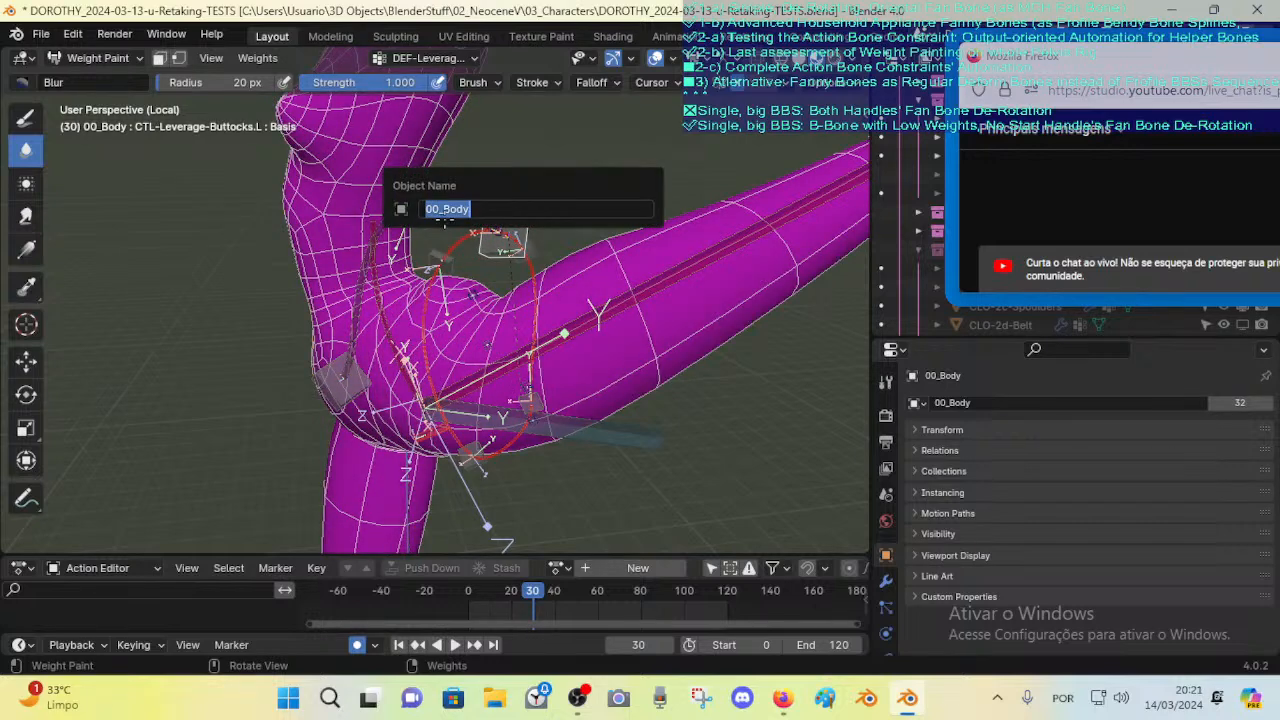
{"action": "key", "text": "Escape"}
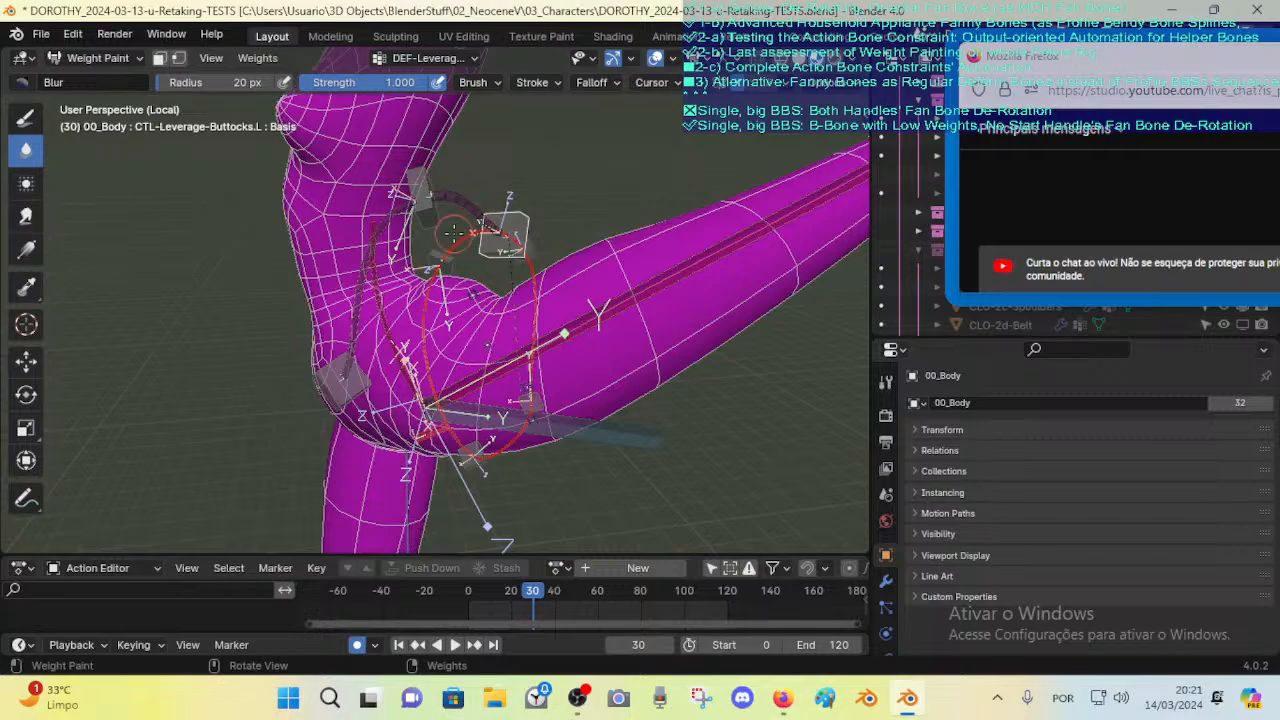
Step: Display the DEF-Leverage-Buttocks.L and DEF-Leverage-Belly.L weights alternately to compare their coverage of the pelvis
{"action": "middle_click_drag", "start_coordinate": [558, 296], "coordinate": [504, 241]}
{"action": "scroll", "coordinate": [414, 287], "scroll_direction": "up", "scroll_amount": 1}
{"action": "left_click", "coordinate": [468, 178], "text": "alt"}
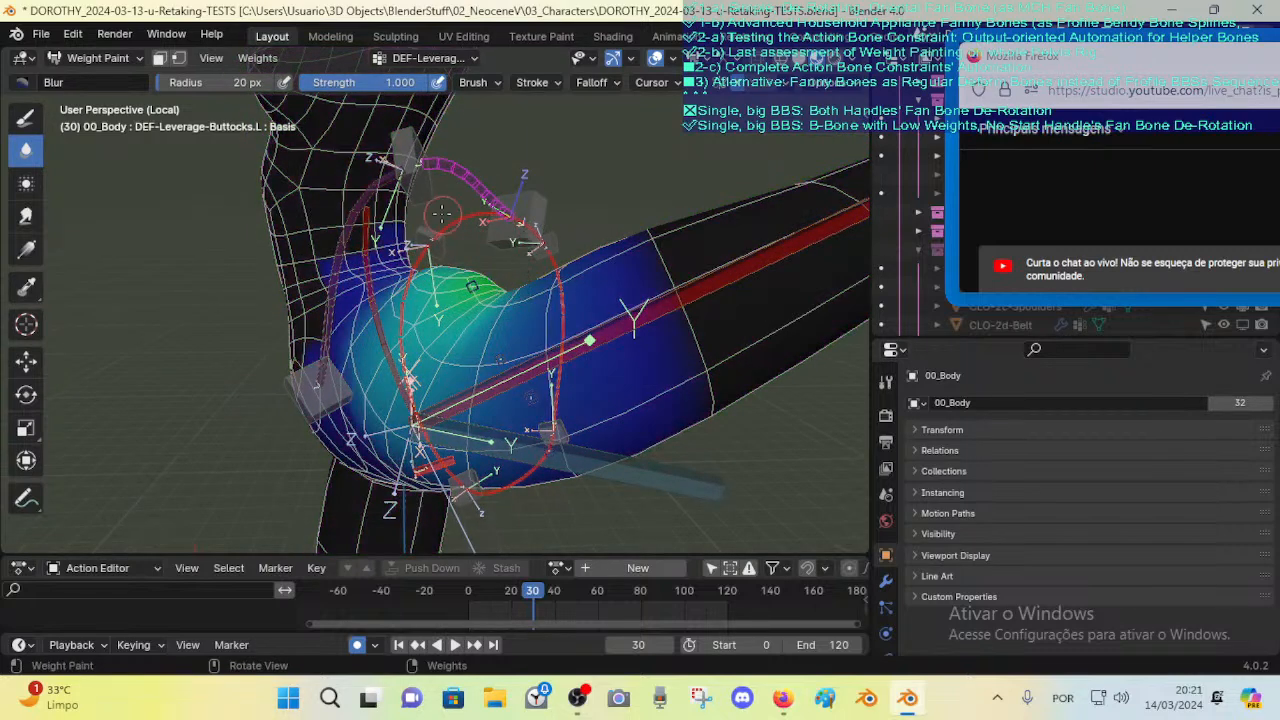
{"action": "left_click", "coordinate": [388, 180], "text": "alt"}
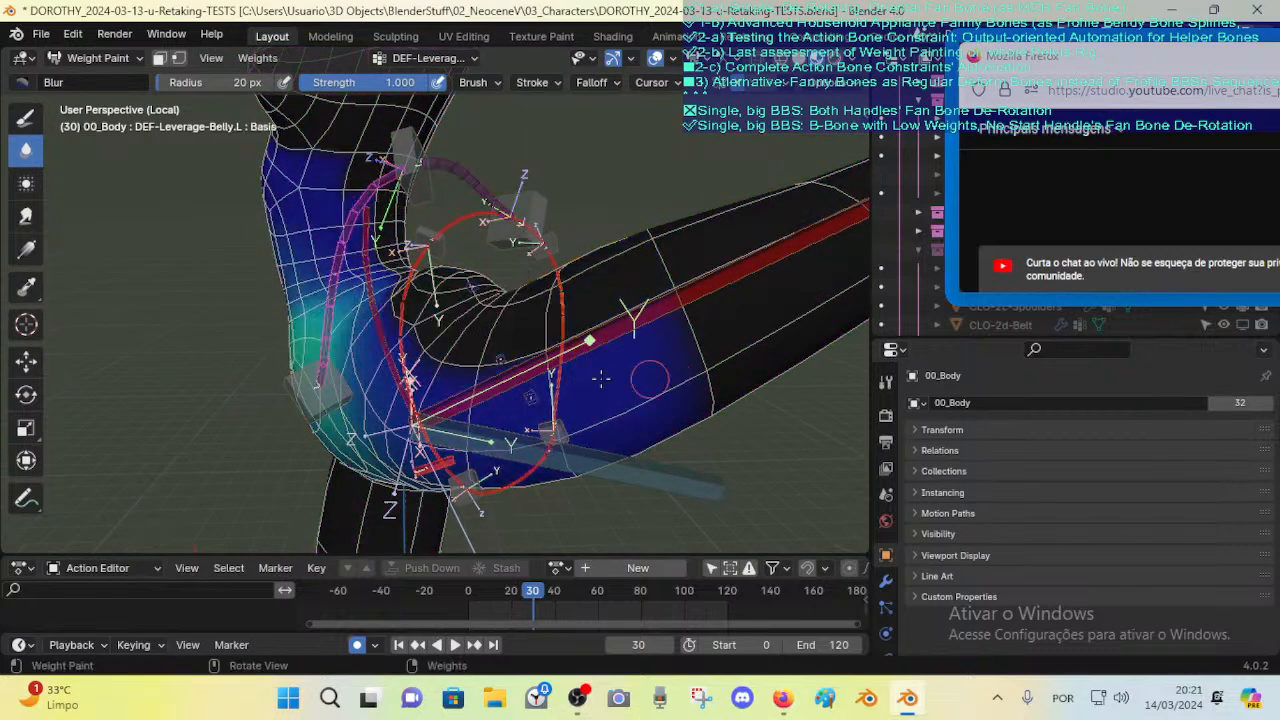
{"action": "left_click", "coordinate": [492, 180], "text": "alt"}
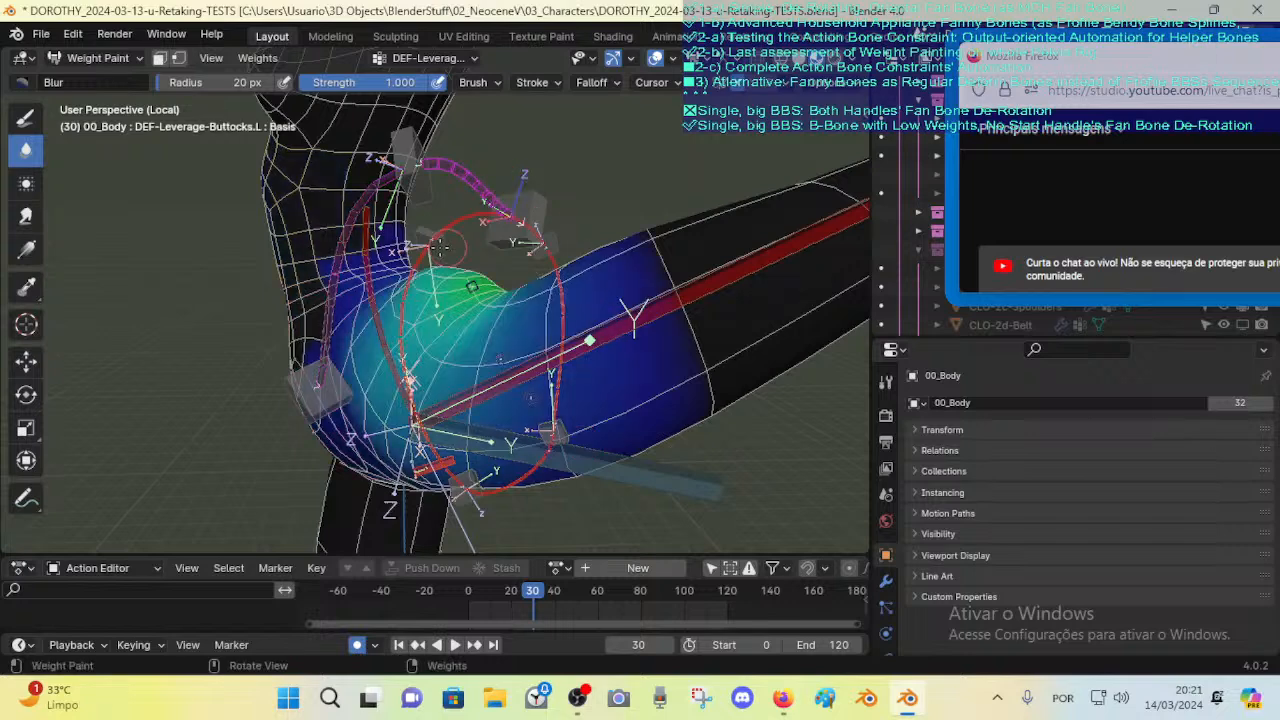
Step: Compare the DEF-2-TORSO-1-Spine-BB.001 and DEF-Thigh.L weights and examine how they blend across the left hip
{"action": "left_click", "coordinate": [365, 278], "text": "alt"}
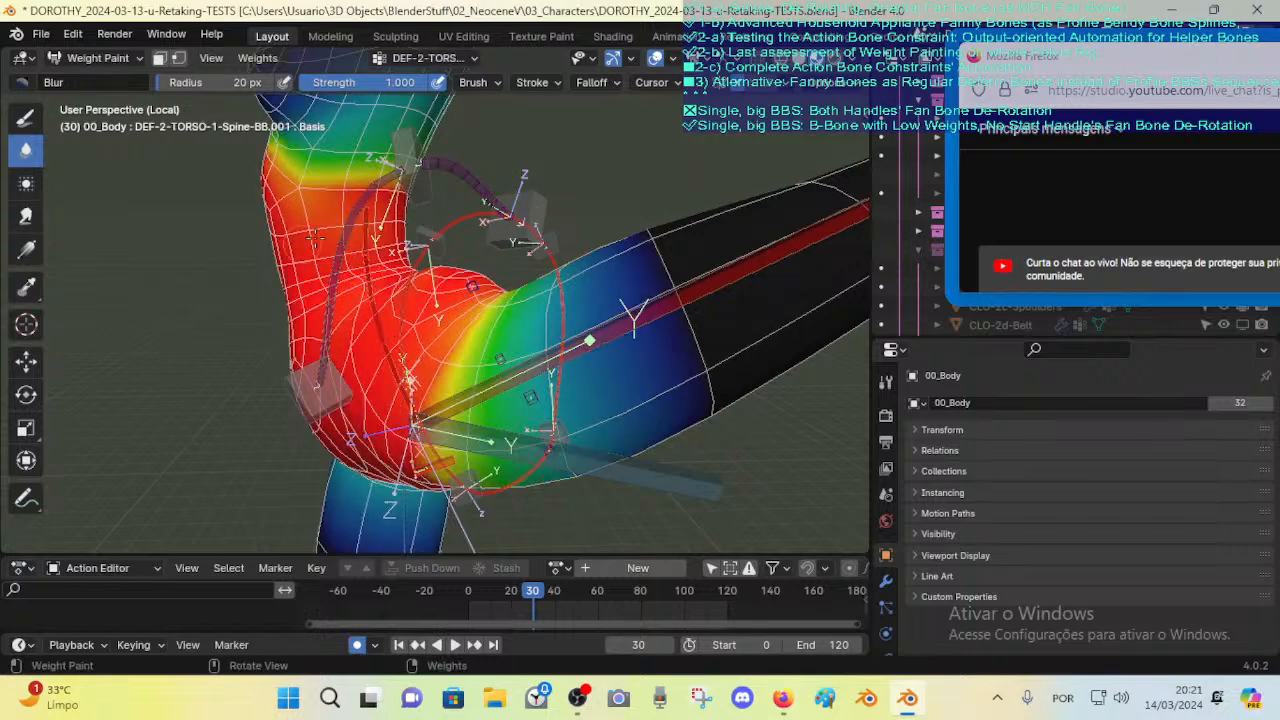
{"action": "left_click", "coordinate": [577, 331], "text": "alt"}
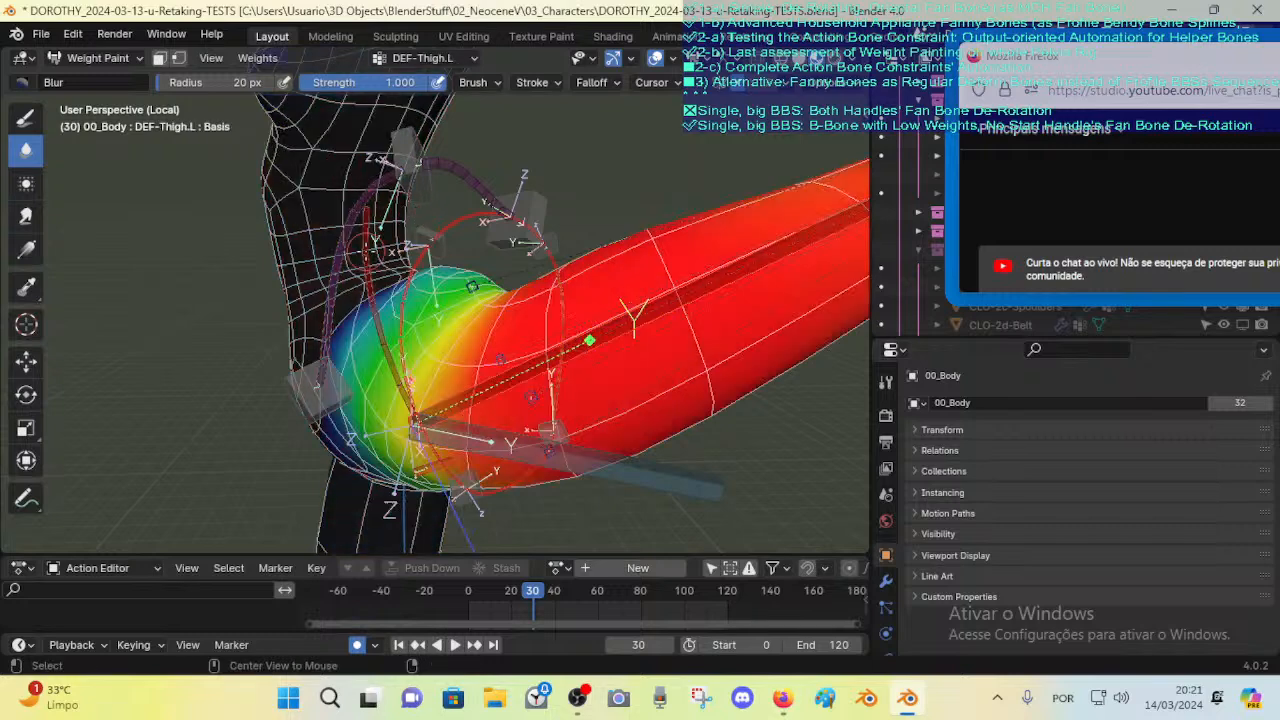
{"action": "left_click", "coordinate": [367, 250], "text": "alt"}
{"action": "middle_click_drag", "start_coordinate": [367, 250], "coordinate": [390, 212]}
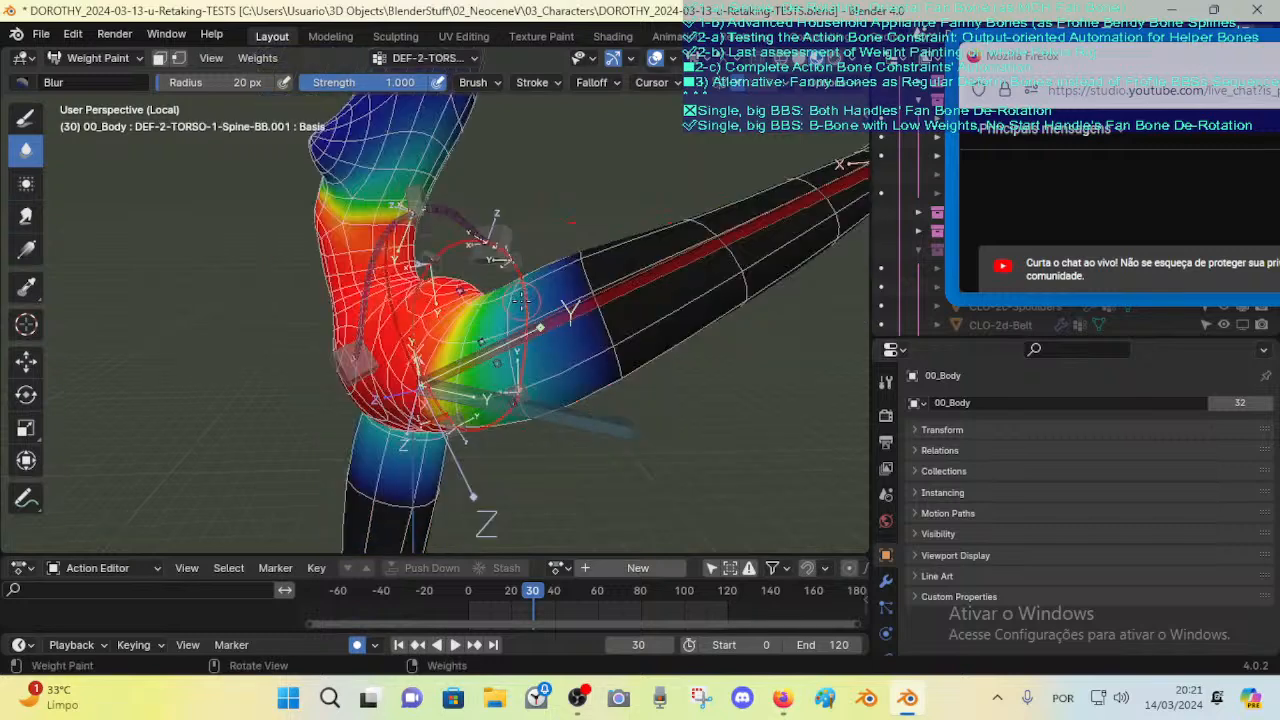
{"action": "left_click", "coordinate": [533, 303], "text": "alt"}
{"action": "middle_click_drag", "start_coordinate": [533, 303], "coordinate": [398, 264]}
{"action": "left_click", "coordinate": [648, 334], "text": "alt"}
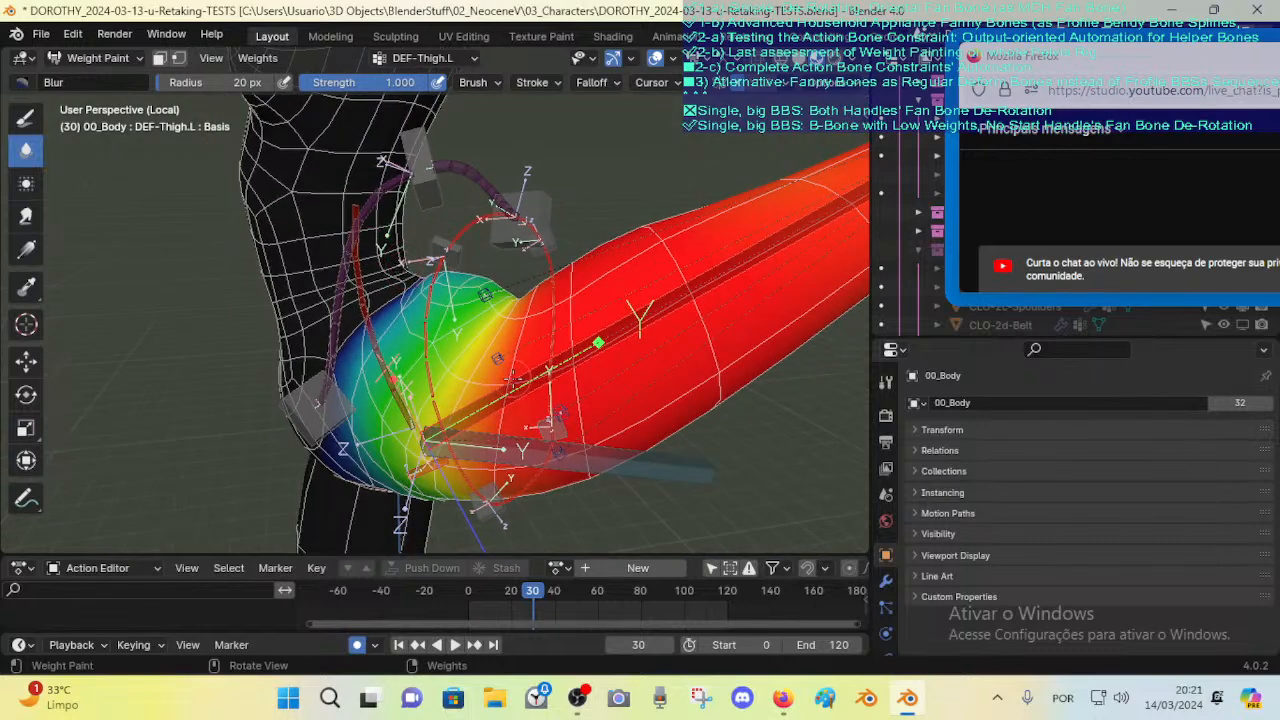
{"action": "middle_click_drag", "start_coordinate": [513, 378], "coordinate": [516, 395]}
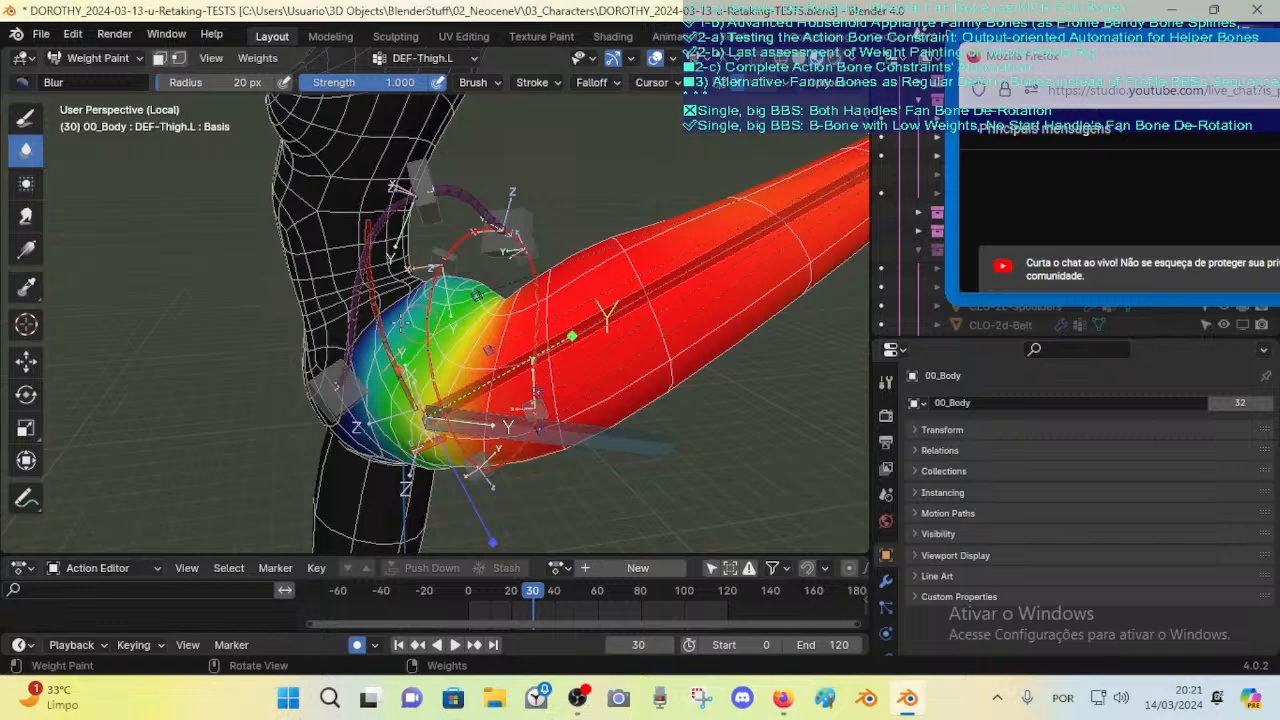
{"action": "left_click", "coordinate": [377, 290], "text": "alt"}
{"action": "left_click", "coordinate": [570, 313], "text": "alt"}
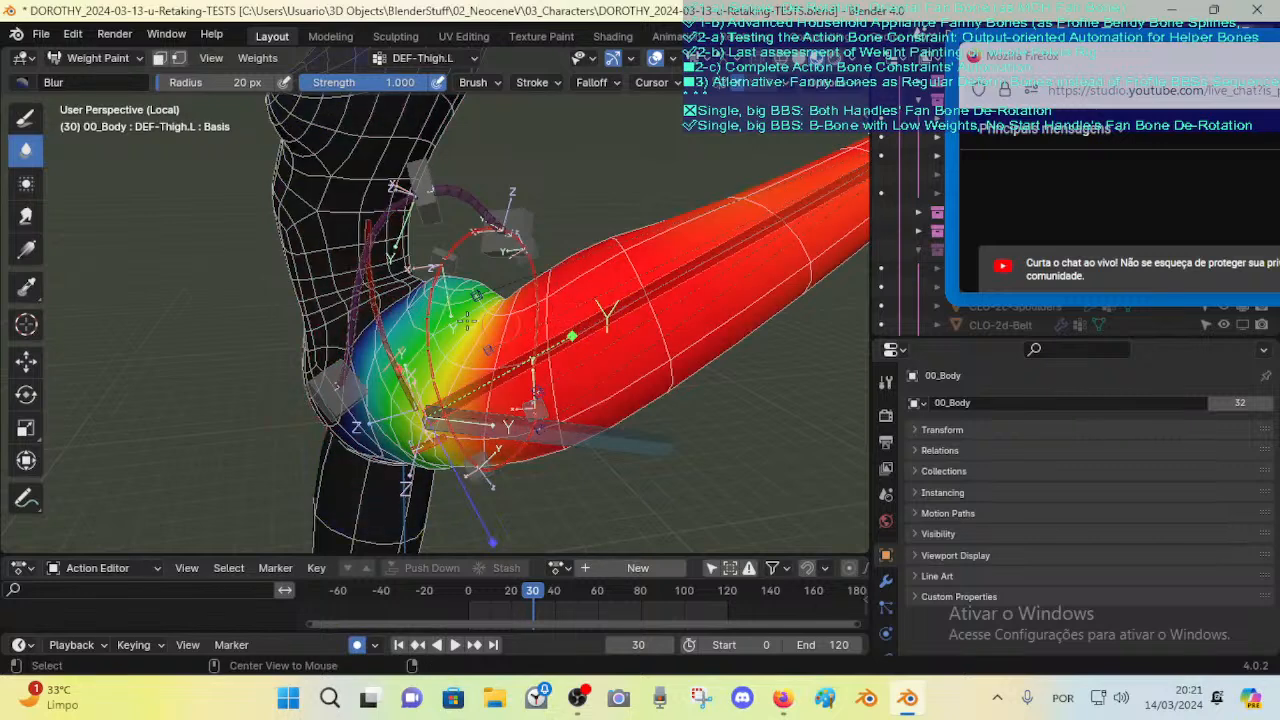
{"action": "left_click", "coordinate": [390, 307], "text": "alt"}
{"action": "left_click", "coordinate": [496, 341], "text": "alt"}
Step: Check the DEF-Leverage-Buttocks.L and DEF-Leverage-Belly.L weights against those of DEF-2-TORSO-1-Spine-BB.001
{"action": "left_click", "coordinate": [444, 204], "text": "alt"}
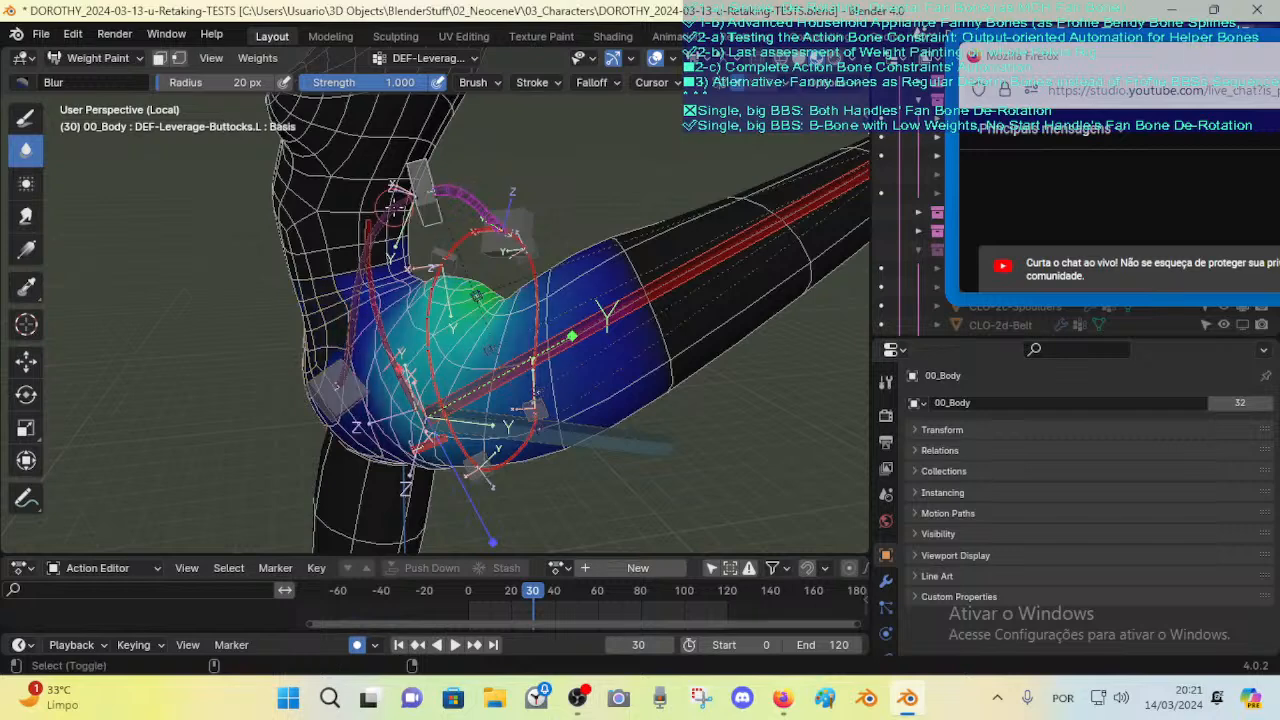
{"action": "left_click", "coordinate": [398, 206], "text": "alt"}
{"action": "key", "text": "alt+a"}
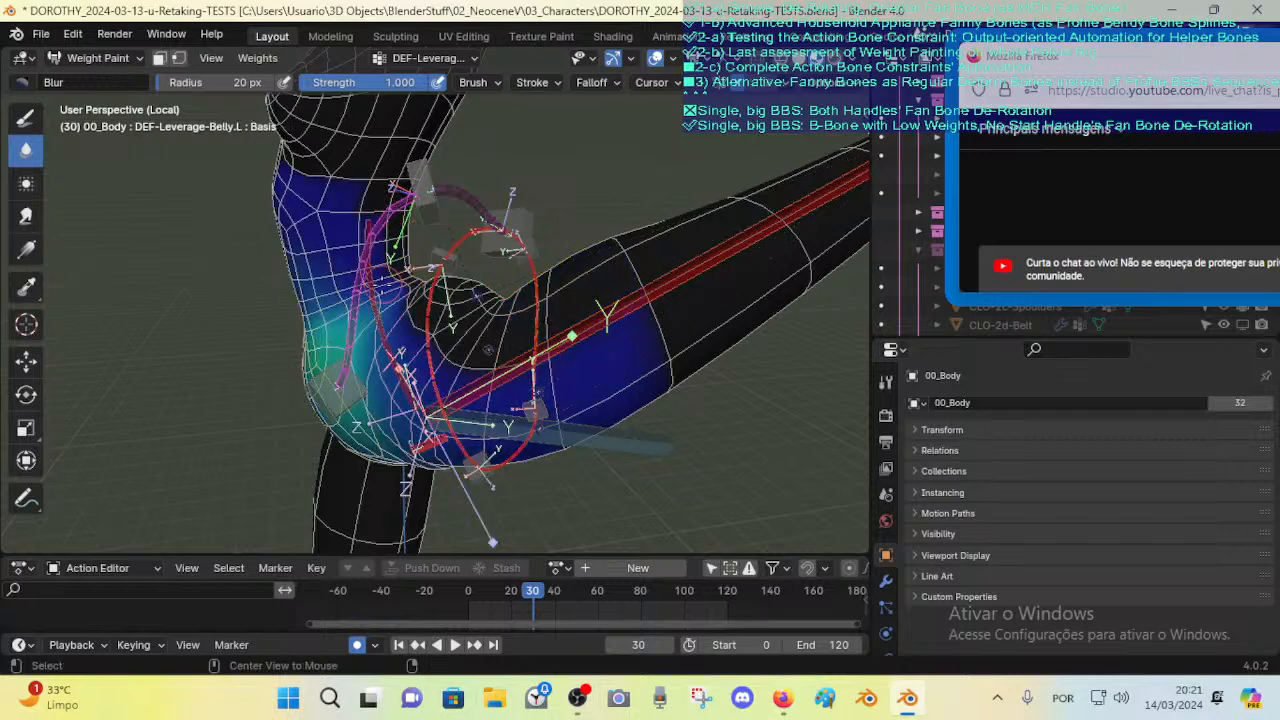
{"action": "left_click", "coordinate": [518, 386], "text": "alt"}
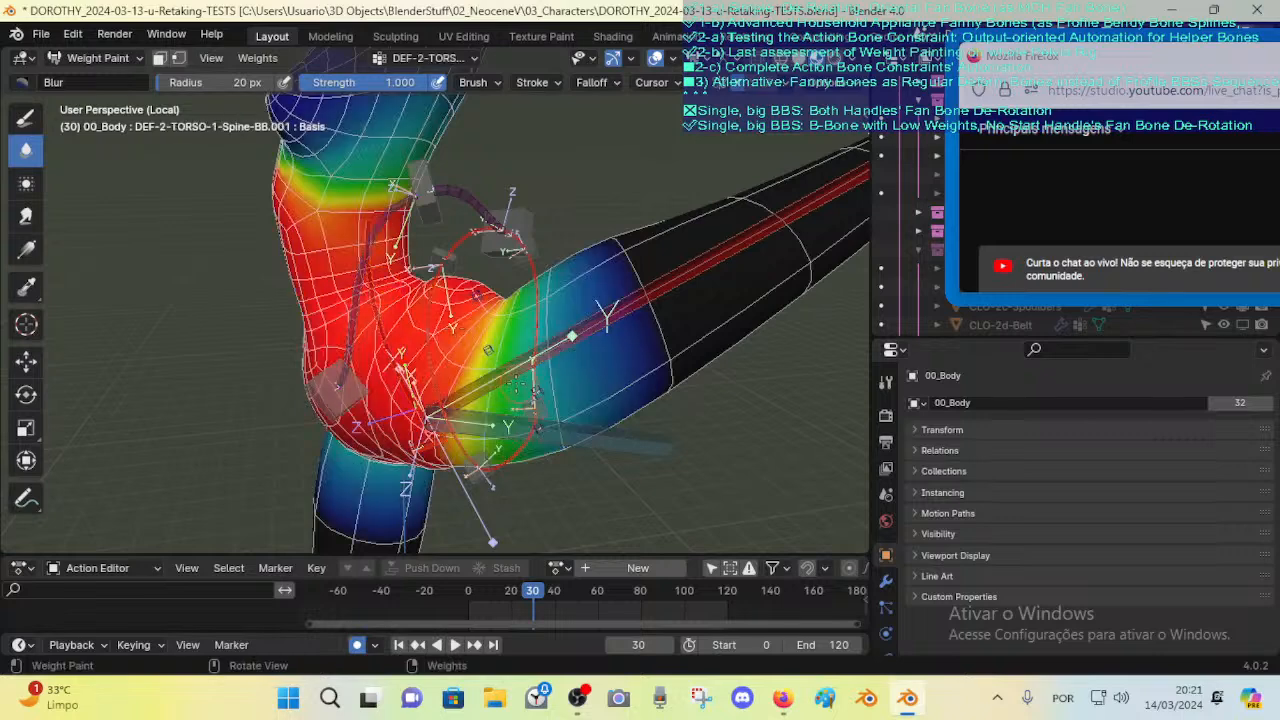
Step: Display the weights of the DEF-FannyPelvis bones around the left thigh, including Bk-In.L and Ft-Out.L, and examine their spread
{"action": "left_click", "coordinate": [461, 233], "text": "alt"}
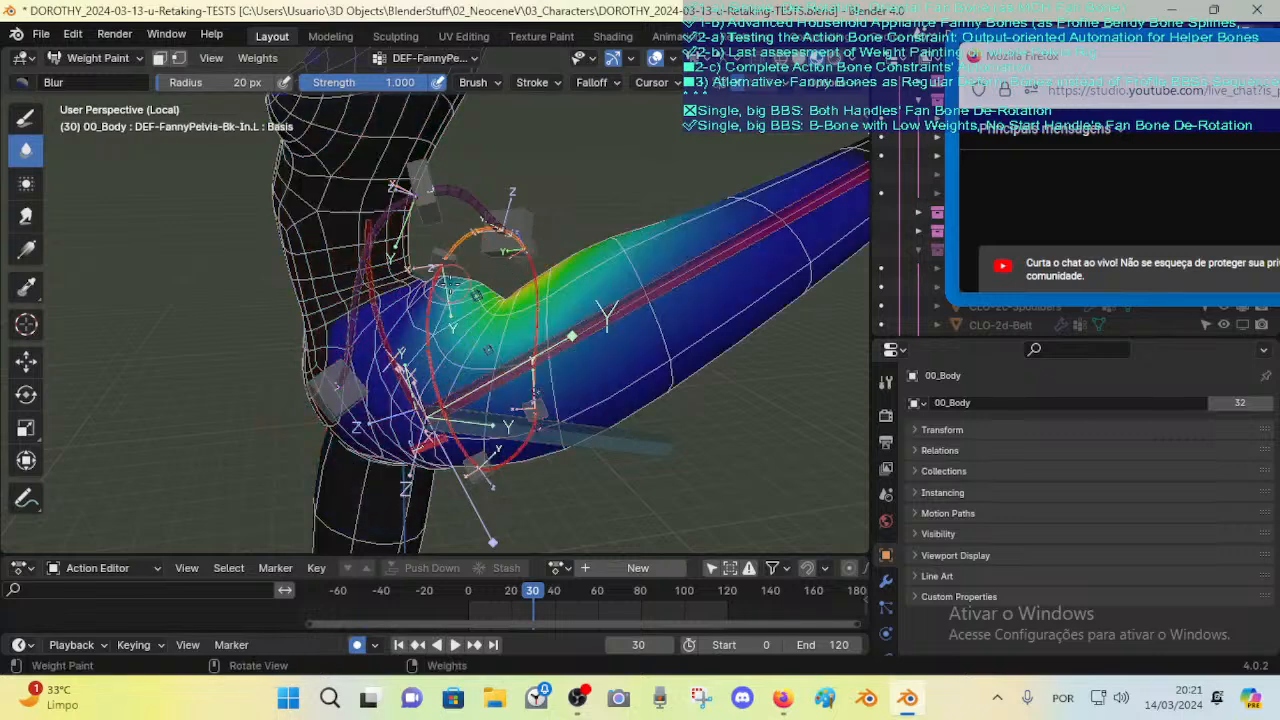
{"action": "left_click", "coordinate": [527, 290], "text": "alt"}
{"action": "left_click", "coordinate": [510, 460], "text": "alt"}
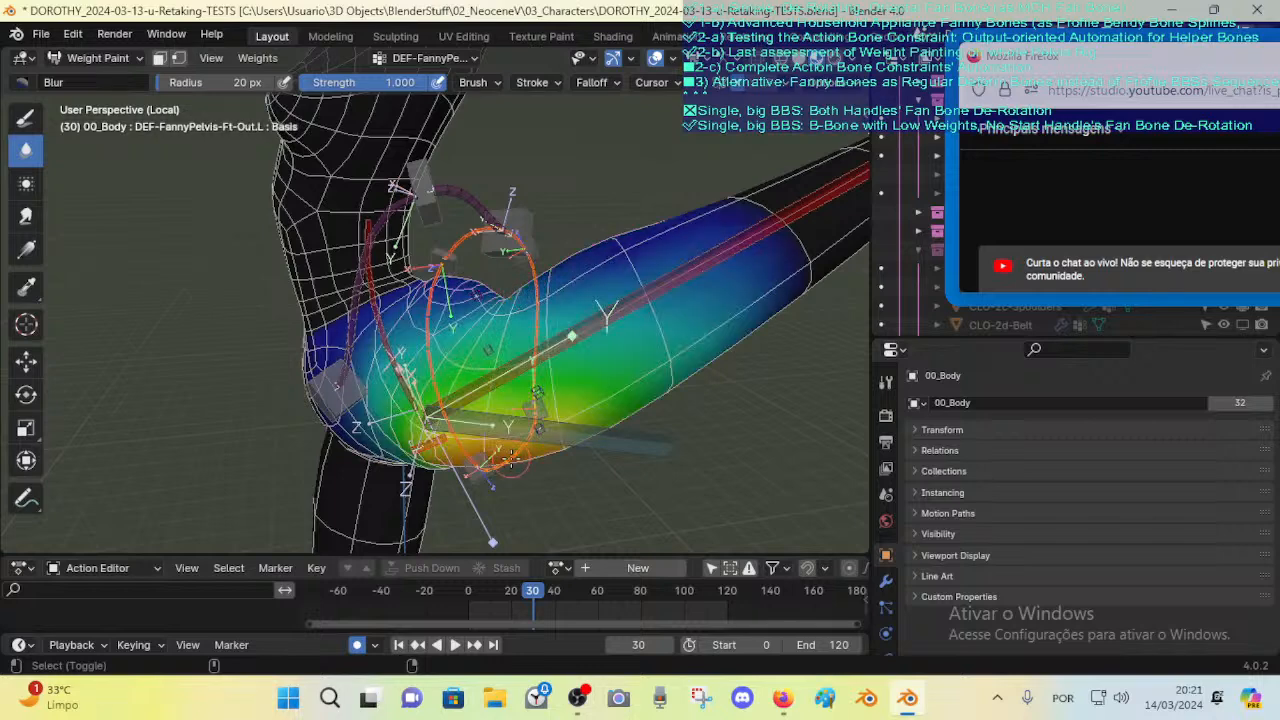
{"action": "middle_click_drag", "start_coordinate": [510, 460], "coordinate": [496, 468]}
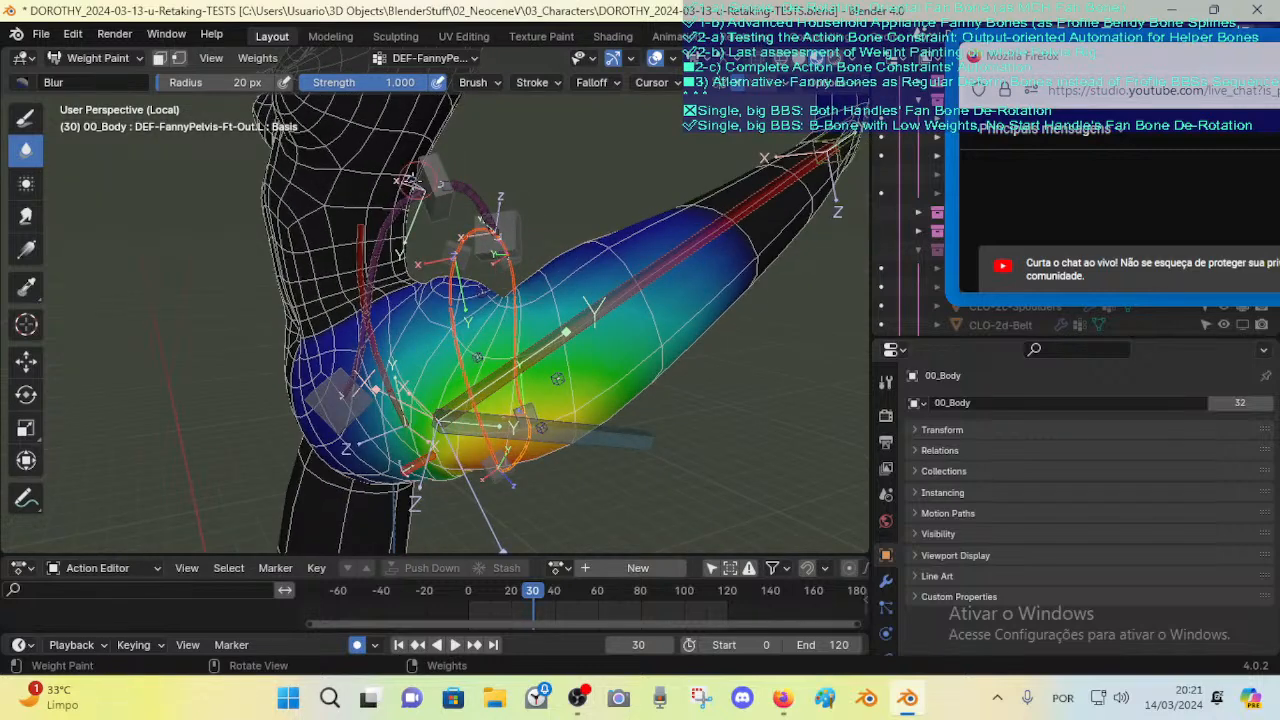
Step: Display the FAN-Thigh.L weights and try rotating the bone to test how it deforms the upper thigh
{"action": "left_click", "coordinate": [585, 440], "text": "alt"}
{"action": "key", "text": "r"}
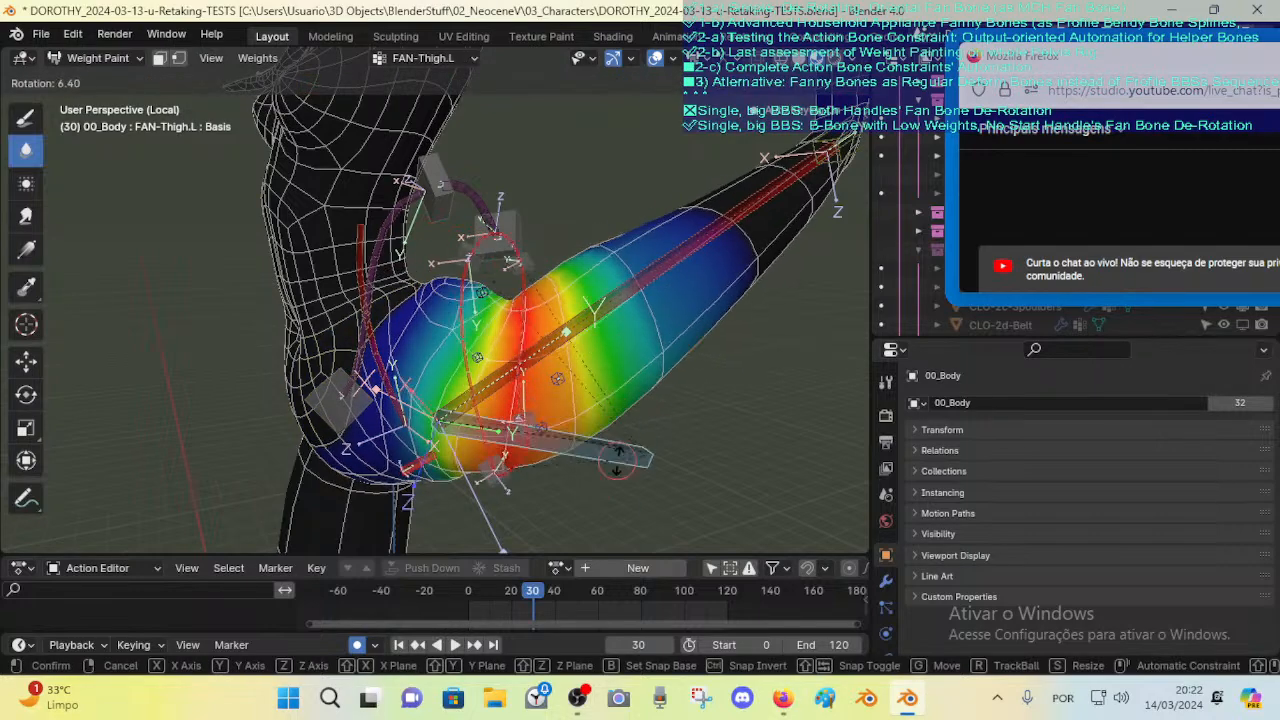
{"action": "left_click", "coordinate": [567, 400]}
{"action": "middle_click_drag", "start_coordinate": [583, 430], "coordinate": [586, 450]}
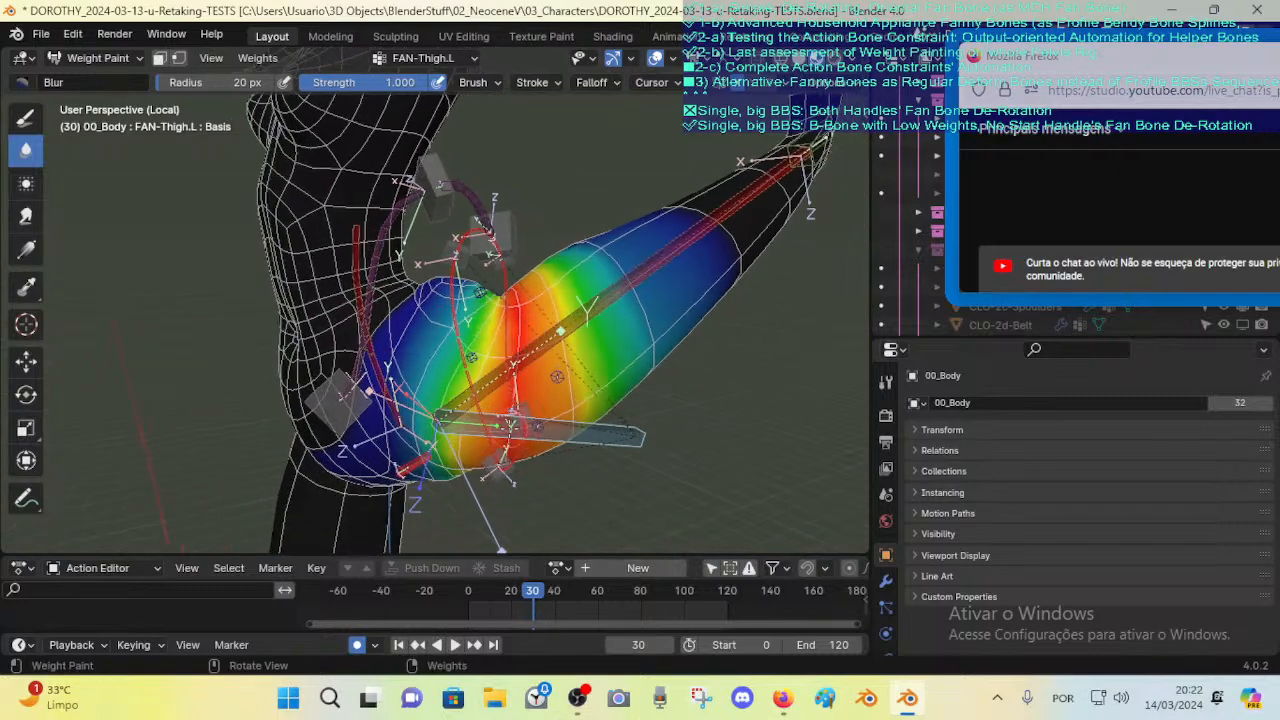
Step: Leave Weight Paint mode on the body and put the ARM-Dorothy armature into Pose Mode
{"action": "key", "text": "ctrl+Tab"}
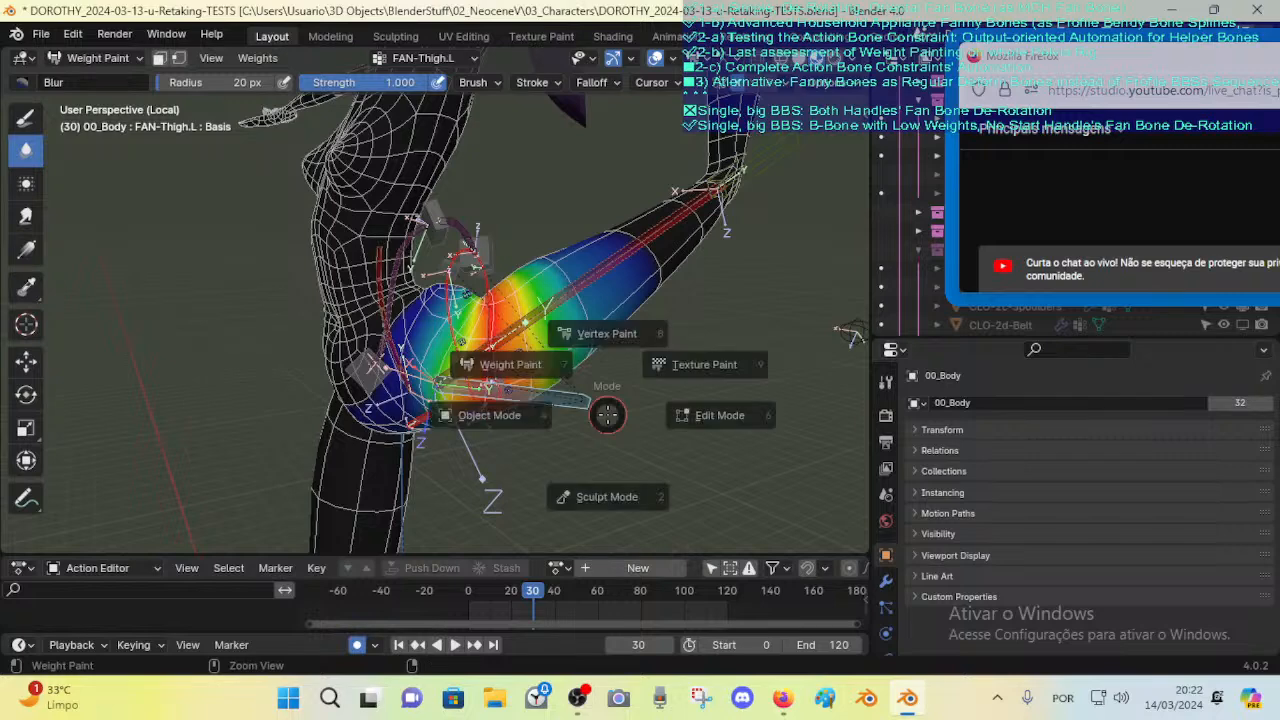
{"action": "left_click", "coordinate": [577, 400]}
{"action": "key", "text": "ctrl+Tab"}
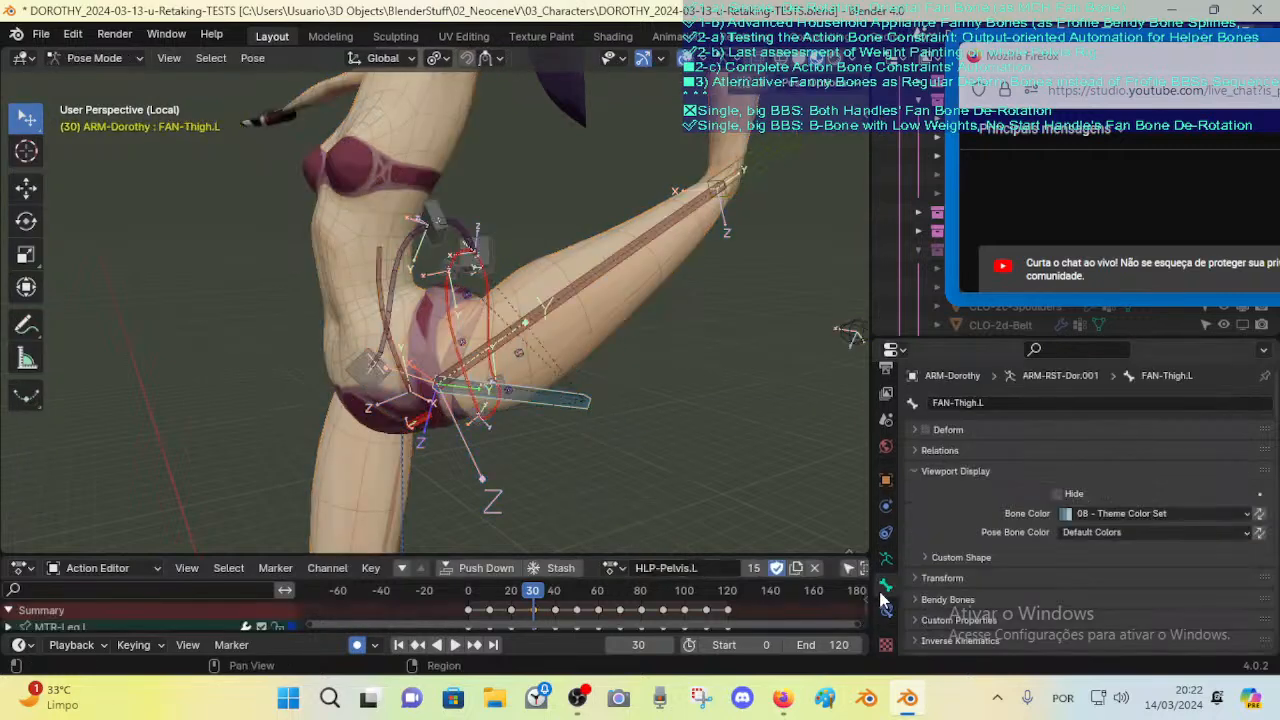
{"action": "left_click", "coordinate": [885, 607]}
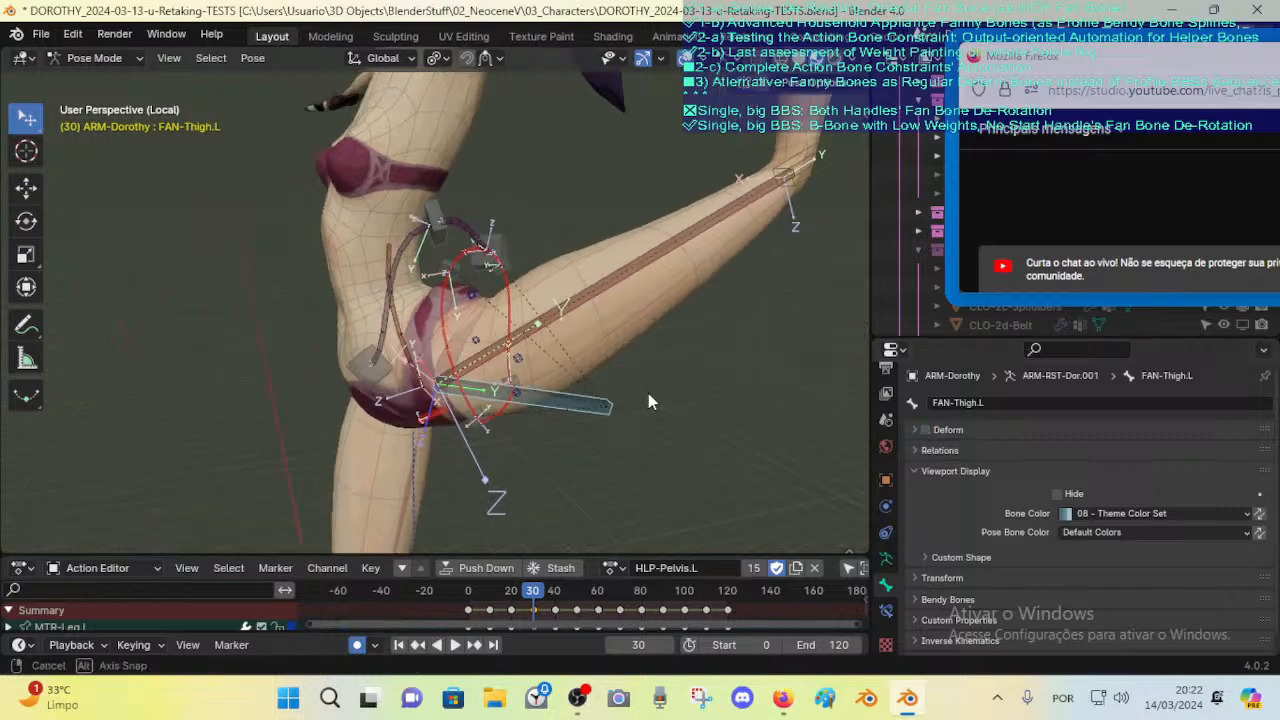
{"action": "scroll", "coordinate": [648, 393], "scroll_direction": "up", "scroll_amount": 3}
{"action": "middle_click_drag", "start_coordinate": [569, 393], "coordinate": [620, 390]}
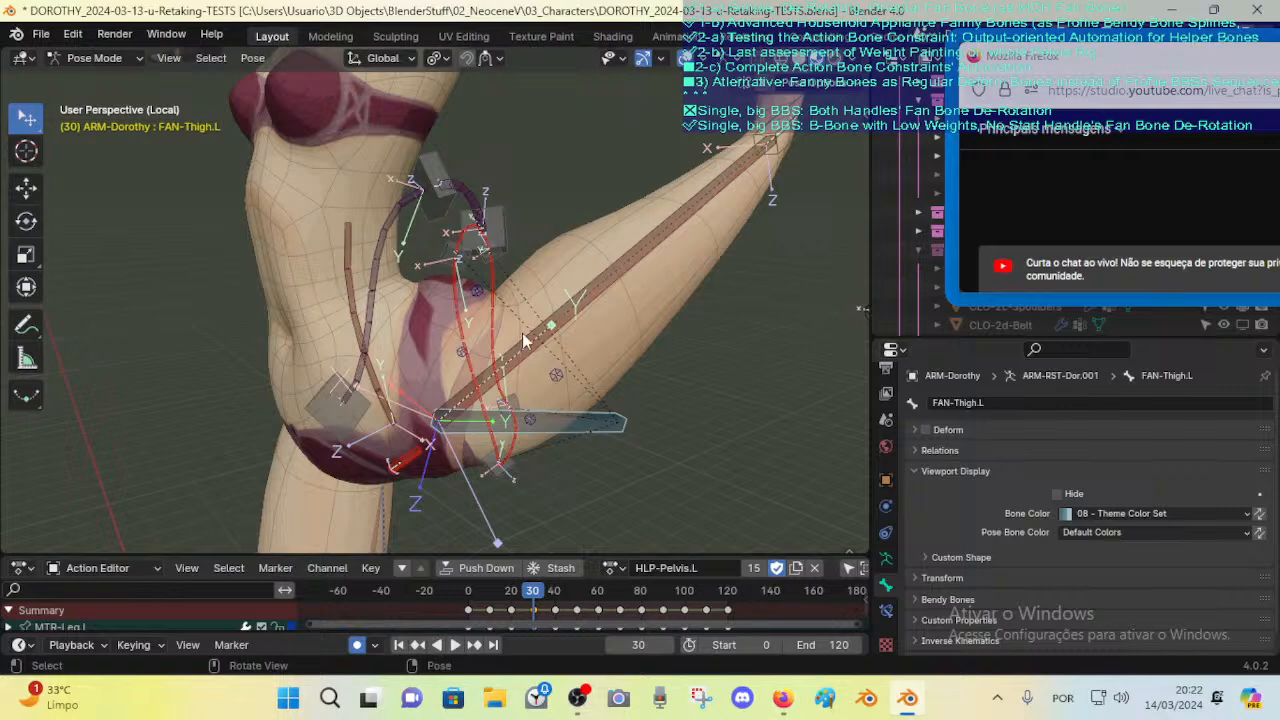
Step: Select MAP-Thigh-Bk.L and the DEF-FannyPelvis bones ringing the left thigh one by one to examine their arrangement
{"action": "left_click", "coordinate": [463, 304]}
{"action": "left_click", "coordinate": [496, 296]}
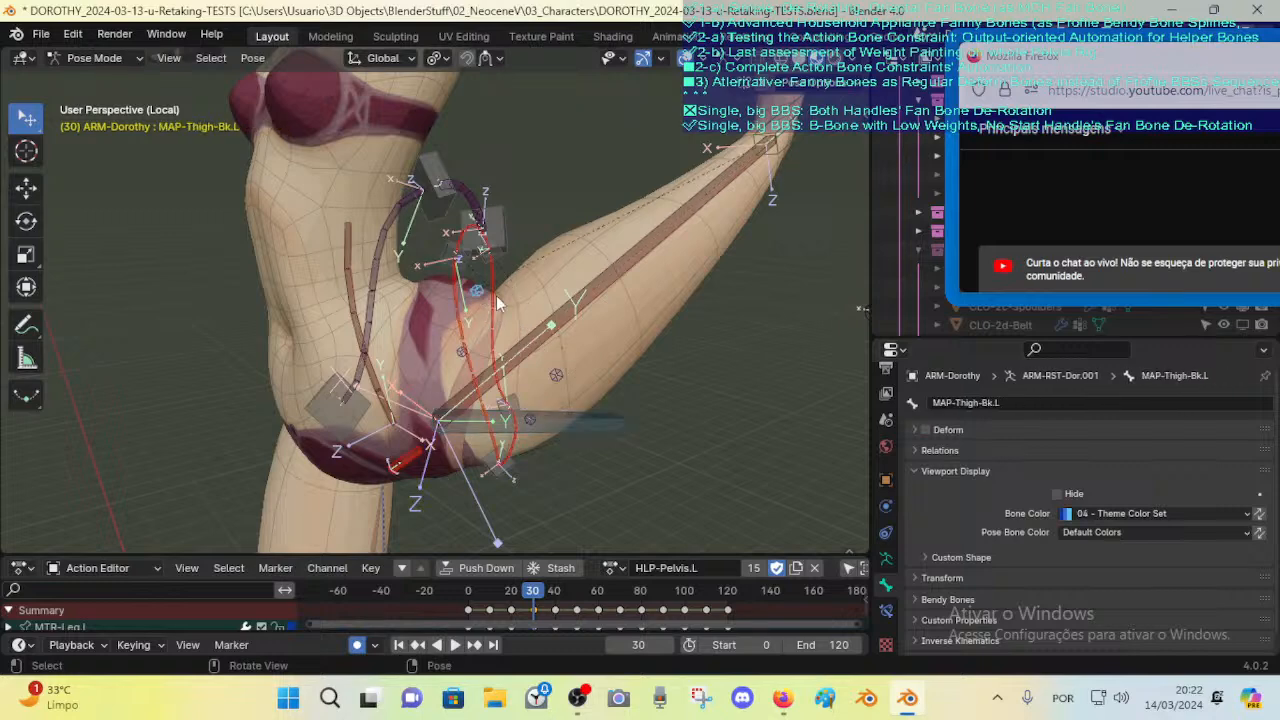
{"action": "middle_click_drag", "start_coordinate": [519, 321], "coordinate": [465, 283]}
{"action": "left_click", "coordinate": [460, 236]}
{"action": "left_click", "coordinate": [436, 312]}
{"action": "left_click", "coordinate": [528, 343]}
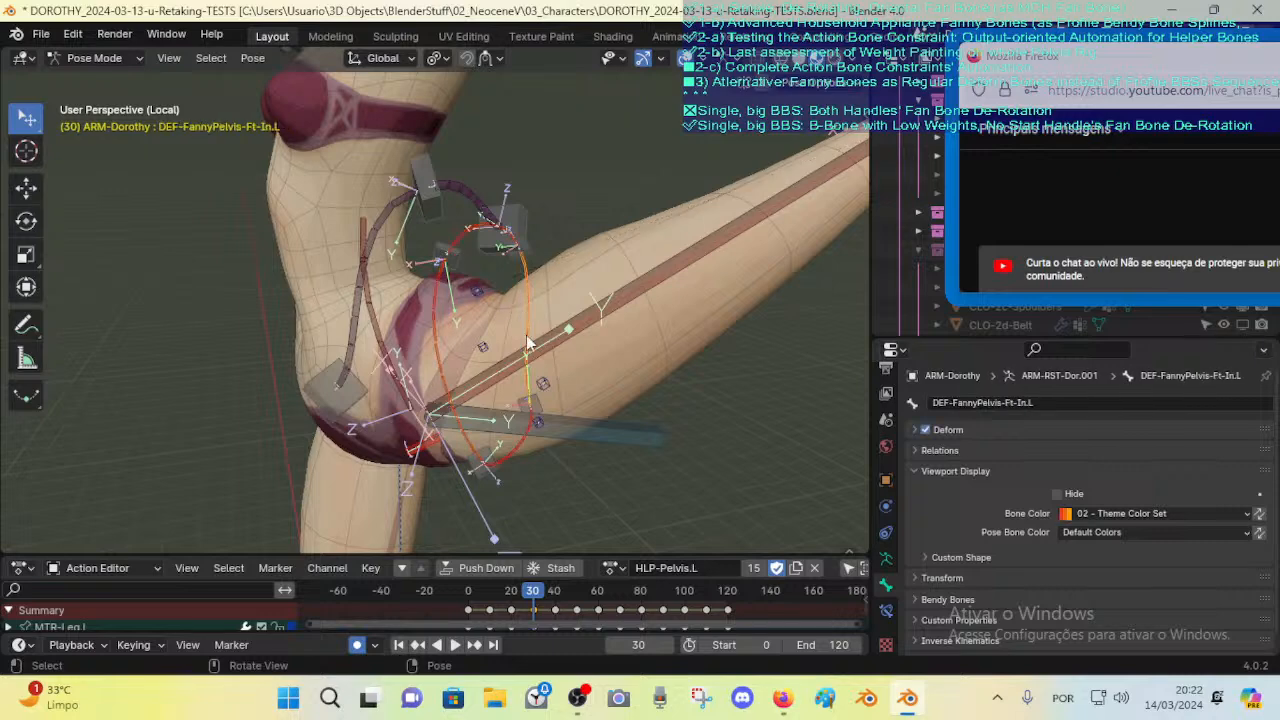
{"action": "left_click", "coordinate": [510, 449]}
{"action": "middle_click_drag", "start_coordinate": [431, 352], "coordinate": [518, 350]}
{"action": "left_click", "coordinate": [417, 279]}
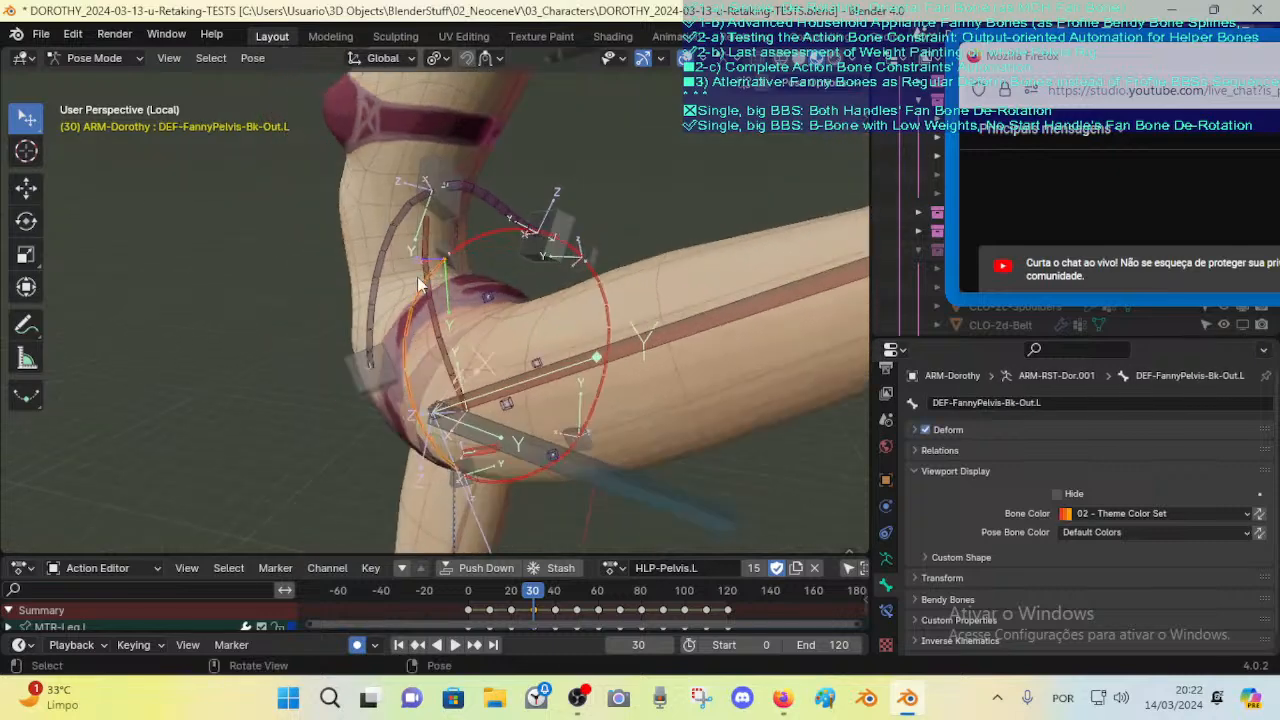
{"action": "left_click", "coordinate": [441, 277]}
{"action": "middle_click_drag", "start_coordinate": [463, 311], "coordinate": [572, 400]}
Step: Try rotating FAN-Thigh.L up toward the thigh to test how the pelvis helper bones follow
{"action": "left_click", "coordinate": [588, 438]}
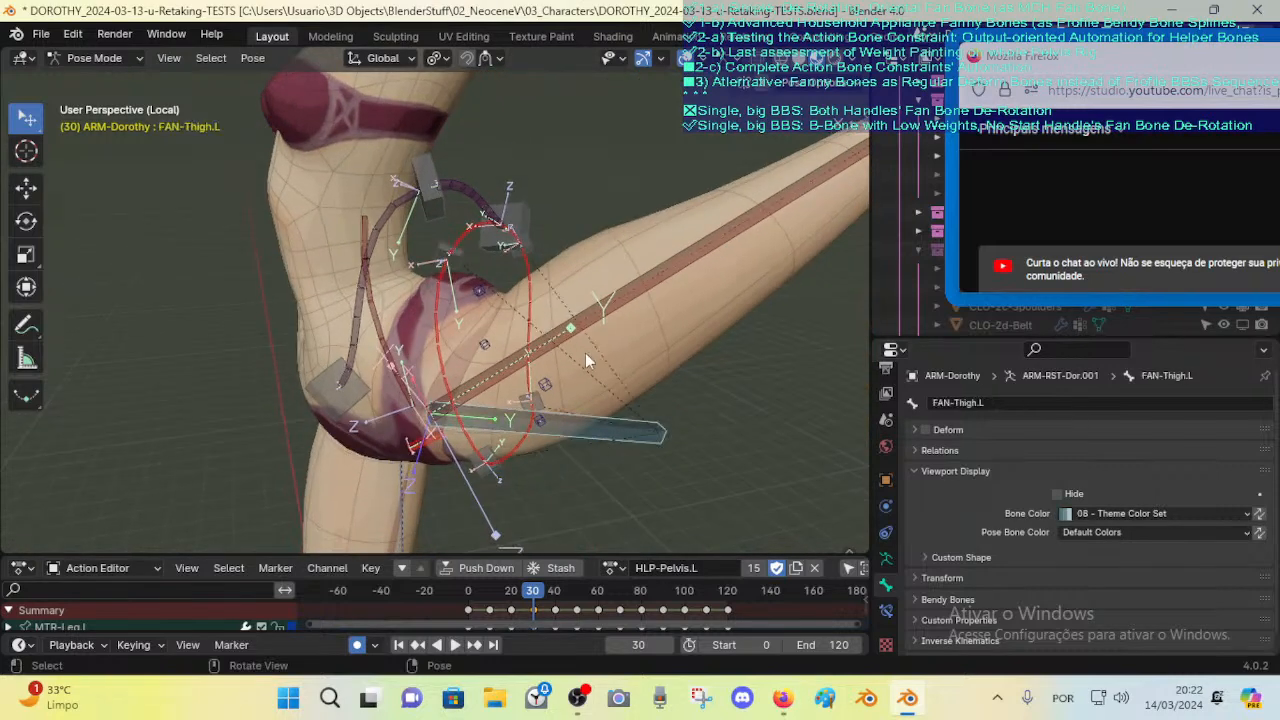
{"action": "key", "text": "r"}
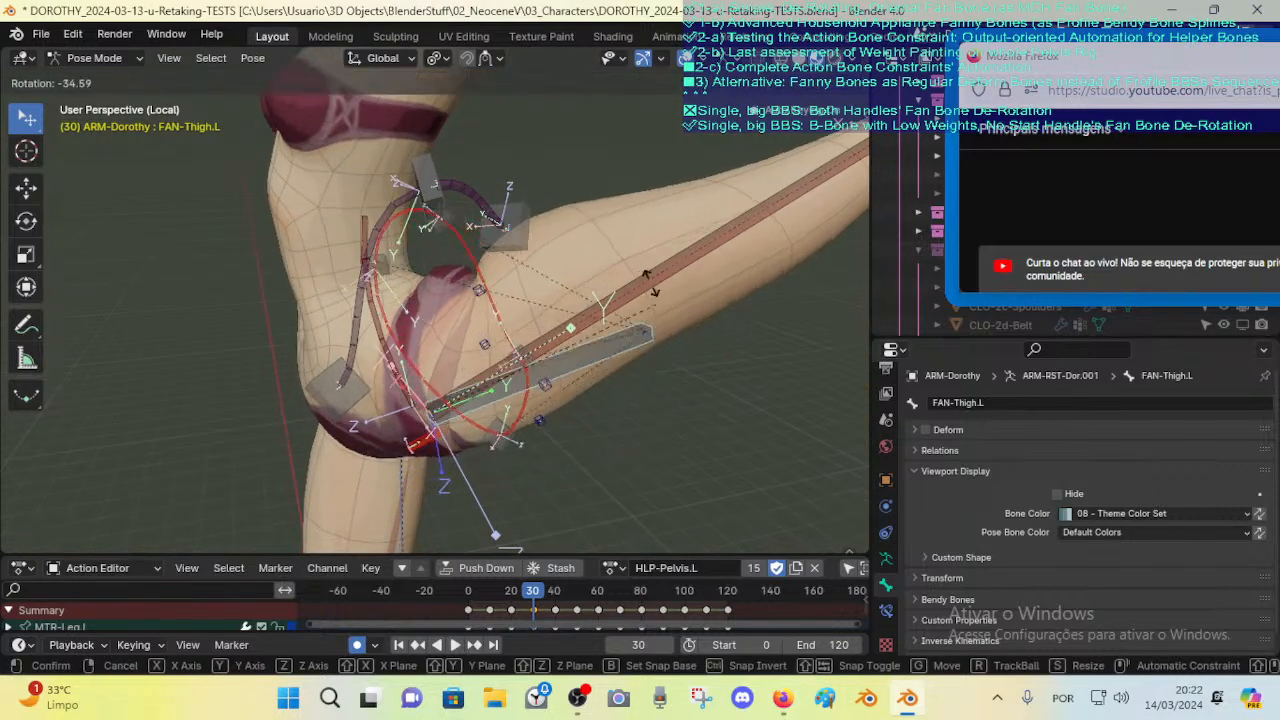
{"action": "key", "text": "Escape"}
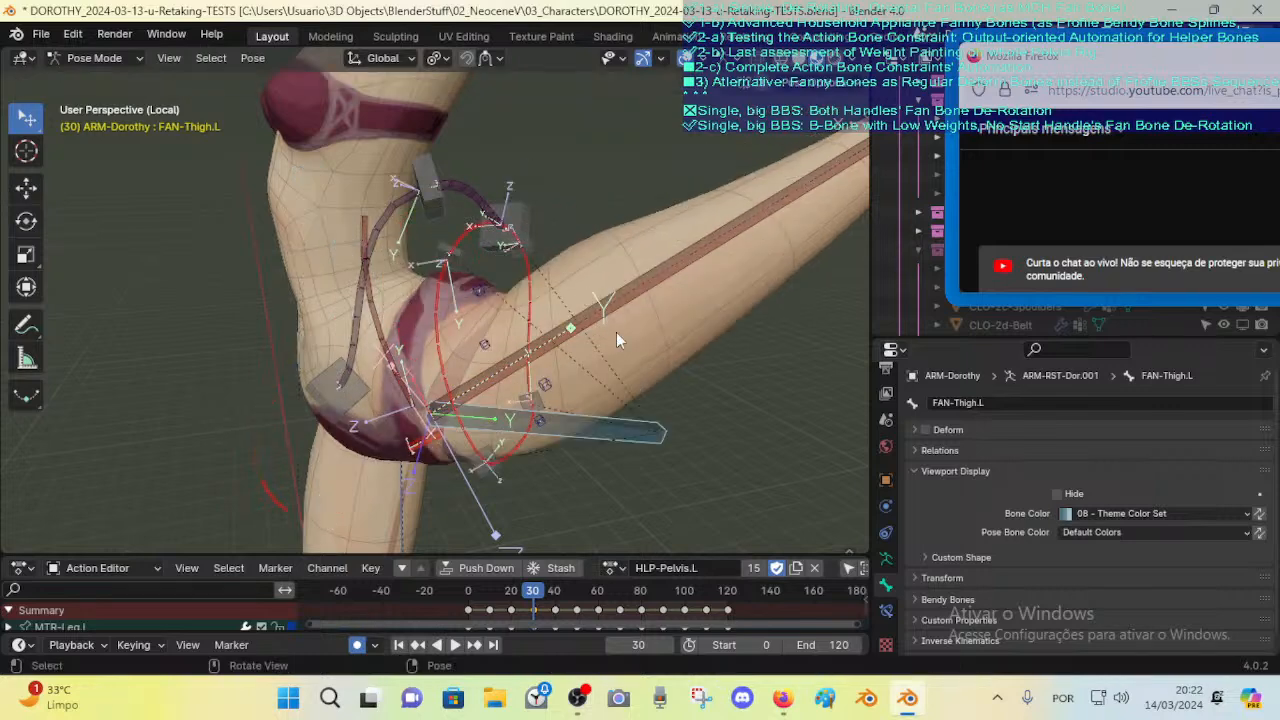
Step: Scrub the HLP-Pelvis.L action back to frame 29 to check the left thigh's pose
{"action": "mouse_move", "coordinate": [534, 592]}
{"action": "left_mouse_down"}
{"action": "mouse_move", "coordinate": [491, 601]}
{"action": "mouse_move", "coordinate": [596, 592]}
{"action": "mouse_move", "coordinate": [530, 598]}
{"action": "left_mouse_up"}
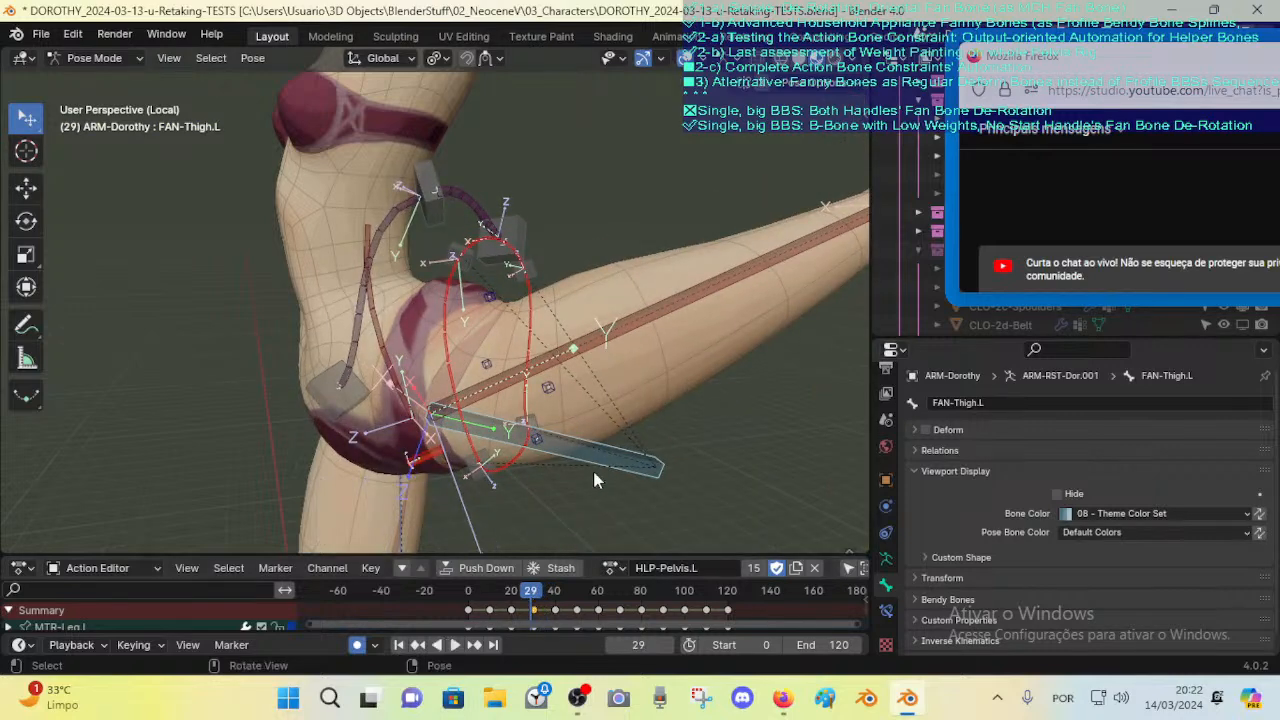
Step: Select the four DEF-FannyPelvis bones encircling the left thigh together to examine the ring they form
{"action": "left_click", "coordinate": [530, 428]}
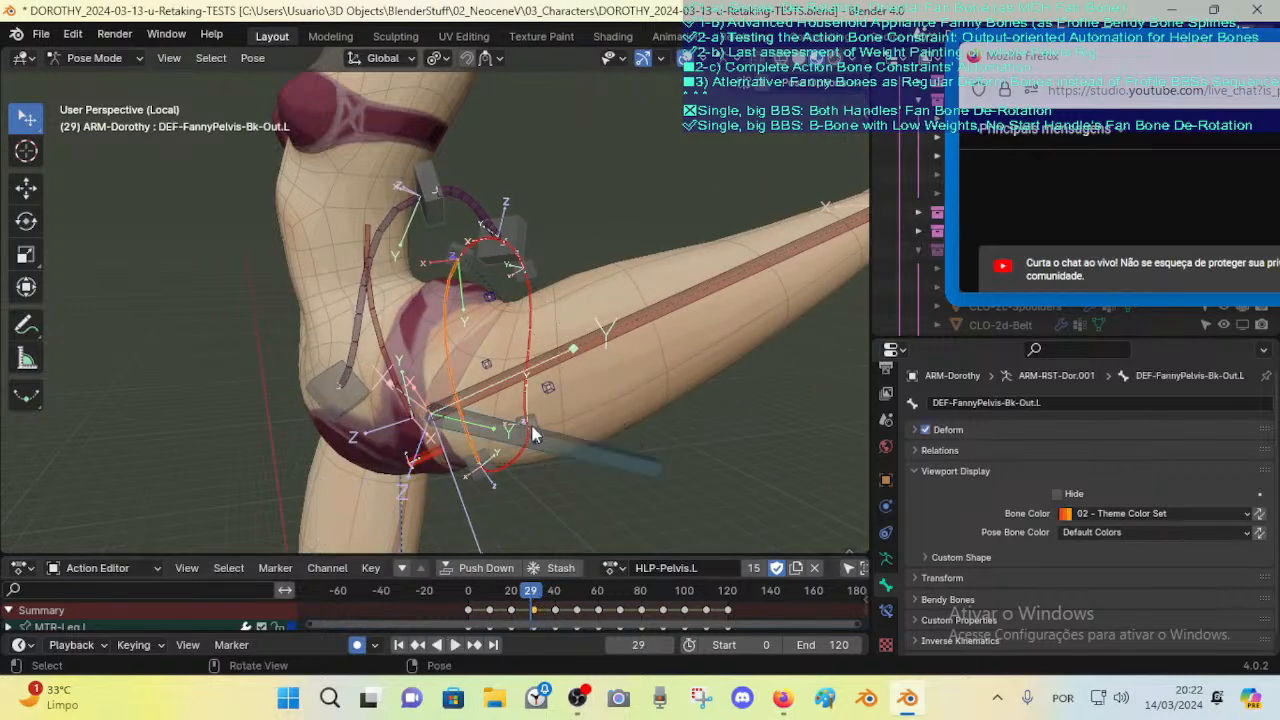
{"action": "left_click", "coordinate": [530, 403]}
{"action": "left_click", "coordinate": [530, 388]}
{"action": "left_click", "coordinate": [446, 277], "text": "shift"}
{"action": "left_click", "coordinate": [490, 450], "text": "shift"}
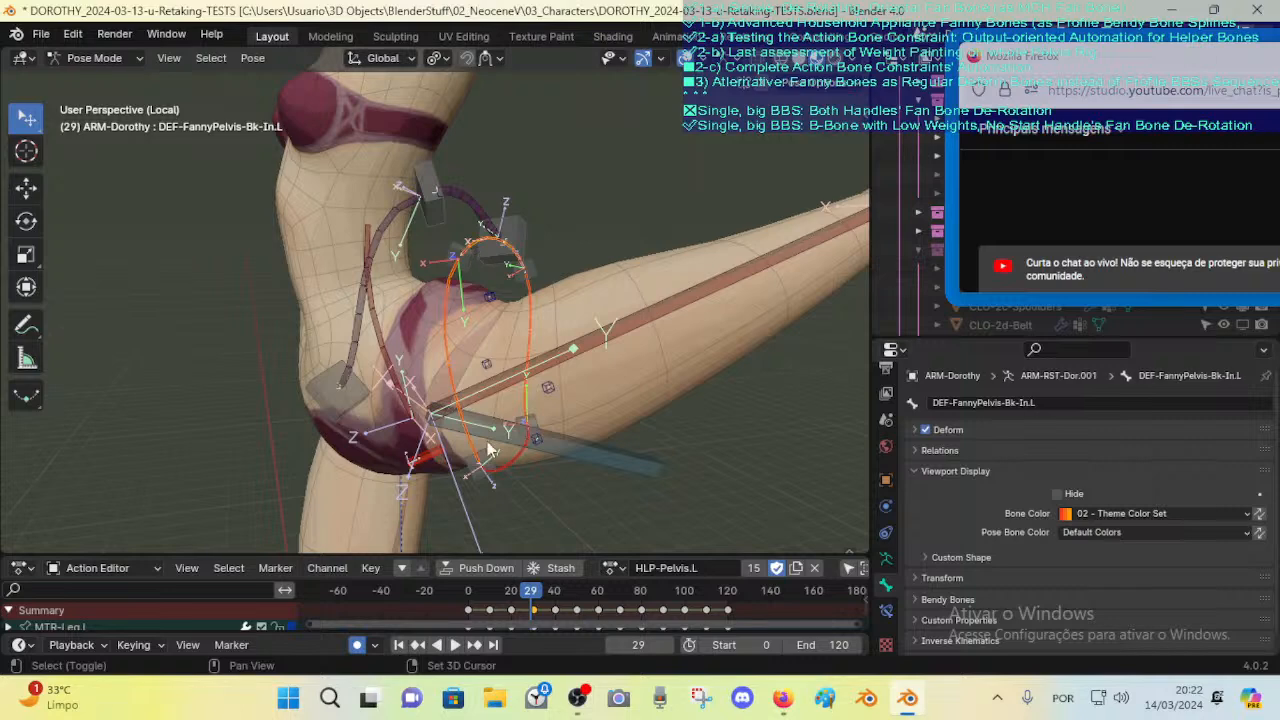
{"action": "left_click", "coordinate": [510, 472], "text": "shift"}
{"action": "mouse_move", "coordinate": [555, 456]}
{"action": "middle_mouse_down"}
{"action": "mouse_move", "coordinate": [465, 447]}
{"action": "mouse_move", "coordinate": [575, 456]}
{"action": "middle_mouse_up"}
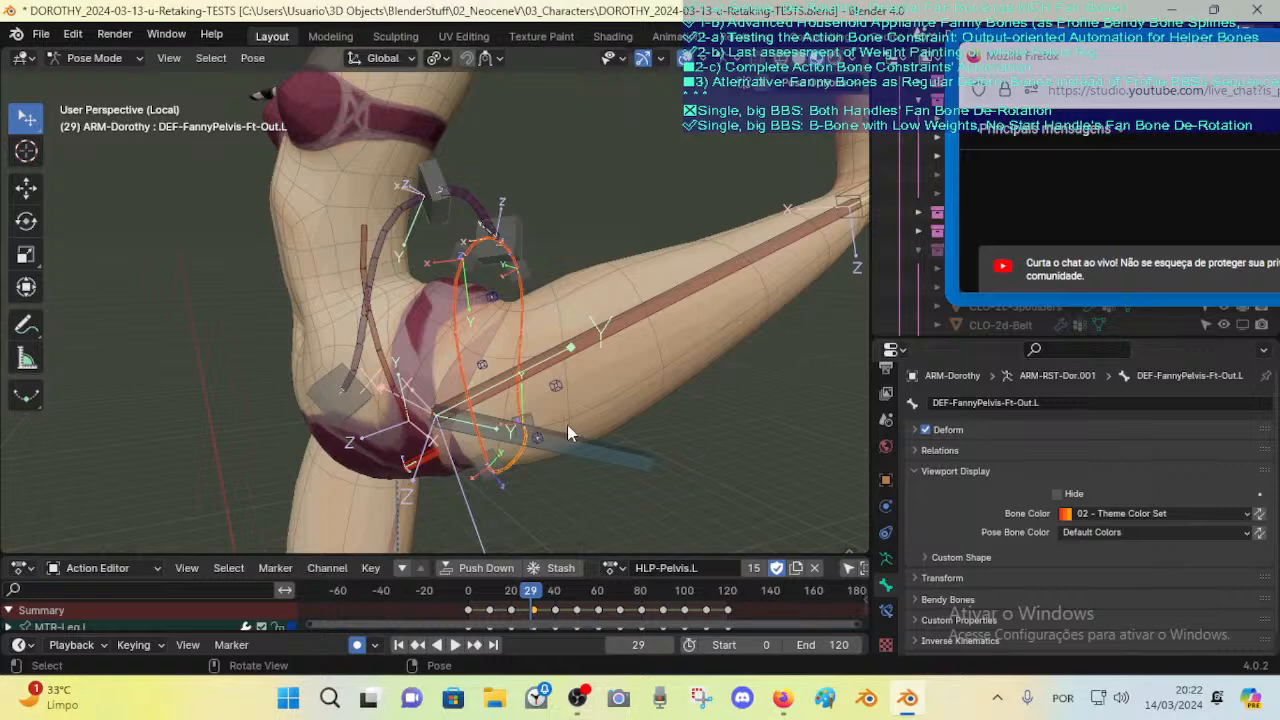
Step: Select the CTL-Fanny-Pelvis-Out.L control beneath the thigh and the DEF-FannyPelvis-Bk-Out.L bone to examine how they are placed
{"action": "left_click", "coordinate": [470, 481]}
{"action": "middle_click_drag", "start_coordinate": [470, 481], "coordinate": [568, 383]}
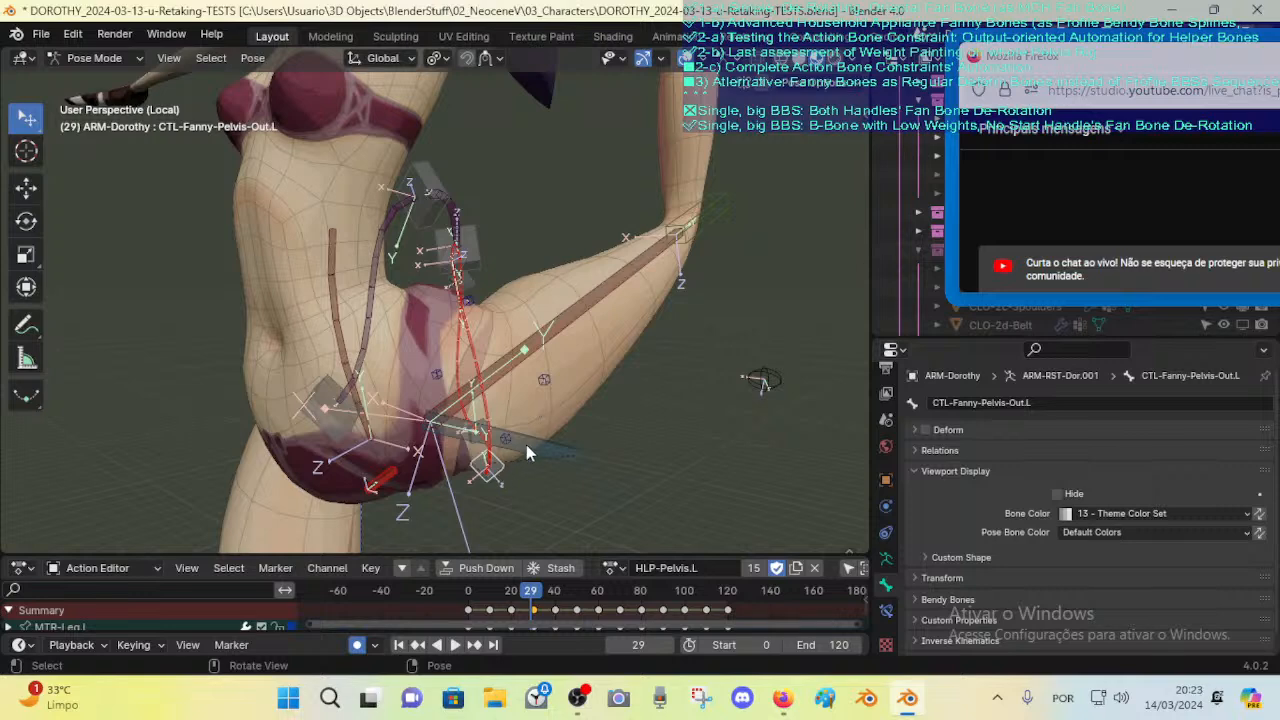
{"action": "middle_click_drag", "start_coordinate": [526, 444], "coordinate": [486, 447]}
{"action": "left_click", "coordinate": [484, 378]}
Step: Leave Pose Mode on ARM-Dorothy and put 00_Body into Weight Paint mode with the armature also selected
{"action": "key", "text": "ctrl+Tab"}
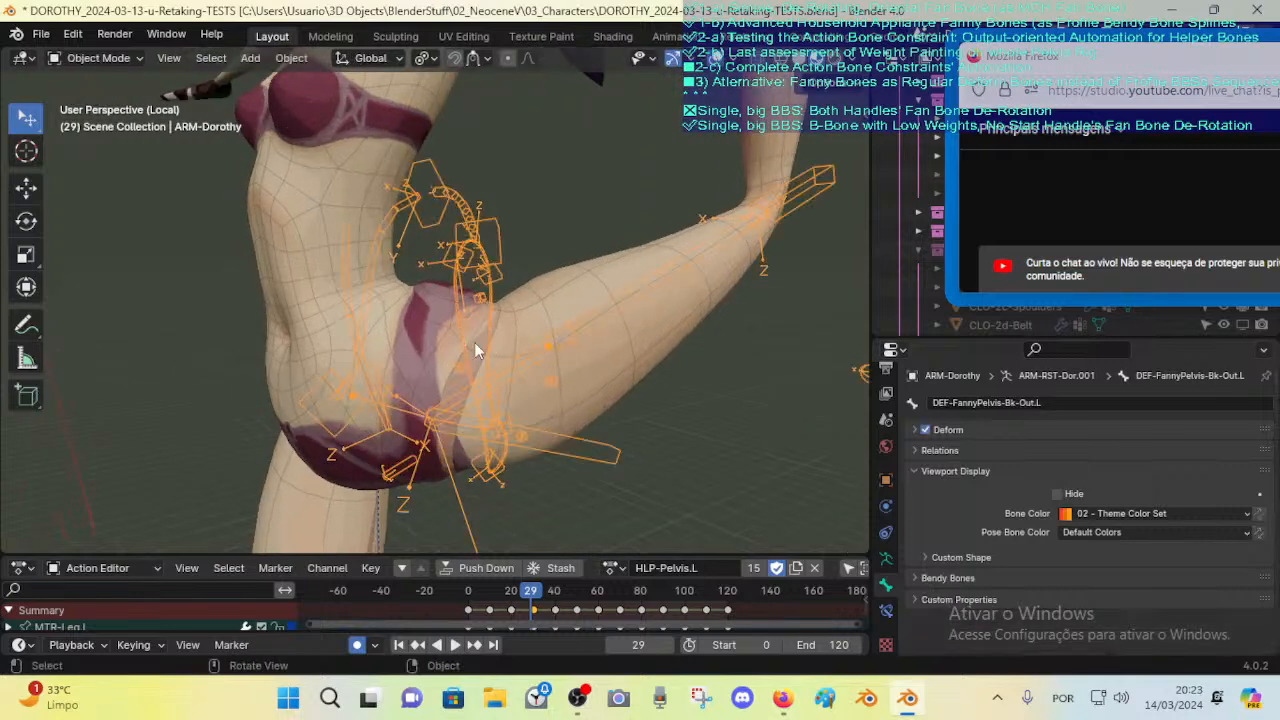
{"action": "left_click", "coordinate": [461, 327]}
{"action": "left_click", "coordinate": [461, 327]}
{"action": "left_click", "coordinate": [522, 306], "text": "shift"}
{"action": "key", "text": "ctrl+Tab"}
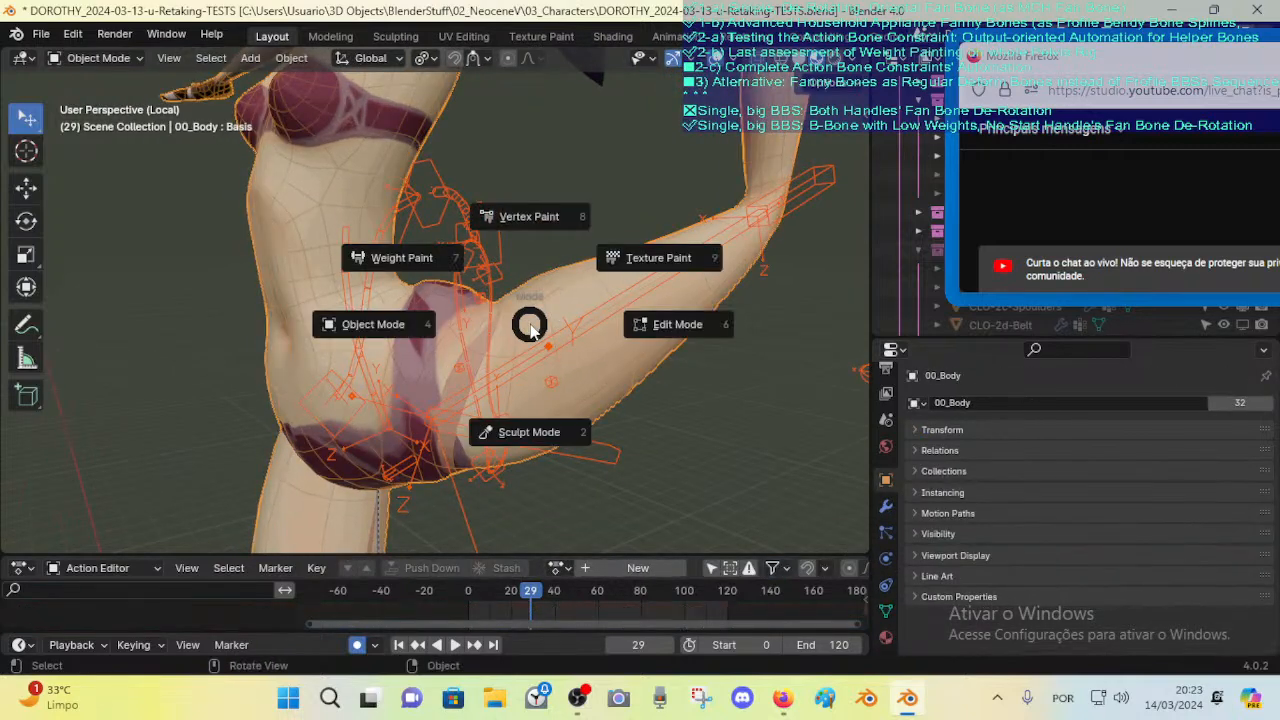
{"action": "key", "text": "7"}
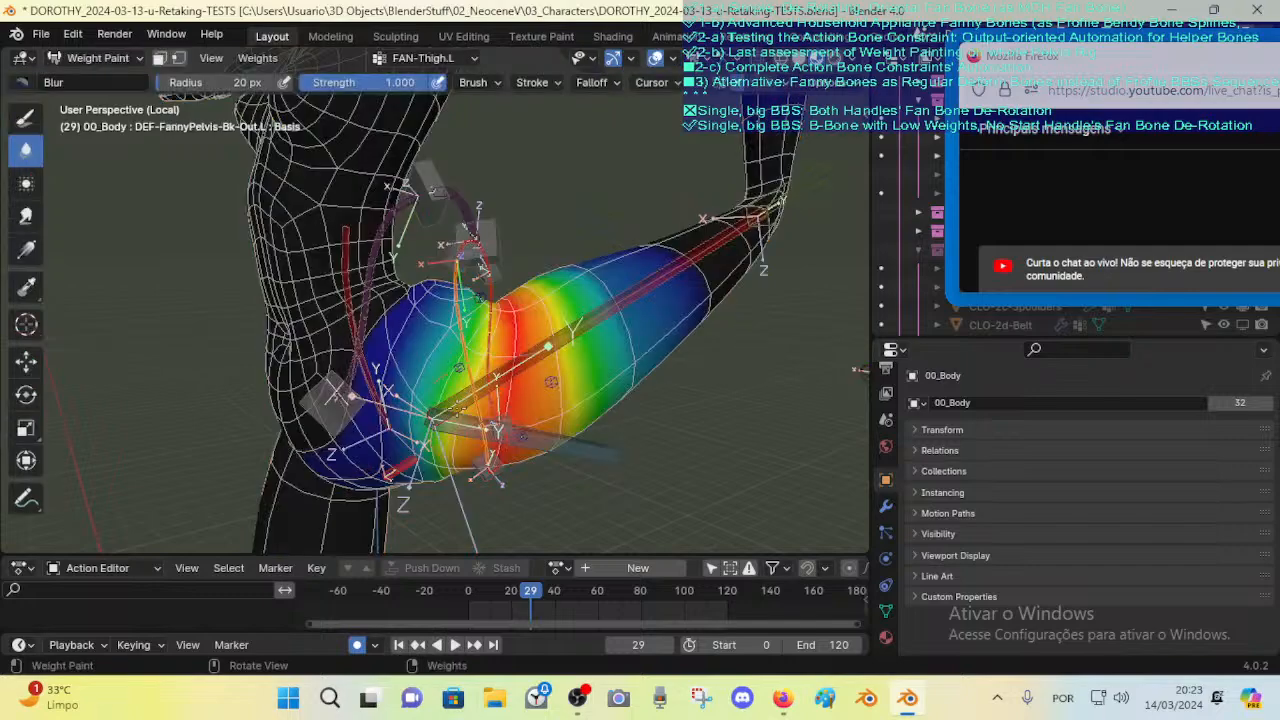
Step: Inspect the weights of DEF-FannyPelvis-Bk-In.L, DEF-Leverage-Belly.L, DEF-Leverage-Buttocks.L and DEF-2-TORSO-1-Spine-BB.001 on the body
{"action": "middle_click_drag", "start_coordinate": [551, 382], "coordinate": [538, 326]}
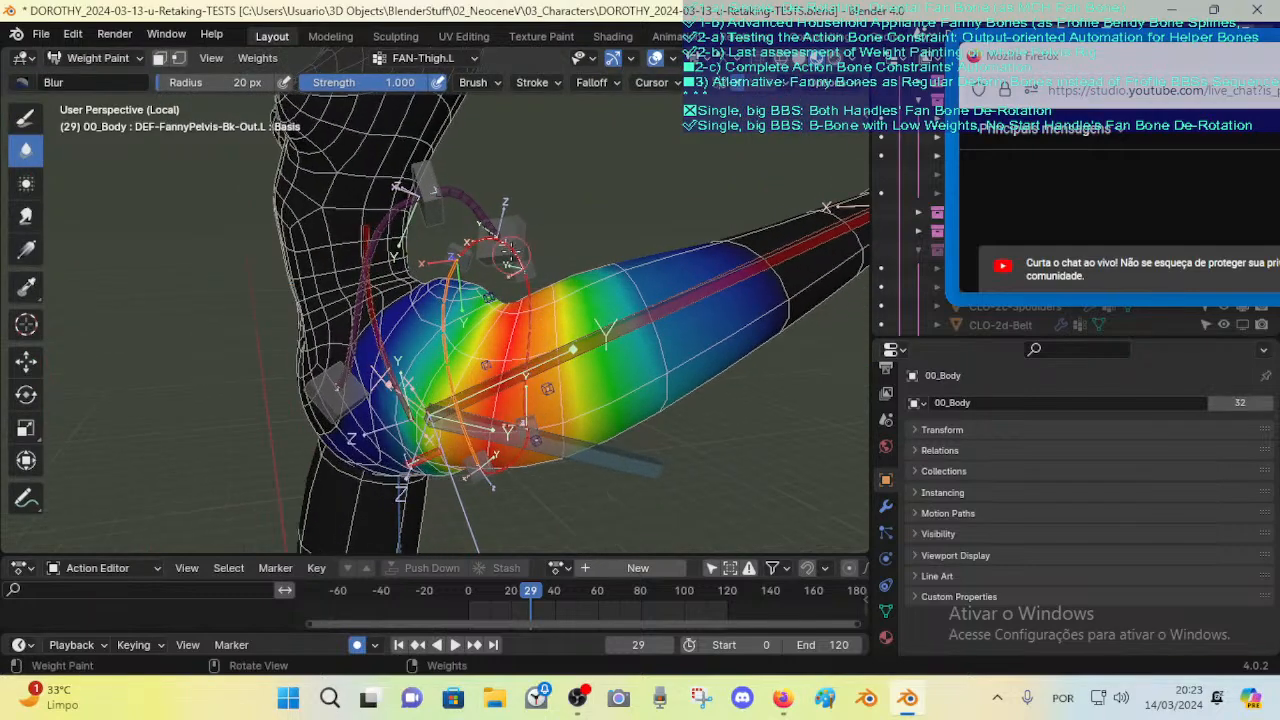
{"action": "middle_click_drag", "start_coordinate": [511, 254], "coordinate": [480, 238]}
{"action": "left_click", "coordinate": [480, 238], "text": "alt"}
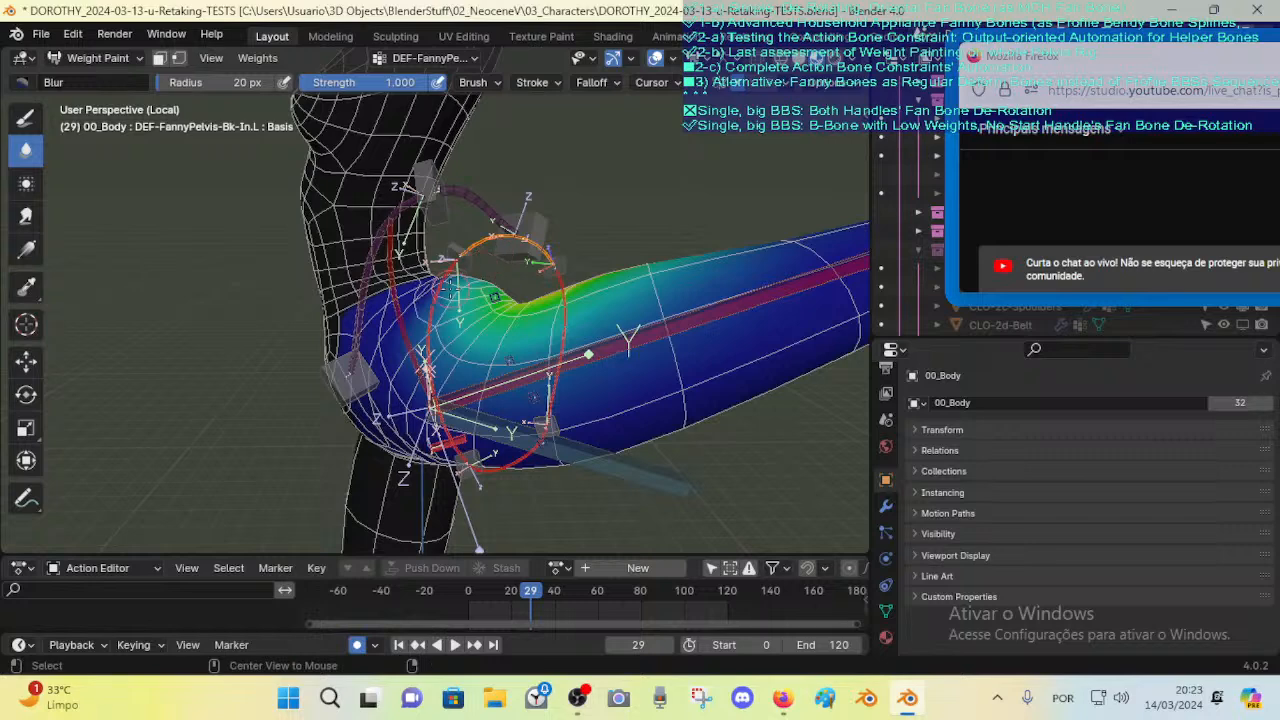
{"action": "left_click", "coordinate": [403, 272], "text": "alt"}
{"action": "left_click", "coordinate": [384, 228], "text": "alt"}
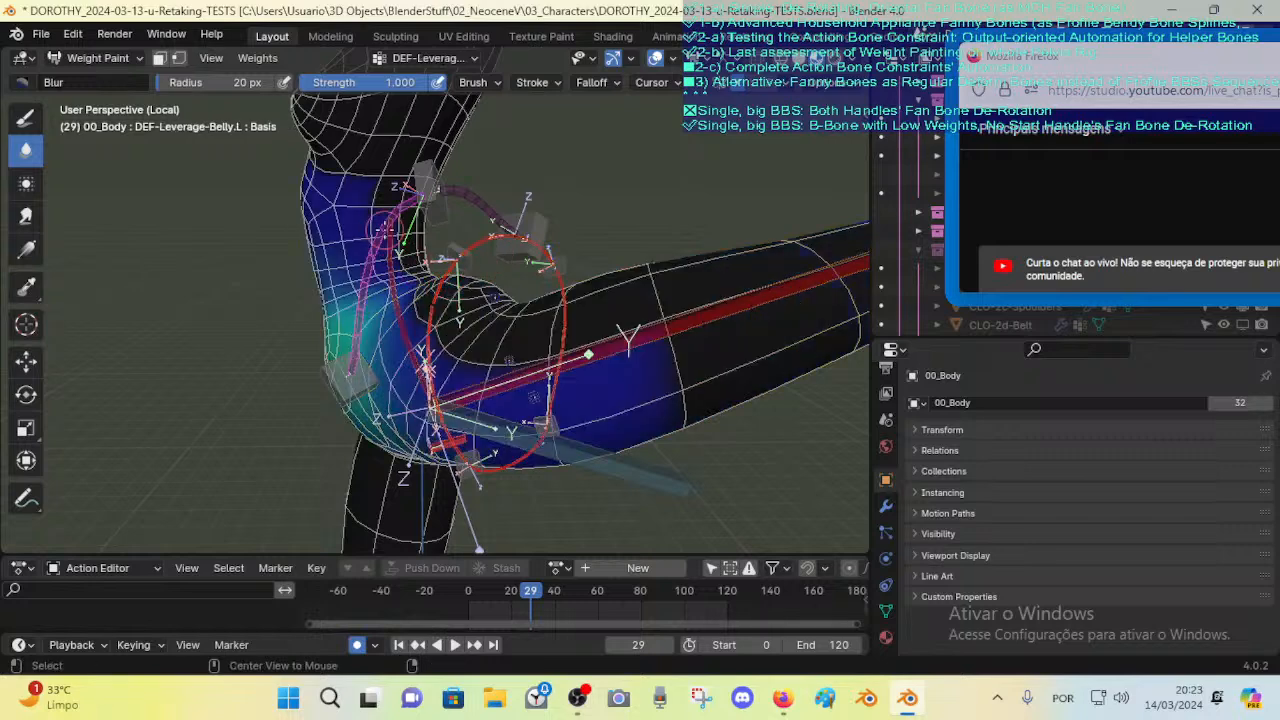
{"action": "left_click", "coordinate": [462, 192], "text": "alt"}
{"action": "left_click", "coordinate": [355, 250], "text": "alt"}
{"action": "left_click", "coordinate": [457, 192], "text": "alt"}
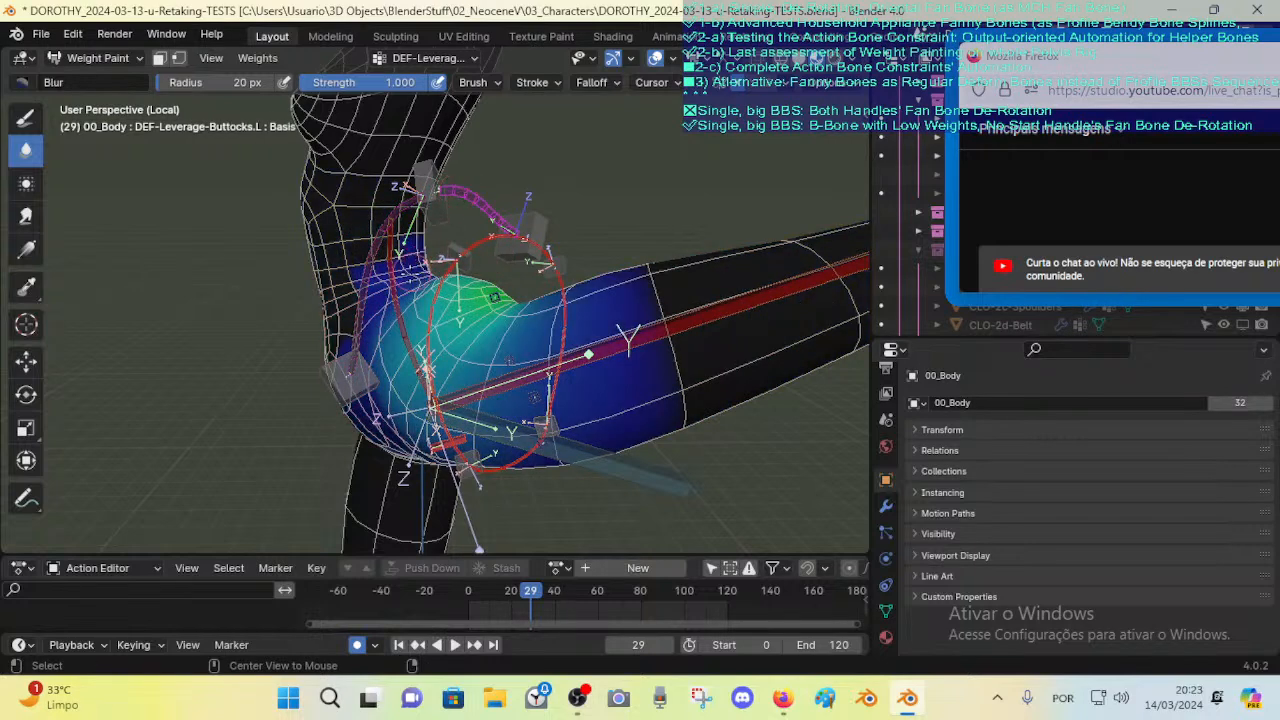
{"action": "left_click", "coordinate": [400, 281], "text": "alt"}
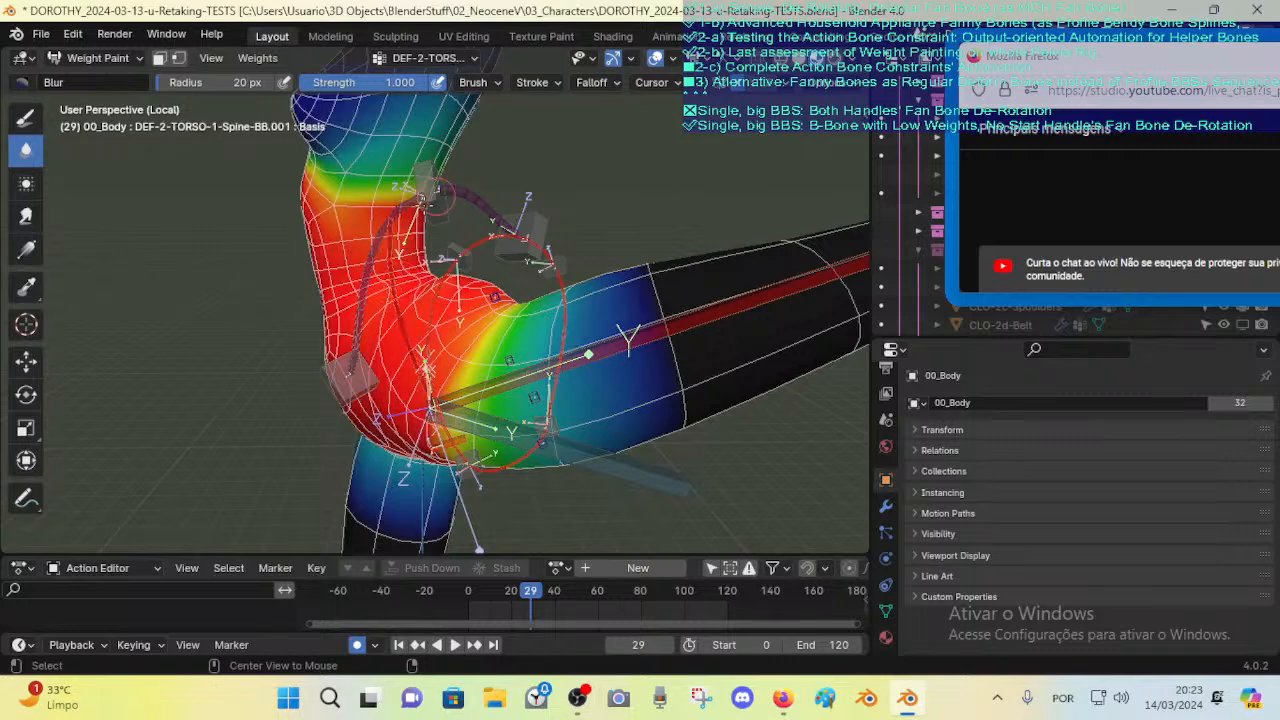
Step: Compare the weights of DEF-FannyPelvis-Bk-In.L and DEF-FannyPelvis-Ft-In.L with those of DEF-Thigh.L
{"action": "left_click", "coordinate": [469, 276], "text": "alt"}
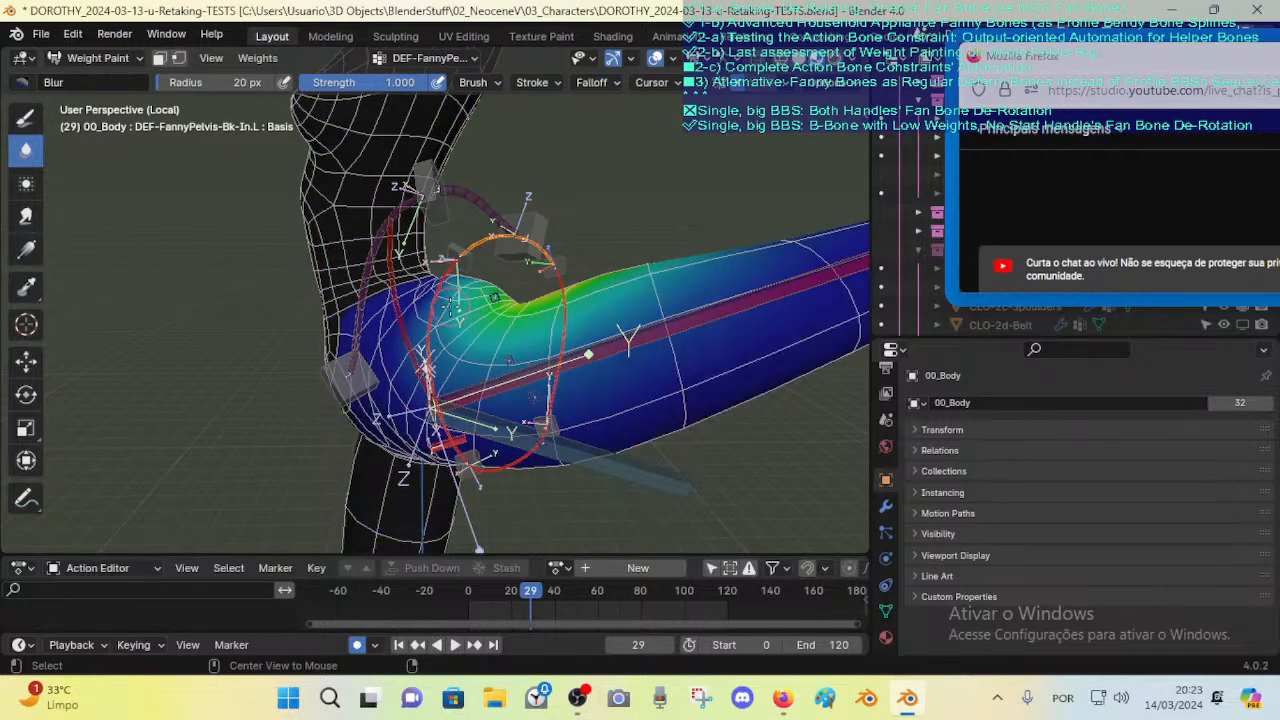
{"action": "left_click", "coordinate": [438, 305], "text": "alt"}
{"action": "left_click", "coordinate": [516, 436], "text": "alt"}
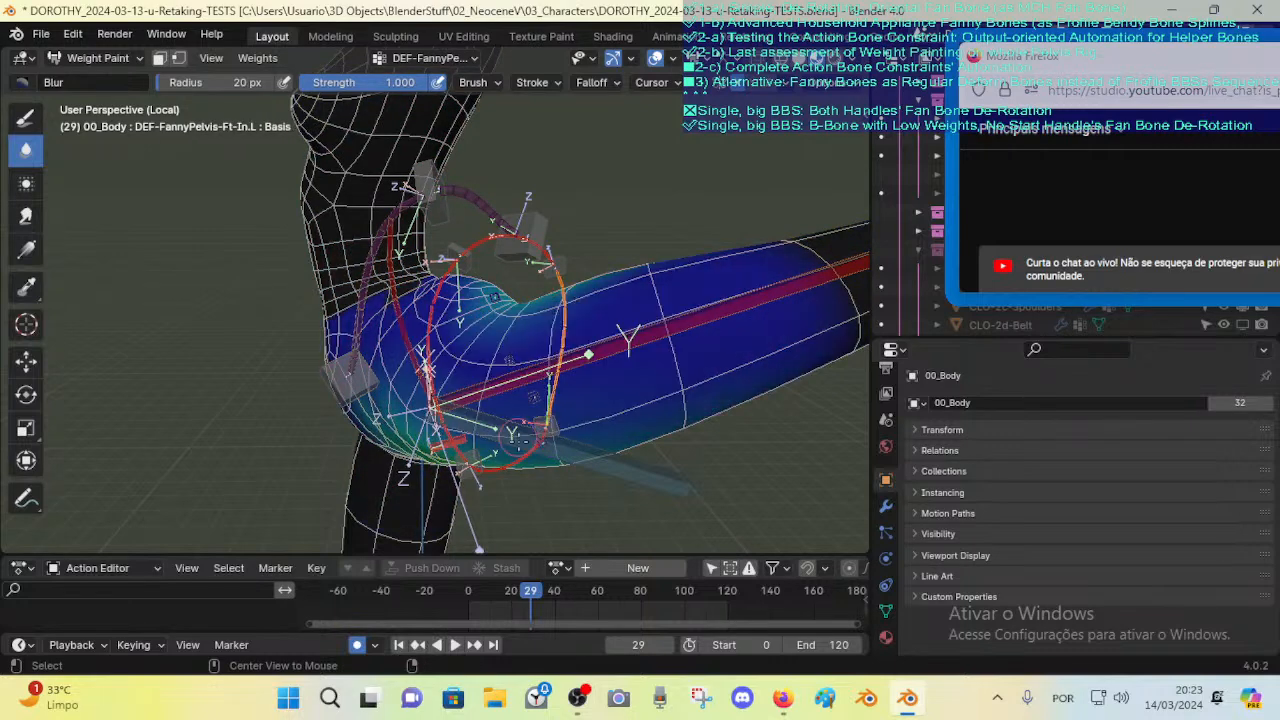
{"action": "left_click", "coordinate": [668, 328], "text": "ctrl"}
{"action": "middle_click_drag", "start_coordinate": [668, 328], "coordinate": [519, 333]}
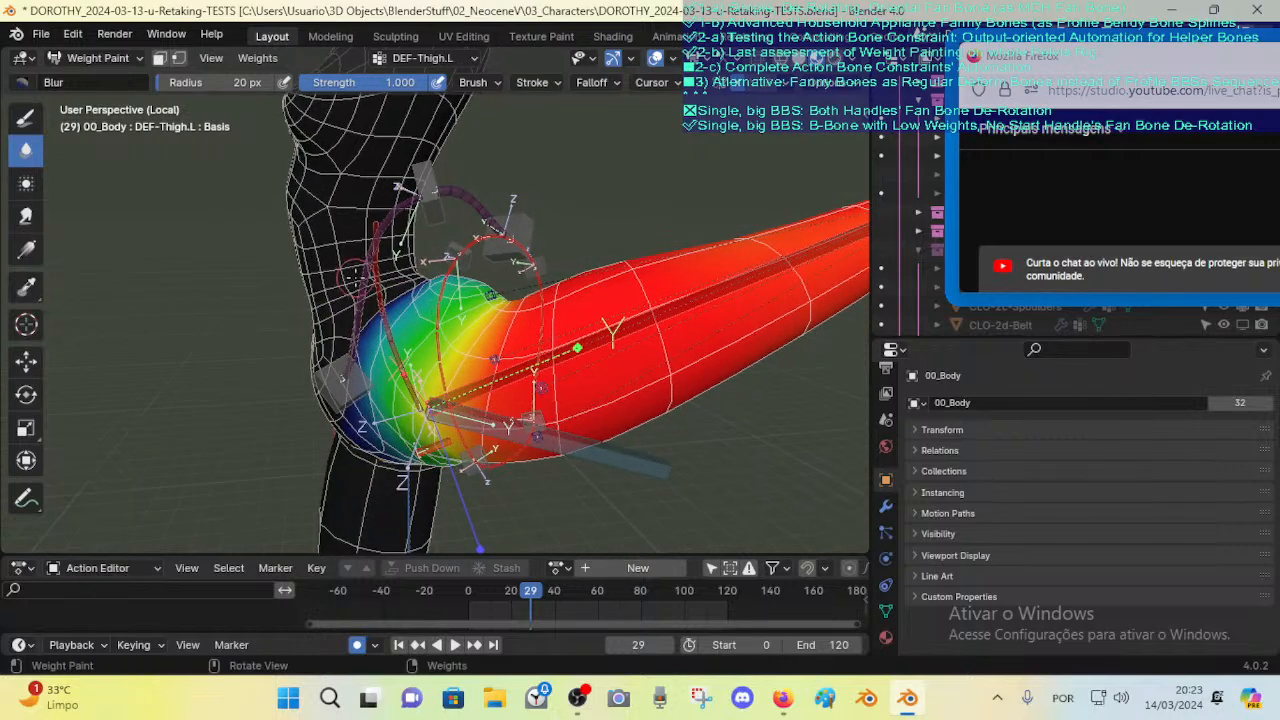
Step: Examine where the DEF-2-TORSO-1-Spine-BB.001 weights fade out across the hip and upper left thigh
{"action": "left_click", "coordinate": [380, 288], "text": "ctrl"}
{"action": "left_click", "coordinate": [510, 360], "text": "ctrl"}
{"action": "middle_click_drag", "start_coordinate": [420, 368], "coordinate": [475, 392]}
{"action": "mouse_move", "coordinate": [497, 317]}
{"action": "middle_mouse_down"}
{"action": "mouse_move", "coordinate": [510, 306]}
{"action": "mouse_move", "coordinate": [492, 296]}
{"action": "middle_mouse_up"}
{"action": "left_click", "coordinate": [396, 290], "text": "ctrl"}
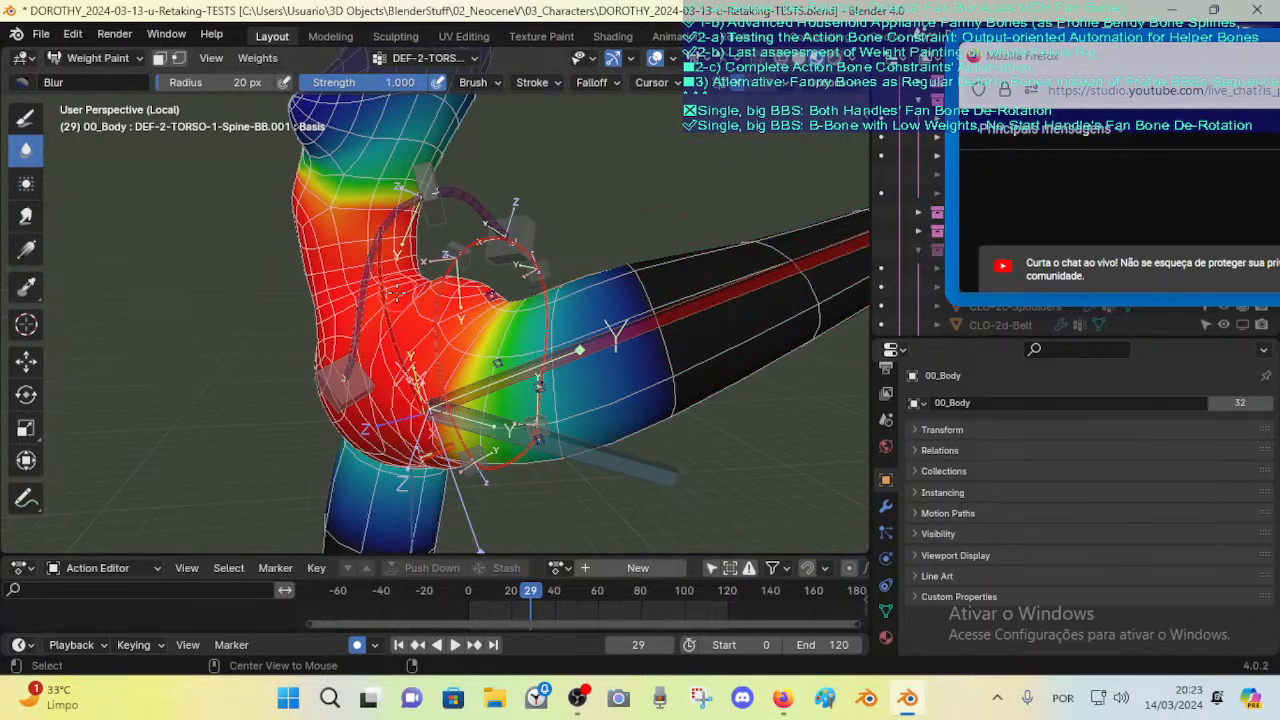
{"action": "middle_click_drag", "start_coordinate": [608, 302], "coordinate": [330, 310]}
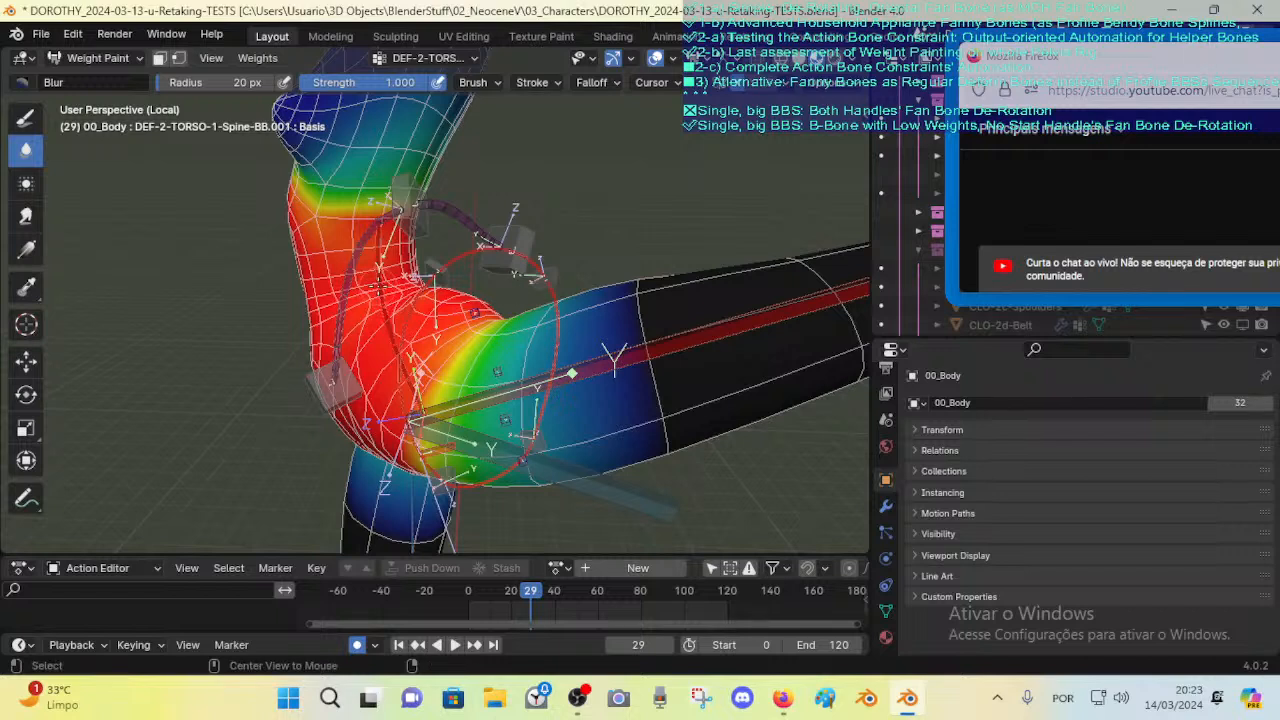
Step: Inspect the weights of the DEF-FannyPelvis Ft-In.L, Bk-In.L and Bk-Out.L bones around the left thigh
{"action": "left_click", "coordinate": [573, 368], "text": "ctrl"}
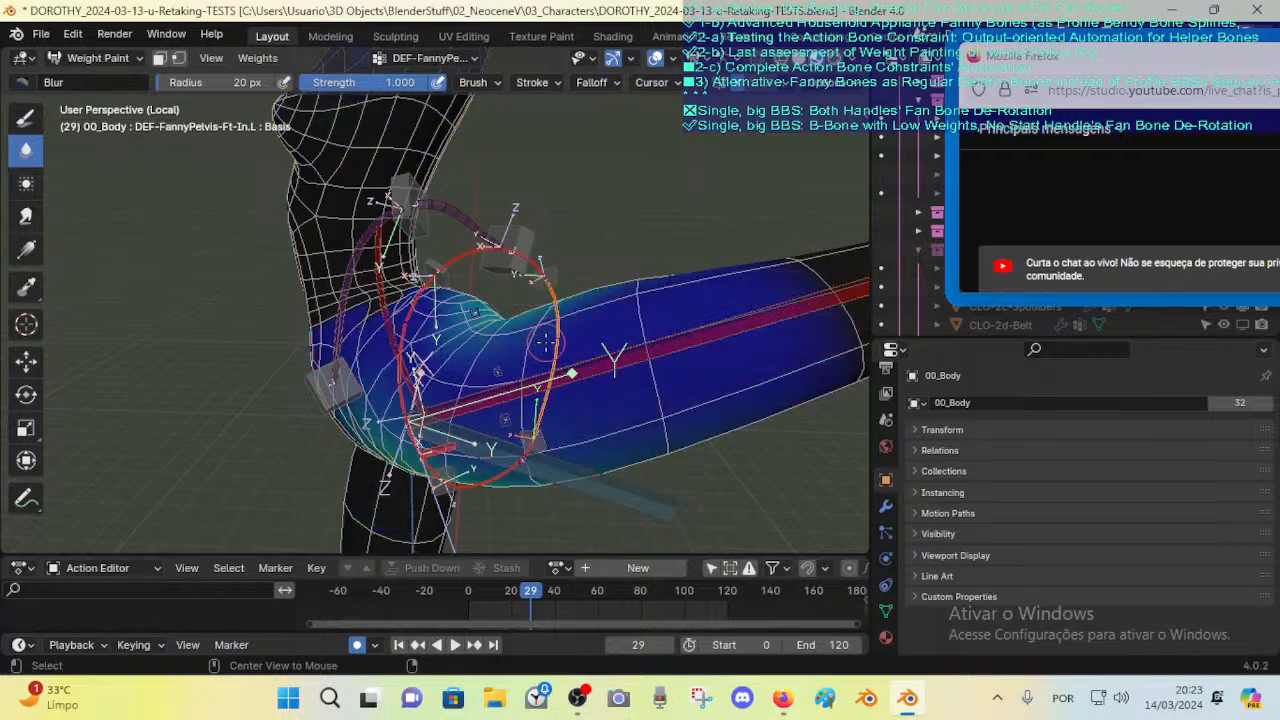
{"action": "left_click", "coordinate": [572, 370], "text": "ctrl"}
{"action": "left_click", "coordinate": [411, 308], "text": "alt"}
{"action": "left_click", "coordinate": [466, 262], "text": "alt"}
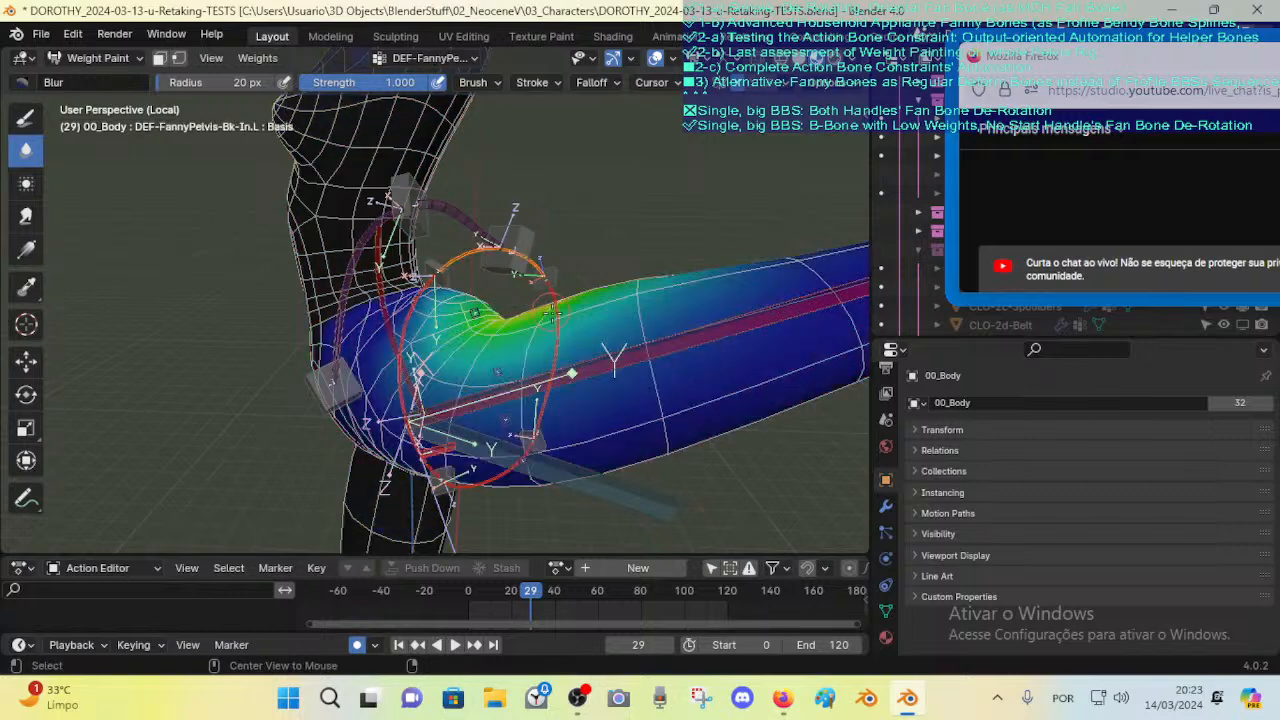
{"action": "left_click", "coordinate": [585, 485], "text": "ctrl"}
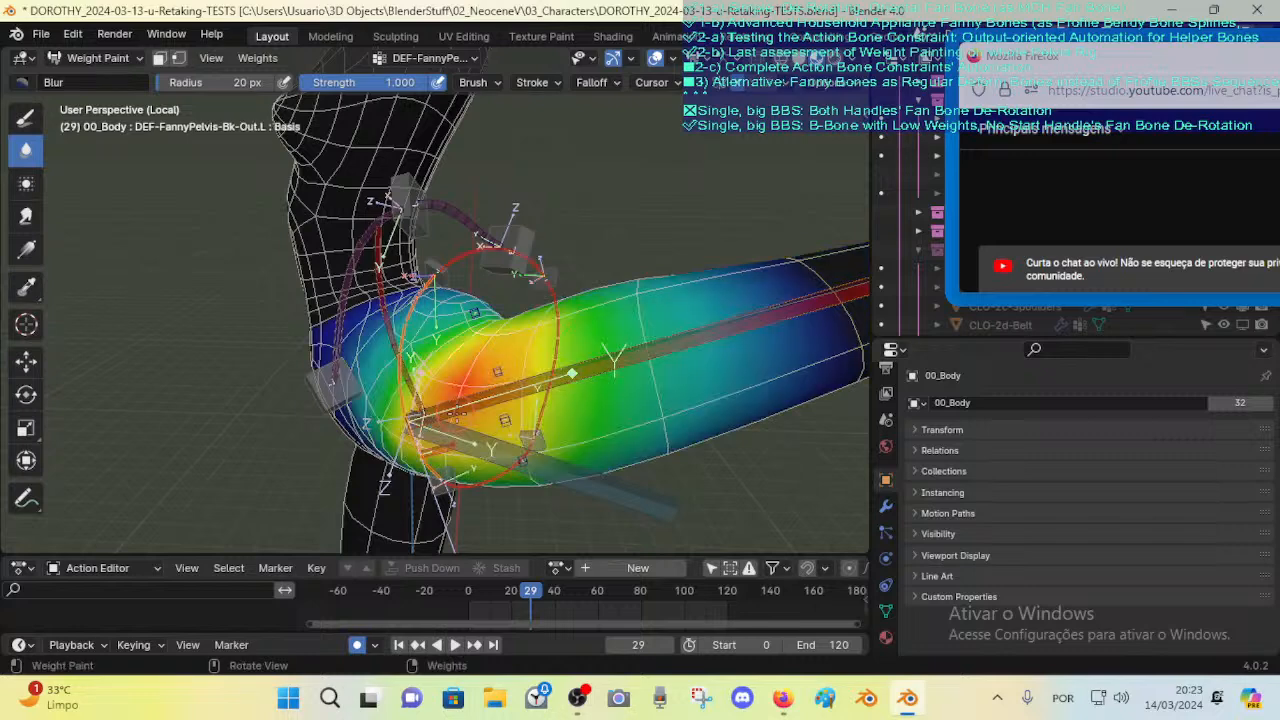
Step: Compare the DEF-Thigh.L weights with those of DEF-FannyPelvis-Bk-Out.L around the left hip
{"action": "left_click", "coordinate": [620, 378], "text": "ctrl"}
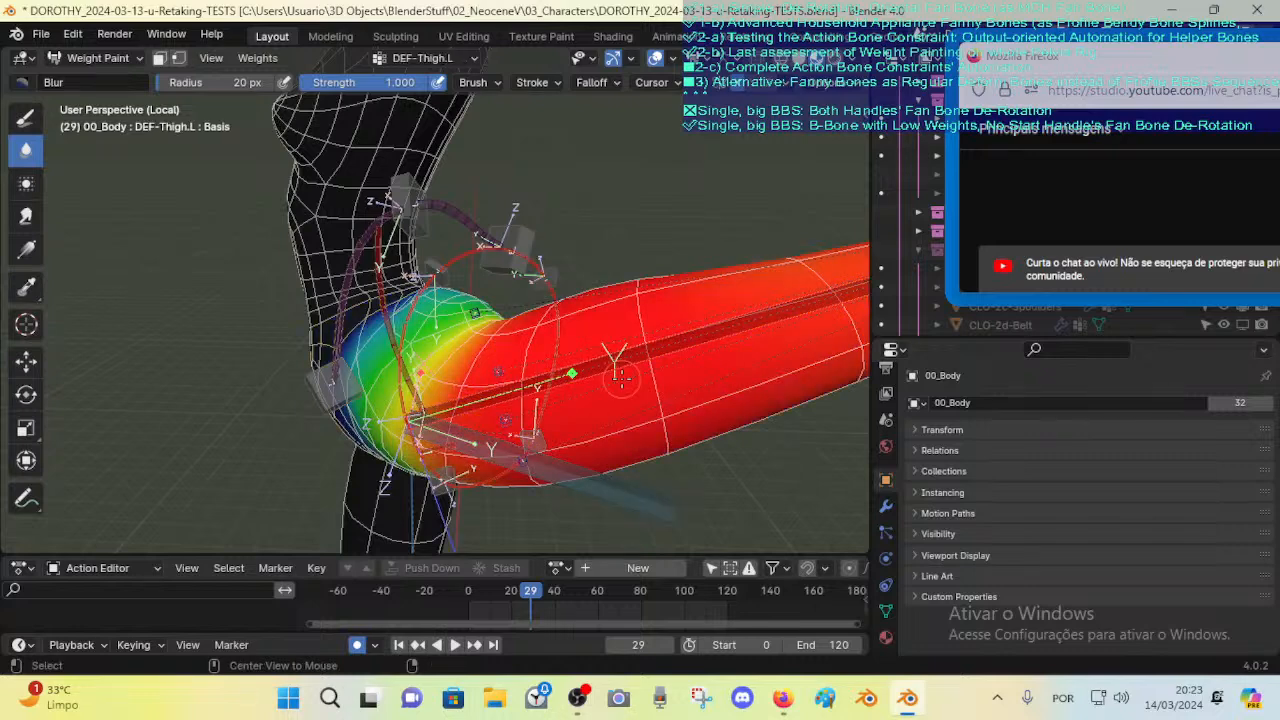
{"action": "left_click", "coordinate": [540, 320], "text": "ctrl"}
{"action": "left_click", "coordinate": [464, 262], "text": "ctrl"}
{"action": "left_click", "coordinate": [412, 306], "text": "alt"}
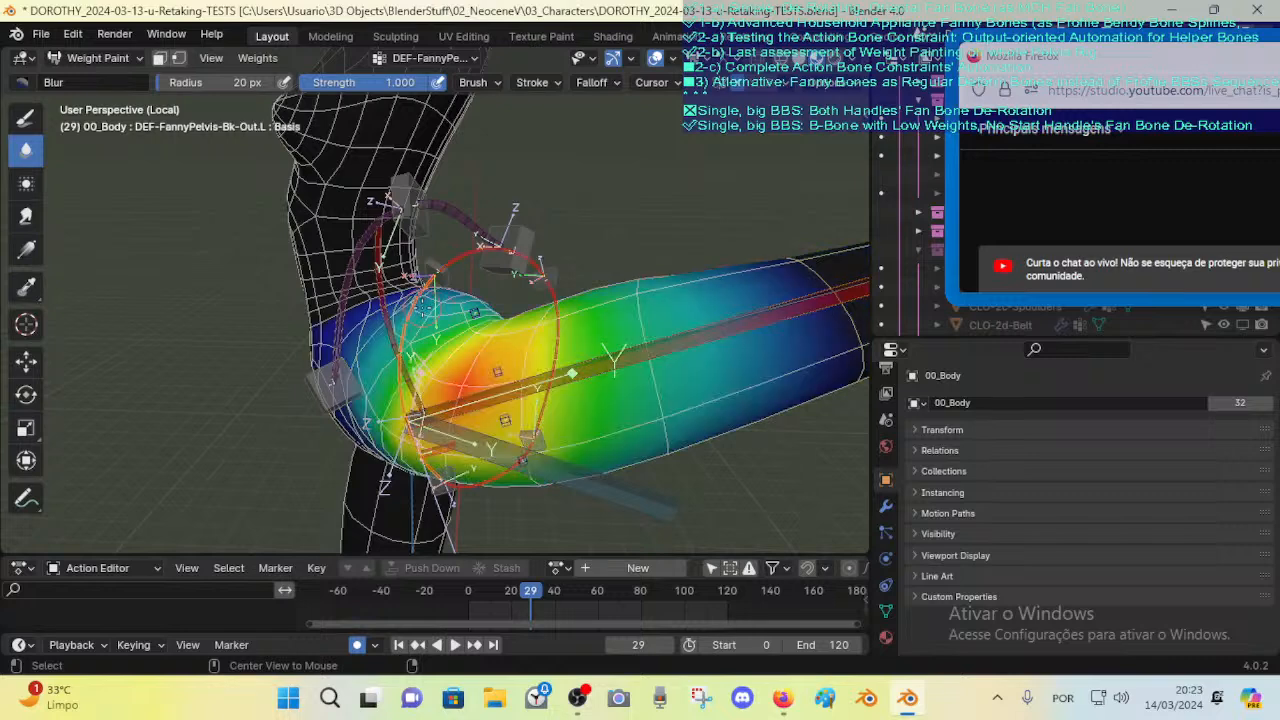
{"action": "left_click", "coordinate": [729, 332], "text": "alt"}
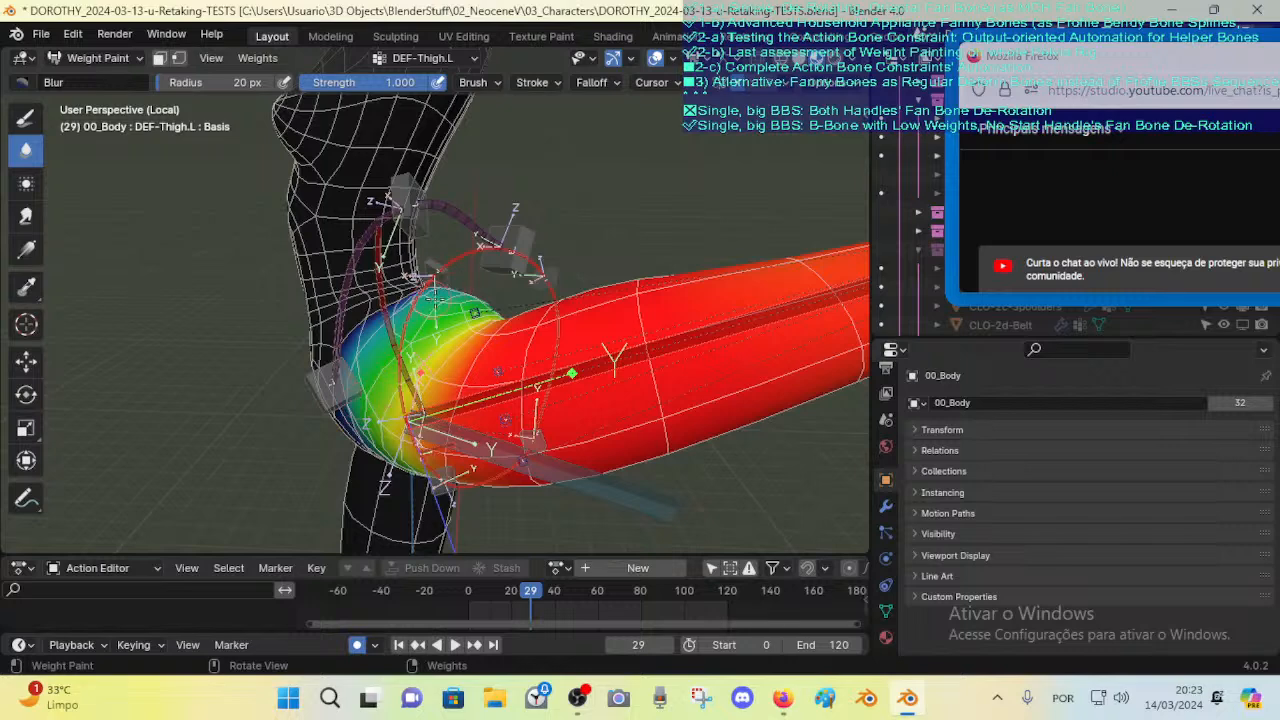
{"action": "middle_click_drag", "start_coordinate": [374, 485], "coordinate": [560, 466]}
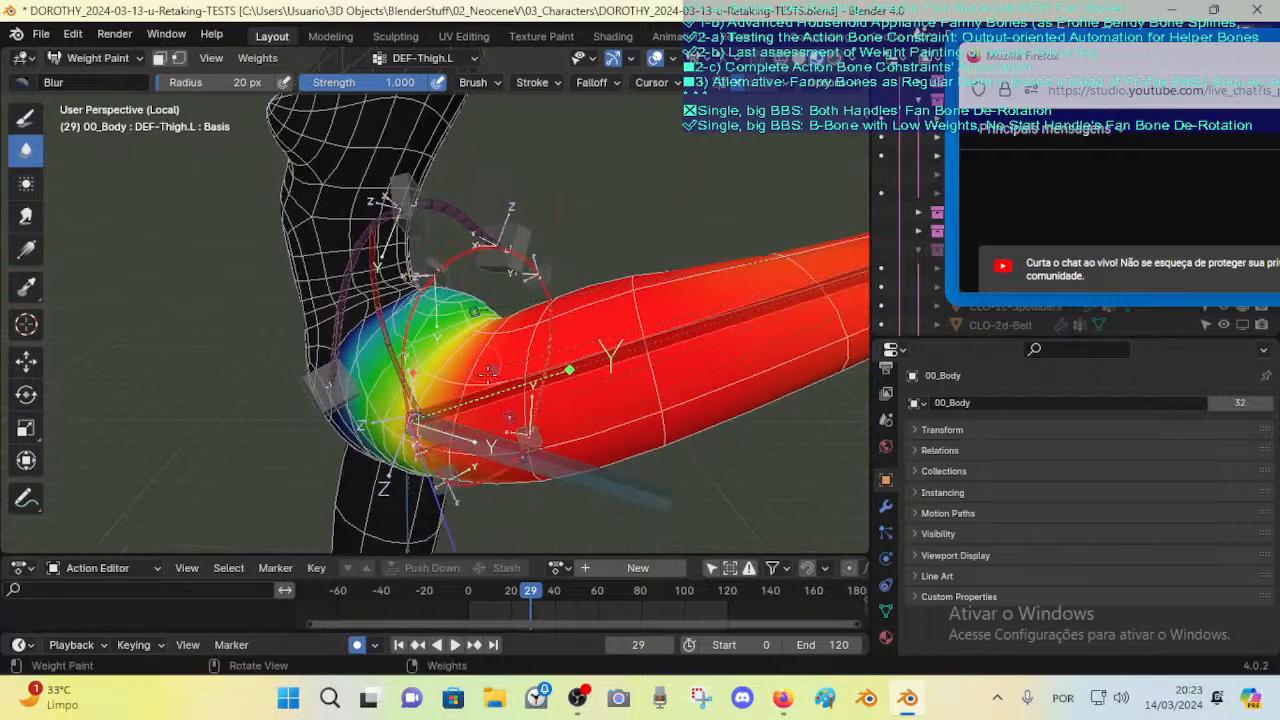
Step: Compare the FAN-Thigh.L weights with those of DEF-FannyPelvis-Bk-In.L and DEF-FannyPelvis-Bk-Out.L from several angles
{"action": "left_click", "coordinate": [565, 465], "text": "ctrl"}
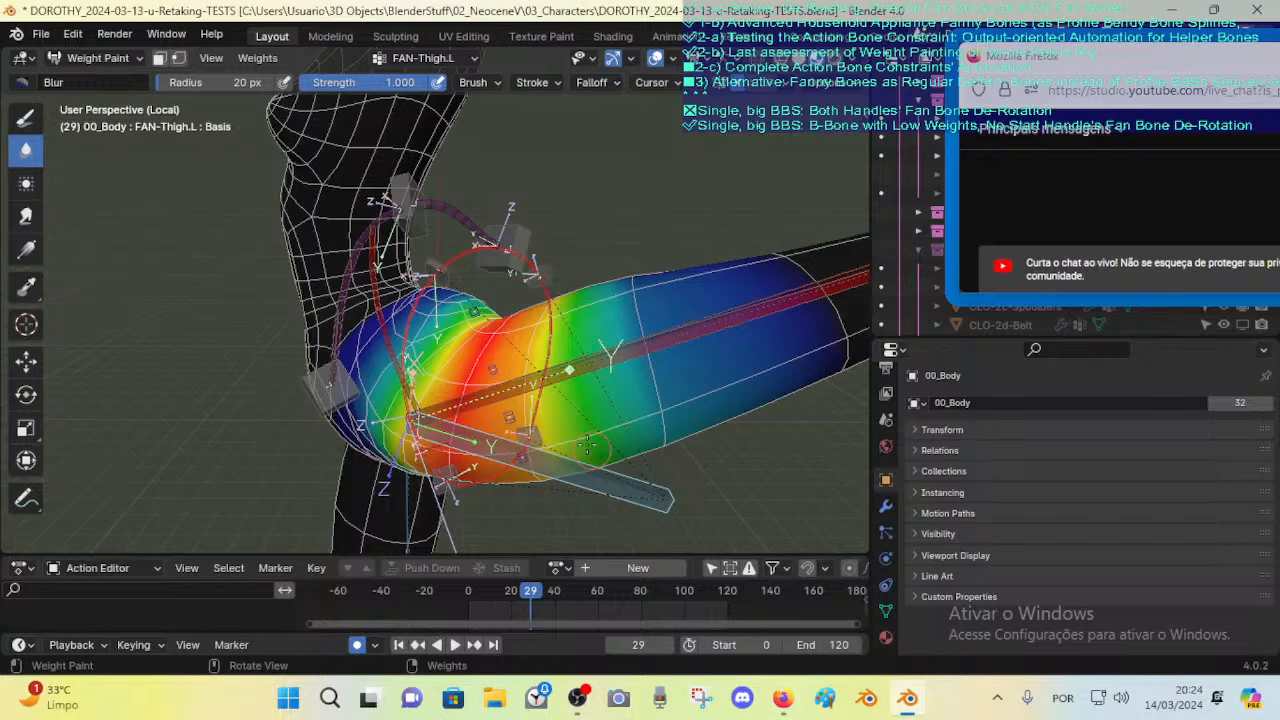
{"action": "left_click", "coordinate": [547, 326], "text": "alt"}
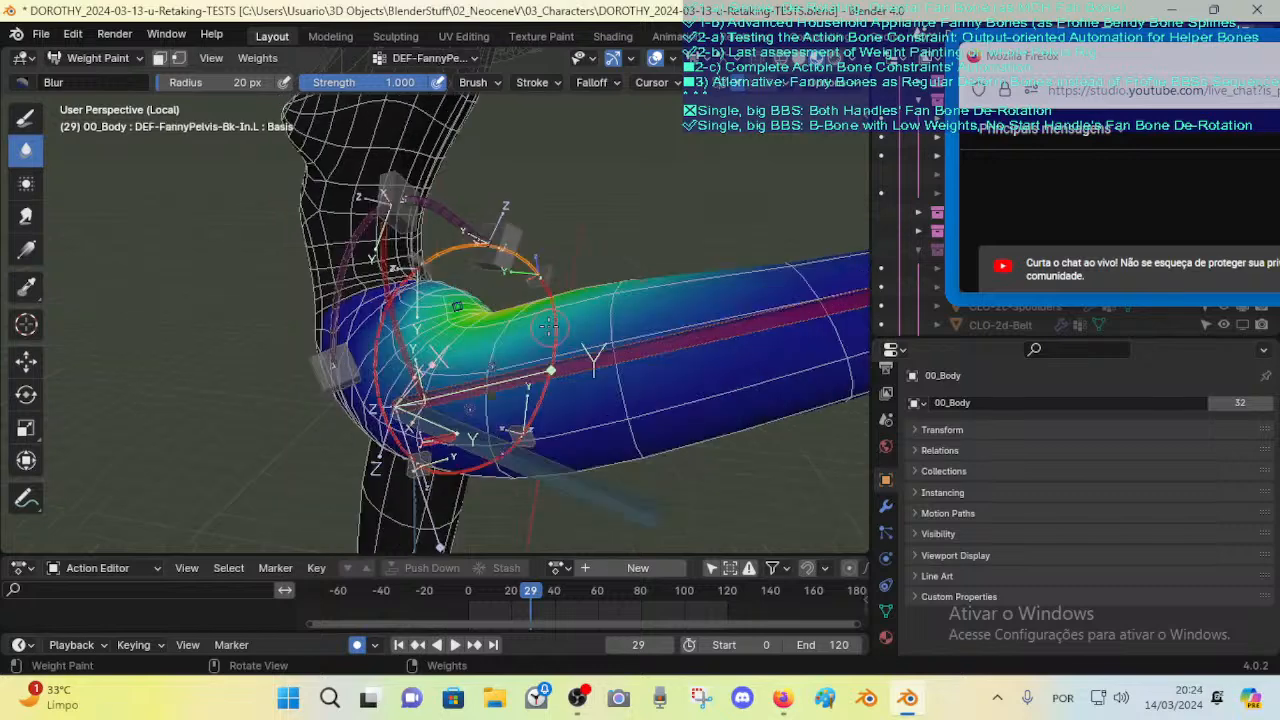
{"action": "left_click", "coordinate": [547, 330], "text": "alt"}
{"action": "middle_click_drag", "start_coordinate": [547, 332], "coordinate": [429, 319]}
{"action": "left_click", "coordinate": [430, 330], "text": "alt"}
{"action": "left_click", "coordinate": [469, 249], "text": "alt"}
{"action": "left_click", "coordinate": [427, 320], "text": "alt"}
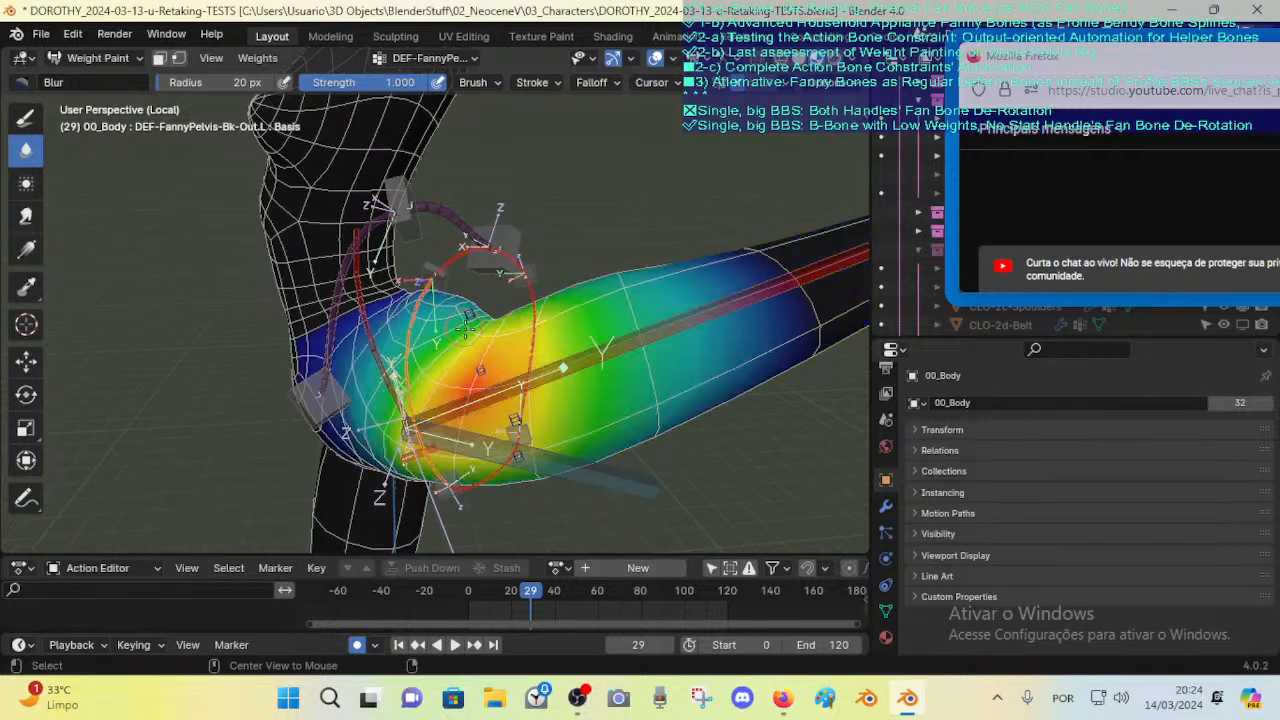
{"action": "left_click", "coordinate": [537, 318], "text": "alt"}
{"action": "left_click", "coordinate": [594, 477], "text": "ctrl"}
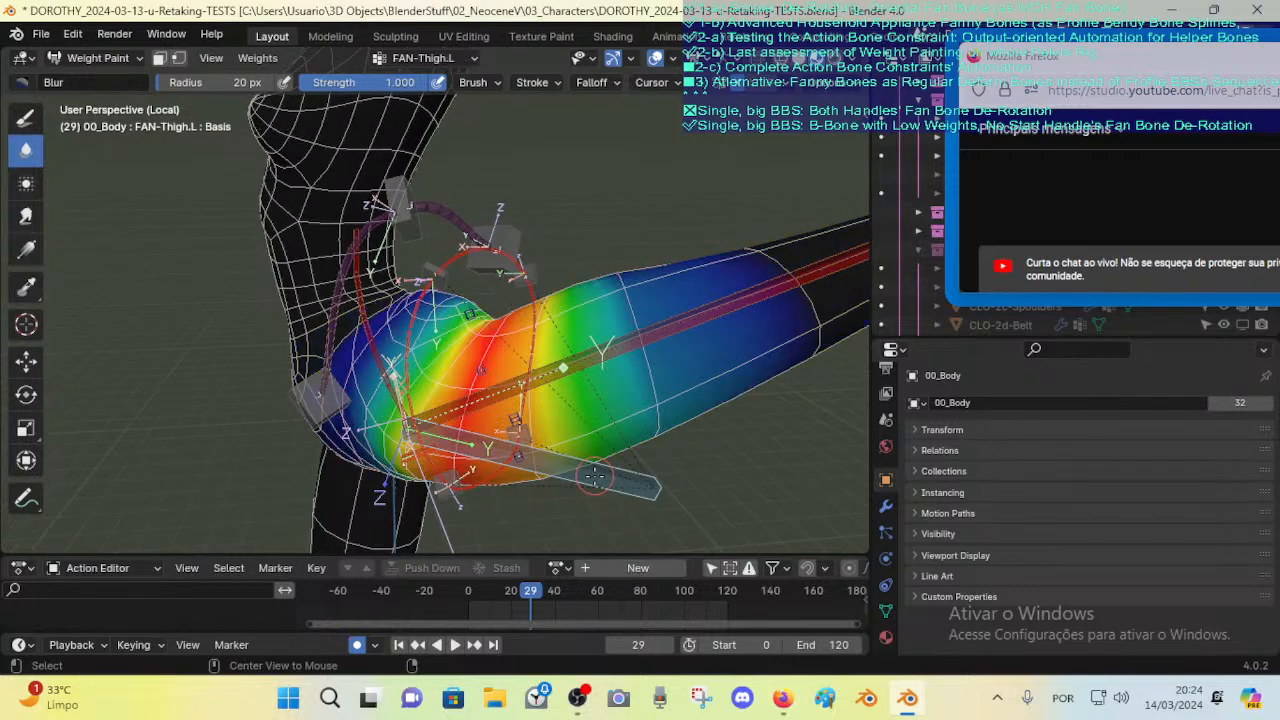
Step: Select all four DEF-FannyPelvis bones together in Weight Paint mode to view the whole ring against the body weights
{"action": "left_click", "coordinate": [486, 485], "text": "alt"}
{"action": "left_click", "coordinate": [409, 382], "text": "alt+shift"}
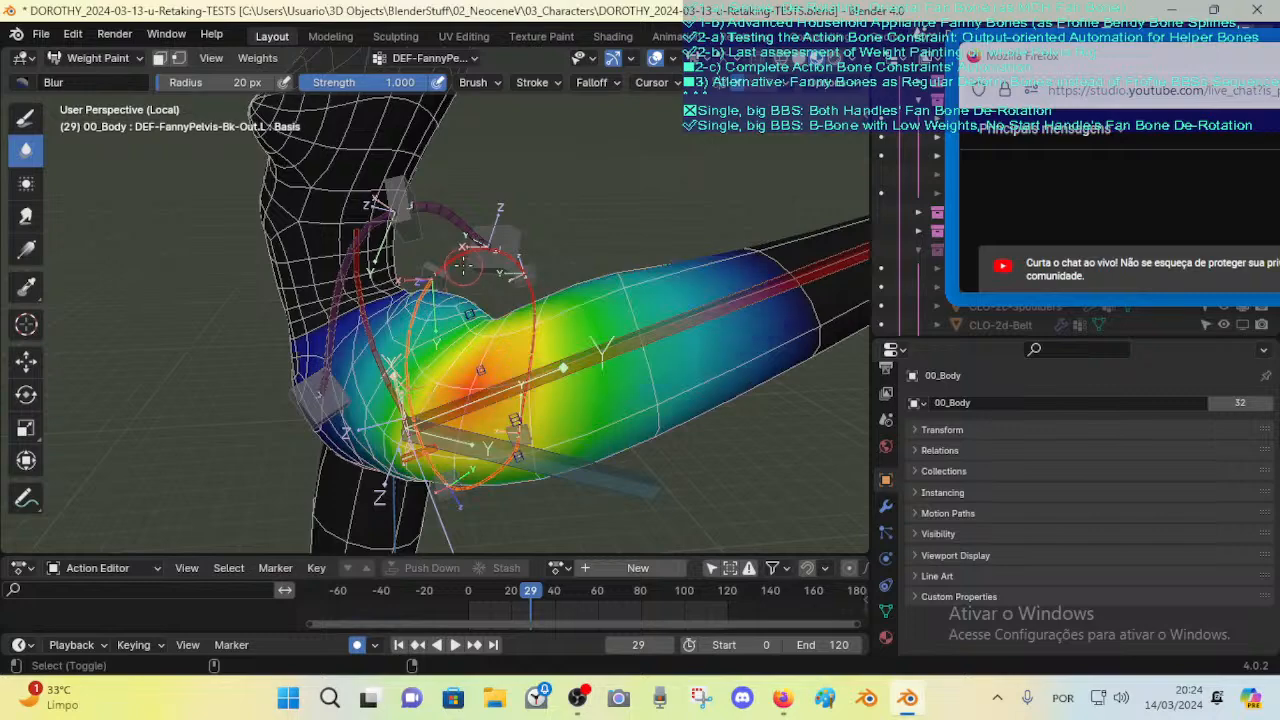
{"action": "left_click", "coordinate": [452, 257], "text": "alt+shift"}
{"action": "left_click", "coordinate": [533, 314], "text": "alt+shift"}
{"action": "middle_click_drag", "start_coordinate": [481, 369], "coordinate": [395, 328]}
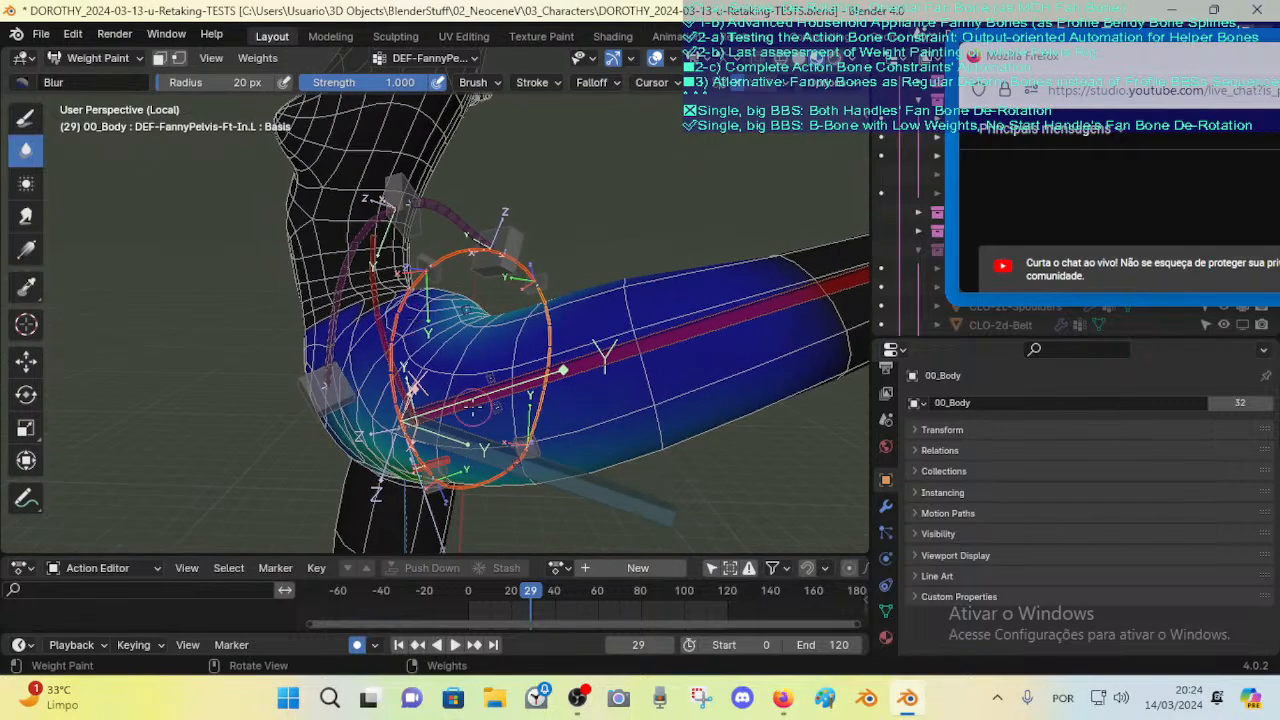
Step: Switch between DEF-Thigh.L, DEF-FannyPelvis-Bk-Out.L and DEF-FannyPelvis-Bk-In.L to compare their influence at the hip crease
{"action": "left_click", "coordinate": [566, 376], "text": "alt"}
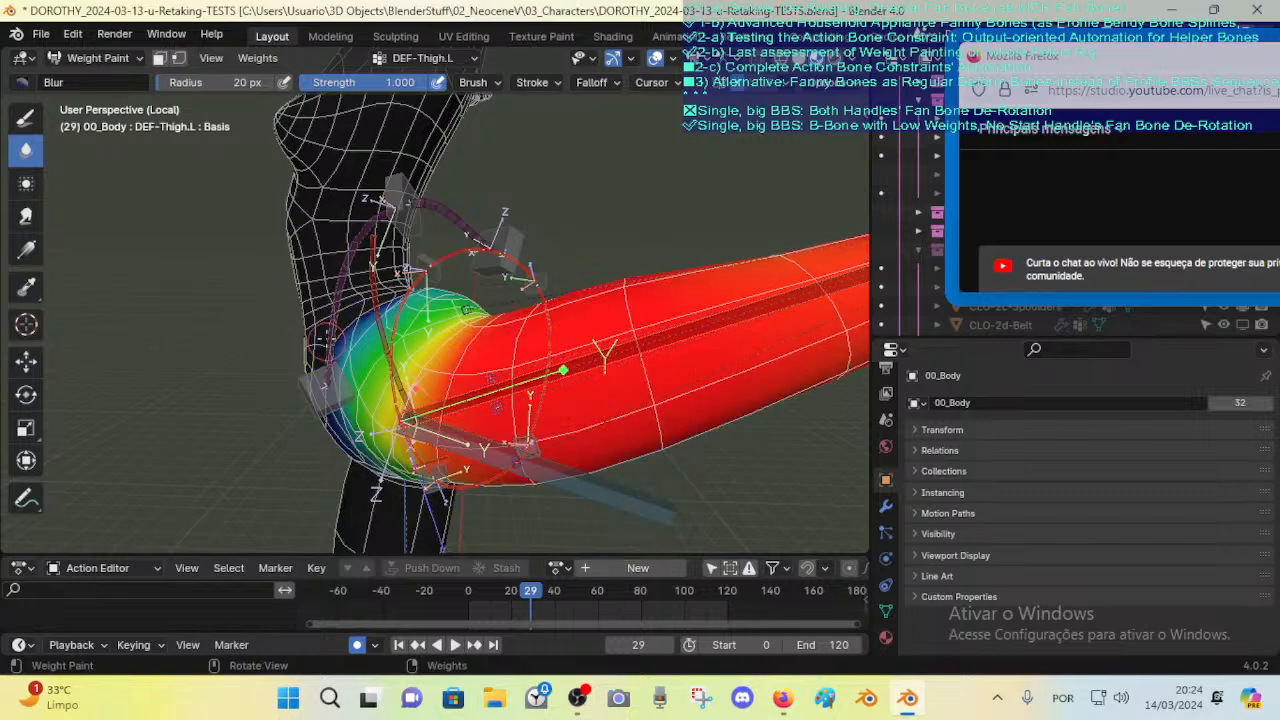
{"action": "left_click", "coordinate": [401, 304], "text": "alt"}
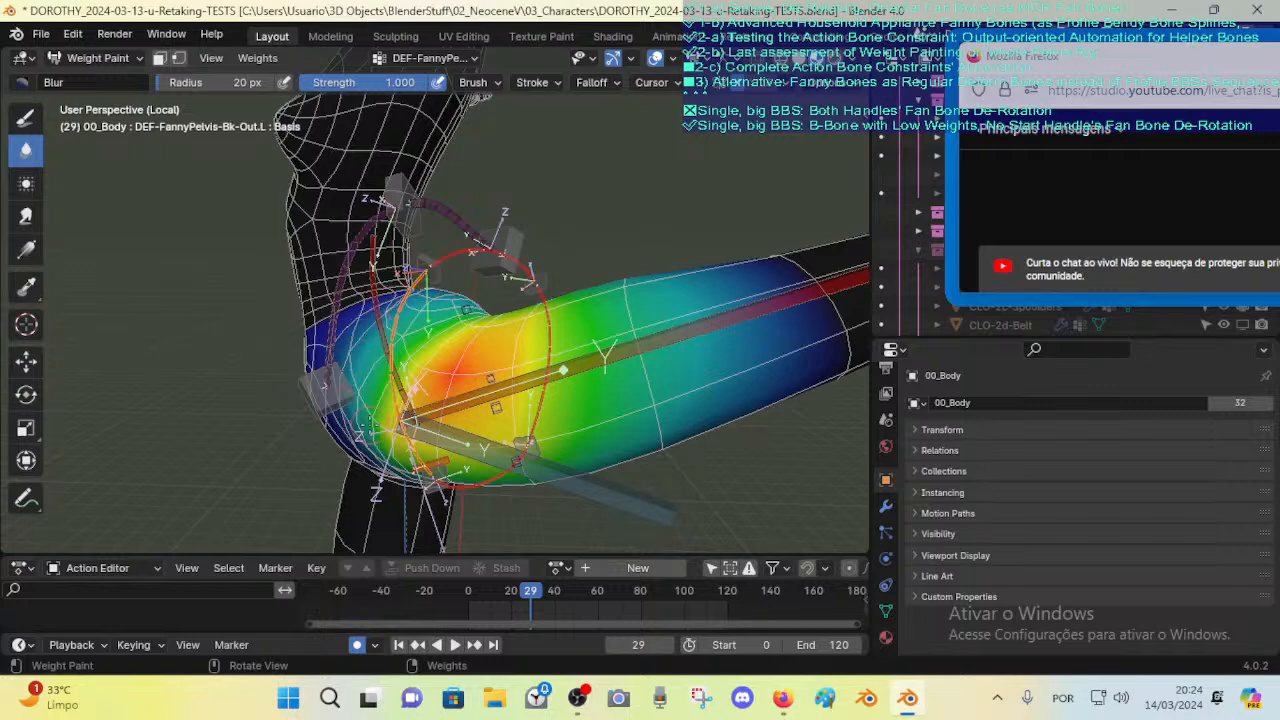
{"action": "left_click", "coordinate": [497, 330], "text": "ctrl"}
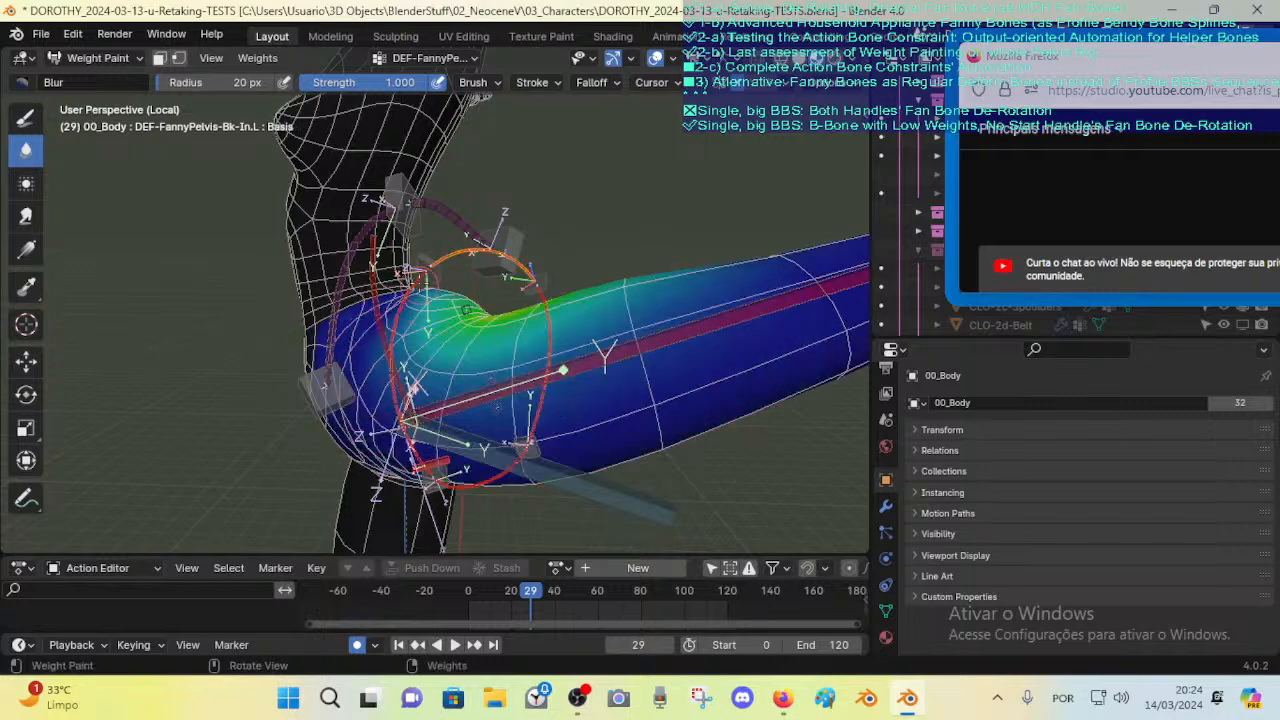
{"action": "left_click", "coordinate": [470, 405], "text": "ctrl"}
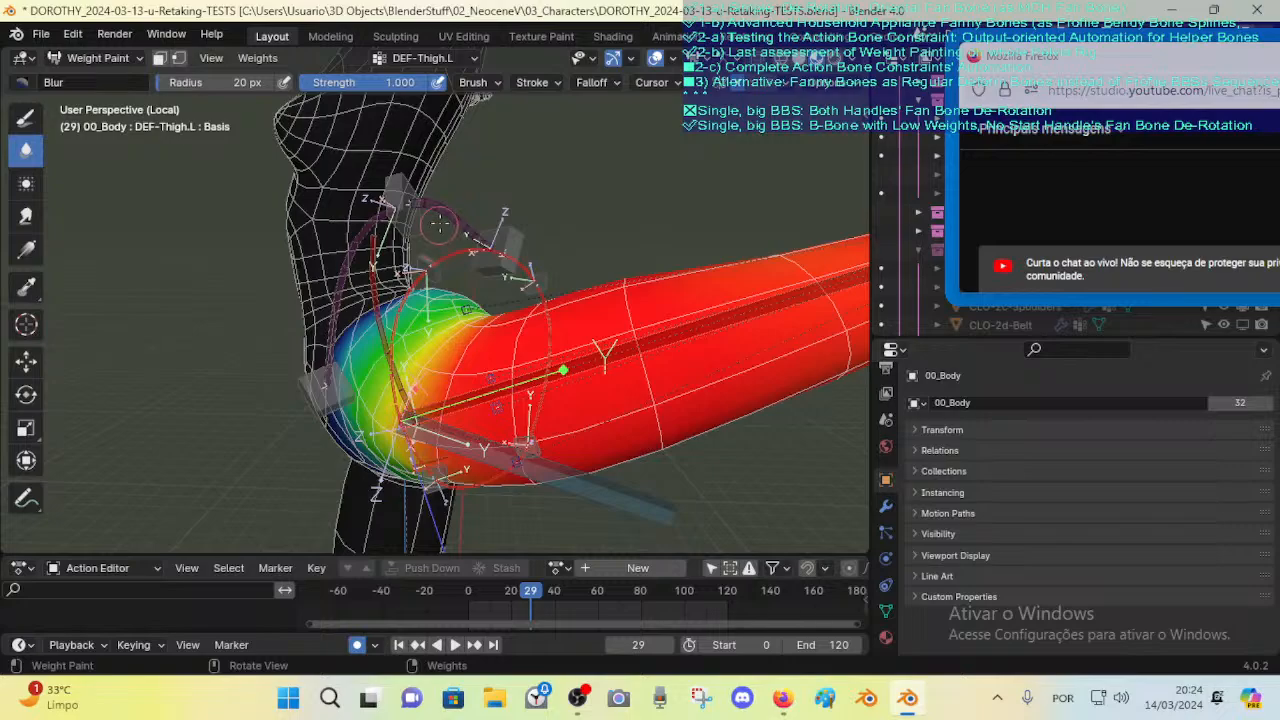
Step: Go through the DEF-FannyPelvis bones of the left thigh again, ending on the weights of DEF-FannyPelvis-Bk-Out.L
{"action": "middle_click_drag", "start_coordinate": [442, 220], "coordinate": [438, 354]}
{"action": "scroll", "coordinate": [435, 375], "scroll_direction": "up", "scroll_amount": 1}
{"action": "left_click", "coordinate": [424, 320], "text": "alt"}
{"action": "left_click", "coordinate": [460, 260], "text": "alt"}
{"action": "left_click", "coordinate": [410, 346], "text": "alt"}
{"action": "left_click", "coordinate": [520, 392], "text": "alt"}
{"action": "left_click", "coordinate": [432, 330], "text": "alt"}
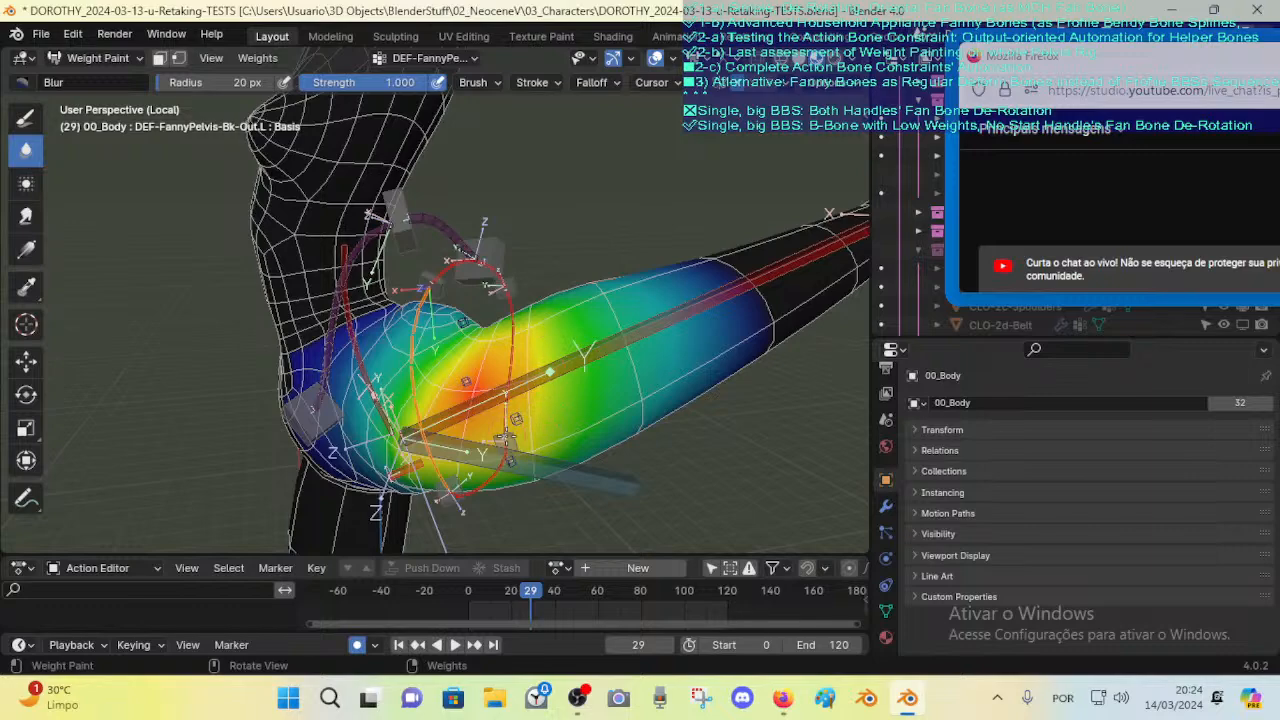
Step: Compare the weights of DEF-FannyPelvis-Ft-In.L, DEF-FannyPelvis-Bk-In.L and DEF-Thigh.L from the inner side of the left thigh
{"action": "left_click", "coordinate": [501, 341], "text": "alt"}
{"action": "middle_click_drag", "start_coordinate": [501, 341], "coordinate": [331, 316]}
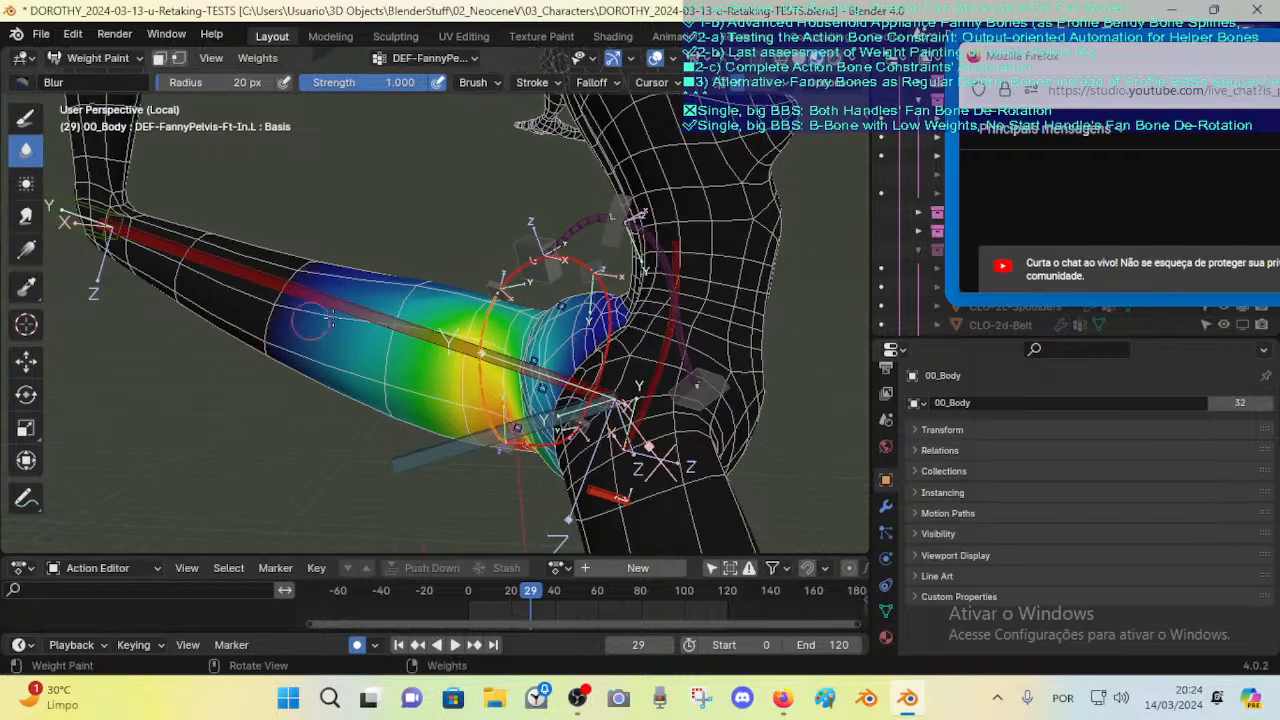
{"action": "left_click", "coordinate": [554, 259], "text": "alt"}
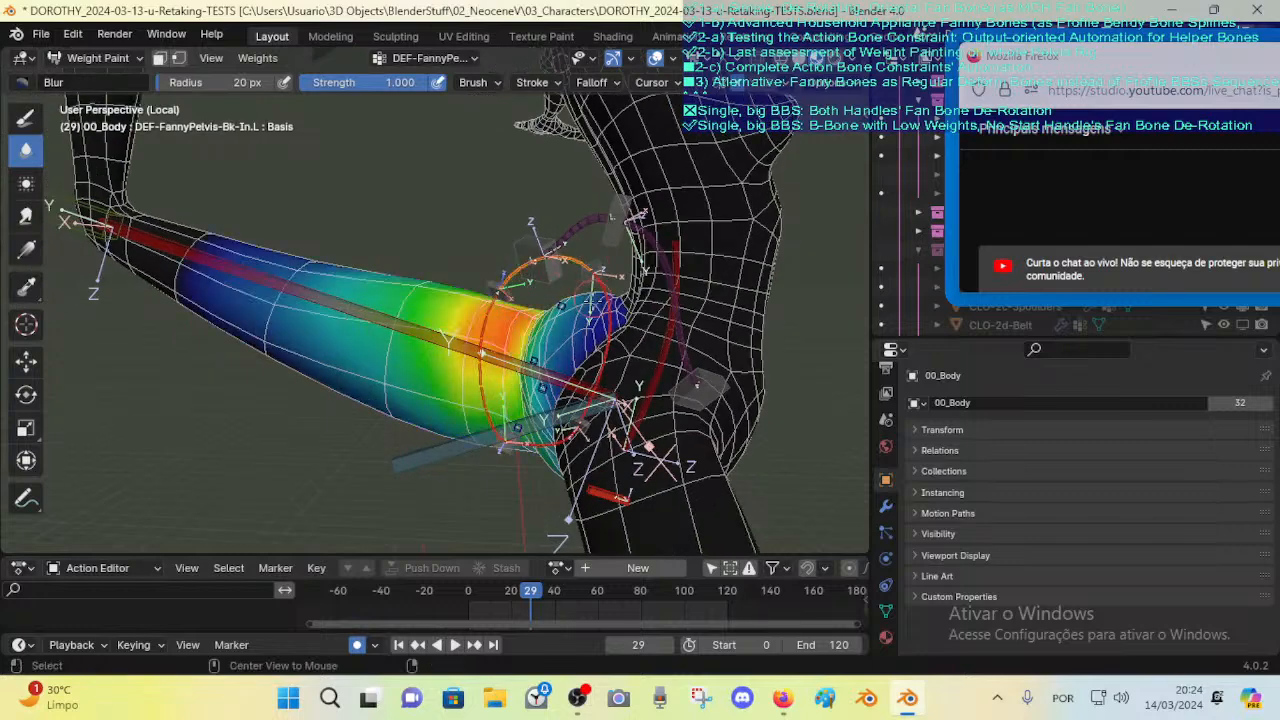
{"action": "left_click", "coordinate": [604, 311], "text": "alt"}
{"action": "left_click", "coordinate": [480, 398], "text": "alt"}
{"action": "left_click", "coordinate": [443, 347], "text": "alt"}
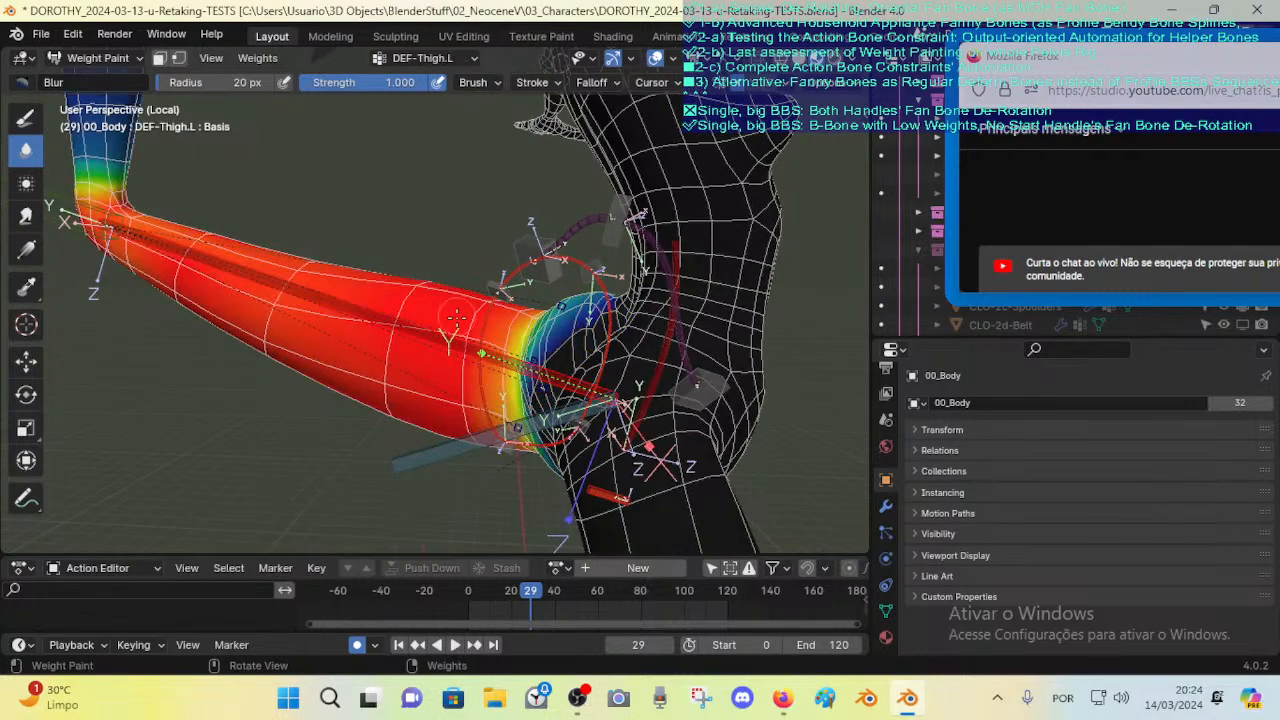
Step: View the FAN-Thigh.L weights, then go through the pelvis ring bones to DEF-FannyPelvis-Bk-Out.L
{"action": "left_click", "coordinate": [463, 371], "text": "alt"}
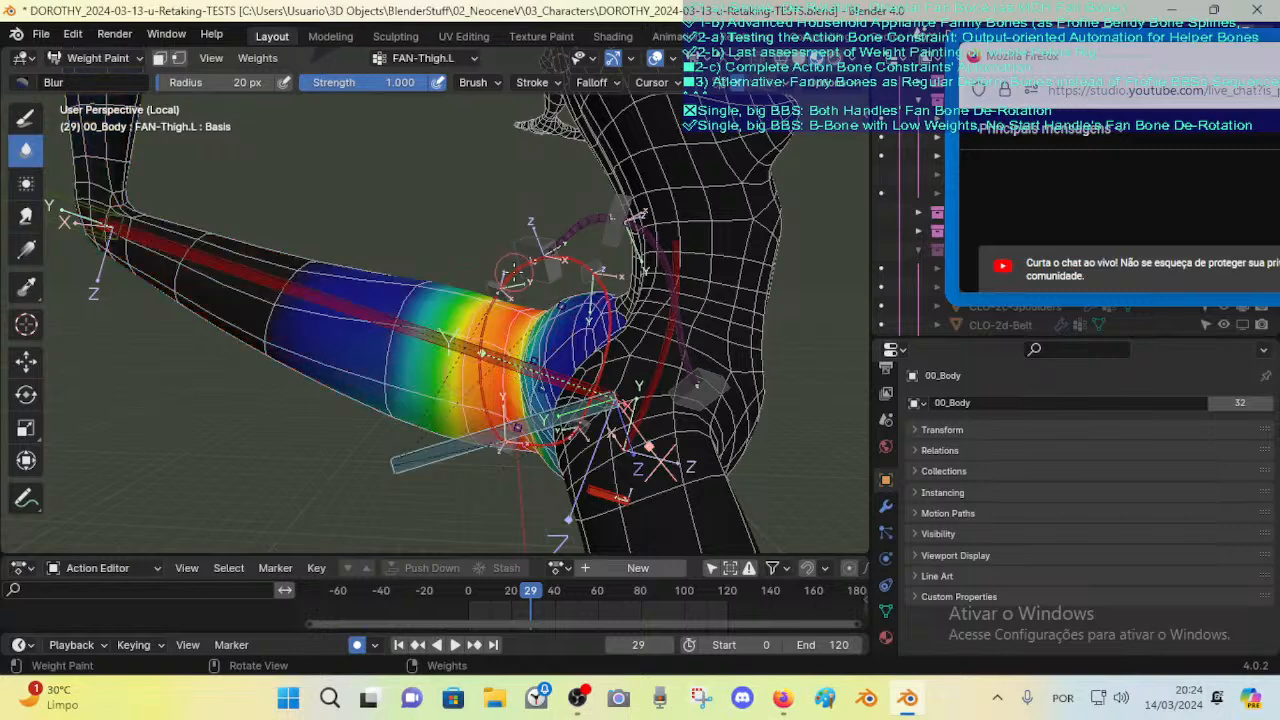
{"action": "left_click", "coordinate": [489, 314], "text": "alt"}
{"action": "left_click", "coordinate": [534, 264], "text": "alt"}
{"action": "left_click", "coordinate": [605, 312], "text": "alt"}
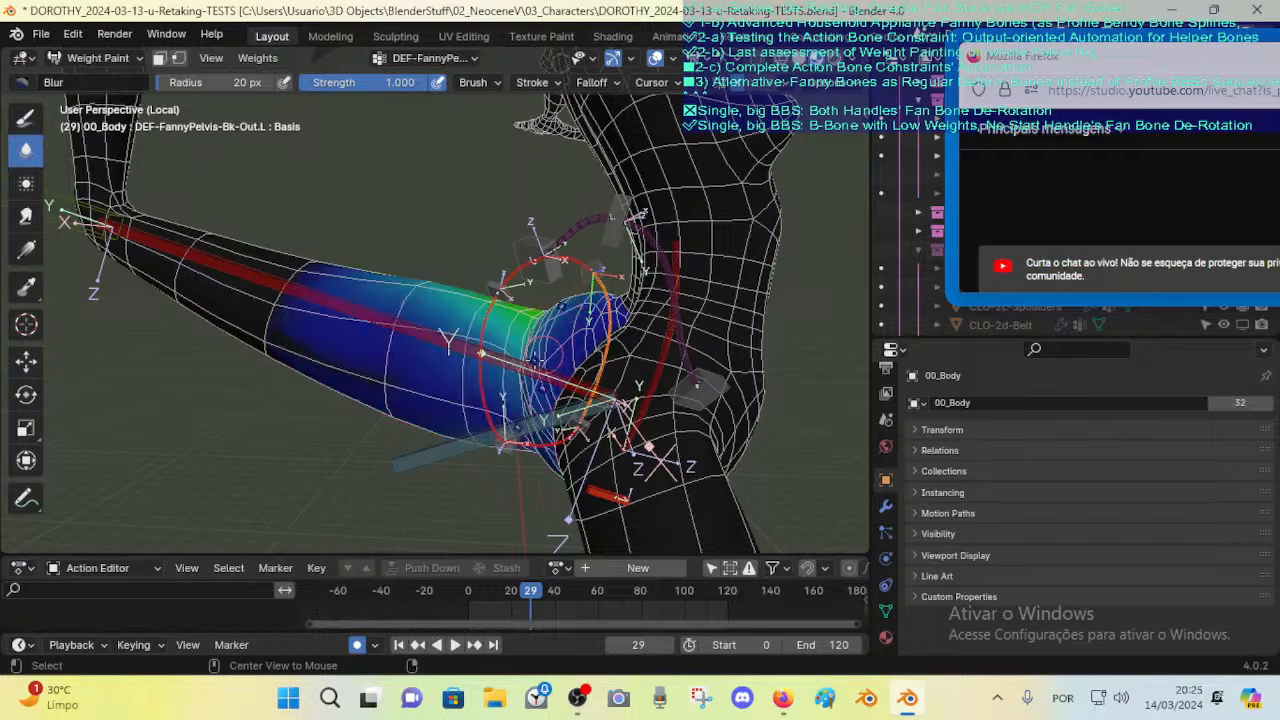
Step: Try moving the CTL-Fanny-Pelvis-In.L control bone, cancel the move, and inspect it from both sides of the thigh
{"action": "left_click", "coordinate": [530, 361], "text": "alt"}
{"action": "mouse_move", "coordinate": [530, 361]}
{"action": "middle_mouse_down"}
{"action": "mouse_move", "coordinate": [388, 348]}
{"action": "mouse_move", "coordinate": [545, 298]}
{"action": "mouse_move", "coordinate": [710, 312]}
{"action": "middle_mouse_up"}
{"action": "key", "text": "g"}
{"action": "right_click", "coordinate": [545, 293]}
{"action": "mouse_move", "coordinate": [470, 350]}
{"action": "middle_mouse_down"}
{"action": "mouse_move", "coordinate": [525, 378]}
{"action": "mouse_move", "coordinate": [438, 365]}
{"action": "middle_mouse_up"}
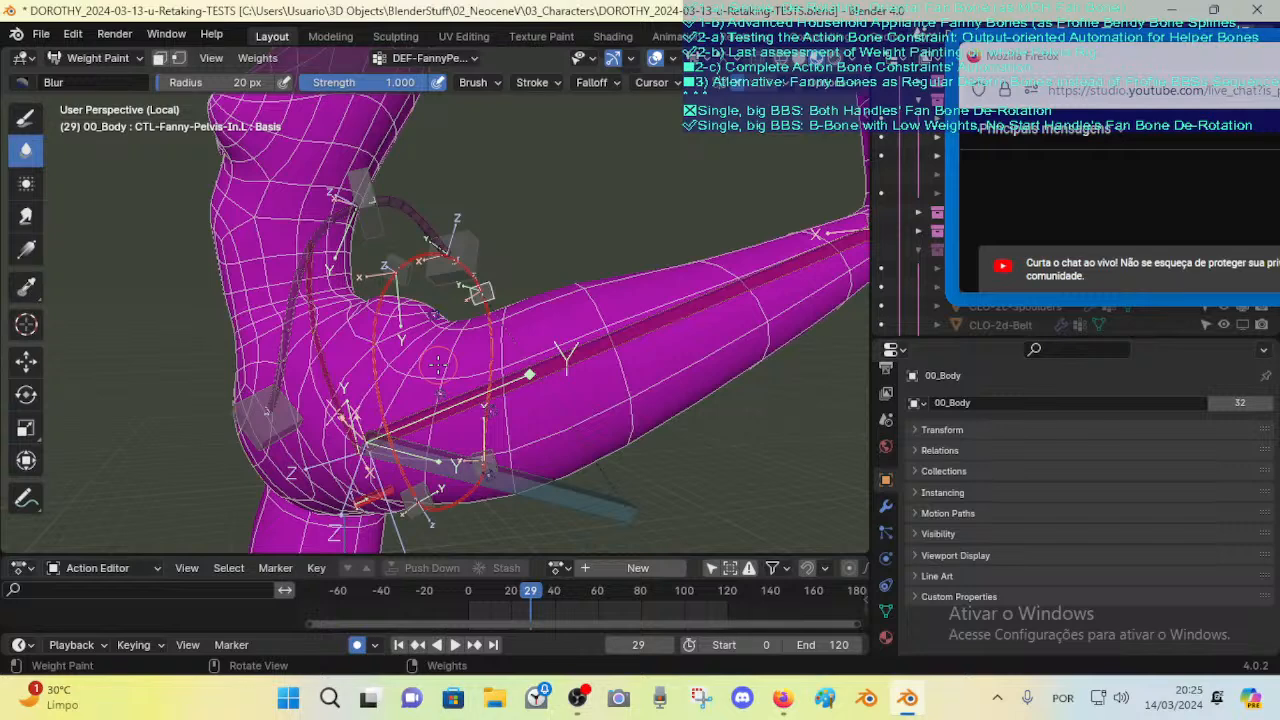
{"action": "middle_click_drag", "start_coordinate": [502, 238], "coordinate": [456, 267]}
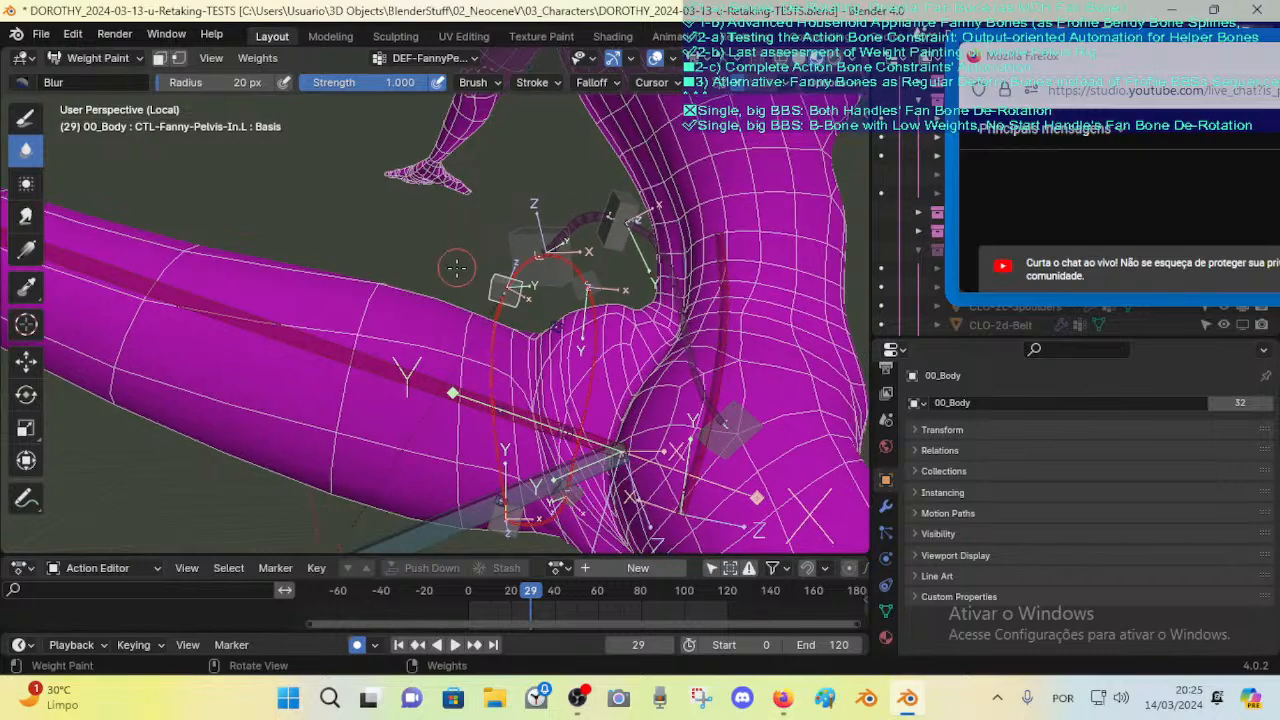
Step: Compare the weights of FAN-Thigh.L with those of DEF-Thigh.L around the hip crease
{"action": "left_click", "coordinate": [497, 535], "text": "ctrl"}
{"action": "middle_click_drag", "start_coordinate": [497, 535], "coordinate": [432, 355]}
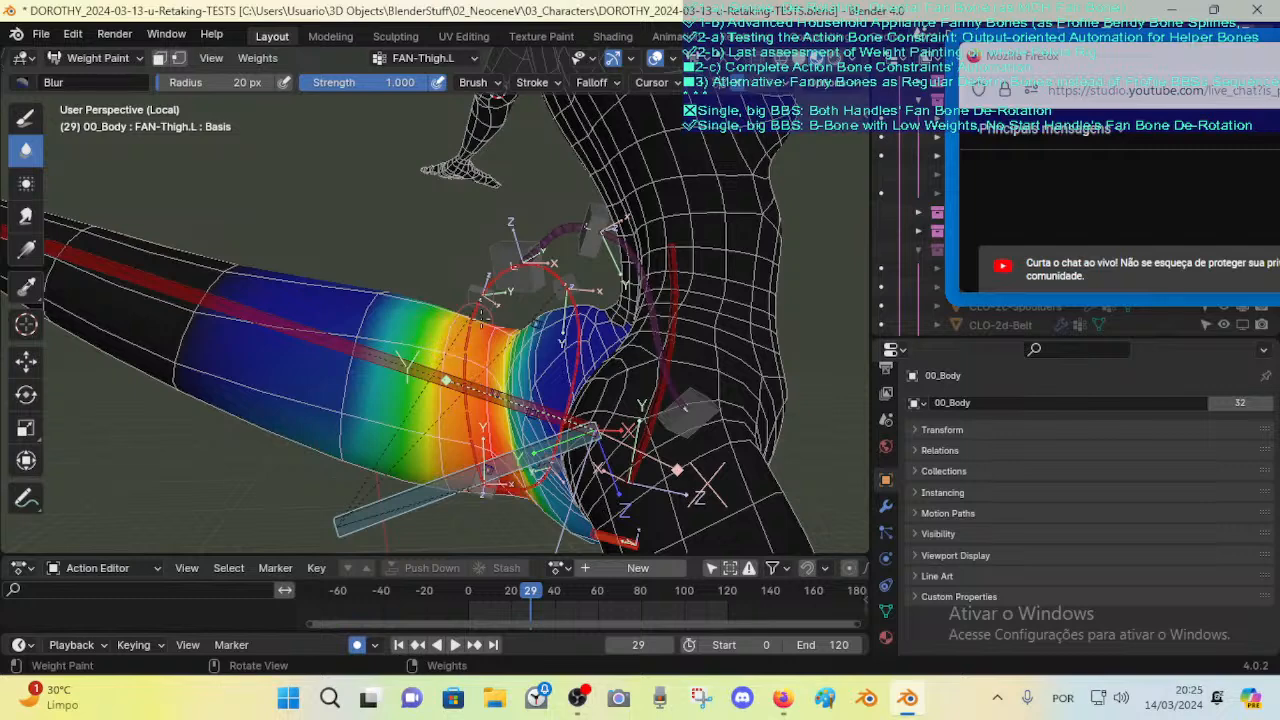
{"action": "left_click", "coordinate": [577, 345], "text": "ctrl"}
{"action": "left_click", "coordinate": [427, 374], "text": "ctrl"}
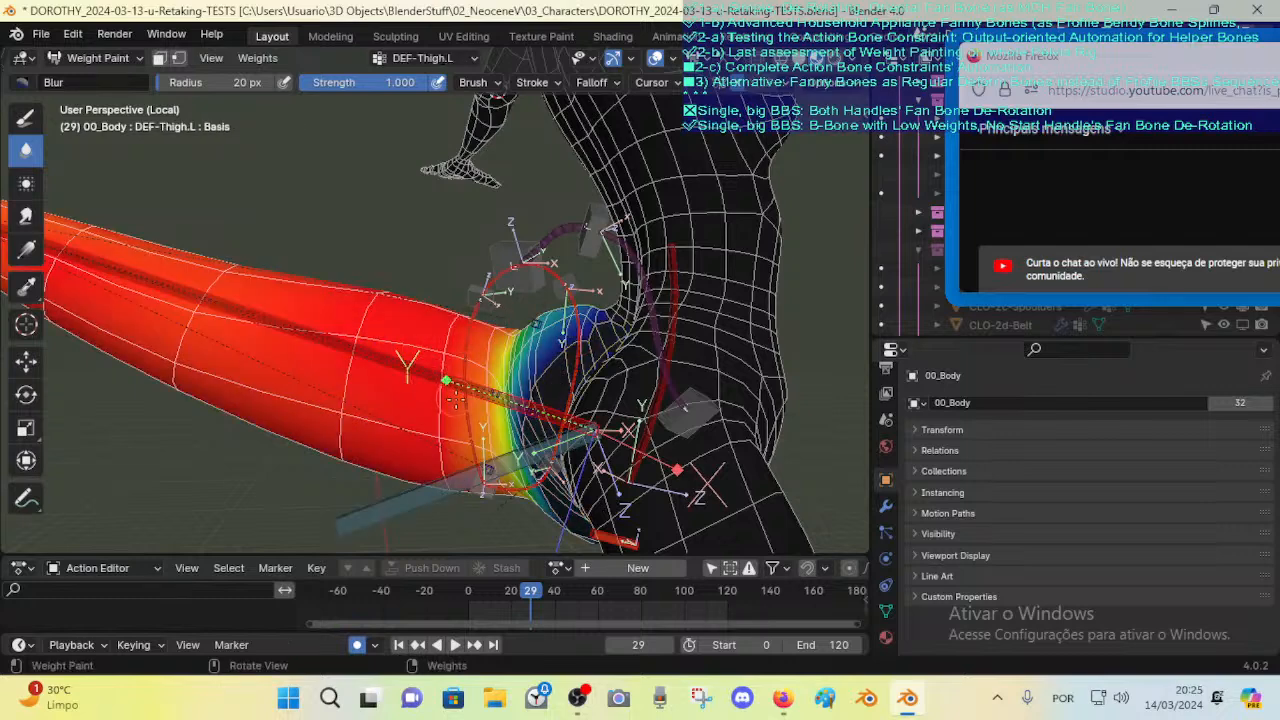
{"action": "middle_click_drag", "start_coordinate": [436, 483], "coordinate": [507, 432]}
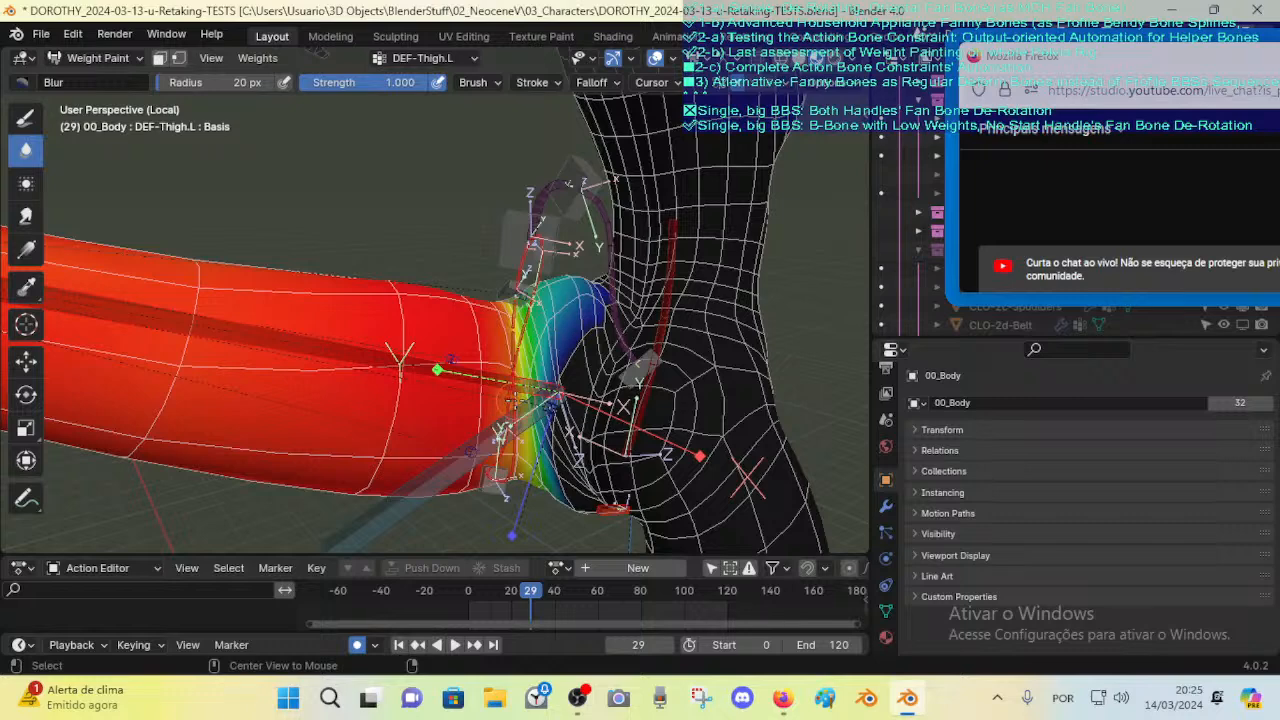
Step: Switch between DEF-FannyPelvis-Ft-In.L and DEF-FannyPelvis-Bk-Out.L to compare their weights on the inner thigh
{"action": "left_click", "coordinate": [512, 402], "text": "alt"}
{"action": "middle_click_drag", "start_coordinate": [516, 357], "coordinate": [533, 355]}
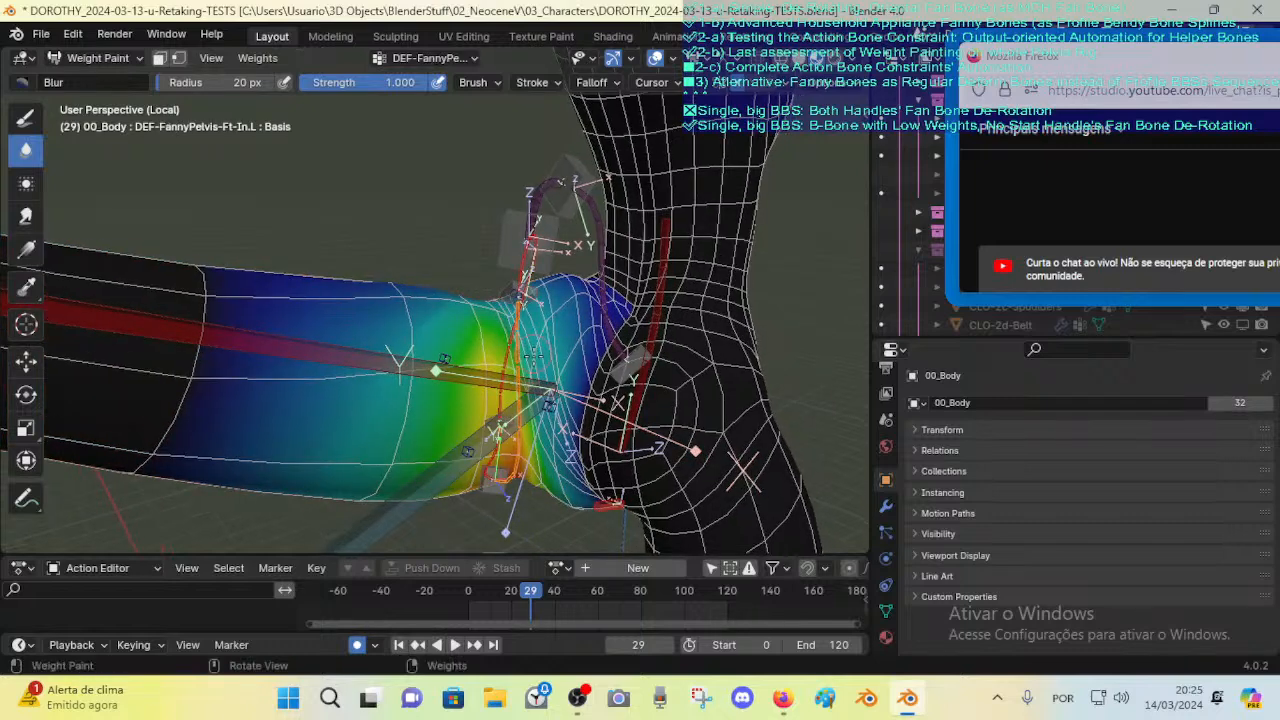
{"action": "left_click", "coordinate": [508, 344], "text": "alt"}
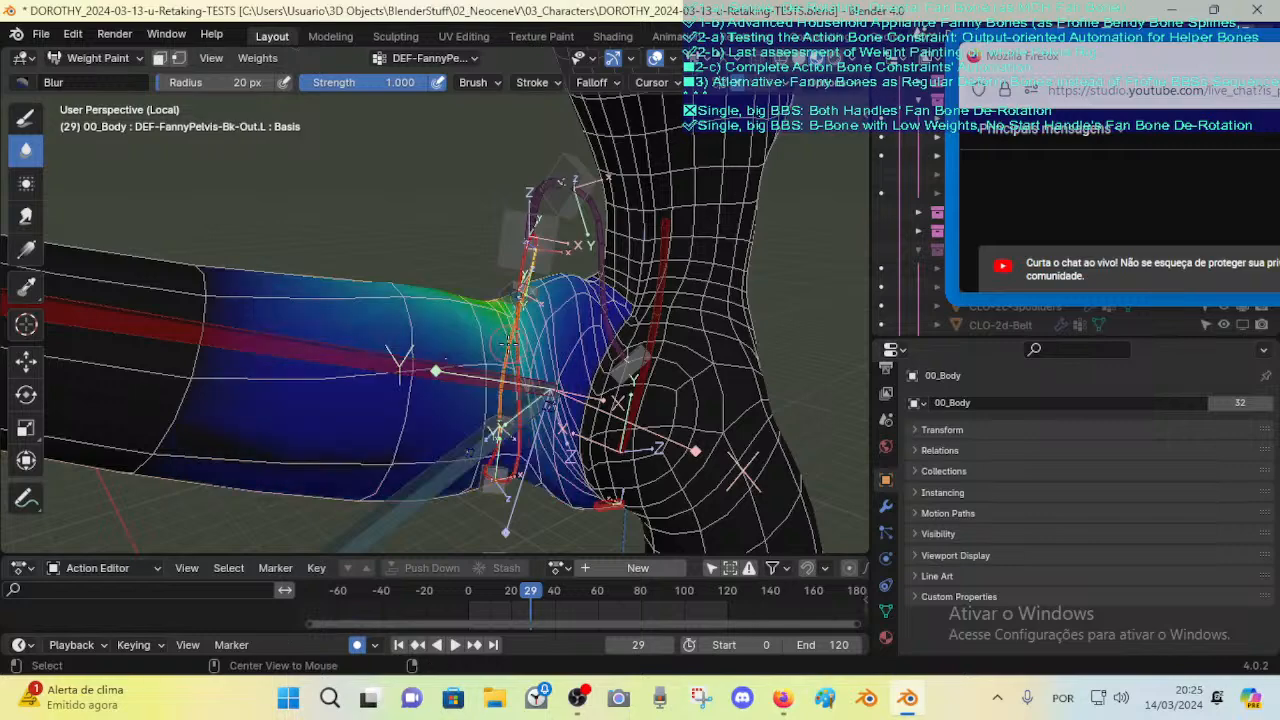
{"action": "left_click", "coordinate": [506, 357], "text": "alt"}
{"action": "mouse_move", "coordinate": [590, 320]}
{"action": "middle_mouse_down"}
{"action": "mouse_move", "coordinate": [525, 320]}
{"action": "mouse_move", "coordinate": [540, 318]}
{"action": "mouse_move", "coordinate": [455, 342]}
{"action": "mouse_move", "coordinate": [502, 323]}
{"action": "mouse_move", "coordinate": [475, 285]}
{"action": "mouse_move", "coordinate": [540, 283]}
{"action": "mouse_move", "coordinate": [443, 260]}
{"action": "mouse_move", "coordinate": [485, 320]}
{"action": "middle_mouse_up"}
{"action": "left_click", "coordinate": [510, 345], "text": "alt"}
{"action": "left_click", "coordinate": [509, 326], "text": "alt"}
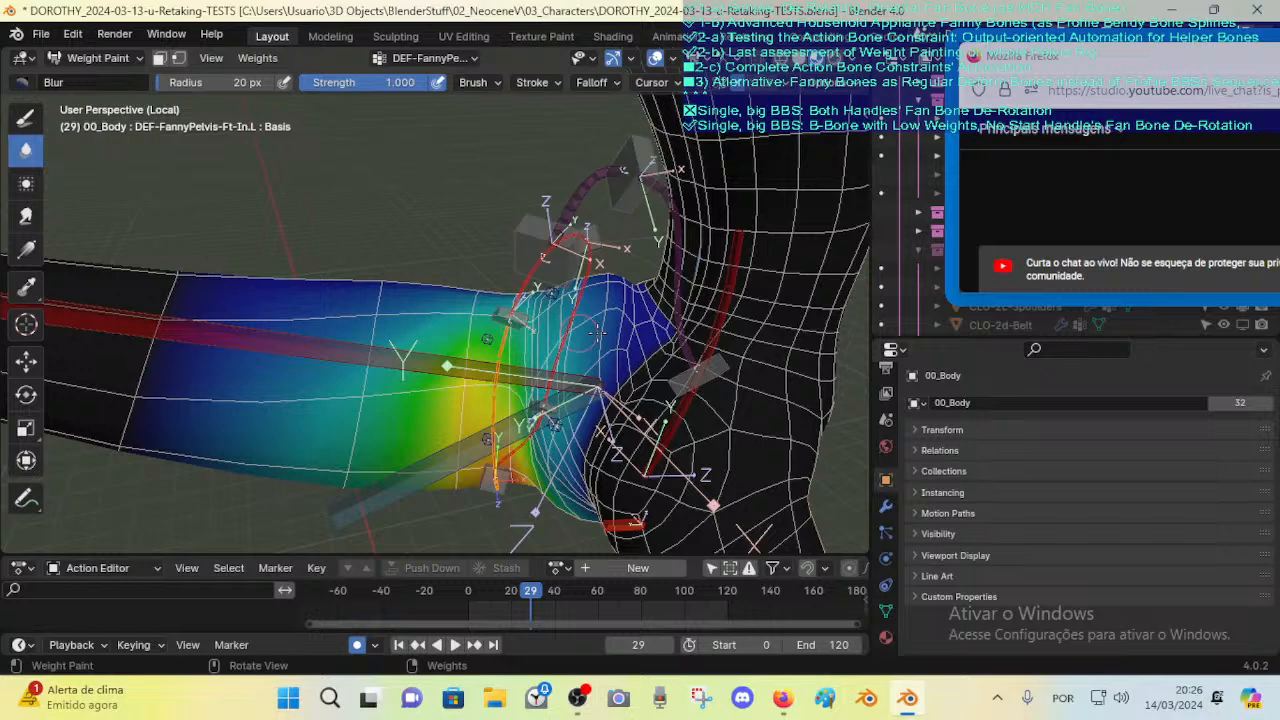
Step: Compare the DEF-Thigh.L weights with those of DEF-2-TORSO-1-Spine-BB.001 at the groin
{"action": "left_click", "coordinate": [530, 370], "text": "alt"}
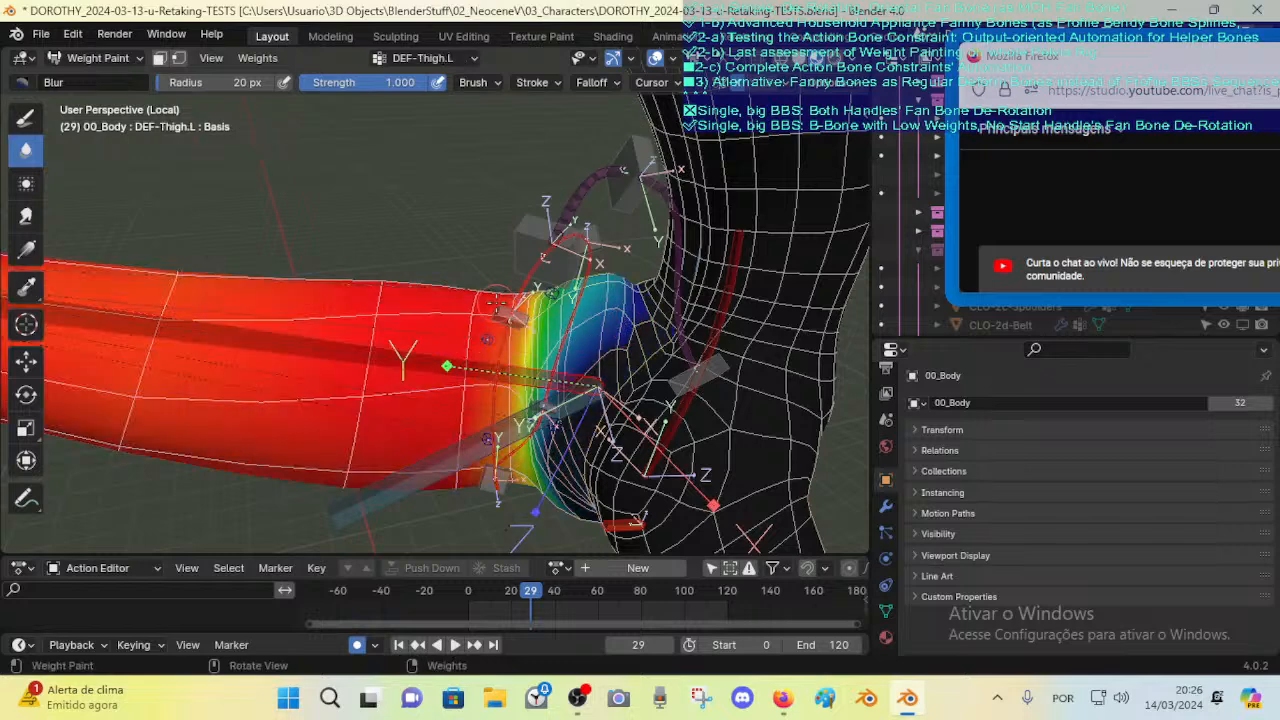
{"action": "middle_click_drag", "start_coordinate": [497, 302], "coordinate": [545, 318]}
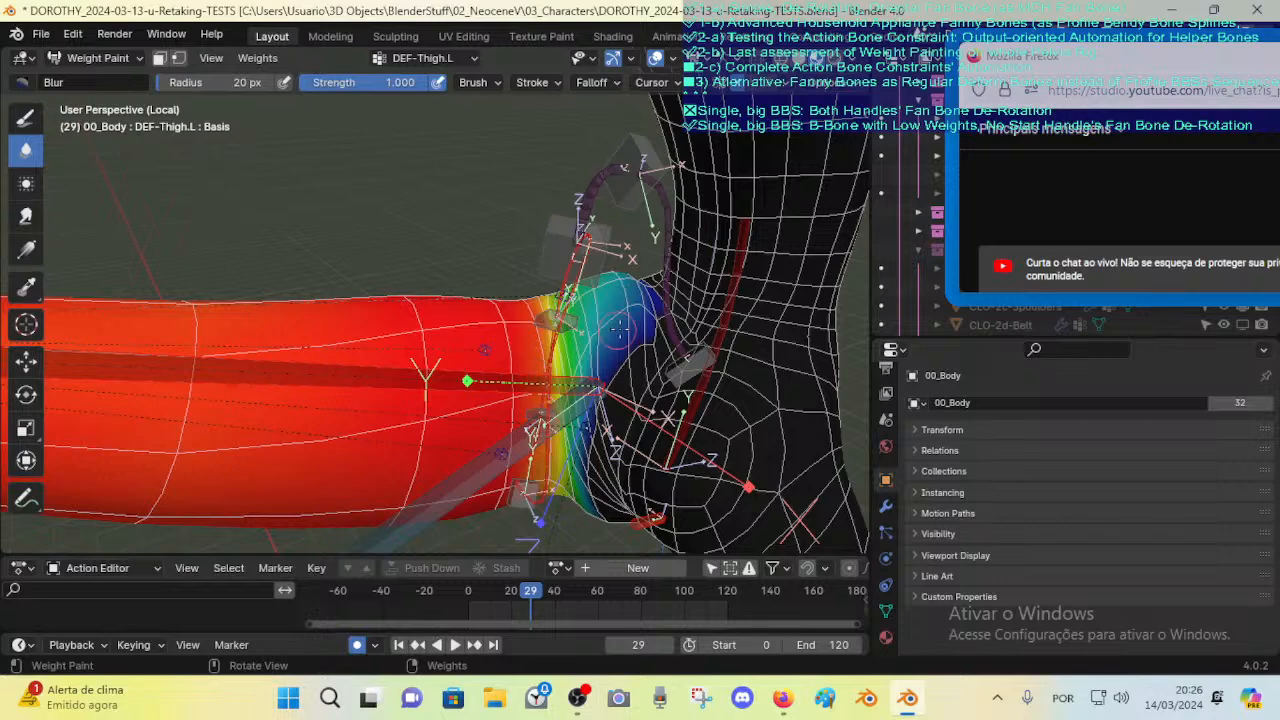
{"action": "left_click", "coordinate": [556, 249], "text": "alt"}
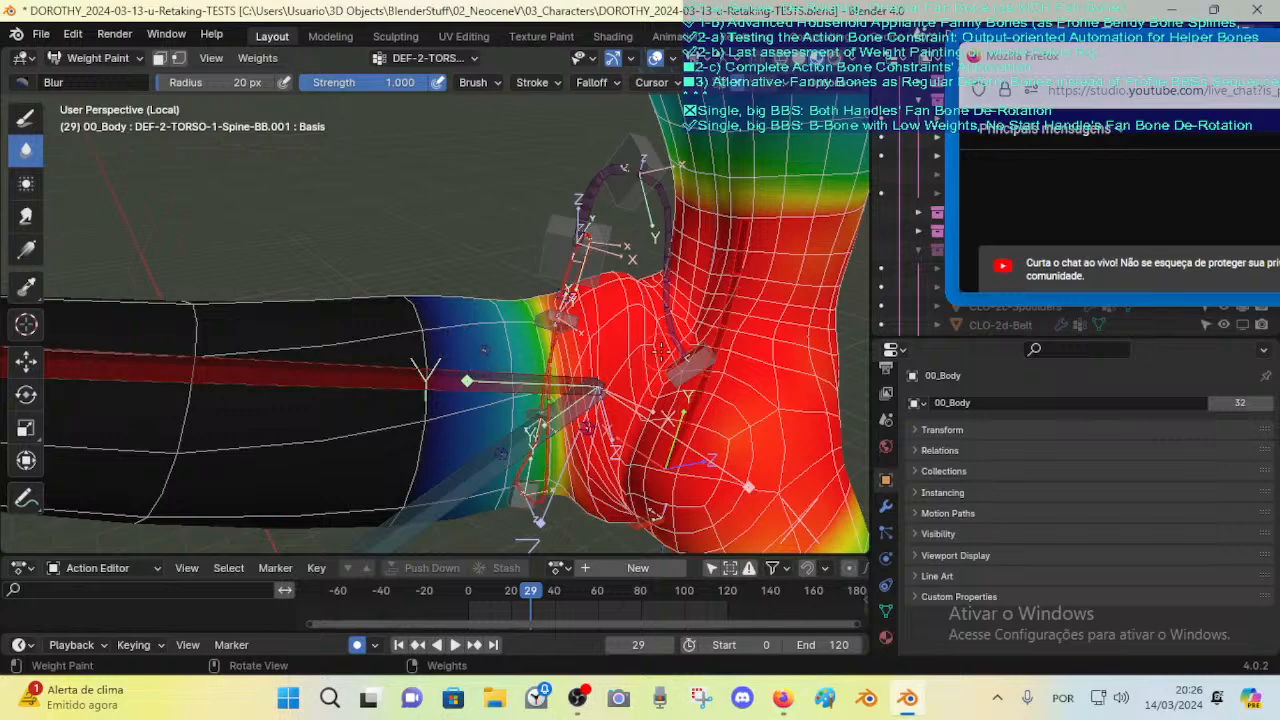
{"action": "middle_click_drag", "start_coordinate": [660, 350], "coordinate": [460, 228]}
{"action": "middle_click_drag", "start_coordinate": [503, 285], "coordinate": [263, 302]}
Step: Check the DEF-FannyPelvis-Ft-In.L weights against the DEF-Thigh.L weights where the thigh meets the pelvis
{"action": "left_click", "coordinate": [263, 302], "text": "ctrl"}
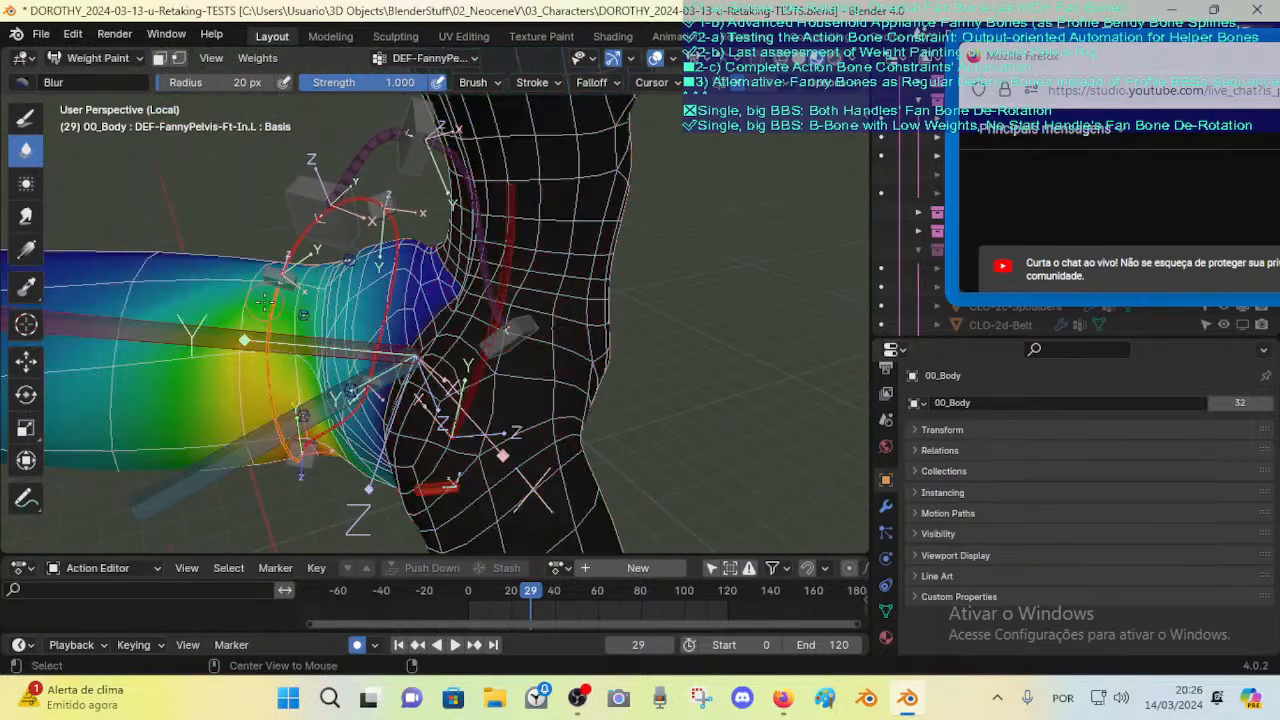
{"action": "left_click", "coordinate": [227, 343], "text": "ctrl"}
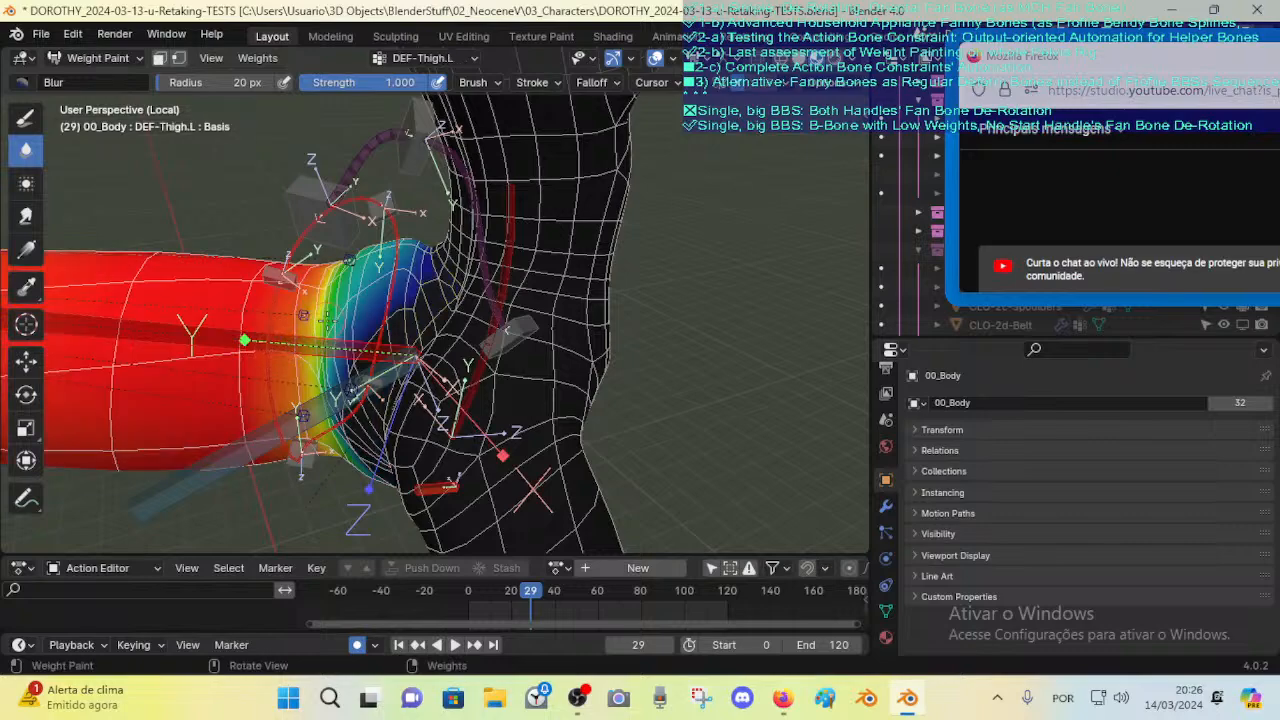
{"action": "middle_click_drag", "start_coordinate": [290, 342], "coordinate": [374, 318]}
{"action": "middle_click_drag", "start_coordinate": [480, 250], "coordinate": [493, 441]}
Step: View the DEF-Leverage-Buttocks.L weights, then those of DEF-2-TORSO-1-Spine-BB.001 from the outer side of the hip
{"action": "left_click", "coordinate": [428, 262], "text": "ctrl"}
{"action": "left_click", "coordinate": [422, 266], "text": "ctrl"}
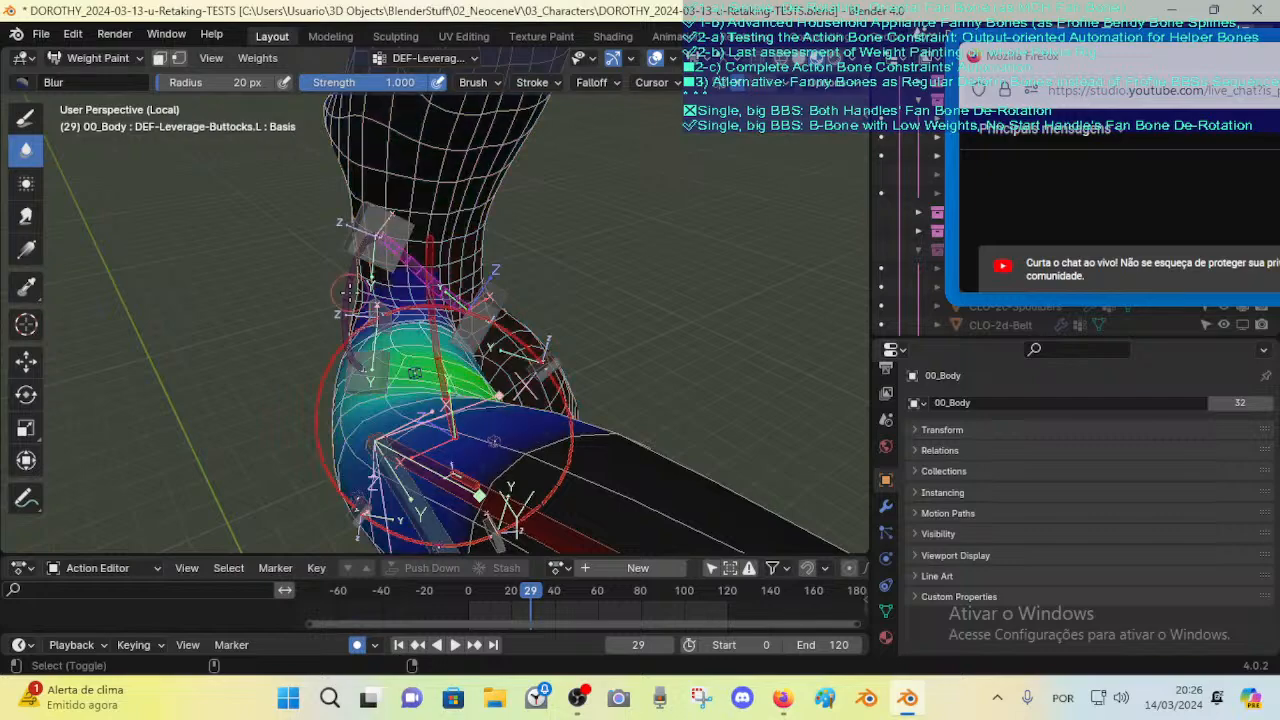
{"action": "left_click", "coordinate": [354, 290], "text": "ctrl"}
{"action": "mouse_move", "coordinate": [346, 312]}
{"action": "middle_mouse_down"}
{"action": "mouse_move", "coordinate": [398, 306]}
{"action": "mouse_move", "coordinate": [378, 310]}
{"action": "mouse_move", "coordinate": [426, 284]}
{"action": "middle_mouse_up"}
{"action": "left_click", "coordinate": [376, 304], "text": "ctrl"}
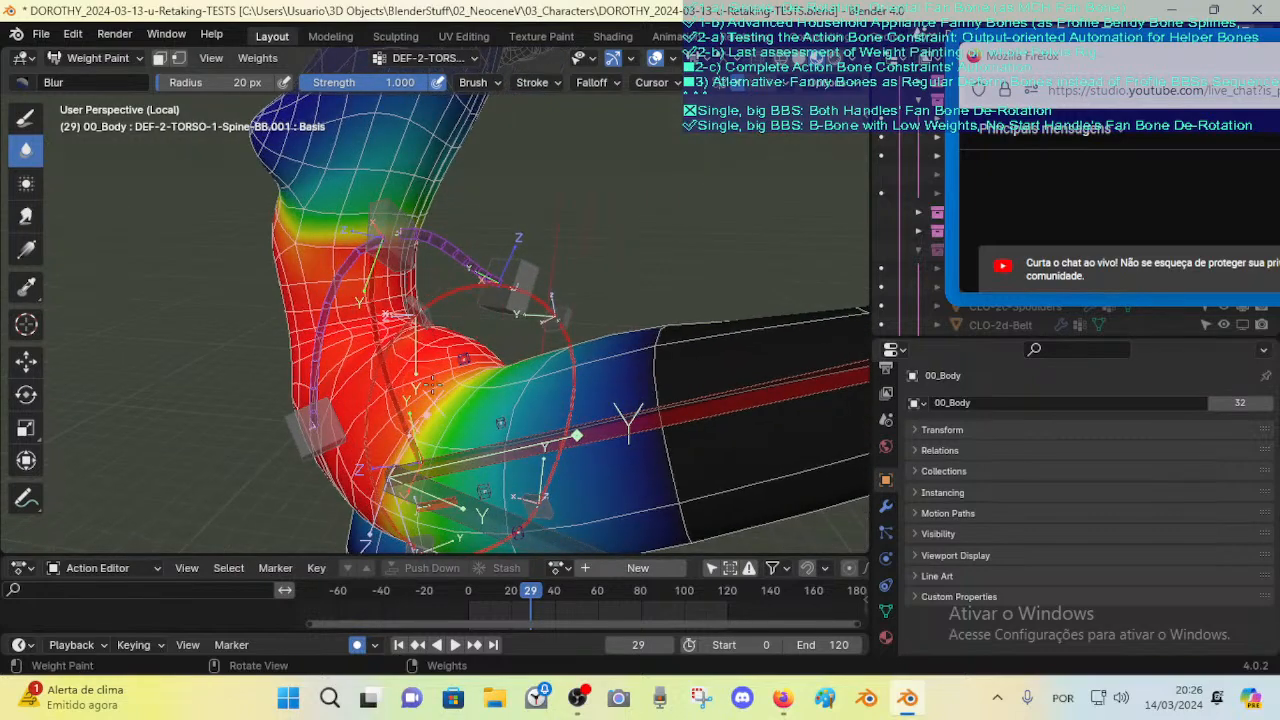
{"action": "middle_click_drag", "start_coordinate": [432, 382], "coordinate": [492, 320]}
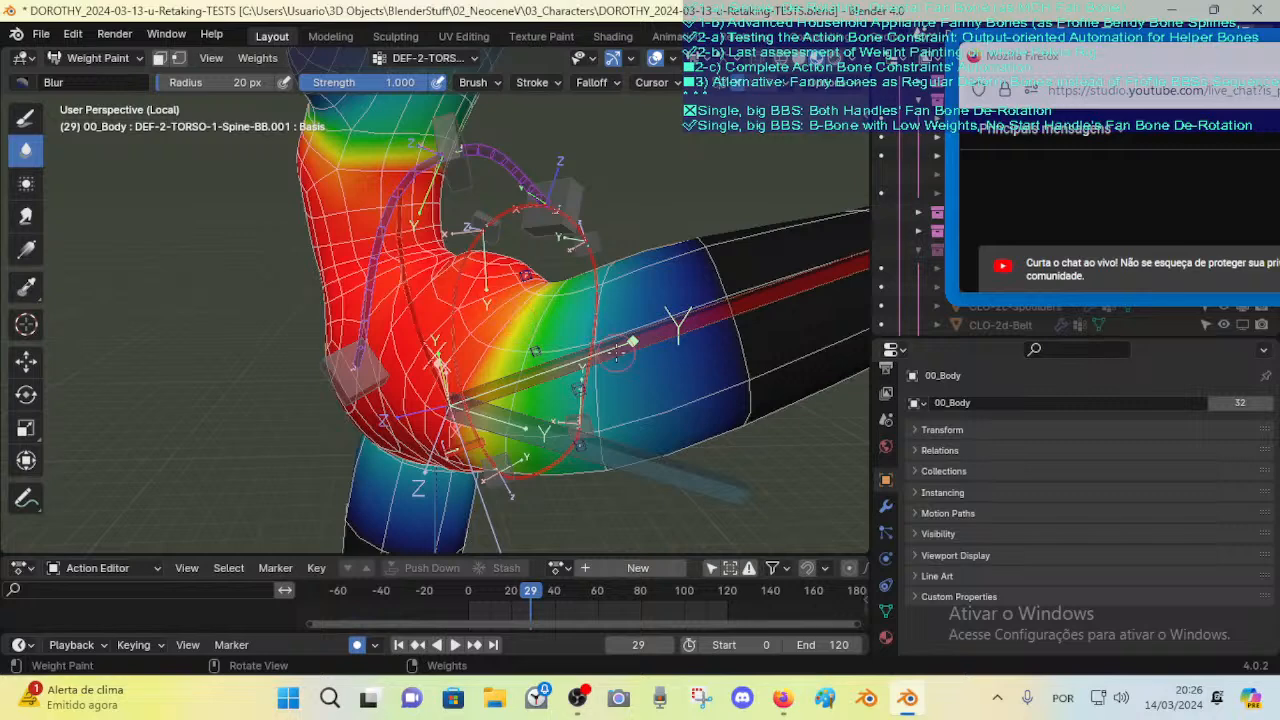
Step: Alternate repeatedly between DEF-Thigh.L and DEF-2-TORSO-1-Spine-BB.001 to compare how their weights blend across the left hip
{"action": "left_click", "coordinate": [414, 301], "text": "alt"}
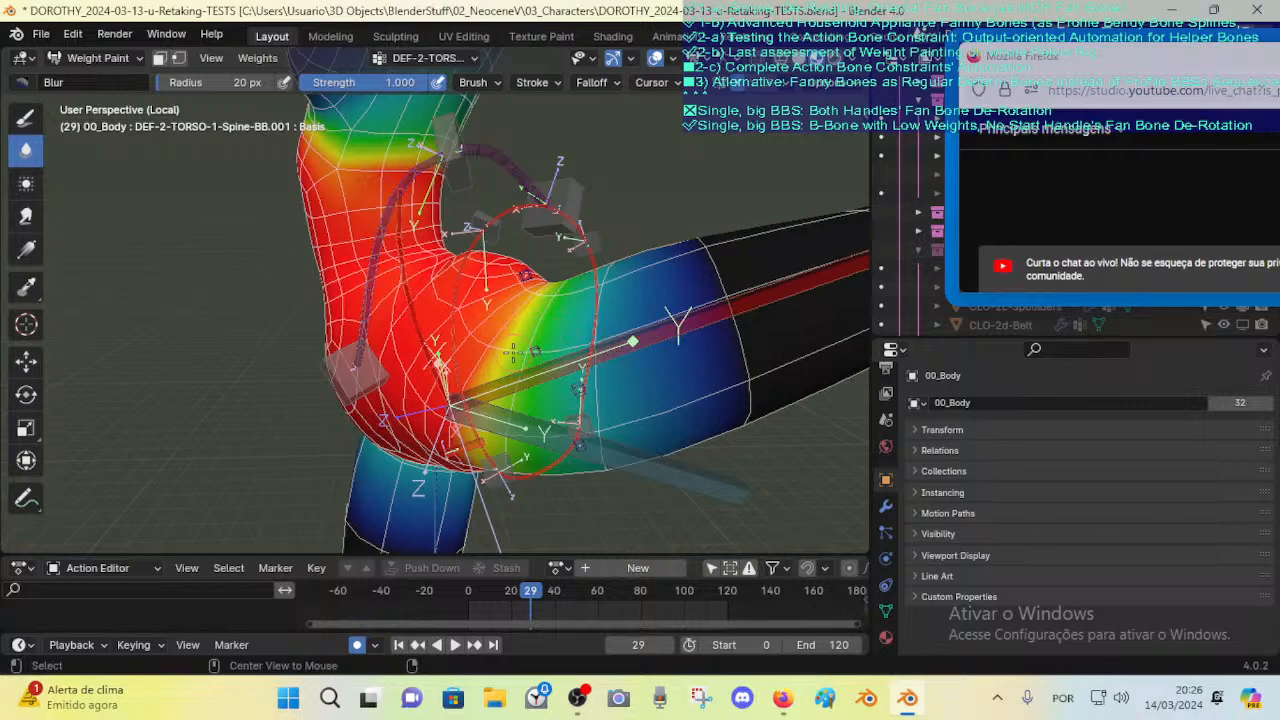
{"action": "left_click", "coordinate": [529, 367], "text": "alt"}
{"action": "left_click", "coordinate": [424, 309], "text": "alt"}
{"action": "left_click", "coordinate": [497, 355], "text": "alt"}
{"action": "left_click", "coordinate": [461, 343], "text": "alt"}
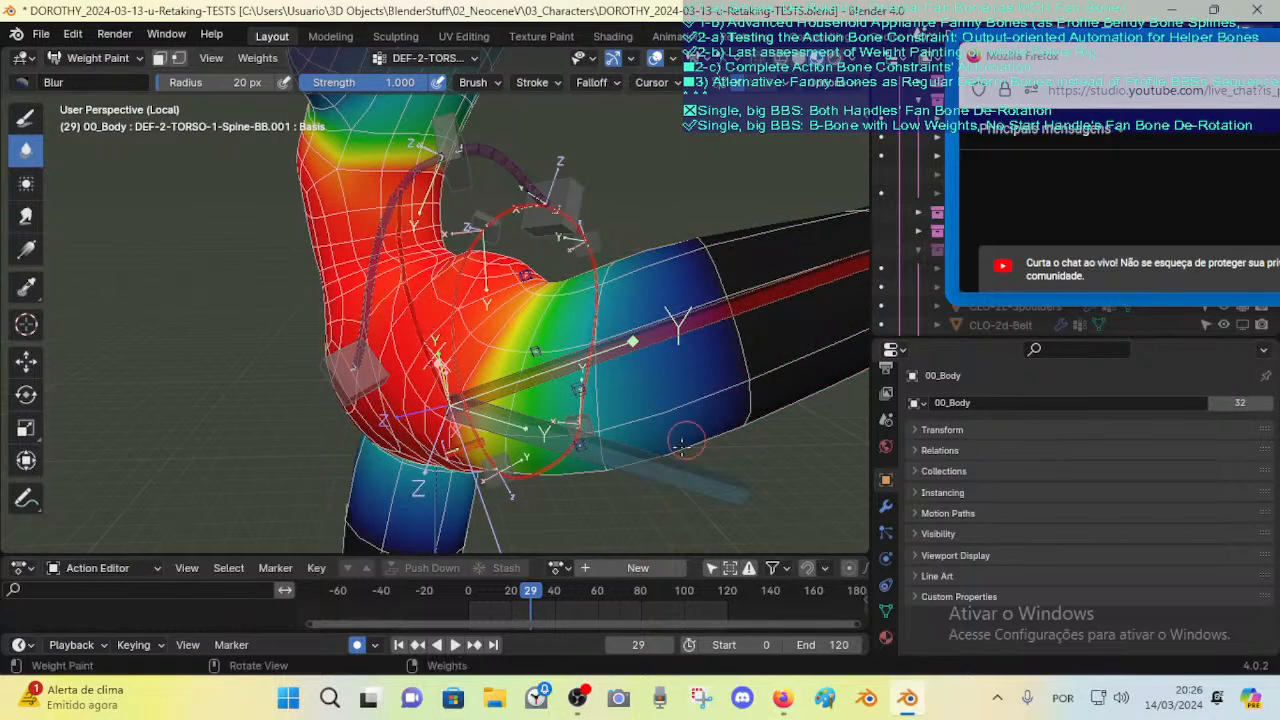
{"action": "left_click", "coordinate": [532, 373], "text": "alt"}
{"action": "left_click", "coordinate": [419, 320], "text": "alt"}
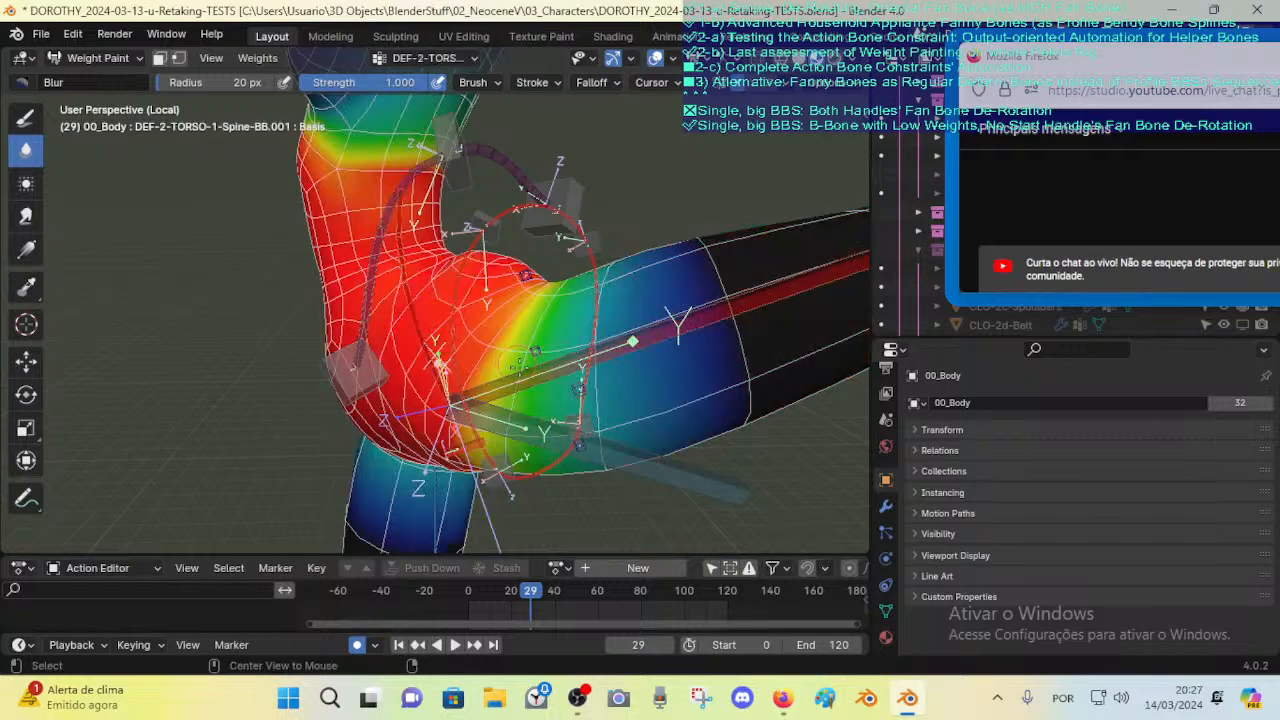
{"action": "left_click", "coordinate": [540, 376], "text": "alt"}
{"action": "left_click", "coordinate": [409, 339], "text": "alt"}
{"action": "left_click", "coordinate": [545, 382], "text": "alt"}
{"action": "left_click", "coordinate": [410, 350], "text": "alt"}
{"action": "left_click", "coordinate": [490, 375], "text": "alt"}
{"action": "left_click", "coordinate": [430, 357], "text": "alt"}
{"action": "left_click", "coordinate": [510, 381], "text": "alt"}
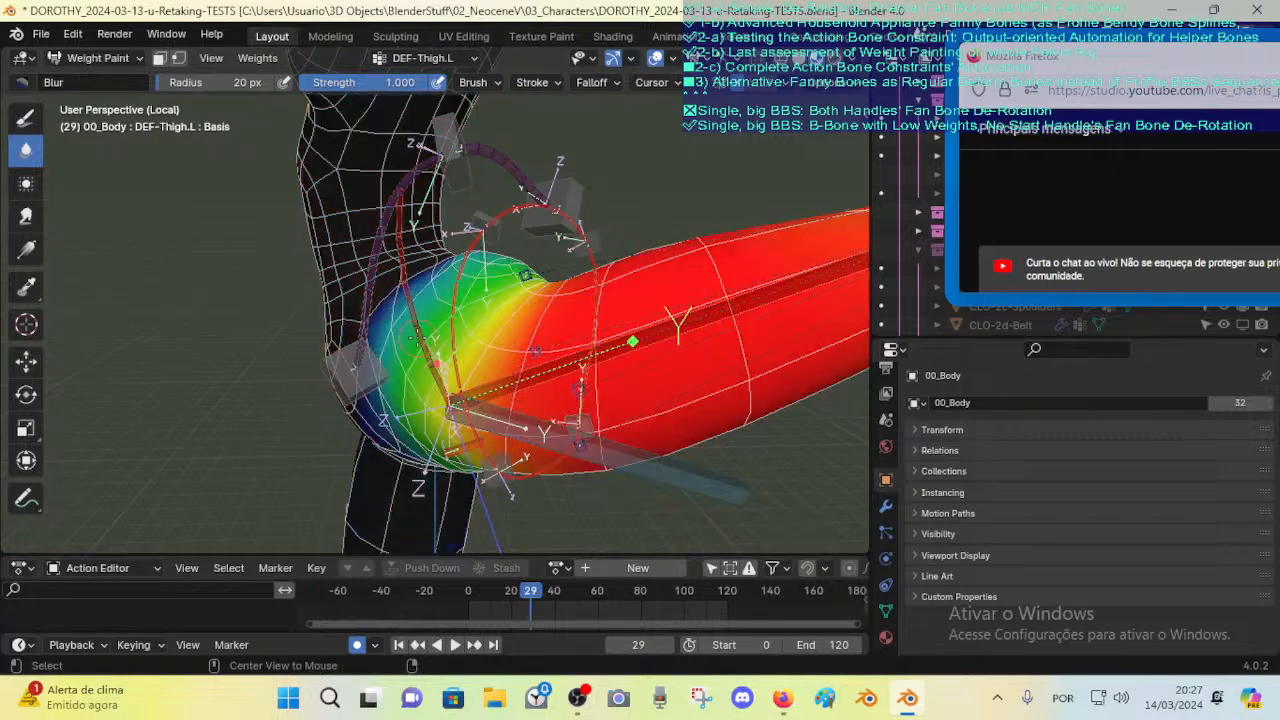
{"action": "left_click", "coordinate": [417, 335], "text": "alt"}
{"action": "left_click", "coordinate": [470, 368], "text": "alt"}
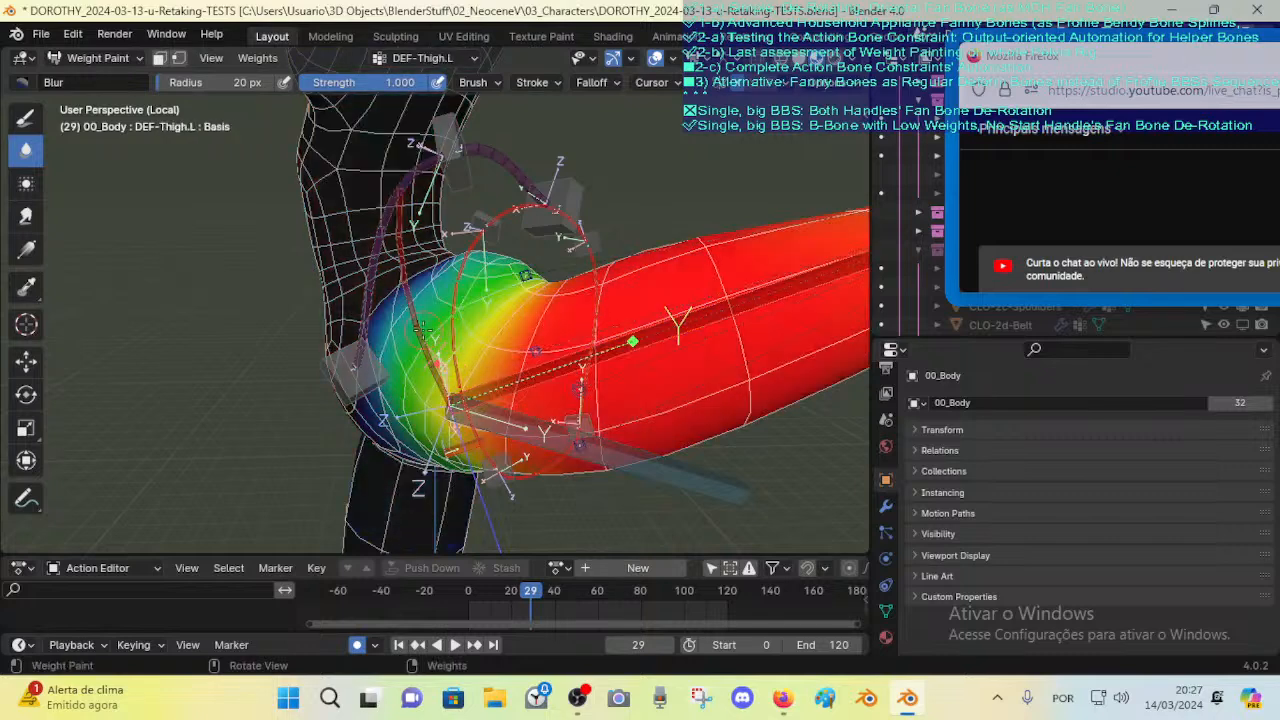
{"action": "left_click", "coordinate": [422, 332], "text": "alt"}
{"action": "middle_click_drag", "start_coordinate": [478, 292], "coordinate": [492, 293]}
{"action": "mouse_move", "coordinate": [580, 325]}
{"action": "middle_mouse_down"}
{"action": "mouse_move", "coordinate": [530, 310]}
{"action": "mouse_move", "coordinate": [577, 328]}
{"action": "middle_mouse_up"}
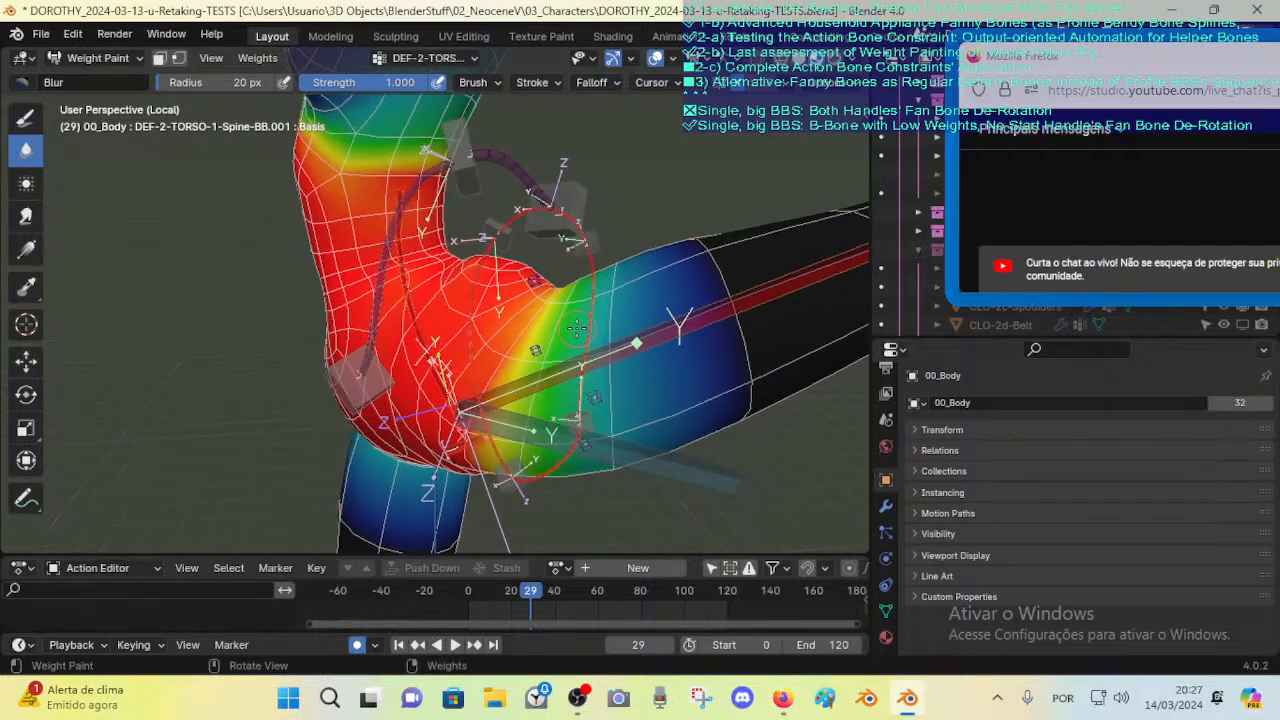
{"action": "left_click", "coordinate": [486, 386], "text": "alt"}
{"action": "left_click", "coordinate": [425, 338], "text": "alt"}
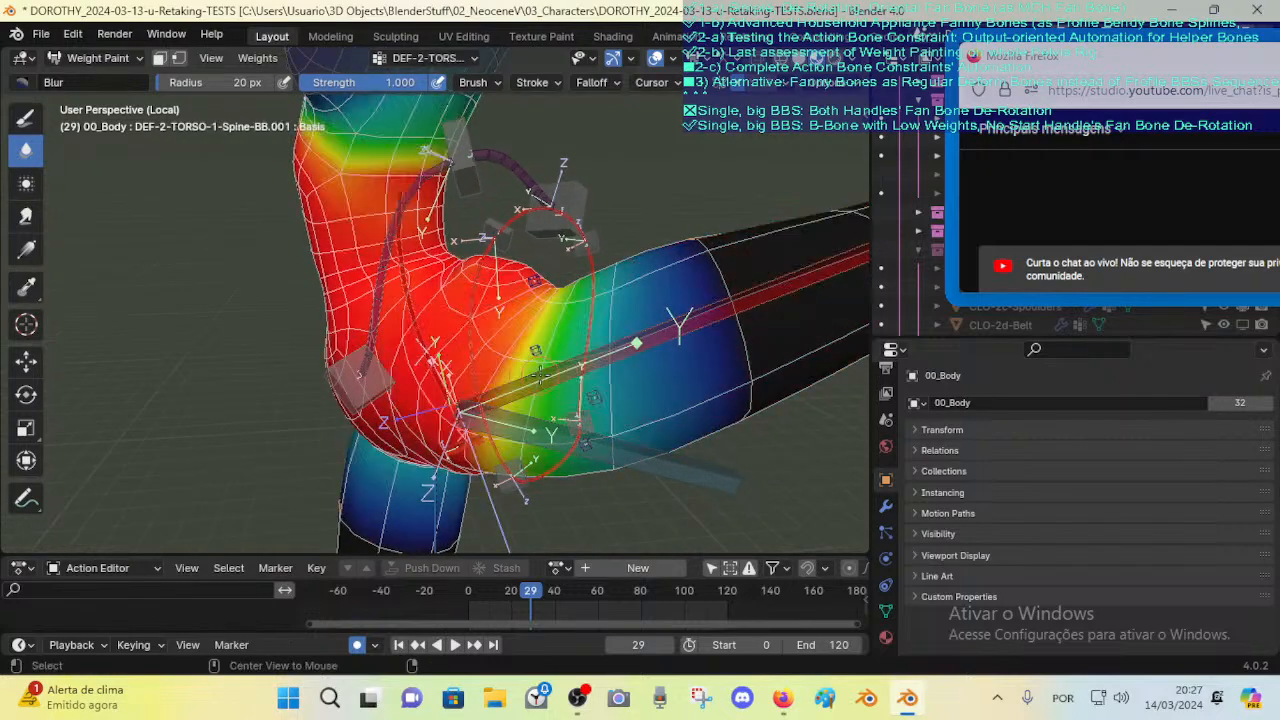
{"action": "left_click", "coordinate": [482, 384], "text": "alt"}
Step: View the weights of the leverage bones, including DEF-Leverage-Buttocks.L, and return to DEF-Thigh.L
{"action": "left_click", "coordinate": [380, 278], "text": "alt"}
{"action": "left_click", "coordinate": [463, 184], "text": "alt"}
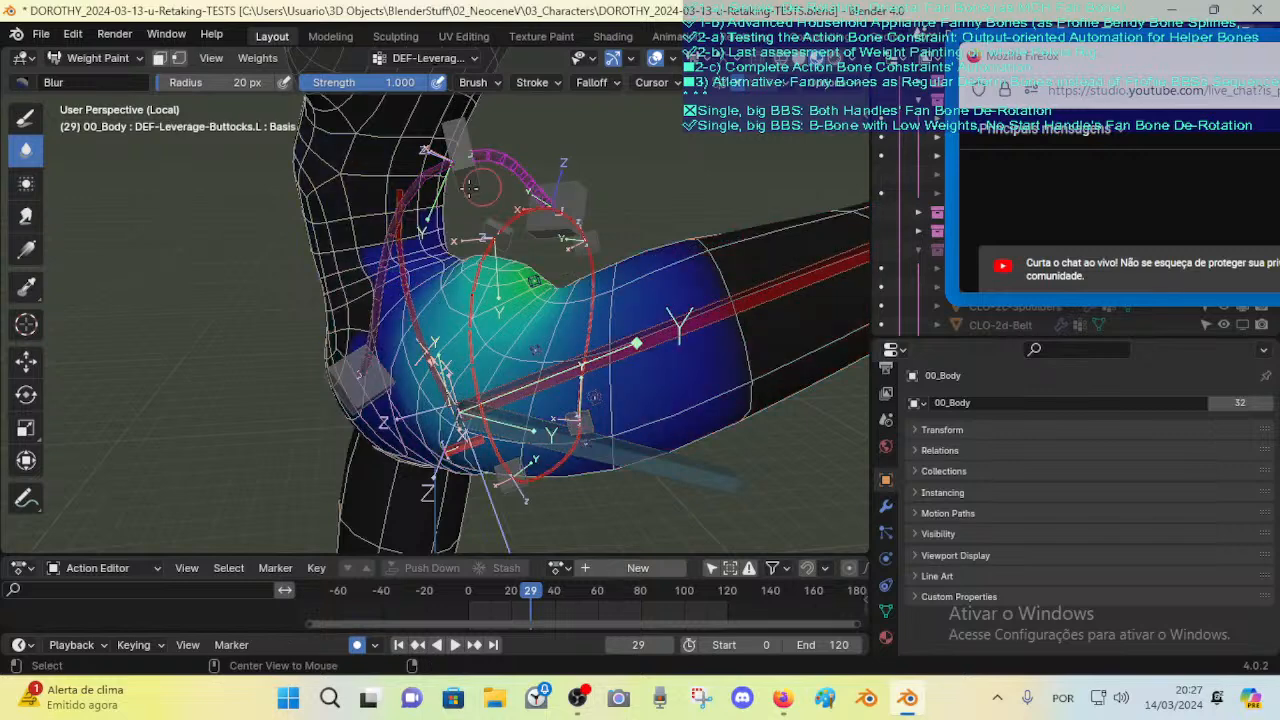
{"action": "left_click", "coordinate": [413, 187], "text": "alt"}
{"action": "left_click", "coordinate": [545, 378], "text": "alt"}
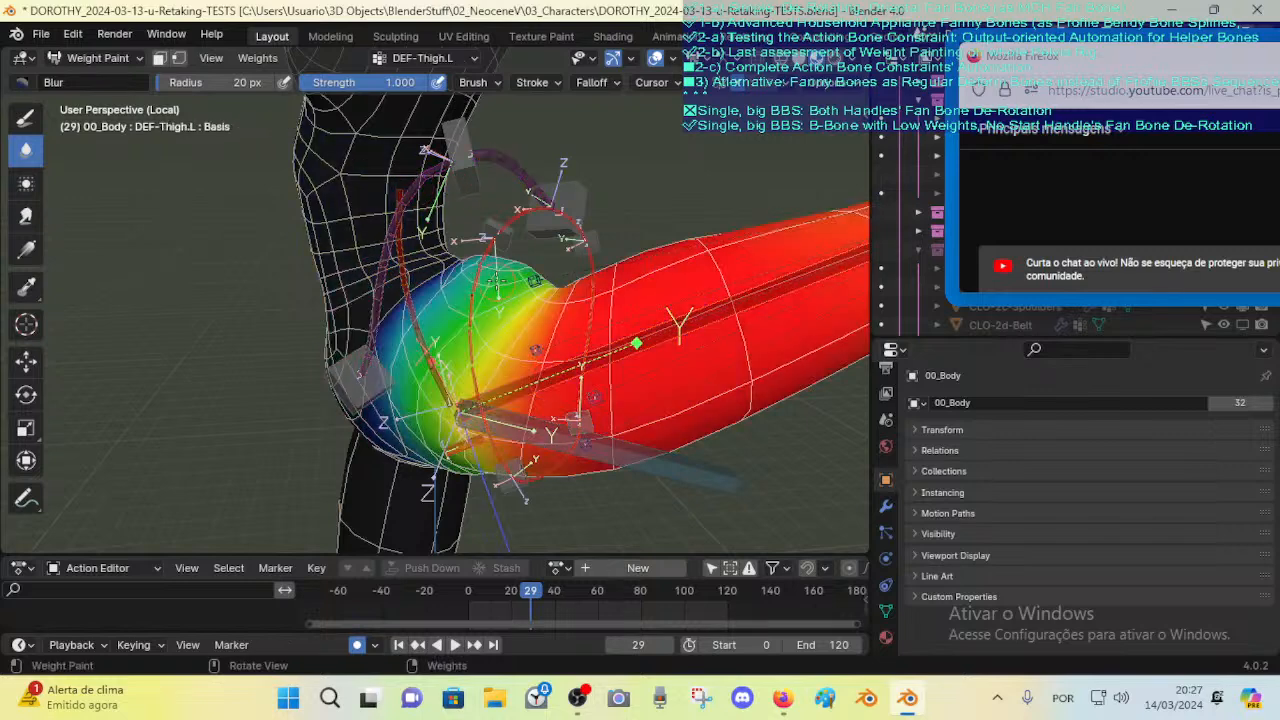
Step: Go around the ring of DEF-FannyPelvis bones, including DEF-FannyPelvis-Ft-In.L, to view their weights on the hip
{"action": "left_click", "coordinate": [483, 264], "text": "alt"}
{"action": "left_click", "coordinate": [524, 213], "text": "alt"}
{"action": "left_click", "coordinate": [591, 320], "text": "alt"}
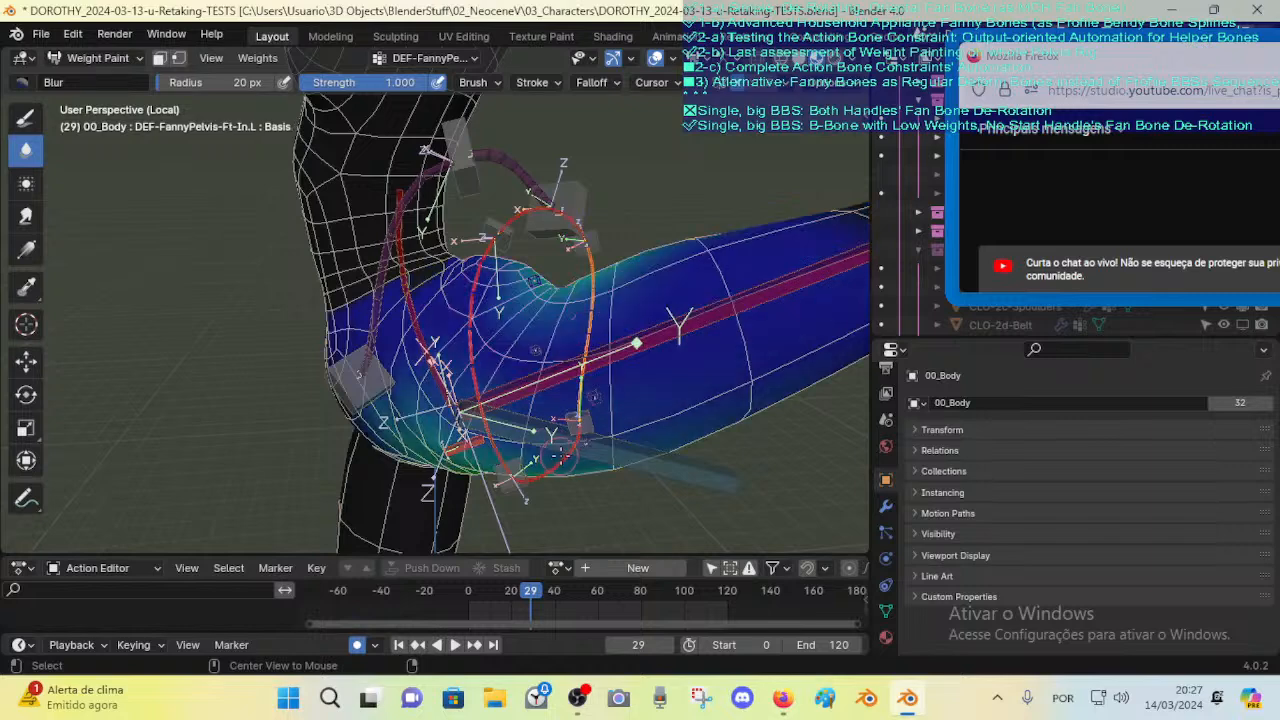
{"action": "left_click", "coordinate": [558, 474], "text": "alt"}
Step: Compare the DEF-Leverage-Belly.L weights with those of DEF-2-TORSO-1-Spine-BB.001
{"action": "left_click", "coordinate": [405, 292], "text": "alt"}
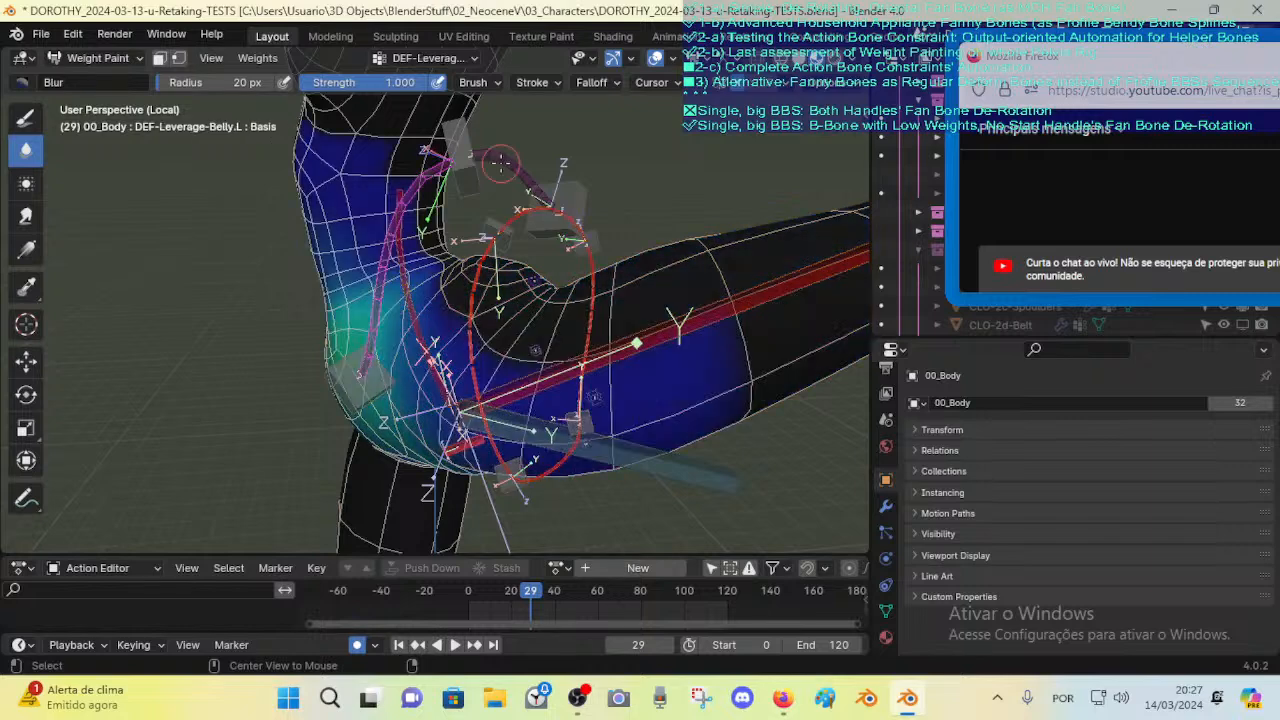
{"action": "left_click", "coordinate": [405, 292], "text": "alt"}
{"action": "left_click", "coordinate": [405, 293], "text": "alt"}
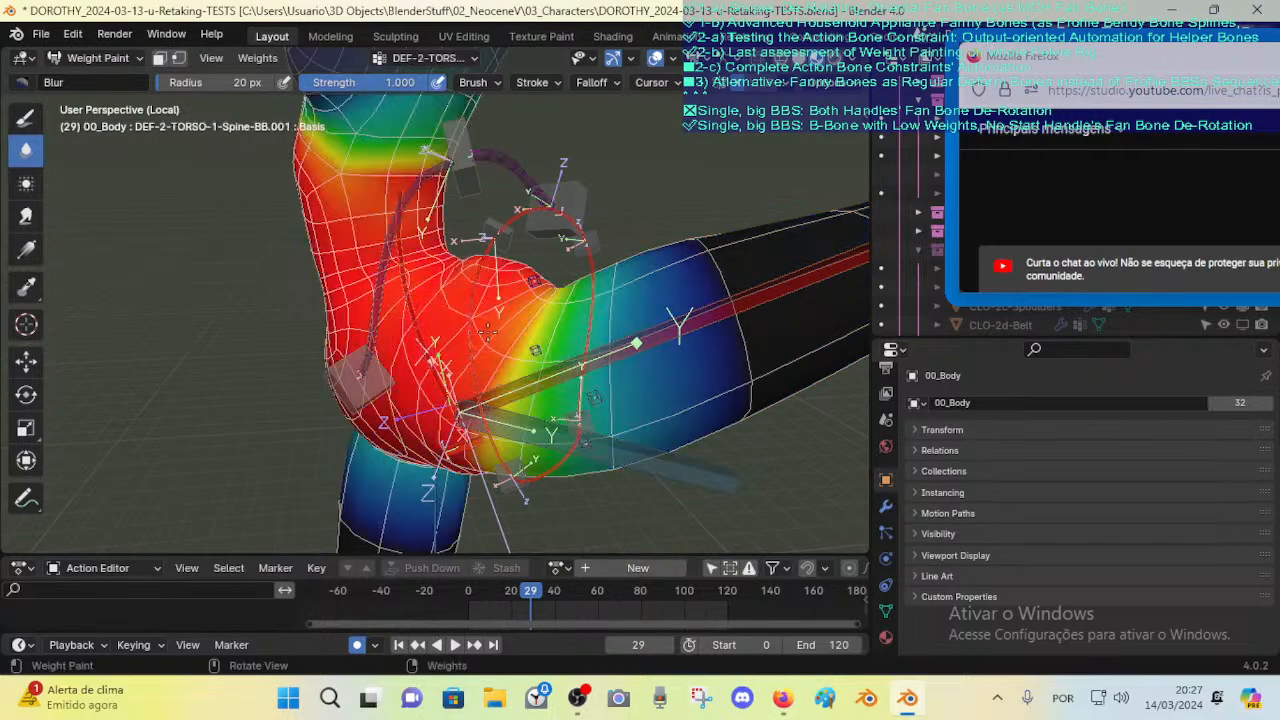
Step: Select the belly and buttocks leverage bones together with DEF-2-TORSO-1-Spine-BB.001, then clear the bone selection
{"action": "left_click", "coordinate": [516, 156], "text": "alt"}
{"action": "left_click", "coordinate": [391, 245], "text": "alt+shift"}
{"action": "left_click", "coordinate": [388, 241], "text": "alt+shift"}
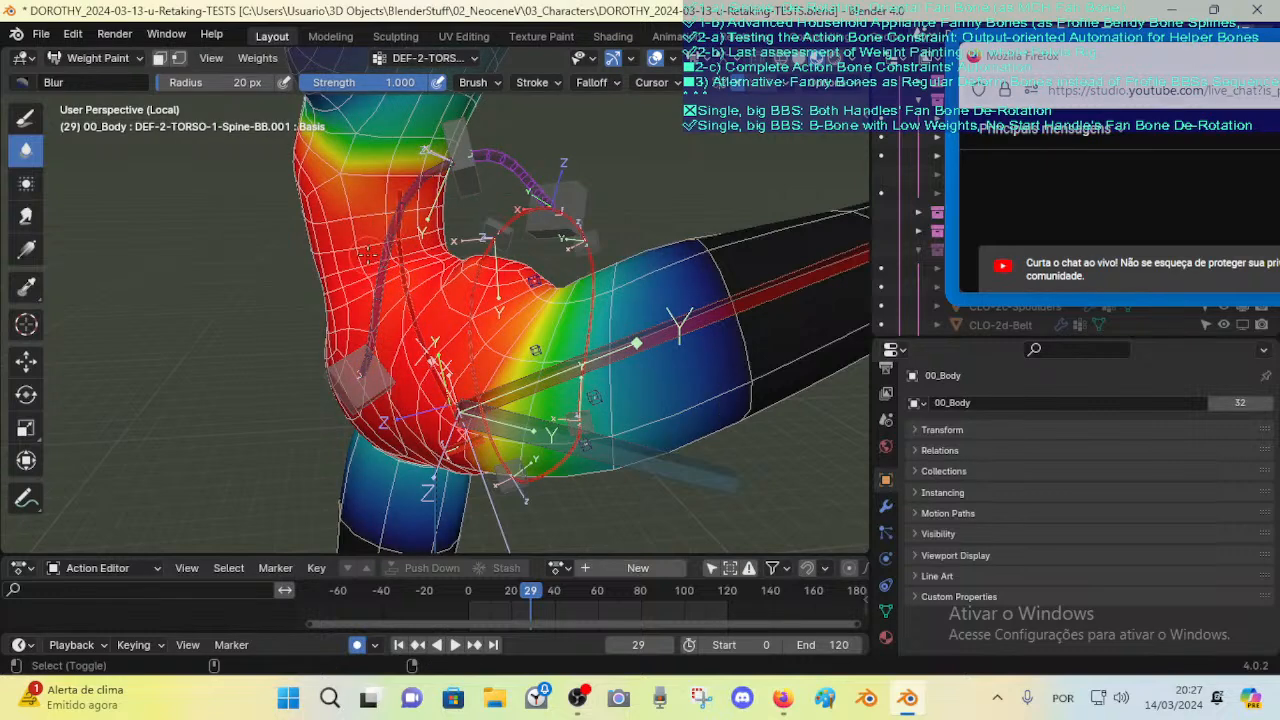
{"action": "left_click", "coordinate": [404, 275], "text": "alt+shift"}
{"action": "left_click", "coordinate": [394, 277], "text": "alt+shift"}
{"action": "key", "text": "alt+a"}
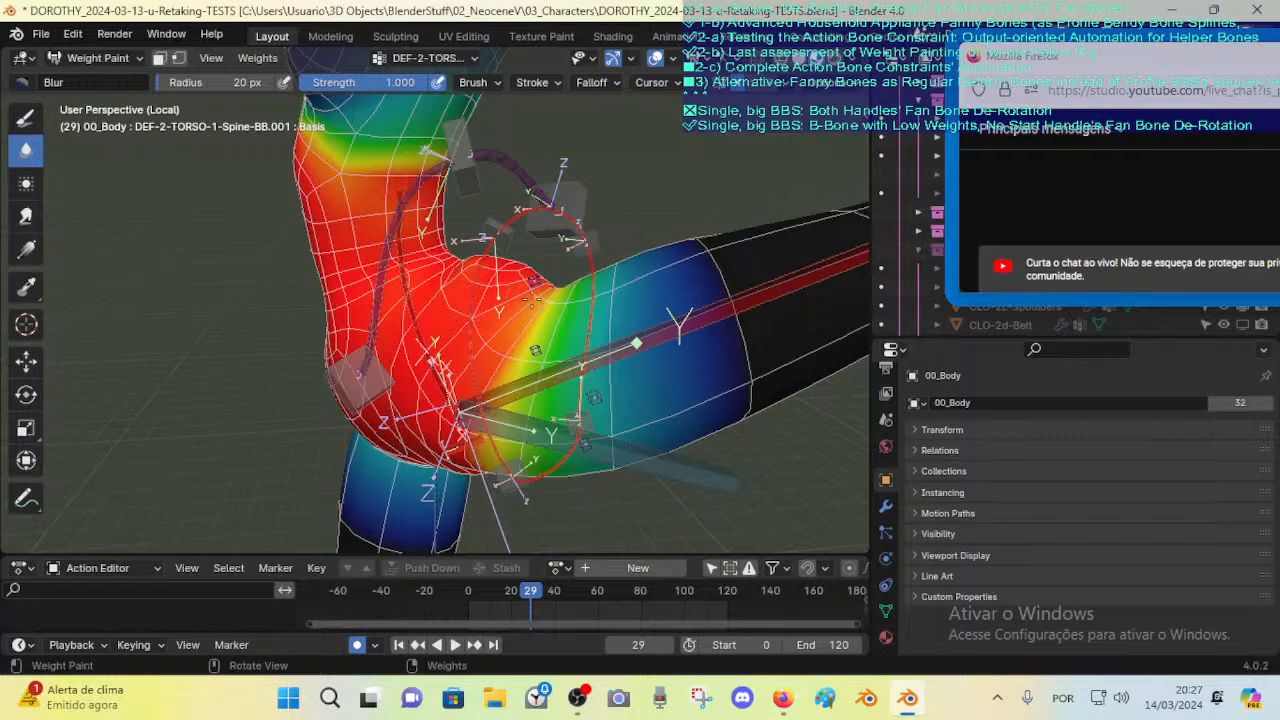
Step: Select the DEF-FannyPelvis bones around the left hip ring together with DEF-Thigh.L, viewing their weights
{"action": "left_click", "coordinate": [507, 209], "text": "alt"}
{"action": "left_click", "coordinate": [587, 276], "text": "alt+shift"}
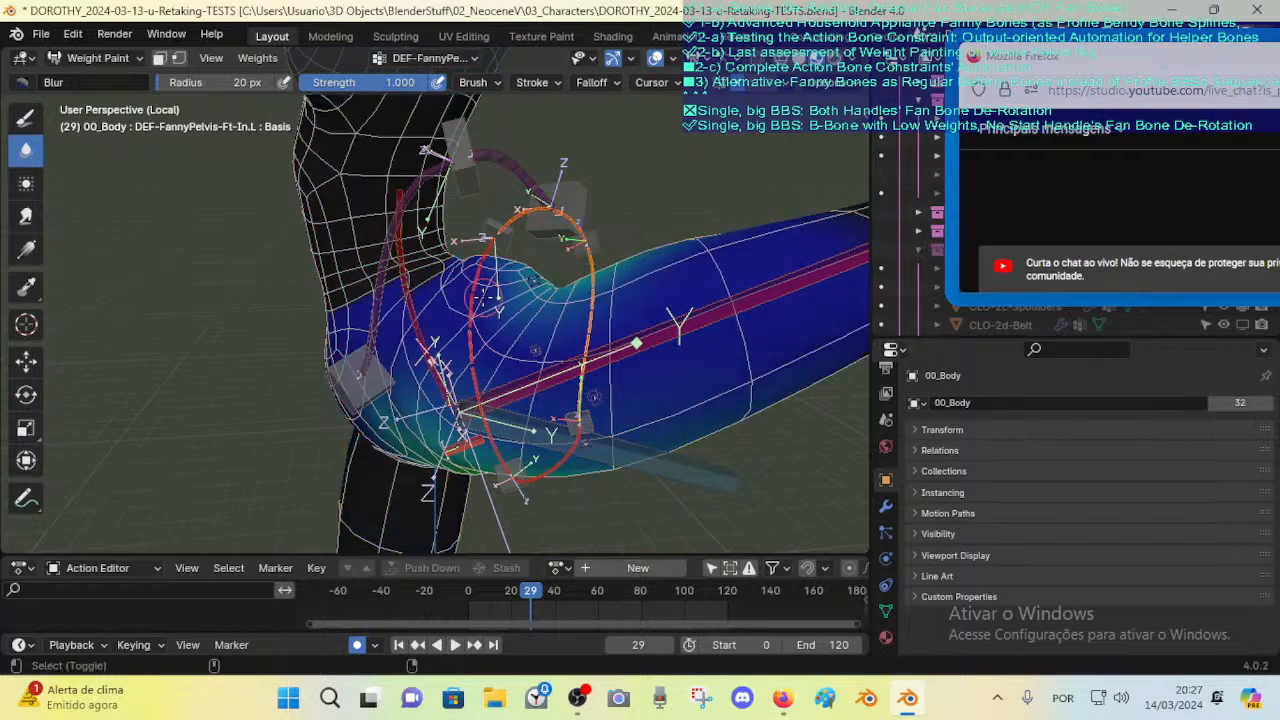
{"action": "left_click", "coordinate": [477, 297], "text": "alt+shift"}
{"action": "left_click", "coordinate": [554, 475], "text": "alt+shift"}
{"action": "left_click", "coordinate": [672, 328], "text": "alt+shift"}
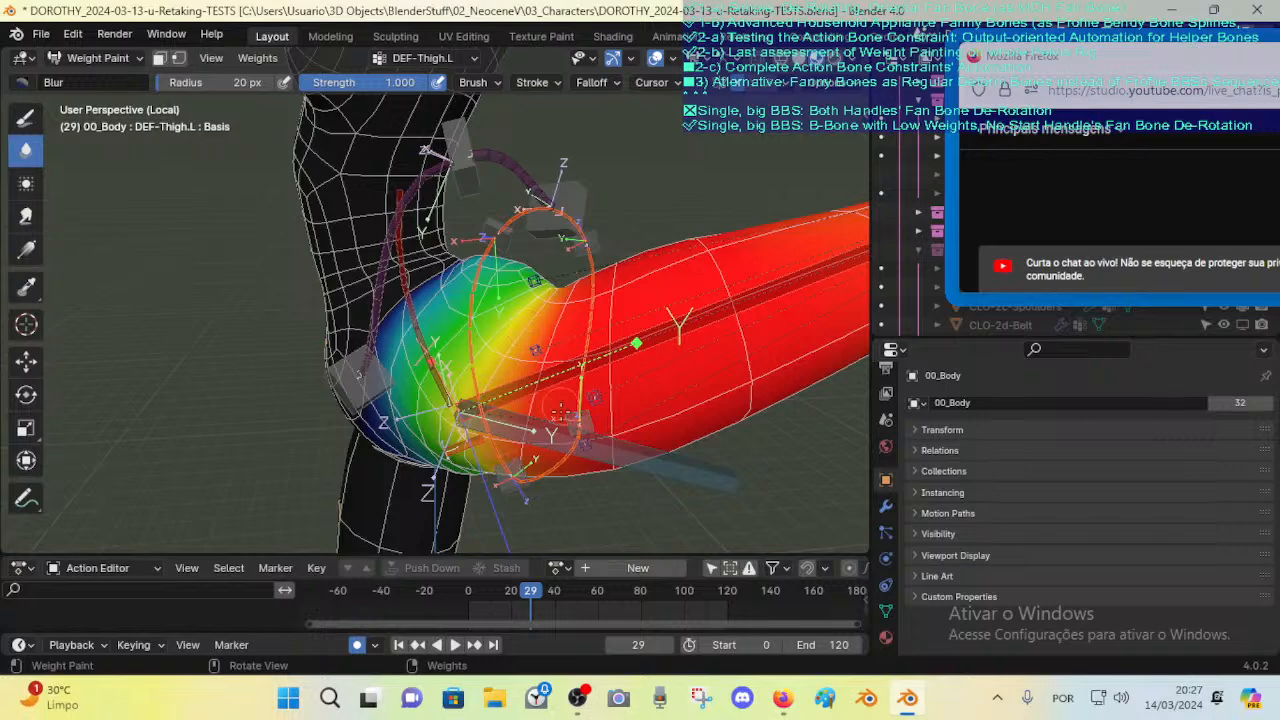
Step: Compare the weights of FAN-Thigh.L with those of DEF-Thigh.L, test-rotating the fan bone and cancelling the rotation
{"action": "left_click", "coordinate": [658, 456], "text": "ctrl"}
{"action": "key", "text": "r"}
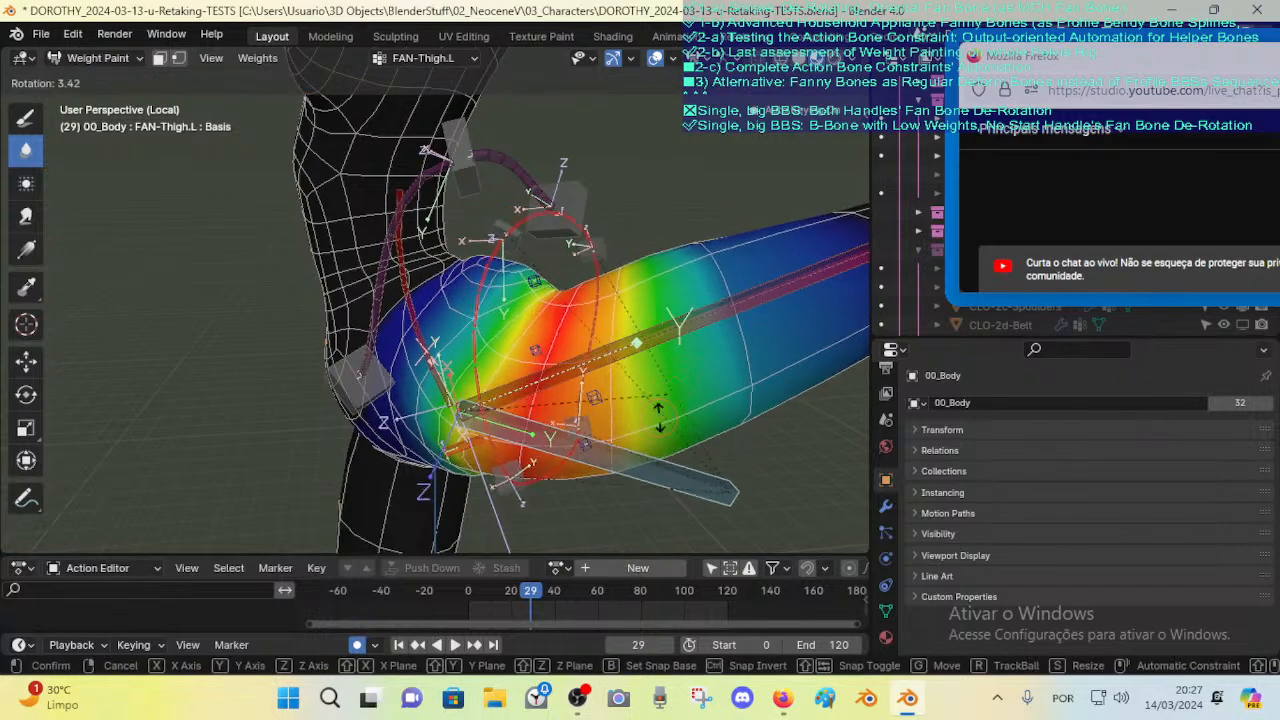
{"action": "right_click", "coordinate": [644, 364]}
{"action": "left_click", "coordinate": [727, 307], "text": "ctrl"}
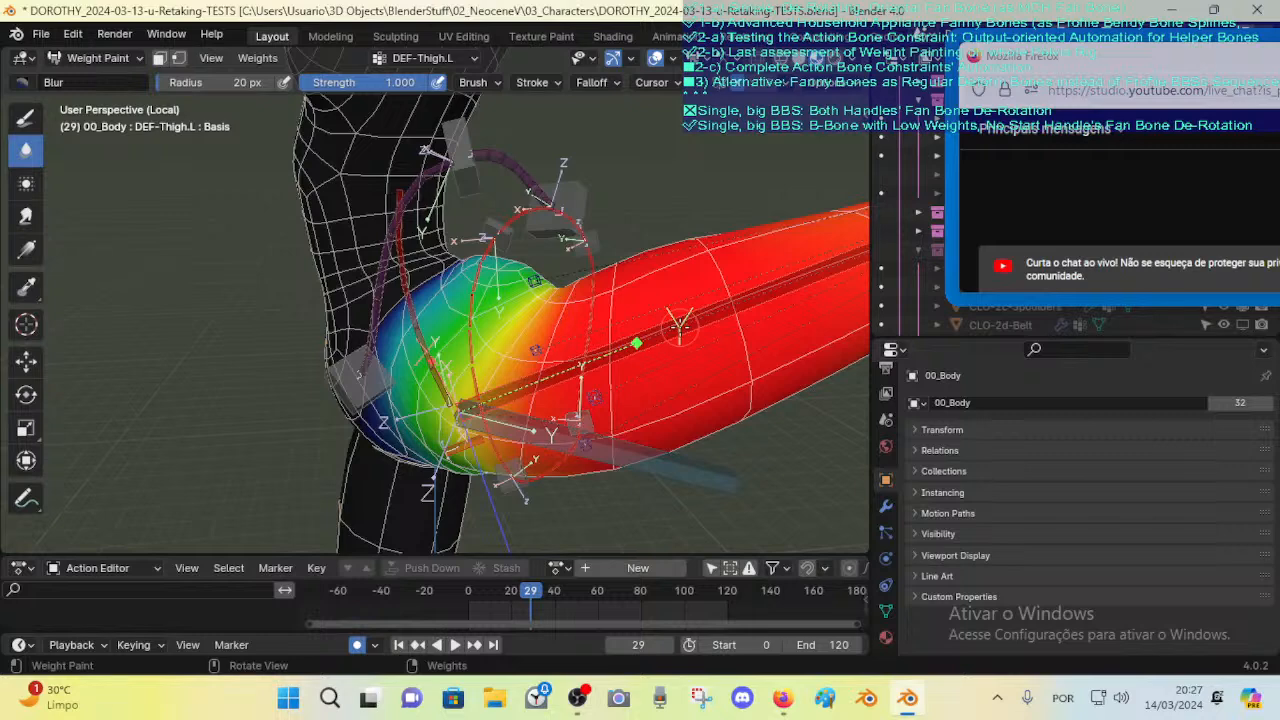
{"action": "left_click", "coordinate": [657, 435], "text": "ctrl"}
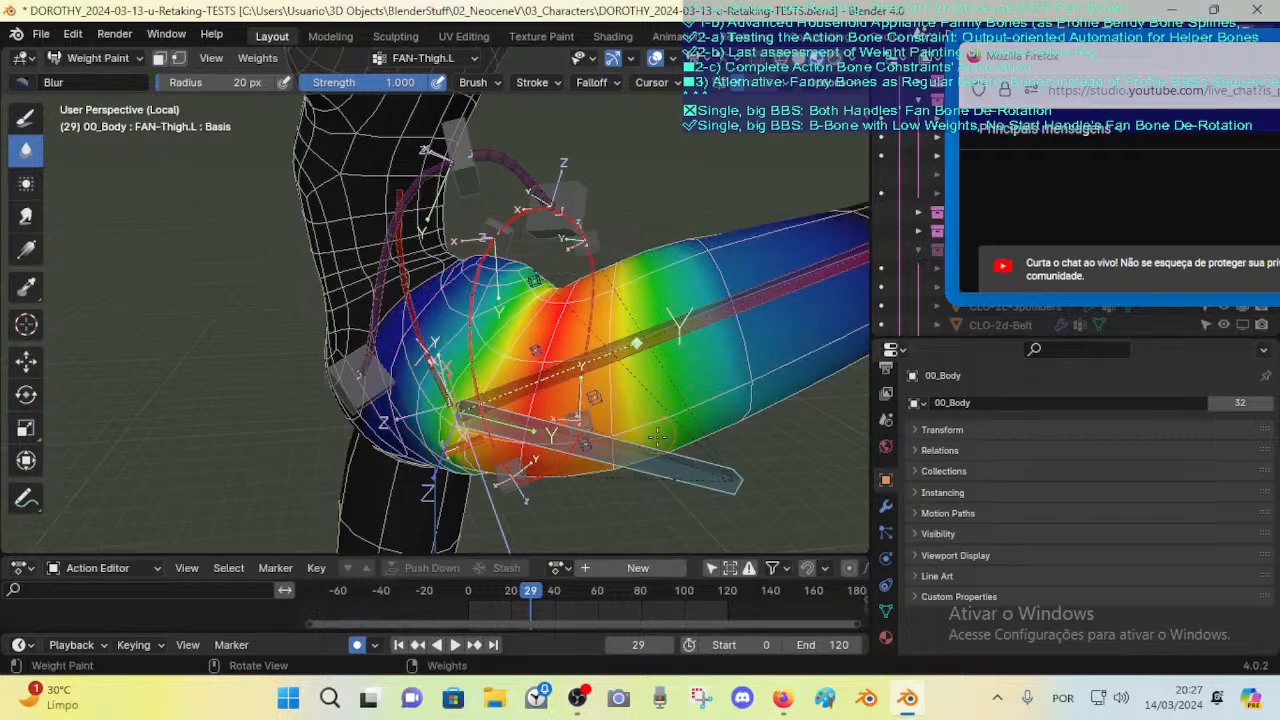
Step: Put the ARM-Dorothy armature in Pose Mode and open the settings of FAN-Thigh.L's Copy Rotation constraint
{"action": "key", "text": "ctrl+Tab"}
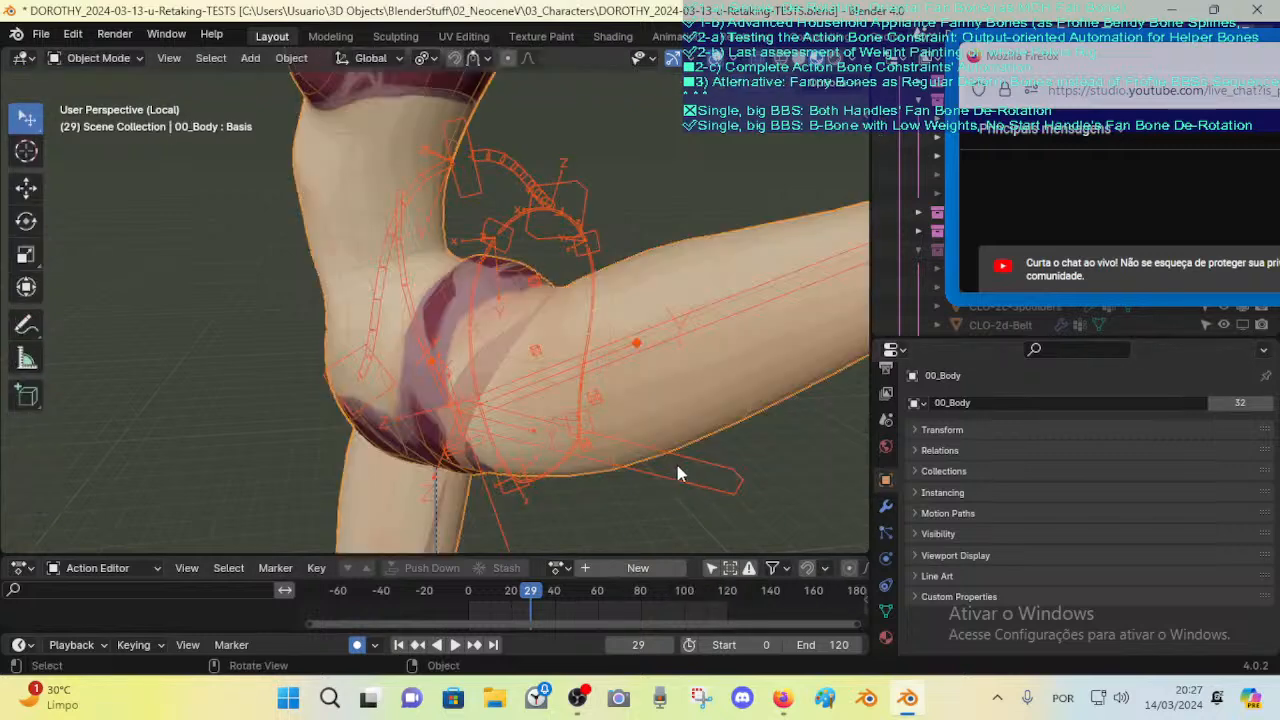
{"action": "left_click", "coordinate": [675, 461]}
{"action": "key", "text": "ctrl+Tab"}
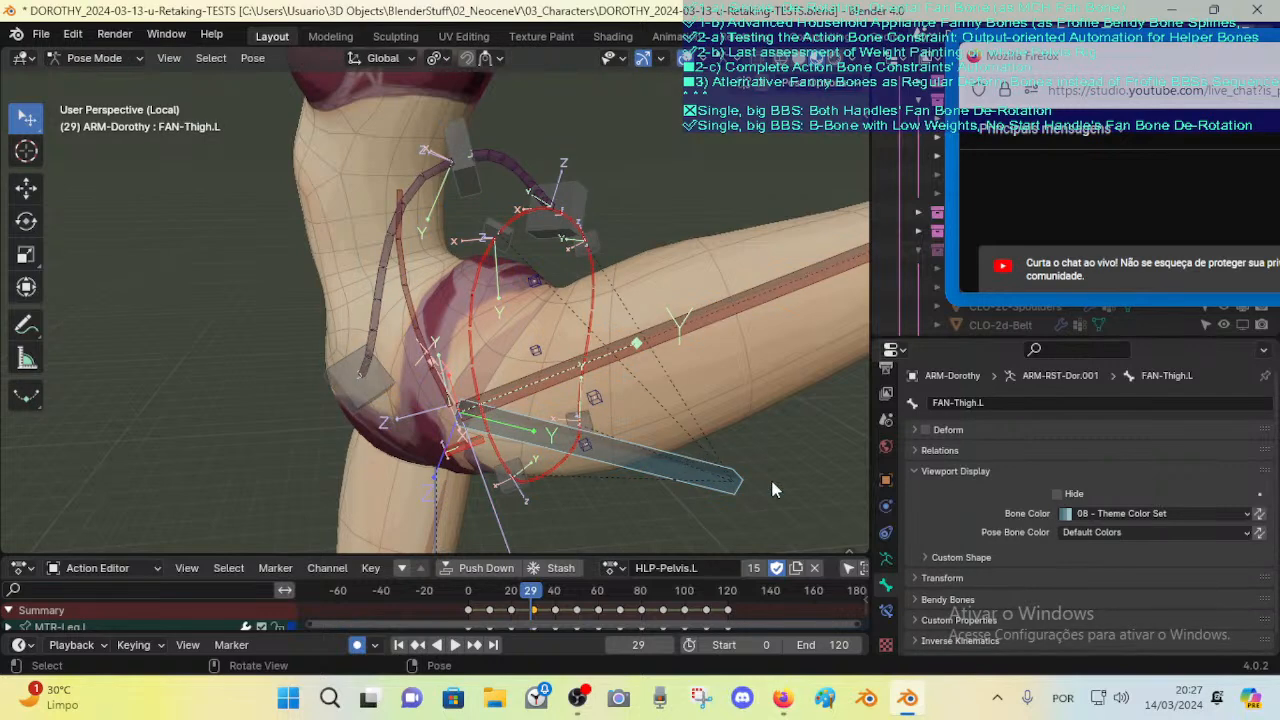
{"action": "left_click", "coordinate": [885, 610]}
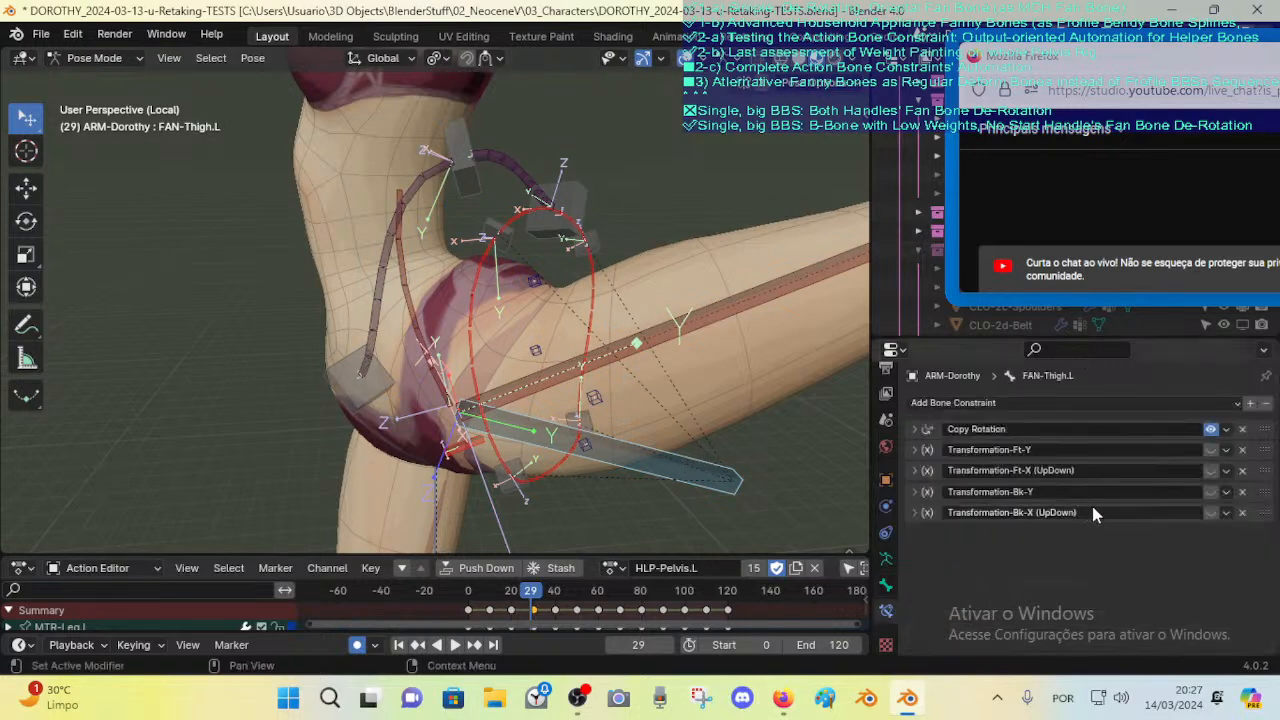
{"action": "left_click", "coordinate": [914, 429]}
{"action": "scroll", "coordinate": [1149, 497], "scroll_direction": "down", "scroll_amount": 2}
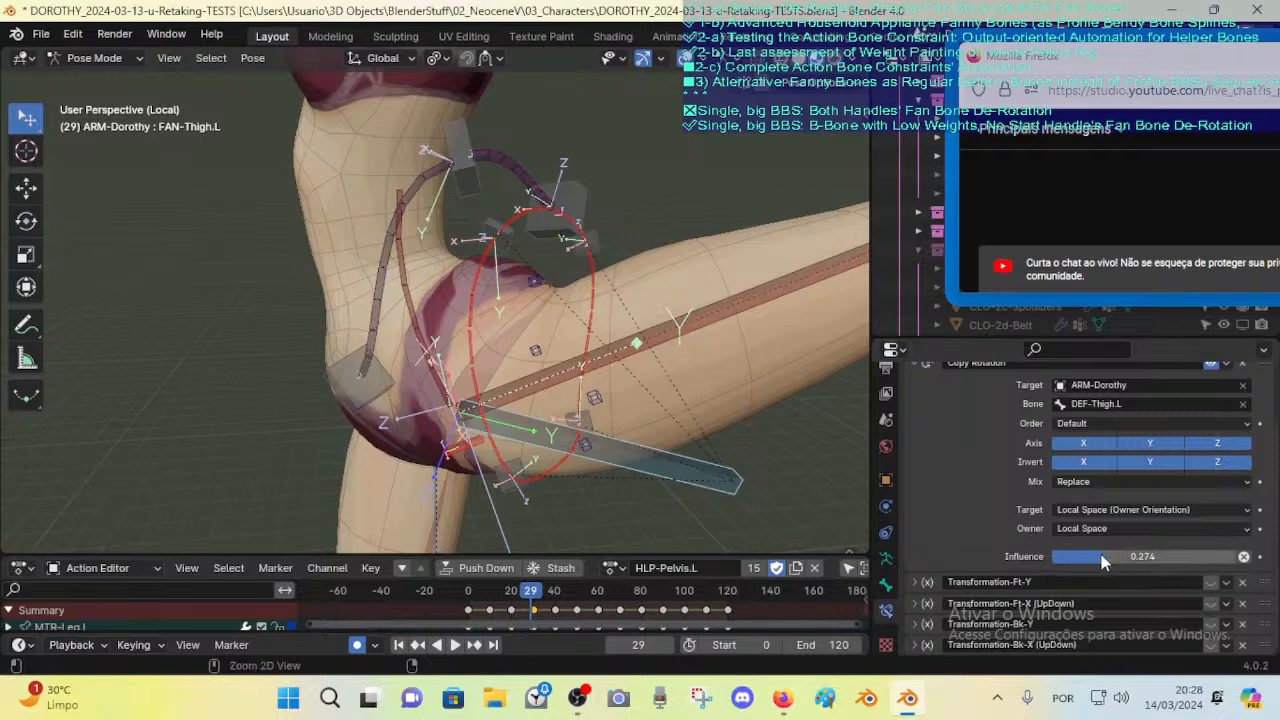
Step: Try the influence of FAN-Thigh.L's Copy Rotation constraint at 1.000 and at 0.000, undoing each change
{"action": "left_click_drag", "start_coordinate": [1103, 560], "coordinate": [1250, 560]}
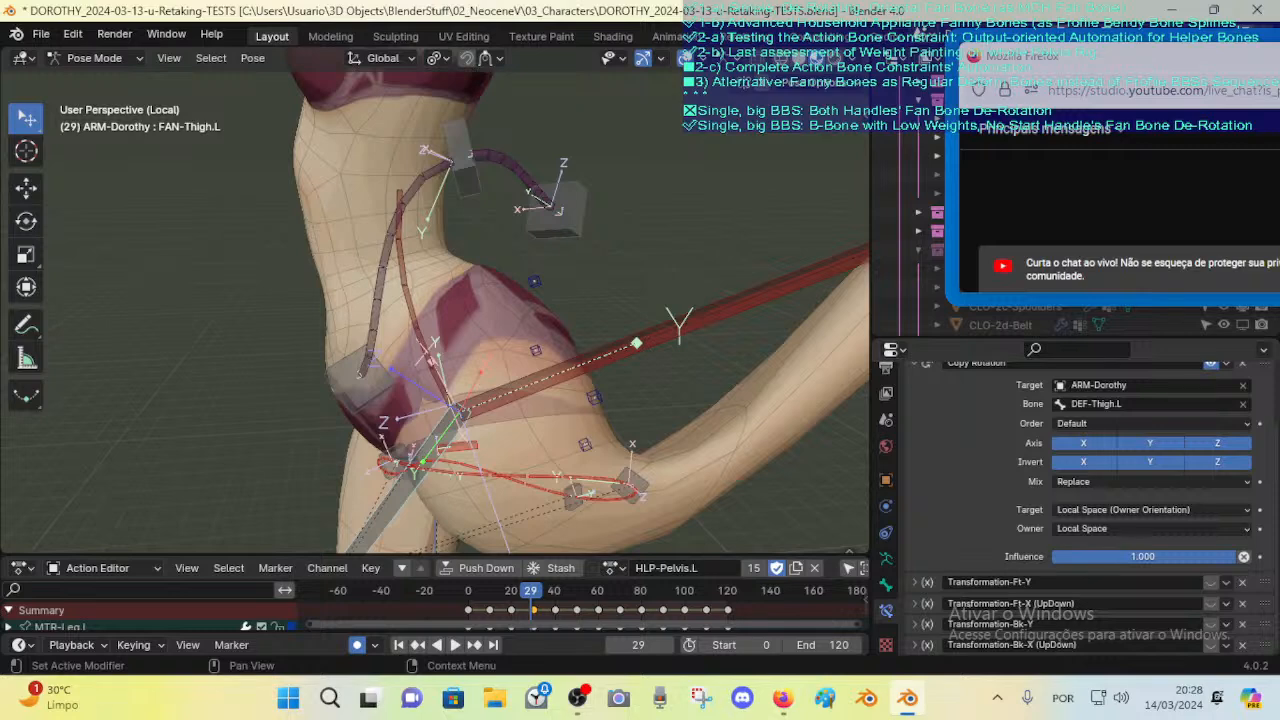
{"action": "key", "text": "ctrl+z"}
{"action": "left_click_drag", "start_coordinate": [1106, 558], "coordinate": [1050, 557]}
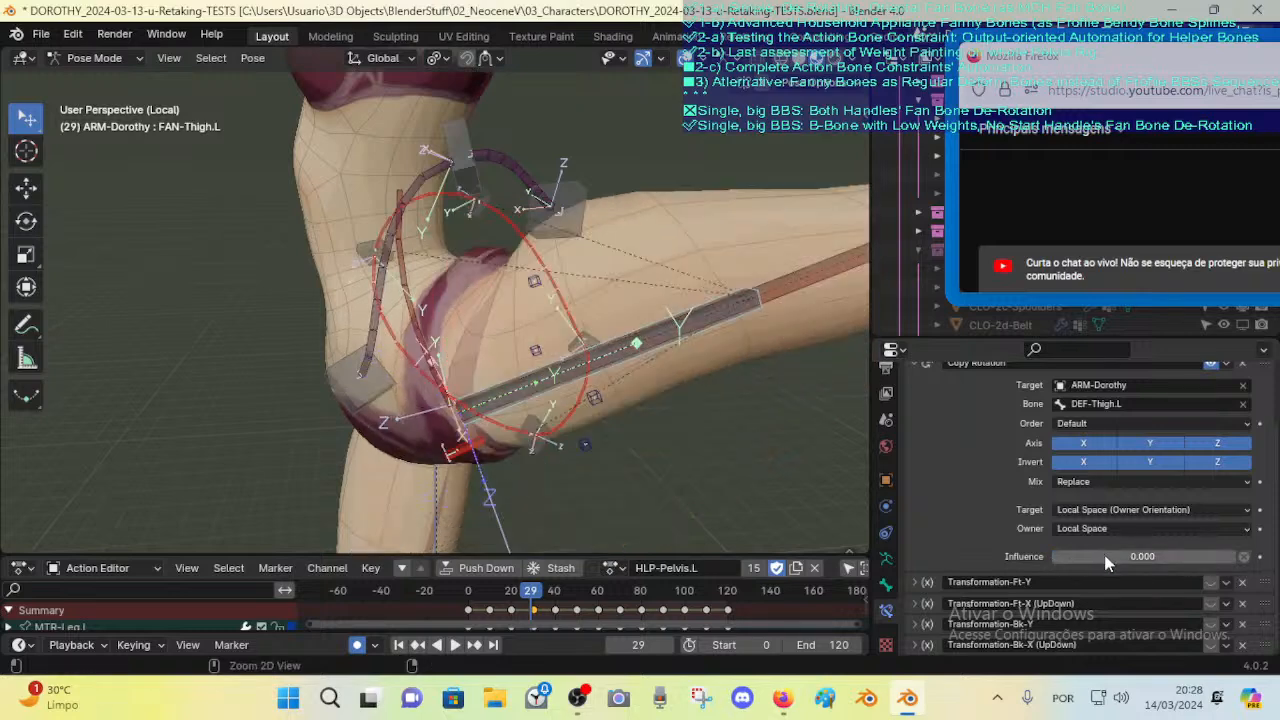
{"action": "key", "text": "ctrl+z"}
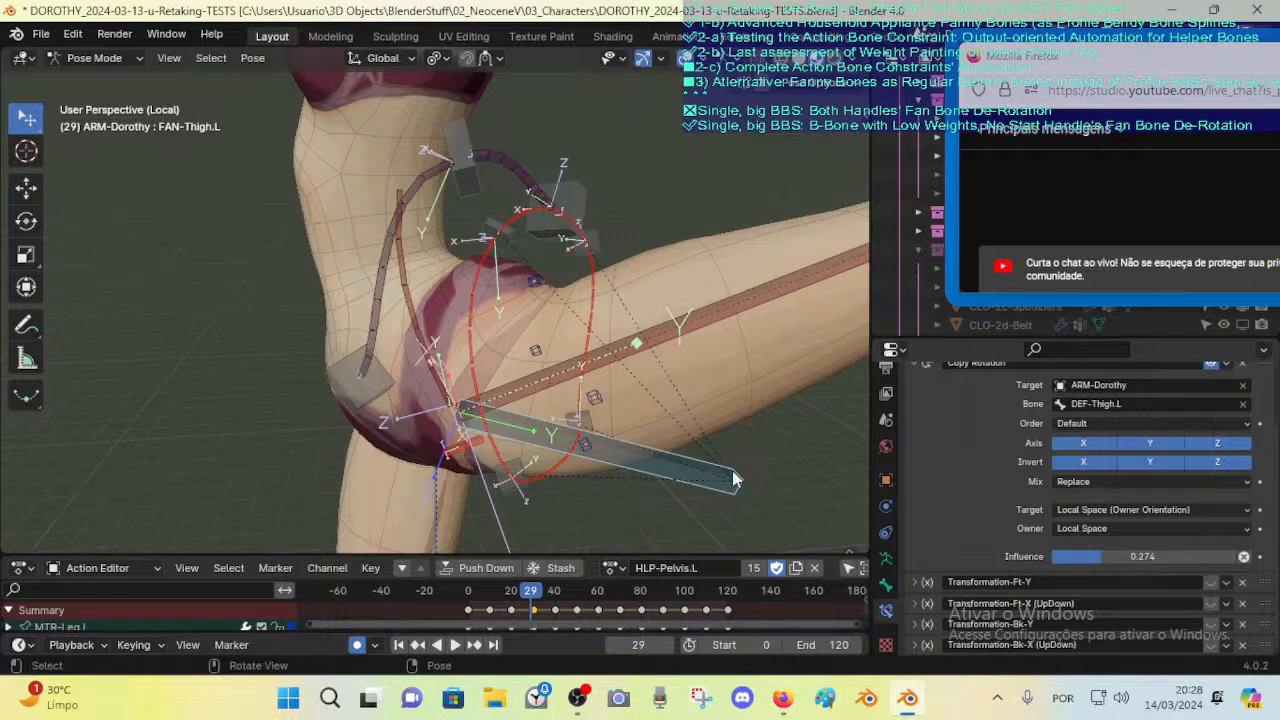
Step: Go to frame 30 and enlarge the Action Editor, with the ARM-Dorothy armature in Pose Mode
{"action": "middle_click_drag", "start_coordinate": [738, 462], "coordinate": [616, 375]}
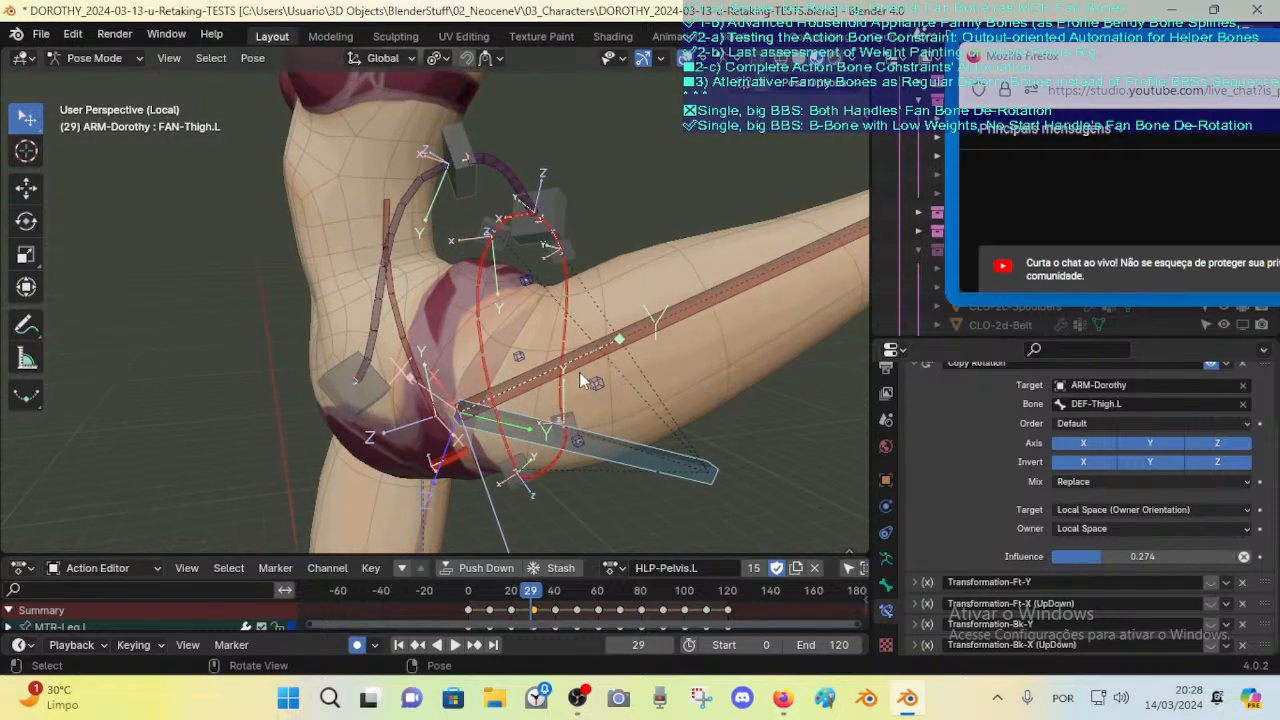
{"action": "key", "text": "ctrl+Tab"}
{"action": "left_click", "coordinate": [634, 331]}
{"action": "left_click", "coordinate": [640, 332]}
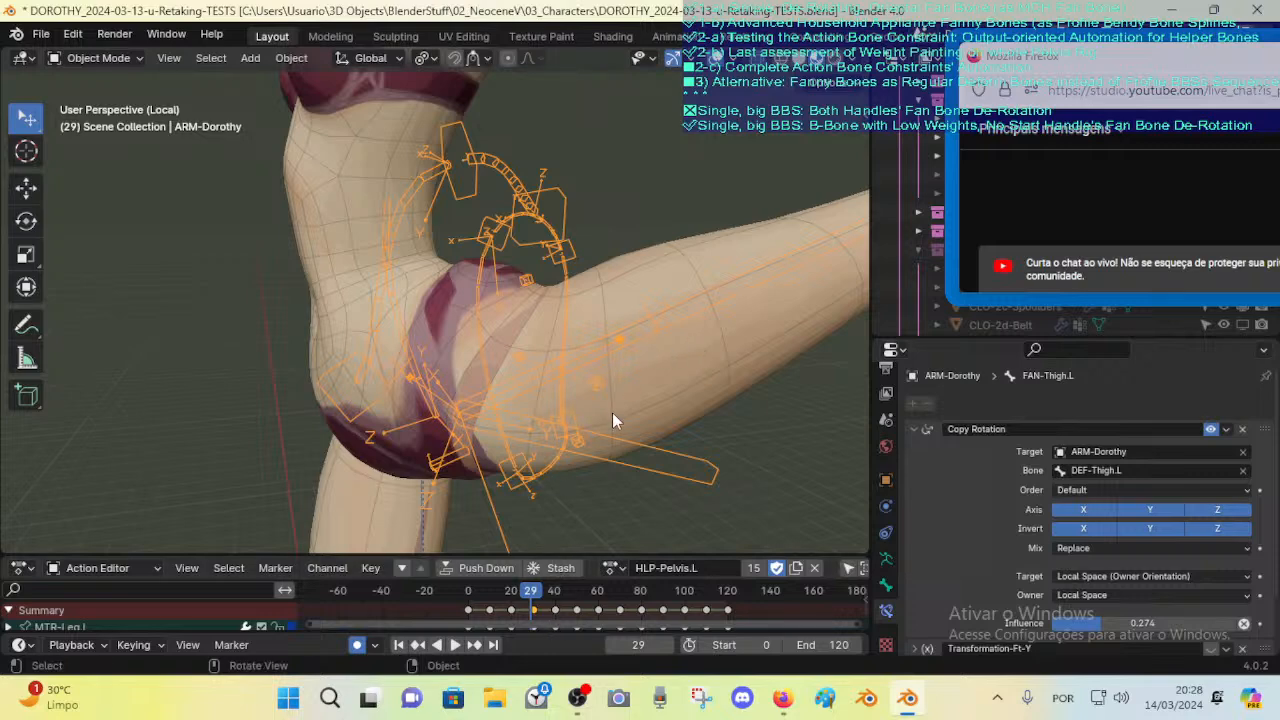
{"action": "middle_click_drag", "start_coordinate": [587, 397], "coordinate": [585, 248], "text": "shift"}
{"action": "key", "text": "Right"}
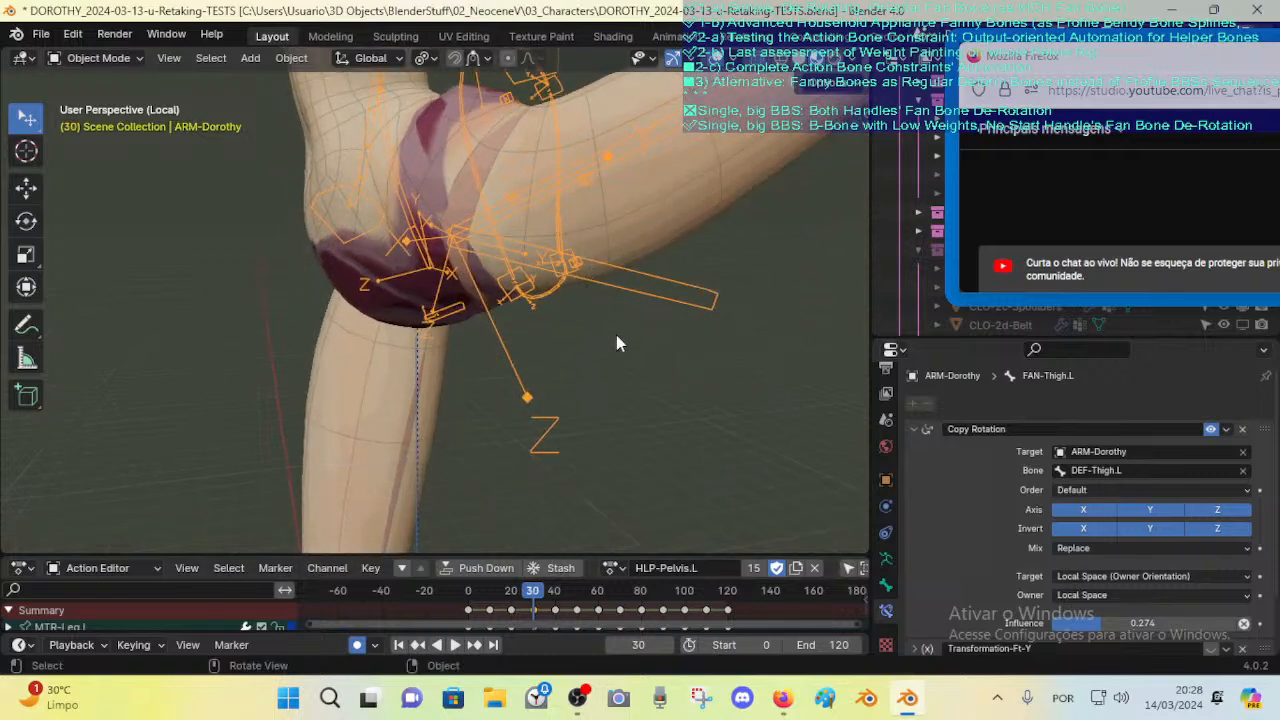
{"action": "left_click_drag", "start_coordinate": [560, 556], "coordinate": [617, 511]}
{"action": "key", "text": "Down"}
{"action": "key", "text": "Up"}
{"action": "middle_click_drag", "start_coordinate": [572, 253], "coordinate": [522, 230]}
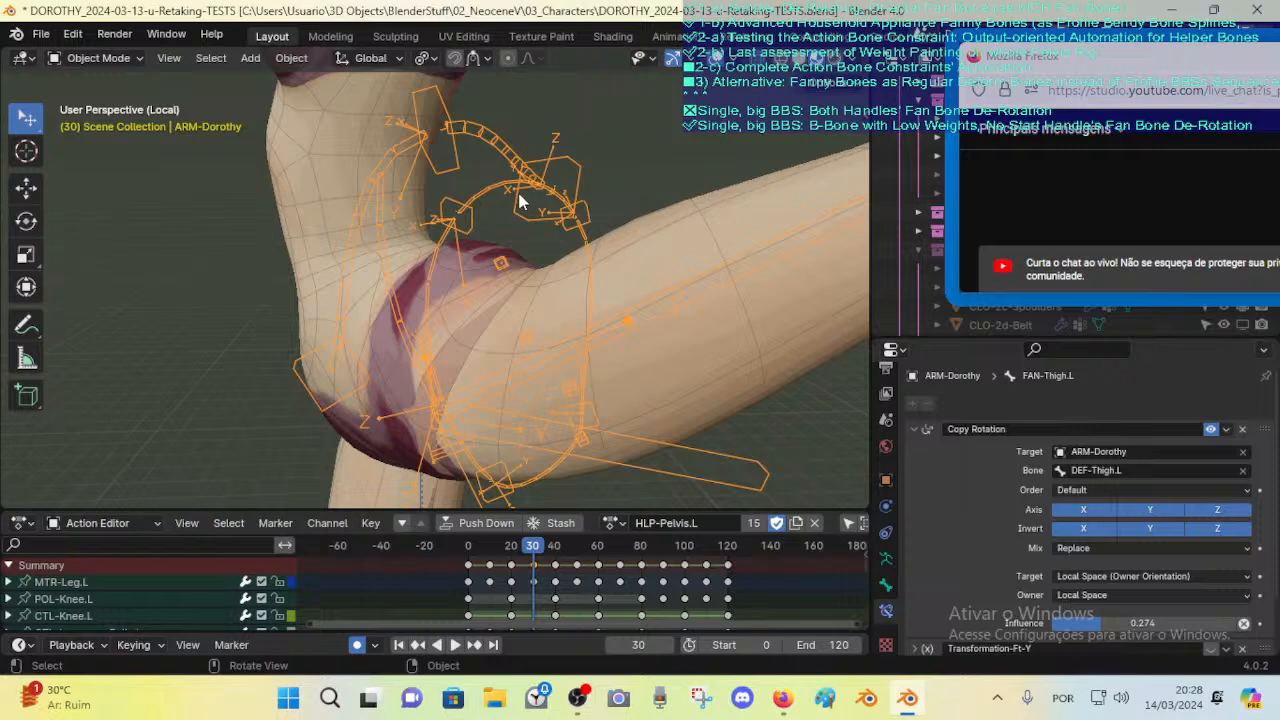
{"action": "key", "text": "ctrl+Tab"}
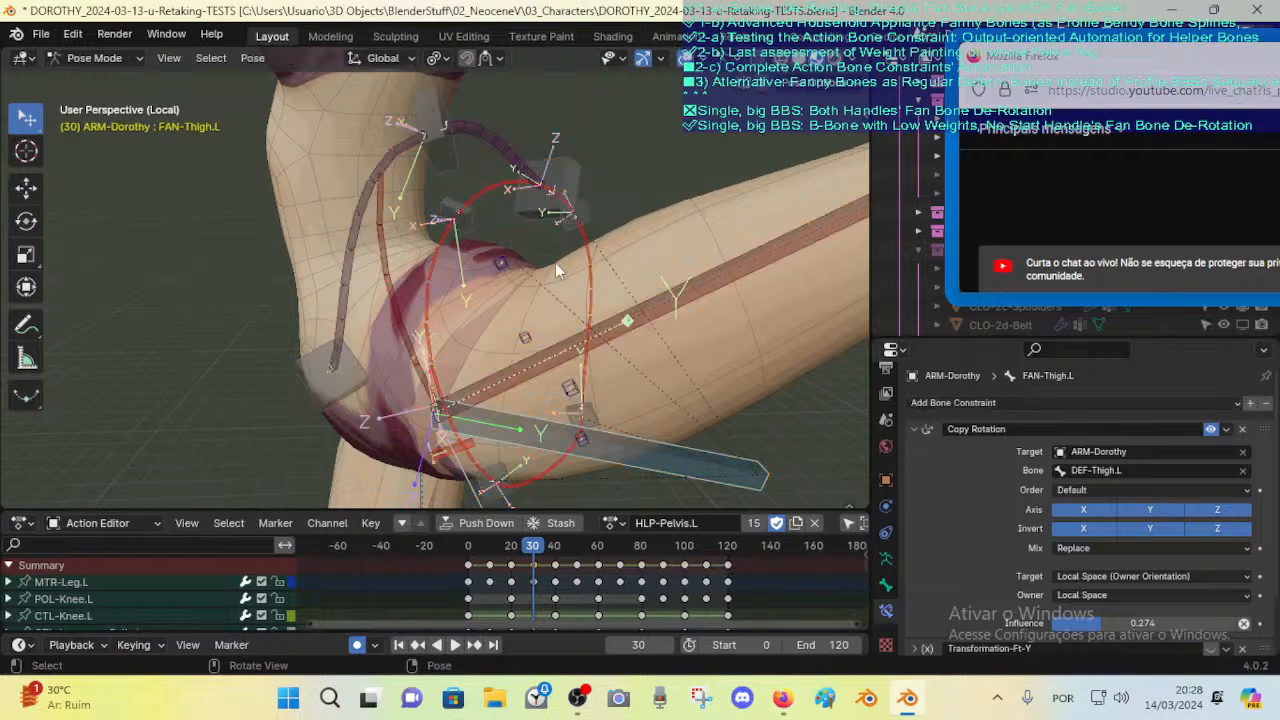
Step: Select DEF-Leverage-Hips.L at frame 30, try out moves of it, and rotate it slightly
{"action": "middle_click_drag", "start_coordinate": [555, 266], "coordinate": [400, 267]}
{"action": "left_click", "coordinate": [452, 165]}
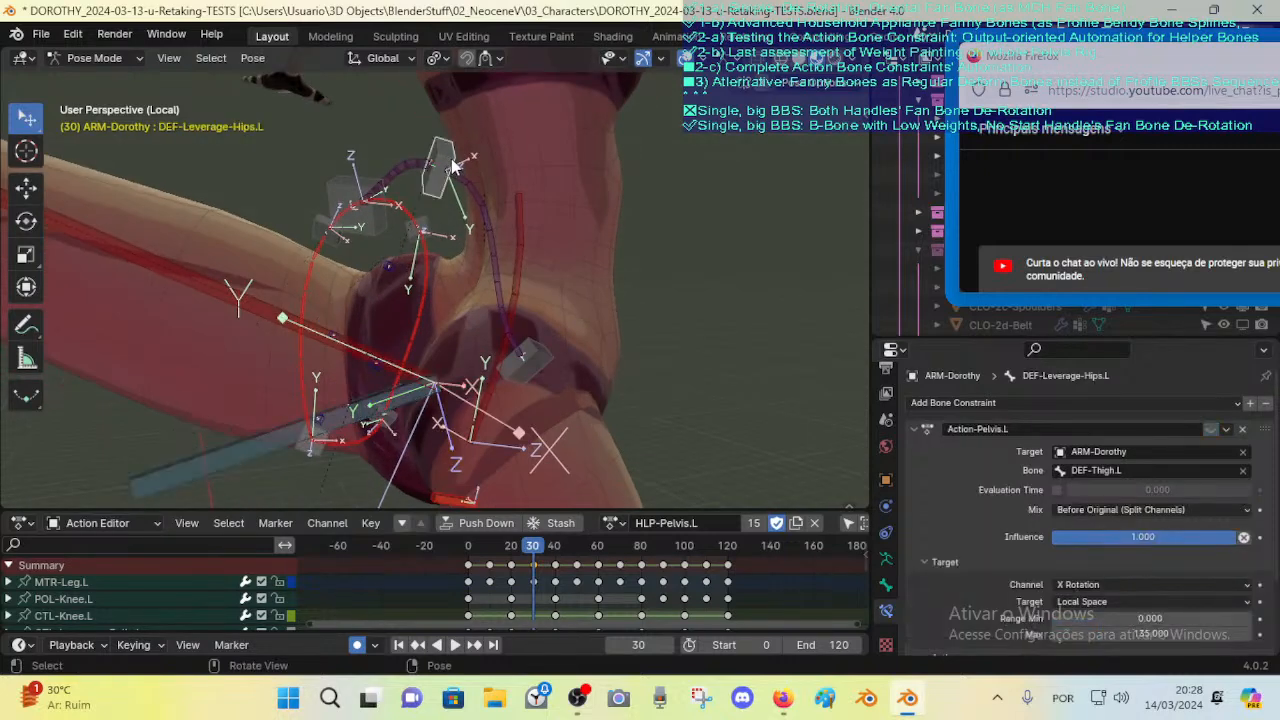
{"action": "scroll", "coordinate": [470, 178], "scroll_direction": "up", "scroll_amount": 2}
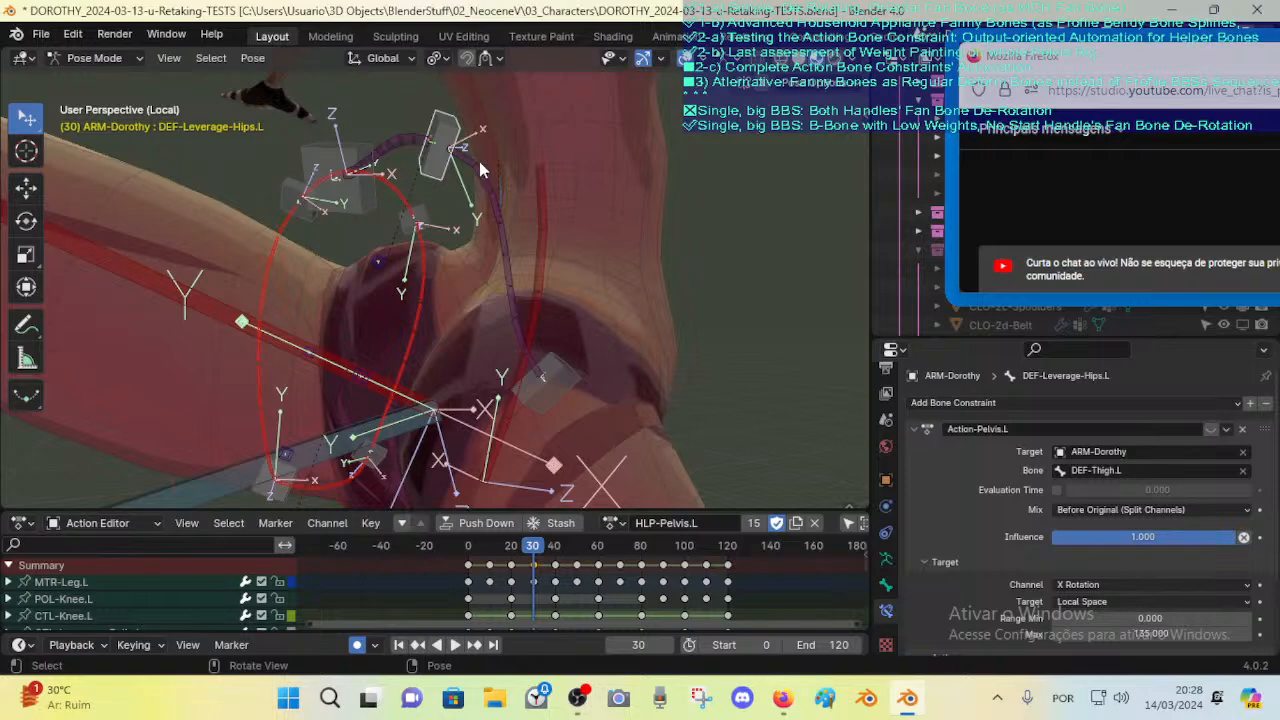
{"action": "key", "text": "g"}
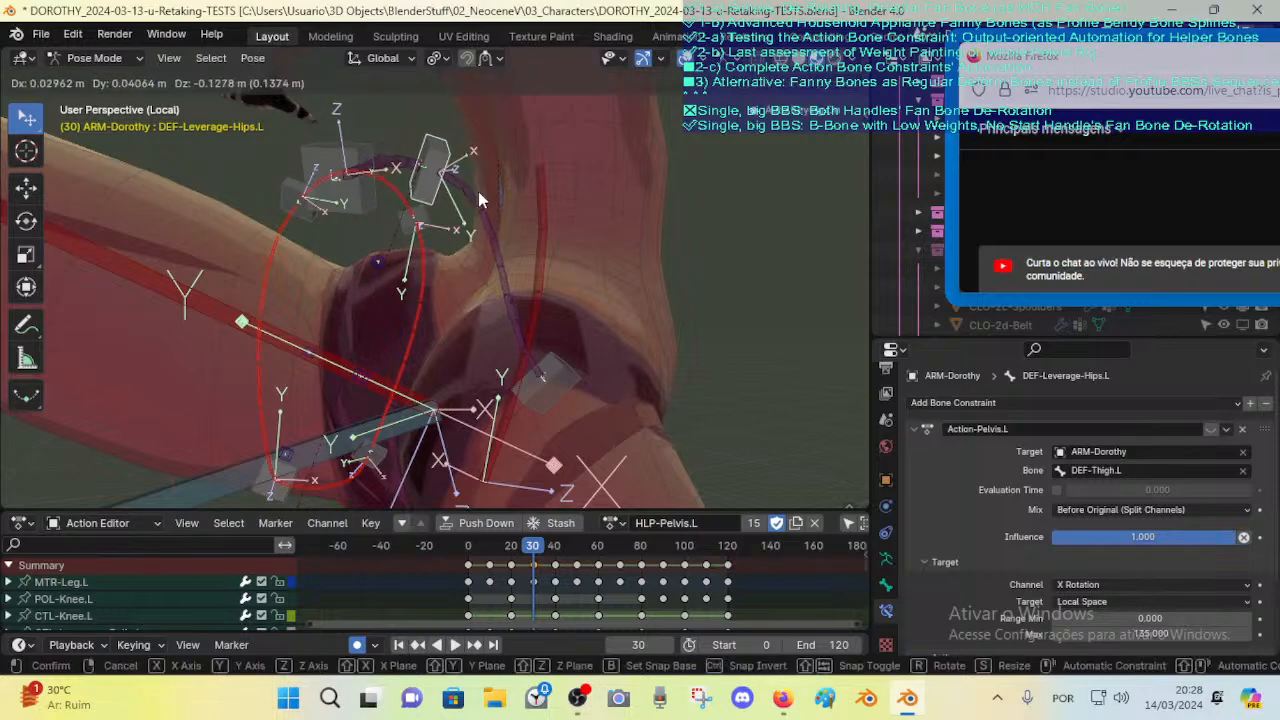
{"action": "left_click", "coordinate": [490, 195]}
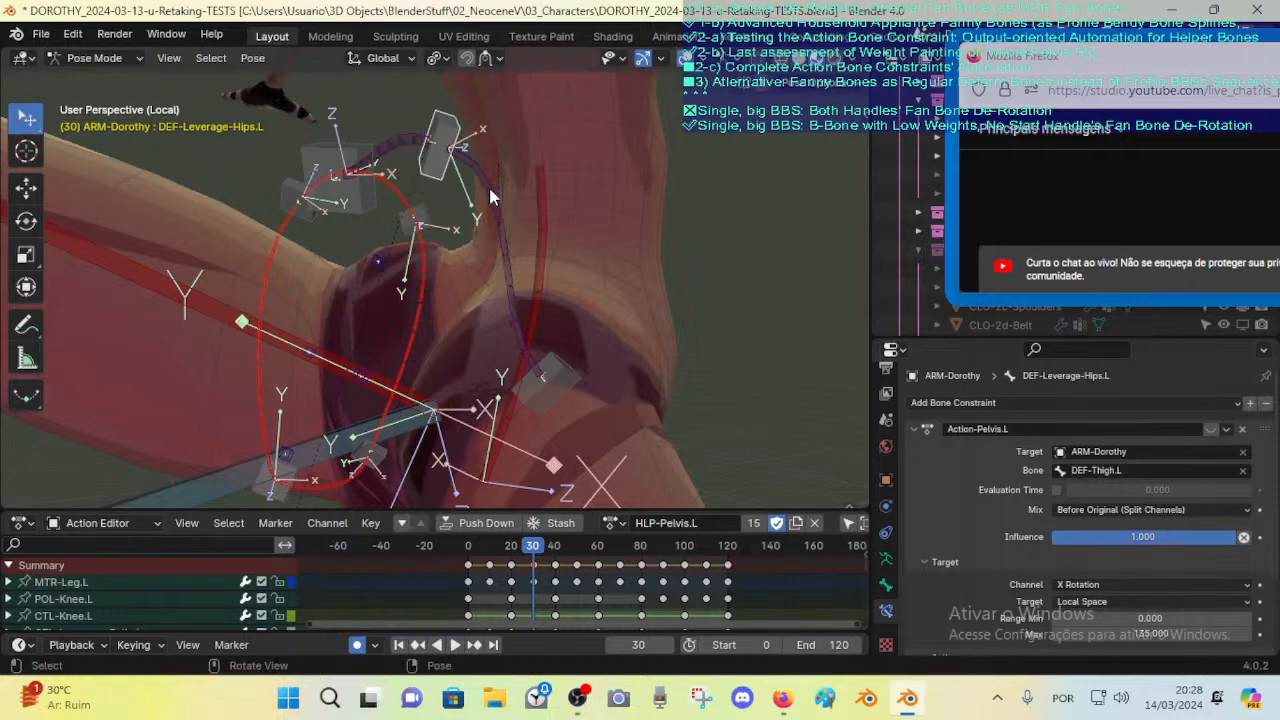
{"action": "key", "text": "g"}
{"action": "left_click", "coordinate": [480, 240]}
{"action": "key", "text": "r"}
{"action": "left_click", "coordinate": [514, 166]}
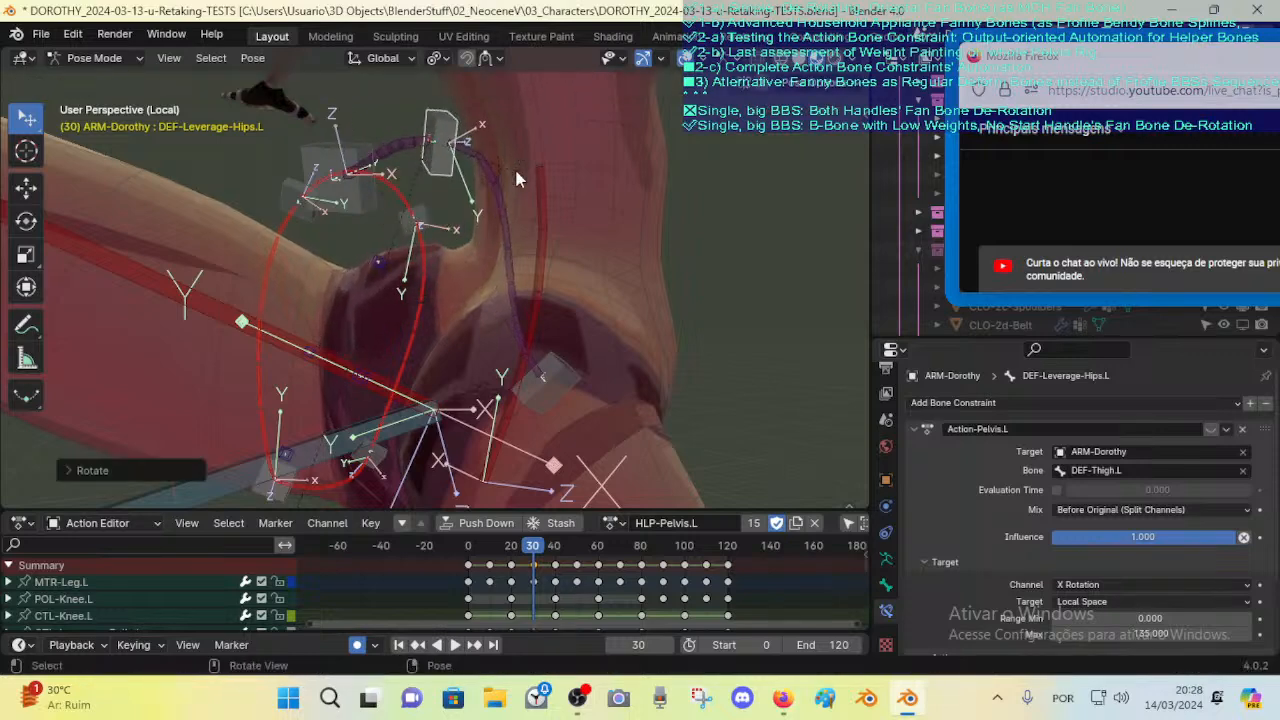
Step: Move DEF-Leverage-Hips.L slightly down and toward the thigh, checking the hip shape from behind and from the front
{"action": "key", "text": "g"}
{"action": "left_click", "coordinate": [455, 230]}
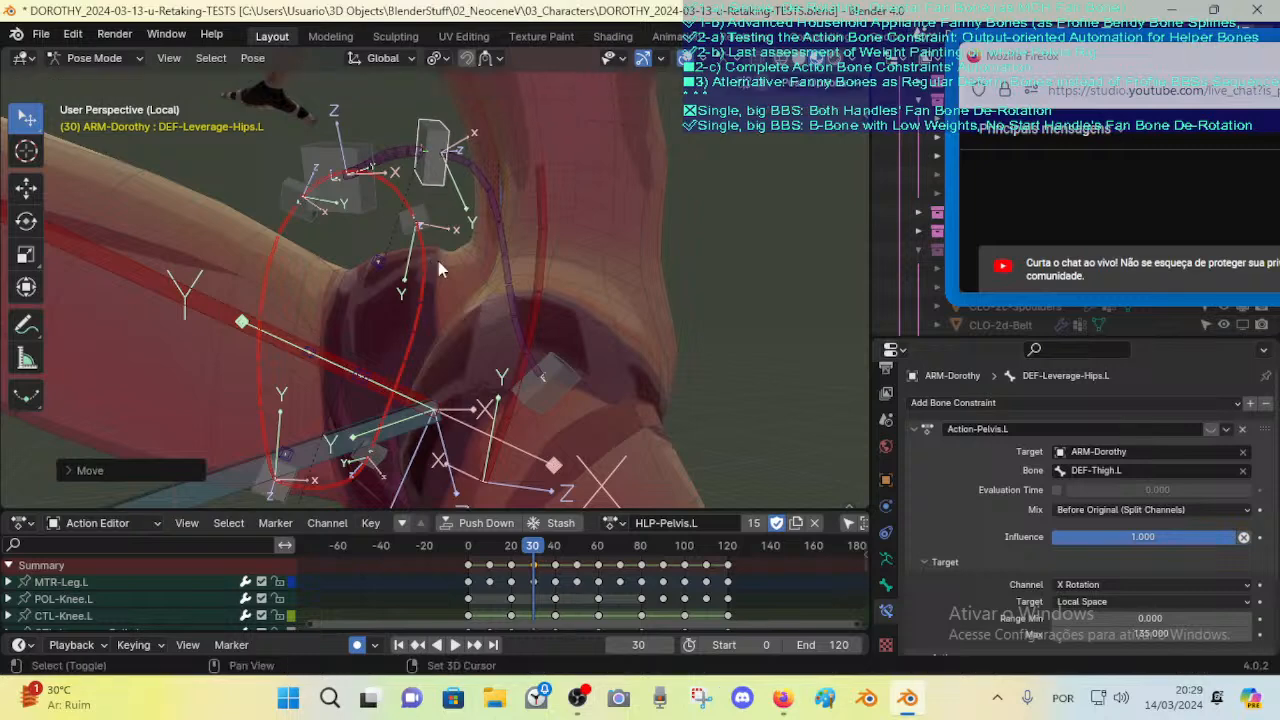
{"action": "middle_click_drag", "start_coordinate": [455, 230], "coordinate": [505, 352]}
{"action": "key", "text": "g"}
{"action": "left_click", "coordinate": [444, 211]}
{"action": "scroll", "coordinate": [506, 301], "scroll_direction": "up", "scroll_amount": 2}
{"action": "middle_click_drag", "start_coordinate": [500, 306], "coordinate": [530, 352]}
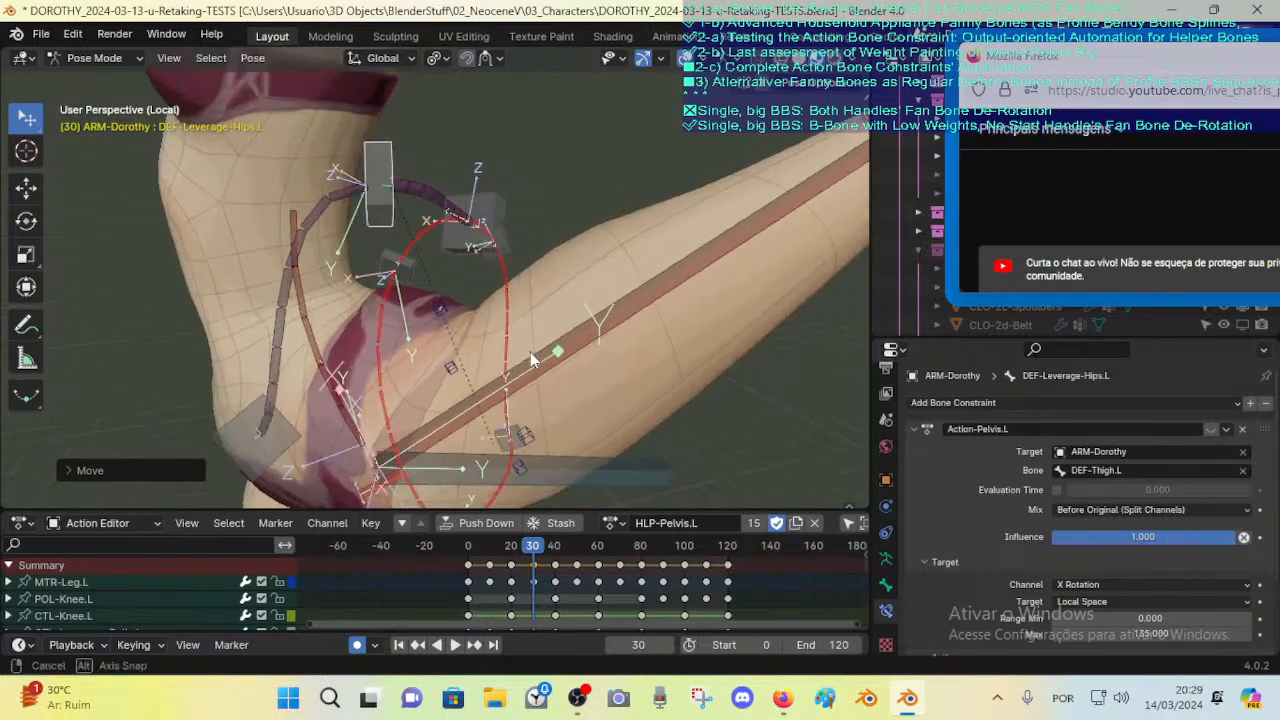
Step: Select CTL-Fanny-Pelvis-In.L at the top of the hip ring and shift it slightly
{"action": "scroll", "coordinate": [512, 312], "scroll_direction": "up", "scroll_amount": 1}
{"action": "left_click", "coordinate": [534, 236]}
{"action": "key", "text": "g"}
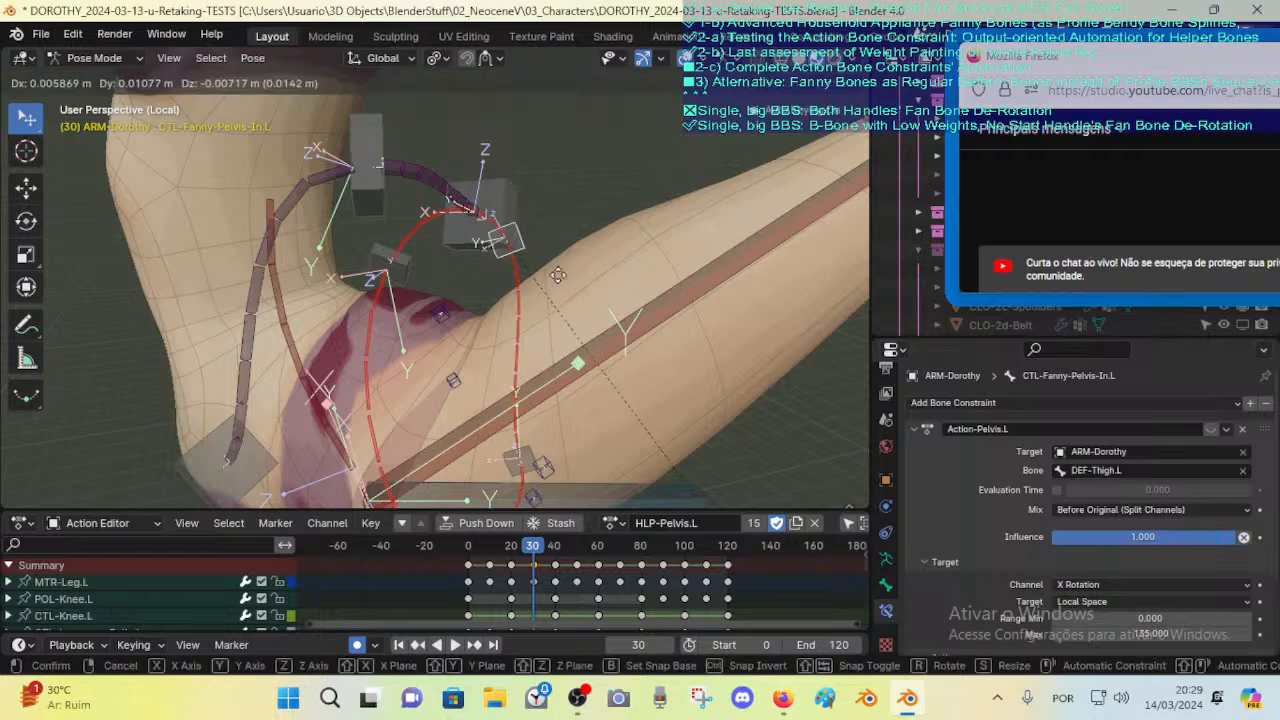
{"action": "left_click", "coordinate": [600, 264]}
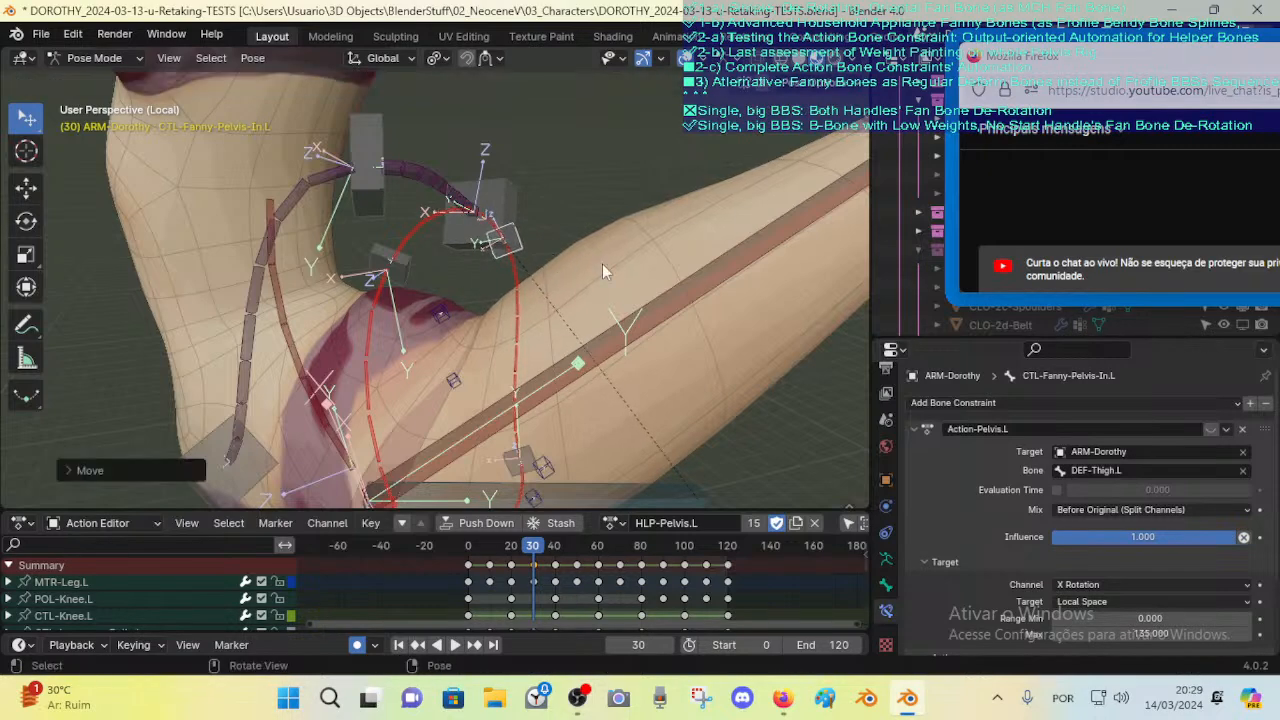
Step: Compare the hip deformation at keyframes 30 and 40, and advance to frame 50
{"action": "scroll", "coordinate": [650, 278], "scroll_direction": "down", "scroll_amount": 2}
{"action": "middle_click_drag", "start_coordinate": [650, 278], "coordinate": [559, 378]}
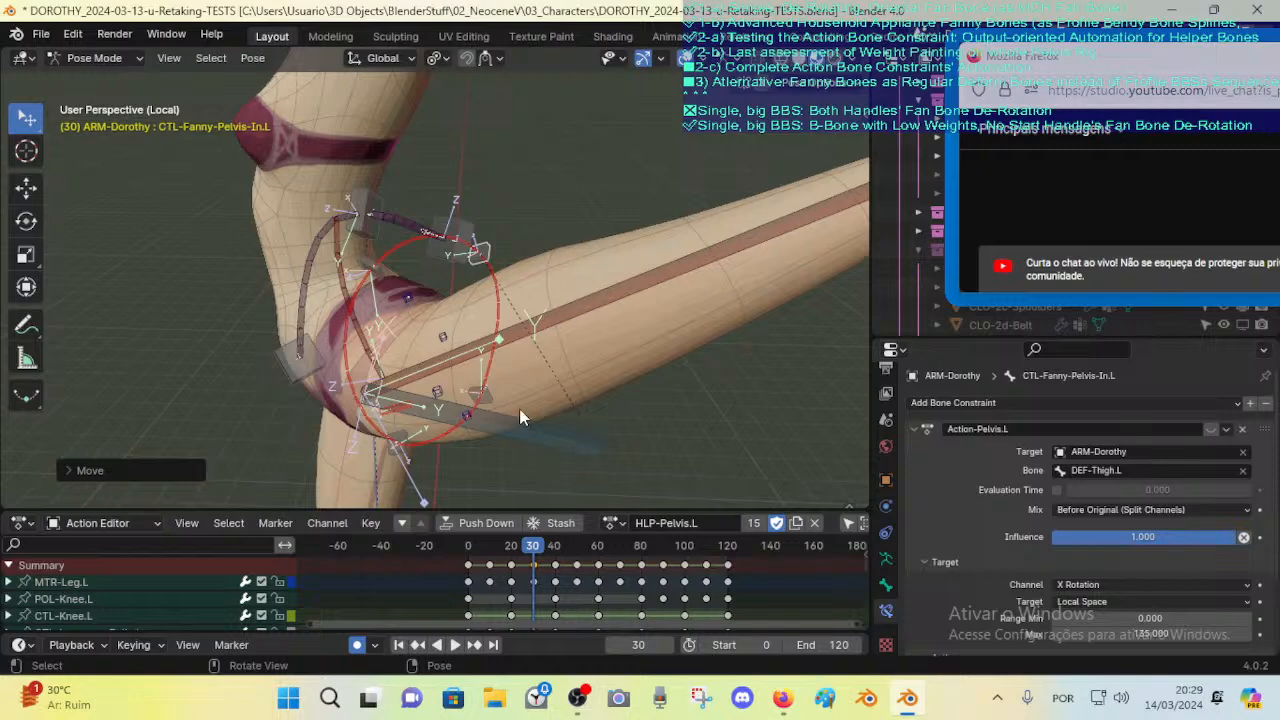
{"action": "key", "text": "Up"}
{"action": "middle_click_drag", "start_coordinate": [523, 417], "coordinate": [424, 354]}
{"action": "key", "text": "Down"}
{"action": "middle_click_drag", "start_coordinate": [394, 314], "coordinate": [499, 283]}
{"action": "scroll", "coordinate": [511, 315], "scroll_direction": "up", "scroll_amount": 2}
{"action": "key", "text": "Up"}
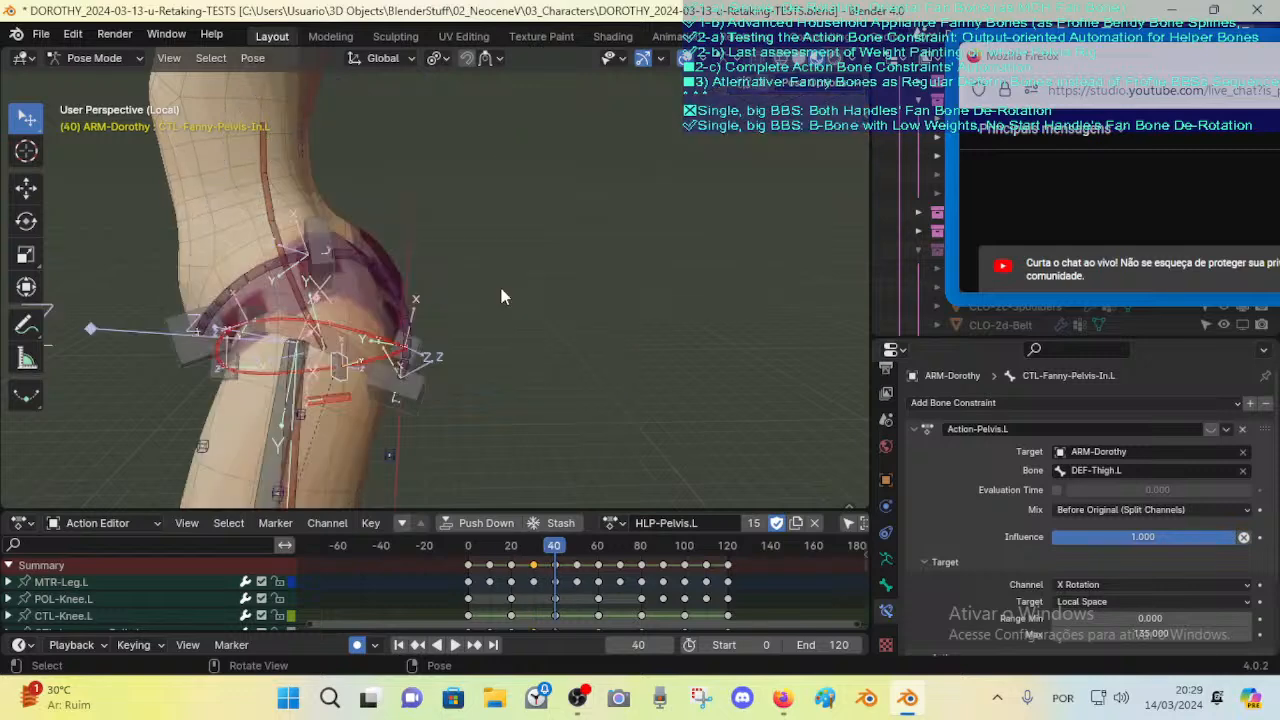
{"action": "key", "text": "Up"}
{"action": "middle_click_drag", "start_coordinate": [418, 328], "coordinate": [455, 364]}
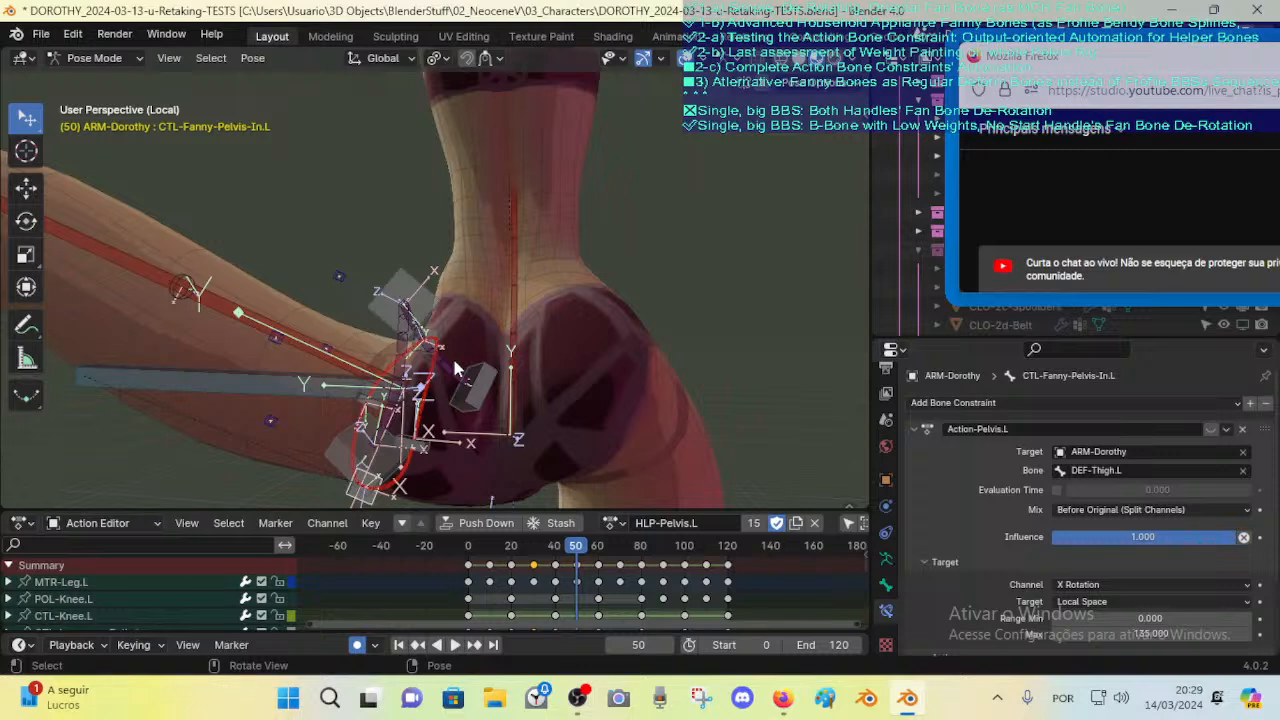
Step: Select DEF-Leverage-Hips.L at frame 50 and try moving it freely, cancelling each move
{"action": "middle_click_drag", "start_coordinate": [329, 297], "coordinate": [431, 308]}
{"action": "left_click", "coordinate": [357, 297]}
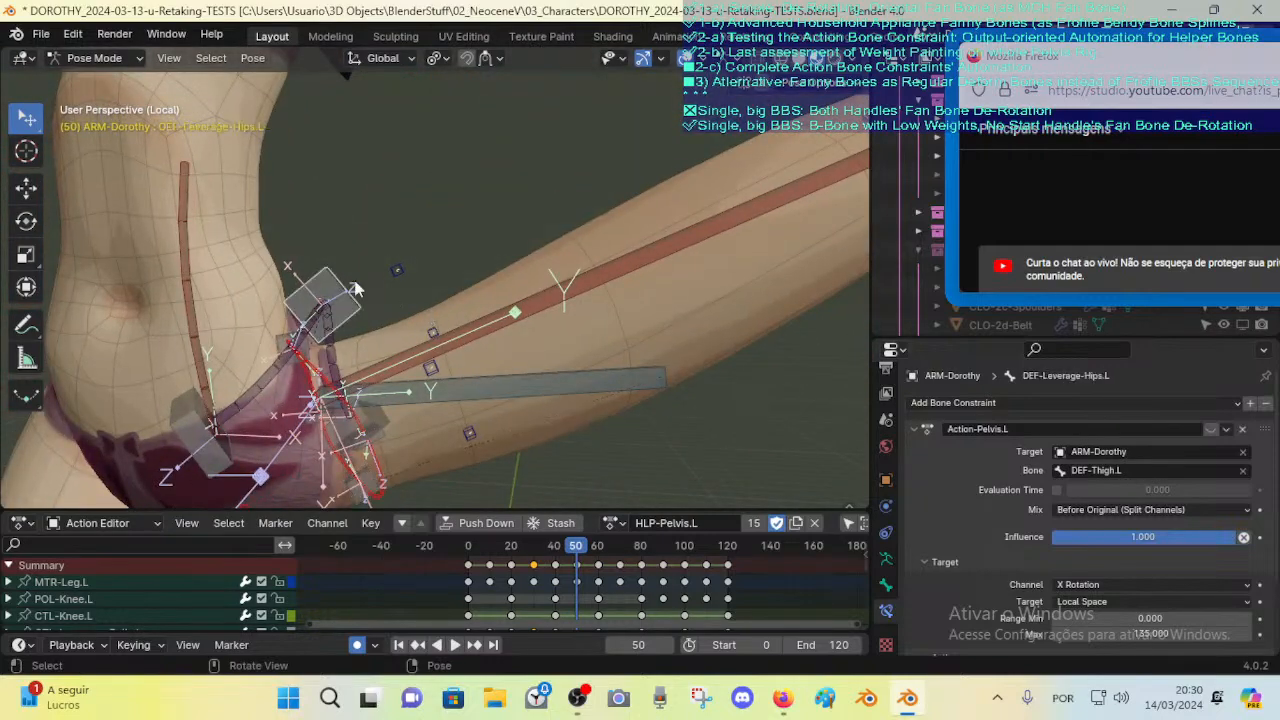
{"action": "middle_click_drag", "start_coordinate": [598, 352], "coordinate": [389, 333]}
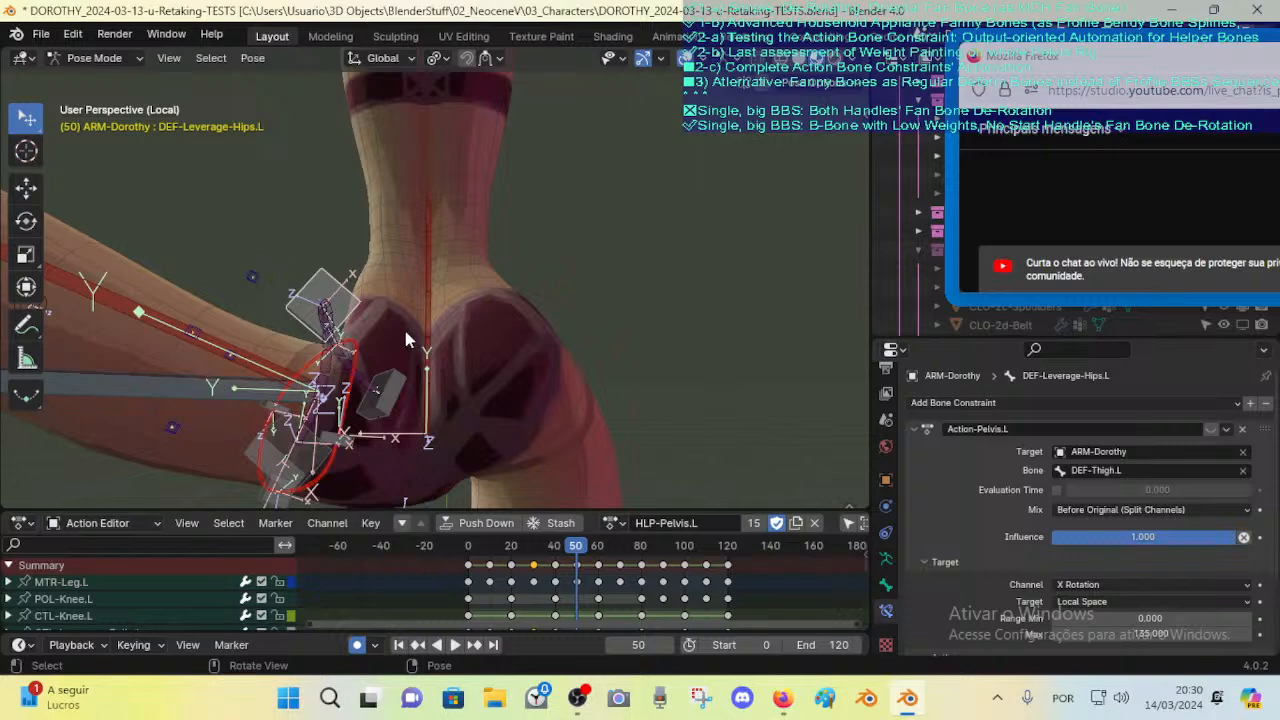
{"action": "key", "text": "g"}
{"action": "right_click", "coordinate": [363, 252]}
{"action": "key", "text": "g"}
{"action": "right_click", "coordinate": [345, 350]}
Step: Try moving DEF-Leverage-Hips.L along the global X axis at frame 50, cancelling each move
{"action": "middle_click_drag", "start_coordinate": [207, 318], "coordinate": [347, 344]}
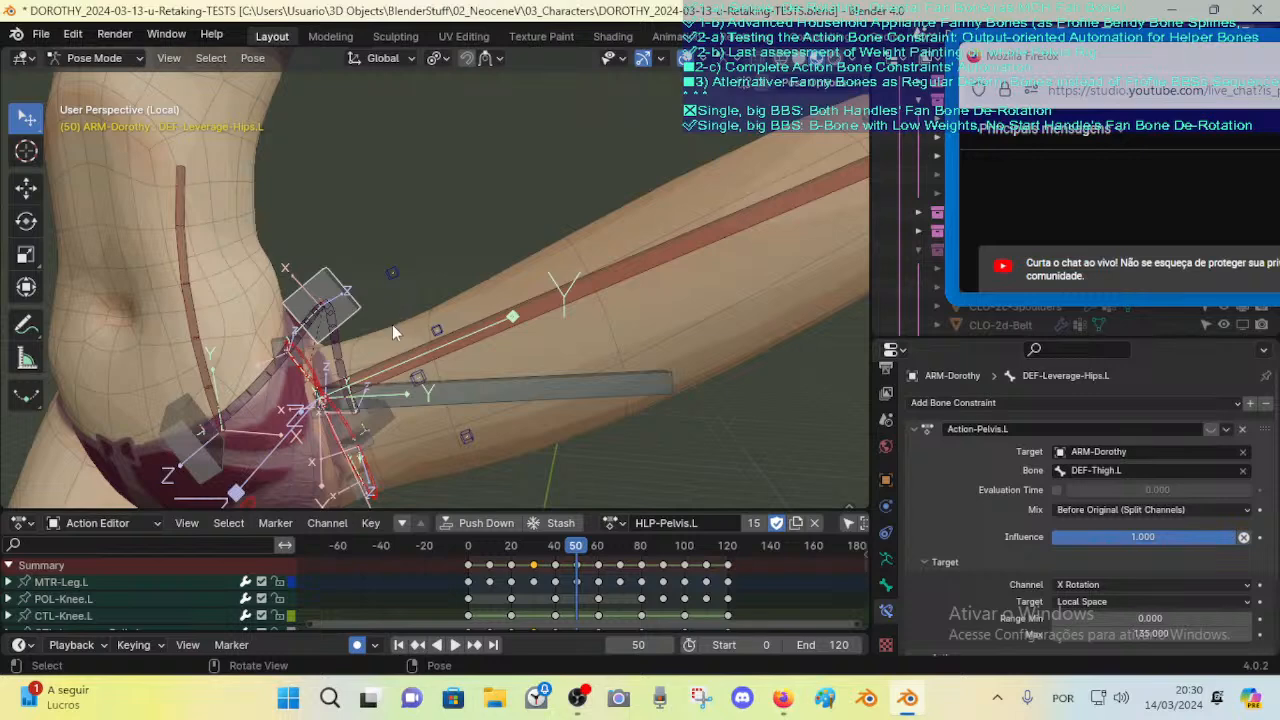
{"action": "mouse_move", "coordinate": [395, 330]}
{"action": "middle_mouse_down"}
{"action": "mouse_move", "coordinate": [422, 317]}
{"action": "mouse_move", "coordinate": [399, 324]}
{"action": "middle_mouse_up"}
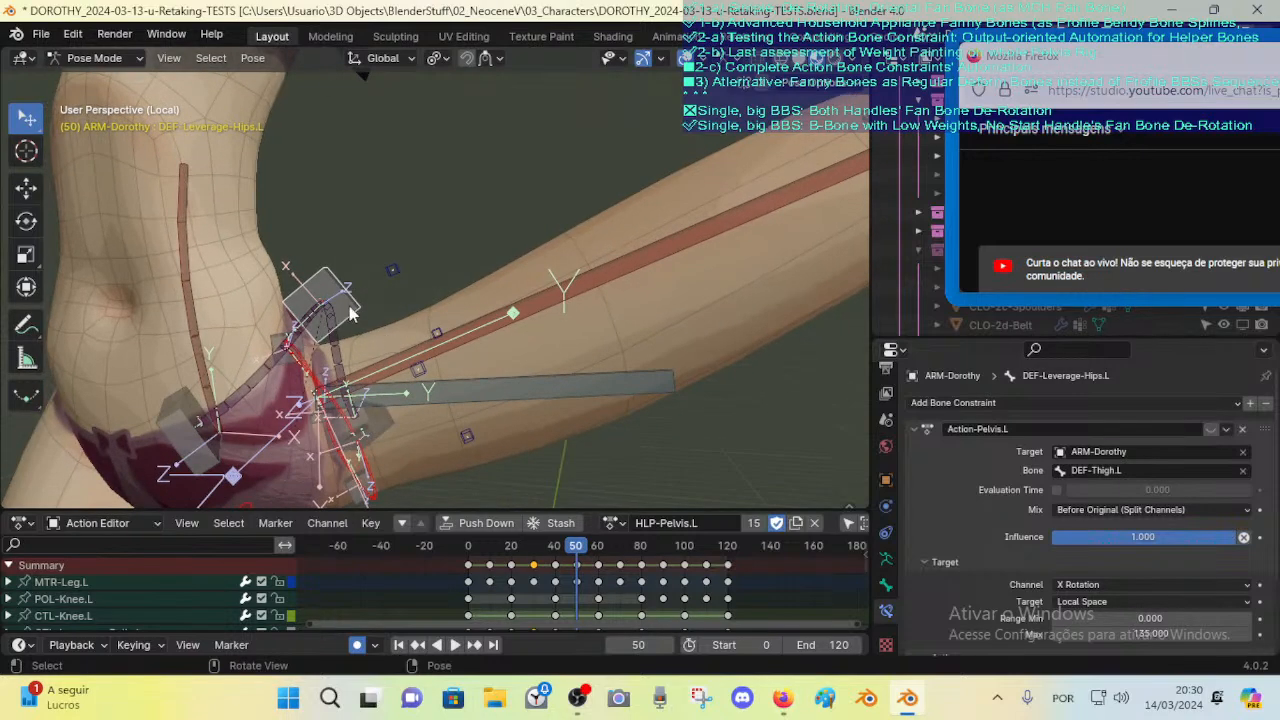
{"action": "middle_click_drag", "start_coordinate": [358, 308], "coordinate": [430, 296]}
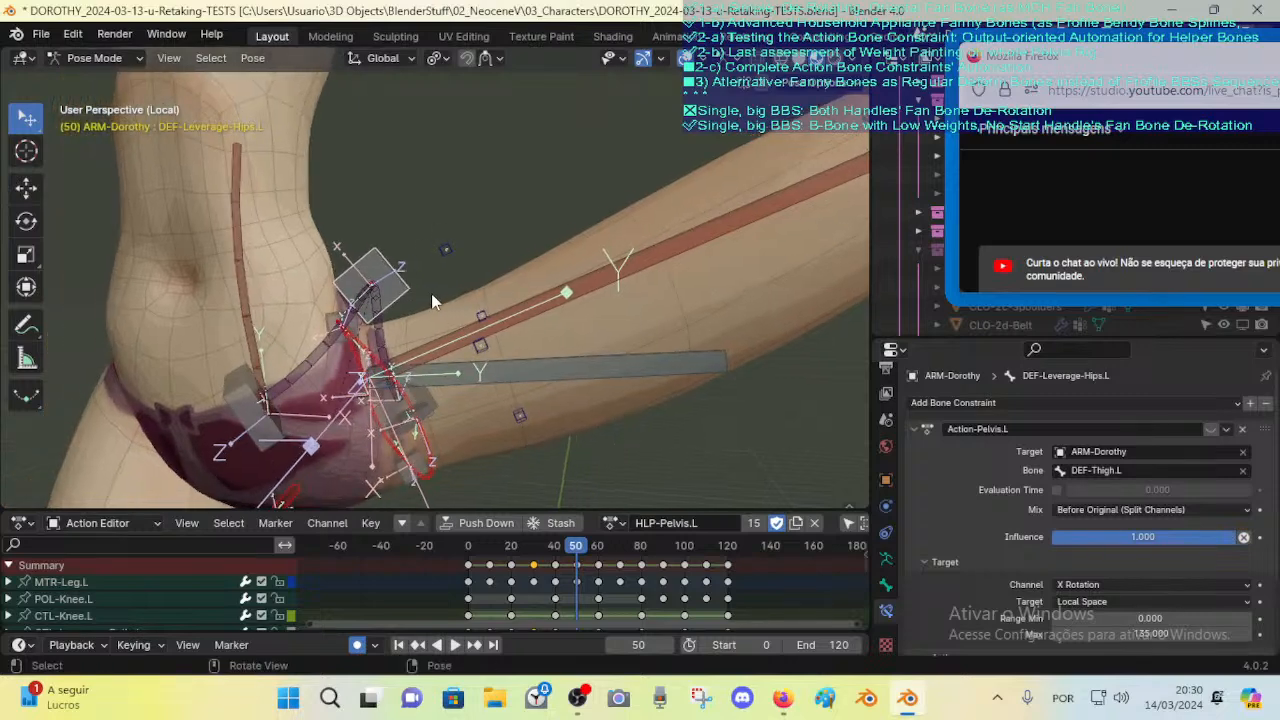
{"action": "key", "text": "g"}
{"action": "key", "text": "x"}
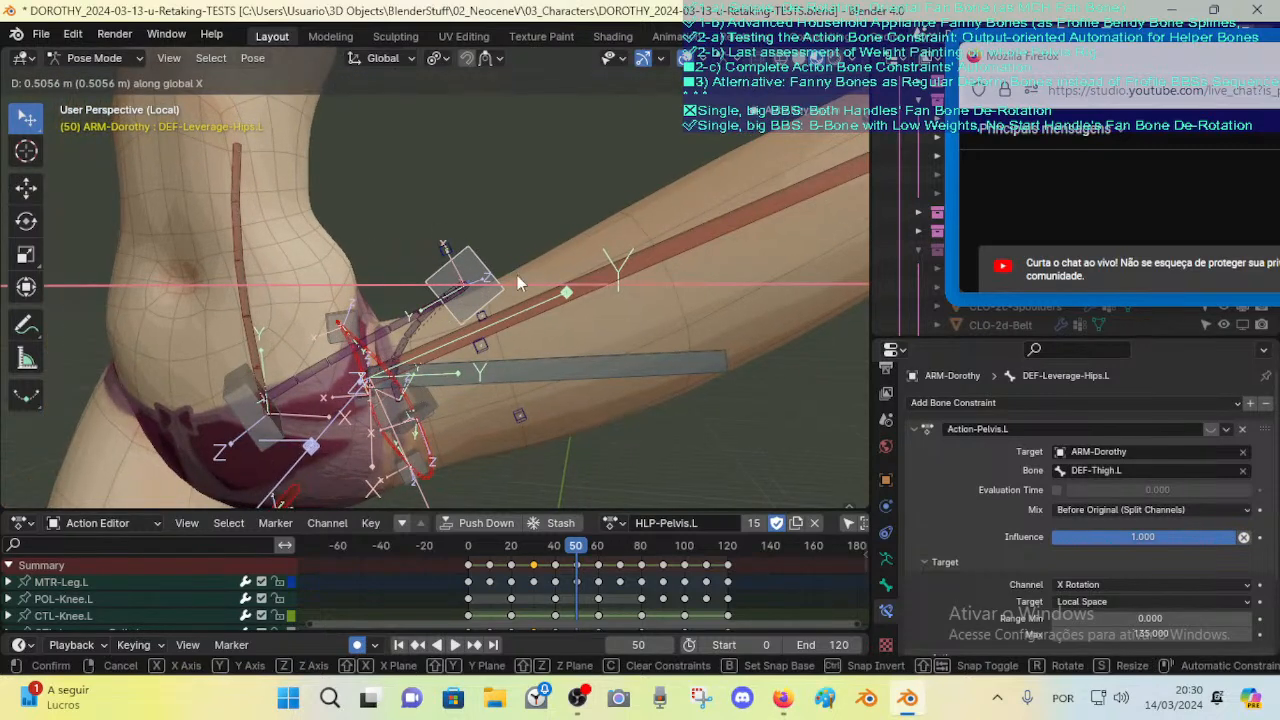
{"action": "right_click", "coordinate": [518, 280]}
{"action": "middle_click_drag", "start_coordinate": [447, 296], "coordinate": [396, 318]}
{"action": "key", "text": "g"}
{"action": "key", "text": "x"}
{"action": "right_click", "coordinate": [493, 284]}
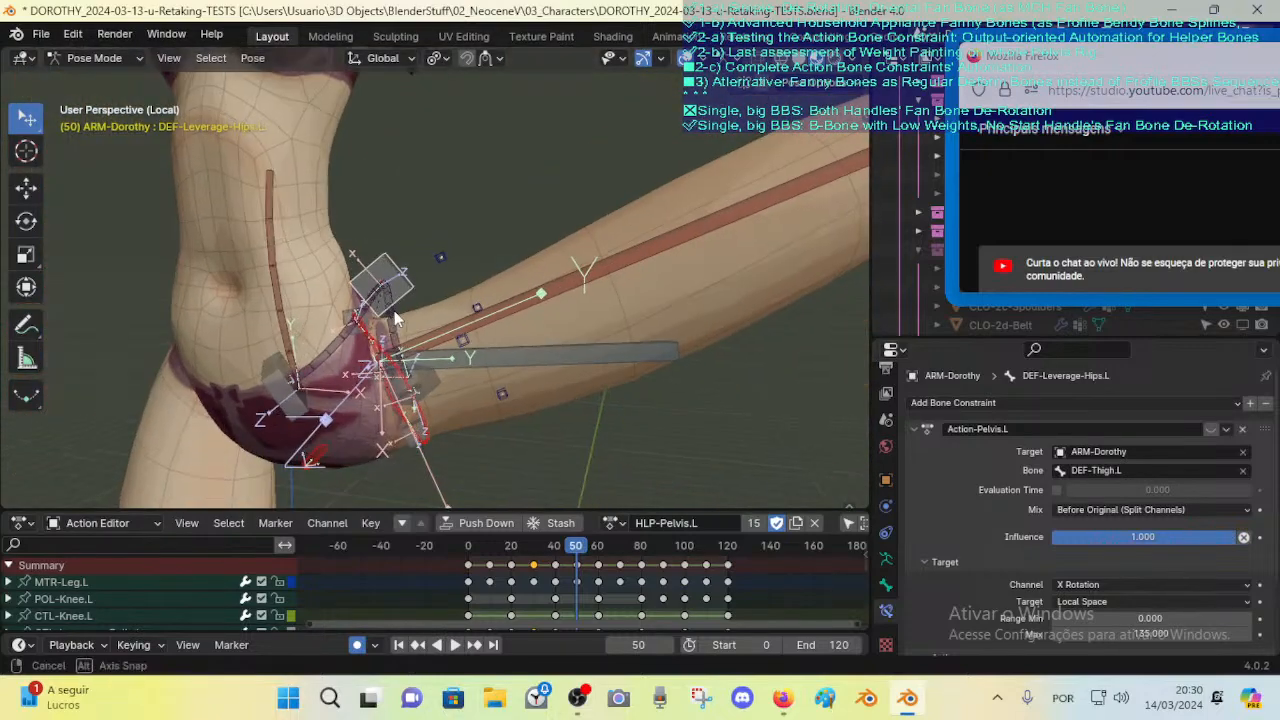
{"action": "scroll", "coordinate": [396, 316], "scroll_direction": "up", "scroll_amount": 2}
{"action": "key", "text": "g"}
{"action": "key", "text": "x"}
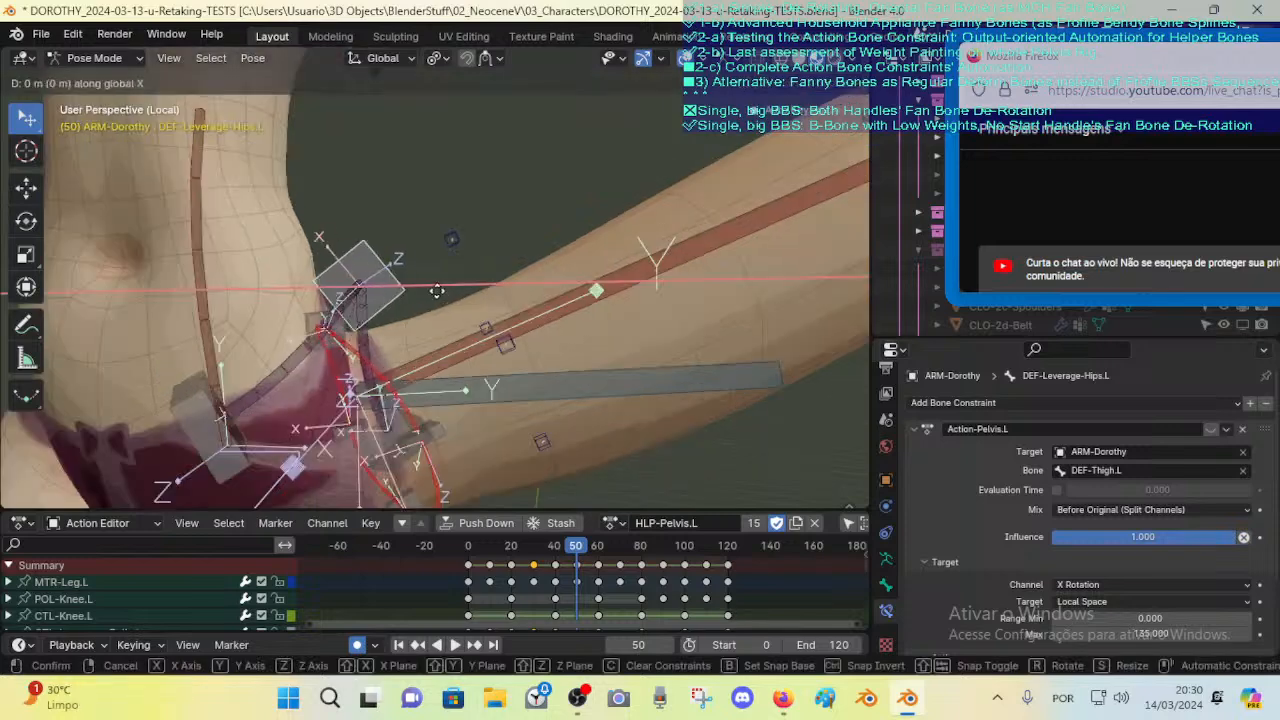
{"action": "right_click", "coordinate": [456, 292]}
{"action": "scroll", "coordinate": [422, 315], "scroll_direction": "down", "scroll_amount": 3}
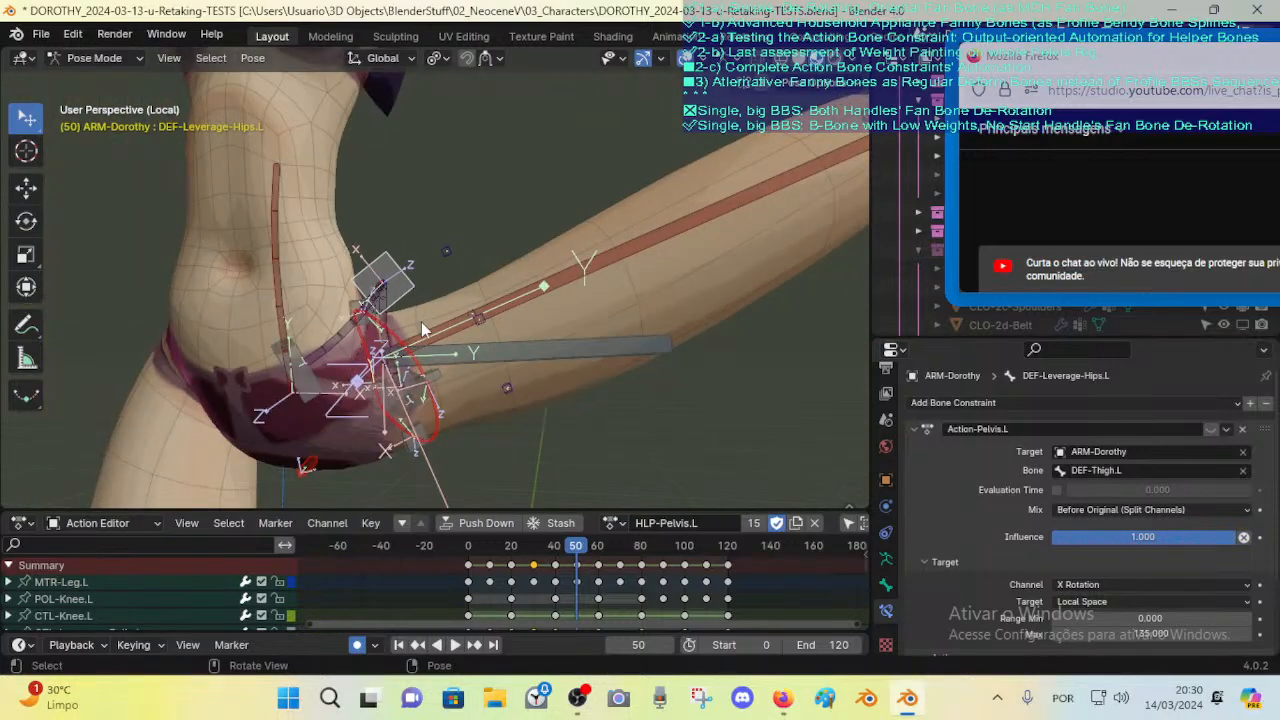
Step: Examine the left hip's deformation at frame 50 from the front and from behind, both close up and at a distance
{"action": "middle_click_drag", "start_coordinate": [456, 393], "coordinate": [239, 350]}
{"action": "middle_click_drag", "start_coordinate": [205, 303], "coordinate": [421, 353]}
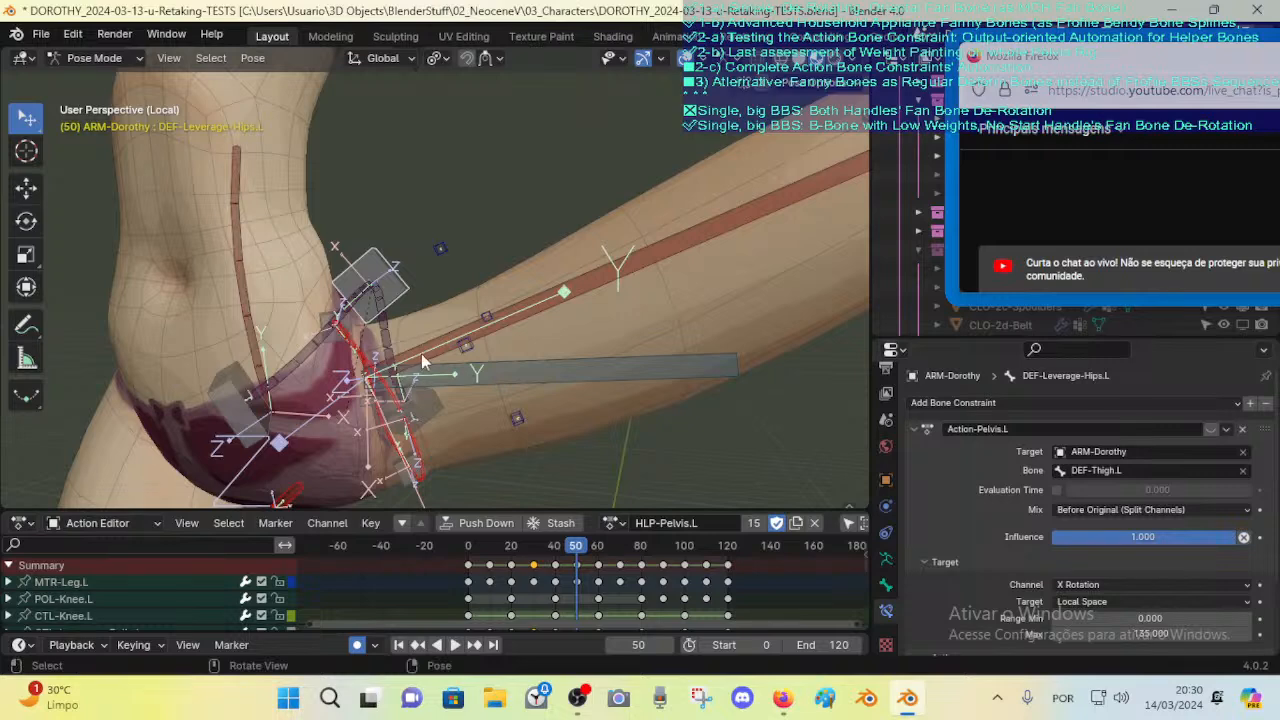
{"action": "middle_click_drag", "start_coordinate": [574, 478], "coordinate": [481, 362]}
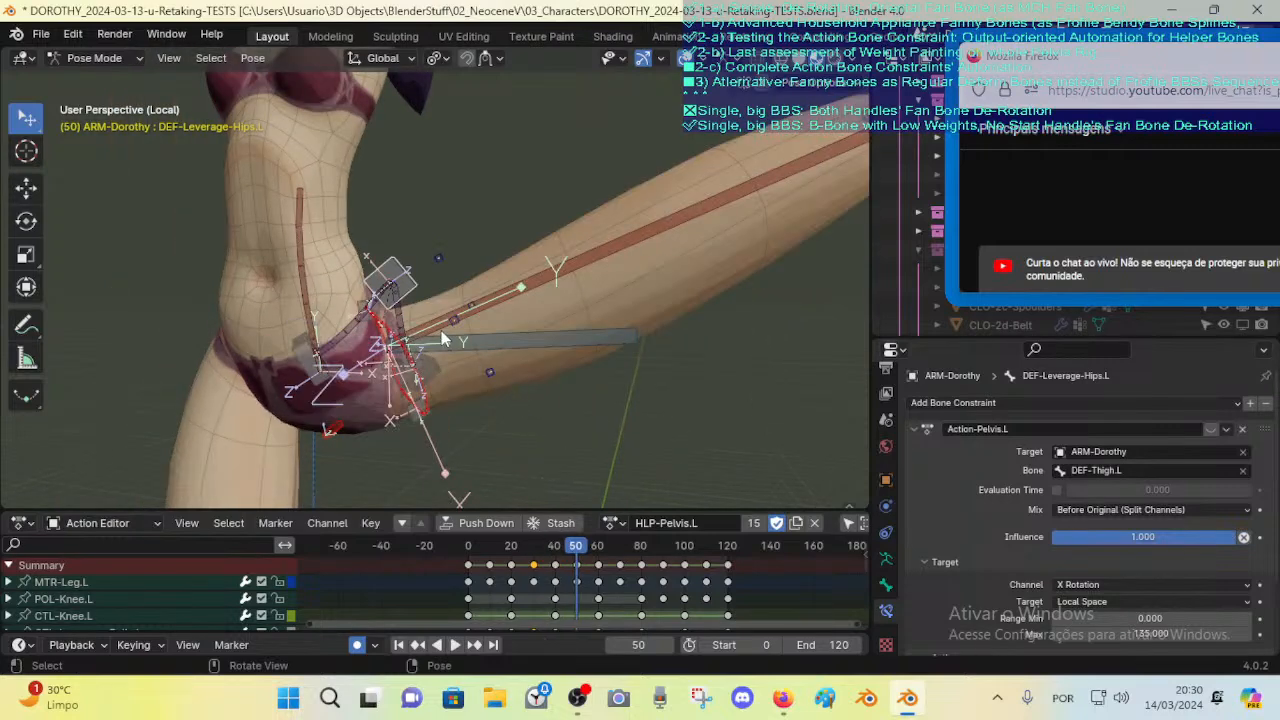
{"action": "scroll", "coordinate": [441, 340], "scroll_direction": "up", "scroll_amount": 3}
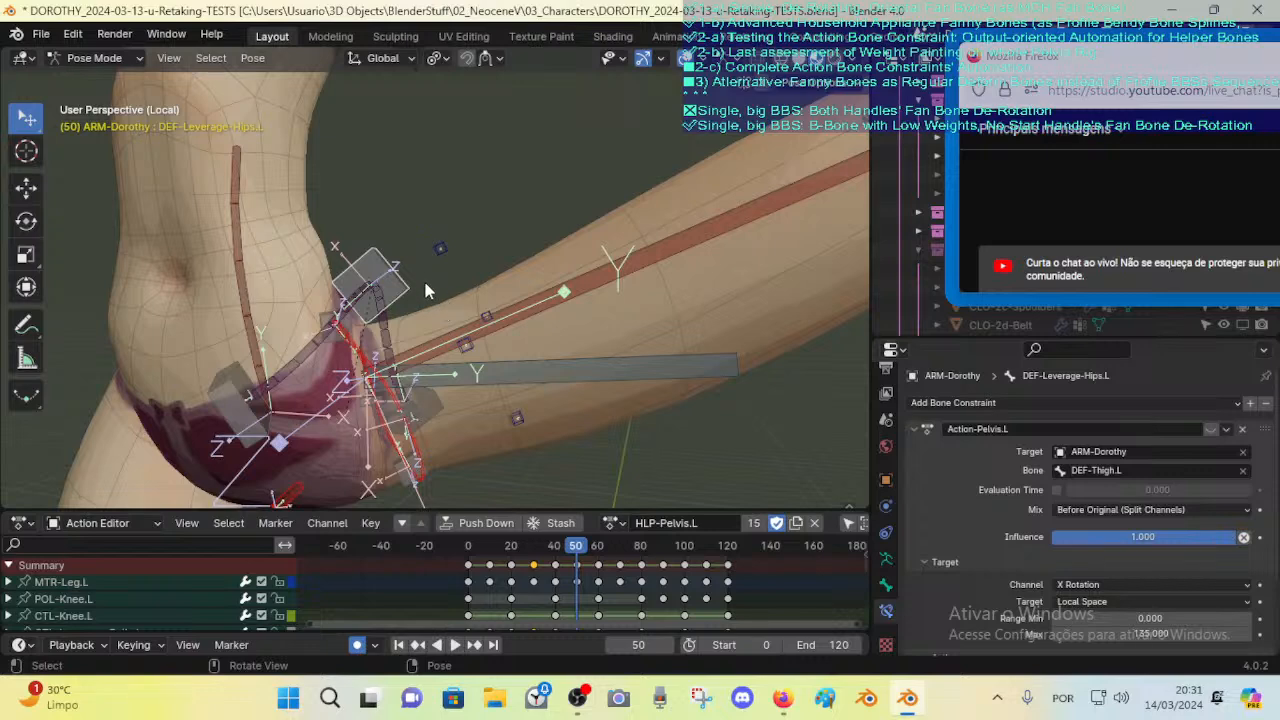
{"action": "middle_click_drag", "start_coordinate": [455, 330], "coordinate": [413, 288]}
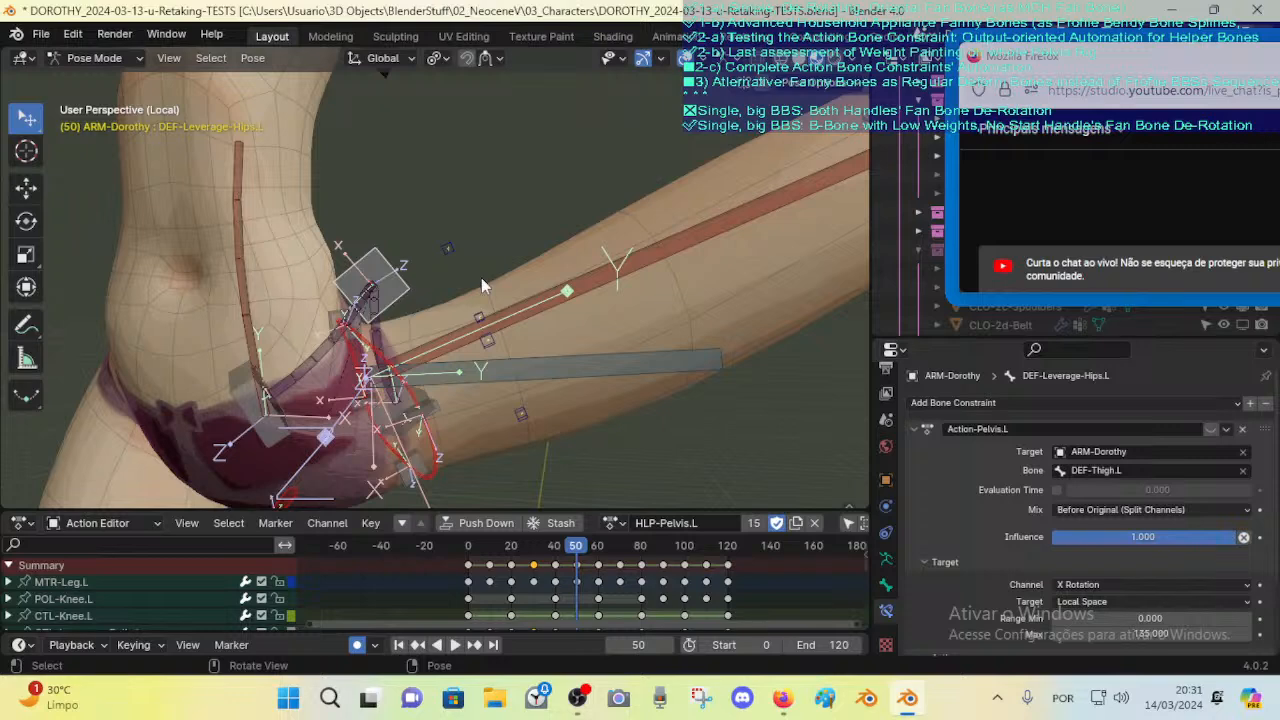
{"action": "middle_click_drag", "start_coordinate": [481, 277], "coordinate": [304, 227]}
Step: Step forward from frame 50 through the following keyframes, examining the hip from behind and from the front
{"action": "scroll", "coordinate": [308, 240], "scroll_direction": "down", "scroll_amount": 6}
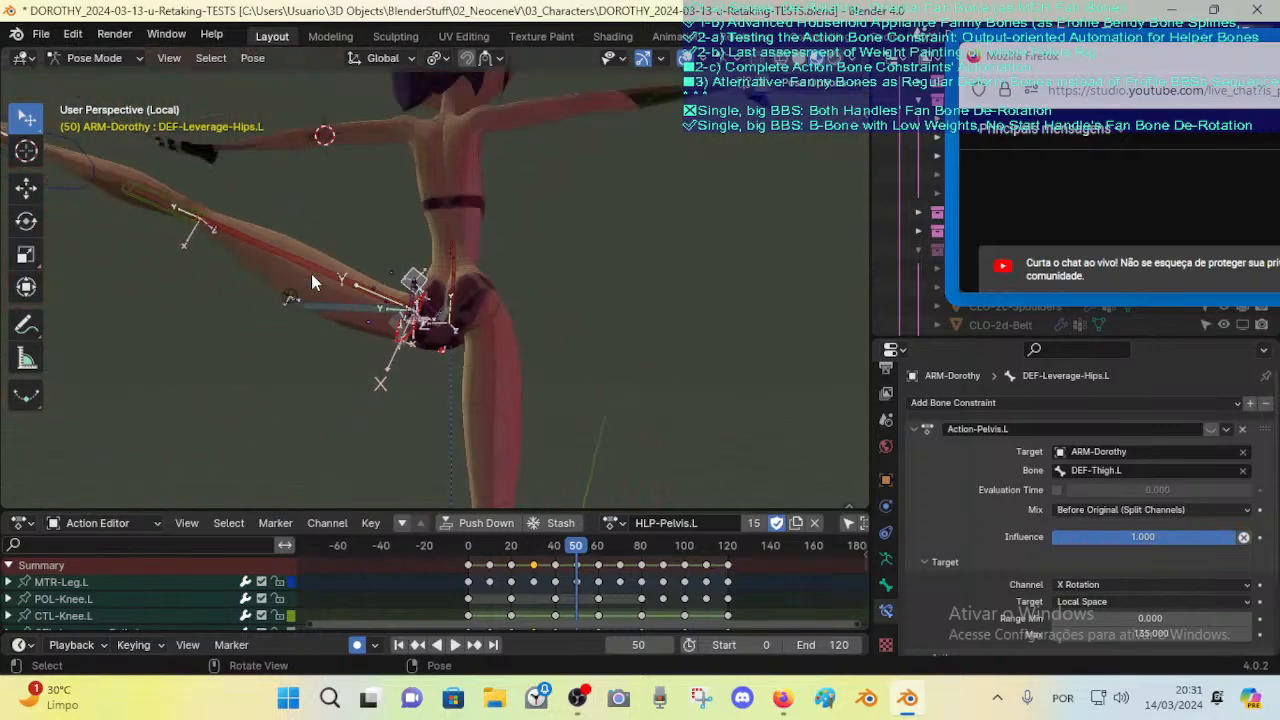
{"action": "key", "text": "Up"}
{"action": "key", "text": "Up"}
{"action": "key", "text": "Up"}
{"action": "key", "text": "Up"}
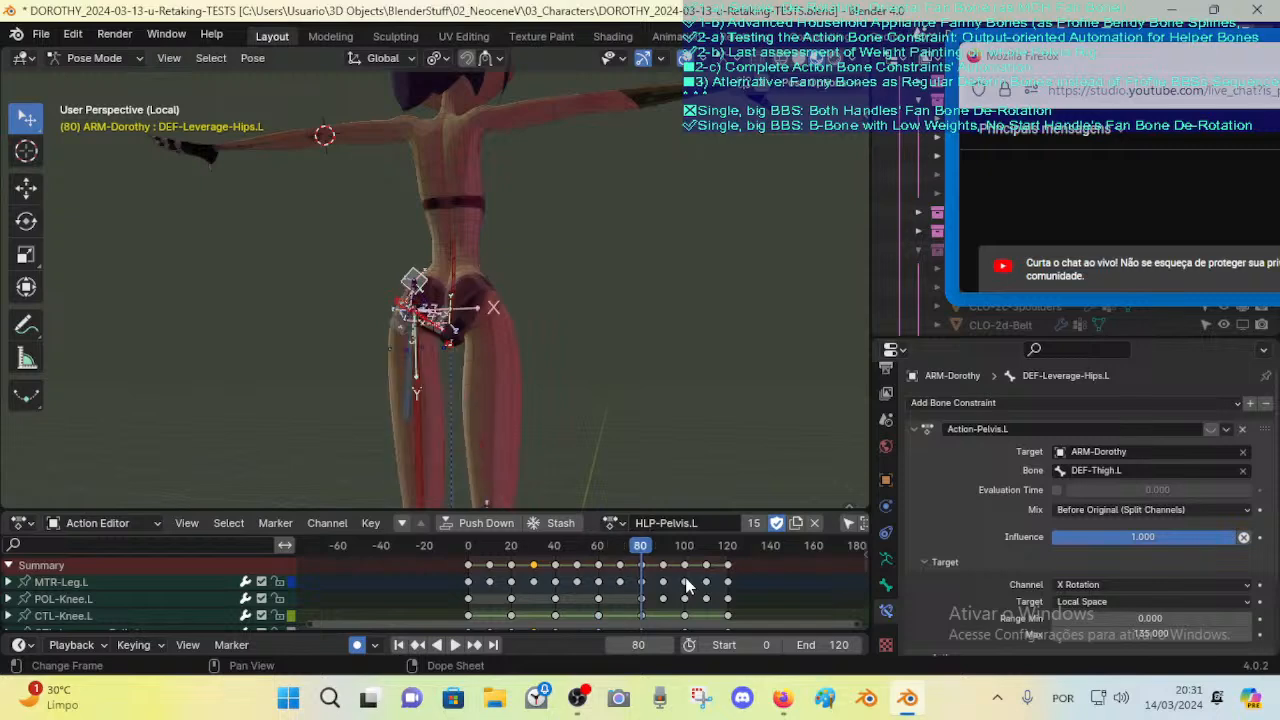
{"action": "middle_click_drag", "start_coordinate": [376, 179], "coordinate": [632, 188]}
{"action": "key", "text": "Up"}
{"action": "key", "text": "Up"}
Step: Step back through keyframes 90 and 70 to frame 50, examining the left hip from the front
{"action": "key", "text": "Down"}
{"action": "key", "text": "Down"}
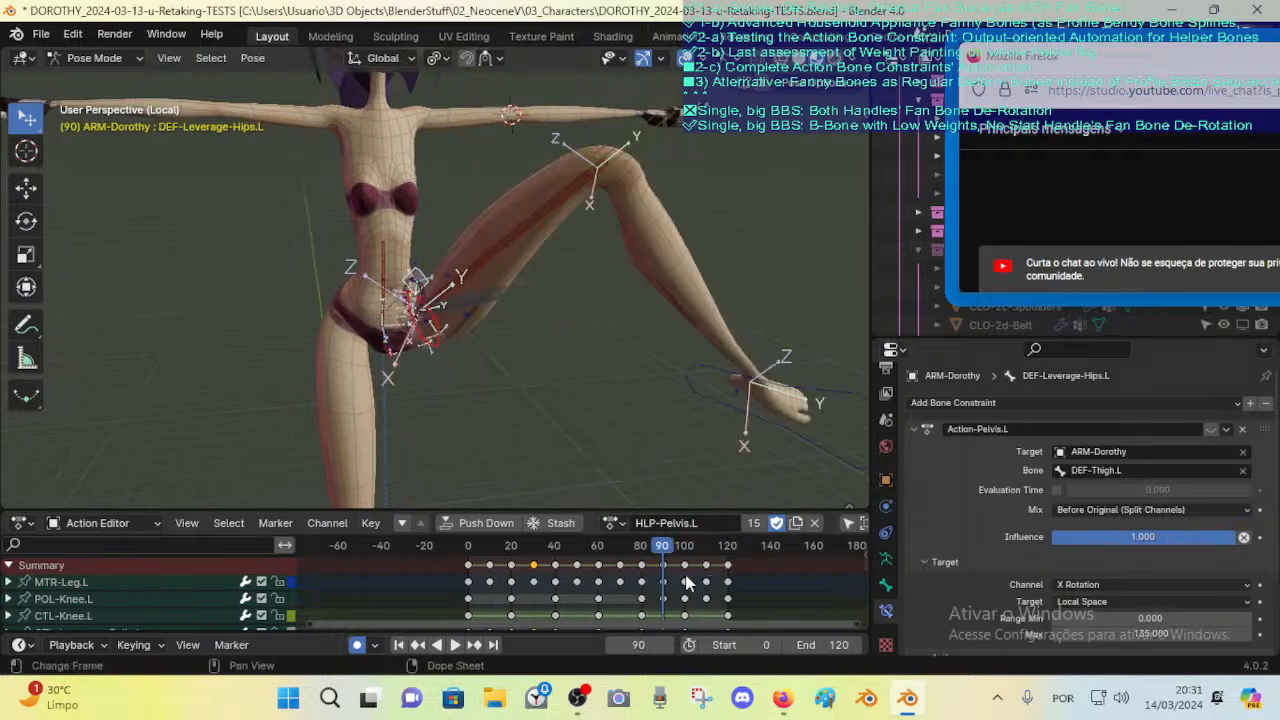
{"action": "key", "text": "Down"}
{"action": "key", "text": "Down"}
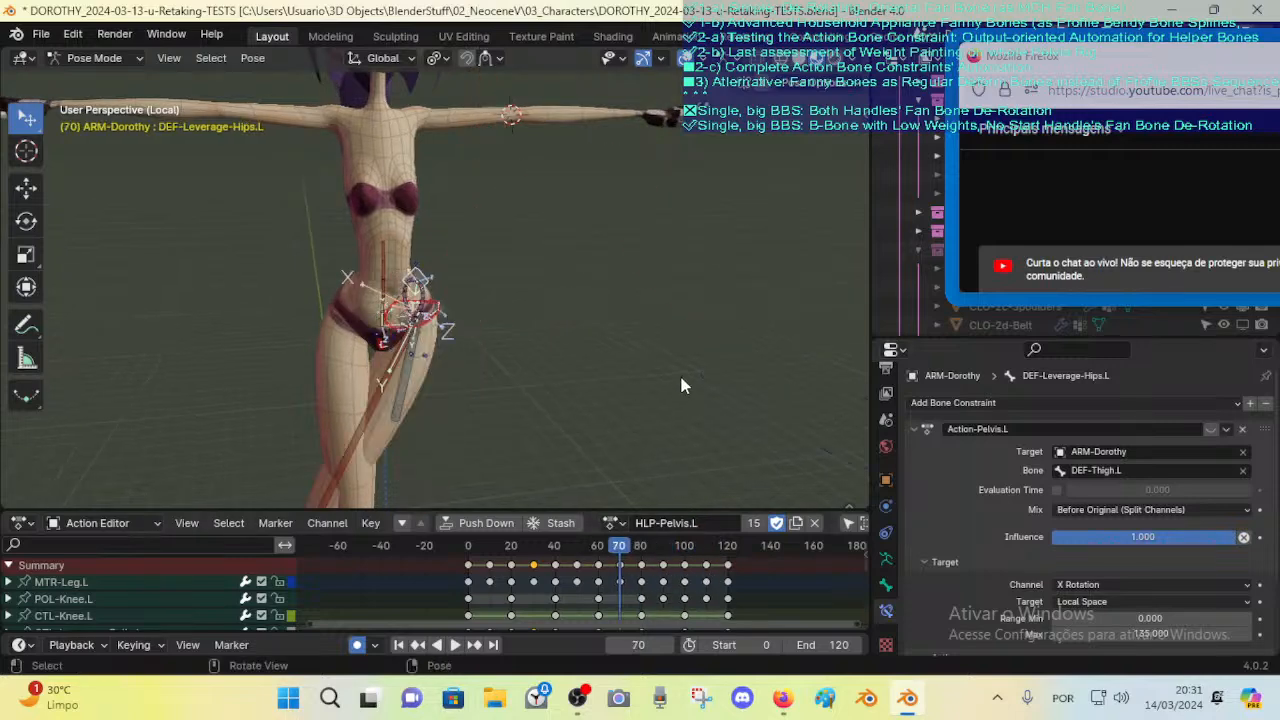
{"action": "middle_click_drag", "start_coordinate": [679, 372], "coordinate": [556, 423]}
{"action": "key", "text": "Down"}
{"action": "key", "text": "Down"}
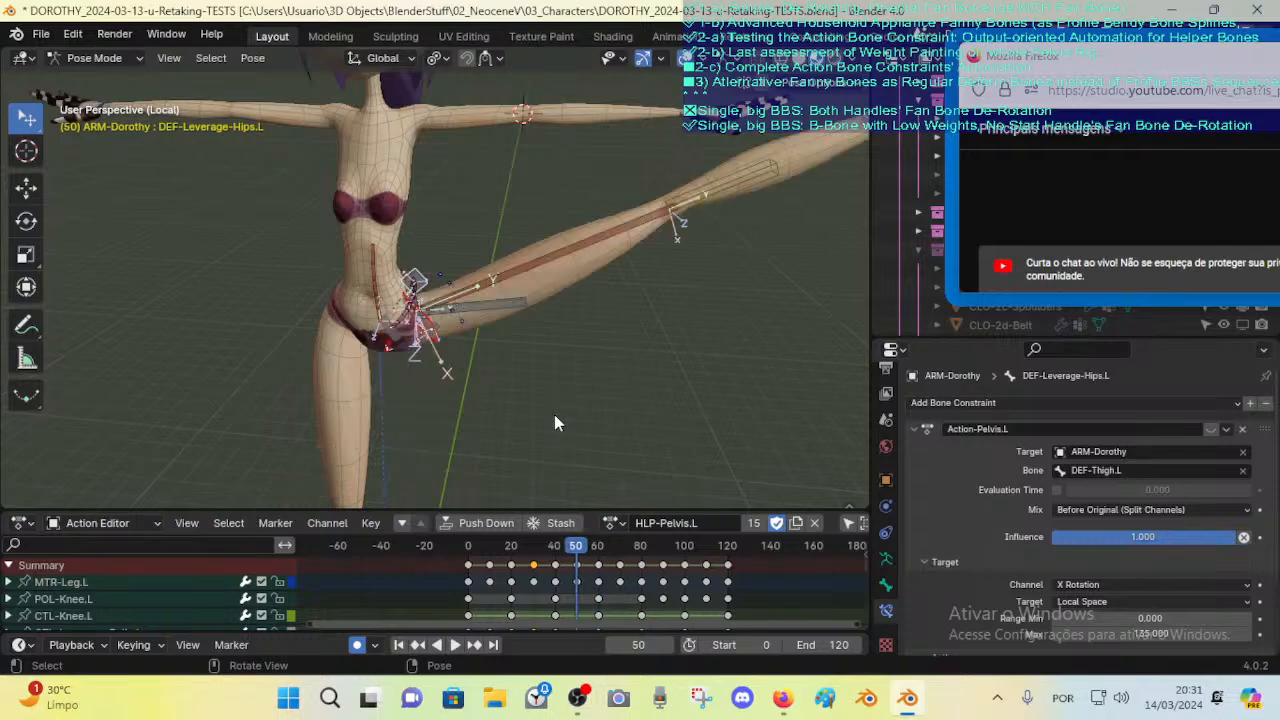
{"action": "middle_click_drag", "start_coordinate": [551, 320], "coordinate": [517, 352]}
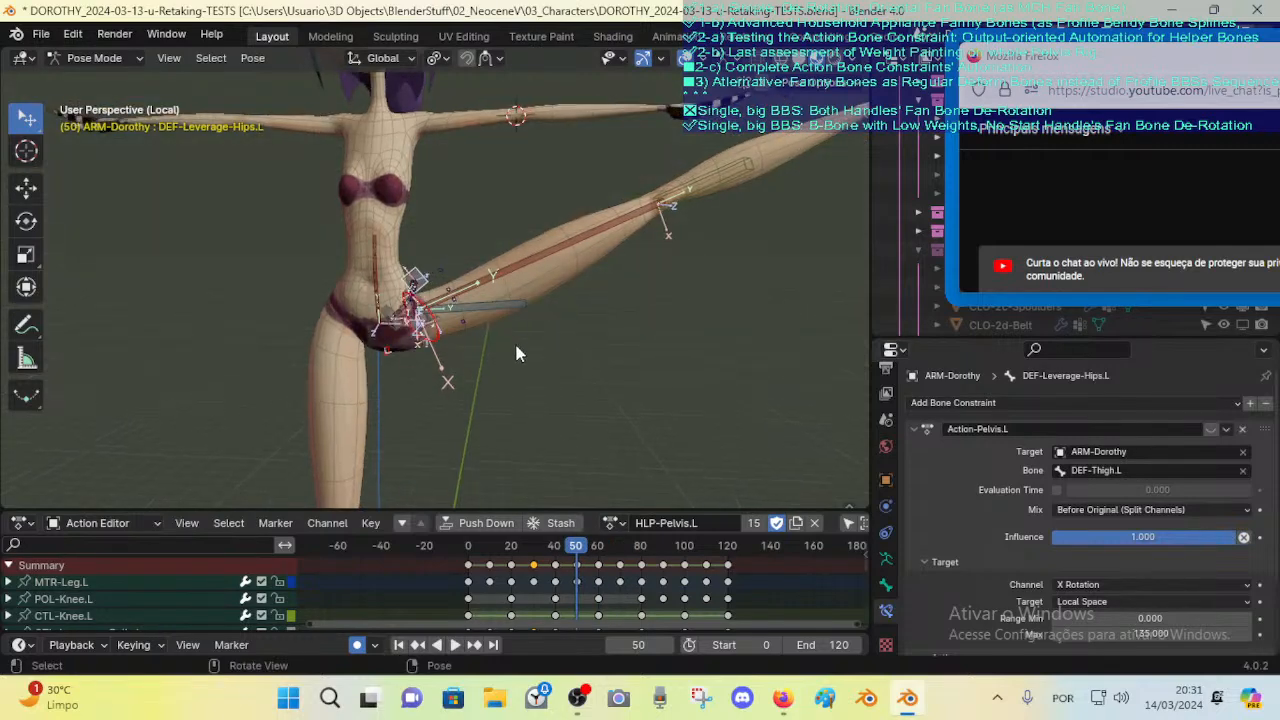
Step: Step forward through keyframes 70, 80 and 100 to frame 110, checking the hip shape from the front and from behind
{"action": "key", "text": "Up"}
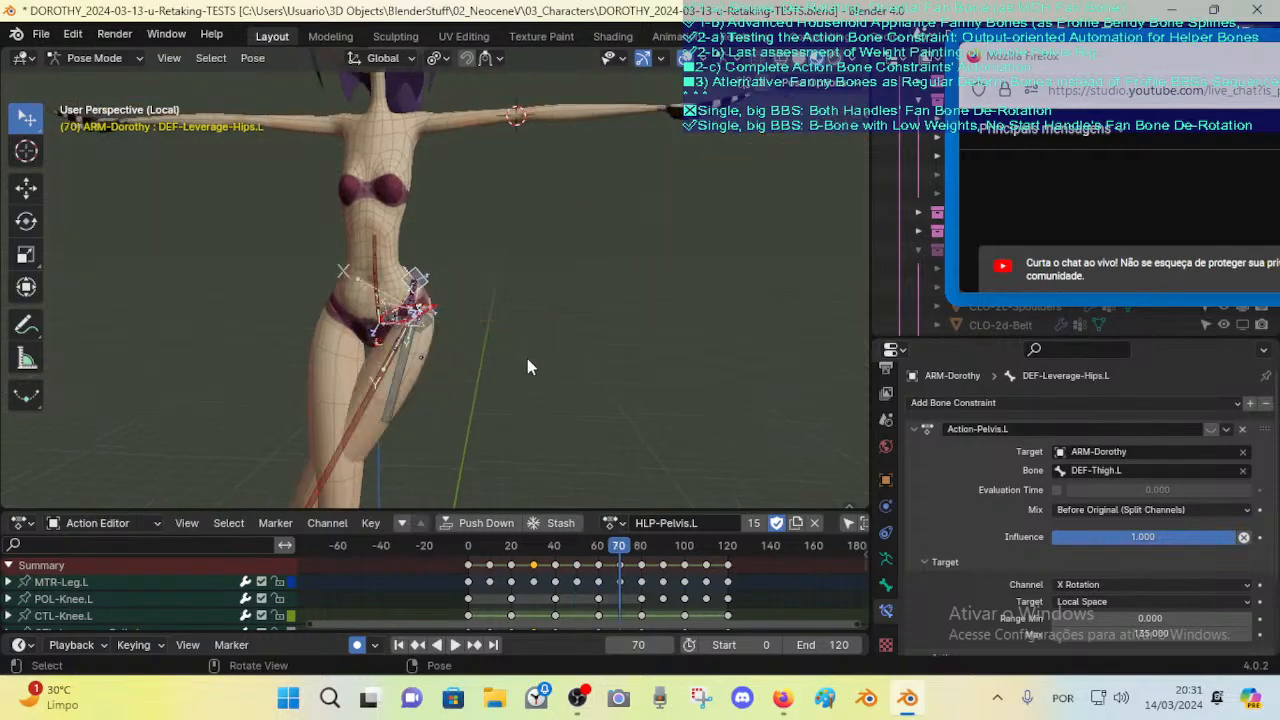
{"action": "key", "text": "Up"}
{"action": "middle_click_drag", "start_coordinate": [449, 321], "coordinate": [480, 324]}
{"action": "key", "text": "Up"}
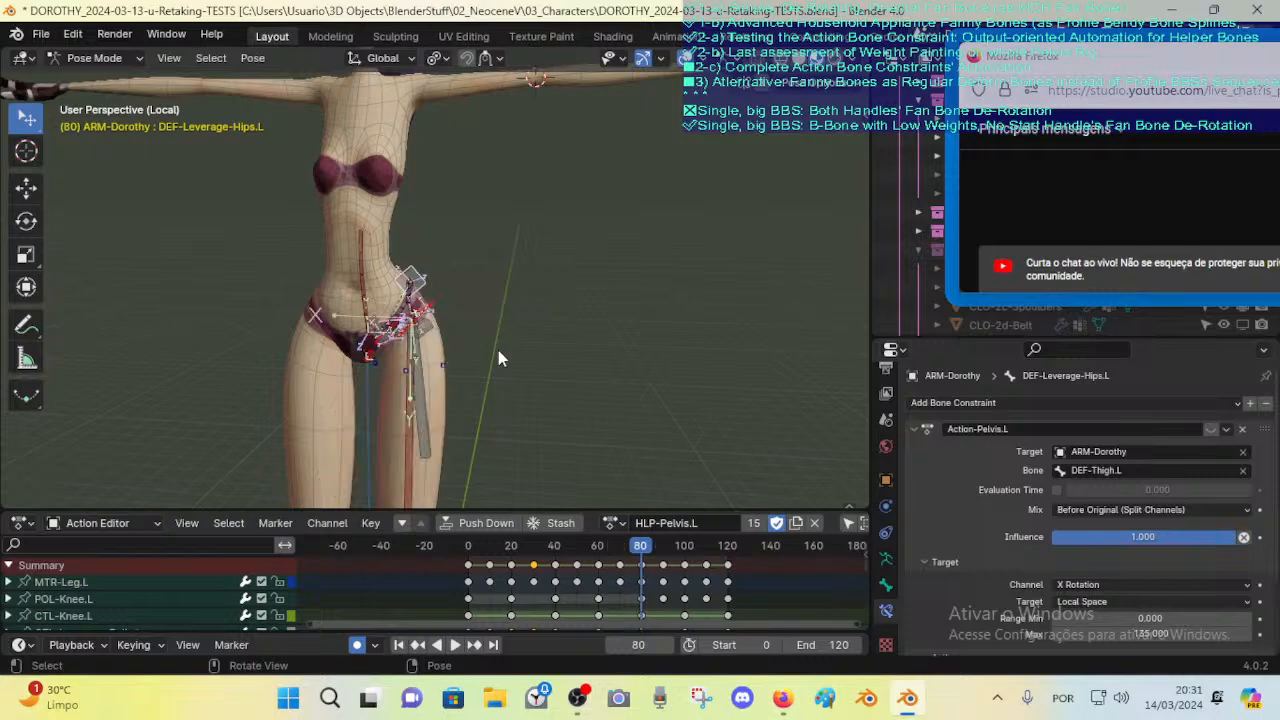
{"action": "key", "text": "Up"}
{"action": "middle_click_drag", "start_coordinate": [554, 361], "coordinate": [437, 345]}
{"action": "key", "text": "Up"}
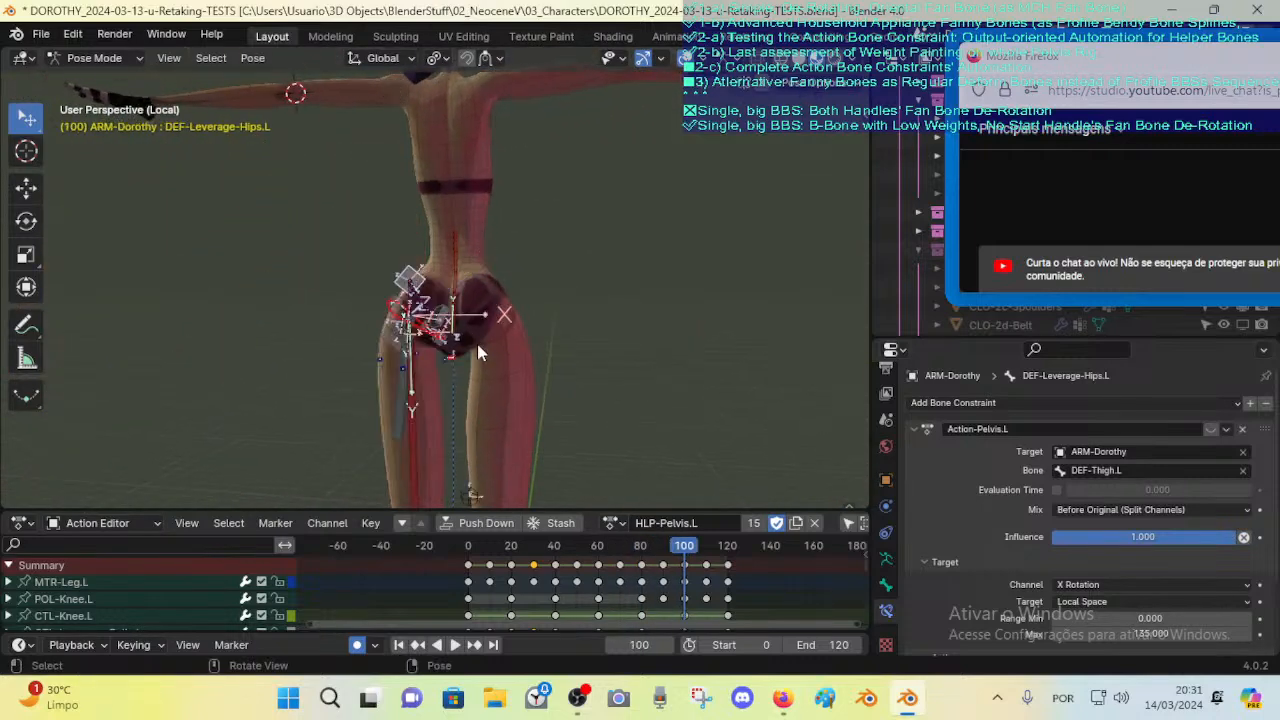
{"action": "key", "text": "Up"}
{"action": "middle_click_drag", "start_coordinate": [471, 303], "coordinate": [555, 326]}
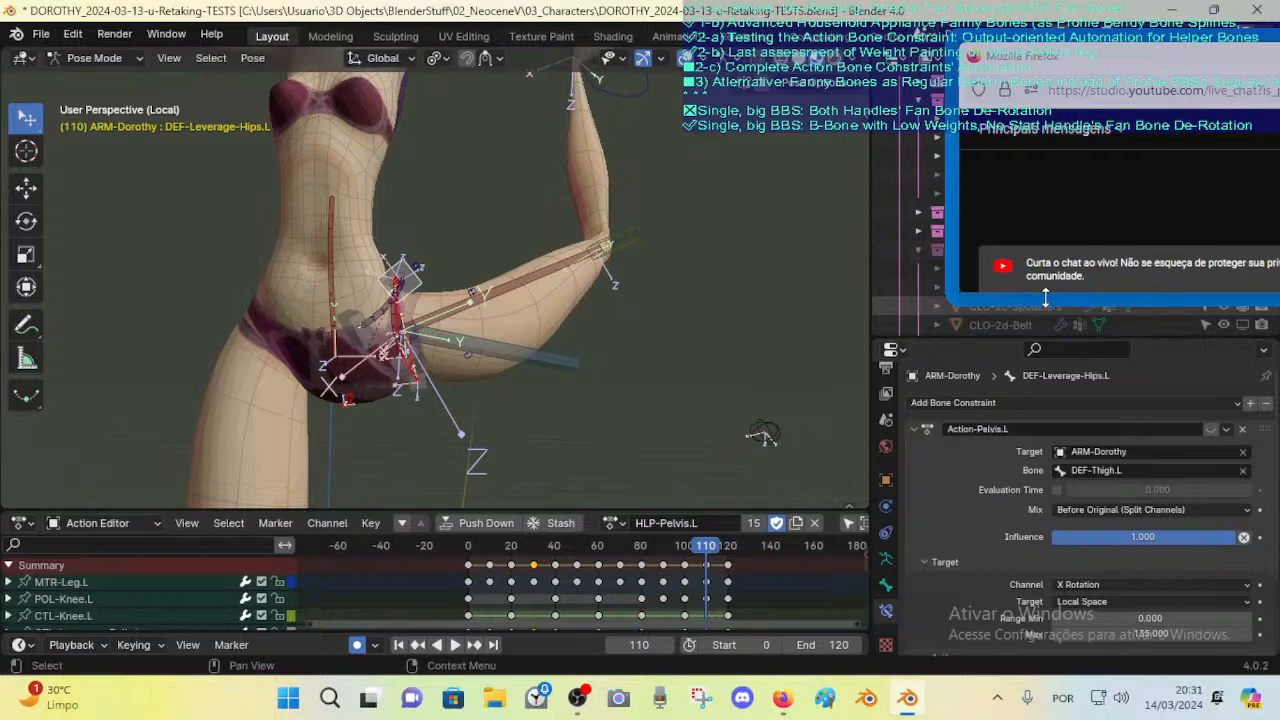
Step: Inspect the constraints of DEF-Thigh.L and FAN-Thigh.L at frame 110, leaving DEF-Thigh.L selected
{"action": "mouse_move", "coordinate": [1045, 297]}
{"action": "left_mouse_down"}
{"action": "mouse_move", "coordinate": [1051, 377]}
{"action": "mouse_move", "coordinate": [1045, 300]}
{"action": "left_mouse_up"}
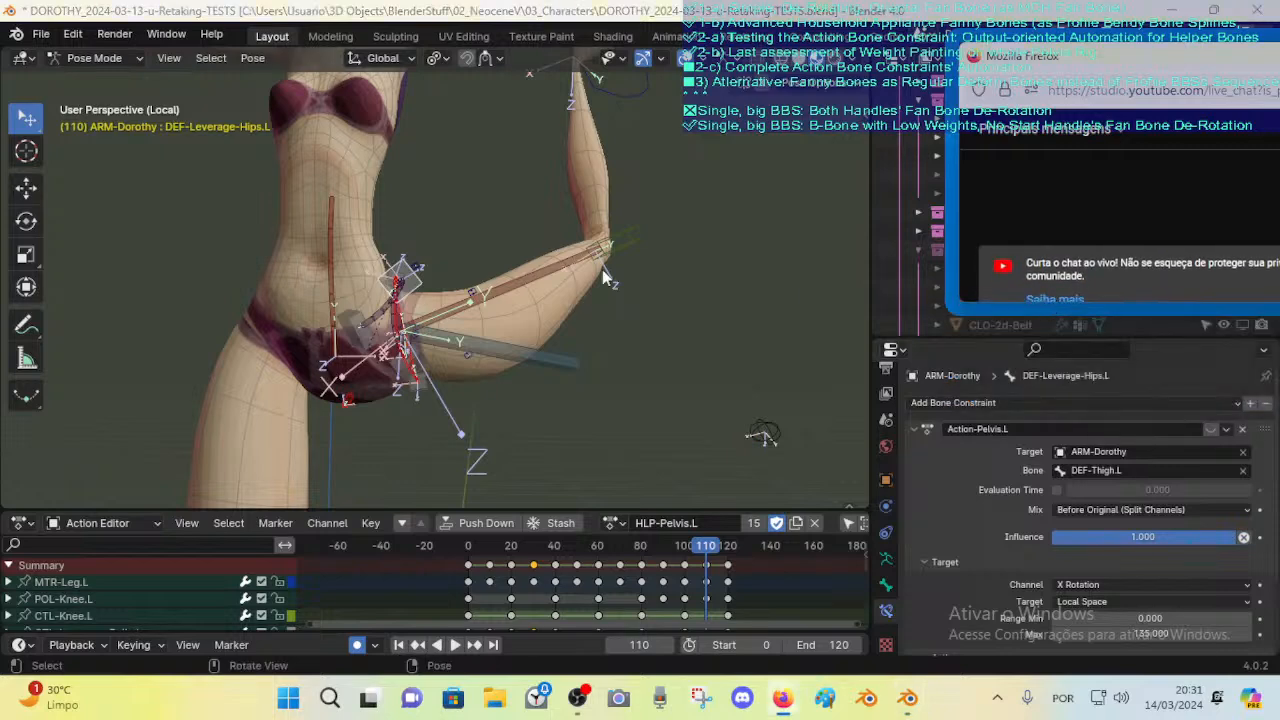
{"action": "middle_click_drag", "start_coordinate": [602, 269], "coordinate": [611, 229]}
{"action": "left_click", "coordinate": [598, 242]}
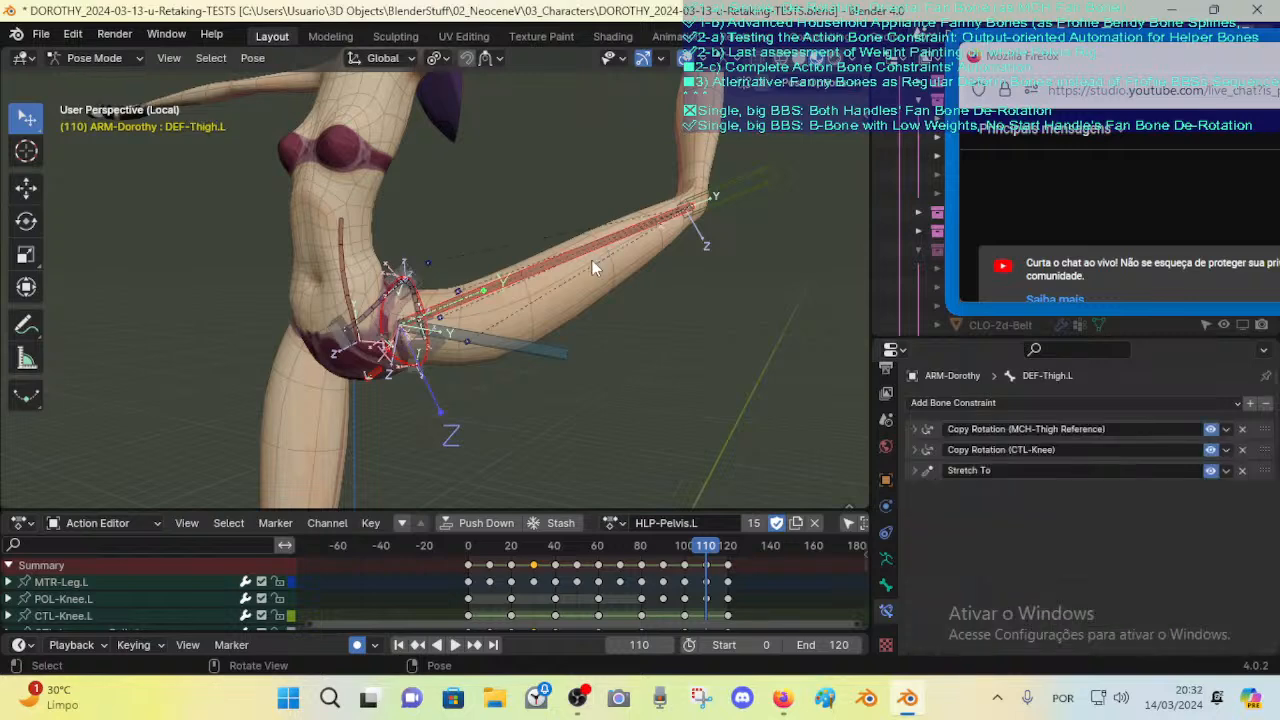
{"action": "middle_click_drag", "start_coordinate": [553, 262], "coordinate": [551, 266]}
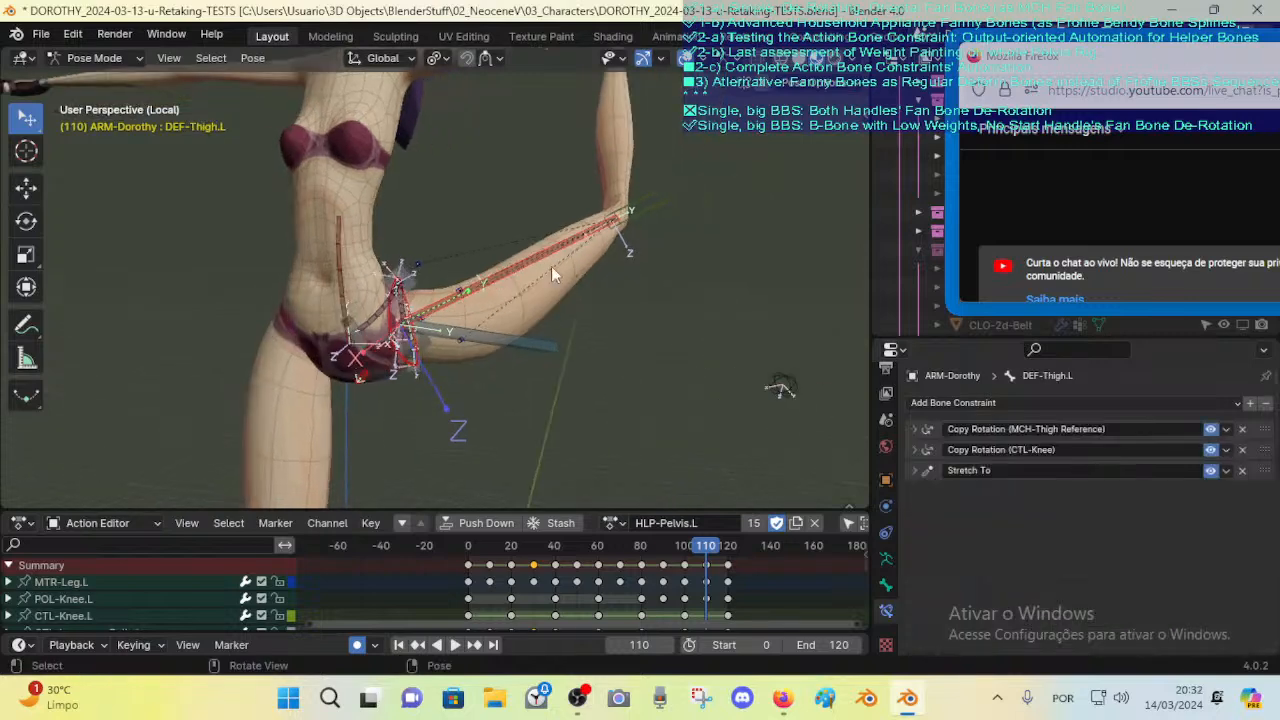
{"action": "middle_click_drag", "start_coordinate": [588, 225], "coordinate": [562, 295]}
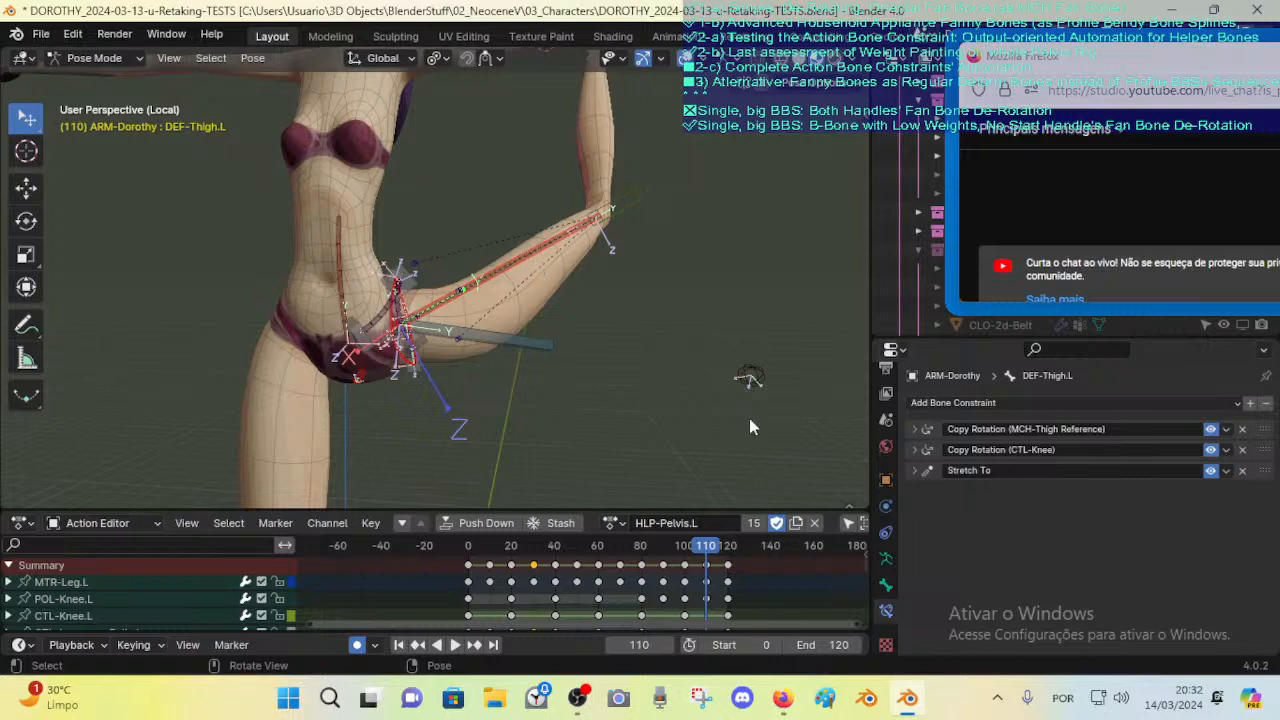
{"action": "left_click", "coordinate": [506, 342]}
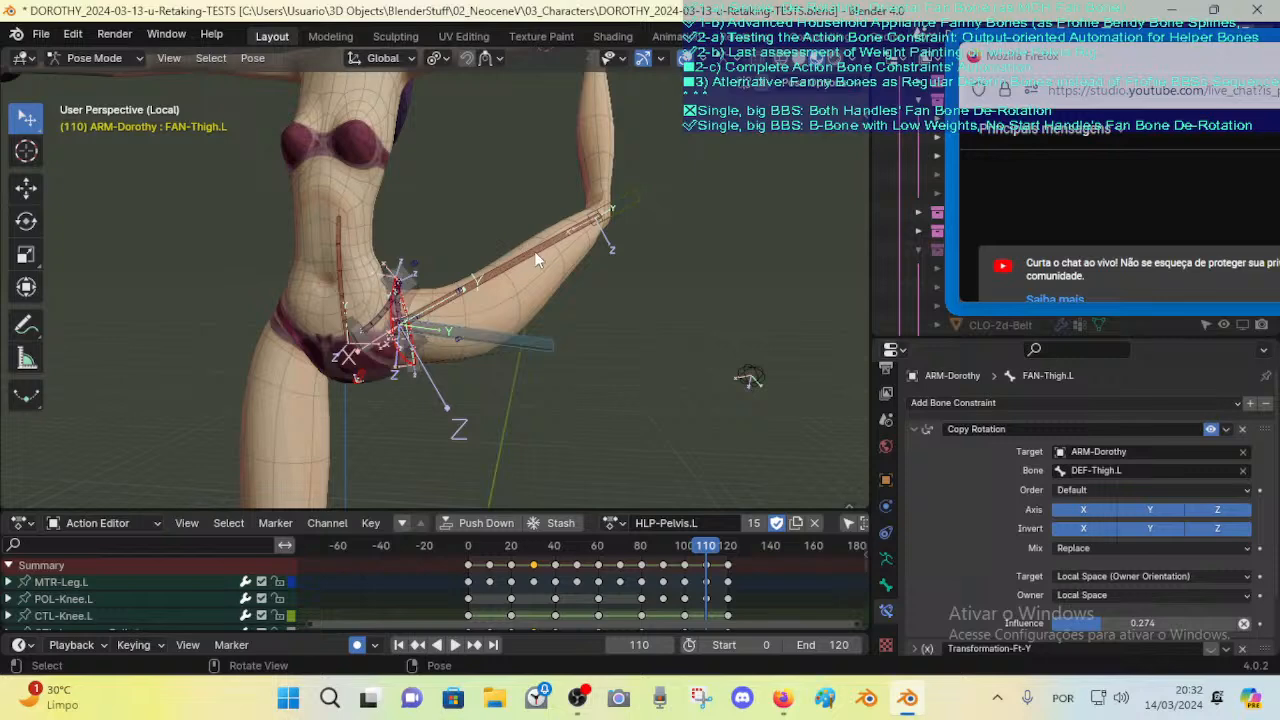
{"action": "left_click", "coordinate": [537, 255]}
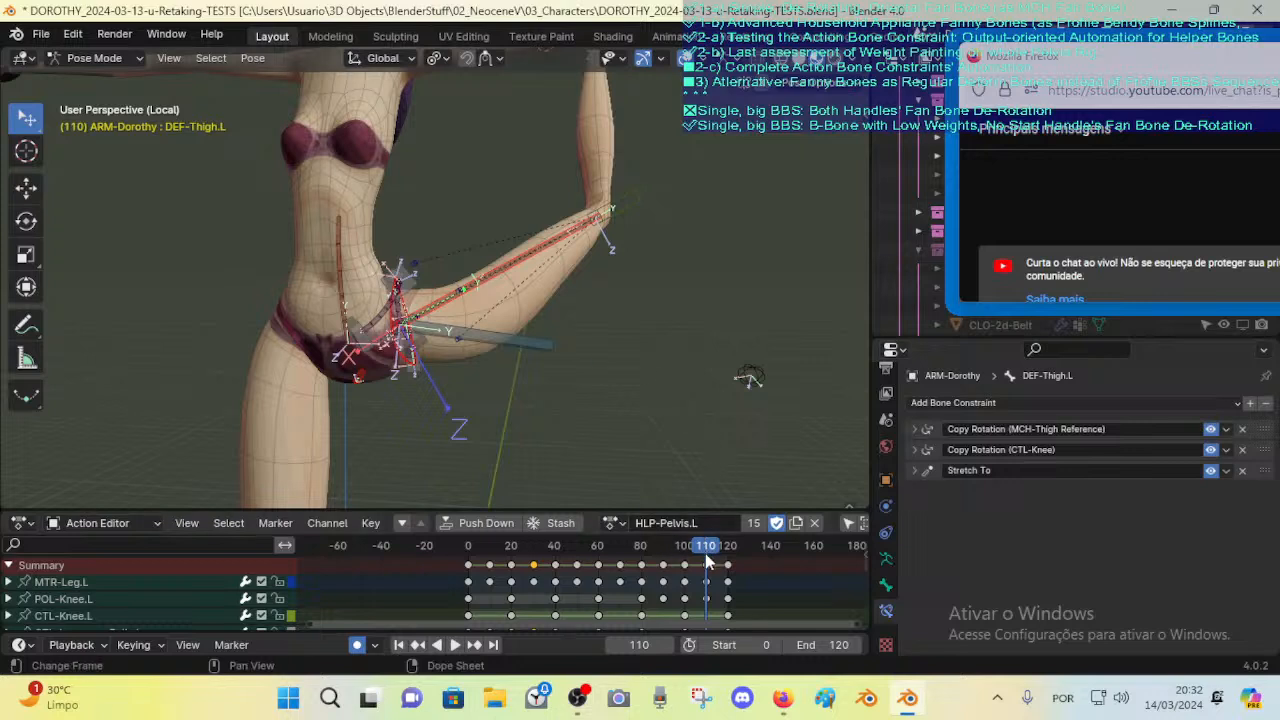
Step: Examine the raised left thigh and hip deformation at frame 110 from the front and the side
{"action": "middle_click_drag", "start_coordinate": [577, 209], "coordinate": [603, 213]}
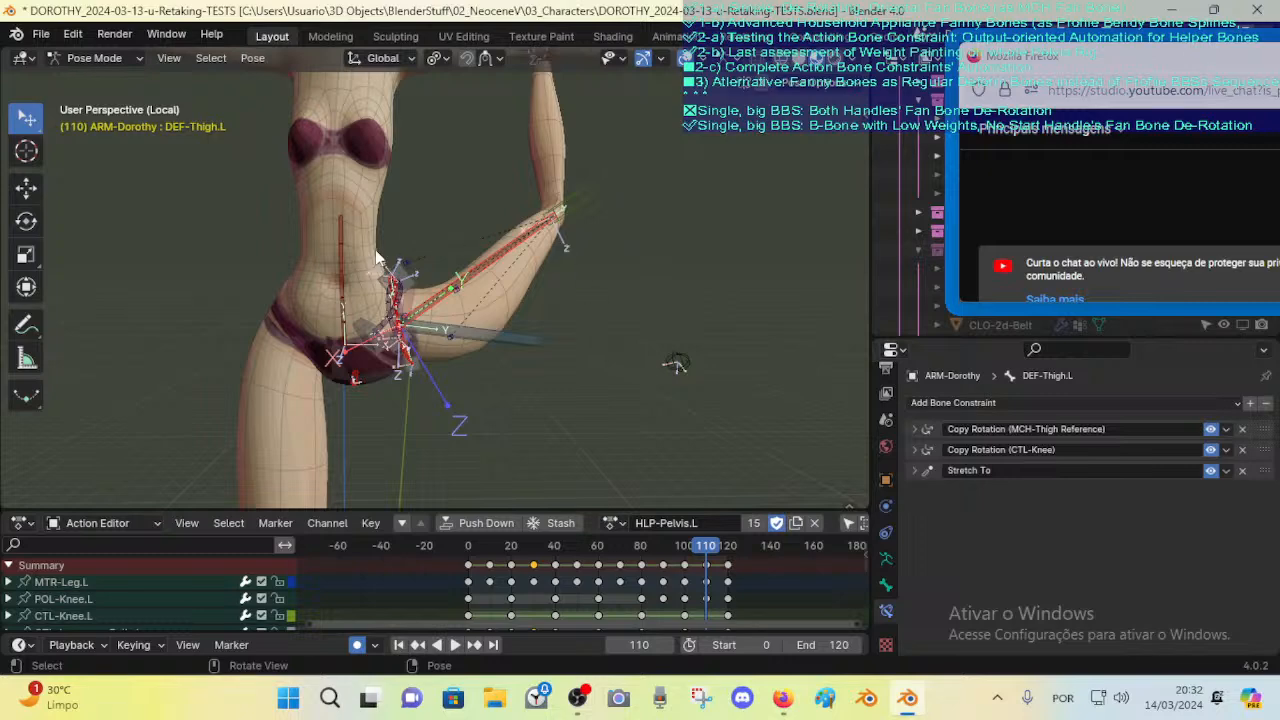
{"action": "middle_click_drag", "start_coordinate": [423, 308], "coordinate": [445, 335]}
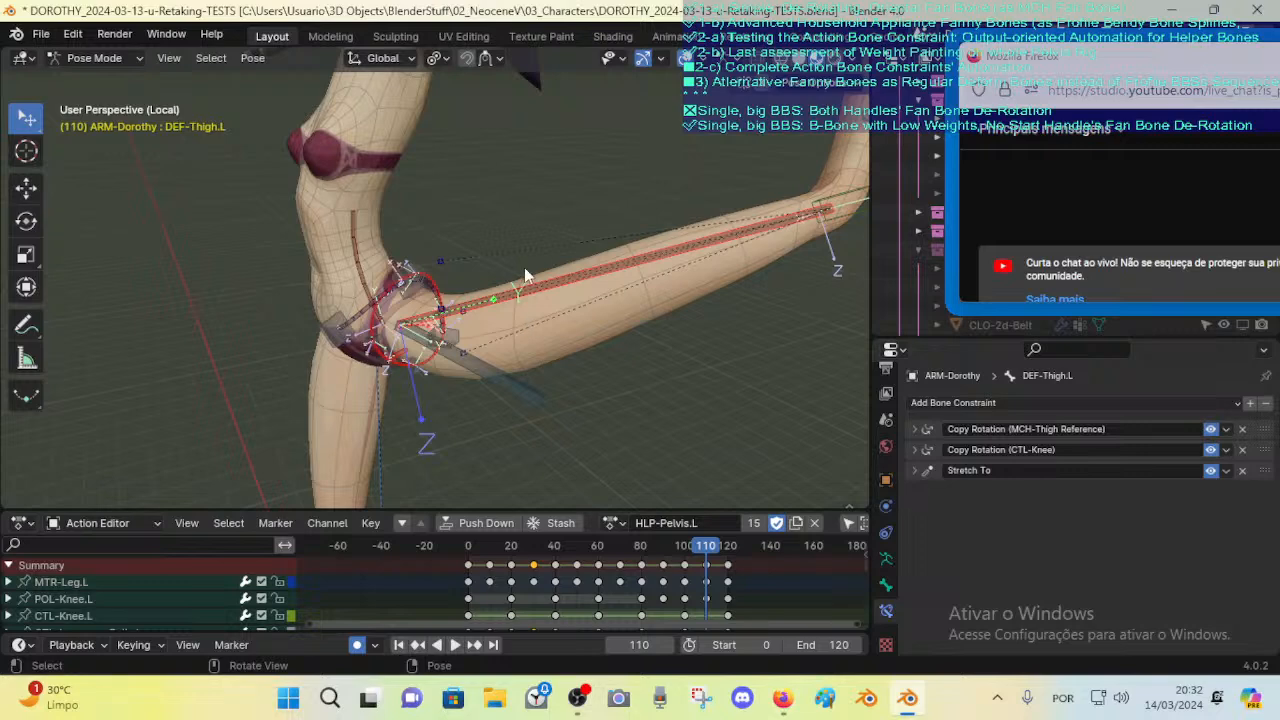
{"action": "middle_click_drag", "start_coordinate": [524, 318], "coordinate": [520, 246]}
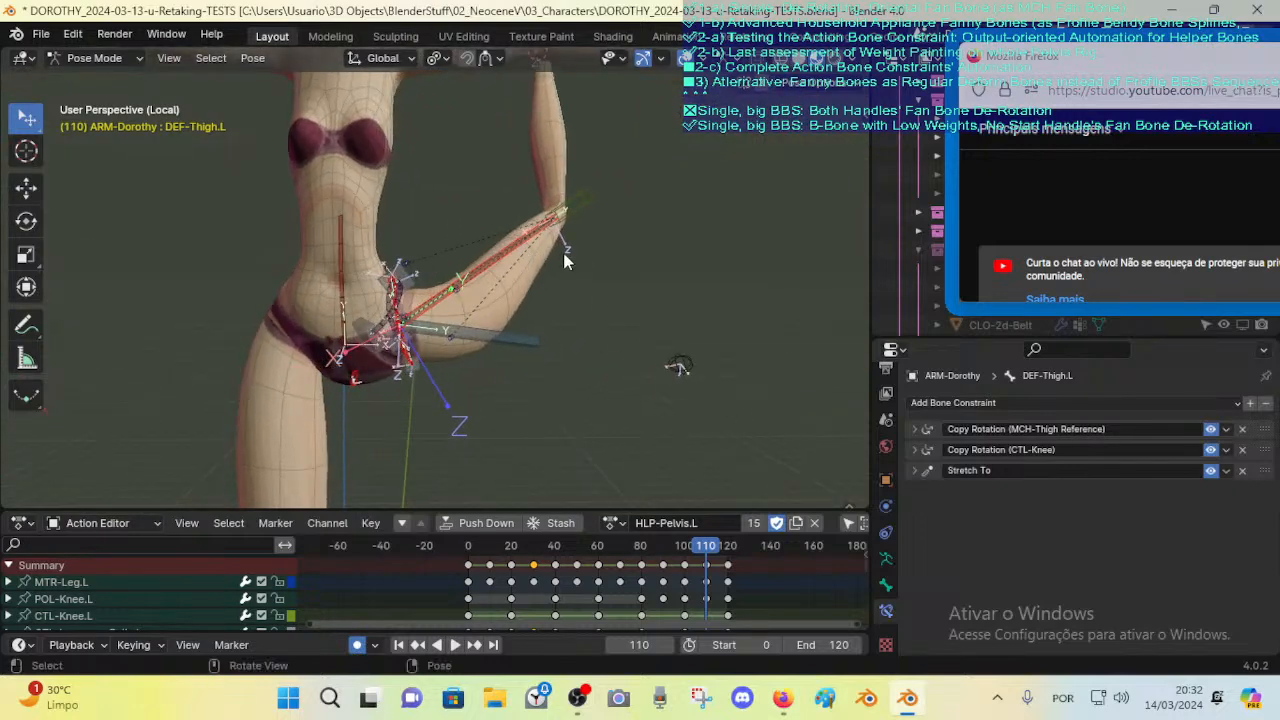
{"action": "middle_click_drag", "start_coordinate": [674, 366], "coordinate": [556, 296]}
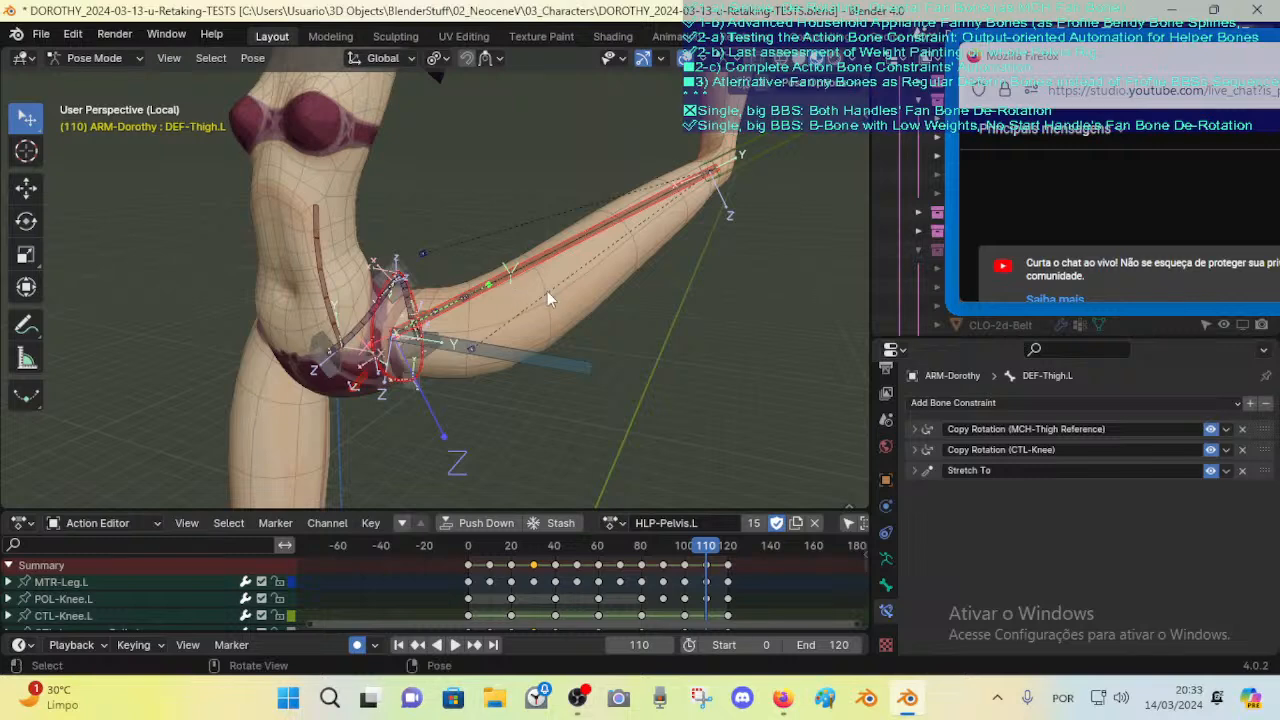
{"action": "middle_click_drag", "start_coordinate": [547, 291], "coordinate": [580, 305]}
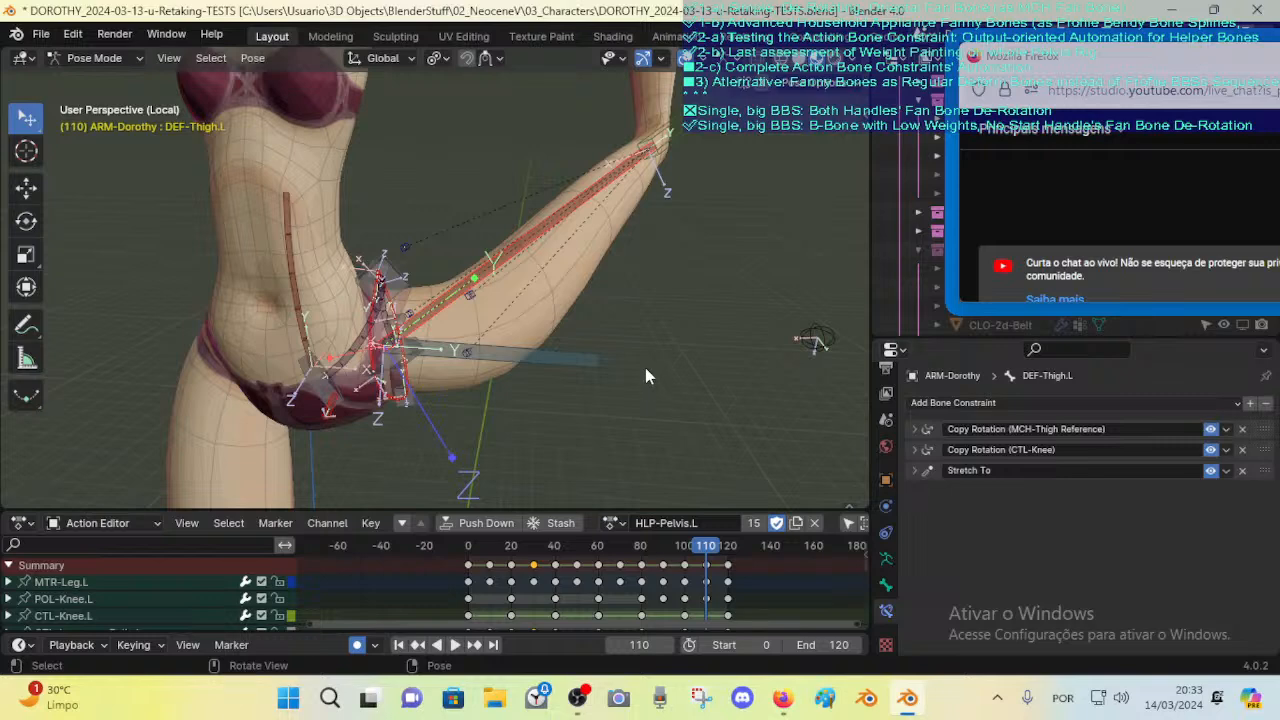
{"action": "middle_click_drag", "start_coordinate": [645, 367], "coordinate": [474, 292]}
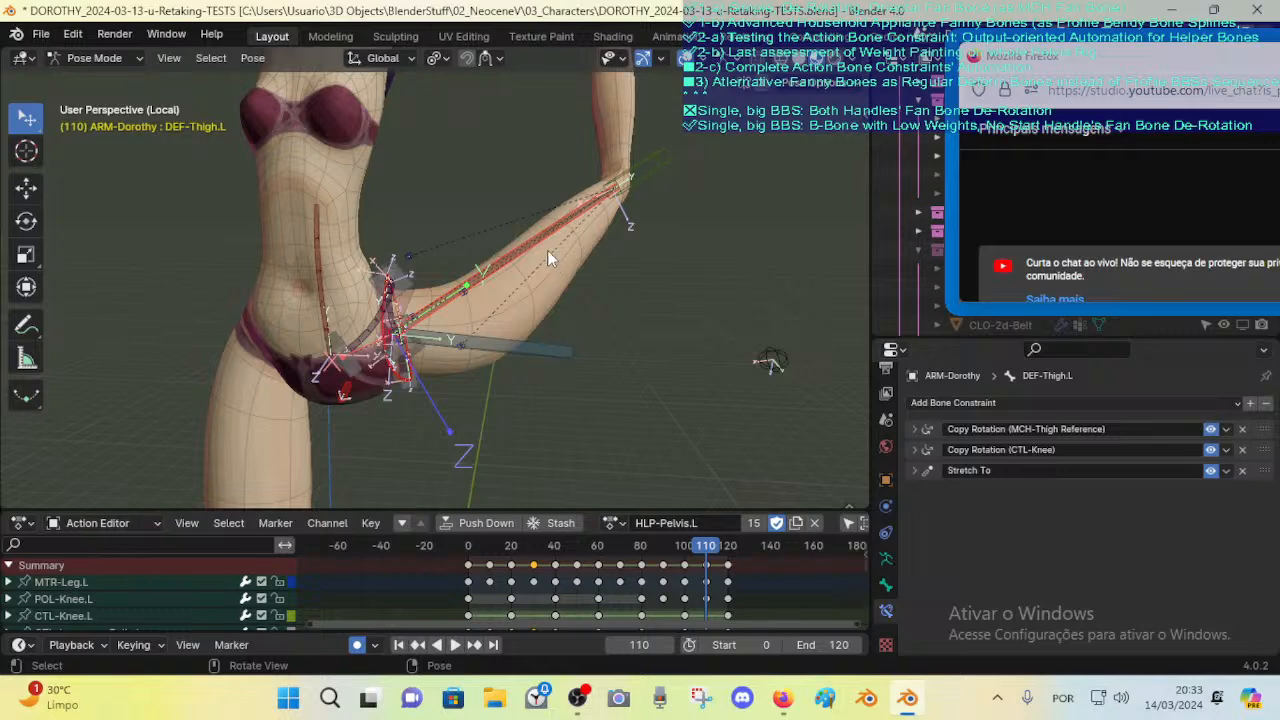
Step: Go to frame 90 and examine the raised left thigh and hip from the front
{"action": "left_click", "coordinate": [676, 598]}
{"action": "left_click_drag", "start_coordinate": [676, 598], "coordinate": [659, 598]}
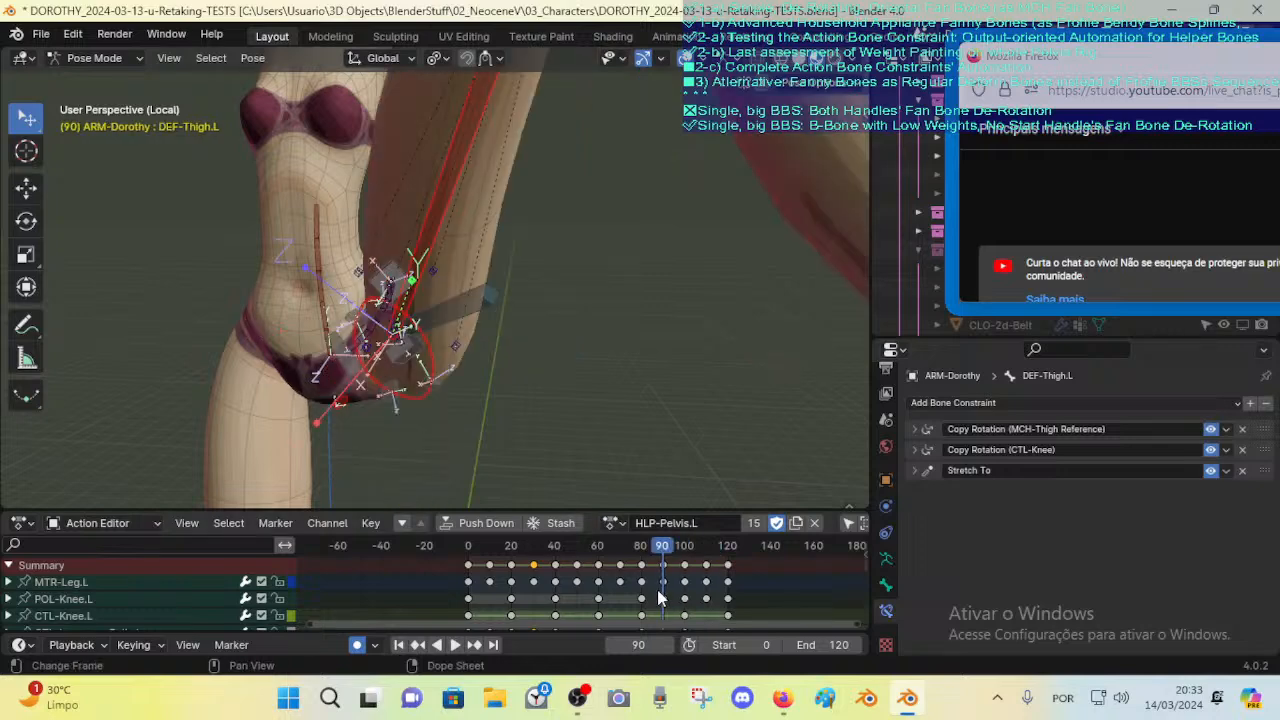
{"action": "middle_click_drag", "start_coordinate": [640, 440], "coordinate": [546, 329]}
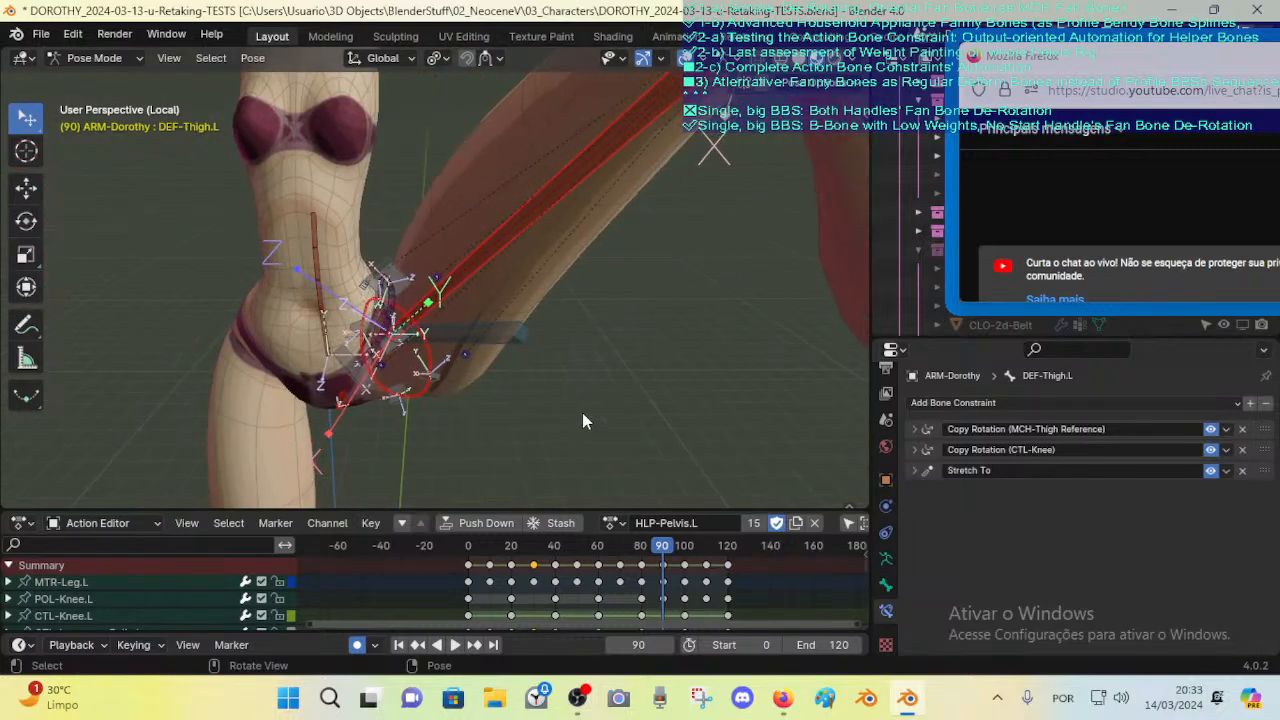
Step: Compare the raised left thigh and hip at frames 90 and 110, examining frame 90 from several angles
{"action": "key", "text": "Up"}
{"action": "key", "text": "Up"}
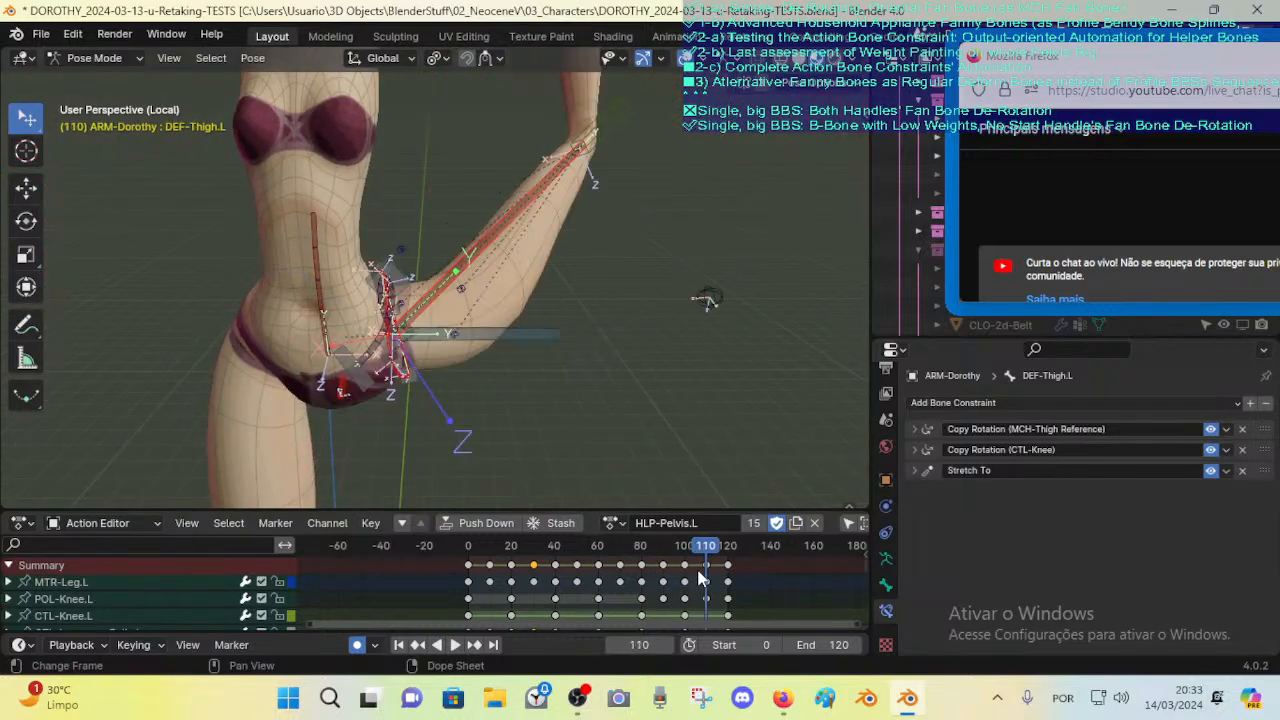
{"action": "key", "text": "Down"}
{"action": "key", "text": "Down"}
{"action": "scroll", "coordinate": [554, 353], "scroll_direction": "down", "scroll_amount": 3}
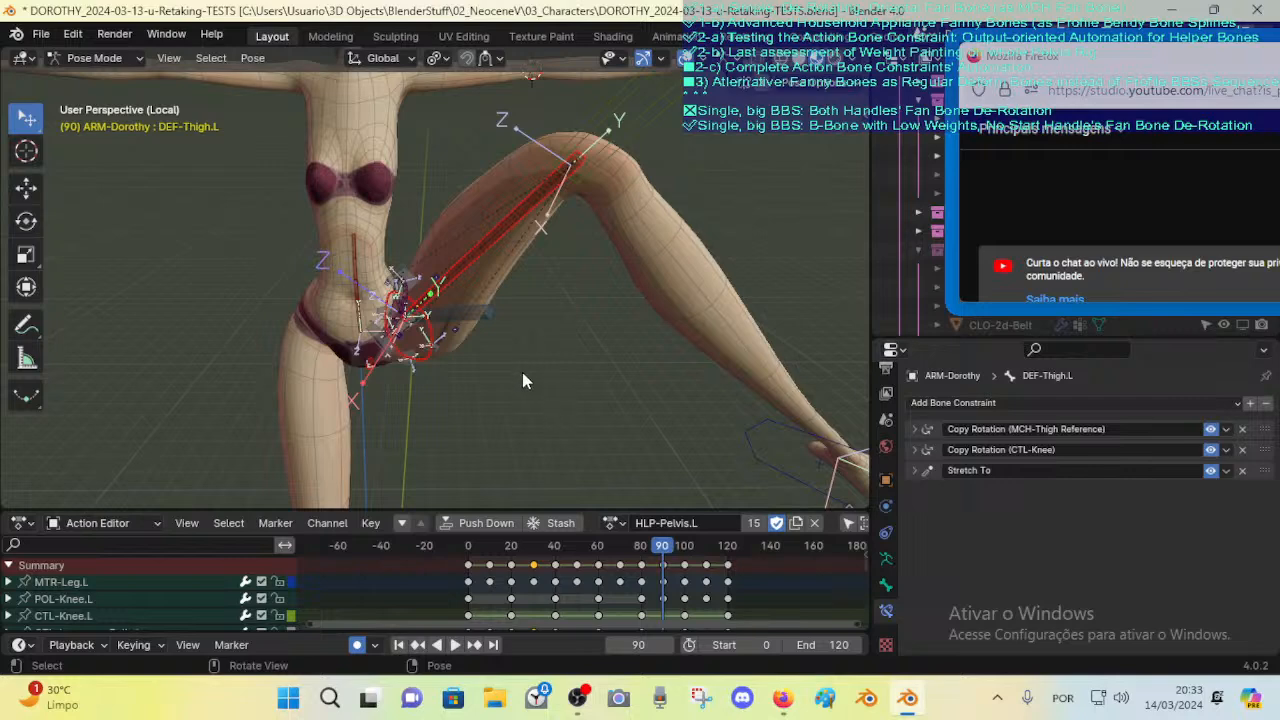
{"action": "middle_click_drag", "start_coordinate": [522, 372], "coordinate": [559, 431]}
{"action": "middle_click_drag", "start_coordinate": [685, 380], "coordinate": [380, 382]}
{"action": "scroll", "coordinate": [380, 382], "scroll_direction": "up", "scroll_amount": 2}
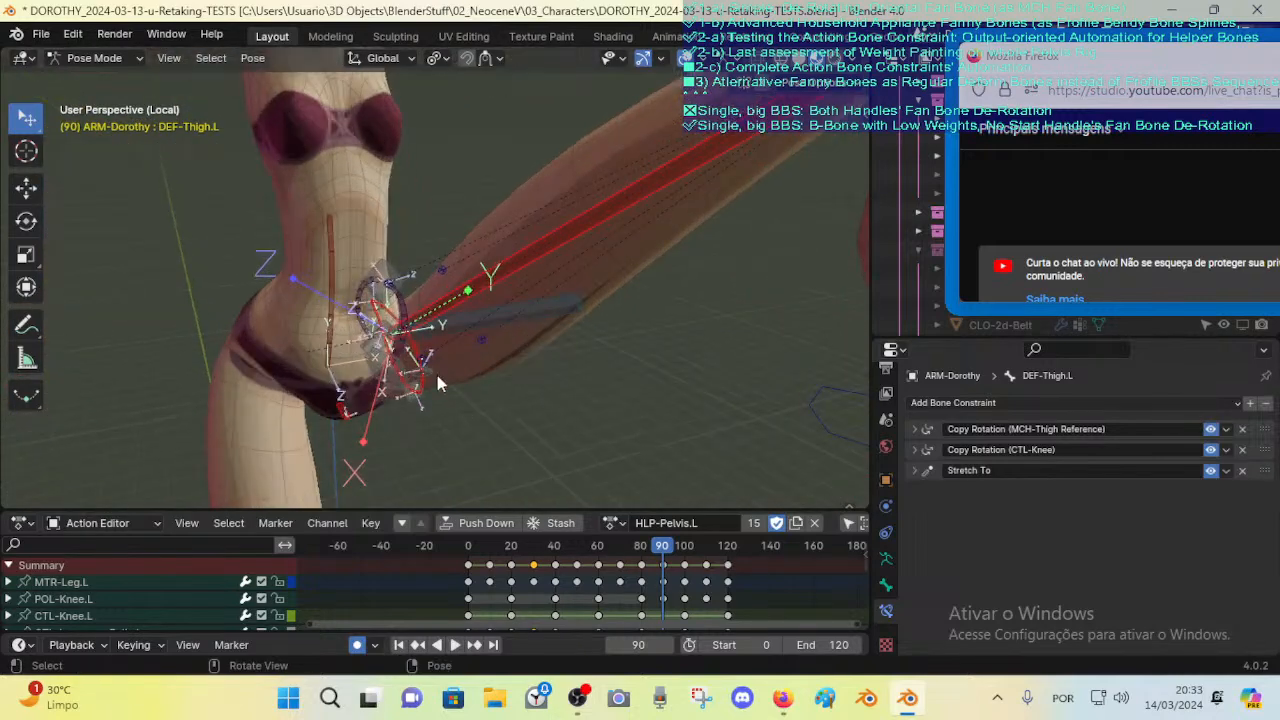
{"action": "scroll", "coordinate": [438, 380], "scroll_direction": "down", "scroll_amount": 2}
{"action": "middle_click_drag", "start_coordinate": [703, 185], "coordinate": [687, 178]}
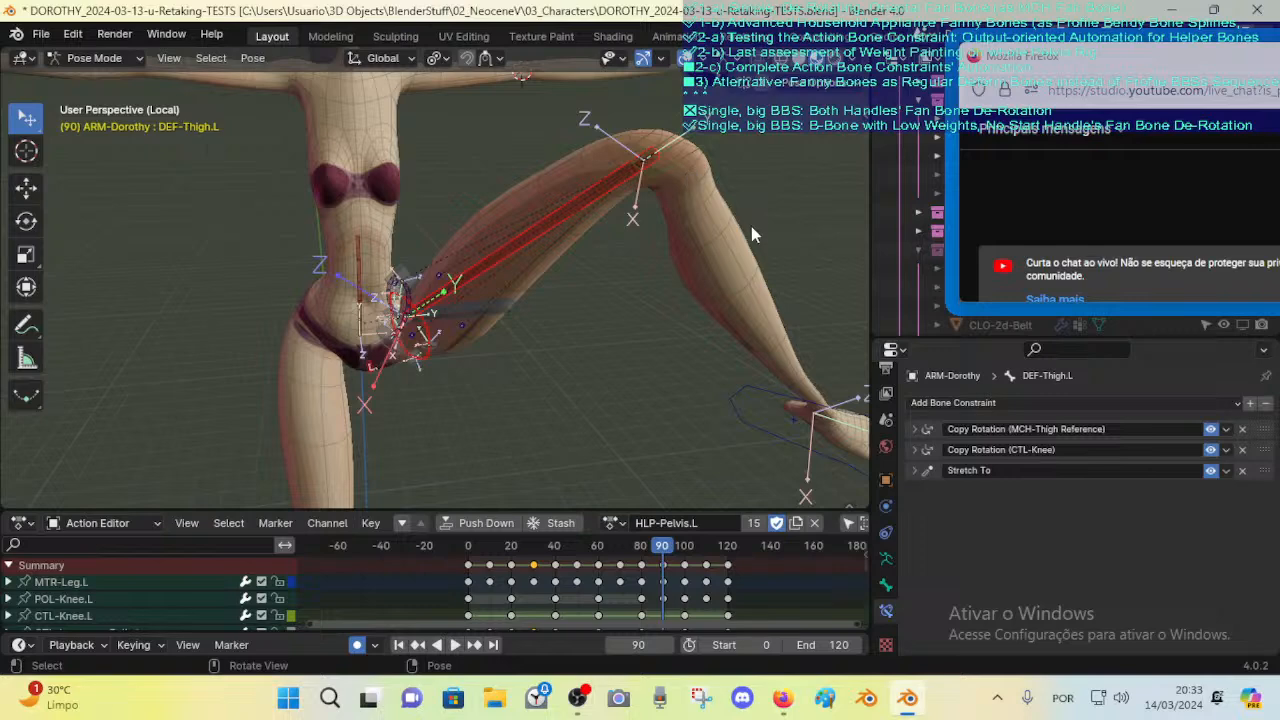
{"action": "scroll", "coordinate": [510, 319], "scroll_direction": "up", "scroll_amount": 3}
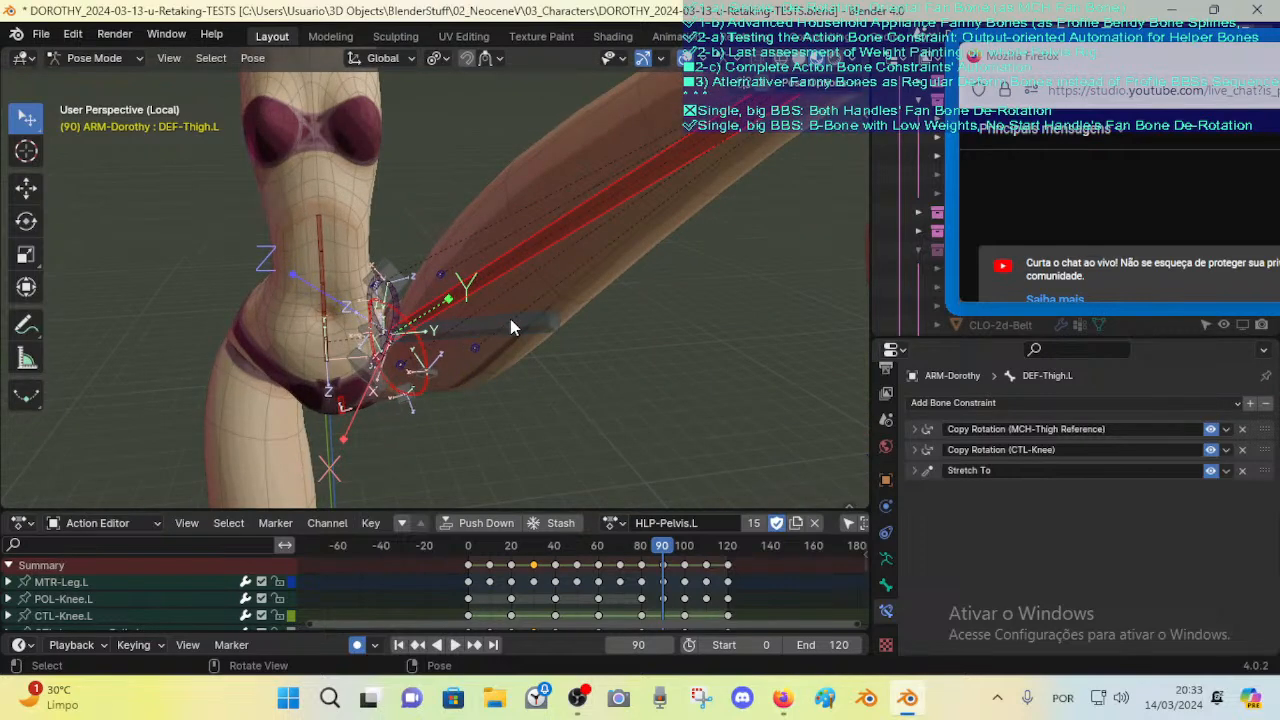
Step: Step back and forth through the keyframes around frame 90, comparing the left thigh's poses, and return to frame 90
{"action": "key", "text": "Down"}
{"action": "key", "text": "Up"}
{"action": "scroll", "coordinate": [566, 382], "scroll_direction": "down", "scroll_amount": 2}
{"action": "key", "text": "Up"}
{"action": "key", "text": "Down"}
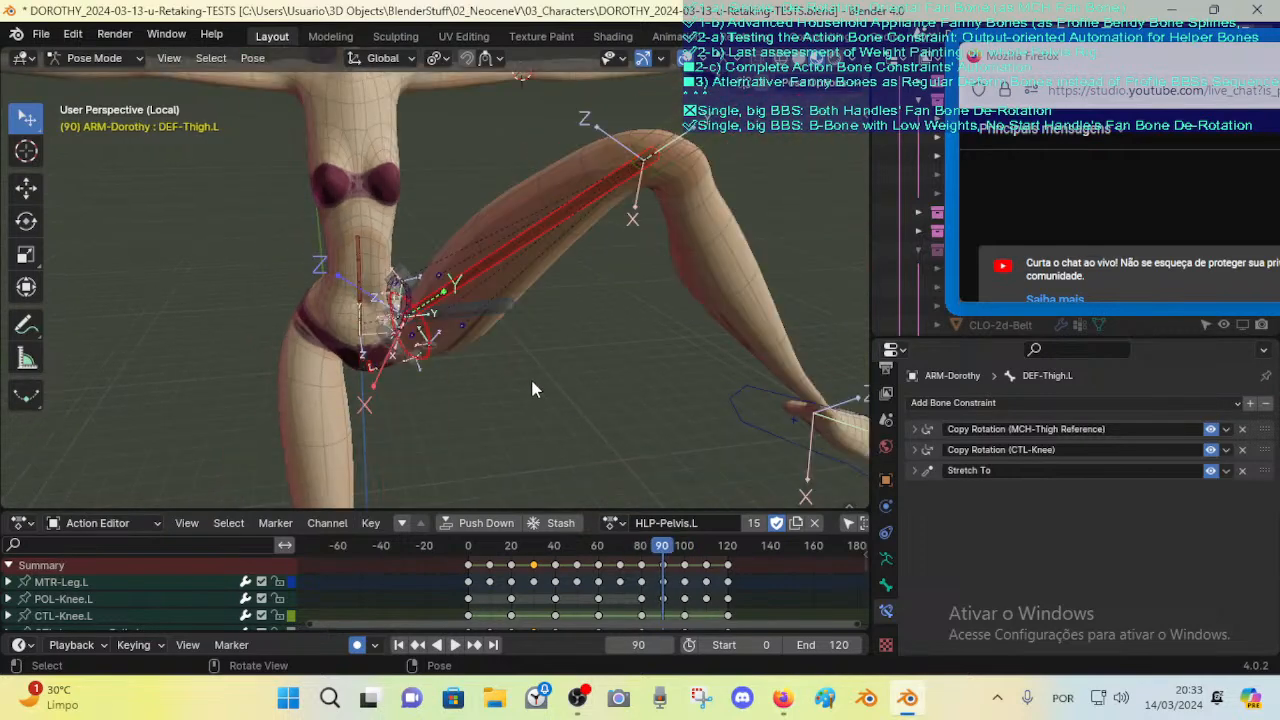
{"action": "key", "text": "Down"}
{"action": "key", "text": "Down"}
{"action": "key", "text": "Up"}
{"action": "key", "text": "Up"}
{"action": "key", "text": "Up"}
{"action": "key", "text": "Up"}
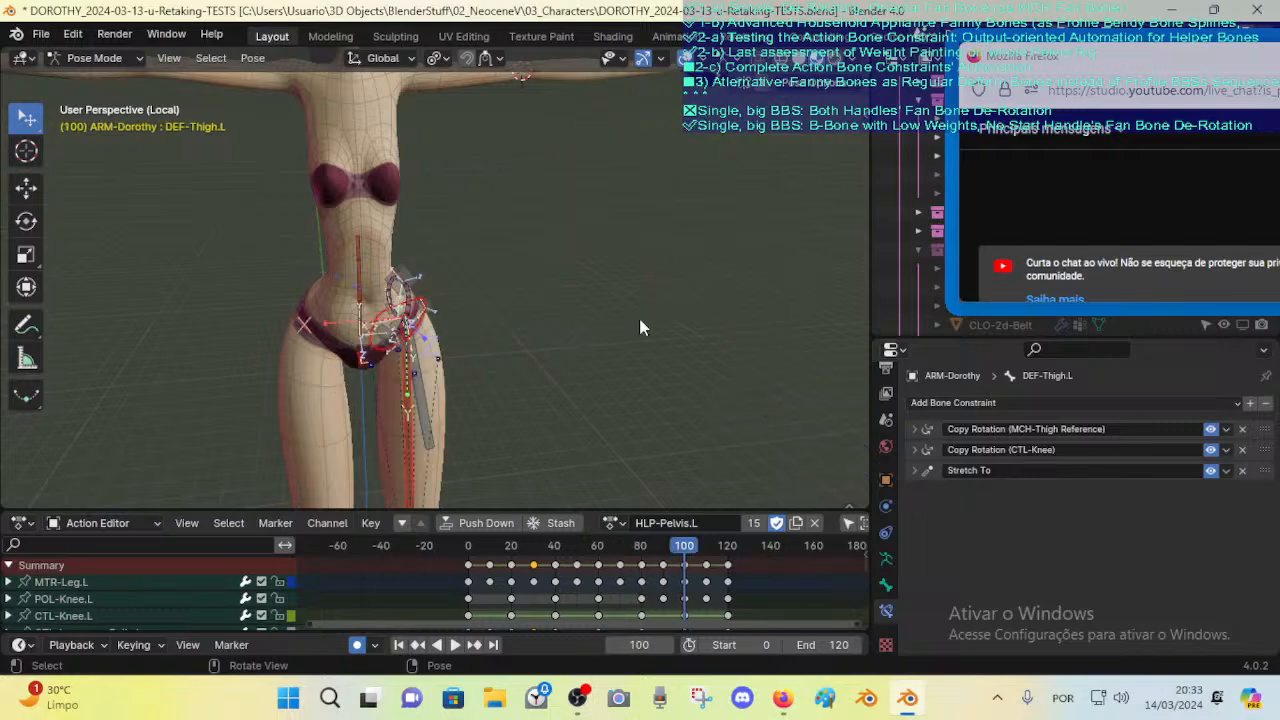
{"action": "key", "text": "Down"}
{"action": "key", "text": "Down"}
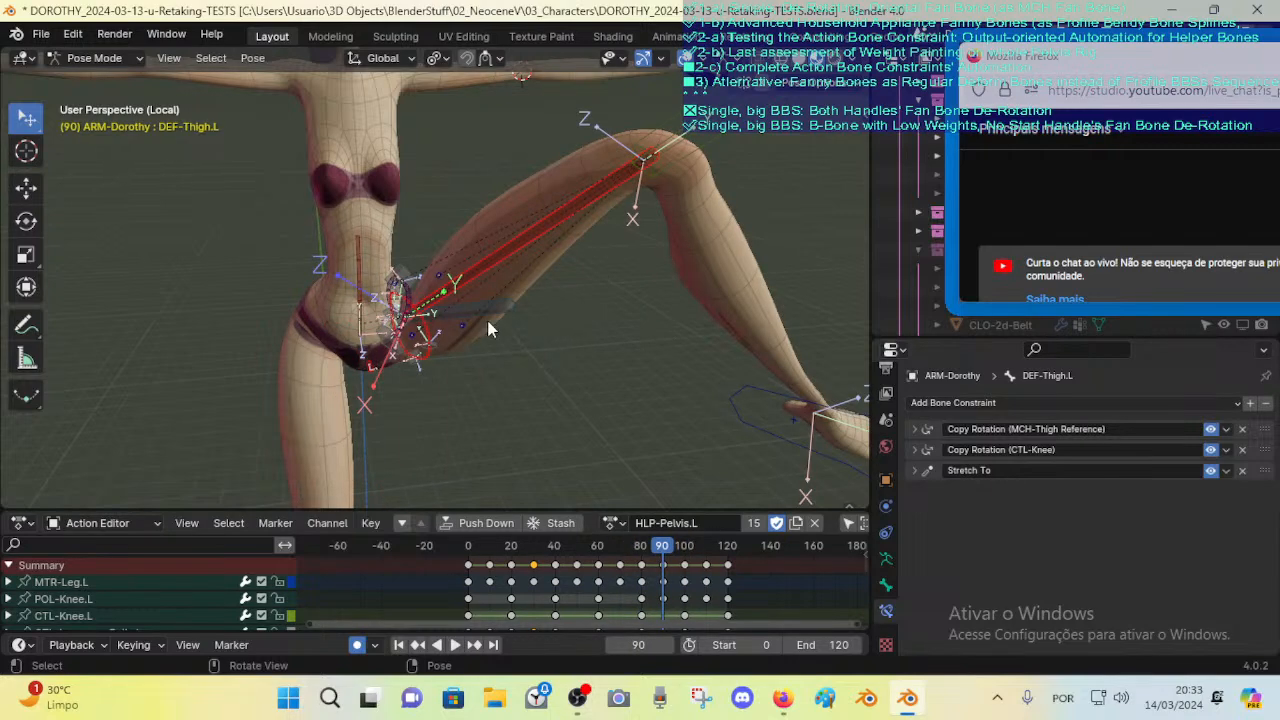
Step: Go back through the keyframes to frame 50 and view the left hip and its helper bones up close
{"action": "key", "text": "Down"}
{"action": "key", "text": "Down"}
{"action": "key", "text": "Down"}
{"action": "key", "text": "Down"}
{"action": "scroll", "coordinate": [485, 329], "scroll_direction": "up", "scroll_amount": 4}
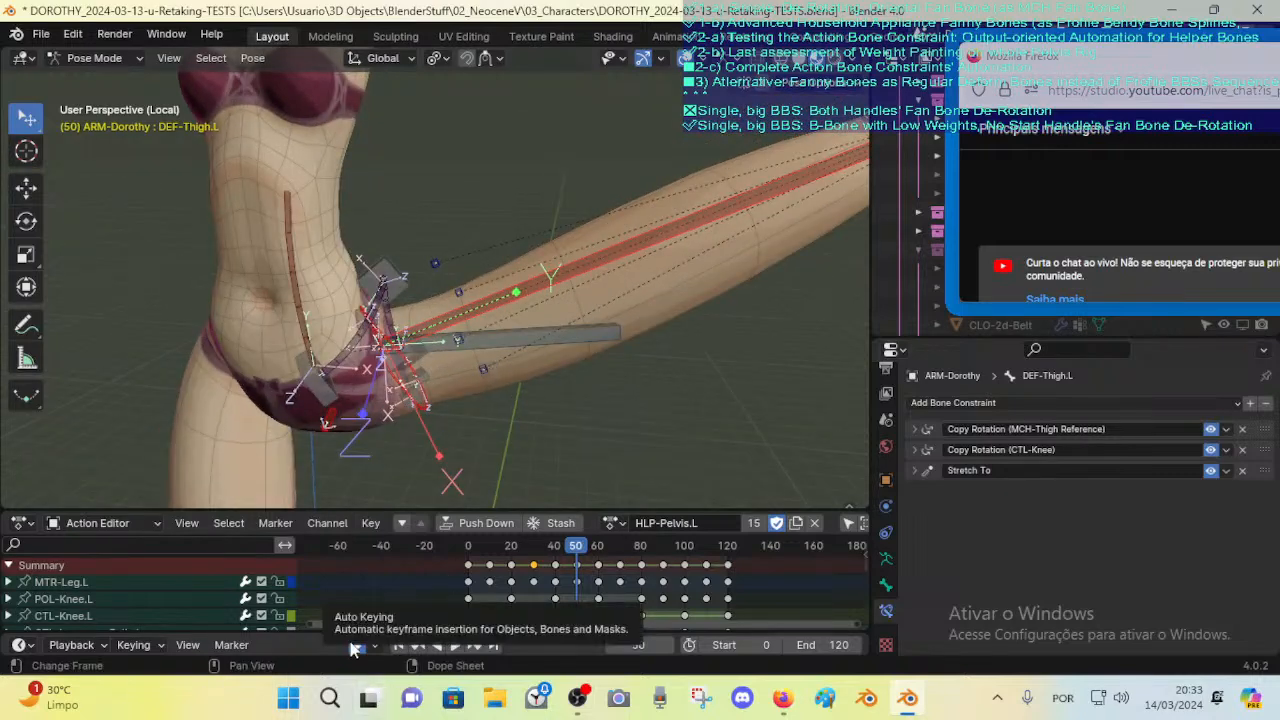
{"action": "middle_click_drag", "start_coordinate": [507, 386], "coordinate": [466, 343]}
Step: Inspect the Action-Pelvis.L constraints of CTL-Leverage-Buttocks.L and DEF-Leverage-Hips.L at frame 50, leaving DEF-Leverage-Hips.L selected
{"action": "left_click", "coordinate": [470, 405]}
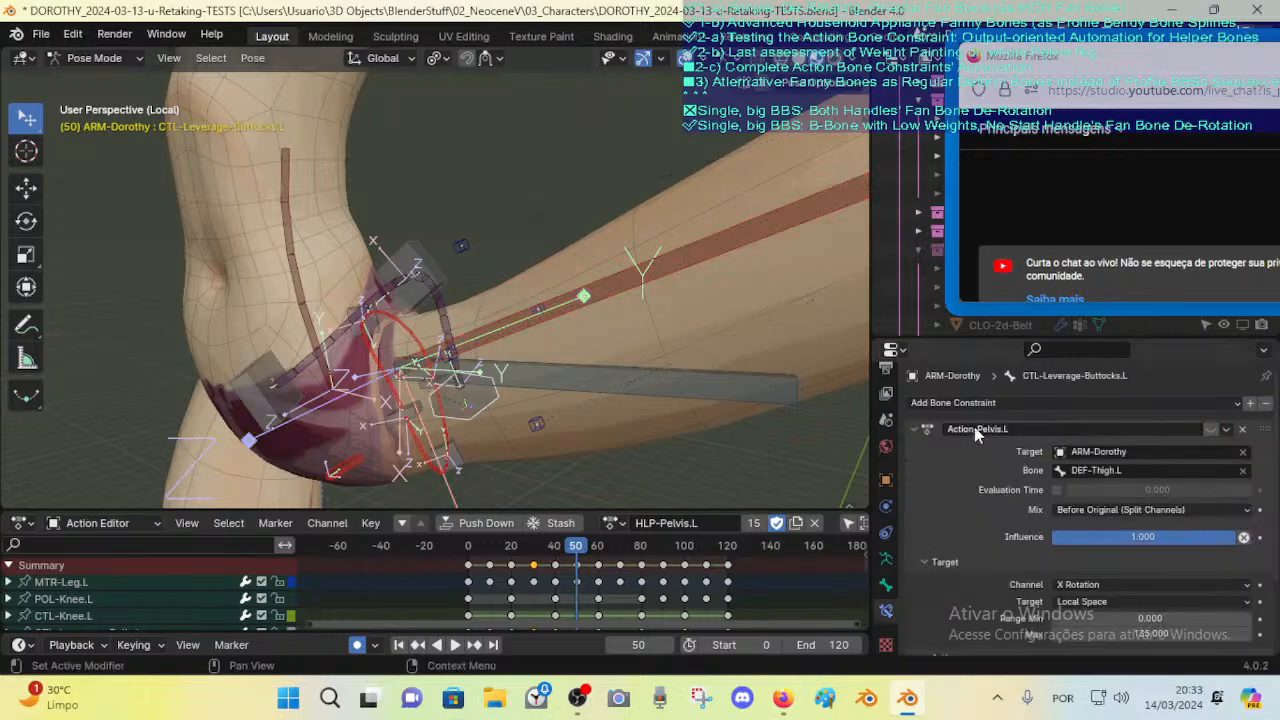
{"action": "left_click", "coordinate": [911, 429]}
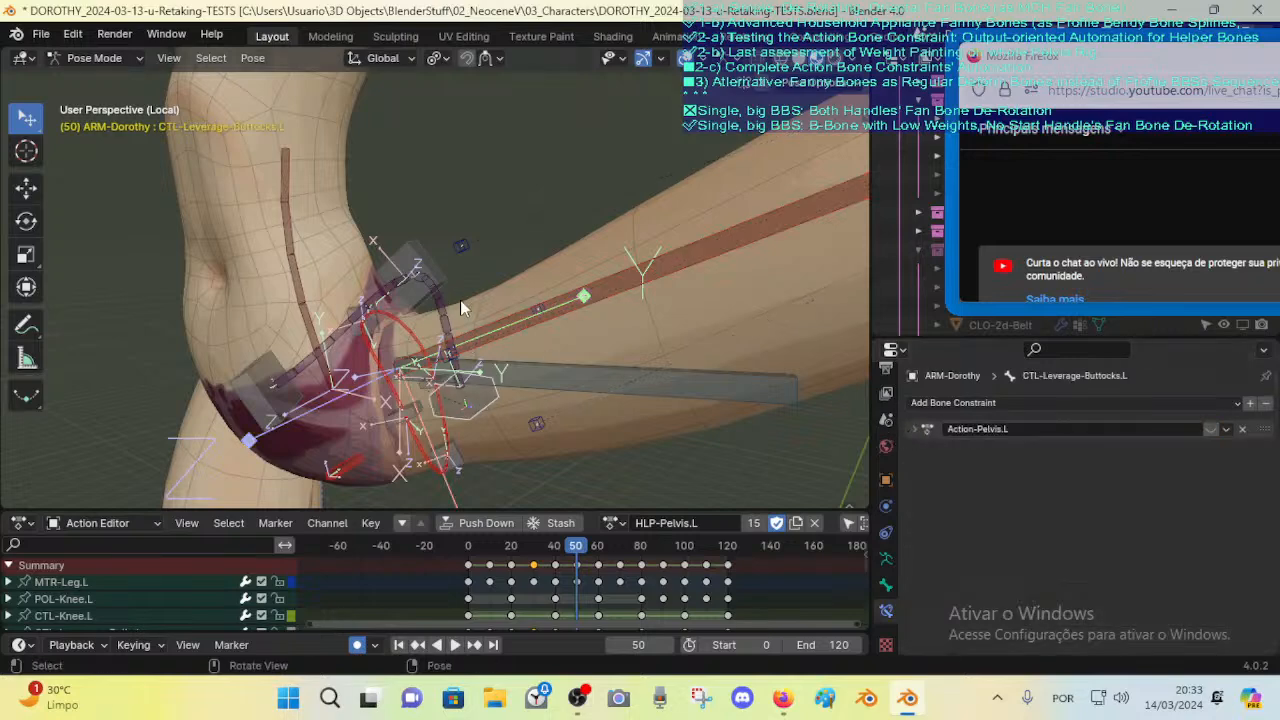
{"action": "key", "text": "a"}
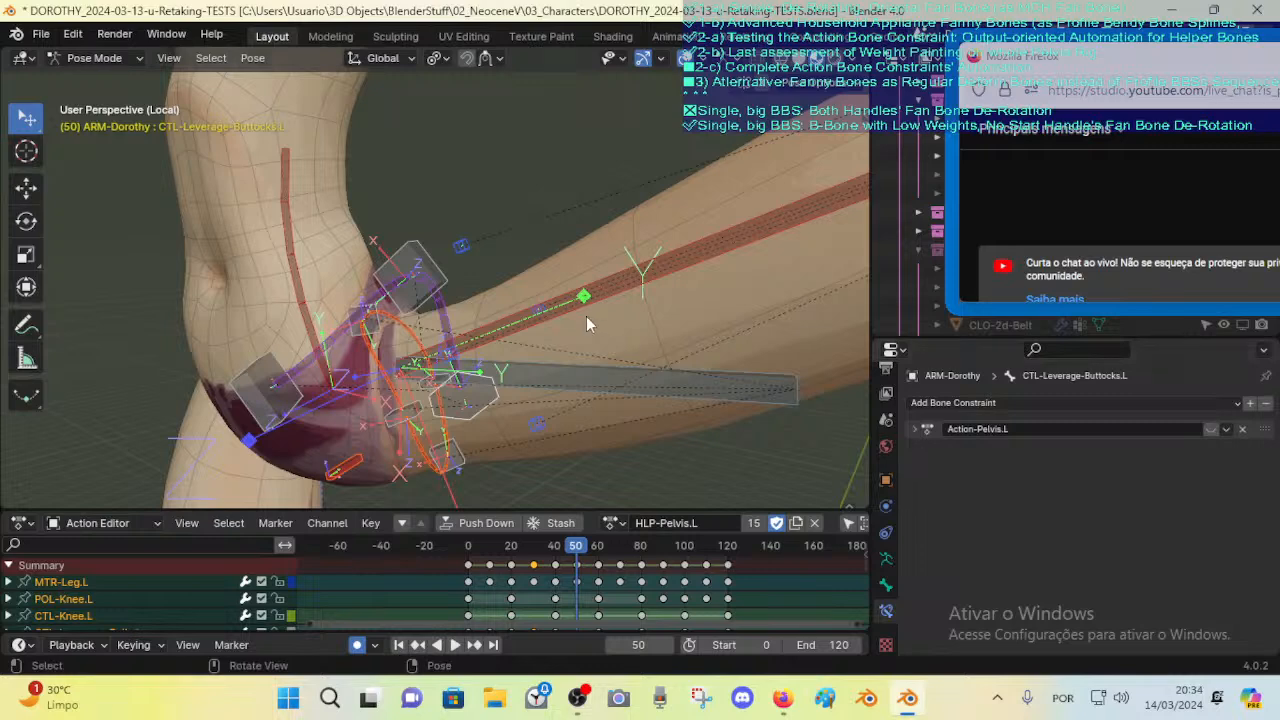
{"action": "middle_click_drag", "start_coordinate": [445, 330], "coordinate": [515, 369]}
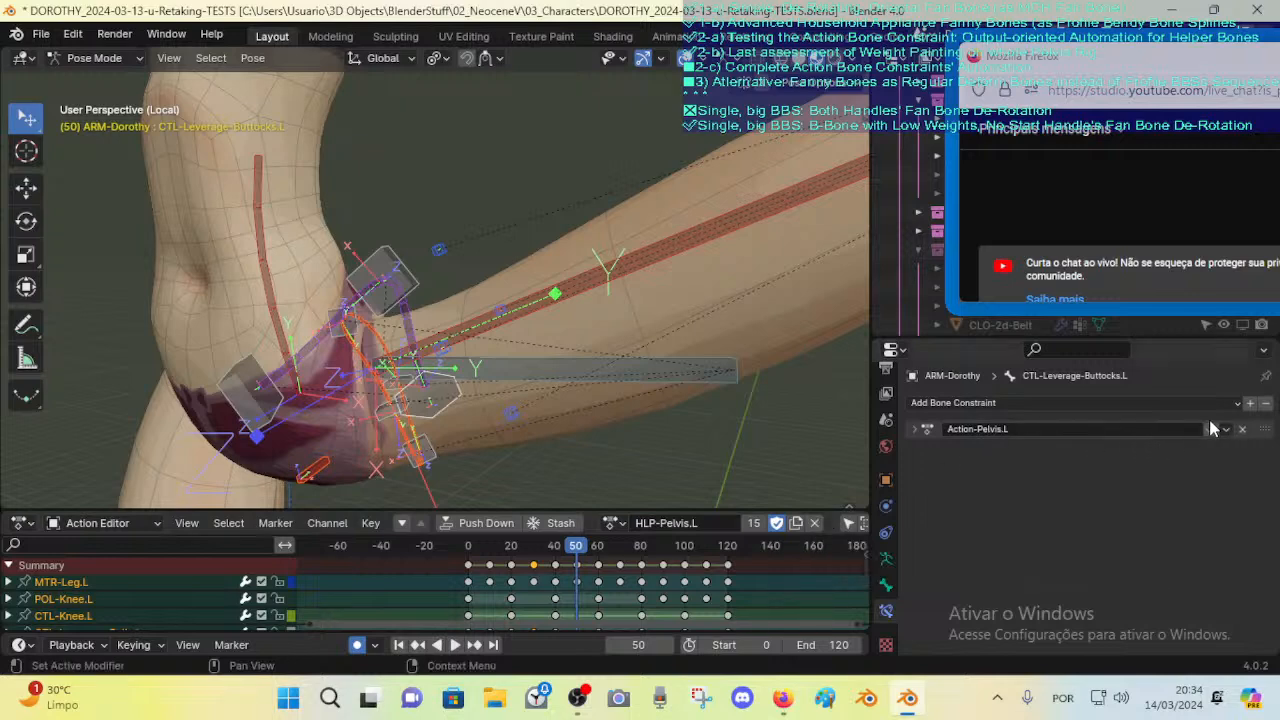
{"action": "left_click", "coordinate": [437, 388]}
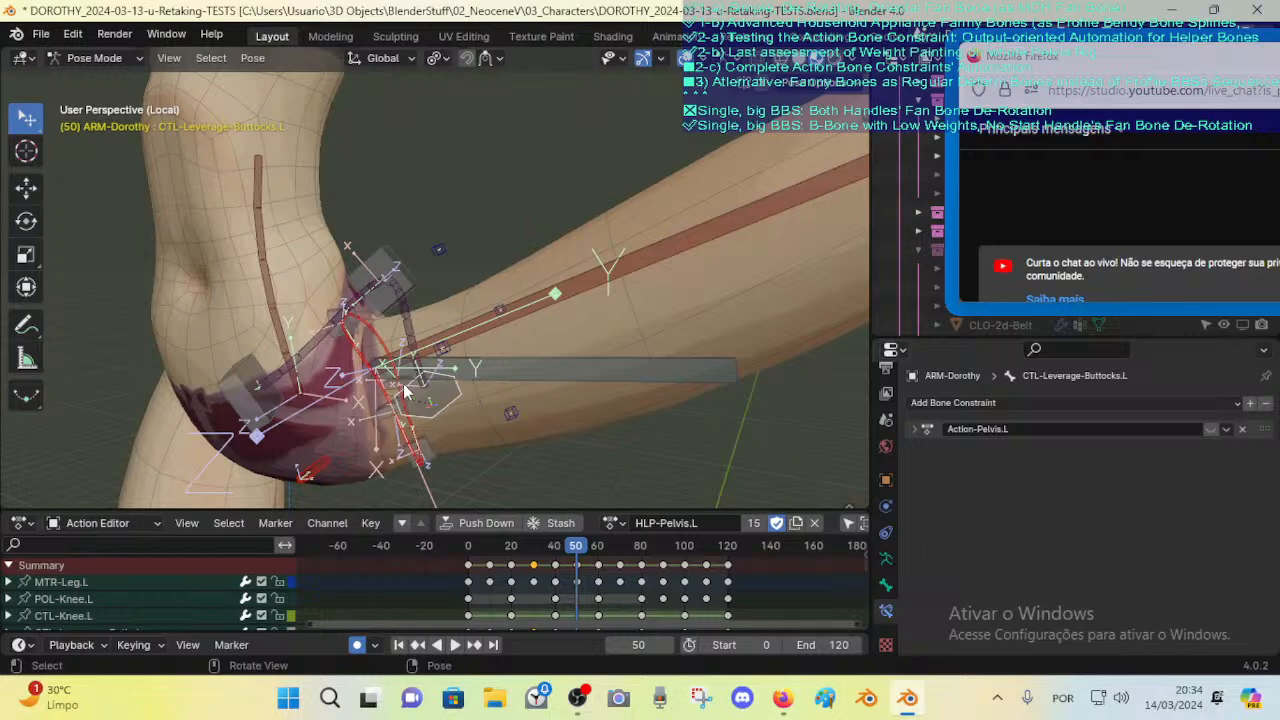
{"action": "middle_click_drag", "start_coordinate": [405, 390], "coordinate": [605, 525]}
{"action": "middle_click_drag", "start_coordinate": [618, 443], "coordinate": [518, 375]}
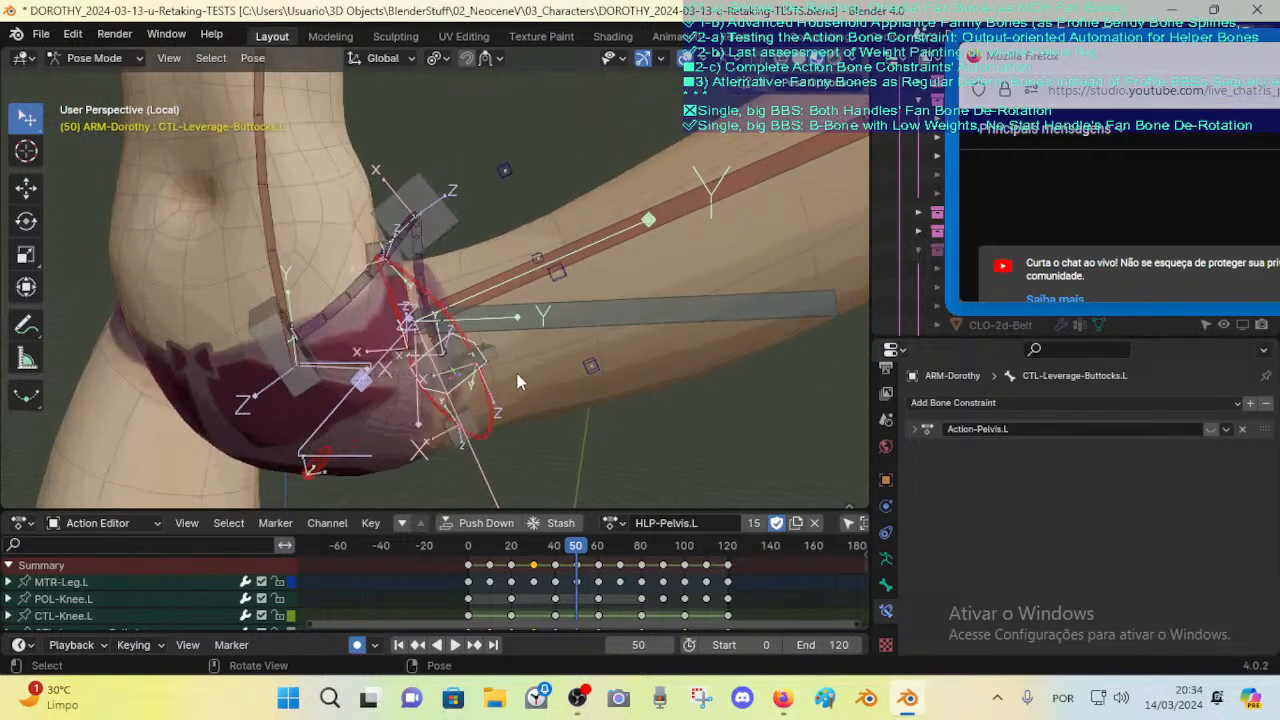
{"action": "left_click", "coordinate": [440, 213]}
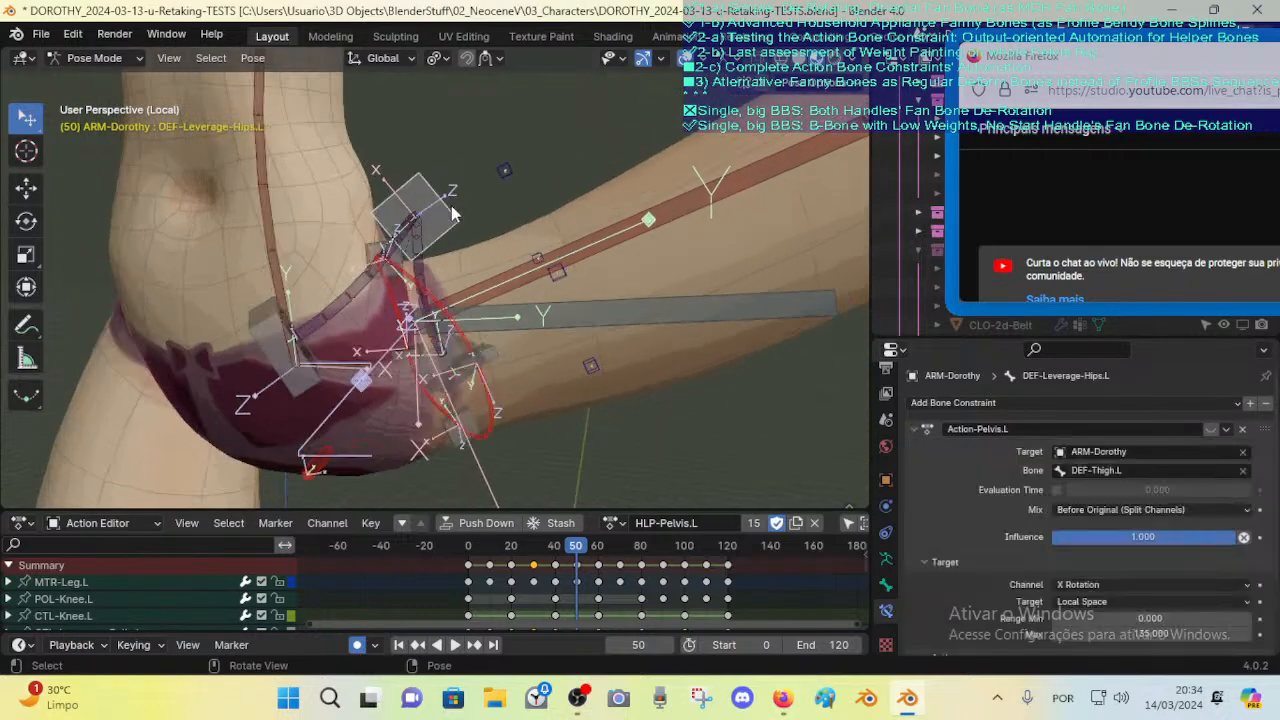
Step: Try enabling the Action-Pelvis.L constraint on DEF-Leverage-Hips.L and moving the bone, and undo these changes
{"action": "left_click", "coordinate": [1212, 428]}
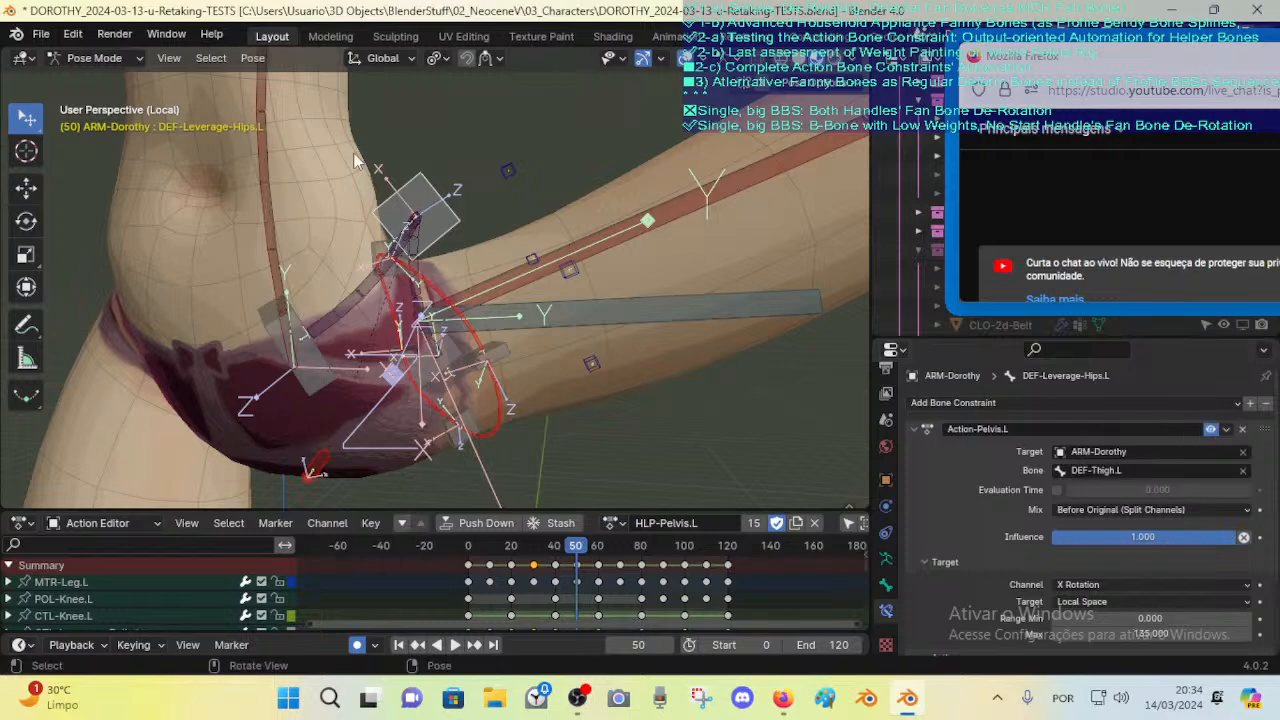
{"action": "key", "text": "g"}
{"action": "left_click", "coordinate": [435, 148]}
{"action": "key", "text": "g"}
{"action": "left_click", "coordinate": [466, 160]}
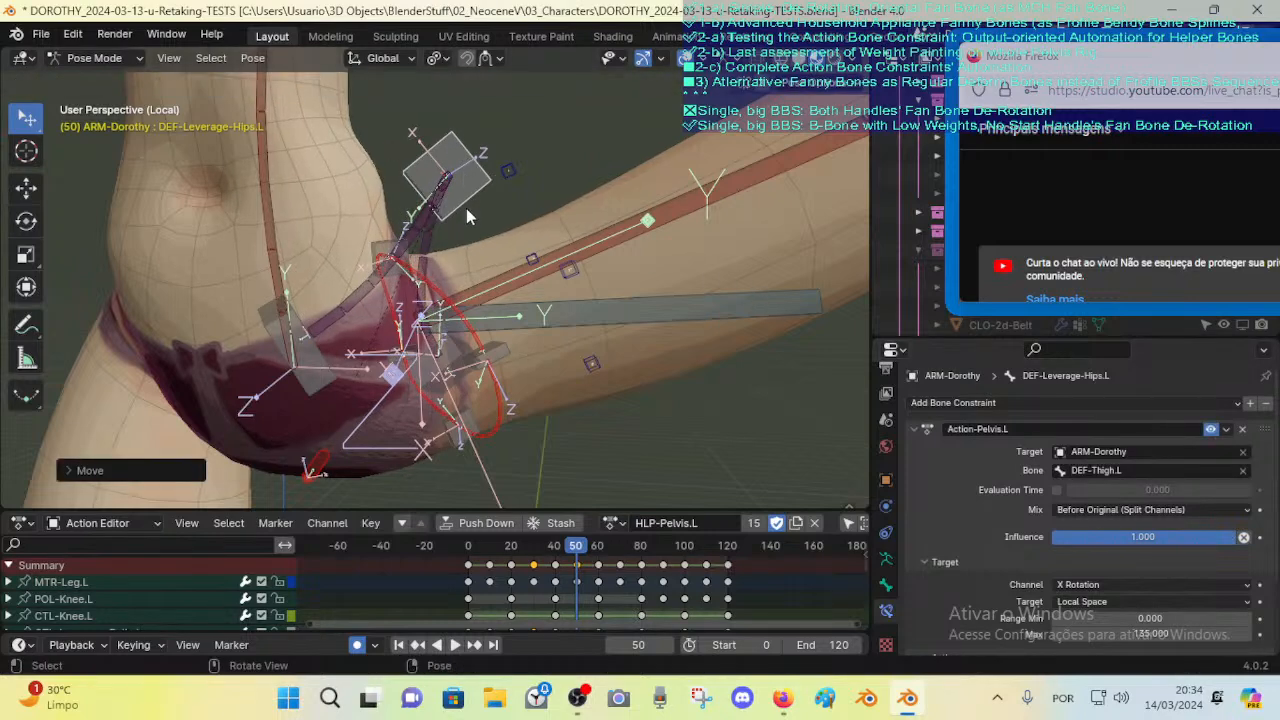
{"action": "key", "text": "g"}
{"action": "left_click", "coordinate": [447, 207]}
{"action": "key", "text": "ctrl+z"}
{"action": "key", "text": "ctrl+z"}
{"action": "key", "text": "ctrl+z"}
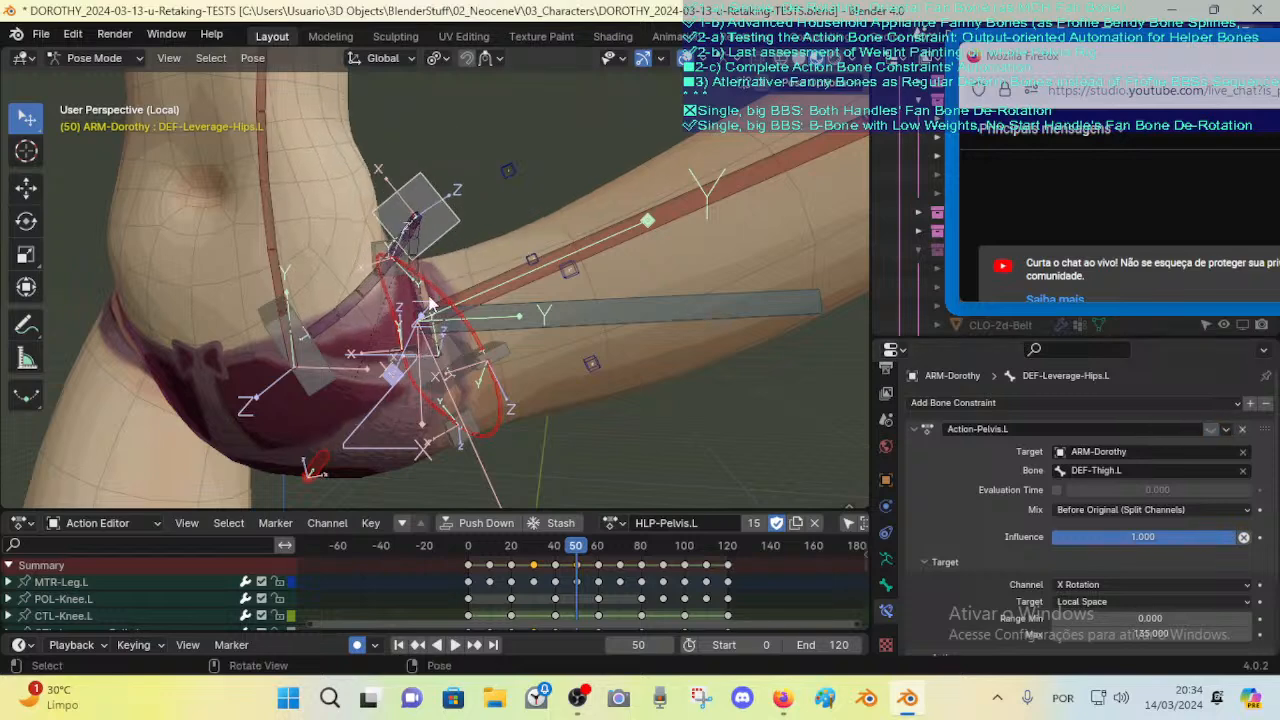
Step: Save the file under the new name DOROTHY_2024-03-14-v-Retaking.blend in the 03_Characters folder
{"action": "middle_click_drag", "start_coordinate": [457, 242], "coordinate": [414, 258]}
{"action": "left_click", "coordinate": [41, 33]}
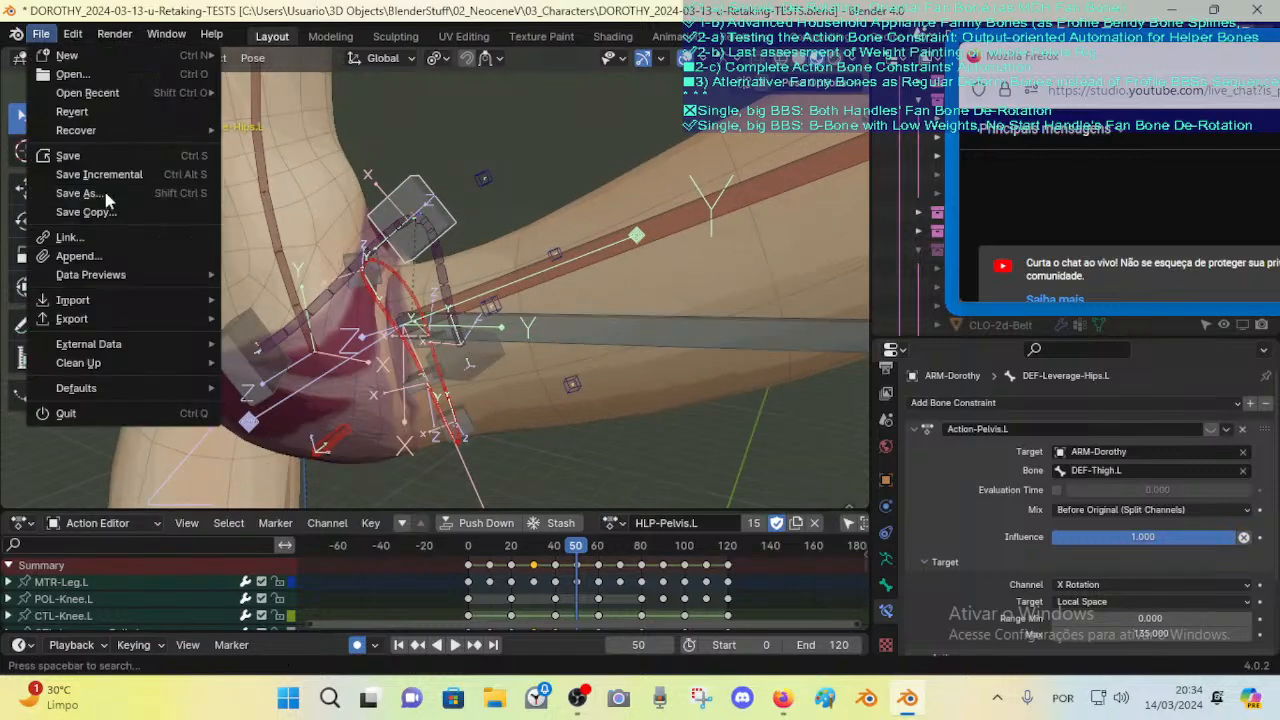
{"action": "left_click", "coordinate": [103, 190]}
{"action": "left_click", "coordinate": [513, 243]}
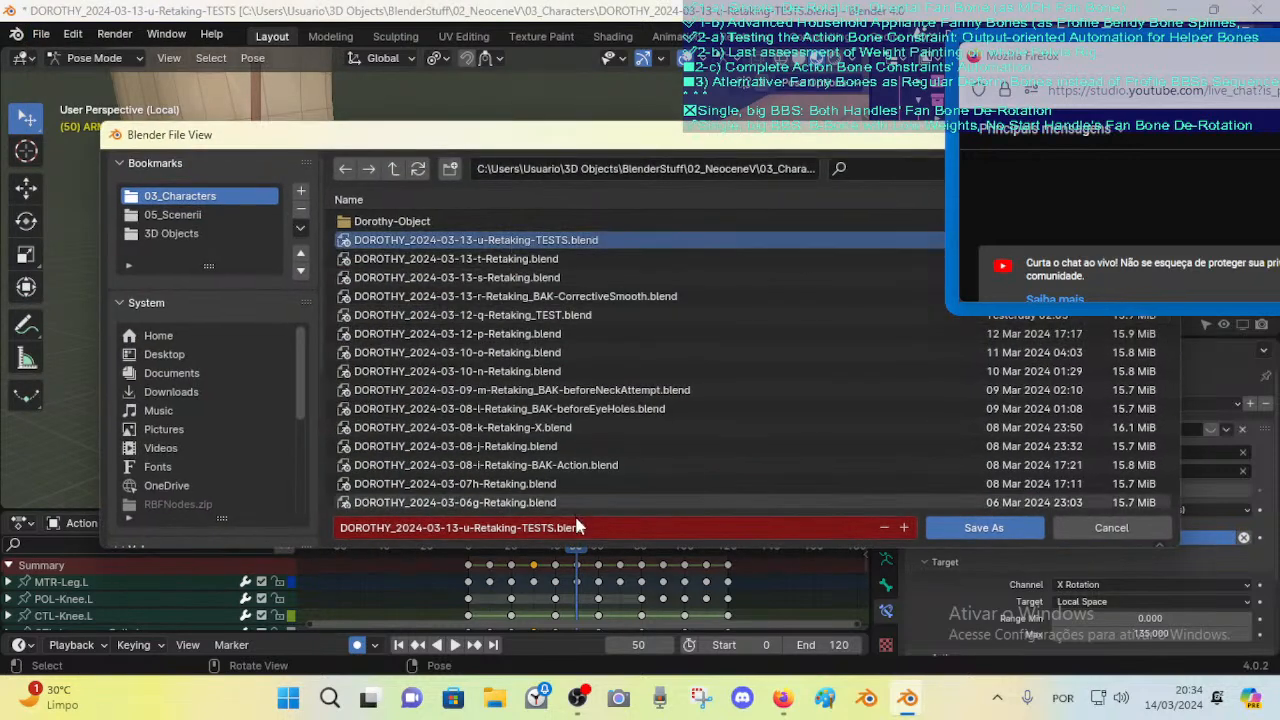
{"action": "left_click", "coordinate": [468, 528]}
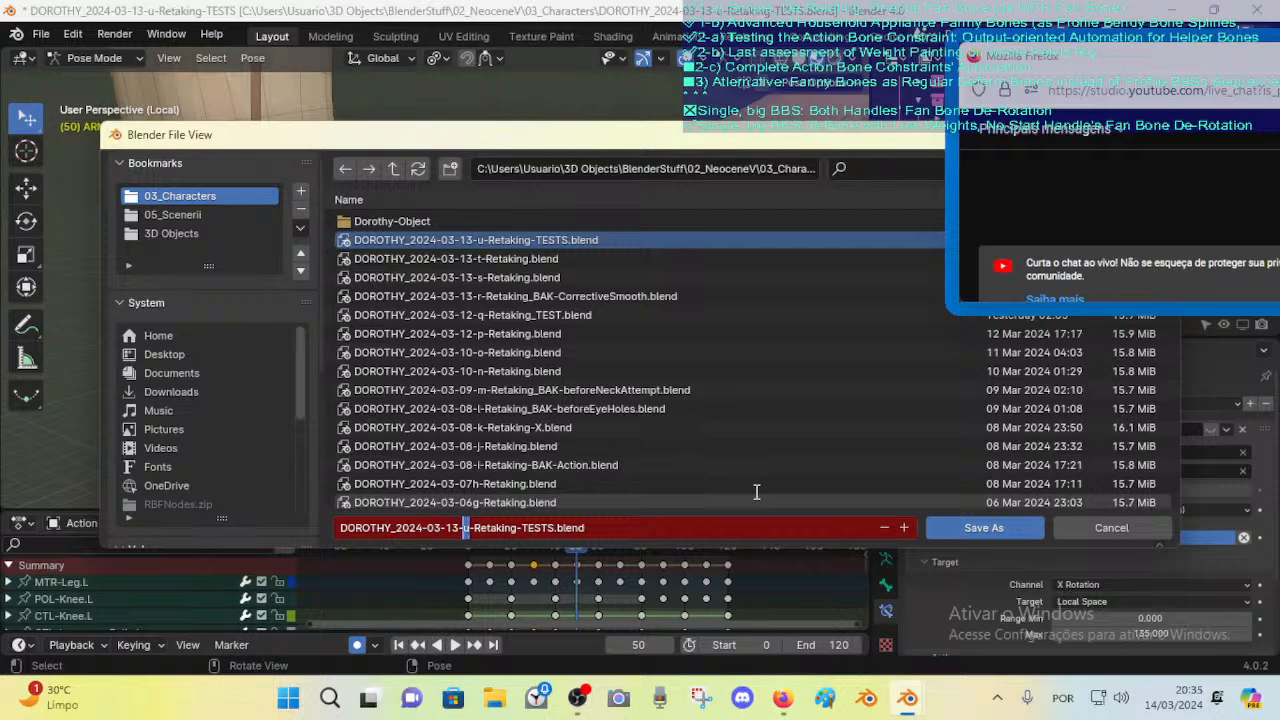
{"action": "type", "text": "v"}
{"action": "key", "text": "shift+Right"}
{"action": "key", "text": "shift+Right"}
{"action": "key", "text": "shift+Right"}
{"action": "key", "text": "shift+Right"}
{"action": "key", "text": "BackSpace"}
{"action": "key", "text": "BackSpace"}
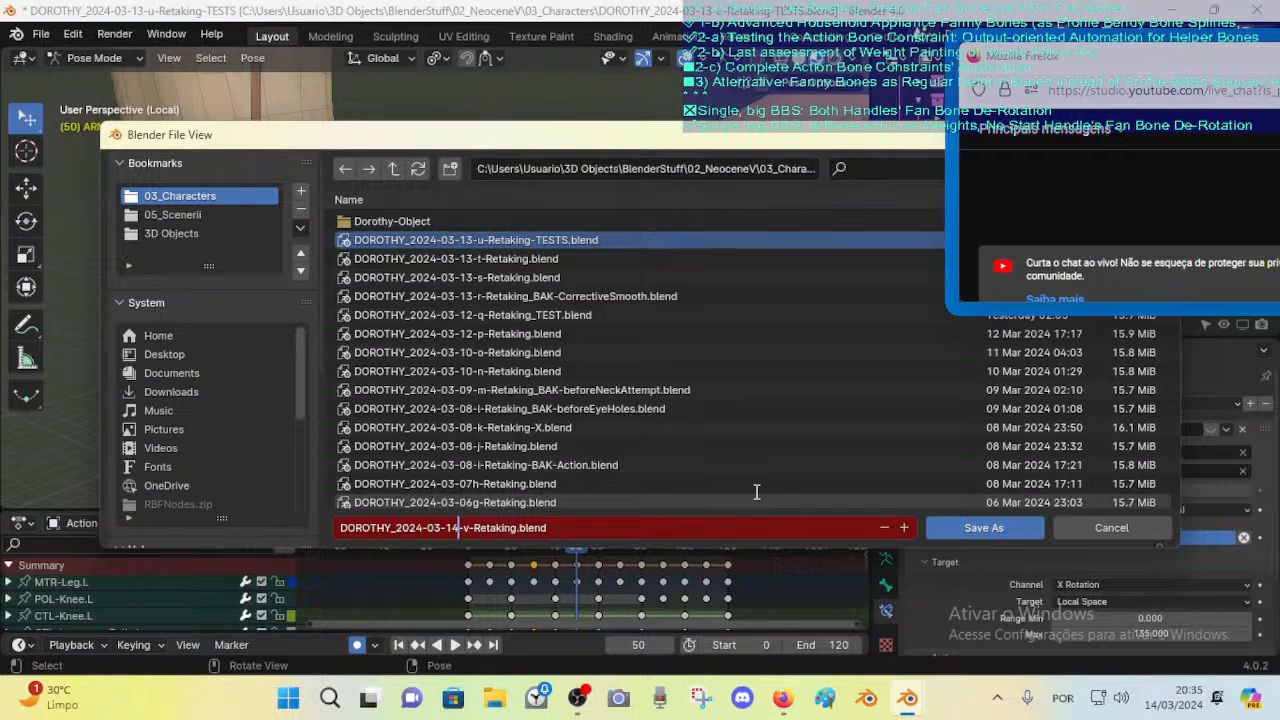
{"action": "key", "text": "Return"}
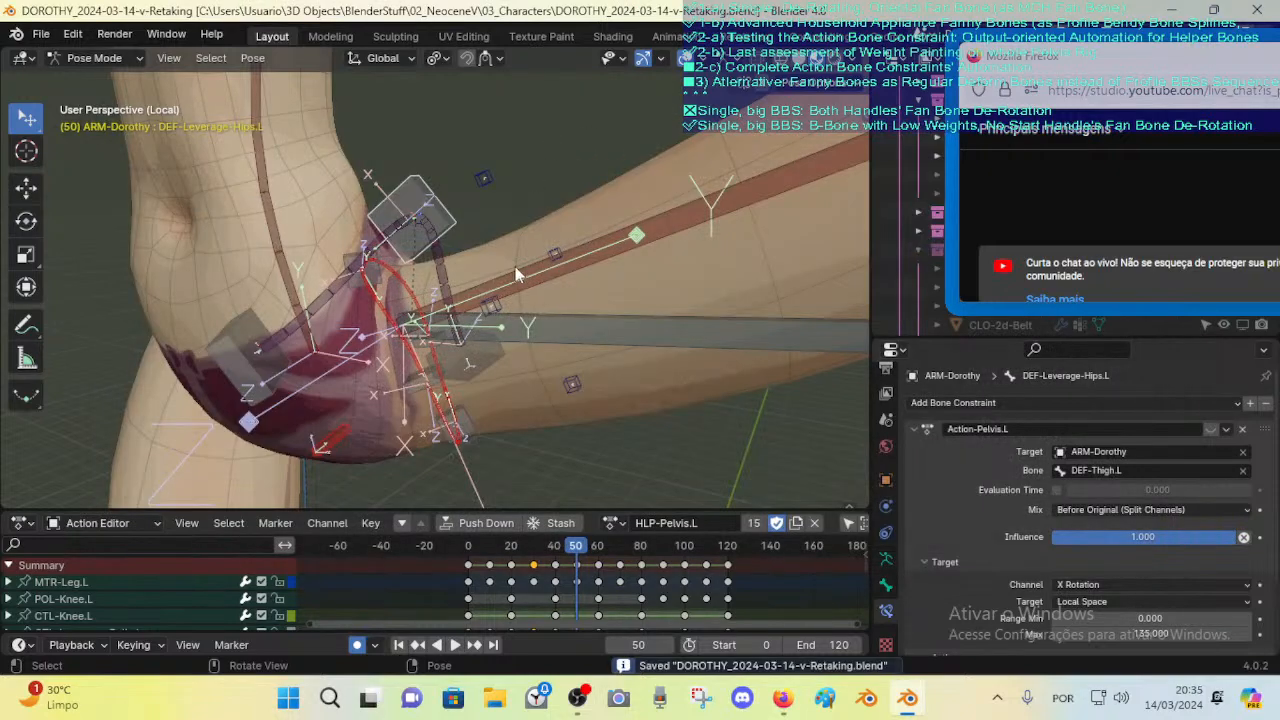
Step: Move DEF-Leverage-Hips.L up and outward above the hip crease at frame 50 and rotate it to follow the raised thigh
{"action": "middle_click_drag", "start_coordinate": [515, 266], "coordinate": [458, 207]}
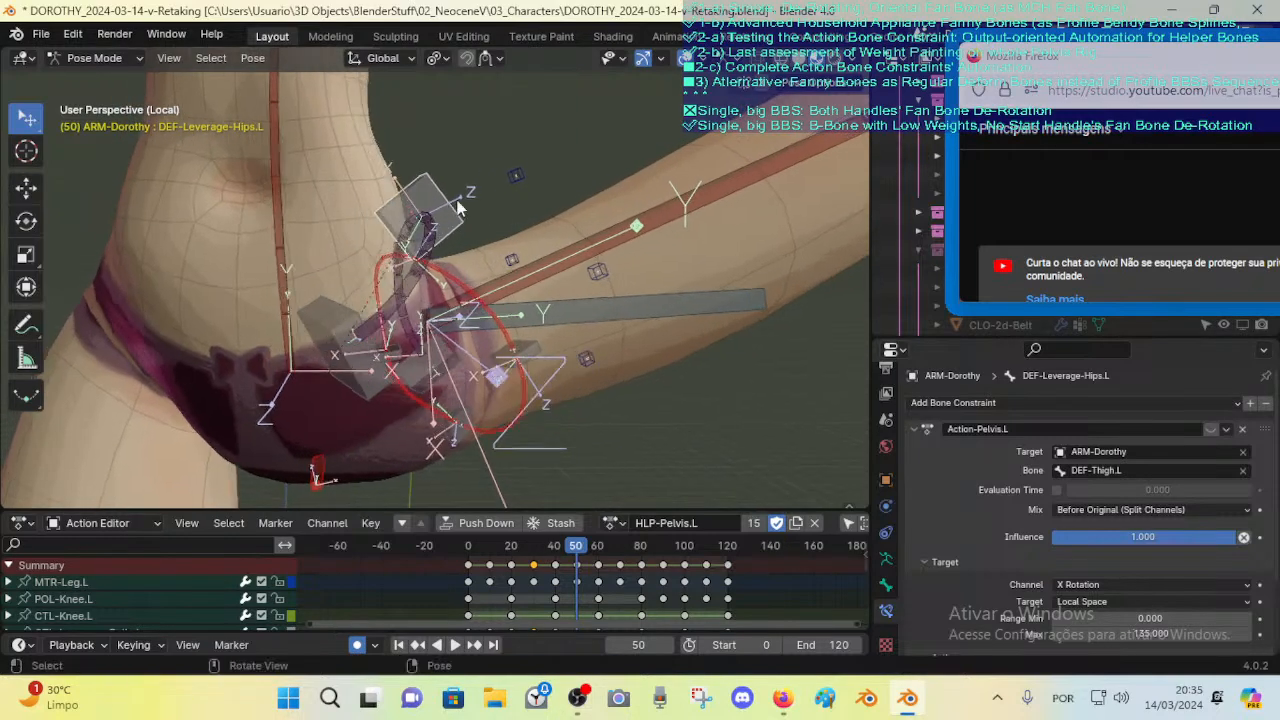
{"action": "key", "text": "g"}
{"action": "left_click", "coordinate": [503, 194]}
{"action": "key", "text": "r"}
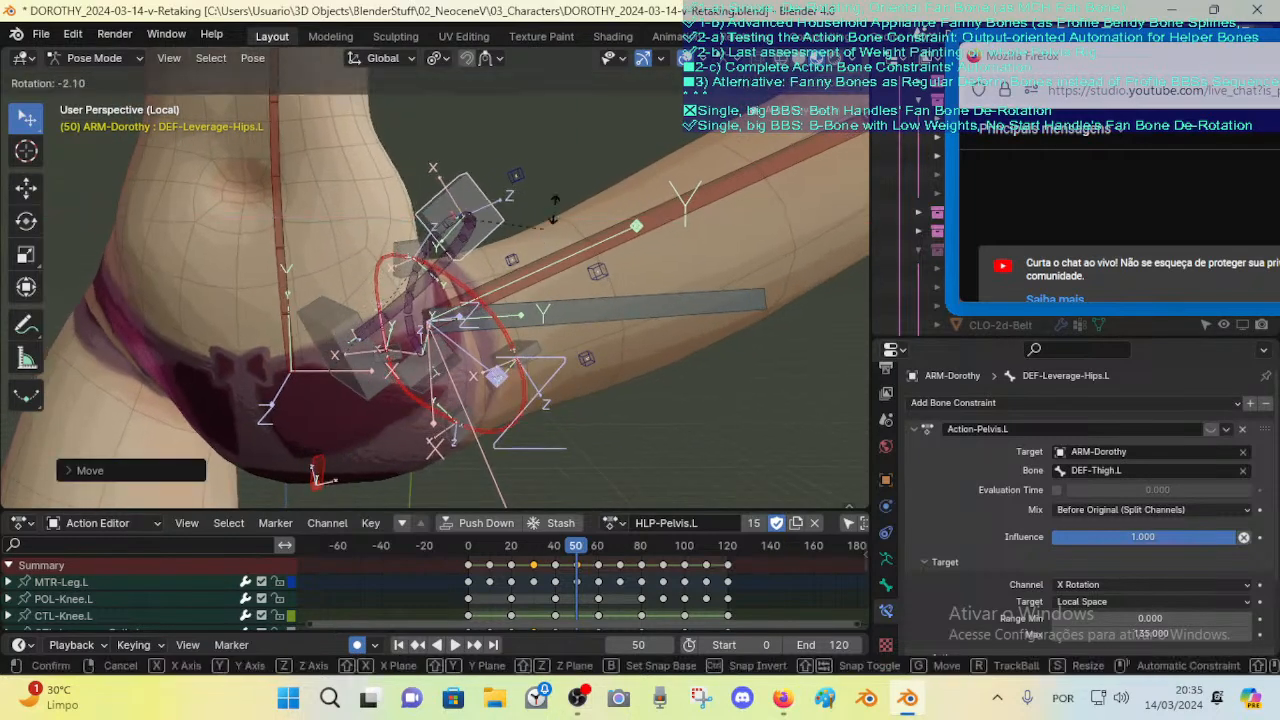
{"action": "left_click", "coordinate": [558, 205]}
{"action": "key", "text": "g"}
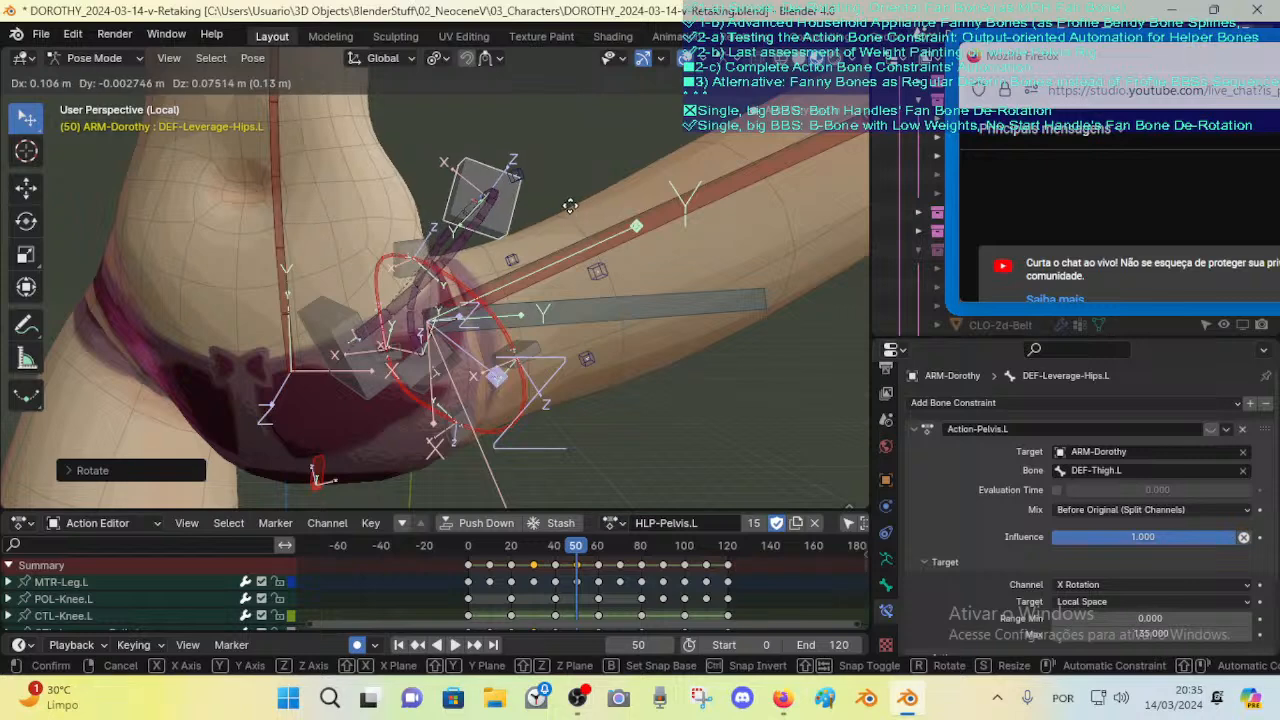
{"action": "left_click", "coordinate": [570, 200]}
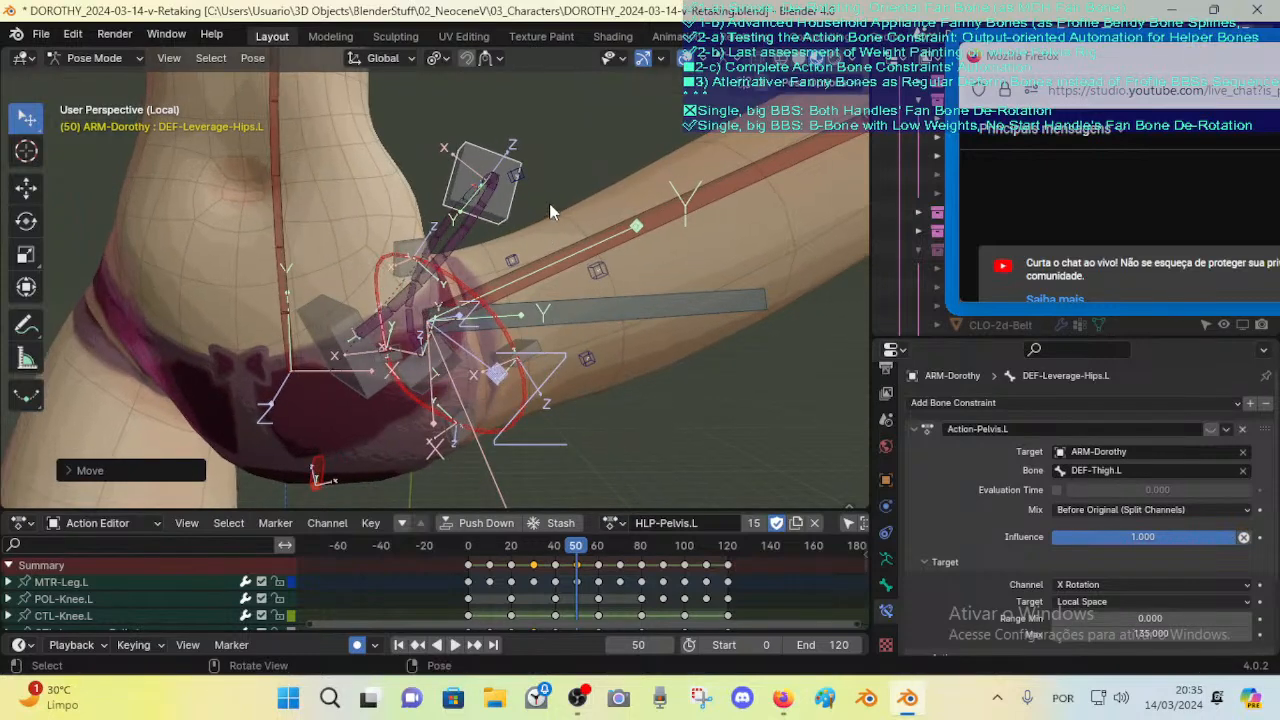
{"action": "key", "text": "g"}
{"action": "left_click", "coordinate": [552, 215]}
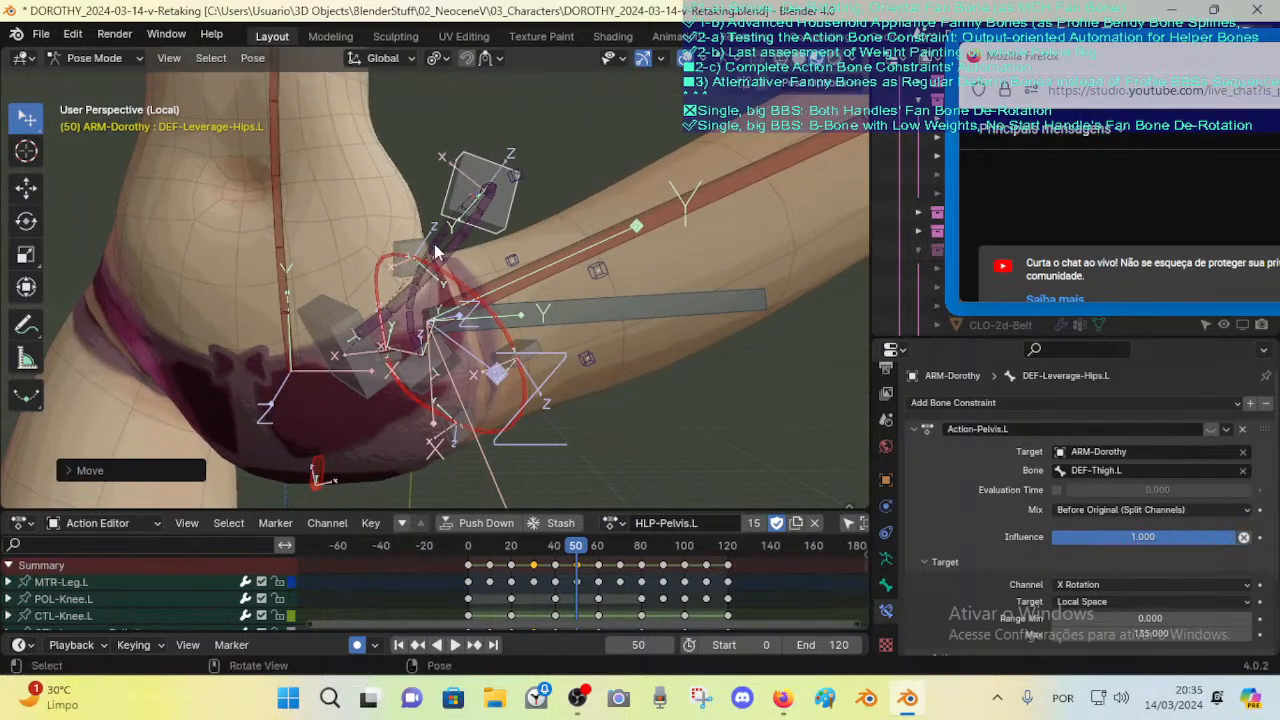
{"action": "left_click", "coordinate": [412, 246]}
{"action": "key", "text": "g"}
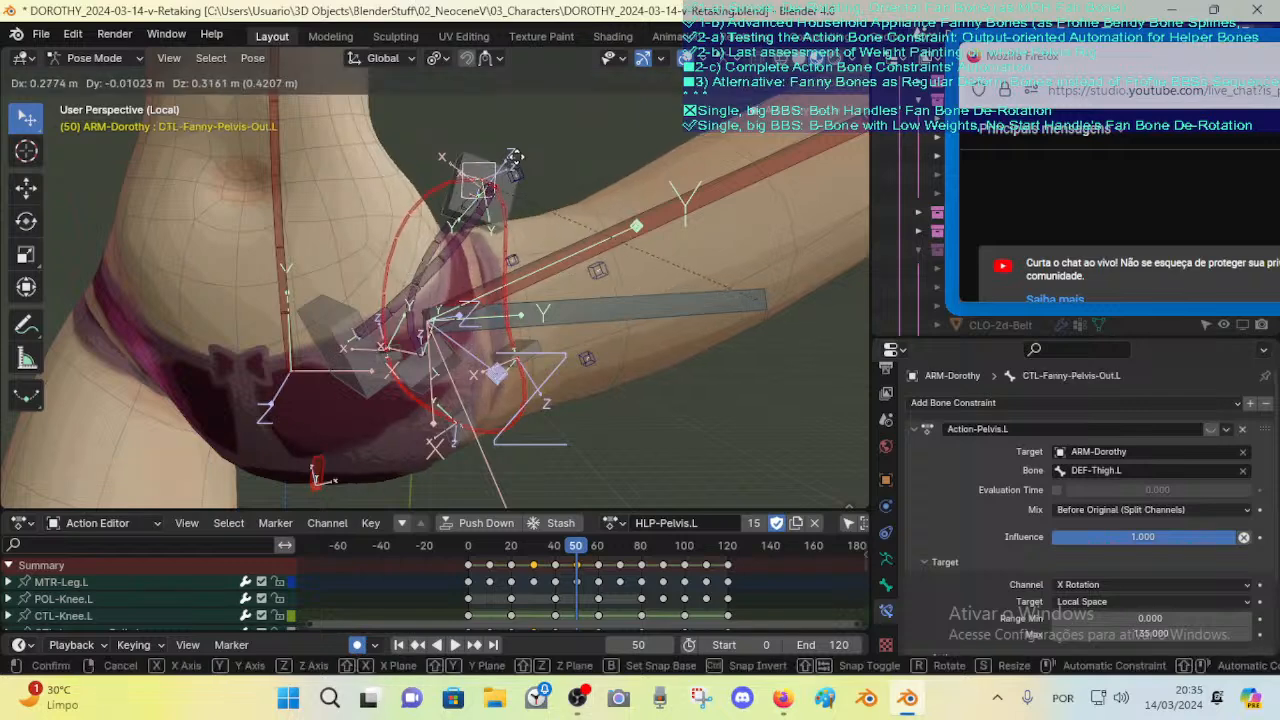
{"action": "right_click", "coordinate": [502, 128]}
{"action": "mouse_move", "coordinate": [492, 285]}
{"action": "middle_mouse_down"}
{"action": "mouse_move", "coordinate": [443, 282]}
{"action": "mouse_move", "coordinate": [468, 292]}
{"action": "middle_mouse_up"}
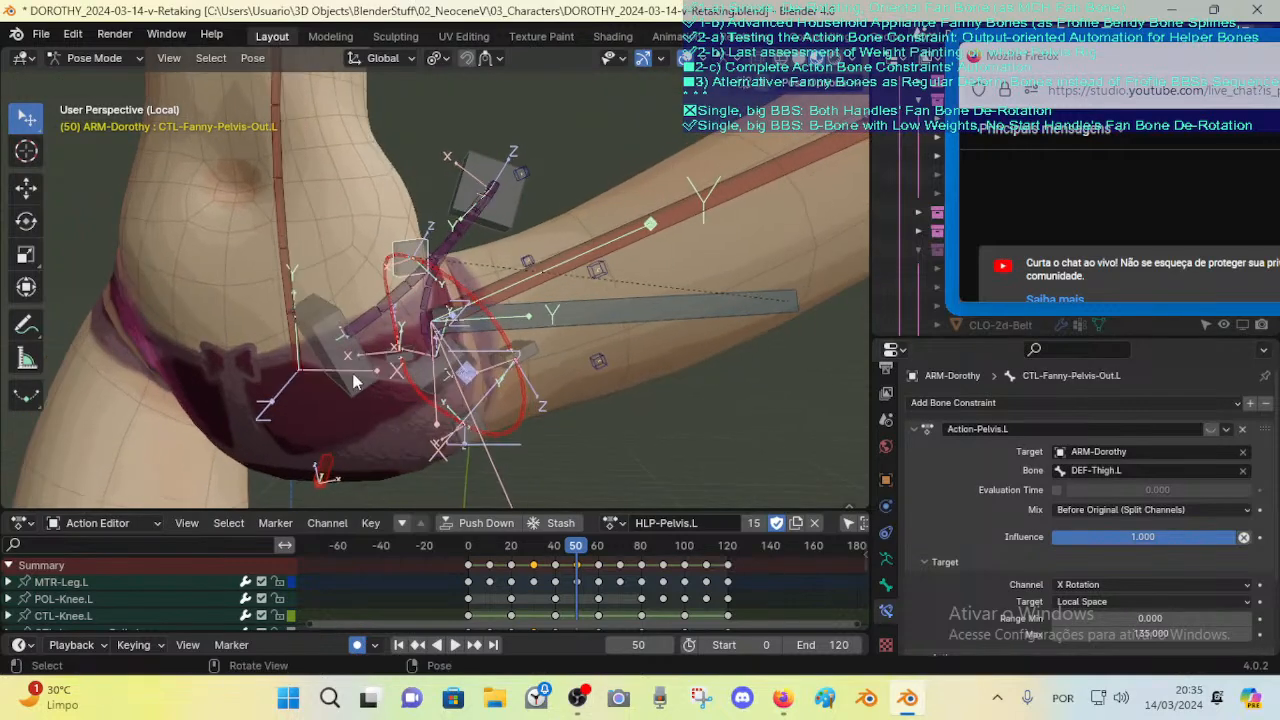
Step: Move CTL-Leverage-Belly.L up towards the hip crease at frame 50 and rotate it as seen from below
{"action": "left_click", "coordinate": [359, 376]}
{"action": "key", "text": "g"}
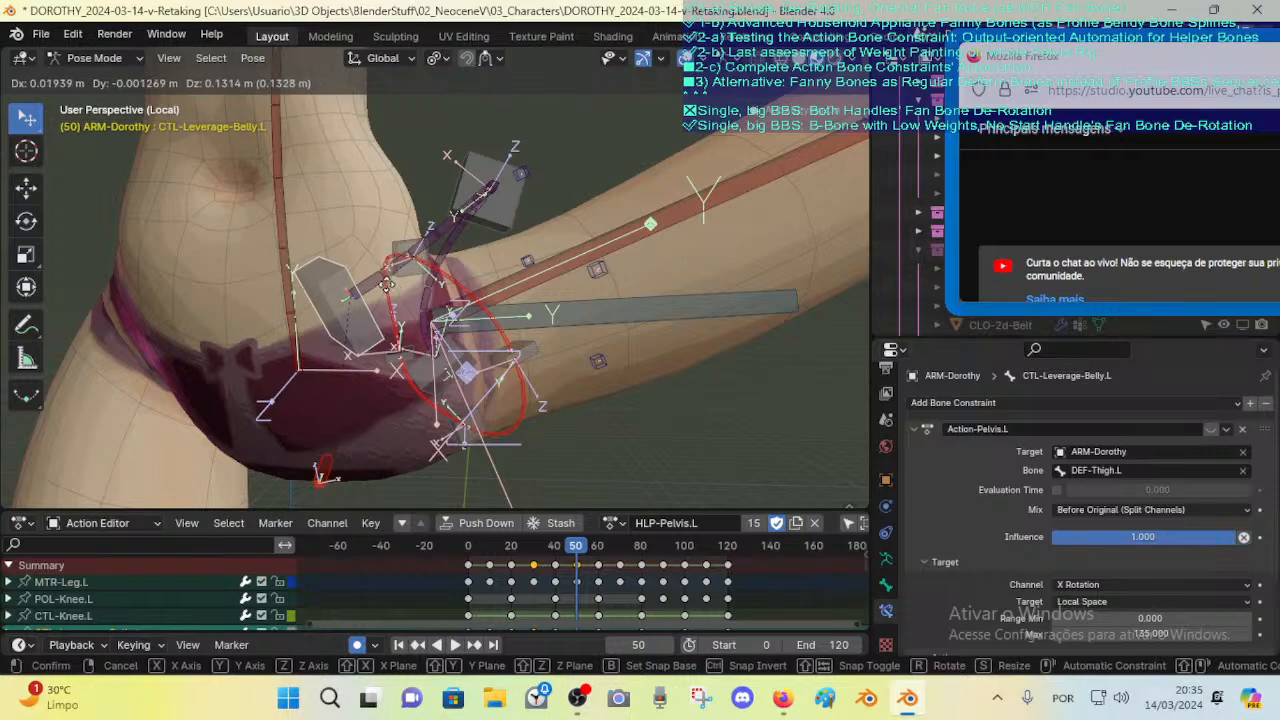
{"action": "left_click", "coordinate": [422, 294]}
{"action": "middle_click_drag", "start_coordinate": [425, 292], "coordinate": [504, 365]}
{"action": "key", "text": "r"}
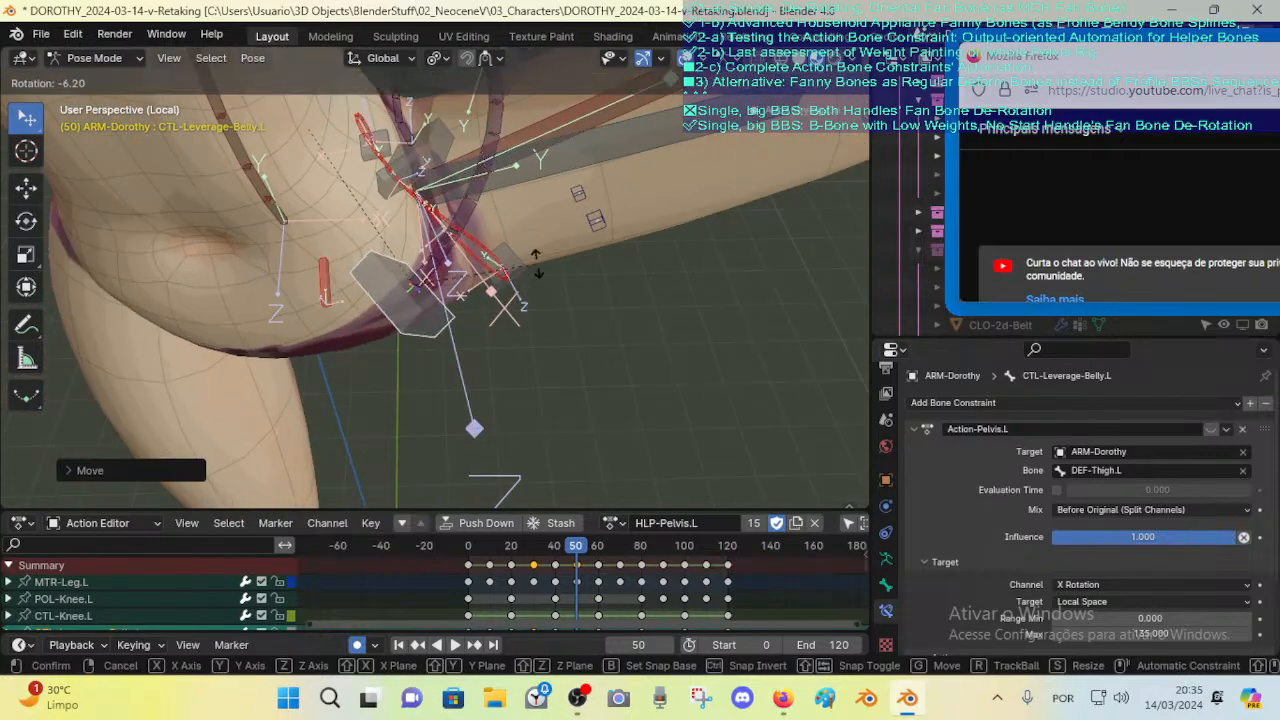
{"action": "left_click", "coordinate": [557, 261]}
Step: Refine the belly leverage bone's placement at frame 50 with further small moves and another rotation
{"action": "middle_click_drag", "start_coordinate": [557, 261], "coordinate": [503, 310]}
{"action": "key", "text": "g"}
{"action": "left_click", "coordinate": [566, 282]}
{"action": "key", "text": "g"}
{"action": "left_click", "coordinate": [441, 279]}
{"action": "key", "text": "r"}
{"action": "left_click", "coordinate": [546, 285]}
{"action": "key", "text": "g"}
{"action": "left_click", "coordinate": [538, 282]}
Step: Finish rotating CTL-Leverage-Belly.L at frame 50 and adjust the rotation of DEF-Leverage-Hips.L as seen from behind the pelvis
{"action": "left_click", "coordinate": [401, 227]}
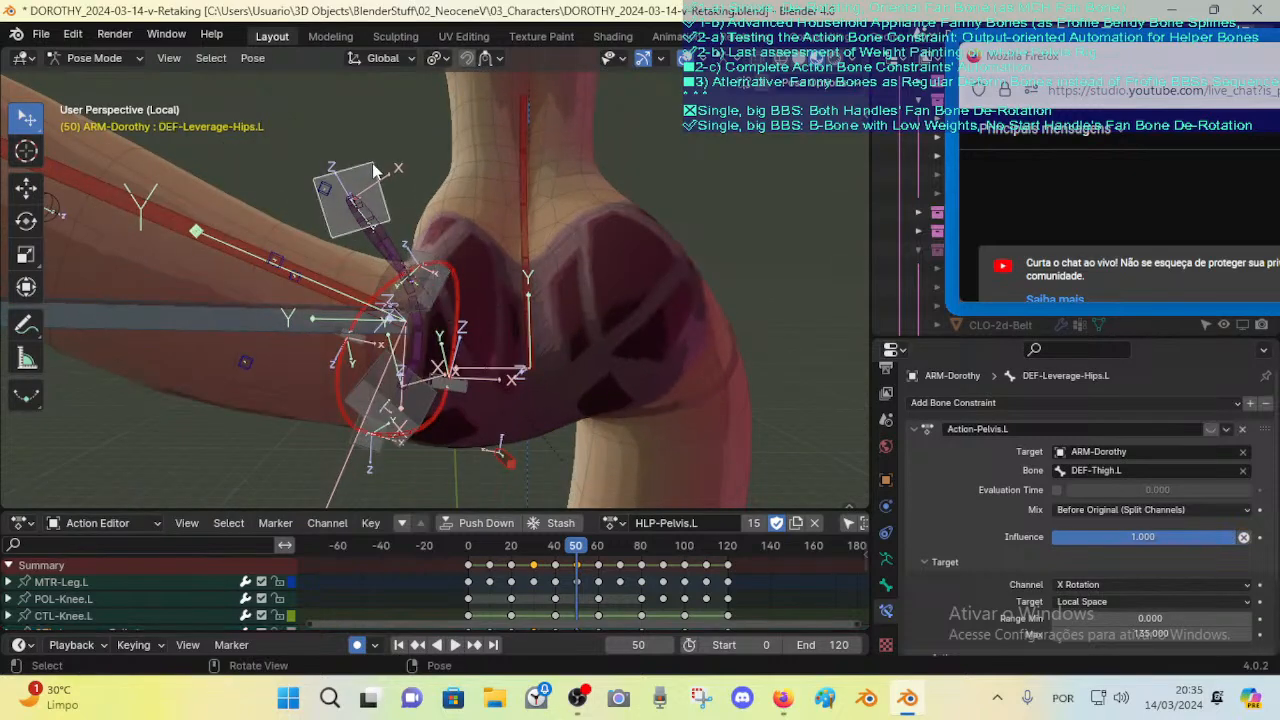
{"action": "key", "text": "r"}
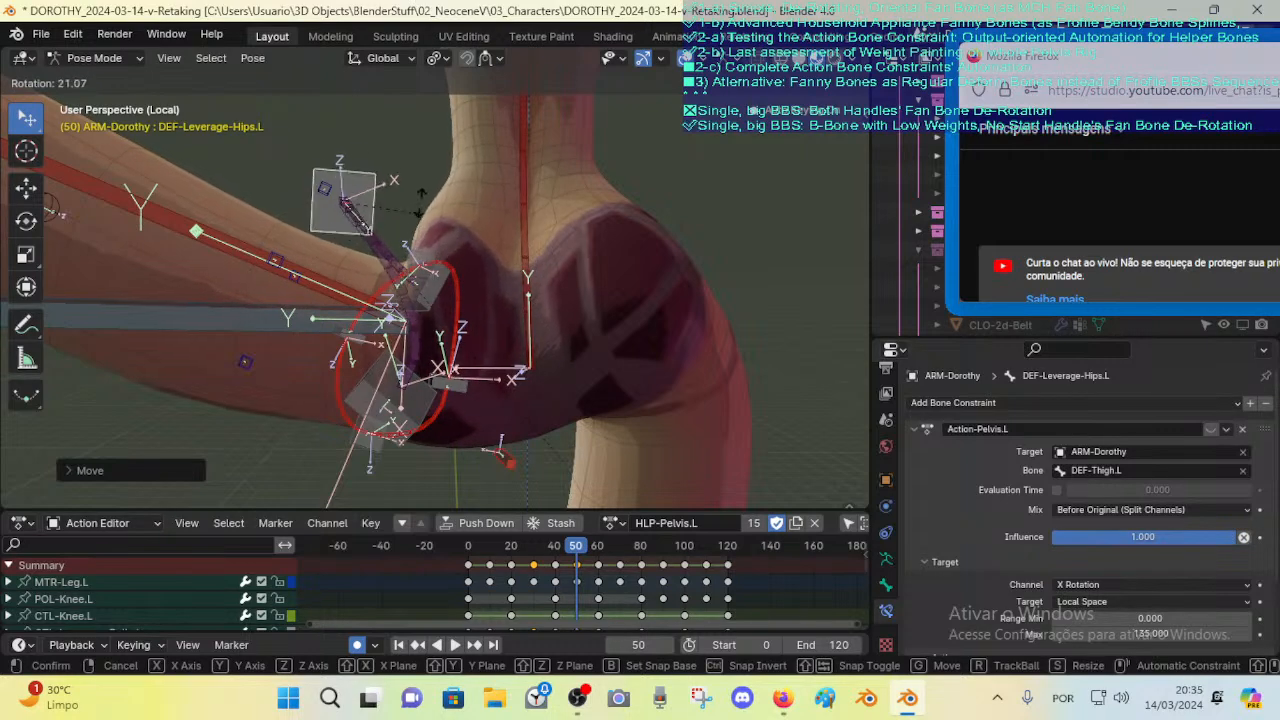
{"action": "left_click", "coordinate": [515, 213]}
Step: Switch to Object Mode and turn off Preserve Volume in the 00_Body mesh's Armature modifier
{"action": "key", "text": "ctrl+Tab"}
{"action": "left_click", "coordinate": [557, 209]}
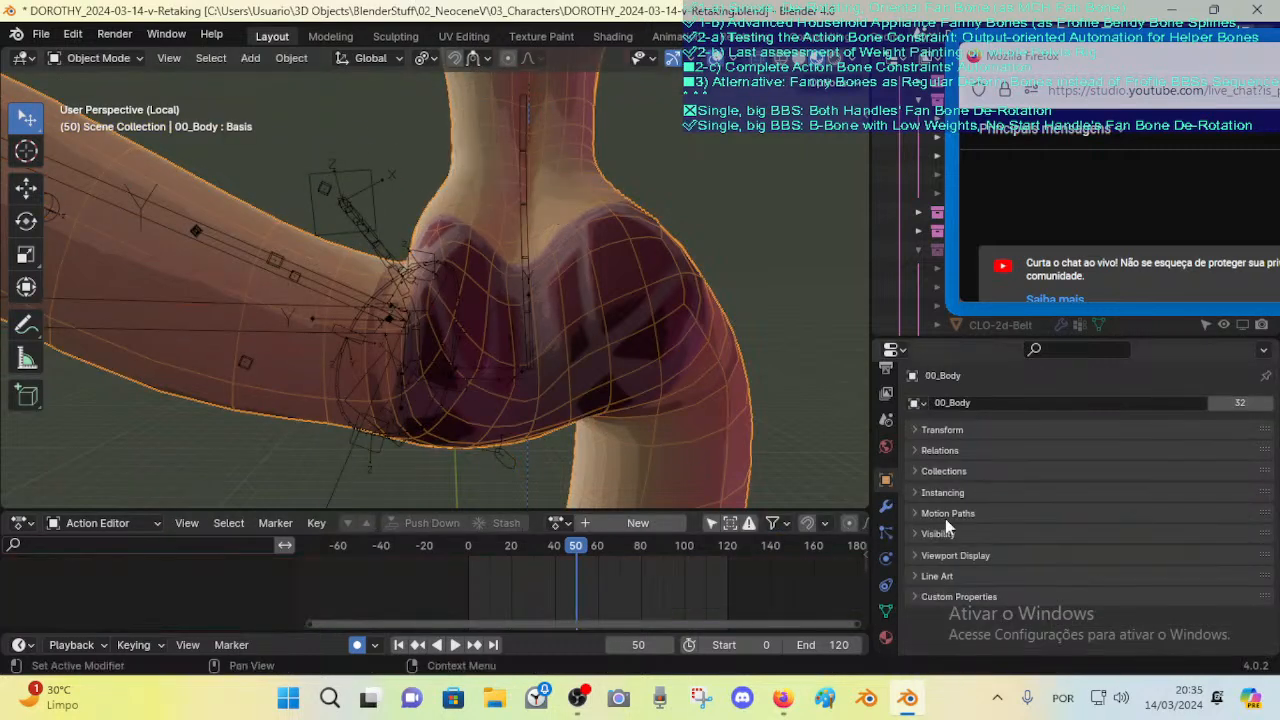
{"action": "left_click", "coordinate": [886, 506]}
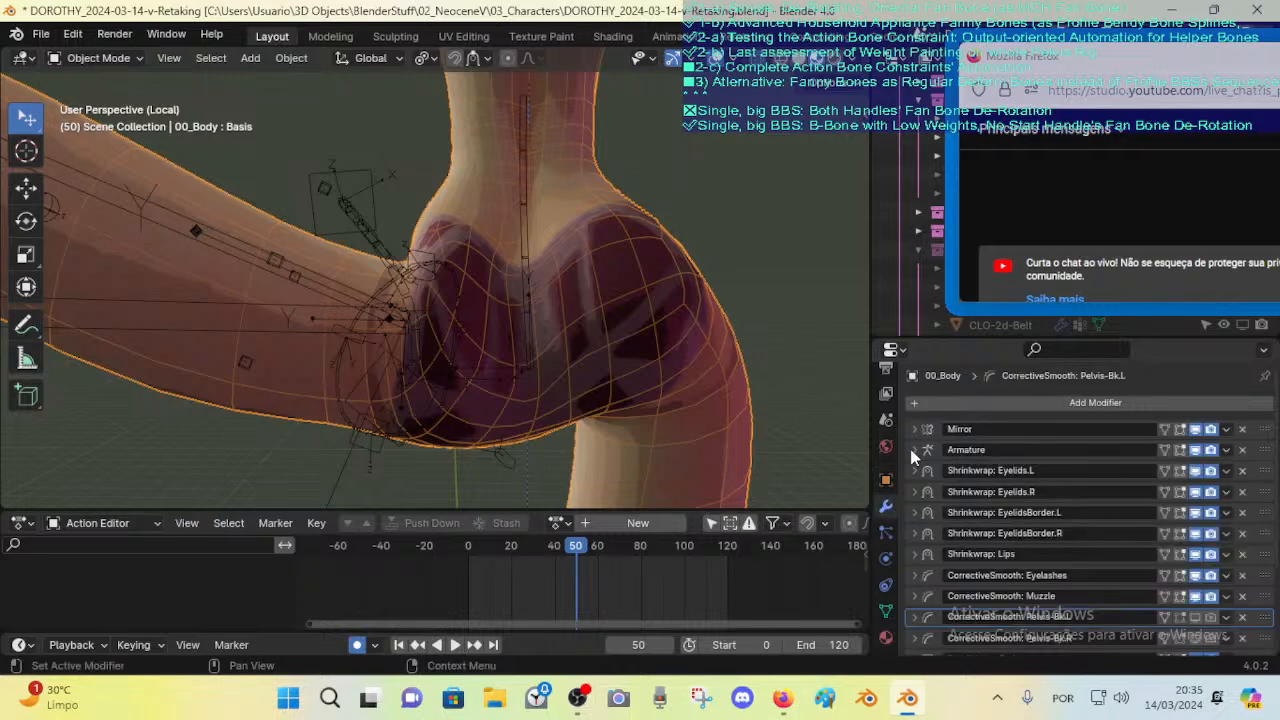
{"action": "left_click", "coordinate": [930, 451]}
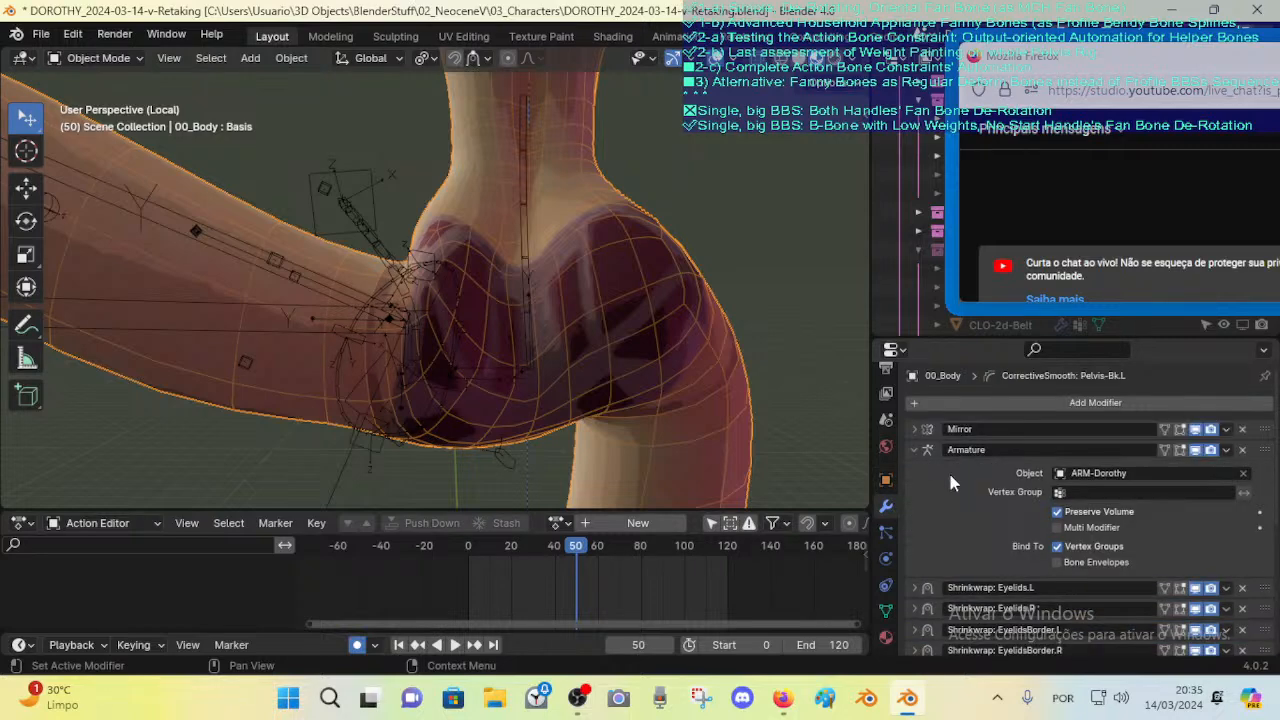
{"action": "left_click", "coordinate": [1058, 512]}
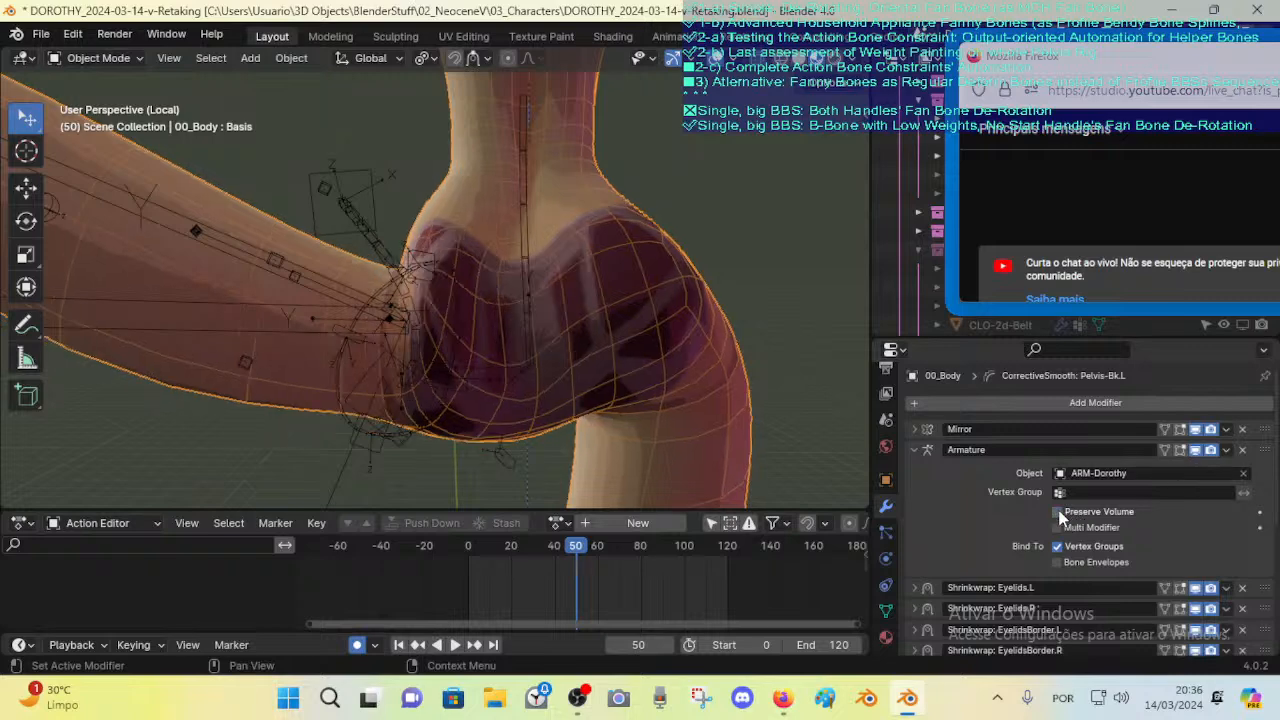
Step: Try rotating DEF-Leverage-Hips.L in Pose Mode with the body's Preserve Volume off
{"action": "left_click", "coordinate": [346, 184]}
{"action": "key", "text": "ctrl+Tab"}
{"action": "key", "text": "r"}
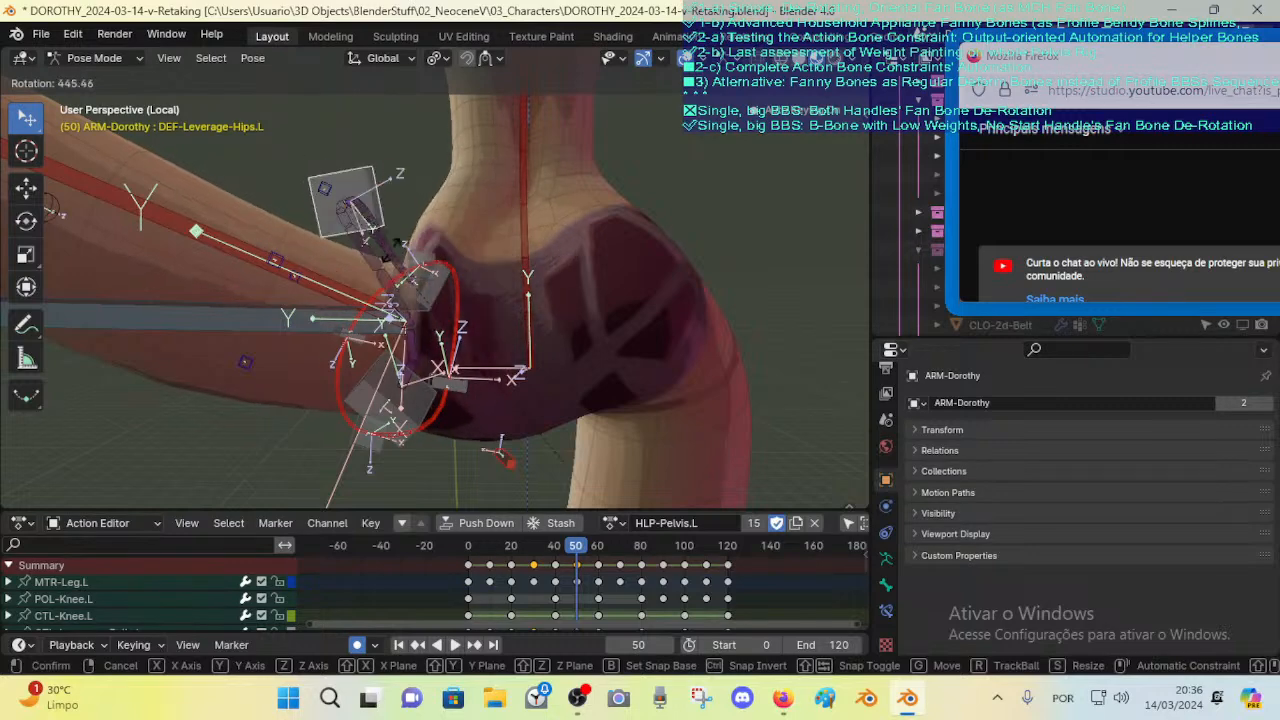
{"action": "left_click", "coordinate": [336, 260]}
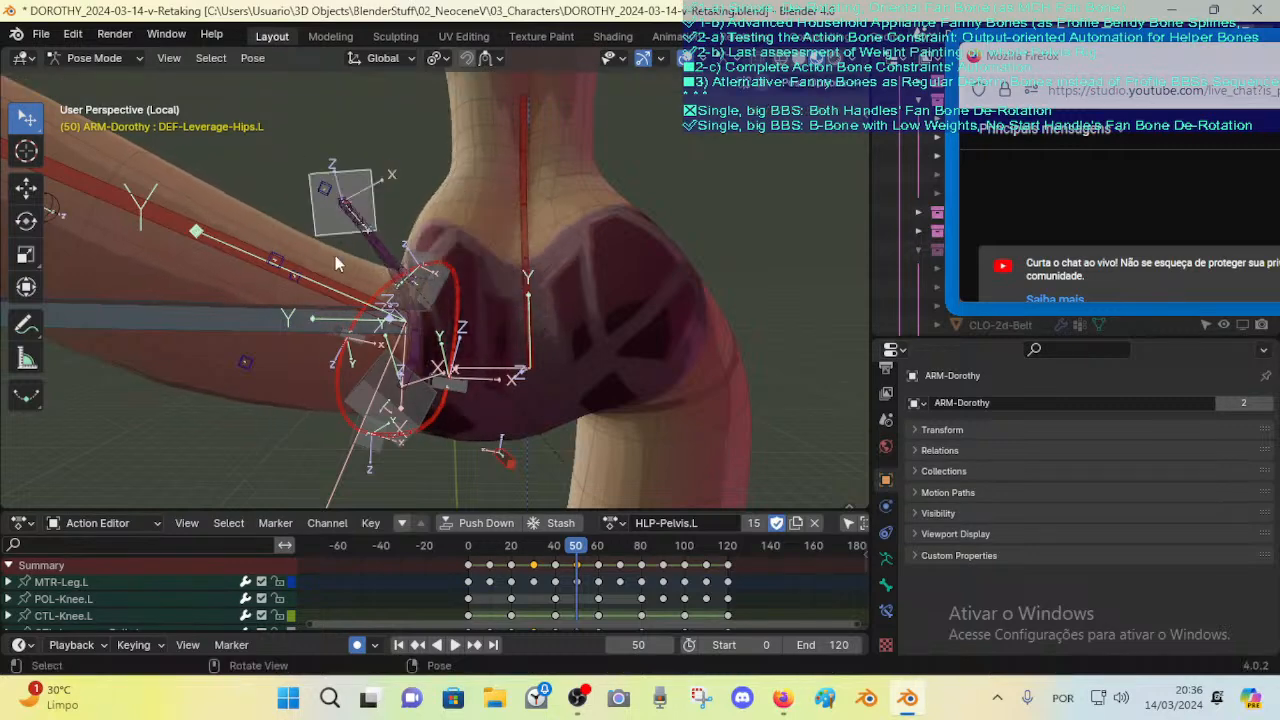
Step: Try rotating DEF-Leverage-Hips.L with its Action-Pelvis.L constraint enabled and again with the constraint disabled
{"action": "left_click", "coordinate": [886, 614]}
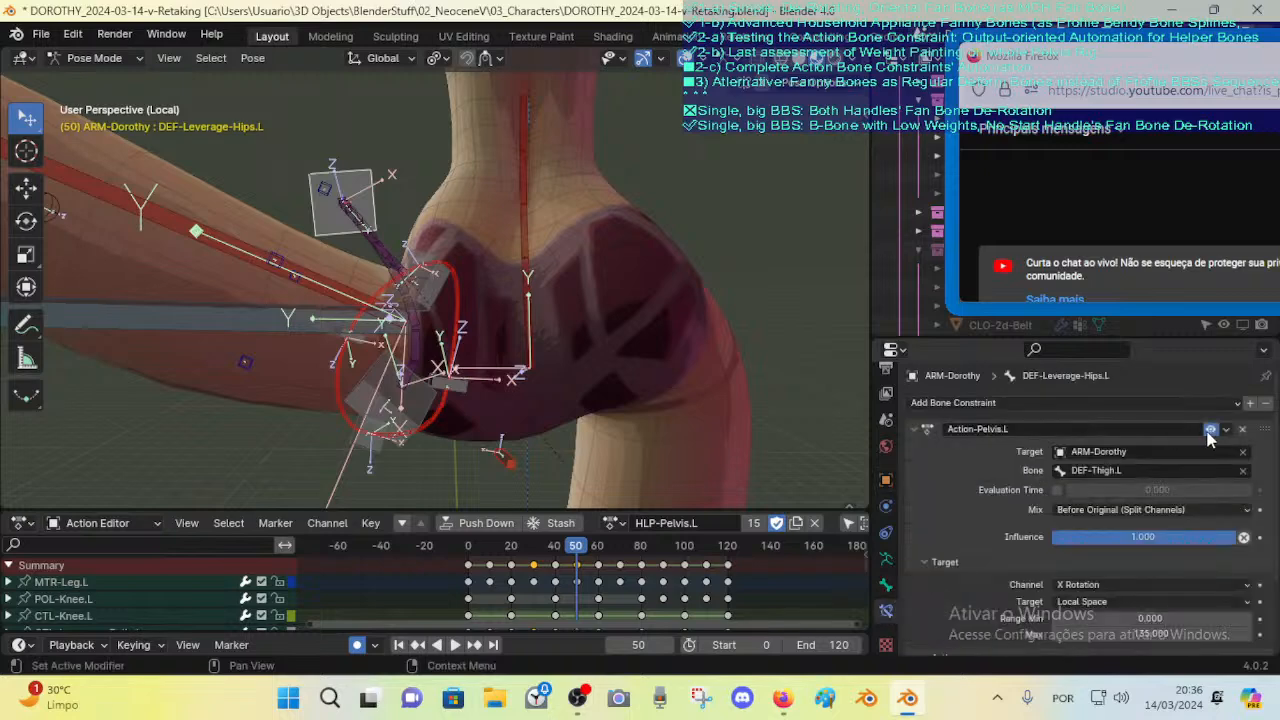
{"action": "key", "text": "r"}
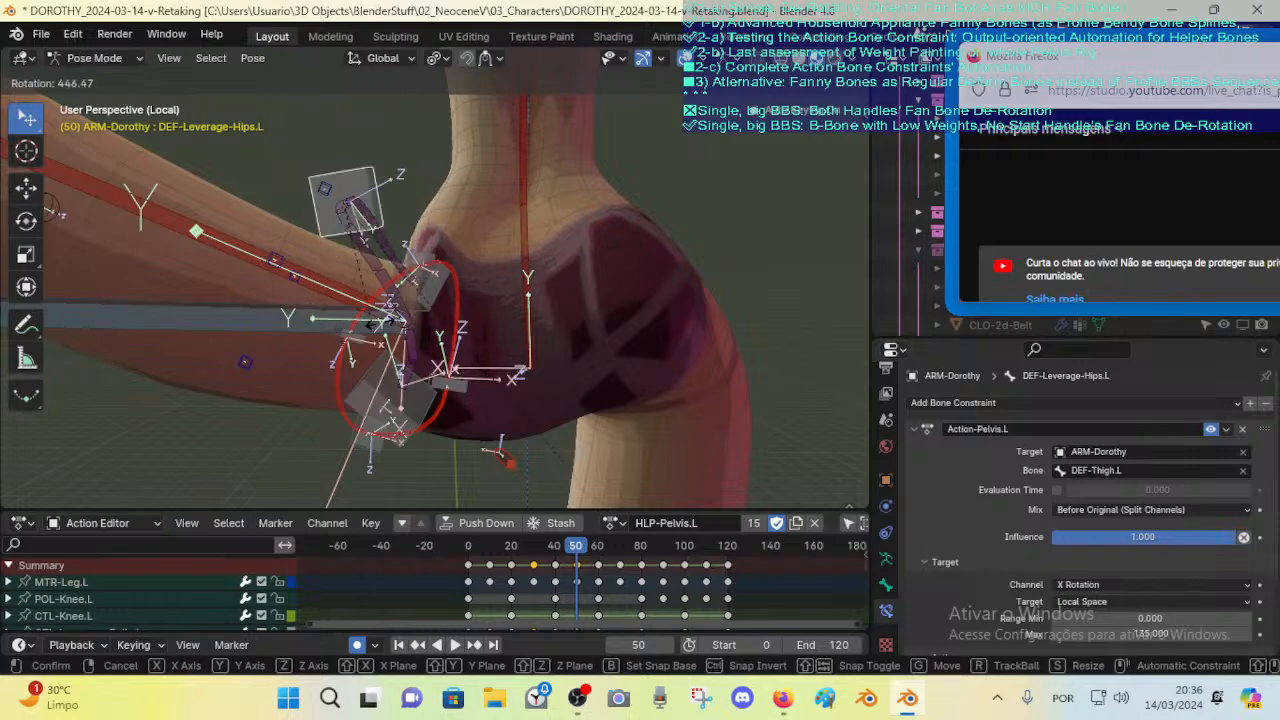
{"action": "right_click", "coordinate": [396, 284]}
{"action": "left_click", "coordinate": [1211, 430]}
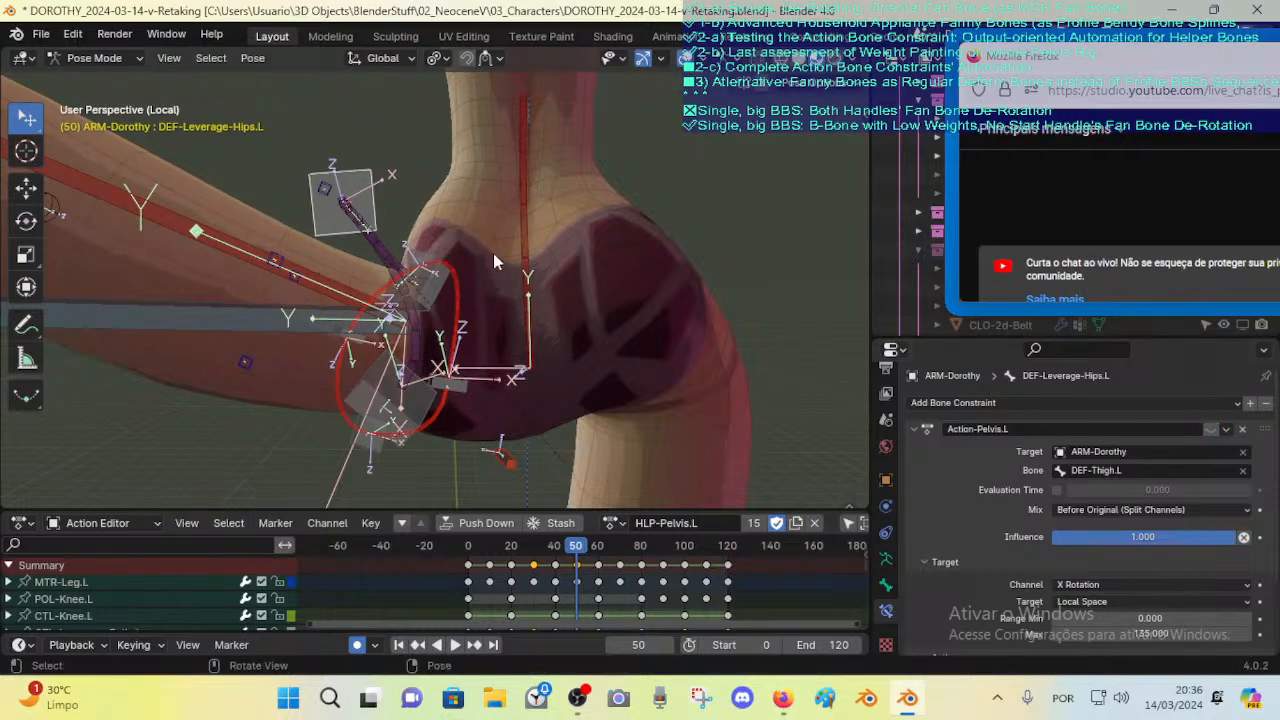
{"action": "key", "text": "r"}
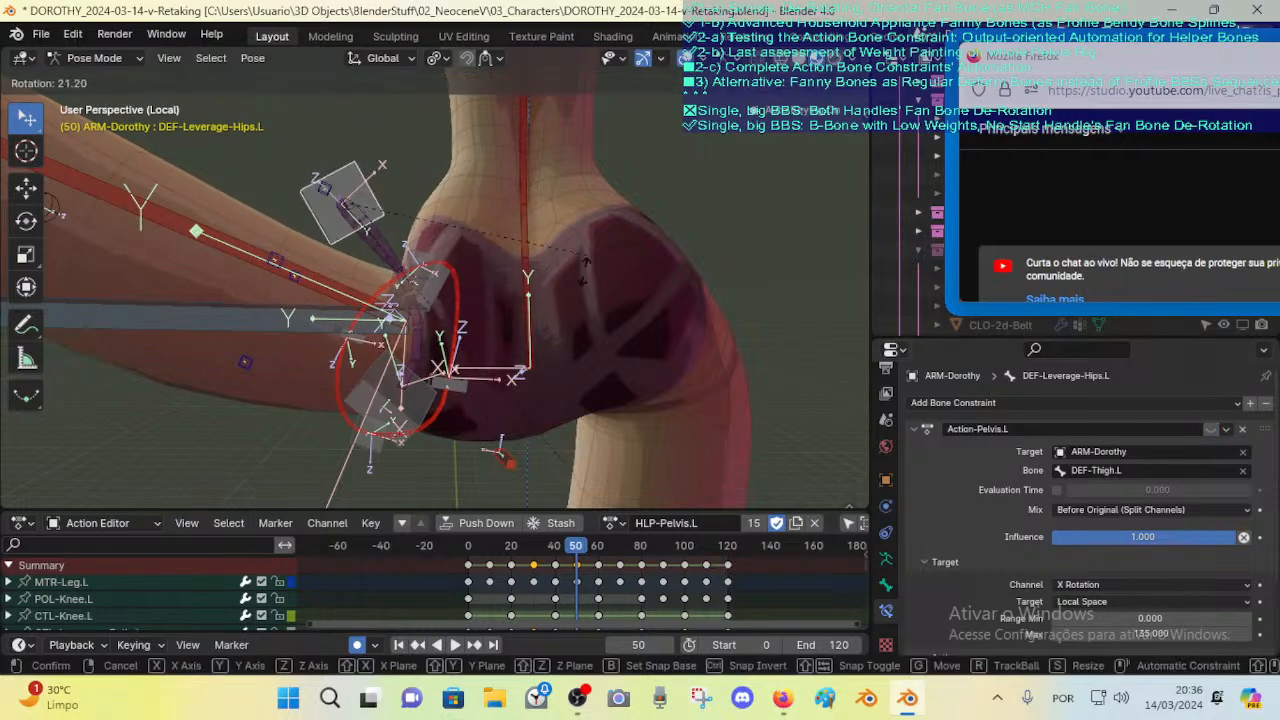
{"action": "left_click", "coordinate": [607, 336]}
Step: Turn Preserve Volume back on in the 00_Body mesh's Armature modifier and collapse the modifier's settings
{"action": "key", "text": "ctrl+Tab"}
{"action": "left_click", "coordinate": [549, 213]}
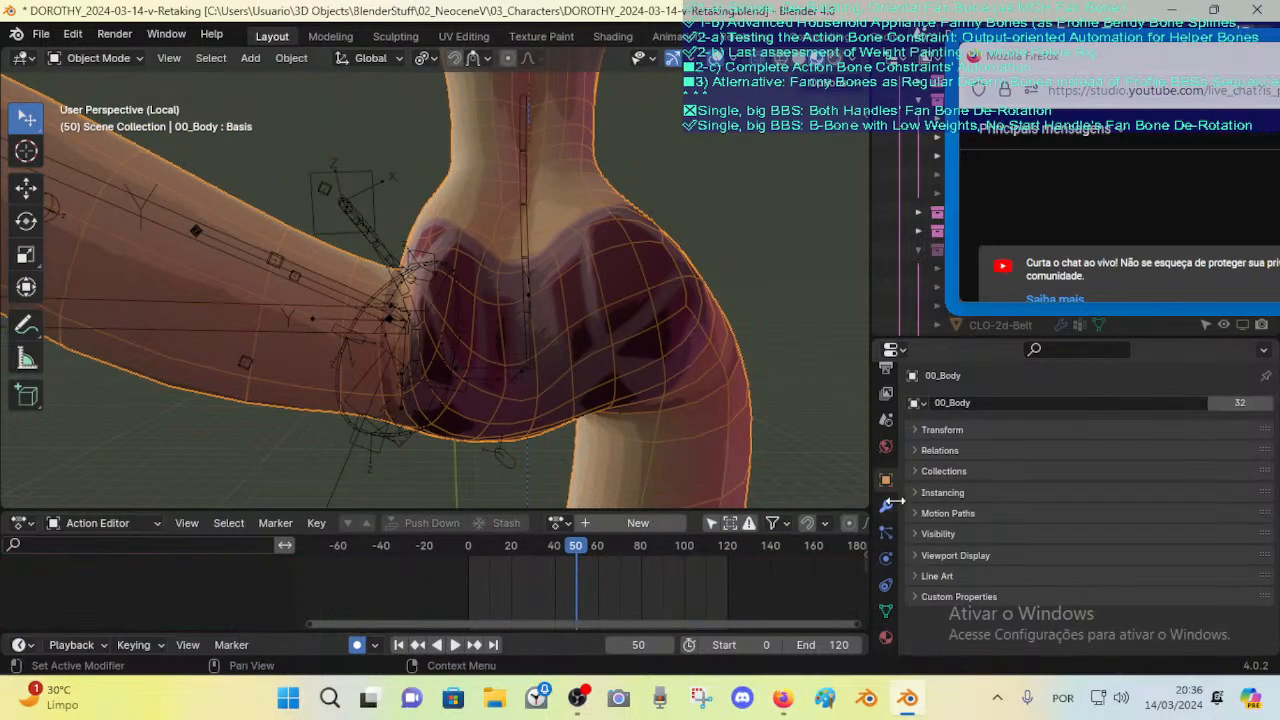
{"action": "left_click", "coordinate": [885, 505]}
{"action": "left_click", "coordinate": [1058, 512]}
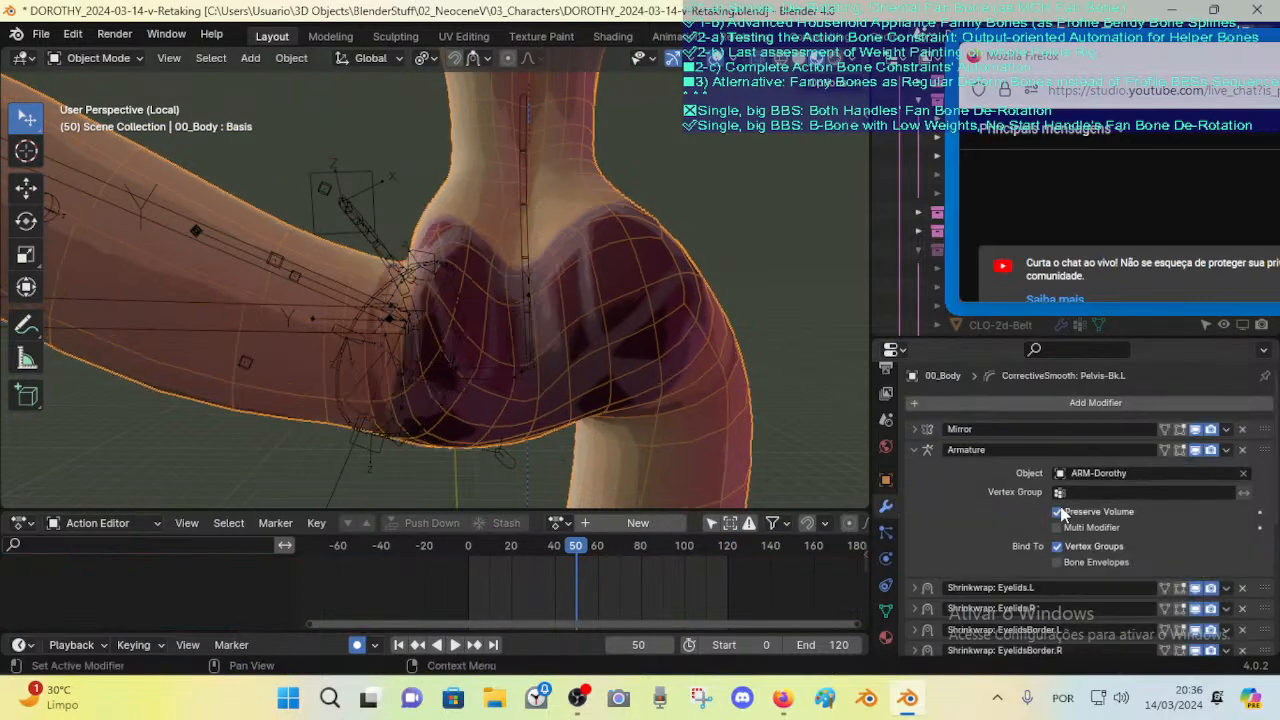
{"action": "left_click", "coordinate": [913, 449]}
Step: Rotate DEF-Leverage-Hips.L in Pose Mode at frame 50 and move it further up and outward from the hip crease
{"action": "left_click", "coordinate": [371, 171]}
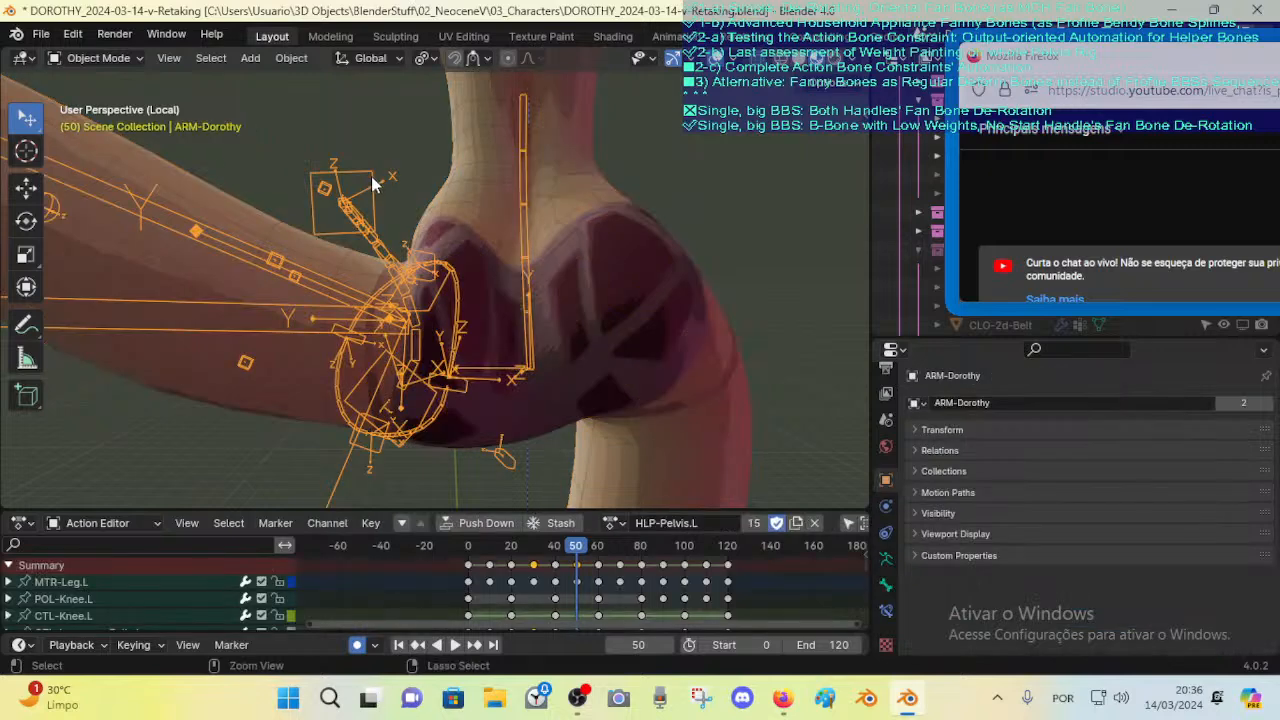
{"action": "key", "text": "ctrl+Tab"}
{"action": "key", "text": "r"}
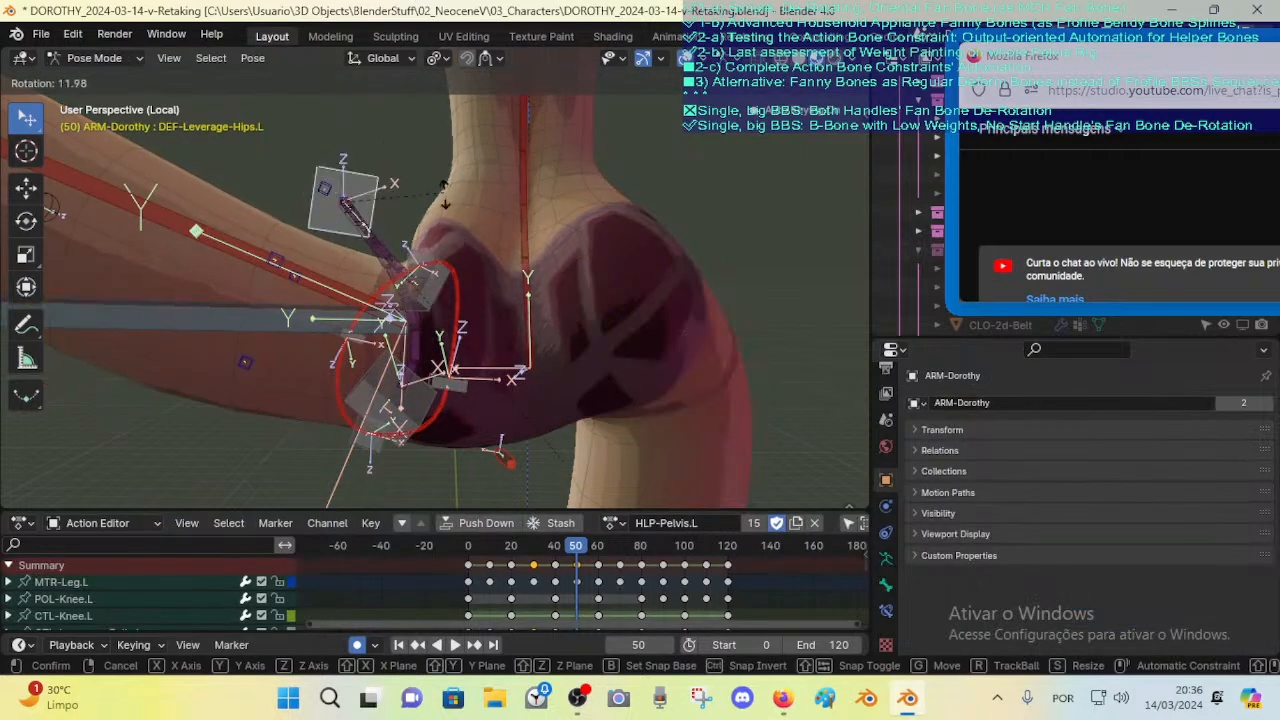
{"action": "left_click", "coordinate": [402, 234]}
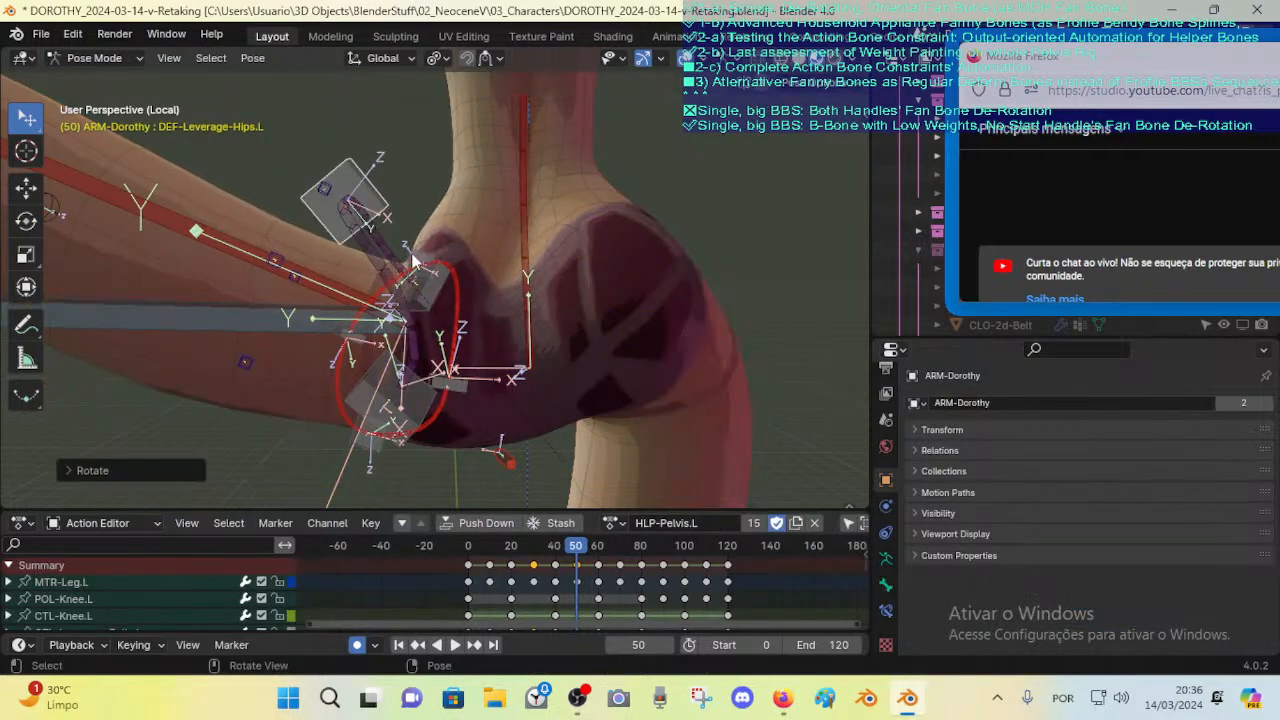
{"action": "key", "text": "g"}
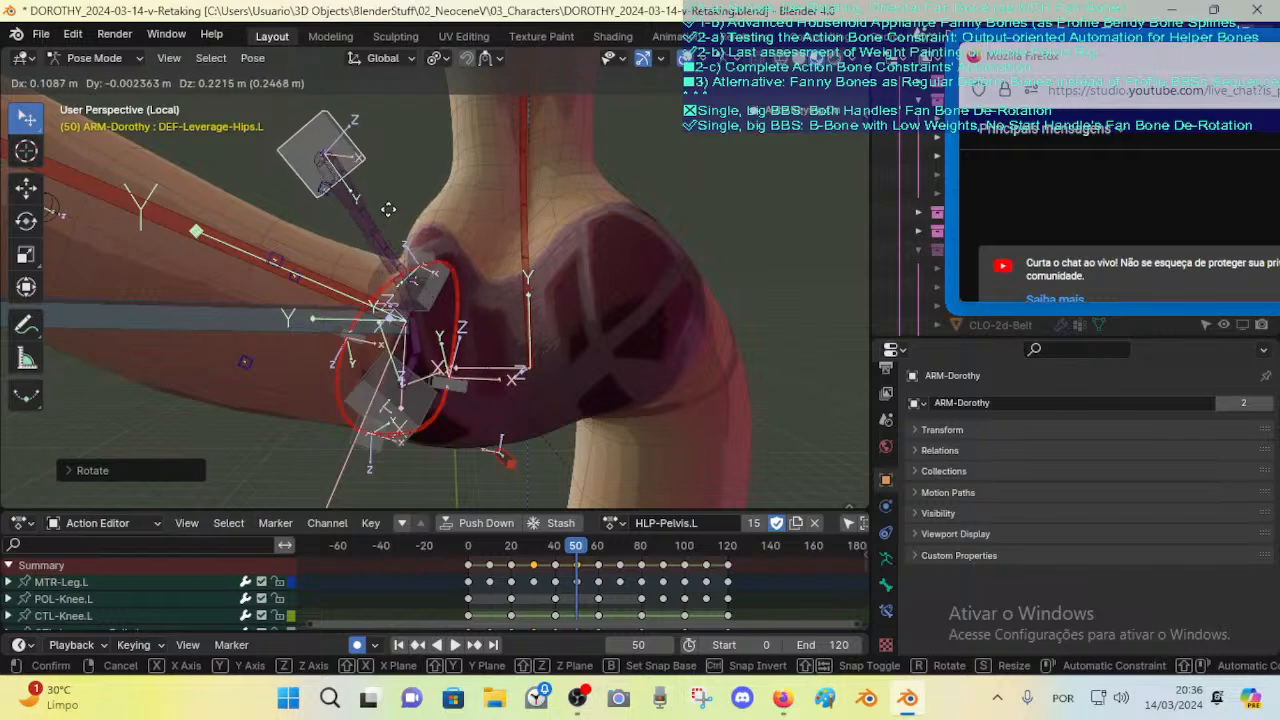
{"action": "left_click", "coordinate": [356, 239]}
Step: Examine the hip deformation from behind and compare it with the armature's rest arrangement in Edit Mode from several sides
{"action": "scroll", "coordinate": [345, 241], "scroll_direction": "down", "scroll_amount": 2}
{"action": "scroll", "coordinate": [334, 242], "scroll_direction": "up", "scroll_amount": 2}
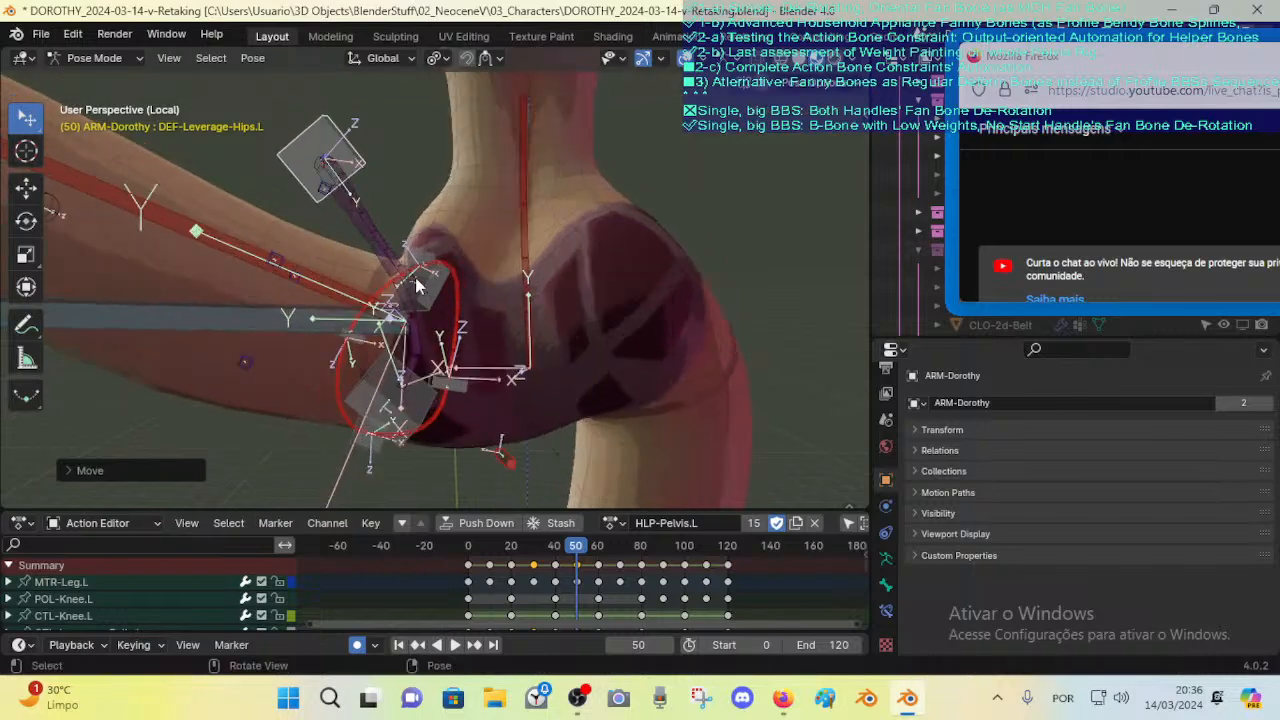
{"action": "left_click", "coordinate": [430, 291]}
{"action": "middle_click_drag", "start_coordinate": [298, 204], "coordinate": [322, 224]}
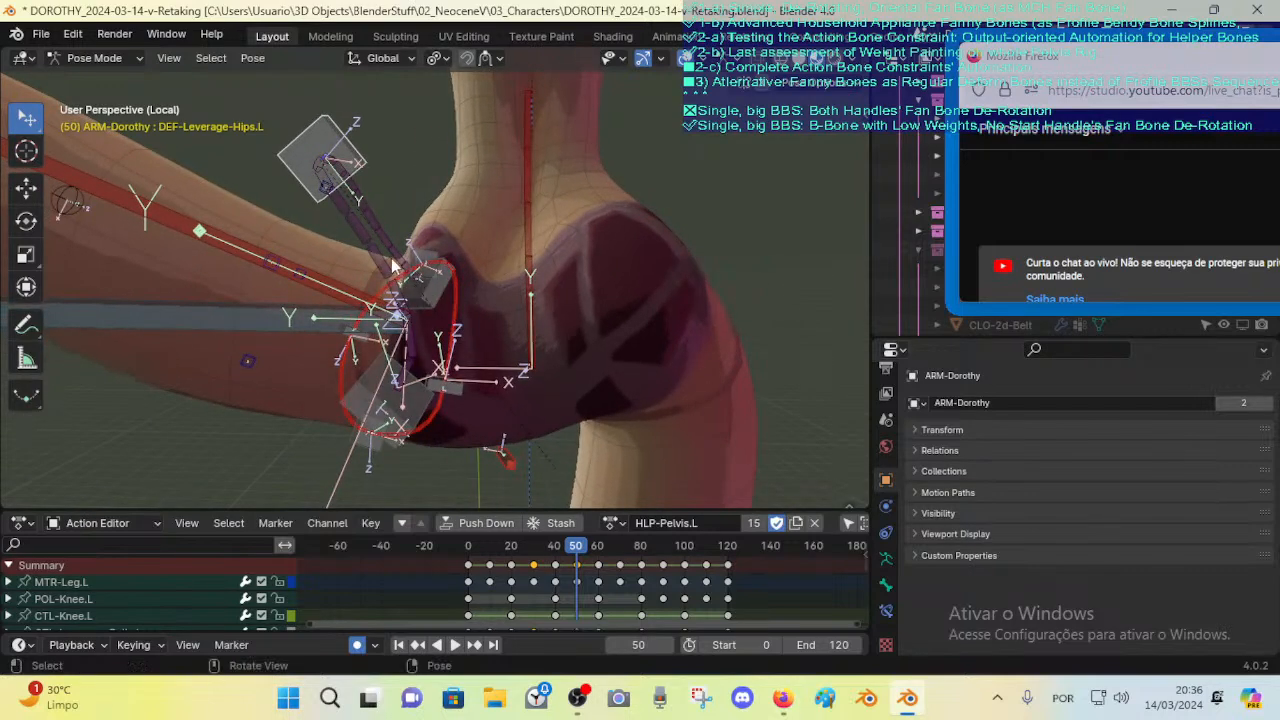
{"action": "mouse_move", "coordinate": [393, 264]}
{"action": "middle_mouse_down"}
{"action": "mouse_move", "coordinate": [573, 324]}
{"action": "mouse_move", "coordinate": [500, 290]}
{"action": "mouse_move", "coordinate": [300, 272]}
{"action": "mouse_move", "coordinate": [288, 252]}
{"action": "mouse_move", "coordinate": [350, 280]}
{"action": "mouse_move", "coordinate": [415, 270]}
{"action": "middle_mouse_up"}
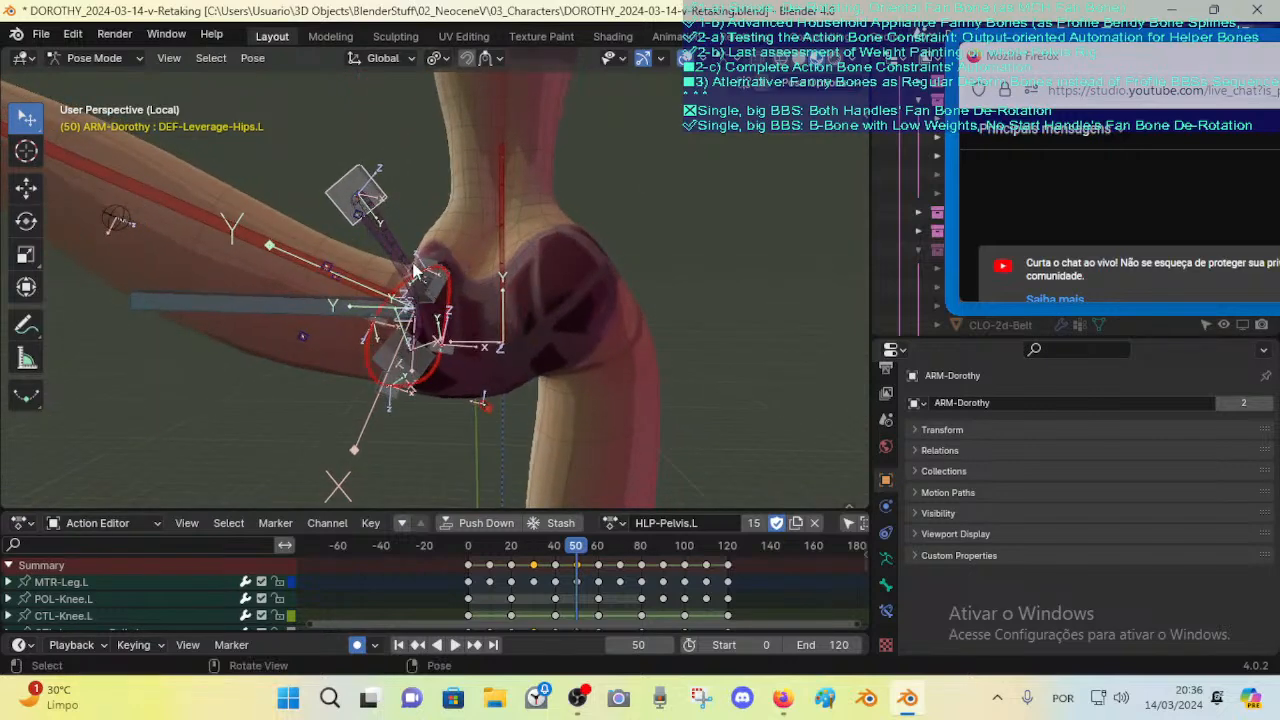
{"action": "middle_click_drag", "start_coordinate": [288, 248], "coordinate": [512, 264]}
{"action": "key", "text": "Tab"}
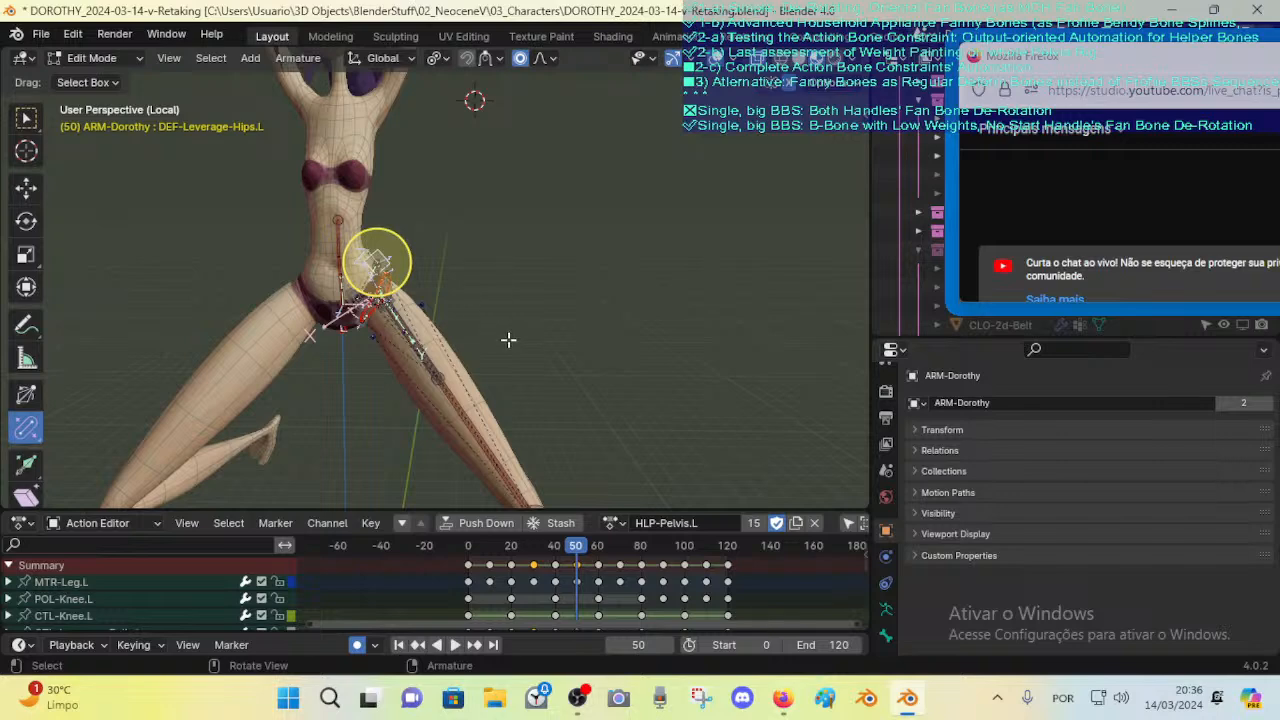
{"action": "middle_click_drag", "start_coordinate": [359, 258], "coordinate": [536, 378]}
{"action": "middle_click_drag", "start_coordinate": [430, 346], "coordinate": [279, 345]}
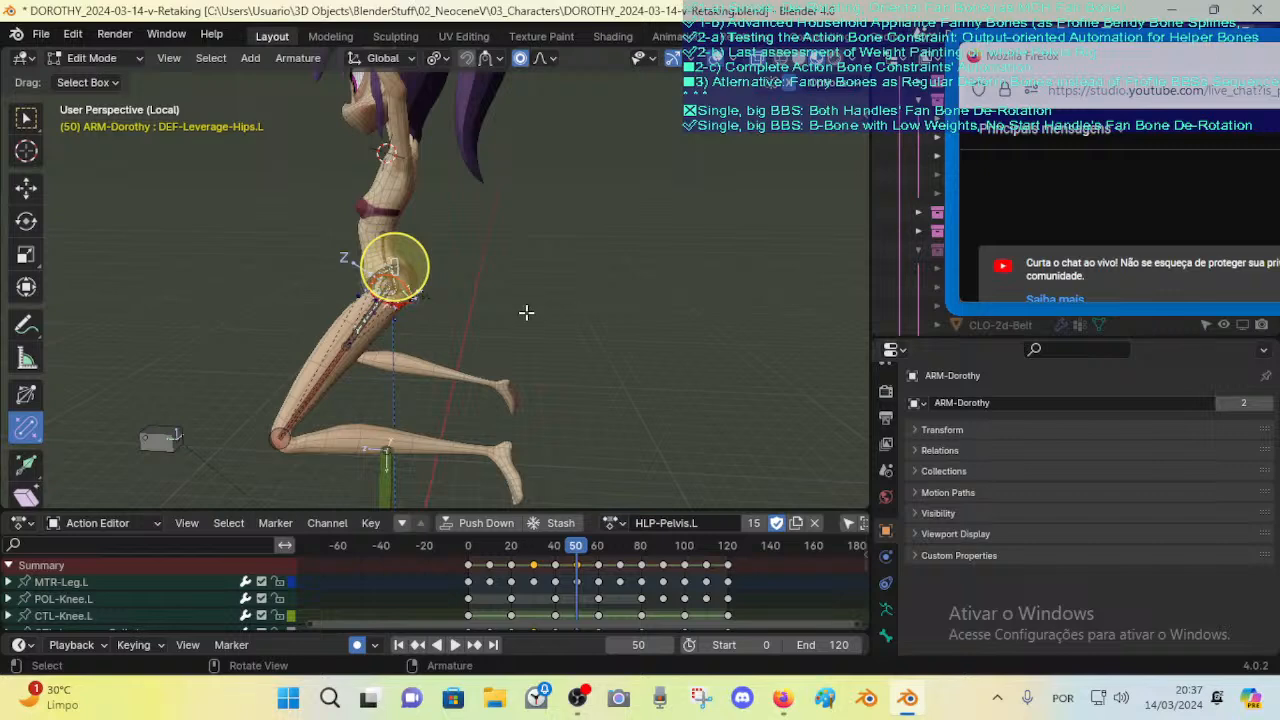
{"action": "middle_click_drag", "start_coordinate": [357, 361], "coordinate": [414, 331]}
{"action": "scroll", "coordinate": [414, 331], "scroll_direction": "up", "scroll_amount": 2}
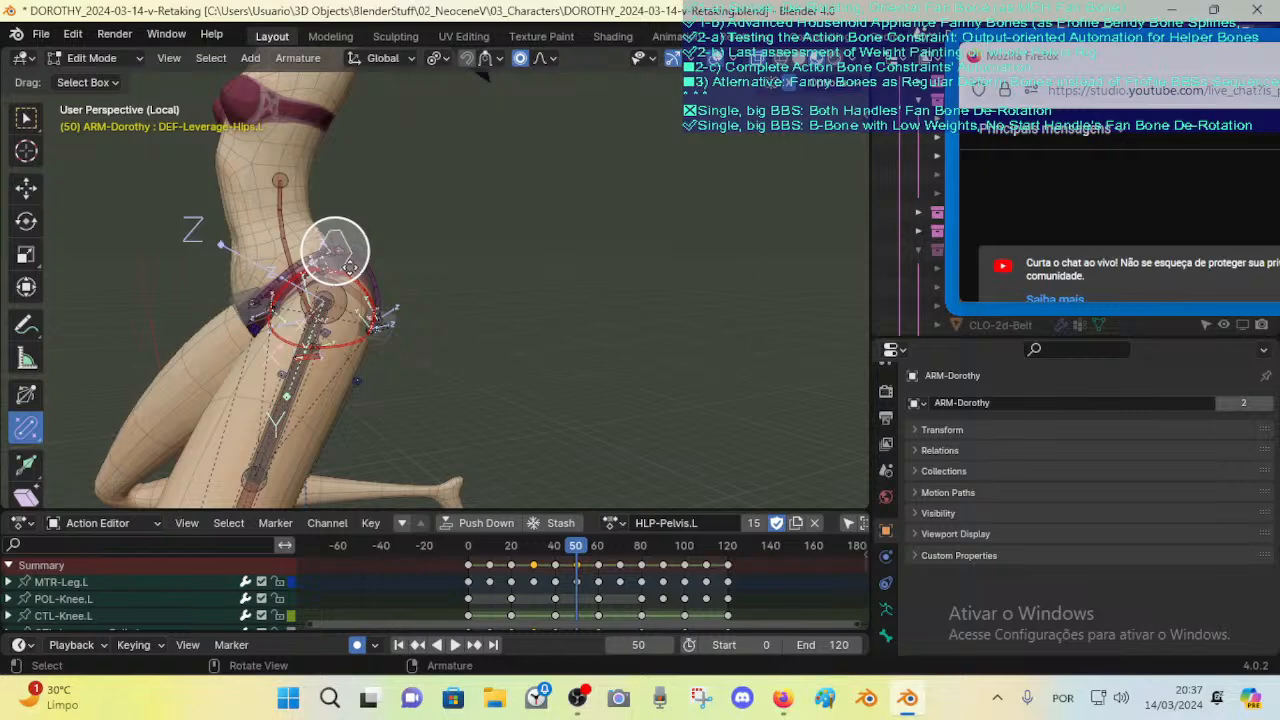
{"action": "middle_click_drag", "start_coordinate": [335, 284], "coordinate": [176, 333]}
{"action": "key", "text": "Tab"}
{"action": "middle_click_drag", "start_coordinate": [460, 268], "coordinate": [394, 217]}
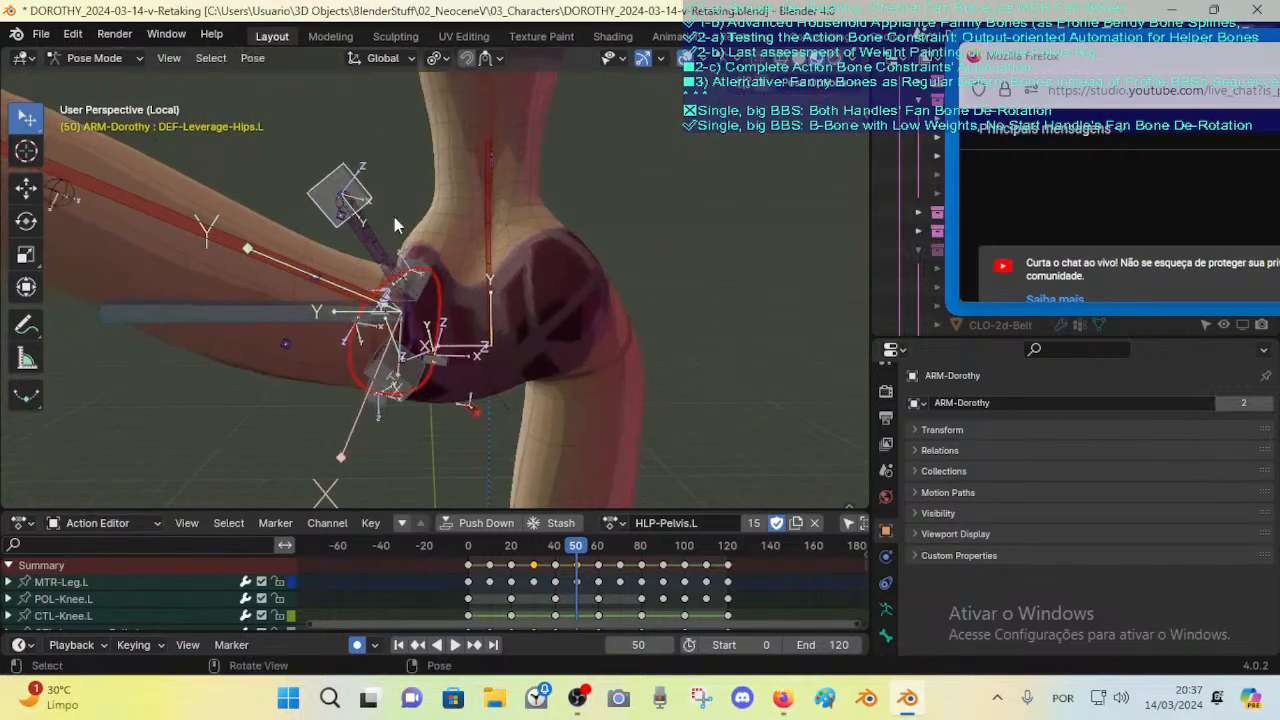
Step: Rotate DEF-Leverage-Hips.L slightly and nudge it down towards the hip crease at frame 50
{"action": "key", "text": "r"}
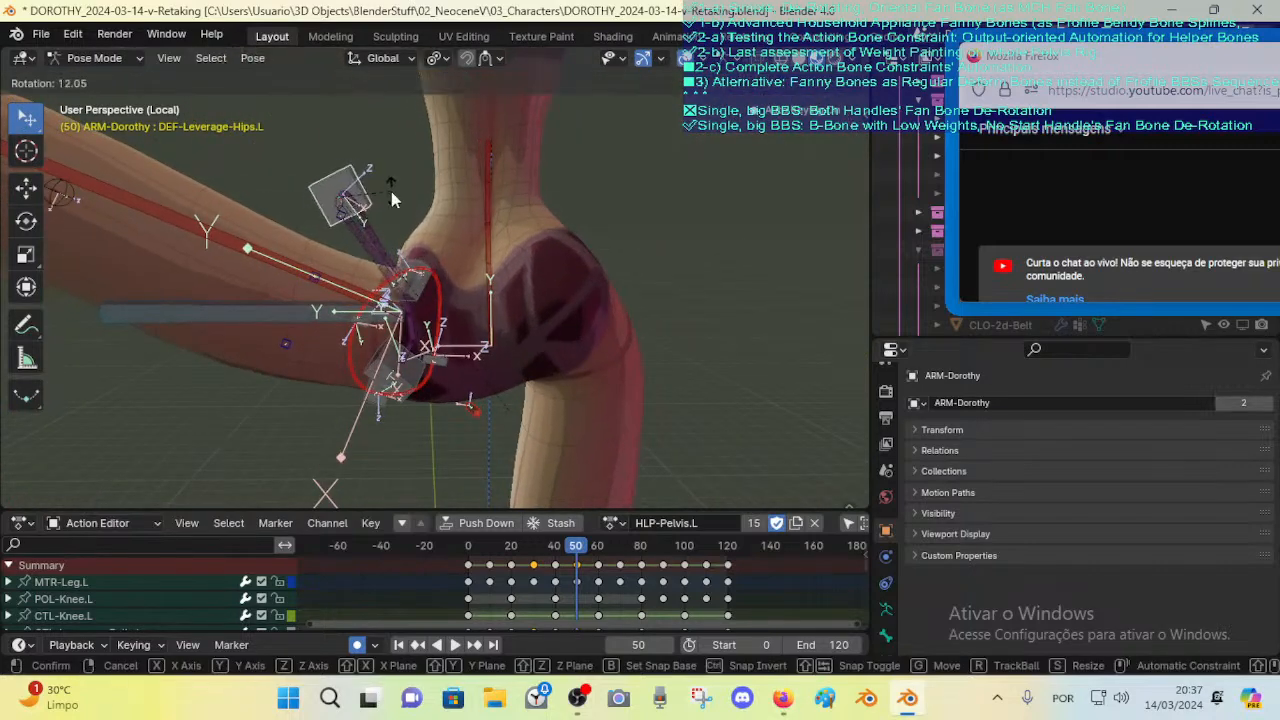
{"action": "key", "text": "g"}
{"action": "left_click", "coordinate": [370, 278]}
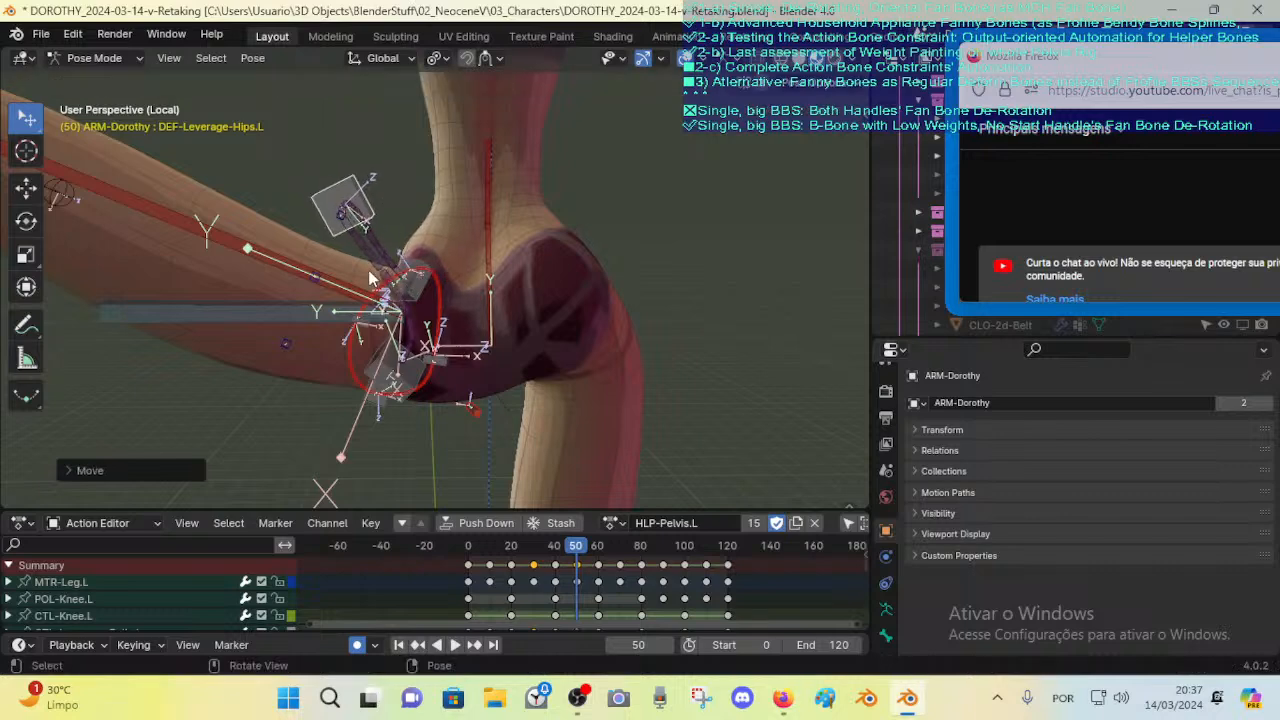
Step: Rotate CTL-Leverage-Buttocks.L below the hip joint and move it up and outward towards the raised thigh at frame 50
{"action": "left_click", "coordinate": [428, 296]}
{"action": "middle_click_drag", "start_coordinate": [462, 311], "coordinate": [504, 353]}
{"action": "left_click", "coordinate": [416, 381]}
{"action": "key", "text": "r"}
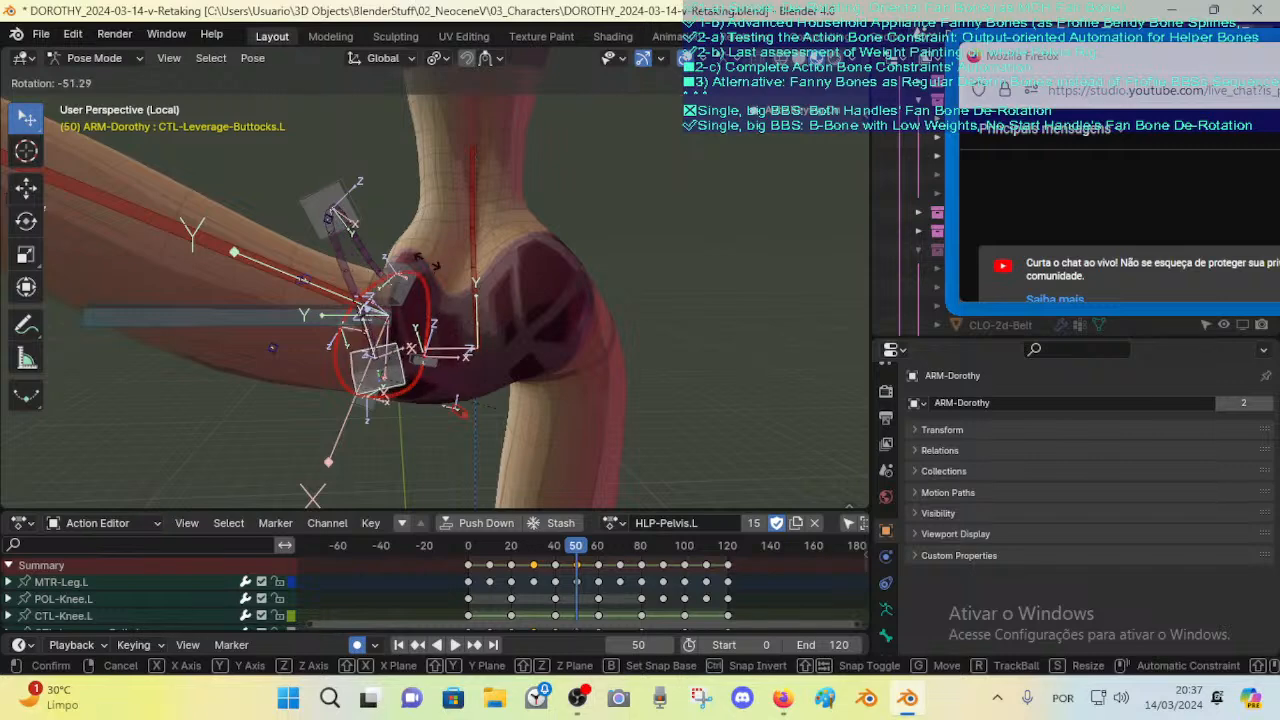
{"action": "left_click", "coordinate": [350, 300]}
{"action": "key", "text": "g"}
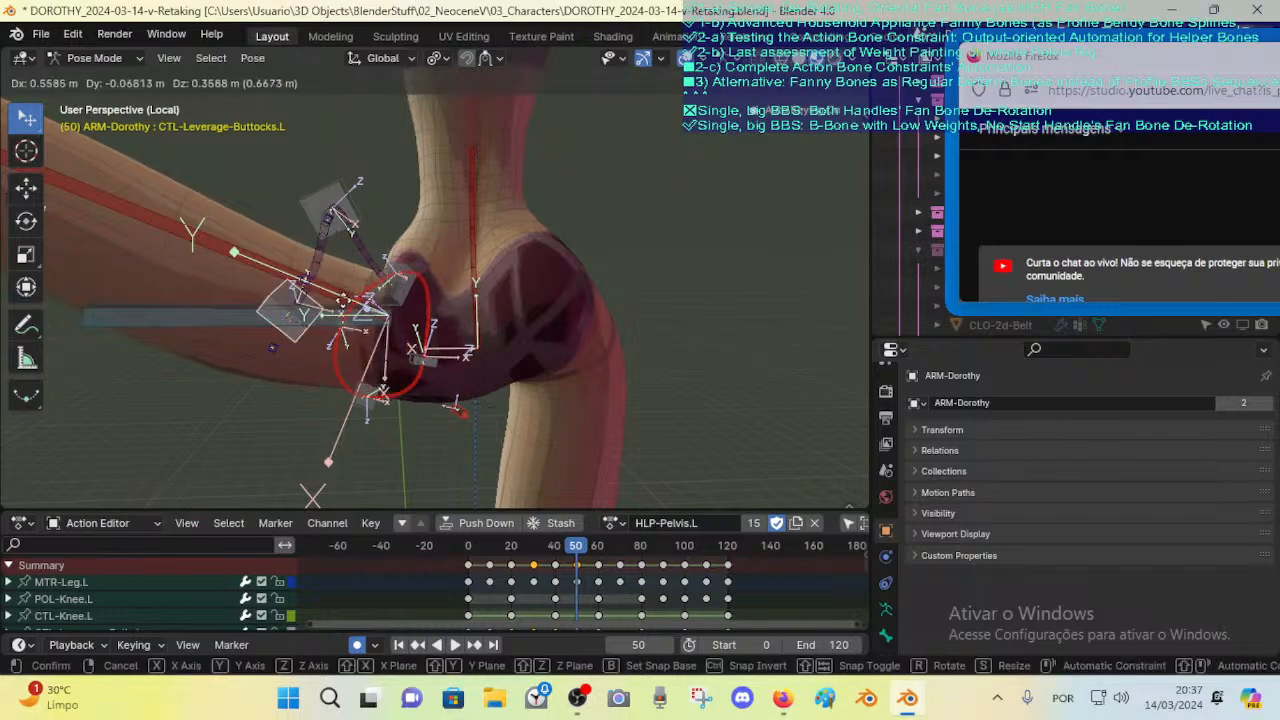
{"action": "left_click", "coordinate": [410, 350]}
Step: Refine CTL-Leverage-Buttocks.L at frame 50 with another rotation and small moves as seen from behind and from below
{"action": "key", "text": "r"}
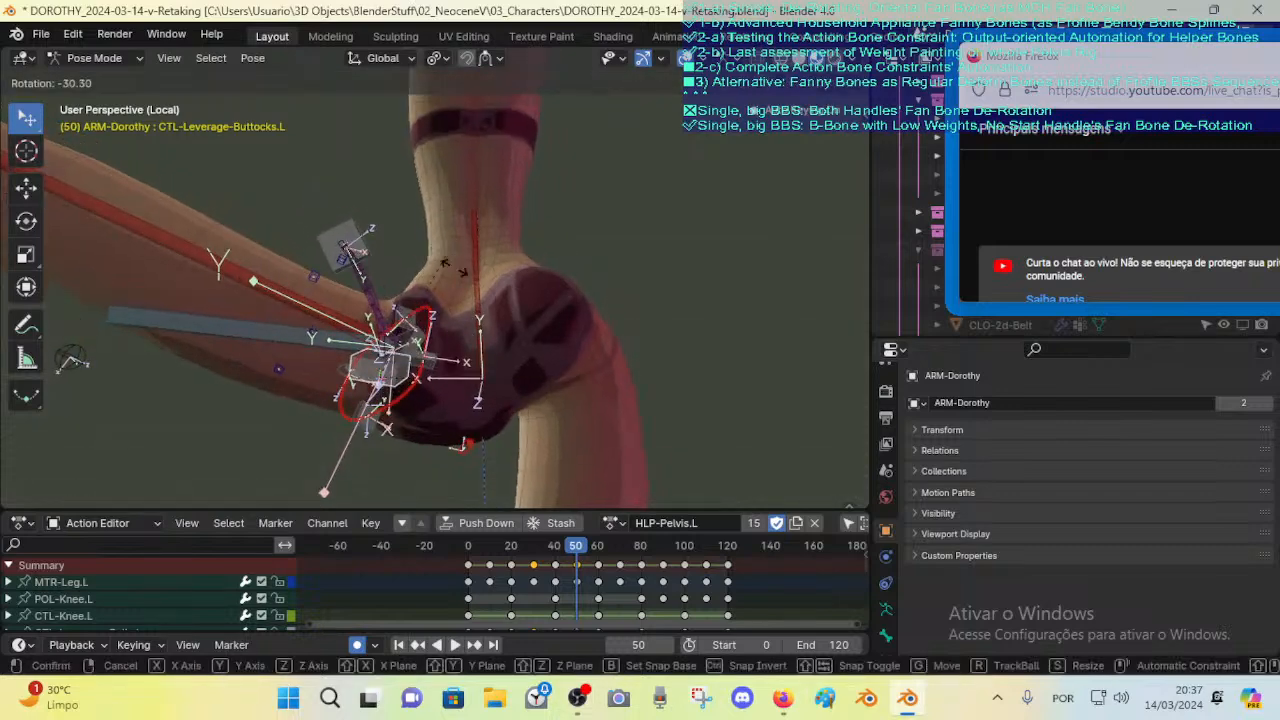
{"action": "left_click", "coordinate": [454, 267]}
{"action": "key", "text": "g"}
{"action": "left_click", "coordinate": [420, 275]}
{"action": "middle_click_drag", "start_coordinate": [424, 300], "coordinate": [475, 367]}
{"action": "key", "text": "g"}
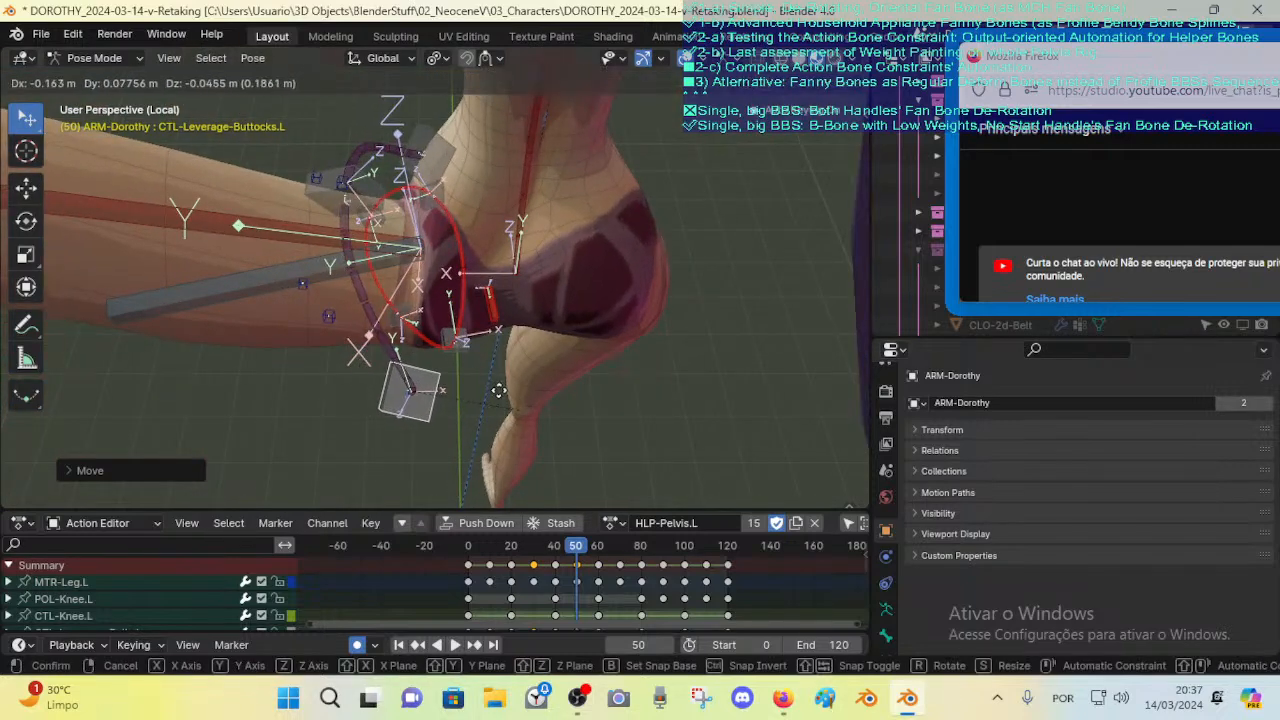
{"action": "left_click", "coordinate": [471, 338]}
Step: Nudge DEF-Leverage-Hips.L at frame 50 as seen from below and rotate it slightly as seen along the thigh
{"action": "left_click", "coordinate": [323, 199]}
{"action": "middle_click_drag", "start_coordinate": [323, 199], "coordinate": [420, 260]}
{"action": "key", "text": "g"}
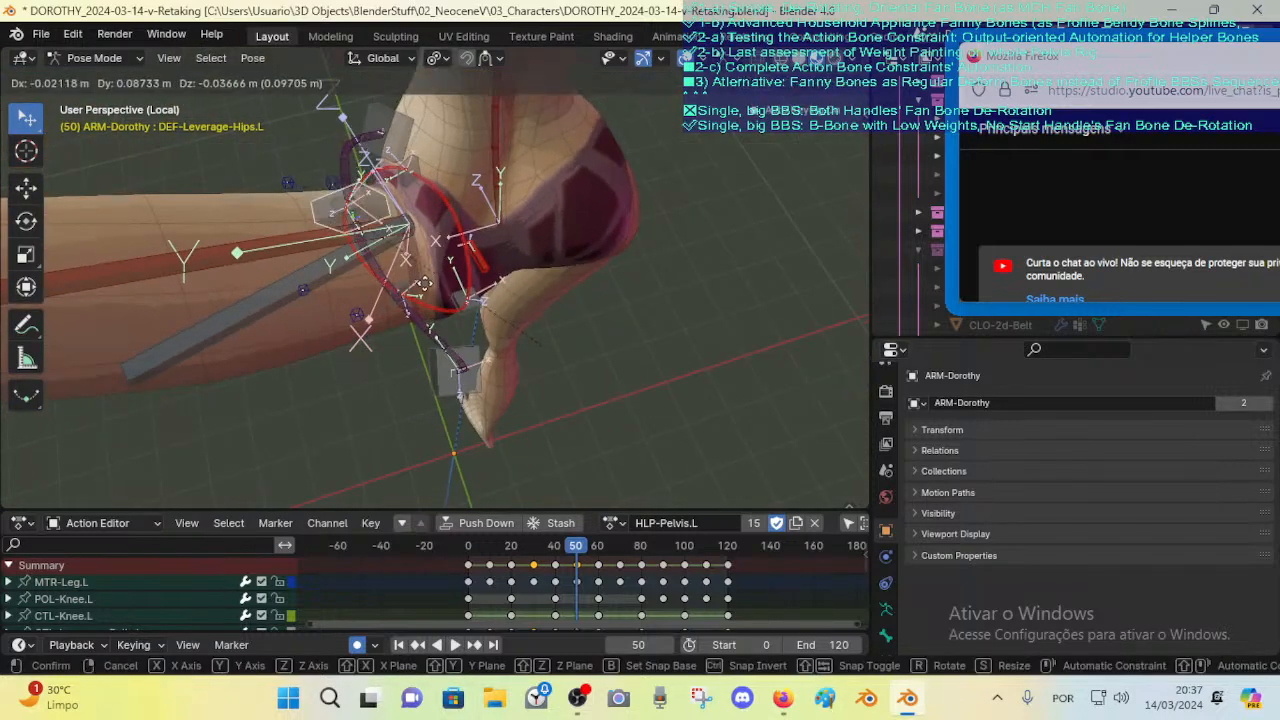
{"action": "left_click", "coordinate": [447, 309]}
{"action": "middle_click_drag", "start_coordinate": [450, 309], "coordinate": [543, 352]}
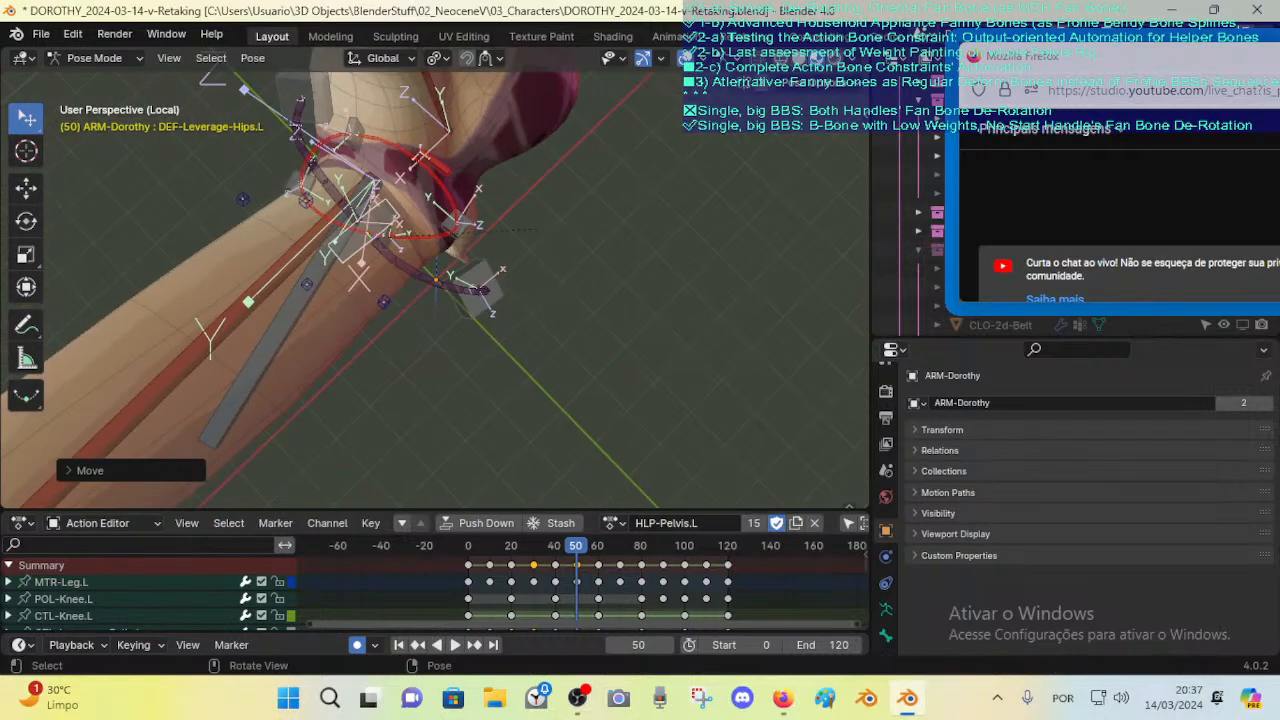
{"action": "key", "text": "r"}
{"action": "left_click", "coordinate": [538, 232]}
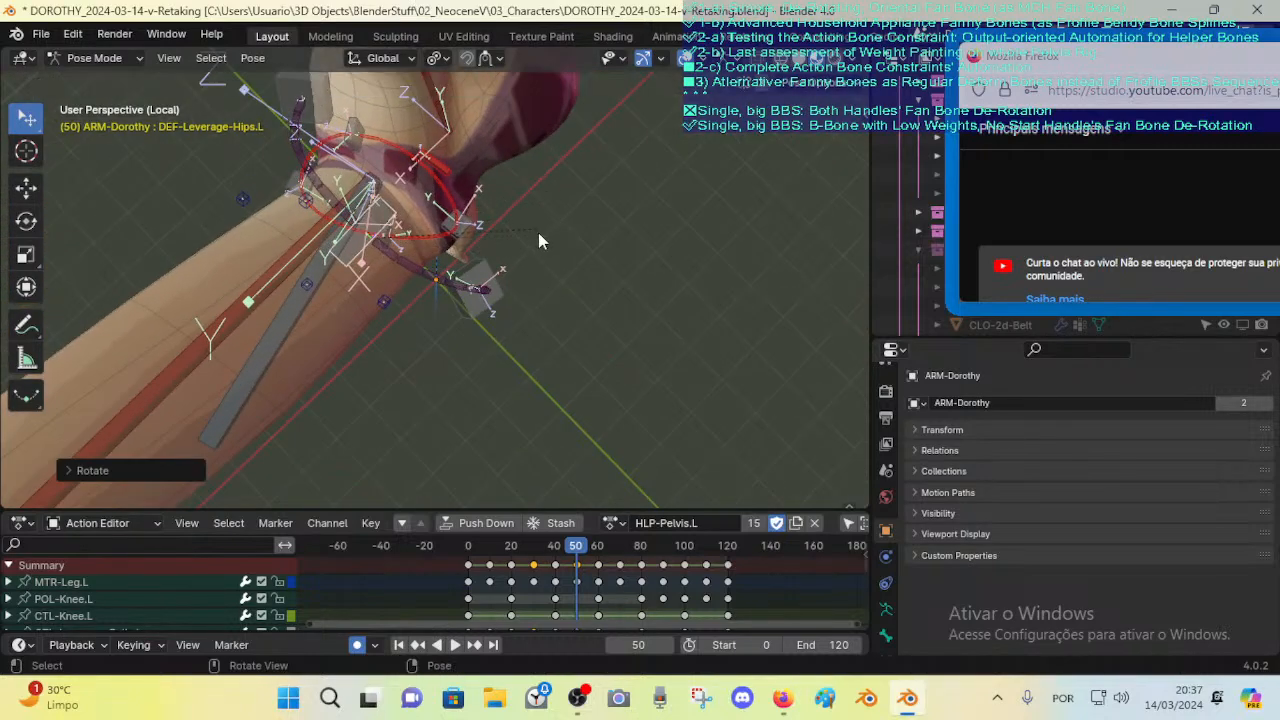
Step: Show the transform values of DEF-Leverage-Hips.L beside the viewport, with the bone collections list collapsed
{"action": "key", "text": "n"}
{"action": "left_click", "coordinate": [558, 107]}
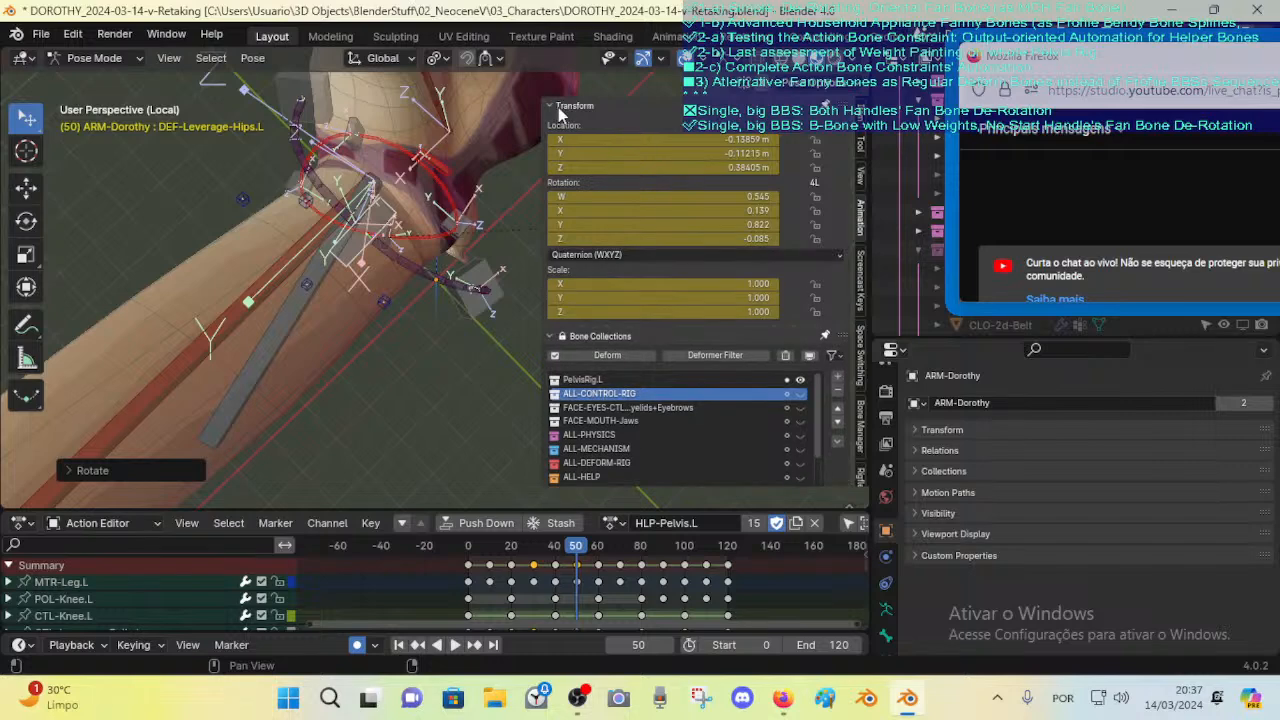
{"action": "left_click", "coordinate": [558, 107]}
{"action": "left_click", "coordinate": [557, 124]}
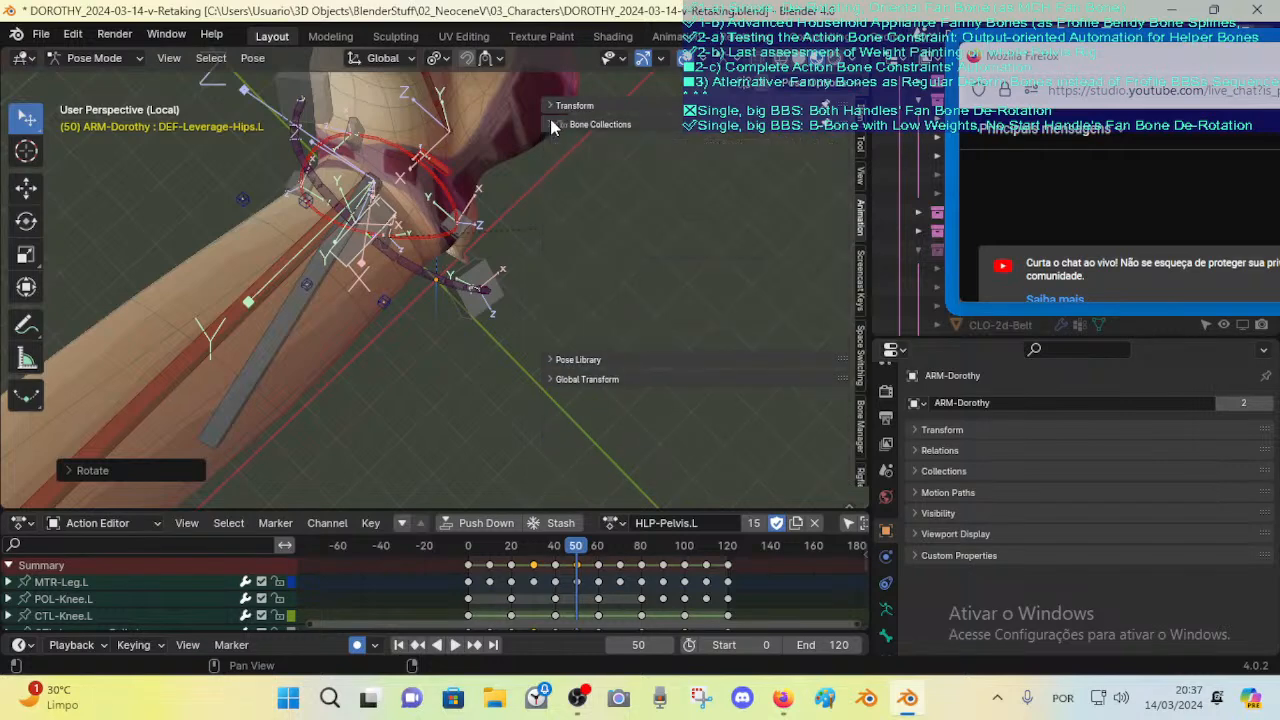
{"action": "left_click", "coordinate": [552, 105]}
{"action": "left_click_drag", "start_coordinate": [700, 225], "coordinate": [742, 225]}
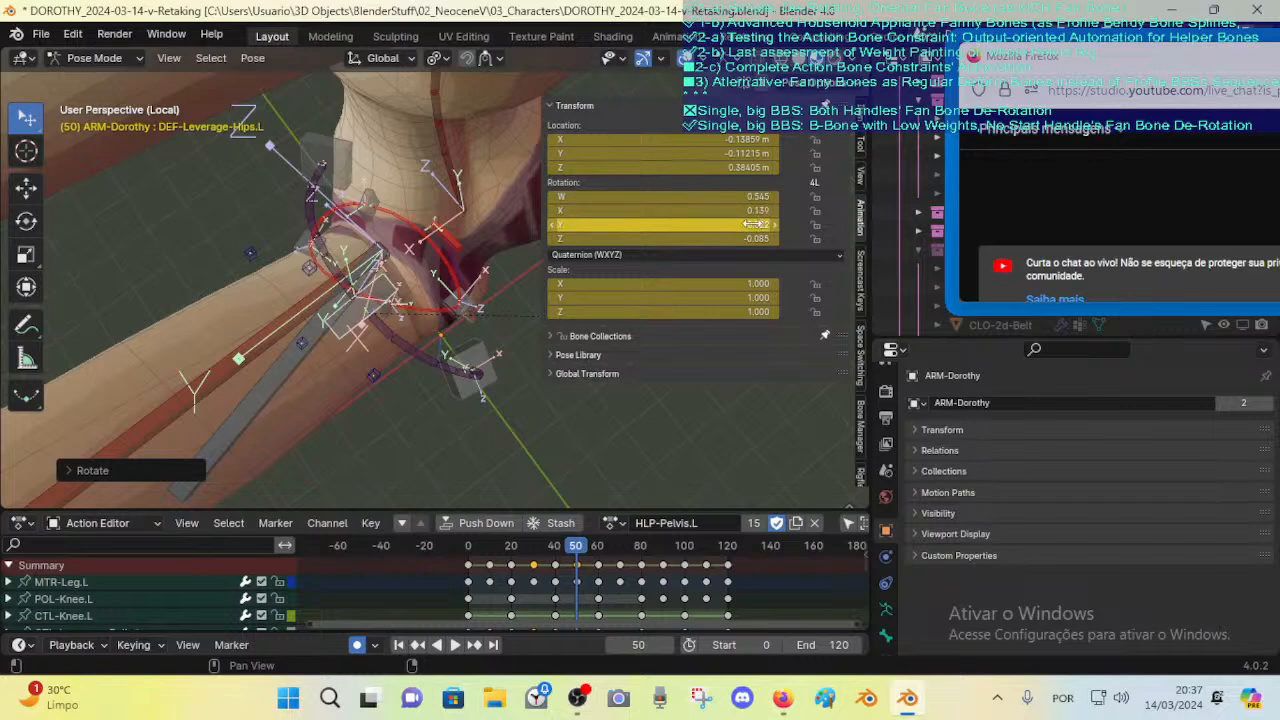
Step: Try rotating DEF-Leverage-Hips.L about the global Y axis at frame 50, seen from behind the hip
{"action": "middle_click_drag", "start_coordinate": [440, 180], "coordinate": [413, 272]}
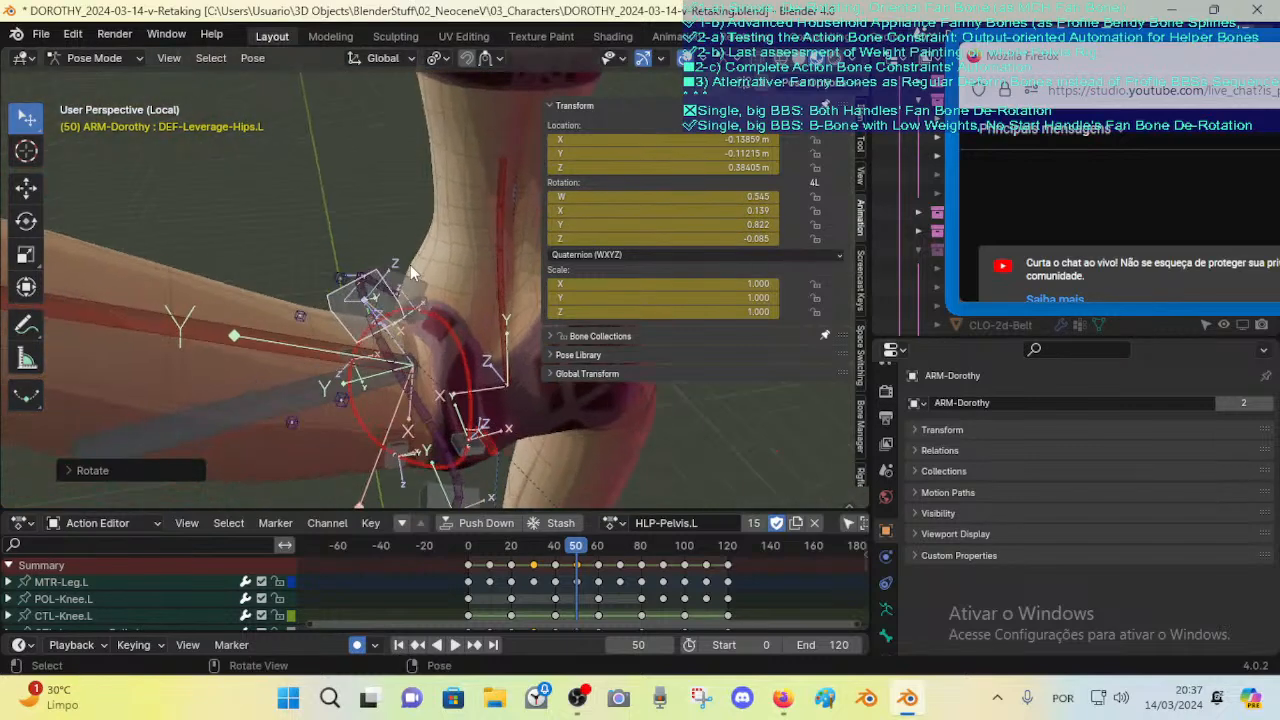
{"action": "key", "text": "r"}
{"action": "key", "text": "y"}
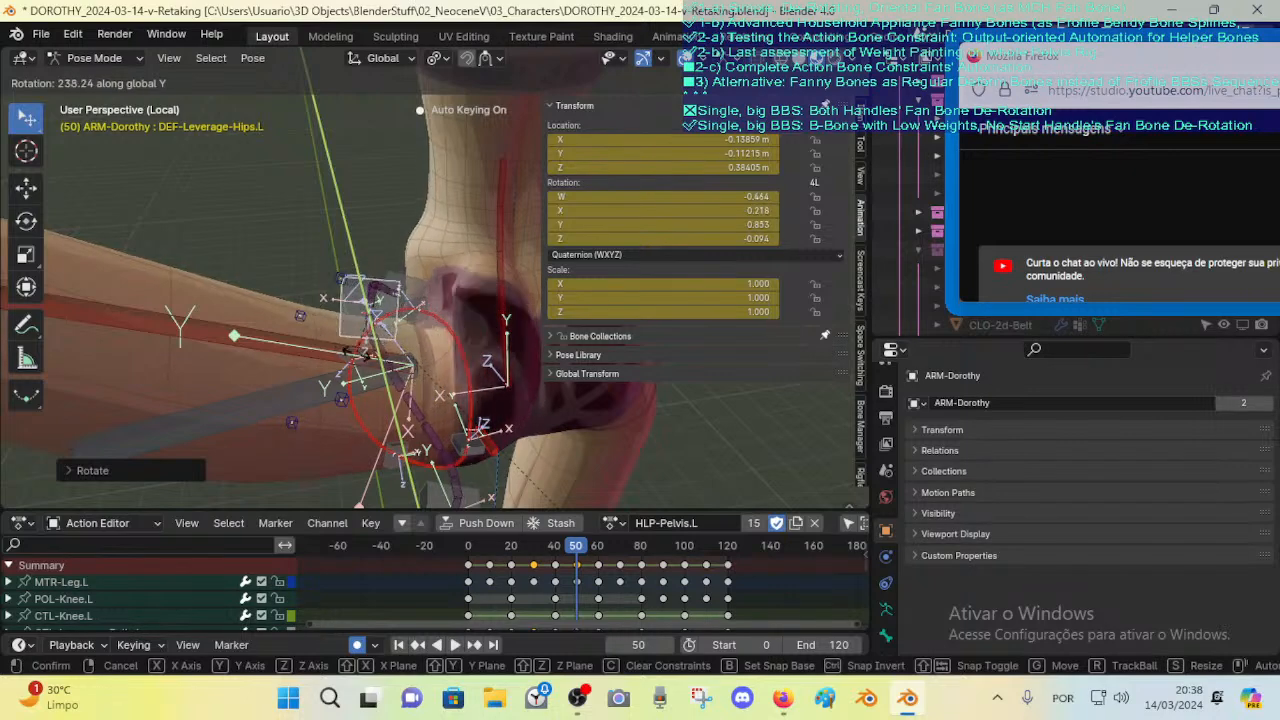
{"action": "left_click", "coordinate": [355, 354]}
Step: Clear the rotation of DEF-Leverage-Hips.L at frame 50
{"action": "key", "text": "alt+r"}
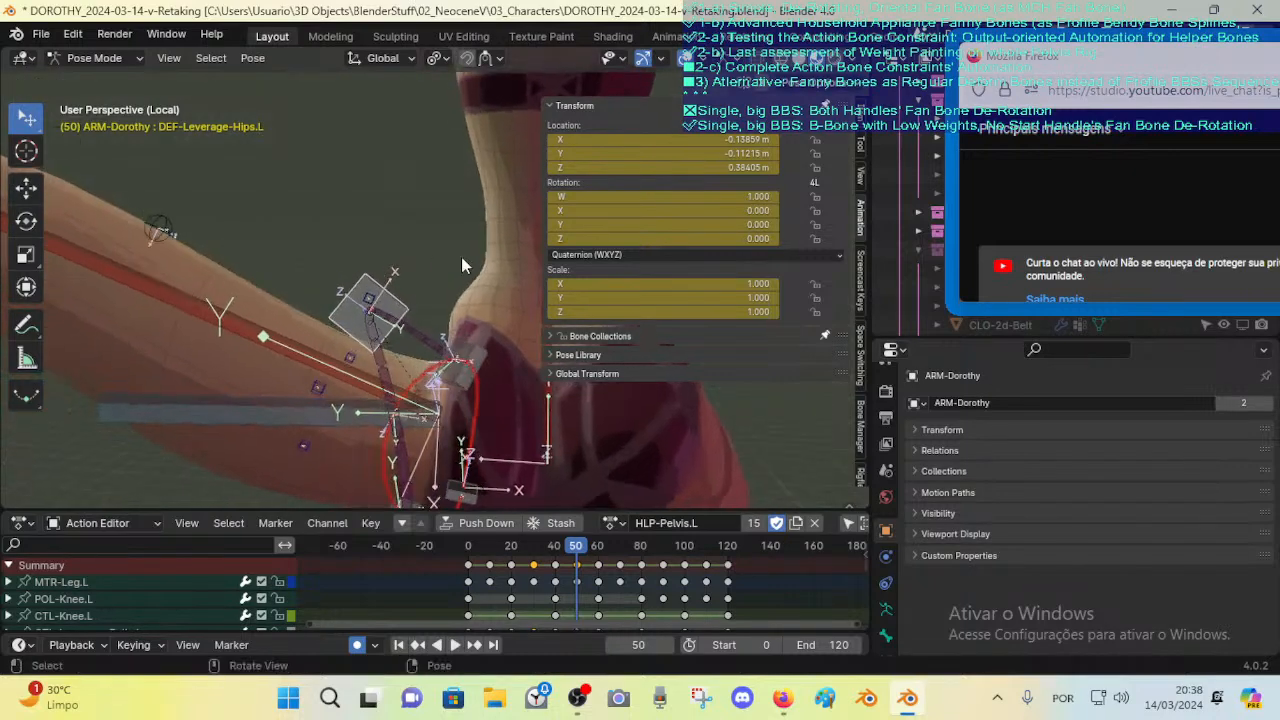
{"action": "key", "text": "r"}
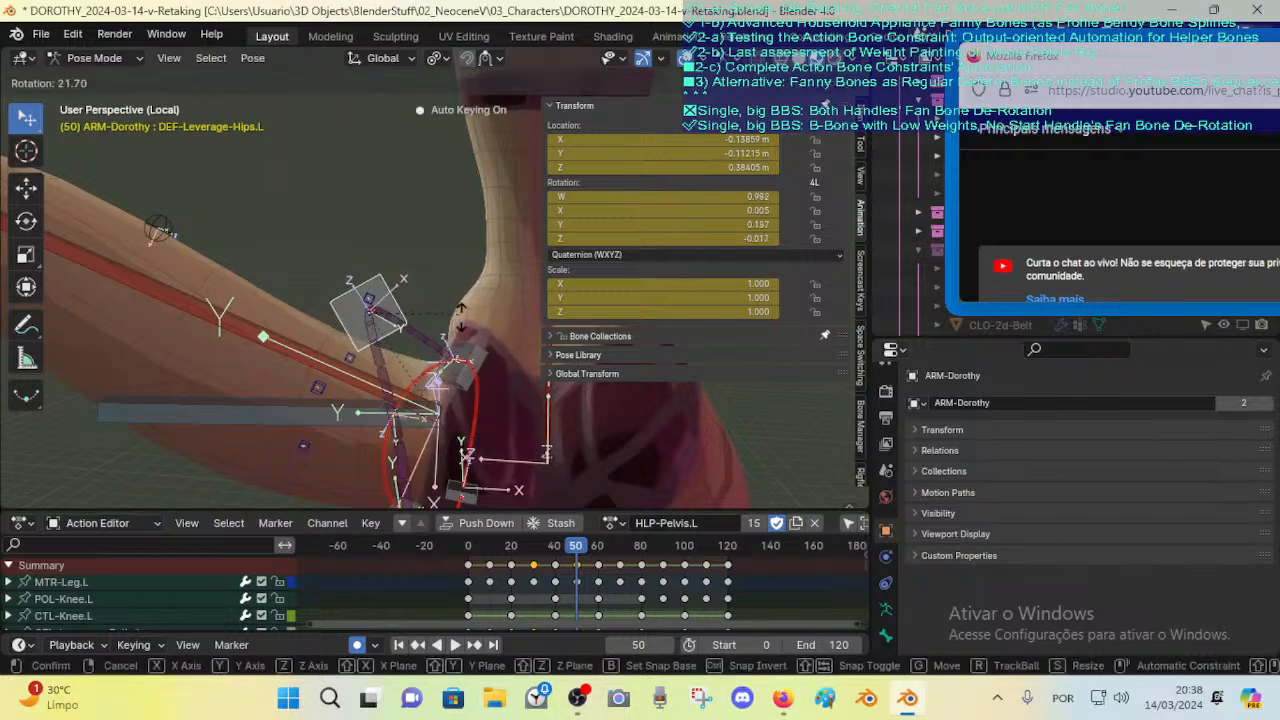
{"action": "right_click", "coordinate": [446, 336]}
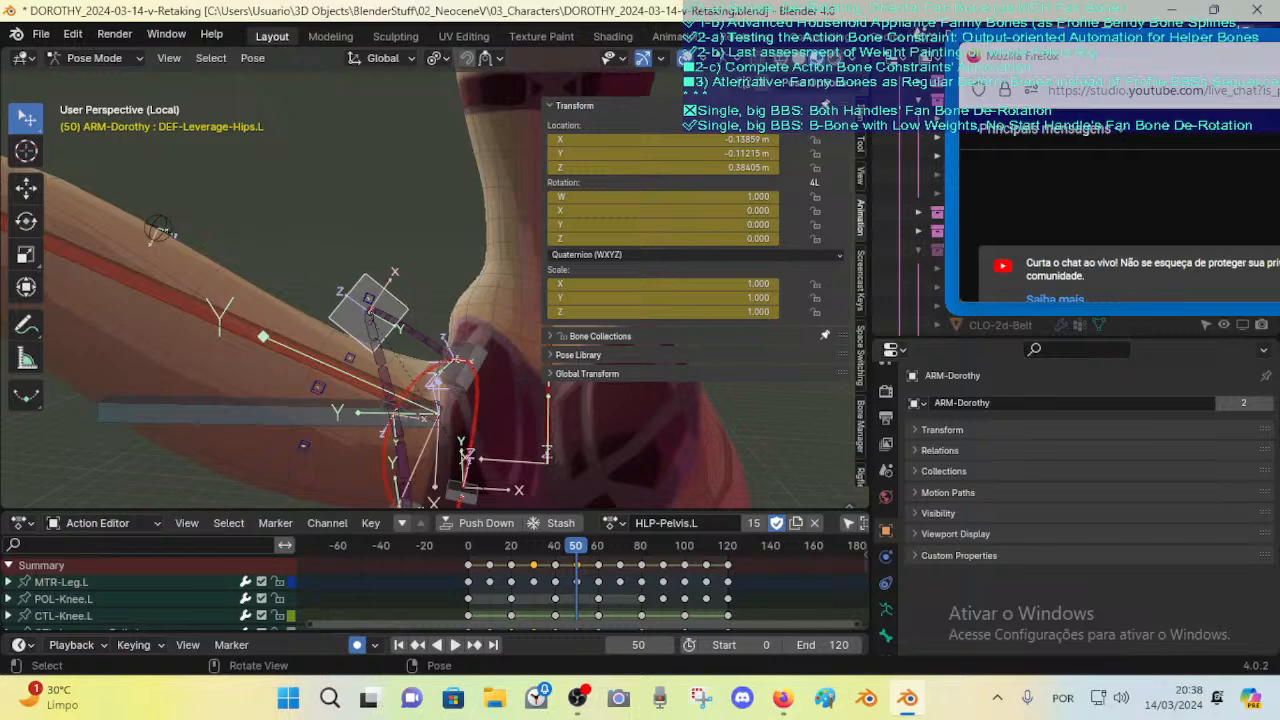
Step: Try turning DEF-Leverage-Hips.L about the global Y axis from its cleared rotation
{"action": "key", "text": "r"}
{"action": "key", "text": "y"}
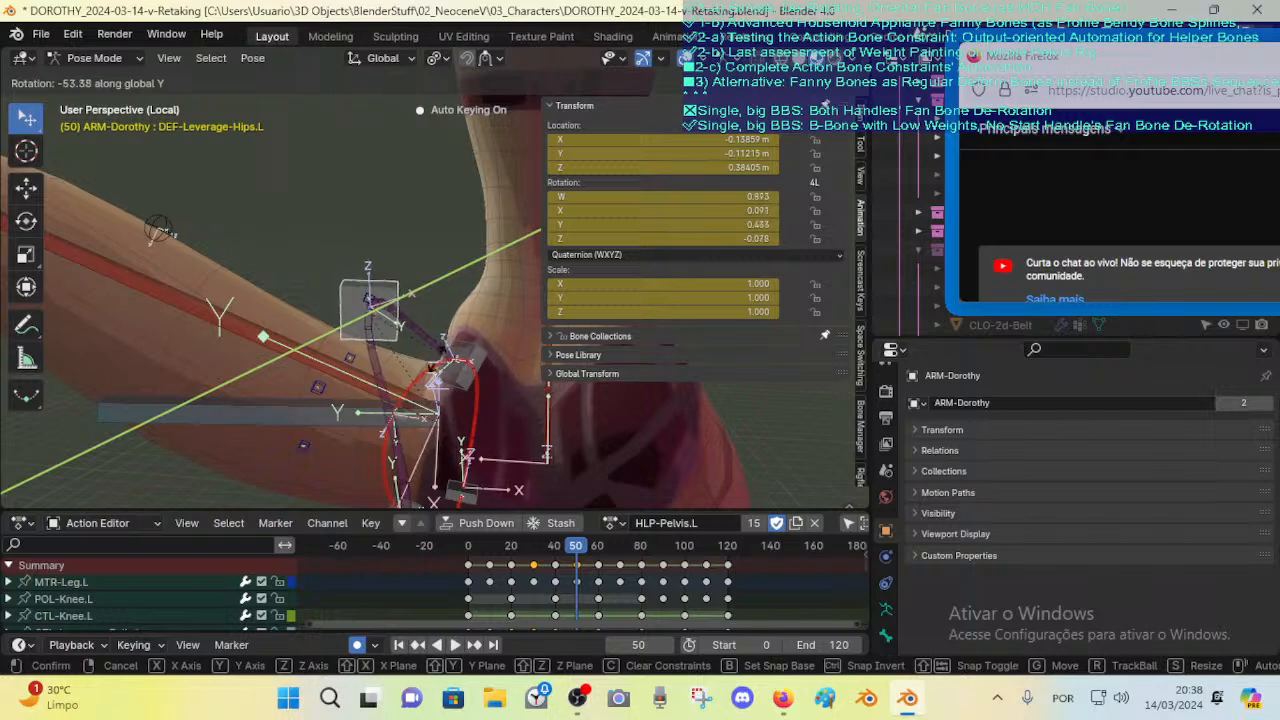
{"action": "left_click", "coordinate": [431, 368]}
{"action": "key", "text": "r"}
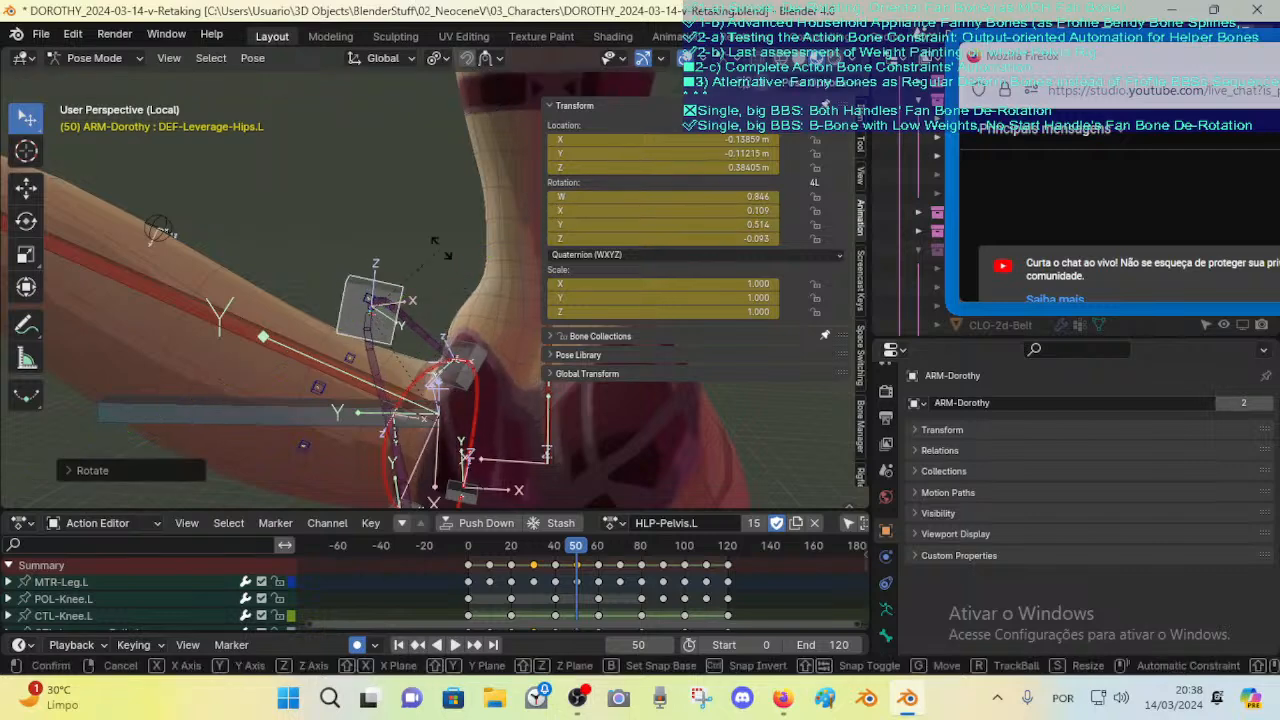
{"action": "key", "text": "y"}
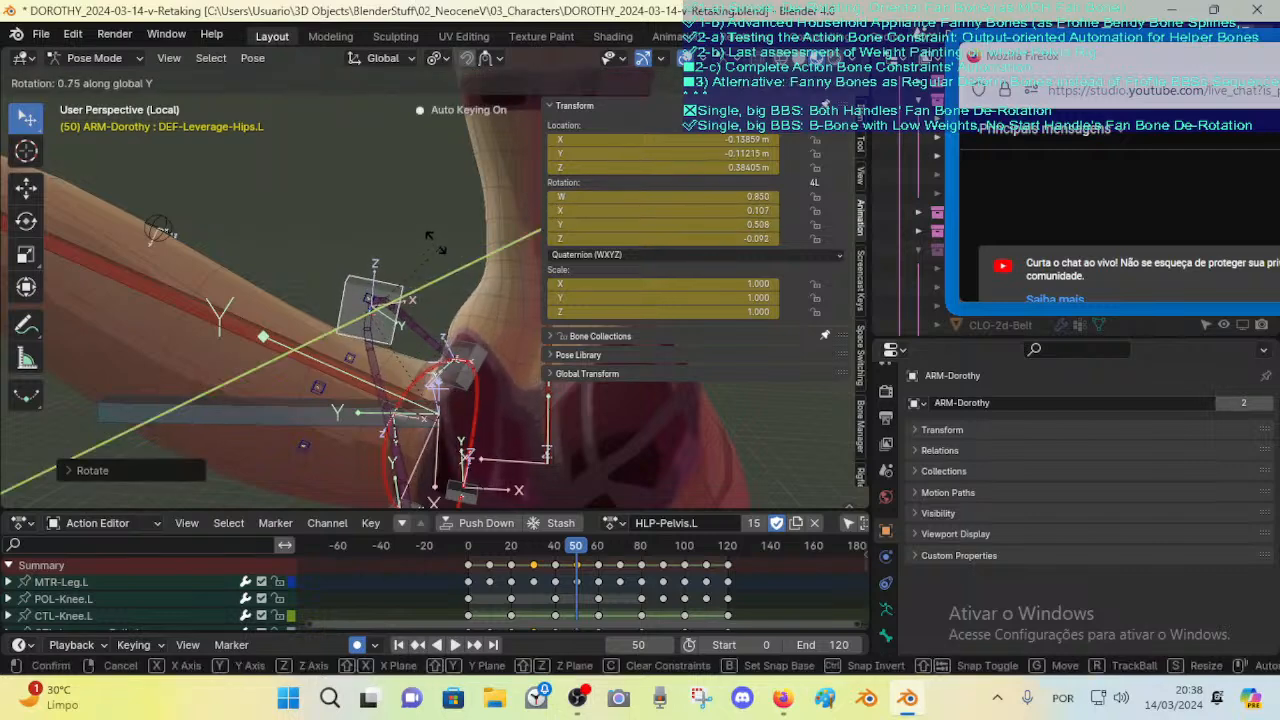
{"action": "right_click", "coordinate": [315, 219]}
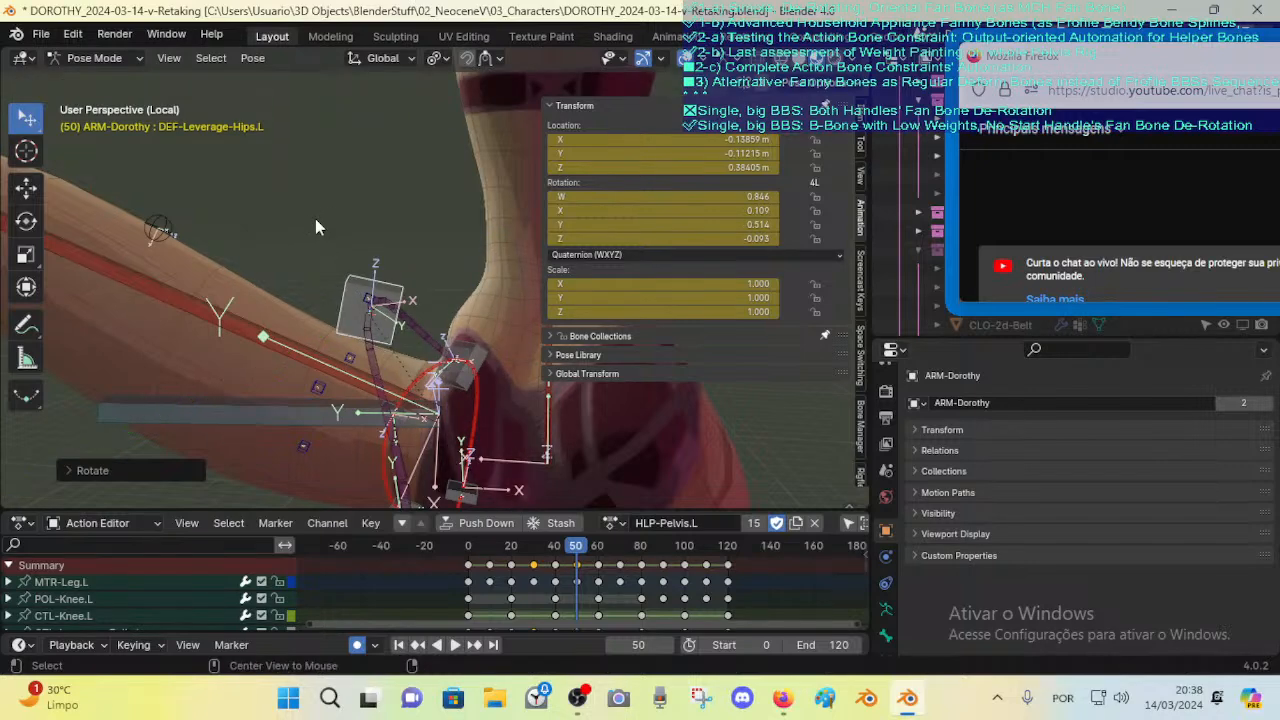
{"action": "key", "text": "r"}
{"action": "key", "text": "y"}
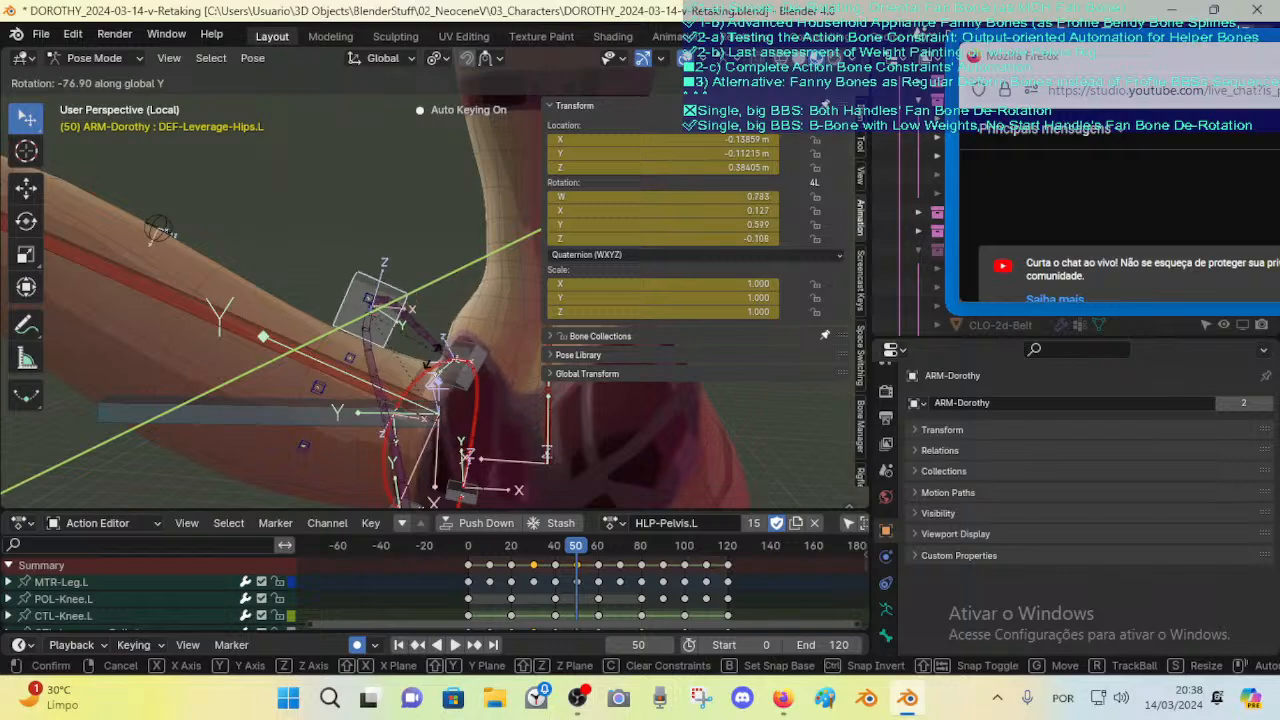
{"action": "right_click", "coordinate": [390, 283]}
{"action": "middle_click_drag", "start_coordinate": [390, 283], "coordinate": [455, 251]}
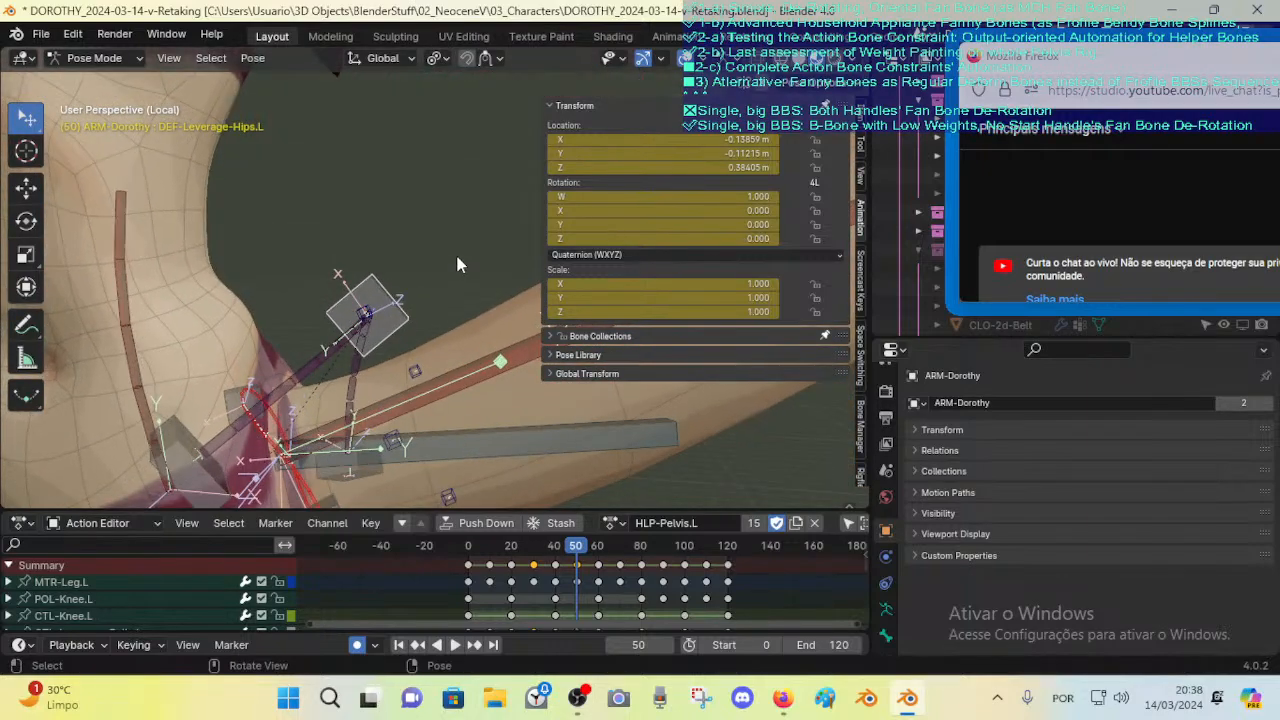
{"action": "key", "text": "r"}
{"action": "key", "text": "y"}
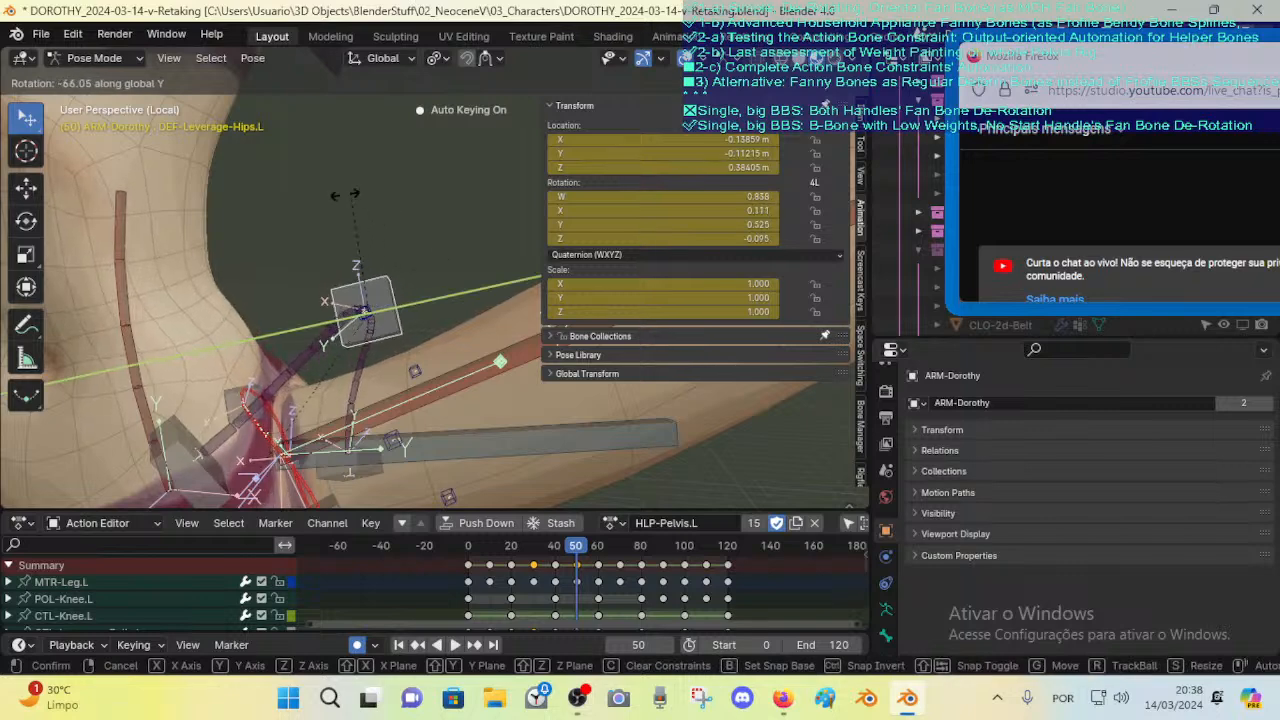
{"action": "right_click", "coordinate": [365, 268]}
Step: Compare trial rotations of DEF-Leverage-Hips.L about the global Y and local Y axes in a close-up of the bone
{"action": "scroll", "coordinate": [373, 318], "scroll_direction": "up", "scroll_amount": 6}
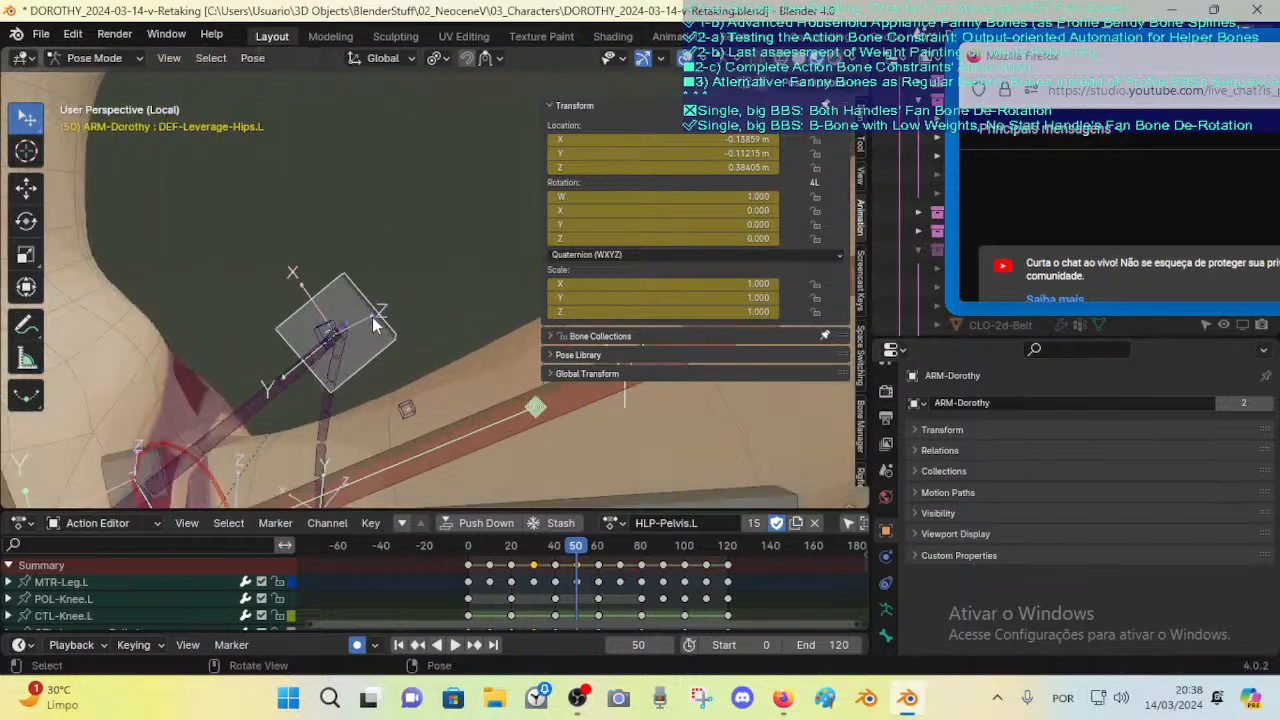
{"action": "middle_click_drag", "start_coordinate": [288, 409], "coordinate": [387, 305], "text": "shift"}
{"action": "key", "text": "r"}
{"action": "key", "text": "y"}
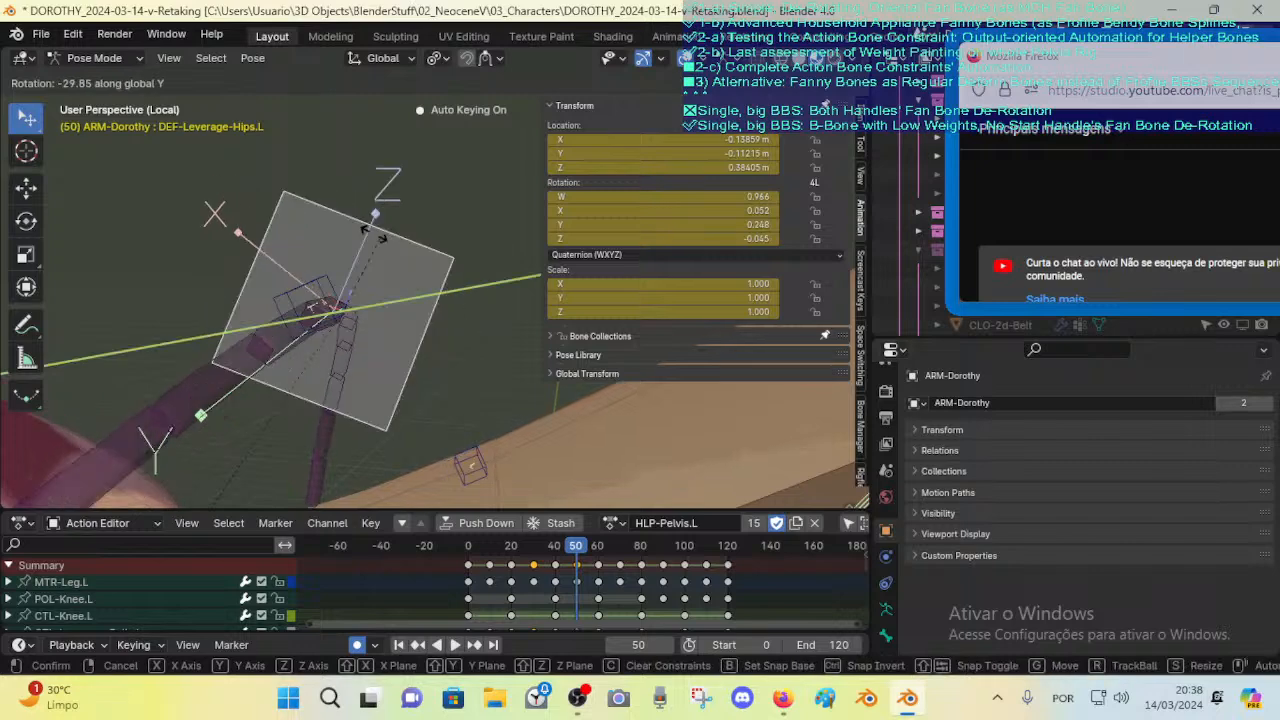
{"action": "key", "text": "y"}
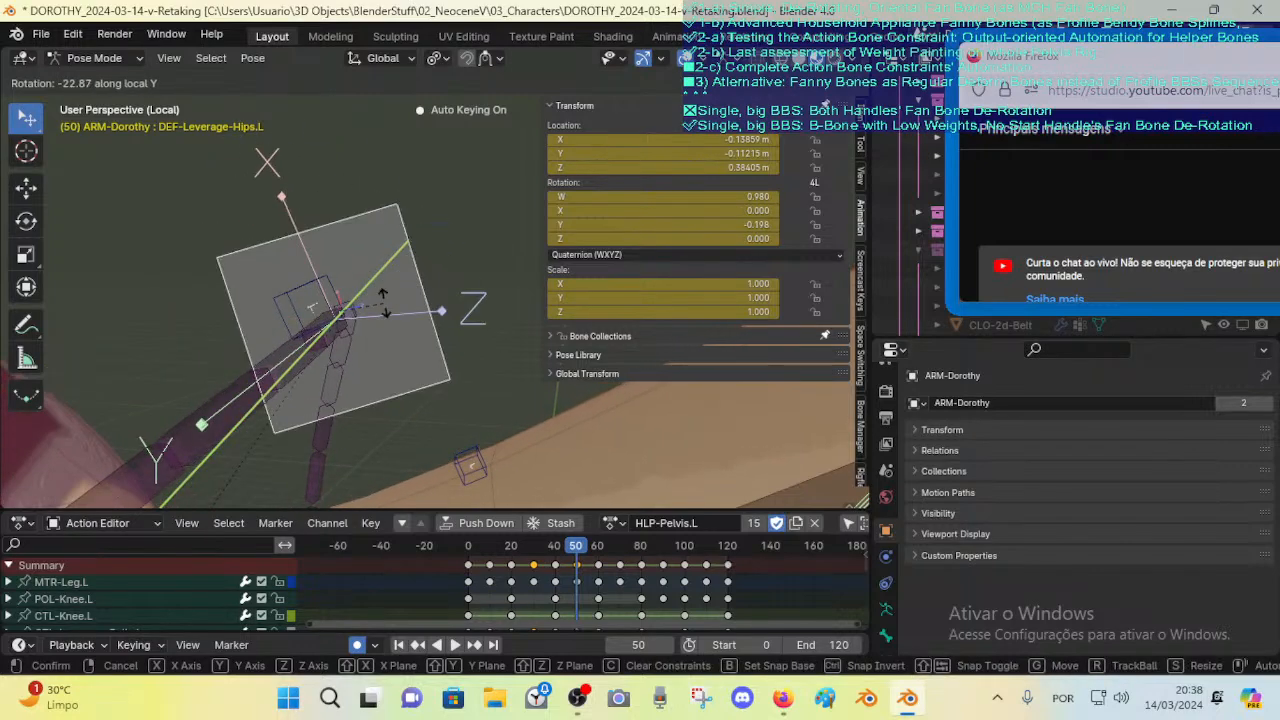
{"action": "key", "text": "y"}
{"action": "key", "text": "y"}
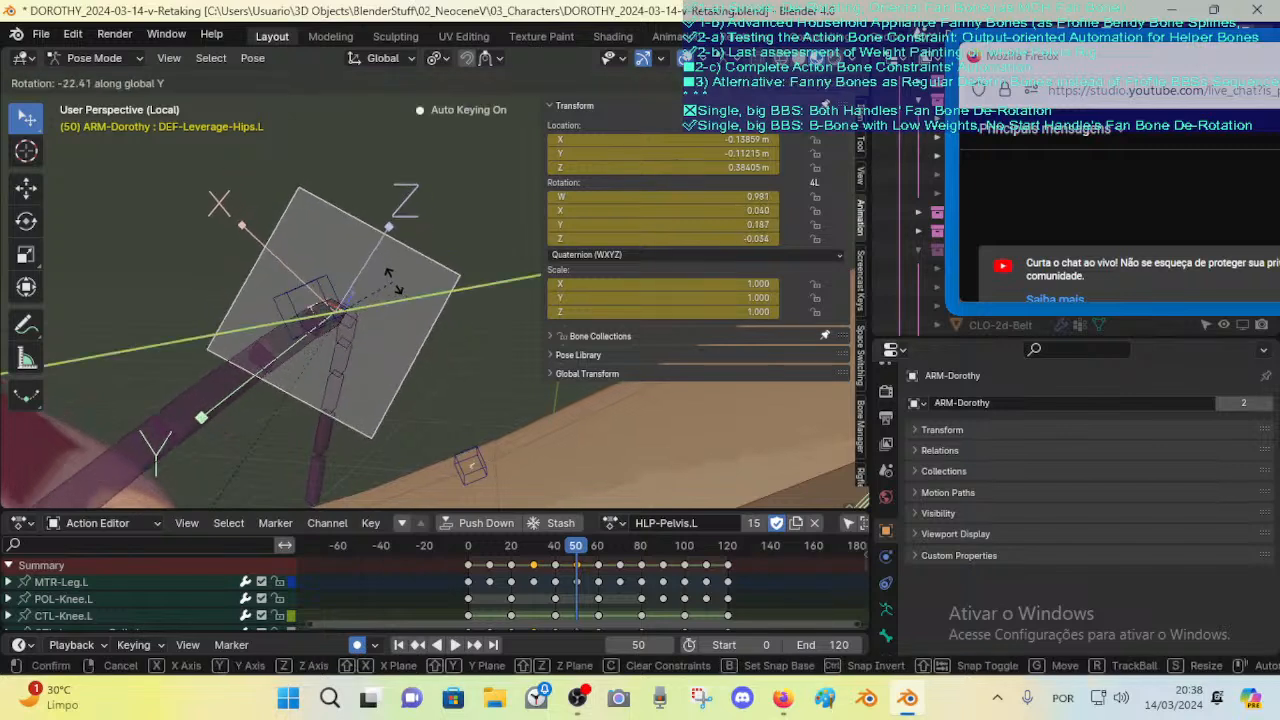
{"action": "key", "text": "y"}
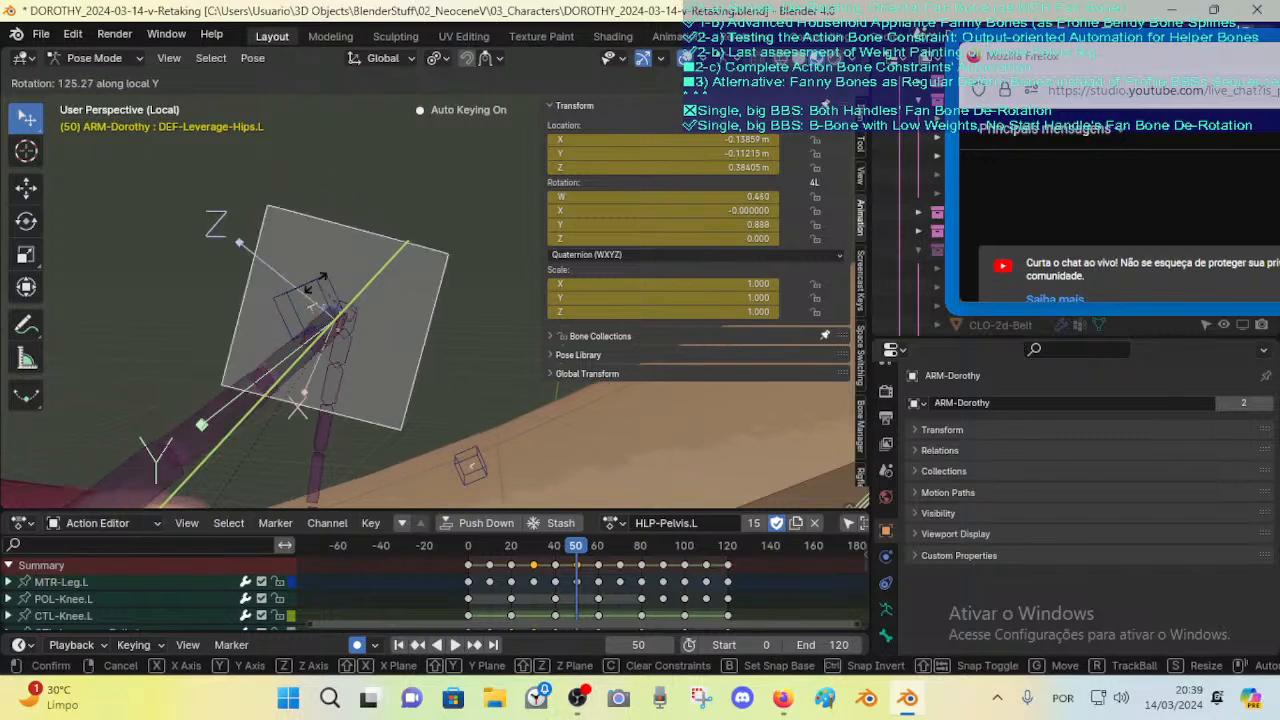
{"action": "right_click", "coordinate": [281, 298]}
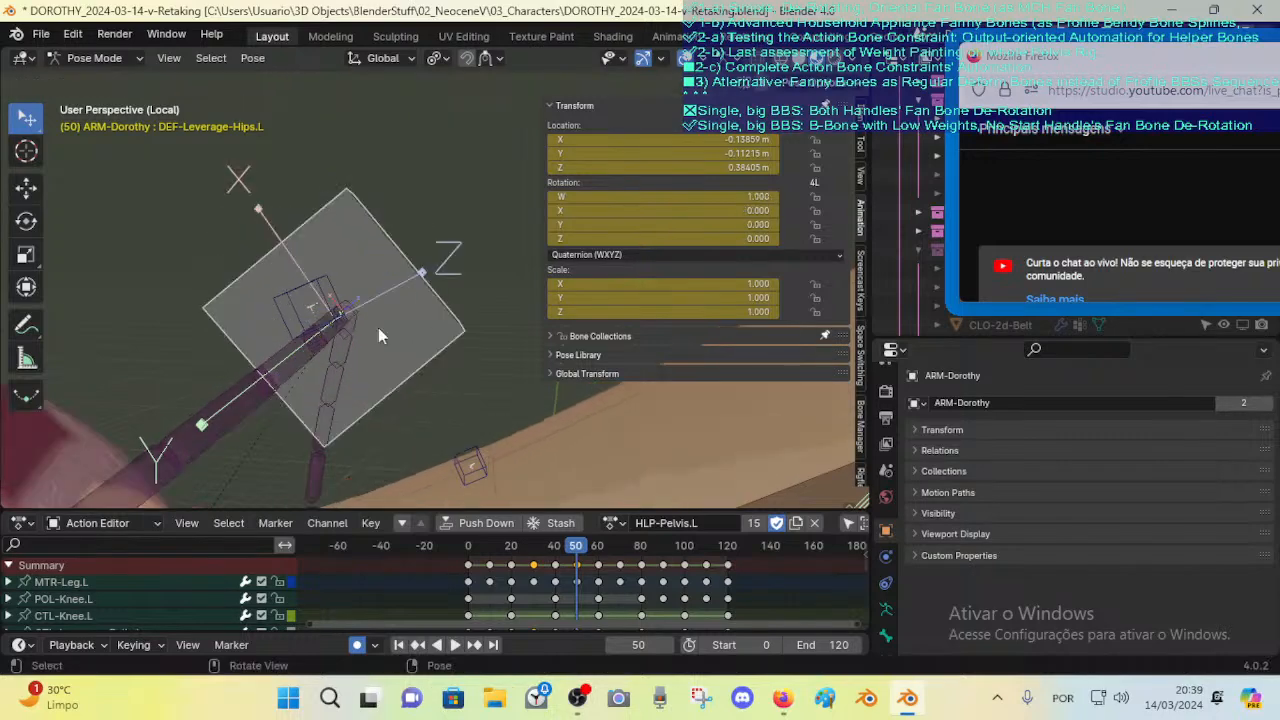
Step: Rotate DEF-Leverage-Hips.L freely as seen from behind, to a quaternion of about W 0.917 and Y -0.397
{"action": "scroll", "coordinate": [380, 329], "scroll_direction": "down", "scroll_amount": 3}
{"action": "middle_click_drag", "start_coordinate": [383, 331], "coordinate": [302, 310]}
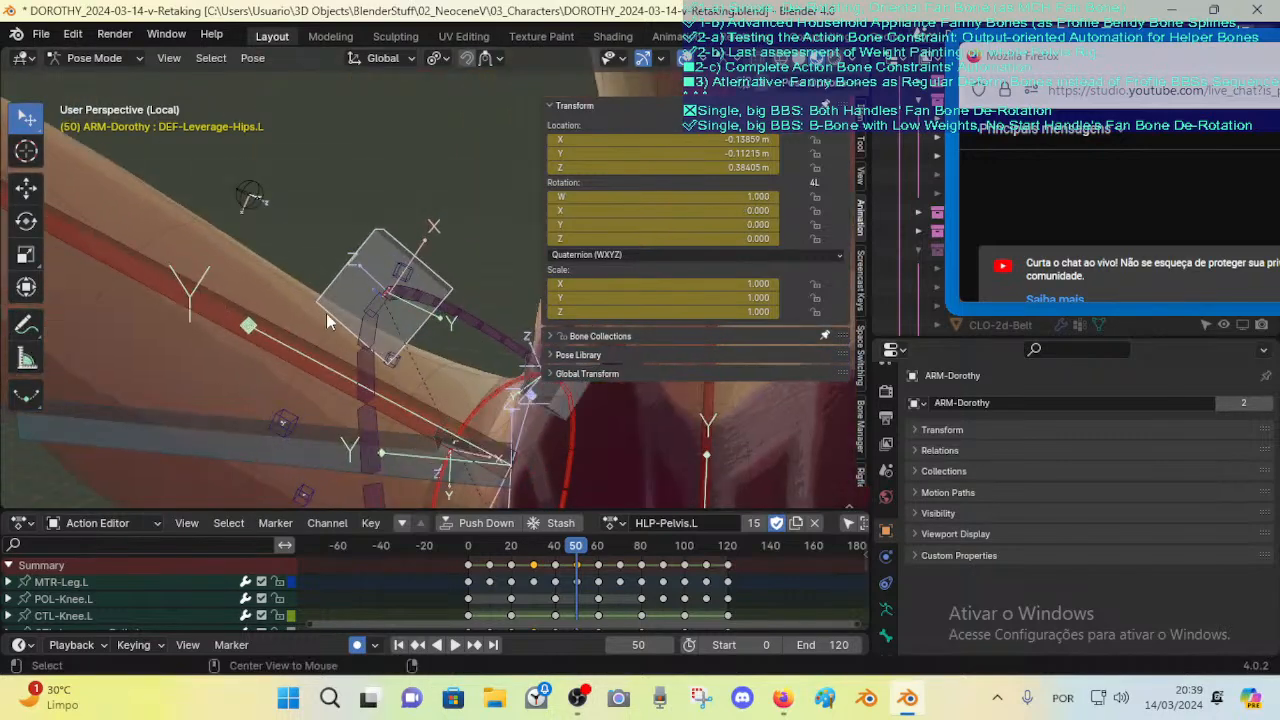
{"action": "middle_click_drag", "start_coordinate": [390, 306], "coordinate": [452, 318]}
{"action": "key", "text": "r"}
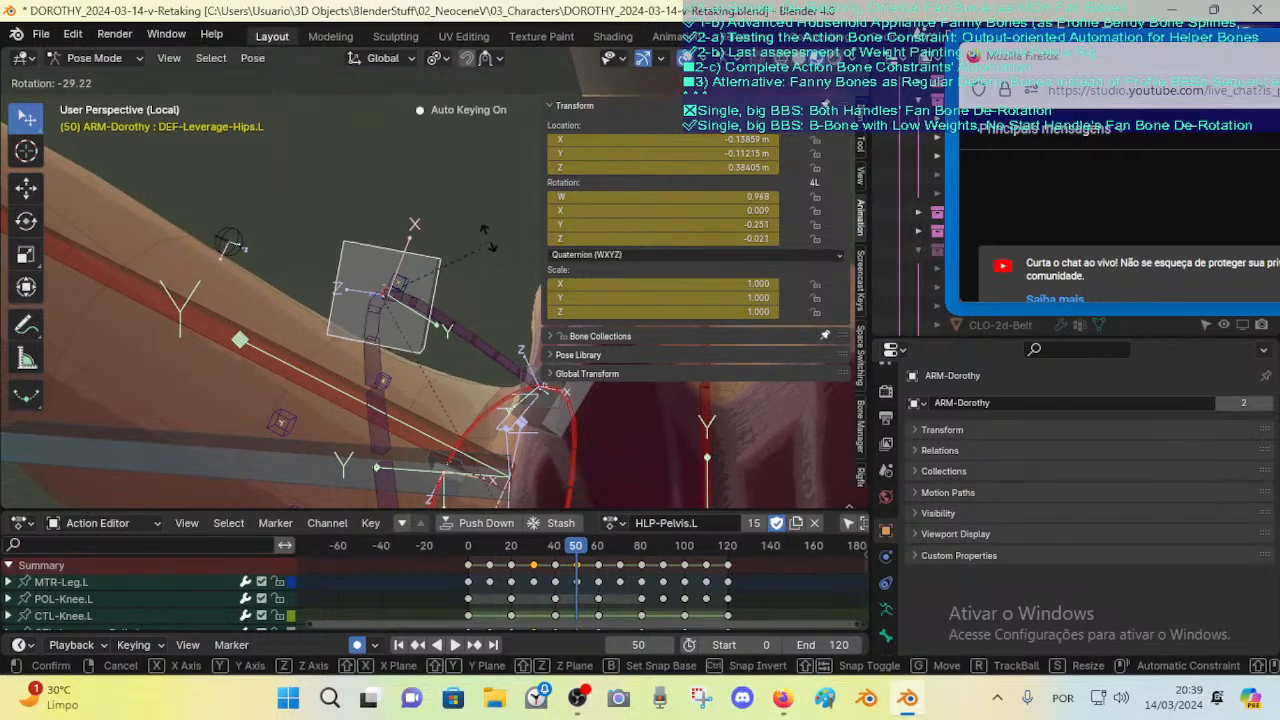
{"action": "left_click", "coordinate": [468, 240]}
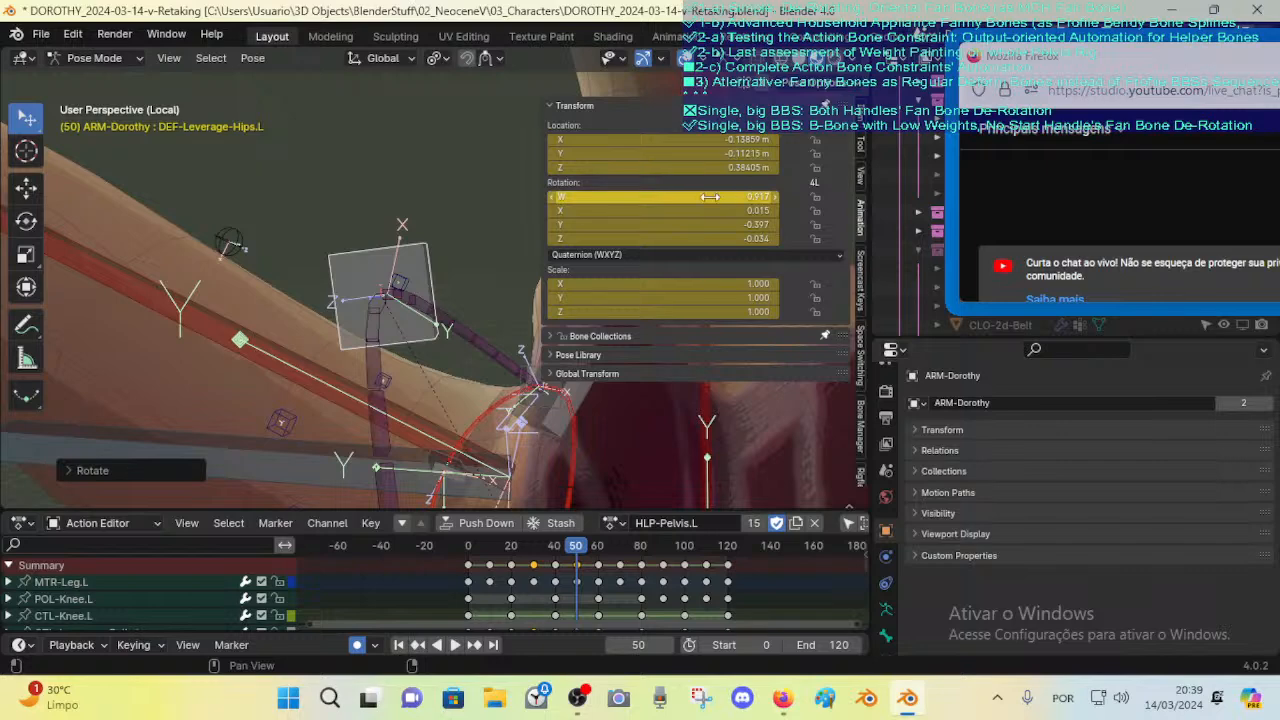
Step: Turn DEF-Leverage-Hips.L in the opposite direction about the global Y axis at frame 50
{"action": "middle_click_drag", "start_coordinate": [346, 389], "coordinate": [412, 330]}
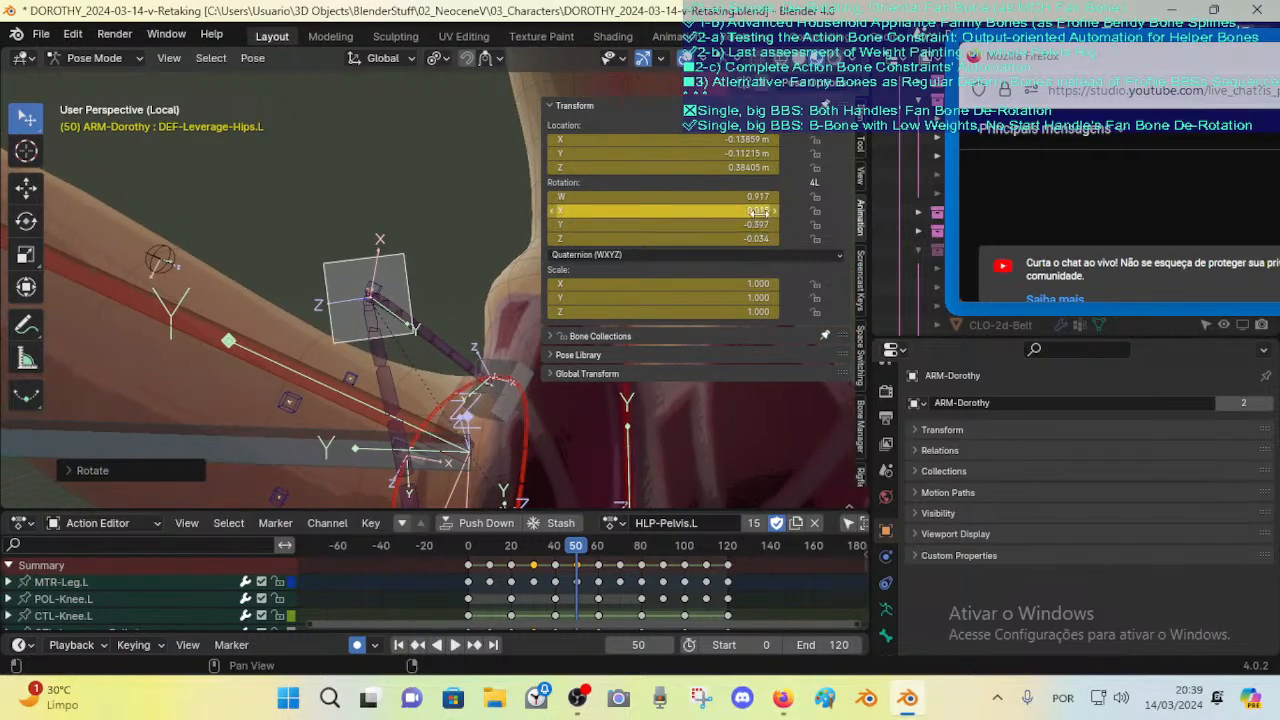
{"action": "key", "text": "r"}
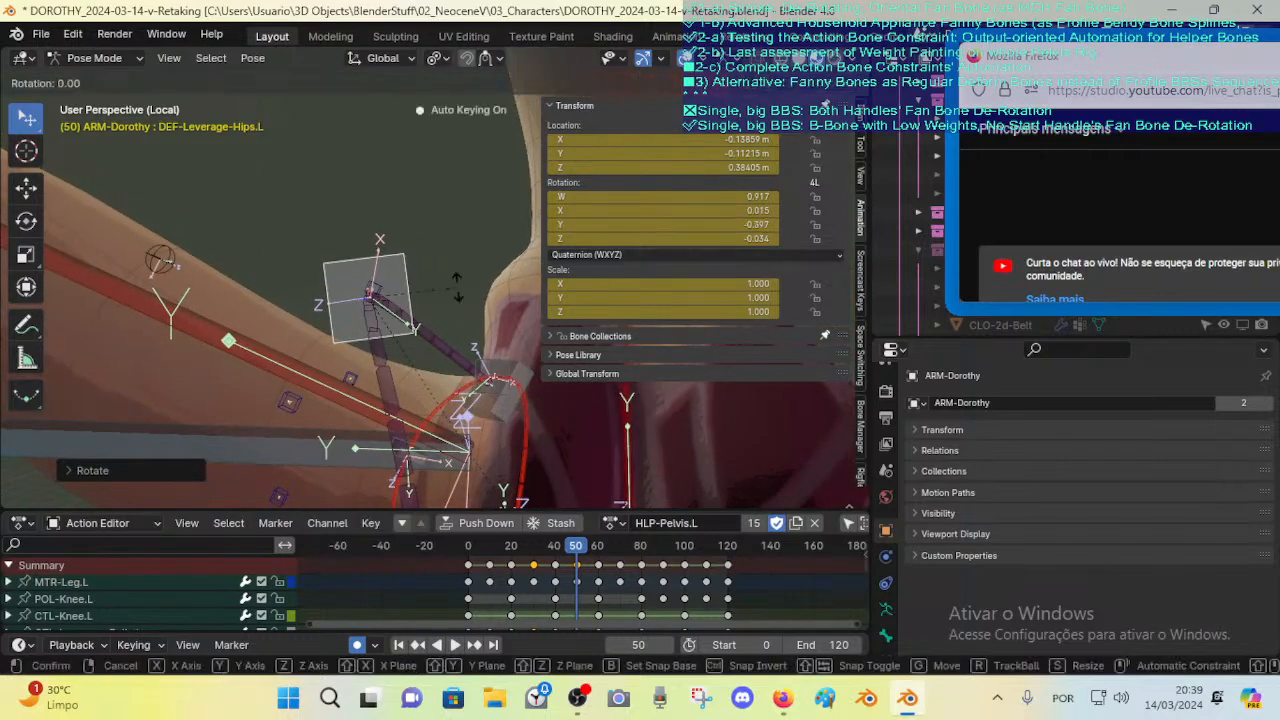
{"action": "key", "text": "y"}
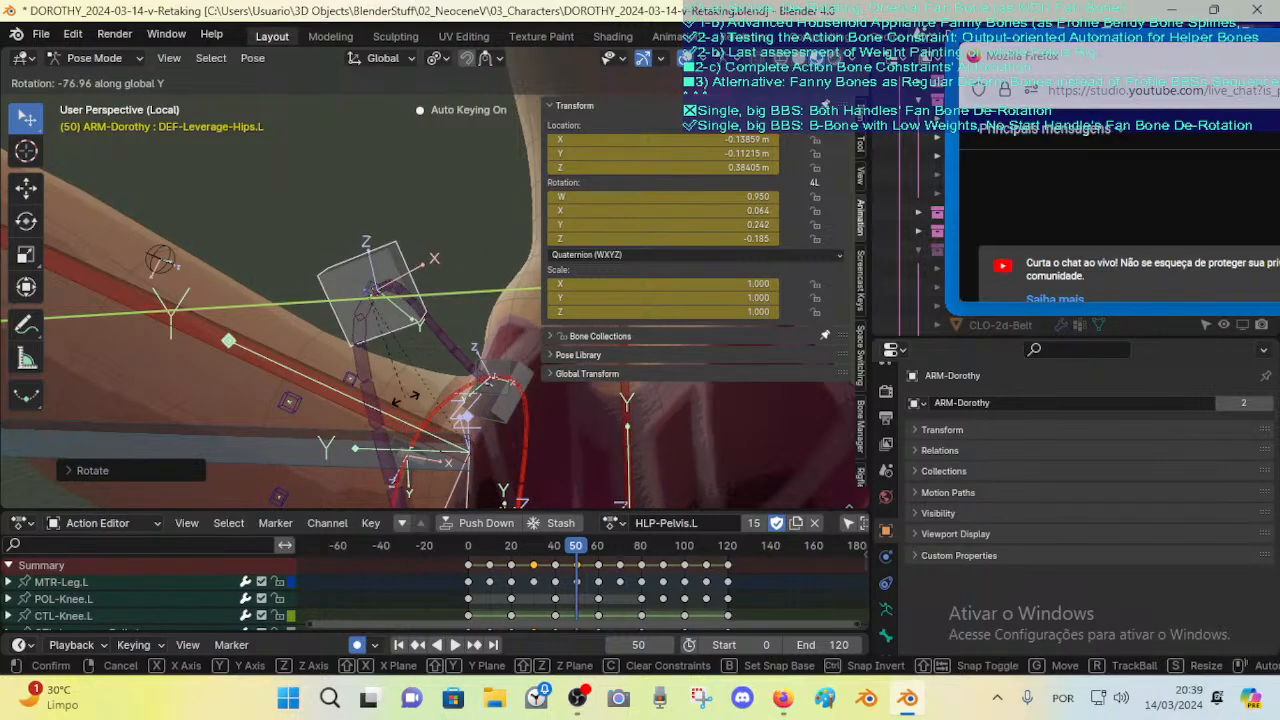
{"action": "left_click", "coordinate": [388, 364]}
Step: Move DEF-Leverage-Hips.L up and outward over the raised thigh and rotate it slightly
{"action": "middle_click_drag", "start_coordinate": [388, 364], "coordinate": [440, 317]}
{"action": "key", "text": "g"}
{"action": "left_click", "coordinate": [424, 328]}
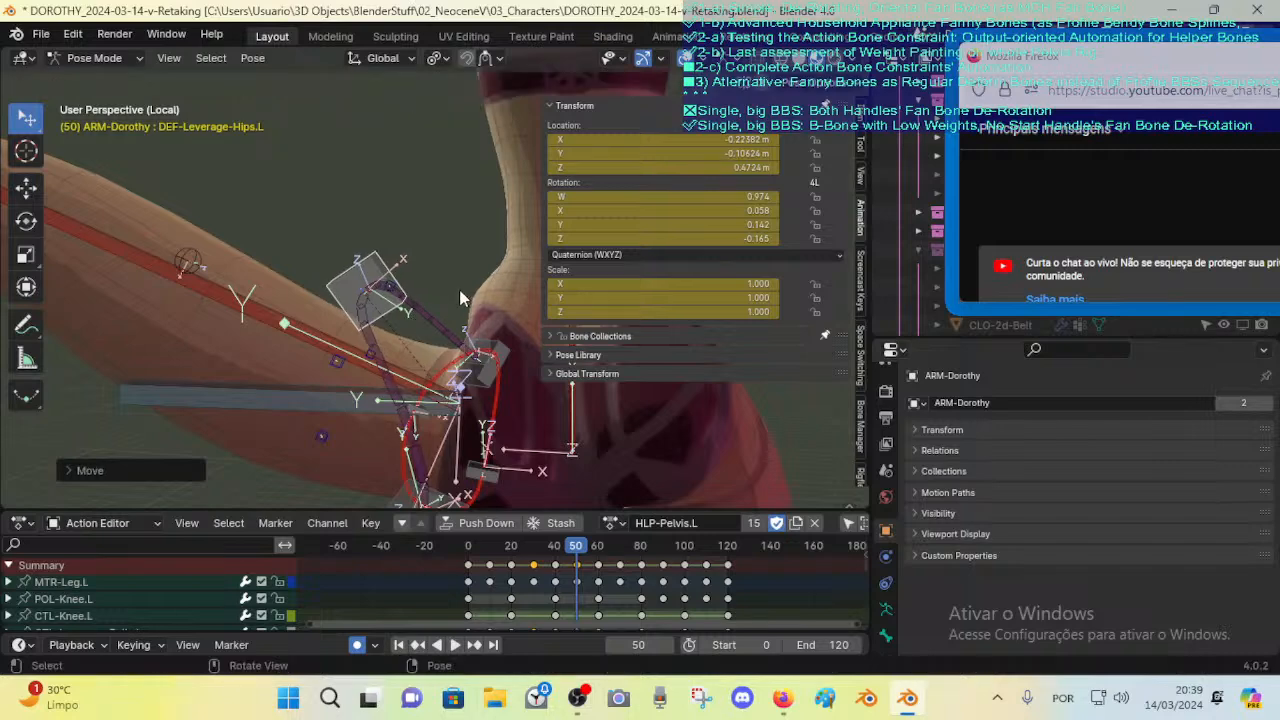
{"action": "key", "text": "r"}
{"action": "left_click", "coordinate": [392, 275]}
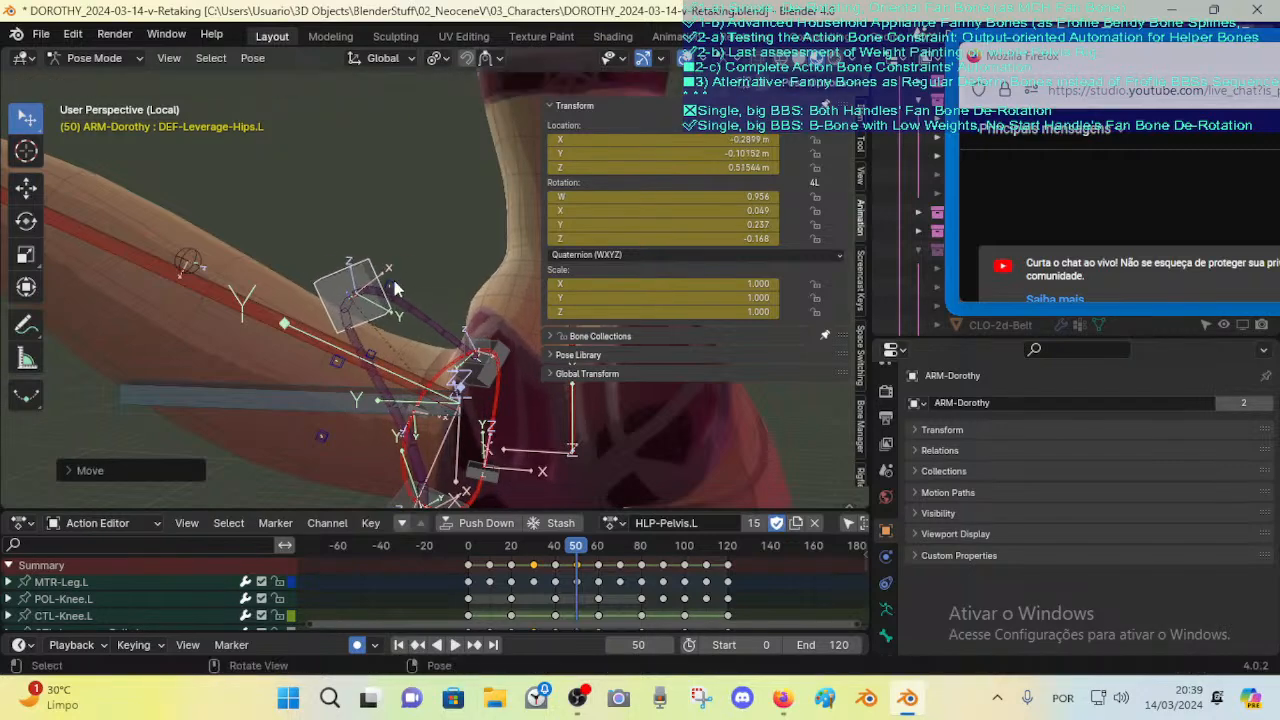
Step: Refine DEF-Leverage-Hips.L above the hip crease with two more rotations and a small move at frame 50
{"action": "middle_click_drag", "start_coordinate": [392, 275], "coordinate": [350, 298]}
{"action": "key", "text": "r"}
{"action": "left_click", "coordinate": [443, 306]}
{"action": "key", "text": "r"}
{"action": "left_click", "coordinate": [408, 300]}
{"action": "key", "text": "g"}
{"action": "left_click", "coordinate": [404, 302]}
Step: Reposition DEF-Leverage-Hips.L above the thigh in a lower rear view with two moves and a rotation between them
{"action": "middle_click_drag", "start_coordinate": [447, 400], "coordinate": [368, 254]}
{"action": "key", "text": "g"}
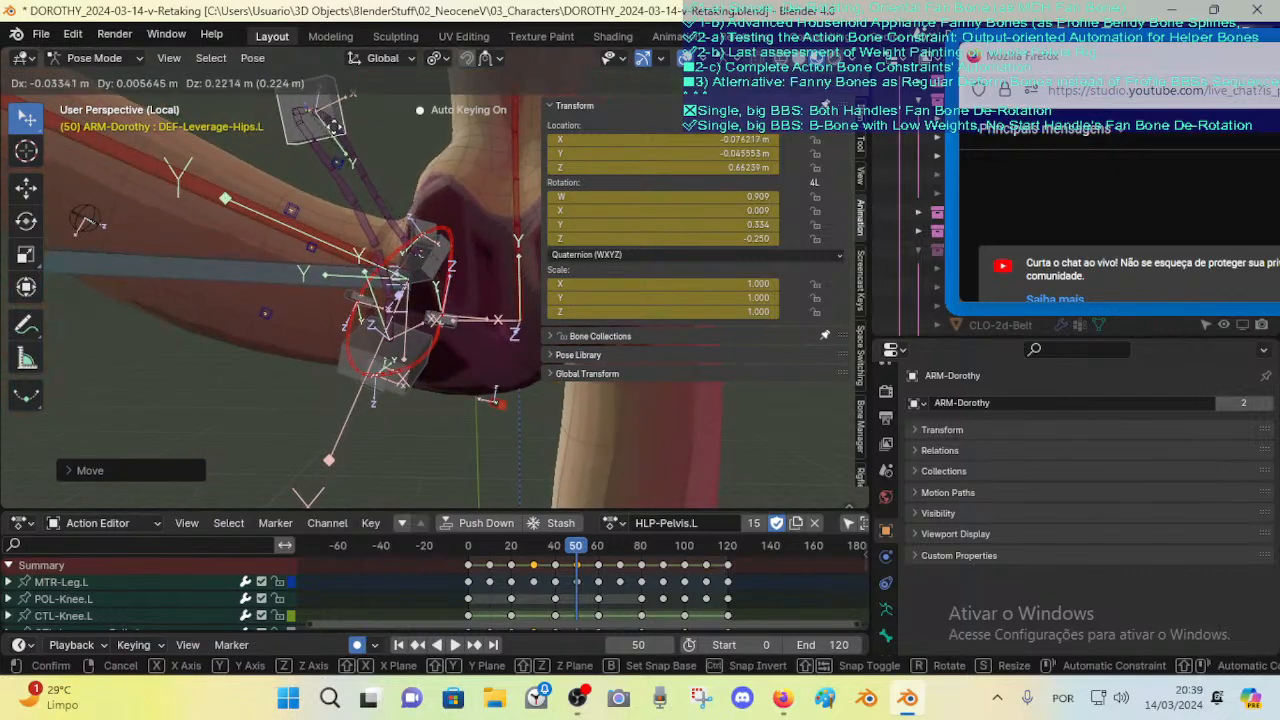
{"action": "left_click", "coordinate": [412, 198]}
{"action": "key", "text": "r"}
{"action": "left_click", "coordinate": [398, 376]}
{"action": "key", "text": "g"}
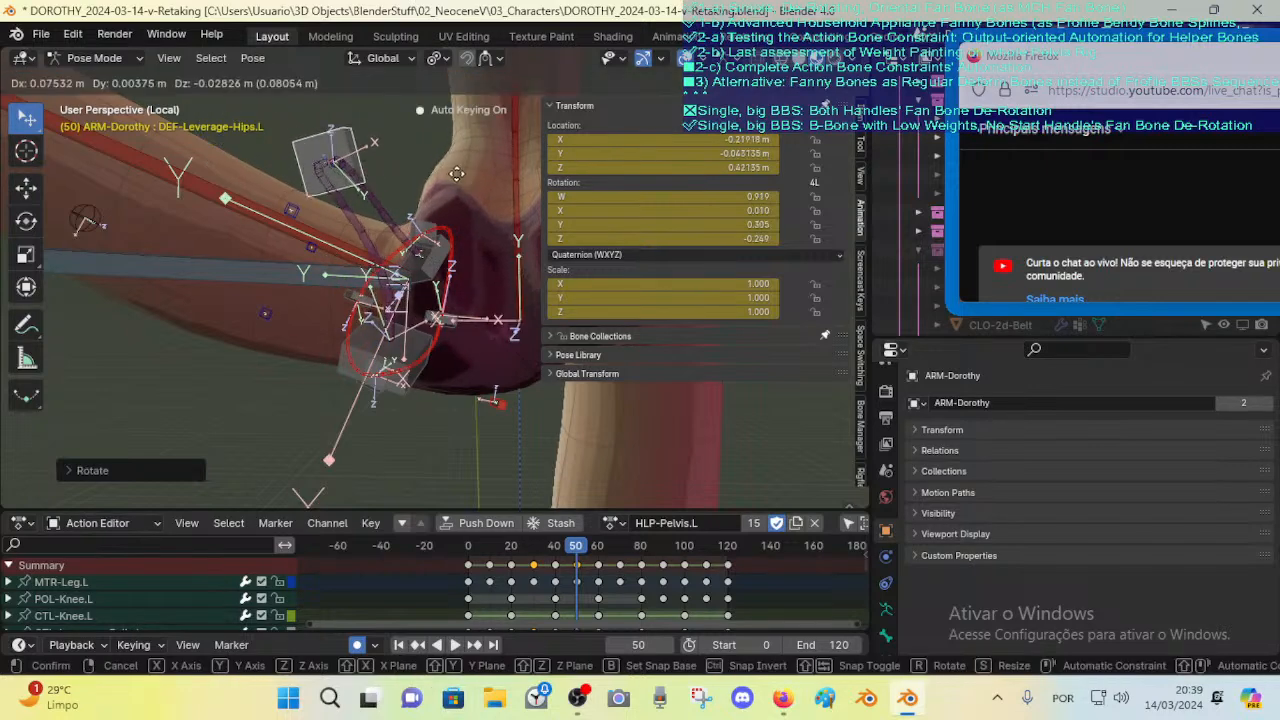
{"action": "left_click", "coordinate": [374, 370]}
Step: Rotate CTL-Leverage-Buttocks.L below the hip joint and move it outward beneath the raised thigh at frame 50
{"action": "left_click", "coordinate": [372, 370]}
{"action": "key", "text": "r"}
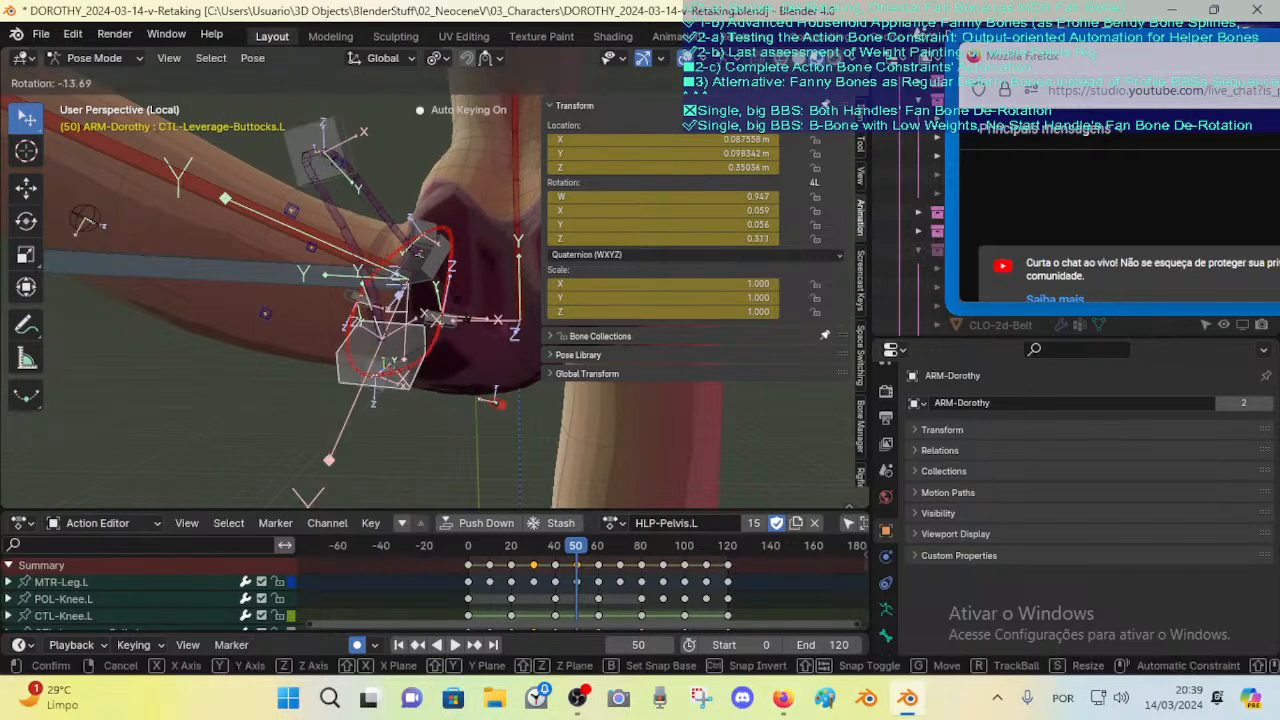
{"action": "left_click", "coordinate": [460, 301]}
{"action": "key", "text": "g"}
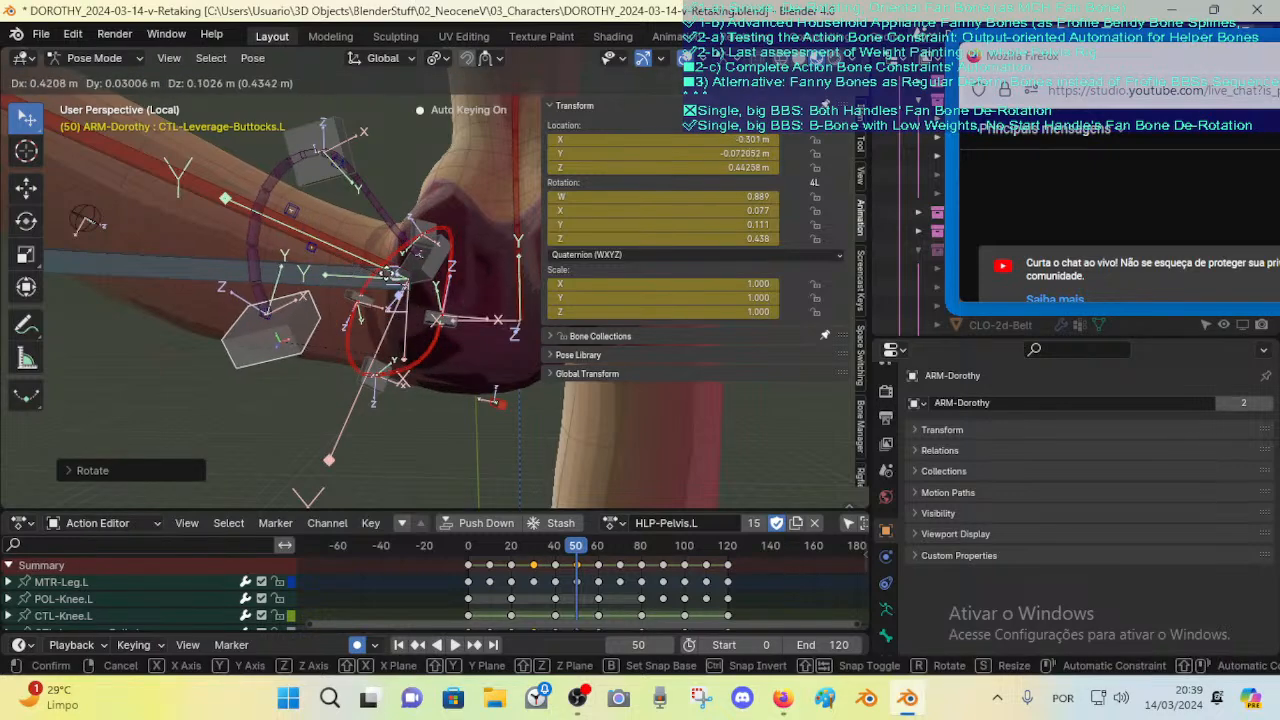
{"action": "left_click", "coordinate": [365, 330]}
Step: Move CTL-Leverage-Buttocks.L again at frame 50 while viewing the hip from different angles
{"action": "middle_click_drag", "start_coordinate": [365, 330], "coordinate": [412, 313]}
{"action": "key", "text": "g"}
{"action": "key", "text": "g"}
{"action": "middle_click_drag", "start_coordinate": [391, 352], "coordinate": [446, 364]}
{"action": "left_click", "coordinate": [490, 305]}
Step: Reposition CTL-Leverage-Buttocks.L well below the raised thigh with successive moves to about X -0.031, Y 0.321, Z 1.203 m at frame 50
{"action": "middle_click_drag", "start_coordinate": [453, 314], "coordinate": [466, 266]}
{"action": "key", "text": "g"}
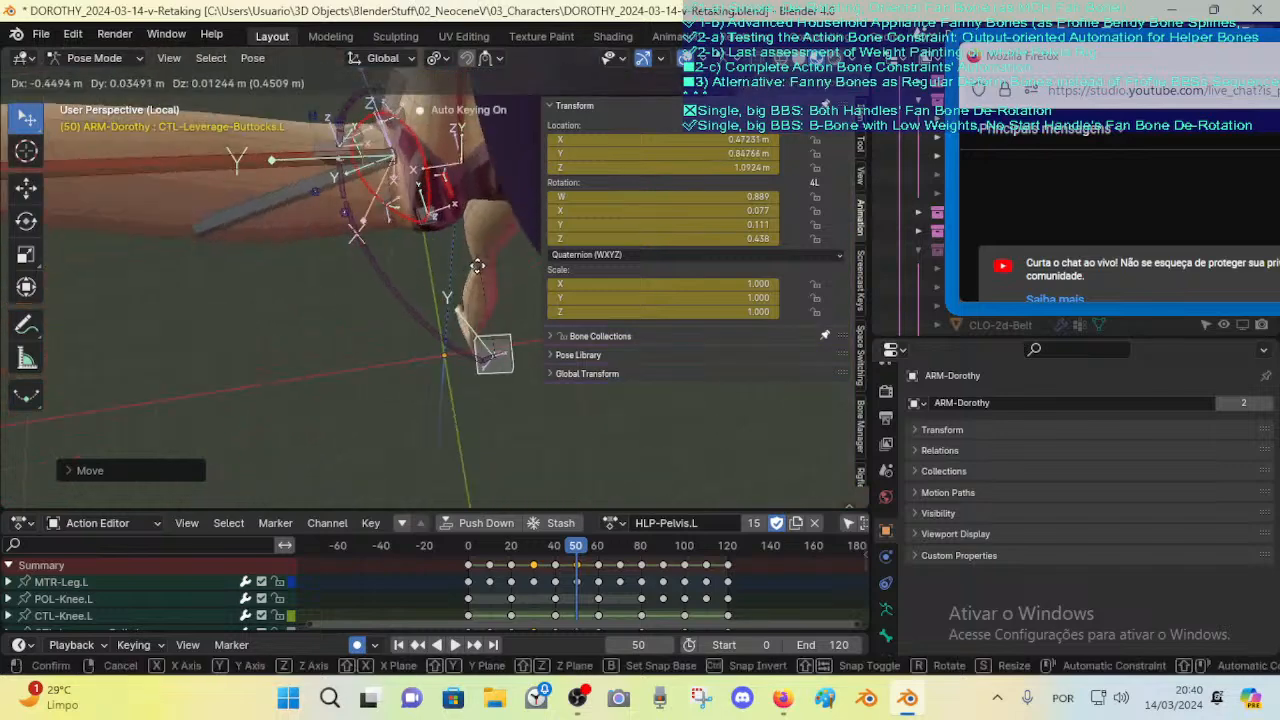
{"action": "left_click", "coordinate": [421, 300]}
{"action": "middle_click_drag", "start_coordinate": [420, 297], "coordinate": [395, 390]}
{"action": "key", "text": "g"}
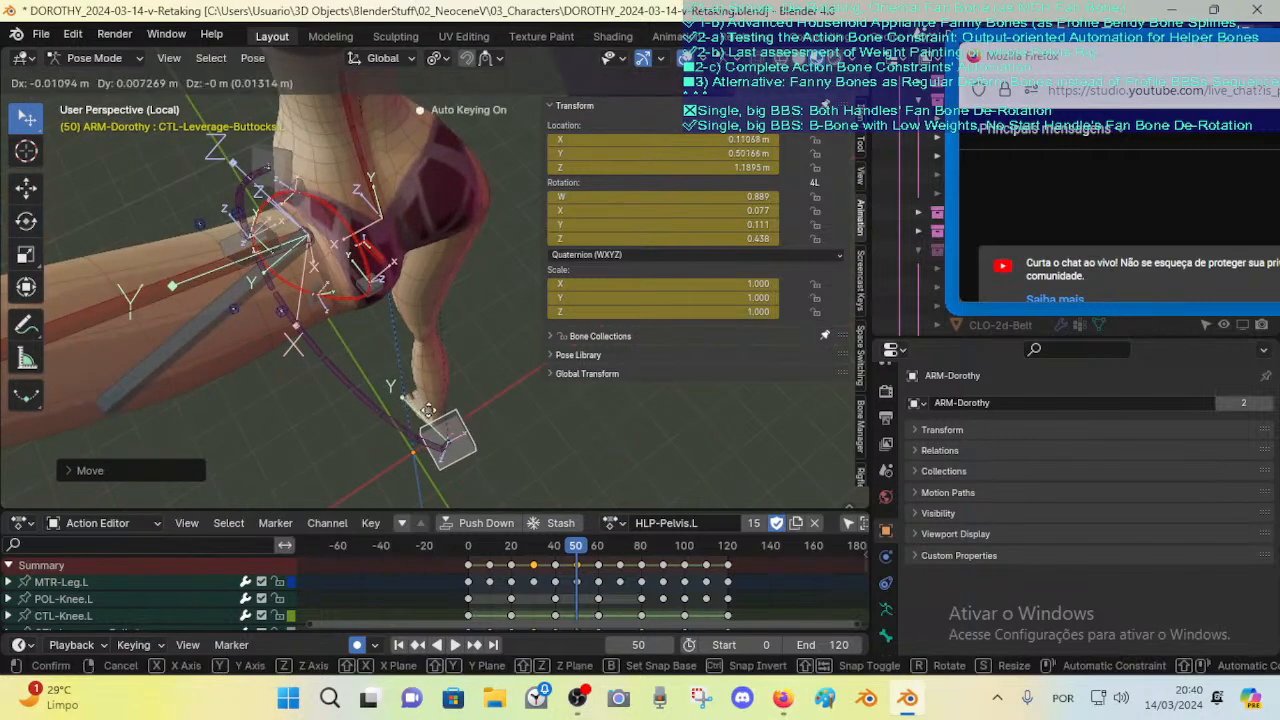
{"action": "left_click", "coordinate": [378, 408]}
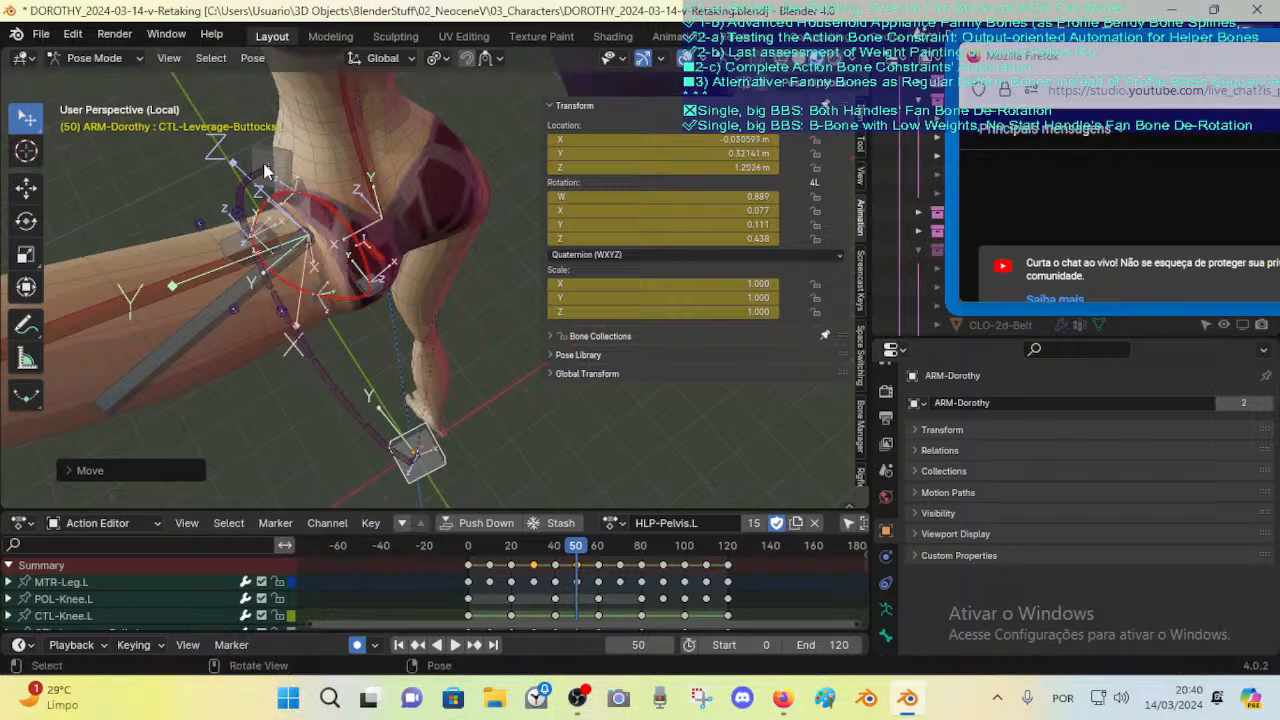
{"action": "left_click", "coordinate": [252, 213], "text": "shift"}
{"action": "left_click", "coordinate": [262, 152], "text": "shift"}
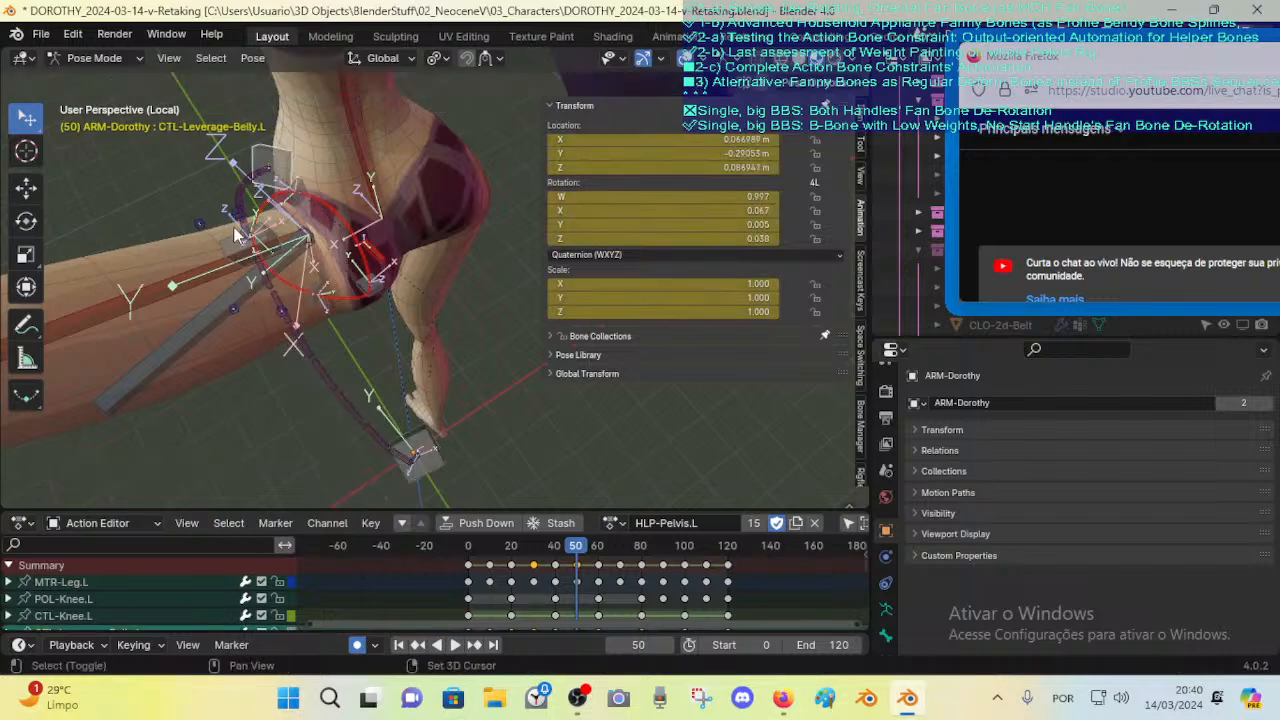
{"action": "left_click", "coordinate": [435, 452], "text": "shift"}
{"action": "middle_click_drag", "start_coordinate": [435, 452], "coordinate": [455, 335]}
{"action": "key", "text": "g"}
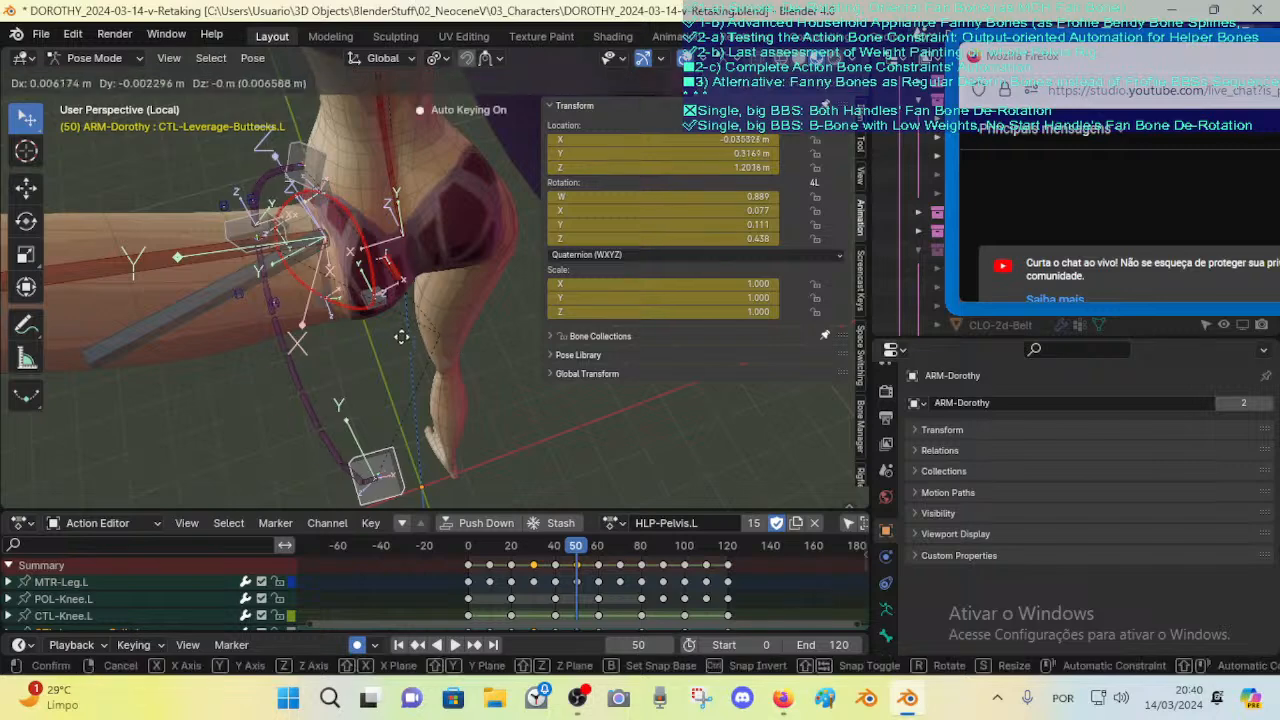
{"action": "right_click", "coordinate": [377, 334]}
Step: Rotate DEF-Leverage-Hips.L above the thigh between two moves, placing it at about X -0.024, Y -0.076, Z 0.411 m at frame 50
{"action": "middle_click_drag", "start_coordinate": [377, 334], "coordinate": [314, 229]}
{"action": "left_click", "coordinate": [288, 208]}
{"action": "key", "text": "g"}
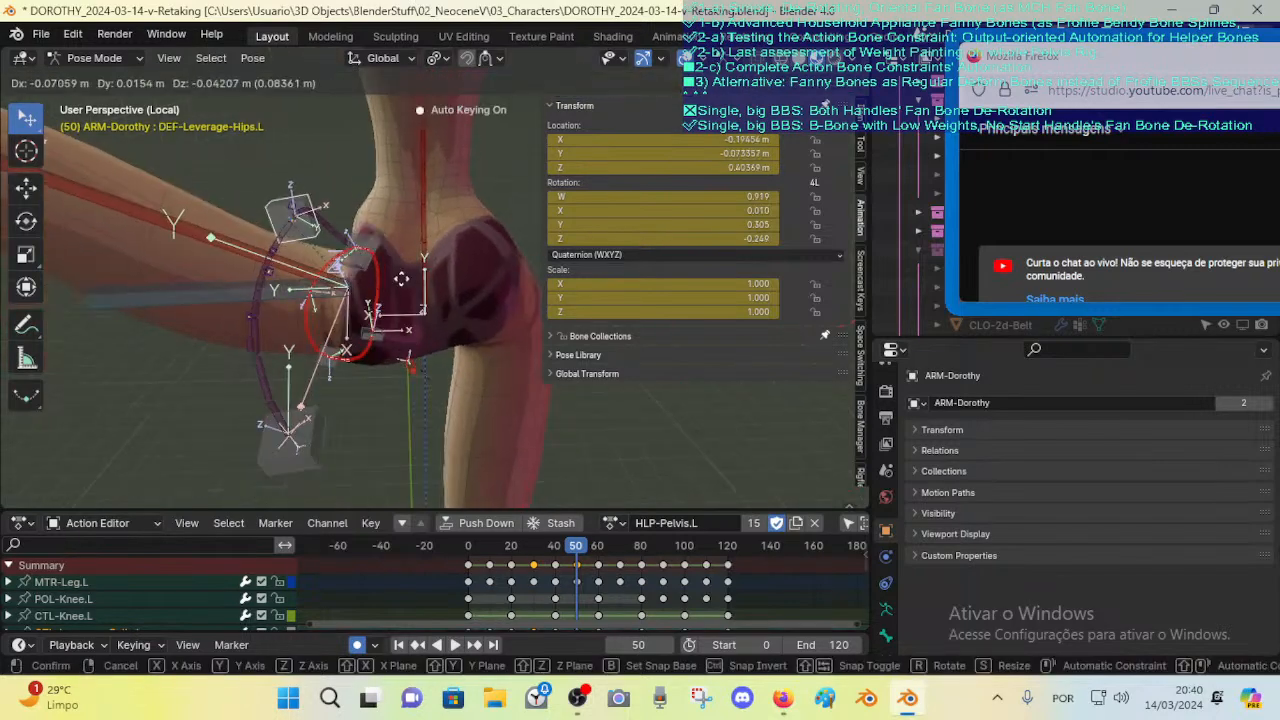
{"action": "left_click", "coordinate": [461, 268]}
{"action": "key", "text": "r"}
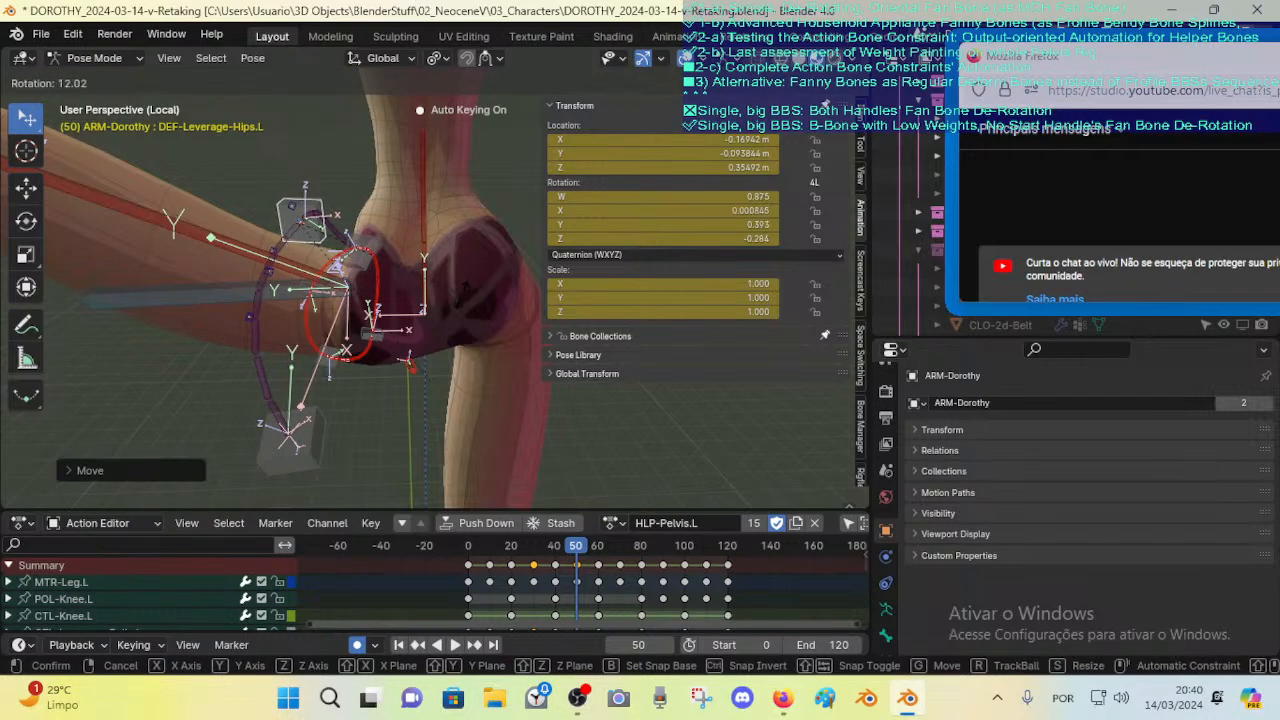
{"action": "left_click", "coordinate": [449, 258]}
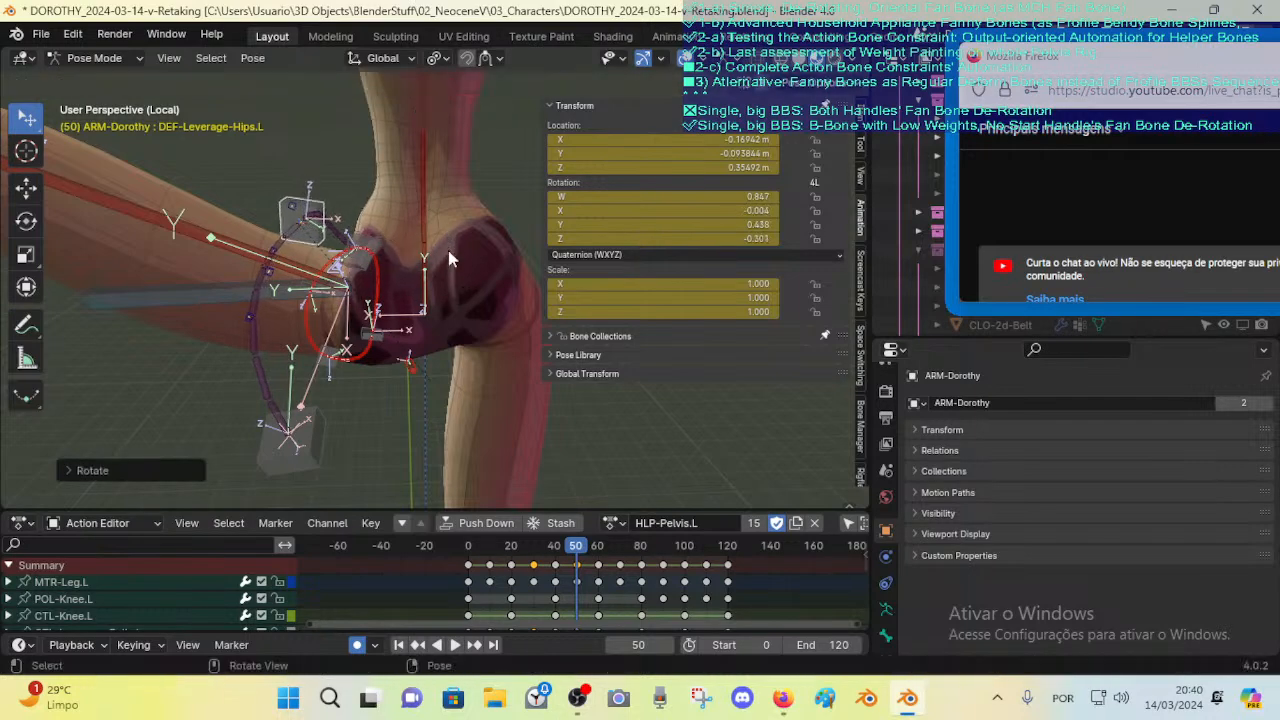
{"action": "key", "text": "g"}
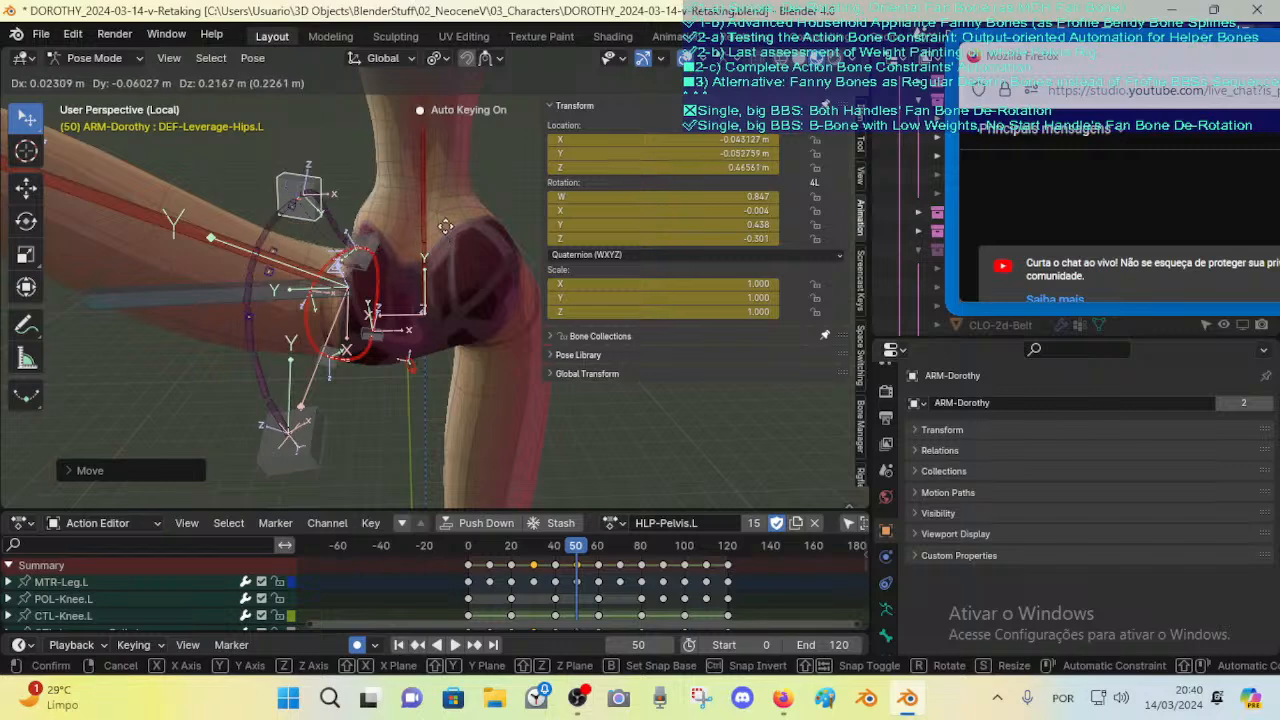
{"action": "left_click", "coordinate": [454, 230]}
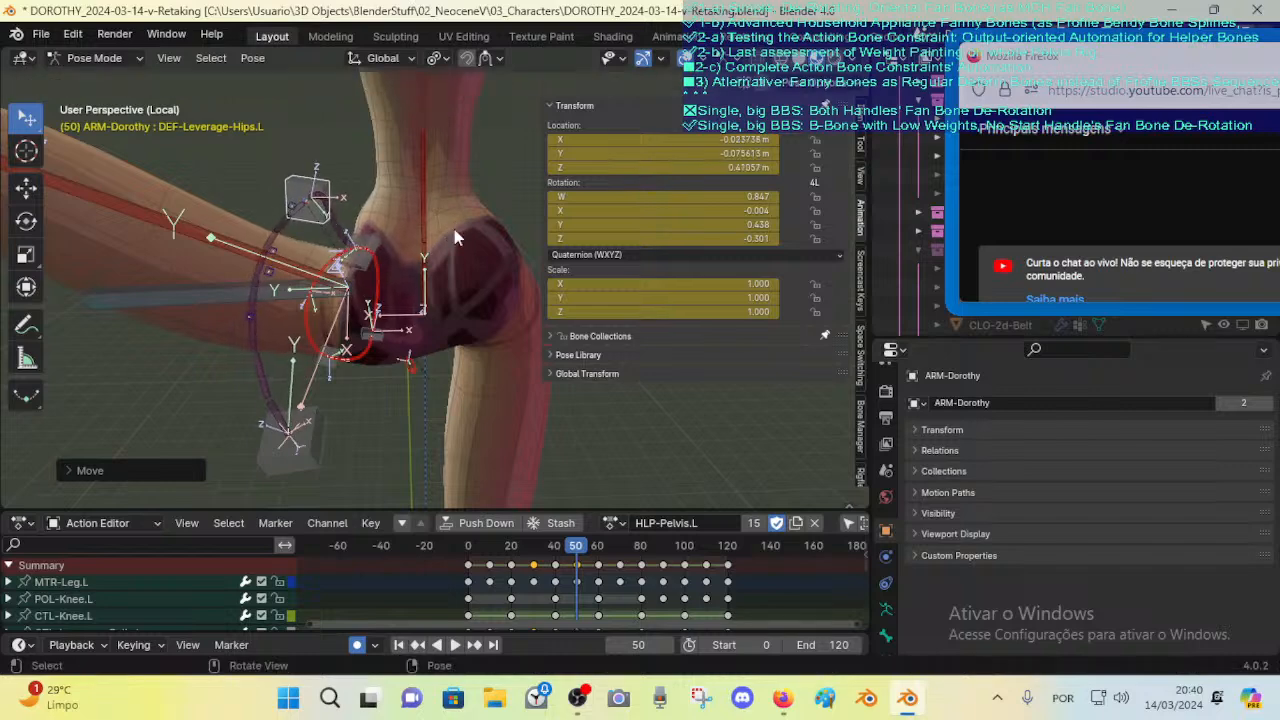
Step: Move CTL-Leverage-Belly.L at the front of the hip crease to a new position at frame 50
{"action": "left_click", "coordinate": [380, 245]}
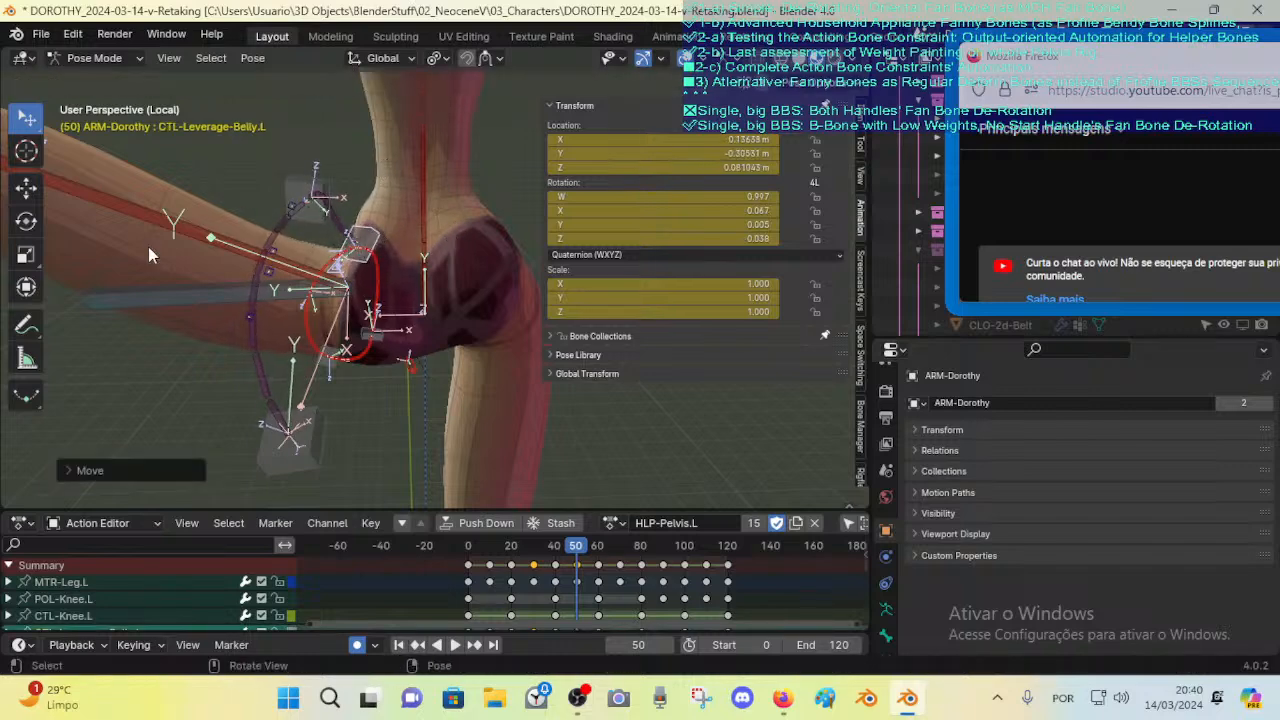
{"action": "middle_click_drag", "start_coordinate": [380, 247], "coordinate": [388, 300]}
{"action": "key", "text": "g"}
{"action": "left_click", "coordinate": [402, 304]}
Step: Select the CTL-Fanny-Pelvis controls around the left hip joint, with CTL-Fanny-Pelvis-In.L active, and move them together at frame 50
{"action": "scroll", "coordinate": [394, 349], "scroll_direction": "up", "scroll_amount": 1}
{"action": "middle_click_drag", "start_coordinate": [383, 346], "coordinate": [352, 352]}
{"action": "left_click", "coordinate": [385, 354]}
{"action": "left_click", "coordinate": [348, 299], "text": "shift"}
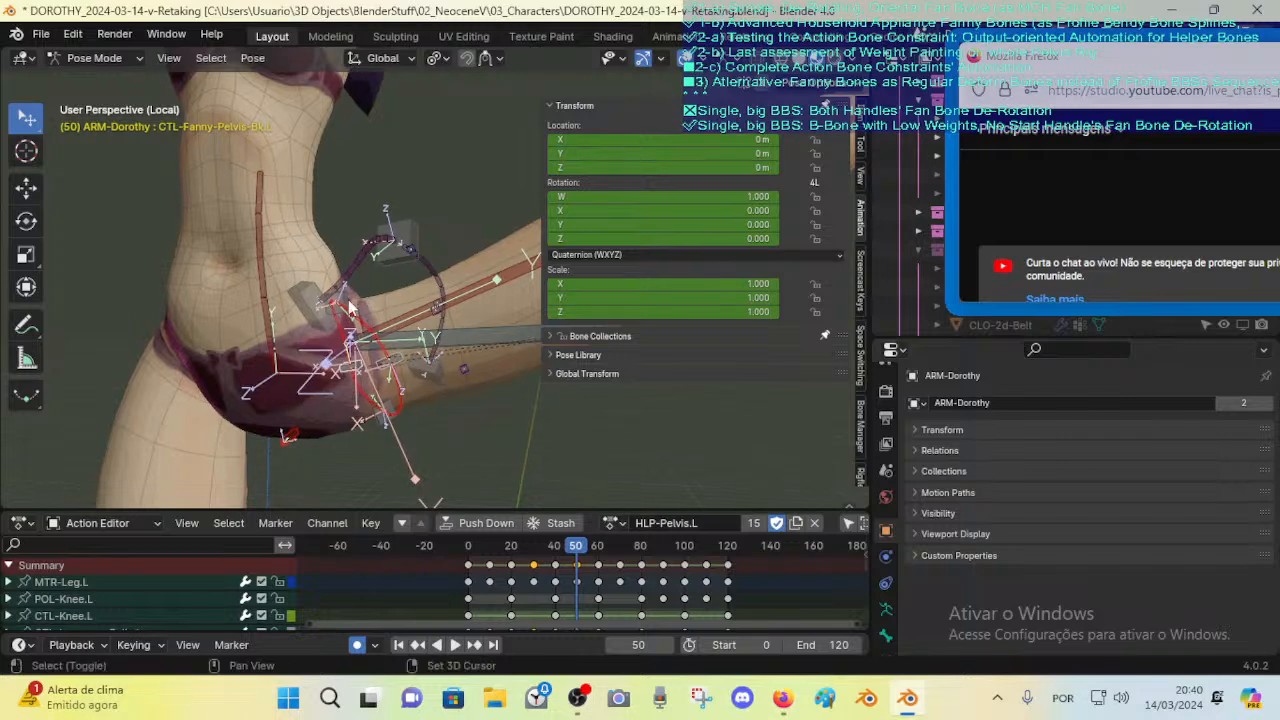
{"action": "left_click", "coordinate": [376, 425], "text": "shift"}
{"action": "middle_click_drag", "start_coordinate": [376, 425], "coordinate": [451, 391]}
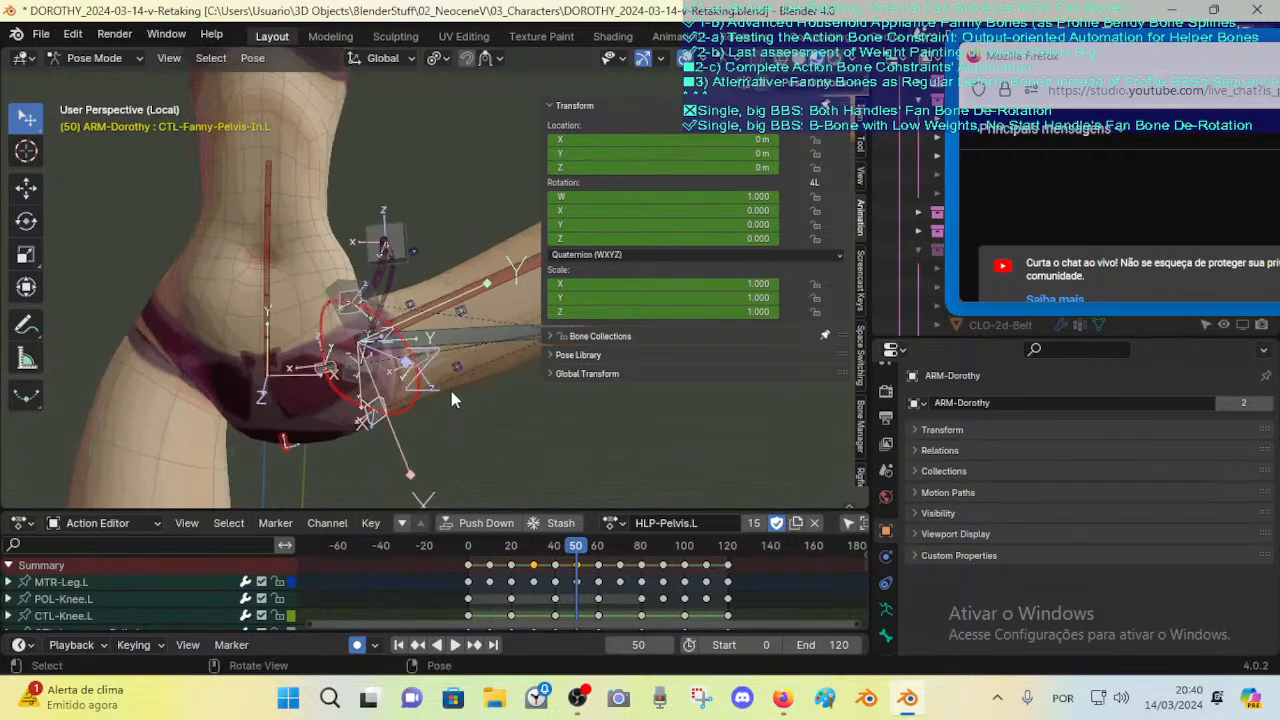
{"action": "scroll", "coordinate": [455, 388], "scroll_direction": "down", "scroll_amount": 4}
{"action": "key", "text": "n"}
{"action": "middle_click_drag", "start_coordinate": [560, 318], "coordinate": [481, 341], "text": "shift"}
{"action": "key", "text": "g"}
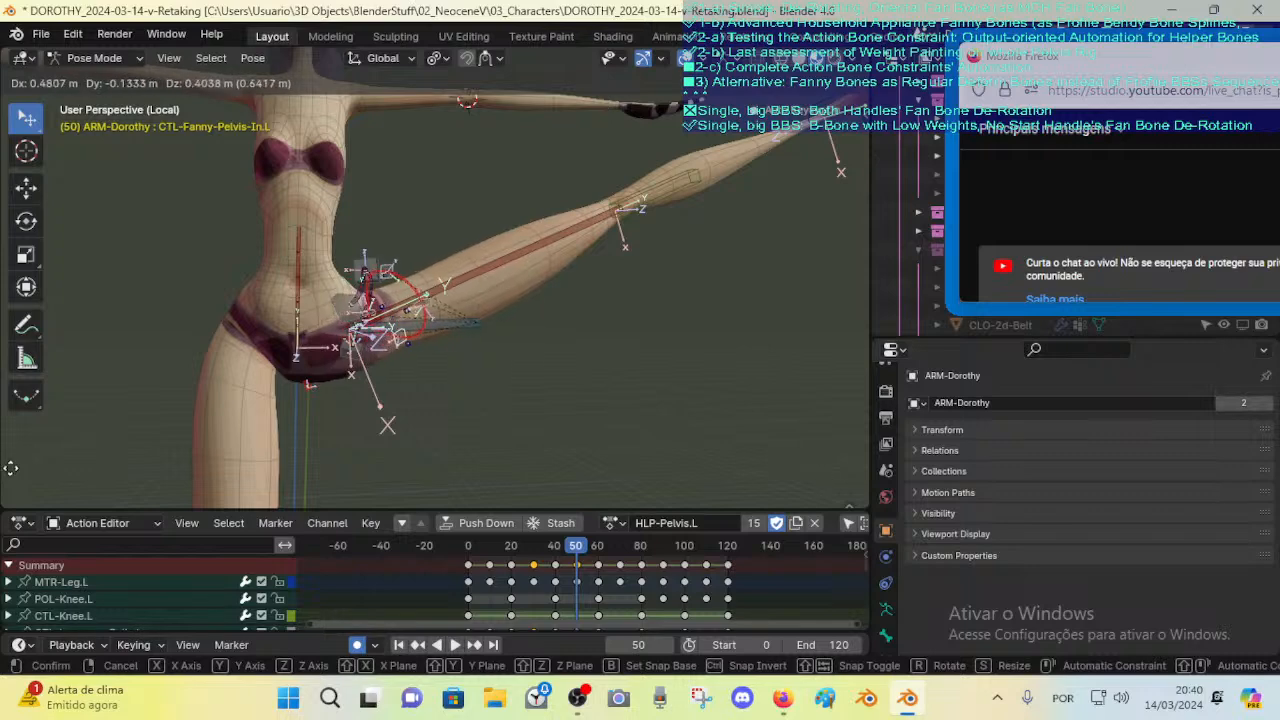
{"action": "left_click", "coordinate": [745, 468]}
Step: Move the selected CTL-Fanny-Pelvis controls again from a closer rear view of the left hip
{"action": "middle_click_drag", "start_coordinate": [731, 476], "coordinate": [390, 405]}
{"action": "left_click", "coordinate": [432, 320]}
{"action": "scroll", "coordinate": [408, 352], "scroll_direction": "up", "scroll_amount": 2}
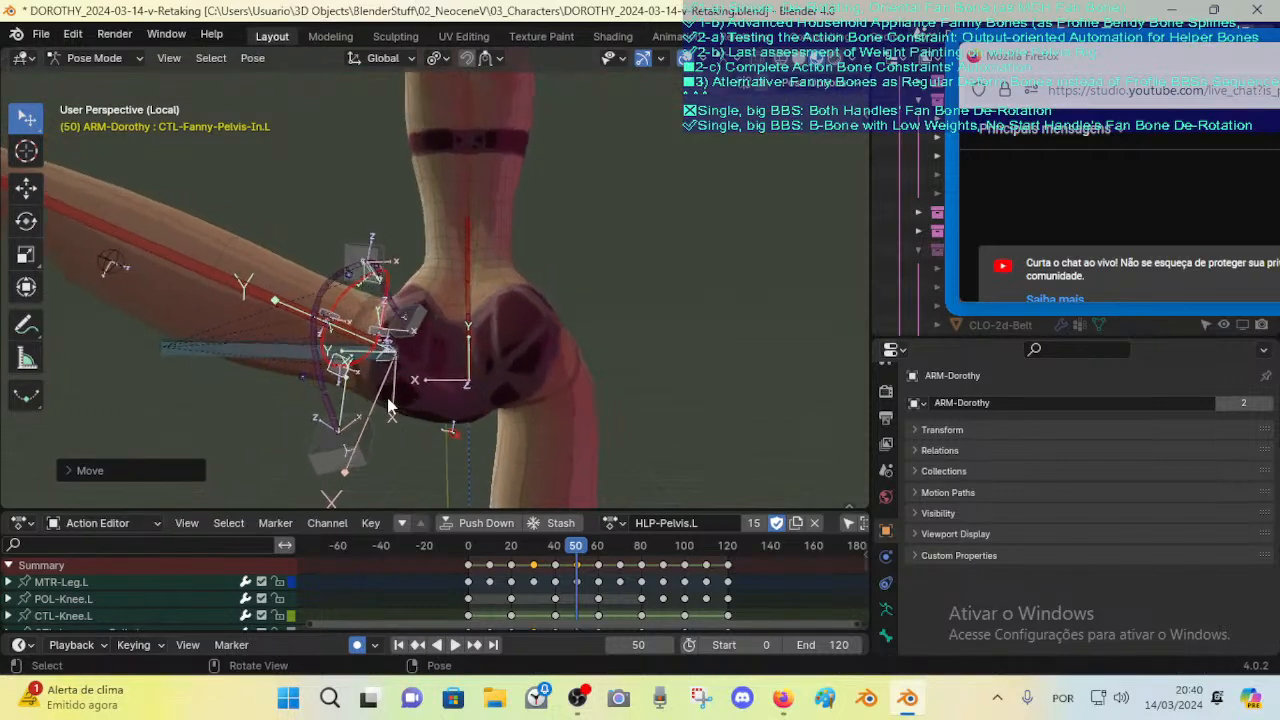
{"action": "key", "text": "g"}
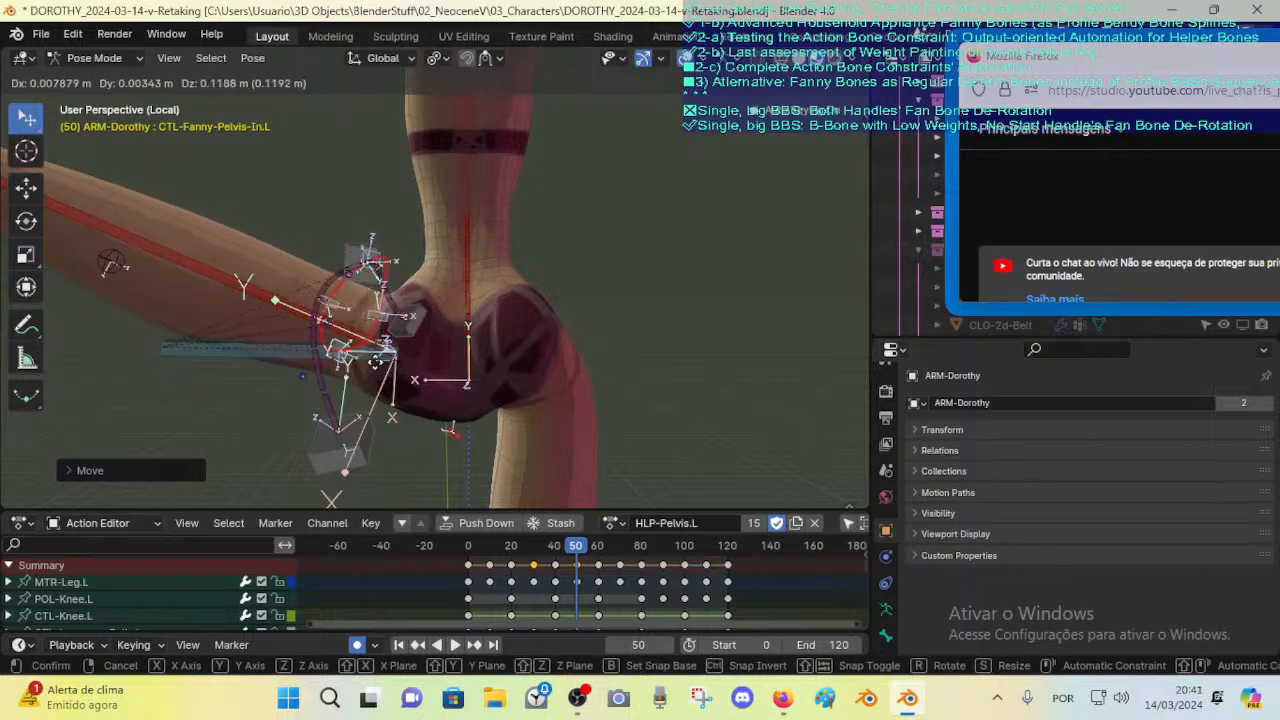
Step: Rotate and reposition the CTL-Fanny-Pelvis-In.L bone at frame 50, and undo the last adjustment
{"action": "key", "text": "r"}
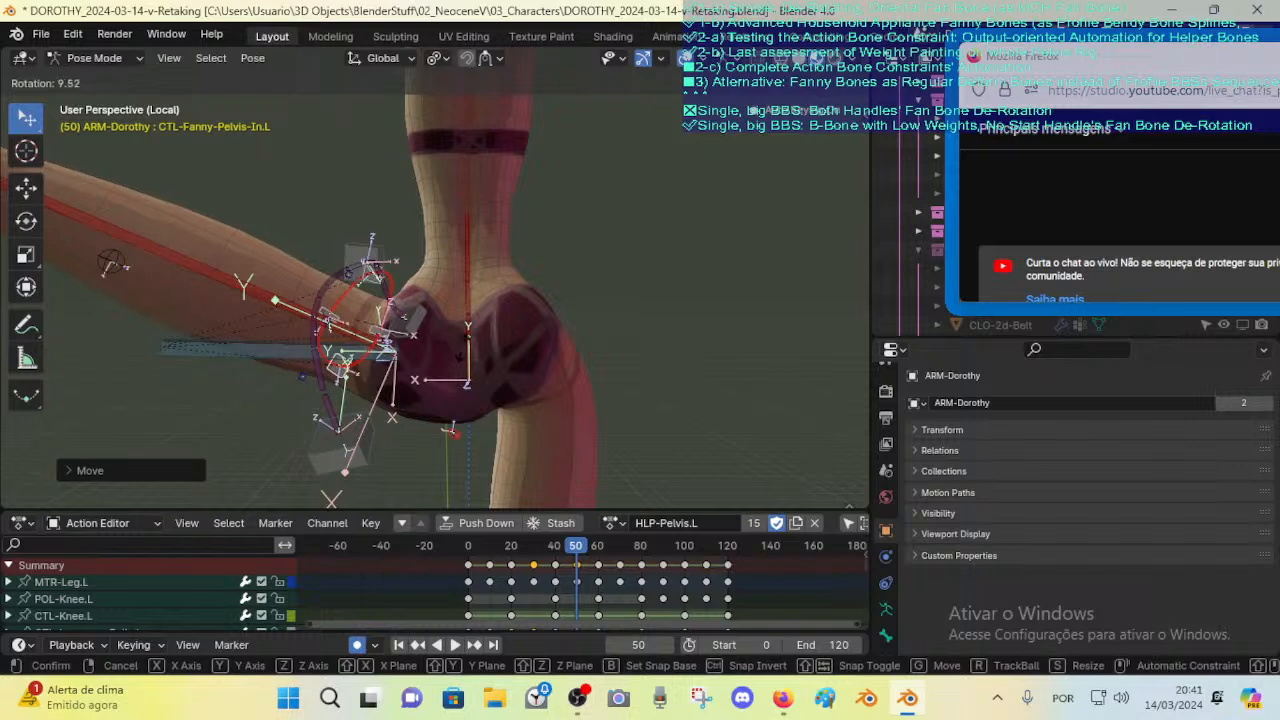
{"action": "left_click", "coordinate": [463, 349]}
{"action": "key", "text": "g"}
{"action": "left_click", "coordinate": [450, 320]}
{"action": "key", "text": "r"}
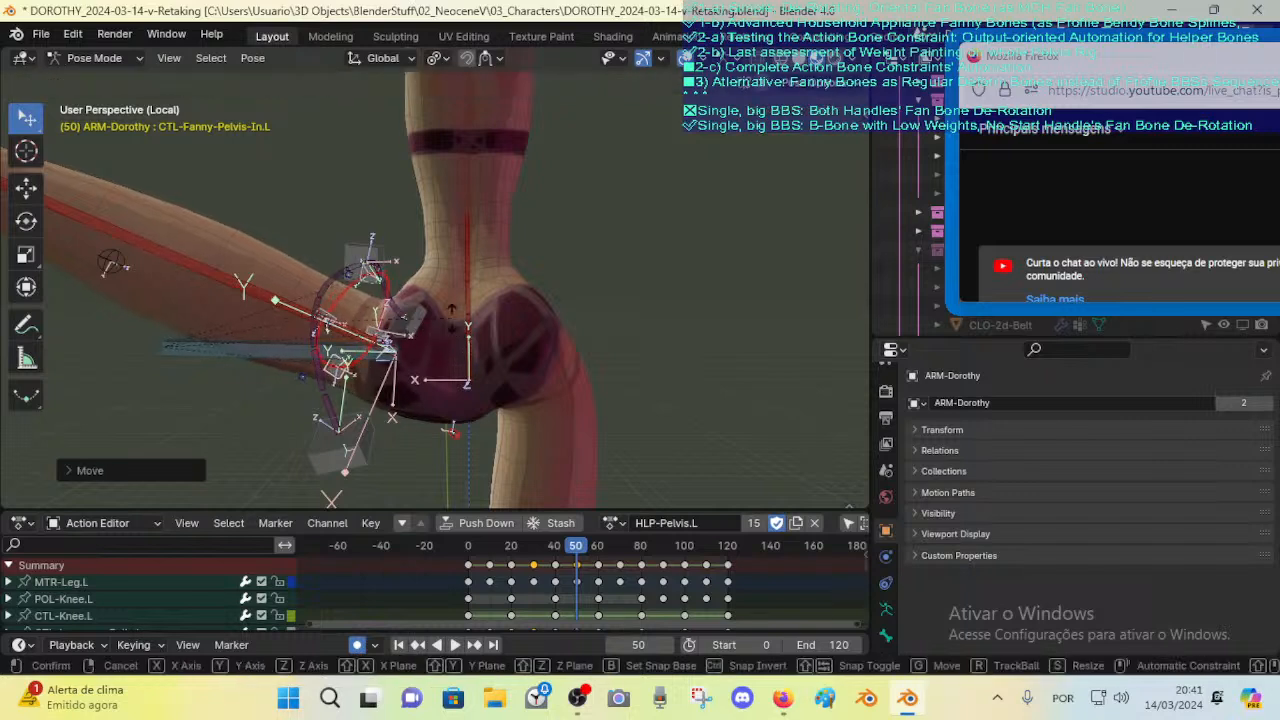
{"action": "right_click", "coordinate": [451, 315]}
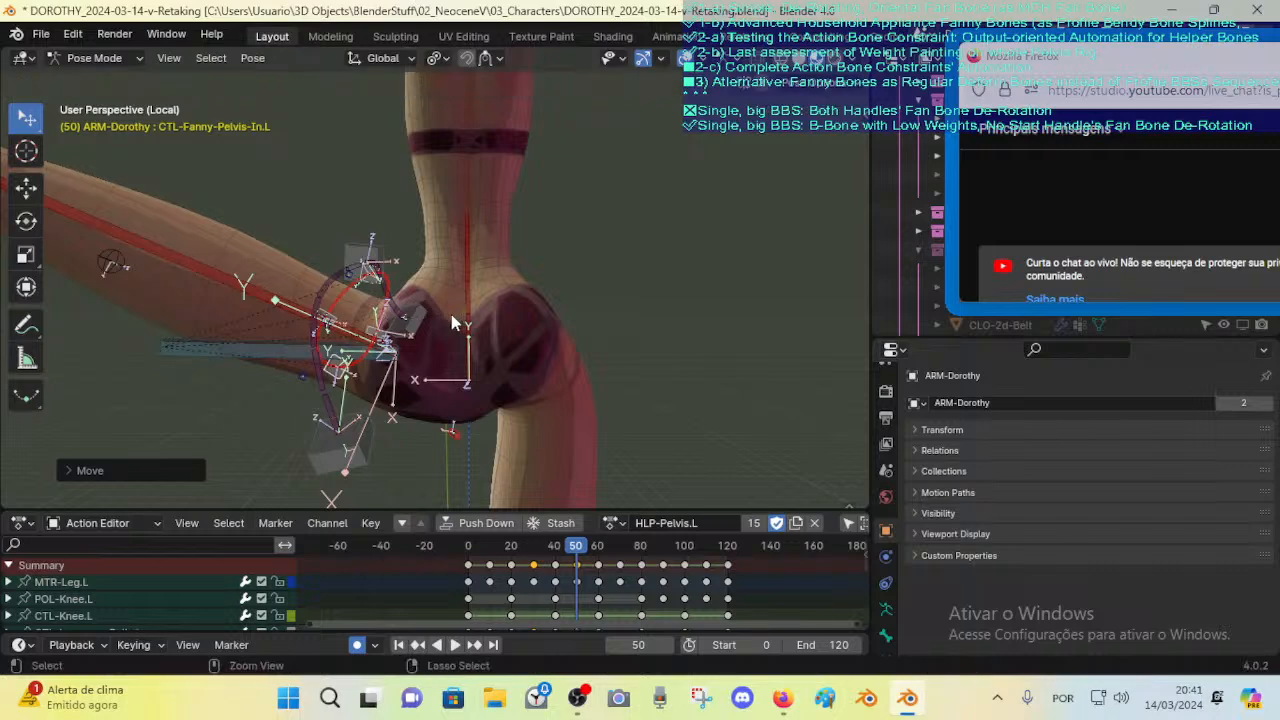
{"action": "key", "text": "ctrl+z"}
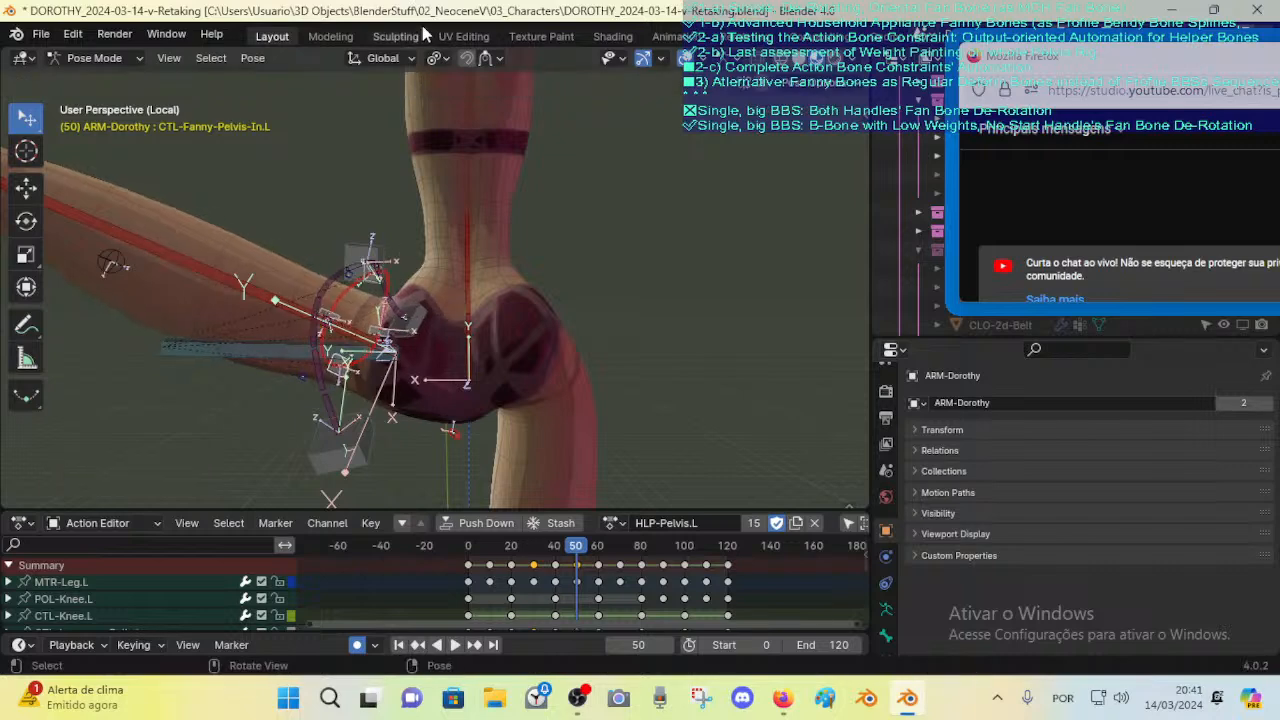
Step: Snap the 3D cursor into the left hip area and set the transform pivot point to 3D Cursor
{"action": "key", "text": "shift+s"}
{"action": "left_click", "coordinate": [366, 390]}
{"action": "left_click", "coordinate": [436, 58]}
{"action": "left_click", "coordinate": [405, 95]}
Step: Rotate the CTL-Fanny-Pelvis-In.L bone around the 3D cursor in several small adjustments
{"action": "key", "text": "r"}
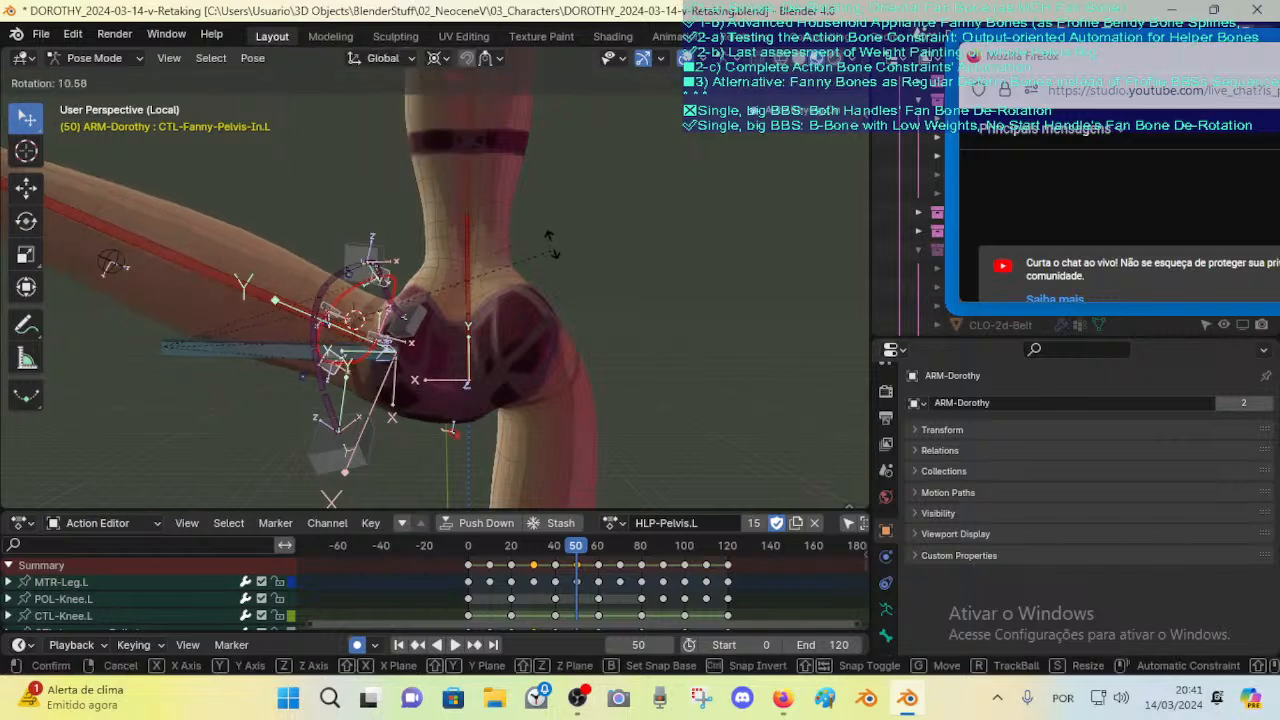
{"action": "left_click", "coordinate": [296, 394]}
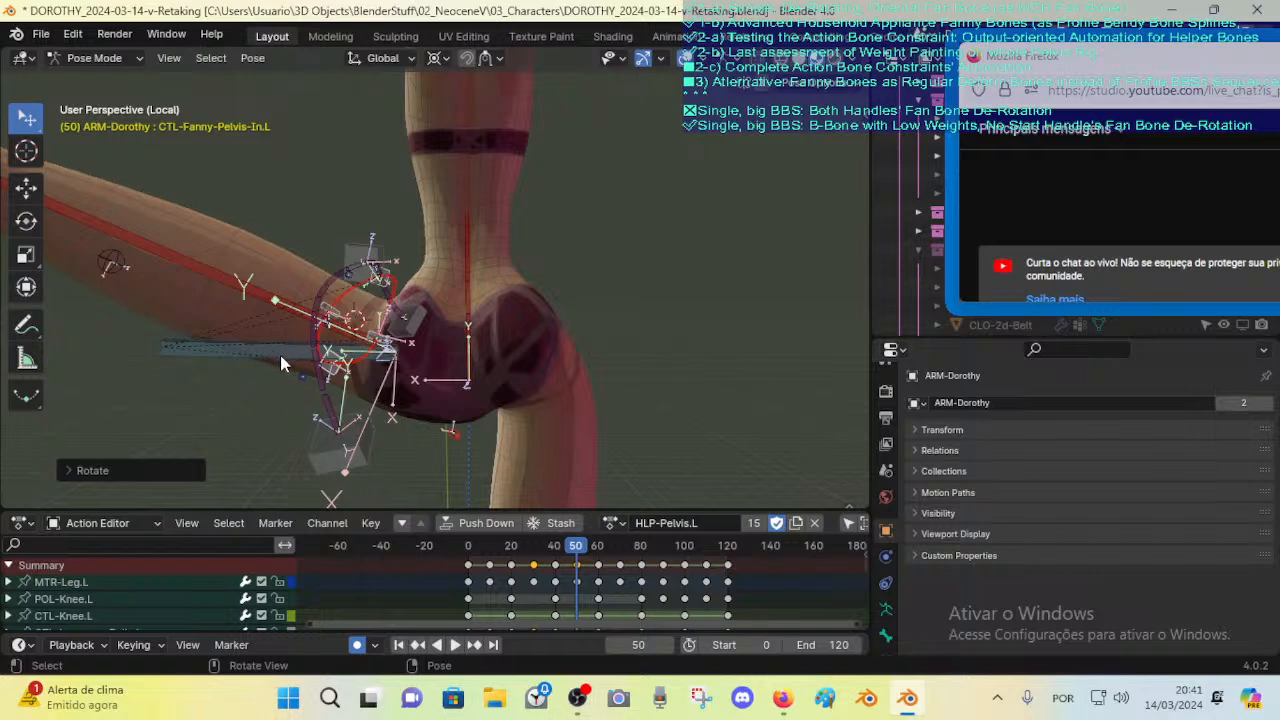
{"action": "key", "text": "r"}
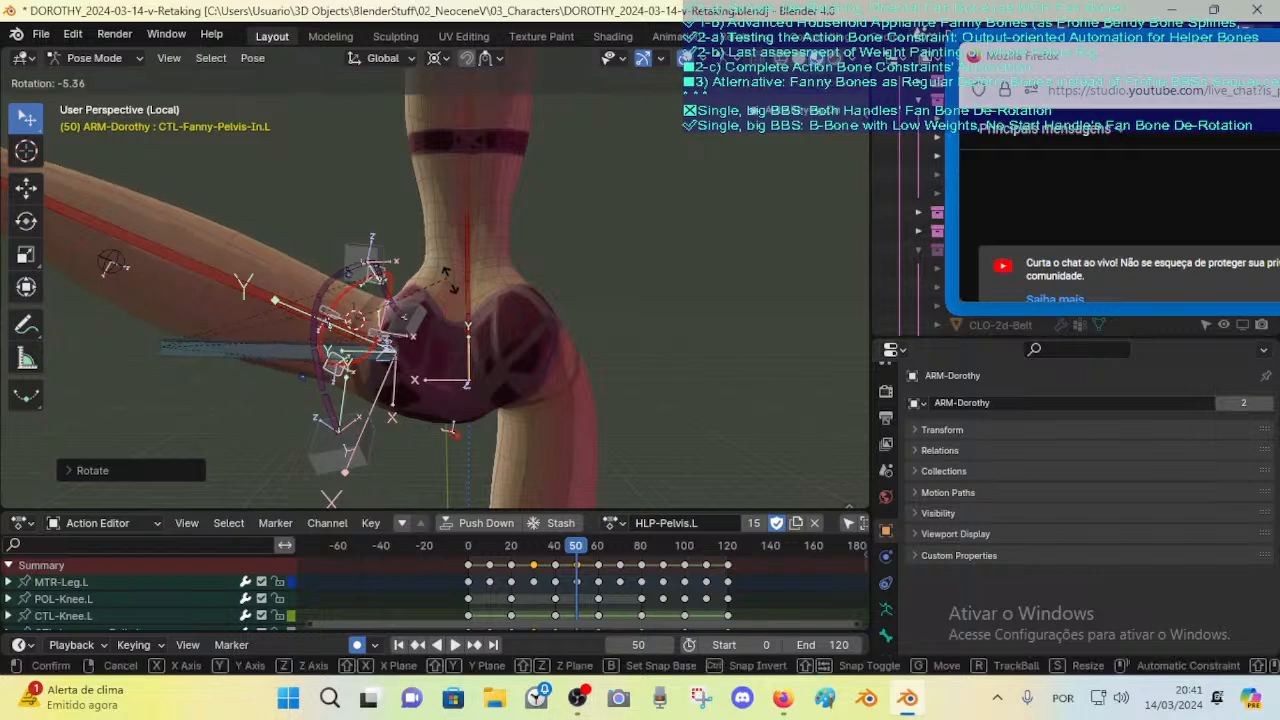
{"action": "left_click", "coordinate": [451, 285]}
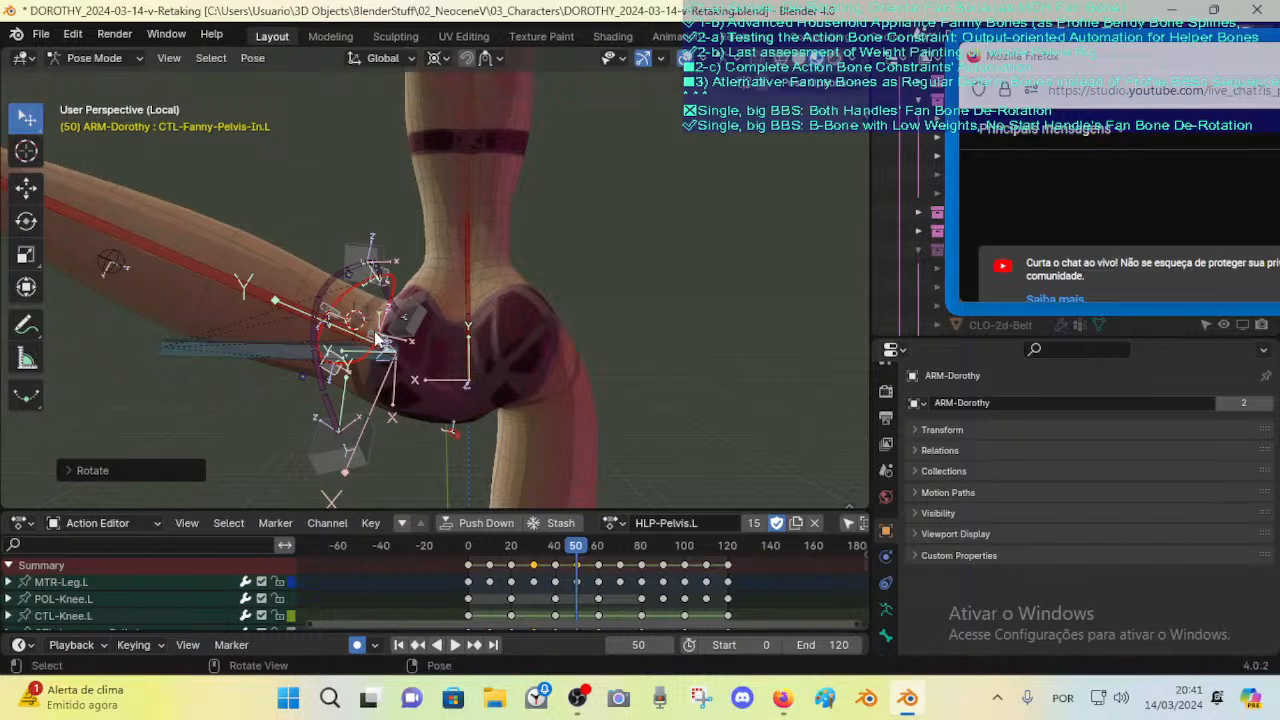
{"action": "key", "text": "r"}
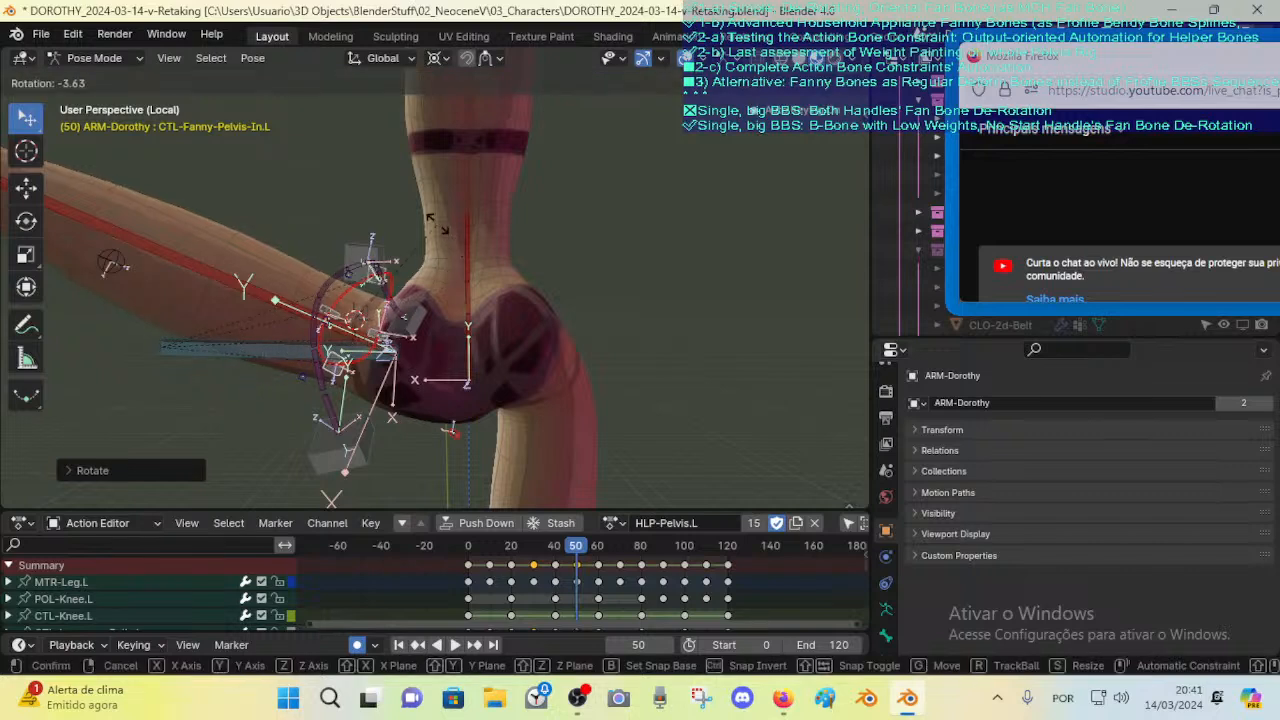
{"action": "left_click", "coordinate": [445, 237]}
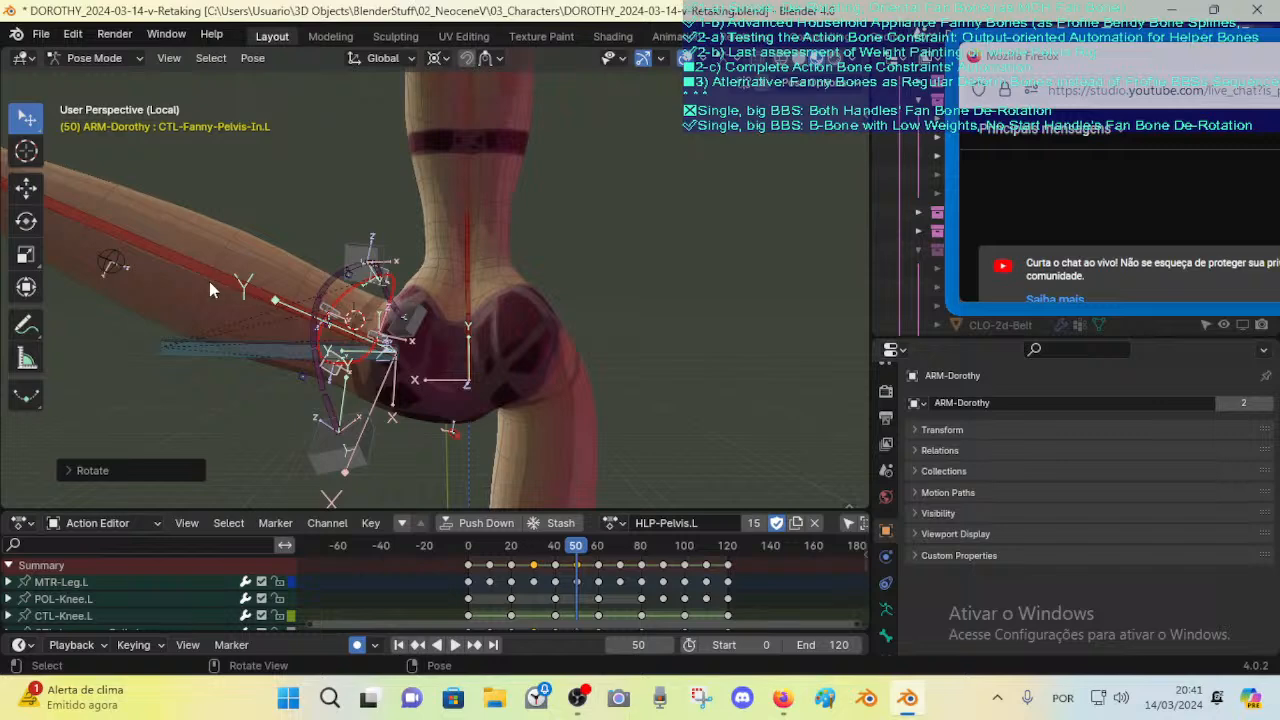
Step: Move the CTL-Fanny-Pelvis-In.L bone down and inward beneath the raised left thigh, toward the crotch
{"action": "middle_click_drag", "start_coordinate": [209, 281], "coordinate": [487, 253]}
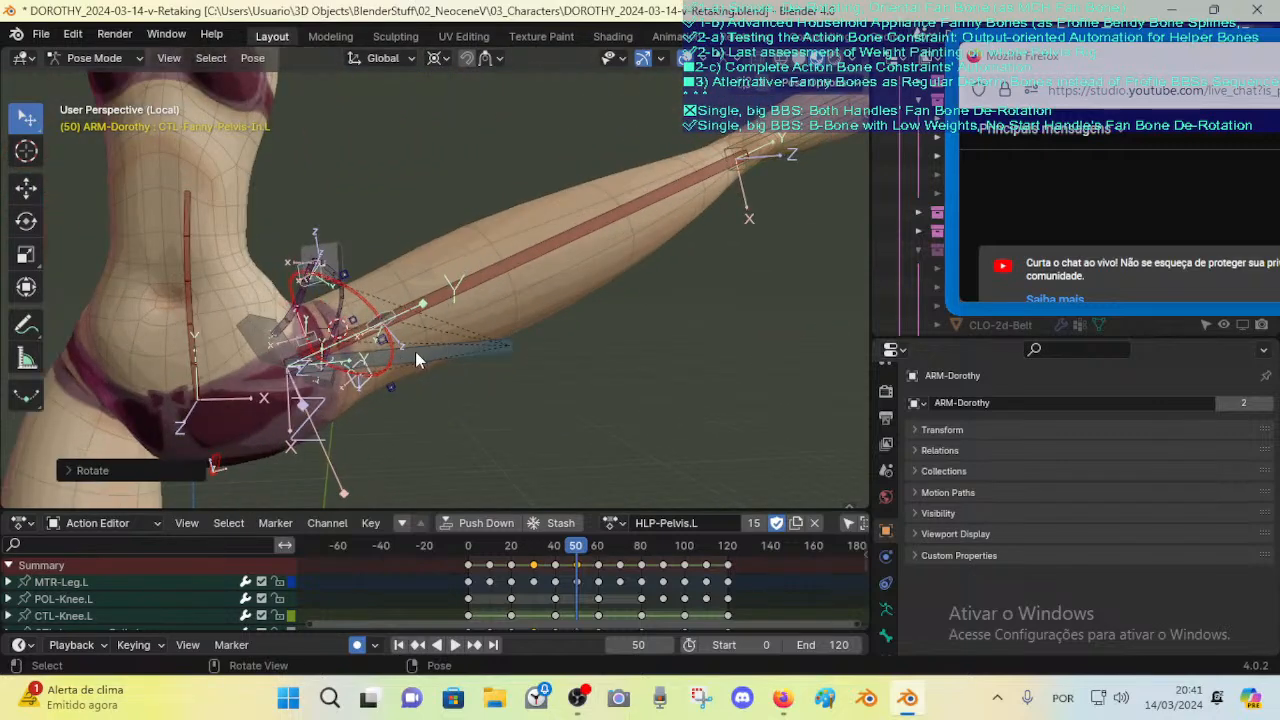
{"action": "middle_click_drag", "start_coordinate": [415, 352], "coordinate": [472, 373]}
{"action": "left_click", "coordinate": [505, 350]}
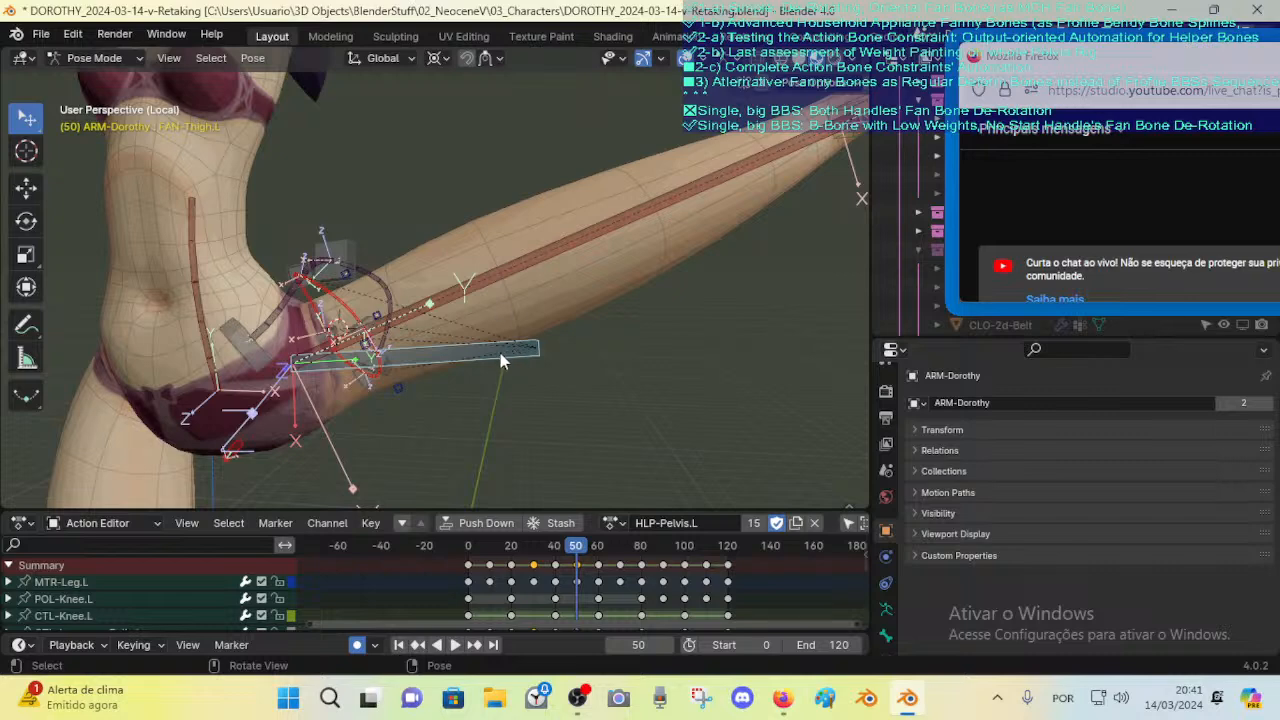
{"action": "middle_click_drag", "start_coordinate": [522, 346], "coordinate": [418, 388]}
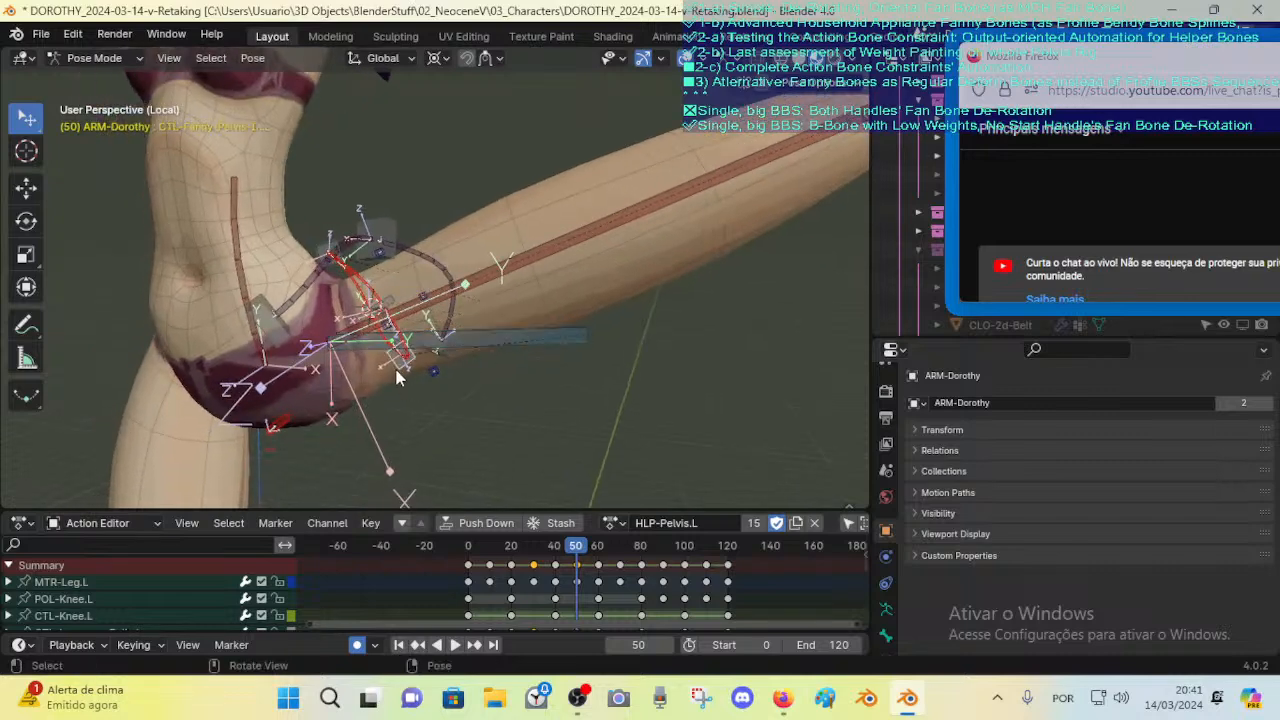
{"action": "key", "text": "g"}
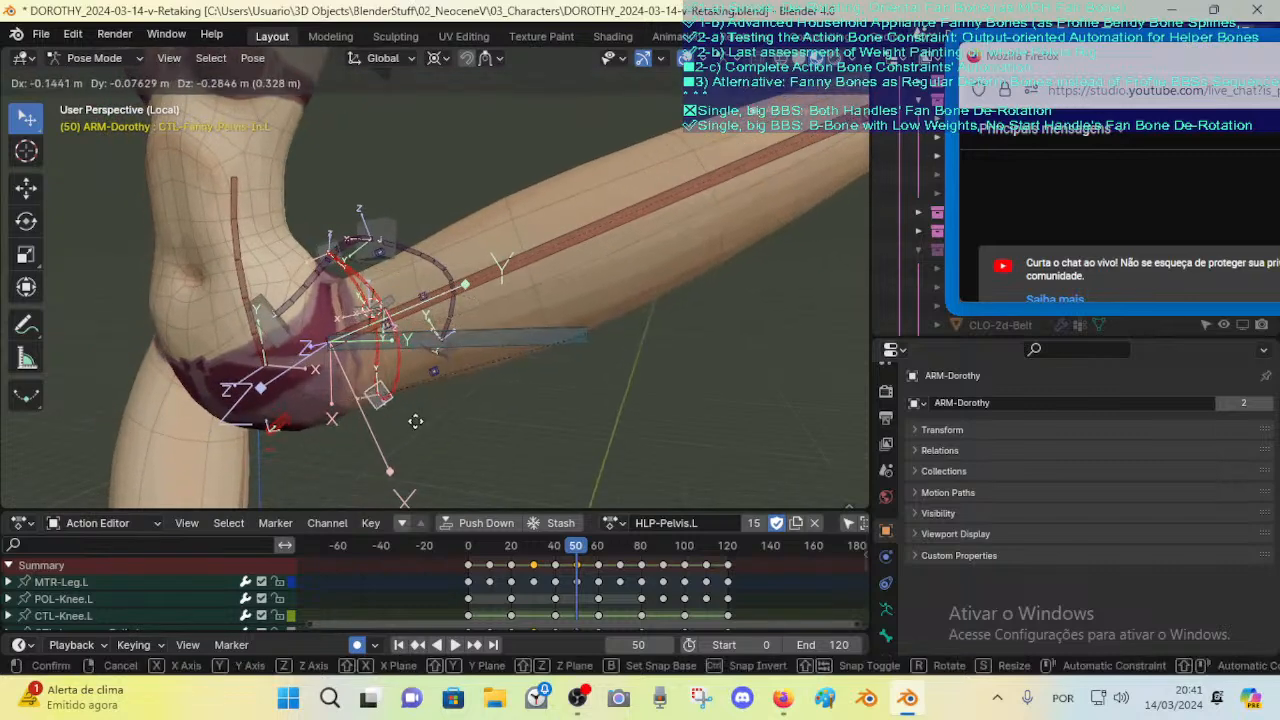
{"action": "right_click", "coordinate": [415, 421]}
{"action": "middle_click_drag", "start_coordinate": [445, 402], "coordinate": [555, 320], "text": "shift"}
{"action": "key", "text": "g"}
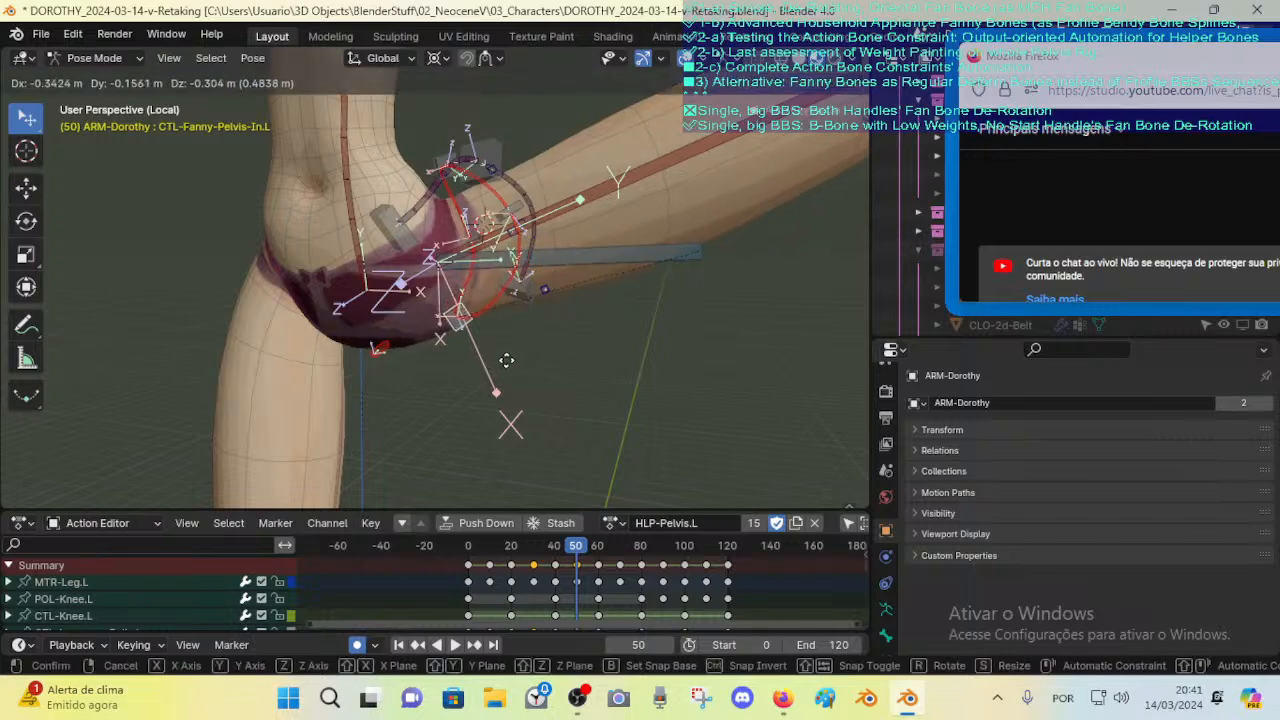
{"action": "left_click", "coordinate": [454, 376]}
Step: Select the DEF-FannyPelvis-Ft-In.L bone, and put the 00_Body mesh into Weight Paint mode with the ARM-Dorothy armature selected
{"action": "left_click", "coordinate": [460, 312]}
{"action": "scroll", "coordinate": [460, 334], "scroll_direction": "up", "scroll_amount": 1}
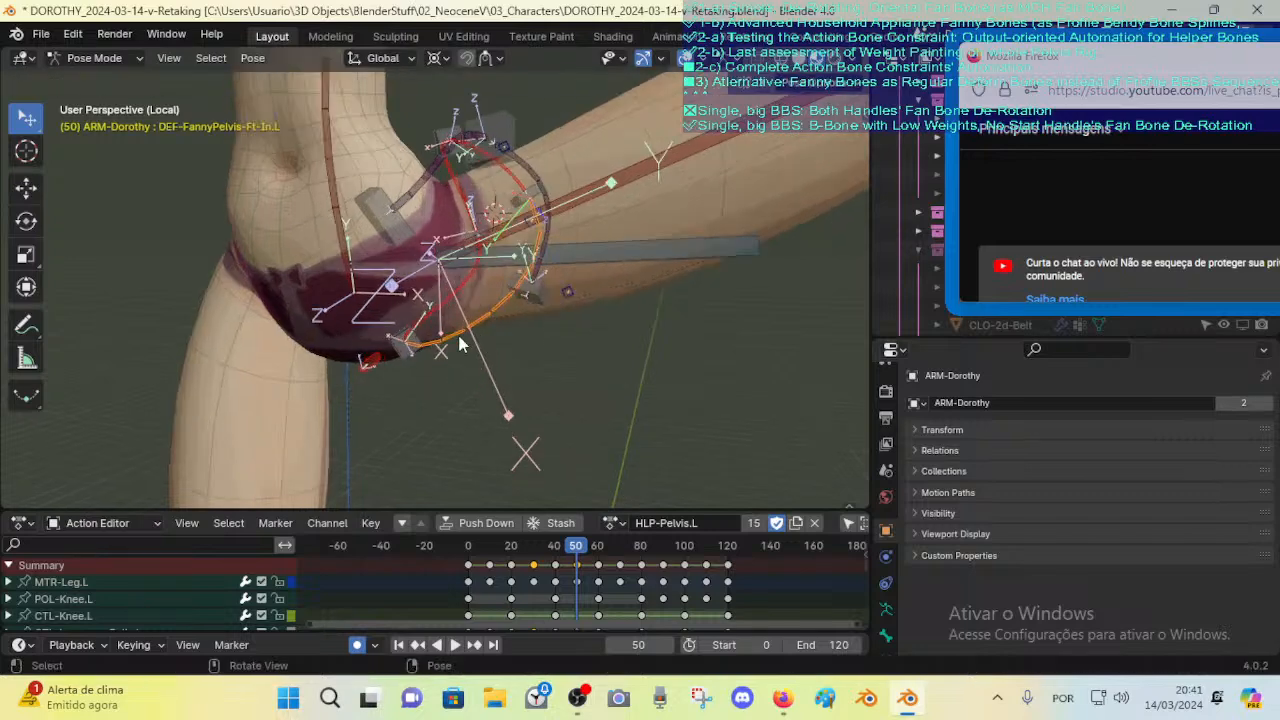
{"action": "key", "text": "ctrl+Tab"}
{"action": "left_click", "coordinate": [466, 329]}
{"action": "left_click", "coordinate": [486, 315]}
{"action": "left_click", "coordinate": [520, 319], "text": "shift"}
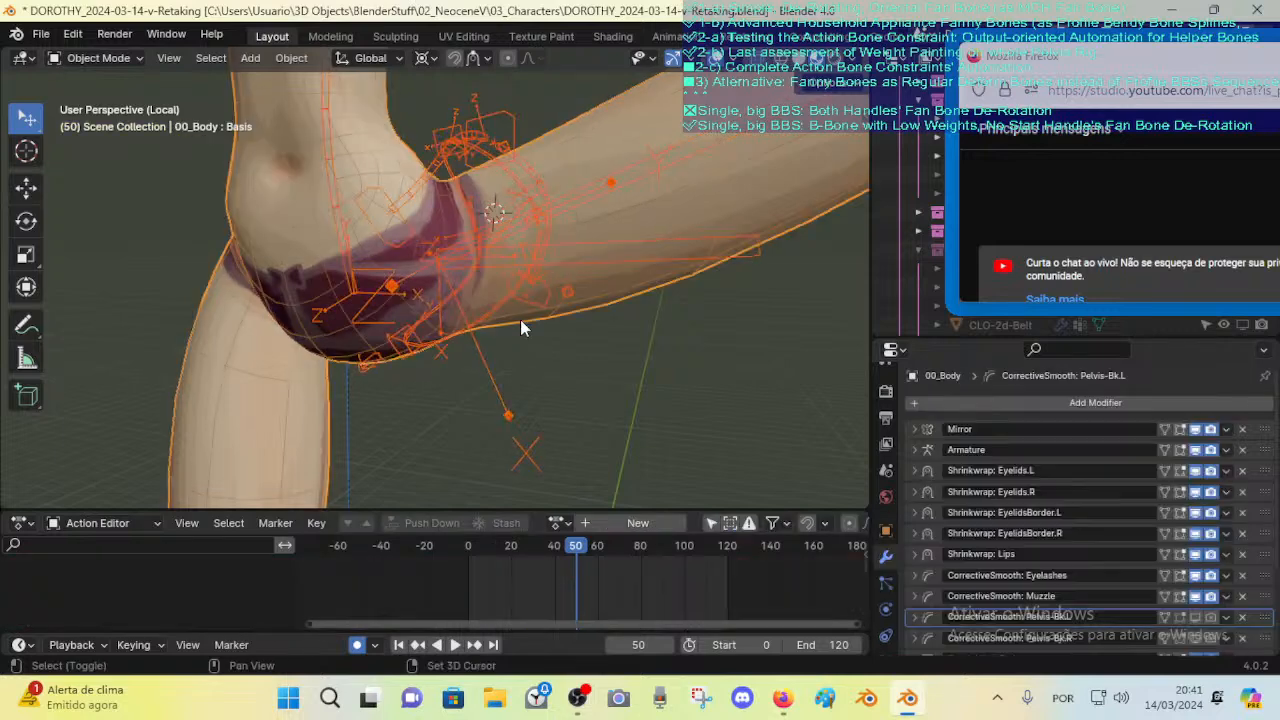
{"action": "left_click", "coordinate": [490, 310]}
{"action": "left_click", "coordinate": [487, 317]}
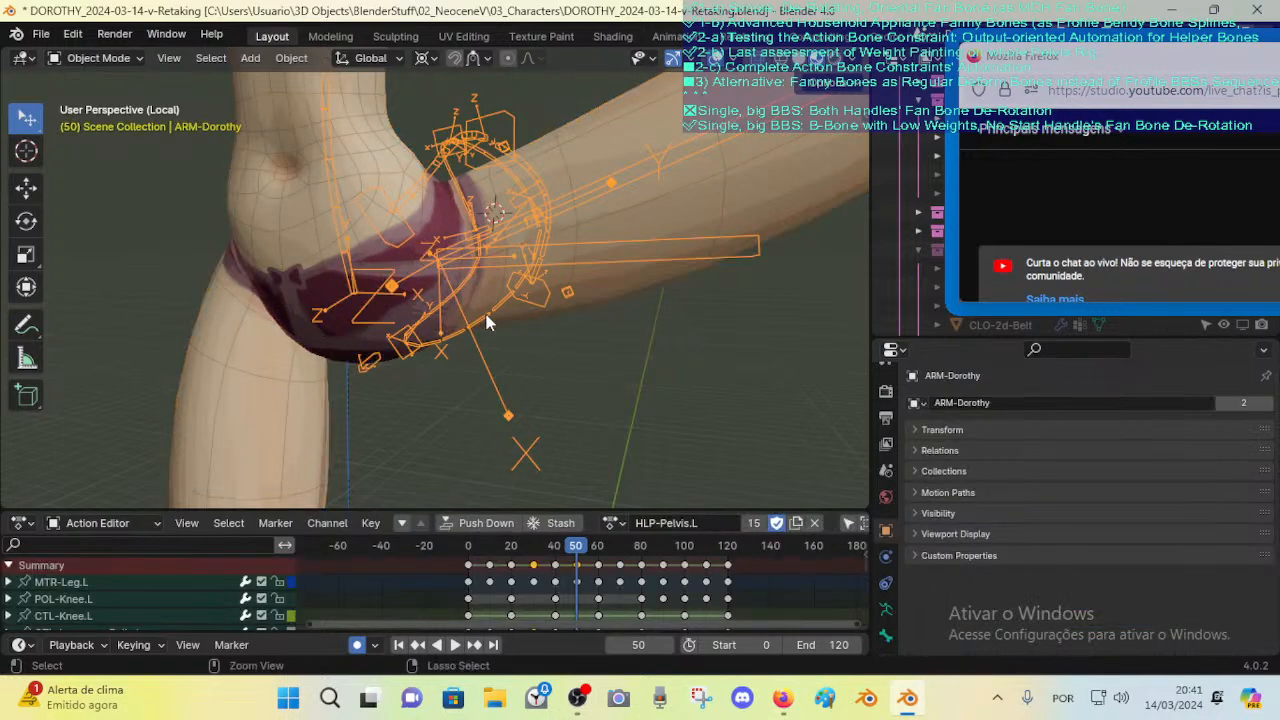
{"action": "key", "text": "ctrl+Tab"}
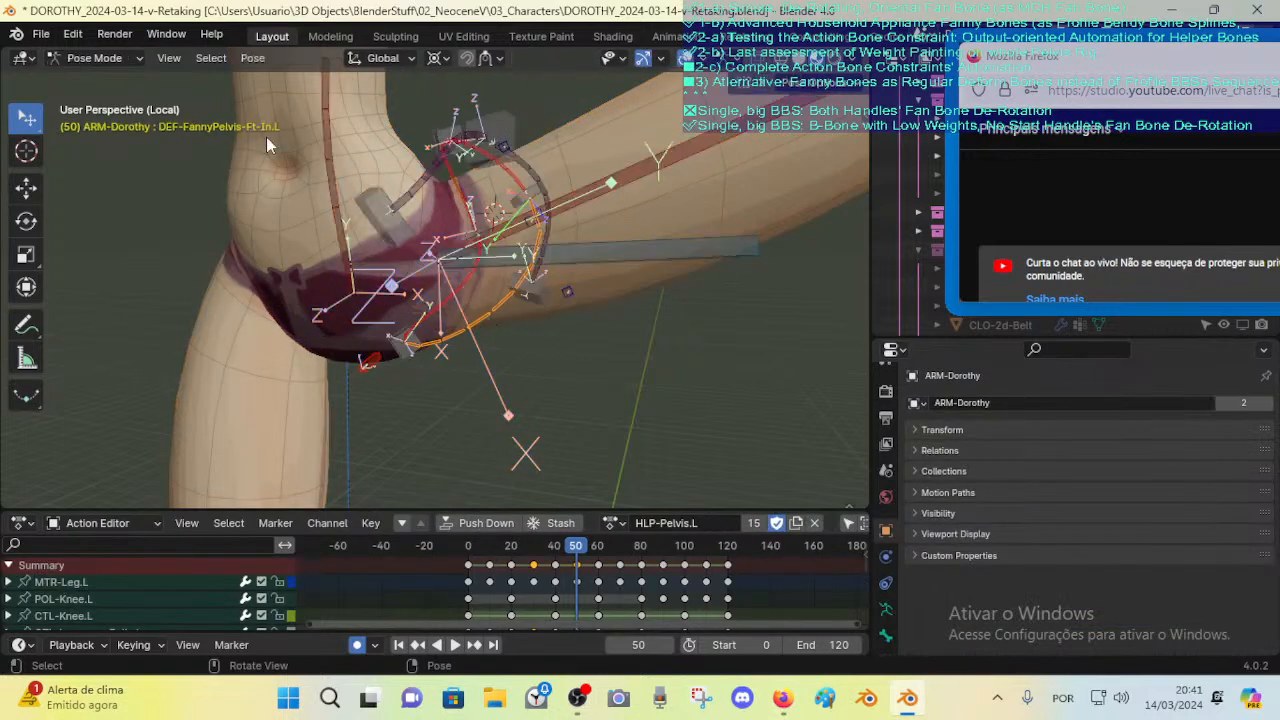
{"action": "key", "text": "ctrl+Tab"}
{"action": "left_click", "coordinate": [512, 286]}
{"action": "left_click", "coordinate": [527, 313], "text": "shift"}
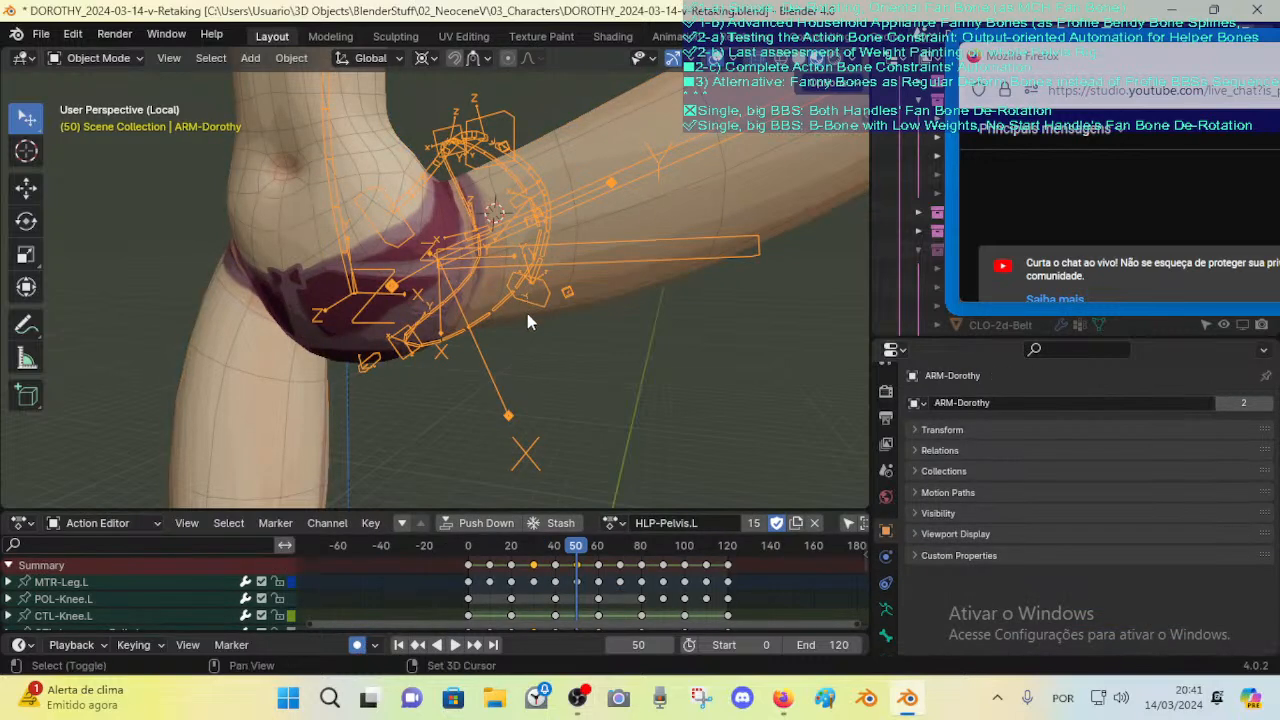
{"action": "left_click", "coordinate": [527, 313], "text": "shift"}
{"action": "key", "text": "ctrl+Tab"}
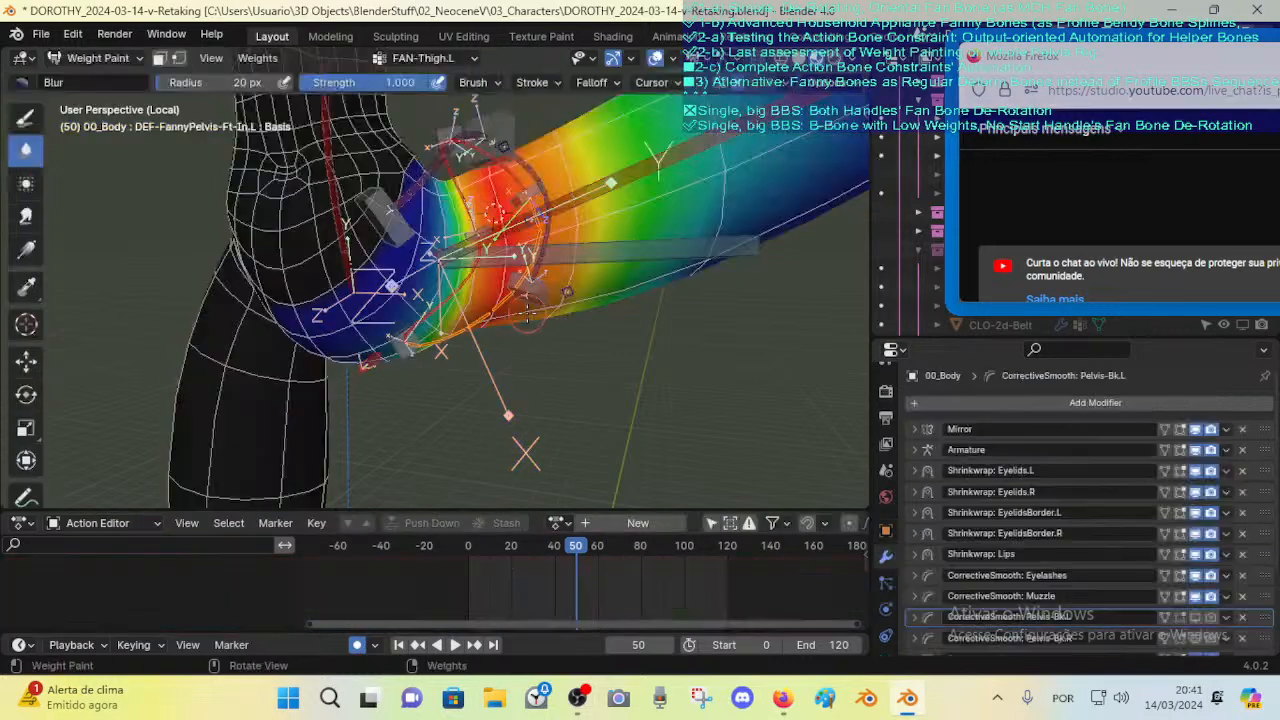
Step: Examine the body weights of the DEF-FannyPelvis-Ft-Out.L bone around the hip, and select the CTL-Fanny-Pelvis-Out.L bone
{"action": "left_click", "coordinate": [472, 341], "text": "alt"}
{"action": "mouse_move", "coordinate": [480, 343]}
{"action": "middle_mouse_down"}
{"action": "mouse_move", "coordinate": [524, 332]}
{"action": "mouse_move", "coordinate": [448, 124]}
{"action": "mouse_move", "coordinate": [505, 126]}
{"action": "middle_mouse_up"}
{"action": "middle_click_drag", "start_coordinate": [508, 221], "coordinate": [508, 273], "text": "shift"}
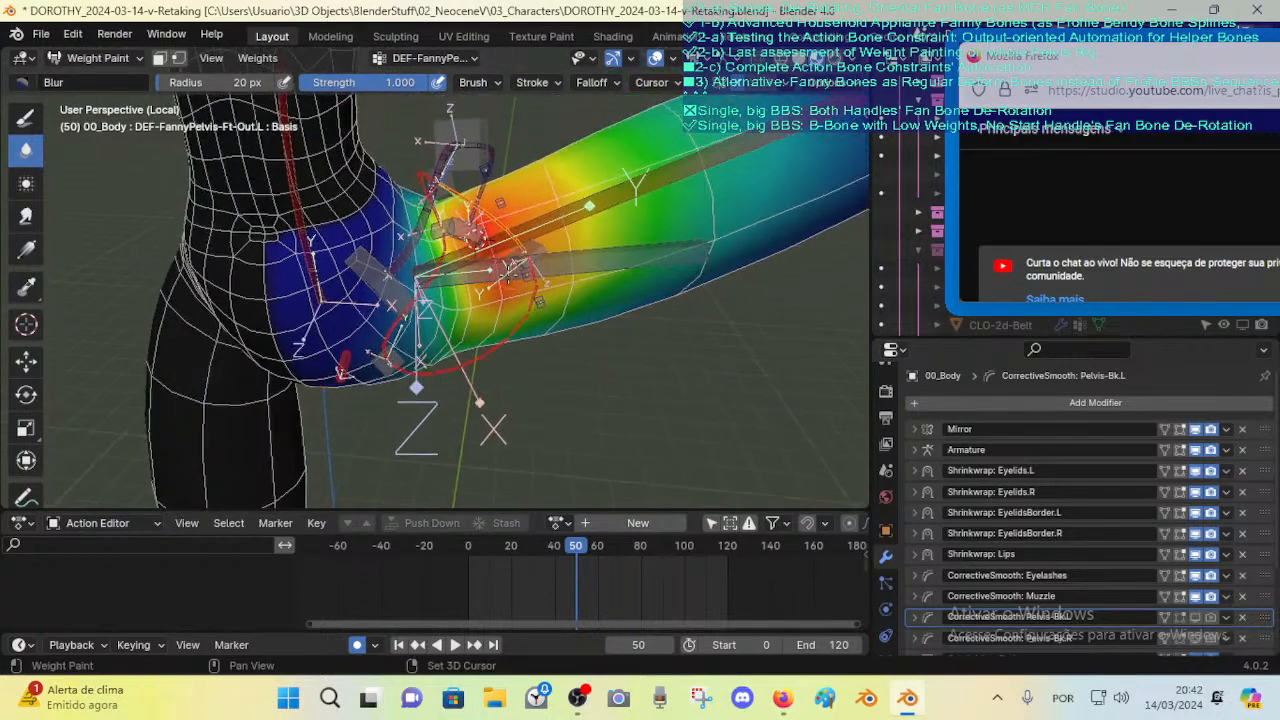
{"action": "mouse_move", "coordinate": [423, 206]}
{"action": "middle_mouse_down"}
{"action": "mouse_move", "coordinate": [490, 171]}
{"action": "mouse_move", "coordinate": [307, 289]}
{"action": "mouse_move", "coordinate": [460, 188]}
{"action": "mouse_move", "coordinate": [440, 190]}
{"action": "middle_mouse_up"}
{"action": "left_click", "coordinate": [440, 192]}
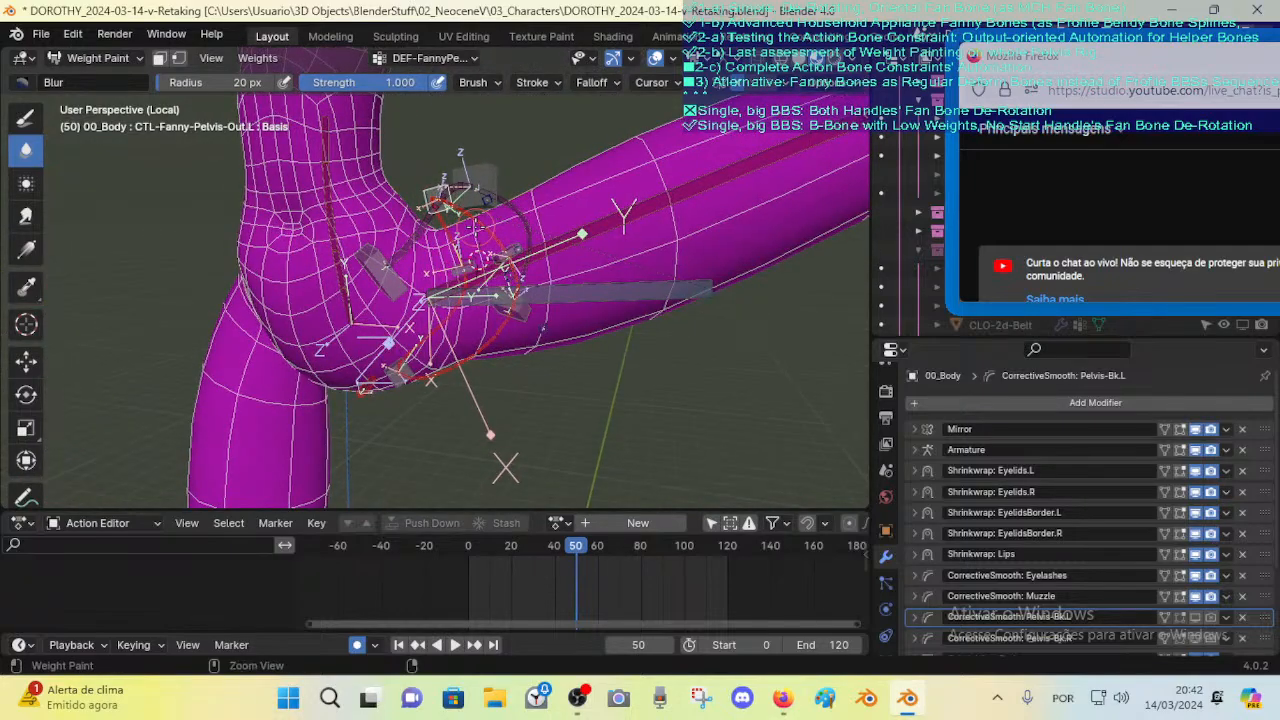
Step: Return the ARM-Dorothy armature to Pose Mode and move the CTL-Fanny-Pelvis-Out.L bone upward above the hip
{"action": "key", "text": "ctrl+Tab"}
{"action": "left_click", "coordinate": [445, 208]}
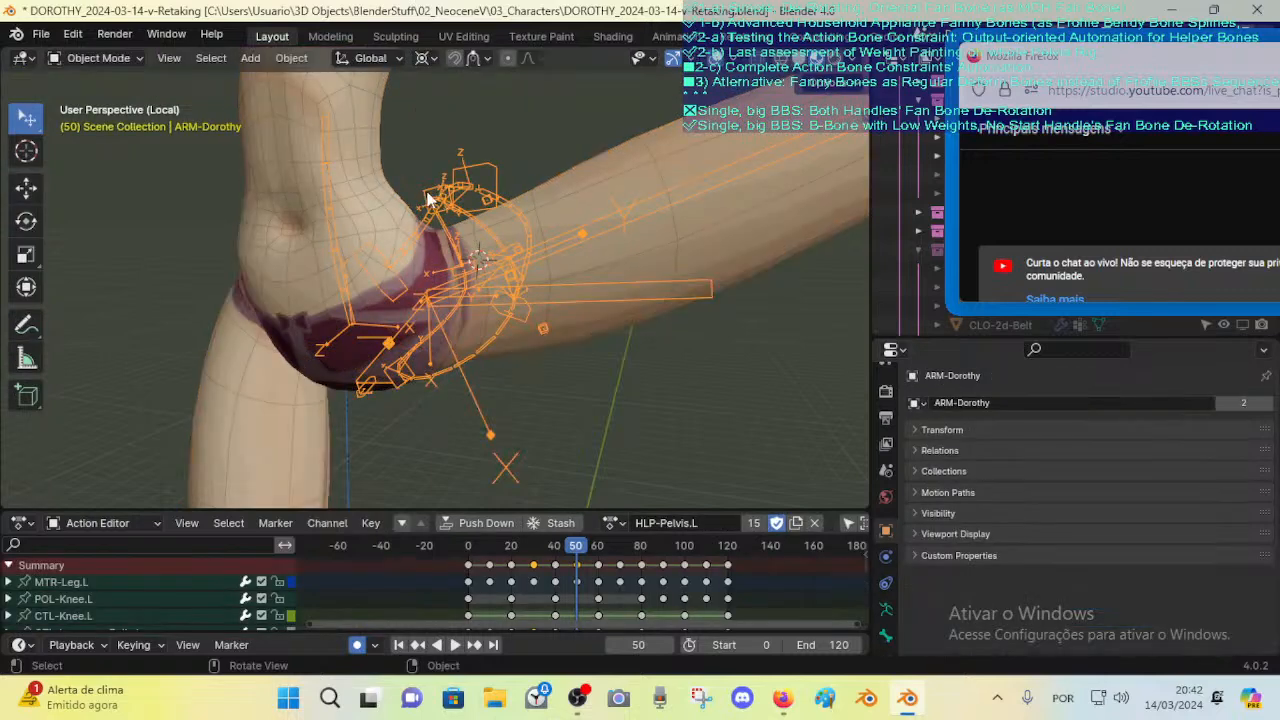
{"action": "key", "text": "ctrl+Tab"}
{"action": "key", "text": "g"}
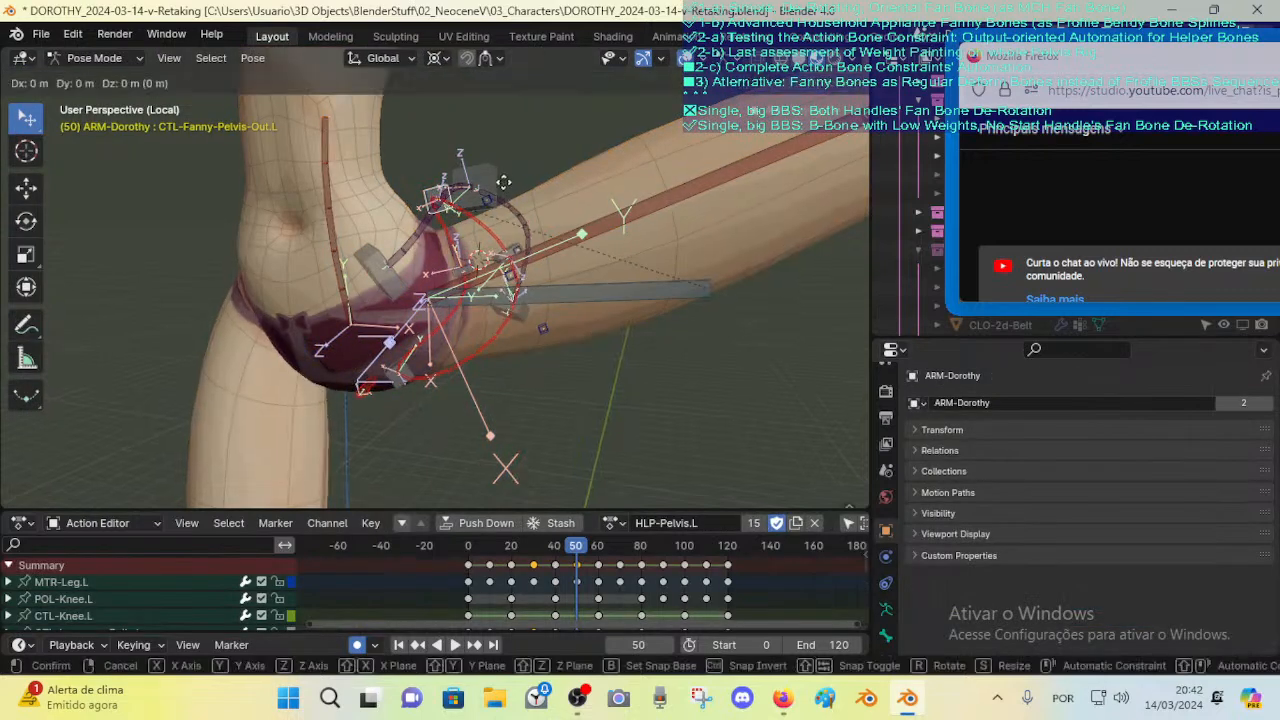
{"action": "left_click", "coordinate": [500, 160]}
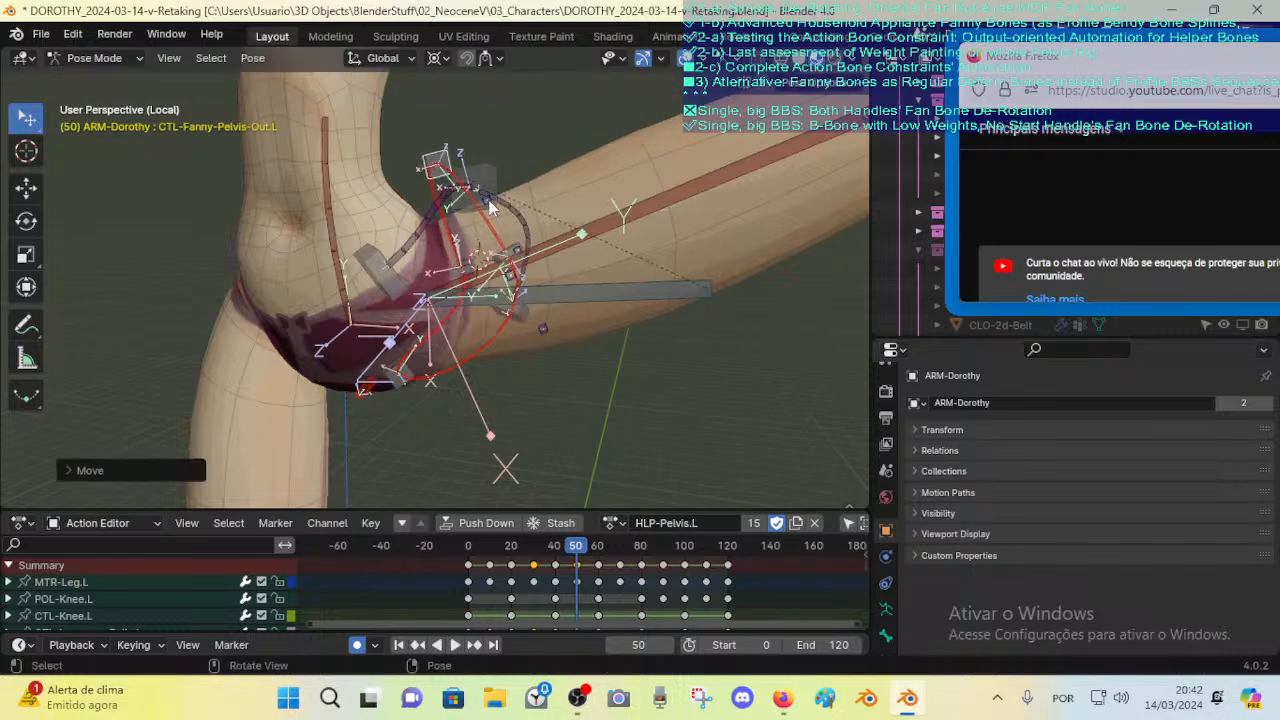
Step: Set the transform pivot point to Individual Origins and rotate the CTL-Fanny-Pelvis-Out.L bone in place
{"action": "middle_click_drag", "start_coordinate": [500, 160], "coordinate": [517, 193]}
{"action": "key", "text": "r"}
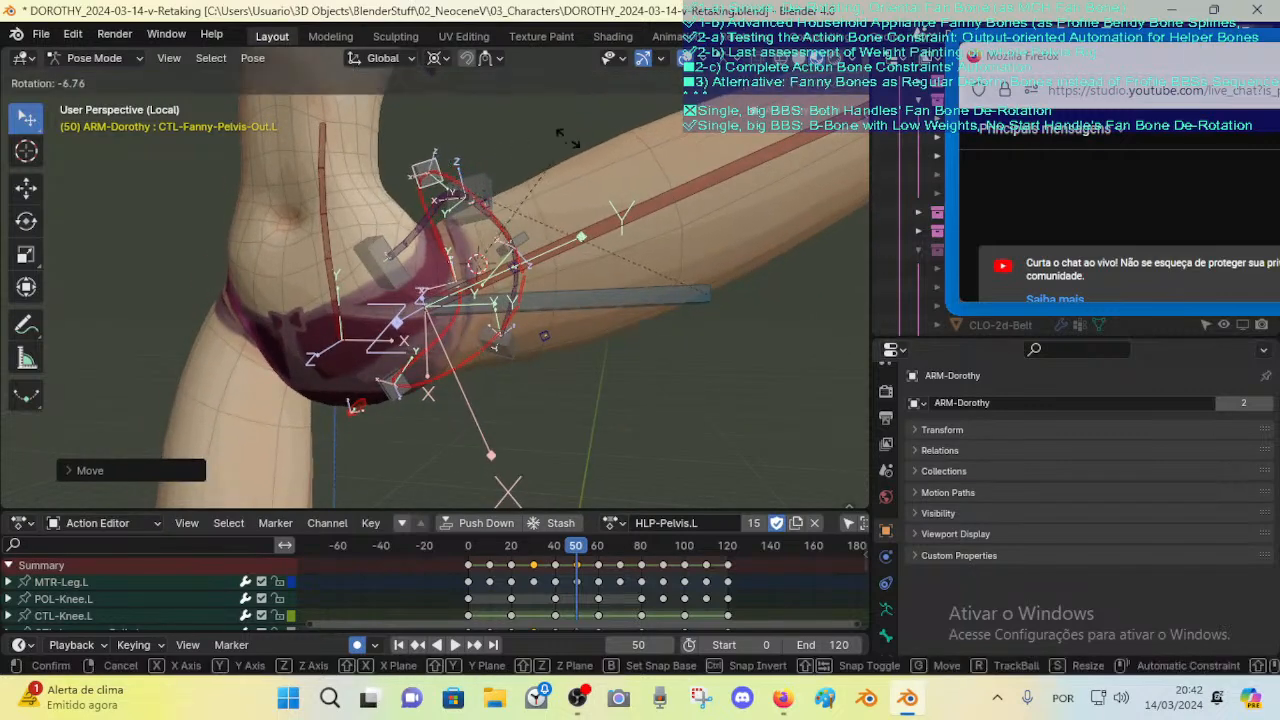
{"action": "right_click", "coordinate": [568, 166]}
{"action": "key", "text": "period"}
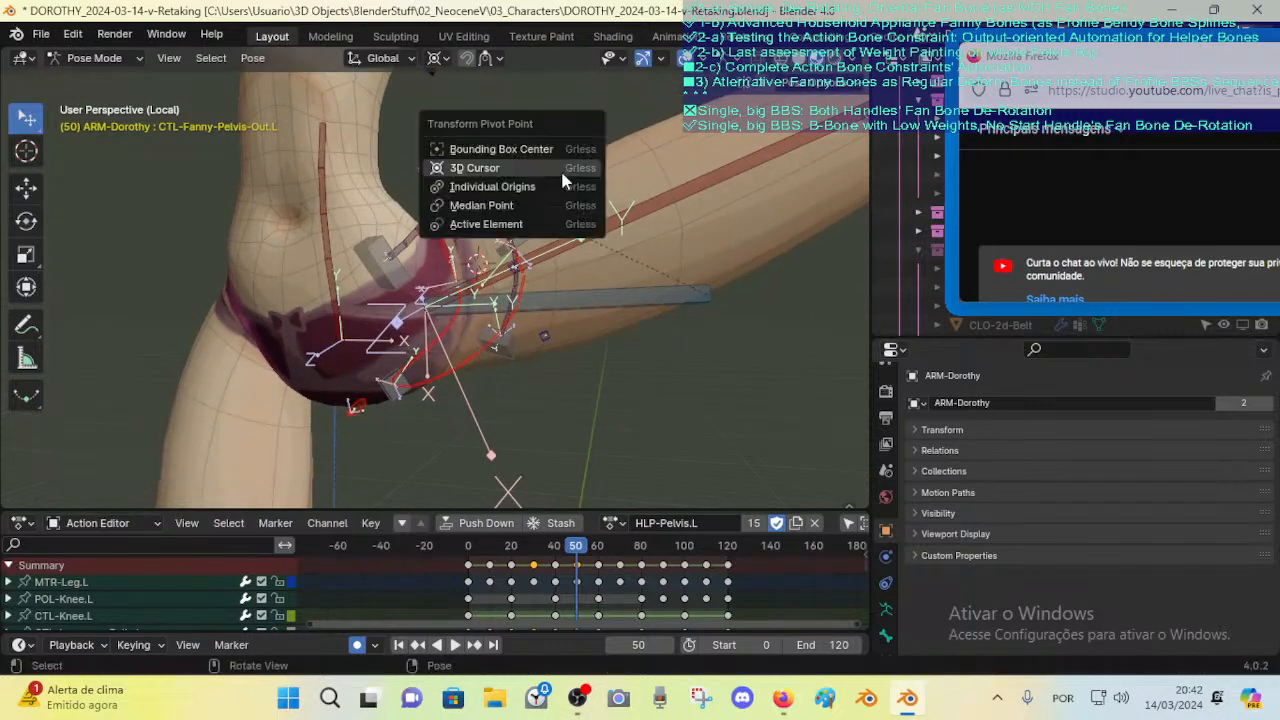
{"action": "left_click", "coordinate": [560, 188]}
{"action": "key", "text": "r"}
{"action": "left_click", "coordinate": [565, 130]}
Step: Reposition the CTL-Fanny-Pelvis-Out.L bone in several small moves along the outer hip crease
{"action": "key", "text": "g"}
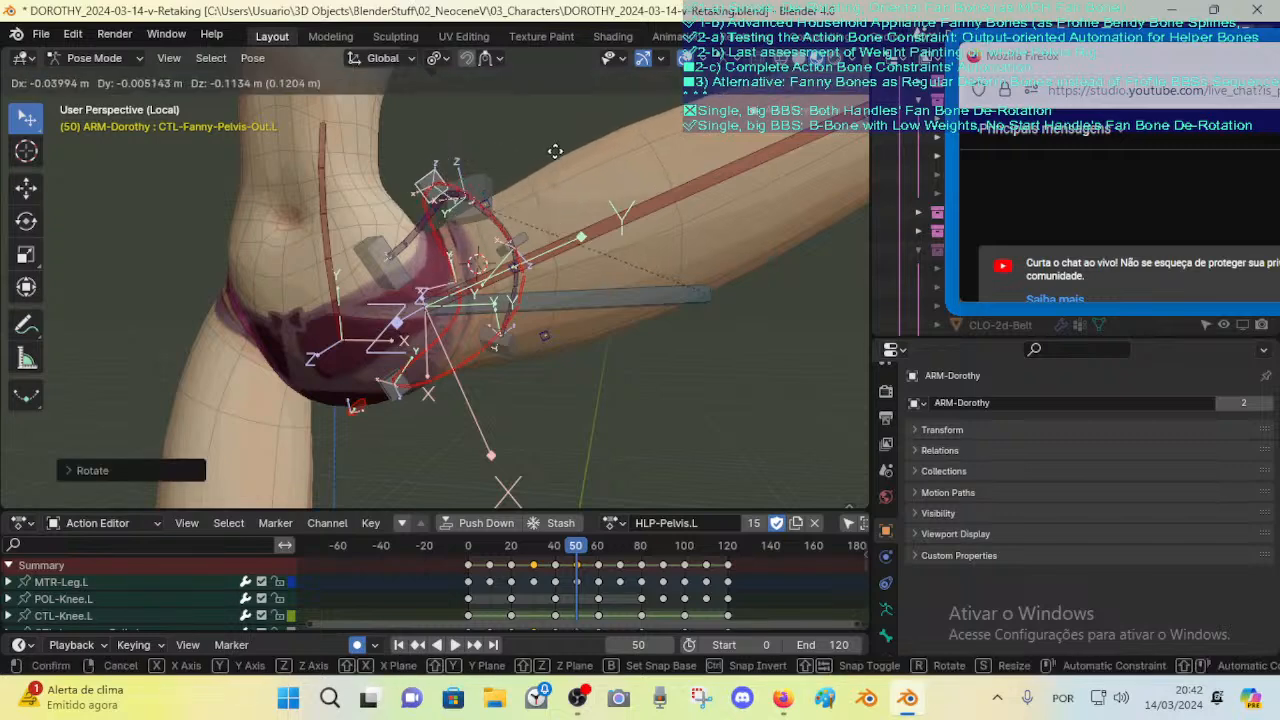
{"action": "left_click", "coordinate": [571, 148]}
{"action": "key", "text": "g"}
{"action": "left_click", "coordinate": [575, 150]}
{"action": "middle_click_drag", "start_coordinate": [575, 152], "coordinate": [510, 210]}
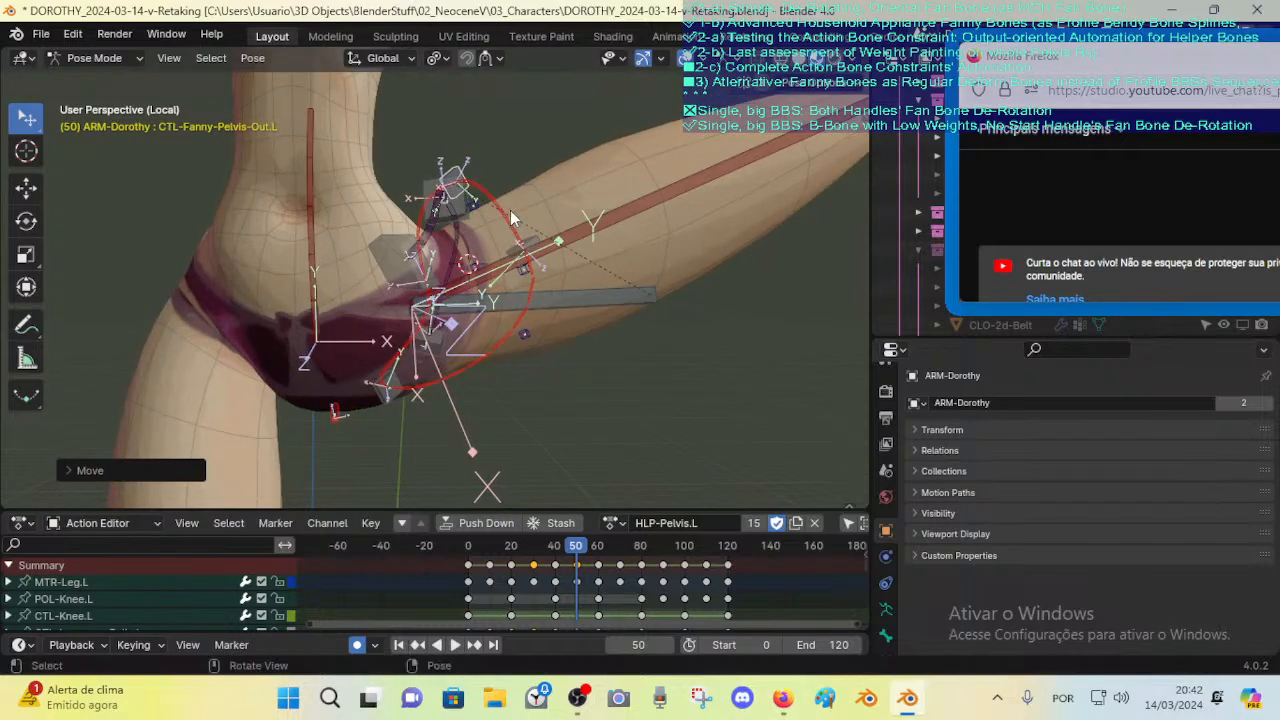
{"action": "key", "text": "g"}
{"action": "left_click", "coordinate": [512, 207]}
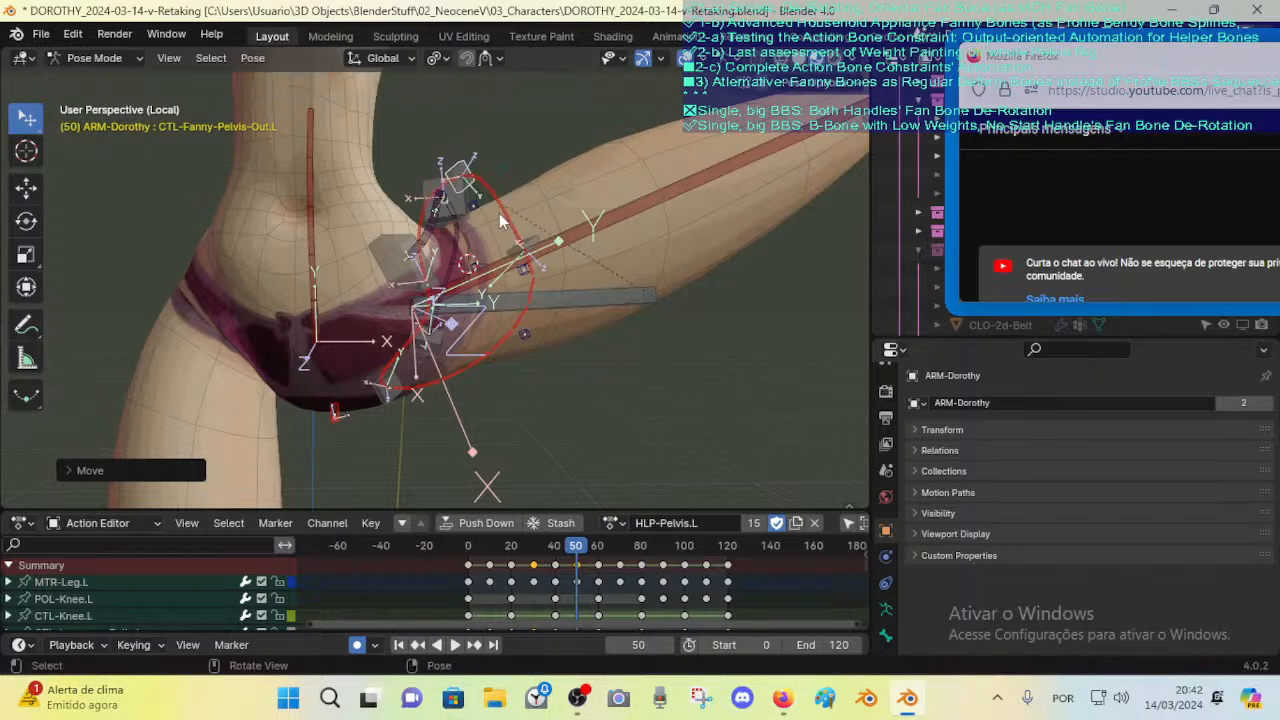
Step: Raise the DEF-Leverage-Hips.L bone by about 0.36 m above the left hip and fine-tune its position
{"action": "left_click", "coordinate": [427, 187]}
{"action": "key", "text": "g"}
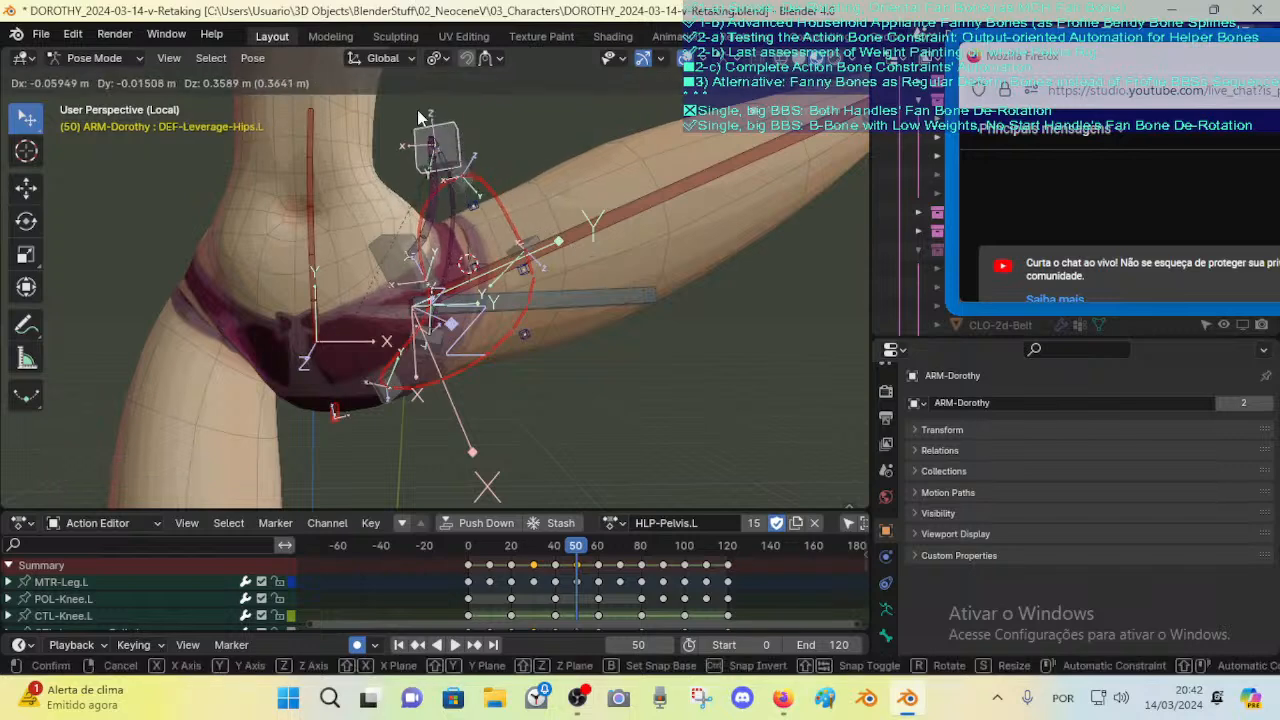
{"action": "left_click", "coordinate": [418, 118]}
{"action": "middle_click_drag", "start_coordinate": [418, 118], "coordinate": [429, 155], "text": "shift"}
{"action": "key", "text": "g"}
{"action": "left_click", "coordinate": [430, 138]}
Step: Move the CTL-Fanny-Pelvis-Out.L bone upward by about 0.09 m
{"action": "left_click", "coordinate": [476, 211]}
{"action": "key", "text": "g"}
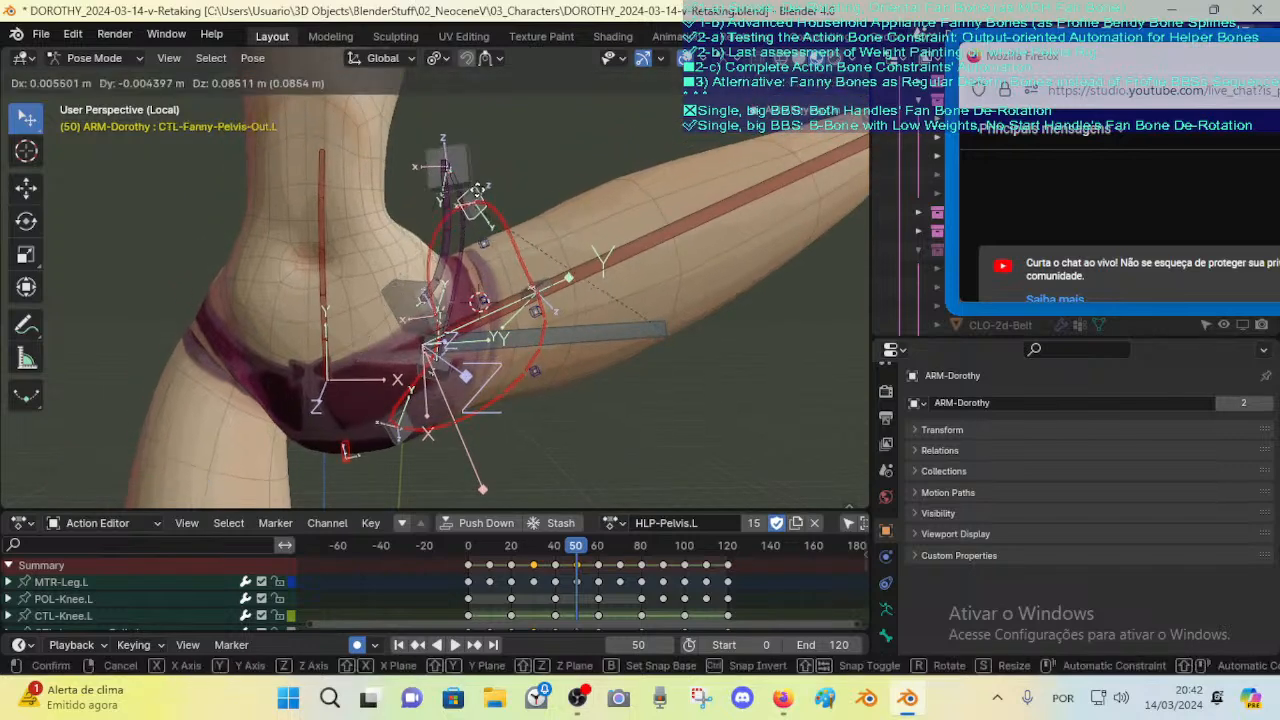
{"action": "left_click", "coordinate": [478, 190]}
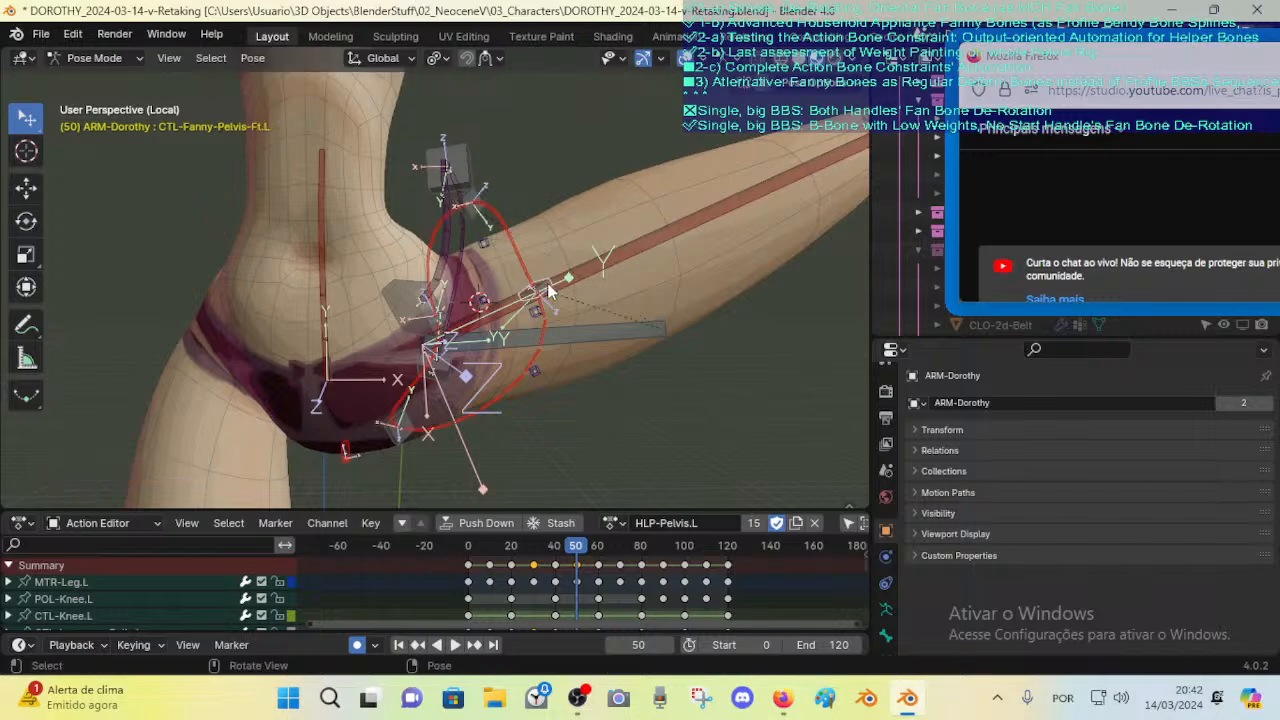
{"action": "left_click", "coordinate": [586, 322]}
{"action": "key", "text": "r"}
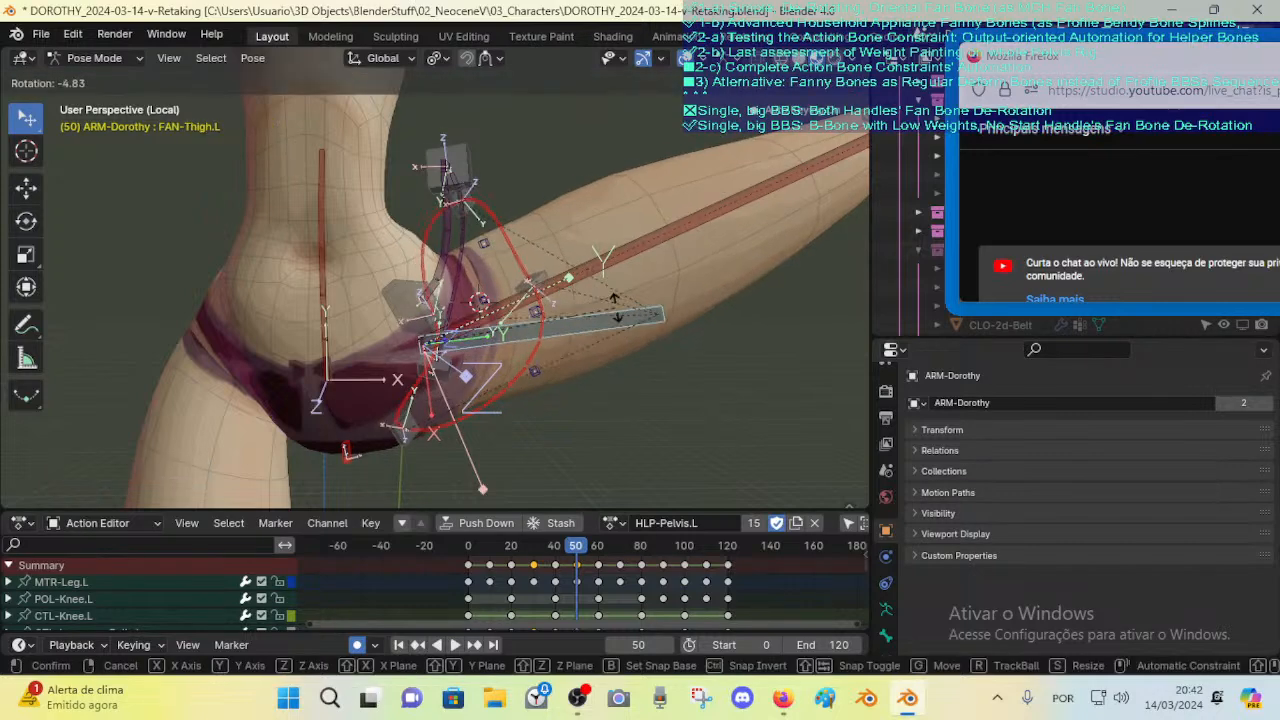
{"action": "right_click", "coordinate": [597, 303]}
{"action": "key", "text": "g"}
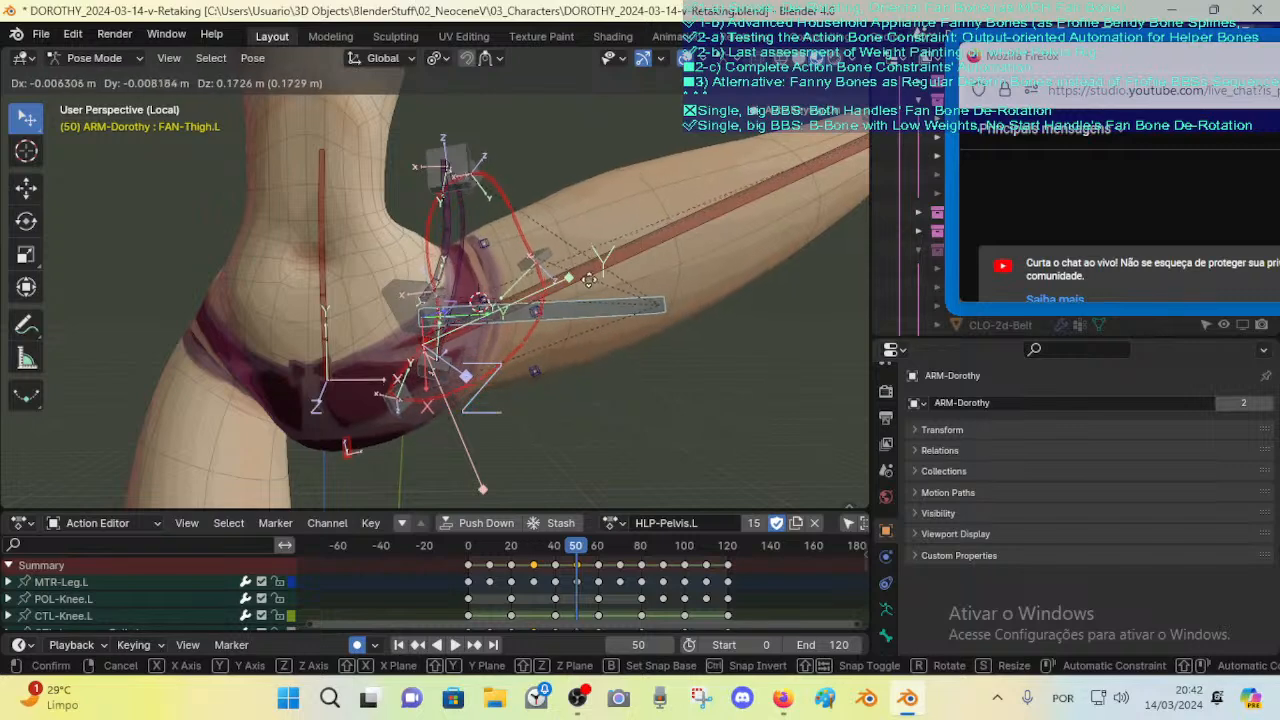
{"action": "left_click", "coordinate": [518, 312]}
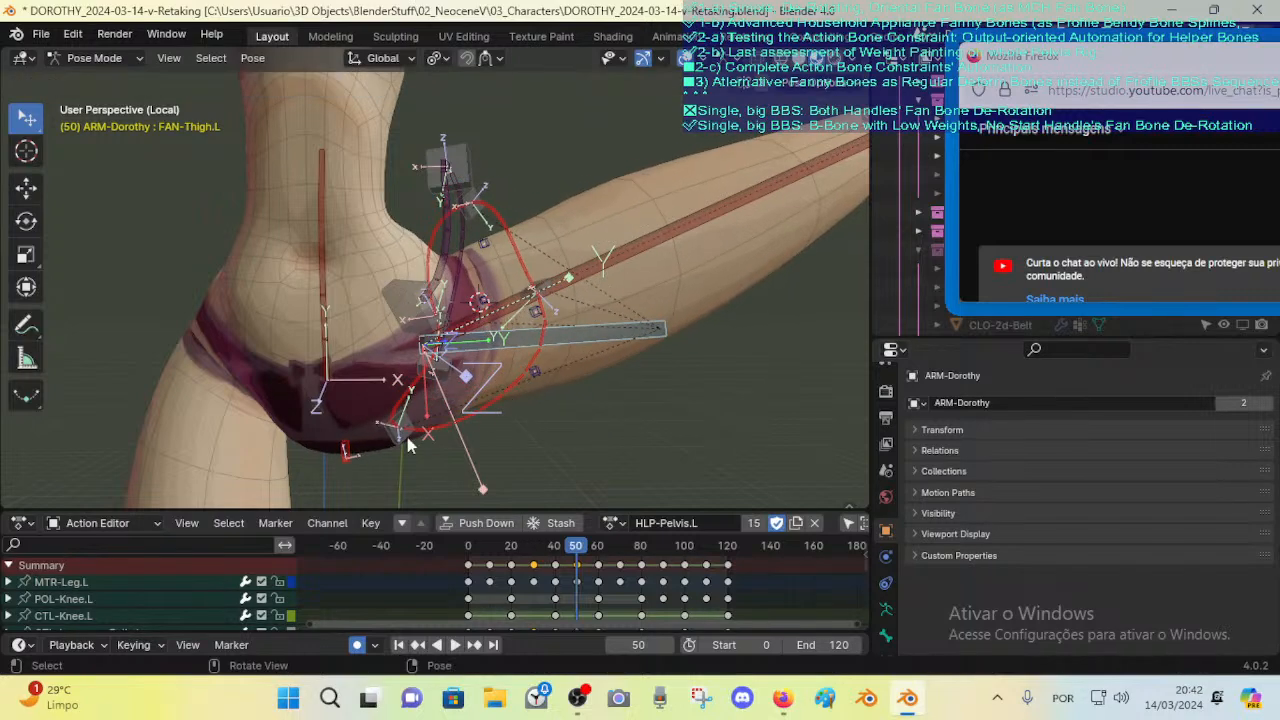
{"action": "mouse_move", "coordinate": [407, 437]}
{"action": "middle_mouse_down"}
{"action": "mouse_move", "coordinate": [369, 454]}
{"action": "mouse_move", "coordinate": [403, 432]}
{"action": "middle_mouse_up"}
Step: Reposition the CTL-Fanny-Pelvis-Ft.L bone closer to the front of the left hip crease in small moves
{"action": "left_click", "coordinate": [565, 293]}
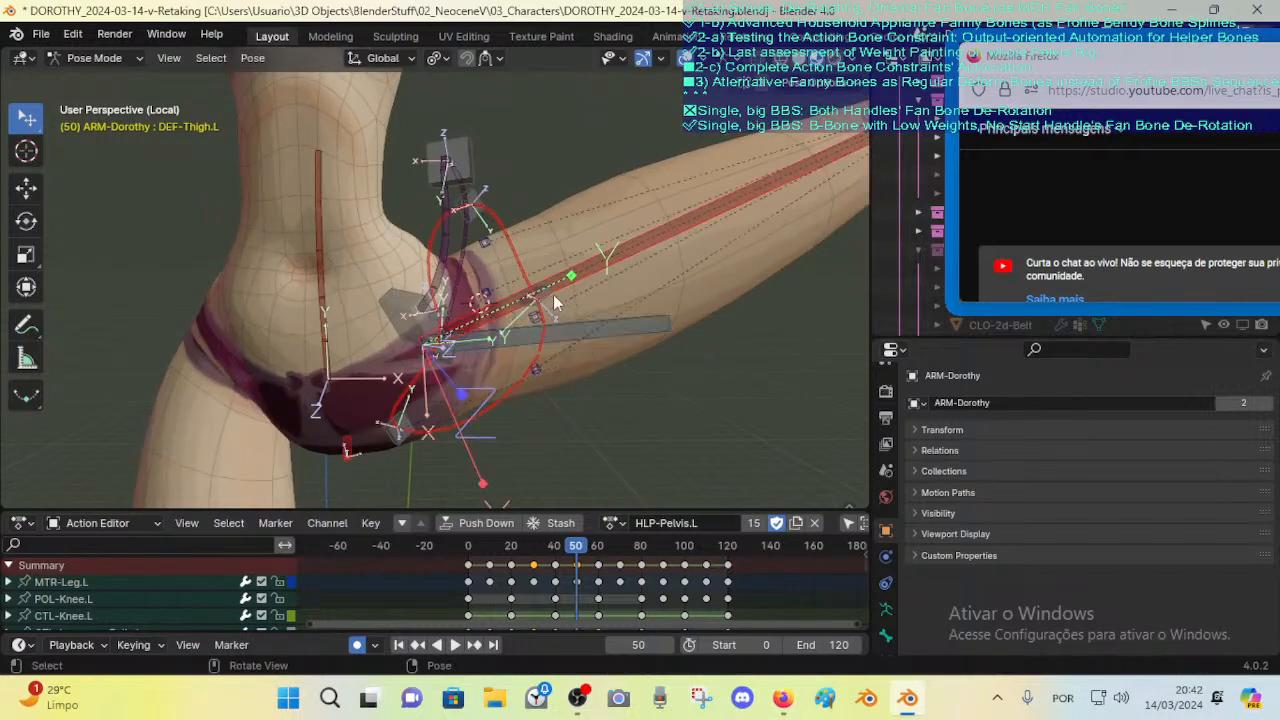
{"action": "mouse_move", "coordinate": [565, 293]}
{"action": "middle_mouse_down"}
{"action": "mouse_move", "coordinate": [596, 378]}
{"action": "mouse_move", "coordinate": [528, 361]}
{"action": "mouse_move", "coordinate": [543, 376]}
{"action": "mouse_move", "coordinate": [535, 312]}
{"action": "mouse_move", "coordinate": [514, 315]}
{"action": "mouse_move", "coordinate": [545, 300]}
{"action": "middle_mouse_up"}
{"action": "key", "text": "g"}
{"action": "left_click", "coordinate": [502, 325]}
{"action": "key", "text": "g"}
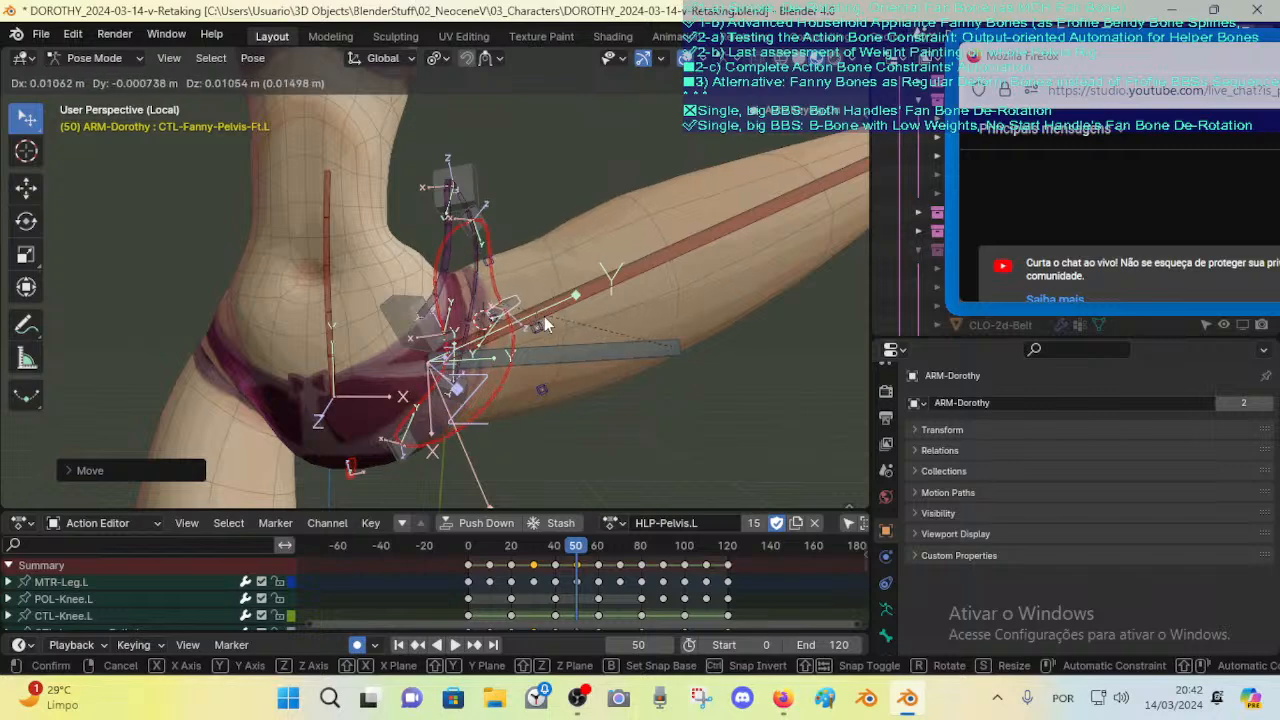
{"action": "left_click", "coordinate": [544, 316]}
Step: Try rotating the CTL-Fanny-Pelvis-Out.L bone while checking the hip from the front and the back
{"action": "left_click", "coordinate": [482, 214]}
{"action": "key", "text": "r"}
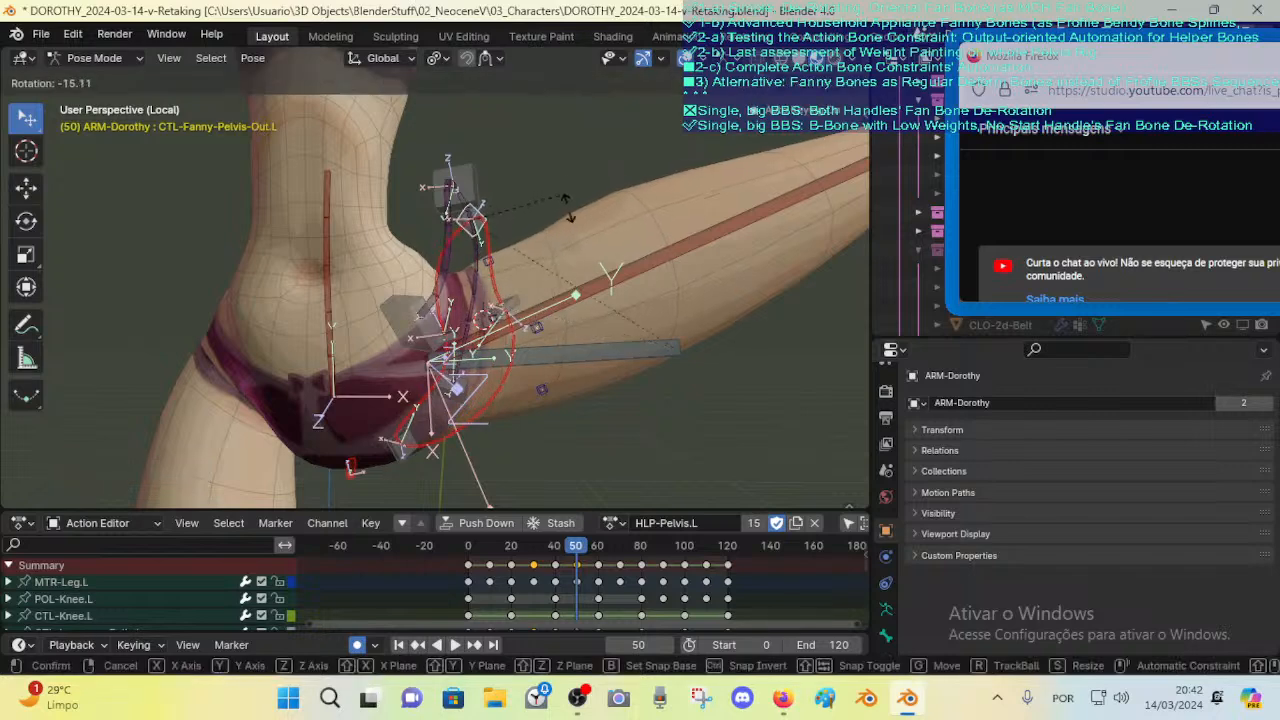
{"action": "left_click", "coordinate": [543, 229]}
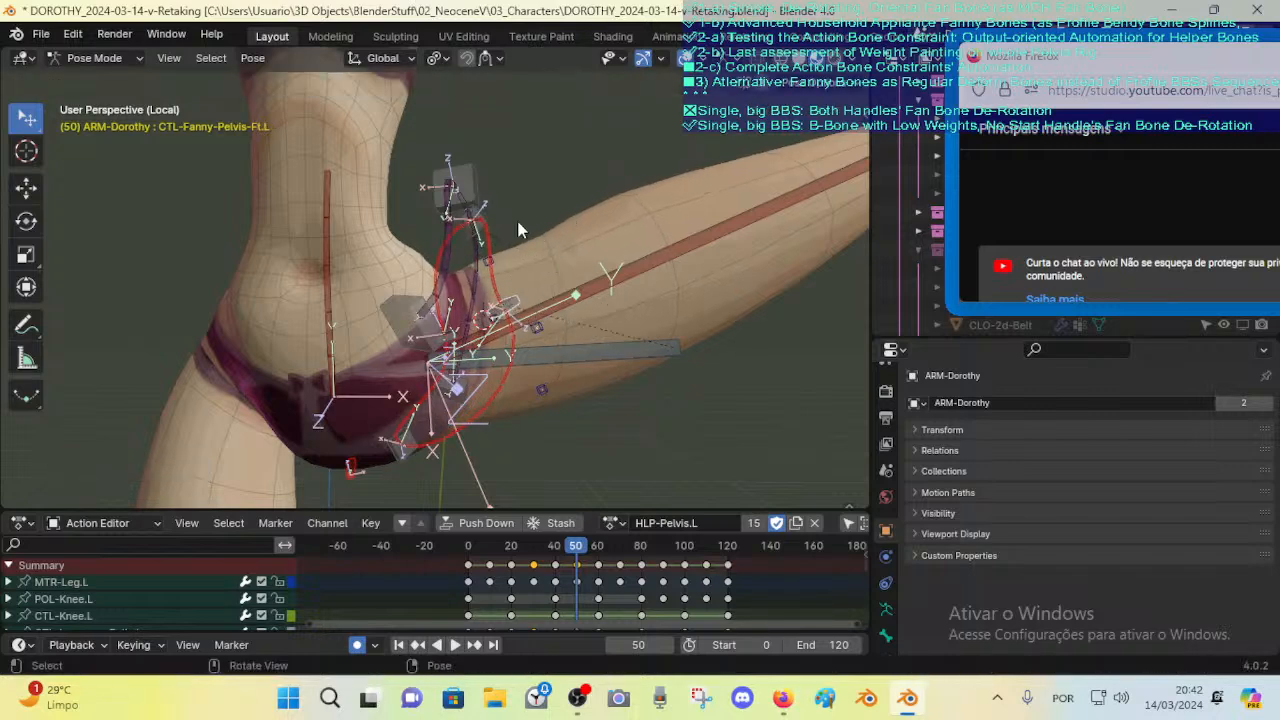
{"action": "middle_click_drag", "start_coordinate": [552, 248], "coordinate": [458, 204]}
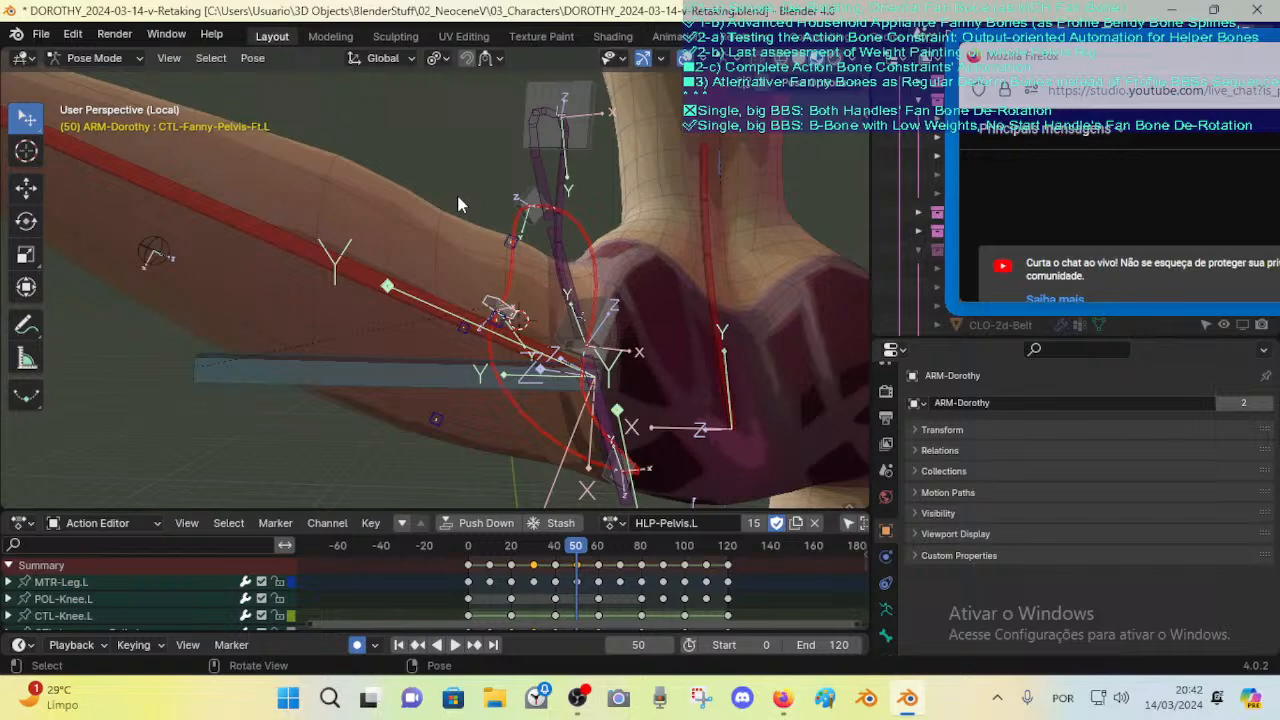
{"action": "left_click", "coordinate": [522, 198]}
{"action": "key", "text": "g"}
{"action": "right_click", "coordinate": [602, 191]}
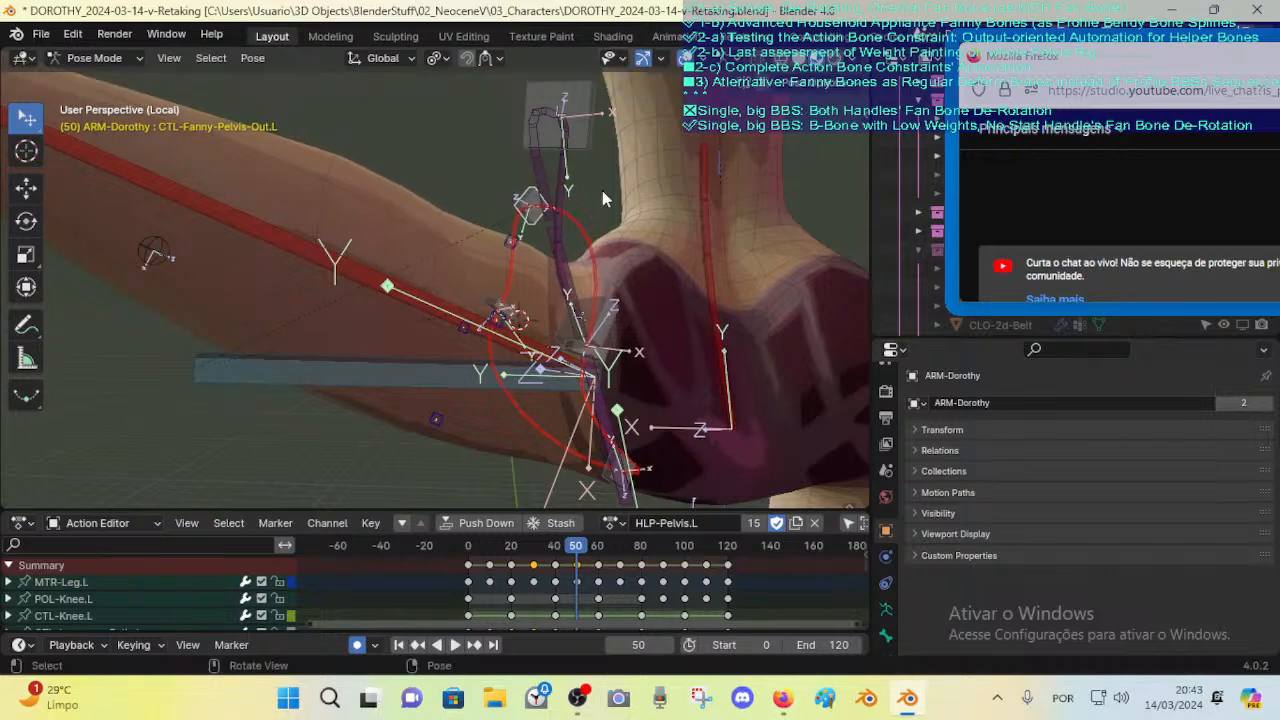
{"action": "key", "text": "r"}
{"action": "left_click", "coordinate": [605, 216]}
{"action": "key", "text": "ctrl+z"}
{"action": "left_click", "coordinate": [591, 107]}
{"action": "key", "text": "g"}
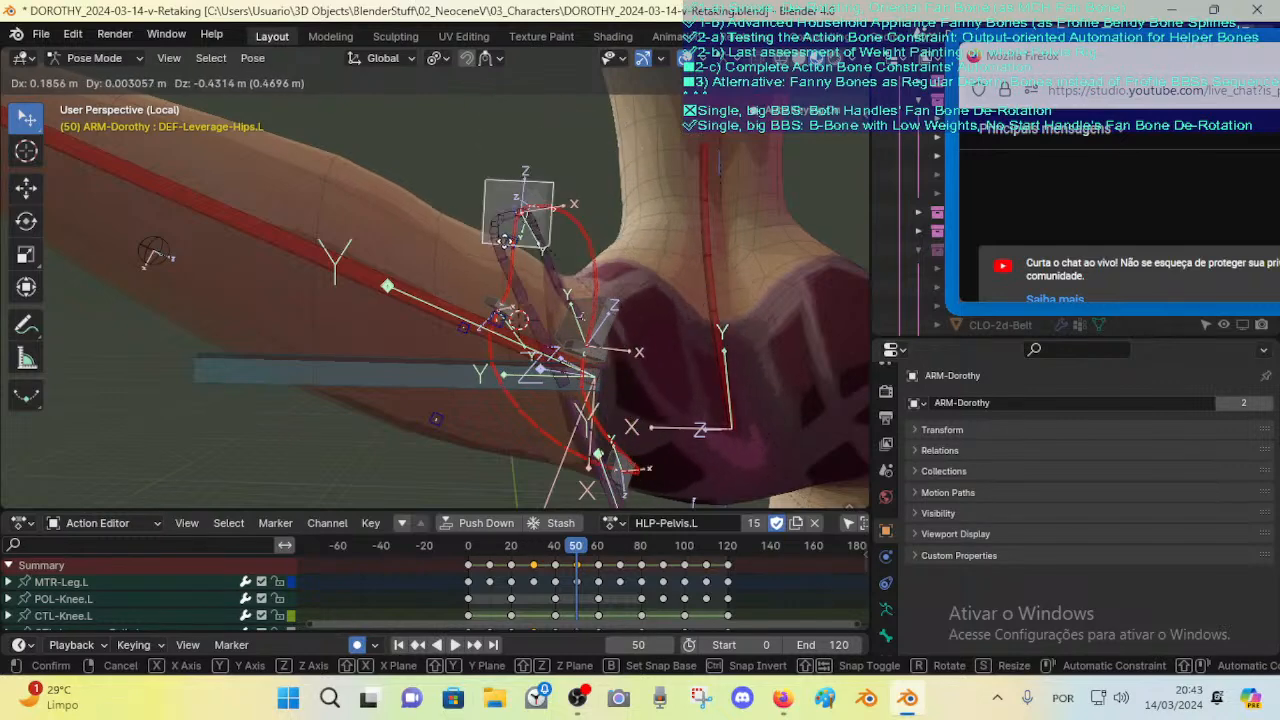
{"action": "right_click", "coordinate": [489, 213]}
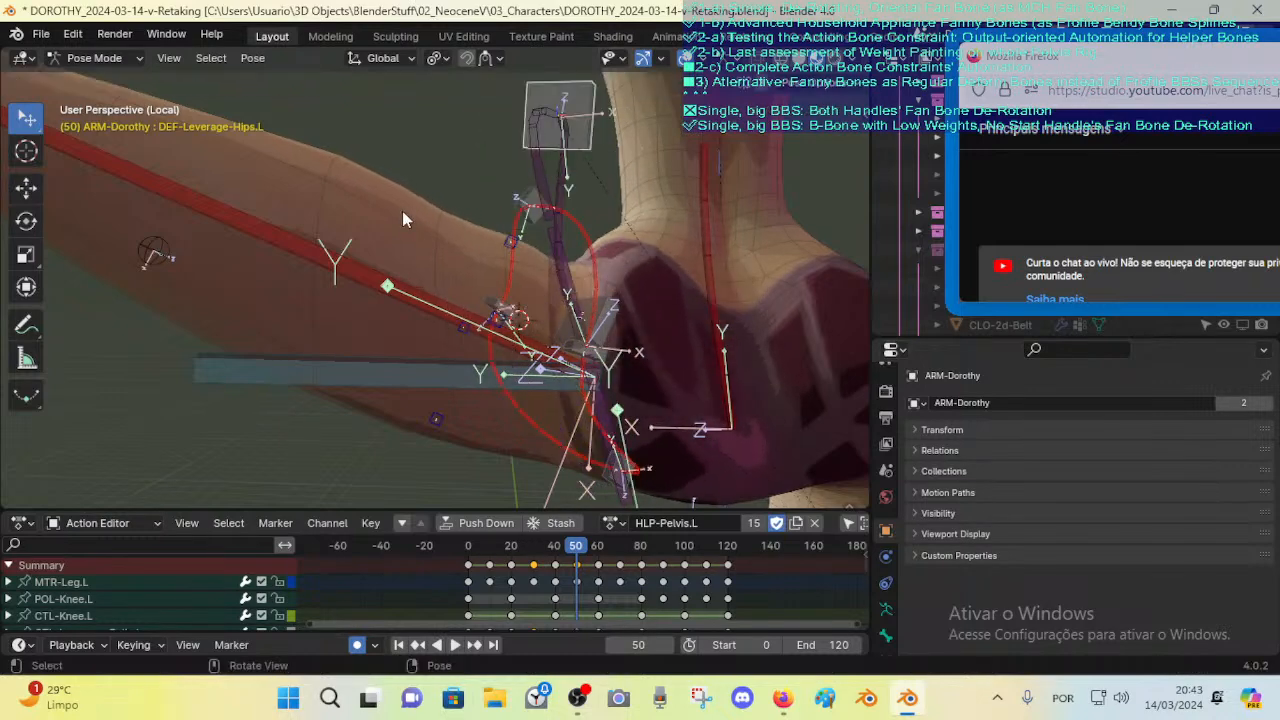
{"action": "middle_click_drag", "start_coordinate": [447, 221], "coordinate": [568, 410]}
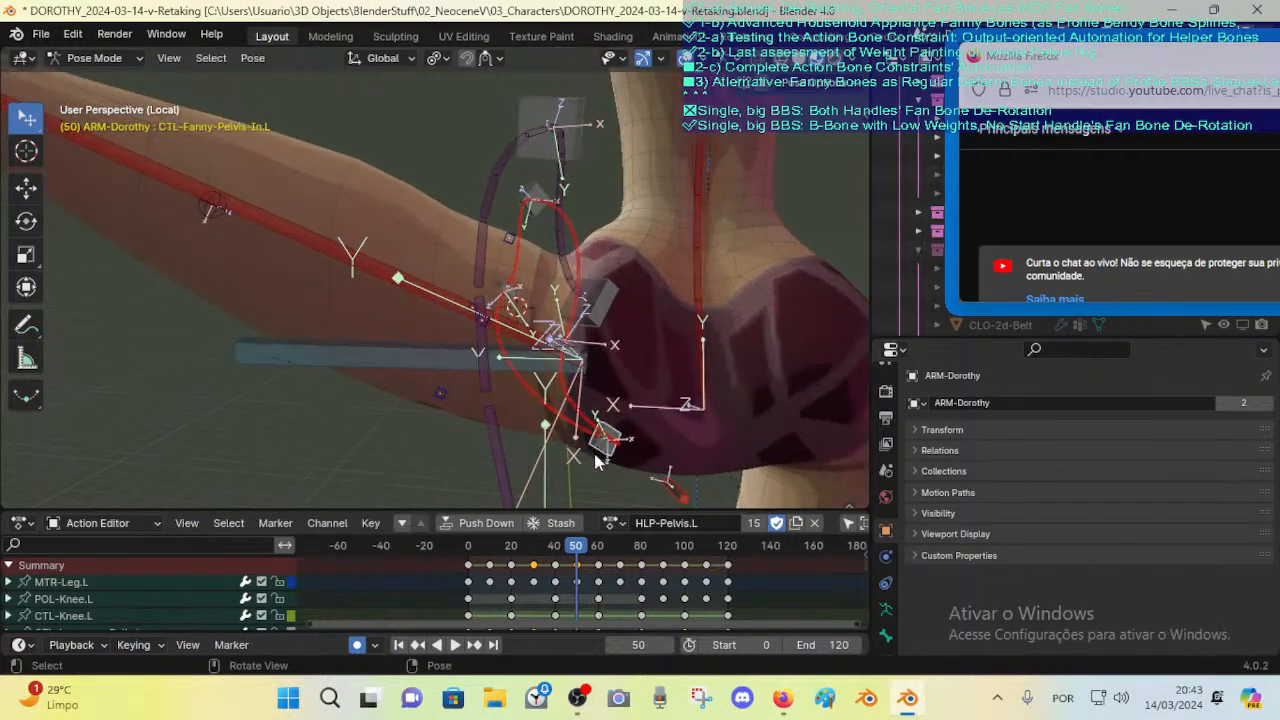
{"action": "middle_click_drag", "start_coordinate": [597, 460], "coordinate": [546, 342]}
{"action": "middle_click_drag", "start_coordinate": [591, 378], "coordinate": [545, 325]}
{"action": "key", "text": "g"}
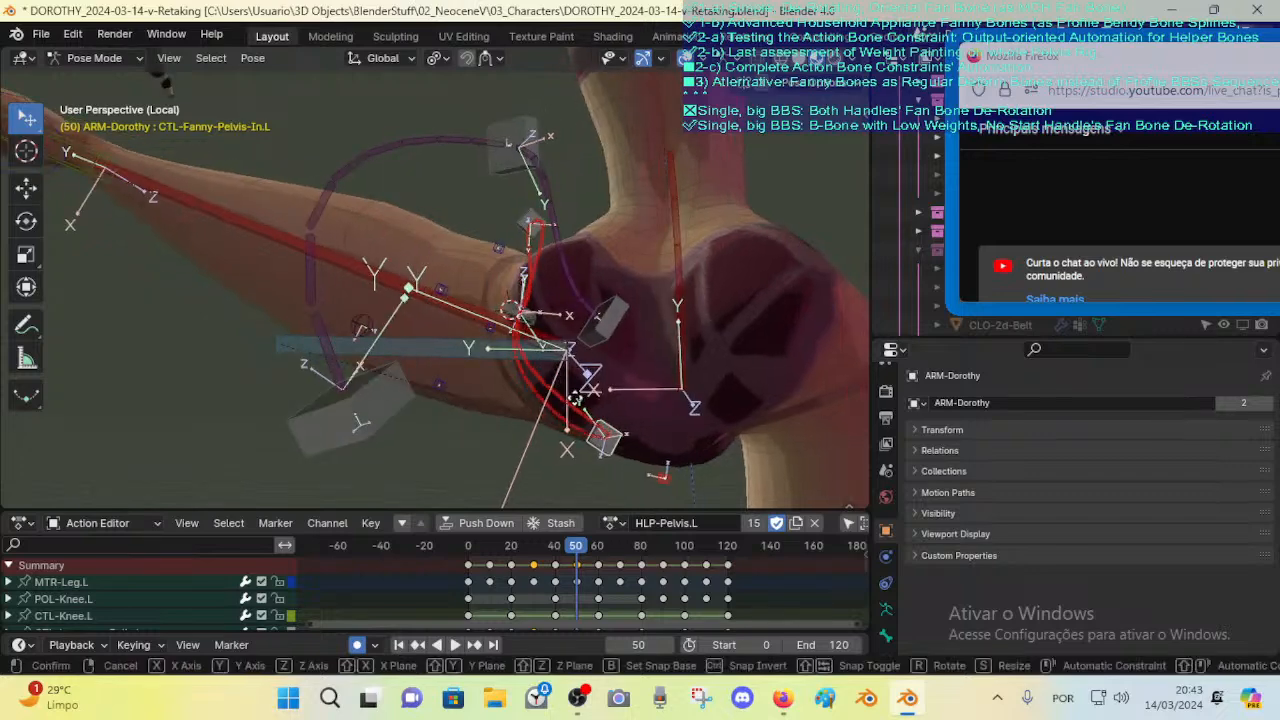
{"action": "right_click", "coordinate": [515, 290]}
Step: Reposition the CTL-Fanny-Pelvis-Bk.L bone at the back of the raised left hip in small moves
{"action": "left_click", "coordinate": [509, 319]}
{"action": "key", "text": "g"}
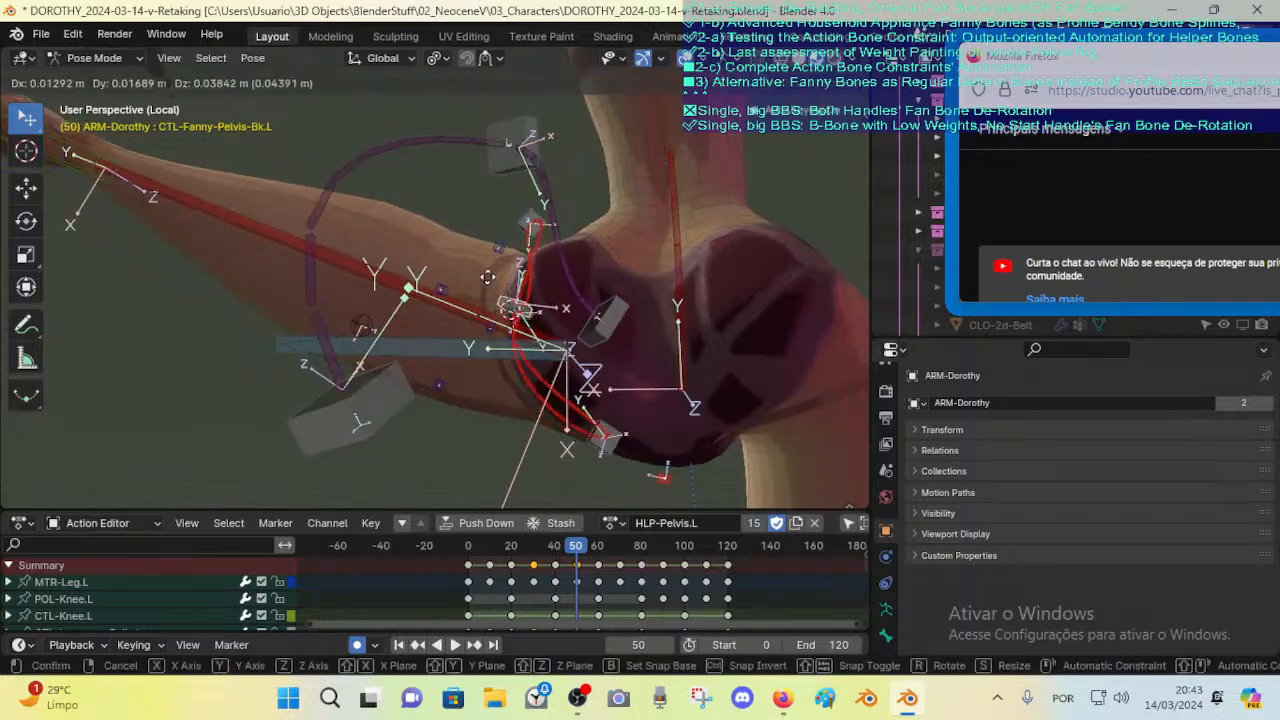
{"action": "right_click", "coordinate": [475, 272]}
{"action": "middle_click_drag", "start_coordinate": [508, 305], "coordinate": [516, 208]}
{"action": "key", "text": "g"}
{"action": "left_click", "coordinate": [535, 322]}
{"action": "key", "text": "g"}
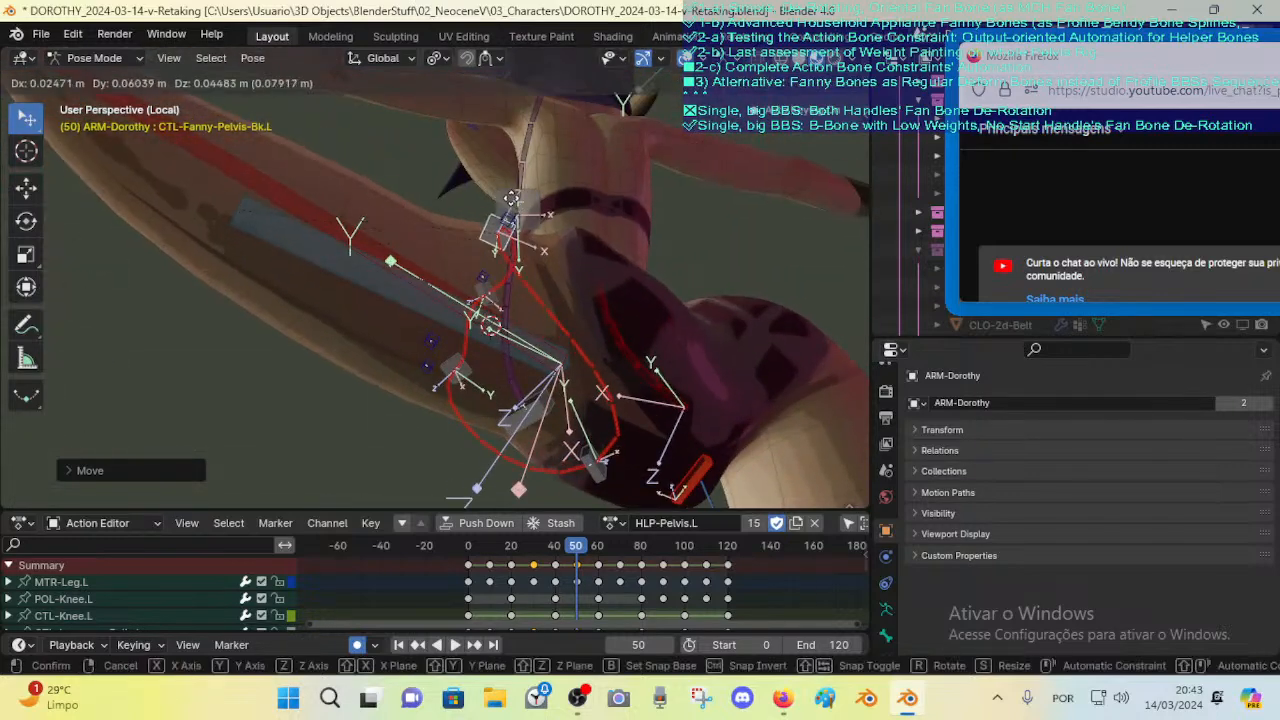
{"action": "left_click", "coordinate": [540, 254]}
Step: Rotate the CTL-Fanny-Pelvis-Bk.L bone in place and fine-tune its position behind the raised thigh
{"action": "key", "text": "r"}
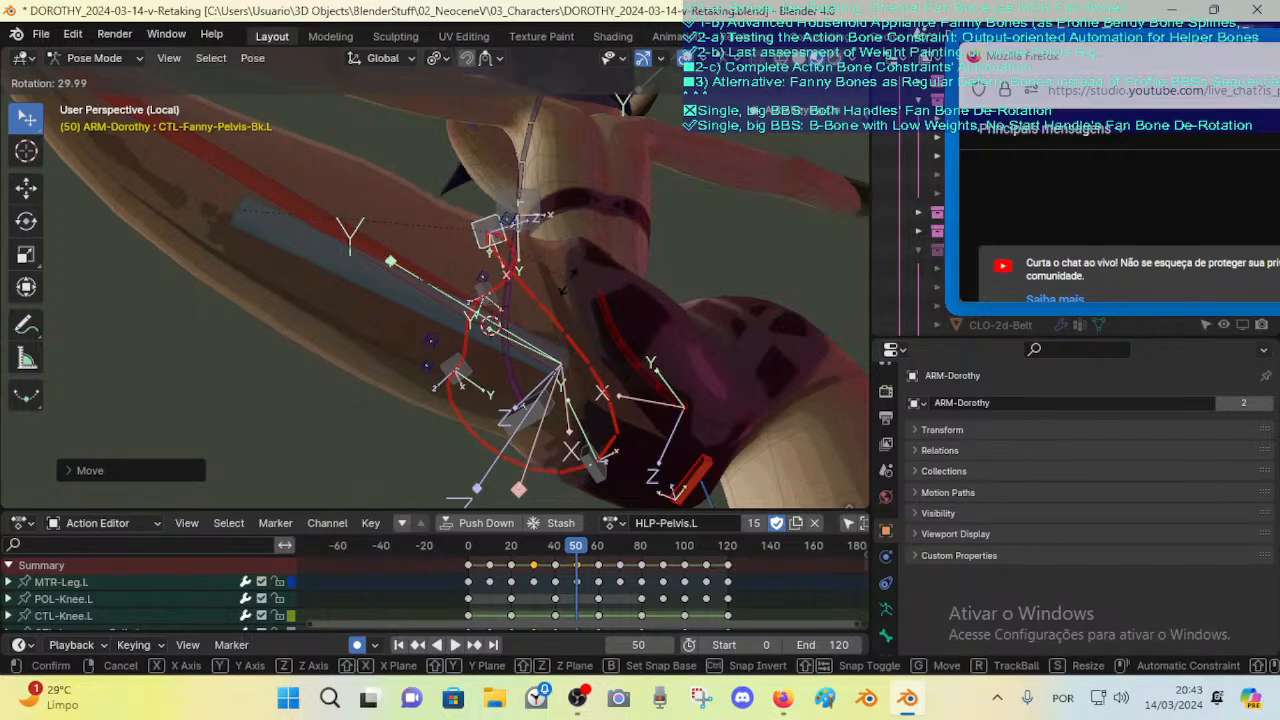
{"action": "left_click", "coordinate": [573, 262]}
{"action": "middle_click_drag", "start_coordinate": [573, 262], "coordinate": [546, 362]}
{"action": "key", "text": "g"}
{"action": "left_click", "coordinate": [537, 350]}
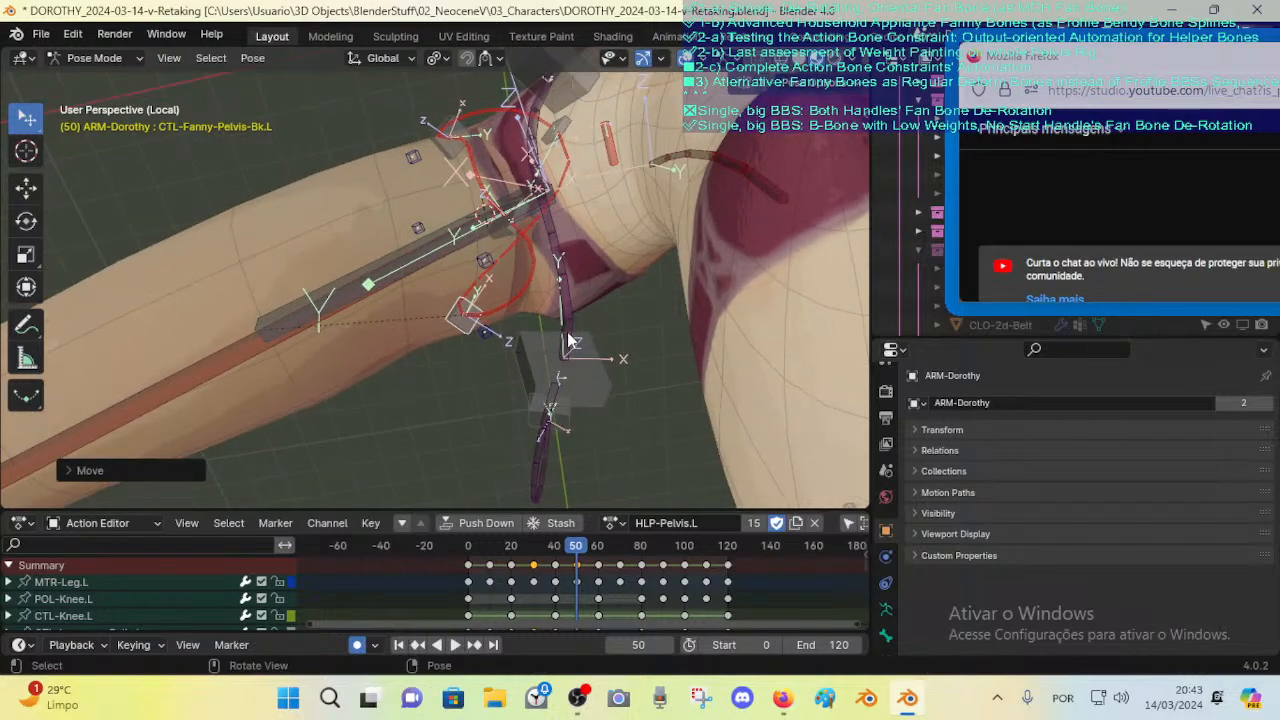
{"action": "key", "text": "r"}
{"action": "left_click", "coordinate": [575, 325]}
{"action": "middle_click_drag", "start_coordinate": [405, 344], "coordinate": [513, 318]}
{"action": "key", "text": "g"}
{"action": "left_click", "coordinate": [561, 352]}
Step: Try several freehand positions for the CTL-Leverage-Buttocks.L bone away from the left buttock
{"action": "middle_click_drag", "start_coordinate": [561, 352], "coordinate": [677, 394]}
{"action": "left_click", "coordinate": [619, 447]}
{"action": "middle_click_drag", "start_coordinate": [619, 447], "coordinate": [490, 365]}
{"action": "key", "text": "g"}
{"action": "left_click", "coordinate": [550, 300]}
{"action": "middle_click_drag", "start_coordinate": [550, 300], "coordinate": [513, 391]}
{"action": "key", "text": "g"}
{"action": "left_click", "coordinate": [515, 398]}
{"action": "key", "text": "g"}
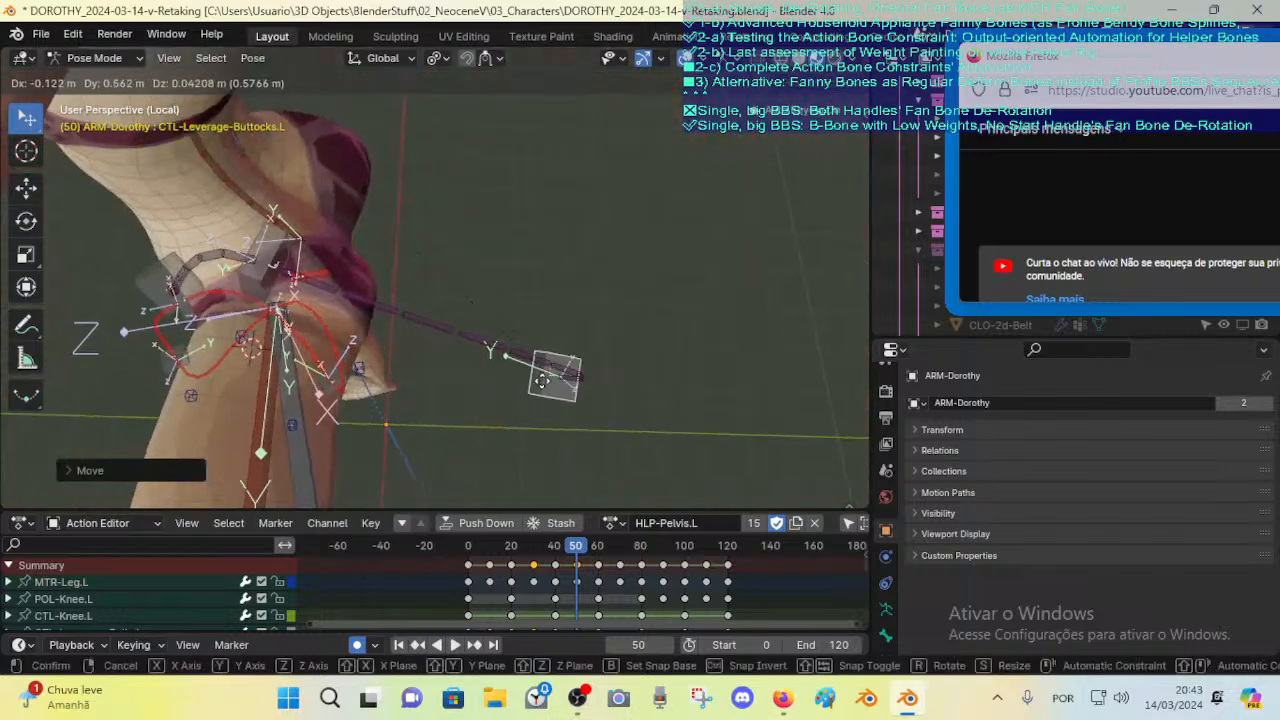
{"action": "left_click", "coordinate": [538, 398]}
Step: Clear the CTL-Leverage-Buttocks.L bone's location and move it about 0.23 m along global Y and outward along global X
{"action": "key", "text": "alt+g"}
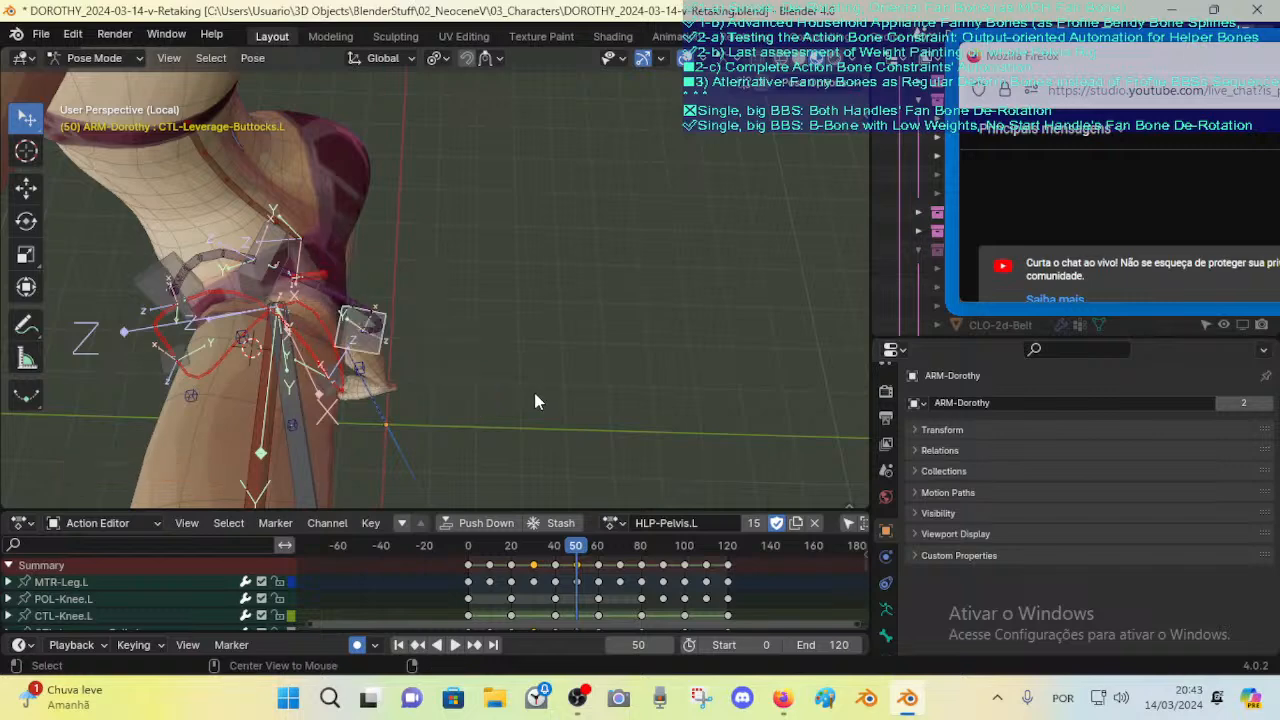
{"action": "middle_click_drag", "start_coordinate": [535, 400], "coordinate": [510, 292]}
{"action": "key", "text": "g"}
{"action": "key", "text": "y"}
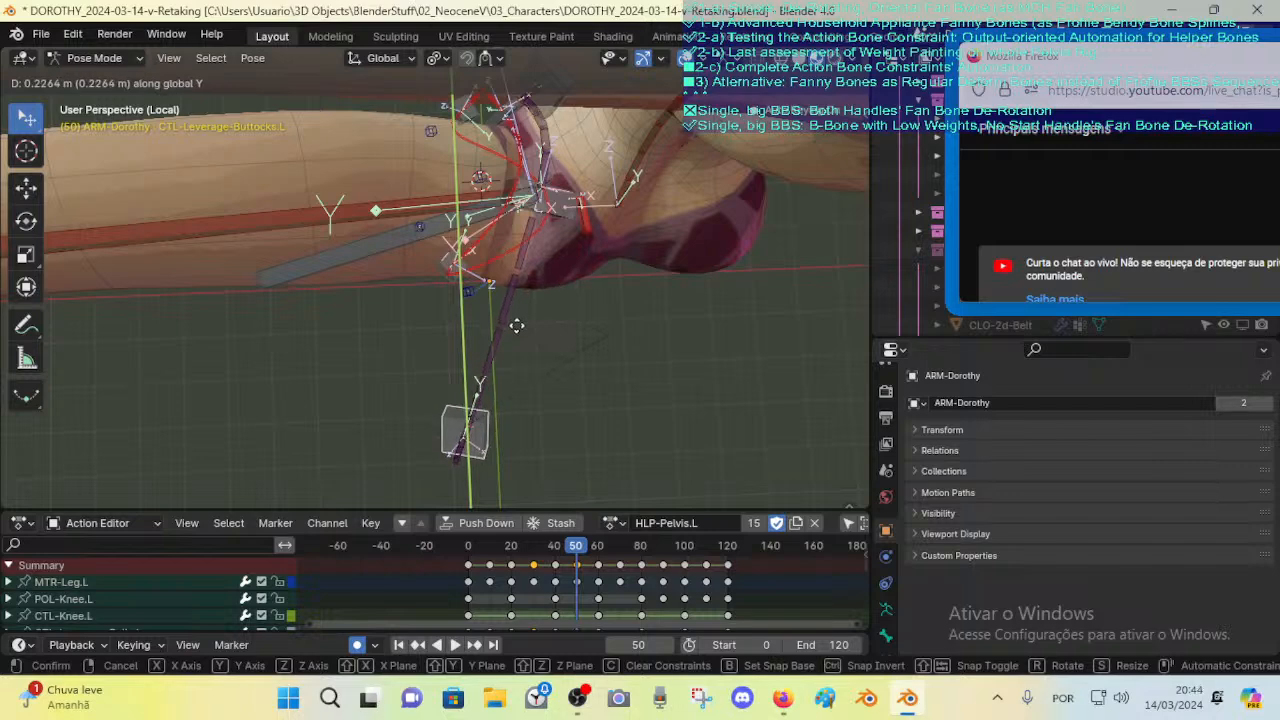
{"action": "left_click", "coordinate": [517, 326]}
{"action": "key", "text": "g"}
{"action": "key", "text": "x"}
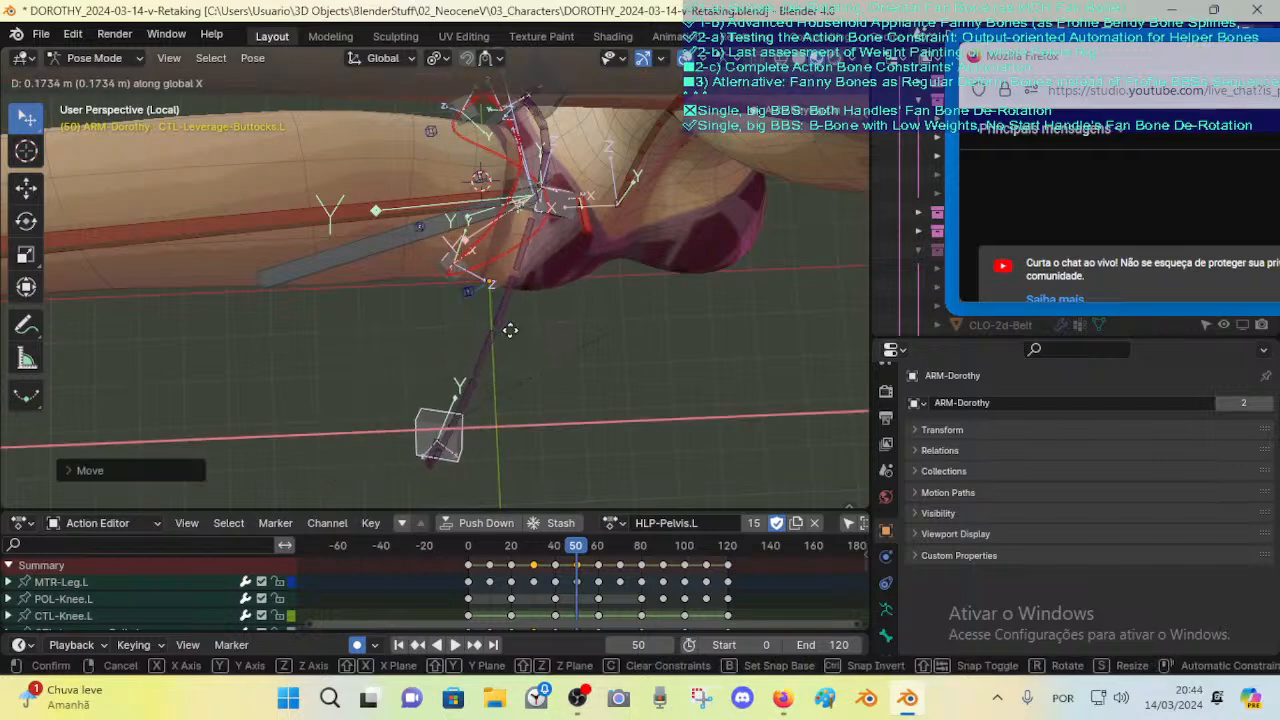
{"action": "left_click", "coordinate": [499, 332]}
Step: Rotate the CTL-Leverage-Buttocks.L bone in place from two different viewing angles
{"action": "middle_click_drag", "start_coordinate": [499, 332], "coordinate": [483, 391]}
{"action": "key", "text": "r"}
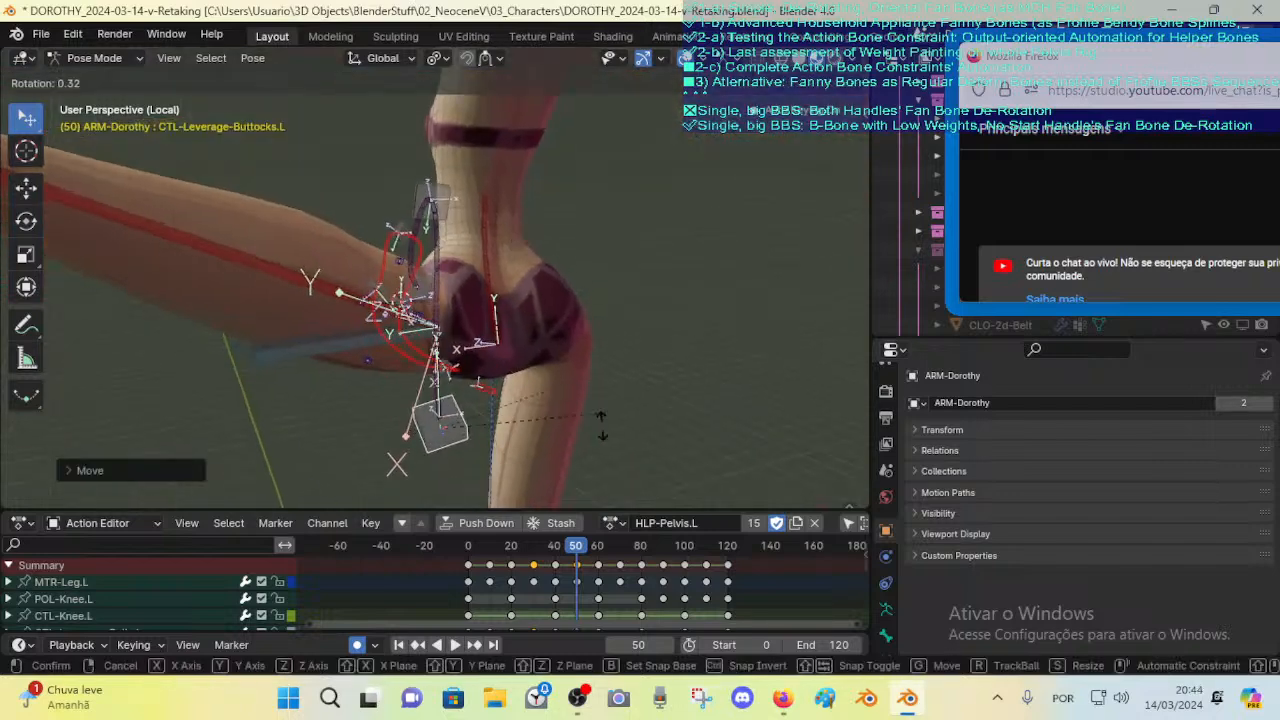
{"action": "left_click", "coordinate": [567, 455]}
{"action": "middle_click_drag", "start_coordinate": [567, 455], "coordinate": [624, 384]}
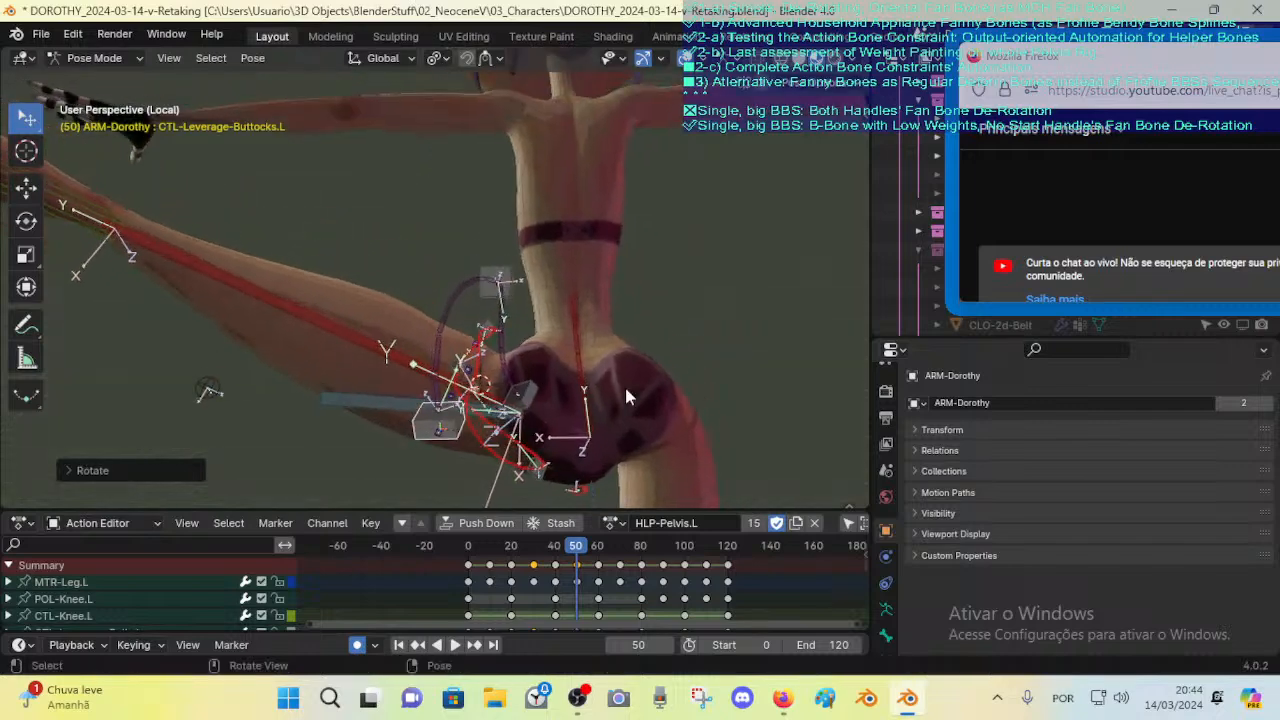
{"action": "key", "text": "r"}
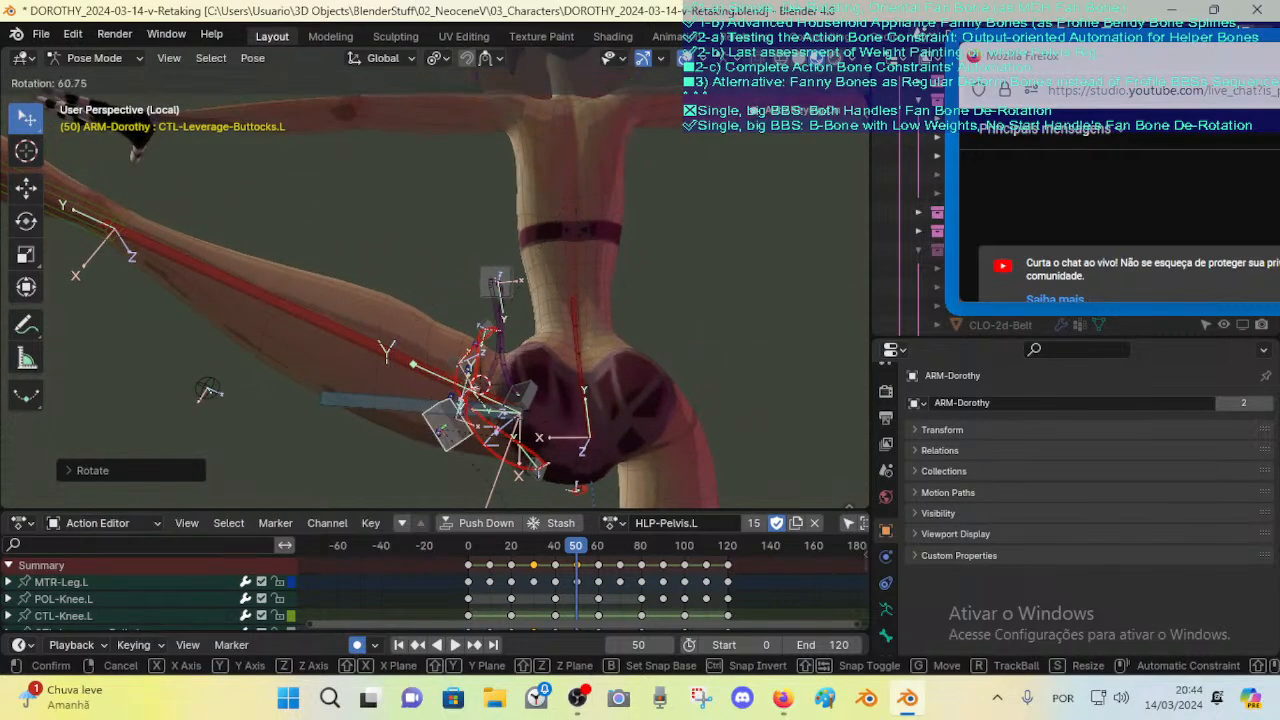
{"action": "left_click", "coordinate": [210, 390]}
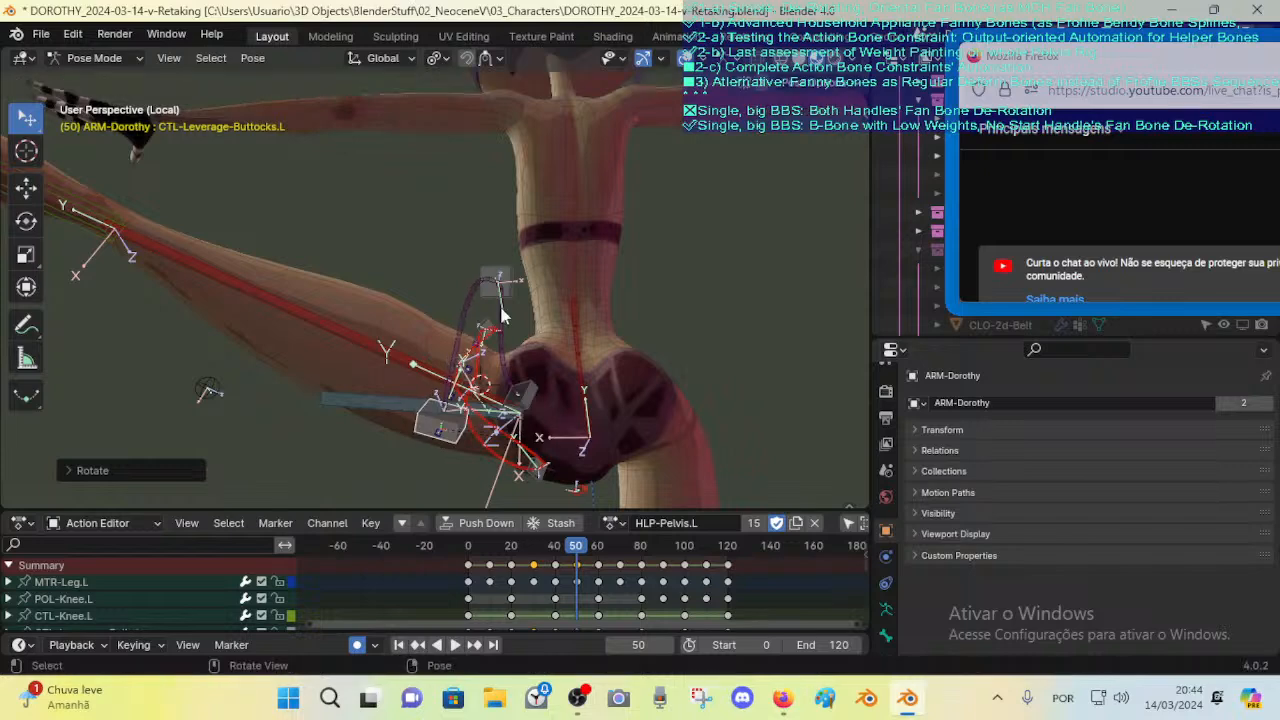
{"action": "middle_click_drag", "start_coordinate": [210, 390], "coordinate": [570, 368]}
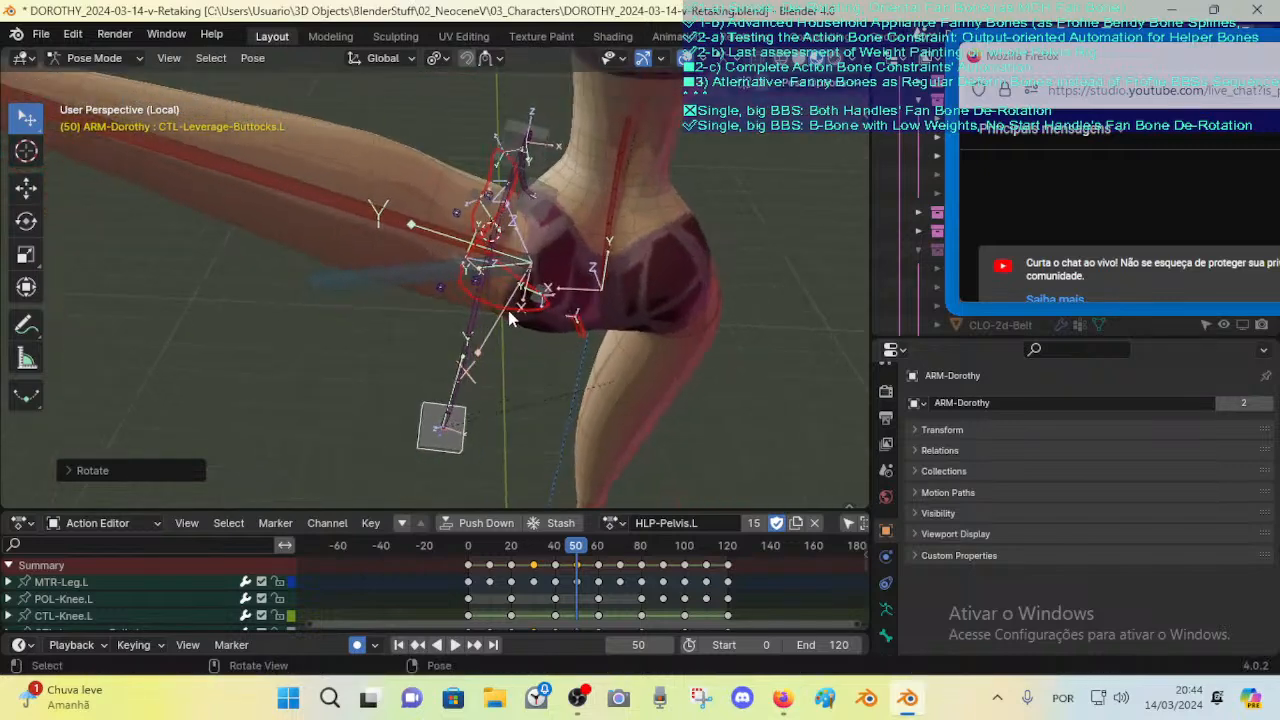
{"action": "middle_click_drag", "start_coordinate": [510, 318], "coordinate": [570, 215]}
Step: Reposition the DEF-Leverage-Hips.L bone above the left hip and rotate it by about 12 degrees
{"action": "left_click", "coordinate": [550, 152]}
{"action": "middle_click_drag", "start_coordinate": [550, 152], "coordinate": [574, 206]}
{"action": "key", "text": "g"}
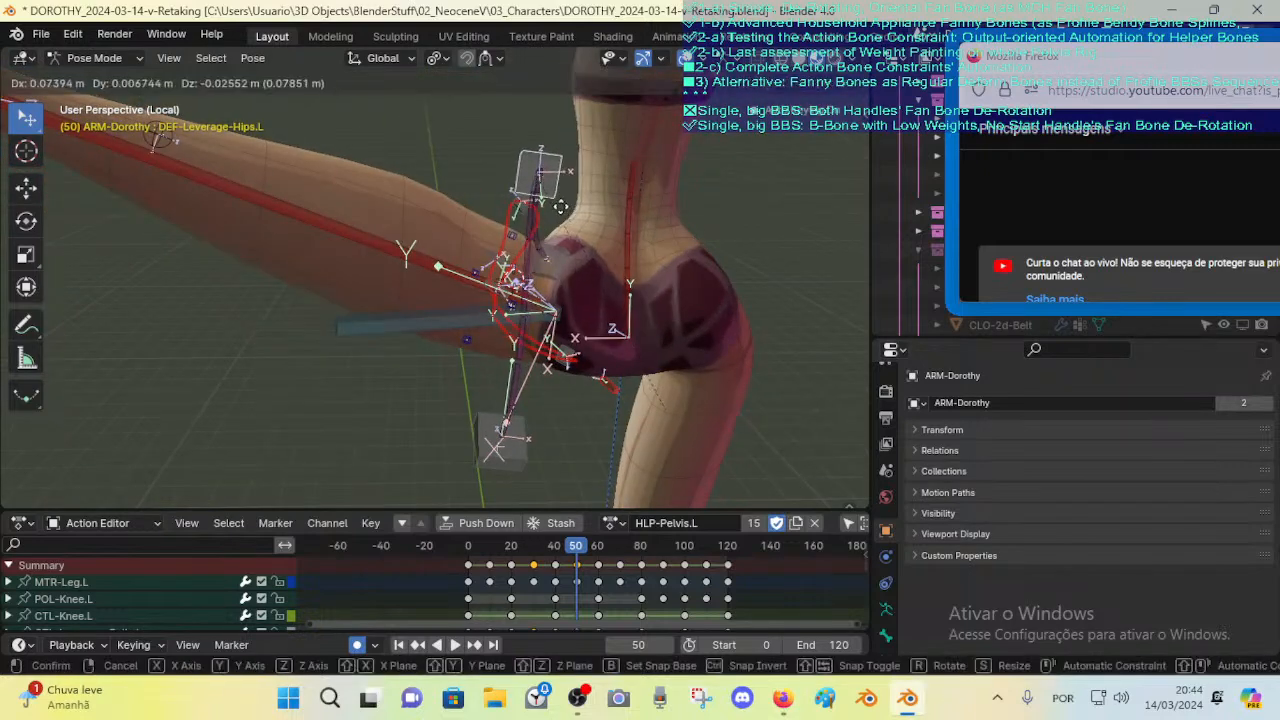
{"action": "left_click", "coordinate": [548, 182]}
{"action": "key", "text": "r"}
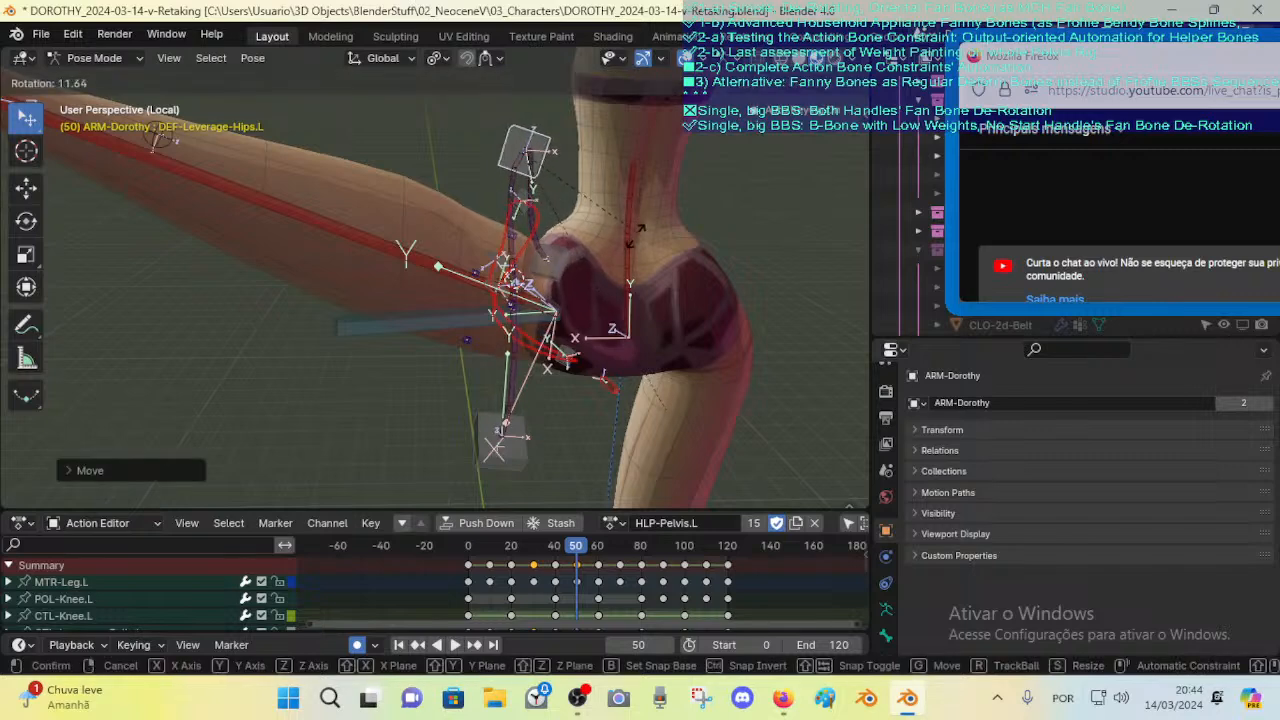
{"action": "left_click", "coordinate": [636, 240]}
{"action": "middle_click_drag", "start_coordinate": [571, 287], "coordinate": [601, 135]}
{"action": "key", "text": "g"}
{"action": "left_click", "coordinate": [560, 298]}
Step: Rotate the CTL-Fanny-Pelvis-Out.L bone by about 40 degrees at the outer hip crease
{"action": "left_click", "coordinate": [523, 191]}
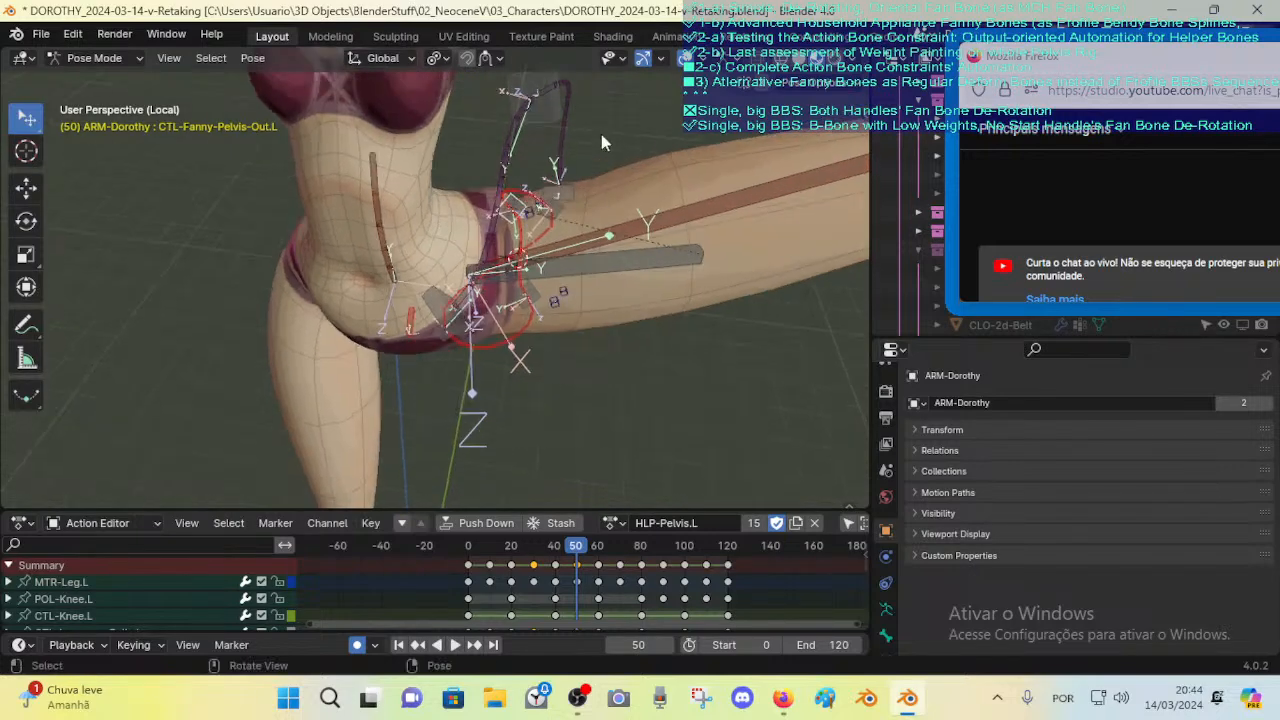
{"action": "key", "text": "r"}
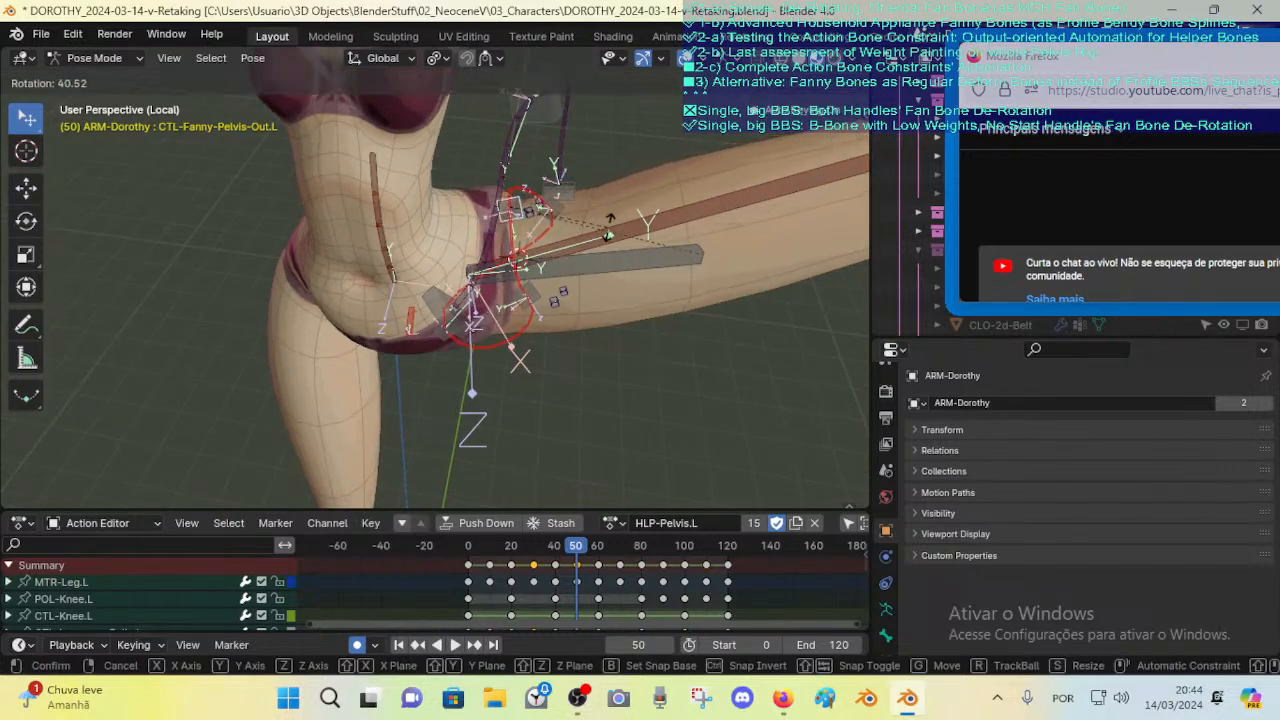
{"action": "left_click", "coordinate": [600, 218]}
{"action": "middle_click_drag", "start_coordinate": [600, 218], "coordinate": [516, 233]}
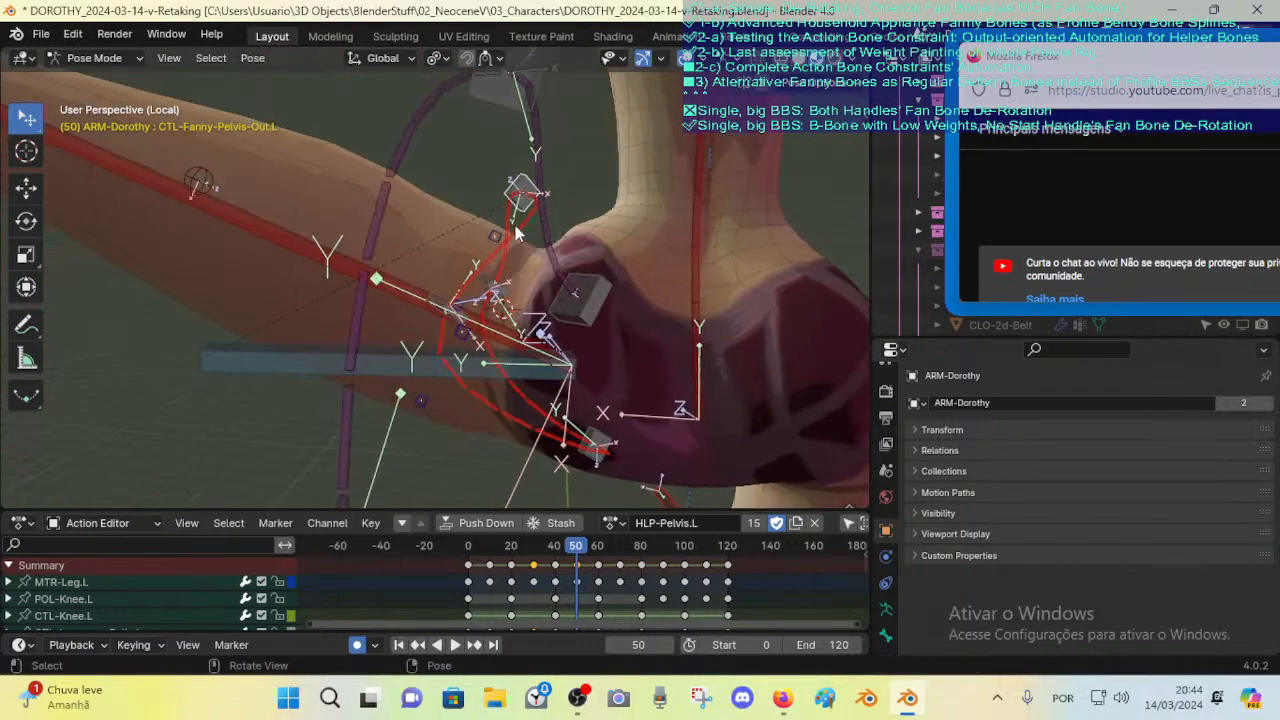
Step: Adjust the CTL-Fanny-Pelvis-Bk.L bone behind the left hip and reset its location
{"action": "middle_click_drag", "start_coordinate": [564, 340], "coordinate": [603, 309]}
{"action": "key", "text": "r"}
{"action": "left_click", "coordinate": [590, 275]}
{"action": "key", "text": "r"}
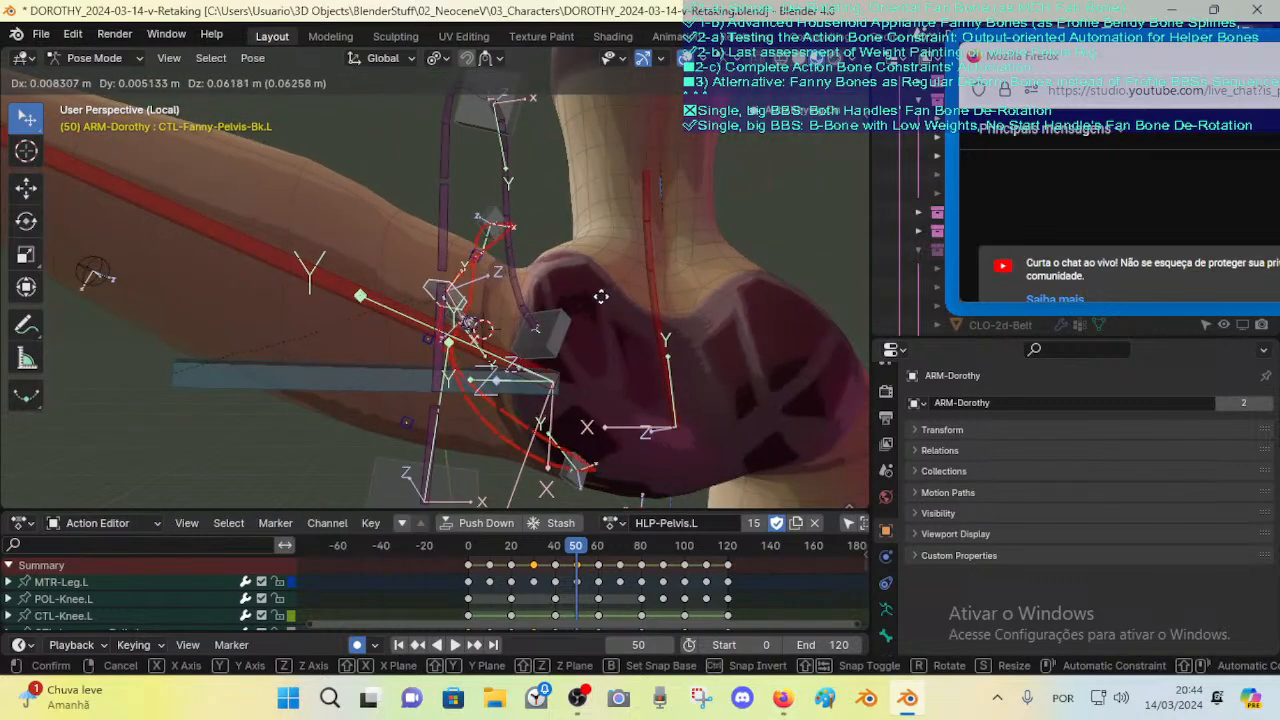
{"action": "left_click", "coordinate": [600, 314]}
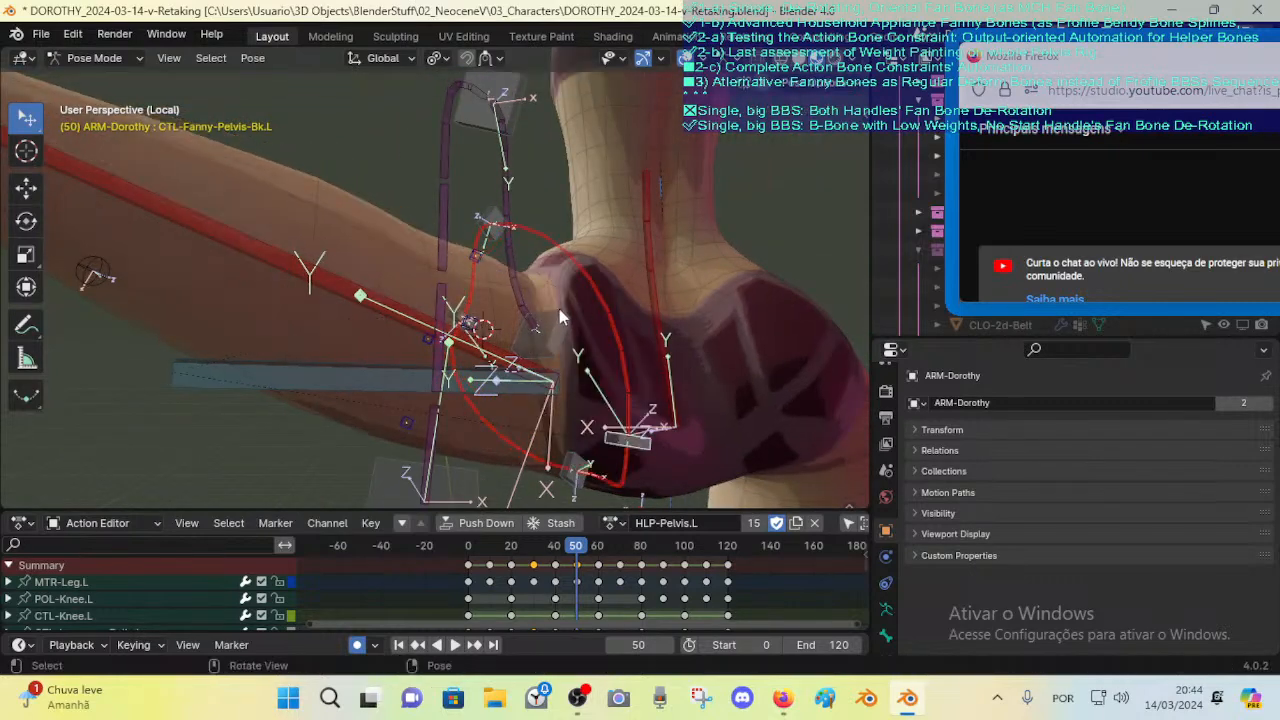
Step: Move the CTL-Fanny-Pelvis-Bk.L bone outward behind the left hip from two viewing angles and rotate it
{"action": "key", "text": "g"}
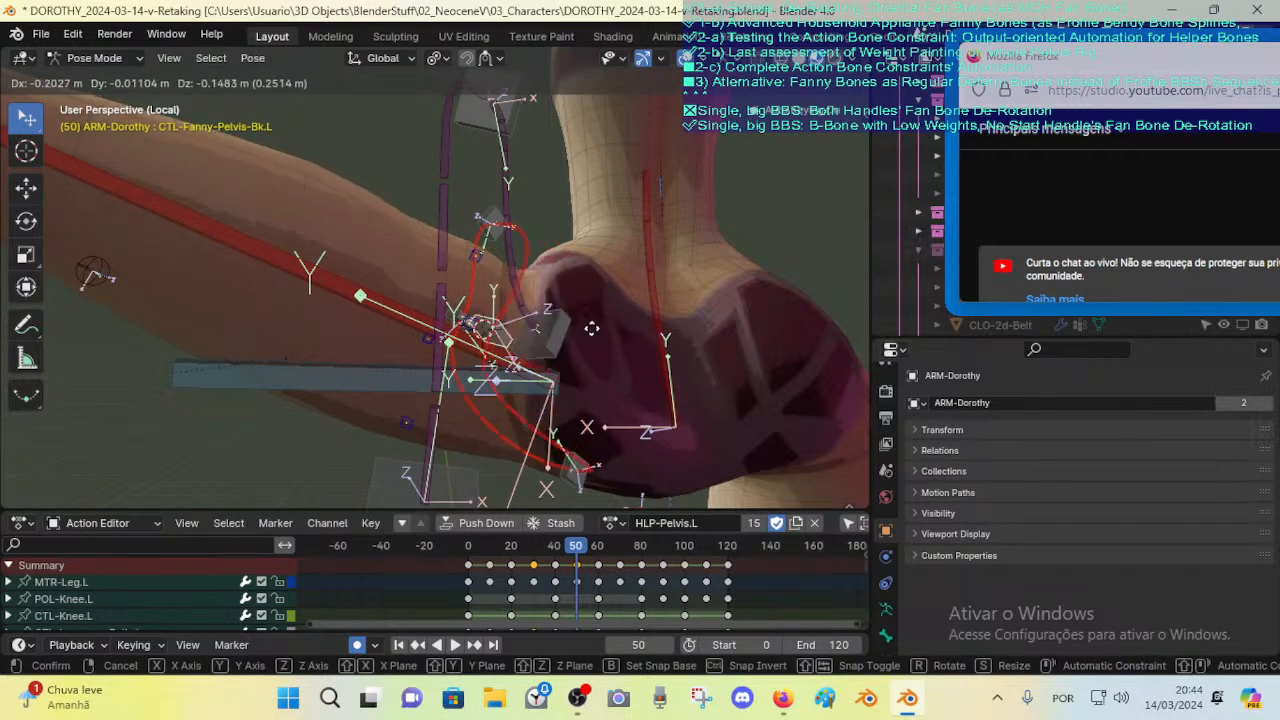
{"action": "left_click", "coordinate": [592, 324]}
{"action": "middle_click_drag", "start_coordinate": [592, 324], "coordinate": [540, 327]}
{"action": "key", "text": "g"}
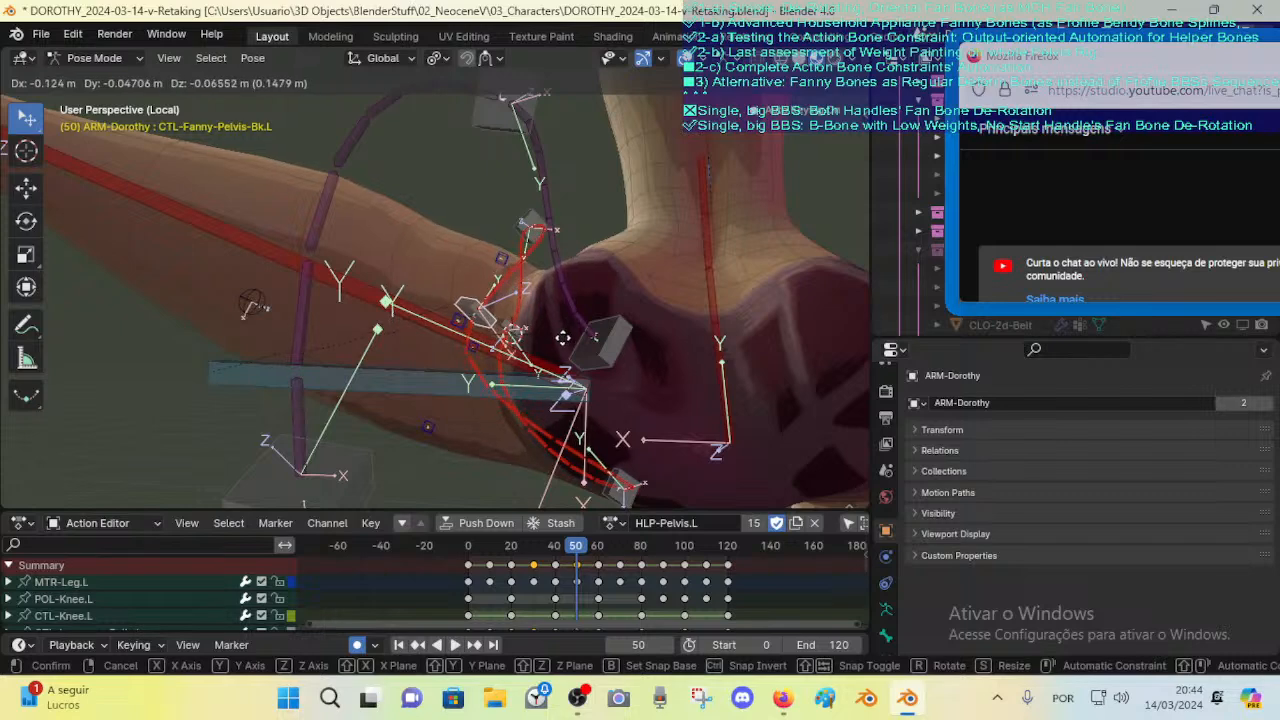
{"action": "key", "text": "Return"}
{"action": "key", "text": "r"}
{"action": "left_click", "coordinate": [708, 170]}
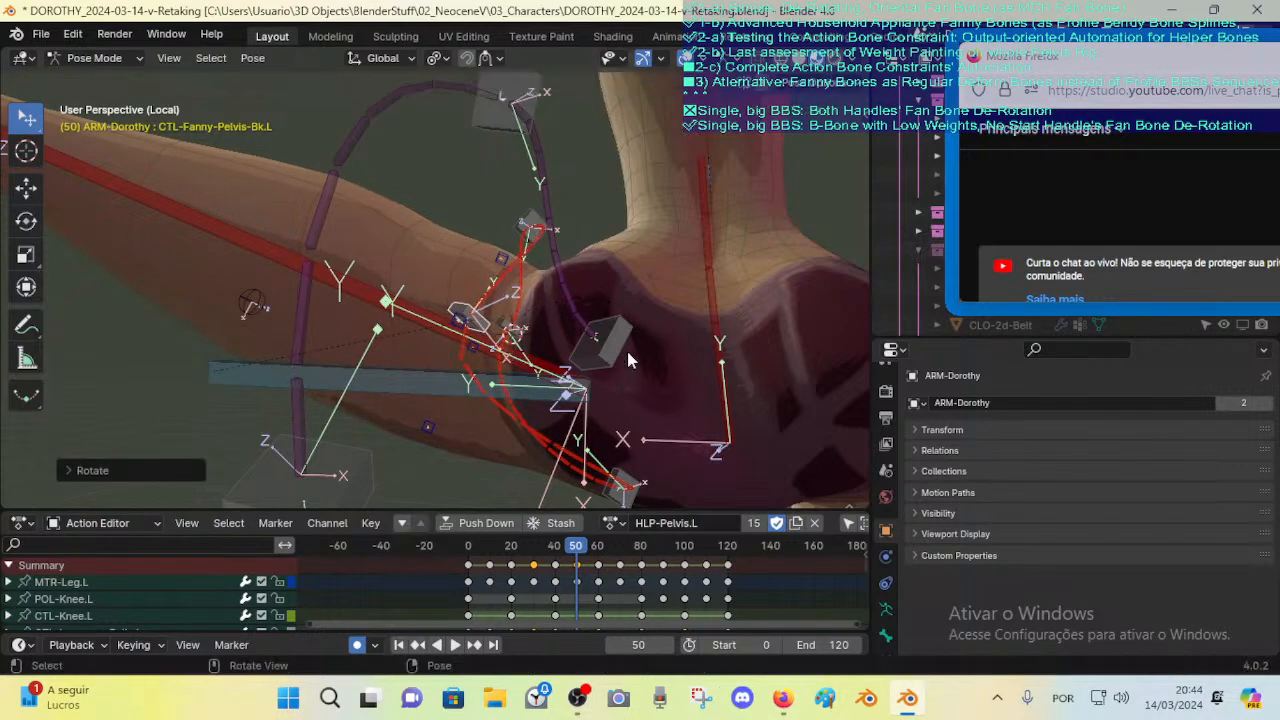
Step: Move the CTL-Fanny-Pelvis-In.L bone beneath the left buttock toward the body's midline
{"action": "scroll", "coordinate": [615, 390], "scroll_direction": "down", "scroll_amount": 1}
{"action": "left_click", "coordinate": [590, 472]}
{"action": "middle_click_drag", "start_coordinate": [590, 472], "coordinate": [546, 402], "text": "shift"}
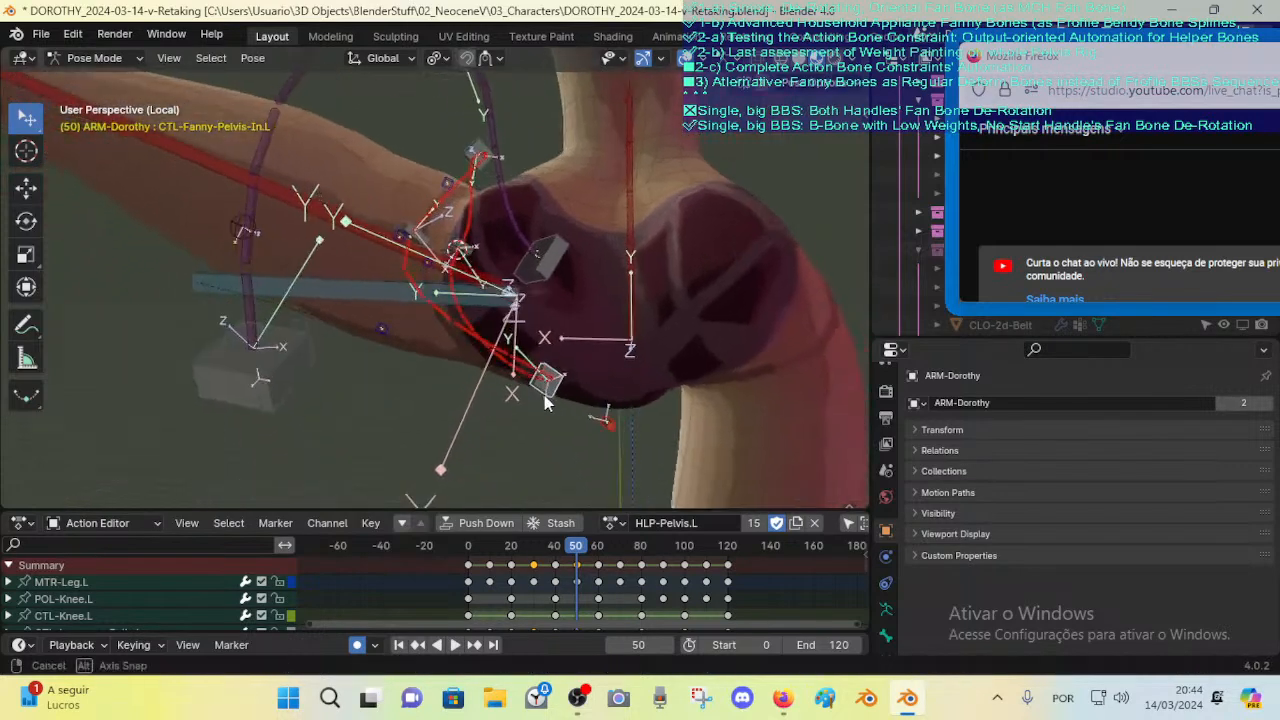
{"action": "key", "text": "g"}
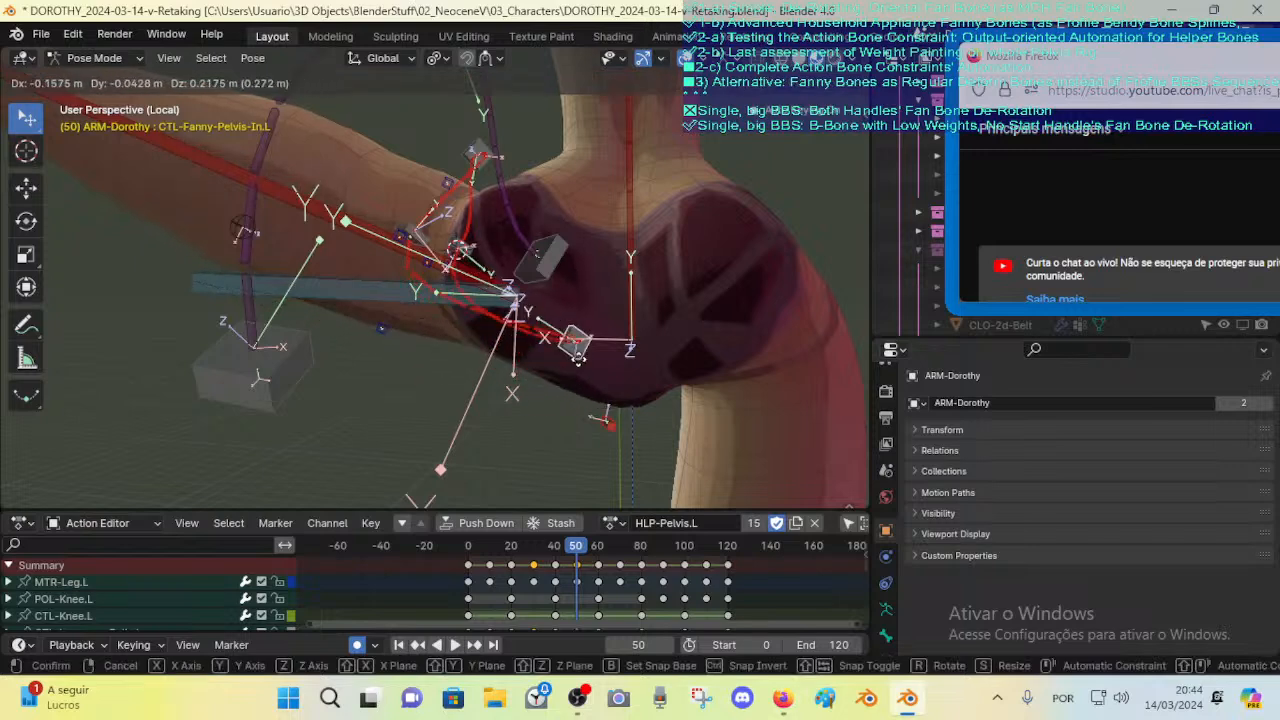
{"action": "left_click", "coordinate": [578, 398]}
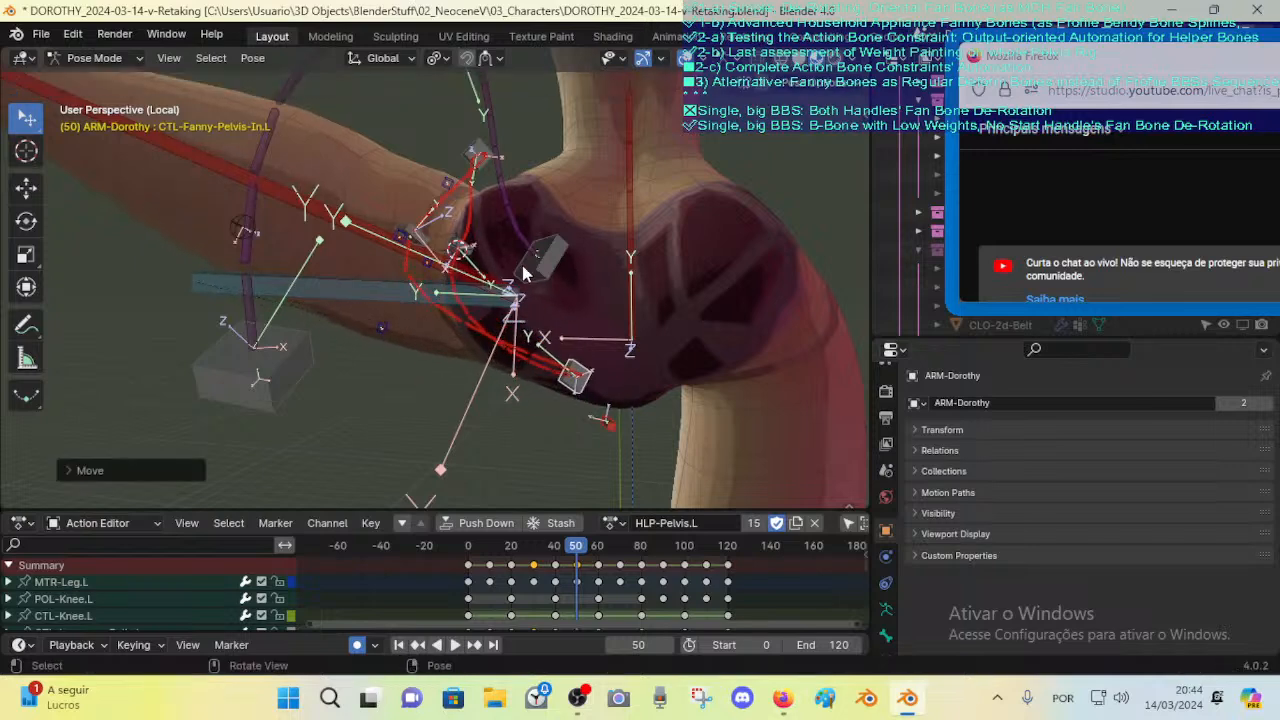
Step: Refine the position and rotation of the CTL-Fanny-Pelvis-Bk.L bone at the back of the left hip crease
{"action": "middle_click_drag", "start_coordinate": [578, 398], "coordinate": [480, 285]}
{"action": "left_click", "coordinate": [432, 280]}
{"action": "key", "text": "g"}
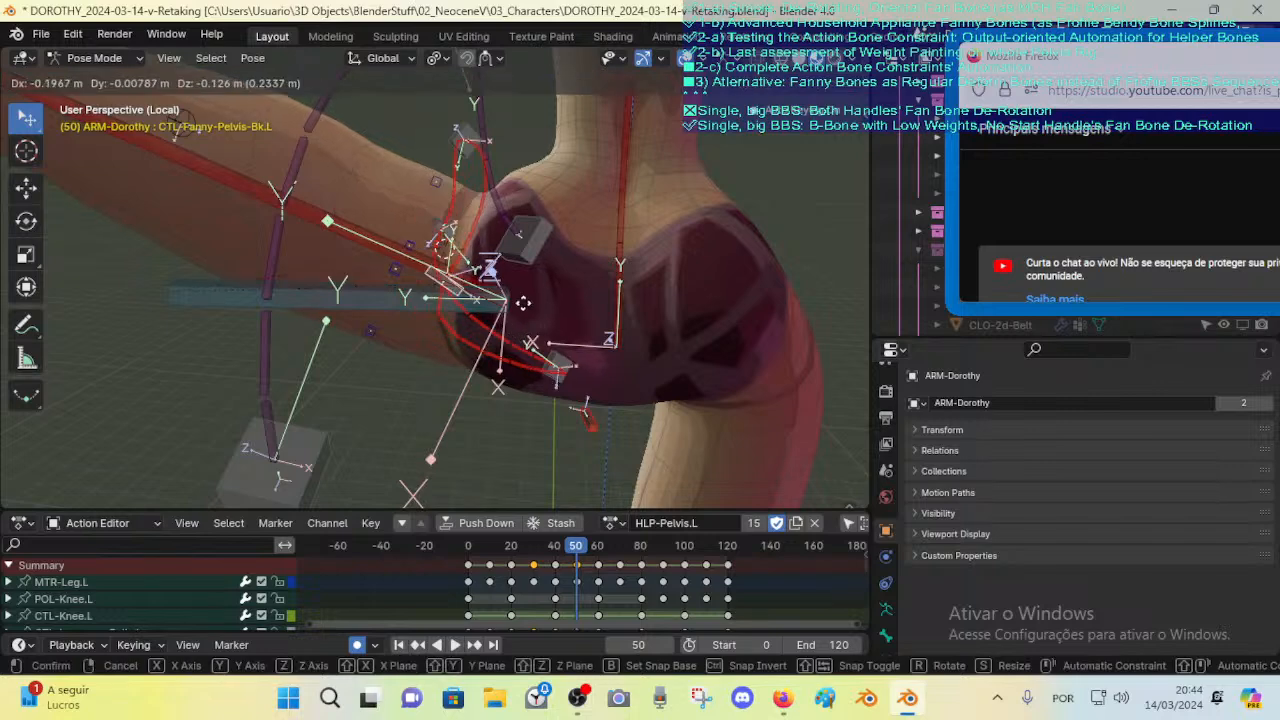
{"action": "left_click", "coordinate": [503, 288]}
{"action": "key", "text": "r"}
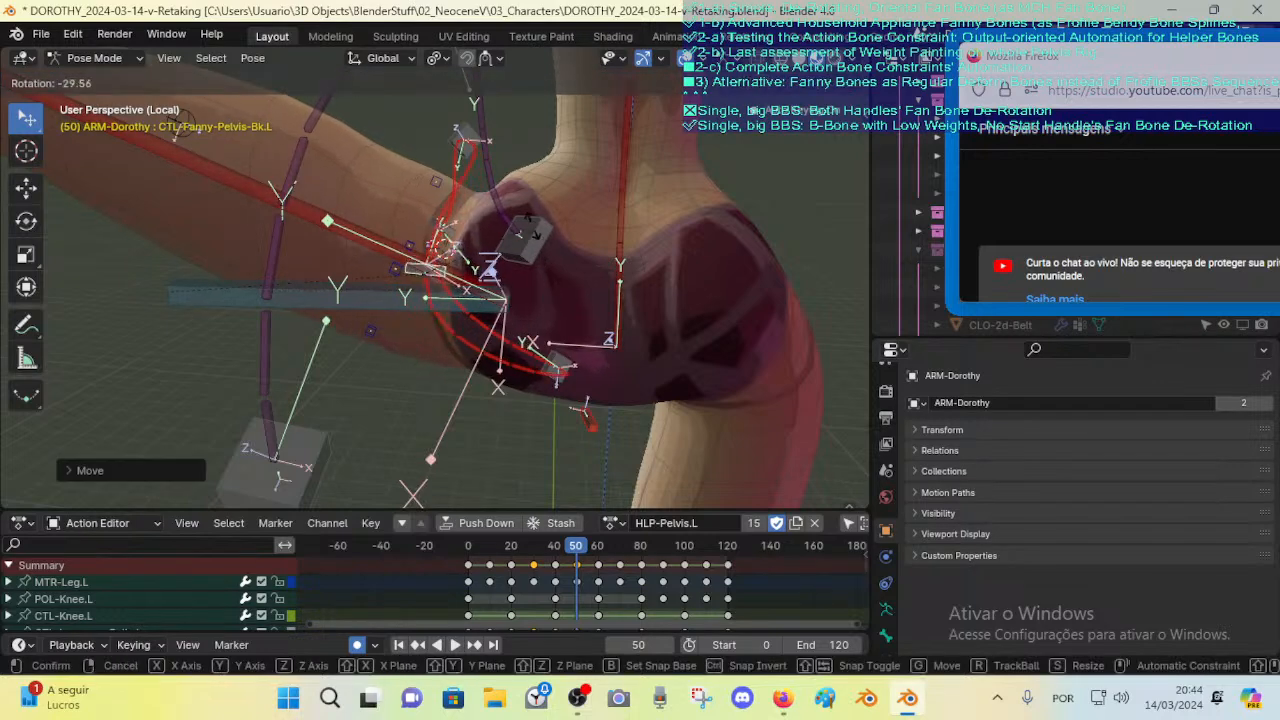
{"action": "left_click", "coordinate": [536, 285]}
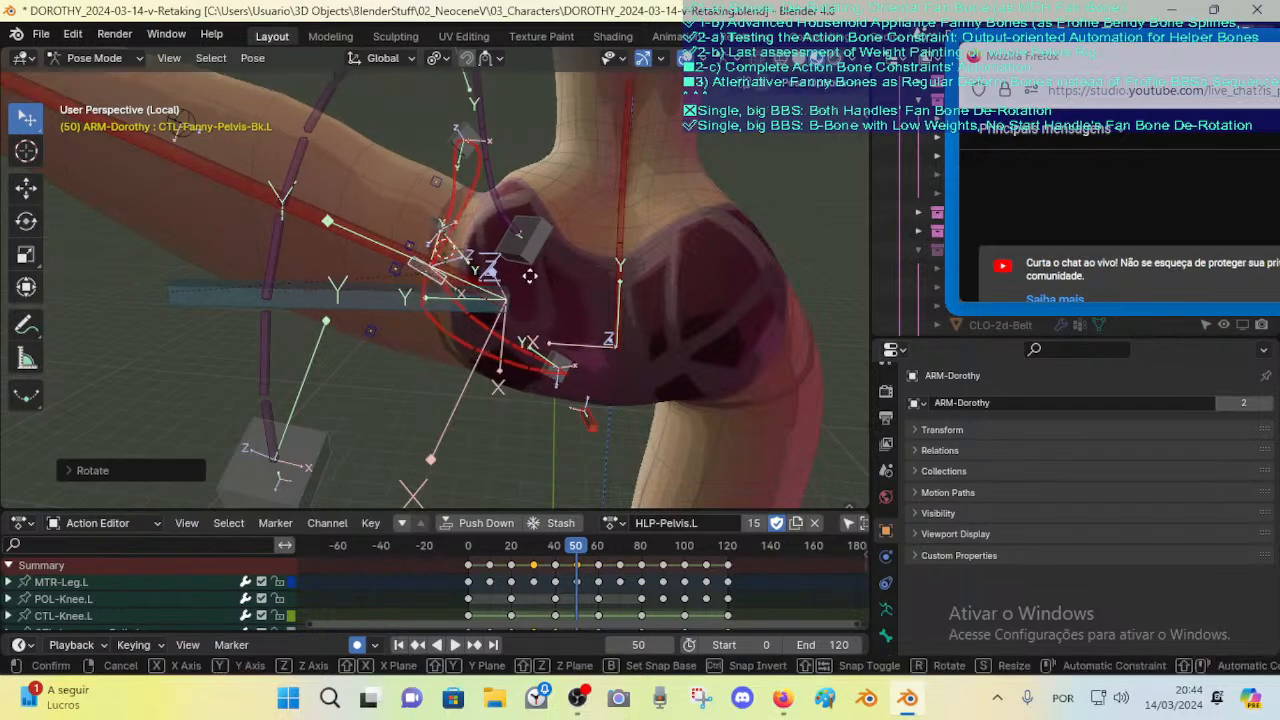
{"action": "key", "text": "g"}
{"action": "right_click", "coordinate": [541, 276]}
{"action": "middle_click_drag", "start_coordinate": [538, 274], "coordinate": [536, 242]}
Step: Move and slightly rotate the CTL-Fanny-Pelvis-Out.L bone at the outer hip crease, refining its location from another angle
{"action": "left_click", "coordinate": [457, 188]}
{"action": "key", "text": "g"}
{"action": "left_click", "coordinate": [533, 230]}
{"action": "key", "text": "r"}
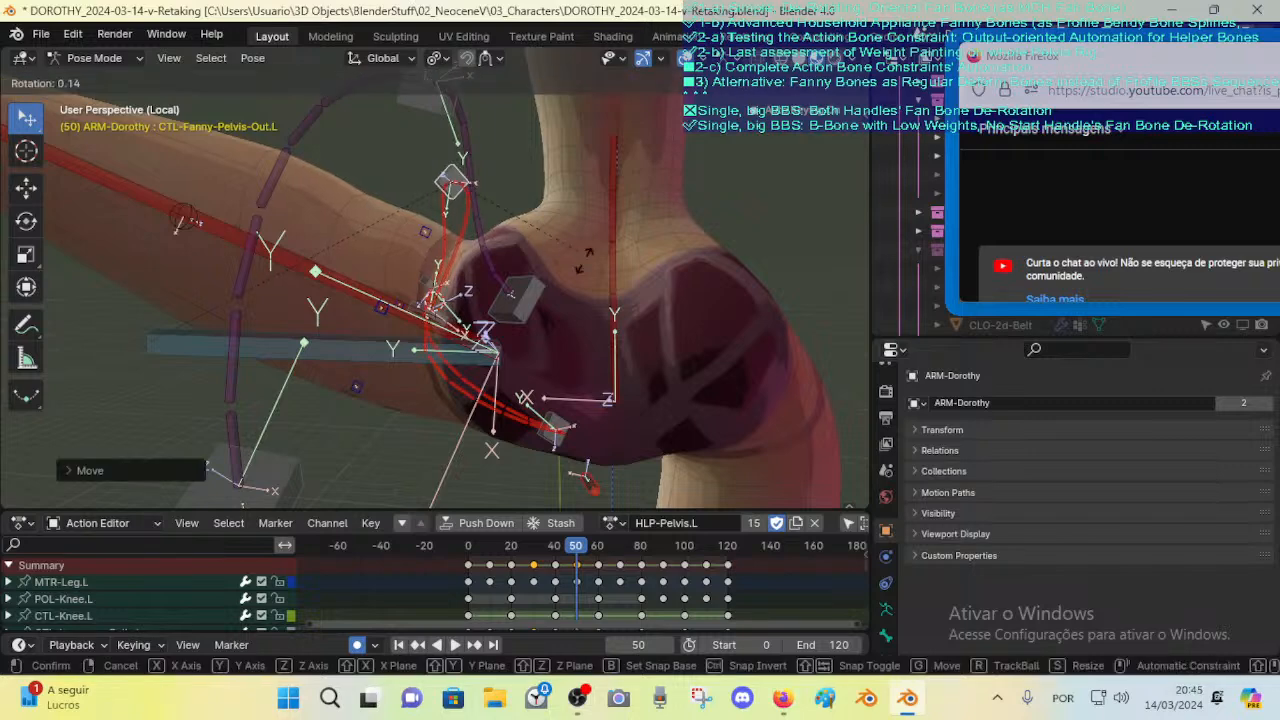
{"action": "left_click", "coordinate": [572, 277]}
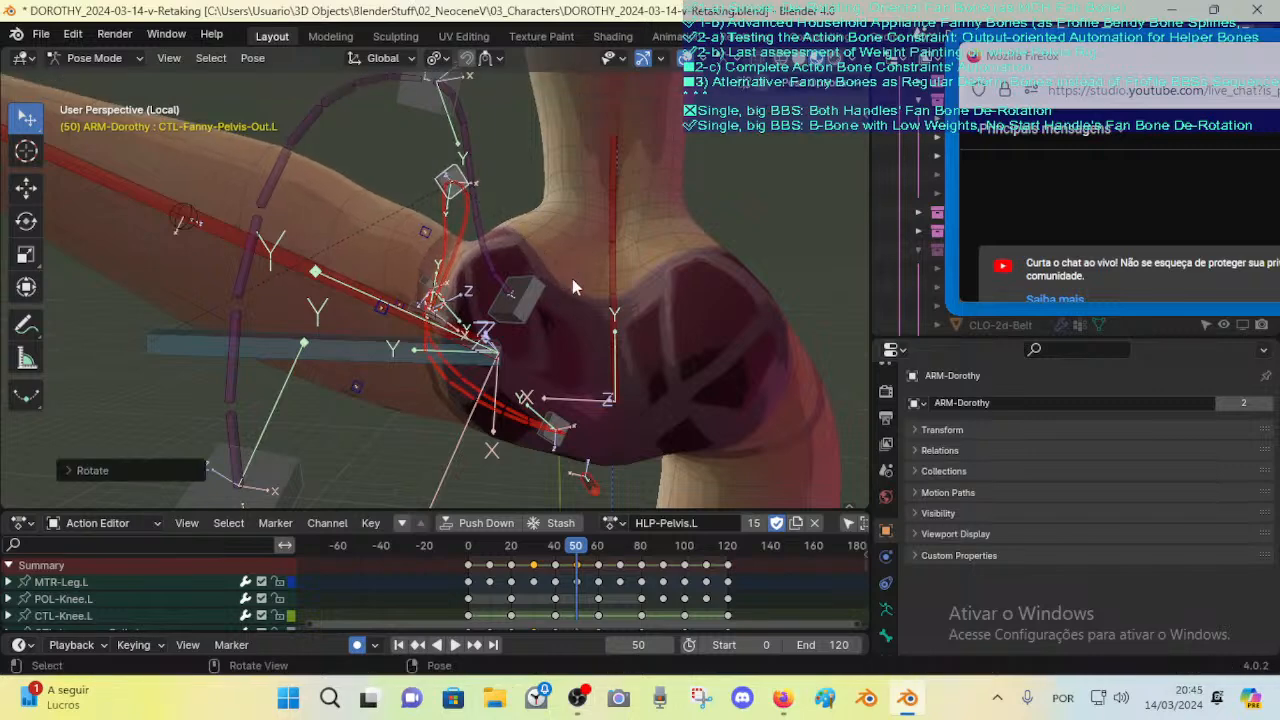
{"action": "key", "text": "g"}
{"action": "left_click", "coordinate": [561, 283]}
{"action": "middle_click_drag", "start_coordinate": [561, 284], "coordinate": [511, 245]}
{"action": "key", "text": "g"}
{"action": "left_click", "coordinate": [540, 254]}
Step: Shift the DEF-Leverage-Hips.L bone slightly above the left hip
{"action": "middle_click_drag", "start_coordinate": [422, 240], "coordinate": [442, 160]}
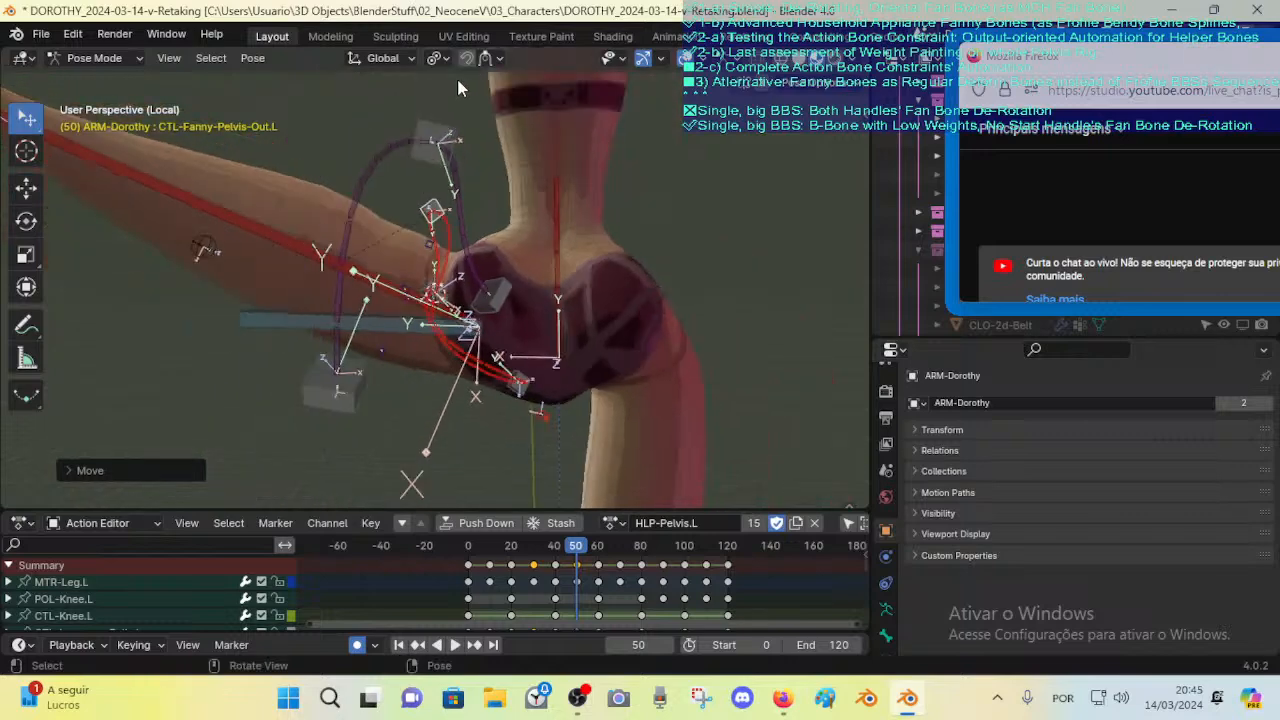
{"action": "left_click", "coordinate": [442, 140]}
{"action": "key", "text": "g"}
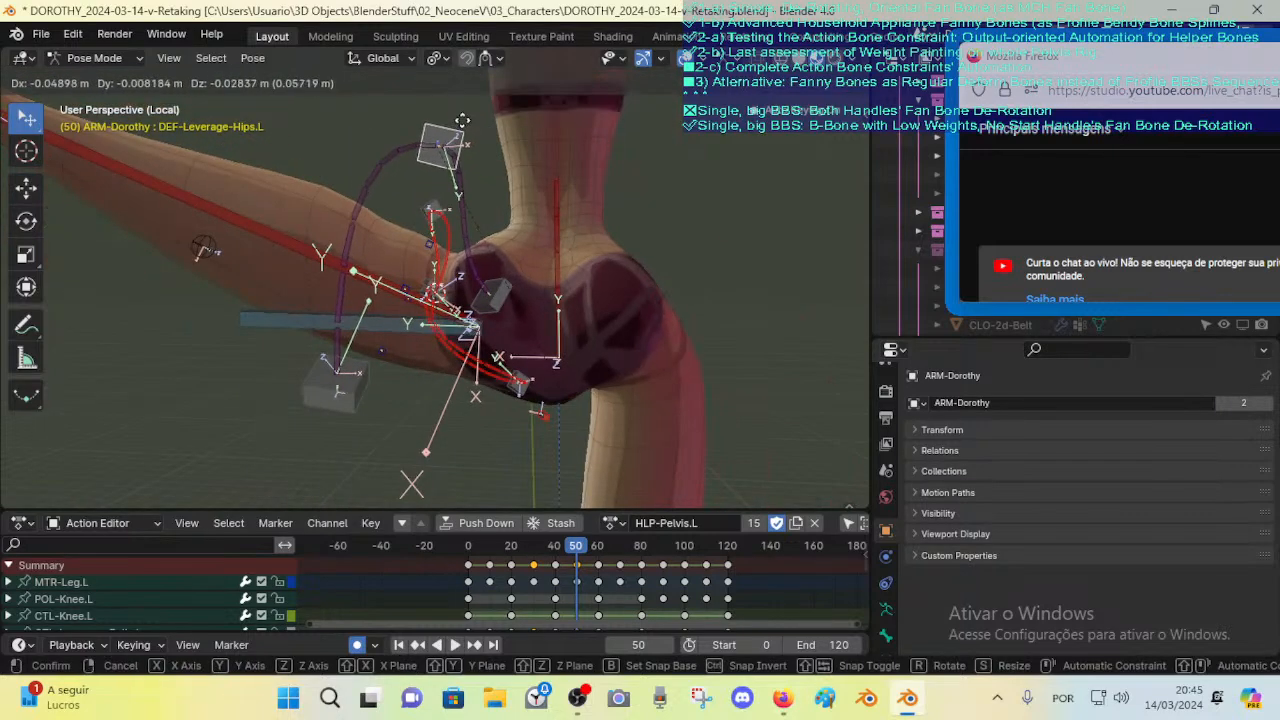
{"action": "left_click", "coordinate": [375, 190]}
Step: Select the CTL-Leverage-Buttocks.L bone and put the 00_Body mesh into Weight Paint mode together with the armature
{"action": "left_click", "coordinate": [362, 388]}
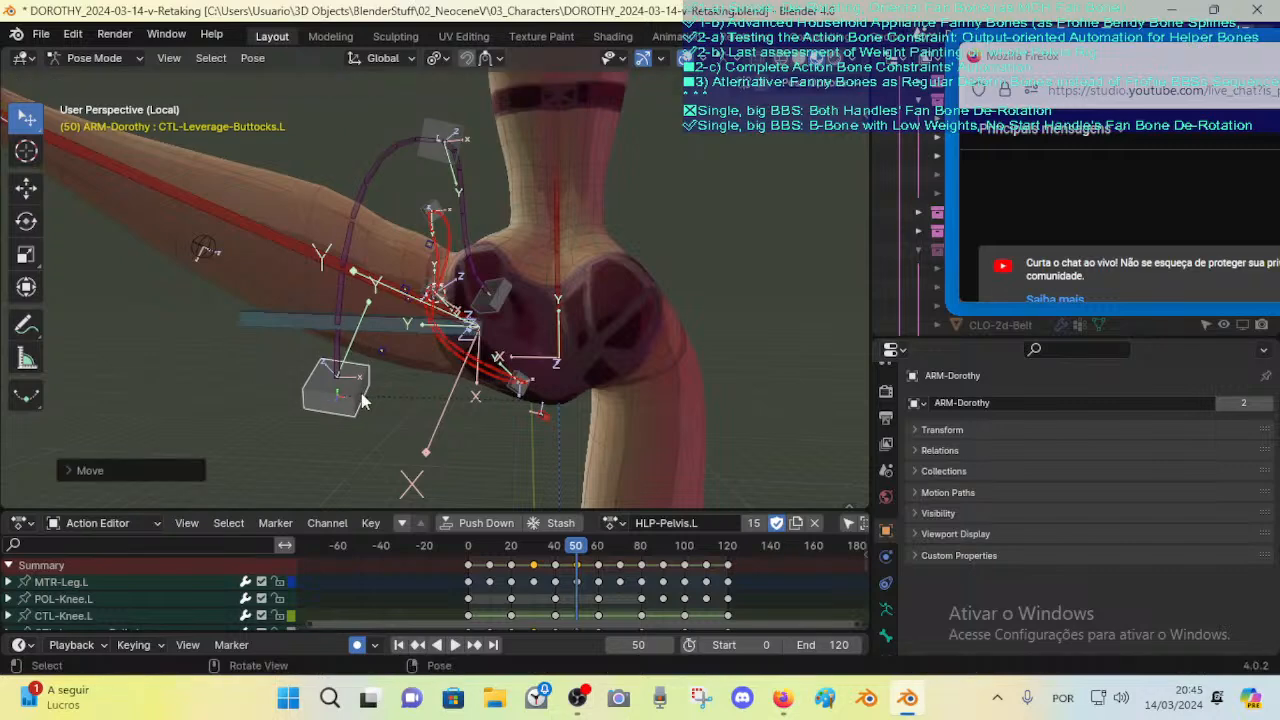
{"action": "middle_click_drag", "start_coordinate": [362, 390], "coordinate": [357, 278]}
{"action": "key", "text": "ctrl+Tab"}
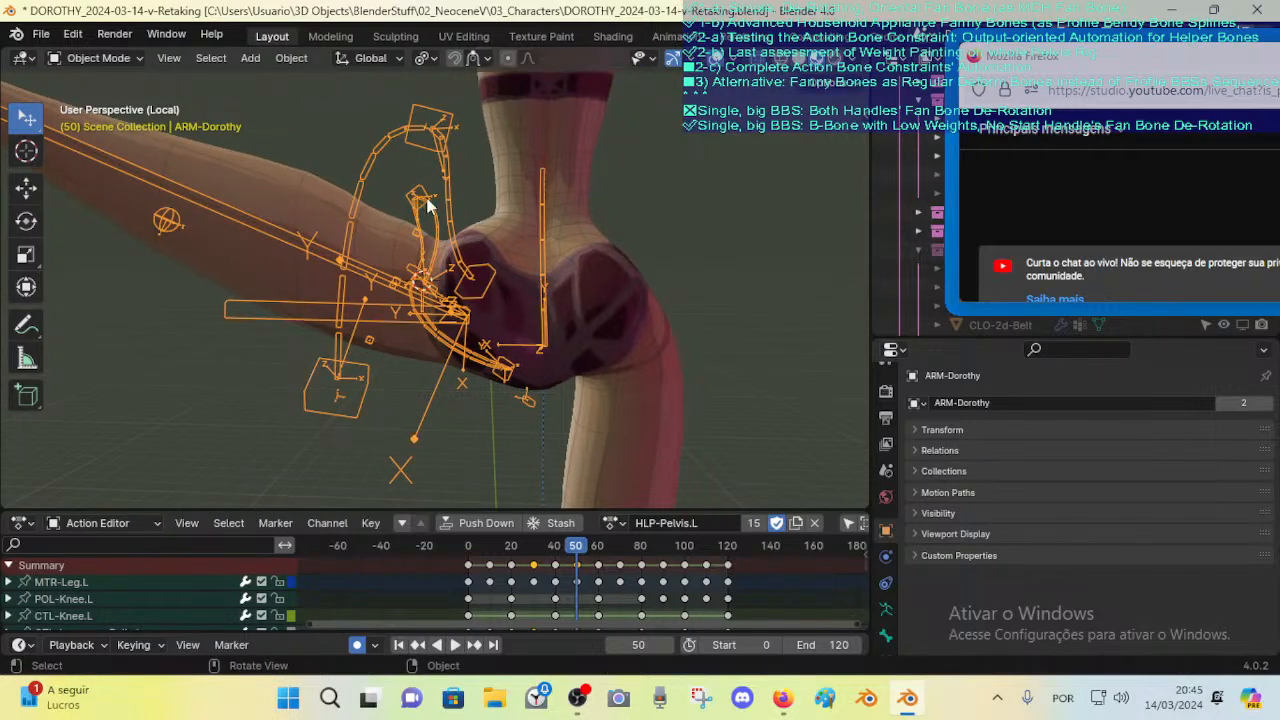
{"action": "left_click", "coordinate": [374, 233], "text": "shift"}
{"action": "key", "text": "ctrl+Tab"}
{"action": "key", "text": "w"}
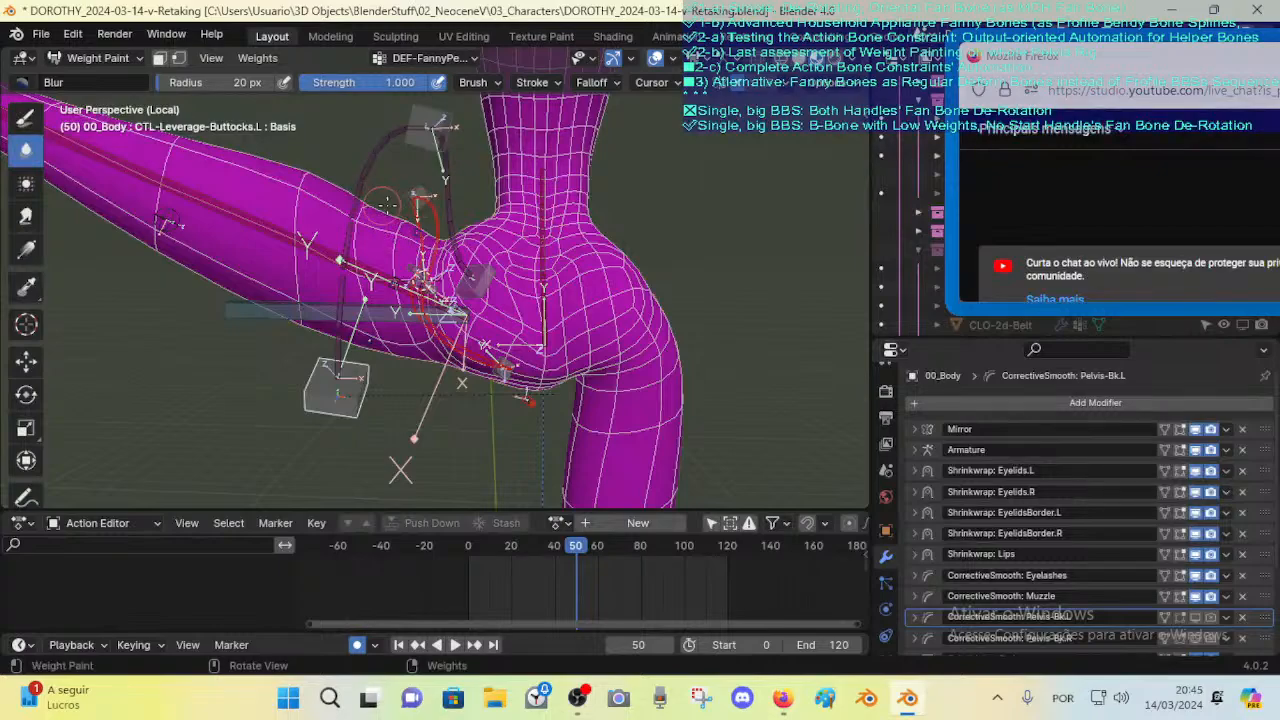
Step: Examine the DEF-Thigh.L and FAN-Thigh.L weights on the body's left hip and switch to the Draw brush
{"action": "left_click", "coordinate": [376, 138], "text": "ctrl"}
{"action": "left_click", "coordinate": [305, 230], "text": "ctrl"}
{"action": "middle_click_drag", "start_coordinate": [305, 230], "coordinate": [571, 257]}
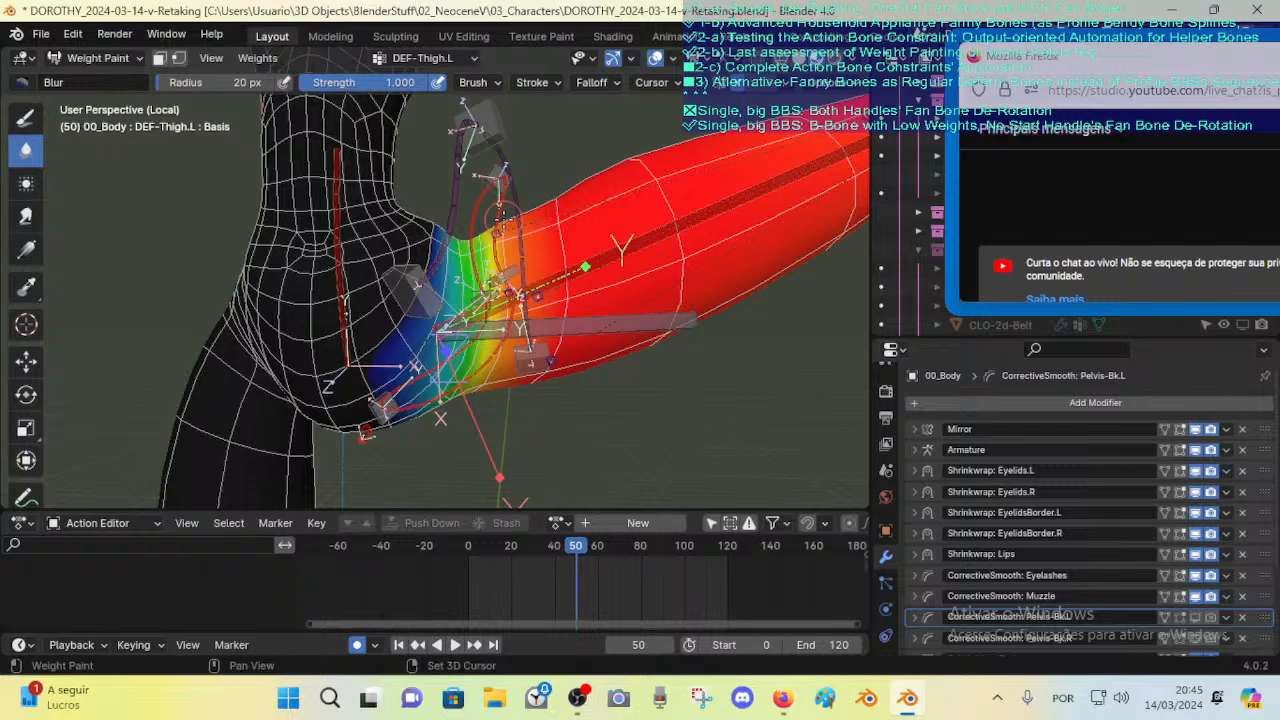
{"action": "middle_click_drag", "start_coordinate": [521, 210], "coordinate": [5, 80]}
{"action": "left_click", "coordinate": [25, 116]}
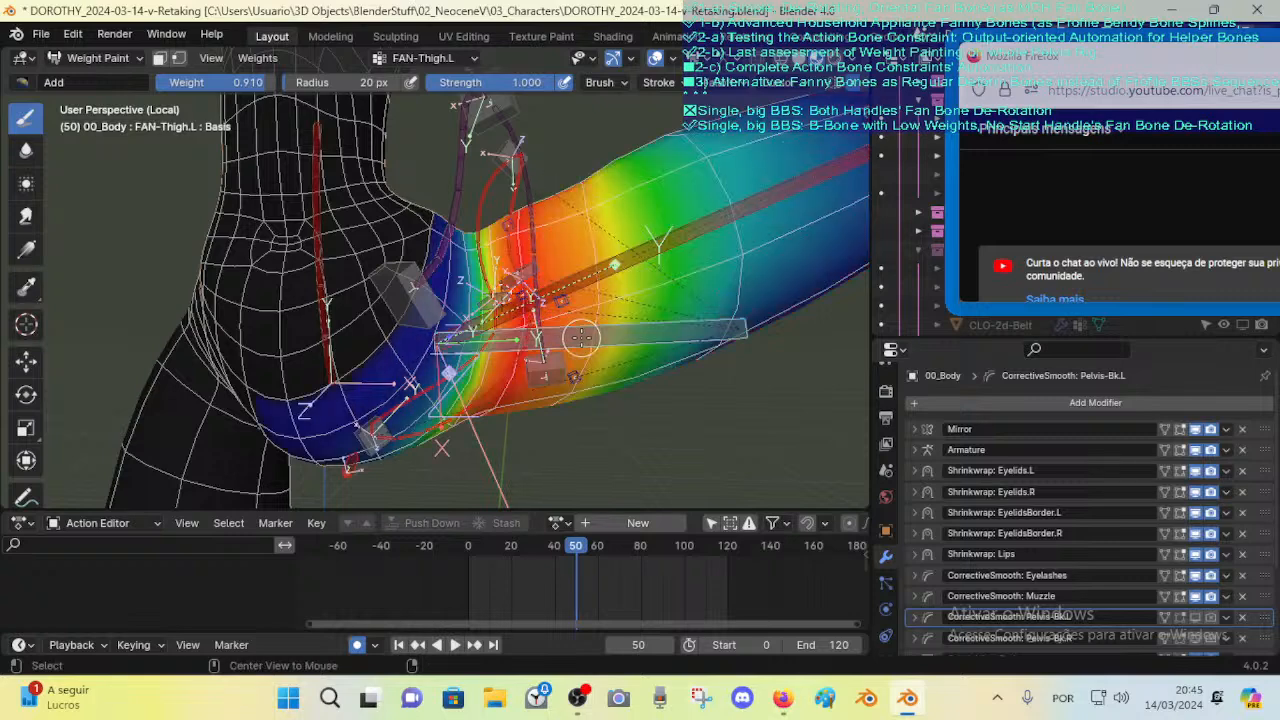
Step: Return ARM-Dorothy to Pose Mode and check the bone properties of FAN-Thigh.L
{"action": "key", "text": "ctrl+Tab"}
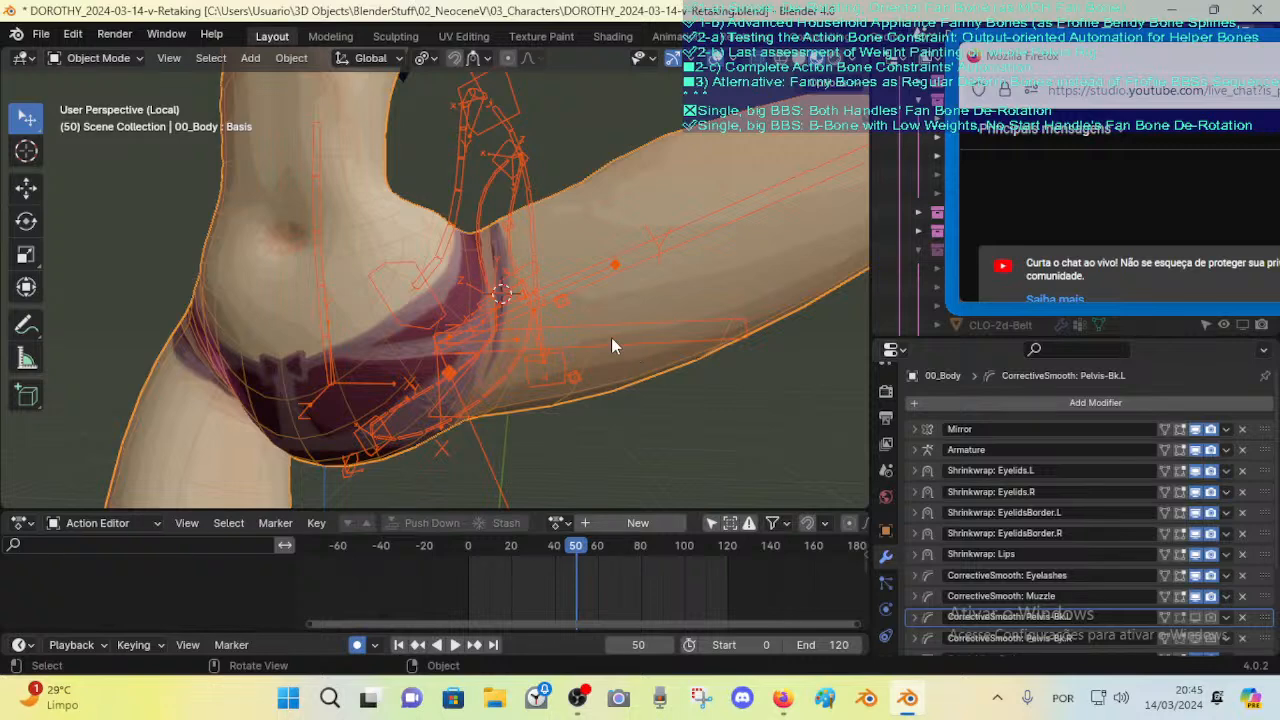
{"action": "left_click", "coordinate": [612, 341]}
{"action": "left_click", "coordinate": [622, 345]}
{"action": "key", "text": "ctrl+Tab"}
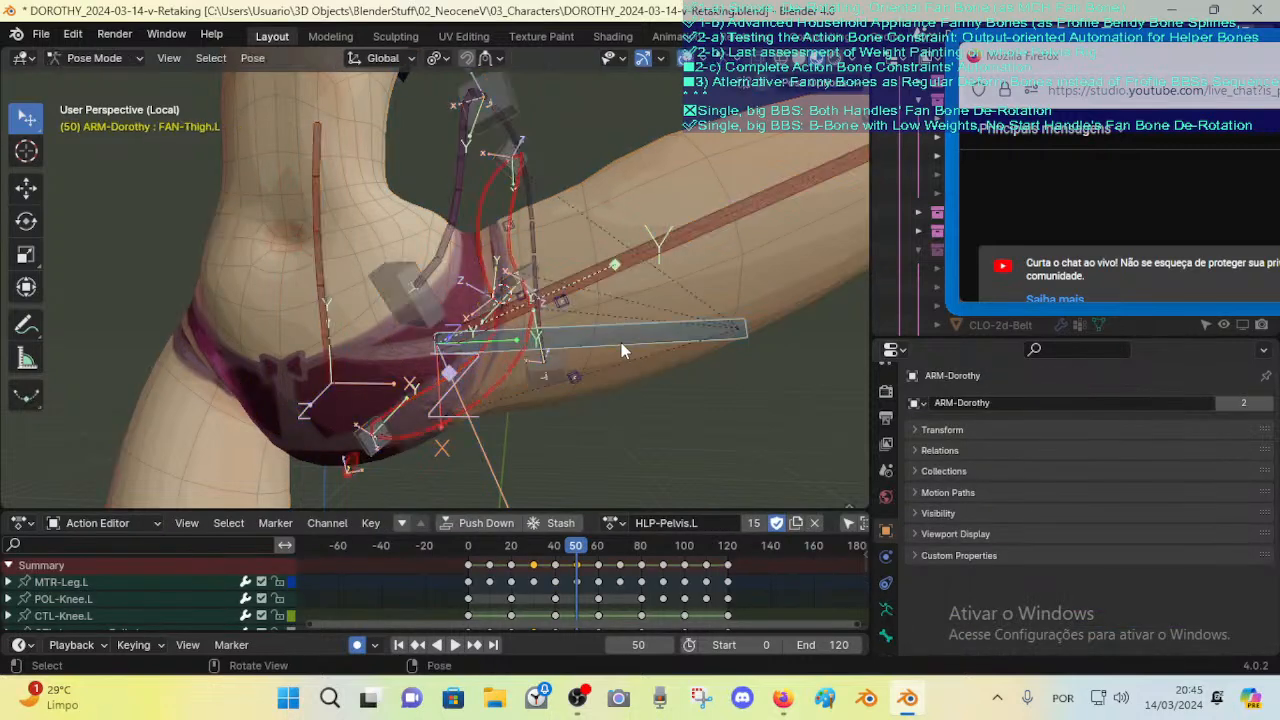
{"action": "left_click", "coordinate": [887, 635]}
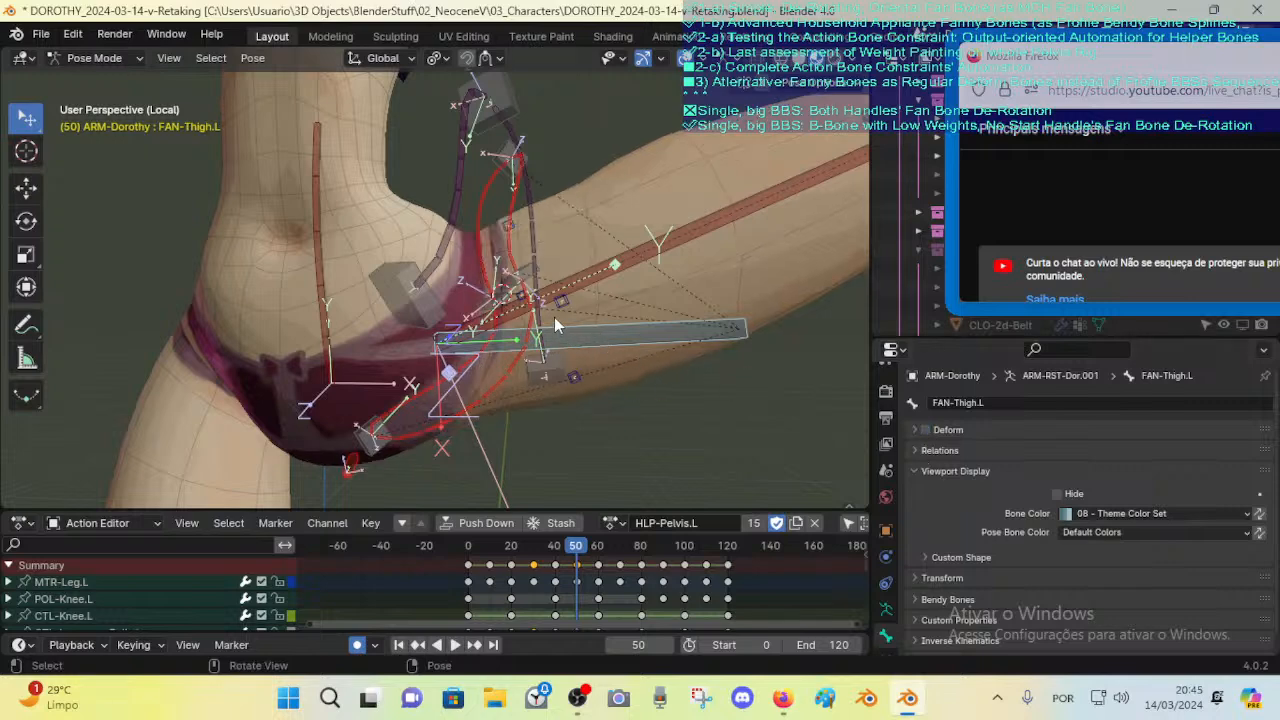
Step: Select the DEF-Leverage-Buttocks.L bone and put the 00_Body mesh back into Weight Paint mode with the armature
{"action": "left_click", "coordinate": [537, 287]}
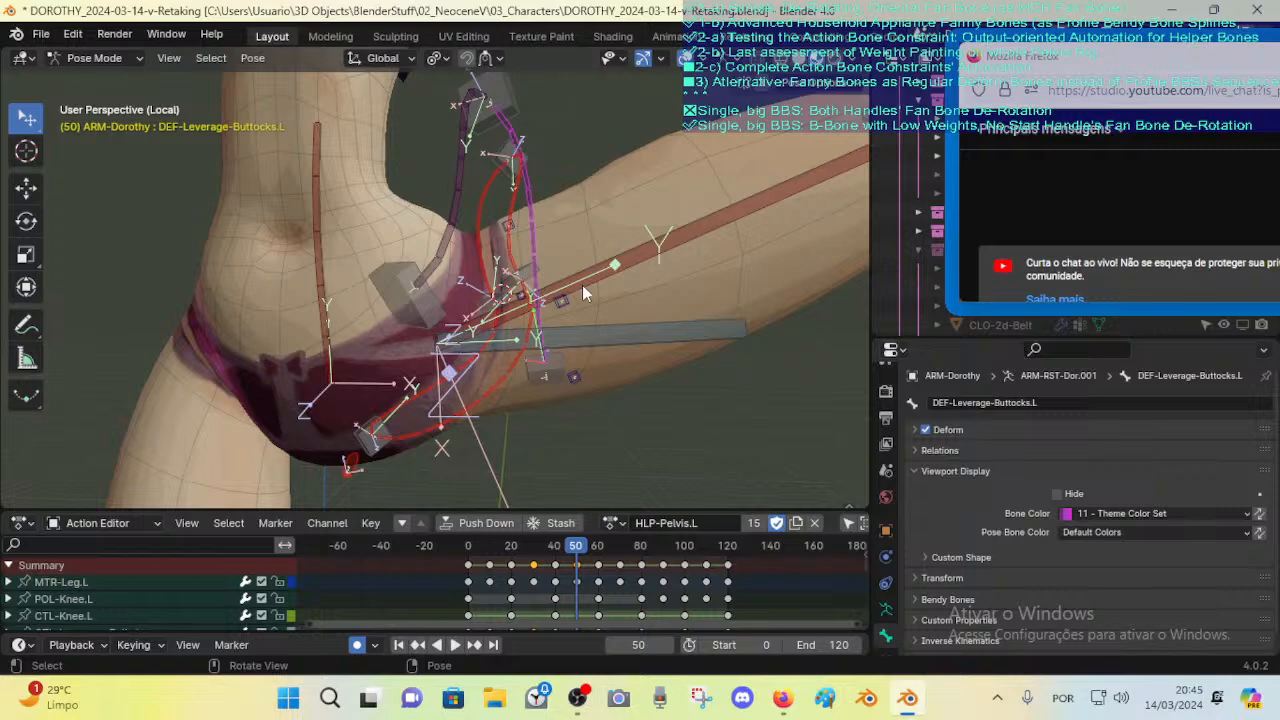
{"action": "key", "text": "ctrl+Tab"}
{"action": "left_click", "coordinate": [514, 237]}
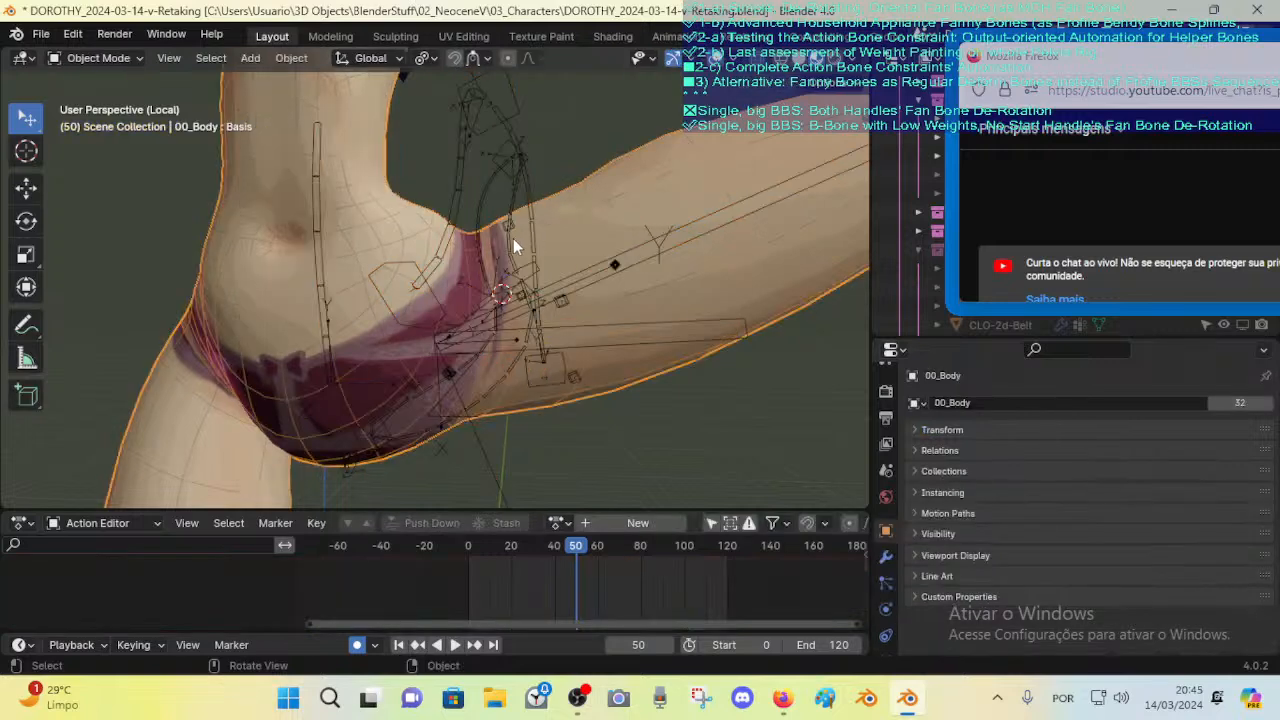
{"action": "left_click", "coordinate": [513, 238]}
{"action": "left_click", "coordinate": [572, 225], "text": "shift"}
{"action": "key", "text": "ctrl+Tab"}
{"action": "key", "text": "7"}
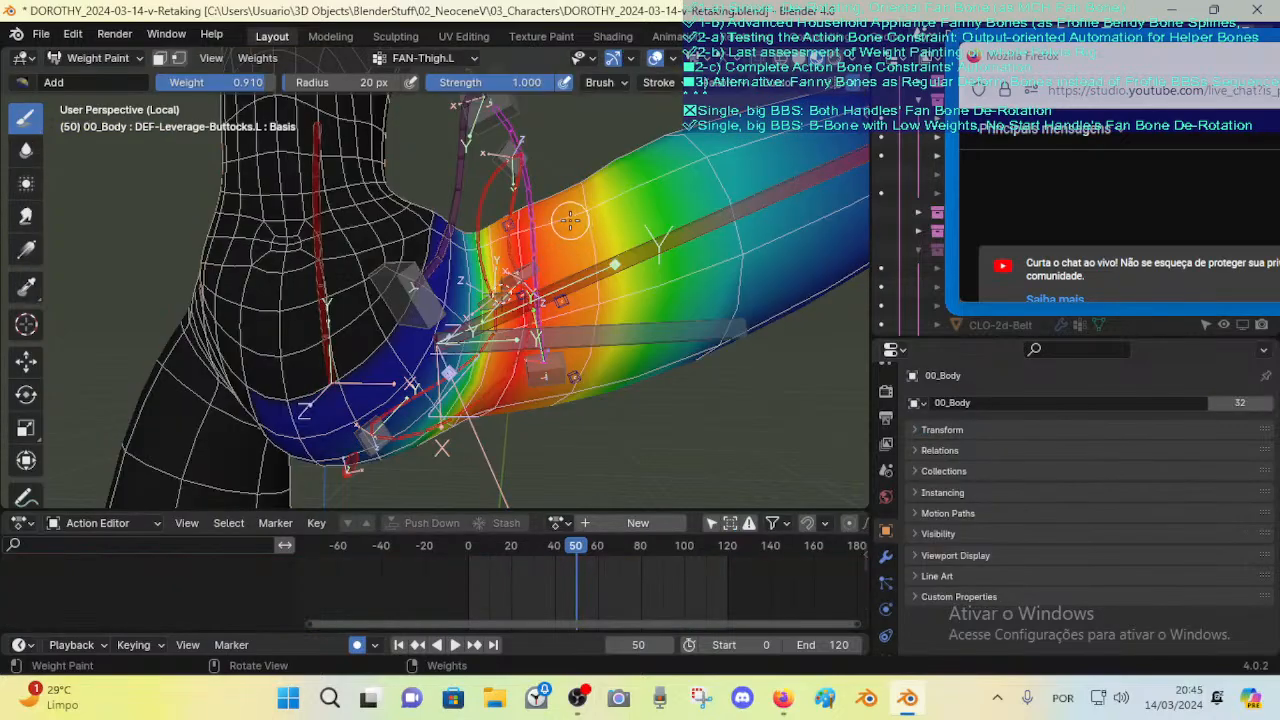
Step: Examine the DEF-Leverage-Buttocks.L and DEF-Leverage-Hips.L weights around the raised left hip
{"action": "mouse_move", "coordinate": [585, 177]}
{"action": "middle_mouse_down"}
{"action": "mouse_move", "coordinate": [590, 225]}
{"action": "mouse_move", "coordinate": [548, 258]}
{"action": "mouse_move", "coordinate": [545, 279]}
{"action": "mouse_move", "coordinate": [566, 231]}
{"action": "middle_mouse_up"}
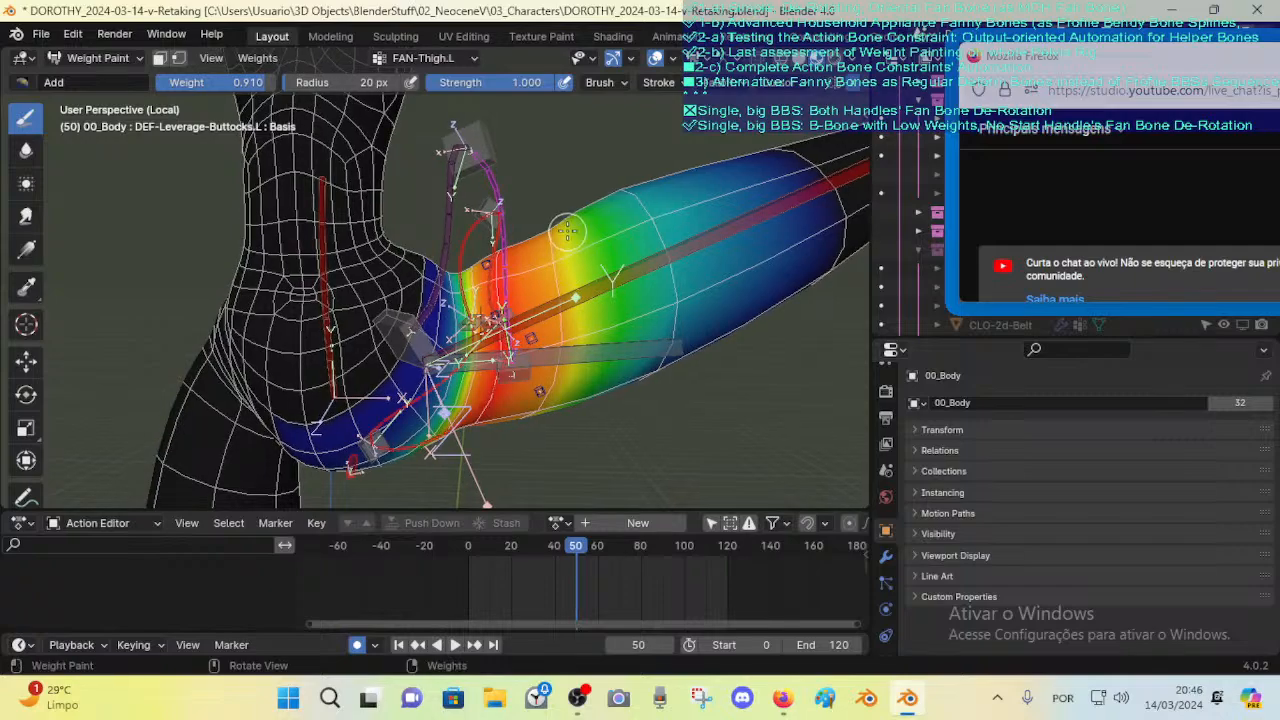
{"action": "mouse_move", "coordinate": [557, 310]}
{"action": "middle_mouse_down"}
{"action": "mouse_move", "coordinate": [555, 285]}
{"action": "mouse_move", "coordinate": [305, 334]}
{"action": "mouse_move", "coordinate": [415, 282]}
{"action": "mouse_move", "coordinate": [455, 240]}
{"action": "mouse_move", "coordinate": [485, 265]}
{"action": "mouse_move", "coordinate": [540, 266]}
{"action": "mouse_move", "coordinate": [461, 200]}
{"action": "mouse_move", "coordinate": [460, 215]}
{"action": "mouse_move", "coordinate": [556, 243]}
{"action": "middle_mouse_up"}
{"action": "left_click", "coordinate": [434, 216], "text": "ctrl"}
{"action": "scroll", "coordinate": [466, 268], "scroll_direction": "up", "scroll_amount": 2}
{"action": "left_click", "coordinate": [456, 197], "text": "ctrl"}
{"action": "left_click", "coordinate": [465, 146], "text": "ctrl"}
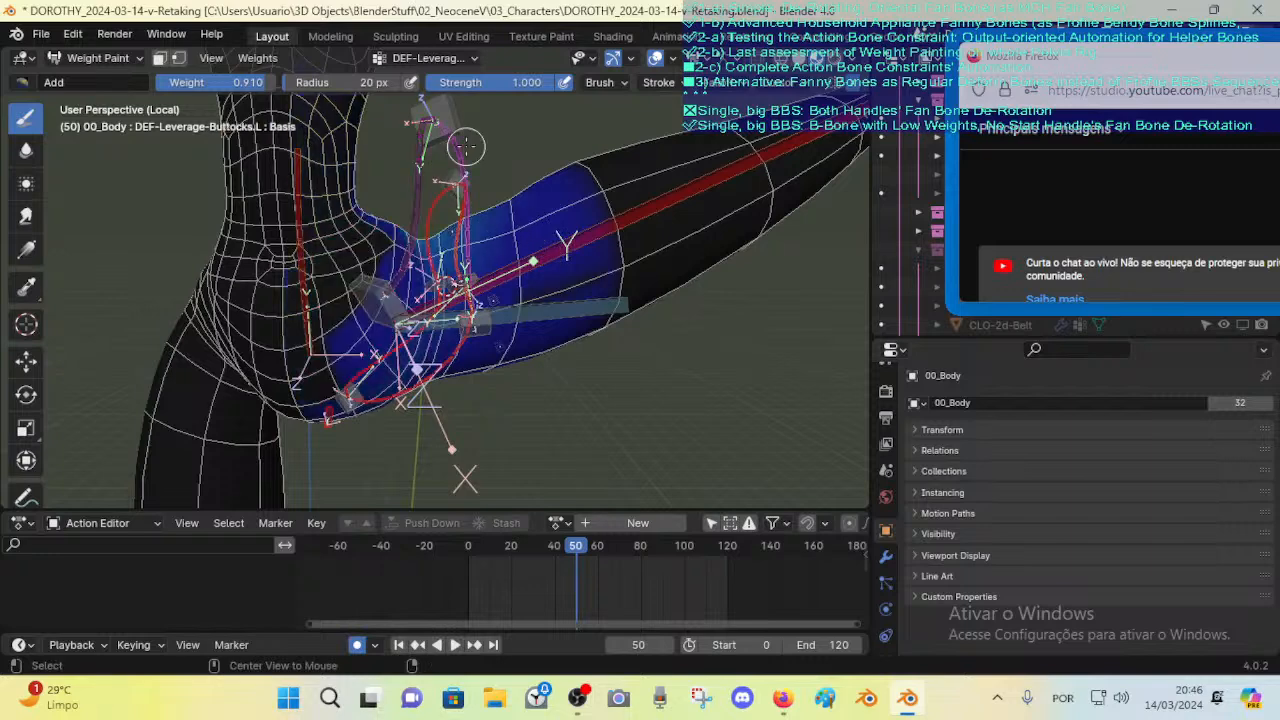
{"action": "left_click", "coordinate": [450, 119], "text": "ctrl"}
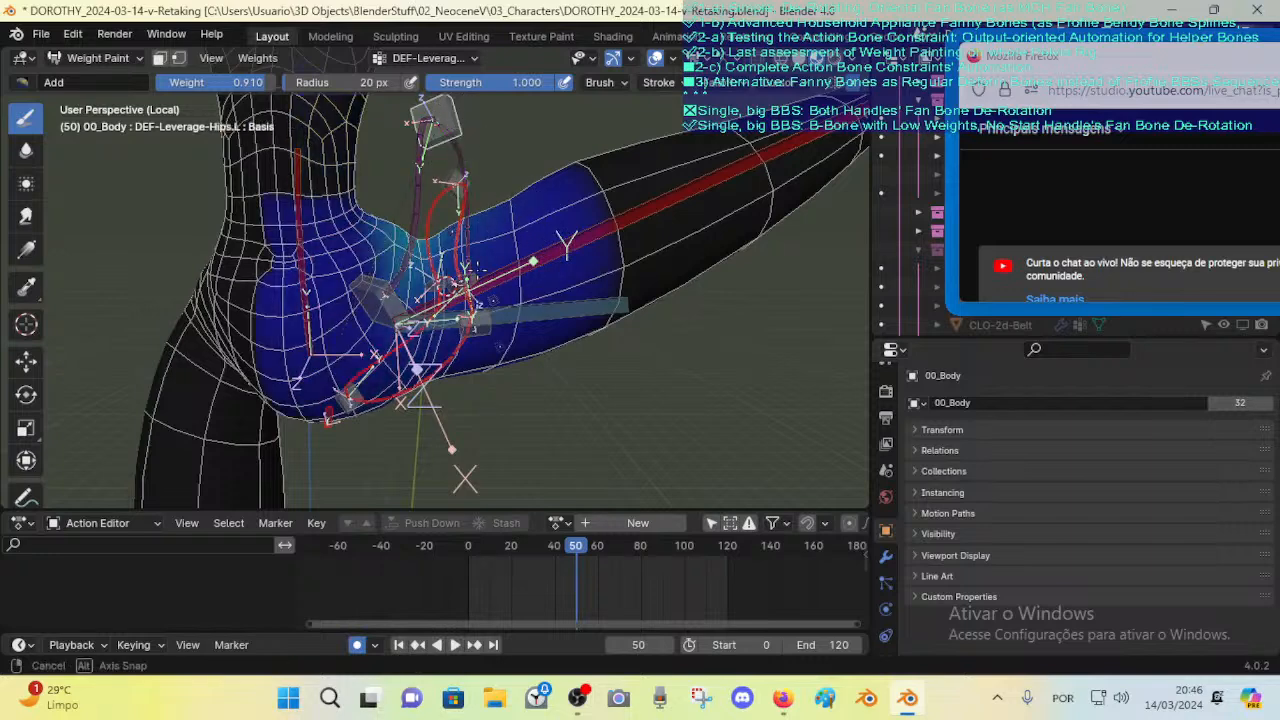
{"action": "mouse_move", "coordinate": [470, 268]}
{"action": "middle_mouse_down"}
{"action": "mouse_move", "coordinate": [460, 300]}
{"action": "mouse_move", "coordinate": [500, 258]}
{"action": "middle_mouse_up"}
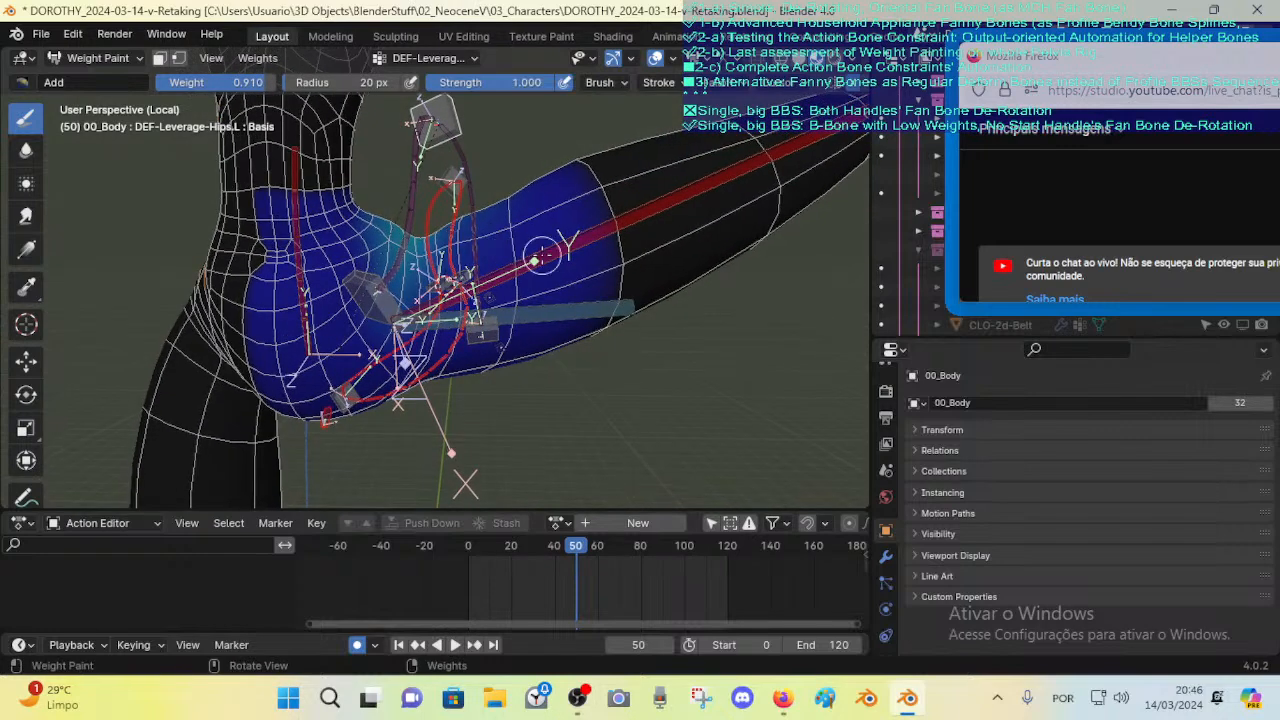
Step: Switch to the Blur brush with strength 1.000 and set its radius to 36 px
{"action": "left_click", "coordinate": [26, 150]}
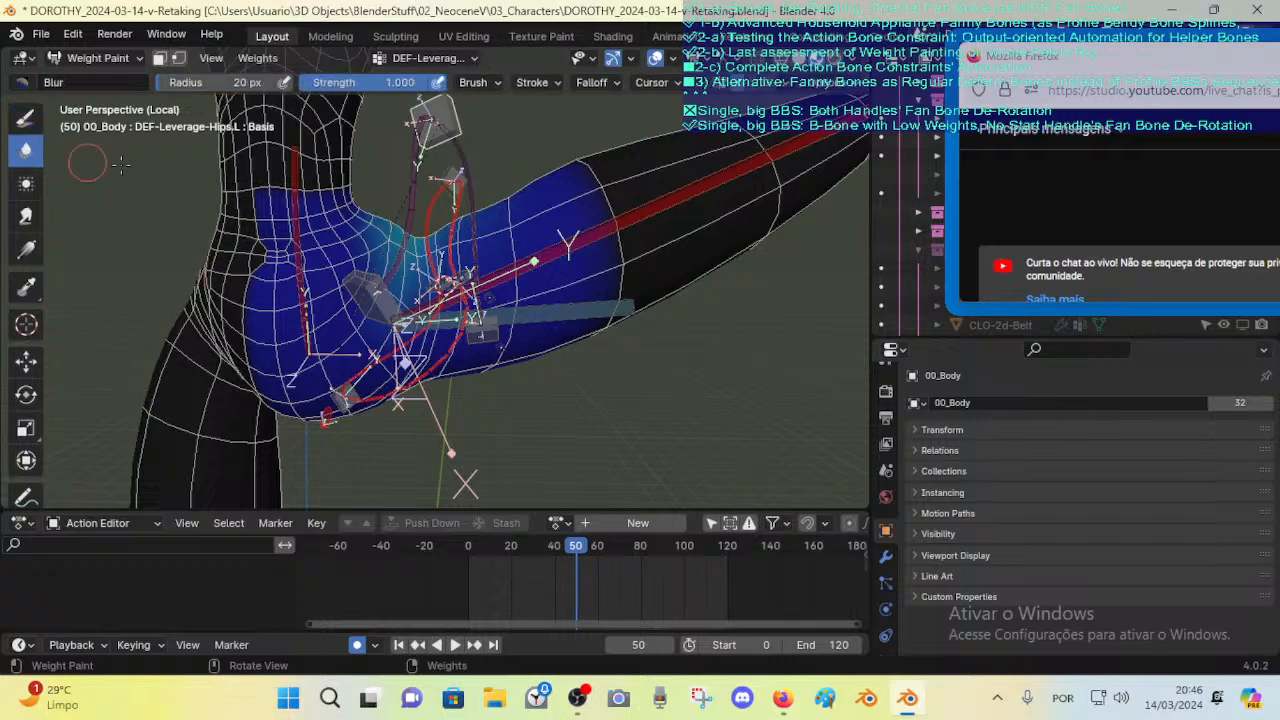
{"action": "mouse_move", "coordinate": [513, 252]}
{"action": "middle_mouse_down"}
{"action": "mouse_move", "coordinate": [526, 223]}
{"action": "mouse_move", "coordinate": [484, 229]}
{"action": "mouse_move", "coordinate": [498, 212]}
{"action": "middle_mouse_up"}
{"action": "key", "text": "shift+f"}
{"action": "left_click", "coordinate": [526, 223]}
{"action": "key", "text": "f"}
{"action": "left_click", "coordinate": [500, 229]}
{"action": "middle_click_drag", "start_coordinate": [498, 212], "coordinate": [525, 218]}
{"action": "middle_click_drag", "start_coordinate": [519, 262], "coordinate": [503, 218]}
Step: Compare the weights of DEF-Leverage-Buttocks.L, DEF-Leverage-Hips.L and DEF-Thigh.L around the left hip and thigh
{"action": "left_click", "coordinate": [515, 120], "text": "ctrl"}
{"action": "middle_click_drag", "start_coordinate": [515, 120], "coordinate": [503, 258]}
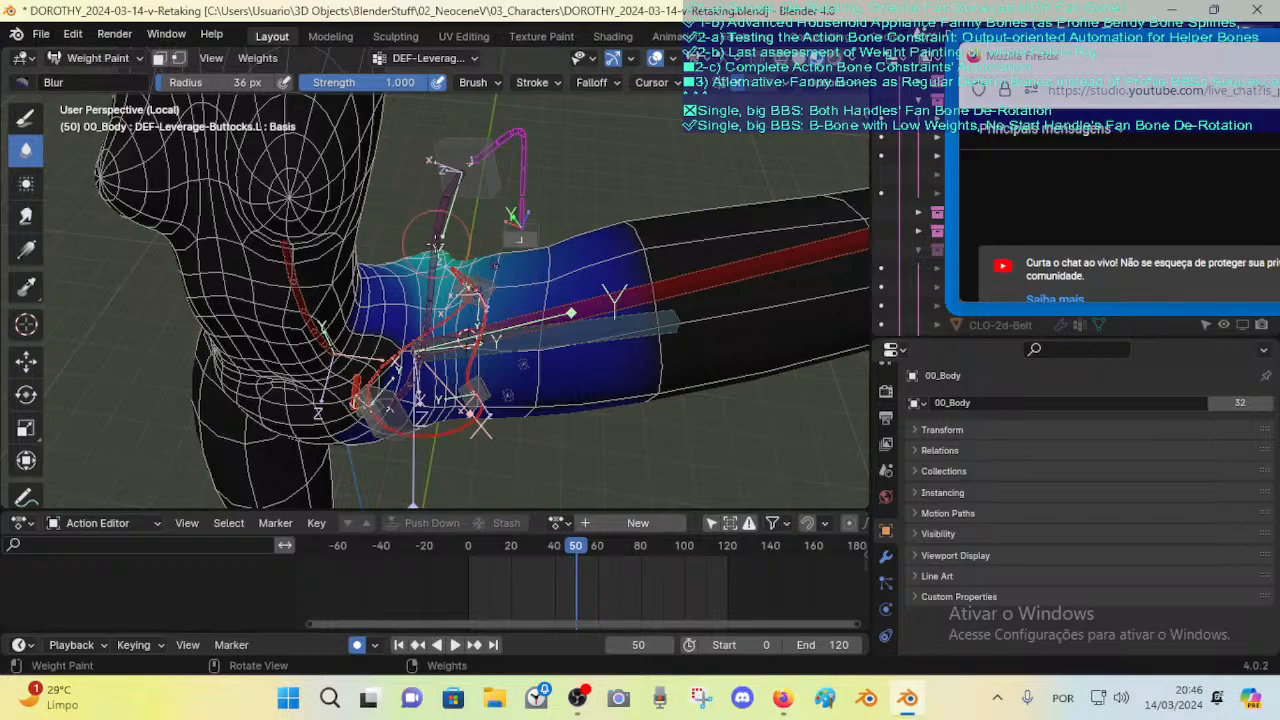
{"action": "left_click", "coordinate": [437, 245], "text": "ctrl"}
{"action": "middle_click_drag", "start_coordinate": [510, 275], "coordinate": [447, 290]}
{"action": "middle_click_drag", "start_coordinate": [288, 240], "coordinate": [580, 315]}
{"action": "middle_click_drag", "start_coordinate": [495, 343], "coordinate": [460, 260]}
{"action": "left_click", "coordinate": [473, 175], "text": "alt"}
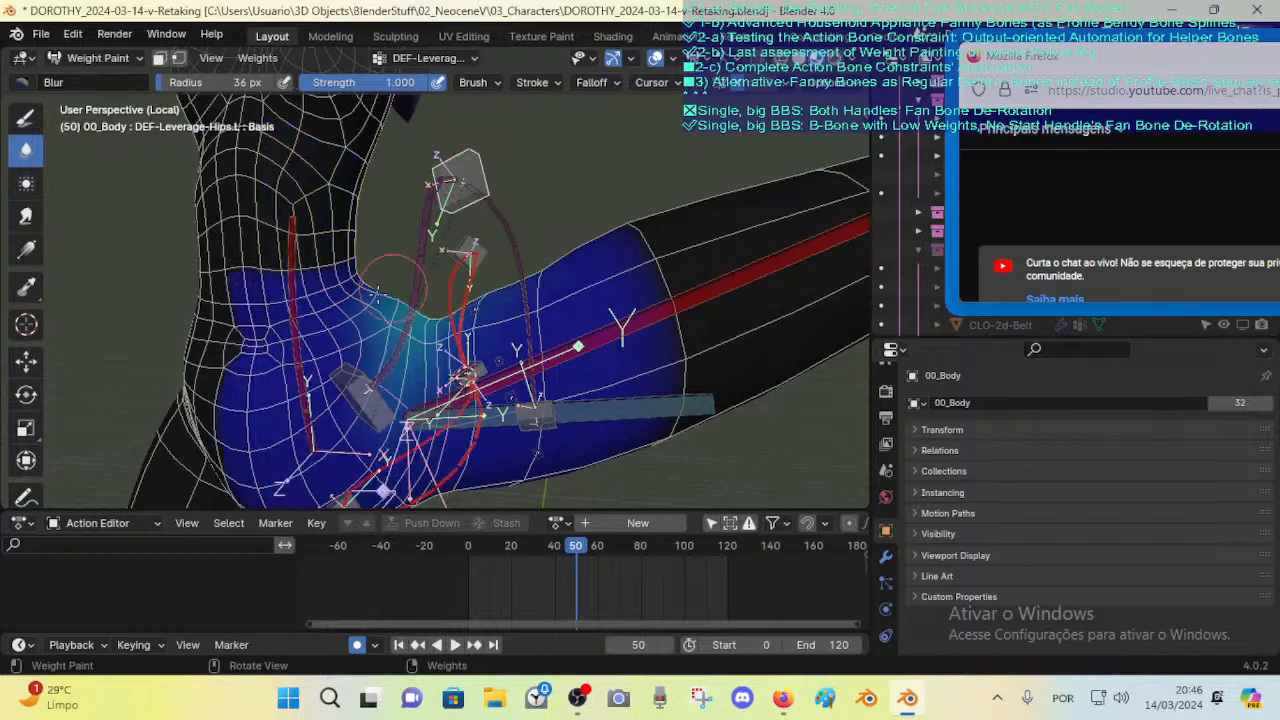
{"action": "left_click", "coordinate": [380, 310], "text": "alt"}
{"action": "middle_click_drag", "start_coordinate": [380, 310], "coordinate": [562, 310]}
{"action": "left_click", "coordinate": [563, 312], "text": "alt"}
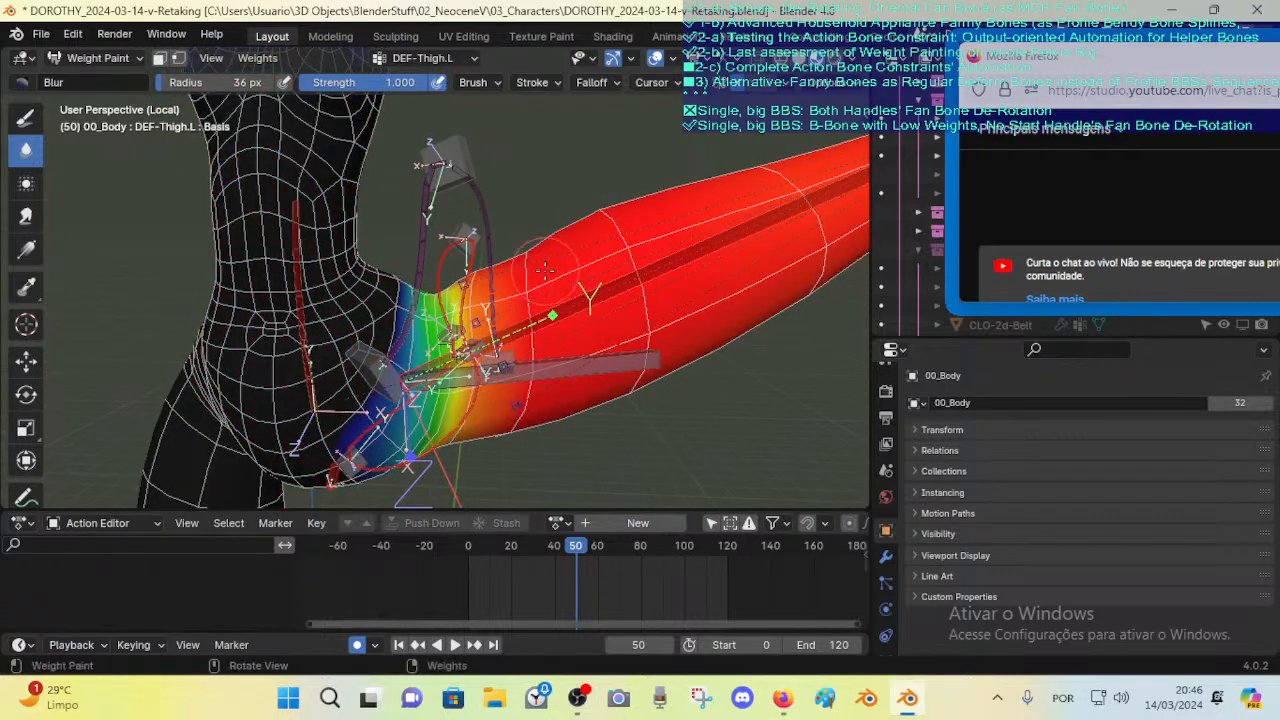
Step: Blur the DEF-2-TORSO-1-Spine-BB.001 weights further along the upper left thigh with a 65 px brush
{"action": "key", "text": "alt+w"}
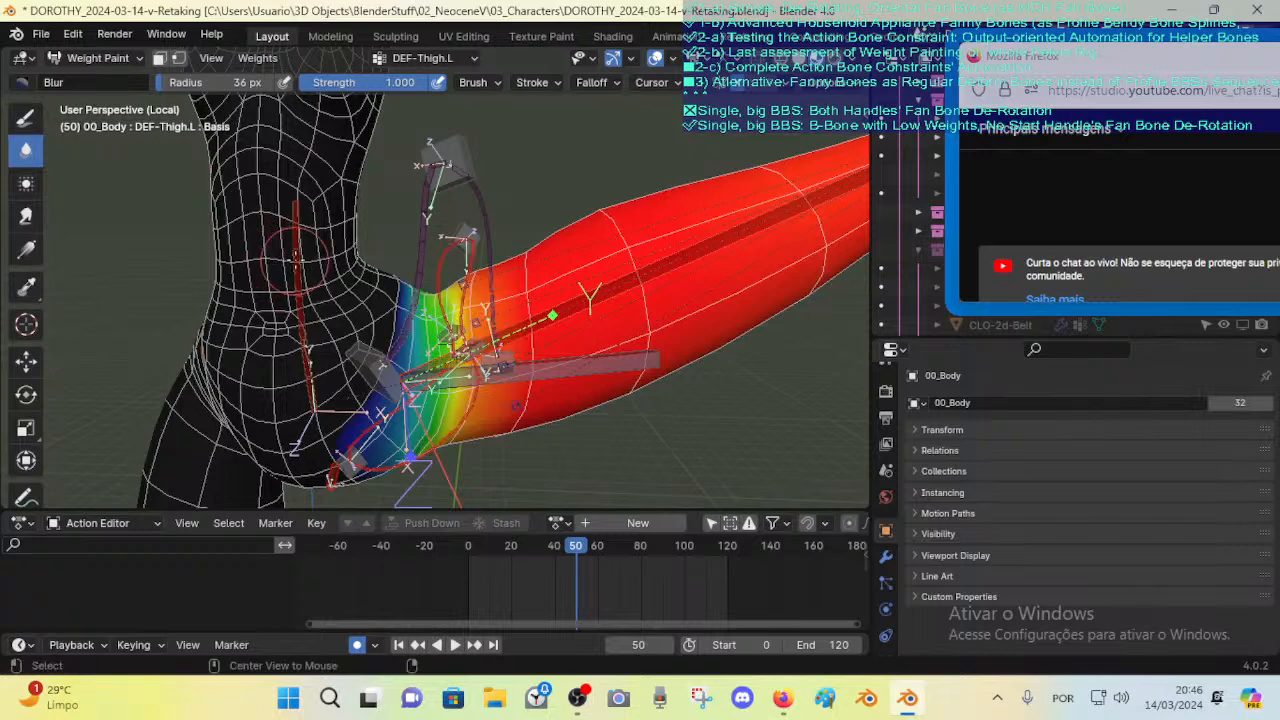
{"action": "left_click", "coordinate": [295, 258], "text": "alt"}
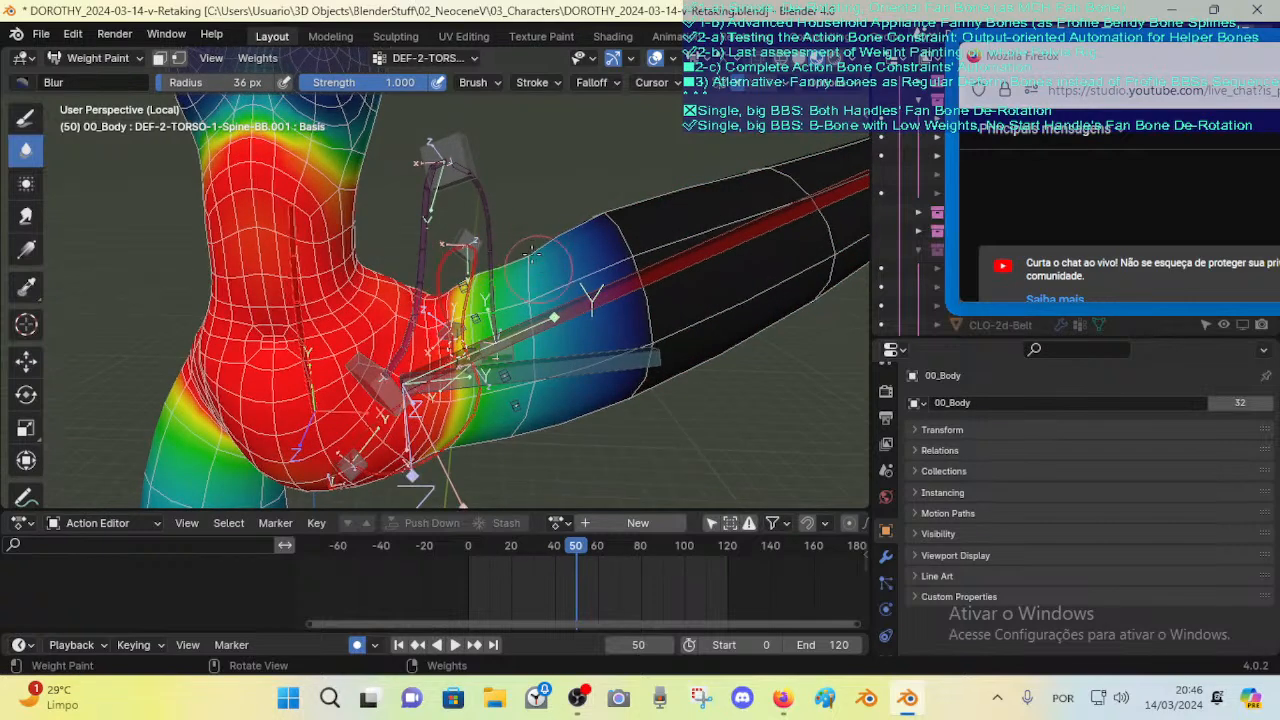
{"action": "key", "text": "f"}
{"action": "left_click", "coordinate": [626, 220]}
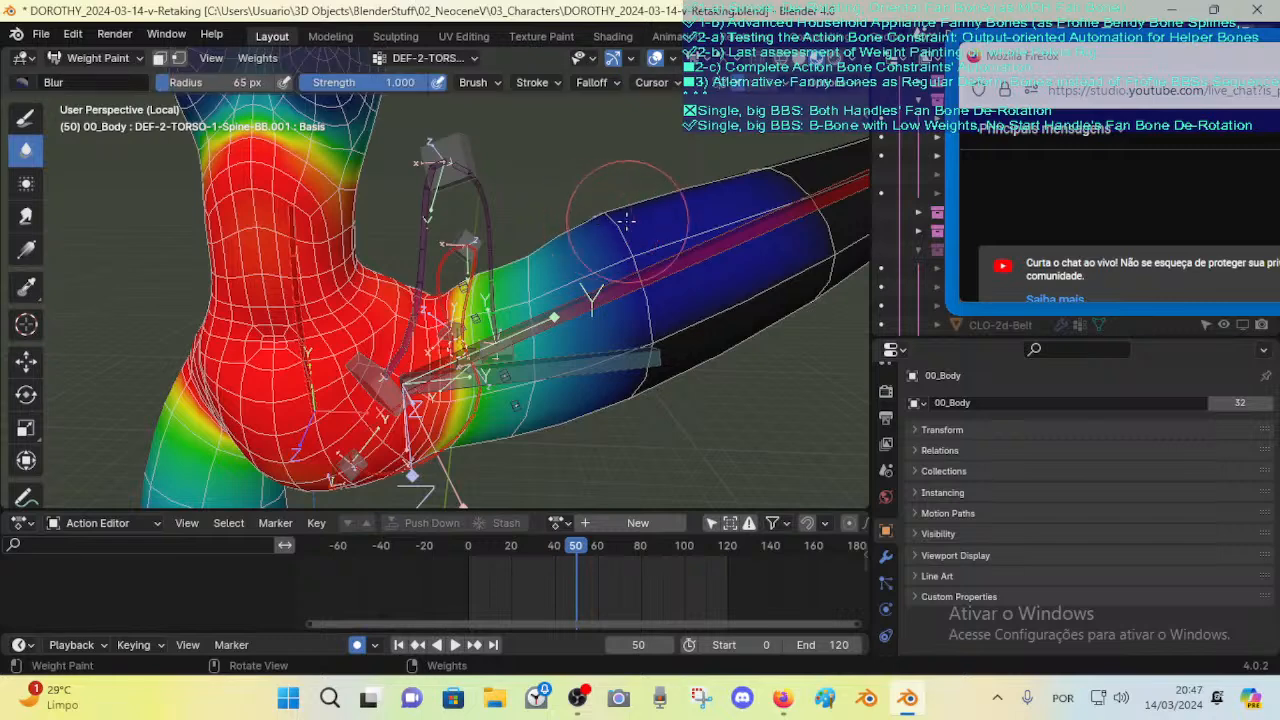
Step: Blur the DEF-2-TORSO-1-Spine-BB.001 weights around the front, back and underside of the raised left thigh
{"action": "middle_click_drag", "start_coordinate": [597, 232], "coordinate": [573, 310]}
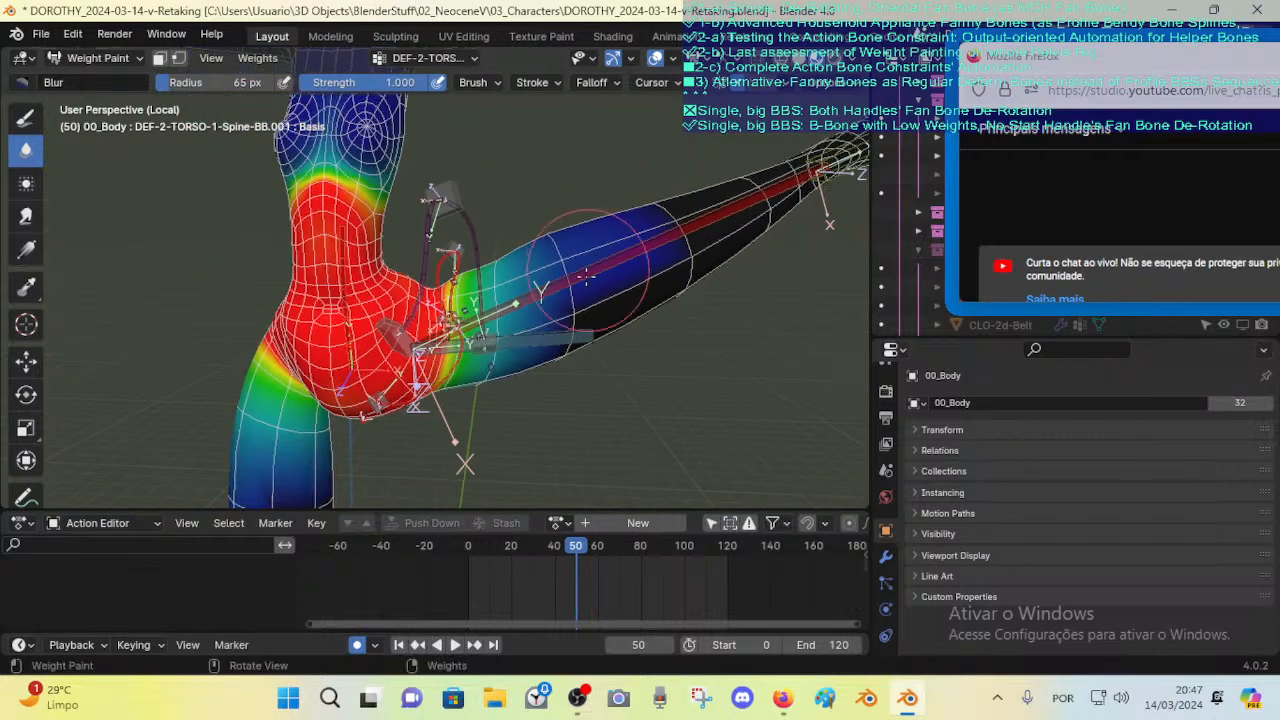
{"action": "middle_click_drag", "start_coordinate": [575, 262], "coordinate": [555, 244]}
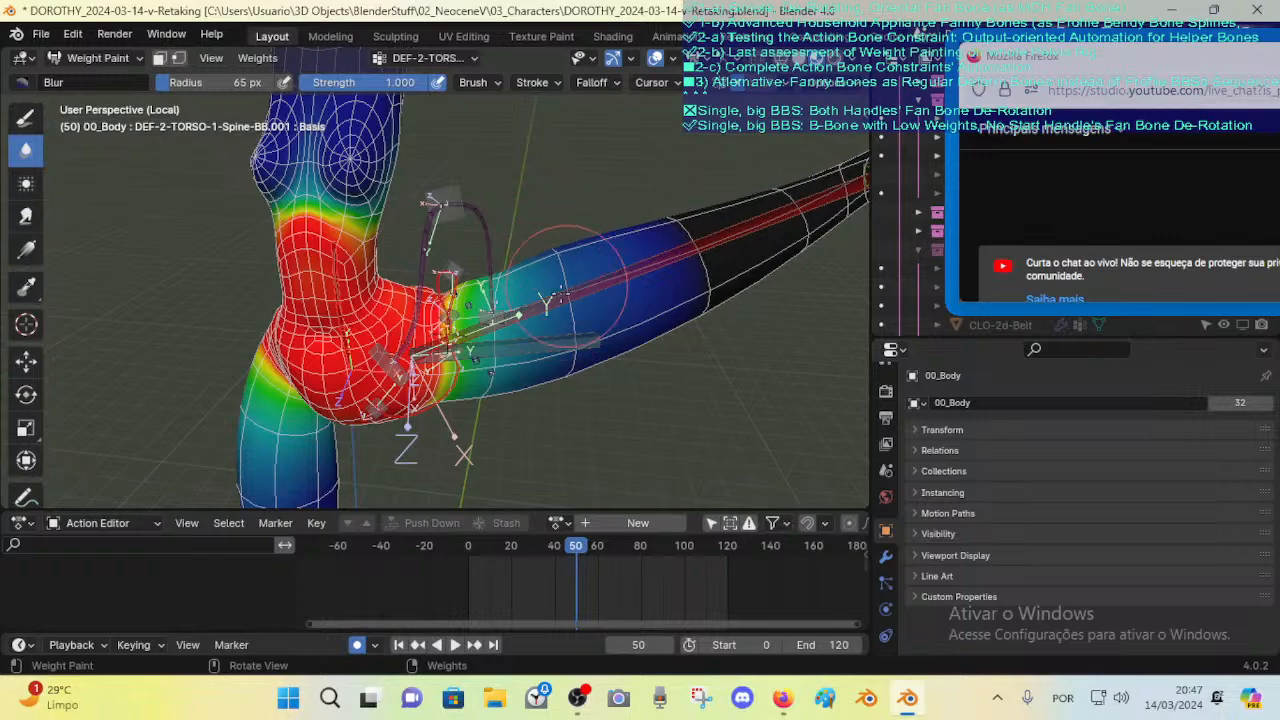
{"action": "mouse_move", "coordinate": [560, 293]}
{"action": "middle_mouse_down"}
{"action": "mouse_move", "coordinate": [491, 263]}
{"action": "mouse_move", "coordinate": [232, 252]}
{"action": "mouse_move", "coordinate": [335, 238]}
{"action": "mouse_move", "coordinate": [310, 242]}
{"action": "middle_mouse_up"}
{"action": "left_click_drag", "start_coordinate": [170, 250], "coordinate": [202, 282]}
{"action": "middle_click_drag", "start_coordinate": [202, 282], "coordinate": [187, 258]}
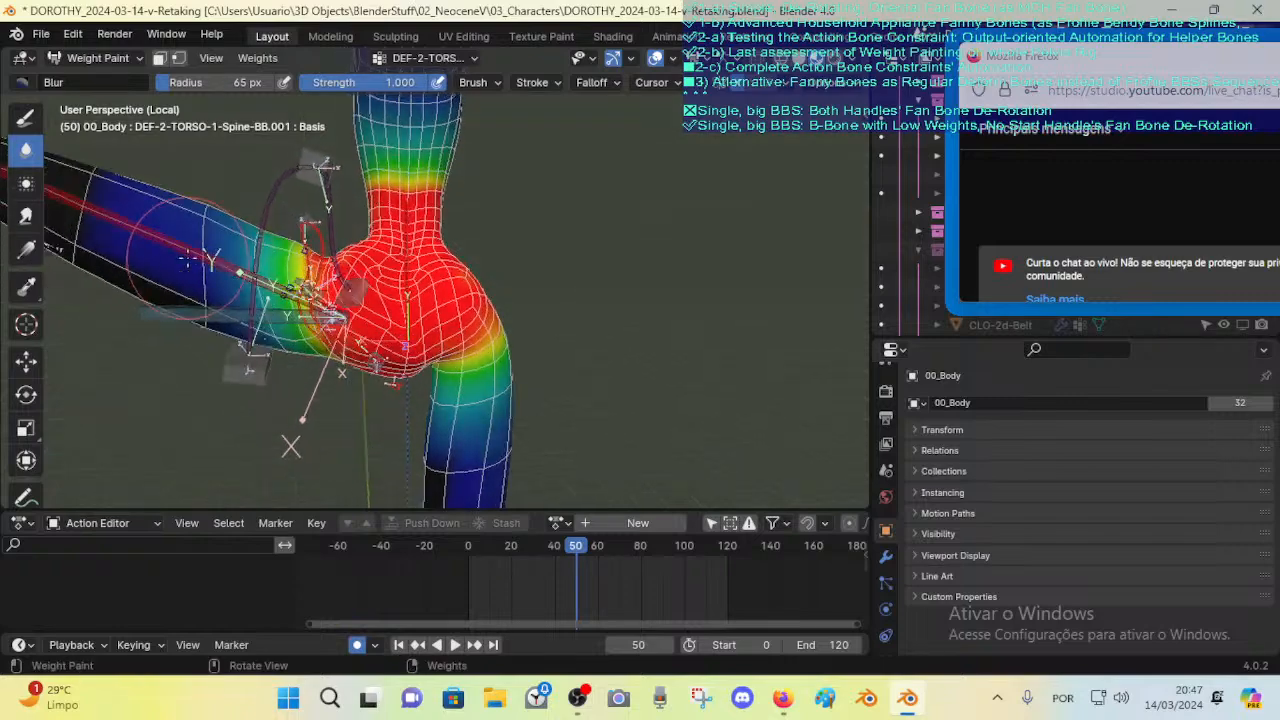
{"action": "middle_click_drag", "start_coordinate": [185, 320], "coordinate": [603, 248]}
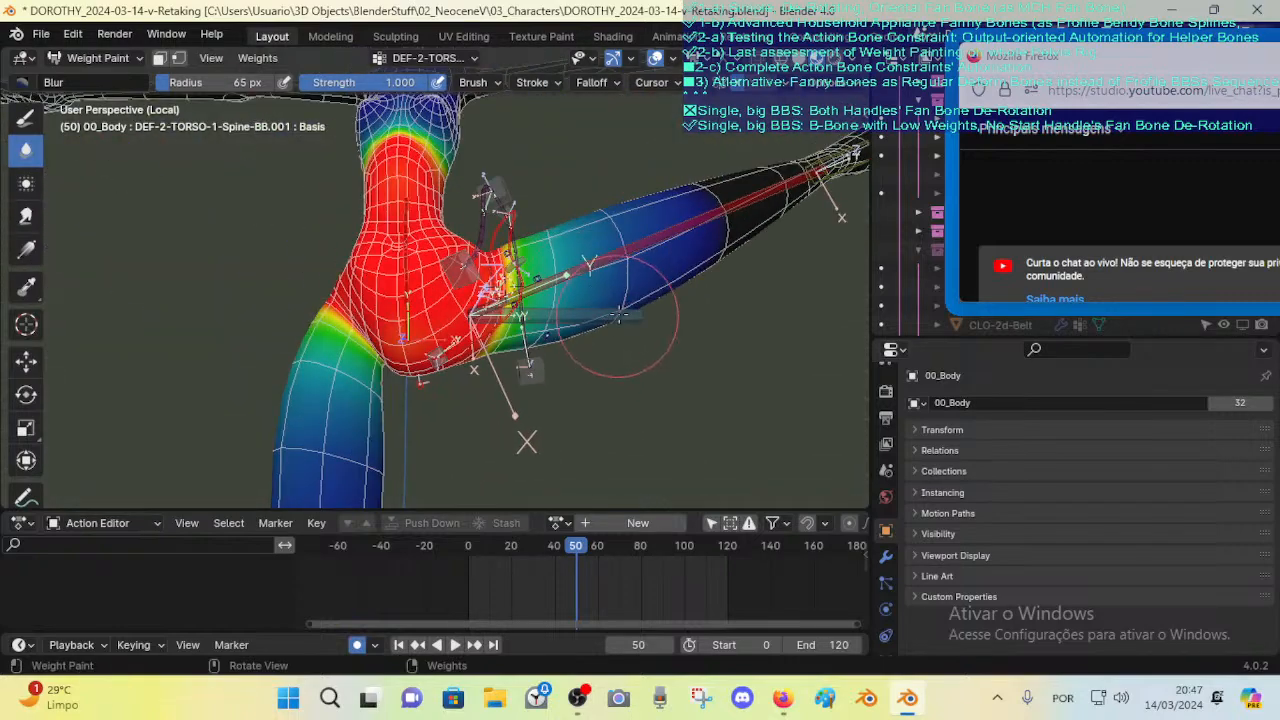
{"action": "middle_click_drag", "start_coordinate": [620, 315], "coordinate": [626, 282]}
{"action": "mouse_move", "coordinate": [619, 203]}
{"action": "middle_mouse_down"}
{"action": "mouse_move", "coordinate": [619, 262]}
{"action": "mouse_move", "coordinate": [567, 265]}
{"action": "mouse_move", "coordinate": [589, 202]}
{"action": "middle_mouse_up"}
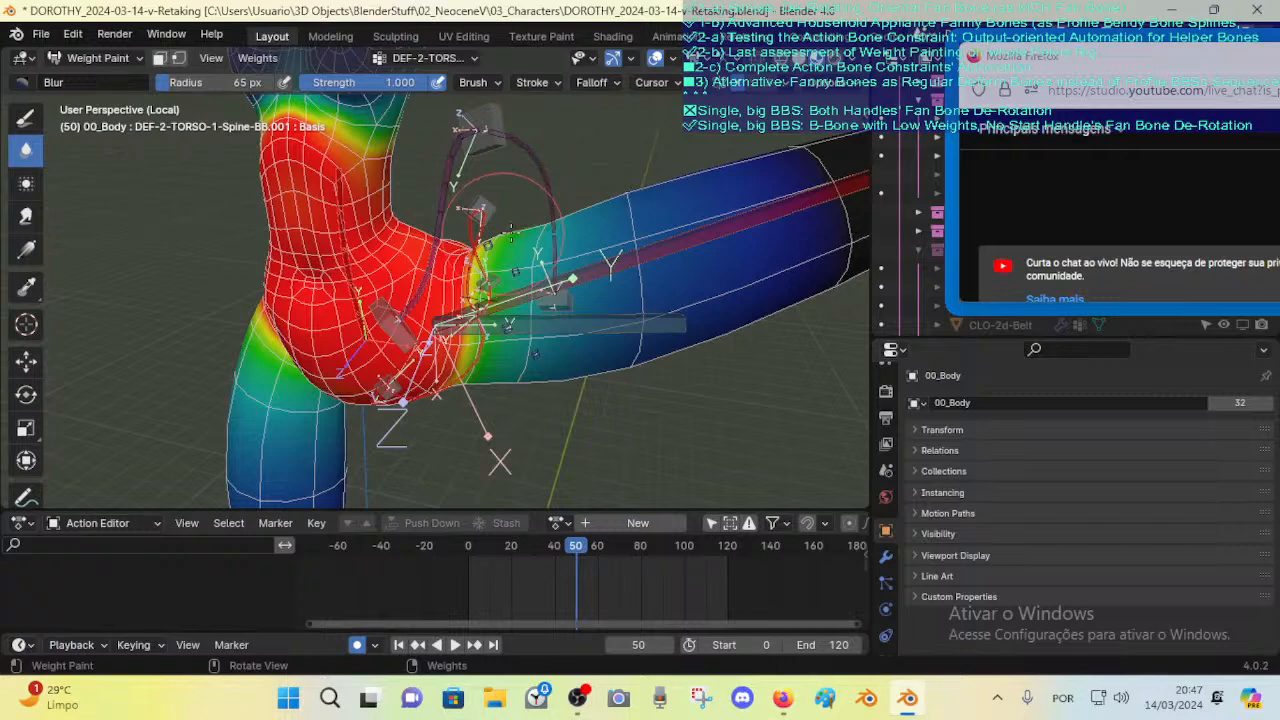
Step: Reduce the Blur brush radius to 37 px for smoothing the spine weights at the left hip crease
{"action": "mouse_move", "coordinate": [486, 212]}
{"action": "middle_mouse_down"}
{"action": "mouse_move", "coordinate": [522, 215]}
{"action": "mouse_move", "coordinate": [501, 219]}
{"action": "mouse_move", "coordinate": [515, 230]}
{"action": "middle_mouse_up"}
{"action": "key", "text": "f"}
{"action": "left_click", "coordinate": [508, 218]}
{"action": "key", "text": "f"}
{"action": "left_click", "coordinate": [498, 216]}
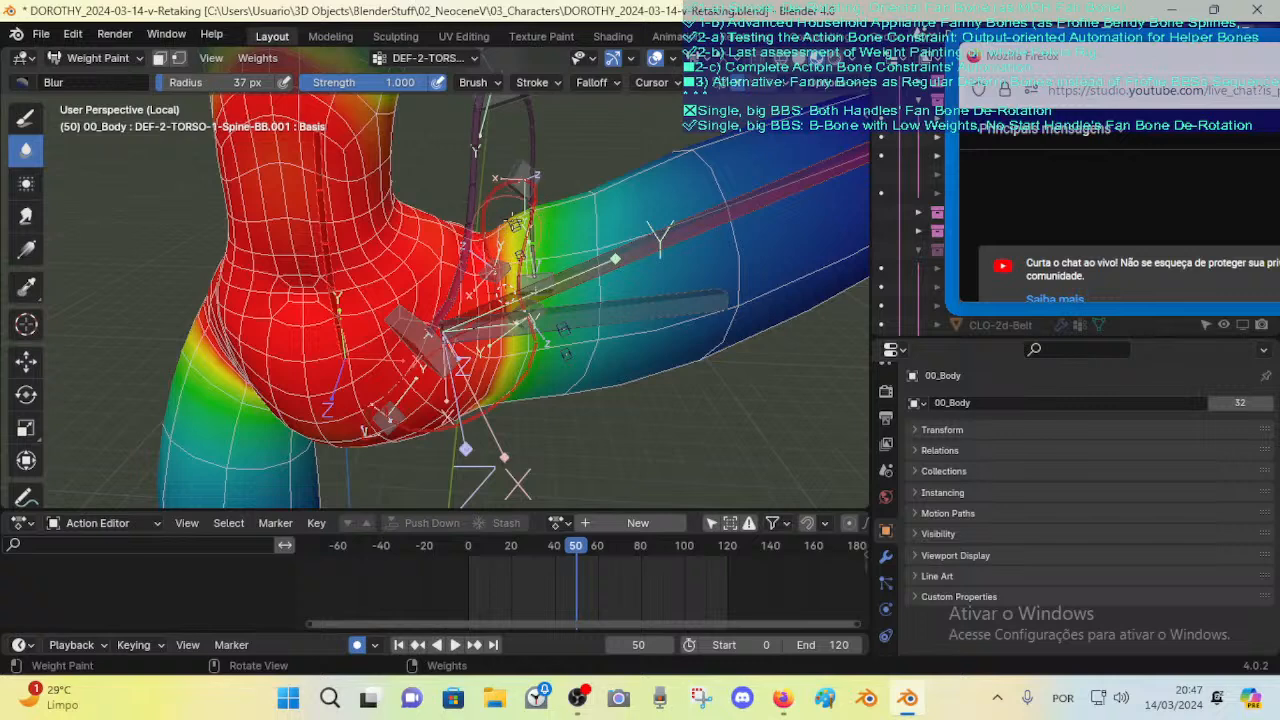
{"action": "middle_click_drag", "start_coordinate": [512, 205], "coordinate": [506, 150]}
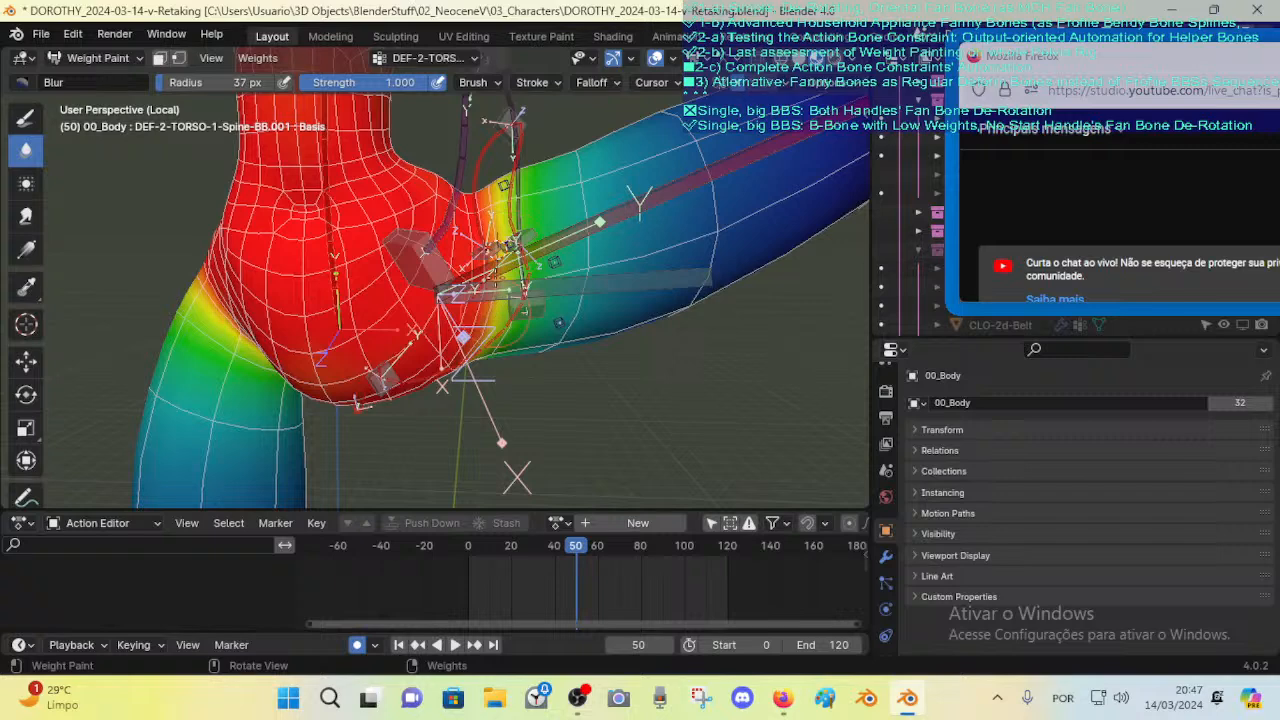
Step: Set the Blur brush to strength 1.000 and radius 51 px and smooth the spine weights around the left hip
{"action": "key", "text": "shift+f"}
{"action": "left_click", "coordinate": [512, 246]}
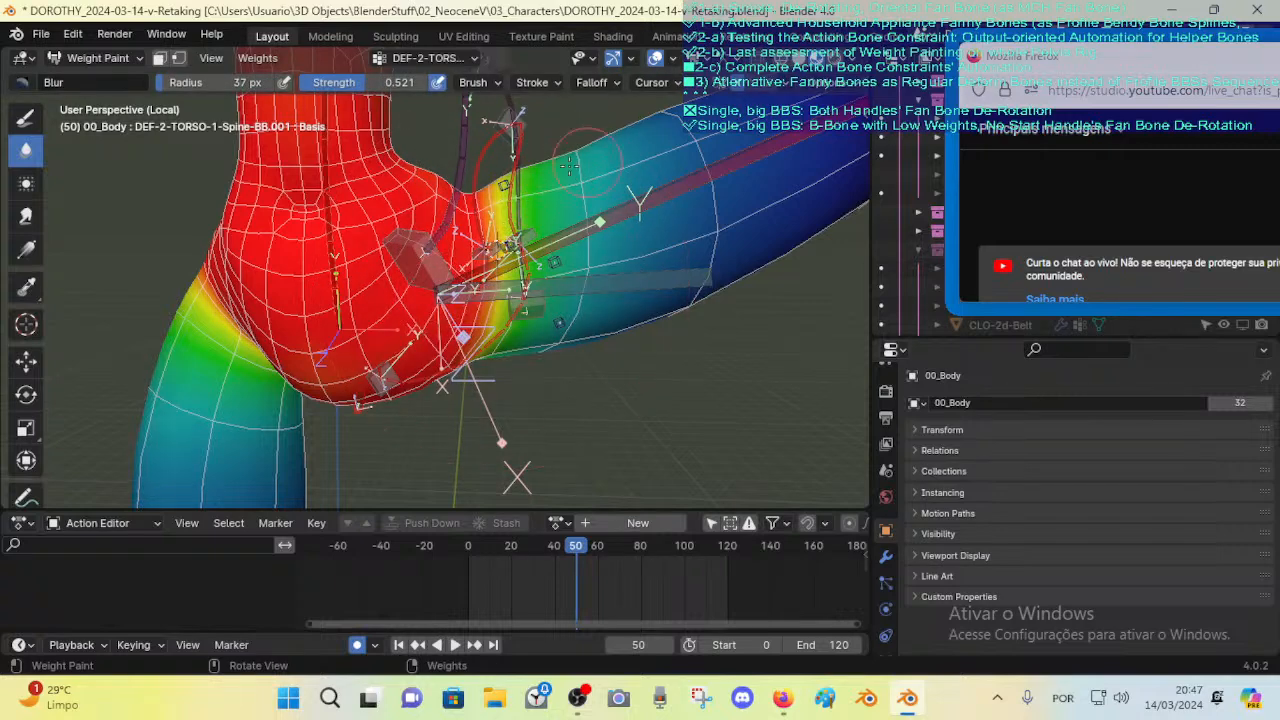
{"action": "key", "text": "shift+f"}
{"action": "left_click", "coordinate": [591, 131]}
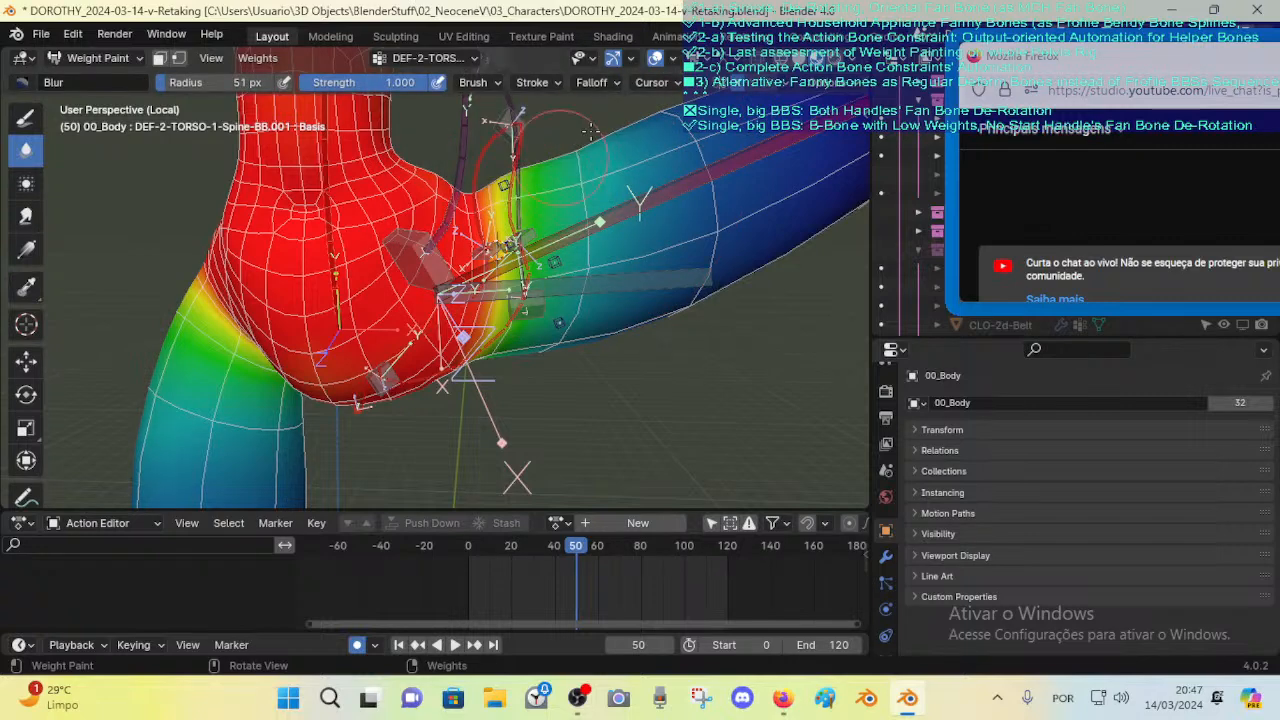
{"action": "middle_click_drag", "start_coordinate": [600, 195], "coordinate": [541, 282]}
{"action": "mouse_move", "coordinate": [493, 331]}
{"action": "middle_mouse_down"}
{"action": "mouse_move", "coordinate": [287, 370]}
{"action": "mouse_move", "coordinate": [213, 367]}
{"action": "middle_mouse_up"}
{"action": "middle_click_drag", "start_coordinate": [148, 221], "coordinate": [156, 325]}
{"action": "middle_click_drag", "start_coordinate": [156, 325], "coordinate": [150, 315]}
{"action": "middle_click_drag", "start_coordinate": [222, 240], "coordinate": [322, 212], "text": "shift"}
{"action": "middle_click_drag", "start_coordinate": [322, 212], "coordinate": [430, 242]}
Step: Compare the DEF-FannyPelvis-Bk-Out.L weights with those of DEF-2-TORSO-1-Spine-BB.001 around the left hip
{"action": "left_click", "coordinate": [272, 212], "text": "alt"}
{"action": "left_click", "coordinate": [349, 262], "text": "alt"}
{"action": "left_click", "coordinate": [388, 240], "text": "alt"}
{"action": "left_click", "coordinate": [405, 241], "text": "alt"}
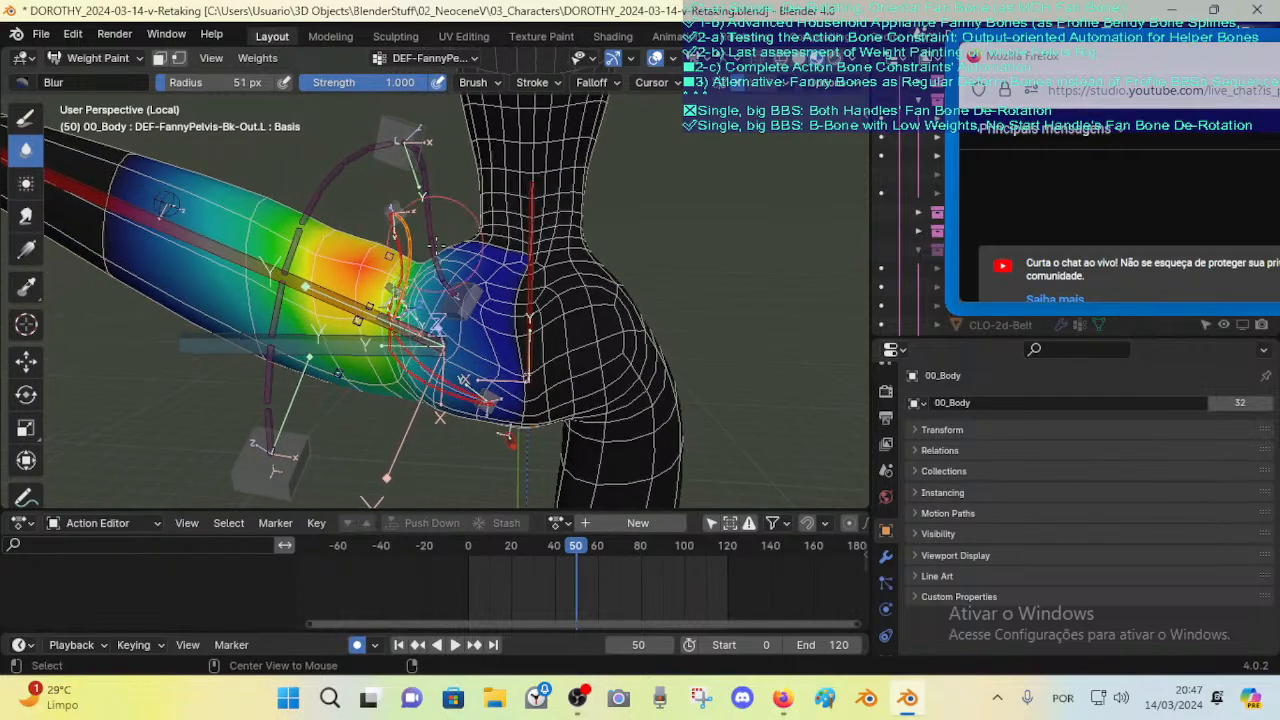
{"action": "left_click", "coordinate": [530, 248], "text": "alt"}
{"action": "middle_click_drag", "start_coordinate": [530, 248], "coordinate": [630, 190]}
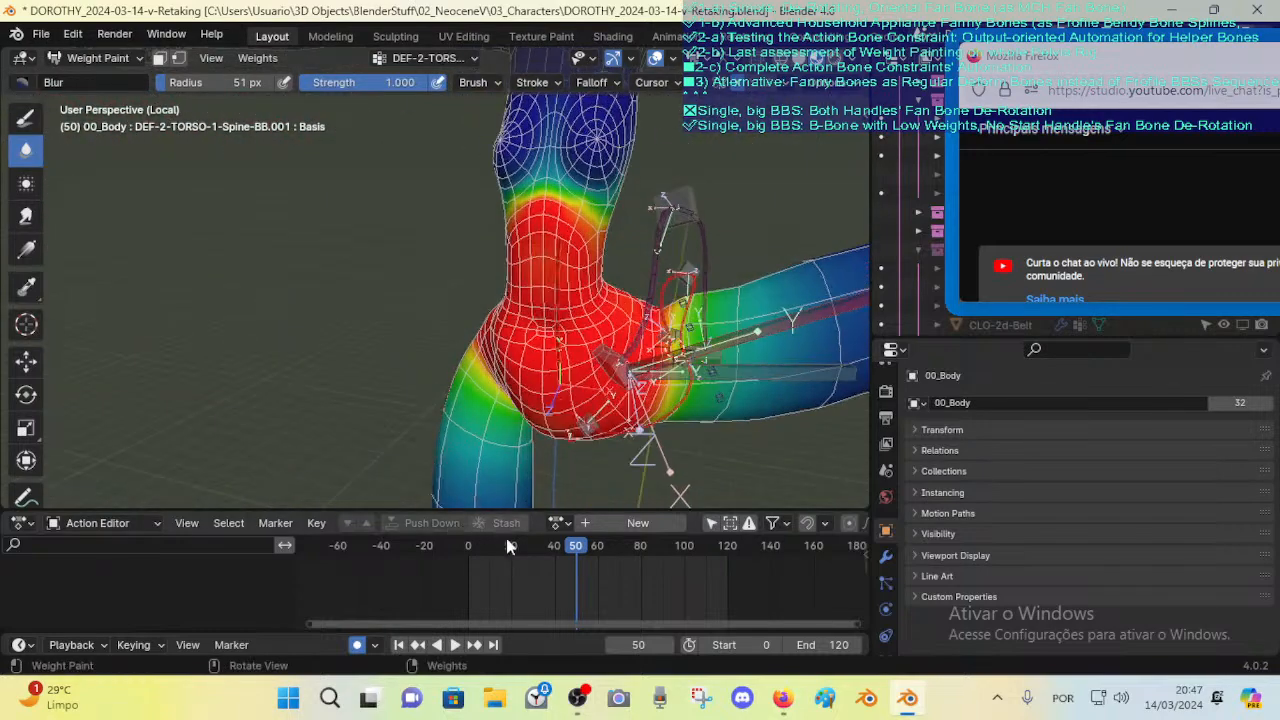
Step: Leave weight painting on 00_Body, select the ARM-Dorothy armature and put it in Pose Mode
{"action": "key", "text": "Up"}
{"action": "key", "text": "ctrl+Tab"}
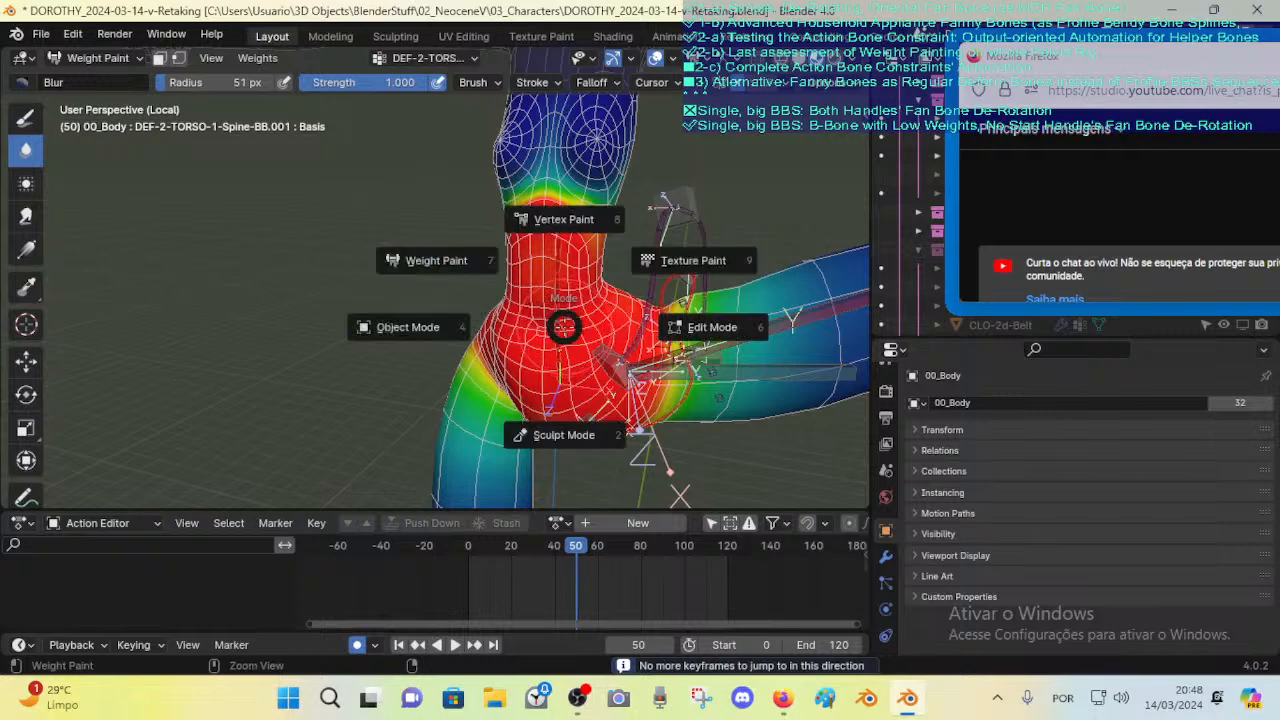
{"action": "key", "text": "4"}
{"action": "left_click", "coordinate": [662, 372]}
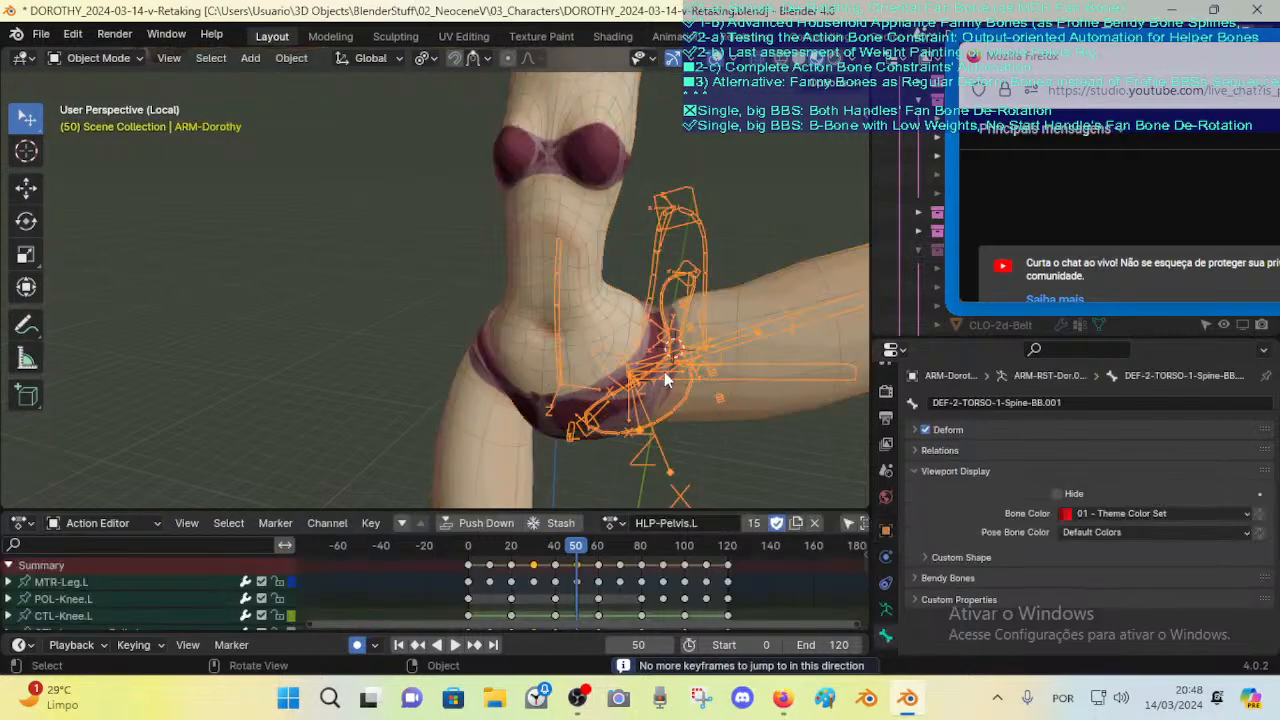
{"action": "key", "text": "ctrl+Tab"}
Step: Step through the leg animation's keyframes, including frames 20, 30 and 50, and examine the left hip's deformation from several sides
{"action": "key", "text": "Down"}
{"action": "key", "text": "Down"}
{"action": "key", "text": "Down"}
{"action": "key", "text": "Down"}
{"action": "key", "text": "Down"}
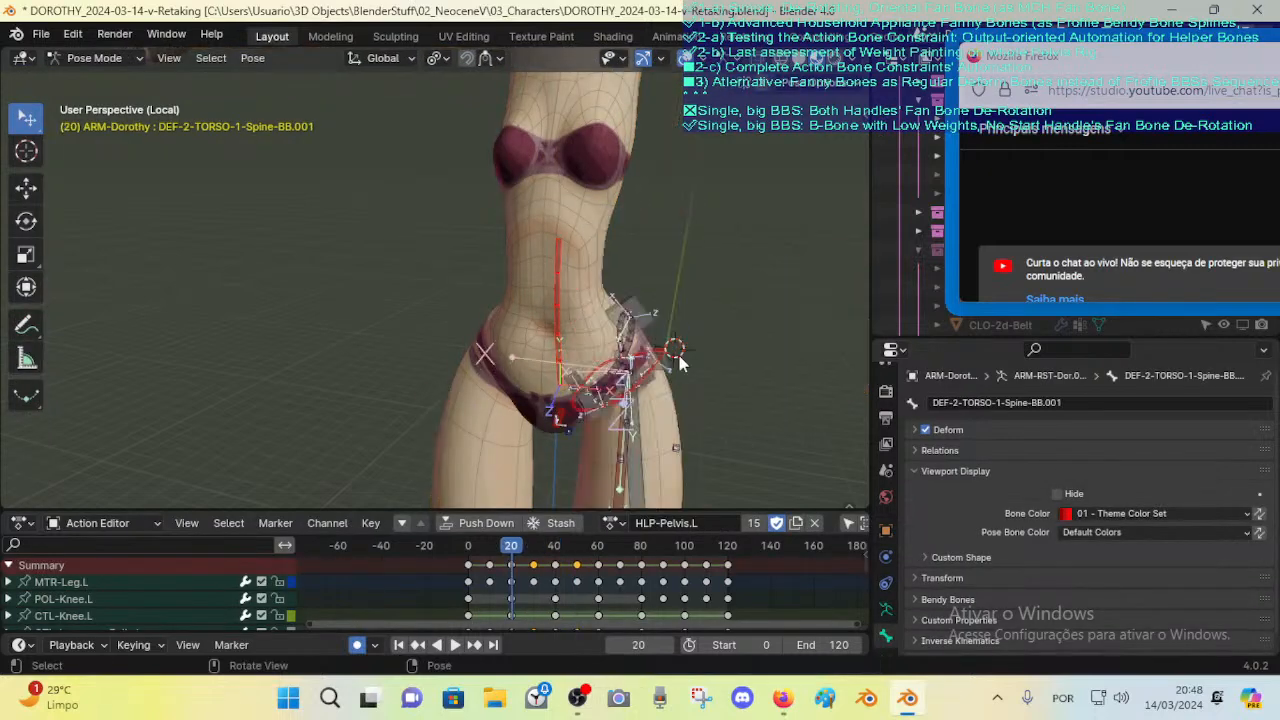
{"action": "key", "text": "Down"}
{"action": "key", "text": "Up"}
{"action": "middle_click_drag", "start_coordinate": [668, 318], "coordinate": [368, 265]}
{"action": "key", "text": "Up"}
{"action": "key", "text": "Up"}
{"action": "key", "text": "Down"}
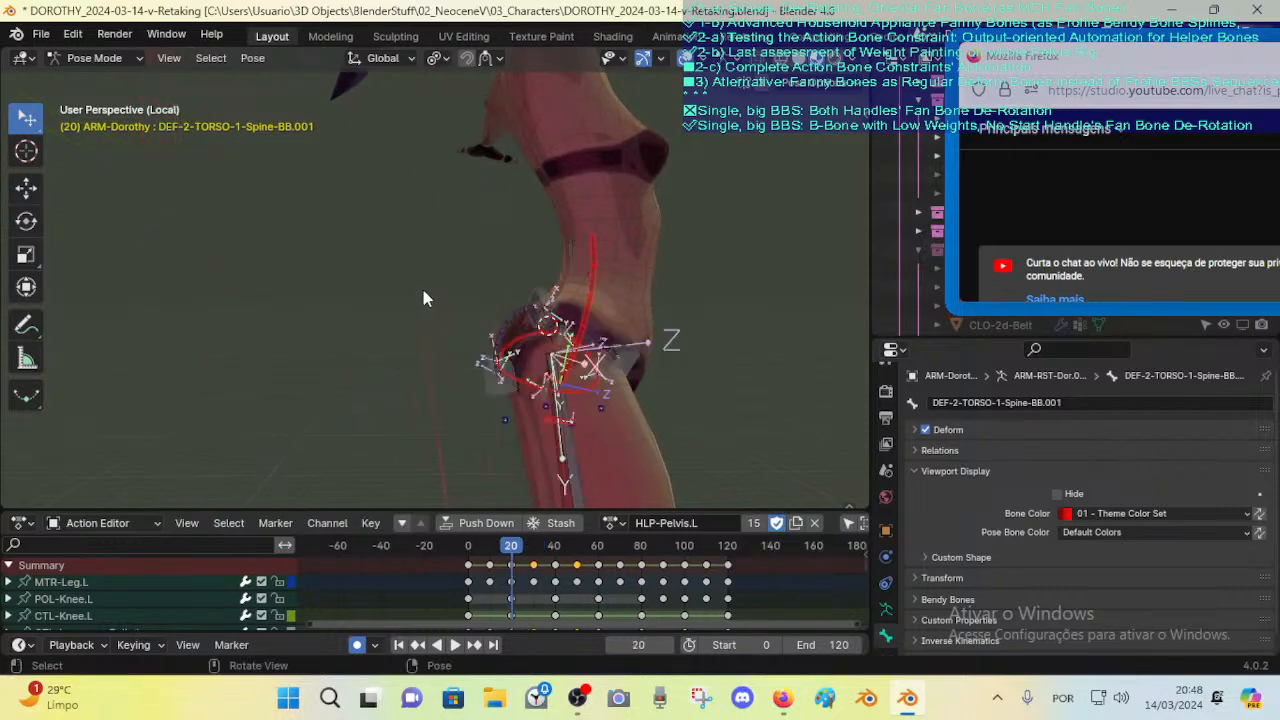
{"action": "key", "text": "Up"}
{"action": "key", "text": "Up"}
{"action": "key", "text": "Down"}
{"action": "middle_click_drag", "start_coordinate": [426, 301], "coordinate": [681, 338]}
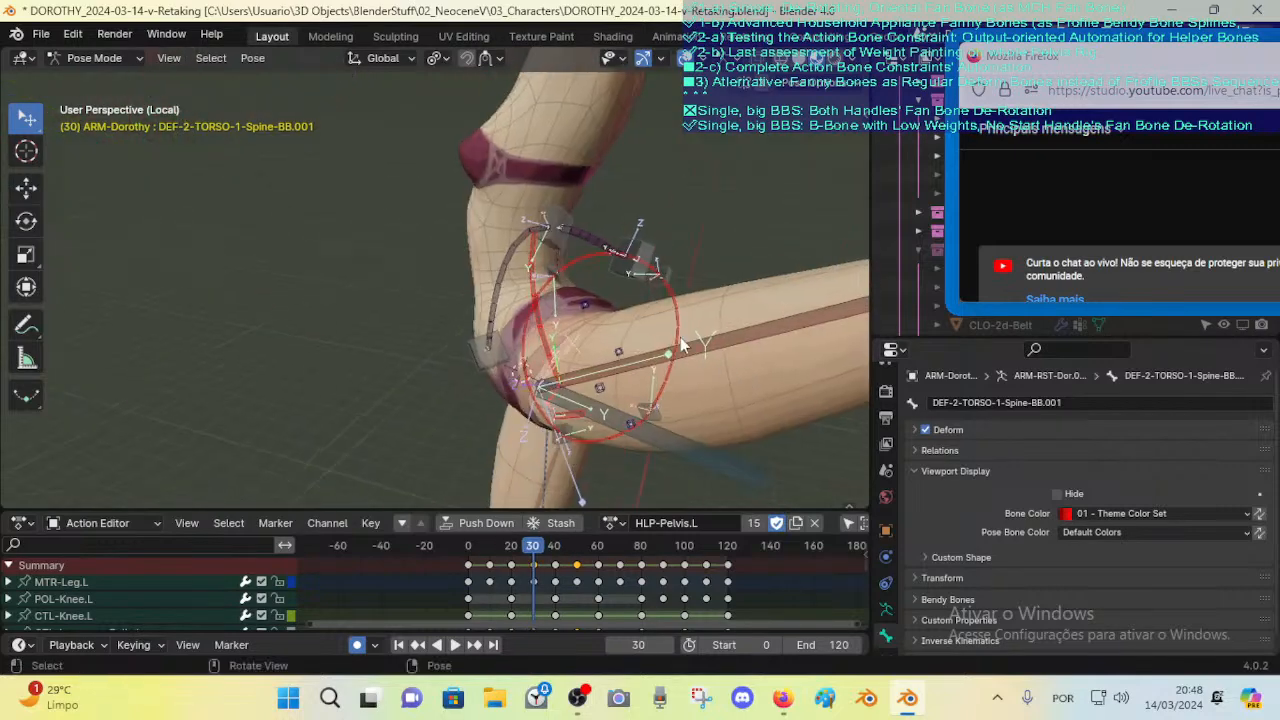
{"action": "key", "text": "Up"}
{"action": "middle_click_drag", "start_coordinate": [592, 349], "coordinate": [785, 302]}
{"action": "key", "text": "Up"}
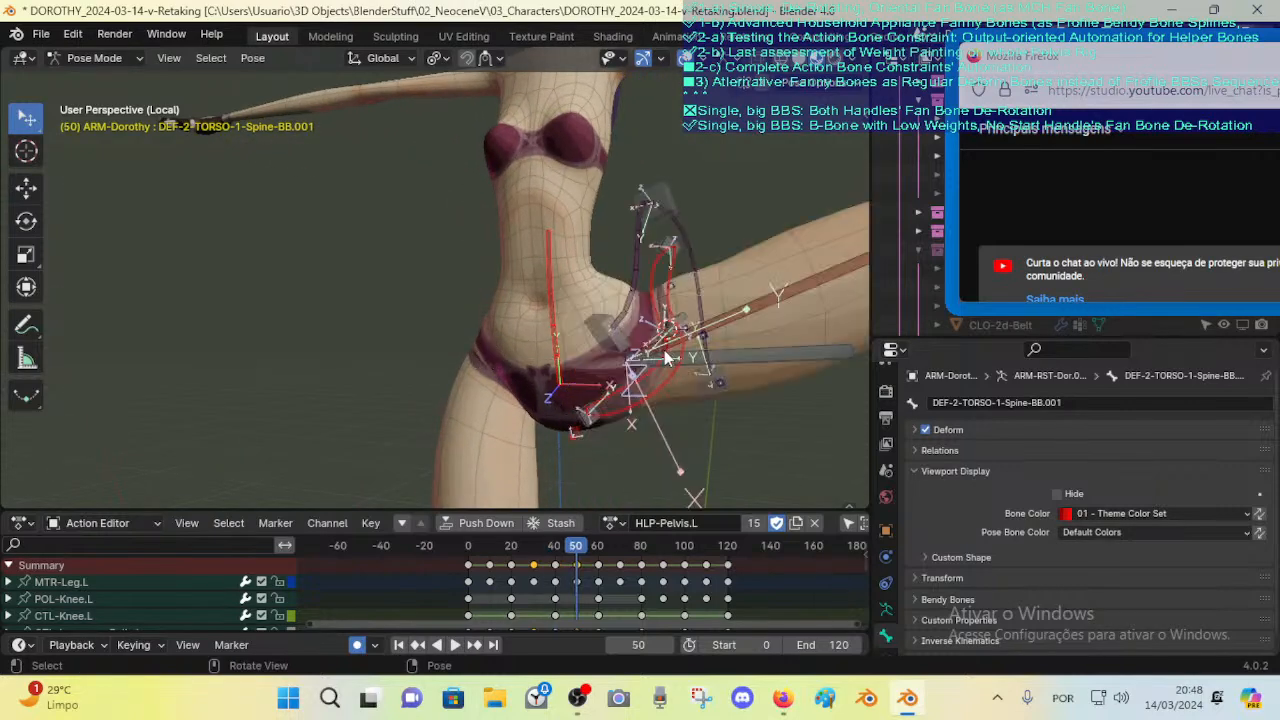
{"action": "middle_click_drag", "start_coordinate": [664, 350], "coordinate": [611, 302]}
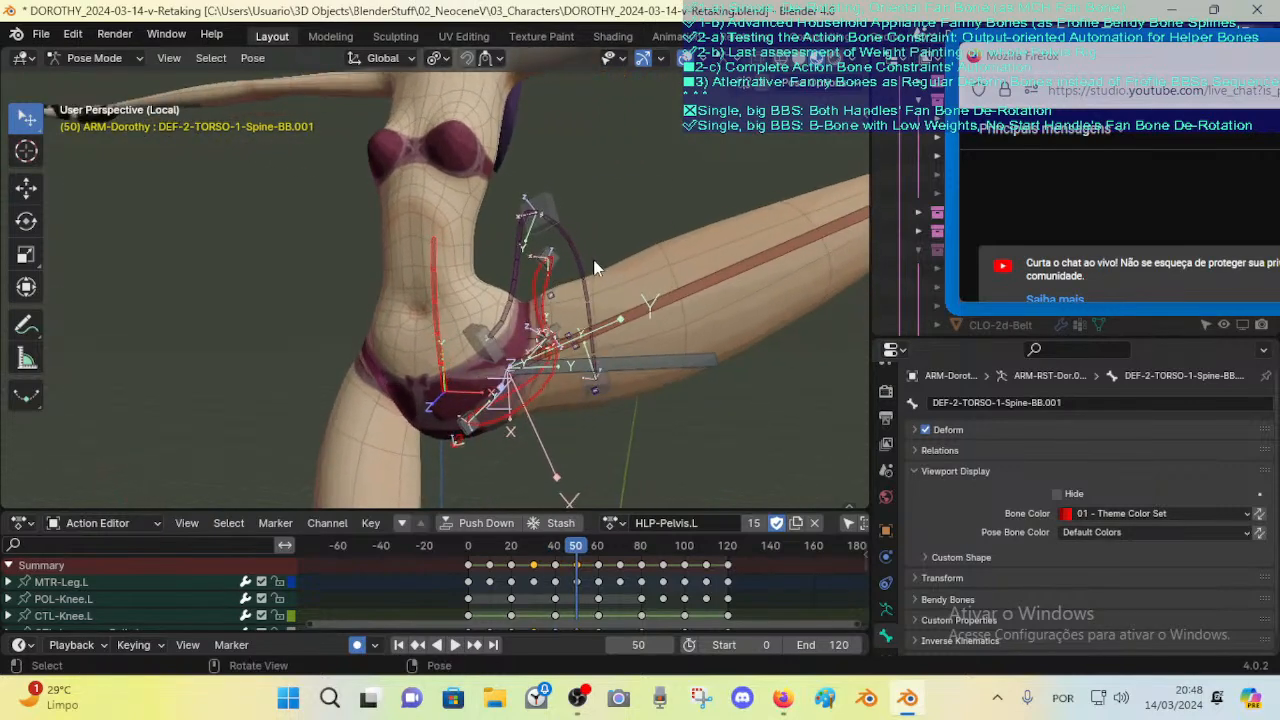
Step: Select DEF-Leverage-Buttocks.L and return 00_Body to Weight Paint mode with ARM-Dorothy also selected
{"action": "left_click", "coordinate": [594, 268]}
{"action": "key", "text": "ctrl+Tab"}
{"action": "left_click", "coordinate": [590, 268]}
{"action": "left_click", "coordinate": [552, 268]}
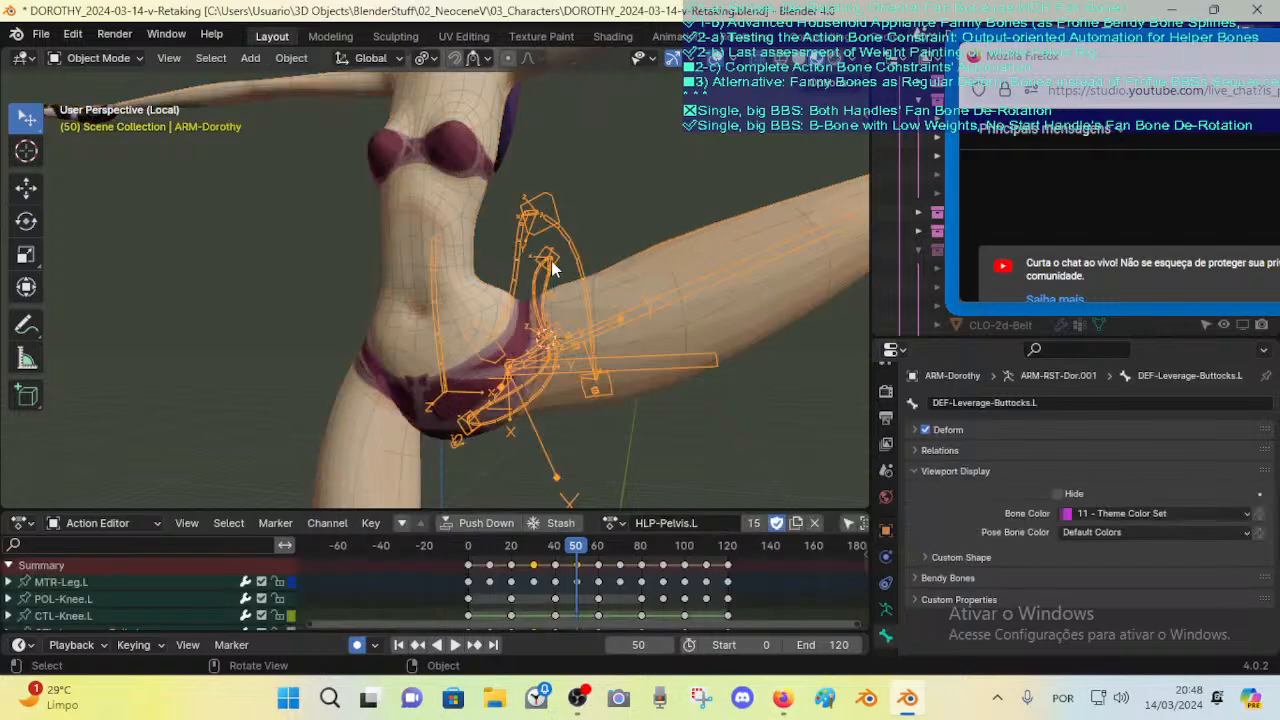
{"action": "left_click", "coordinate": [623, 271], "text": "shift"}
{"action": "key", "text": "ctrl+Tab"}
{"action": "left_click", "coordinate": [491, 206]}
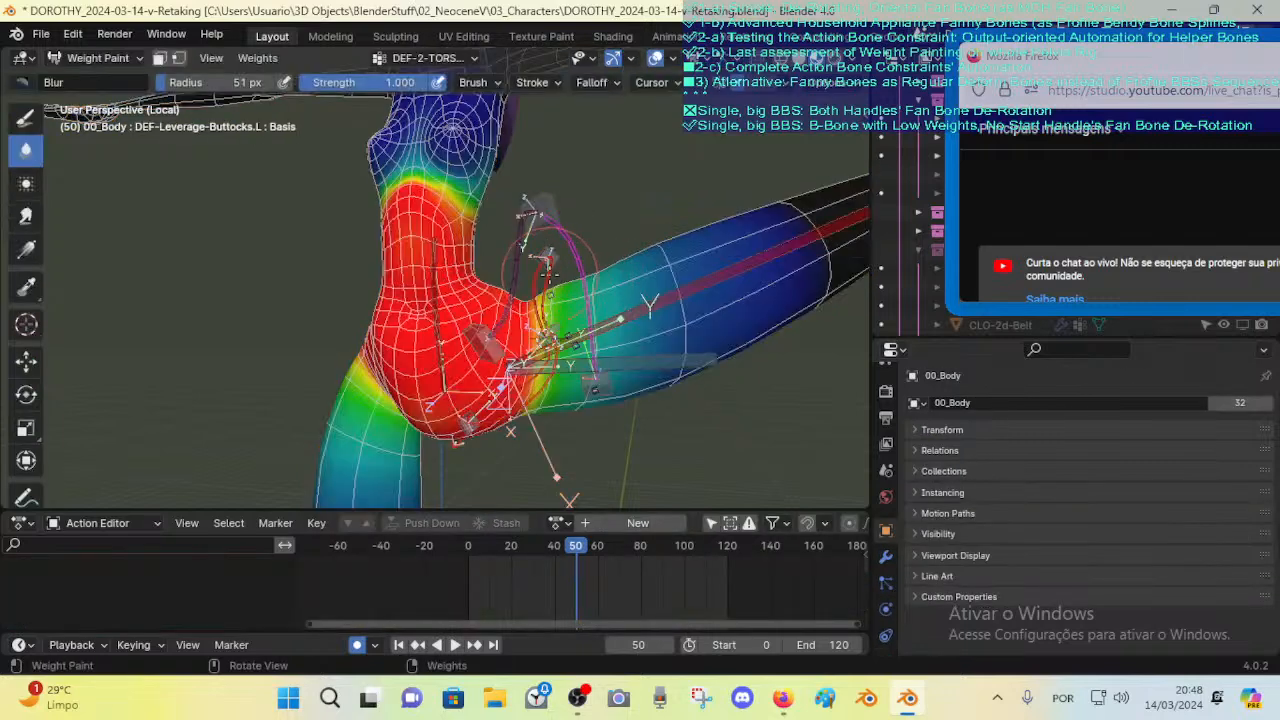
Step: Check the weights of the overlapping left hip bones and make DEF-FannyPelvis-Ft-Out.L the active bone
{"action": "left_click", "coordinate": [548, 275], "text": "ctrl"}
{"action": "middle_click_drag", "start_coordinate": [548, 275], "coordinate": [542, 268]}
{"action": "left_click", "coordinate": [580, 272], "text": "ctrl"}
{"action": "left_click", "coordinate": [580, 270], "text": "ctrl"}
{"action": "middle_click_drag", "start_coordinate": [616, 297], "coordinate": [550, 272], "text": "shift"}
{"action": "left_click", "coordinate": [539, 268], "text": "alt"}
{"action": "left_click", "coordinate": [540, 269], "text": "alt"}
{"action": "left_click", "coordinate": [540, 268], "text": "alt"}
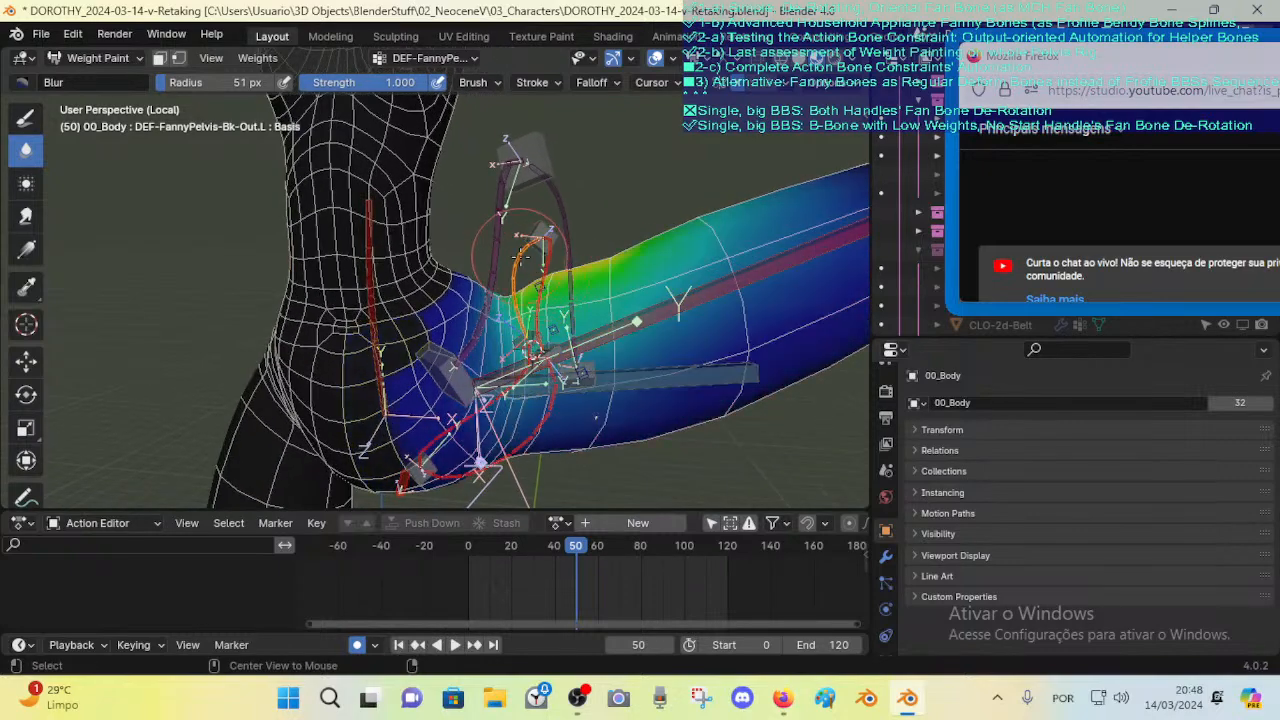
{"action": "left_click", "coordinate": [541, 269], "text": "alt"}
{"action": "middle_click_drag", "start_coordinate": [543, 271], "coordinate": [582, 263]}
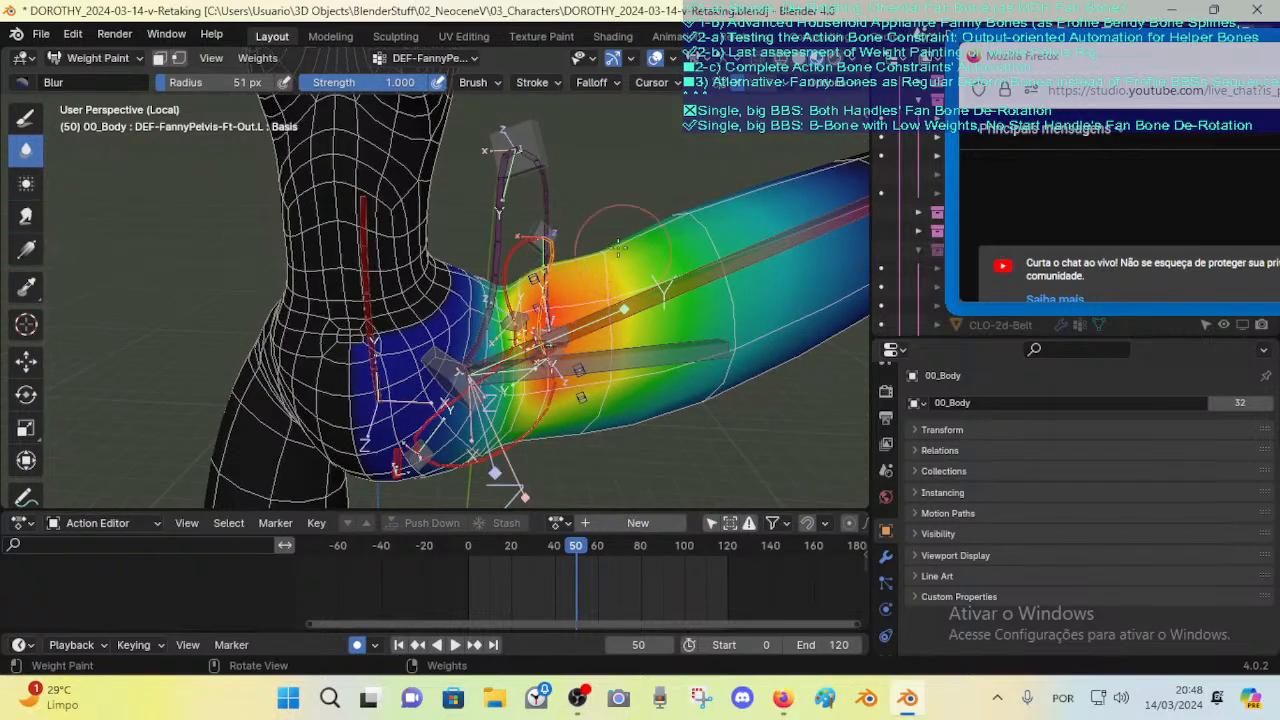
Step: Blur the DEF-FannyPelvis-Ft-Out.L weights across the front and top of the raised left thigh
{"action": "left_click_drag", "start_coordinate": [618, 245], "coordinate": [619, 237]}
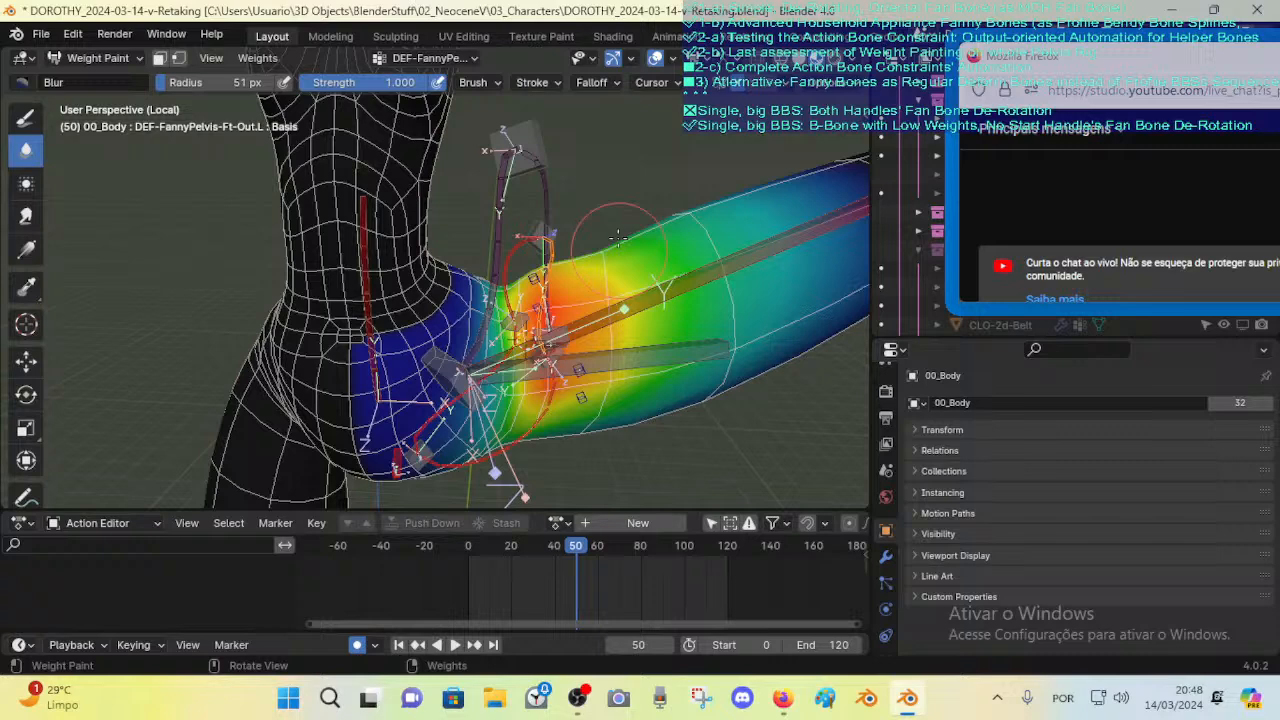
{"action": "key", "text": "ctrl+f"}
{"action": "left_click", "coordinate": [758, 204]}
{"action": "middle_click_drag", "start_coordinate": [689, 297], "coordinate": [645, 309]}
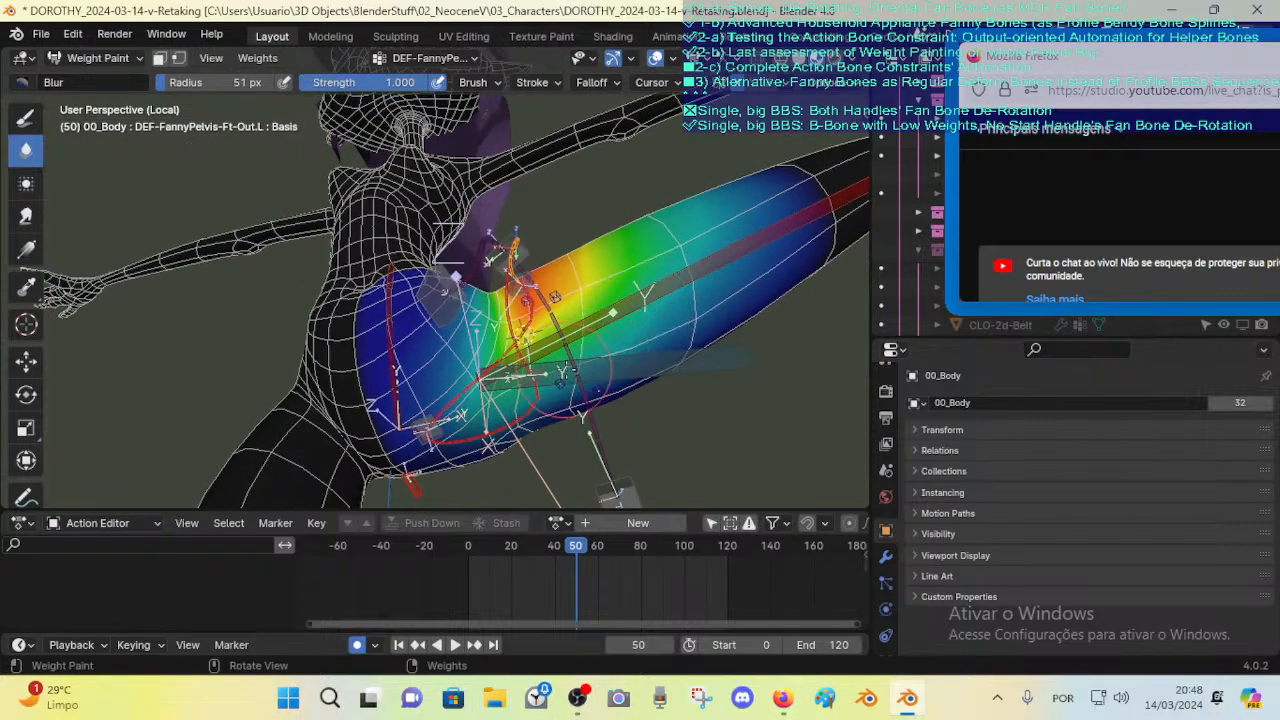
{"action": "middle_click_drag", "start_coordinate": [555, 297], "coordinate": [590, 314]}
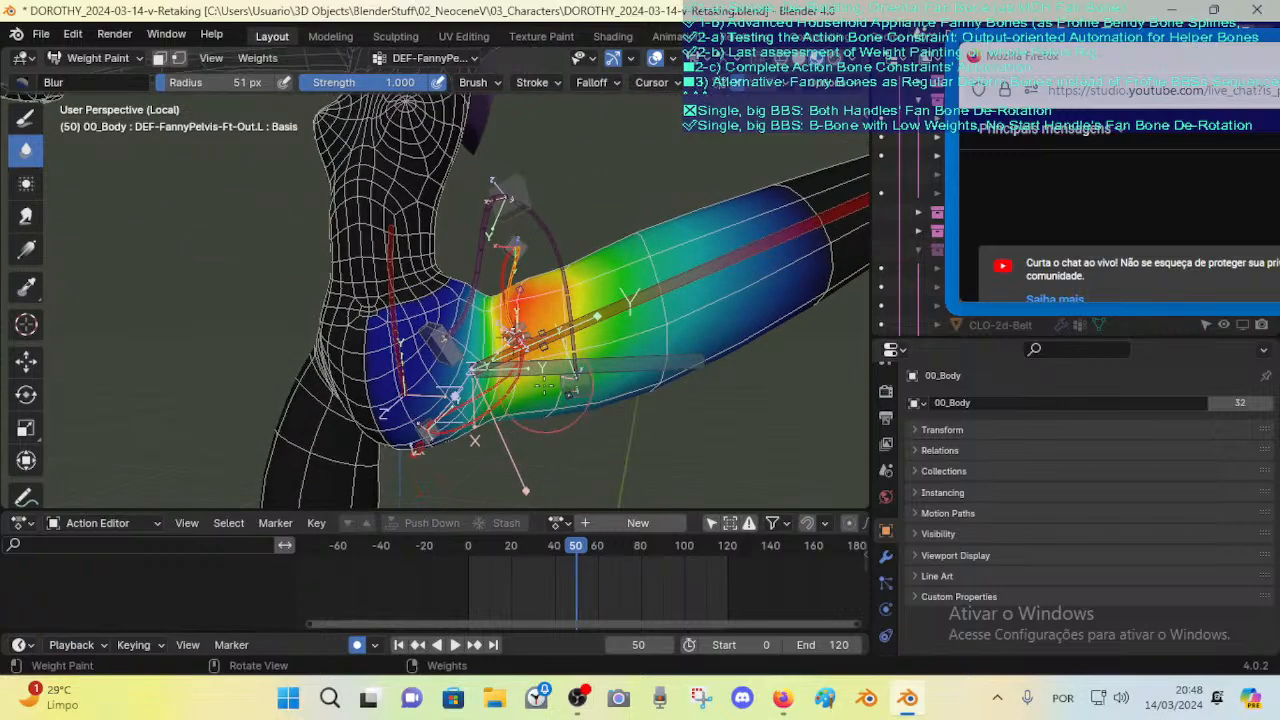
{"action": "middle_click_drag", "start_coordinate": [581, 253], "coordinate": [601, 317]}
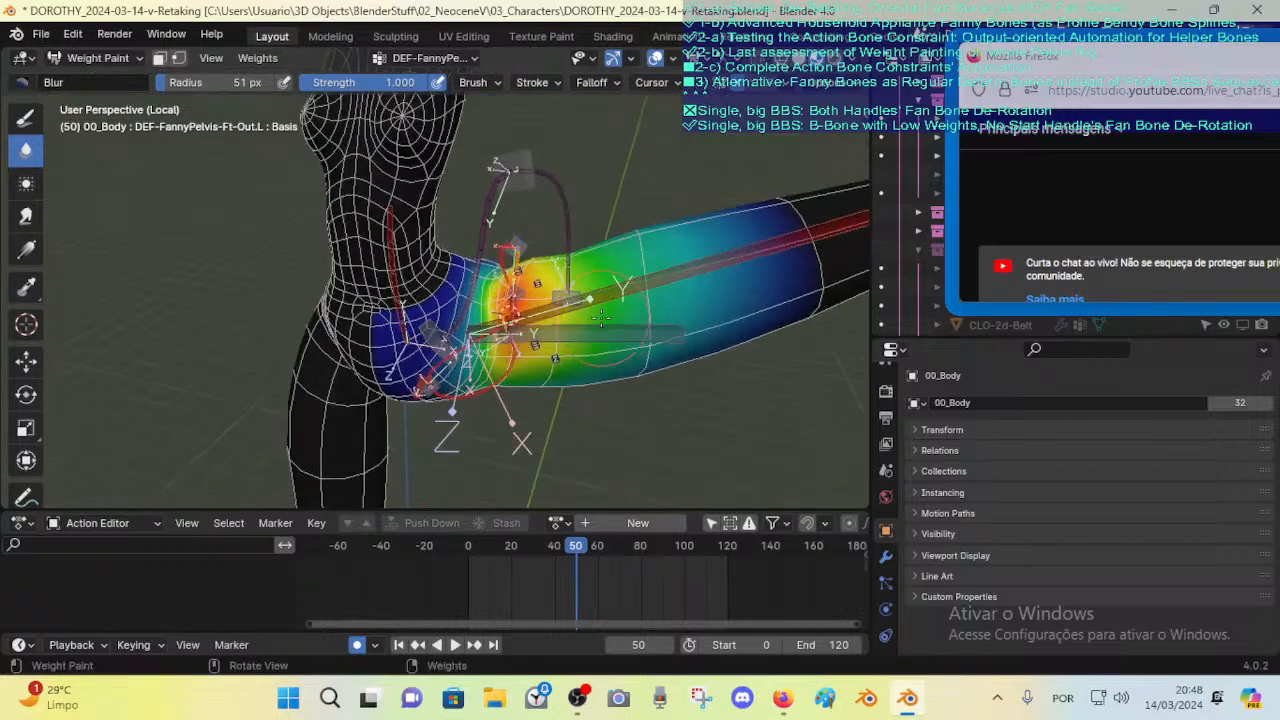
{"action": "middle_click_drag", "start_coordinate": [570, 252], "coordinate": [676, 185]}
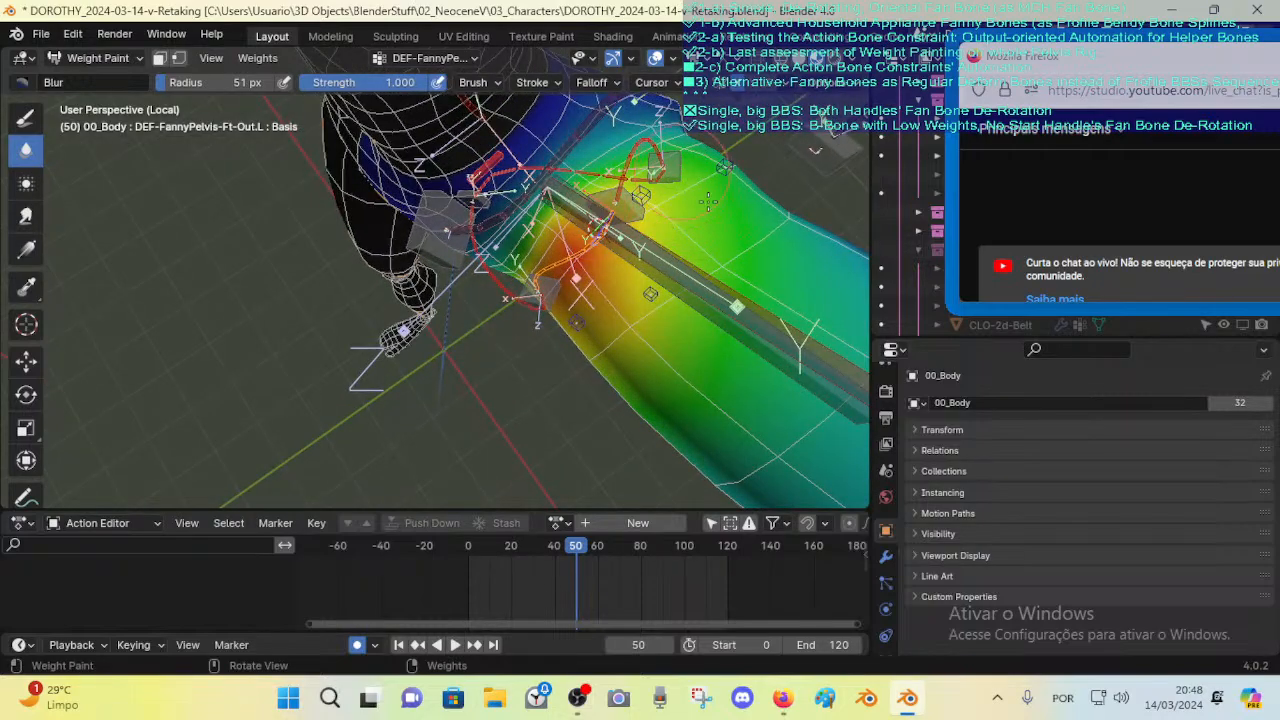
Step: Continue smoothing the DEF-FannyPelvis-Ft-Out.L weights on the back of the left thigh at strength 1.000
{"action": "middle_click_drag", "start_coordinate": [678, 150], "coordinate": [475, 258]}
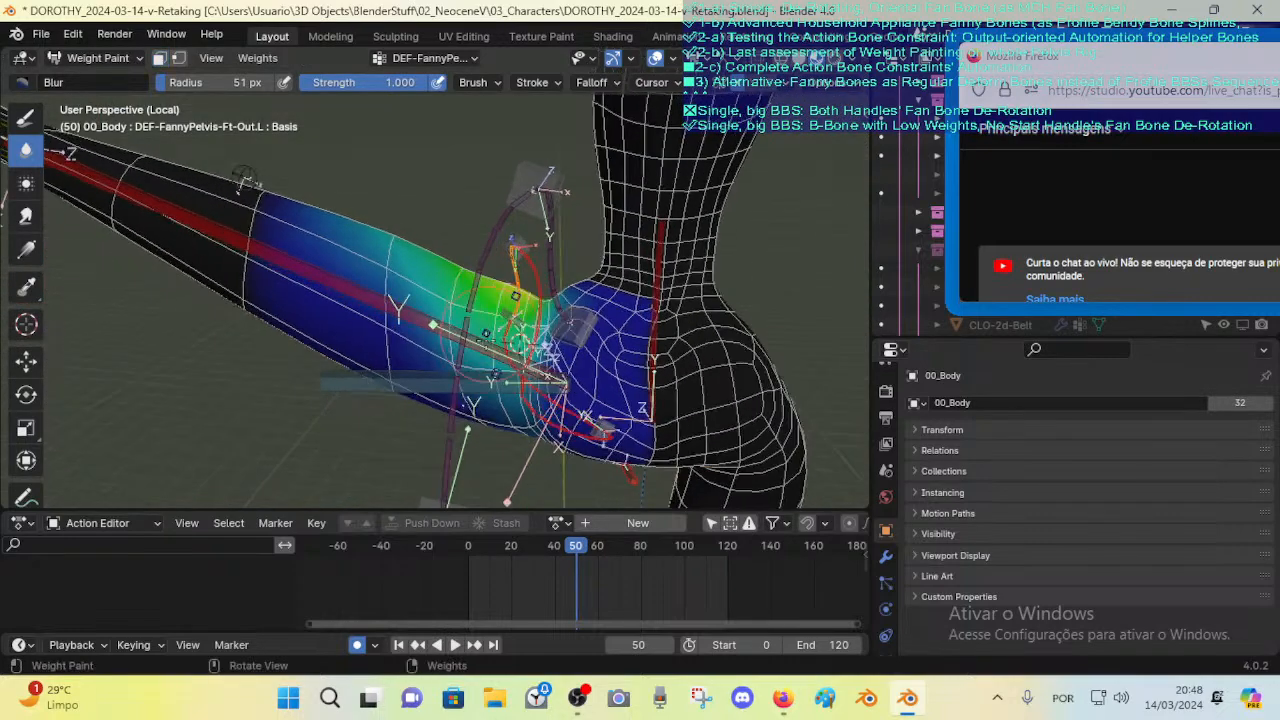
{"action": "middle_click_drag", "start_coordinate": [471, 360], "coordinate": [412, 363]}
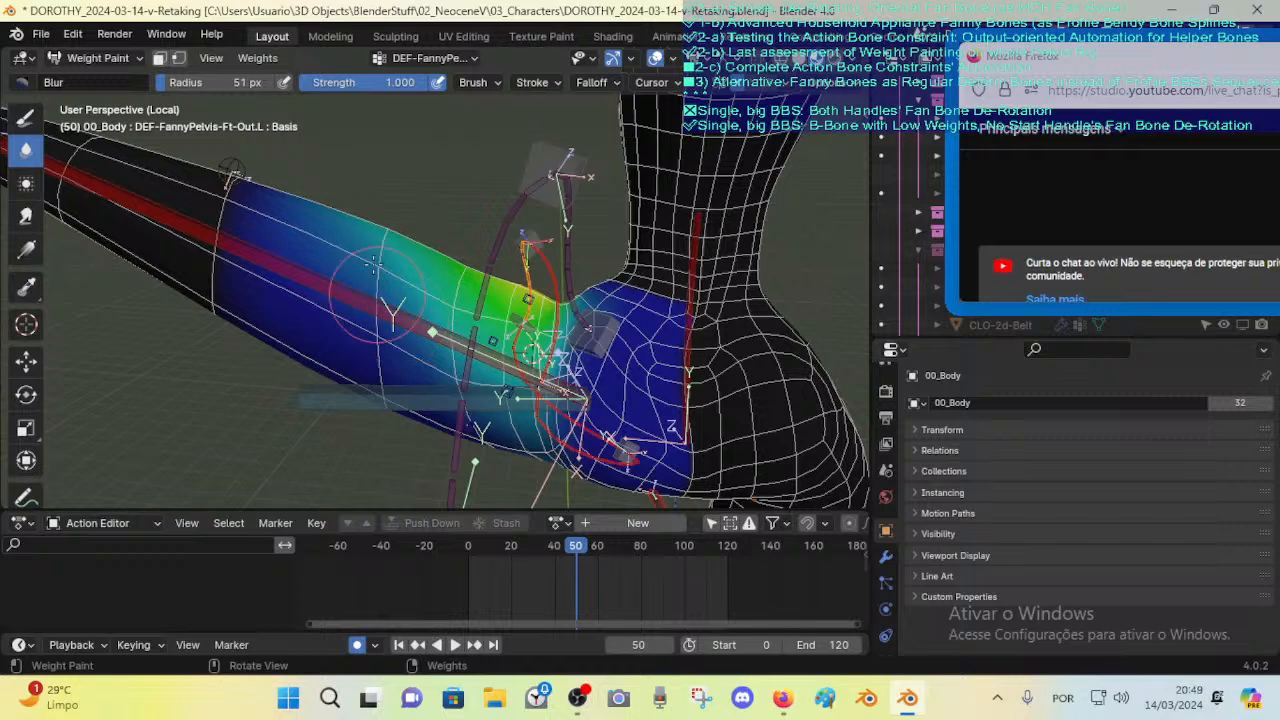
{"action": "key", "text": "shift+f"}
{"action": "left_click", "coordinate": [414, 265]}
{"action": "middle_click_drag", "start_coordinate": [376, 264], "coordinate": [438, 329]}
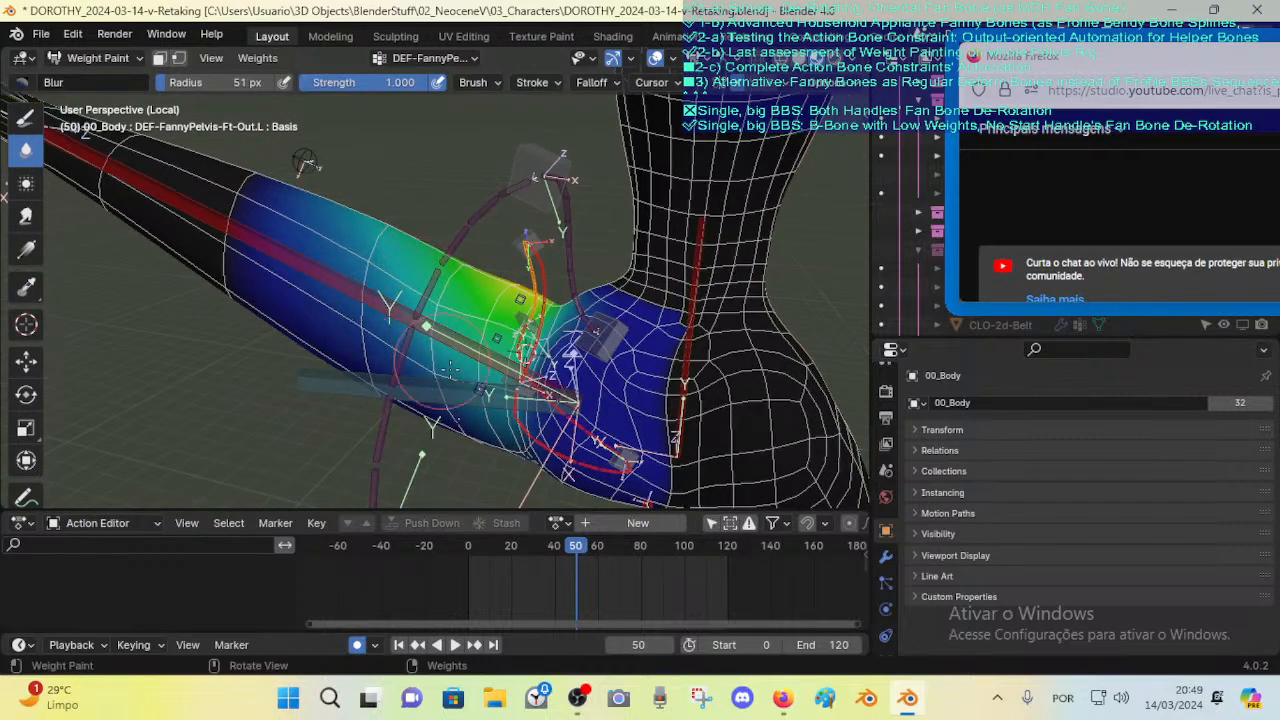
{"action": "mouse_move", "coordinate": [463, 304]}
{"action": "middle_mouse_down"}
{"action": "mouse_move", "coordinate": [518, 277]}
{"action": "mouse_move", "coordinate": [476, 314]}
{"action": "mouse_move", "coordinate": [430, 250]}
{"action": "mouse_move", "coordinate": [450, 450]}
{"action": "mouse_move", "coordinate": [440, 440]}
{"action": "middle_mouse_up"}
Step: Activate DEF-FannyPelvis-Bk-Out.L and blur its weights around the back and underside of the upper left thigh
{"action": "left_click", "coordinate": [560, 259], "text": "ctrl"}
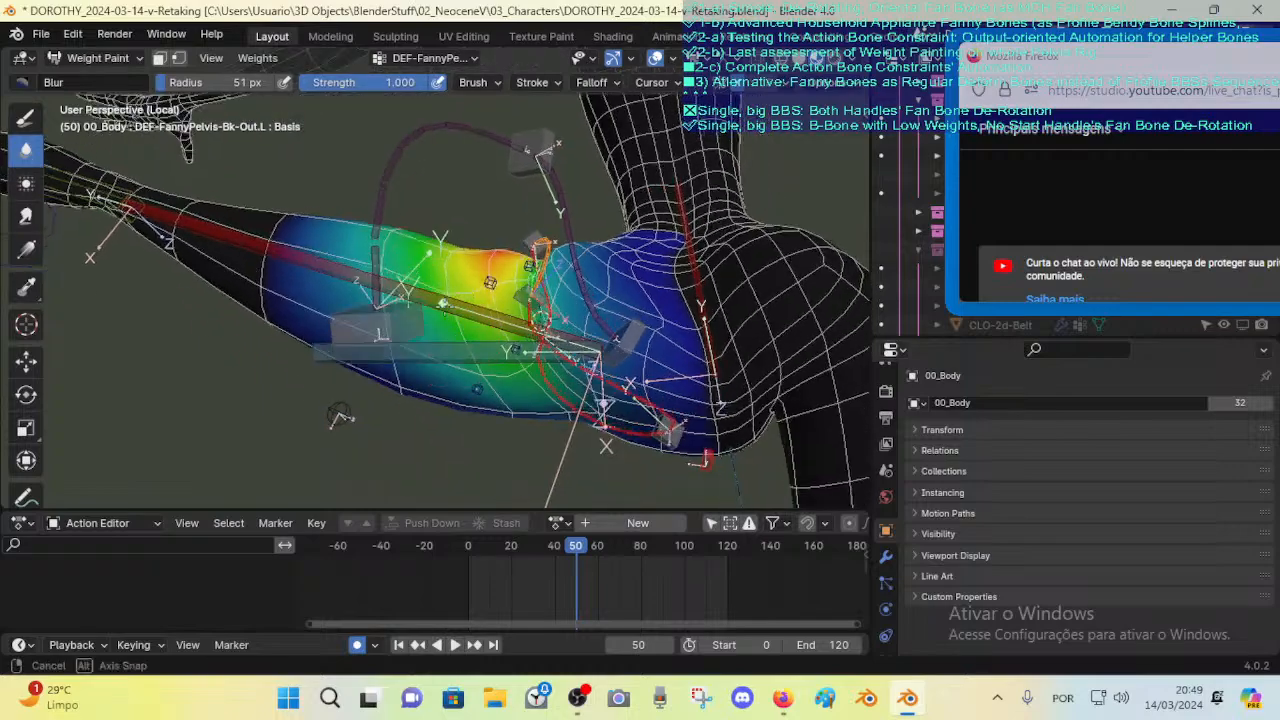
{"action": "middle_click_drag", "start_coordinate": [340, 418], "coordinate": [413, 388]}
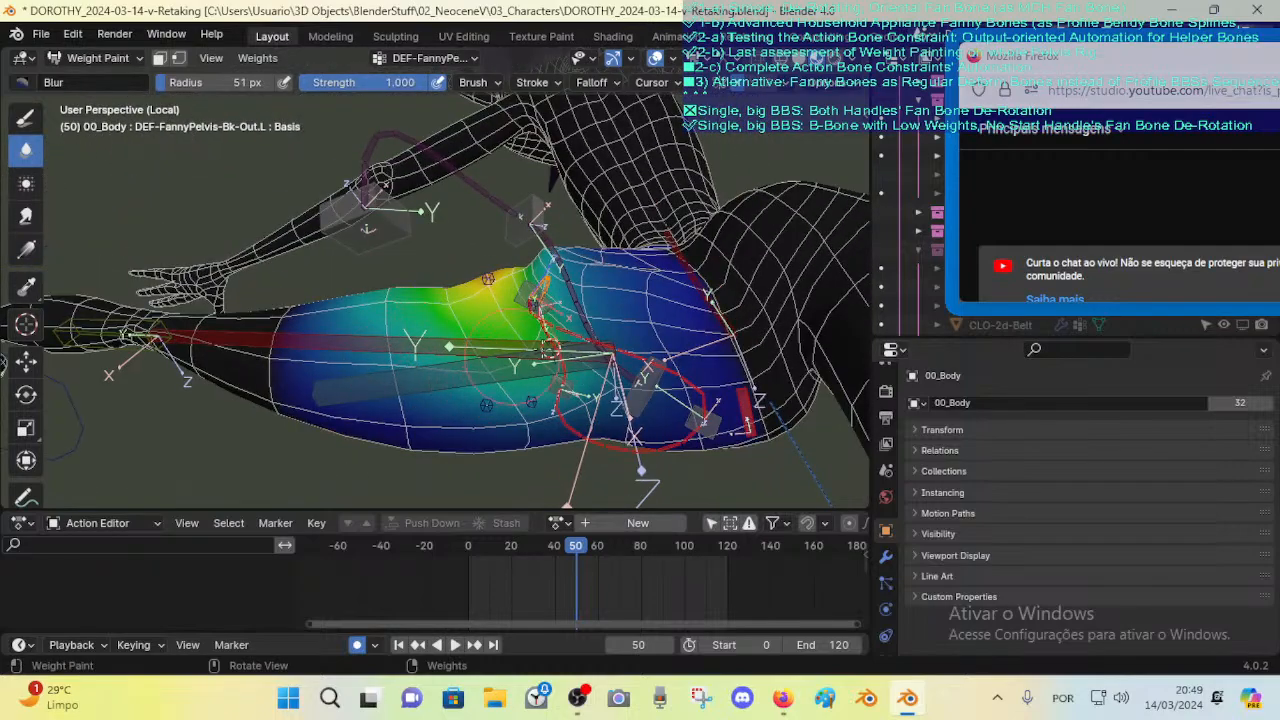
{"action": "mouse_move", "coordinate": [548, 352]}
{"action": "middle_mouse_down"}
{"action": "mouse_move", "coordinate": [576, 270]}
{"action": "mouse_move", "coordinate": [530, 368]}
{"action": "middle_mouse_up"}
{"action": "scroll", "coordinate": [530, 366], "scroll_direction": "up", "scroll_amount": 2}
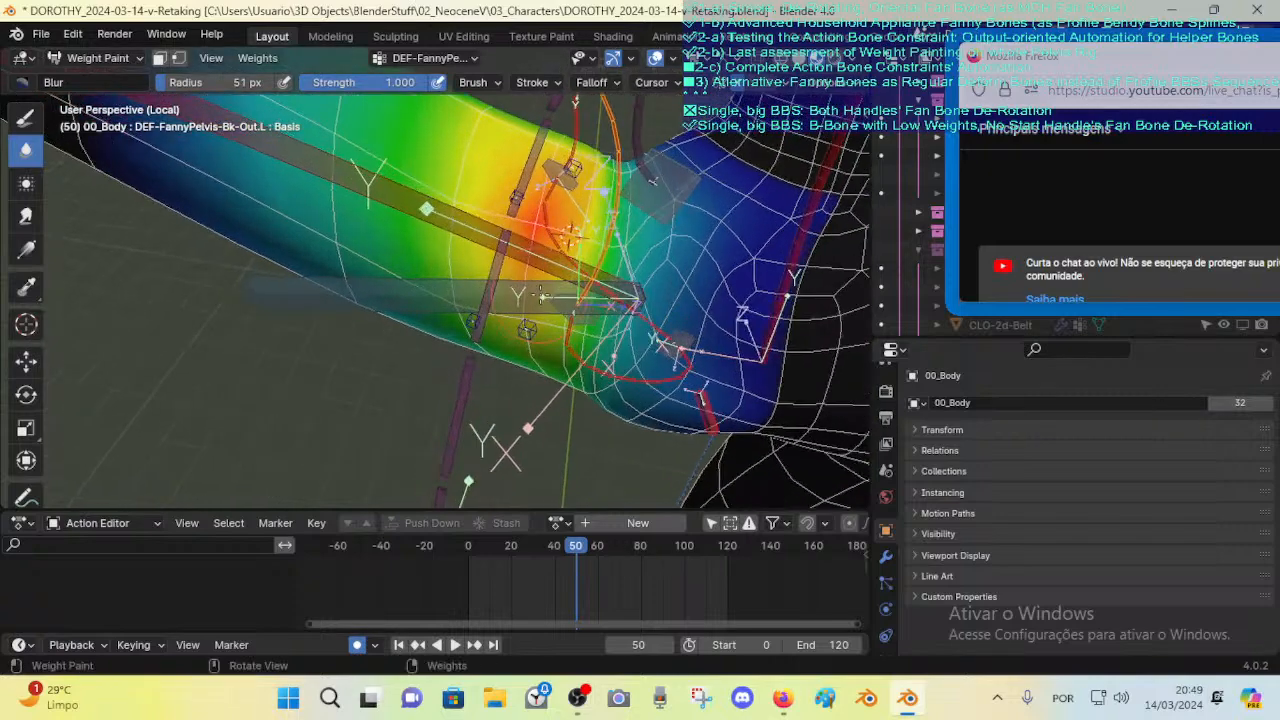
{"action": "mouse_move", "coordinate": [541, 301]}
{"action": "middle_mouse_down"}
{"action": "mouse_move", "coordinate": [535, 228]}
{"action": "mouse_move", "coordinate": [588, 258]}
{"action": "middle_mouse_up"}
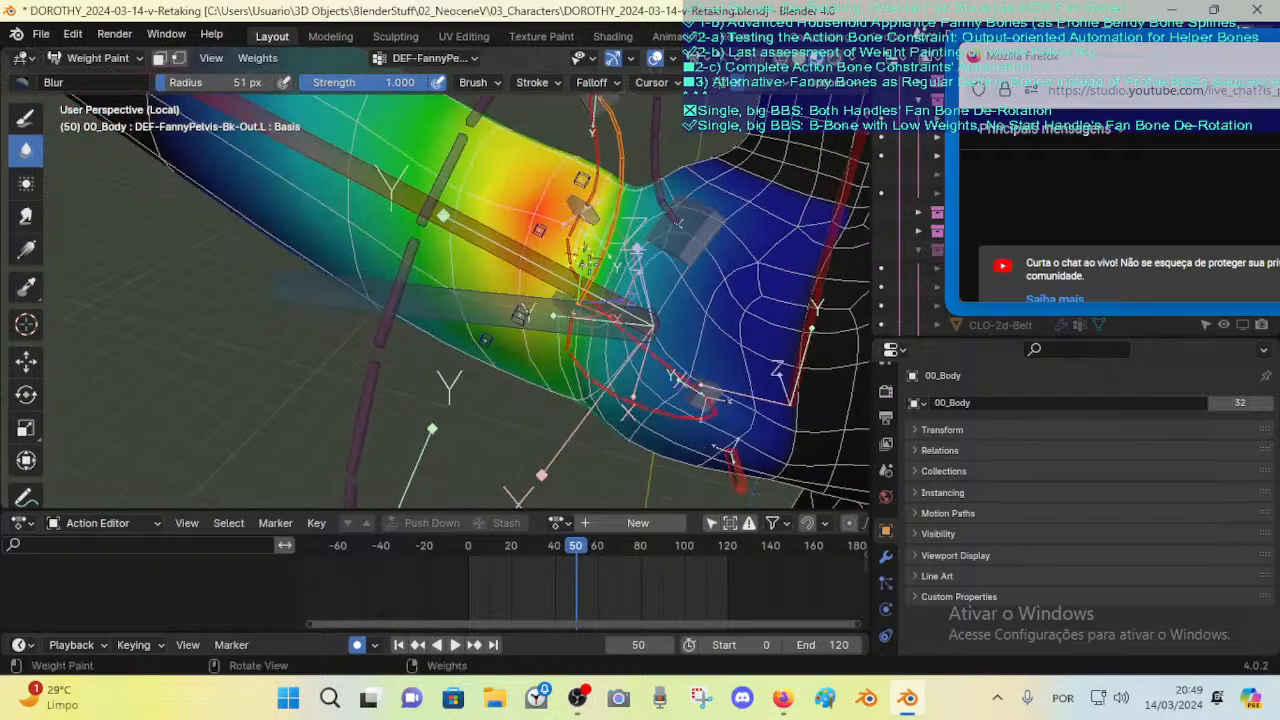
{"action": "middle_click_drag", "start_coordinate": [609, 193], "coordinate": [566, 208]}
Step: Make DEF-FannyPelvis-Ft-In.L the active bone for weight painting at the left hip
{"action": "left_click", "coordinate": [588, 205], "text": "ctrl+shift"}
{"action": "left_click", "coordinate": [556, 256], "text": "ctrl+shift"}
{"action": "left_click", "coordinate": [551, 260], "text": "ctrl+shift"}
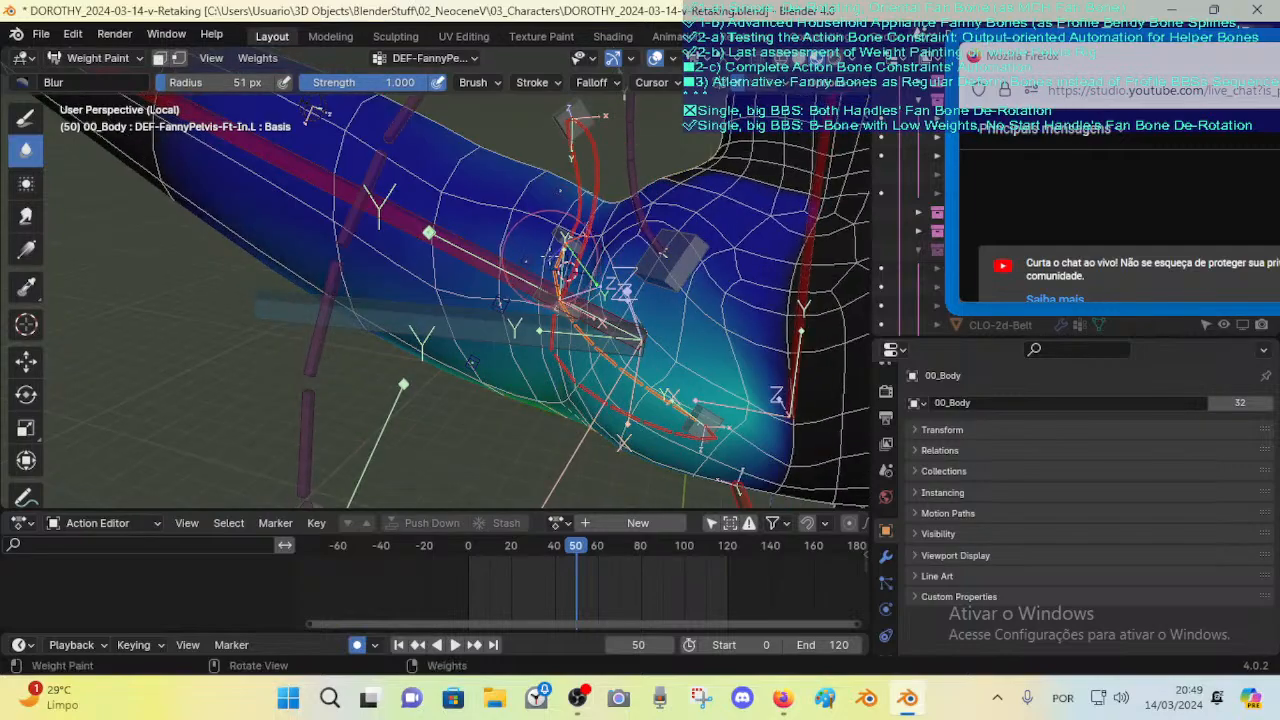
Step: Smooth the DEF-FannyPelvis-Ft-In.L weights around the left hip and inner thigh, reducing the blur radius to 32 px
{"action": "middle_click_drag", "start_coordinate": [582, 280], "coordinate": [568, 196]}
{"action": "scroll", "coordinate": [578, 222], "scroll_direction": "down", "scroll_amount": 3}
{"action": "scroll", "coordinate": [568, 190], "scroll_direction": "up", "scroll_amount": 4}
{"action": "middle_click_drag", "start_coordinate": [564, 132], "coordinate": [500, 237], "text": "shift"}
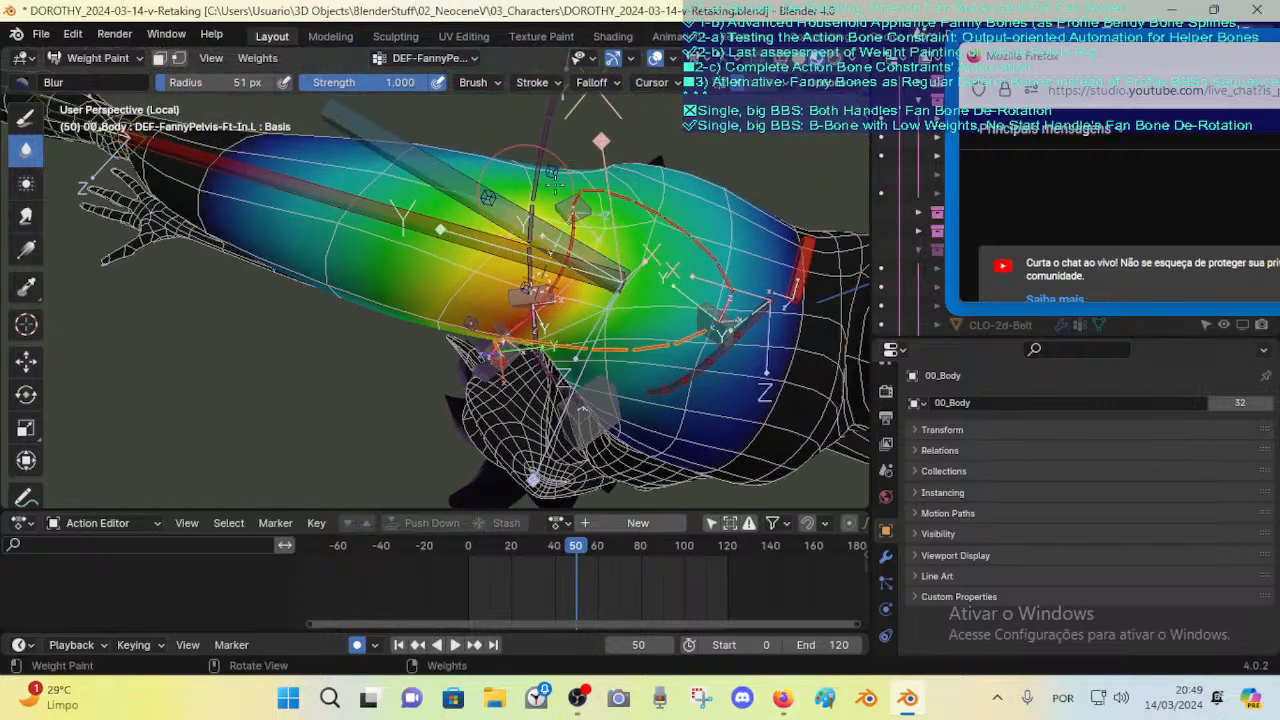
{"action": "middle_click_drag", "start_coordinate": [577, 223], "coordinate": [625, 285]}
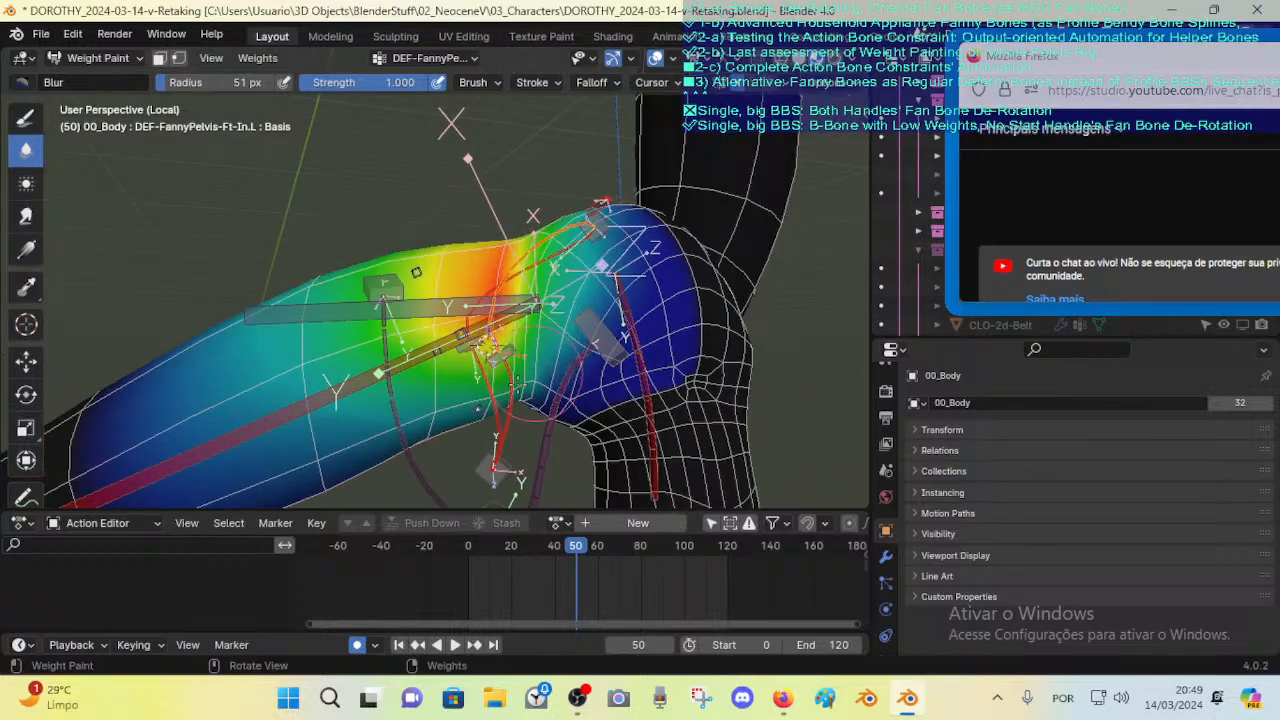
{"action": "middle_click_drag", "start_coordinate": [425, 324], "coordinate": [430, 386], "text": "ctrl"}
{"action": "middle_click_drag", "start_coordinate": [430, 386], "coordinate": [492, 362]}
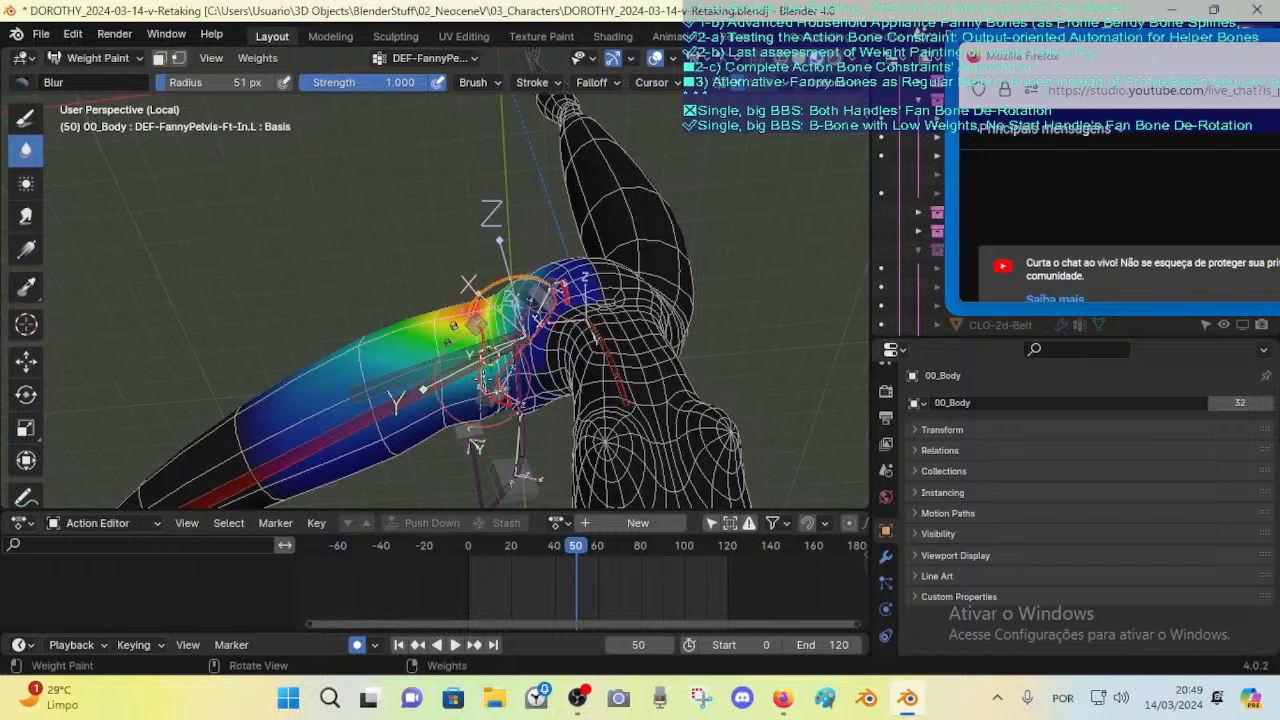
{"action": "key", "text": "f"}
{"action": "left_click", "coordinate": [487, 377]}
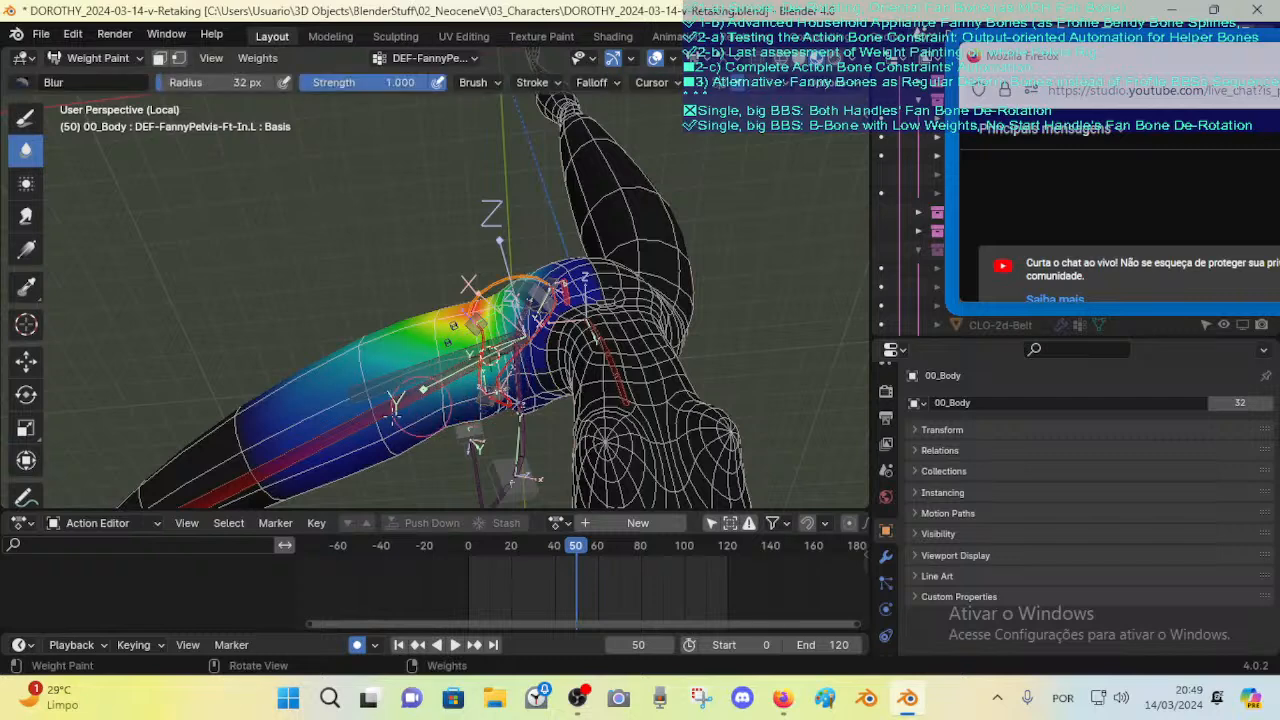
{"action": "key", "text": "shift+f"}
{"action": "right_click", "coordinate": [447, 347]}
{"action": "key", "text": "ctrl+f"}
{"action": "right_click", "coordinate": [512, 309]}
Step: Activate DEF-FannyPelvis-Ft-Out.L and blur its weights on the back of the raised left thigh at strength 1.000 and radius 93 px
{"action": "mouse_move", "coordinate": [508, 309]}
{"action": "middle_mouse_down"}
{"action": "mouse_move", "coordinate": [468, 320]}
{"action": "mouse_move", "coordinate": [500, 312]}
{"action": "mouse_move", "coordinate": [203, 268]}
{"action": "middle_mouse_up"}
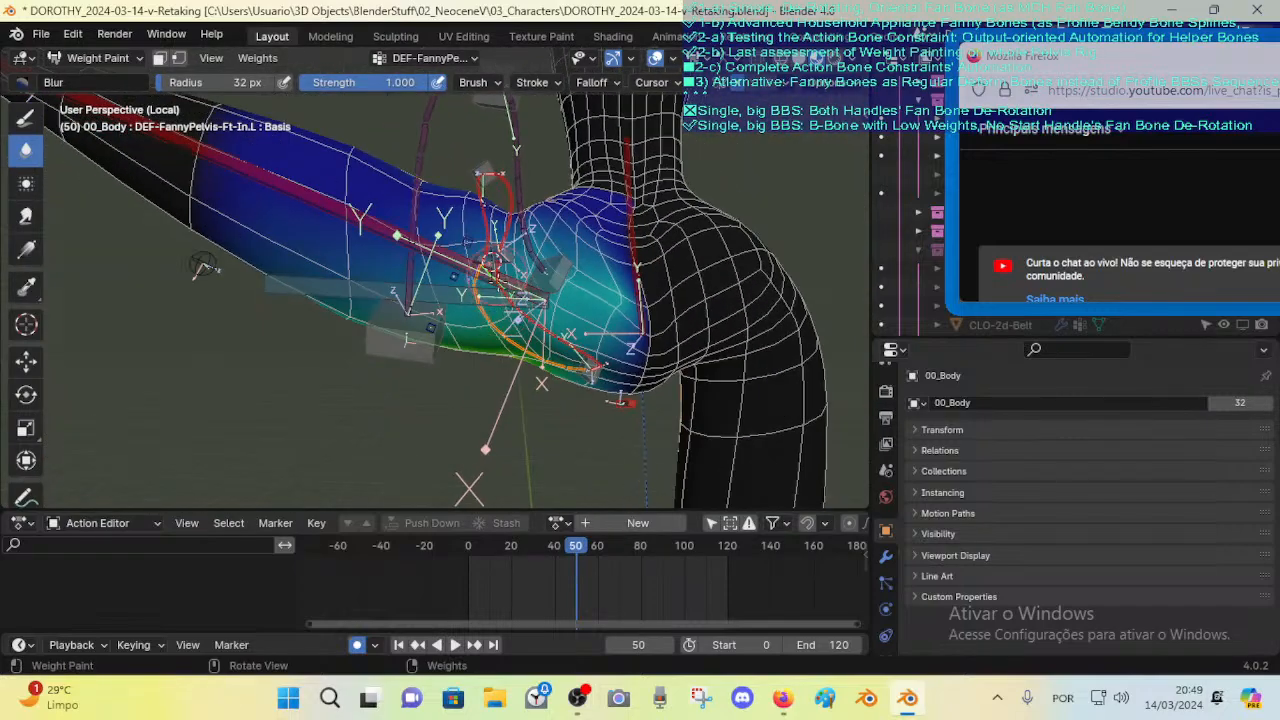
{"action": "middle_click_drag", "start_coordinate": [493, 268], "coordinate": [480, 306]}
{"action": "left_click", "coordinate": [490, 208], "text": "alt"}
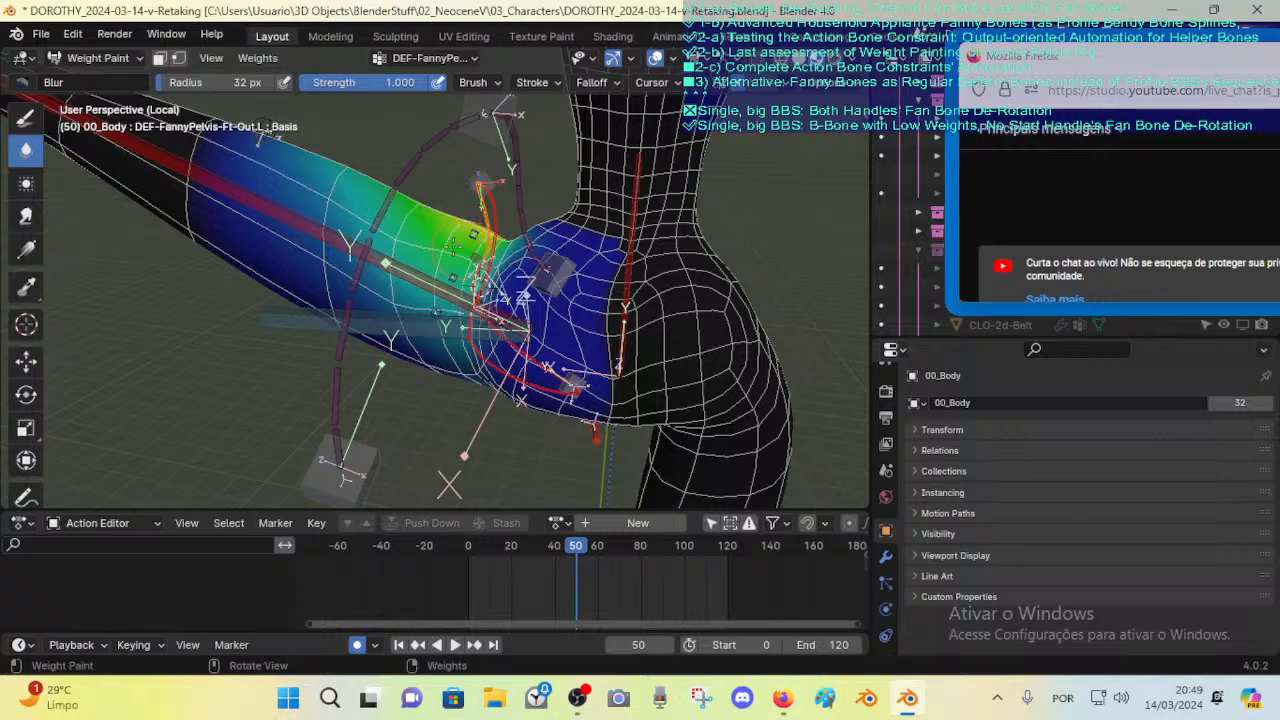
{"action": "key", "text": "shift+f"}
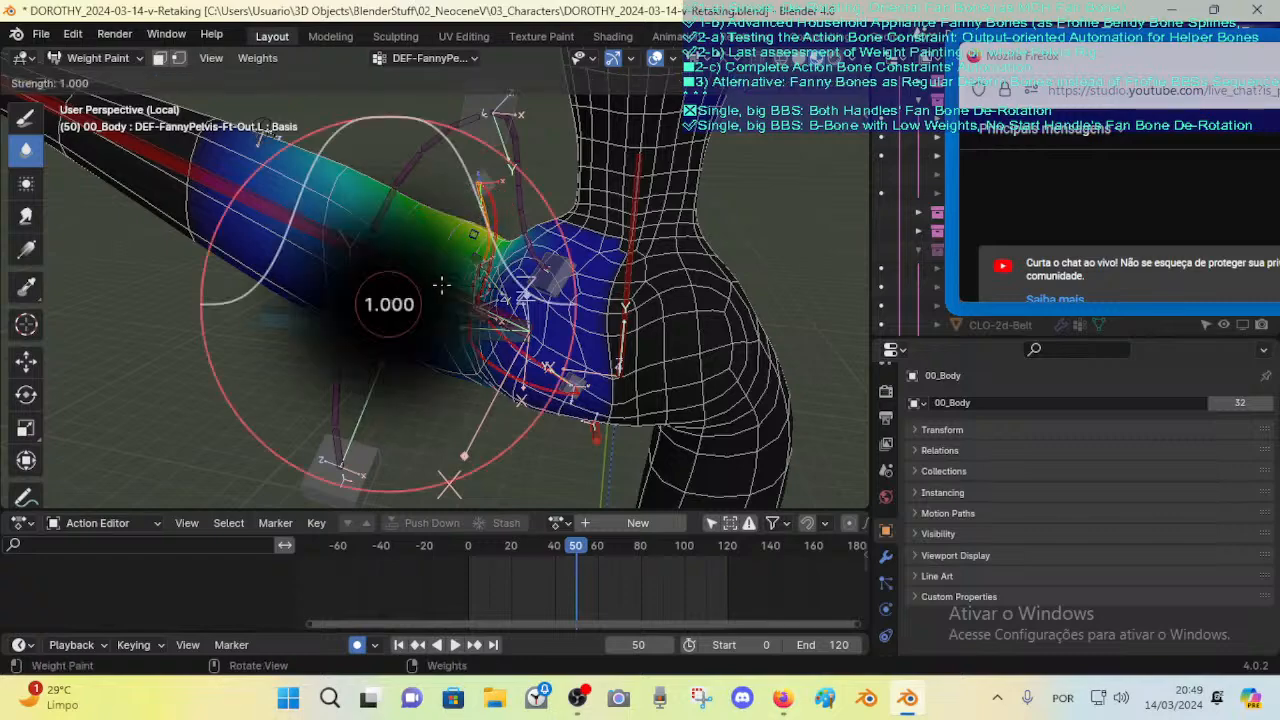
{"action": "left_click", "coordinate": [443, 286]}
{"action": "mouse_move", "coordinate": [396, 342]}
{"action": "middle_mouse_down"}
{"action": "mouse_move", "coordinate": [437, 318]}
{"action": "mouse_move", "coordinate": [354, 193]}
{"action": "mouse_move", "coordinate": [303, 240]}
{"action": "middle_mouse_up"}
{"action": "scroll", "coordinate": [303, 254], "scroll_direction": "up", "scroll_amount": 5}
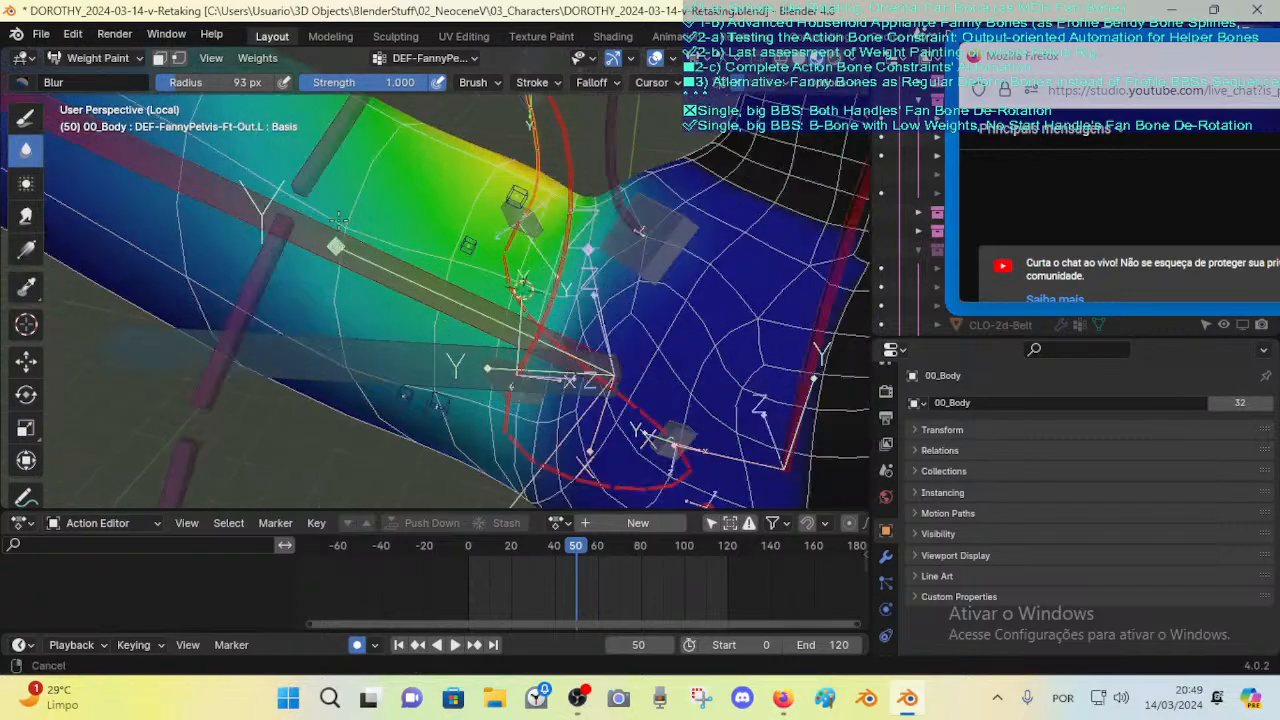
{"action": "scroll", "coordinate": [190, 245], "scroll_direction": "down", "scroll_amount": 3}
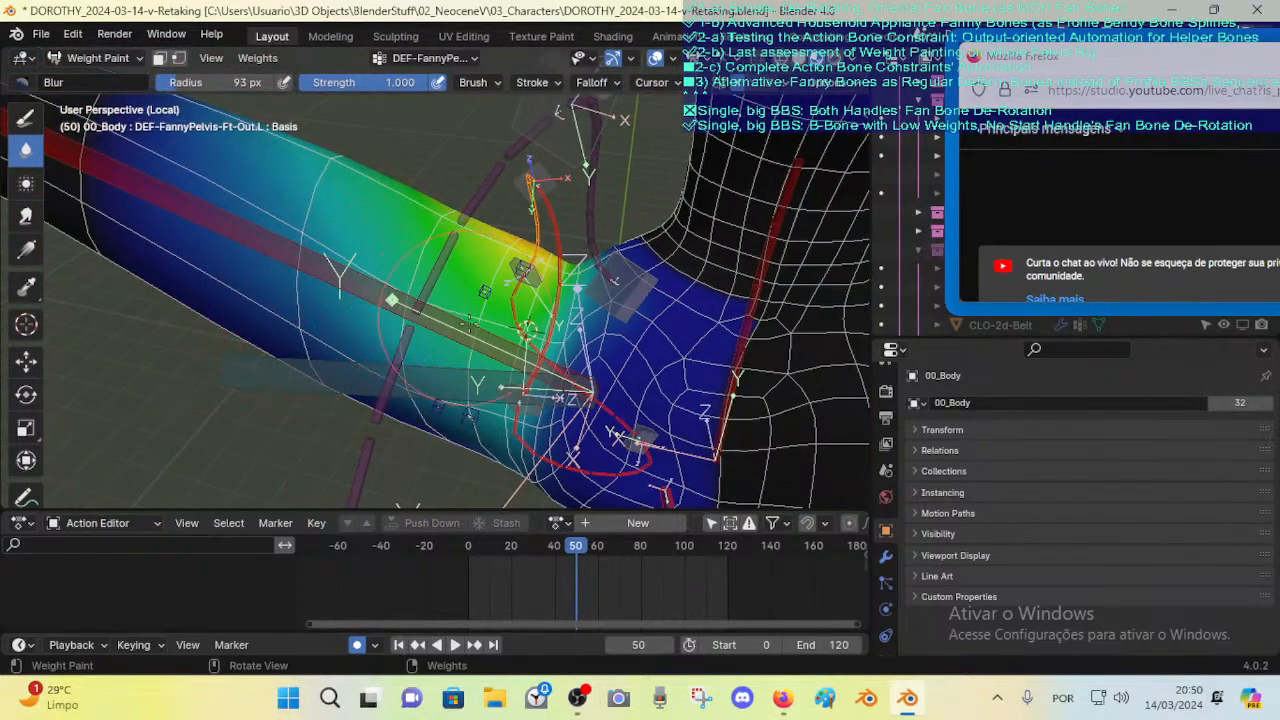
Step: Set the brush radius to 70 px and average the DEF-FannyPelvis-Ft-Out.L weights along the back of the left thigh
{"action": "mouse_move", "coordinate": [469, 322]}
{"action": "middle_mouse_down"}
{"action": "mouse_move", "coordinate": [500, 345]}
{"action": "mouse_move", "coordinate": [600, 311]}
{"action": "middle_mouse_up"}
{"action": "key", "text": "f"}
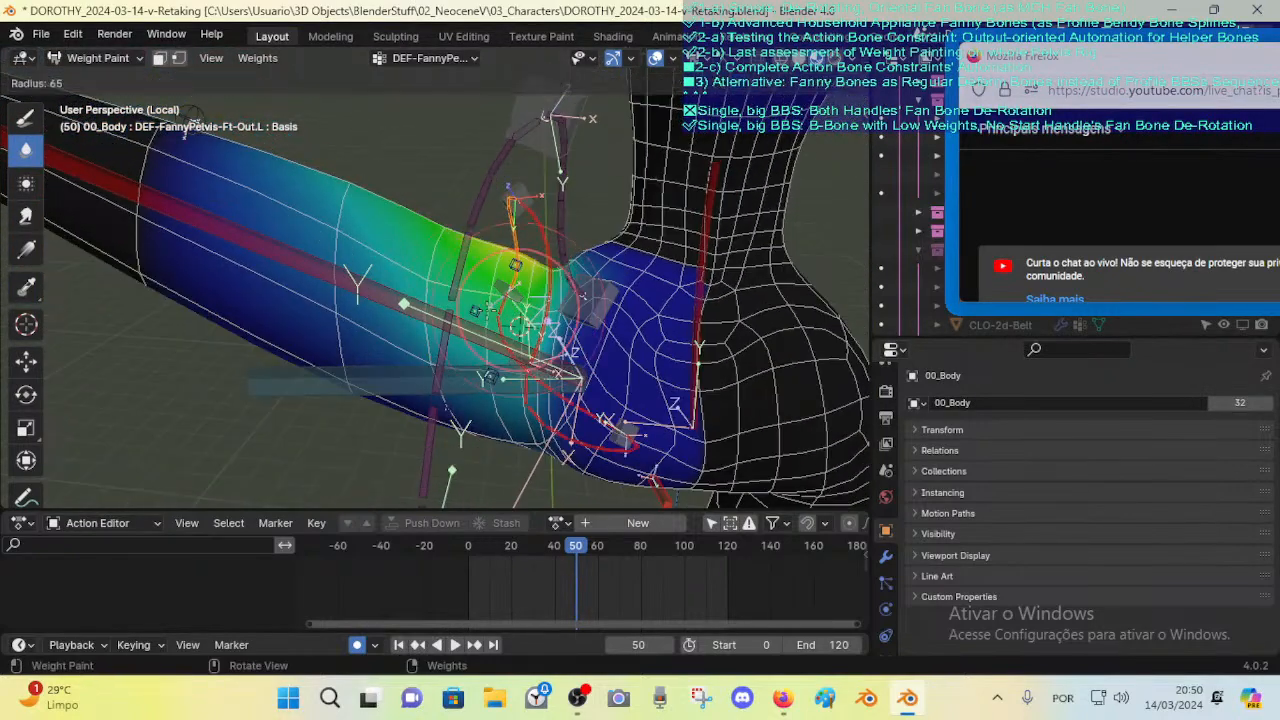
{"action": "left_click", "coordinate": [587, 296]}
{"action": "middle_click_drag", "start_coordinate": [513, 274], "coordinate": [518, 239]}
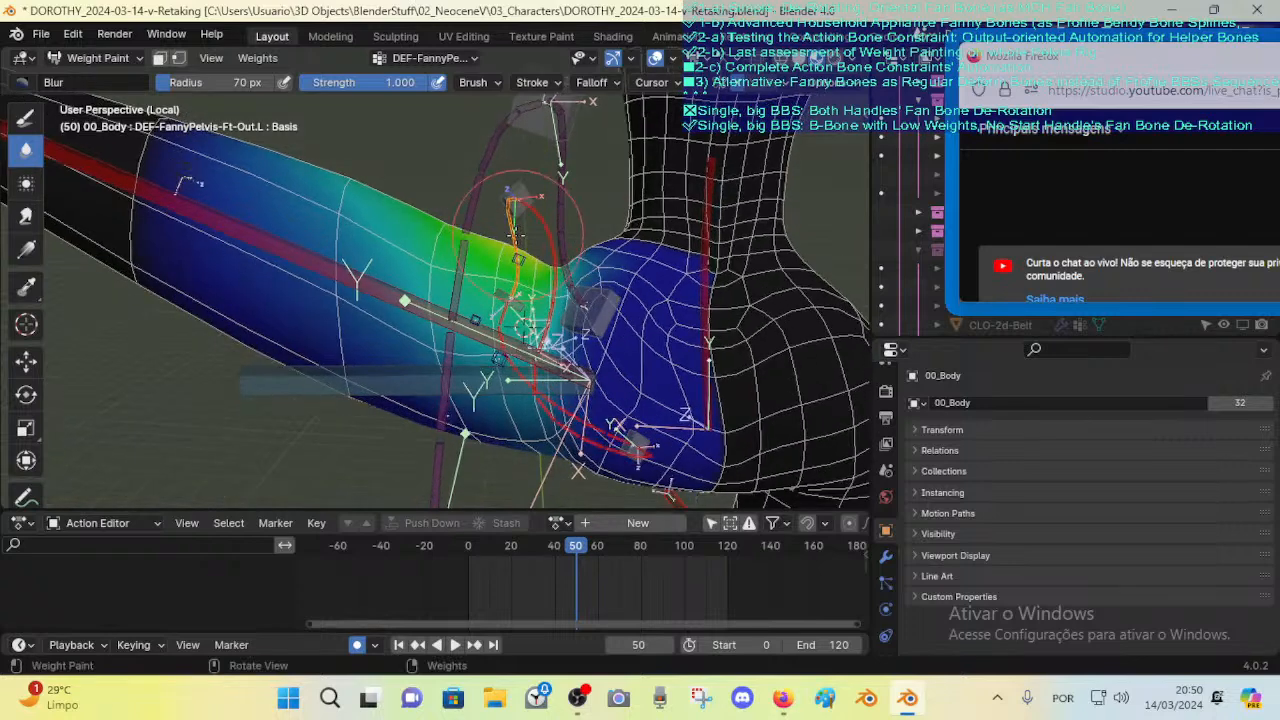
{"action": "left_click", "coordinate": [26, 183]}
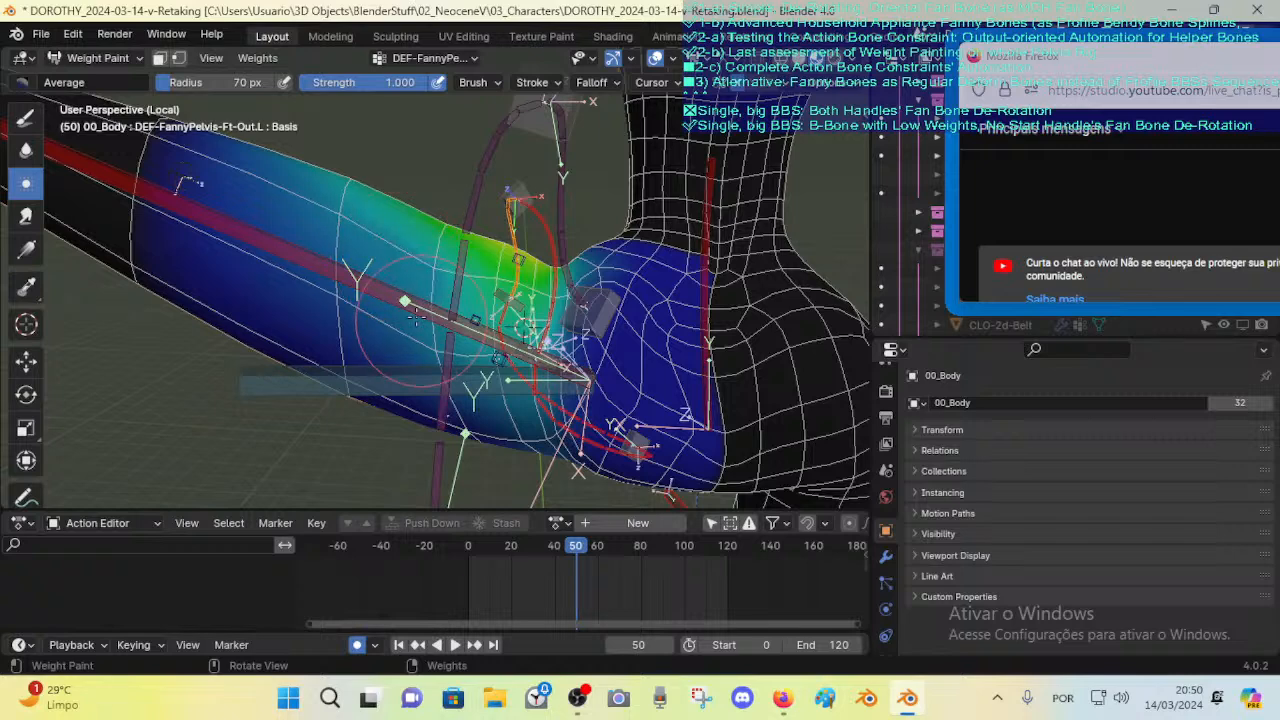
{"action": "middle_click_drag", "start_coordinate": [406, 300], "coordinate": [378, 318]}
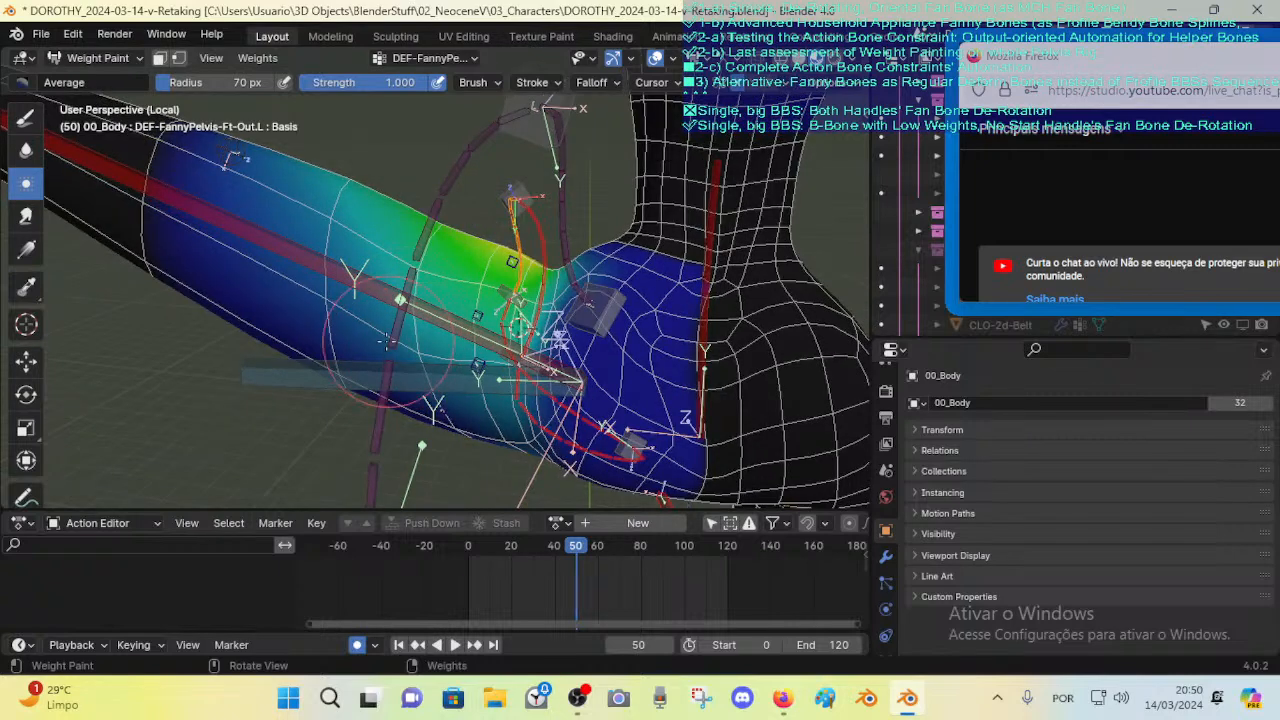
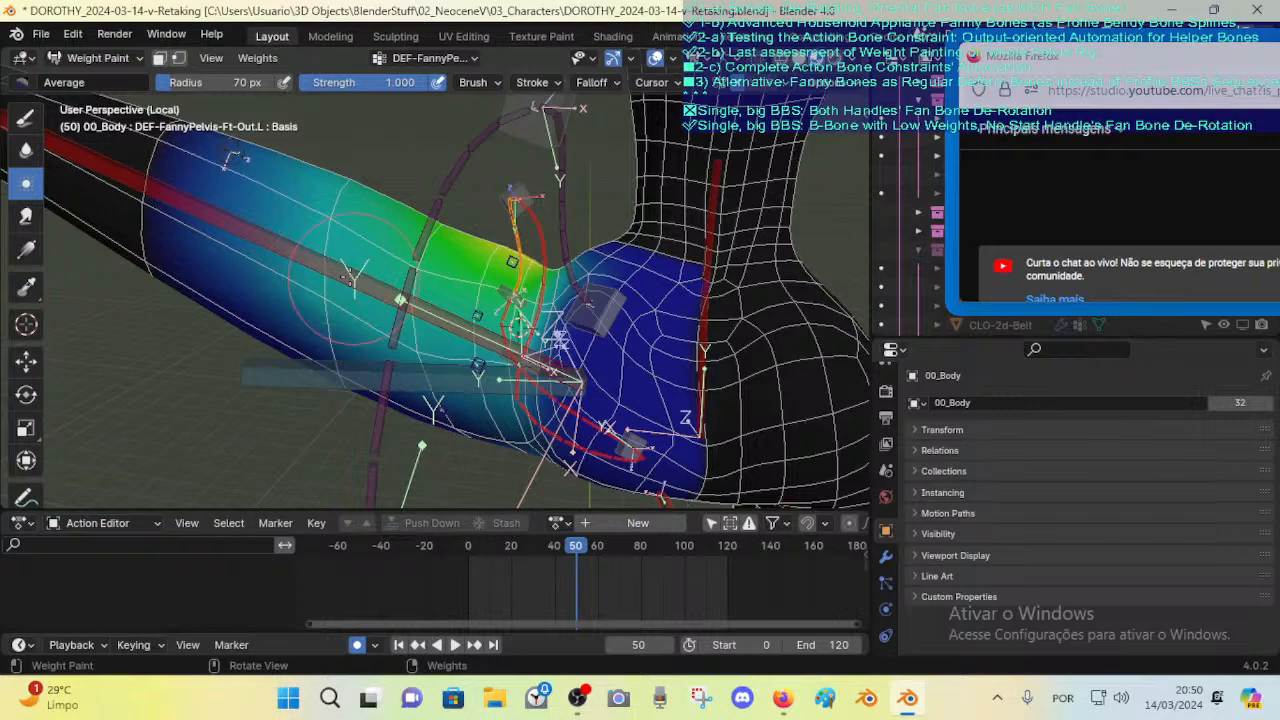
Step: Return to the Blur tool and smooth the DEF-FannyPelvis-Ft-Out.L weights around the back, outer side and front of the left thigh
{"action": "left_click", "coordinate": [27, 151]}
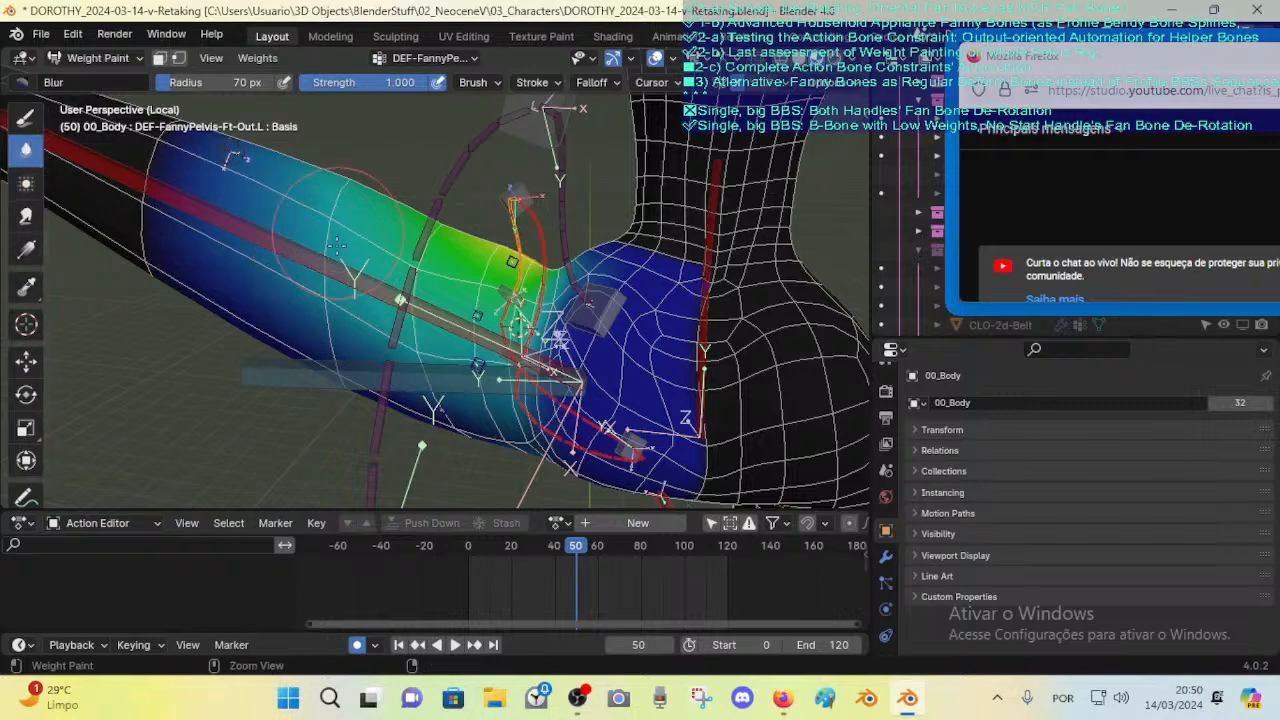
{"action": "mouse_move", "coordinate": [338, 245]}
{"action": "middle_mouse_down"}
{"action": "mouse_move", "coordinate": [305, 222]}
{"action": "mouse_move", "coordinate": [322, 245]}
{"action": "mouse_move", "coordinate": [312, 308]}
{"action": "mouse_move", "coordinate": [623, 366]}
{"action": "mouse_move", "coordinate": [674, 266]}
{"action": "mouse_move", "coordinate": [482, 214]}
{"action": "mouse_move", "coordinate": [543, 243]}
{"action": "mouse_move", "coordinate": [559, 337]}
{"action": "mouse_move", "coordinate": [290, 260]}
{"action": "mouse_move", "coordinate": [358, 290]}
{"action": "middle_mouse_up"}
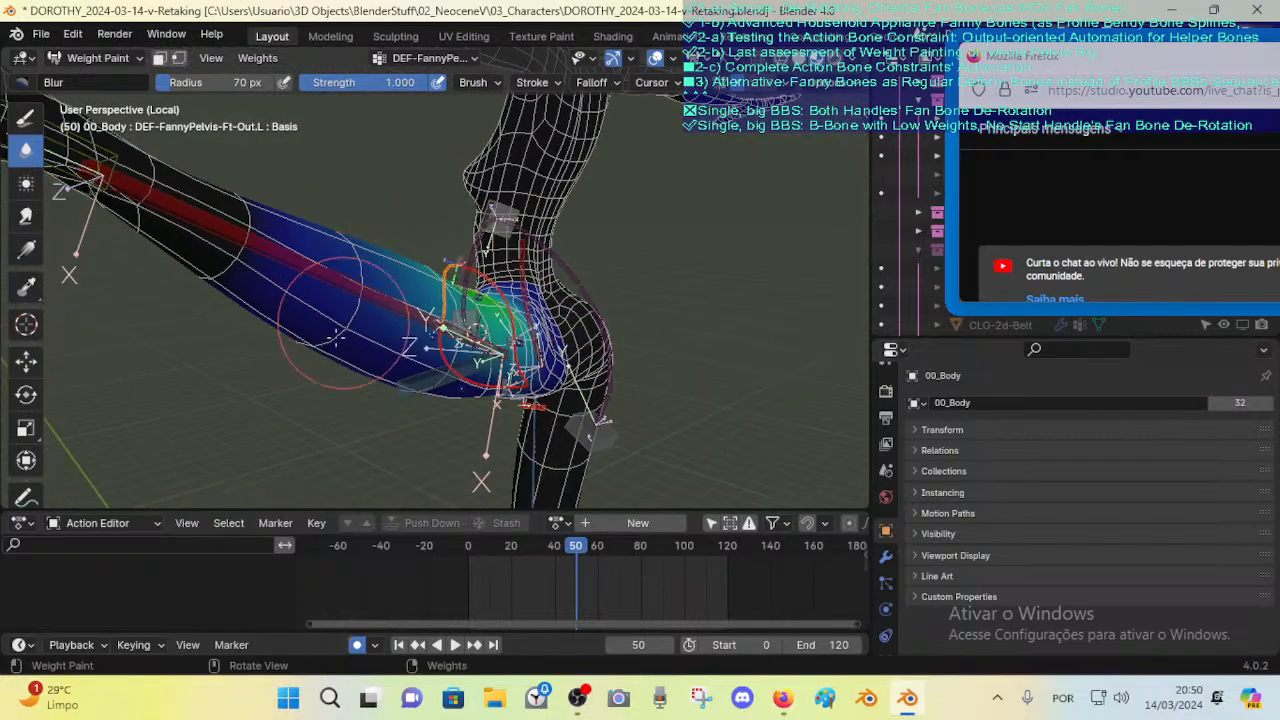
{"action": "middle_click_drag", "start_coordinate": [338, 336], "coordinate": [628, 313]}
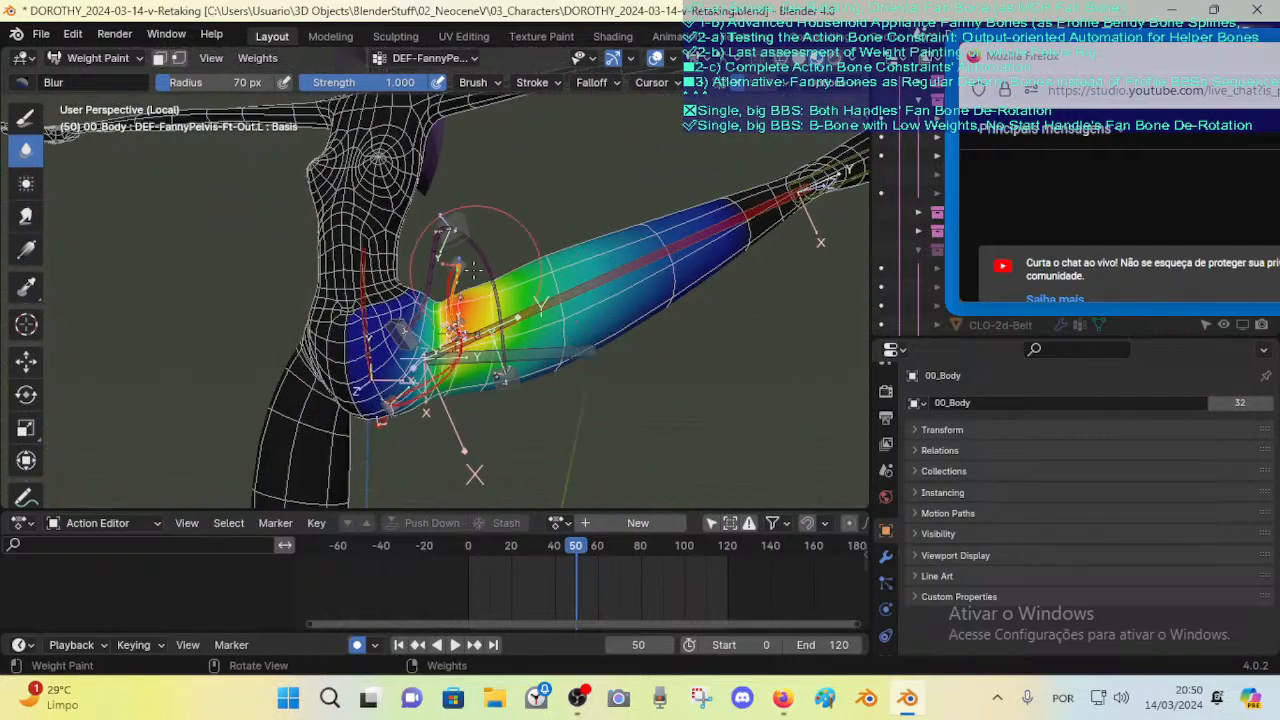
{"action": "mouse_move", "coordinate": [474, 268]}
{"action": "middle_mouse_down"}
{"action": "mouse_move", "coordinate": [543, 271]}
{"action": "mouse_move", "coordinate": [614, 229]}
{"action": "mouse_move", "coordinate": [300, 250]}
{"action": "mouse_move", "coordinate": [672, 258]}
{"action": "middle_mouse_up"}
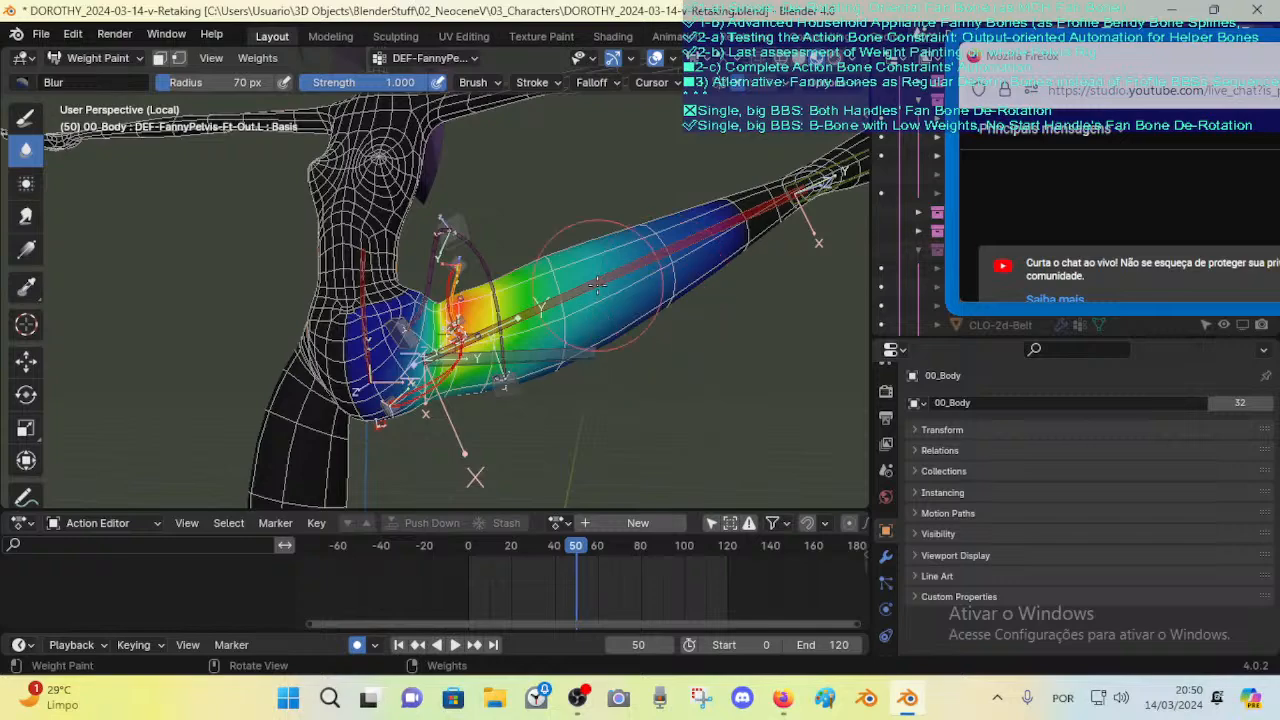
Step: Activate DEF-FannyPelvis-Bk-Out.L and blur its weights along the front and top of the left thigh
{"action": "left_click", "coordinate": [455, 268], "text": "ctrl"}
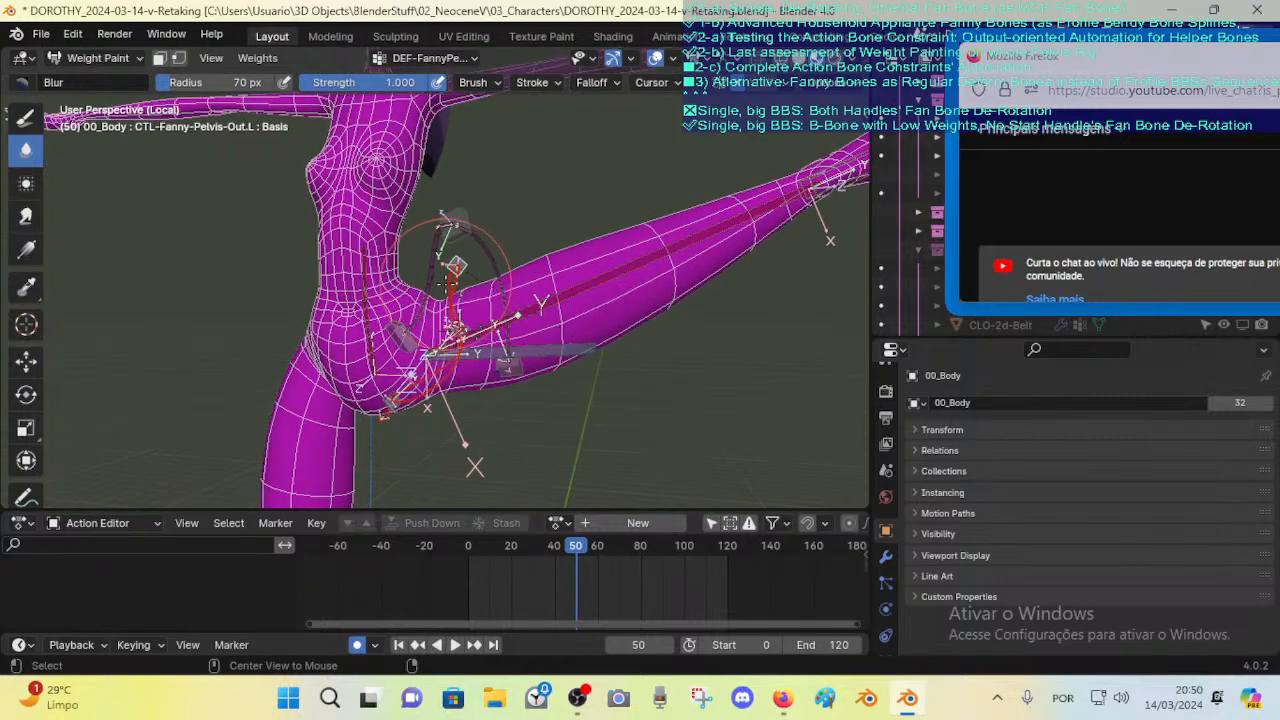
{"action": "left_click", "coordinate": [446, 284], "text": "alt"}
{"action": "middle_click_drag", "start_coordinate": [460, 272], "coordinate": [570, 296]}
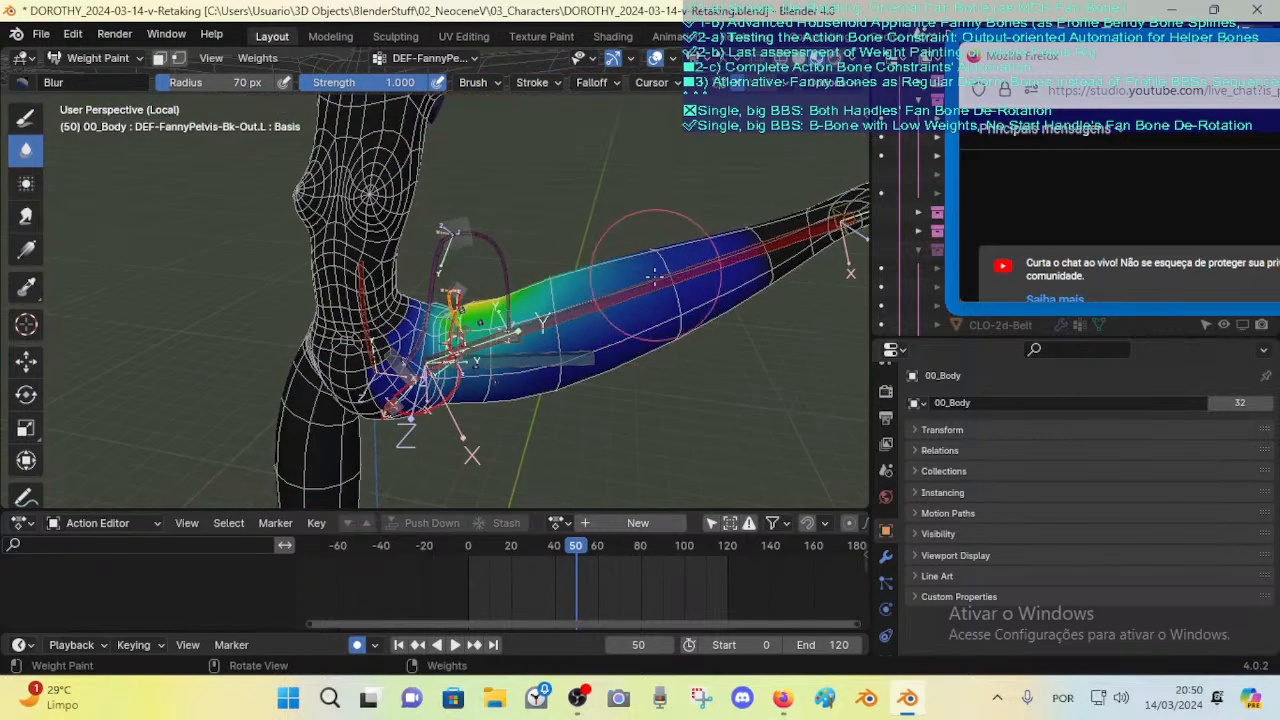
{"action": "mouse_move", "coordinate": [655, 277]}
{"action": "middle_mouse_down"}
{"action": "mouse_move", "coordinate": [250, 275]}
{"action": "mouse_move", "coordinate": [352, 217]}
{"action": "mouse_move", "coordinate": [637, 310]}
{"action": "middle_mouse_up"}
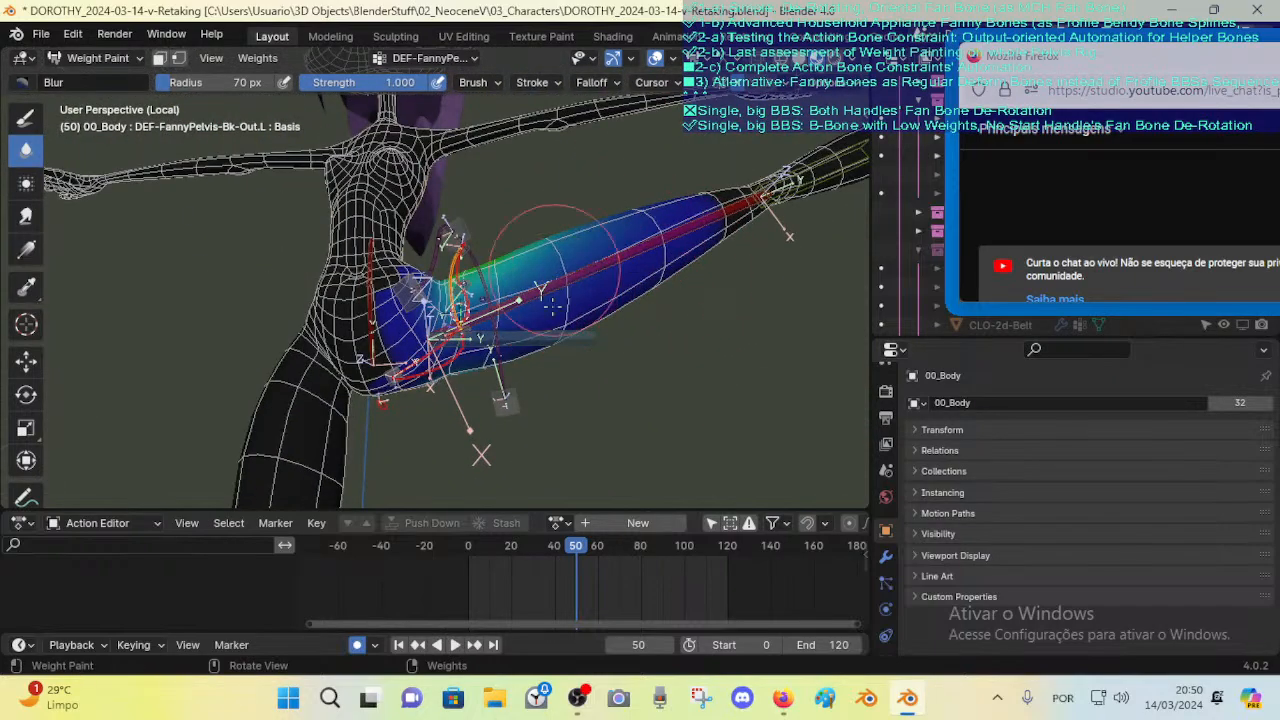
{"action": "middle_click_drag", "start_coordinate": [551, 307], "coordinate": [569, 313]}
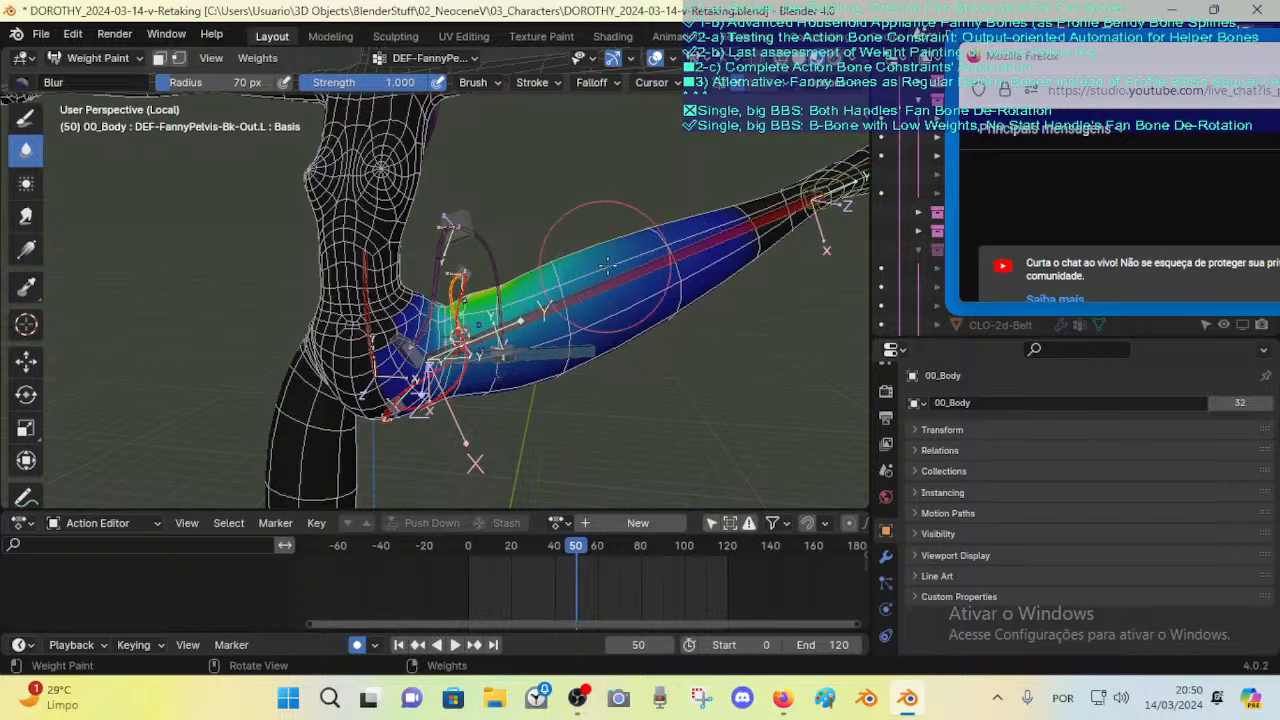
{"action": "left_click_drag", "start_coordinate": [607, 265], "coordinate": [645, 284]}
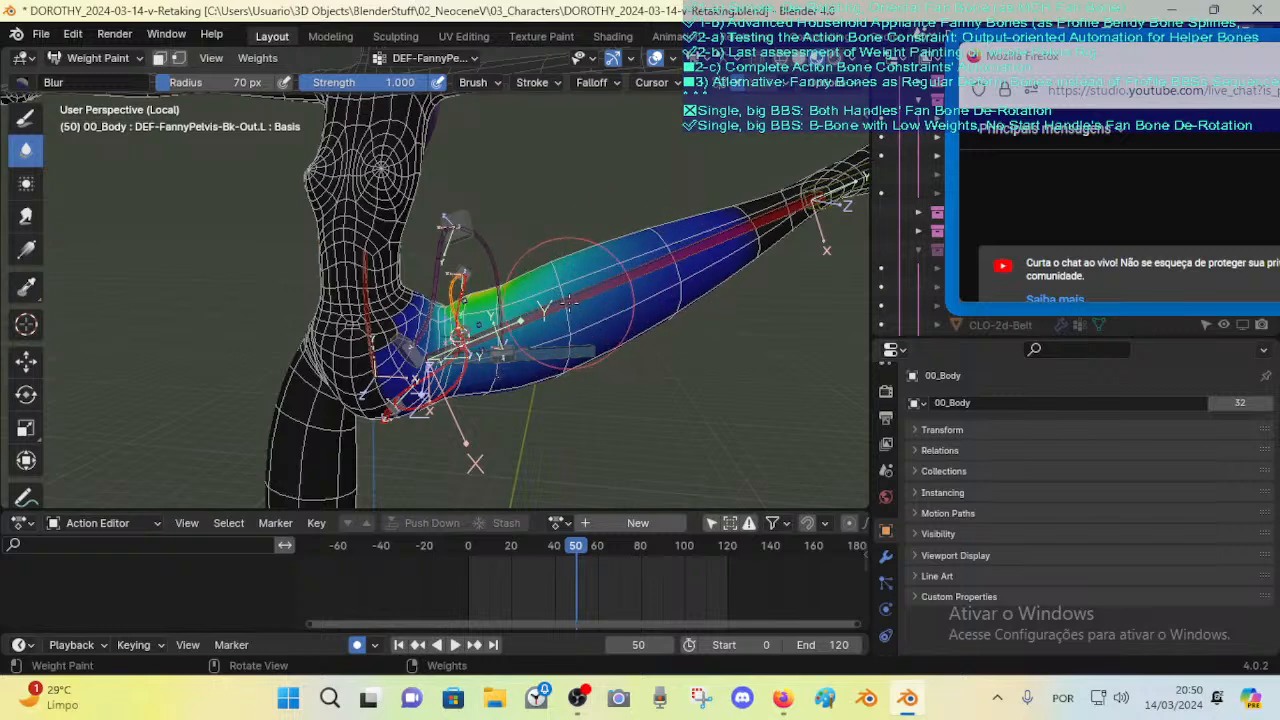
Step: Make DEF-FannyPelvis-Ft-Out.L the active bone again and even out its weights around the upper left thigh
{"action": "middle_click_drag", "start_coordinate": [568, 303], "coordinate": [277, 233]}
{"action": "left_click", "coordinate": [463, 282], "text": "alt"}
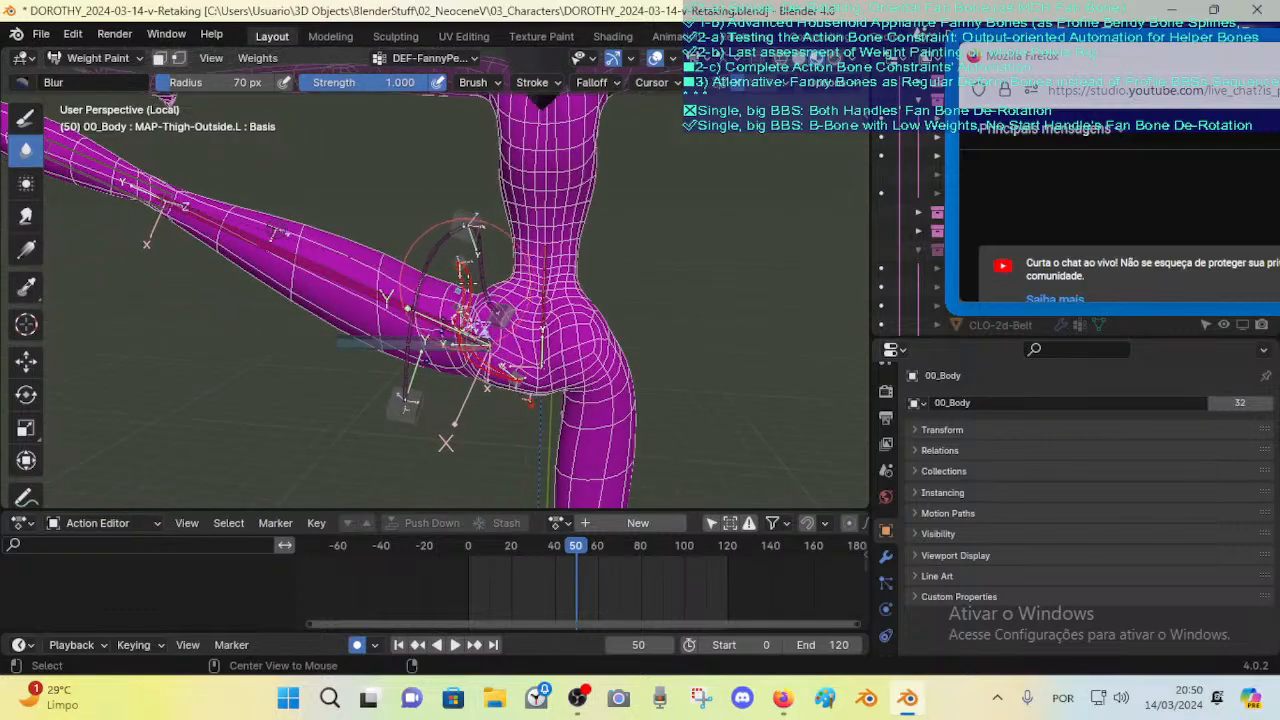
{"action": "left_click", "coordinate": [463, 270], "text": "alt"}
{"action": "left_click", "coordinate": [463, 270], "text": "alt"}
{"action": "left_click", "coordinate": [463, 270], "text": "alt"}
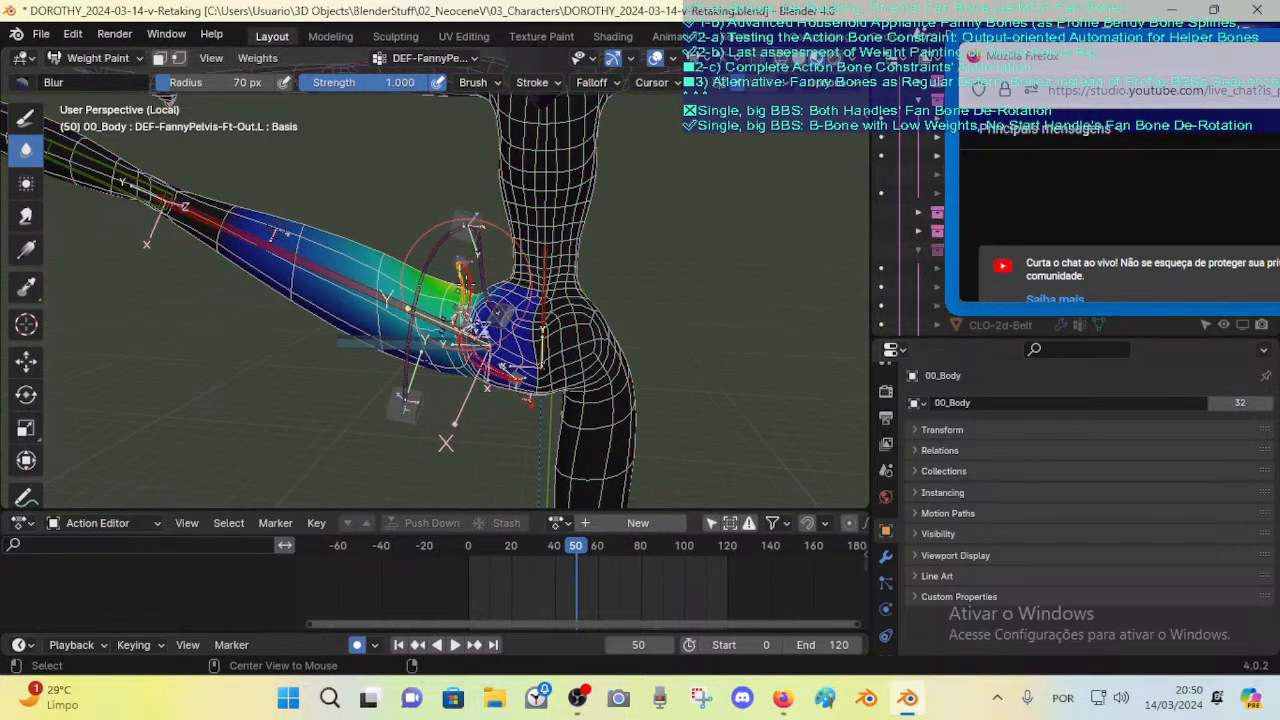
{"action": "middle_click_drag", "start_coordinate": [428, 290], "coordinate": [530, 298]}
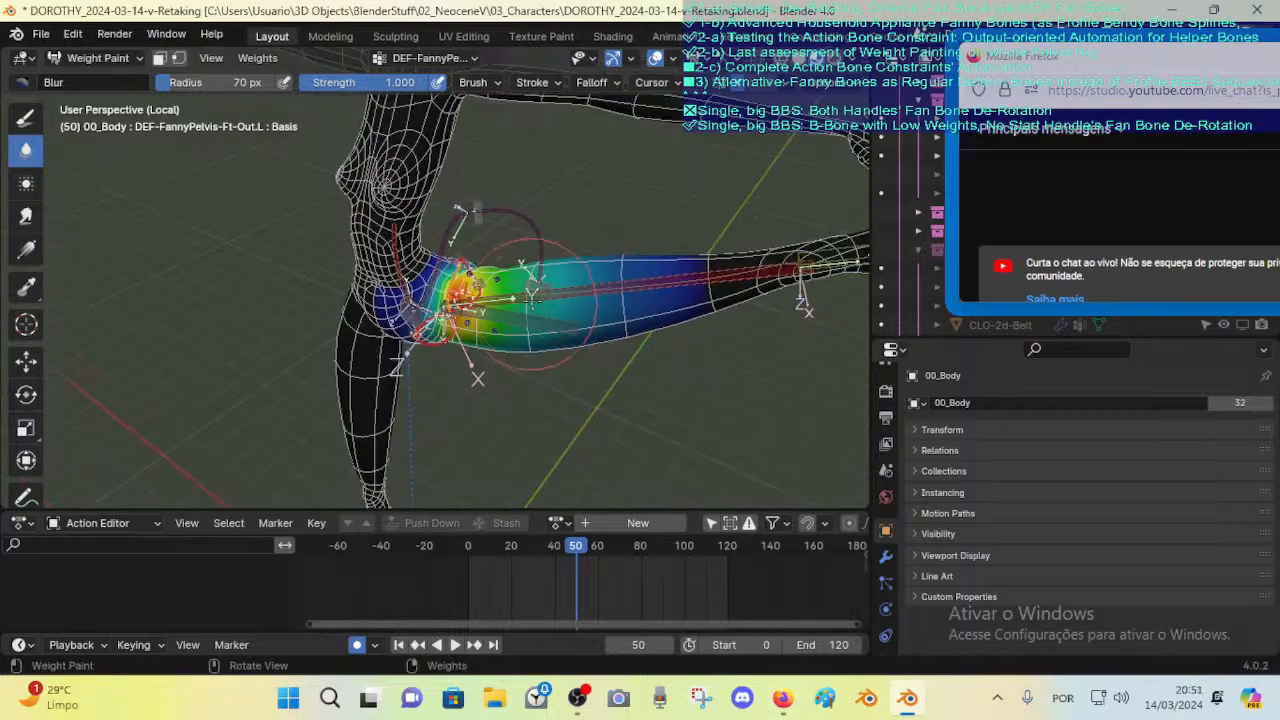
{"action": "mouse_move", "coordinate": [600, 275]}
{"action": "middle_mouse_down"}
{"action": "mouse_move", "coordinate": [530, 220]}
{"action": "mouse_move", "coordinate": [500, 270]}
{"action": "mouse_move", "coordinate": [516, 245]}
{"action": "mouse_move", "coordinate": [614, 220]}
{"action": "mouse_move", "coordinate": [423, 423]}
{"action": "mouse_move", "coordinate": [438, 440]}
{"action": "mouse_move", "coordinate": [520, 321]}
{"action": "mouse_move", "coordinate": [450, 325]}
{"action": "middle_mouse_up"}
{"action": "middle_click_drag", "start_coordinate": [271, 210], "coordinate": [373, 195]}
{"action": "left_click", "coordinate": [445, 289], "text": "alt"}
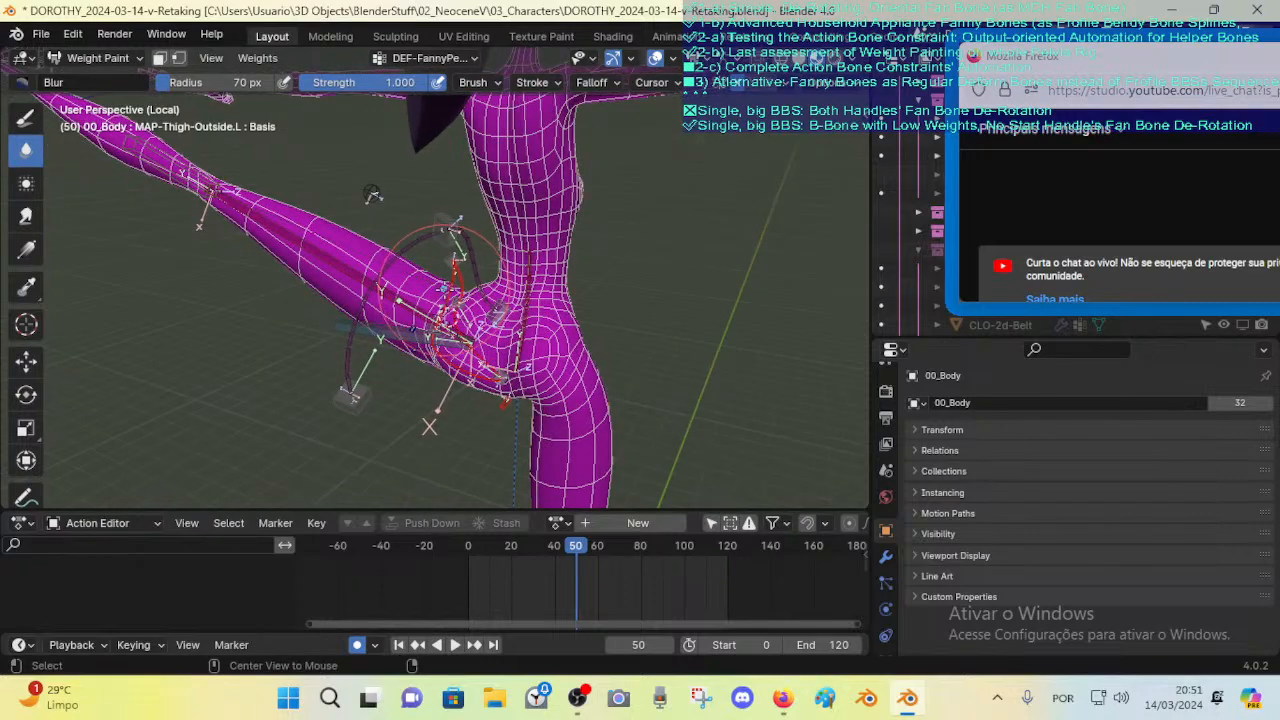
{"action": "left_click", "coordinate": [446, 280], "text": "alt"}
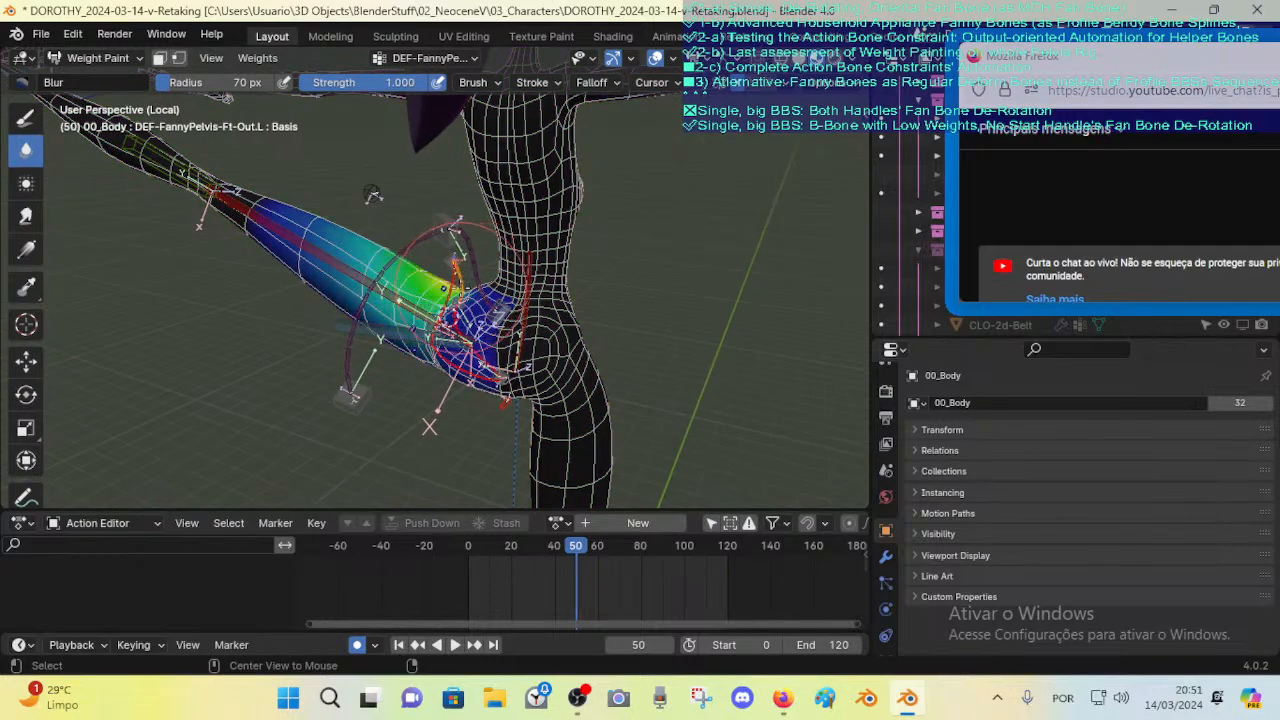
{"action": "middle_click_drag", "start_coordinate": [445, 289], "coordinate": [685, 264]}
Step: Activate DEF-FannyPelvis-Ft-In.L, blur its weights along the left thigh, and undo the last stroke
{"action": "left_click", "coordinate": [478, 354], "text": "alt"}
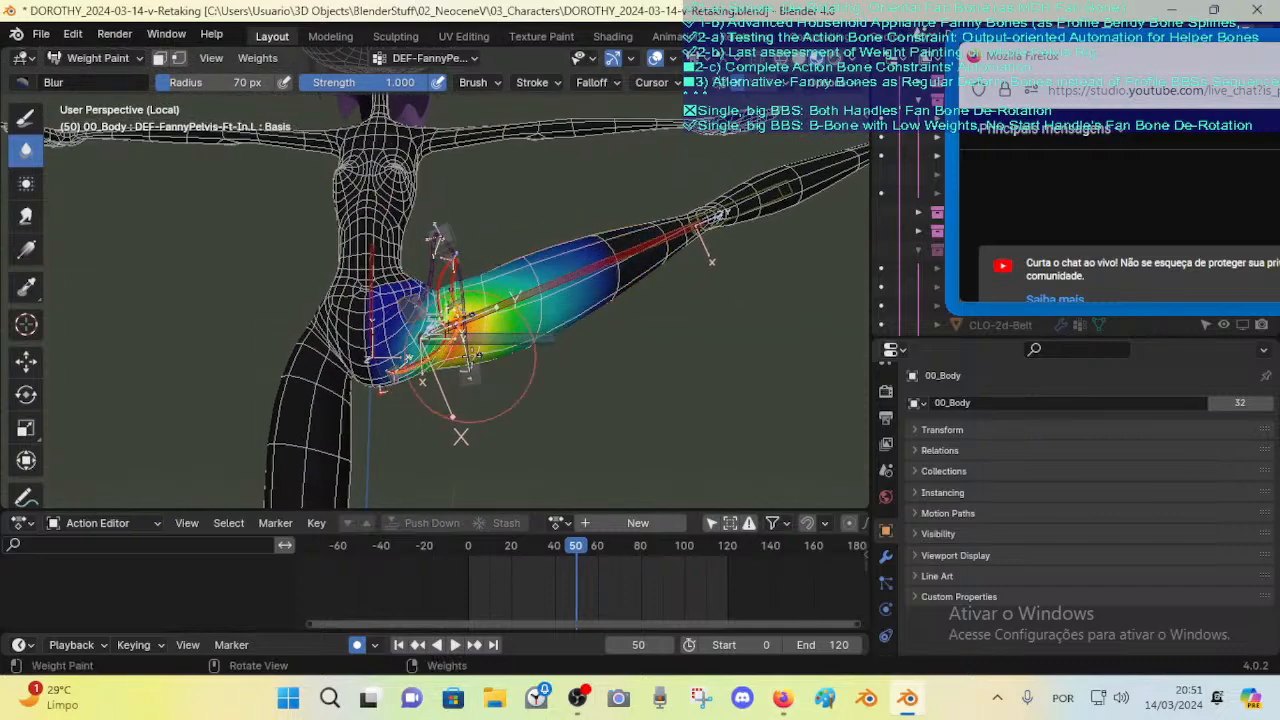
{"action": "middle_click_drag", "start_coordinate": [470, 355], "coordinate": [490, 405]}
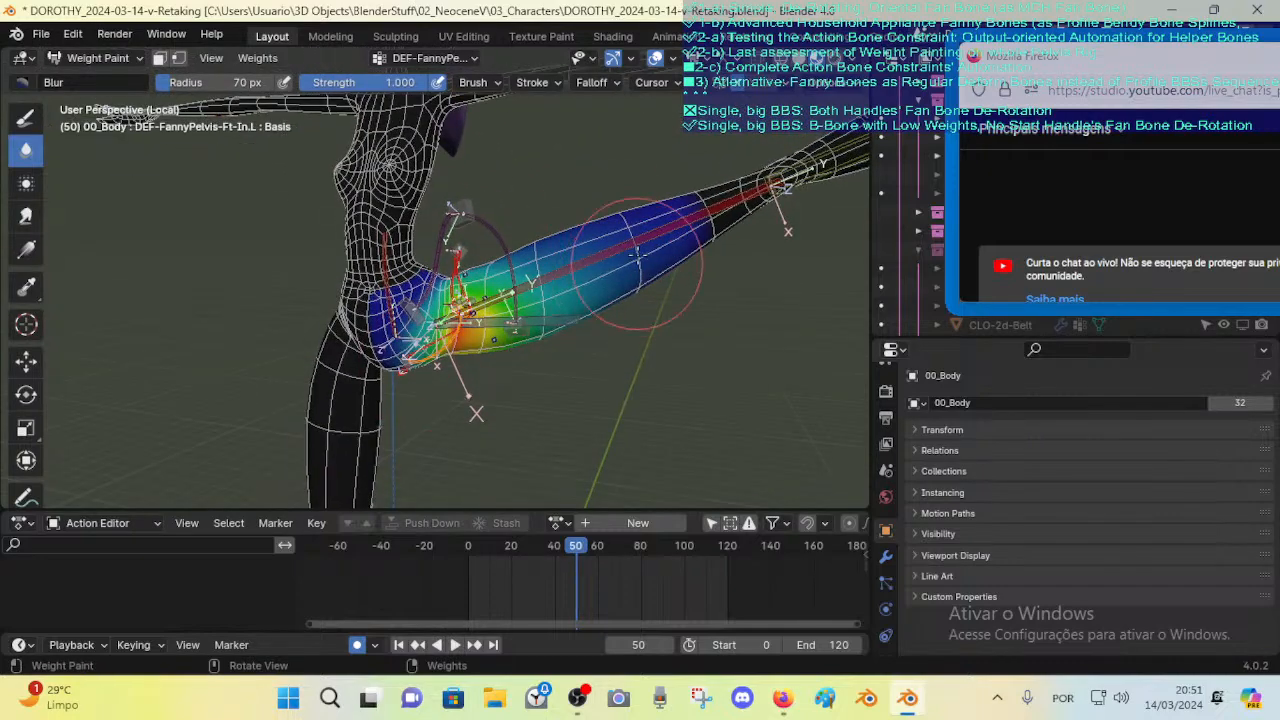
{"action": "middle_click_drag", "start_coordinate": [613, 262], "coordinate": [660, 300]}
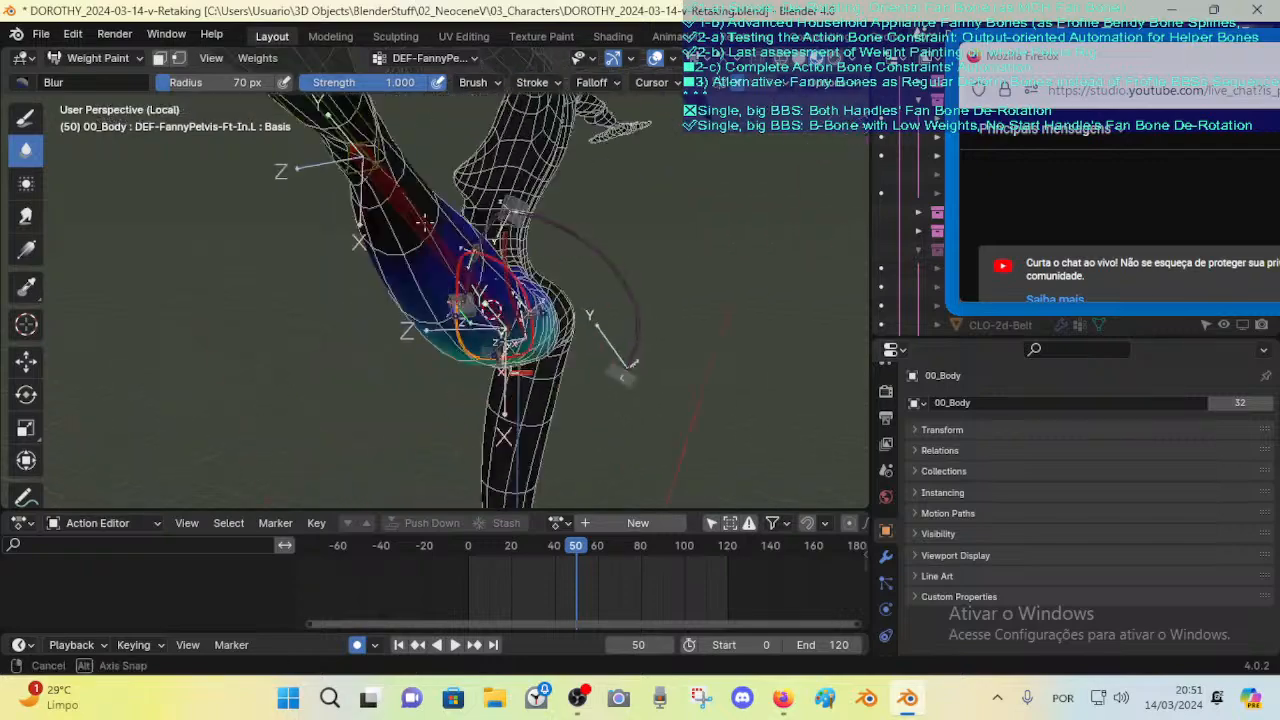
{"action": "mouse_move", "coordinate": [424, 220]}
{"action": "middle_mouse_down"}
{"action": "mouse_move", "coordinate": [300, 290]}
{"action": "mouse_move", "coordinate": [280, 330]}
{"action": "mouse_move", "coordinate": [270, 240]}
{"action": "mouse_move", "coordinate": [314, 381]}
{"action": "mouse_move", "coordinate": [360, 308]}
{"action": "middle_mouse_up"}
{"action": "key", "text": "ctrl+z"}
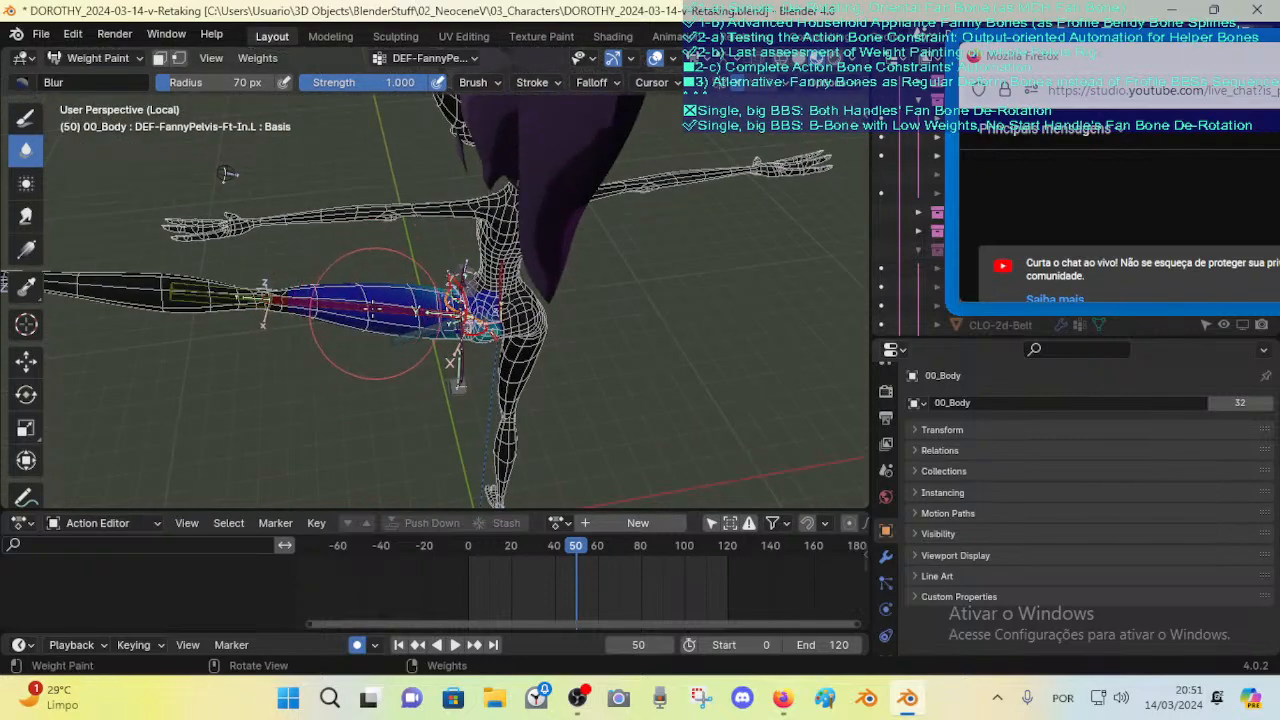
Step: Continue blurring the DEF-FannyPelvis-Ft-In.L weights along the left thigh with a 25 px brush, then set its radius to 43 px
{"action": "key", "text": "f"}
{"action": "left_click", "coordinate": [357, 313]}
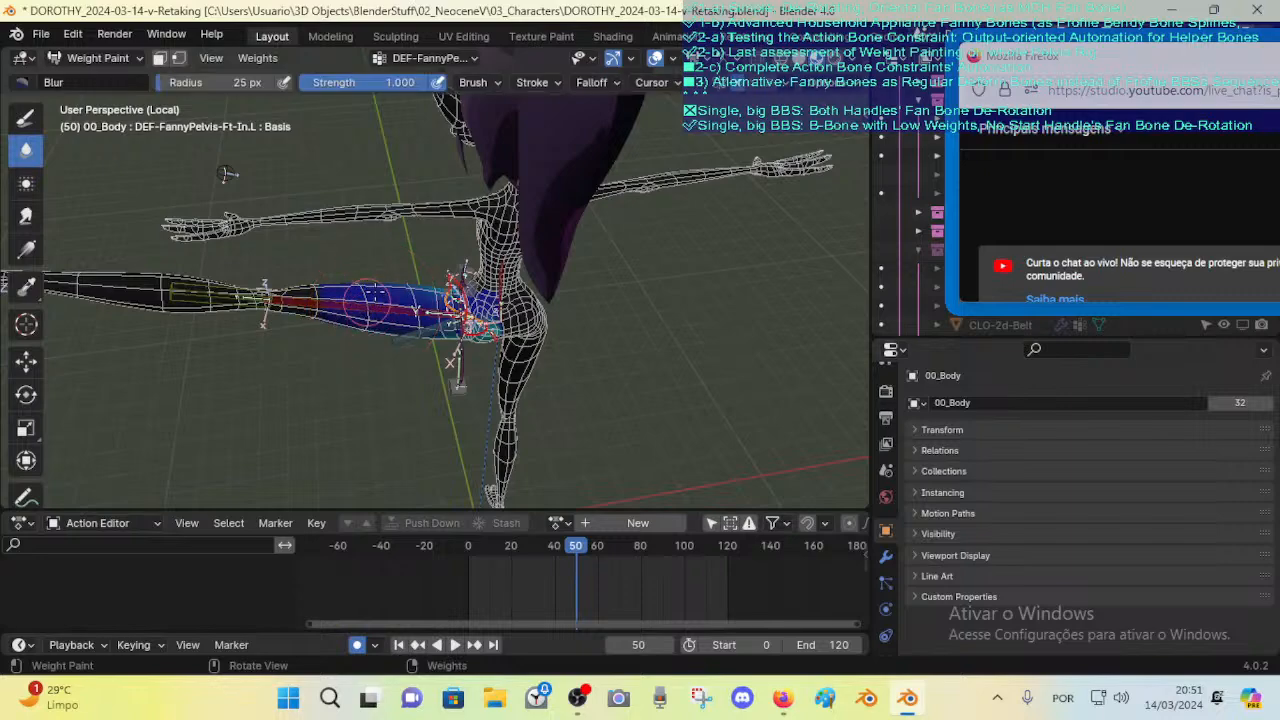
{"action": "middle_click_drag", "start_coordinate": [228, 174], "coordinate": [742, 255]}
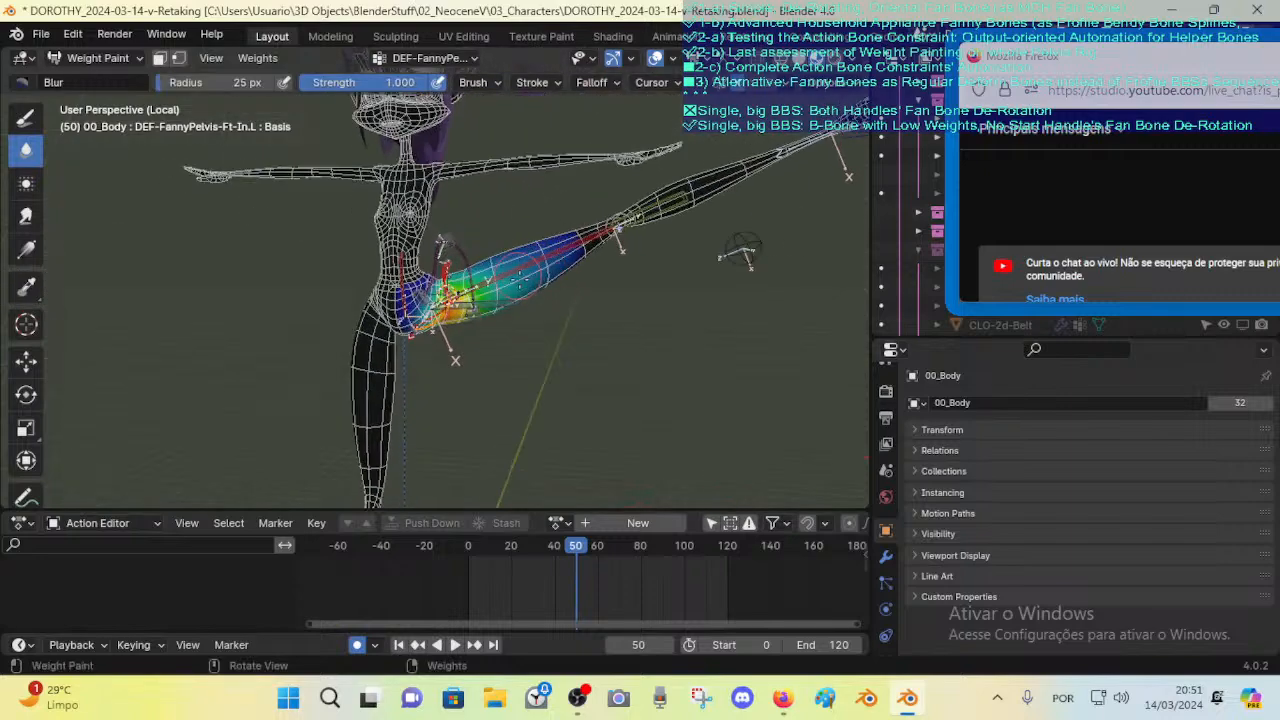
{"action": "scroll", "coordinate": [539, 222], "scroll_direction": "up", "scroll_amount": 3}
{"action": "middle_click_drag", "start_coordinate": [474, 256], "coordinate": [502, 288]}
{"action": "key", "text": "f"}
{"action": "left_click", "coordinate": [528, 252]}
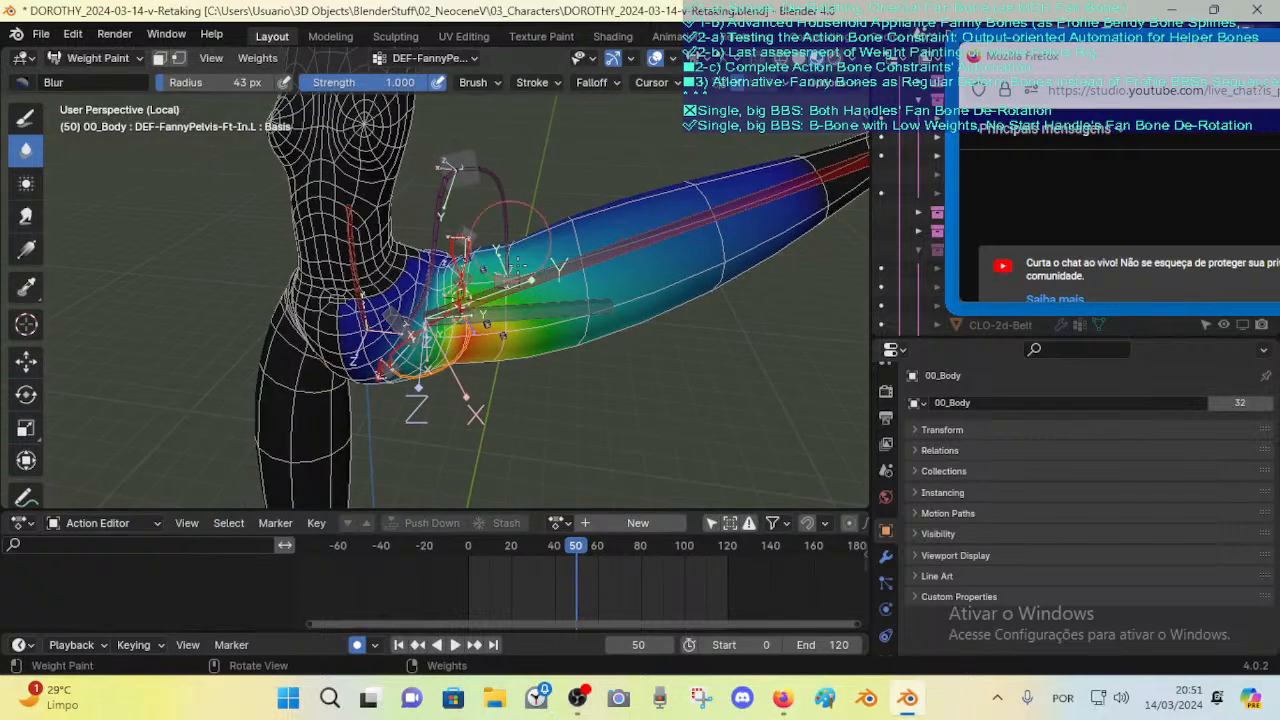
Step: Save the DOROTHY_2024-03-14-v-Retaking.blend file
{"action": "middle_click_drag", "start_coordinate": [616, 286], "coordinate": [675, 222]}
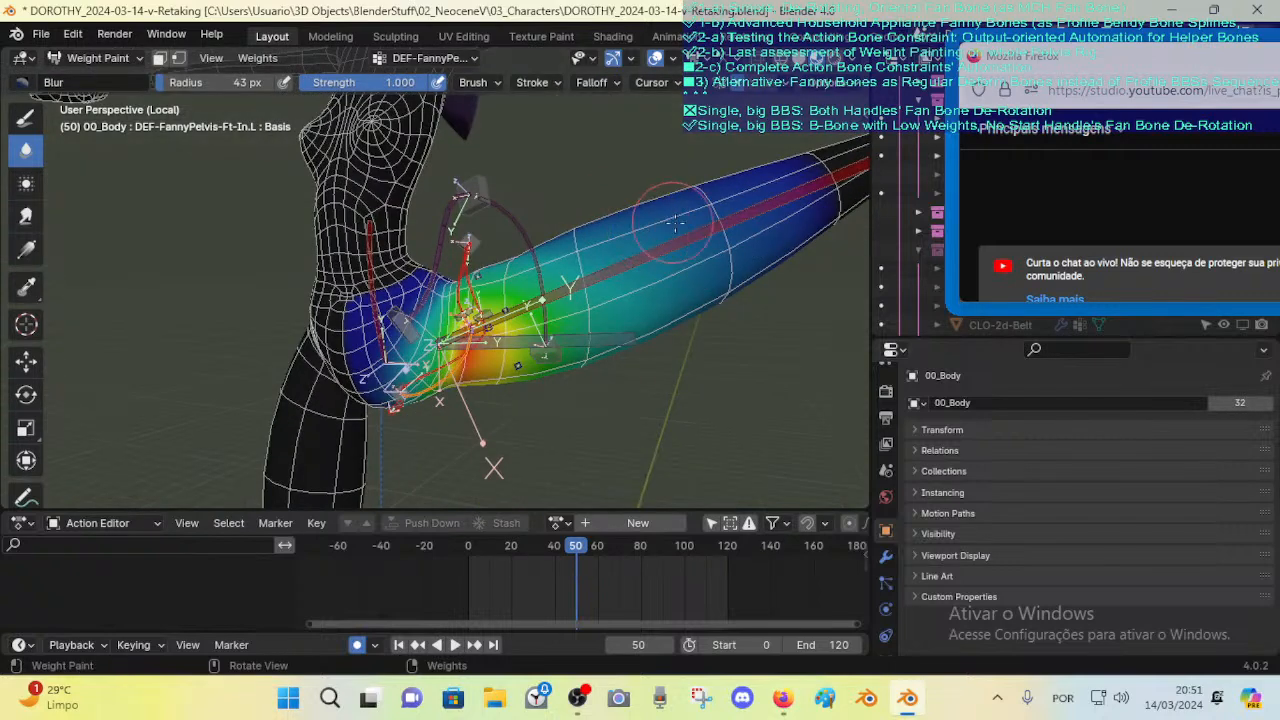
{"action": "mouse_move", "coordinate": [575, 215]}
{"action": "middle_mouse_down"}
{"action": "mouse_move", "coordinate": [594, 314]}
{"action": "mouse_move", "coordinate": [467, 400]}
{"action": "mouse_move", "coordinate": [470, 372]}
{"action": "mouse_move", "coordinate": [445, 350]}
{"action": "mouse_move", "coordinate": [367, 327]}
{"action": "middle_mouse_up"}
{"action": "key", "text": "ctrl+s"}
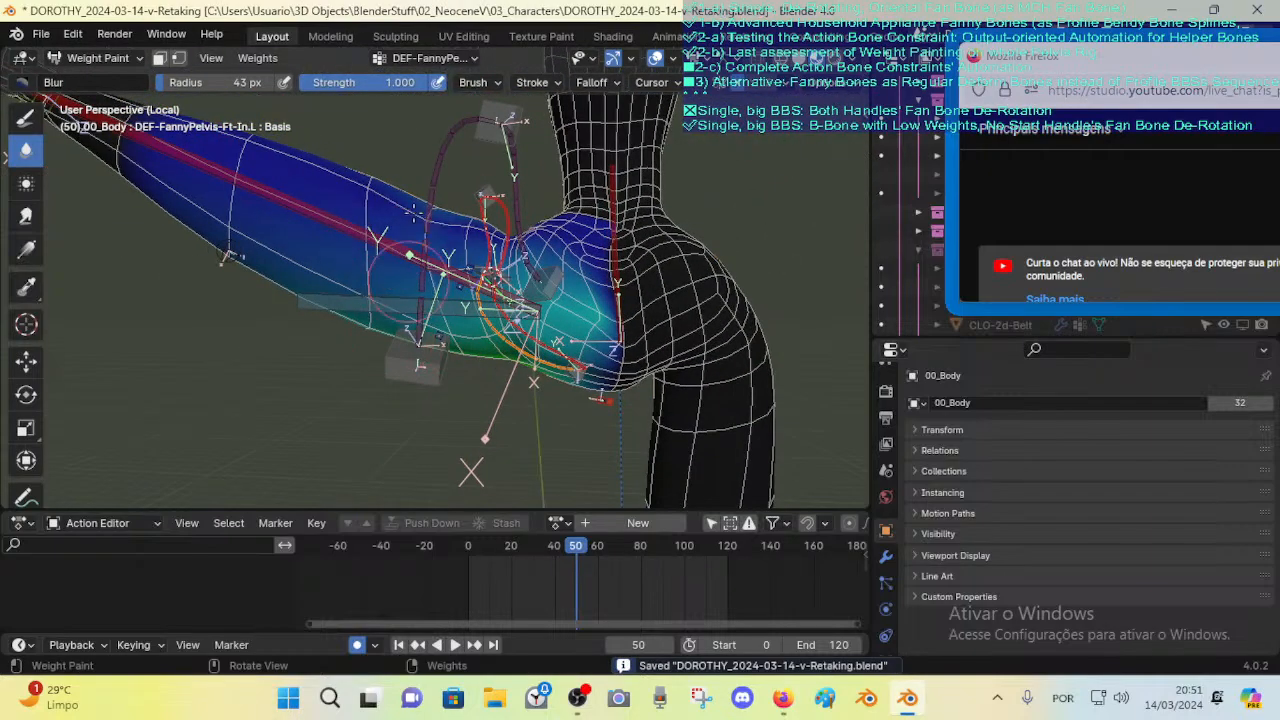
Step: Blur the DEF-FannyPelvis-Ft-In.L weights on the left thigh at strength 1.000 and enlarge the brush radius to 74 px
{"action": "mouse_move", "coordinate": [413, 212]}
{"action": "middle_mouse_down"}
{"action": "mouse_move", "coordinate": [385, 250]}
{"action": "mouse_move", "coordinate": [443, 192]}
{"action": "mouse_move", "coordinate": [490, 210]}
{"action": "mouse_move", "coordinate": [435, 238]}
{"action": "middle_mouse_up"}
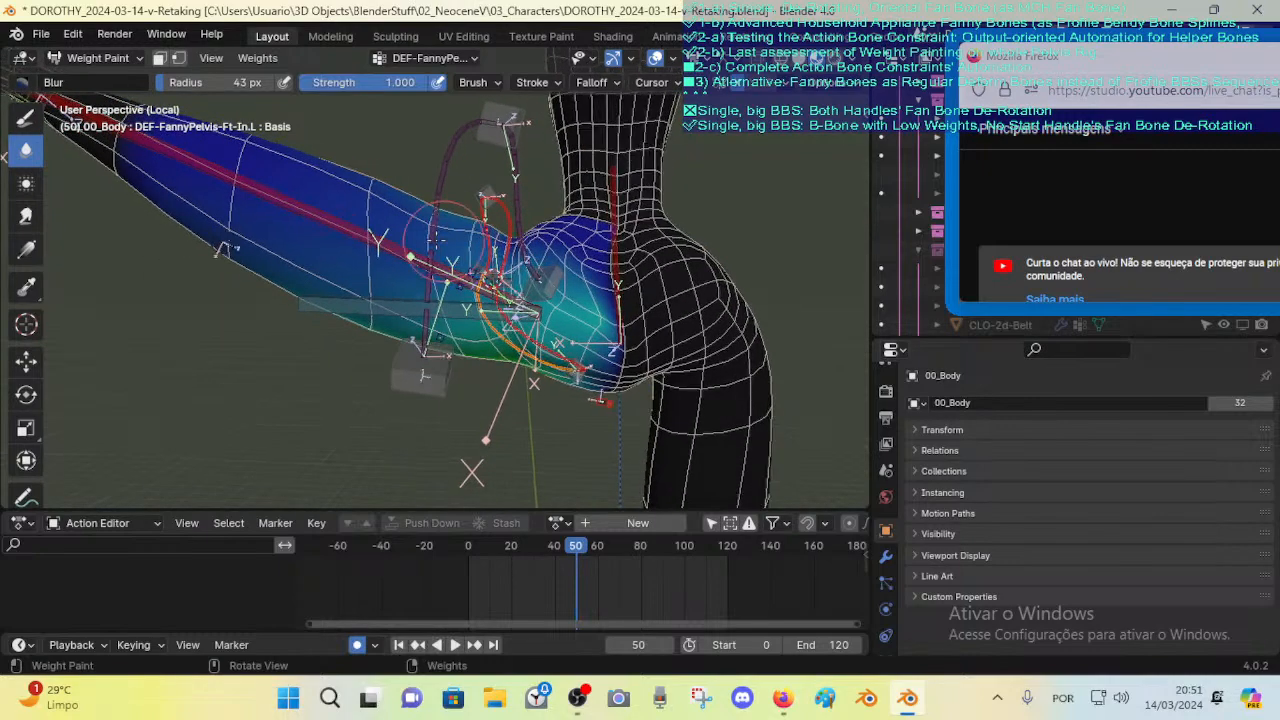
{"action": "mouse_move", "coordinate": [355, 178]}
{"action": "middle_mouse_down"}
{"action": "mouse_move", "coordinate": [400, 160]}
{"action": "mouse_move", "coordinate": [440, 198]}
{"action": "mouse_move", "coordinate": [388, 232]}
{"action": "mouse_move", "coordinate": [397, 252]}
{"action": "mouse_move", "coordinate": [468, 236]}
{"action": "mouse_move", "coordinate": [545, 260]}
{"action": "middle_mouse_up"}
{"action": "key", "text": "shift+f"}
{"action": "left_click", "coordinate": [444, 200]}
{"action": "scroll", "coordinate": [470, 240], "scroll_direction": "up", "scroll_amount": 3}
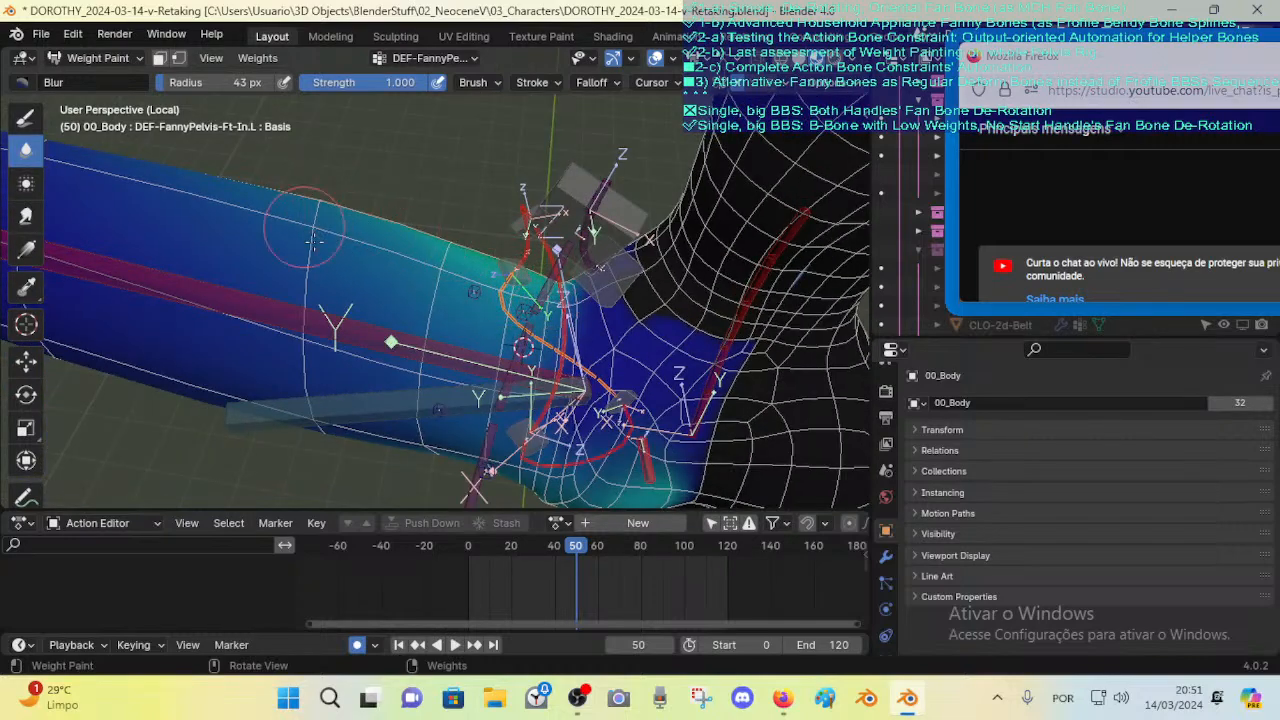
{"action": "mouse_move", "coordinate": [313, 240]}
{"action": "middle_mouse_down"}
{"action": "mouse_move", "coordinate": [690, 180]}
{"action": "mouse_move", "coordinate": [690, 198]}
{"action": "mouse_move", "coordinate": [600, 262]}
{"action": "middle_mouse_up"}
{"action": "key", "text": "f"}
{"action": "left_click", "coordinate": [718, 208]}
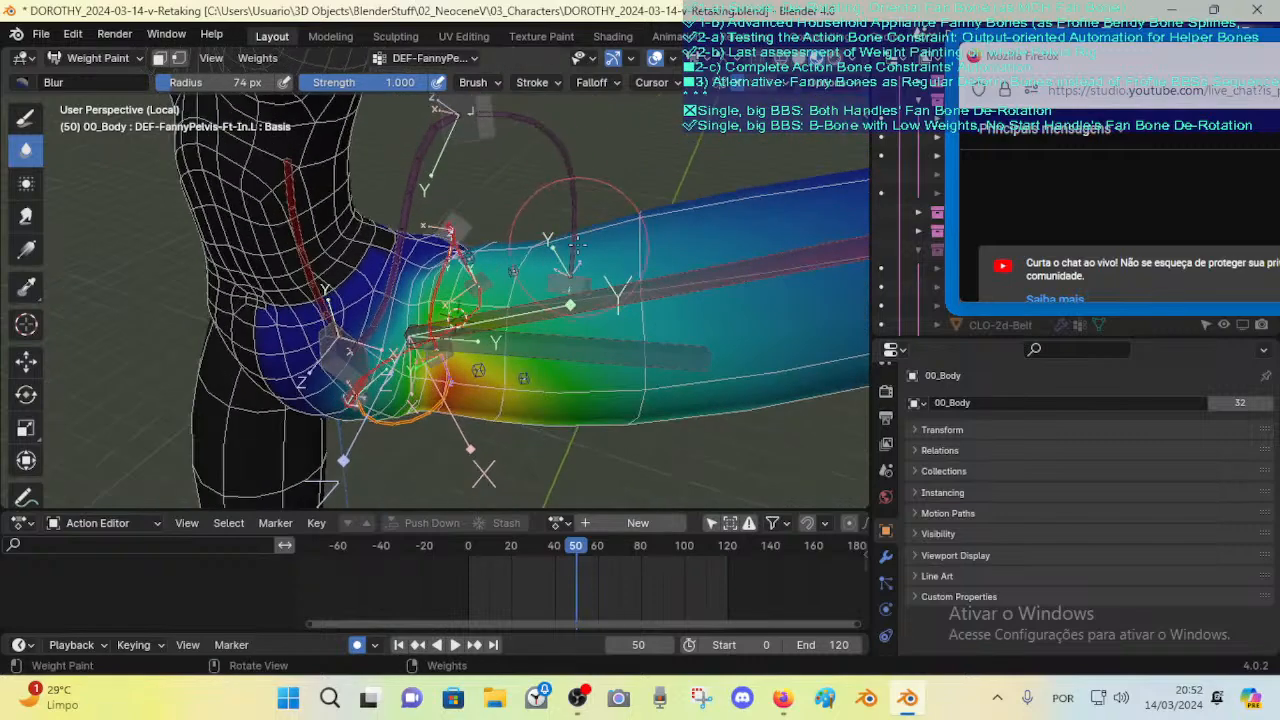
Step: Switch to the Smear.001 brush and smear the weights over the top of the upper left thigh with an 82 px radius
{"action": "left_click", "coordinate": [27, 217]}
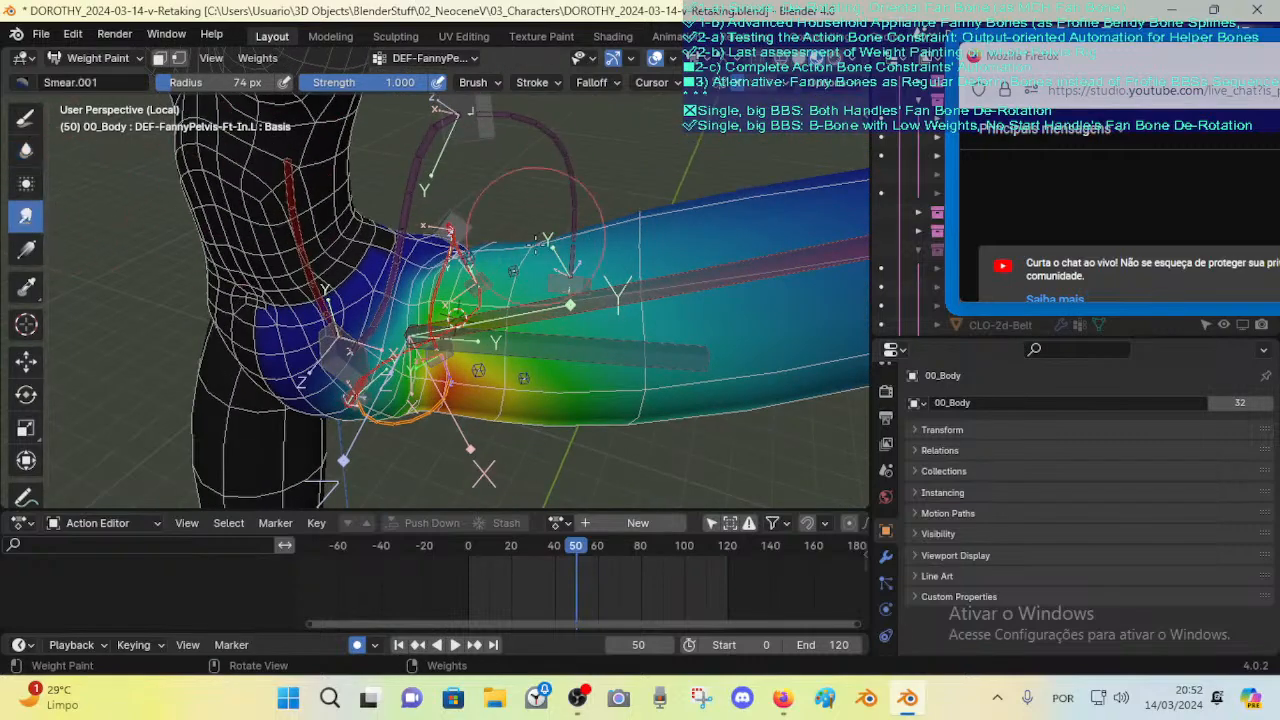
{"action": "middle_click_drag", "start_coordinate": [520, 238], "coordinate": [541, 241]}
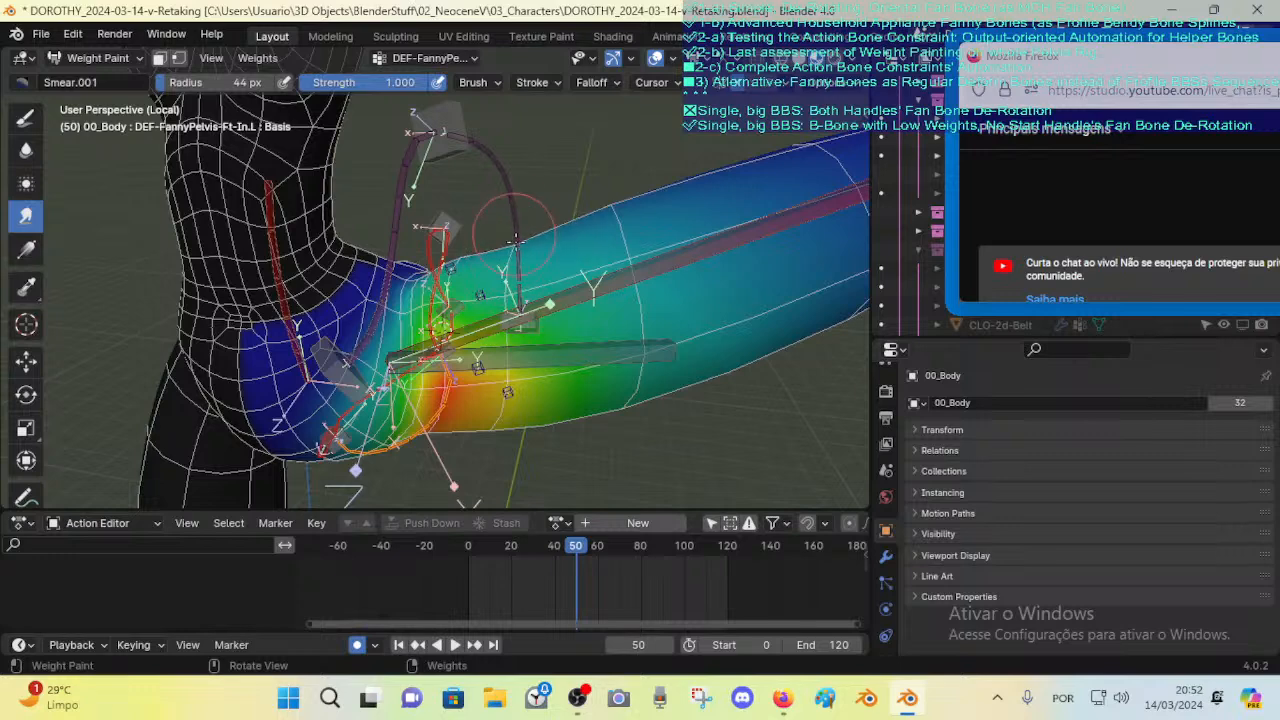
{"action": "middle_click_drag", "start_coordinate": [533, 242], "coordinate": [550, 275]}
{"action": "key", "text": "f"}
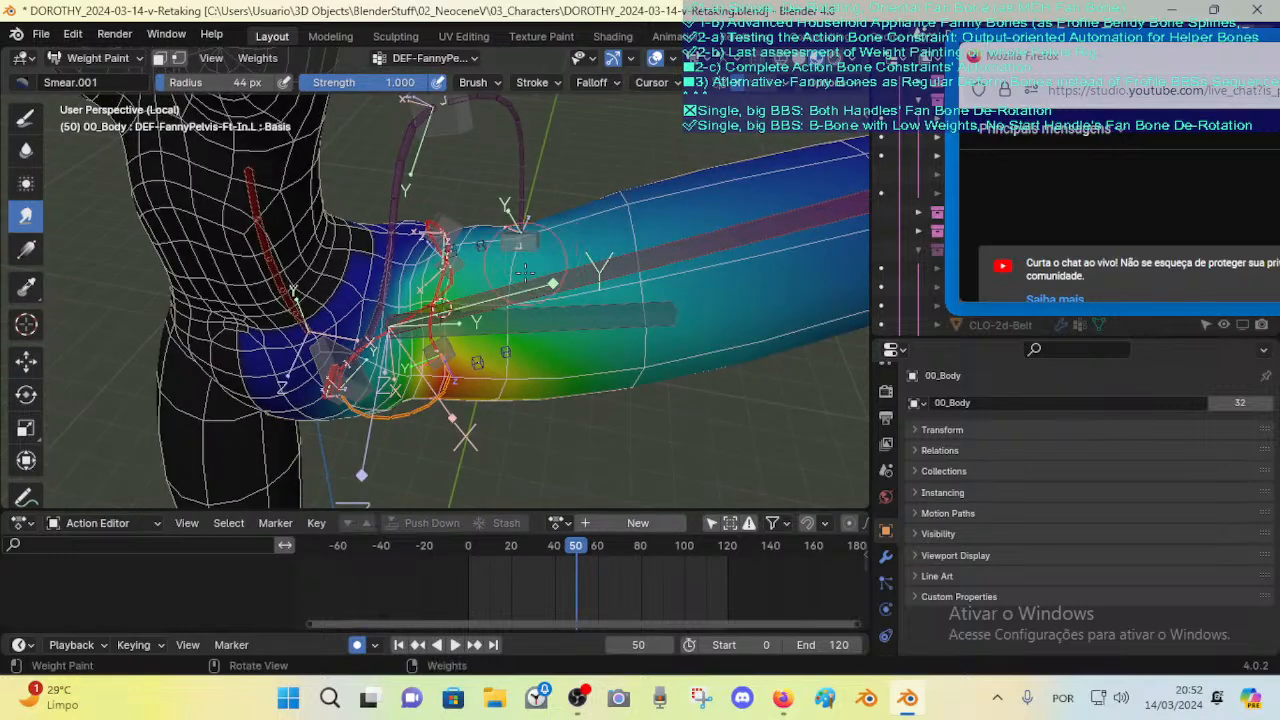
{"action": "left_click", "coordinate": [553, 283]}
{"action": "left_click_drag", "start_coordinate": [536, 248], "coordinate": [533, 252]}
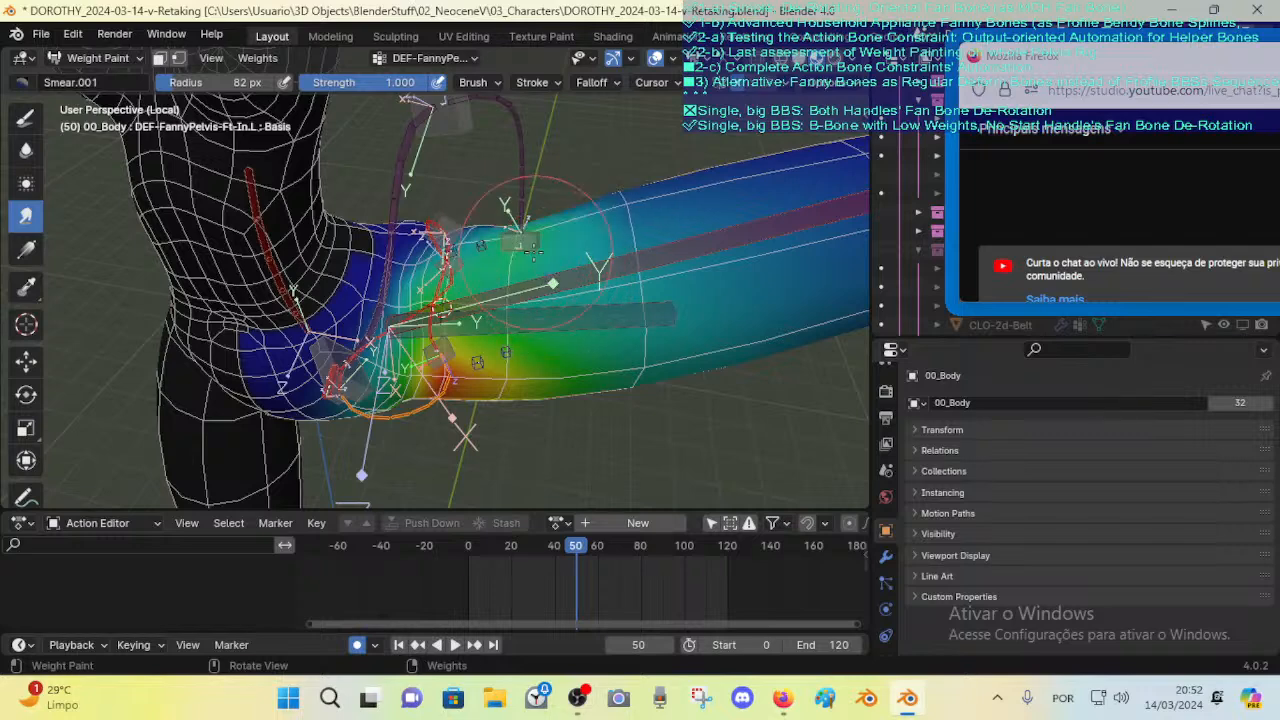
Step: Smear the thigh weights towards the hip crease, reducing the brush radius to 50 px
{"action": "middle_click_drag", "start_coordinate": [513, 231], "coordinate": [520, 221]}
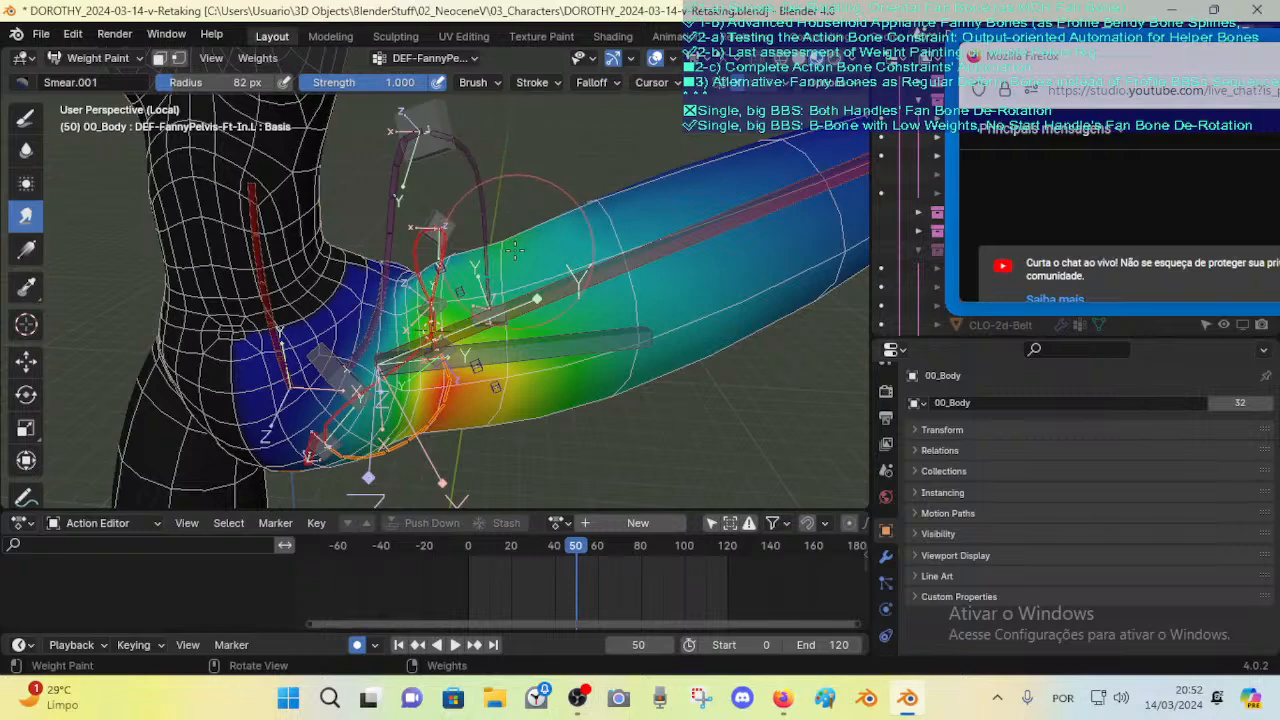
{"action": "left_click_drag", "start_coordinate": [515, 250], "coordinate": [450, 228]}
{"action": "key", "text": "f"}
{"action": "left_click", "coordinate": [415, 254]}
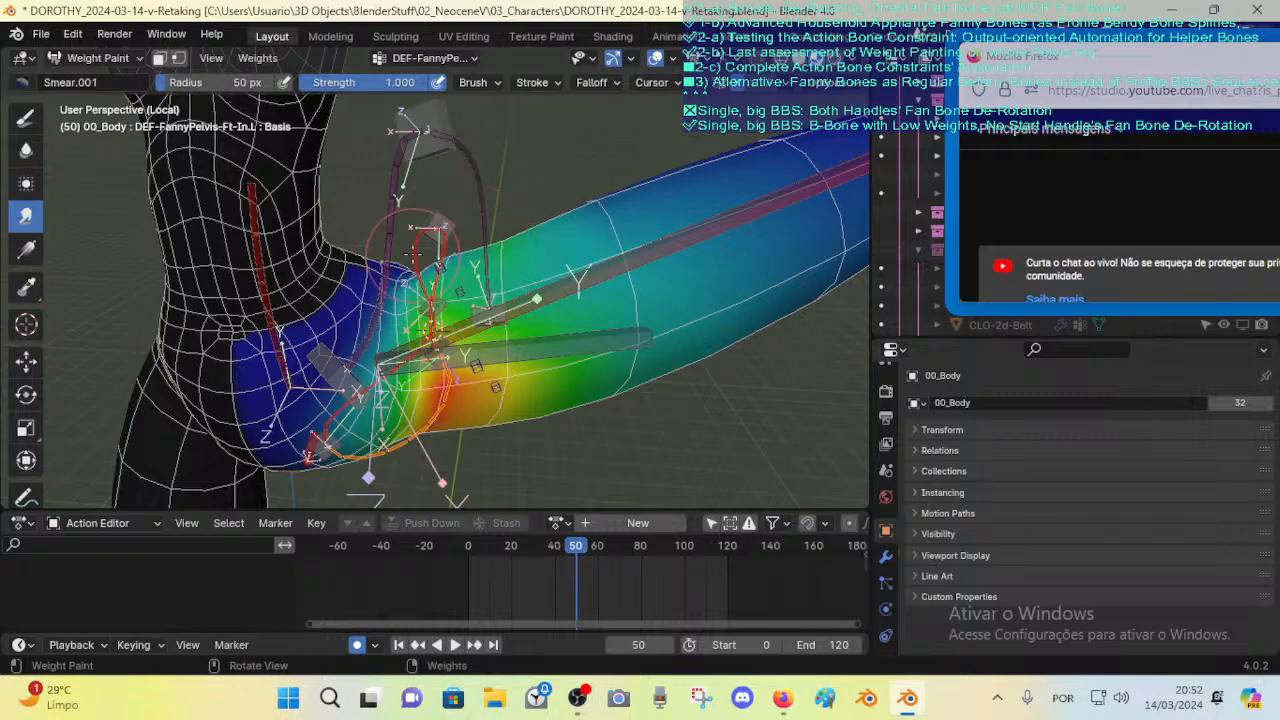
{"action": "middle_click_drag", "start_coordinate": [443, 232], "coordinate": [547, 204]}
{"action": "left_click_drag", "start_coordinate": [507, 289], "coordinate": [507, 283]}
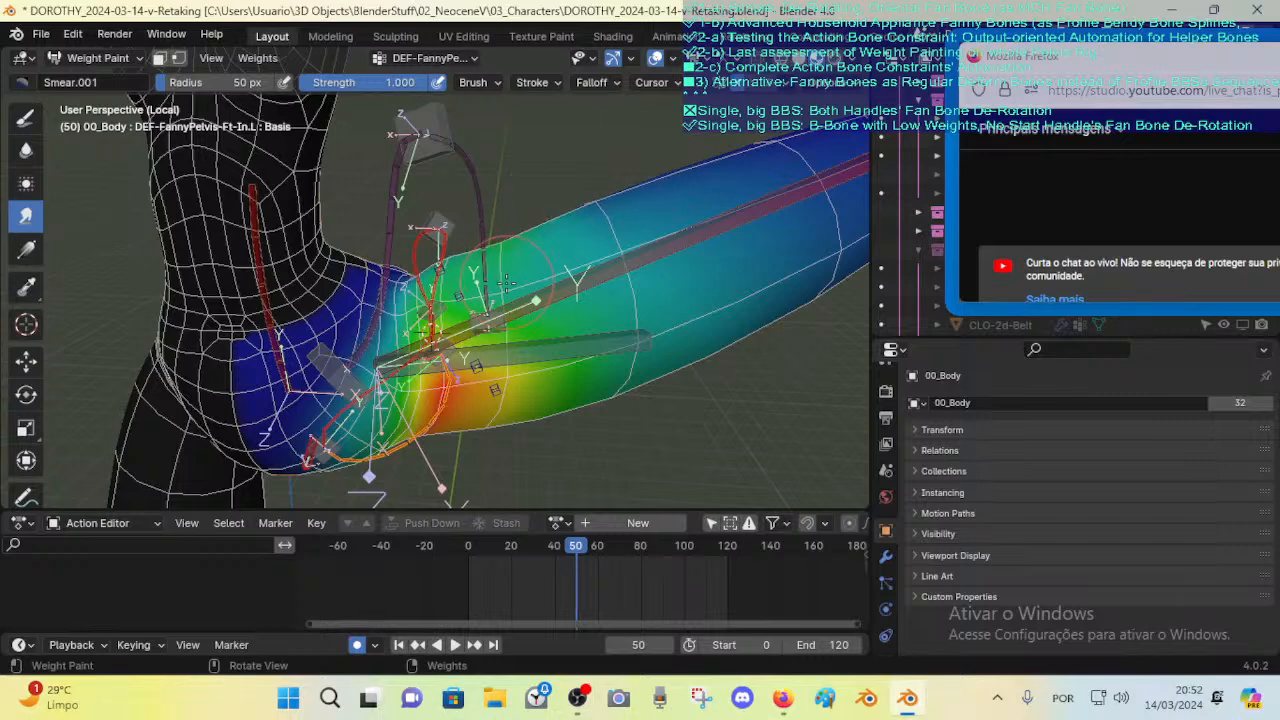
Step: Switch to the Draw tool with the Mix brush and sample the 0.309 weight from the upper left thigh
{"action": "left_click", "coordinate": [22, 120]}
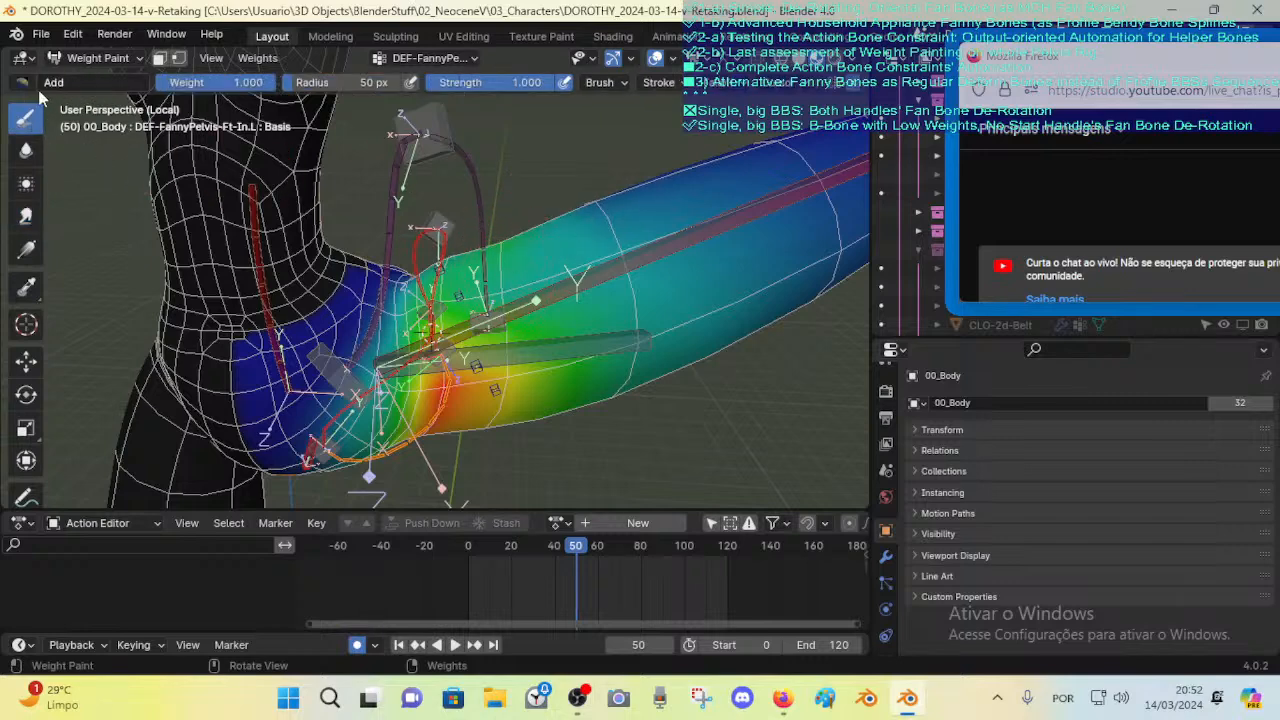
{"action": "left_click", "coordinate": [22, 82]}
{"action": "left_click", "coordinate": [410, 142]}
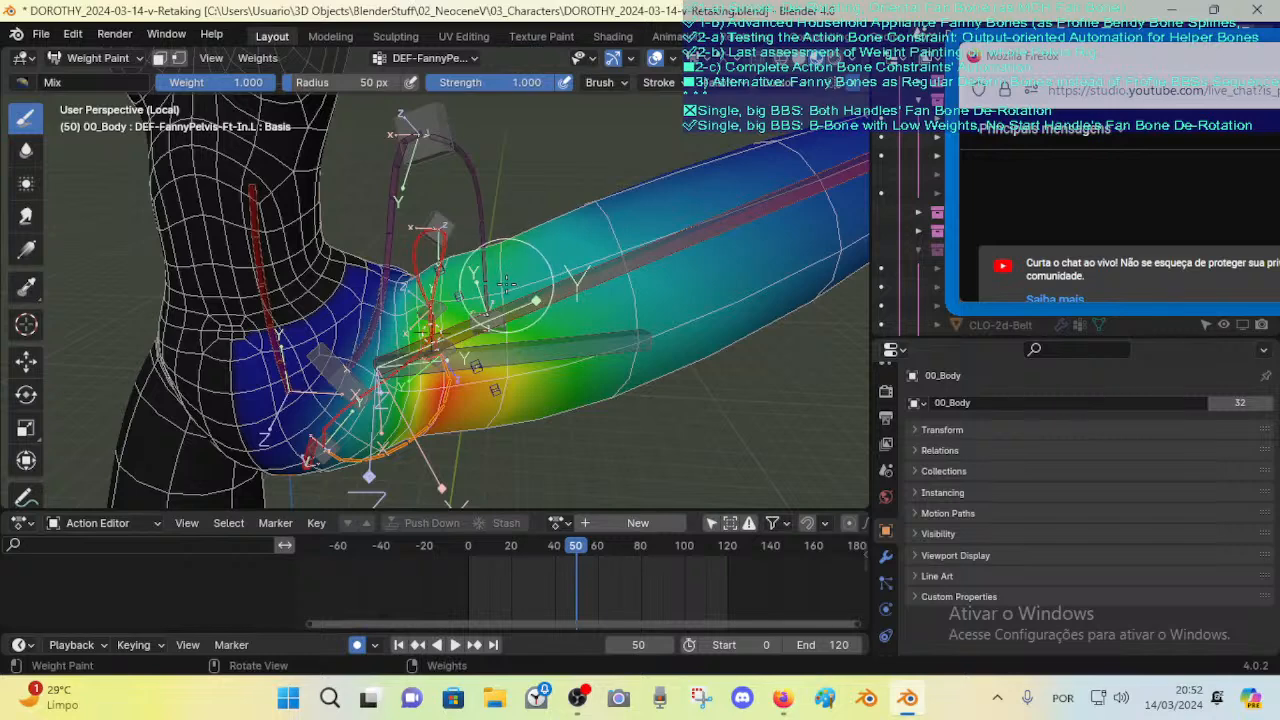
{"action": "key", "text": "shift+k"}
{"action": "key", "text": "ctrl+z"}
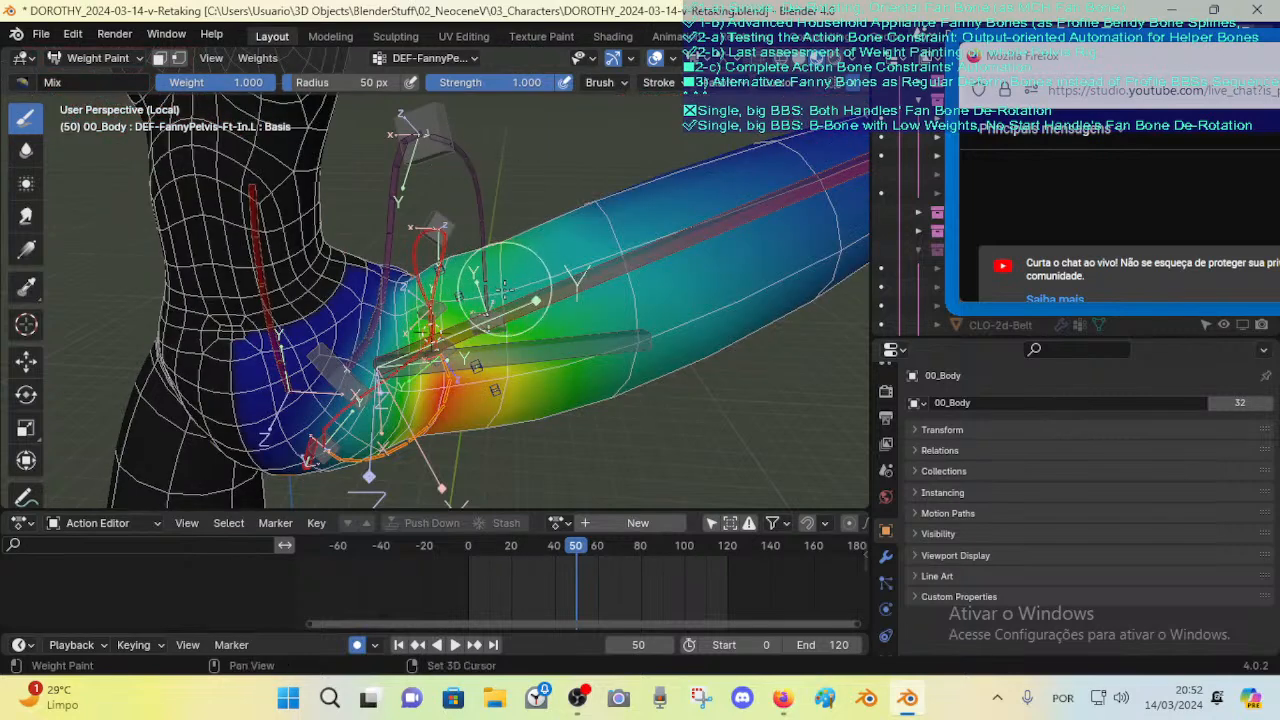
{"action": "key", "text": "shift+x"}
{"action": "middle_click_drag", "start_coordinate": [521, 284], "coordinate": [523, 267], "text": "ctrl"}
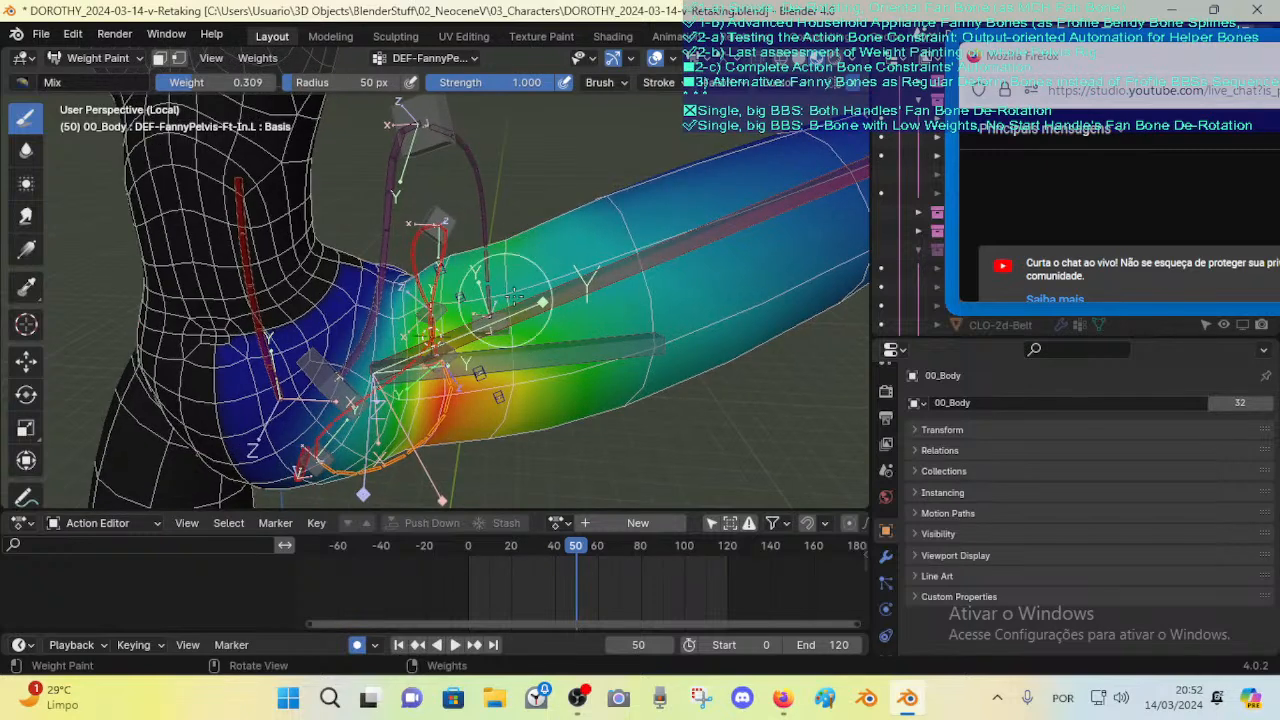
Step: Try painting weight 0.788 on the top of the upper left thigh with a 50 px brush
{"action": "key", "text": "shift+f"}
{"action": "right_click", "coordinate": [580, 258]}
{"action": "key", "text": "ctrl+f"}
{"action": "left_click", "coordinate": [584, 270]}
{"action": "left_click_drag", "start_coordinate": [530, 262], "coordinate": [521, 291]}
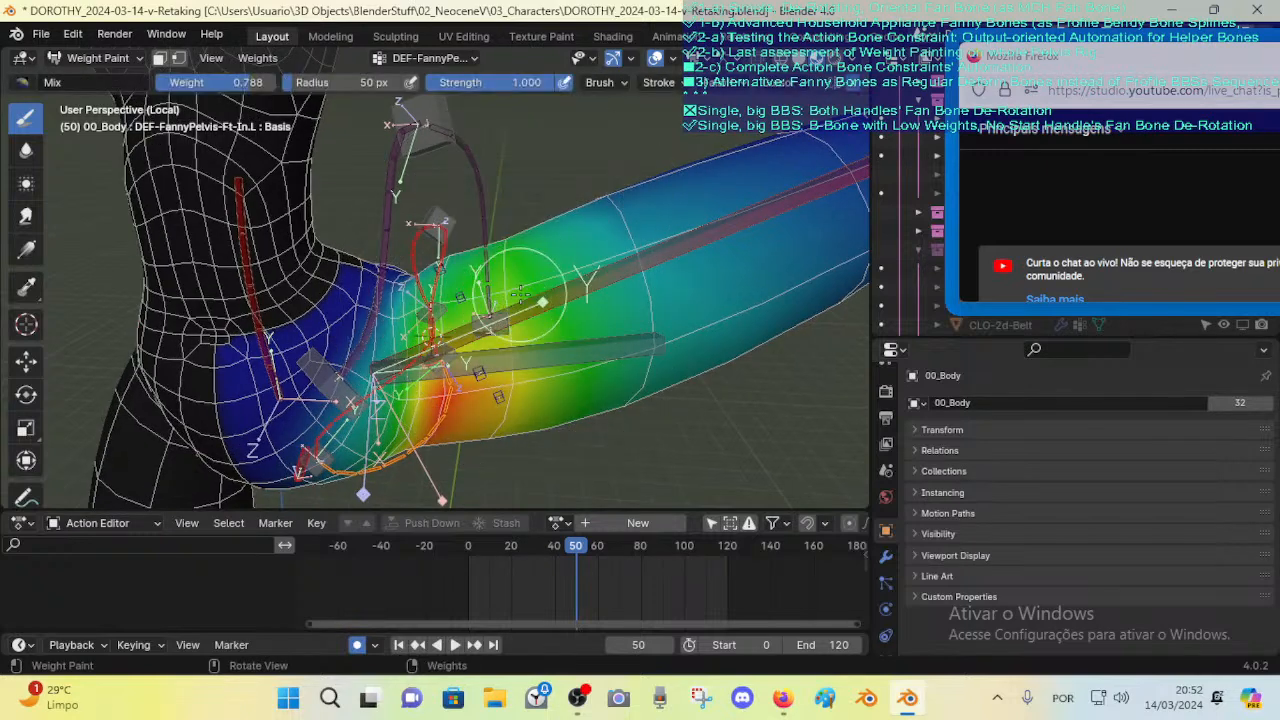
Step: Paint weight 0.787 across the top of the left thigh near the hip with a 28 px Mix brush
{"action": "key", "text": "shift+x"}
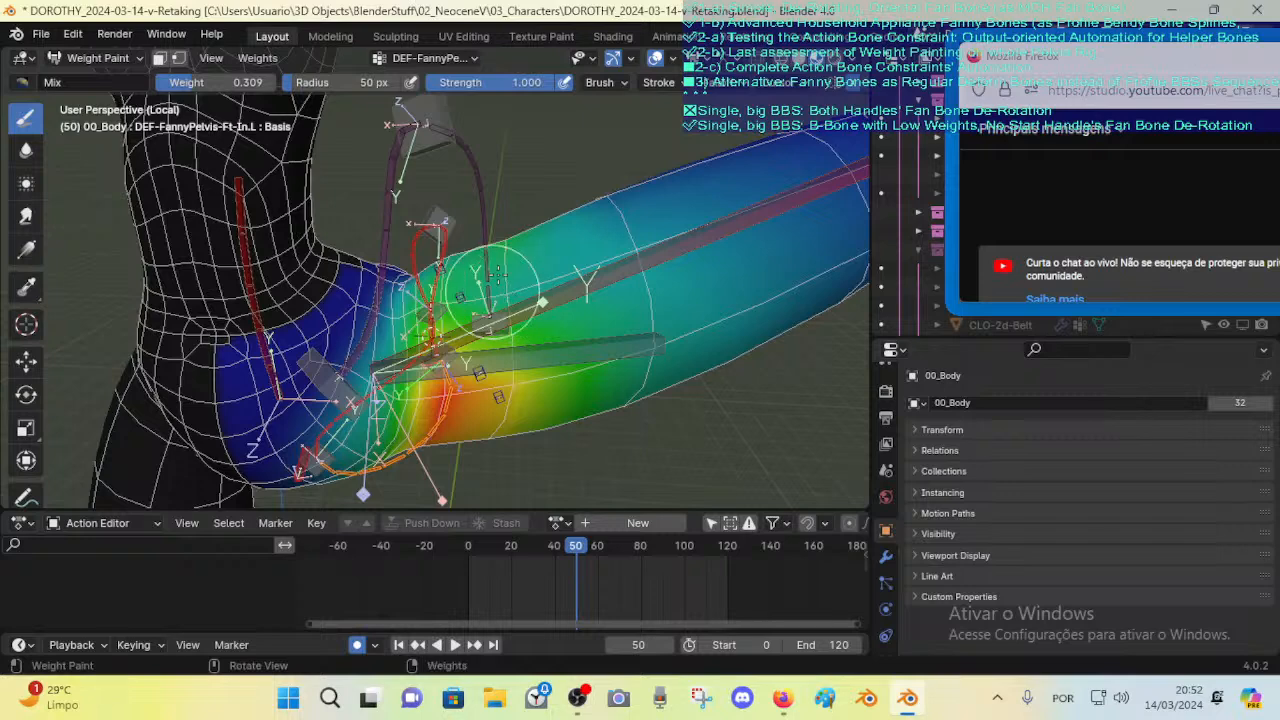
{"action": "key", "text": "shift+x"}
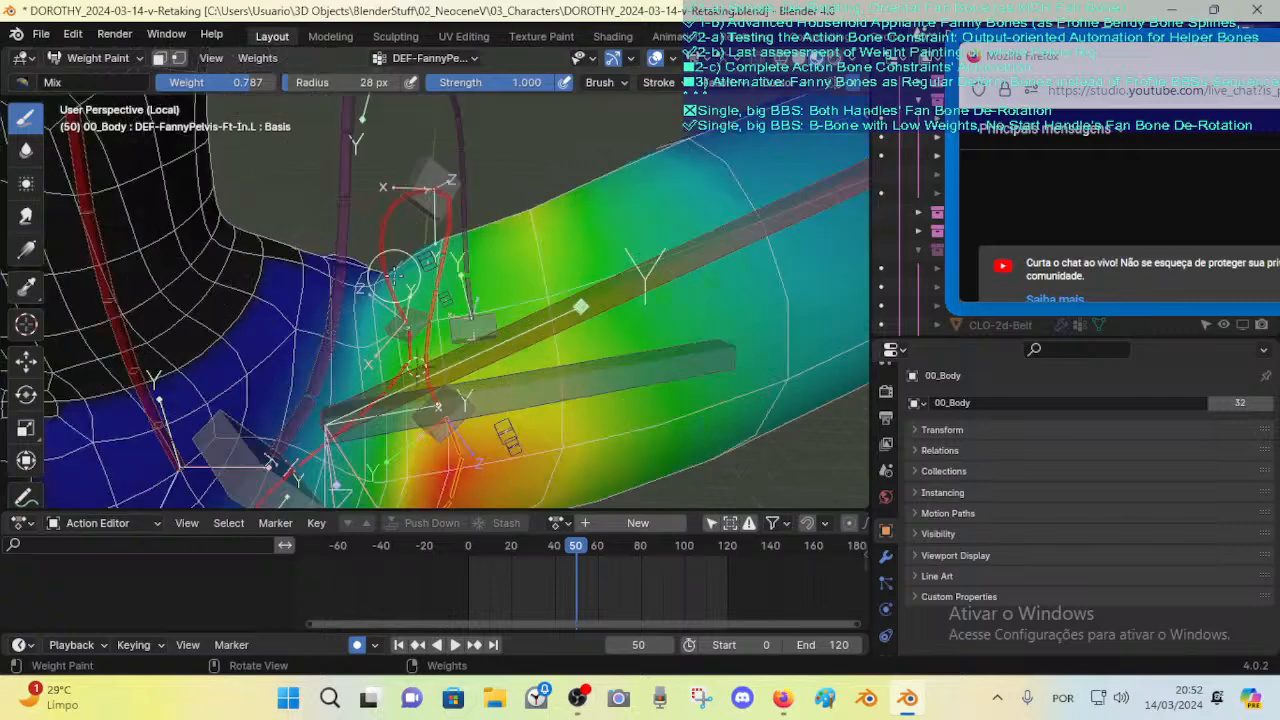
{"action": "mouse_move", "coordinate": [431, 264]}
{"action": "middle_mouse_down"}
{"action": "mouse_move", "coordinate": [447, 209]}
{"action": "mouse_move", "coordinate": [487, 260]}
{"action": "middle_mouse_up"}
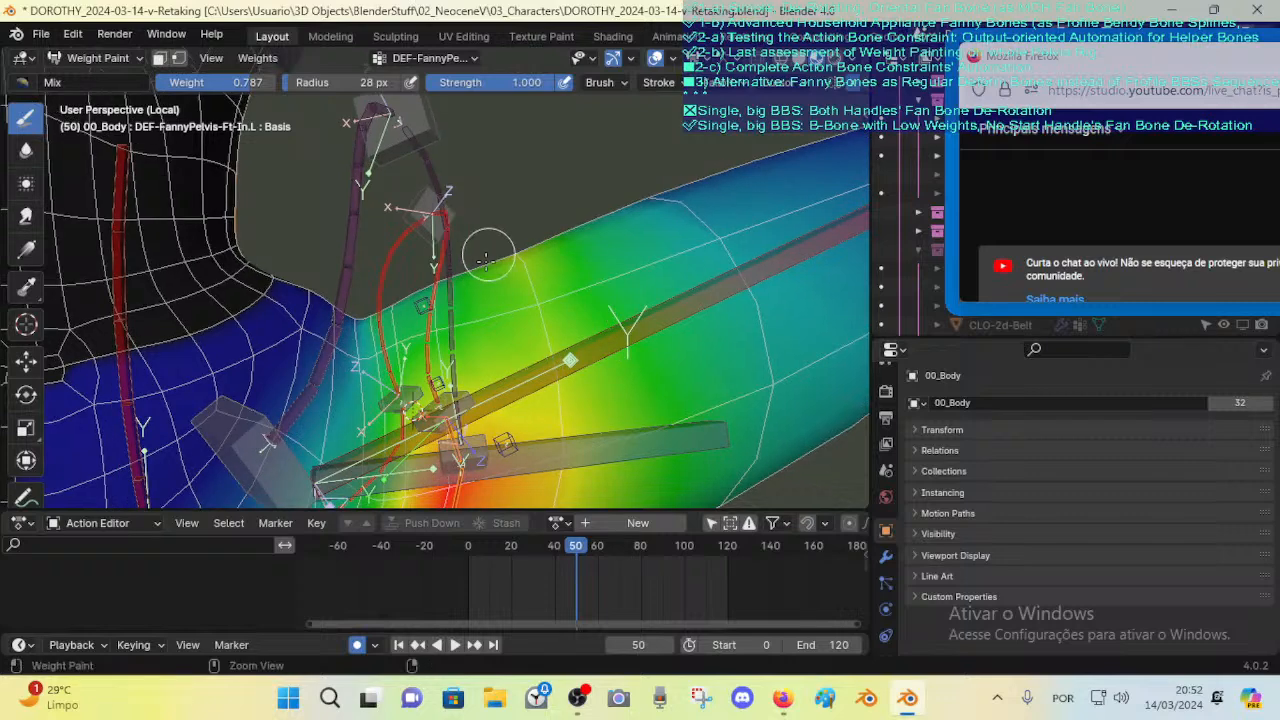
{"action": "mouse_move", "coordinate": [600, 229]}
{"action": "middle_mouse_down", "text": "ctrl"}
{"action": "mouse_move", "coordinate": [590, 250]}
{"action": "mouse_move", "coordinate": [582, 241]}
{"action": "middle_mouse_up", "text": "ctrl"}
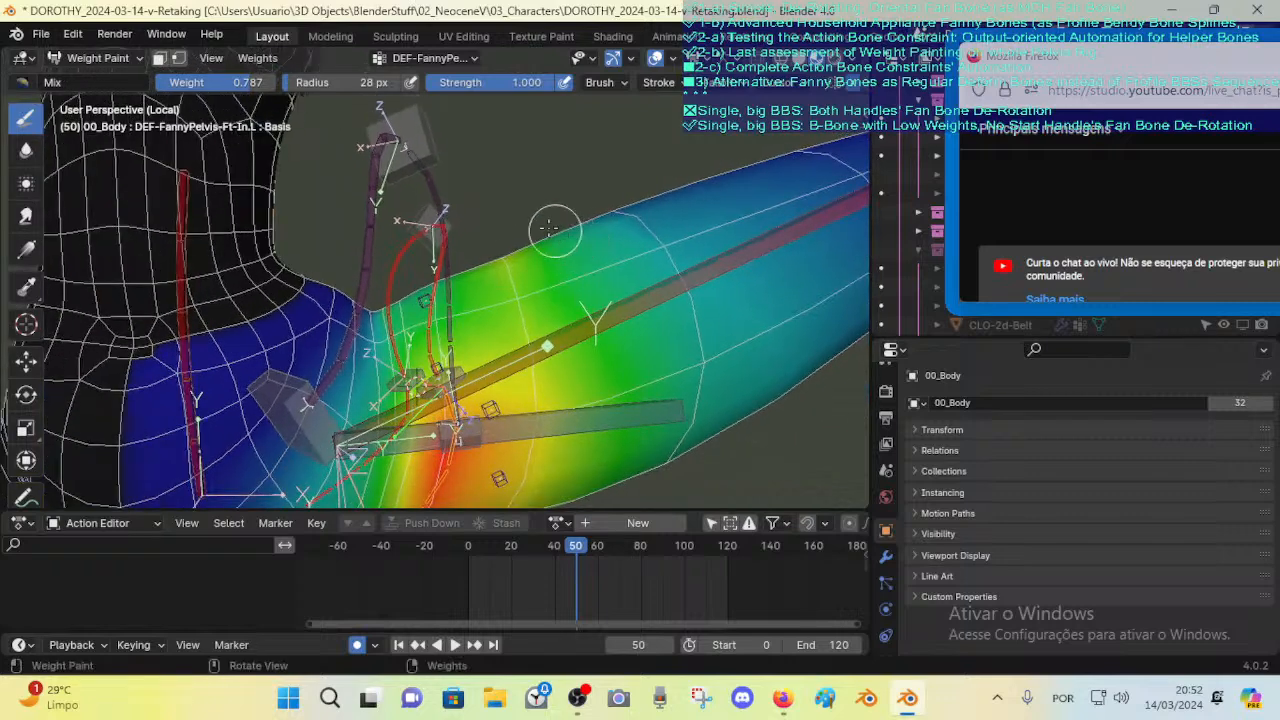
Step: Blur the painted weights along the top of the left thigh with a 56 px brush, lowering the strength to 0.479
{"action": "left_click", "coordinate": [27, 152]}
{"action": "key", "text": "f"}
{"action": "left_click", "coordinate": [587, 238]}
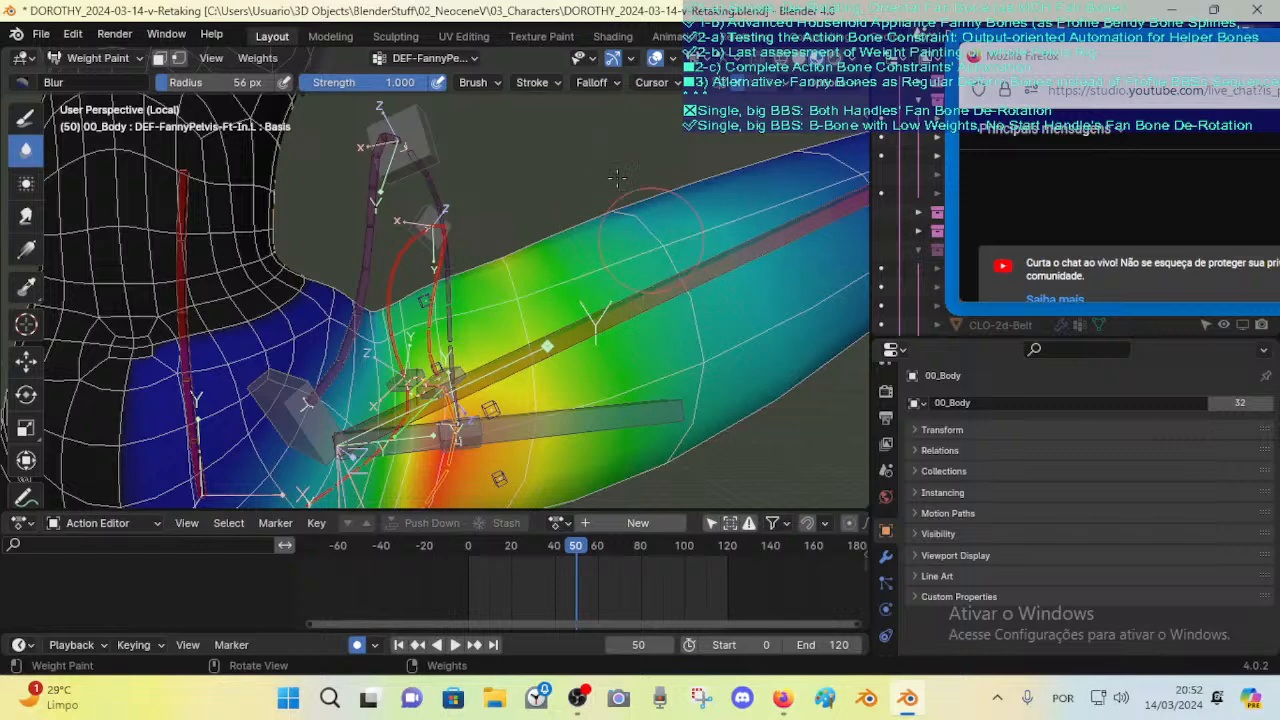
{"action": "middle_click_drag", "start_coordinate": [612, 190], "coordinate": [650, 176]}
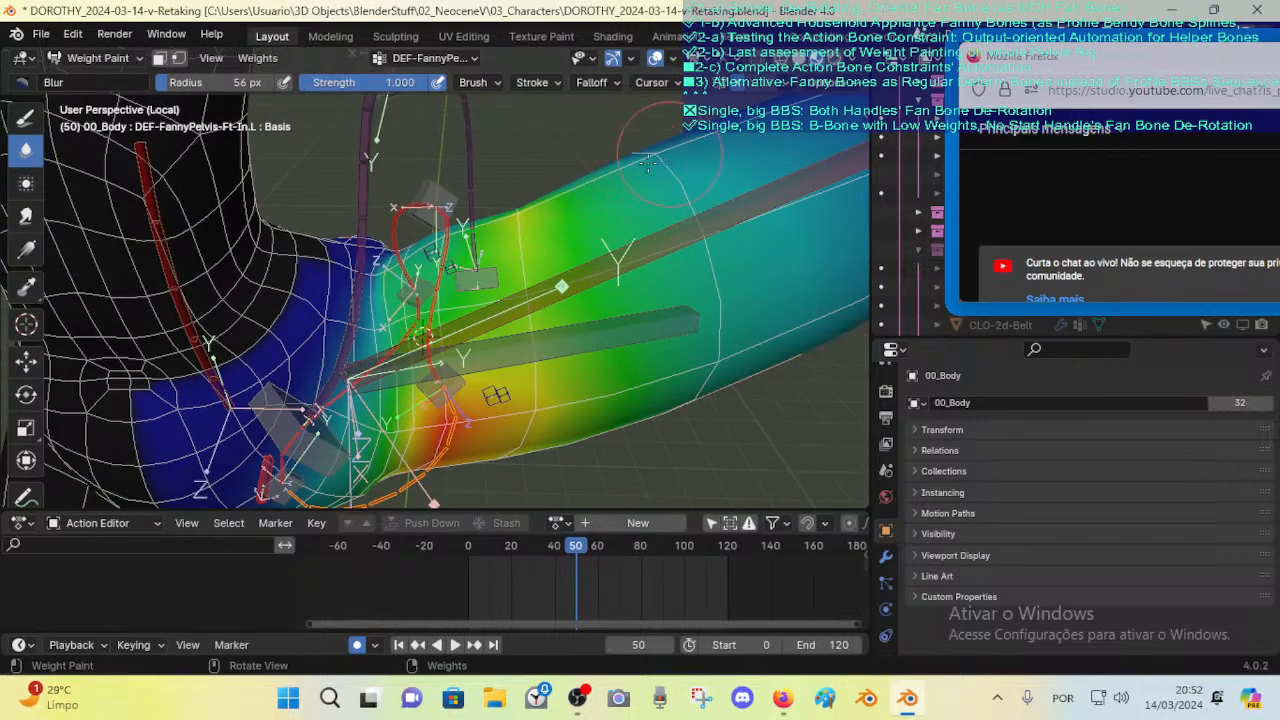
{"action": "left_click_drag", "start_coordinate": [648, 162], "coordinate": [512, 203]}
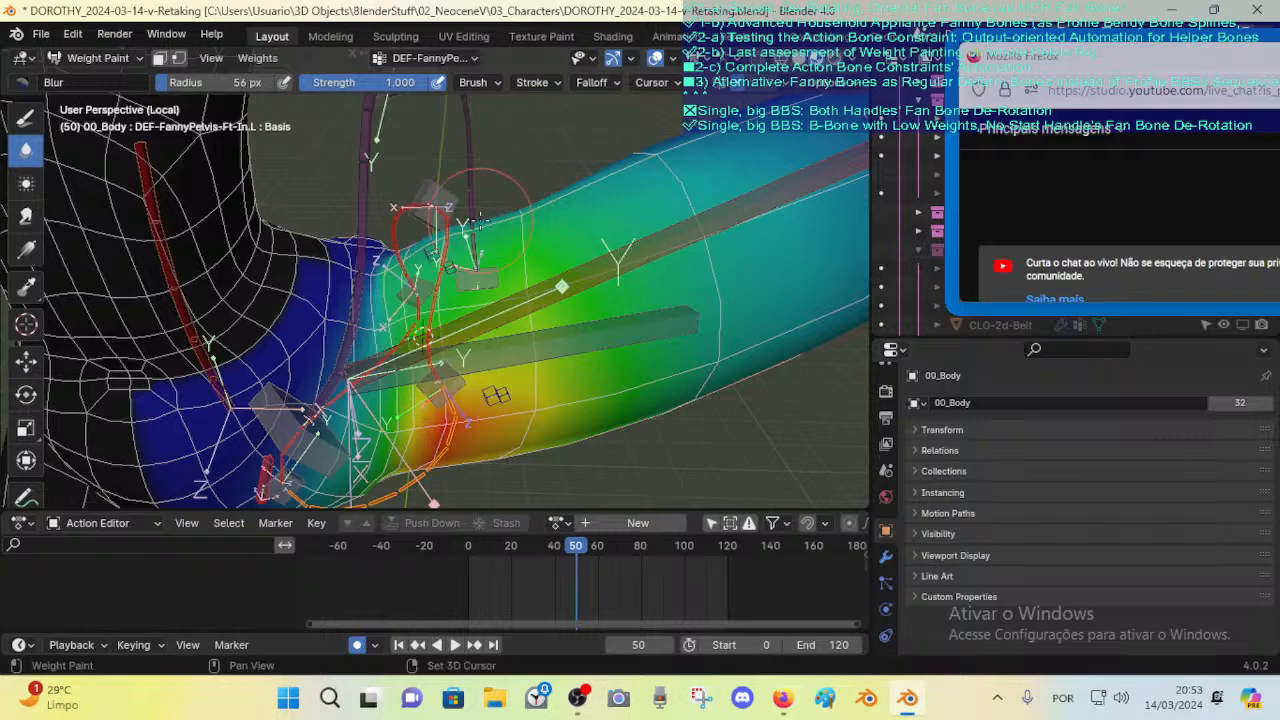
{"action": "key", "text": "shift+f"}
{"action": "left_click", "coordinate": [528, 206]}
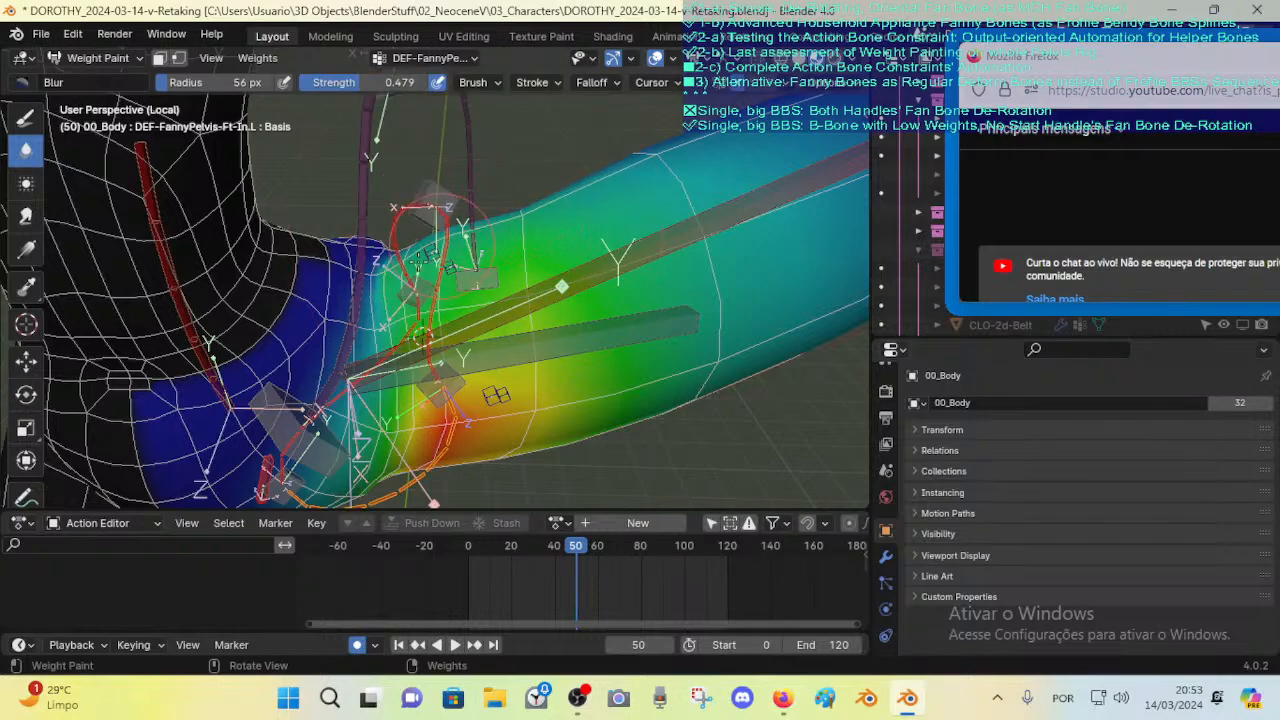
{"action": "middle_click_drag", "start_coordinate": [455, 210], "coordinate": [485, 220]}
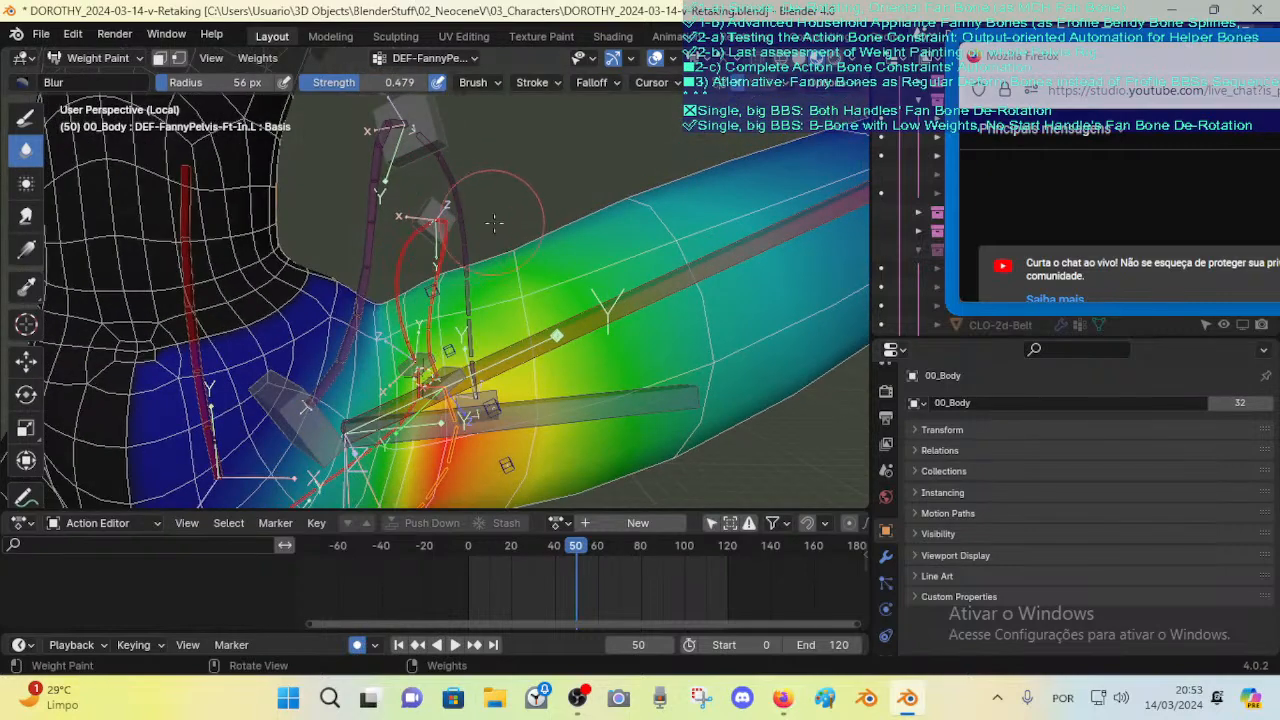
Step: Paint weight 0.915 over the top and front of the upper left thigh with the Mix brush at strength 0.479
{"action": "left_click", "coordinate": [26, 117]}
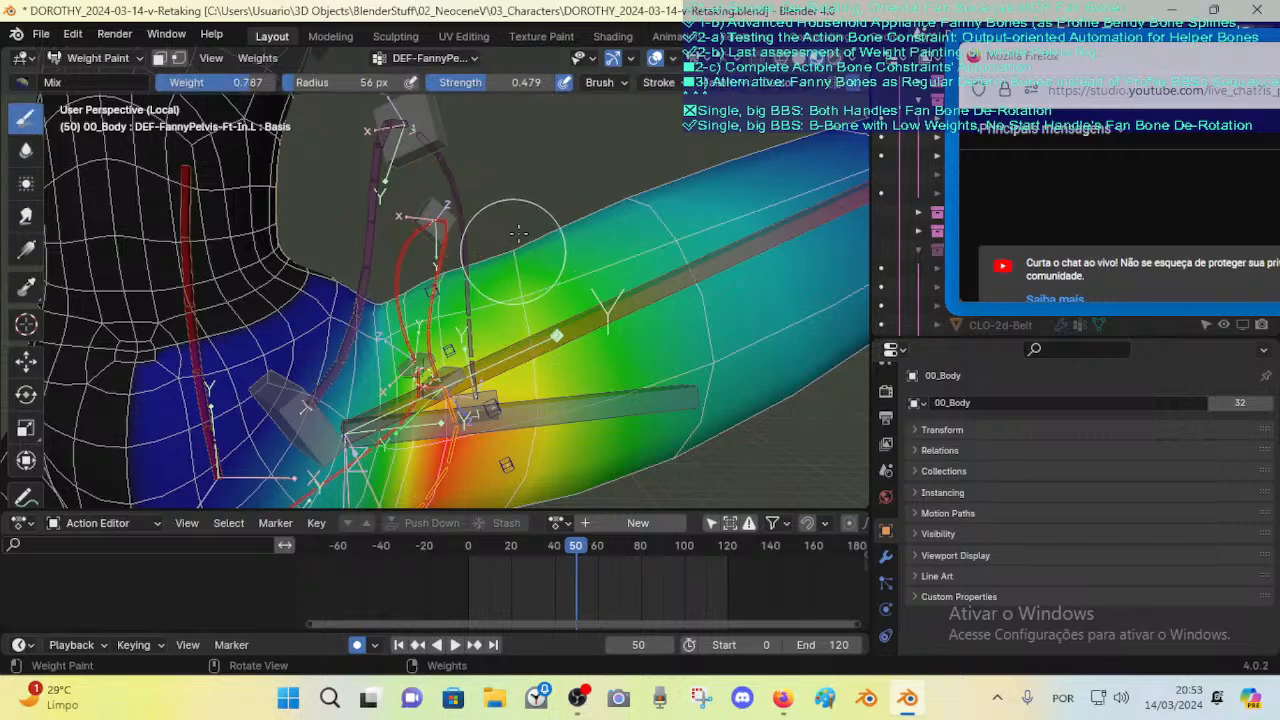
{"action": "middle_click_drag", "start_coordinate": [522, 234], "coordinate": [530, 250]}
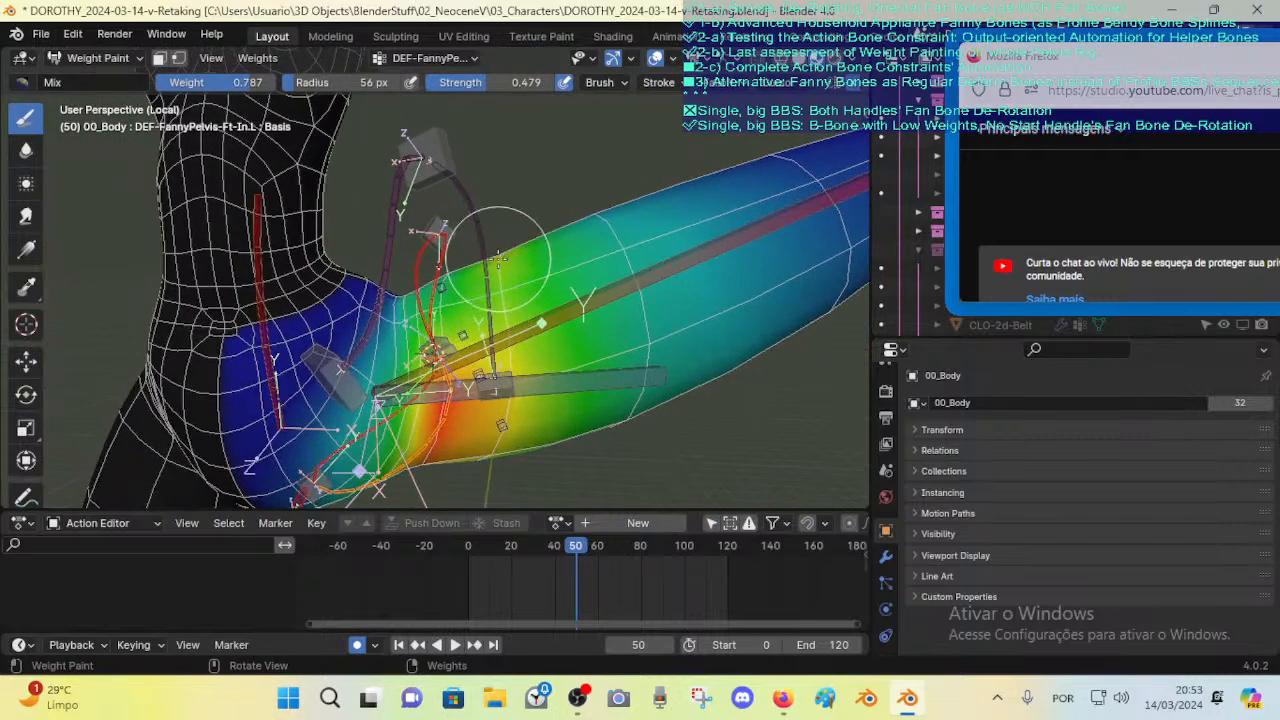
{"action": "key", "text": "ctrl+f"}
{"action": "left_click", "coordinate": [443, 315]}
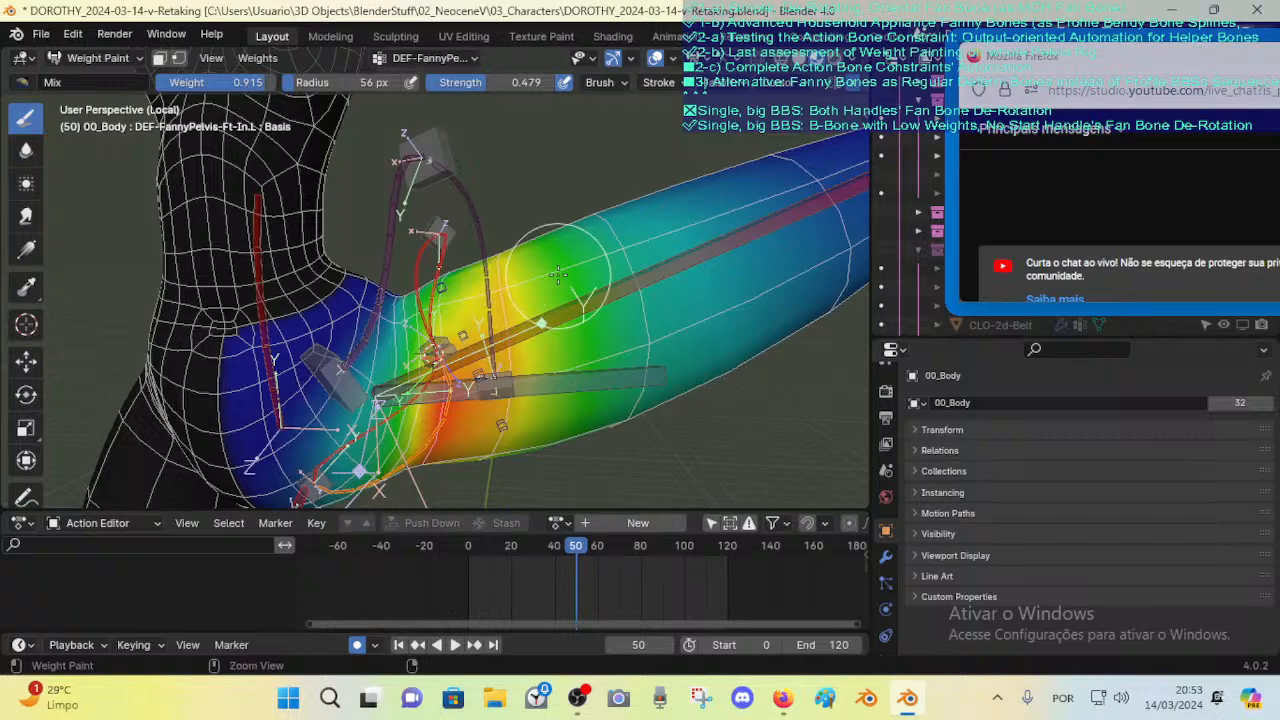
Step: Paint weight 0.661 further along and around the left thigh, reducing the brush radius to 41 px
{"action": "key", "text": "ctrl+f"}
{"action": "left_click", "coordinate": [585, 295]}
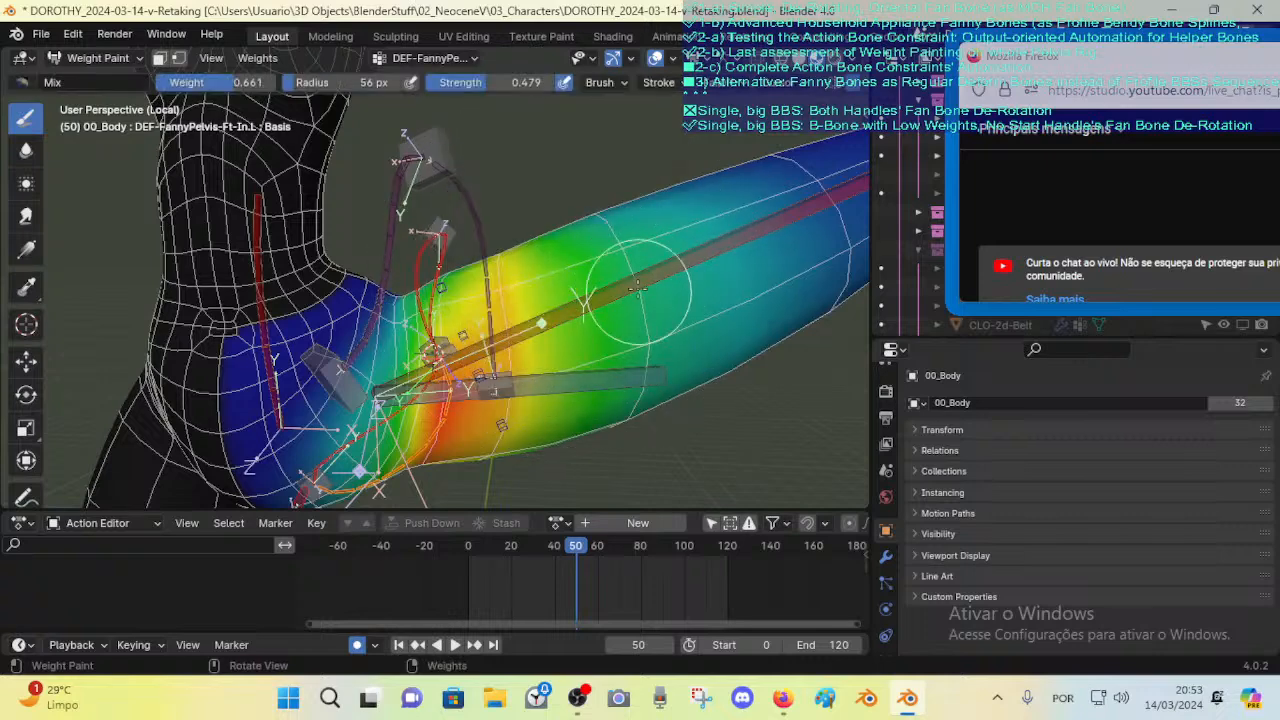
{"action": "mouse_move", "coordinate": [637, 288]}
{"action": "middle_mouse_down"}
{"action": "mouse_move", "coordinate": [595, 290]}
{"action": "mouse_move", "coordinate": [587, 370]}
{"action": "middle_mouse_up"}
{"action": "middle_click_drag", "start_coordinate": [587, 314], "coordinate": [510, 340]}
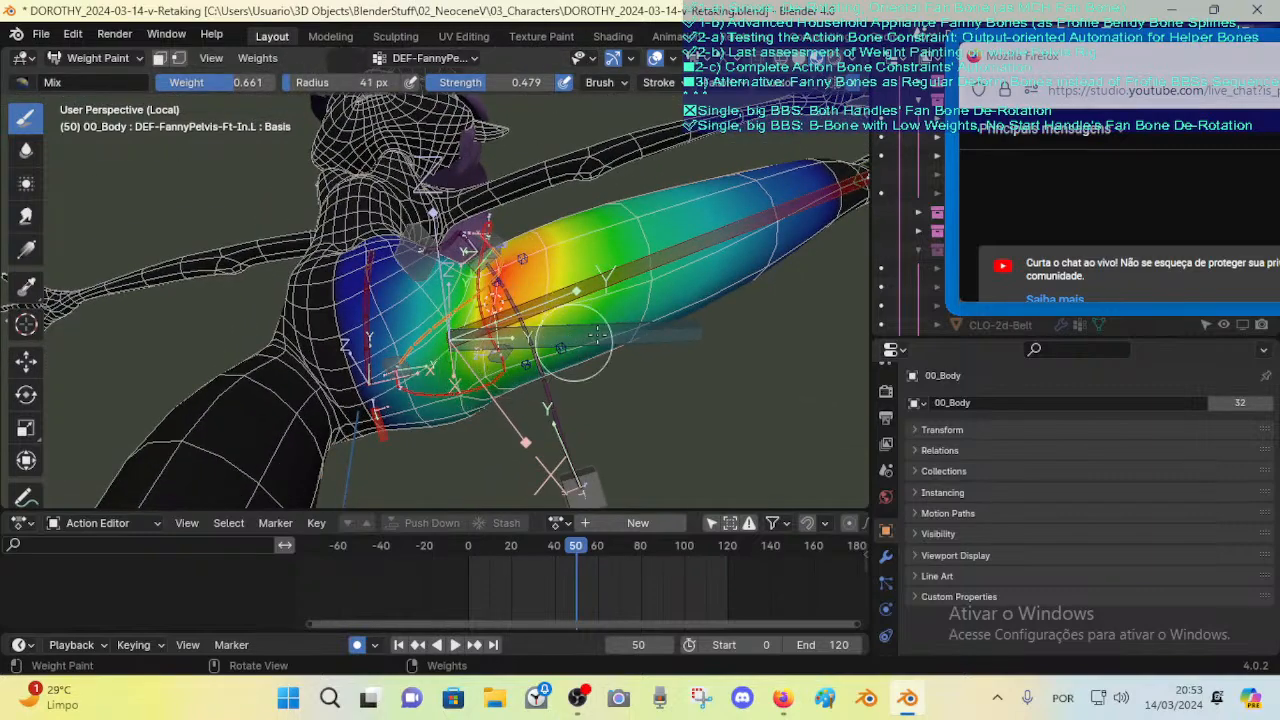
{"action": "mouse_move", "coordinate": [606, 332]}
{"action": "middle_mouse_down"}
{"action": "mouse_move", "coordinate": [648, 245]}
{"action": "mouse_move", "coordinate": [404, 218]}
{"action": "mouse_move", "coordinate": [465, 250]}
{"action": "mouse_move", "coordinate": [478, 225]}
{"action": "mouse_move", "coordinate": [479, 284]}
{"action": "mouse_move", "coordinate": [459, 301]}
{"action": "mouse_move", "coordinate": [445, 285]}
{"action": "middle_mouse_up"}
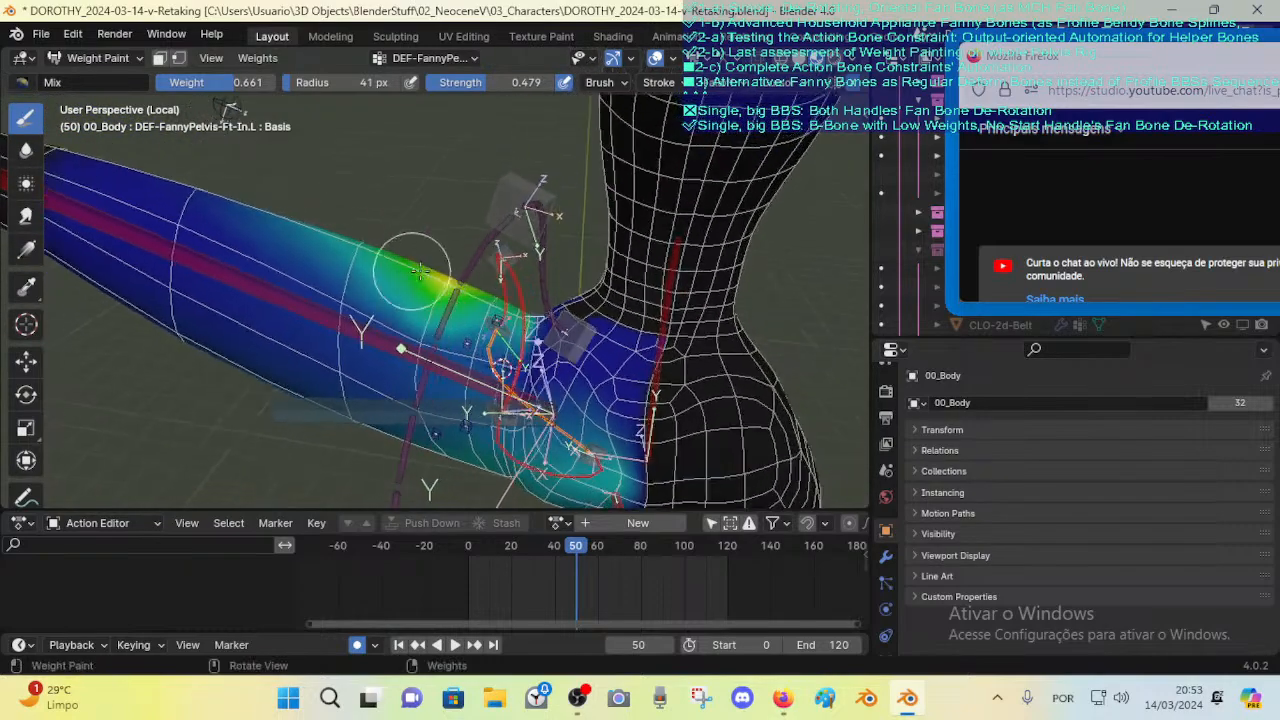
Step: Blur the weights on the back and top of the left thigh at strength 0.479, enlarging the radius to 62 px
{"action": "left_click", "coordinate": [26, 149]}
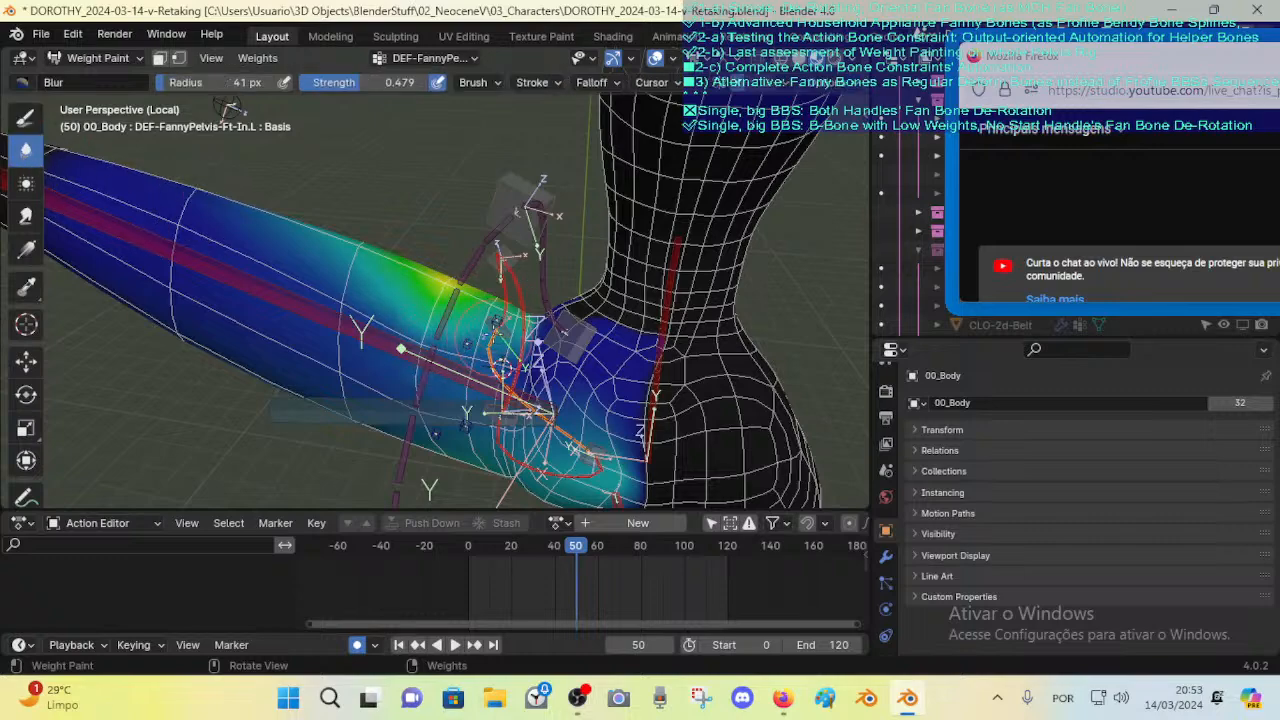
{"action": "middle_click_drag", "start_coordinate": [496, 335], "coordinate": [568, 373]}
{"action": "scroll", "coordinate": [568, 373], "scroll_direction": "up", "scroll_amount": 2}
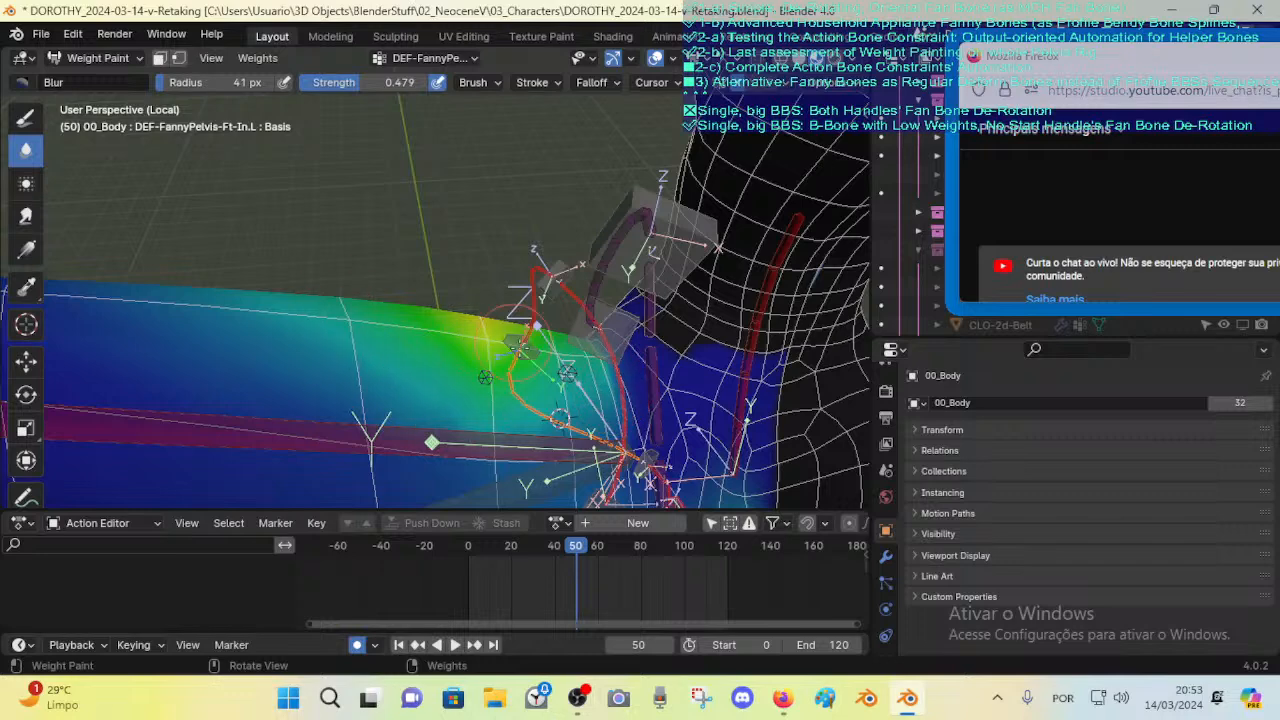
{"action": "middle_click_drag", "start_coordinate": [519, 347], "coordinate": [520, 314]}
{"action": "key", "text": "f"}
{"action": "left_click", "coordinate": [503, 313]}
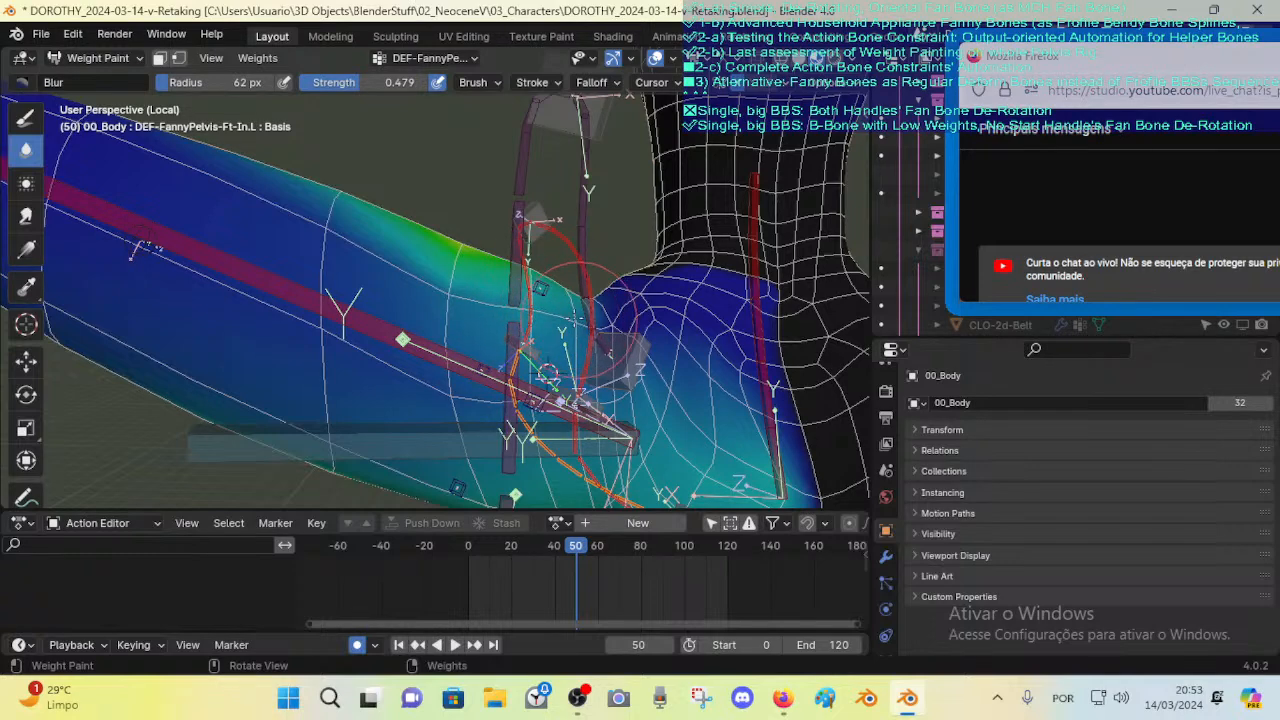
Step: Blur the DEF-FannyPelvis-Ft-In.L weights along the top of the left thigh at strength 0.479
{"action": "mouse_move", "coordinate": [381, 253]}
{"action": "left_mouse_down"}
{"action": "mouse_move", "coordinate": [320, 235]}
{"action": "mouse_move", "coordinate": [370, 200]}
{"action": "mouse_move", "coordinate": [296, 237]}
{"action": "left_mouse_up"}
{"action": "scroll", "coordinate": [308, 226], "scroll_direction": "down", "scroll_amount": 4}
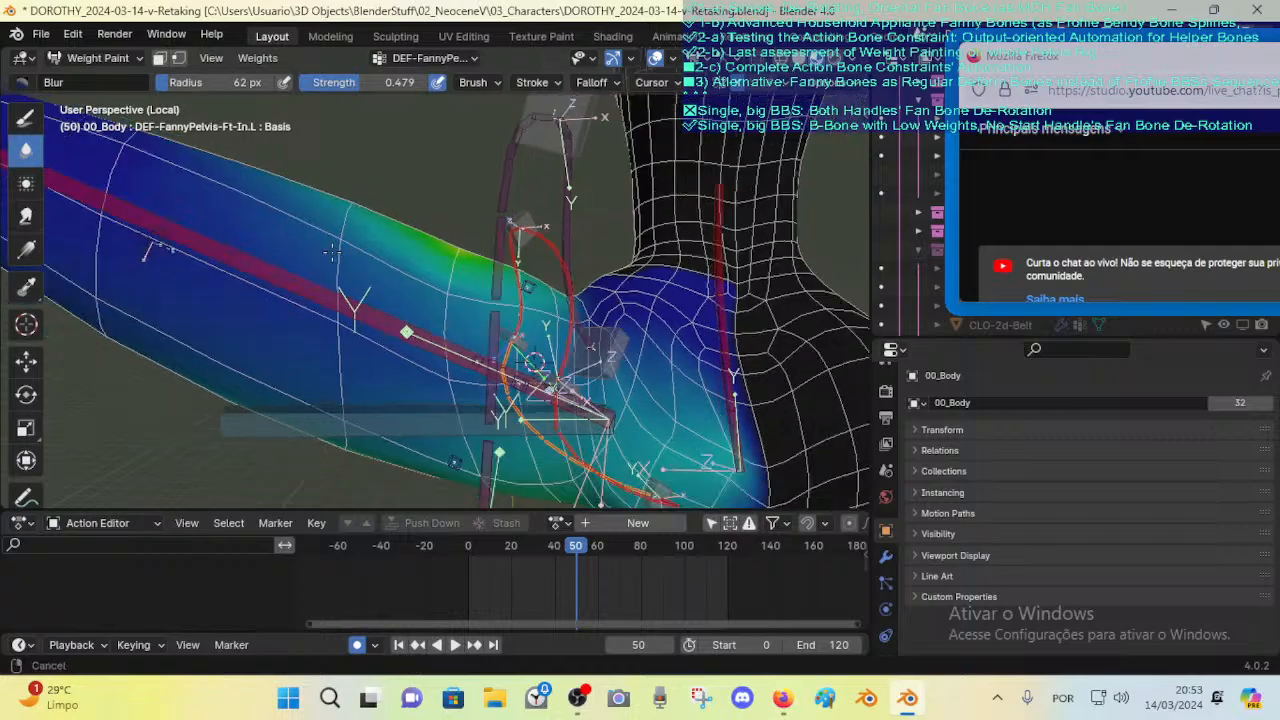
{"action": "mouse_move", "coordinate": [304, 199]}
{"action": "middle_mouse_down"}
{"action": "mouse_move", "coordinate": [335, 257]}
{"action": "mouse_move", "coordinate": [258, 215]}
{"action": "mouse_move", "coordinate": [225, 240]}
{"action": "mouse_move", "coordinate": [505, 275]}
{"action": "mouse_move", "coordinate": [532, 318]}
{"action": "mouse_move", "coordinate": [512, 395]}
{"action": "mouse_move", "coordinate": [455, 320]}
{"action": "middle_mouse_up"}
Step: Select the DEF-FannyPelvis-Bk-In.L bone and paint its sampled weight of 0.400 over the back of the upper left thigh with the Mix brush
{"action": "left_click", "coordinate": [510, 405], "text": "alt"}
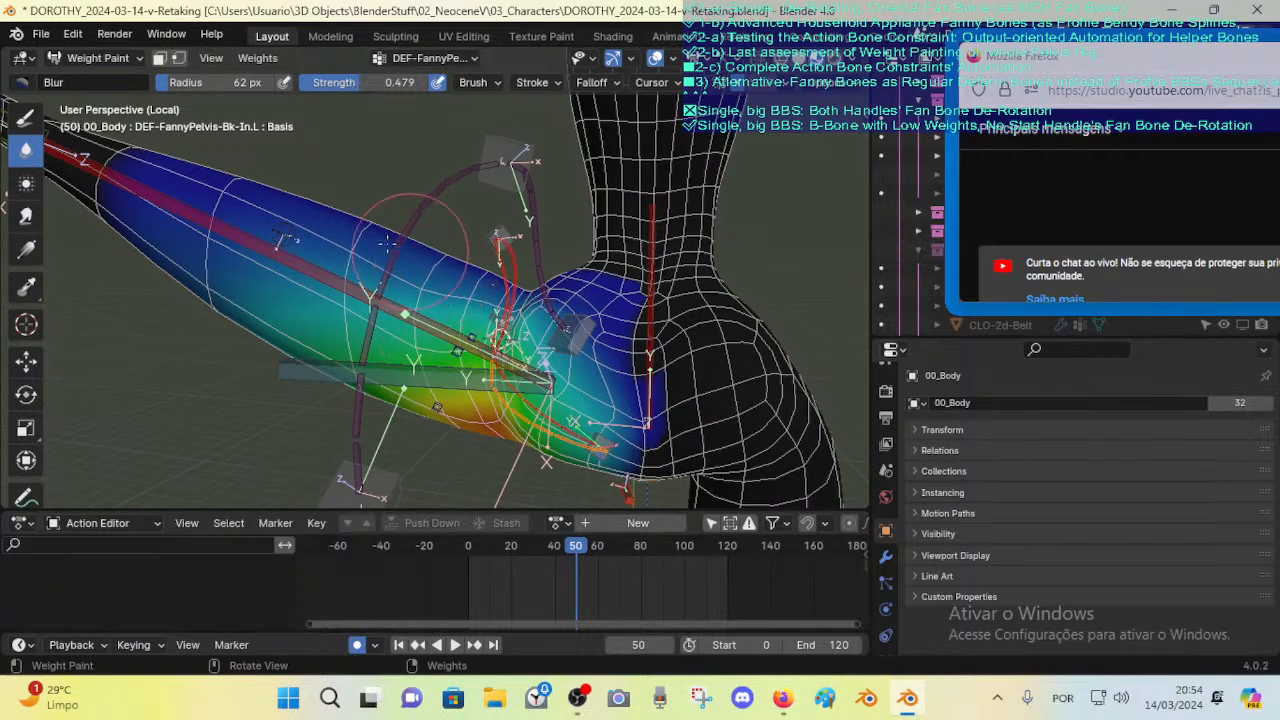
{"action": "left_click", "coordinate": [26, 183]}
{"action": "mouse_move", "coordinate": [252, 190]}
{"action": "middle_mouse_down"}
{"action": "mouse_move", "coordinate": [432, 248]}
{"action": "mouse_move", "coordinate": [420, 240]}
{"action": "middle_mouse_up"}
{"action": "left_click", "coordinate": [26, 117]}
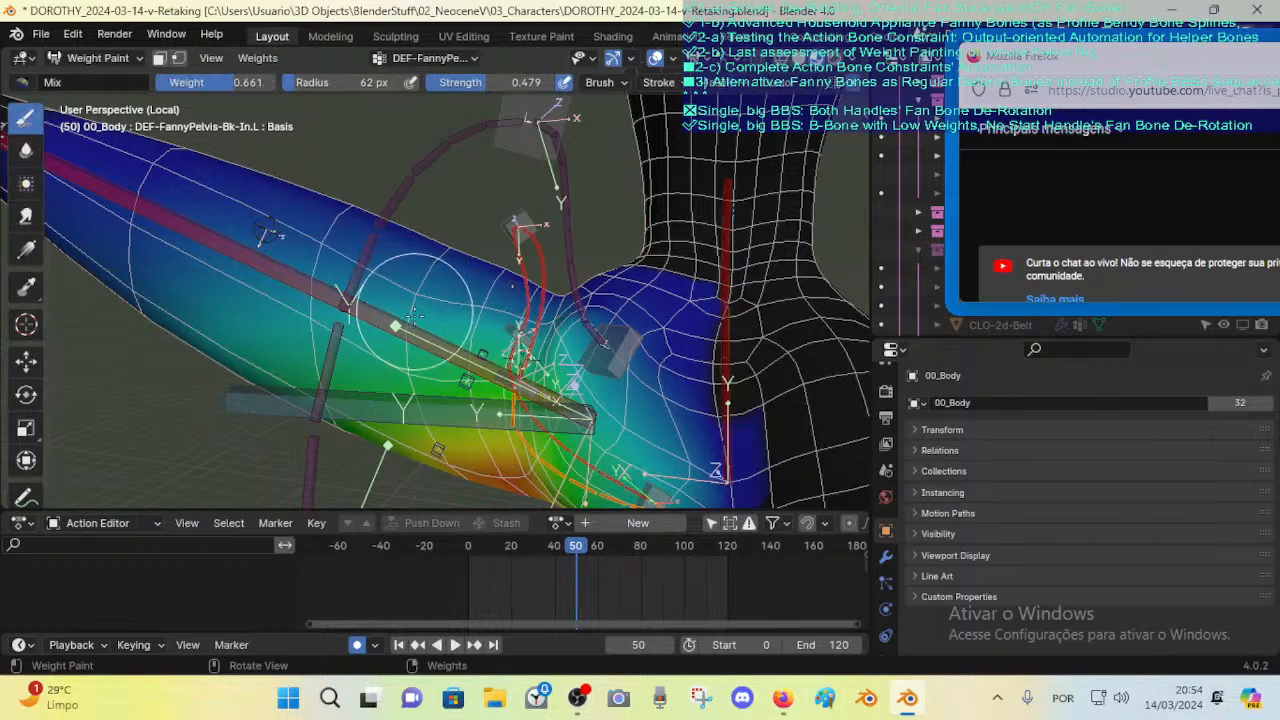
{"action": "key", "text": "shift+x"}
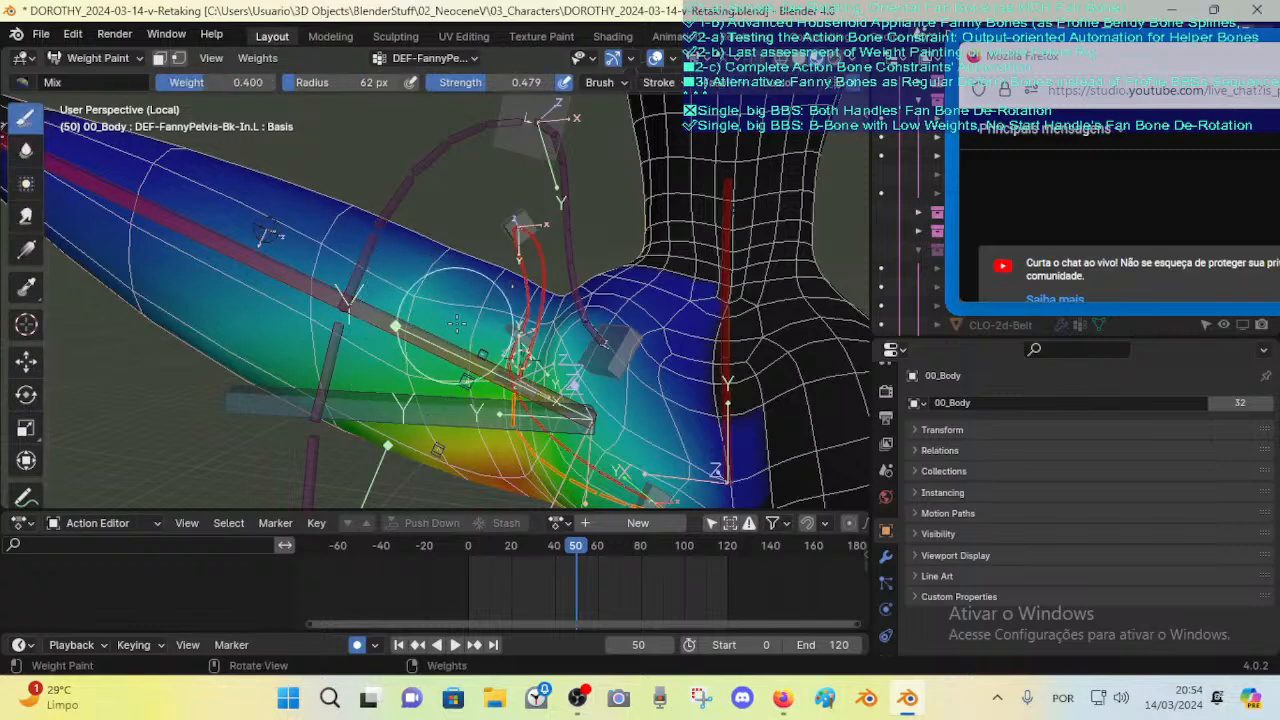
{"action": "mouse_move", "coordinate": [405, 304]}
{"action": "left_mouse_down"}
{"action": "mouse_move", "coordinate": [322, 295]}
{"action": "mouse_move", "coordinate": [356, 259]}
{"action": "mouse_move", "coordinate": [335, 266]}
{"action": "mouse_move", "coordinate": [410, 292]}
{"action": "left_mouse_up"}
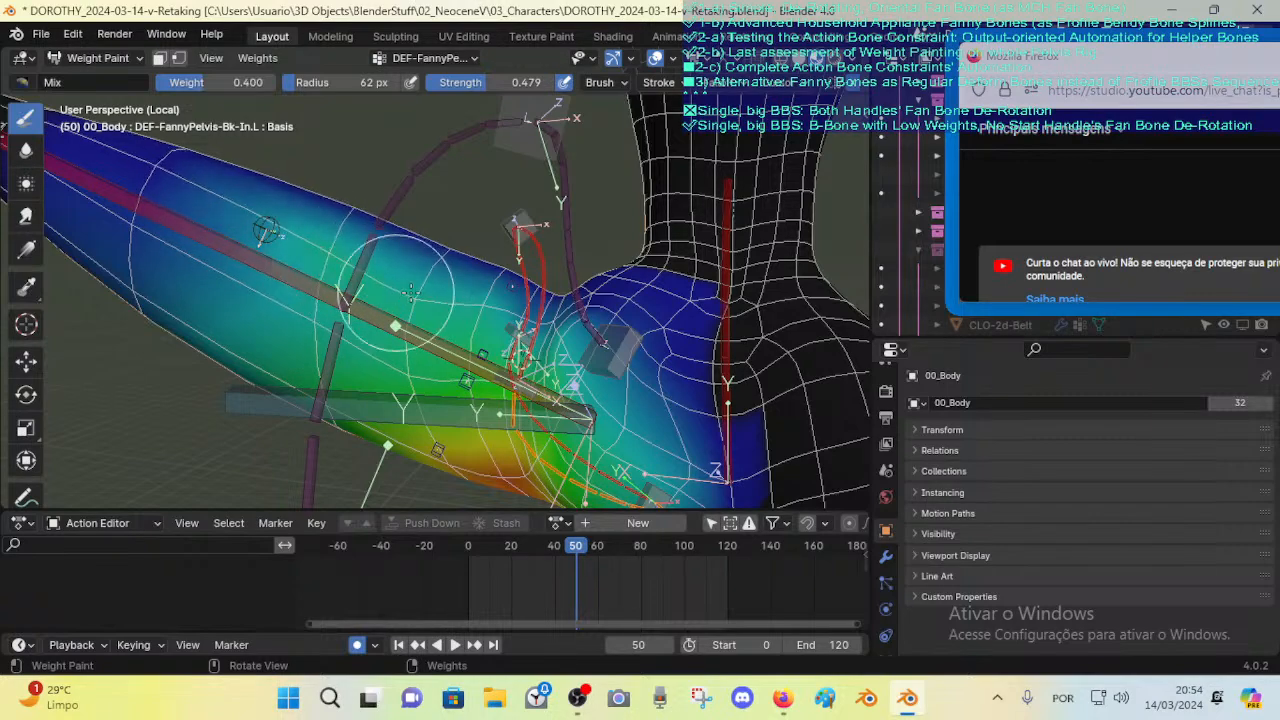
{"action": "middle_click_drag", "start_coordinate": [430, 305], "coordinate": [410, 262]}
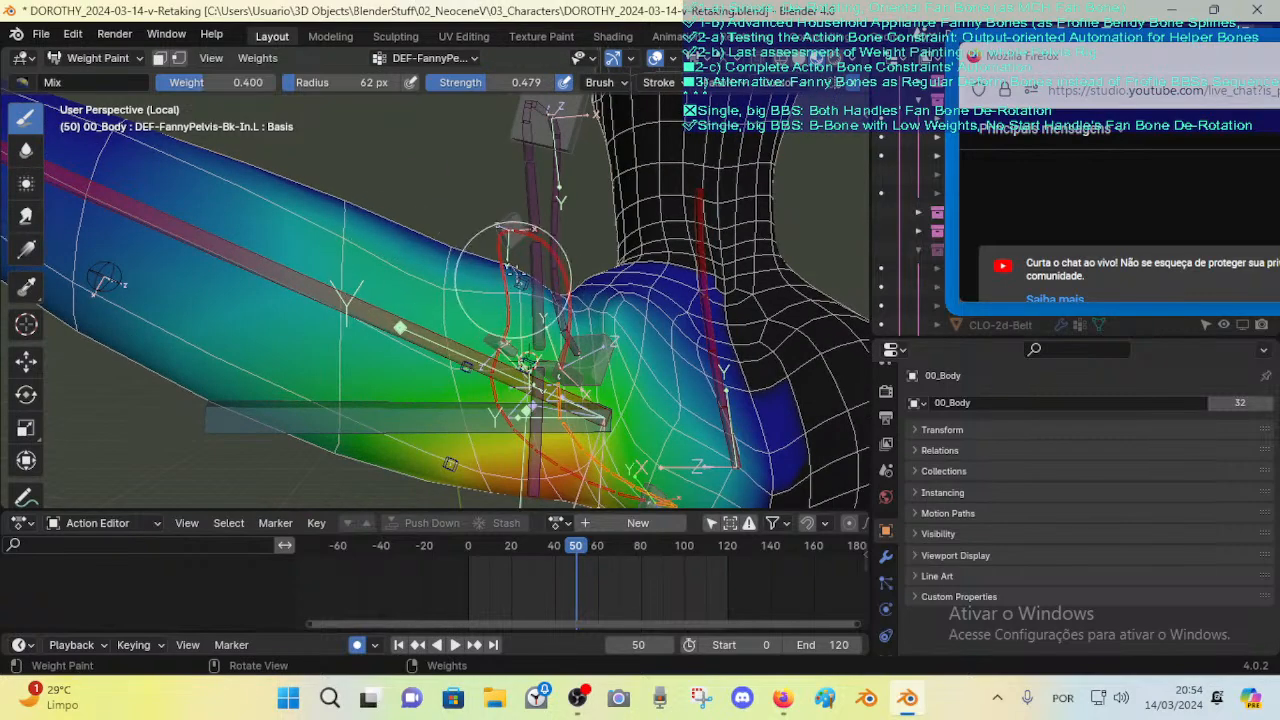
Step: Reduce the Mix brush radius to 57 px and continue painting weight 0.400 along the back and top of the left thigh
{"action": "middle_click_drag", "start_coordinate": [510, 278], "coordinate": [497, 313]}
{"action": "key", "text": "f"}
{"action": "left_click", "coordinate": [466, 306]}
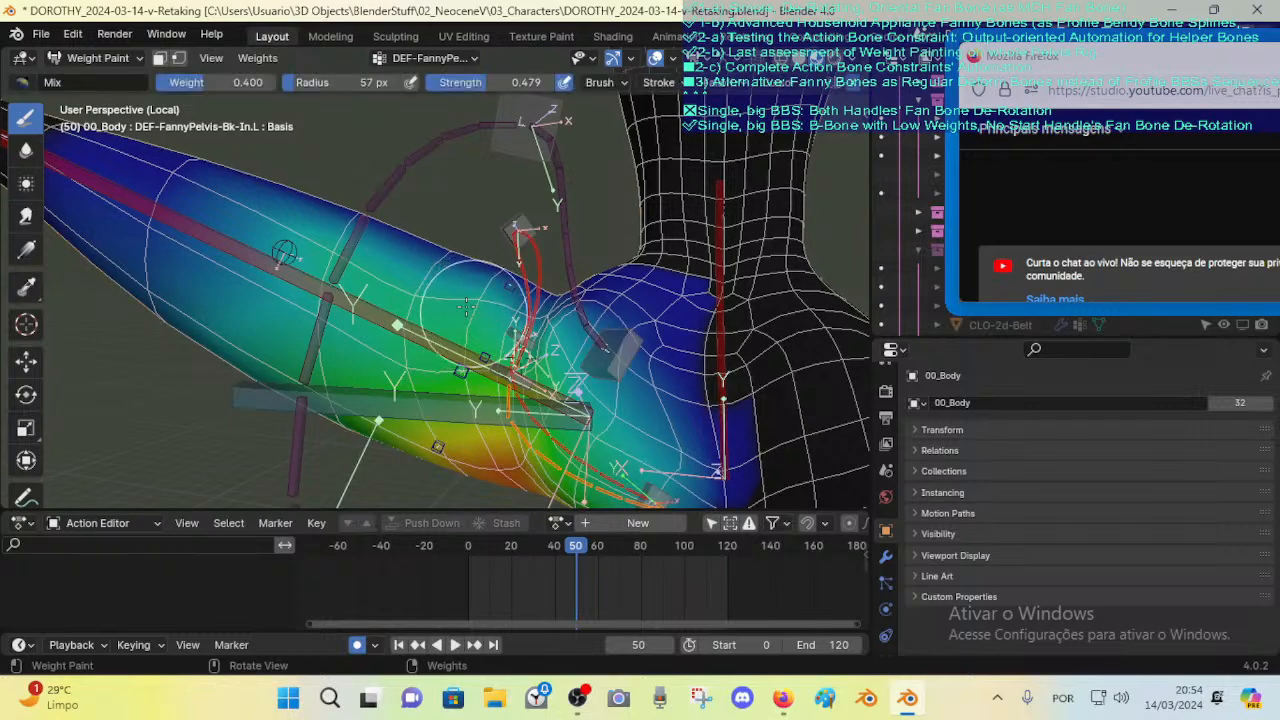
{"action": "middle_click_drag", "start_coordinate": [452, 258], "coordinate": [515, 362]}
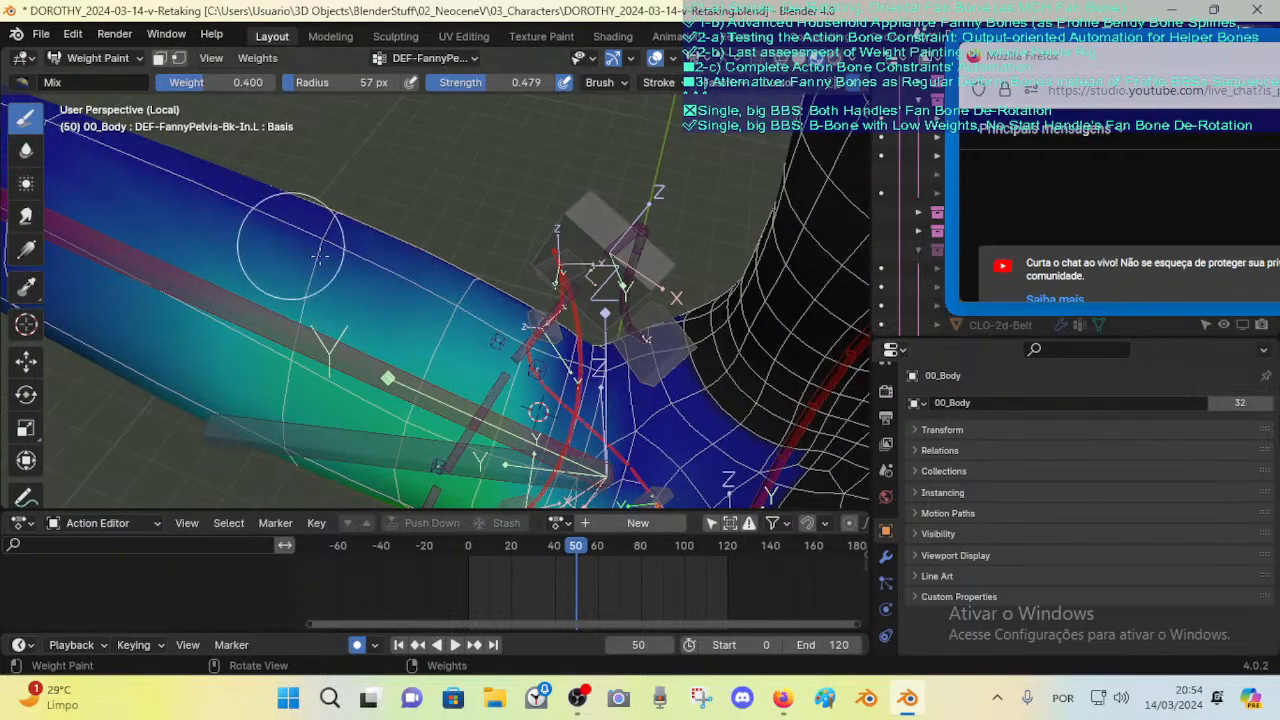
{"action": "middle_click_drag", "start_coordinate": [341, 233], "coordinate": [340, 272], "text": "ctrl"}
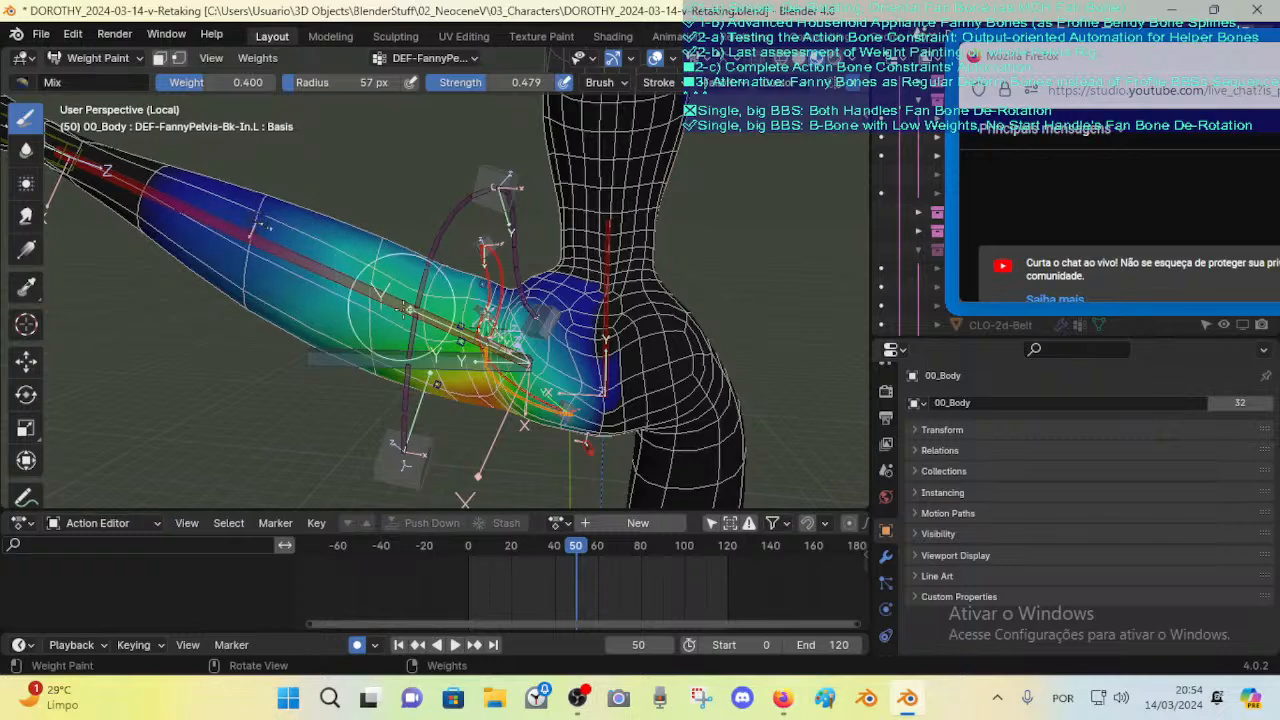
{"action": "mouse_move", "coordinate": [477, 303]}
{"action": "middle_mouse_down", "text": "ctrl"}
{"action": "mouse_move", "coordinate": [465, 284]}
{"action": "mouse_move", "coordinate": [490, 275]}
{"action": "mouse_move", "coordinate": [458, 256]}
{"action": "middle_mouse_up", "text": "ctrl"}
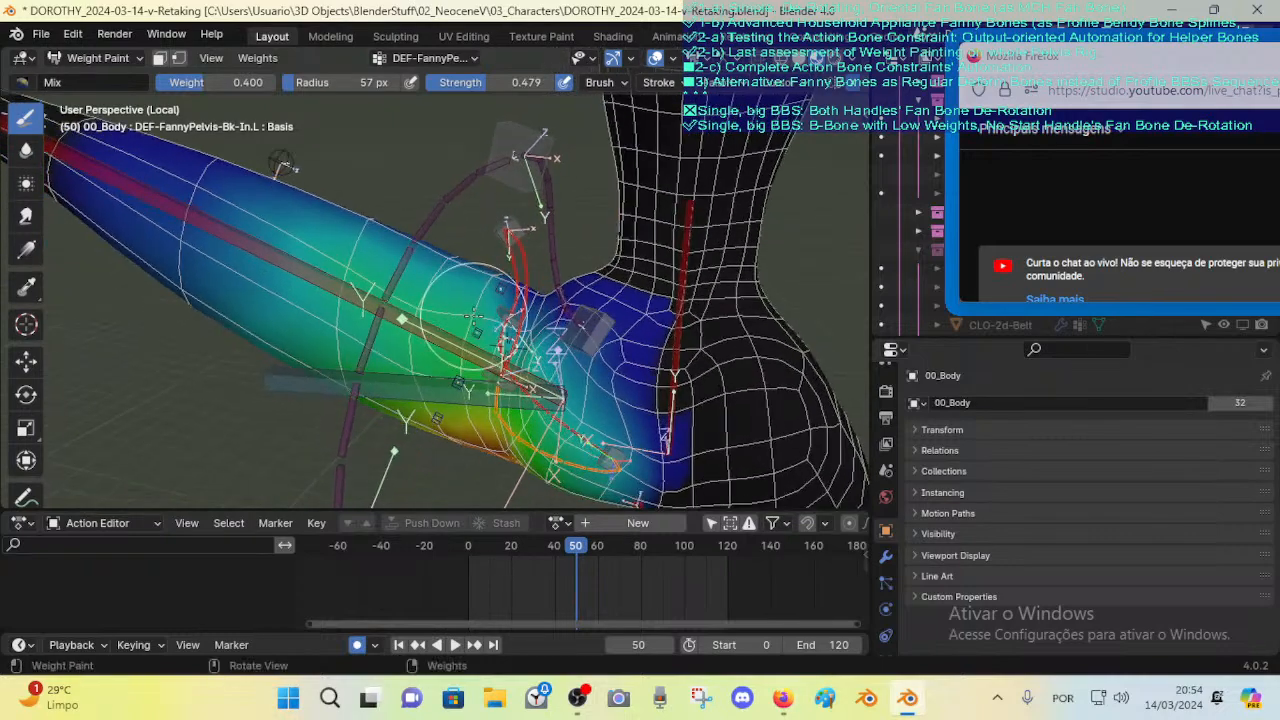
Step: Paint weight 0.400 into the top of the left thigh near the hip crease with a 38 px brush
{"action": "key", "text": "f"}
{"action": "left_click", "coordinate": [480, 322]}
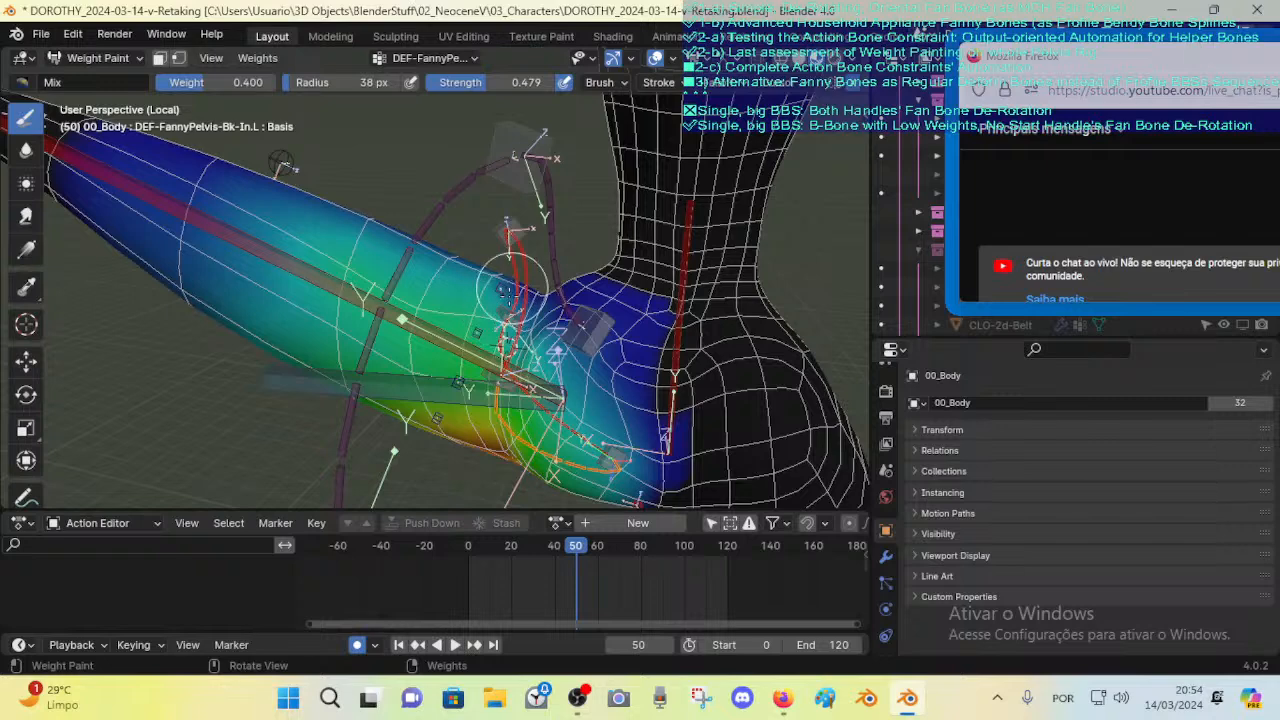
{"action": "middle_click_drag", "start_coordinate": [510, 288], "coordinate": [513, 377]}
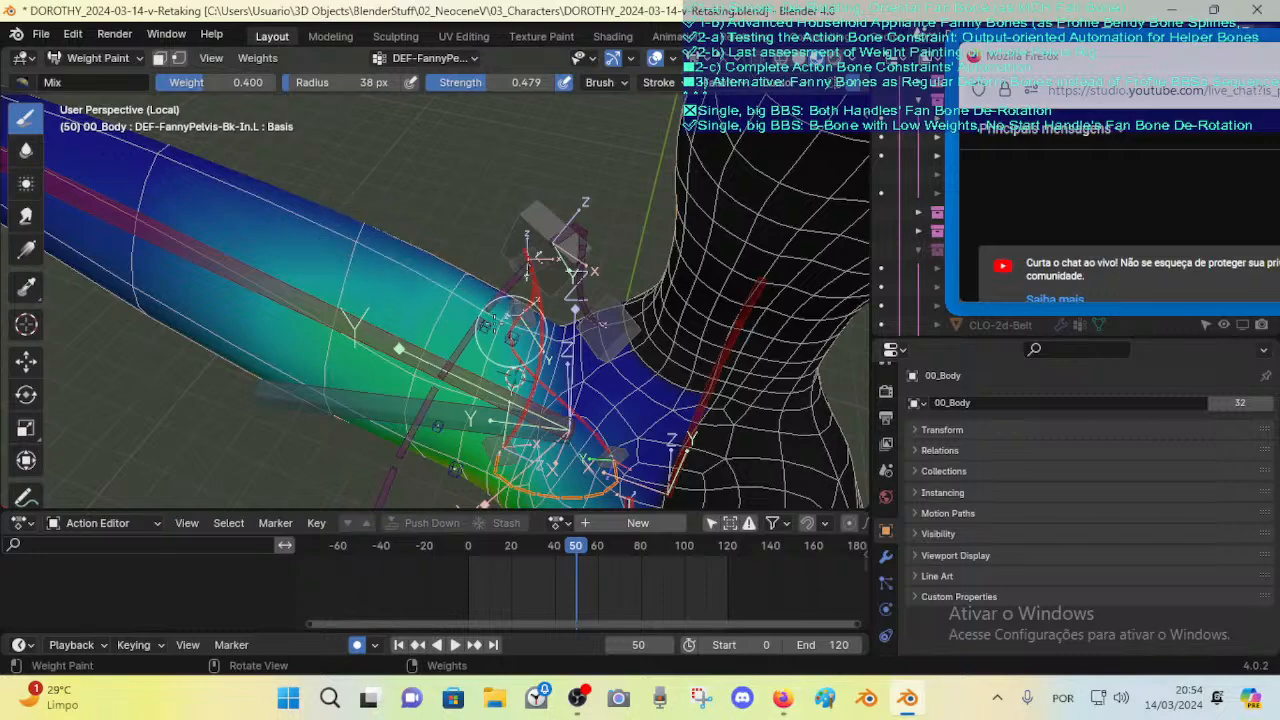
{"action": "mouse_move", "coordinate": [512, 333]}
{"action": "left_mouse_down"}
{"action": "mouse_move", "coordinate": [355, 255]}
{"action": "mouse_move", "coordinate": [518, 308]}
{"action": "left_mouse_up"}
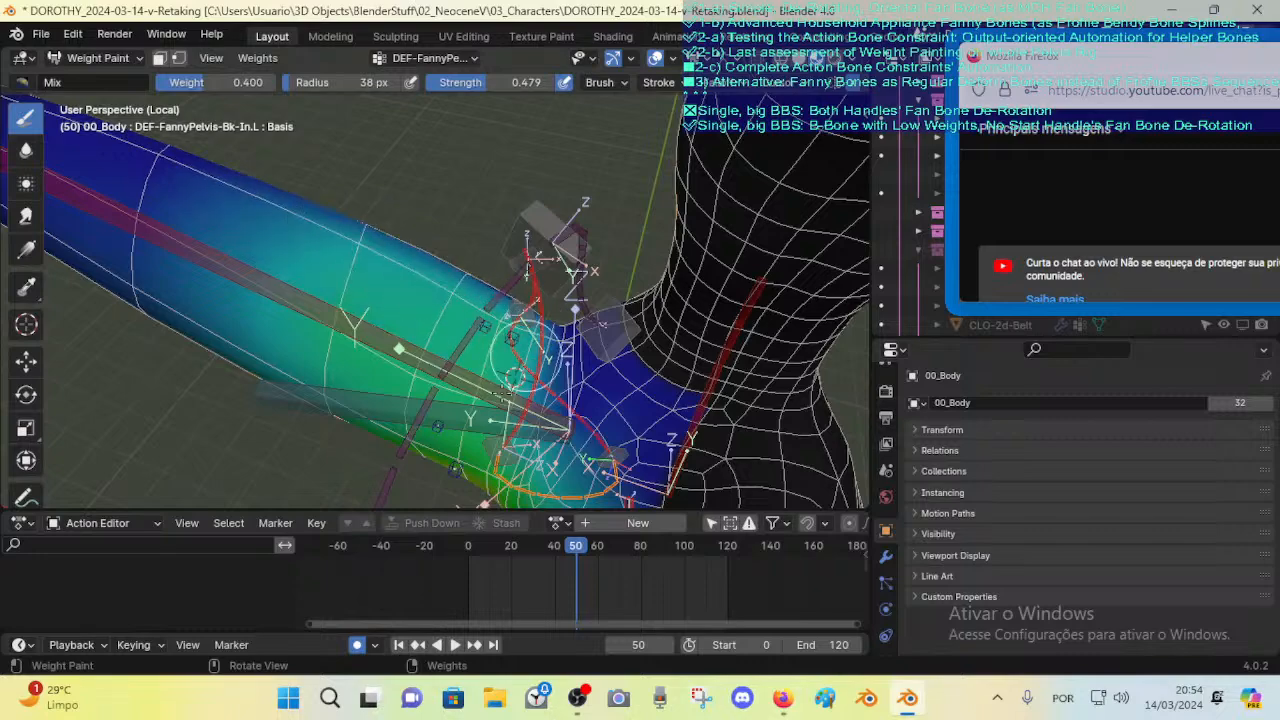
{"action": "mouse_move", "coordinate": [512, 410]}
{"action": "middle_mouse_down"}
{"action": "mouse_move", "coordinate": [455, 350]}
{"action": "mouse_move", "coordinate": [496, 318]}
{"action": "middle_mouse_up"}
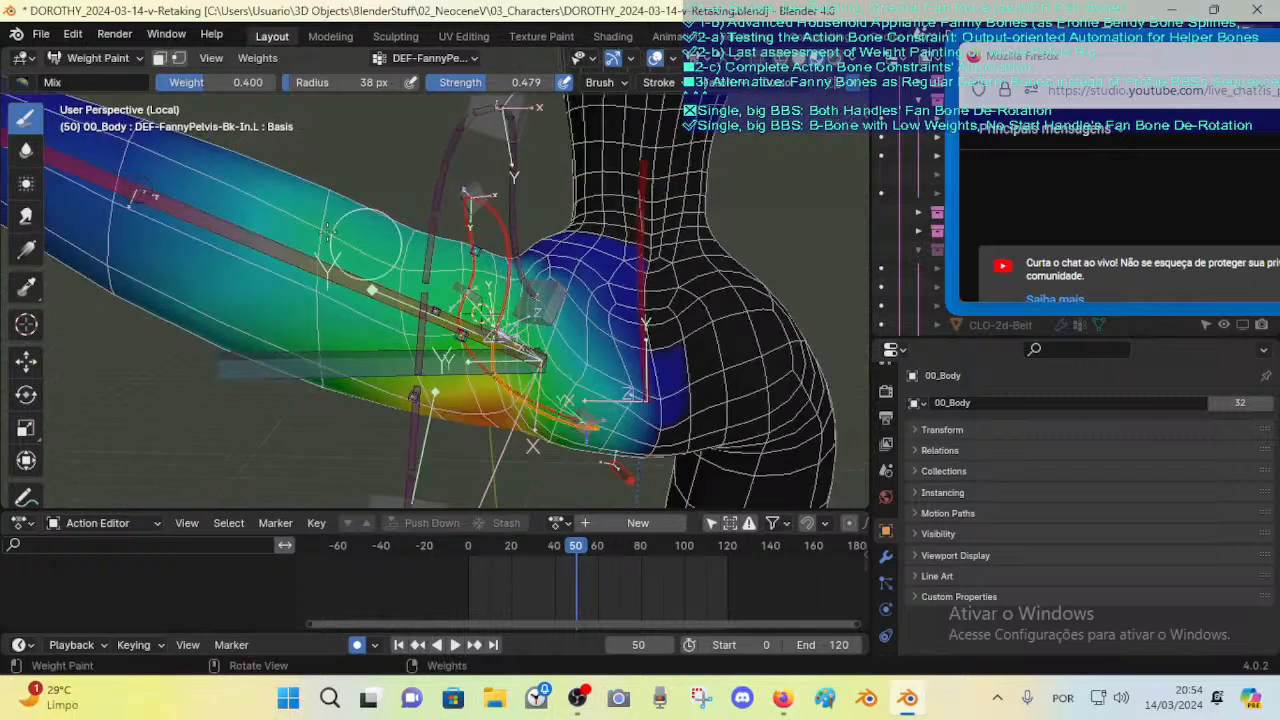
Step: Blur the DEF-FannyPelvis-Bk-In.L weights around the front, top and back of the left thigh with a 57 px brush
{"action": "left_click", "coordinate": [26, 149]}
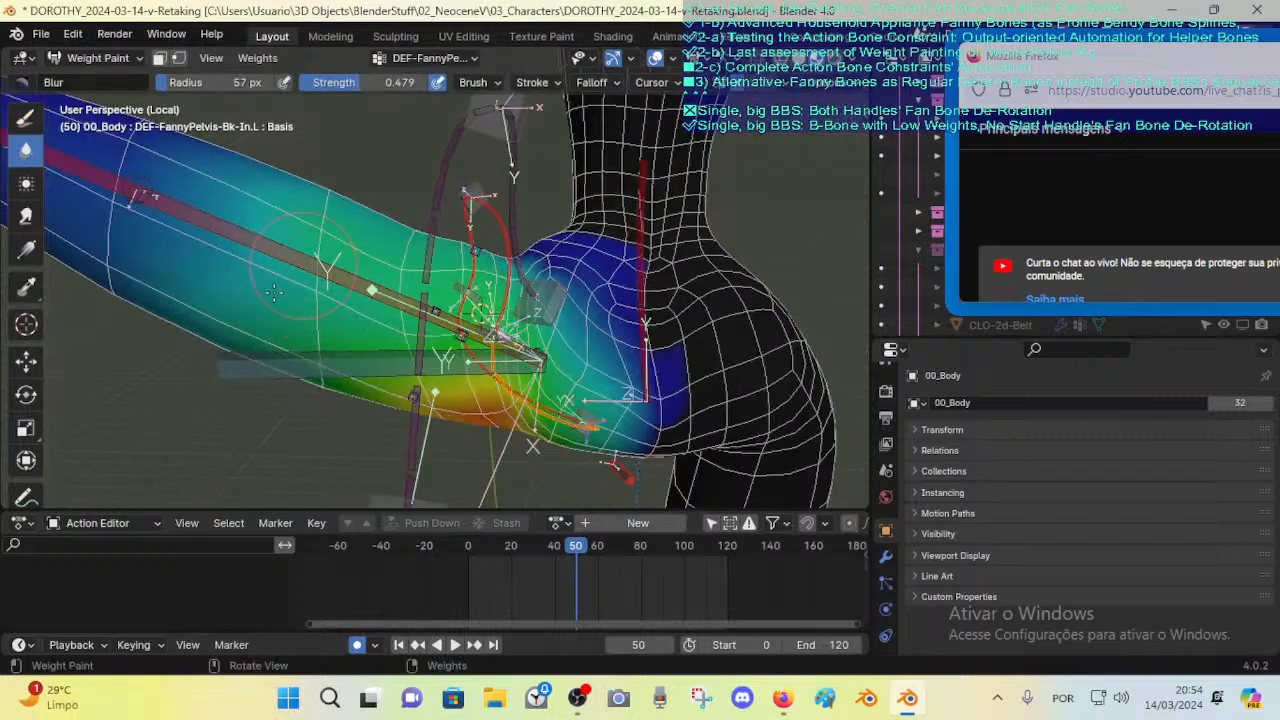
{"action": "mouse_move", "coordinate": [275, 249]}
{"action": "middle_mouse_down"}
{"action": "mouse_move", "coordinate": [408, 260]}
{"action": "mouse_move", "coordinate": [712, 228]}
{"action": "middle_mouse_up"}
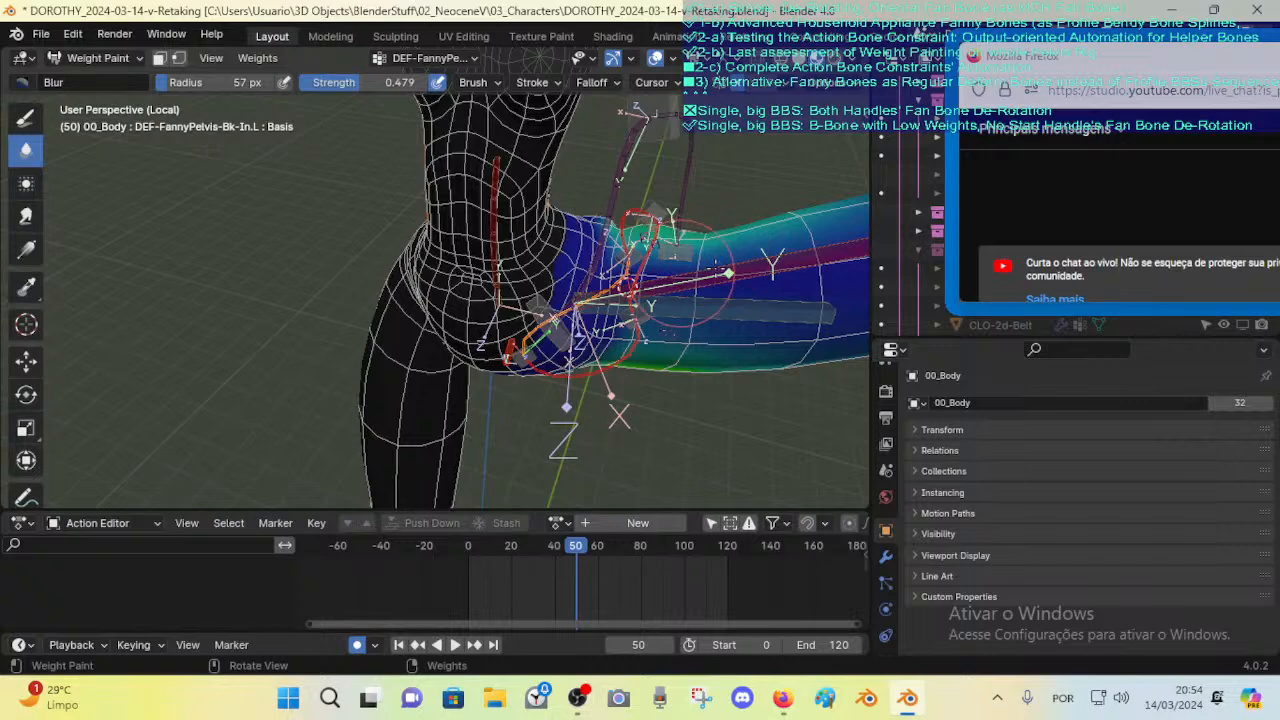
{"action": "middle_click_drag", "start_coordinate": [800, 222], "coordinate": [632, 262]}
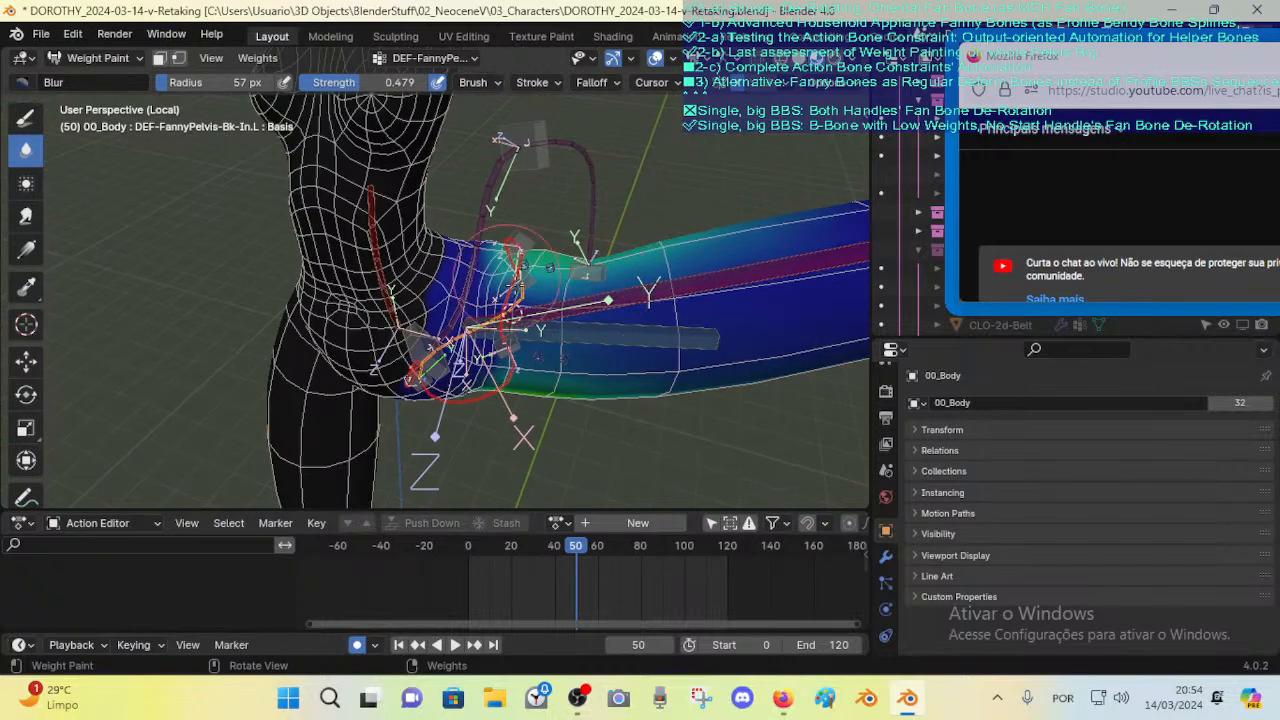
{"action": "mouse_move", "coordinate": [612, 288]}
{"action": "left_mouse_down"}
{"action": "mouse_move", "coordinate": [655, 286]}
{"action": "mouse_move", "coordinate": [666, 304]}
{"action": "mouse_move", "coordinate": [646, 283]}
{"action": "mouse_move", "coordinate": [684, 226]}
{"action": "left_mouse_up"}
{"action": "middle_click_drag", "start_coordinate": [684, 226], "coordinate": [250, 245]}
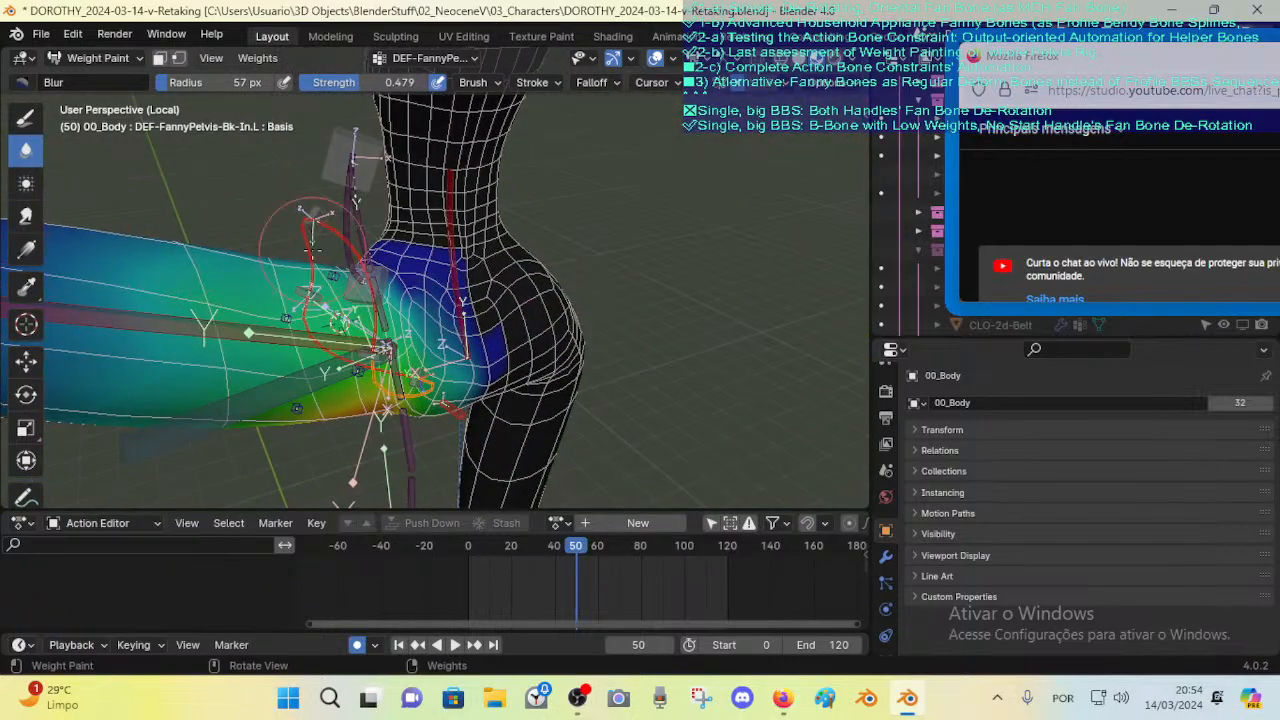
{"action": "middle_click_drag", "start_coordinate": [328, 250], "coordinate": [285, 281]}
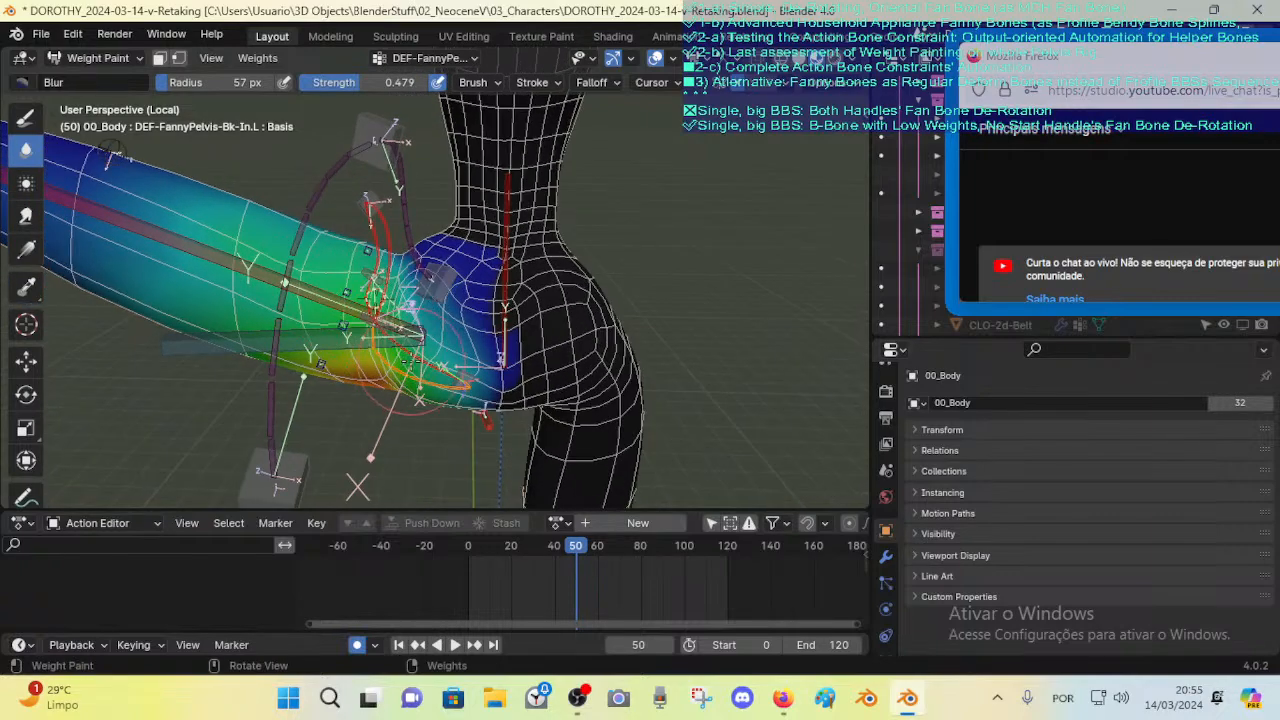
{"action": "middle_click_drag", "start_coordinate": [411, 361], "coordinate": [383, 342]}
Step: Select the DEF-FannyPelvis-Bk-Out.L bone and paint weight 0.945 over the upper left thigh with the Mix brush
{"action": "left_click", "coordinate": [383, 249], "text": "alt"}
{"action": "left_click", "coordinate": [382, 246], "text": "alt"}
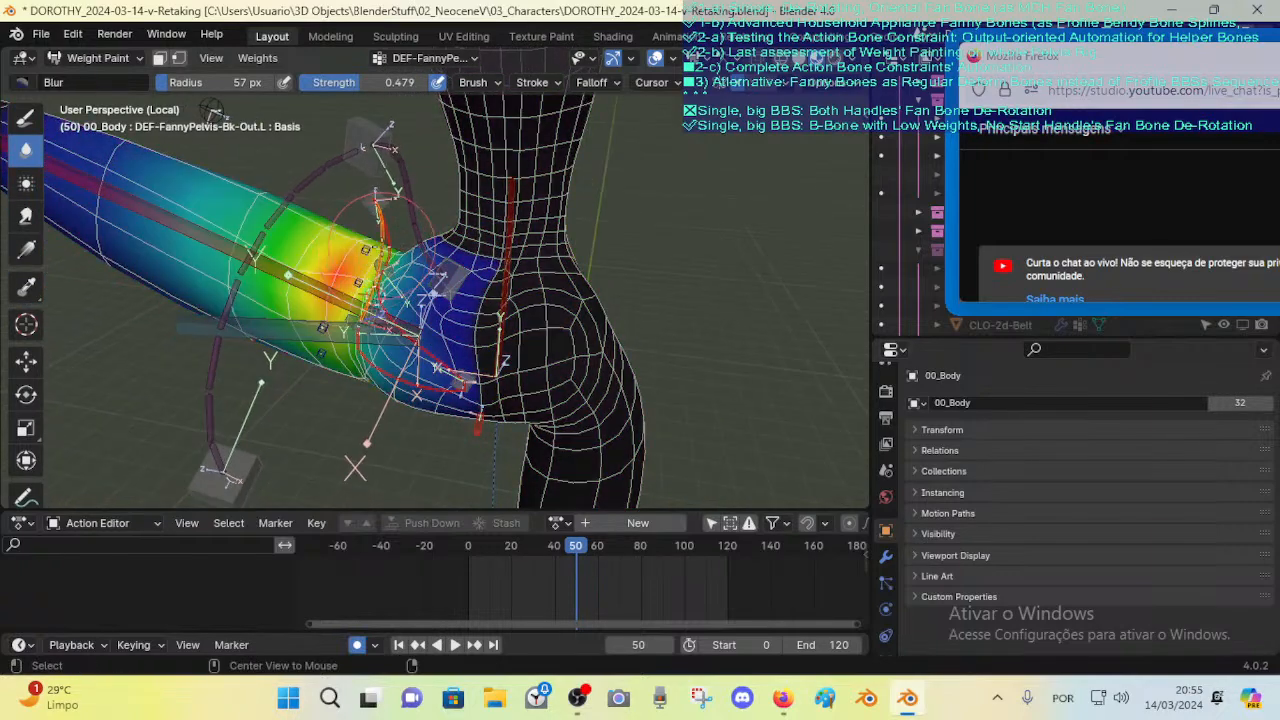
{"action": "middle_click_drag", "start_coordinate": [380, 248], "coordinate": [378, 272]}
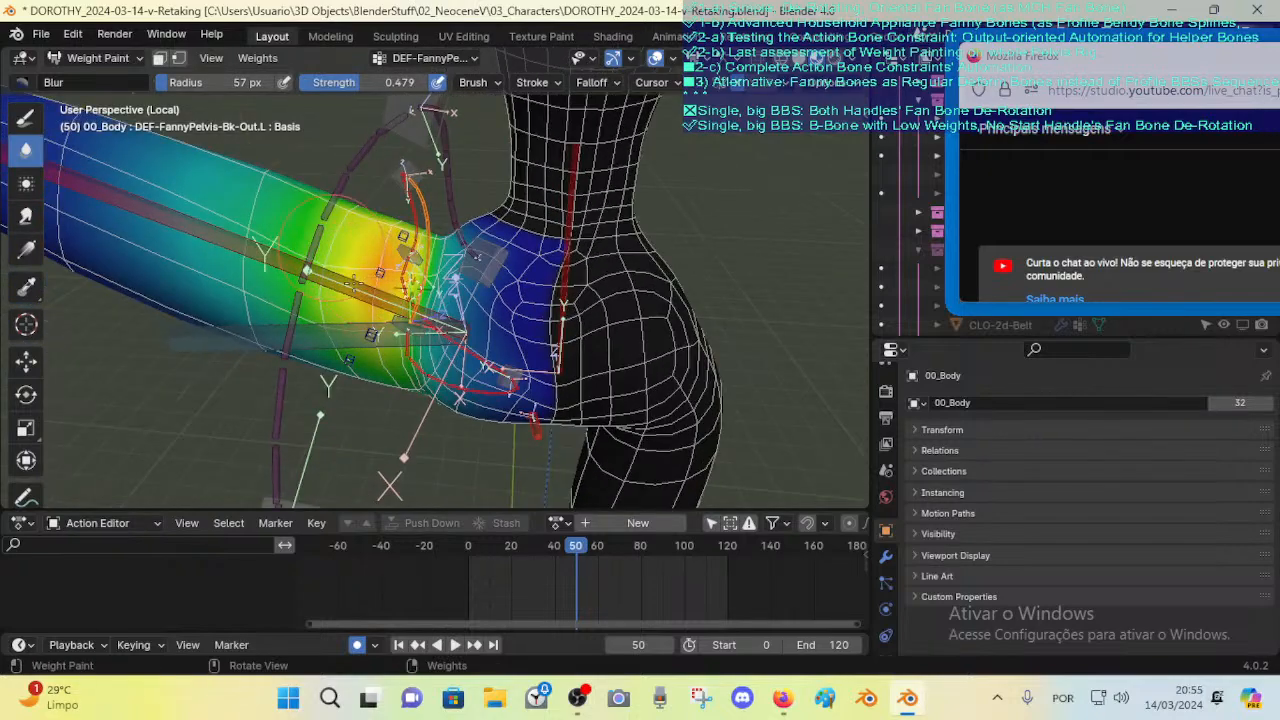
{"action": "left_click", "coordinate": [26, 117]}
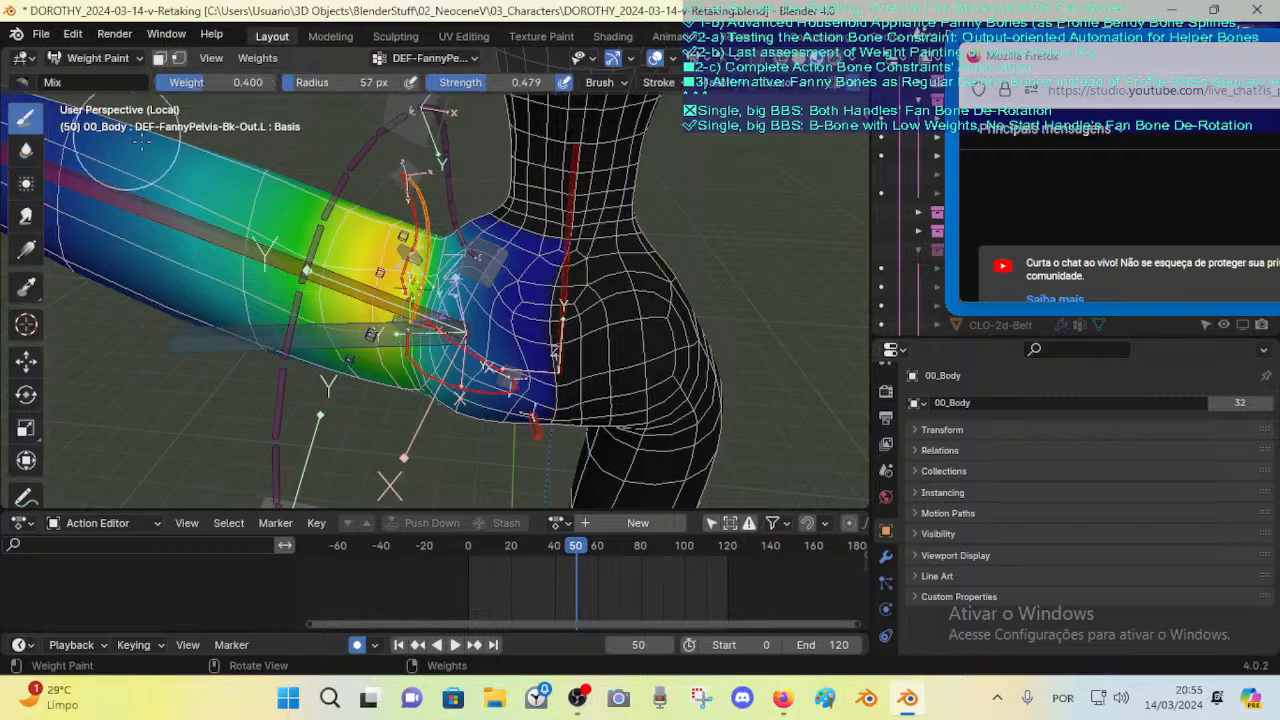
{"action": "key", "text": "ctrl+f"}
{"action": "left_click", "coordinate": [373, 265]}
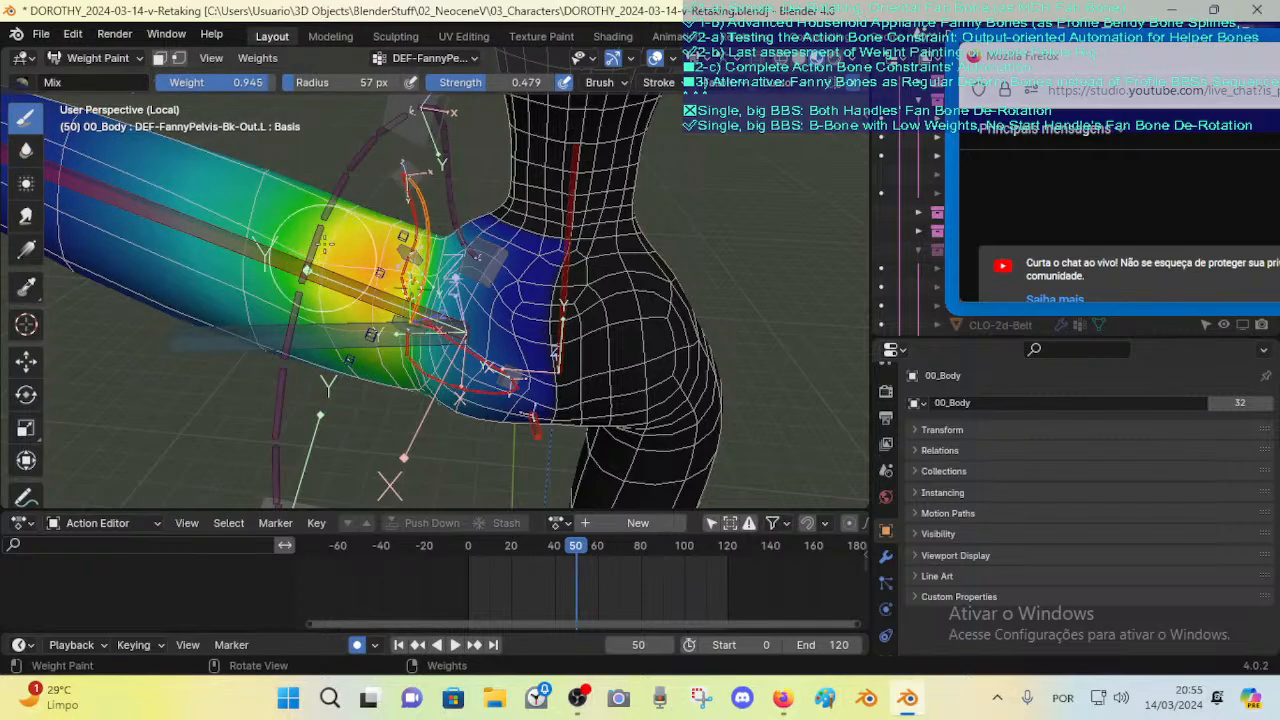
{"action": "middle_click_drag", "start_coordinate": [335, 270], "coordinate": [338, 250]}
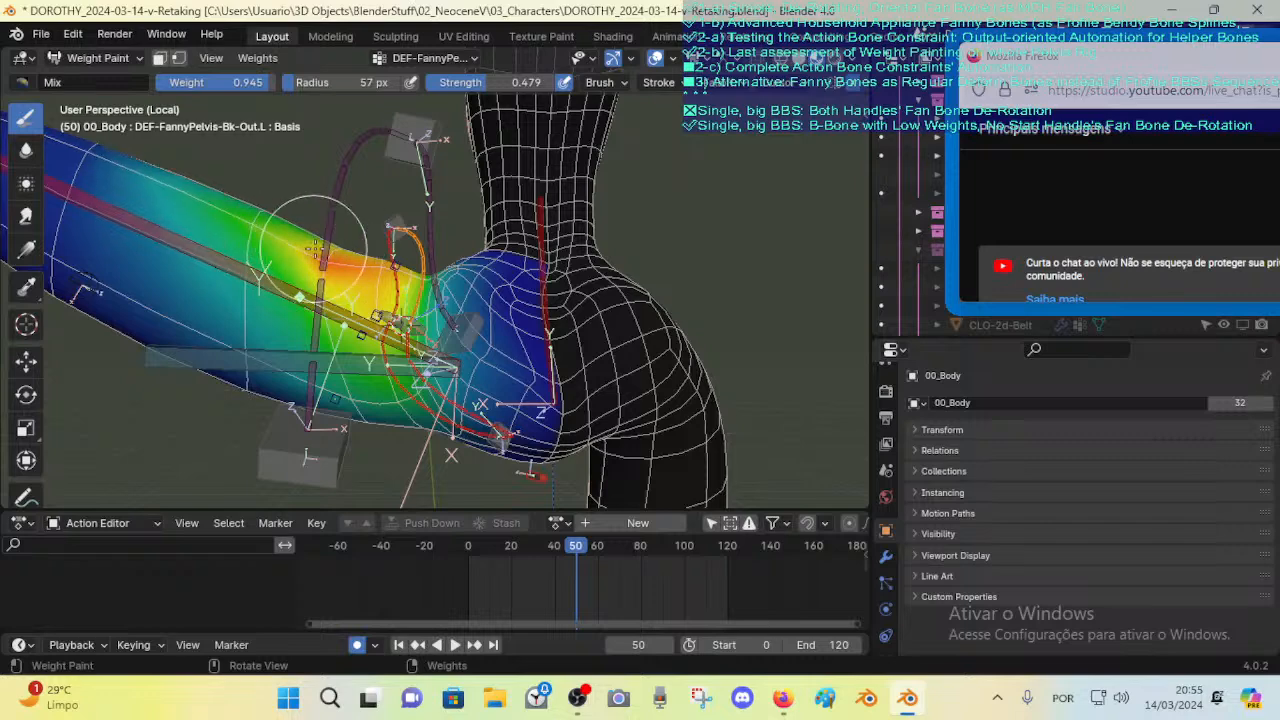
Step: Undo the last stroke and paint weight 0.945 across the thigh area next to the hip crease
{"action": "key", "text": "ctrl+z"}
{"action": "middle_click_drag", "start_coordinate": [341, 302], "coordinate": [336, 252]}
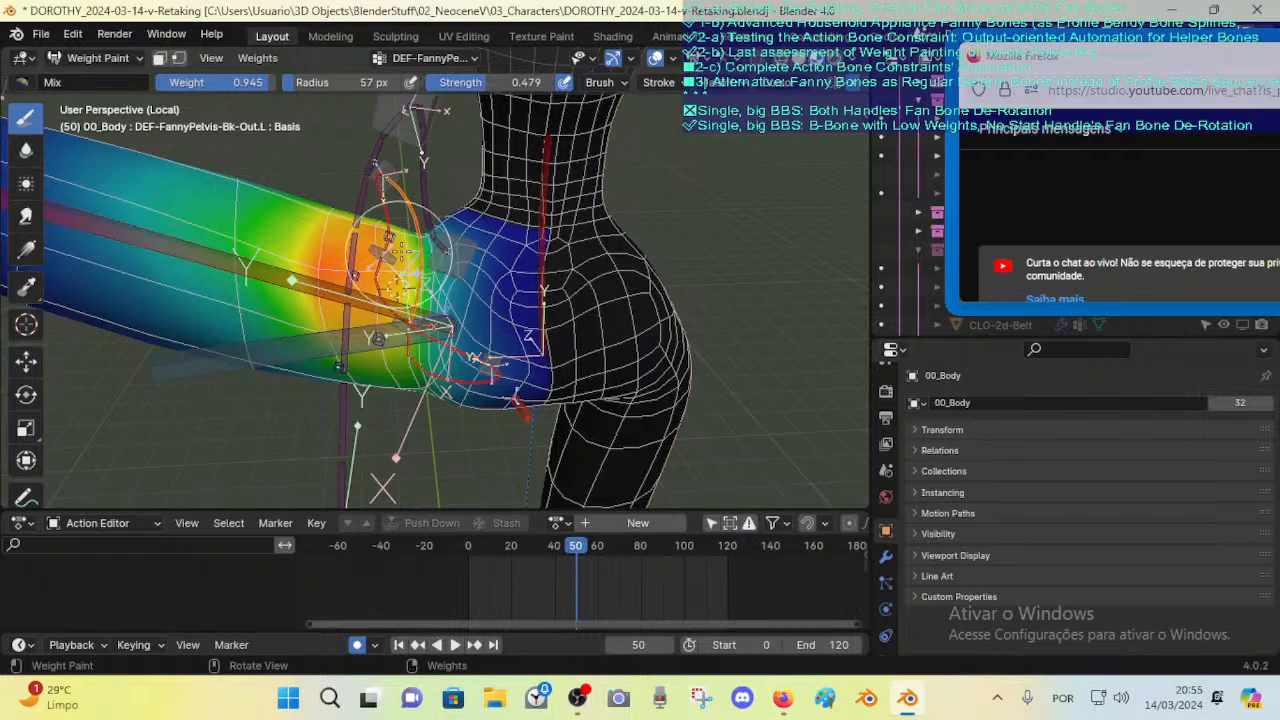
{"action": "mouse_move", "coordinate": [410, 285]}
{"action": "middle_mouse_down"}
{"action": "mouse_move", "coordinate": [398, 262]}
{"action": "mouse_move", "coordinate": [372, 322]}
{"action": "mouse_move", "coordinate": [365, 280]}
{"action": "mouse_move", "coordinate": [380, 222]}
{"action": "mouse_move", "coordinate": [340, 305]}
{"action": "middle_mouse_up"}
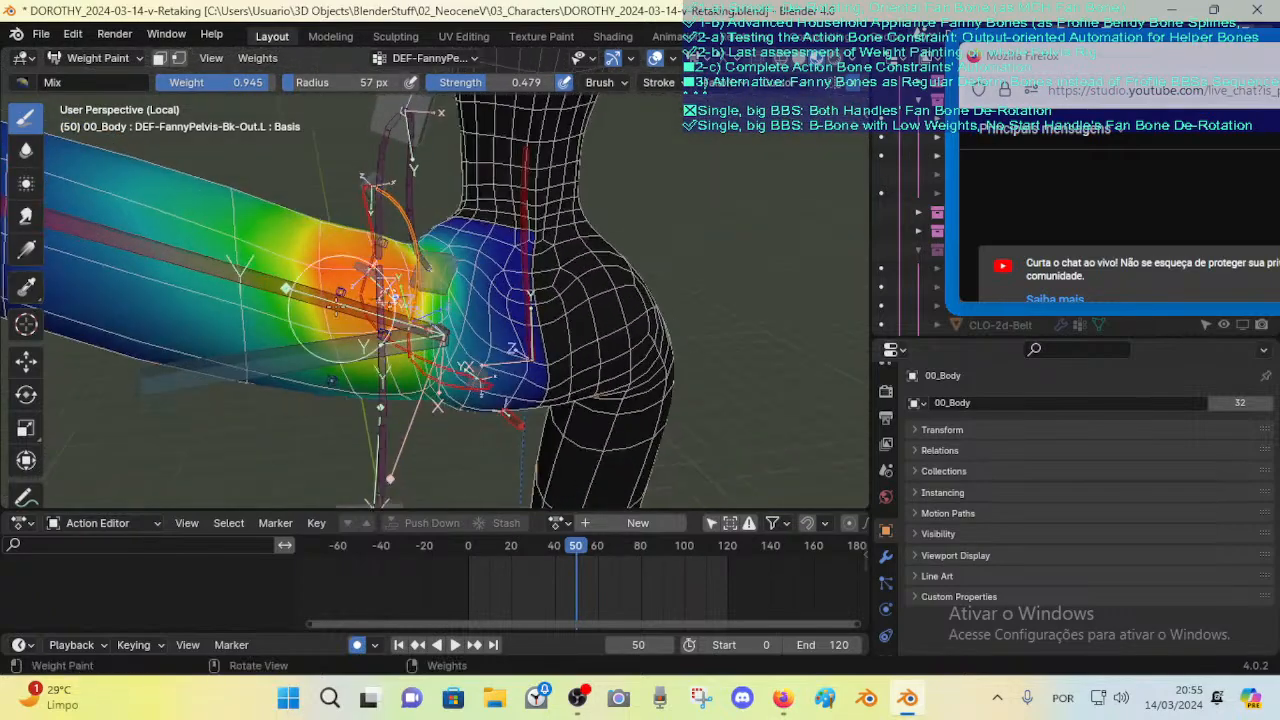
Step: Blur the DEF-FannyPelvis-Bk-Out.L weights on the back and underside of the left thigh, setting the brush radius to 56 px
{"action": "left_click", "coordinate": [27, 150]}
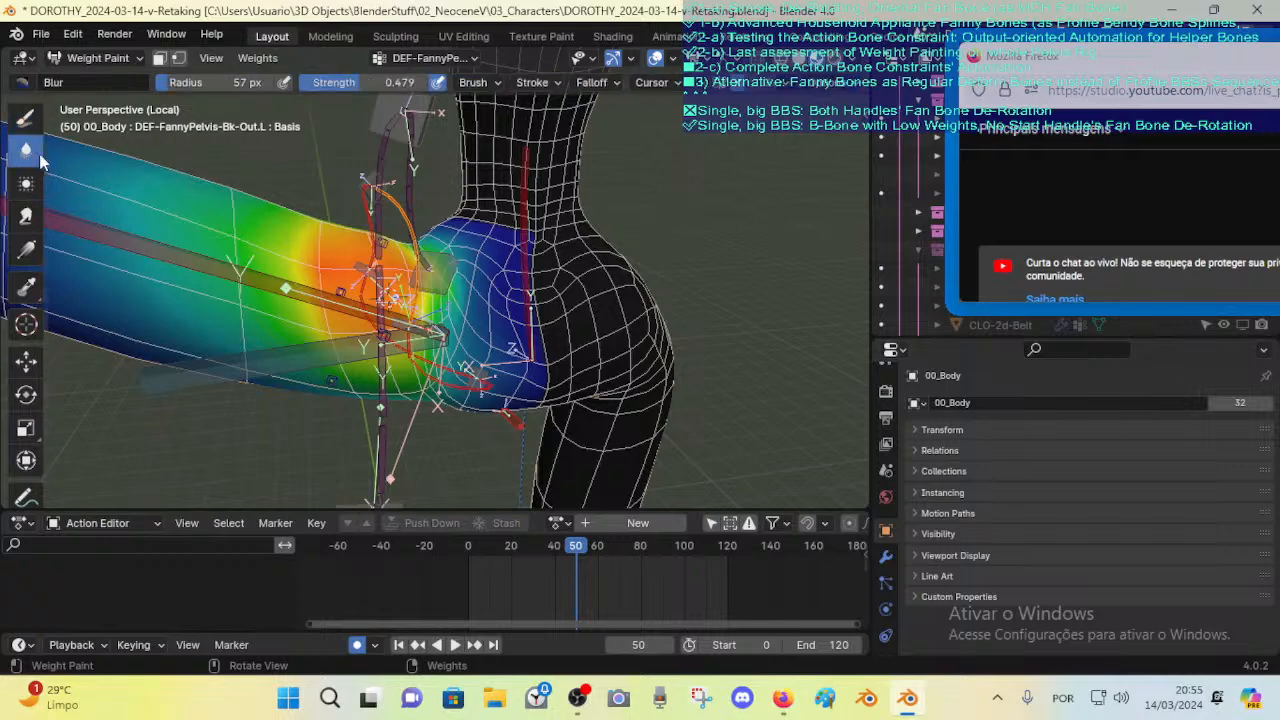
{"action": "middle_click_drag", "start_coordinate": [248, 368], "coordinate": [267, 272]}
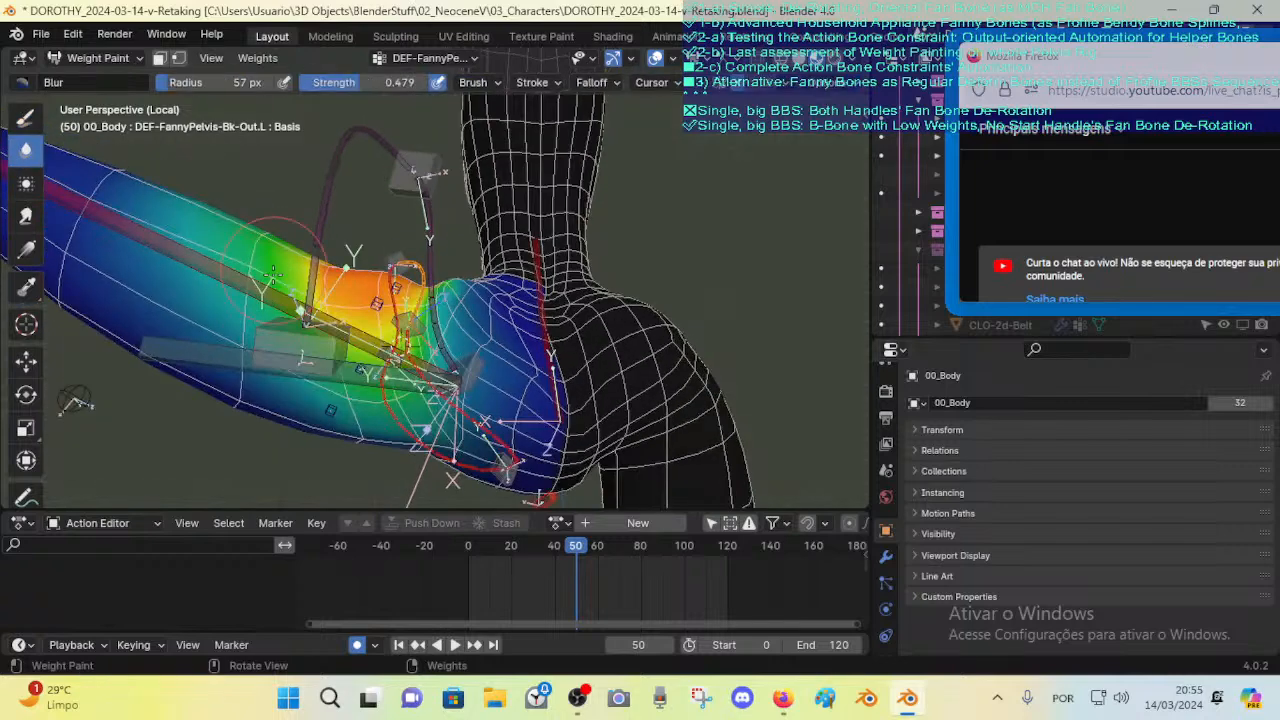
{"action": "key", "text": "bracketright"}
{"action": "key", "text": "bracketright"}
{"action": "key", "text": "bracketright"}
{"action": "key", "text": "bracketright"}
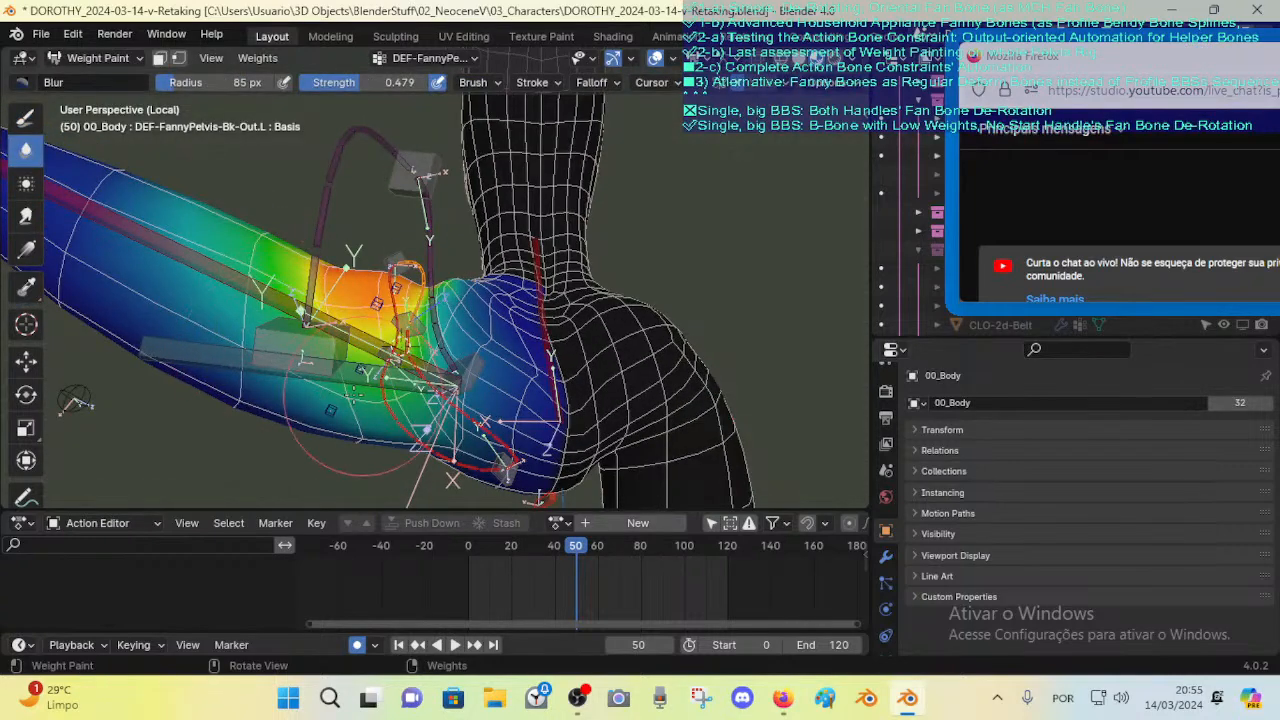
{"action": "key", "text": "f"}
{"action": "left_click", "coordinate": [398, 394]}
{"action": "middle_click_drag", "start_coordinate": [225, 355], "coordinate": [300, 270]}
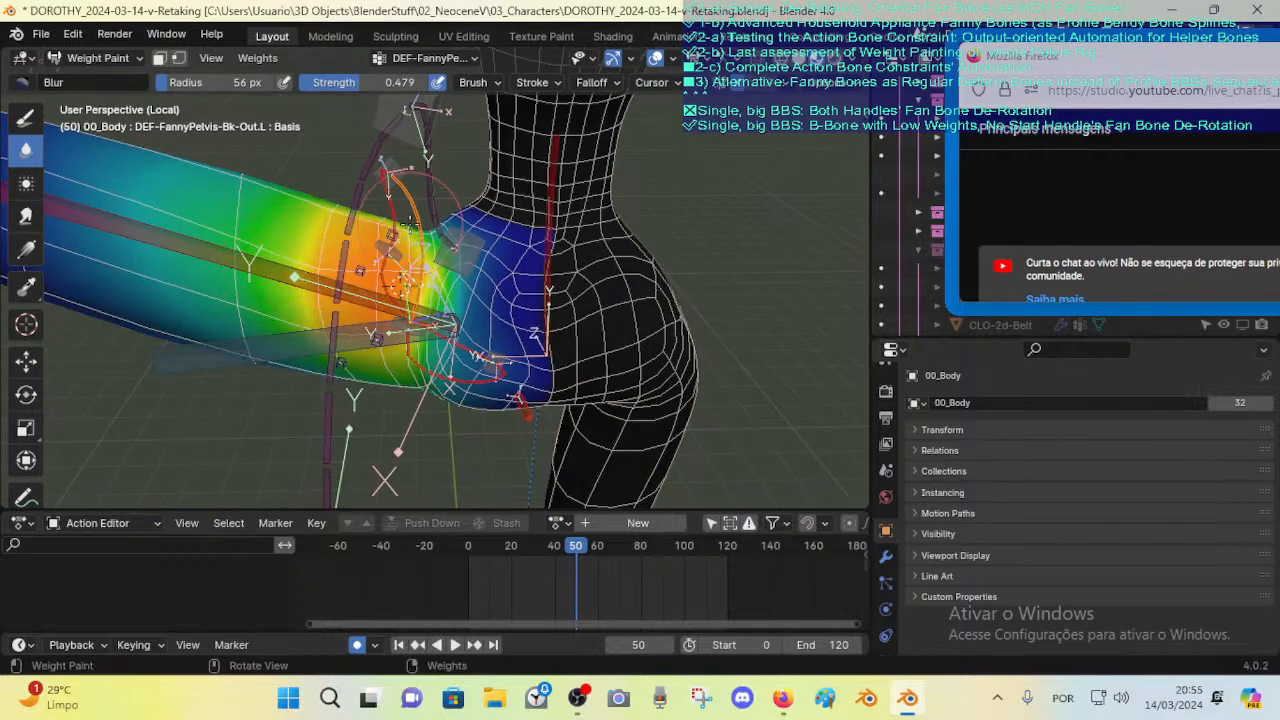
Step: Reduce the Blur radius to 49 px and smooth the weights near the hip crease and along the thigh's underside
{"action": "middle_click_drag", "start_coordinate": [315, 200], "coordinate": [350, 208]}
{"action": "middle_click_drag", "start_coordinate": [236, 164], "coordinate": [450, 235]}
{"action": "key", "text": "f"}
{"action": "left_click", "coordinate": [412, 271]}
{"action": "left_click_drag", "start_coordinate": [402, 262], "coordinate": [424, 321]}
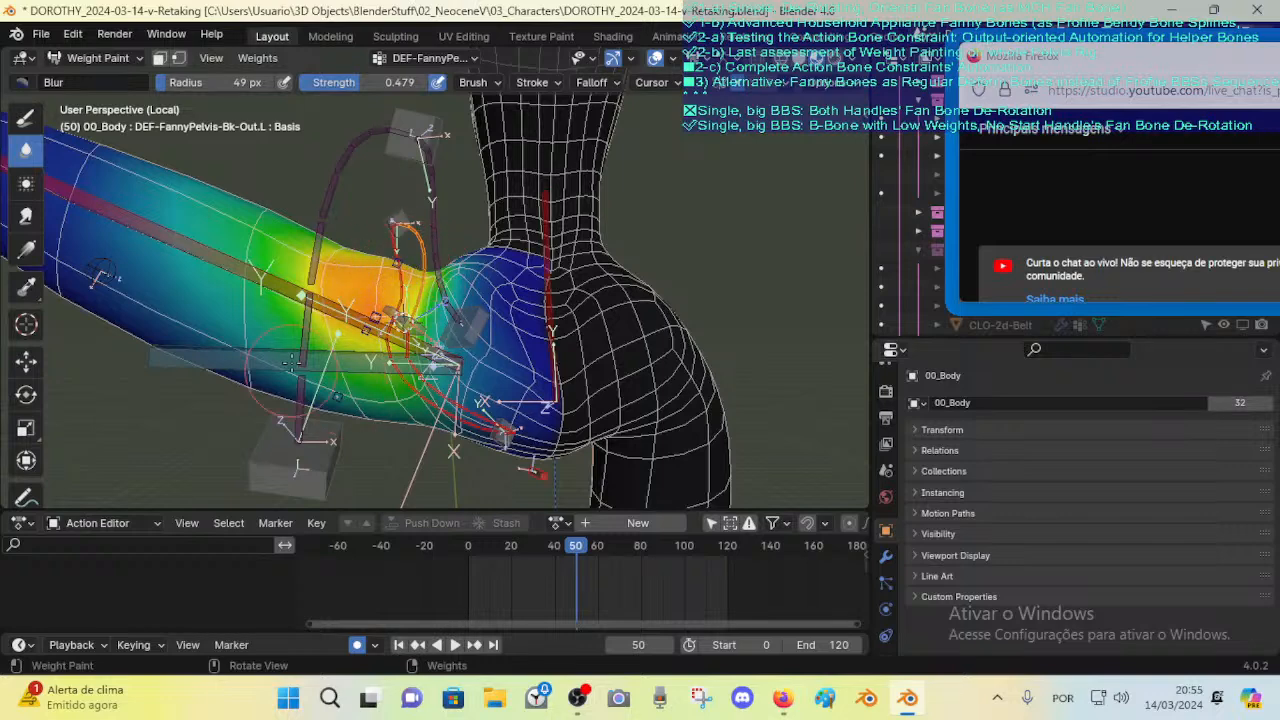
{"action": "middle_click_drag", "start_coordinate": [287, 362], "coordinate": [270, 382]}
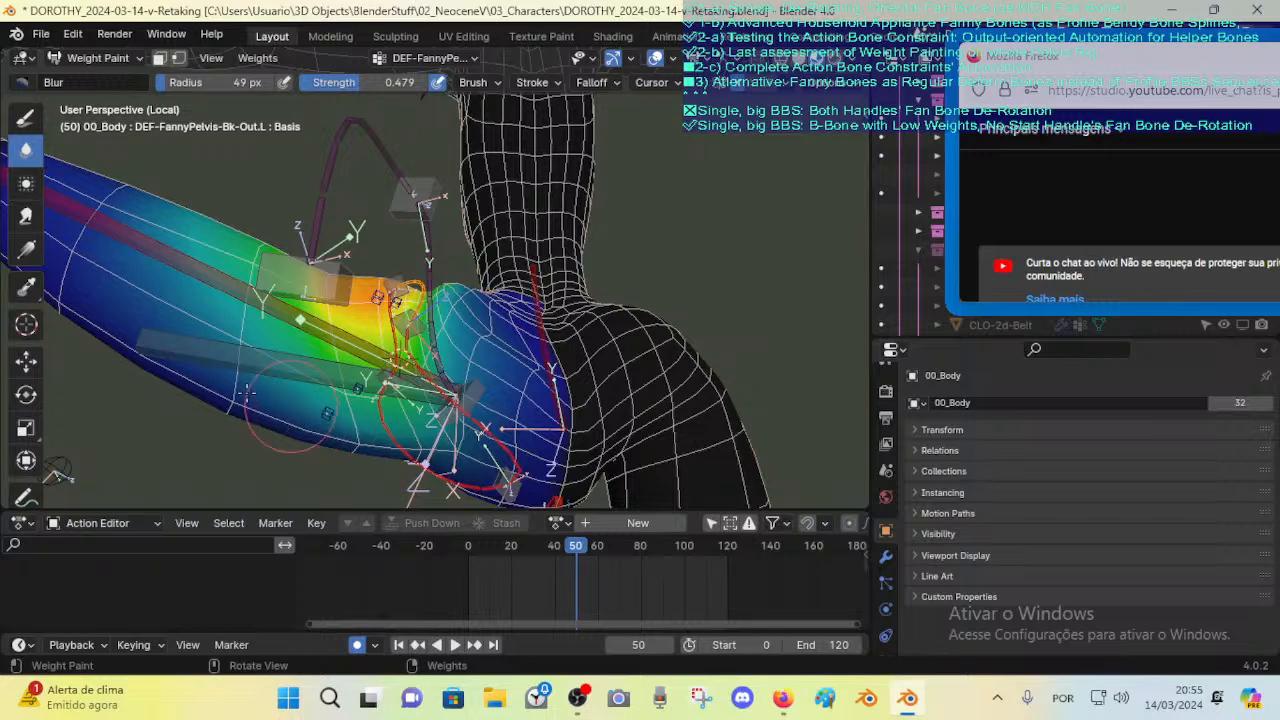
{"action": "mouse_move", "coordinate": [247, 394]}
{"action": "left_mouse_down"}
{"action": "mouse_move", "coordinate": [335, 437]}
{"action": "mouse_move", "coordinate": [238, 415]}
{"action": "mouse_move", "coordinate": [402, 427]}
{"action": "left_mouse_up"}
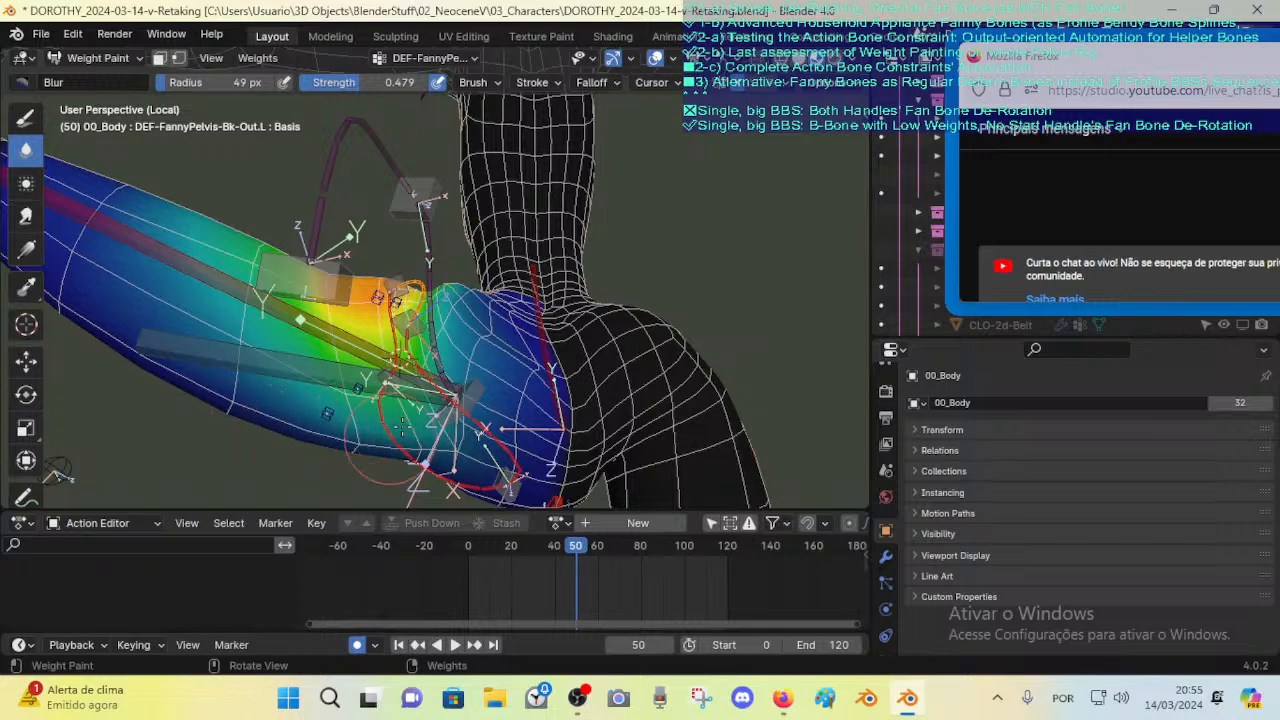
Step: Select the DEF-FannyPelvis-Ft-Out.L bone and set the Blur brush strength to 1
{"action": "middle_click_drag", "start_coordinate": [400, 425], "coordinate": [410, 412]}
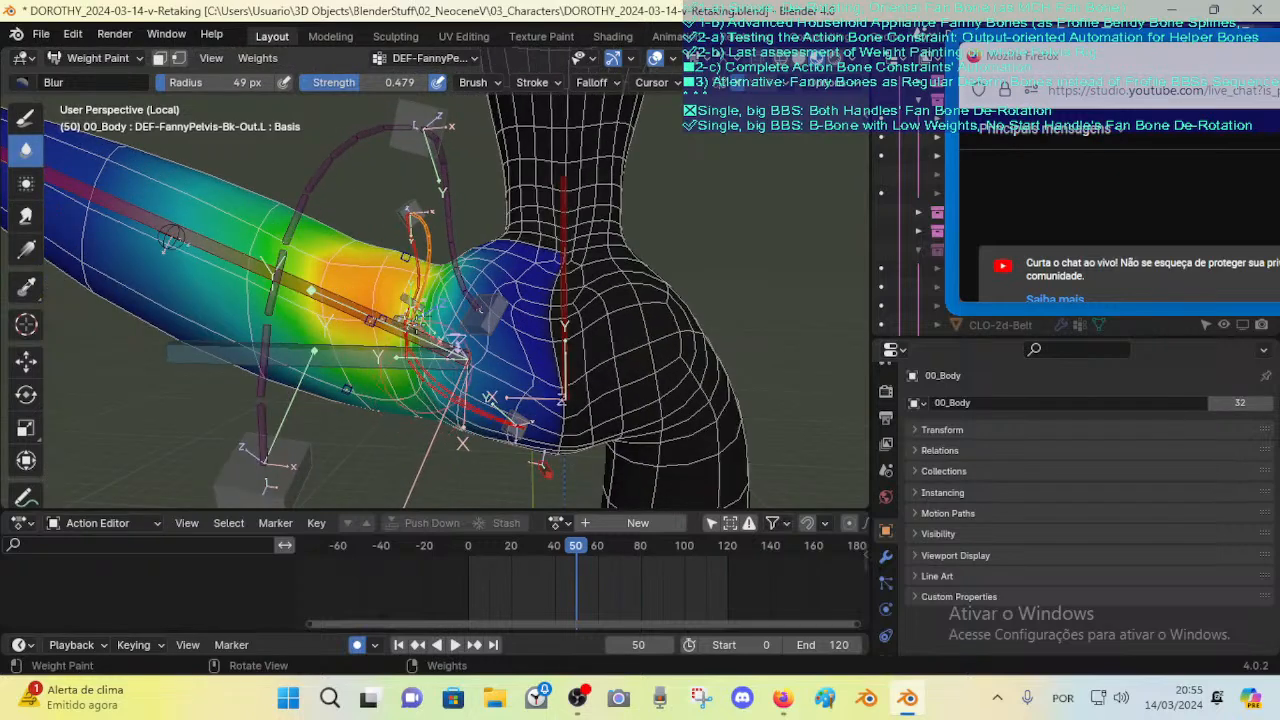
{"action": "middle_click_drag", "start_coordinate": [365, 360], "coordinate": [398, 314]}
{"action": "left_click", "coordinate": [405, 247], "text": "ctrl"}
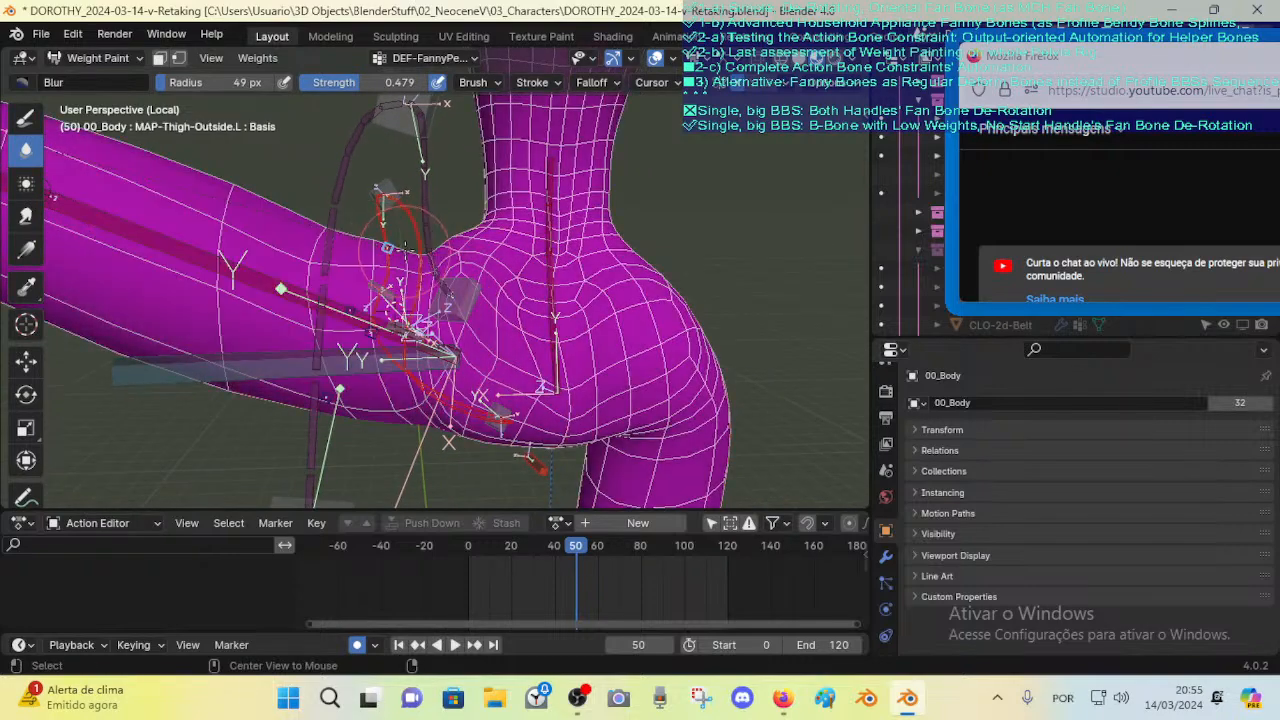
{"action": "left_click", "coordinate": [386, 247], "text": "ctrl"}
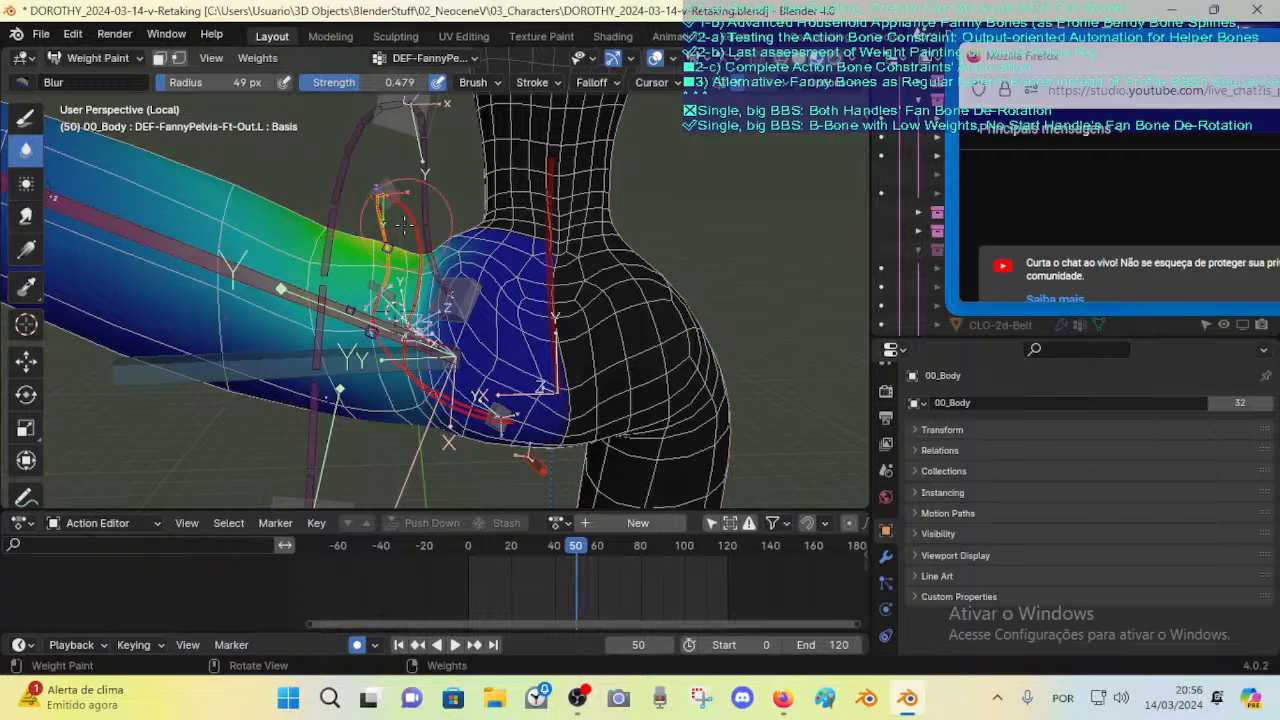
{"action": "key", "text": "shift+f"}
{"action": "type", "text": "1"}
{"action": "key", "text": "Return"}
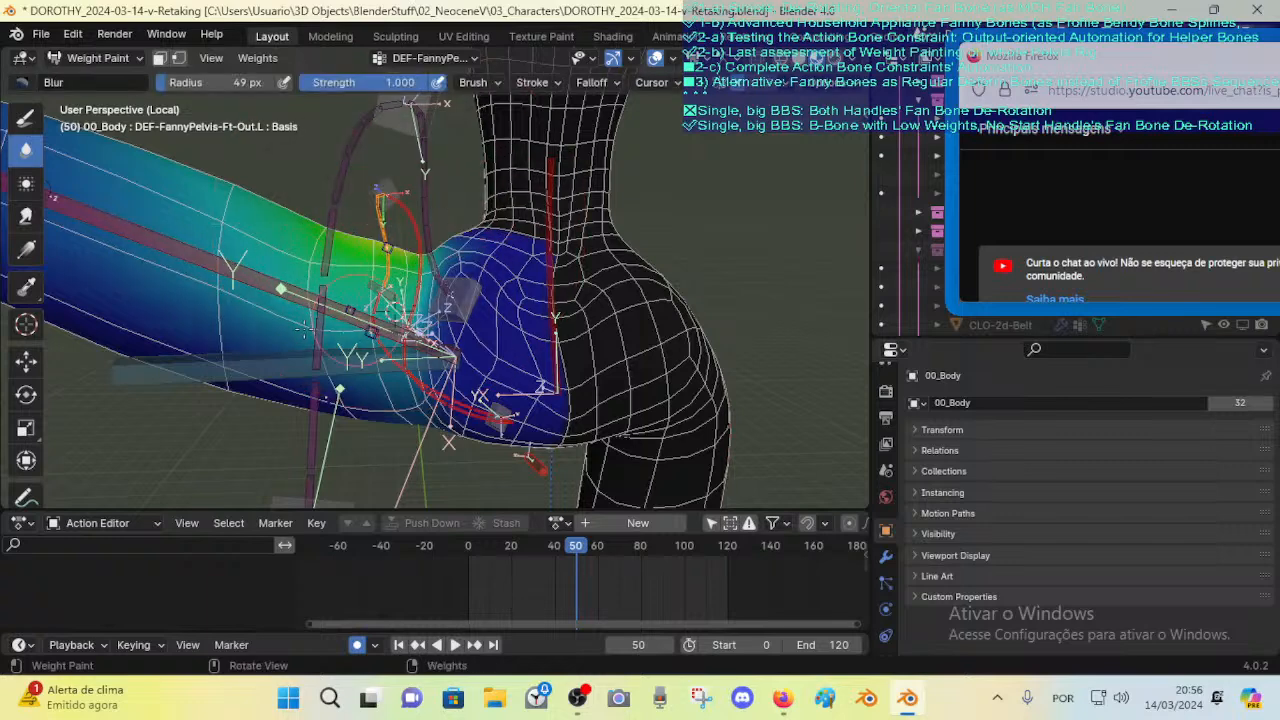
Step: Select the DEF-FannyPelvis-Bk-Out.L bone and blur its weights on the upper back of the left thigh near the hip
{"action": "left_click", "coordinate": [415, 225], "text": "ctrl"}
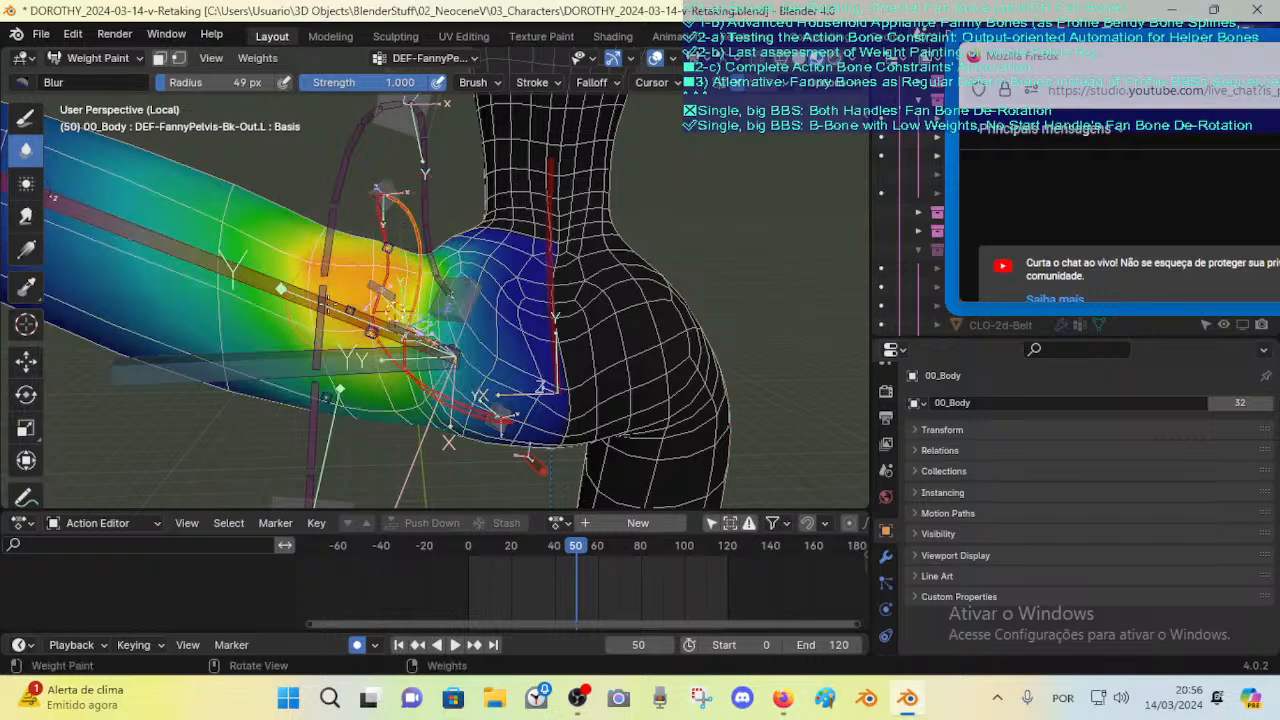
{"action": "middle_click_drag", "start_coordinate": [306, 273], "coordinate": [392, 265]}
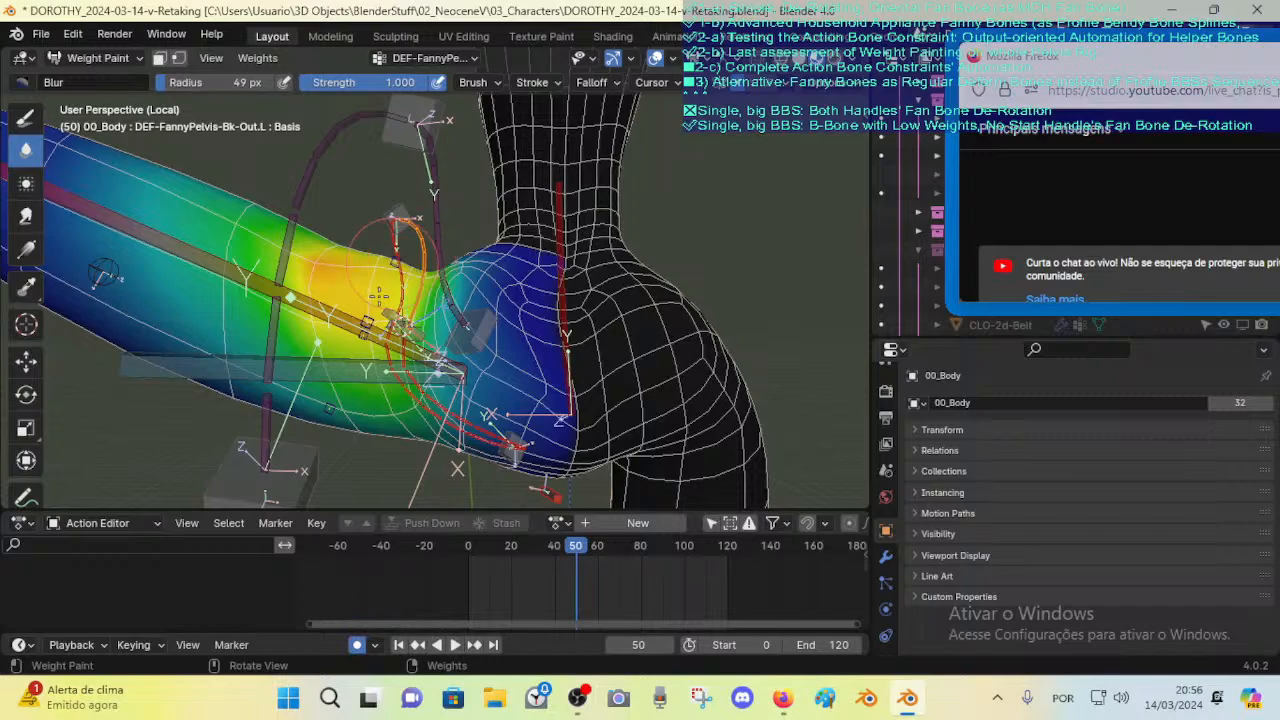
{"action": "middle_click_drag", "start_coordinate": [318, 296], "coordinate": [430, 292]}
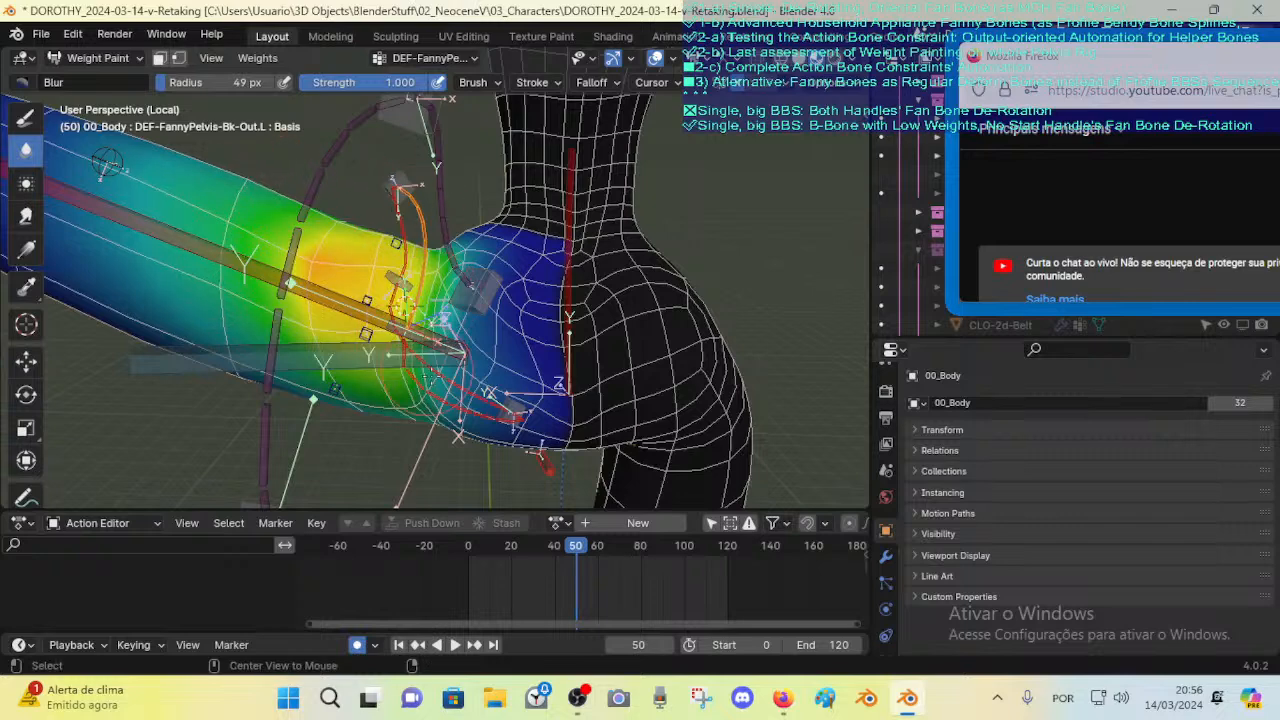
Step: Select the DEF-FannyPelvis-Ft-In.L bone, enlarge the brush radius to 89 px and sample weight 0.306 from the thigh for the Mix brush
{"action": "left_click", "coordinate": [334, 278], "text": "ctrl"}
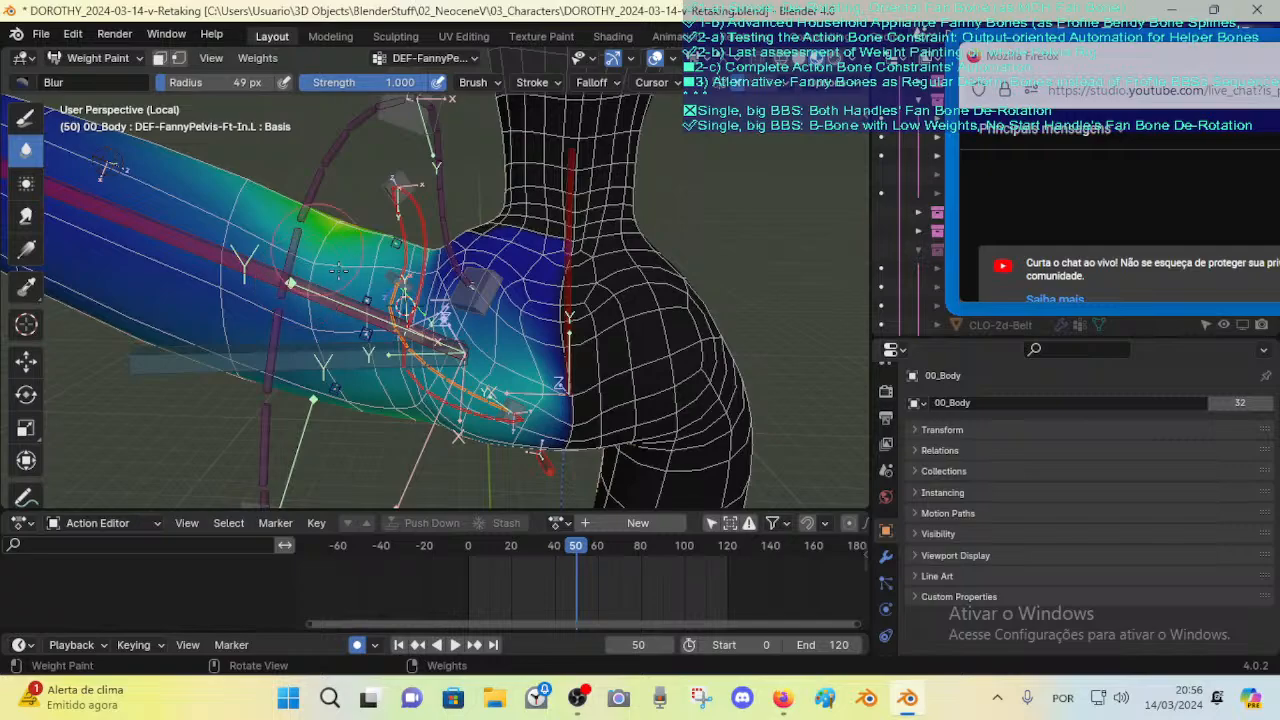
{"action": "middle_click_drag", "start_coordinate": [368, 272], "coordinate": [304, 227]}
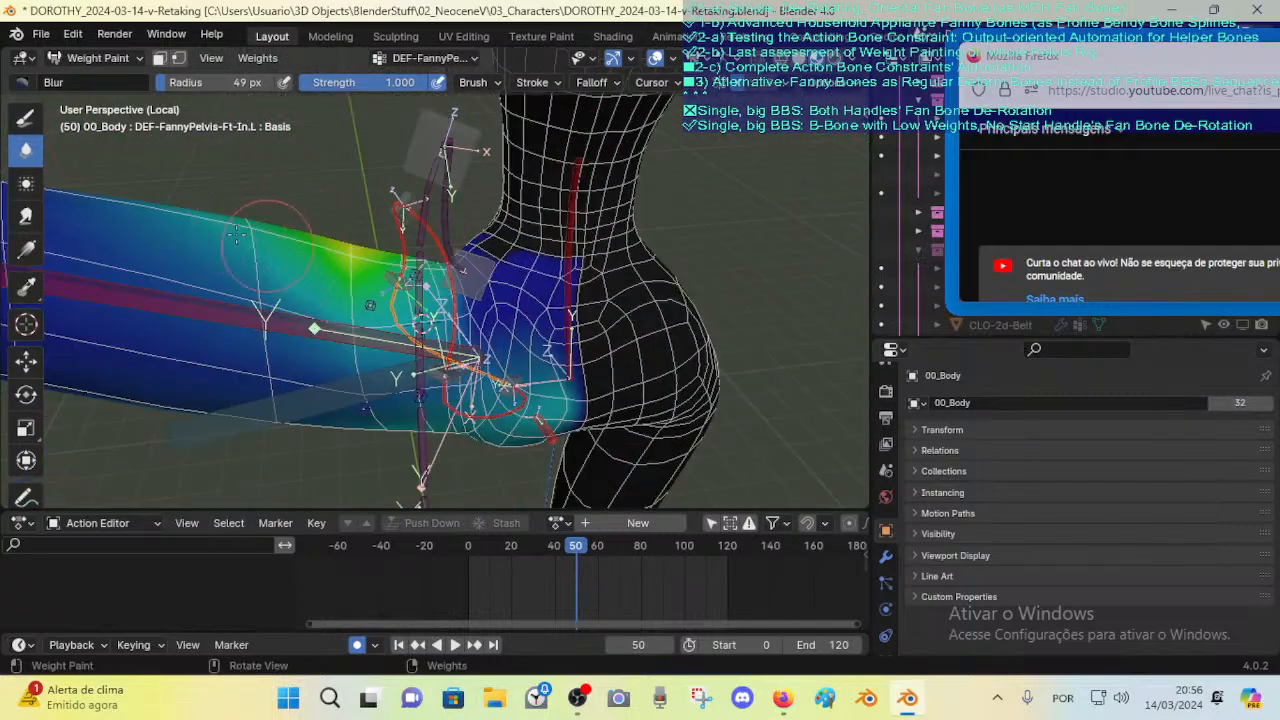
{"action": "key", "text": "f"}
{"action": "left_click", "coordinate": [305, 316]}
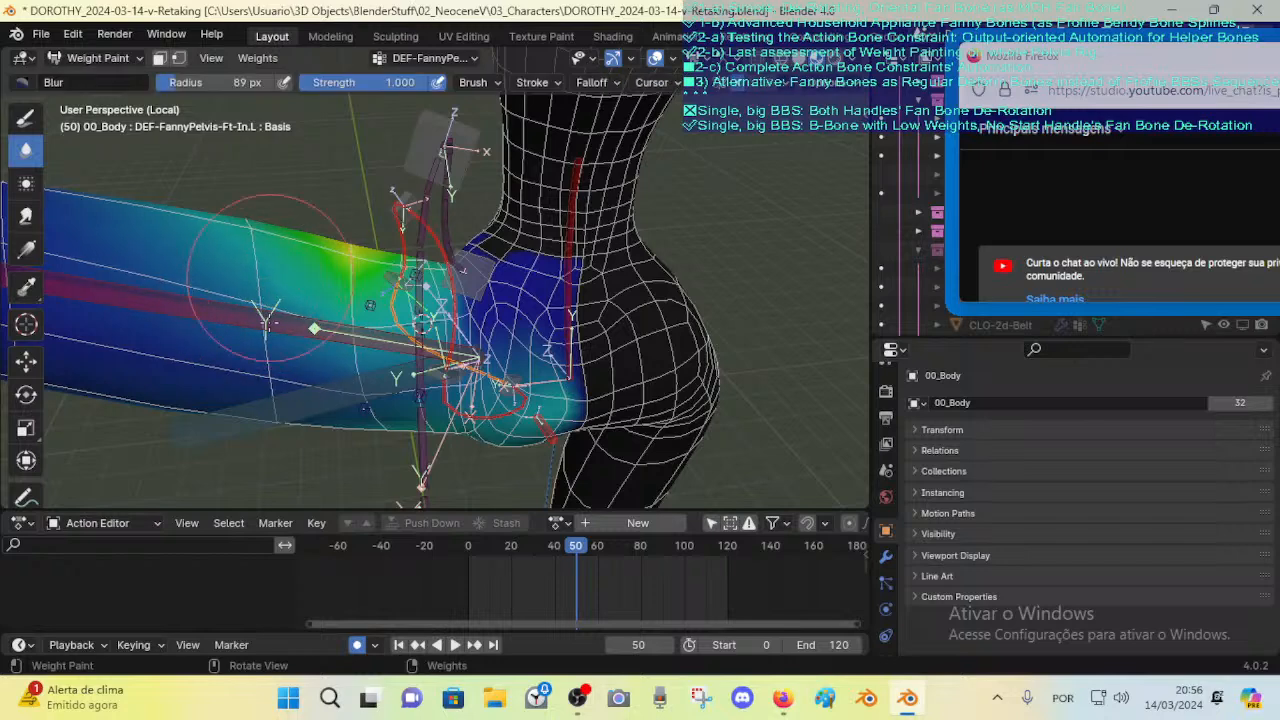
{"action": "left_click", "coordinate": [25, 118]}
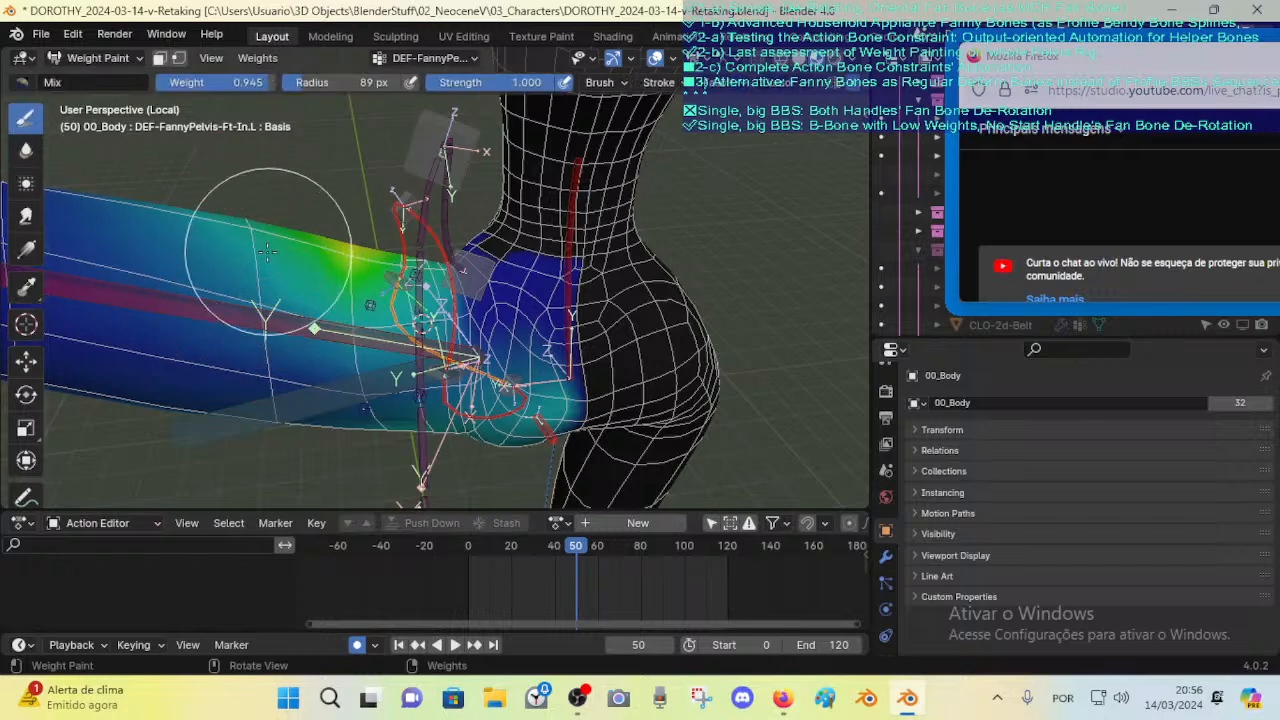
{"action": "key", "text": "shift+x"}
{"action": "mouse_move", "coordinate": [252, 262]}
{"action": "left_mouse_down"}
{"action": "mouse_move", "coordinate": [264, 268]}
{"action": "mouse_move", "coordinate": [240, 280]}
{"action": "left_mouse_up"}
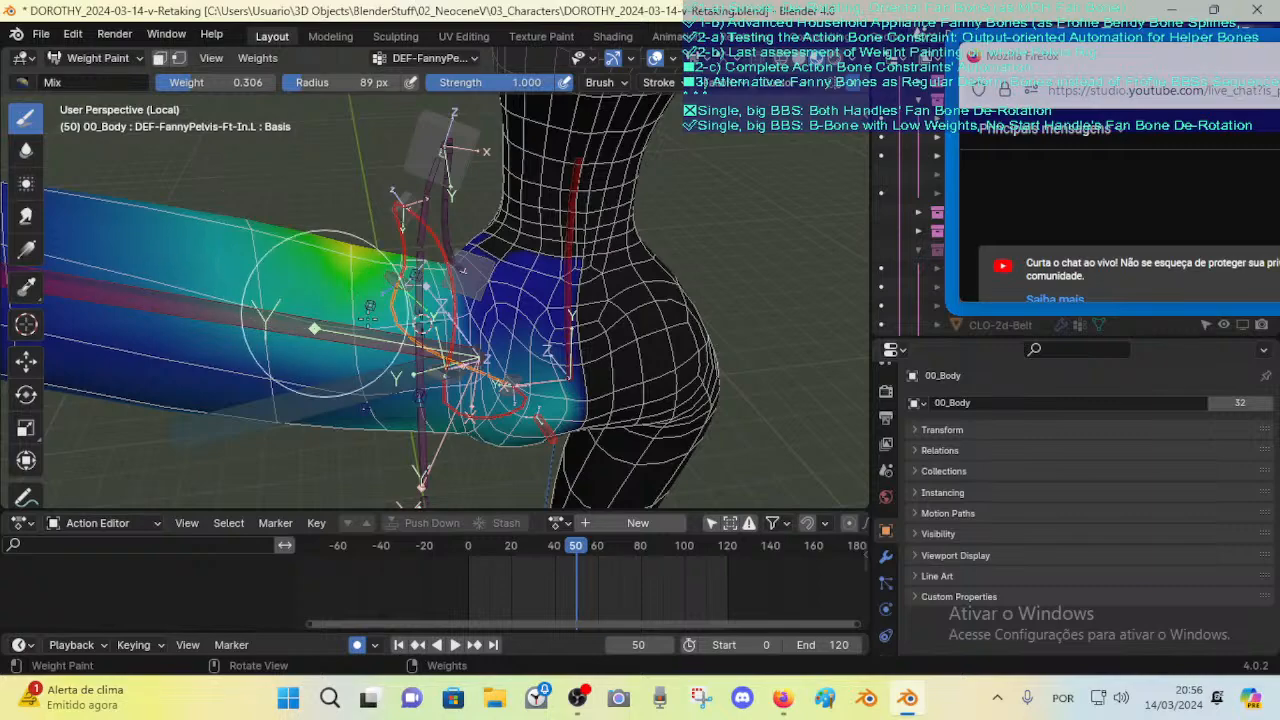
Step: Reduce the brush radius to 57 px and paint the DEF-FannyPelvis-Ft-In.L weights at 0.306 along the upper left thigh near the hip
{"action": "middle_click_drag", "start_coordinate": [370, 315], "coordinate": [376, 280]}
{"action": "key", "text": "f"}
{"action": "left_click", "coordinate": [377, 275]}
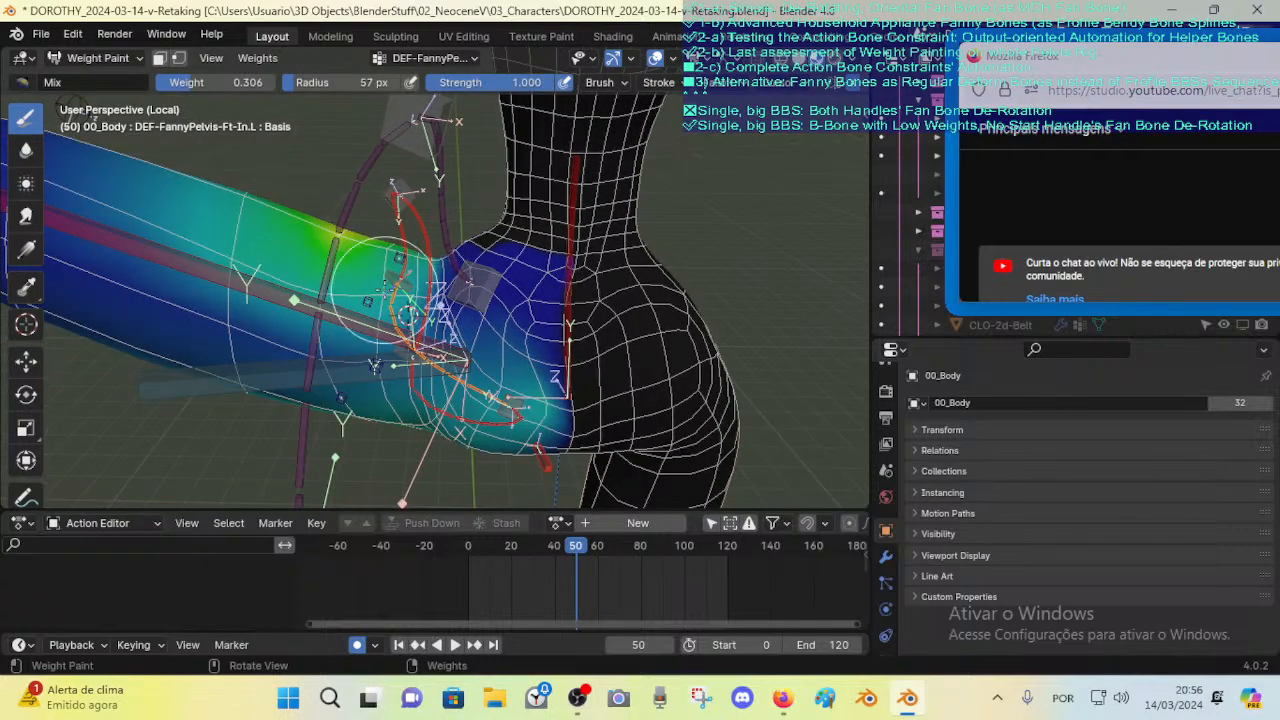
{"action": "middle_click_drag", "start_coordinate": [377, 253], "coordinate": [369, 224]}
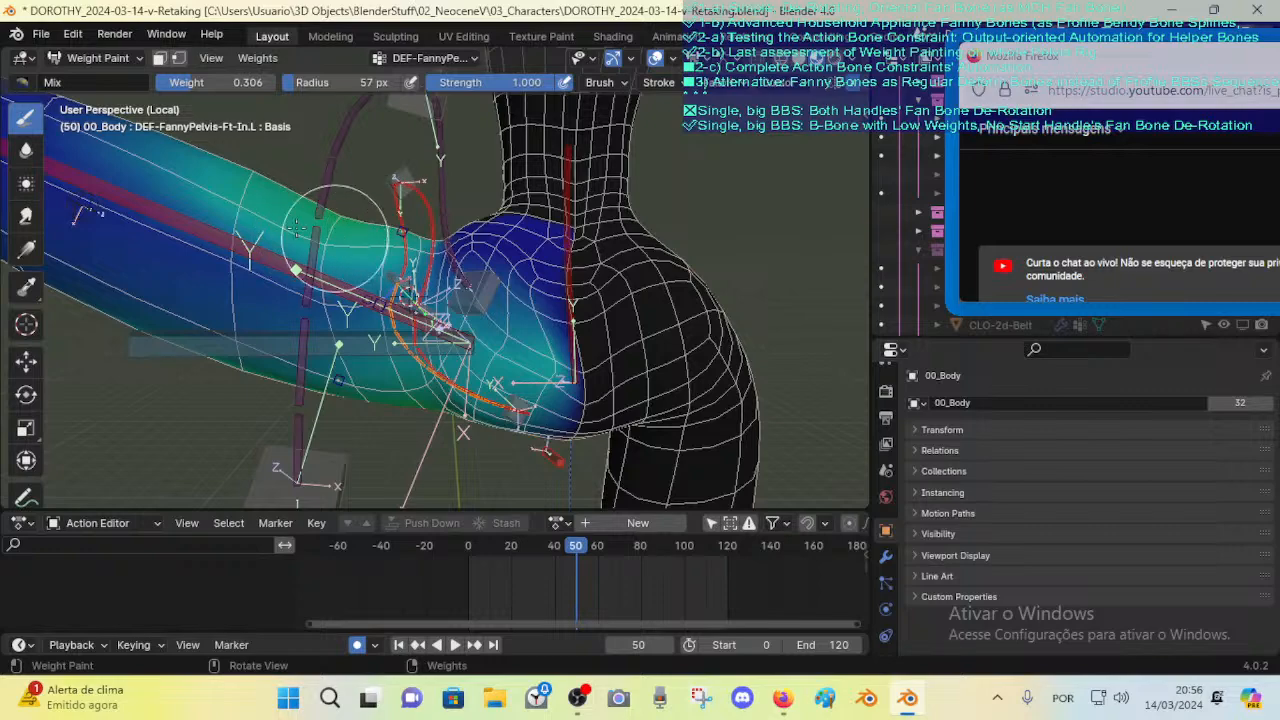
{"action": "middle_click_drag", "start_coordinate": [240, 202], "coordinate": [337, 214]}
{"action": "middle_click_drag", "start_coordinate": [234, 152], "coordinate": [281, 241]}
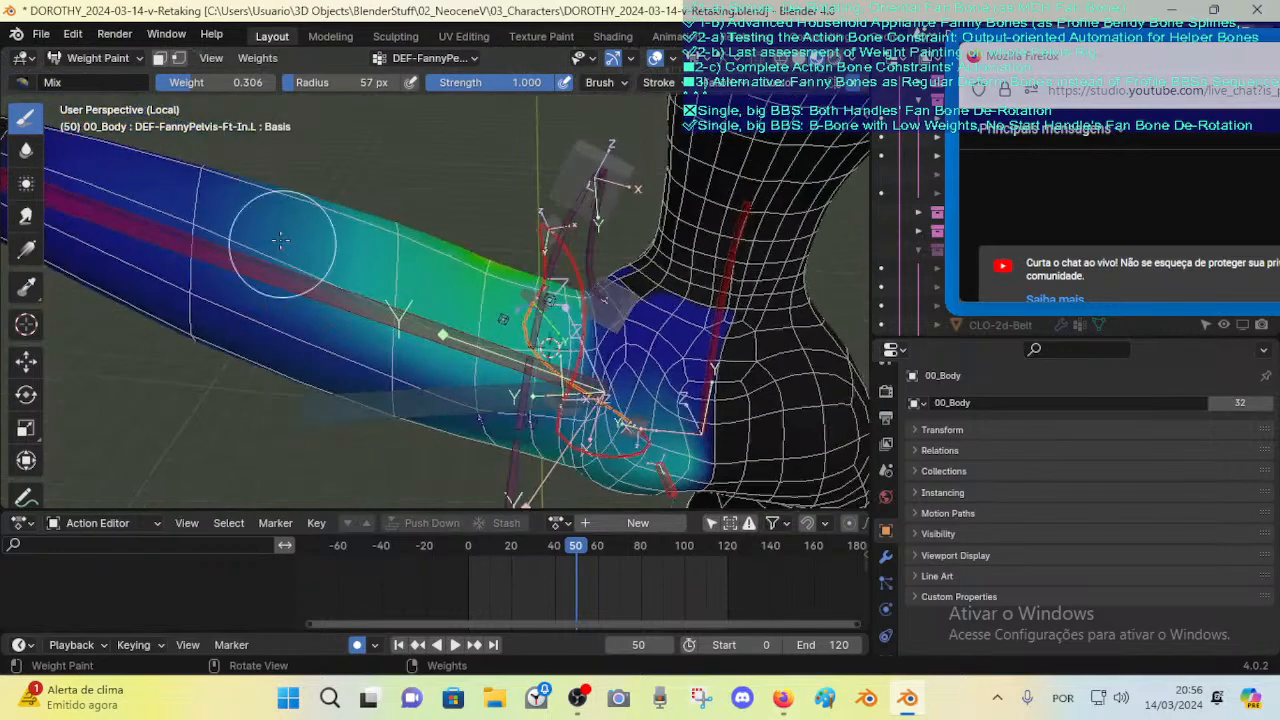
{"action": "left_click_drag", "start_coordinate": [233, 185], "coordinate": [300, 189]}
Step: Try painting weight 0.306 on DEF-FannyPelvis-Ft-Out.L across the upper front of the left thigh with a 40 px radius, and undo the stroke
{"action": "middle_click_drag", "start_coordinate": [365, 311], "coordinate": [586, 266]}
{"action": "mouse_move", "coordinate": [660, 254]}
{"action": "middle_mouse_down"}
{"action": "mouse_move", "coordinate": [470, 257]}
{"action": "mouse_move", "coordinate": [643, 245]}
{"action": "mouse_move", "coordinate": [470, 210]}
{"action": "mouse_move", "coordinate": [497, 208]}
{"action": "mouse_move", "coordinate": [480, 236]}
{"action": "mouse_move", "coordinate": [458, 240]}
{"action": "mouse_move", "coordinate": [423, 217]}
{"action": "middle_mouse_up"}
{"action": "key", "text": "f"}
{"action": "left_click", "coordinate": [460, 210]}
{"action": "scroll", "coordinate": [478, 236], "scroll_direction": "up", "scroll_amount": 3}
{"action": "left_click_drag", "start_coordinate": [466, 210], "coordinate": [472, 203]}
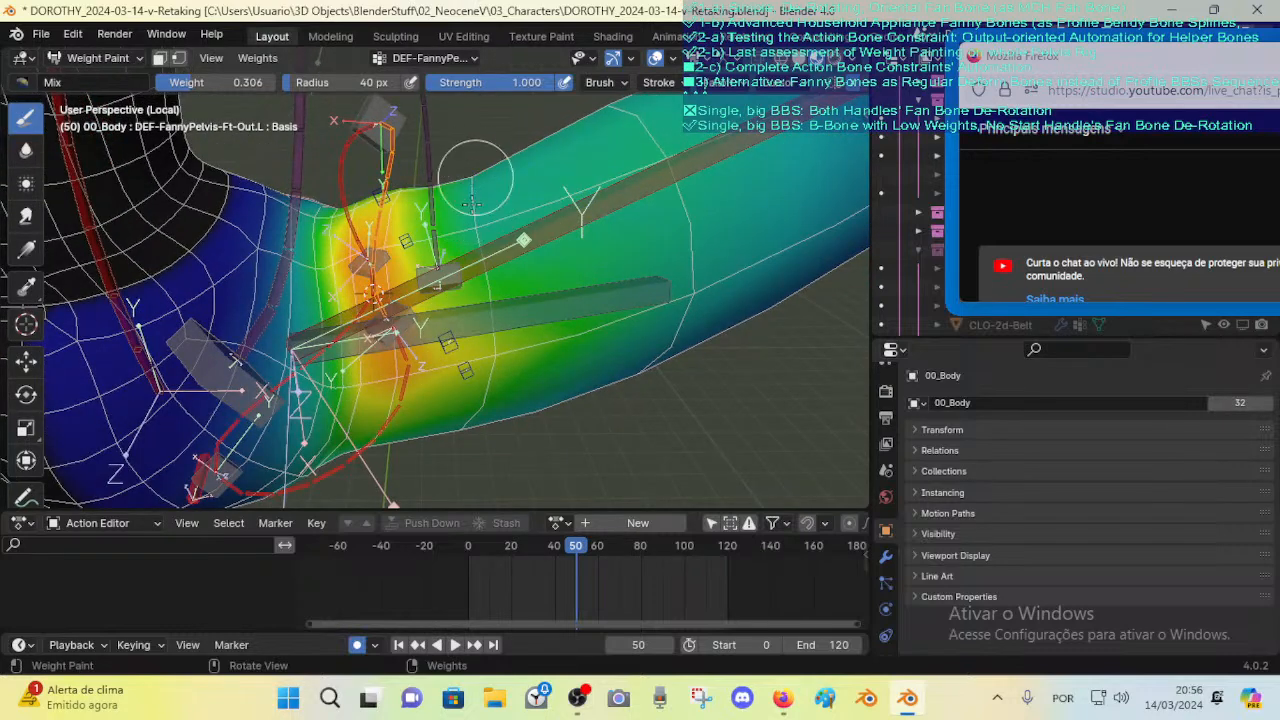
{"action": "key", "text": "ctrl+z"}
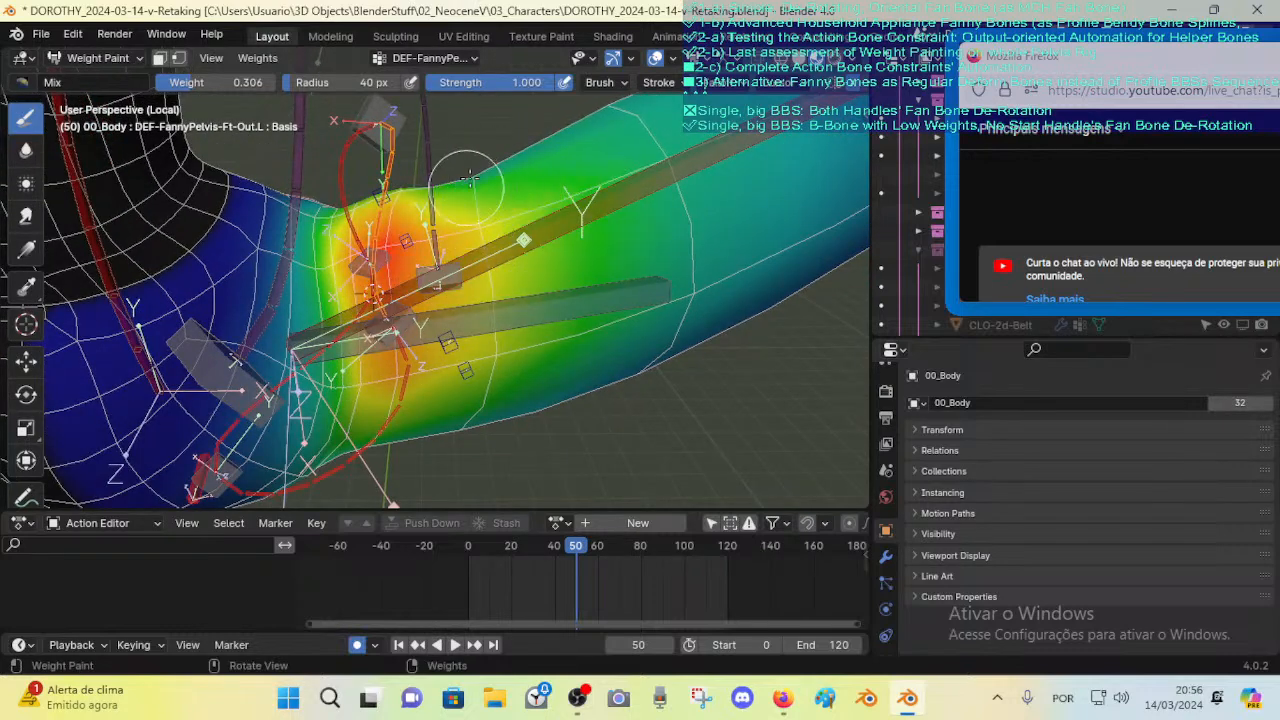
Step: Set the Mix brush radius to 75 px and its weight to 0.230 for the DEF-FannyPelvis-Ft-Out.L bone
{"action": "key", "text": "f"}
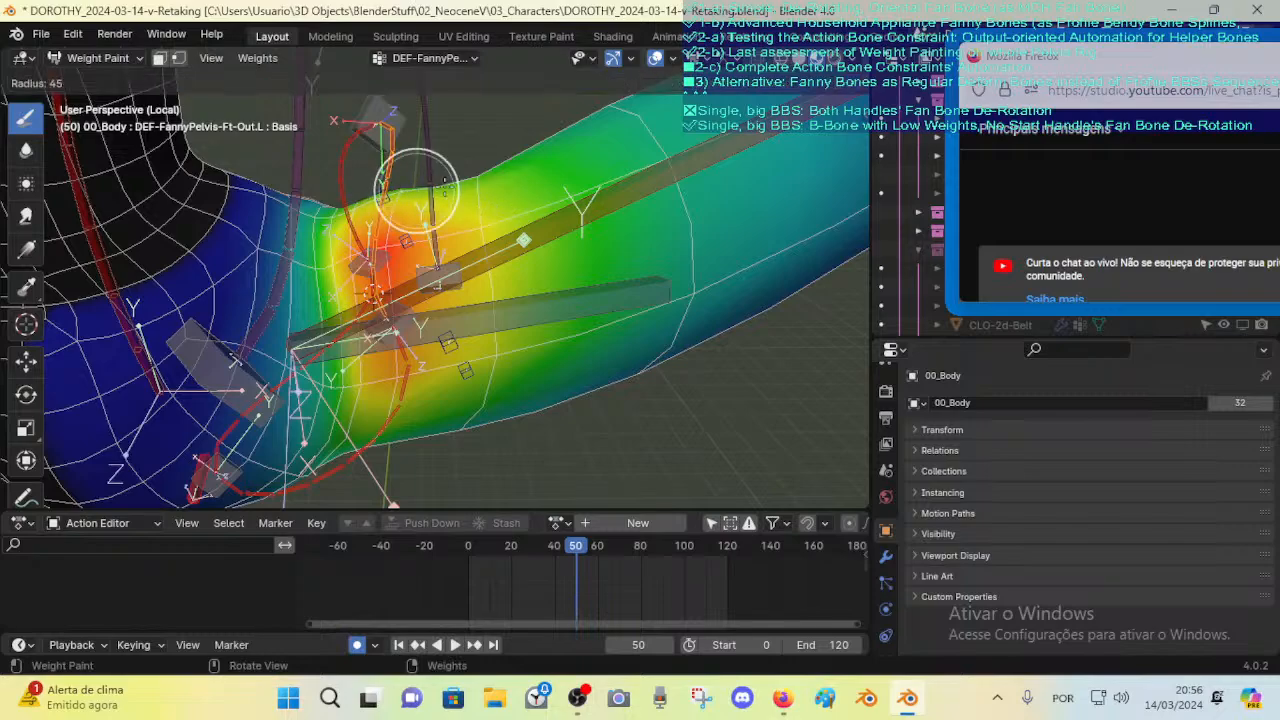
{"action": "left_click", "coordinate": [383, 200]}
{"action": "mouse_move", "coordinate": [410, 183]}
{"action": "middle_mouse_down"}
{"action": "mouse_move", "coordinate": [380, 198]}
{"action": "mouse_move", "coordinate": [430, 163]}
{"action": "middle_mouse_up"}
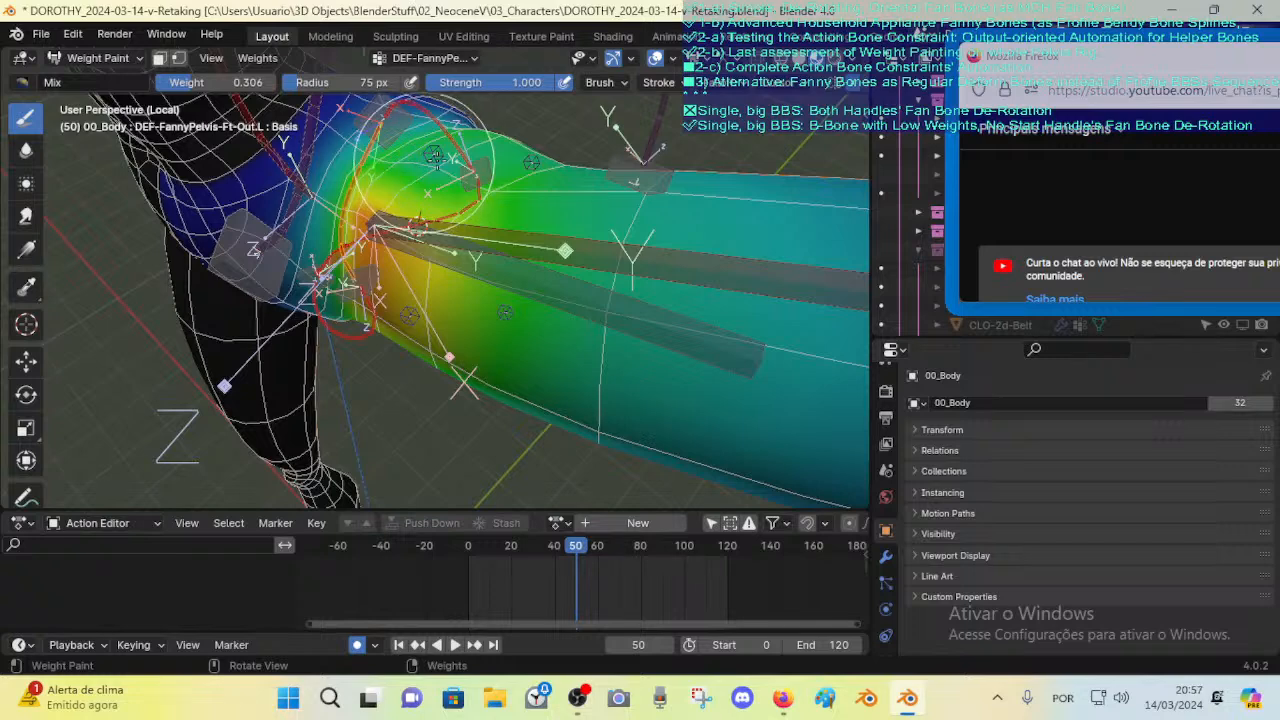
{"action": "key", "text": "ctrl+f"}
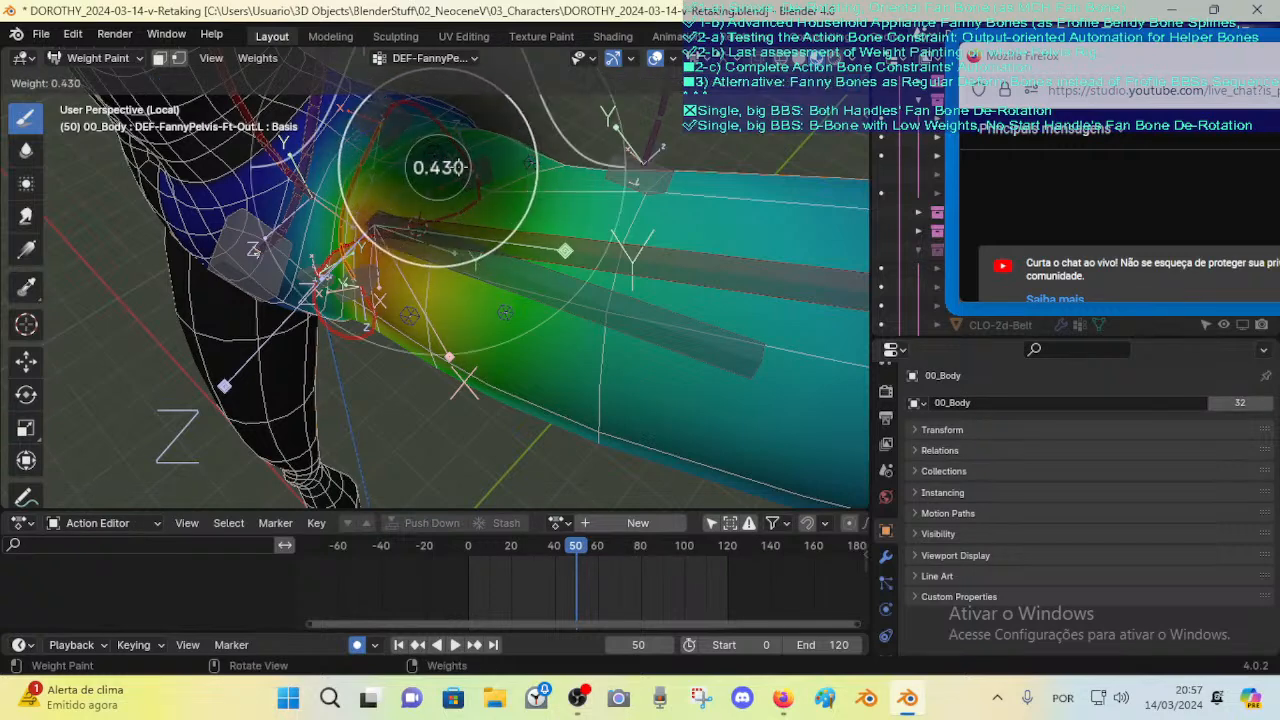
{"action": "left_click", "coordinate": [470, 167]}
{"action": "middle_click_drag", "start_coordinate": [472, 154], "coordinate": [504, 112]}
{"action": "key", "text": "ctrl+f"}
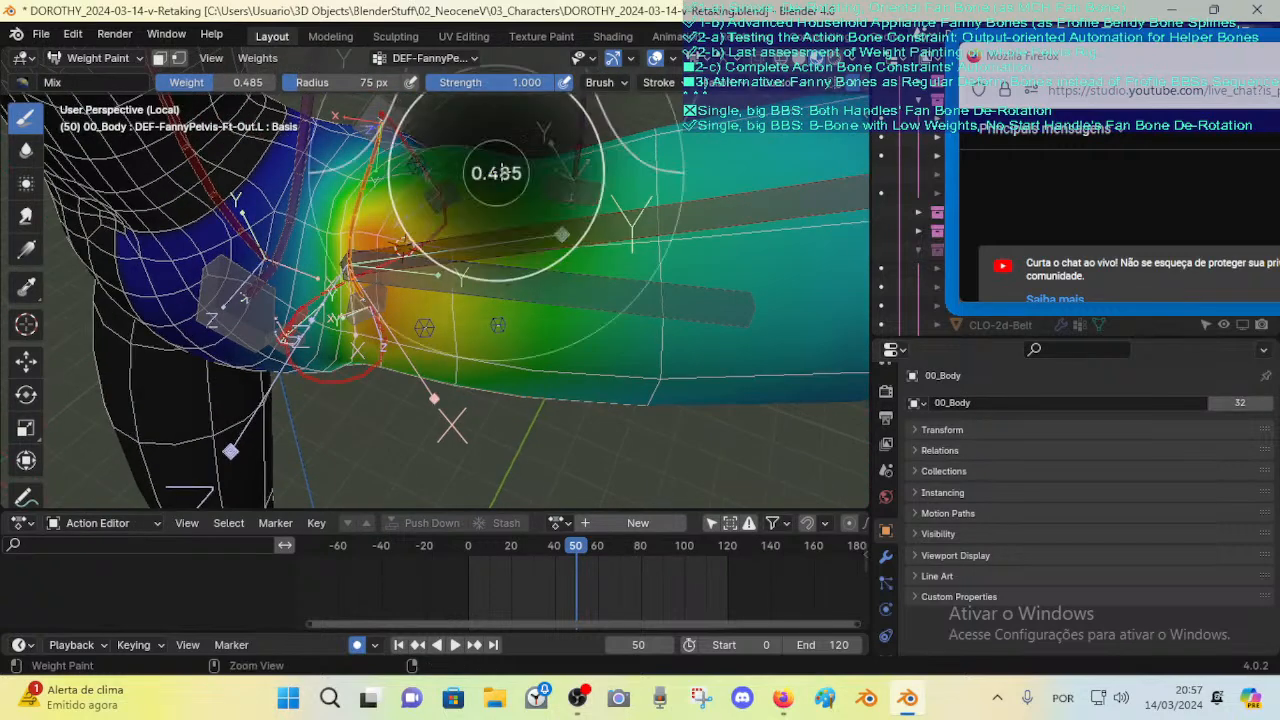
{"action": "left_click", "coordinate": [509, 170]}
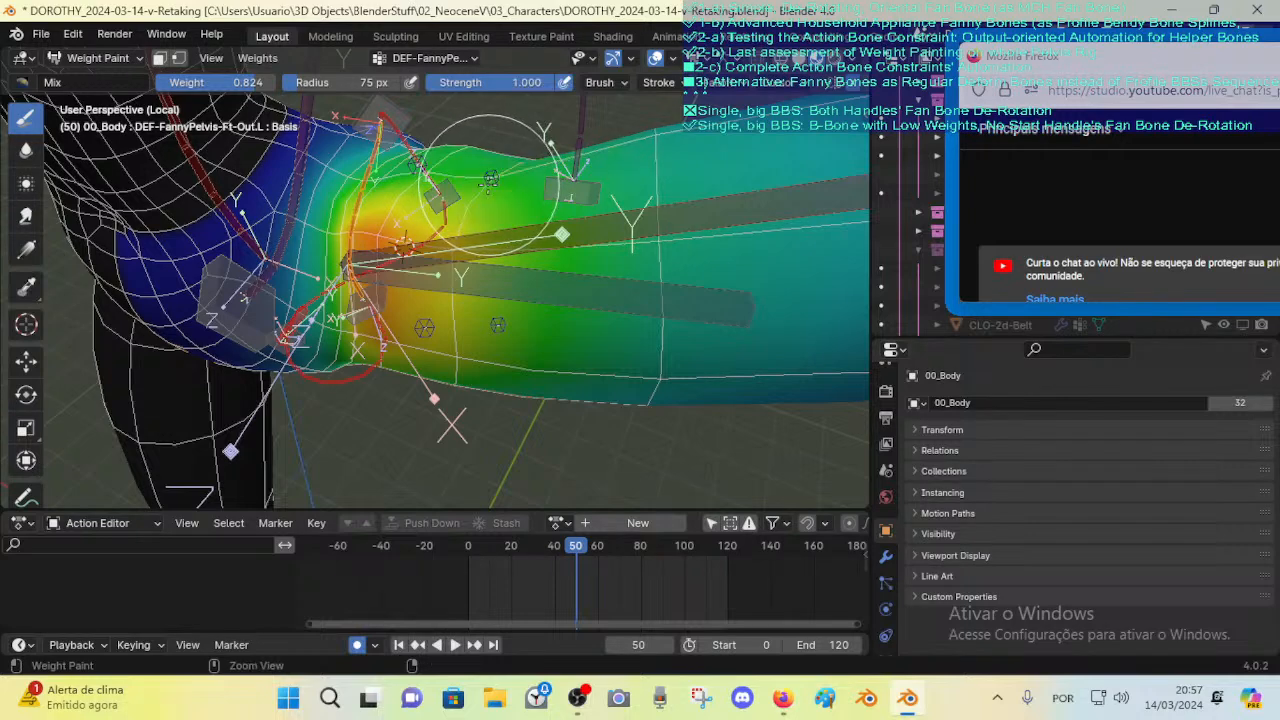
{"action": "key", "text": "ctrl+f"}
{"action": "left_click", "coordinate": [485, 178]}
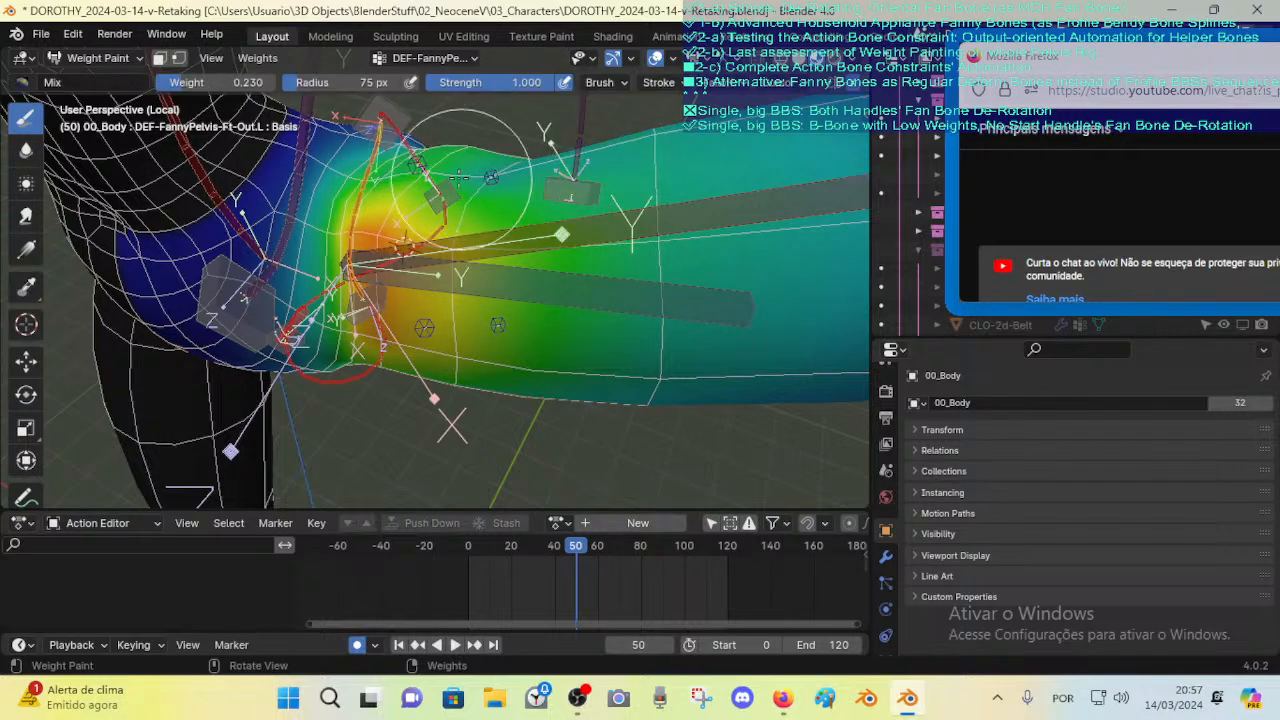
Step: Set the Mix weight to 0.769 and paint the DEF-FannyPelvis-Ft-Out.L weights farther down the upper front of the left thigh
{"action": "mouse_move", "coordinate": [393, 171]}
{"action": "middle_mouse_down"}
{"action": "mouse_move", "coordinate": [438, 213]}
{"action": "mouse_move", "coordinate": [514, 222]}
{"action": "mouse_move", "coordinate": [380, 278]}
{"action": "mouse_move", "coordinate": [420, 231]}
{"action": "mouse_move", "coordinate": [410, 248]}
{"action": "middle_mouse_up"}
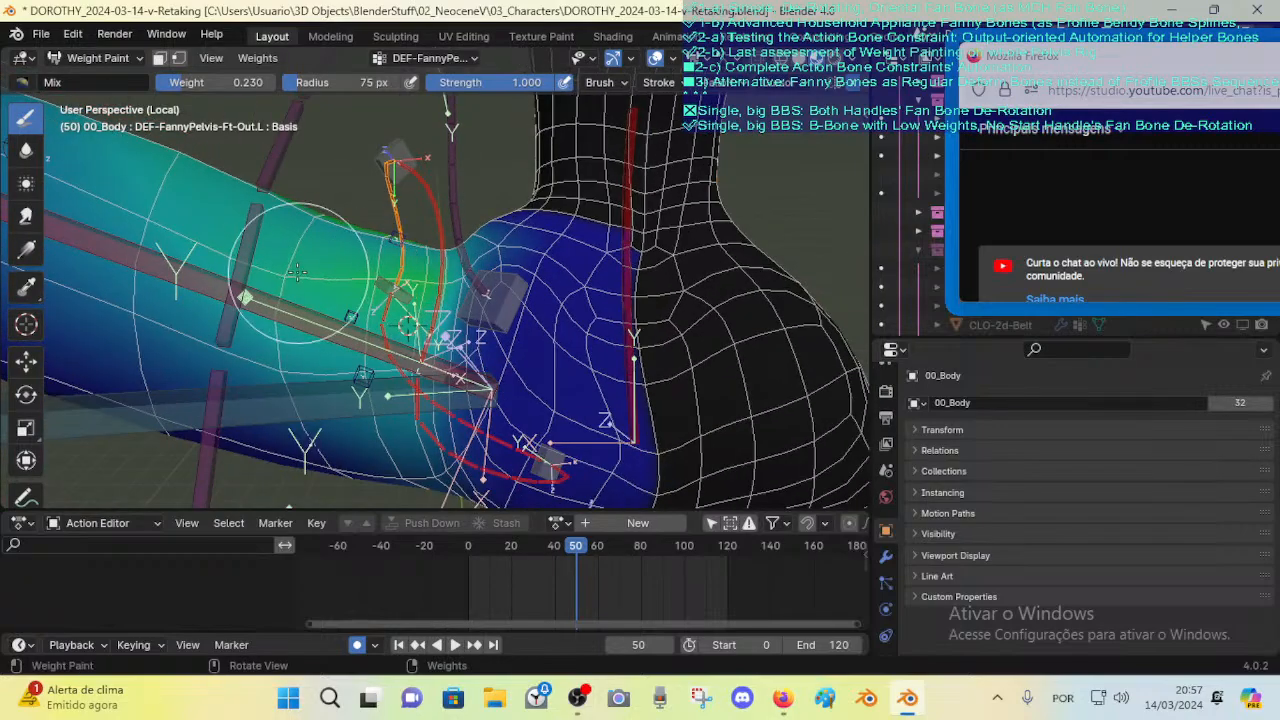
{"action": "mouse_move", "coordinate": [285, 265]}
{"action": "middle_mouse_down"}
{"action": "mouse_move", "coordinate": [380, 293]}
{"action": "mouse_move", "coordinate": [295, 291]}
{"action": "middle_mouse_up"}
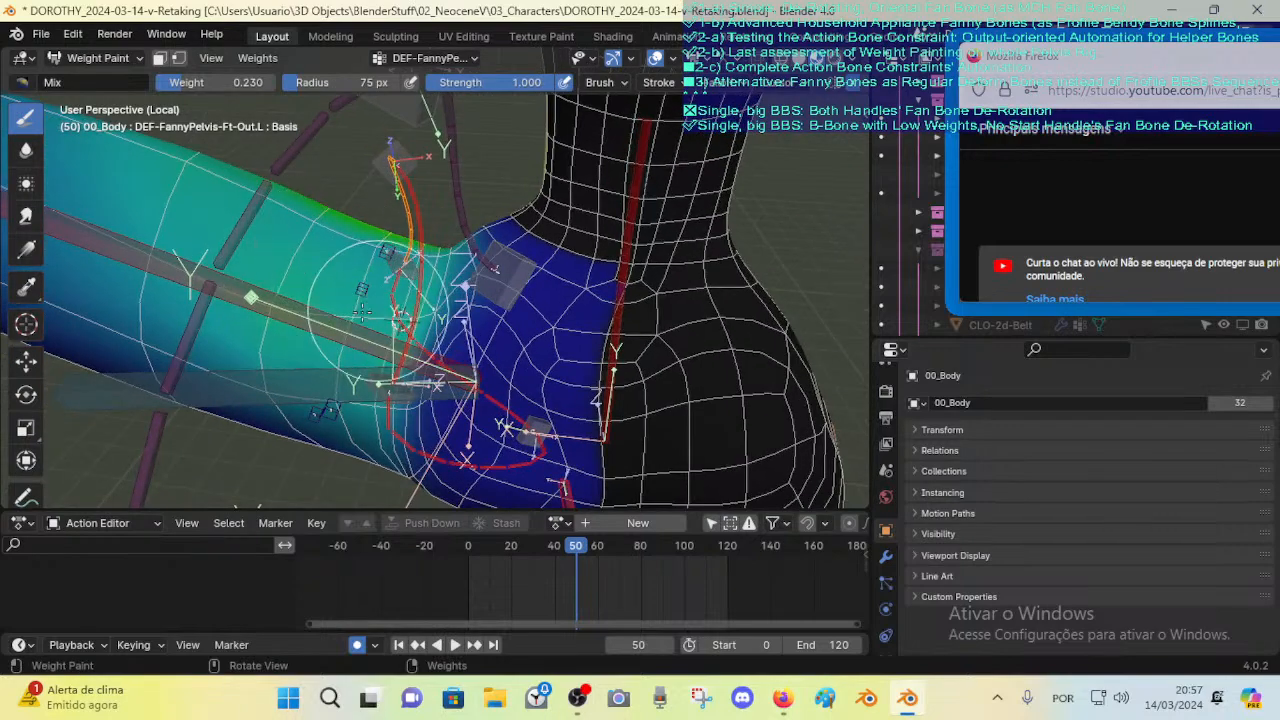
{"action": "middle_click_drag", "start_coordinate": [385, 305], "coordinate": [418, 310]}
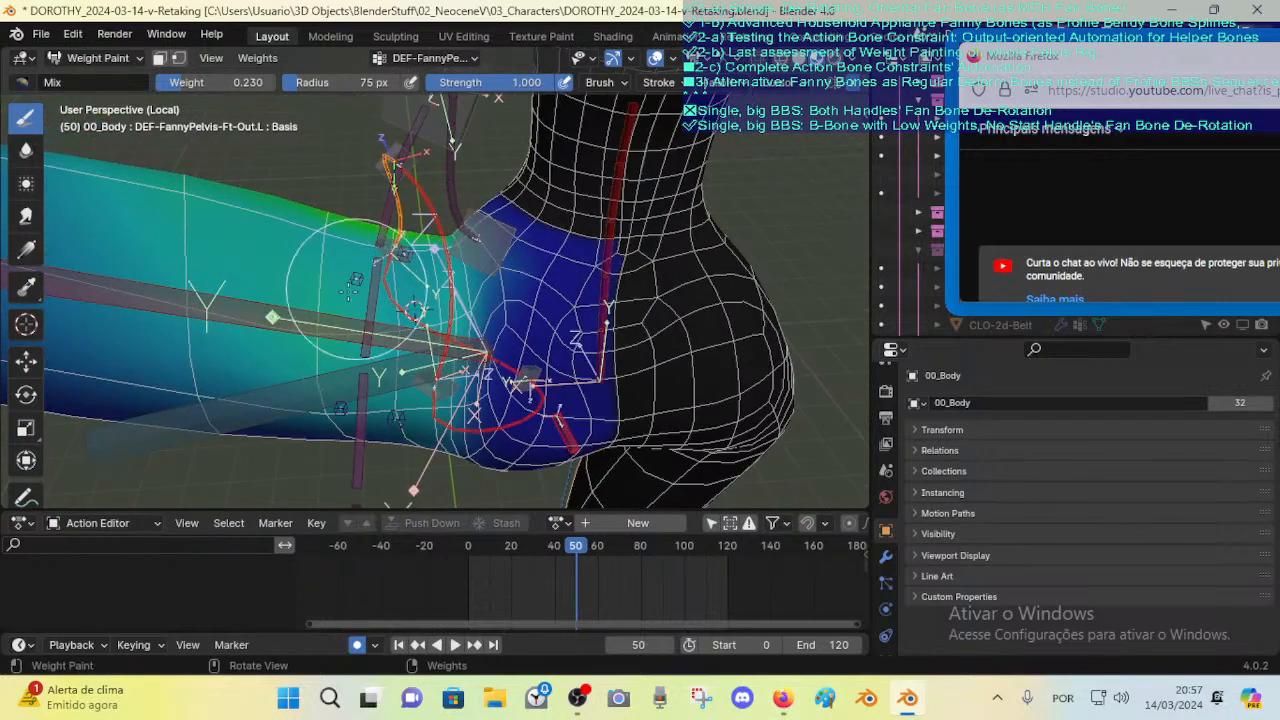
{"action": "middle_click_drag", "start_coordinate": [405, 264], "coordinate": [465, 208]}
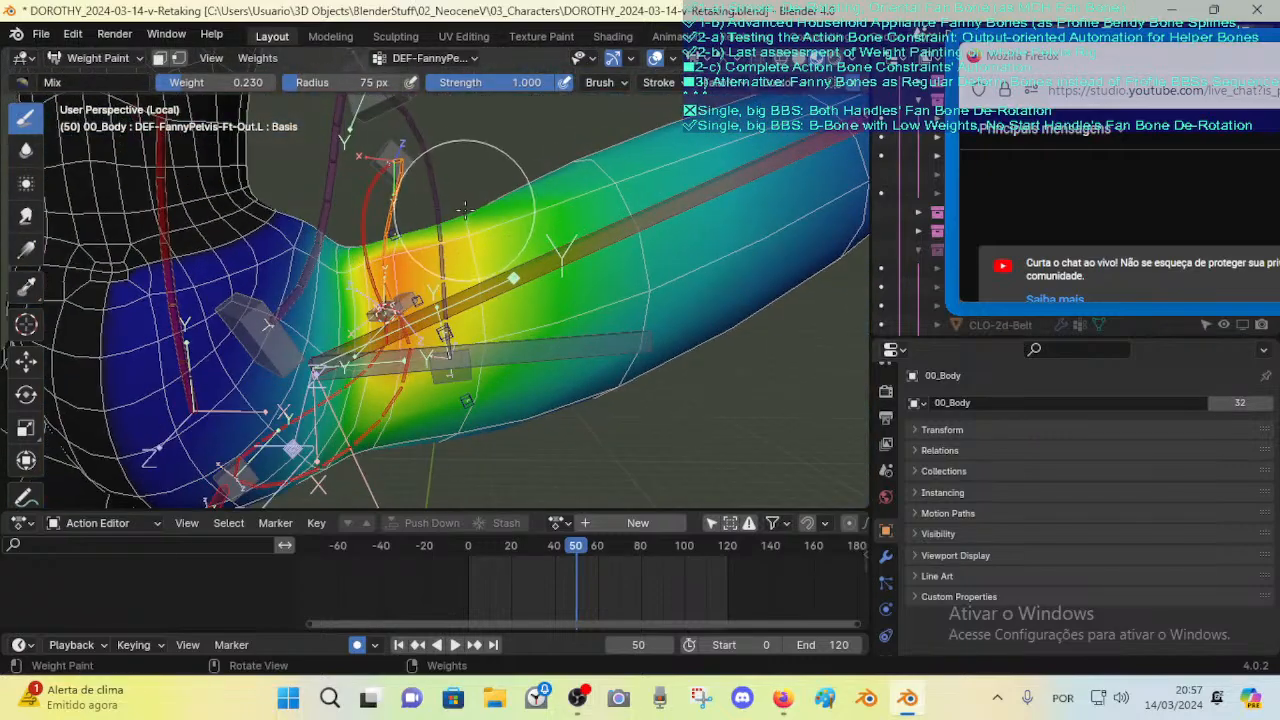
{"action": "key", "text": "ctrl+f"}
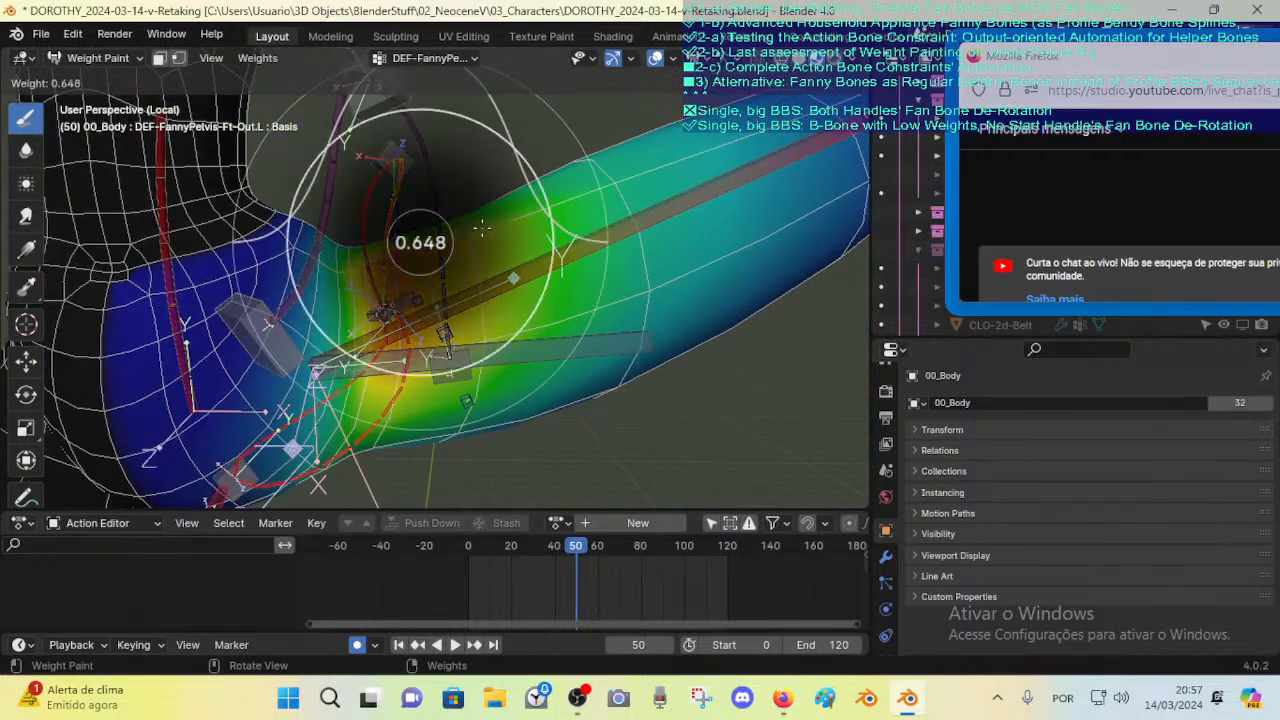
{"action": "left_click", "coordinate": [426, 252]}
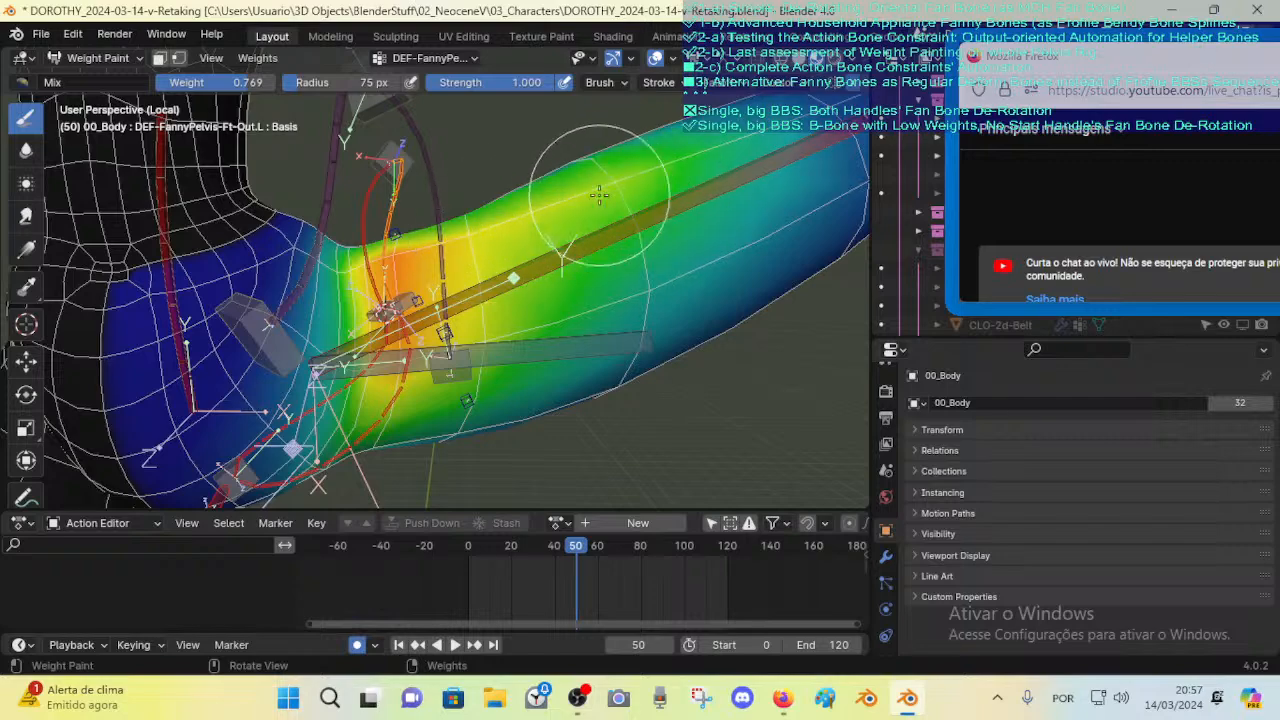
{"action": "middle_click_drag", "start_coordinate": [590, 140], "coordinate": [558, 172]}
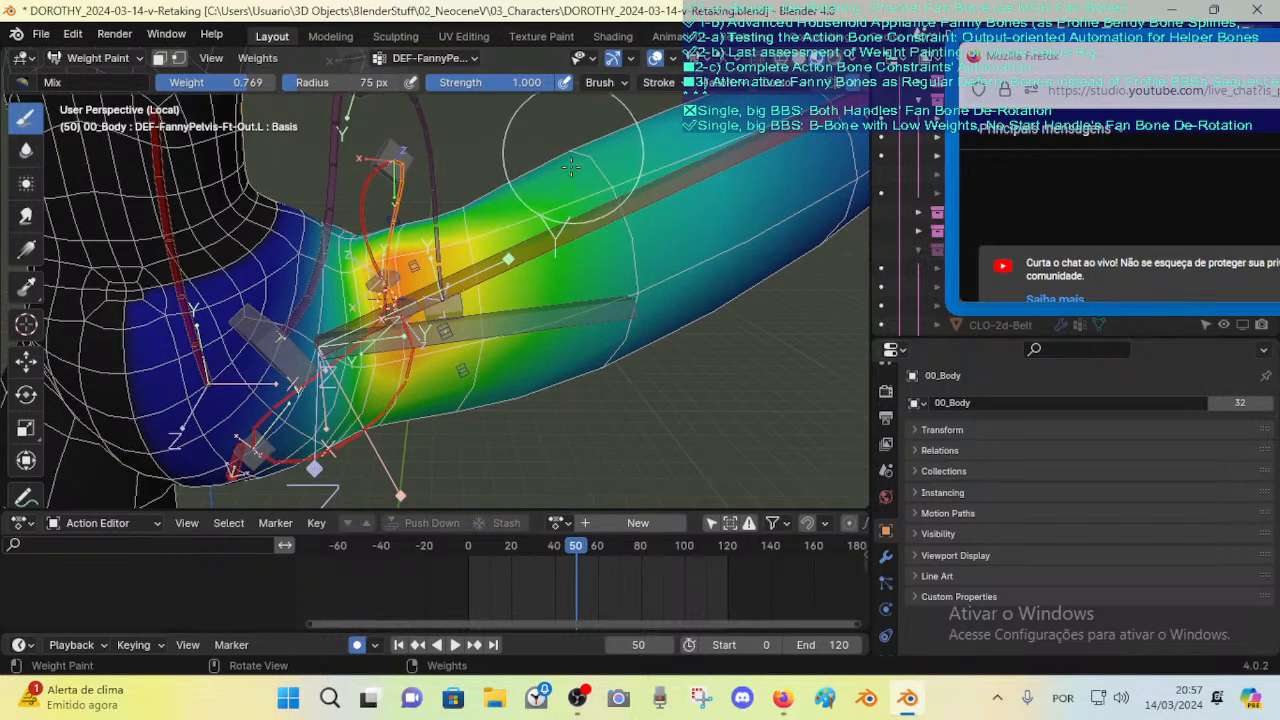
{"action": "middle_click_drag", "start_coordinate": [616, 290], "coordinate": [582, 246]}
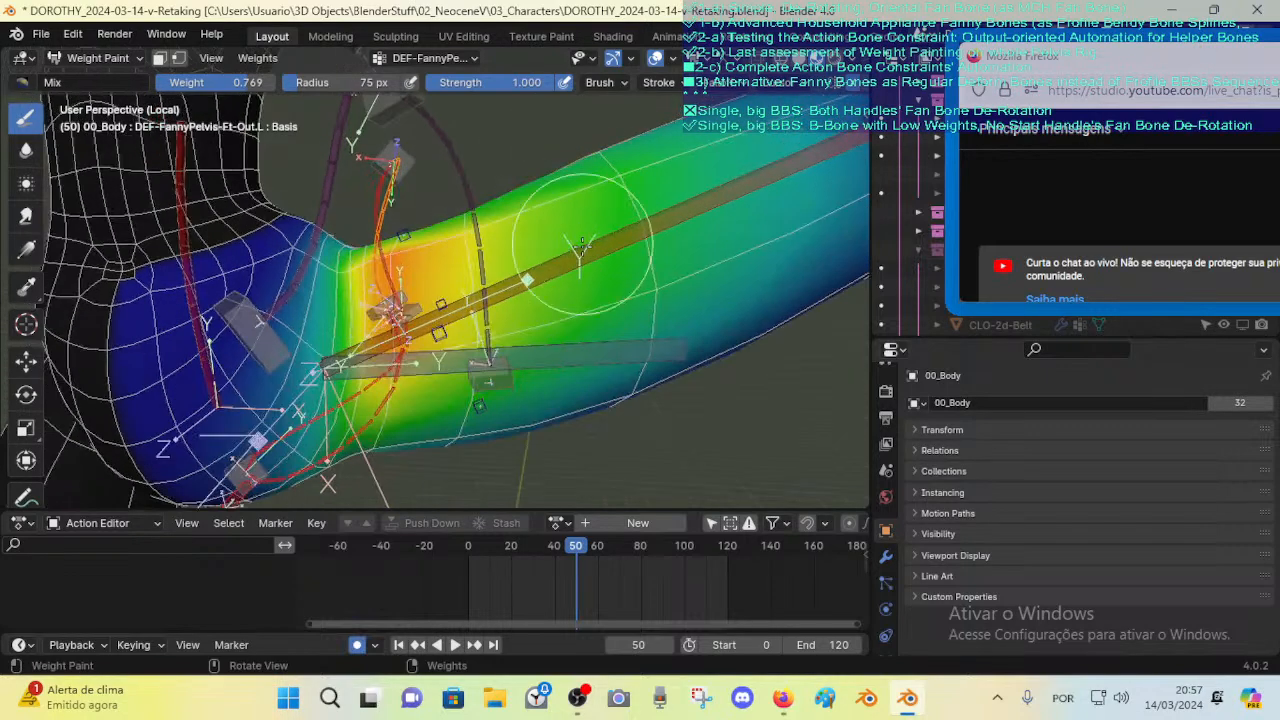
{"action": "mouse_move", "coordinate": [361, 246]}
{"action": "middle_mouse_down"}
{"action": "mouse_move", "coordinate": [472, 182]}
{"action": "mouse_move", "coordinate": [469, 193]}
{"action": "middle_mouse_up"}
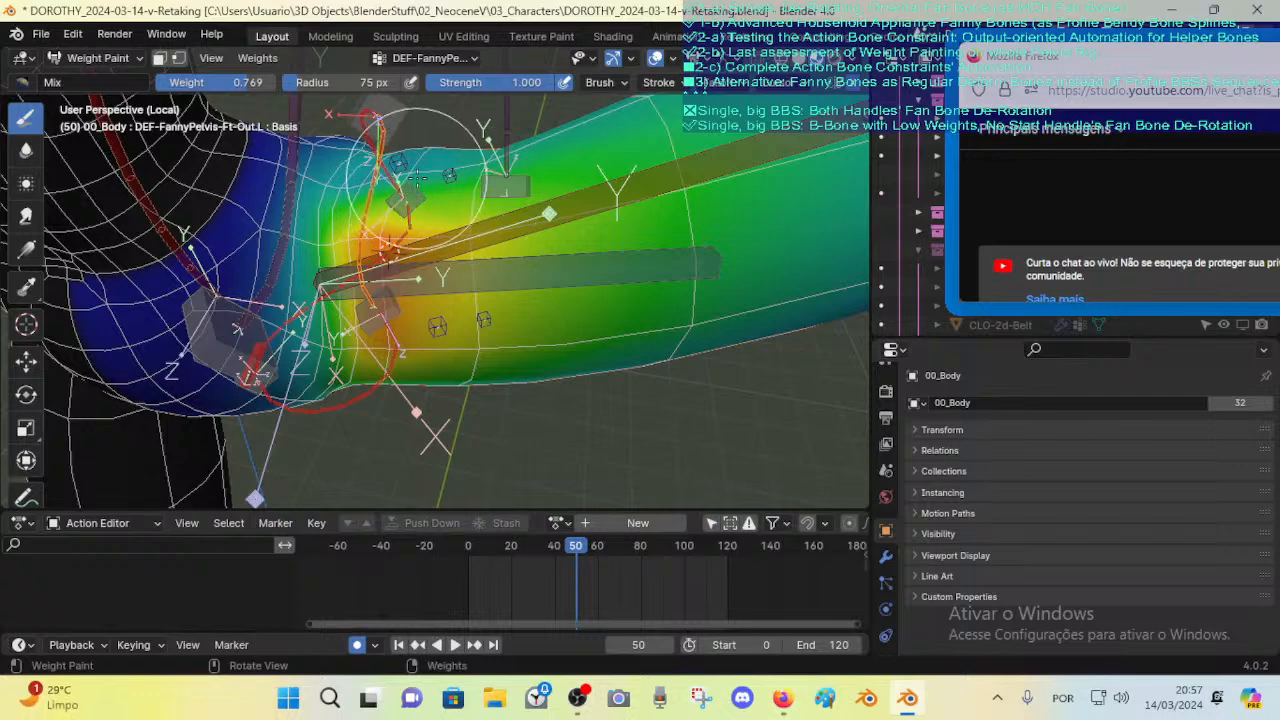
{"action": "mouse_move", "coordinate": [416, 193]}
{"action": "middle_mouse_down"}
{"action": "mouse_move", "coordinate": [428, 177]}
{"action": "mouse_move", "coordinate": [471, 186]}
{"action": "mouse_move", "coordinate": [457, 200]}
{"action": "mouse_move", "coordinate": [457, 171]}
{"action": "mouse_move", "coordinate": [460, 197]}
{"action": "mouse_move", "coordinate": [228, 197]}
{"action": "middle_mouse_up"}
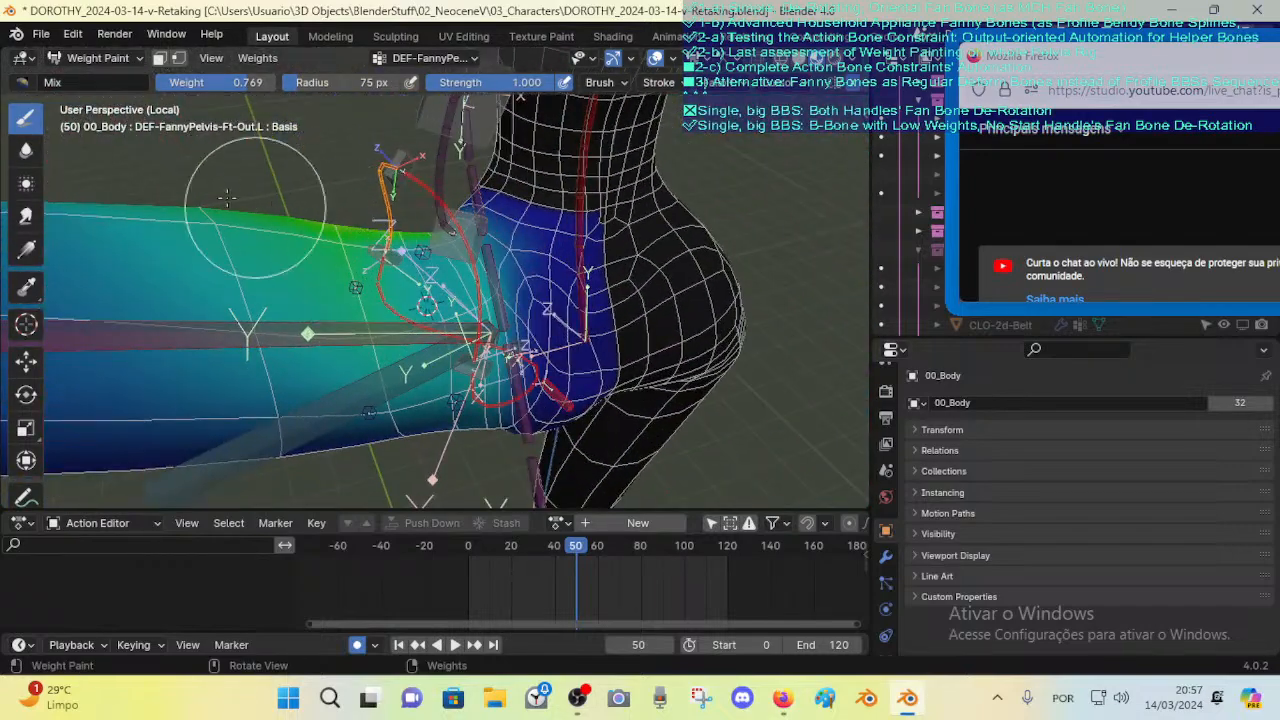
Step: Switch to the Blur brush and examine the weights of the DEF-FannyPelvis-Bk-Out.L and DEF-FannyPelvis-Ft-Out.L bones around the left hip
{"action": "left_click", "coordinate": [14, 150]}
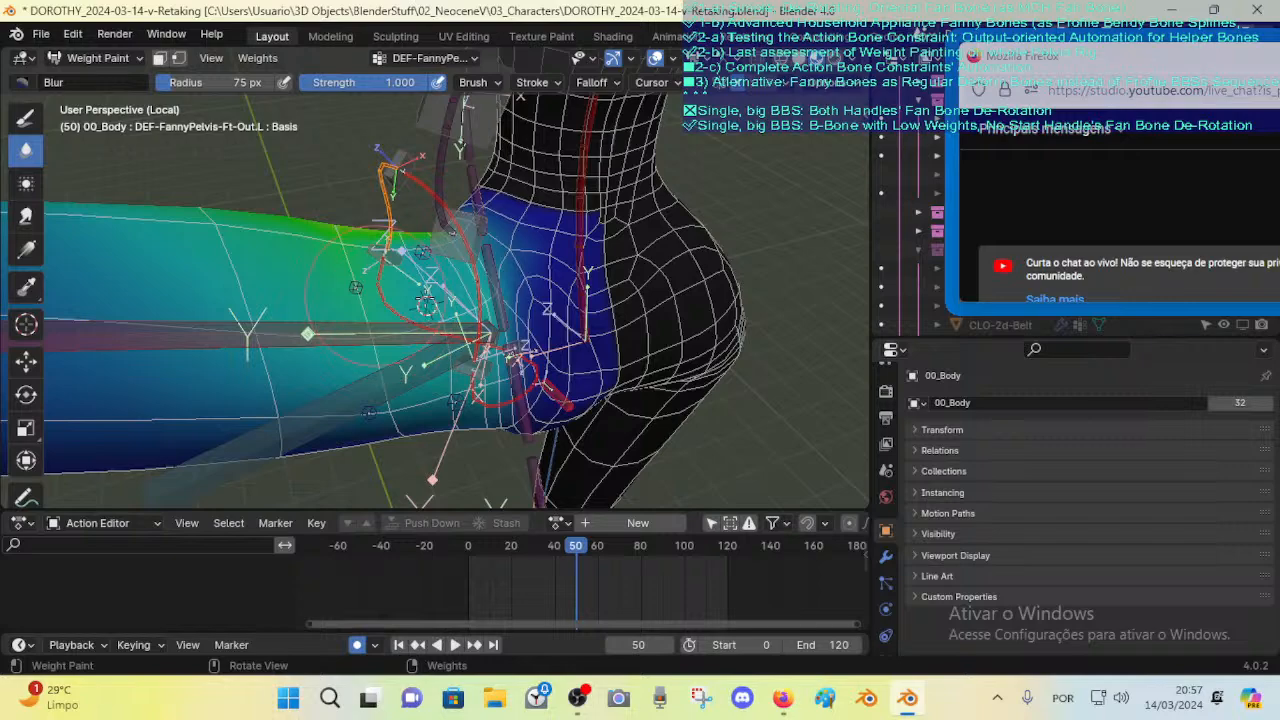
{"action": "mouse_move", "coordinate": [338, 260]}
{"action": "middle_mouse_down"}
{"action": "mouse_move", "coordinate": [368, 277]}
{"action": "mouse_move", "coordinate": [351, 255]}
{"action": "middle_mouse_up"}
{"action": "left_click", "coordinate": [438, 193], "text": "alt"}
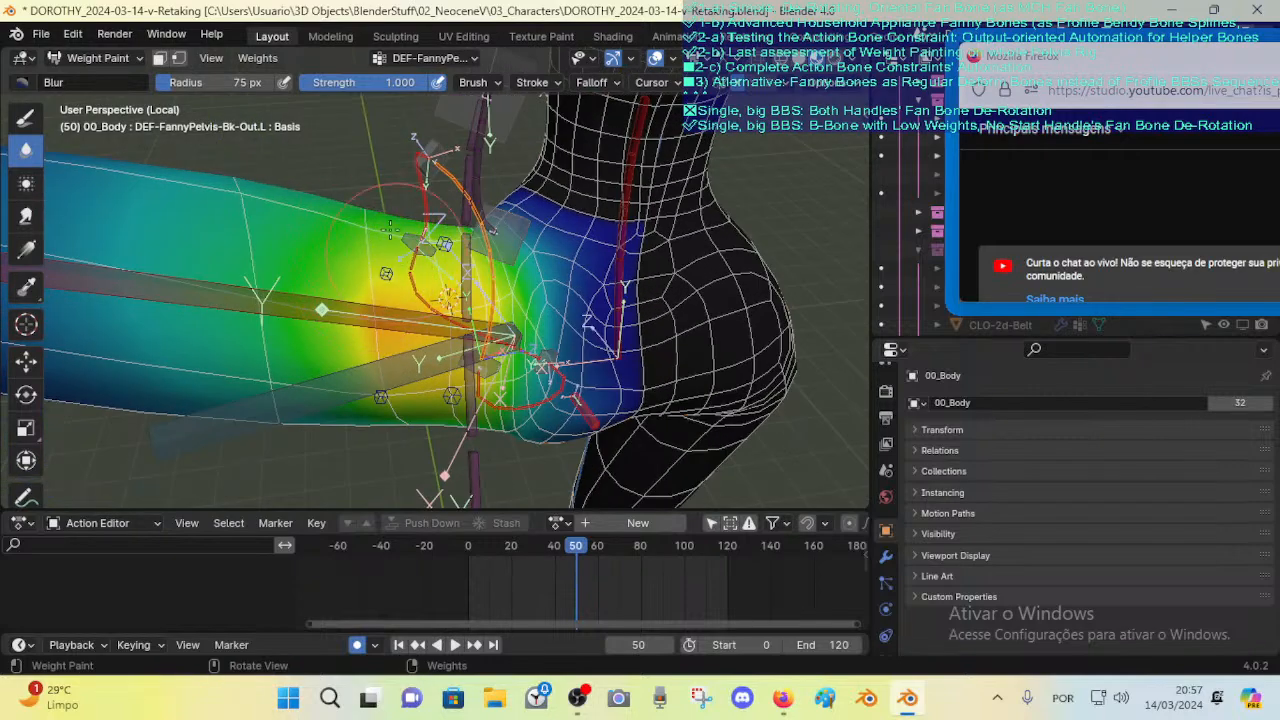
{"action": "middle_click_drag", "start_coordinate": [421, 211], "coordinate": [452, 313]}
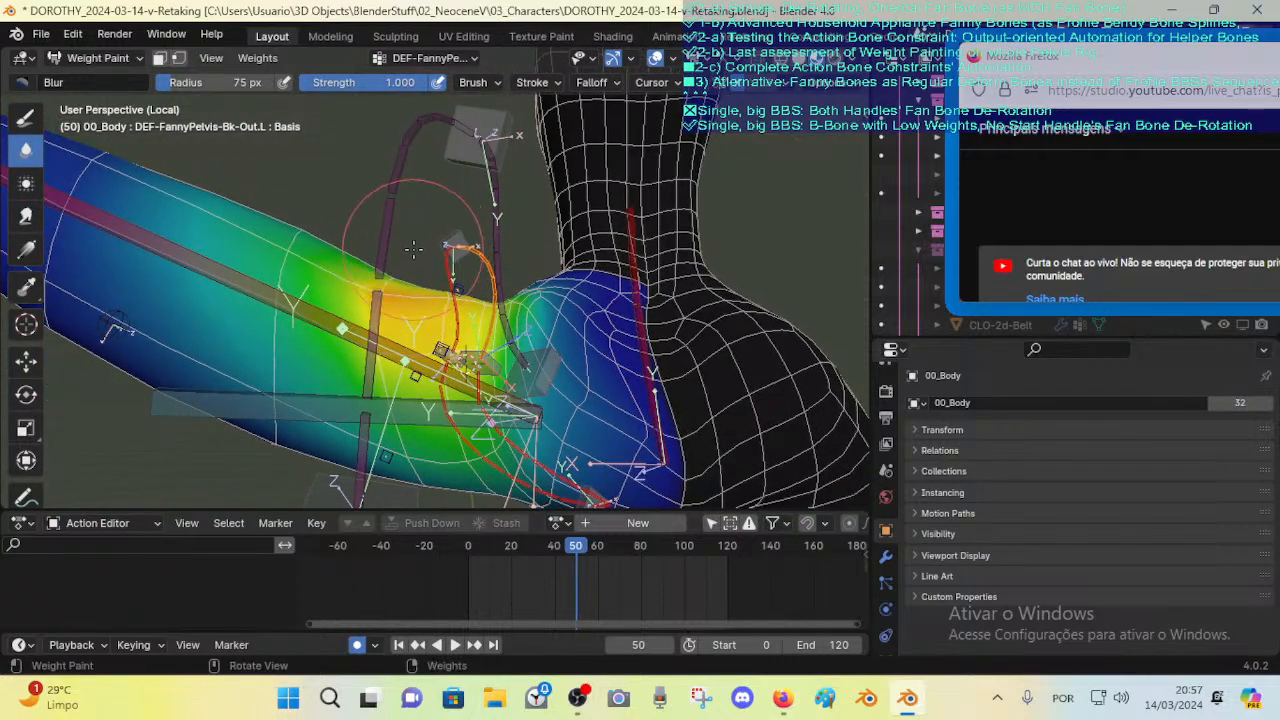
{"action": "middle_click_drag", "start_coordinate": [413, 249], "coordinate": [430, 270]}
{"action": "left_click", "coordinate": [444, 280], "text": "ctrl"}
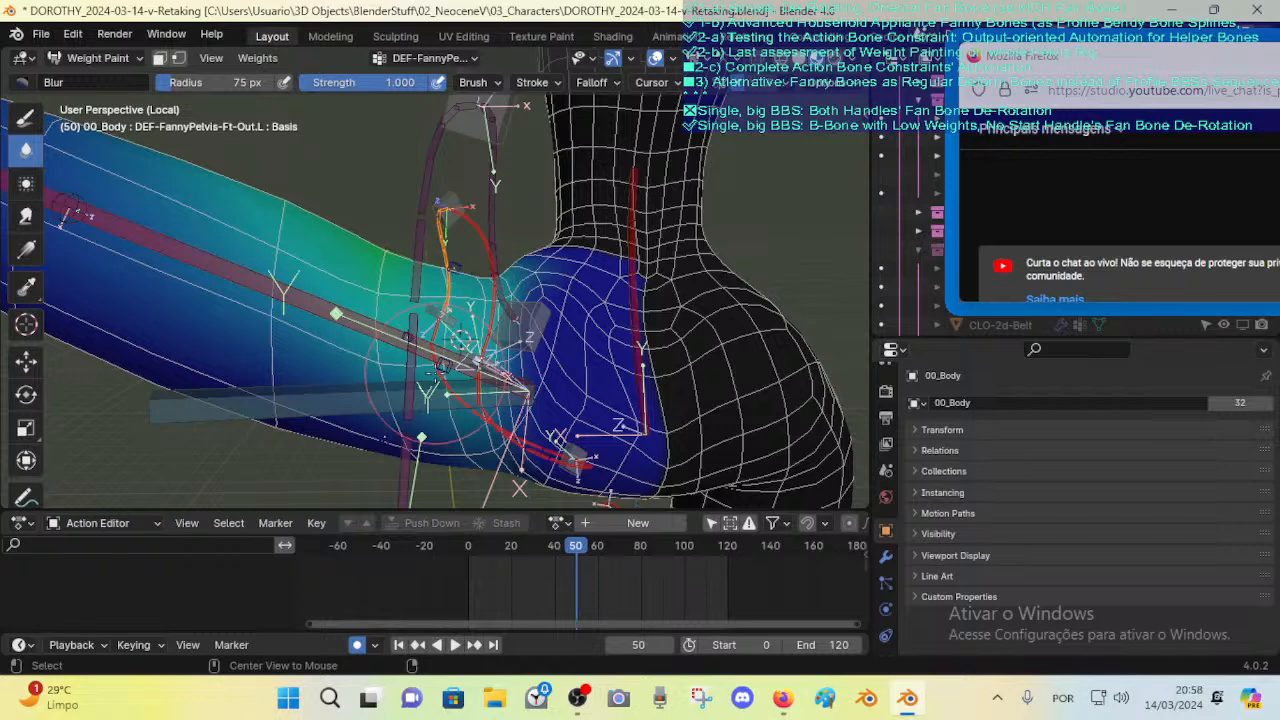
{"action": "left_click", "coordinate": [443, 364], "text": "ctrl"}
{"action": "left_click", "coordinate": [449, 350], "text": "alt"}
{"action": "left_click", "coordinate": [440, 374], "text": "alt"}
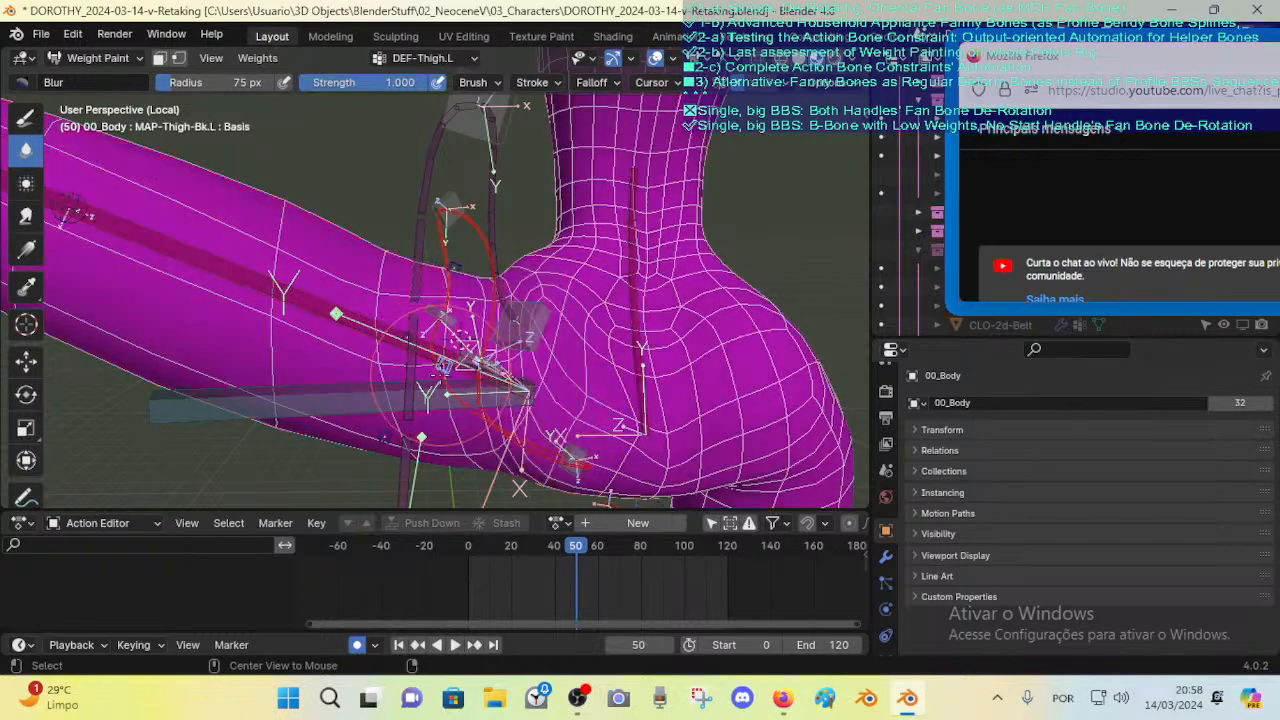
Step: Compare the weights of DEF-Thigh.L and DEF-FannyPelvis-Ft-In.L around the raised left hip
{"action": "left_click", "coordinate": [466, 398], "text": "ctrl"}
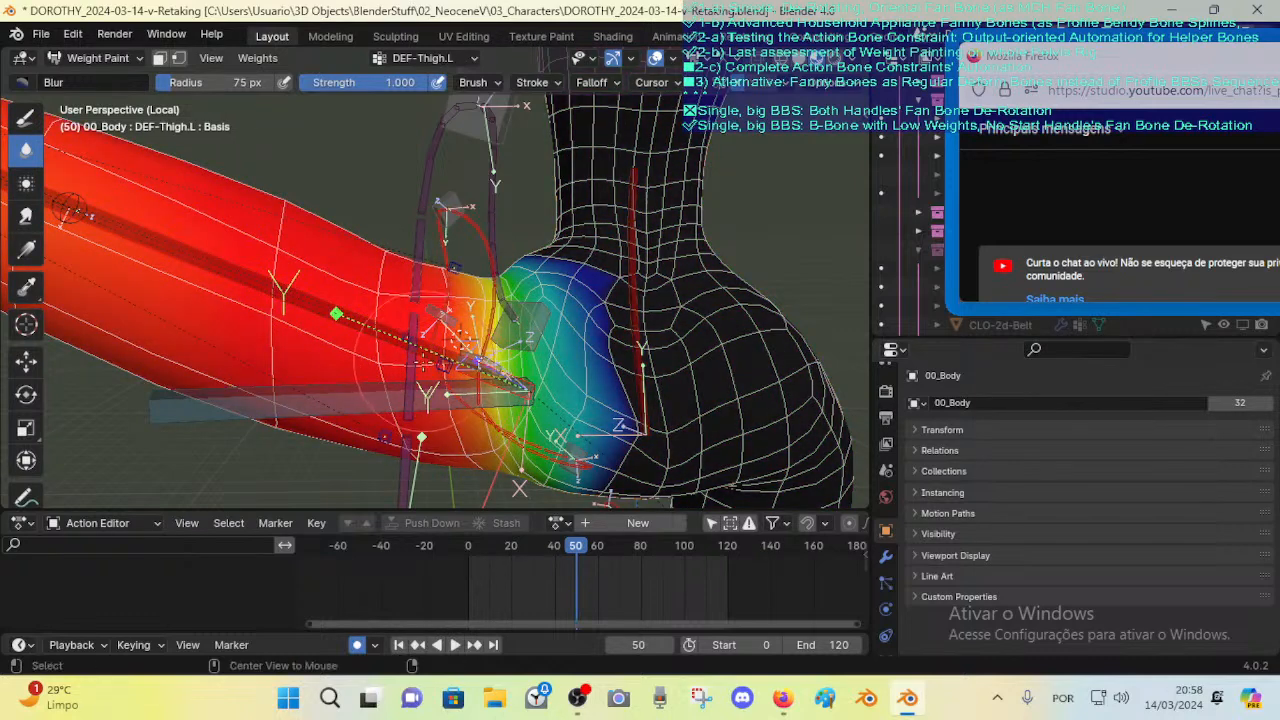
{"action": "left_click", "coordinate": [425, 364], "text": "alt"}
{"action": "left_click", "coordinate": [436, 381], "text": "alt"}
{"action": "left_click", "coordinate": [438, 370], "text": "alt"}
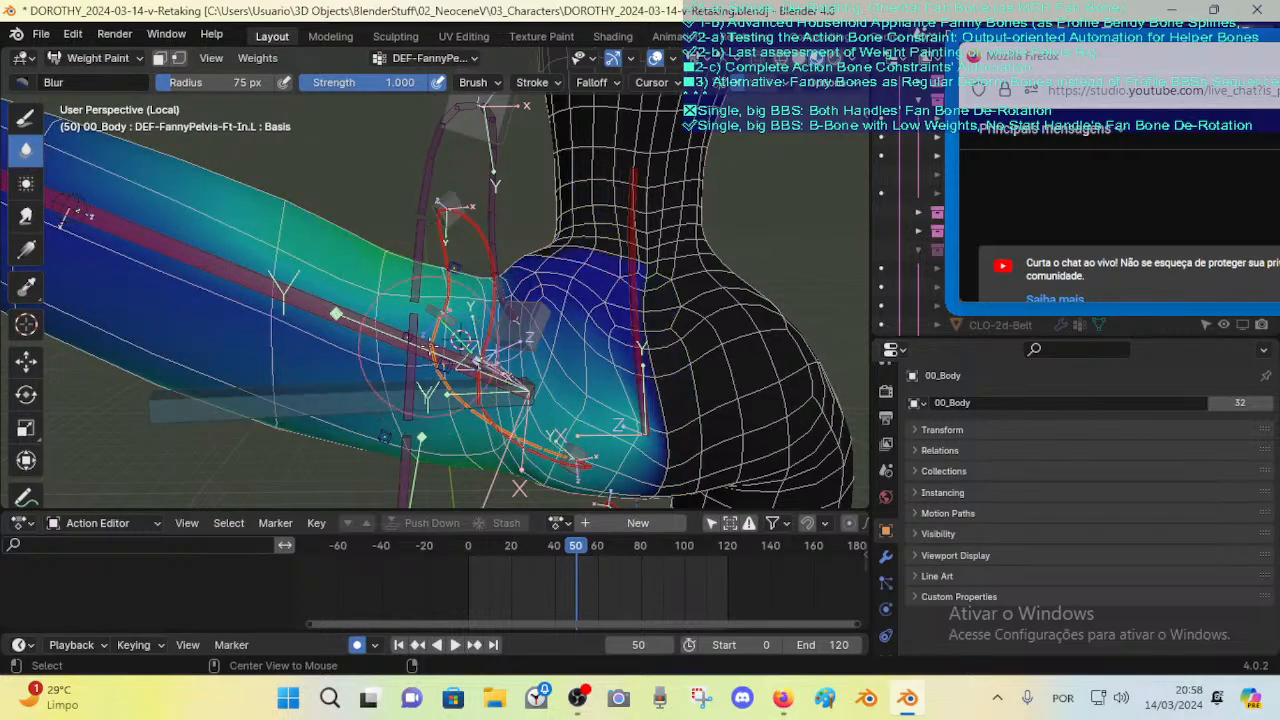
{"action": "mouse_move", "coordinate": [438, 370]}
{"action": "middle_mouse_down"}
{"action": "mouse_move", "coordinate": [429, 300]}
{"action": "mouse_move", "coordinate": [449, 335]}
{"action": "mouse_move", "coordinate": [463, 250]}
{"action": "mouse_move", "coordinate": [440, 272]}
{"action": "middle_mouse_up"}
{"action": "left_click", "coordinate": [430, 305], "text": "alt"}
{"action": "left_click", "coordinate": [447, 334], "text": "alt"}
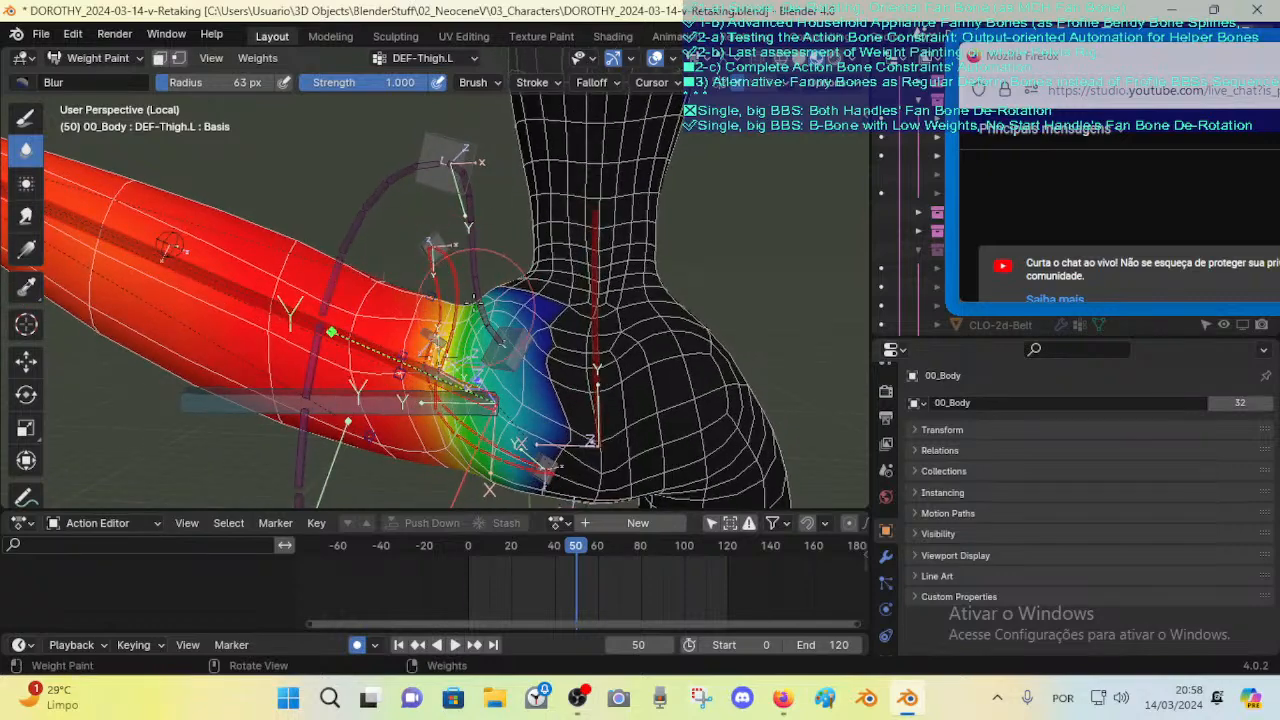
Step: Reduce the Blur radius to 32 px and examine the weights of DEF-Leverage-Belly.L, DEF-Leverage-Buttocks.L and DEF-Leverage-Hips.L
{"action": "left_click", "coordinate": [455, 250], "text": "ctrl"}
{"action": "left_click", "coordinate": [480, 263], "text": "alt"}
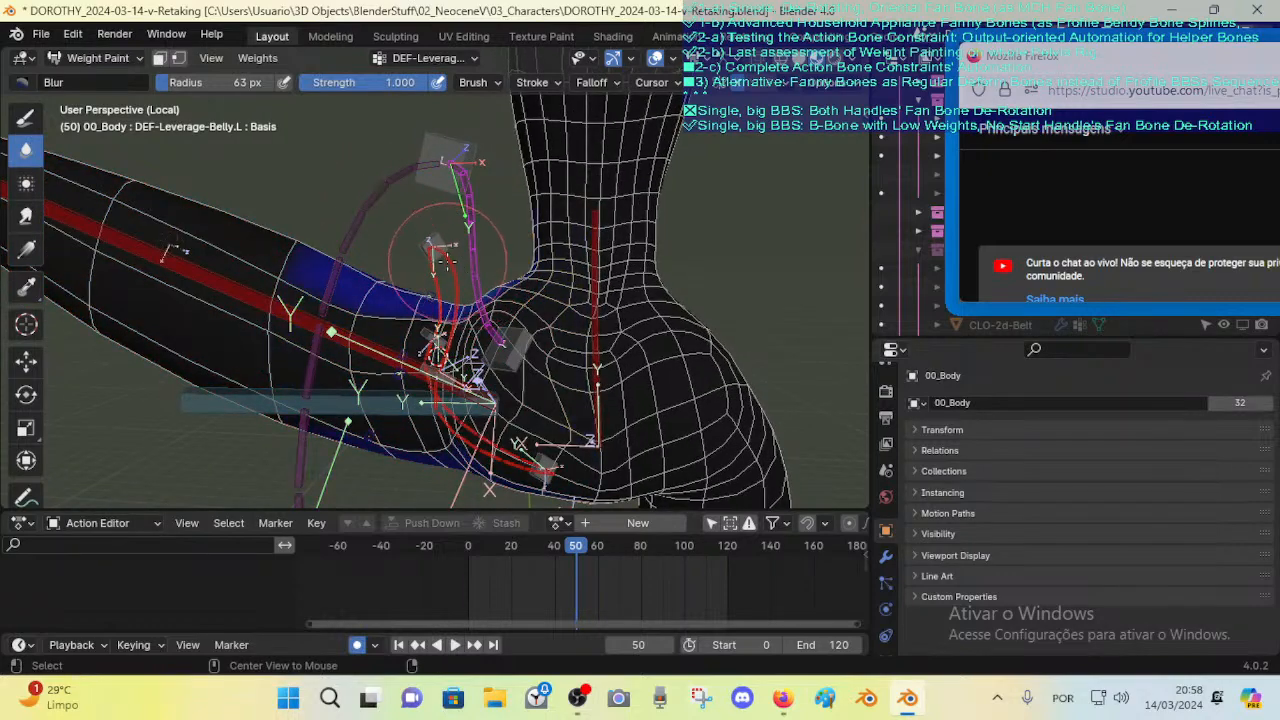
{"action": "left_click", "coordinate": [480, 263], "text": "alt"}
{"action": "middle_click_drag", "start_coordinate": [474, 275], "coordinate": [442, 238]}
{"action": "key", "text": "f"}
{"action": "left_click", "coordinate": [408, 240]}
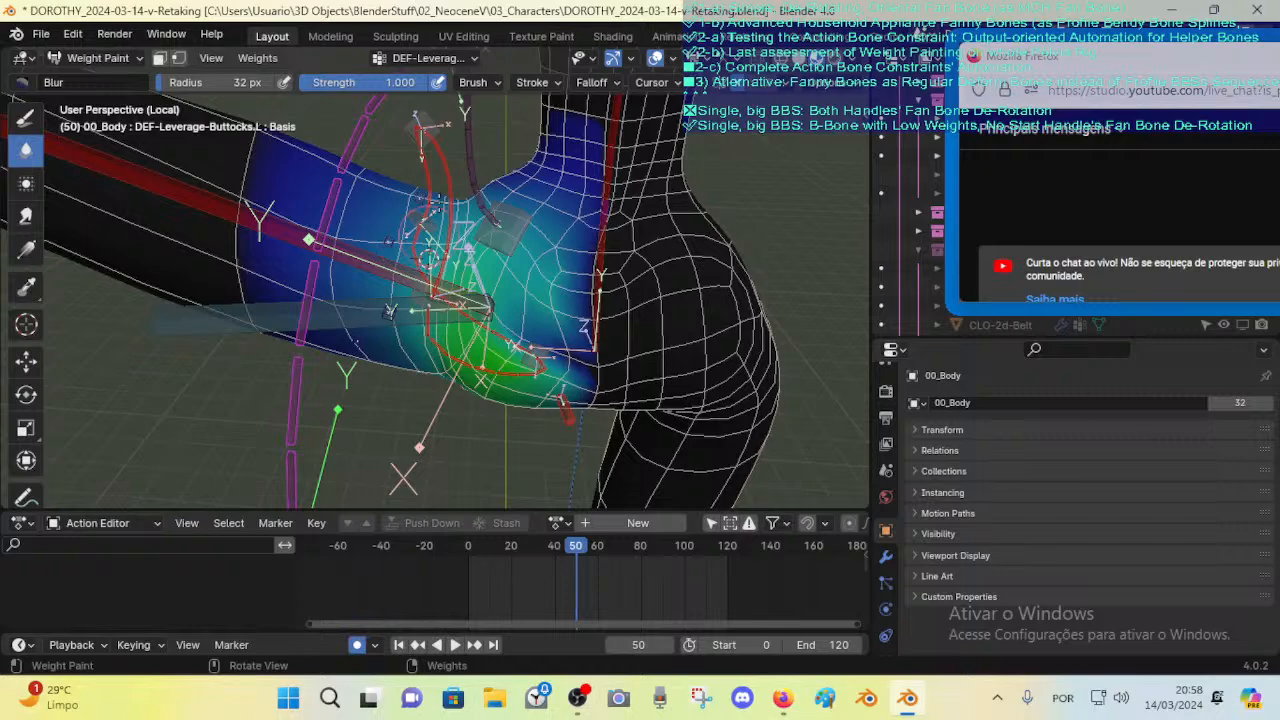
{"action": "left_click", "coordinate": [428, 258], "text": "ctrl"}
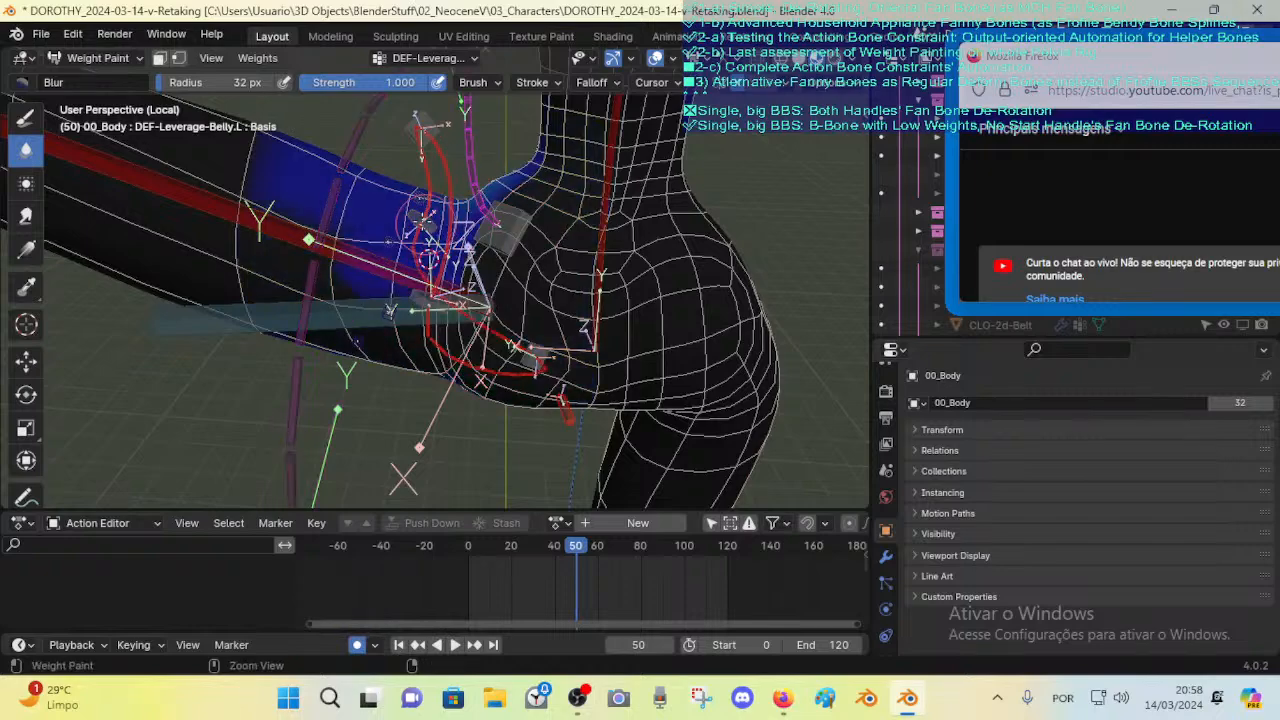
{"action": "mouse_move", "coordinate": [425, 222]}
{"action": "middle_mouse_down"}
{"action": "mouse_move", "coordinate": [422, 158]}
{"action": "mouse_move", "coordinate": [432, 220]}
{"action": "middle_mouse_up"}
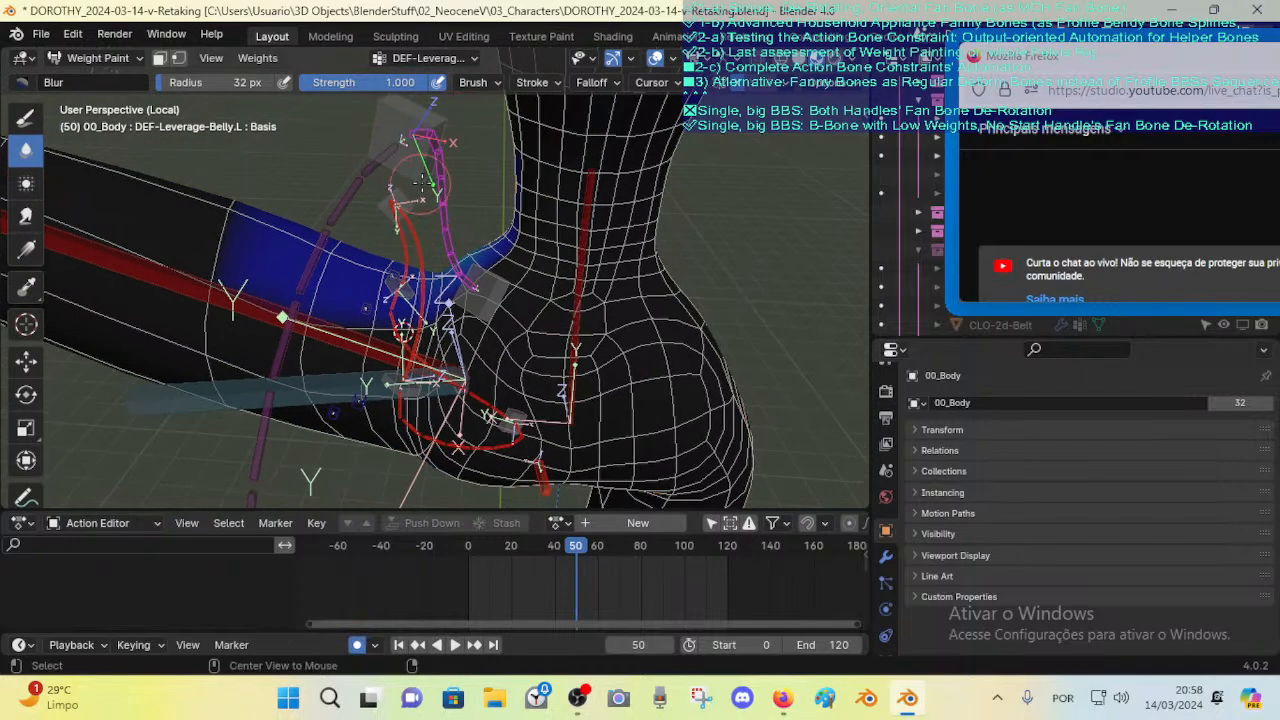
{"action": "left_click", "coordinate": [428, 230], "text": "ctrl"}
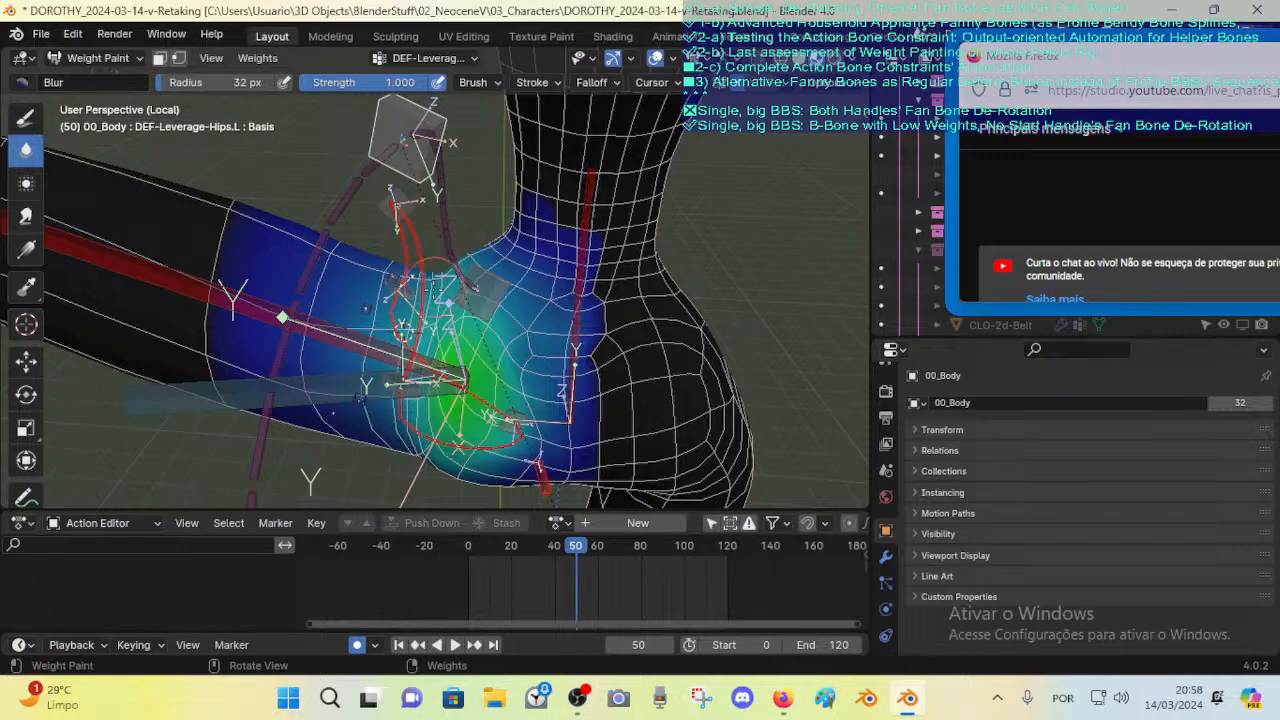
{"action": "middle_click_drag", "start_coordinate": [435, 288], "coordinate": [463, 243]}
{"action": "scroll", "coordinate": [463, 243], "scroll_direction": "down", "scroll_amount": 2}
Step: Examine the weights of DEF-2-TORSO-1-Spine-BB.001, DEF-Thigh.L and DEF-Crotch across the pelvis and left thigh
{"action": "left_click", "coordinate": [527, 279], "text": "alt"}
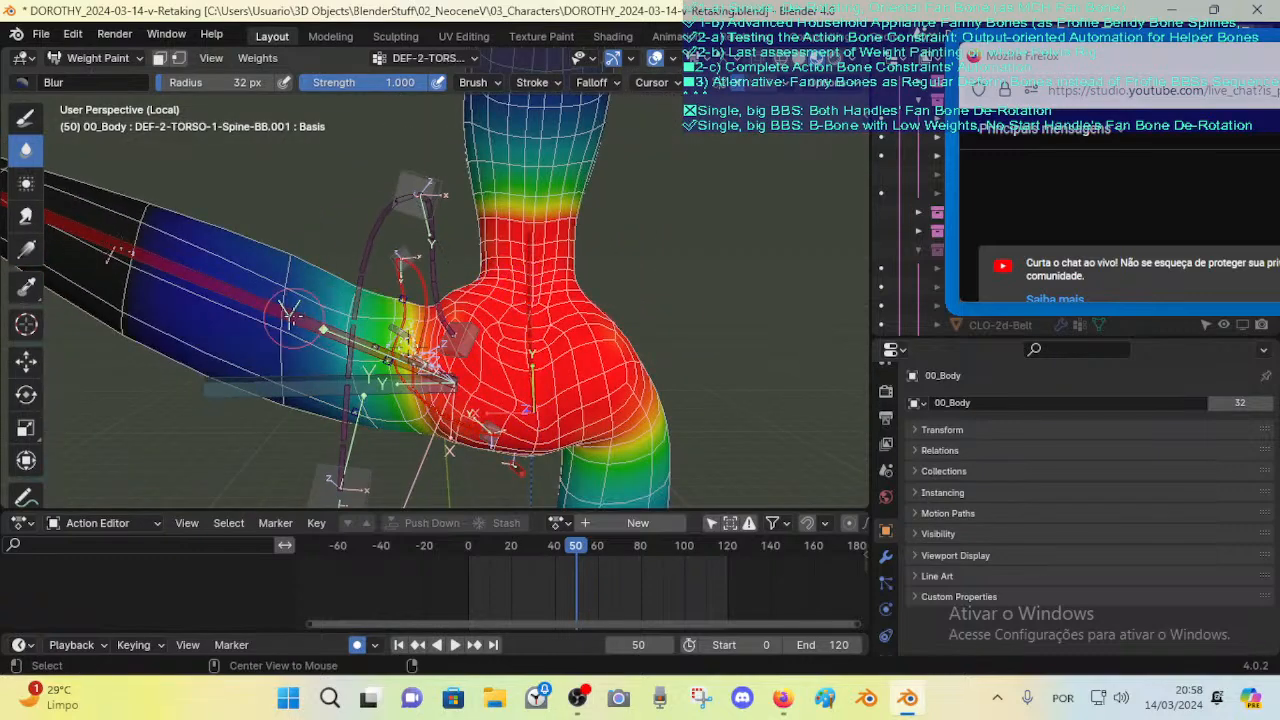
{"action": "left_click", "coordinate": [290, 315], "text": "alt"}
{"action": "middle_click_drag", "start_coordinate": [114, 249], "coordinate": [129, 154]}
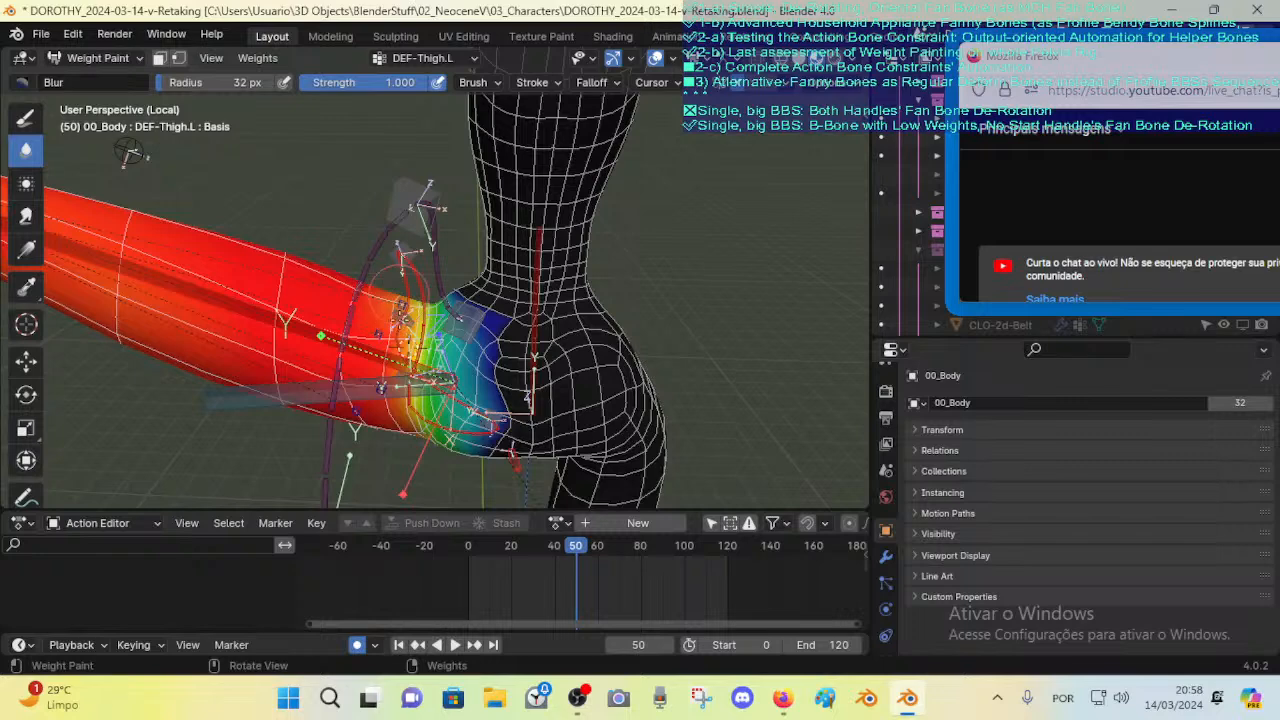
{"action": "middle_click_drag", "start_coordinate": [376, 320], "coordinate": [403, 233]}
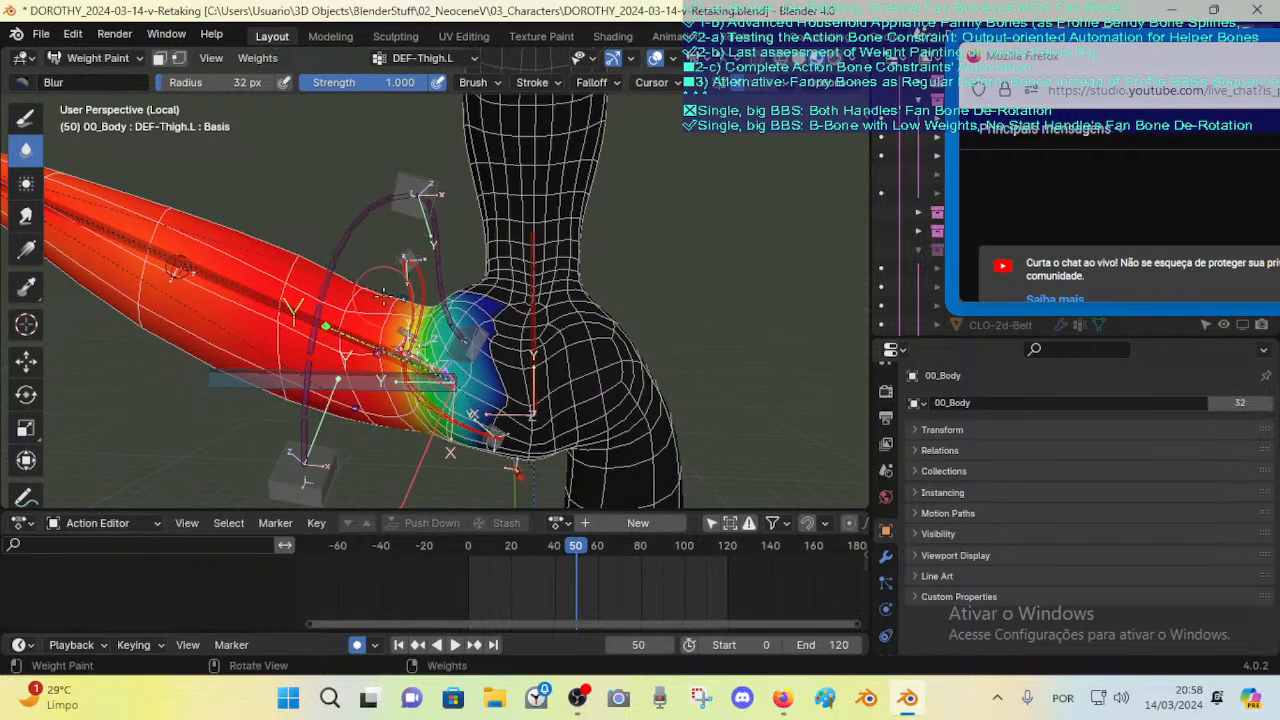
{"action": "middle_click_drag", "start_coordinate": [414, 276], "coordinate": [422, 290]}
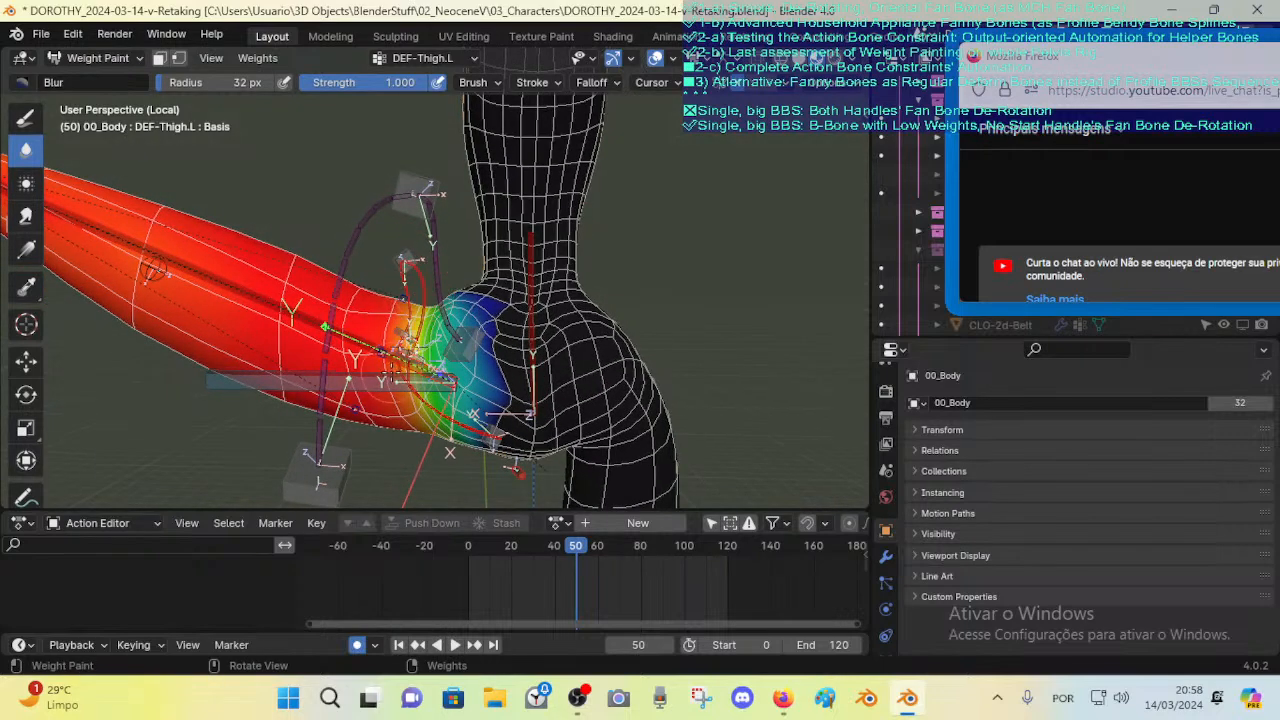
{"action": "left_click", "coordinate": [512, 468], "text": "ctrl"}
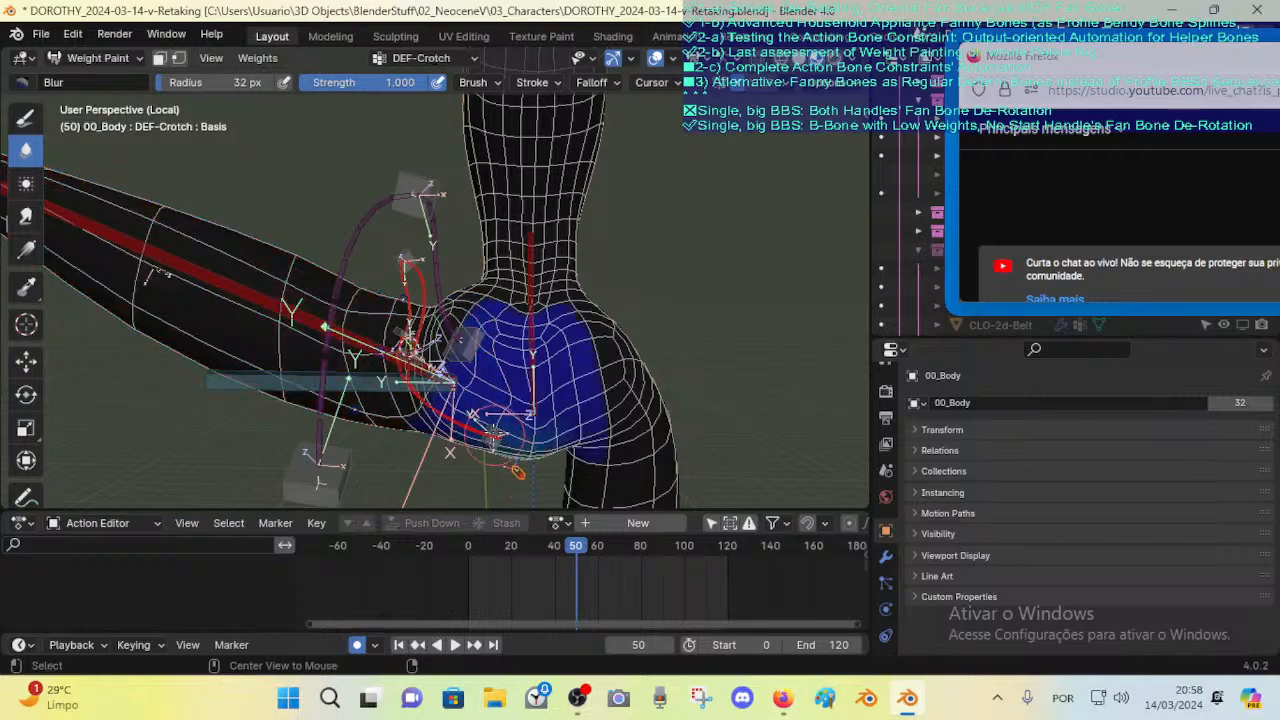
{"action": "left_click", "coordinate": [521, 285], "text": "ctrl"}
{"action": "middle_click_drag", "start_coordinate": [521, 285], "coordinate": [369, 334]}
Step: Leave Weight Paint, enter Edit Mode on 00_Body and turn off the Armature modifier's on-cage display
{"action": "key", "text": "ctrl+Tab"}
{"action": "left_click", "coordinate": [358, 327]}
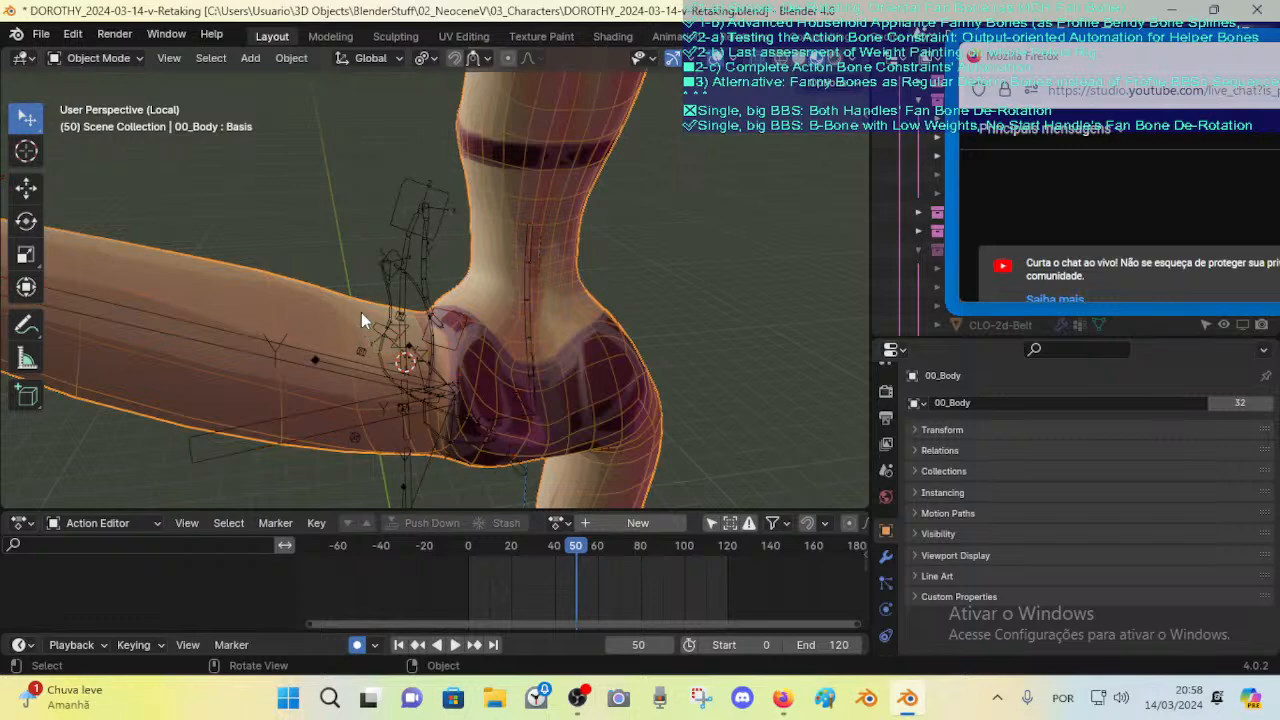
{"action": "left_click", "coordinate": [885, 554]}
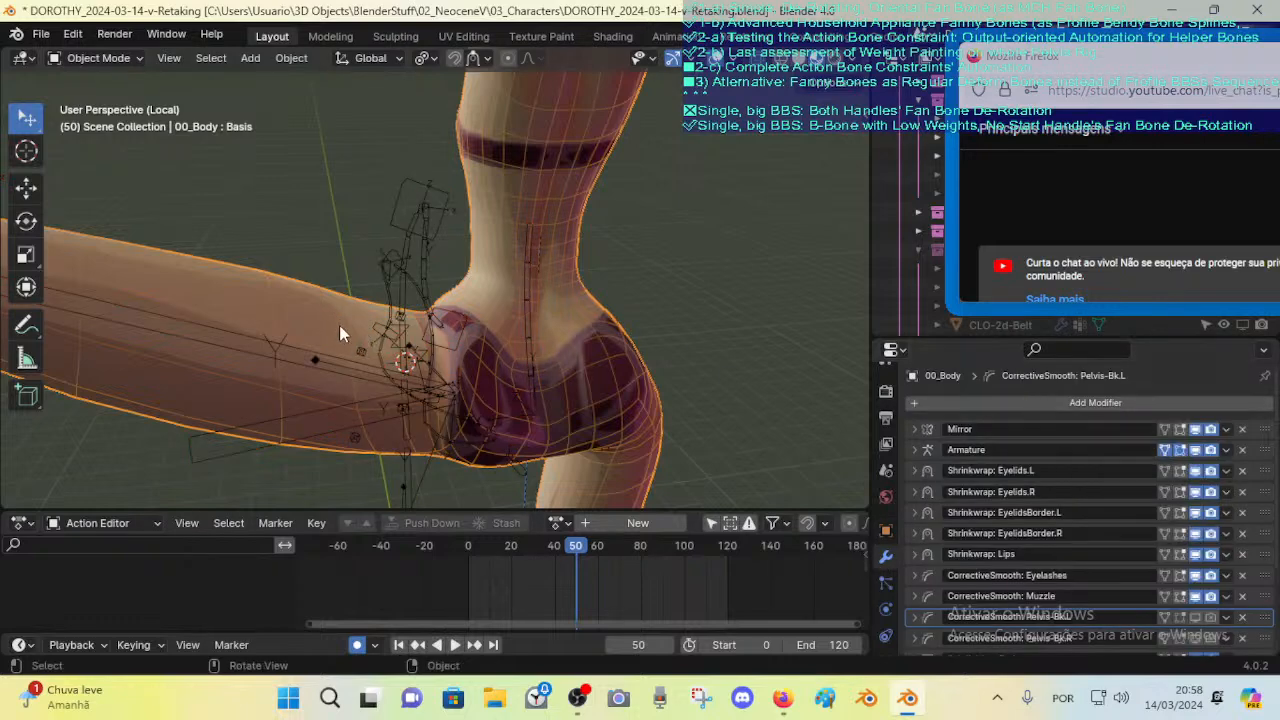
{"action": "key", "text": "Tab"}
{"action": "mouse_move", "coordinate": [350, 308]}
{"action": "middle_mouse_down"}
{"action": "mouse_move", "coordinate": [380, 323]}
{"action": "mouse_move", "coordinate": [537, 317]}
{"action": "mouse_move", "coordinate": [592, 268]}
{"action": "mouse_move", "coordinate": [496, 286]}
{"action": "mouse_move", "coordinate": [598, 292]}
{"action": "mouse_move", "coordinate": [249, 347]}
{"action": "mouse_move", "coordinate": [329, 331]}
{"action": "mouse_move", "coordinate": [360, 300]}
{"action": "middle_mouse_up"}
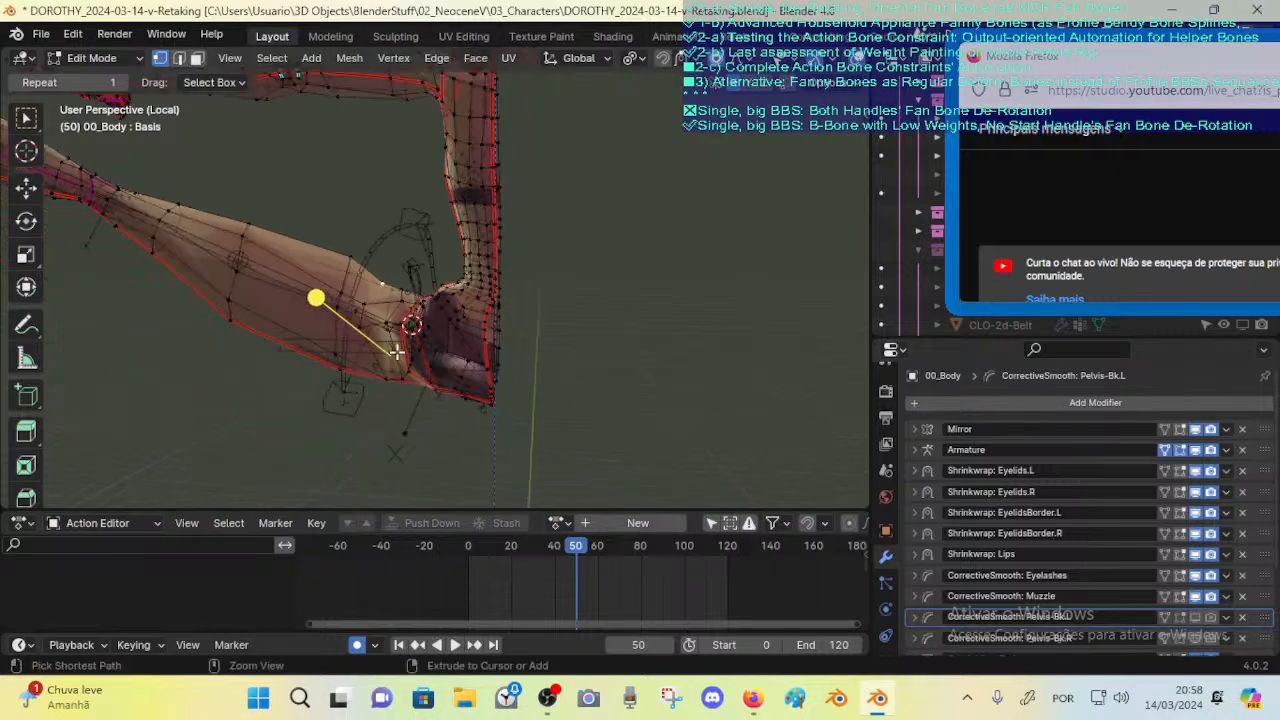
{"action": "left_click", "coordinate": [1165, 450]}
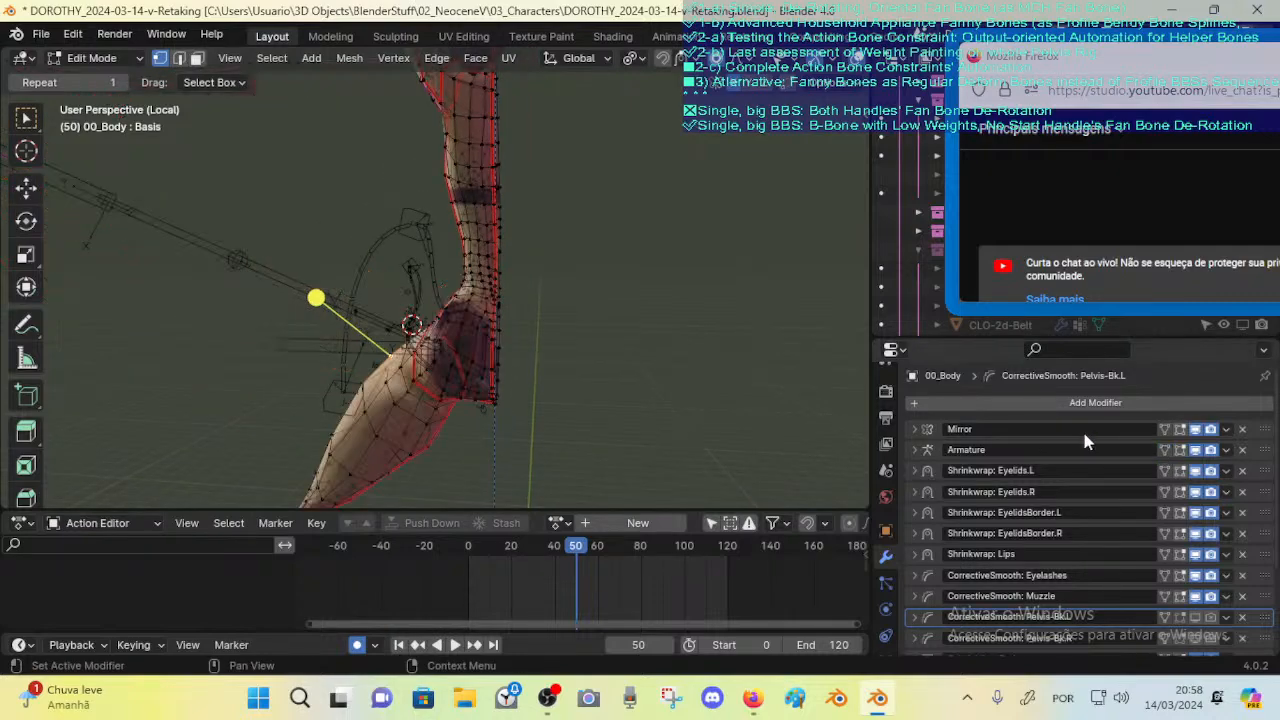
Step: Move a vertex slightly at the top of the left thigh, beside the hip crease
{"action": "middle_click_drag", "start_coordinate": [450, 385], "coordinate": [617, 400]}
{"action": "scroll", "coordinate": [600, 390], "scroll_direction": "up", "scroll_amount": 3}
{"action": "middle_click_drag", "start_coordinate": [477, 286], "coordinate": [604, 210]}
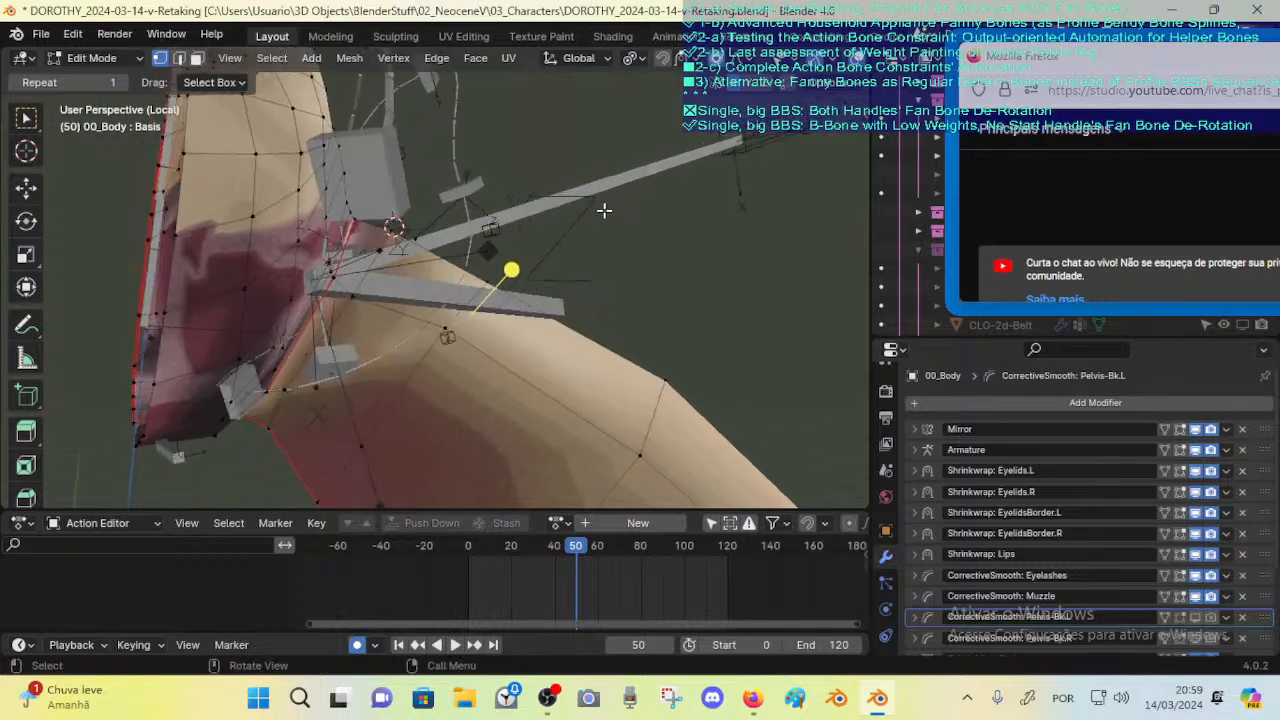
{"action": "key", "text": "g"}
{"action": "left_click", "coordinate": [402, 234]}
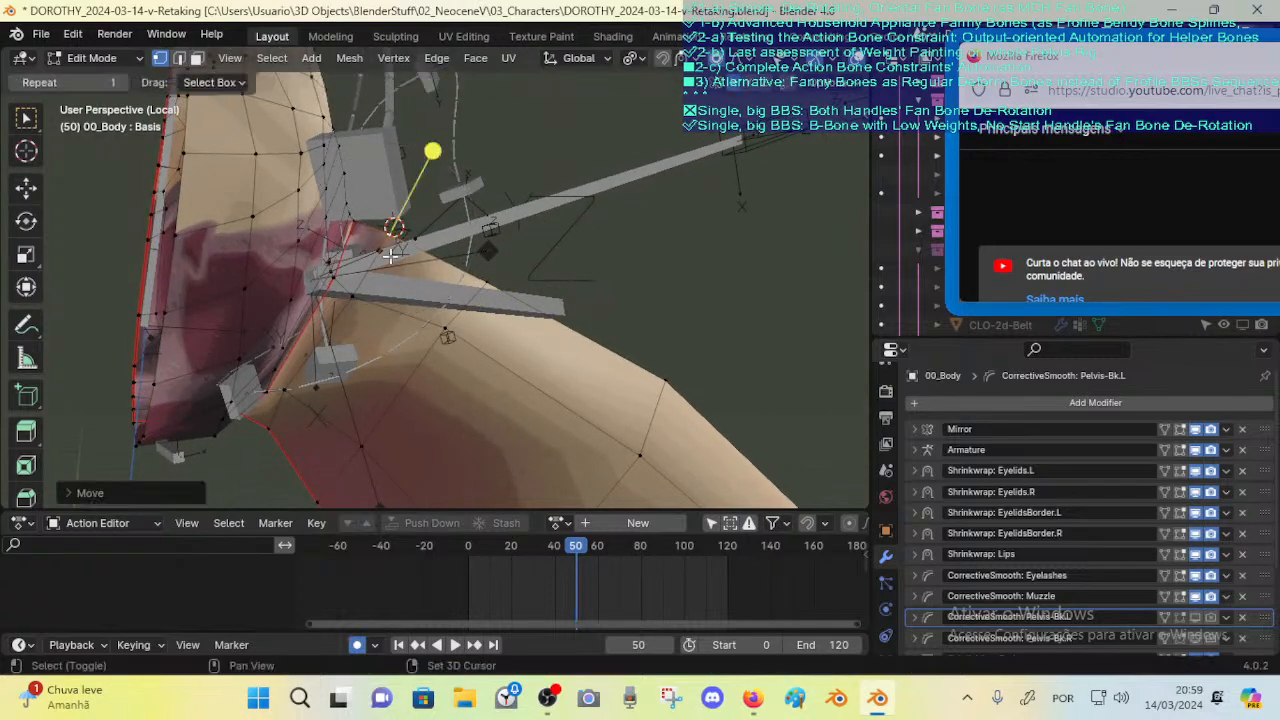
Step: Turn on the Armature modifier's on-cage display and check the raised left hip's shape in Edit Mode and Object Mode
{"action": "middle_click_drag", "start_coordinate": [402, 234], "coordinate": [626, 275]}
{"action": "left_click", "coordinate": [1180, 429]}
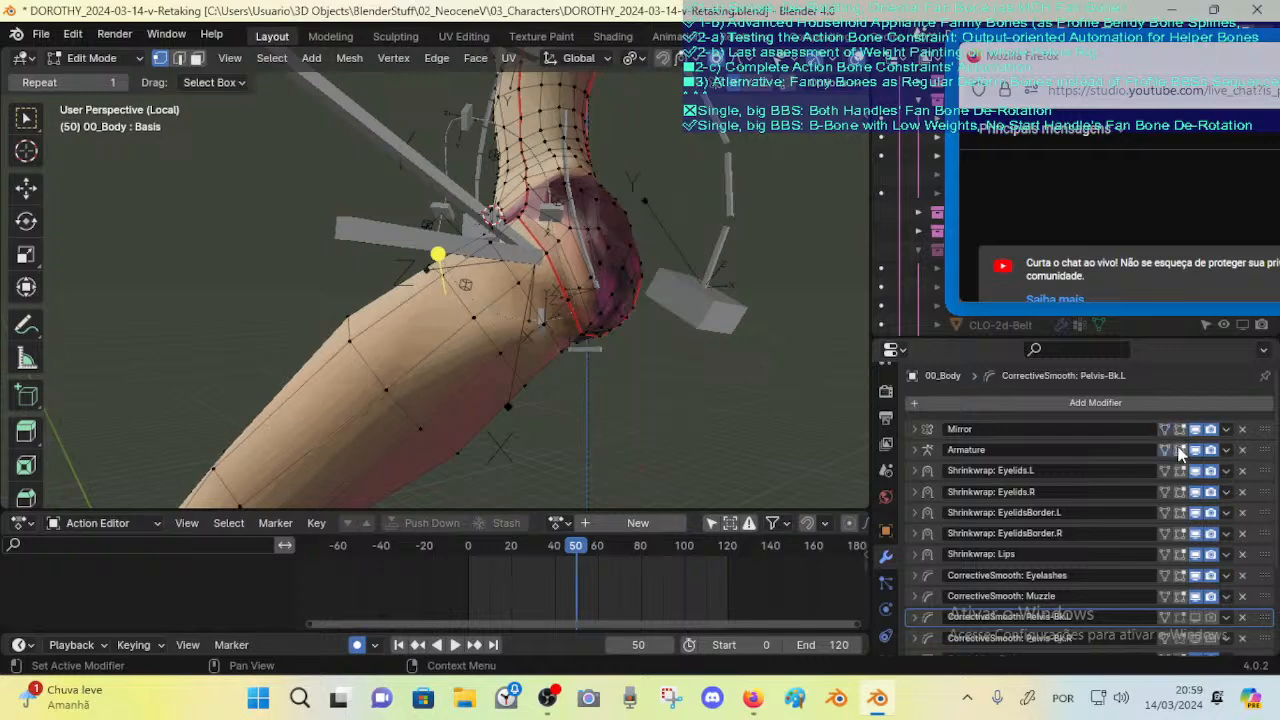
{"action": "left_click", "coordinate": [1165, 449]}
{"action": "middle_click_drag", "start_coordinate": [690, 302], "coordinate": [559, 330]}
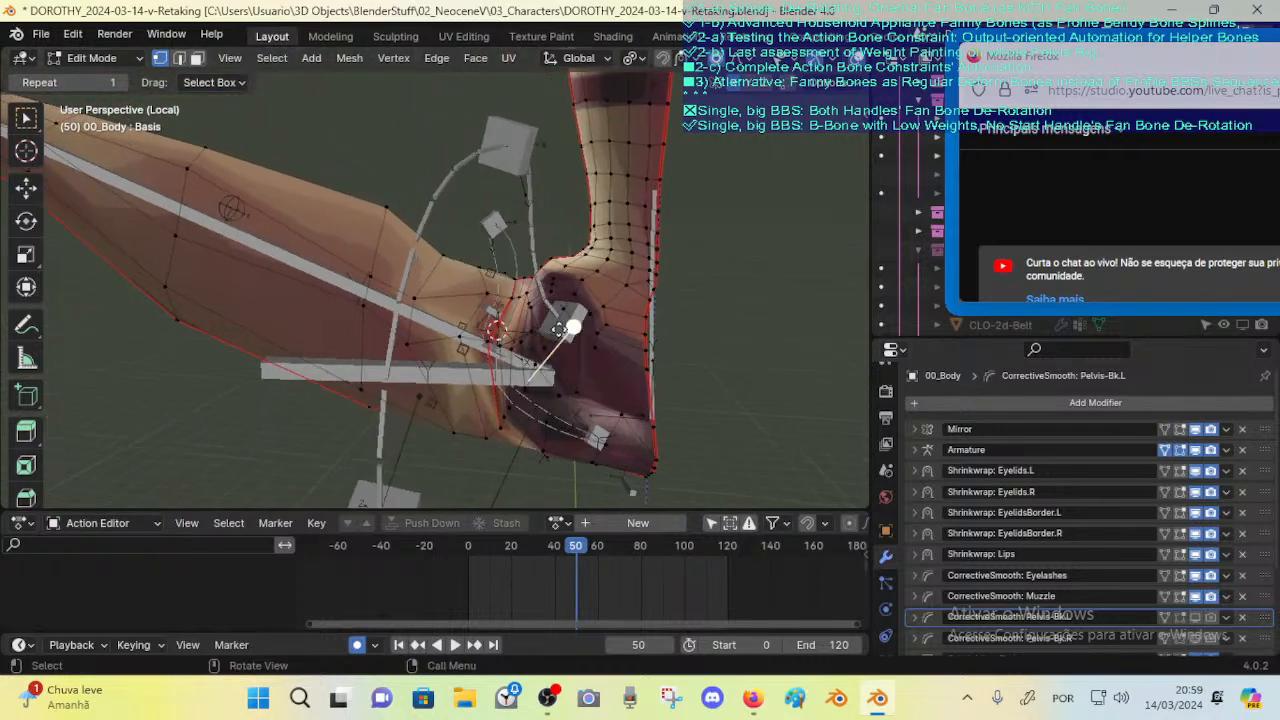
{"action": "mouse_move", "coordinate": [420, 311]}
{"action": "middle_mouse_down"}
{"action": "mouse_move", "coordinate": [451, 296]}
{"action": "mouse_move", "coordinate": [432, 305]}
{"action": "mouse_move", "coordinate": [425, 345]}
{"action": "mouse_move", "coordinate": [428, 327]}
{"action": "middle_mouse_up"}
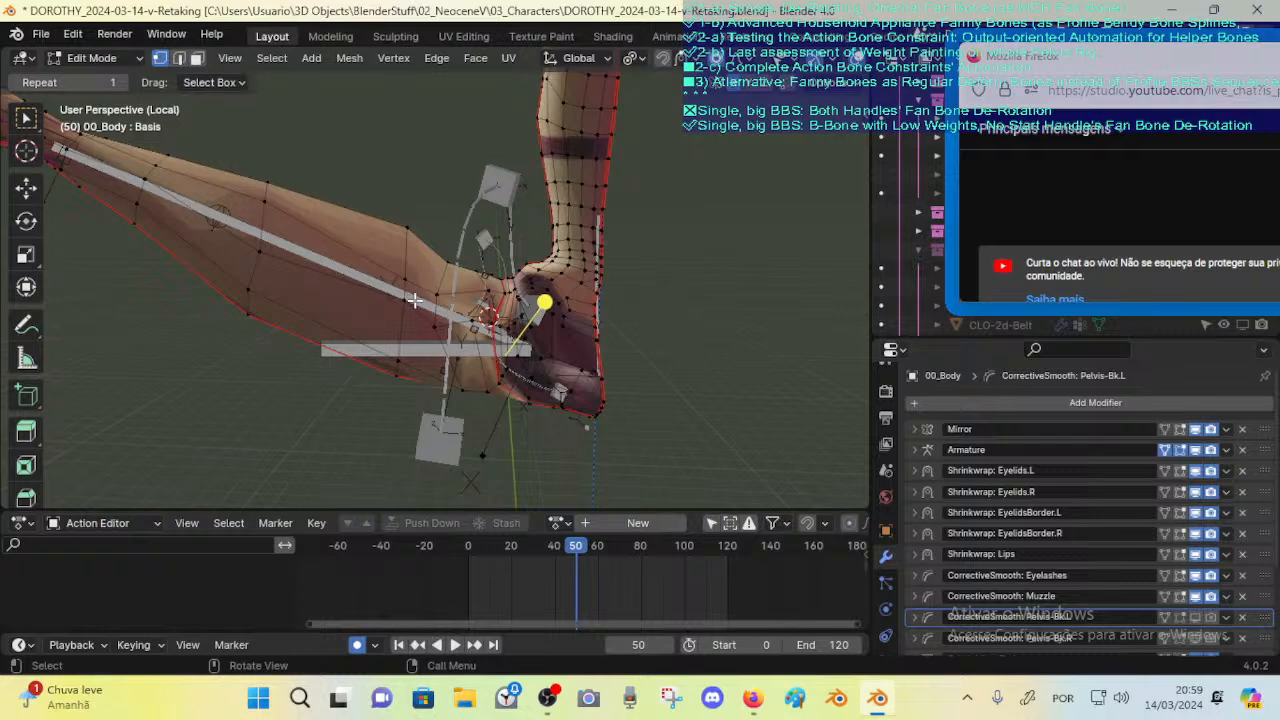
{"action": "key", "text": "Tab"}
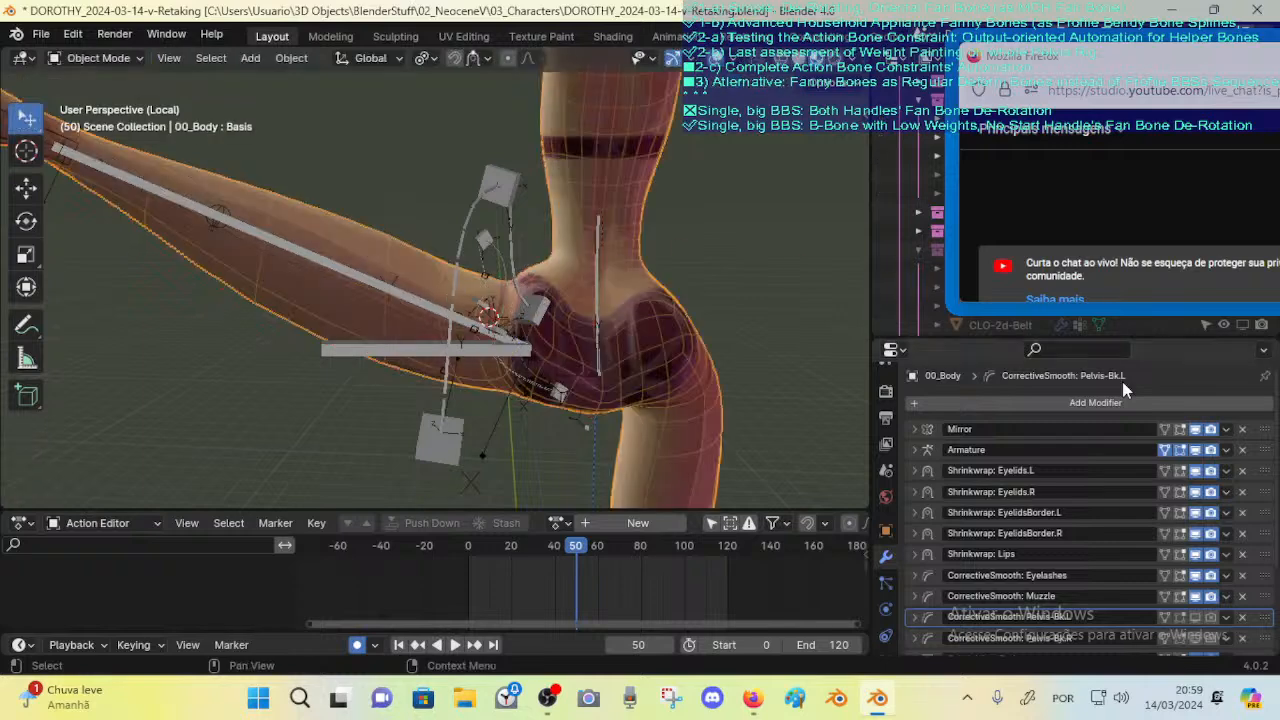
Step: Return to Edit Mode with the Armature on-cage display off and slide two vertices on the upper left thigh along their edges
{"action": "key", "text": "Tab"}
{"action": "left_click_drag", "start_coordinate": [1175, 450], "coordinate": [1167, 449]}
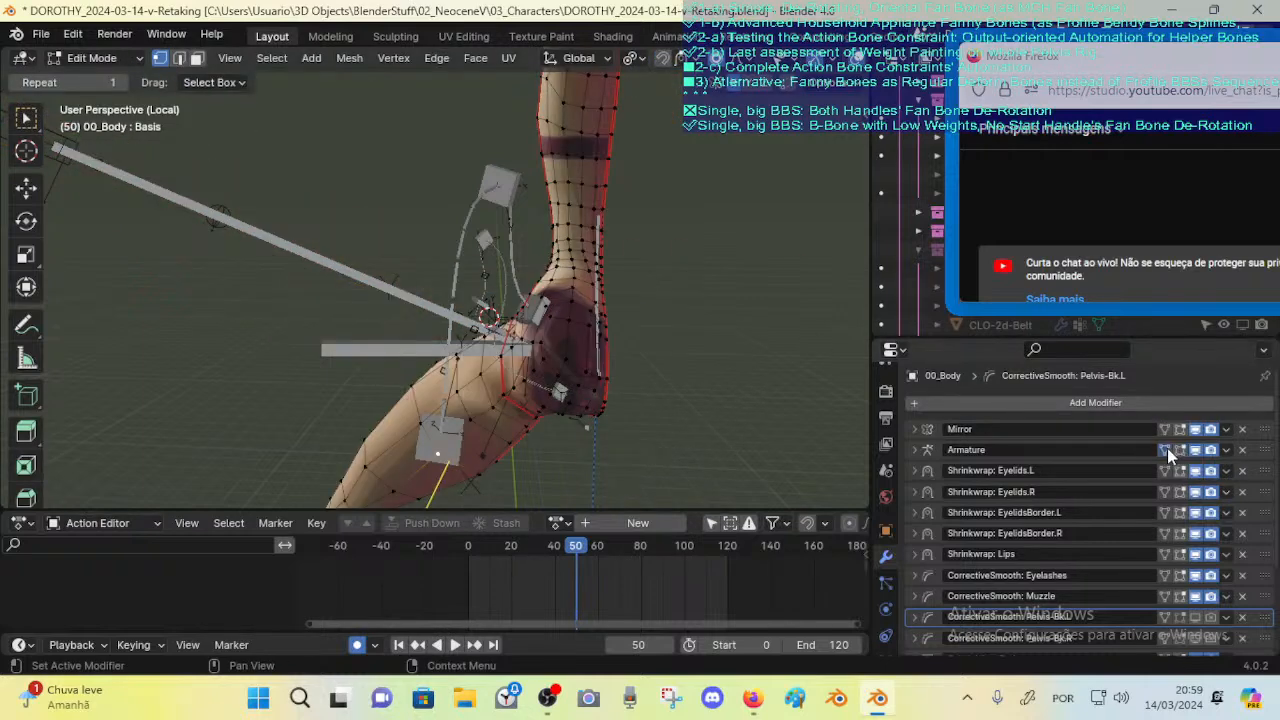
{"action": "middle_click_drag", "start_coordinate": [670, 365], "coordinate": [558, 259]}
{"action": "left_click", "coordinate": [568, 224]}
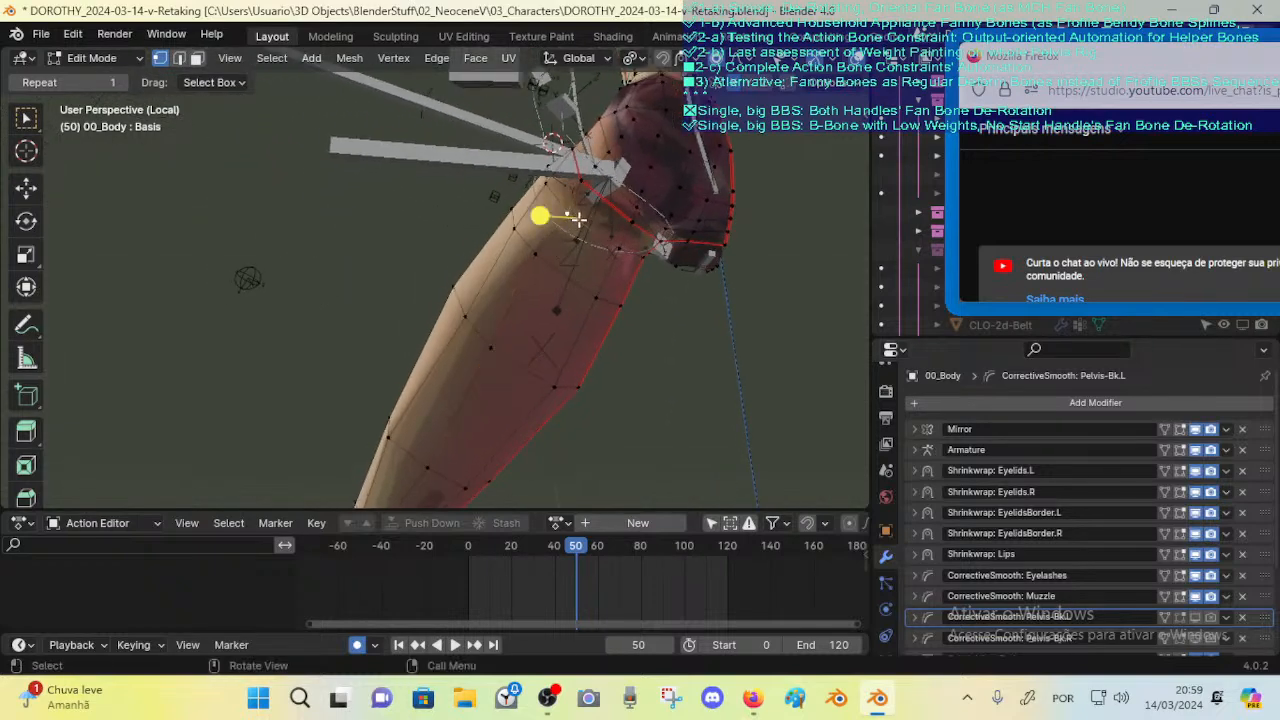
{"action": "key", "text": "g"}
{"action": "key", "text": "g"}
{"action": "left_click", "coordinate": [573, 219]}
{"action": "left_click", "coordinate": [535, 257]}
{"action": "key", "text": "g"}
{"action": "key", "text": "g"}
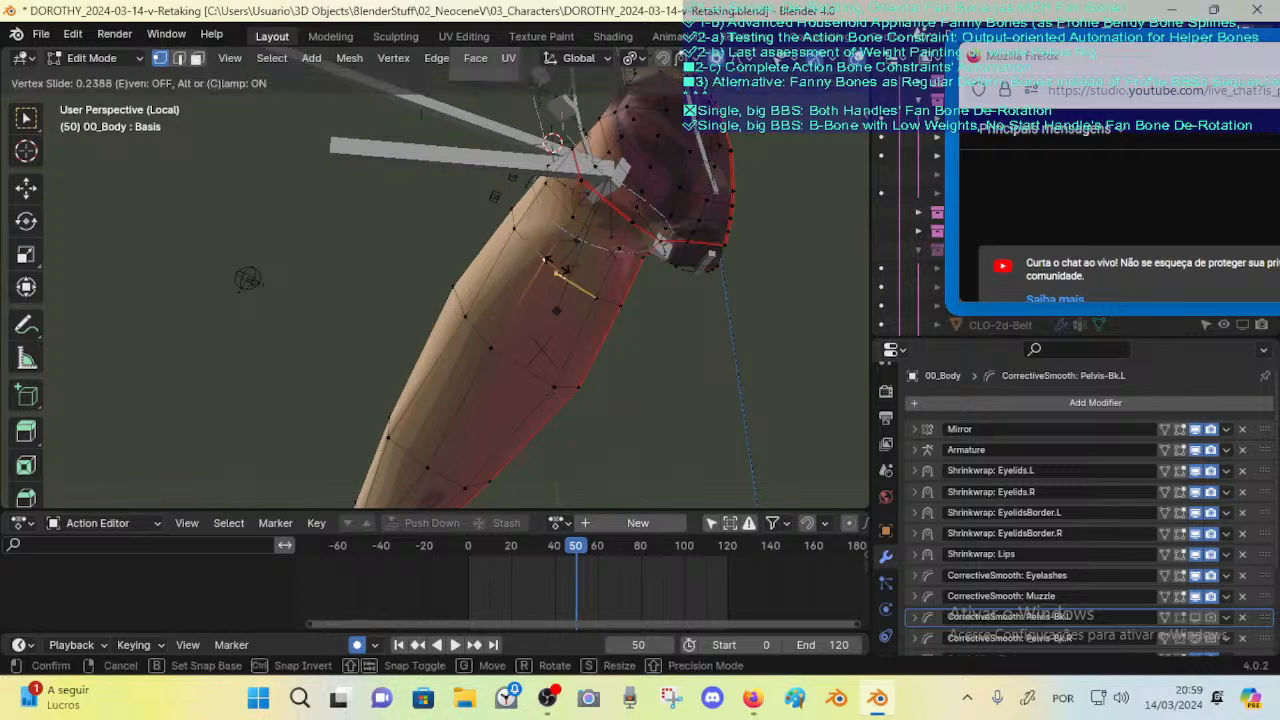
{"action": "left_click", "coordinate": [556, 269]}
Step: Slide three vertices along their edges, from the middle of the left thigh down toward the knee
{"action": "left_click", "coordinate": [487, 353]}
{"action": "key", "text": "g"}
{"action": "key", "text": "g"}
{"action": "left_click", "coordinate": [521, 371]}
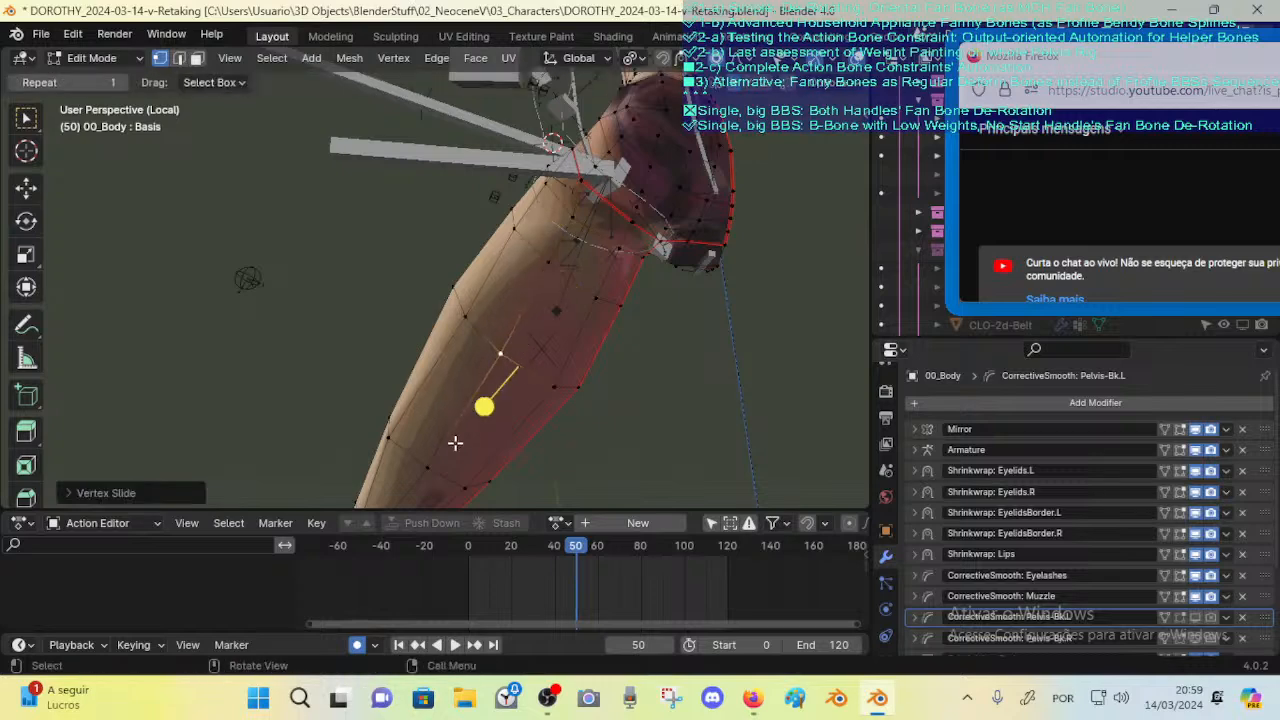
{"action": "left_click", "coordinate": [432, 467]}
{"action": "key", "text": "g"}
{"action": "key", "text": "g"}
{"action": "left_click", "coordinate": [436, 469]}
{"action": "left_click", "coordinate": [393, 440]}
{"action": "key", "text": "g"}
{"action": "key", "text": "g"}
{"action": "left_click", "coordinate": [399, 437]}
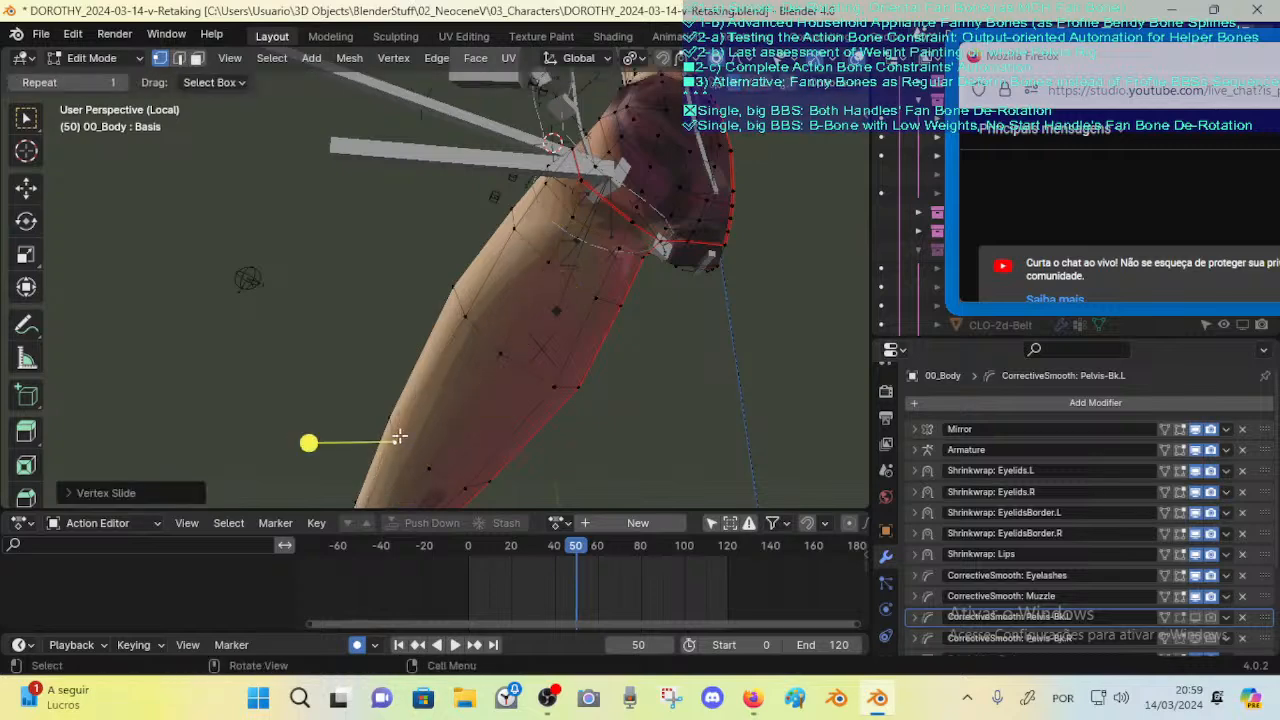
Step: Slide further vertices on the lower left thigh just above the knee to even out the edge loops
{"action": "middle_click_drag", "start_coordinate": [399, 437], "coordinate": [465, 456]}
{"action": "key", "text": "g"}
{"action": "key", "text": "g"}
{"action": "left_click", "coordinate": [423, 420]}
{"action": "middle_click_drag", "start_coordinate": [481, 396], "coordinate": [429, 423]}
{"action": "left_click", "coordinate": [420, 466]}
{"action": "key", "text": "g"}
{"action": "key", "text": "g"}
{"action": "left_click", "coordinate": [475, 437]}
{"action": "left_click", "coordinate": [398, 457]}
{"action": "key", "text": "g"}
{"action": "key", "text": "g"}
{"action": "left_click", "coordinate": [424, 438]}
Step: Select the left thigh faces from above the knee up to the hip in face mode and smooth their vertices
{"action": "key", "text": "3"}
{"action": "left_click", "coordinate": [460, 420]}
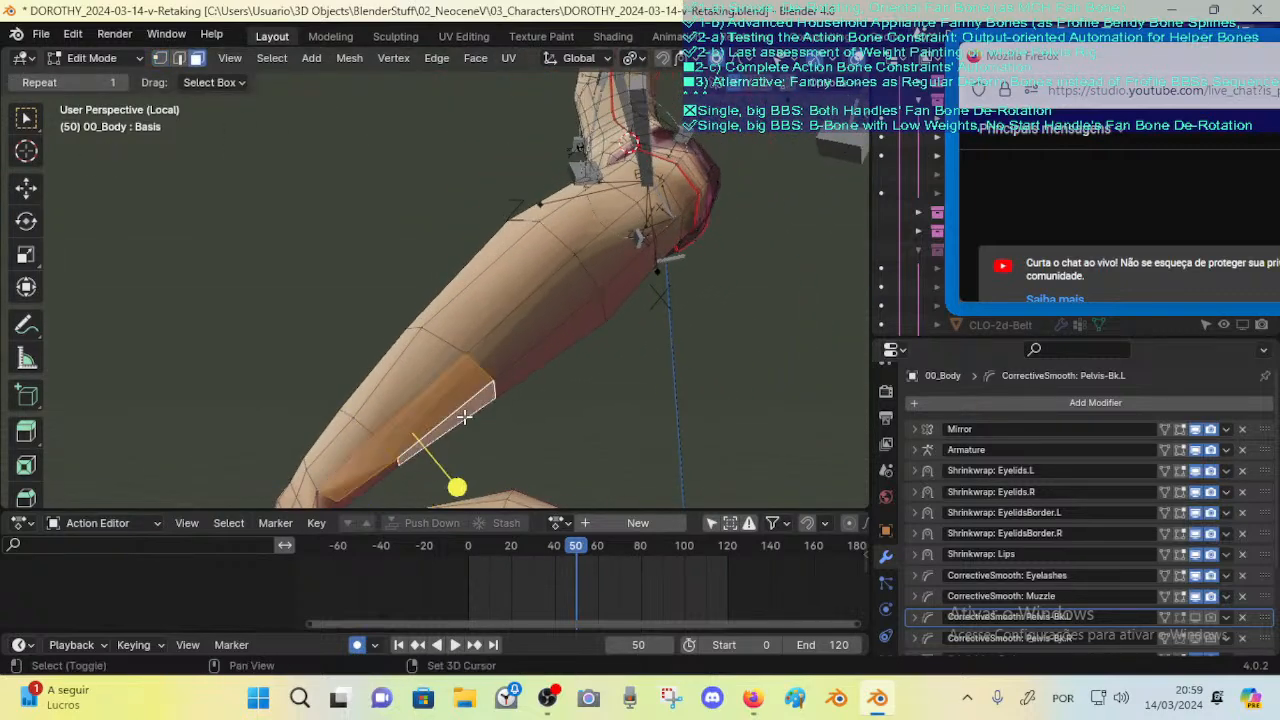
{"action": "left_click", "coordinate": [496, 312], "text": "shift"}
{"action": "left_click", "coordinate": [551, 285], "text": "shift"}
{"action": "left_click", "coordinate": [610, 241], "text": "shift"}
{"action": "left_click", "coordinate": [592, 221], "text": "shift"}
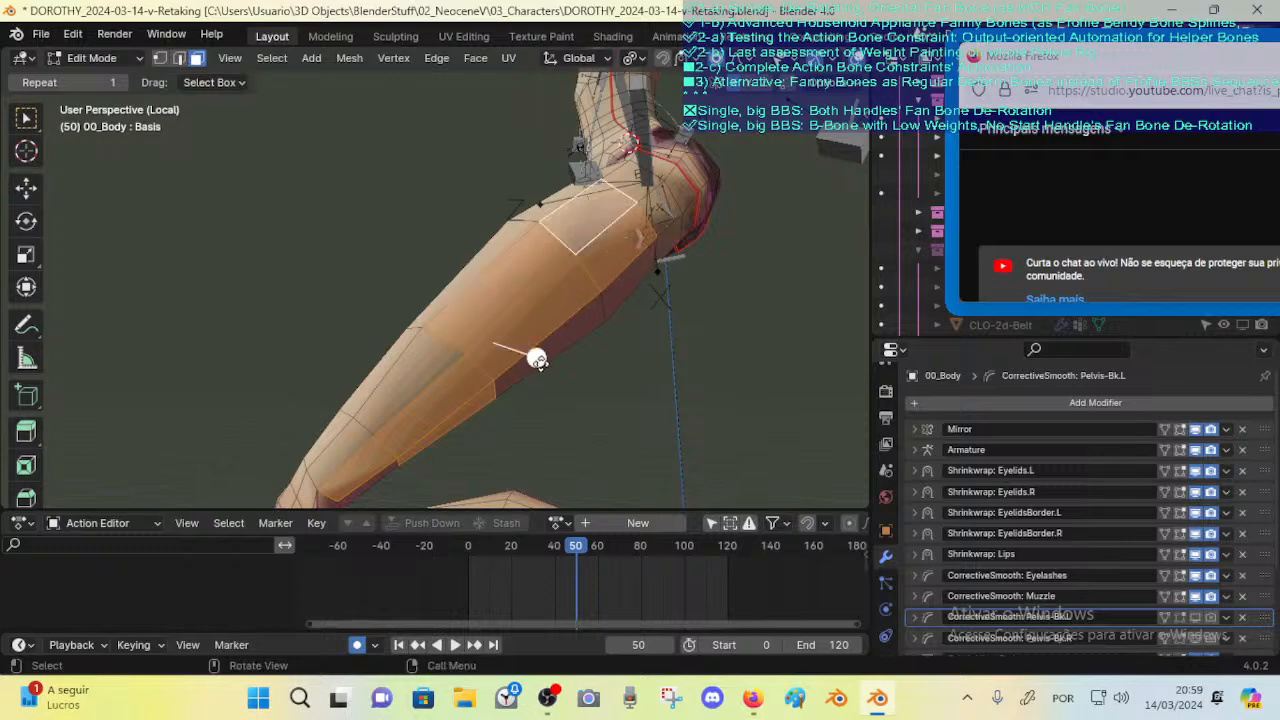
{"action": "left_click_drag", "start_coordinate": [540, 361], "coordinate": [560, 363]}
Step: Smooth the two adjoining faces on the inner side of the upper left thigh with two passes
{"action": "left_click", "coordinate": [584, 315]}
{"action": "left_click", "coordinate": [640, 274], "text": "shift"}
{"action": "middle_click_drag", "start_coordinate": [664, 272], "coordinate": [626, 284]}
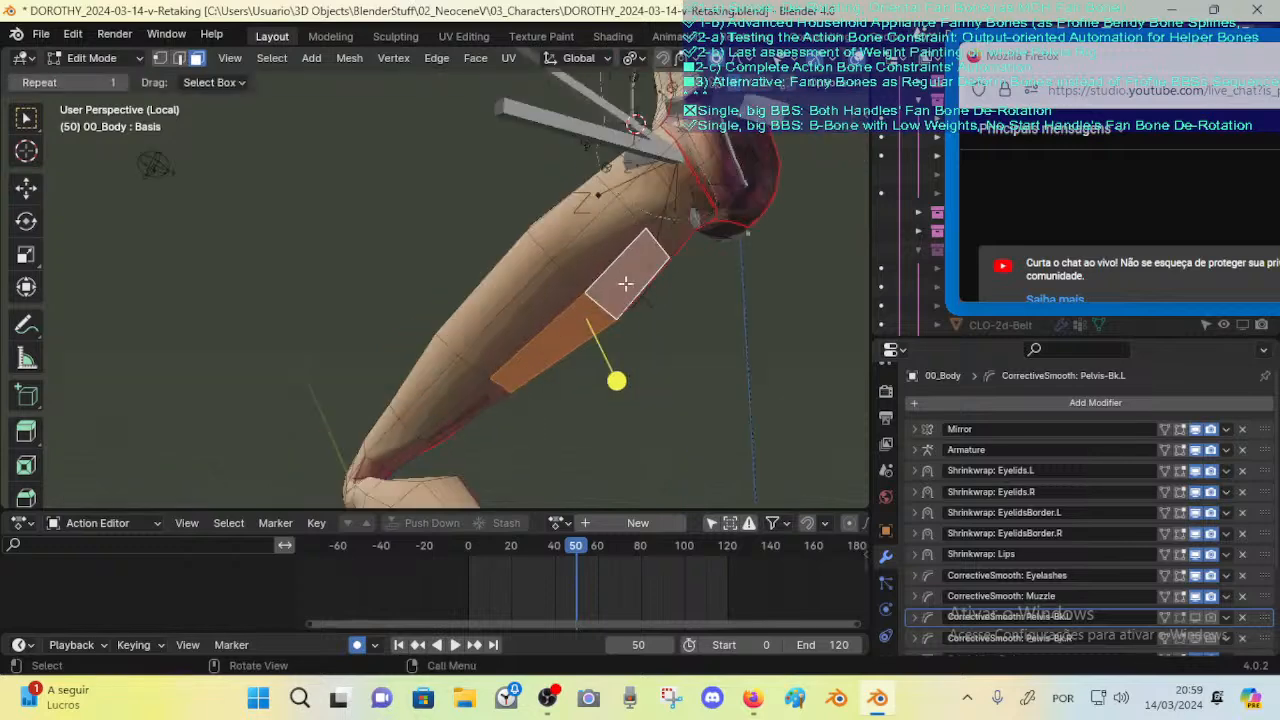
{"action": "left_click_drag", "start_coordinate": [600, 383], "coordinate": [631, 386]}
{"action": "middle_click_drag", "start_coordinate": [660, 256], "coordinate": [545, 374]}
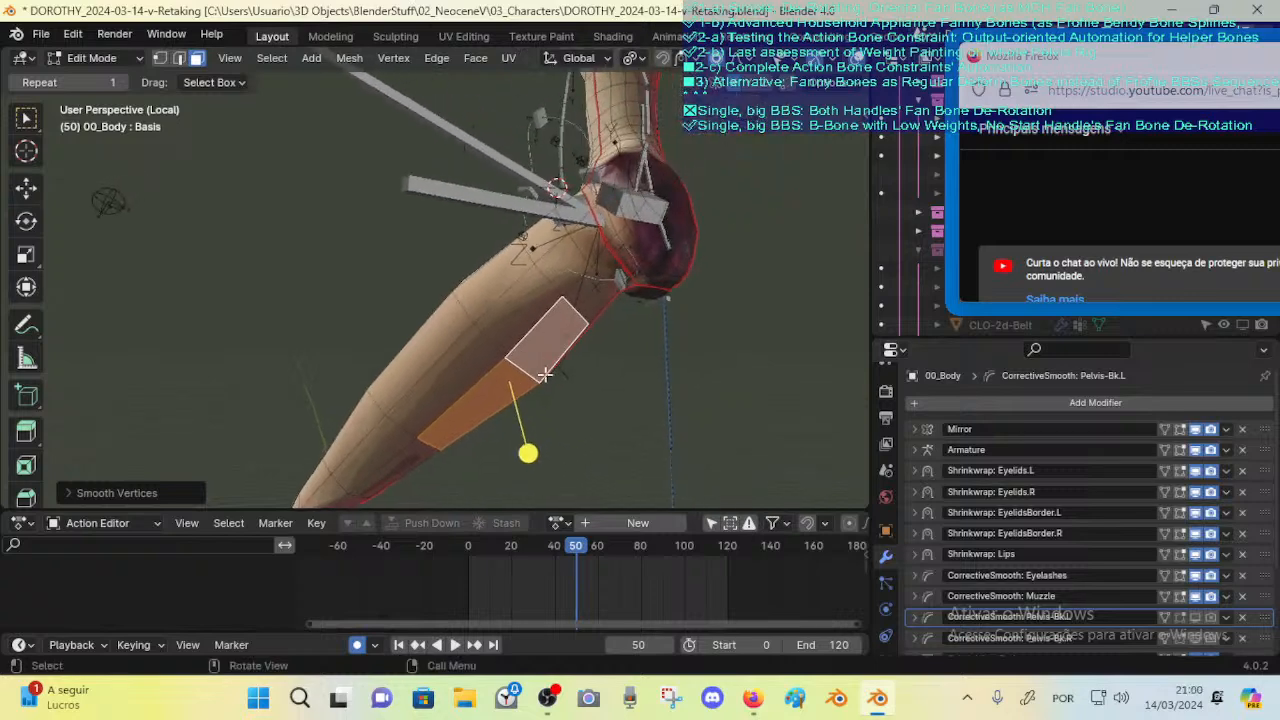
{"action": "left_click_drag", "start_coordinate": [540, 448], "coordinate": [547, 446]}
Step: Select the group of faces at the top of the left thigh next to the pelvis and smooth them
{"action": "left_click", "coordinate": [583, 291]}
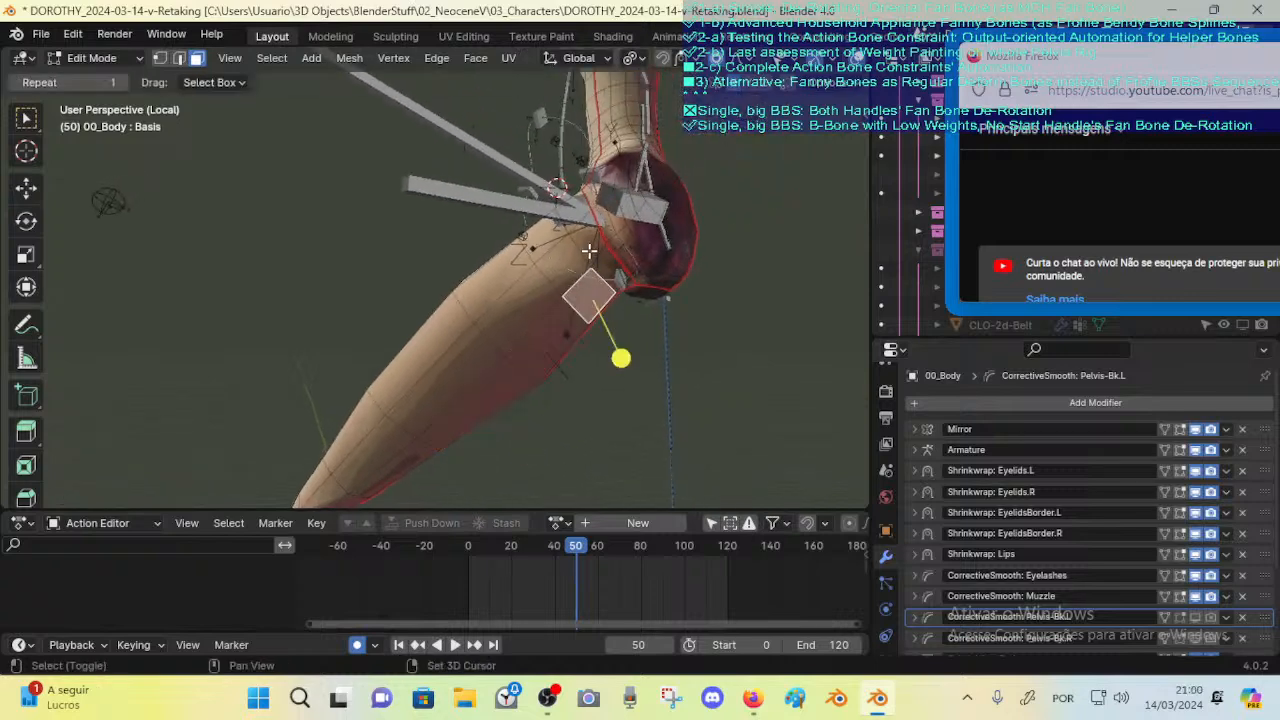
{"action": "left_click", "coordinate": [587, 248], "text": "shift"}
{"action": "middle_click_drag", "start_coordinate": [555, 228], "coordinate": [632, 263]}
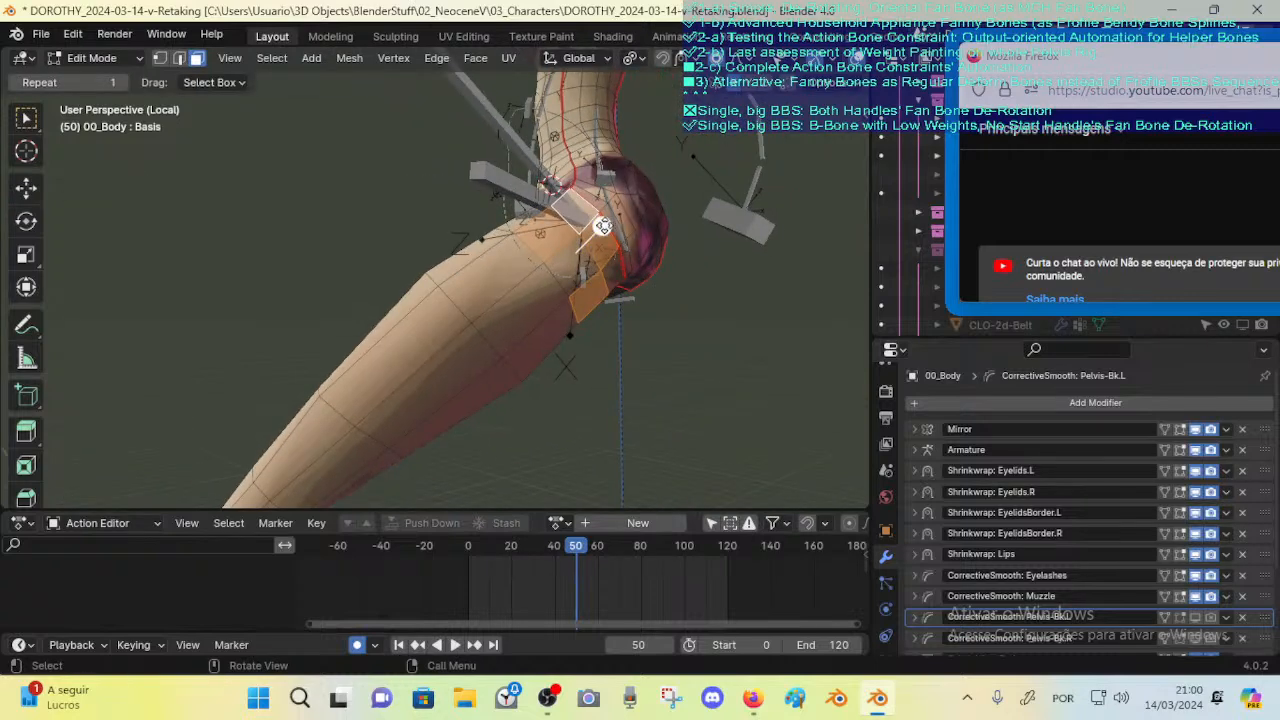
{"action": "left_click_drag", "start_coordinate": [604, 226], "coordinate": [620, 223]}
{"action": "middle_click_drag", "start_coordinate": [620, 232], "coordinate": [670, 281]}
Step: Smooth the three faces running from the left hip joint down the front of the upper thigh
{"action": "left_click", "coordinate": [531, 220]}
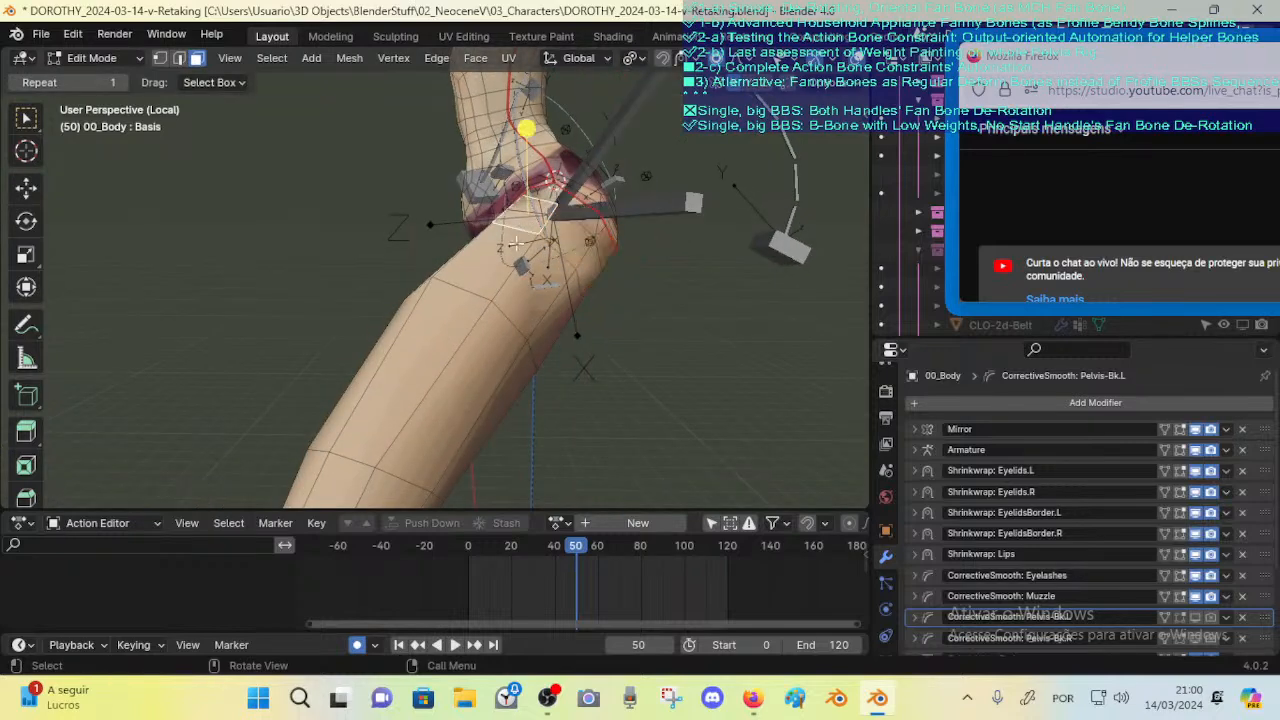
{"action": "left_click", "coordinate": [494, 260], "text": "shift"}
{"action": "left_click", "coordinate": [447, 320], "text": "shift"}
{"action": "left_click_drag", "start_coordinate": [465, 212], "coordinate": [489, 206]}
{"action": "mouse_move", "coordinate": [539, 250]}
{"action": "middle_mouse_down"}
{"action": "mouse_move", "coordinate": [549, 256]}
{"action": "mouse_move", "coordinate": [549, 237]}
{"action": "middle_mouse_up"}
Step: Smooth a face at the left hip crease and a single edge on the inner thigh beside the leg opening
{"action": "left_click", "coordinate": [422, 218]}
{"action": "middle_click_drag", "start_coordinate": [449, 224], "coordinate": [471, 194]}
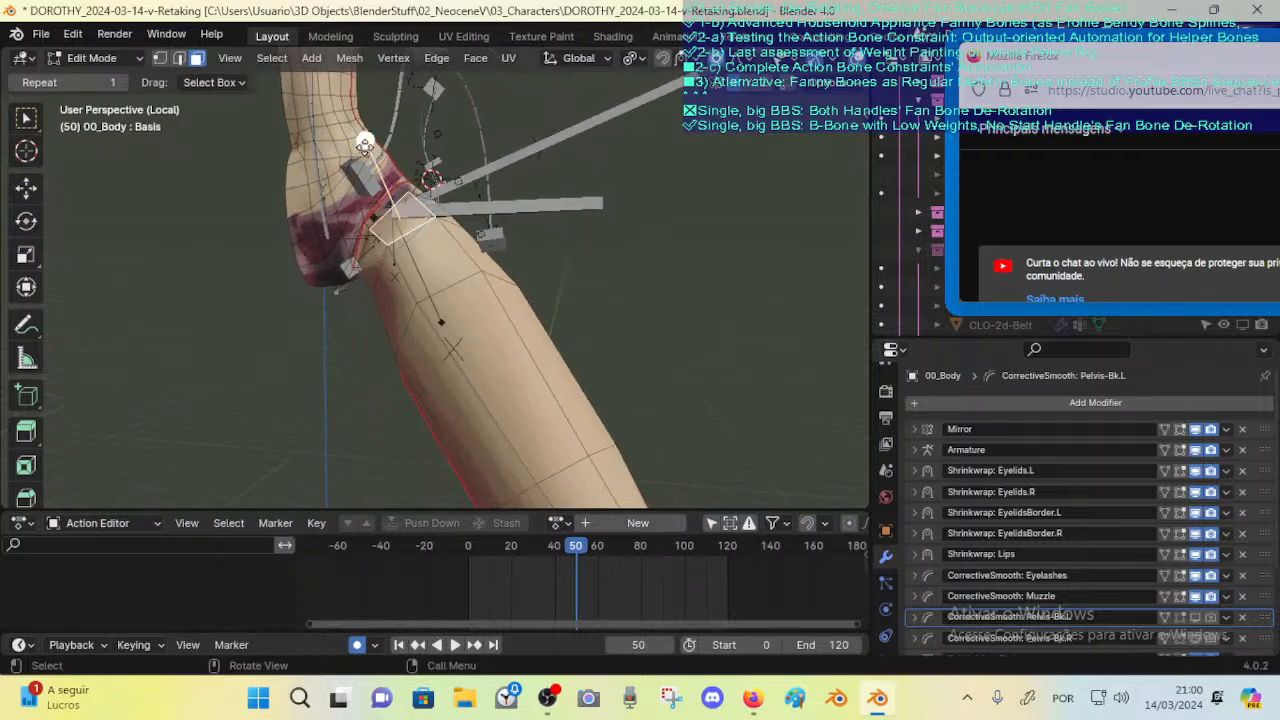
{"action": "left_click_drag", "start_coordinate": [366, 140], "coordinate": [363, 135]}
{"action": "left_click", "coordinate": [376, 270]}
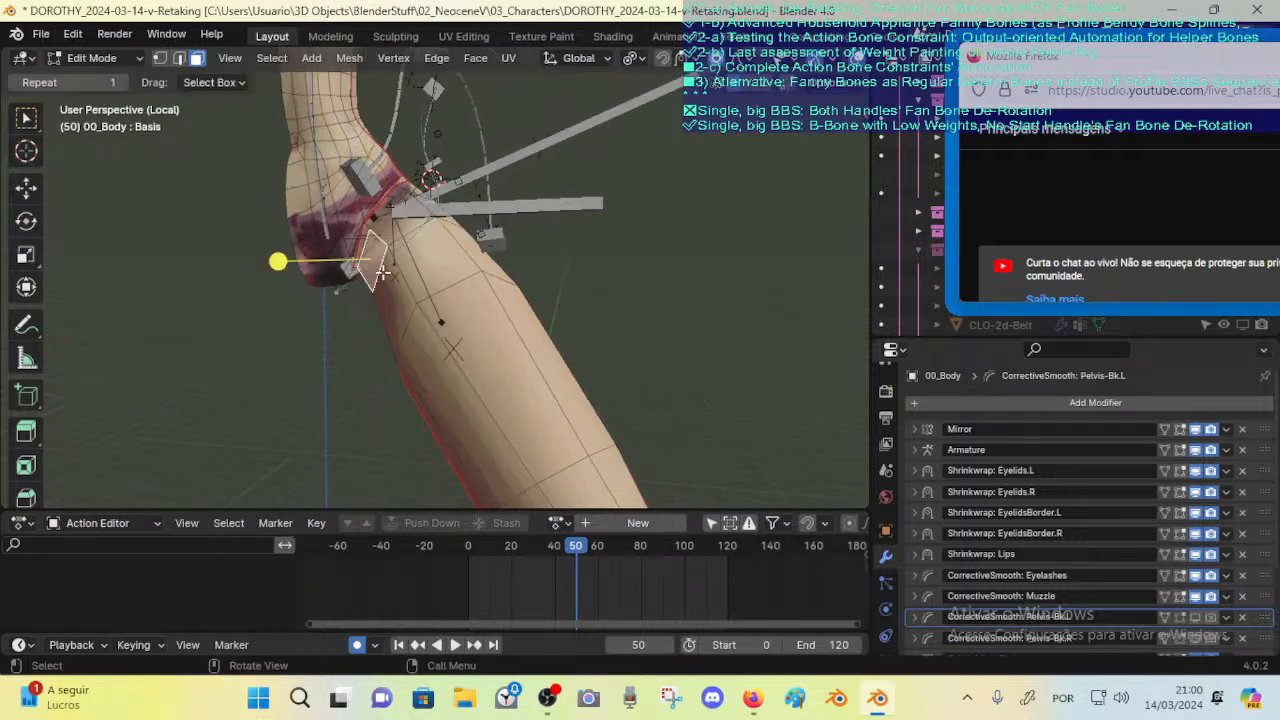
{"action": "key", "text": "2"}
{"action": "left_click", "coordinate": [355, 267]}
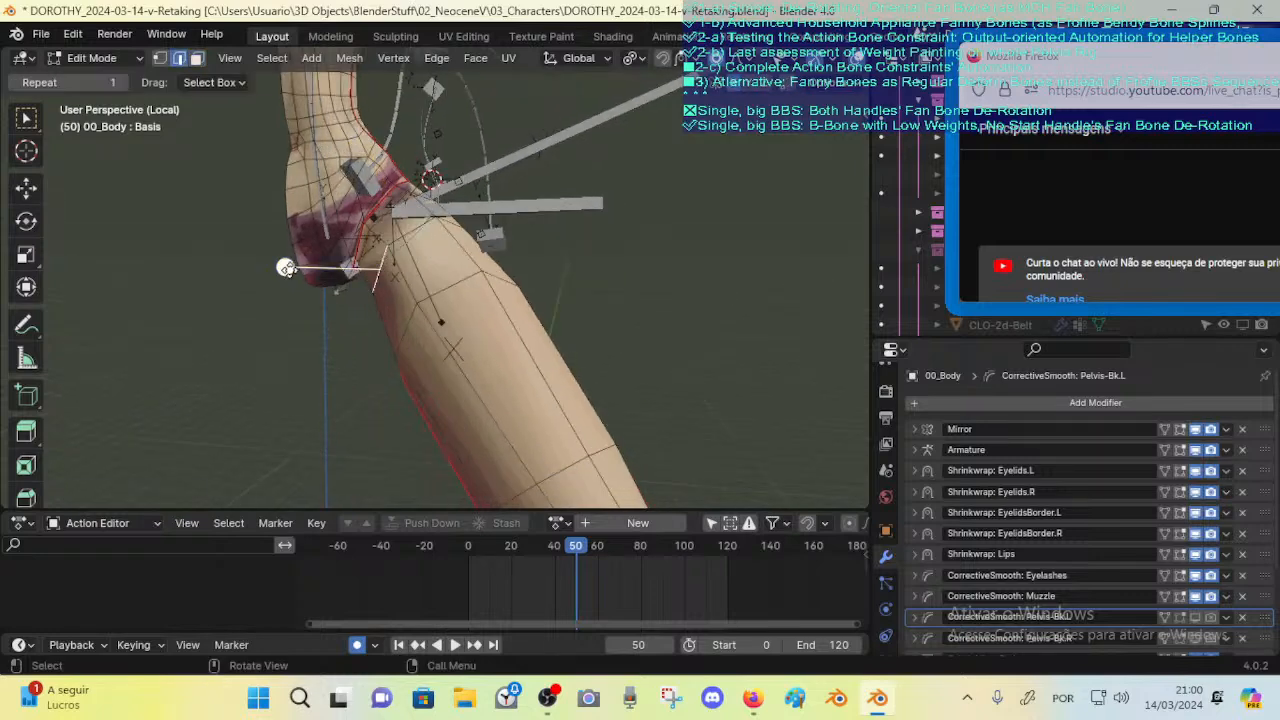
{"action": "left_click_drag", "start_coordinate": [286, 268], "coordinate": [302, 268]}
Step: Adjust the inner thigh edge's position and smooth the strip of faces bordering the left leg opening
{"action": "middle_click_drag", "start_coordinate": [304, 268], "coordinate": [410, 200]}
{"action": "key", "text": "g"}
{"action": "left_click", "coordinate": [376, 254]}
{"action": "key", "text": "3"}
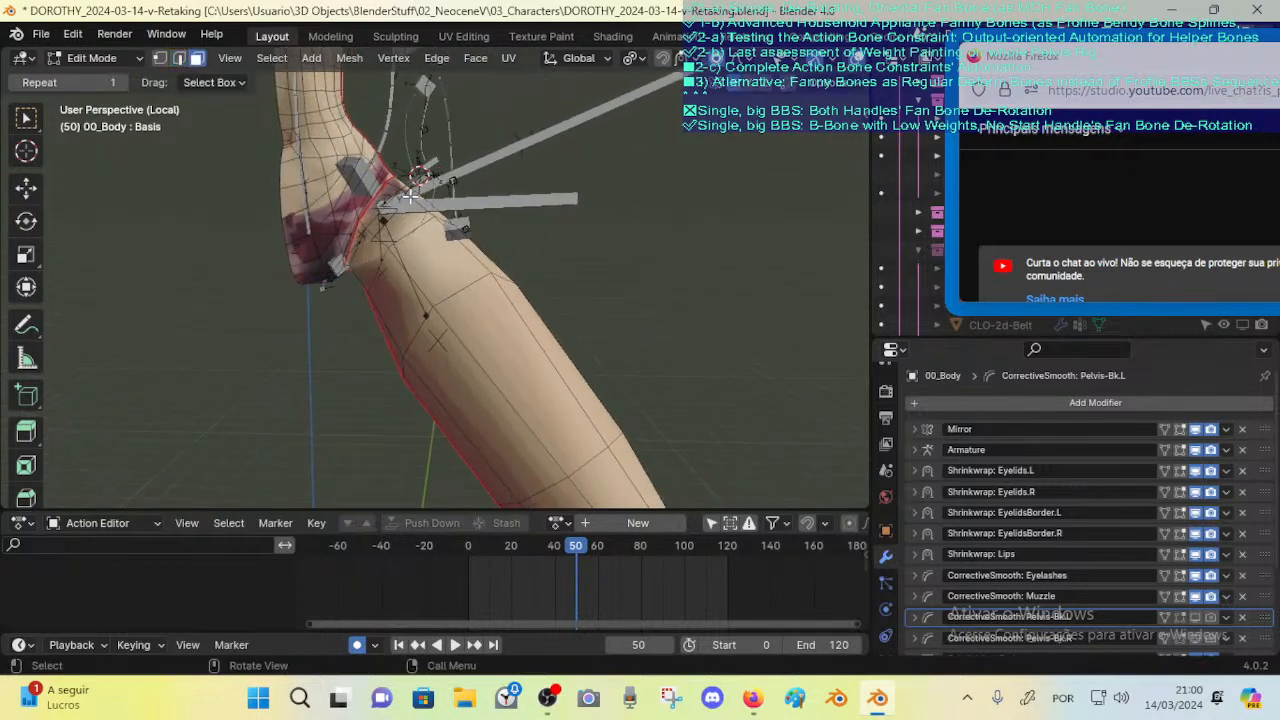
{"action": "left_click", "coordinate": [418, 199]}
{"action": "left_click_drag", "start_coordinate": [449, 255], "coordinate": [491, 240]}
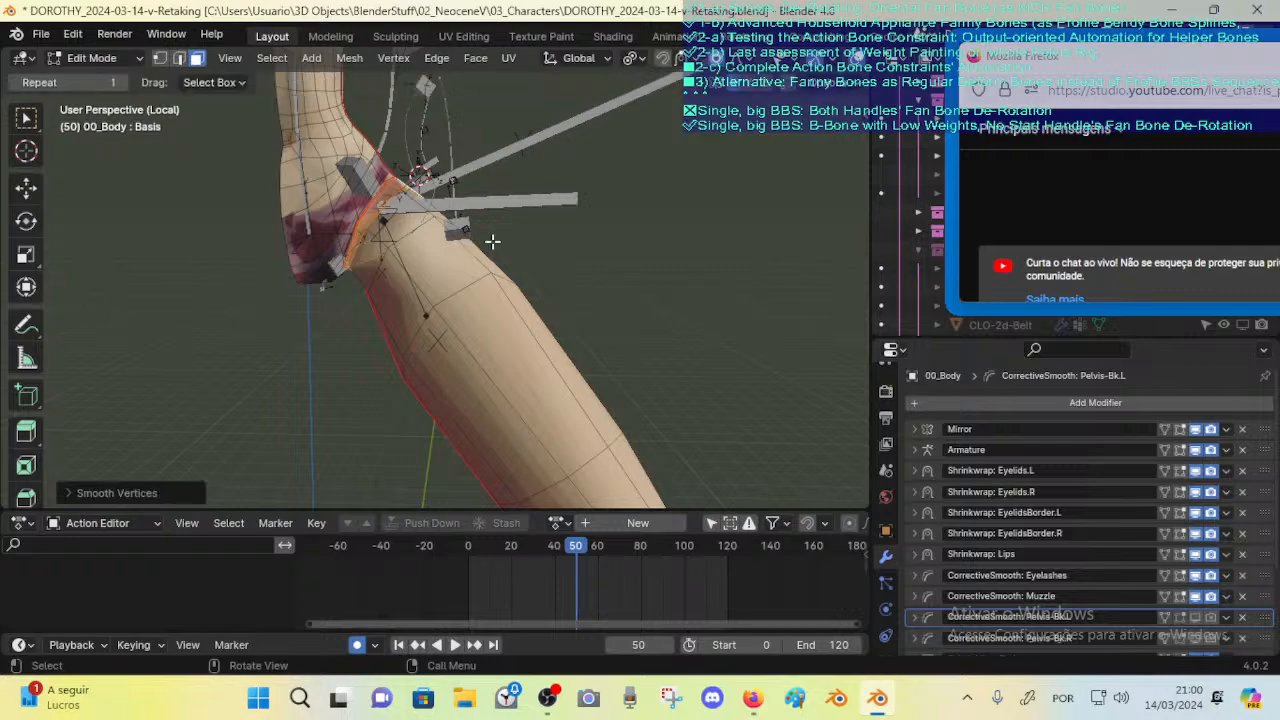
Step: Compare the smoothed left hip in Edit Mode and in the raised pose in Object Mode
{"action": "middle_click_drag", "start_coordinate": [491, 240], "coordinate": [398, 257]}
{"action": "key", "text": "Tab"}
{"action": "key", "text": "Tab"}
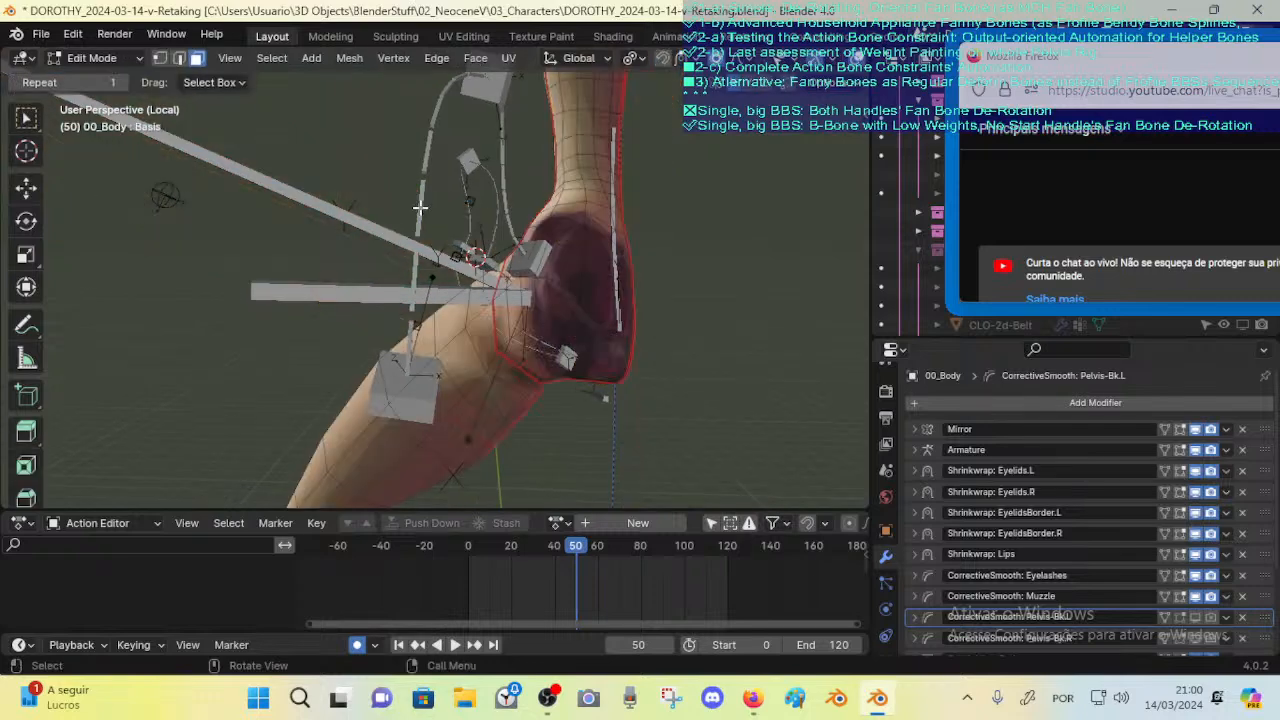
{"action": "middle_click_drag", "start_coordinate": [440, 295], "coordinate": [420, 238]}
{"action": "key", "text": "Tab"}
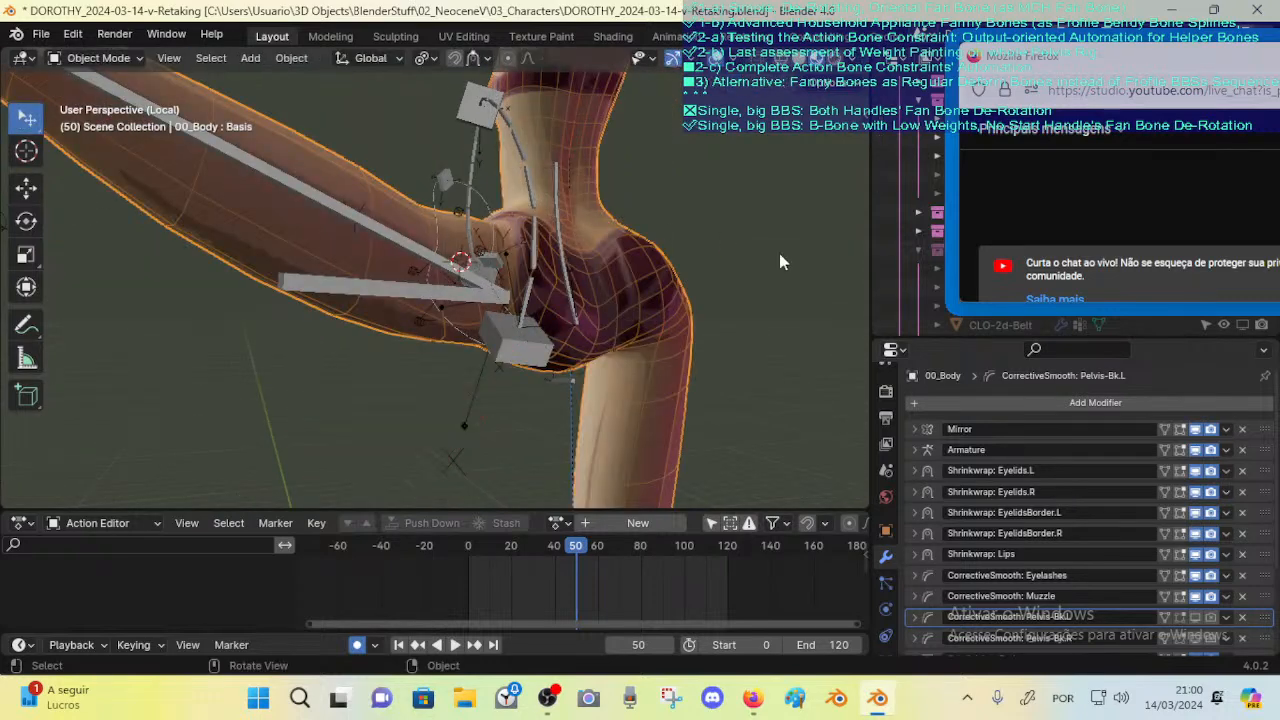
Step: Return to Edit Mode and turn on the Armature modifier's edit-mode and on-cage display to inspect the raised left hip
{"action": "key", "text": "Tab"}
{"action": "left_click", "coordinate": [1178, 452]}
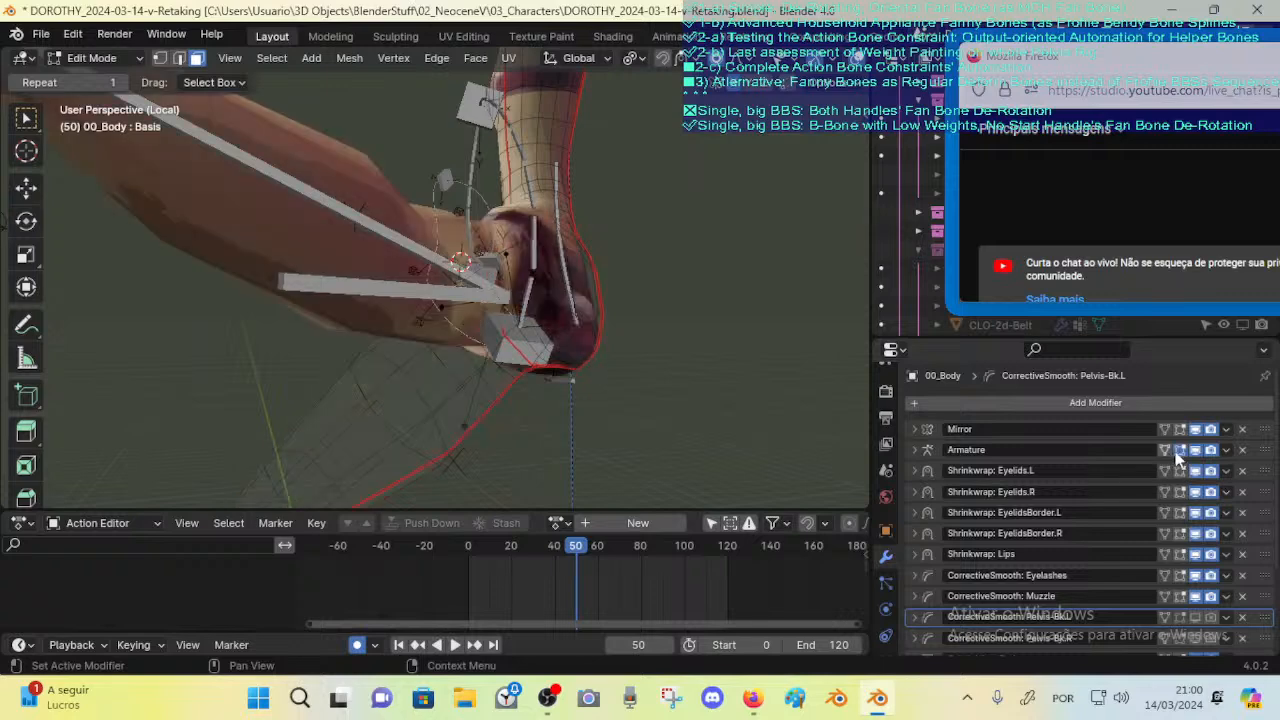
{"action": "left_click", "coordinate": [1166, 451]}
{"action": "middle_click_drag", "start_coordinate": [480, 300], "coordinate": [511, 283]}
{"action": "middle_click_drag", "start_coordinate": [417, 205], "coordinate": [381, 257]}
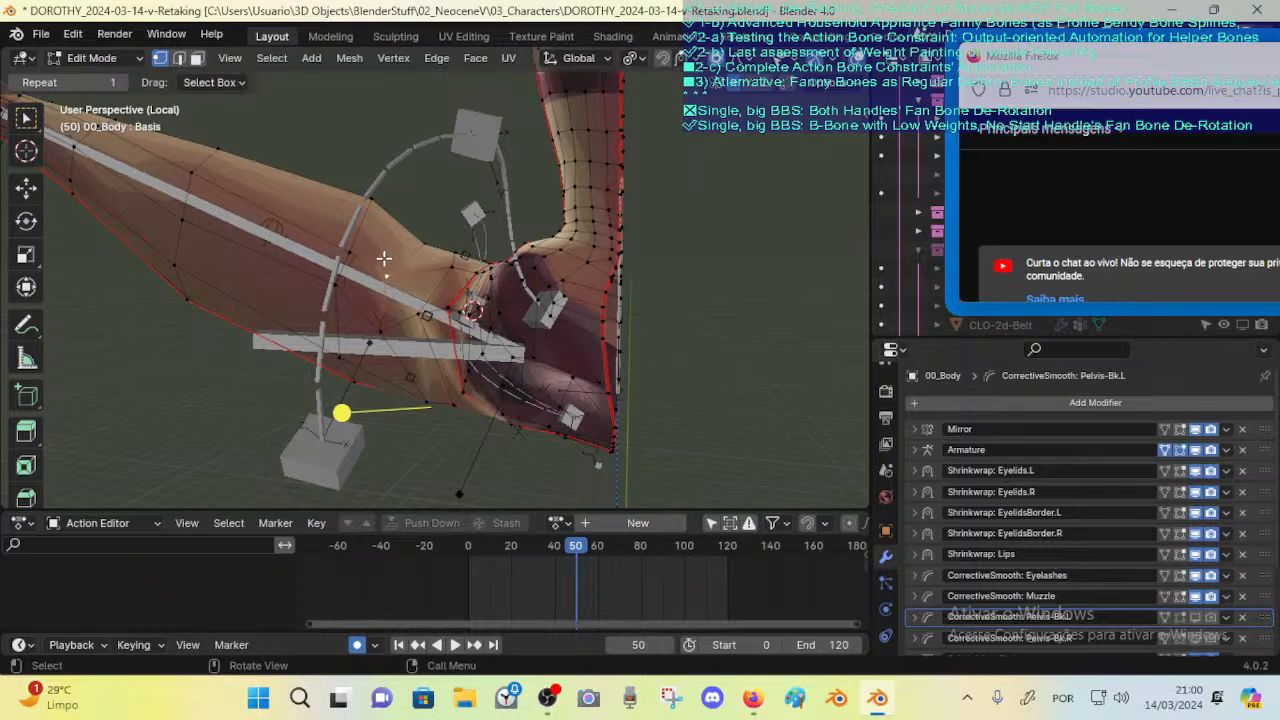
{"action": "middle_click_drag", "start_coordinate": [398, 274], "coordinate": [464, 131]}
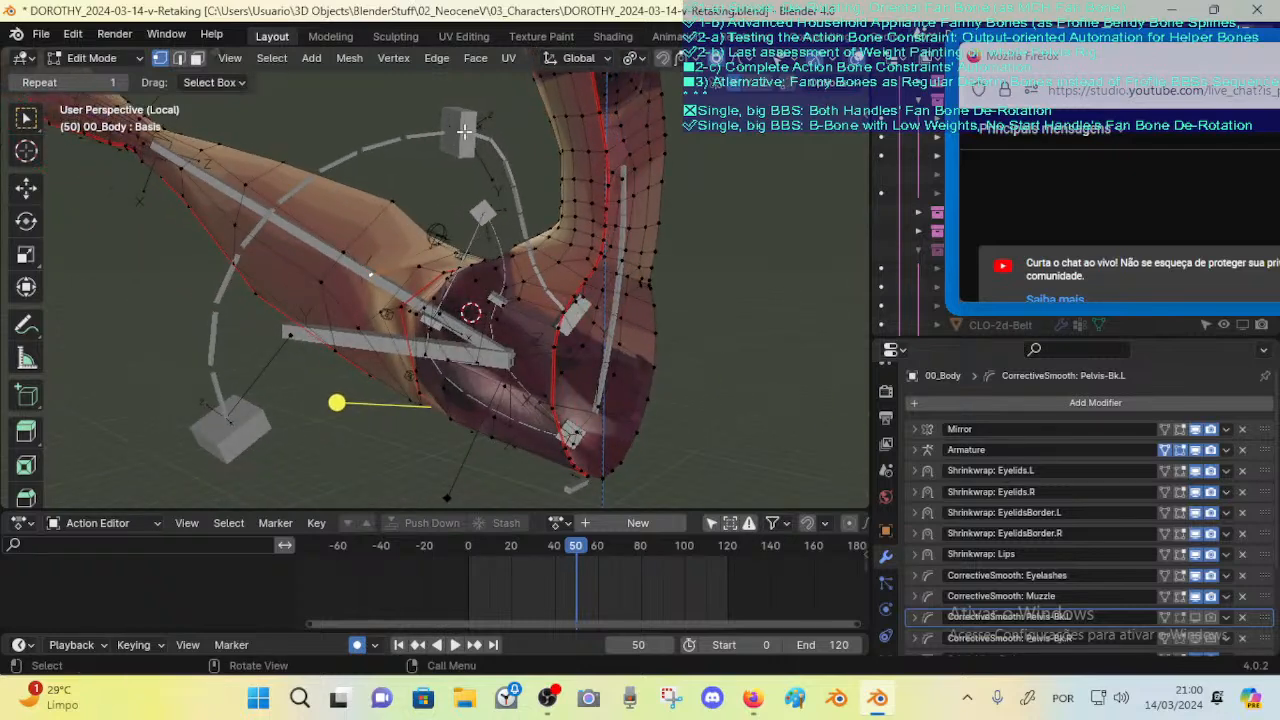
Step: Review the deform bone weights of the selected left hip vertex
{"action": "key", "text": "n"}
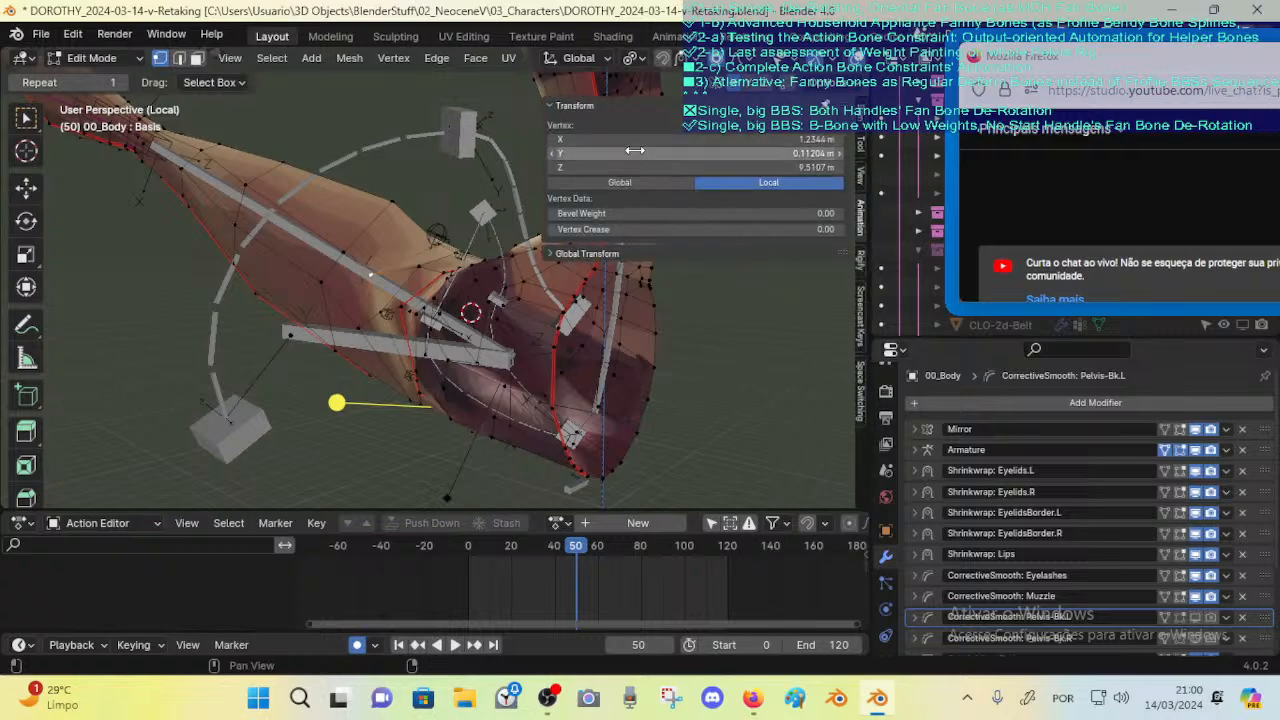
{"action": "left_click", "coordinate": [659, 105]}
{"action": "left_click", "coordinate": [862, 117]}
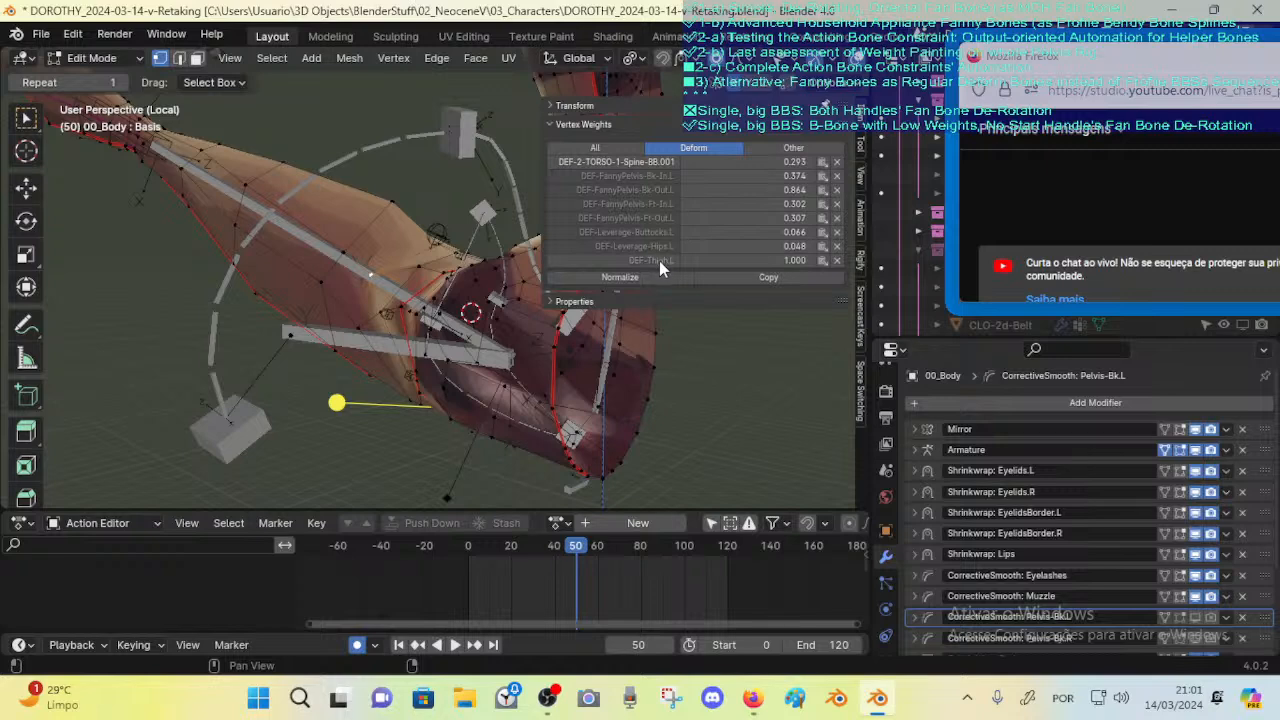
{"action": "left_click", "coordinate": [609, 125]}
Step: Leave mesh editing, select the ARM-Dorothy armature and put it in Pose Mode
{"action": "middle_click_drag", "start_coordinate": [603, 135], "coordinate": [466, 286]}
{"action": "key", "text": "Tab"}
{"action": "left_click", "coordinate": [428, 310]}
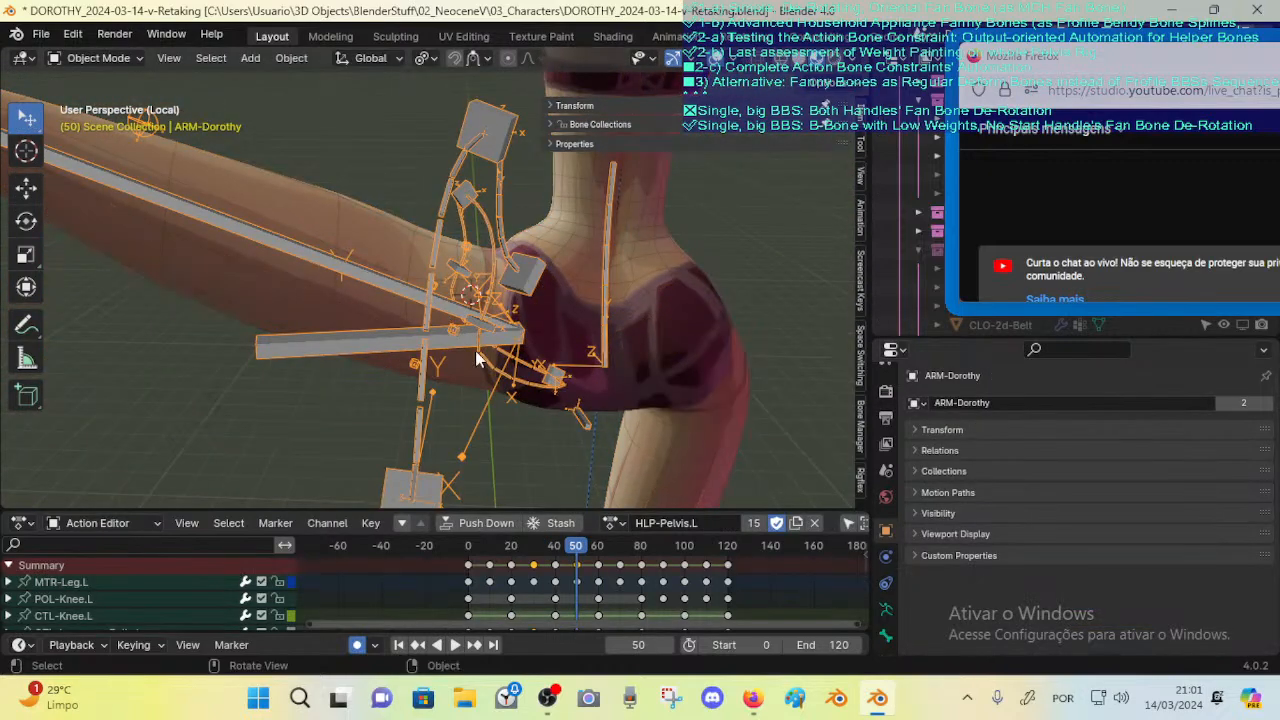
{"action": "key", "text": "ctrl+Tab"}
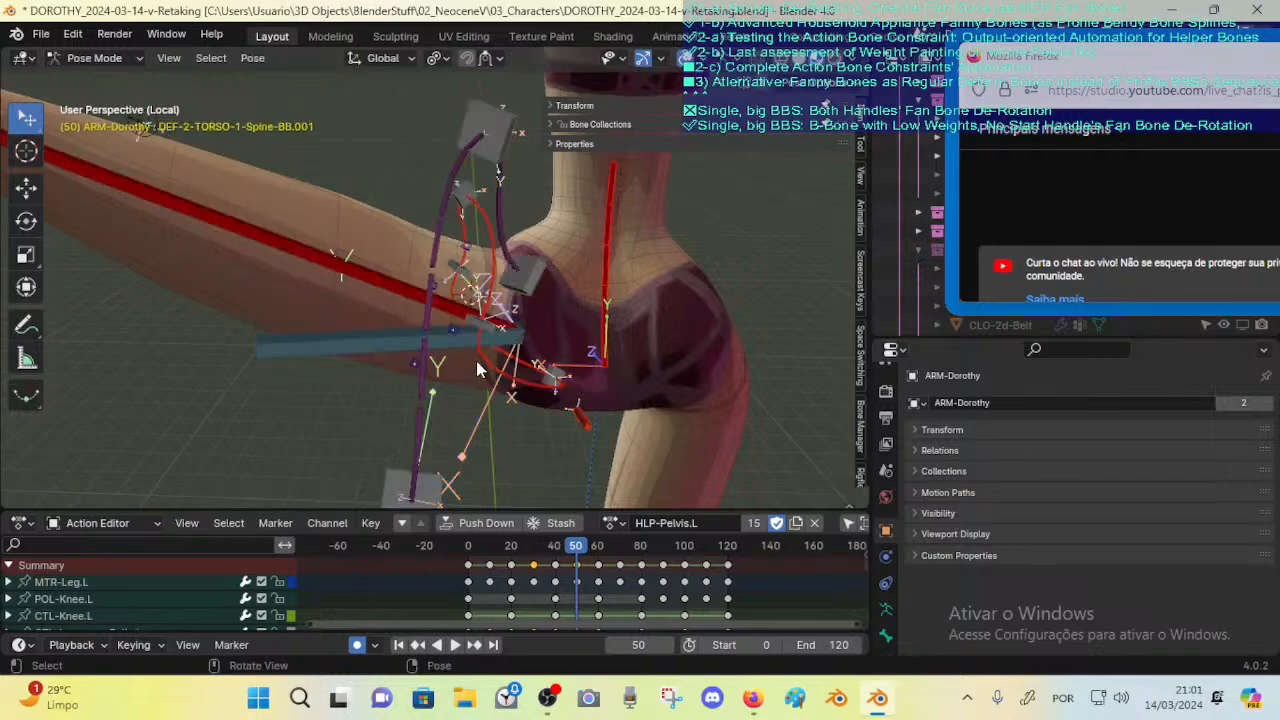
{"action": "middle_click_drag", "start_coordinate": [443, 392], "coordinate": [478, 352]}
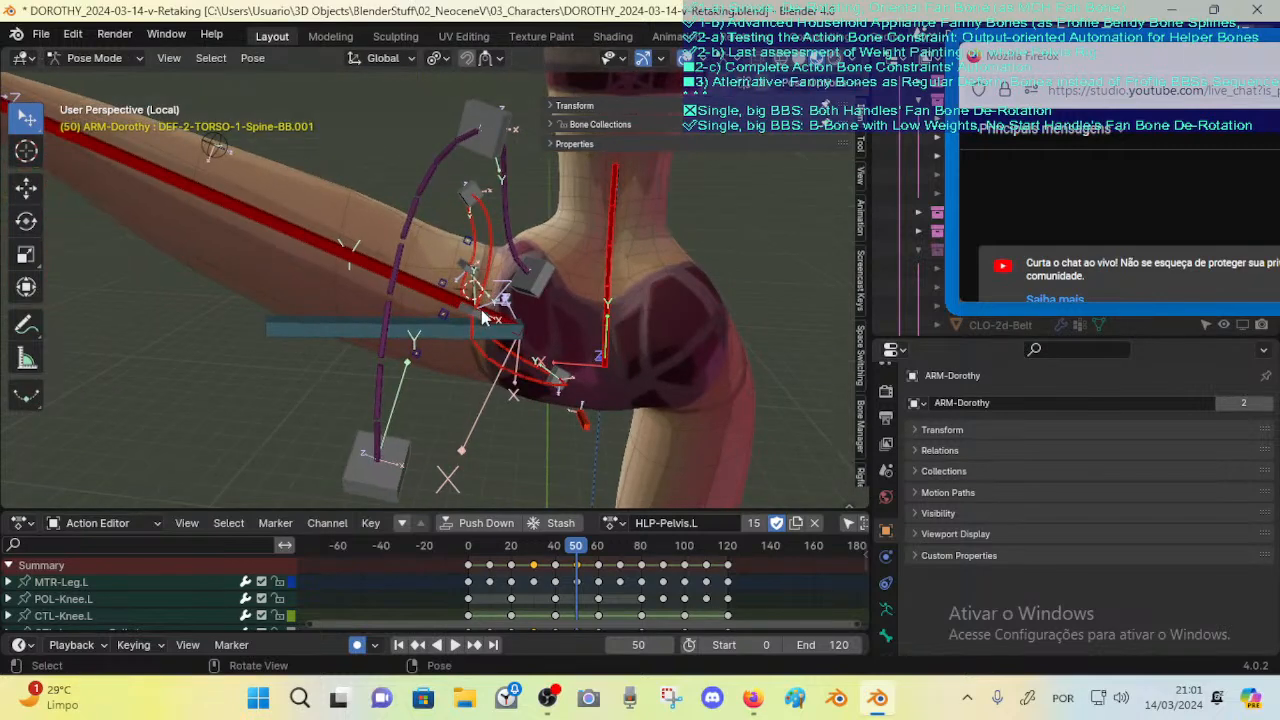
Step: Try clearing the location of the CTL-Fanny-Pelvis-Out.L bone to compare the hip's deformation
{"action": "left_click", "coordinate": [484, 318]}
{"action": "middle_click_drag", "start_coordinate": [541, 272], "coordinate": [490, 208]}
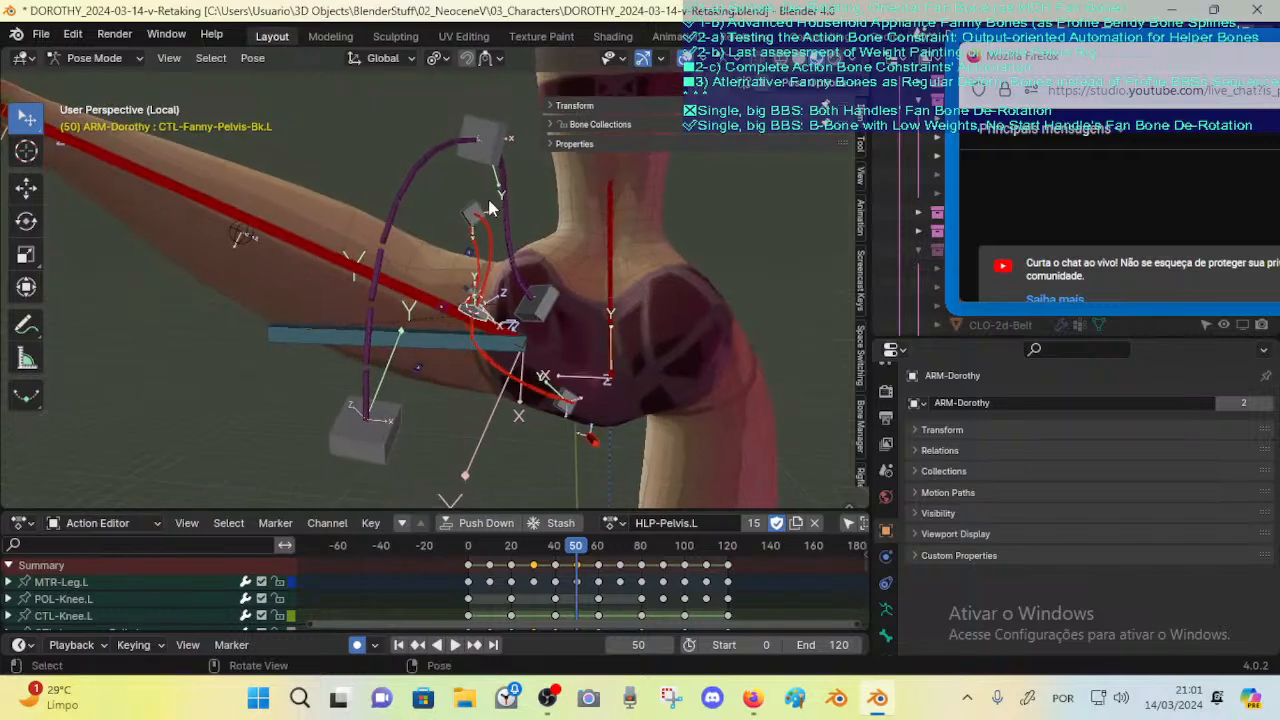
{"action": "left_click", "coordinate": [484, 209]}
{"action": "key", "text": "alt+g"}
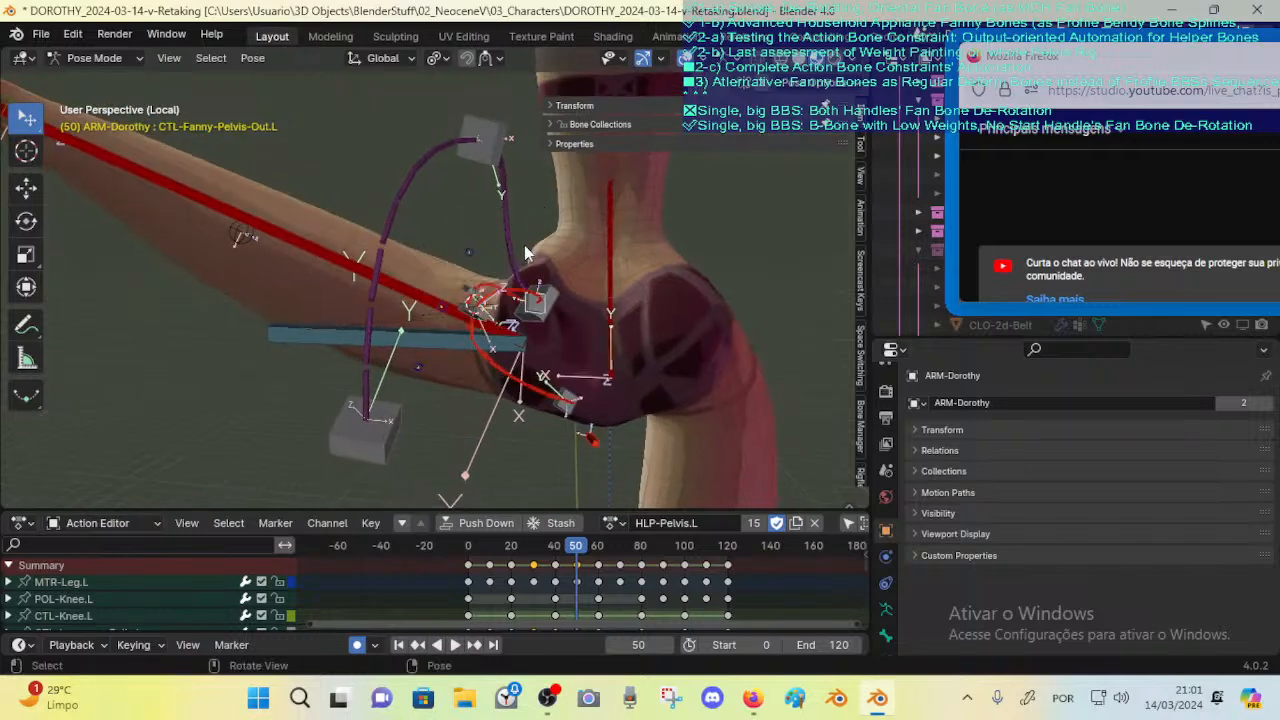
{"action": "key", "text": "alt+h"}
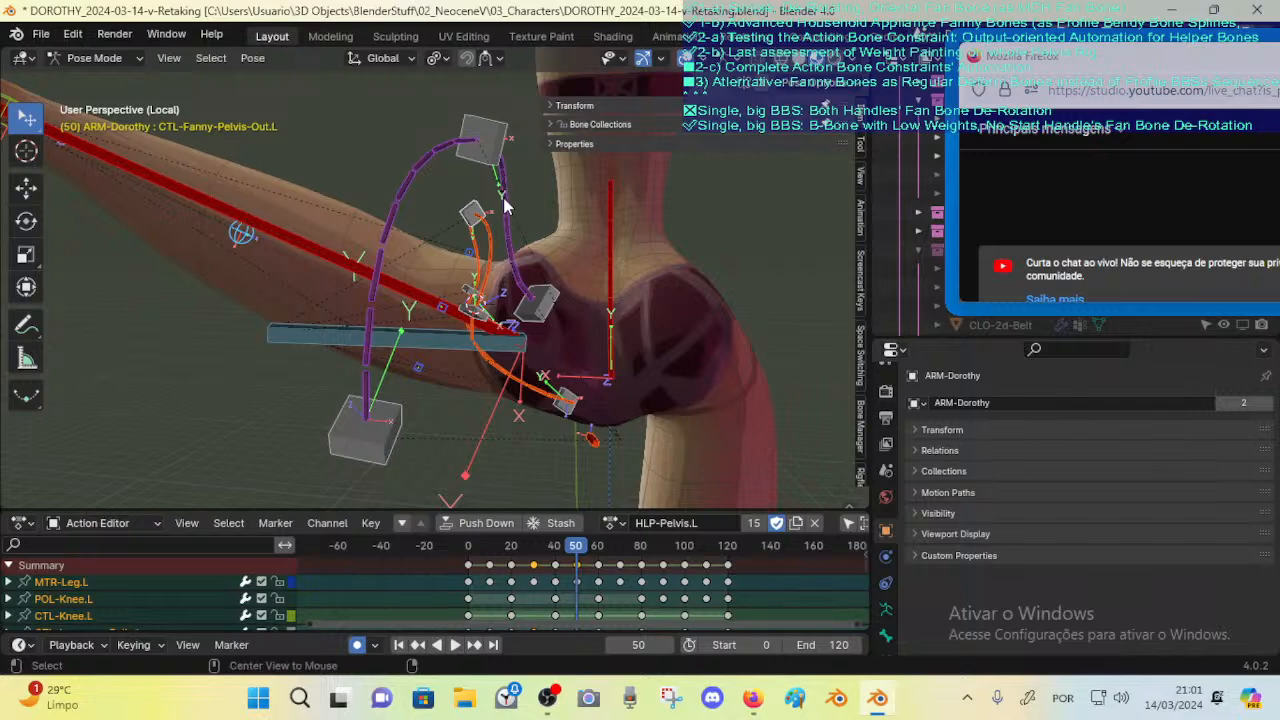
{"action": "key", "text": "alt+g"}
{"action": "key", "text": "ctrl+z"}
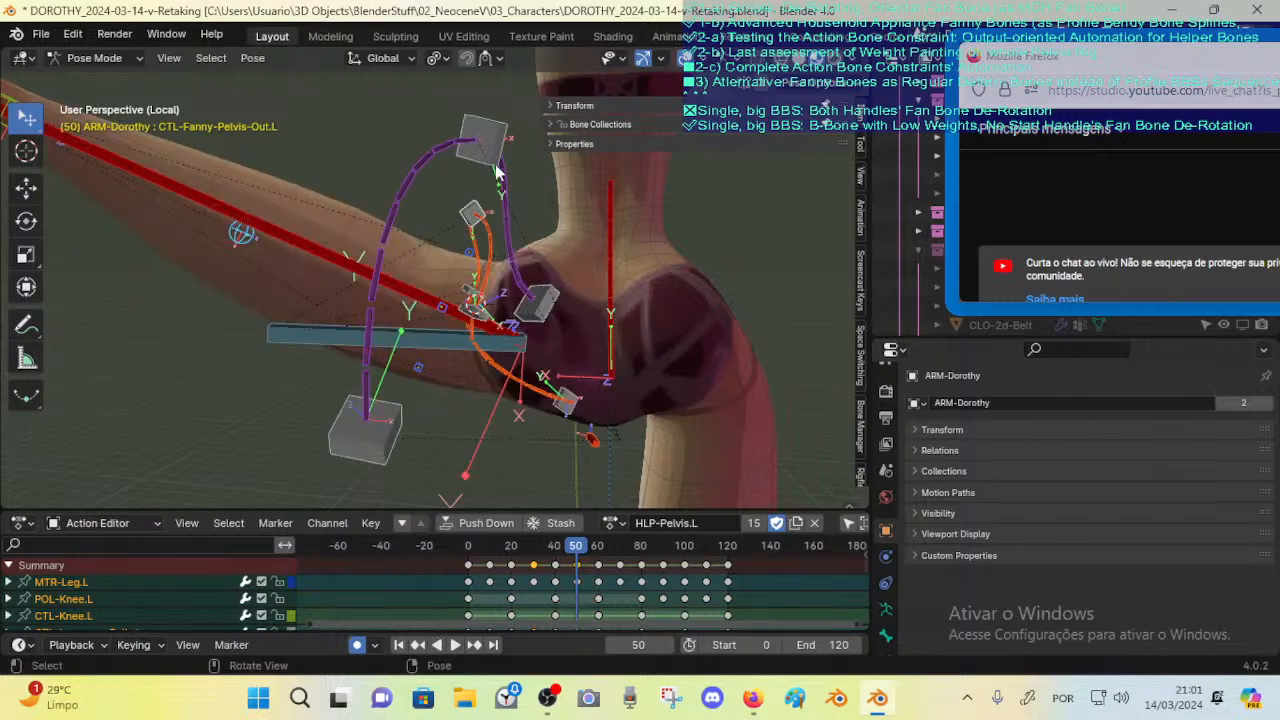
Step: Try clearing the location of CTL-Fanny-Pelvis-Out.L together with the left leverage controls, including CTL-Leverage-Buttocks.L
{"action": "left_click", "coordinate": [503, 190]}
{"action": "left_click", "coordinate": [480, 221], "text": "shift"}
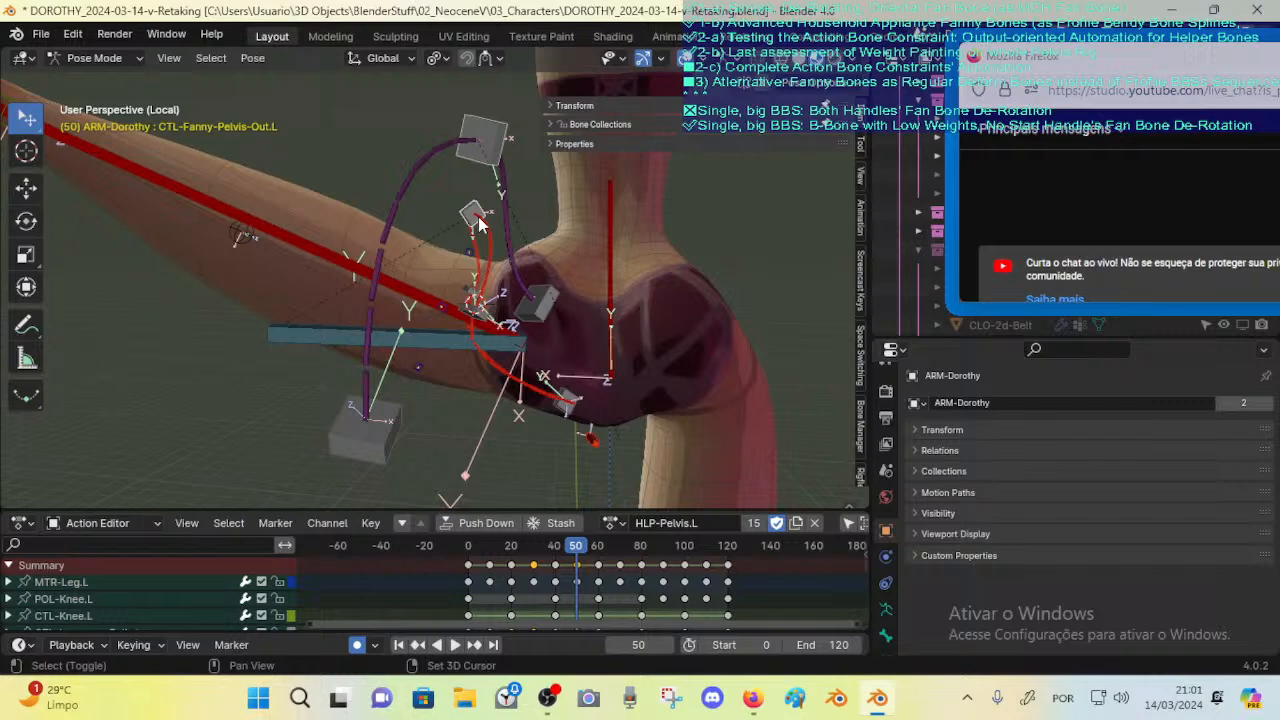
{"action": "left_click", "coordinate": [551, 304], "text": "shift"}
{"action": "left_click", "coordinate": [389, 430], "text": "shift"}
{"action": "key", "text": "alt+g"}
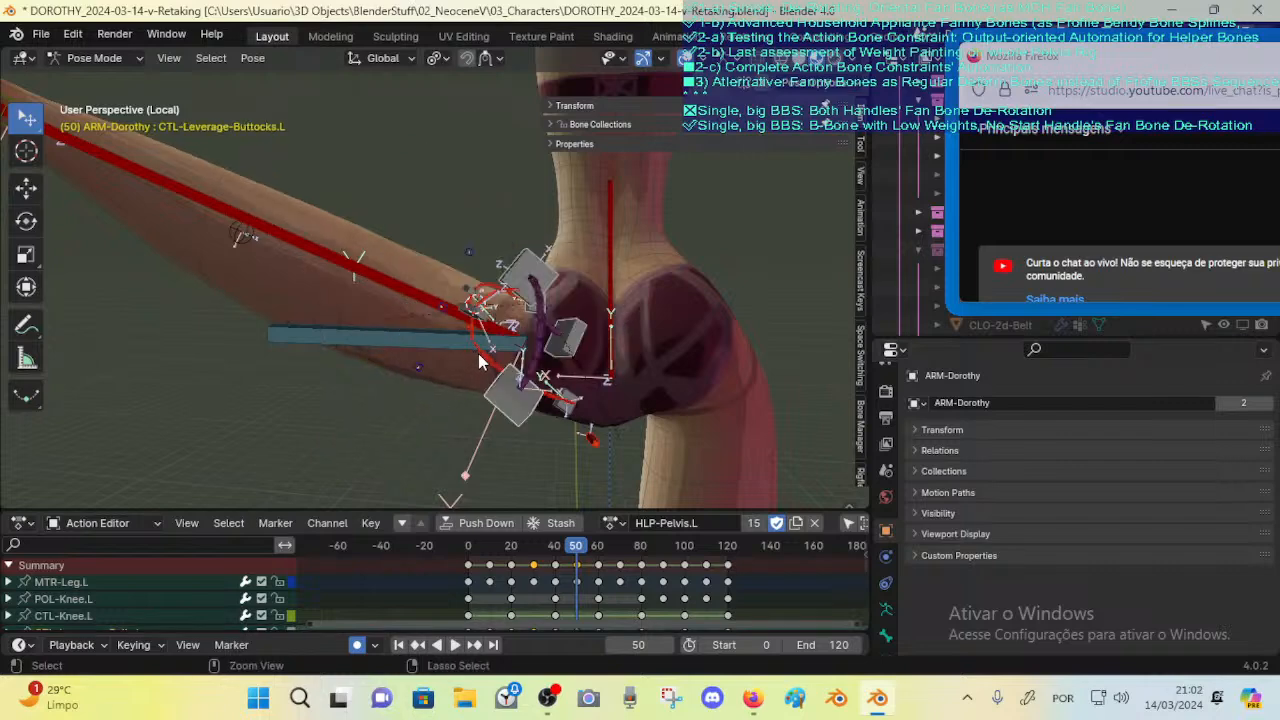
{"action": "key", "text": "ctrl+z"}
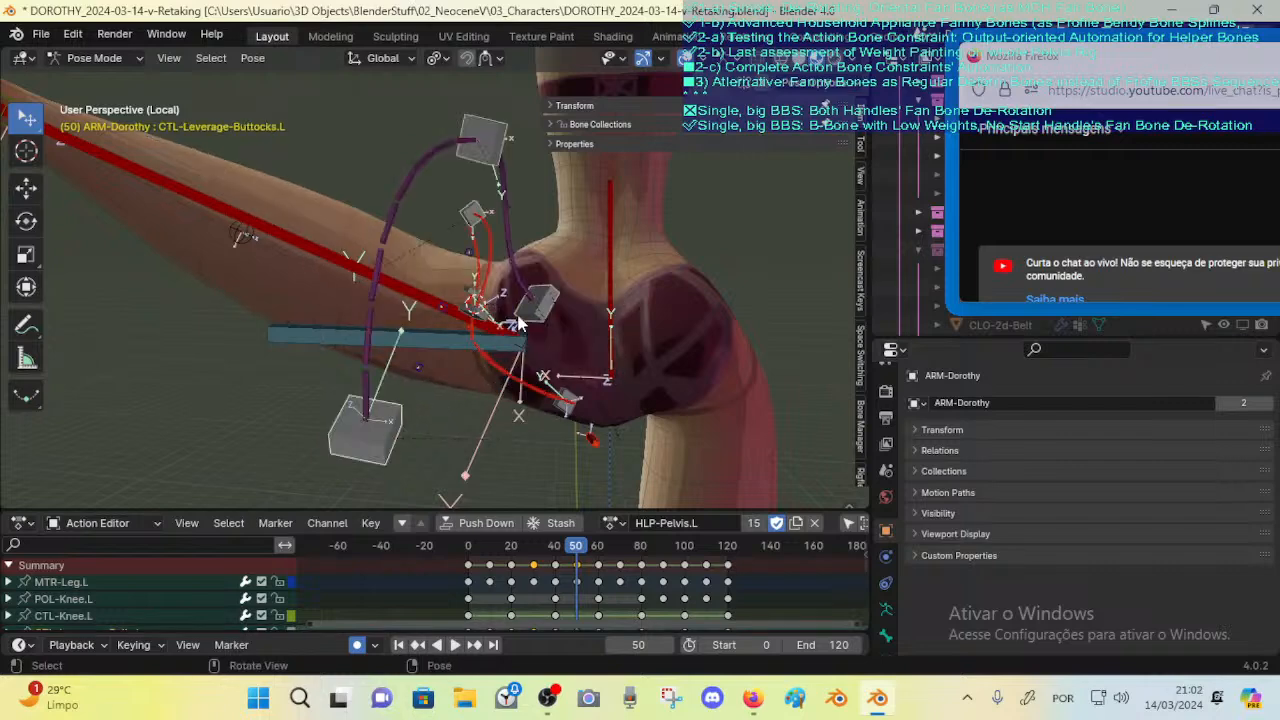
Step: Try clearing the location of only the three left leverage controls, leaving out CTL-Fanny-Pelvis-Out.L
{"action": "left_click", "coordinate": [506, 125]}
{"action": "left_click", "coordinate": [543, 304], "text": "shift"}
{"action": "left_click", "coordinate": [386, 430], "text": "shift"}
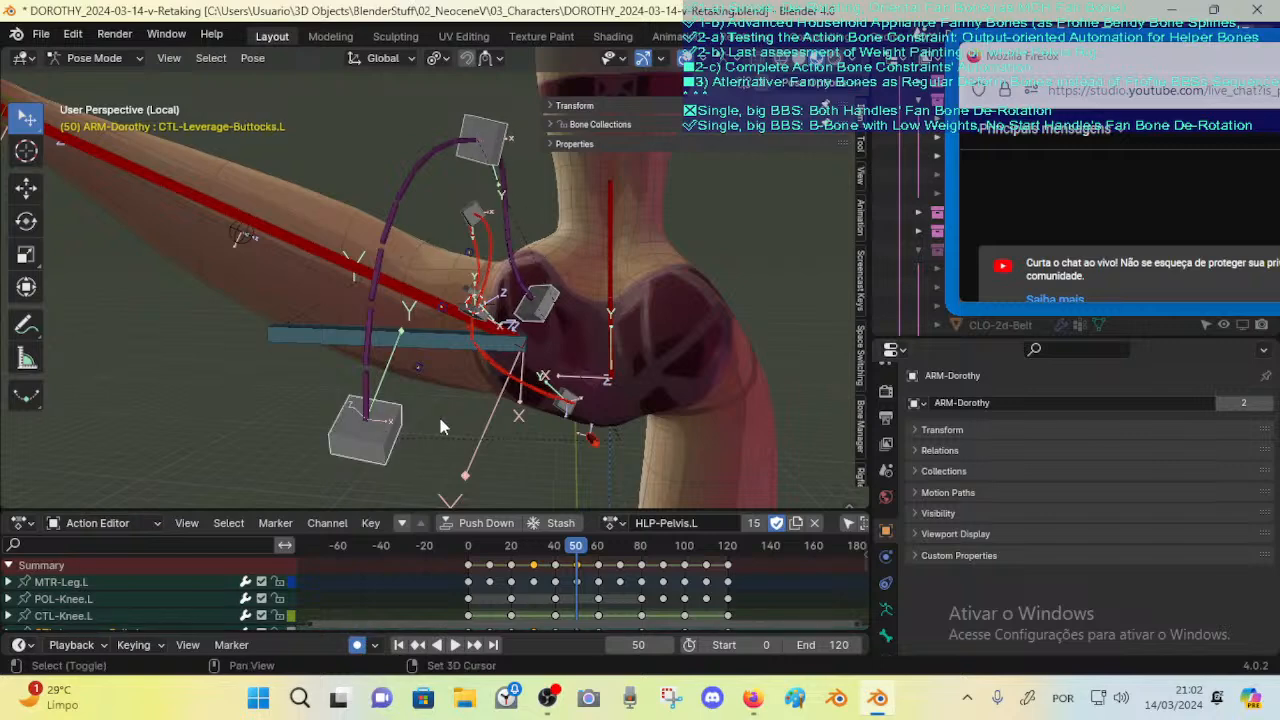
{"action": "key", "text": "alt+g"}
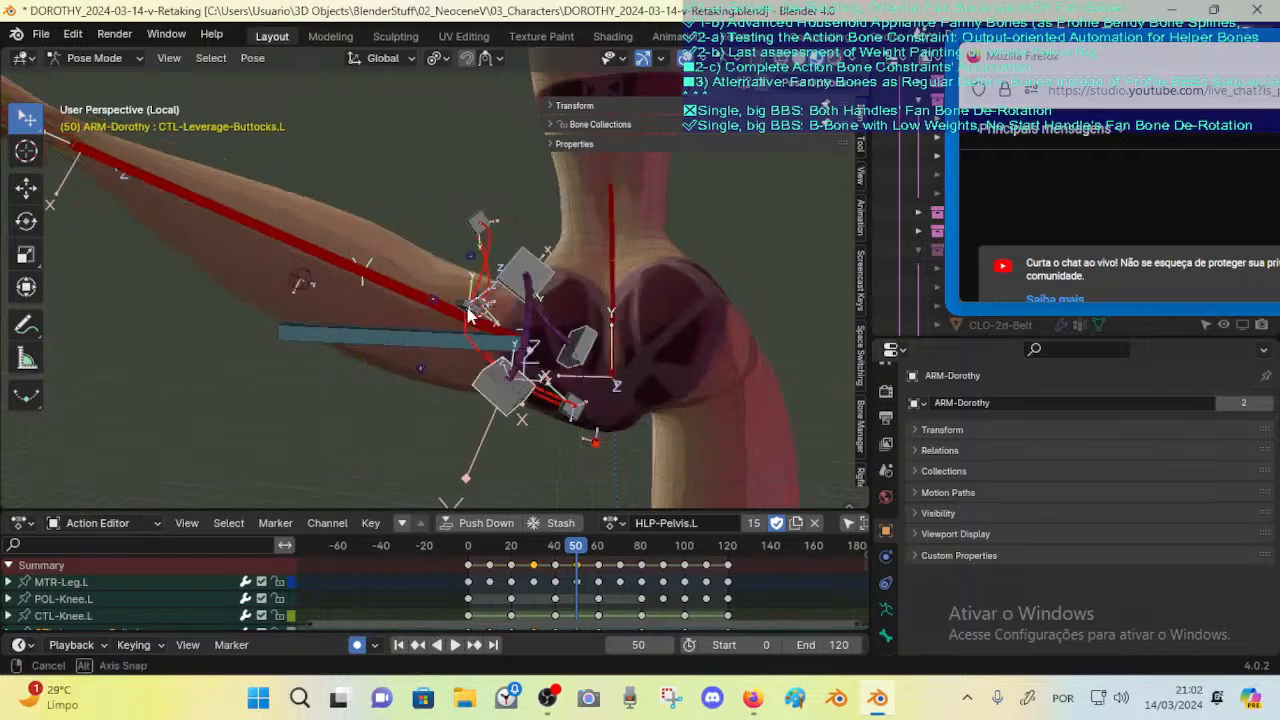
{"action": "key", "text": "ctrl+z"}
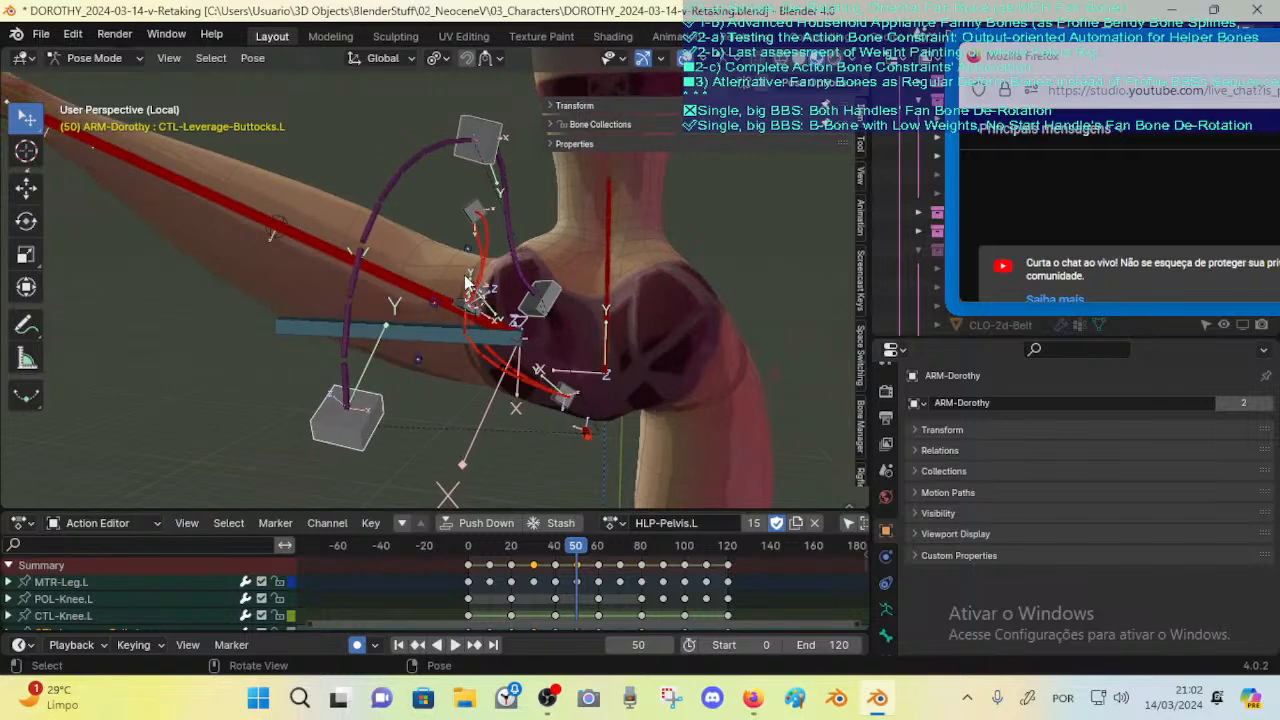
Step: Try clearing the location of CTL-Leverage-Buttocks.L and of the left hips leverage control individually
{"action": "left_click", "coordinate": [391, 402]}
{"action": "key", "text": "alt+g"}
{"action": "key", "text": "ctrl+z"}
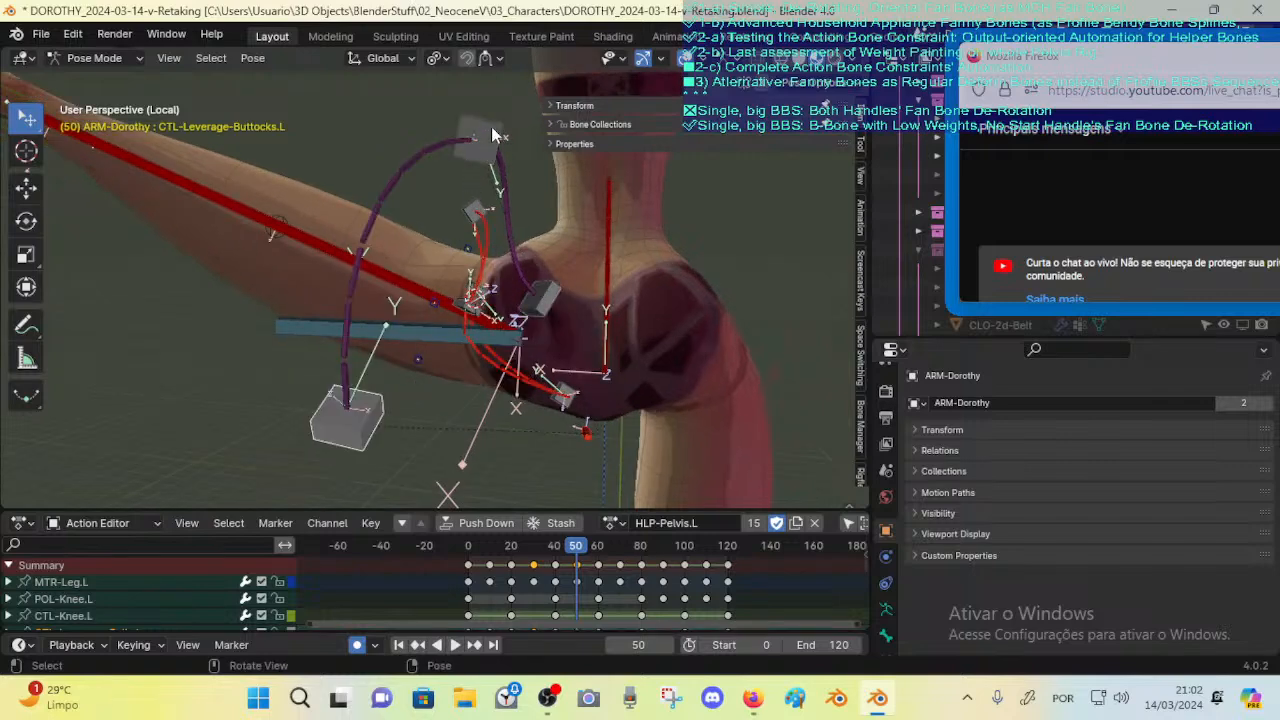
{"action": "left_click", "coordinate": [492, 131]}
{"action": "key", "text": "alt+g"}
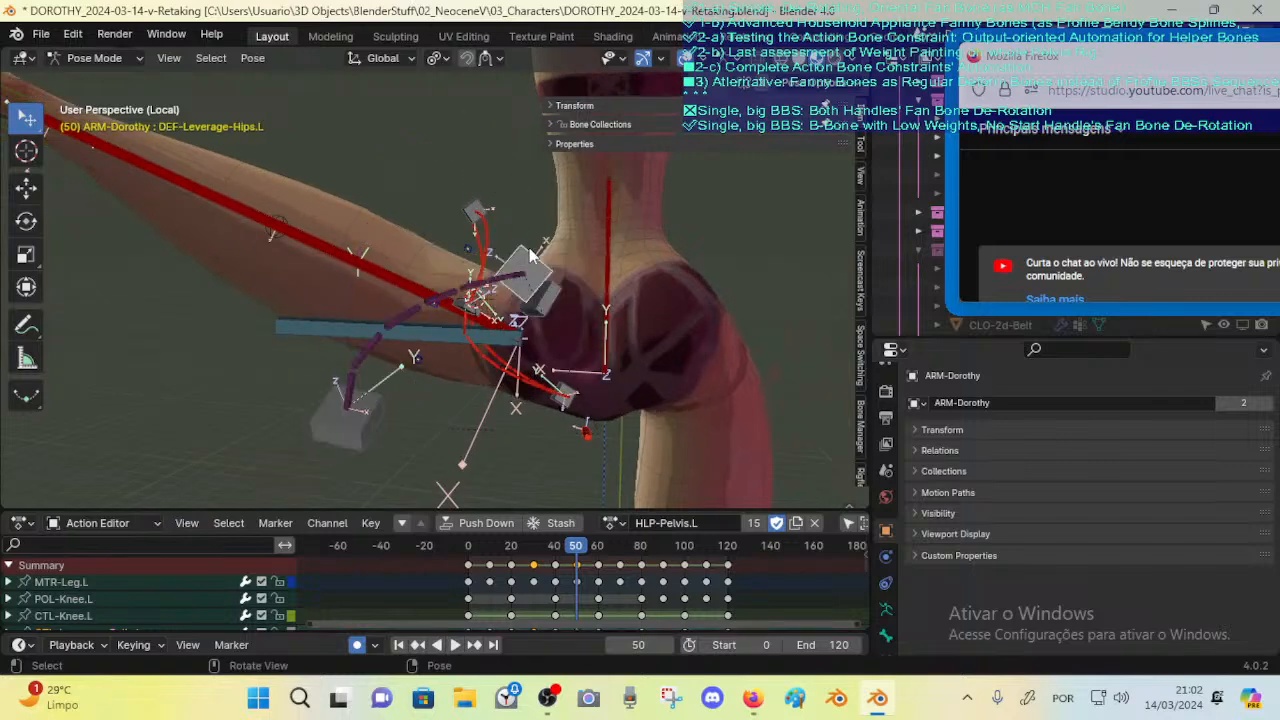
{"action": "key", "text": "ctrl+z"}
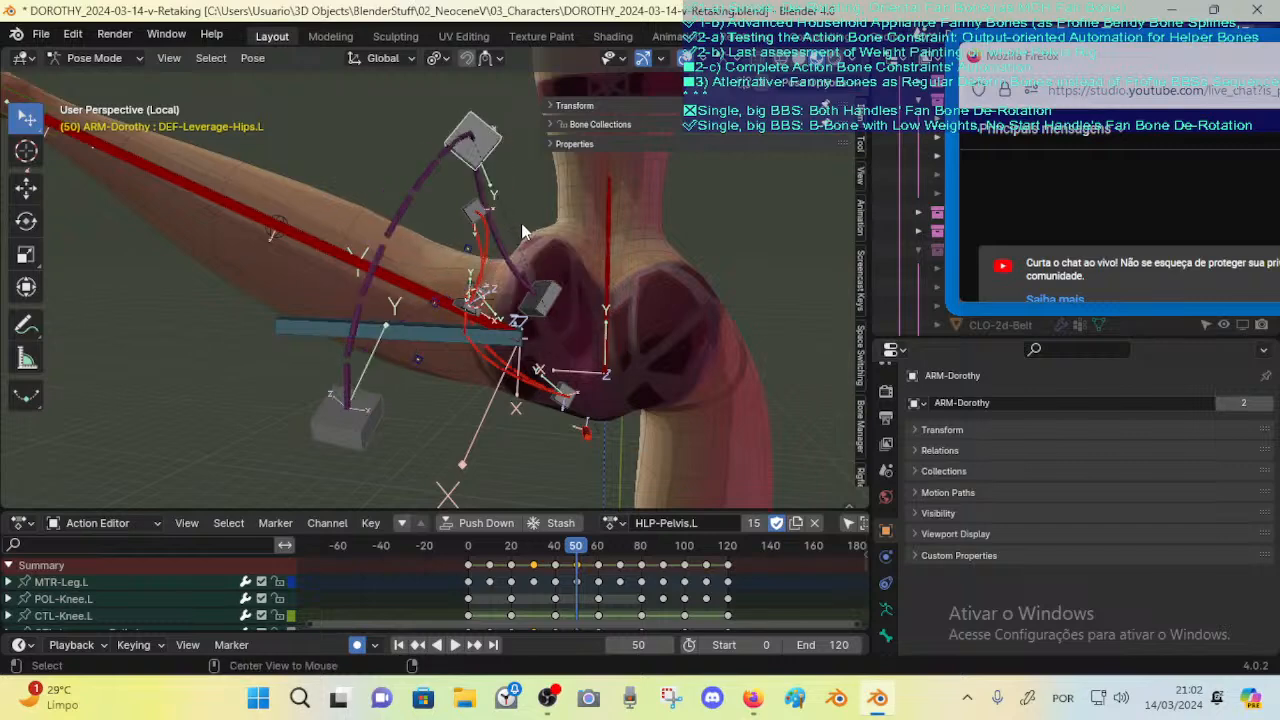
Step: Rotate the DEF-Leverage-Hips.L bone and reposition it outward from the waist, above the raised left thigh
{"action": "key", "text": "r"}
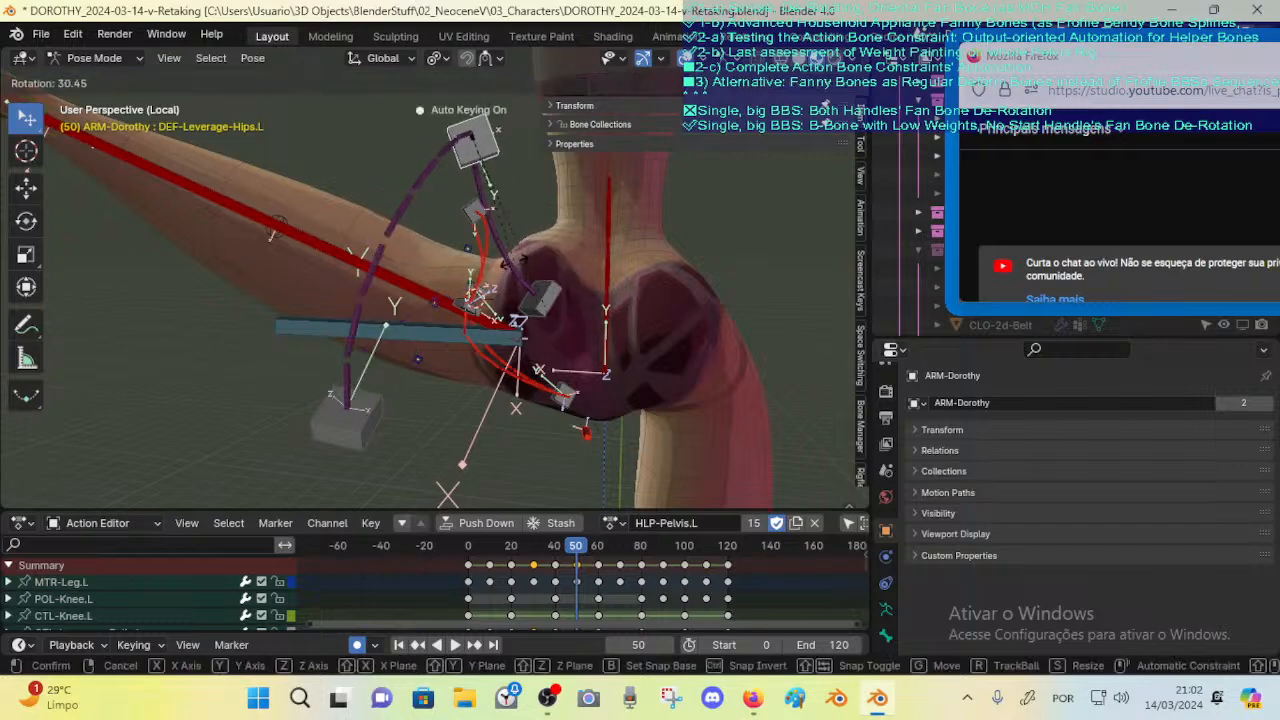
{"action": "left_click", "coordinate": [485, 271]}
{"action": "key", "text": "g"}
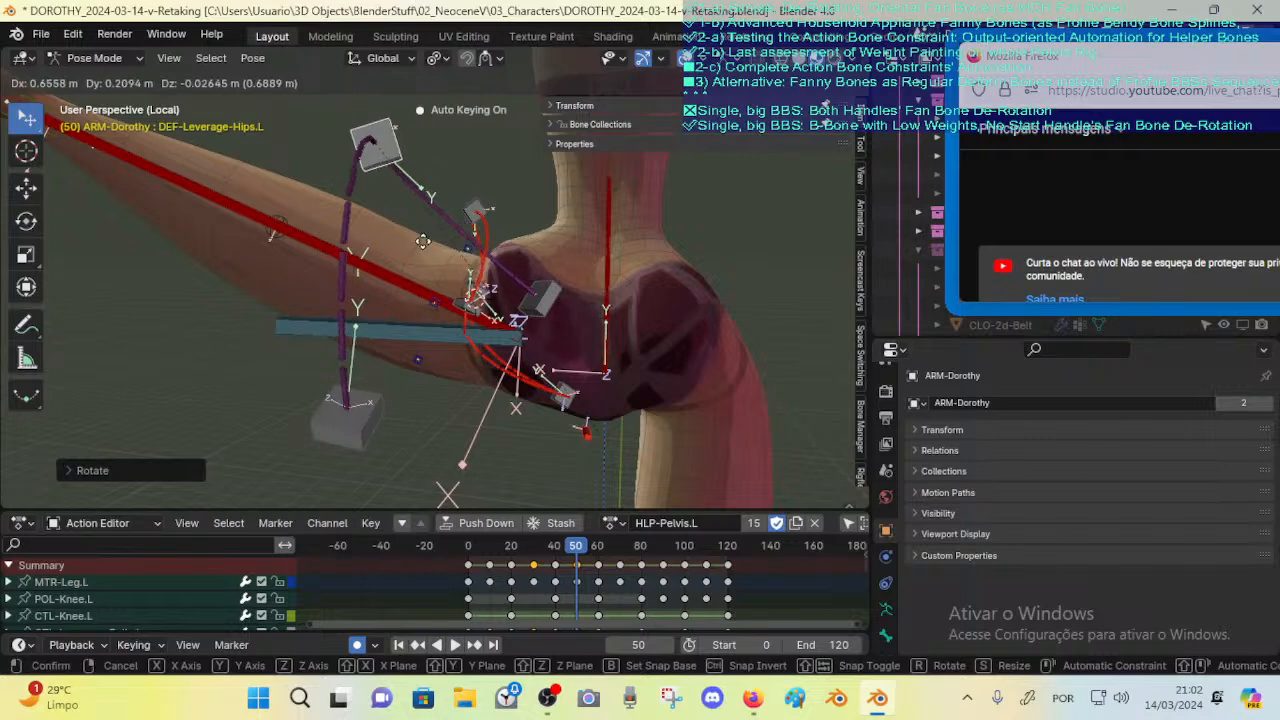
{"action": "left_click", "coordinate": [485, 250]}
{"action": "middle_click_drag", "start_coordinate": [485, 250], "coordinate": [454, 280]}
{"action": "key", "text": "g"}
{"action": "left_click", "coordinate": [503, 262]}
{"action": "key", "text": "g"}
{"action": "left_click", "coordinate": [503, 247]}
Step: Clear the rotation of CTL-Fanny-Pelvis-Out.L, then re-angle the bone and move it slightly upward above the left hip
{"action": "left_click", "coordinate": [488, 205]}
{"action": "middle_click_drag", "start_coordinate": [500, 212], "coordinate": [552, 218]}
{"action": "key", "text": "alt+r"}
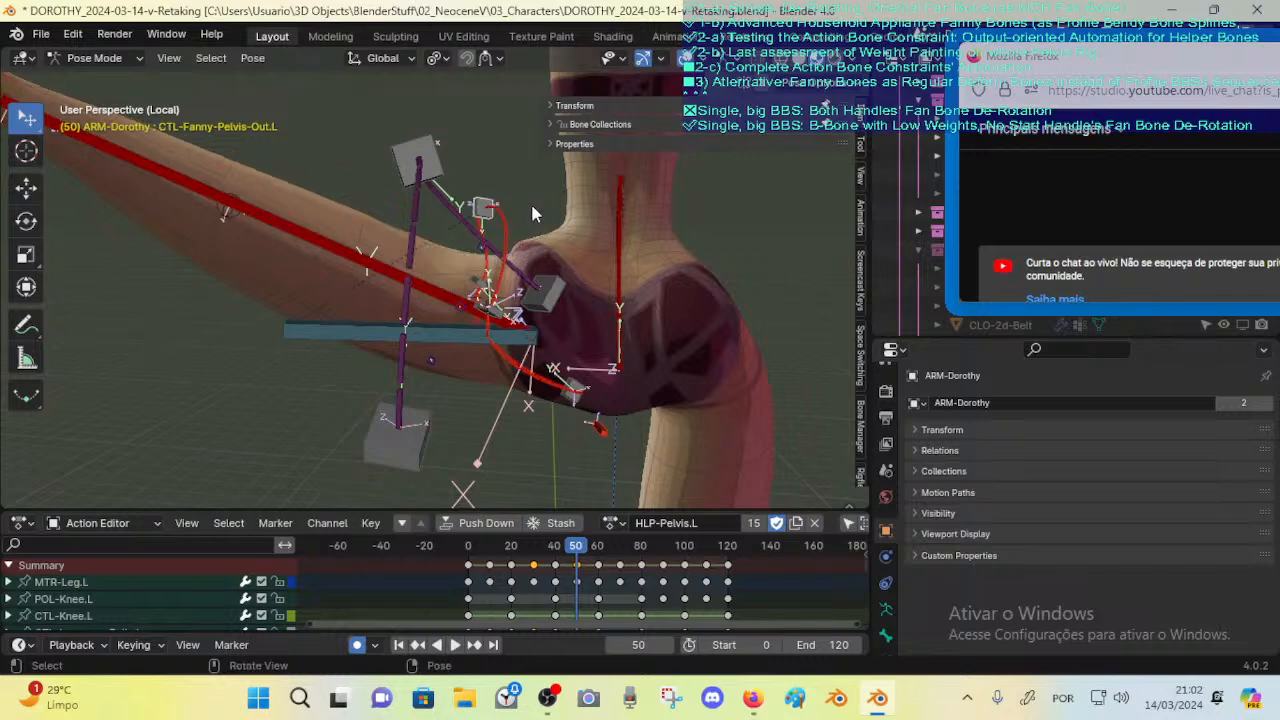
{"action": "key", "text": "r"}
{"action": "left_click", "coordinate": [517, 232]}
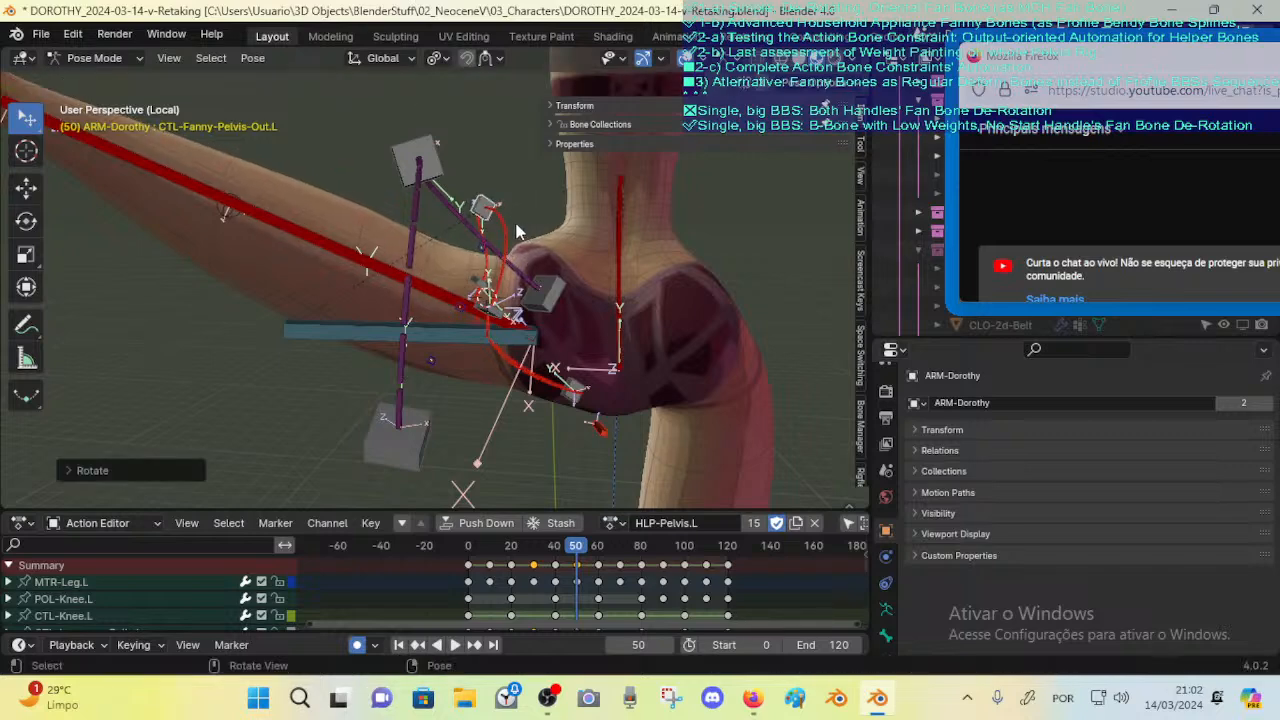
{"action": "key", "text": "g"}
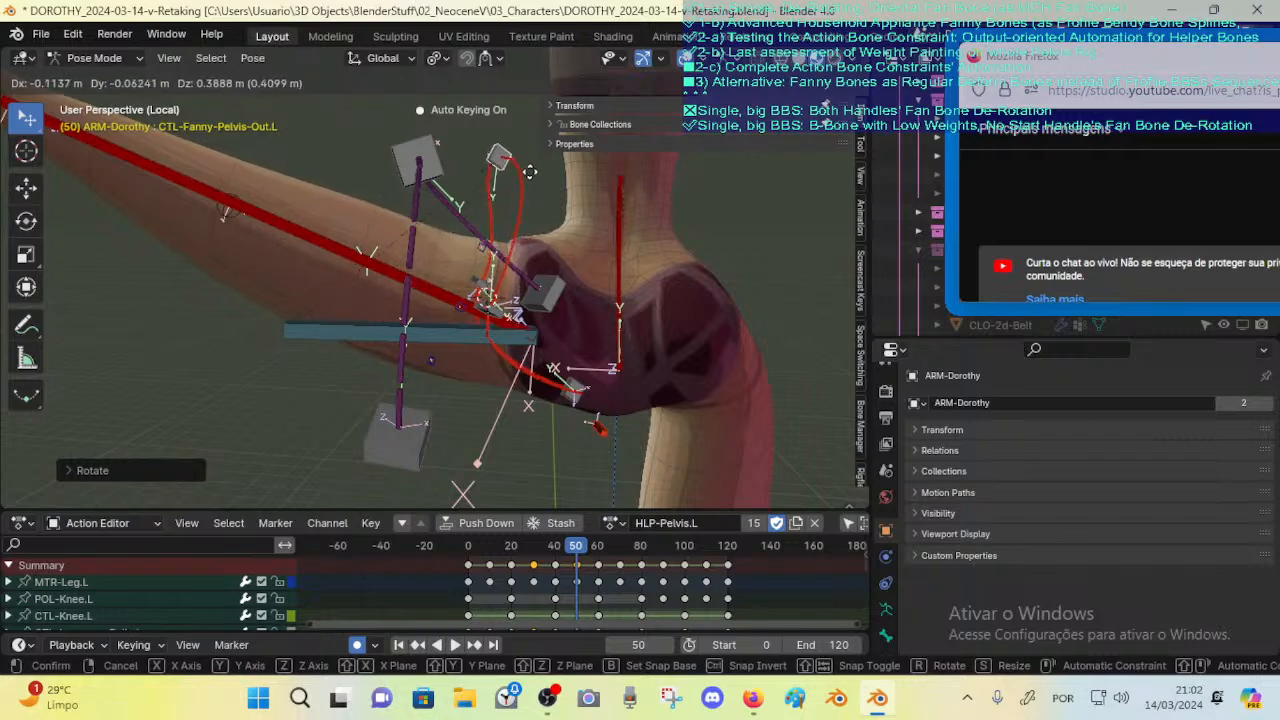
{"action": "left_click", "coordinate": [511, 187]}
{"action": "middle_click_drag", "start_coordinate": [511, 187], "coordinate": [516, 282]}
Step: Clear the location of CTL-Fanny-Pelvis-Bk.L, then rotate and move it to reshape the back of the left hip
{"action": "left_click", "coordinate": [457, 312]}
{"action": "key", "text": "alt+g"}
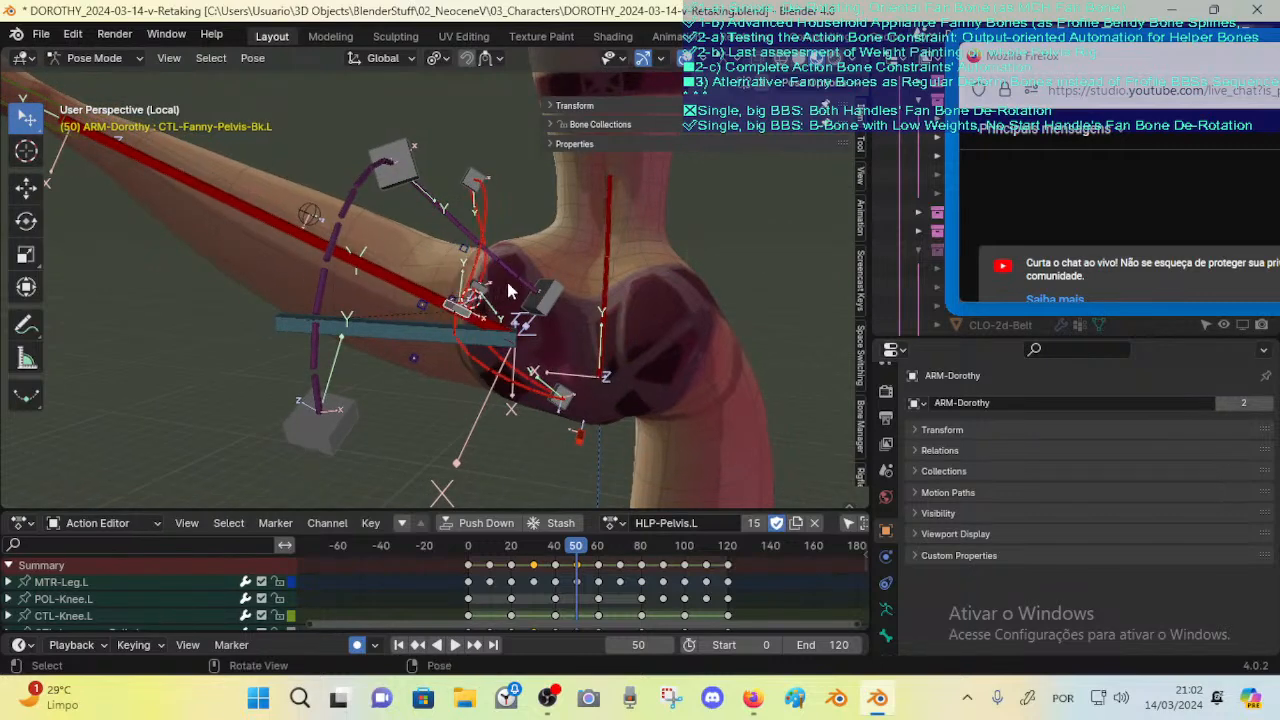
{"action": "key", "text": "r"}
{"action": "left_click", "coordinate": [490, 261]}
{"action": "middle_click_drag", "start_coordinate": [490, 261], "coordinate": [506, 268]}
{"action": "key", "text": "g"}
{"action": "left_click", "coordinate": [512, 264]}
Step: Fine-tune the placement of CTL-Fanny-Pelvis-Bk.L behind the raised left hip
{"action": "key", "text": "r"}
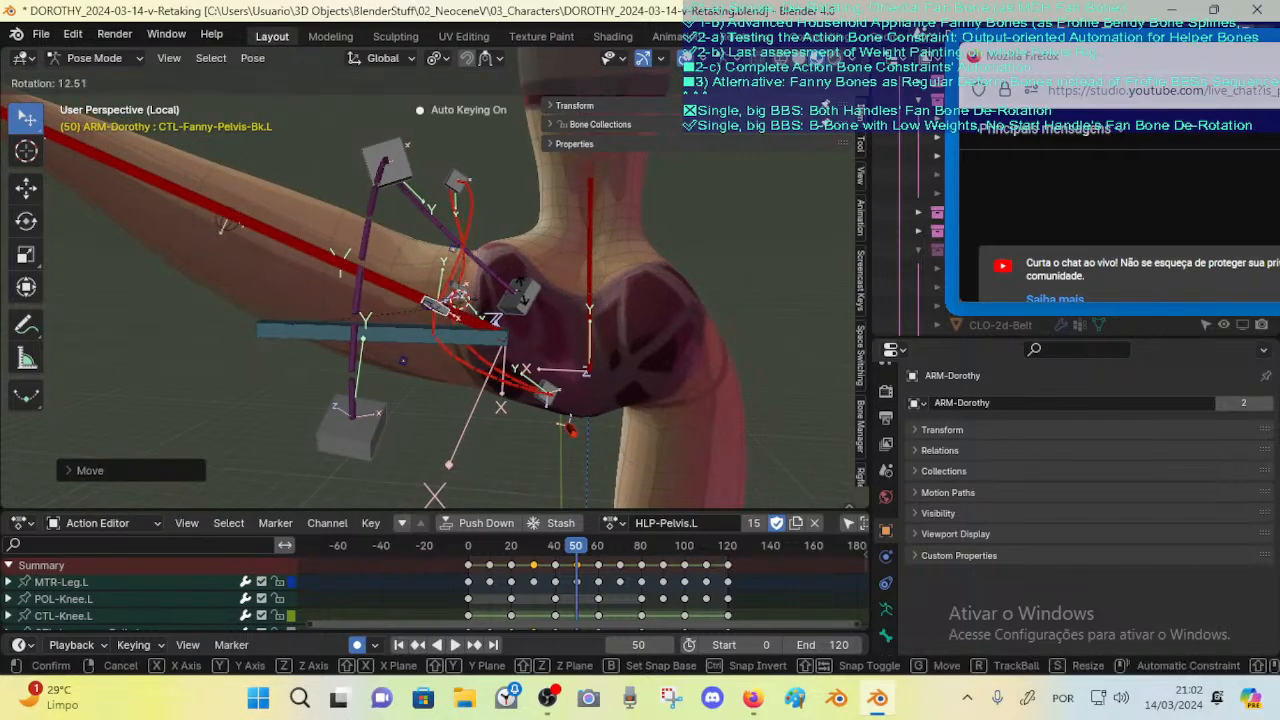
{"action": "key", "text": "g"}
{"action": "left_click", "coordinate": [512, 276]}
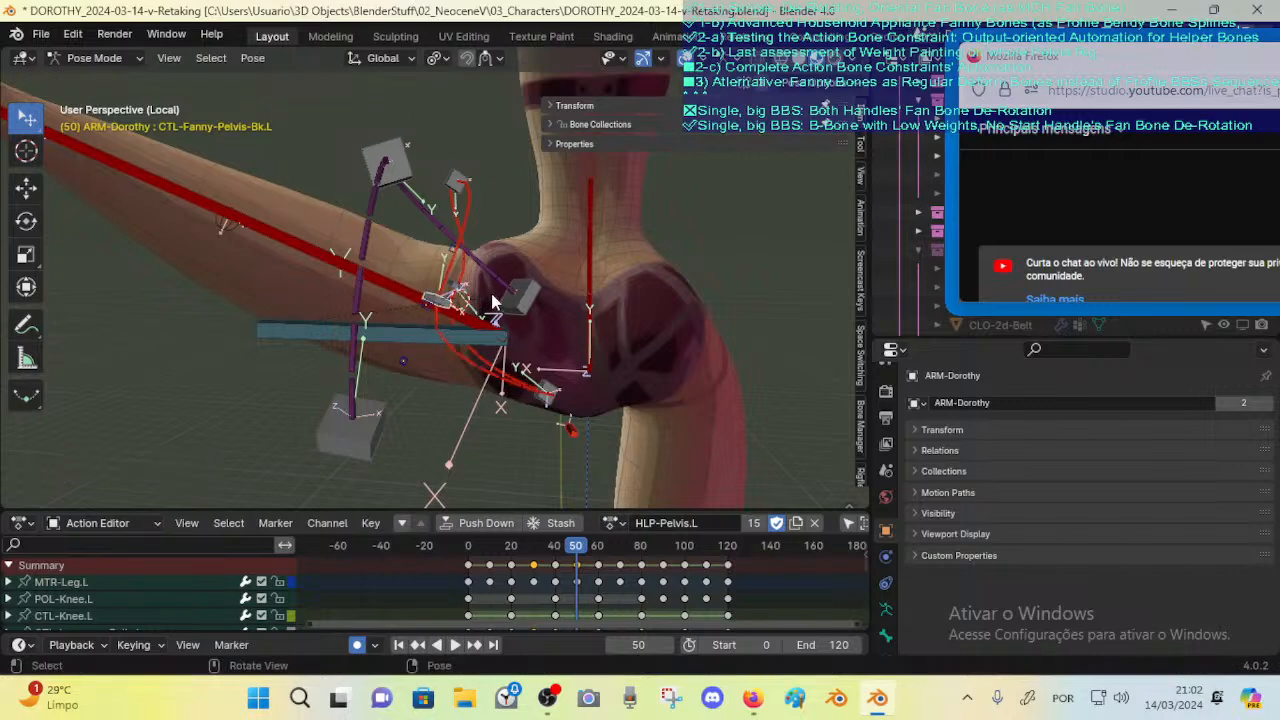
{"action": "middle_click_drag", "start_coordinate": [492, 296], "coordinate": [508, 263]}
{"action": "key", "text": "g"}
{"action": "left_click", "coordinate": [505, 273]}
Step: Rotate the DEF-Leverage-Hips.L bone by about -15° as seen from behind the hip
{"action": "left_click", "coordinate": [459, 171]}
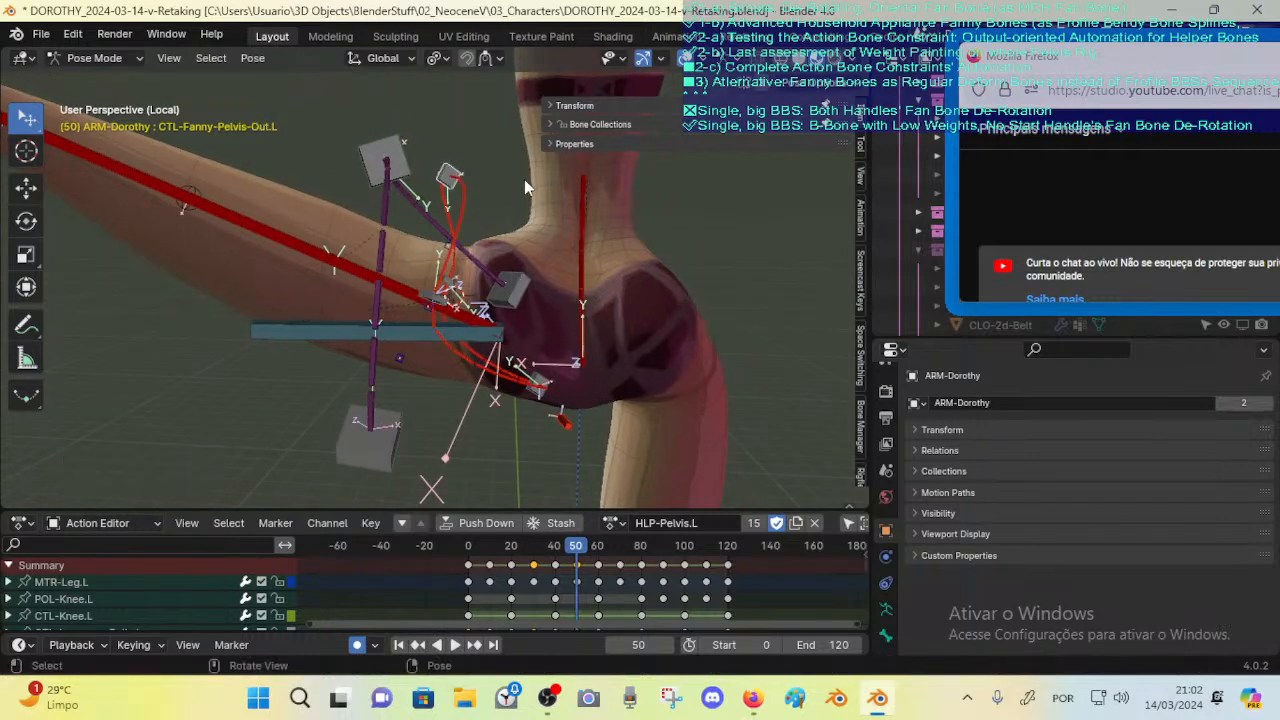
{"action": "middle_click_drag", "start_coordinate": [392, 293], "coordinate": [413, 170]}
{"action": "left_click", "coordinate": [416, 158]}
{"action": "key", "text": "r"}
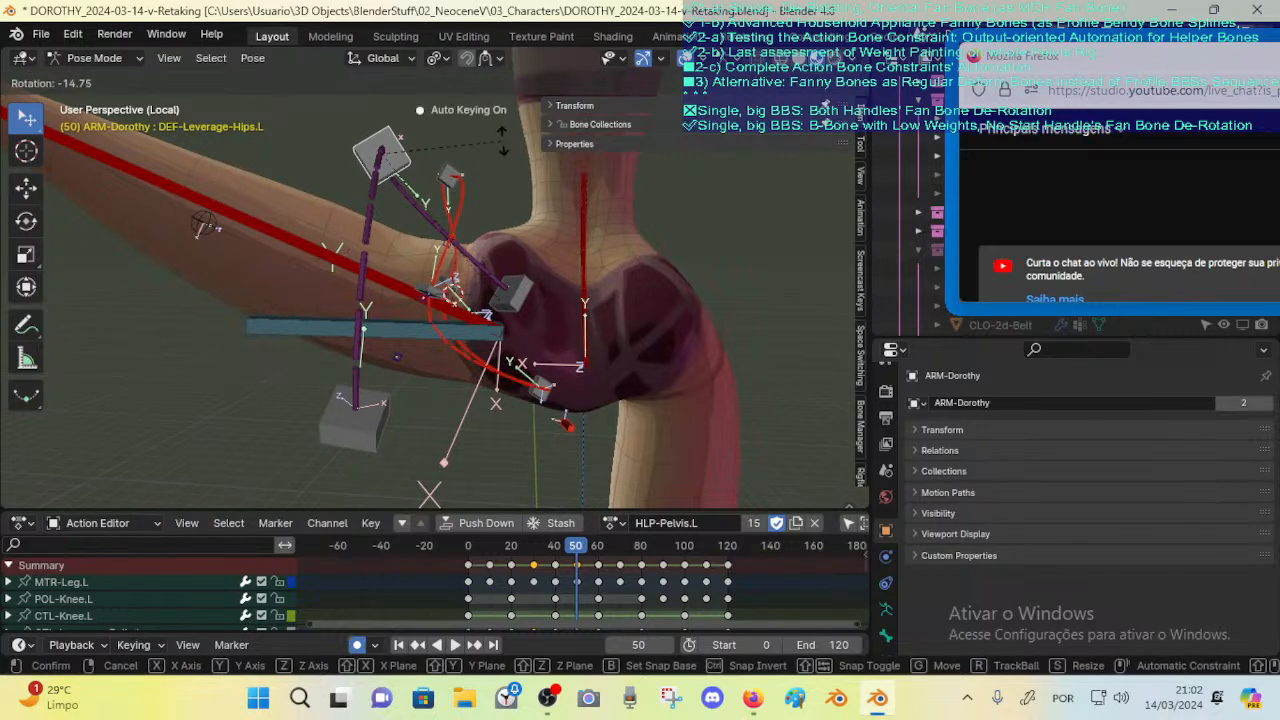
{"action": "left_click", "coordinate": [503, 141]}
Step: Try rotating the CTL-Fanny-Pelvis-Ft.L bone by about 14° at the front of the left hip
{"action": "middle_click_drag", "start_coordinate": [449, 206], "coordinate": [505, 289]}
{"action": "left_click", "coordinate": [447, 177]}
{"action": "left_click", "coordinate": [477, 295]}
{"action": "left_click", "coordinate": [487, 293]}
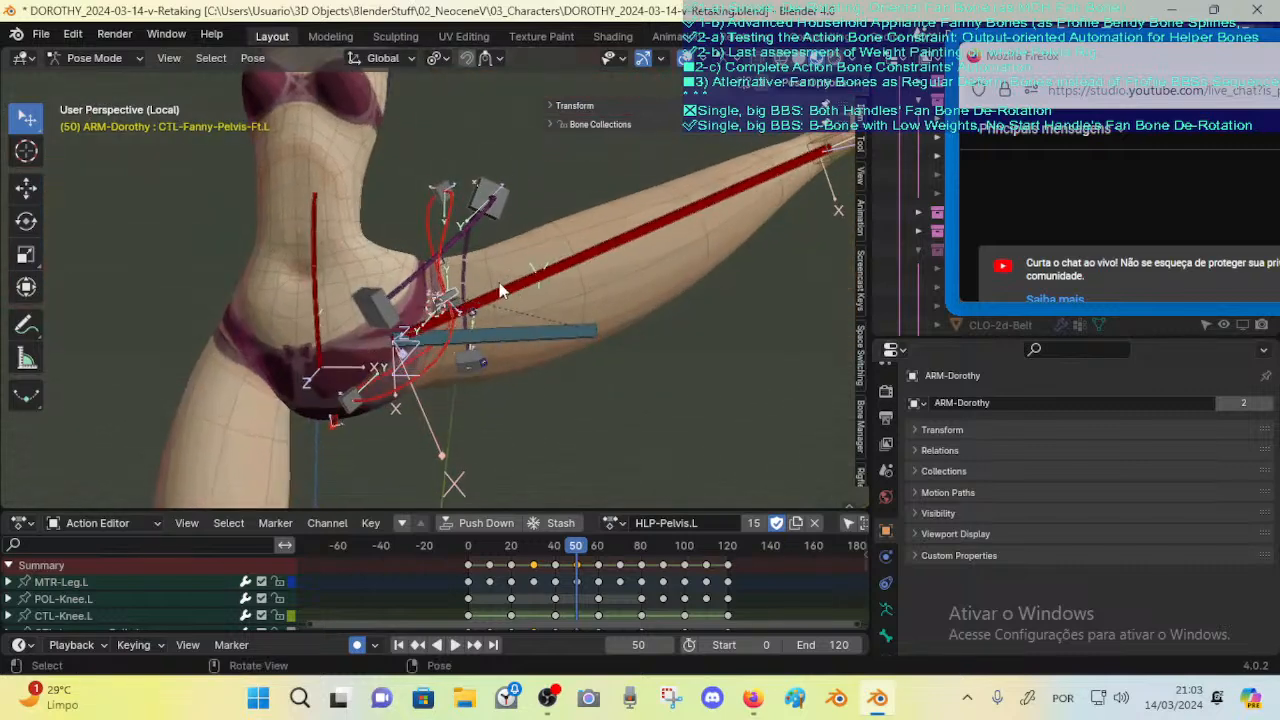
{"action": "key", "text": "r"}
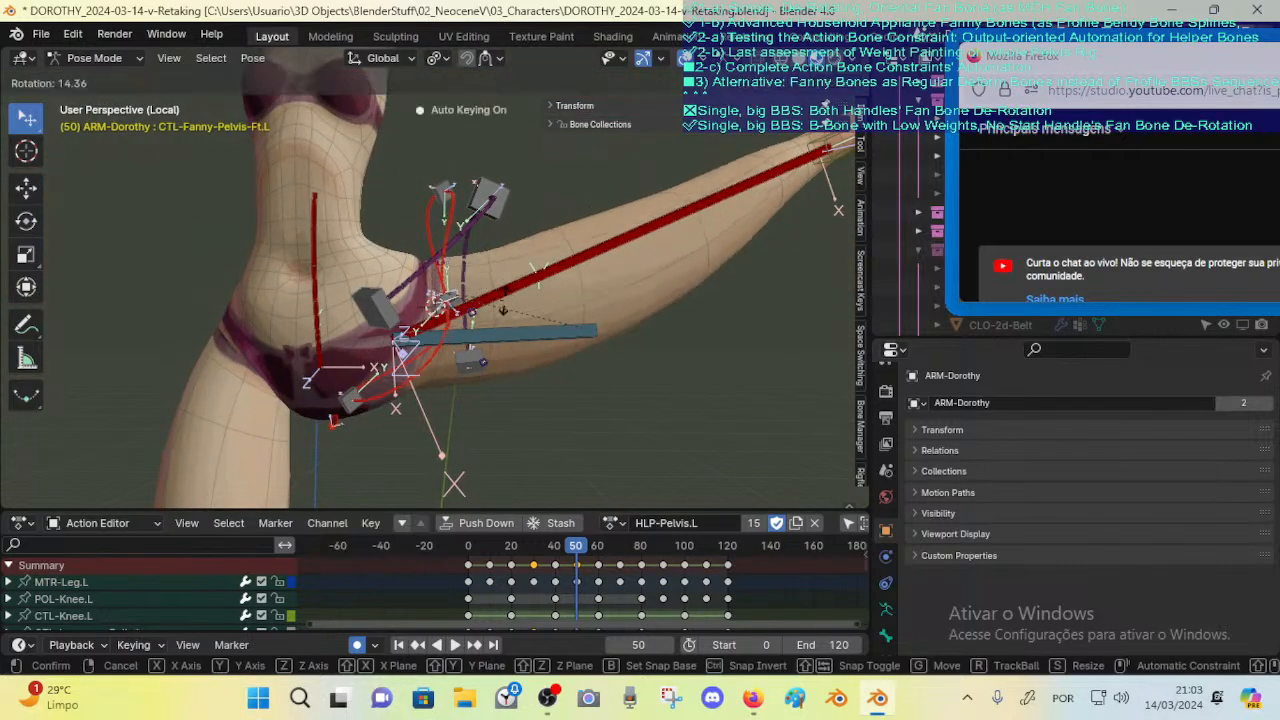
{"action": "left_click", "coordinate": [500, 306]}
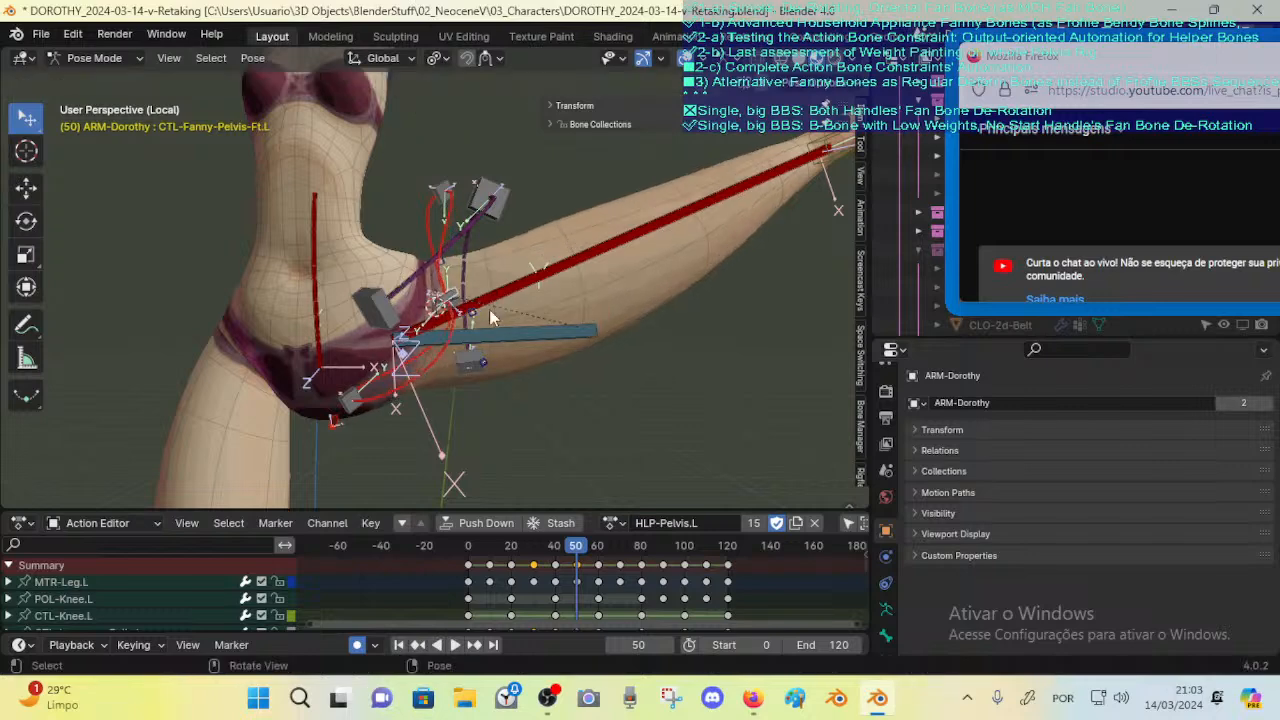
Step: Move the DEF-Leverage-Hips.L bone about 0.25 m inward toward the waist as seen from the front
{"action": "middle_click_drag", "start_coordinate": [500, 306], "coordinate": [480, 274]}
{"action": "left_click", "coordinate": [508, 167]}
{"action": "key", "text": "g"}
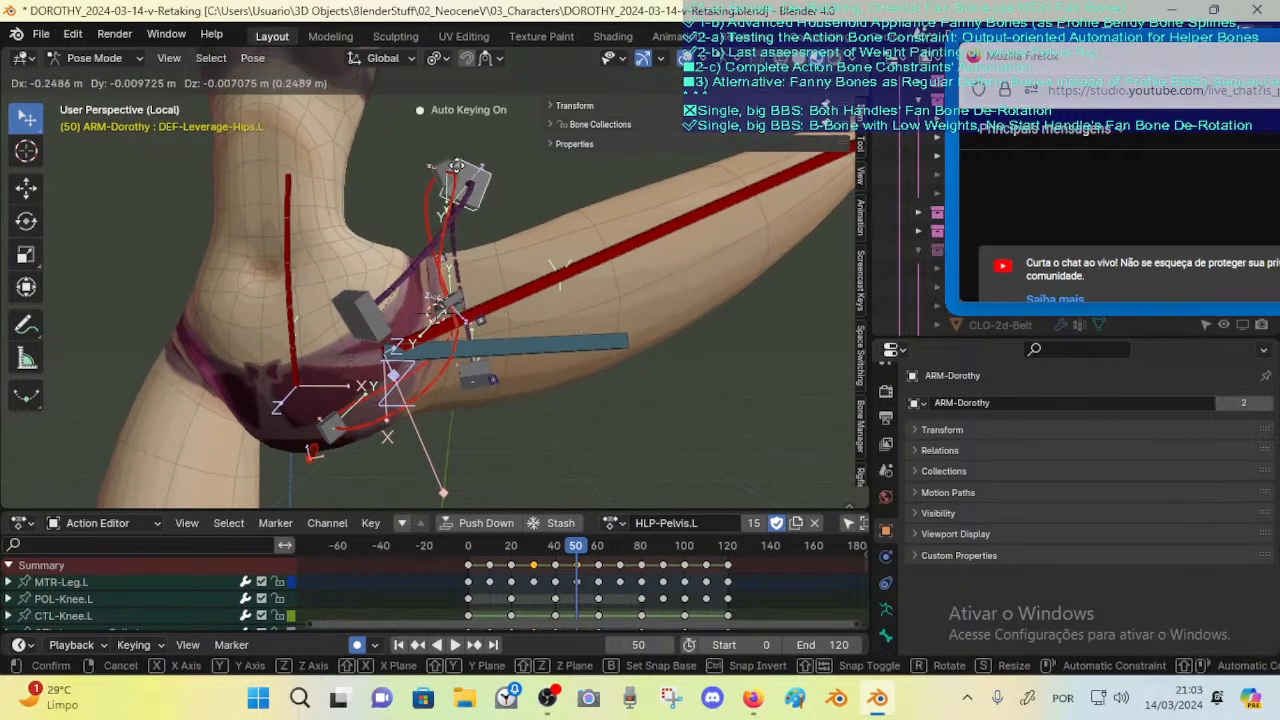
Step: Reposition the CTL-Leverage-Belly.L and DEF-Leverage-Hips.L bones around the raised leg's hip at frame 50
{"action": "left_click", "coordinate": [474, 174]}
{"action": "left_click", "coordinate": [356, 307]}
{"action": "key", "text": "g"}
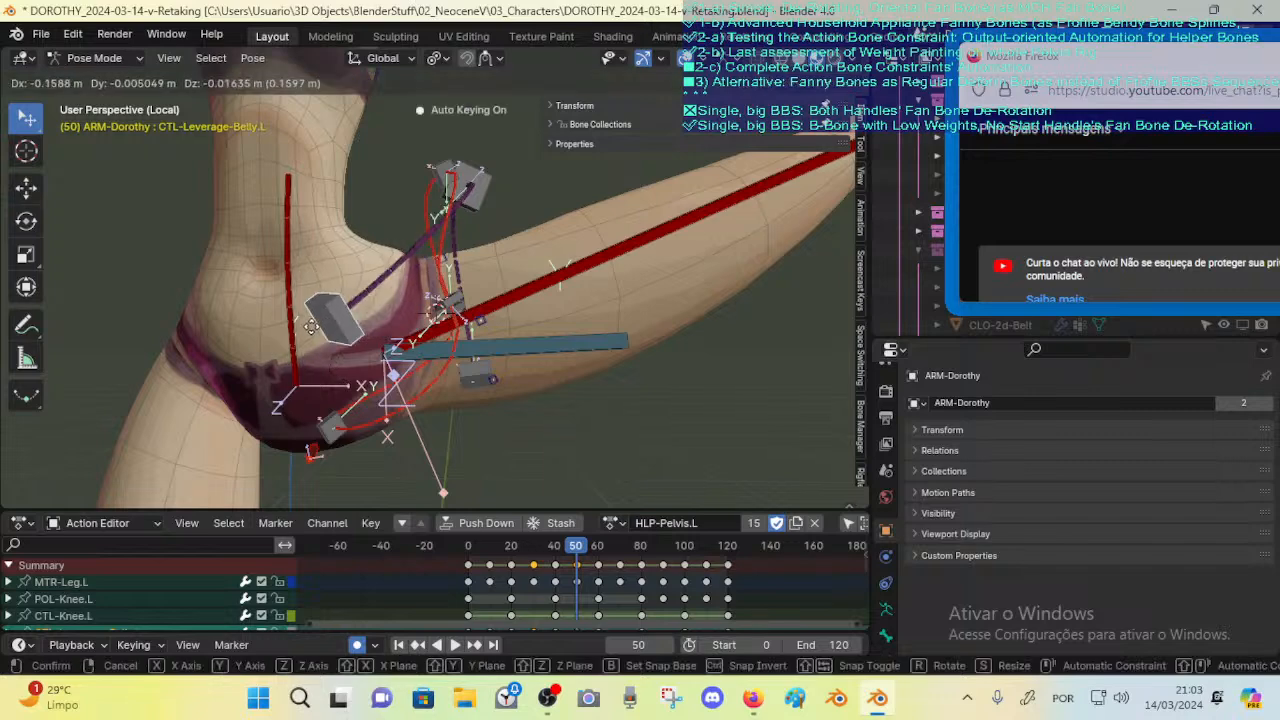
{"action": "left_click", "coordinate": [332, 312]}
{"action": "left_click", "coordinate": [480, 176]}
{"action": "key", "text": "g"}
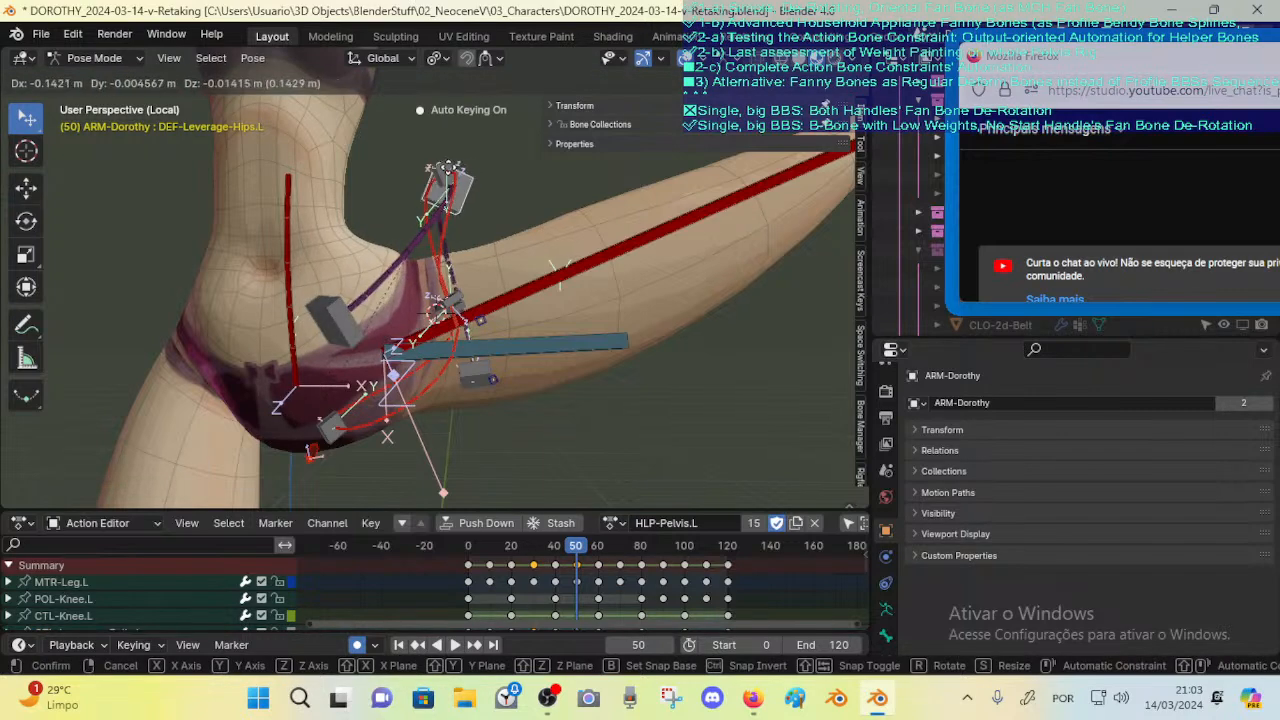
{"action": "left_click", "coordinate": [462, 184]}
Step: Move and rotate the CTL-Fanny-Pelvis-In.L handle near the crotch to refine the inner spline curve
{"action": "left_click", "coordinate": [456, 302]}
{"action": "middle_click_drag", "start_coordinate": [456, 302], "coordinate": [494, 298]}
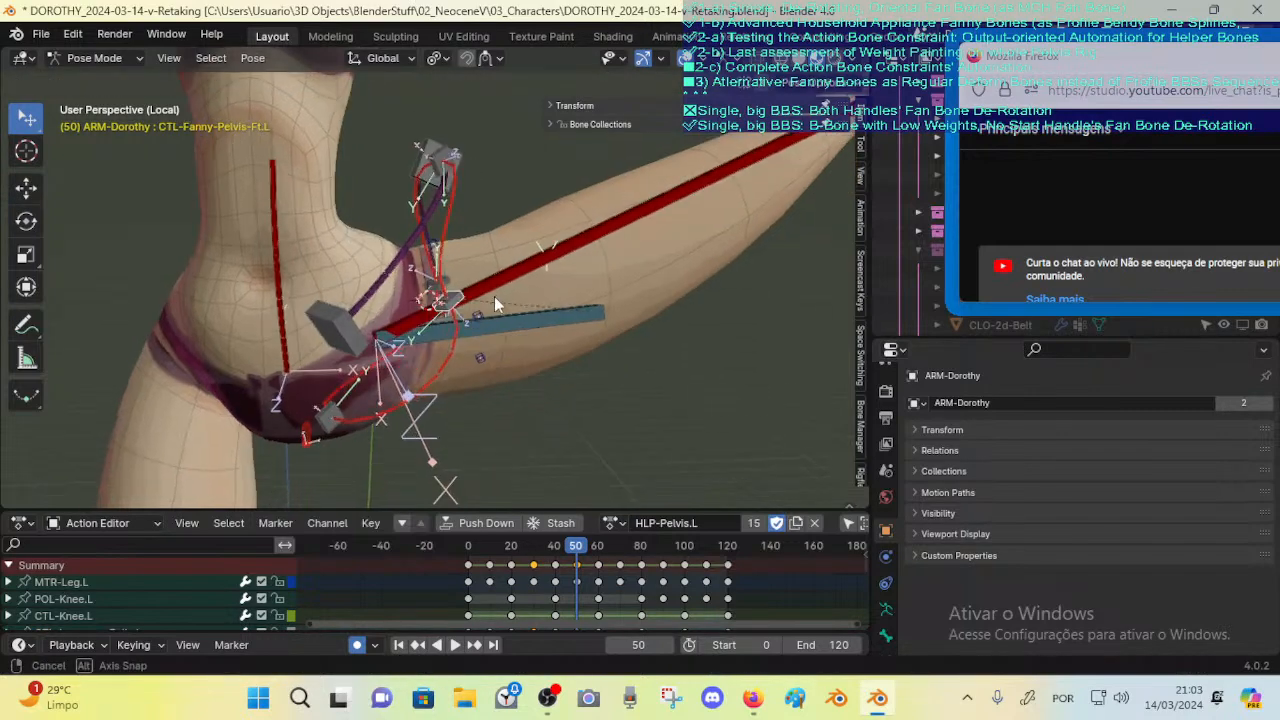
{"action": "left_click", "coordinate": [368, 415]}
{"action": "middle_click_drag", "start_coordinate": [369, 415], "coordinate": [497, 362]}
{"action": "key", "text": "g"}
{"action": "left_click", "coordinate": [364, 418]}
{"action": "key", "text": "r"}
{"action": "left_click", "coordinate": [418, 392]}
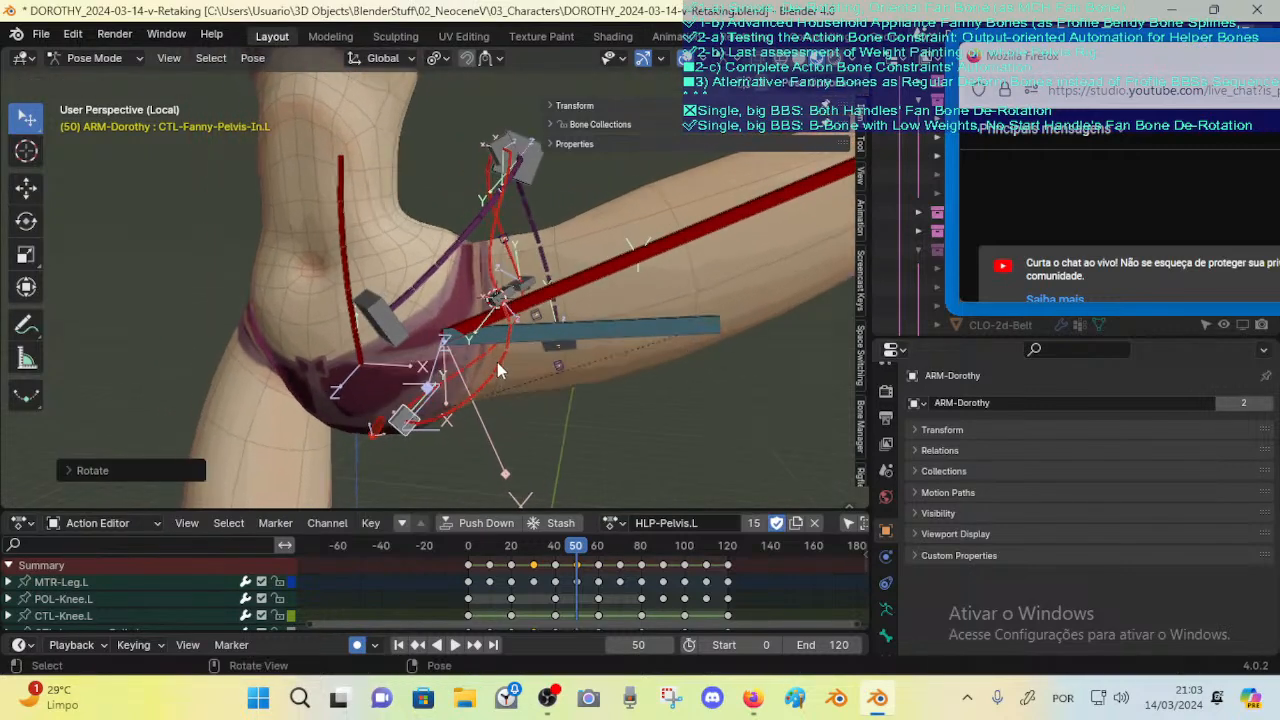
{"action": "key", "text": "r"}
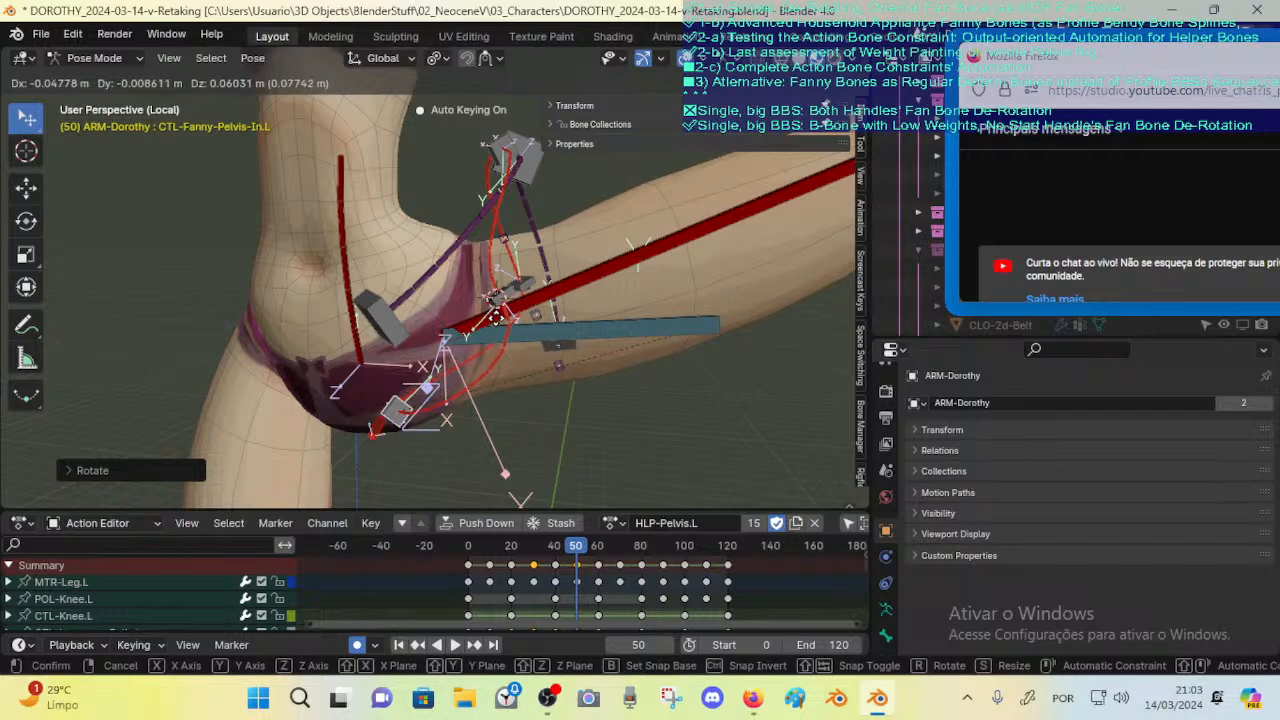
{"action": "left_click", "coordinate": [499, 324]}
{"action": "middle_click_drag", "start_coordinate": [499, 324], "coordinate": [530, 311]}
{"action": "key", "text": "g"}
{"action": "left_click", "coordinate": [484, 321]}
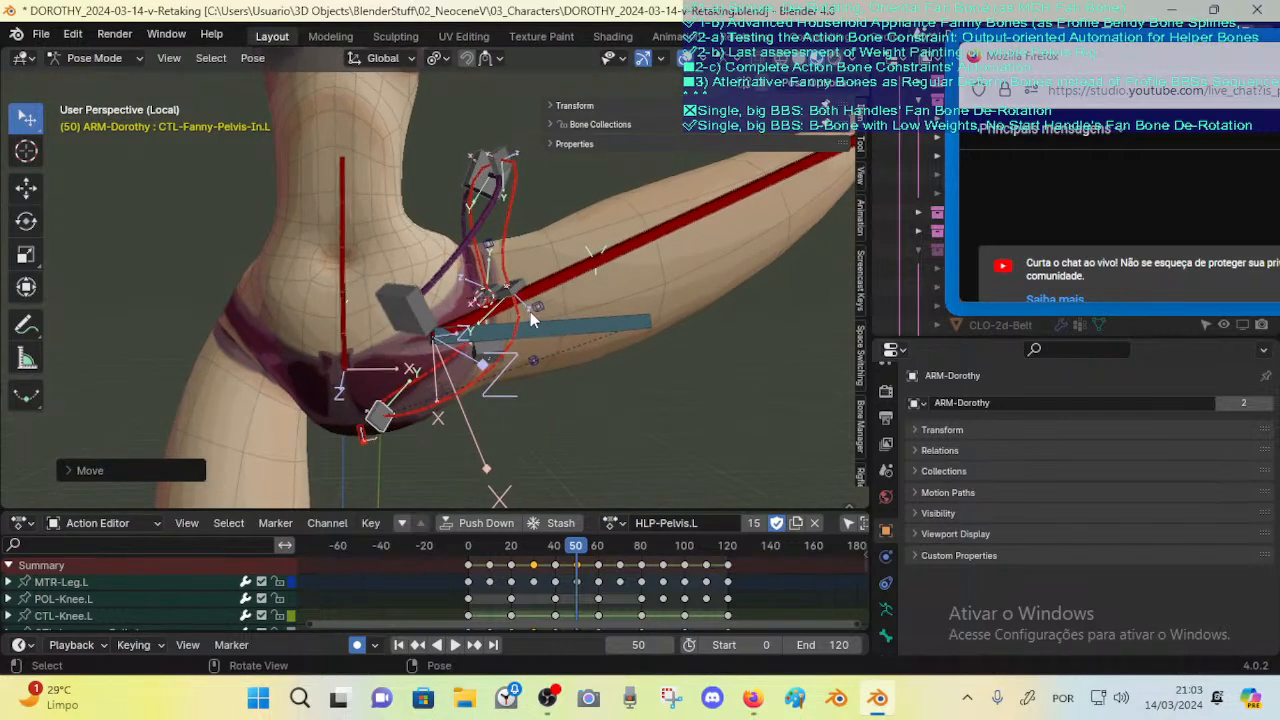
Step: Rotate the CTL-Fanny-Pelvis-Ft.L handle at the front of the hip, including a rotation about the global Y axis
{"action": "middle_click_drag", "start_coordinate": [549, 223], "coordinate": [490, 308]}
{"action": "left_click", "coordinate": [490, 308]}
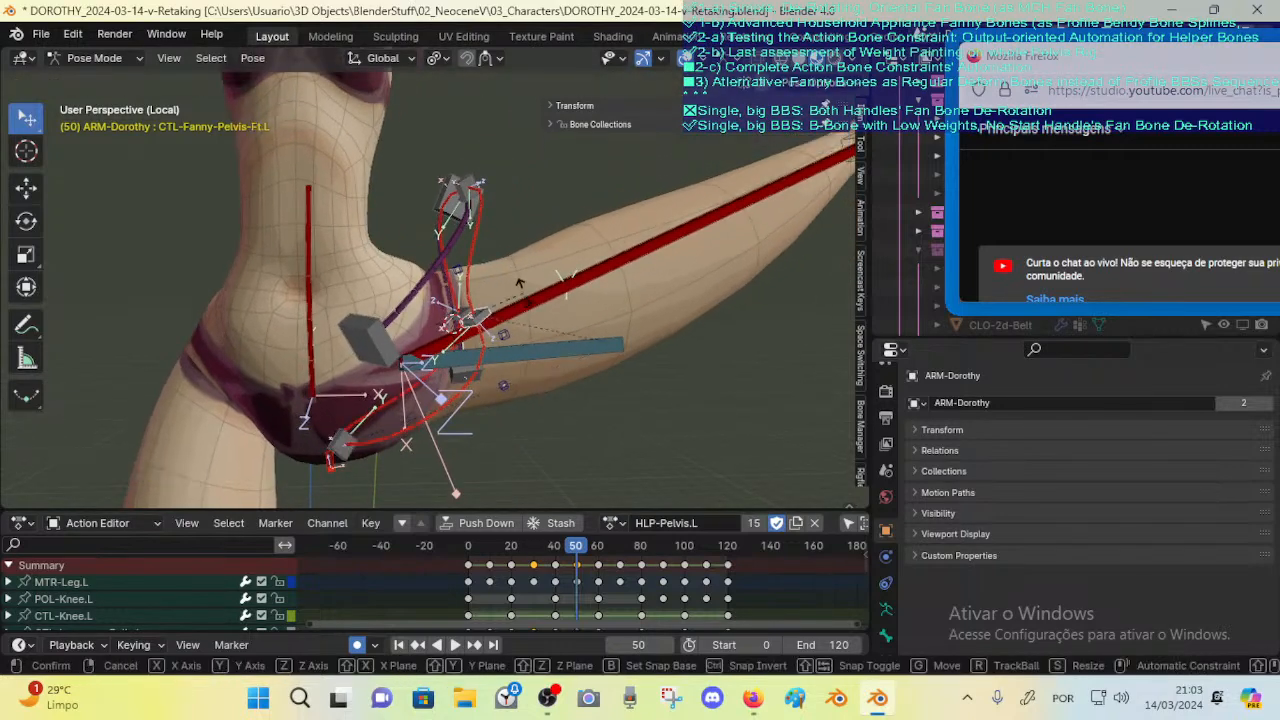
{"action": "key", "text": "r"}
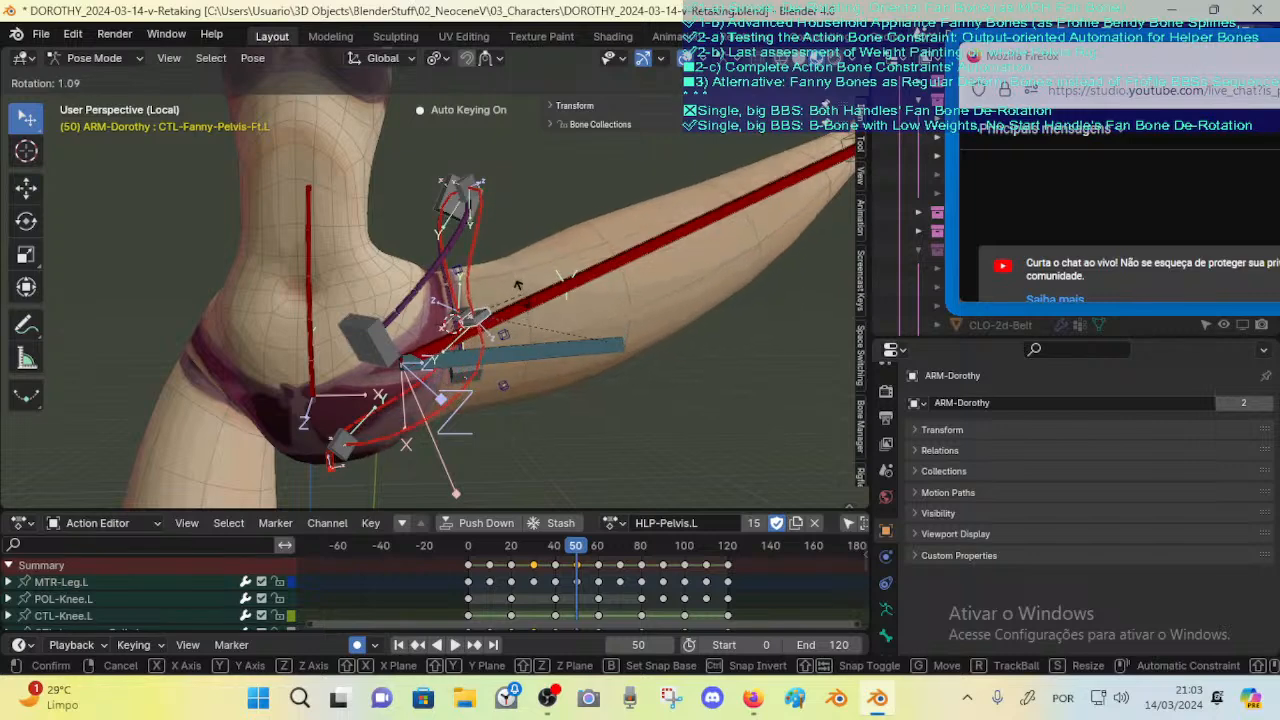
{"action": "left_click", "coordinate": [494, 325]}
{"action": "middle_click_drag", "start_coordinate": [535, 297], "coordinate": [535, 310]}
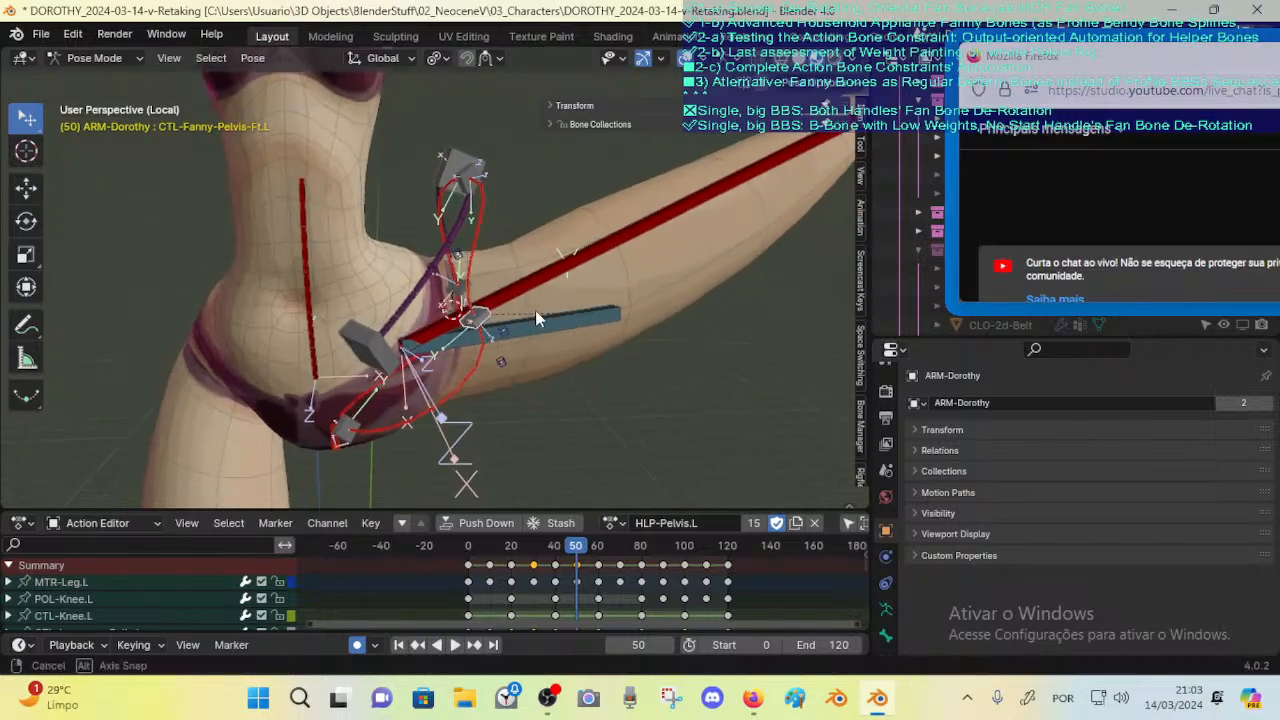
{"action": "key", "text": "ctrl+r"}
{"action": "left_click", "coordinate": [520, 301]}
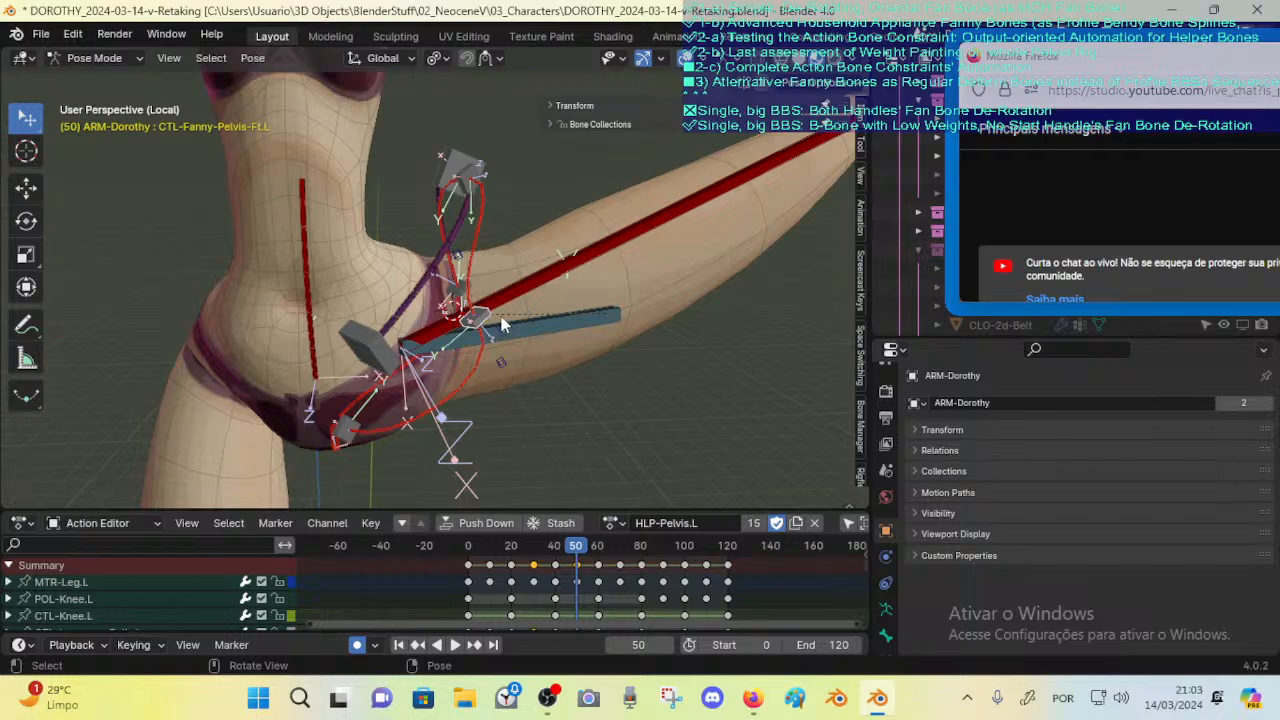
{"action": "key", "text": "r"}
{"action": "key", "text": "y"}
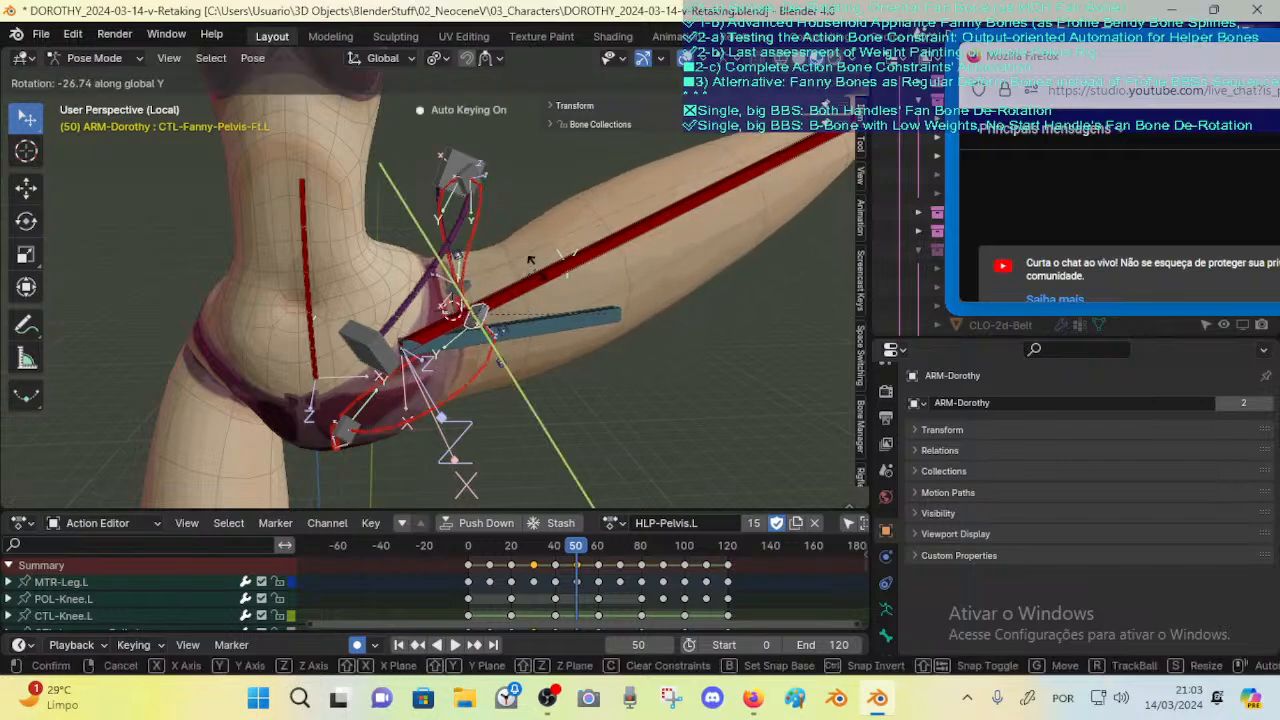
{"action": "left_click", "coordinate": [544, 230]}
Step: Working from behind the character, shift the DEF-Leverage-Hips.L bone slightly outward over the raised leg
{"action": "middle_click_drag", "start_coordinate": [544, 230], "coordinate": [442, 172]}
{"action": "left_click", "coordinate": [456, 168]}
{"action": "key", "text": "r"}
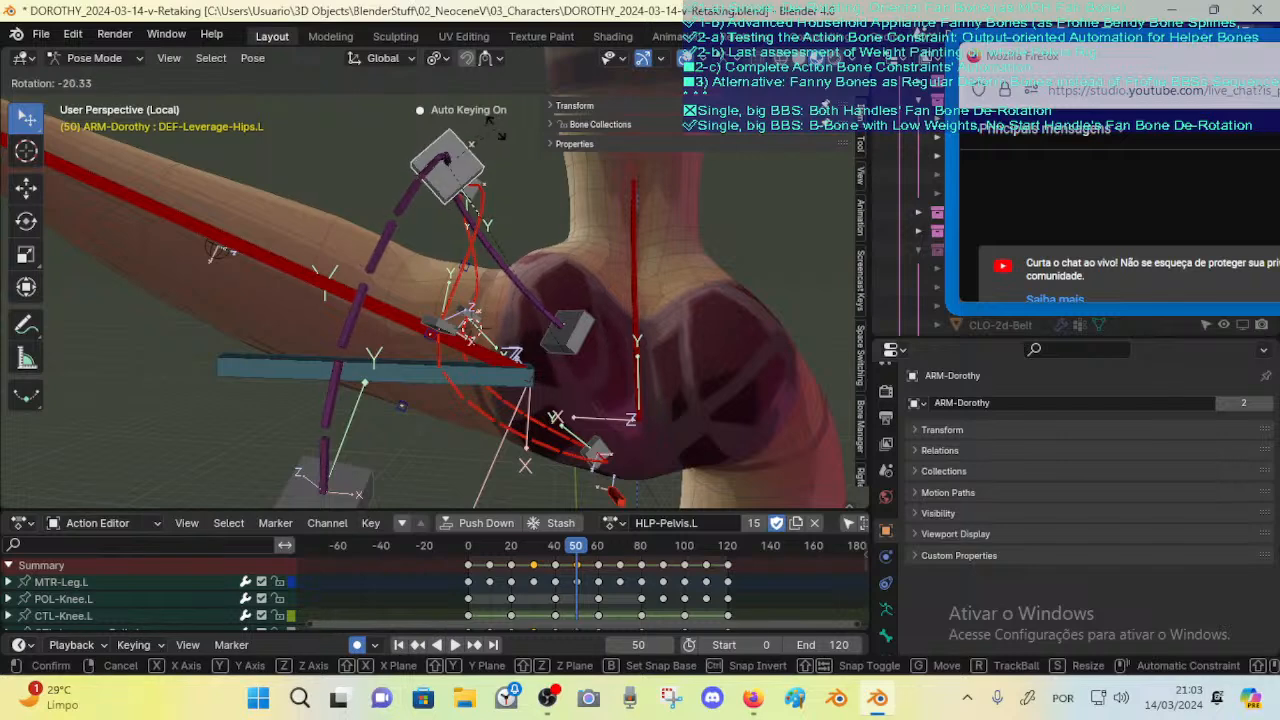
{"action": "right_click", "coordinate": [493, 178]}
{"action": "key", "text": "g"}
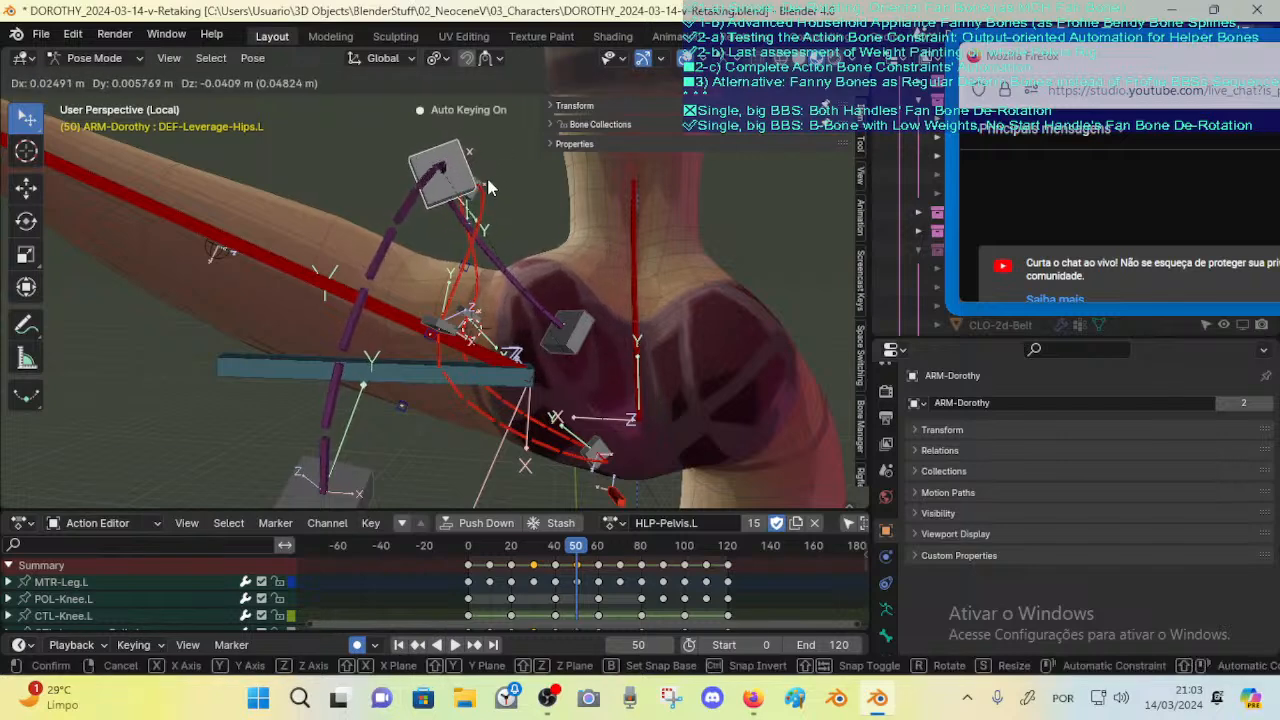
{"action": "left_click", "coordinate": [490, 170]}
Step: Rotate the CTL-Fanny-Pelvis-Out.L handle and move it toward the waist, beside the hip leverage bone
{"action": "left_click", "coordinate": [500, 166]}
{"action": "key", "text": "r"}
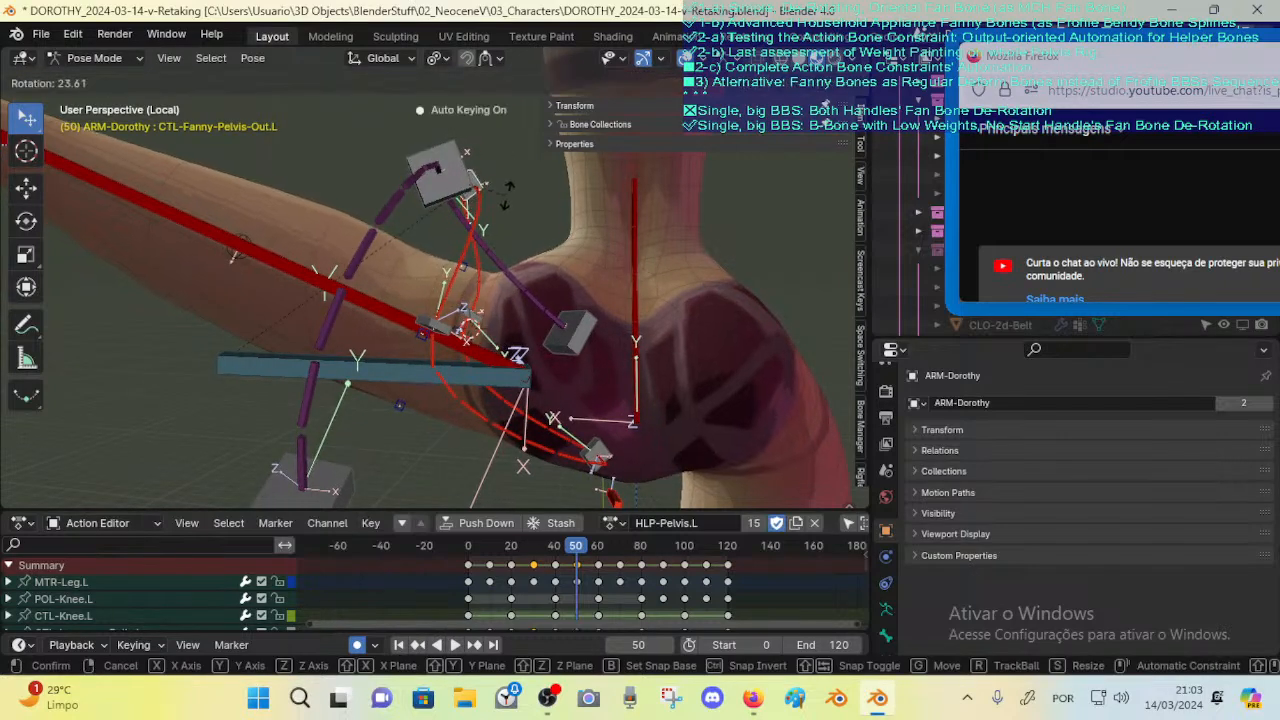
{"action": "left_click", "coordinate": [511, 180]}
{"action": "key", "text": "g"}
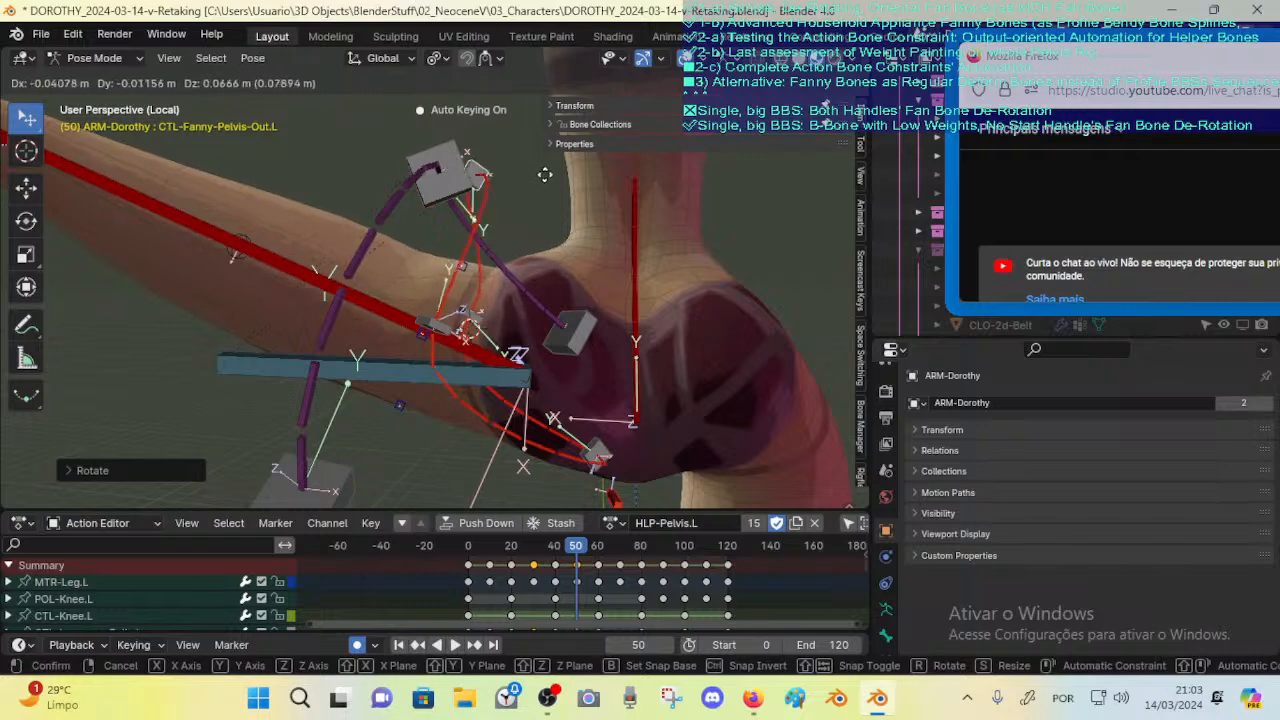
{"action": "left_click", "coordinate": [545, 184]}
{"action": "key", "text": "r"}
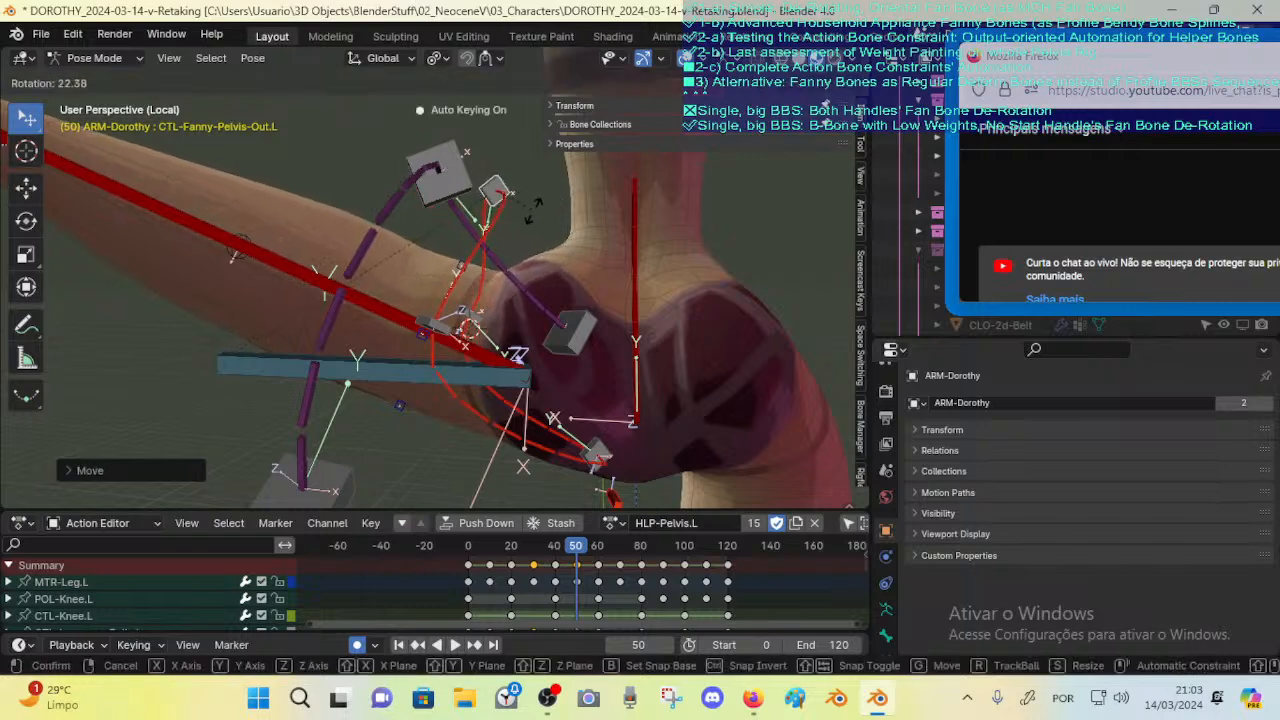
{"action": "left_click", "coordinate": [540, 205]}
{"action": "key", "text": "g"}
{"action": "left_click", "coordinate": [528, 208]}
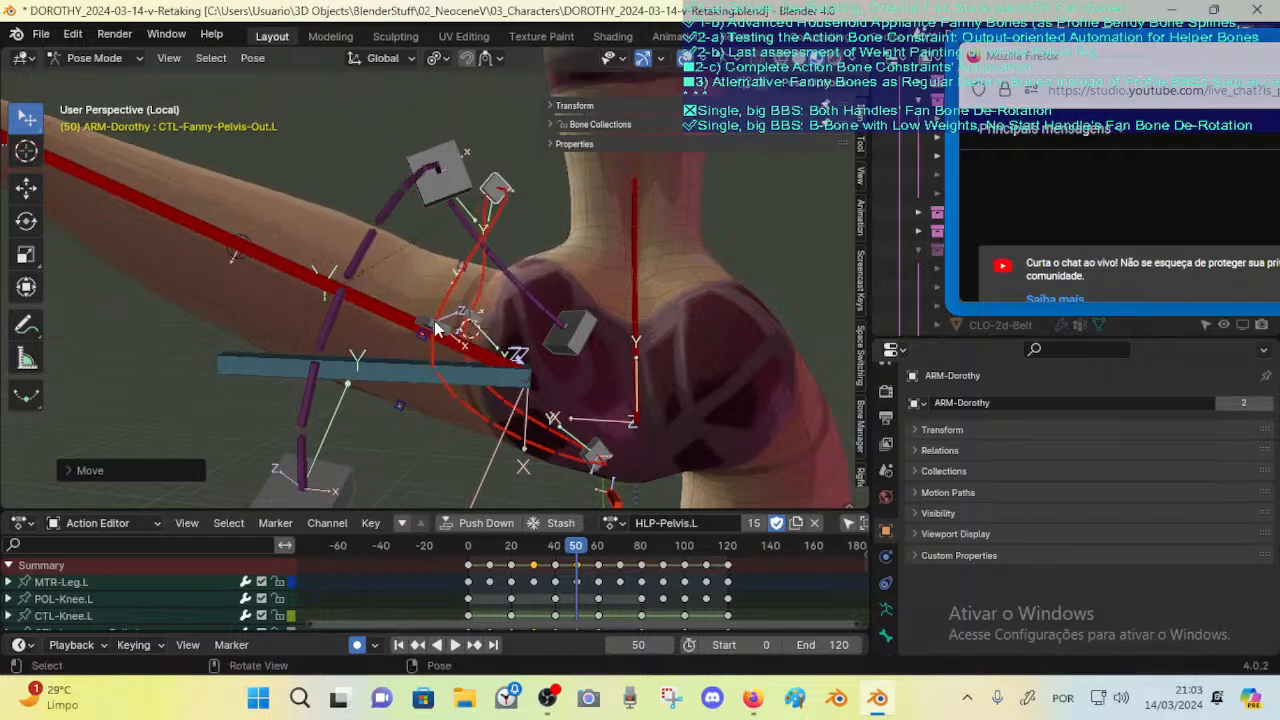
Step: Move the CTL-Fanny-Pelvis-Bk.L handle outward along the back of the raised thigh and rotate it
{"action": "left_click", "coordinate": [434, 321]}
{"action": "key", "text": "g"}
{"action": "left_click", "coordinate": [432, 280]}
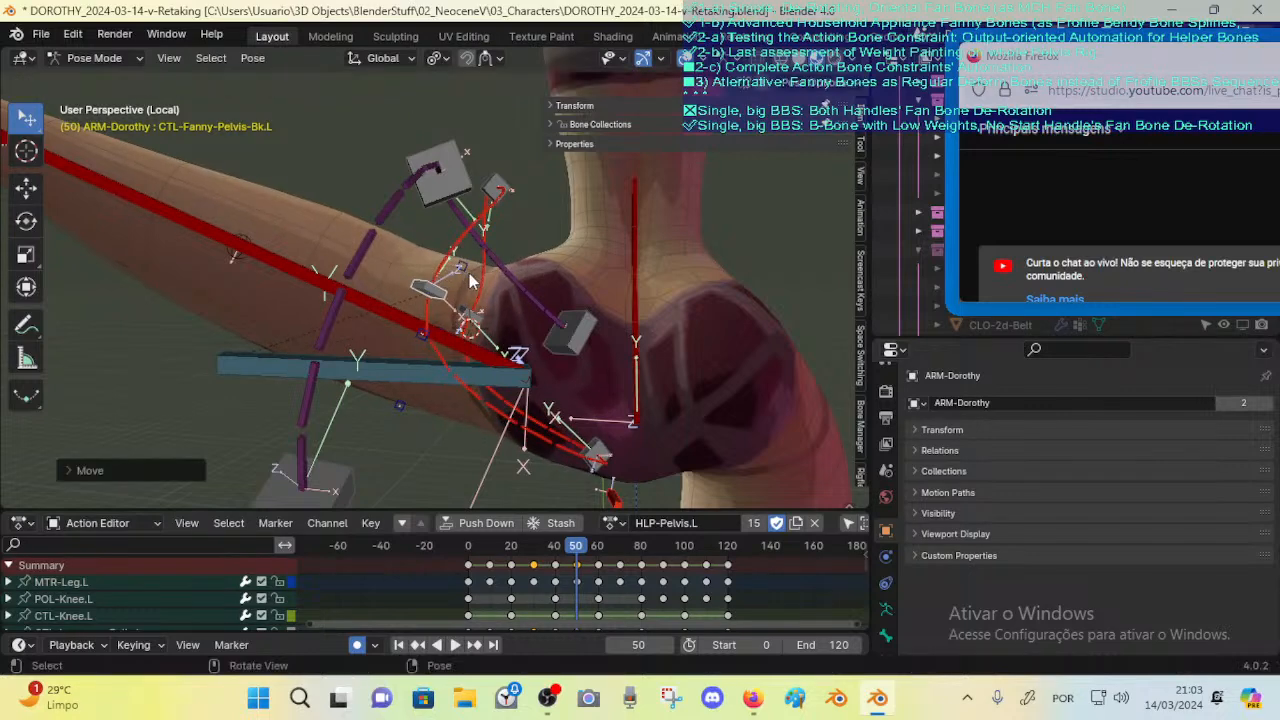
{"action": "key", "text": "r"}
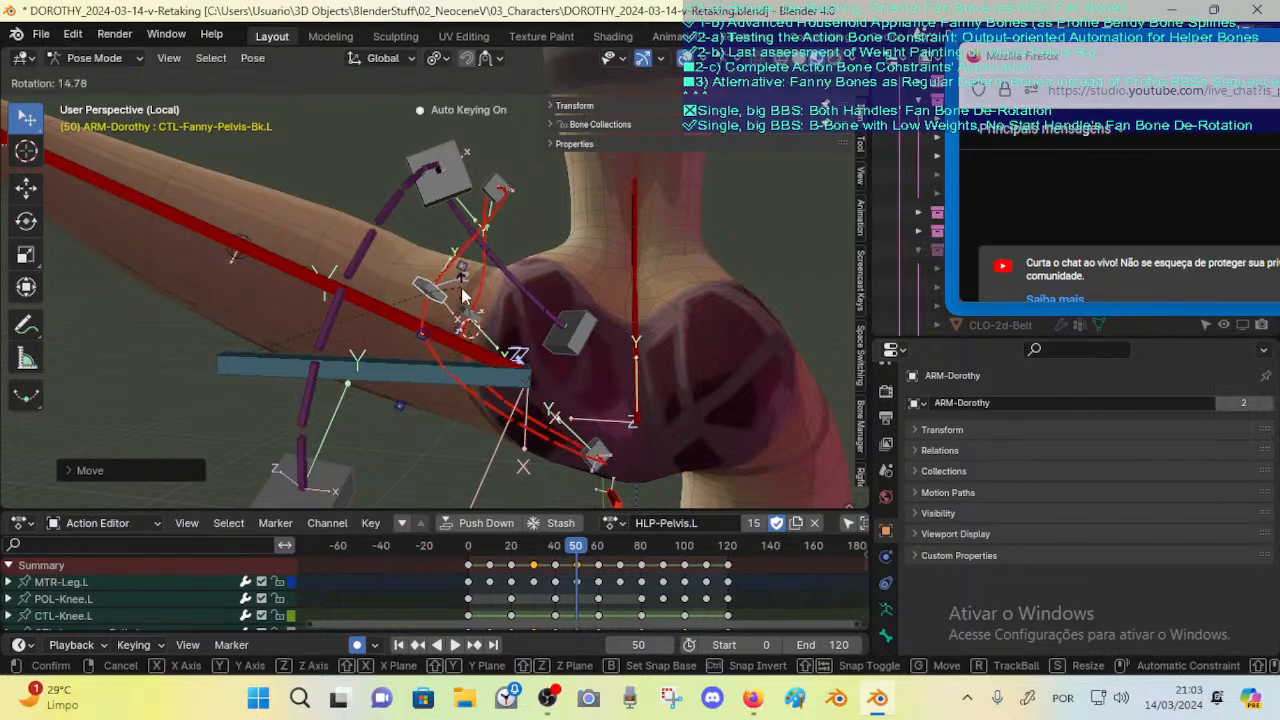
{"action": "left_click", "coordinate": [432, 305]}
{"action": "key", "text": "g"}
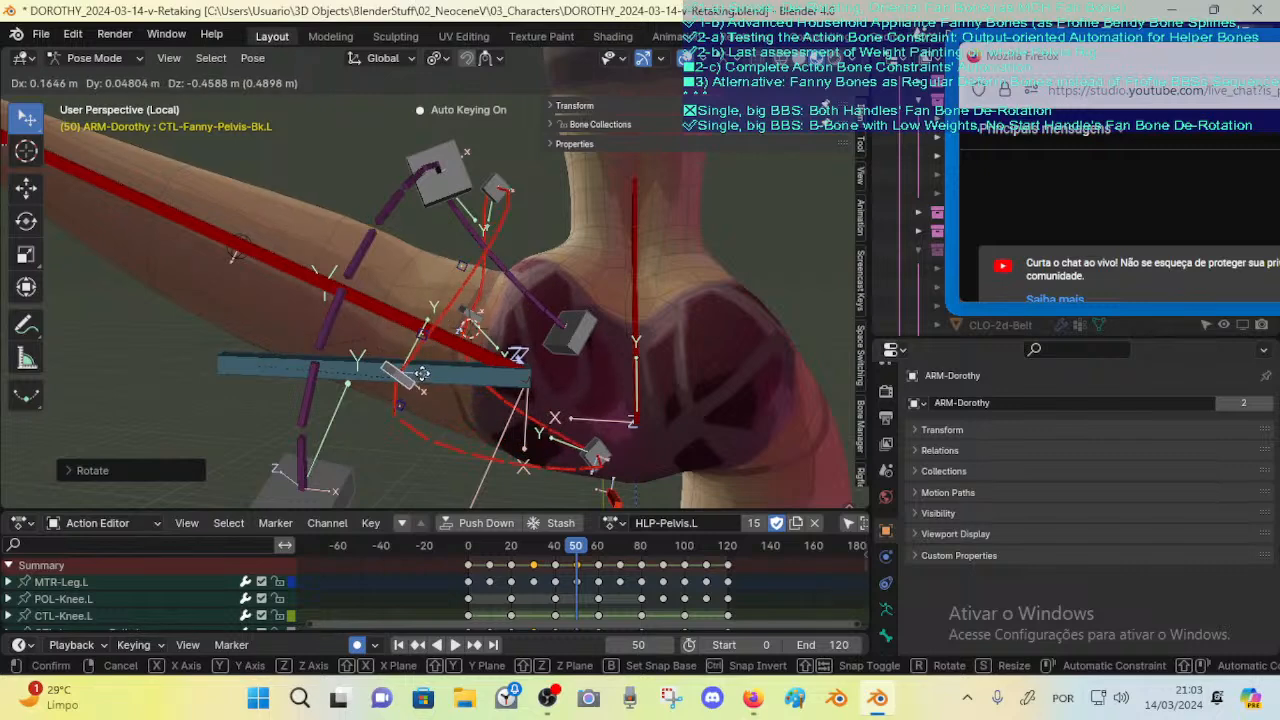
{"action": "left_click", "coordinate": [434, 323]}
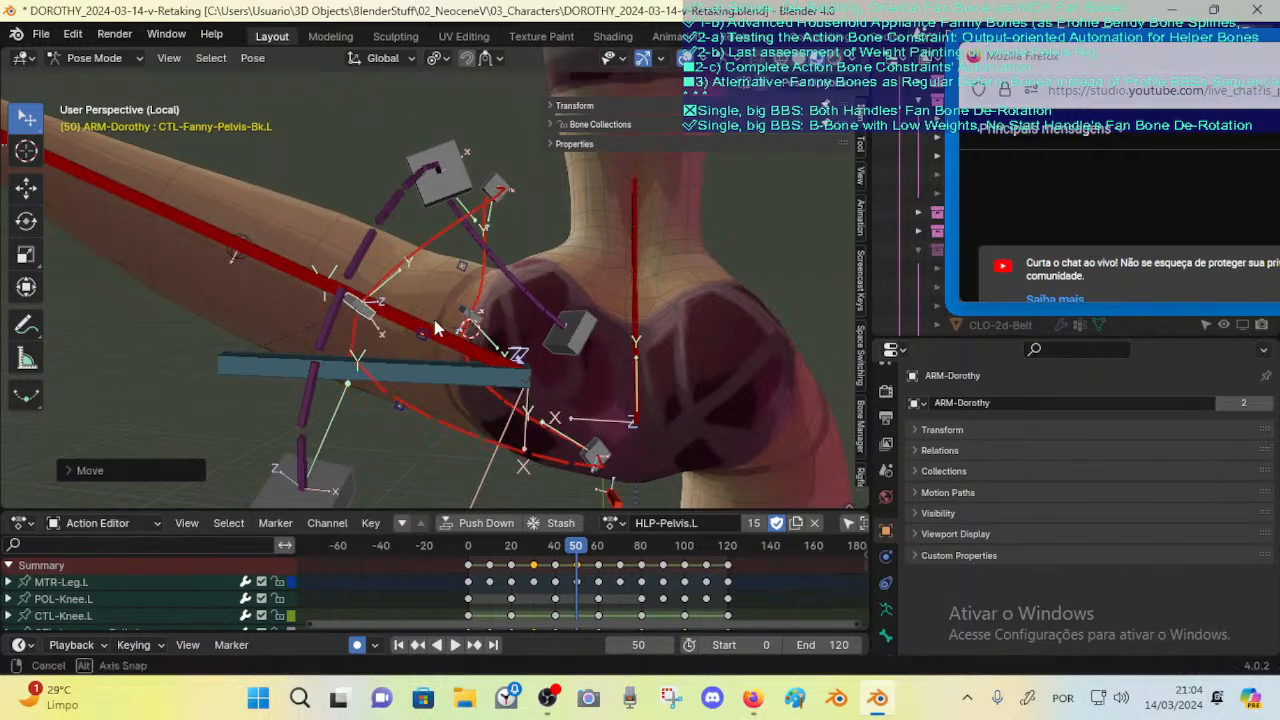
Step: Readjust the position of the DEF-Leverage-Hips.L bone relative to the outer pelvis handle
{"action": "middle_click_drag", "start_coordinate": [434, 323], "coordinate": [403, 374]}
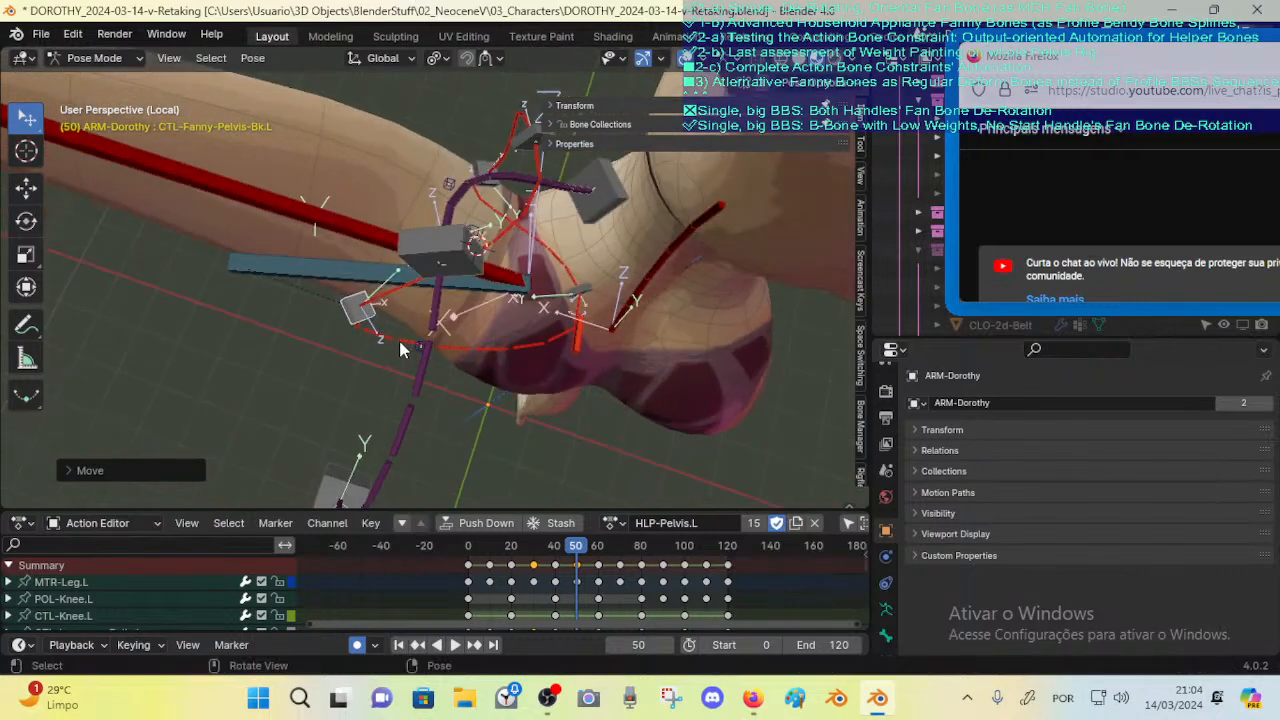
{"action": "left_click", "coordinate": [438, 262]}
{"action": "middle_click_drag", "start_coordinate": [438, 262], "coordinate": [490, 247]}
{"action": "key", "text": "g"}
{"action": "left_click", "coordinate": [430, 250]}
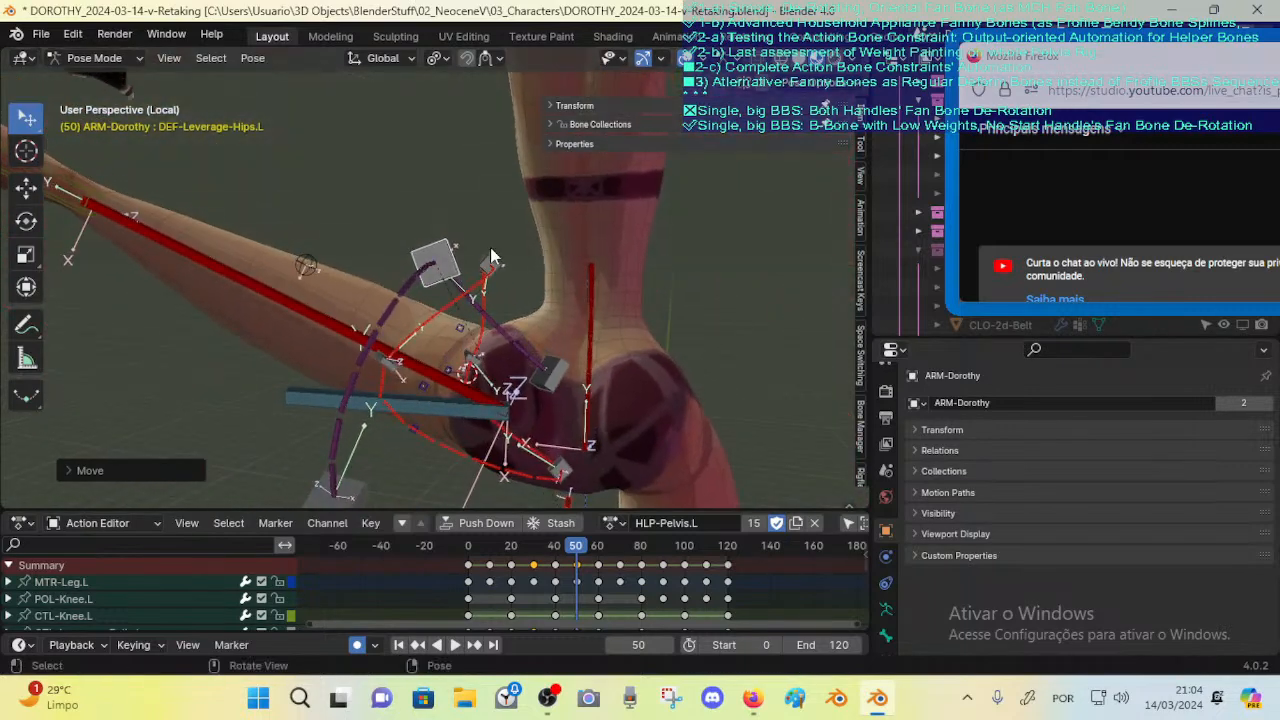
Step: Rotate the CTL-Fanny-Pelvis-Out.L handle freely with trackball rotation
{"action": "left_click", "coordinate": [490, 250]}
{"action": "key", "text": "r"}
{"action": "key", "text": "r"}
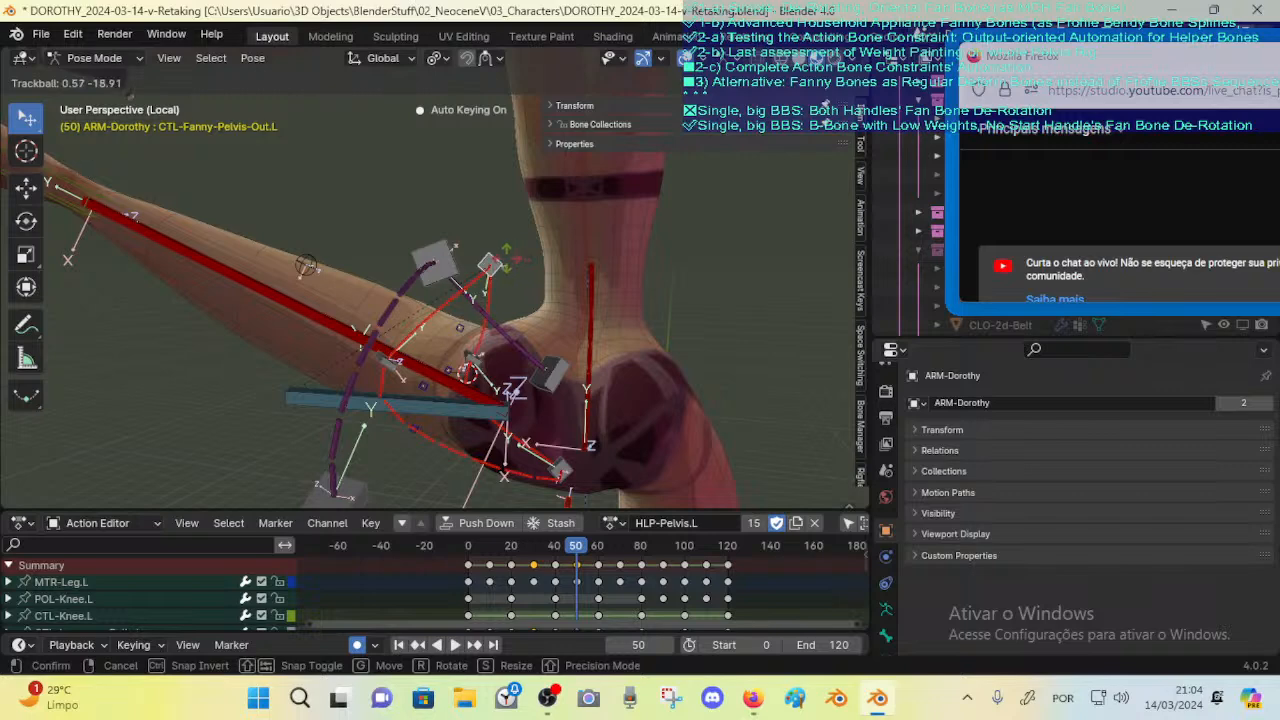
{"action": "left_click", "coordinate": [490, 262]}
{"action": "middle_click_drag", "start_coordinate": [490, 264], "coordinate": [545, 198]}
{"action": "key", "text": "r"}
{"action": "key", "text": "r"}
{"action": "left_click", "coordinate": [507, 277]}
Step: Clear the rotation of the DEF-Leverage-Hips.L bone and reorient it with trackball and view-plane rotation
{"action": "left_click", "coordinate": [446, 258]}
{"action": "key", "text": "alt+r"}
{"action": "key", "text": "r"}
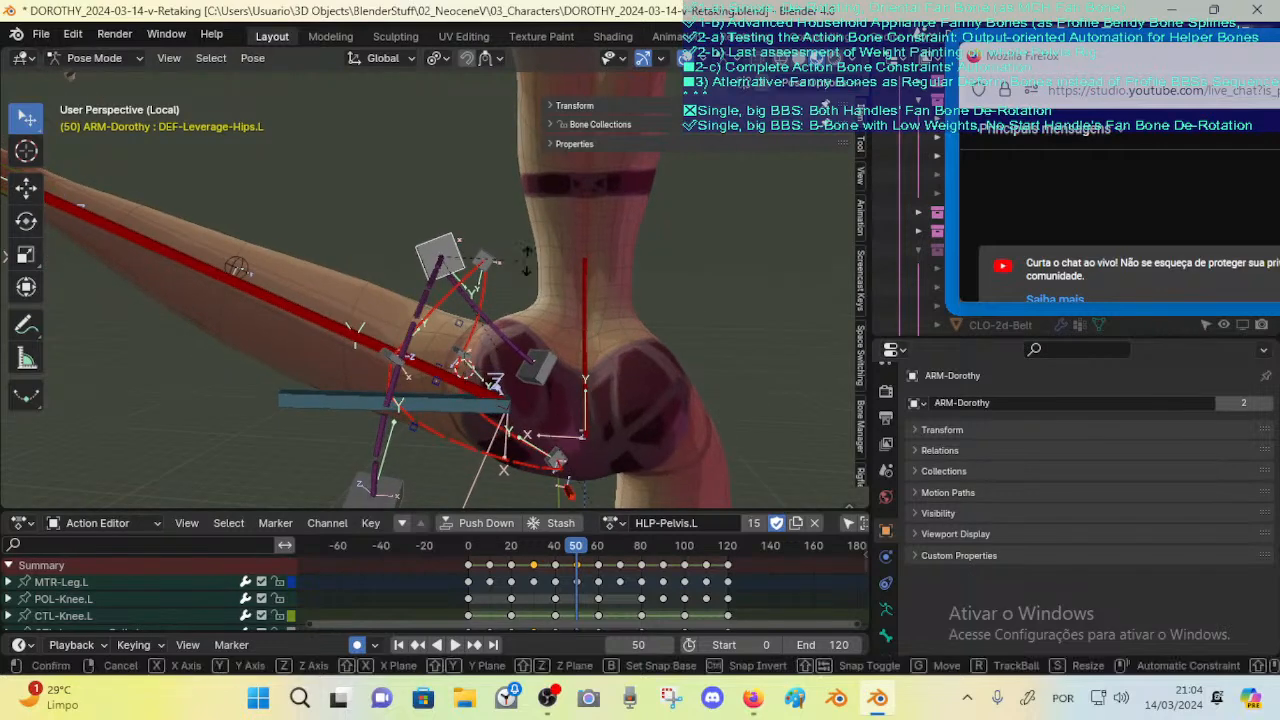
{"action": "key", "text": "r"}
{"action": "left_click", "coordinate": [515, 248]}
{"action": "key", "text": "r"}
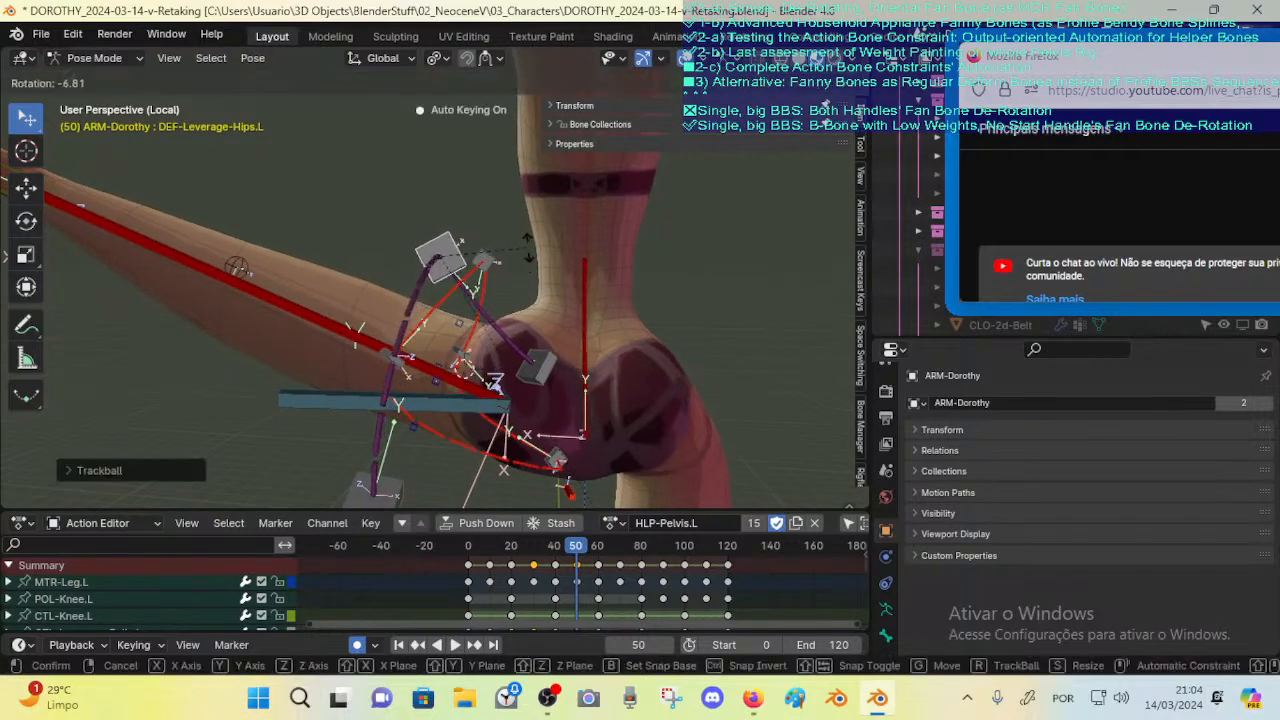
{"action": "right_click", "coordinate": [518, 248]}
{"action": "key", "text": "ctrl+r"}
{"action": "key", "text": "Escape"}
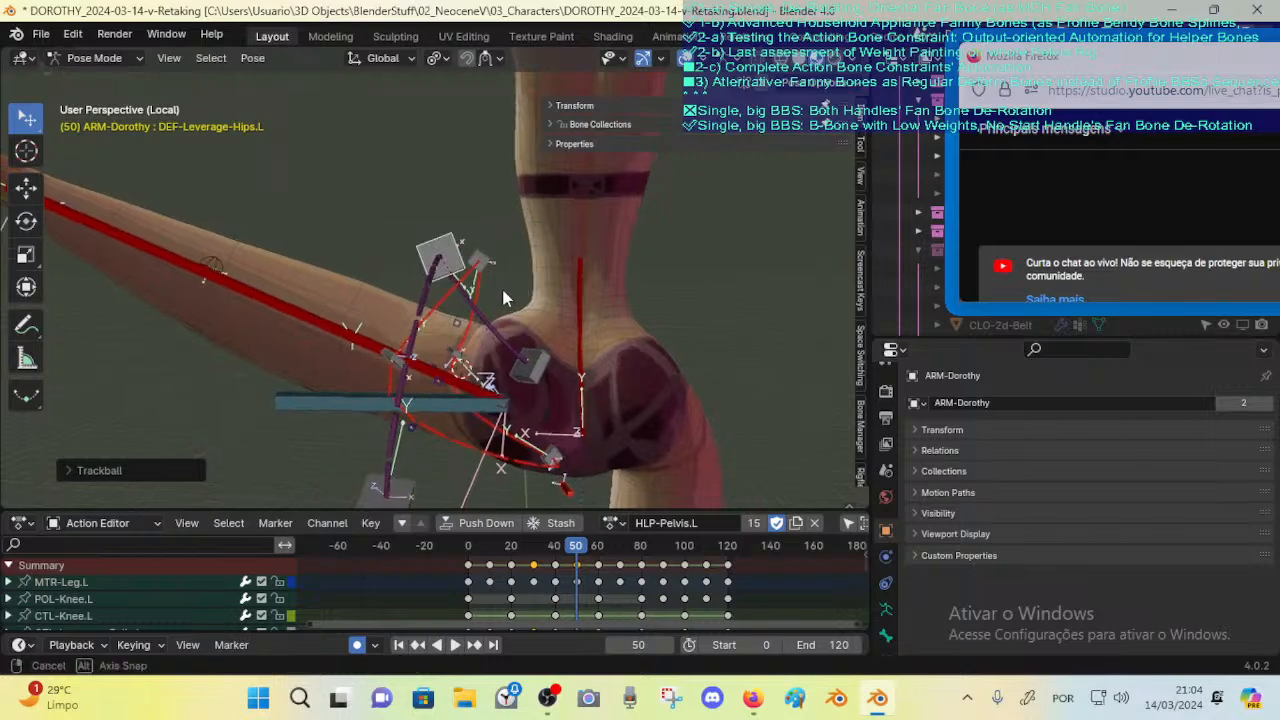
{"action": "key", "text": "ctrl+r"}
{"action": "key", "text": "Escape"}
{"action": "key", "text": "r"}
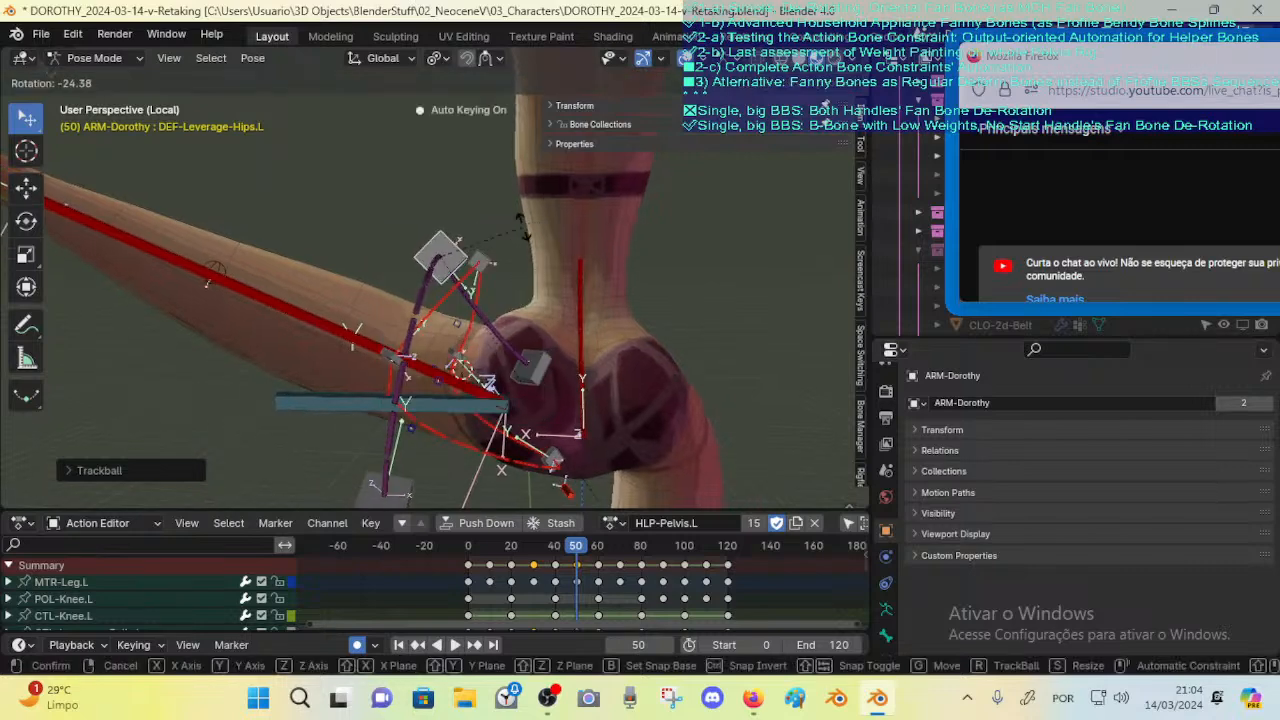
{"action": "left_click", "coordinate": [525, 277]}
Step: Move the CTL-Leverage-Belly.L bone slightly upward
{"action": "left_click", "coordinate": [545, 363]}
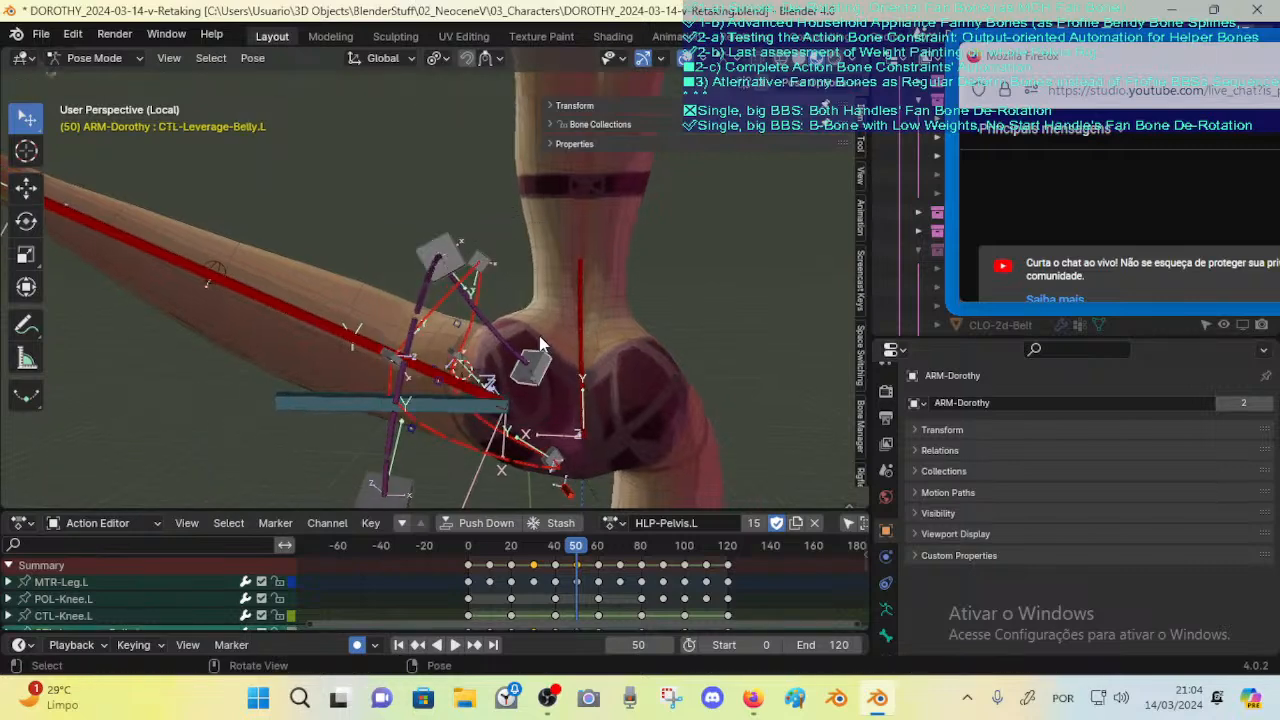
{"action": "key", "text": "g"}
{"action": "left_click", "coordinate": [483, 358]}
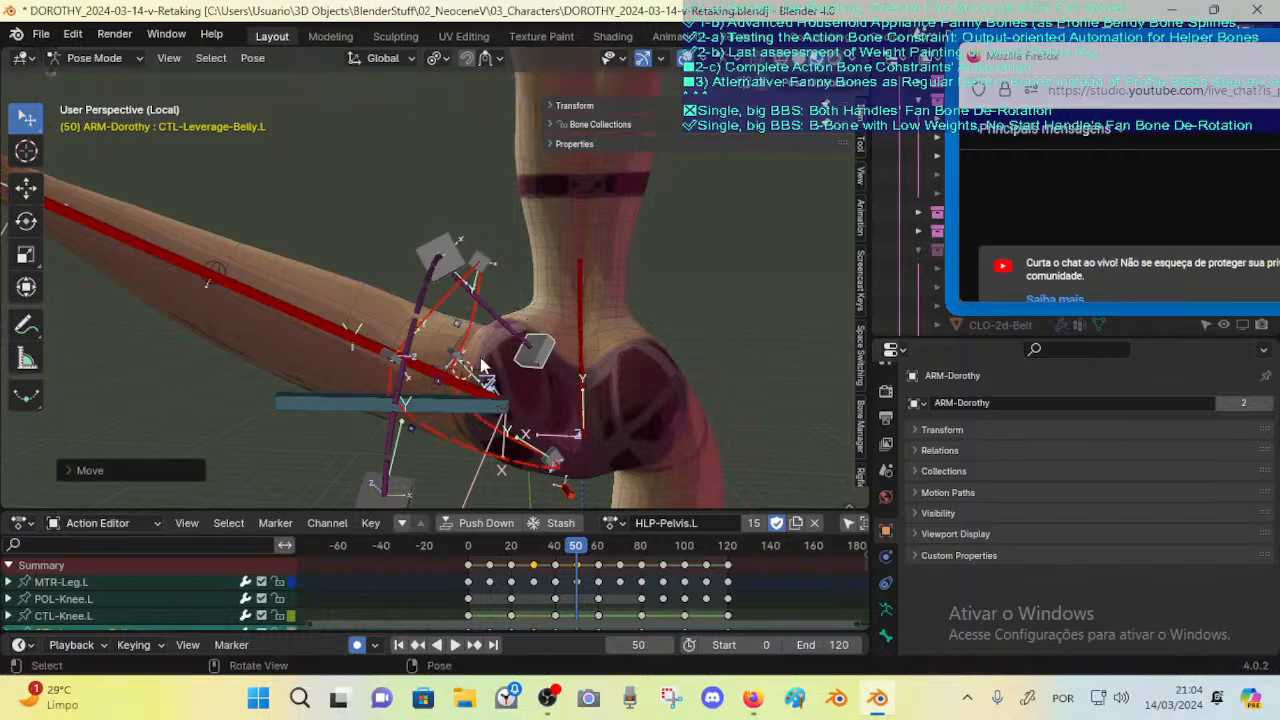
Step: Move and rotate the CTL-Leverage-Buttocks.L bone below the raised thigh to reshape the leverage bone's curve
{"action": "middle_click_drag", "start_coordinate": [483, 358], "coordinate": [420, 368]}
{"action": "left_click", "coordinate": [439, 385]}
{"action": "key", "text": "g"}
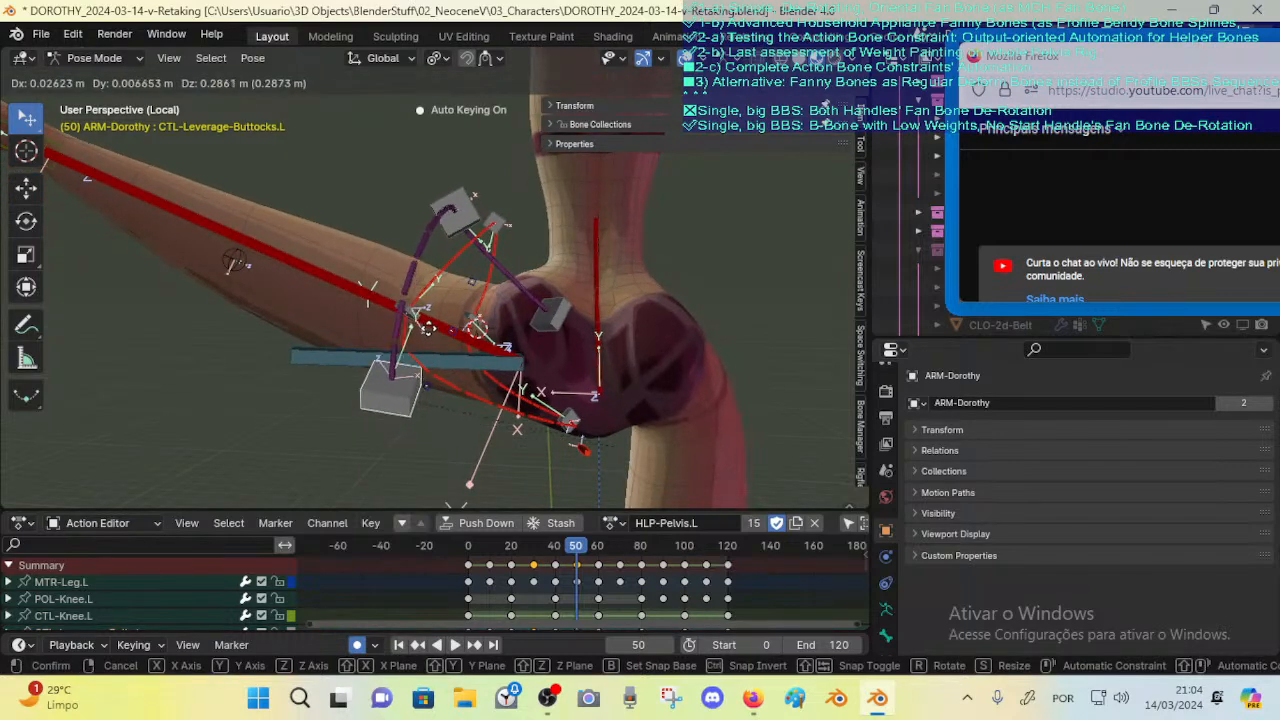
{"action": "left_click", "coordinate": [425, 402]}
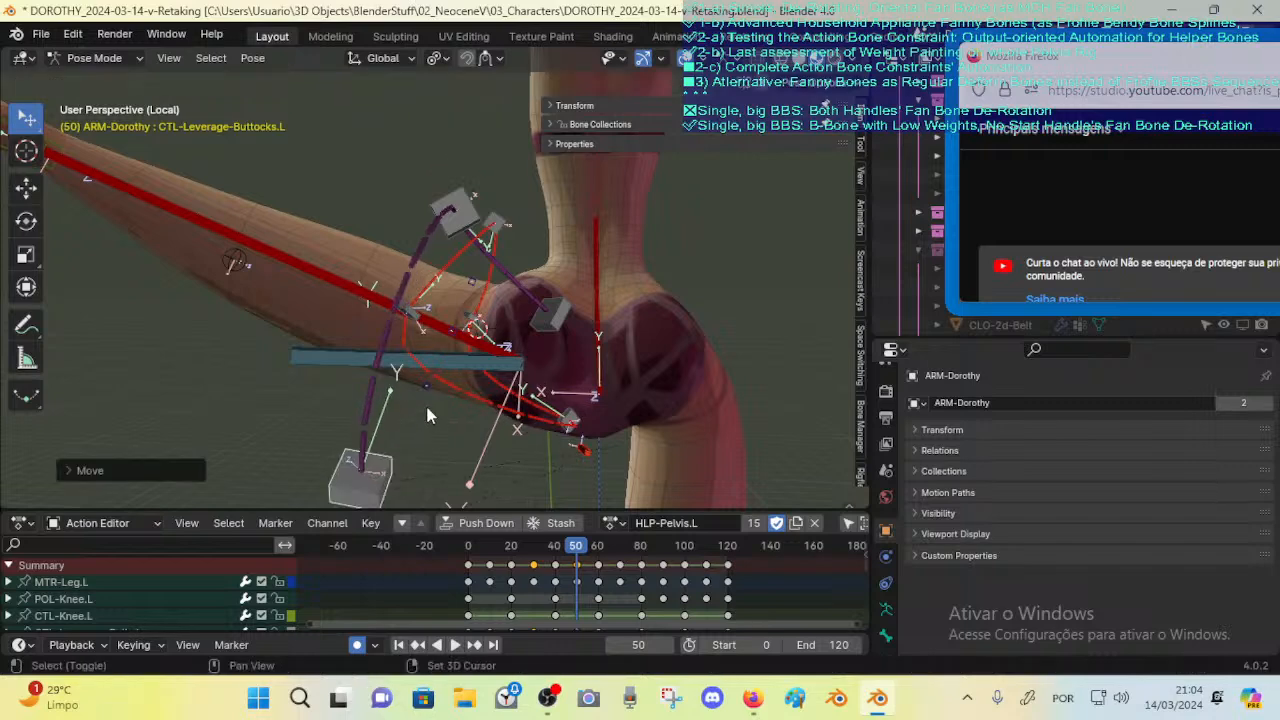
{"action": "middle_click_drag", "start_coordinate": [425, 402], "coordinate": [519, 344]}
{"action": "key", "text": "g"}
{"action": "left_click", "coordinate": [461, 338]}
{"action": "key", "text": "r"}
{"action": "left_click", "coordinate": [541, 307]}
{"action": "key", "text": "g"}
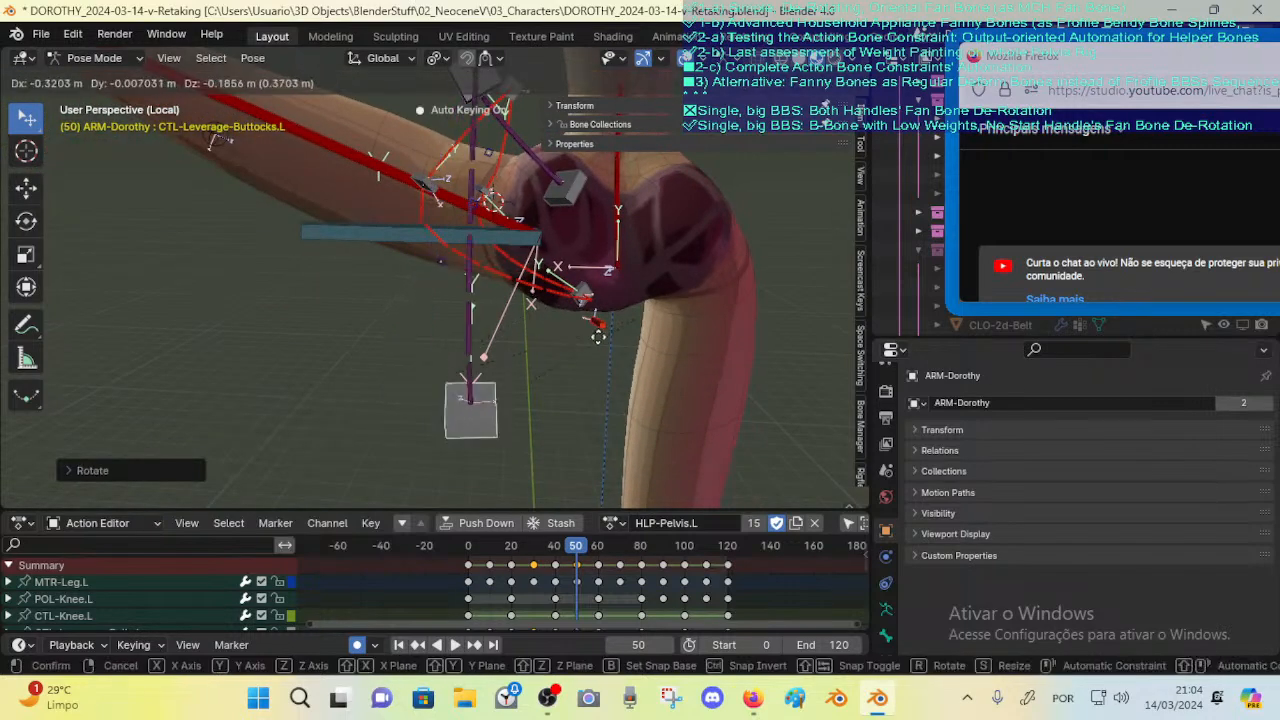
{"action": "left_click", "coordinate": [586, 300]}
Step: Select the DEF-Crotch bone and enlarge the Action Editor to show all the animated bone channels
{"action": "middle_click_drag", "start_coordinate": [638, 277], "coordinate": [552, 328]}
{"action": "left_click", "coordinate": [542, 314]}
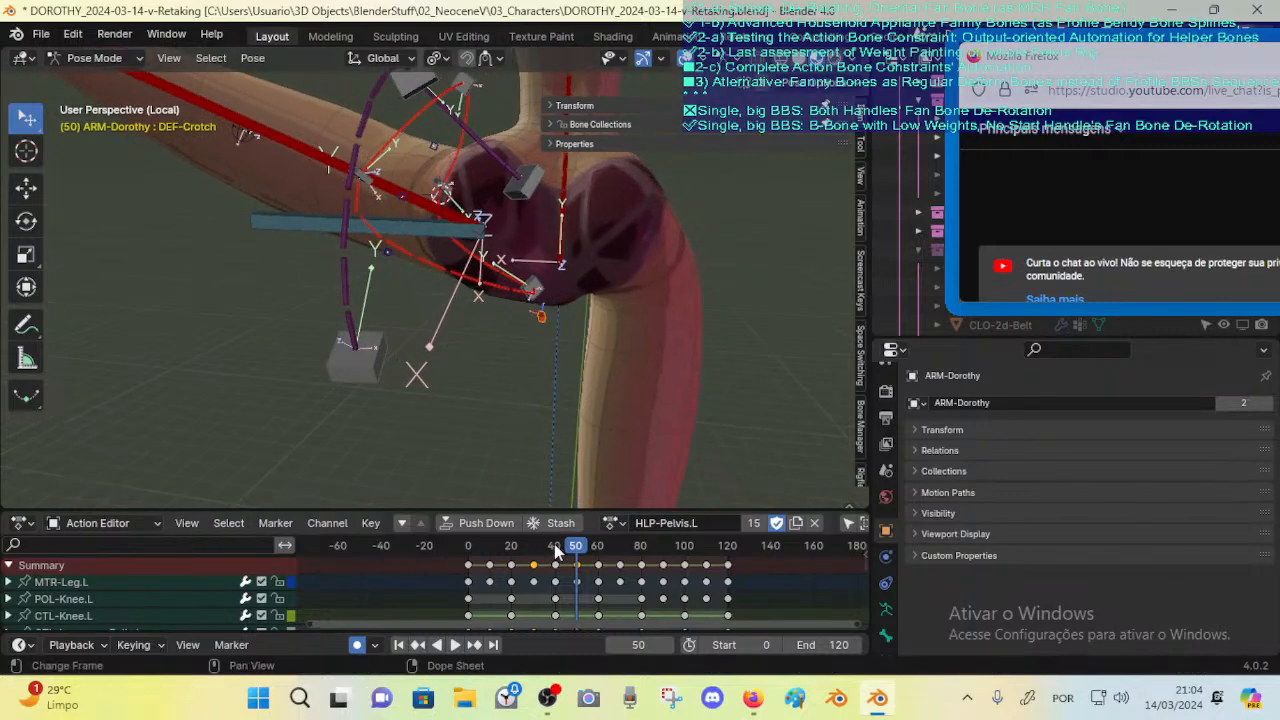
{"action": "left_click_drag", "start_coordinate": [582, 512], "coordinate": [565, 322]}
{"action": "key", "text": "g"}
{"action": "right_click", "coordinate": [568, 284]}
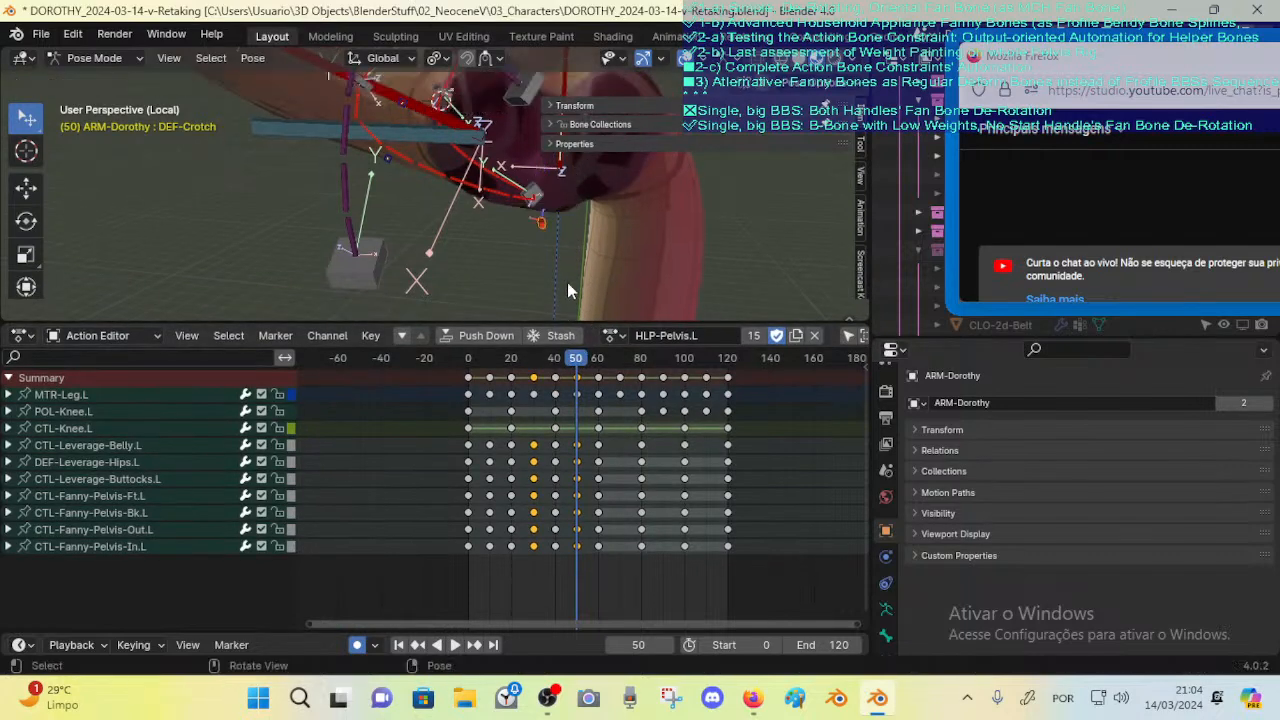
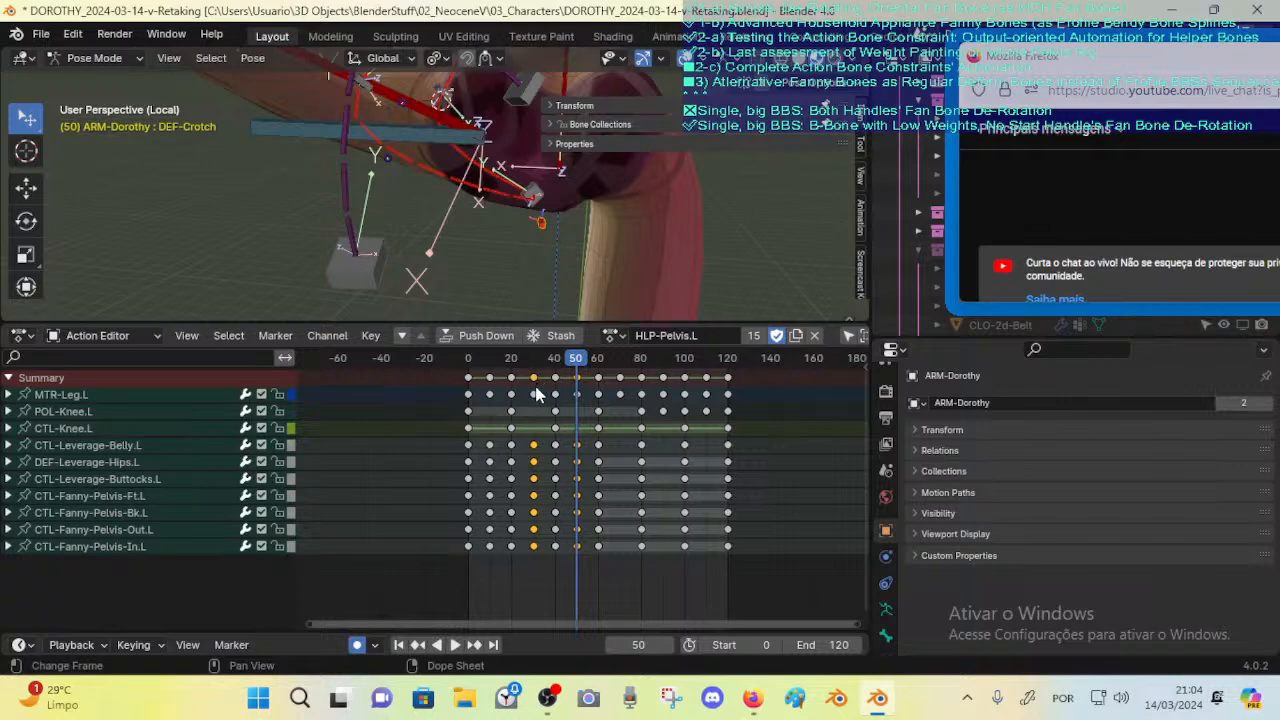
Step: Insert a keyframe for the DEF-Crotch bone in its rest pose at frame 0 of the HLP-Pelvis.L action
{"action": "key", "text": "shift+Left"}
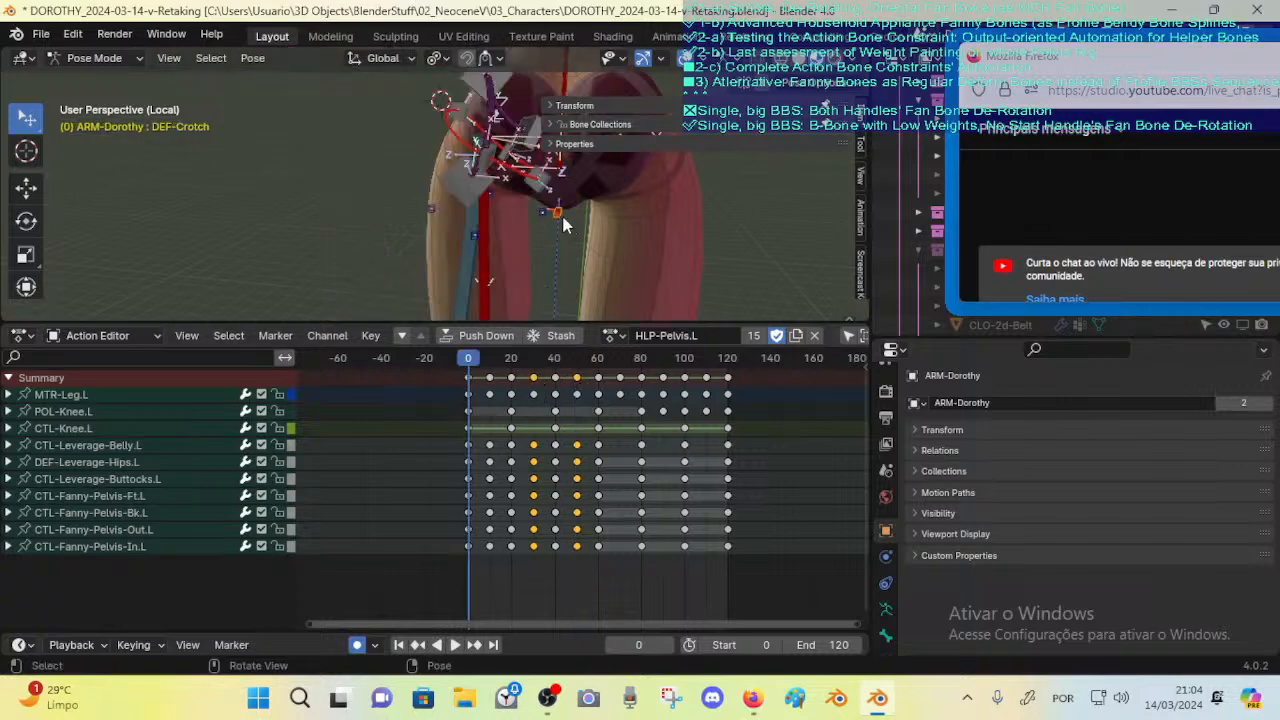
{"action": "key", "text": "g"}
{"action": "right_click", "coordinate": [561, 223]}
{"action": "key", "text": "i"}
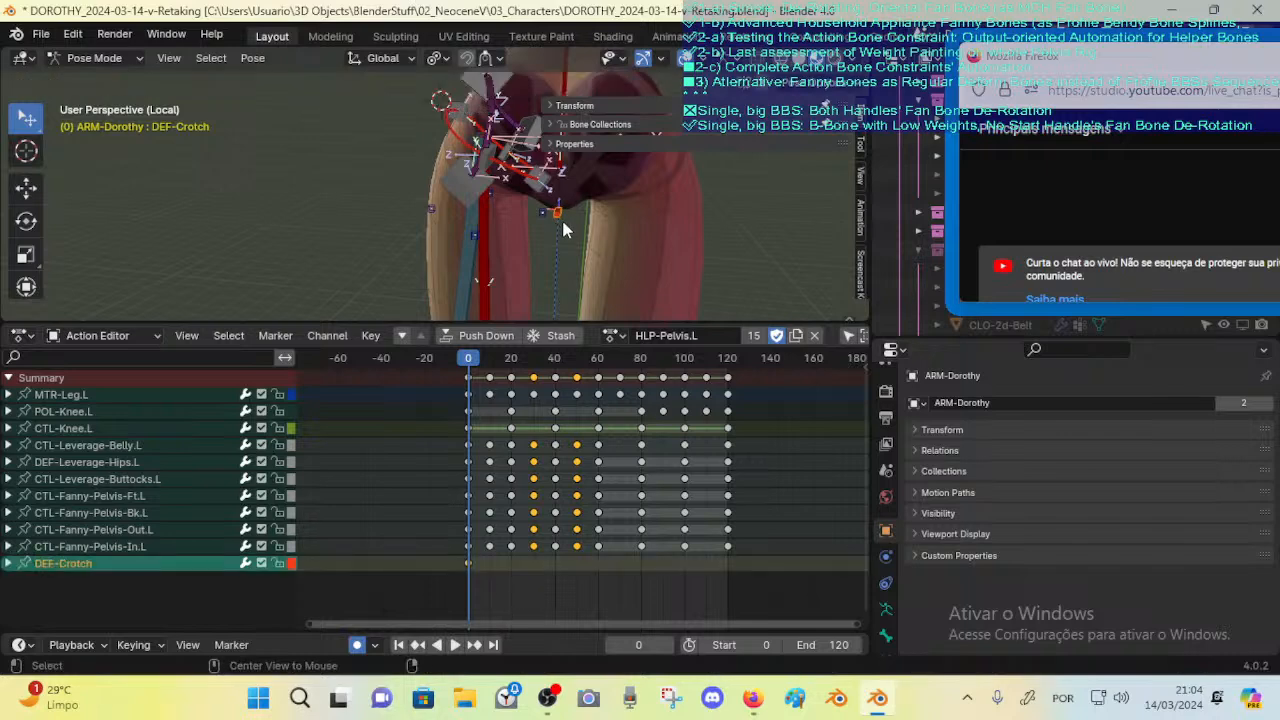
Step: Insert rest-pose keyframes for the DEF-Crotch bone at frames 40 and 60
{"action": "key", "text": "Up"}
{"action": "key", "text": "Up"}
{"action": "key", "text": "Up"}
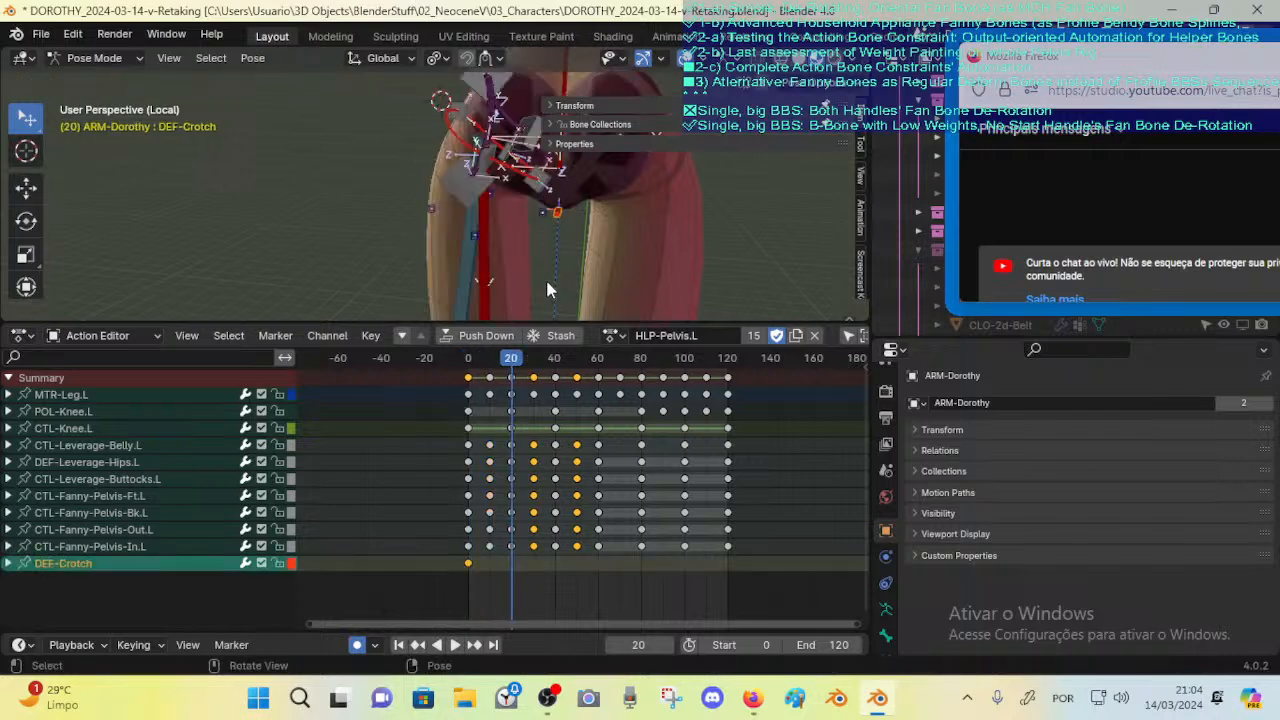
{"action": "key", "text": "Up"}
{"action": "key", "text": "Down"}
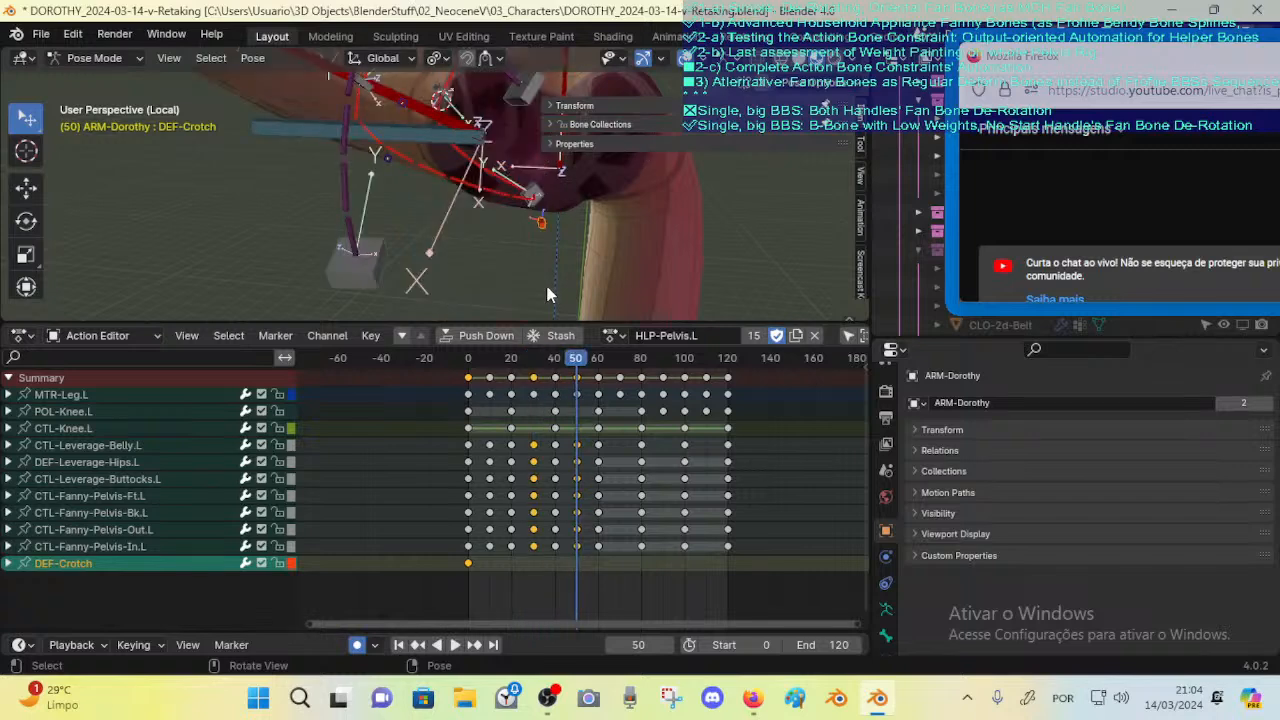
{"action": "key", "text": "Up"}
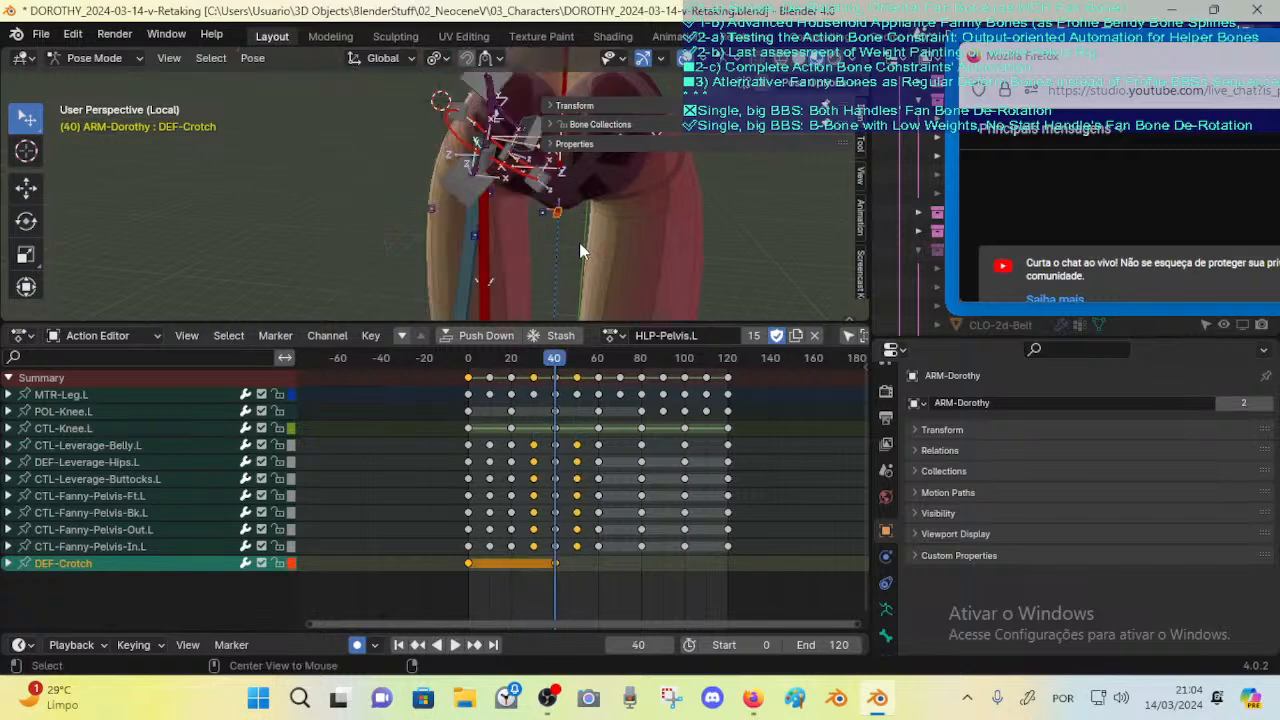
{"action": "key", "text": "Up"}
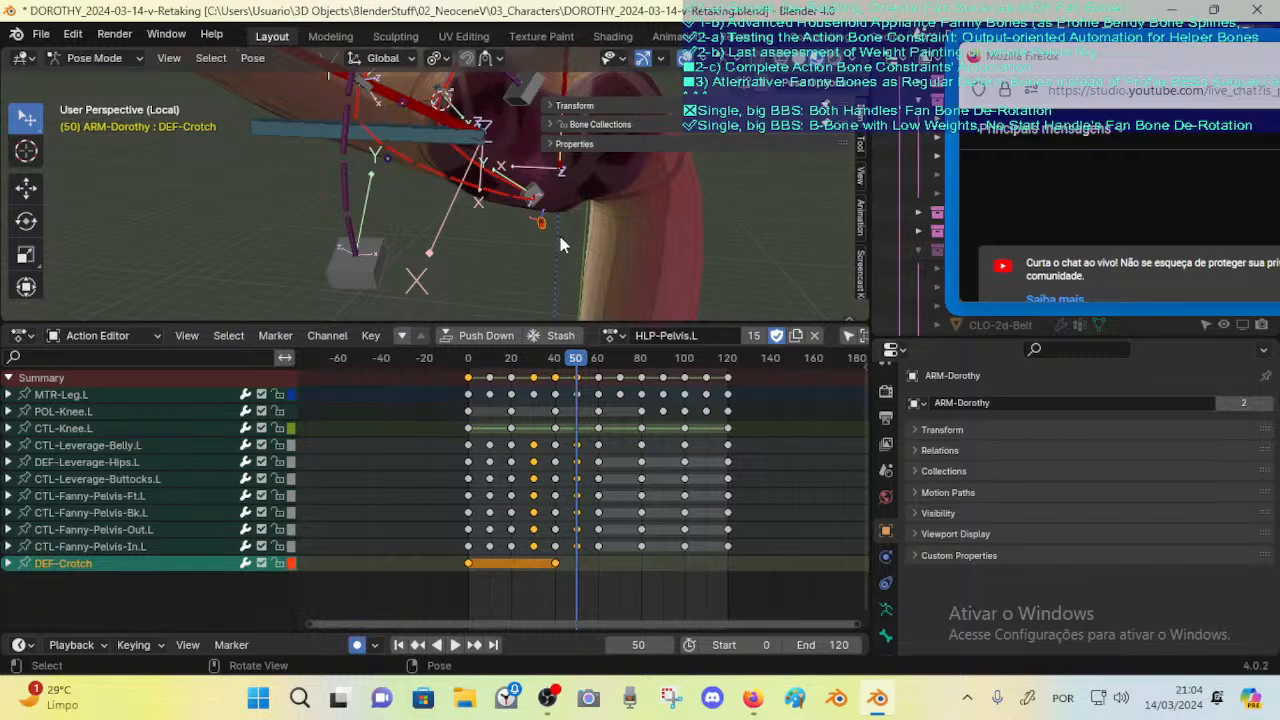
{"action": "key", "text": "Up"}
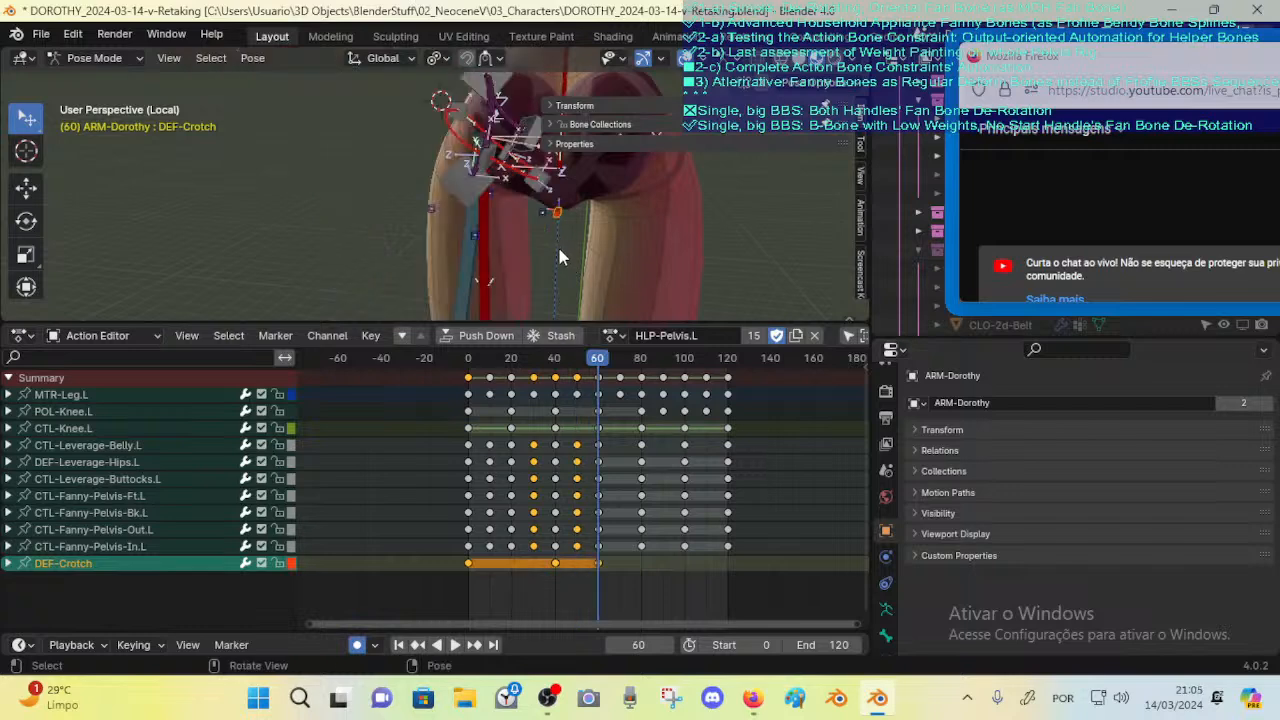
Step: At frame 50, move and rotate the DEF-Crotch bone upward into the crotch of the raised-leg pose
{"action": "key", "text": "Down"}
{"action": "left_click_drag", "start_coordinate": [545, 227], "coordinate": [546, 199]}
{"action": "middle_click_drag", "start_coordinate": [597, 230], "coordinate": [590, 200]}
{"action": "key", "text": "g"}
{"action": "left_click", "coordinate": [557, 219]}
{"action": "key", "text": "g"}
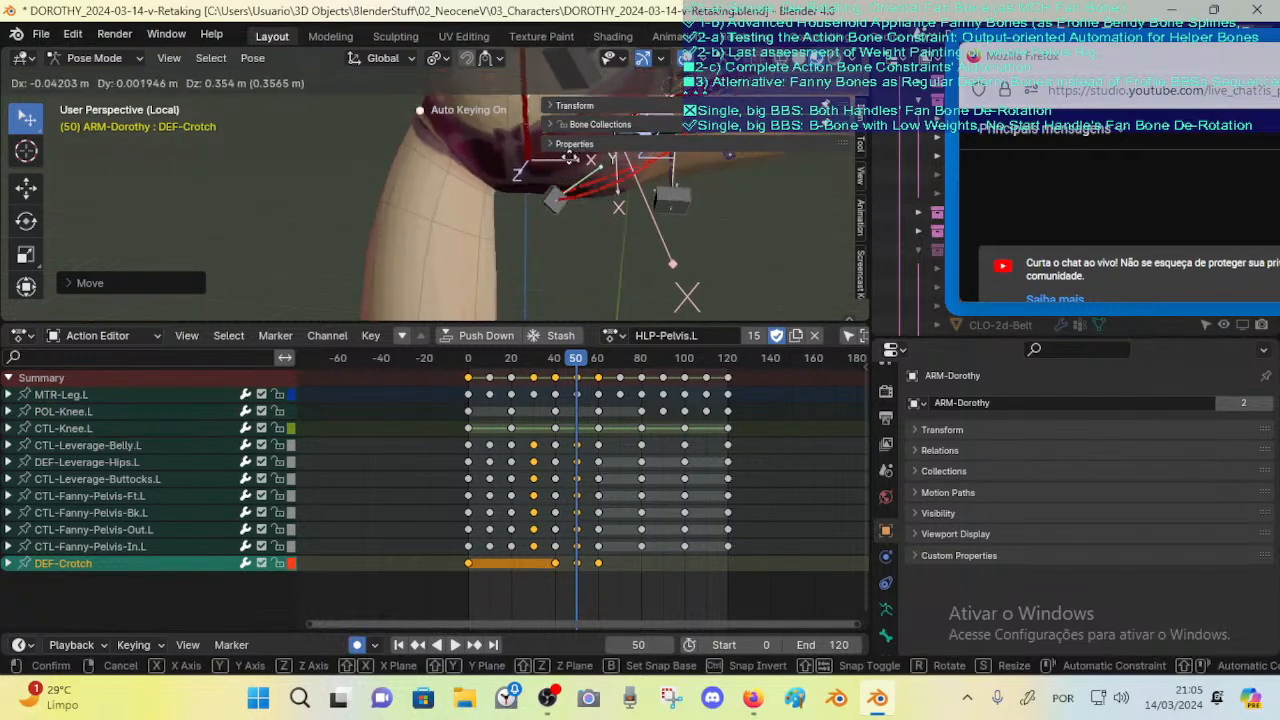
{"action": "key", "text": "r"}
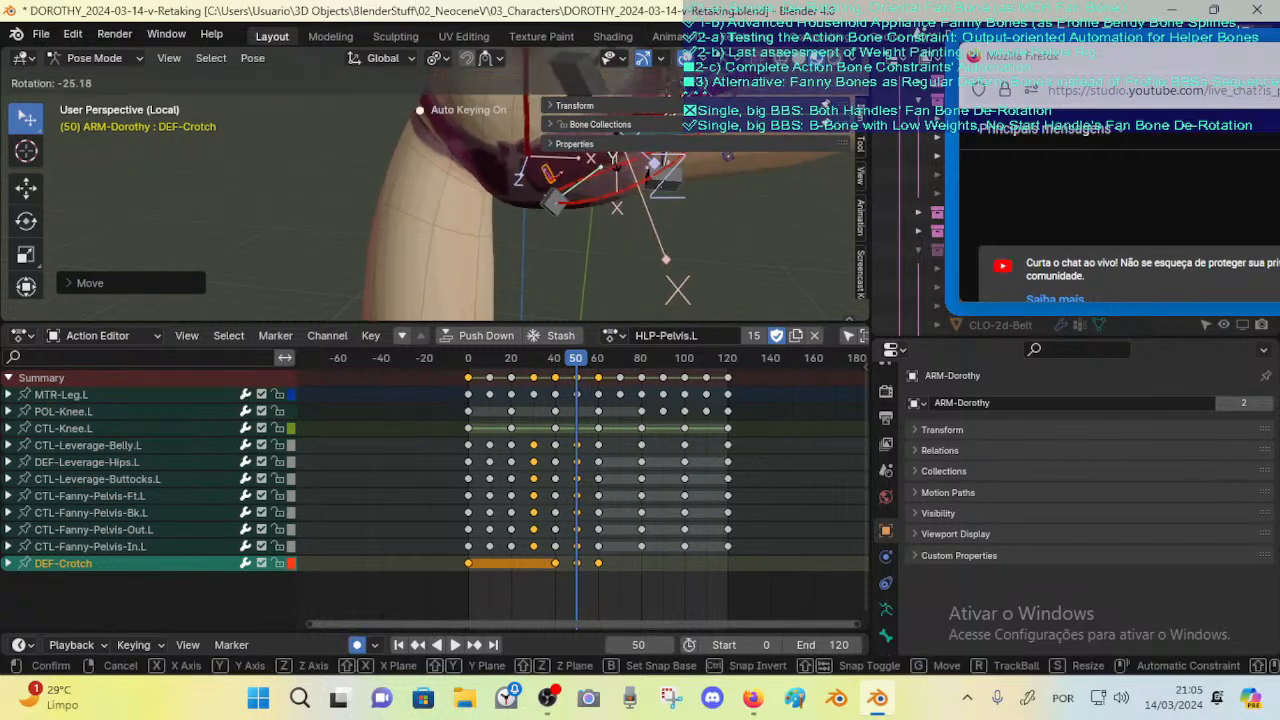
{"action": "left_click", "coordinate": [613, 161]}
{"action": "key", "text": "g"}
{"action": "left_click", "coordinate": [614, 170]}
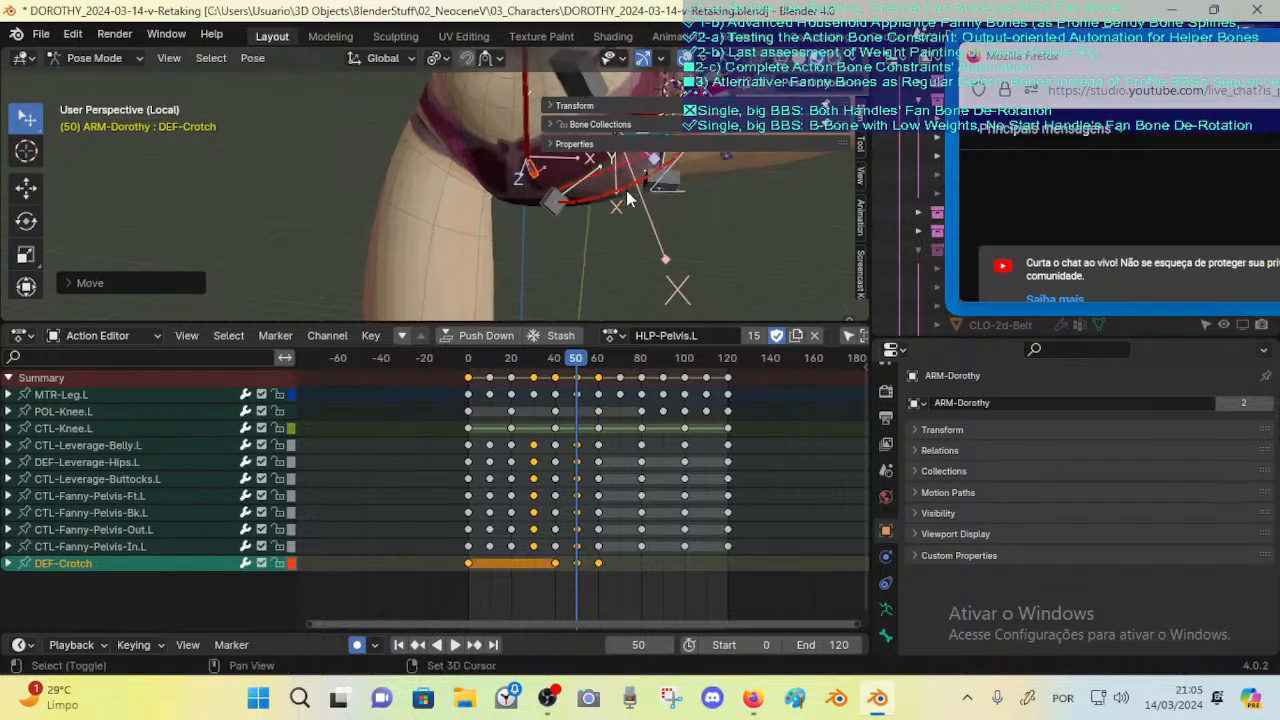
Step: Move the CTL-Fanny-Pelvis-In.L bone slightly and rotate it below the crotch at frame 50
{"action": "middle_click_drag", "start_coordinate": [614, 170], "coordinate": [566, 245]}
{"action": "left_click", "coordinate": [505, 282]}
{"action": "key", "text": "g"}
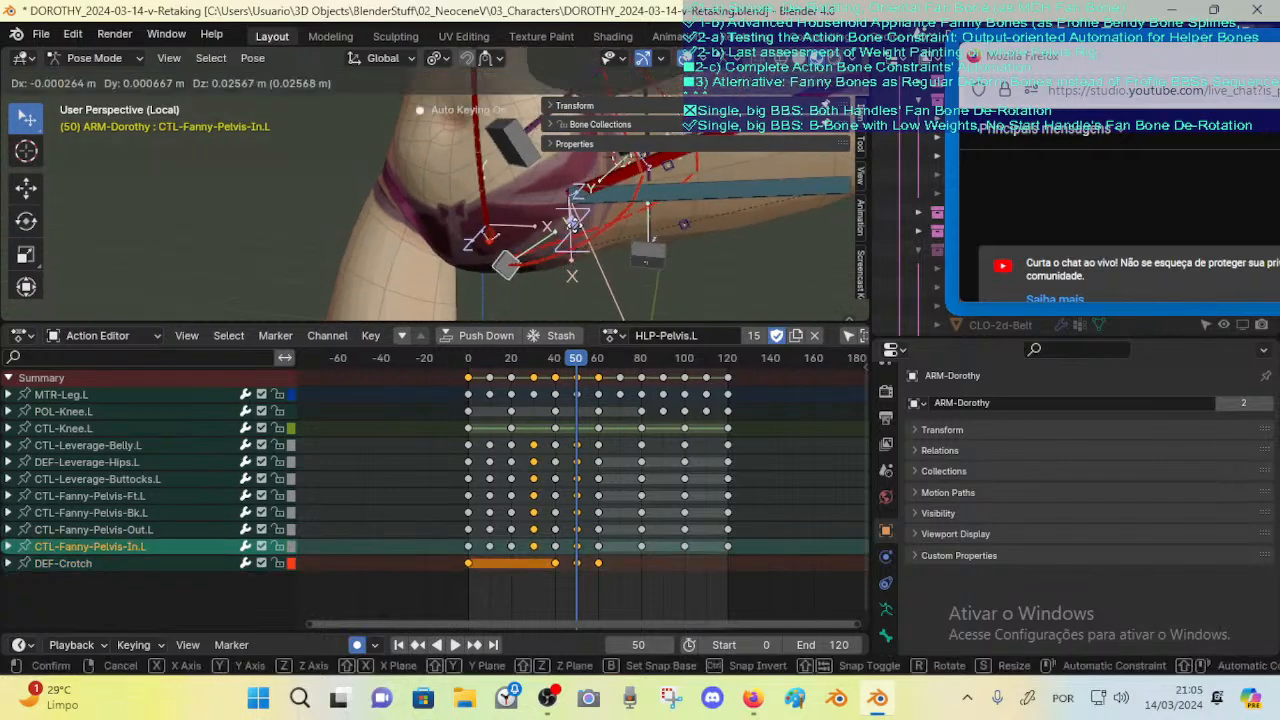
{"action": "left_click", "coordinate": [553, 242]}
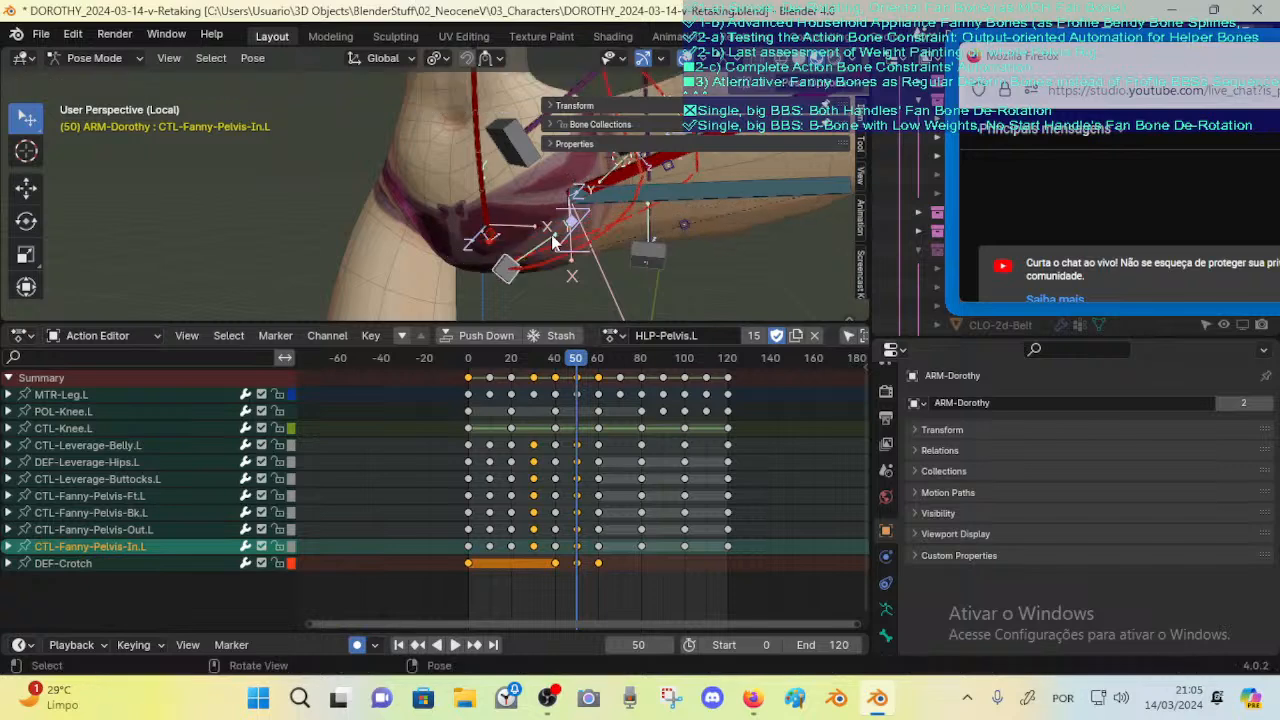
{"action": "key", "text": "g"}
{"action": "left_click", "coordinate": [610, 238]}
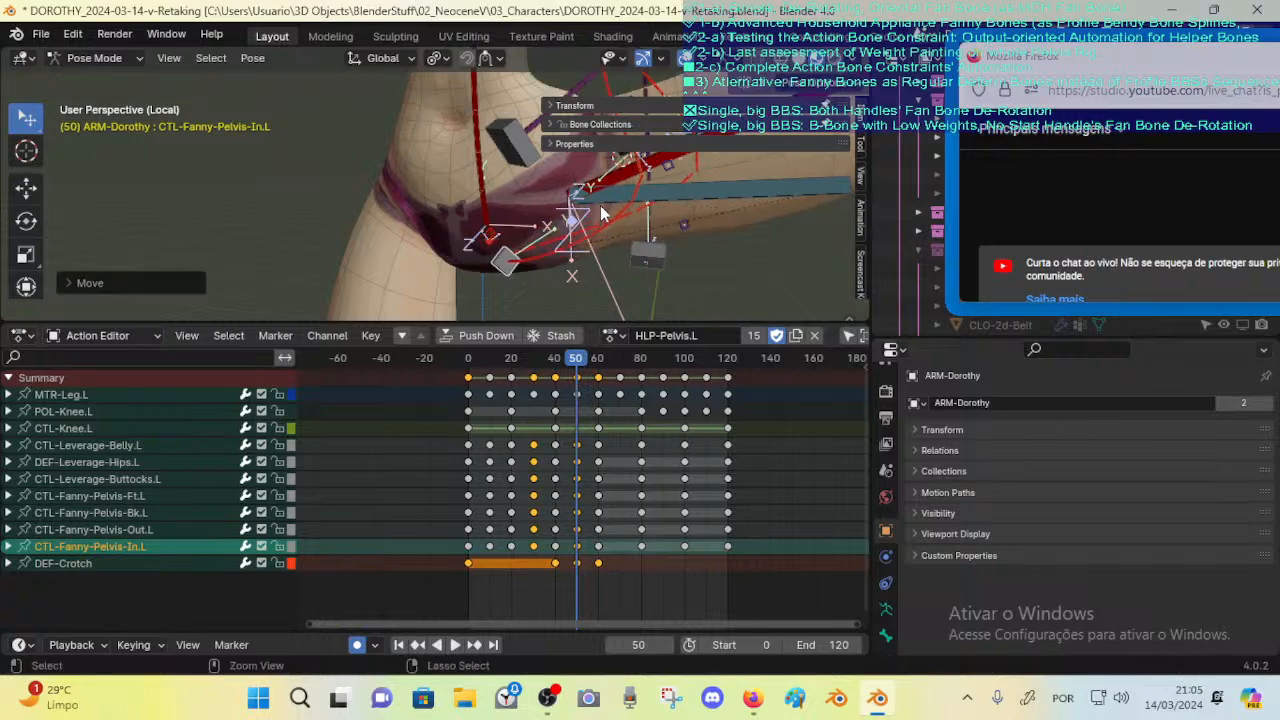
{"action": "key", "text": "r"}
{"action": "left_click", "coordinate": [622, 228]}
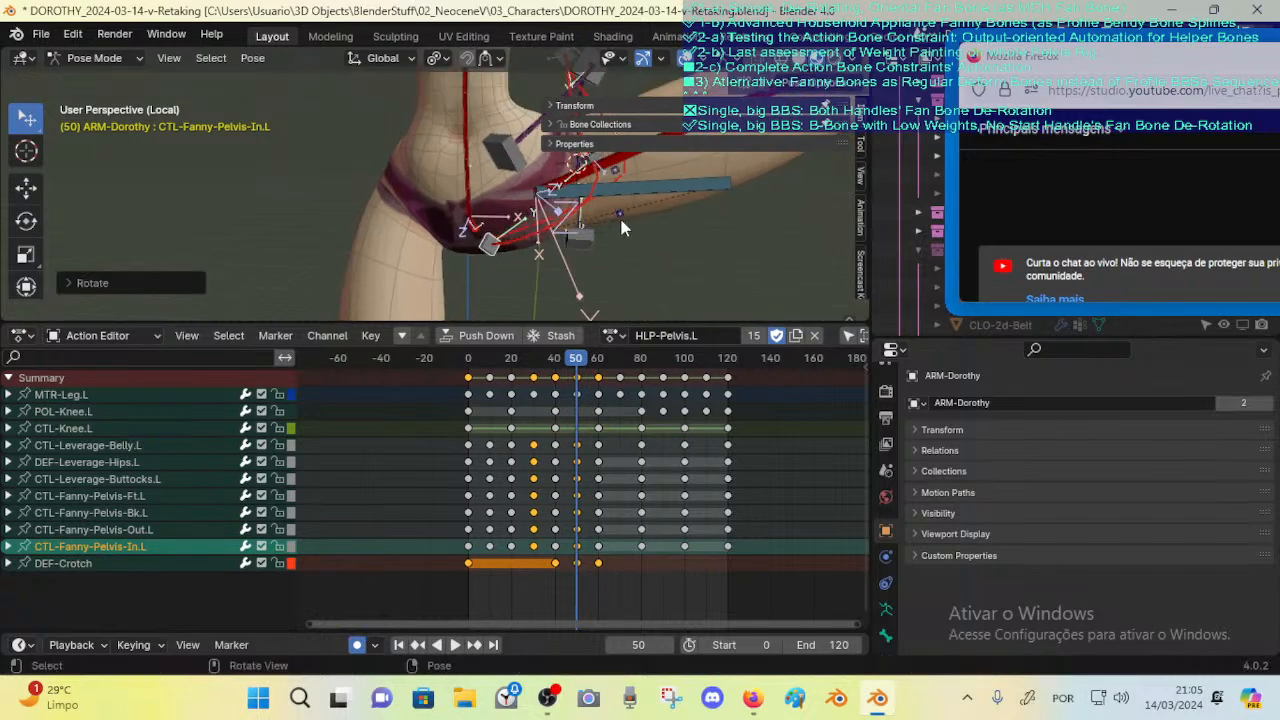
Step: Try several positions for the CTL-Fanny-Pelvis-In.L bone along the crotch and leave it close beside DEF-Crotch
{"action": "key", "text": "g"}
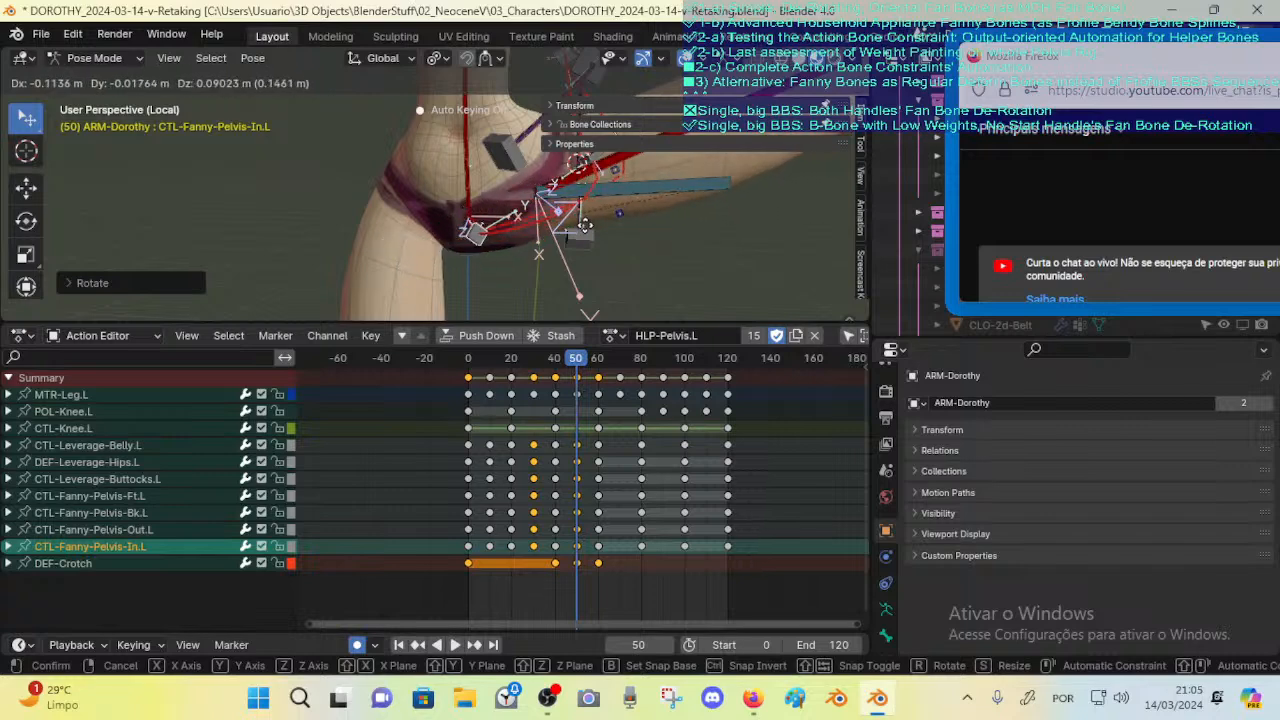
{"action": "left_click", "coordinate": [563, 230]}
{"action": "scroll", "coordinate": [604, 200], "scroll_direction": "down", "scroll_amount": 3}
{"action": "key", "text": "g"}
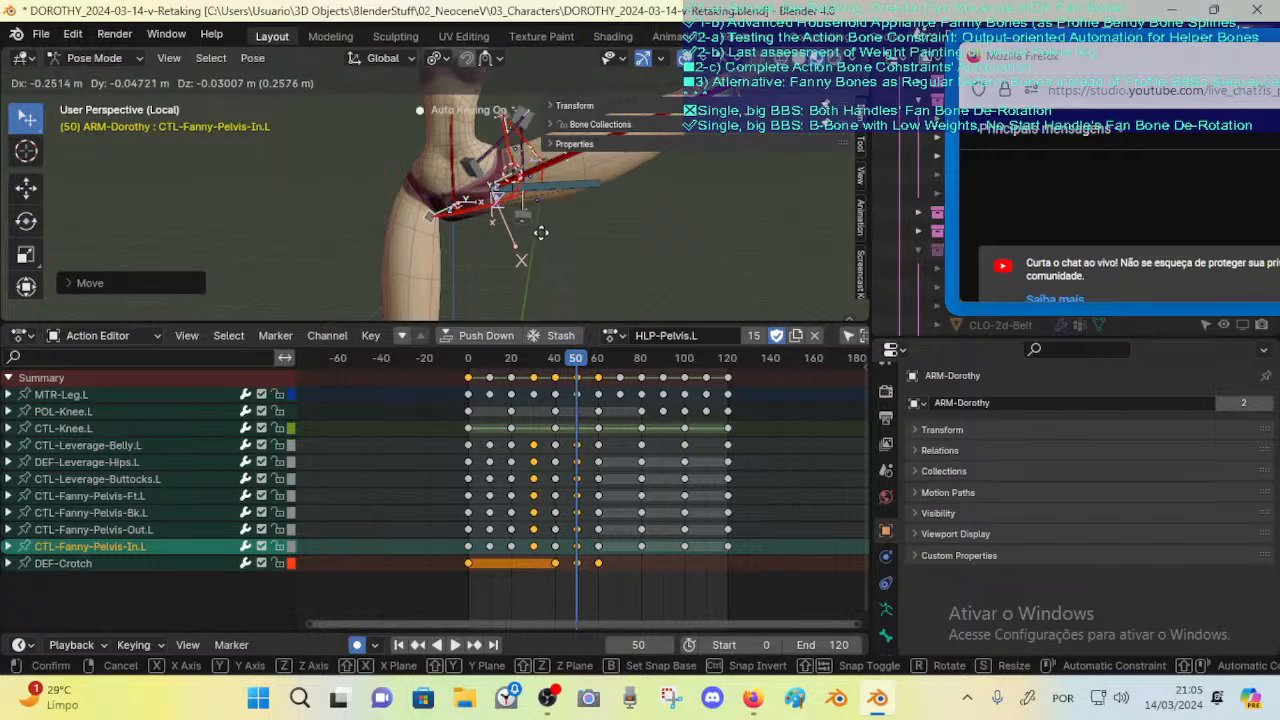
{"action": "left_click", "coordinate": [548, 228]}
{"action": "scroll", "coordinate": [543, 244], "scroll_direction": "up", "scroll_amount": 2}
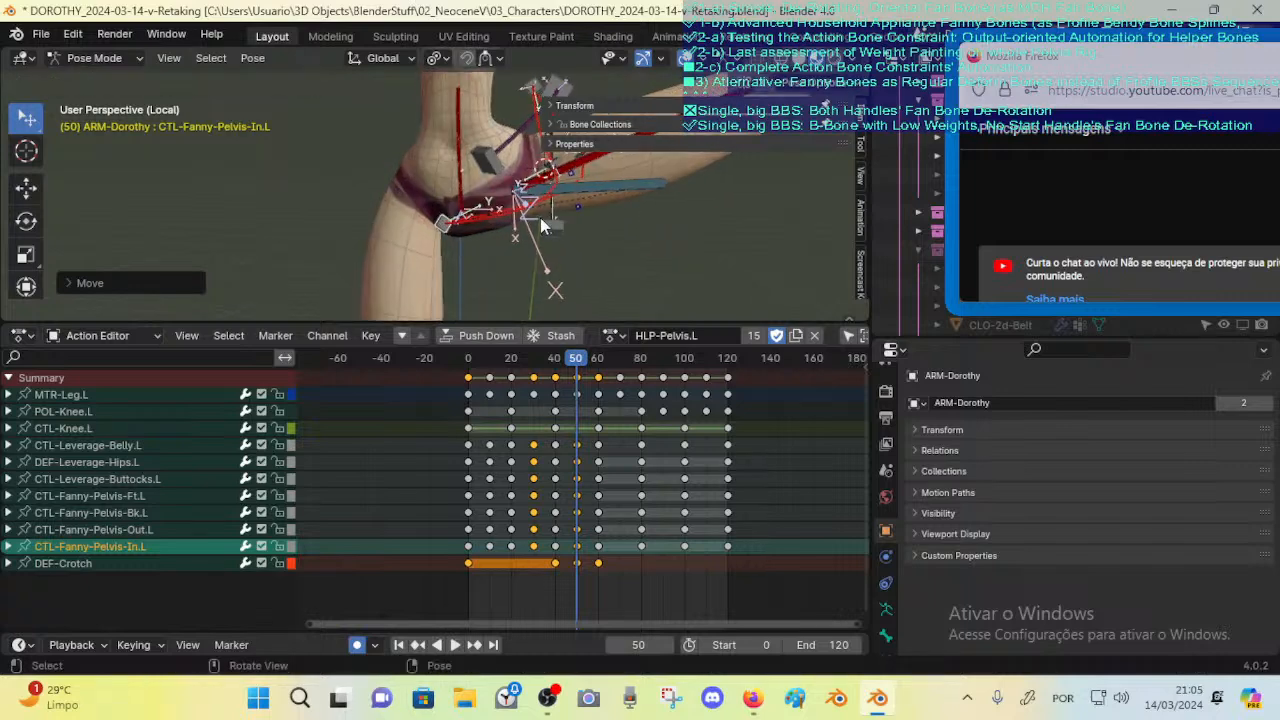
{"action": "key", "text": "g"}
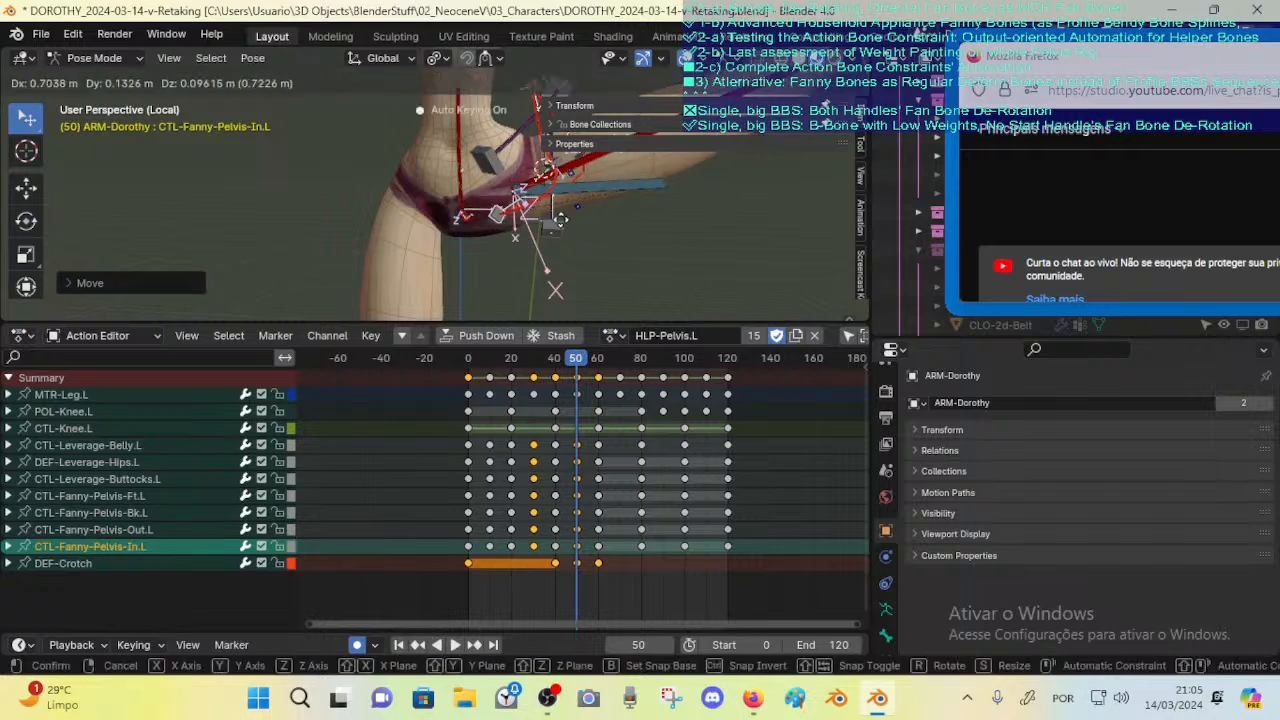
{"action": "left_click", "coordinate": [540, 226]}
Step: Reposition the DEF-Crotch bone slightly to refine the crotch shape at frame 50
{"action": "left_click", "coordinate": [455, 226]}
{"action": "key", "text": "g"}
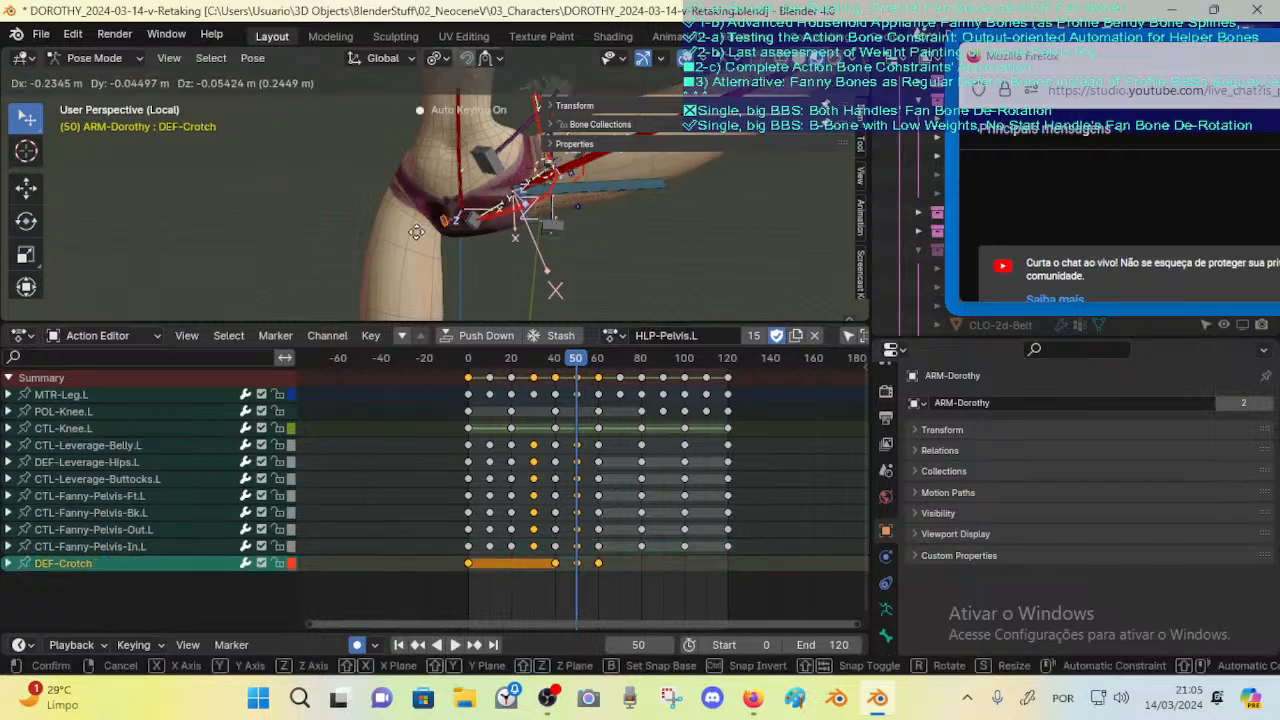
{"action": "left_click", "coordinate": [450, 238]}
{"action": "middle_click_drag", "start_coordinate": [459, 243], "coordinate": [417, 209], "text": "ctrl"}
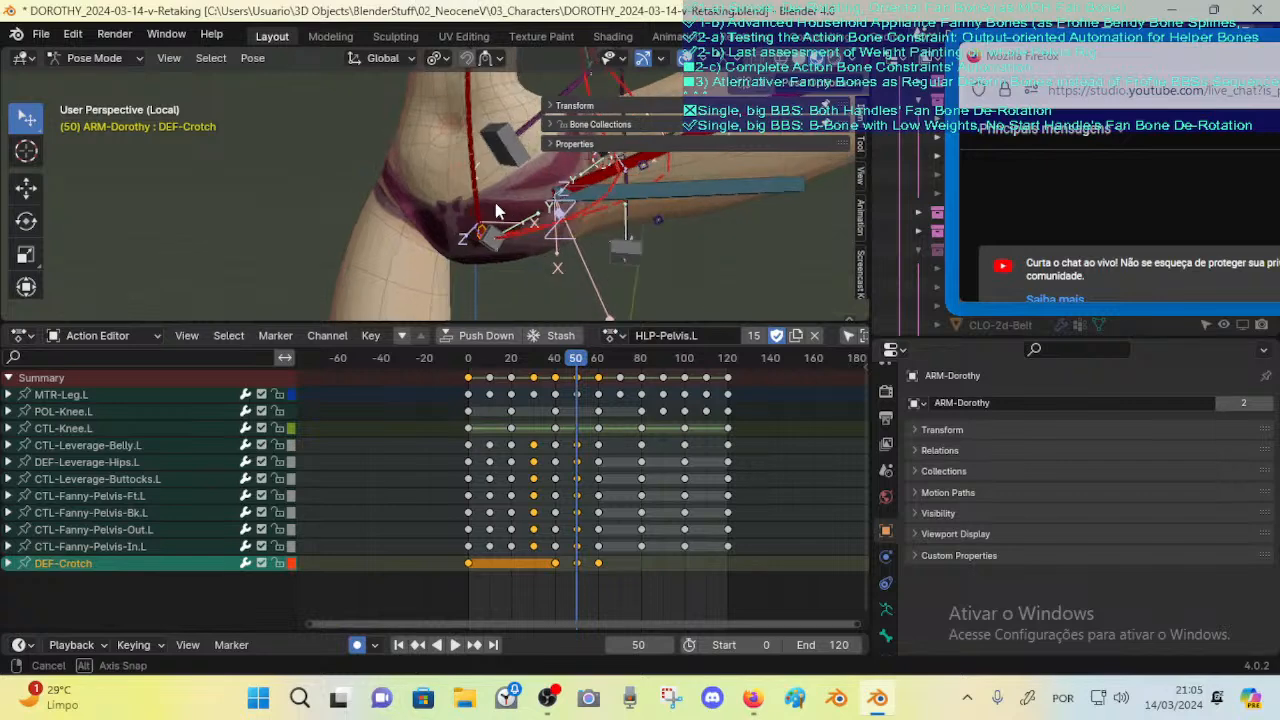
Step: Put the 00_Body mesh into Weight Paint mode along with its armature and show the DEF-Crotch bone's weights
{"action": "key", "text": "ctrl+Tab"}
{"action": "left_click", "coordinate": [473, 232]}
{"action": "left_click", "coordinate": [473, 241]}
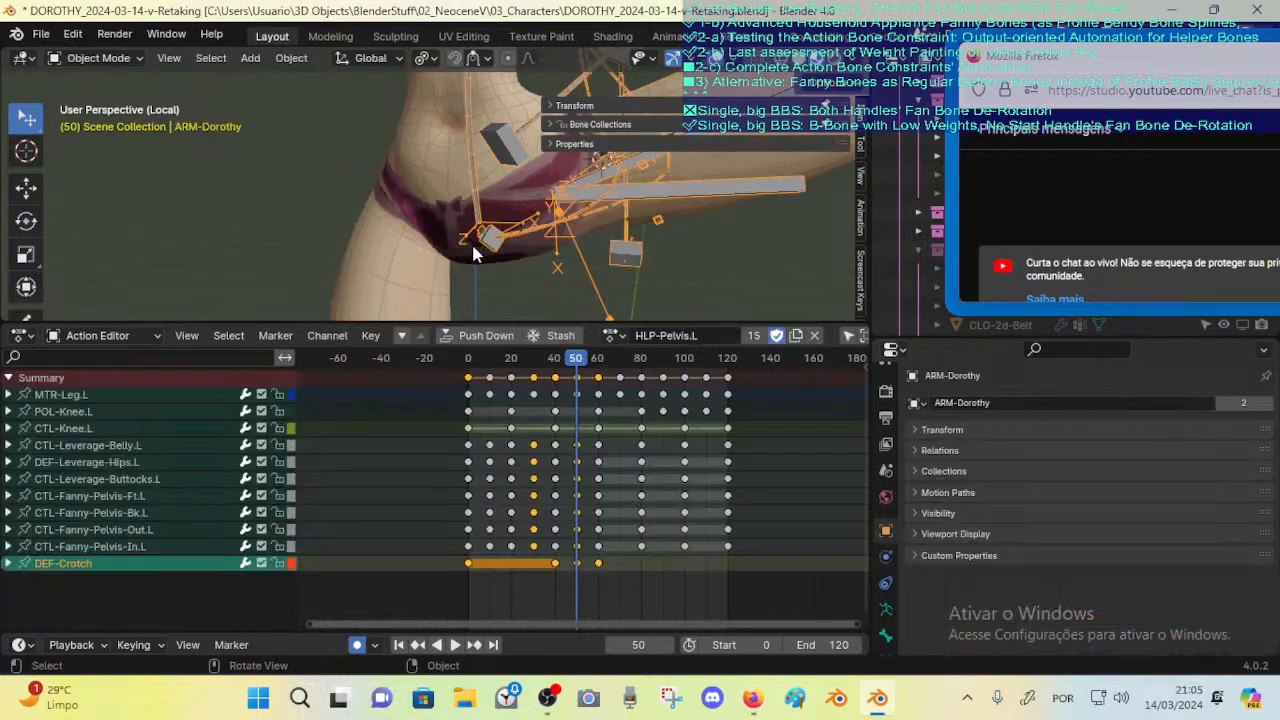
{"action": "left_click", "coordinate": [482, 249], "text": "shift"}
{"action": "key", "text": "ctrl+Tab"}
{"action": "key", "text": "w"}
{"action": "left_click", "coordinate": [480, 236], "text": "alt"}
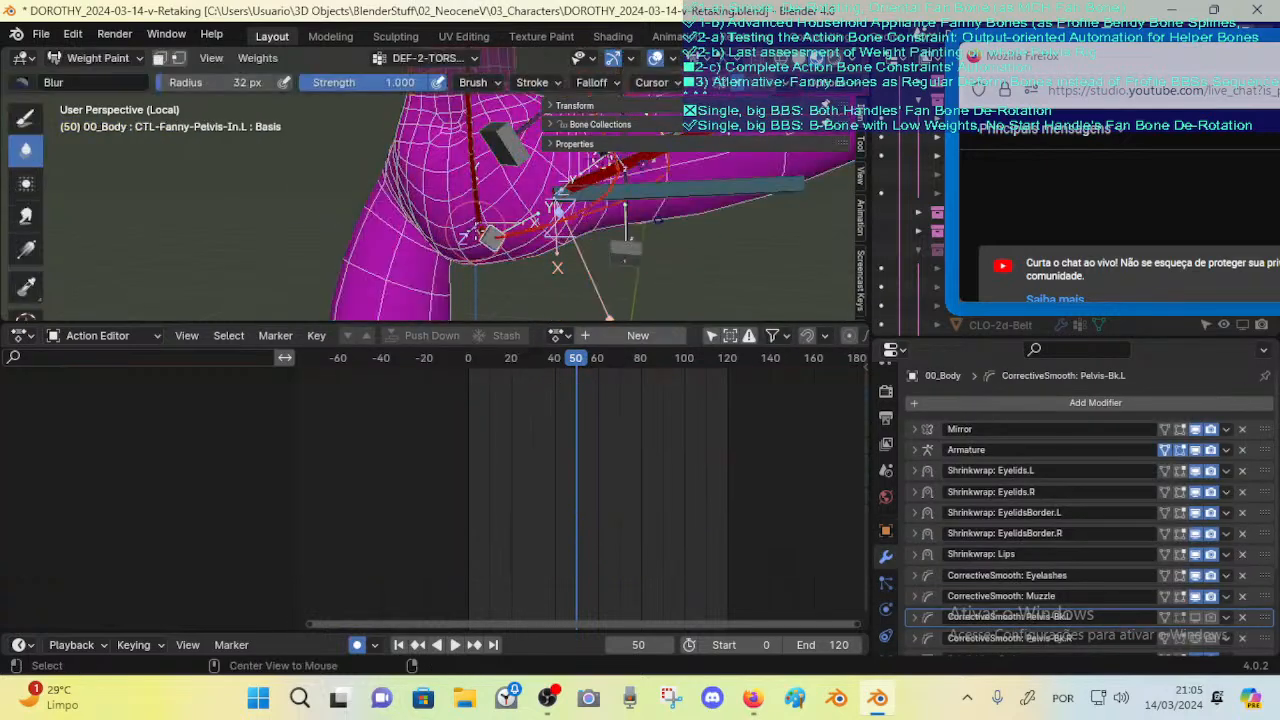
{"action": "left_click", "coordinate": [480, 237], "text": "alt"}
Step: Paint DEF-Crotch weights on the underside of the crotch using the Draw brush at weight 1.000
{"action": "mouse_move", "coordinate": [480, 236]}
{"action": "middle_mouse_down"}
{"action": "mouse_move", "coordinate": [420, 290]}
{"action": "mouse_move", "coordinate": [341, 305]}
{"action": "mouse_move", "coordinate": [288, 167]}
{"action": "mouse_move", "coordinate": [383, 160]}
{"action": "mouse_move", "coordinate": [400, 186]}
{"action": "mouse_move", "coordinate": [386, 206]}
{"action": "mouse_move", "coordinate": [429, 234]}
{"action": "mouse_move", "coordinate": [417, 203]}
{"action": "middle_mouse_up"}
{"action": "left_click", "coordinate": [26, 119]}
{"action": "key", "text": "ctrl+f"}
{"action": "left_click", "coordinate": [456, 189]}
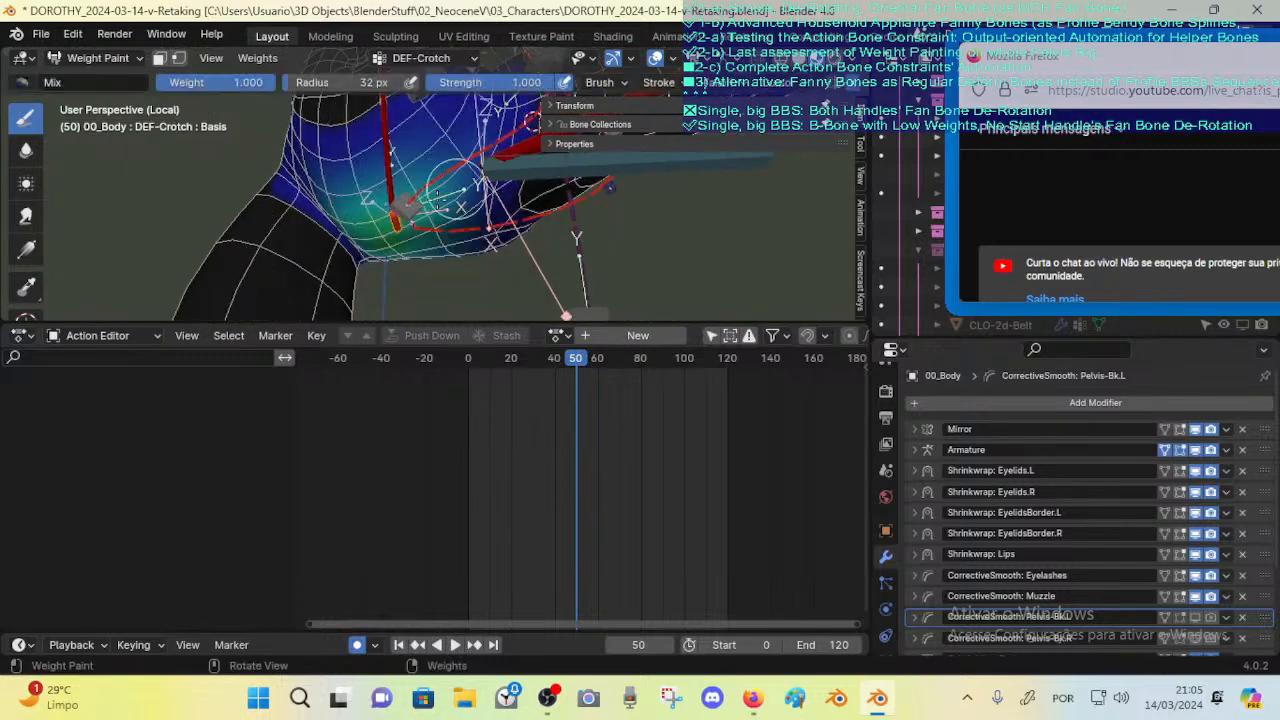
{"action": "left_click_drag", "start_coordinate": [393, 243], "coordinate": [388, 238]}
Step: Lower the brush weight to 0.703 and continue painting the DEF-Crotch weights around the crotch
{"action": "mouse_move", "coordinate": [403, 238]}
{"action": "middle_mouse_down"}
{"action": "mouse_move", "coordinate": [379, 244]}
{"action": "mouse_move", "coordinate": [409, 216]}
{"action": "middle_mouse_up"}
{"action": "key", "text": "ctrl+f"}
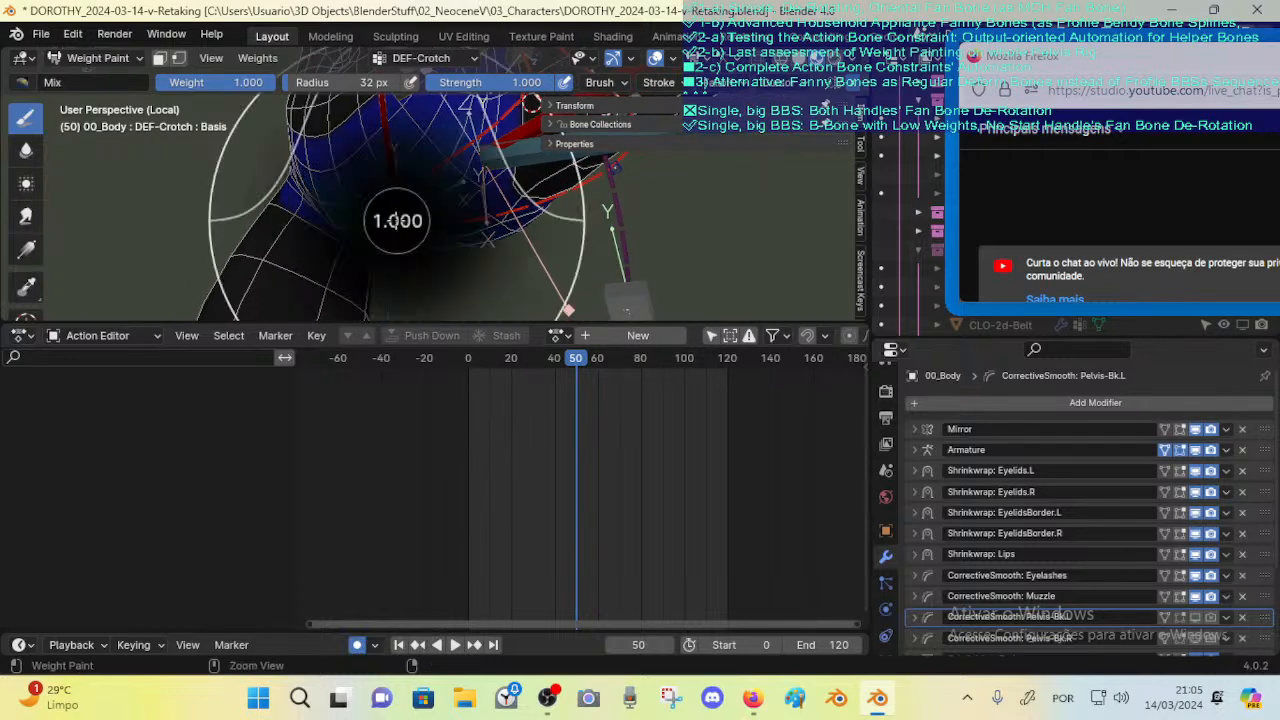
{"action": "left_click", "coordinate": [367, 222]}
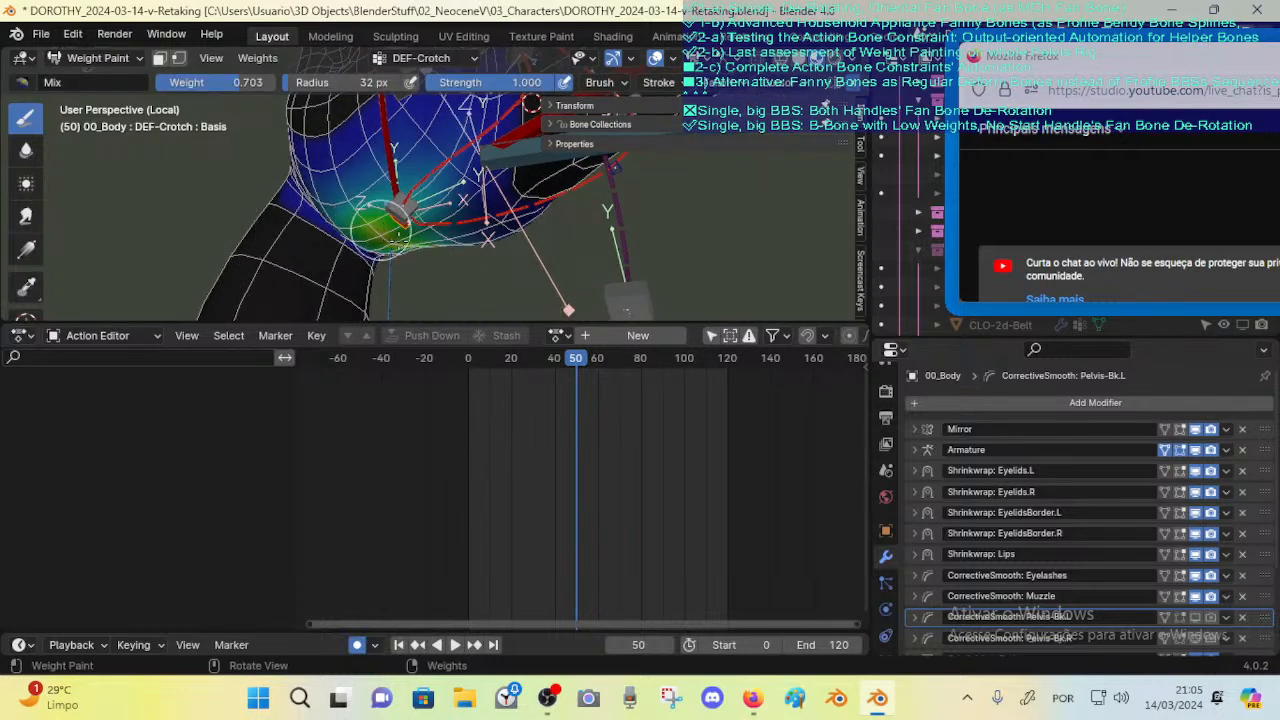
{"action": "middle_click_drag", "start_coordinate": [372, 228], "coordinate": [477, 240]}
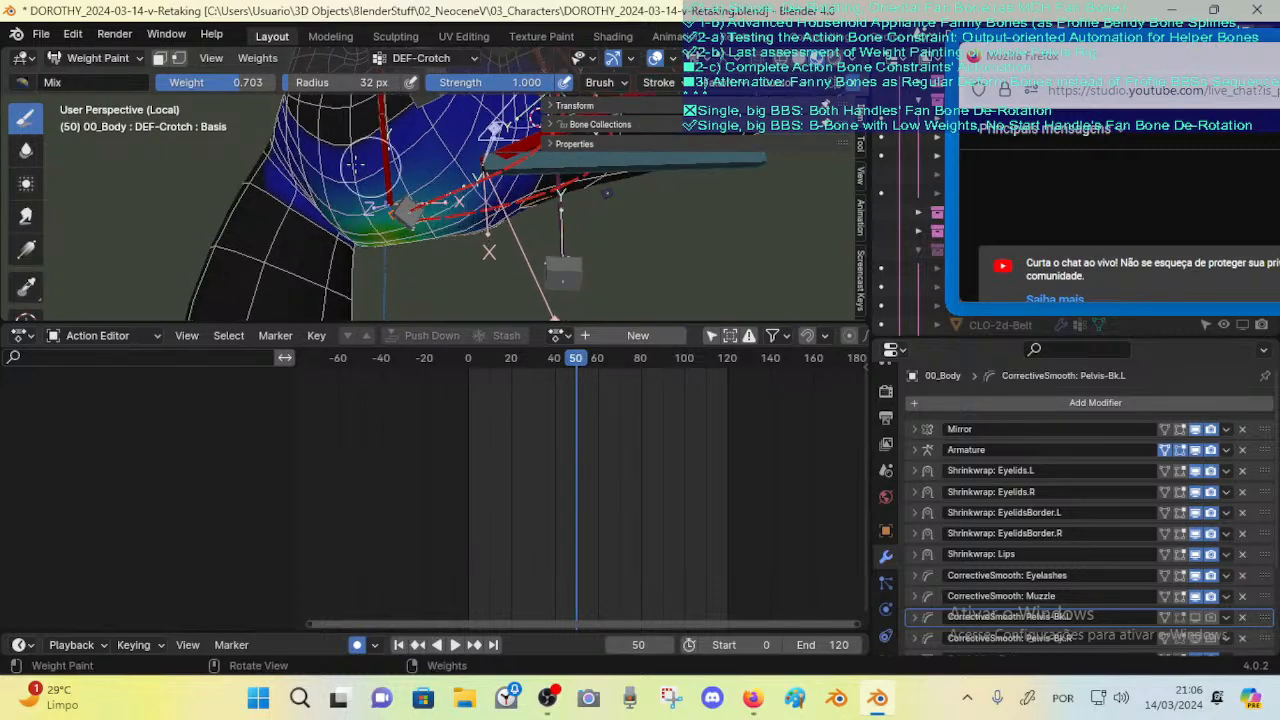
Step: Soften the DEF-Crotch weights around the crotch with the Blur brush
{"action": "left_click", "coordinate": [26, 149]}
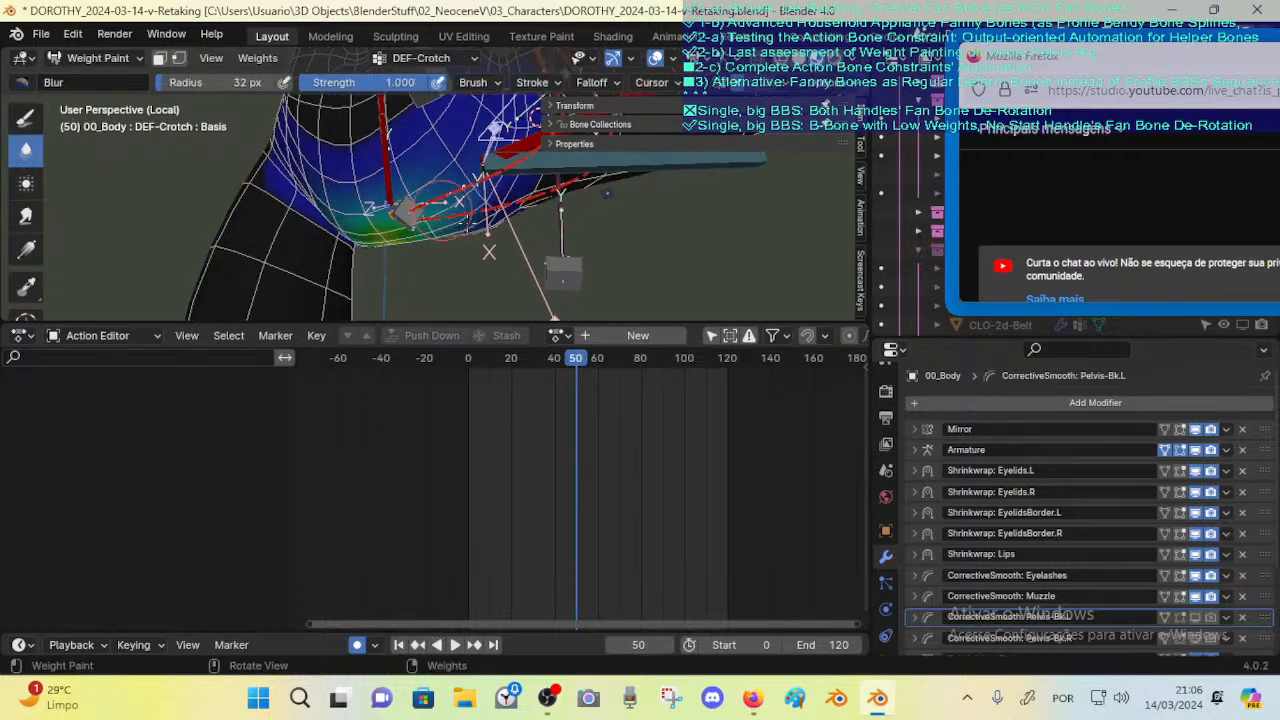
{"action": "middle_click_drag", "start_coordinate": [488, 218], "coordinate": [462, 232]}
{"action": "middle_click_drag", "start_coordinate": [368, 170], "coordinate": [89, 160]}
Step: Paint more DEF-Crotch weight on the rear of the crotch and inner buttocks using the Draw brush at 0.703
{"action": "left_click", "coordinate": [26, 117]}
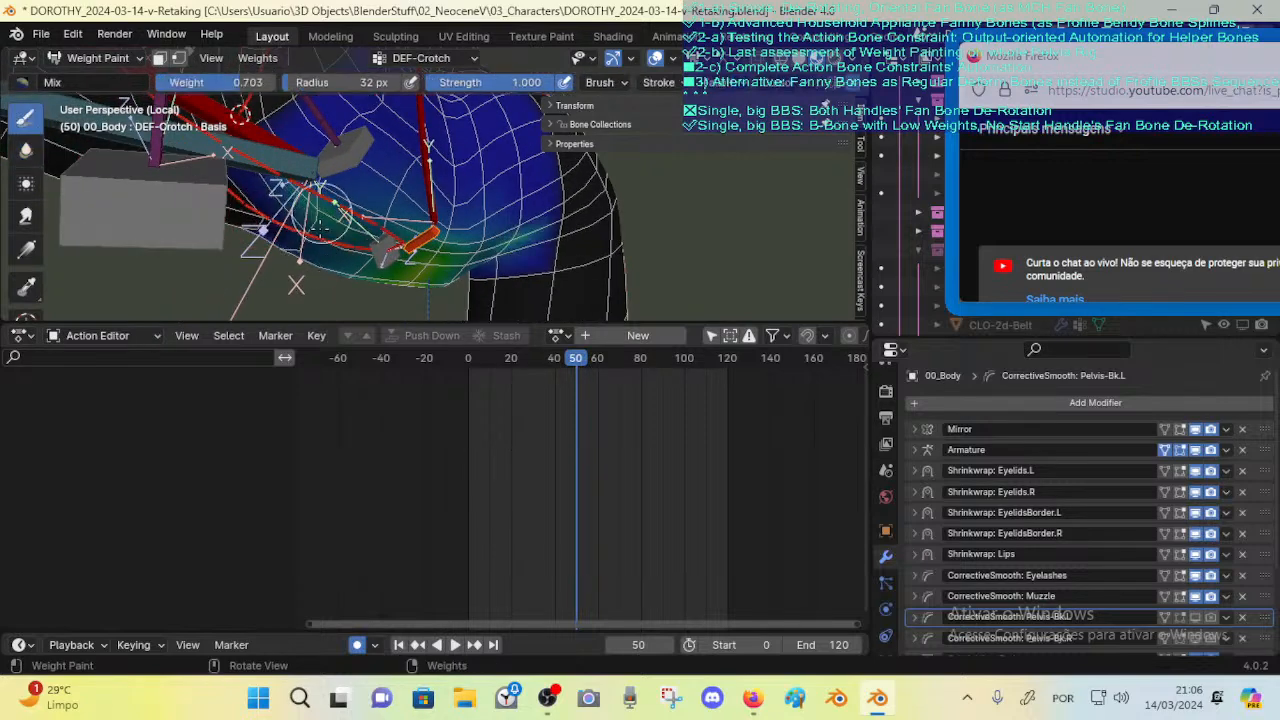
{"action": "middle_click_drag", "start_coordinate": [342, 215], "coordinate": [356, 208]}
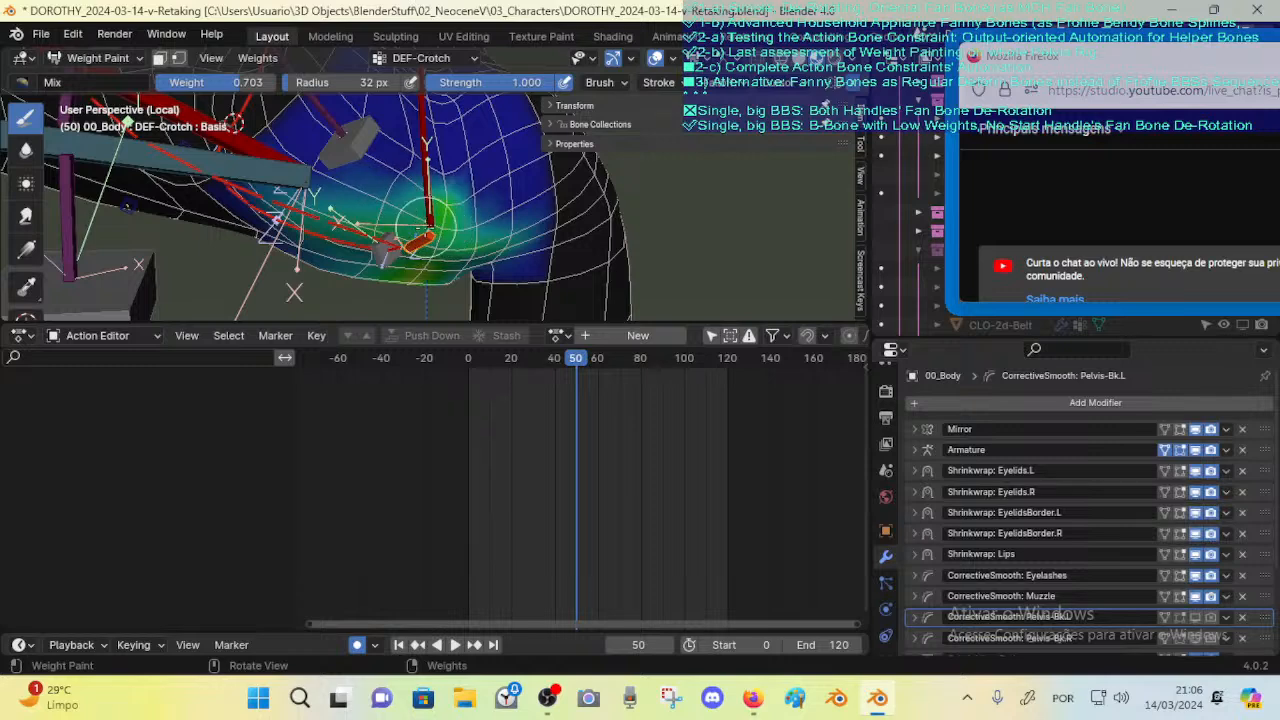
{"action": "mouse_move", "coordinate": [420, 255]}
{"action": "middle_mouse_down"}
{"action": "mouse_move", "coordinate": [398, 282]}
{"action": "mouse_move", "coordinate": [385, 263]}
{"action": "mouse_move", "coordinate": [350, 268]}
{"action": "mouse_move", "coordinate": [437, 158]}
{"action": "middle_mouse_up"}
{"action": "mouse_move", "coordinate": [380, 214]}
{"action": "middle_mouse_down"}
{"action": "mouse_move", "coordinate": [455, 200]}
{"action": "mouse_move", "coordinate": [440, 224]}
{"action": "mouse_move", "coordinate": [497, 233]}
{"action": "mouse_move", "coordinate": [563, 200]}
{"action": "mouse_move", "coordinate": [525, 228]}
{"action": "middle_mouse_up"}
{"action": "mouse_move", "coordinate": [519, 228]}
{"action": "middle_mouse_down"}
{"action": "mouse_move", "coordinate": [274, 180]}
{"action": "mouse_move", "coordinate": [340, 200]}
{"action": "mouse_move", "coordinate": [518, 188]}
{"action": "mouse_move", "coordinate": [430, 205]}
{"action": "mouse_move", "coordinate": [430, 222]}
{"action": "mouse_move", "coordinate": [457, 234]}
{"action": "mouse_move", "coordinate": [383, 226]}
{"action": "mouse_move", "coordinate": [457, 186]}
{"action": "mouse_move", "coordinate": [190, 168]}
{"action": "middle_mouse_up"}
Step: Blur the DEF-Crotch weights around the crotch and buttocks, enlarging the brush radius to 57 px at strength 1.000
{"action": "left_click", "coordinate": [29, 151]}
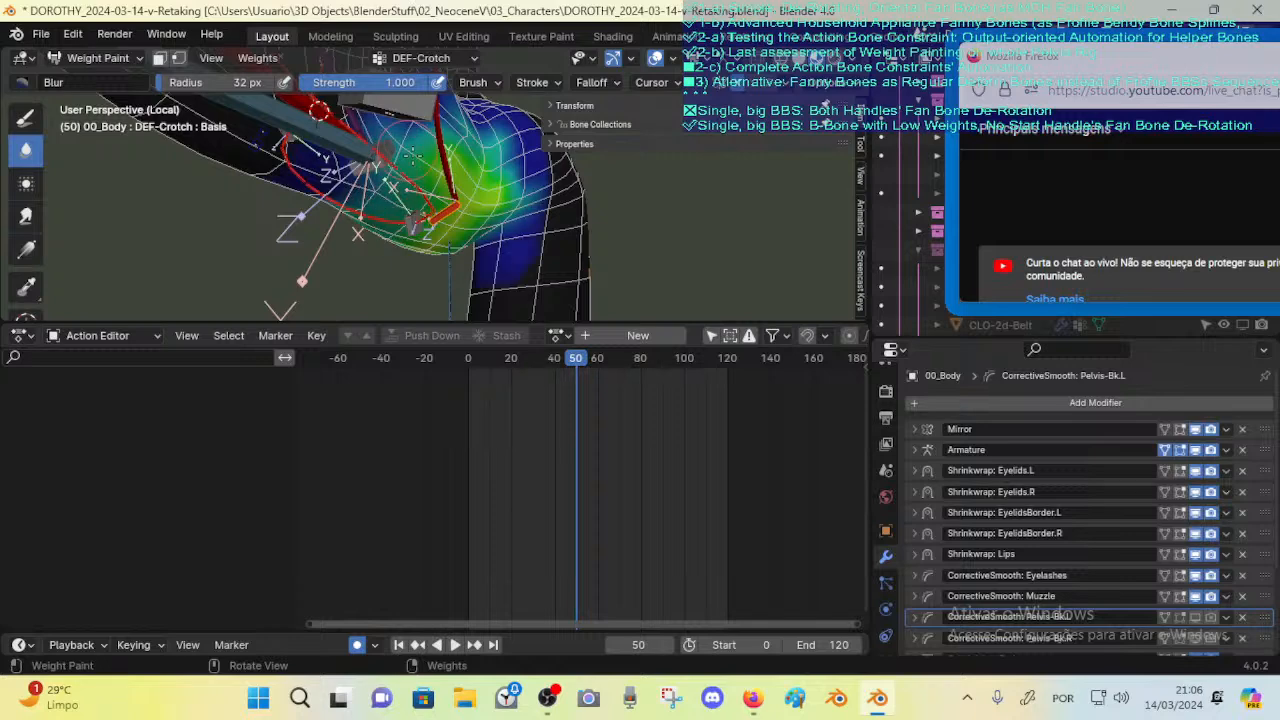
{"action": "middle_click_drag", "start_coordinate": [413, 155], "coordinate": [407, 250]}
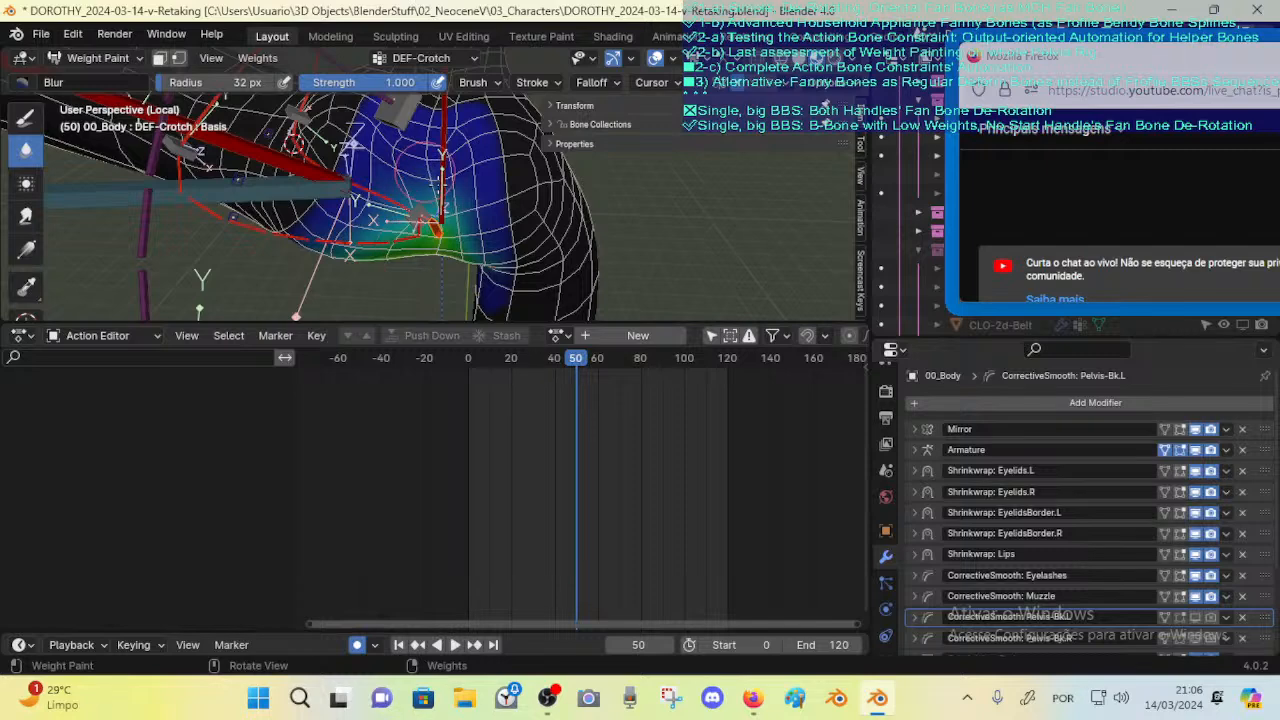
{"action": "key", "text": "f"}
{"action": "left_click", "coordinate": [437, 202]}
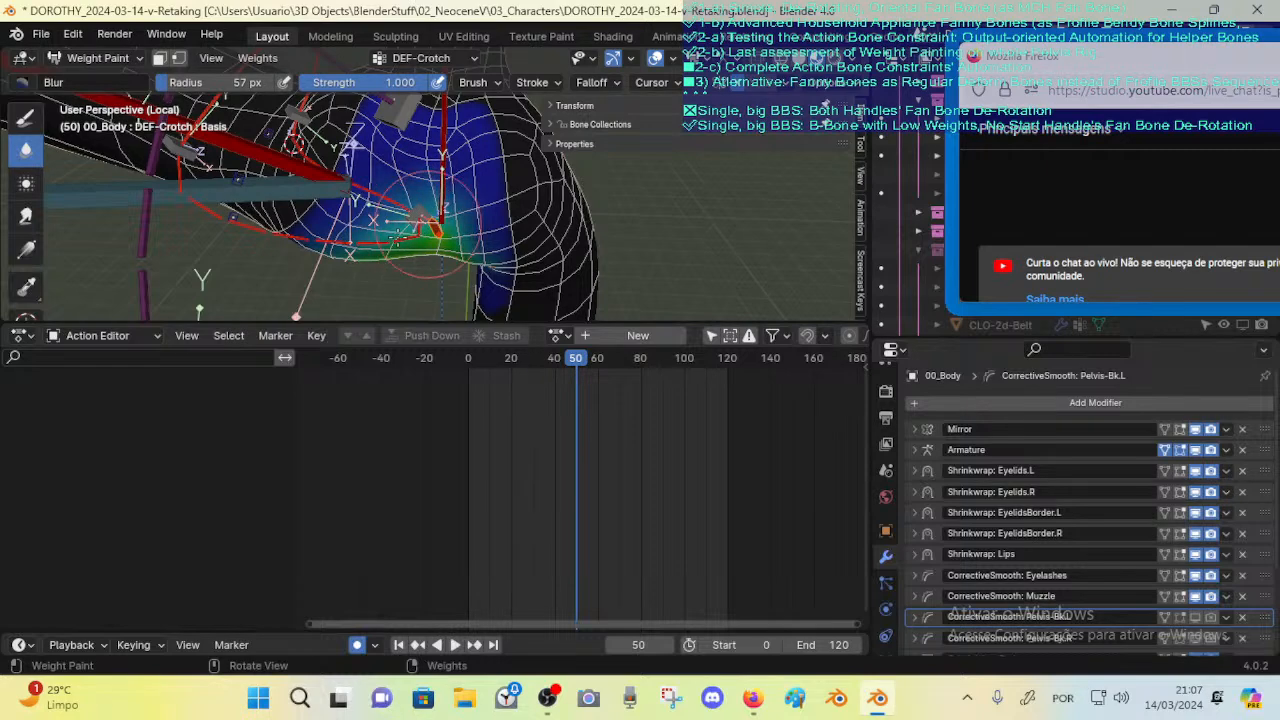
{"action": "mouse_move", "coordinate": [424, 225]}
{"action": "middle_mouse_down"}
{"action": "mouse_move", "coordinate": [422, 238]}
{"action": "mouse_move", "coordinate": [384, 186]}
{"action": "middle_mouse_up"}
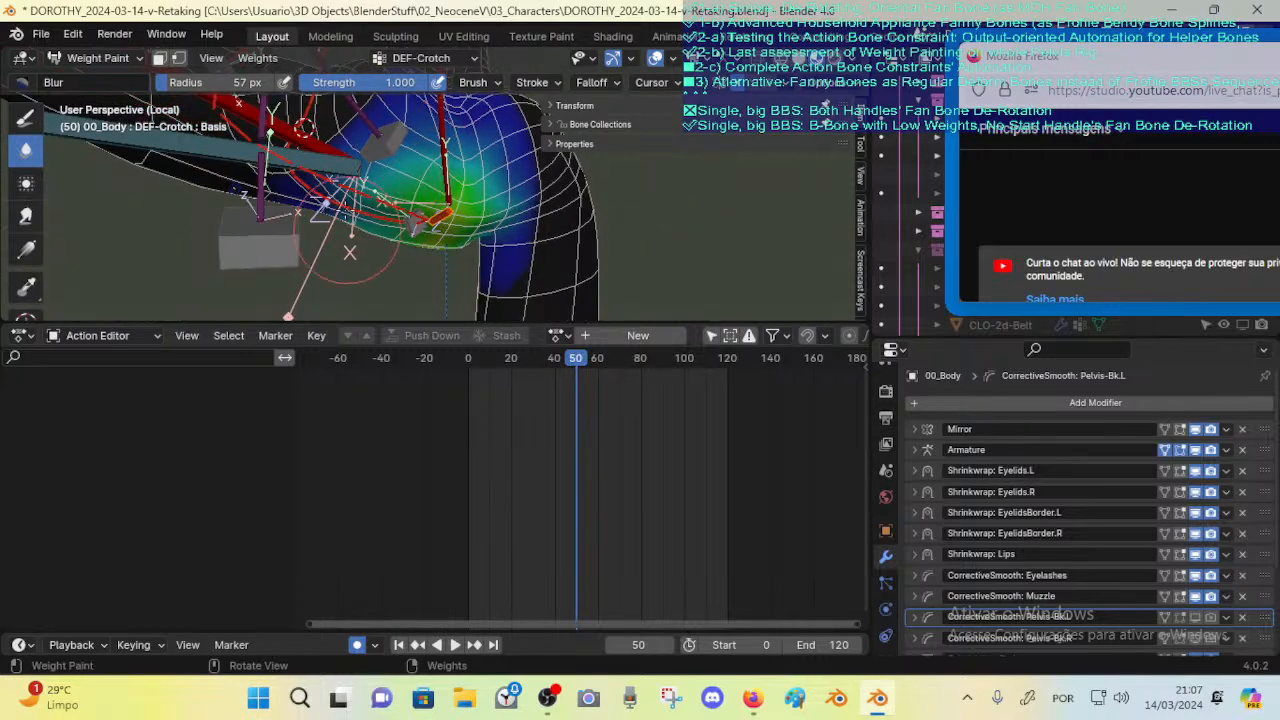
{"action": "mouse_move", "coordinate": [347, 230]}
{"action": "middle_mouse_down"}
{"action": "mouse_move", "coordinate": [460, 163]}
{"action": "mouse_move", "coordinate": [387, 198]}
{"action": "mouse_move", "coordinate": [460, 190]}
{"action": "middle_mouse_up"}
{"action": "key", "text": "shift+f"}
{"action": "left_click", "coordinate": [564, 136]}
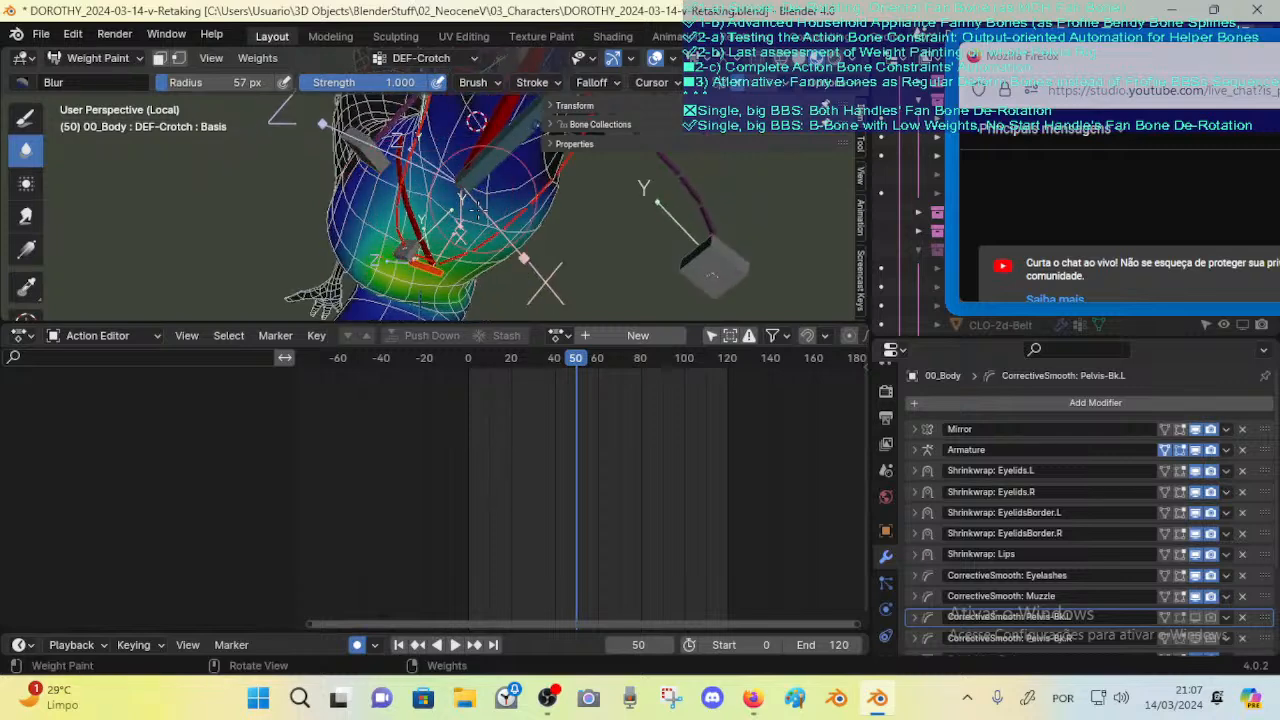
Step: Blur the DEF-Crotch weights around the raised leg's hip, reducing the brush radius through 39 and 27 to 19 px
{"action": "mouse_move", "coordinate": [476, 121]}
{"action": "middle_mouse_down"}
{"action": "mouse_move", "coordinate": [313, 148]}
{"action": "mouse_move", "coordinate": [357, 228]}
{"action": "mouse_move", "coordinate": [360, 210]}
{"action": "mouse_move", "coordinate": [352, 217]}
{"action": "middle_mouse_up"}
{"action": "key", "text": "f"}
{"action": "left_click", "coordinate": [334, 215]}
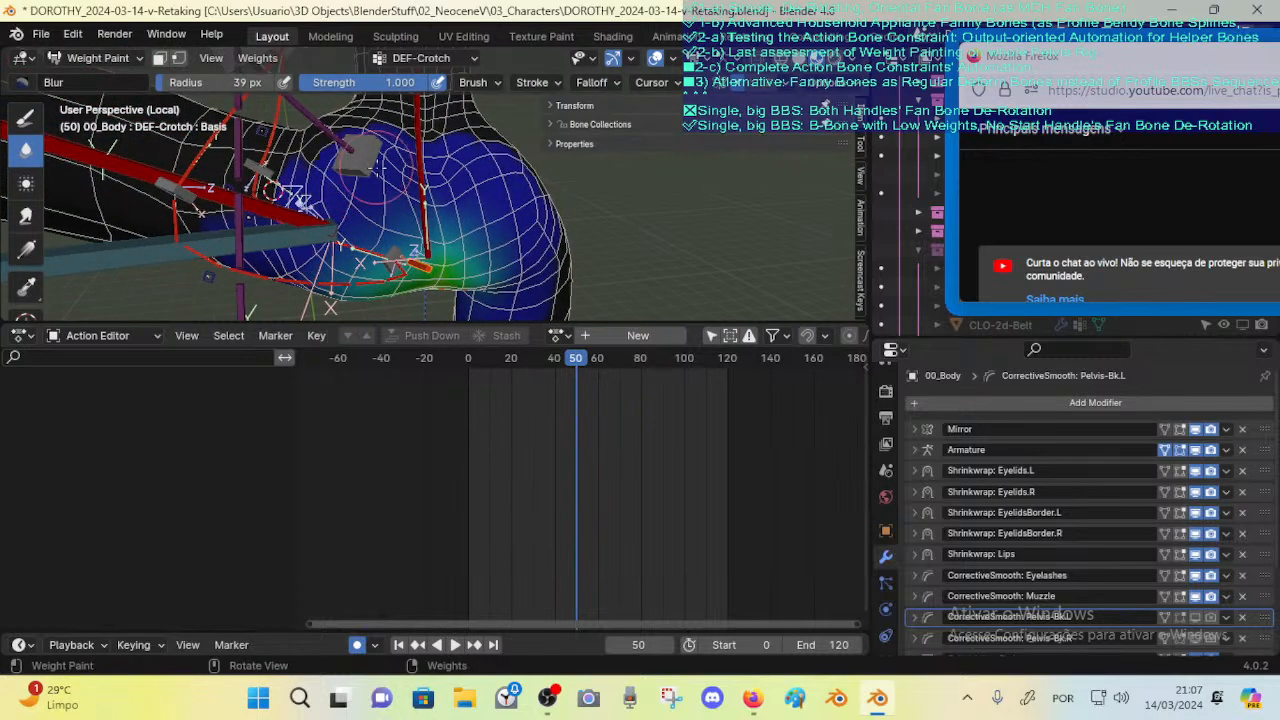
{"action": "key", "text": "f"}
{"action": "left_click", "coordinate": [307, 187]}
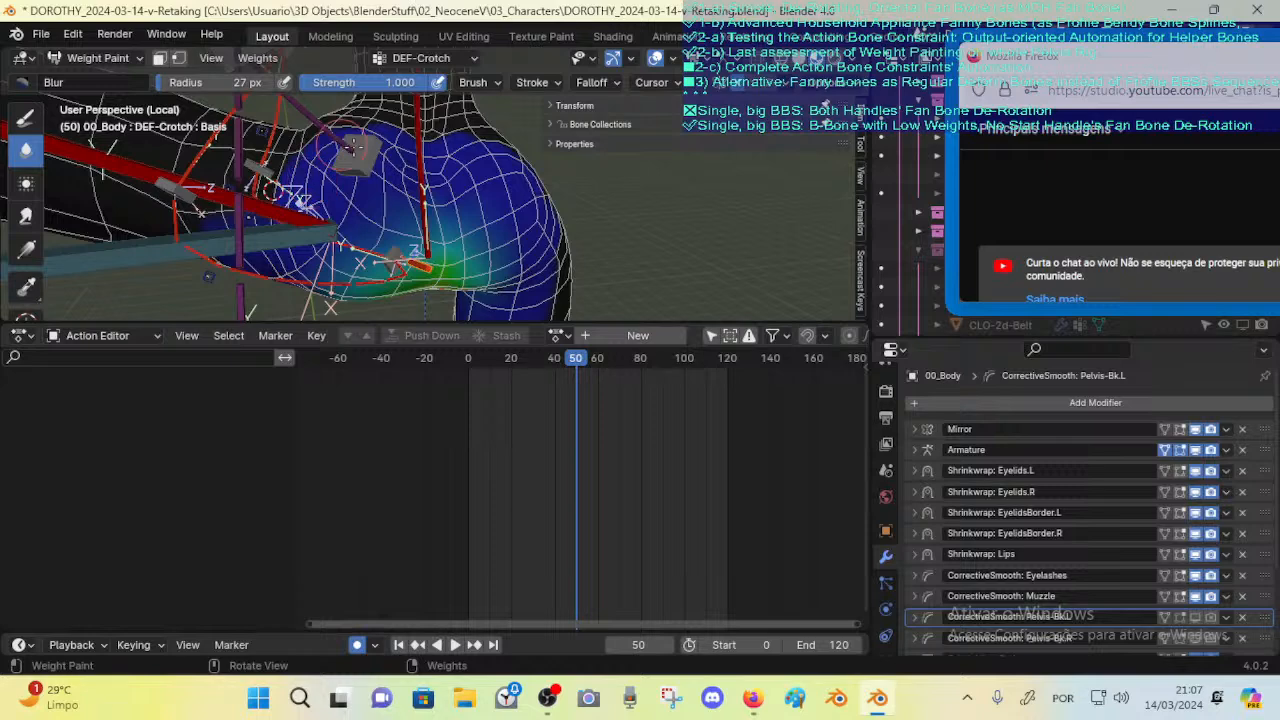
{"action": "middle_click_drag", "start_coordinate": [385, 172], "coordinate": [414, 185]}
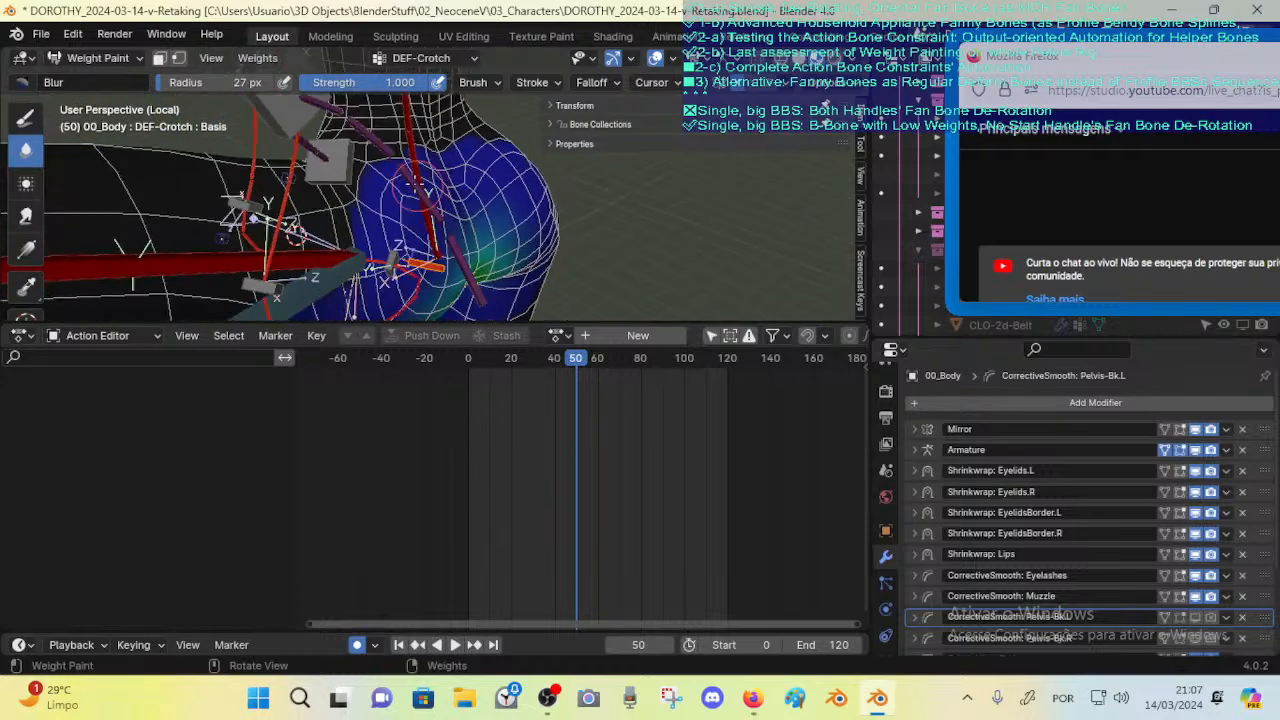
{"action": "key", "text": "f"}
{"action": "left_click", "coordinate": [359, 186]}
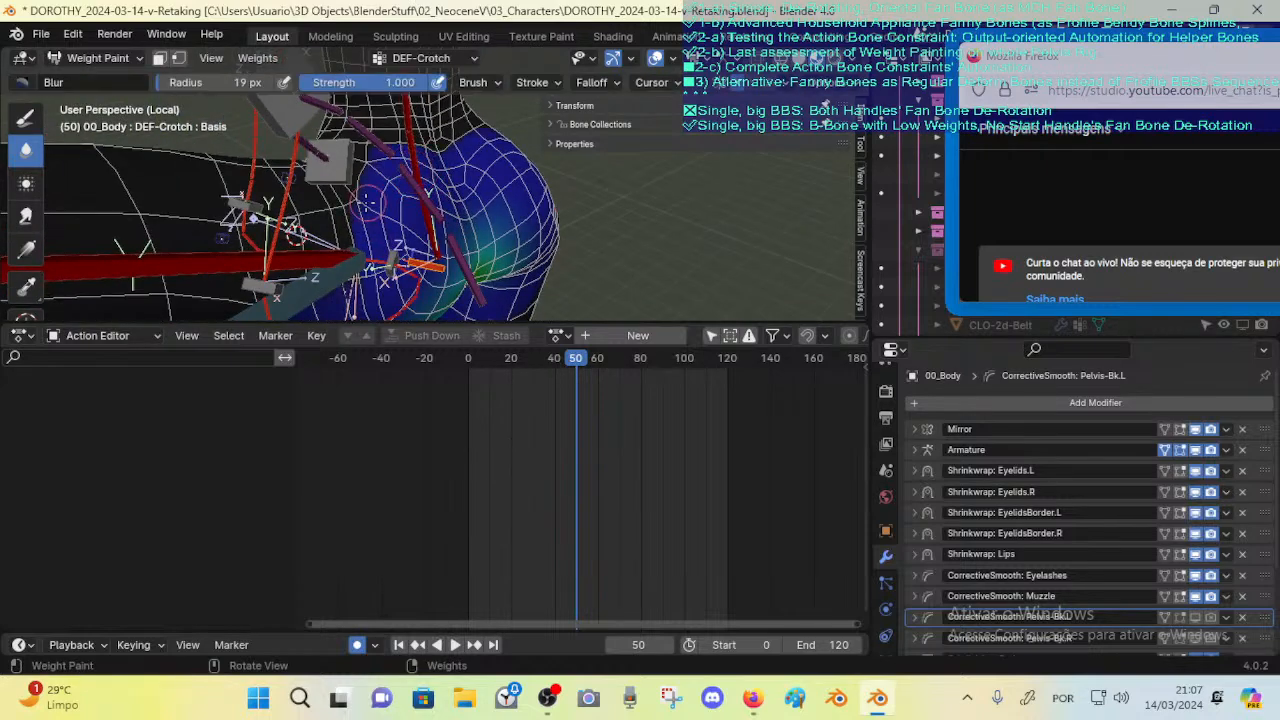
Step: Continue blurring the DEF-Crotch weights between the raised thigh and the crotch, with the brush radius at 26 and 31 px
{"action": "mouse_move", "coordinate": [385, 187]}
{"action": "middle_mouse_down"}
{"action": "mouse_move", "coordinate": [343, 168]}
{"action": "mouse_move", "coordinate": [340, 184]}
{"action": "middle_mouse_up"}
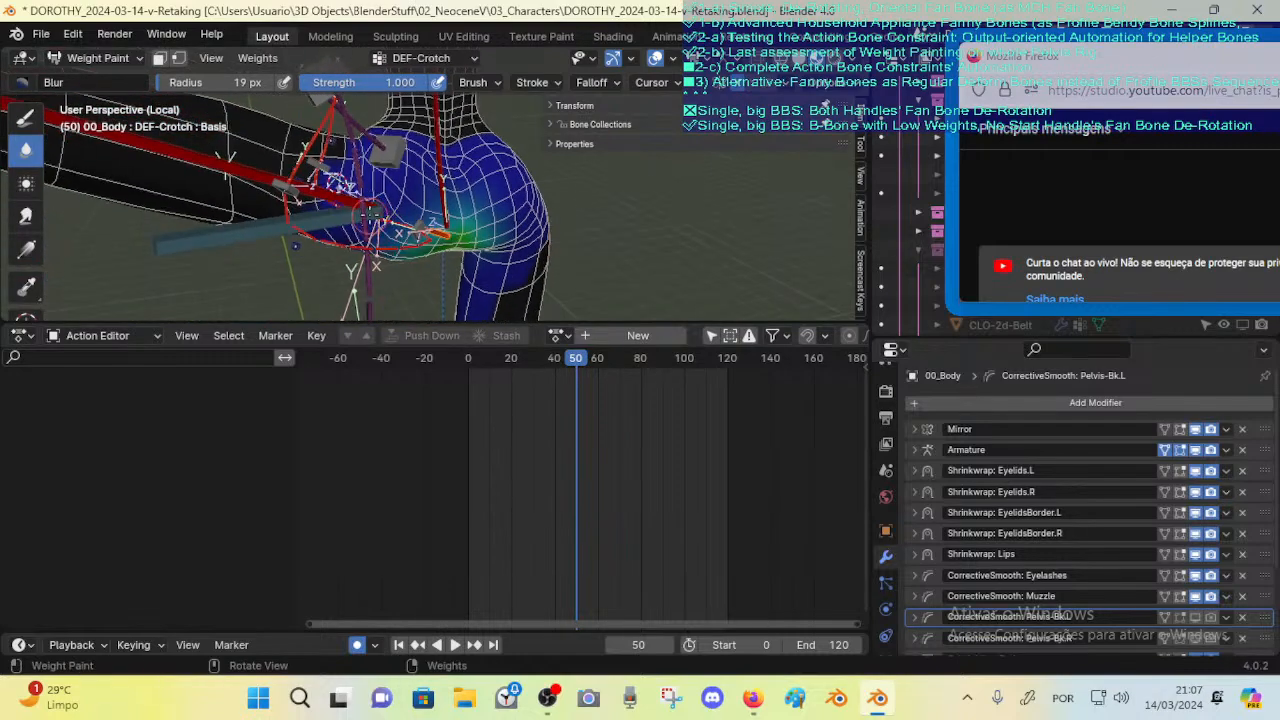
{"action": "key", "text": "f"}
{"action": "left_click", "coordinate": [347, 187]}
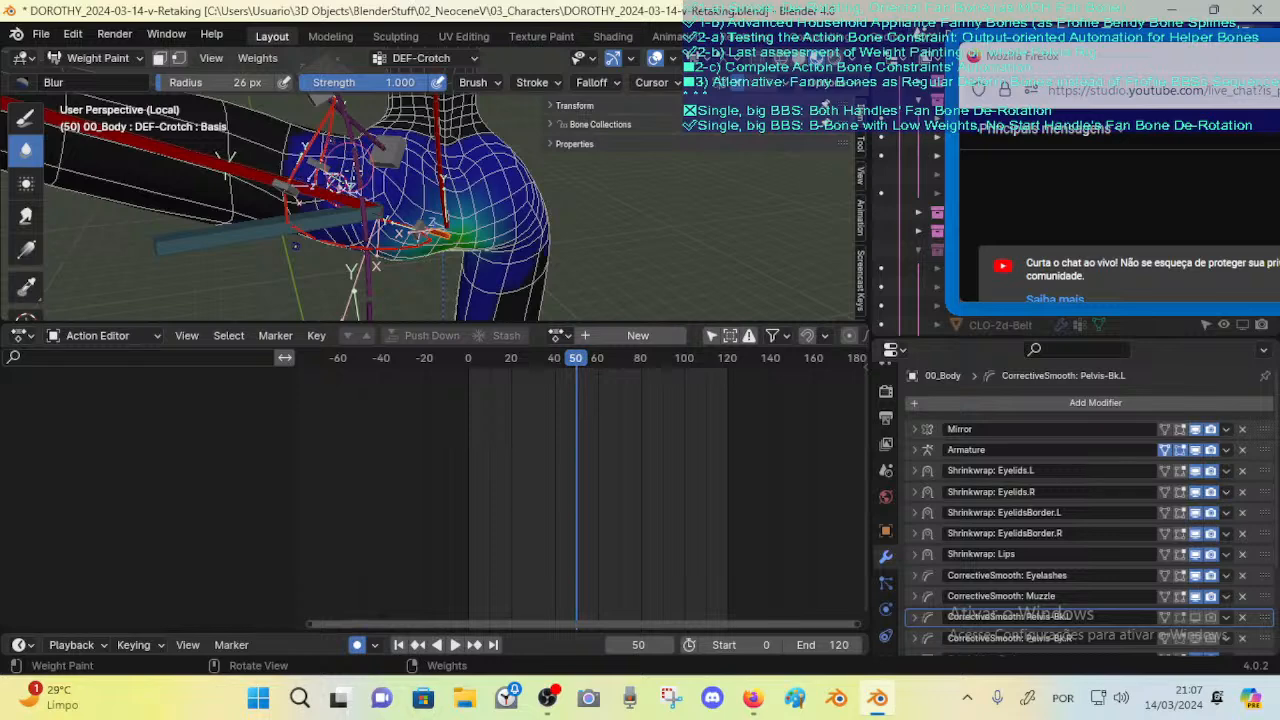
{"action": "key", "text": "f"}
{"action": "left_click", "coordinate": [345, 158]}
{"action": "mouse_move", "coordinate": [374, 210]}
{"action": "middle_mouse_down"}
{"action": "mouse_move", "coordinate": [416, 198]}
{"action": "mouse_move", "coordinate": [383, 258]}
{"action": "mouse_move", "coordinate": [403, 205]}
{"action": "middle_mouse_up"}
{"action": "key", "text": "f"}
{"action": "left_click", "coordinate": [432, 198]}
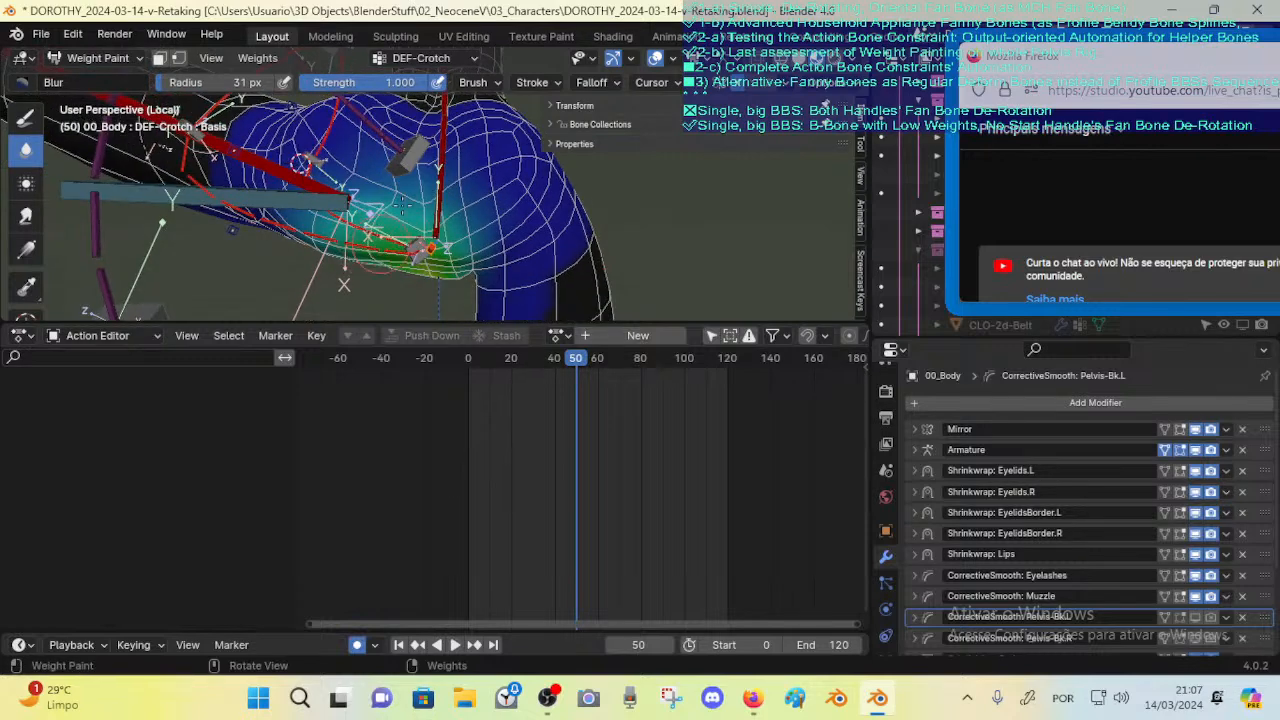
Step: Paint stronger DEF-Crotch weight around the crotch with the Draw brush, raising the brush weight from 0.703 to 1.000
{"action": "left_click", "coordinate": [26, 117]}
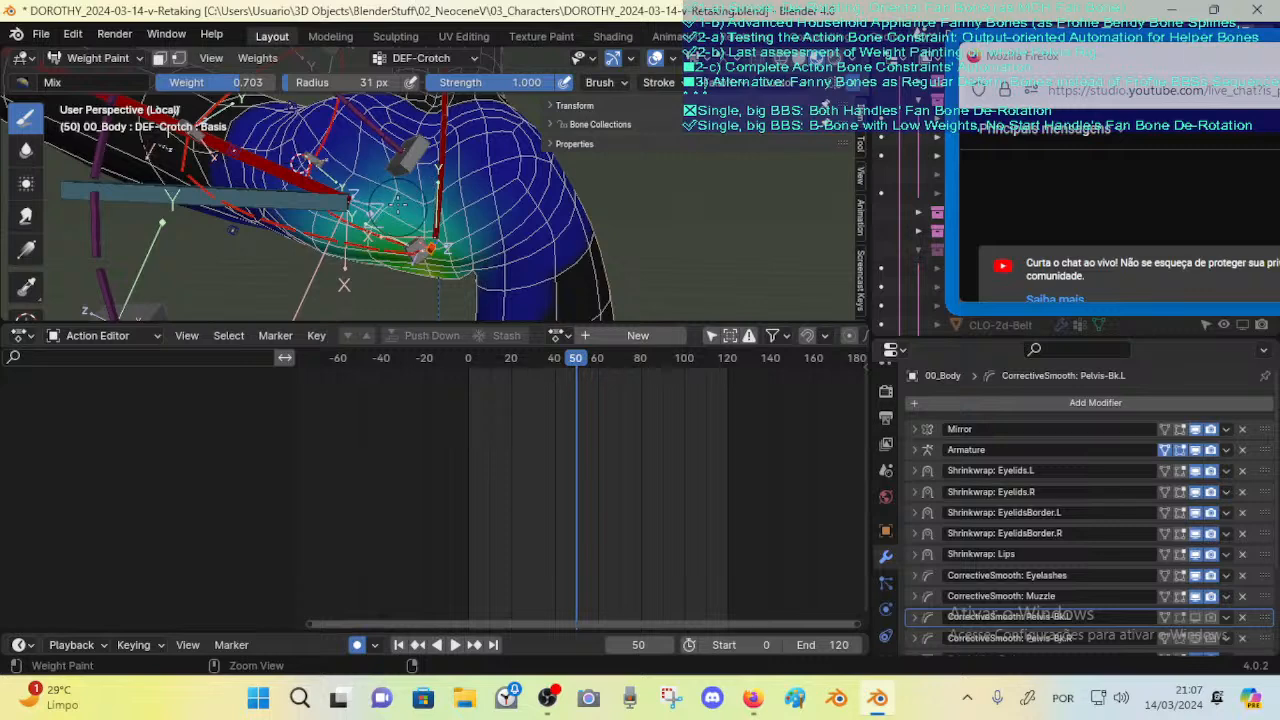
{"action": "mouse_move", "coordinate": [417, 217]}
{"action": "middle_mouse_down"}
{"action": "mouse_move", "coordinate": [460, 250]}
{"action": "mouse_move", "coordinate": [465, 228]}
{"action": "mouse_move", "coordinate": [495, 212]}
{"action": "mouse_move", "coordinate": [458, 200]}
{"action": "middle_mouse_up"}
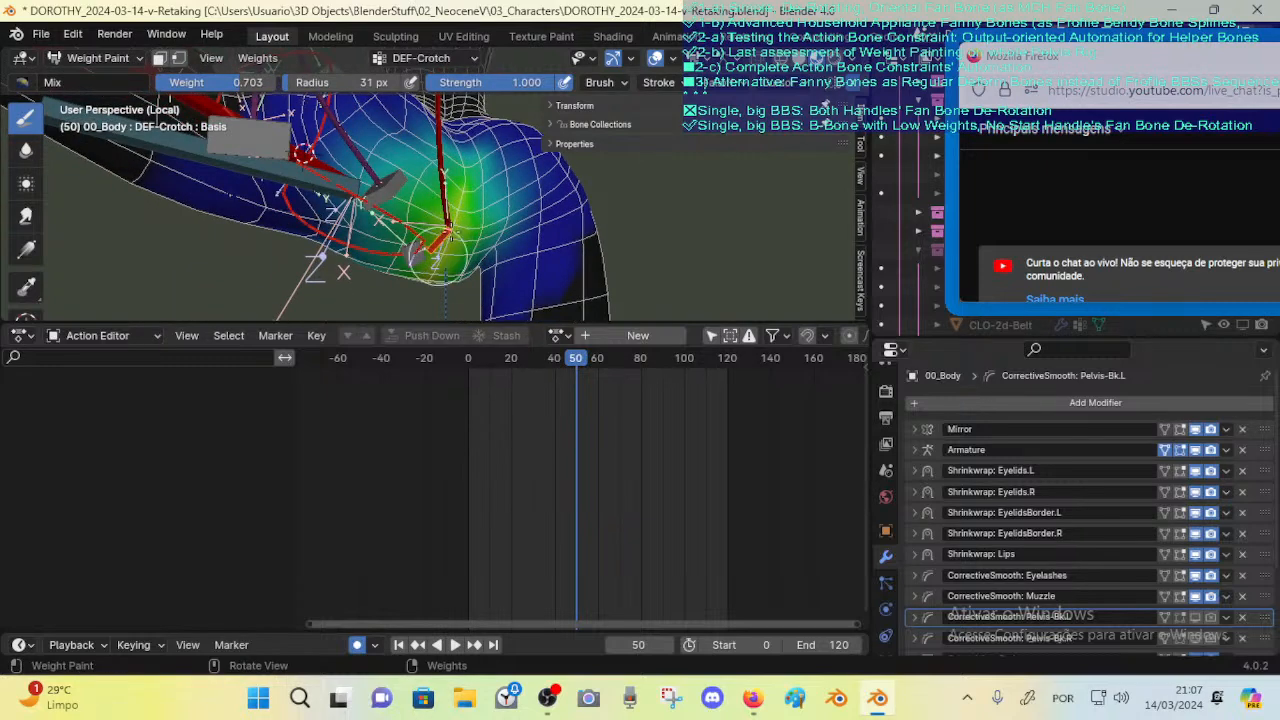
{"action": "left_click", "coordinate": [448, 238], "text": "ctrl"}
{"action": "key", "text": "ctrl+f"}
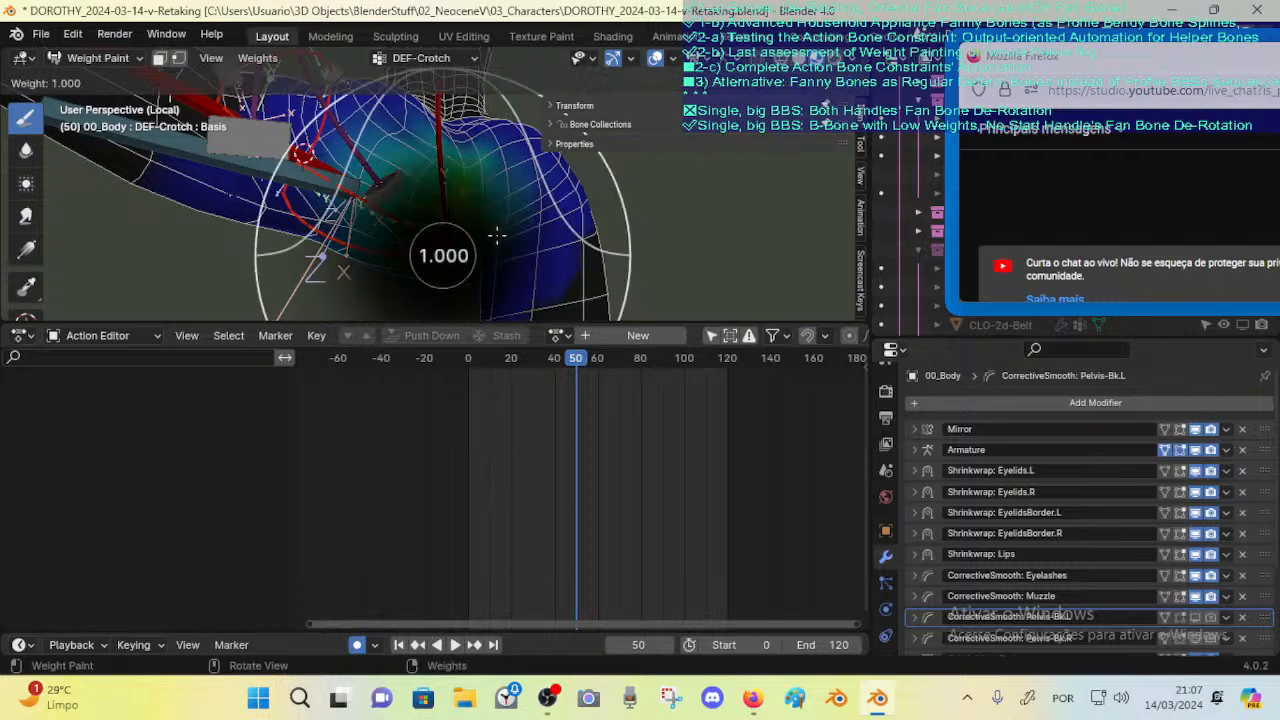
{"action": "left_click", "coordinate": [500, 229]}
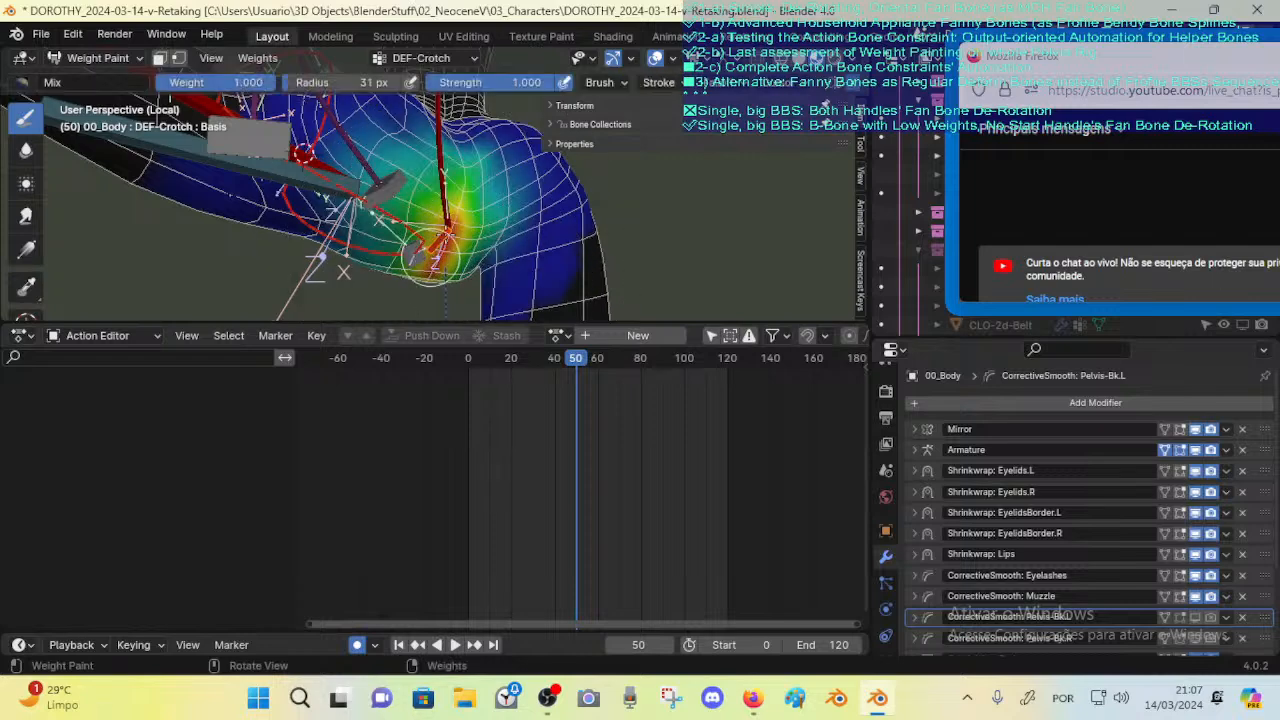
{"action": "mouse_move", "coordinate": [455, 200]}
{"action": "middle_mouse_down"}
{"action": "mouse_move", "coordinate": [438, 258]}
{"action": "mouse_move", "coordinate": [395, 258]}
{"action": "mouse_move", "coordinate": [426, 258]}
{"action": "mouse_move", "coordinate": [415, 235]}
{"action": "middle_mouse_up"}
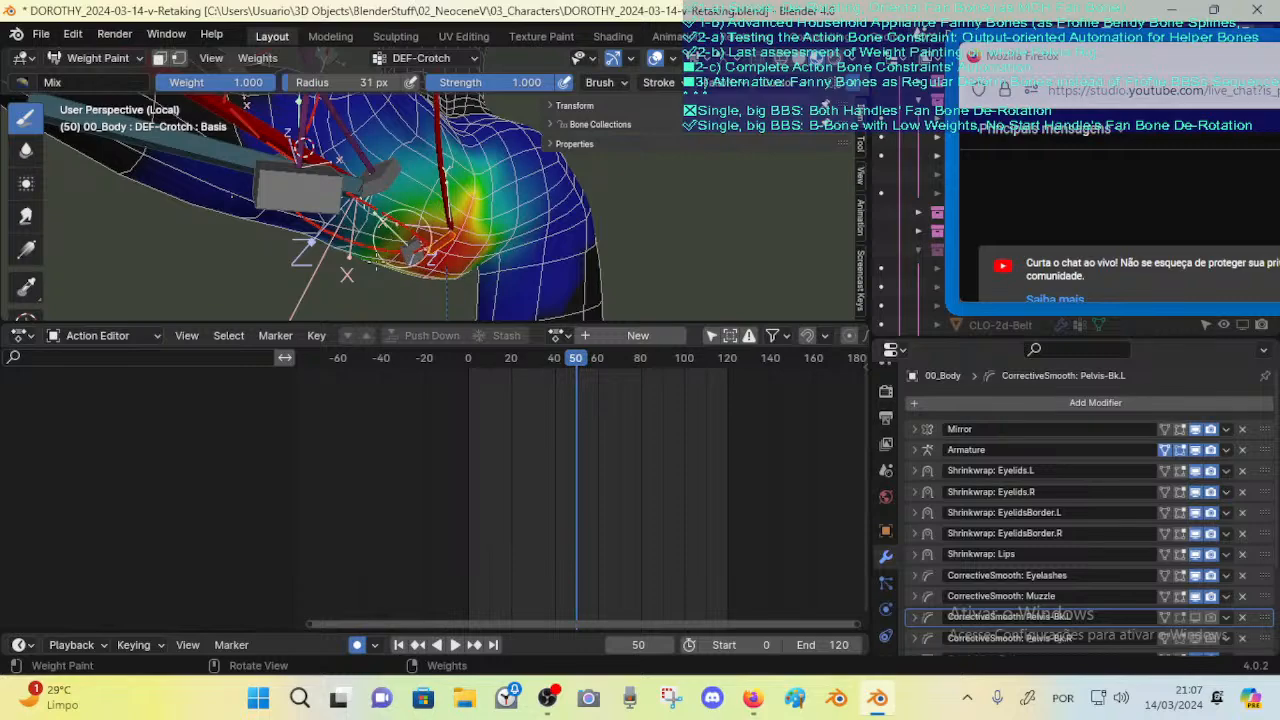
{"action": "mouse_move", "coordinate": [350, 268]}
{"action": "middle_mouse_down"}
{"action": "mouse_move", "coordinate": [424, 243]}
{"action": "mouse_move", "coordinate": [177, 155]}
{"action": "middle_mouse_up"}
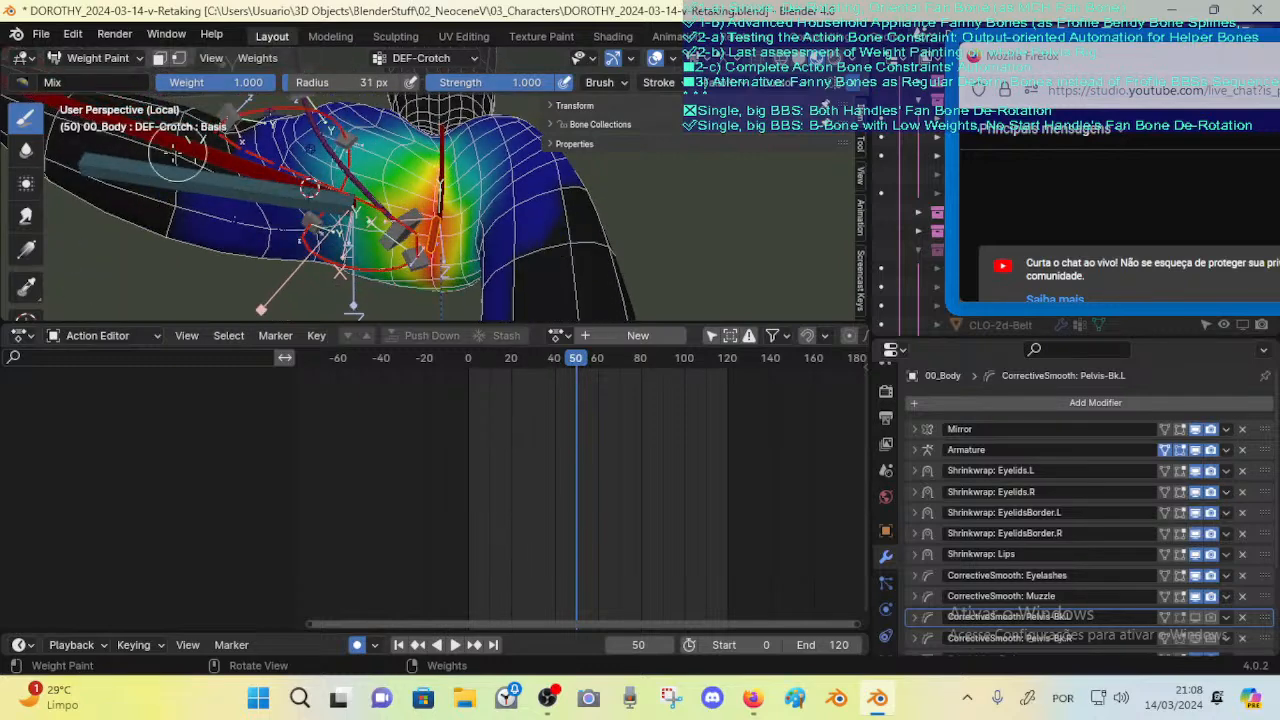
Step: Switch to the Blur brush and test the crotch deformation by temporarily moving and rotating the DEF-Crotch bone from several angles
{"action": "left_click", "coordinate": [26, 149]}
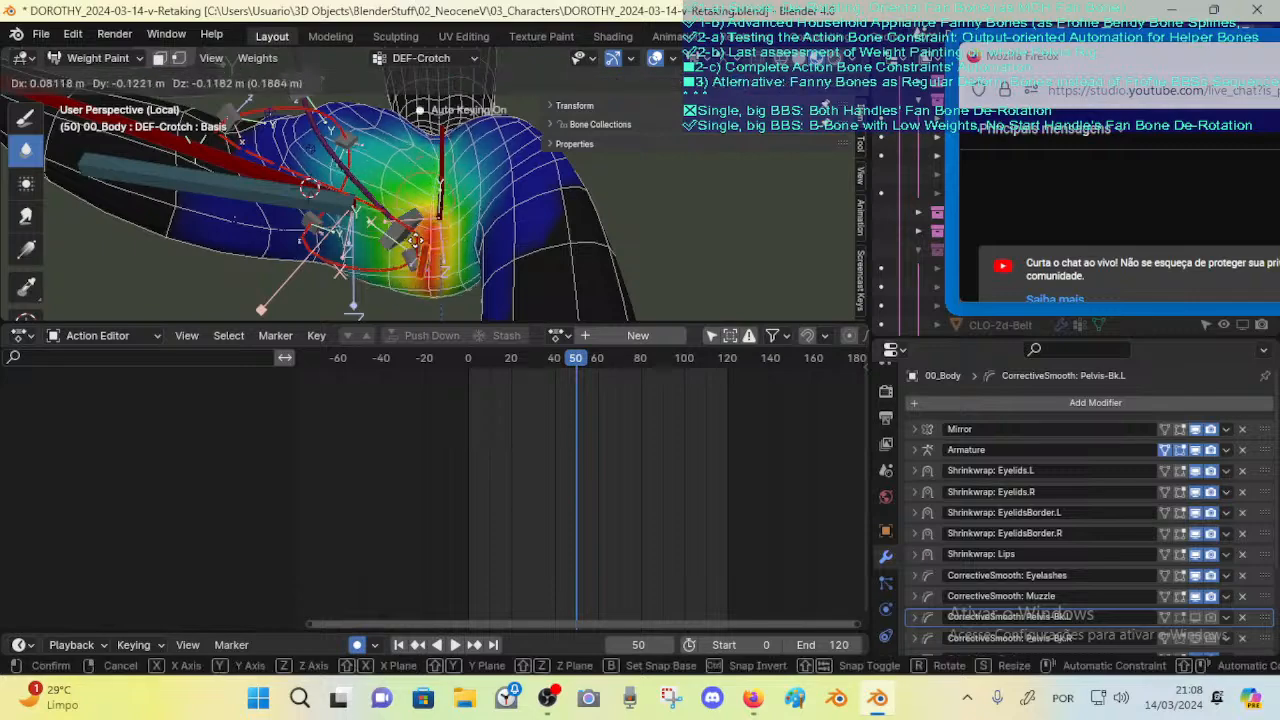
{"action": "key", "text": "g"}
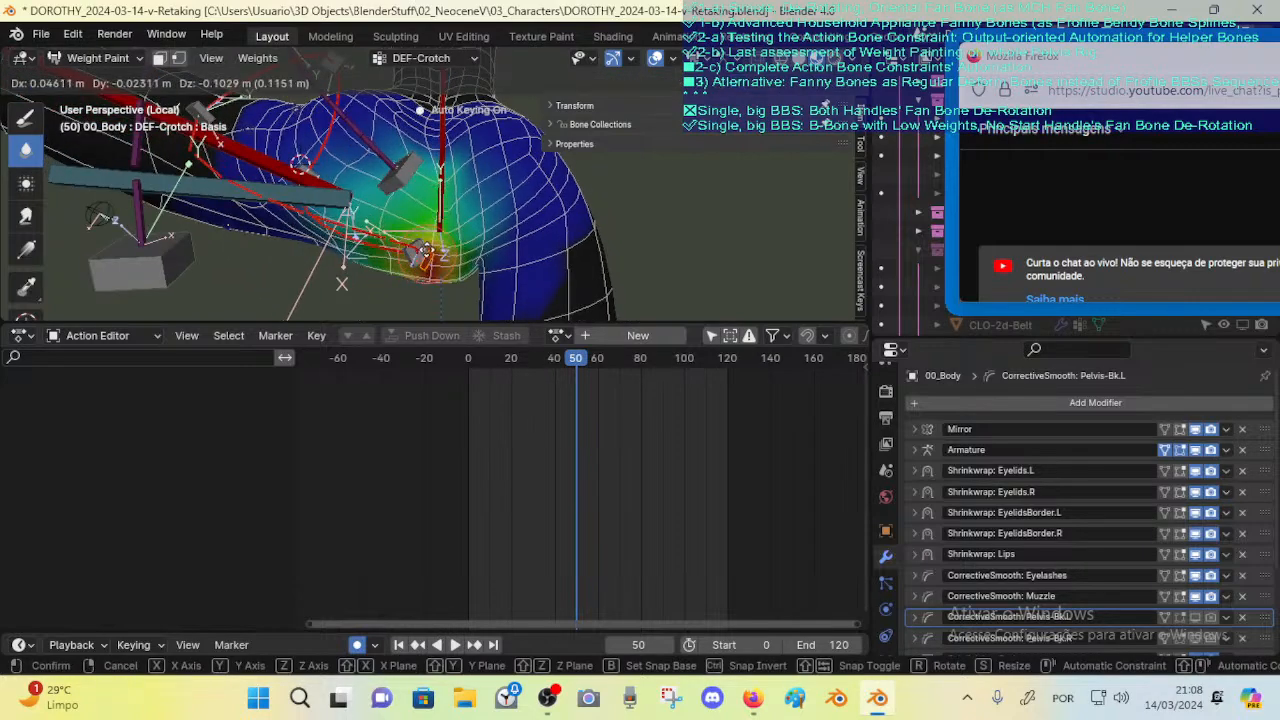
{"action": "right_click", "coordinate": [432, 240]}
{"action": "middle_click_drag", "start_coordinate": [432, 240], "coordinate": [520, 215]}
{"action": "key", "text": "g"}
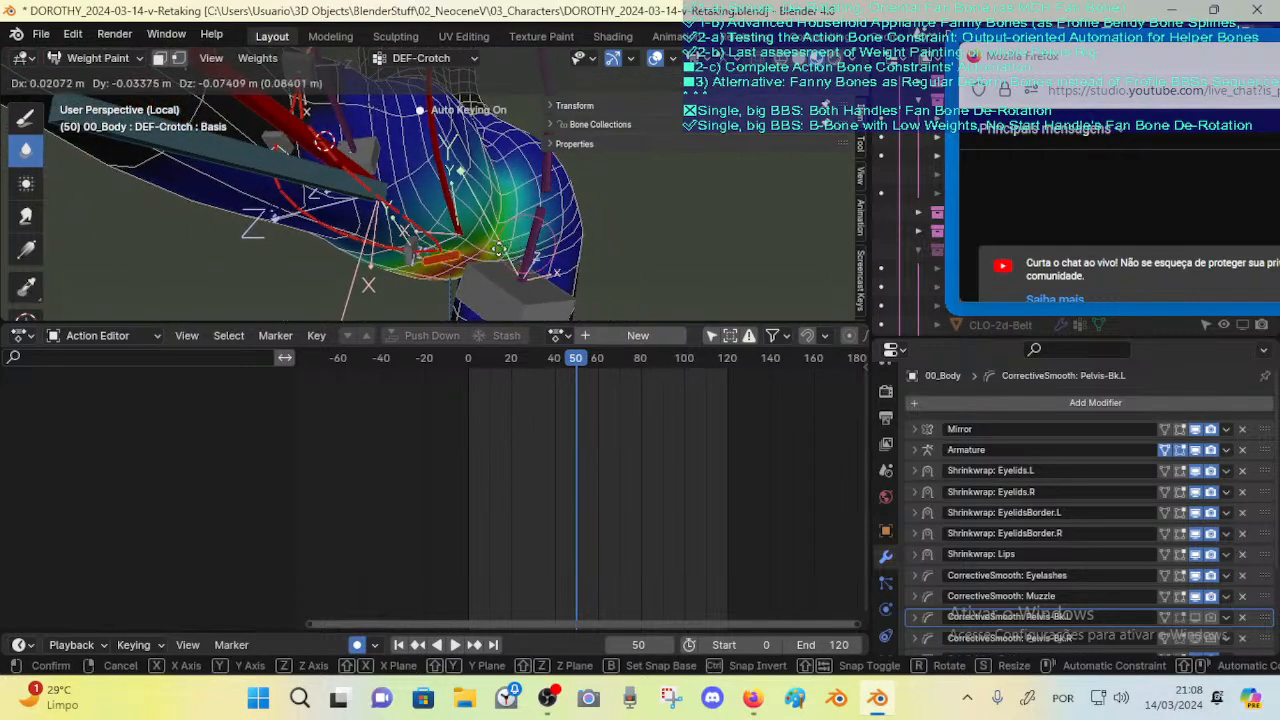
{"action": "right_click", "coordinate": [462, 170]}
{"action": "middle_click_drag", "start_coordinate": [465, 168], "coordinate": [520, 160]}
{"action": "key", "text": "r"}
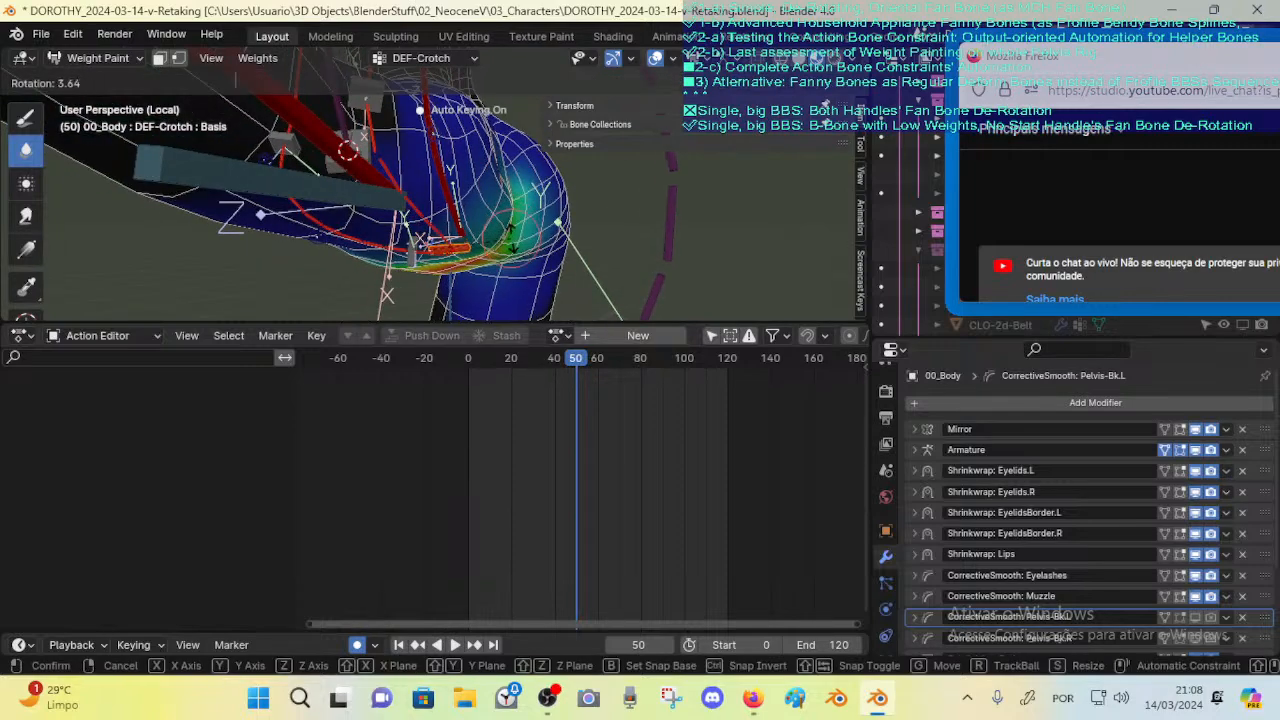
{"action": "right_click", "coordinate": [480, 205]}
{"action": "mouse_move", "coordinate": [480, 205]}
{"action": "middle_mouse_down"}
{"action": "mouse_move", "coordinate": [540, 215]}
{"action": "mouse_move", "coordinate": [510, 205]}
{"action": "mouse_move", "coordinate": [470, 232]}
{"action": "mouse_move", "coordinate": [440, 215]}
{"action": "mouse_move", "coordinate": [460, 189]}
{"action": "mouse_move", "coordinate": [432, 228]}
{"action": "middle_mouse_up"}
{"action": "key", "text": "g"}
{"action": "right_click", "coordinate": [500, 239]}
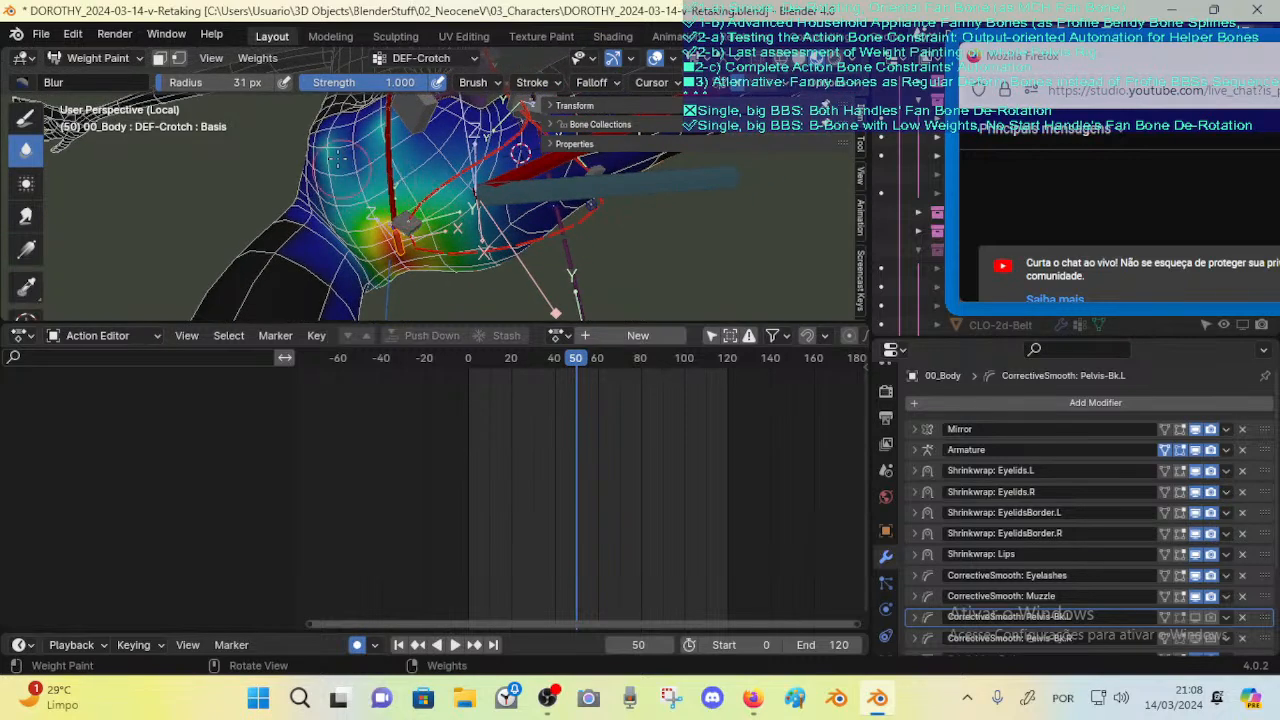
Step: Blur the DEF-Crotch weights on the buttock above the standing leg using brush radii of 56 and 45 px
{"action": "middle_click_drag", "start_coordinate": [376, 155], "coordinate": [394, 187]}
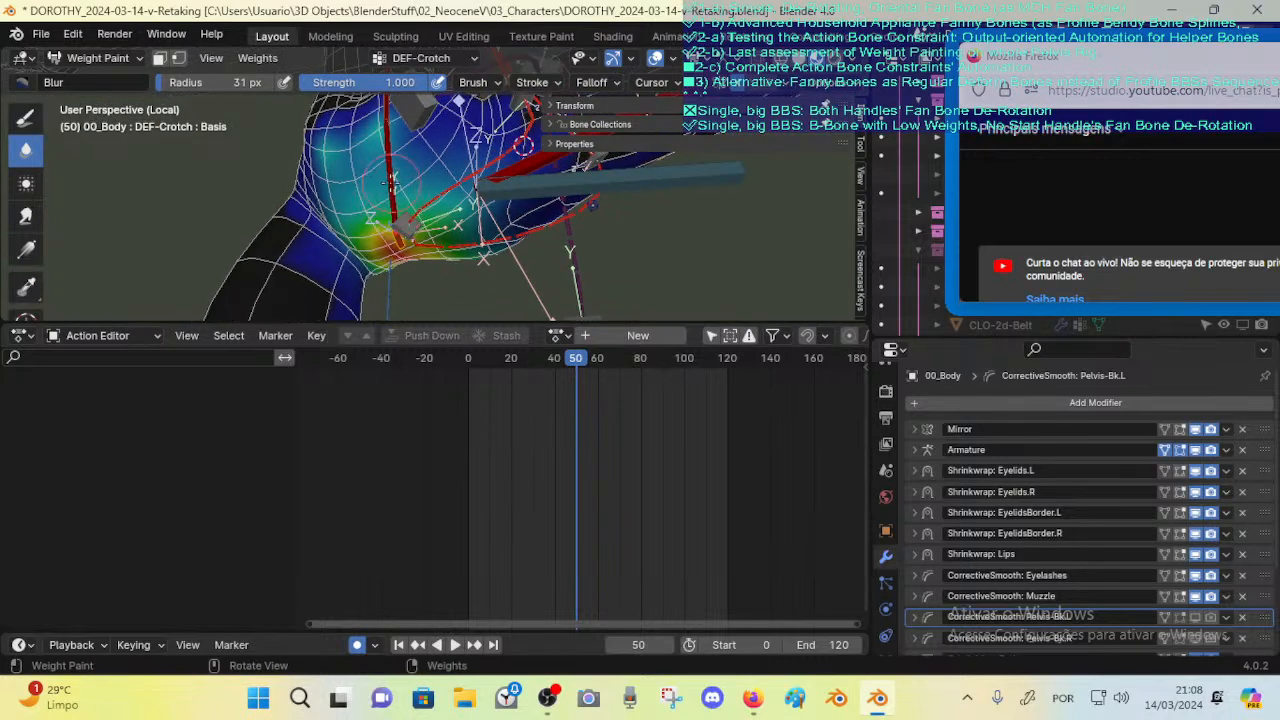
{"action": "key", "text": "f"}
{"action": "left_click", "coordinate": [354, 133]}
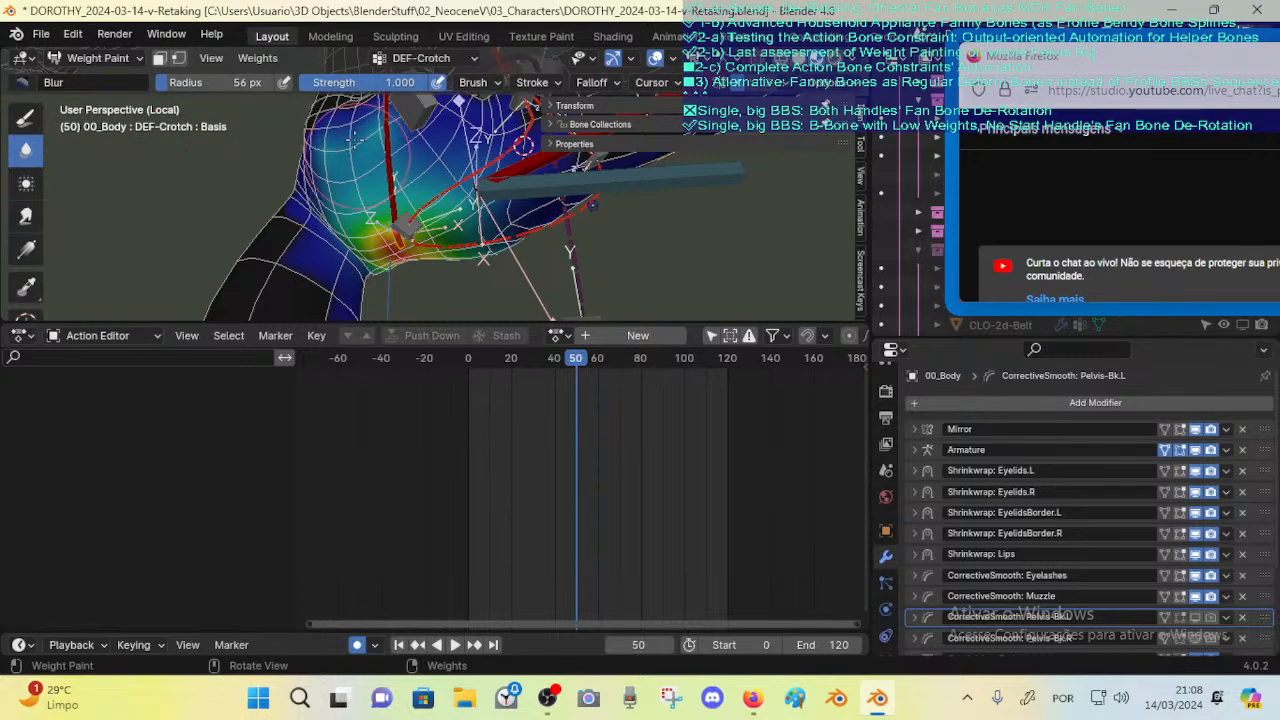
{"action": "mouse_move", "coordinate": [354, 138]}
{"action": "middle_mouse_down"}
{"action": "mouse_move", "coordinate": [384, 199]}
{"action": "mouse_move", "coordinate": [422, 180]}
{"action": "mouse_move", "coordinate": [414, 188]}
{"action": "middle_mouse_up"}
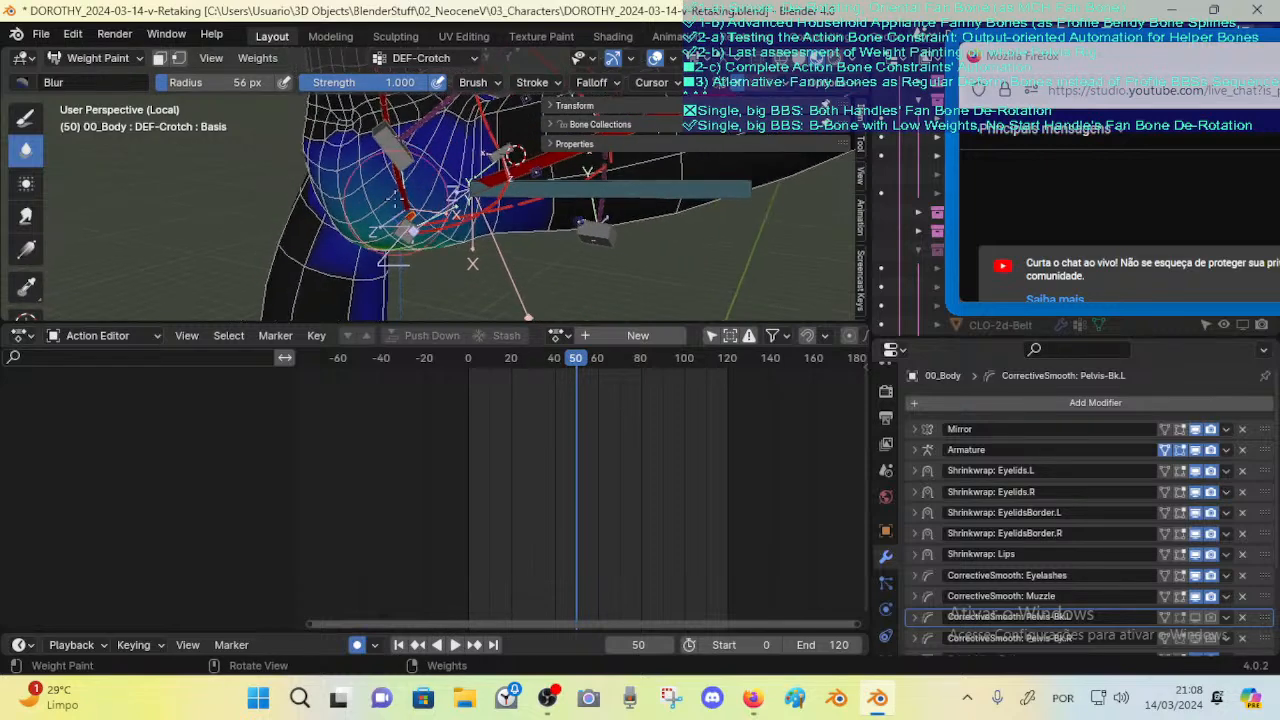
{"action": "key", "text": "f"}
{"action": "left_click", "coordinate": [362, 176]}
{"action": "left_click_drag", "start_coordinate": [360, 178], "coordinate": [366, 172]}
Step: Smooth smaller areas of the DEF-Crotch weights below the waist, varying the Blur radius between 27, 15 and 24 px
{"action": "key", "text": "f"}
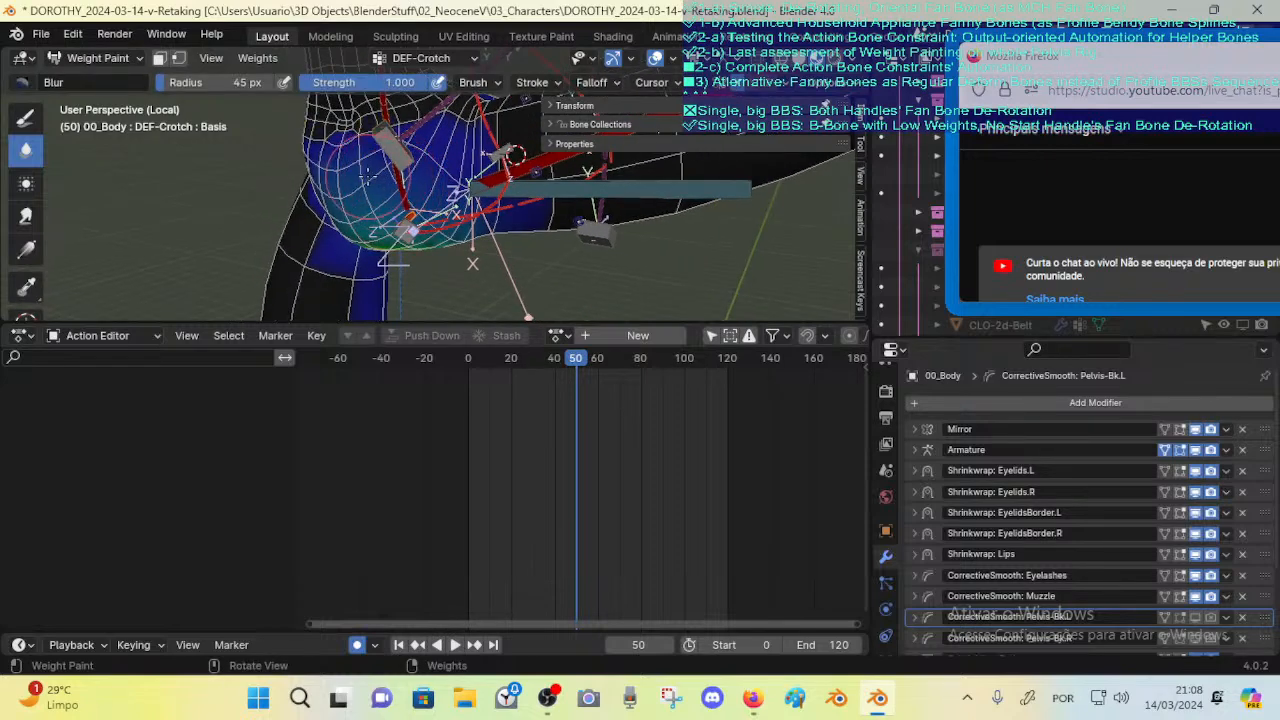
{"action": "left_click", "coordinate": [331, 172]}
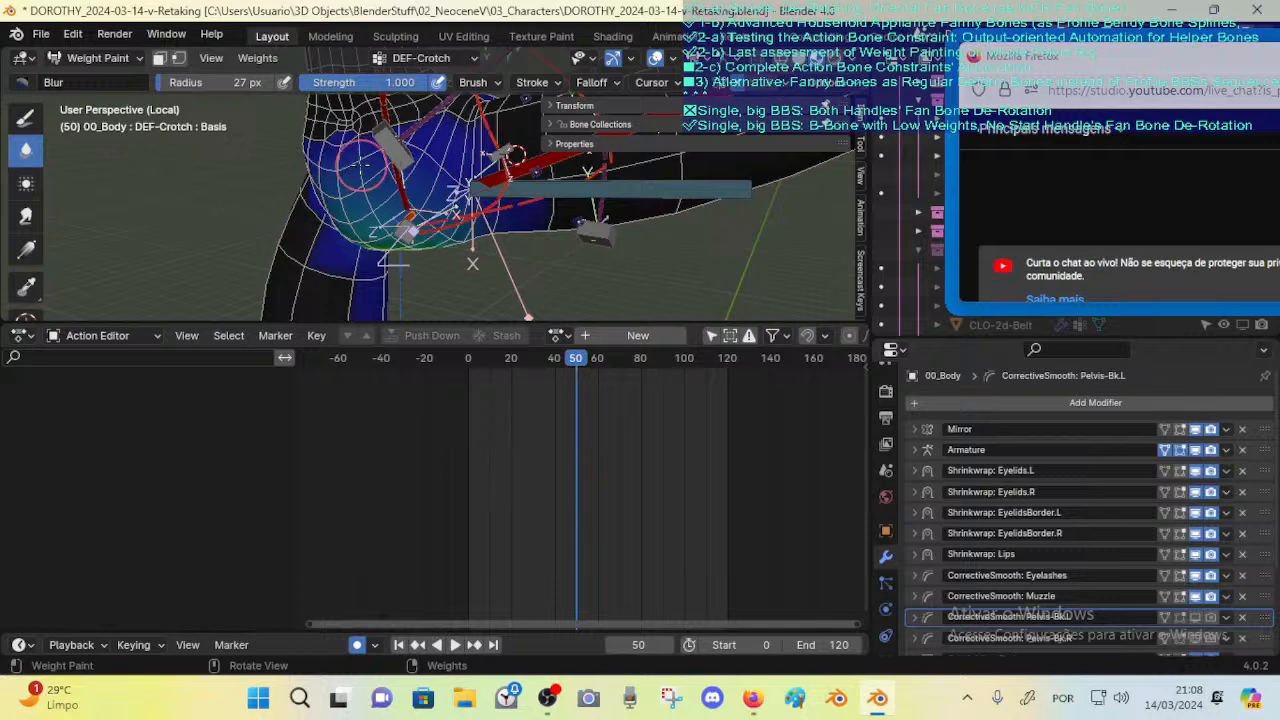
{"action": "key", "text": "f"}
{"action": "left_click", "coordinate": [353, 163]}
{"action": "key", "text": "f"}
{"action": "left_click", "coordinate": [359, 144]}
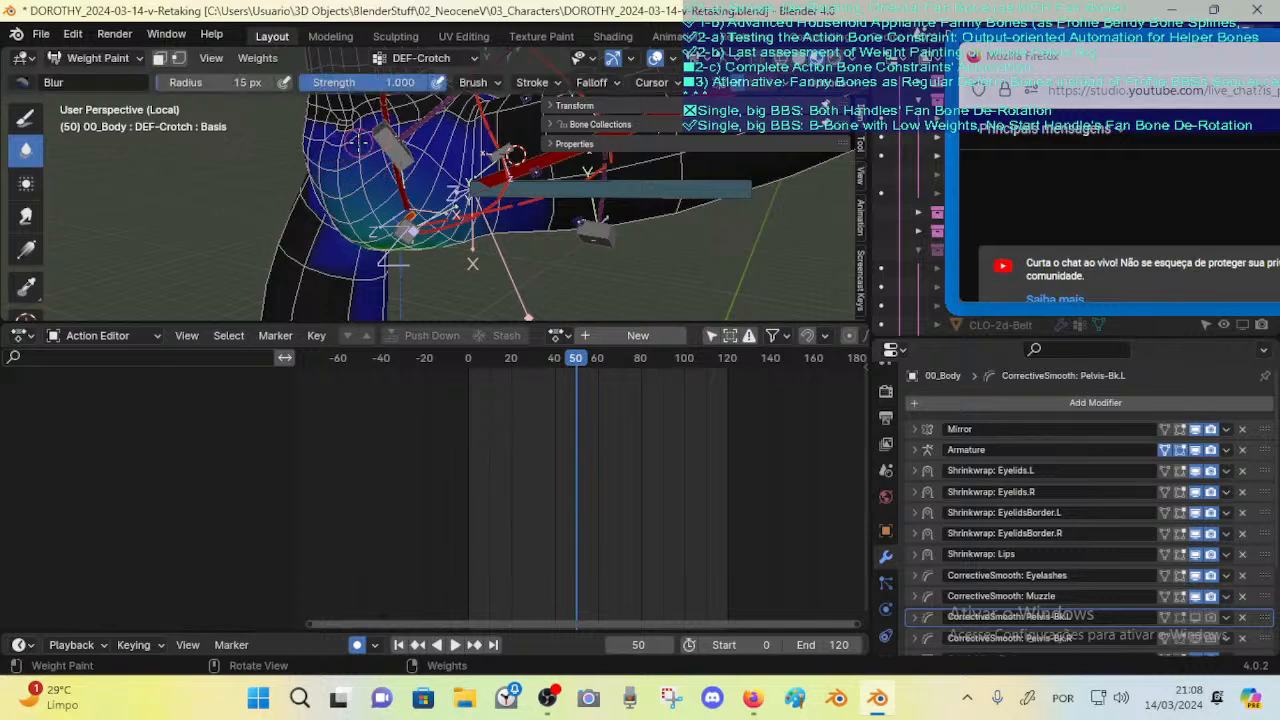
{"action": "key", "text": "f"}
{"action": "left_click", "coordinate": [398, 131]}
Step: Blur the DEF-Crotch weight edge along the upper pelvis using brush radii of 32 and 22 px
{"action": "middle_click_drag", "start_coordinate": [385, 137], "coordinate": [371, 177], "text": "shift"}
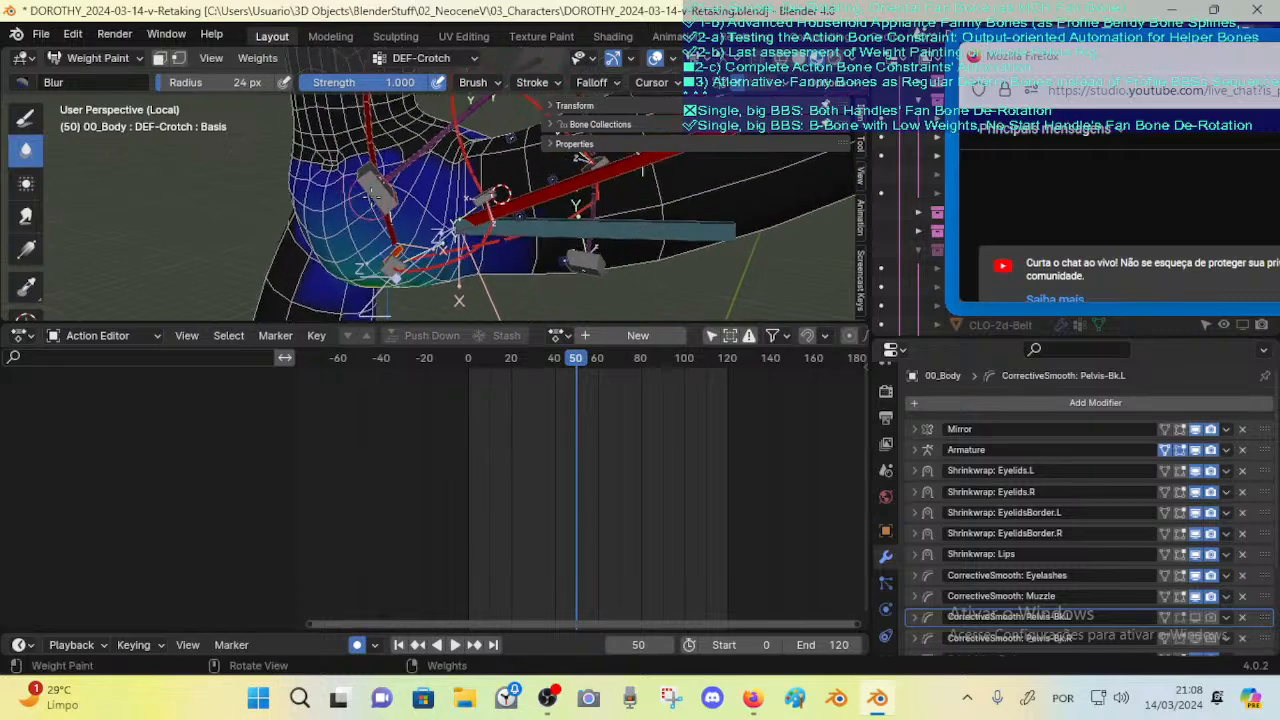
{"action": "key", "text": "f"}
{"action": "left_click", "coordinate": [343, 196]}
{"action": "key", "text": "f"}
{"action": "left_click", "coordinate": [329, 178]}
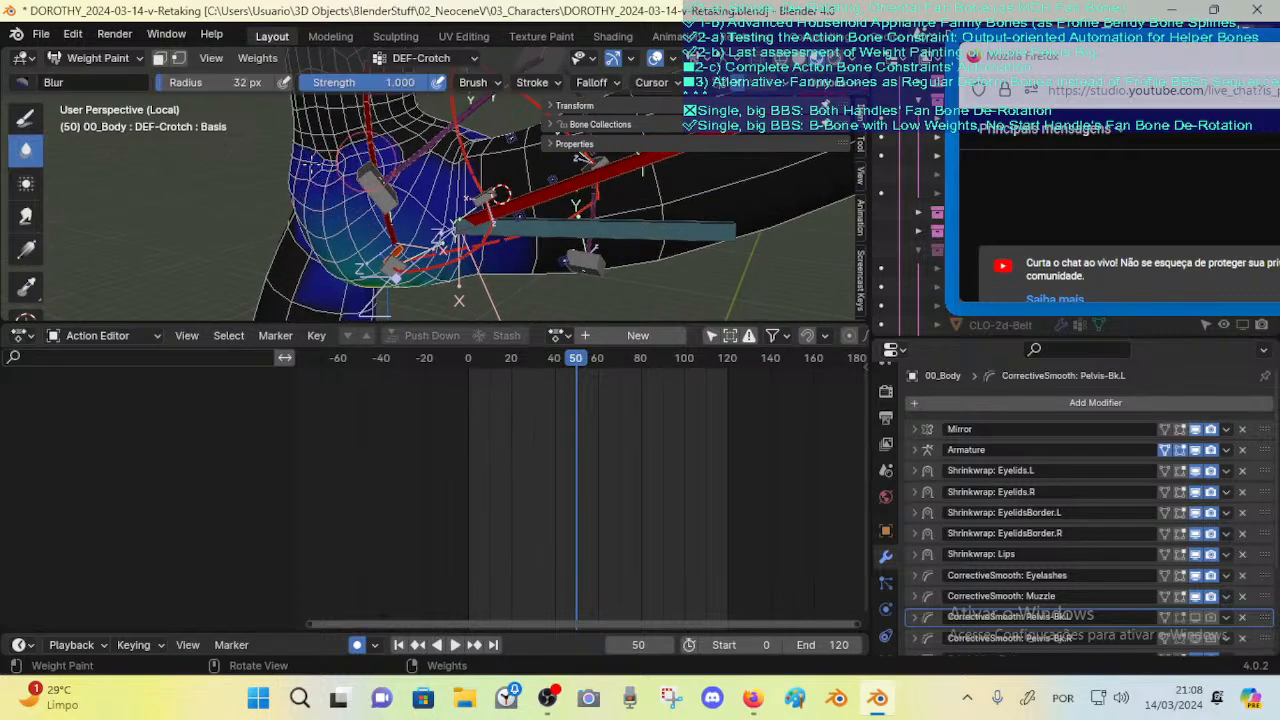
{"action": "key", "text": "f"}
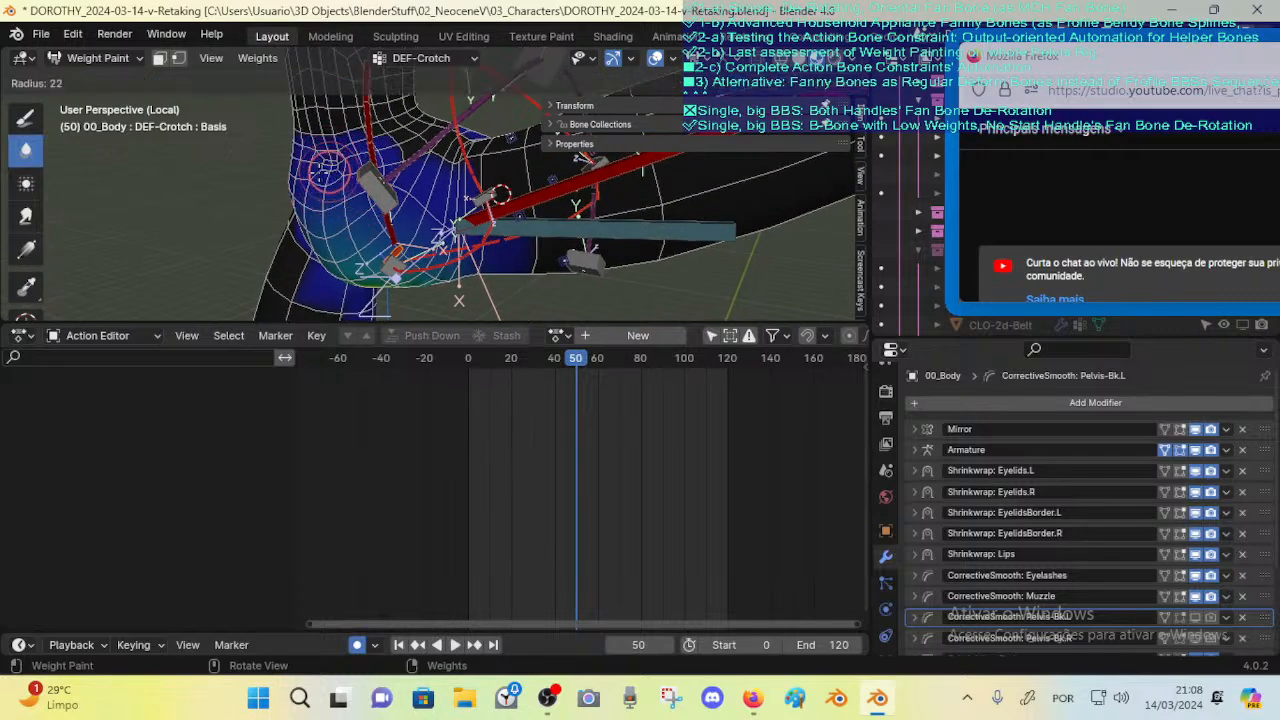
{"action": "left_click", "coordinate": [333, 158]}
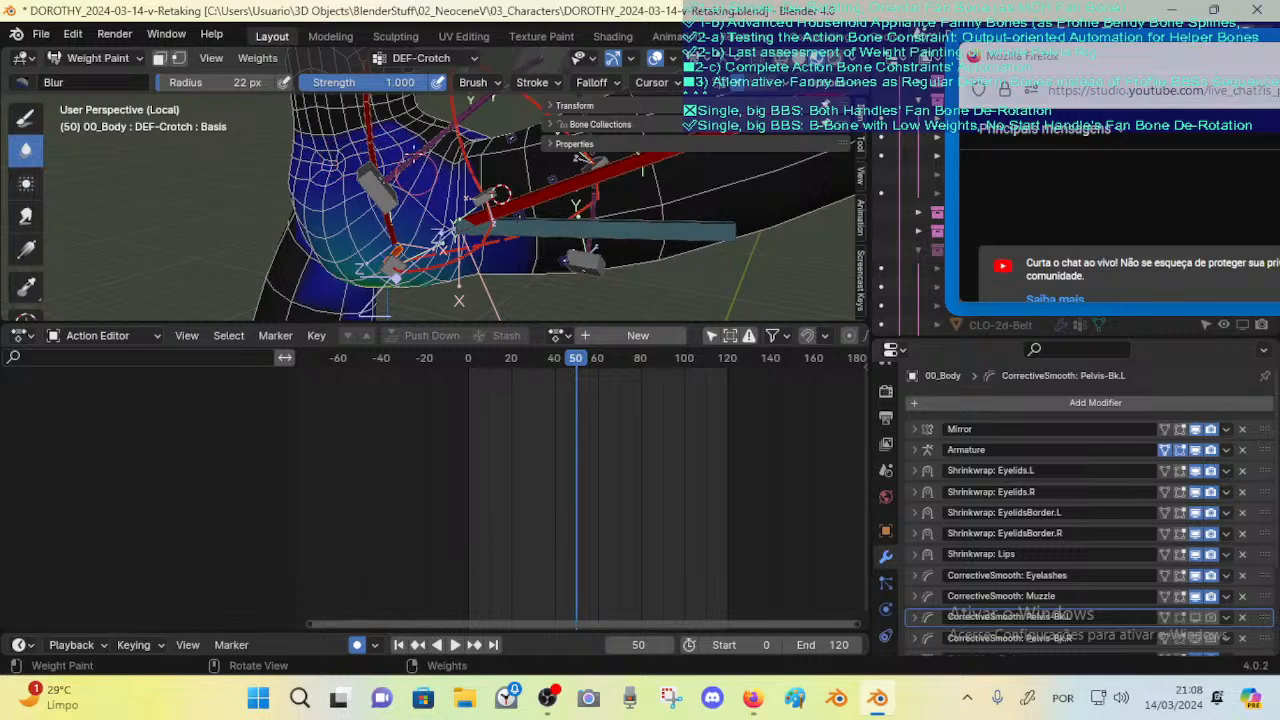
Step: Blur the DEF-Crotch weights near the top of the raised thigh using brush radii of 18 and 29 px
{"action": "key", "text": "f"}
{"action": "left_click", "coordinate": [405, 133]}
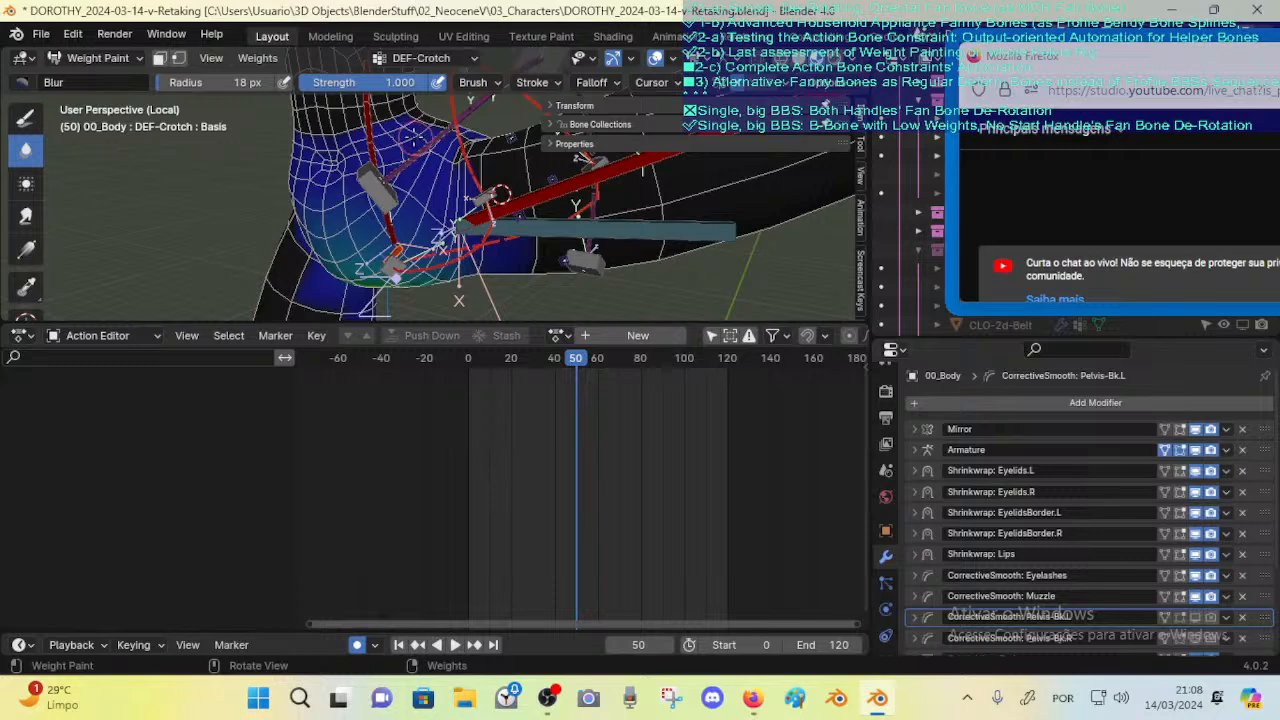
{"action": "middle_click_drag", "start_coordinate": [441, 188], "coordinate": [440, 175]}
{"action": "key", "text": "f"}
{"action": "left_click", "coordinate": [445, 172]}
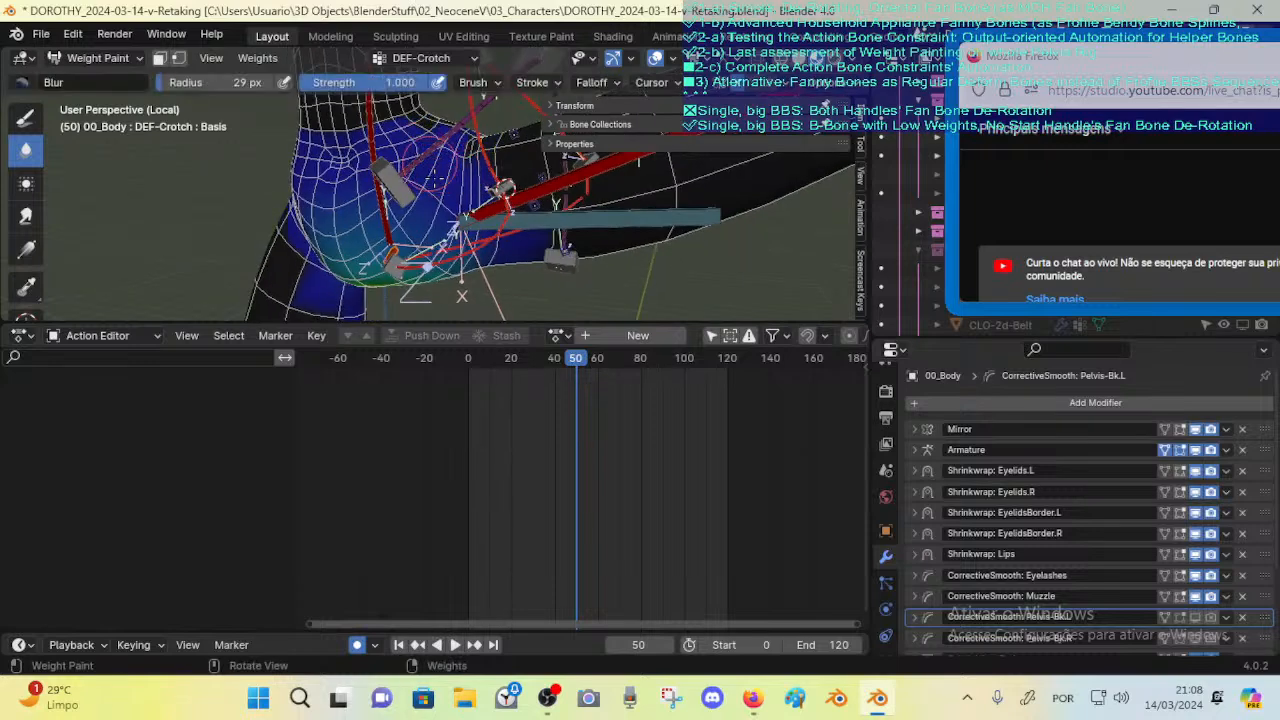
{"action": "middle_click_drag", "start_coordinate": [418, 242], "coordinate": [404, 182]}
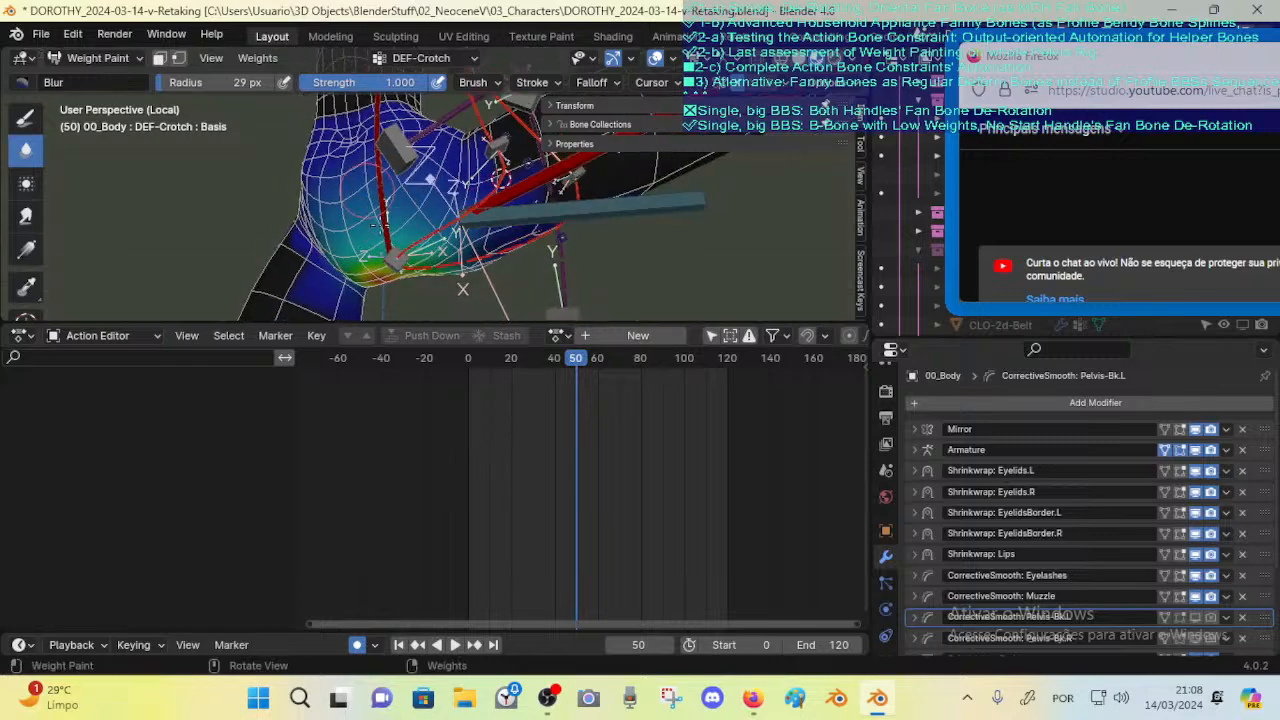
Step: Check the smoothed deformation by temporarily moving the DEF-Crotch bone in several directions and cancelling each move
{"action": "key", "text": "g"}
{"action": "right_click", "coordinate": [413, 211]}
{"action": "key", "text": "g"}
{"action": "right_click", "coordinate": [392, 196]}
{"action": "key", "text": "g"}
{"action": "right_click", "coordinate": [408, 180]}
{"action": "key", "text": "g"}
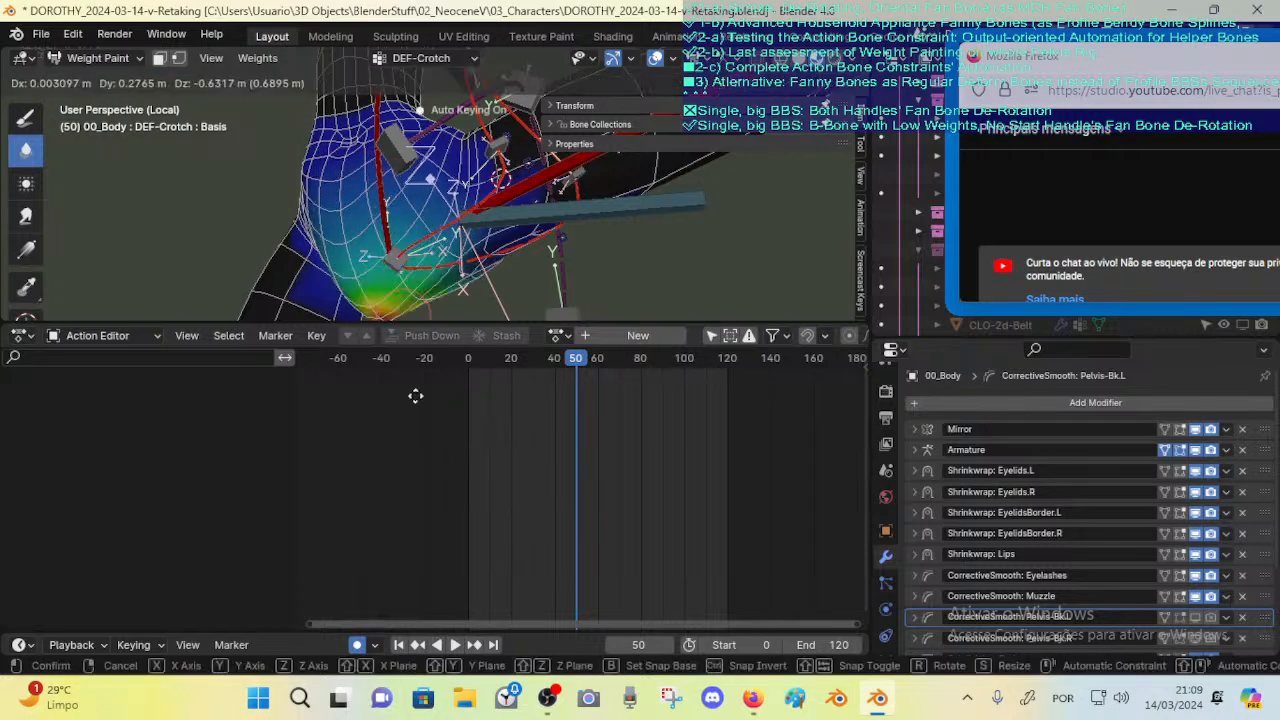
{"action": "right_click", "coordinate": [405, 258]}
{"action": "key", "text": "g"}
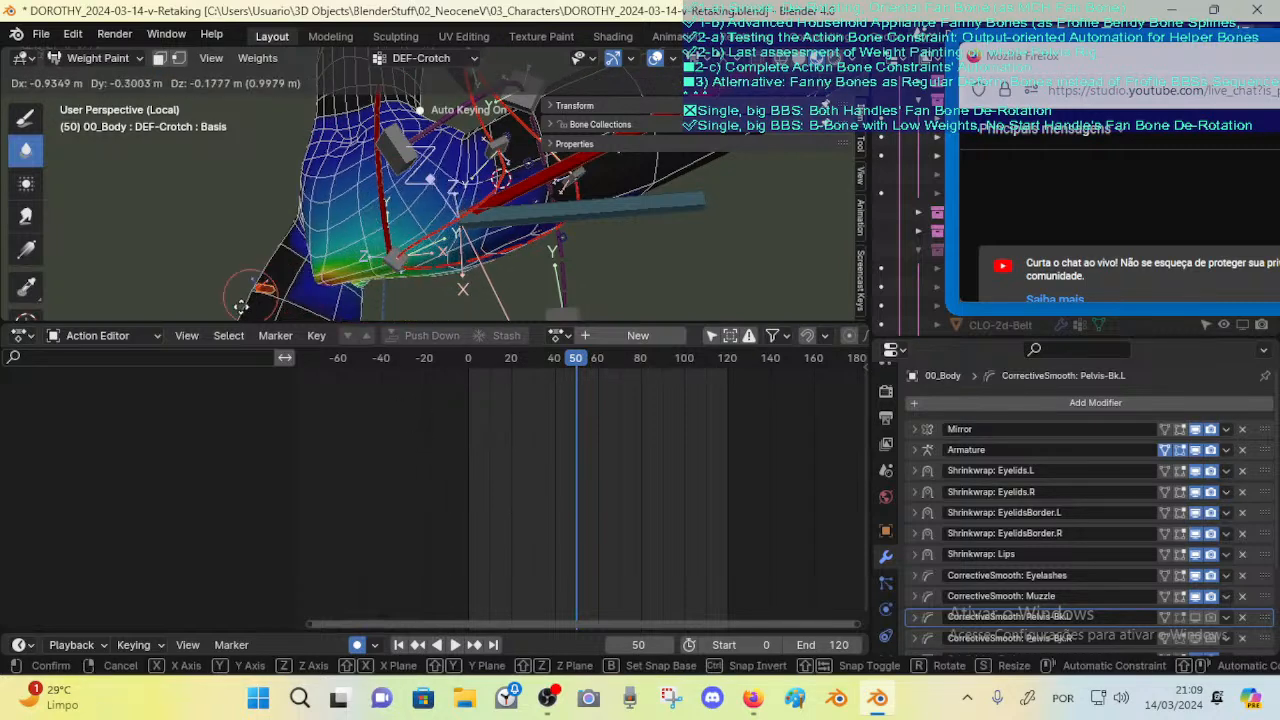
{"action": "right_click", "coordinate": [484, 237]}
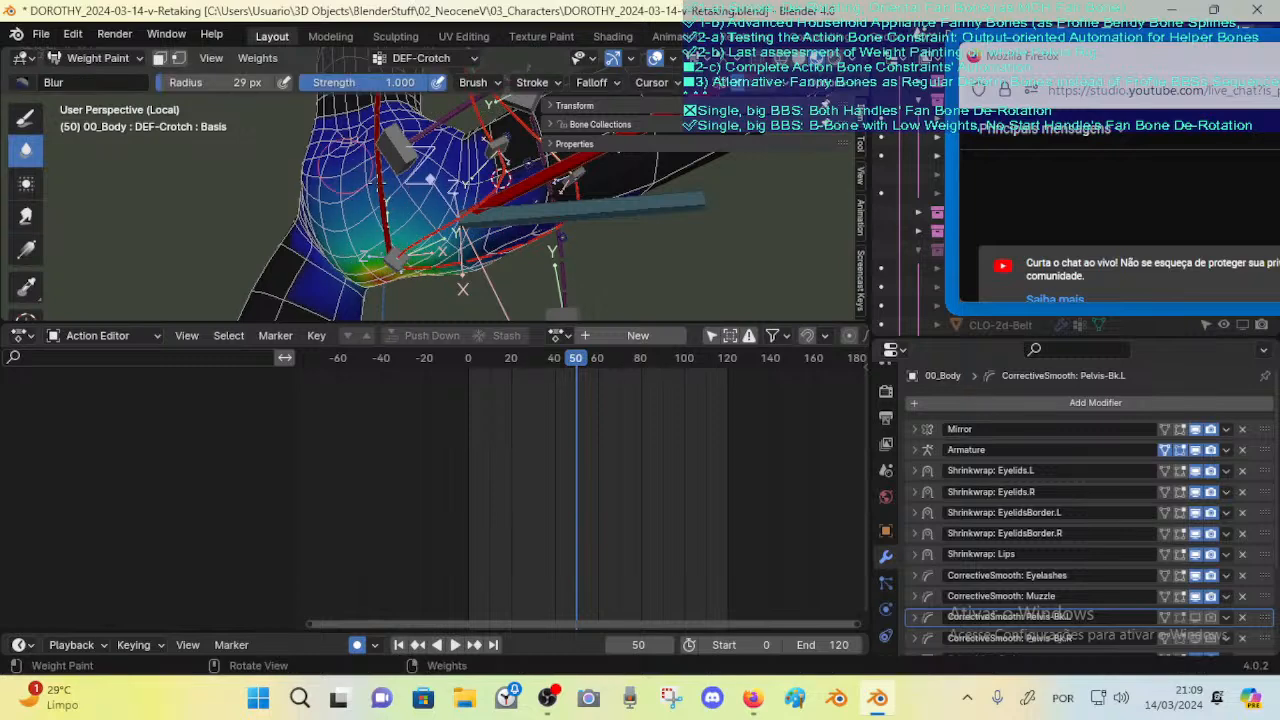
Step: Blur the DEF-Crotch weights under the pelvis and toward the raised thigh using brush radii of 59 and 38 px
{"action": "key", "text": "f"}
{"action": "left_click", "coordinate": [396, 223]}
{"action": "middle_click_drag", "start_coordinate": [348, 220], "coordinate": [400, 258]}
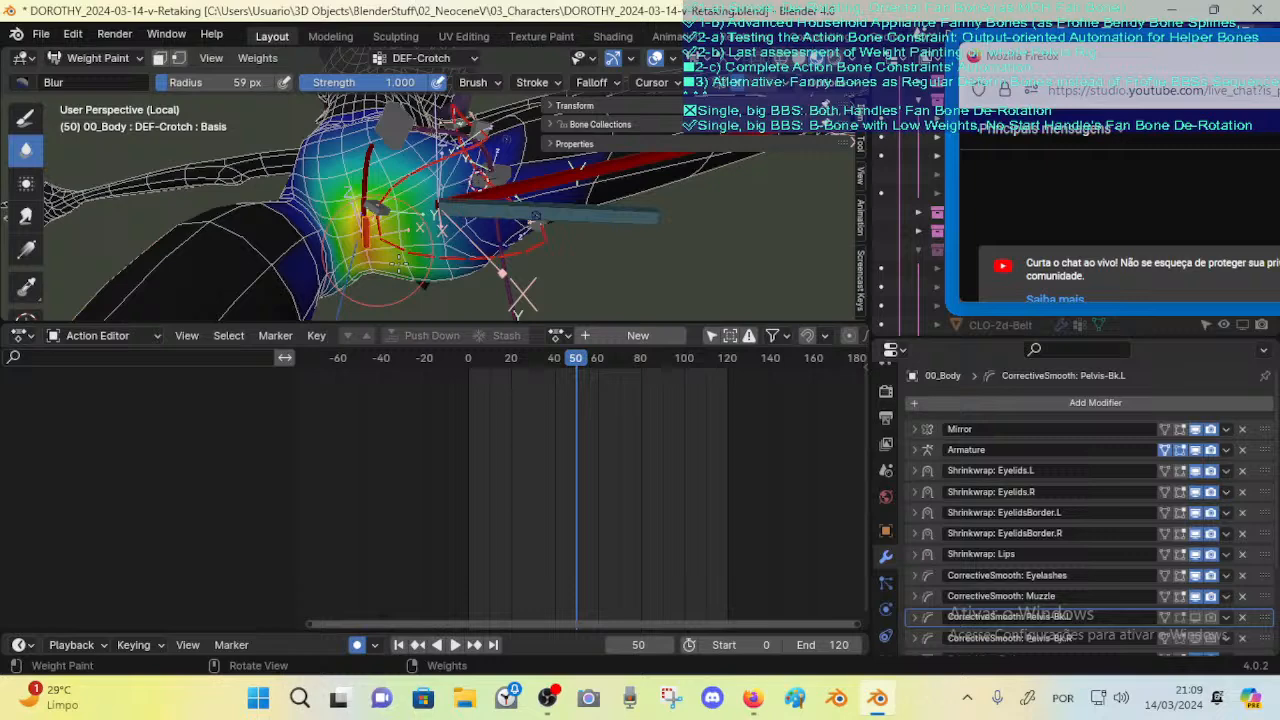
{"action": "mouse_move", "coordinate": [407, 202]}
{"action": "middle_mouse_down"}
{"action": "mouse_move", "coordinate": [417, 233]}
{"action": "mouse_move", "coordinate": [405, 225]}
{"action": "mouse_move", "coordinate": [380, 252]}
{"action": "mouse_move", "coordinate": [430, 198]}
{"action": "mouse_move", "coordinate": [386, 207]}
{"action": "mouse_move", "coordinate": [440, 165]}
{"action": "middle_mouse_up"}
{"action": "key", "text": "f"}
{"action": "left_click", "coordinate": [420, 195]}
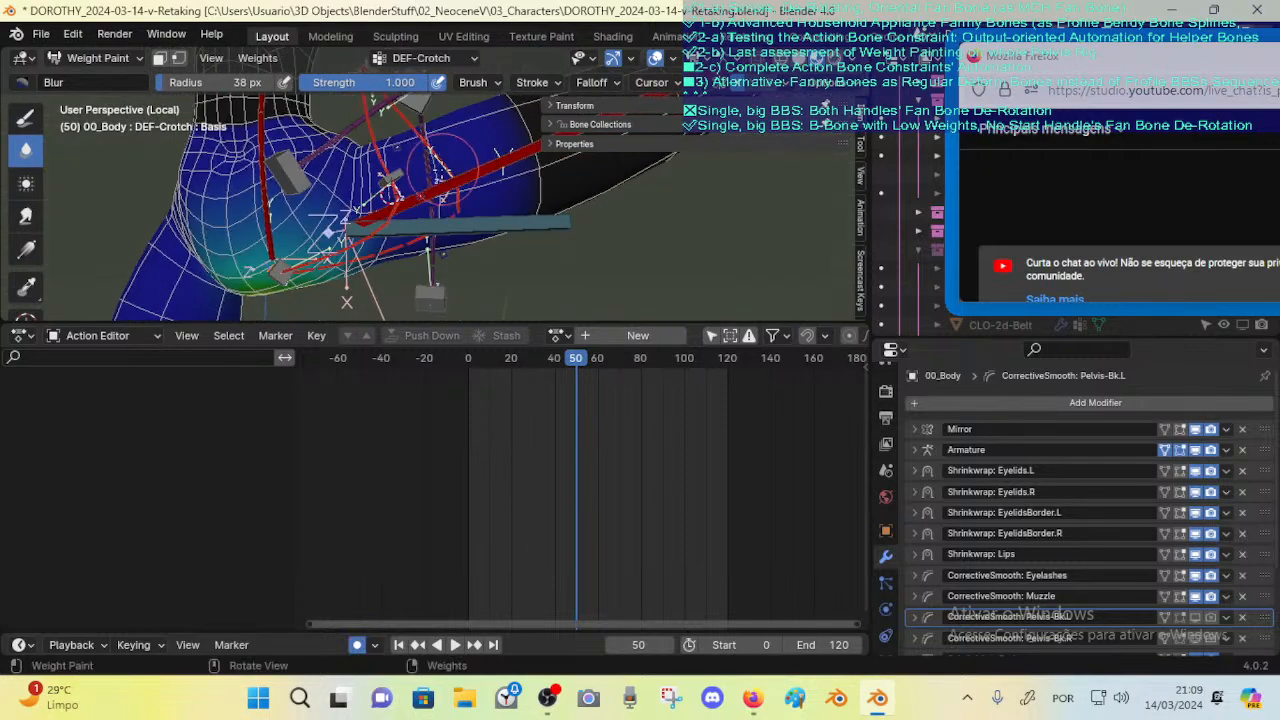
Step: Compare the DEF-2-TORSO-1-Spine-BB.001 weights around the pelvis with those of DEF-Crotch
{"action": "mouse_move", "coordinate": [430, 237]}
{"action": "middle_mouse_down"}
{"action": "mouse_move", "coordinate": [330, 220]}
{"action": "mouse_move", "coordinate": [345, 158]}
{"action": "mouse_move", "coordinate": [328, 178]}
{"action": "mouse_move", "coordinate": [374, 165]}
{"action": "middle_mouse_up"}
{"action": "left_click", "coordinate": [331, 165], "text": "alt"}
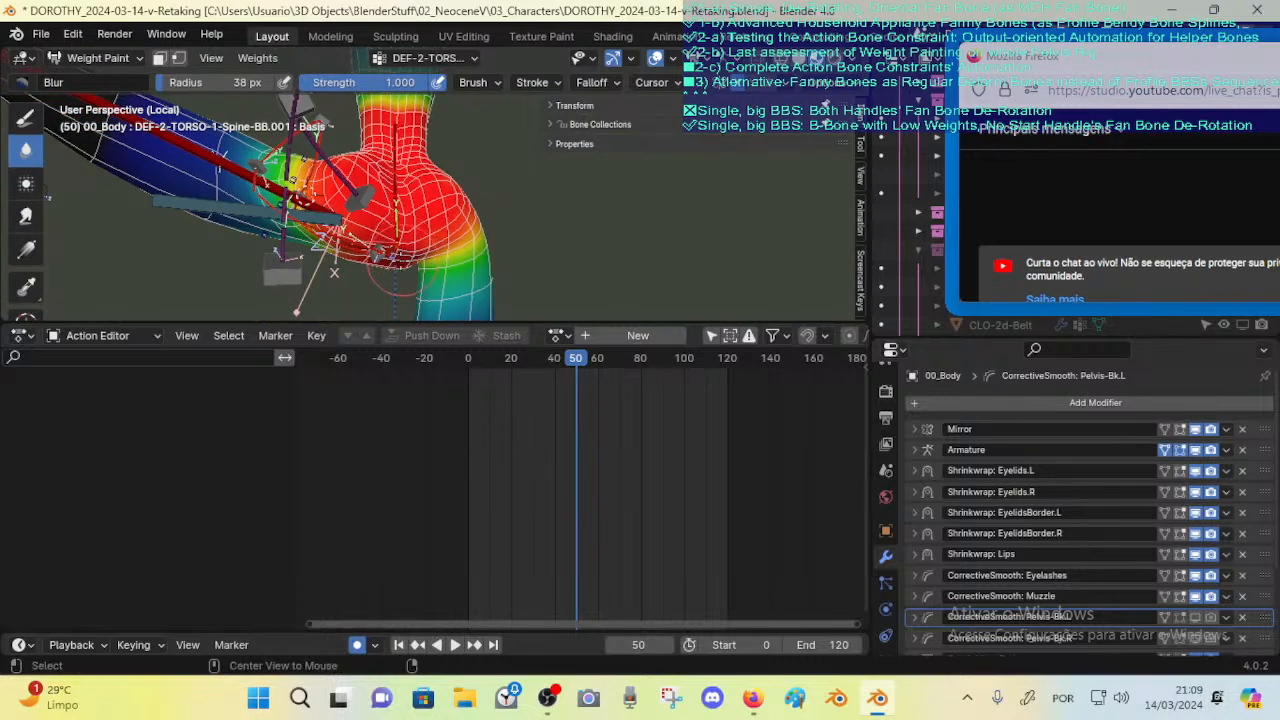
{"action": "left_click", "coordinate": [376, 260], "text": "alt"}
{"action": "middle_click_drag", "start_coordinate": [376, 262], "coordinate": [380, 225]}
{"action": "left_click", "coordinate": [397, 172], "text": "alt"}
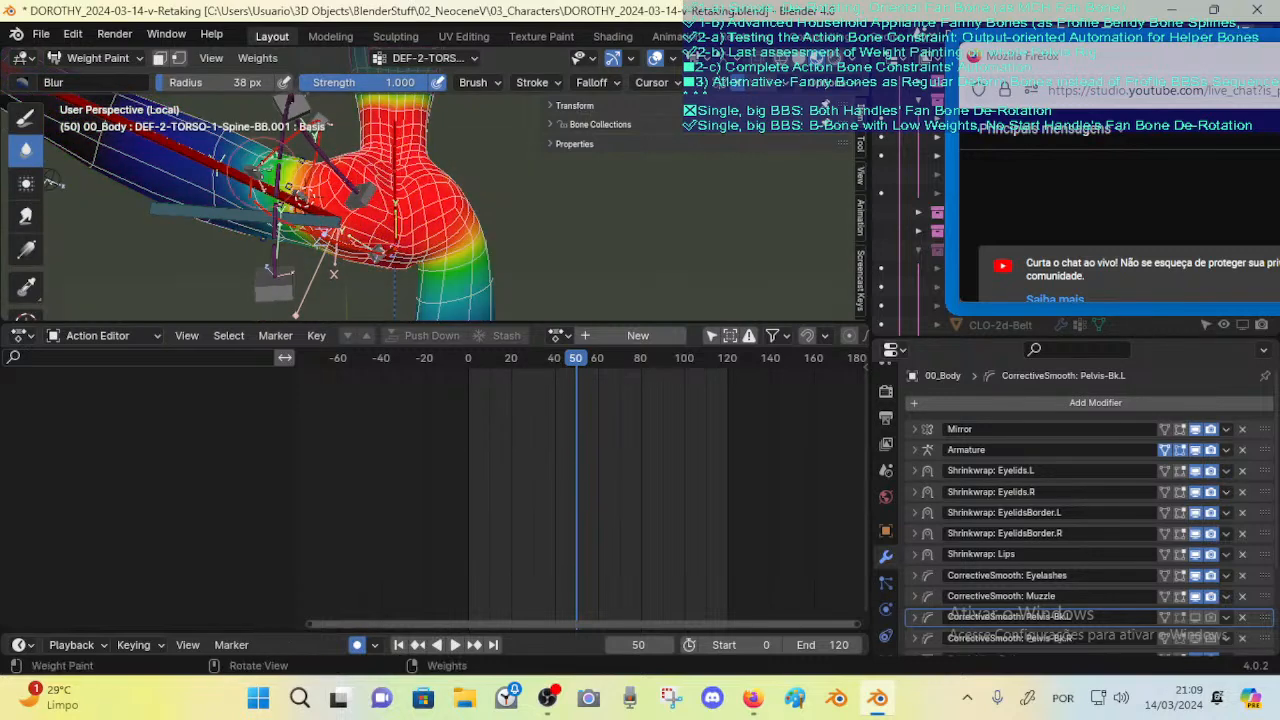
{"action": "left_click", "coordinate": [382, 264], "text": "alt"}
{"action": "left_click", "coordinate": [383, 264], "text": "alt"}
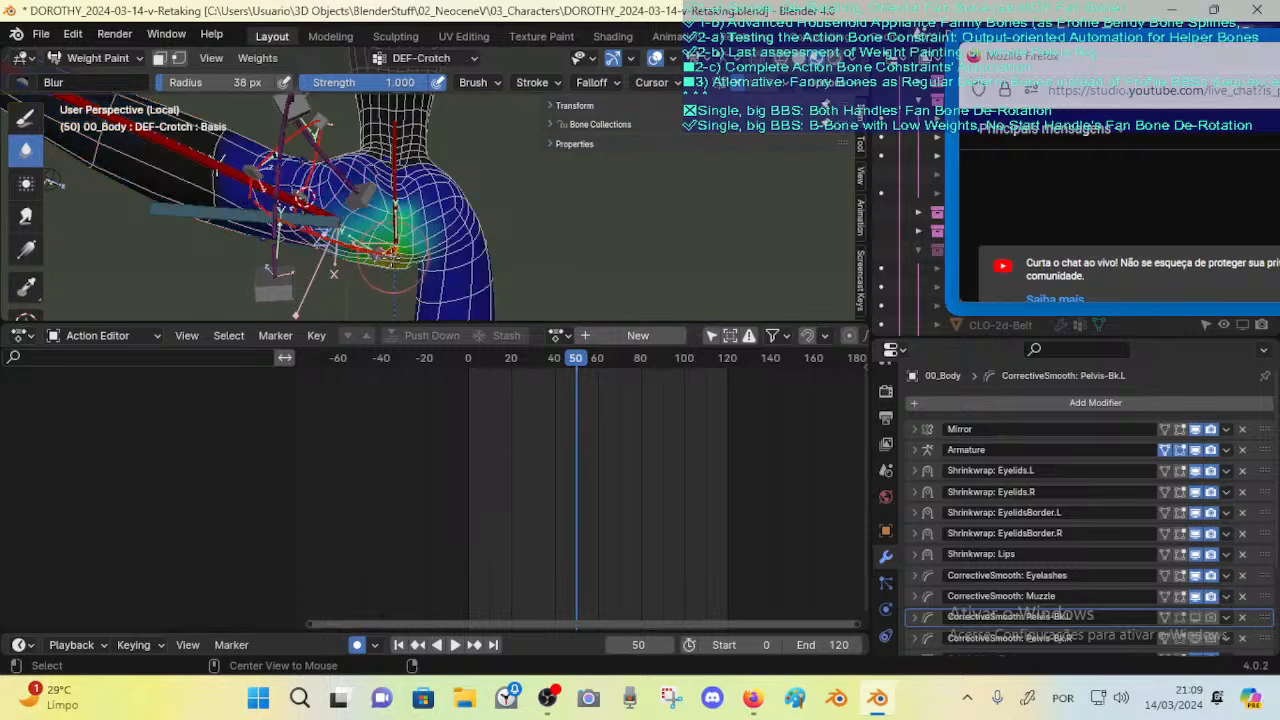
{"action": "middle_click_drag", "start_coordinate": [378, 262], "coordinate": [297, 190]}
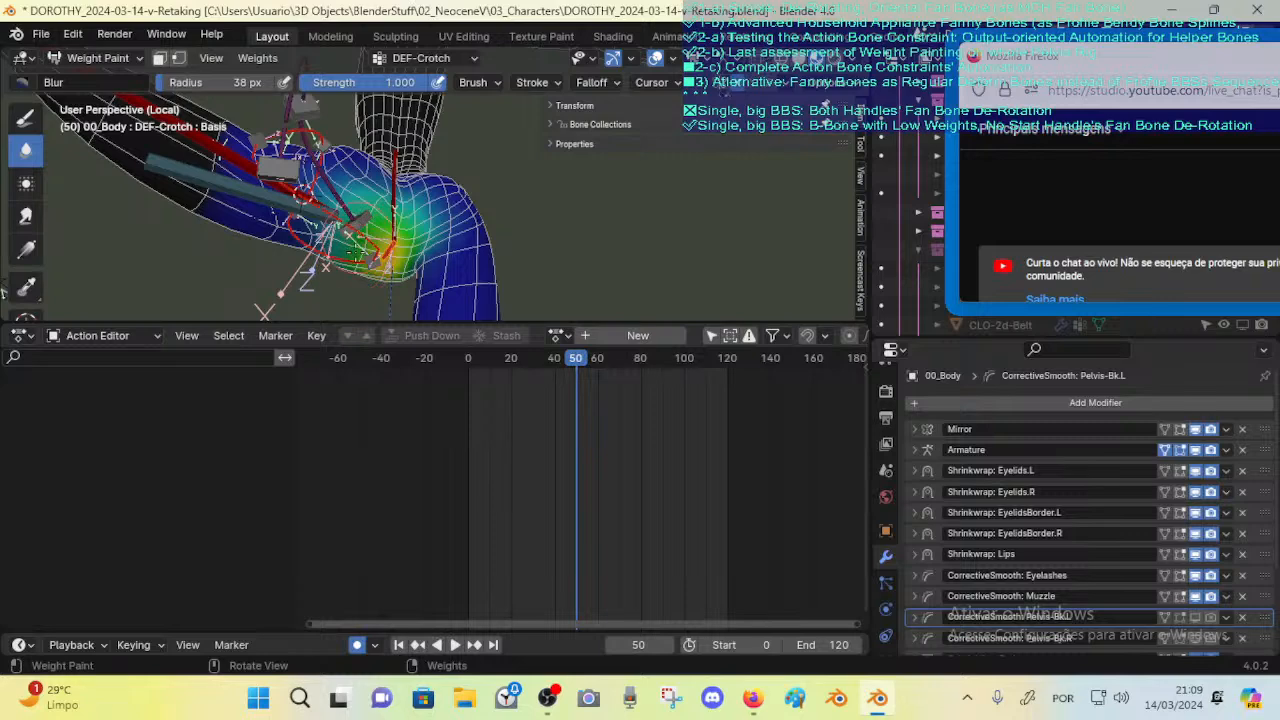
Step: Smear the DEF-Crotch weights across the groin with the Smear brush at a 38 px radius
{"action": "mouse_move", "coordinate": [356, 252]}
{"action": "middle_mouse_down"}
{"action": "mouse_move", "coordinate": [350, 266]}
{"action": "mouse_move", "coordinate": [335, 240]}
{"action": "mouse_move", "coordinate": [351, 208]}
{"action": "middle_mouse_up"}
{"action": "key", "text": "g"}
{"action": "left_click", "coordinate": [299, 254]}
{"action": "left_click", "coordinate": [30, 218]}
{"action": "middle_click_drag", "start_coordinate": [298, 318], "coordinate": [354, 267]}
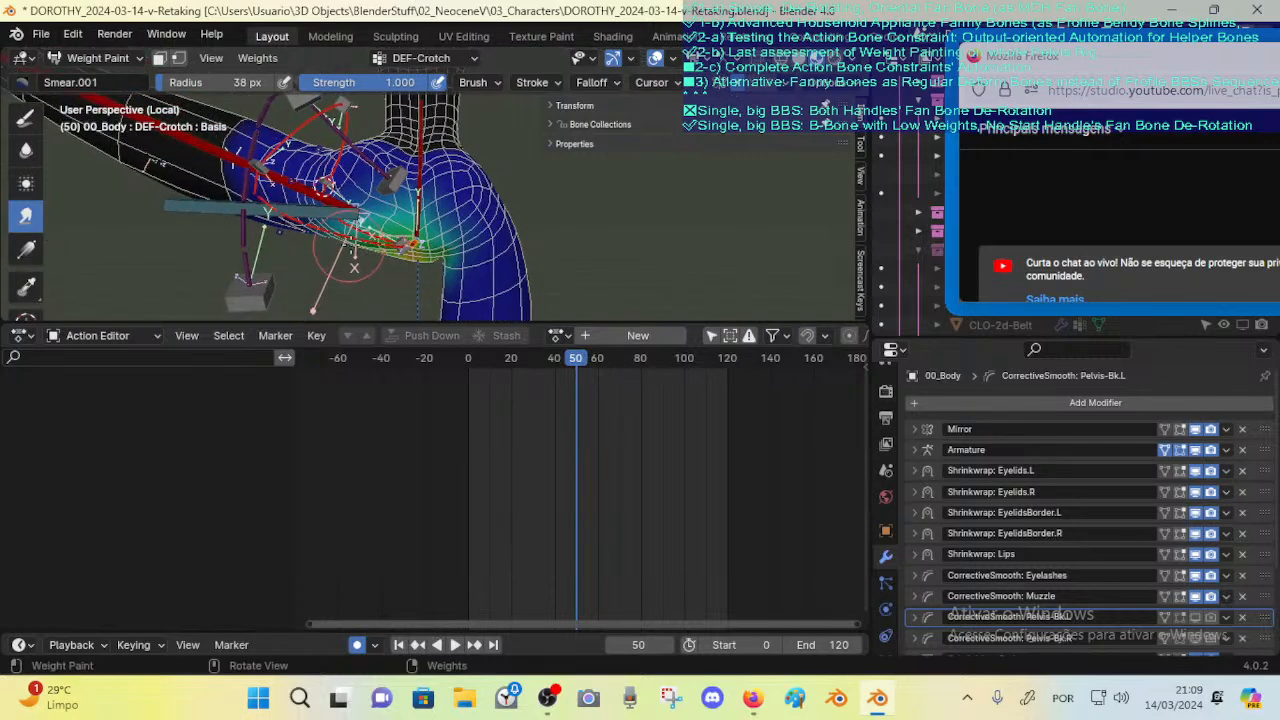
{"action": "left_click_drag", "start_coordinate": [378, 226], "coordinate": [401, 232]}
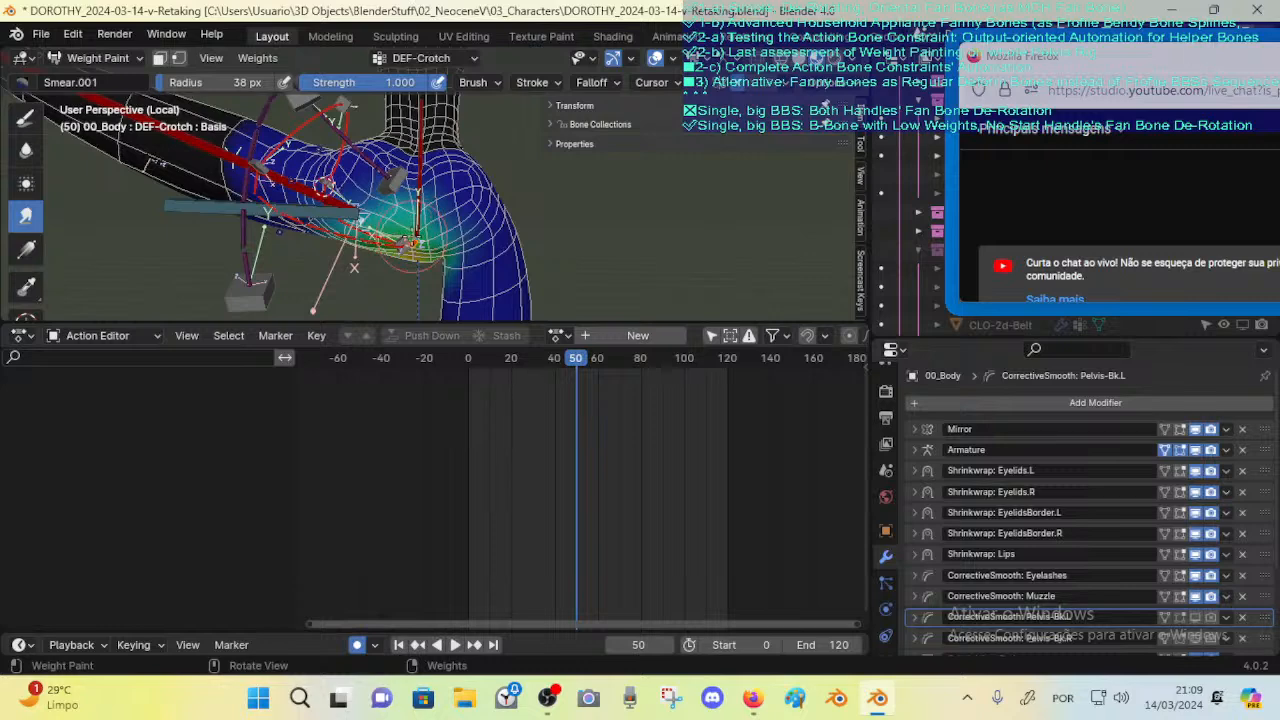
Step: Blur the DEF-Crotch weights over the front and back of the groin with a 38 px brush
{"action": "middle_click_drag", "start_coordinate": [409, 210], "coordinate": [609, 262]}
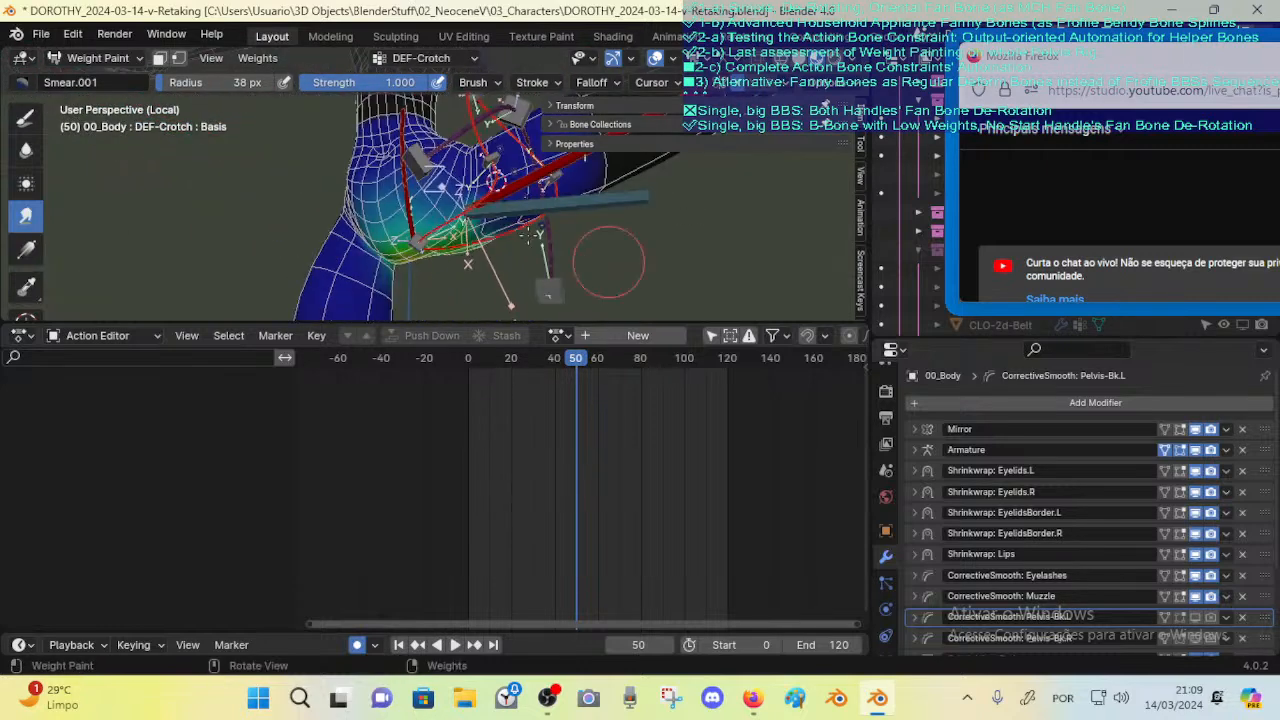
{"action": "middle_click_drag", "start_coordinate": [430, 258], "coordinate": [444, 190]}
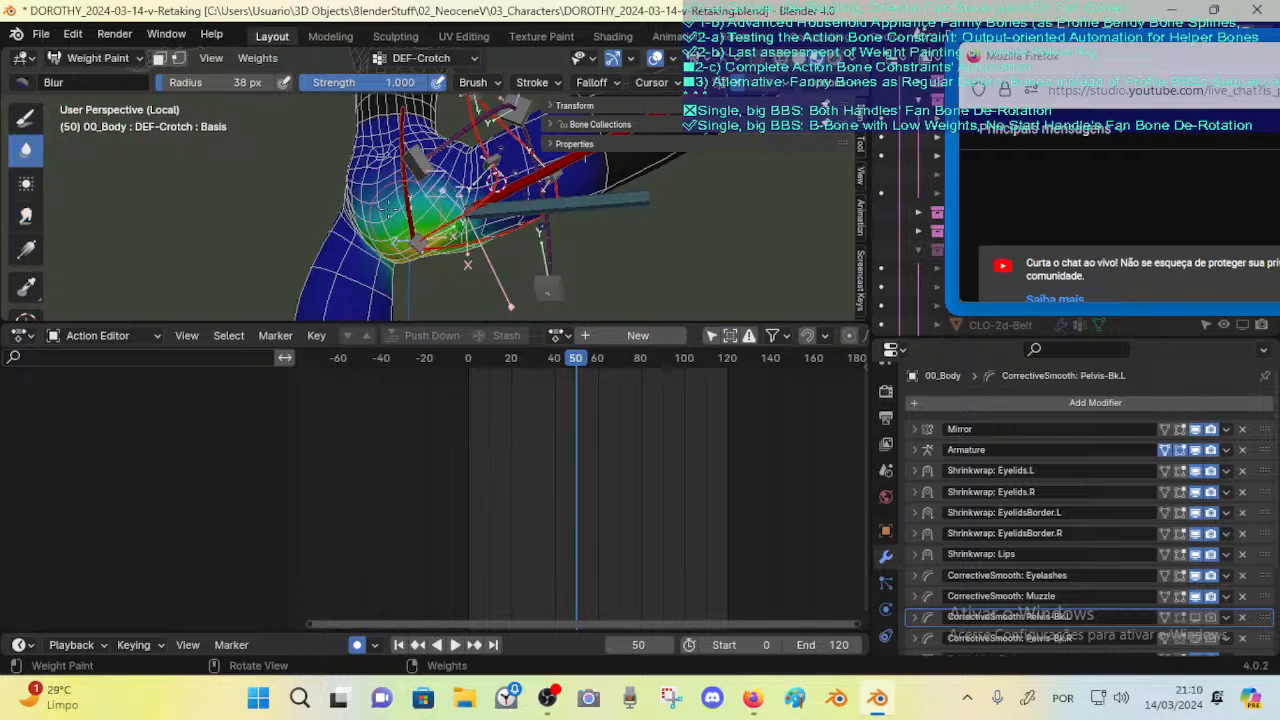
{"action": "middle_click_drag", "start_coordinate": [467, 252], "coordinate": [612, 130]}
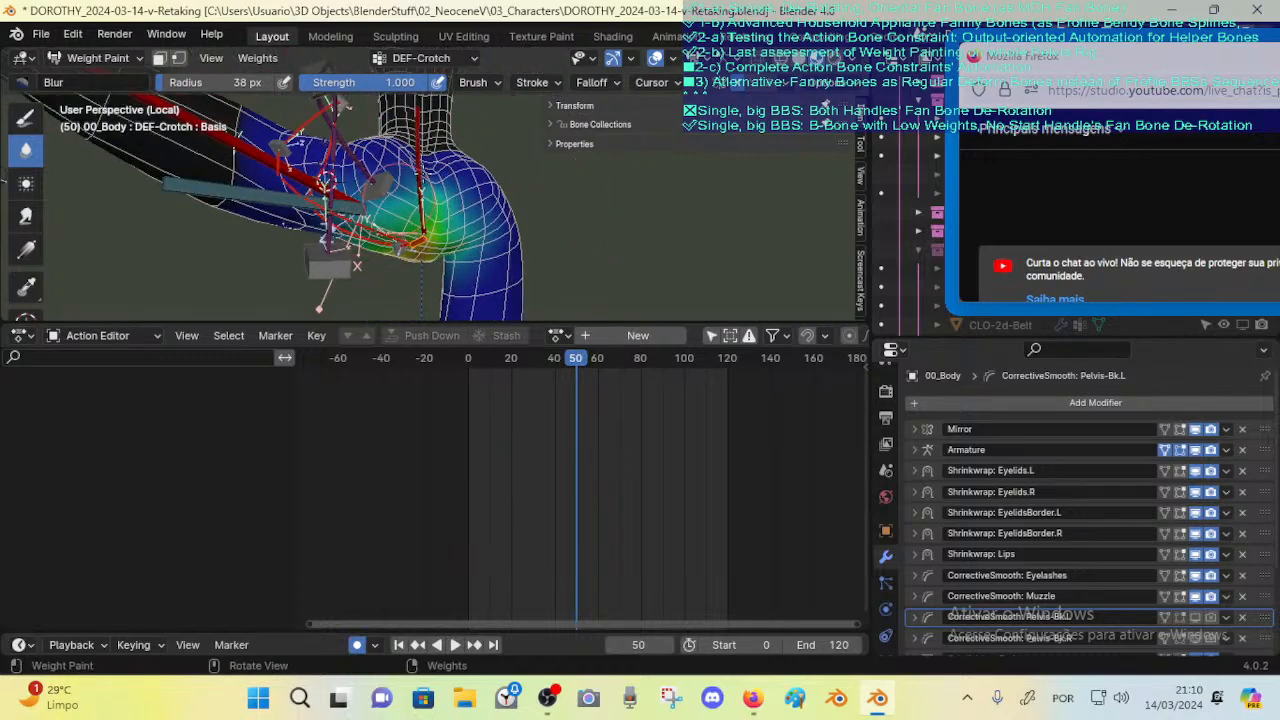
{"action": "middle_click_drag", "start_coordinate": [612, 130], "coordinate": [640, 108]}
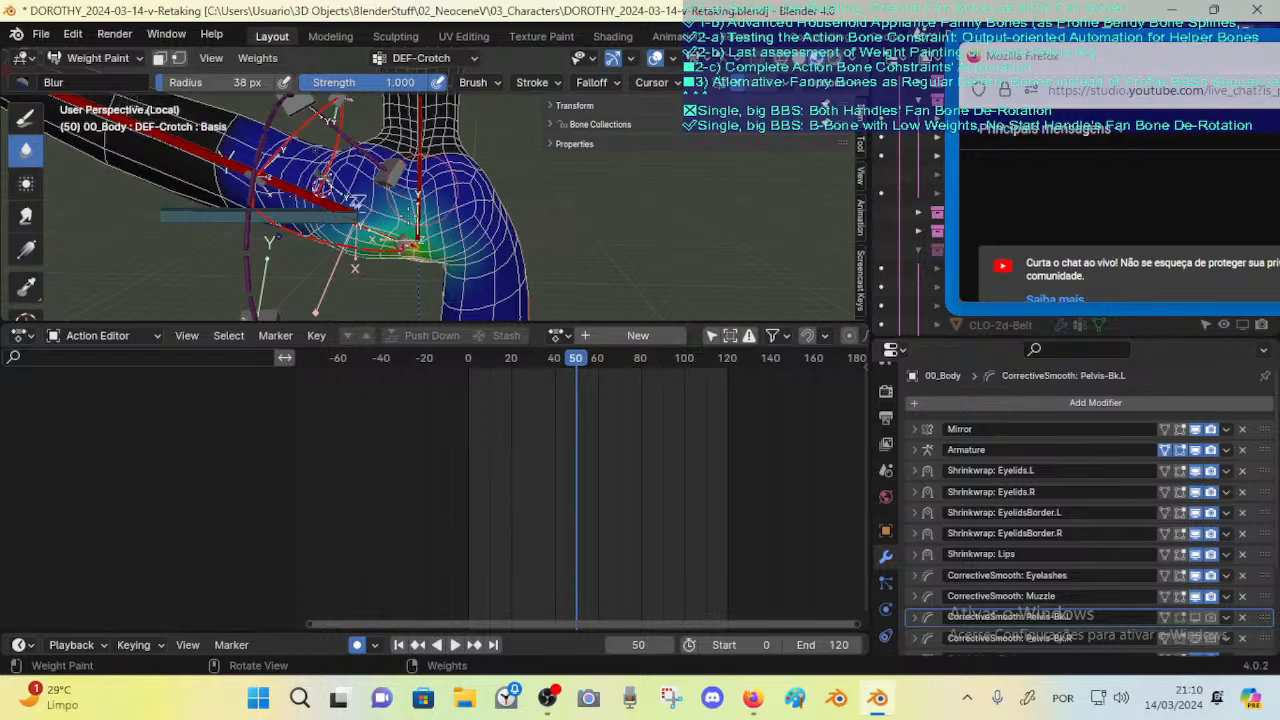
Step: Check the groin deformation by temporarily moving the DEF-Crotch bone and cancelling each move
{"action": "mouse_move", "coordinate": [310, 250]}
{"action": "middle_mouse_down"}
{"action": "mouse_move", "coordinate": [470, 195]}
{"action": "mouse_move", "coordinate": [520, 203]}
{"action": "middle_mouse_up"}
{"action": "key", "text": "g"}
{"action": "right_click", "coordinate": [409, 211]}
{"action": "key", "text": "g"}
{"action": "right_click", "coordinate": [459, 262]}
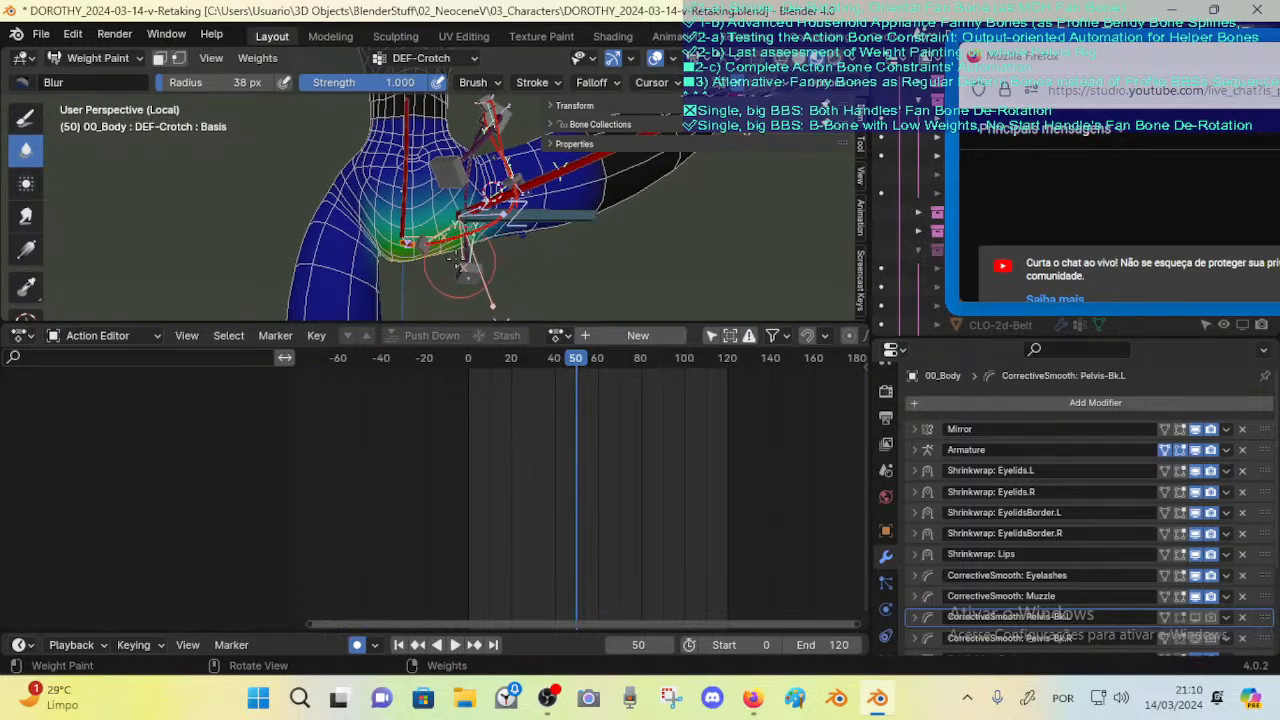
Step: Leave weight painting, select the ARM-Dorothy armature and put it in Pose Mode
{"action": "key", "text": "ctrl+Tab"}
{"action": "left_click", "coordinate": [408, 247]}
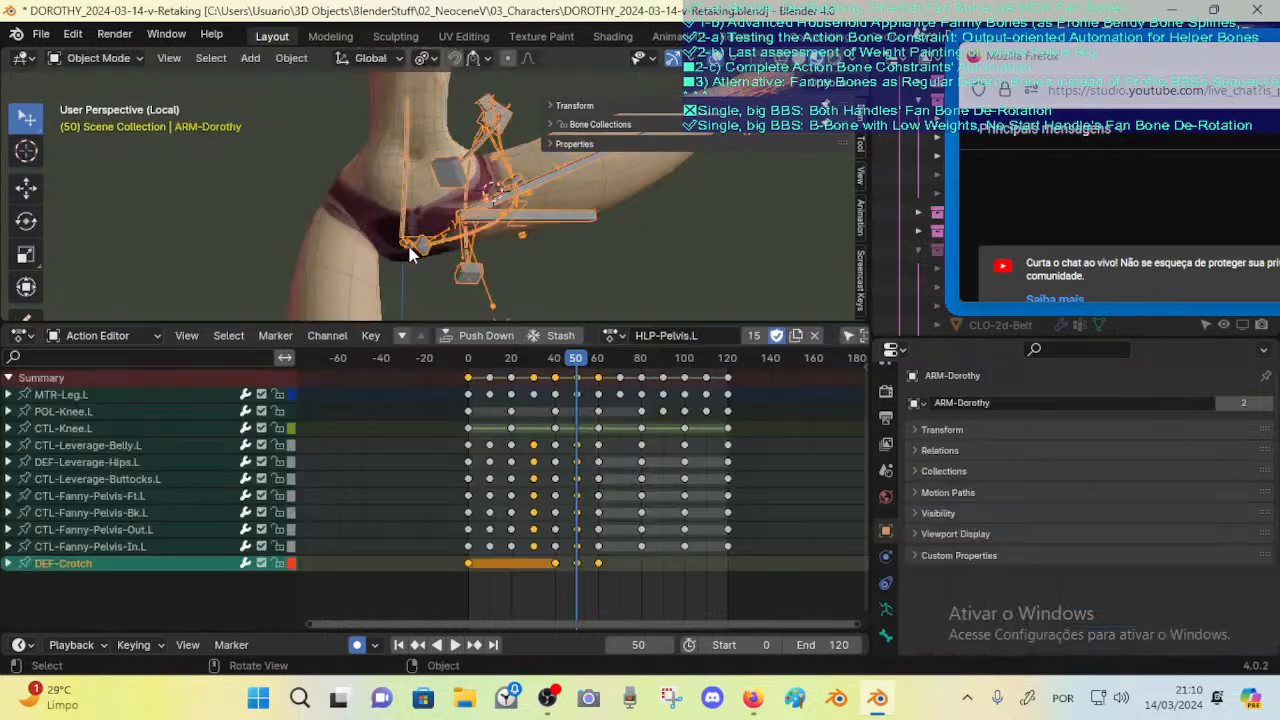
{"action": "left_click", "coordinate": [414, 244]}
{"action": "left_click", "coordinate": [411, 247]}
{"action": "key", "text": "ctrl+Tab"}
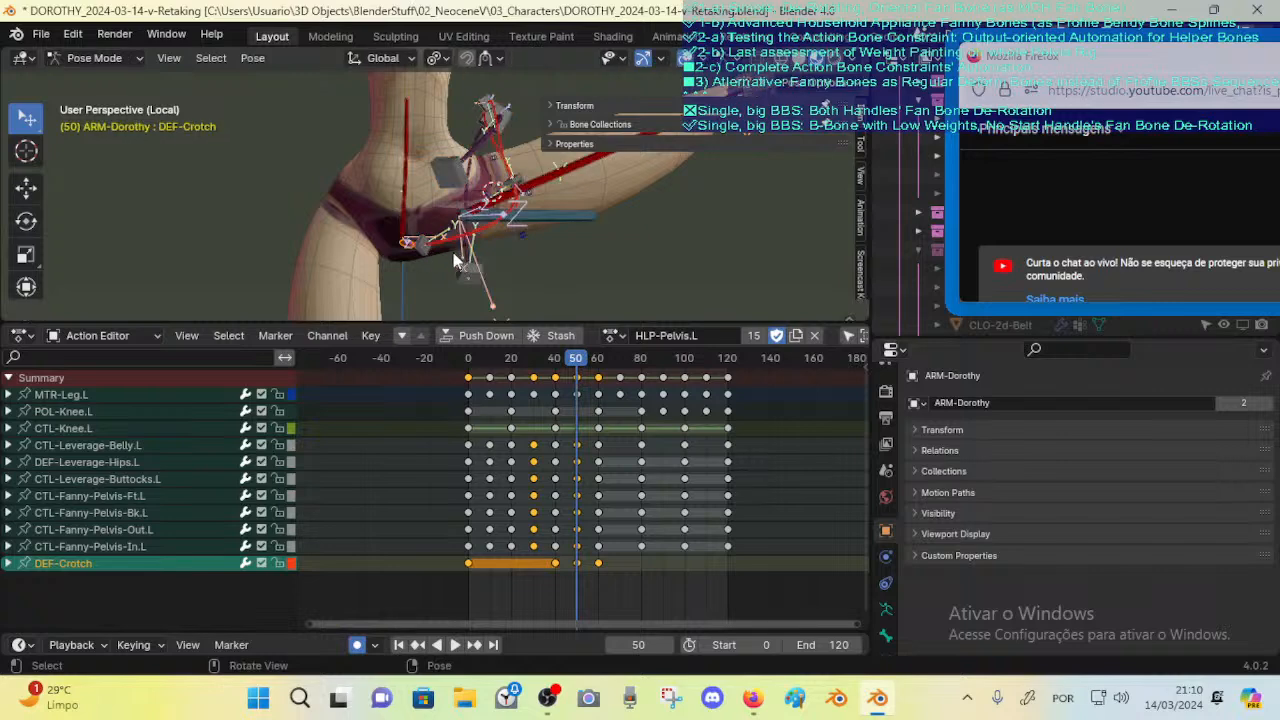
Step: Try rotating the DEF-Crotch bone at frame 50, first about the global Y axis and again freely
{"action": "key", "text": "r"}
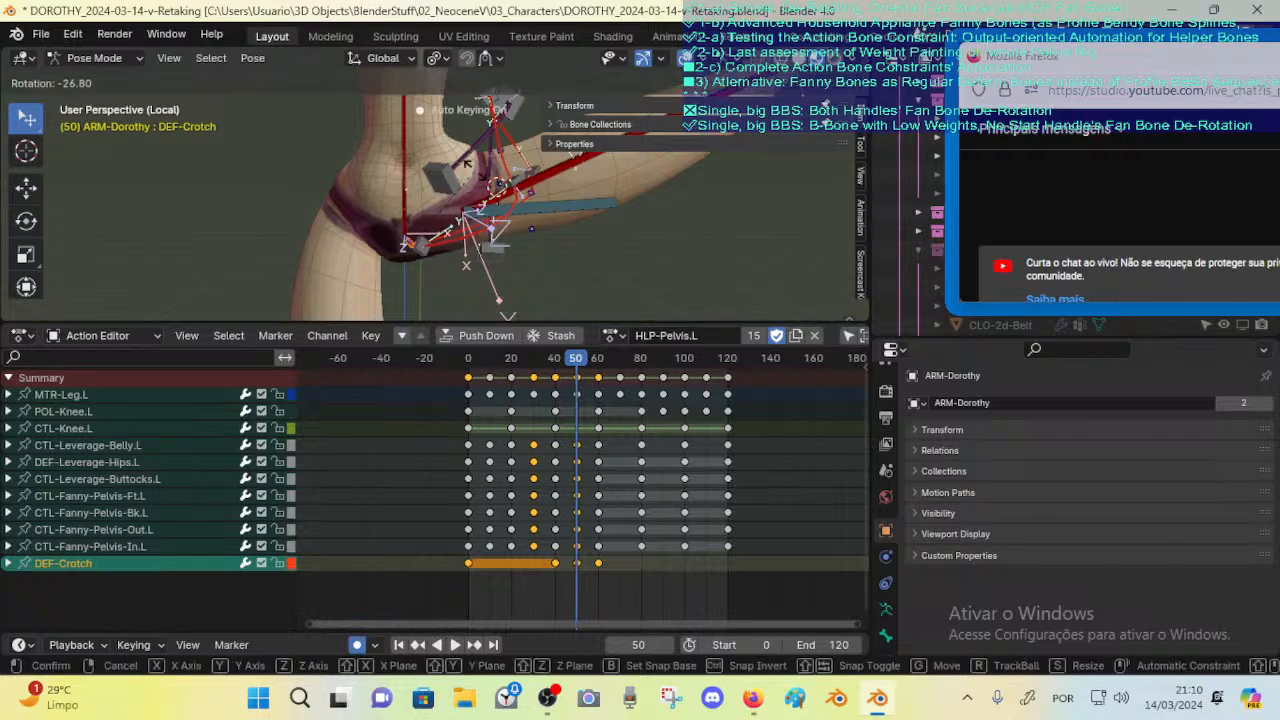
{"action": "key", "text": "y"}
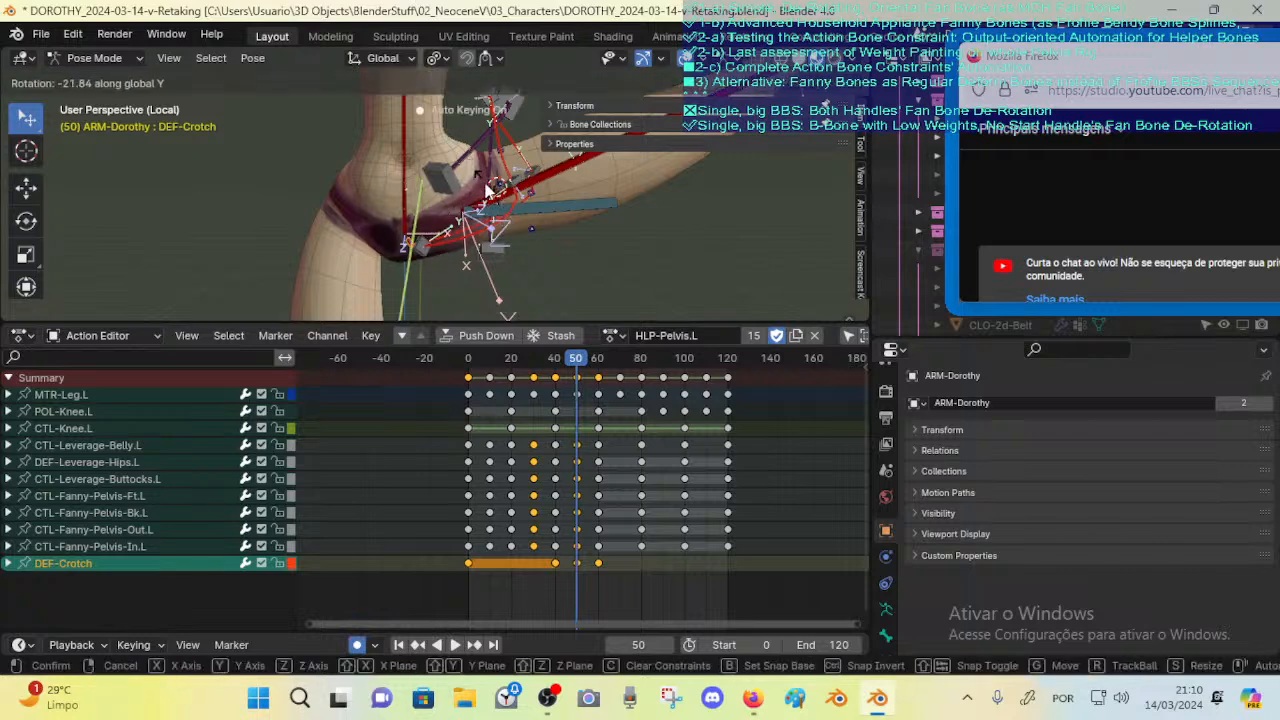
{"action": "left_click", "coordinate": [490, 193]}
{"action": "key", "text": "r"}
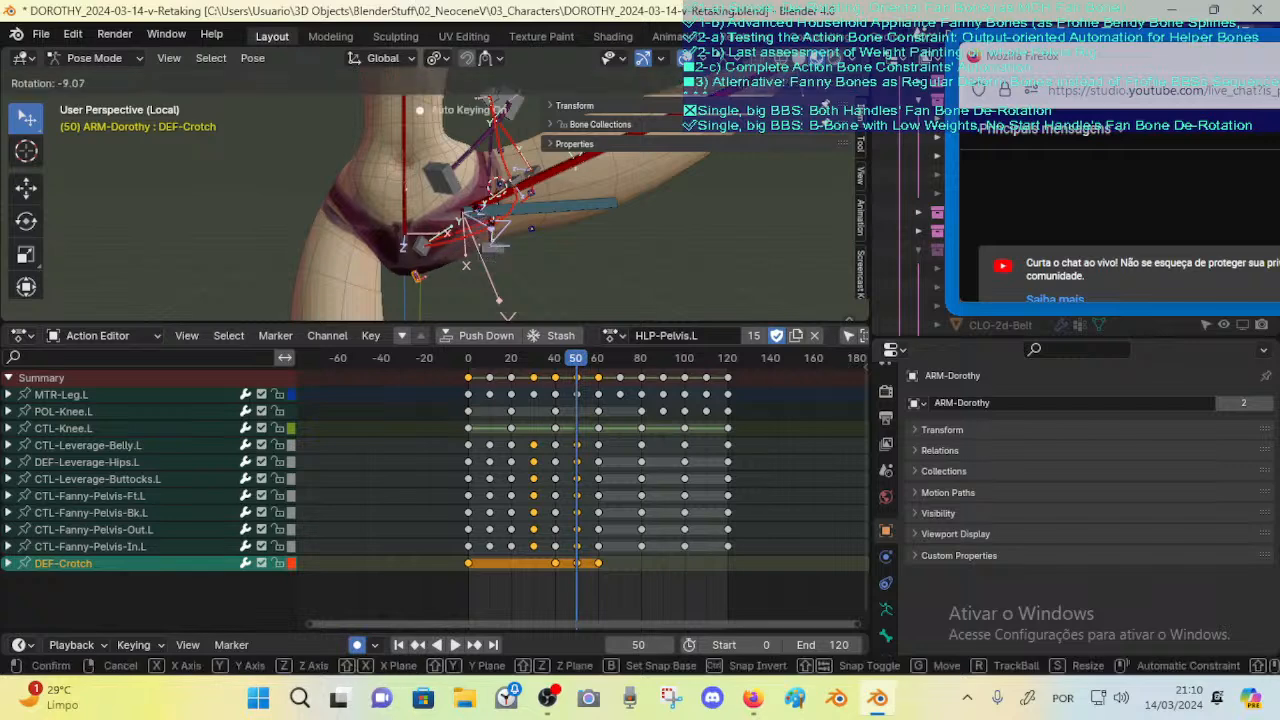
{"action": "left_click", "coordinate": [484, 238]}
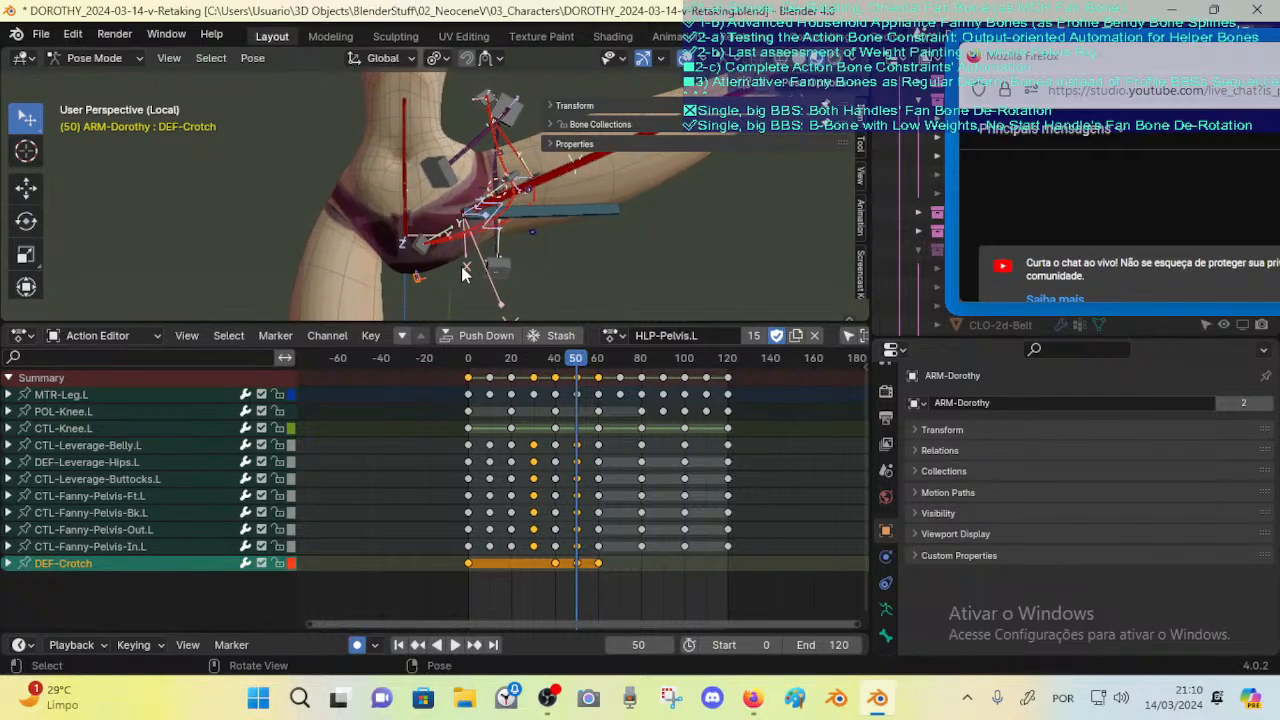
Step: Try raising the DEF-Crotch bone, rotating it about the global Y axis and shifting it toward the raised leg
{"action": "key", "text": "g"}
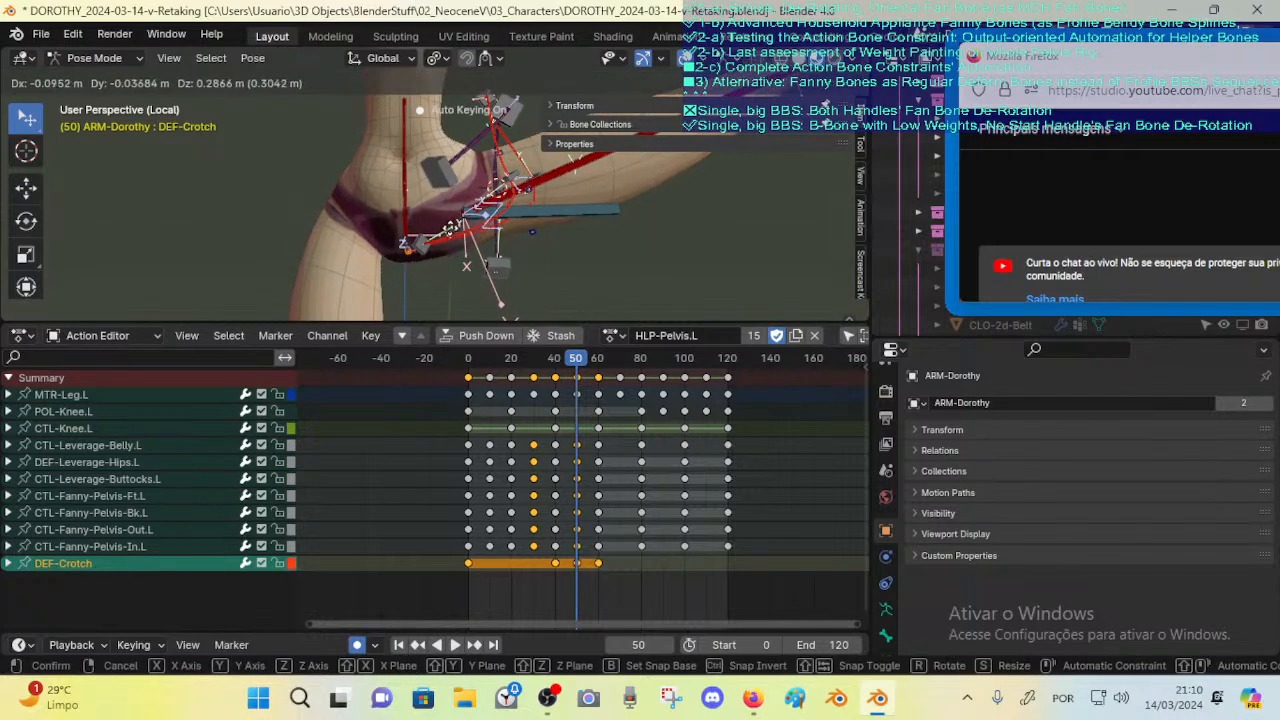
{"action": "left_click", "coordinate": [452, 238]}
{"action": "key", "text": "r"}
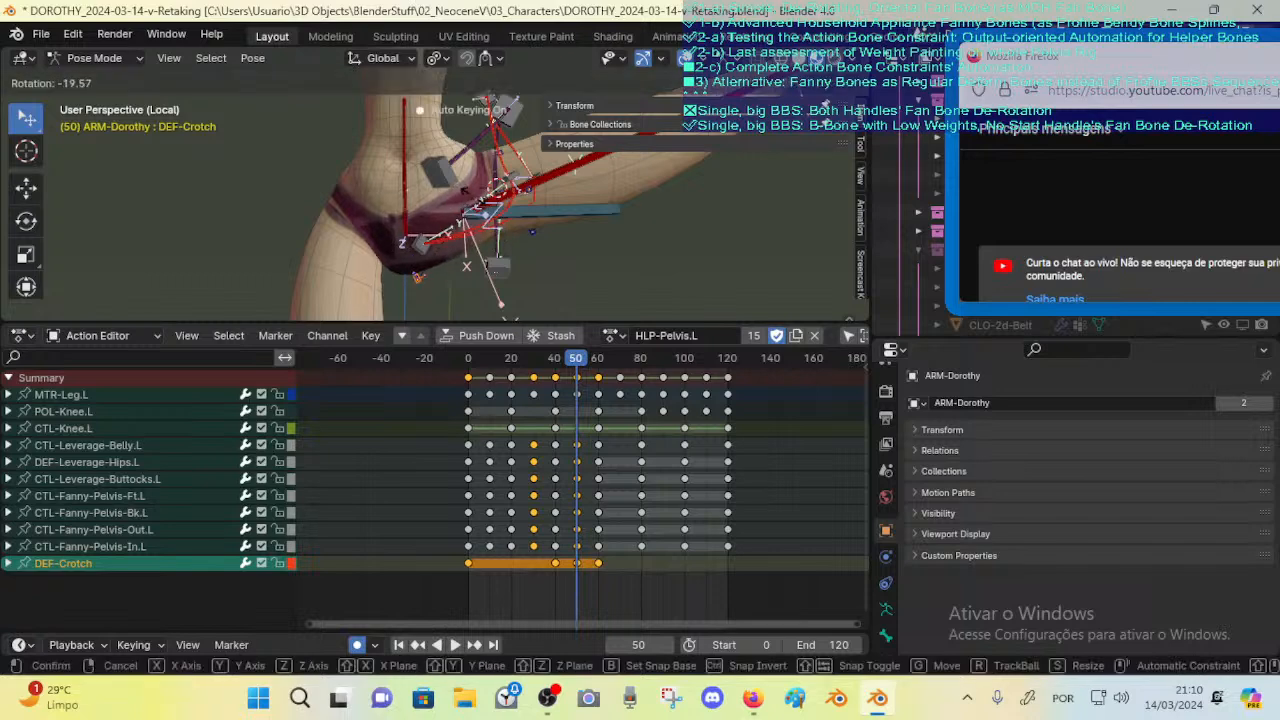
{"action": "key", "text": "y"}
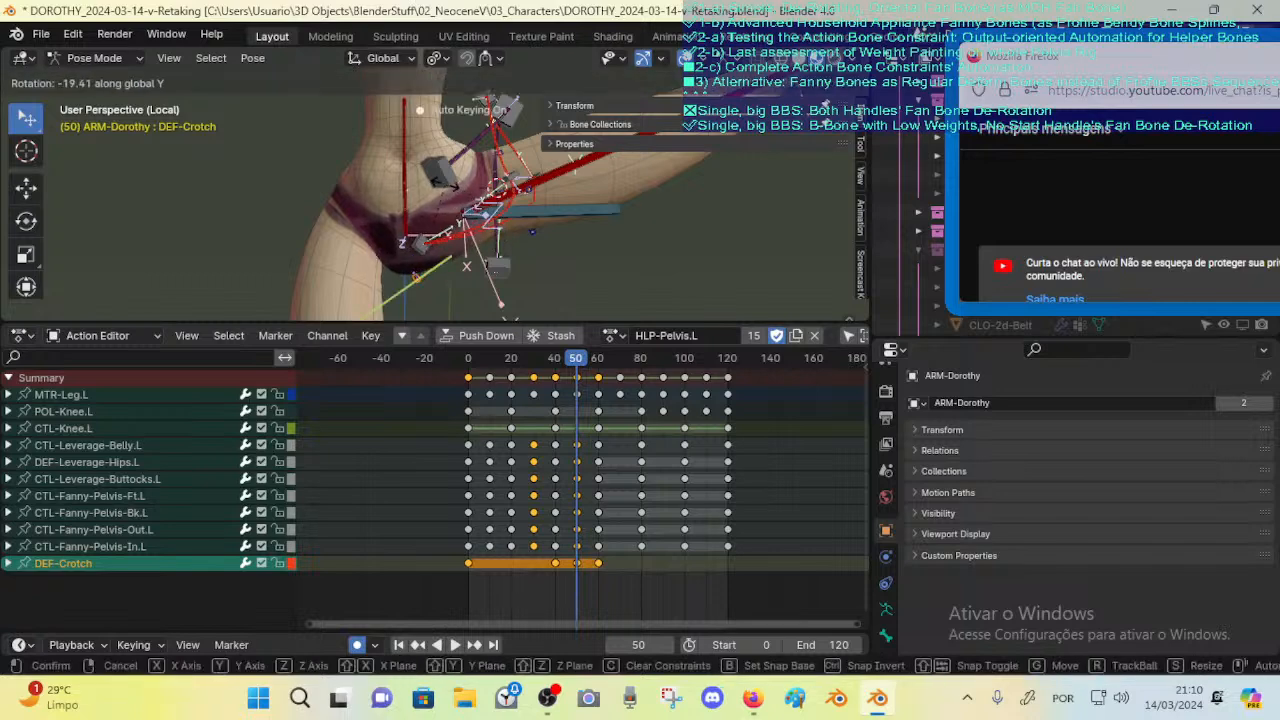
{"action": "key", "text": "Return"}
{"action": "key", "text": "g"}
{"action": "key", "text": "Return"}
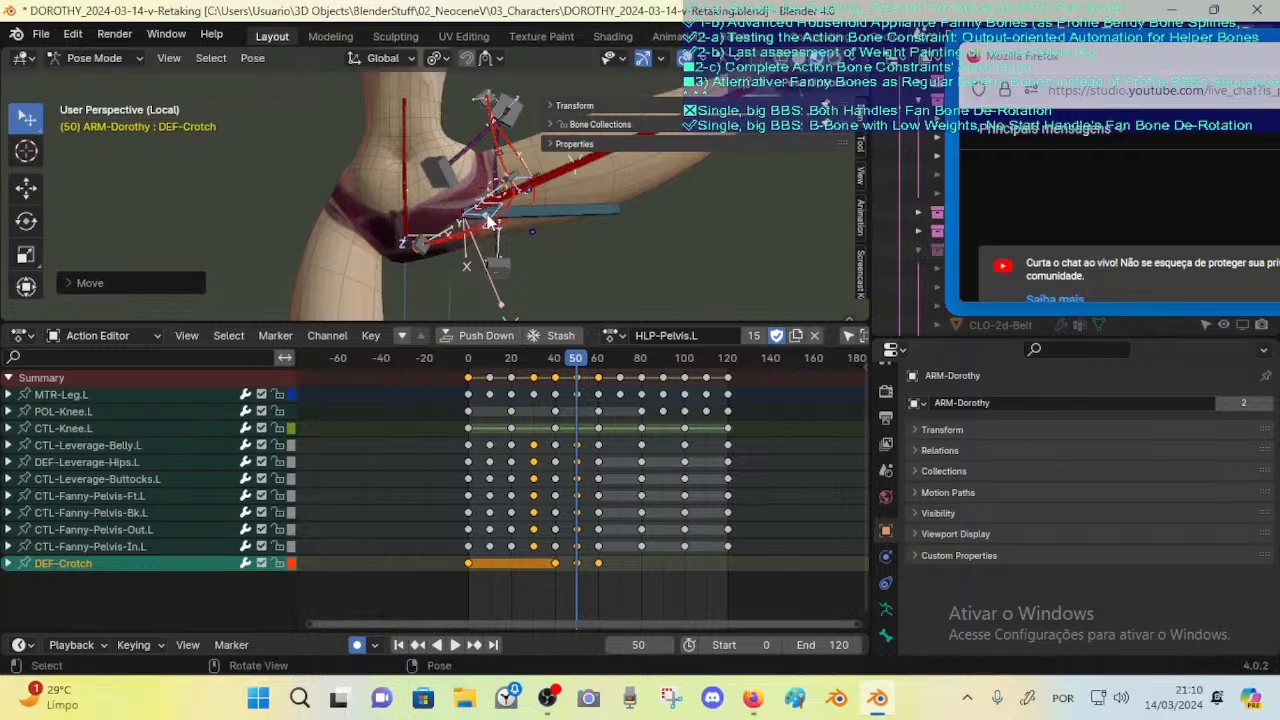
{"action": "key", "text": "g"}
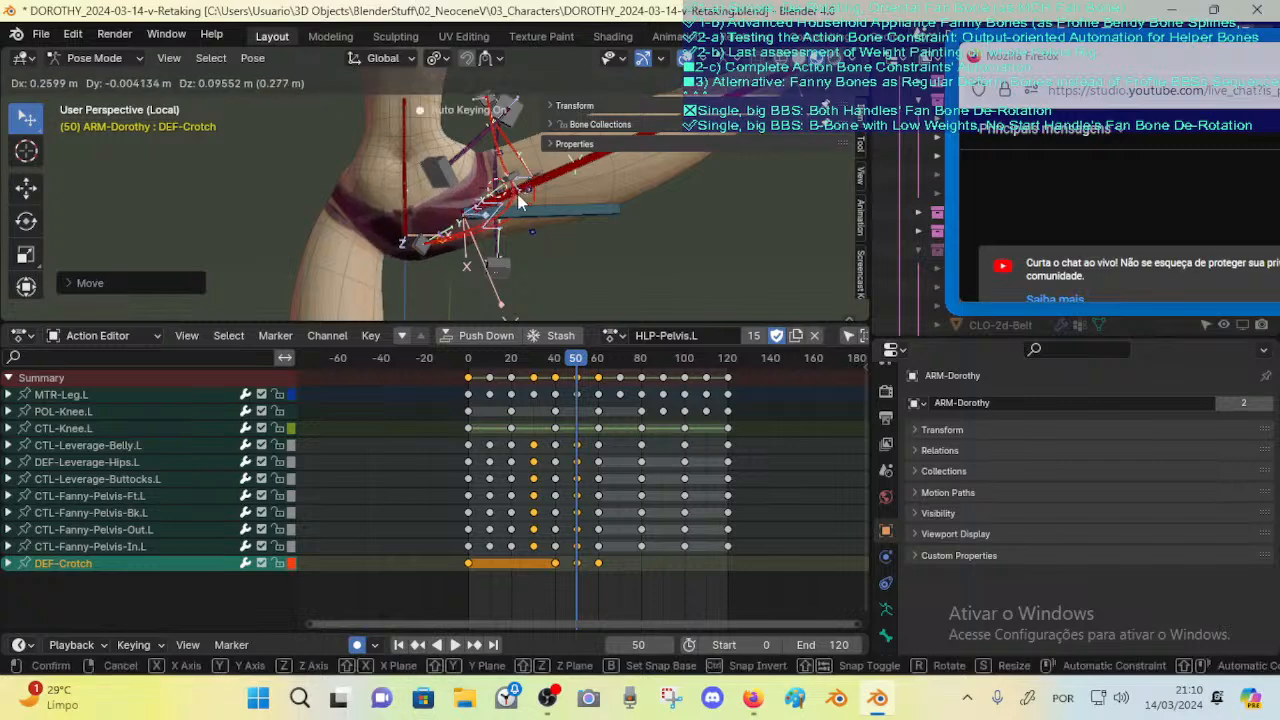
{"action": "key", "text": "Return"}
Step: Pose DEF-Crotch at frame 50 by moving it about 0.3 m up toward the raised leg, rotating it and nudging its position
{"action": "key", "text": "g"}
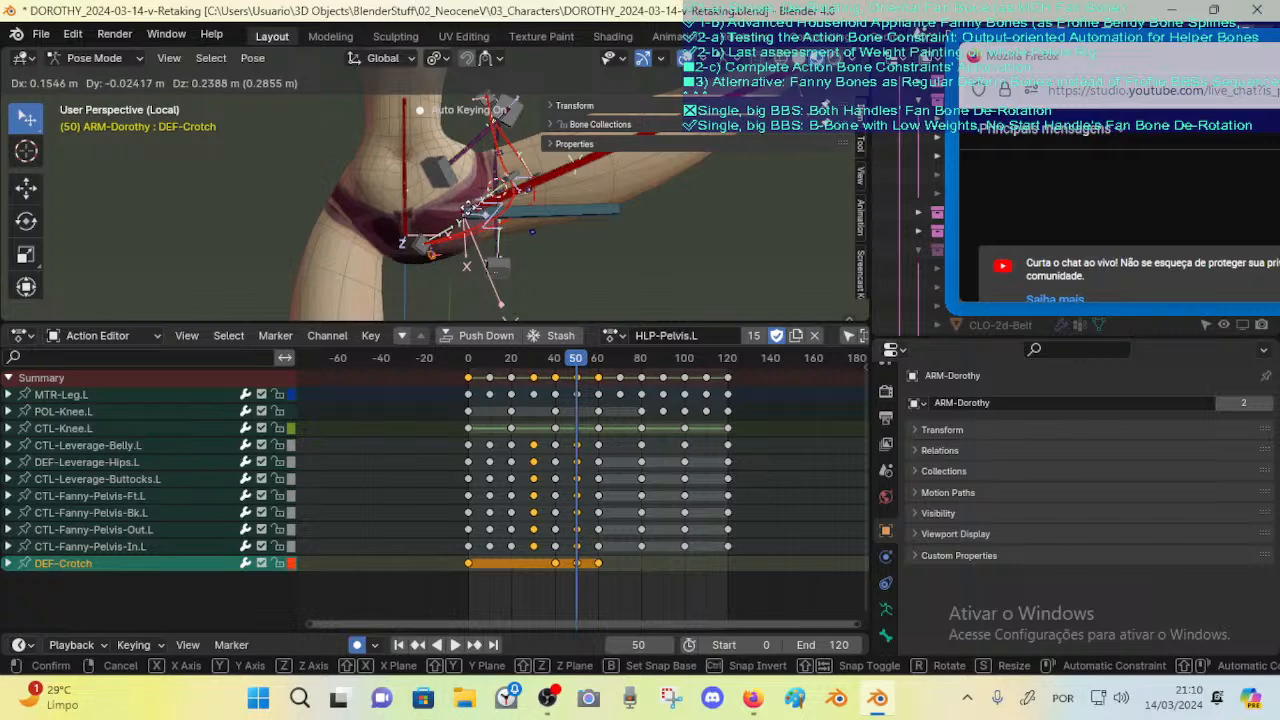
{"action": "key", "text": "Return"}
{"action": "key", "text": "r"}
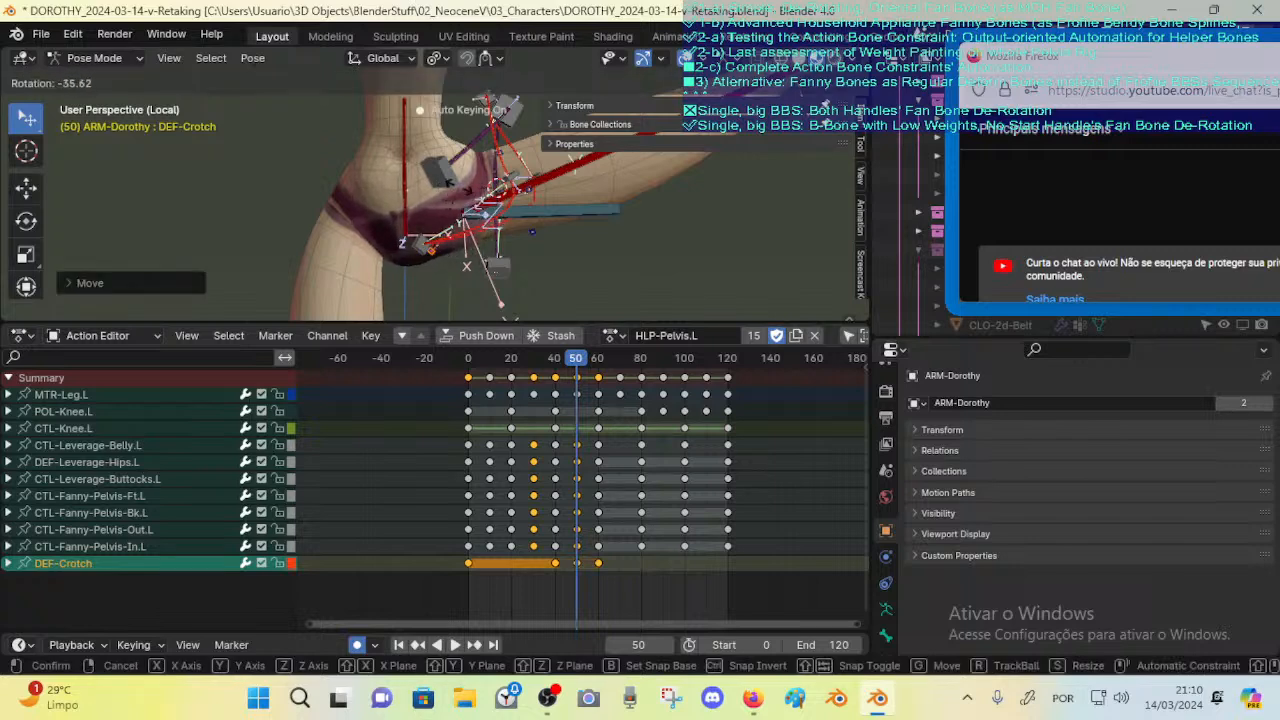
{"action": "left_click", "coordinate": [471, 204]}
{"action": "key", "text": "g"}
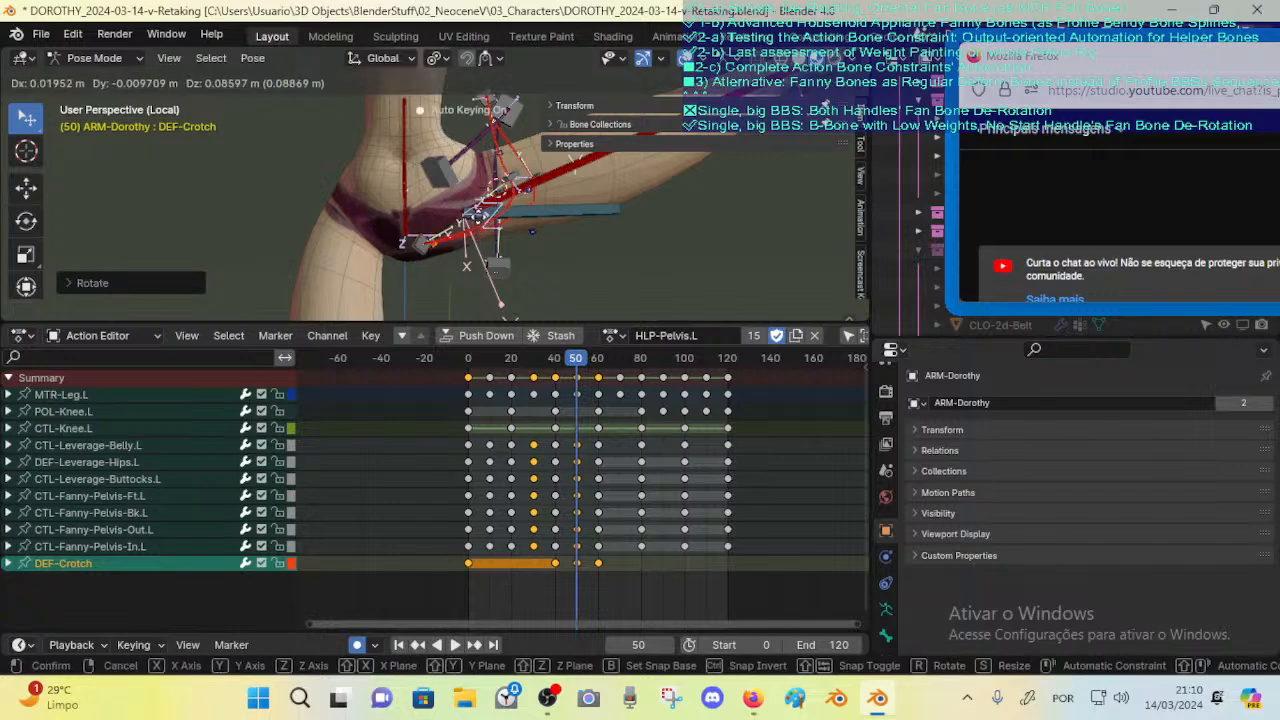
{"action": "left_click", "coordinate": [483, 228]}
Step: Reposition and rotate the CTL-Fanny-Pelvis-In.L control beside the groin at frame 50
{"action": "left_click", "coordinate": [493, 256]}
{"action": "middle_click_drag", "start_coordinate": [493, 256], "coordinate": [446, 250]}
{"action": "left_click", "coordinate": [389, 258]}
{"action": "key", "text": "g"}
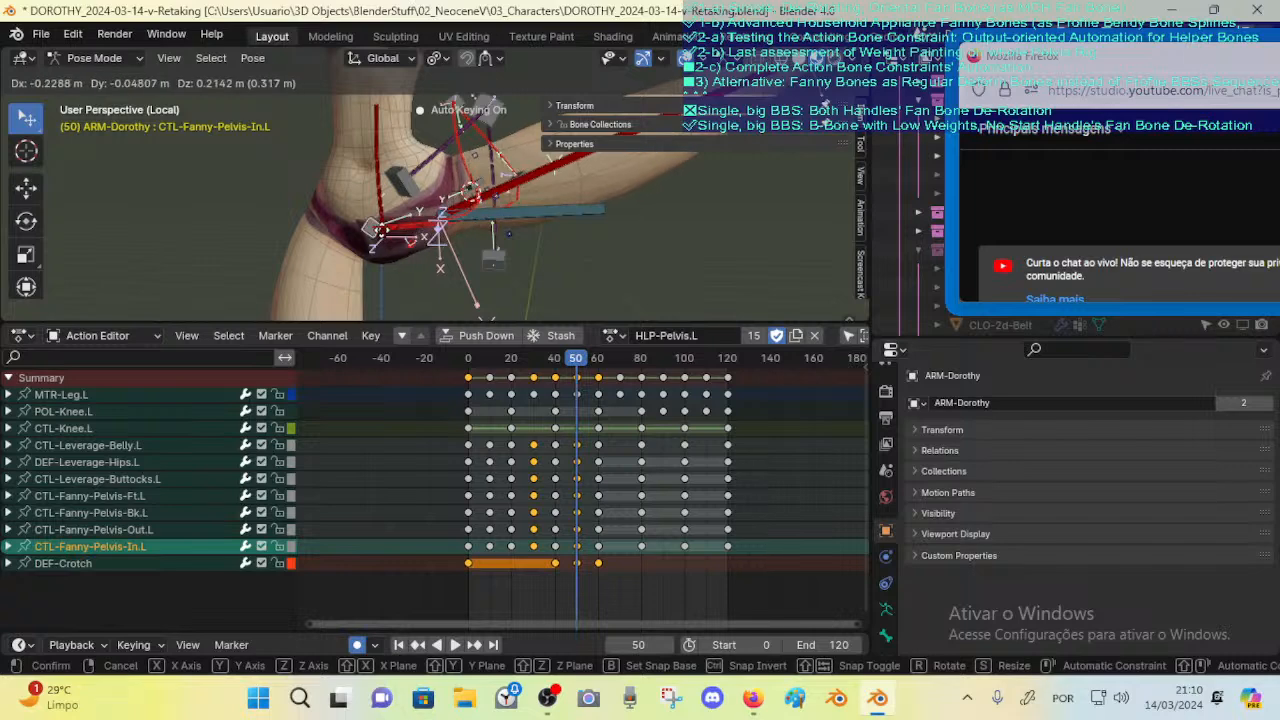
{"action": "left_click", "coordinate": [438, 236]}
{"action": "key", "text": "g"}
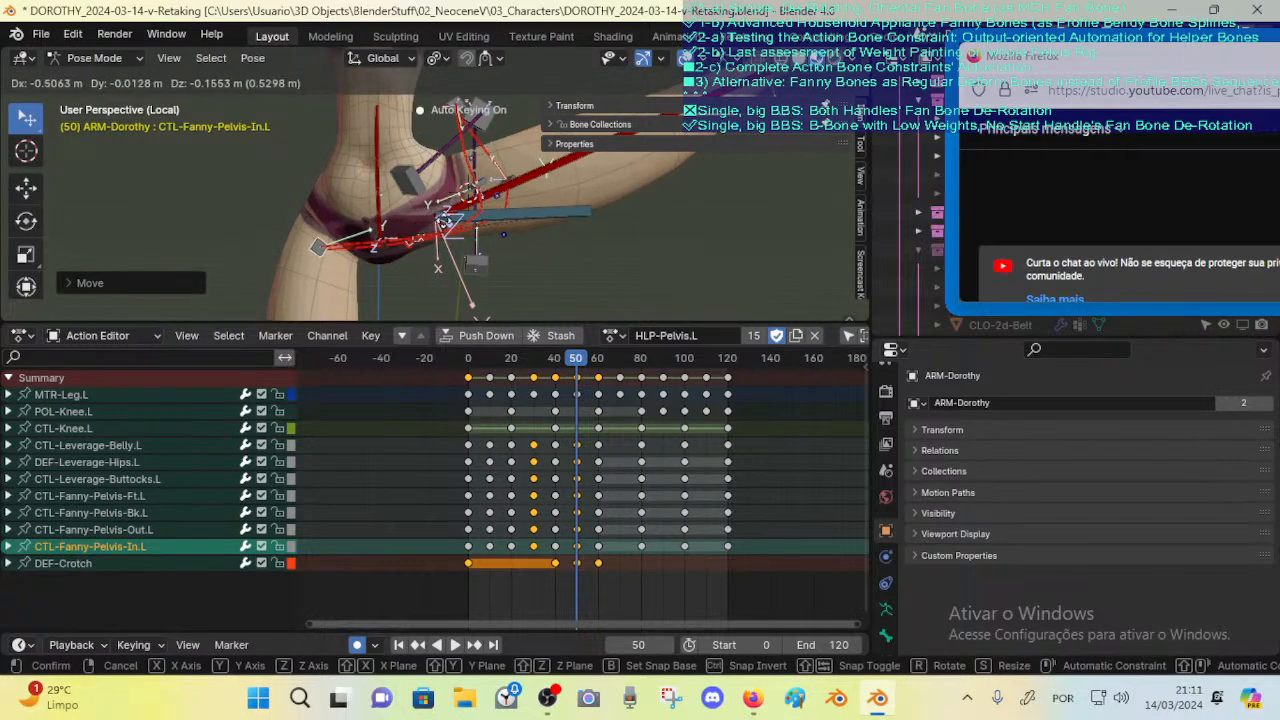
{"action": "key", "text": "r"}
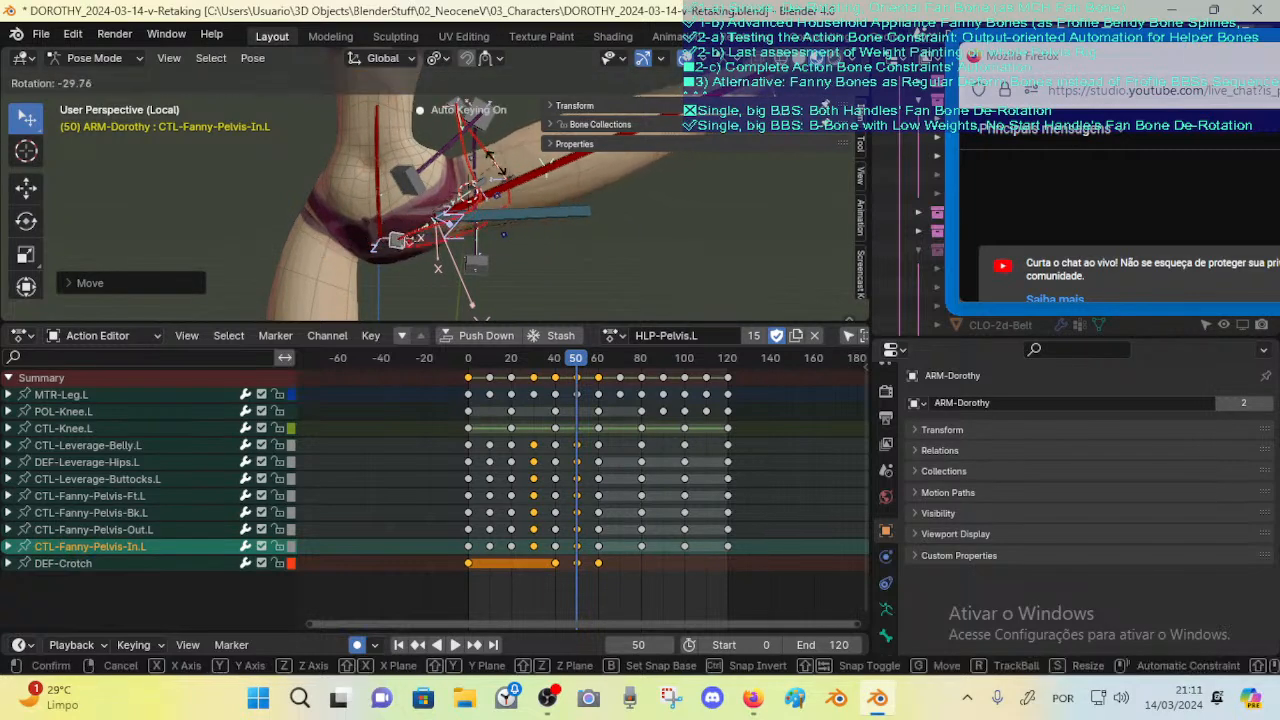
{"action": "left_click", "coordinate": [484, 233]}
{"action": "mouse_move", "coordinate": [484, 233]}
{"action": "middle_mouse_down"}
{"action": "mouse_move", "coordinate": [471, 248]}
{"action": "mouse_move", "coordinate": [490, 230]}
{"action": "middle_mouse_up"}
{"action": "key", "text": "g"}
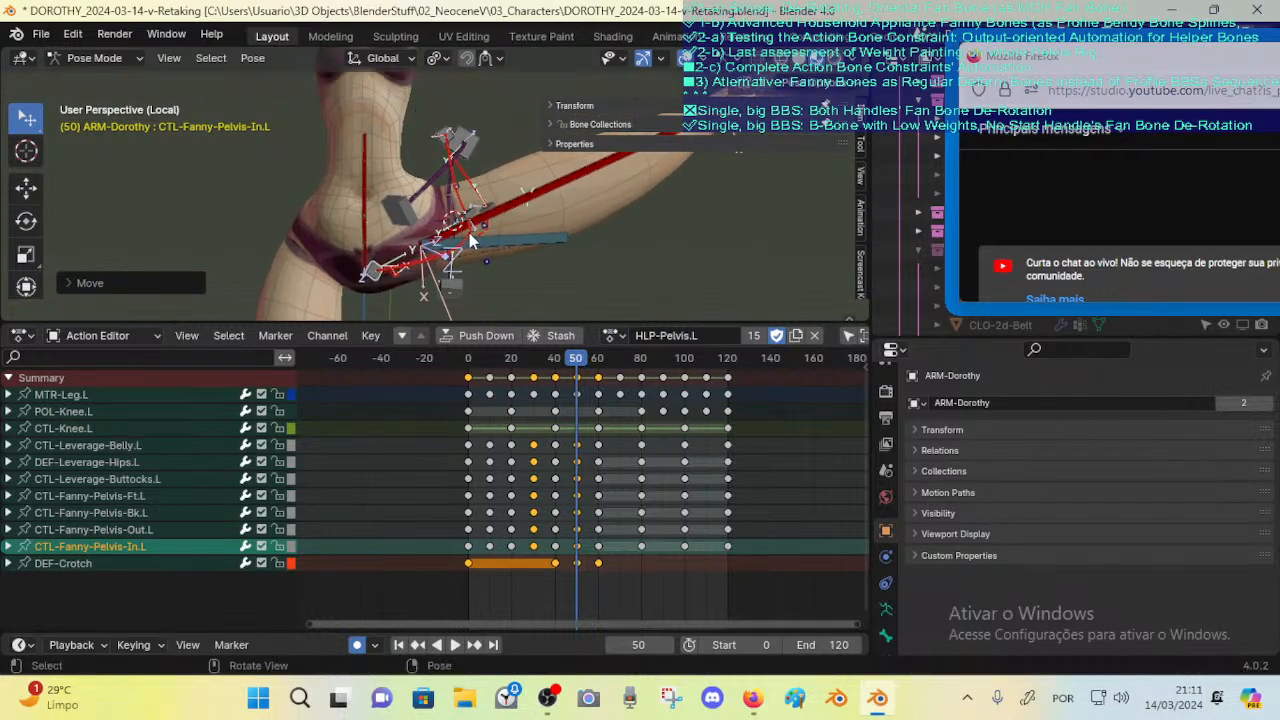
{"action": "left_click", "coordinate": [493, 230]}
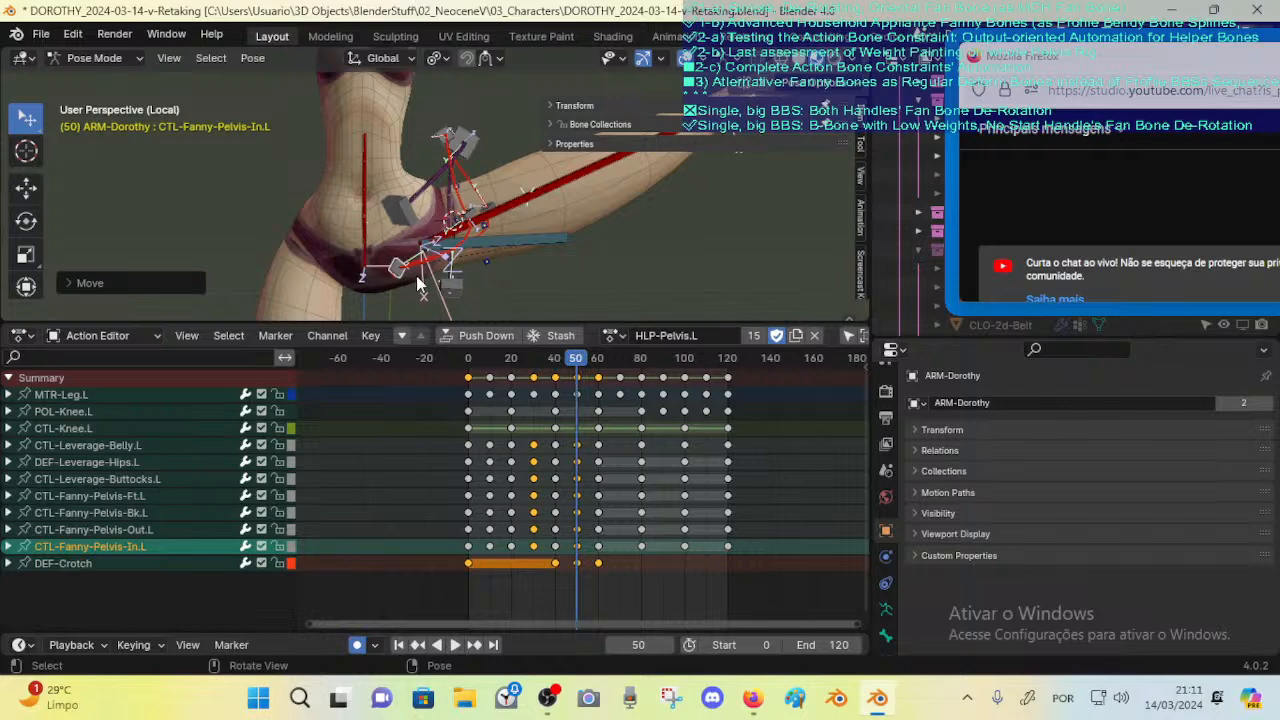
Step: Select the four CTL-Fanny-Pelvis controls (Out, Bk, Ft, In) on the left hip, rotate them and shift them toward the body's midline
{"action": "left_click", "coordinate": [444, 138], "text": "shift"}
{"action": "left_click", "coordinate": [452, 170]}
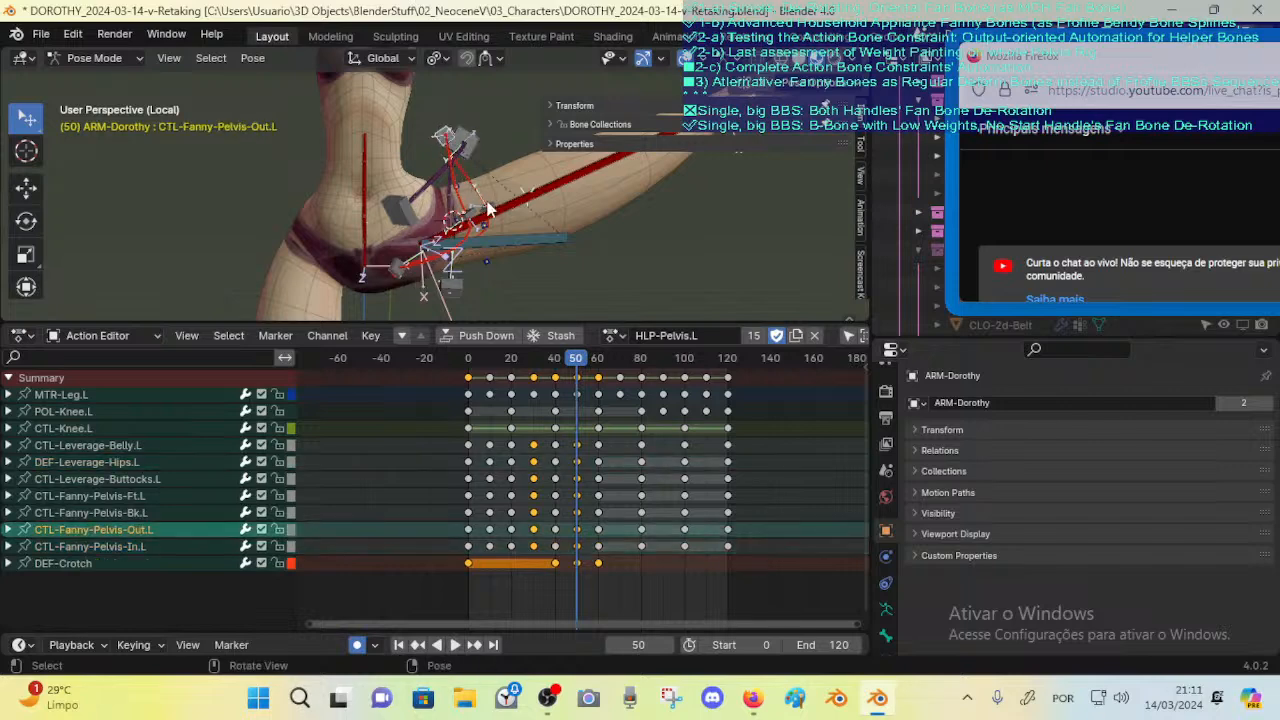
{"action": "left_click", "coordinate": [490, 214], "text": "shift"}
{"action": "left_click", "coordinate": [477, 238], "text": "shift"}
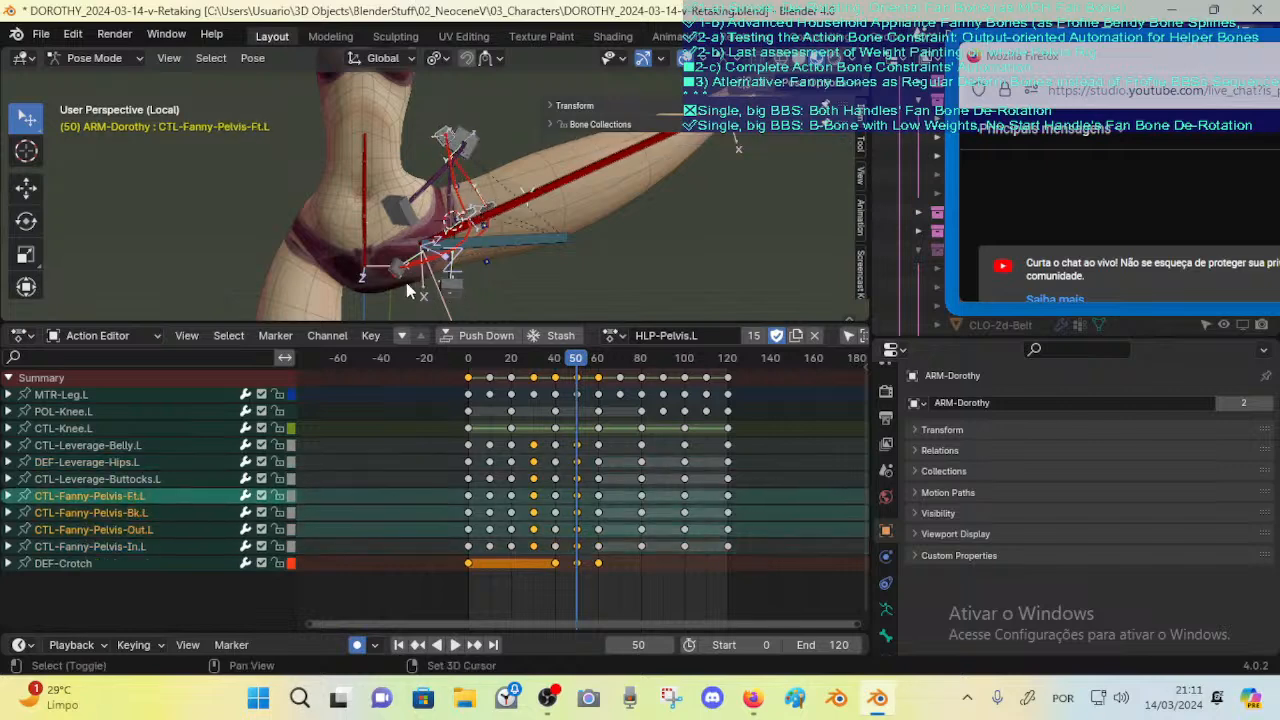
{"action": "left_click", "coordinate": [406, 282], "text": "shift"}
{"action": "key", "text": "r"}
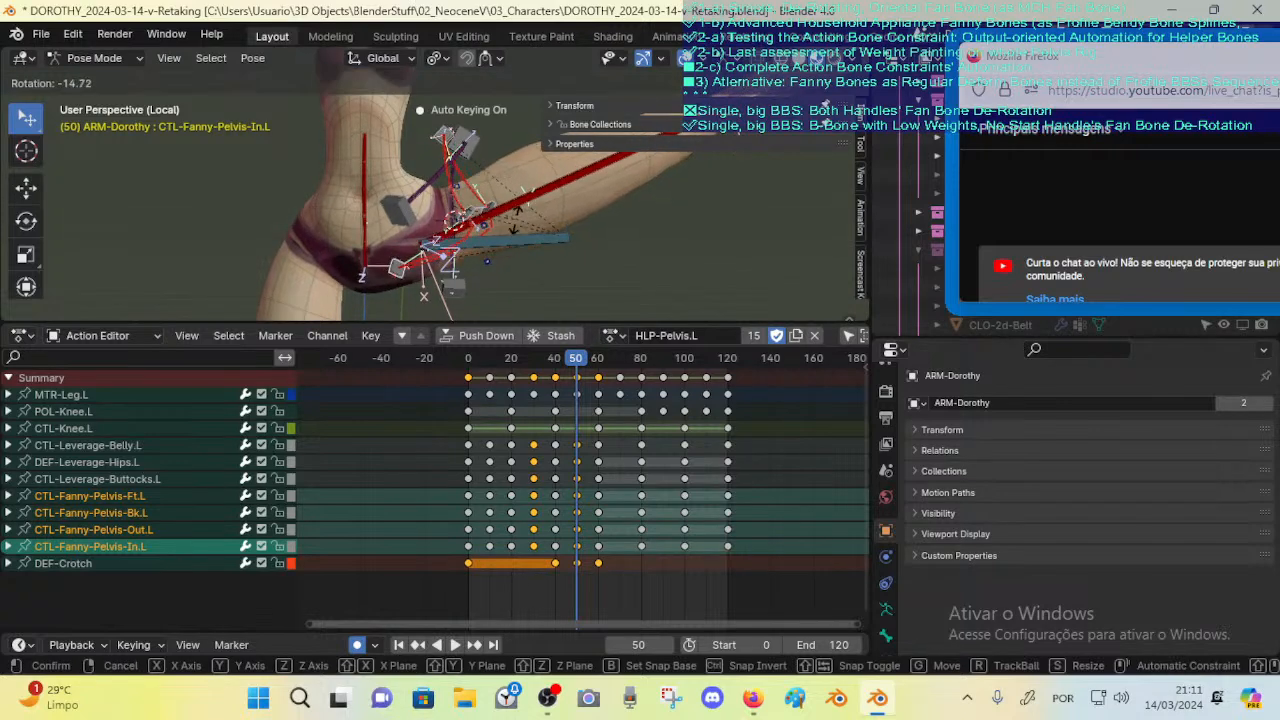
{"action": "left_click", "coordinate": [516, 220]}
{"action": "key", "text": "g"}
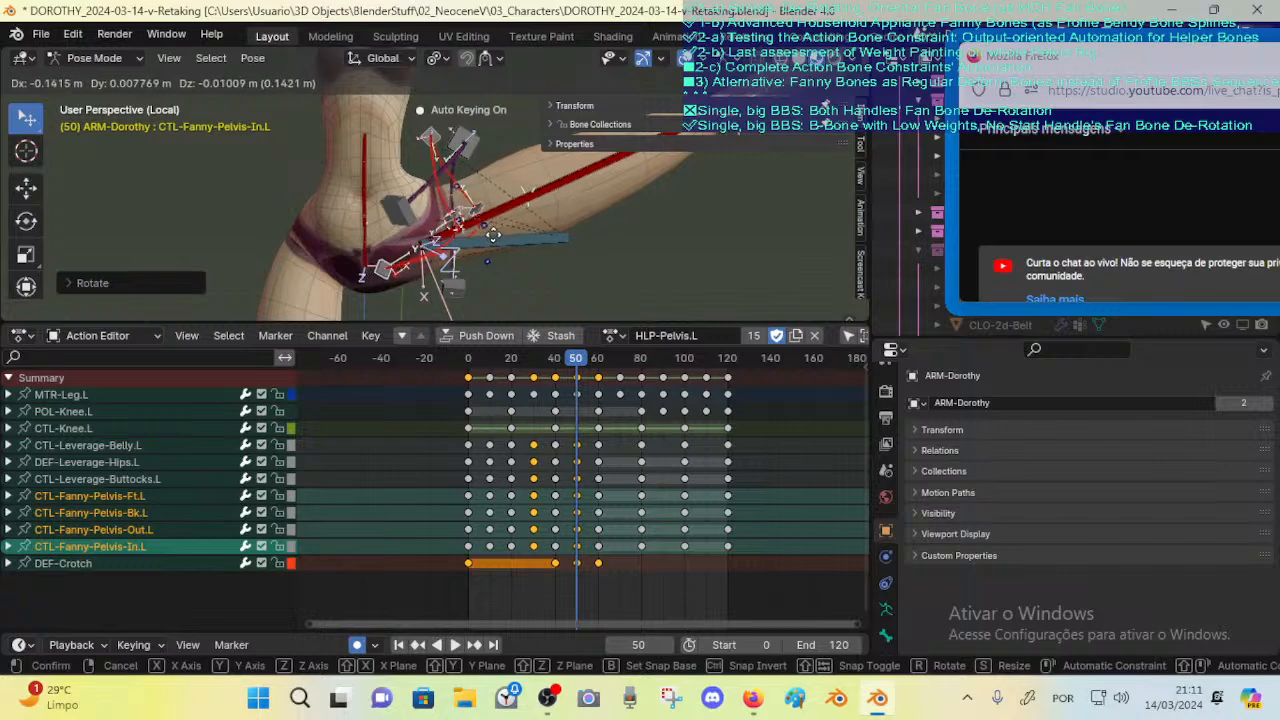
{"action": "left_click", "coordinate": [485, 237]}
Step: Try moving the CTL-Fanny-Pelvis-In.L control across the crotch toward the opposite thigh
{"action": "left_click", "coordinate": [397, 280]}
{"action": "key", "text": "g"}
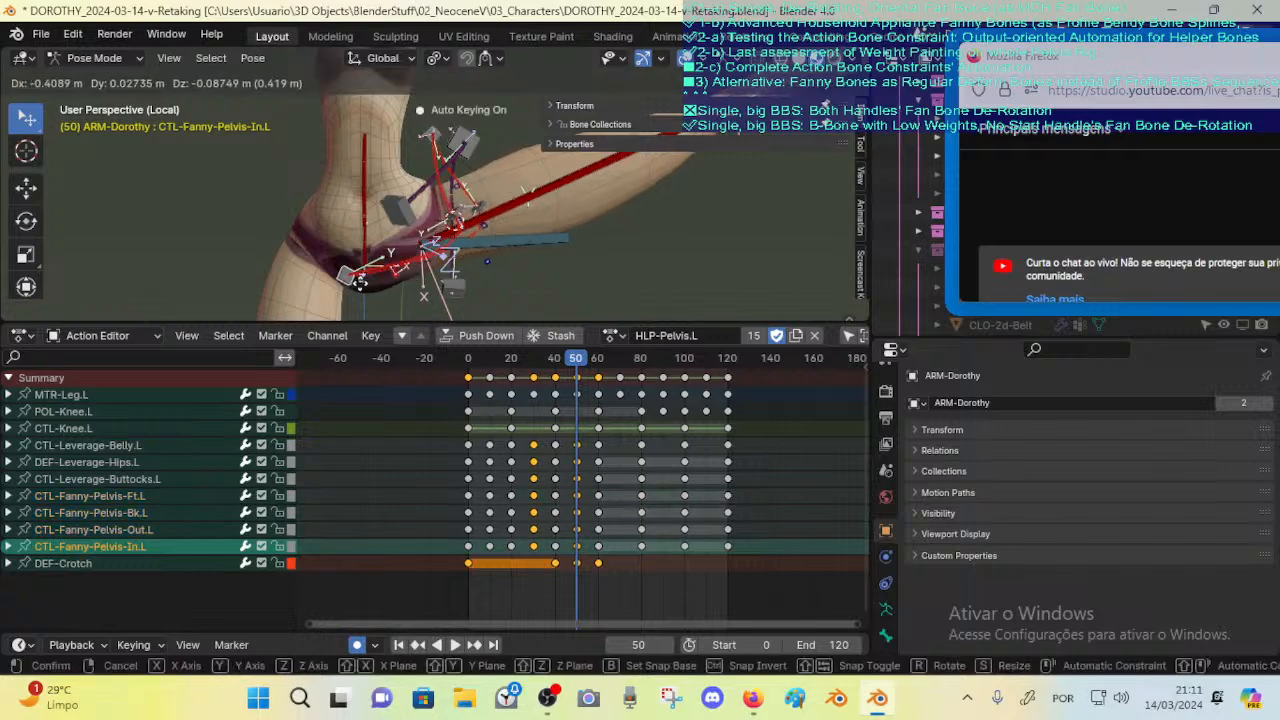
{"action": "left_click", "coordinate": [310, 296]}
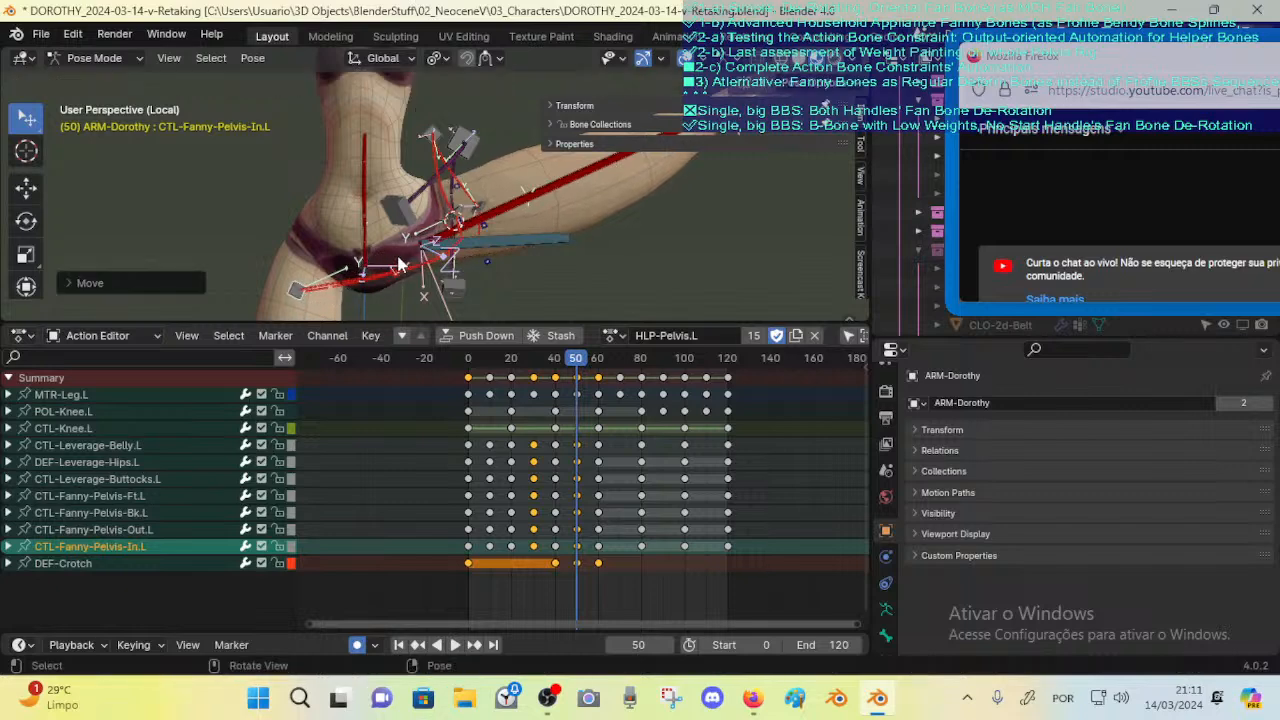
{"action": "left_click", "coordinate": [400, 268]}
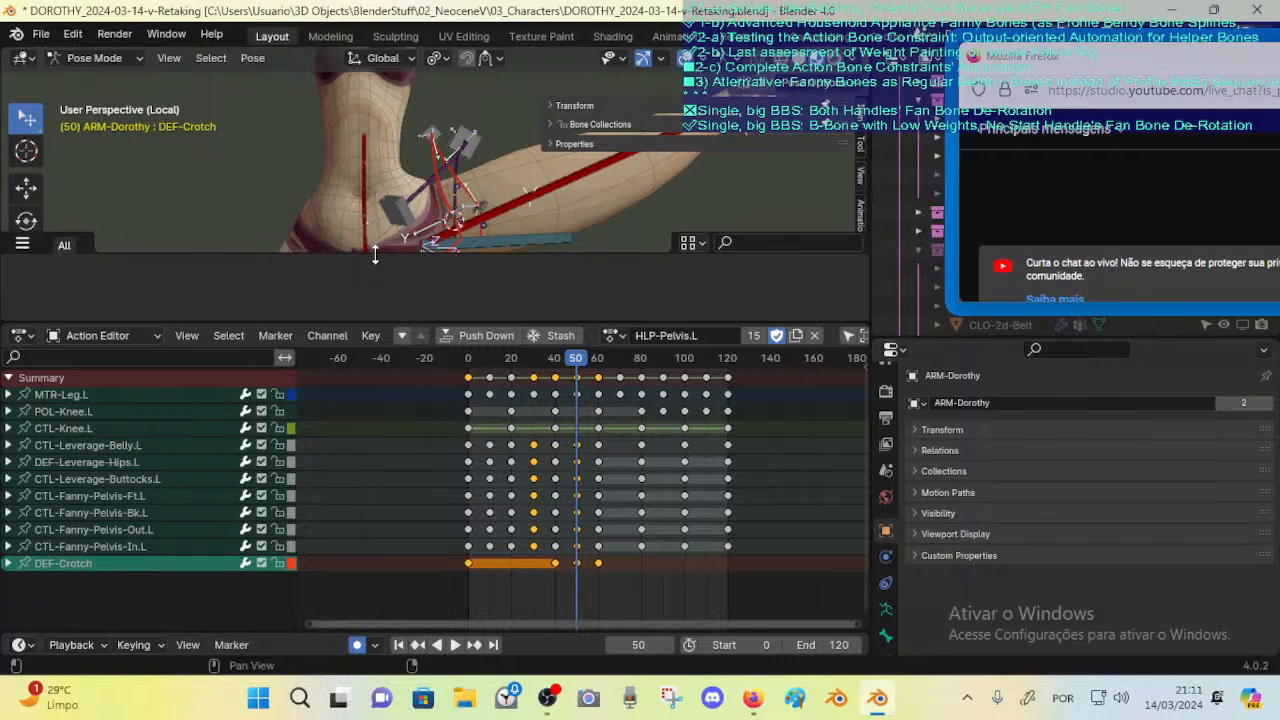
Step: Enlarge the 3D viewport and move the CTL-Fanny-Pelvis-In.L control back beside the raised leg's groin
{"action": "left_click_drag", "start_coordinate": [375, 255], "coordinate": [370, 418]}
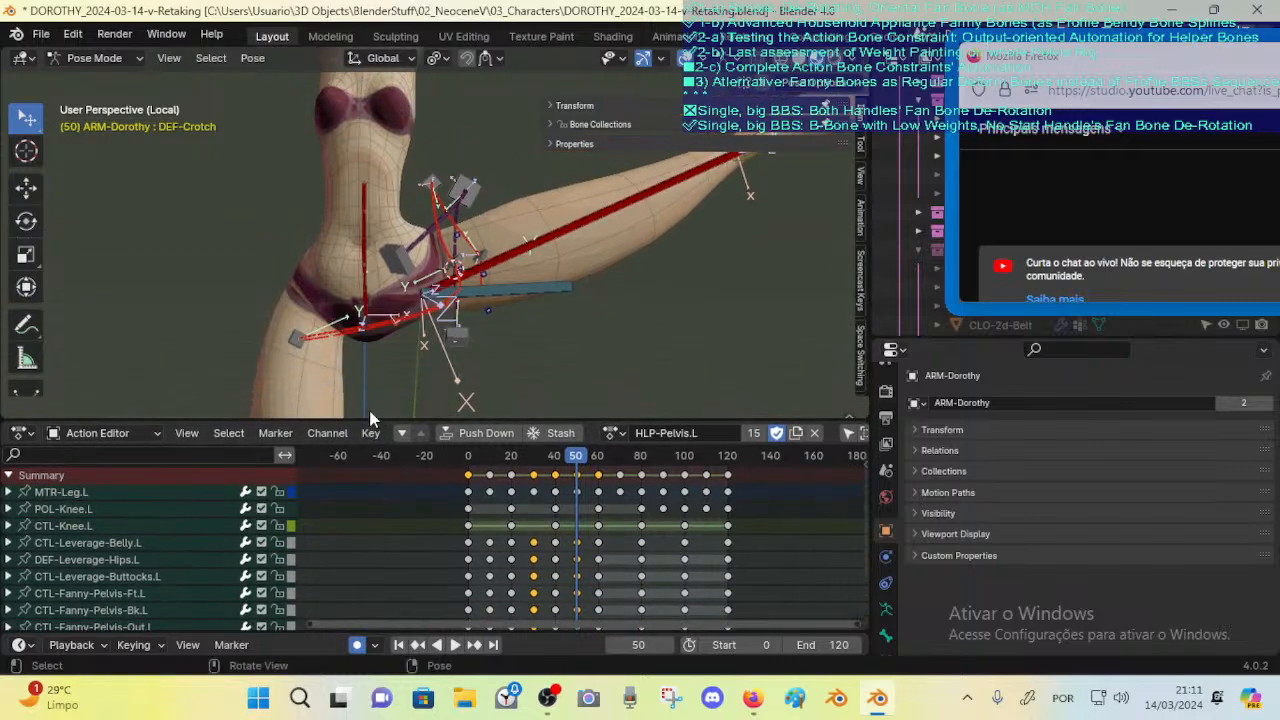
{"action": "left_click", "coordinate": [298, 336]}
{"action": "left_click", "coordinate": [299, 342]}
{"action": "key", "text": "g"}
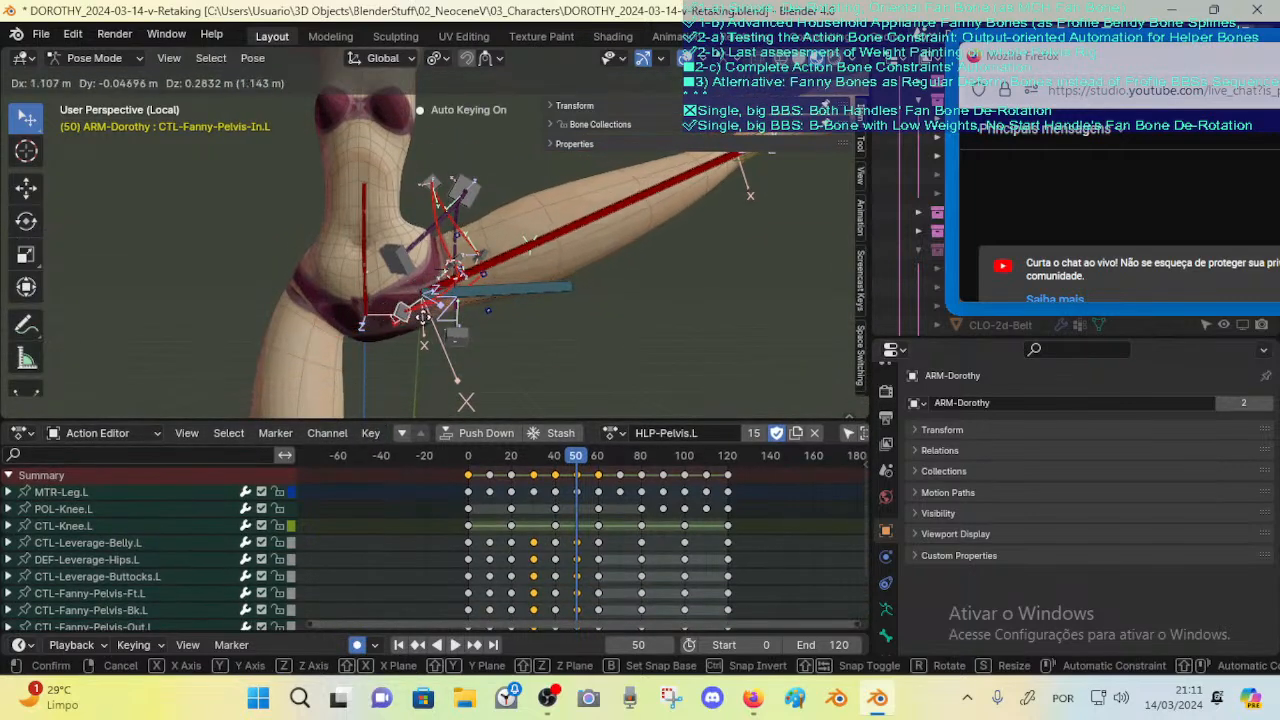
{"action": "left_click", "coordinate": [390, 322]}
{"action": "key", "text": "g"}
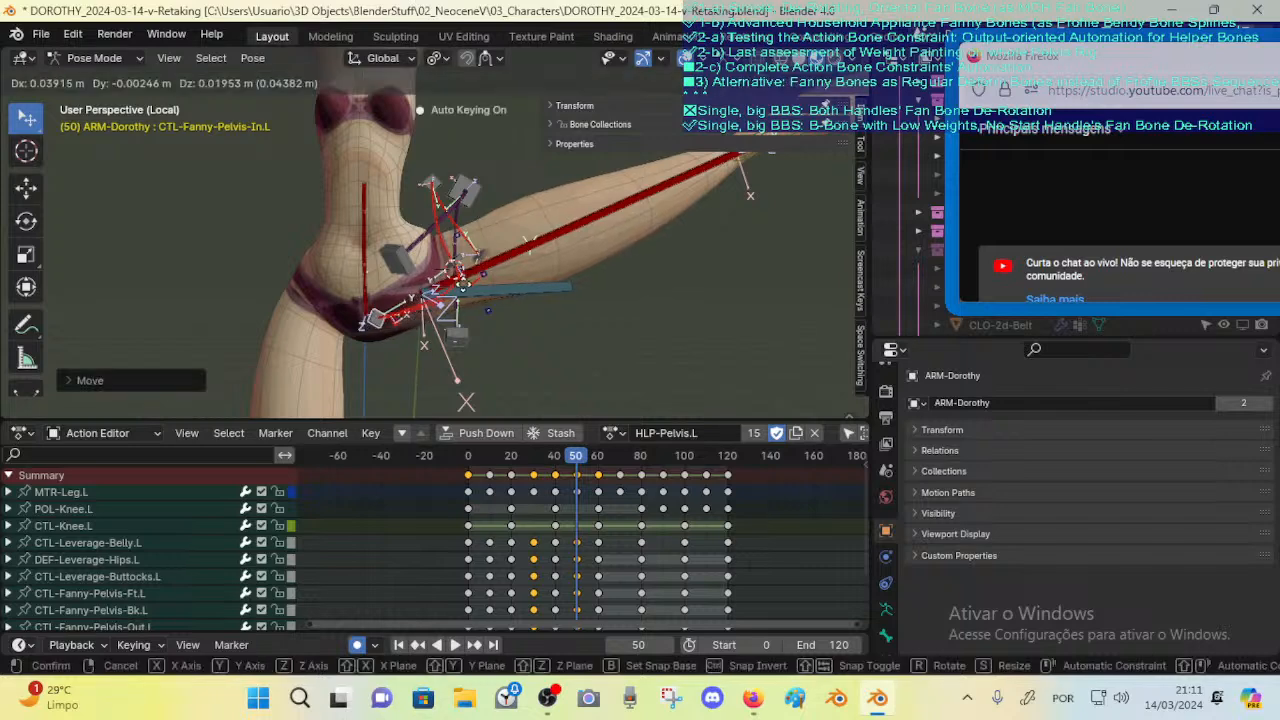
{"action": "left_click", "coordinate": [473, 277]}
Step: Add the Bk, Out and Ft pelvis controls to the selected In control and rotate them about their individual origins
{"action": "left_click", "coordinate": [478, 254], "text": "shift"}
{"action": "left_click", "coordinate": [449, 240], "text": "shift"}
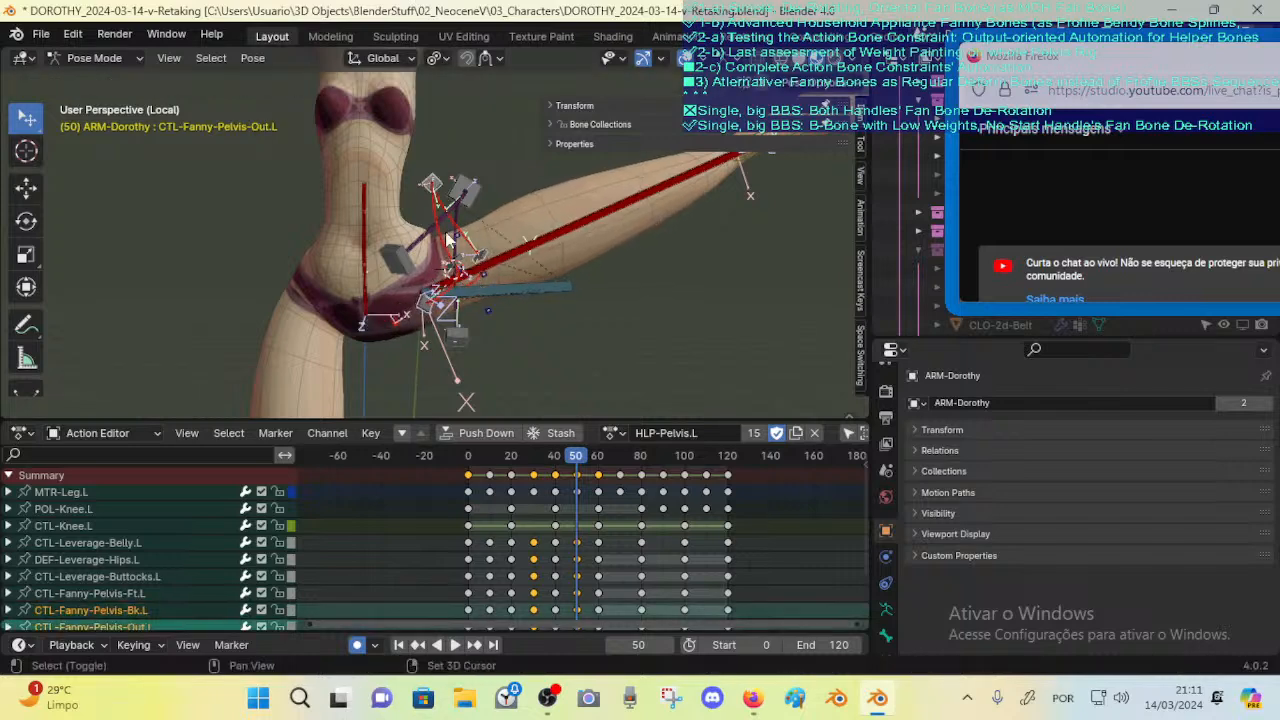
{"action": "left_click", "coordinate": [460, 262], "text": "shift"}
{"action": "key", "text": "r"}
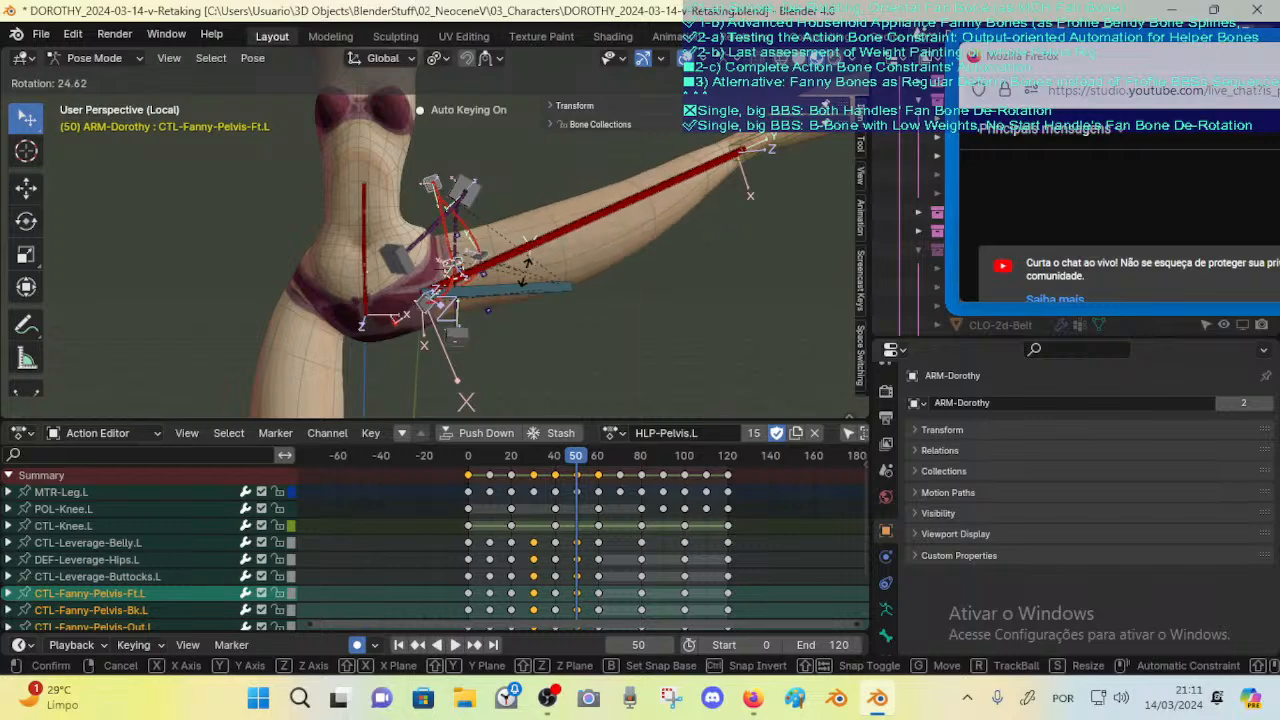
{"action": "left_click", "coordinate": [503, 212]}
Step: Set the transform pivot point to 3D Cursor and rotate the selected left pelvis controls around it
{"action": "key", "text": "period"}
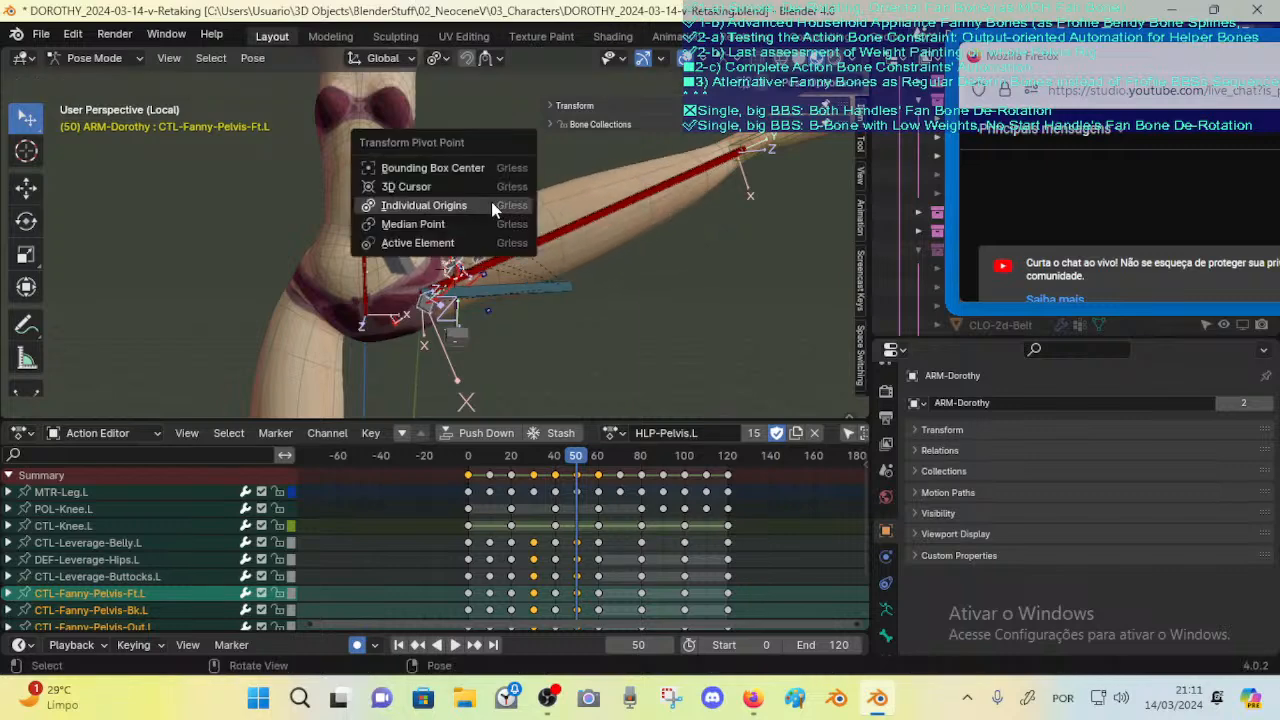
{"action": "left_click", "coordinate": [491, 205]}
{"action": "key", "text": "shift+s"}
{"action": "key", "text": "r"}
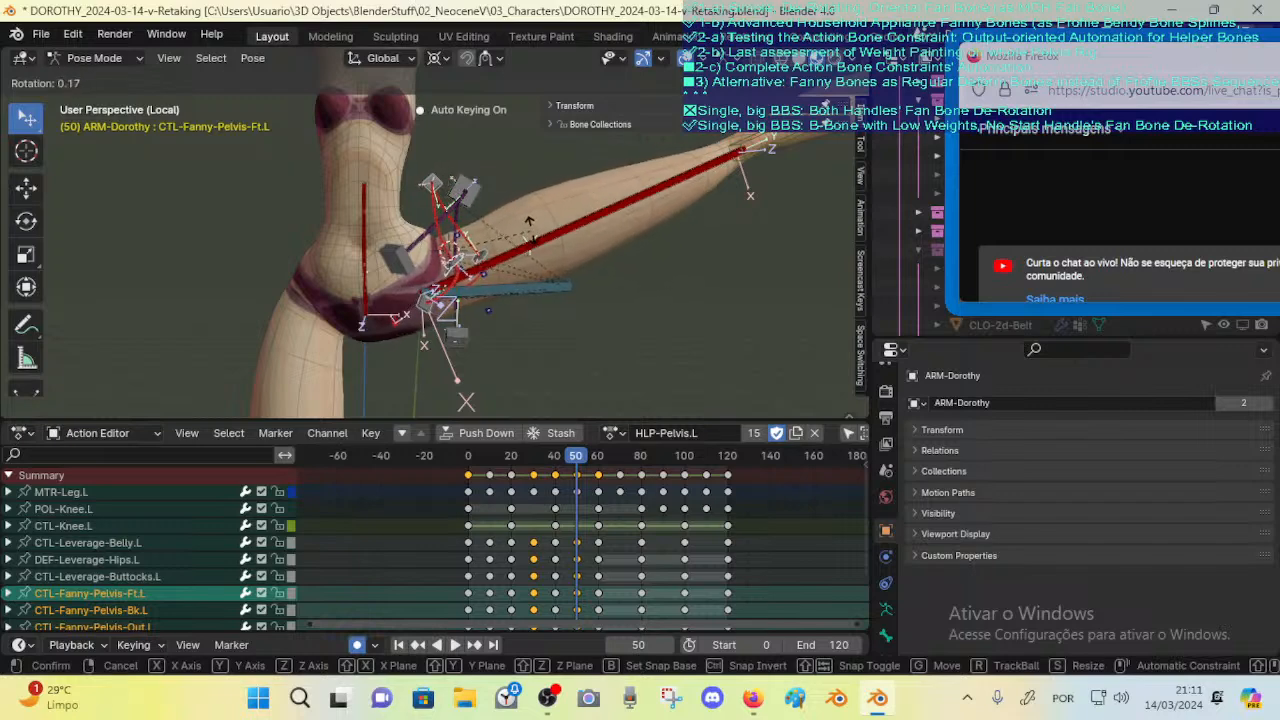
{"action": "left_click", "coordinate": [530, 224]}
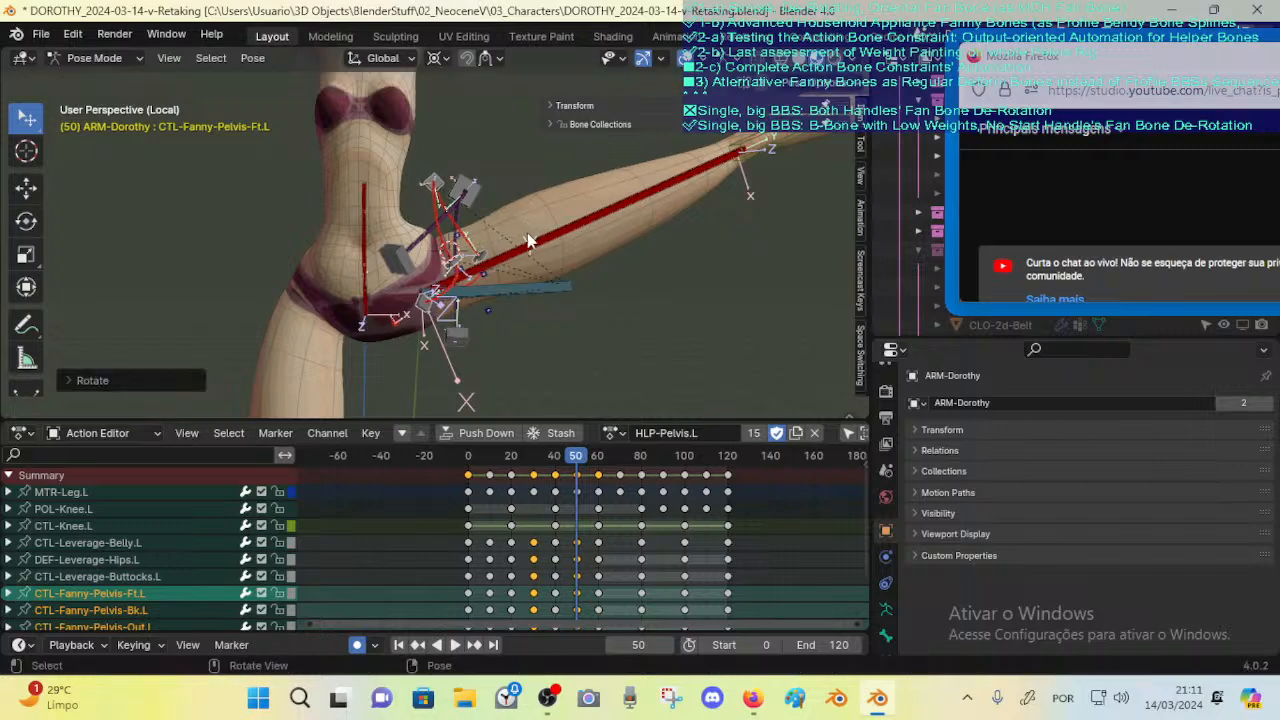
{"action": "key", "text": "g"}
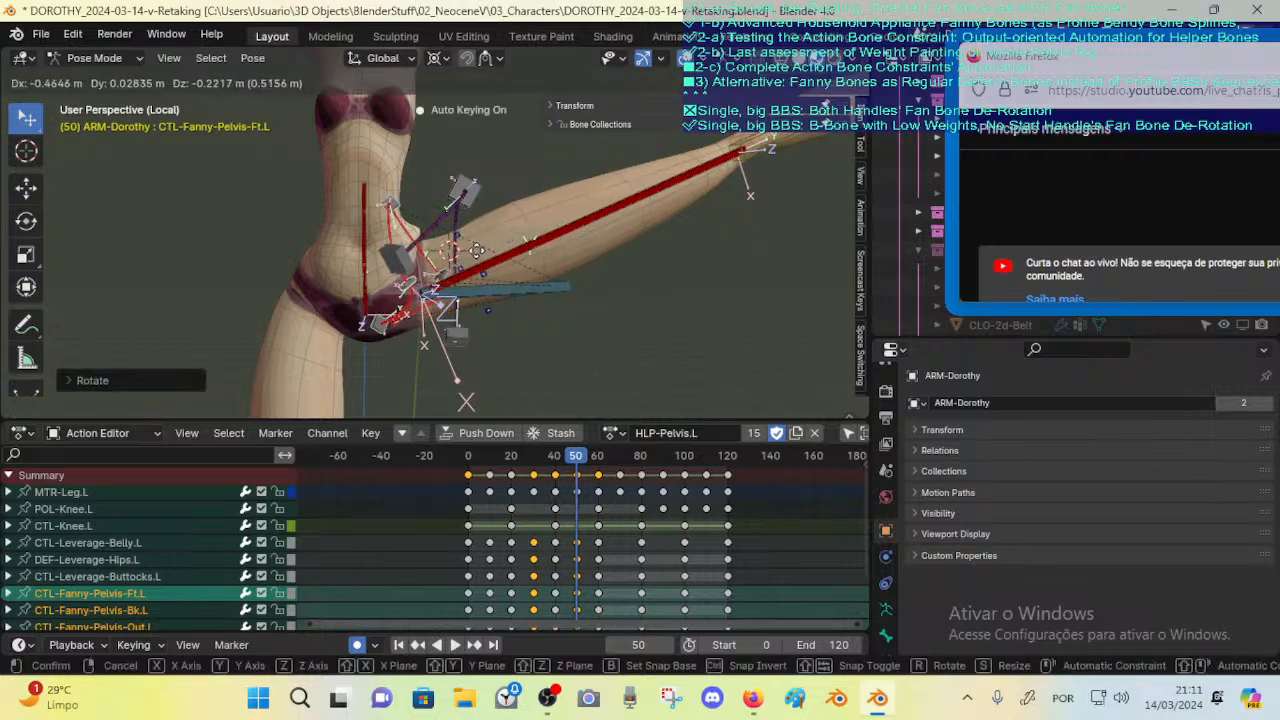
{"action": "key", "text": "Escape"}
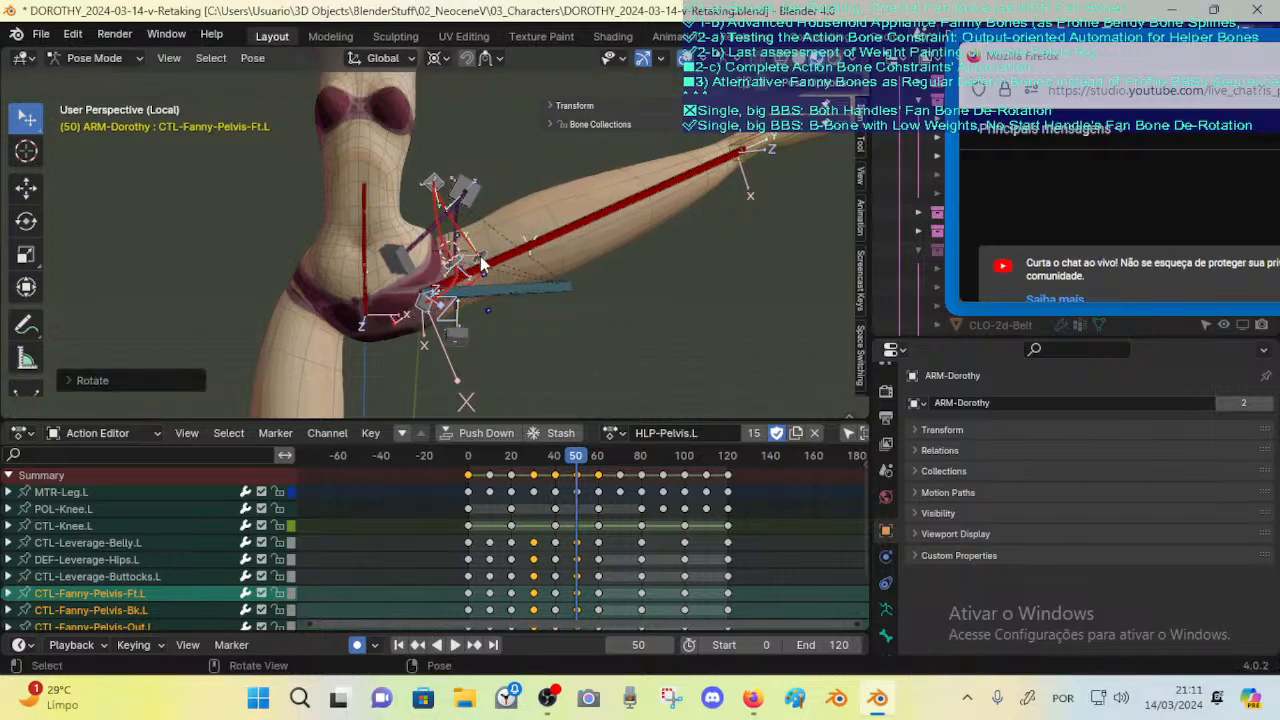
{"action": "left_click", "coordinate": [425, 310], "text": "shift"}
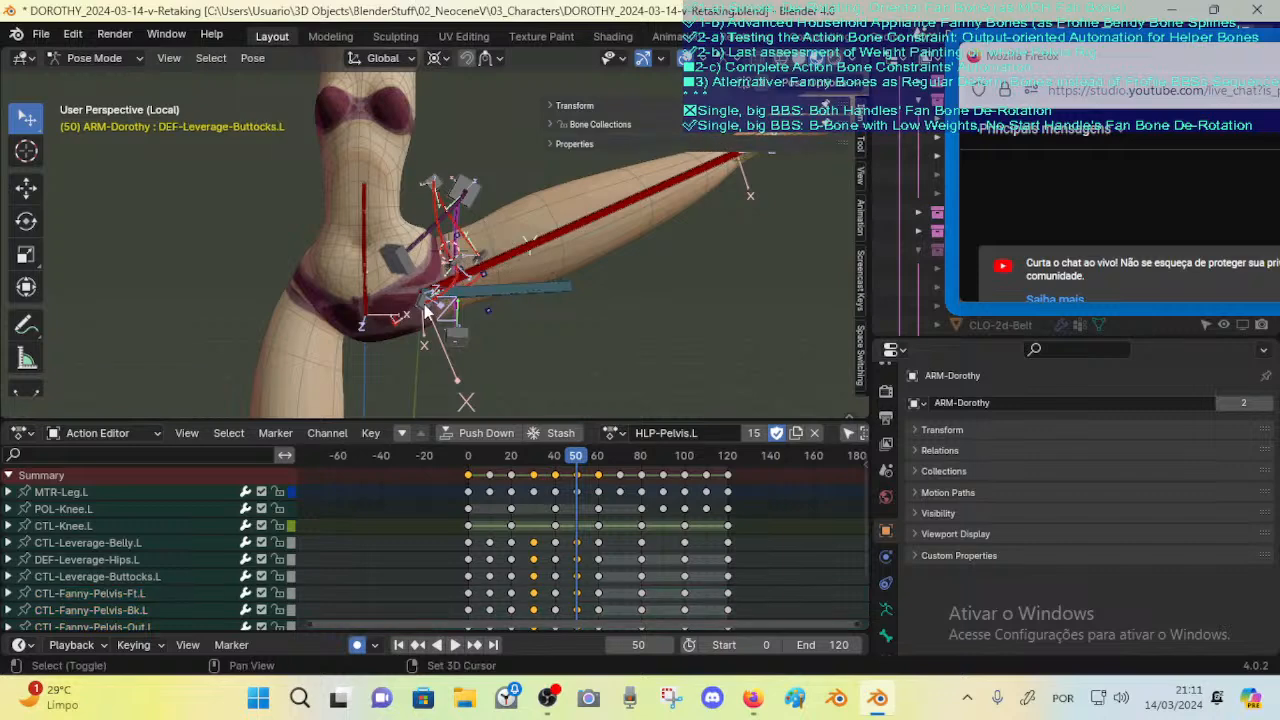
{"action": "left_click", "coordinate": [463, 263], "text": "shift"}
{"action": "key", "text": "g"}
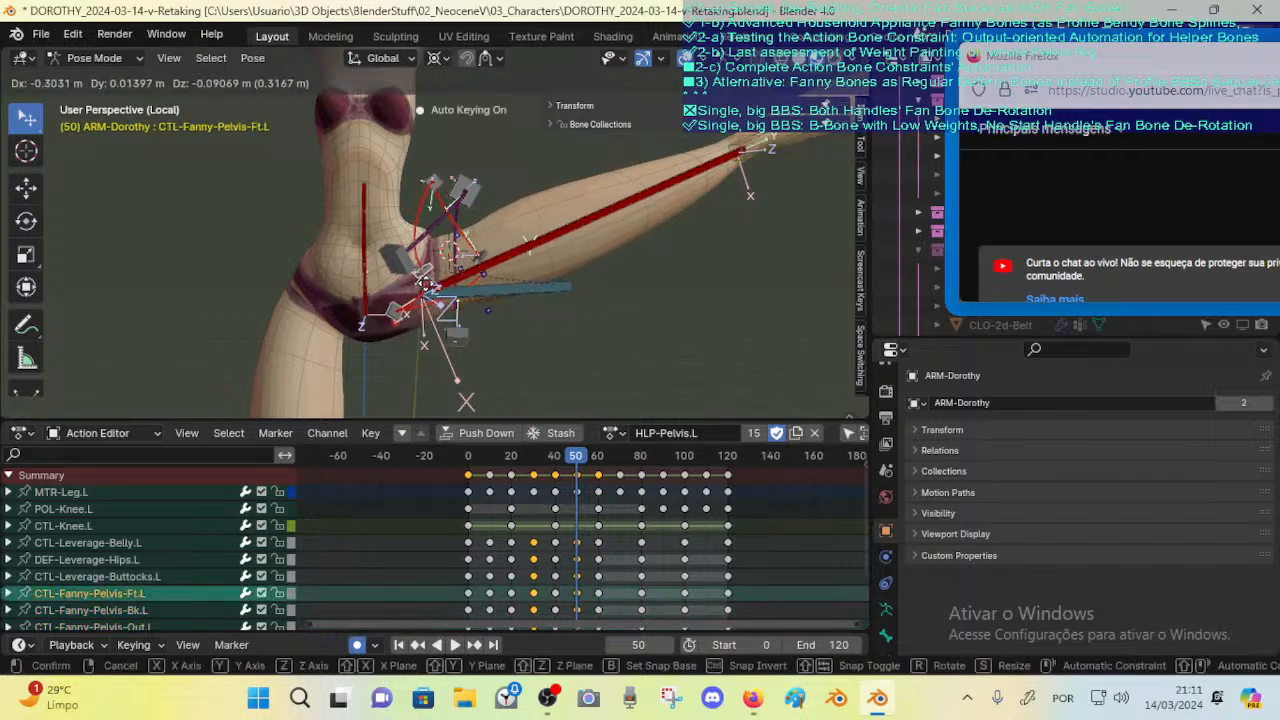
{"action": "key", "text": "Escape"}
Step: Move the CTL-Fanny-Pelvis-Ft.L control about 0.26 m toward the belly, rotate it about 31° and nudge its position
{"action": "left_click", "coordinate": [461, 261]}
{"action": "left_click", "coordinate": [463, 267]}
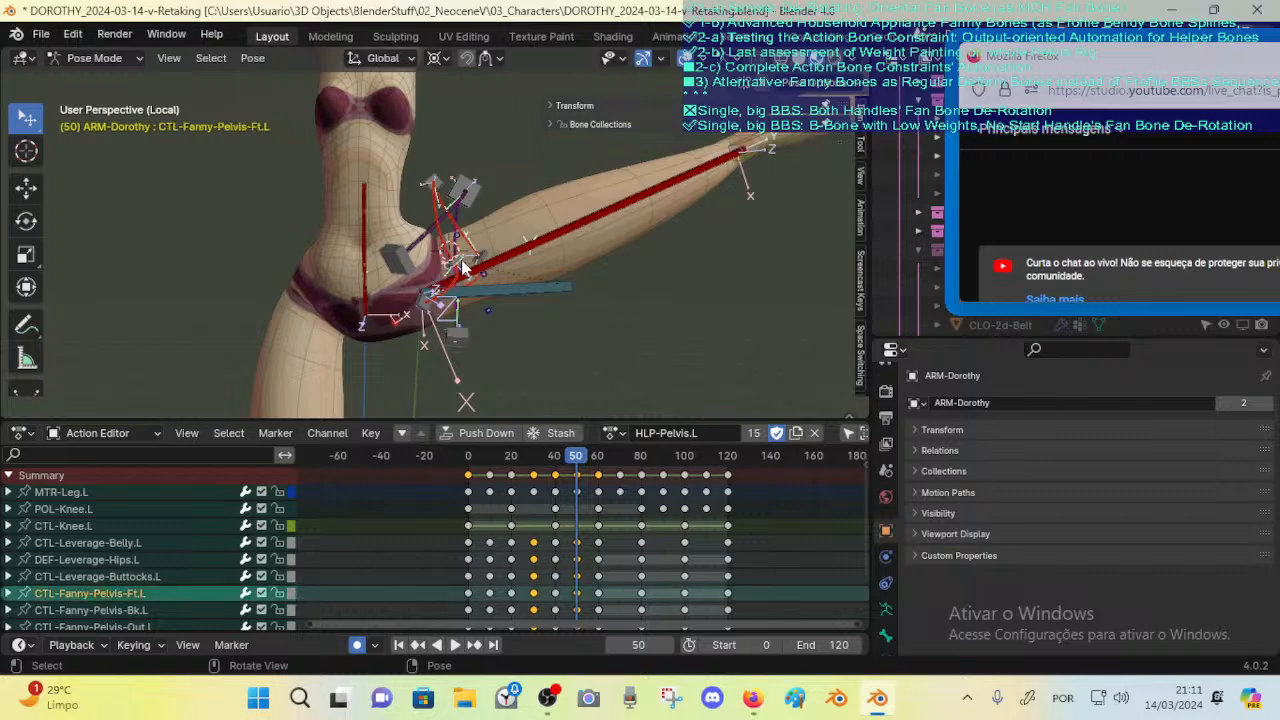
{"action": "key", "text": "g"}
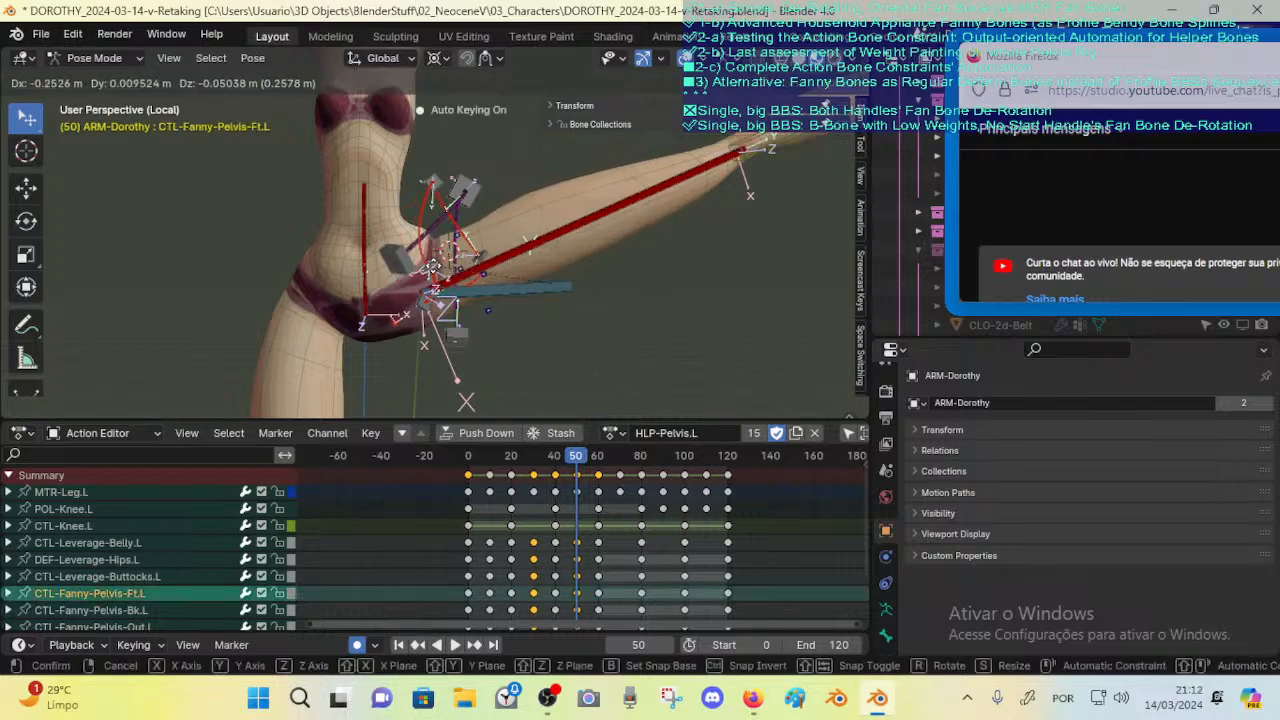
{"action": "left_click", "coordinate": [430, 260]}
{"action": "key", "text": "r"}
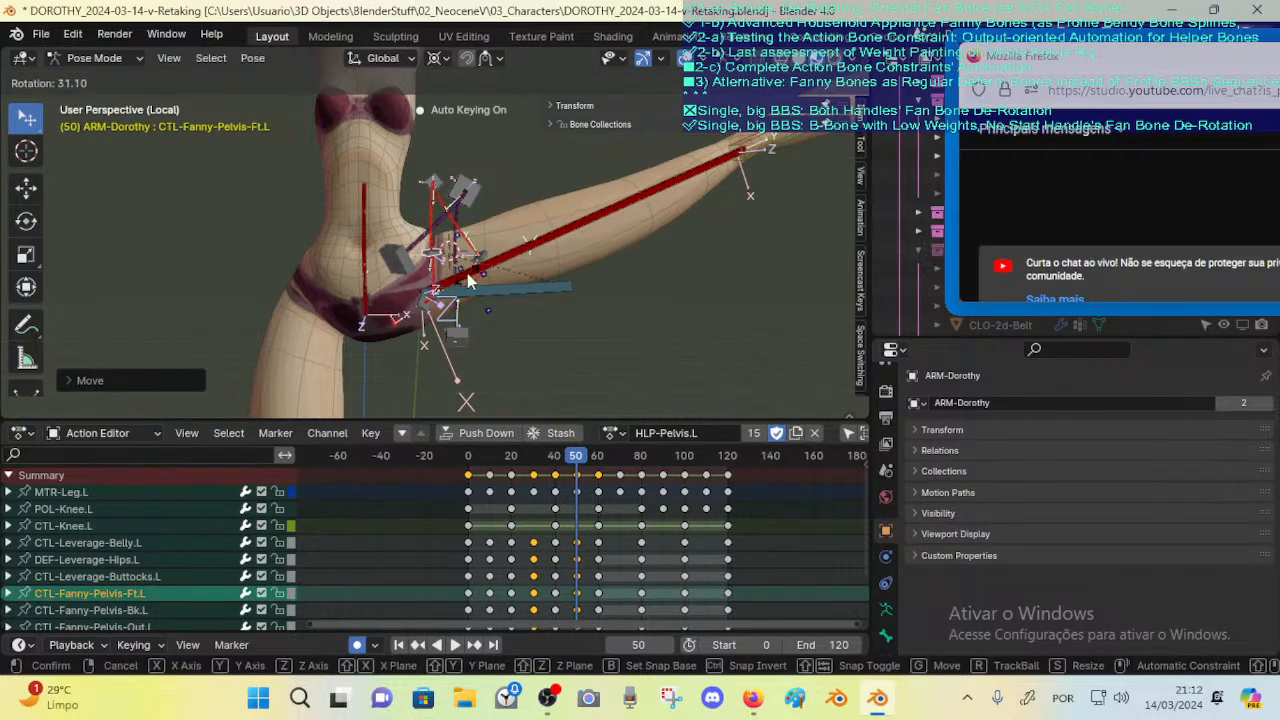
{"action": "left_click", "coordinate": [460, 279]}
{"action": "key", "text": "g"}
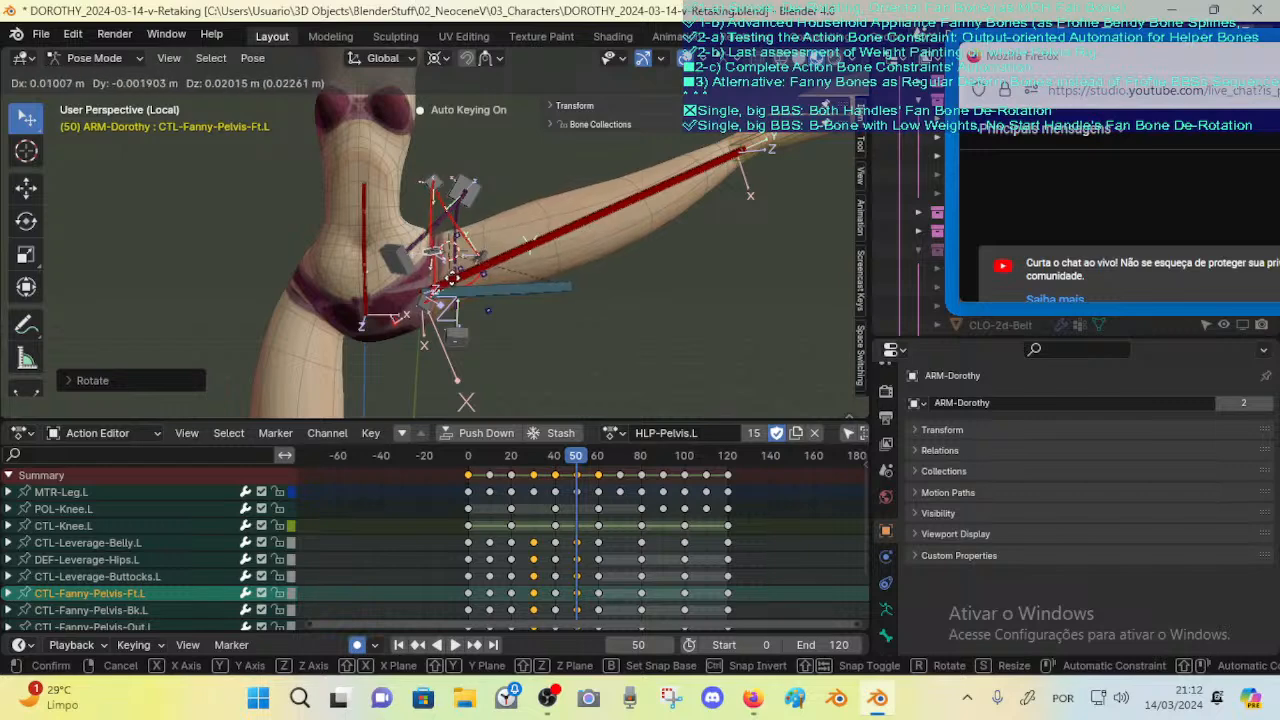
{"action": "left_click", "coordinate": [448, 290]}
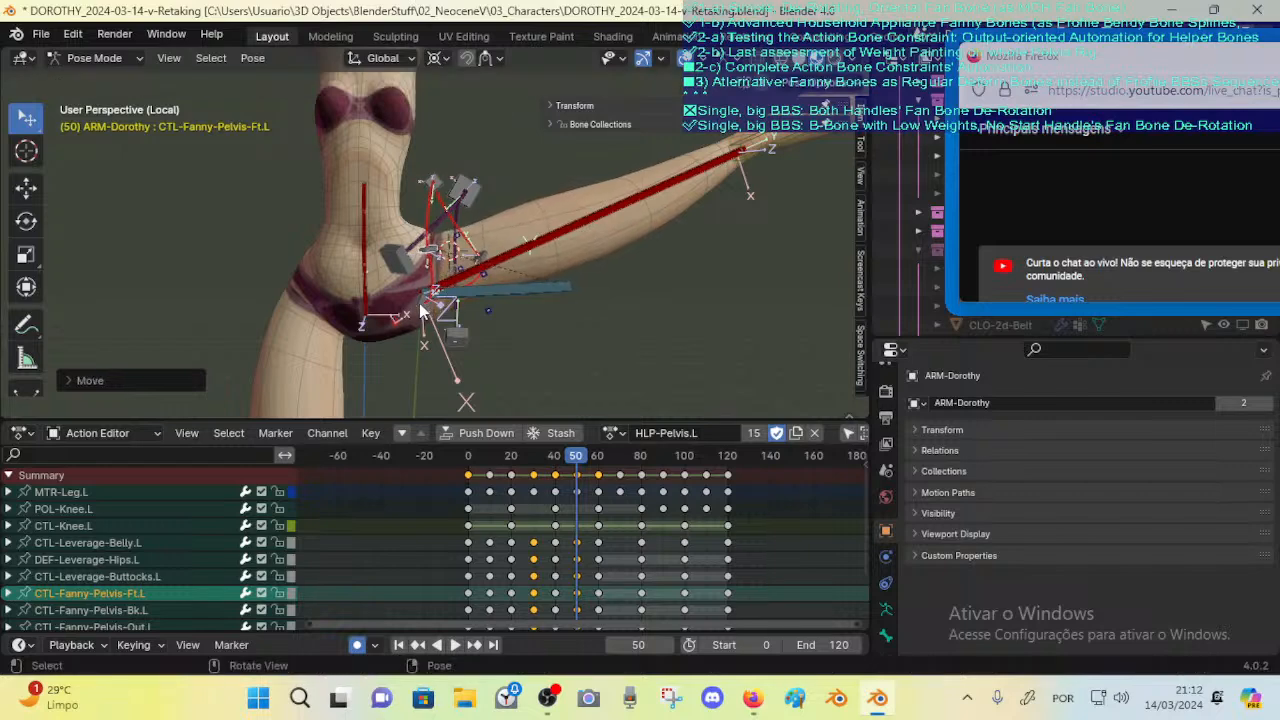
Step: Reposition the CTL-Fanny-Pelvis-In.L control under the crotch, adjusting it from both front and back of the body
{"action": "left_click", "coordinate": [432, 318]}
{"action": "middle_click_drag", "start_coordinate": [475, 252], "coordinate": [451, 320]}
{"action": "key", "text": "g"}
{"action": "left_click", "coordinate": [470, 303]}
{"action": "key", "text": "g"}
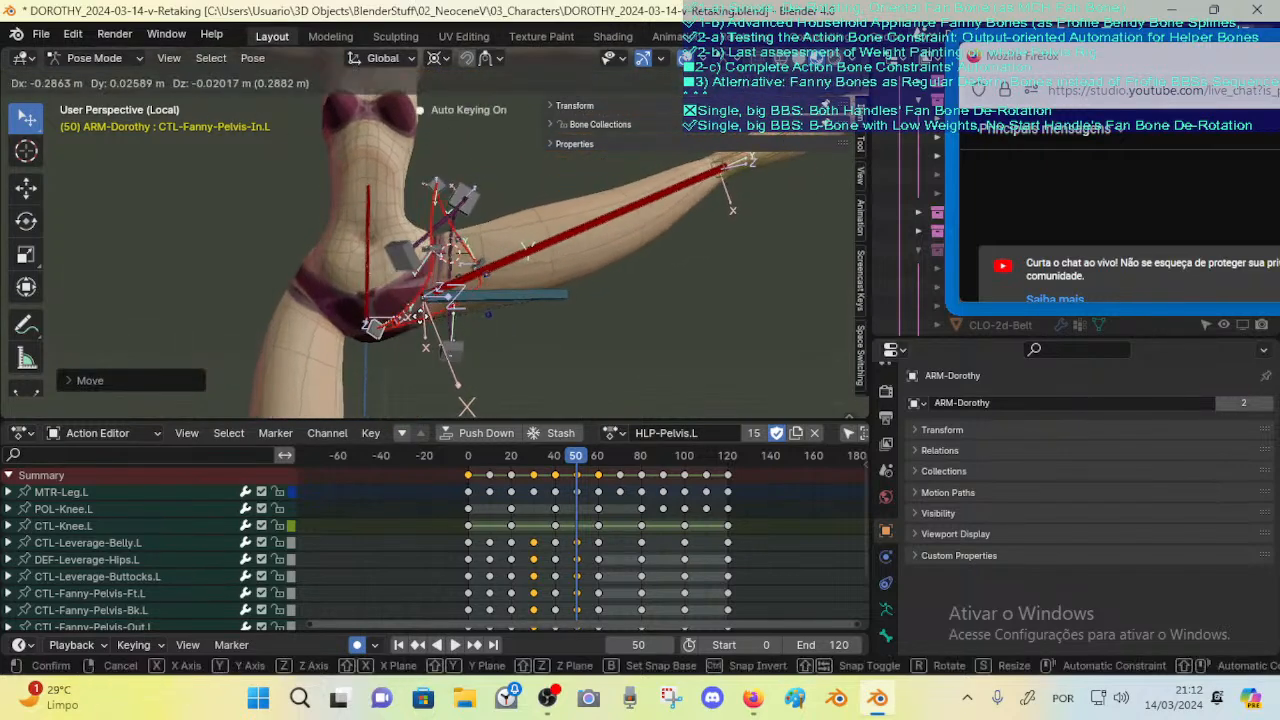
{"action": "left_click", "coordinate": [446, 310]}
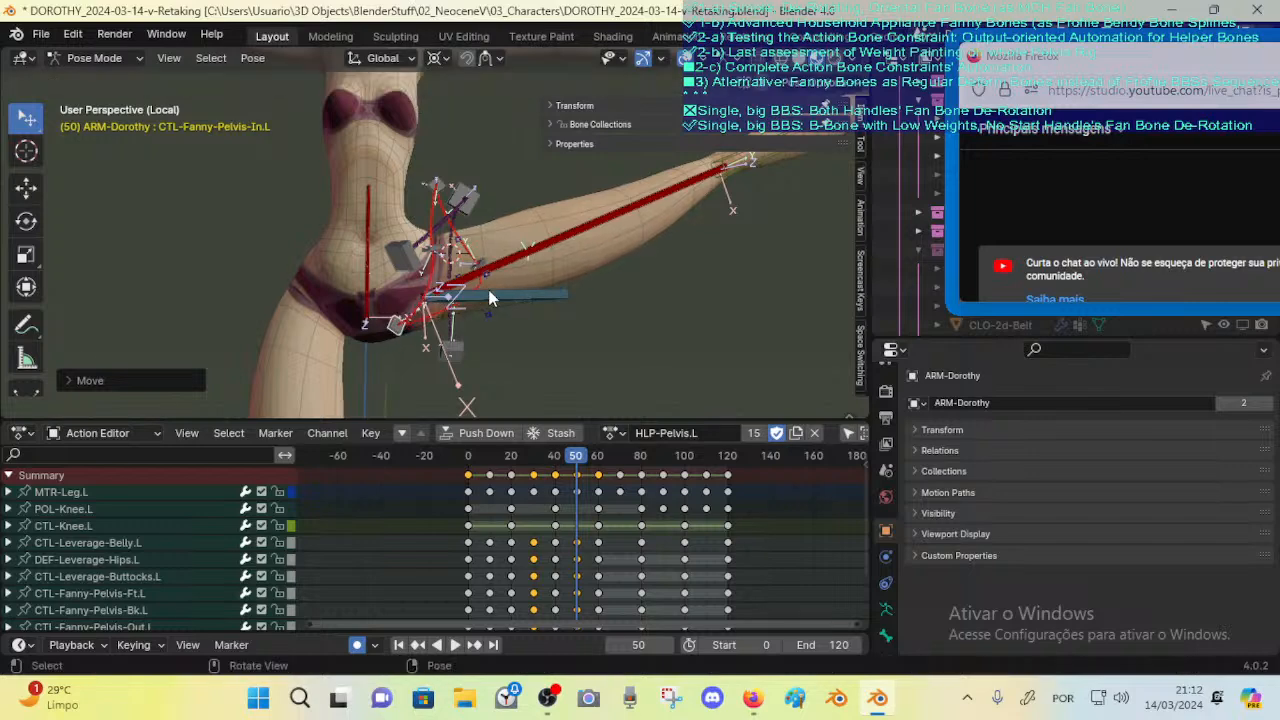
{"action": "middle_click_drag", "start_coordinate": [489, 294], "coordinate": [456, 297]}
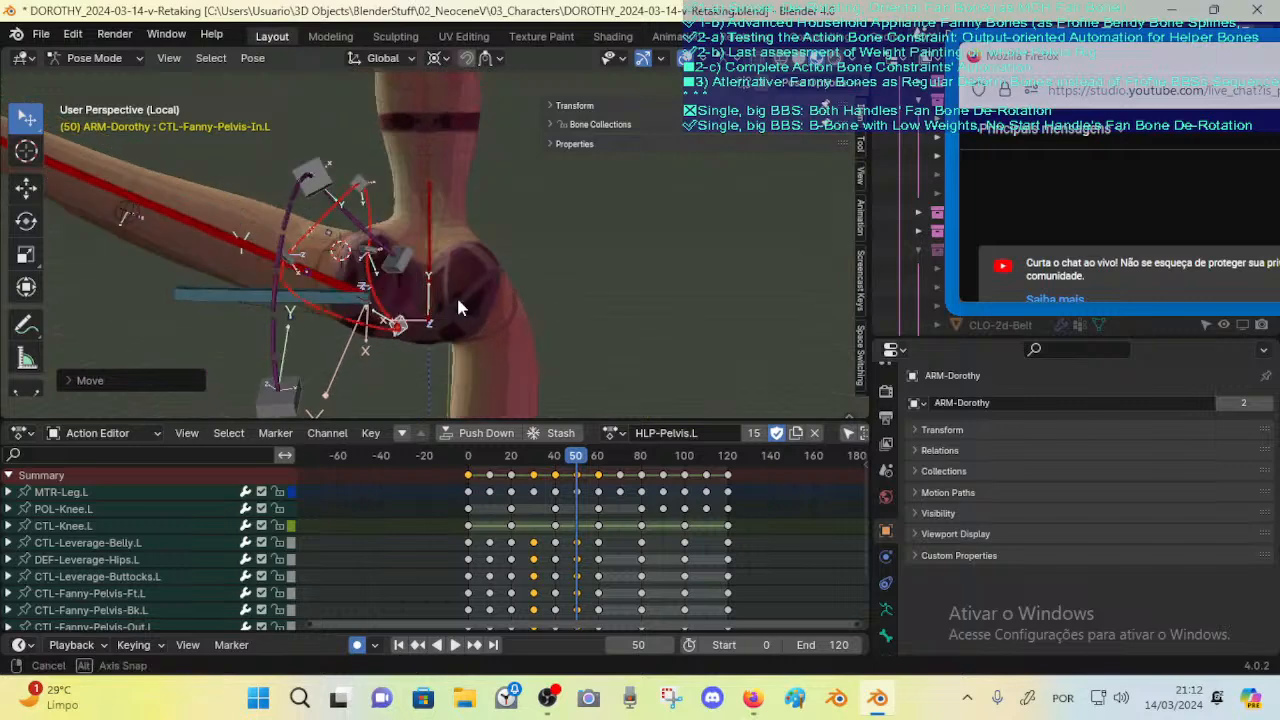
{"action": "key", "text": "g"}
{"action": "left_click", "coordinate": [427, 308]}
Step: Try rotating the CTL-Fanny-Pelvis-Bk.L control around the 3D cursor, then undo the rotation
{"action": "left_click", "coordinate": [313, 284]}
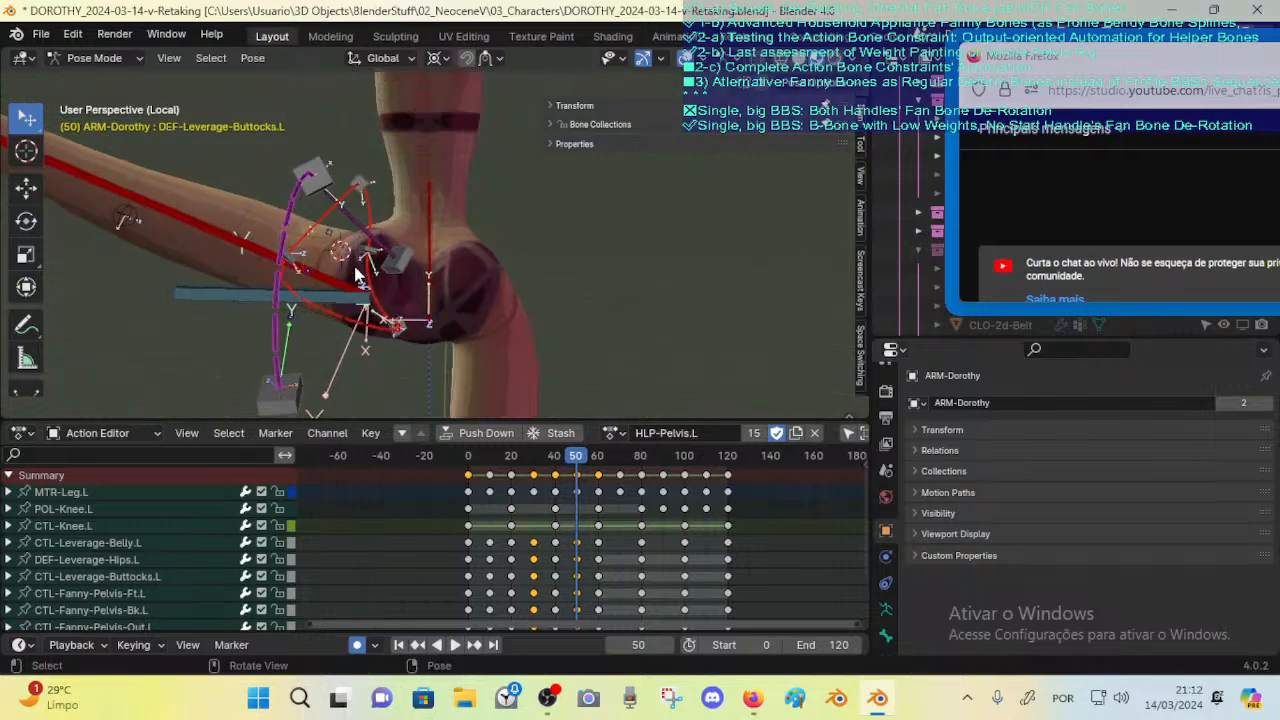
{"action": "left_click", "coordinate": [296, 255]}
{"action": "key", "text": "r"}
{"action": "left_click", "coordinate": [355, 228]}
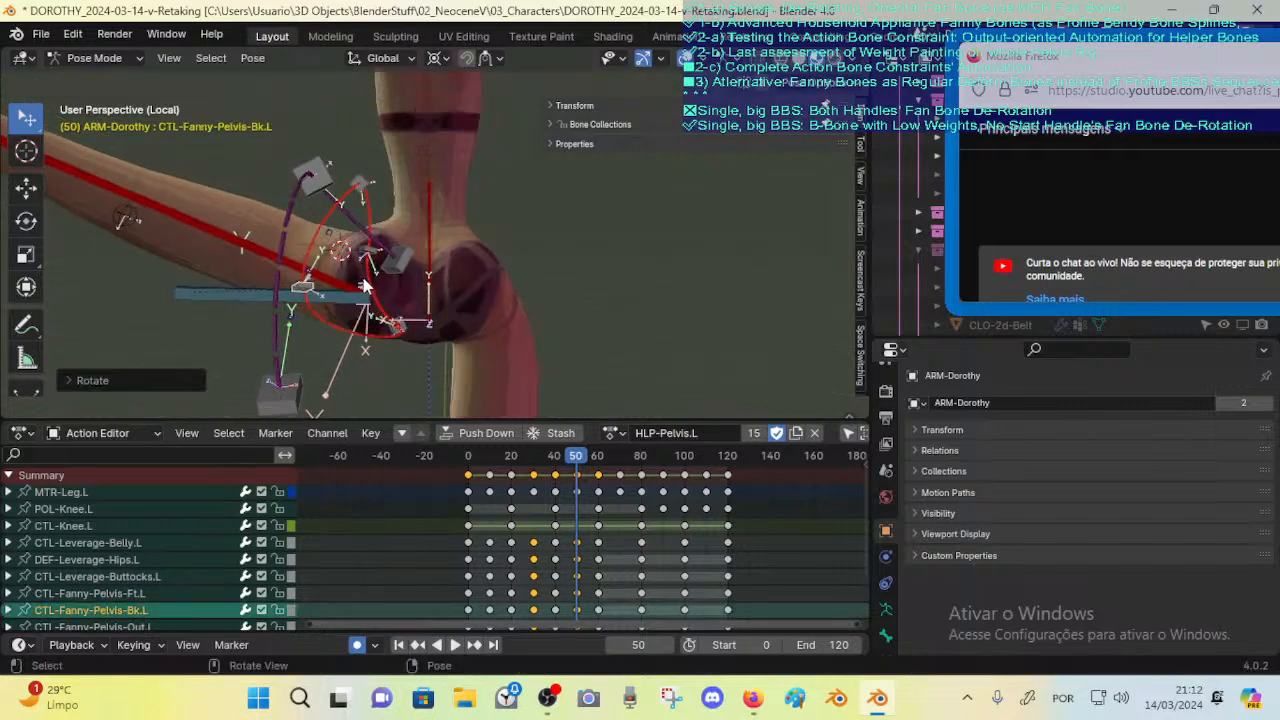
{"action": "key", "text": "ctrl+z"}
Step: Set the pivot point to Individual Origins, then rotate and move the CTL-Fanny-Pelvis-Bk.L control behind the hip
{"action": "key", "text": "period"}
{"action": "left_click", "coordinate": [348, 272]}
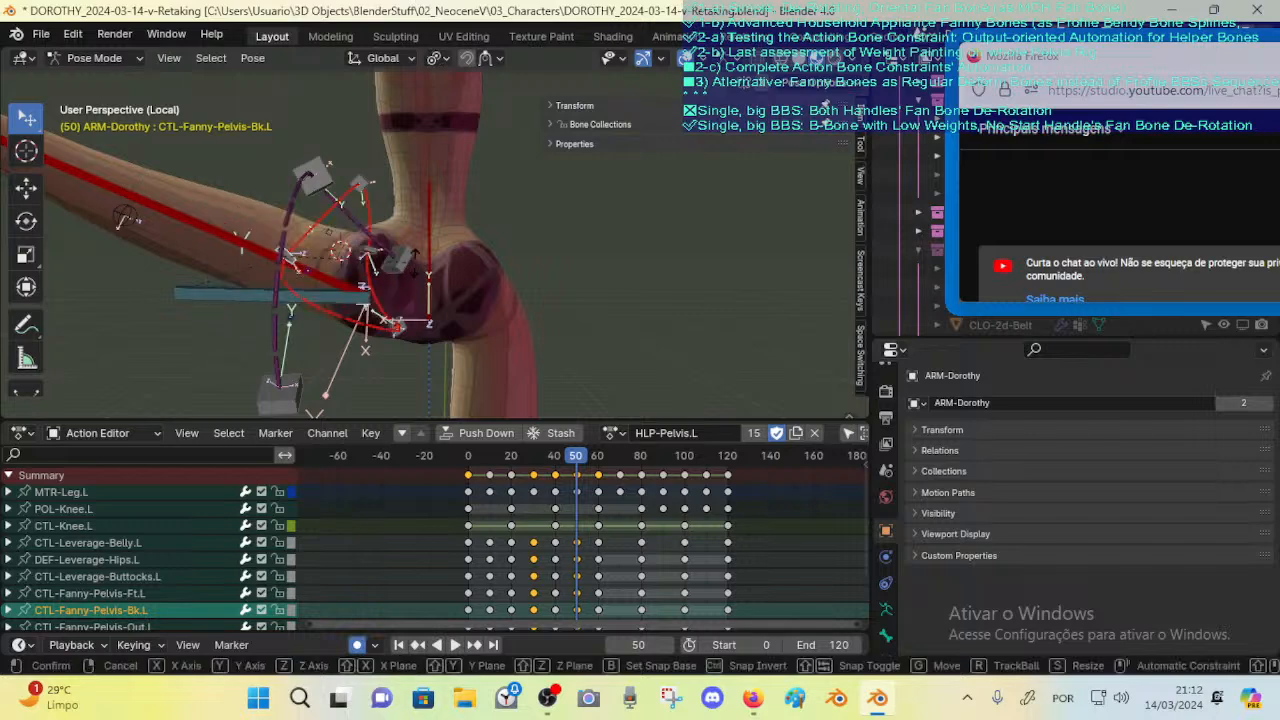
{"action": "key", "text": "r"}
{"action": "left_click", "coordinate": [392, 262]}
{"action": "key", "text": "g"}
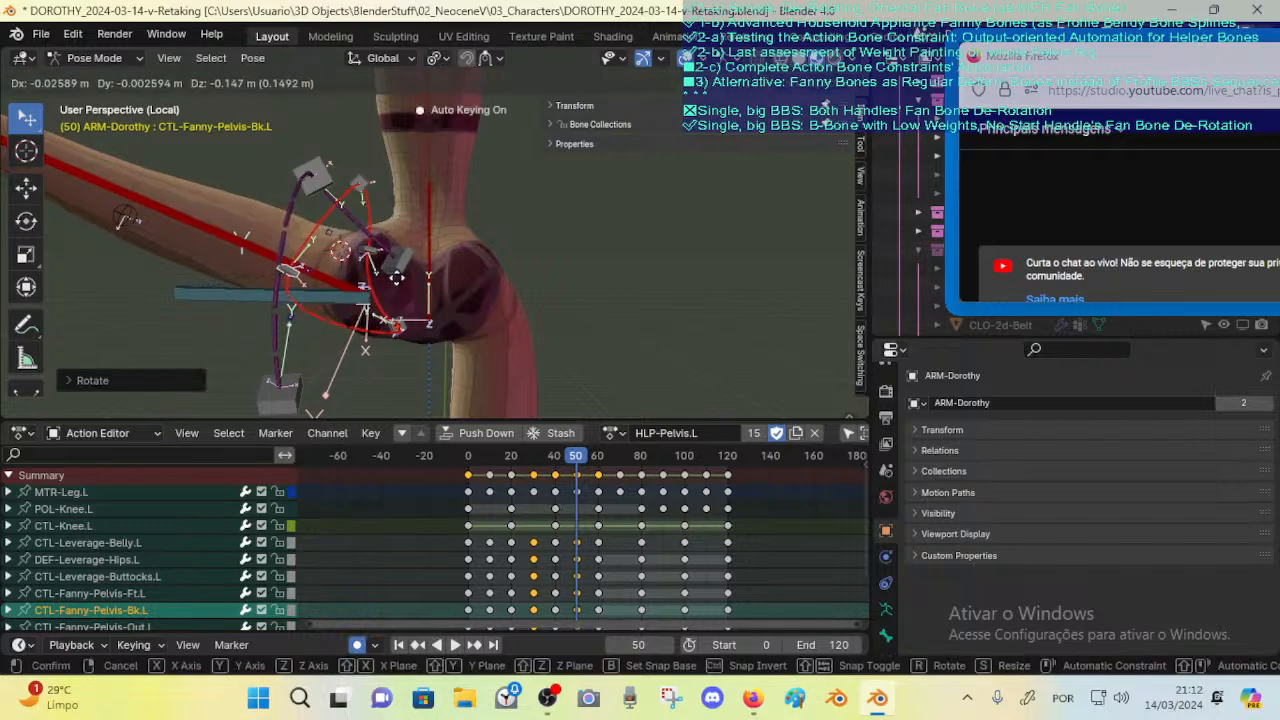
{"action": "left_click", "coordinate": [391, 265]}
Step: Refine the CTL-Fanny-Pelvis-Bk.L control with alternating rotations and moves toward the buttock crease
{"action": "middle_click_drag", "start_coordinate": [391, 265], "coordinate": [440, 277]}
{"action": "key", "text": "r"}
{"action": "left_click", "coordinate": [431, 246]}
{"action": "key", "text": "g"}
{"action": "left_click", "coordinate": [434, 286]}
{"action": "key", "text": "r"}
{"action": "left_click", "coordinate": [440, 265]}
{"action": "key", "text": "g"}
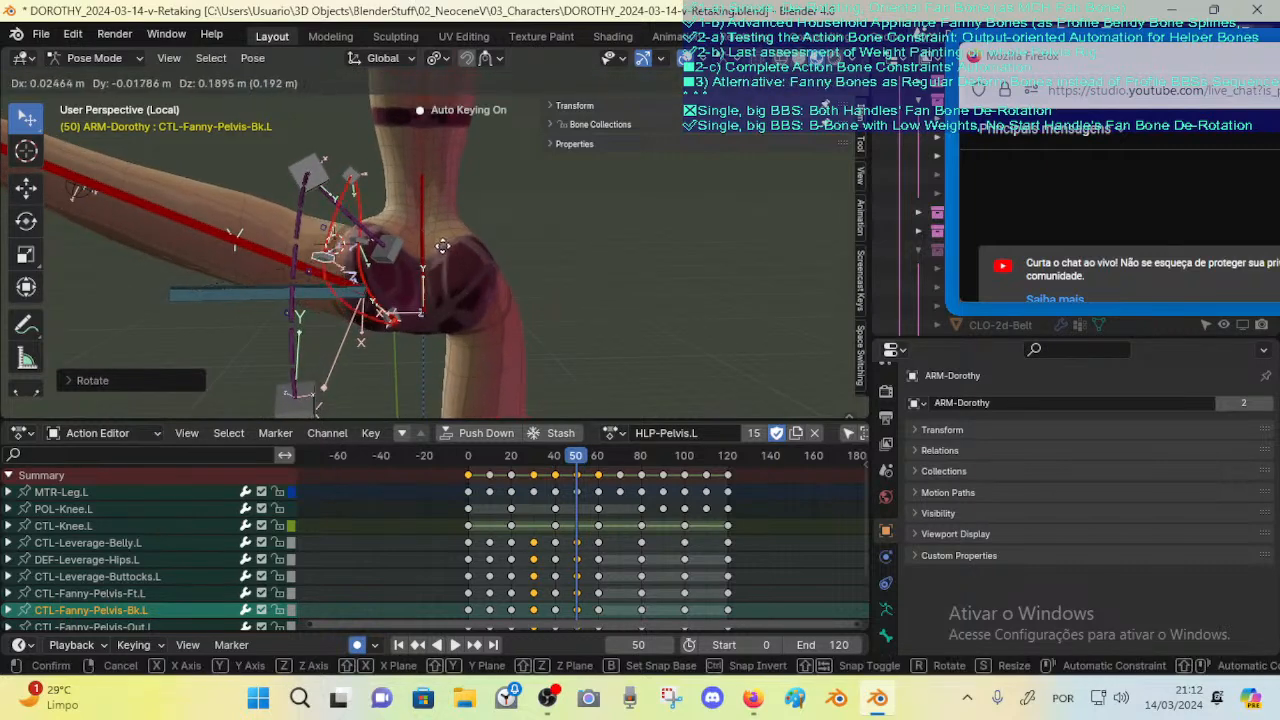
{"action": "left_click", "coordinate": [432, 259]}
Step: Reposition the CTL-Fanny-Pelvis-Bk.L control in depth from a side view of the hip
{"action": "middle_click_drag", "start_coordinate": [432, 259], "coordinate": [510, 191]}
{"action": "key", "text": "g"}
{"action": "left_click", "coordinate": [378, 244]}
{"action": "middle_click_drag", "start_coordinate": [378, 244], "coordinate": [328, 311]}
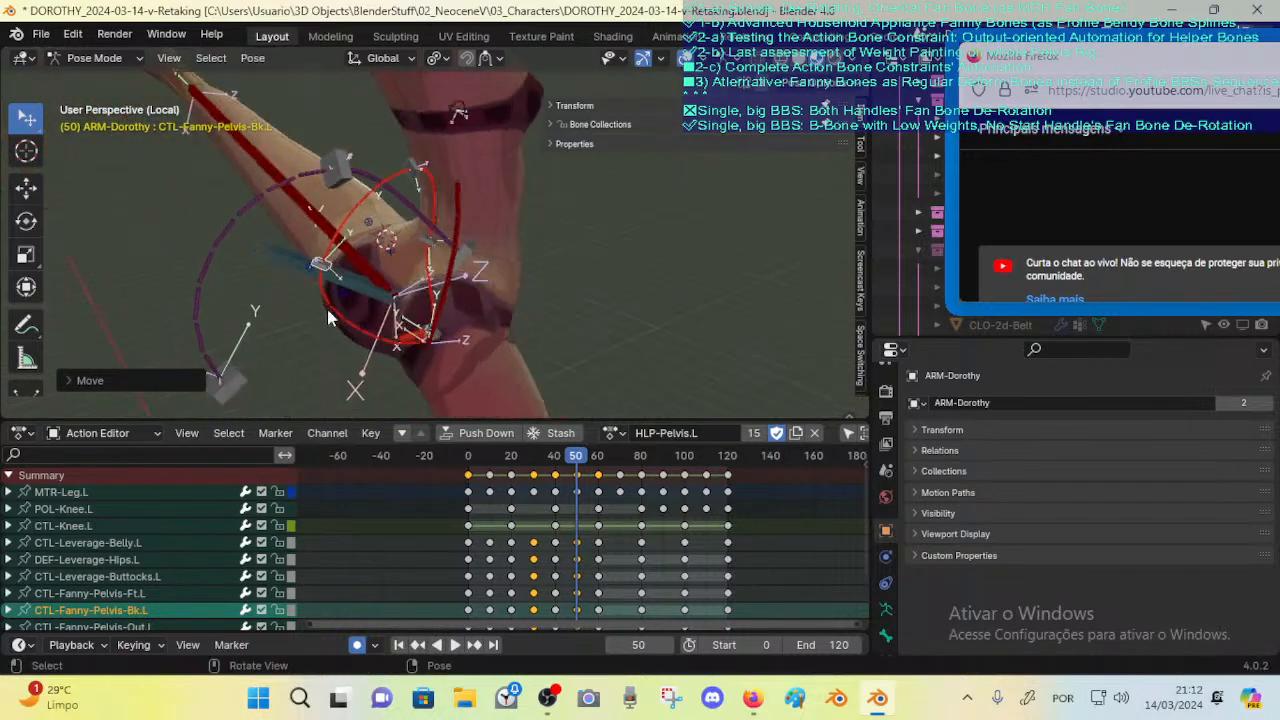
{"action": "middle_click_drag", "start_coordinate": [279, 350], "coordinate": [382, 332]}
Step: Readjust the 3D viewport's height and save the Blender file
{"action": "left_click", "coordinate": [382, 334]}
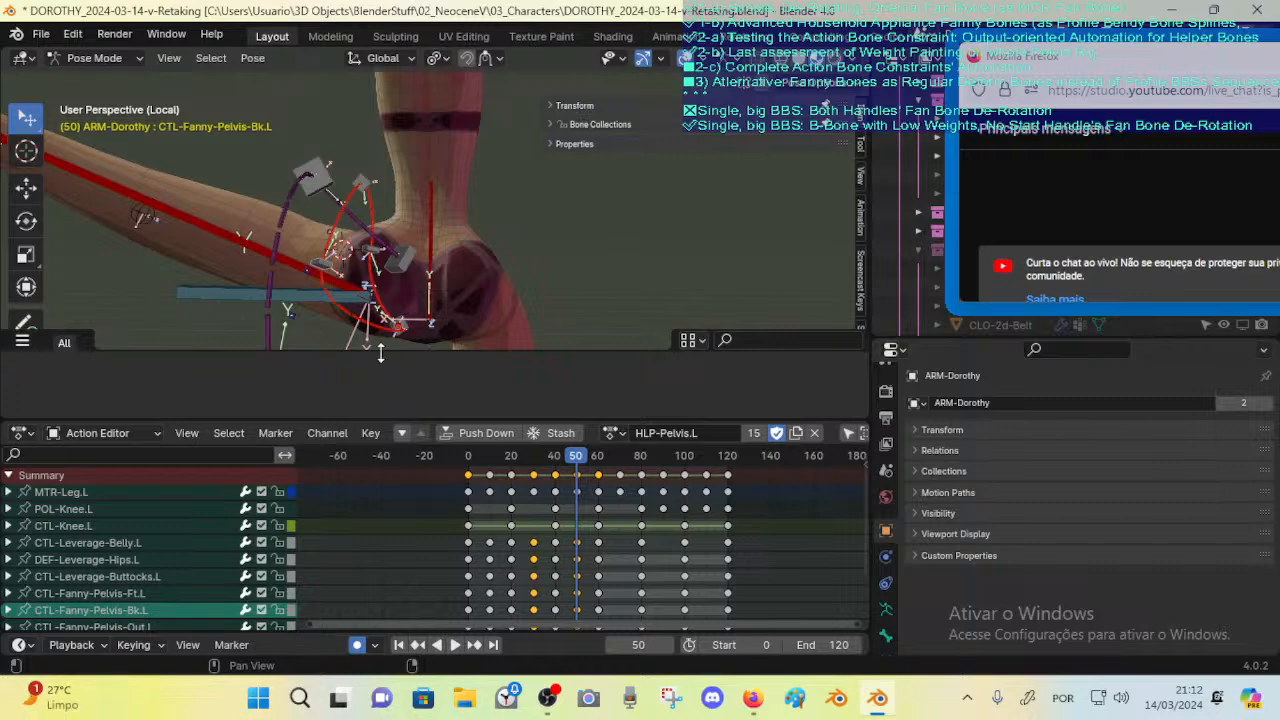
{"action": "left_click_drag", "start_coordinate": [381, 352], "coordinate": [383, 443]}
{"action": "middle_click_drag", "start_coordinate": [404, 318], "coordinate": [478, 254]}
{"action": "key", "text": "ctrl+s"}
Step: Select the CTL-Leverage-Buttocks.L control below the hip and reposition it from front and back views
{"action": "left_click", "coordinate": [358, 325]}
{"action": "middle_click_drag", "start_coordinate": [352, 322], "coordinate": [660, 280]}
{"action": "key", "text": "g"}
{"action": "left_click", "coordinate": [430, 314]}
{"action": "mouse_move", "coordinate": [535, 288]}
{"action": "middle_mouse_down"}
{"action": "mouse_move", "coordinate": [640, 280]}
{"action": "mouse_move", "coordinate": [521, 296]}
{"action": "middle_mouse_up"}
{"action": "key", "text": "g"}
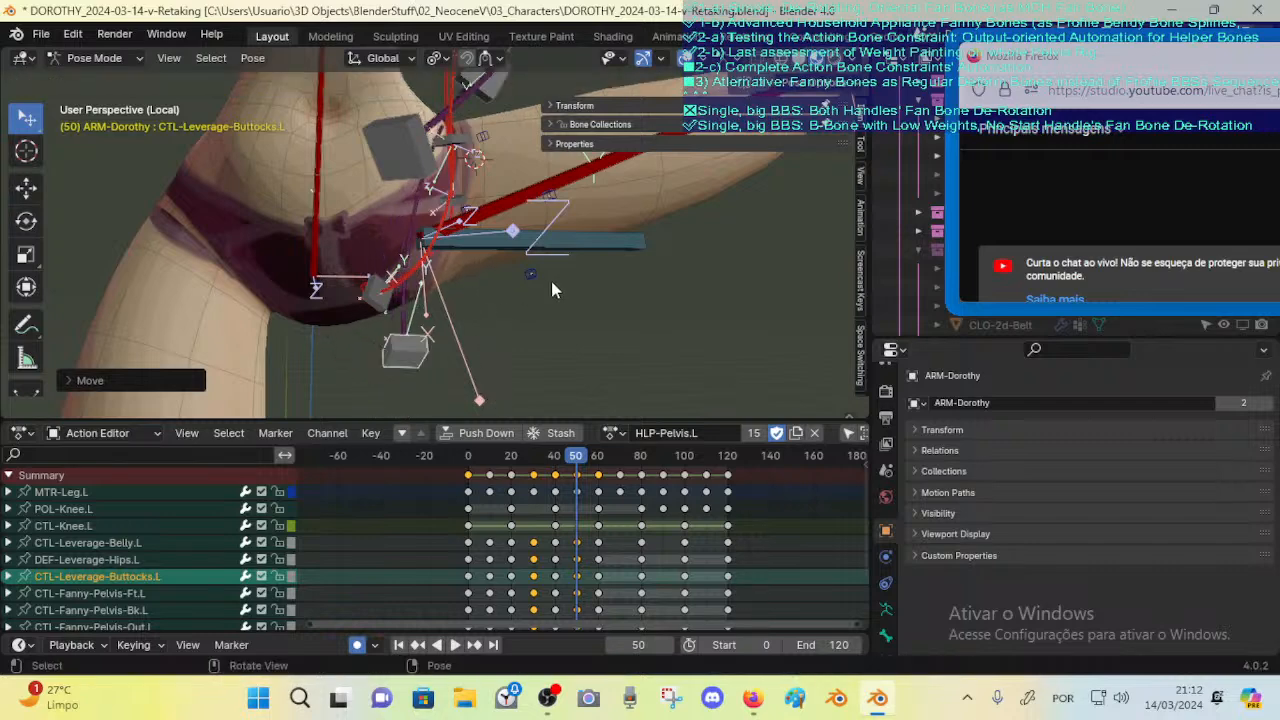
{"action": "middle_click_drag", "start_coordinate": [551, 286], "coordinate": [418, 343]}
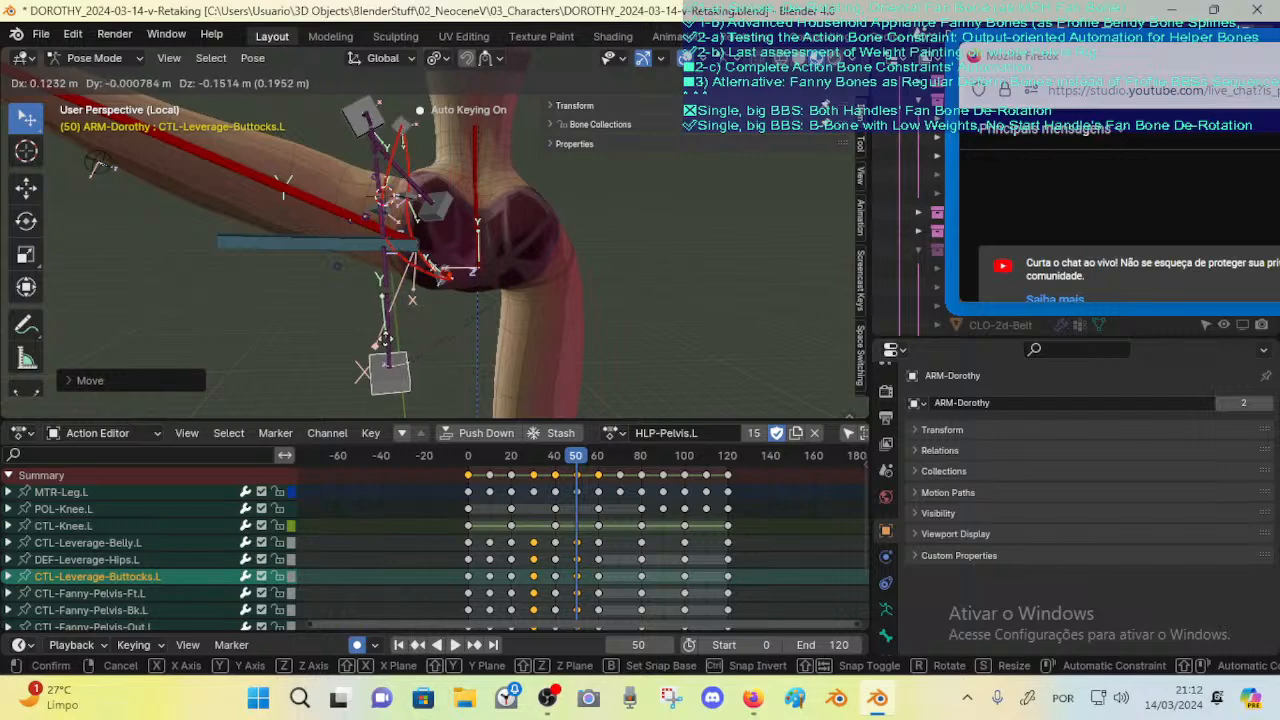
Step: Refine the CTL-Leverage-Buttocks.L control's position, including its height along the global Z axis
{"action": "middle_click_drag", "start_coordinate": [340, 335], "coordinate": [424, 276]}
{"action": "left_click", "coordinate": [396, 287]}
{"action": "key", "text": "g"}
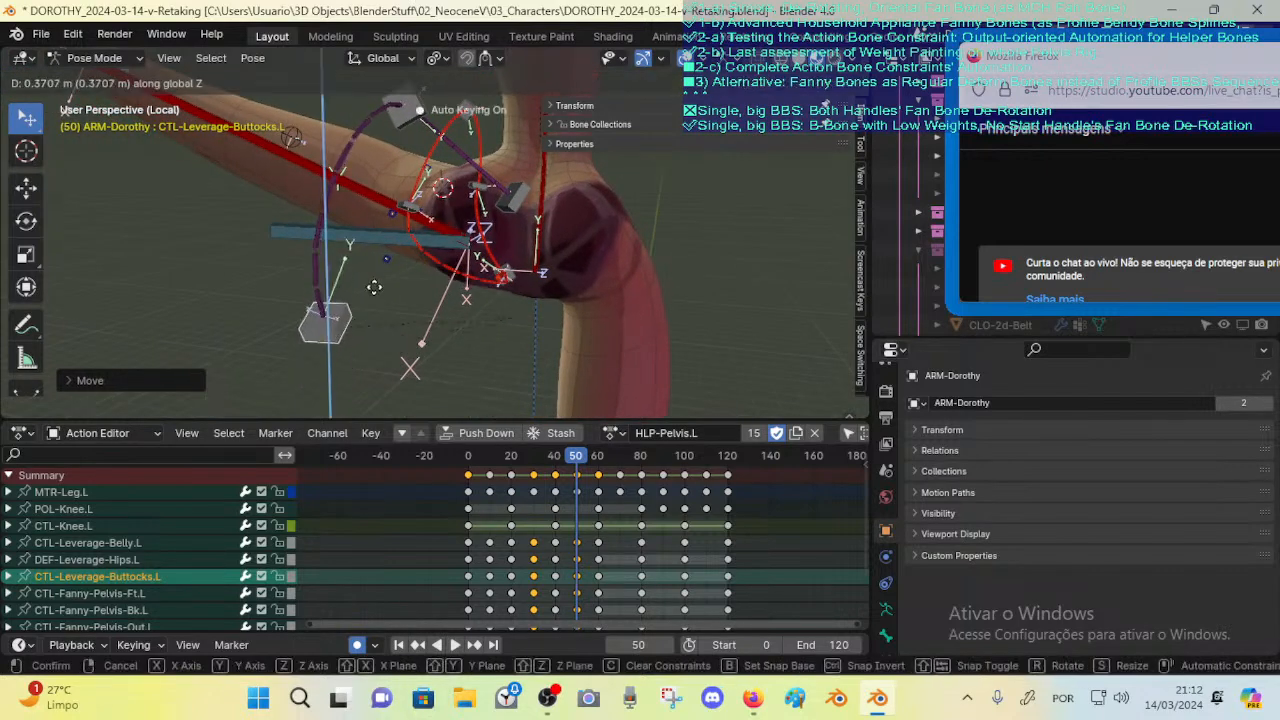
{"action": "left_click", "coordinate": [357, 326]}
{"action": "middle_click_drag", "start_coordinate": [357, 326], "coordinate": [435, 310]}
{"action": "key", "text": "g"}
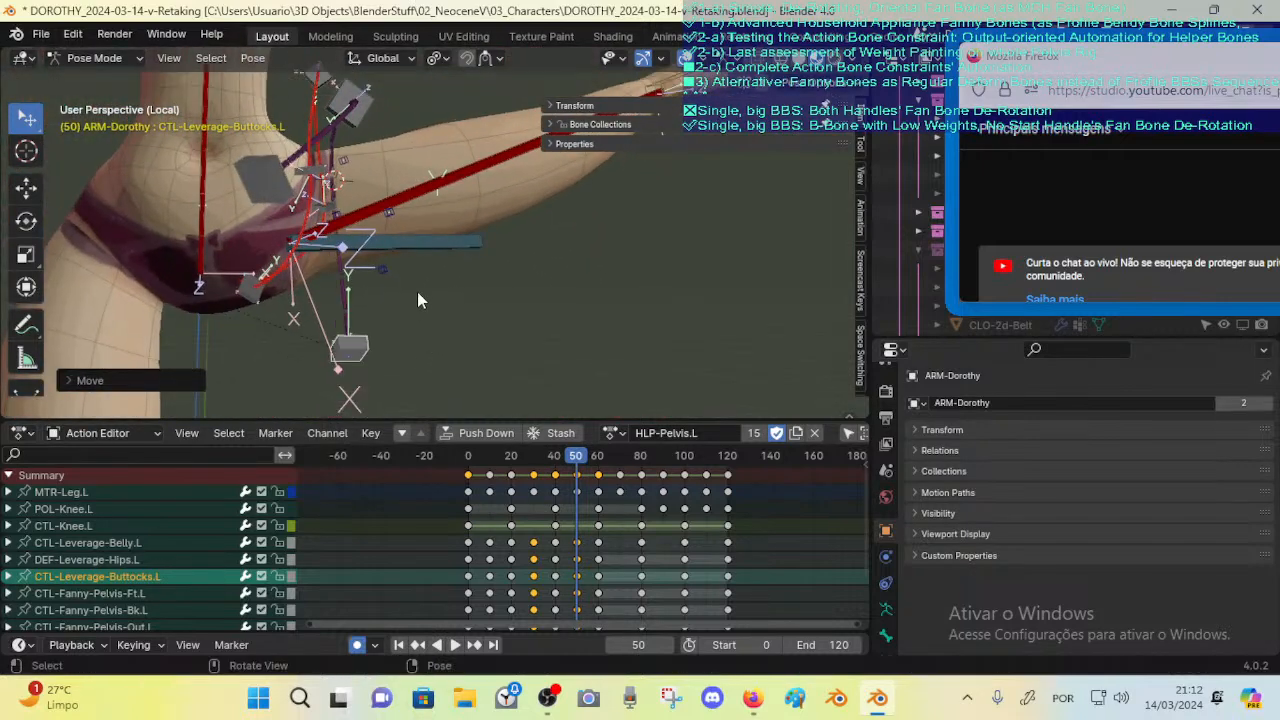
{"action": "left_click", "coordinate": [409, 285]}
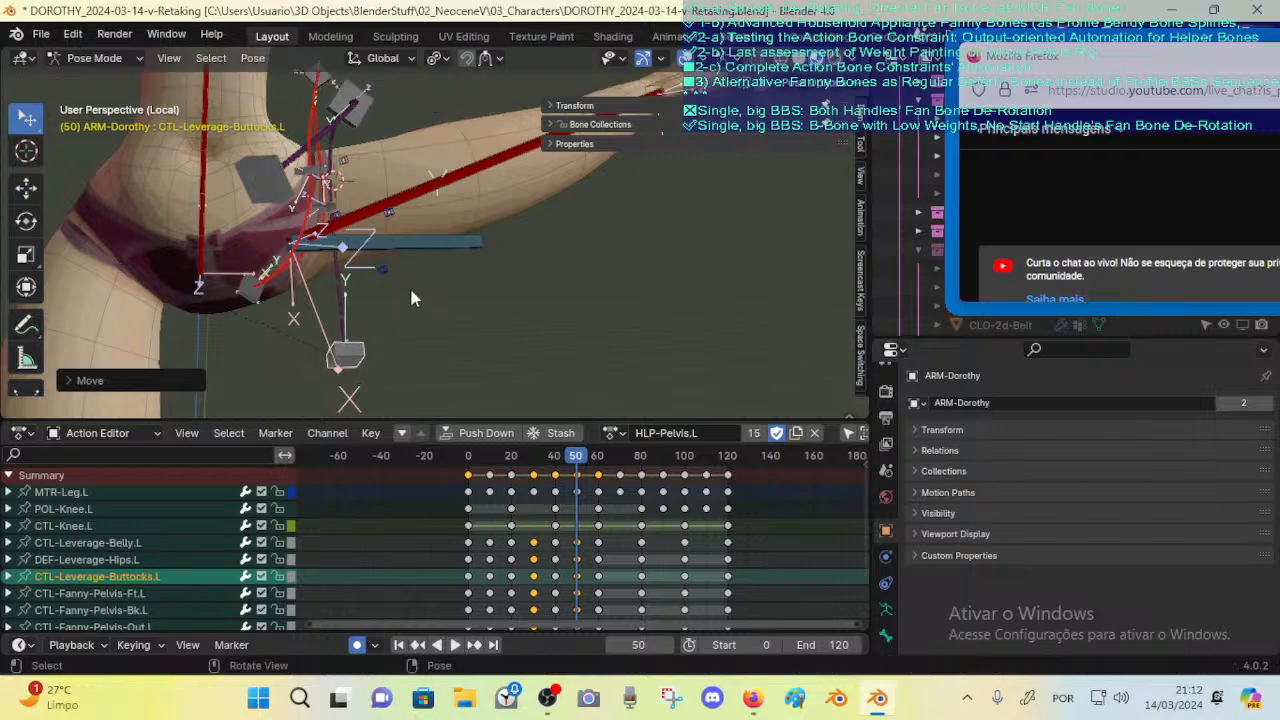
Step: Reposition and rotate the DEF-Leverage-Hips.L bone above the raised leg's hip
{"action": "middle_click_drag", "start_coordinate": [409, 285], "coordinate": [380, 250]}
{"action": "left_click", "coordinate": [340, 153]}
{"action": "left_click", "coordinate": [343, 153]}
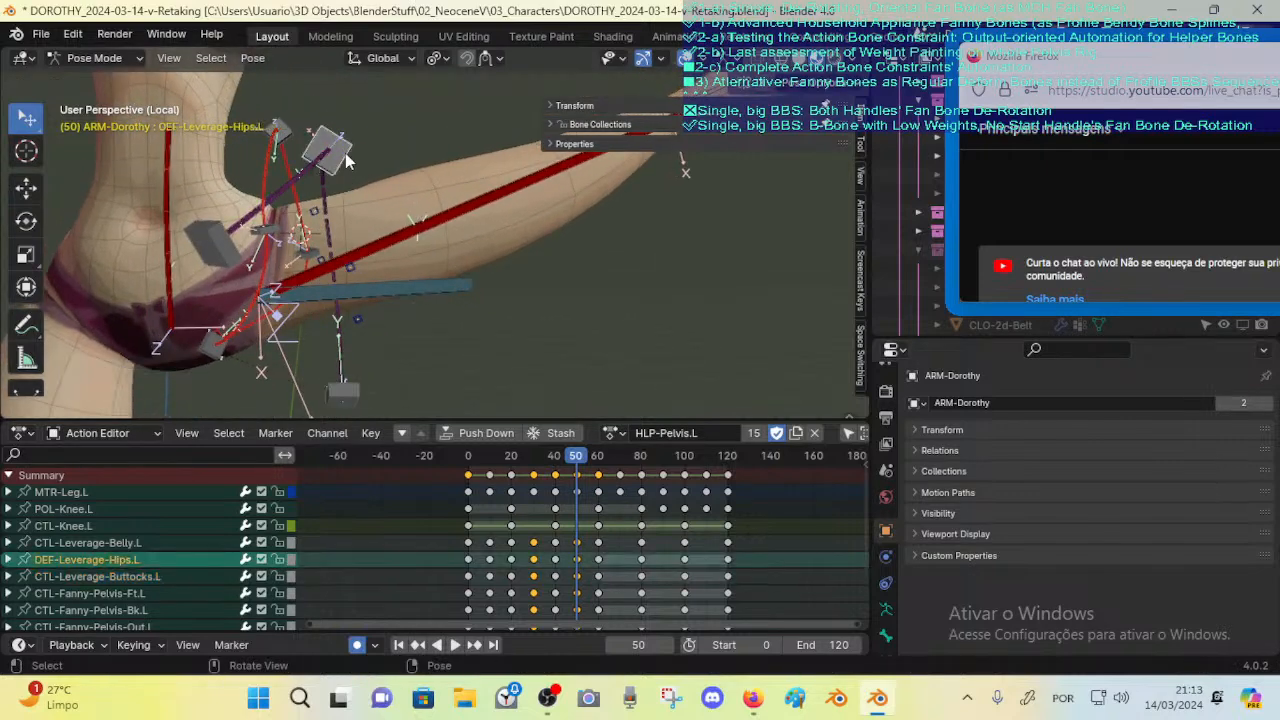
{"action": "key", "text": "g"}
{"action": "left_click", "coordinate": [306, 155]}
{"action": "middle_click_drag", "start_coordinate": [306, 155], "coordinate": [313, 197]}
{"action": "left_click", "coordinate": [356, 170]}
{"action": "left_click", "coordinate": [378, 160]}
{"action": "middle_click_drag", "start_coordinate": [380, 161], "coordinate": [424, 162]}
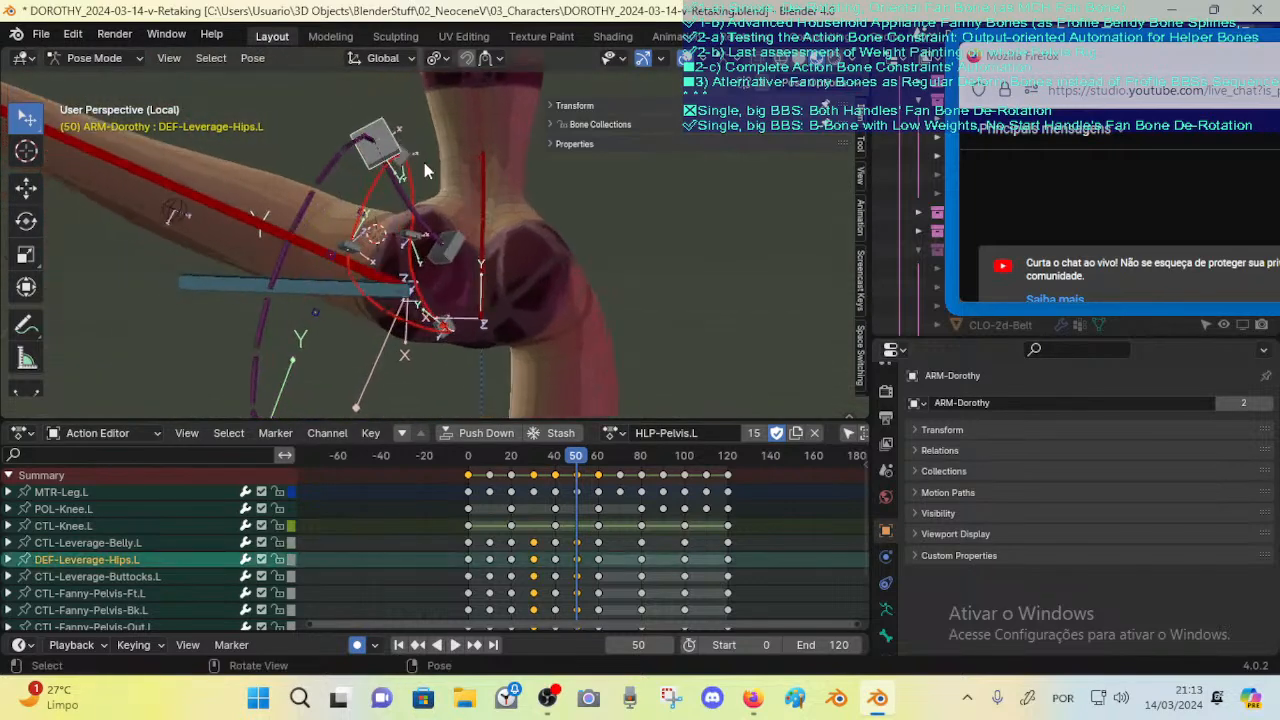
{"action": "key", "text": "r"}
{"action": "left_click", "coordinate": [417, 155]}
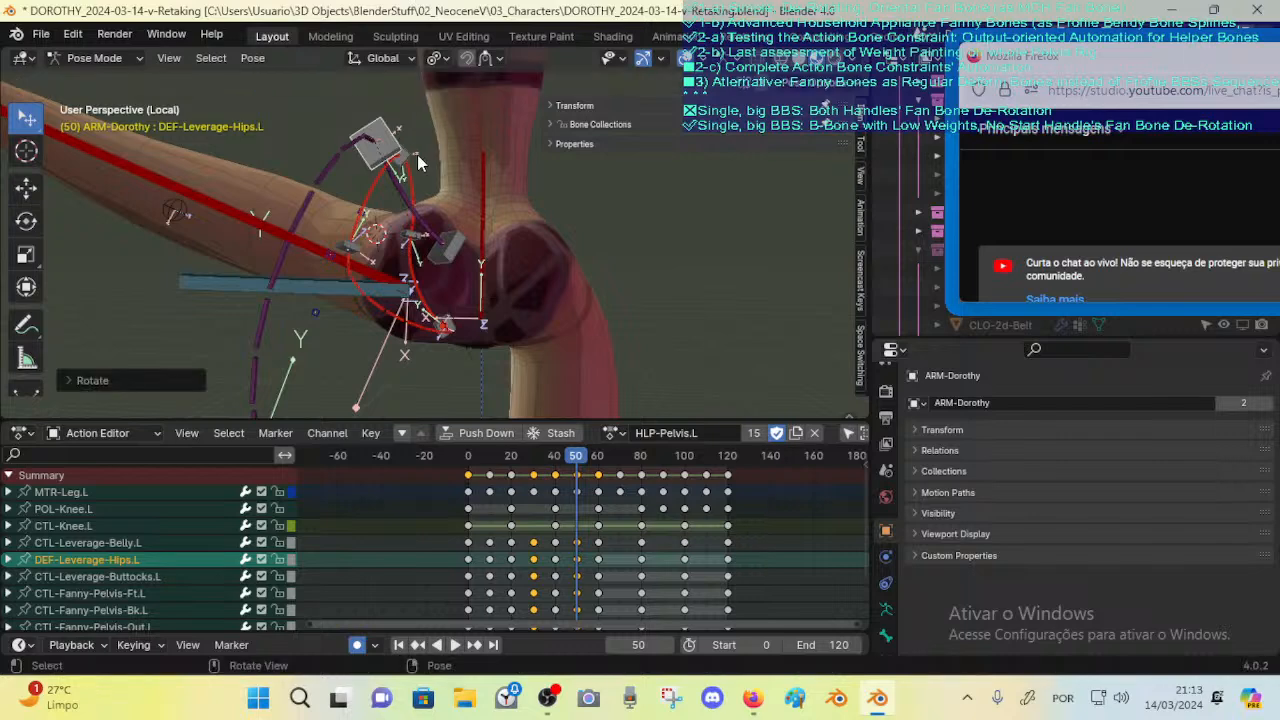
Step: Adjust the CTL-Fanny-Pelvis-Out.L control near the top of the hip with alternating rotations and a move
{"action": "left_click", "coordinate": [462, 219]}
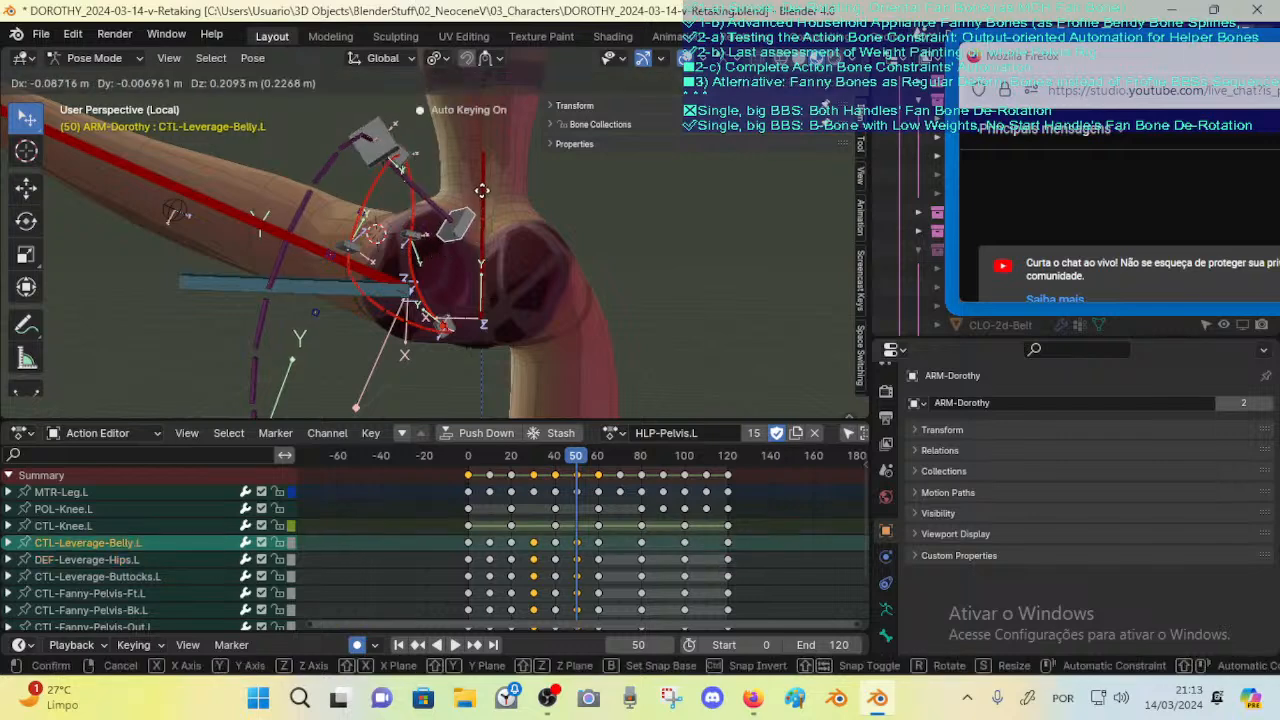
{"action": "left_click", "coordinate": [428, 160]}
{"action": "key", "text": "r"}
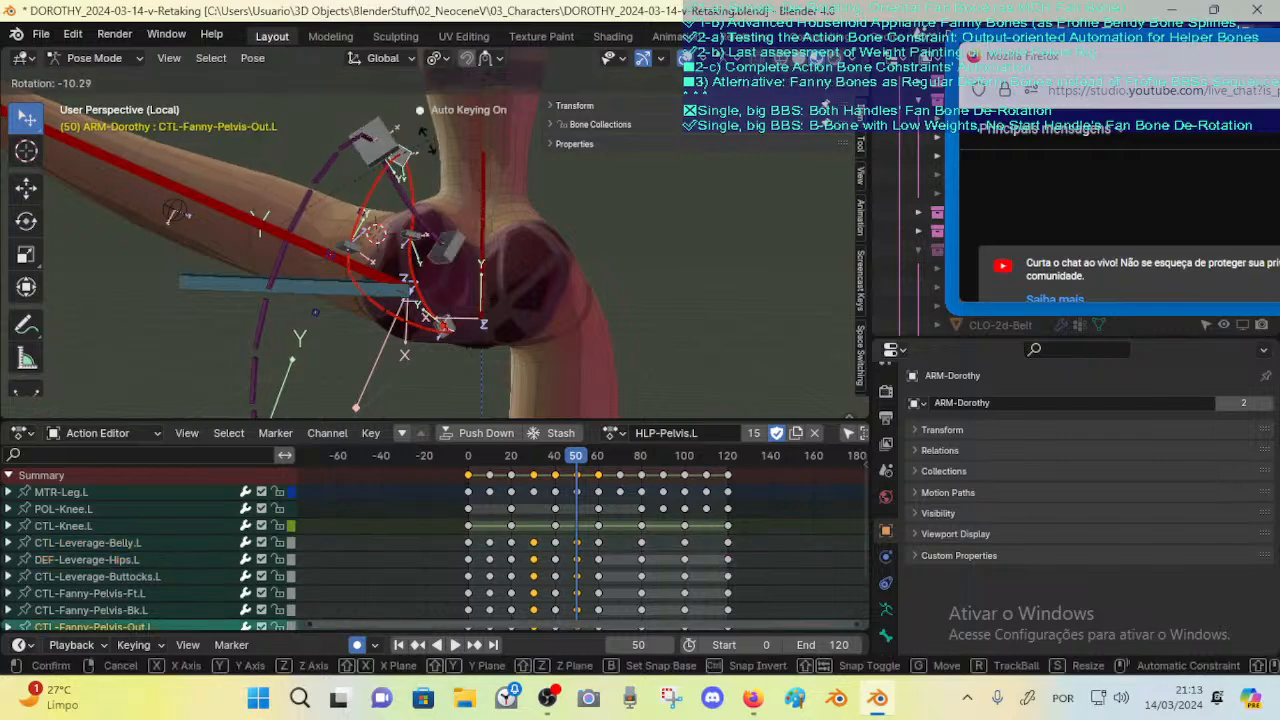
{"action": "left_click", "coordinate": [428, 156]}
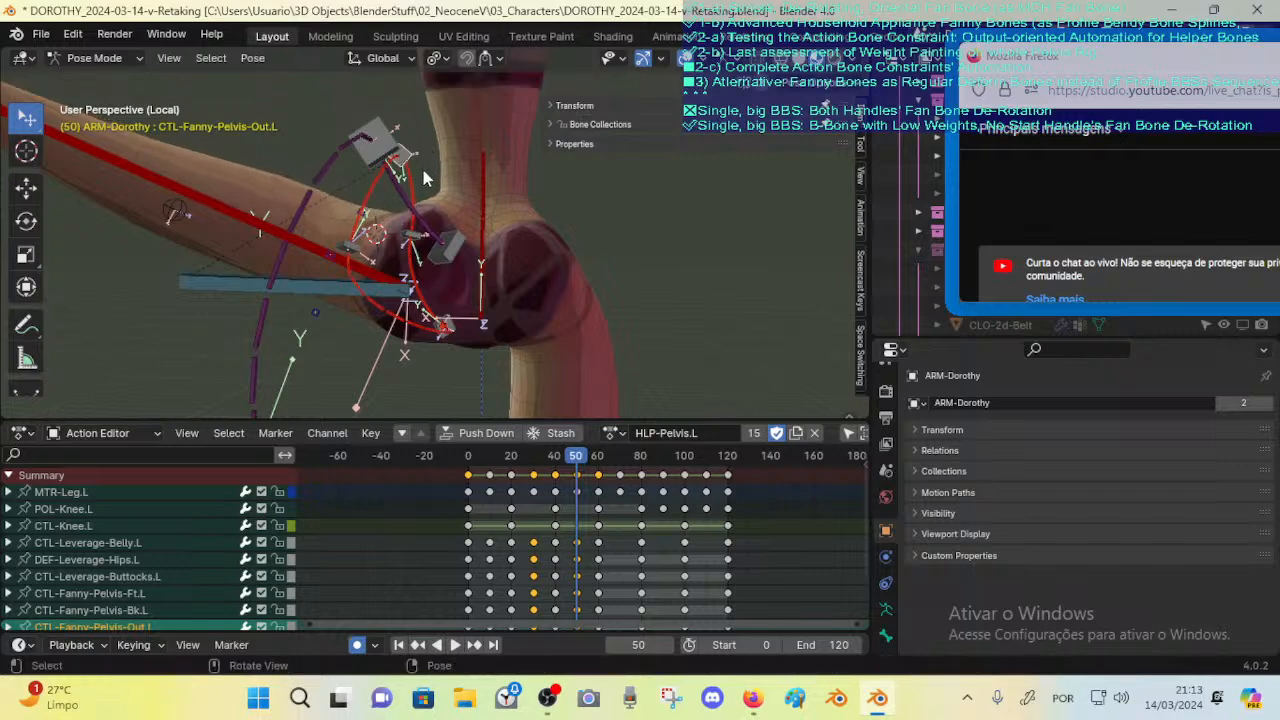
{"action": "key", "text": "g"}
{"action": "left_click", "coordinate": [421, 177]}
{"action": "key", "text": "r"}
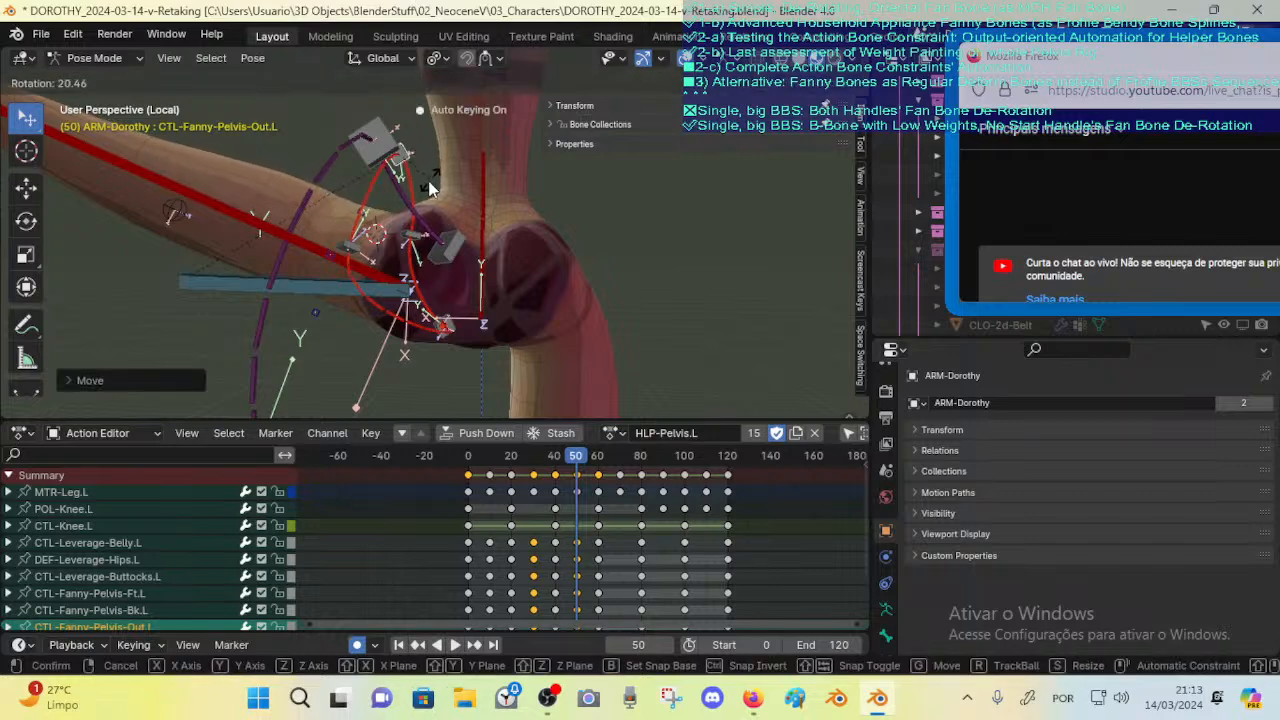
{"action": "left_click", "coordinate": [430, 188]}
Step: Rotate and move the CTL-Fanny-Pelvis-Bk.L control behind the hip
{"action": "key", "text": "r"}
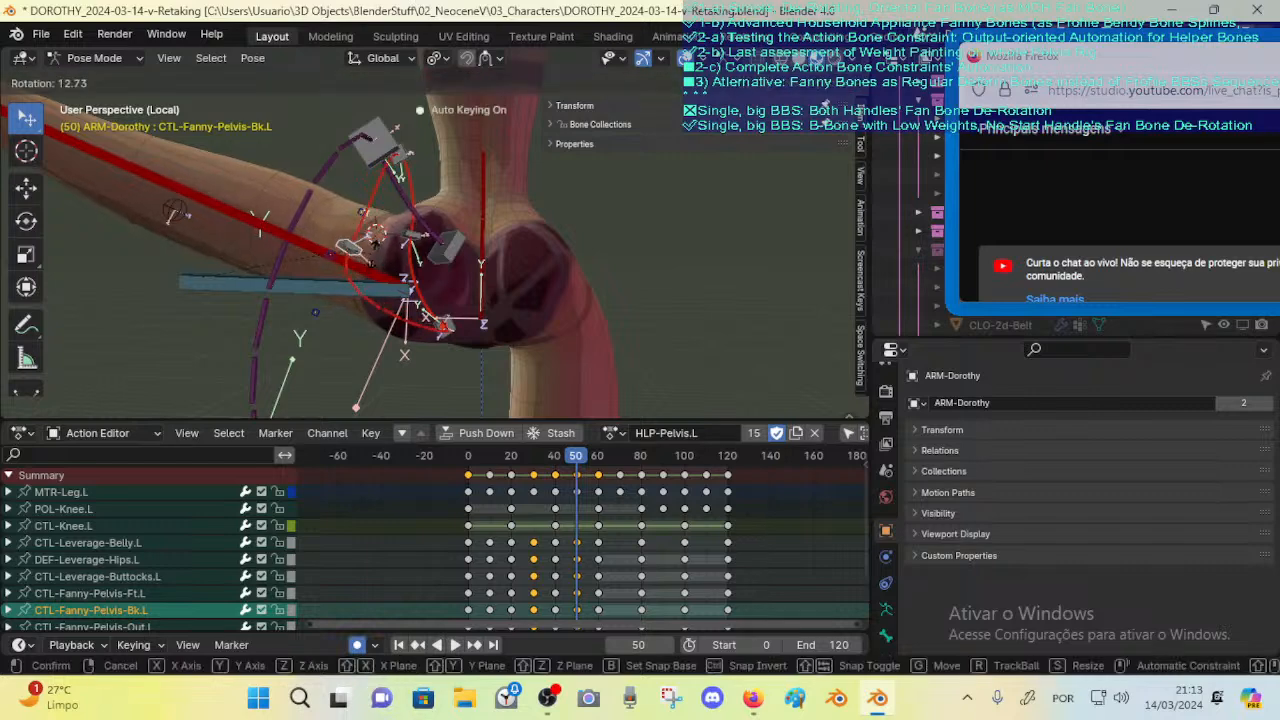
{"action": "key", "text": "g"}
{"action": "left_click", "coordinate": [379, 252]}
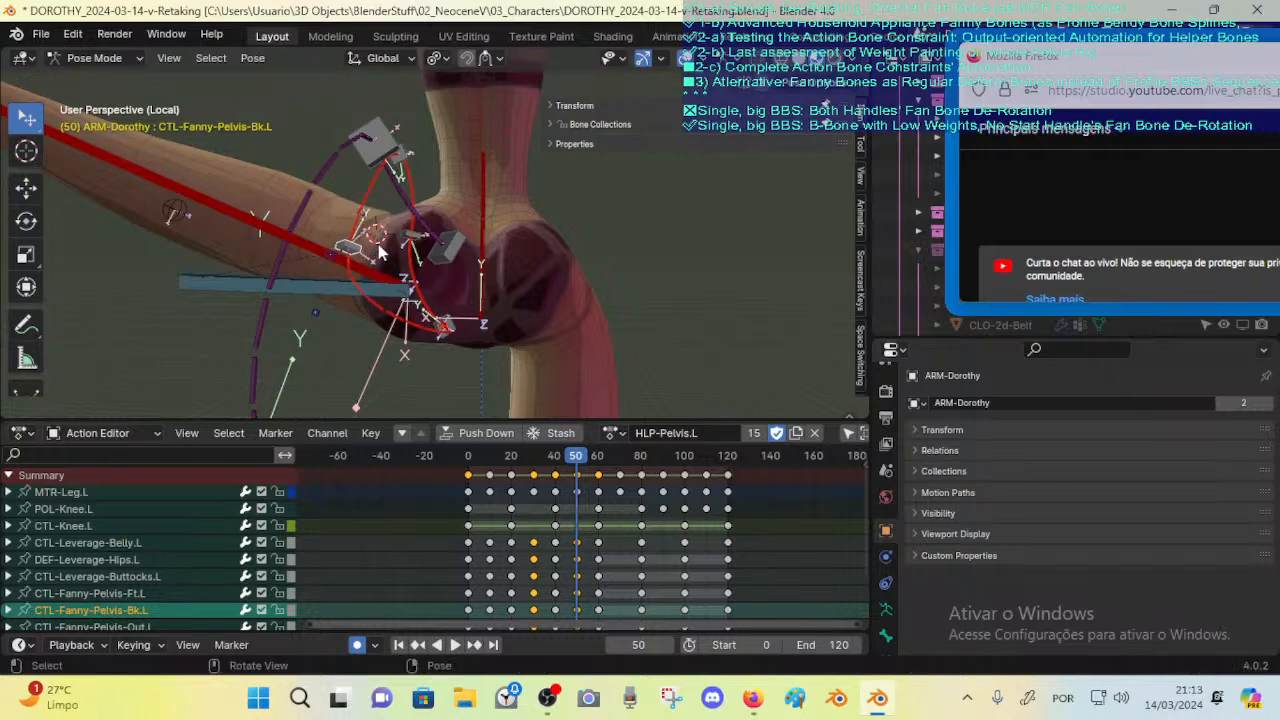
{"action": "middle_click_drag", "start_coordinate": [379, 252], "coordinate": [428, 245]}
{"action": "key", "text": "g"}
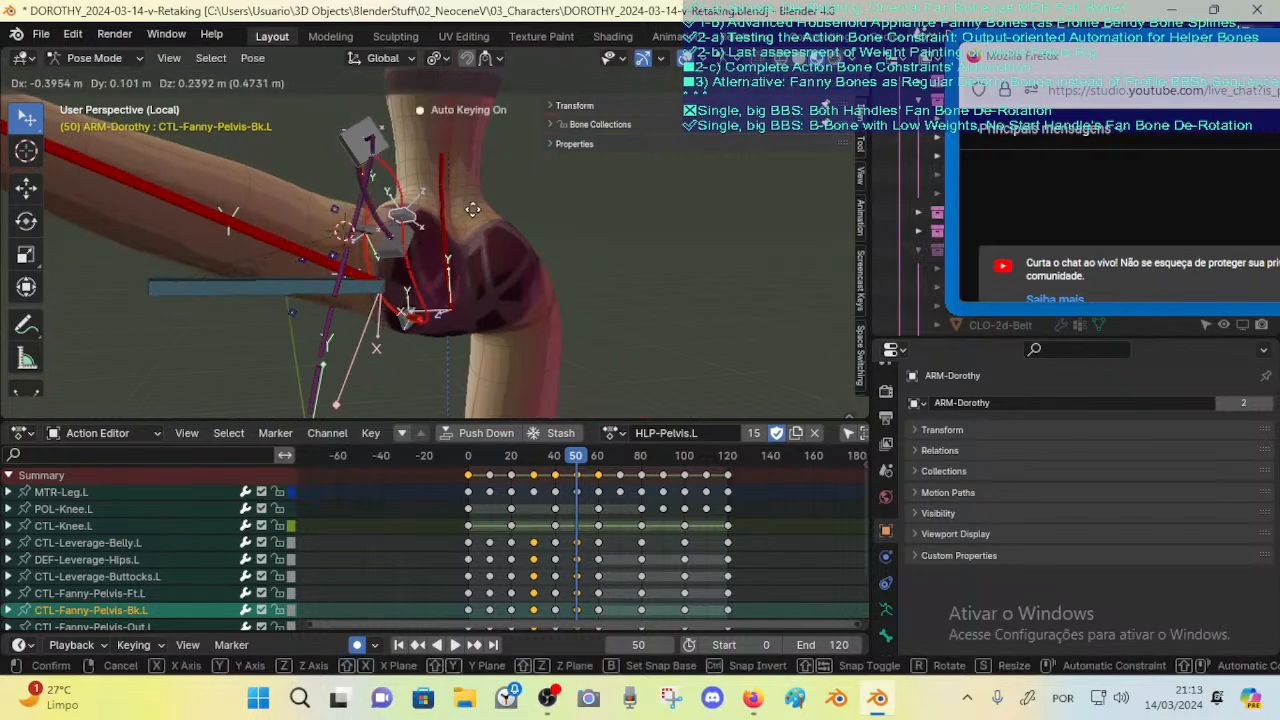
{"action": "right_click", "coordinate": [384, 183]}
Step: Select the CTL-Fanny-Pelvis-Out.L control and try a small move and rotation from behind
{"action": "left_click", "coordinate": [382, 177]}
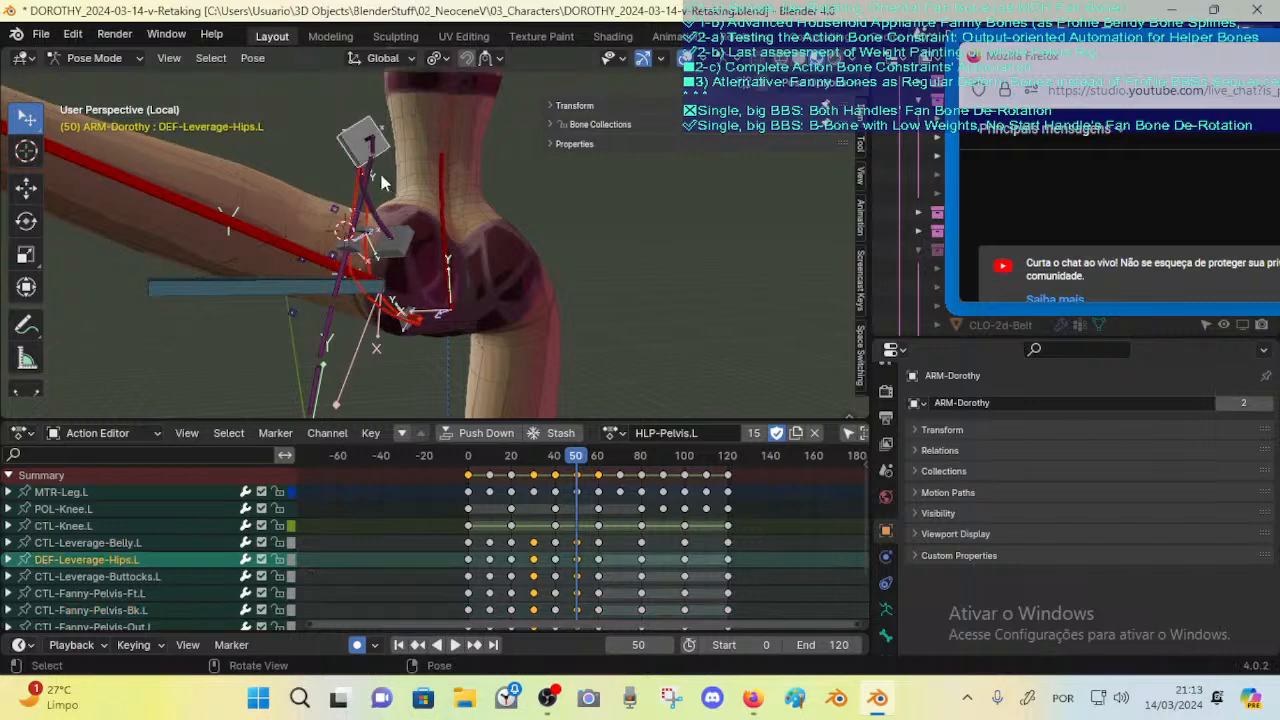
{"action": "middle_click_drag", "start_coordinate": [388, 172], "coordinate": [450, 168]}
{"action": "left_click", "coordinate": [328, 153]}
{"action": "key", "text": "g"}
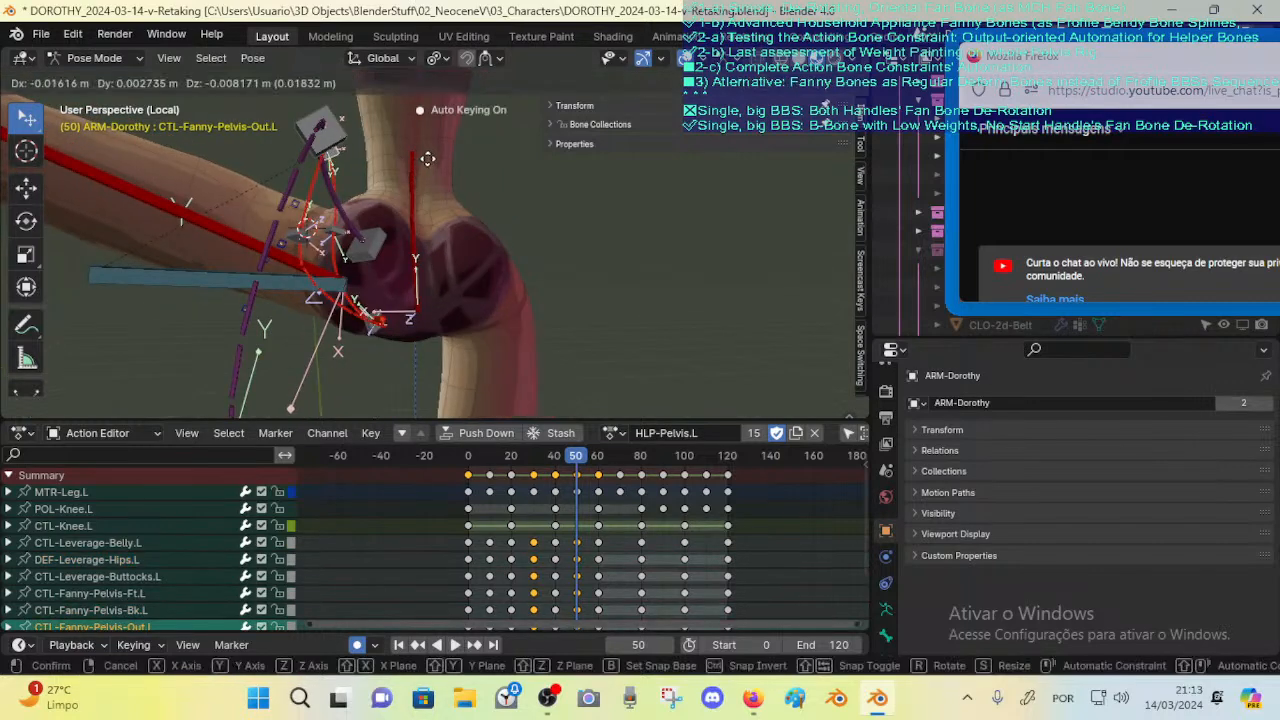
{"action": "key", "text": "r"}
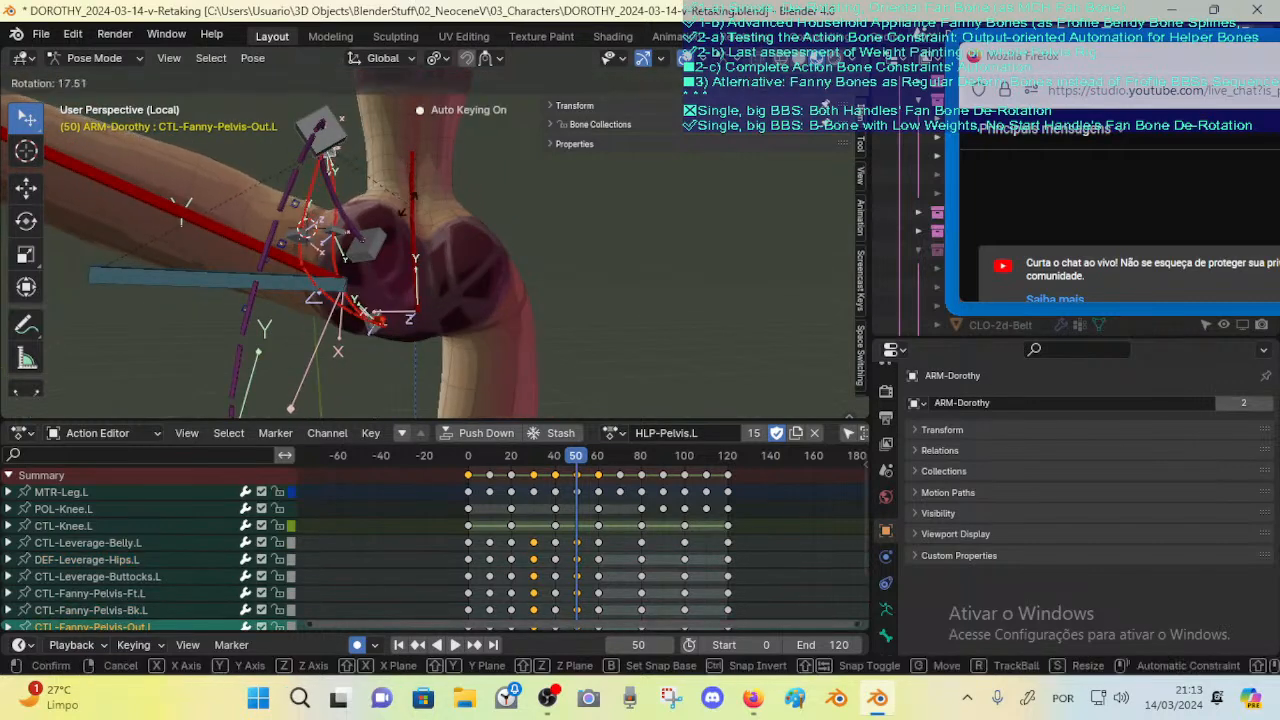
{"action": "right_click", "coordinate": [410, 163]}
Step: Move CTL-Fanny-Pelvis-Out.L from the front view, undoing one attempt and repositioning it
{"action": "mouse_move", "coordinate": [410, 163]}
{"action": "middle_mouse_down"}
{"action": "mouse_move", "coordinate": [322, 162]}
{"action": "mouse_move", "coordinate": [366, 217]}
{"action": "mouse_move", "coordinate": [440, 213]}
{"action": "mouse_move", "coordinate": [507, 188]}
{"action": "mouse_move", "coordinate": [457, 148]}
{"action": "mouse_move", "coordinate": [391, 175]}
{"action": "middle_mouse_up"}
{"action": "key", "text": "g"}
{"action": "left_click", "coordinate": [322, 166]}
{"action": "key", "text": "g"}
{"action": "left_click", "coordinate": [450, 188]}
{"action": "key", "text": "ctrl+z"}
{"action": "key", "text": "g"}
{"action": "left_click", "coordinate": [407, 184]}
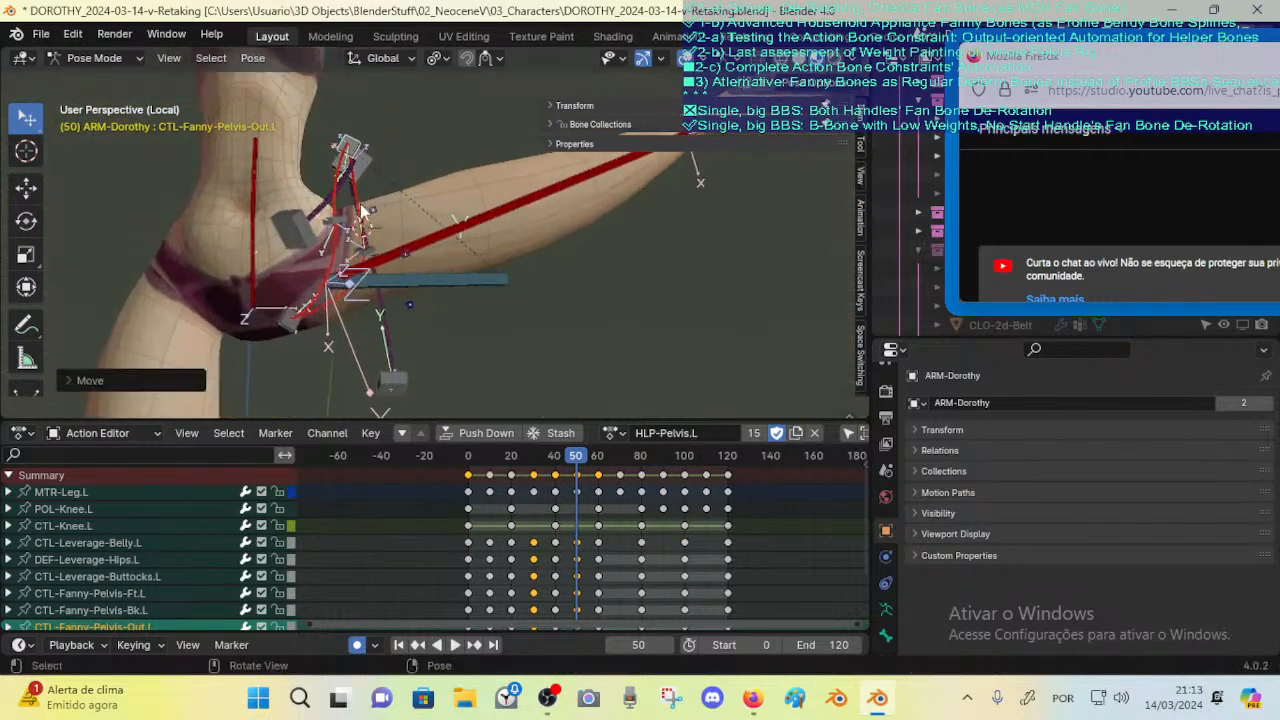
Step: Select the inner pelvis control at the hip and reposition it from a close back view
{"action": "left_click", "coordinate": [345, 232]}
{"action": "middle_click_drag", "start_coordinate": [345, 232], "coordinate": [391, 206]}
{"action": "scroll", "coordinate": [391, 206], "scroll_direction": "up", "scroll_amount": 3}
{"action": "middle_click_drag", "start_coordinate": [427, 252], "coordinate": [385, 262], "text": "shift"}
{"action": "key", "text": "g"}
{"action": "left_click", "coordinate": [341, 272]}
Step: Select the DEF-FannyPelvis-Bk-In.L bone, switch to Object Mode and select the armature together with the body mesh
{"action": "left_click", "coordinate": [395, 274]}
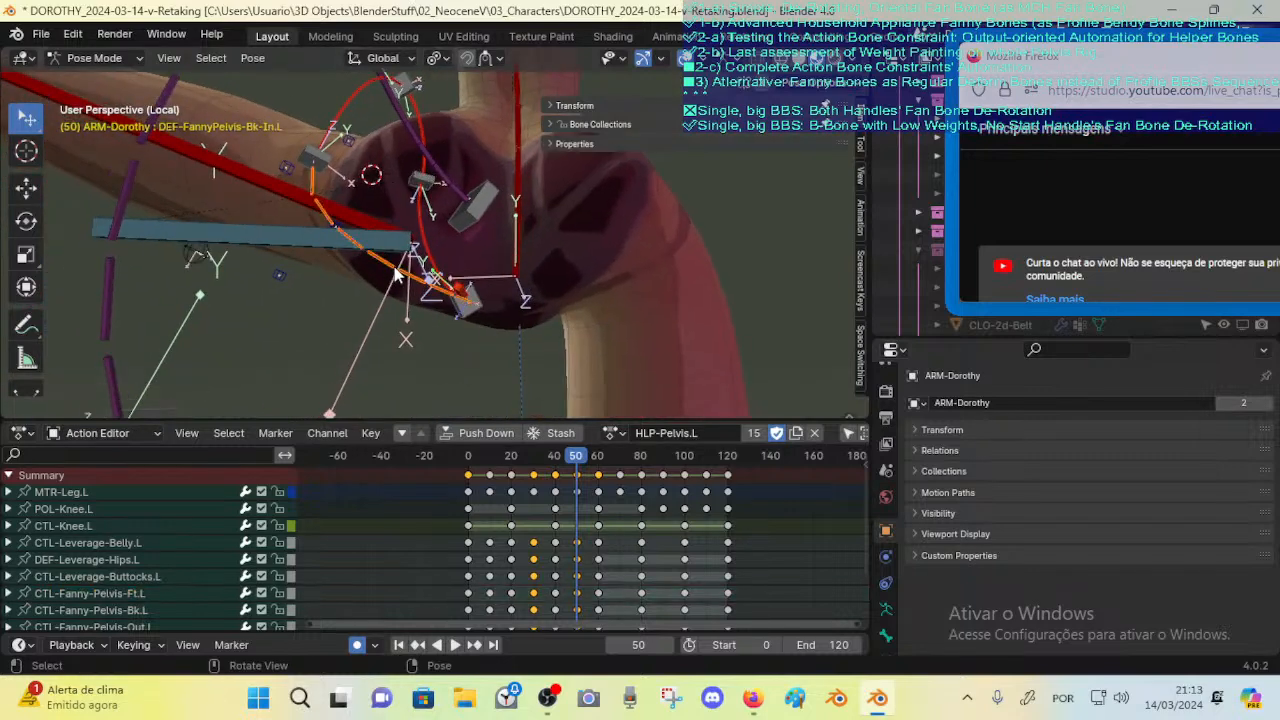
{"action": "key", "text": "ctrl+Tab"}
{"action": "left_click", "coordinate": [390, 267]}
{"action": "left_click", "coordinate": [389, 275]}
{"action": "left_click", "coordinate": [389, 278], "text": "shift"}
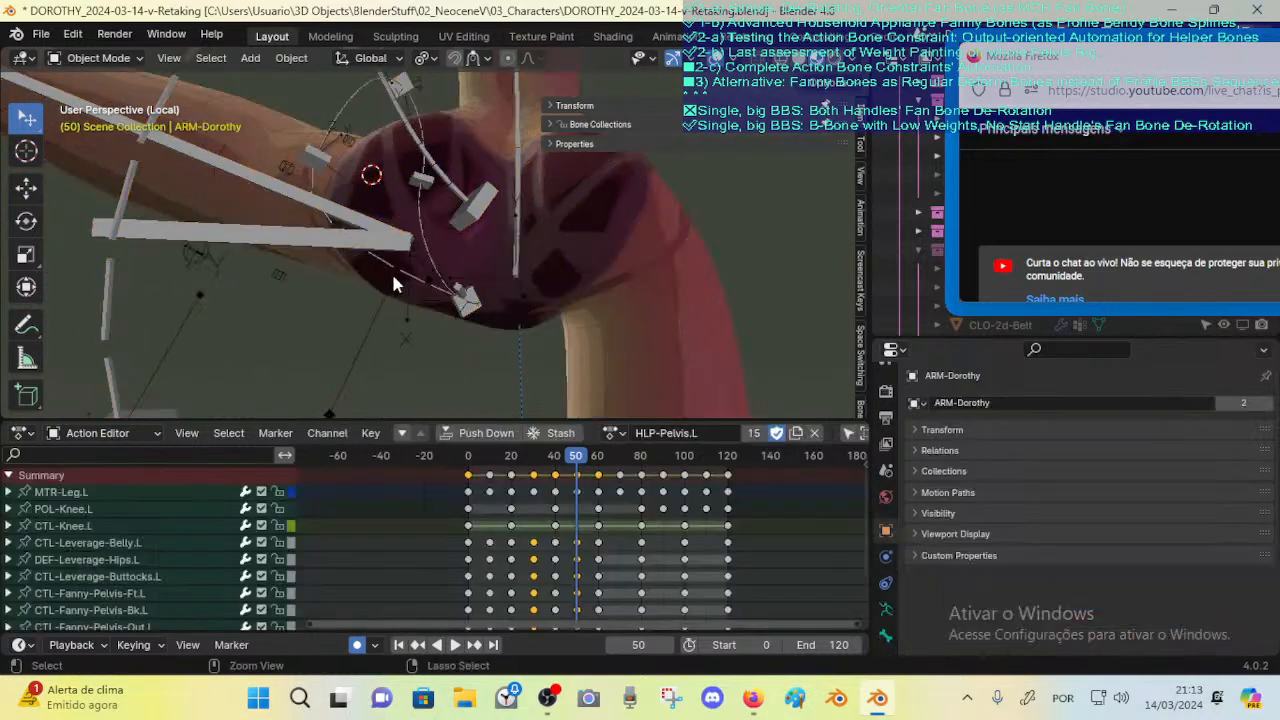
{"action": "left_click", "coordinate": [391, 280]}
{"action": "left_click", "coordinate": [378, 287], "text": "shift"}
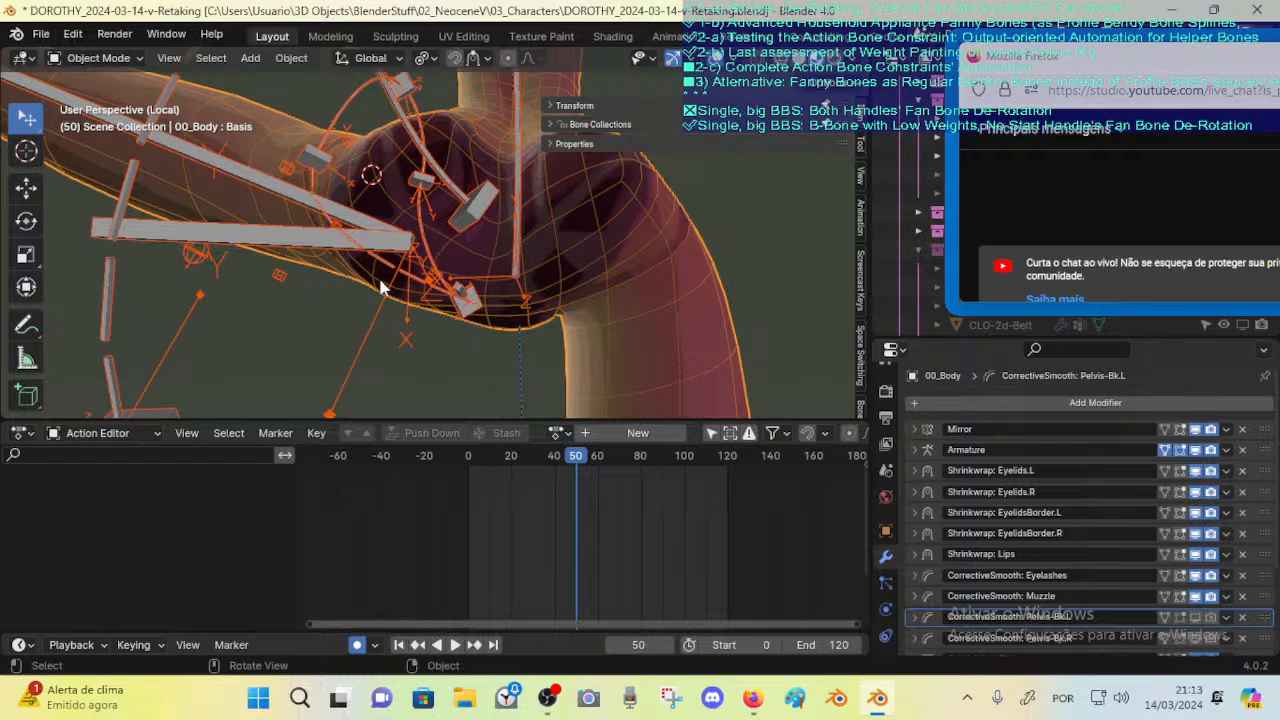
{"action": "key", "text": "1"}
{"action": "key", "text": "ctrl+Tab"}
{"action": "key", "text": "Escape"}
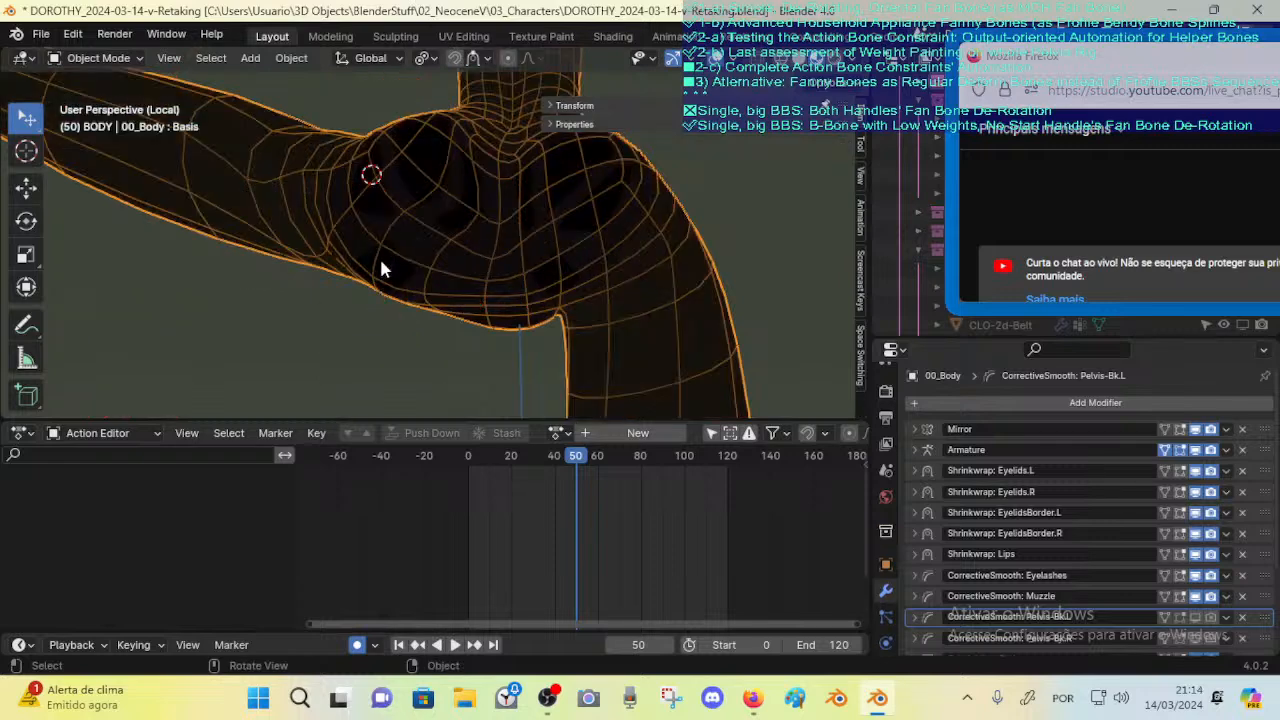
{"action": "key", "text": "period"}
{"action": "left_click", "coordinate": [802, 58]}
{"action": "left_click", "coordinate": [815, 59]}
{"action": "left_click", "coordinate": [853, 58]}
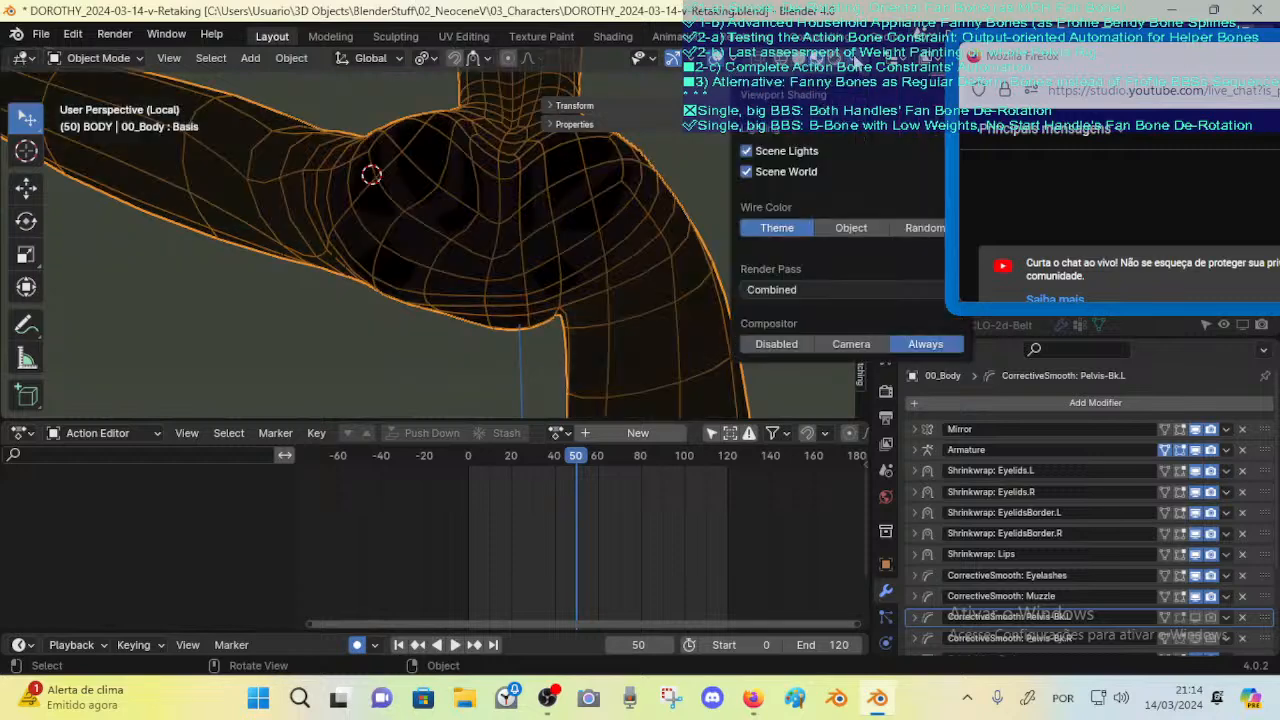
{"action": "middle_click_drag", "start_coordinate": [437, 203], "coordinate": [478, 223], "text": "ctrl"}
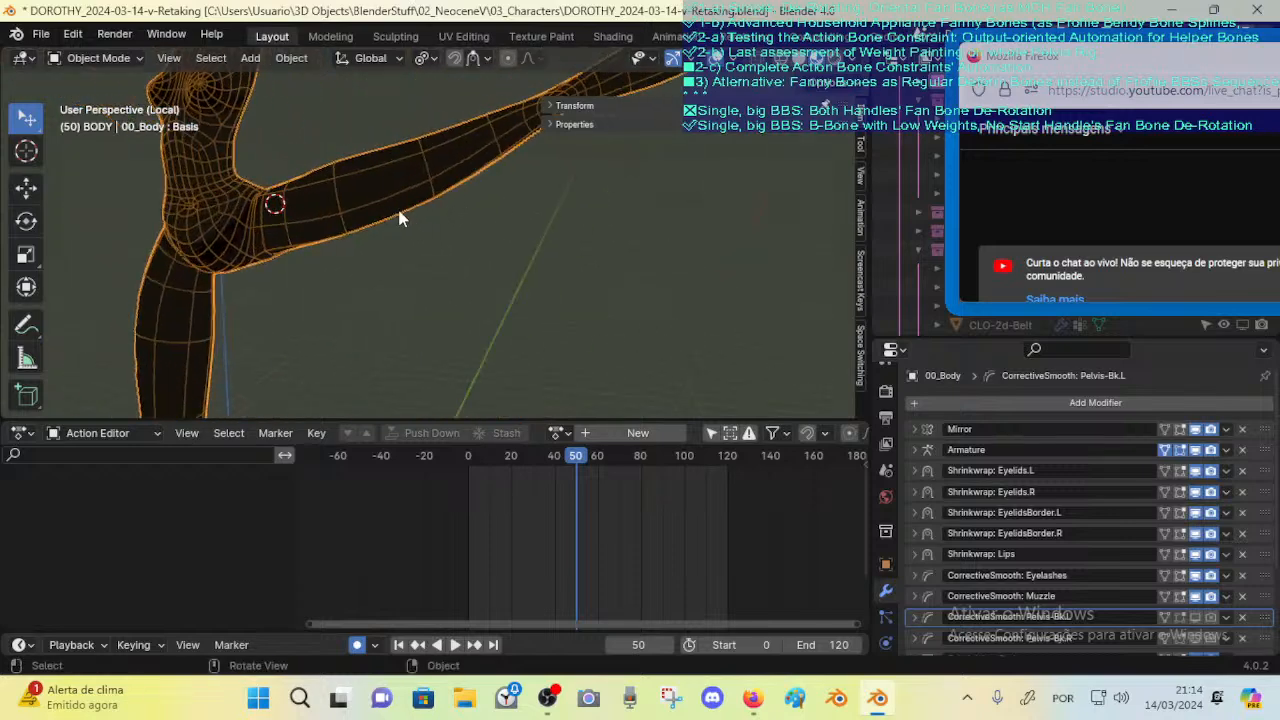
{"action": "key", "text": "Tab"}
{"action": "key", "text": "Tab"}
{"action": "middle_click_drag", "start_coordinate": [415, 235], "coordinate": [425, 320]}
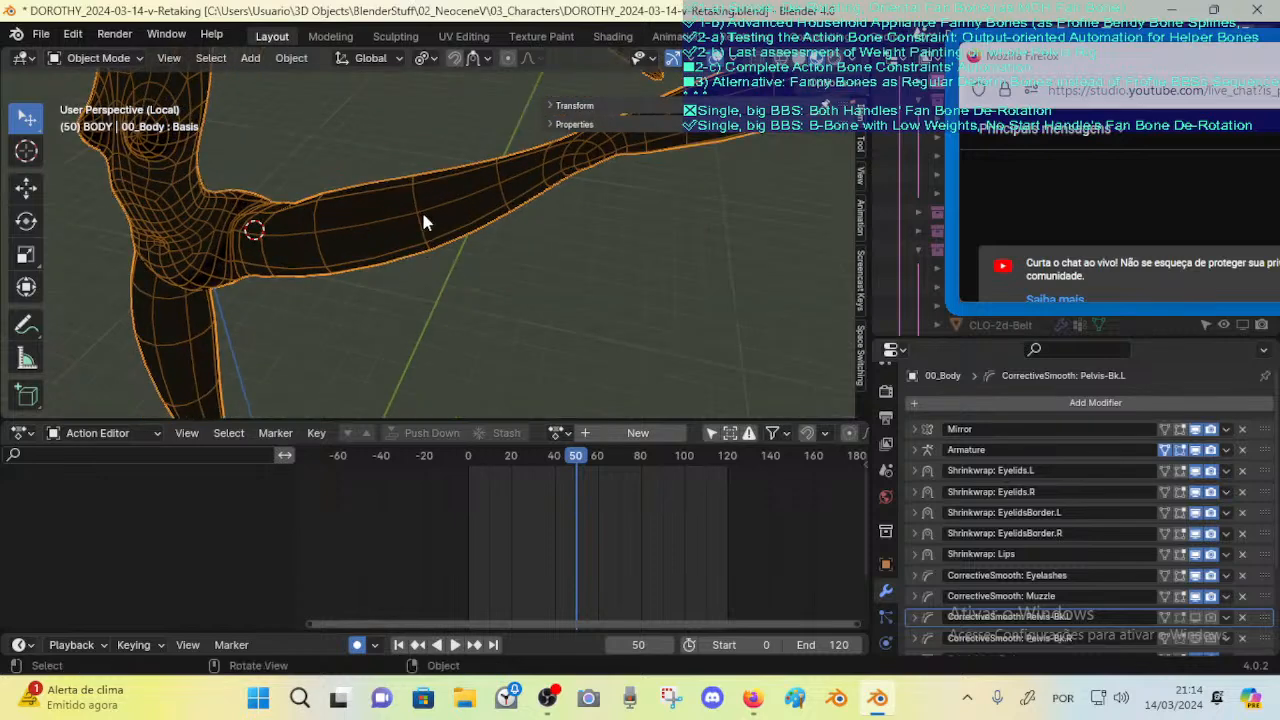
{"action": "middle_click_drag", "start_coordinate": [421, 210], "coordinate": [428, 258], "text": "ctrl"}
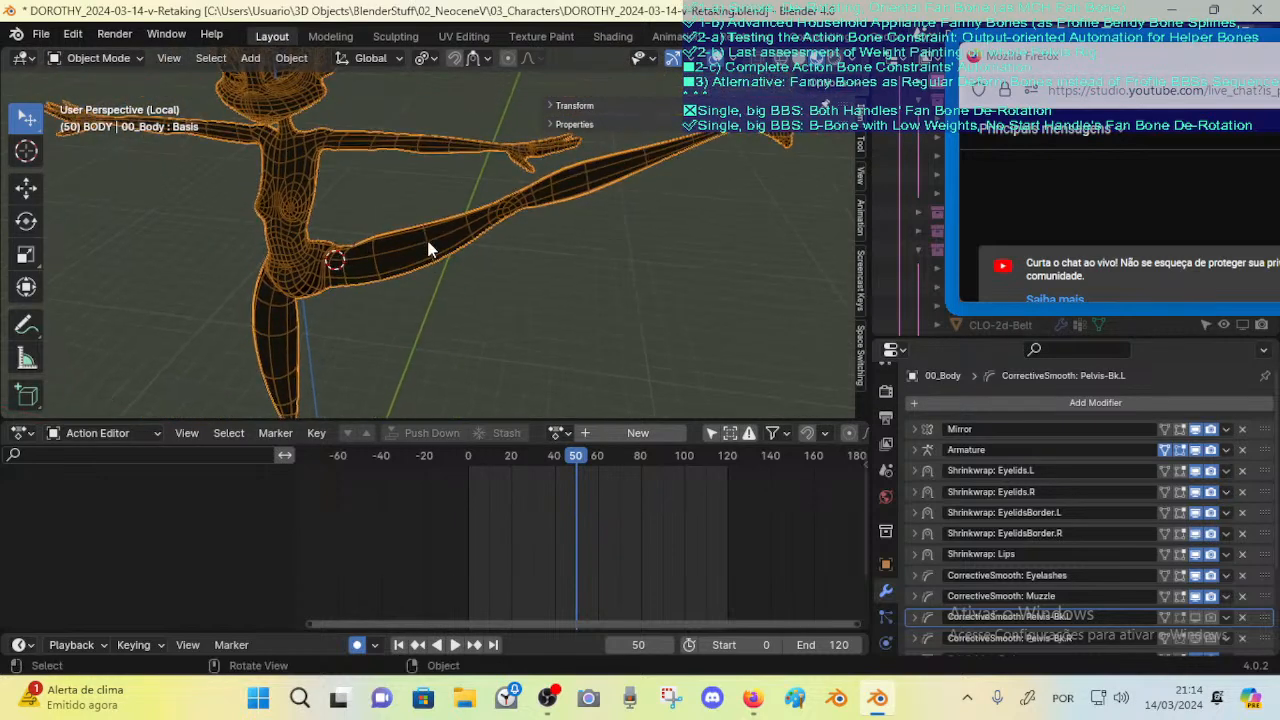
{"action": "key", "text": "Tab"}
{"action": "key", "text": "Tab"}
{"action": "left_click", "coordinate": [425, 238]}
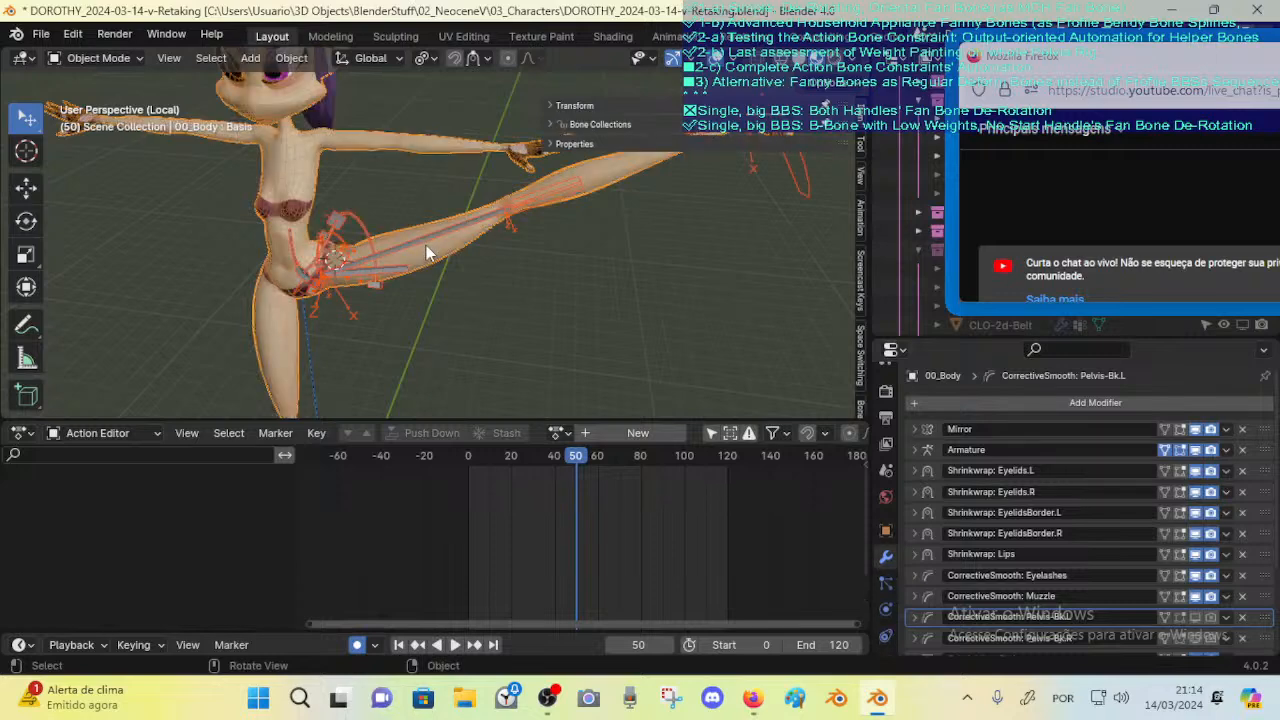
Step: Select the ARM-Dorothy armature together with the 00_Body mesh and put the body into Weight Paint mode
{"action": "middle_click_drag", "start_coordinate": [426, 245], "coordinate": [463, 213]}
{"action": "left_click", "coordinate": [415, 238]}
{"action": "left_click", "coordinate": [392, 231]}
{"action": "scroll", "coordinate": [437, 224], "scroll_direction": "up", "scroll_amount": 2}
{"action": "key", "text": "n"}
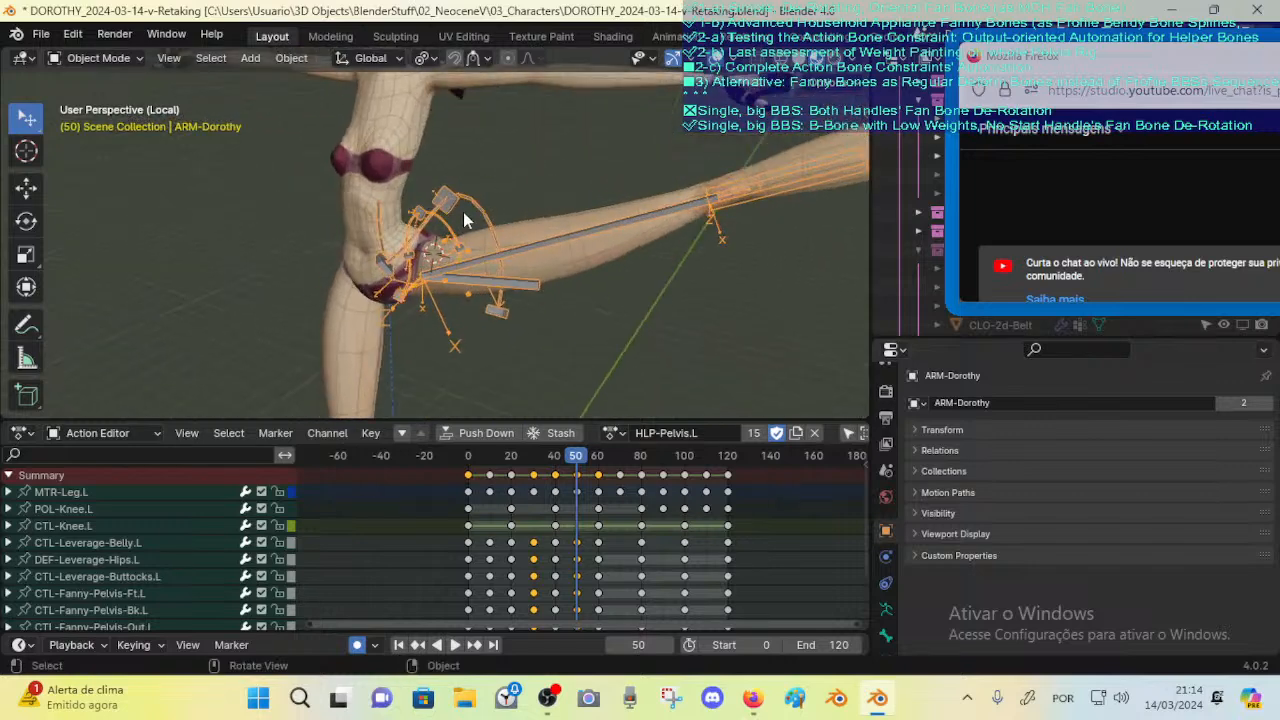
{"action": "key", "text": "ctrl+Tab"}
{"action": "key", "text": "ctrl+Tab"}
{"action": "left_click", "coordinate": [455, 262]}
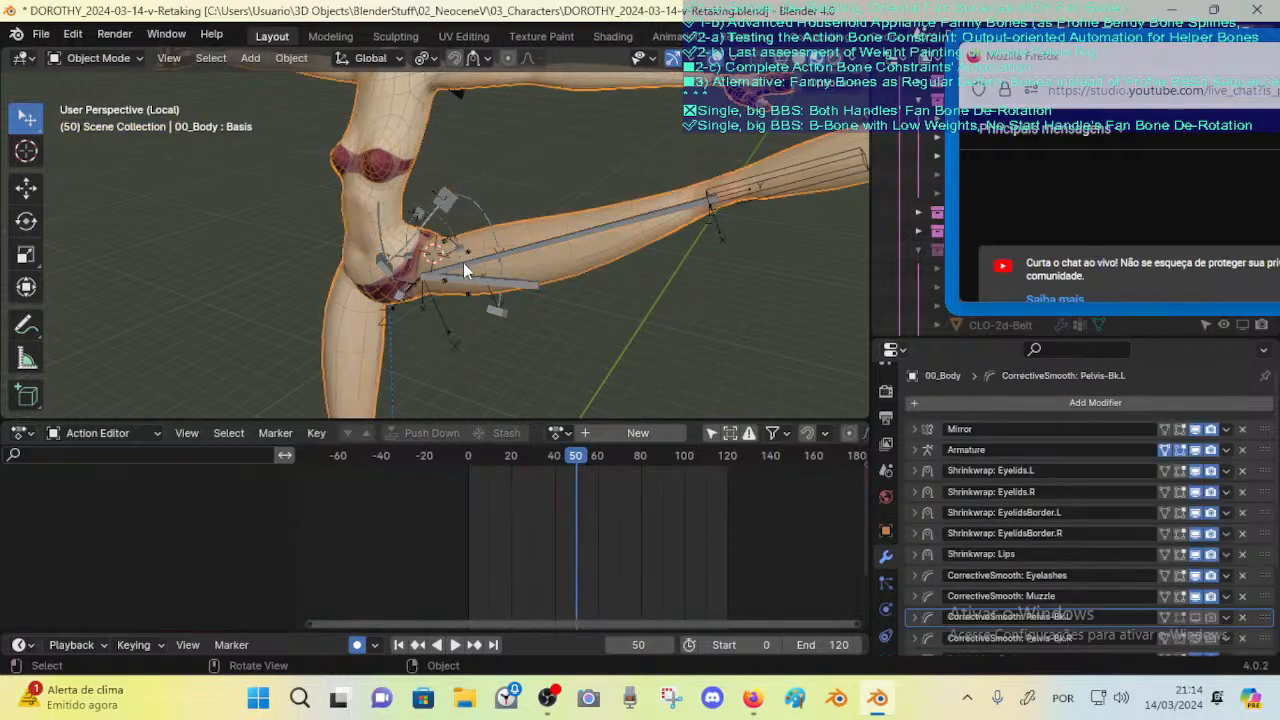
{"action": "left_click", "coordinate": [465, 262]}
{"action": "left_click", "coordinate": [530, 221]}
{"action": "key", "text": "ctrl+Tab"}
{"action": "left_click", "coordinate": [492, 184]}
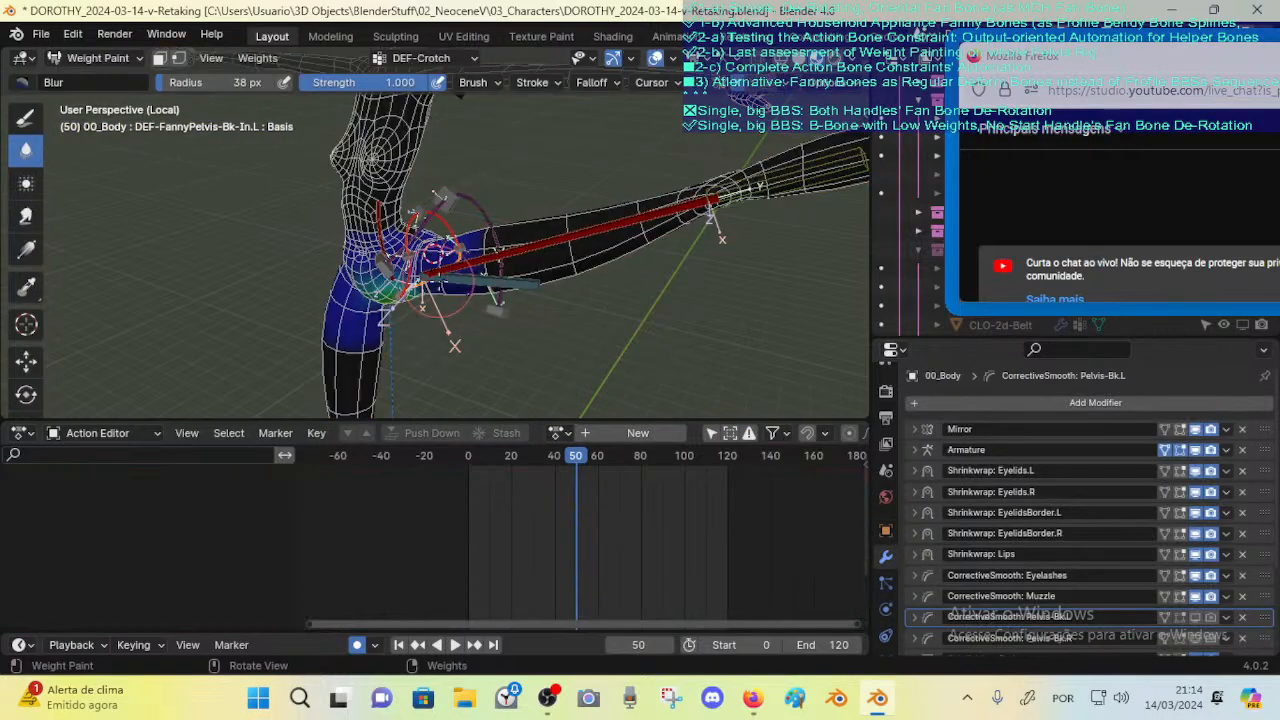
Step: Show the DEF-FannyPelvis-Ft-In.L weights at the crotch and activate the Draw brush
{"action": "middle_click_drag", "start_coordinate": [492, 185], "coordinate": [488, 196]}
{"action": "mouse_move", "coordinate": [470, 255]}
{"action": "middle_mouse_down", "text": "shift"}
{"action": "mouse_move", "coordinate": [505, 188]}
{"action": "mouse_move", "coordinate": [473, 273]}
{"action": "middle_mouse_up", "text": "shift"}
{"action": "scroll", "coordinate": [490, 210], "scroll_direction": "up", "scroll_amount": 8}
{"action": "scroll", "coordinate": [474, 283], "scroll_direction": "down", "scroll_amount": 5}
{"action": "left_click", "coordinate": [455, 208], "text": "ctrl"}
{"action": "mouse_move", "coordinate": [438, 232]}
{"action": "middle_mouse_down"}
{"action": "mouse_move", "coordinate": [448, 271]}
{"action": "mouse_move", "coordinate": [435, 232]}
{"action": "mouse_move", "coordinate": [448, 235]}
{"action": "middle_mouse_up"}
{"action": "left_click", "coordinate": [26, 117]}
{"action": "key", "text": "m"}
{"action": "key", "text": "m"}
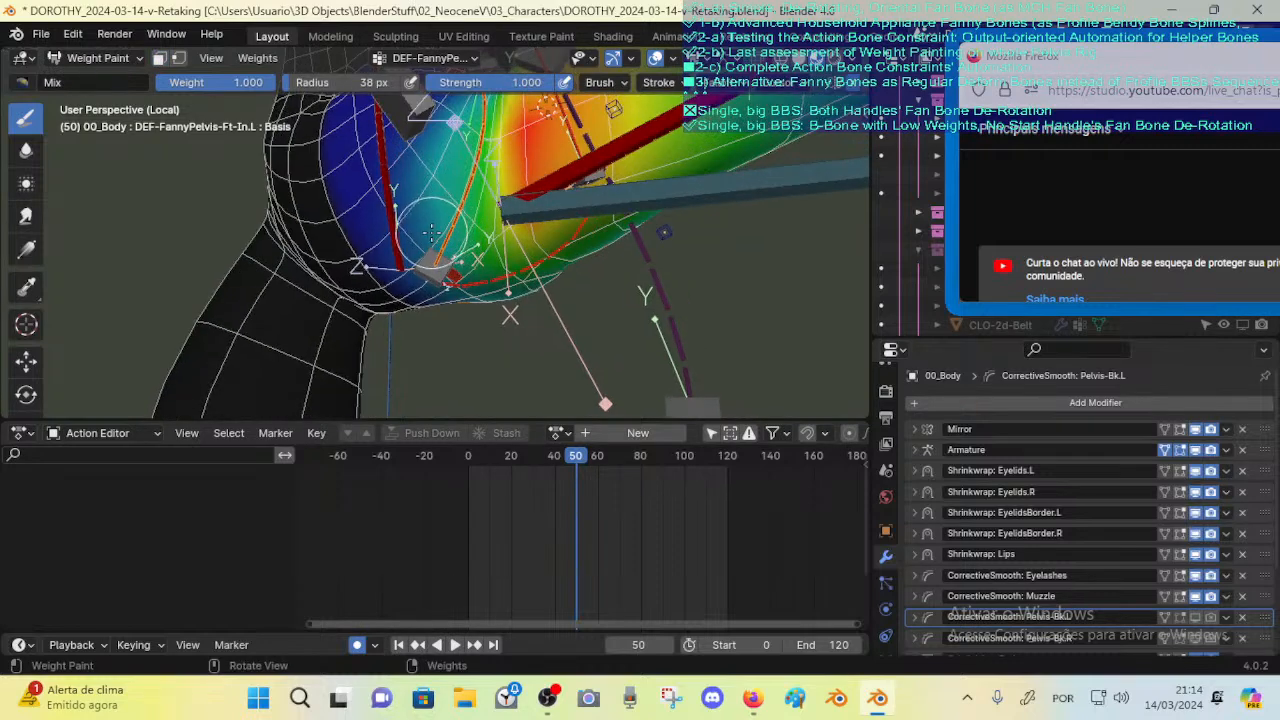
Step: Put the body mesh into Edit Mode and select the edge loop along the crotch's centre line as vertices
{"action": "key", "text": "ctrl+Tab"}
{"action": "left_click", "coordinate": [363, 248]}
{"action": "key", "text": "Tab"}
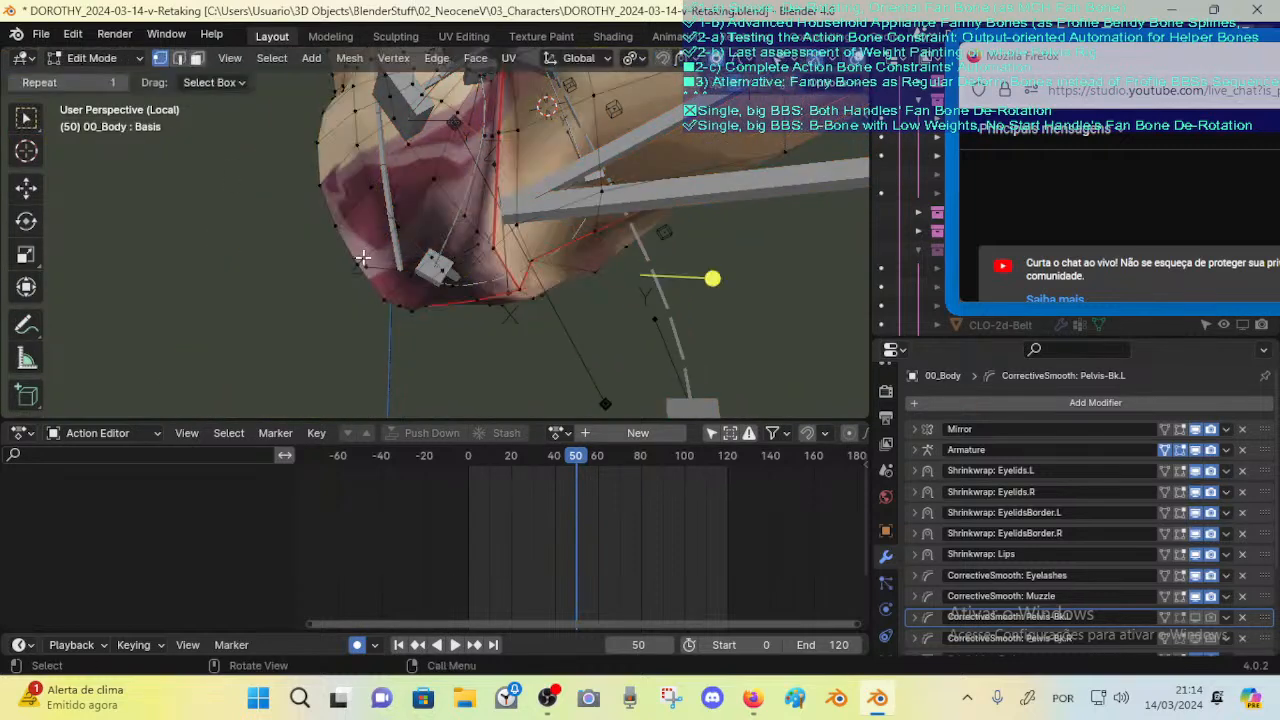
{"action": "key", "text": "2"}
{"action": "left_click", "coordinate": [352, 254], "text": "alt"}
{"action": "key", "text": "1"}
Step: Leave Edit Mode, reselect the ARM-Dorothy armature together with the 00_Body mesh and put the body into Weight Paint mode
{"action": "key", "text": "ctrl+Tab"}
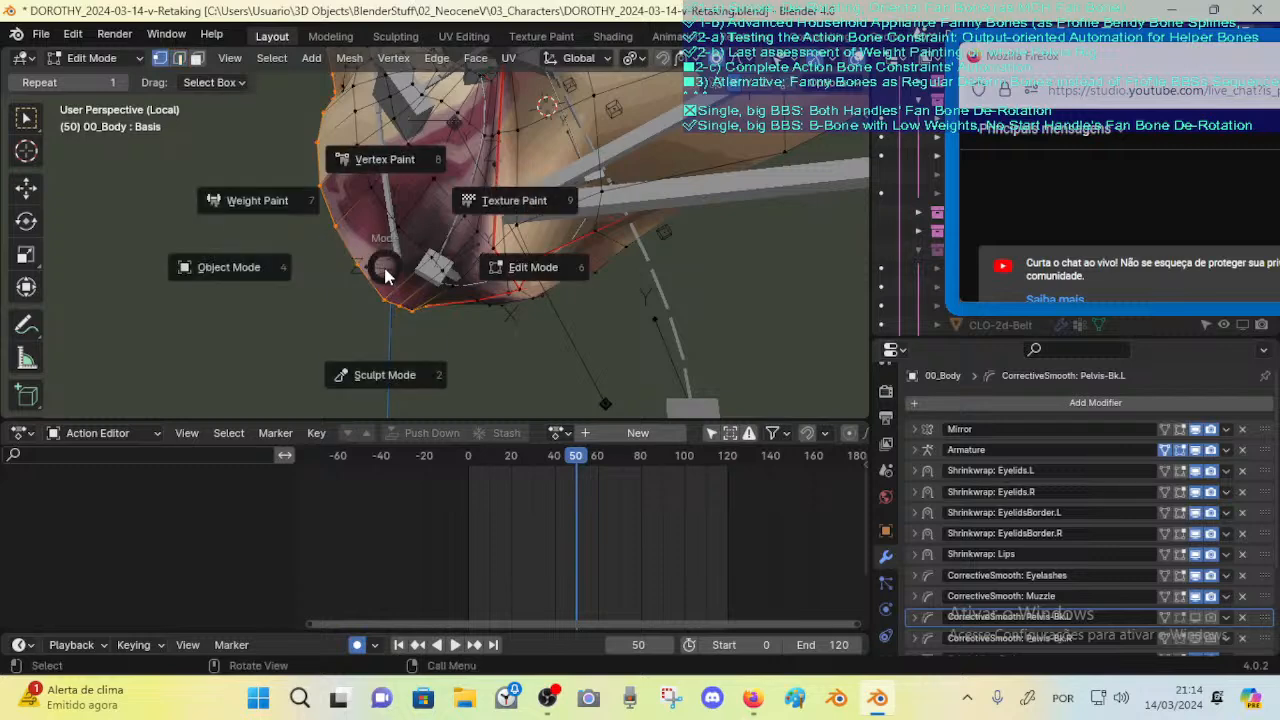
{"action": "left_click", "coordinate": [350, 264]}
{"action": "left_click", "coordinate": [524, 189]}
{"action": "left_click", "coordinate": [459, 210], "text": "shift"}
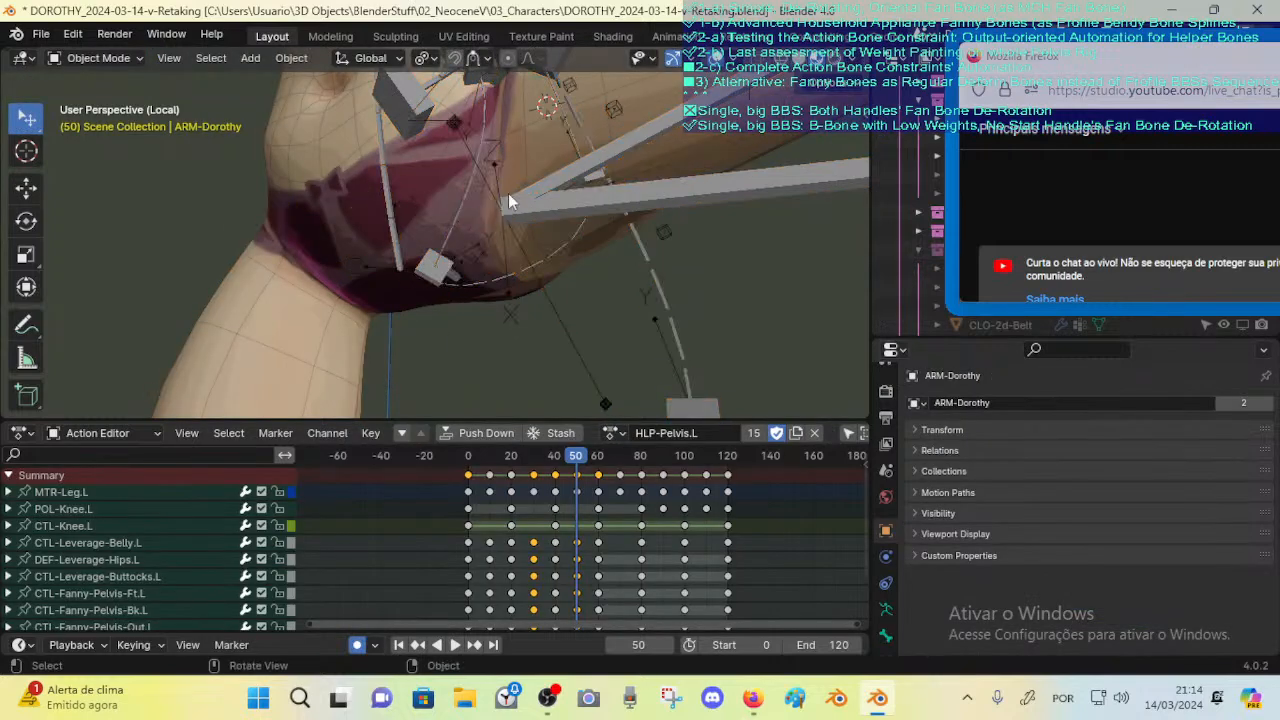
{"action": "left_click", "coordinate": [508, 193]}
{"action": "left_click", "coordinate": [426, 184], "text": "shift"}
{"action": "key", "text": "ctrl+Tab"}
{"action": "left_click", "coordinate": [329, 134]}
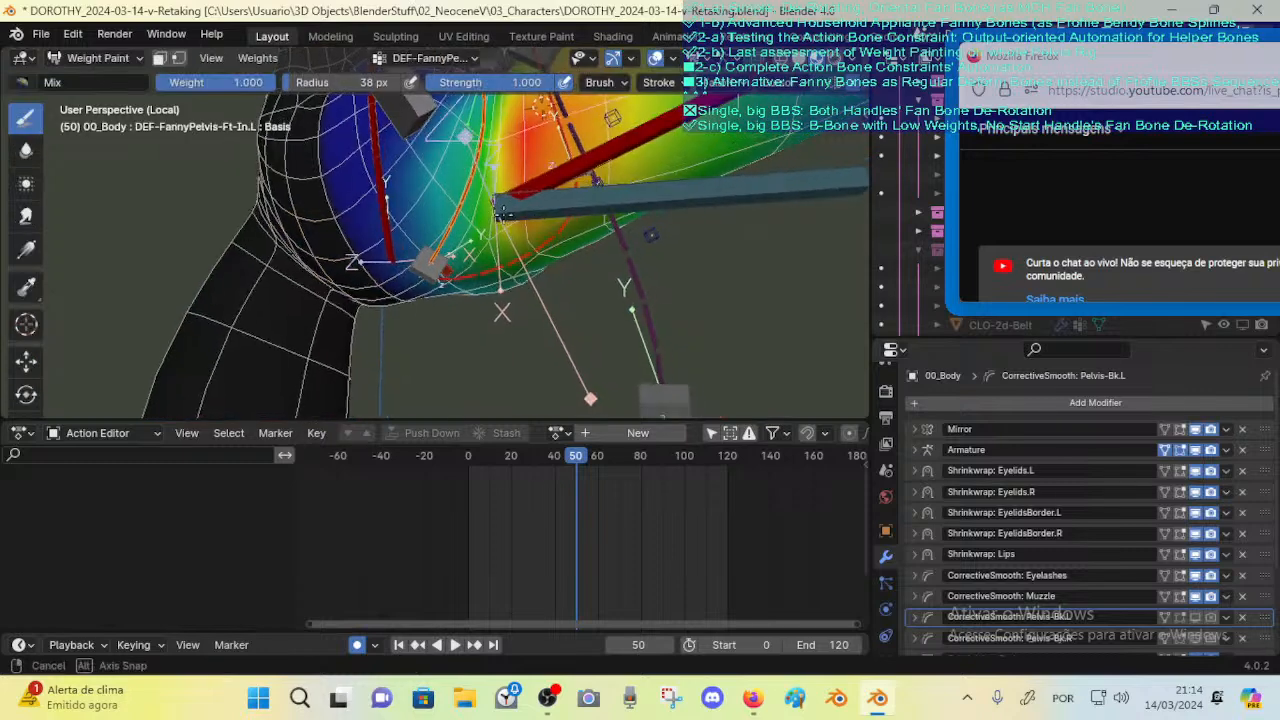
Step: Save the file, try the vertex selection mask on the DEF-FannyPelvis-Ft-In.L weights and undo it
{"action": "middle_click_drag", "start_coordinate": [468, 186], "coordinate": [513, 190]}
{"action": "key", "text": "ctrl+s"}
{"action": "key", "text": "v"}
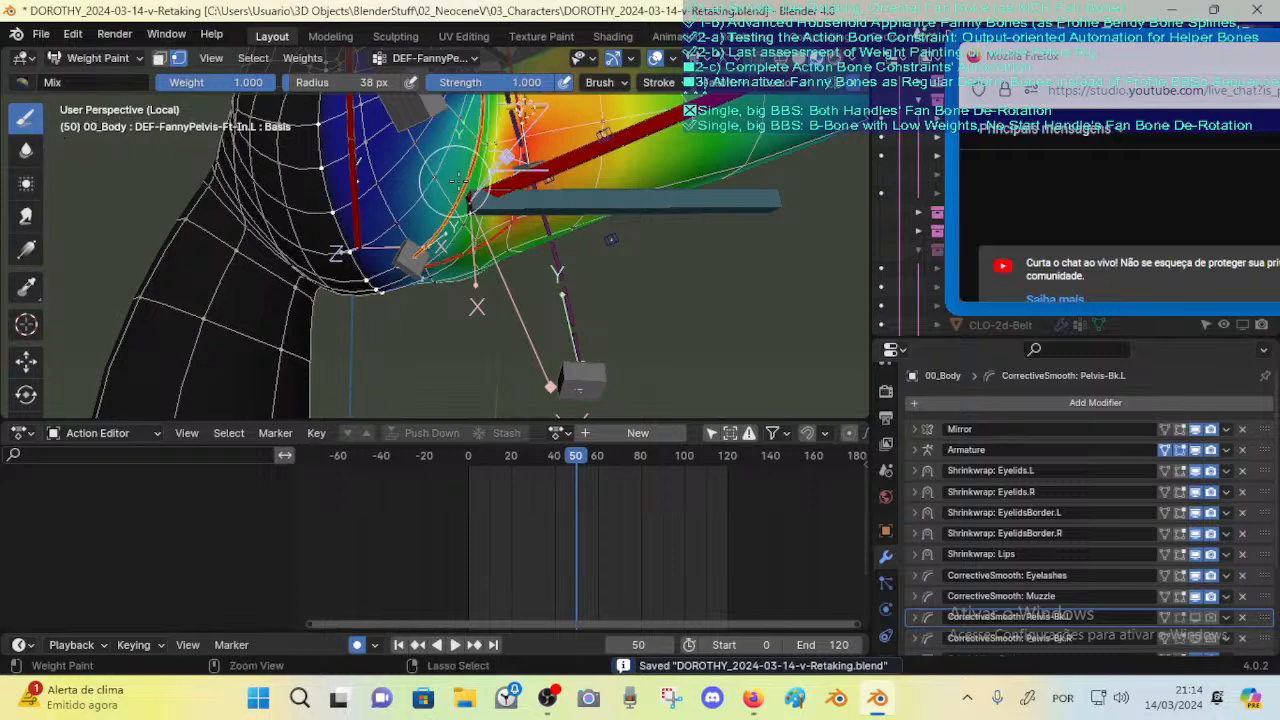
{"action": "mouse_move", "coordinate": [455, 181]}
{"action": "middle_mouse_down"}
{"action": "mouse_move", "coordinate": [443, 211]}
{"action": "mouse_move", "coordinate": [460, 198]}
{"action": "middle_mouse_up"}
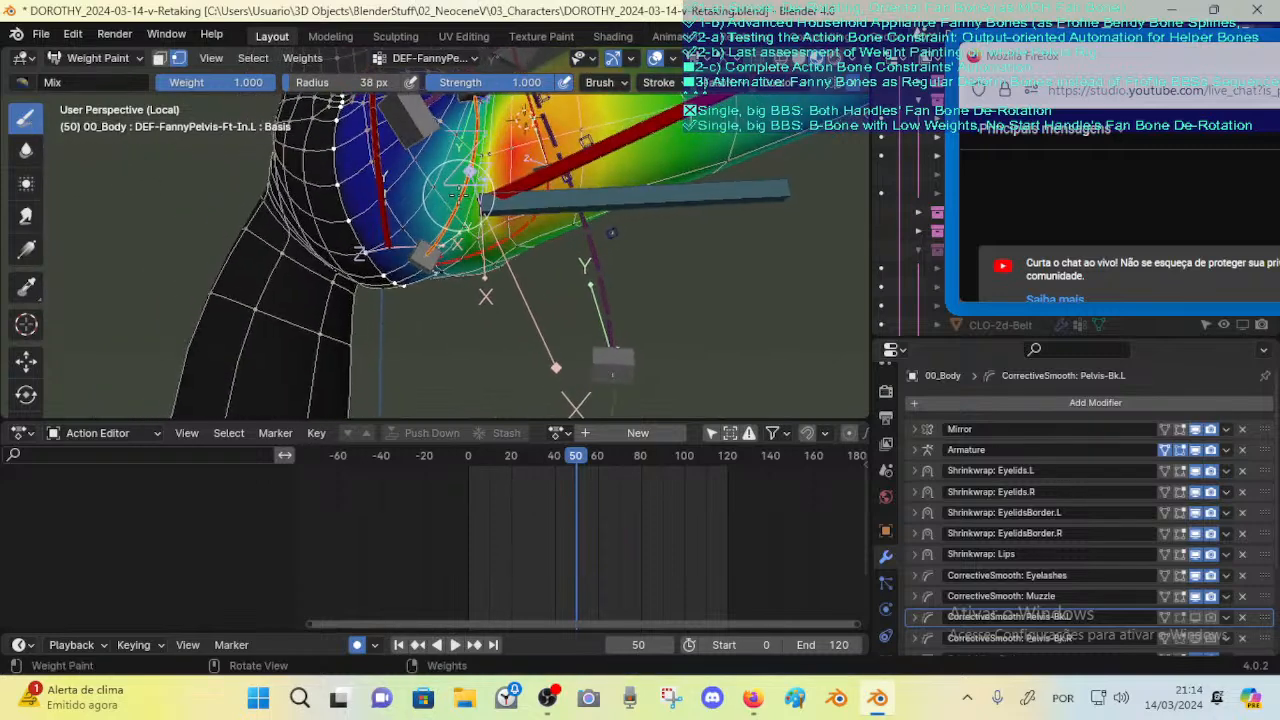
{"action": "key", "text": "ctrl+z"}
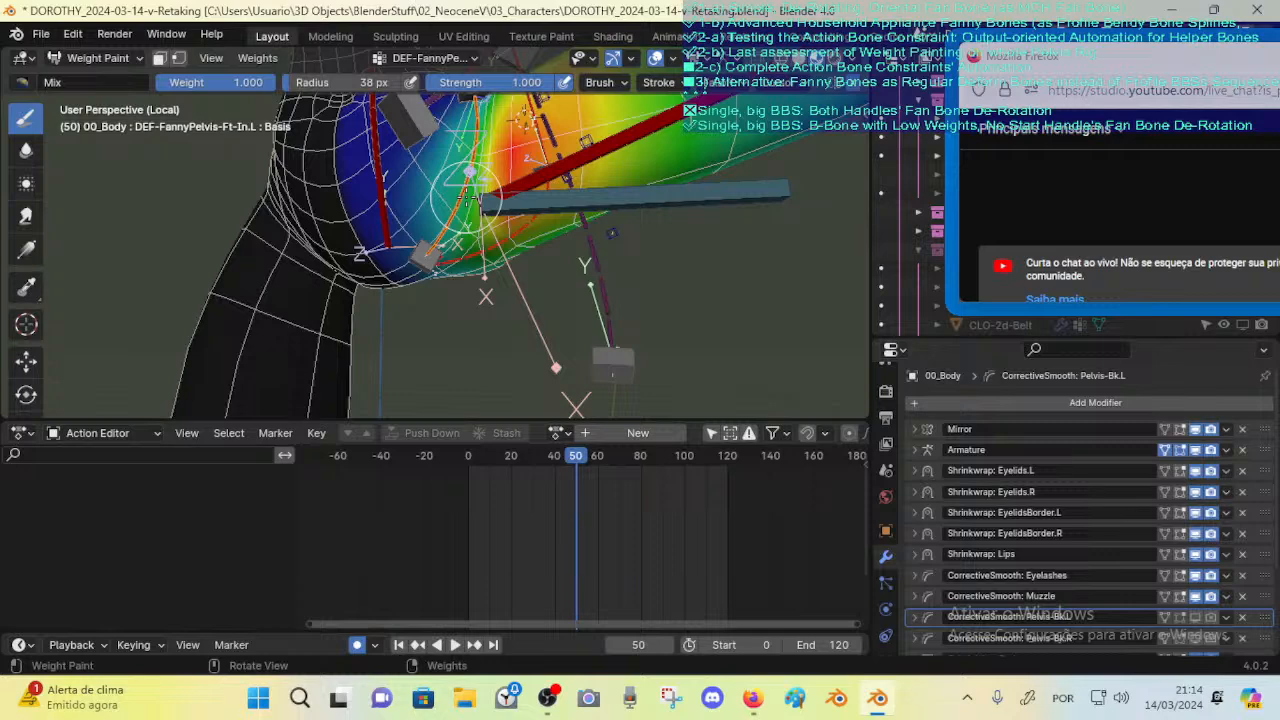
Step: Switch through Edit and Object Mode, reselect the armature with the body mesh and return to Weight Paint mode
{"action": "key", "text": "ctrl+Tab"}
{"action": "key", "text": "Tab"}
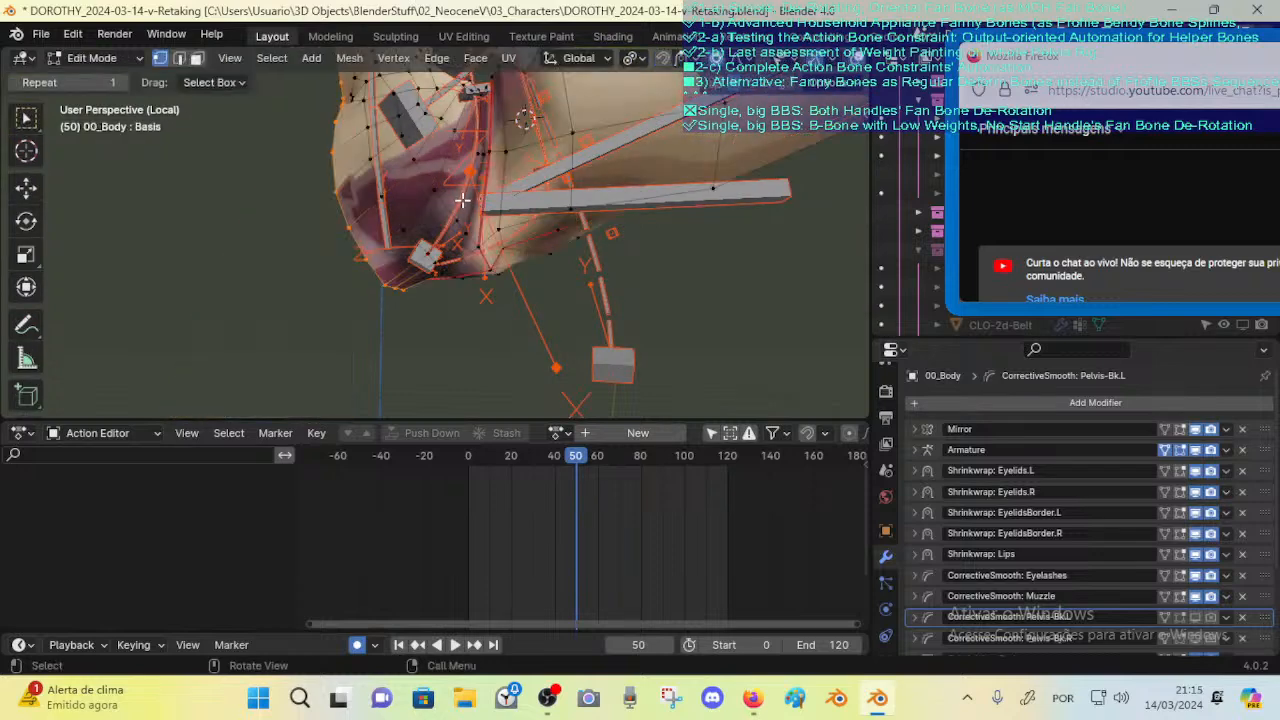
{"action": "key", "text": "Tab"}
{"action": "left_click", "coordinate": [457, 200]}
{"action": "left_click", "coordinate": [445, 206], "text": "shift"}
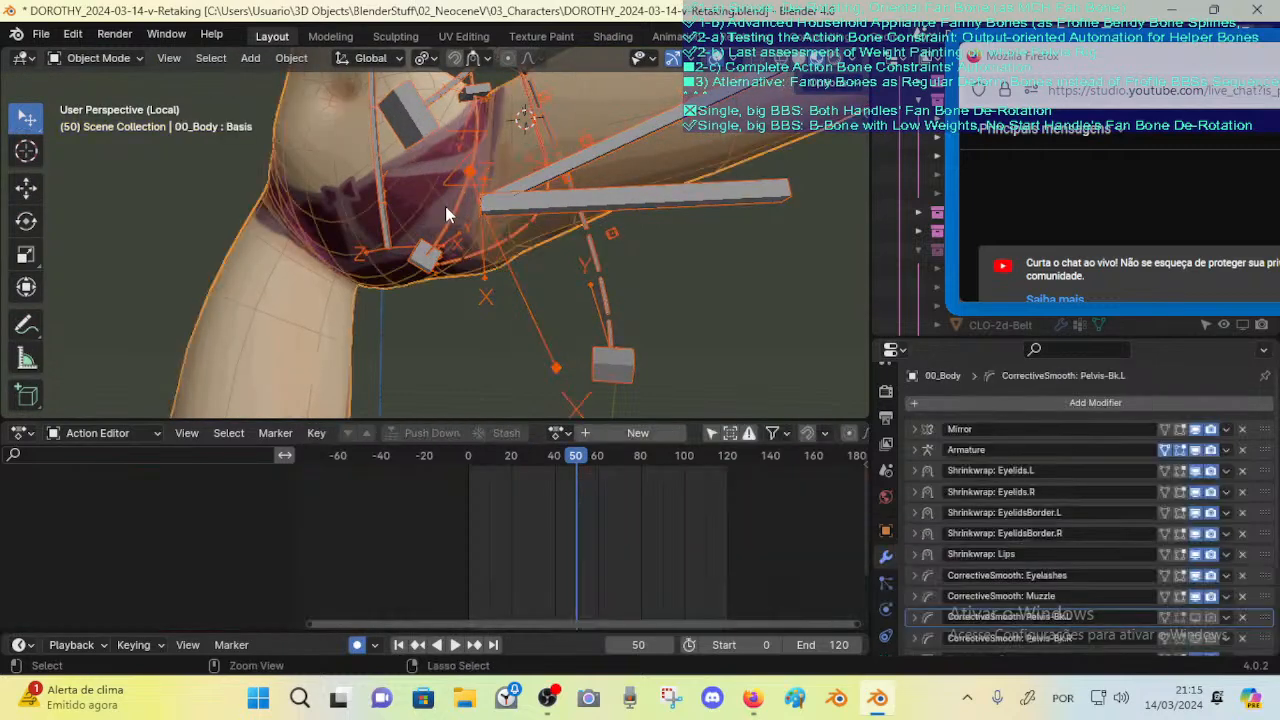
{"action": "key", "text": "ctrl+Tab"}
{"action": "key", "text": "w"}
Step: Enable vertex selection masking on the body and invert the selection so the centre-line vertices are excluded from painting
{"action": "key", "text": "m"}
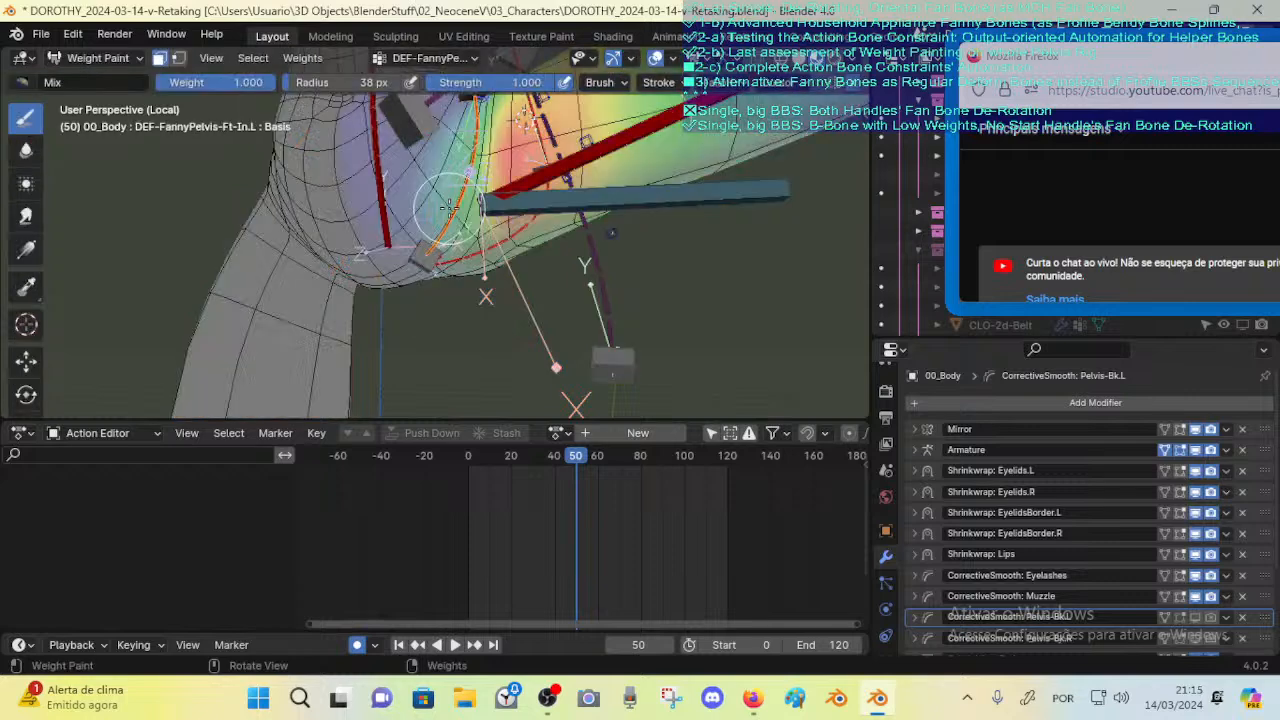
{"action": "key", "text": "m"}
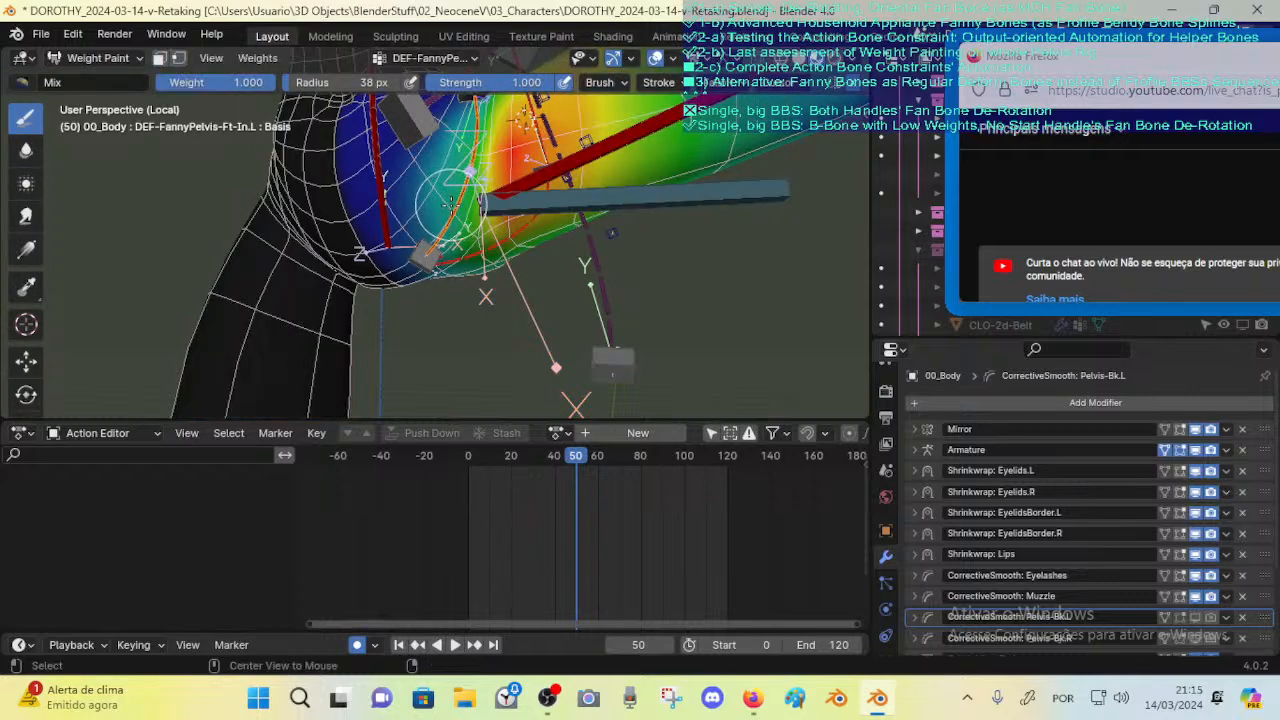
{"action": "key", "text": "m"}
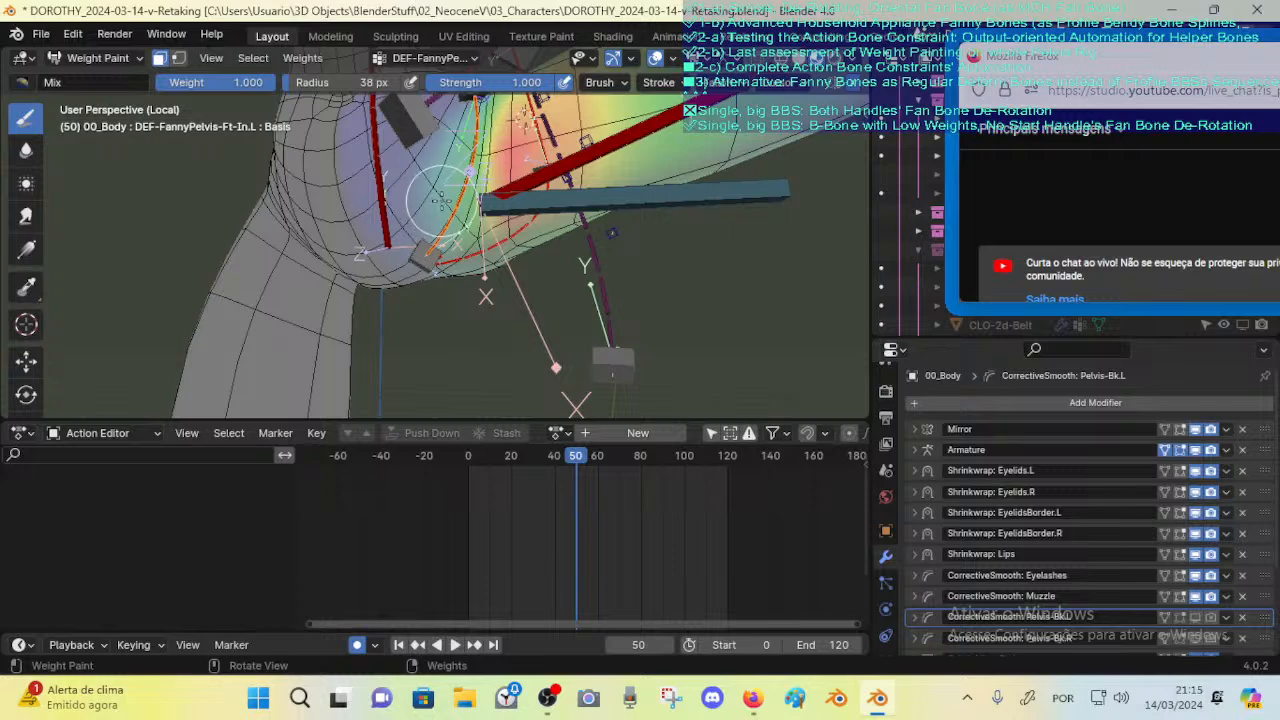
{"action": "key", "text": "v"}
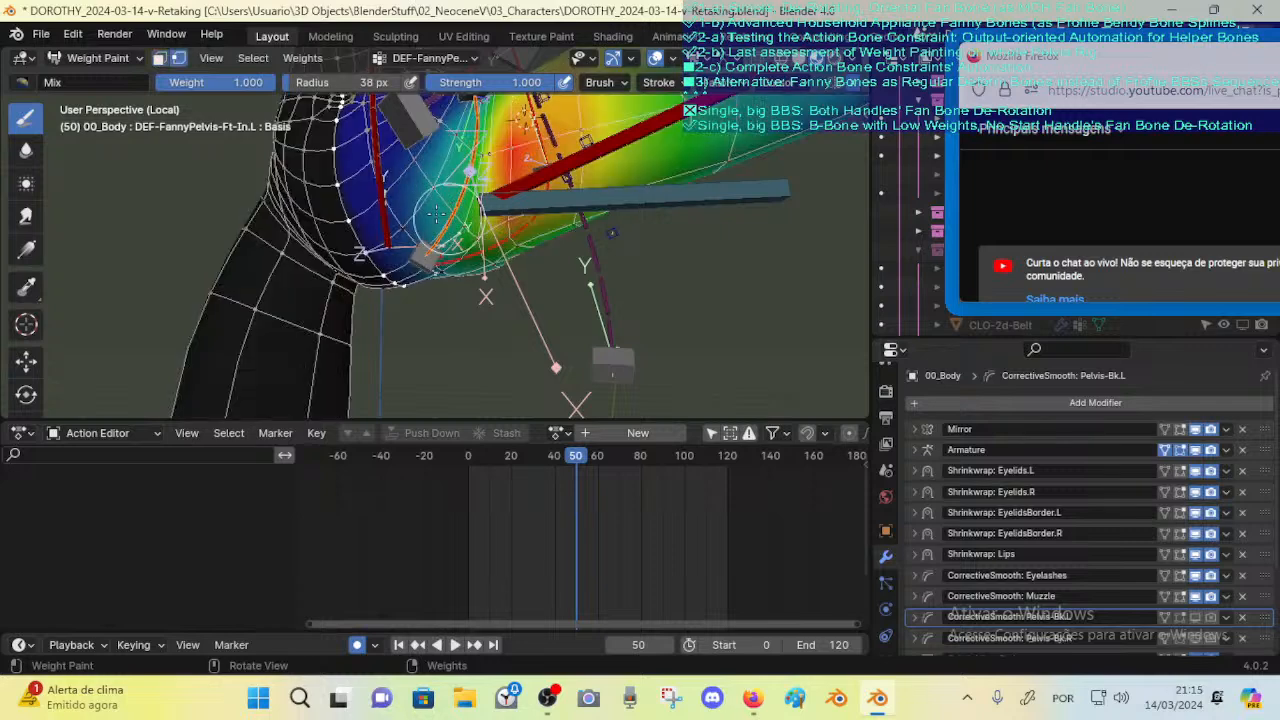
{"action": "key", "text": "ctrl+i"}
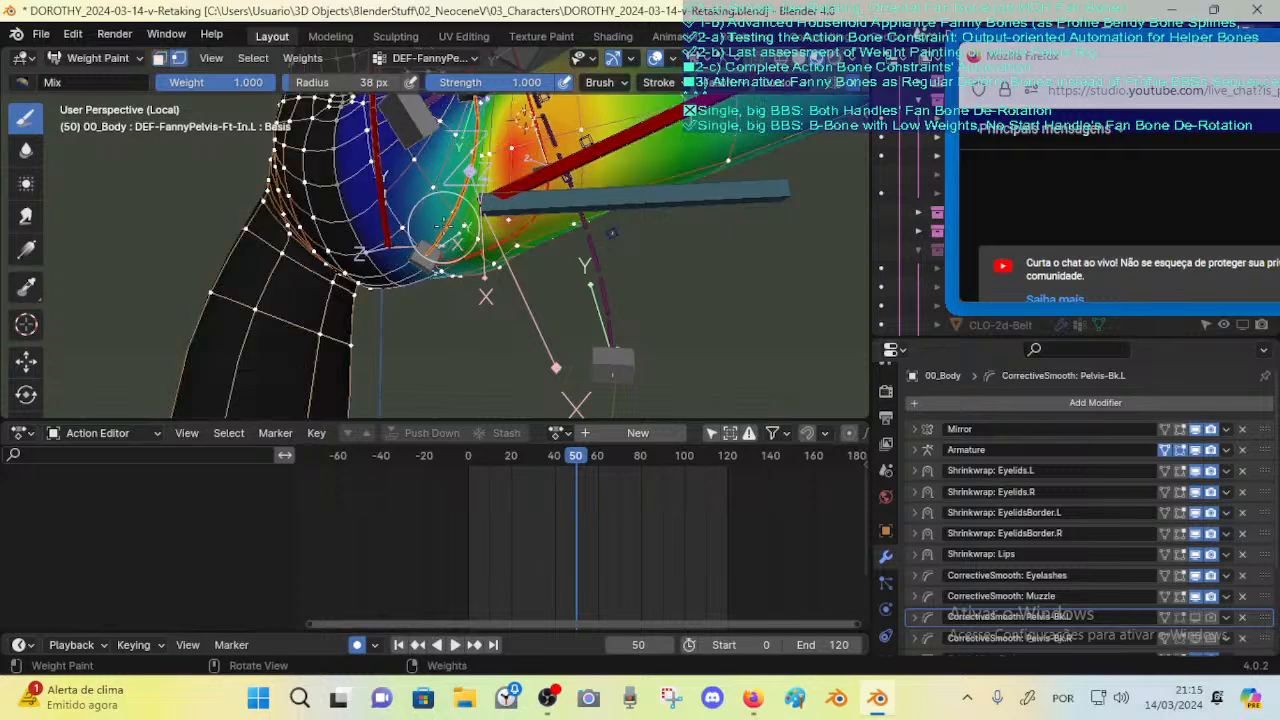
Step: Try painting DEF-FannyPelvis-Ft-In.L weight 1.000 on the inner crotch and try the Blur brush there
{"action": "middle_click_drag", "start_coordinate": [451, 217], "coordinate": [462, 222]}
{"action": "left_click_drag", "start_coordinate": [460, 222], "coordinate": [456, 204]}
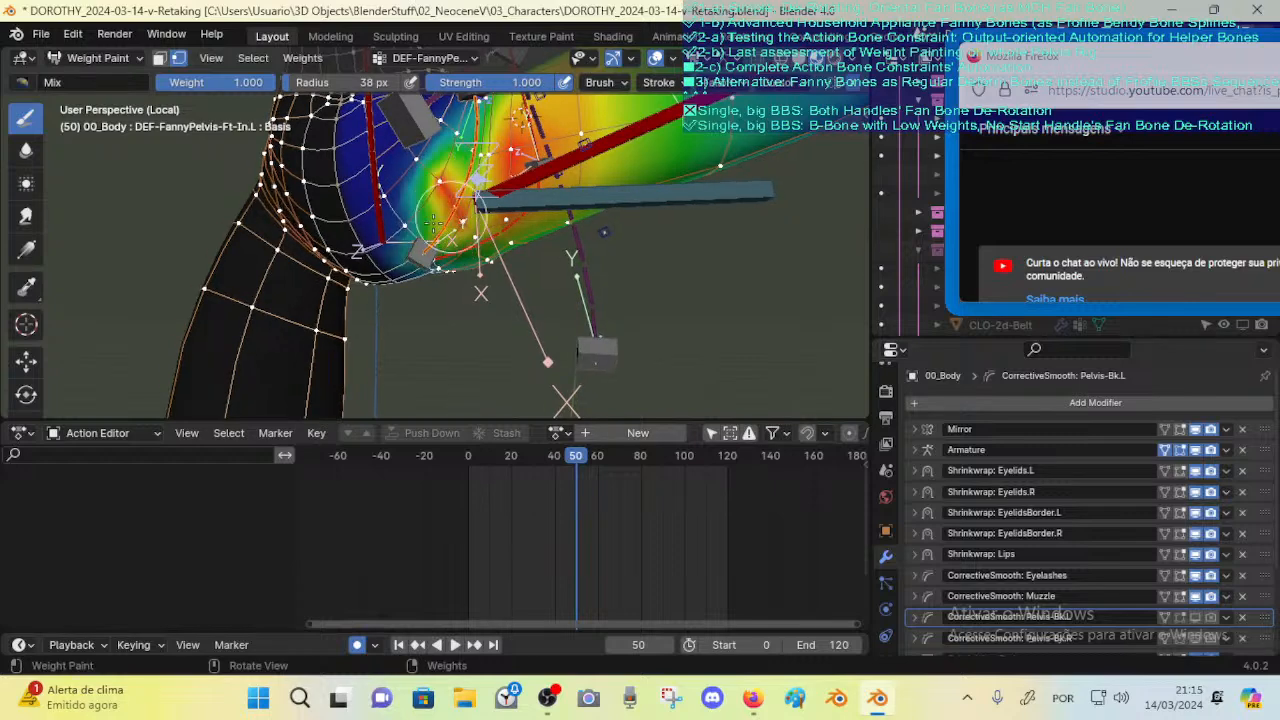
{"action": "middle_click_drag", "start_coordinate": [456, 204], "coordinate": [160, 145]}
{"action": "left_click", "coordinate": [26, 149]}
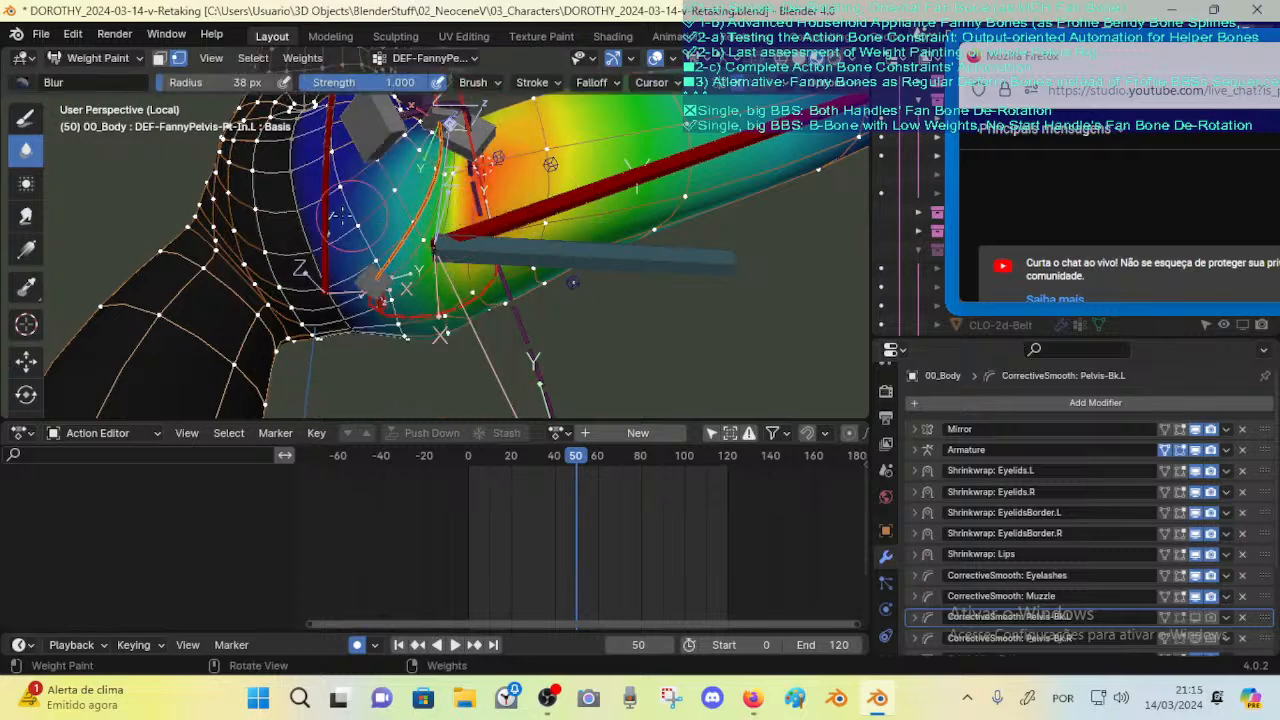
{"action": "left_click_drag", "start_coordinate": [305, 208], "coordinate": [421, 221], "text": "shift"}
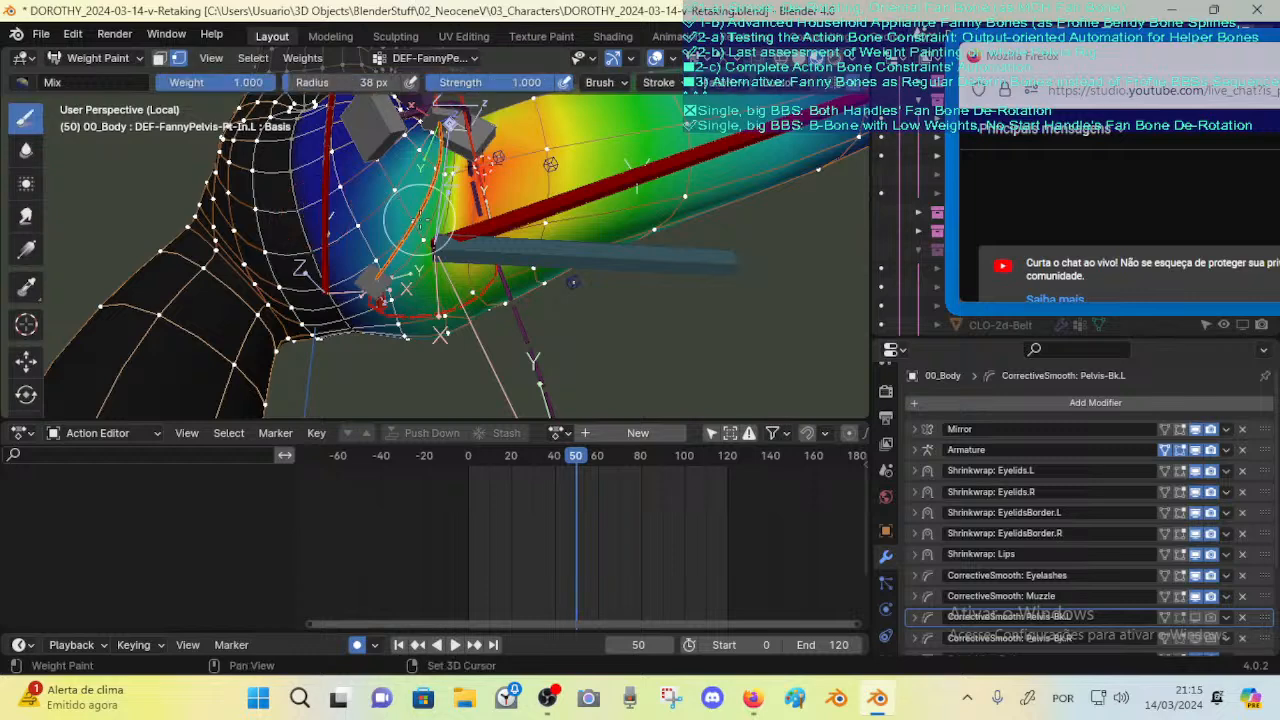
Step: Sample the crotch weight of 0.302, raise the Draw brush weight to 0.521 and paint the inner crotch
{"action": "key", "text": "shift+x"}
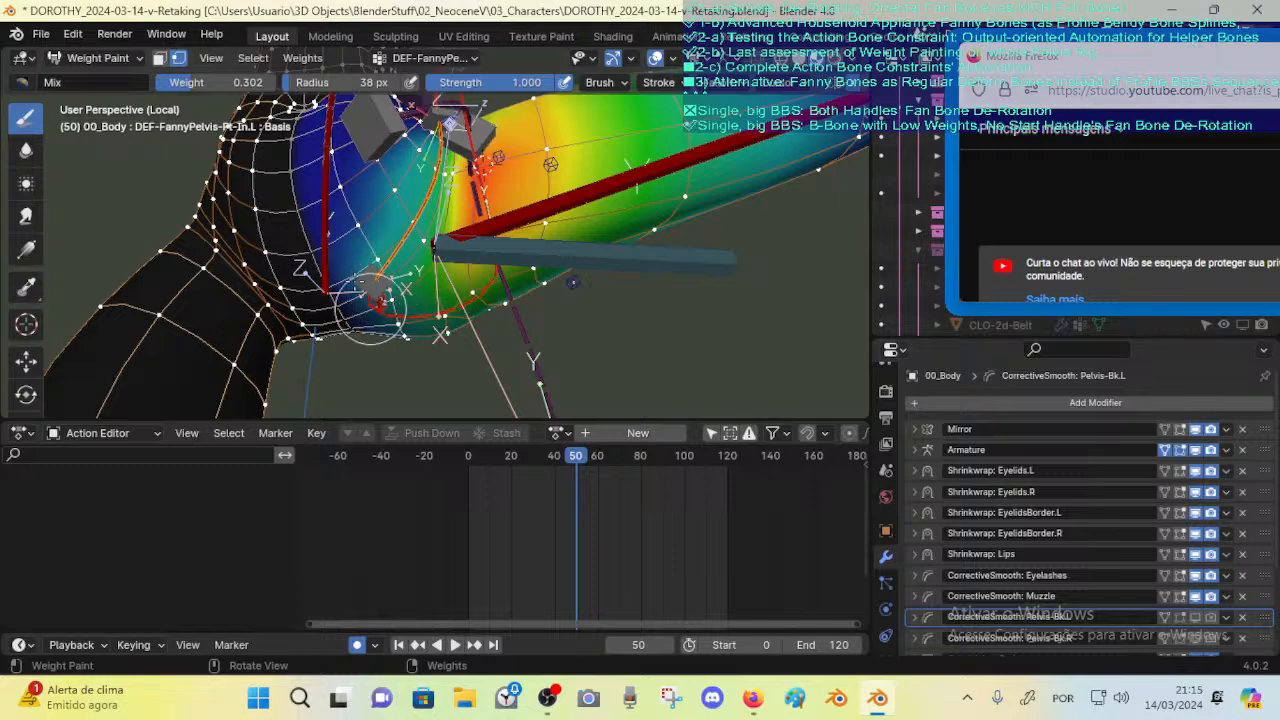
{"action": "middle_click_drag", "start_coordinate": [358, 286], "coordinate": [429, 198]}
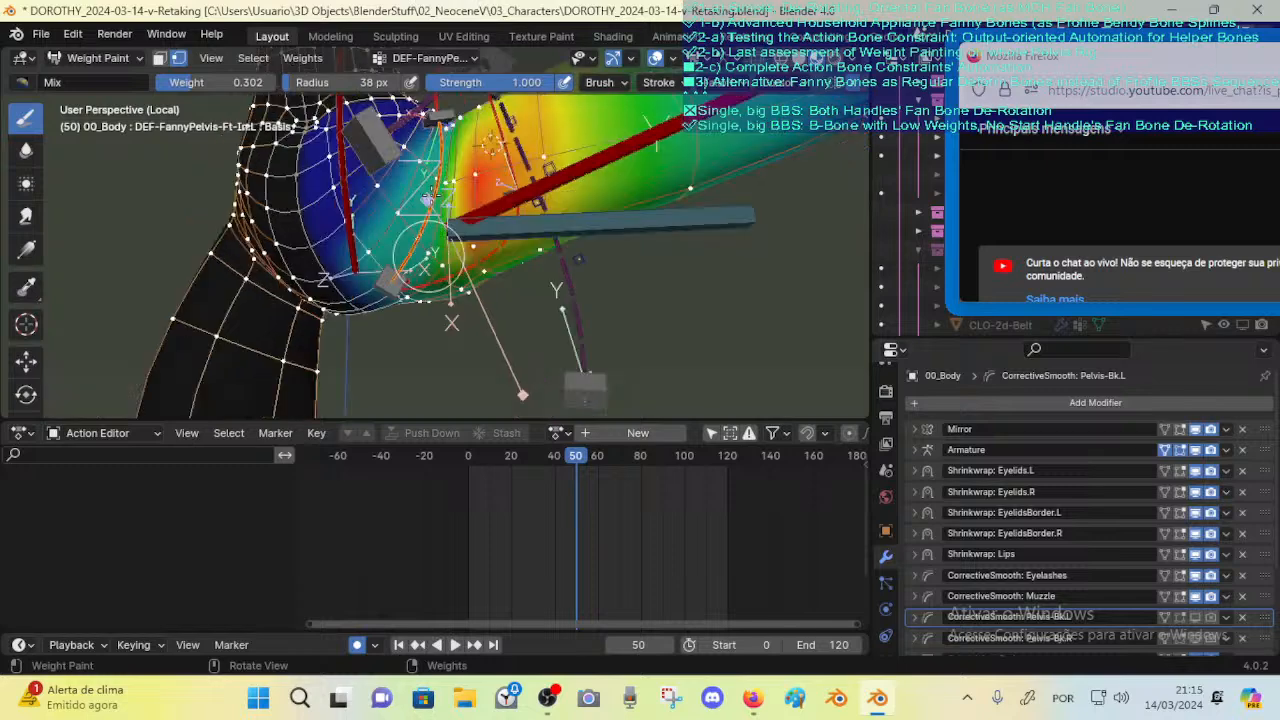
{"action": "middle_click_drag", "start_coordinate": [425, 270], "coordinate": [470, 257]}
{"action": "key", "text": "ctrl+f"}
{"action": "left_click", "coordinate": [465, 263]}
{"action": "key", "text": "ctrl+f"}
{"action": "left_click", "coordinate": [455, 265]}
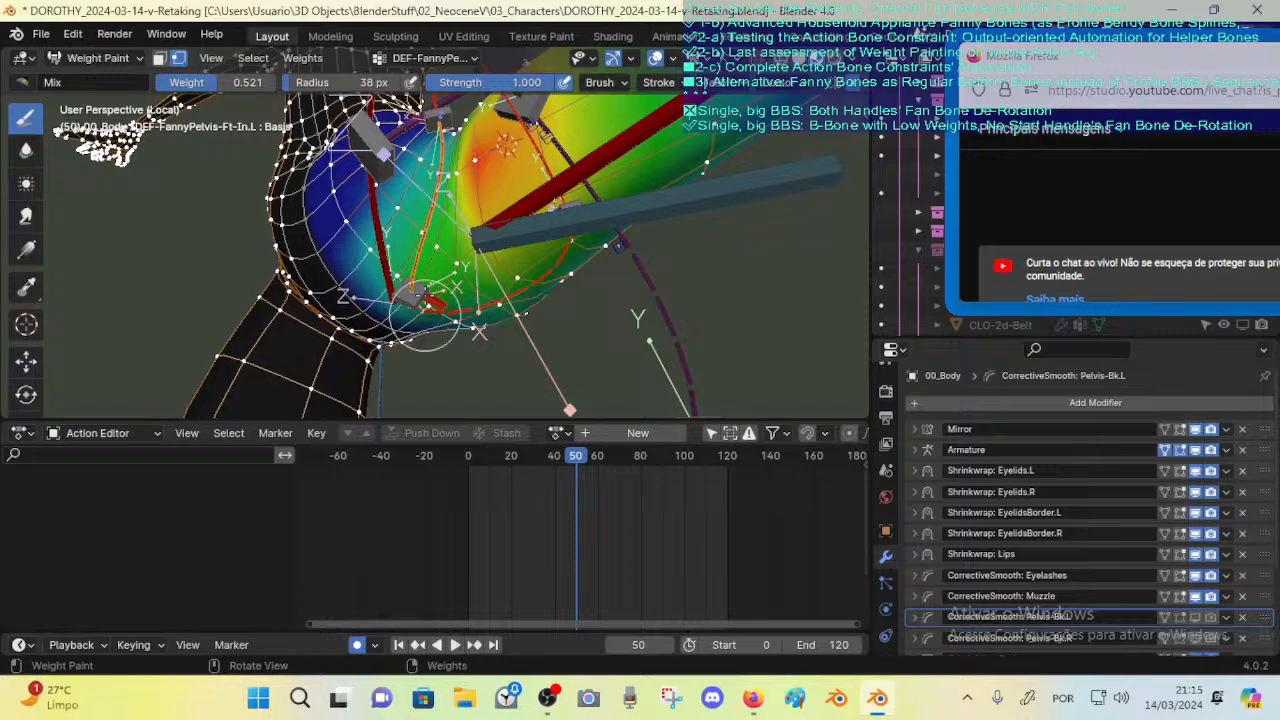
Step: Raise the Draw brush weight to 0.630 and to 0.752 while painting the crotch towards the raised thigh
{"action": "mouse_move", "coordinate": [432, 285]}
{"action": "middle_mouse_down"}
{"action": "mouse_move", "coordinate": [428, 268]}
{"action": "mouse_move", "coordinate": [445, 287]}
{"action": "mouse_move", "coordinate": [403, 275]}
{"action": "mouse_move", "coordinate": [585, 212]}
{"action": "mouse_move", "coordinate": [460, 287]}
{"action": "mouse_move", "coordinate": [440, 246]}
{"action": "mouse_move", "coordinate": [368, 208]}
{"action": "mouse_move", "coordinate": [438, 248]}
{"action": "middle_mouse_up"}
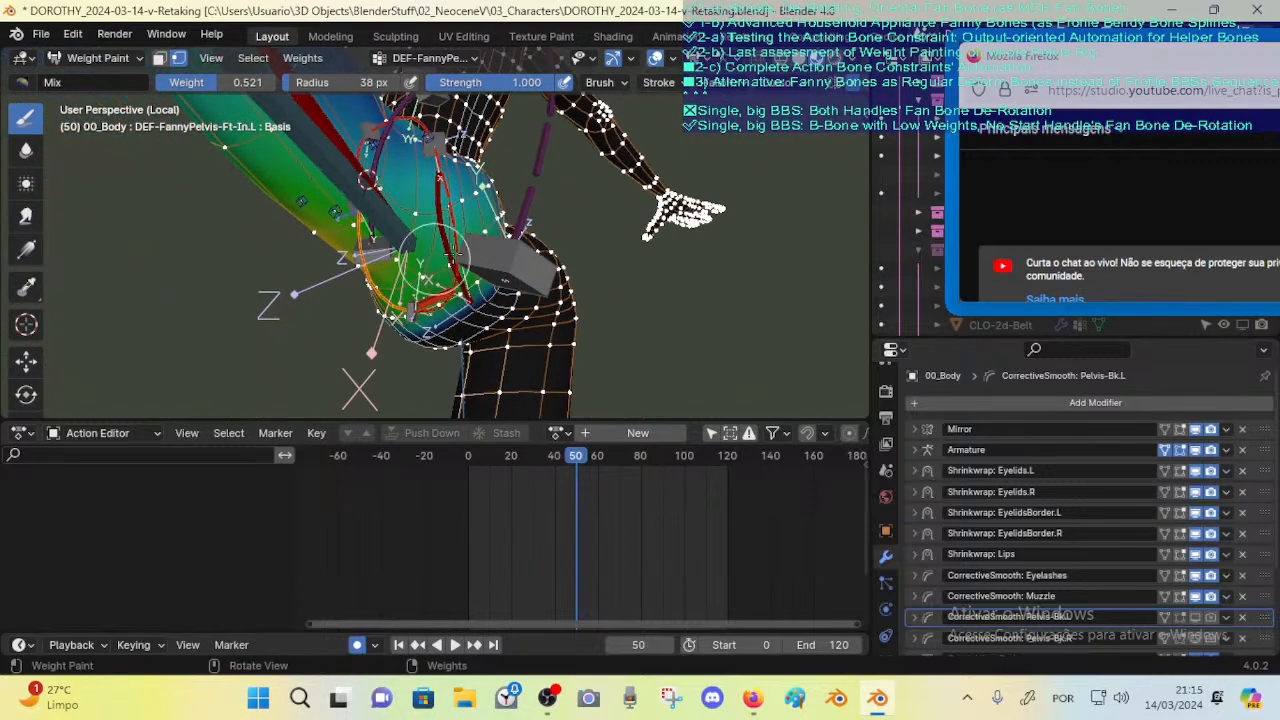
{"action": "mouse_move", "coordinate": [418, 293]}
{"action": "middle_mouse_down"}
{"action": "mouse_move", "coordinate": [463, 266]}
{"action": "mouse_move", "coordinate": [553, 276]}
{"action": "mouse_move", "coordinate": [540, 278]}
{"action": "middle_mouse_up"}
{"action": "key", "text": "ctrl+f"}
{"action": "left_click", "coordinate": [491, 267]}
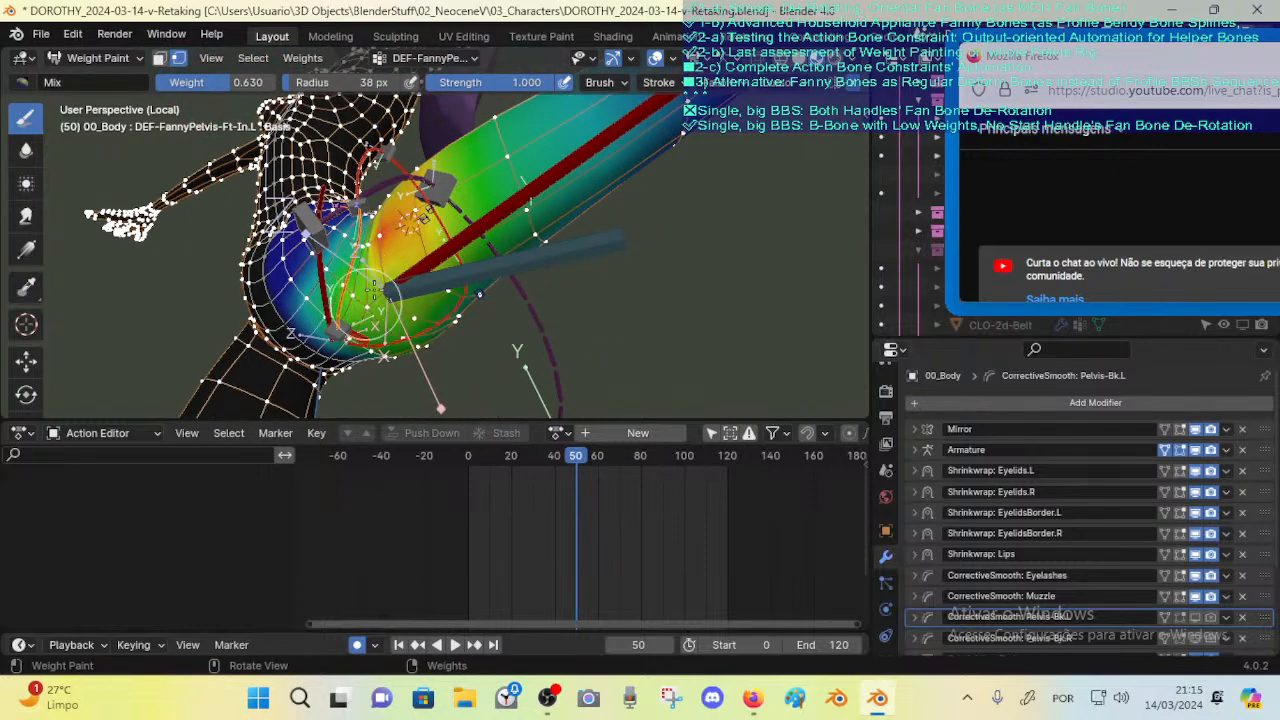
{"action": "middle_click_drag", "start_coordinate": [375, 288], "coordinate": [380, 275]}
{"action": "key", "text": "ctrl+f"}
{"action": "left_click", "coordinate": [463, 268]}
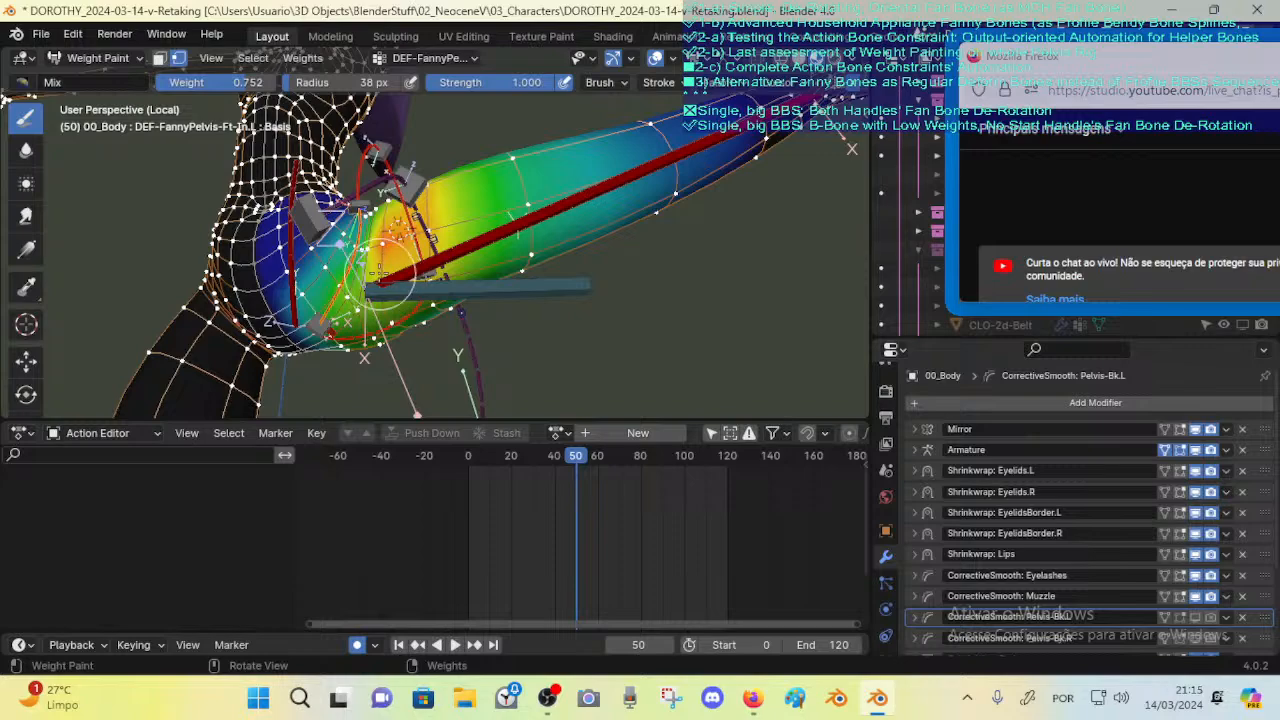
Step: Set the Draw brush weight to 1.000 and paint the DEF-FannyPelvis-Ft-In.L influence where the crotch meets the raised thigh
{"action": "key", "text": "ctrl+f"}
{"action": "left_click", "coordinate": [427, 257]}
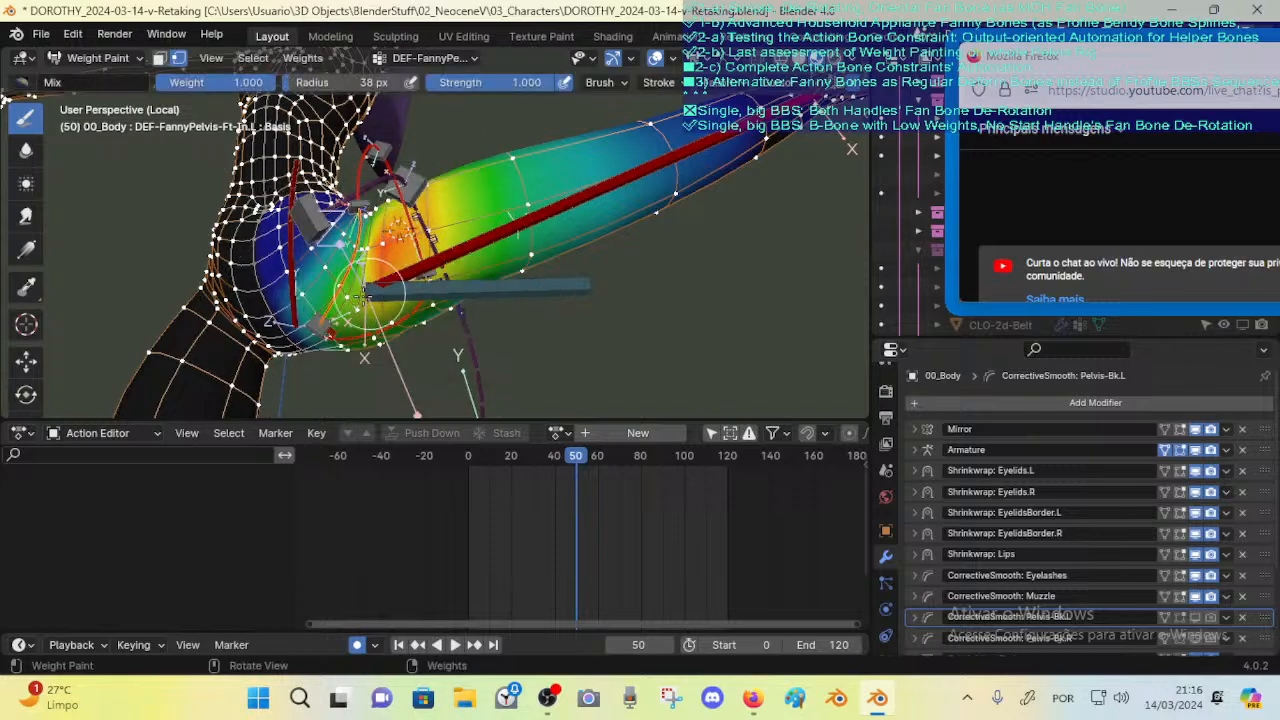
{"action": "middle_click_drag", "start_coordinate": [402, 232], "coordinate": [417, 213]}
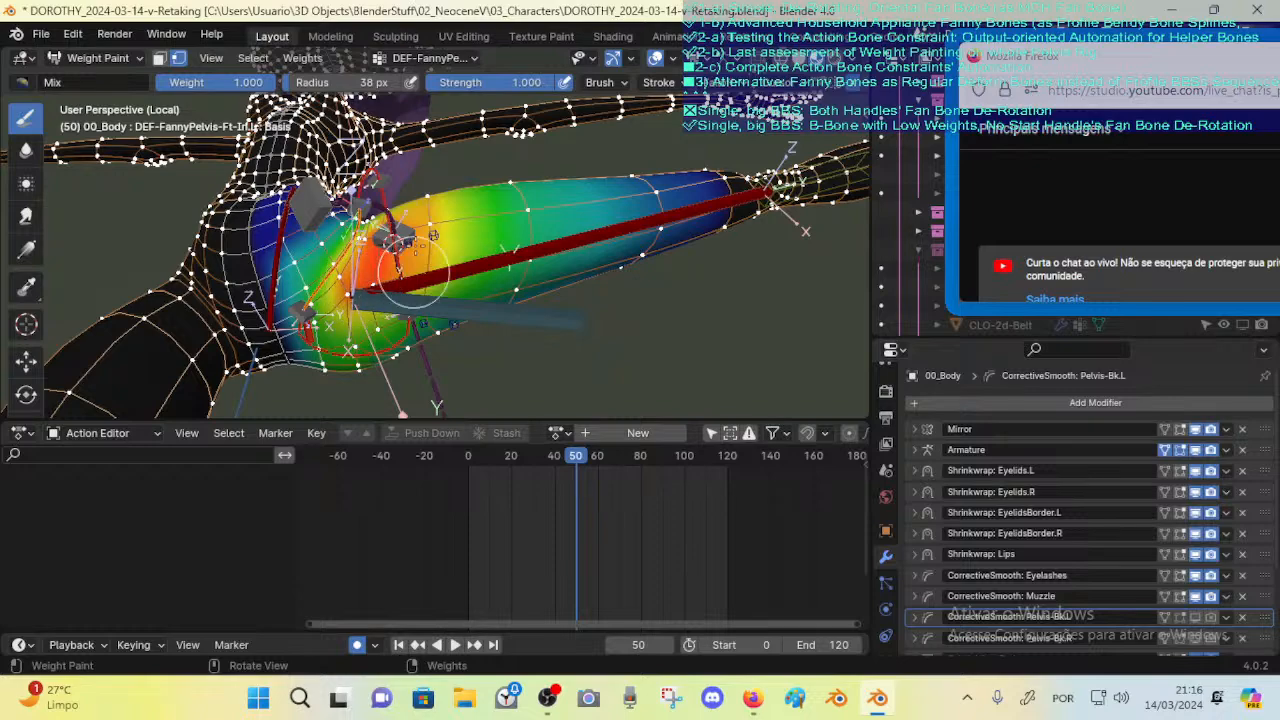
{"action": "mouse_move", "coordinate": [415, 272]}
{"action": "middle_mouse_down"}
{"action": "mouse_move", "coordinate": [250, 135]}
{"action": "mouse_move", "coordinate": [413, 245]}
{"action": "mouse_move", "coordinate": [365, 280]}
{"action": "middle_mouse_up"}
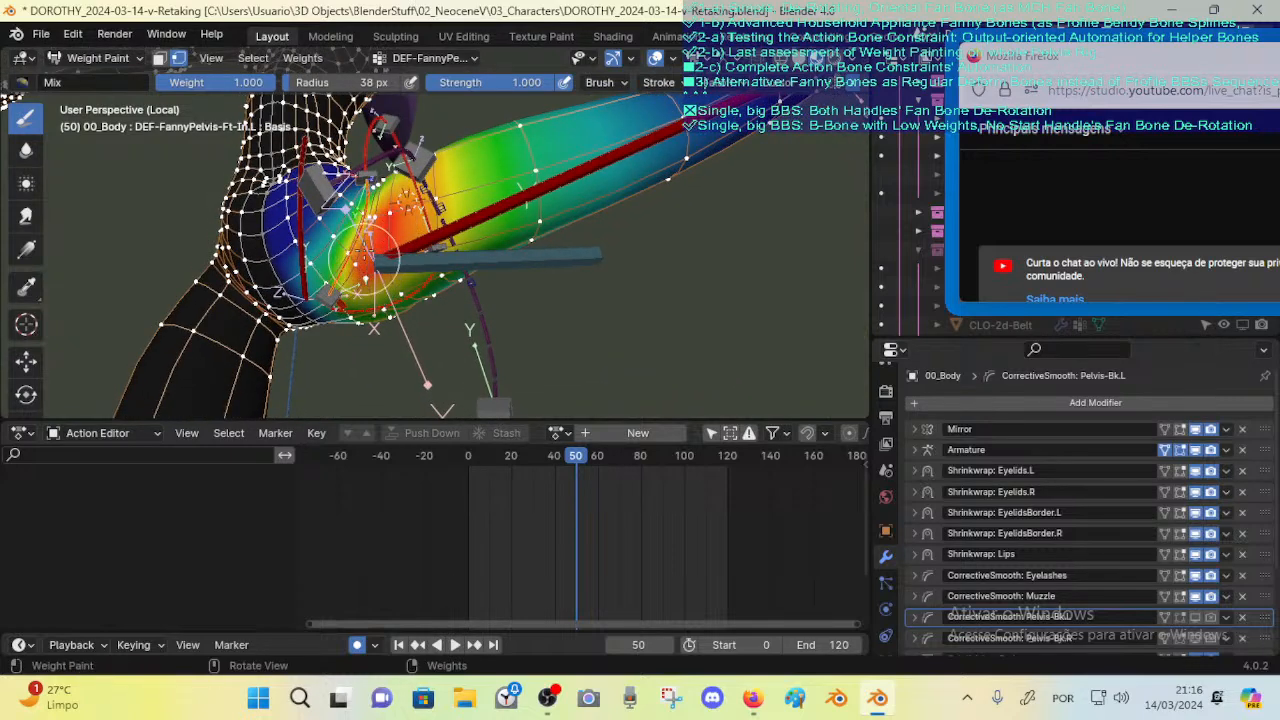
Step: Blur the DEF-FannyPelvis-Ft-In.L weights around the crotch and inner thigh, setting the Blur brush radius to 44 px
{"action": "left_click", "coordinate": [26, 149]}
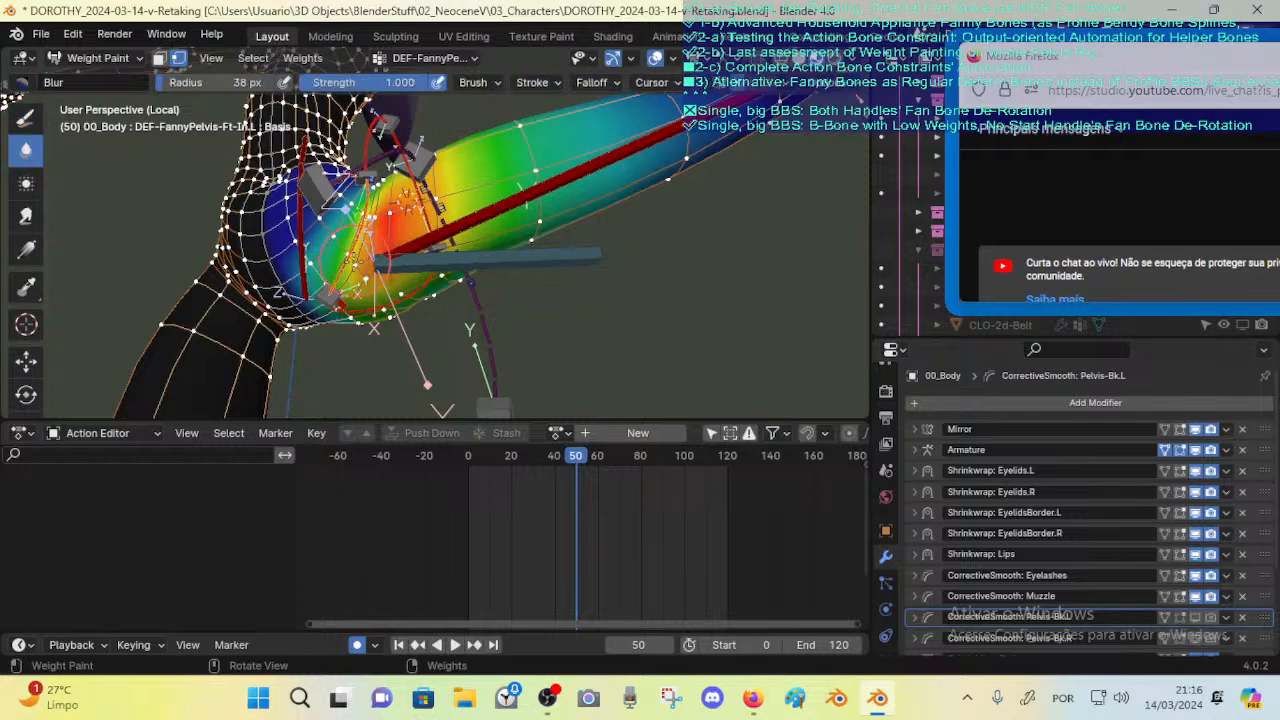
{"action": "middle_click_drag", "start_coordinate": [387, 265], "coordinate": [383, 285]}
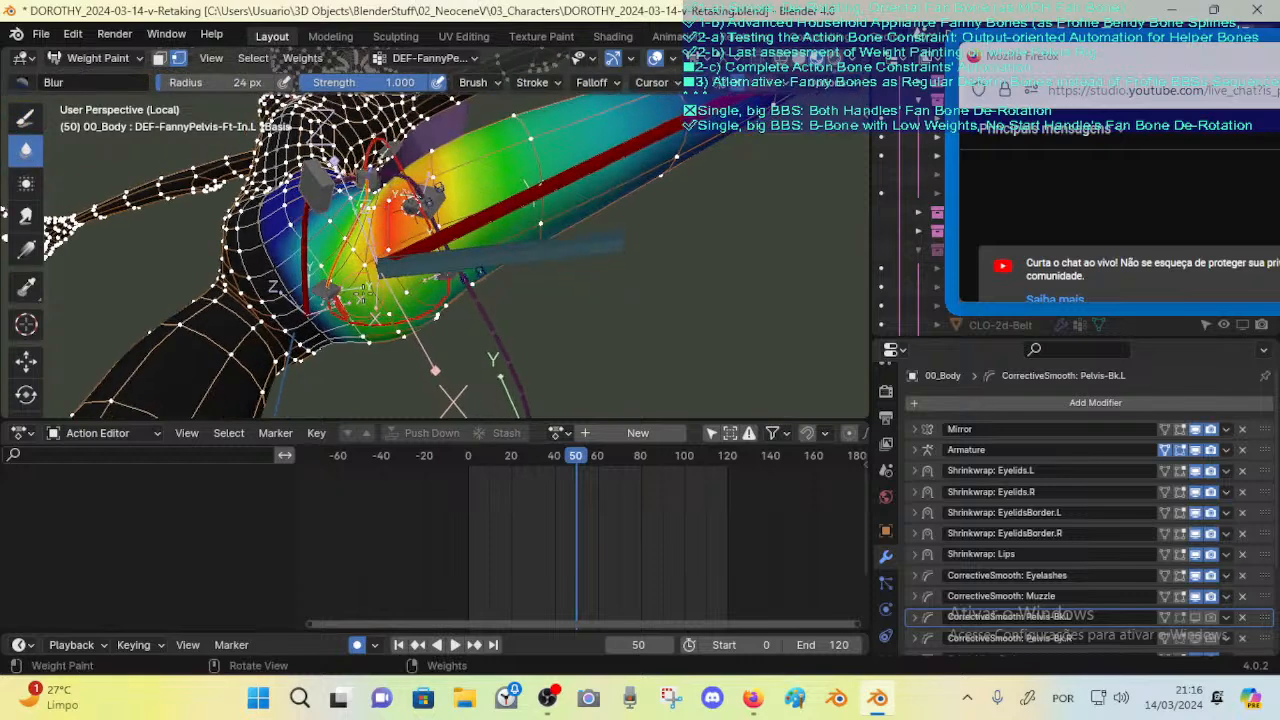
{"action": "key", "text": "f"}
{"action": "left_click", "coordinate": [402, 284]}
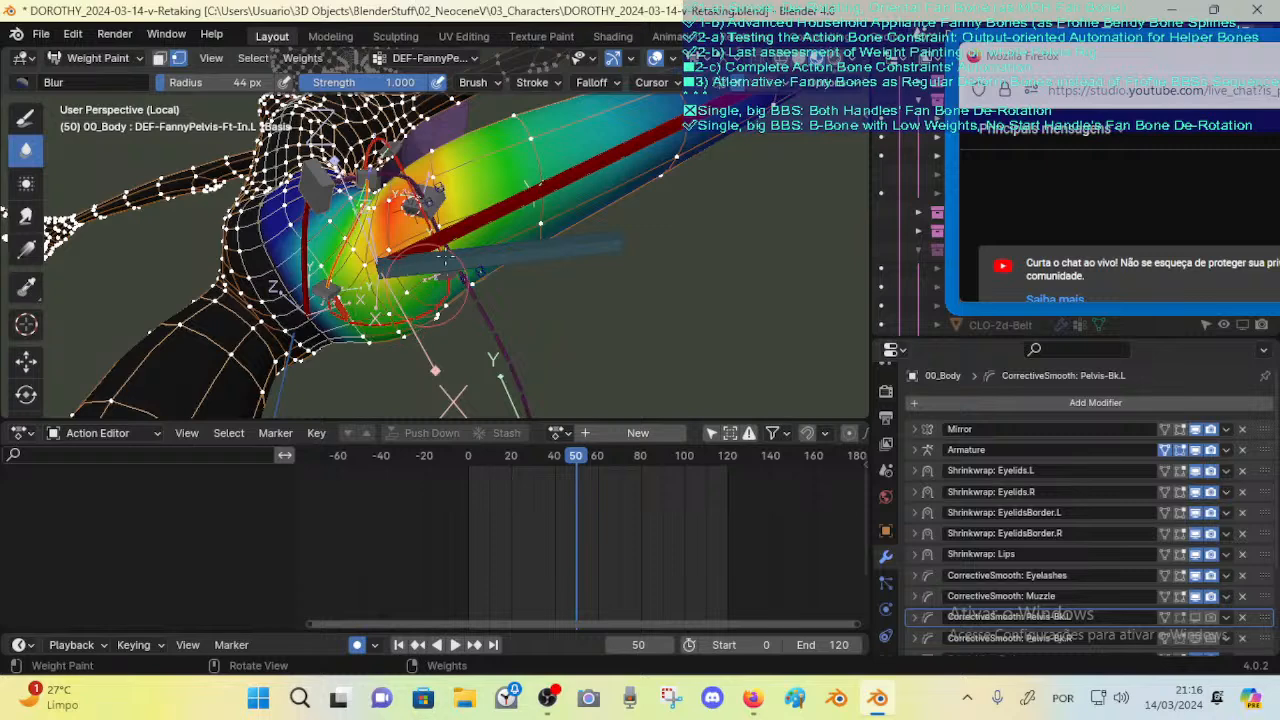
{"action": "middle_click_drag", "start_coordinate": [478, 222], "coordinate": [510, 170]}
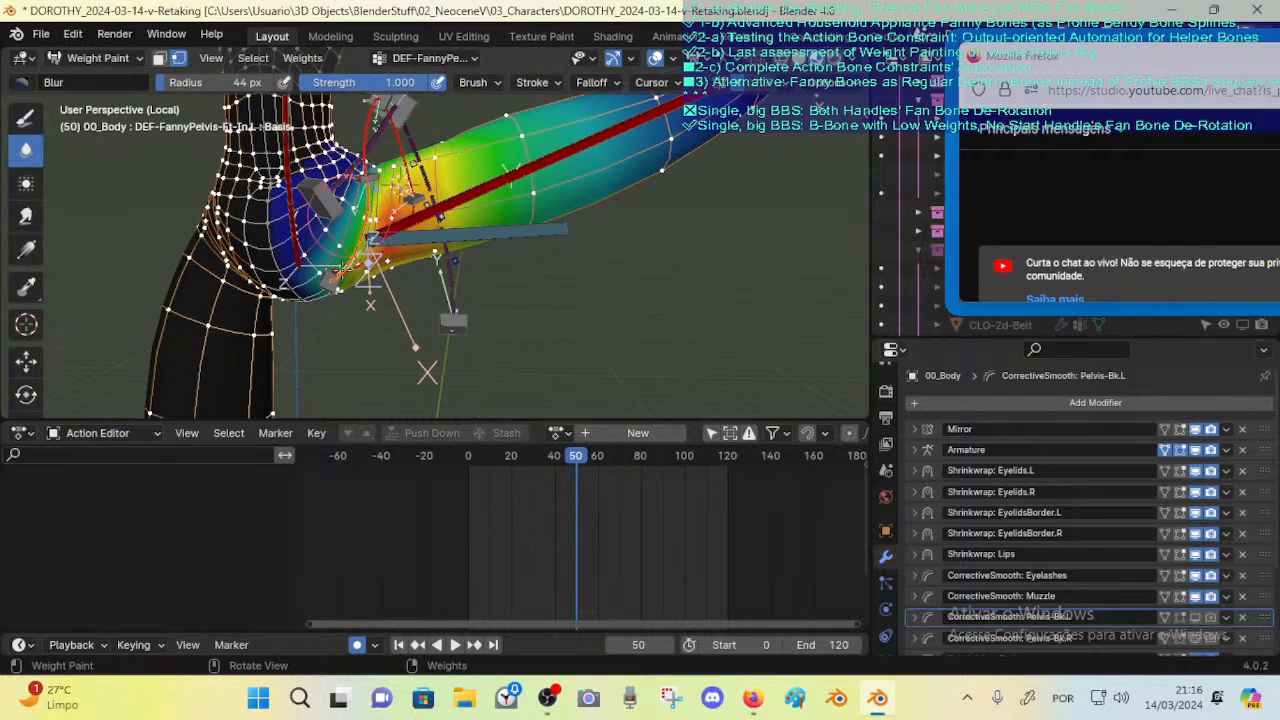
{"action": "mouse_move", "coordinate": [372, 262]}
{"action": "middle_mouse_down"}
{"action": "mouse_move", "coordinate": [398, 208]}
{"action": "mouse_move", "coordinate": [430, 186]}
{"action": "mouse_move", "coordinate": [421, 281]}
{"action": "mouse_move", "coordinate": [428, 252]}
{"action": "middle_mouse_up"}
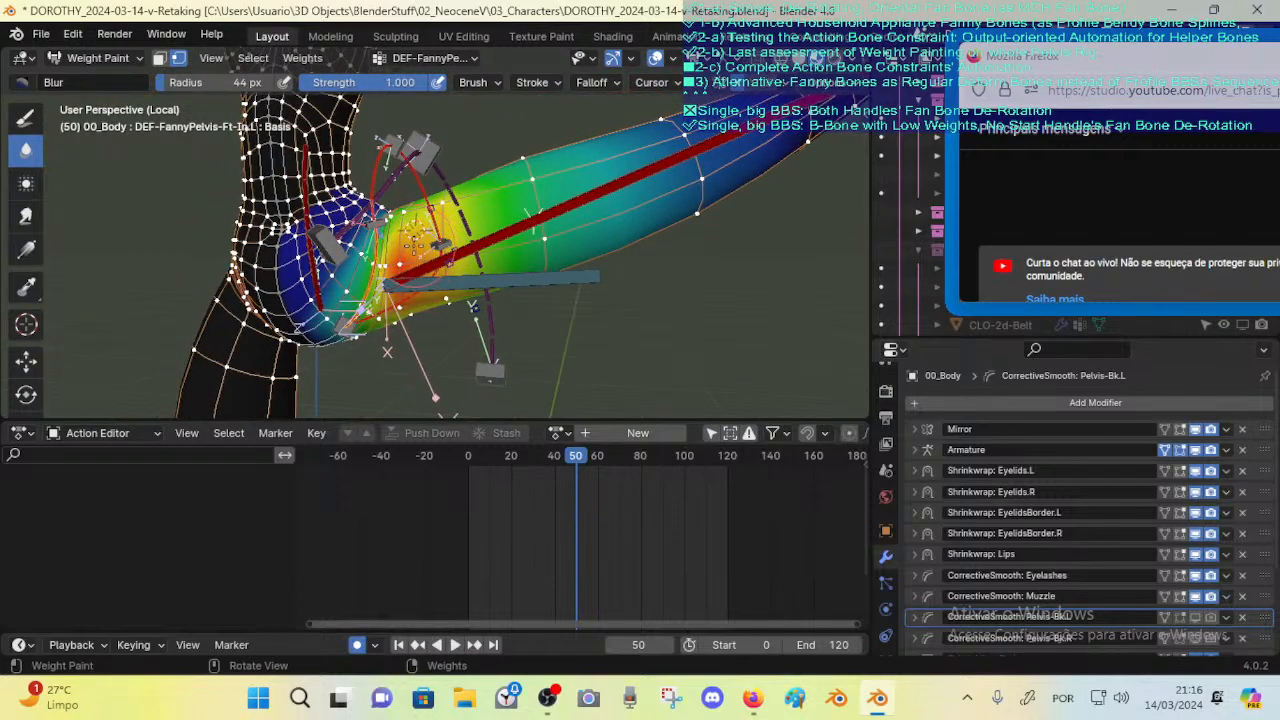
Step: Show the DEF-FannyPelvis-Ft-Out.L weights, re-enable vertex selection masking and activate the Draw brush
{"action": "left_click", "coordinate": [408, 197], "text": "ctrl"}
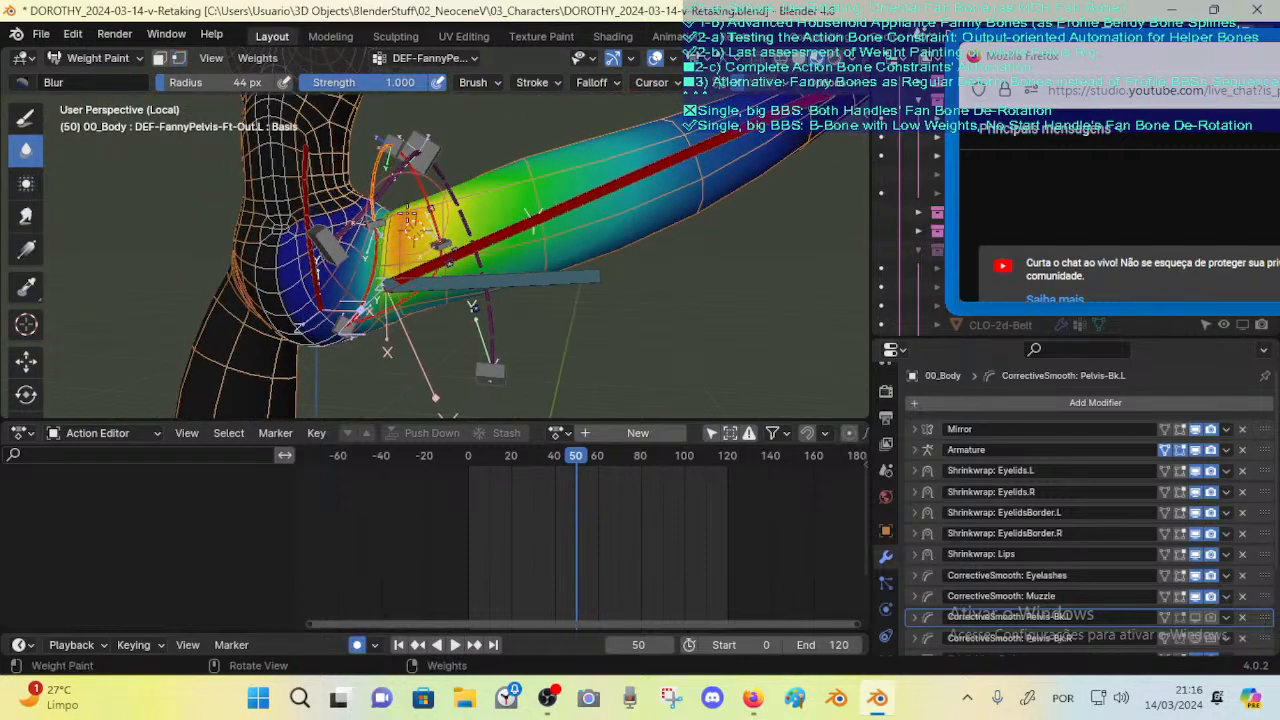
{"action": "key", "text": "m"}
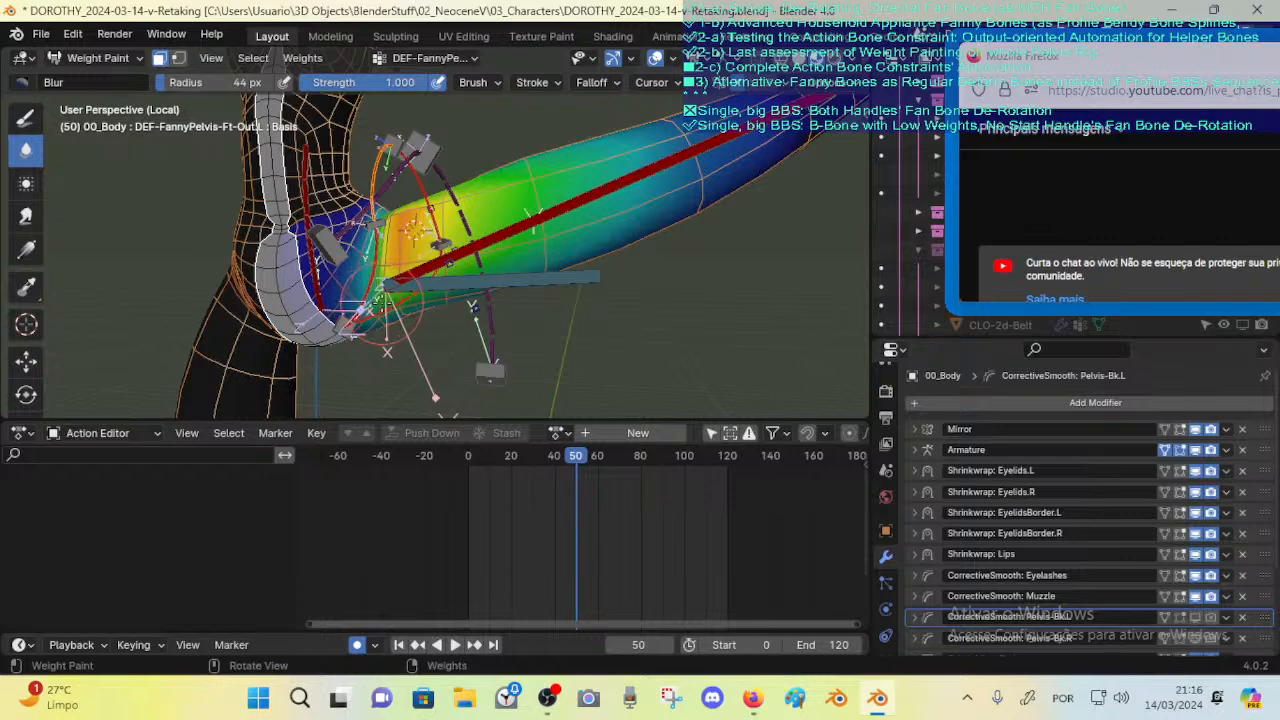
{"action": "key", "text": "v"}
{"action": "middle_click_drag", "start_coordinate": [348, 320], "coordinate": [364, 263]}
{"action": "key", "text": "ctrl+f"}
{"action": "left_click", "coordinate": [362, 262]}
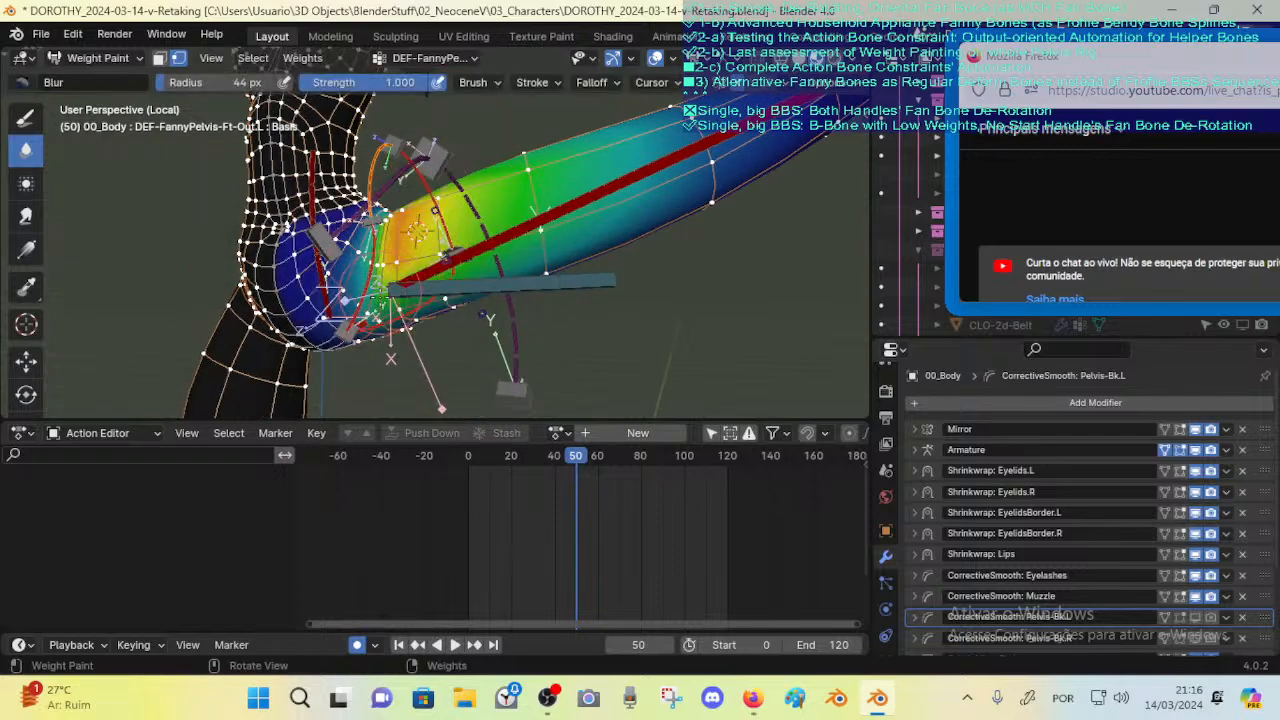
{"action": "scroll", "coordinate": [370, 252], "scroll_direction": "up", "scroll_amount": 3}
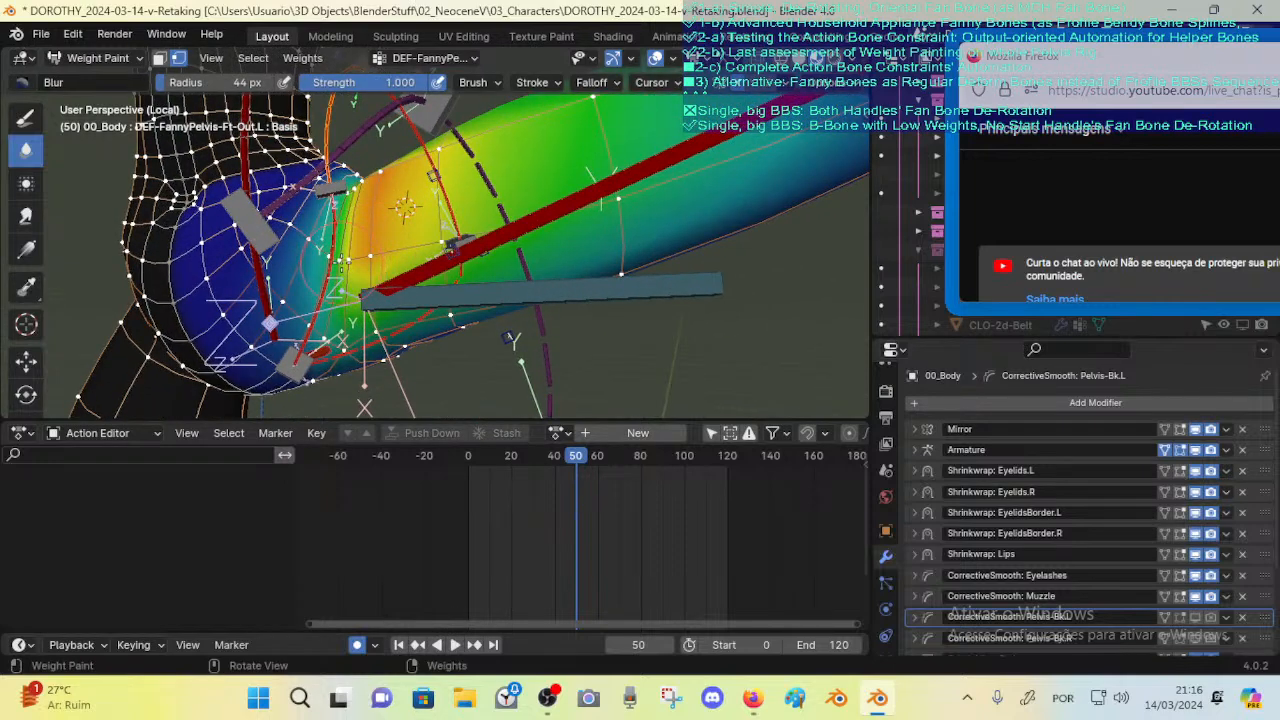
{"action": "key", "text": "shift+space"}
{"action": "left_click", "coordinate": [105, 203]}
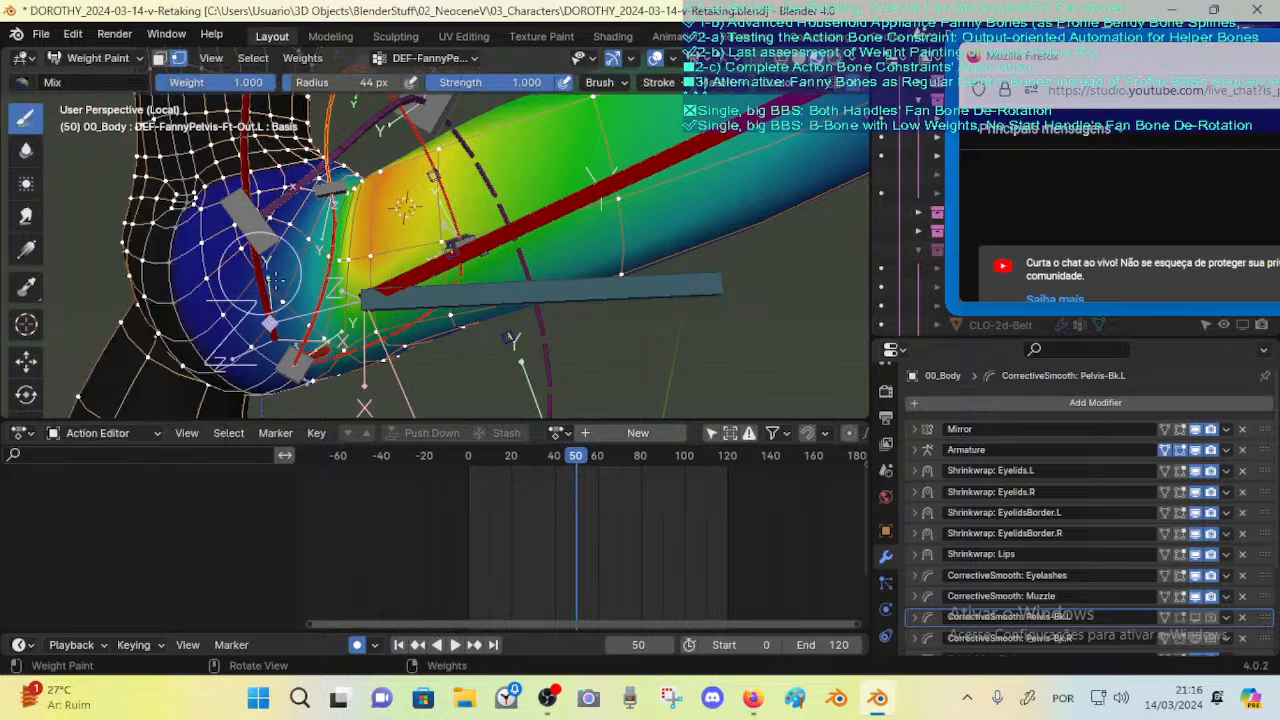
Step: Set the Draw brush weight to 0.376 and paint the DEF-FannyPelvis-Ft-Out.L influence around the hip and underside of the raised thigh
{"action": "key", "text": "ctrl+f"}
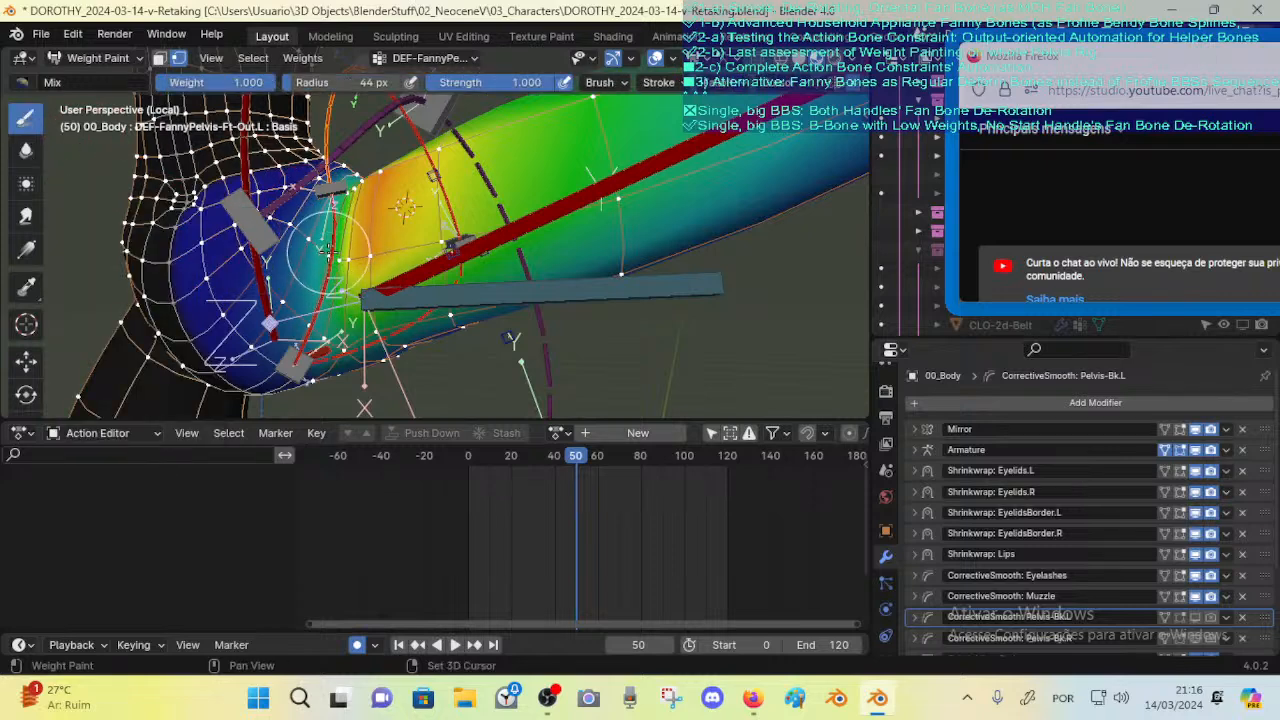
{"action": "left_click", "coordinate": [315, 252]}
{"action": "middle_click_drag", "start_coordinate": [296, 318], "coordinate": [362, 268]}
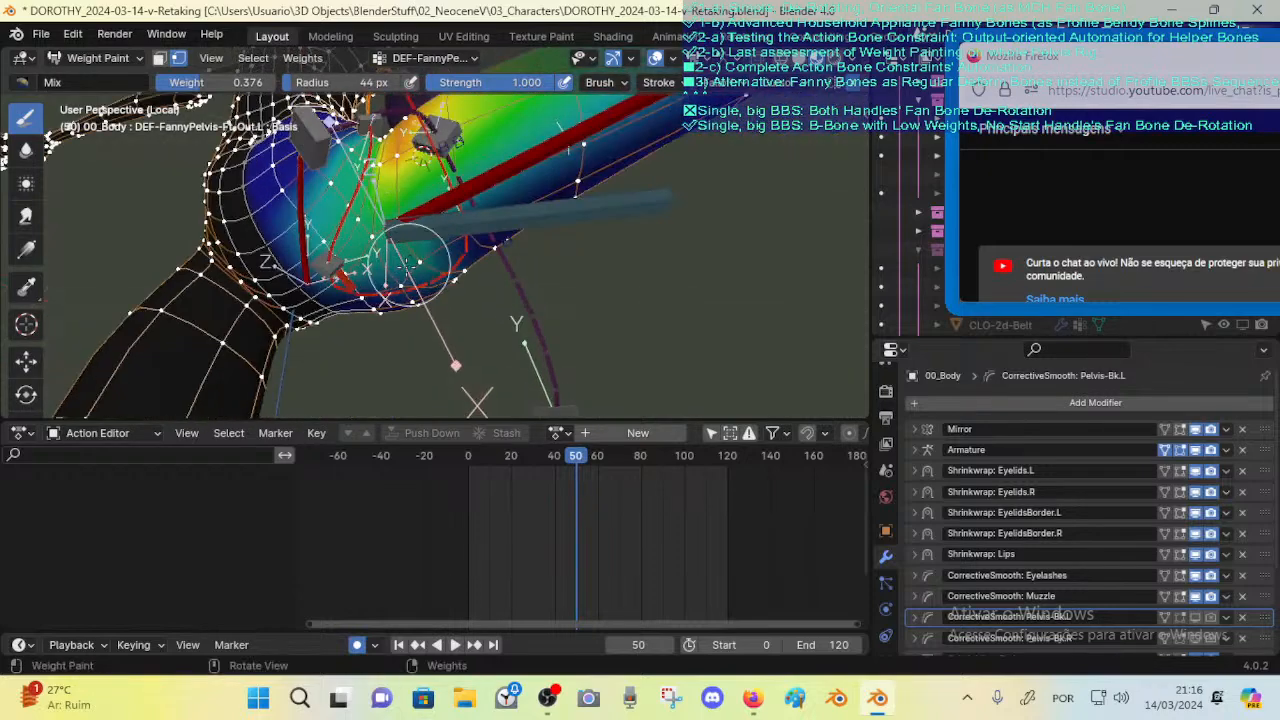
{"action": "middle_click_drag", "start_coordinate": [370, 280], "coordinate": [388, 270]}
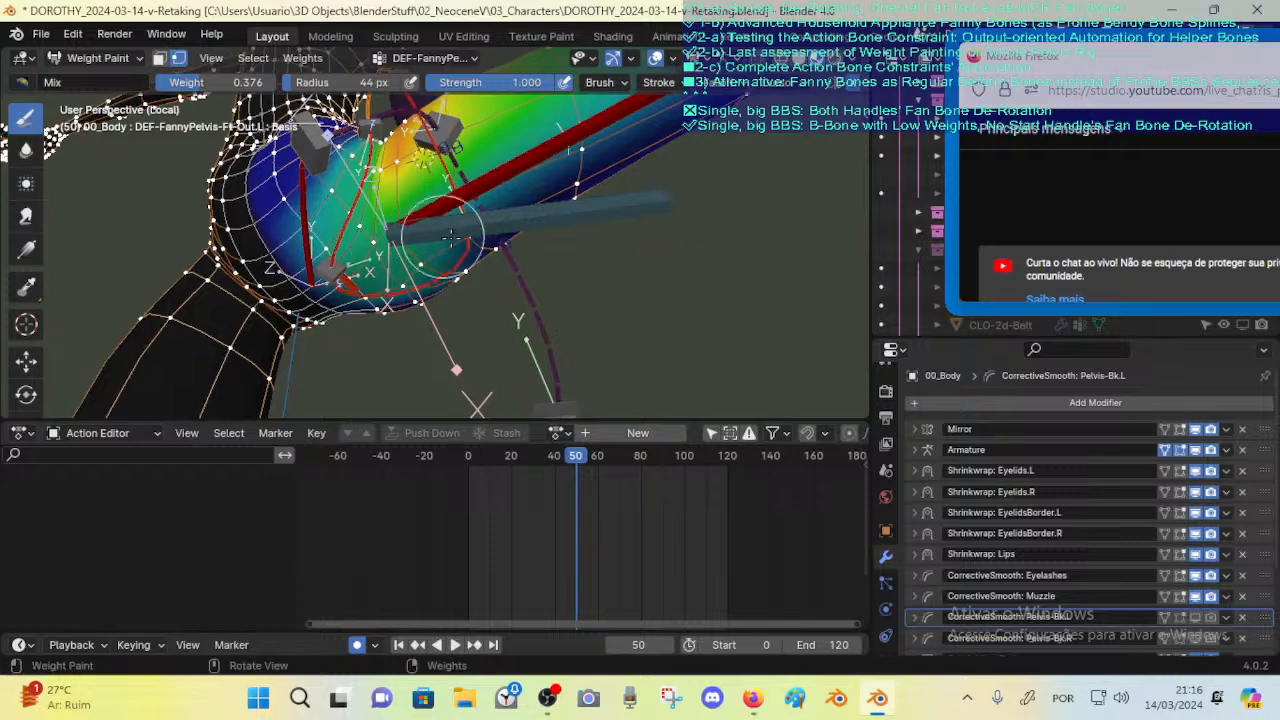
{"action": "scroll", "coordinate": [490, 205], "scroll_direction": "down", "scroll_amount": 2}
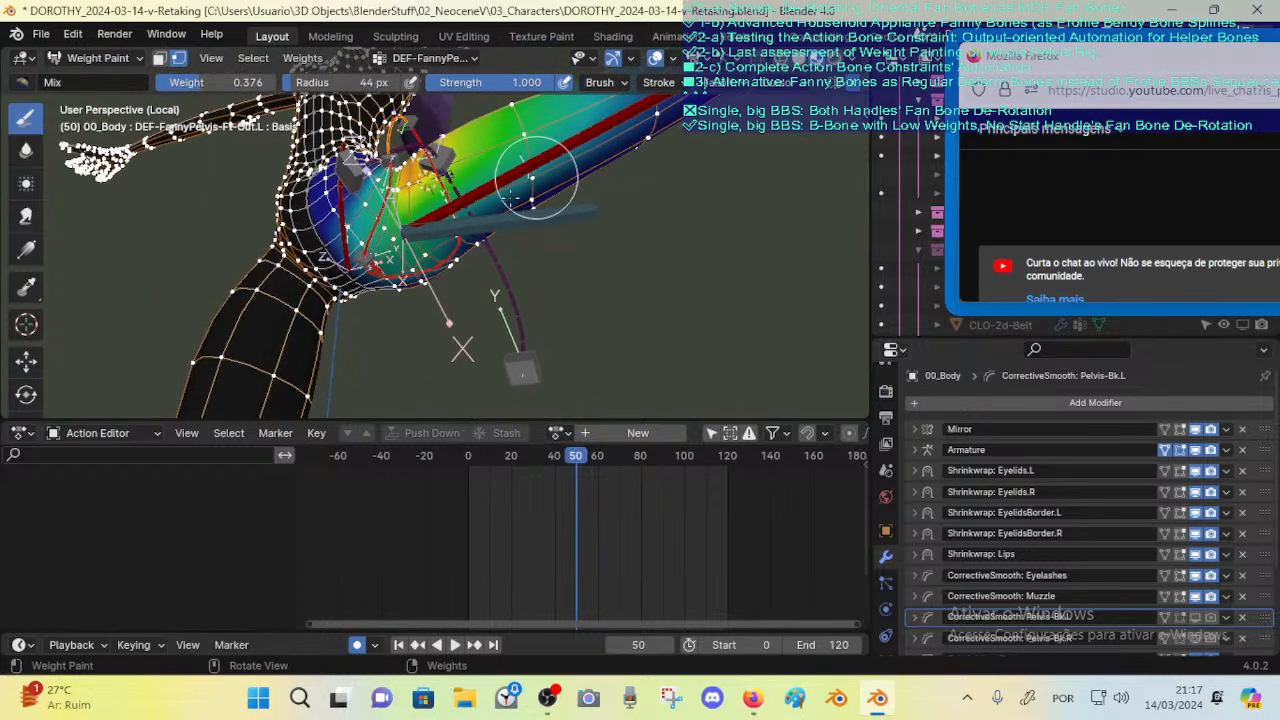
{"action": "middle_click_drag", "start_coordinate": [486, 214], "coordinate": [530, 158]}
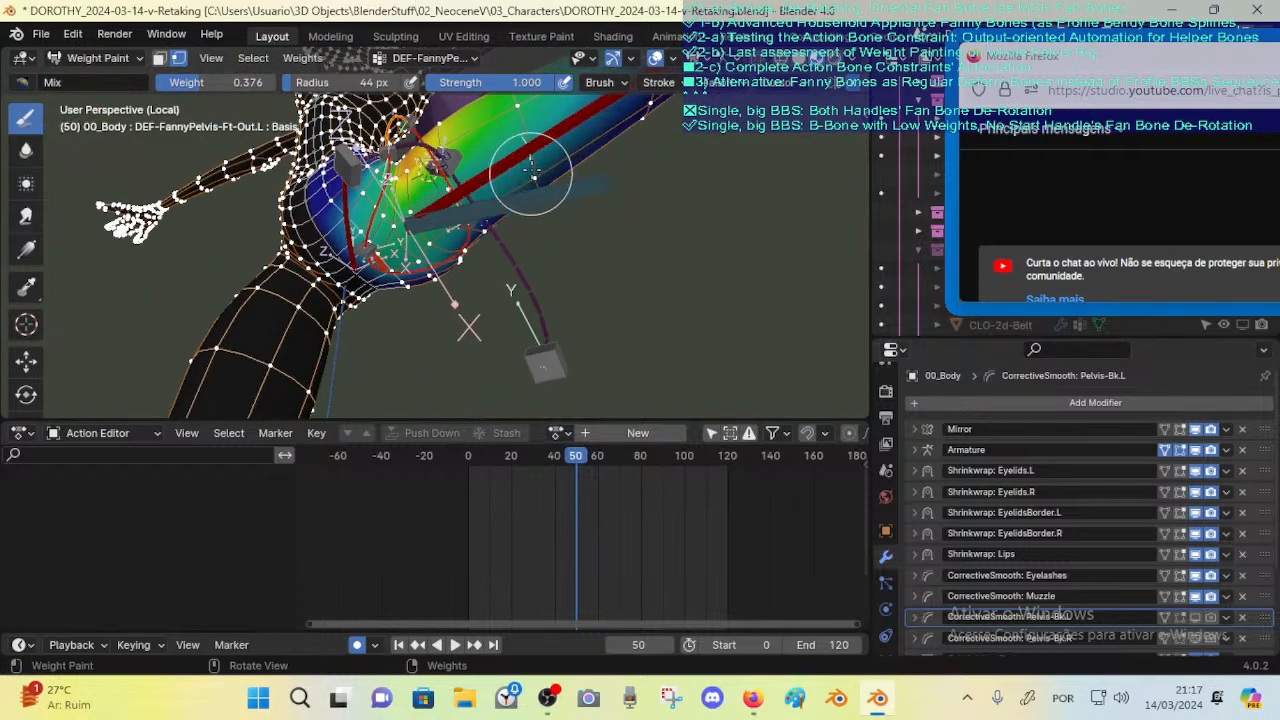
Step: Blur the DEF-FannyPelvis-Ft-Out.L weights where the crotch meets the raised thigh
{"action": "left_click", "coordinate": [26, 151]}
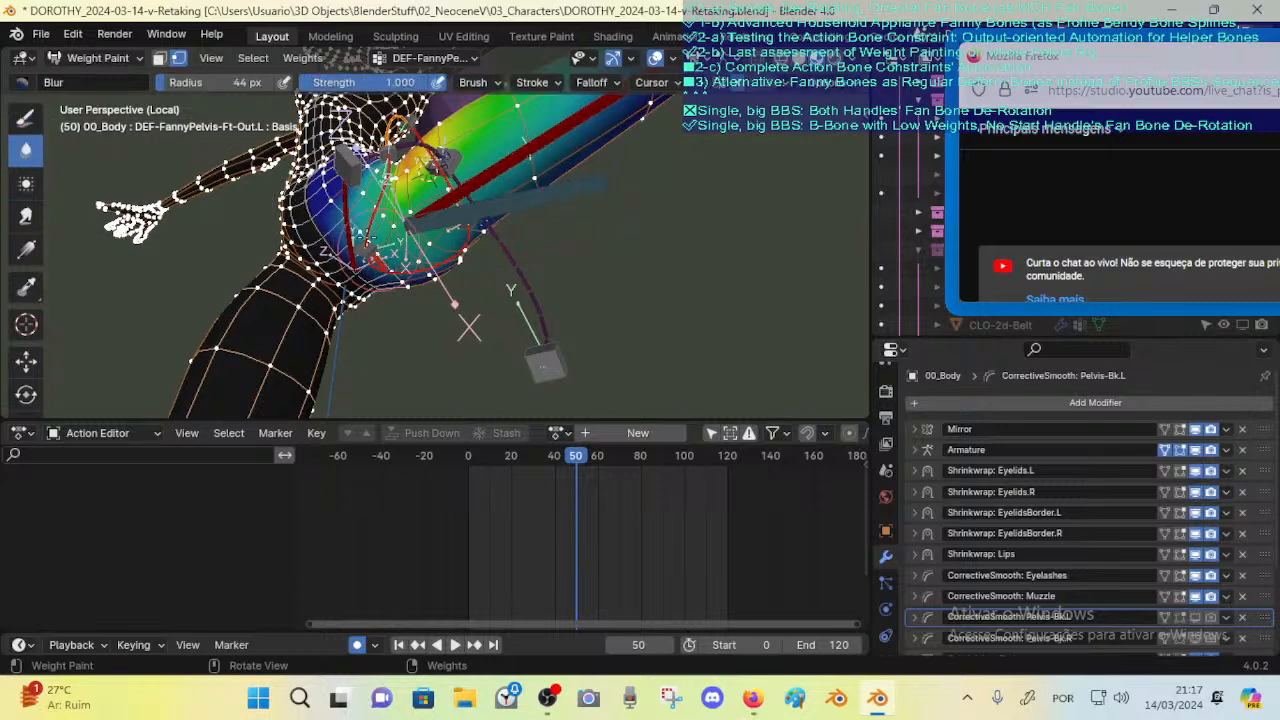
{"action": "middle_click_drag", "start_coordinate": [469, 327], "coordinate": [455, 356]}
{"action": "scroll", "coordinate": [390, 266], "scroll_direction": "up", "scroll_amount": 4}
{"action": "middle_click_drag", "start_coordinate": [390, 266], "coordinate": [296, 200]}
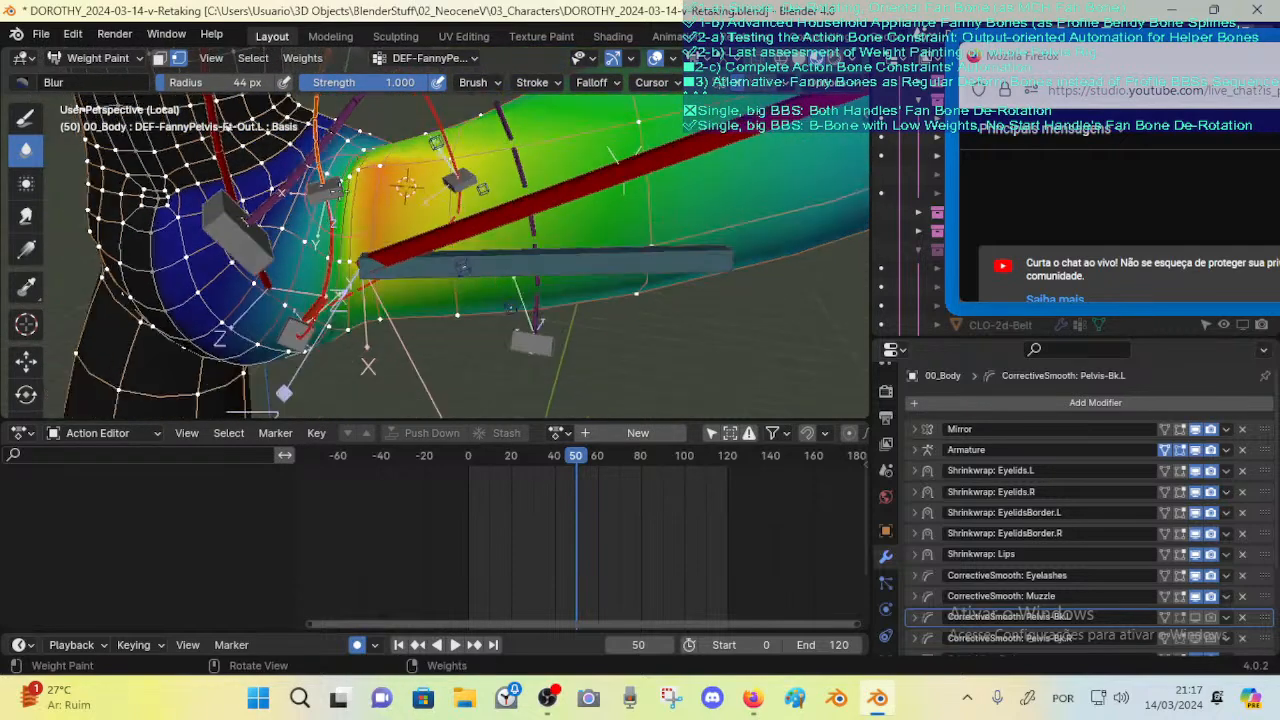
{"action": "mouse_move", "coordinate": [340, 180]}
{"action": "left_mouse_down"}
{"action": "mouse_move", "coordinate": [365, 170]}
{"action": "mouse_move", "coordinate": [356, 145]}
{"action": "left_mouse_up"}
{"action": "middle_click_drag", "start_coordinate": [352, 158], "coordinate": [335, 290]}
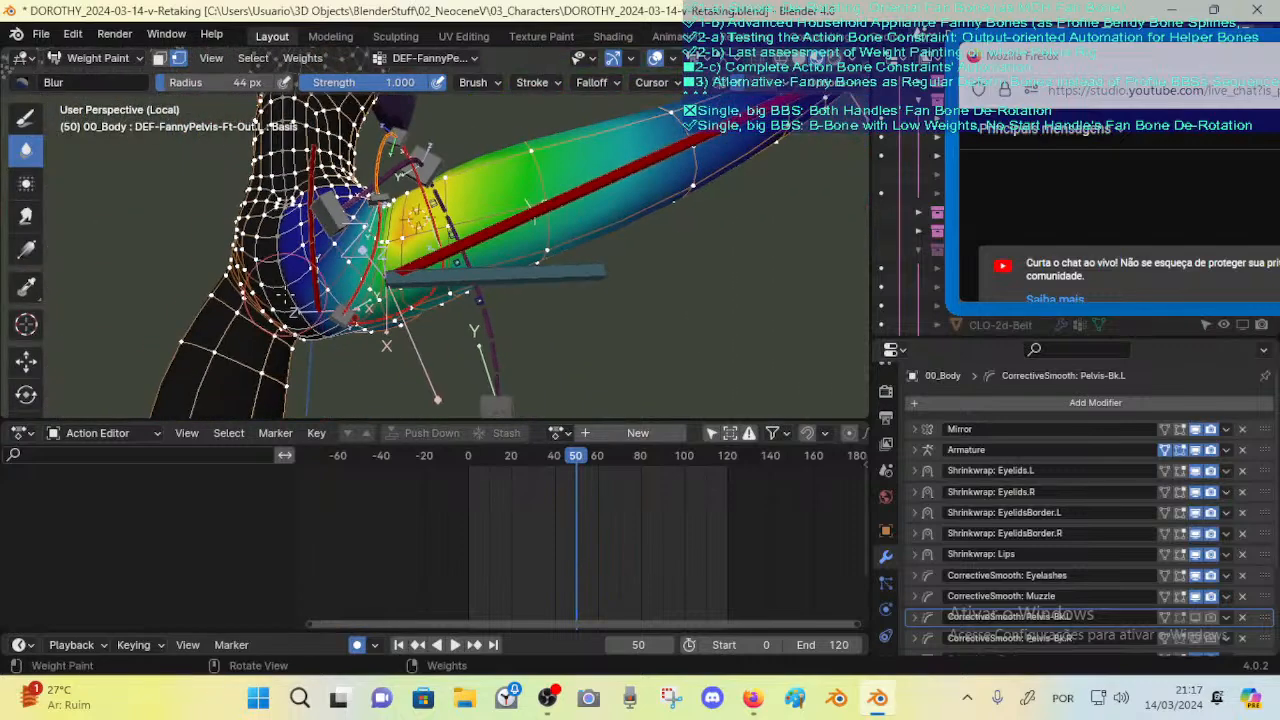
Step: Show the DEF-FannyPelvis-Bk-Out.L weights from the character's back and re-enable vertex selection masking
{"action": "middle_click_drag", "start_coordinate": [348, 340], "coordinate": [127, 108]}
{"action": "key", "text": "m"}
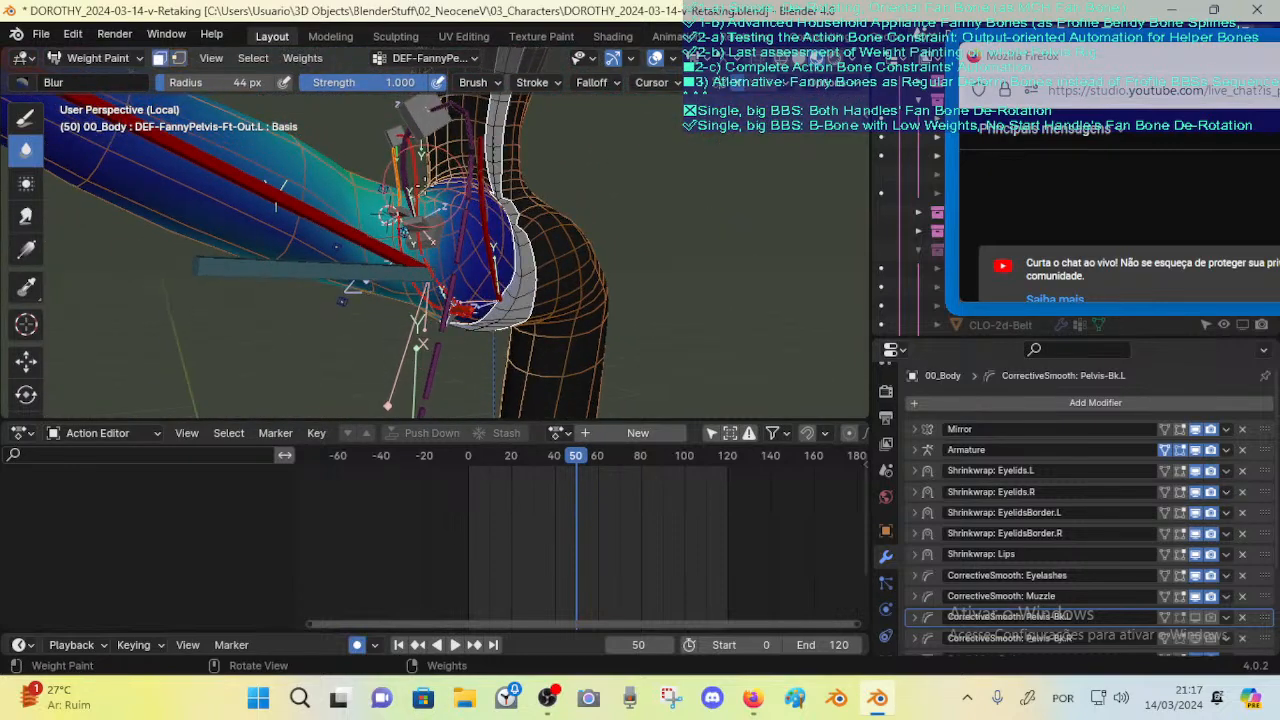
{"action": "left_click", "coordinate": [384, 213], "text": "ctrl"}
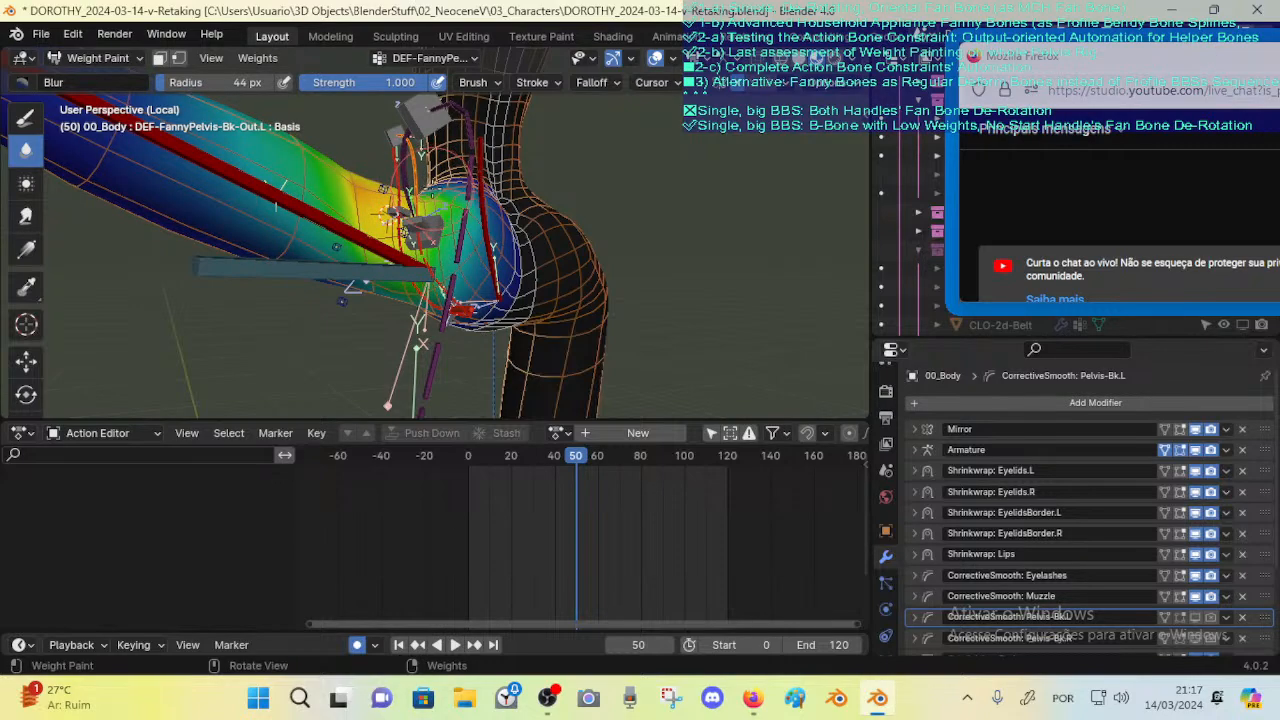
{"action": "key", "text": "v"}
{"action": "middle_click_drag", "start_coordinate": [384, 213], "coordinate": [157, 187]}
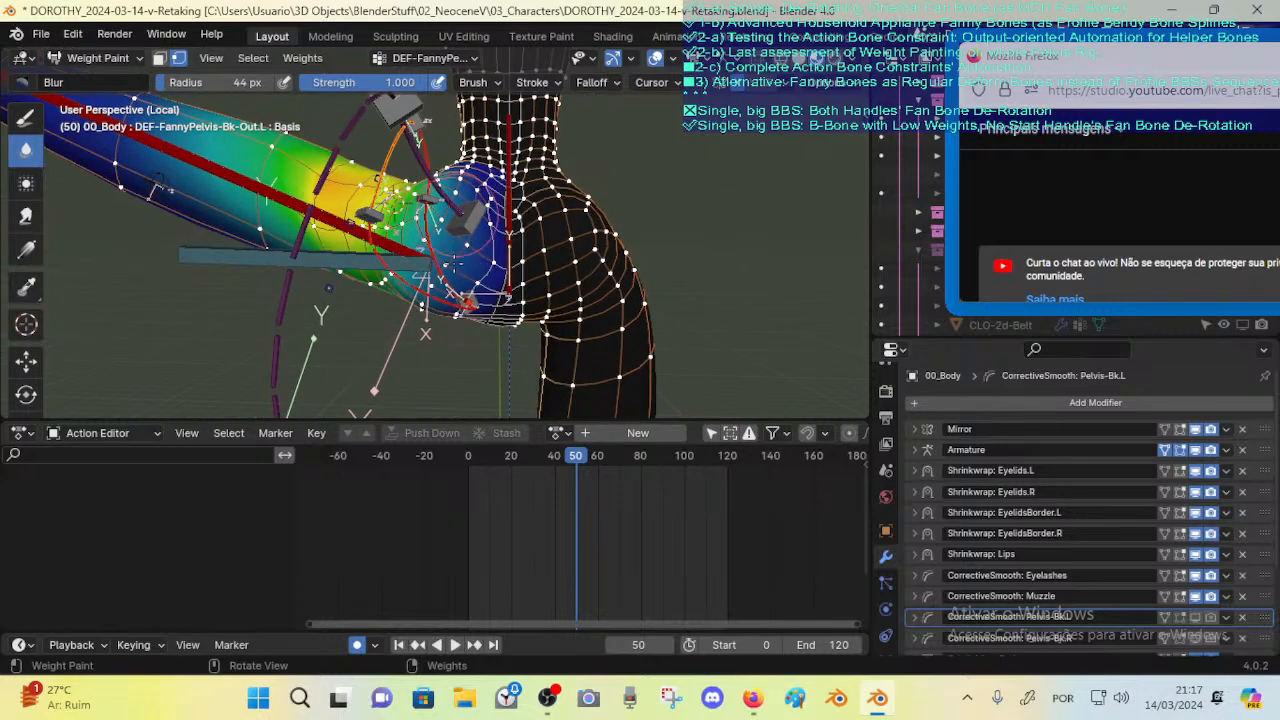
{"action": "middle_click_drag", "start_coordinate": [157, 187], "coordinate": [165, 126]}
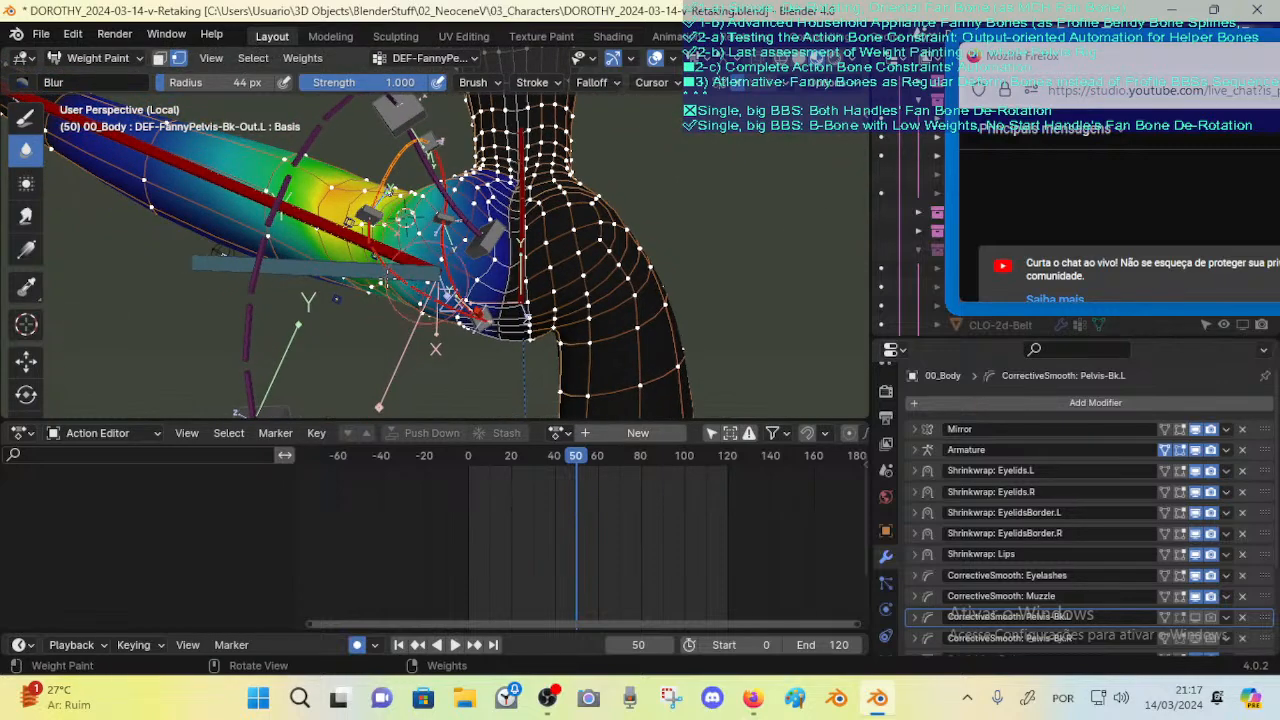
Step: Sample a Draw brush weight of 0.320 and paint the DEF-FannyPelvis-Bk-Out.L influence over the buttock and rear thigh
{"action": "middle_click_drag", "start_coordinate": [425, 282], "coordinate": [418, 256]}
{"action": "left_click", "coordinate": [26, 120]}
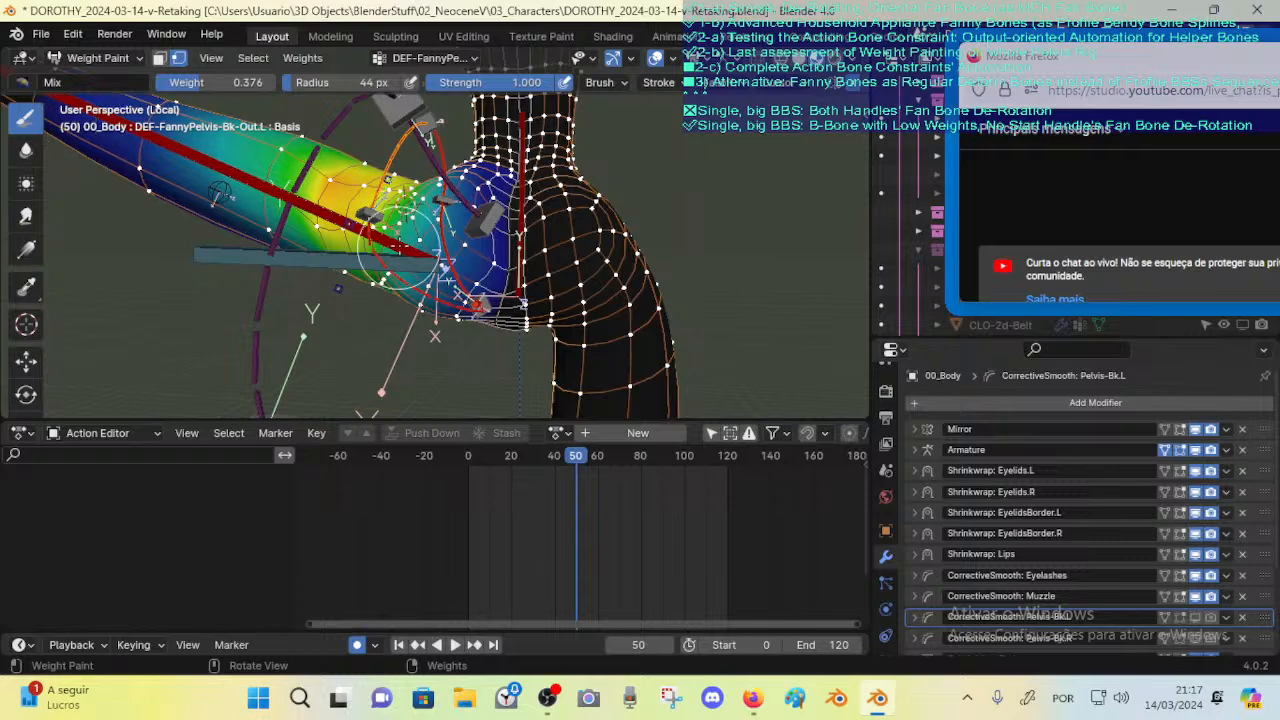
{"action": "key", "text": "shift+x"}
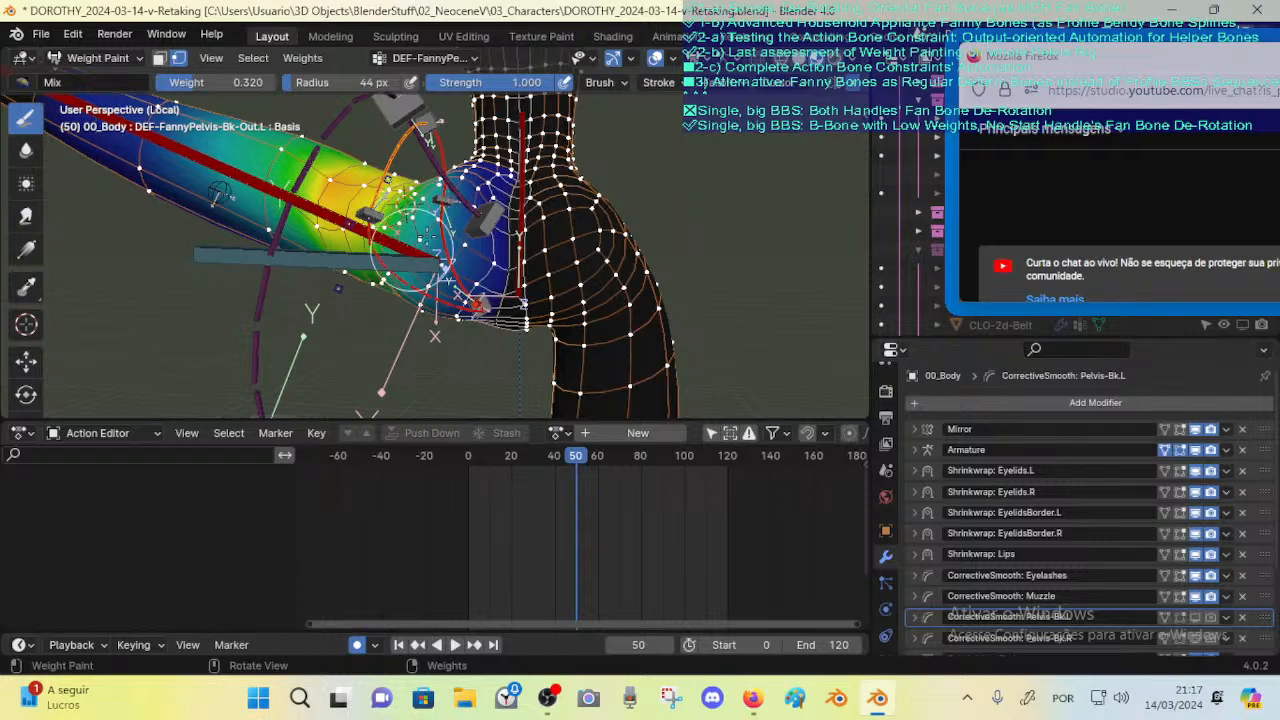
{"action": "middle_click_drag", "start_coordinate": [430, 240], "coordinate": [429, 190]}
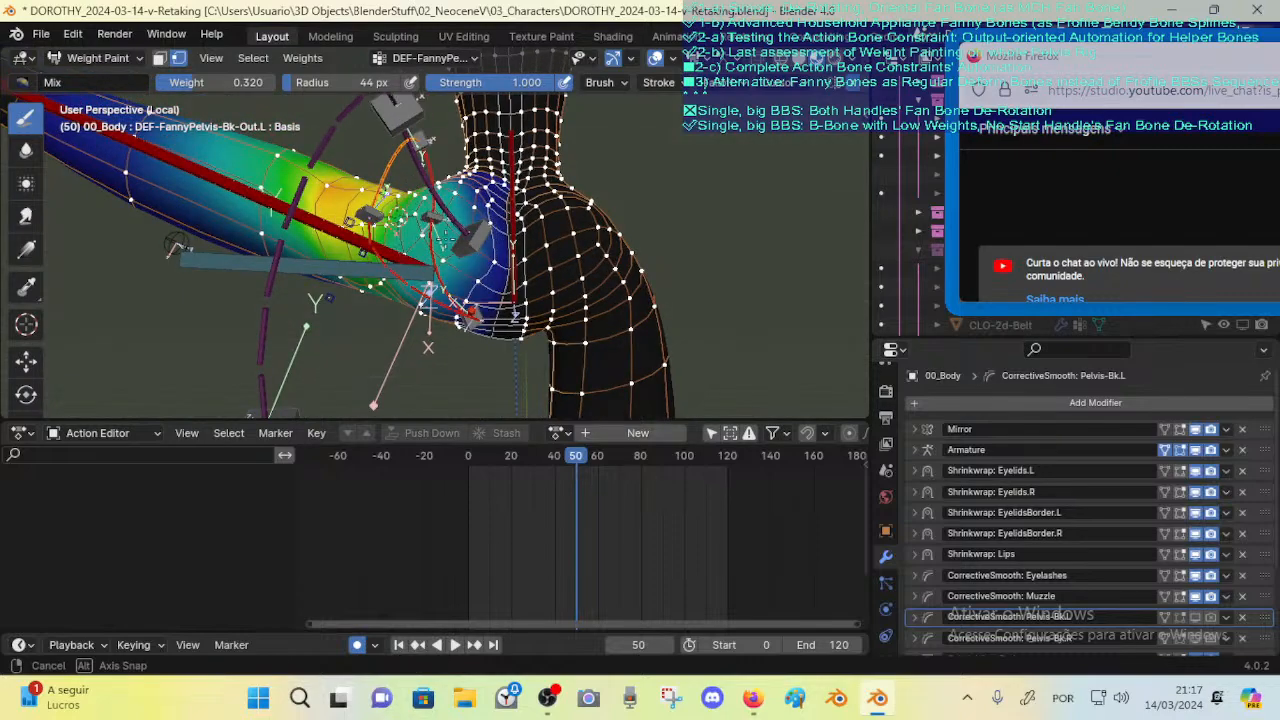
{"action": "middle_click_drag", "start_coordinate": [455, 235], "coordinate": [445, 248]}
{"action": "middle_click_drag", "start_coordinate": [443, 308], "coordinate": [397, 295]}
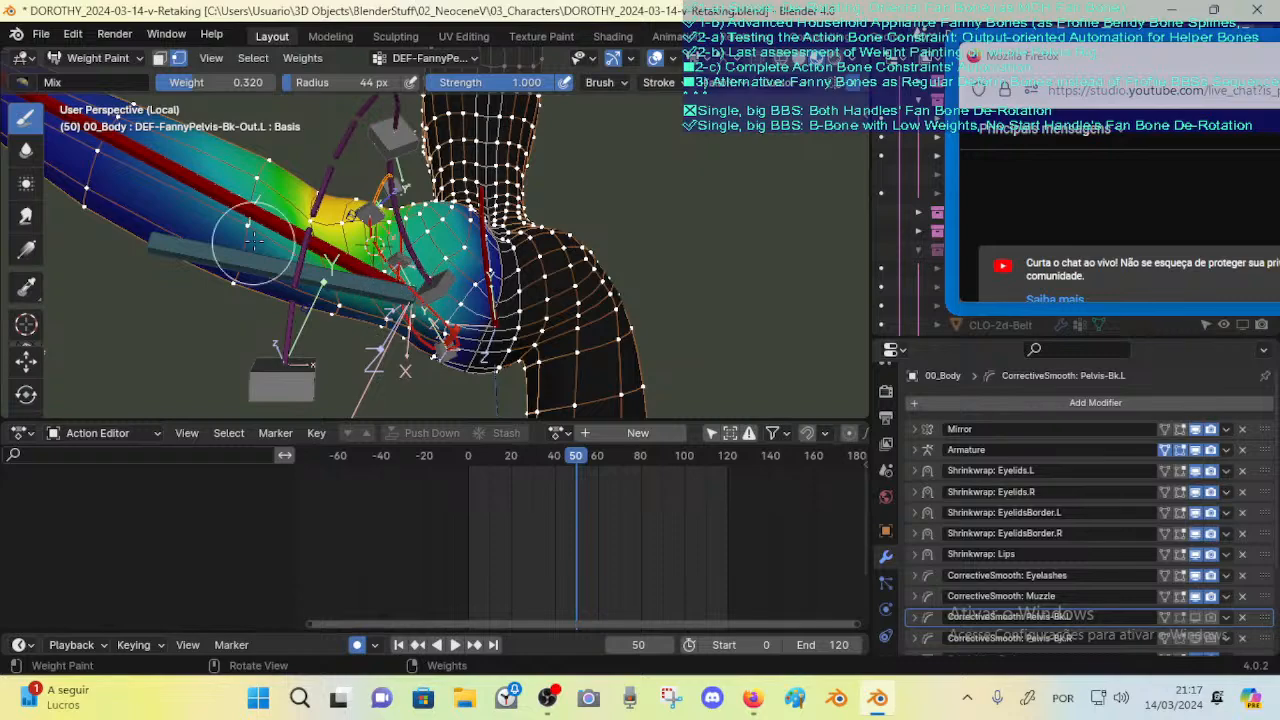
{"action": "middle_click_drag", "start_coordinate": [268, 255], "coordinate": [330, 246]}
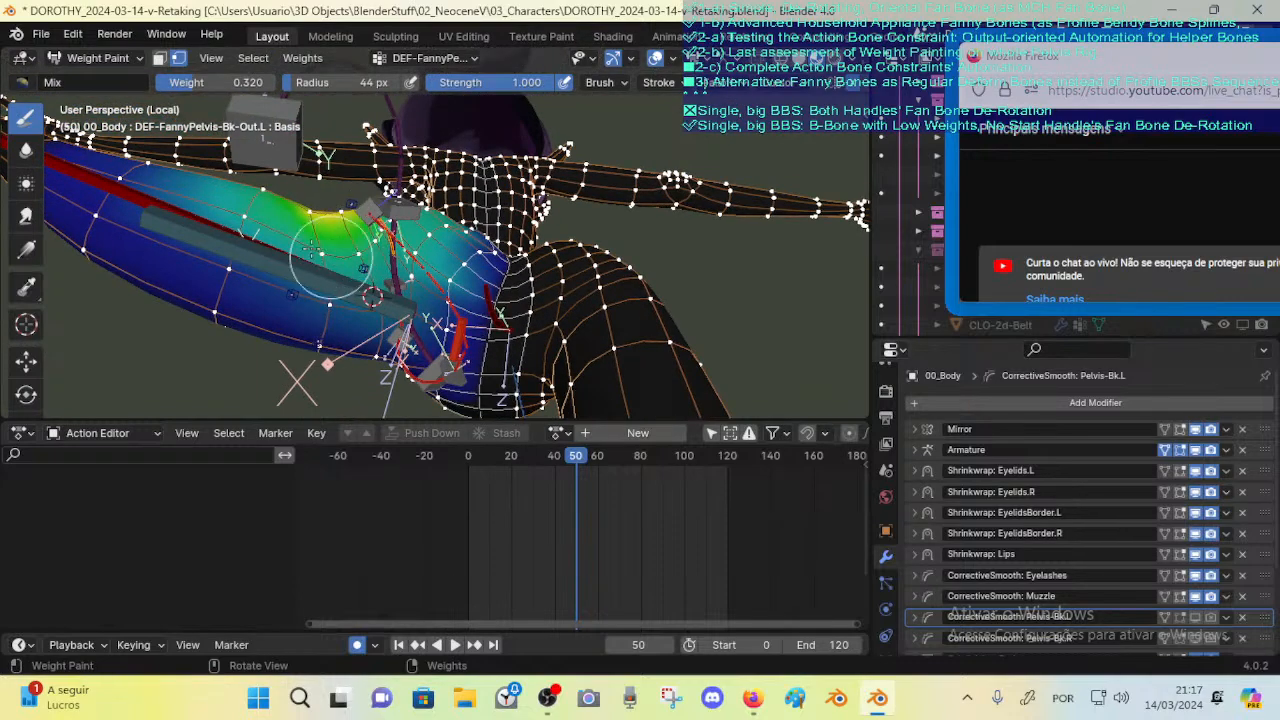
{"action": "left_click_drag", "start_coordinate": [256, 247], "coordinate": [365, 279]}
{"action": "left_click_drag", "start_coordinate": [288, 270], "coordinate": [403, 267]}
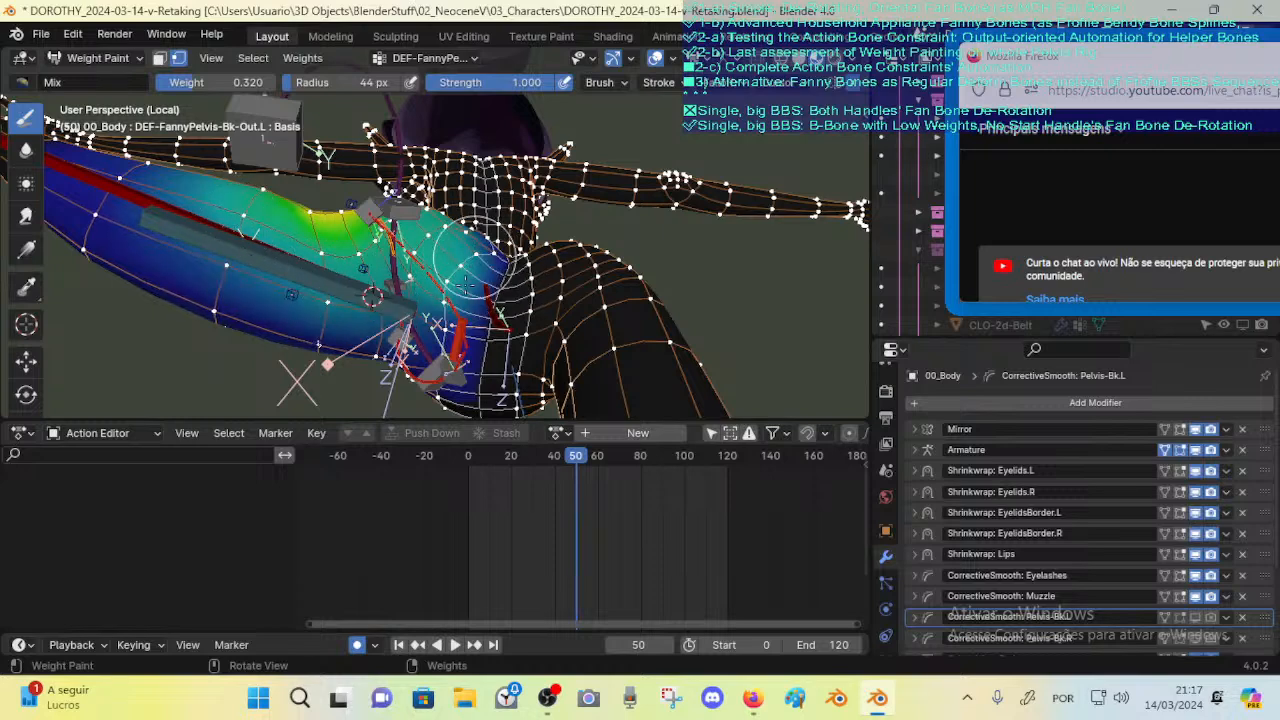
{"action": "mouse_move", "coordinate": [466, 288]}
{"action": "middle_mouse_down"}
{"action": "mouse_move", "coordinate": [530, 285]}
{"action": "mouse_move", "coordinate": [643, 248]}
{"action": "mouse_move", "coordinate": [515, 265]}
{"action": "middle_mouse_up"}
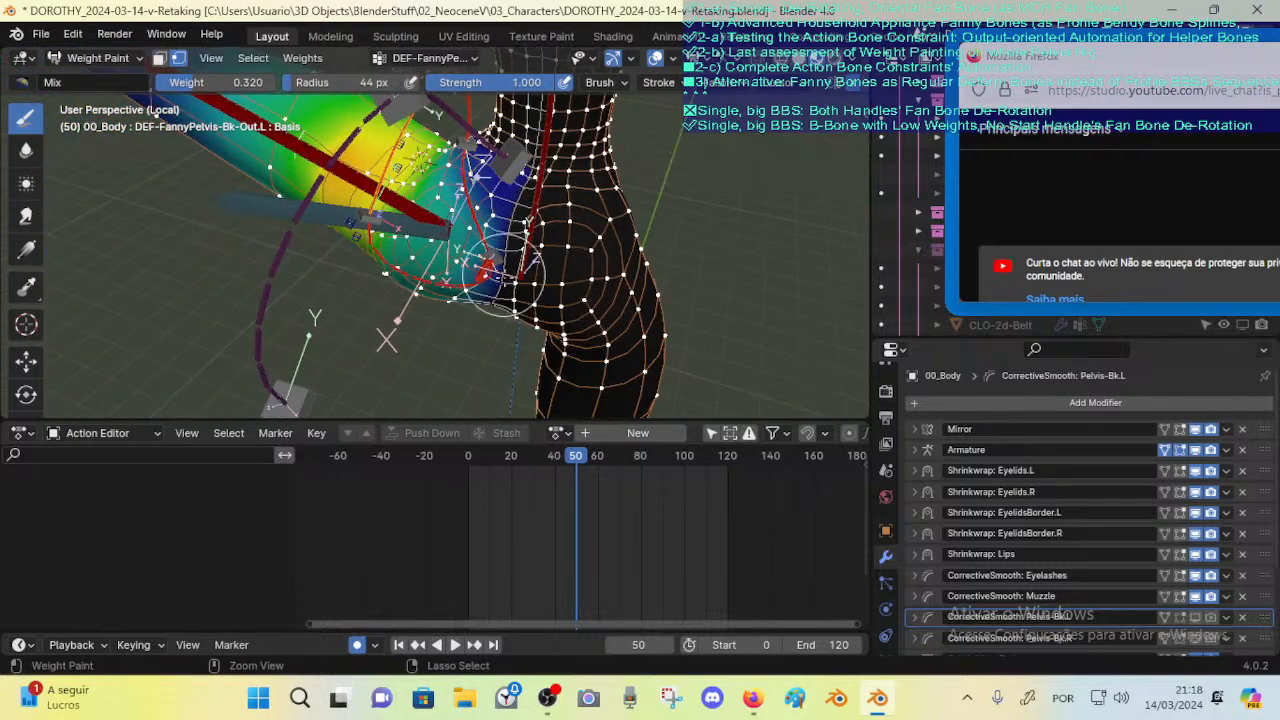
Step: Blur the DEF-FannyPelvis-Bk-Out.L weights around the buttock and under the raised thigh
{"action": "left_click", "coordinate": [26, 150]}
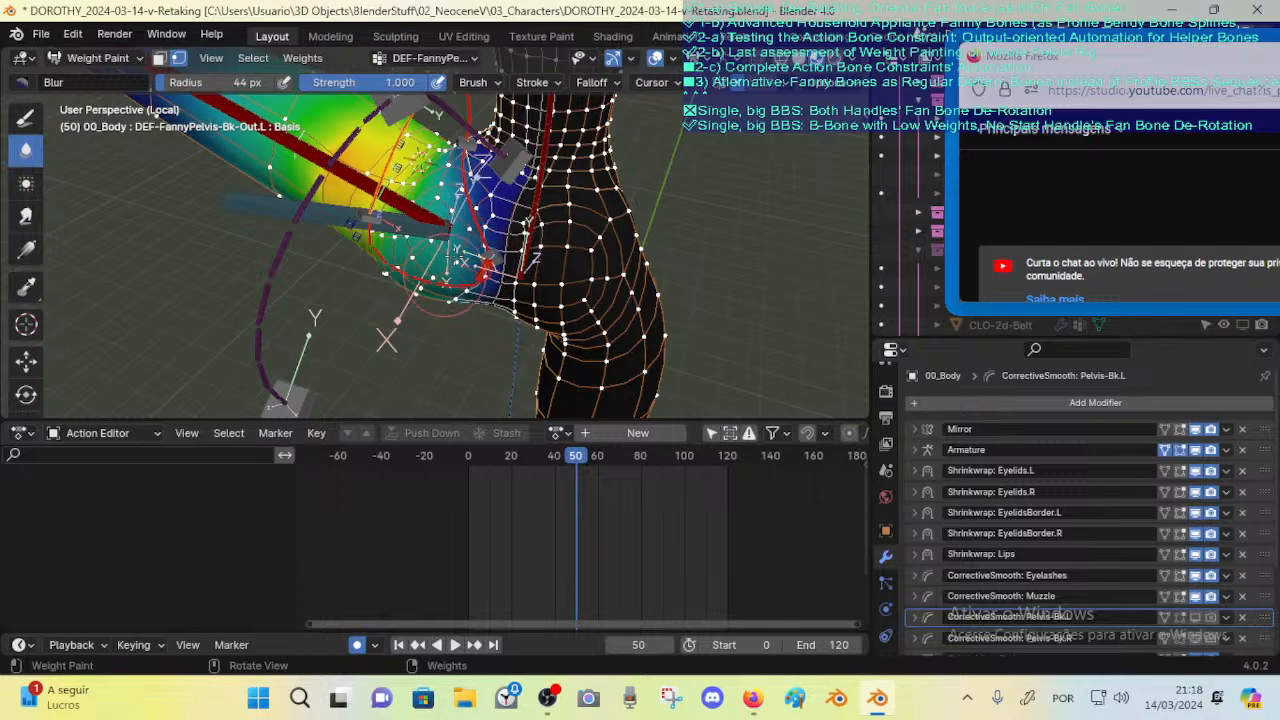
{"action": "middle_click_drag", "start_coordinate": [445, 255], "coordinate": [418, 354]}
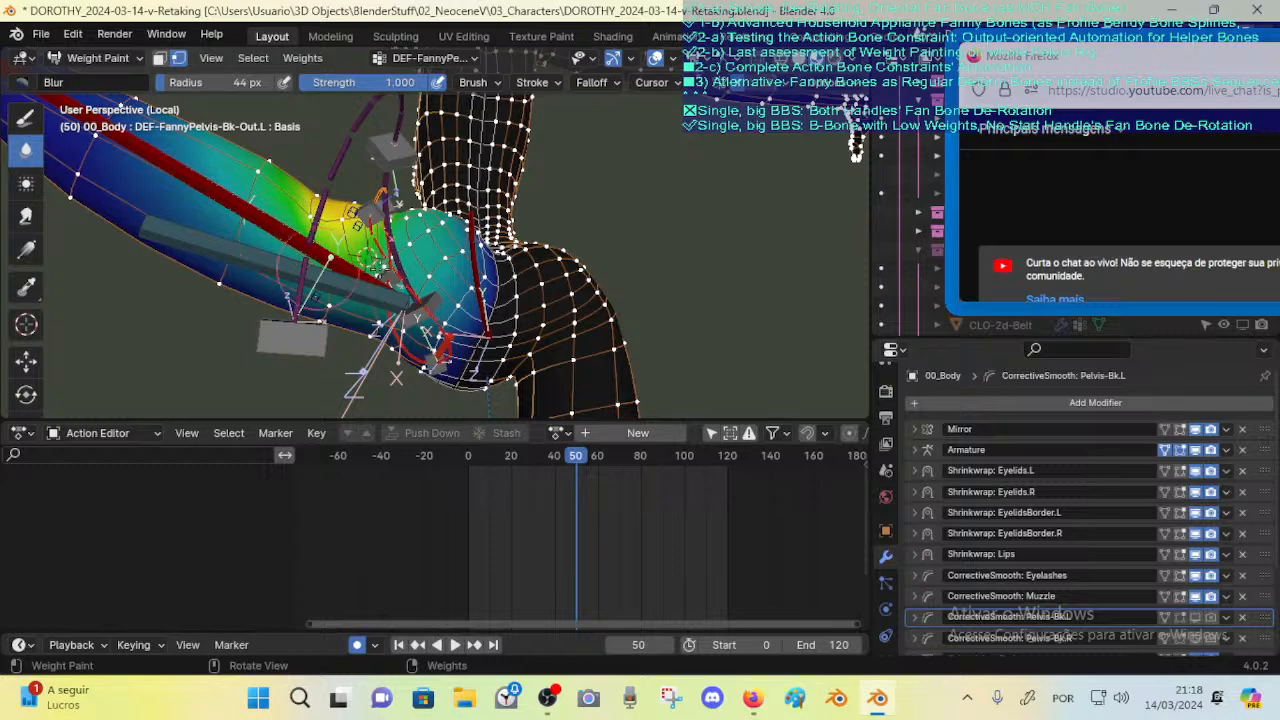
{"action": "middle_click_drag", "start_coordinate": [408, 240], "coordinate": [397, 302]}
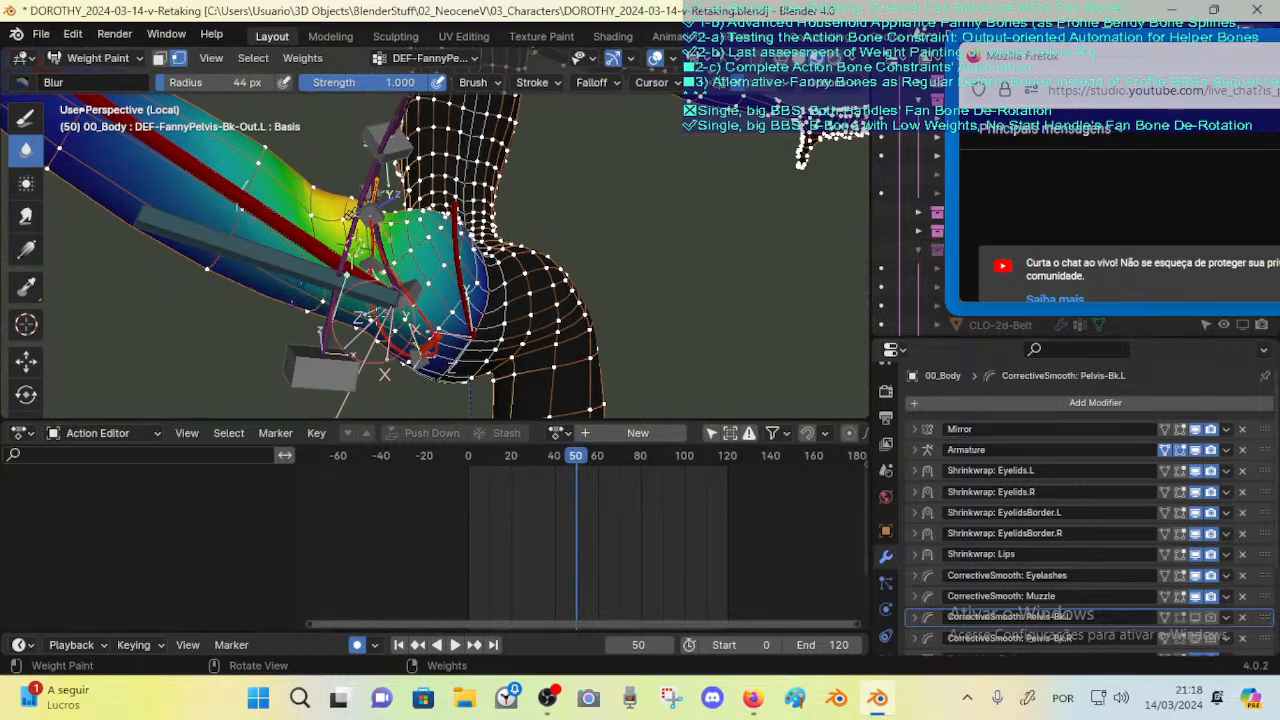
Step: Show the DEF-FannyPelvis-Bk-In.L weights and re-enable vertex selection masking
{"action": "middle_click_drag", "start_coordinate": [242, 186], "coordinate": [44, 98]}
{"action": "key", "text": "v"}
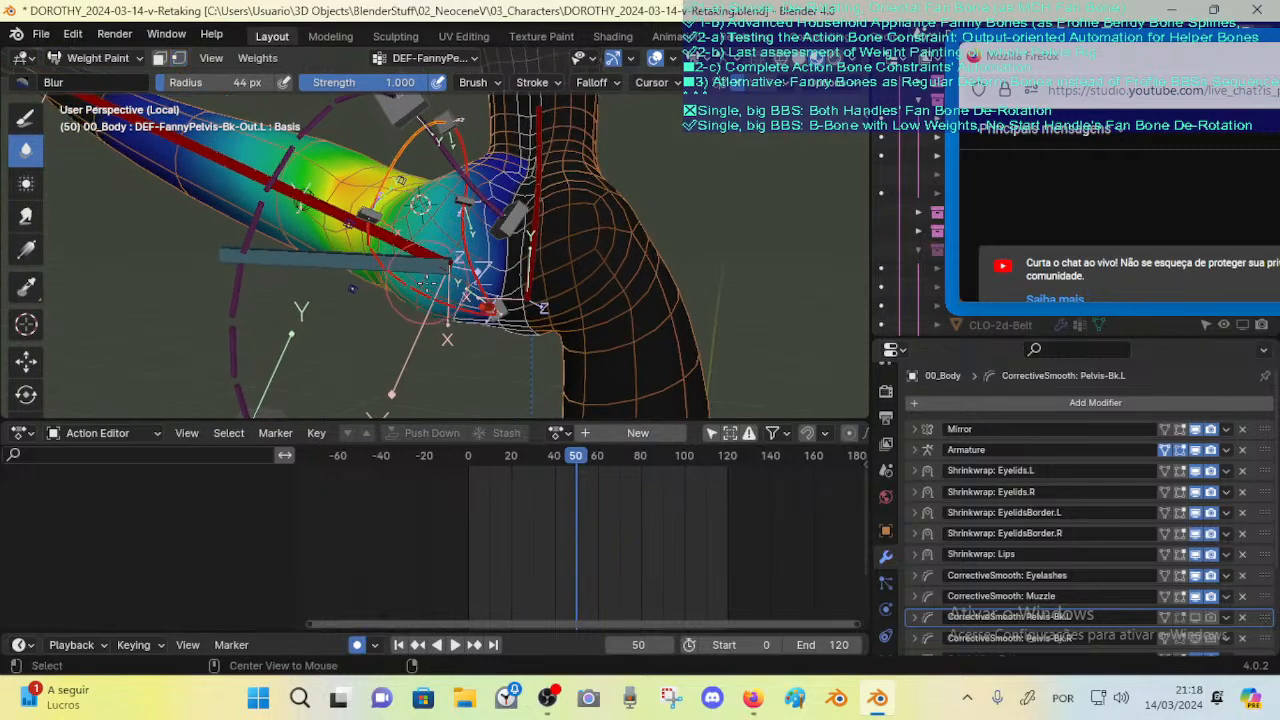
{"action": "left_click", "coordinate": [412, 291], "text": "ctrl"}
{"action": "middle_click_drag", "start_coordinate": [412, 291], "coordinate": [330, 205]}
{"action": "key", "text": "v"}
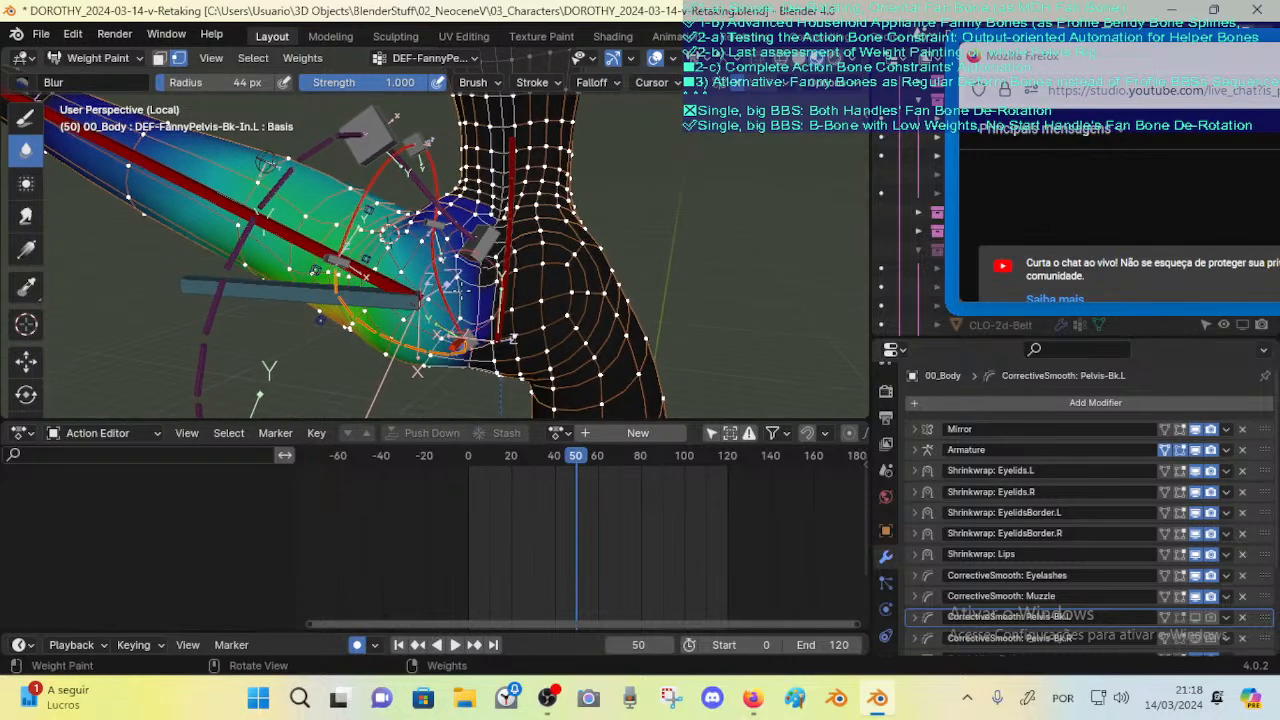
Step: Save the file and try the Add brush at weight 0.320 on the inverted vertex selection along the body's centre line
{"action": "key", "text": "ctrl+s"}
{"action": "key", "text": "ctrl+i"}
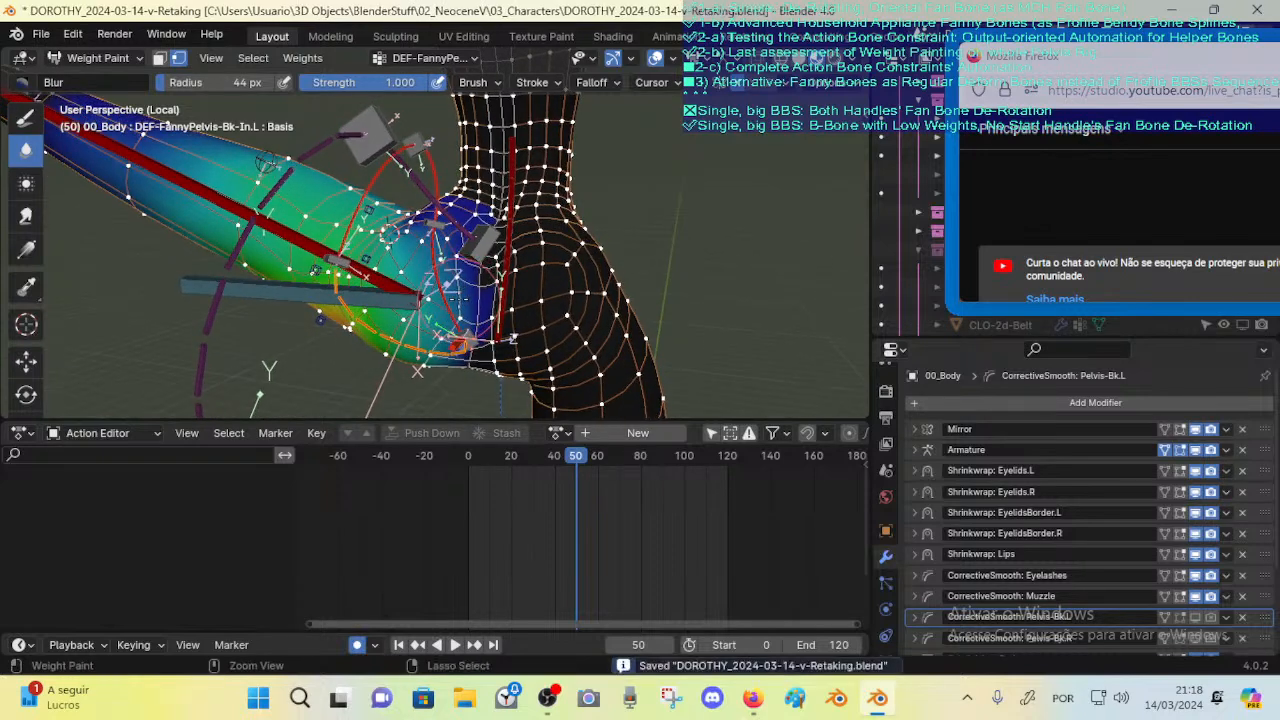
{"action": "left_click", "coordinate": [26, 117]}
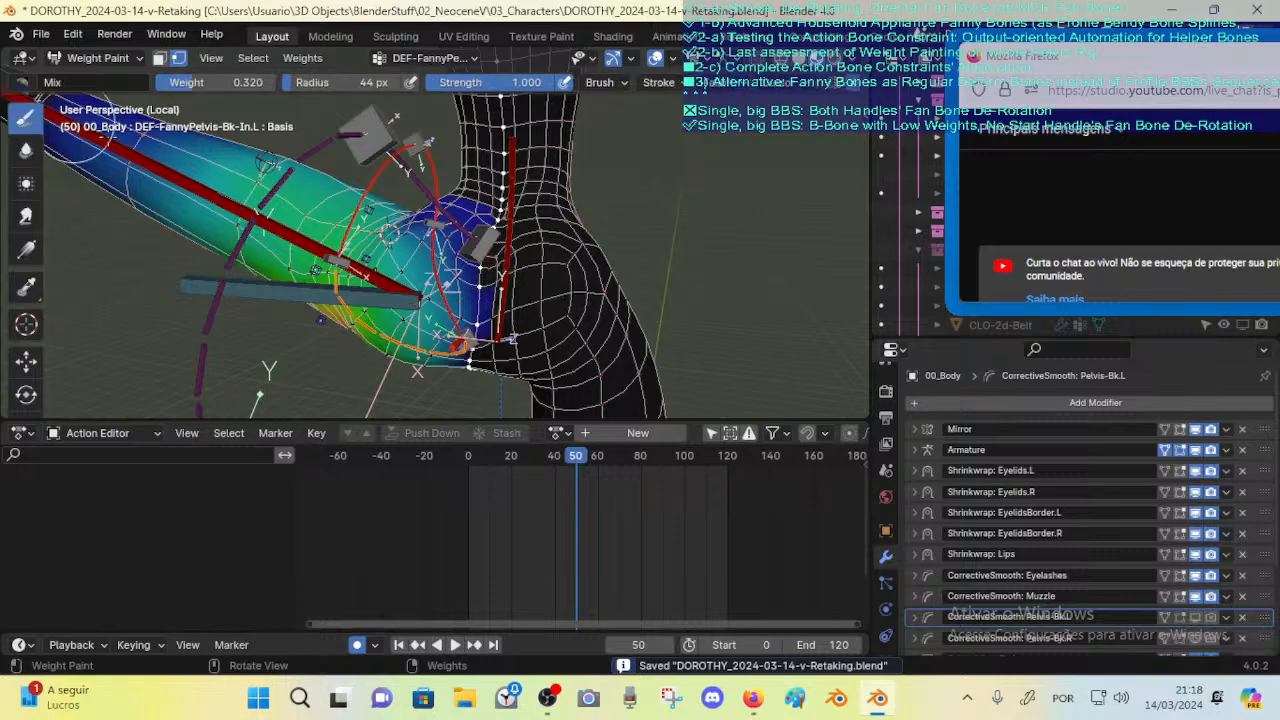
{"action": "left_click", "coordinate": [30, 84]}
{"action": "left_click", "coordinate": [49, 146]}
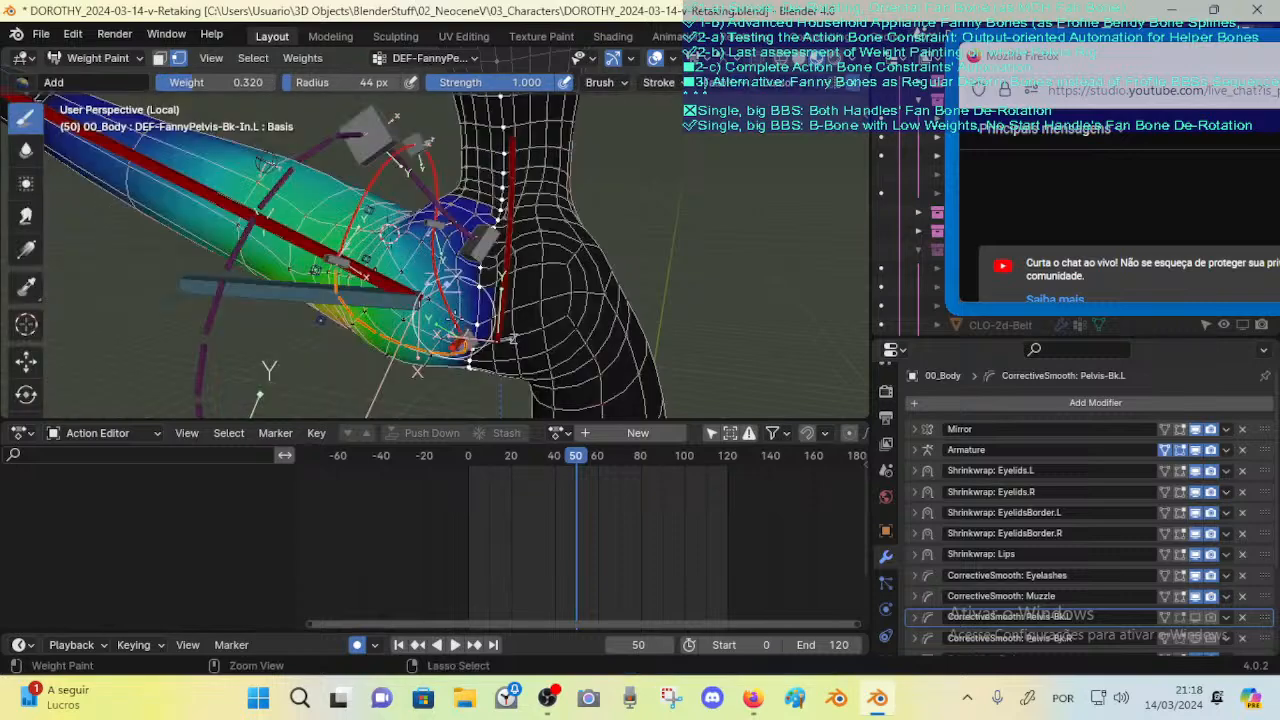
{"action": "mouse_move", "coordinate": [490, 305]}
{"action": "middle_mouse_down"}
{"action": "mouse_move", "coordinate": [520, 270]}
{"action": "mouse_move", "coordinate": [527, 150]}
{"action": "mouse_move", "coordinate": [470, 170]}
{"action": "middle_mouse_up"}
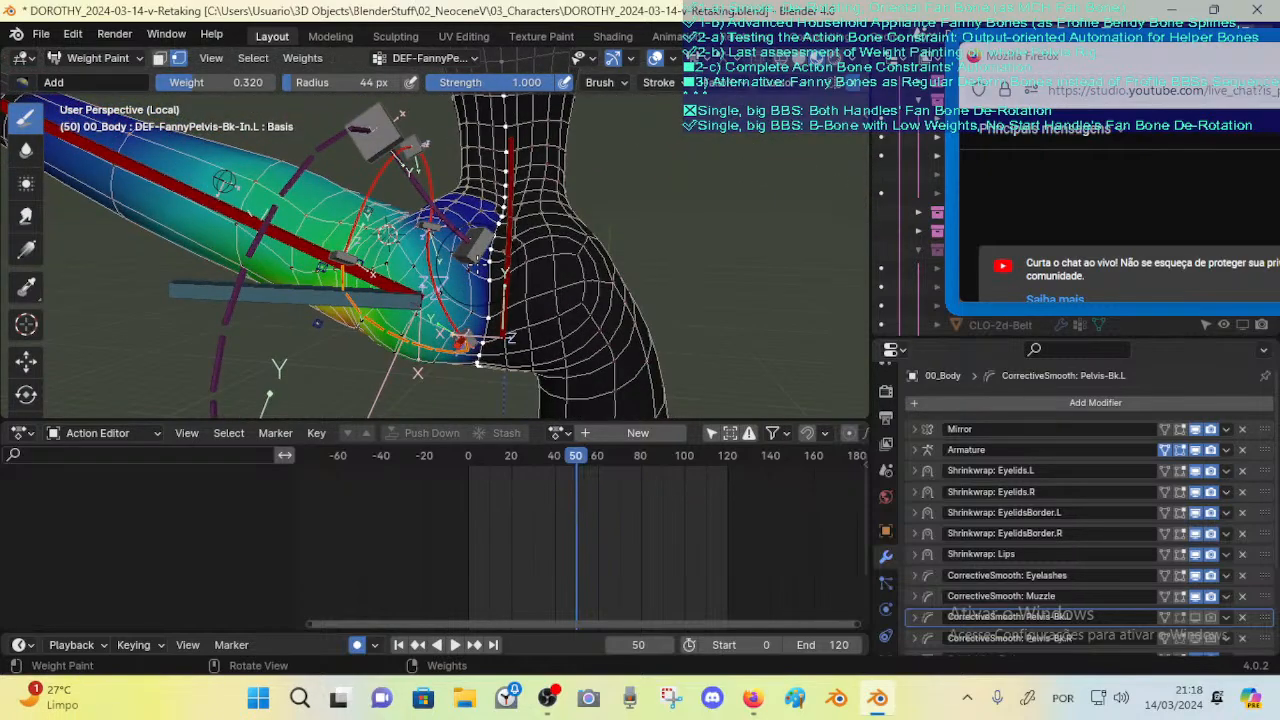
{"action": "key", "text": "ctrl+i"}
Step: Blur the DEF-FannyPelvis-Bk-In.L weights around the buttock and rear of the raised thigh
{"action": "left_click", "coordinate": [23, 151]}
{"action": "middle_click_drag", "start_coordinate": [292, 250], "coordinate": [300, 252]}
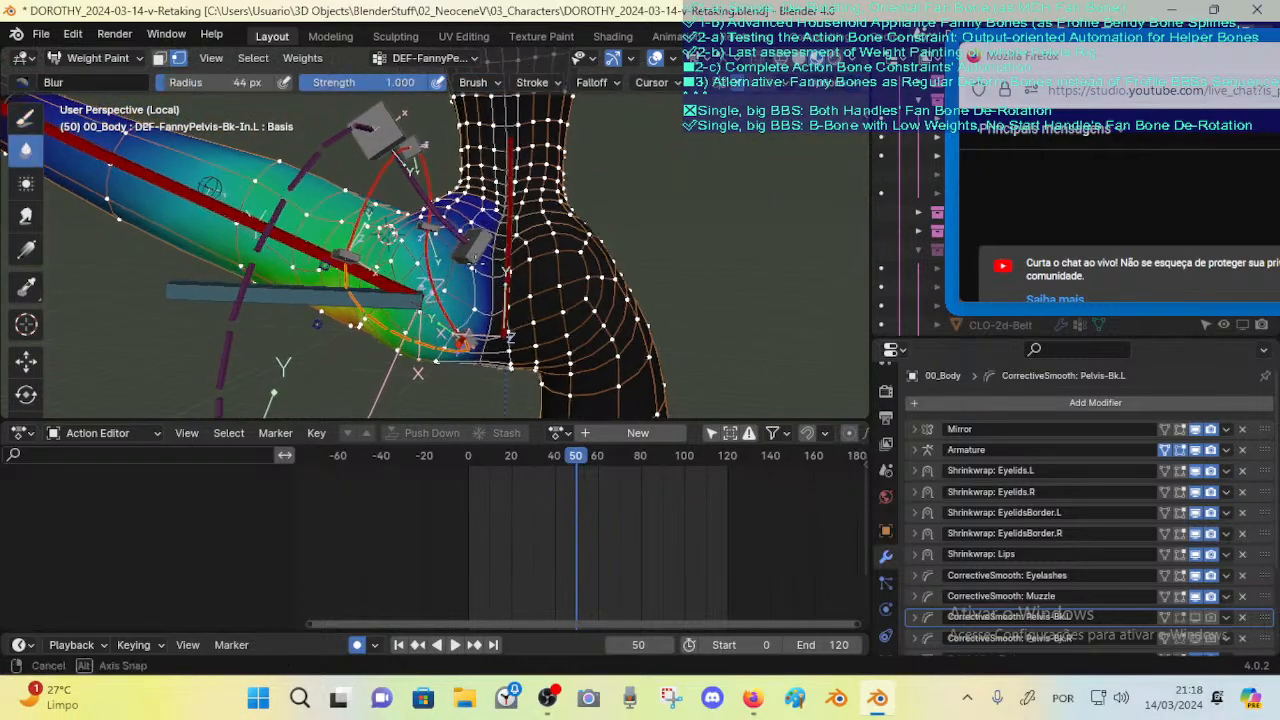
{"action": "mouse_move", "coordinate": [455, 288]}
{"action": "middle_mouse_down"}
{"action": "mouse_move", "coordinate": [380, 240]}
{"action": "mouse_move", "coordinate": [390, 278]}
{"action": "middle_mouse_up"}
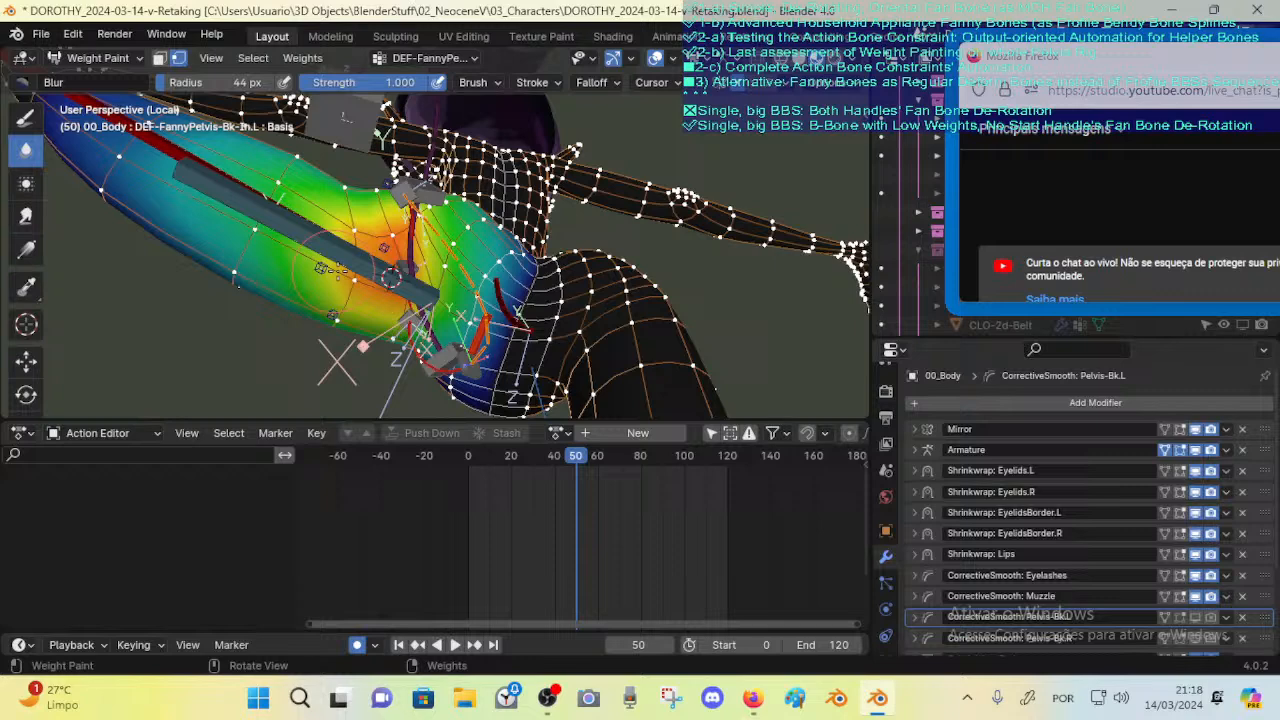
Step: Switch to the F Mix brush and sample a weight of 0.332 from the buttock area
{"action": "left_click", "coordinate": [26, 117]}
{"action": "left_click", "coordinate": [20, 82]}
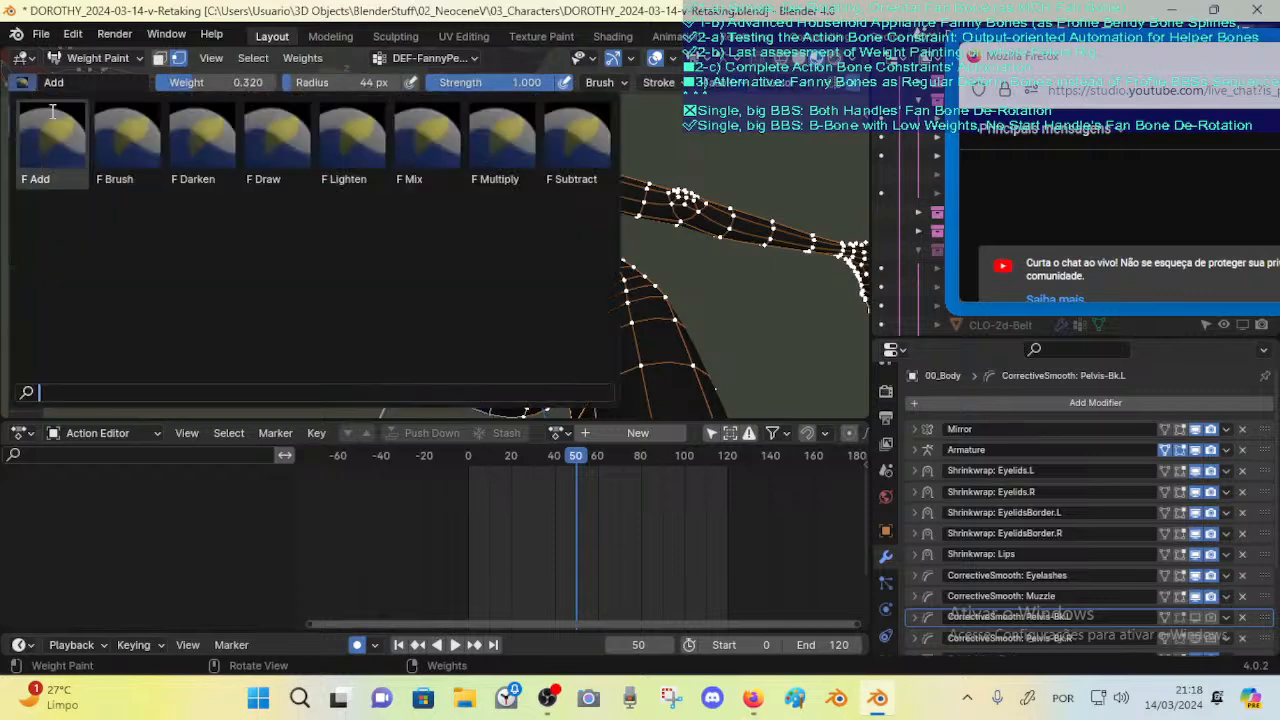
{"action": "left_click", "coordinate": [426, 140]}
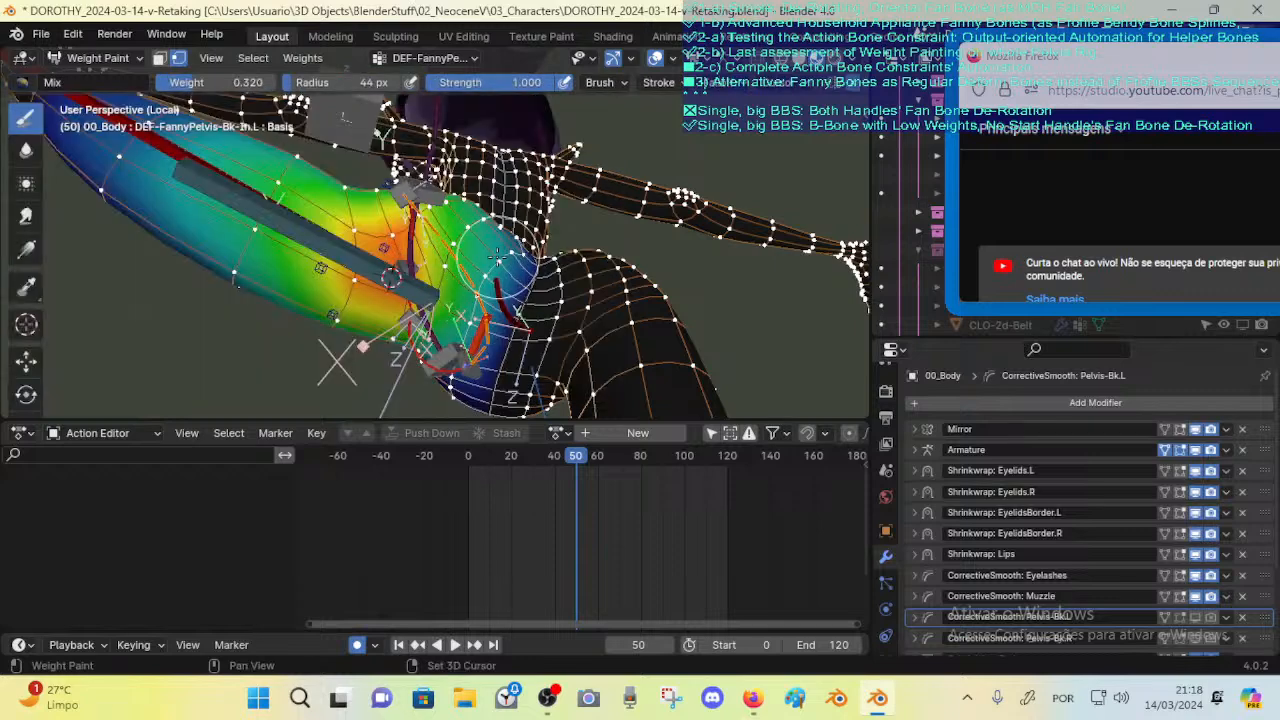
{"action": "key", "text": "shift+x"}
{"action": "mouse_move", "coordinate": [497, 258]}
{"action": "middle_mouse_down"}
{"action": "mouse_move", "coordinate": [478, 263]}
{"action": "mouse_move", "coordinate": [476, 243]}
{"action": "mouse_move", "coordinate": [461, 283]}
{"action": "middle_mouse_up"}
{"action": "key", "text": "shift+x"}
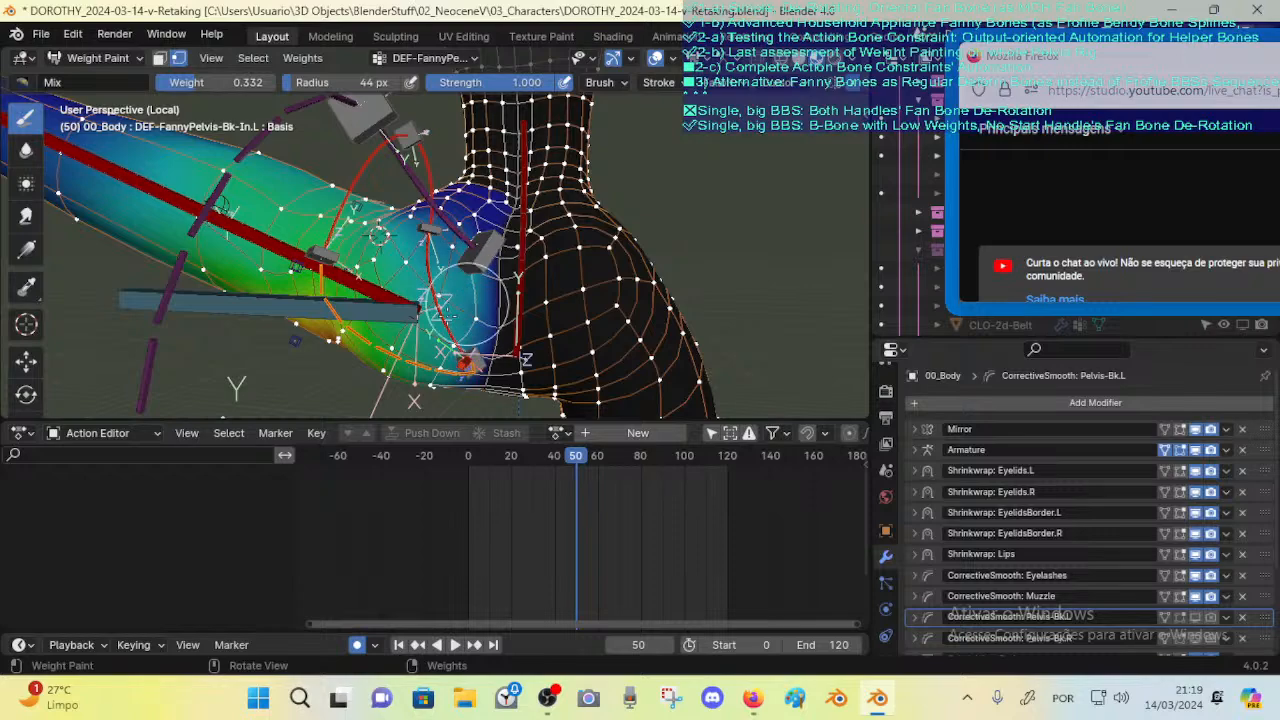
Step: Try painting the sampled 0.332 weight on the inner buttock near the centre line, and undo the last stroke
{"action": "mouse_move", "coordinate": [440, 335]}
{"action": "middle_mouse_down"}
{"action": "mouse_move", "coordinate": [462, 327]}
{"action": "mouse_move", "coordinate": [460, 248]}
{"action": "middle_mouse_up"}
{"action": "middle_click_drag", "start_coordinate": [462, 352], "coordinate": [500, 268]}
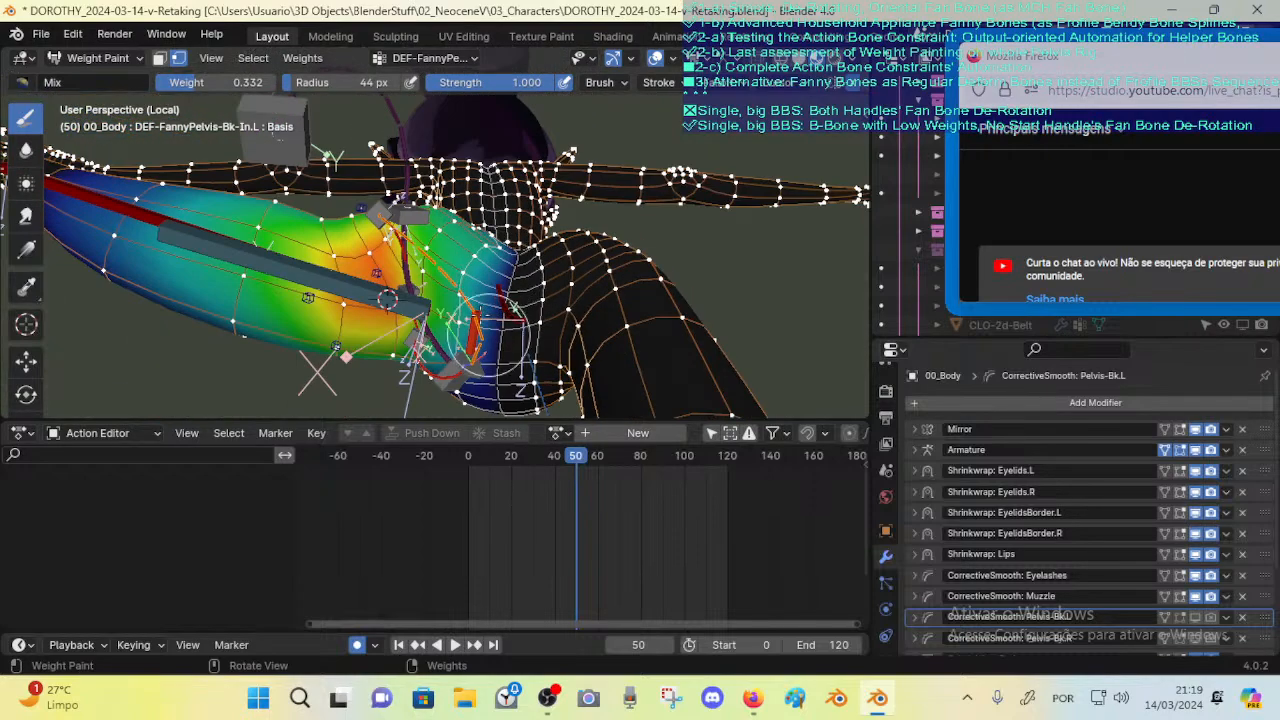
{"action": "middle_click_drag", "start_coordinate": [457, 340], "coordinate": [477, 287]}
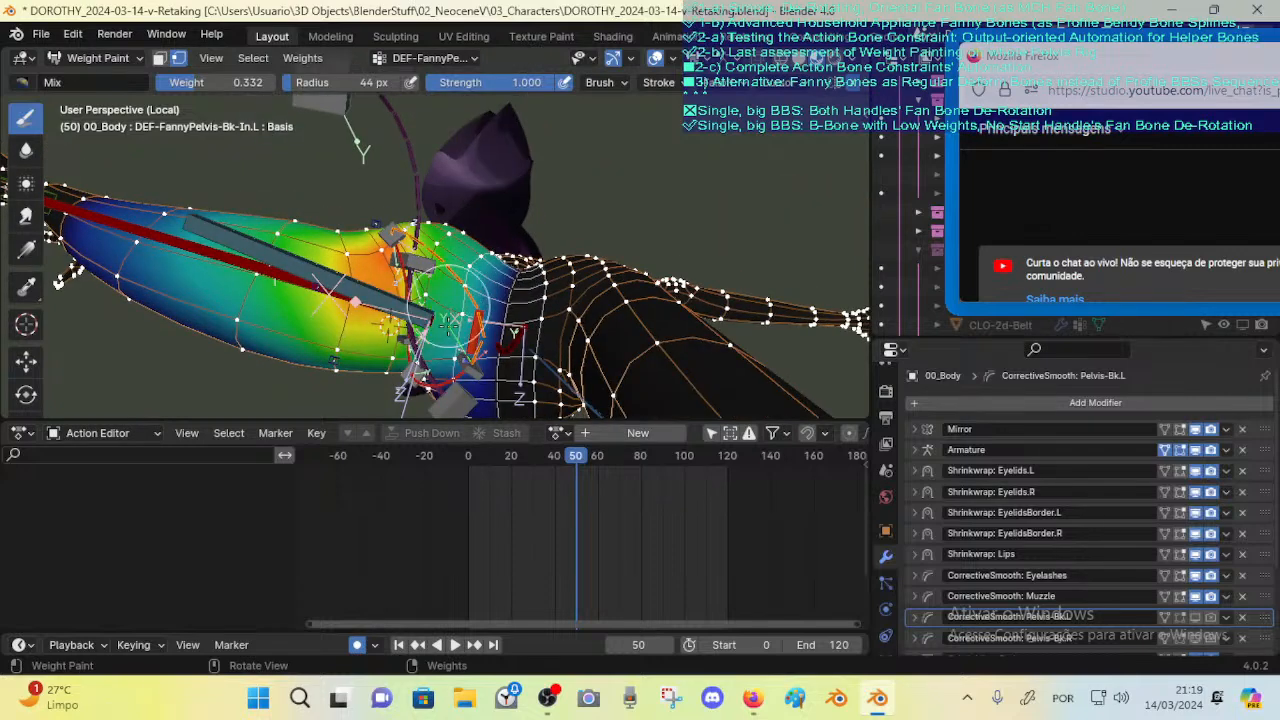
{"action": "key", "text": "ctrl+z"}
Step: Sample weights of 0.657 and 0.782 and paint them on the left buttock for DEF-FannyPelvis-Bk-In.L with the Mix brush
{"action": "key", "text": "shift+x"}
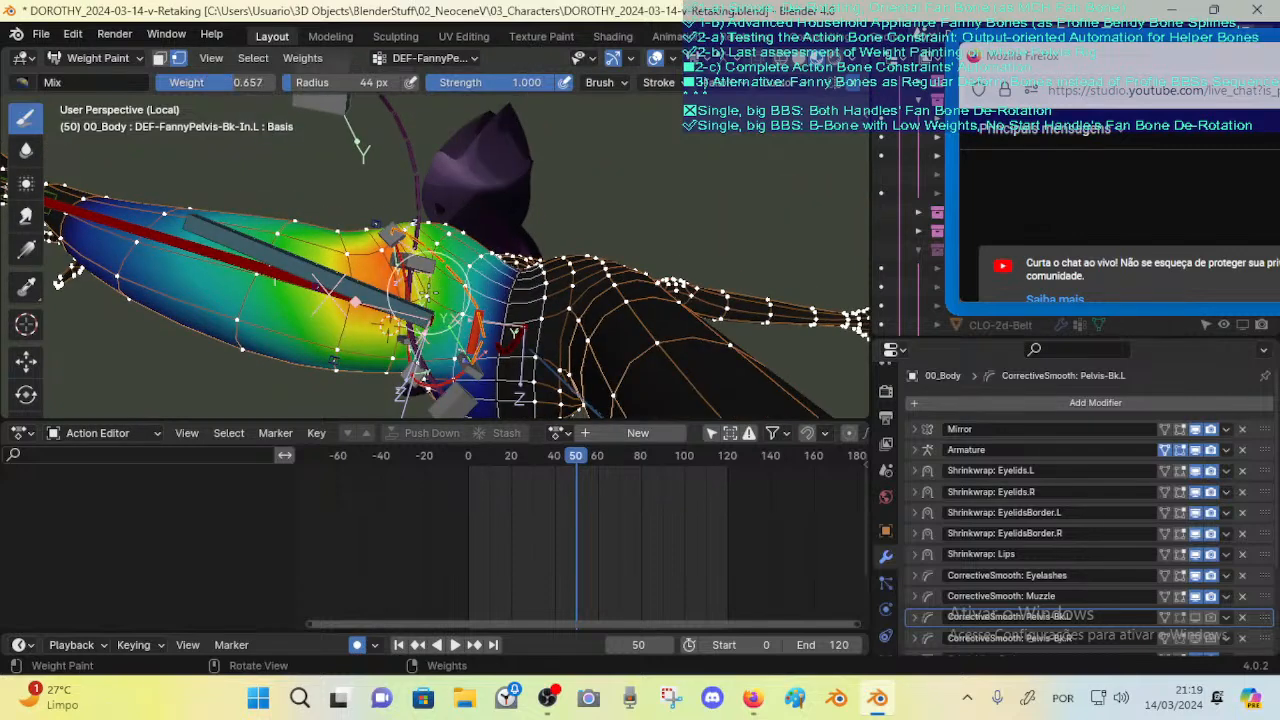
{"action": "middle_click_drag", "start_coordinate": [462, 290], "coordinate": [484, 286]}
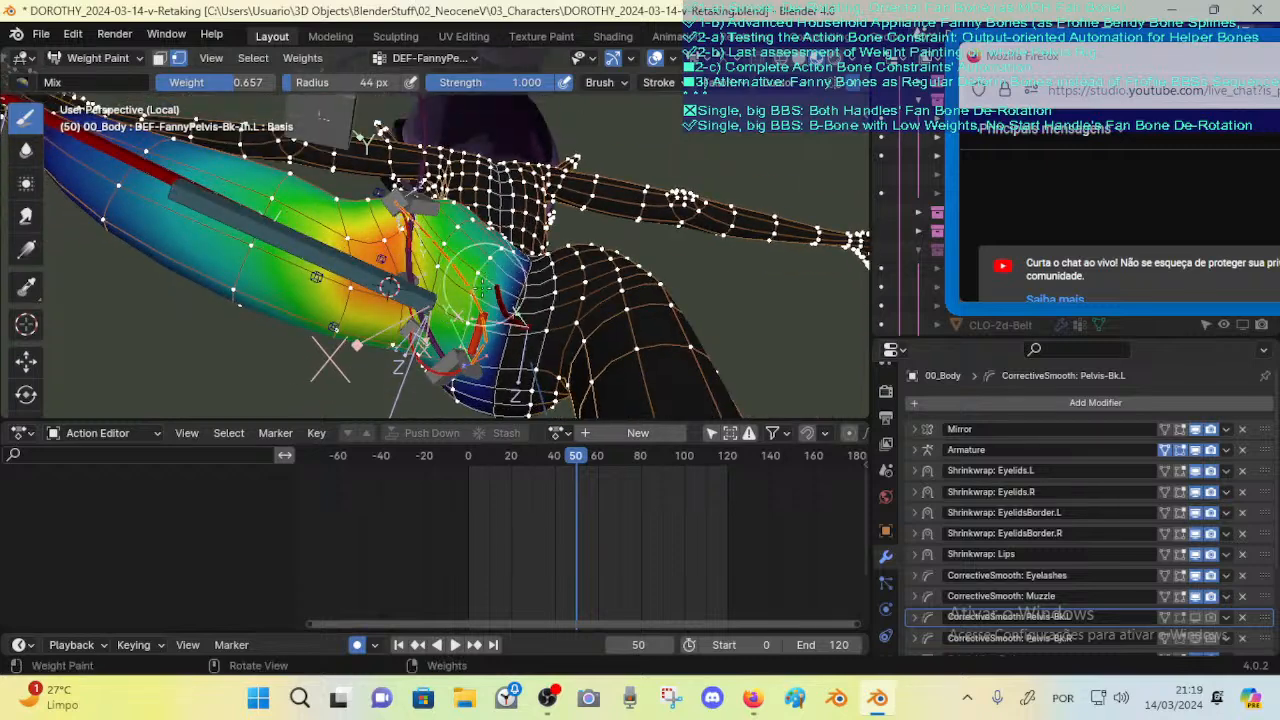
{"action": "middle_click_drag", "start_coordinate": [455, 348], "coordinate": [456, 290]}
{"action": "key", "text": "shift+x"}
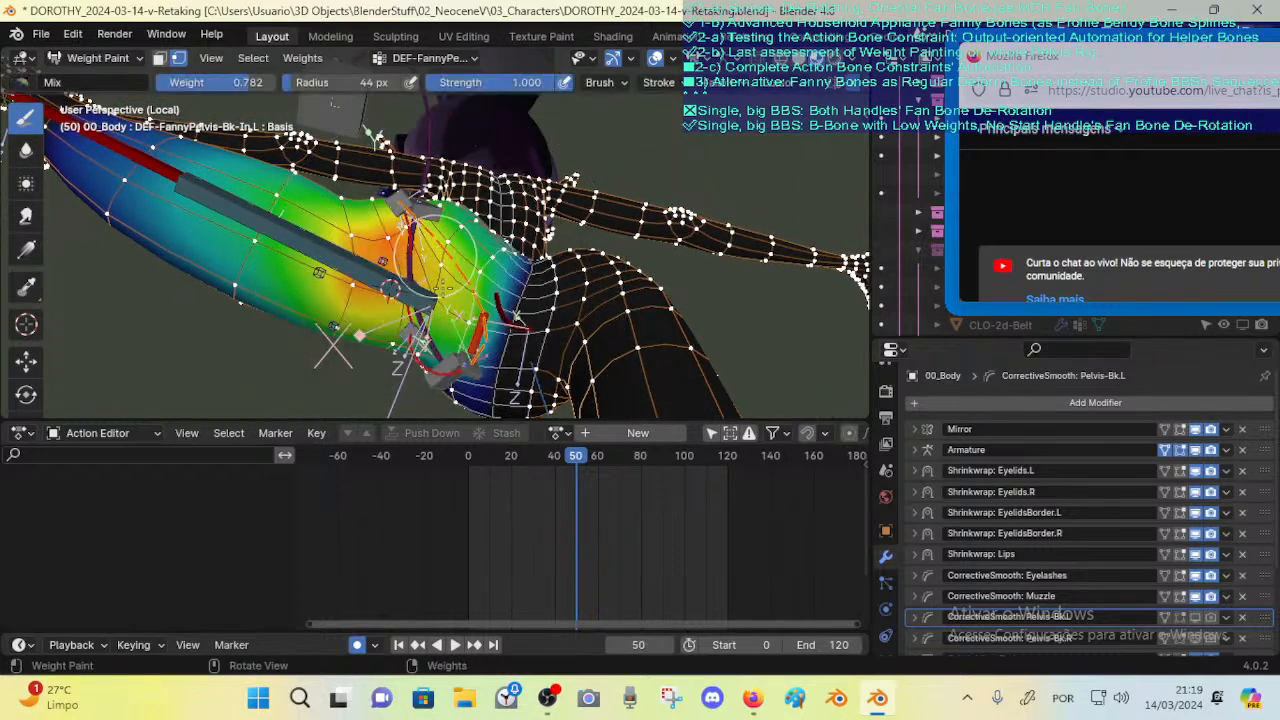
{"action": "mouse_move", "coordinate": [385, 335]}
{"action": "middle_mouse_down"}
{"action": "mouse_move", "coordinate": [425, 268]}
{"action": "mouse_move", "coordinate": [440, 262]}
{"action": "mouse_move", "coordinate": [445, 295]}
{"action": "mouse_move", "coordinate": [452, 287]}
{"action": "middle_mouse_up"}
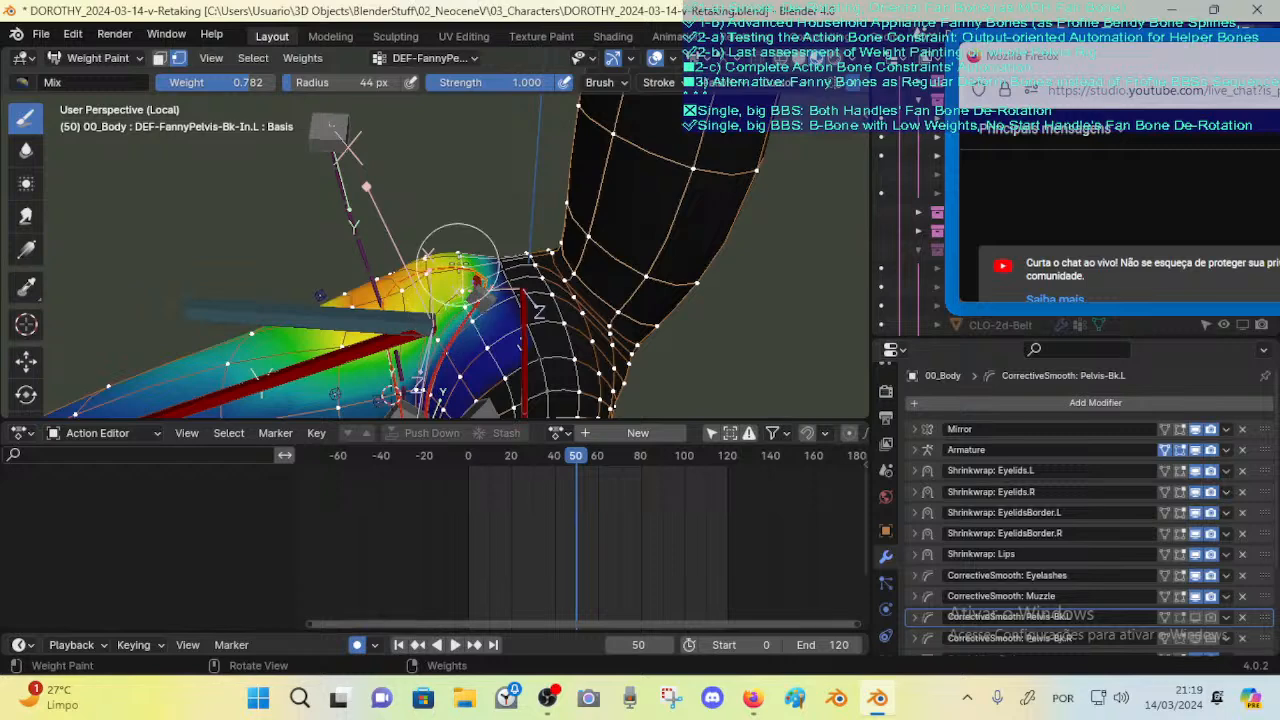
Step: Blur the DEF-FannyPelvis-Bk-In.L weights over the repainted buttock, the crotch side and the underside of the raised thigh
{"action": "left_click", "coordinate": [26, 149]}
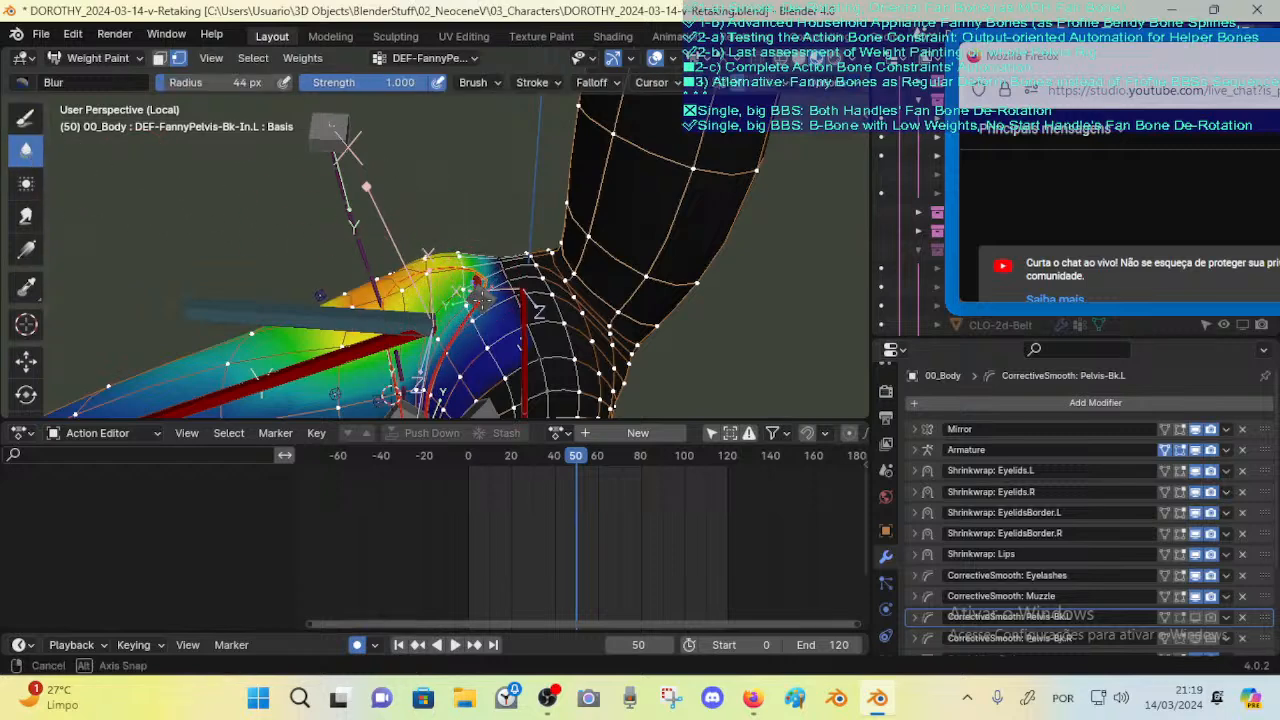
{"action": "mouse_move", "coordinate": [470, 300]}
{"action": "middle_mouse_down"}
{"action": "mouse_move", "coordinate": [398, 262]}
{"action": "mouse_move", "coordinate": [397, 225]}
{"action": "mouse_move", "coordinate": [398, 258]}
{"action": "middle_mouse_up"}
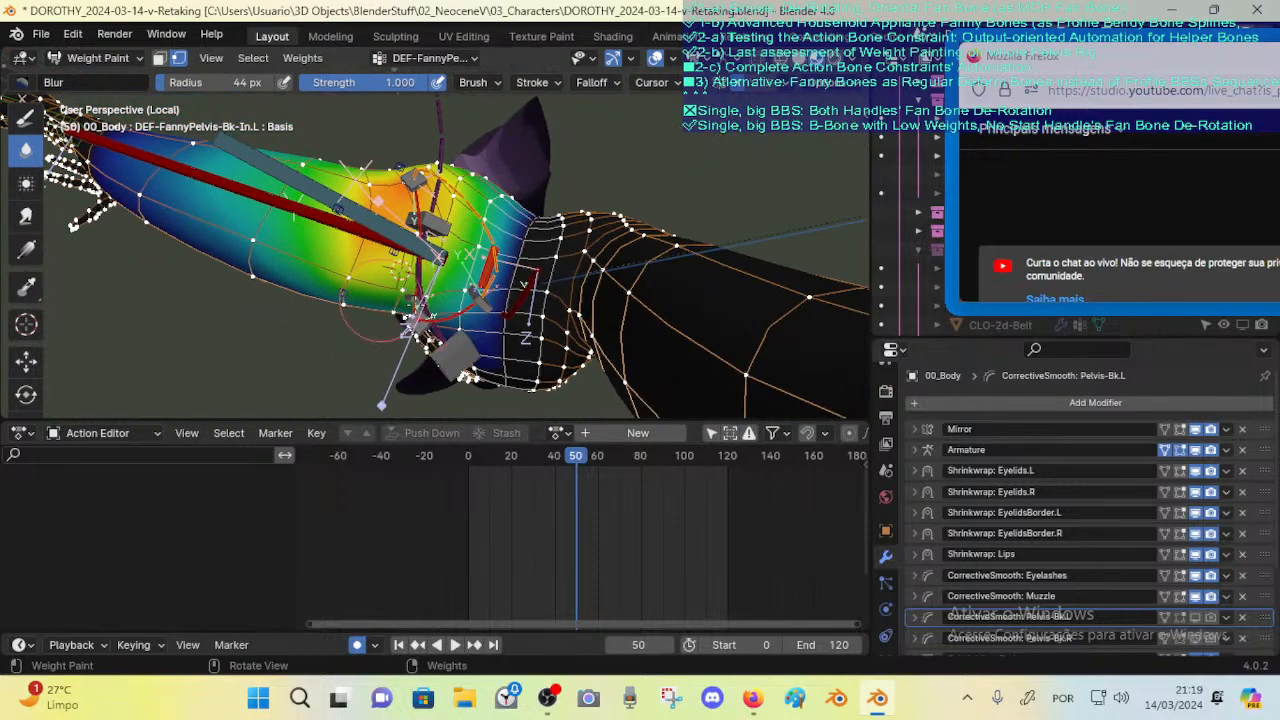
{"action": "middle_click_drag", "start_coordinate": [342, 296], "coordinate": [341, 245]}
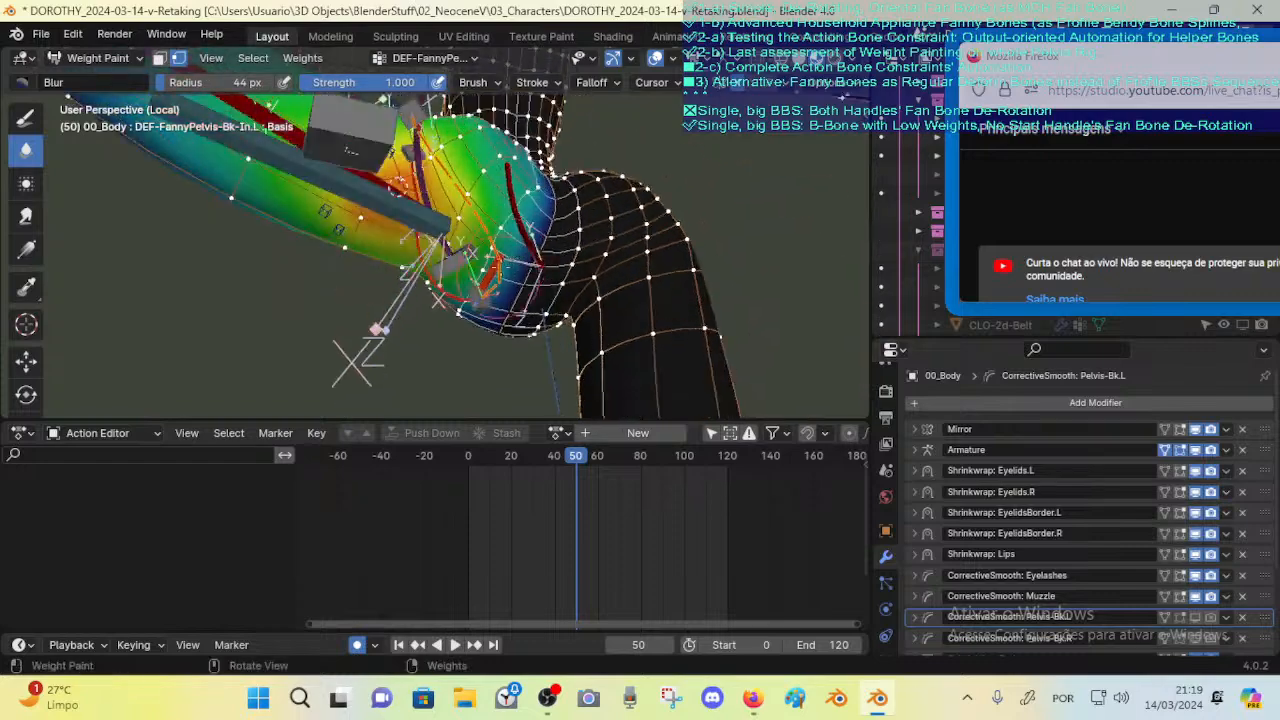
{"action": "mouse_move", "coordinate": [521, 175]}
{"action": "middle_mouse_down"}
{"action": "mouse_move", "coordinate": [507, 257]}
{"action": "mouse_move", "coordinate": [506, 170]}
{"action": "middle_mouse_up"}
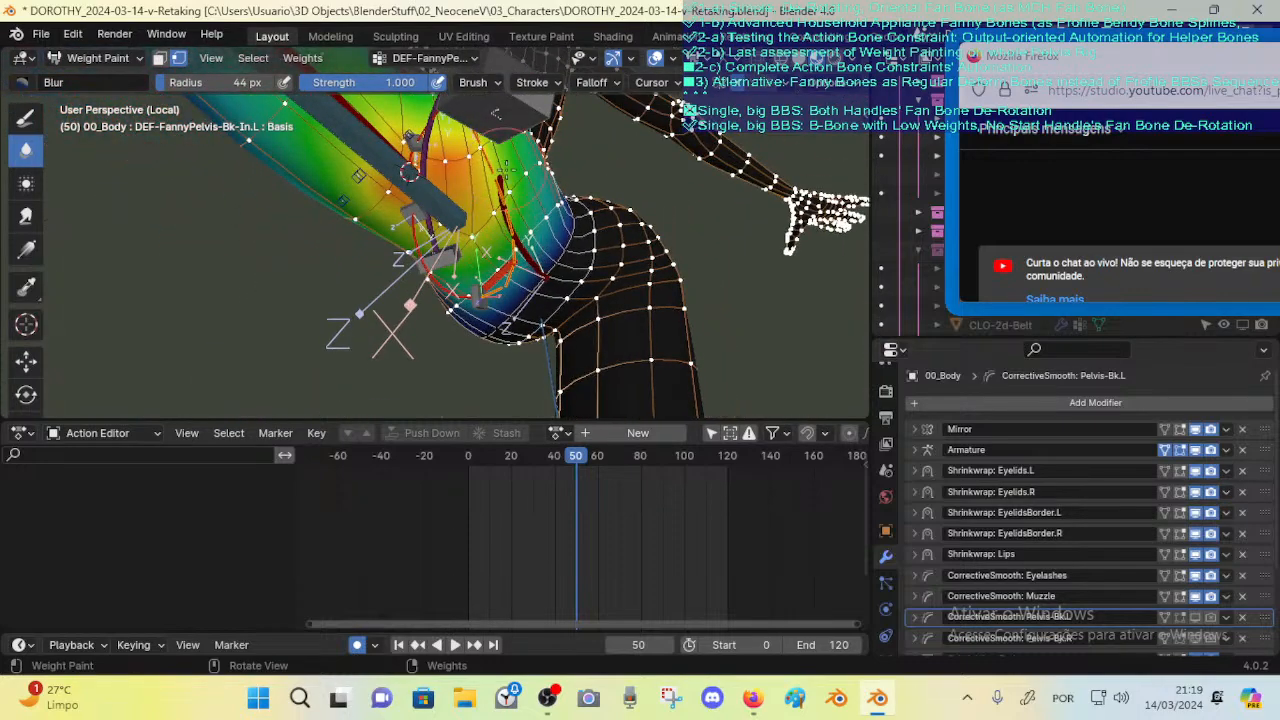
{"action": "middle_click_drag", "start_coordinate": [360, 225], "coordinate": [366, 240]}
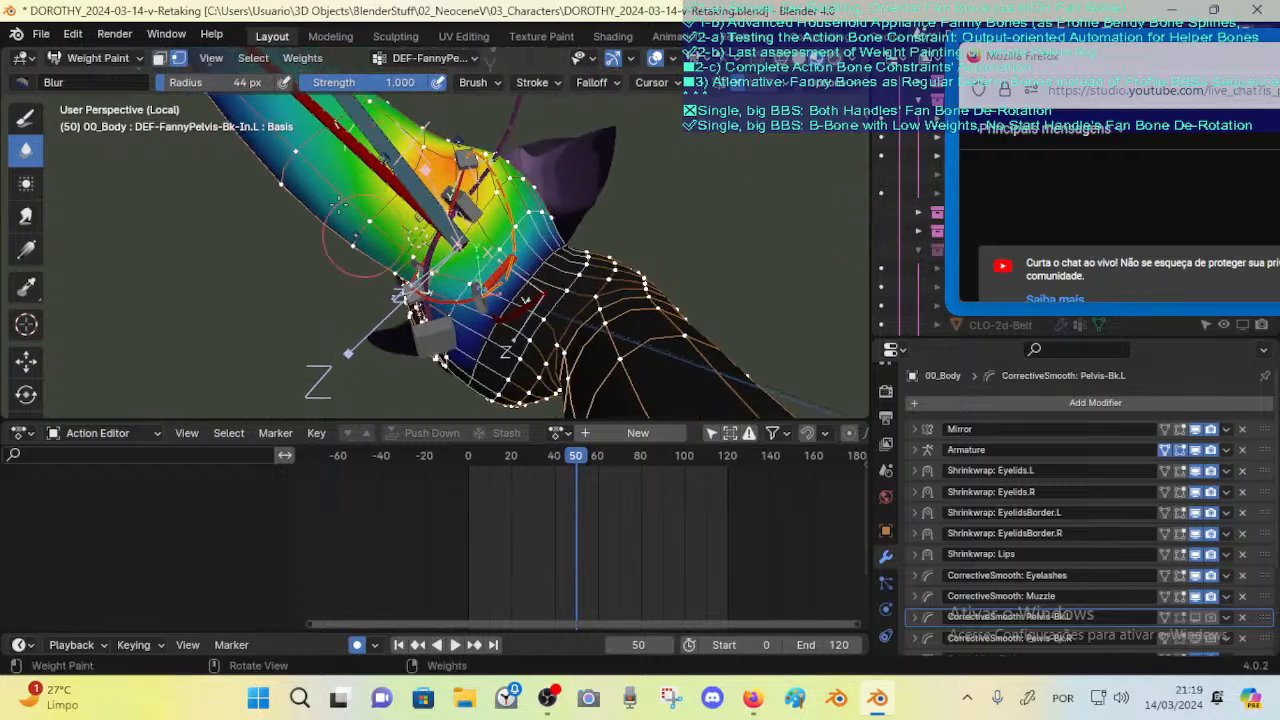
{"action": "middle_click_drag", "start_coordinate": [288, 184], "coordinate": [298, 204]}
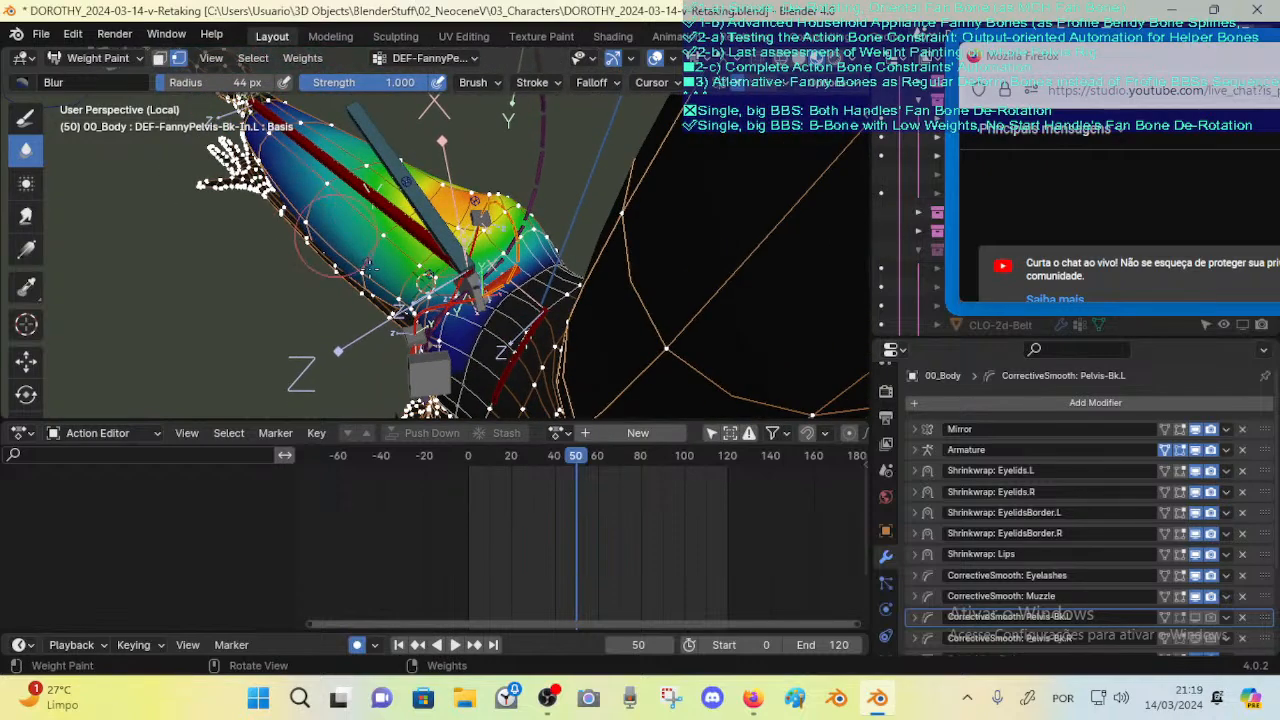
{"action": "middle_click_drag", "start_coordinate": [378, 266], "coordinate": [404, 240]}
{"action": "mouse_move", "coordinate": [420, 290]}
{"action": "middle_mouse_down"}
{"action": "mouse_move", "coordinate": [344, 281]}
{"action": "mouse_move", "coordinate": [355, 375]}
{"action": "mouse_move", "coordinate": [330, 360]}
{"action": "middle_mouse_up"}
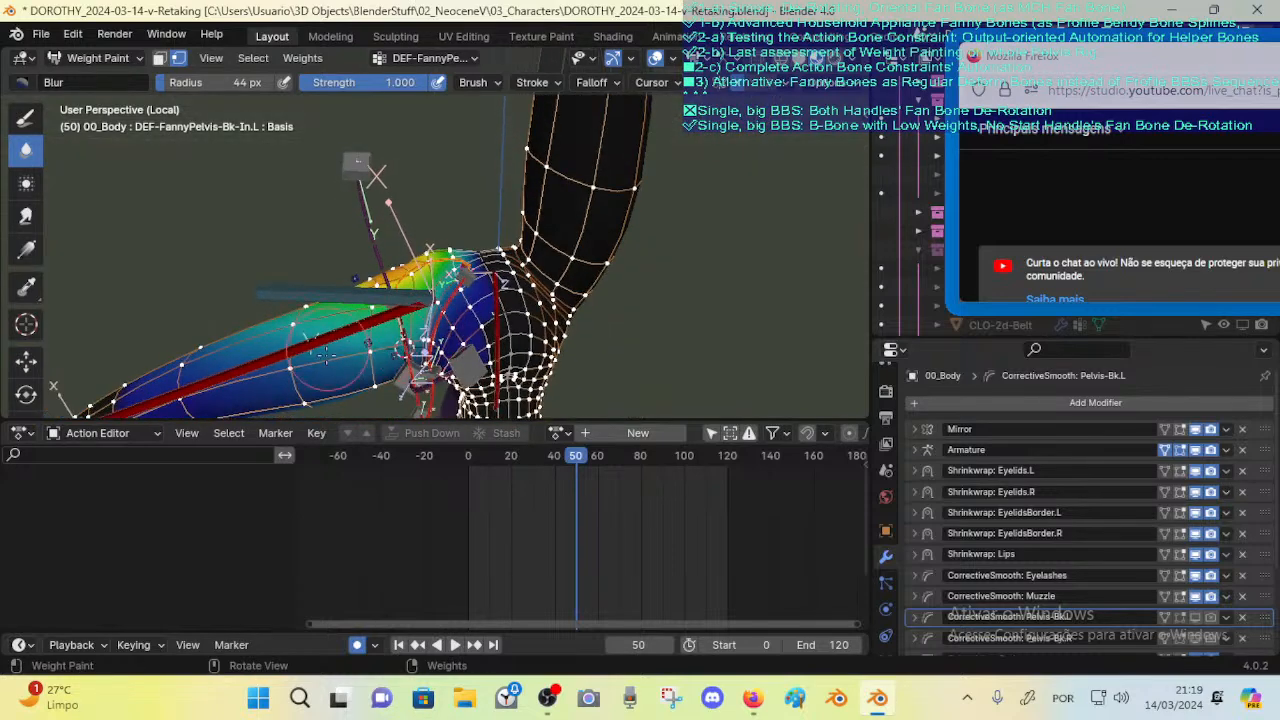
{"action": "mouse_move", "coordinate": [250, 370]}
{"action": "middle_mouse_down"}
{"action": "mouse_move", "coordinate": [542, 313]}
{"action": "mouse_move", "coordinate": [556, 268]}
{"action": "mouse_move", "coordinate": [580, 290]}
{"action": "middle_mouse_up"}
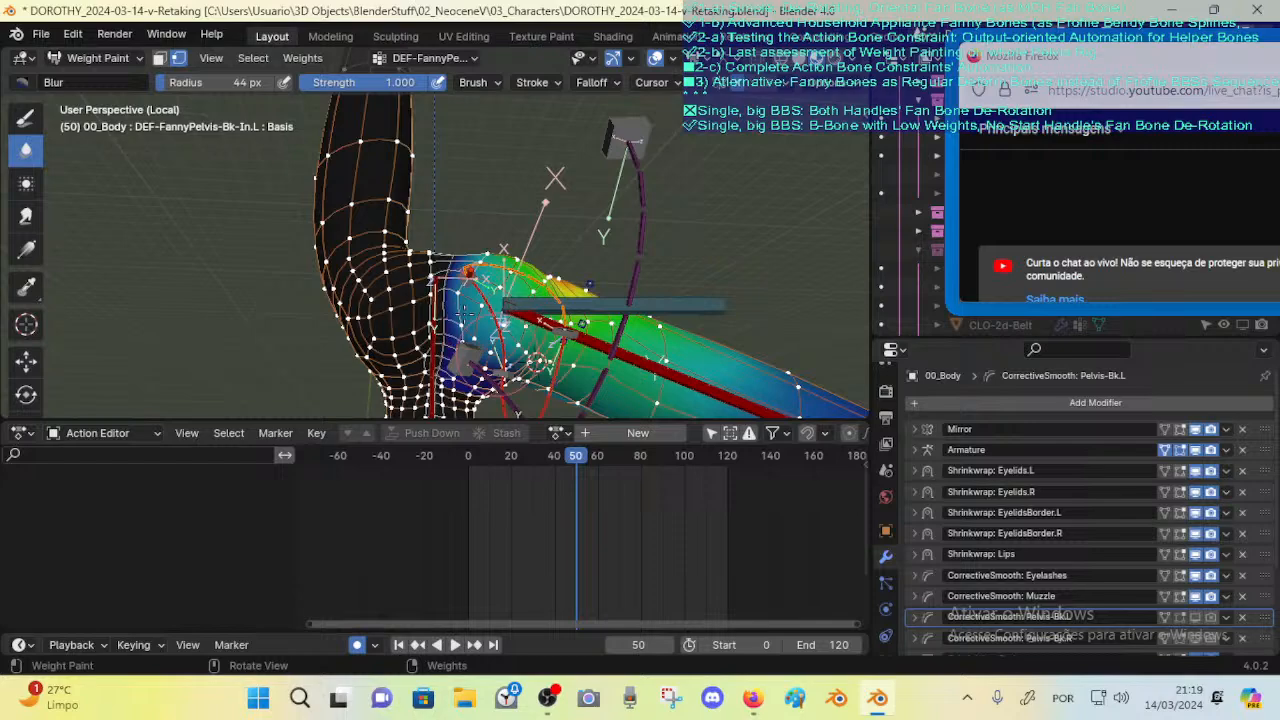
{"action": "mouse_move", "coordinate": [585, 280]}
{"action": "middle_mouse_down"}
{"action": "mouse_move", "coordinate": [582, 304]}
{"action": "mouse_move", "coordinate": [500, 295]}
{"action": "mouse_move", "coordinate": [390, 235]}
{"action": "middle_mouse_up"}
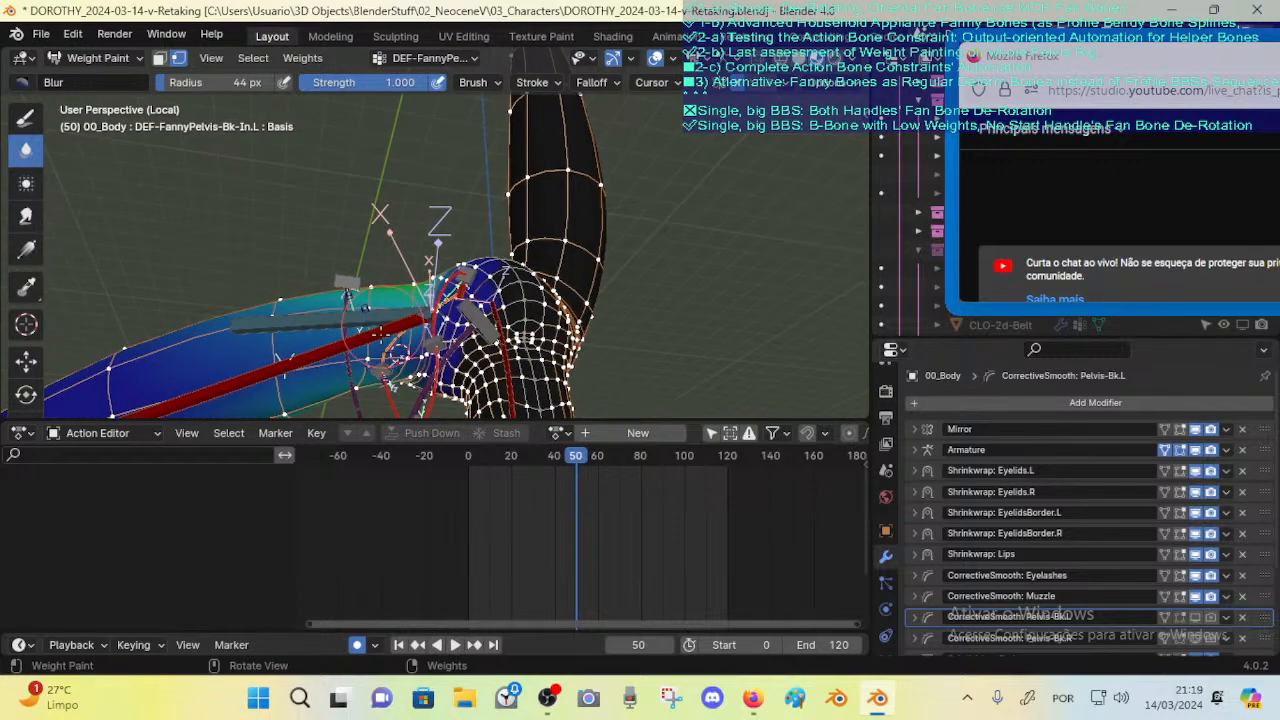
{"action": "middle_click_drag", "start_coordinate": [350, 292], "coordinate": [530, 235]}
{"action": "middle_click_drag", "start_coordinate": [548, 335], "coordinate": [551, 250]}
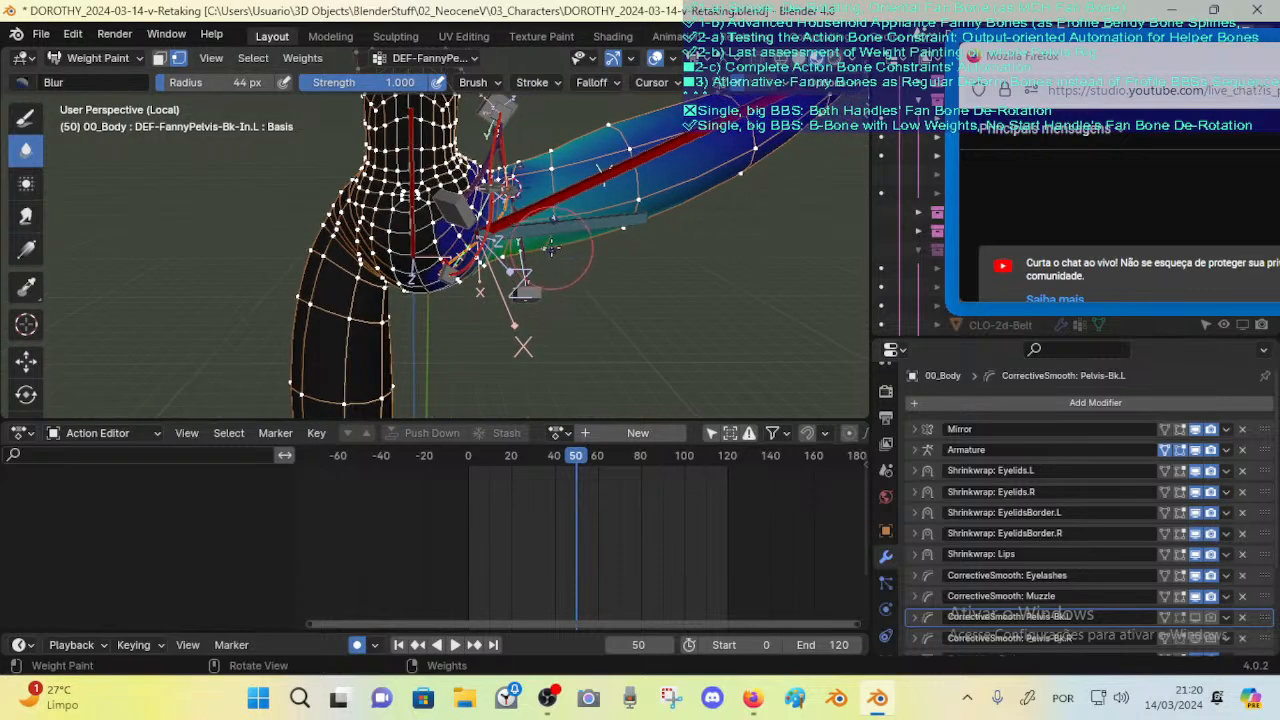
Step: Disable vertex selection masking, return the body to Object Mode and save the file
{"action": "key", "text": "v"}
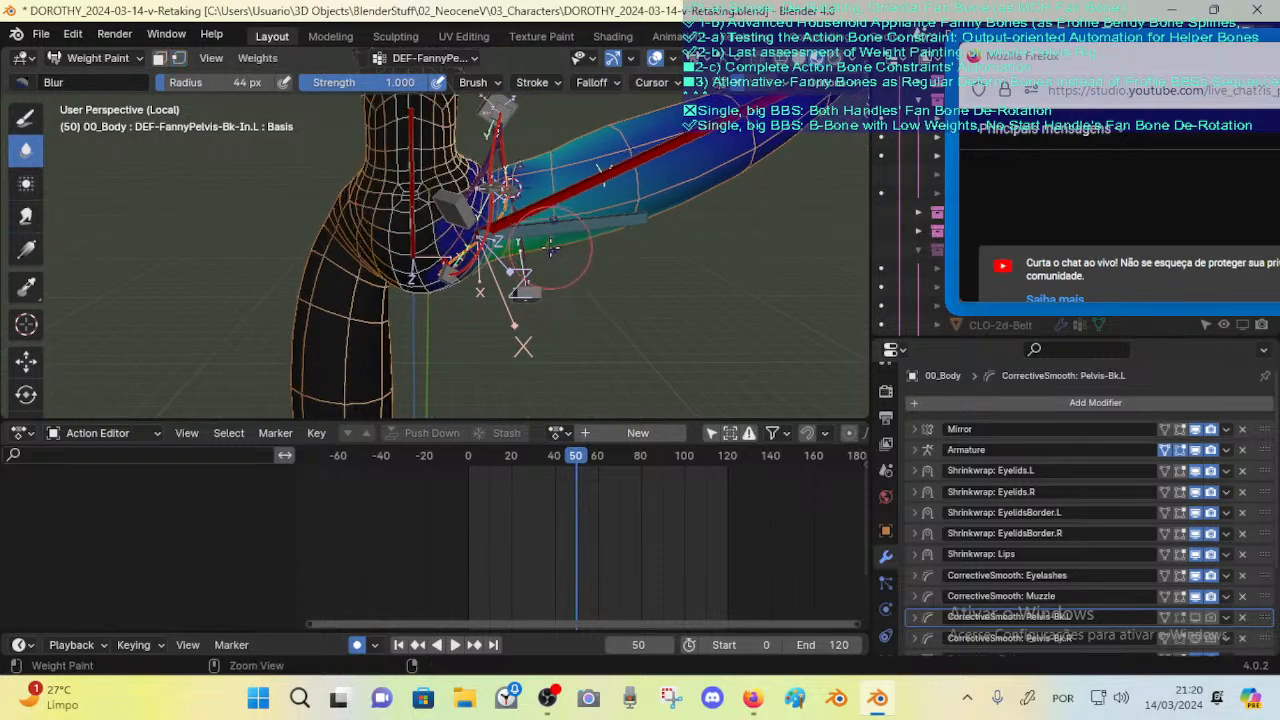
{"action": "key", "text": "ctrl+Tab"}
{"action": "middle_click_drag", "start_coordinate": [557, 233], "coordinate": [529, 190]}
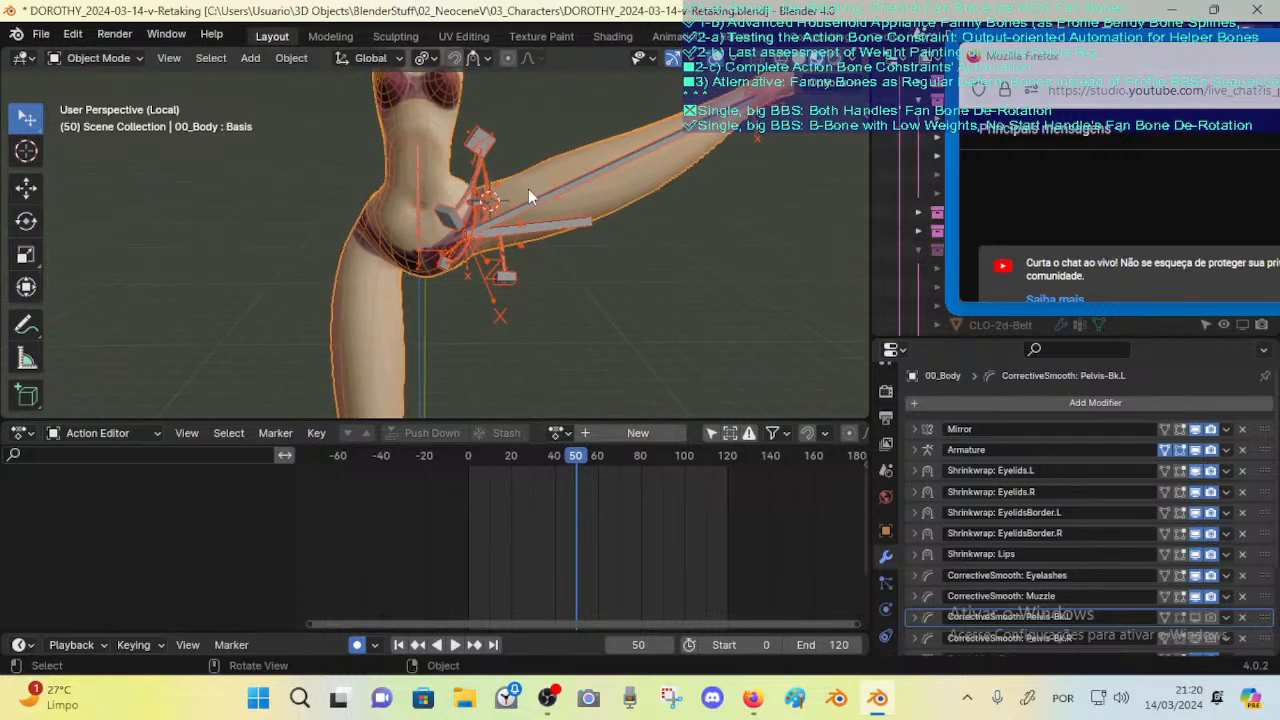
{"action": "key", "text": "ctrl+s"}
Step: Put the ARM-Dorothy armature in Pose Mode and compare the hip deformation at frames 40 and 50
{"action": "left_click", "coordinate": [528, 235]}
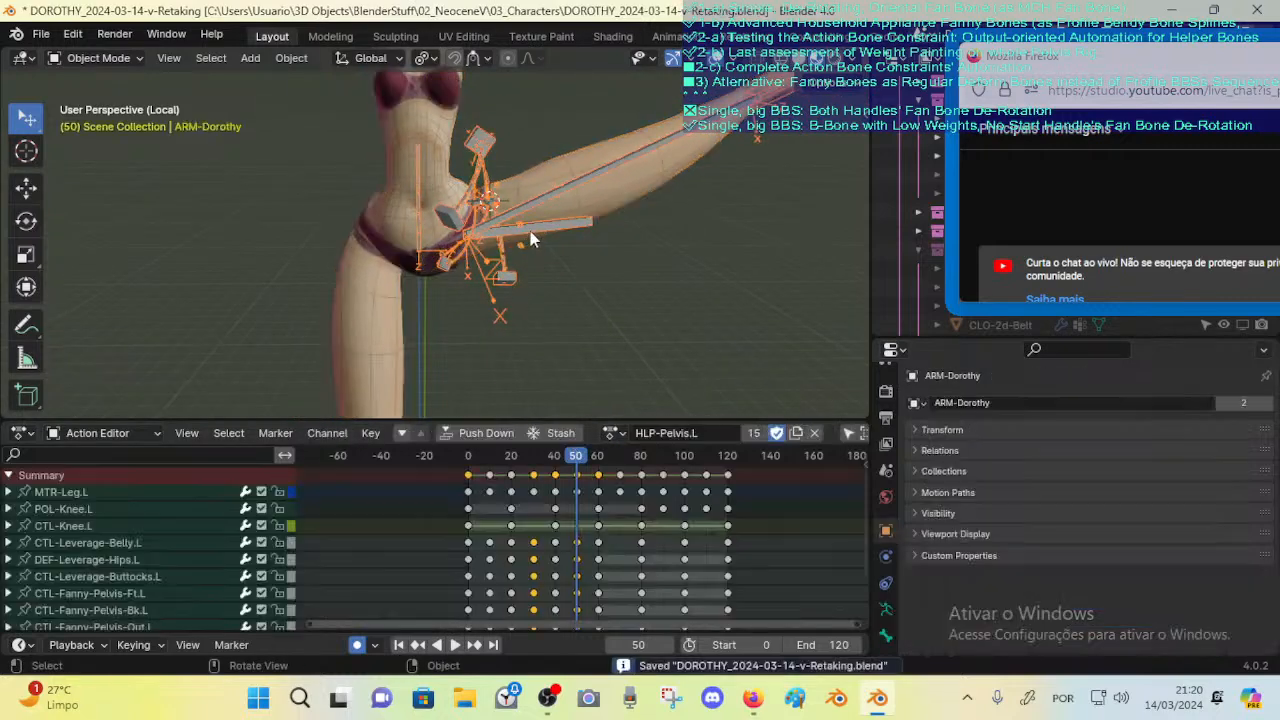
{"action": "key", "text": "ctrl+Tab"}
{"action": "key", "text": "Down"}
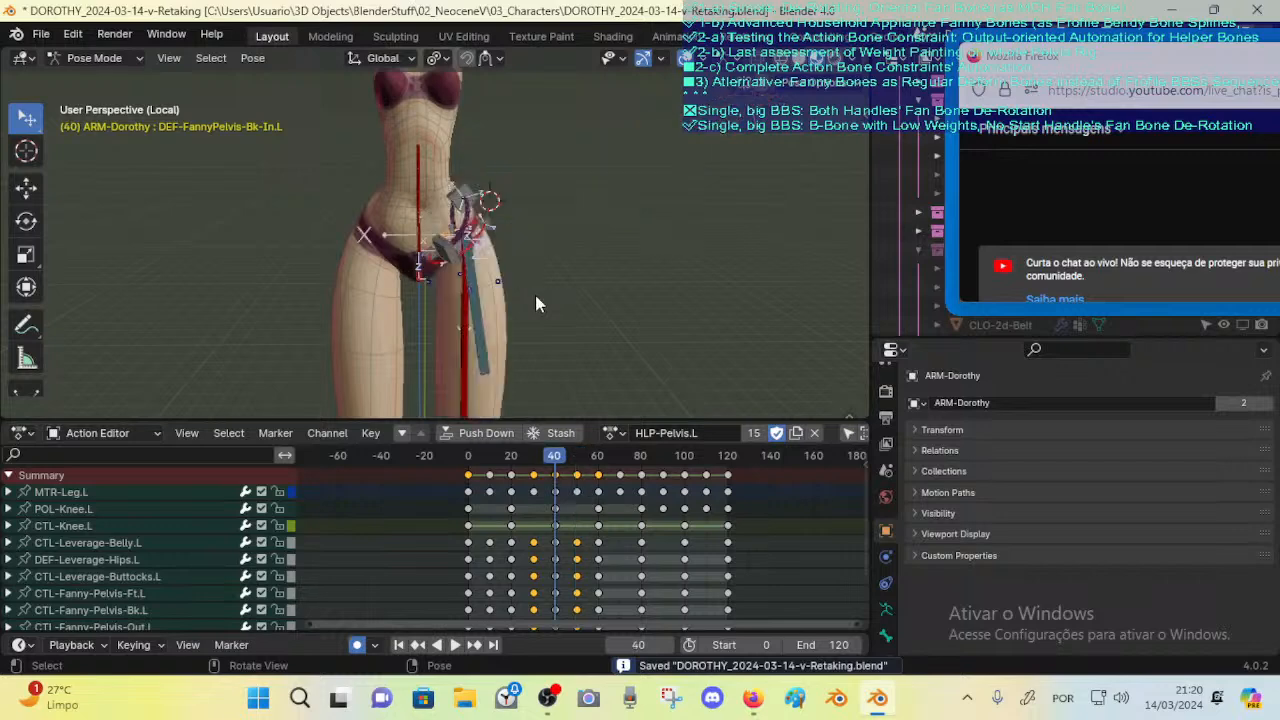
{"action": "key", "text": "Up"}
{"action": "scroll", "coordinate": [570, 235], "scroll_direction": "up", "scroll_amount": 5}
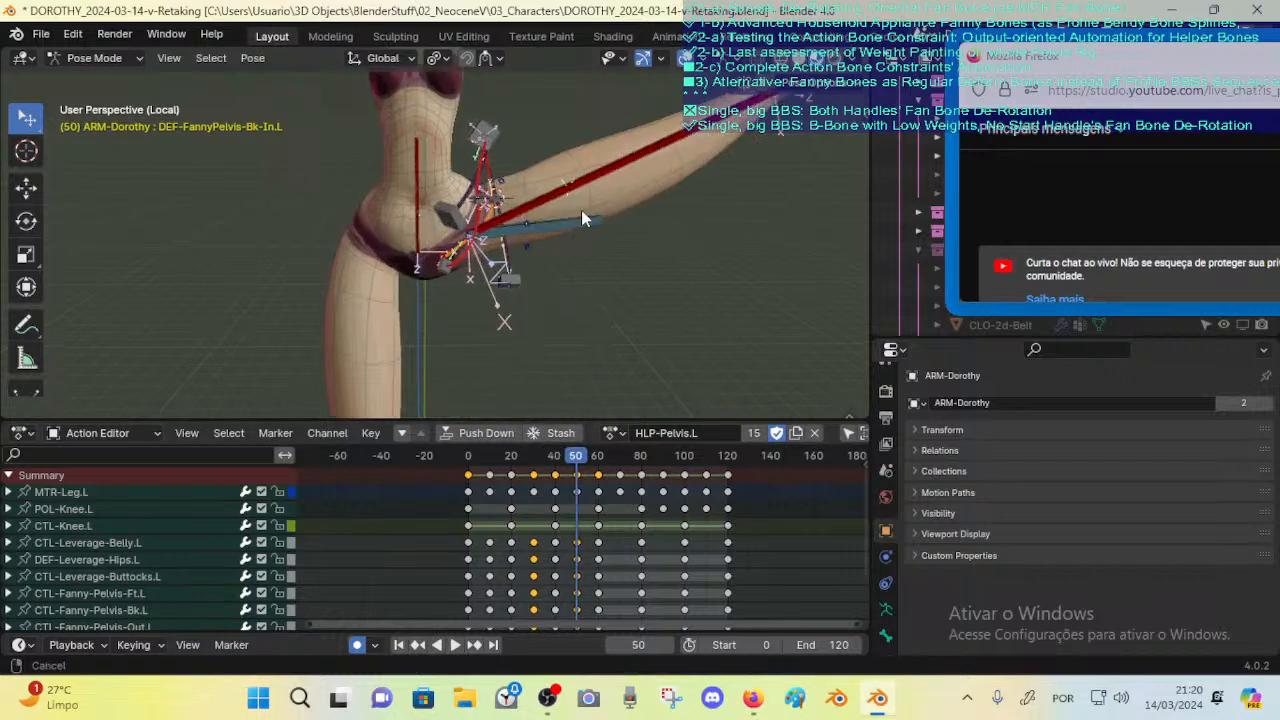
{"action": "middle_click_drag", "start_coordinate": [558, 219], "coordinate": [532, 240]}
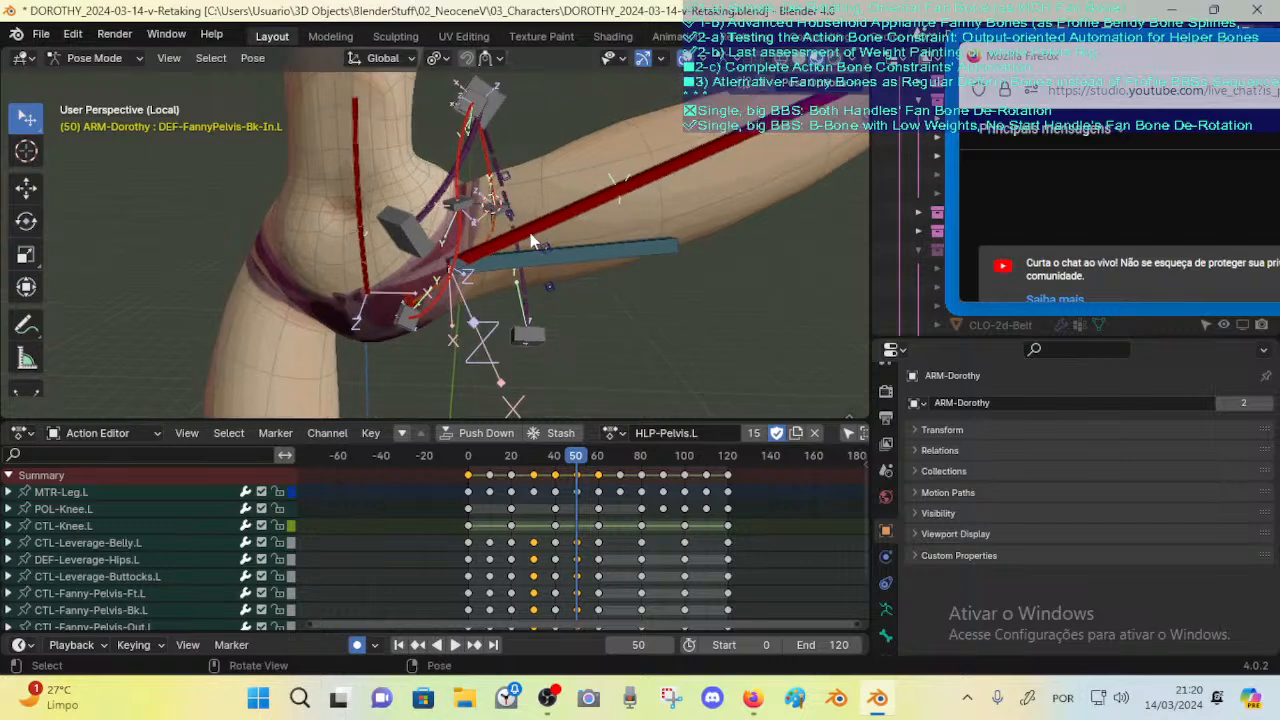
Step: Adjust the position of DEF-Leverage-Hips.L and try moving CTL-Leverage-Buttocks.L at frame 50
{"action": "left_click", "coordinate": [499, 106]}
{"action": "key", "text": "g"}
{"action": "left_click", "coordinate": [526, 128]}
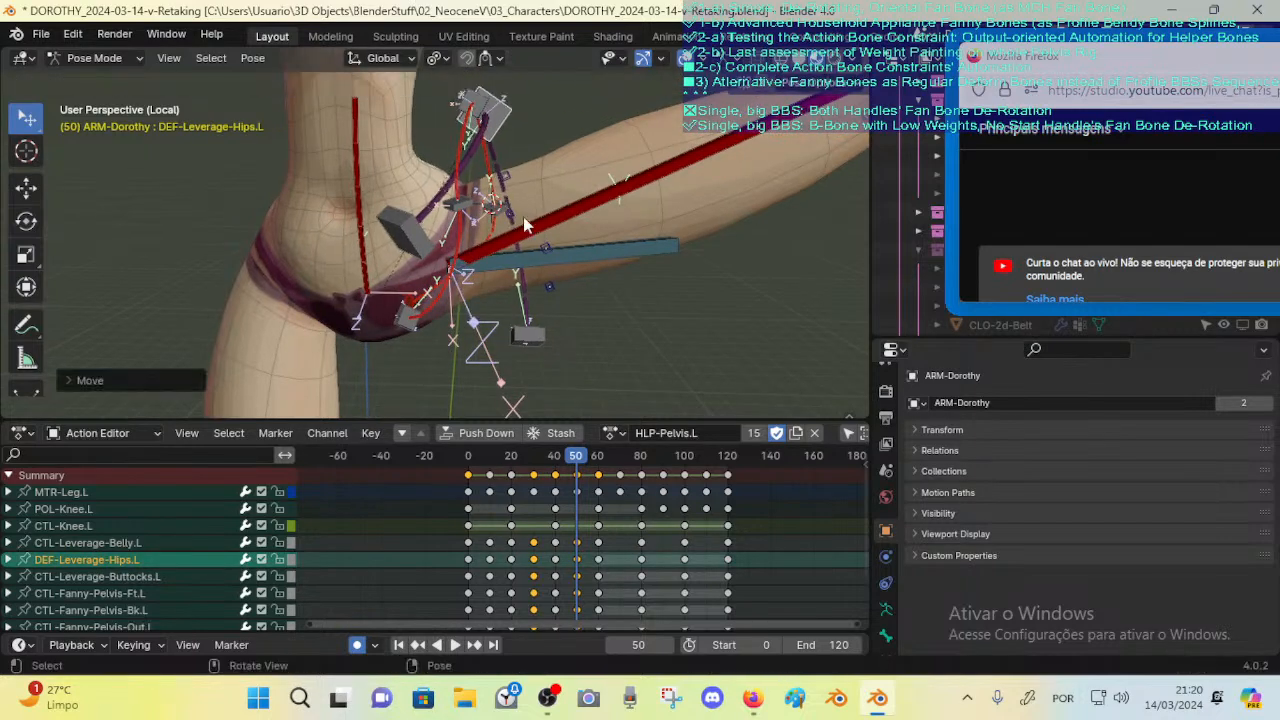
{"action": "left_click", "coordinate": [480, 330]}
{"action": "key", "text": "g"}
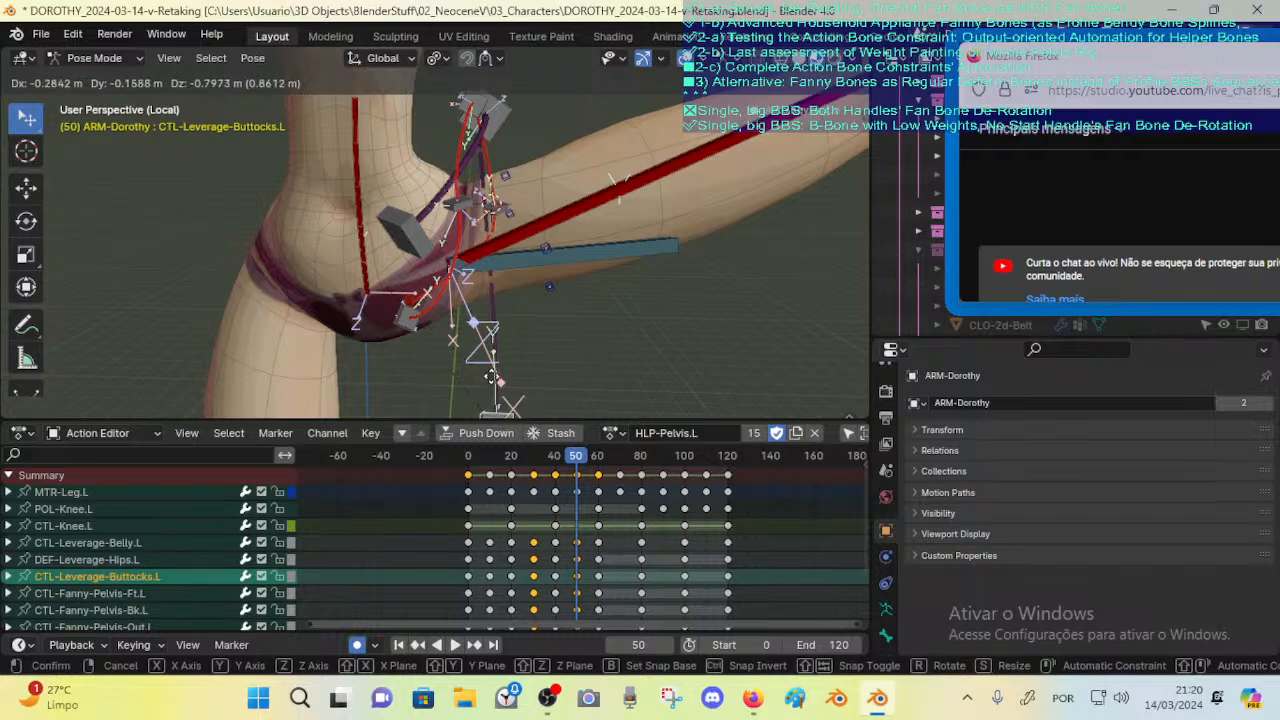
{"action": "left_click", "coordinate": [434, 323]}
Step: Move CTL-Fanny-Pelvis-In.L slightly downward beneath the crotch
{"action": "left_click", "coordinate": [419, 341]}
{"action": "key", "text": "g"}
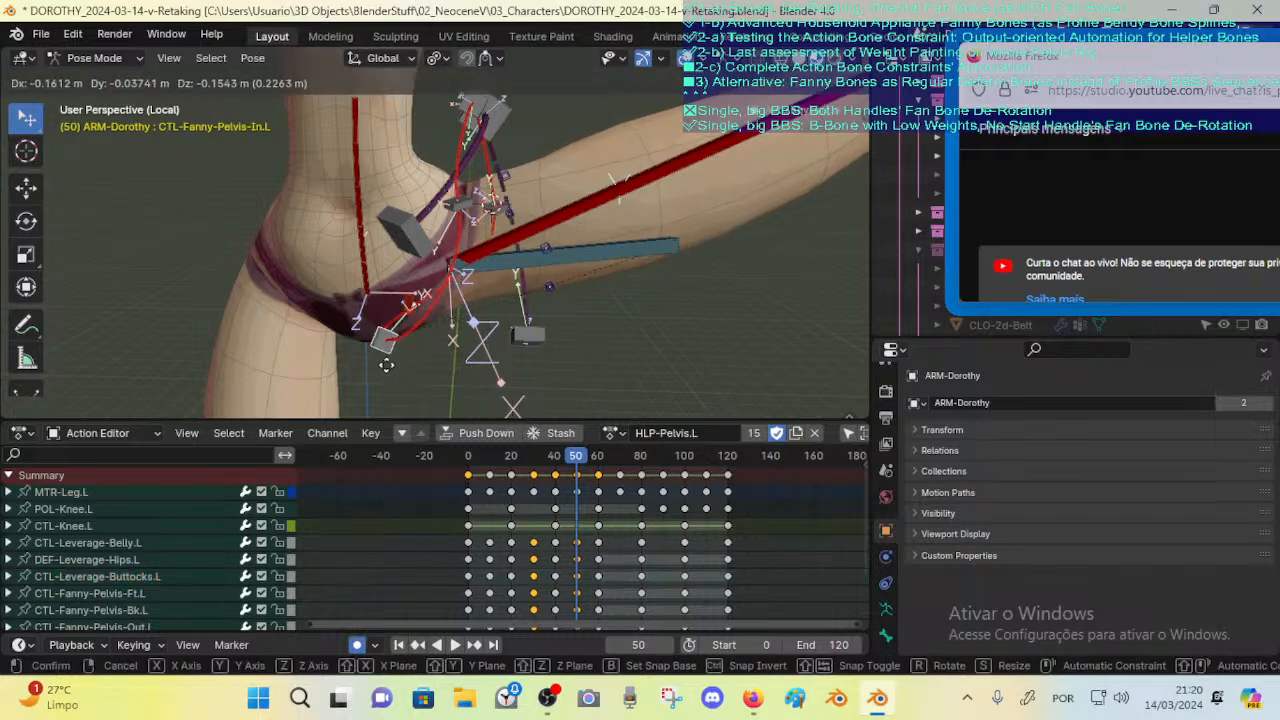
{"action": "left_click", "coordinate": [392, 362]}
{"action": "key", "text": "g"}
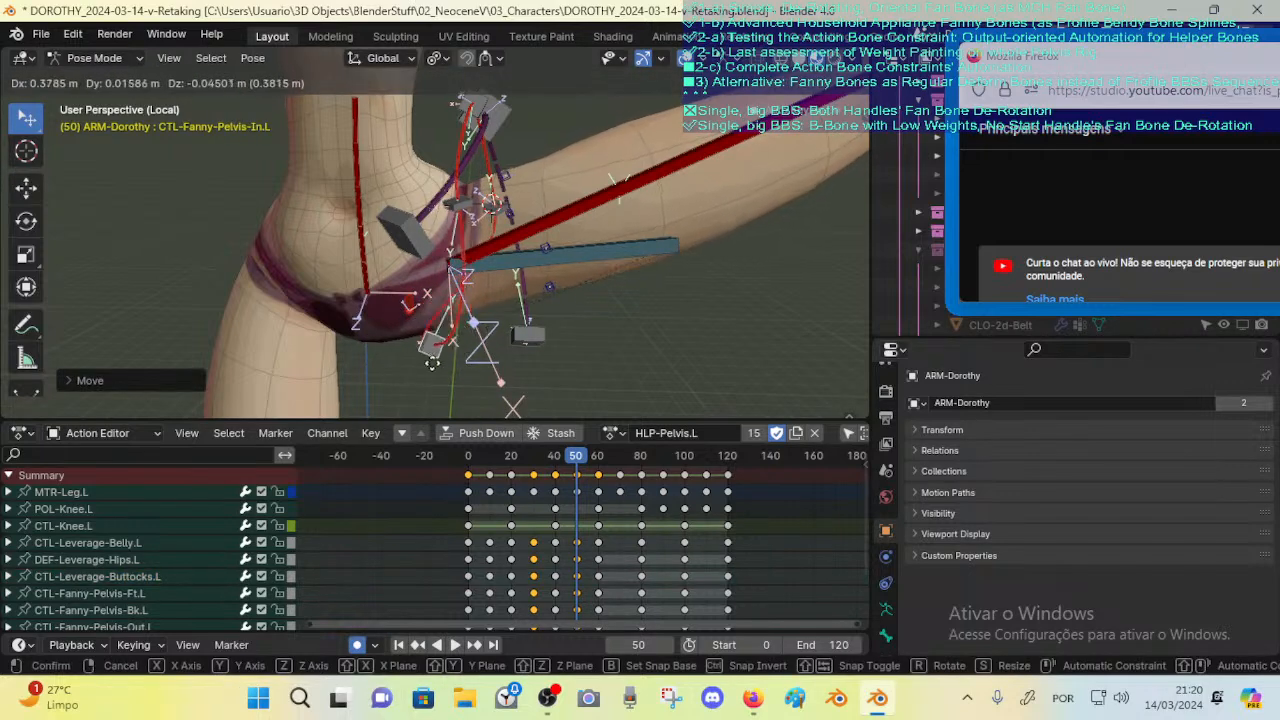
{"action": "left_click", "coordinate": [405, 350]}
Step: Clear the location of the DEF-Crotch bone, then move and rotate it to reshape the crotch under the raised leg
{"action": "left_click", "coordinate": [432, 316]}
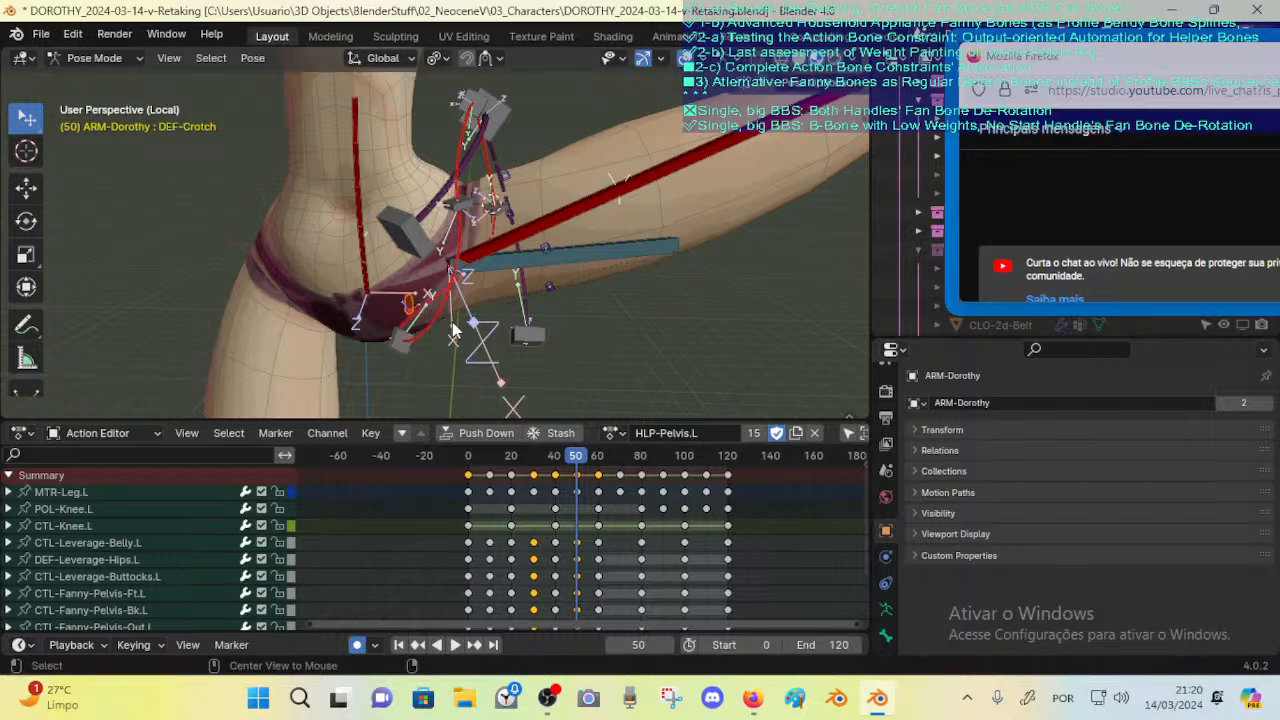
{"action": "key", "text": "alt+g"}
{"action": "key", "text": "g"}
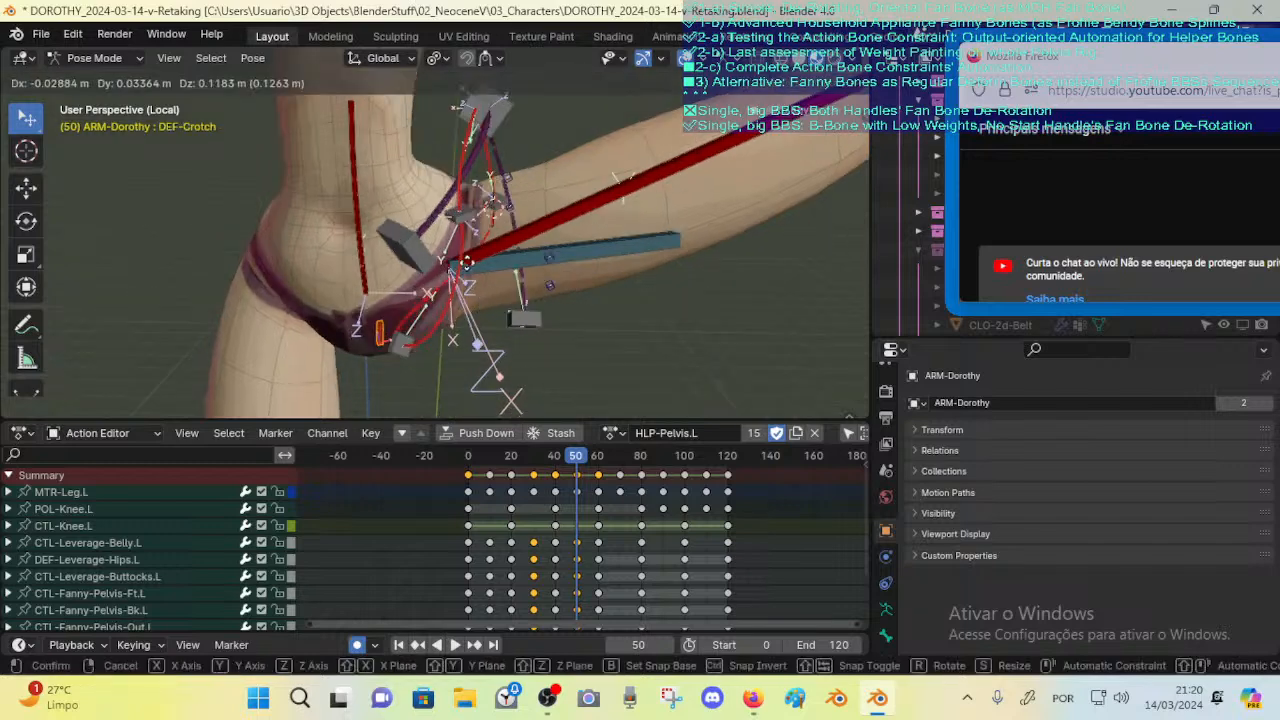
{"action": "left_click", "coordinate": [515, 252]}
{"action": "key", "text": "r"}
{"action": "key", "text": "g"}
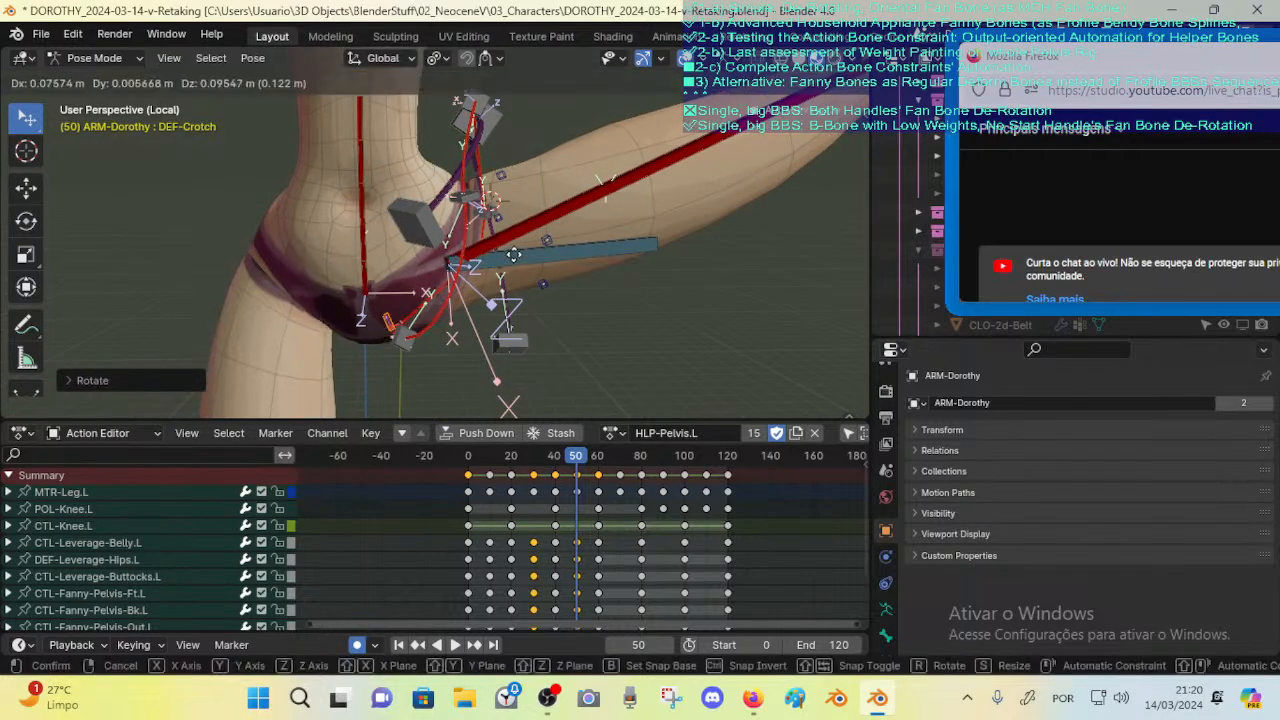
{"action": "left_click", "coordinate": [517, 256]}
Step: Move and rotate CTL-Fanny-Pelvis-In.L beneath the crotch at frame 50, working from the front
{"action": "left_click", "coordinate": [406, 343]}
{"action": "key", "text": "g"}
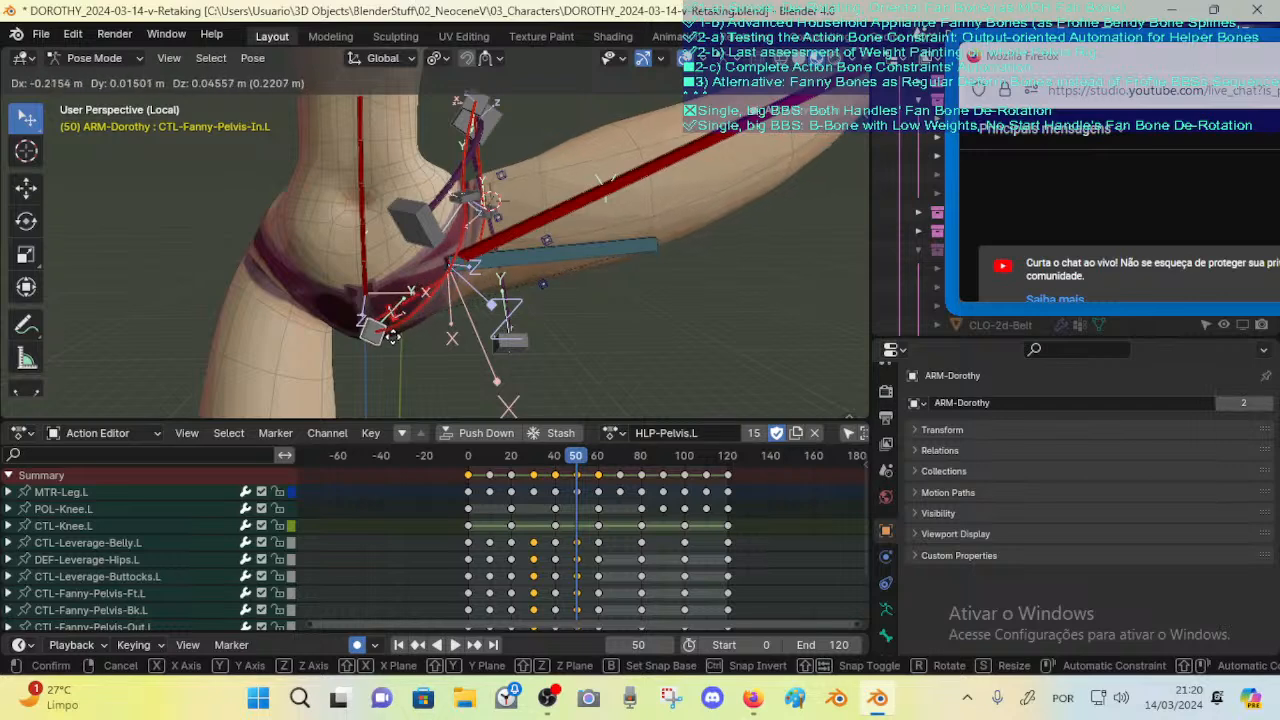
{"action": "left_click", "coordinate": [397, 343]}
{"action": "middle_click_drag", "start_coordinate": [440, 275], "coordinate": [523, 269]}
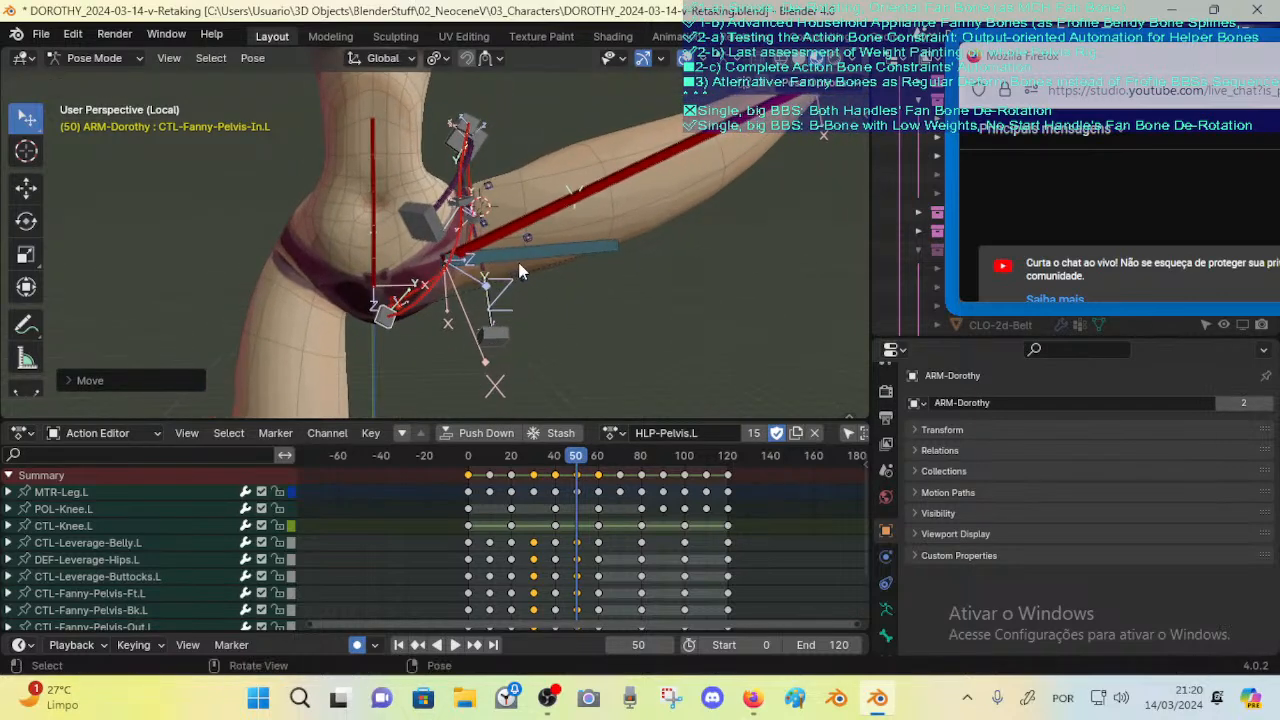
{"action": "key", "text": "g"}
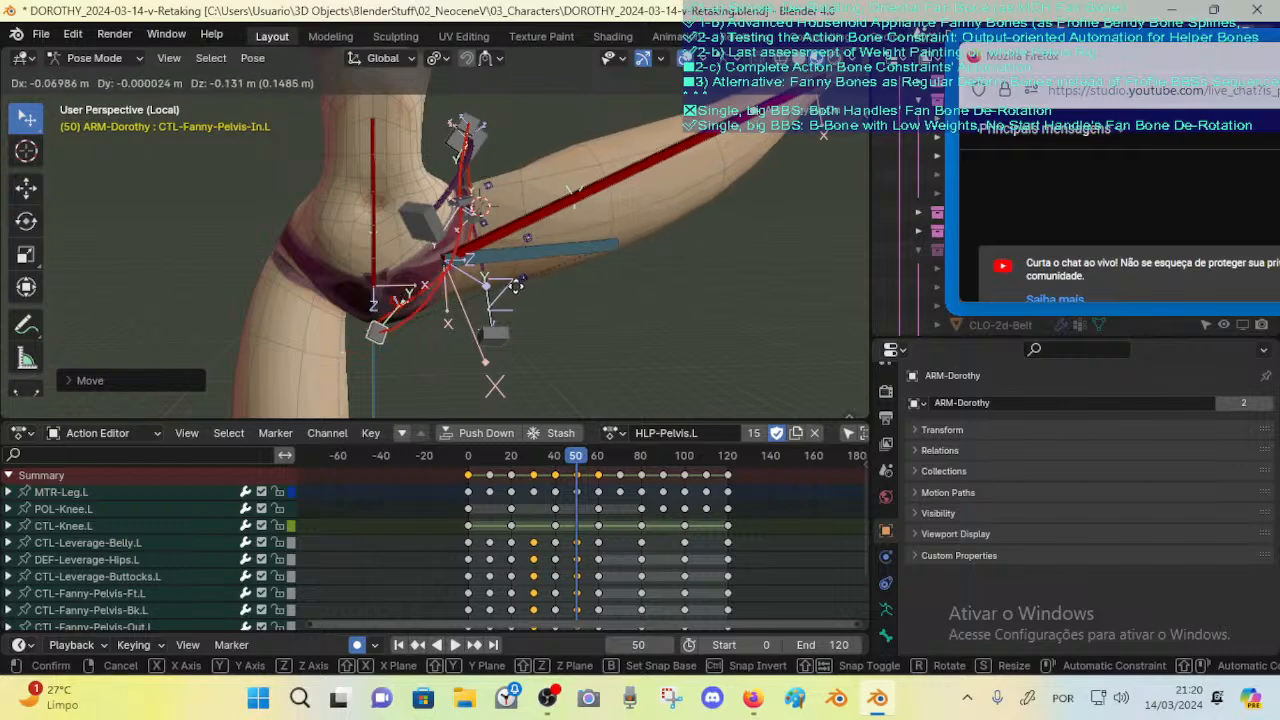
{"action": "left_click", "coordinate": [527, 294]}
{"action": "key", "text": "g"}
{"action": "key", "text": "r"}
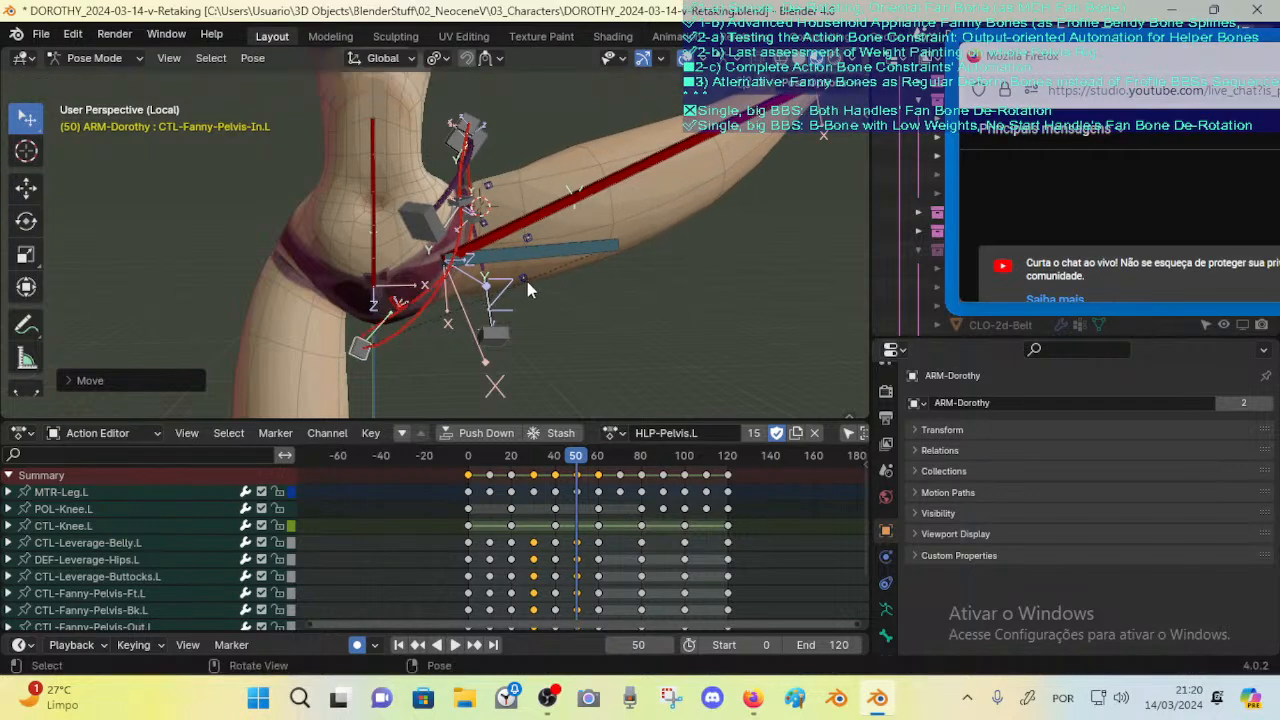
{"action": "left_click", "coordinate": [519, 280]}
{"action": "key", "text": "g"}
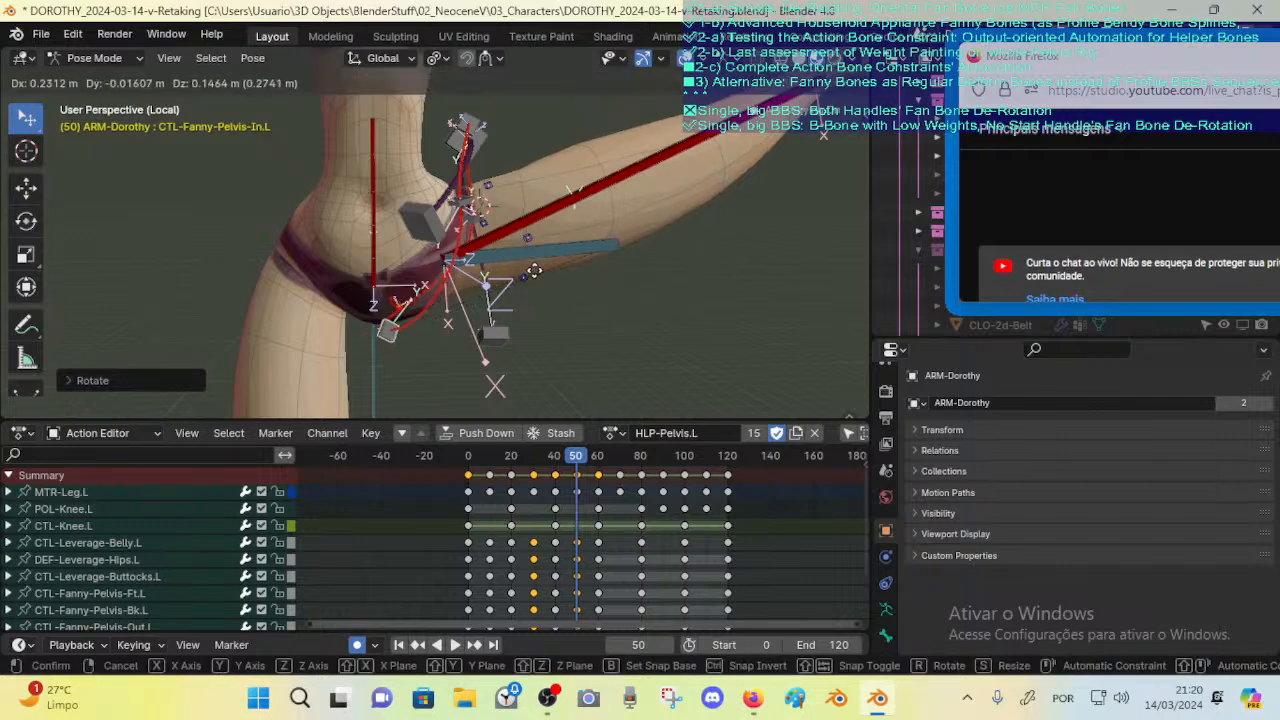
{"action": "left_click", "coordinate": [530, 275]}
Step: Refine the rotation of CTL-Fanny-Pelvis-In.L as seen from the side of the hip
{"action": "middle_click_drag", "start_coordinate": [530, 275], "coordinate": [458, 238]}
{"action": "key", "text": "r"}
{"action": "left_click", "coordinate": [540, 325]}
{"action": "key", "text": "r"}
{"action": "left_click", "coordinate": [563, 290]}
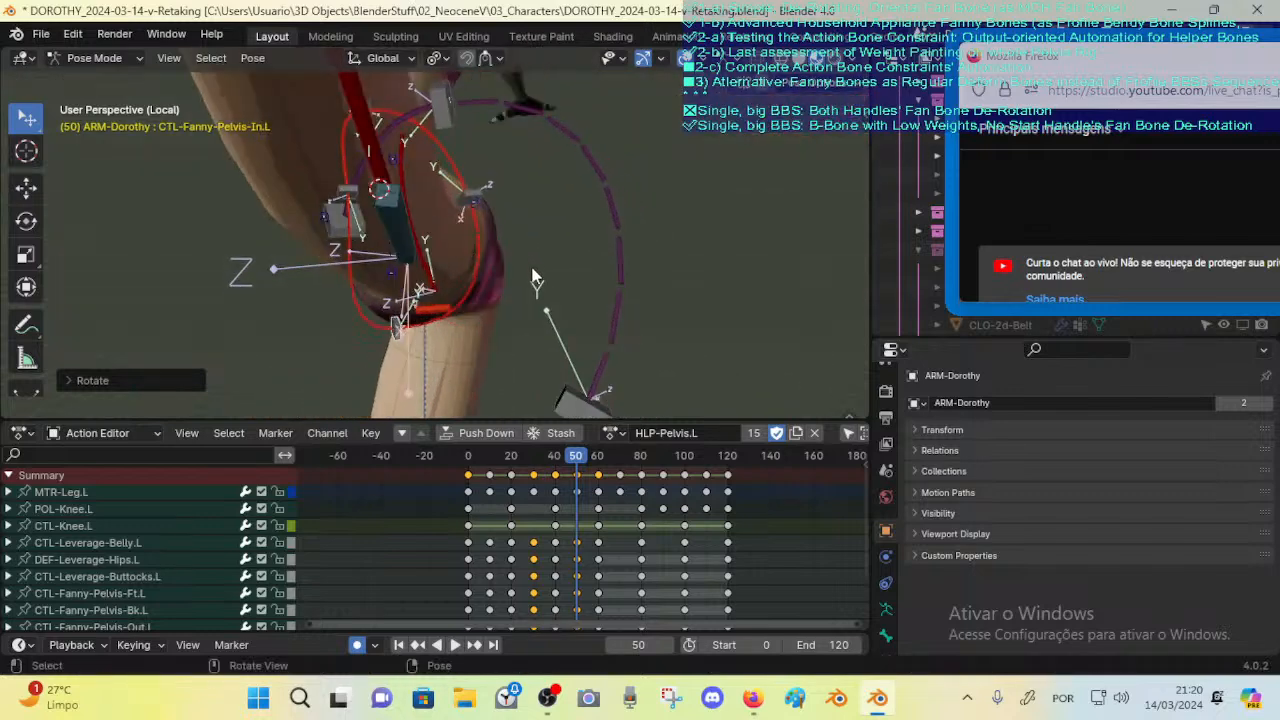
{"action": "key", "text": "r"}
{"action": "left_click", "coordinate": [530, 288]}
{"action": "middle_click_drag", "start_coordinate": [530, 288], "coordinate": [614, 264]}
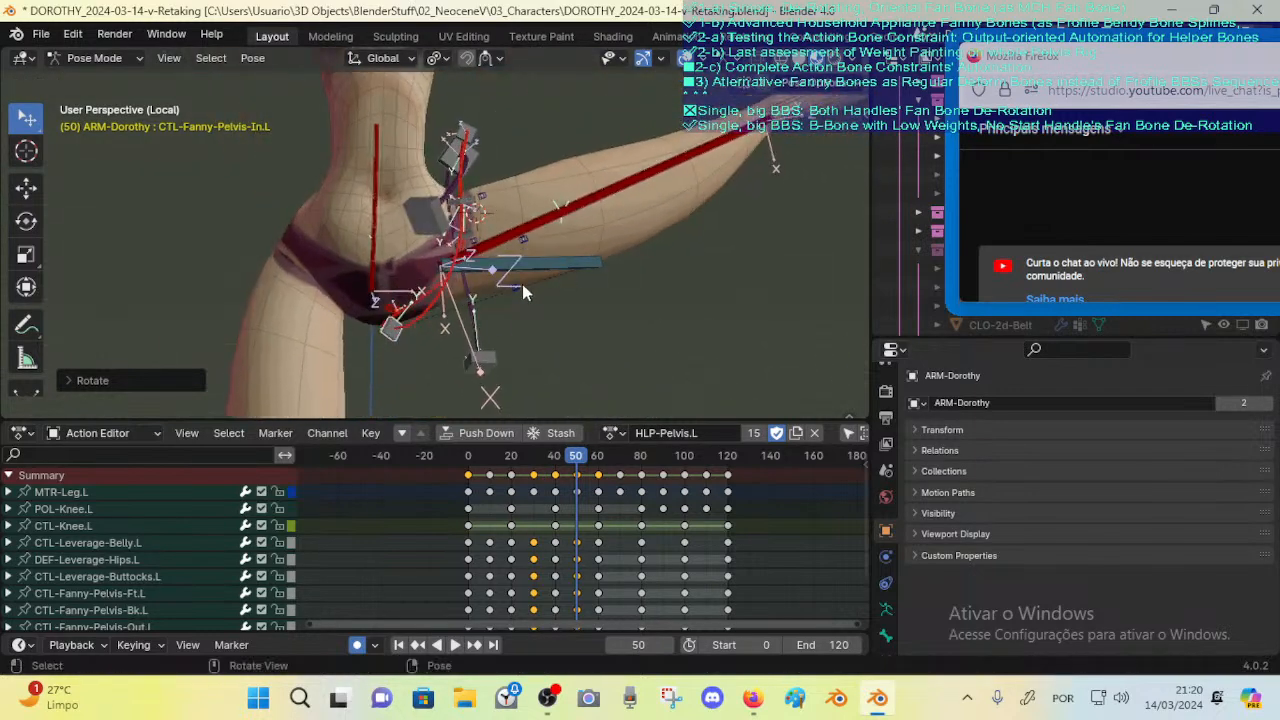
Step: Fine-tune the position of CTL-Fanny-Pelvis-In.L under the inner edge of the raised leg
{"action": "key", "text": "g"}
{"action": "left_click", "coordinate": [502, 326]}
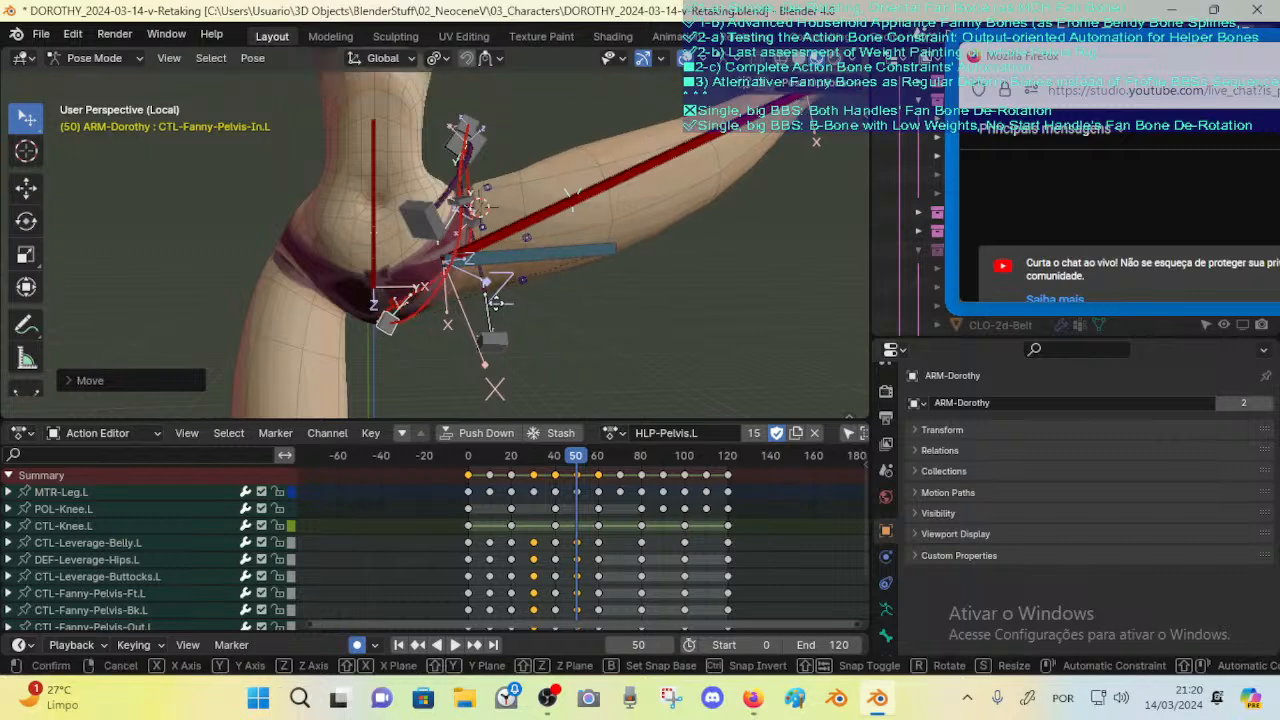
{"action": "key", "text": "g"}
{"action": "left_click", "coordinate": [505, 337]}
{"action": "left_click", "coordinate": [503, 335]}
{"action": "middle_click_drag", "start_coordinate": [508, 308], "coordinate": [492, 251]}
Step: Reposition and slightly rotate CTL-Fanny-Pelvis-Ft.L at the front of the left groin
{"action": "left_click", "coordinate": [446, 225]}
{"action": "key", "text": "g"}
{"action": "left_click", "coordinate": [487, 248]}
{"action": "key", "text": "g"}
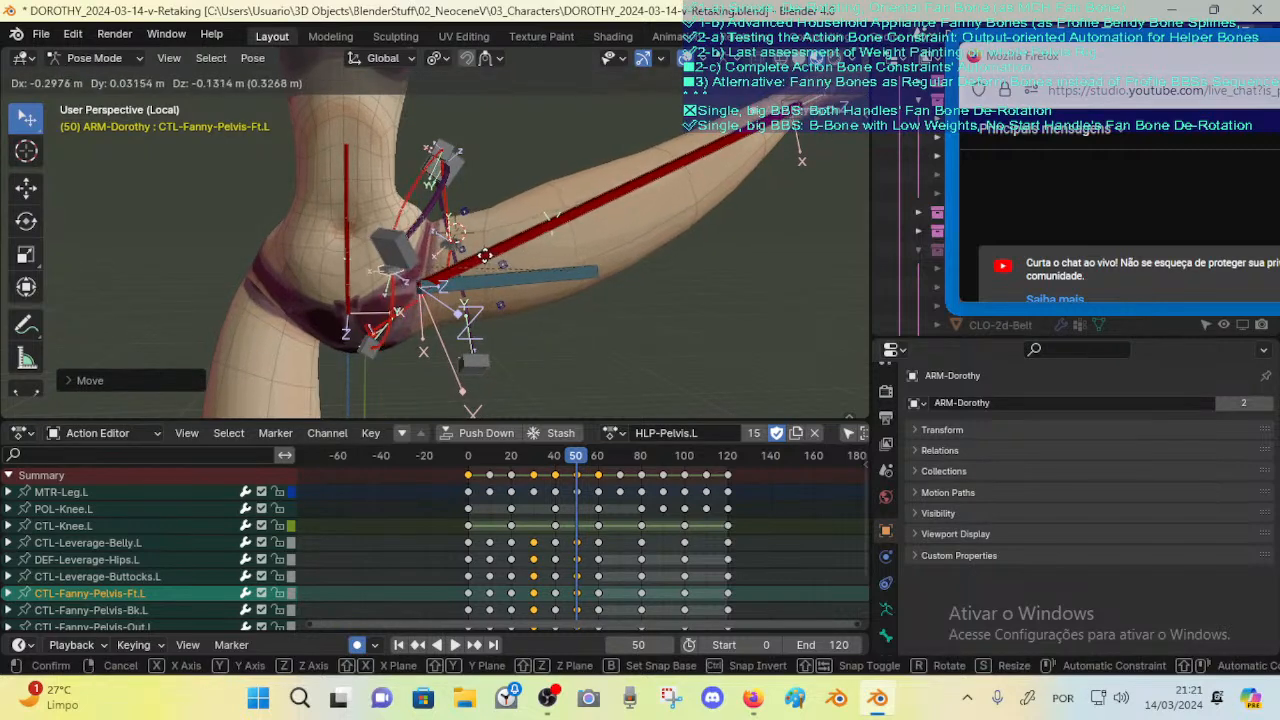
{"action": "key", "text": "r"}
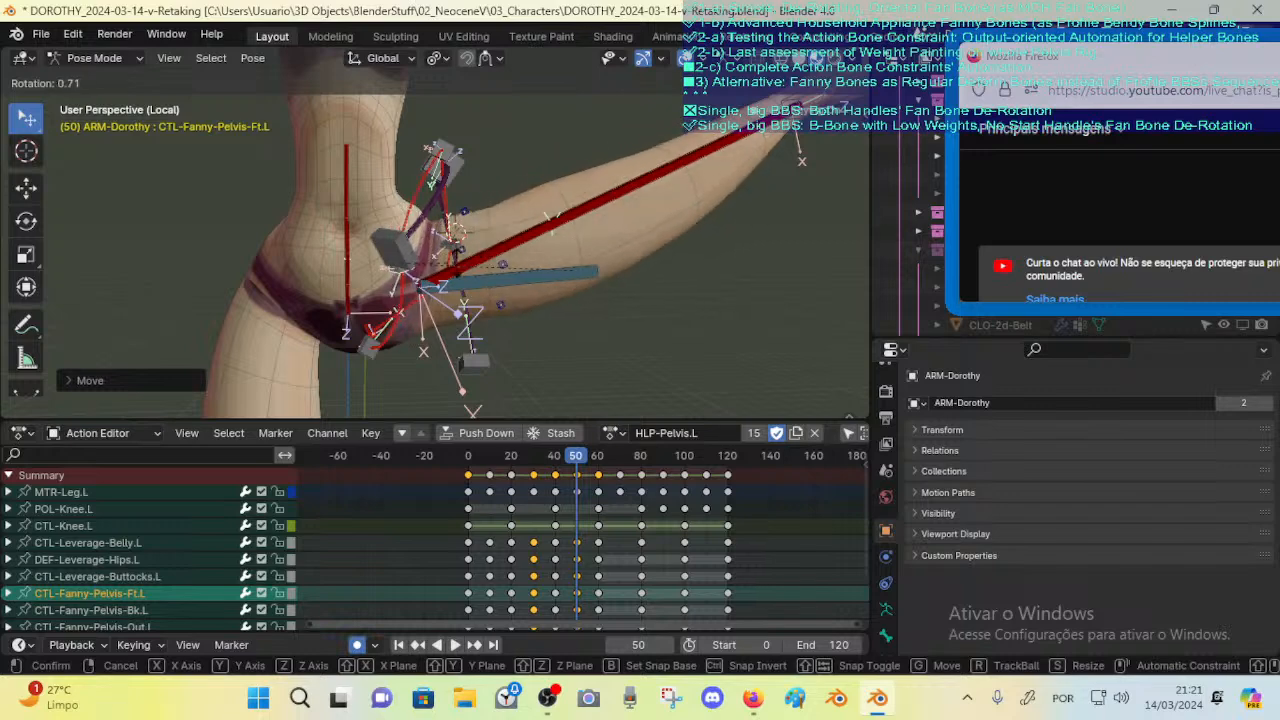
{"action": "left_click", "coordinate": [458, 285]}
{"action": "key", "text": "g"}
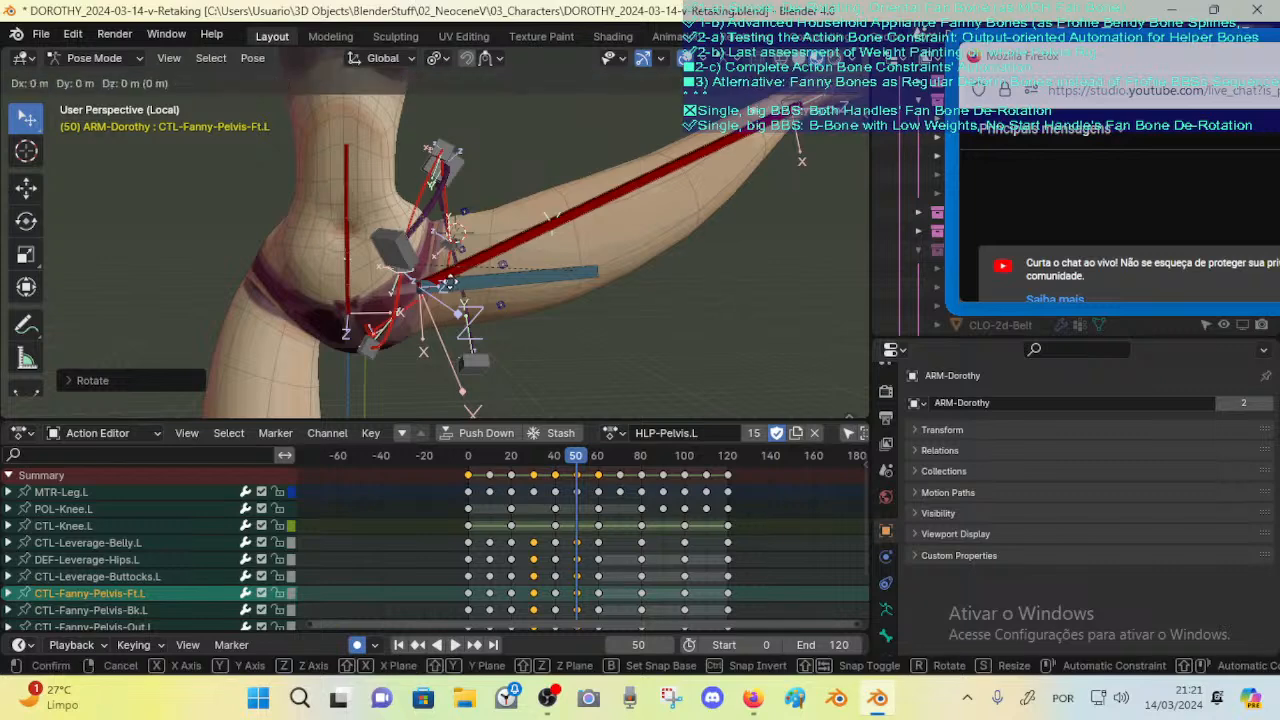
{"action": "left_click", "coordinate": [449, 280]}
Step: Shift CTL-Fanny-Pelvis-In.L slightly and rotate it to follow the adjusted front control
{"action": "left_click", "coordinate": [361, 355]}
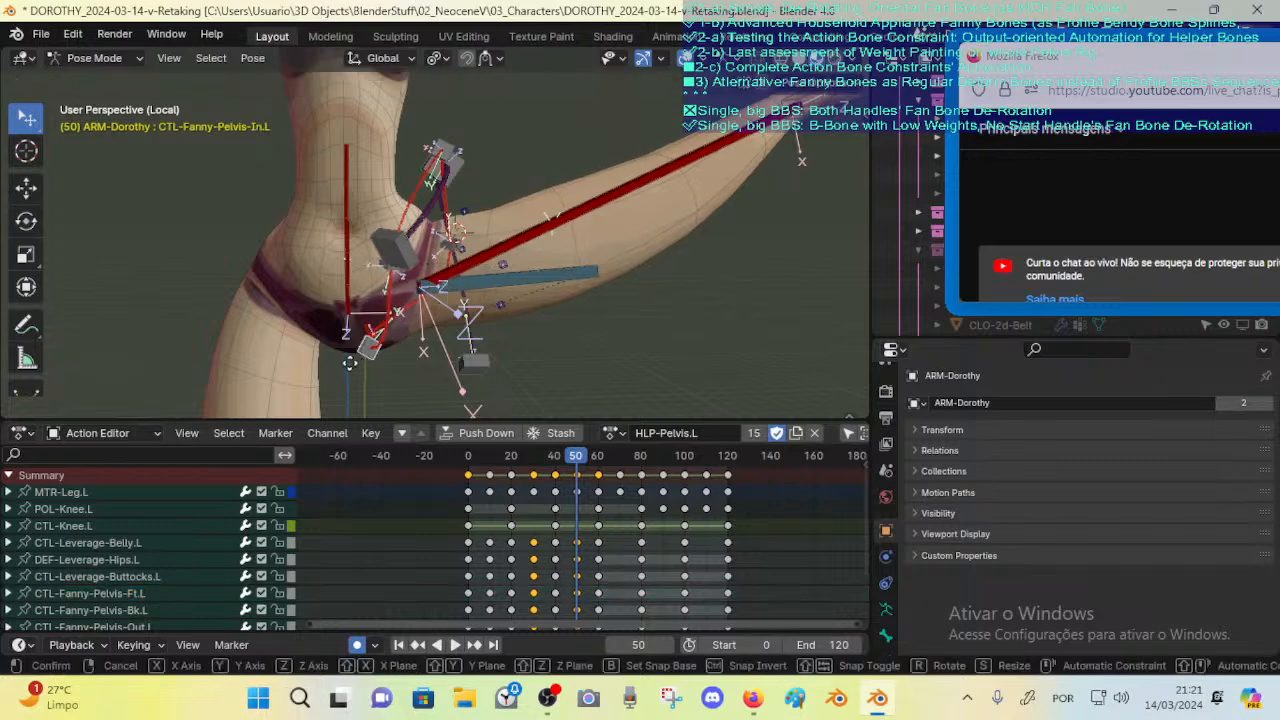
{"action": "key", "text": "g"}
{"action": "left_click", "coordinate": [387, 364]}
{"action": "key", "text": "r"}
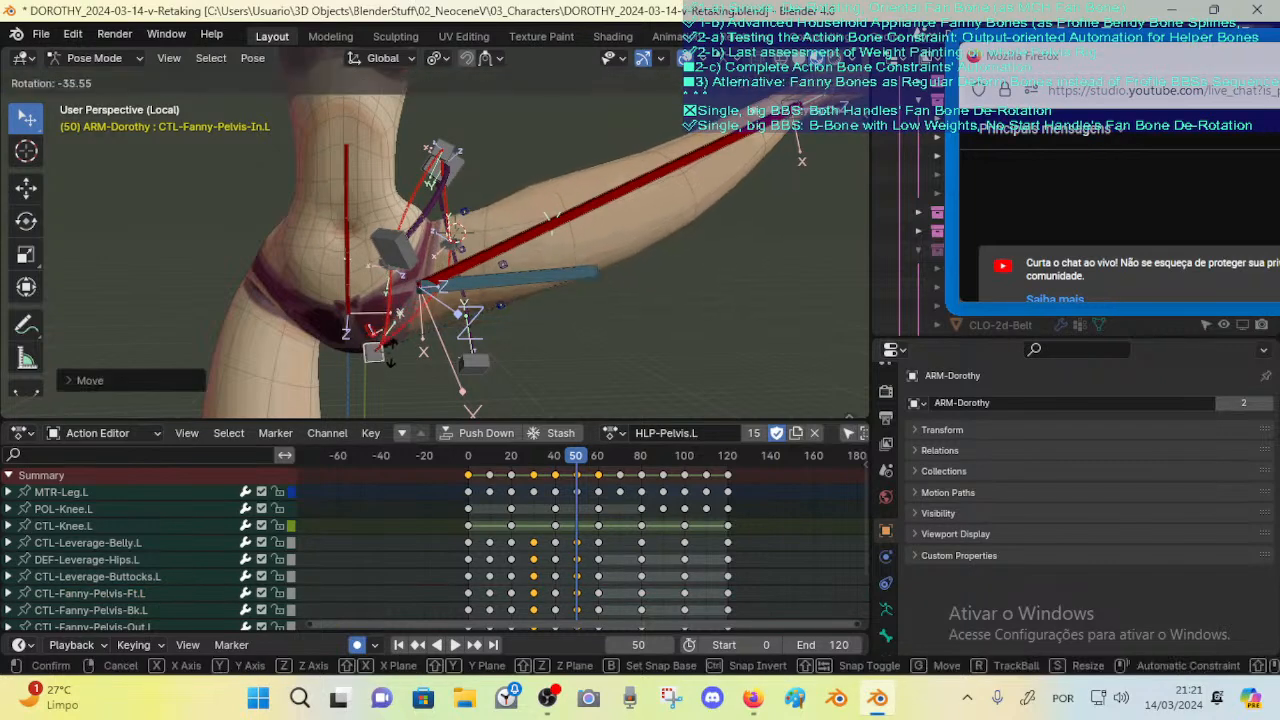
{"action": "left_click", "coordinate": [460, 171]}
Step: Move and rotate CTL-Fanny-Pelvis-Out.L above the left hip, shifting it toward the waist
{"action": "left_click", "coordinate": [459, 171]}
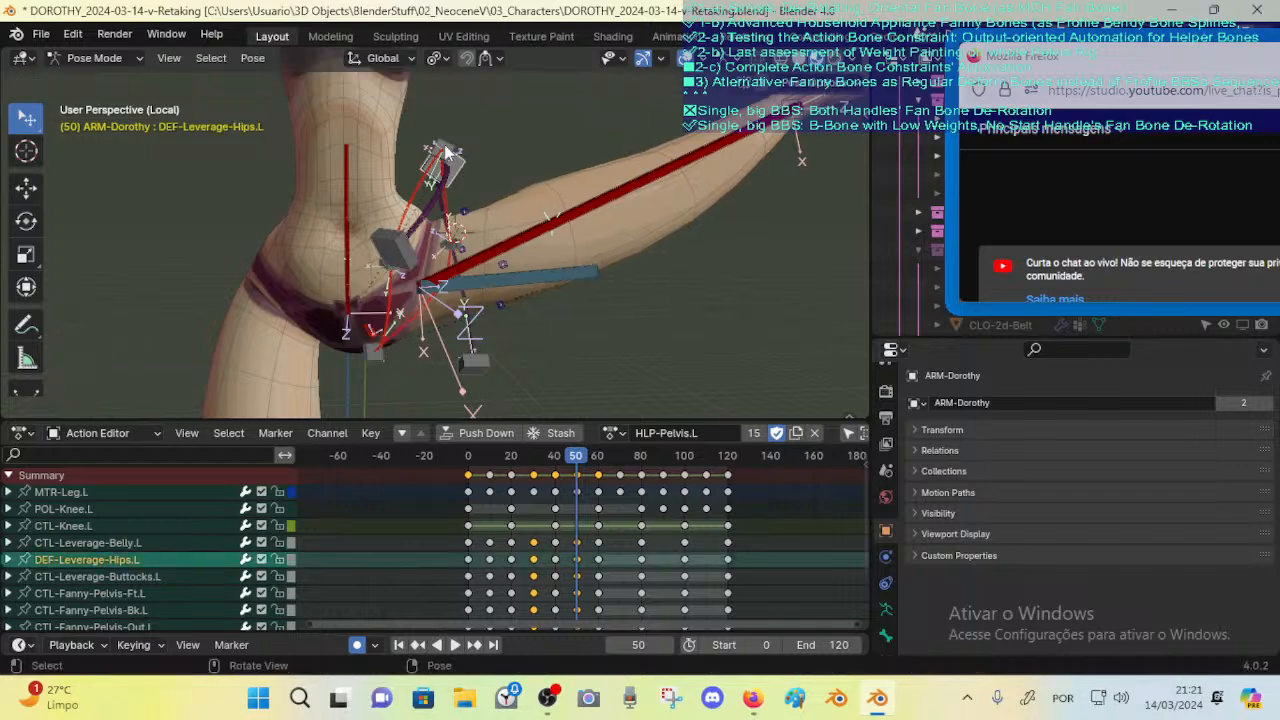
{"action": "left_click", "coordinate": [450, 148]}
{"action": "key", "text": "g"}
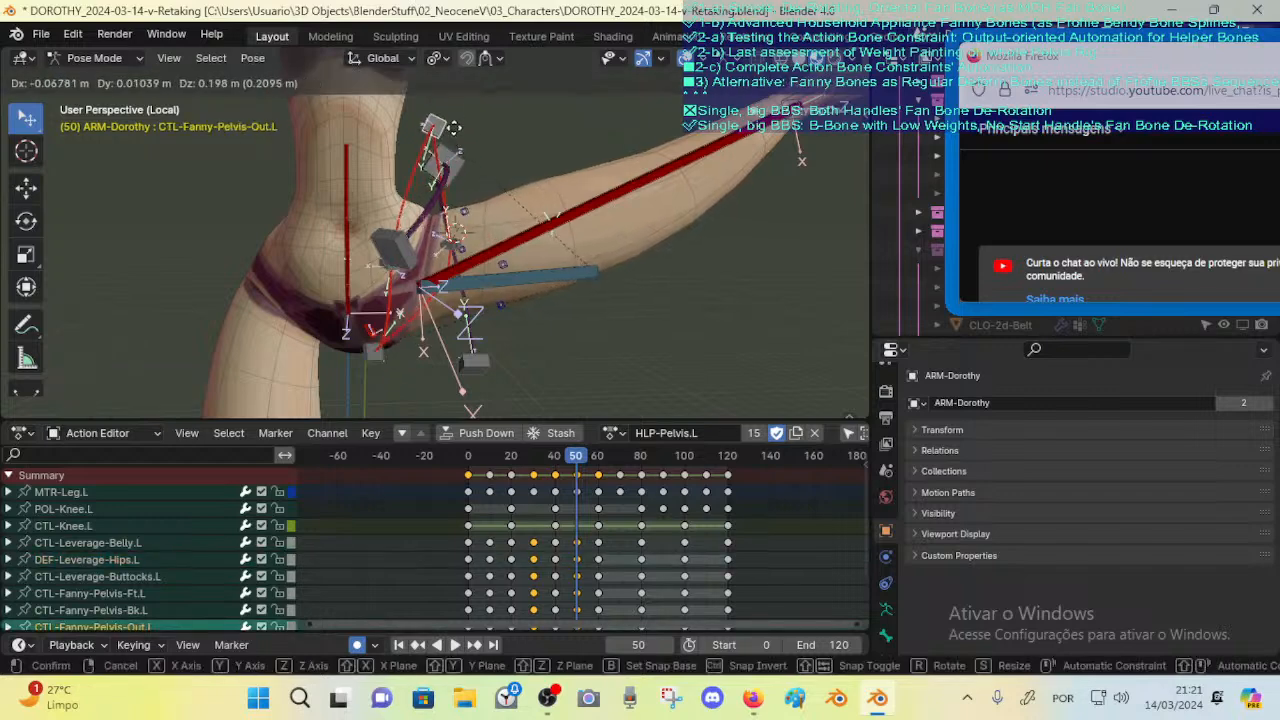
{"action": "left_click", "coordinate": [484, 142]}
{"action": "key", "text": "r"}
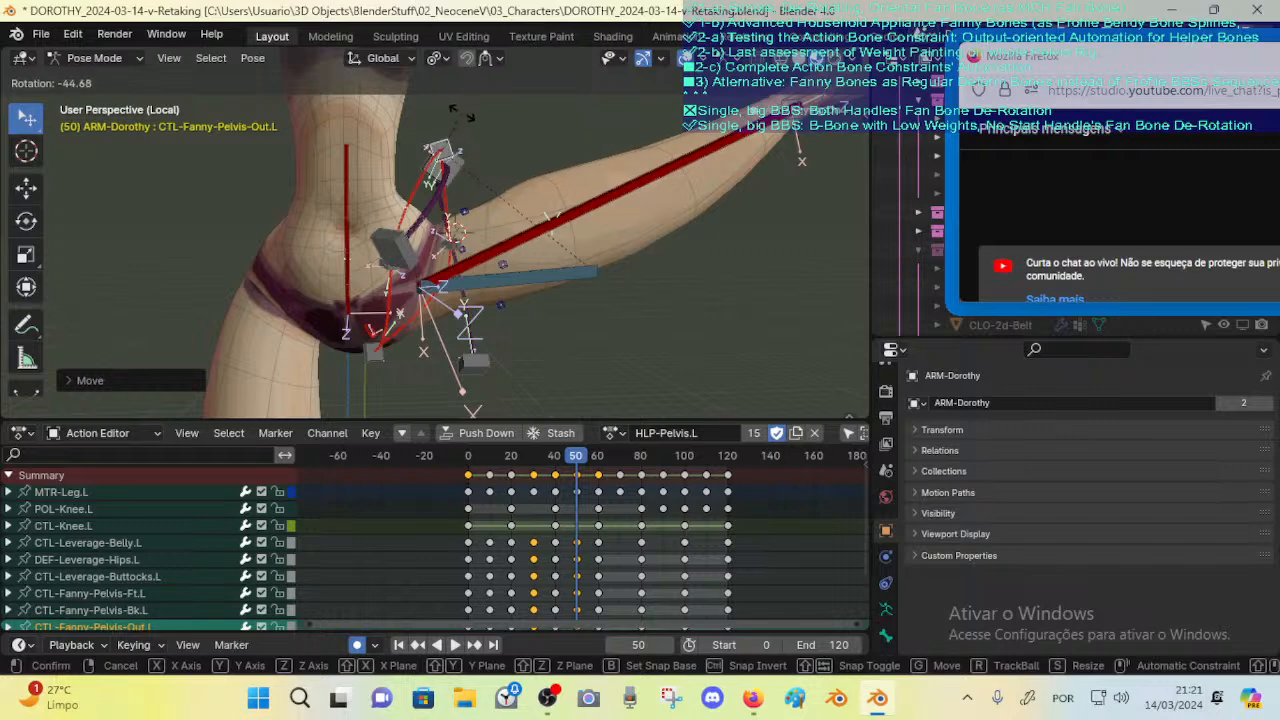
{"action": "left_click", "coordinate": [499, 140]}
{"action": "key", "text": "g"}
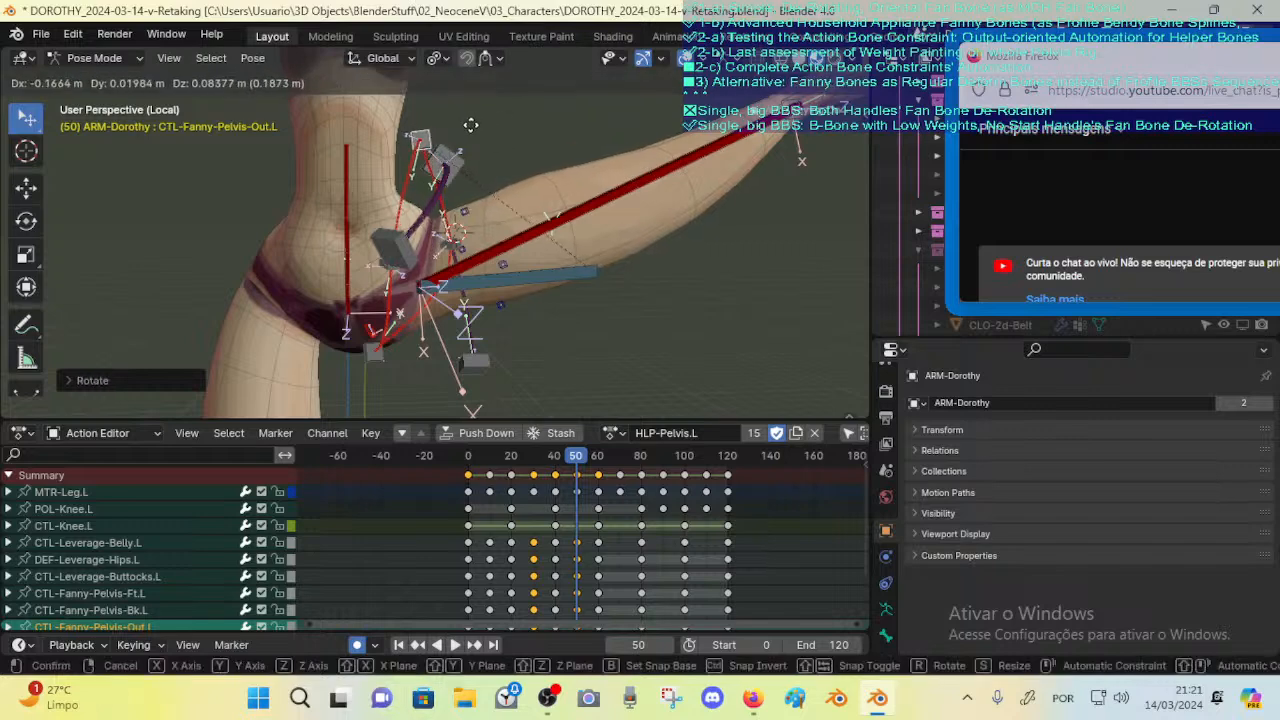
{"action": "left_click", "coordinate": [470, 150]}
Step: Reposition CTL-Fanny-Pelvis-Bk.L behind the raised thigh, try rotating it and undo the last rotation
{"action": "left_click", "coordinate": [462, 243]}
{"action": "key", "text": "g"}
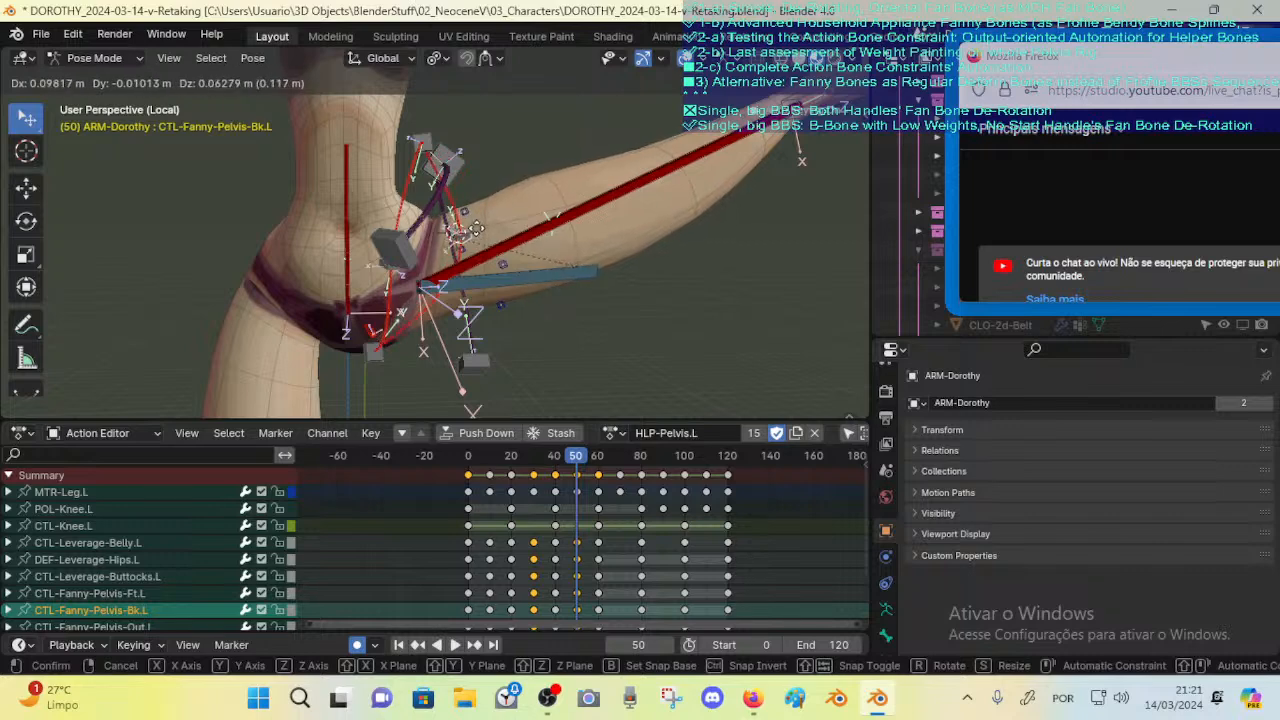
{"action": "left_click", "coordinate": [481, 199]}
{"action": "middle_click_drag", "start_coordinate": [481, 199], "coordinate": [522, 250]}
{"action": "key", "text": "g"}
{"action": "left_click", "coordinate": [475, 250]}
{"action": "key", "text": "r"}
{"action": "left_click", "coordinate": [517, 257]}
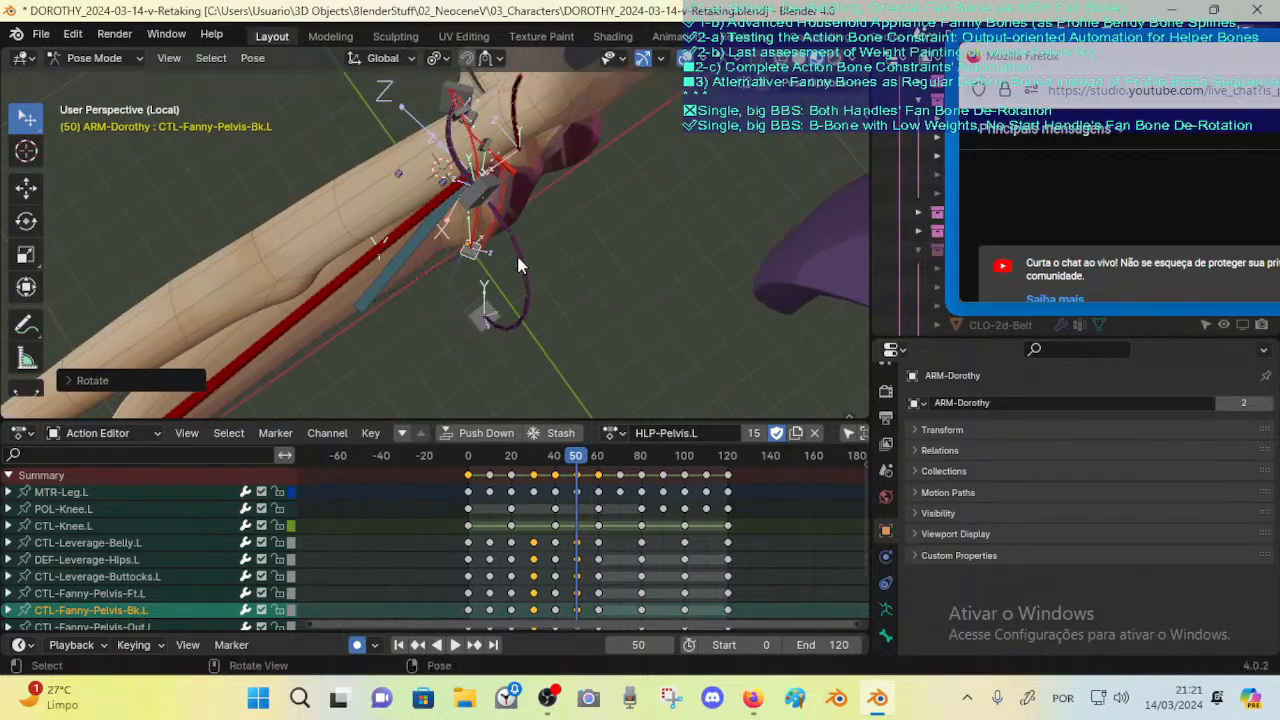
{"action": "key", "text": "ctrl+z"}
Step: Adjust the positions of DEF-Leverage-Hips.L and CTL-Fanny-Pelvis-Out.L as seen from behind the hip
{"action": "middle_click_drag", "start_coordinate": [522, 252], "coordinate": [514, 162]}
{"action": "left_click", "coordinate": [524, 160]}
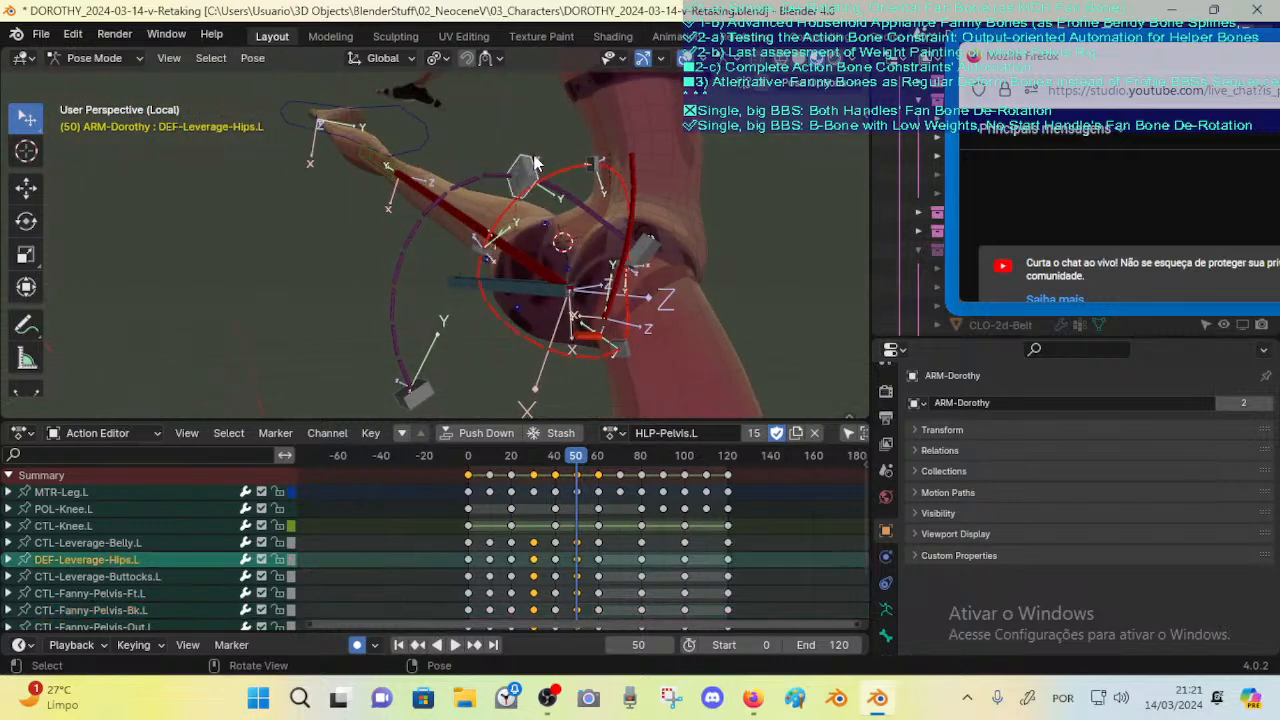
{"action": "key", "text": "g"}
{"action": "left_click", "coordinate": [552, 163]}
{"action": "left_click", "coordinate": [591, 158]}
{"action": "key", "text": "g"}
{"action": "left_click", "coordinate": [628, 150]}
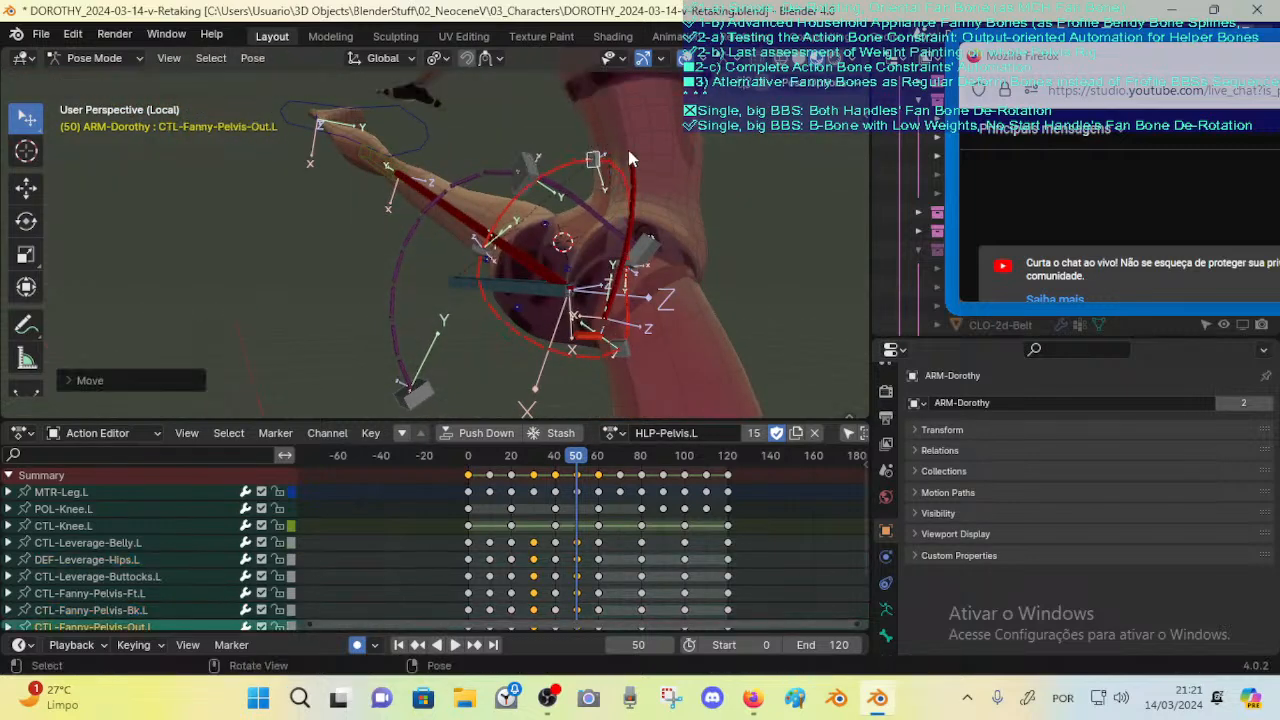
Step: Move and rotate DEF-Leverage-Hips.L from the front to smooth the hip crease above the raised leg
{"action": "middle_click_drag", "start_coordinate": [628, 150], "coordinate": [510, 190]}
{"action": "left_click", "coordinate": [521, 180]}
{"action": "key", "text": "g"}
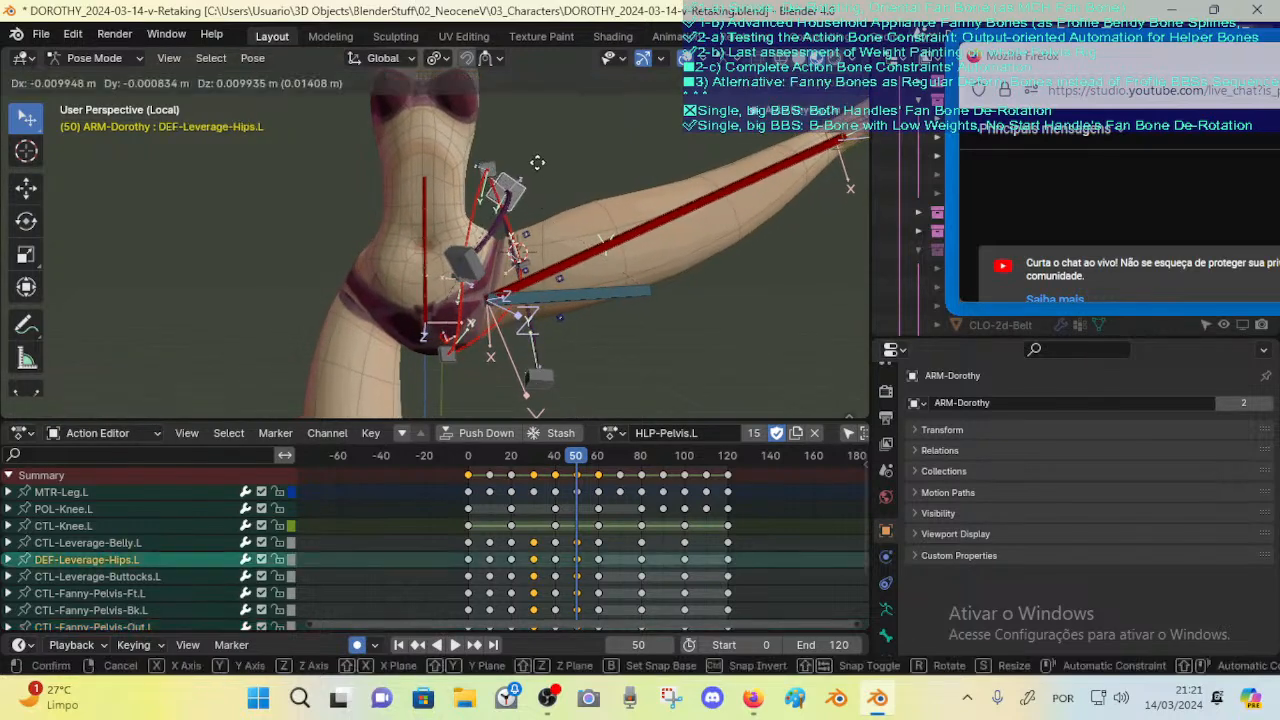
{"action": "left_click", "coordinate": [545, 163]}
{"action": "middle_click_drag", "start_coordinate": [576, 164], "coordinate": [577, 166]}
{"action": "key", "text": "r"}
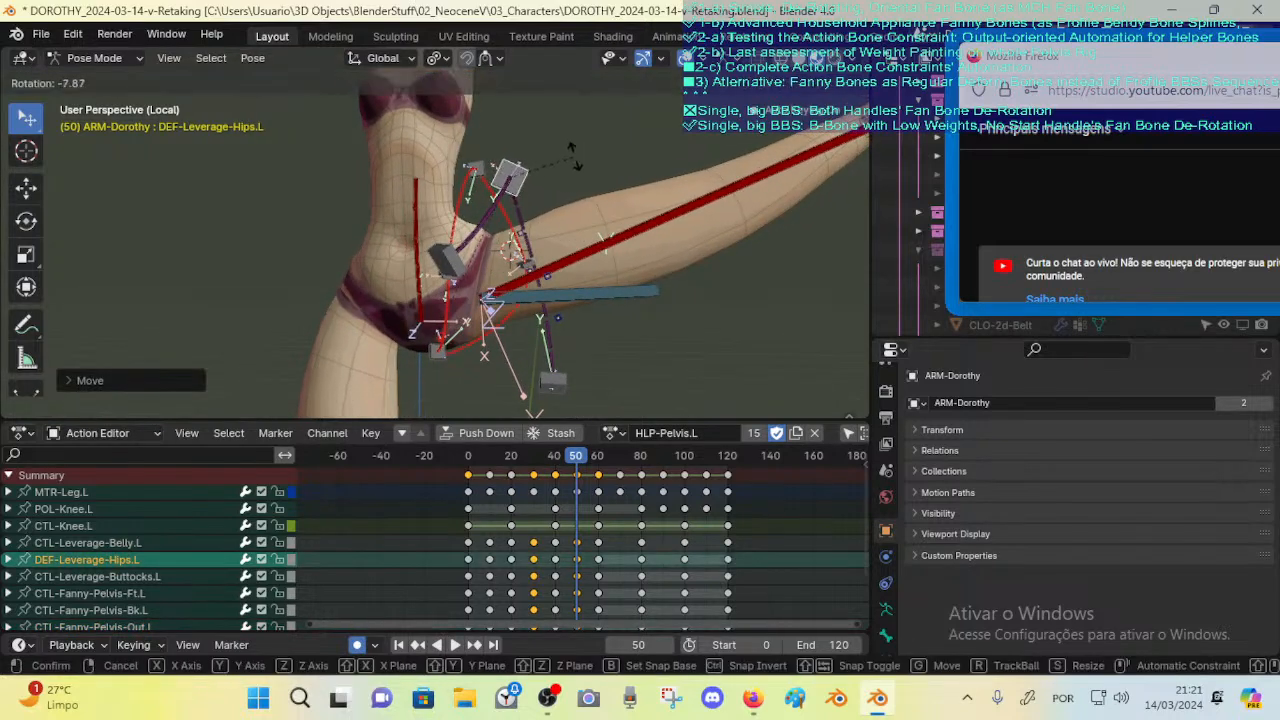
{"action": "left_click", "coordinate": [573, 160]}
{"action": "key", "text": "g"}
{"action": "left_click", "coordinate": [562, 174]}
Step: Move CTL-Leverage-Belly.L slightly in front of the left groin
{"action": "left_click", "coordinate": [452, 259]}
{"action": "middle_click_drag", "start_coordinate": [500, 248], "coordinate": [521, 246]}
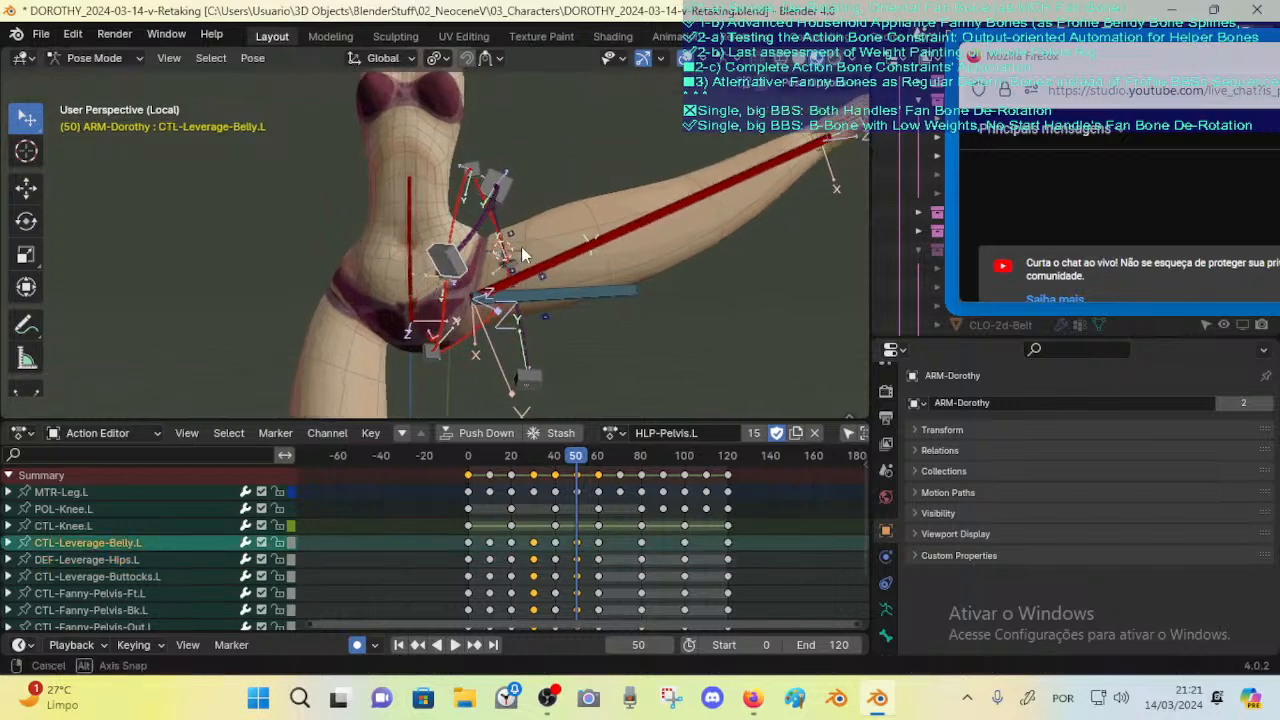
{"action": "key", "text": "g"}
{"action": "left_click", "coordinate": [517, 250]}
Step: Compare the buttock deformation at frame 40 with the pose at frame 50 from behind
{"action": "mouse_move", "coordinate": [577, 462]}
{"action": "left_mouse_down"}
{"action": "mouse_move", "coordinate": [560, 463]}
{"action": "mouse_move", "coordinate": [591, 460]}
{"action": "mouse_move", "coordinate": [553, 458]}
{"action": "left_mouse_up"}
{"action": "middle_click_drag", "start_coordinate": [575, 289], "coordinate": [485, 285]}
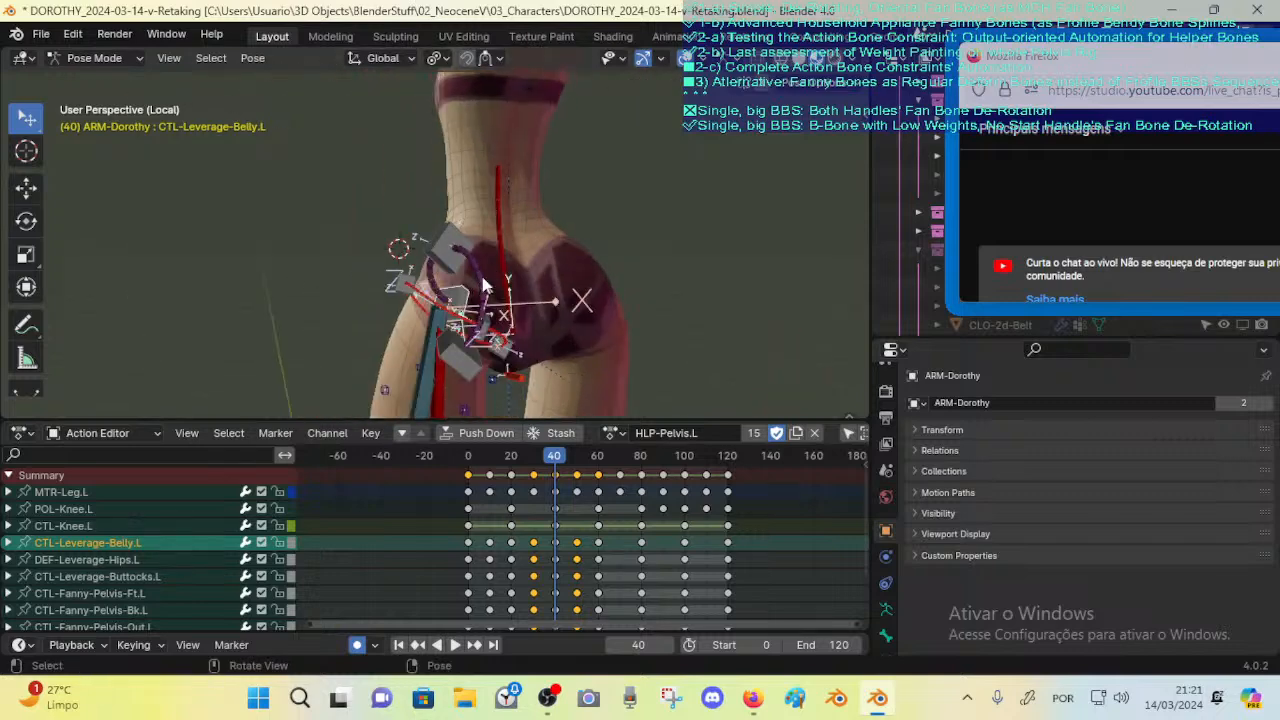
{"action": "key", "text": "Up"}
Step: Move CTL-Fanny-Pelvis-Bk.L slightly and rotate it by about -12° over the back of the thigh
{"action": "left_click", "coordinate": [336, 263]}
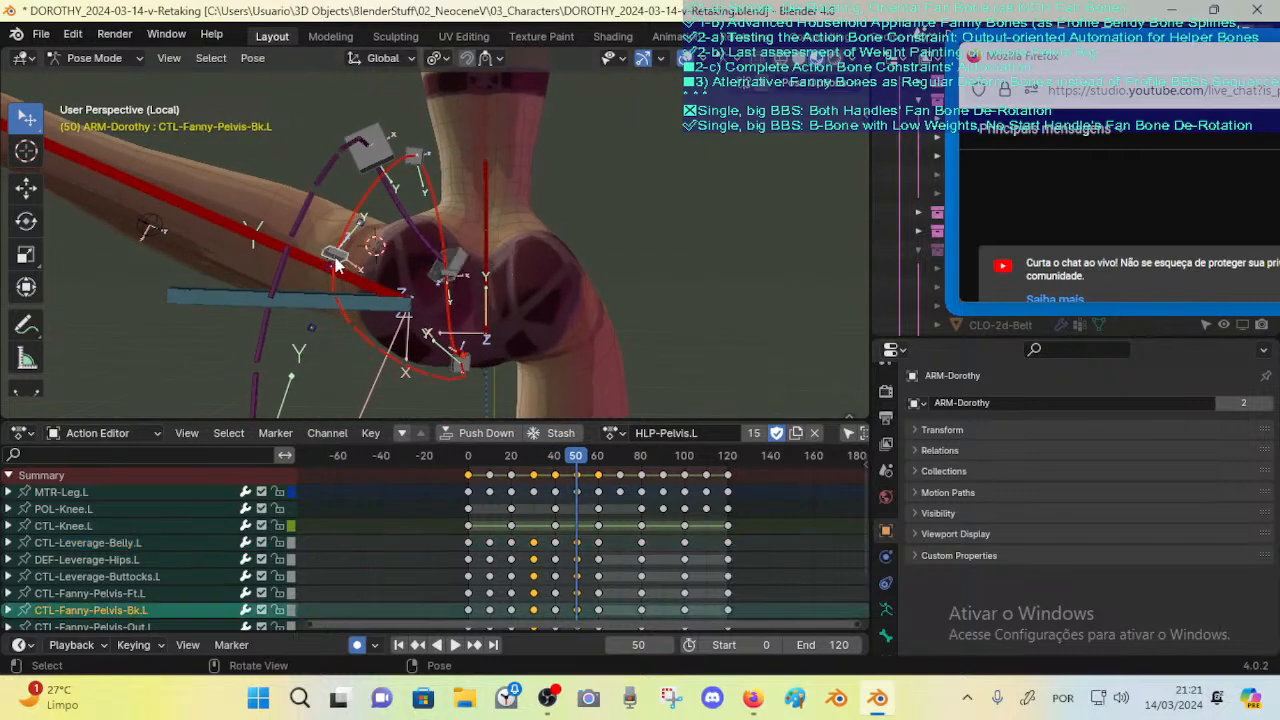
{"action": "middle_click_drag", "start_coordinate": [336, 263], "coordinate": [317, 240]}
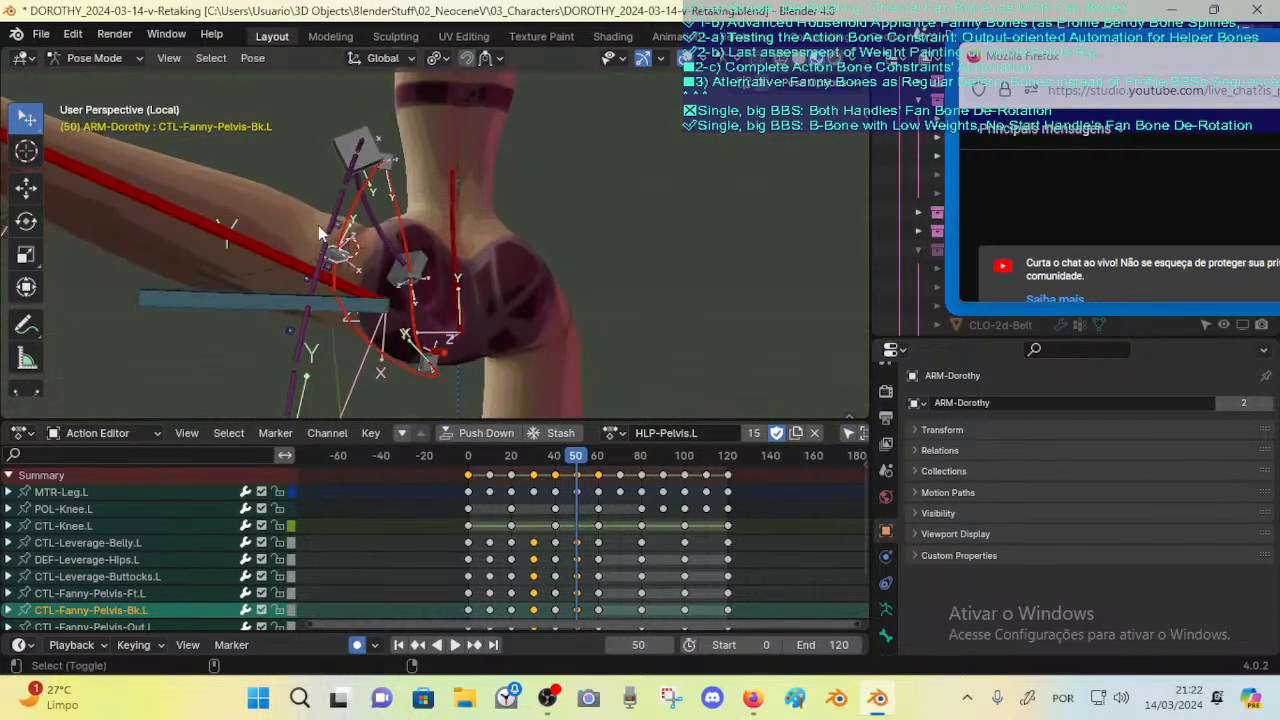
{"action": "middle_click_drag", "start_coordinate": [318, 225], "coordinate": [380, 251]}
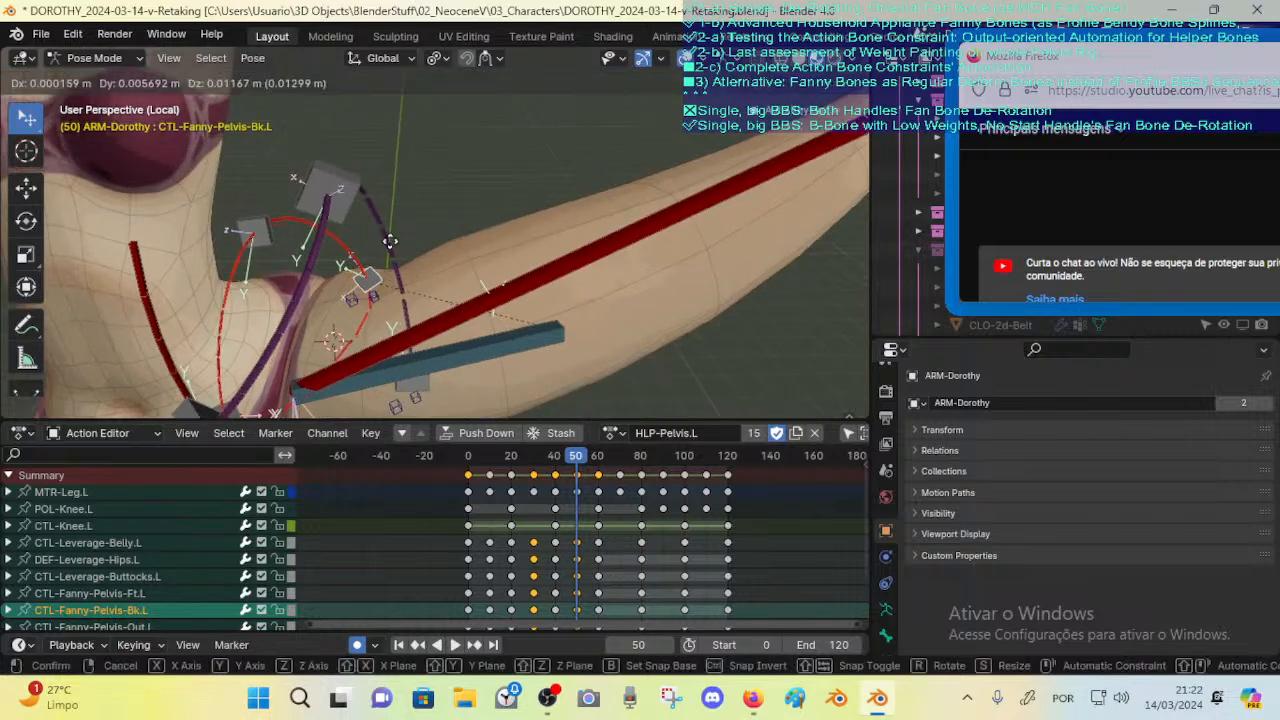
{"action": "key", "text": "r"}
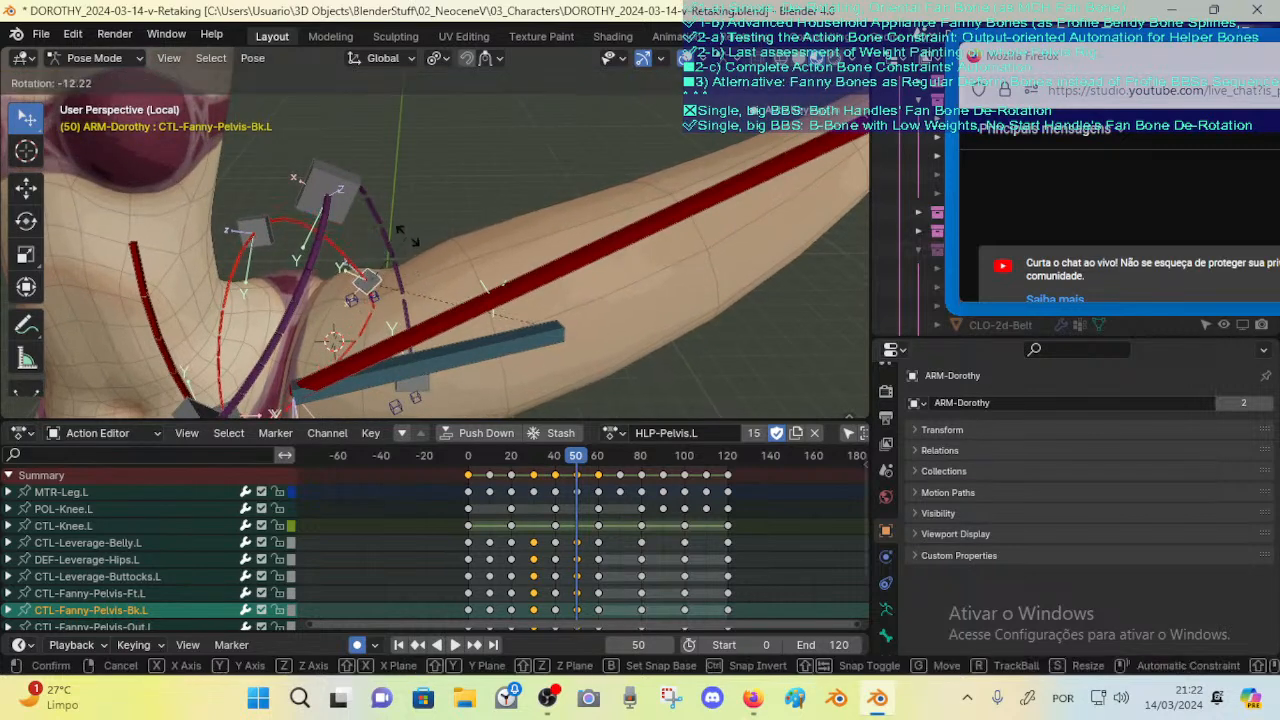
{"action": "left_click", "coordinate": [404, 240]}
Step: Set the rotation mode of CTL-Fanny-Pelvis-Bk.L to Quaternion (WXYZ) and rotate the bone slightly more from behind
{"action": "middle_click_drag", "start_coordinate": [406, 240], "coordinate": [408, 294]}
{"action": "key", "text": "ctrl+r"}
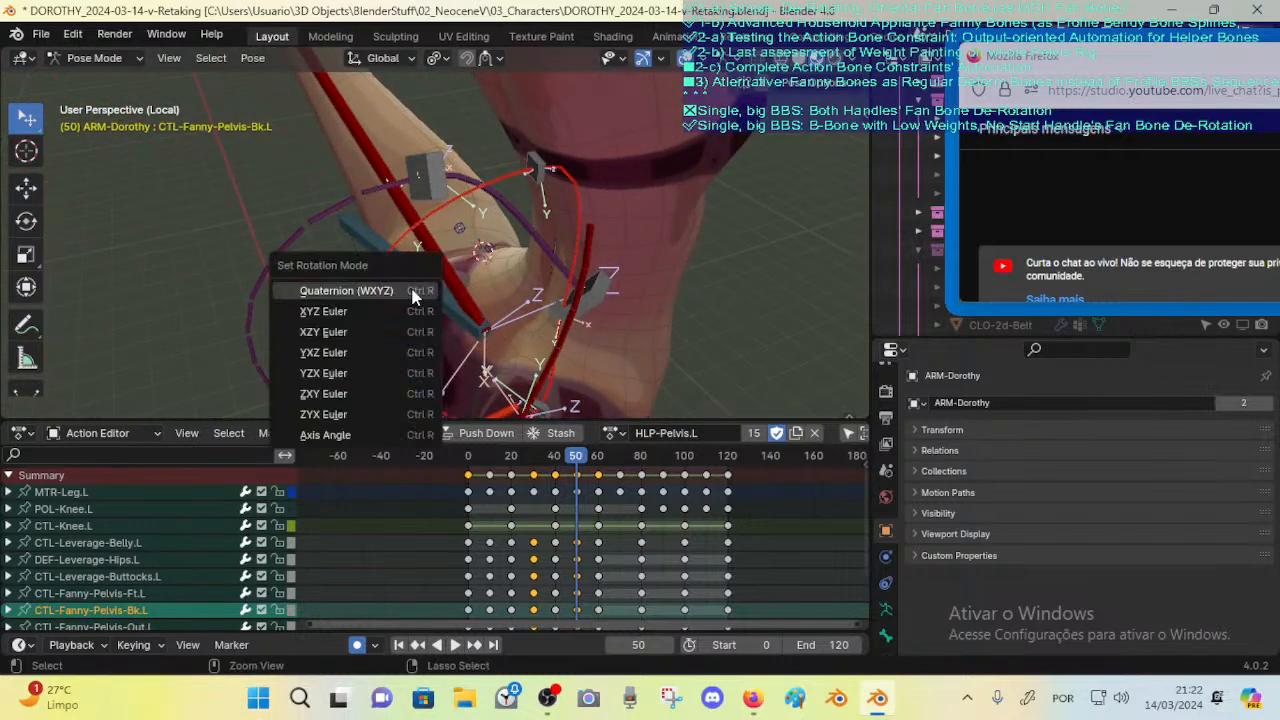
{"action": "left_click", "coordinate": [408, 293]}
{"action": "key", "text": "r"}
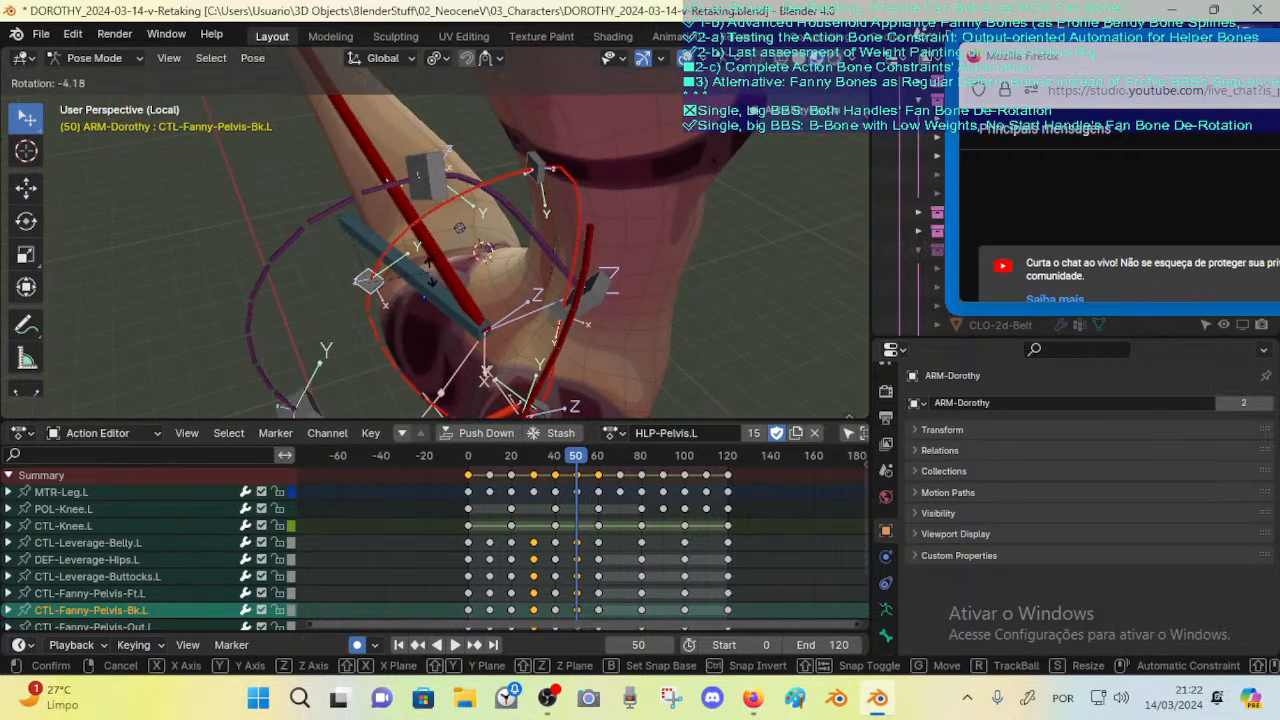
{"action": "left_click", "coordinate": [425, 268]}
{"action": "middle_click_drag", "start_coordinate": [425, 268], "coordinate": [385, 265]}
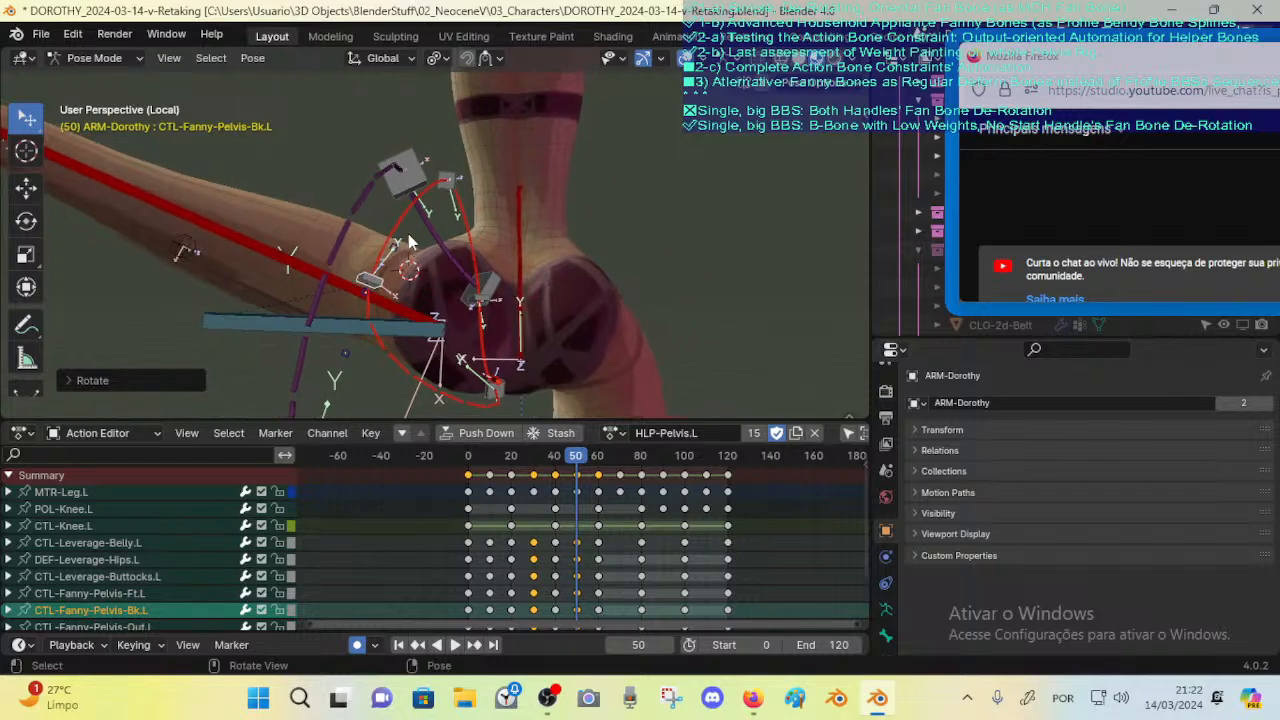
Step: Identify the DEF-FannyPelvis-Bk-Out.L and DEF-FannyPelvis-Ft-Out.L bones by selecting each, and reselect CTL-Fanny-Pelvis-Bk.L
{"action": "left_click", "coordinate": [401, 232]}
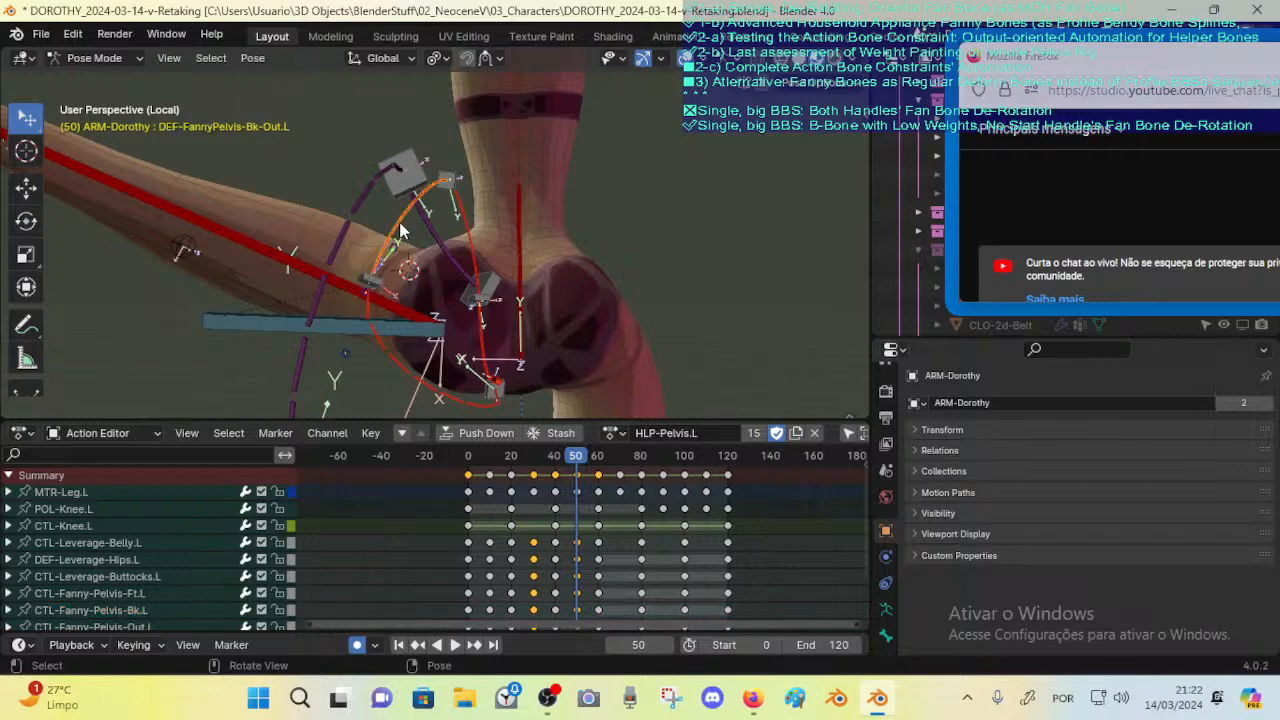
{"action": "left_click", "coordinate": [465, 215]}
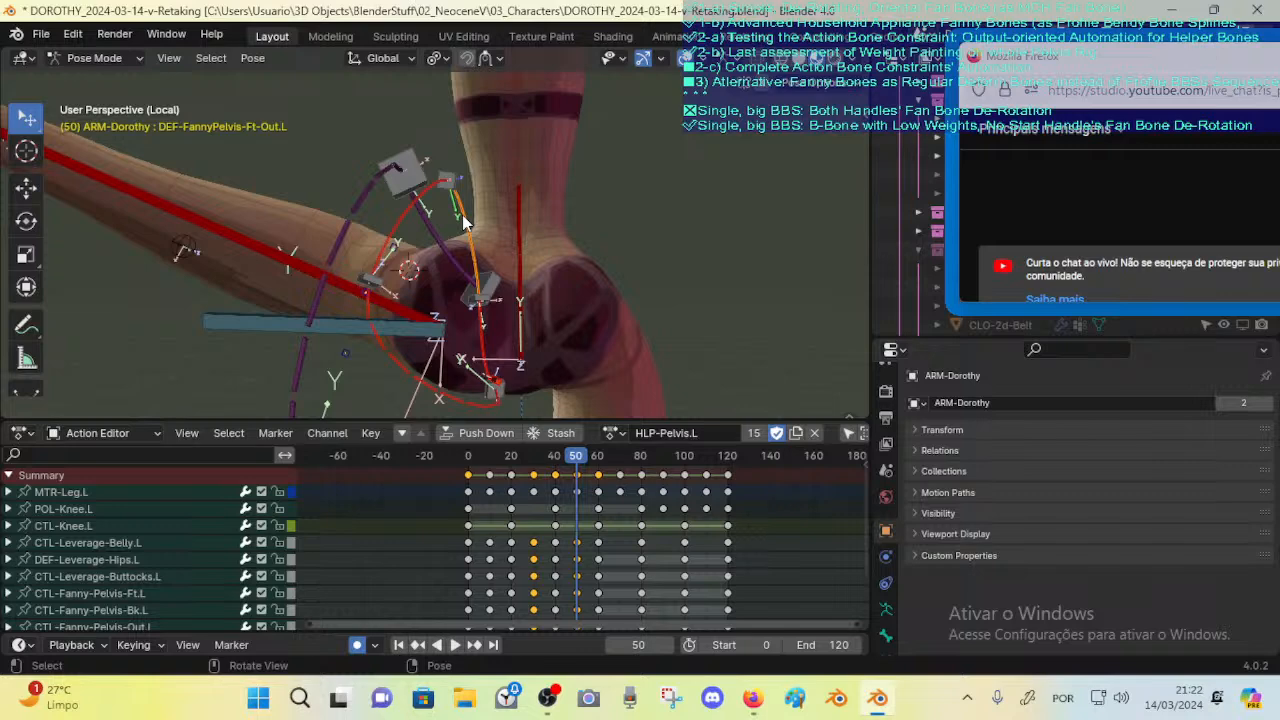
{"action": "left_click", "coordinate": [386, 288]}
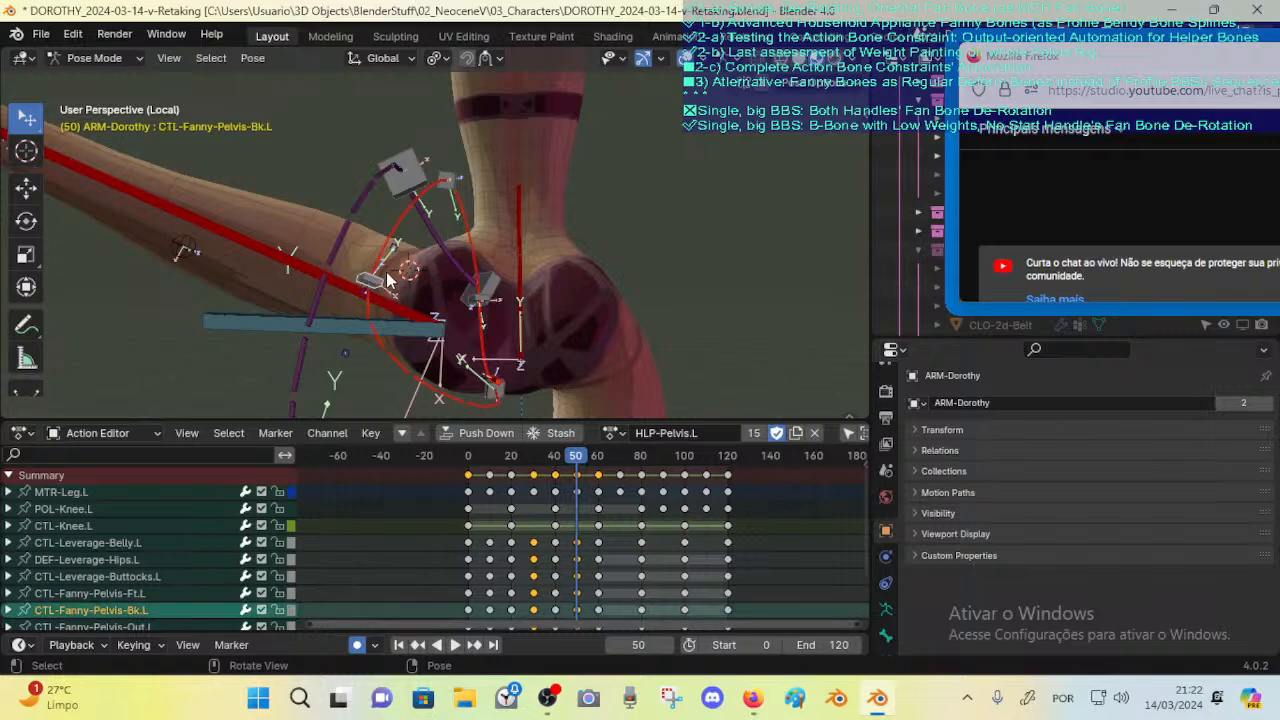
Step: Identify CTL-Fanny-Pelvis-Out.L and DEF-FannyPelvis-Ft-In.L by selecting each around the hip, and return to CTL-Fanny-Pelvis-Bk.L
{"action": "left_click", "coordinate": [450, 204]}
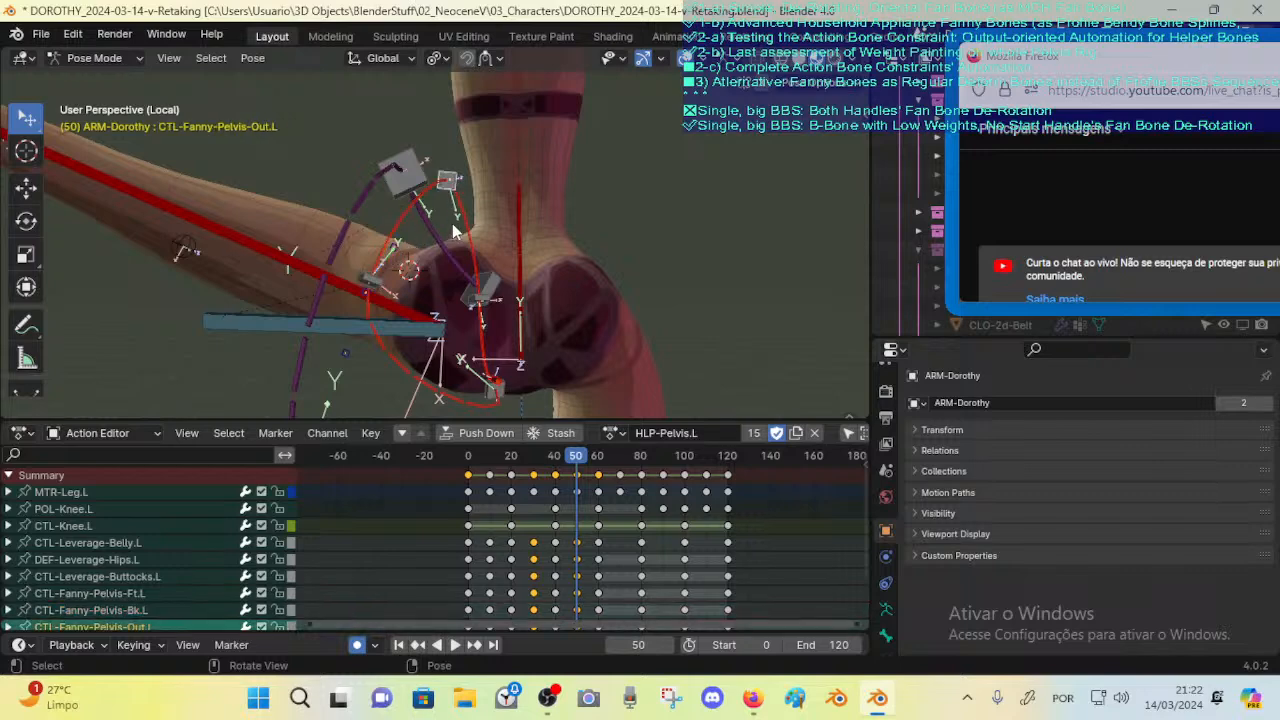
{"action": "left_click", "coordinate": [404, 230]}
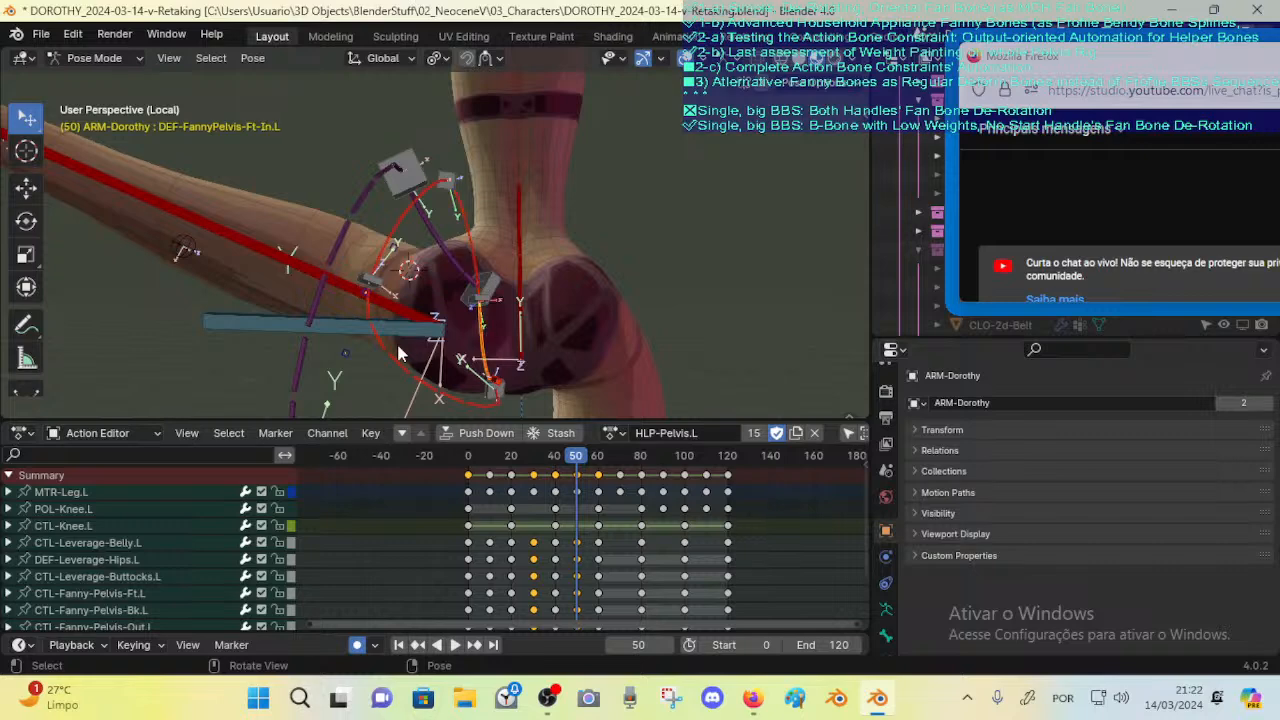
{"action": "left_click", "coordinate": [372, 284]}
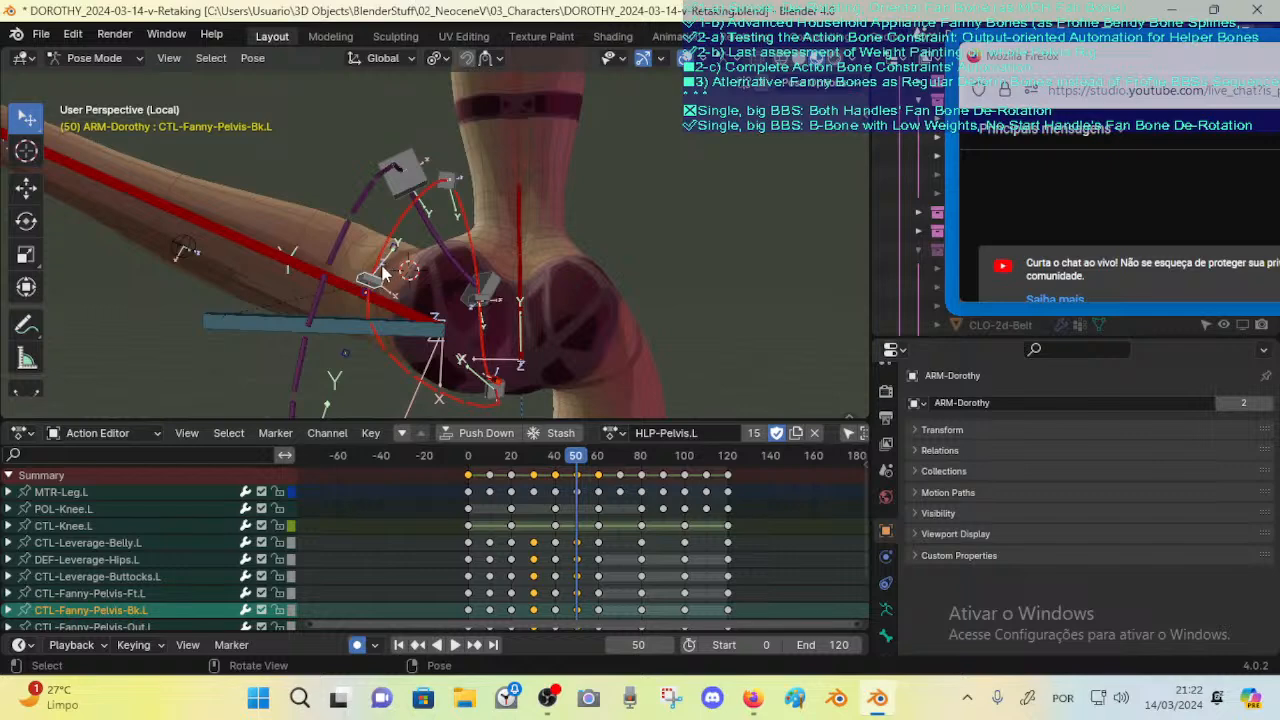
Step: Move CTL-Fanny-Pelvis-In.L slightly under the buttock in several small adjustments and try a small rotation of the bone
{"action": "middle_click_drag", "start_coordinate": [411, 270], "coordinate": [489, 320]}
{"action": "left_click", "coordinate": [504, 346]}
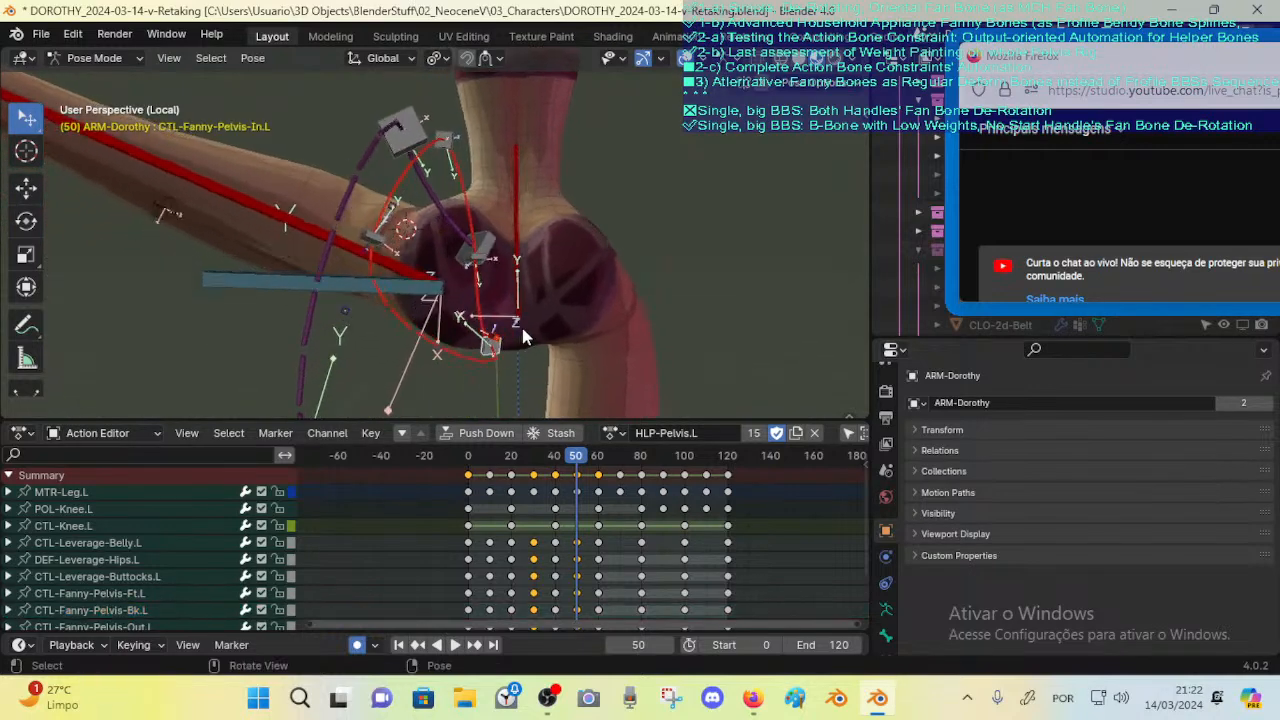
{"action": "key", "text": "g"}
{"action": "left_click", "coordinate": [510, 318]}
{"action": "key", "text": "g"}
{"action": "left_click", "coordinate": [496, 322]}
{"action": "key", "text": "g"}
{"action": "left_click", "coordinate": [492, 322]}
{"action": "key", "text": "r"}
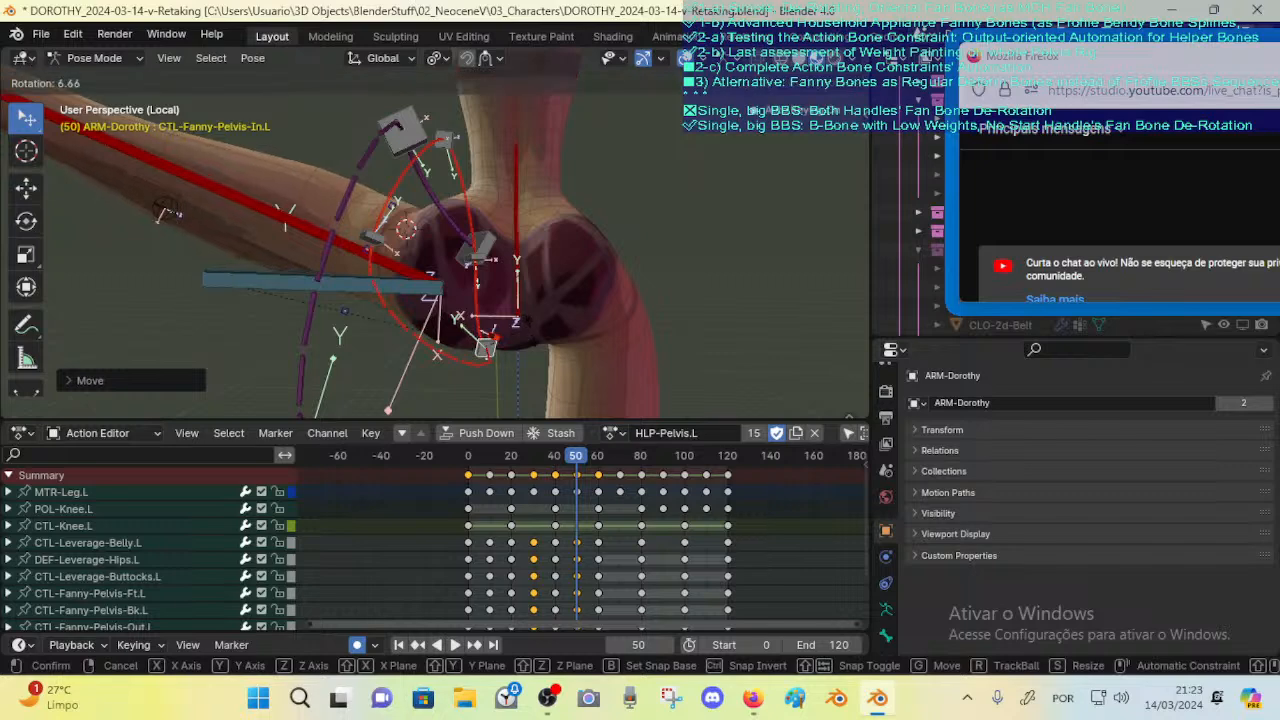
{"action": "left_click", "coordinate": [528, 333]}
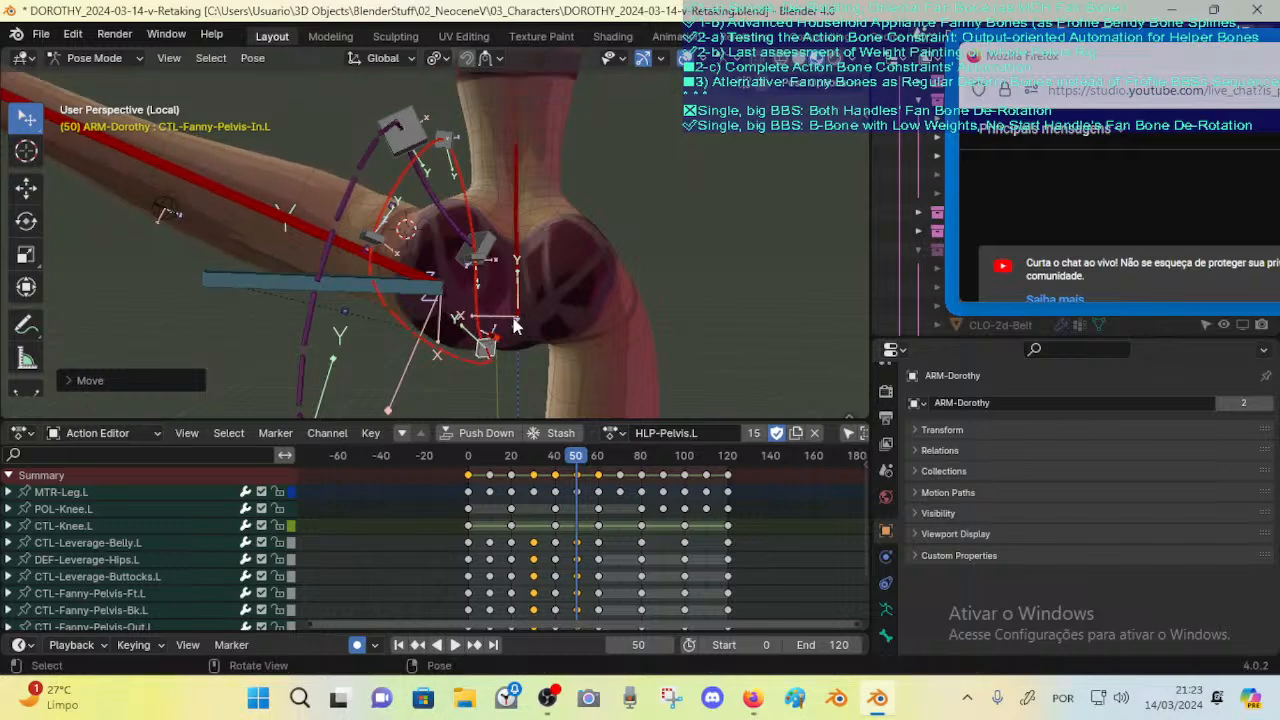
Step: Shift CTL-Fanny-Pelvis-Bk.L slightly over the back of the thigh
{"action": "left_click", "coordinate": [390, 243]}
{"action": "key", "text": "g"}
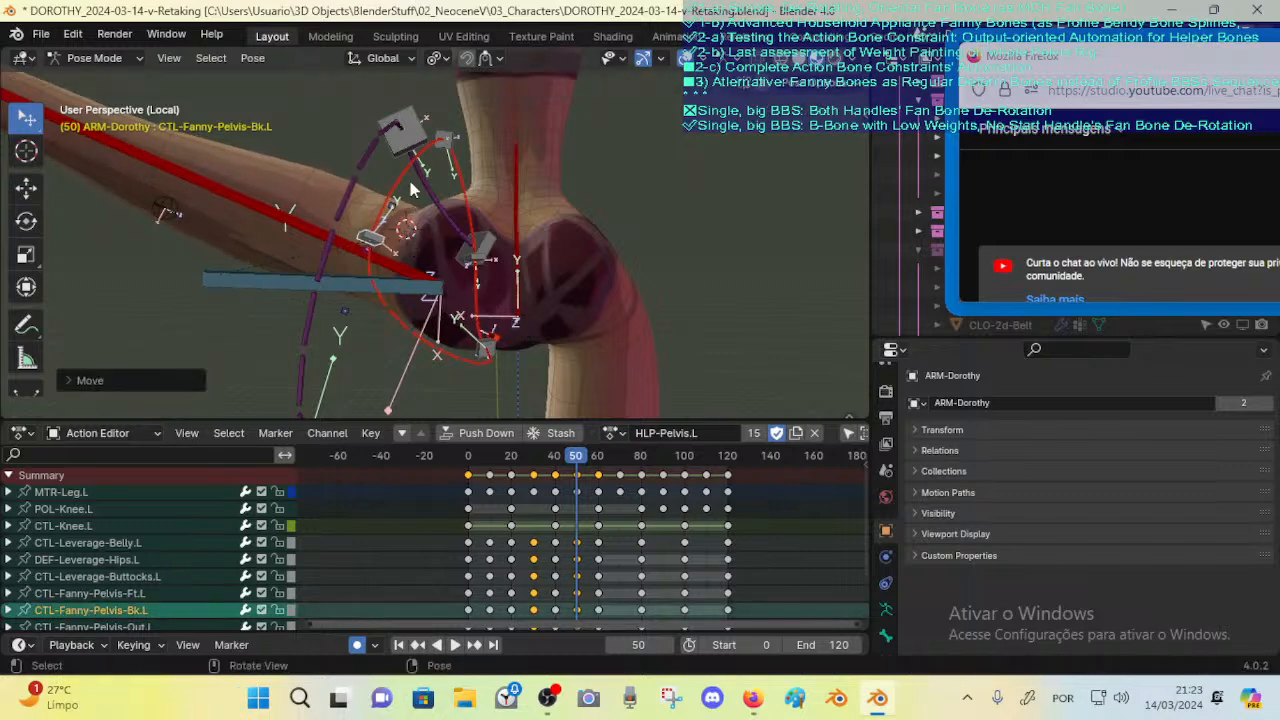
{"action": "left_click", "coordinate": [466, 210]}
Step: Move CTL-Fanny-Pelvis-In.L by about 0.09 m at the crotch, working from the front of the body
{"action": "middle_click_drag", "start_coordinate": [466, 210], "coordinate": [411, 256]}
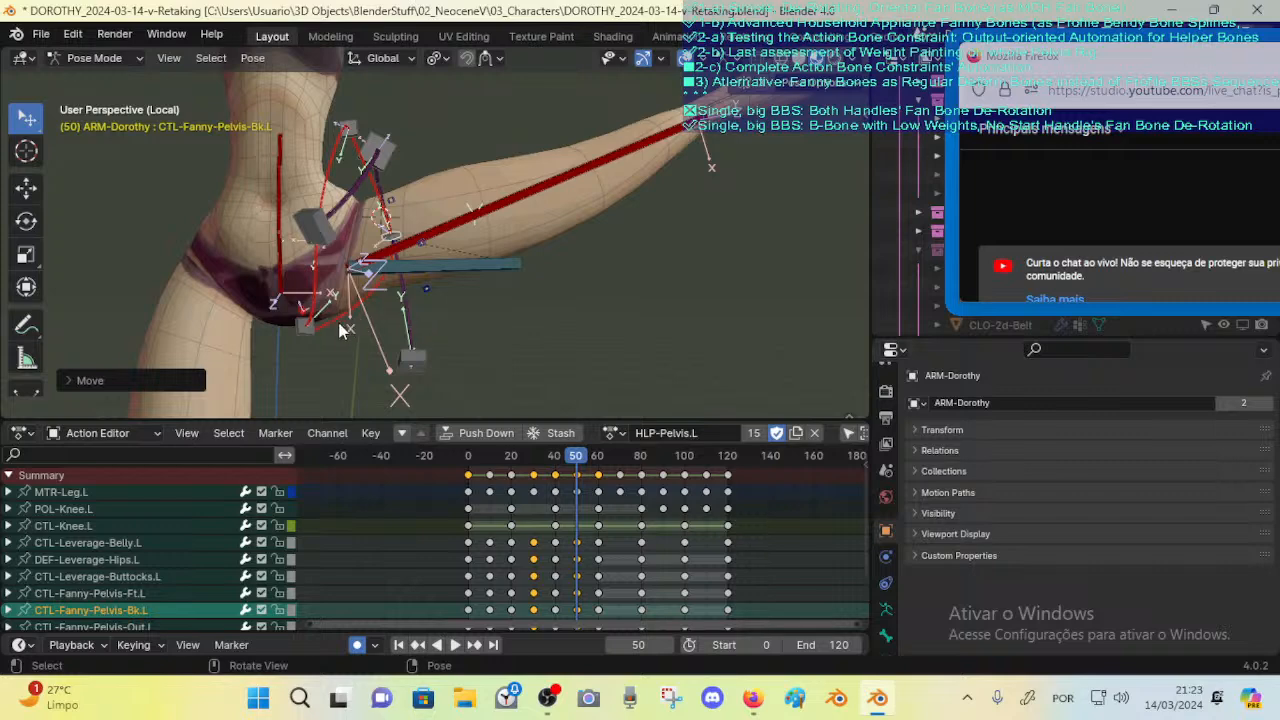
{"action": "left_click", "coordinate": [311, 336]}
{"action": "middle_click_drag", "start_coordinate": [311, 336], "coordinate": [399, 299]}
{"action": "key", "text": "g"}
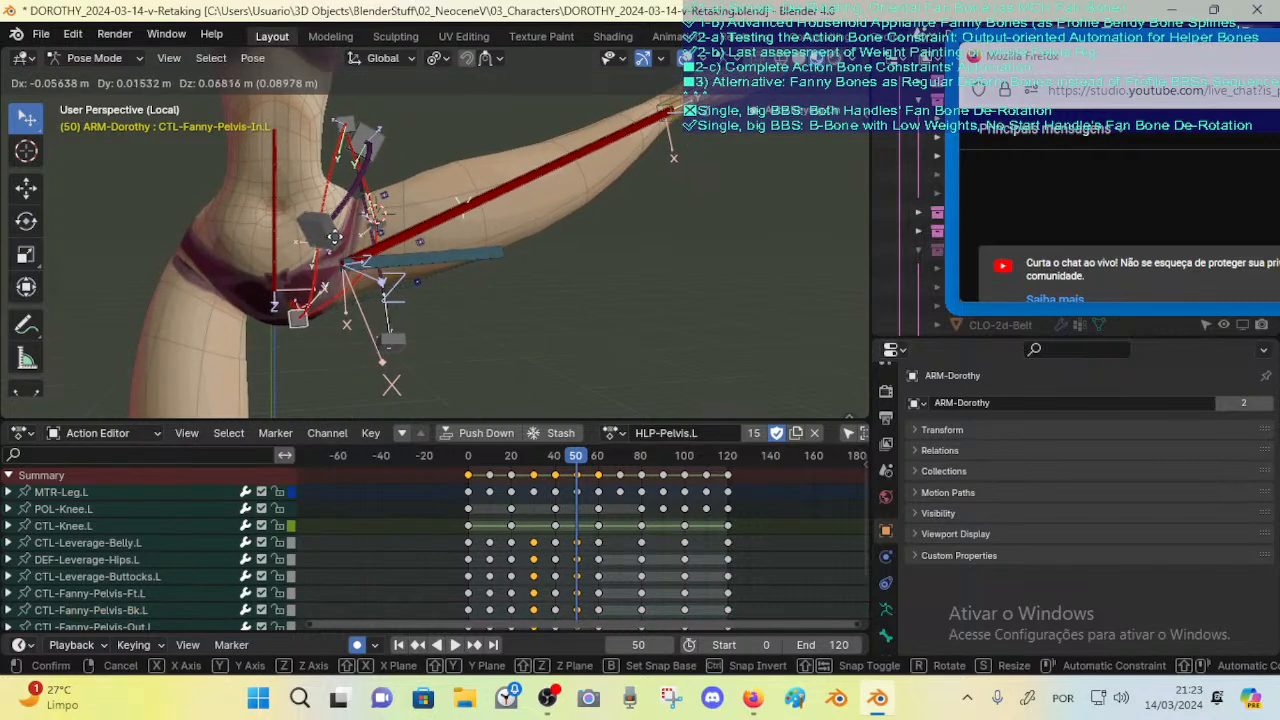
{"action": "left_click", "coordinate": [335, 240]}
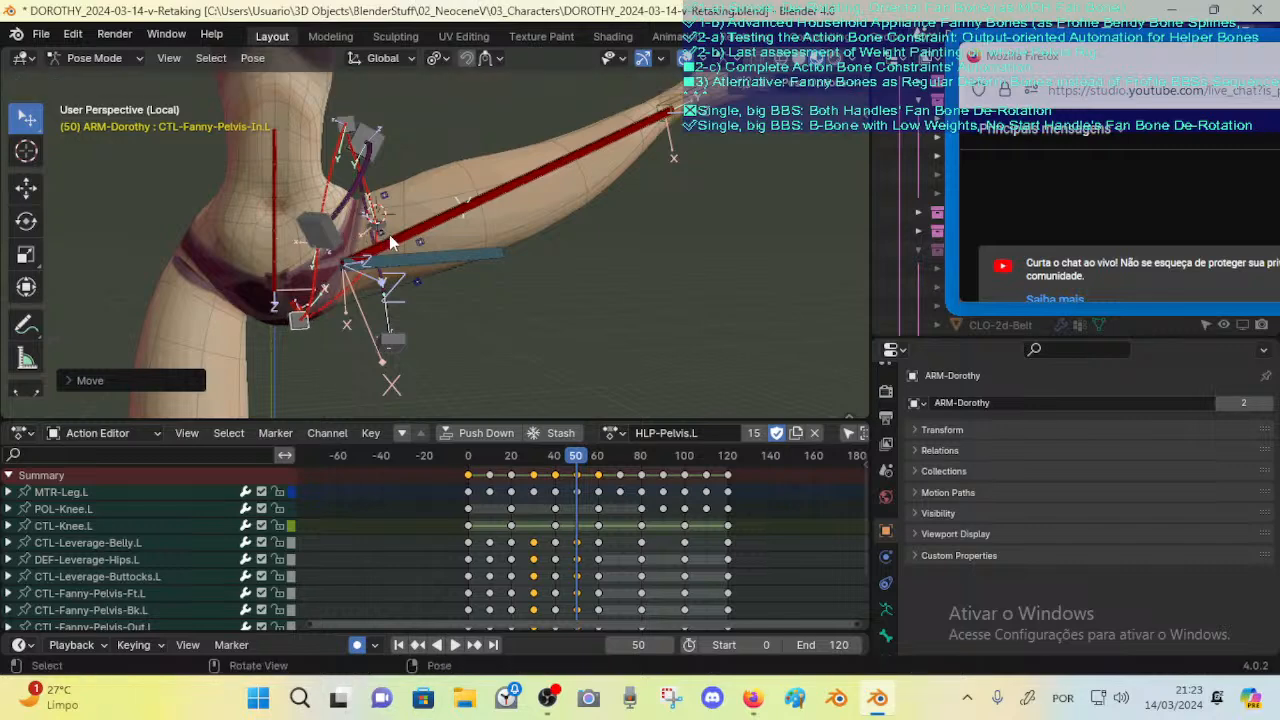
{"action": "middle_click_drag", "start_coordinate": [389, 234], "coordinate": [360, 263]}
Step: Select DEF-Leverage-Hips.L, CTL-Leverage-Buttocks.L and CTL-Leverage-Belly.L together and move them slightly as a group
{"action": "middle_click_drag", "start_coordinate": [330, 272], "coordinate": [316, 393]}
{"action": "left_click", "coordinate": [308, 171]}
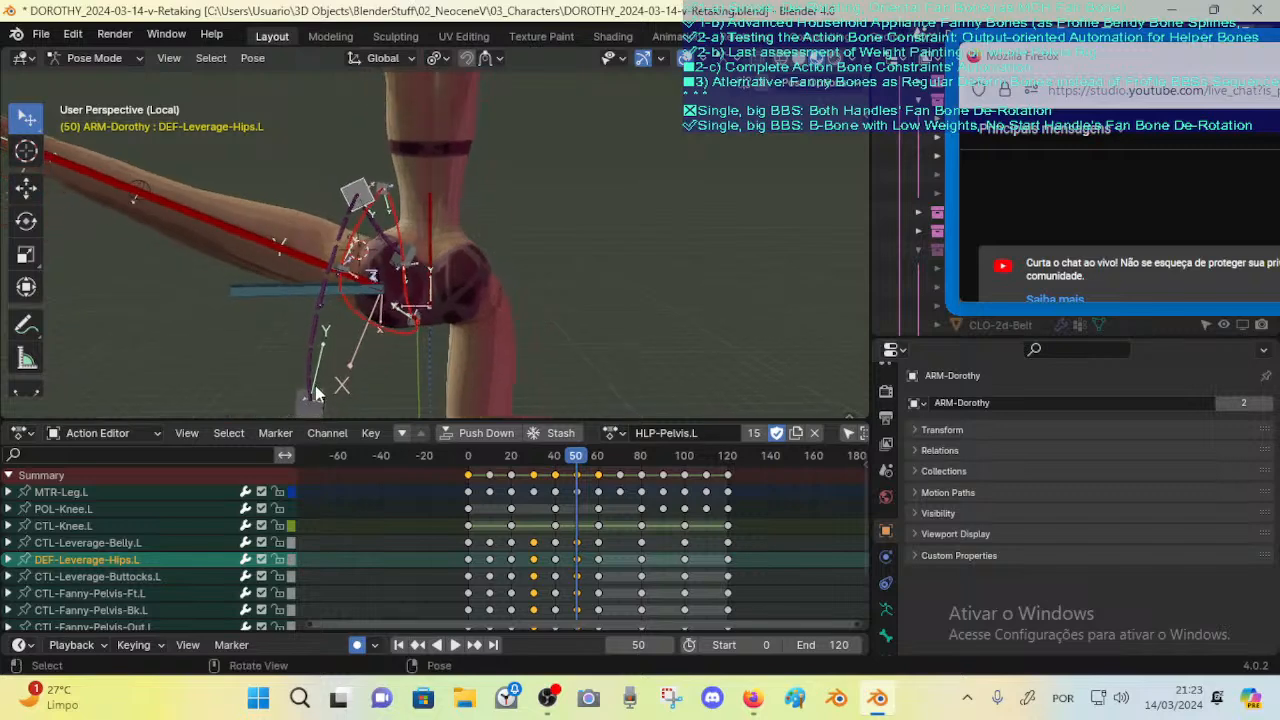
{"action": "left_click", "coordinate": [320, 393]}
{"action": "left_click", "coordinate": [352, 180], "text": "shift"}
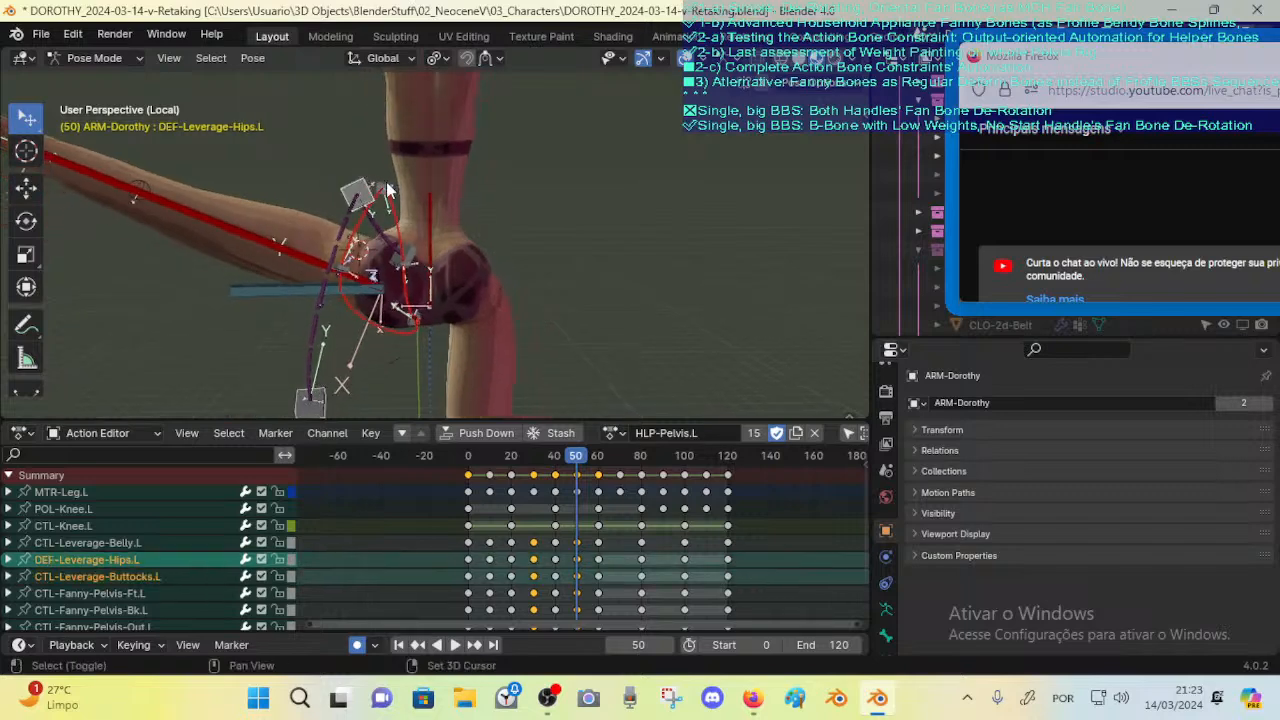
{"action": "left_click", "coordinate": [417, 252], "text": "shift"}
{"action": "mouse_move", "coordinate": [418, 254]}
{"action": "middle_mouse_down"}
{"action": "mouse_move", "coordinate": [517, 280]}
{"action": "mouse_move", "coordinate": [464, 301]}
{"action": "mouse_move", "coordinate": [450, 252]}
{"action": "mouse_move", "coordinate": [424, 296]}
{"action": "mouse_move", "coordinate": [391, 211]}
{"action": "mouse_move", "coordinate": [502, 203]}
{"action": "mouse_move", "coordinate": [432, 249]}
{"action": "middle_mouse_up"}
{"action": "key", "text": "g"}
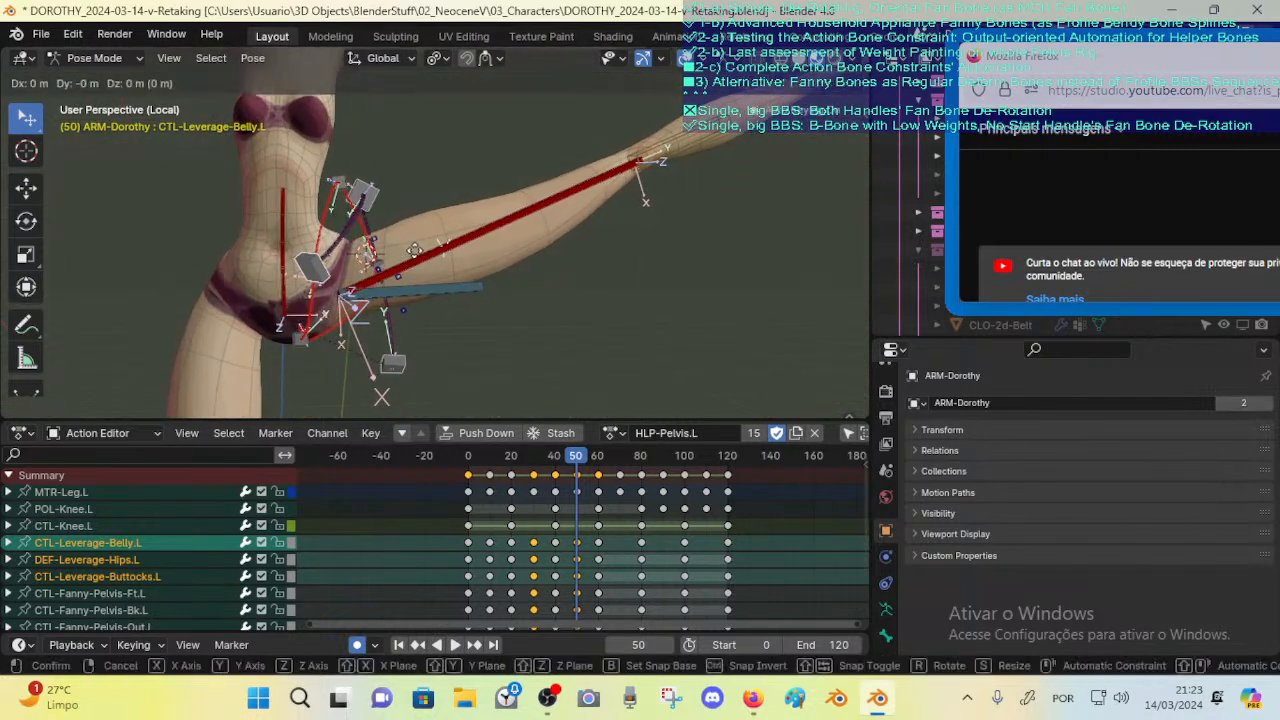
{"action": "key", "text": "z"}
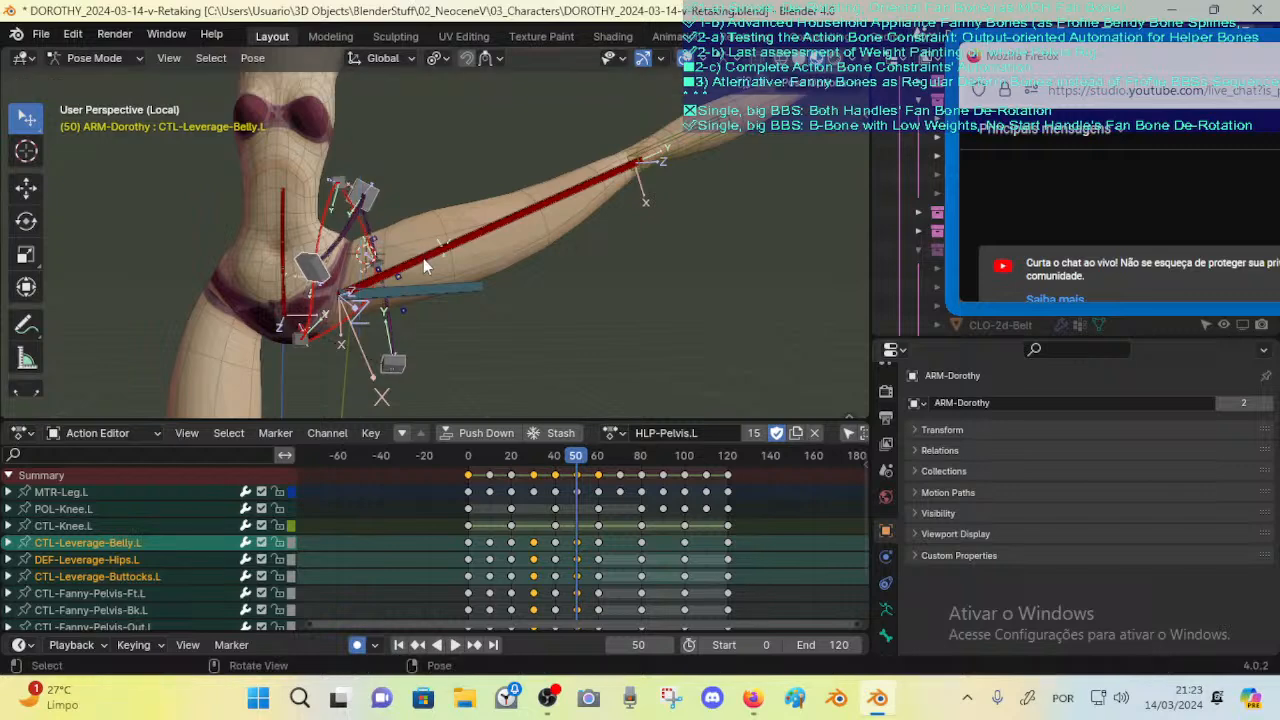
{"action": "left_click", "coordinate": [432, 245]}
{"action": "middle_click_drag", "start_coordinate": [432, 245], "coordinate": [390, 262]}
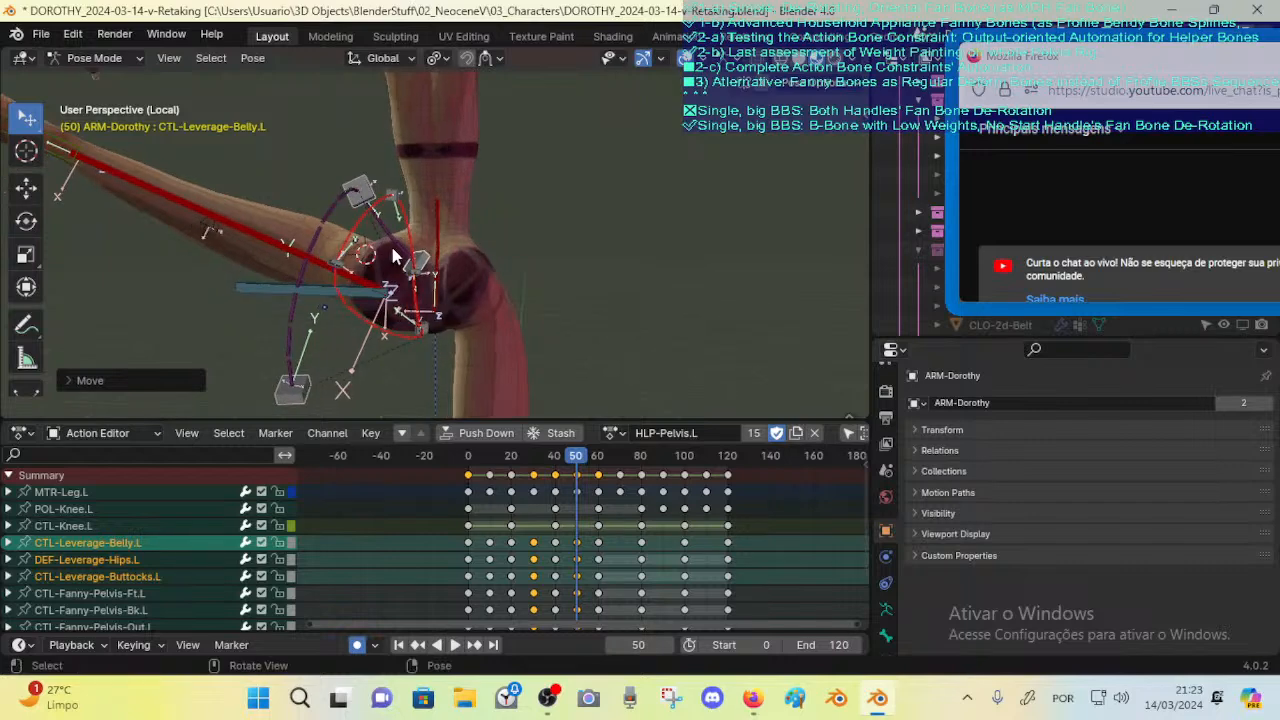
Step: Try moving DEF-Leverage-Hips.L by about 0.13 m from behind to test its effect on the hip
{"action": "middle_click_drag", "start_coordinate": [400, 250], "coordinate": [366, 224]}
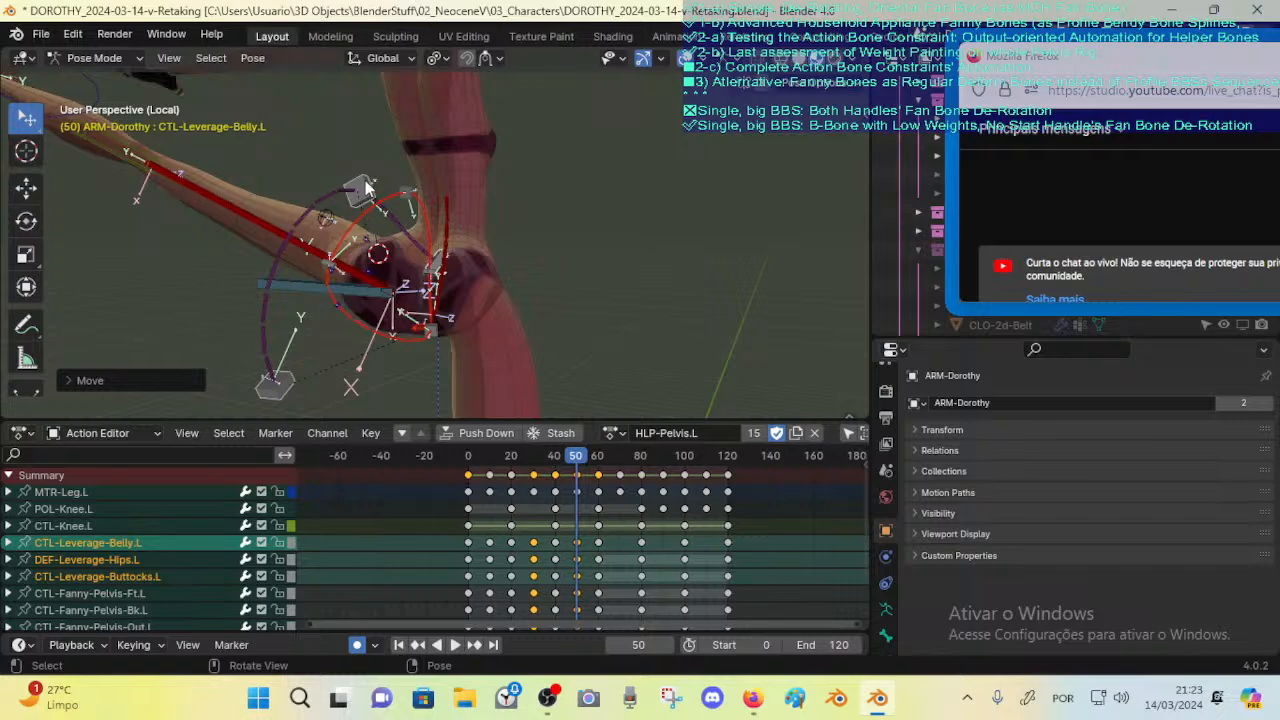
{"action": "left_click", "coordinate": [366, 183]}
{"action": "left_click", "coordinate": [435, 260]}
{"action": "left_click", "coordinate": [435, 260]}
{"action": "left_click", "coordinate": [351, 185]}
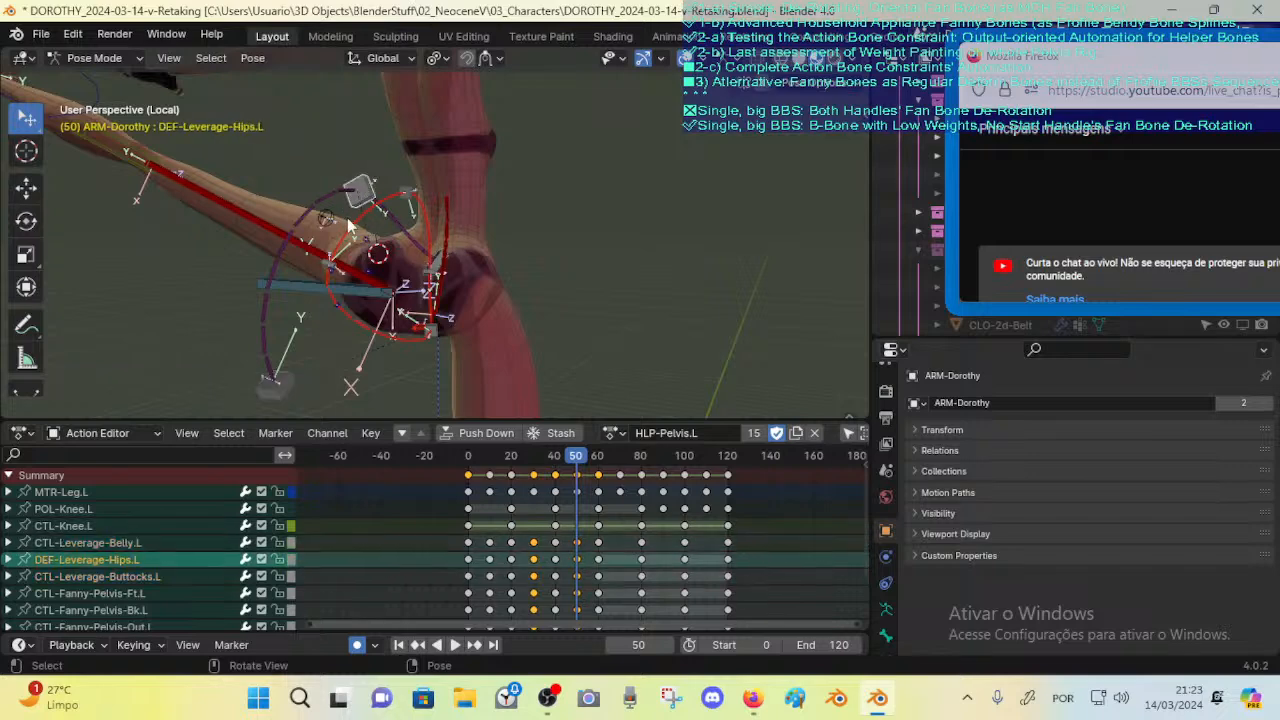
{"action": "middle_click_drag", "start_coordinate": [357, 243], "coordinate": [356, 185]}
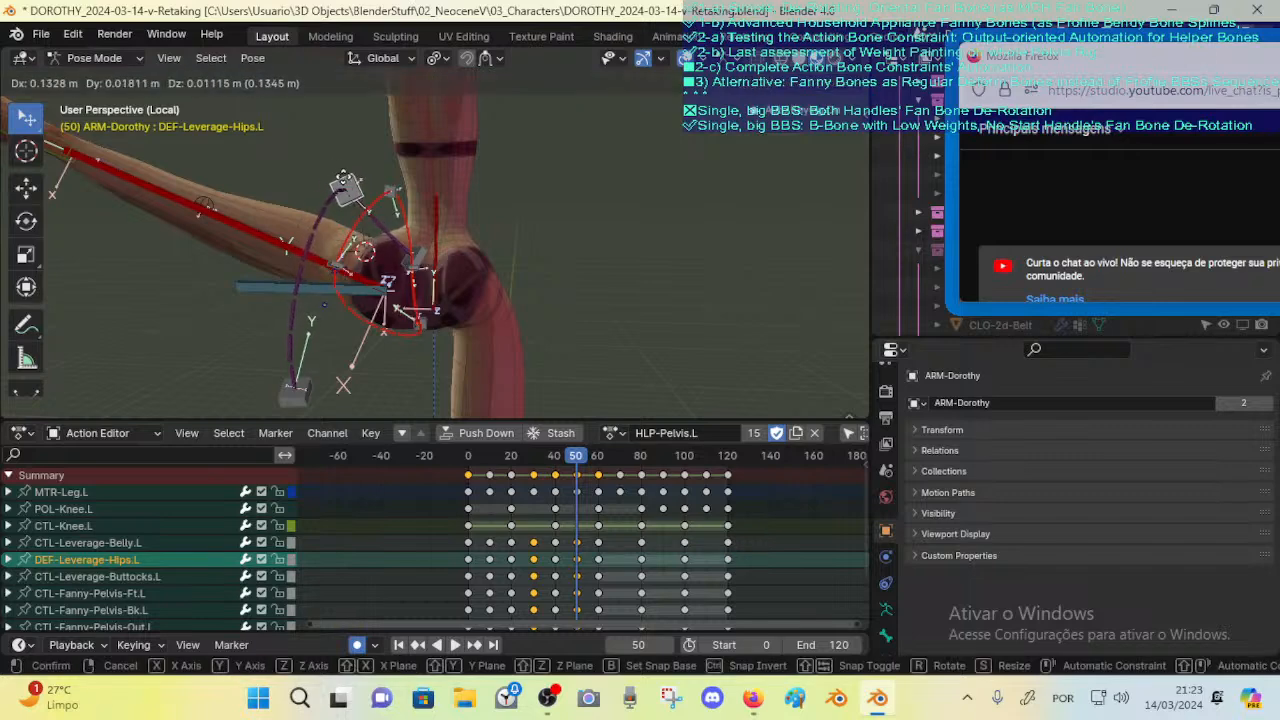
Step: Try moving CTL-Fanny-Pelvis-Bk.L and CTL-Leverage-Buttocks.L one after the other to test their effect on the buttock
{"action": "left_click", "coordinate": [343, 265]}
{"action": "key", "text": "g"}
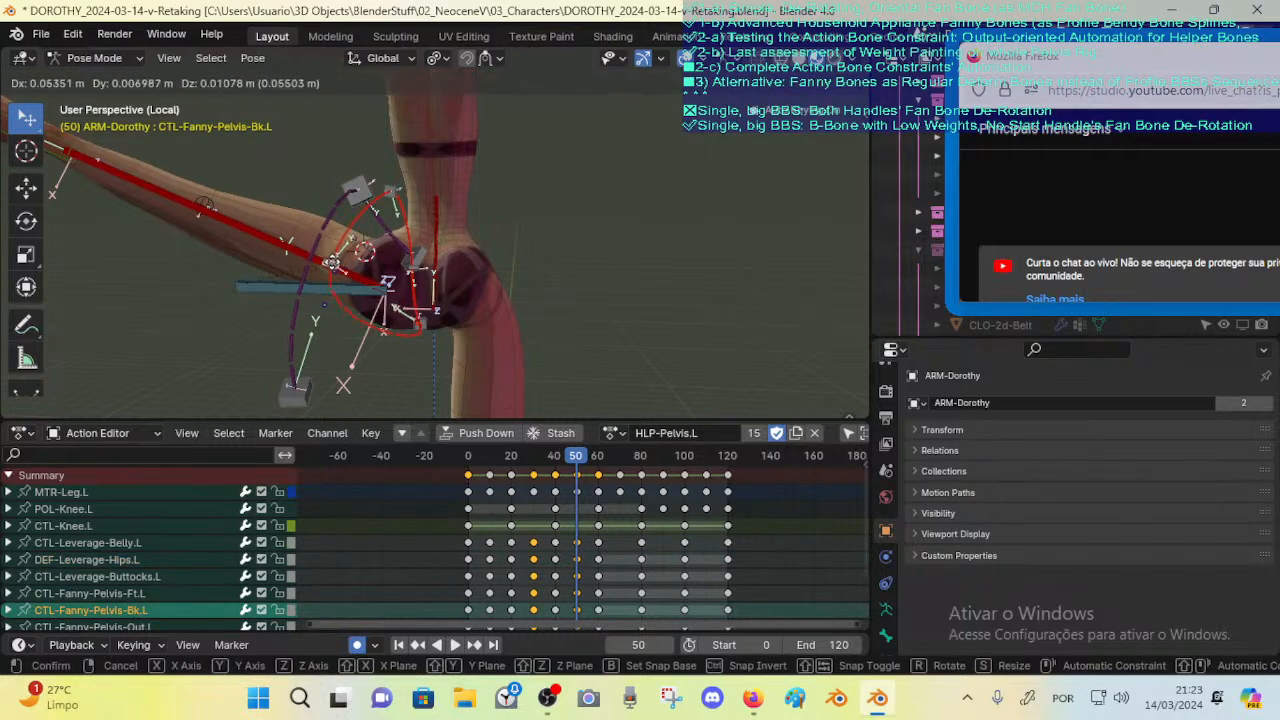
{"action": "left_click", "coordinate": [345, 259]}
{"action": "left_click", "coordinate": [299, 394]}
{"action": "key", "text": "g"}
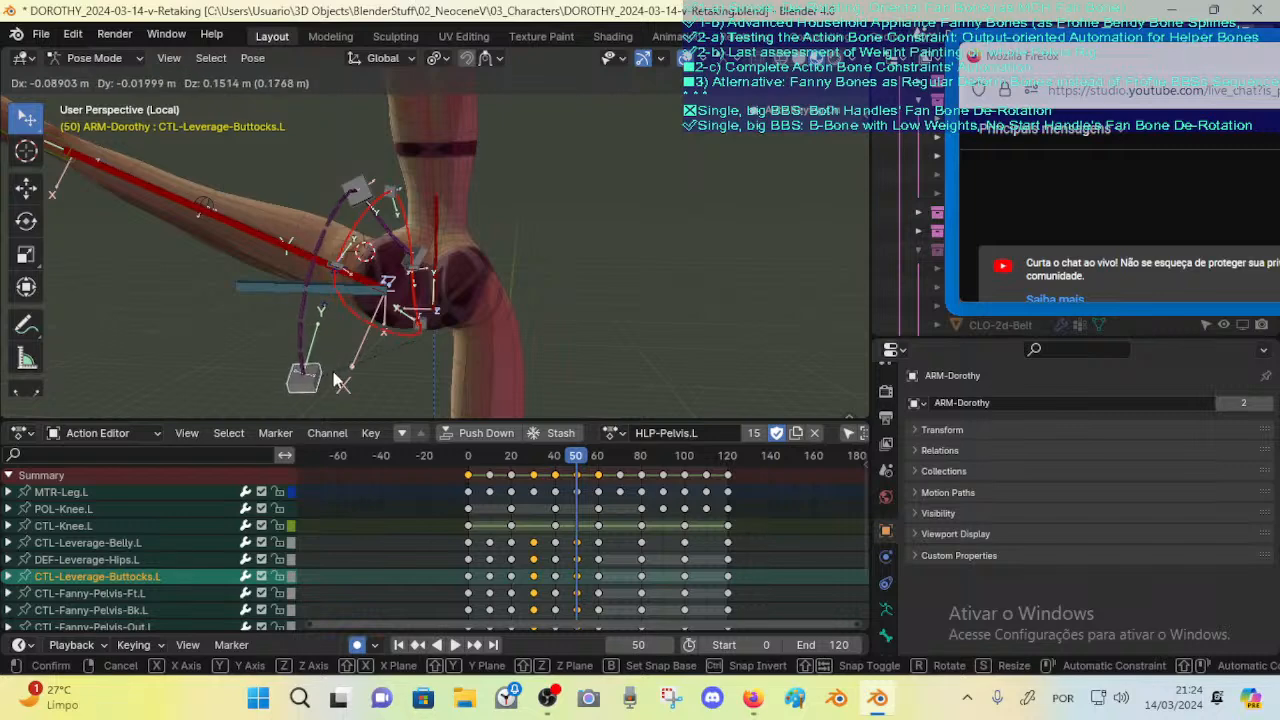
{"action": "left_click", "coordinate": [332, 370]}
{"action": "middle_click_drag", "start_coordinate": [332, 370], "coordinate": [445, 256]}
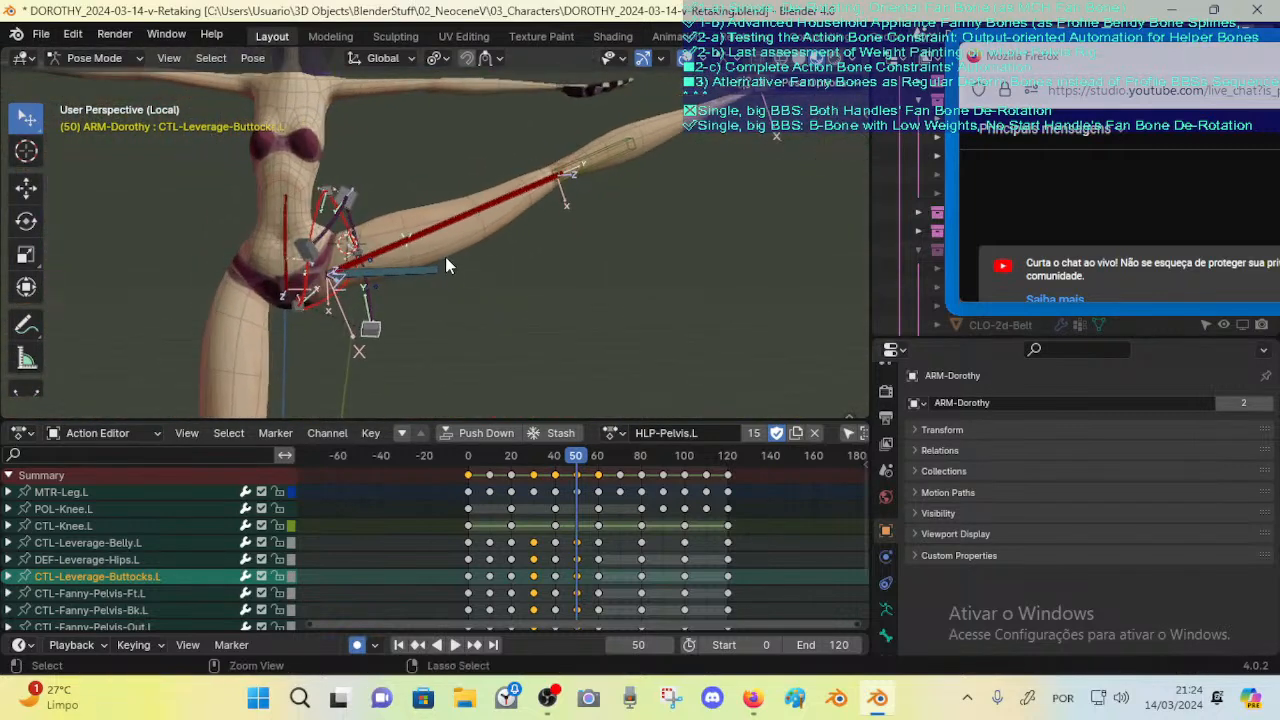
Step: Save the file and select the CTL-Fanny-Pelvis-Ft.L, CTL-Fanny-Pelvis-Bk.L and CTL-Fanny-Pelvis-Out.L control bones together
{"action": "key", "text": "ctrl+s"}
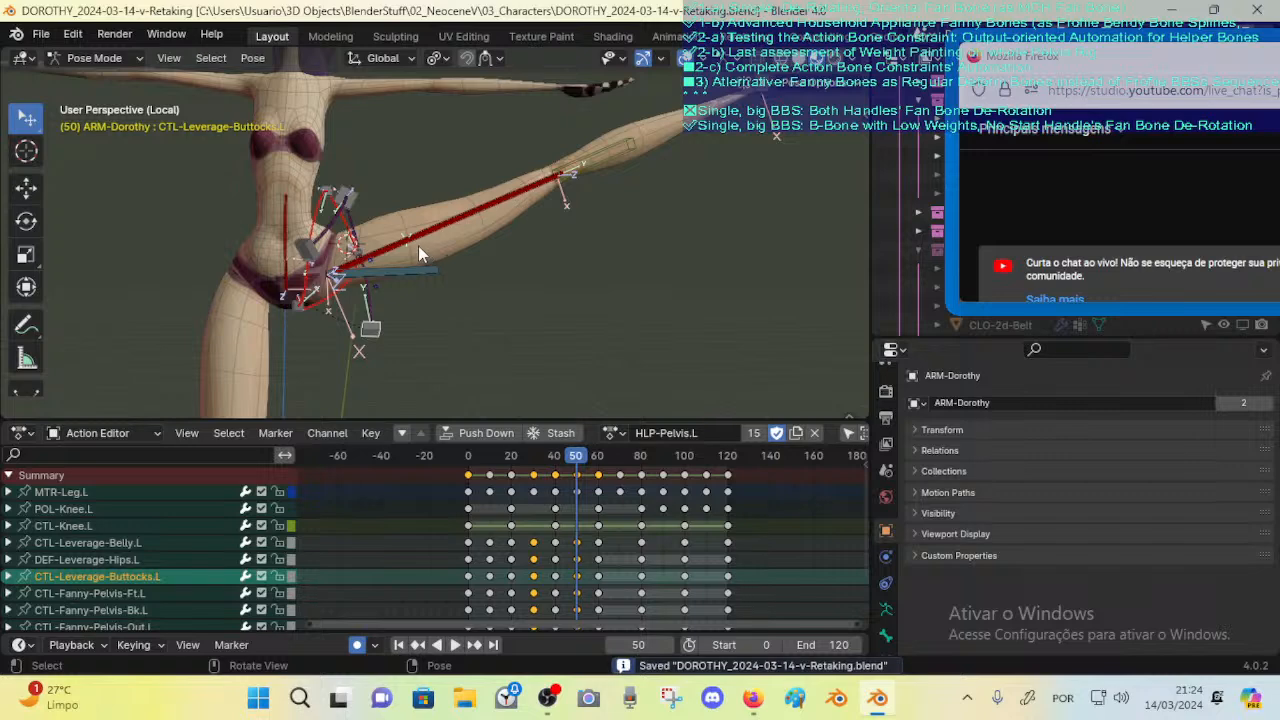
{"action": "middle_click_drag", "start_coordinate": [428, 323], "coordinate": [407, 272]}
{"action": "scroll", "coordinate": [407, 272], "scroll_direction": "up", "scroll_amount": 2}
{"action": "left_click", "coordinate": [315, 163]}
{"action": "middle_click_drag", "start_coordinate": [332, 178], "coordinate": [343, 250]}
{"action": "left_click", "coordinate": [350, 249]}
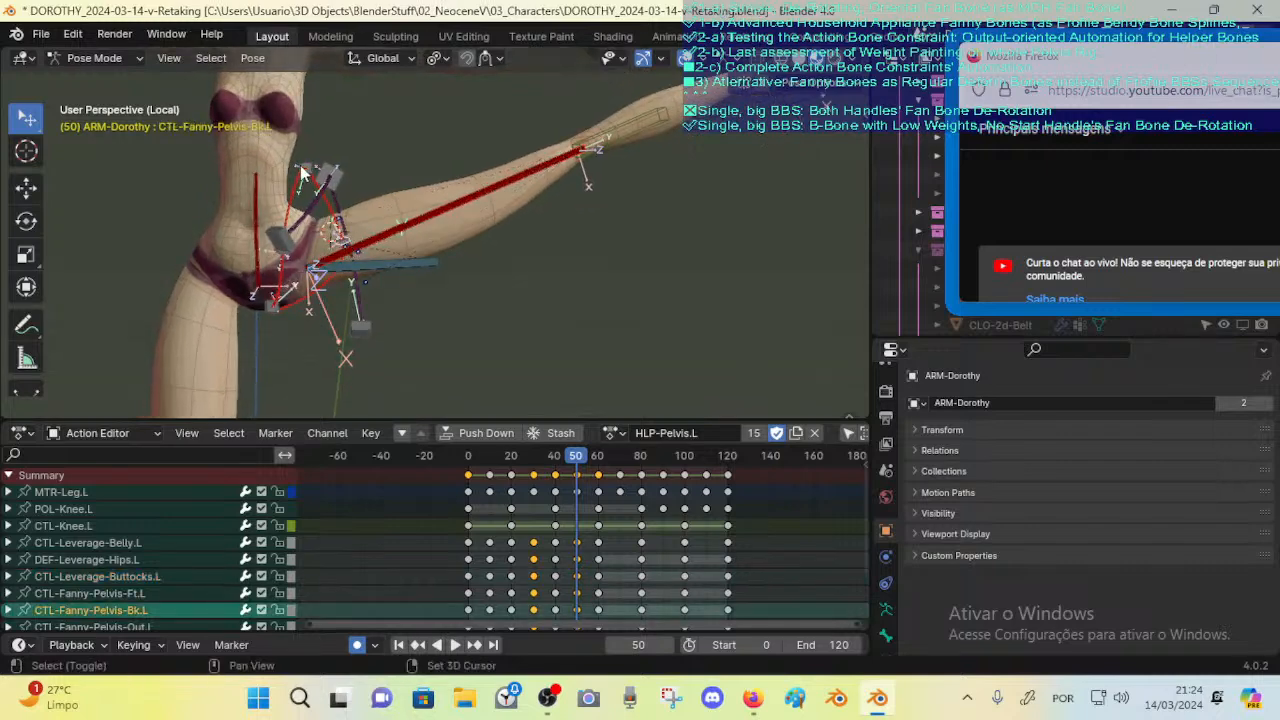
{"action": "middle_click_drag", "start_coordinate": [290, 290], "coordinate": [311, 350]}
{"action": "left_click", "coordinate": [274, 318]}
{"action": "left_click", "coordinate": [314, 190], "text": "shift"}
{"action": "left_click", "coordinate": [368, 268]}
{"action": "left_click", "coordinate": [273, 262], "text": "shift"}
{"action": "middle_click_drag", "start_coordinate": [285, 283], "coordinate": [420, 316]}
{"action": "key", "text": "g"}
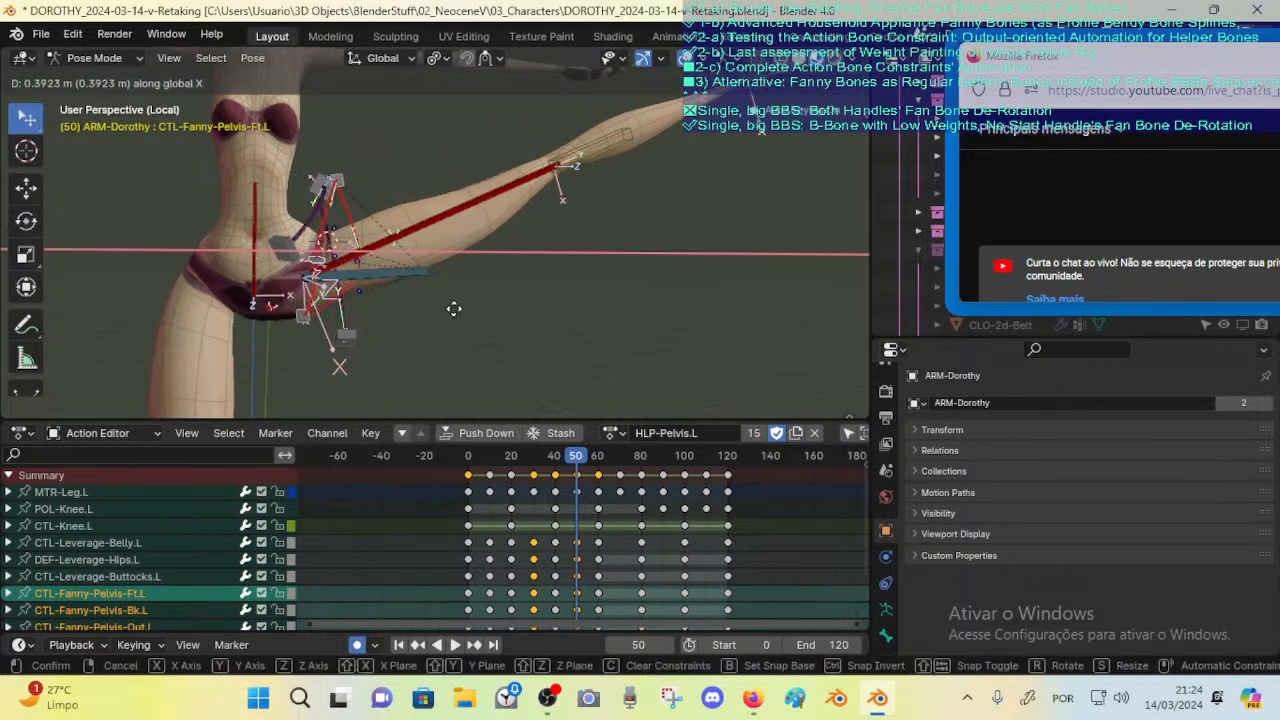
{"action": "key", "text": "x"}
{"action": "key", "text": "r"}
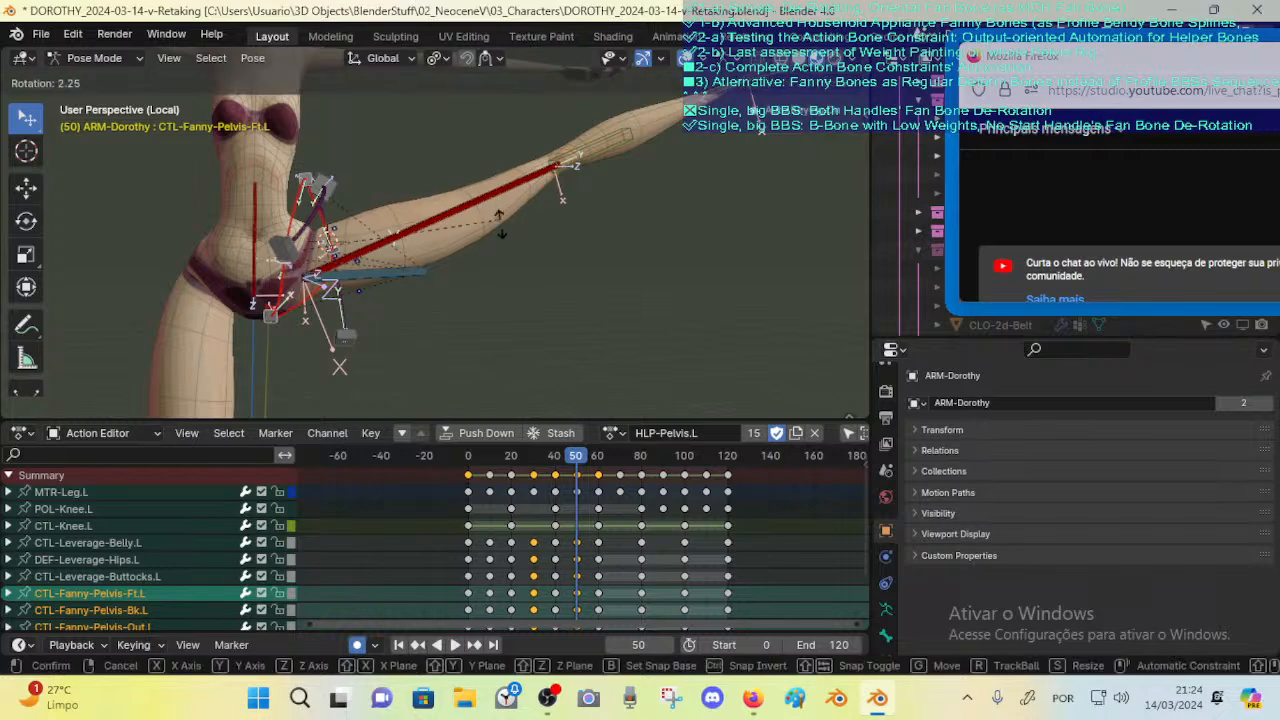
{"action": "right_click", "coordinate": [500, 236]}
Step: Snap the 3D cursor to the selected fanny bones, set the pivot point to 3D Cursor, and rotate the bones slightly
{"action": "key", "text": "shift+s"}
{"action": "left_click", "coordinate": [500, 339]}
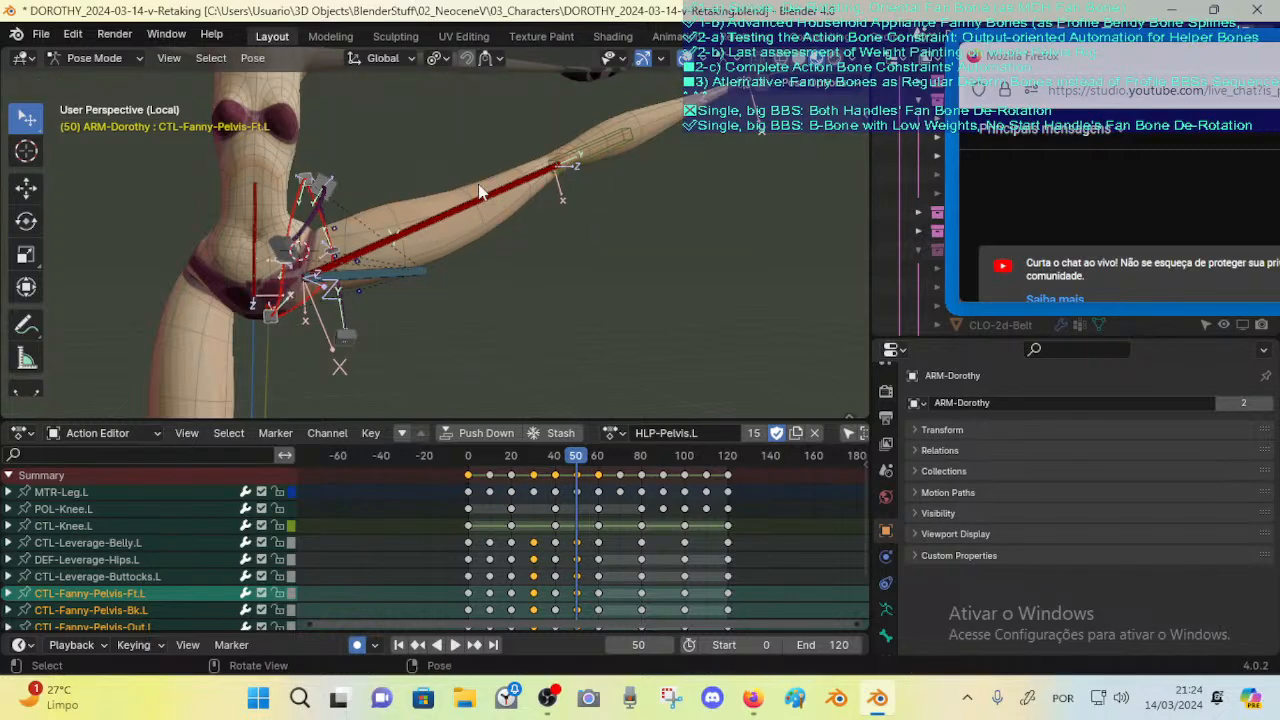
{"action": "key", "text": "period"}
{"action": "left_click", "coordinate": [444, 88]}
{"action": "key", "text": "r"}
{"action": "left_click", "coordinate": [488, 180]}
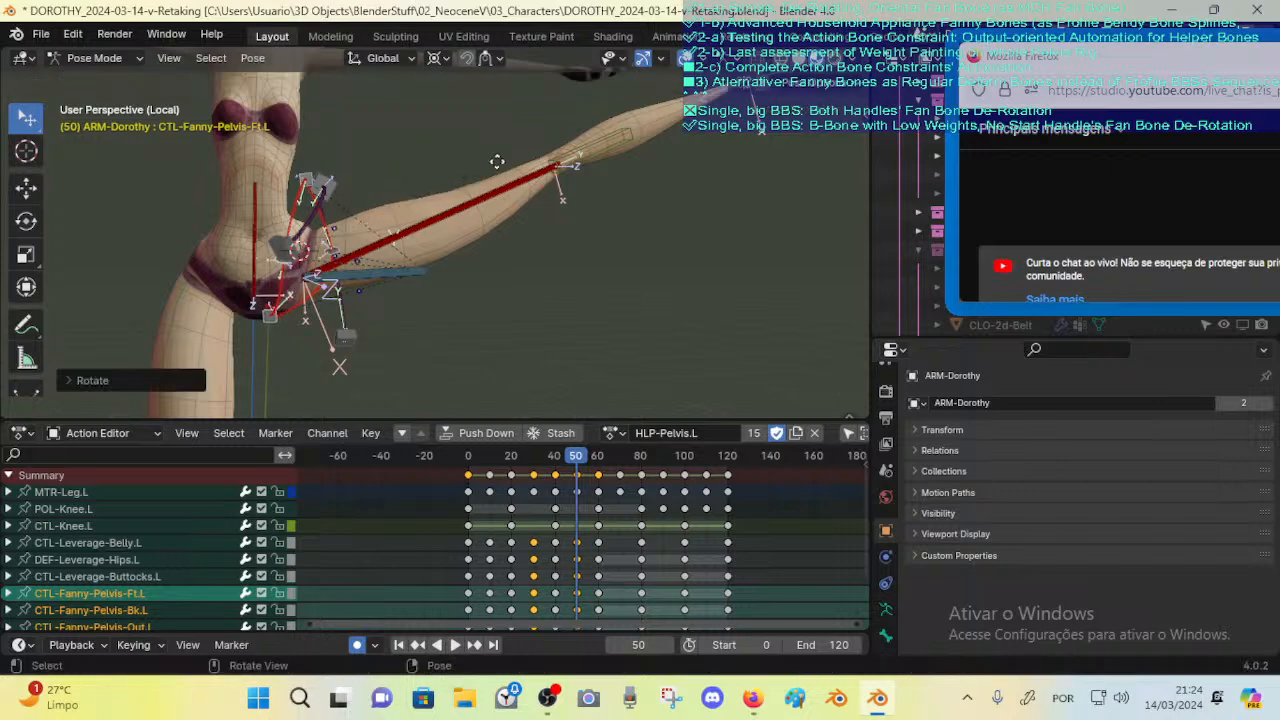
Step: Move the selected fanny pelvis bones by about 0.06 m and rotate them again around the 3D cursor
{"action": "key", "text": "g"}
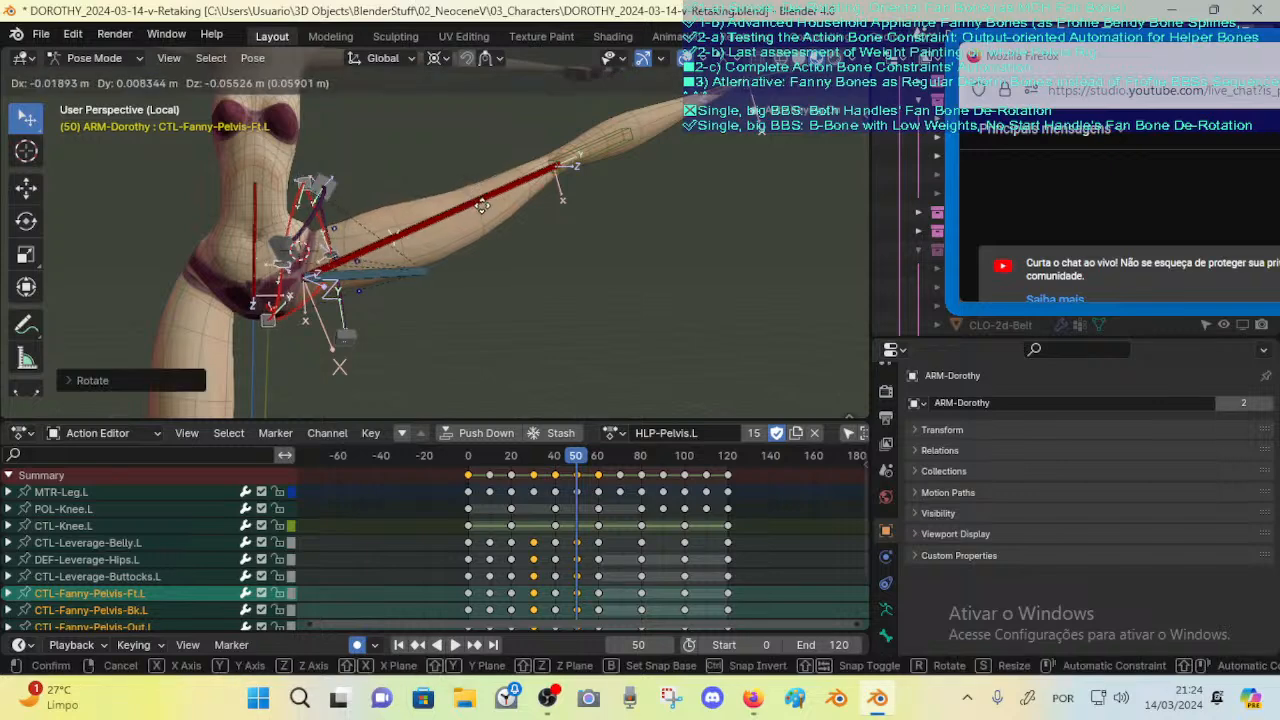
{"action": "left_click", "coordinate": [481, 207]}
{"action": "middle_click_drag", "start_coordinate": [481, 207], "coordinate": [490, 232]}
{"action": "key", "text": "r"}
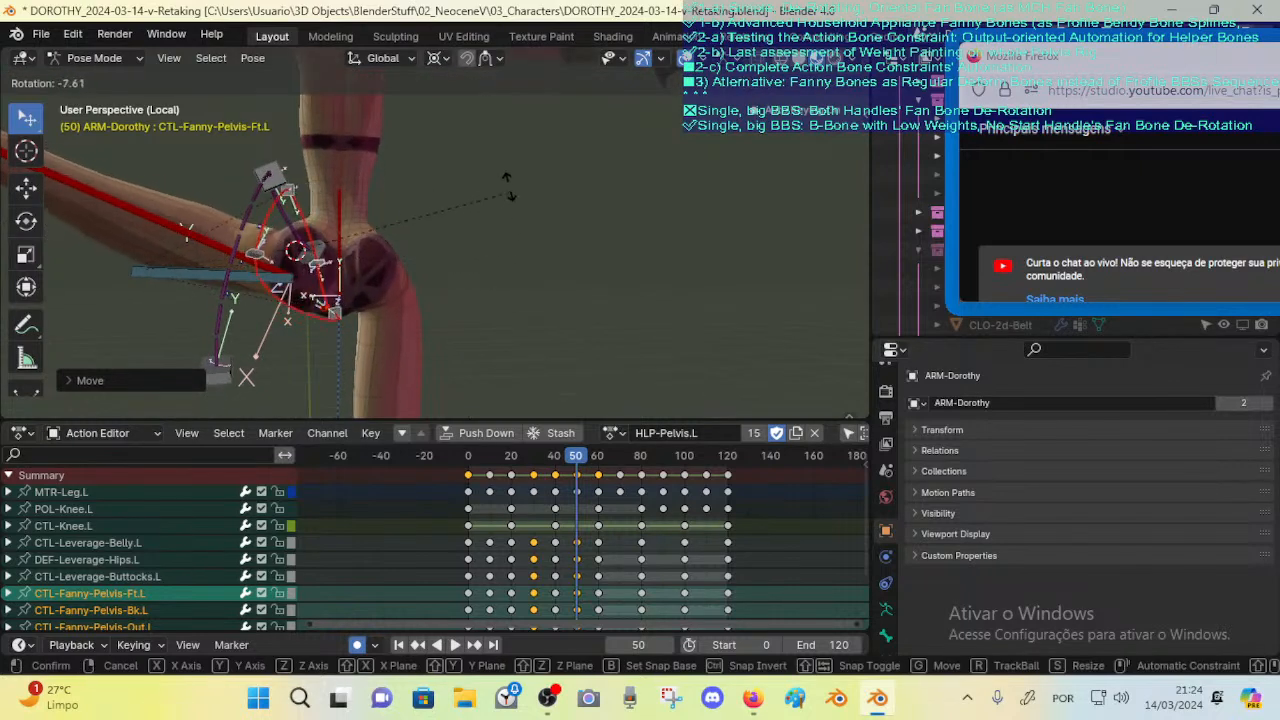
{"action": "left_click", "coordinate": [410, 225]}
Step: Try to move and rotate the CTL-Fanny-Pelvis-Out.L bone on its own
{"action": "middle_click_drag", "start_coordinate": [410, 225], "coordinate": [640, 242]}
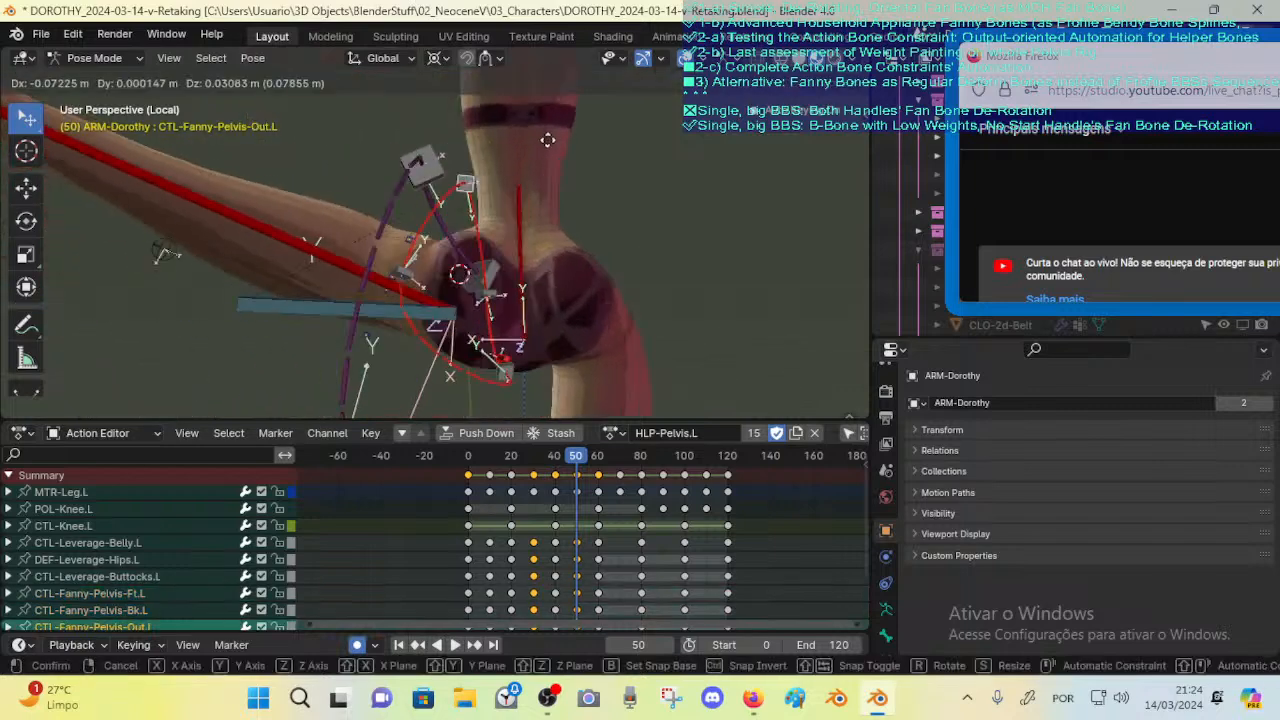
{"action": "left_click", "coordinate": [528, 152]}
{"action": "key", "text": "r"}
{"action": "left_click", "coordinate": [546, 129]}
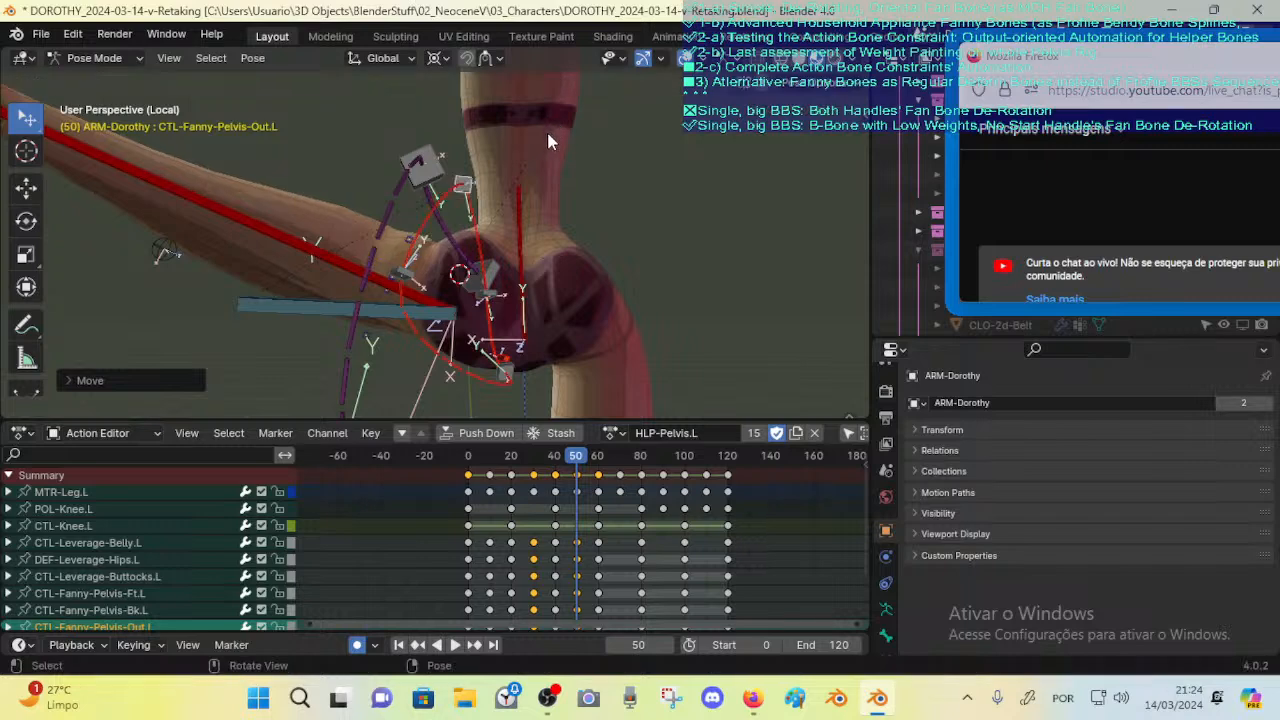
{"action": "key", "text": "ctrl+z"}
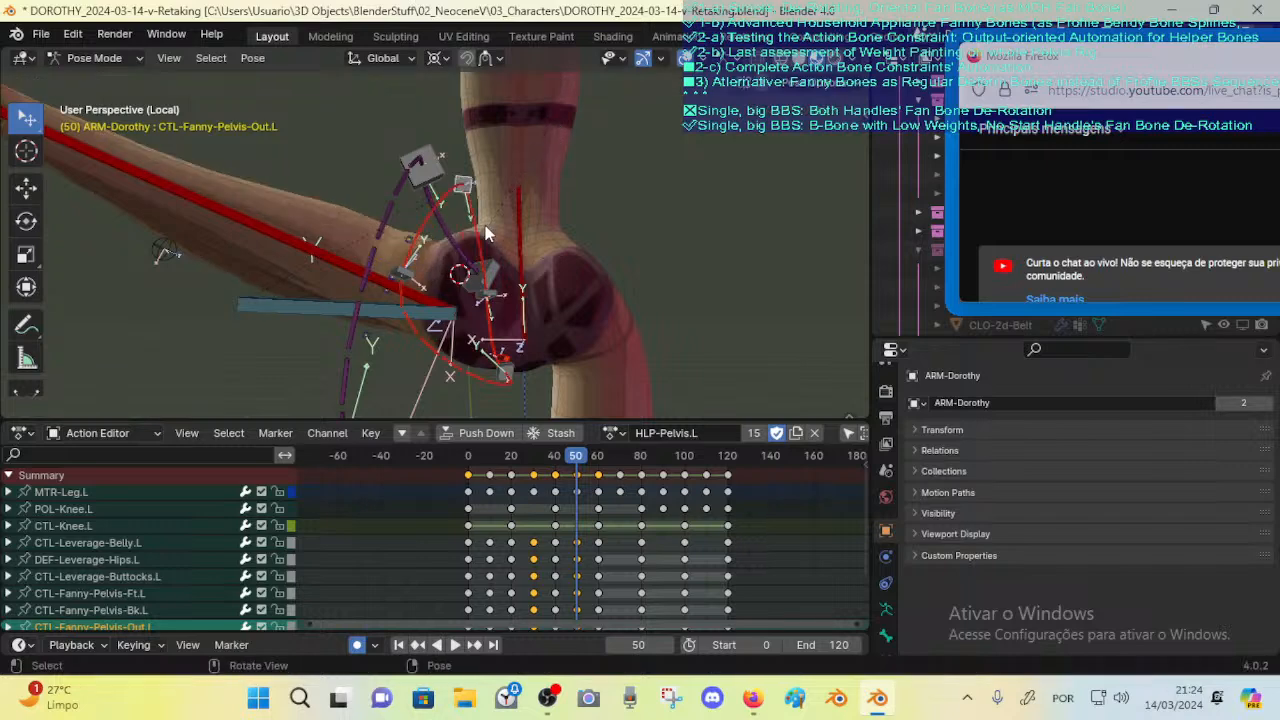
Step: Set the transform pivot point to Individual Origins
{"action": "key", "text": "z"}
{"action": "key", "text": "Escape"}
{"action": "key", "text": "period"}
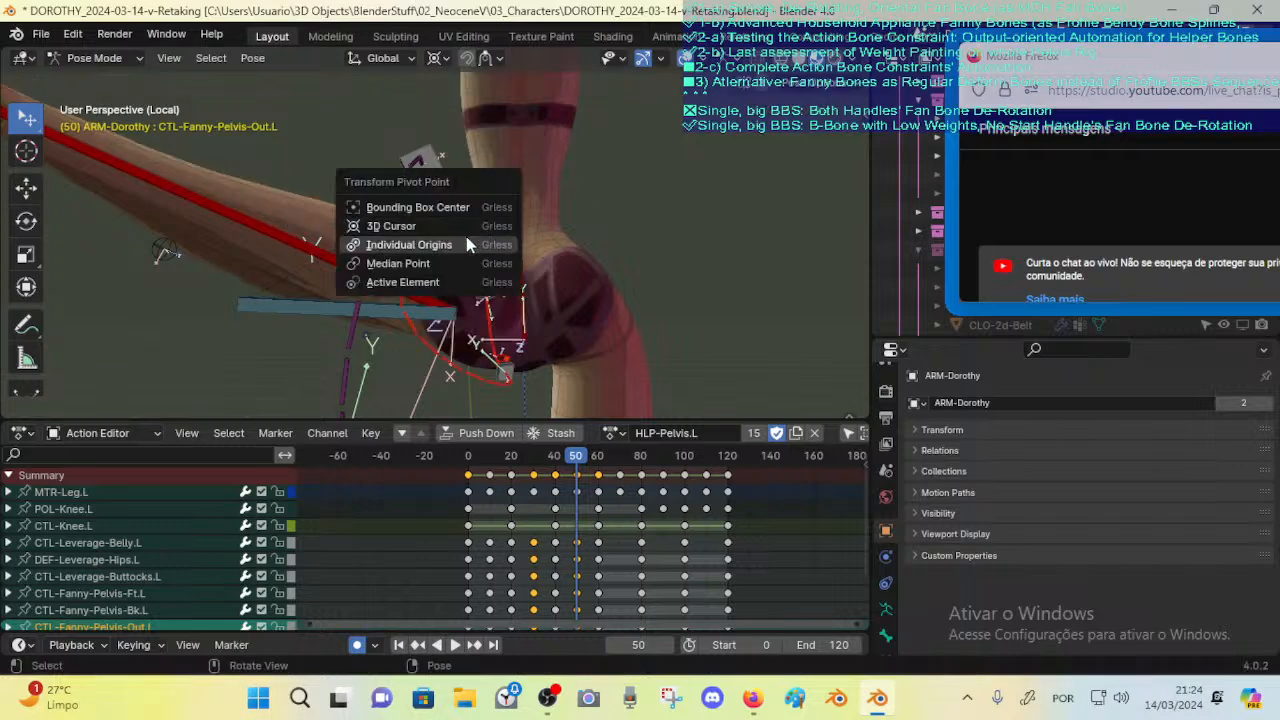
{"action": "left_click", "coordinate": [466, 243]}
Step: Try to clear the rotation of the DEF-Leverage-Hips.L bone
{"action": "left_click", "coordinate": [420, 177]}
{"action": "key", "text": "alt+r"}
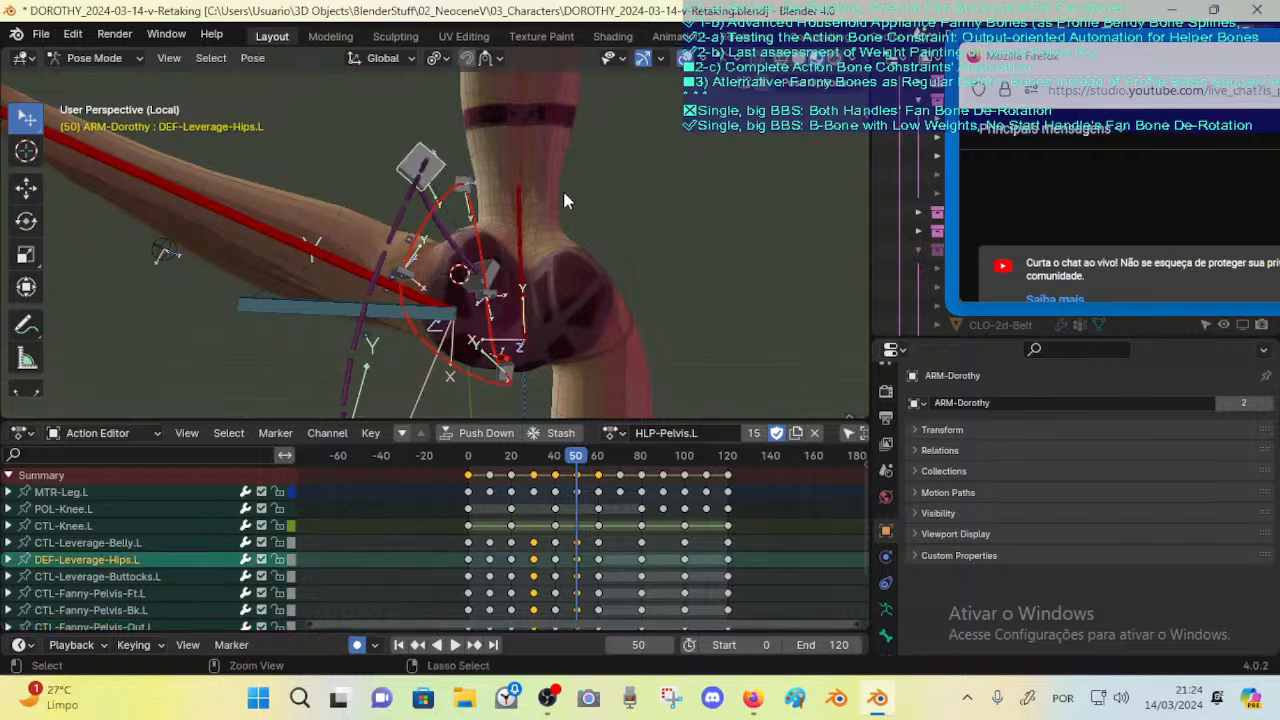
{"action": "key", "text": "ctrl+z"}
Step: Examine the left fanny pelvis, belly and buttocks leverage control bones one by one from behind the hip
{"action": "left_click", "coordinate": [410, 277]}
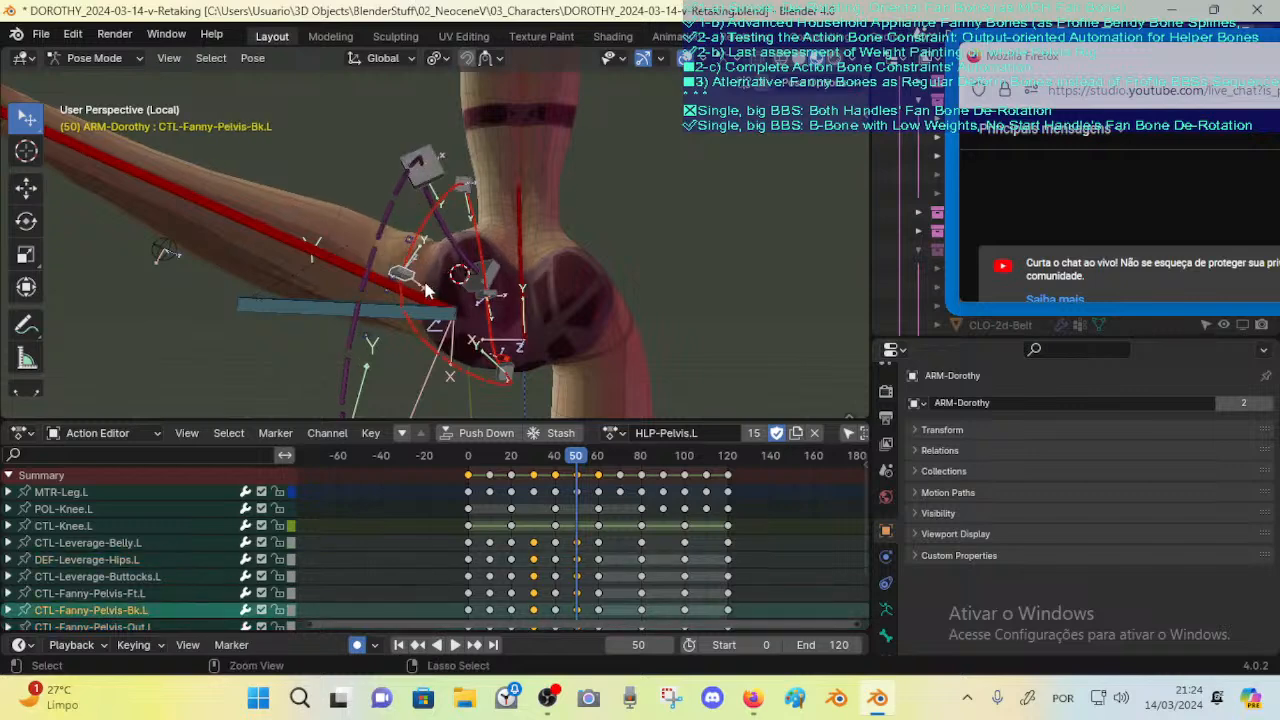
{"action": "left_click", "coordinate": [493, 253]}
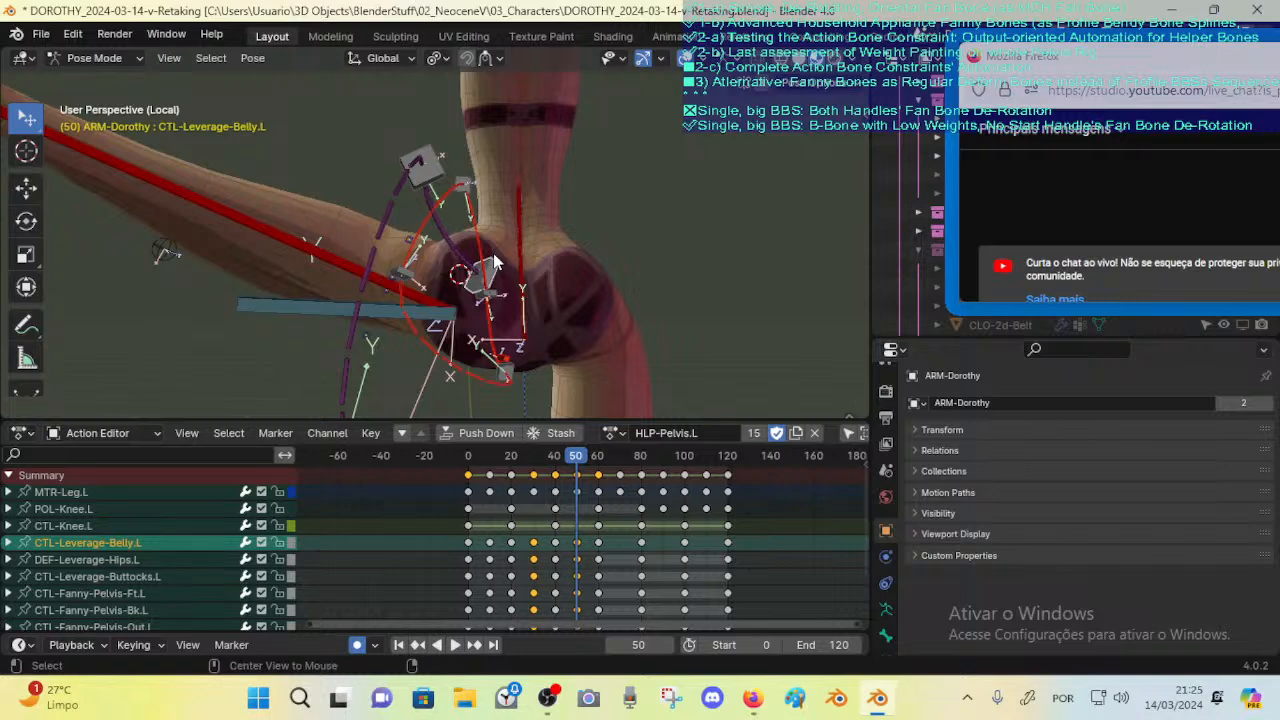
{"action": "middle_click_drag", "start_coordinate": [362, 380], "coordinate": [384, 396]}
{"action": "left_click", "coordinate": [385, 406]}
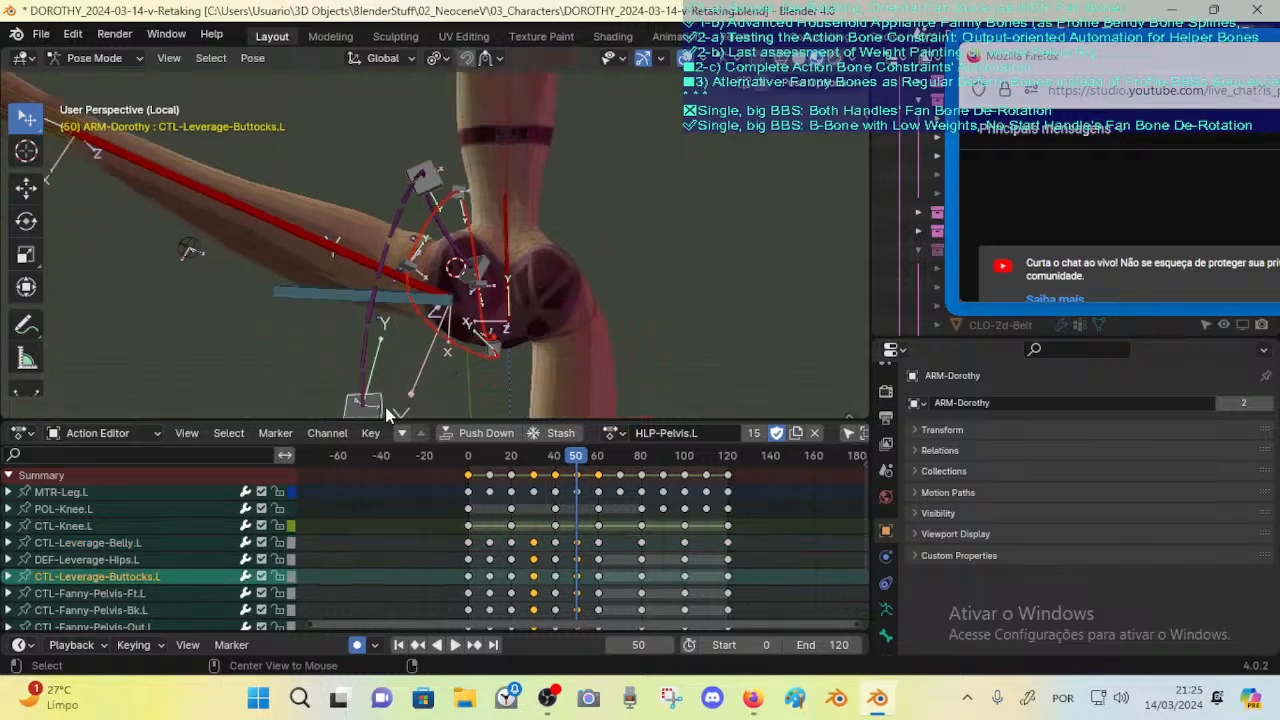
{"action": "middle_click_drag", "start_coordinate": [393, 286], "coordinate": [420, 284]}
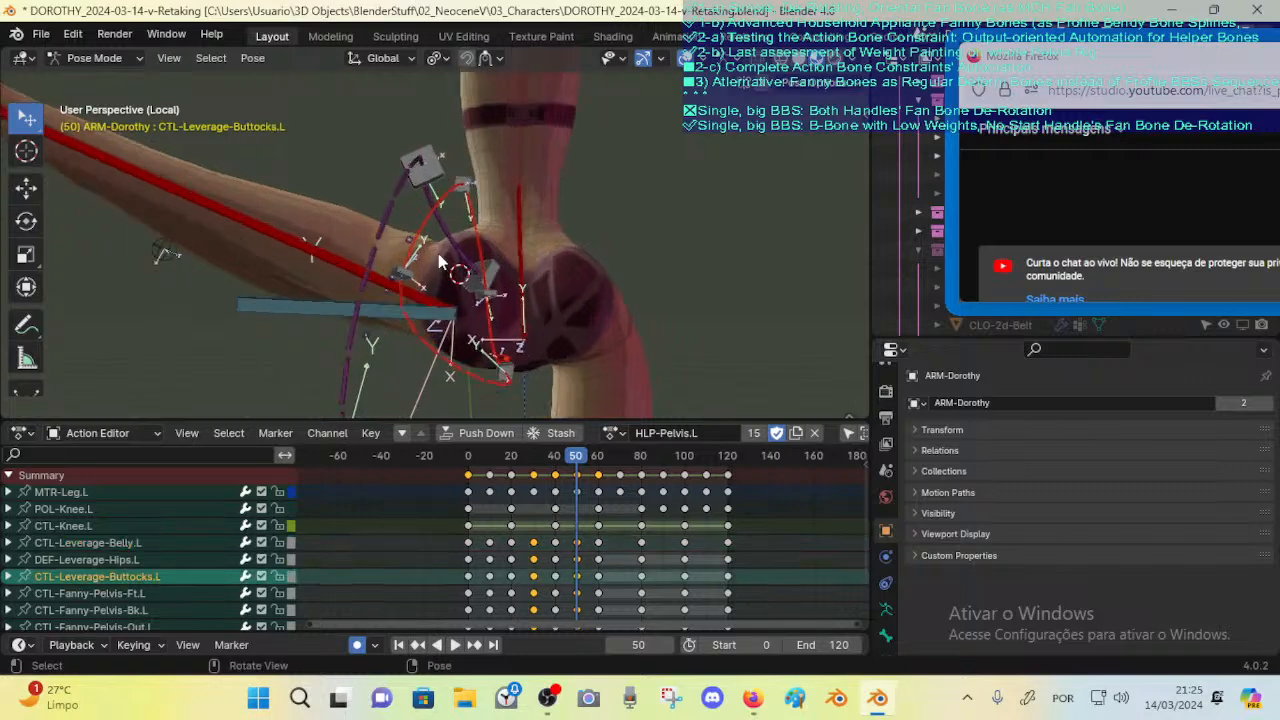
{"action": "left_click", "coordinate": [466, 186]}
{"action": "left_click", "coordinate": [469, 182]}
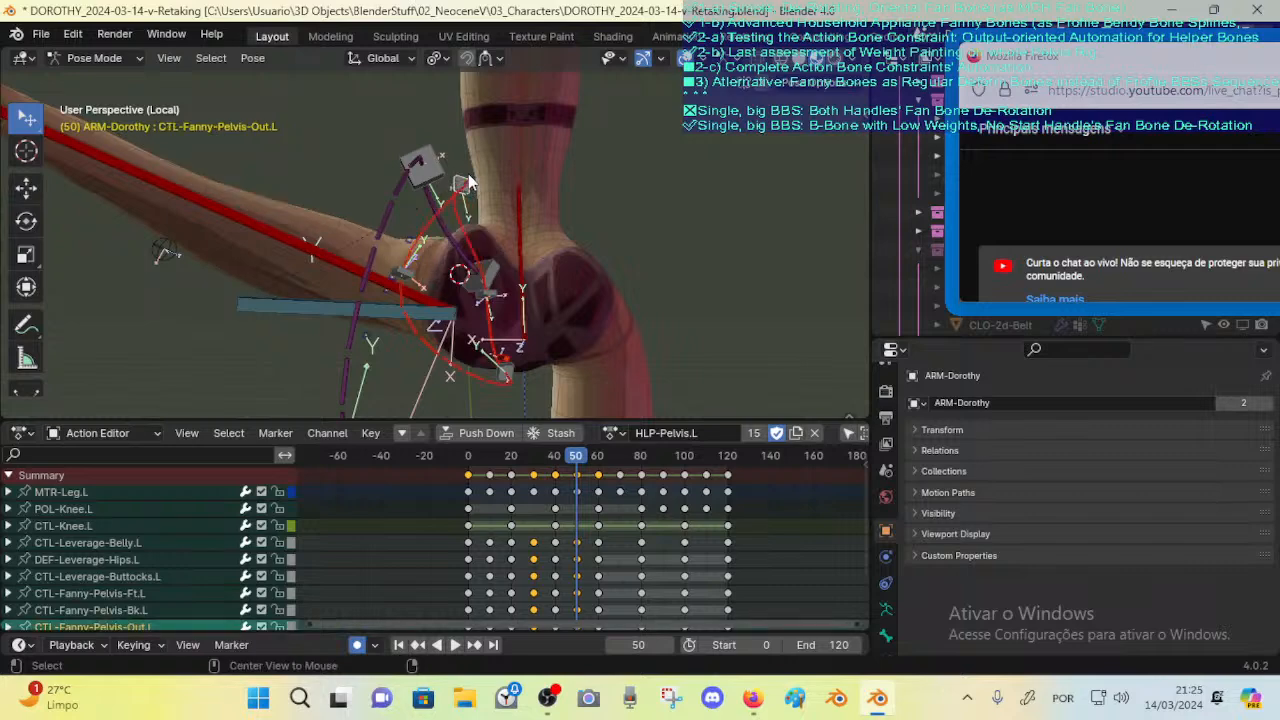
{"action": "left_click", "coordinate": [464, 188]}
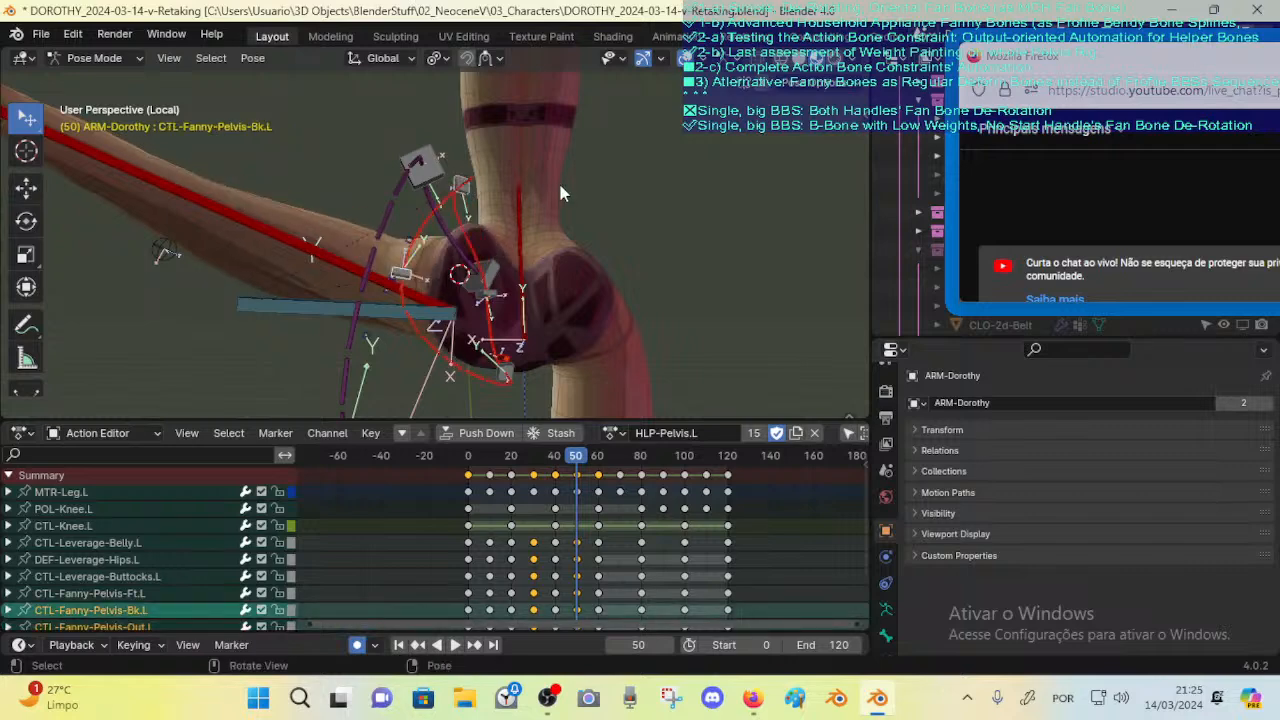
{"action": "left_click", "coordinate": [505, 298]}
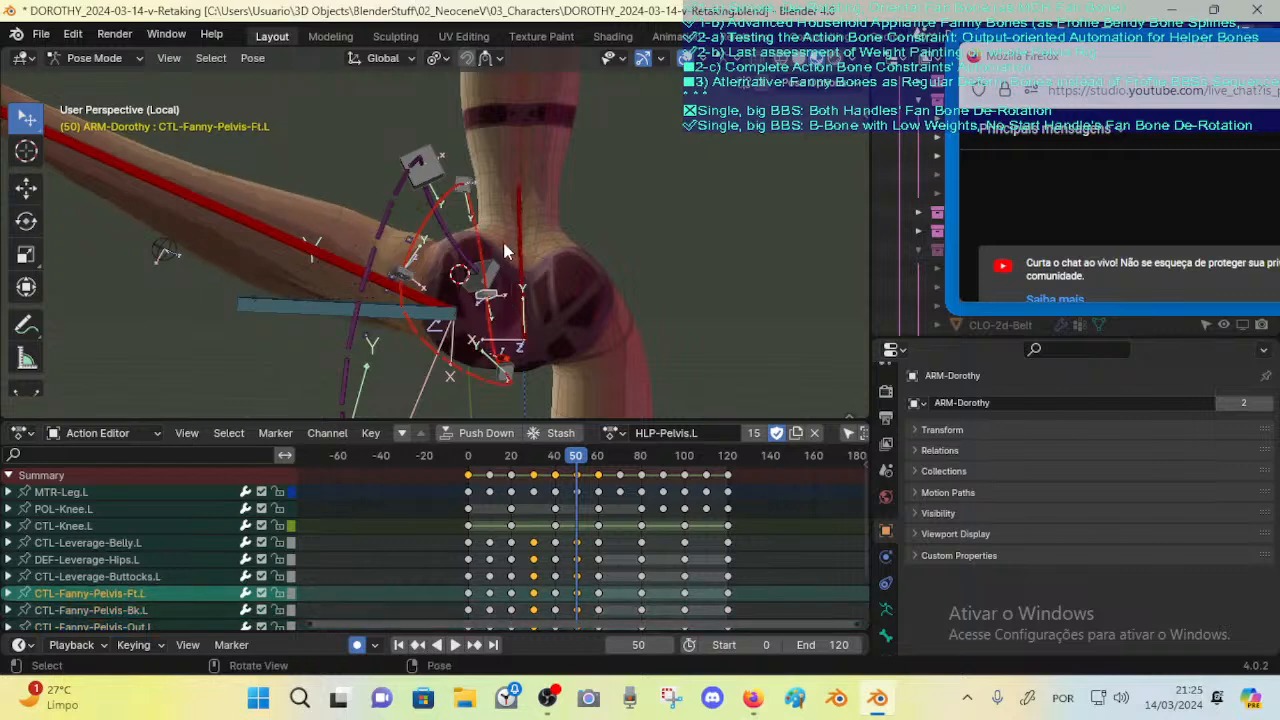
Step: Rotate the CTL-Fanny-Pelvis-Out.L bone in the view plane and refine its orientation with a trackball rotation
{"action": "left_click", "coordinate": [476, 179]}
{"action": "key", "text": "ctrl+r"}
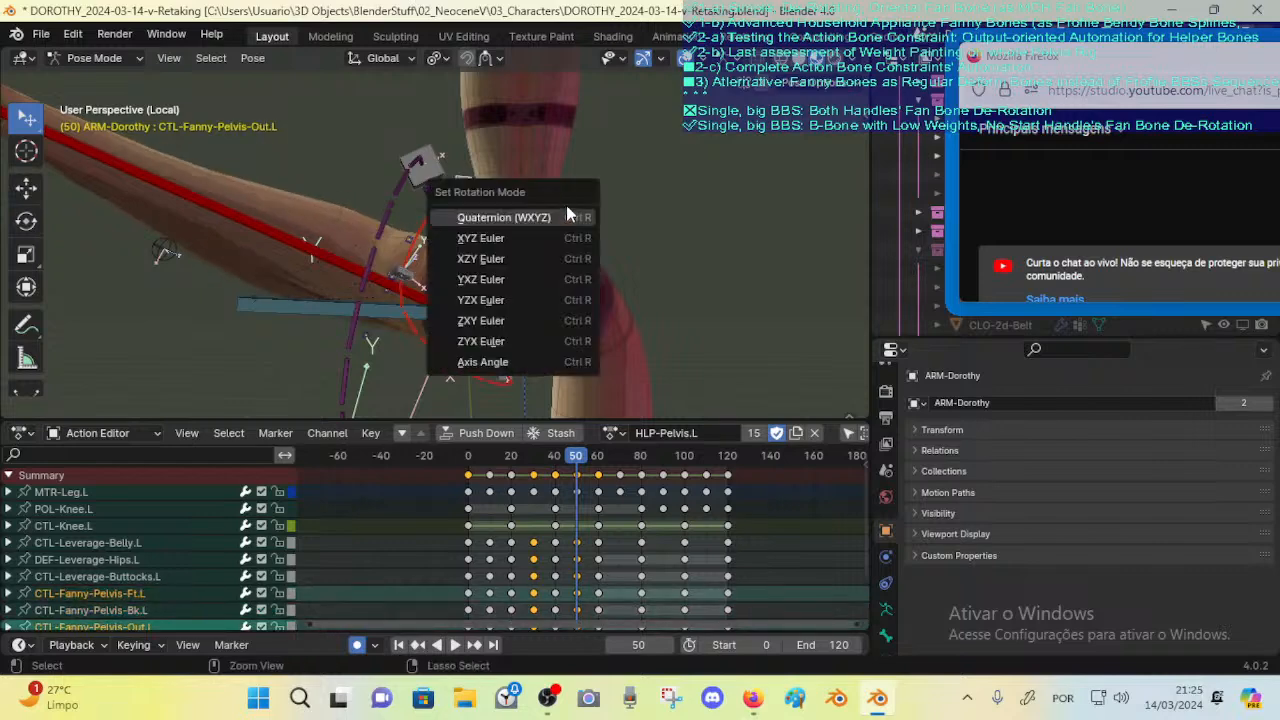
{"action": "key", "text": "Escape"}
{"action": "key", "text": "r"}
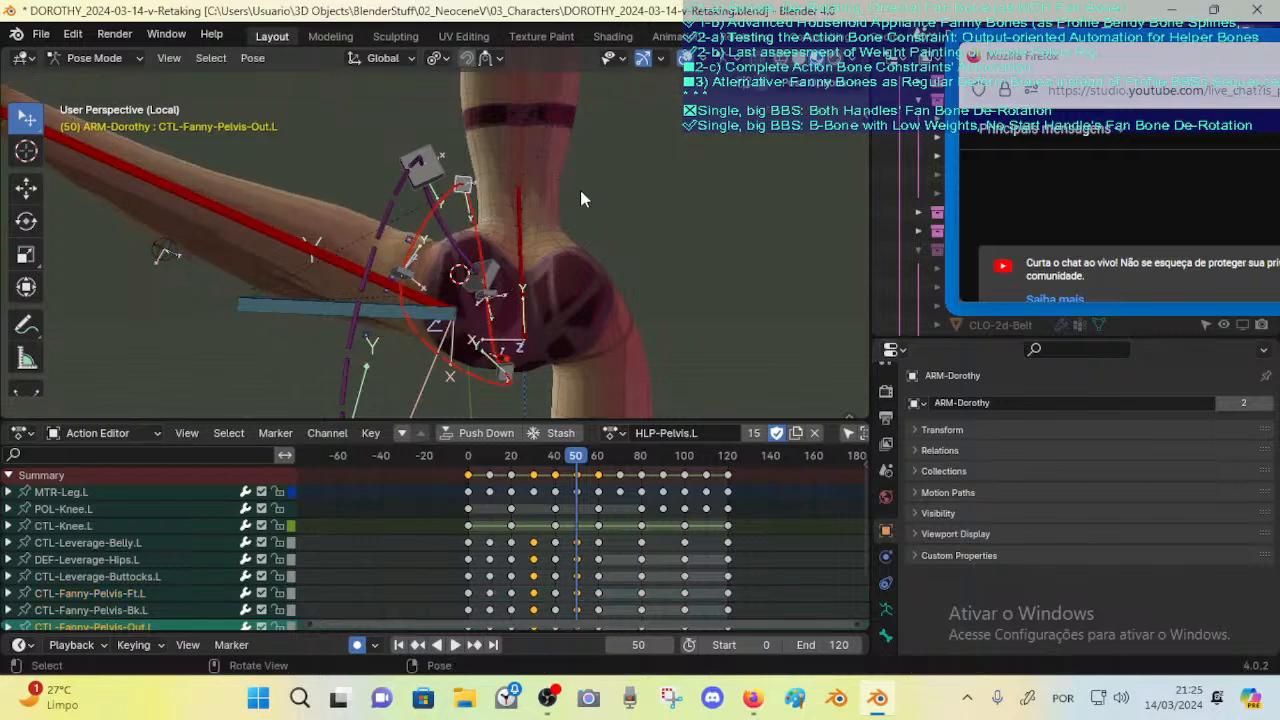
{"action": "left_click", "coordinate": [548, 140]}
{"action": "key", "text": "r"}
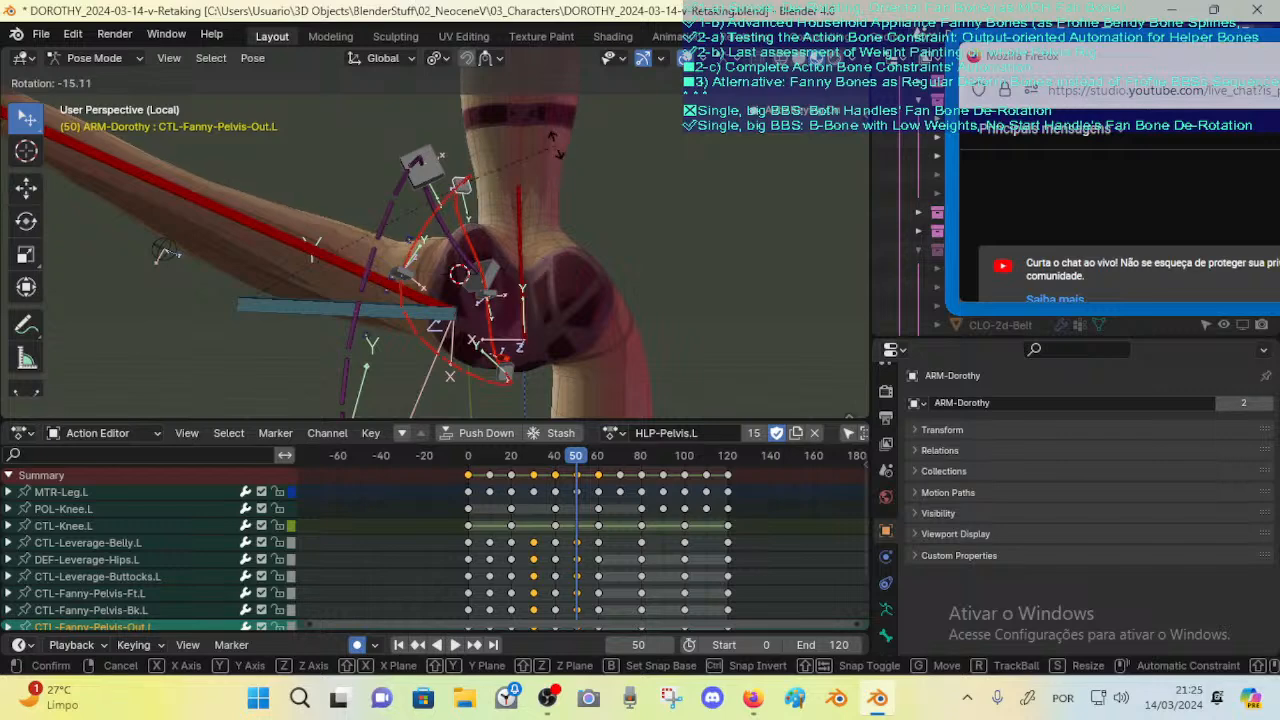
{"action": "left_click", "coordinate": [587, 198]}
{"action": "key", "text": "r"}
{"action": "key", "text": "r"}
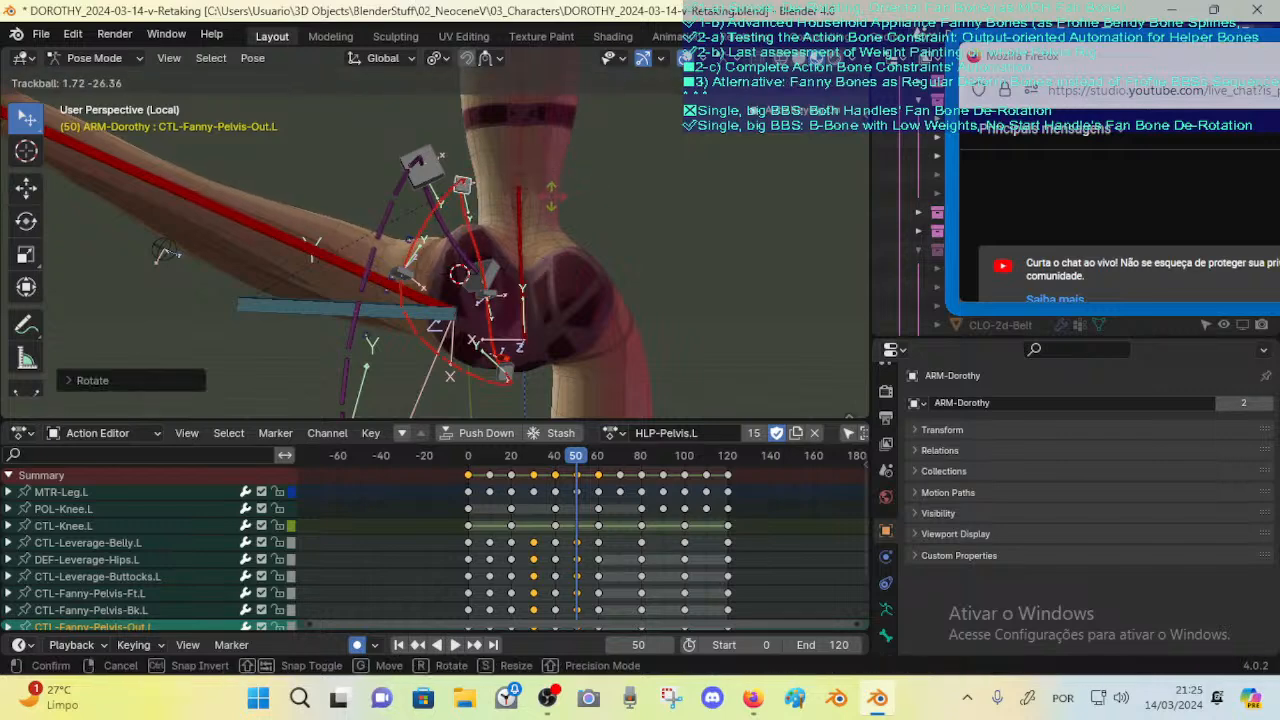
{"action": "left_click", "coordinate": [536, 208]}
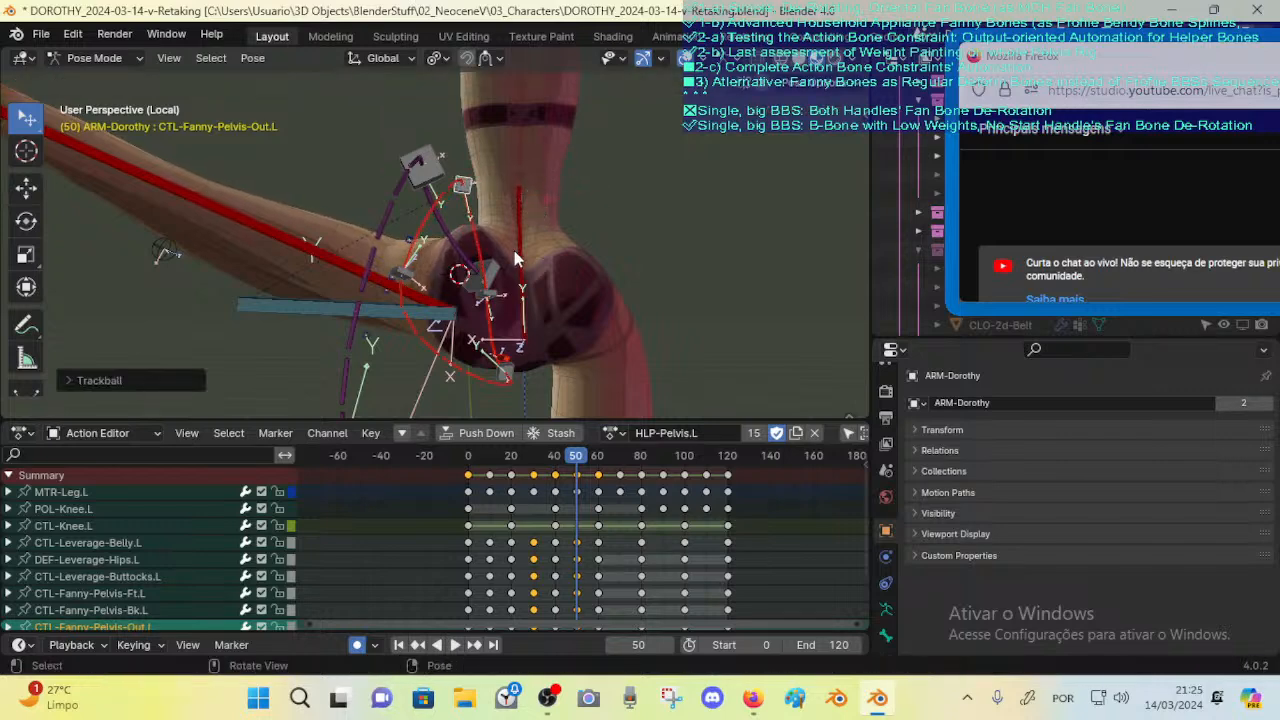
Step: Try to reorient the CTL-Fanny-Pelvis-Ft.L bone with trackball and view-plane rotation
{"action": "left_click", "coordinate": [503, 297]}
{"action": "key", "text": "r"}
{"action": "key", "text": "r"}
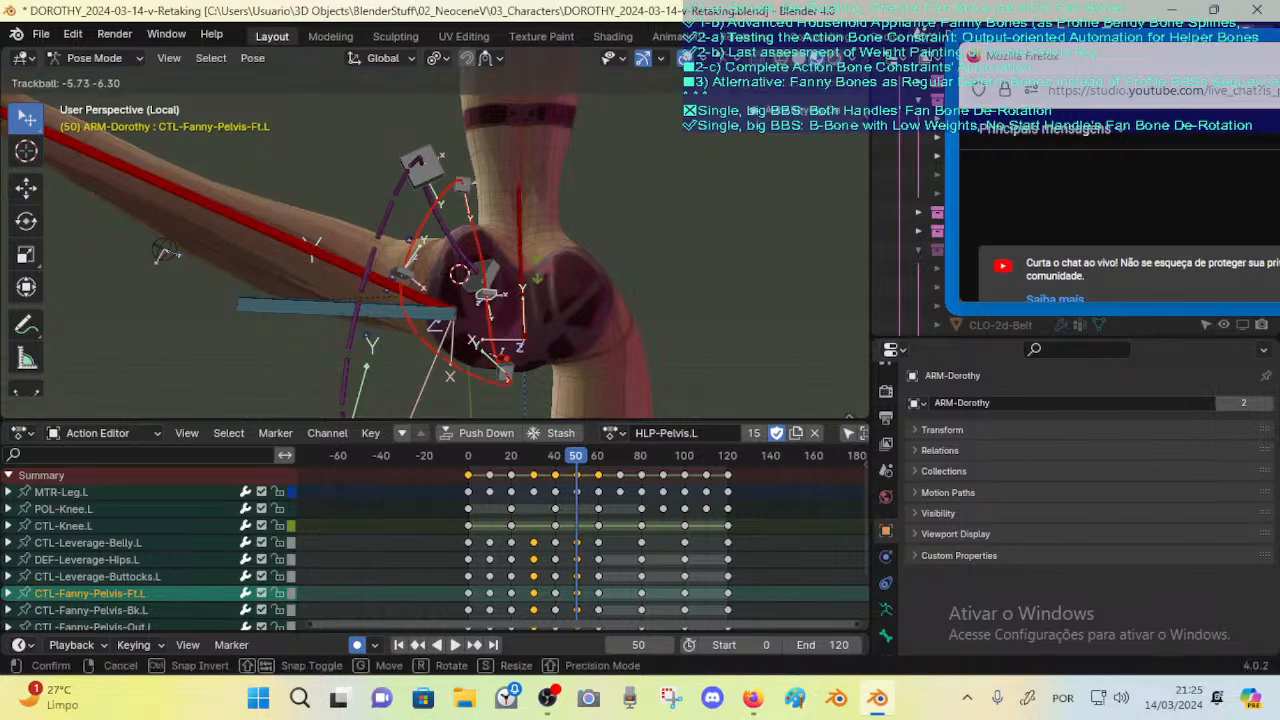
{"action": "key", "text": "r"}
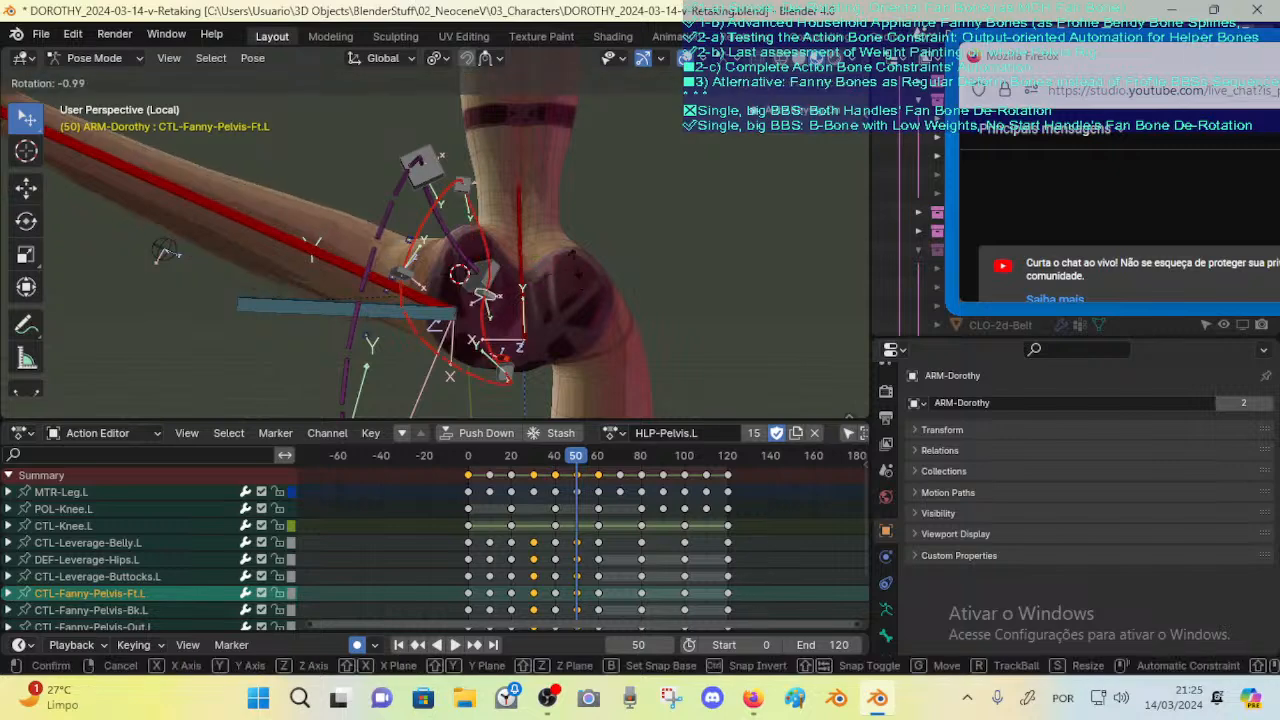
{"action": "left_click", "coordinate": [576, 258]}
{"action": "key", "text": "ctrl+z"}
{"action": "key", "text": "ctrl+z"}
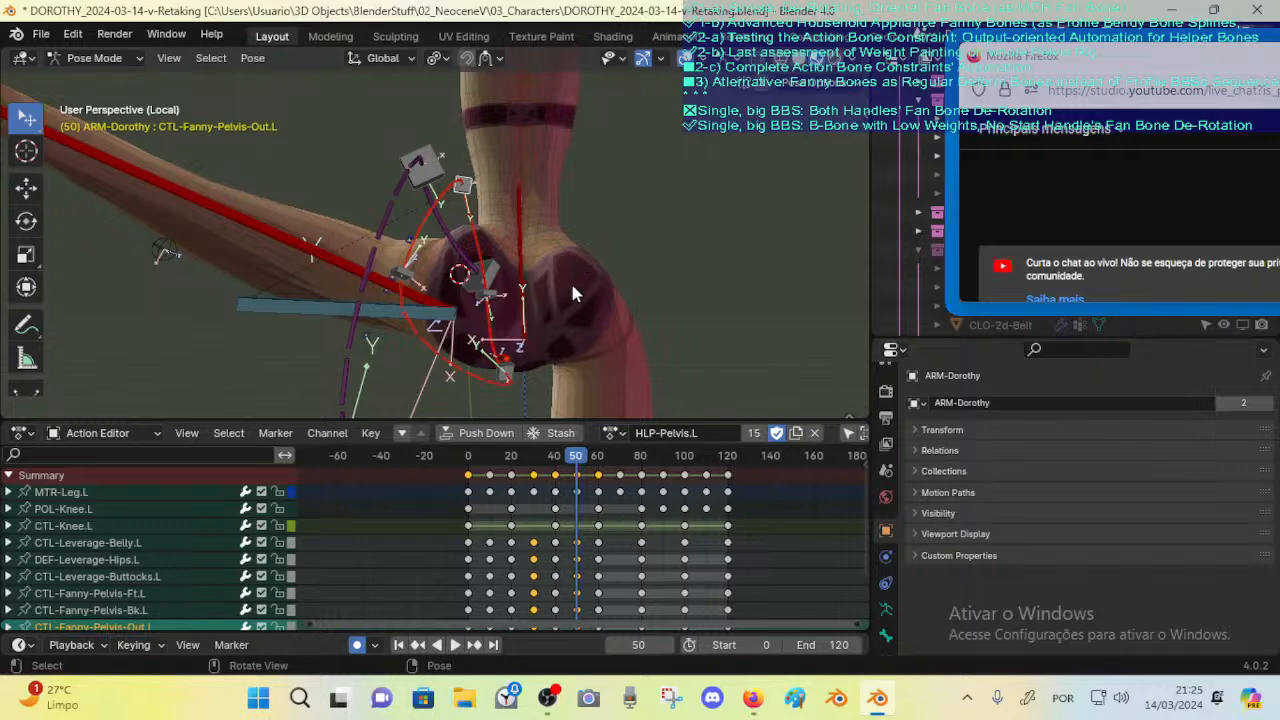
Step: Show the transform values of the CTL-Fanny-Pelvis-Ft.L bone and rotate it by about 10° in the view plane
{"action": "left_click", "coordinate": [503, 297]}
{"action": "key", "text": "n"}
{"action": "left_click", "coordinate": [606, 102]}
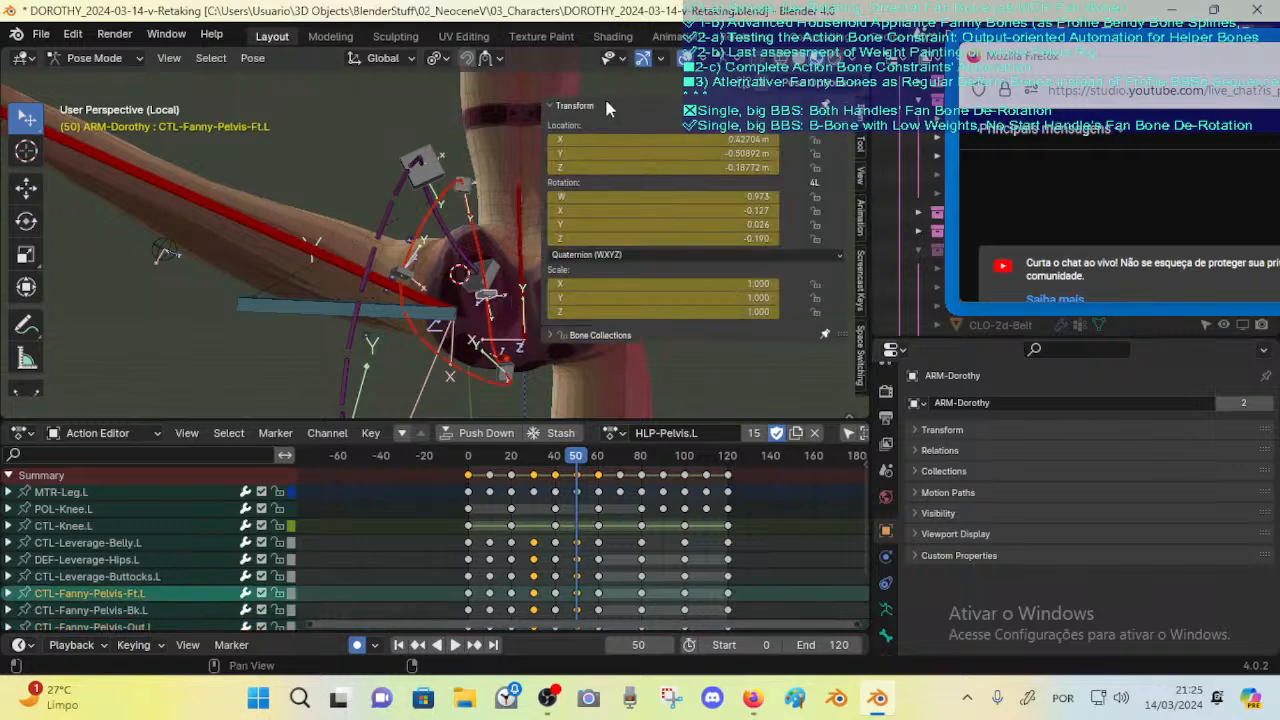
{"action": "middle_click_drag", "start_coordinate": [475, 237], "coordinate": [452, 250]}
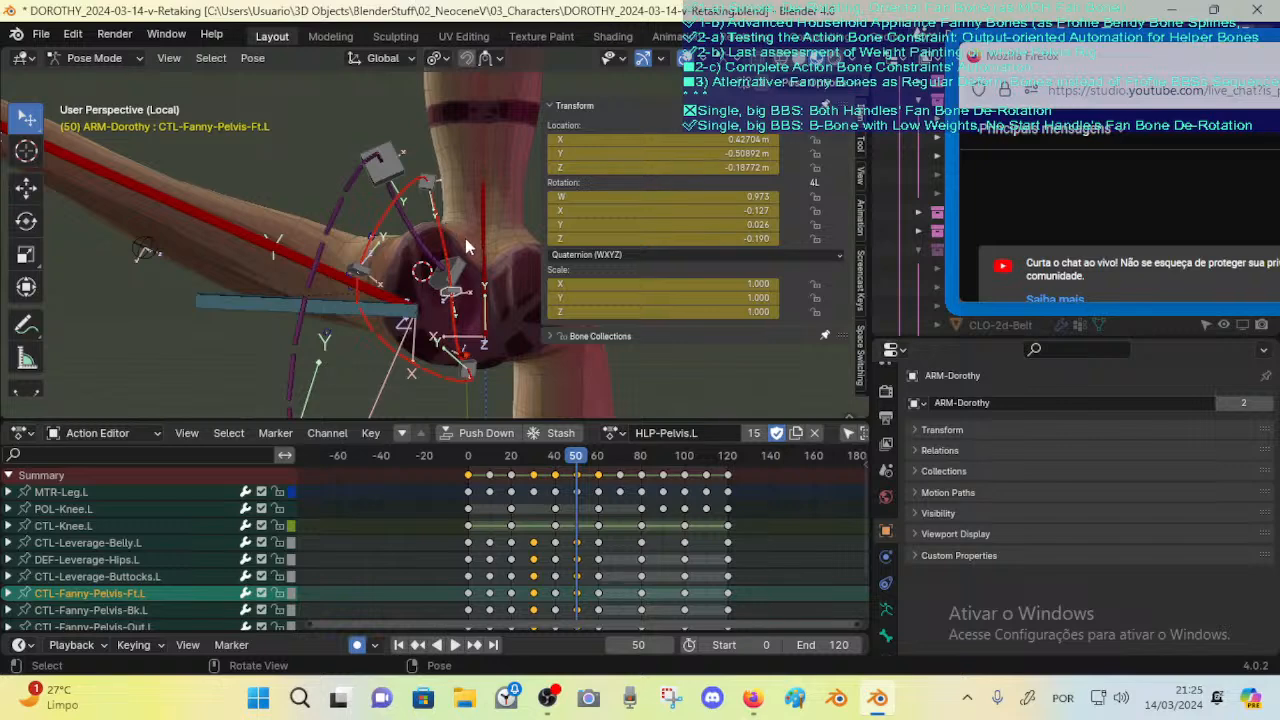
{"action": "middle_click_drag", "start_coordinate": [465, 238], "coordinate": [477, 286]}
{"action": "key", "text": "r"}
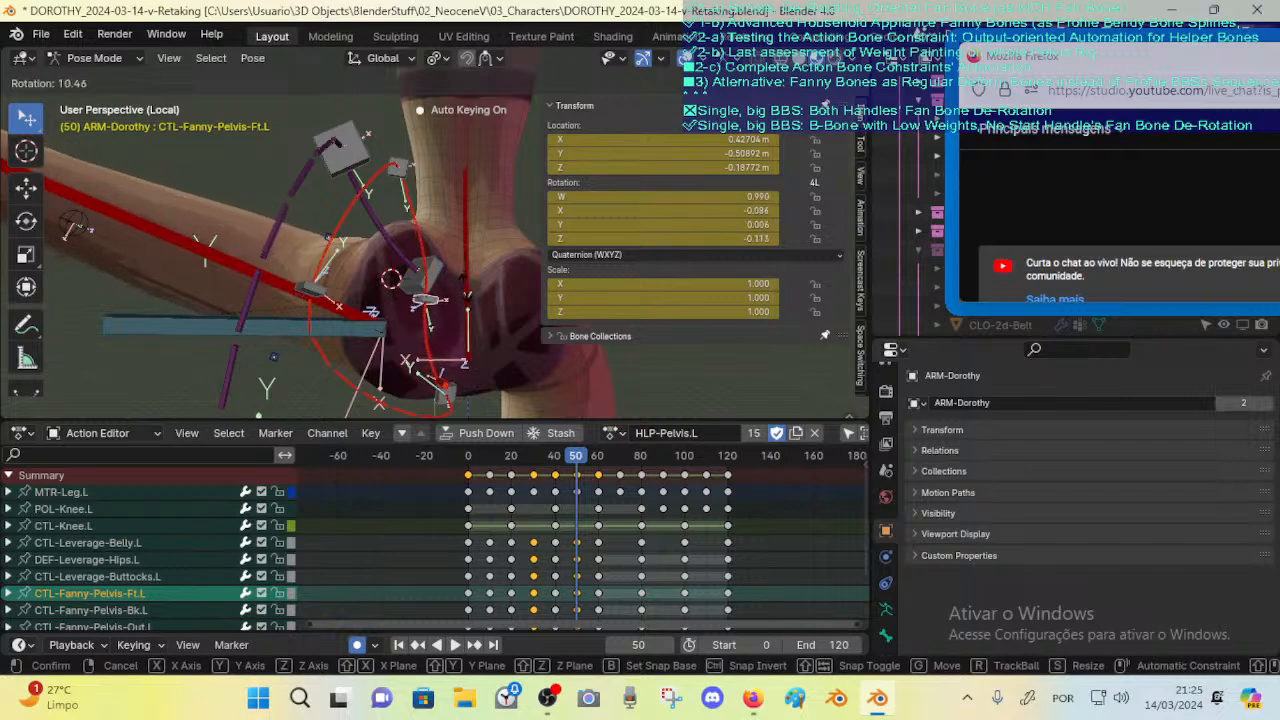
{"action": "left_click", "coordinate": [470, 293]}
{"action": "key", "text": "r"}
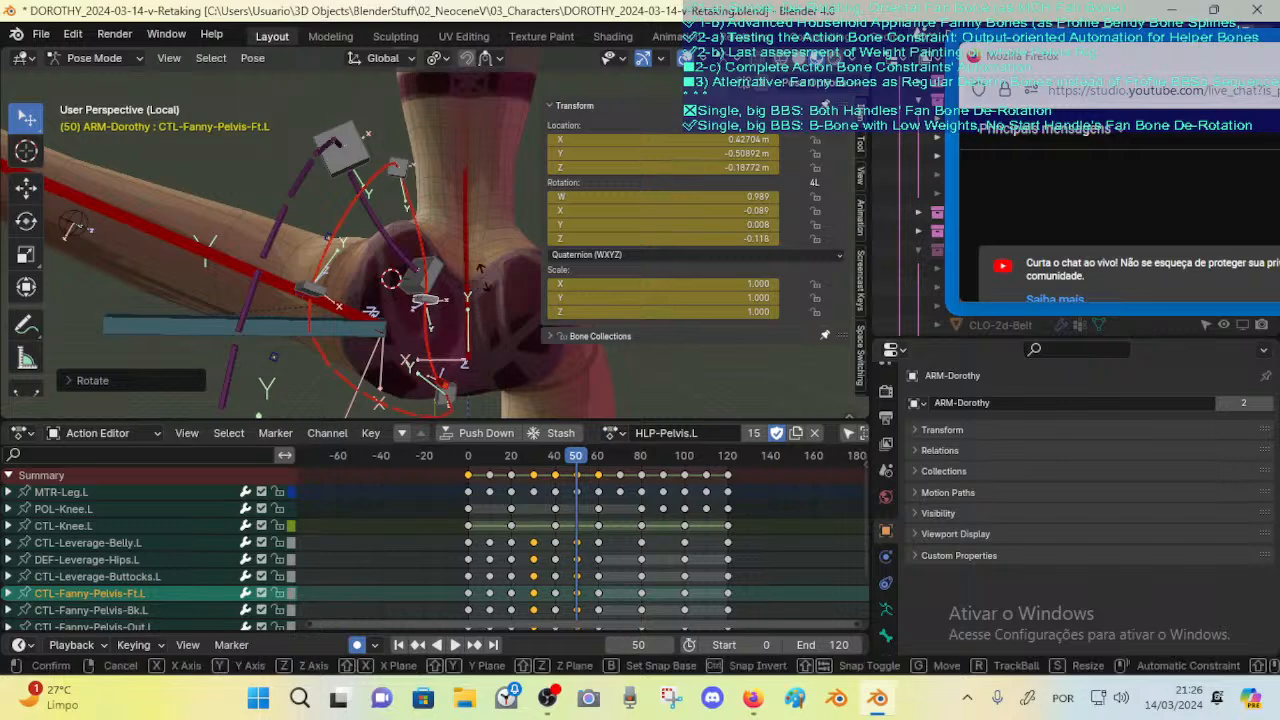
{"action": "key", "text": "y"}
{"action": "key", "text": "y"}
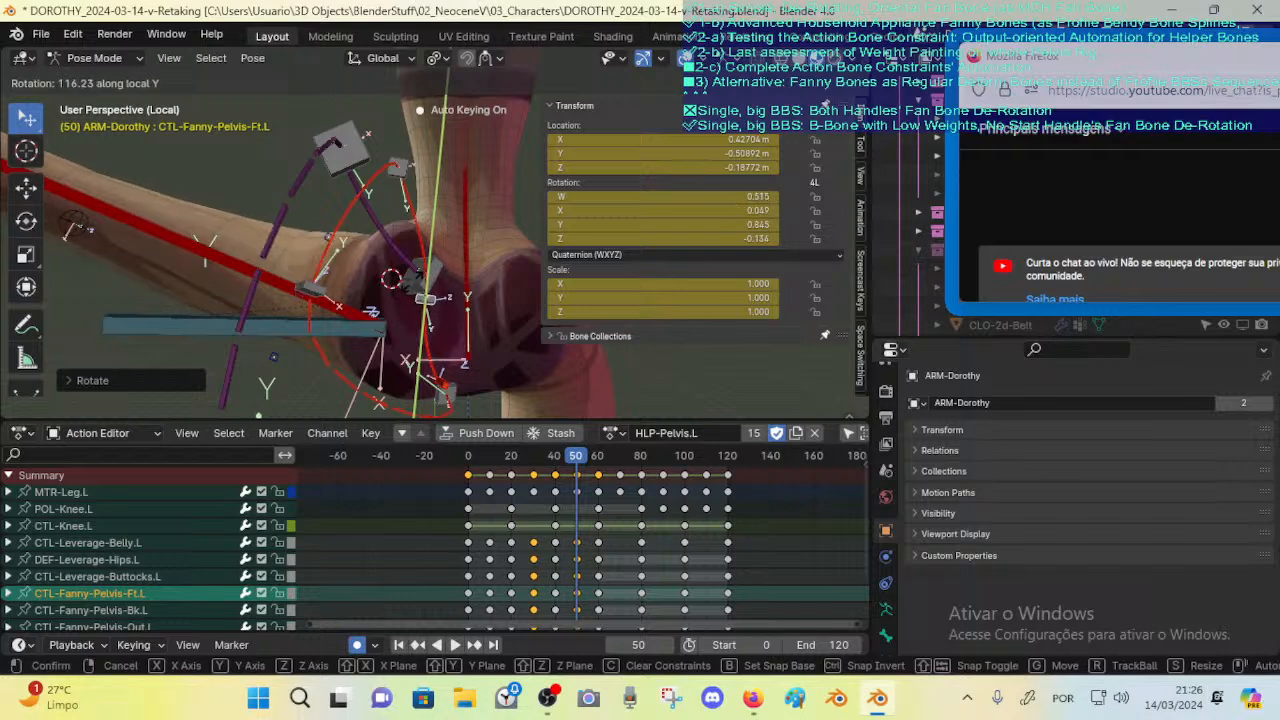
{"action": "right_click", "coordinate": [421, 291]}
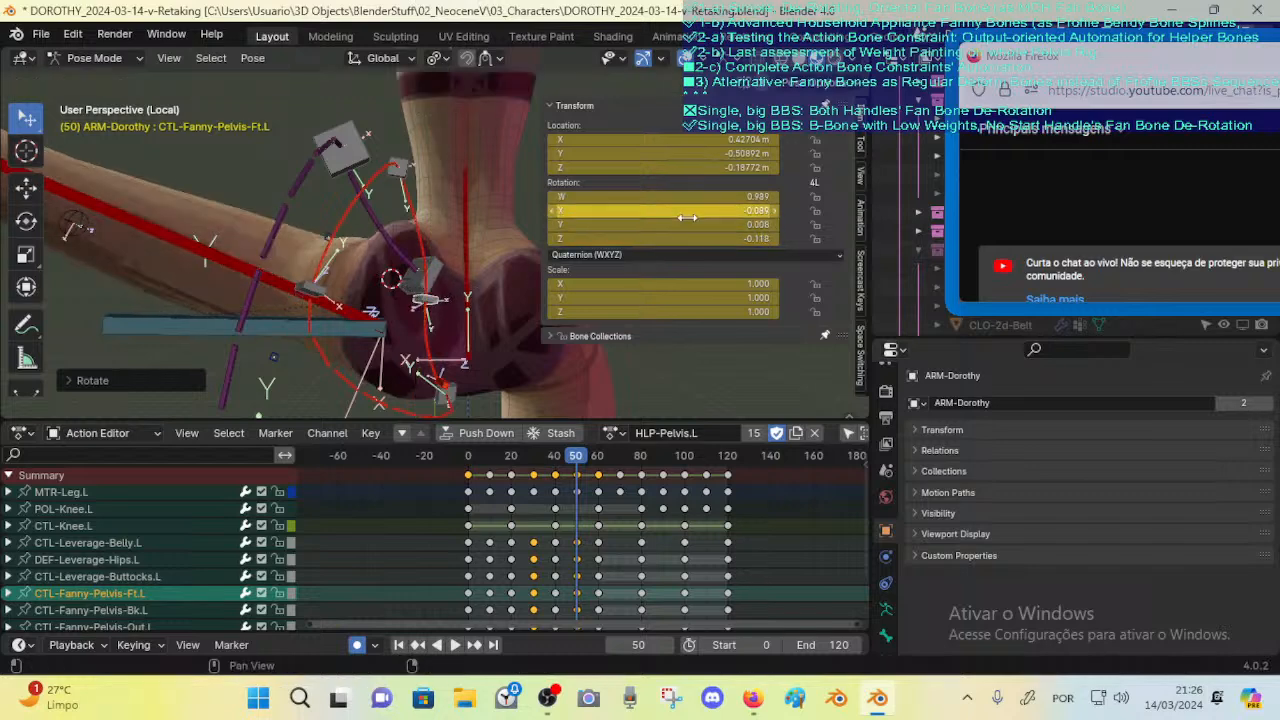
Step: Set the Y component of the CTL-Fanny-Pelvis-Ft.L bone's quaternion rotation to about 0.098
{"action": "mouse_move", "coordinate": [663, 225]}
{"action": "left_mouse_down"}
{"action": "mouse_move", "coordinate": [680, 225]}
{"action": "mouse_move", "coordinate": [651, 225]}
{"action": "left_mouse_up"}
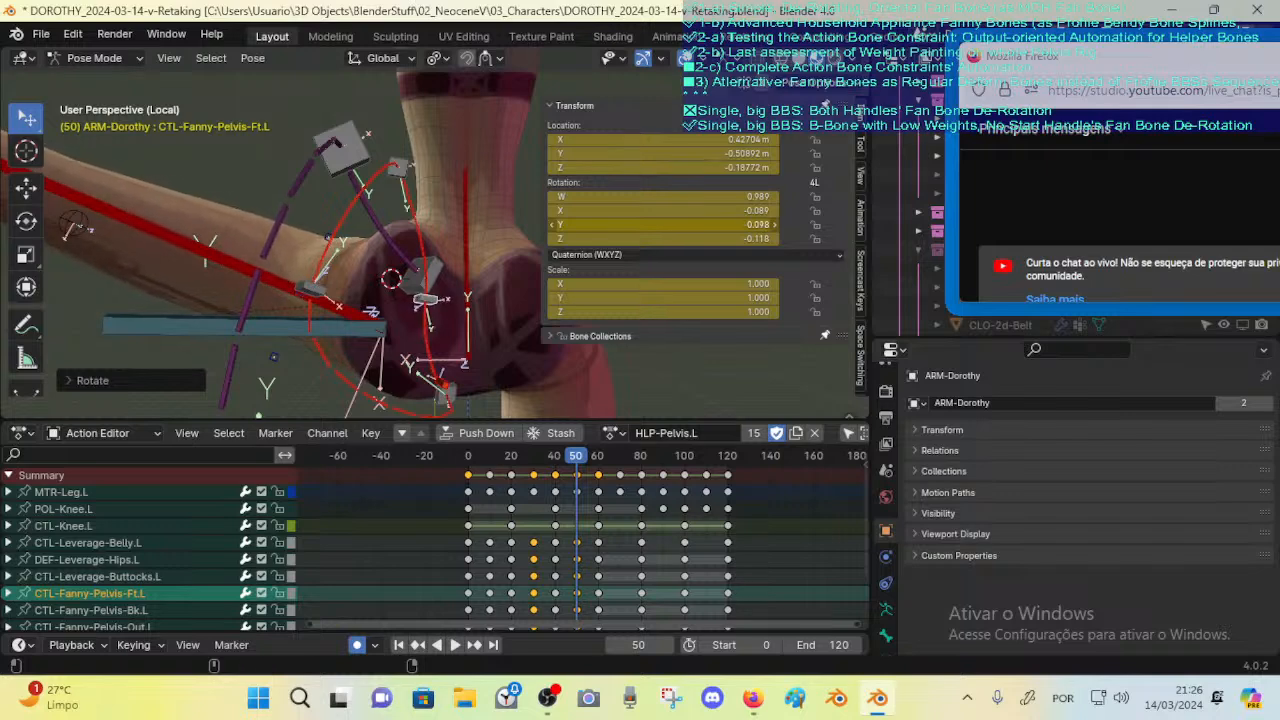
Step: Move the CTL-Fanny-Pelvis-Out.L bone slightly to reshape the outer hip
{"action": "middle_click_drag", "start_coordinate": [520, 166], "coordinate": [376, 310]}
{"action": "key", "text": "g"}
{"action": "left_click", "coordinate": [413, 170]}
{"action": "left_click", "coordinate": [395, 167]}
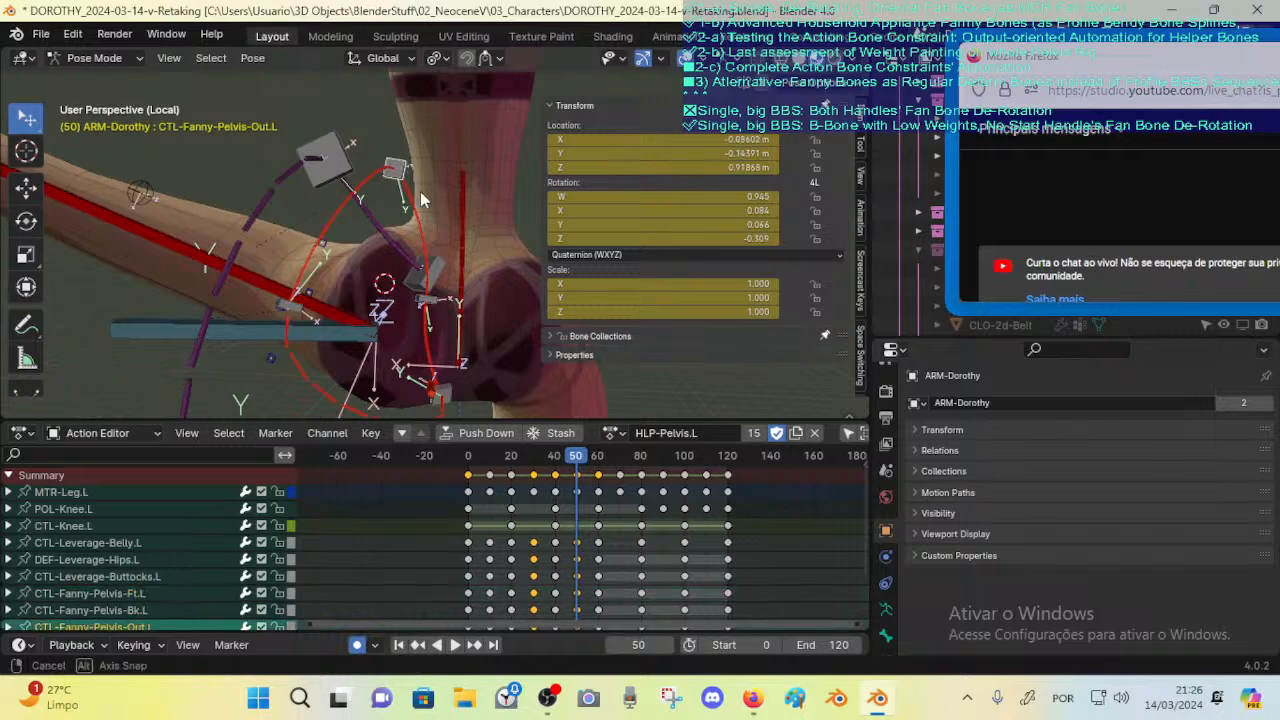
{"action": "key", "text": "g"}
{"action": "left_click", "coordinate": [403, 160]}
Step: Rotate and reposition the CTL-Fanny-Pelvis-Bk.L bone, placing it at about X -0.739, Y 0.482, Z 0.175 m
{"action": "left_click", "coordinate": [351, 298]}
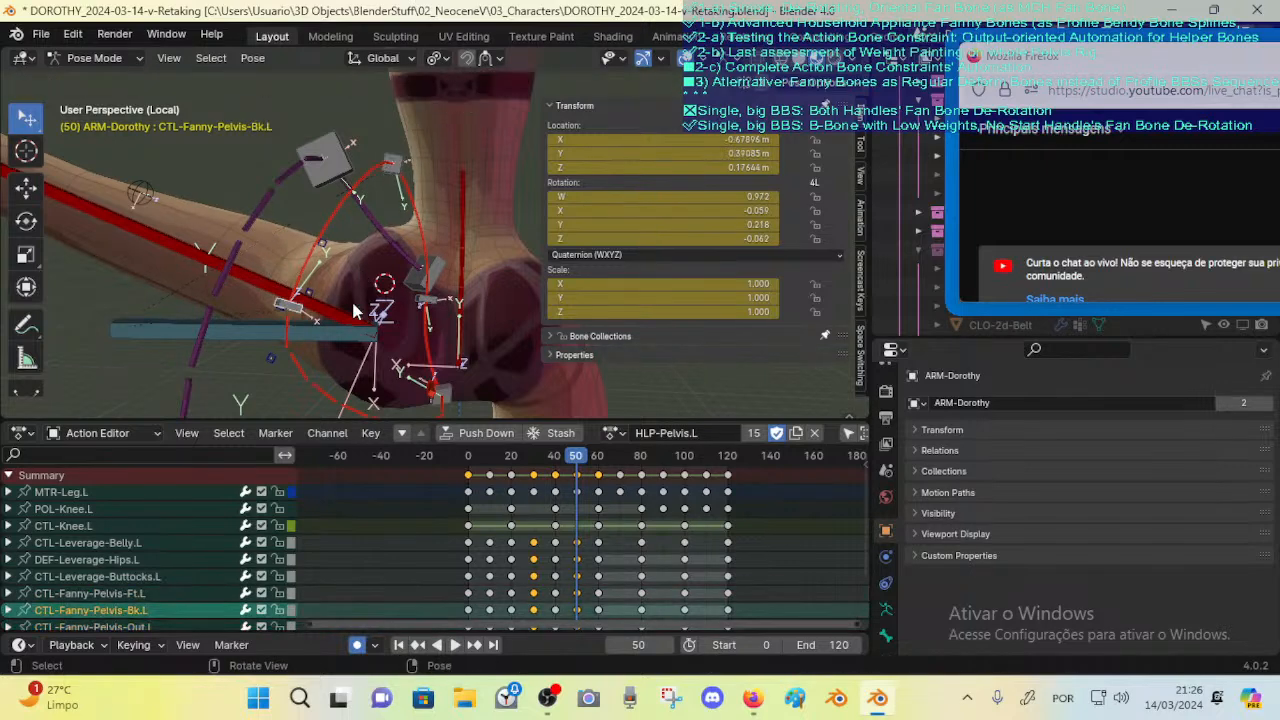
{"action": "middle_click_drag", "start_coordinate": [351, 298], "coordinate": [375, 290]}
{"action": "key", "text": "r"}
{"action": "left_click", "coordinate": [406, 283]}
{"action": "key", "text": "g"}
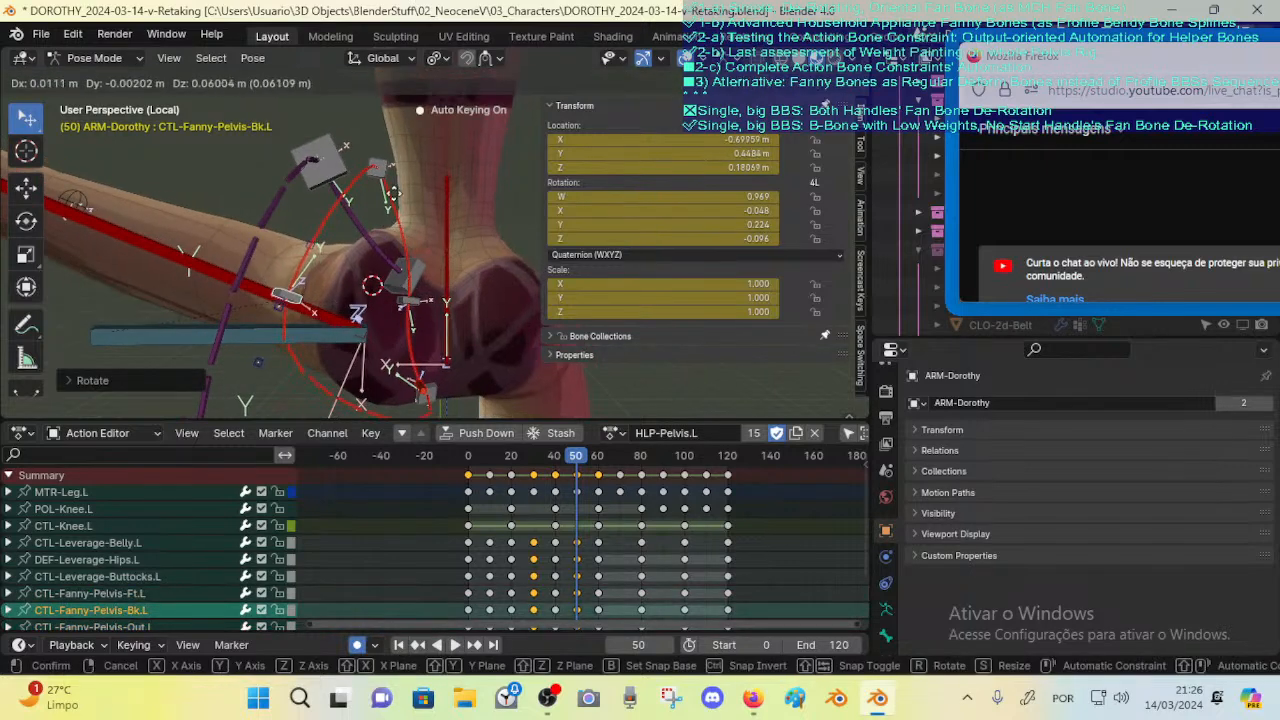
{"action": "left_click", "coordinate": [391, 241]}
{"action": "key", "text": "r"}
{"action": "middle_click_drag", "start_coordinate": [391, 241], "coordinate": [327, 110]}
{"action": "left_click", "coordinate": [412, 263]}
{"action": "key", "text": "g"}
{"action": "left_click", "coordinate": [403, 259]}
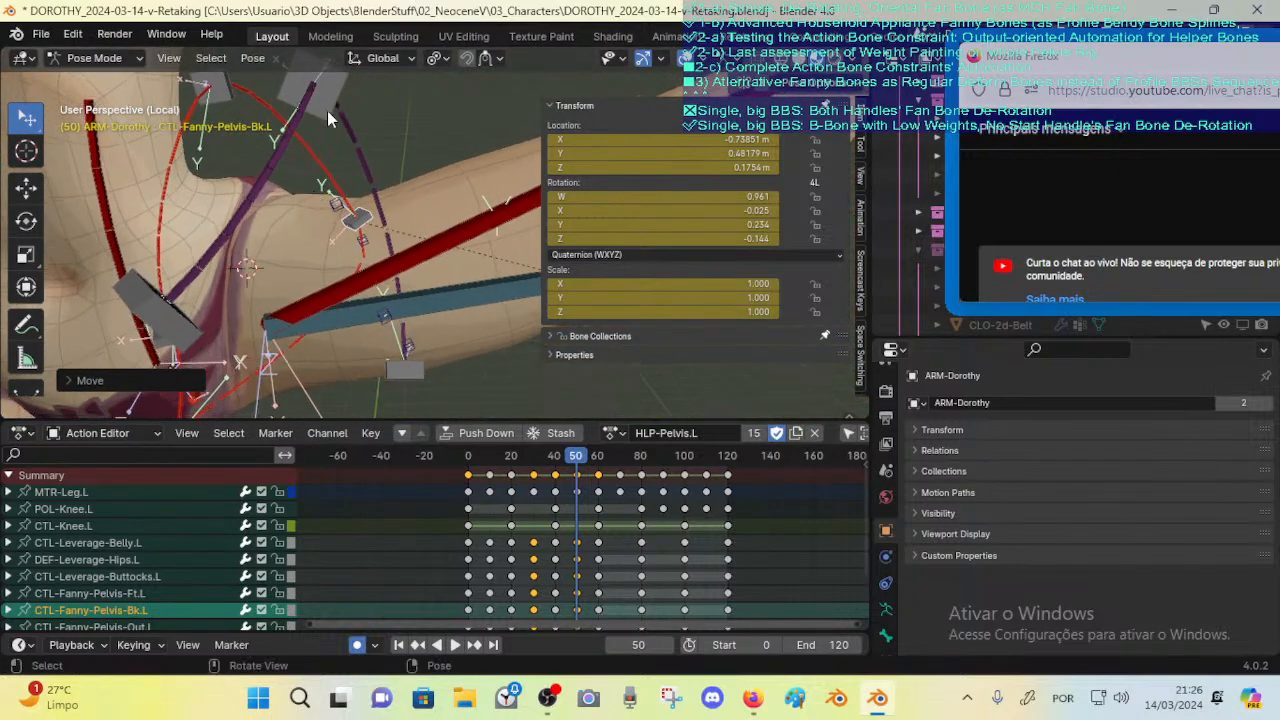
Step: Move the DEF-Leverage-Hips.L bone to about X 0.343, Y -0.129, Z 0.820 m
{"action": "left_click", "coordinate": [331, 86]}
{"action": "key", "text": "g"}
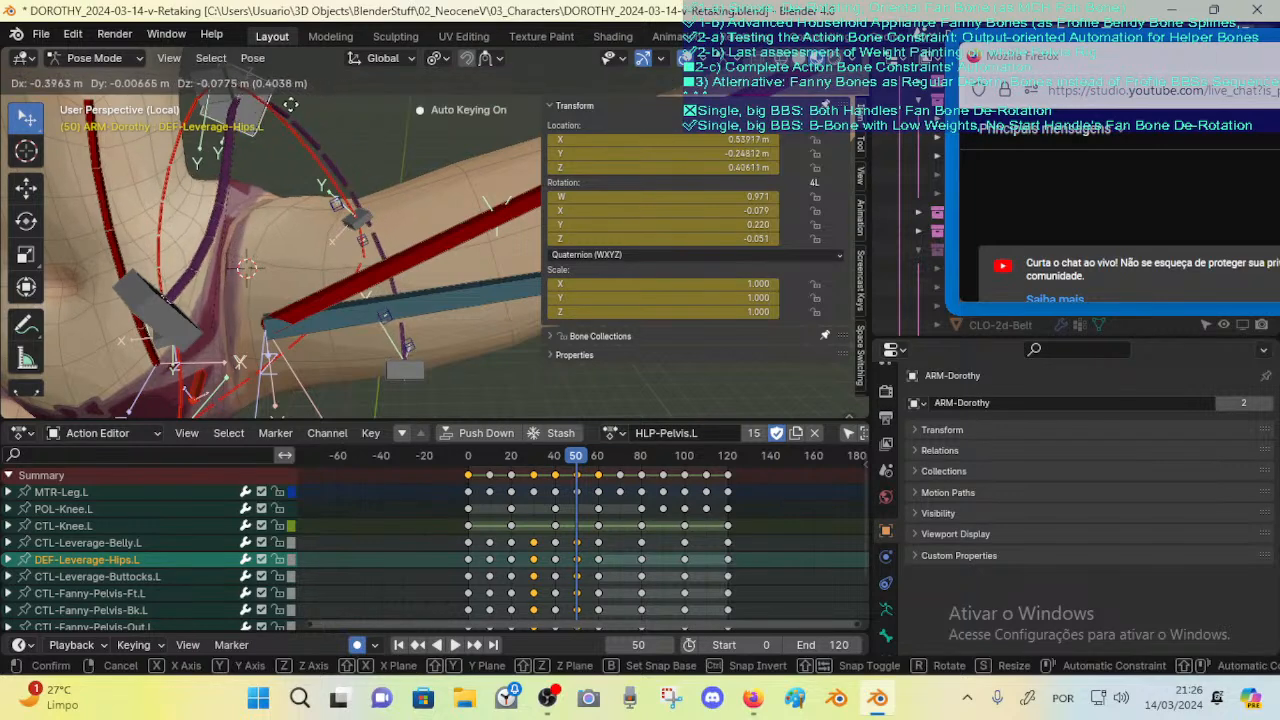
{"action": "left_click", "coordinate": [326, 123]}
{"action": "middle_click_drag", "start_coordinate": [326, 123], "coordinate": [383, 124]}
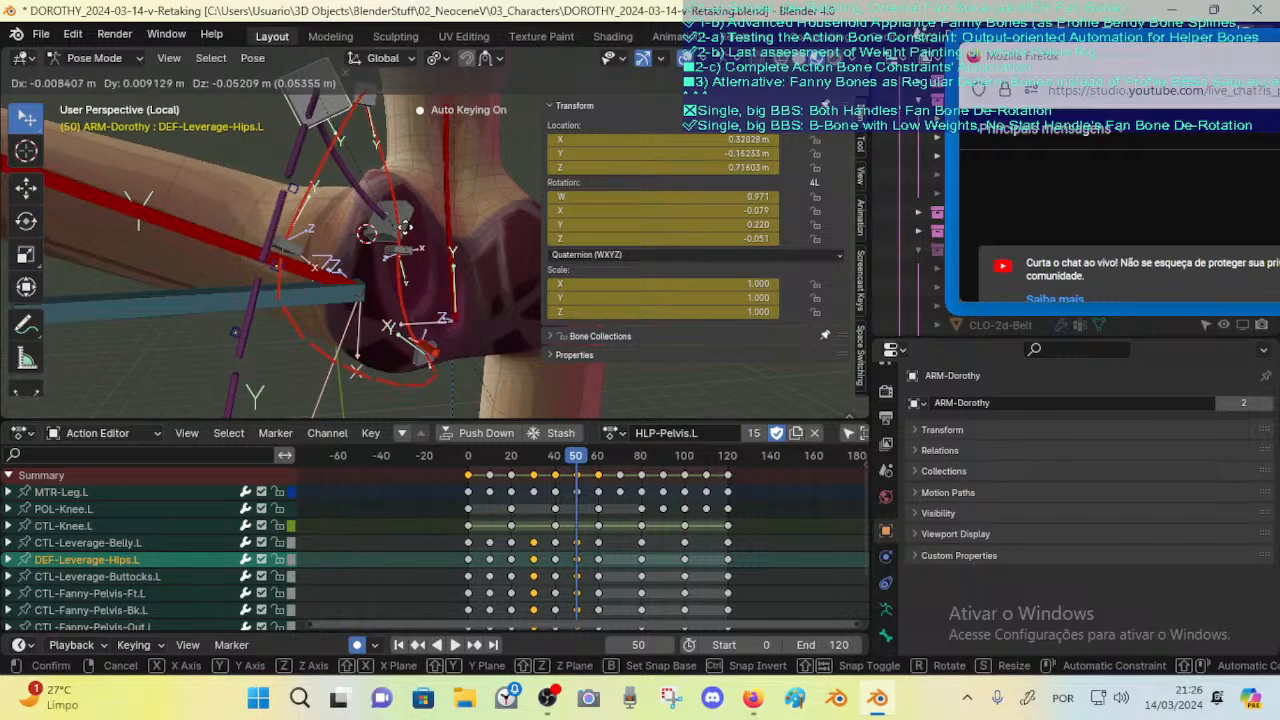
{"action": "left_click", "coordinate": [406, 196]}
{"action": "middle_click_drag", "start_coordinate": [406, 196], "coordinate": [431, 187]}
{"action": "key", "text": "g"}
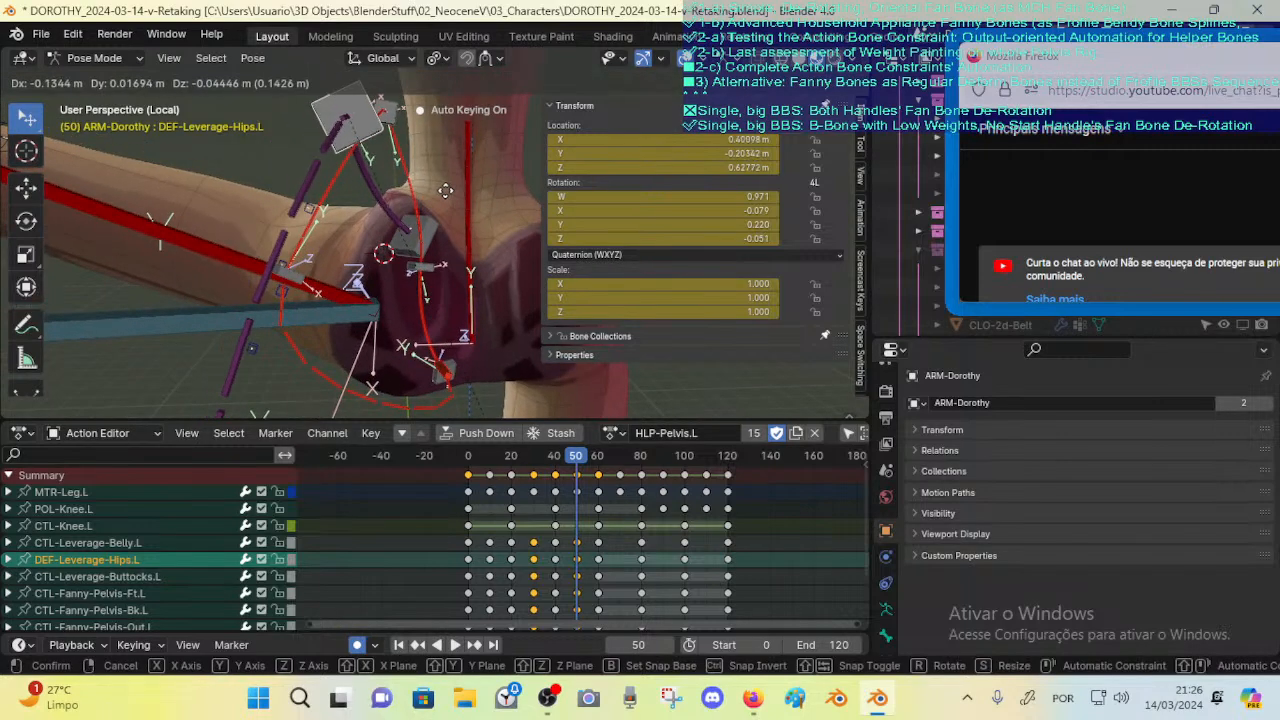
{"action": "left_click", "coordinate": [410, 185]}
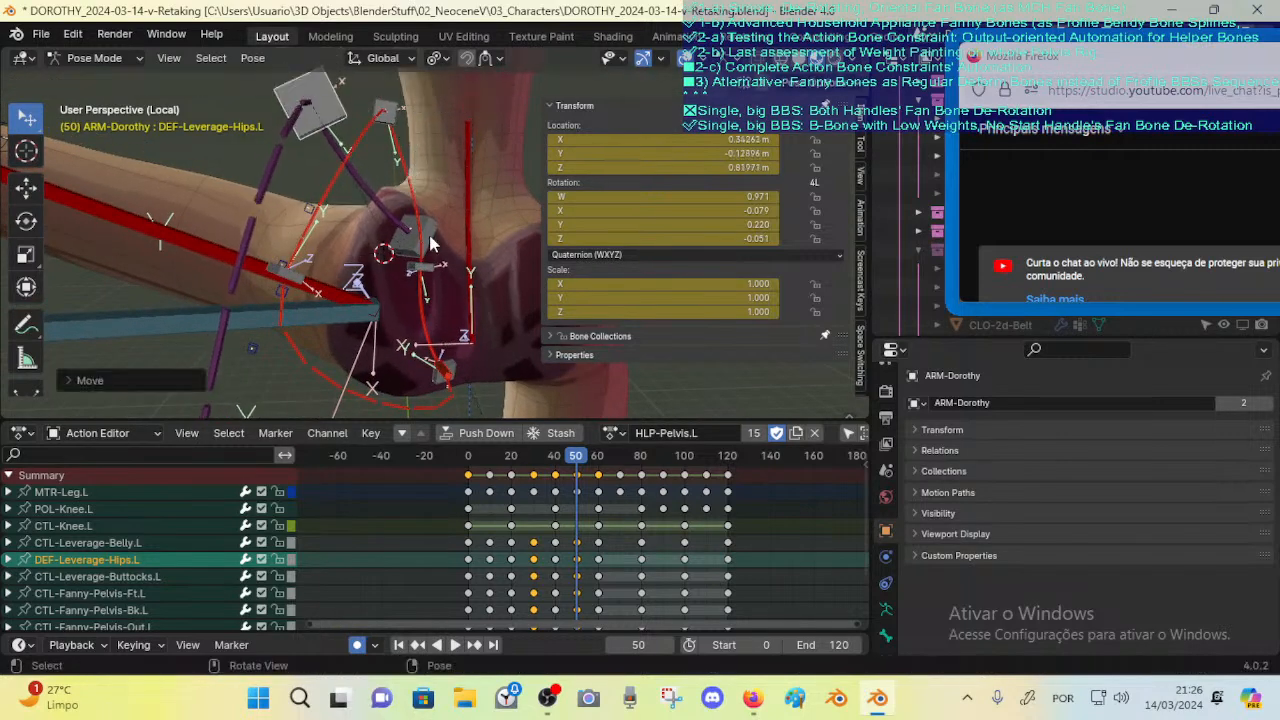
Step: Rotate the DEF-Leverage-Hips.L bone in the view plane to a quaternion of about W 0.950, X -0.068, Y 0.297, Z -0.069
{"action": "left_click", "coordinate": [430, 243]}
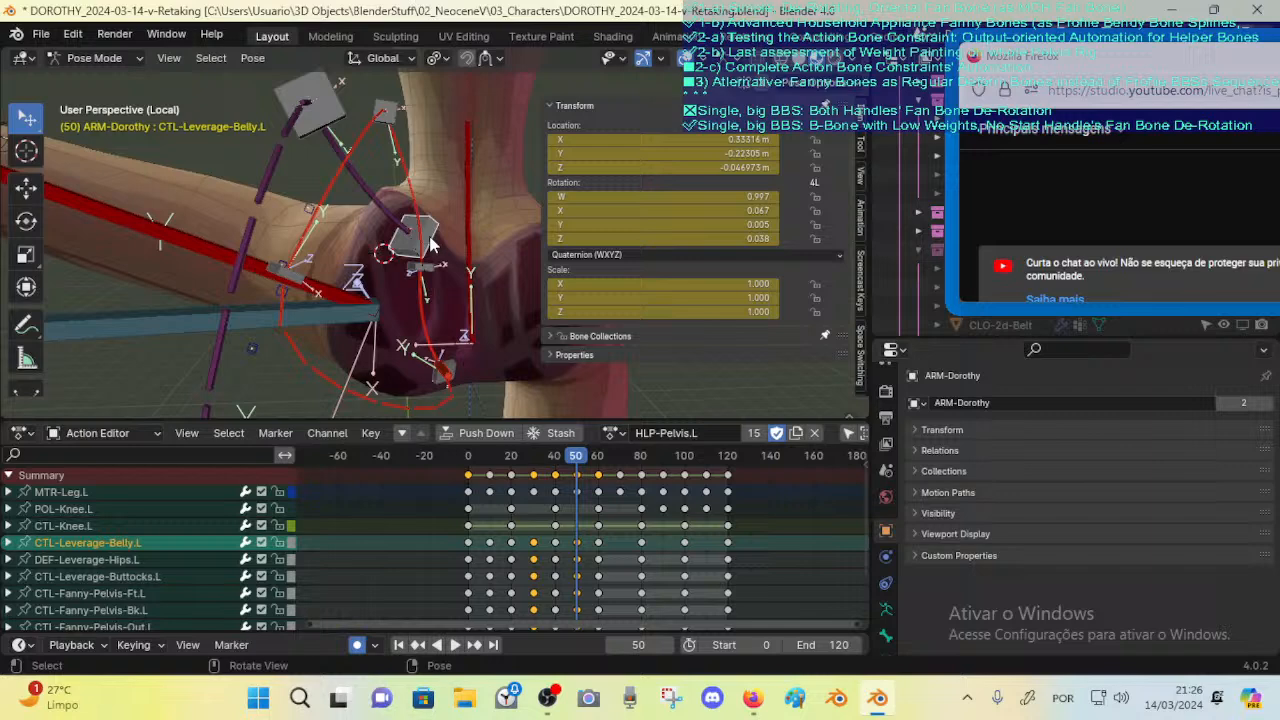
{"action": "left_click", "coordinate": [349, 160]}
{"action": "key", "text": "r"}
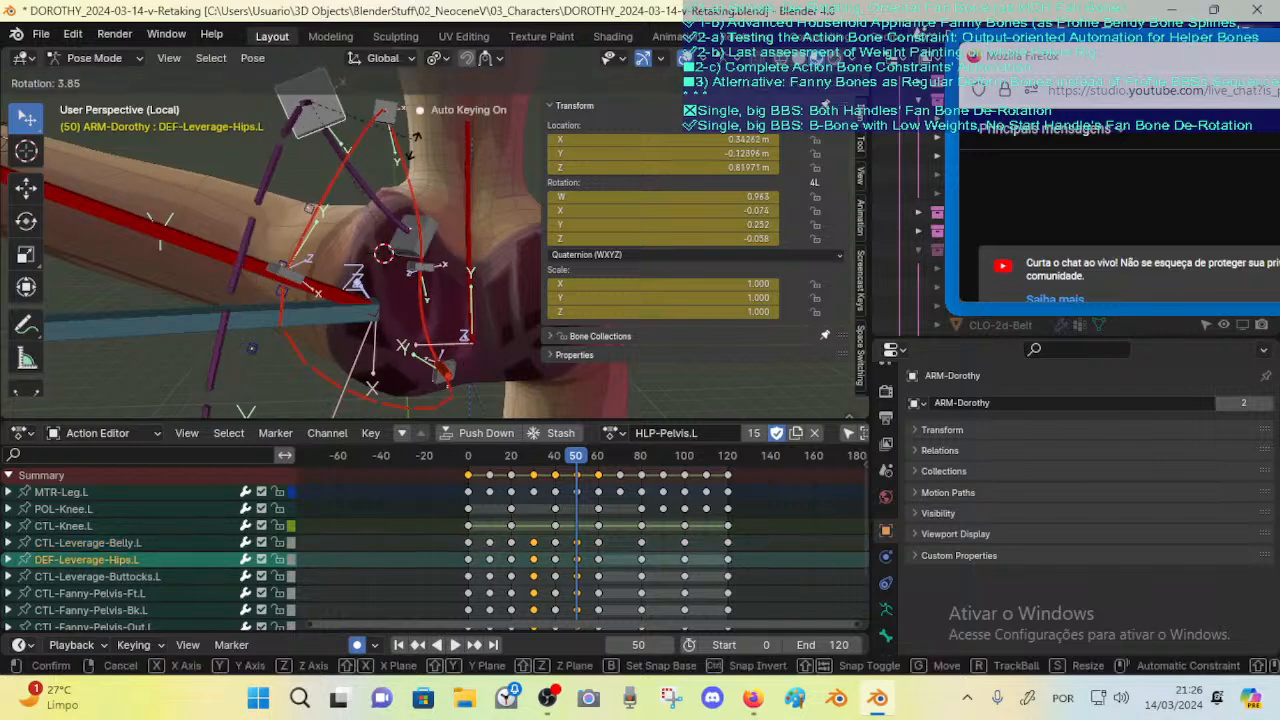
{"action": "left_click", "coordinate": [410, 145]}
Step: Move the CTL-Leverage-Buttocks.L bone to about X -0.162, Y -0.380, Z 0.924 m
{"action": "middle_click_drag", "start_coordinate": [410, 145], "coordinate": [392, 203]}
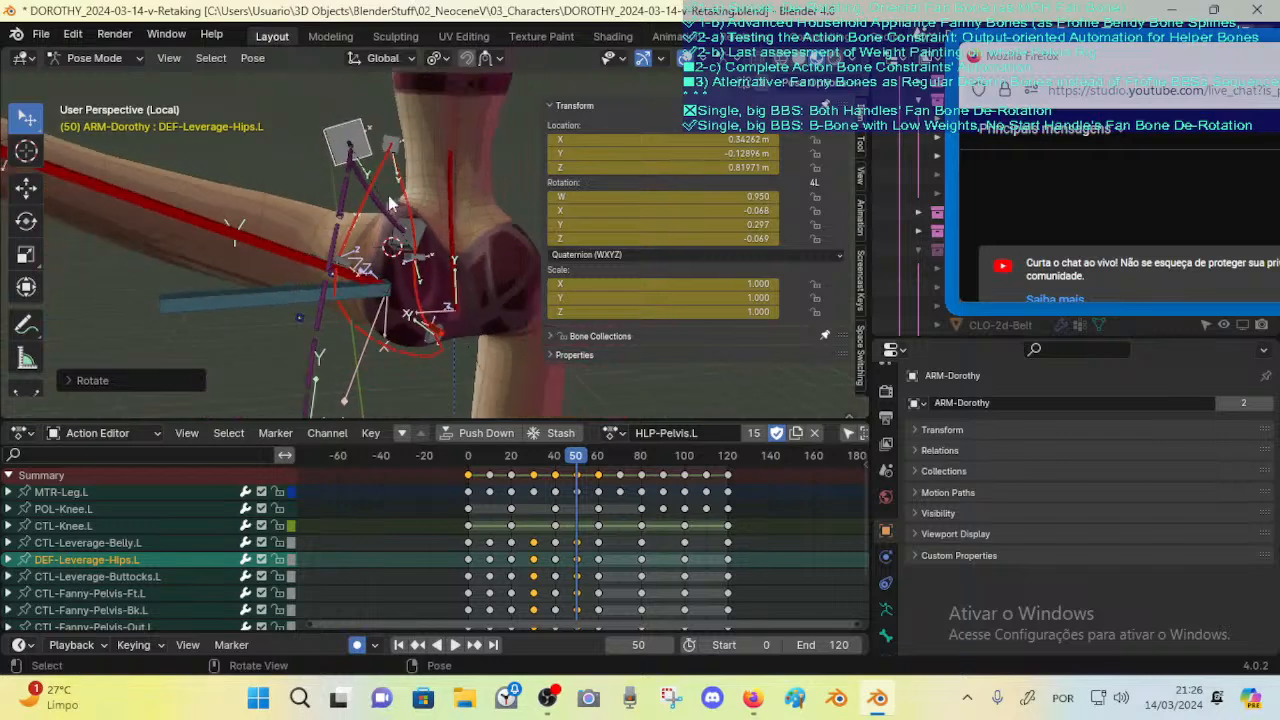
{"action": "middle_click_drag", "start_coordinate": [350, 367], "coordinate": [333, 294]}
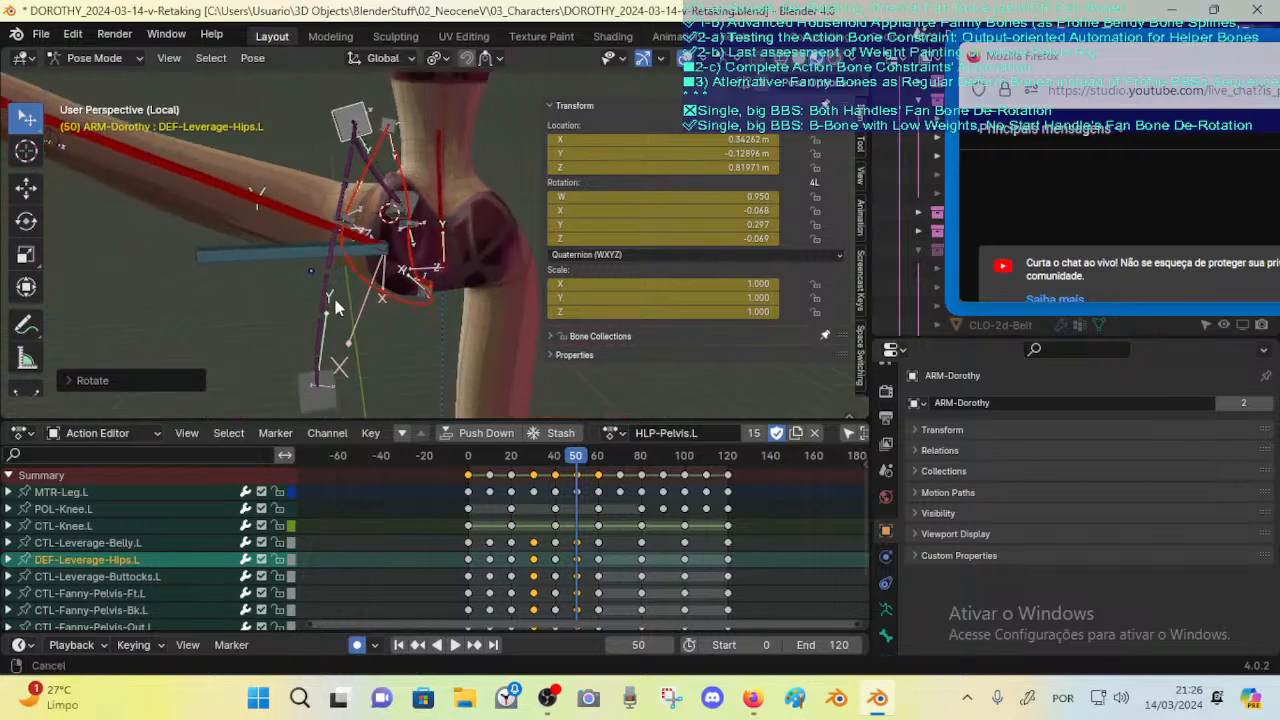
{"action": "left_click", "coordinate": [330, 382]}
{"action": "key", "text": "g"}
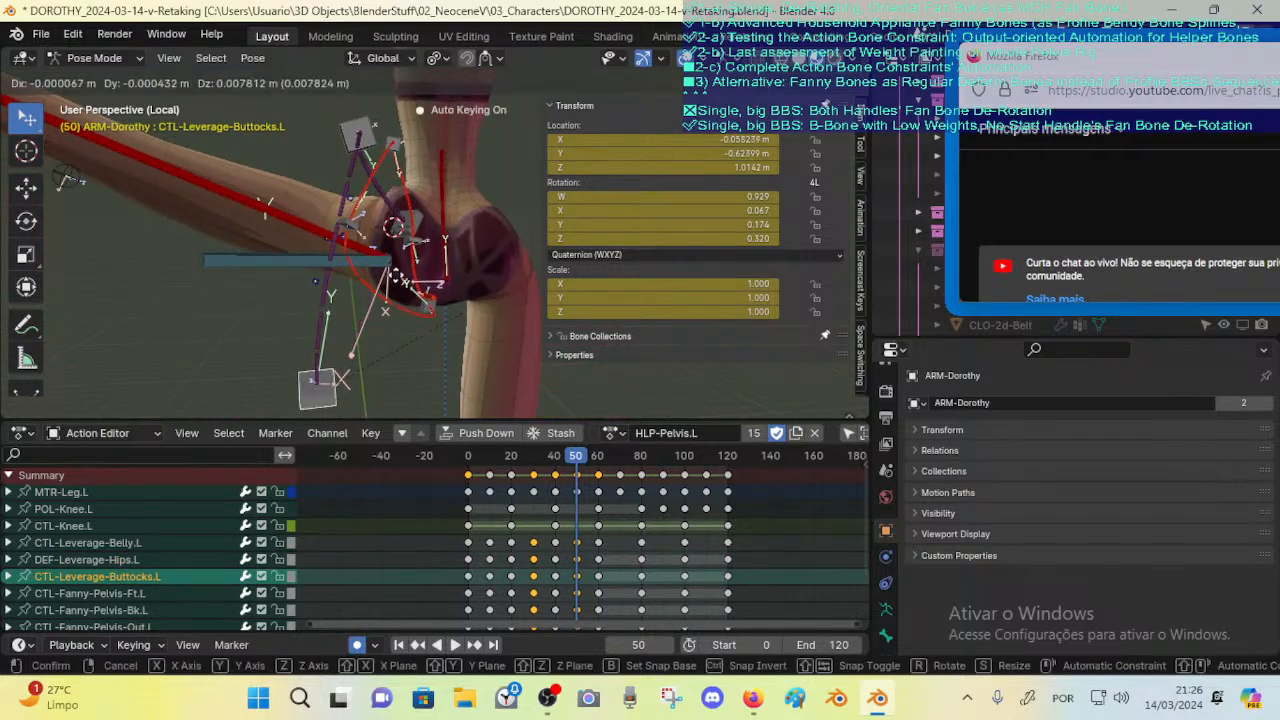
{"action": "left_click", "coordinate": [390, 237]}
{"action": "middle_click_drag", "start_coordinate": [392, 238], "coordinate": [344, 204]}
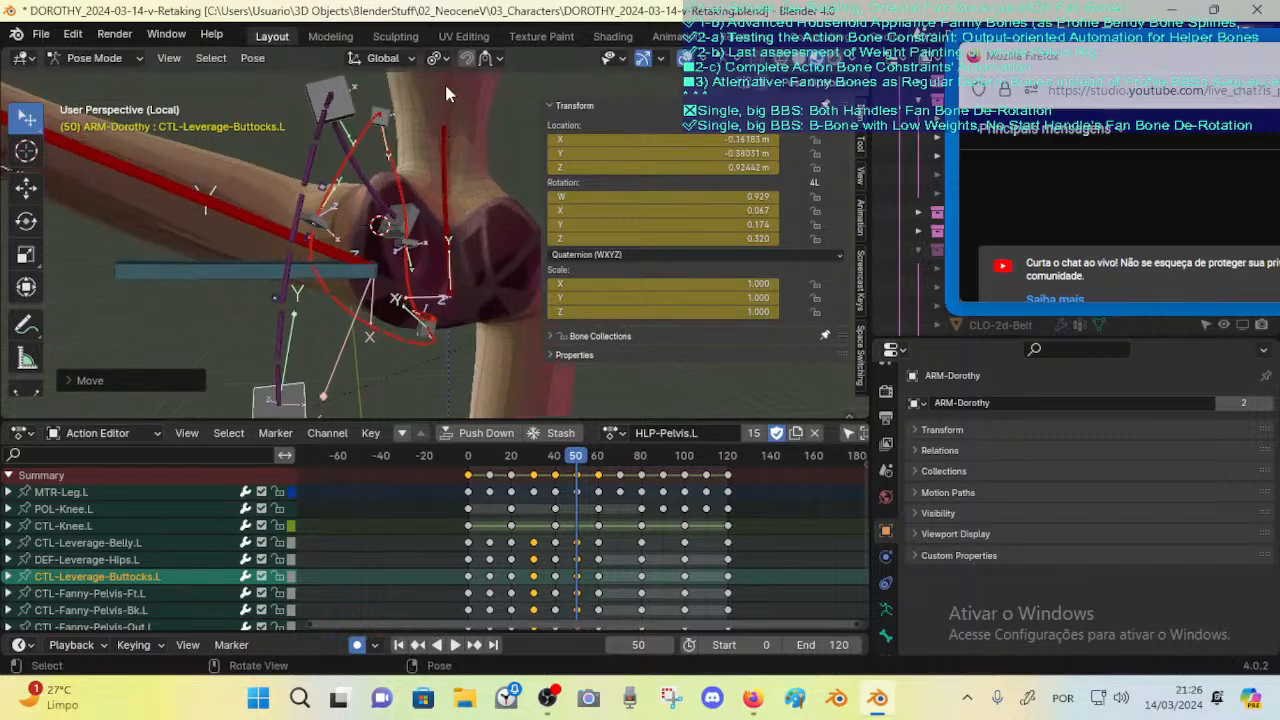
Step: Rotate the CTL-Fanny-Pelvis-Out.L bone in the view plane and move it to about X -0.125, Y -0.119, Z 0.952 m
{"action": "left_click", "coordinate": [396, 112]}
{"action": "key", "text": "r"}
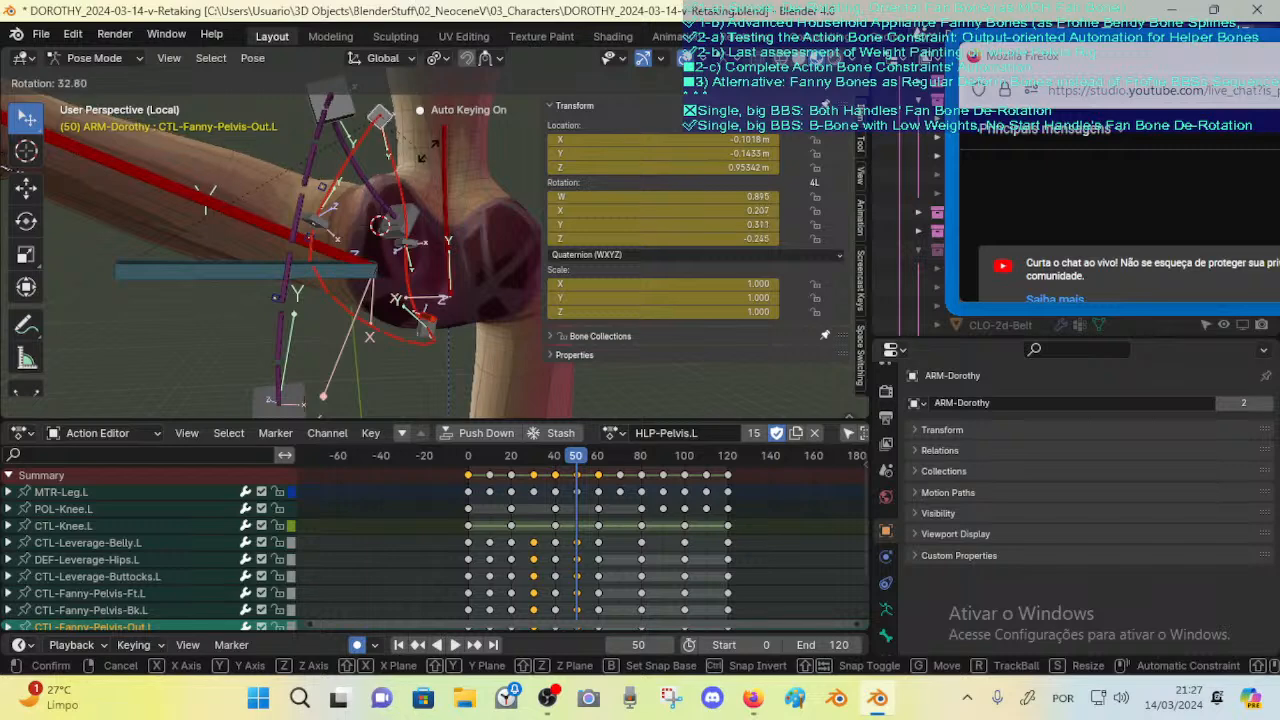
{"action": "left_click", "coordinate": [381, 117]}
{"action": "key", "text": "g"}
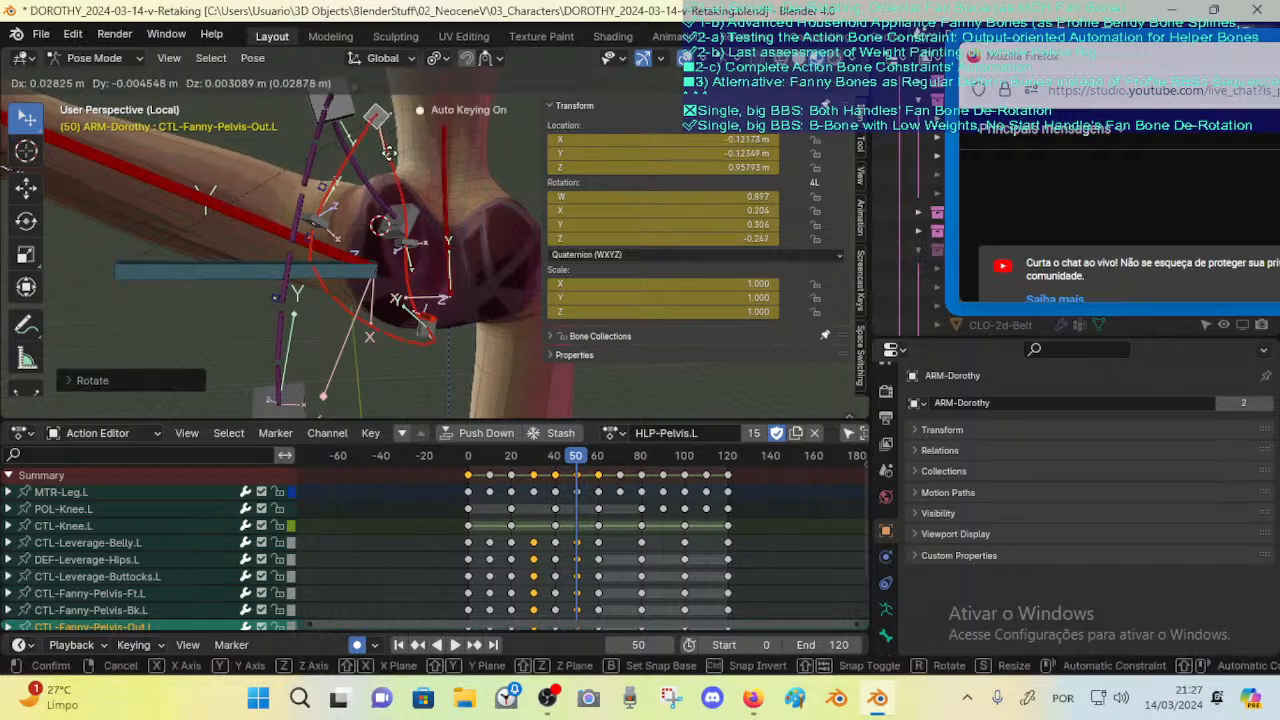
{"action": "left_click", "coordinate": [388, 164]}
Step: Move the CTL-Fanny-Pelvis-Ft.L bone to about X 0.427, Y -0.559, Z -0.200 m
{"action": "left_click", "coordinate": [428, 250]}
{"action": "left_click", "coordinate": [426, 246]}
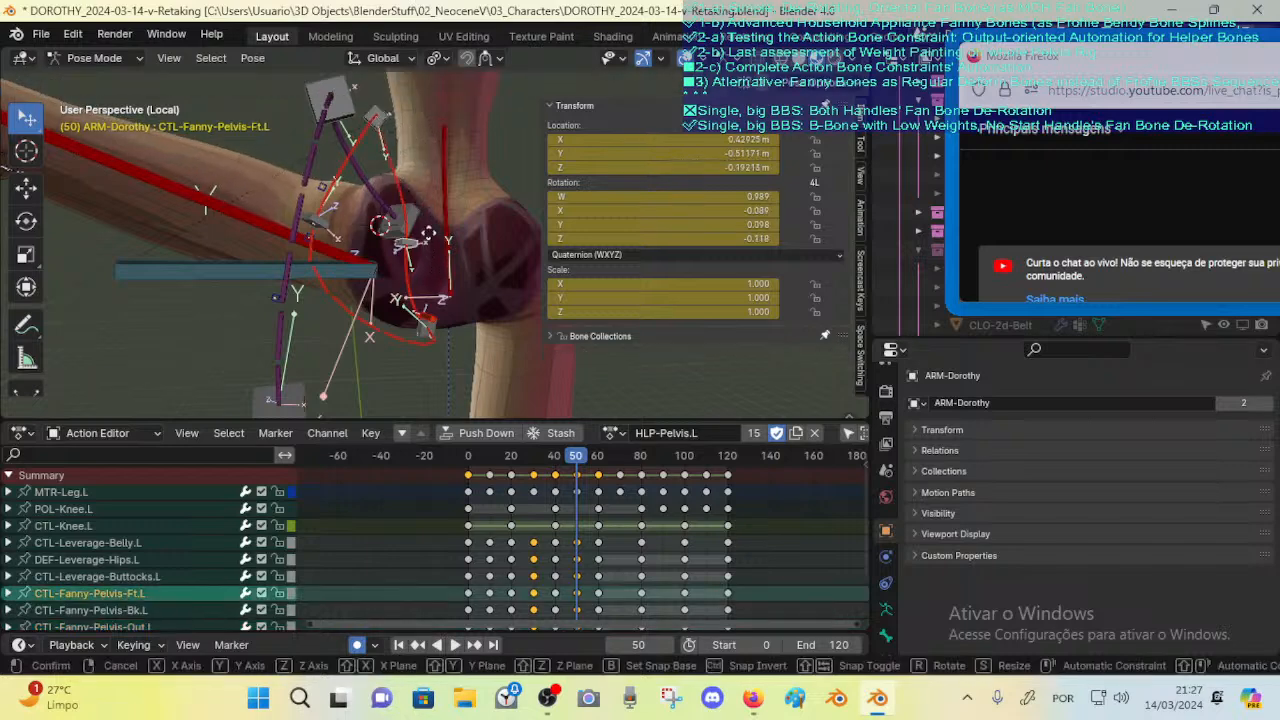
{"action": "key", "text": "g"}
{"action": "left_click", "coordinate": [447, 194]}
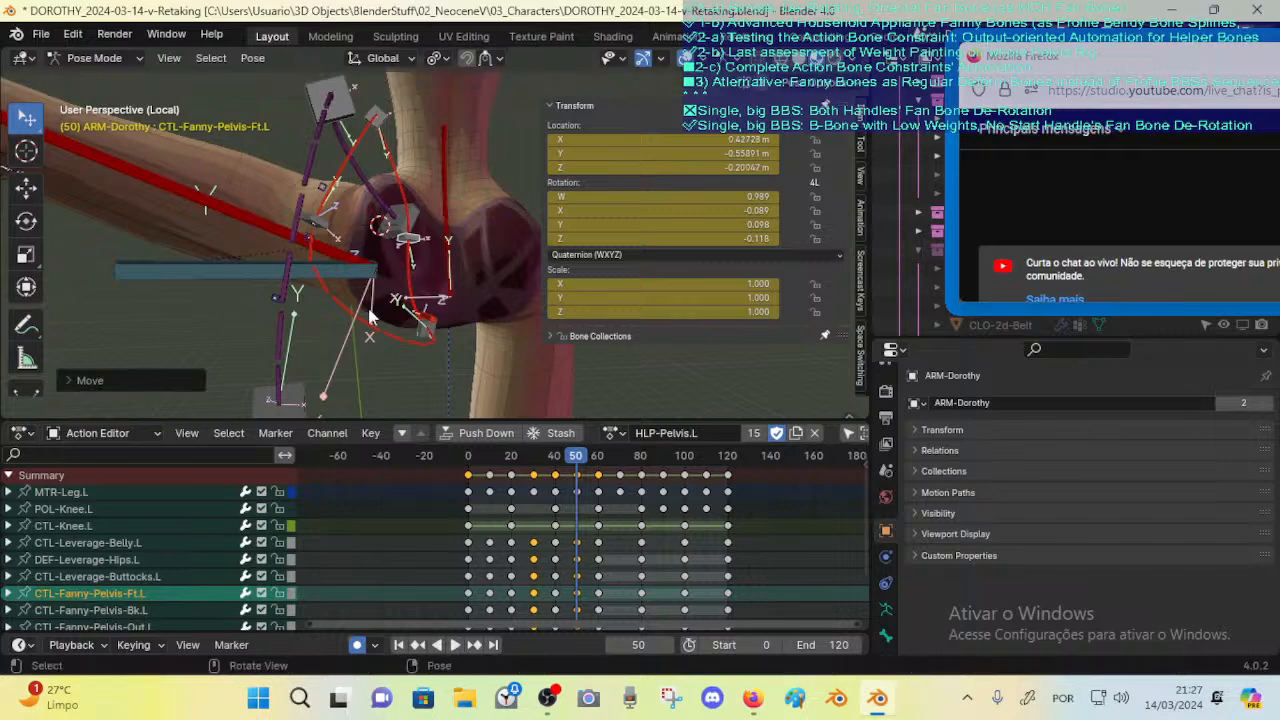
Step: Move the CTL-Fanny-Pelvis-In.L bone to about X 0.668, Y 0.026, Z -0.331 m
{"action": "left_click", "coordinate": [441, 318]}
{"action": "key", "text": "g"}
{"action": "left_click", "coordinate": [341, 240]}
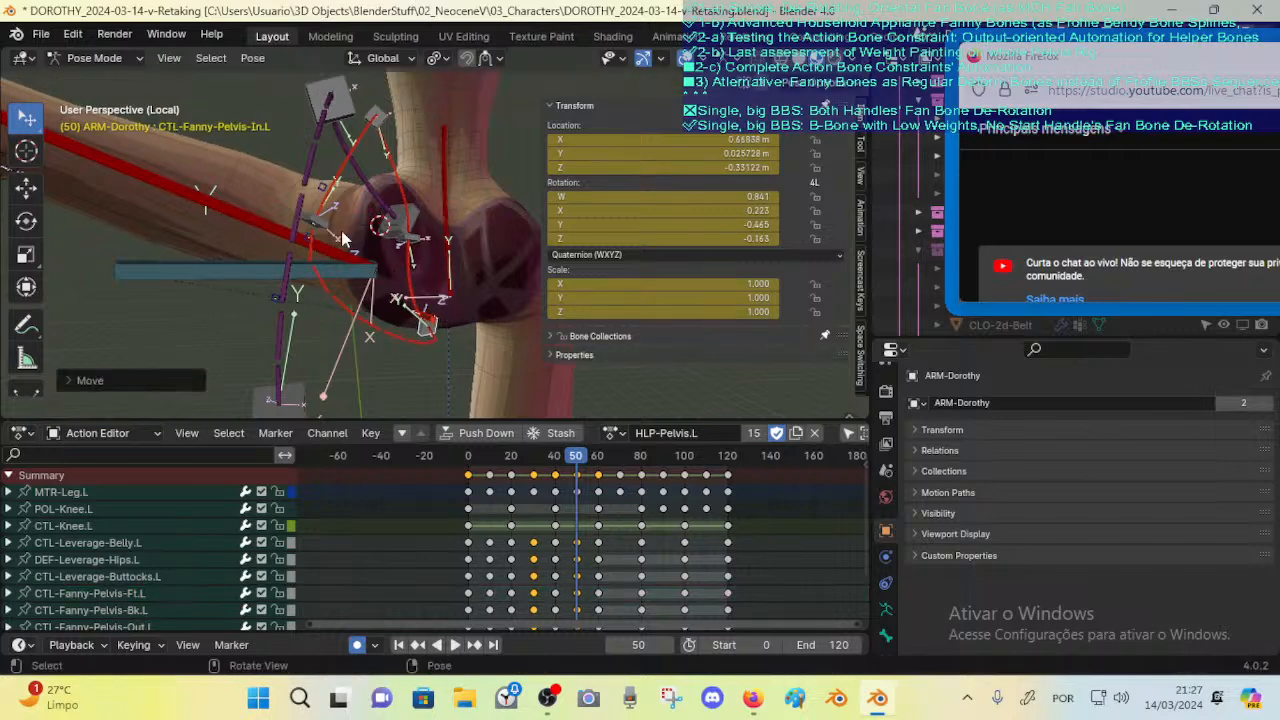
Step: Rotate the CTL-Fanny-Pelvis-Bk.L bone to a quaternion of about W 0.952, X -0.003, Y 0.242, Z -0.186 and save the file
{"action": "left_click", "coordinate": [340, 238]}
{"action": "key", "text": "r"}
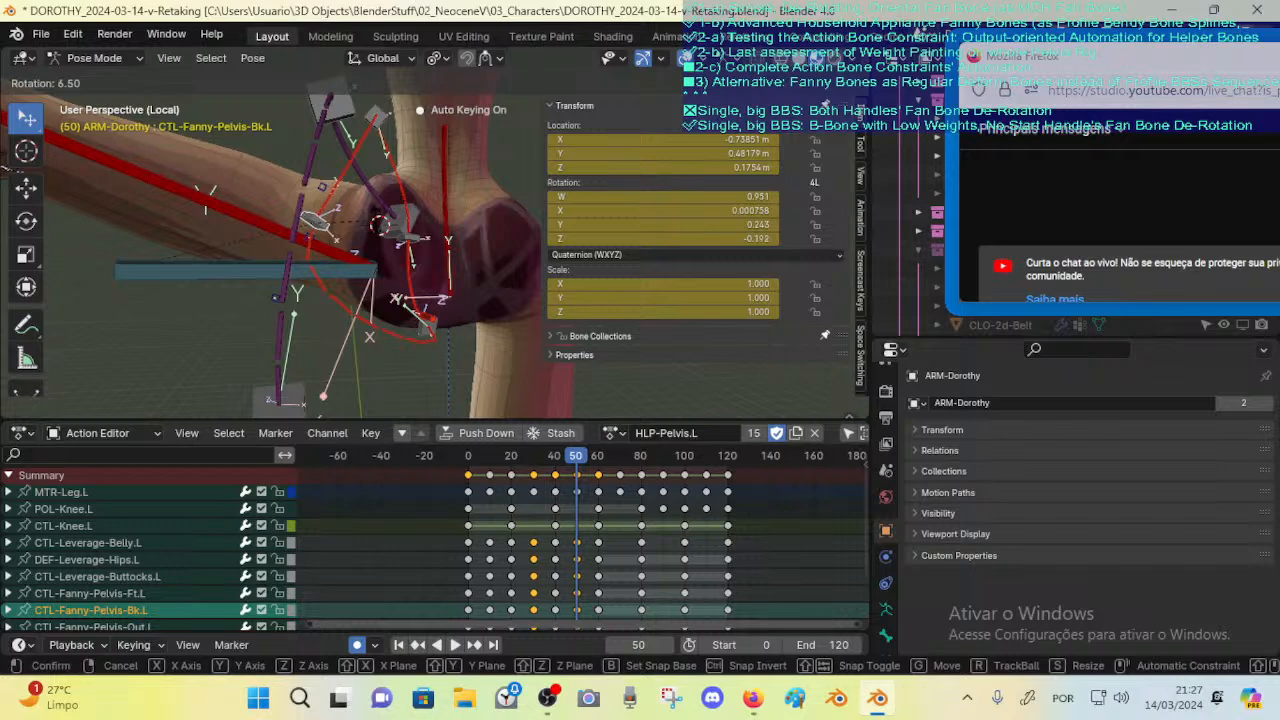
{"action": "key", "text": "Return"}
{"action": "key", "text": "ctrl+s"}
Step: Inspect the left hip's deformation around the DEF-Leverage-Hips.L bone from the front and the back
{"action": "middle_click_drag", "start_coordinate": [290, 200], "coordinate": [333, 211]}
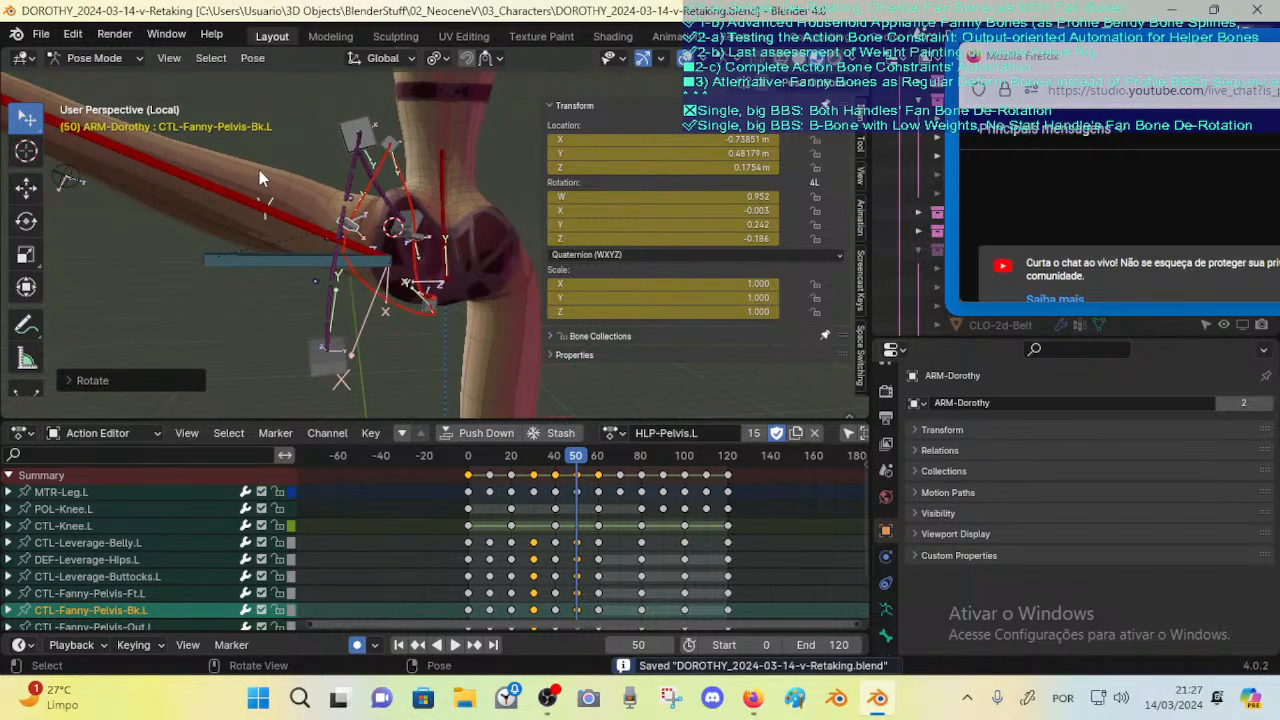
{"action": "middle_click_drag", "start_coordinate": [259, 178], "coordinate": [357, 192]}
{"action": "left_click", "coordinate": [354, 111]}
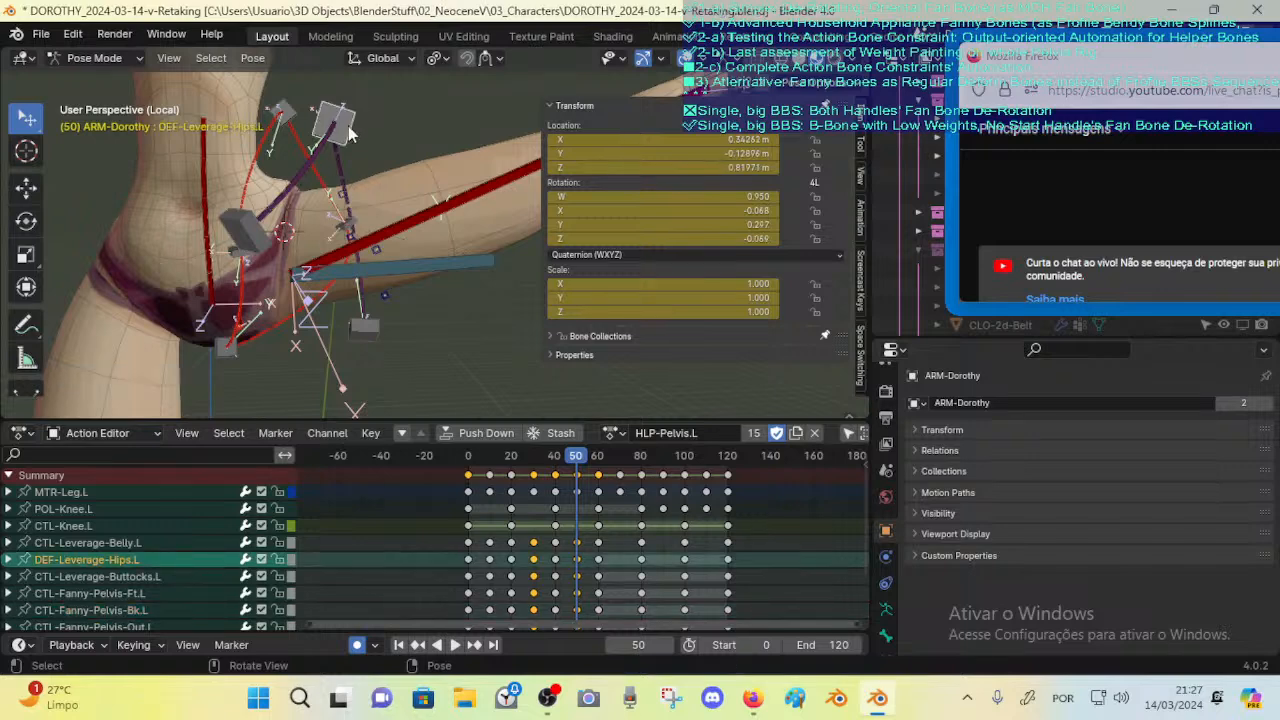
{"action": "middle_click_drag", "start_coordinate": [348, 126], "coordinate": [434, 387]}
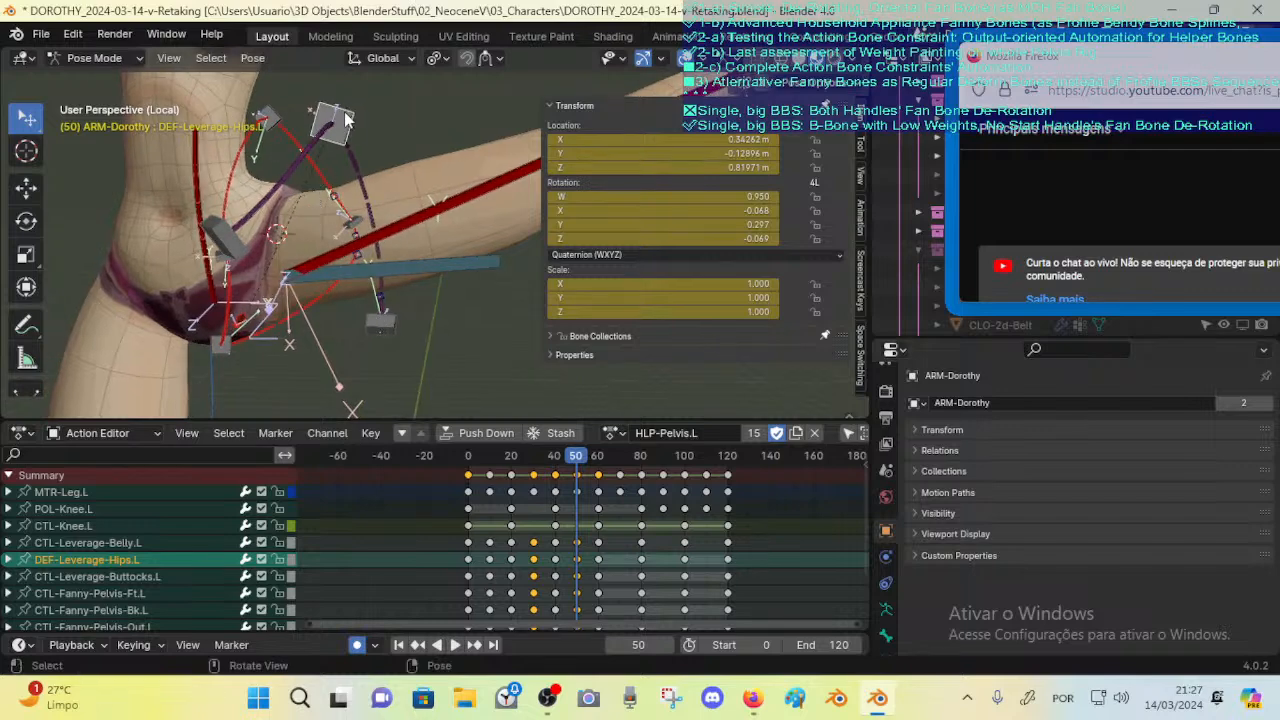
{"action": "middle_click_drag", "start_coordinate": [392, 125], "coordinate": [244, 138]}
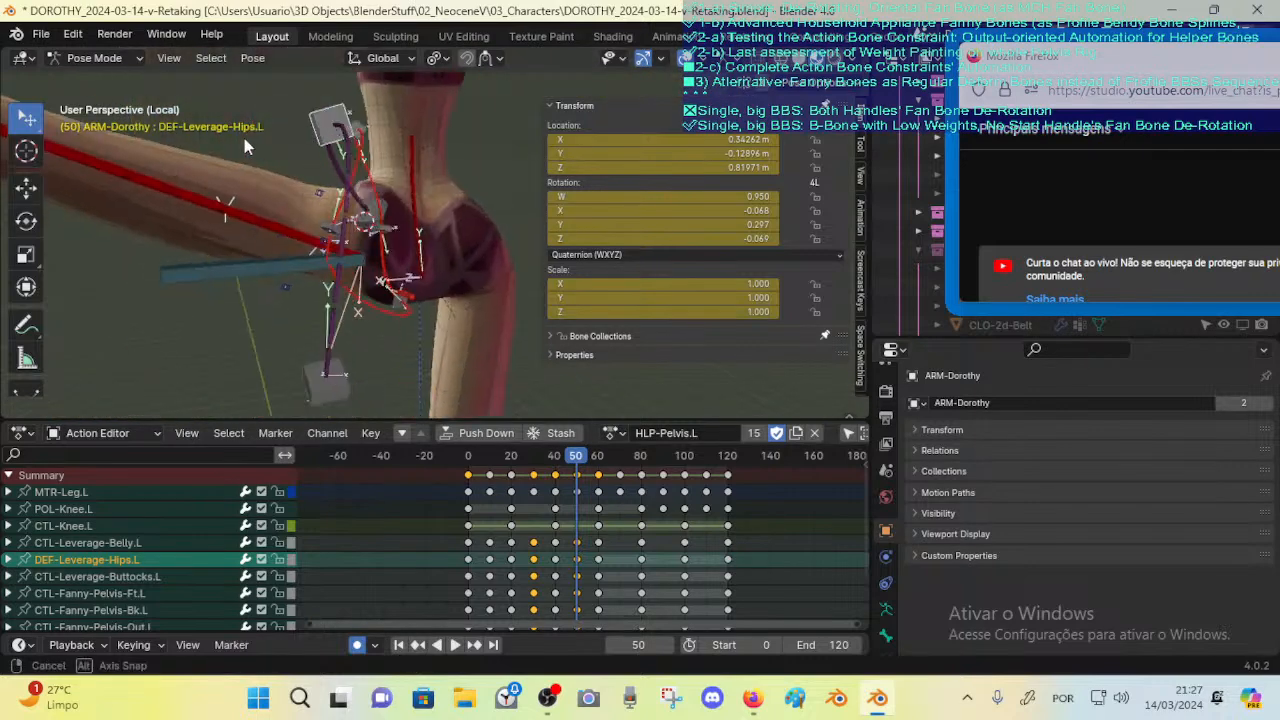
{"action": "middle_click_drag", "start_coordinate": [528, 147], "coordinate": [308, 207]}
{"action": "left_click", "coordinate": [294, 229]}
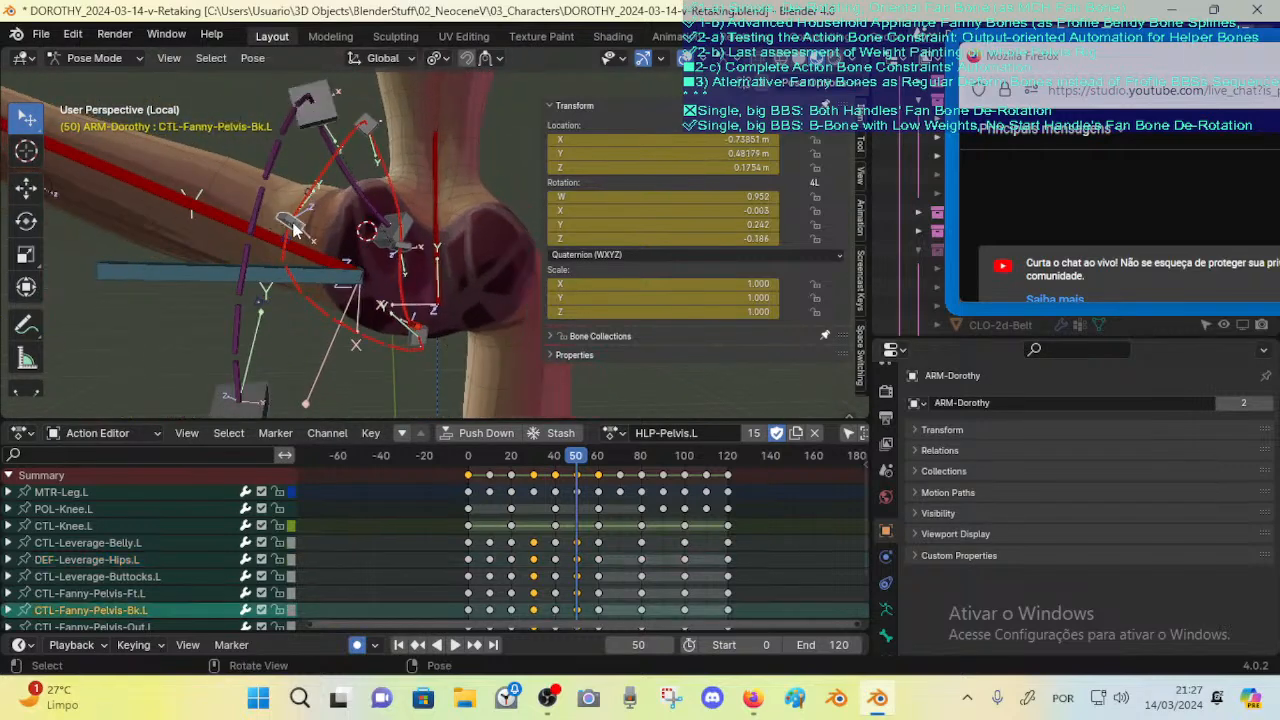
{"action": "key", "text": "g"}
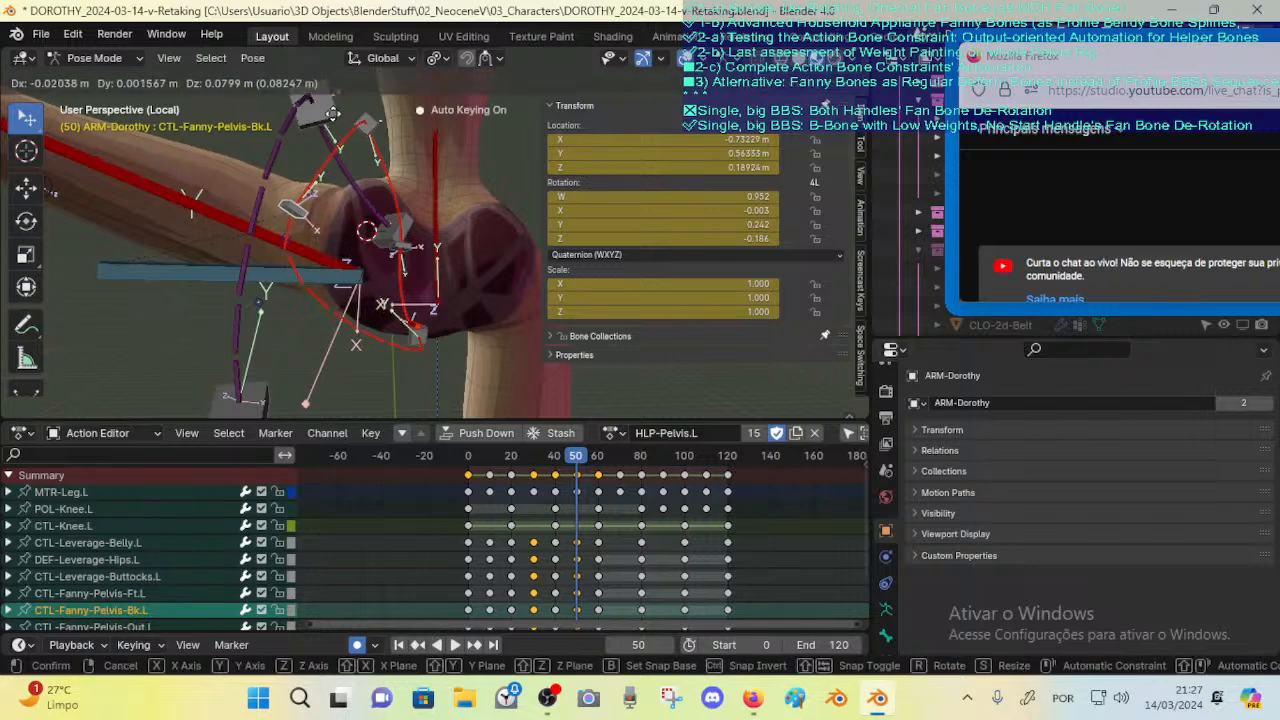
{"action": "right_click", "coordinate": [342, 184]}
{"action": "key", "text": "g"}
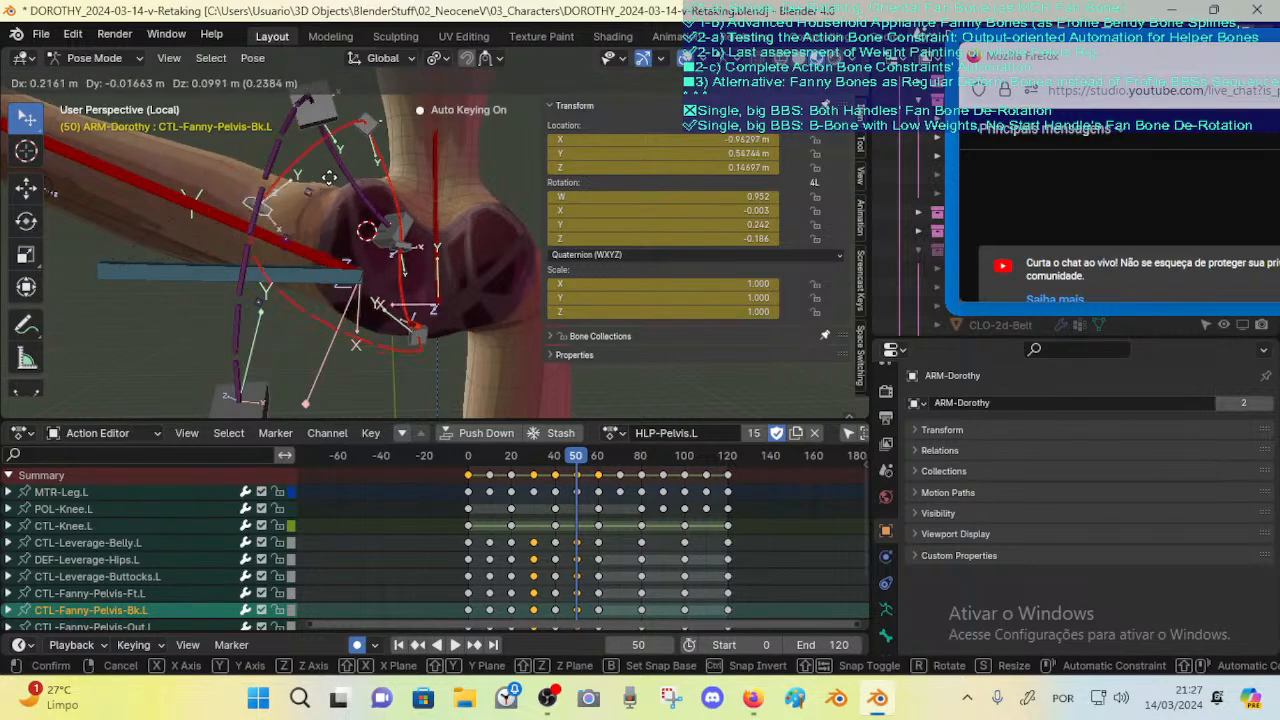
{"action": "right_click", "coordinate": [337, 183]}
{"action": "left_click", "coordinate": [369, 118]}
{"action": "key", "text": "g"}
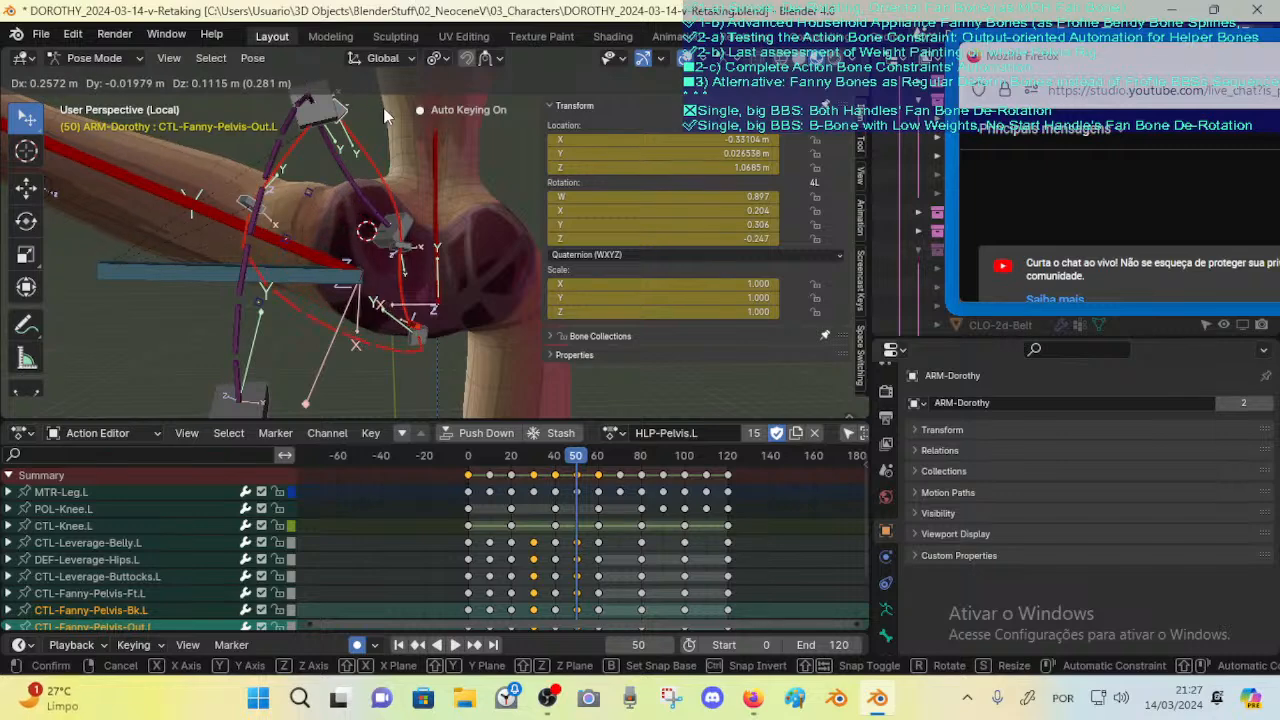
{"action": "right_click", "coordinate": [383, 136]}
{"action": "key", "text": "g"}
{"action": "right_click", "coordinate": [390, 314]}
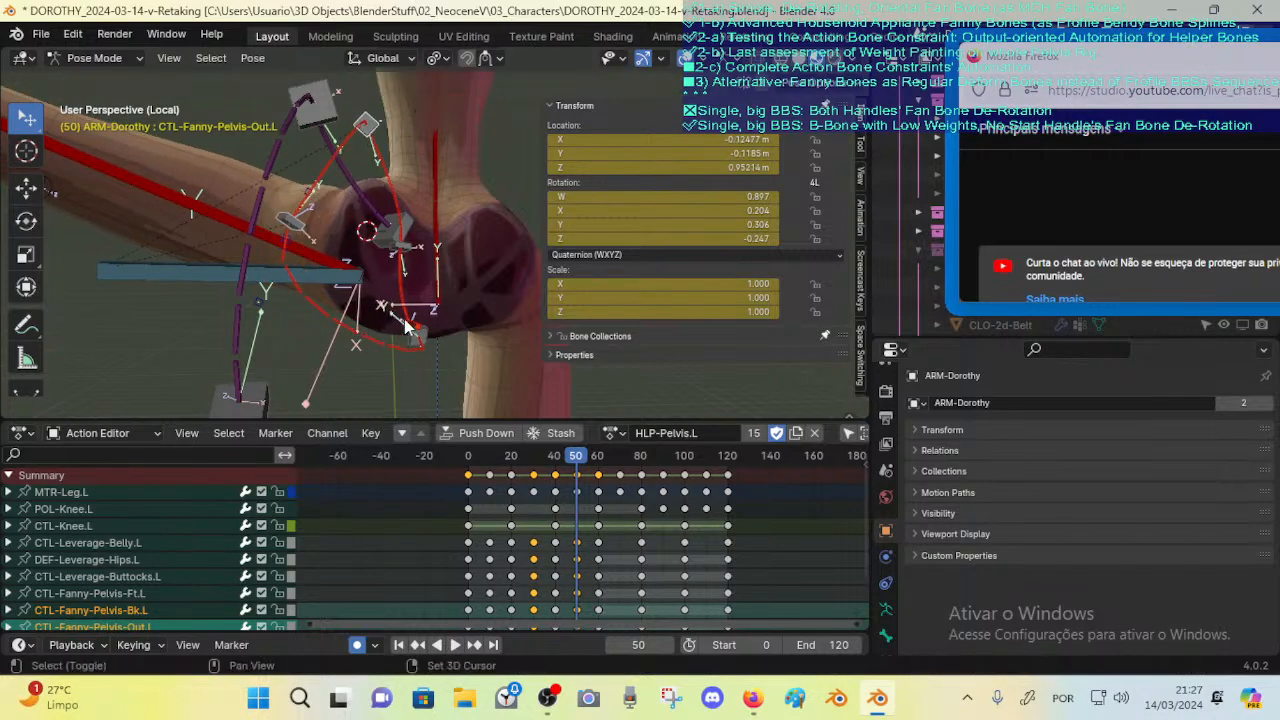
Step: Try moving and rotating the CTL-Fanny-Pelvis-In.L bone, and clear its rotation
{"action": "left_click", "coordinate": [409, 342]}
{"action": "key", "text": "g"}
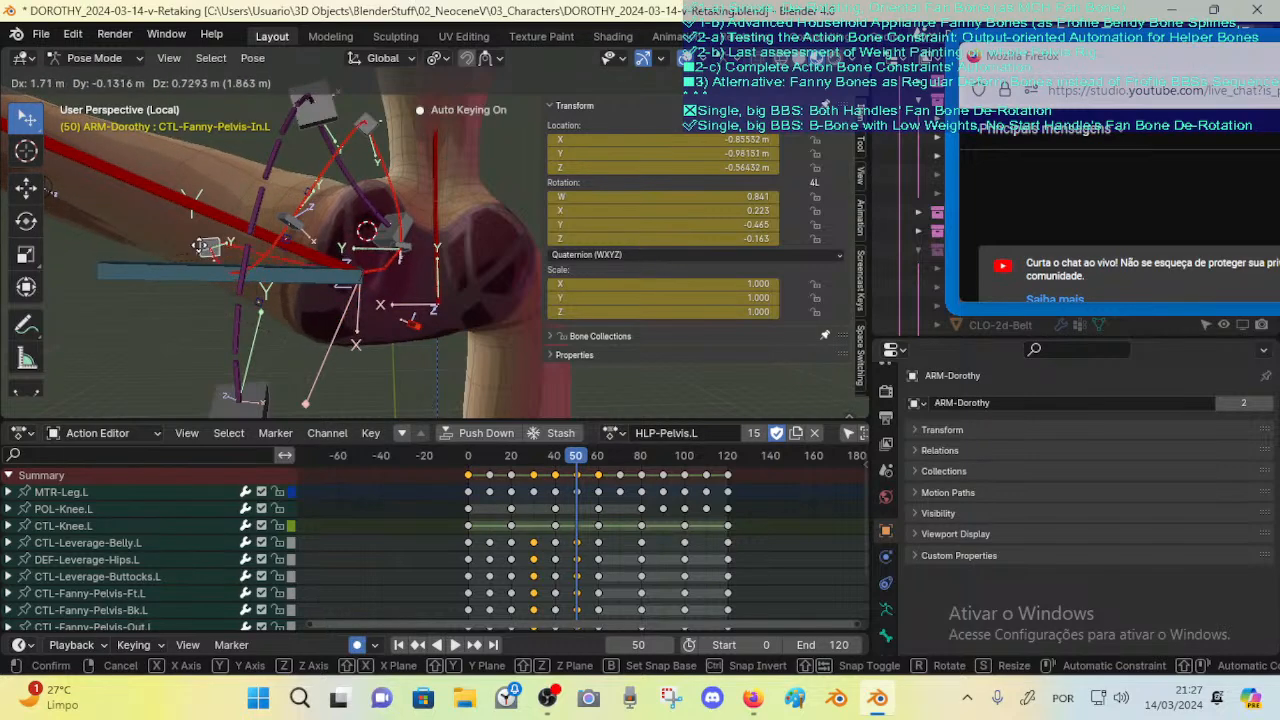
{"action": "key", "text": "x"}
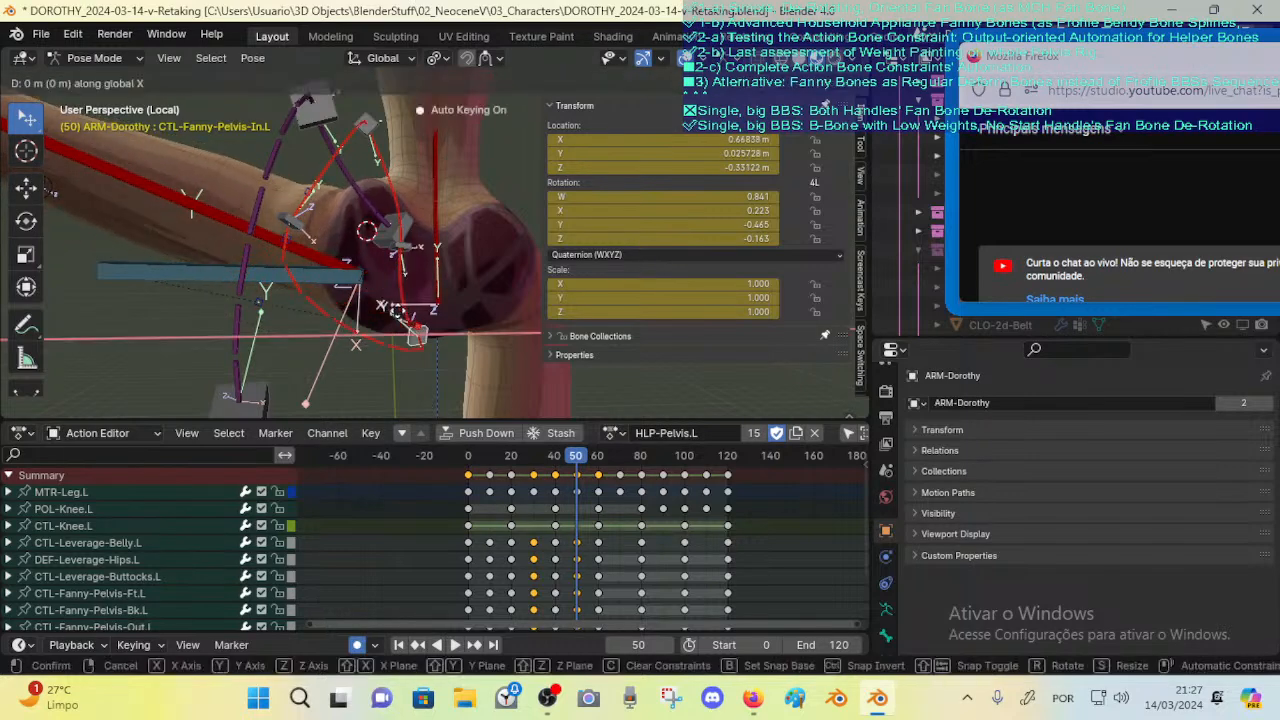
{"action": "key", "text": "r"}
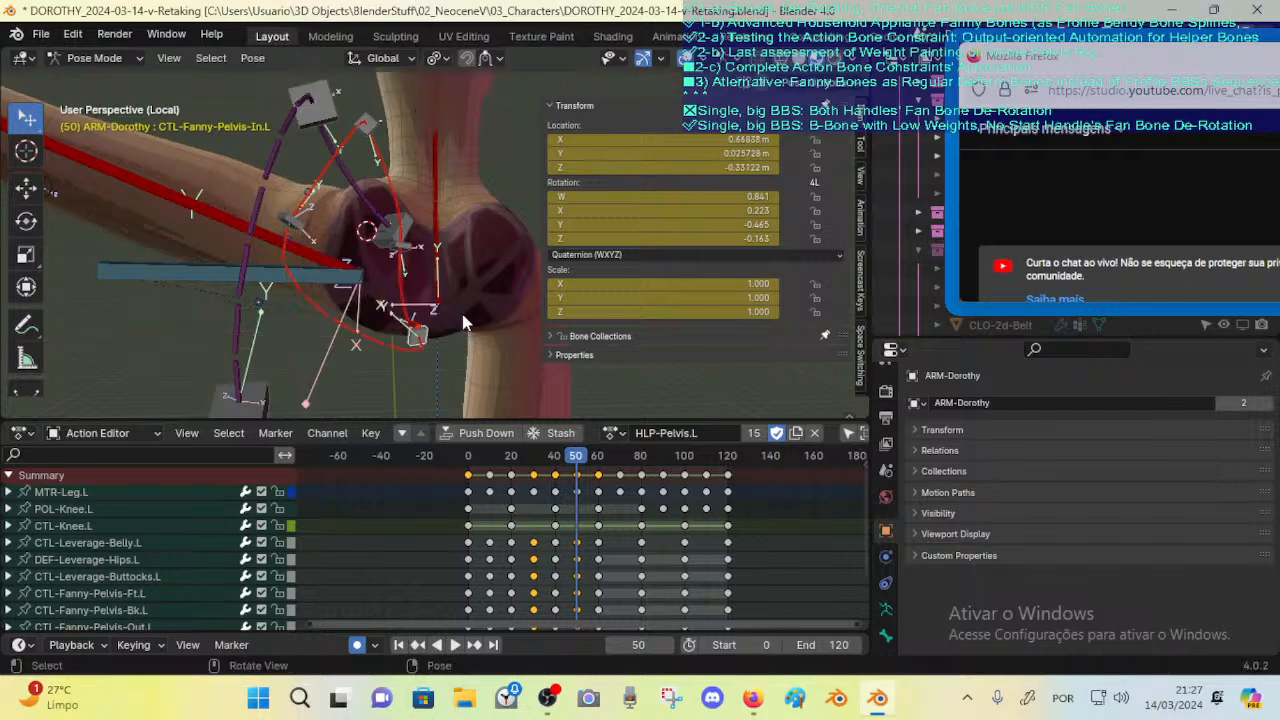
{"action": "key", "text": "r"}
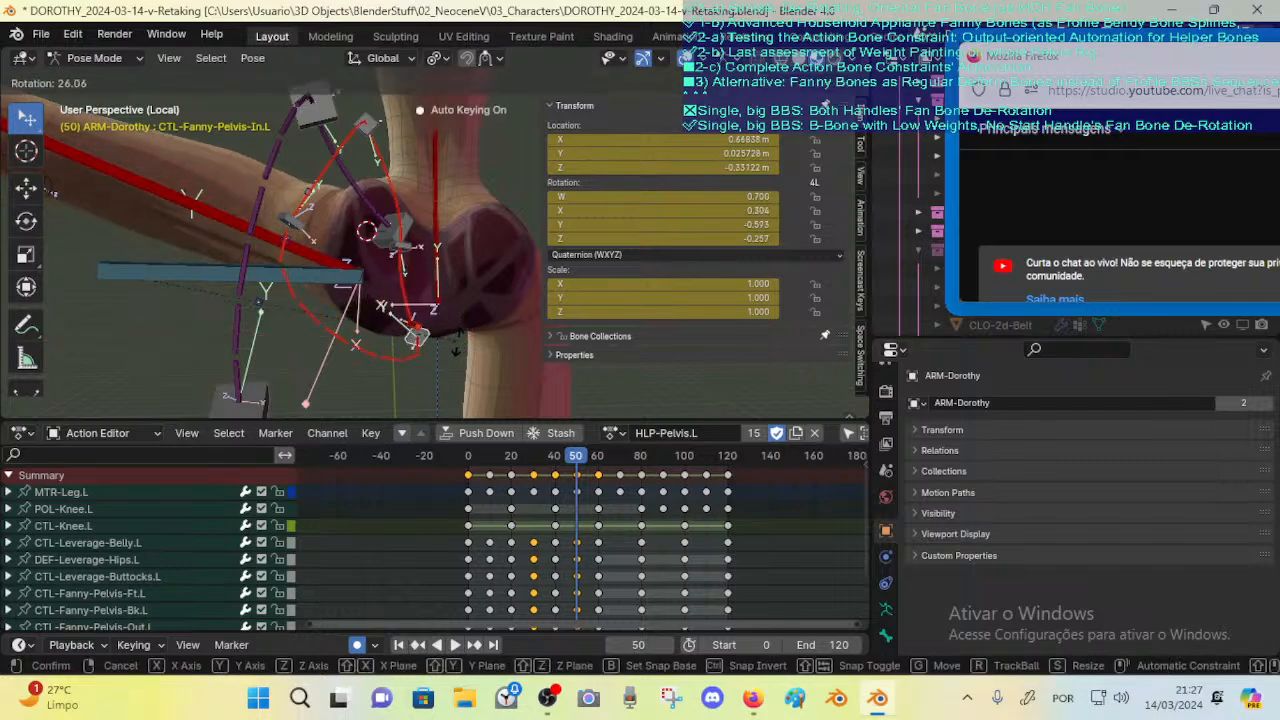
{"action": "key", "text": "r"}
{"action": "key", "text": "Return"}
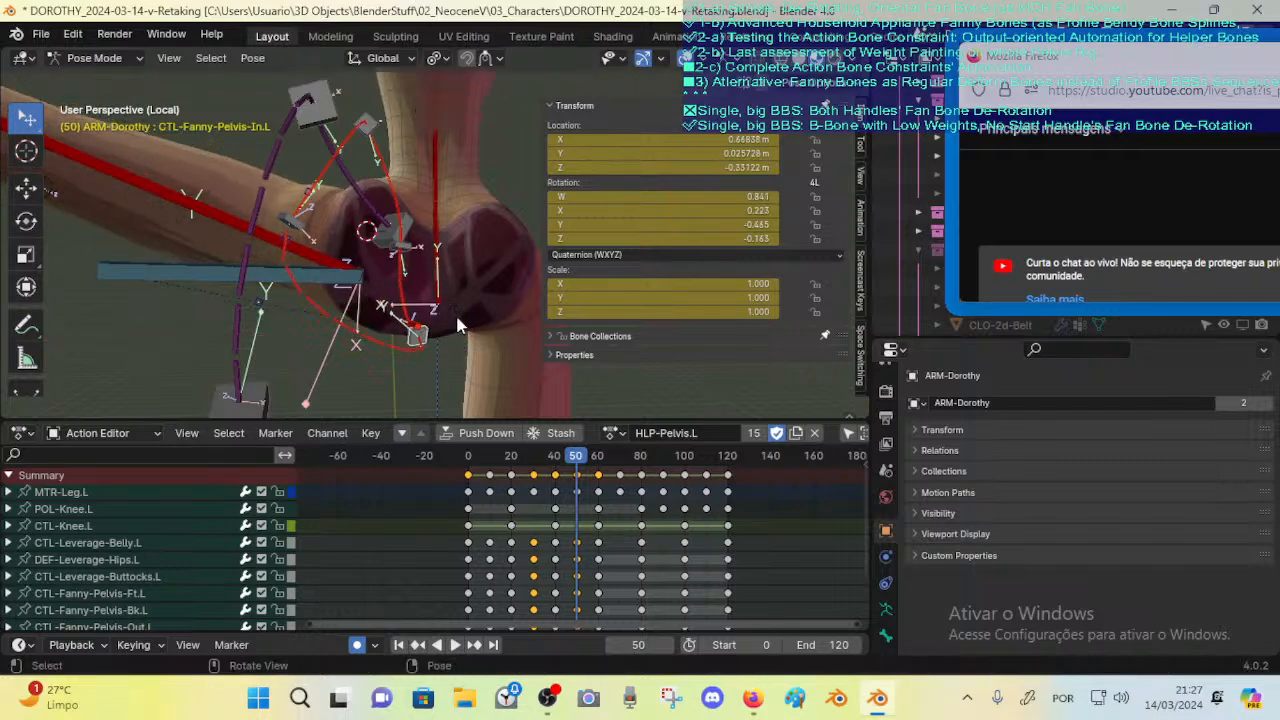
{"action": "key", "text": "alt+r"}
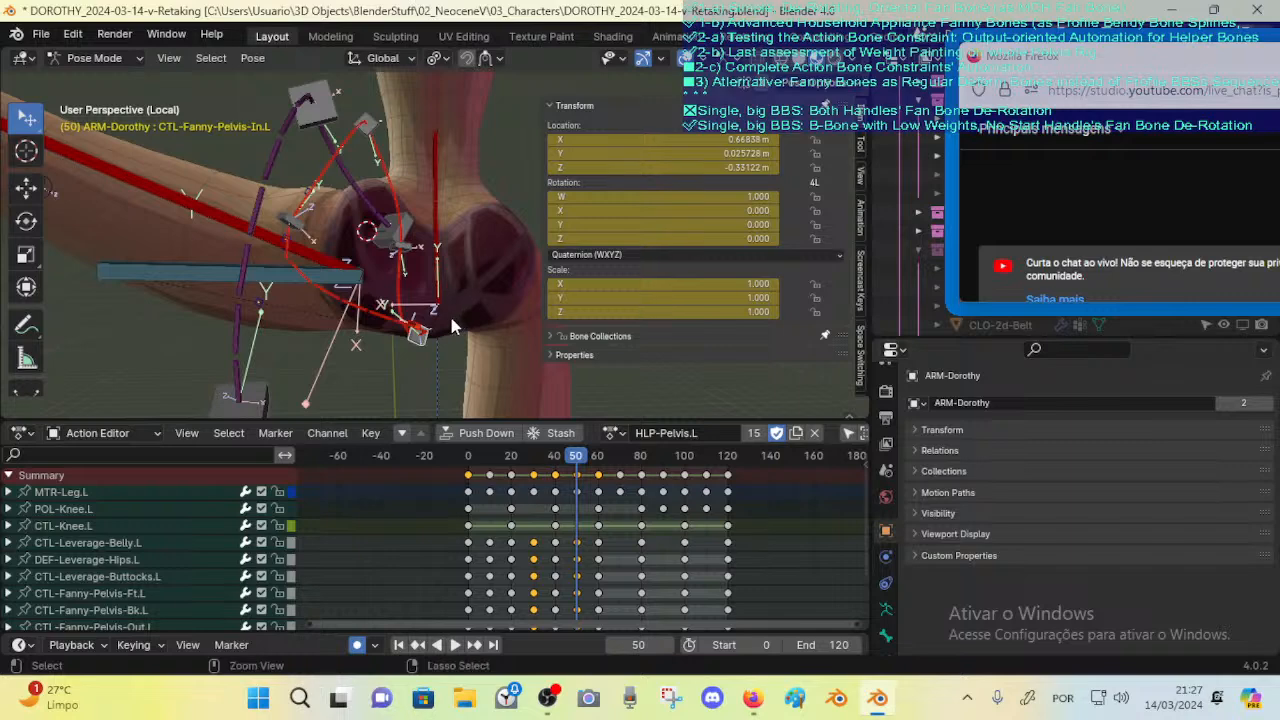
Step: Undo the cleared rotation of the CTL-Fanny-Pelvis-In.L bone and set its quaternion Y to about -0.255
{"action": "key", "text": "ctrl+z"}
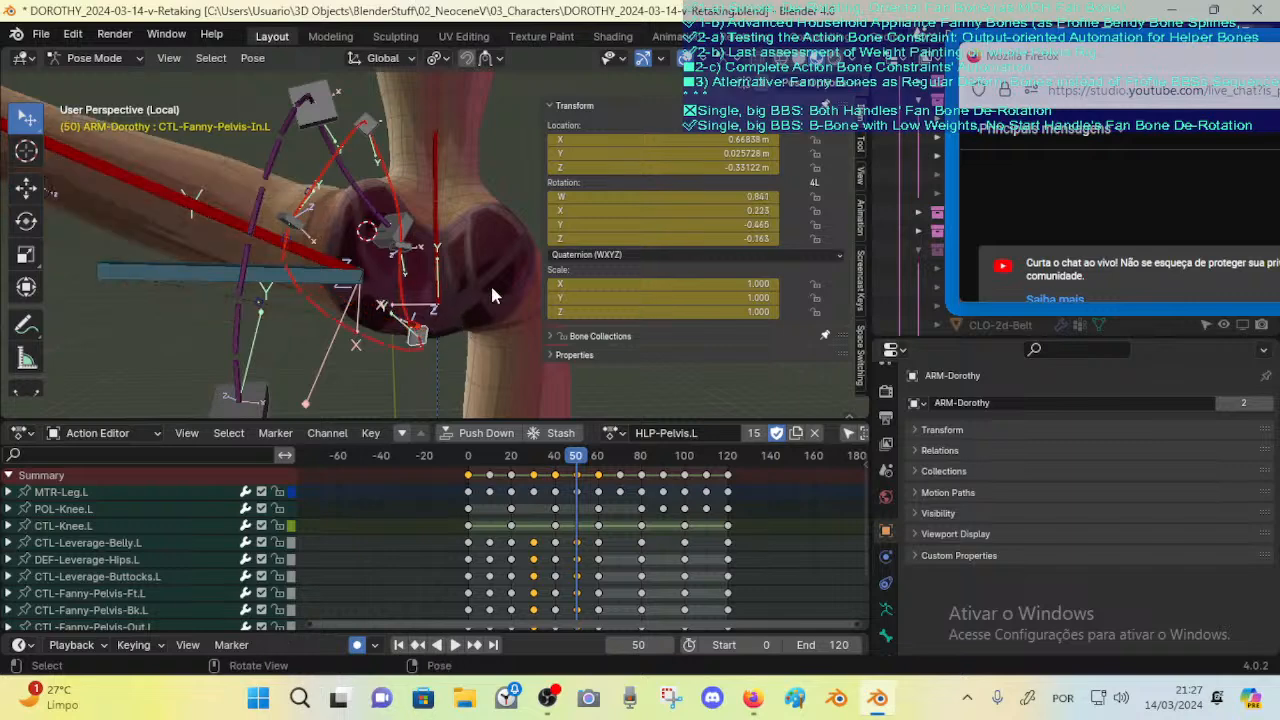
{"action": "left_click_drag", "start_coordinate": [699, 224], "coordinate": [738, 224]}
{"action": "key", "text": "ctrl+z"}
{"action": "middle_click_drag", "start_coordinate": [515, 281], "coordinate": [398, 317]}
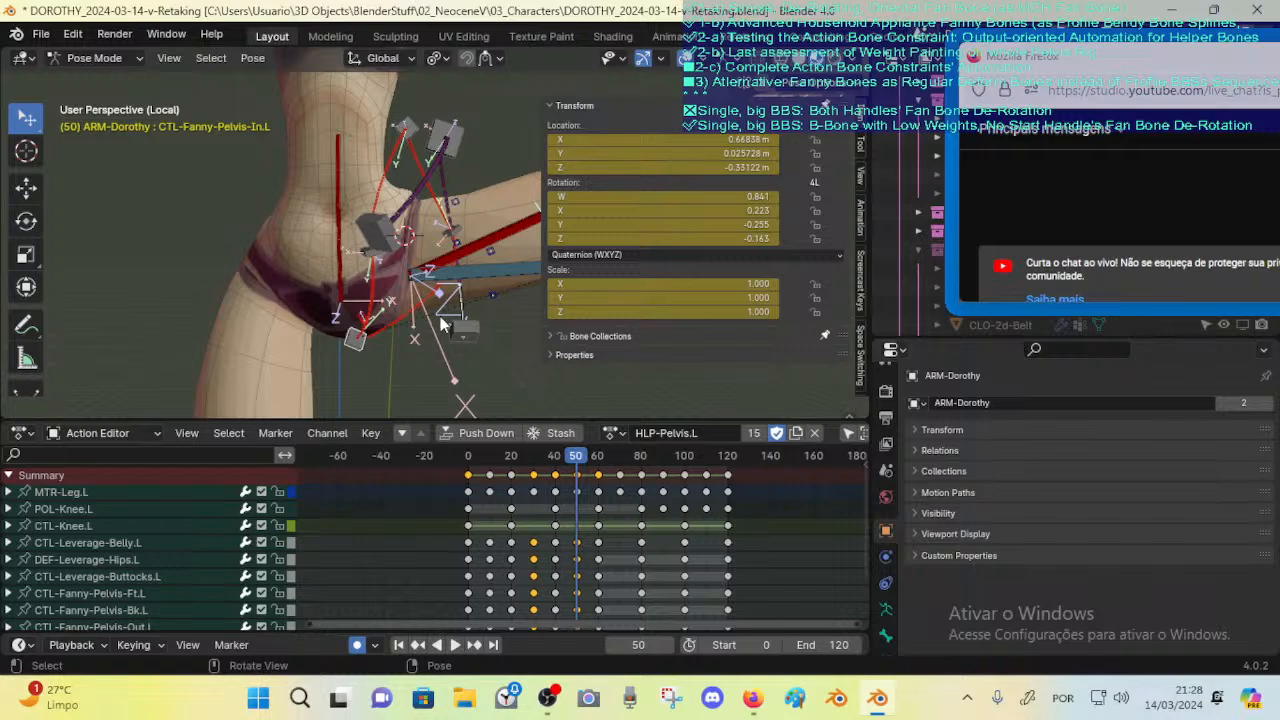
Step: Move the CTL-Fanny-Pelvis-In.L bone to about X 0.617, Y 0.004, Z -0.363 m
{"action": "key", "text": "r"}
{"action": "key", "text": "r"}
{"action": "left_click", "coordinate": [444, 296]}
{"action": "key", "text": "g"}
{"action": "left_click", "coordinate": [458, 260]}
{"action": "scroll", "coordinate": [458, 260], "scroll_direction": "down", "scroll_amount": 2}
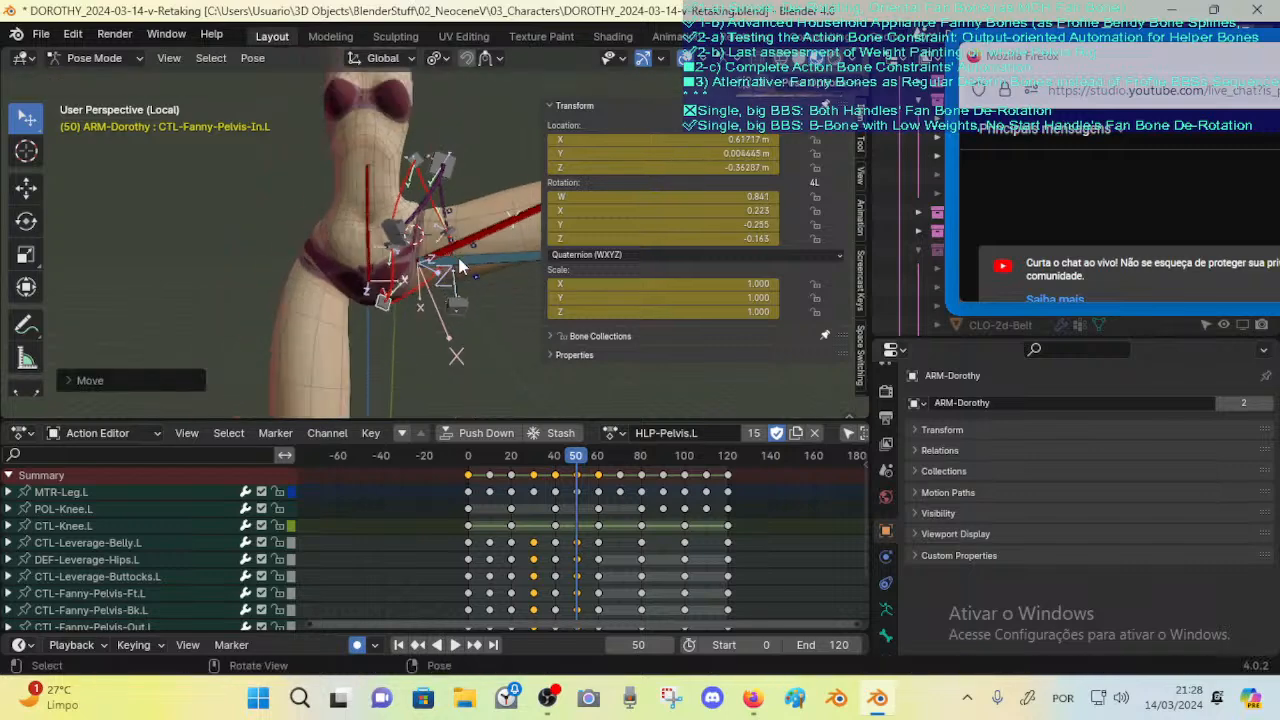
Step: Move the CTL-Fanny-Pelvis-Out.L bone to about X -0.232, Y -0.020, Z 0.943 m and rotate it to about W 0.868, X 0.235, Y 0.377, Z -0.222
{"action": "middle_click_drag", "start_coordinate": [458, 260], "coordinate": [420, 277], "text": "shift"}
{"action": "scroll", "coordinate": [354, 291], "scroll_direction": "up", "scroll_amount": 2}
{"action": "left_click", "coordinate": [307, 189]}
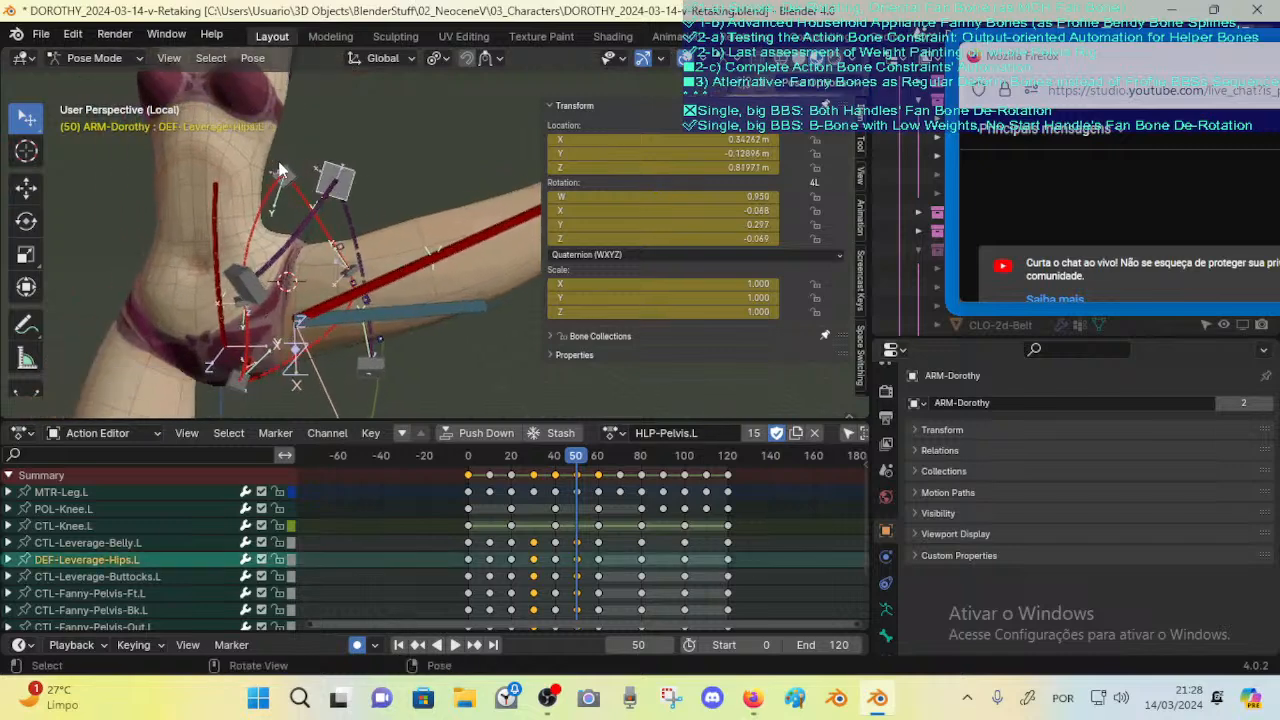
{"action": "left_click", "coordinate": [285, 167]}
{"action": "key", "text": "g"}
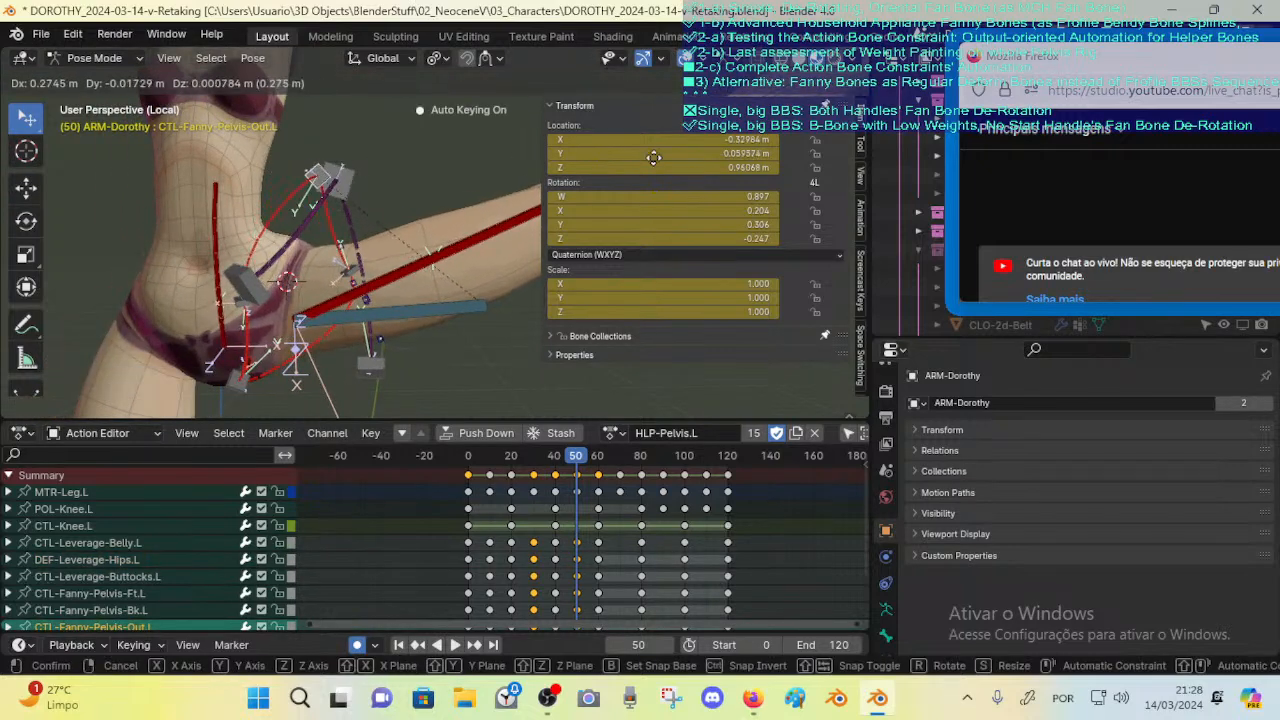
{"action": "left_click", "coordinate": [430, 200]}
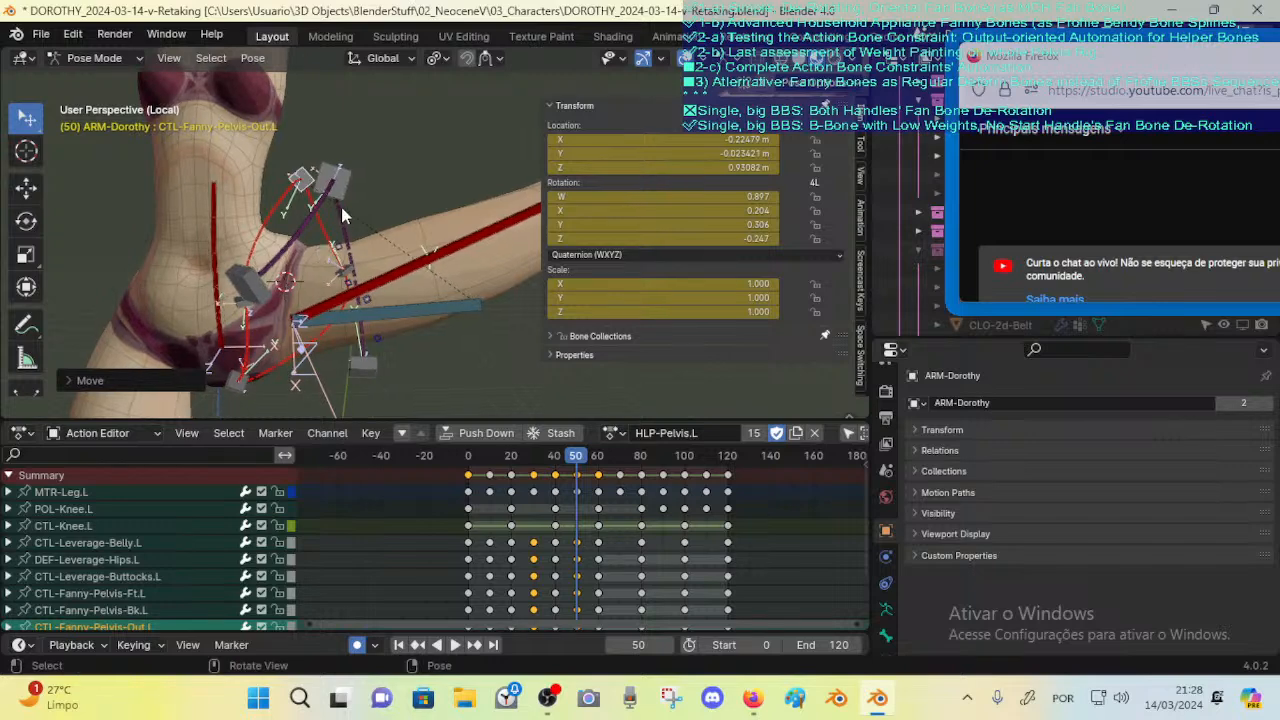
{"action": "key", "text": "g"}
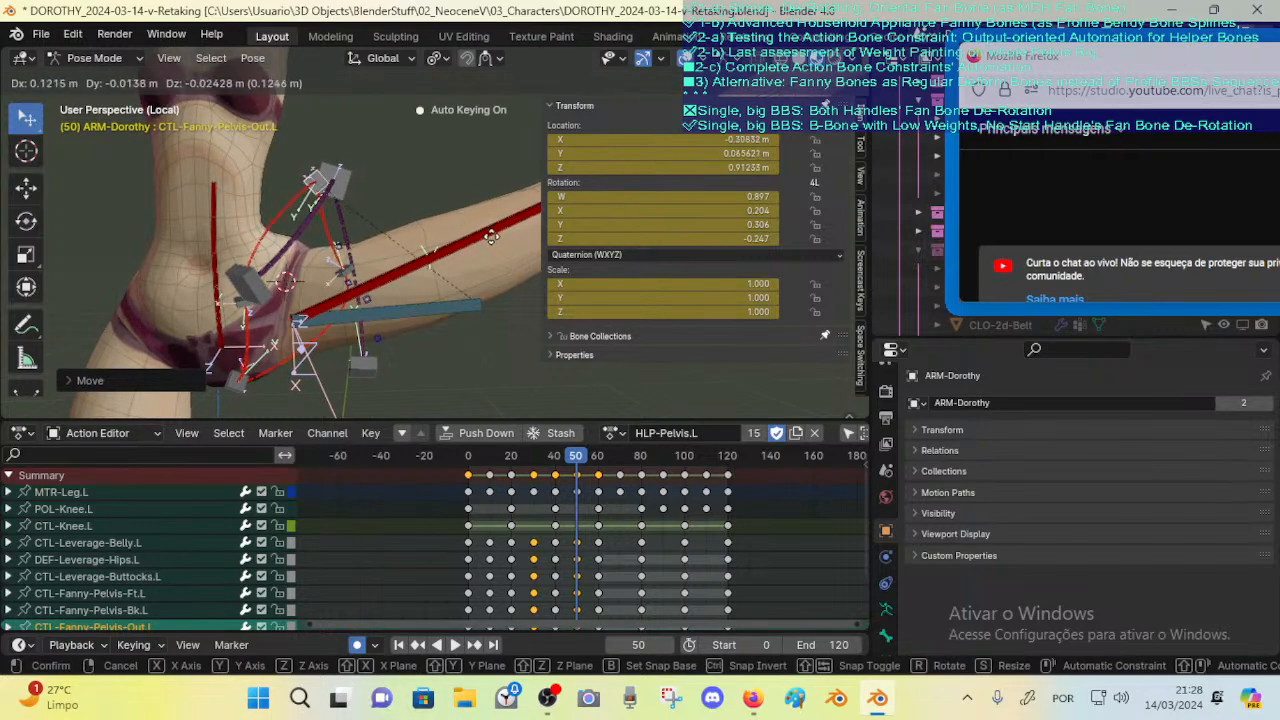
{"action": "key", "text": "r"}
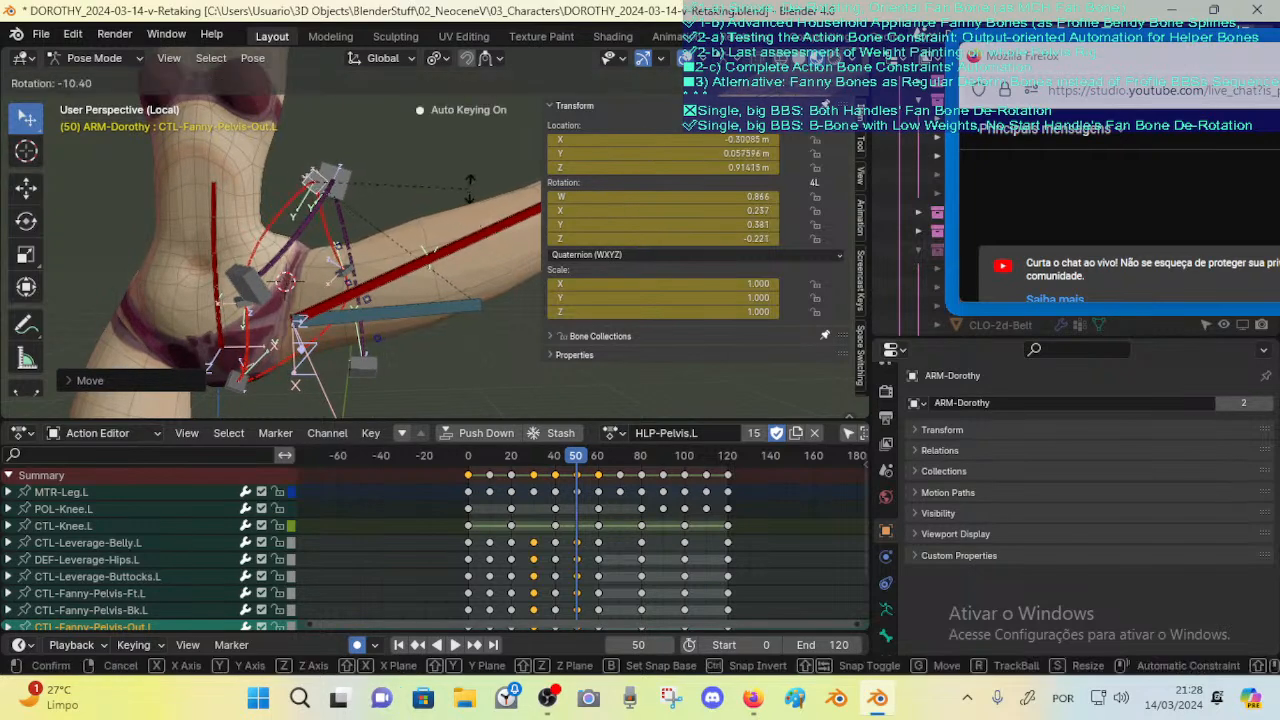
{"action": "key", "text": "Escape"}
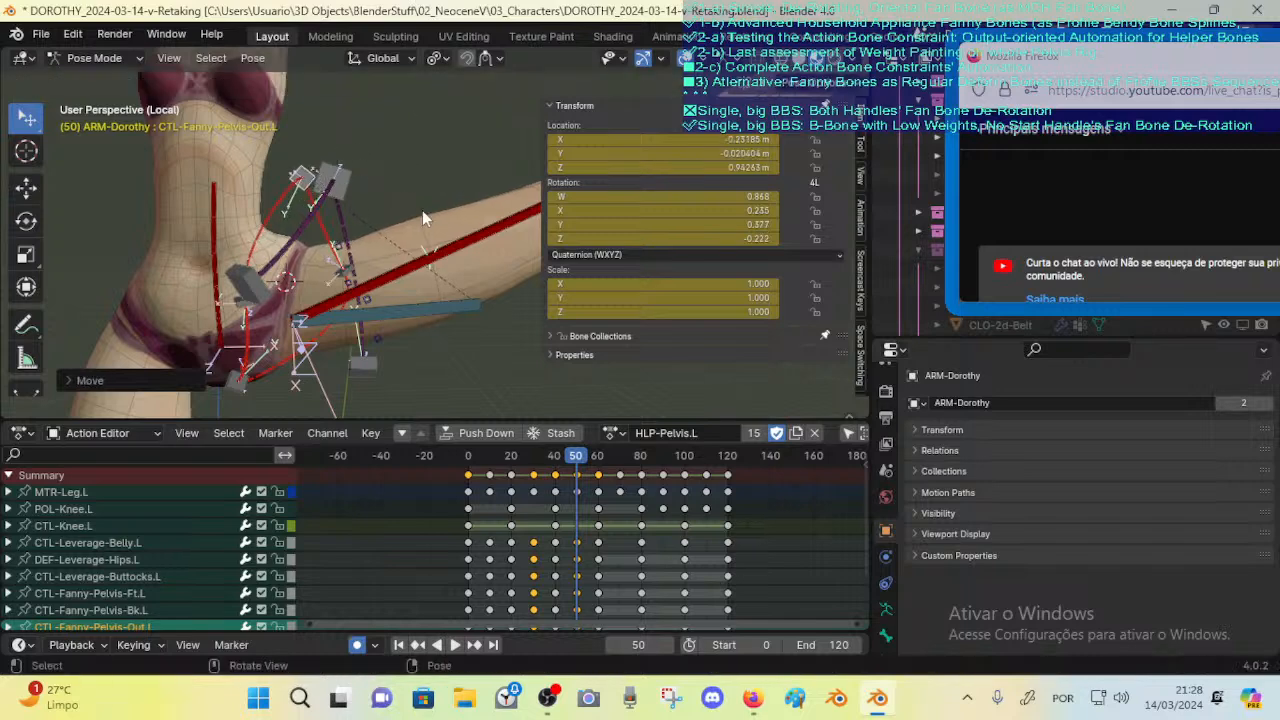
Step: Move the CTL-Fanny-Pelvis-Bk.L bone to about X -0.739, Y 0.482, Z 0.175 m and adjust its rotation
{"action": "middle_click_drag", "start_coordinate": [422, 210], "coordinate": [216, 252]}
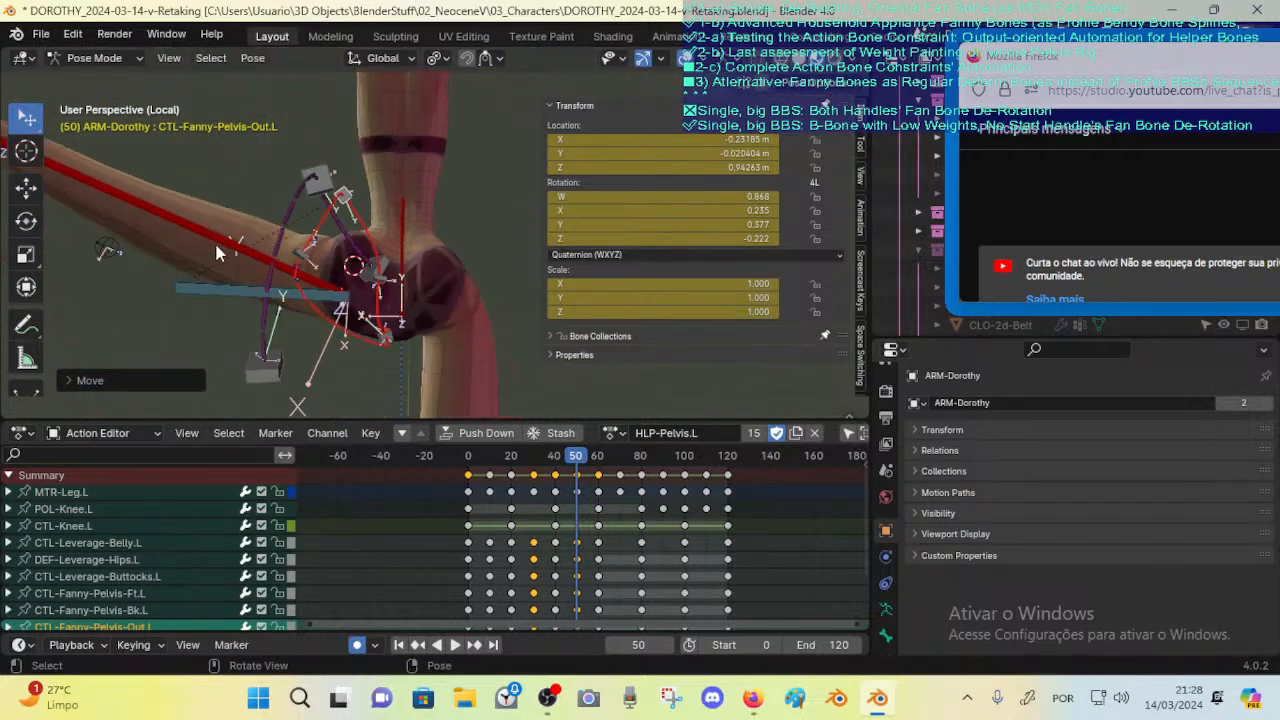
{"action": "middle_click_drag", "start_coordinate": [300, 250], "coordinate": [363, 272]}
{"action": "scroll", "coordinate": [325, 268], "scroll_direction": "up", "scroll_amount": 3}
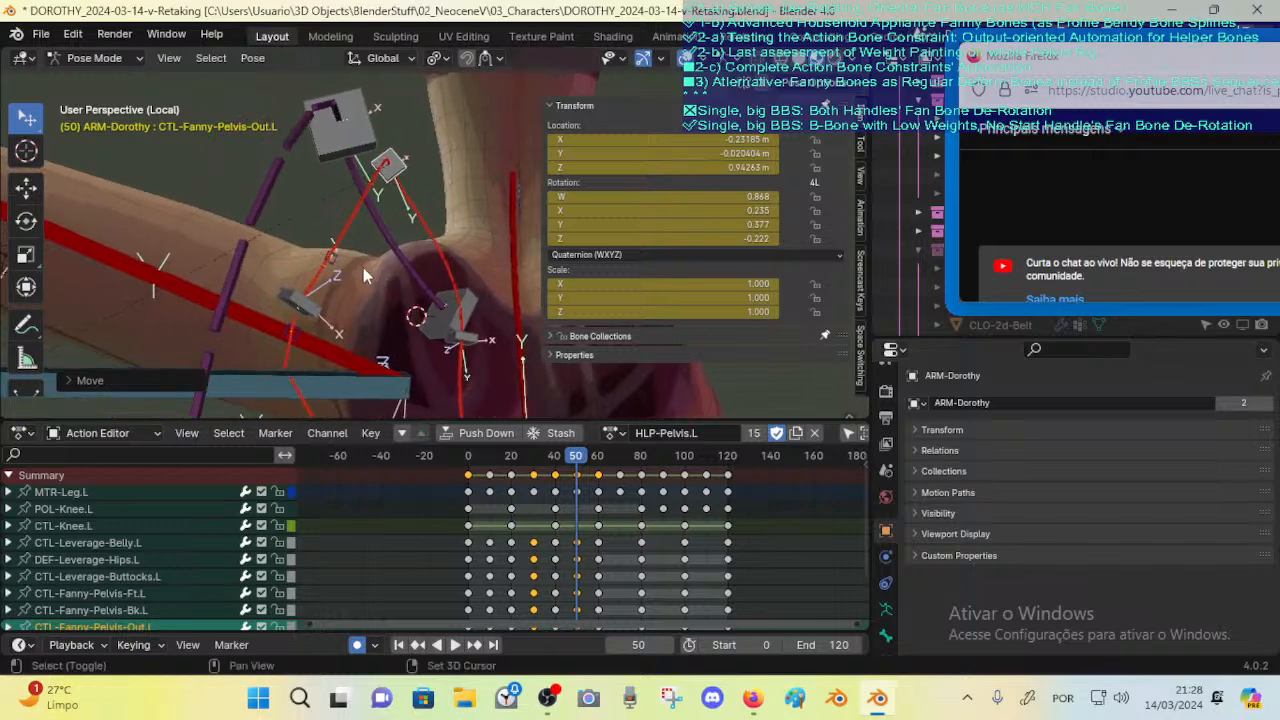
{"action": "left_click", "coordinate": [310, 314]}
{"action": "key", "text": "g"}
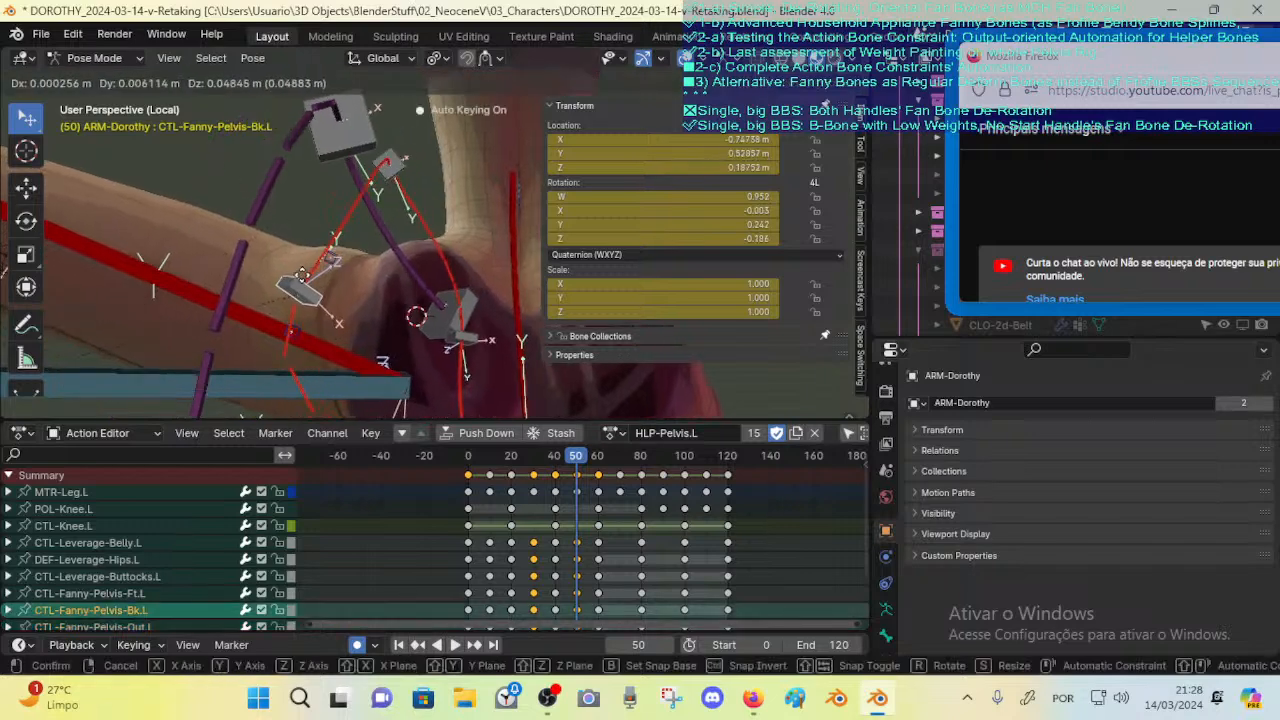
{"action": "left_click", "coordinate": [316, 285]}
{"action": "middle_click_drag", "start_coordinate": [316, 285], "coordinate": [340, 280]}
{"action": "key", "text": "r"}
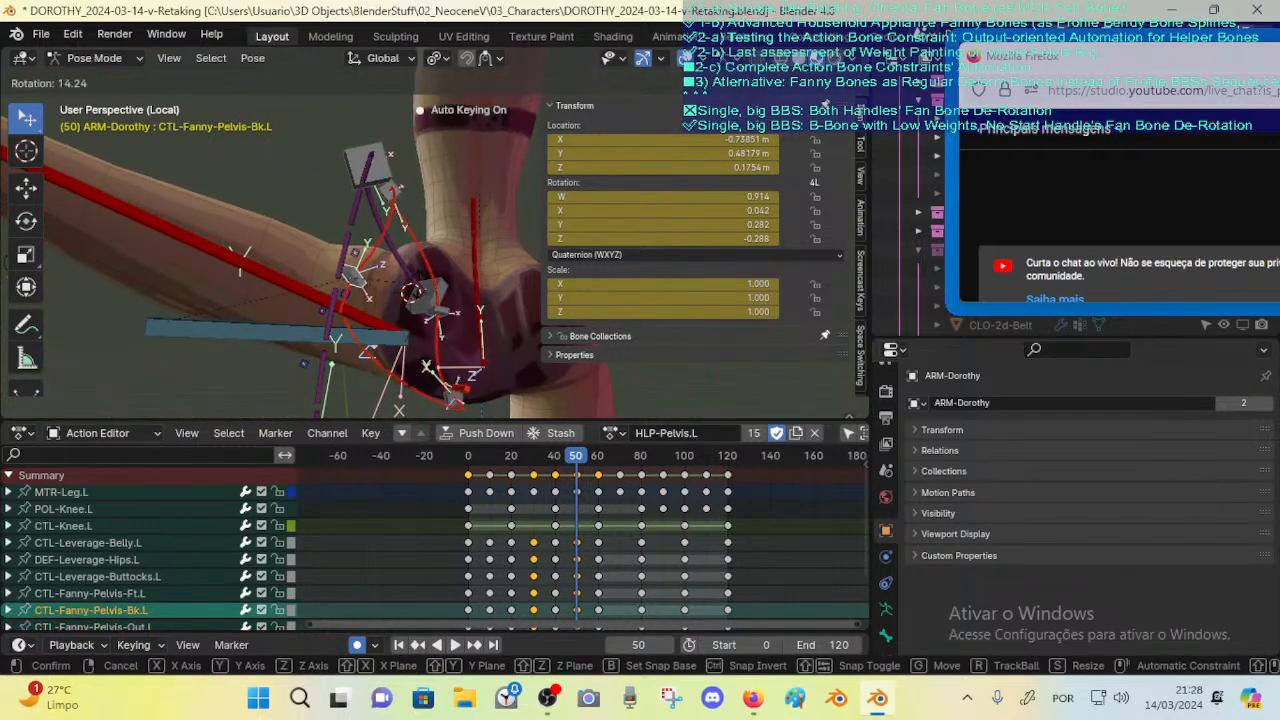
{"action": "left_click", "coordinate": [399, 189]}
{"action": "left_click", "coordinate": [402, 189]}
{"action": "key", "text": "g"}
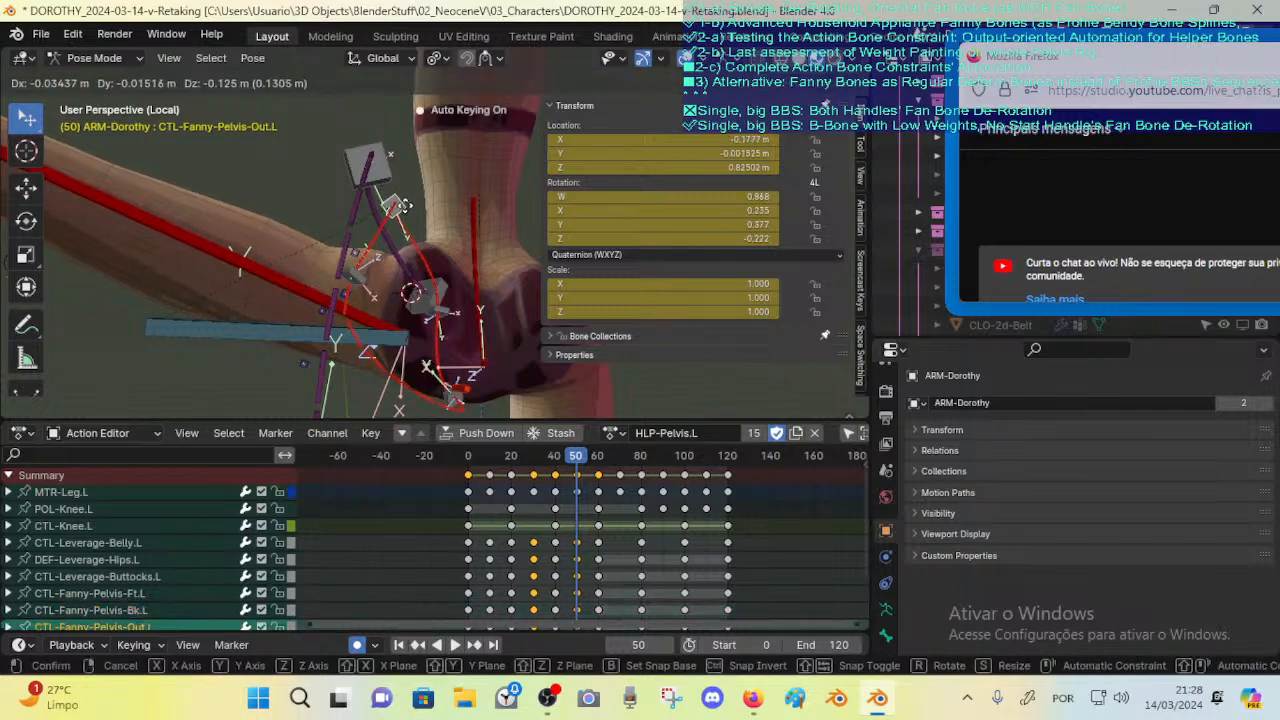
{"action": "left_click", "coordinate": [474, 277]}
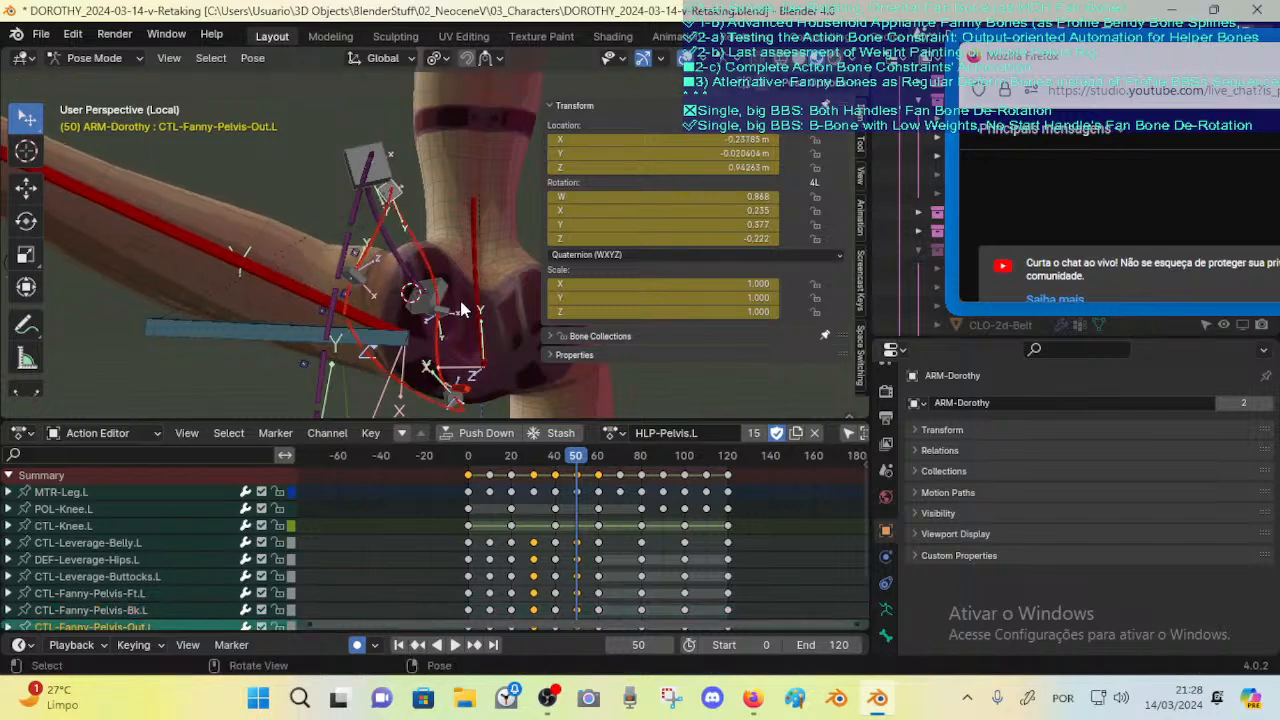
Step: Hide the viewport sidebar and inspect the left hip's deformation from behind
{"action": "left_click", "coordinate": [462, 308]}
{"action": "middle_click_drag", "start_coordinate": [462, 310], "coordinate": [358, 255]}
{"action": "scroll", "coordinate": [475, 243], "scroll_direction": "down", "scroll_amount": 3}
{"action": "key", "text": "n"}
{"action": "left_click", "coordinate": [435, 213]}
{"action": "left_click", "coordinate": [358, 190]}
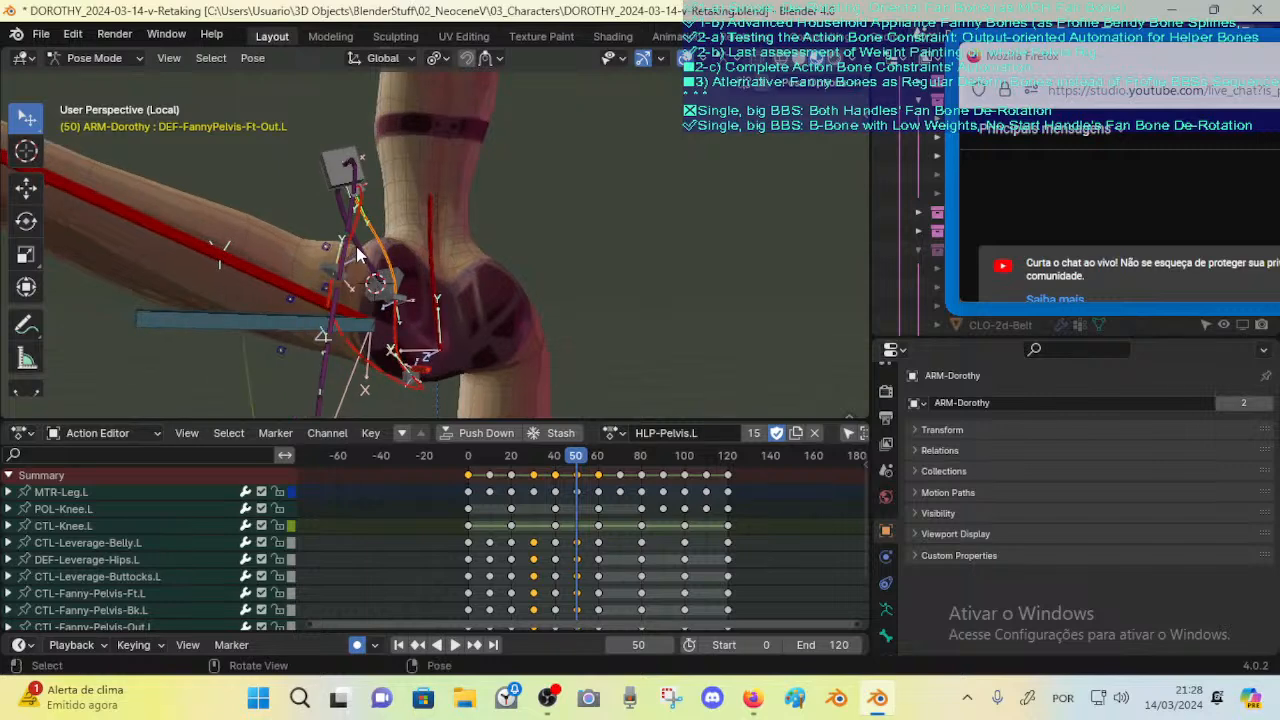
{"action": "middle_click_drag", "start_coordinate": [276, 250], "coordinate": [358, 293]}
{"action": "left_click", "coordinate": [345, 295]}
{"action": "key", "text": "r"}
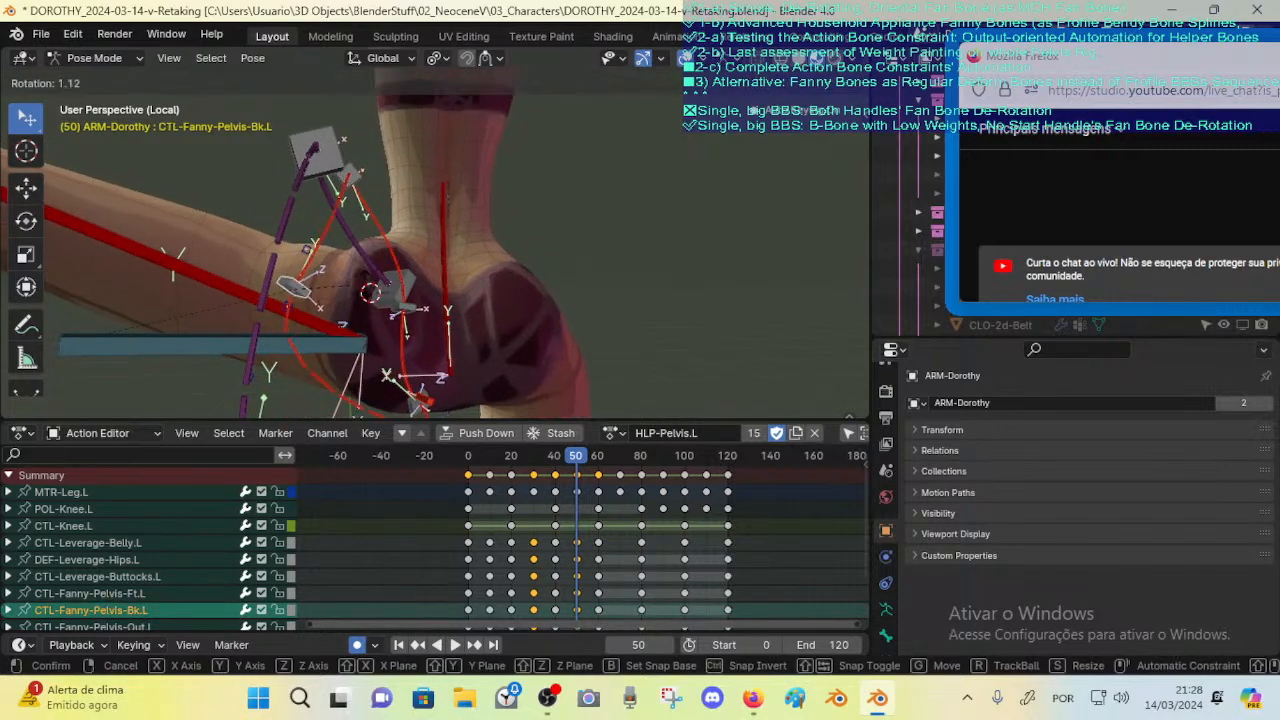
{"action": "right_click", "coordinate": [374, 179]}
Step: Select the In.L, Ft.L, Bk.L and Out.L CTL-Fanny-Pelvis control bones together around the left hip
{"action": "left_click", "coordinate": [418, 304]}
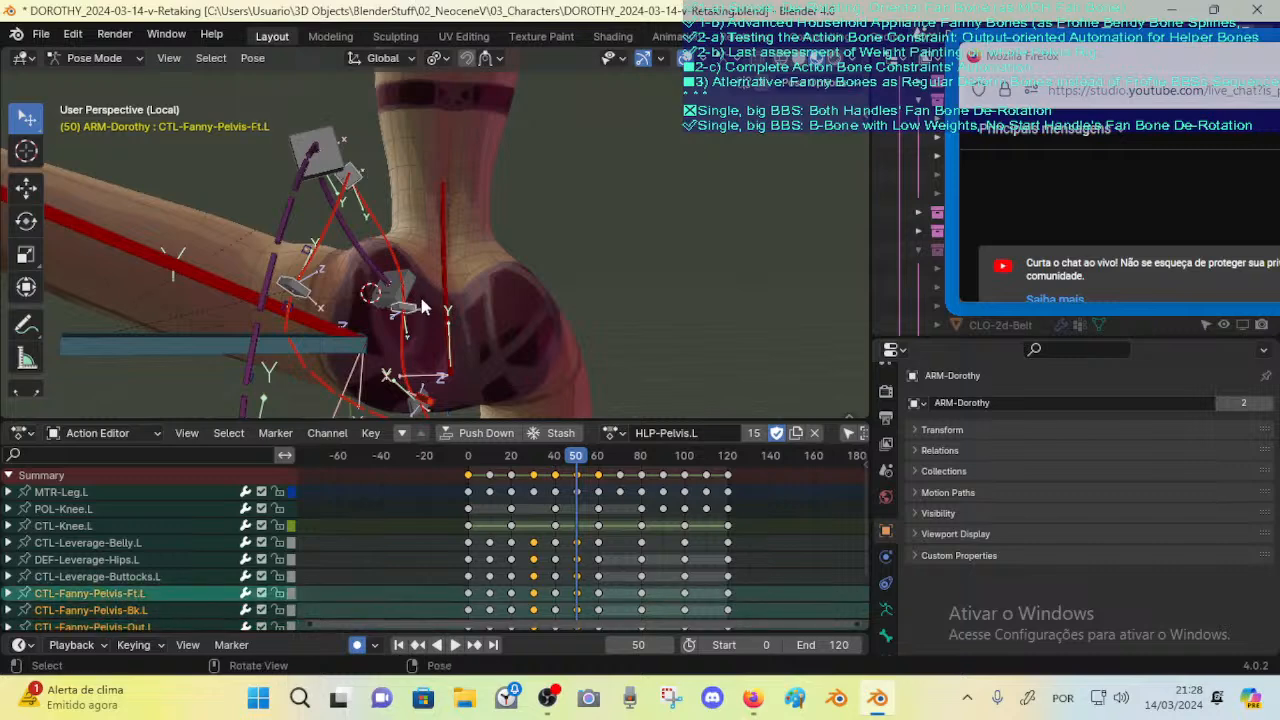
{"action": "middle_click_drag", "start_coordinate": [427, 348], "coordinate": [424, 385]}
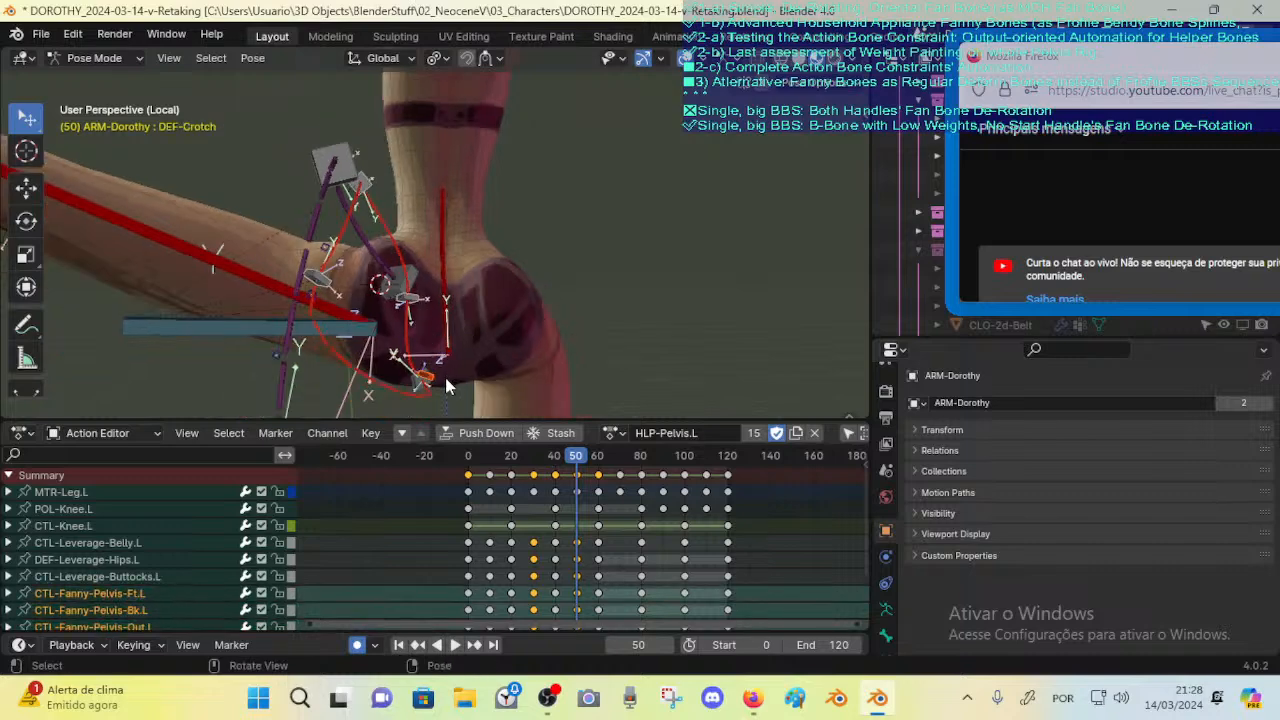
{"action": "left_click", "coordinate": [420, 384], "text": "shift"}
{"action": "left_click", "coordinate": [421, 299], "text": "shift"}
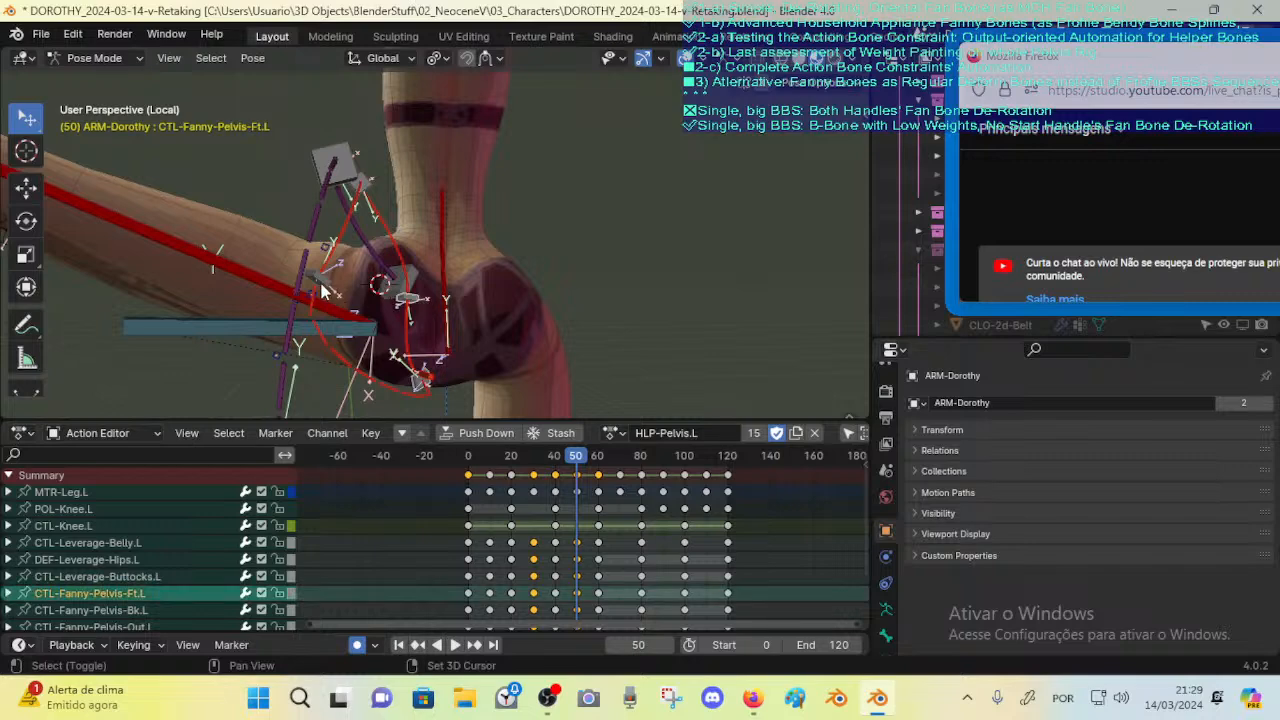
{"action": "left_click", "coordinate": [321, 284], "text": "shift"}
{"action": "left_click", "coordinate": [365, 183], "text": "shift"}
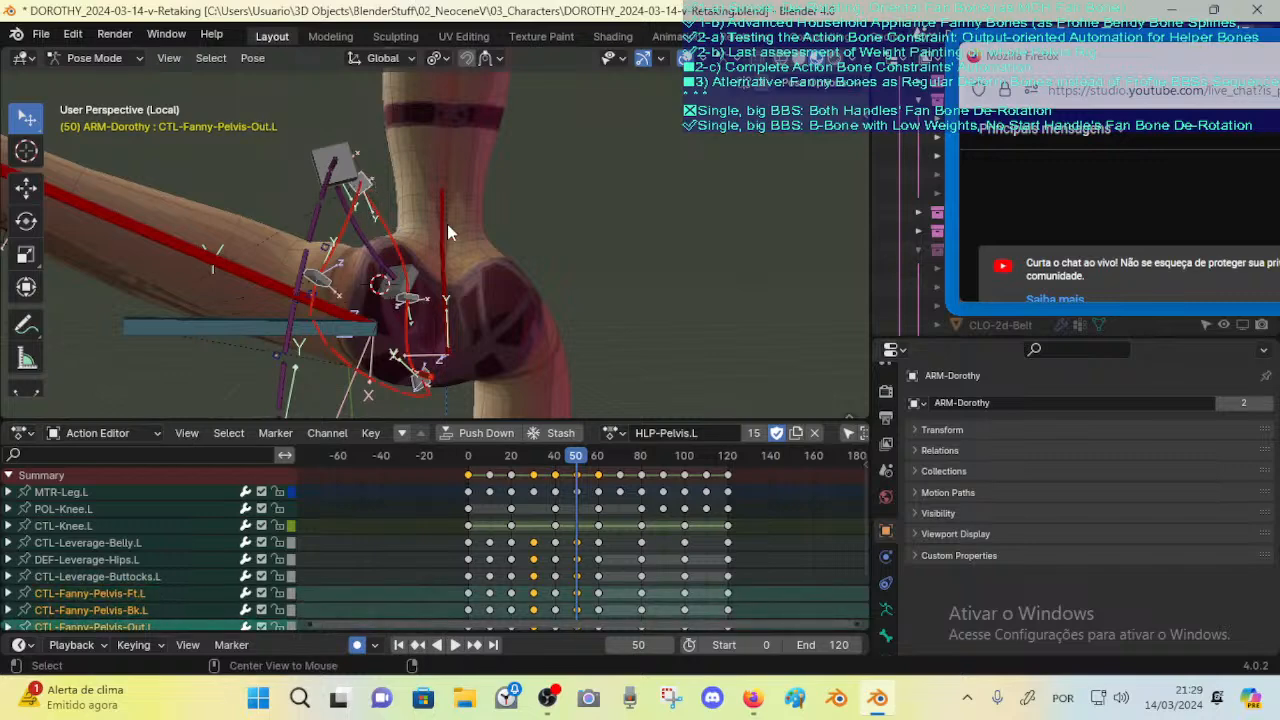
{"action": "middle_click_drag", "start_coordinate": [447, 224], "coordinate": [432, 281]}
{"action": "middle_click_drag", "start_coordinate": [433, 354], "coordinate": [440, 385]}
Step: Try moving the CTL-Fanny-Pelvis-In.L bone outward beneath the left buttock
{"action": "left_click", "coordinate": [440, 385]}
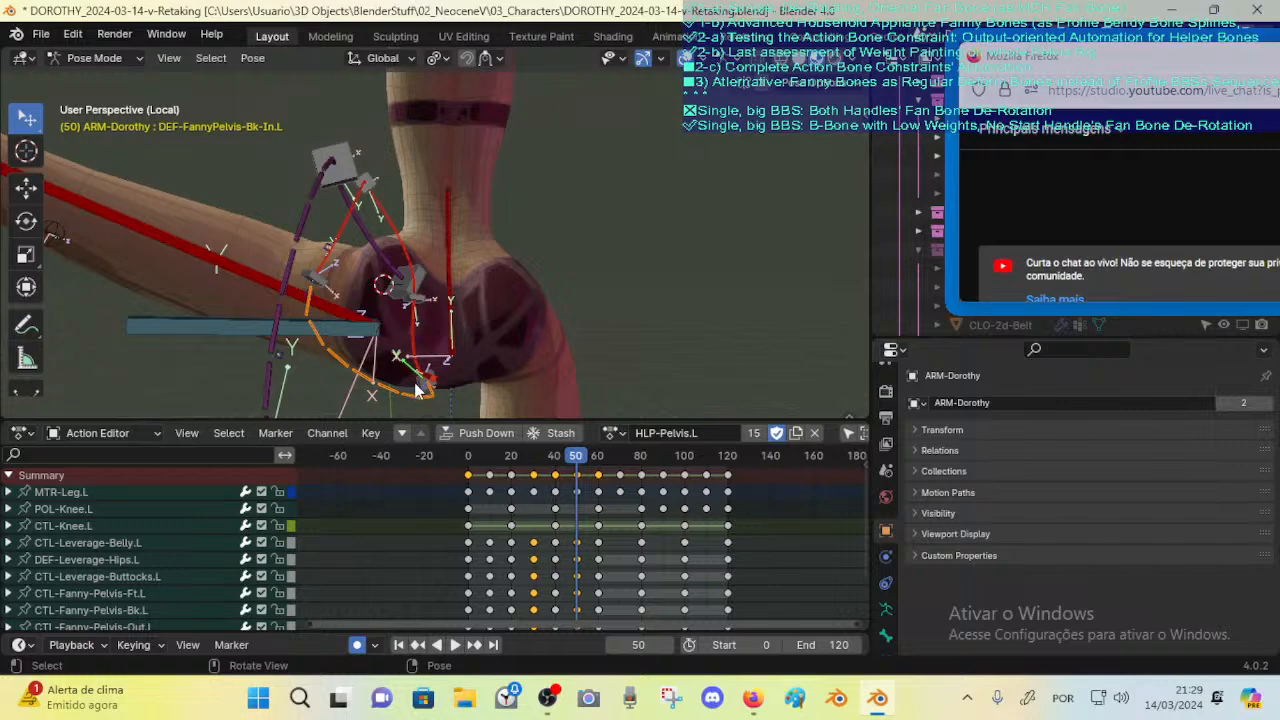
{"action": "key", "text": "g"}
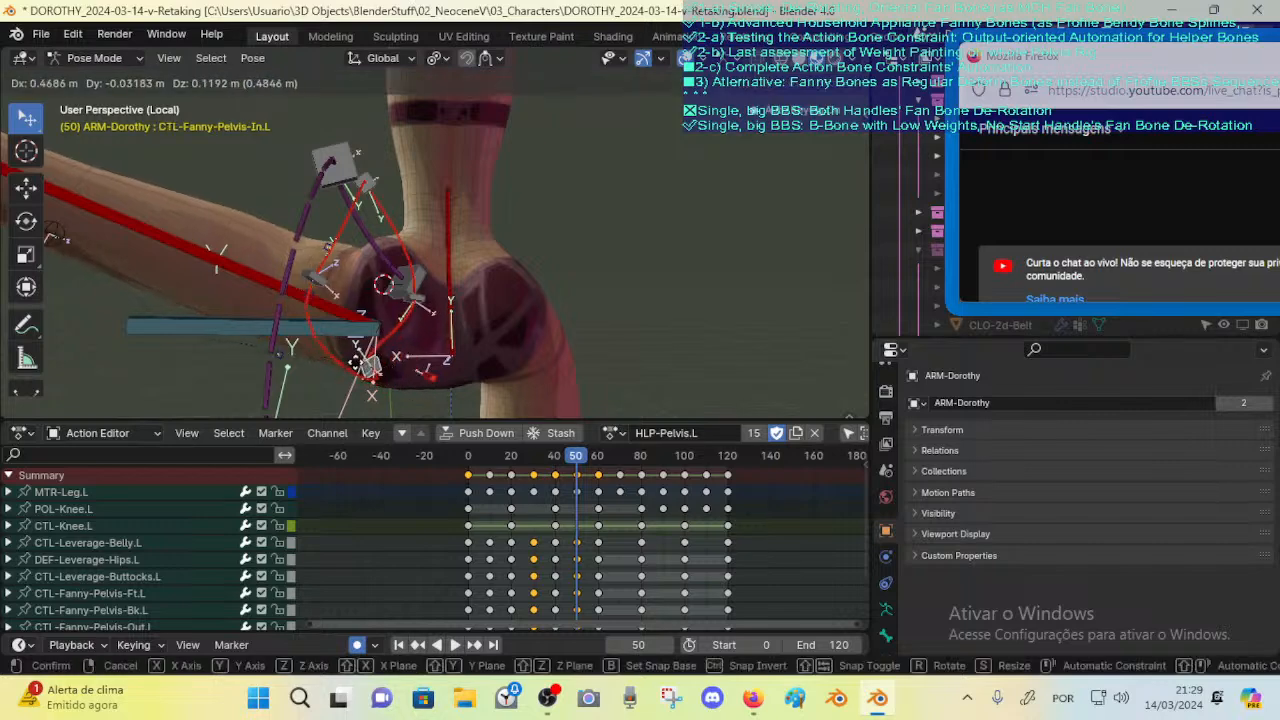
{"action": "left_click", "coordinate": [381, 377]}
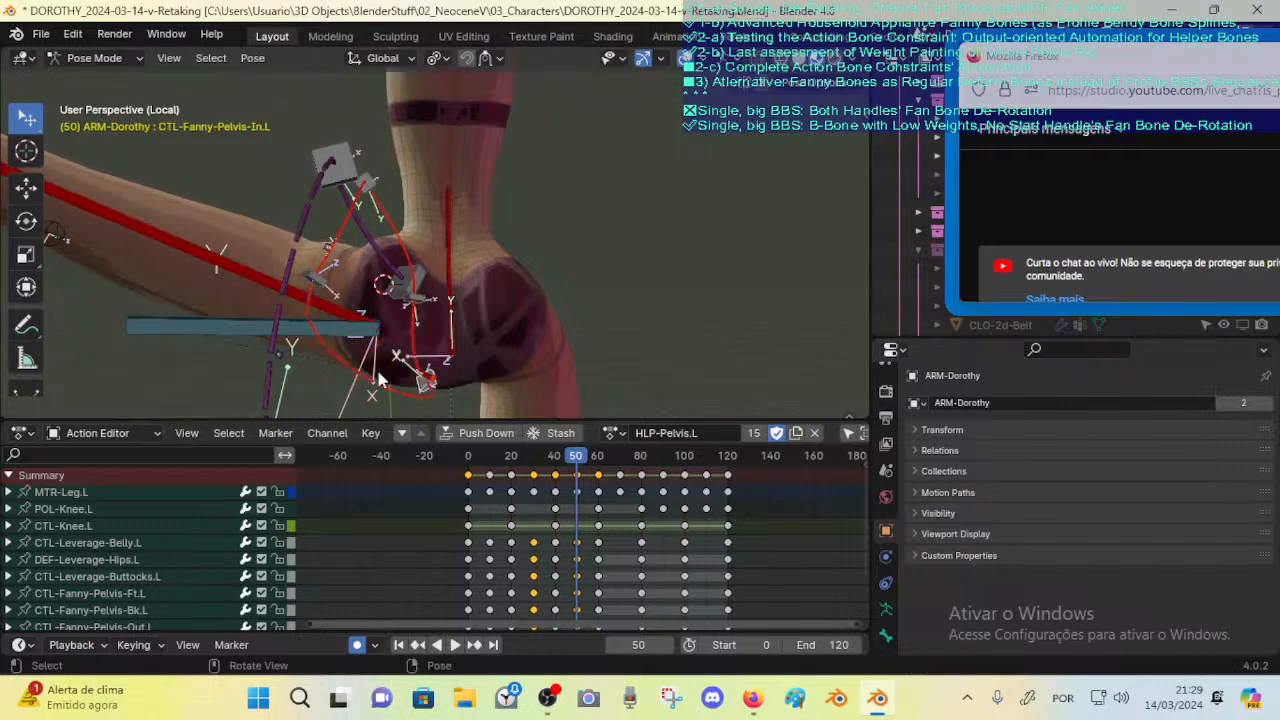
Step: Move the CTL-Fanny-Pelvis-Ft.L and CTL-Fanny-Pelvis-In.L bones together outward along the global X axis toward the raised leg
{"action": "middle_click_drag", "start_coordinate": [390, 350], "coordinate": [390, 240], "text": "shift"}
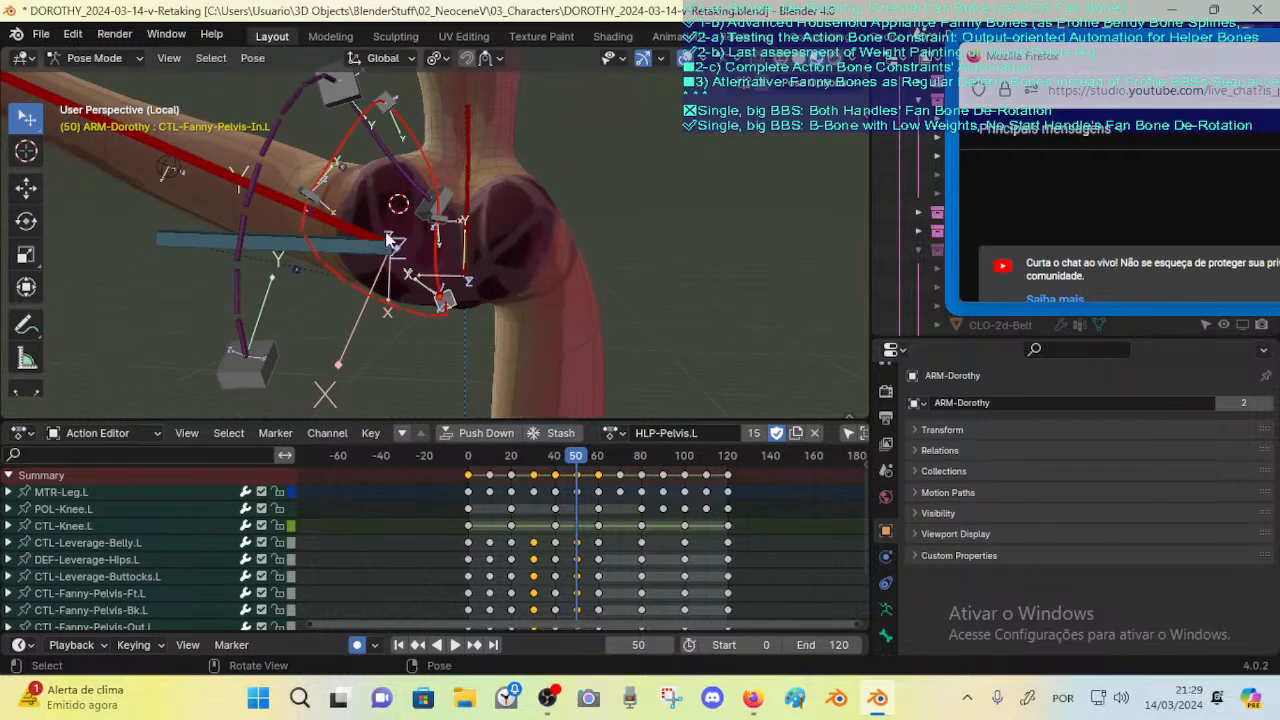
{"action": "left_click", "coordinate": [446, 222]}
{"action": "key", "text": "g"}
{"action": "key", "text": "x"}
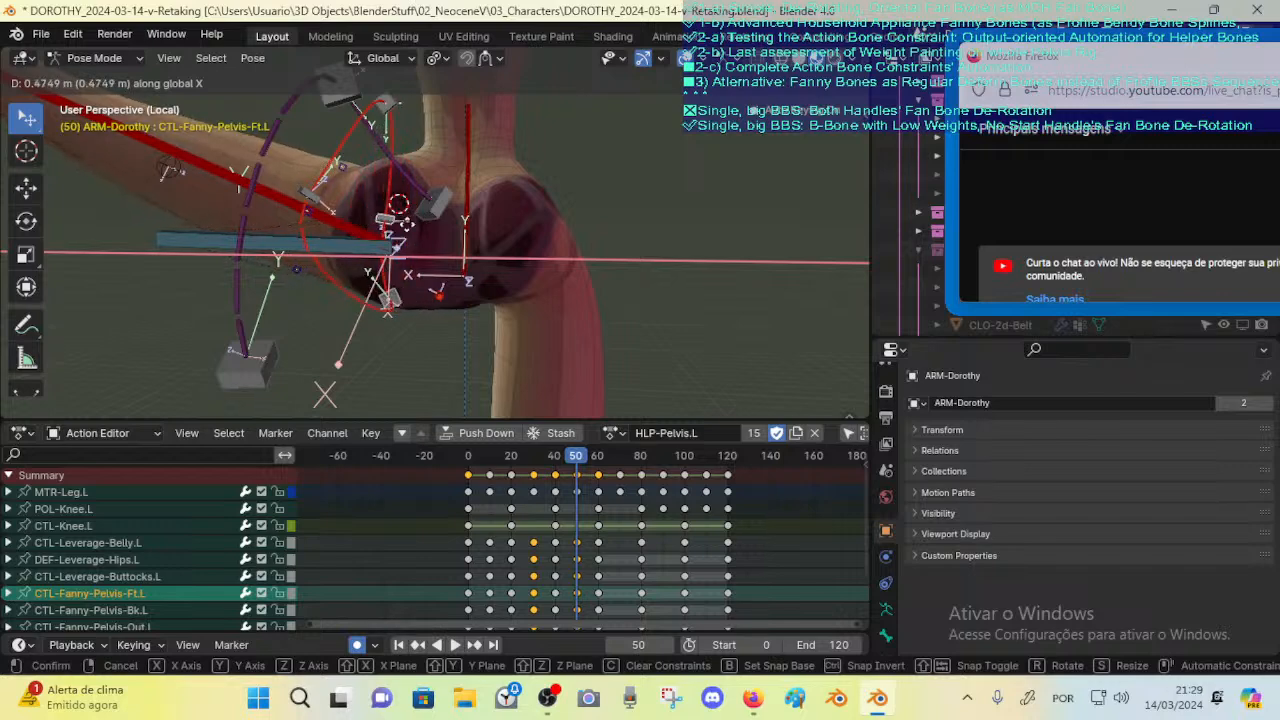
{"action": "left_click", "coordinate": [383, 268]}
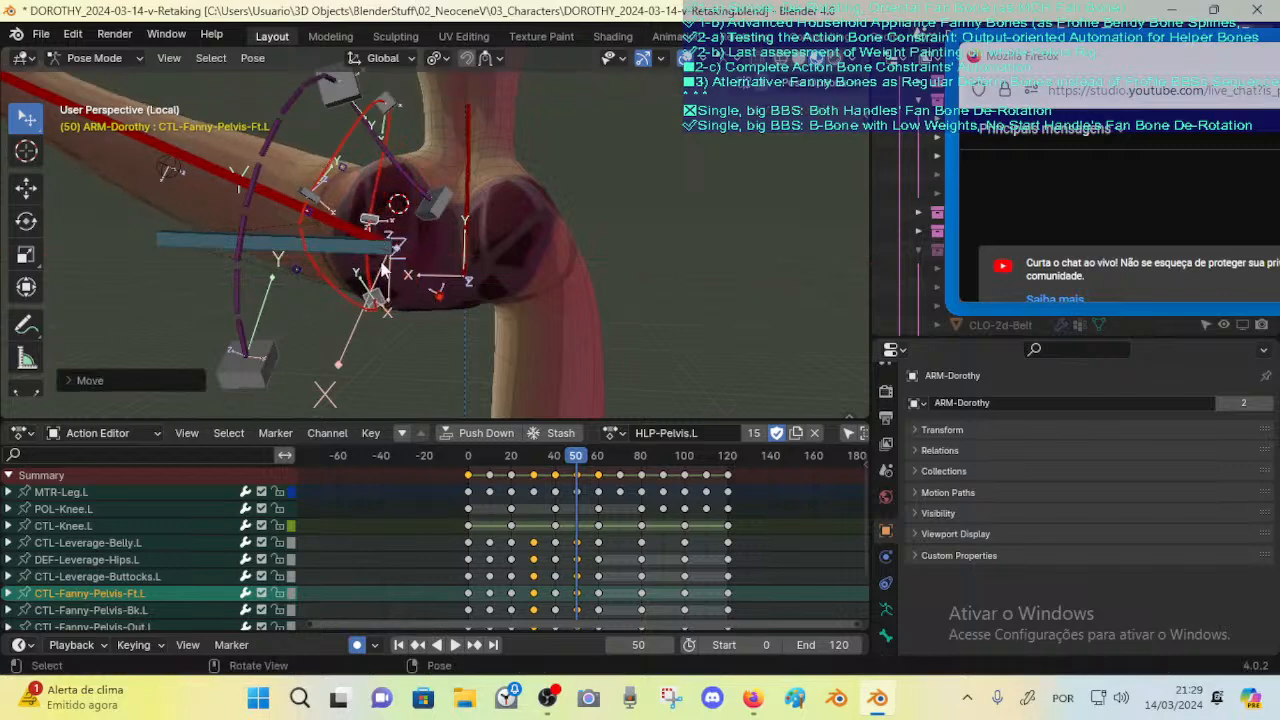
Step: Move the CTL-Fanny-Pelvis-In.L bone up close to the hip joint, raising it about 0.19 m along the global Z axis
{"action": "left_click", "coordinate": [397, 299]}
{"action": "mouse_move", "coordinate": [397, 299]}
{"action": "middle_mouse_down"}
{"action": "mouse_move", "coordinate": [330, 290]}
{"action": "mouse_move", "coordinate": [390, 306]}
{"action": "middle_mouse_up"}
{"action": "key", "text": "g"}
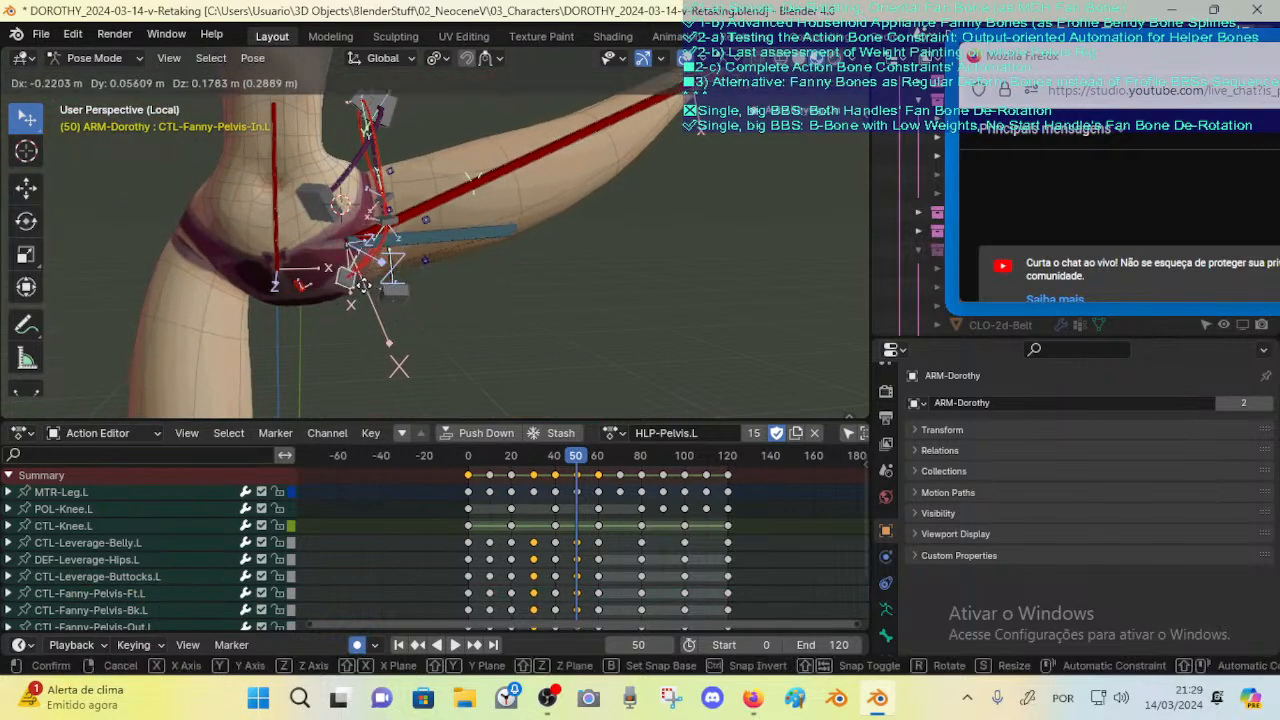
{"action": "left_click", "coordinate": [384, 279]}
{"action": "key", "text": "g"}
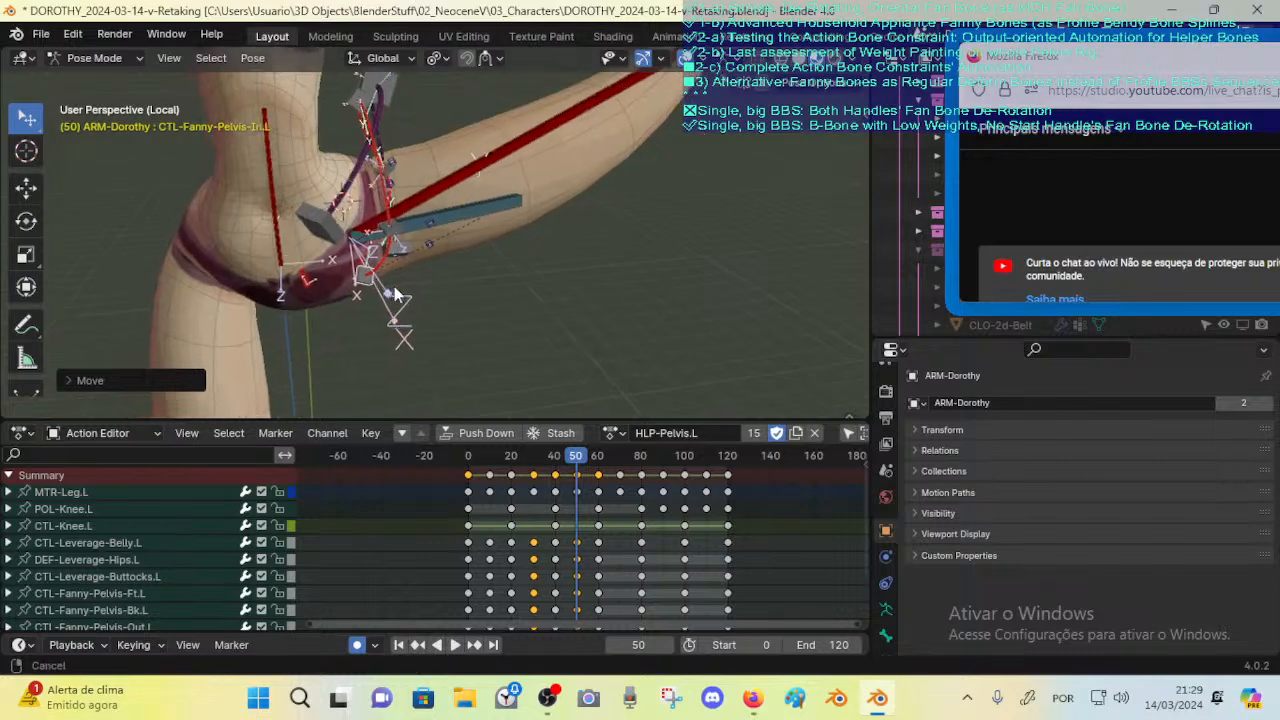
{"action": "key", "text": "z"}
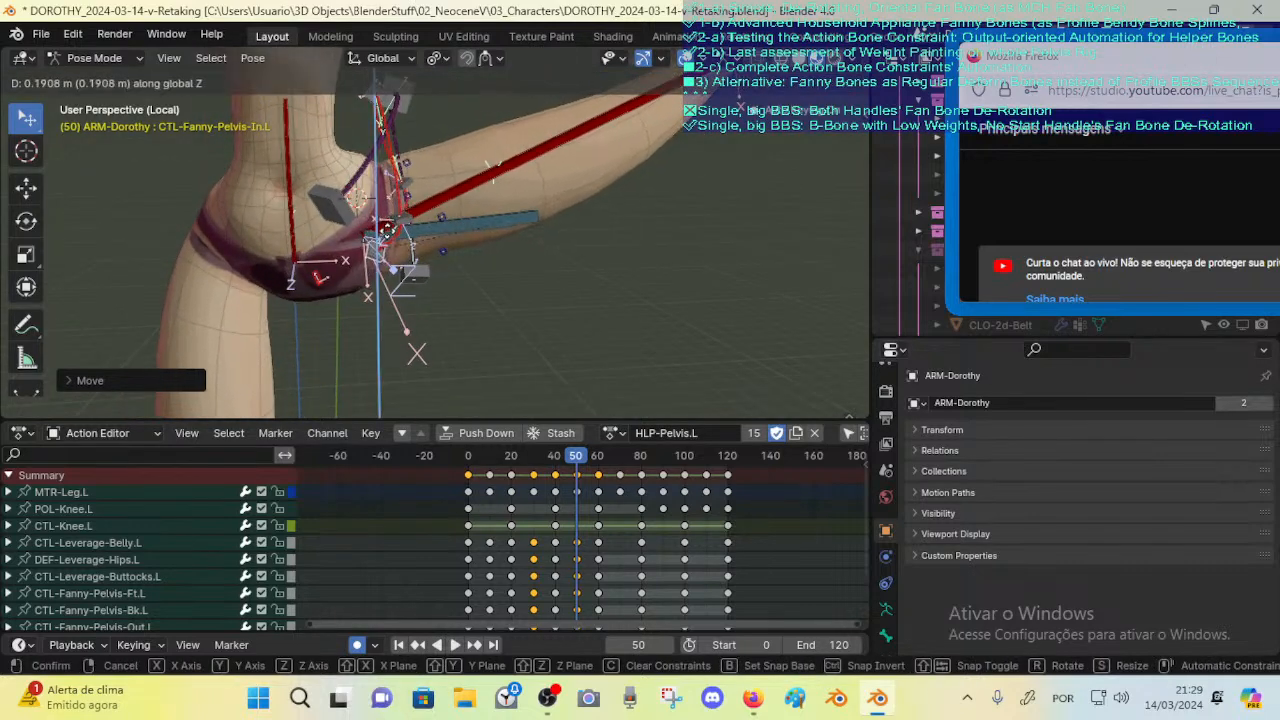
{"action": "left_click", "coordinate": [386, 228]}
{"action": "middle_click_drag", "start_coordinate": [386, 228], "coordinate": [184, 267]}
{"action": "key", "text": "g"}
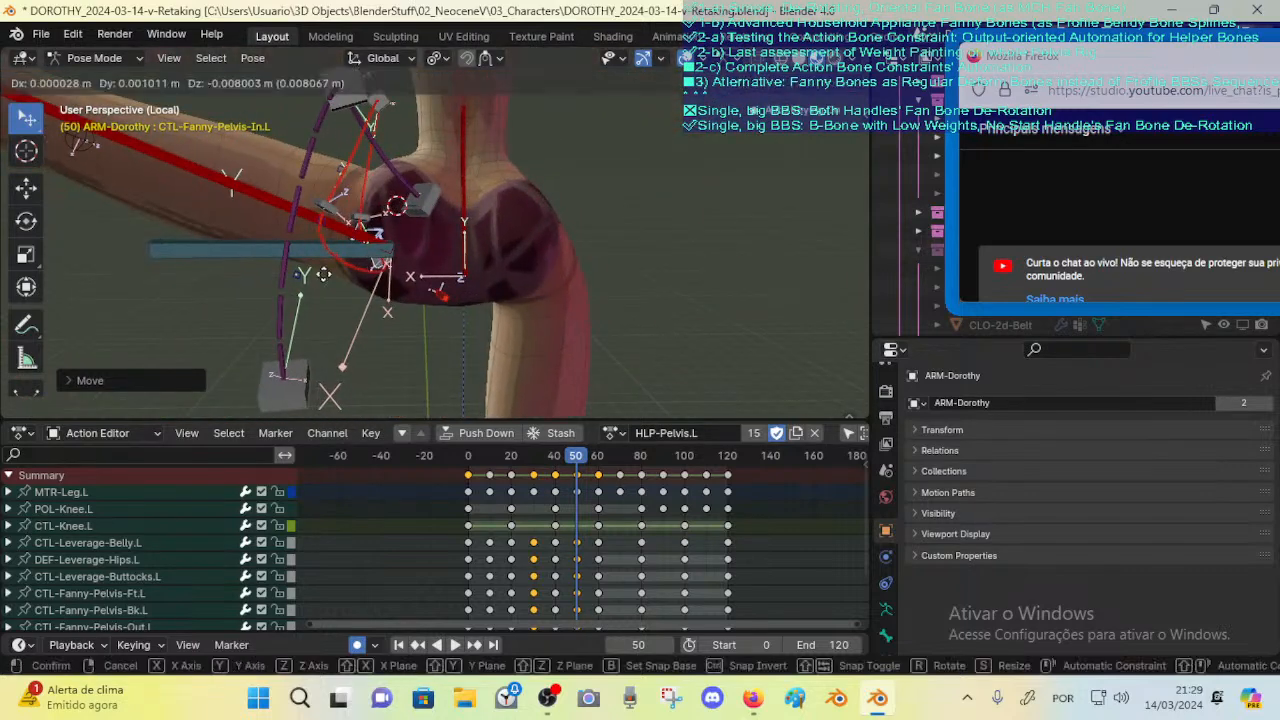
{"action": "left_click", "coordinate": [318, 278]}
Step: Shift the CTL-Fanny-Pelvis-Bk.L bone slightly outward and down along the thigh, and adjust its rotation
{"action": "left_click", "coordinate": [336, 215]}
{"action": "left_click", "coordinate": [319, 205]}
{"action": "key", "text": "g"}
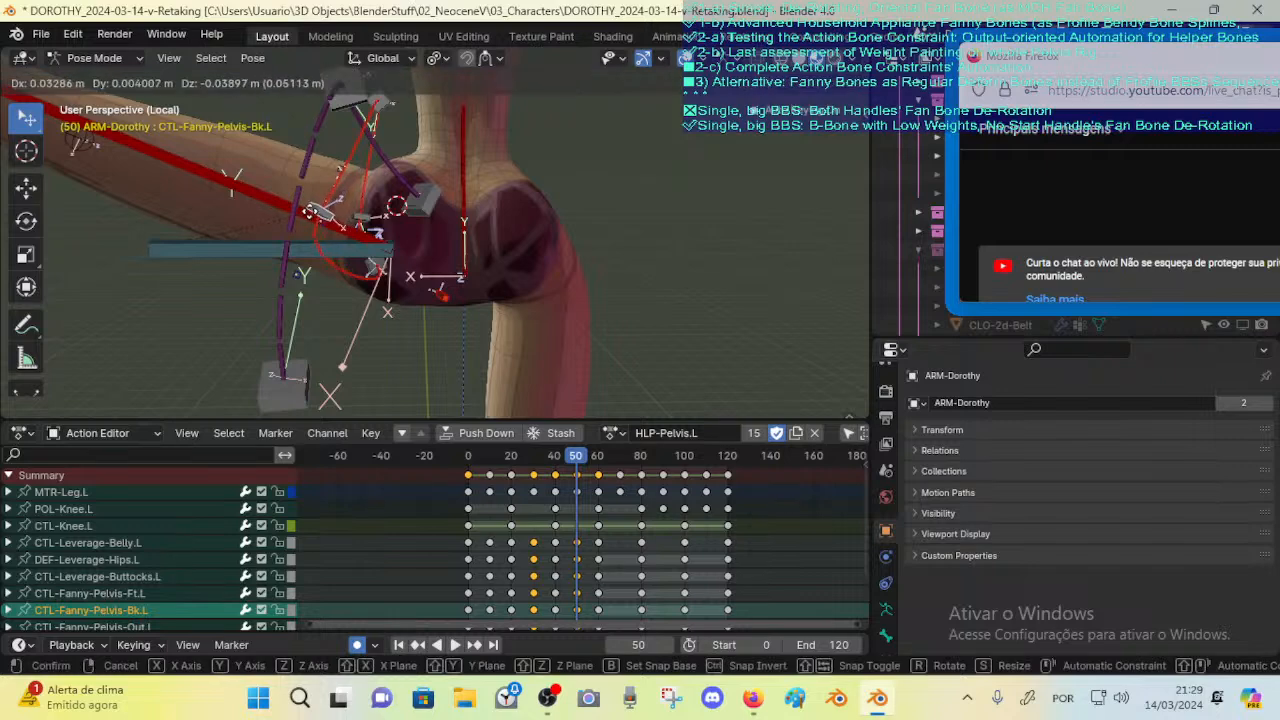
{"action": "left_click", "coordinate": [324, 230]}
{"action": "key", "text": "r"}
{"action": "left_click", "coordinate": [357, 207]}
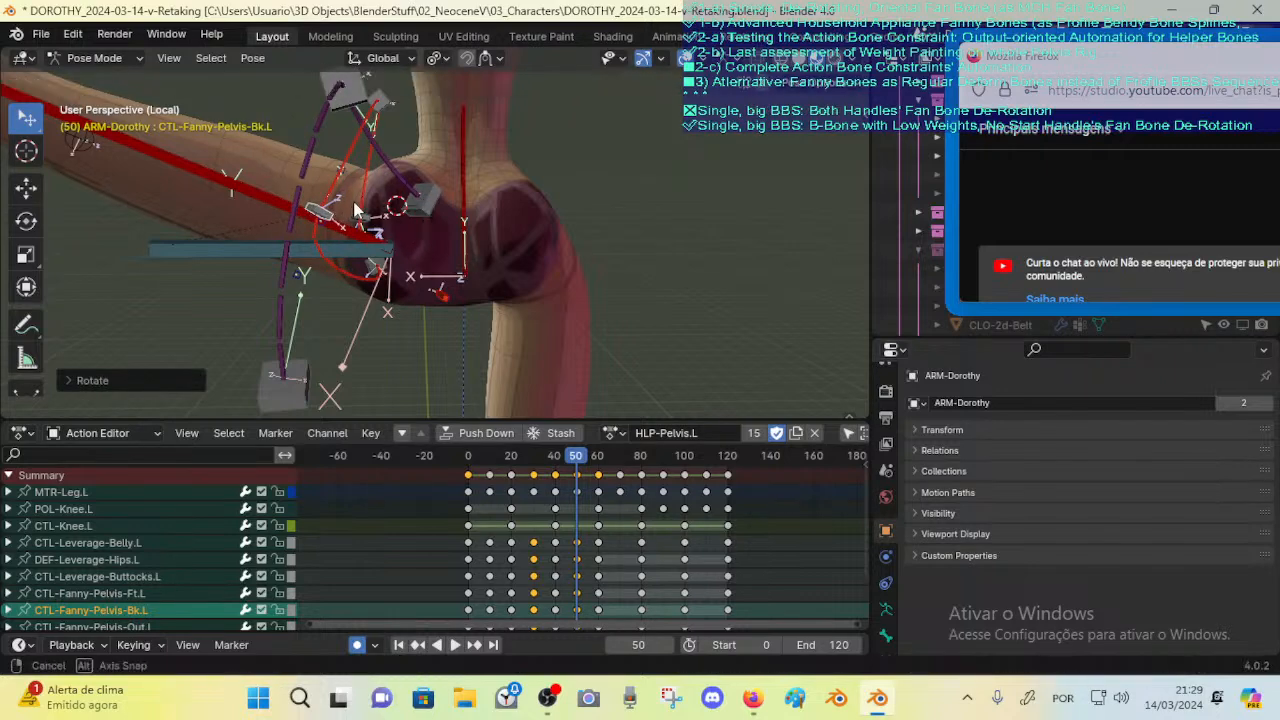
Step: Move the CTL-Fanny-Pelvis-Bk.L bone inward, closer to the left buttock and hip joint
{"action": "middle_click_drag", "start_coordinate": [357, 207], "coordinate": [362, 285]}
{"action": "left_click", "coordinate": [322, 210]}
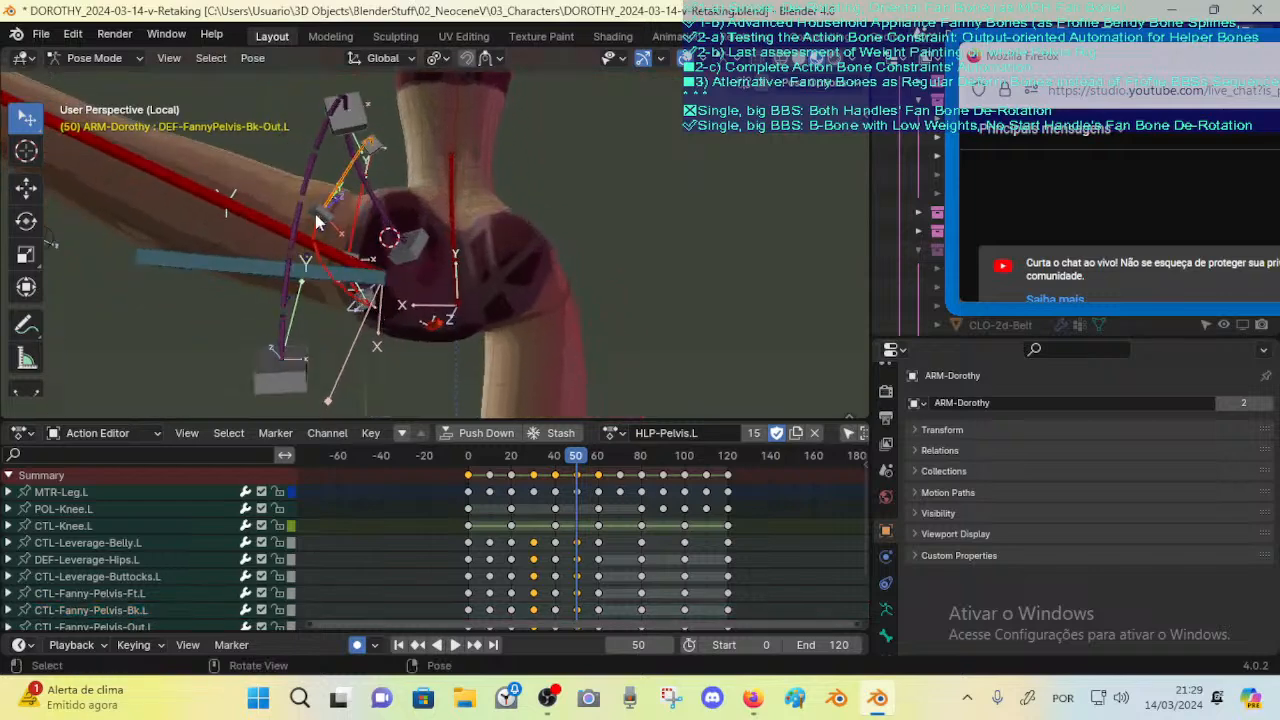
{"action": "left_click", "coordinate": [319, 220]}
{"action": "key", "text": "g"}
{"action": "left_click", "coordinate": [385, 240]}
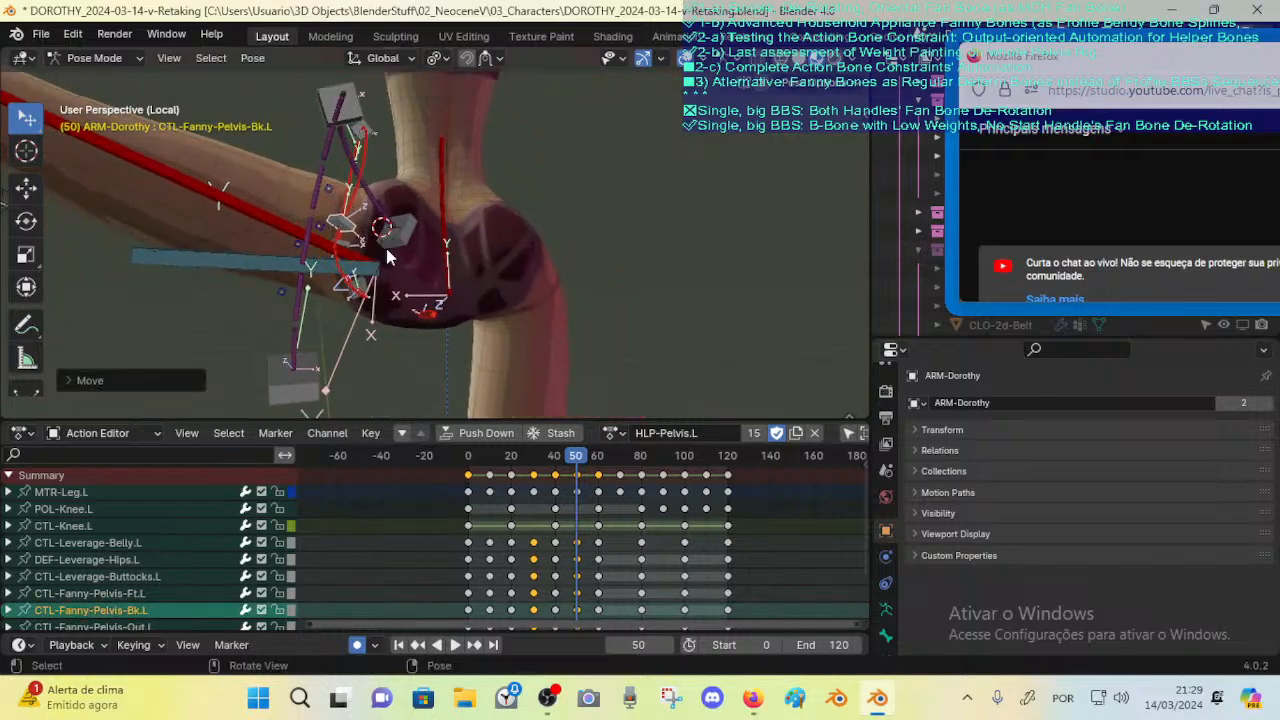
Step: Select the DEF-Leverage-Hips.L bone above the left hip and move it slightly at frame 50
{"action": "middle_click_drag", "start_coordinate": [385, 240], "coordinate": [388, 175]}
{"action": "middle_click_drag", "start_coordinate": [383, 226], "coordinate": [340, 240]}
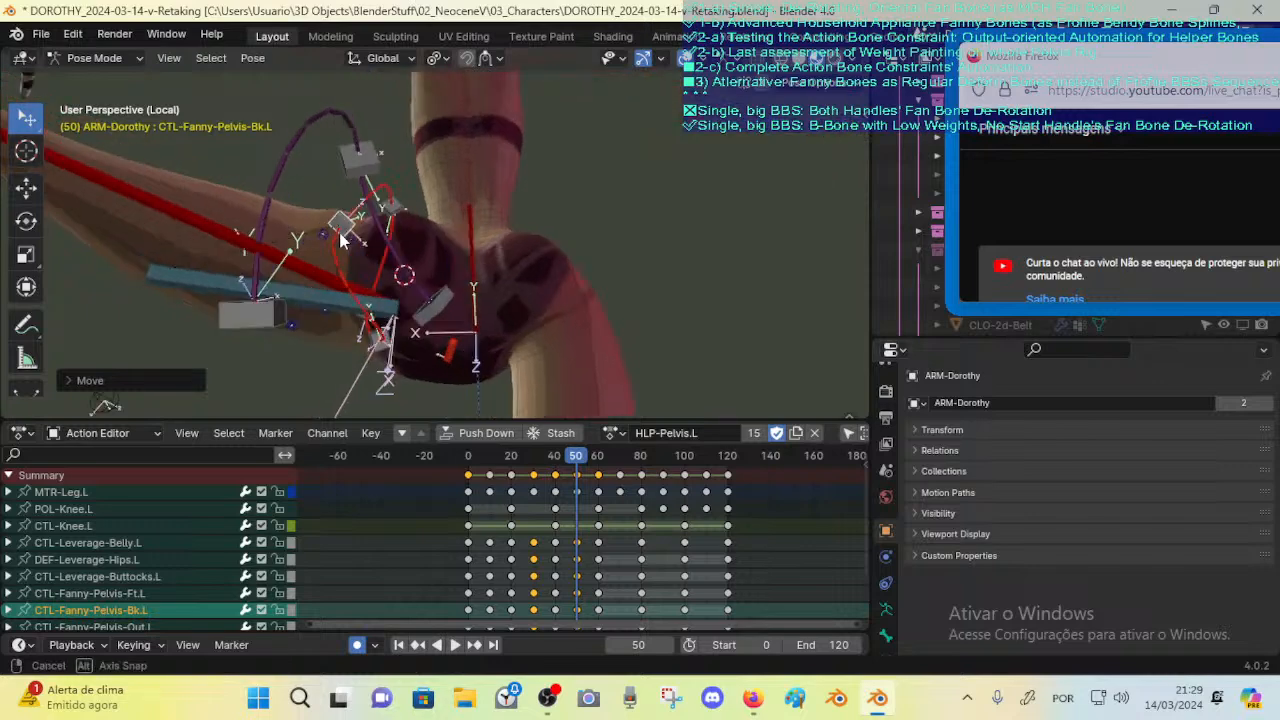
{"action": "left_click", "coordinate": [387, 178]}
{"action": "middle_click_drag", "start_coordinate": [387, 178], "coordinate": [355, 265]}
{"action": "key", "text": "g"}
{"action": "left_click", "coordinate": [390, 170]}
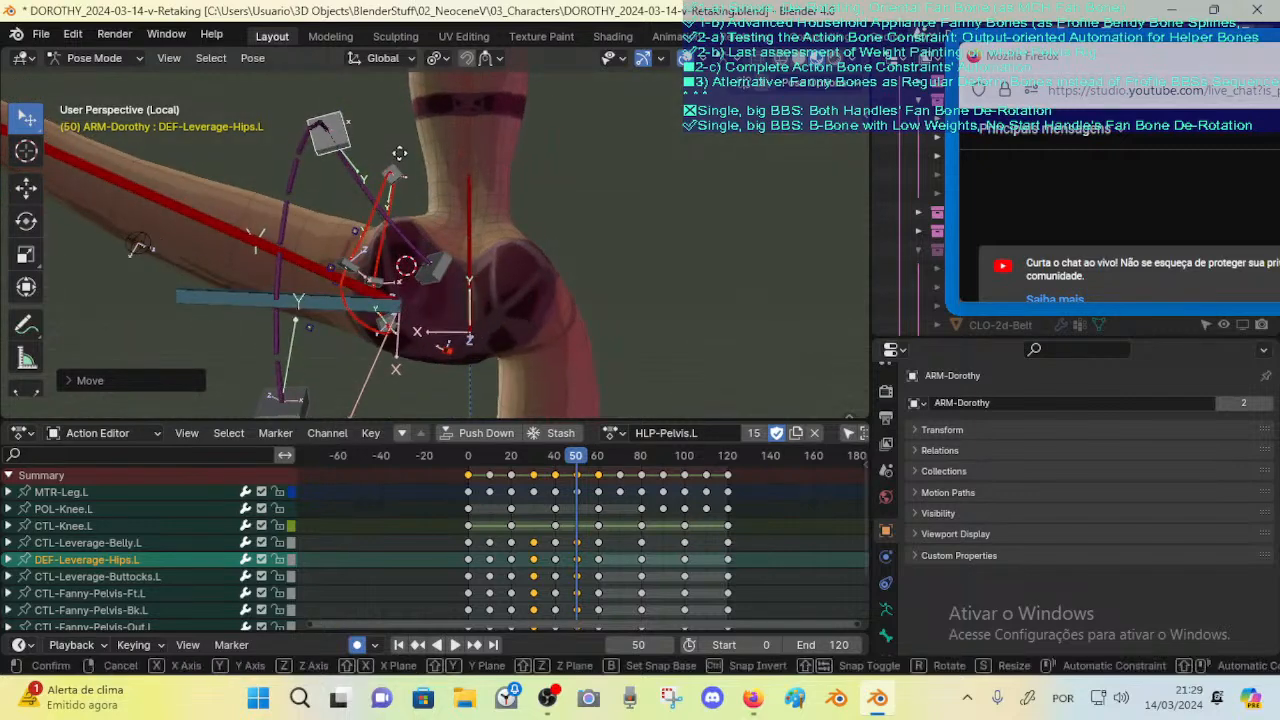
Step: Rotate and slightly raise the CTL-Fanny-Pelvis-Bk.L bone, and shift the CTL-Fanny-Pelvis-Out.L bone inward about 0.10 m
{"action": "left_click", "coordinate": [355, 265]}
{"action": "key", "text": "r"}
{"action": "left_click", "coordinate": [383, 251]}
{"action": "key", "text": "g"}
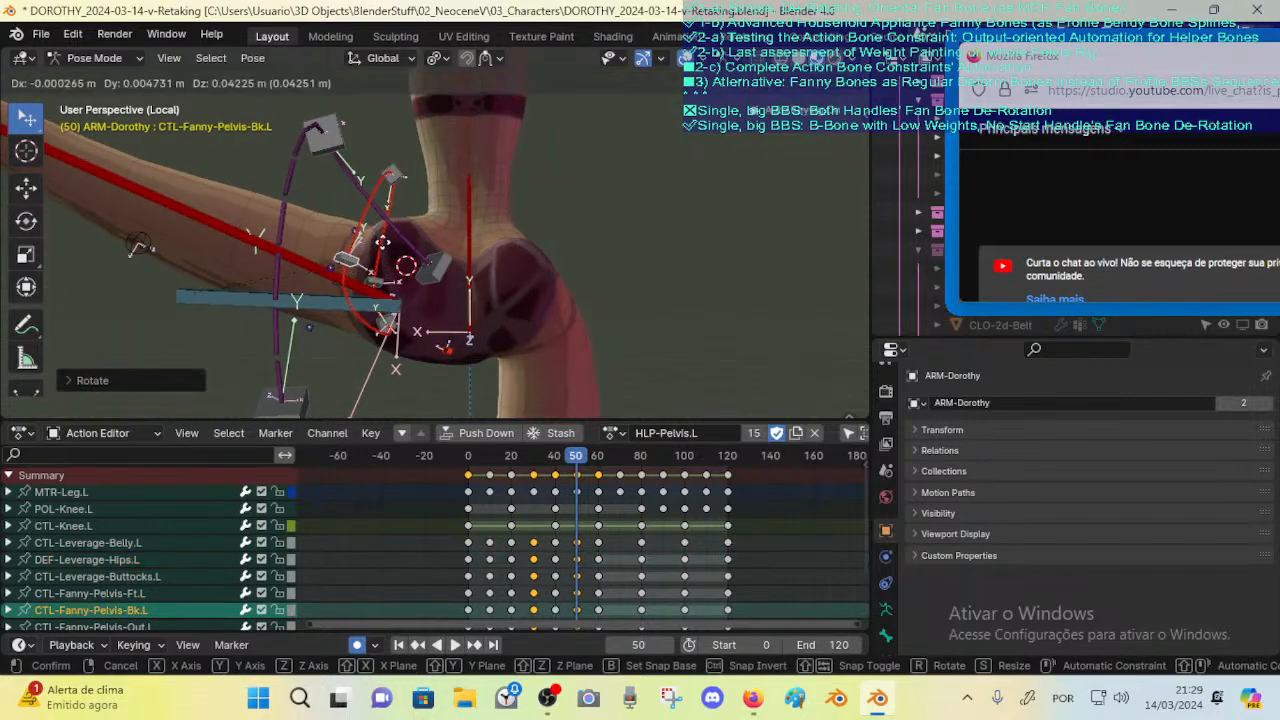
{"action": "left_click", "coordinate": [377, 255]}
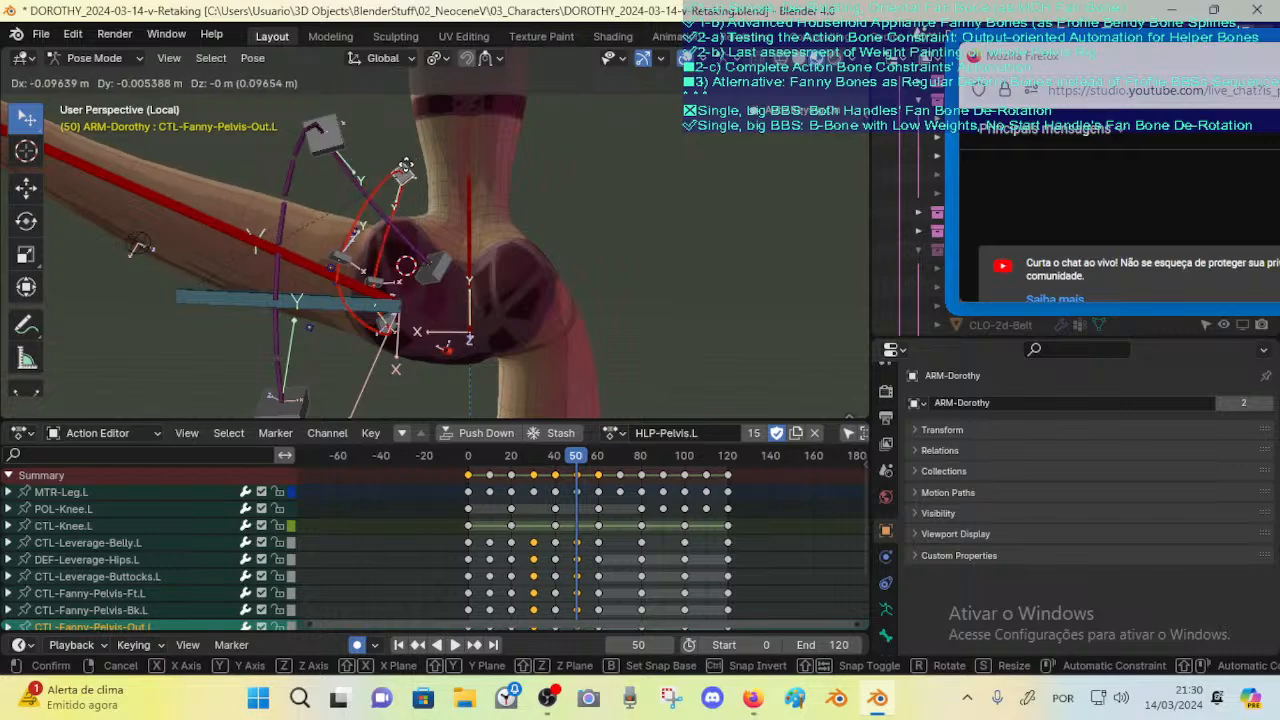
{"action": "left_click", "coordinate": [400, 167]}
Step: Rotate the CTL-Fanny-Pelvis-In.L bone about -8° as seen from the front of the pelvis
{"action": "left_click", "coordinate": [393, 322]}
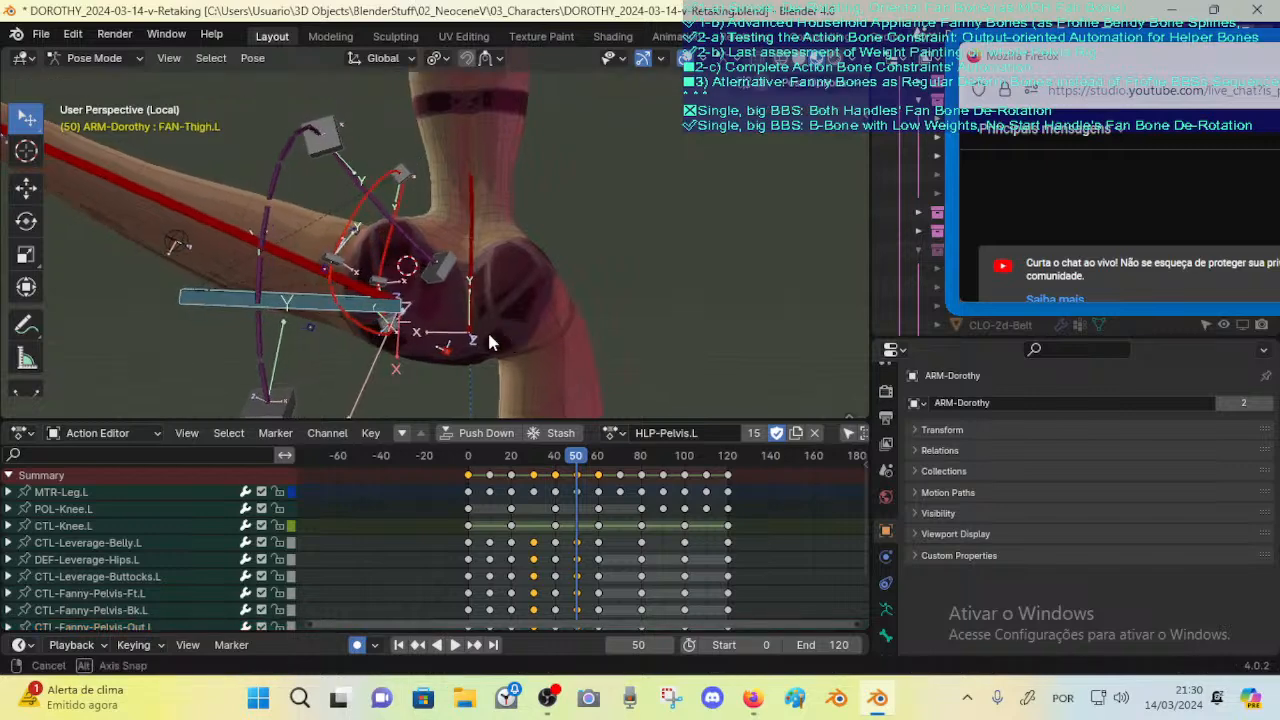
{"action": "middle_click_drag", "start_coordinate": [489, 340], "coordinate": [409, 334]}
{"action": "left_click", "coordinate": [411, 335]}
{"action": "middle_click_drag", "start_coordinate": [486, 340], "coordinate": [423, 312]}
{"action": "key", "text": "r"}
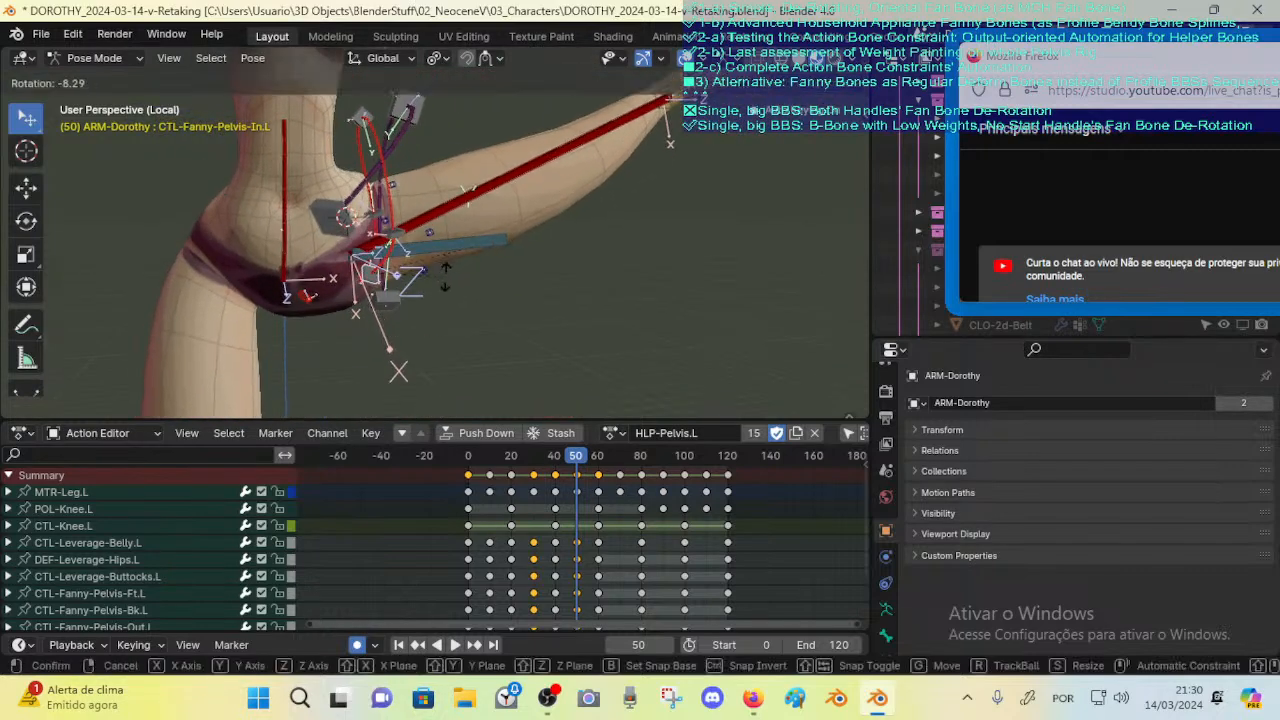
{"action": "left_click", "coordinate": [445, 275]}
{"action": "key", "text": "g"}
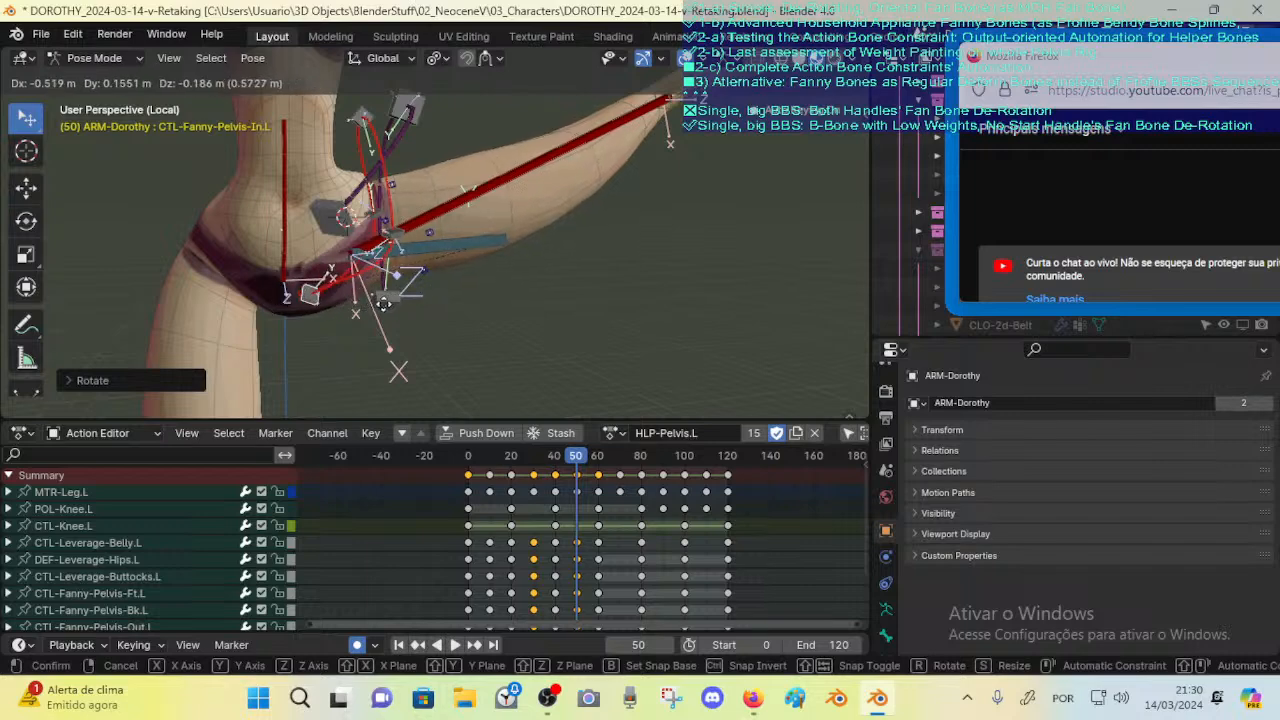
{"action": "right_click", "coordinate": [413, 302]}
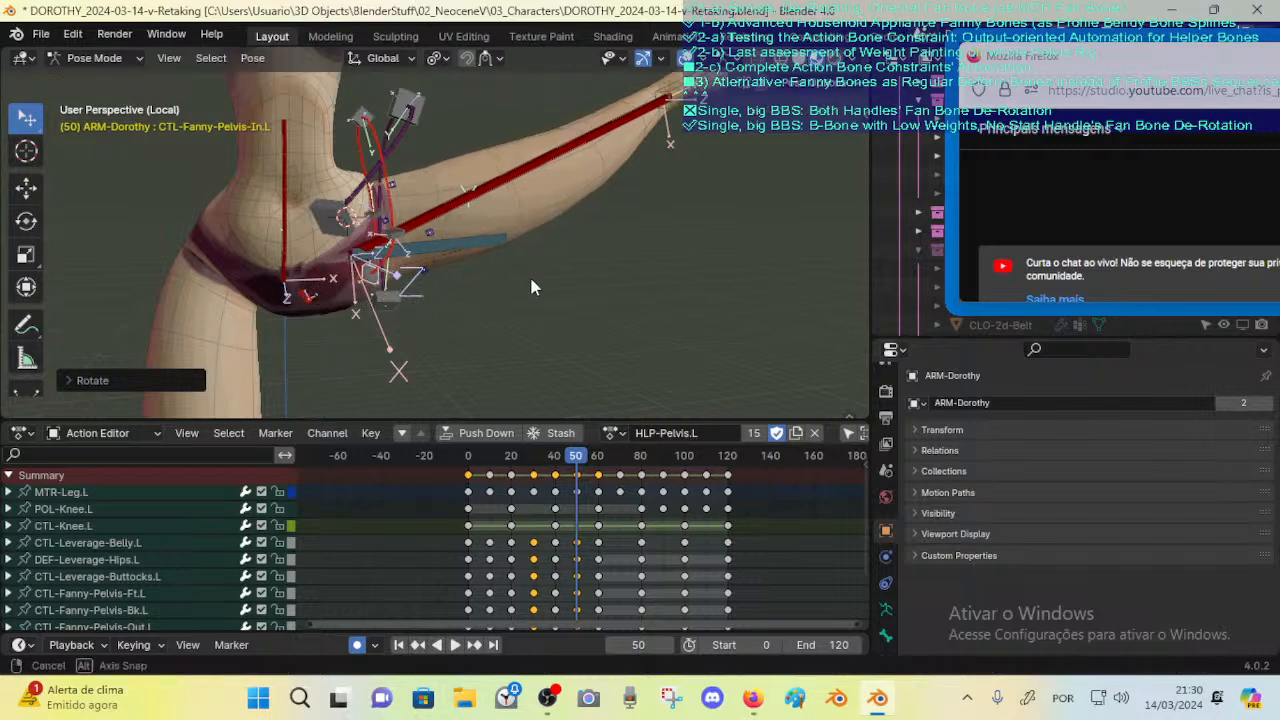
{"action": "middle_click_drag", "start_coordinate": [529, 274], "coordinate": [306, 254]}
{"action": "key", "text": "g"}
{"action": "key", "text": "x"}
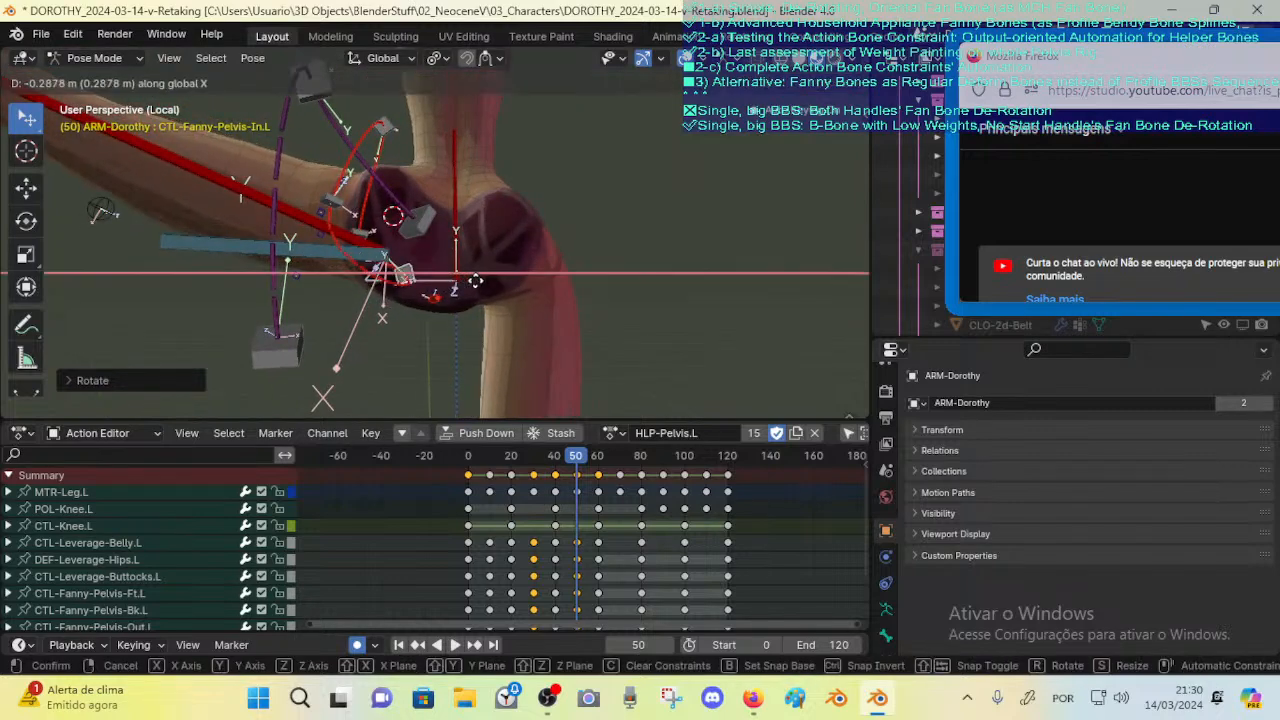
{"action": "right_click", "coordinate": [424, 296]}
{"action": "middle_click_drag", "start_coordinate": [424, 296], "coordinate": [430, 292]}
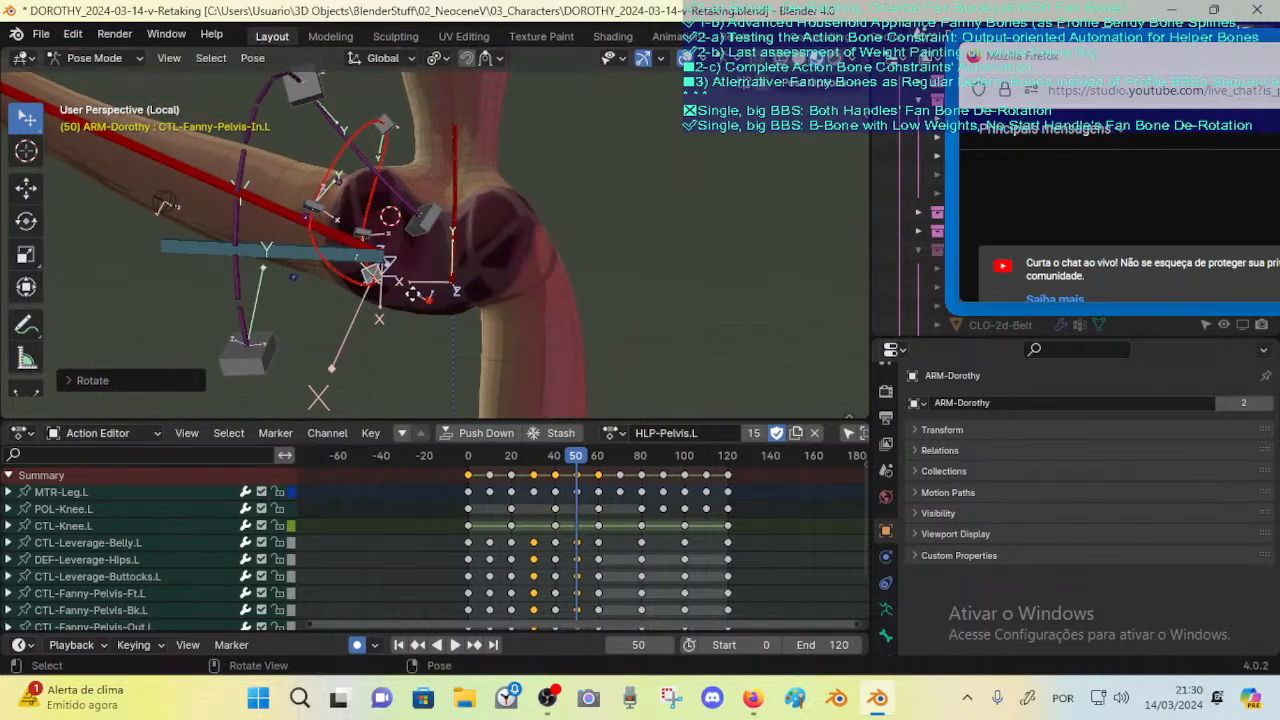
Step: Move the CTL-Fanny-Pelvis-In.L bone outward along the global X axis toward the raised leg
{"action": "key", "text": "g"}
{"action": "key", "text": "x"}
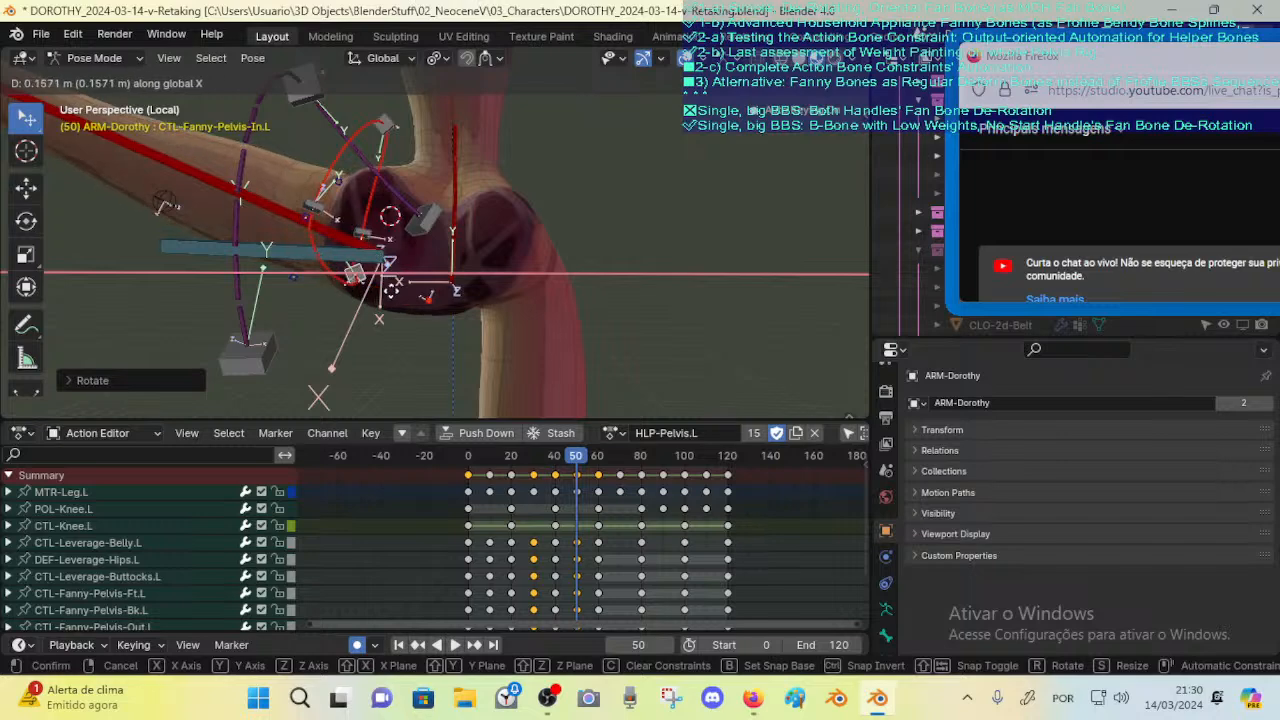
{"action": "left_click", "coordinate": [335, 265]}
{"action": "middle_click_drag", "start_coordinate": [335, 265], "coordinate": [296, 263]}
Step: Reposition the DEF-Leverage-Hips.L bone above the left hip with a free move
{"action": "left_click", "coordinate": [260, 124]}
{"action": "middle_click_drag", "start_coordinate": [285, 138], "coordinate": [433, 217]}
{"action": "key", "text": "g"}
{"action": "left_click", "coordinate": [330, 160]}
Step: Try moving and rotating the DEF-Crotch bone under the pelvis, and undo the attempts
{"action": "left_click", "coordinate": [408, 193]}
{"action": "key", "text": "g"}
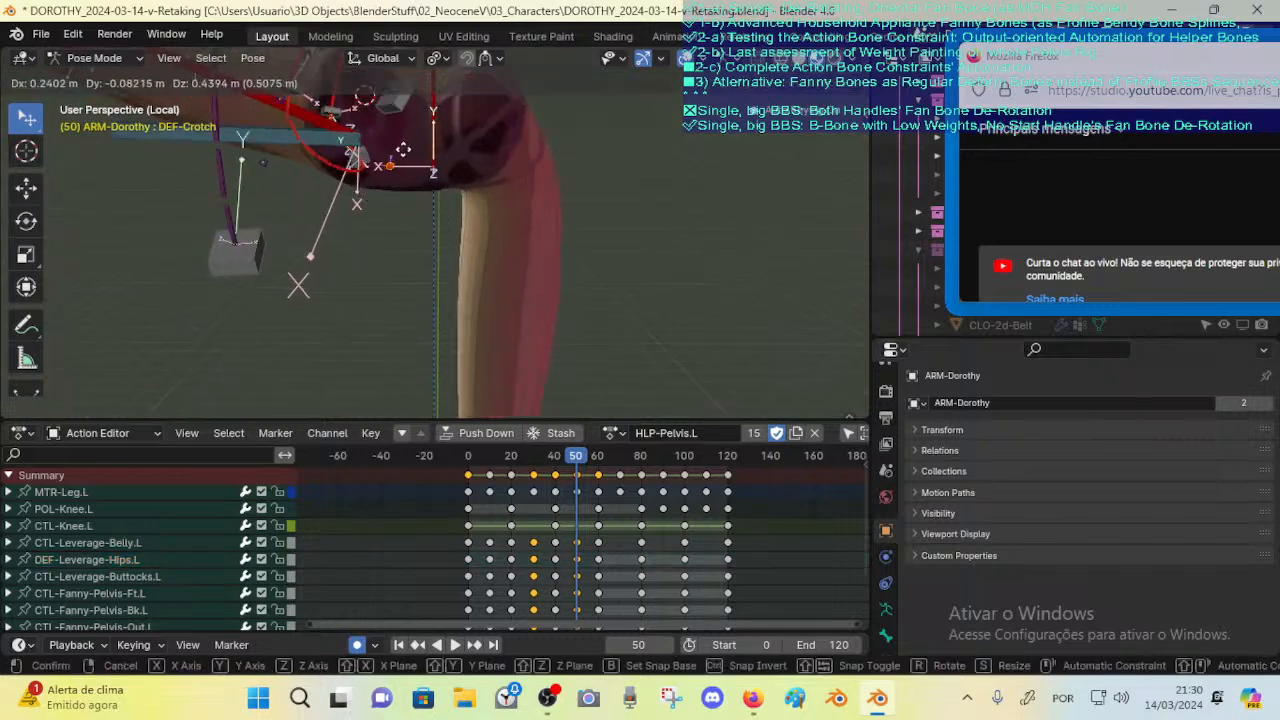
{"action": "left_click", "coordinate": [454, 205]}
{"action": "key", "text": "ctrl+z"}
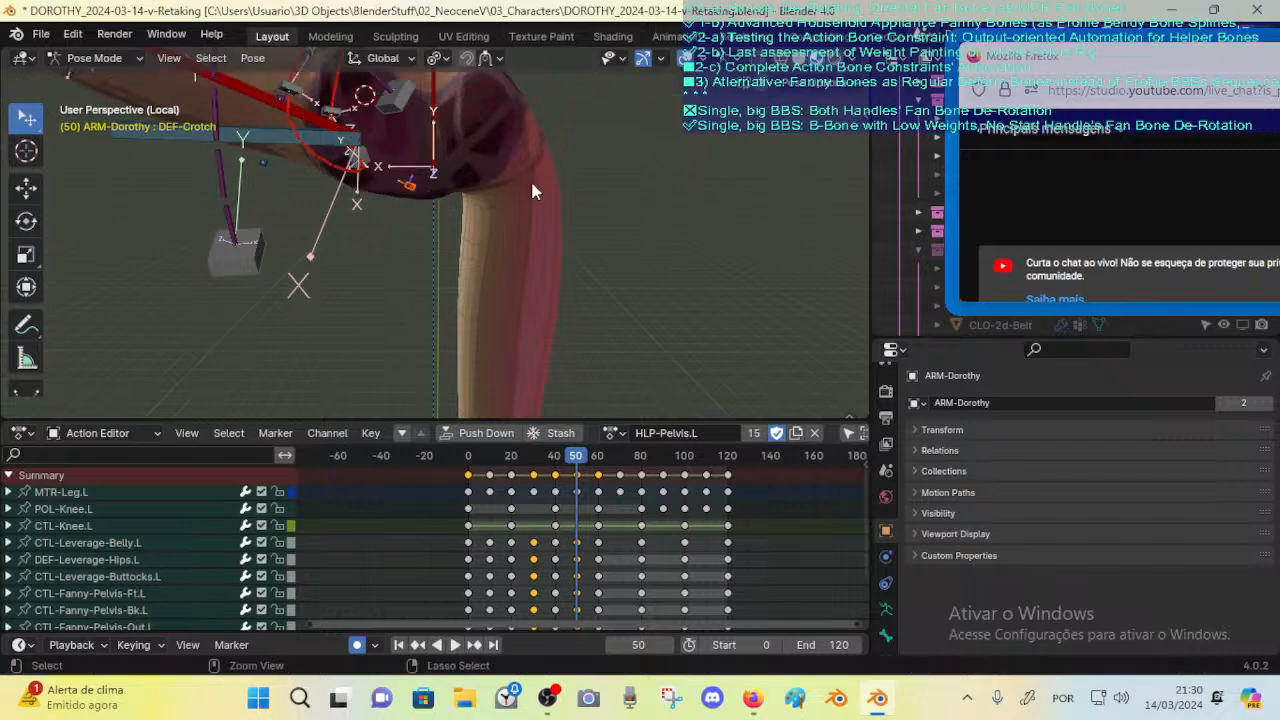
{"action": "key", "text": "r"}
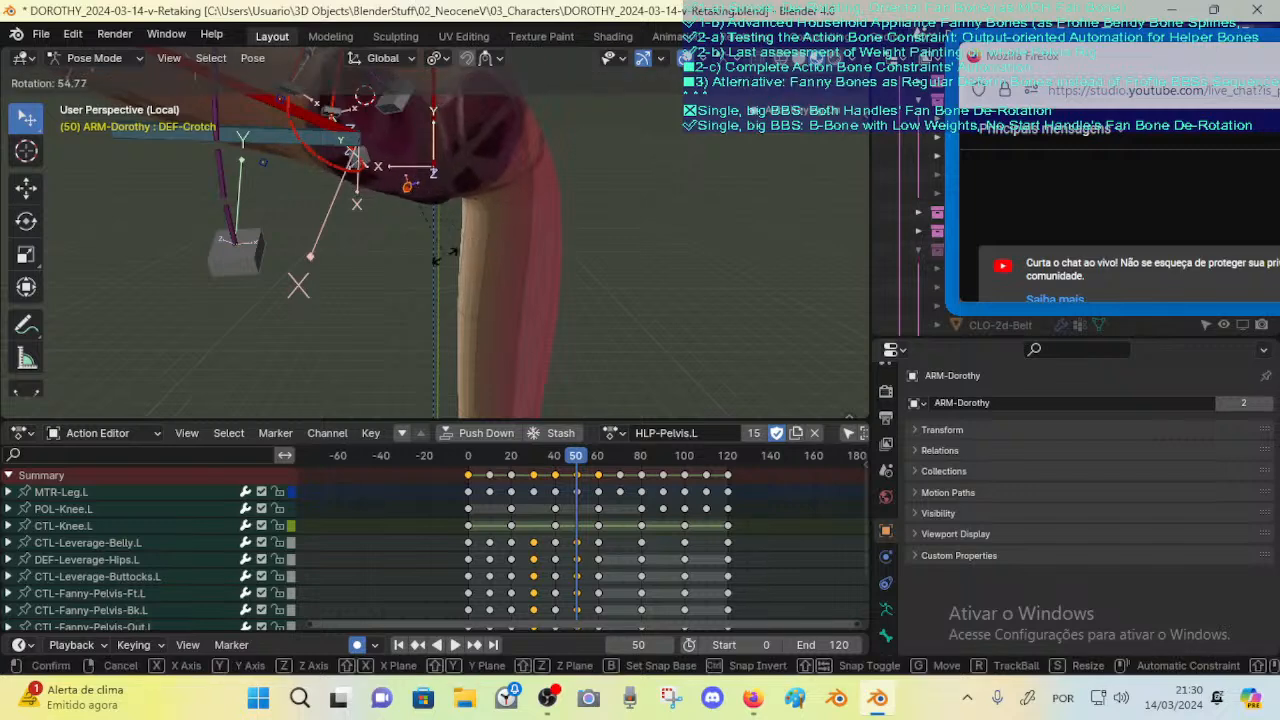
{"action": "left_click", "coordinate": [452, 243]}
{"action": "key", "text": "g"}
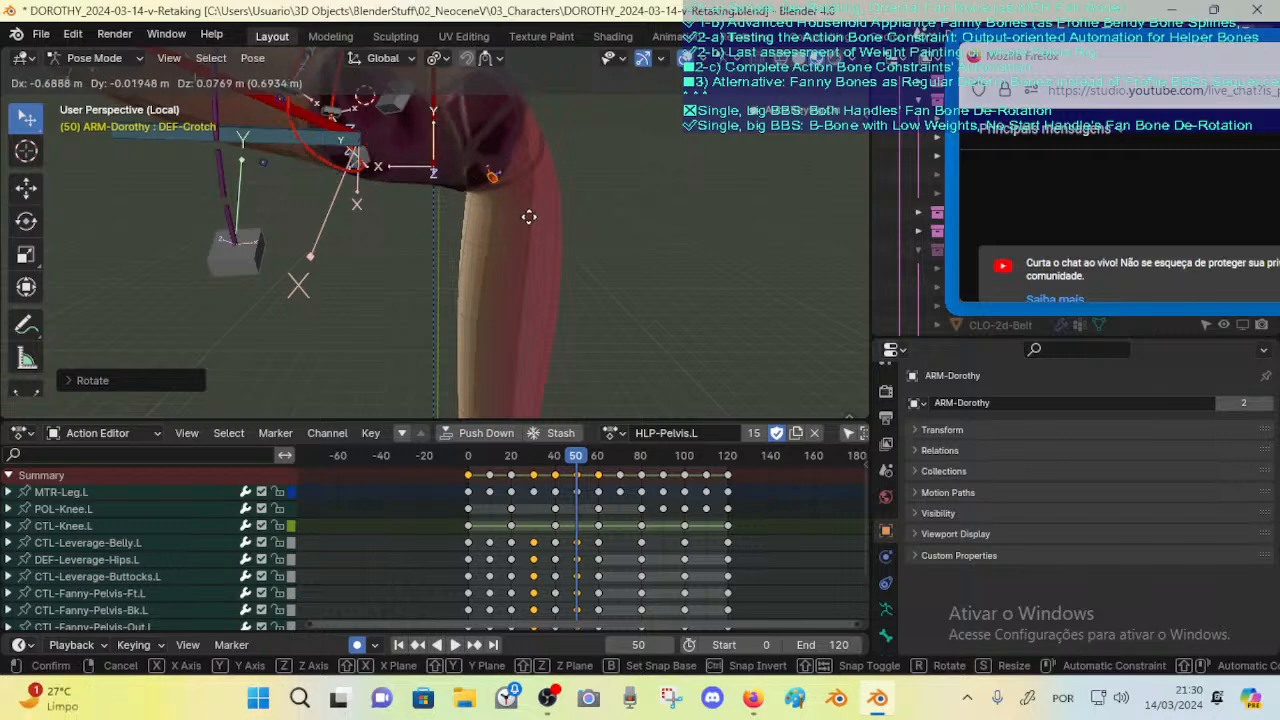
{"action": "left_click", "coordinate": [466, 241]}
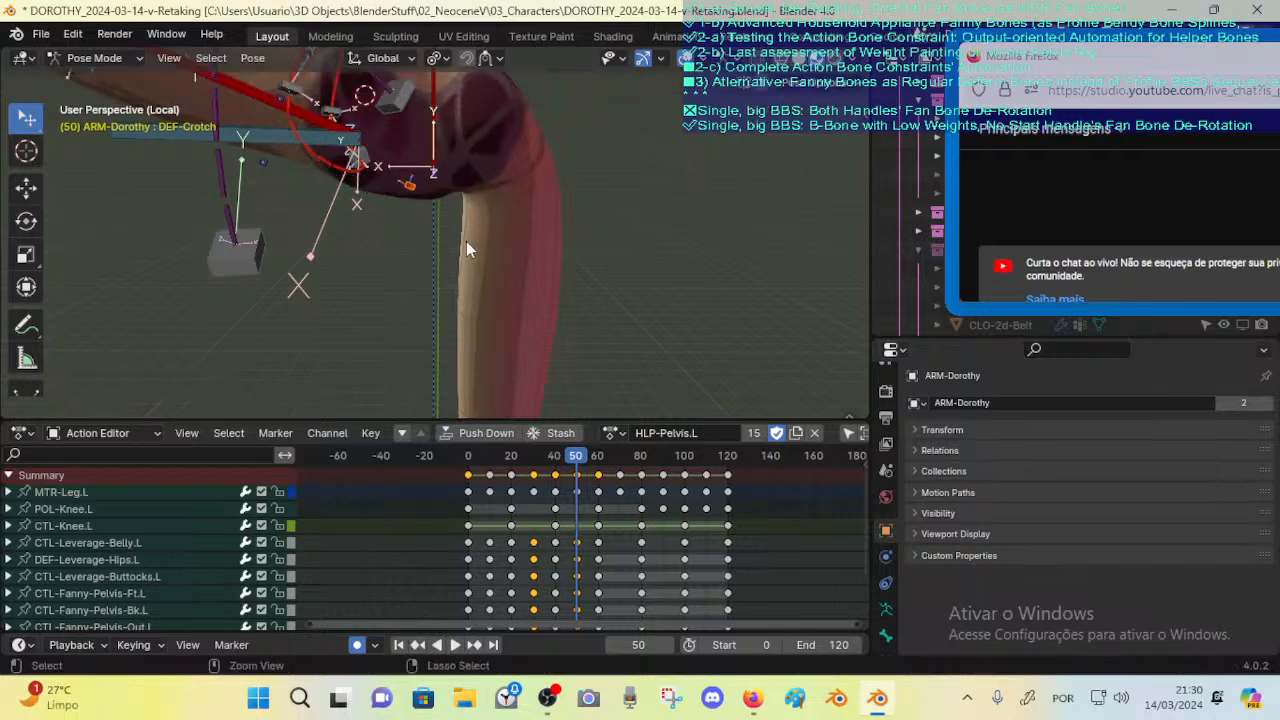
Step: Rotate the DEF-Crotch bone and raise it about 0.10 m toward the underside of the pelvis
{"action": "middle_click_drag", "start_coordinate": [466, 241], "coordinate": [427, 229]}
{"action": "key", "text": "r"}
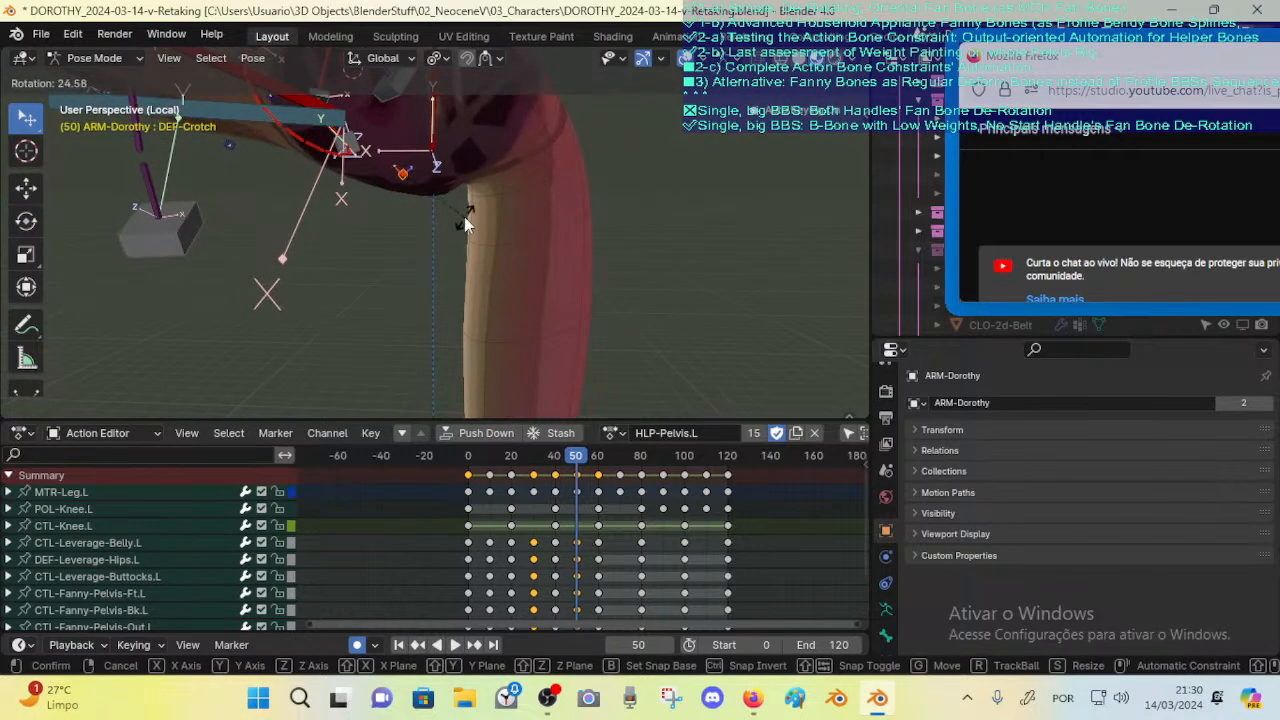
{"action": "left_click", "coordinate": [450, 207]}
{"action": "key", "text": "g"}
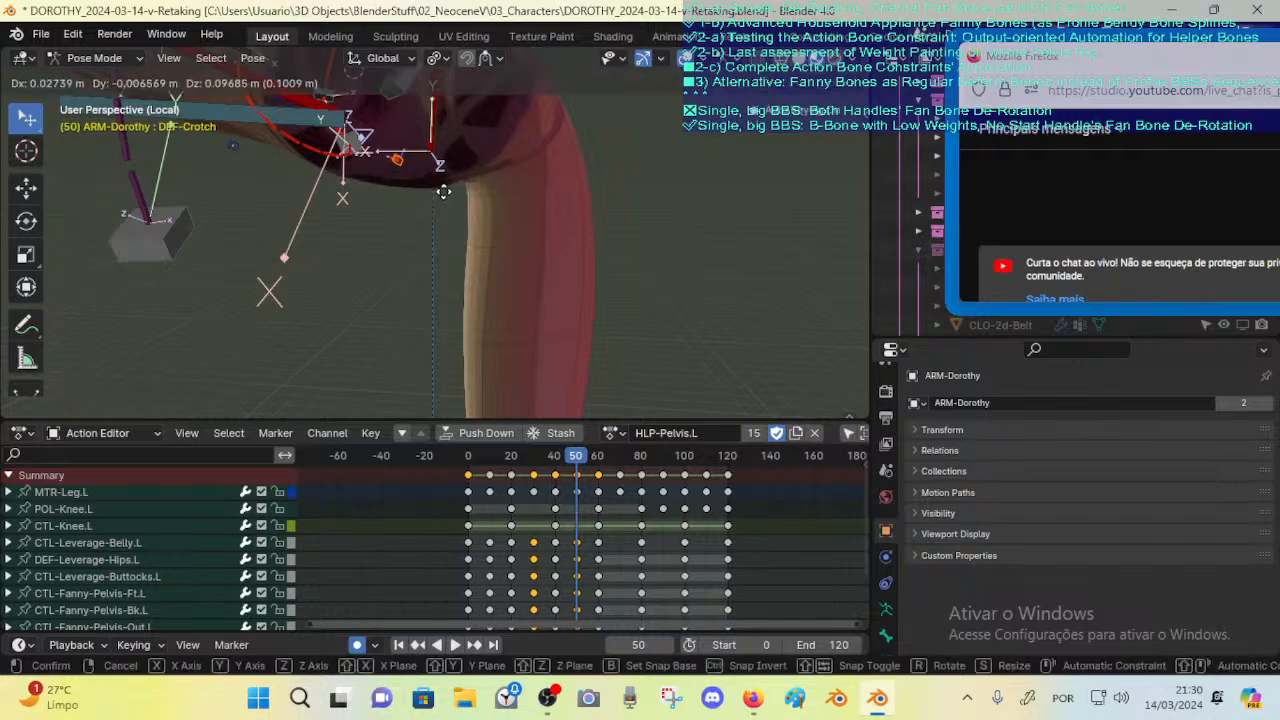
{"action": "left_click", "coordinate": [443, 191]}
{"action": "middle_click_drag", "start_coordinate": [402, 209], "coordinate": [438, 253]}
{"action": "left_click", "coordinate": [400, 215]}
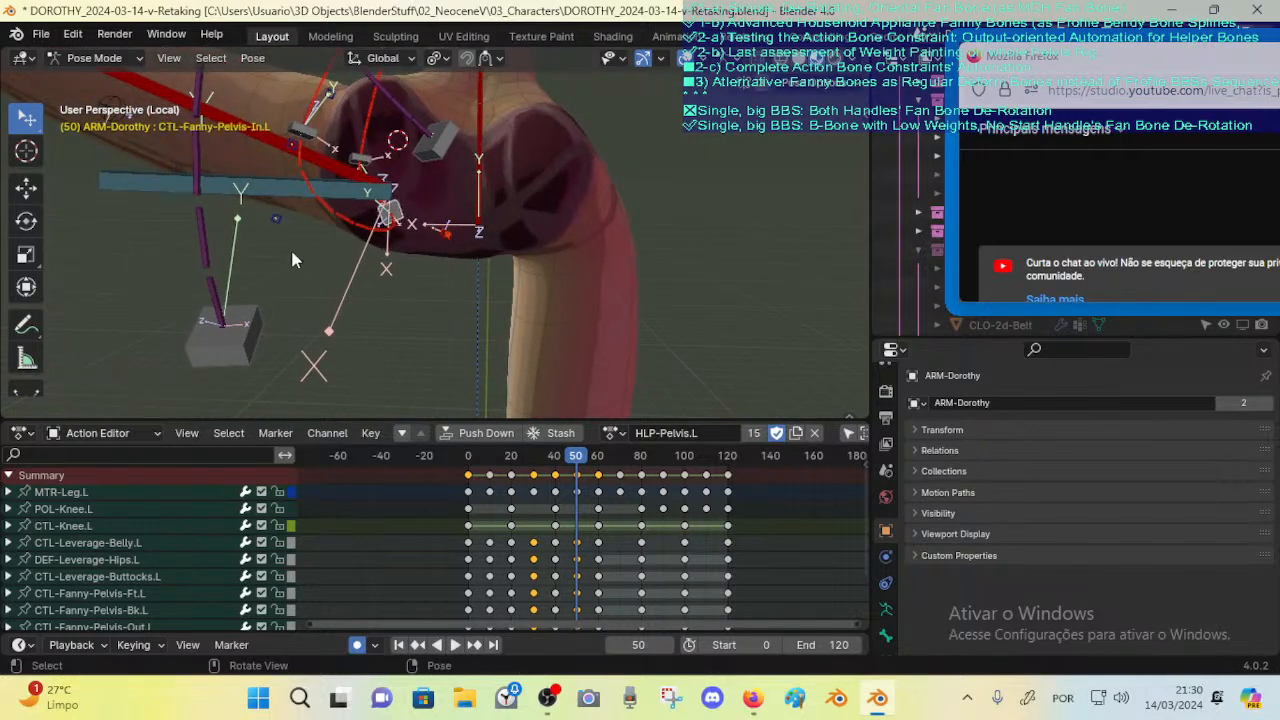
{"action": "middle_click_drag", "start_coordinate": [290, 246], "coordinate": [447, 281]}
{"action": "key", "text": "g"}
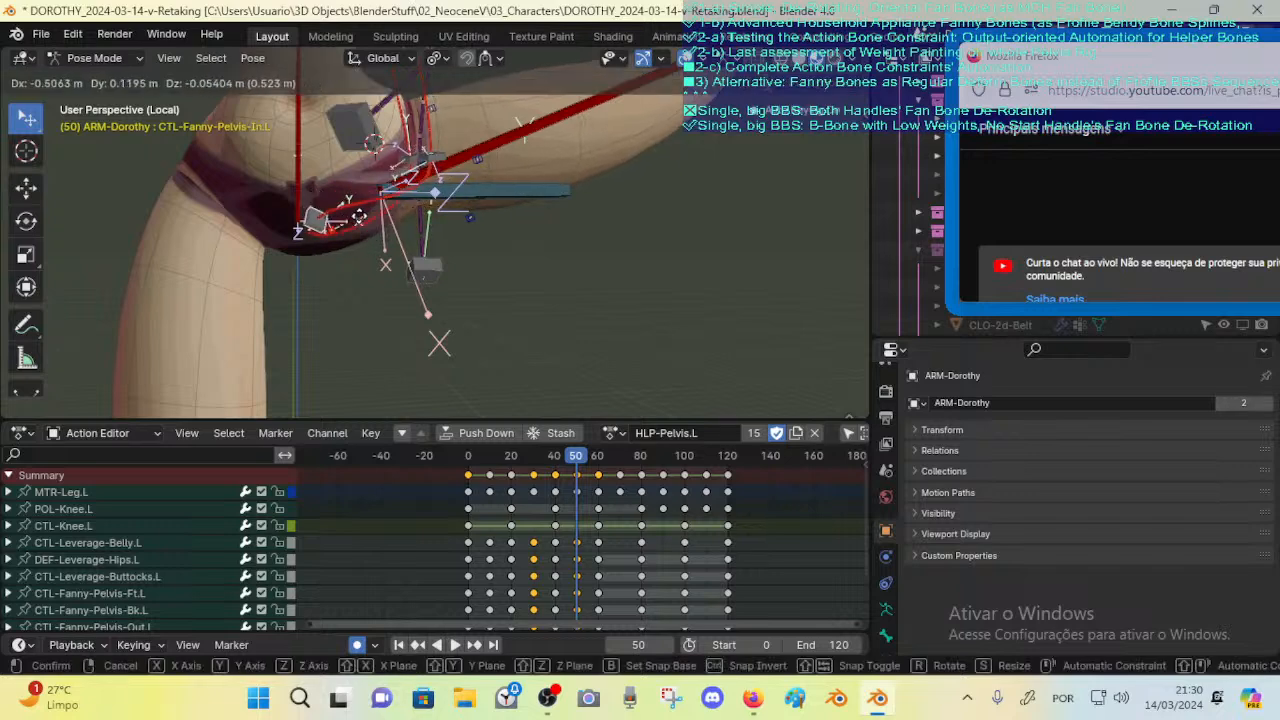
{"action": "right_click", "coordinate": [361, 220]}
Step: Rotate the CTL-Fanny-Pelvis-Ft.L bone at the front of the left hip joint
{"action": "middle_click_drag", "start_coordinate": [421, 203], "coordinate": [427, 279]}
{"action": "left_click", "coordinate": [443, 224]}
{"action": "key", "text": "g"}
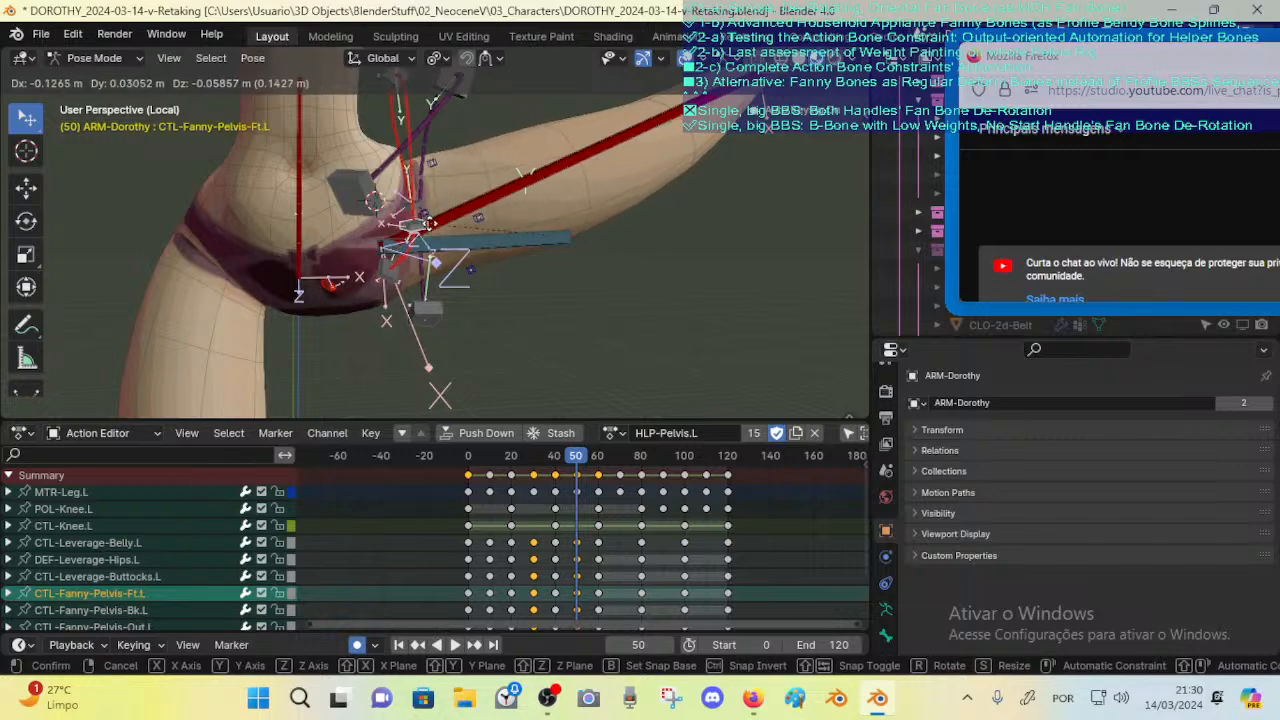
{"action": "key", "text": "r"}
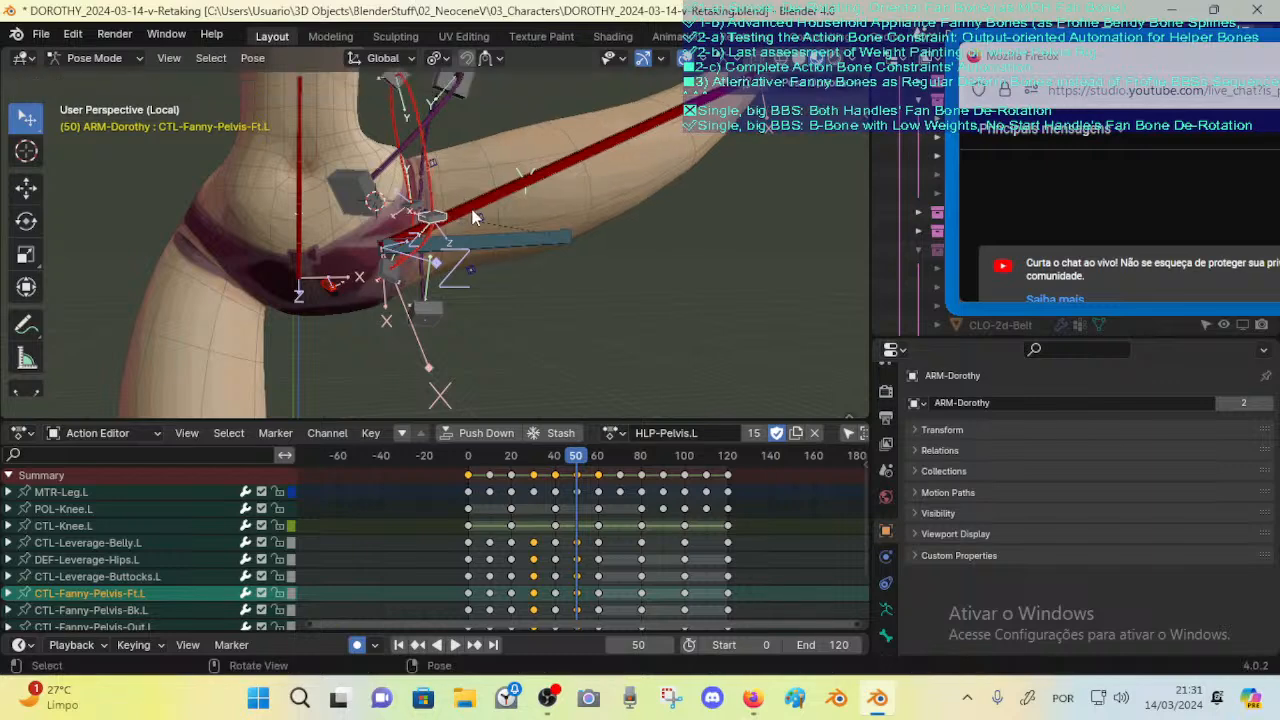
{"action": "left_click", "coordinate": [455, 217]}
{"action": "key", "text": "g"}
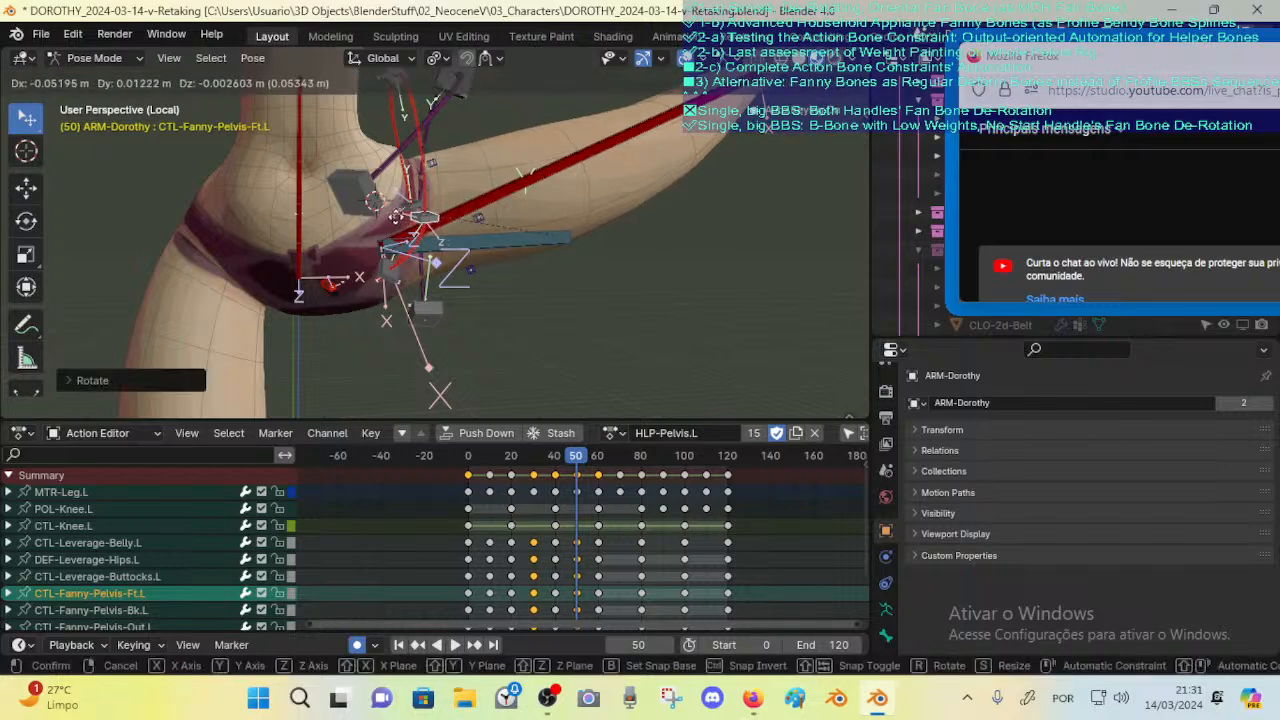
{"action": "right_click", "coordinate": [396, 216]}
Step: Move the CTL-Fanny-Pelvis-In.L bone inward toward the crotch
{"action": "left_click", "coordinate": [398, 280]}
{"action": "key", "text": "g"}
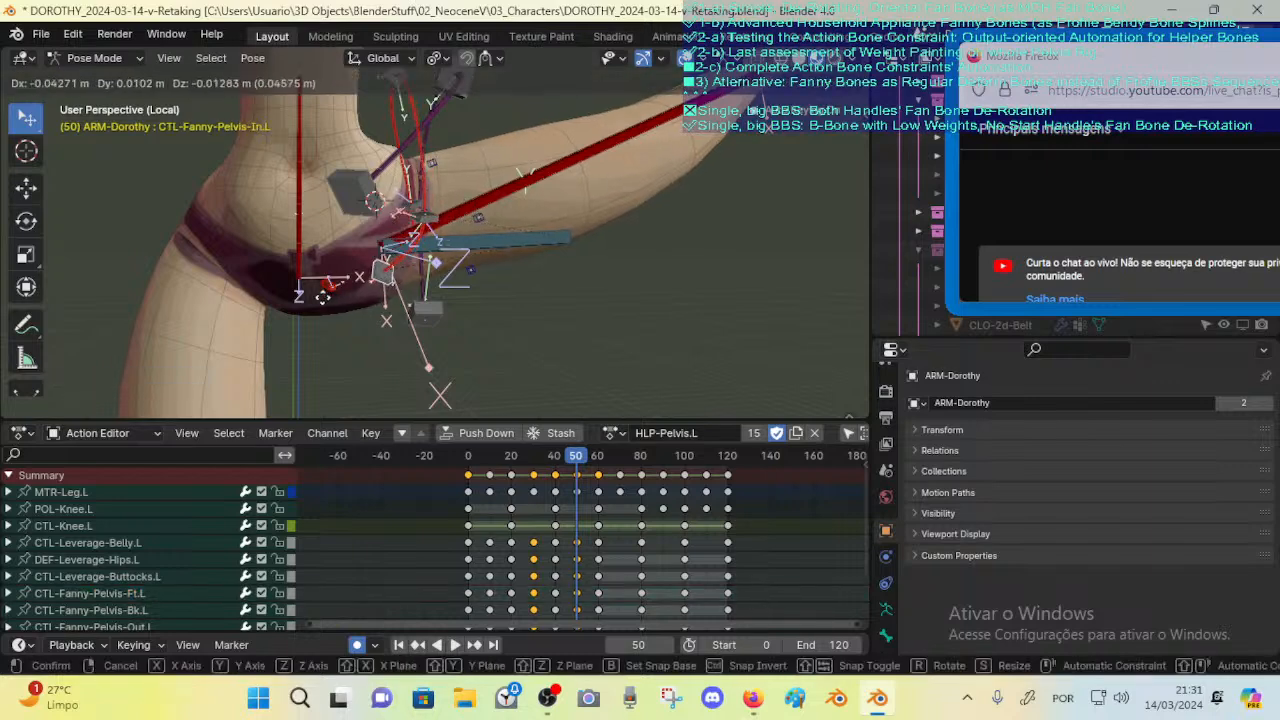
{"action": "left_click", "coordinate": [50, 350]}
{"action": "left_click_drag", "start_coordinate": [326, 287], "coordinate": [298, 127]}
{"action": "left_click", "coordinate": [368, 205]}
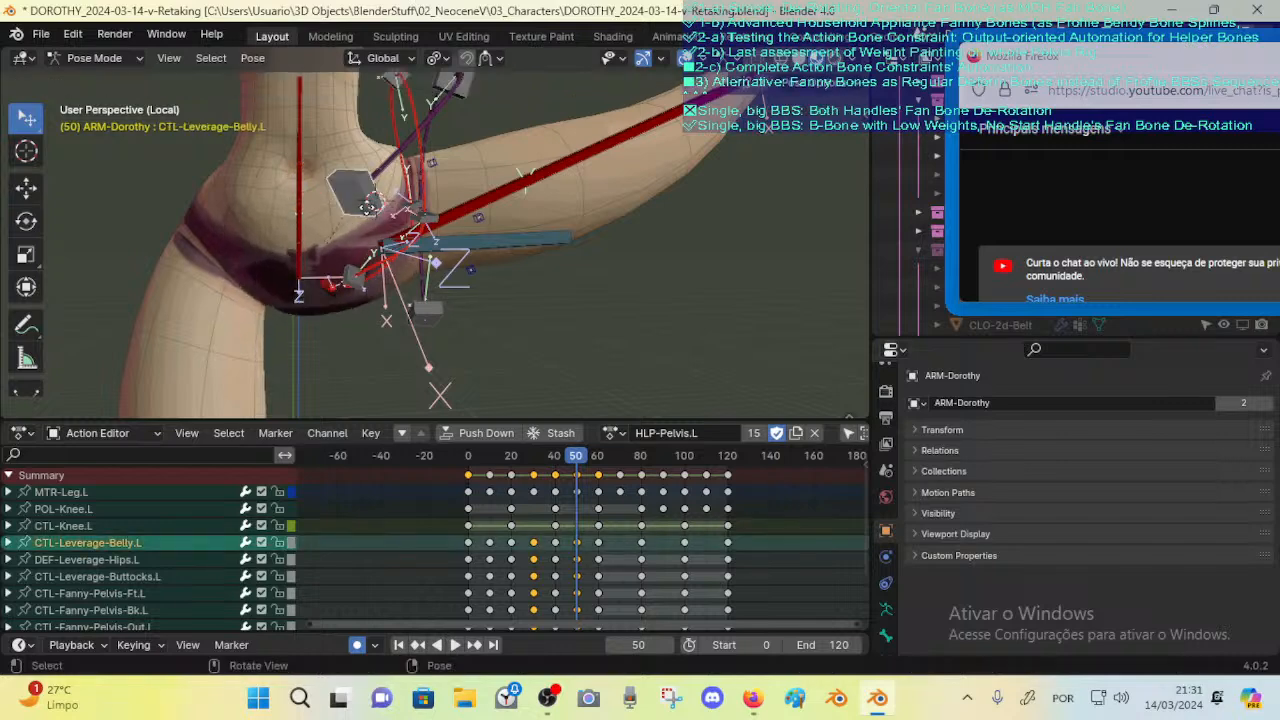
{"action": "left_click_drag", "start_coordinate": [368, 206], "coordinate": [350, 240]}
{"action": "right_click", "coordinate": [350, 240]}
Step: Leave Pose Mode, select the 00_Body mesh together with ARM-Dorothy, and enter Weight Paint mode
{"action": "key", "text": "ctrl+Tab"}
{"action": "left_click", "coordinate": [381, 220]}
{"action": "left_click", "coordinate": [398, 165]}
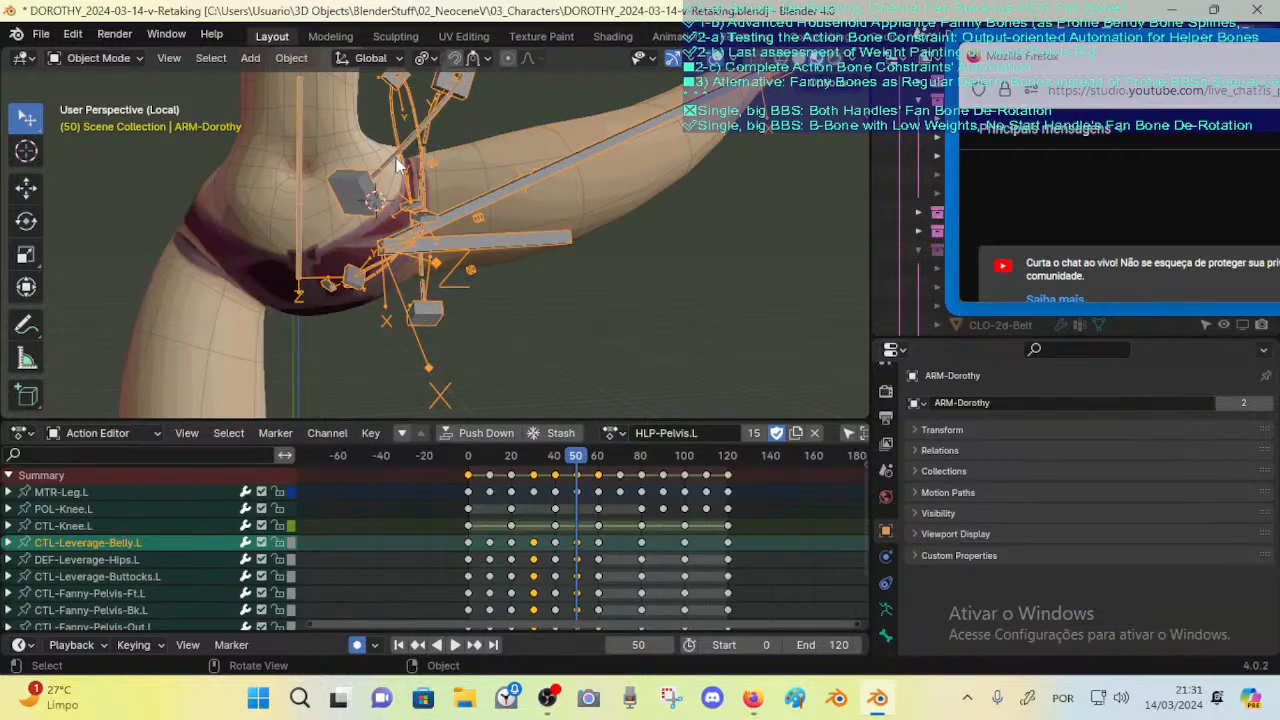
{"action": "left_click", "coordinate": [330, 216], "text": "shift"}
{"action": "key", "text": "ctrl+Tab"}
{"action": "left_click", "coordinate": [186, 271]}
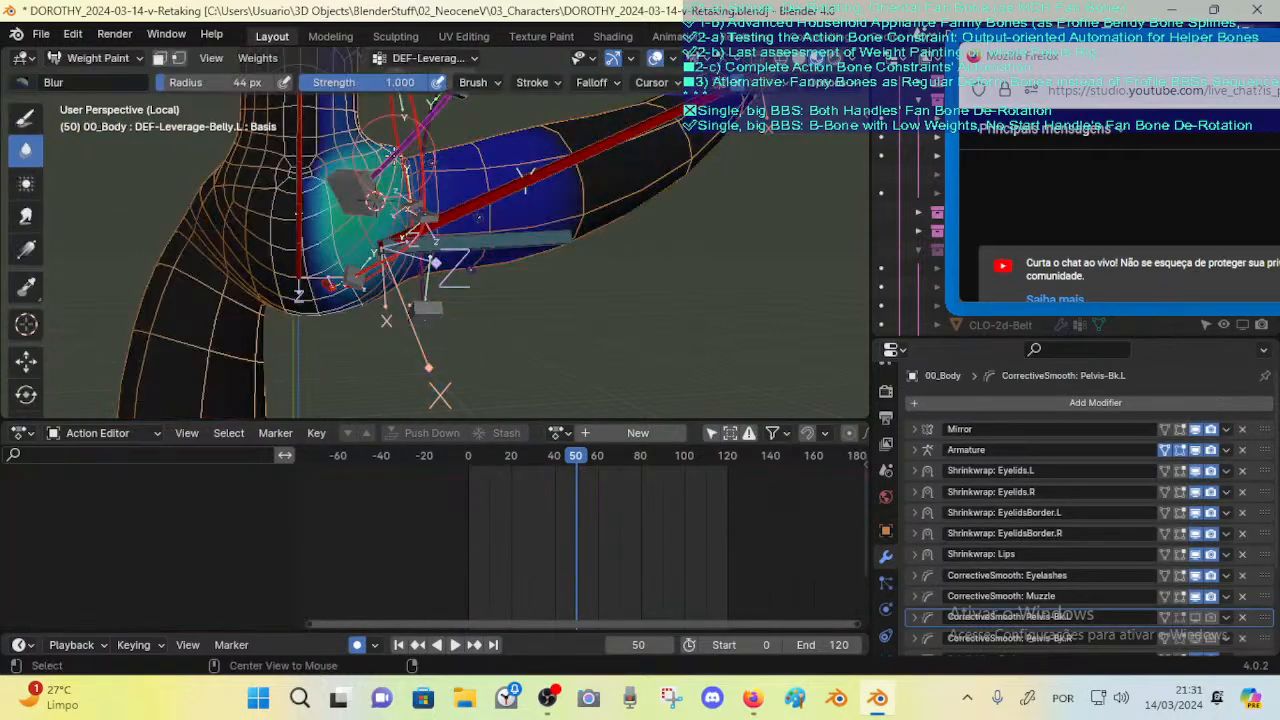
Step: Paint the DEF-Leverage-Belly.L vertex group with weight 0.782 over the left groin and lower belly
{"action": "middle_click_drag", "start_coordinate": [374, 200], "coordinate": [362, 196]}
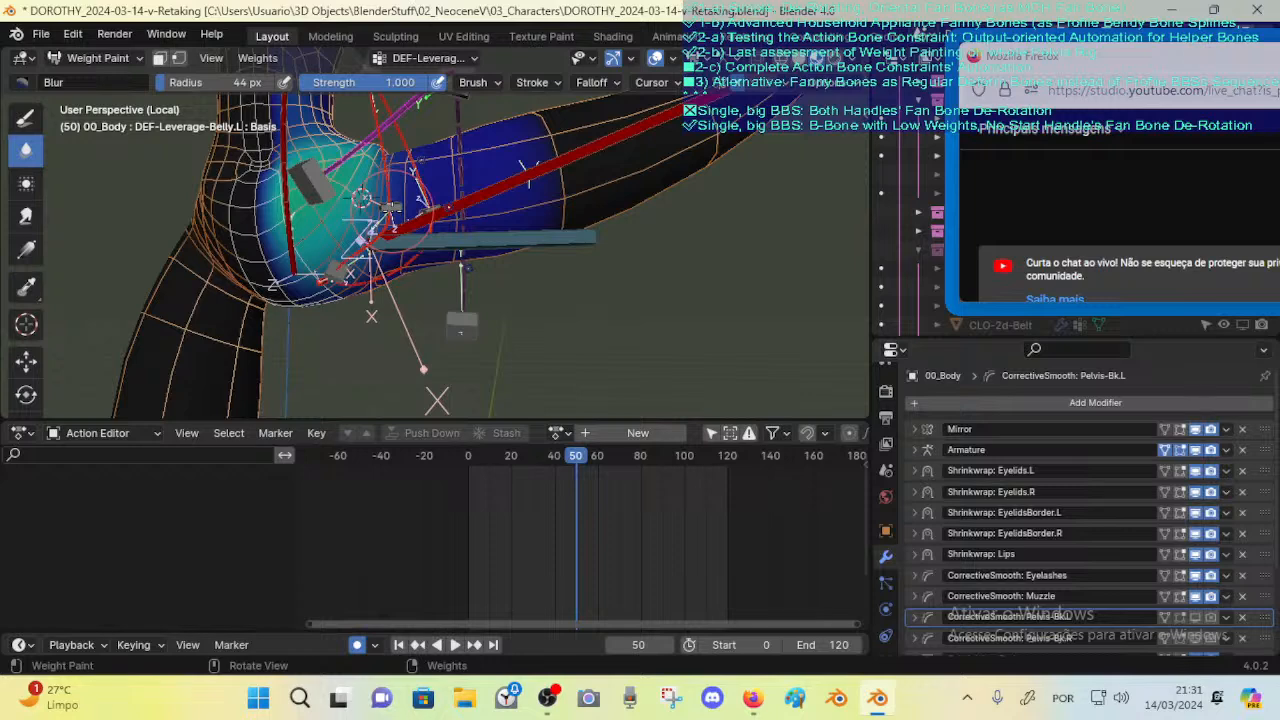
{"action": "left_click", "coordinate": [26, 117]}
{"action": "left_click_drag", "start_coordinate": [356, 245], "coordinate": [360, 252]}
{"action": "mouse_move", "coordinate": [360, 252]}
{"action": "middle_mouse_down"}
{"action": "mouse_move", "coordinate": [382, 285]}
{"action": "mouse_move", "coordinate": [365, 235]}
{"action": "middle_mouse_up"}
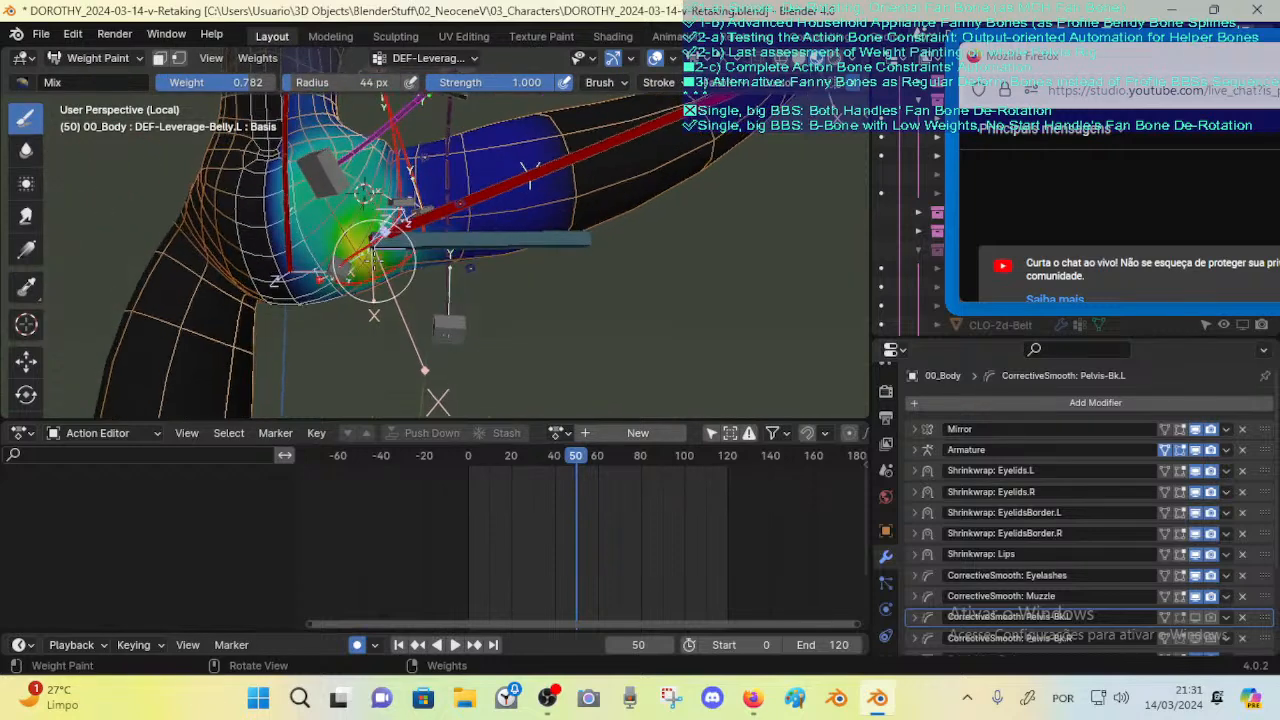
{"action": "left_click_drag", "start_coordinate": [365, 235], "coordinate": [355, 222]}
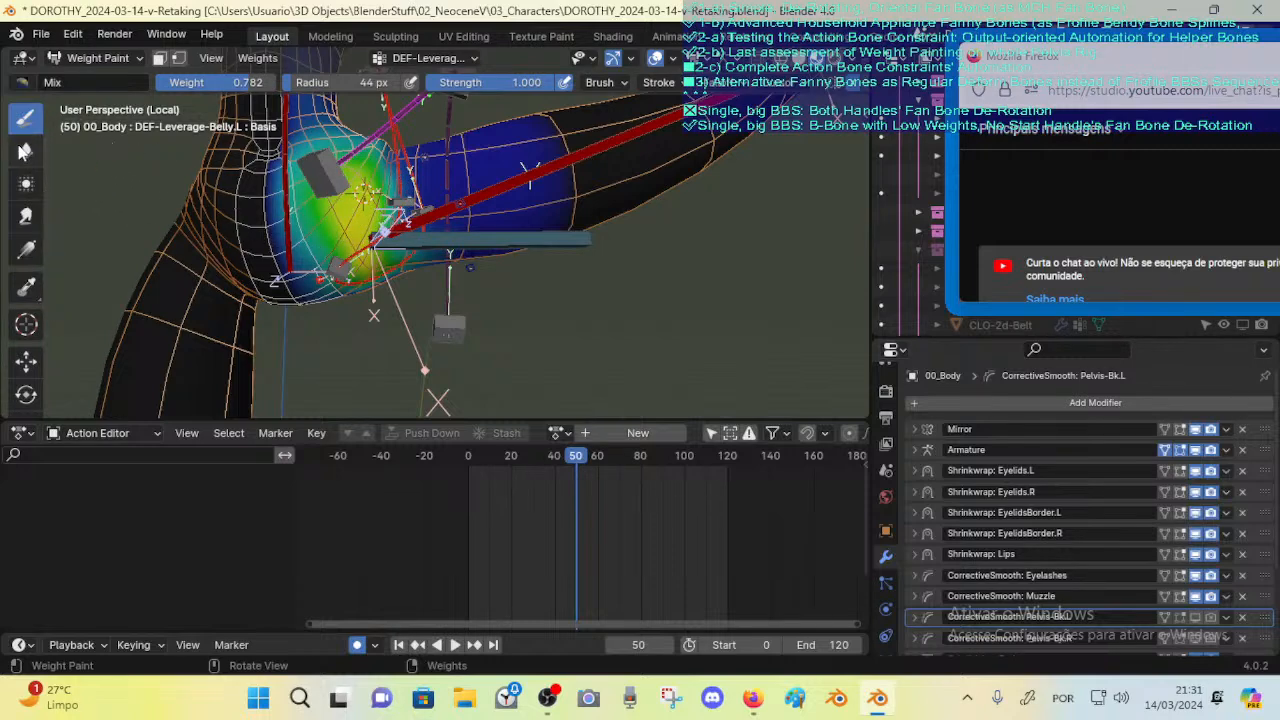
Step: Switch to the Blur brush and set up a vertex selection mask on 00_Body, inverting the selected vertices
{"action": "left_click", "coordinate": [26, 150]}
{"action": "middle_click_drag", "start_coordinate": [373, 285], "coordinate": [365, 248]}
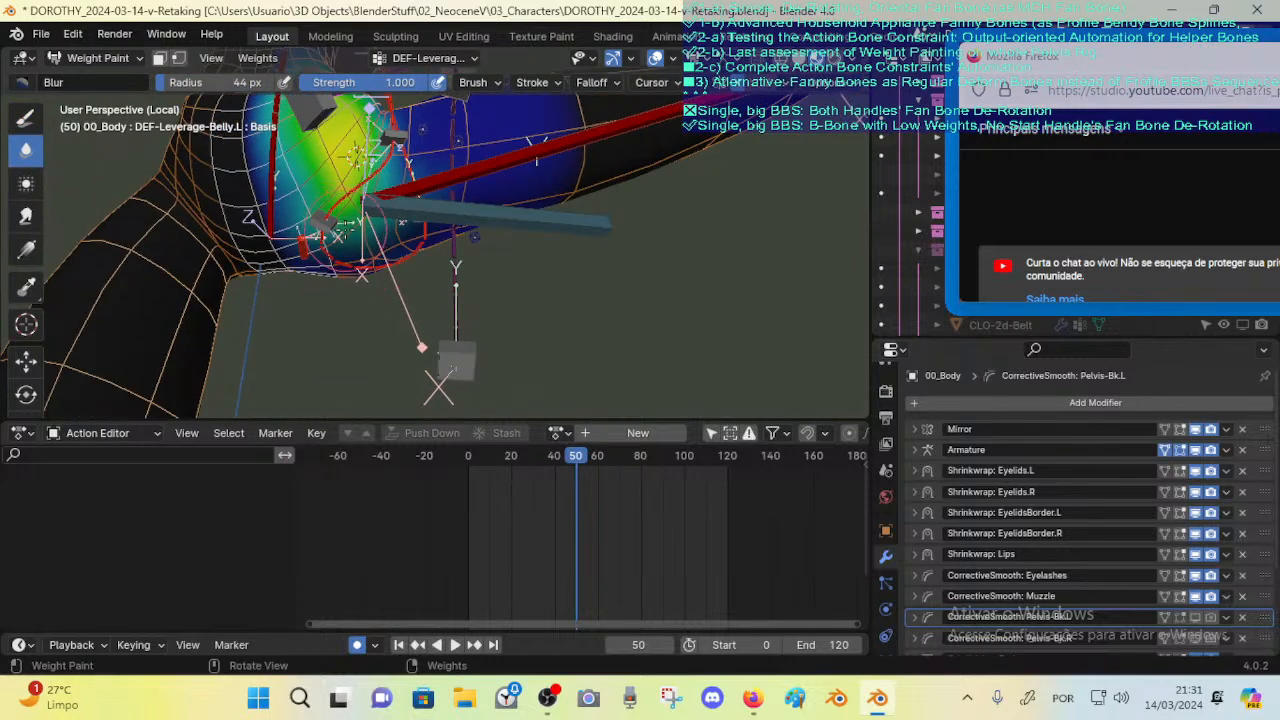
{"action": "middle_click_drag", "start_coordinate": [355, 152], "coordinate": [365, 185]}
{"action": "middle_click_drag", "start_coordinate": [368, 241], "coordinate": [374, 230]}
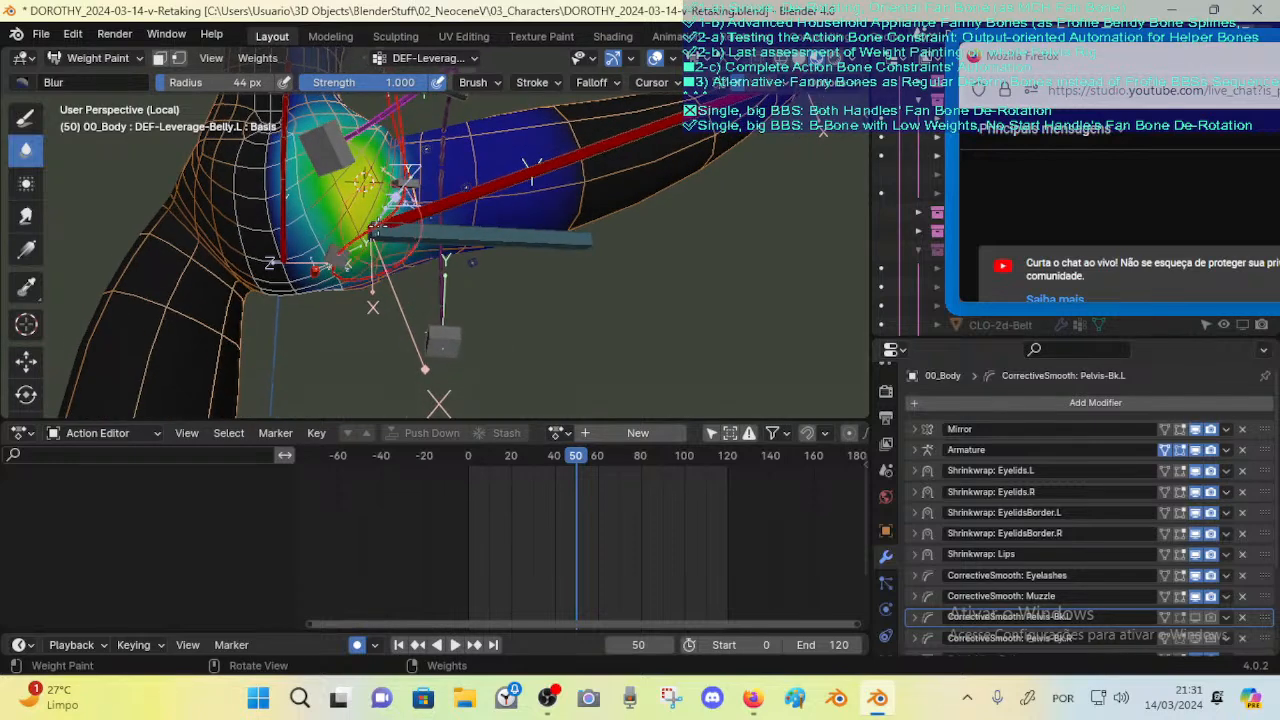
{"action": "key", "text": "v"}
{"action": "left_click", "coordinate": [373, 223], "text": "ctrl"}
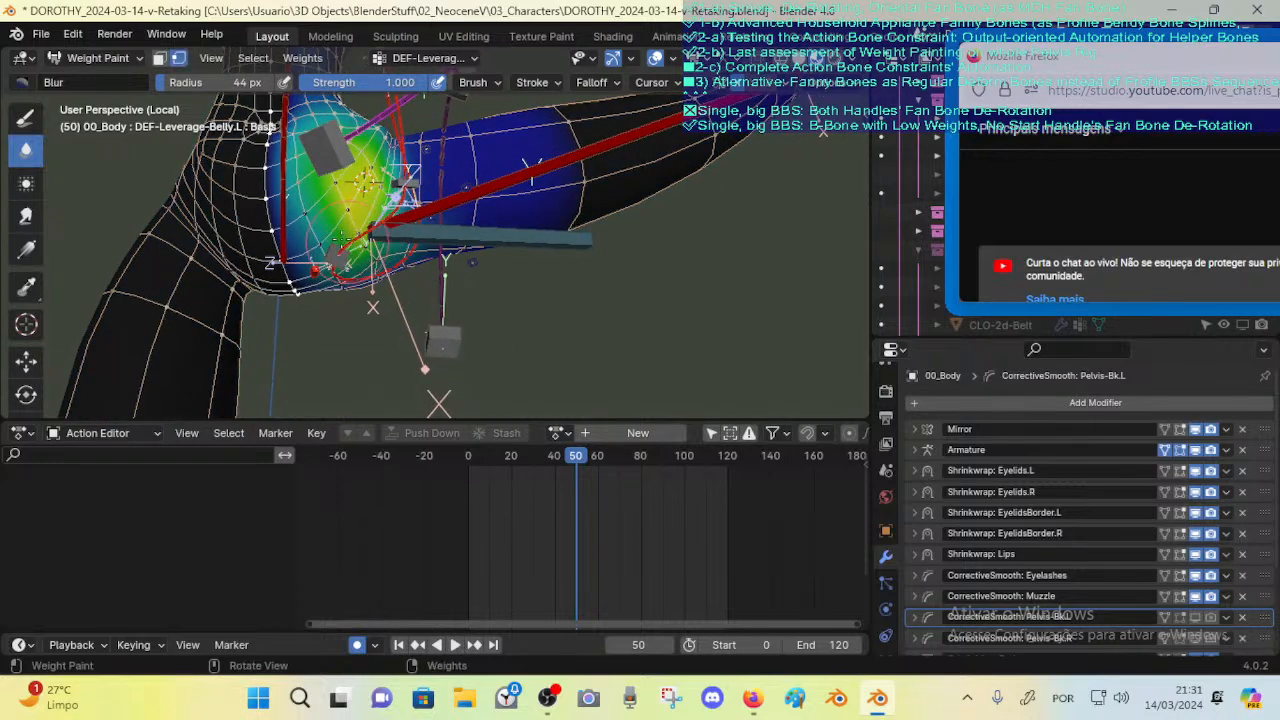
{"action": "middle_click_drag", "start_coordinate": [343, 236], "coordinate": [338, 257]}
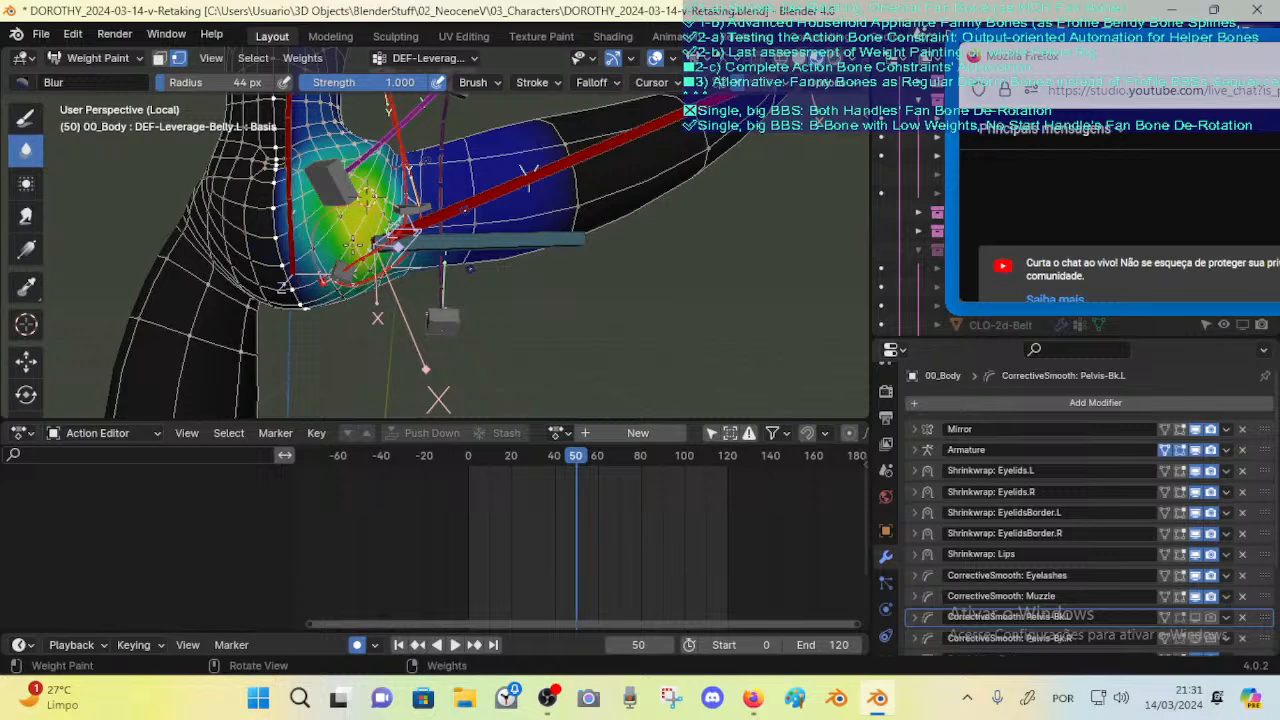
{"action": "key", "text": "ctrl+i"}
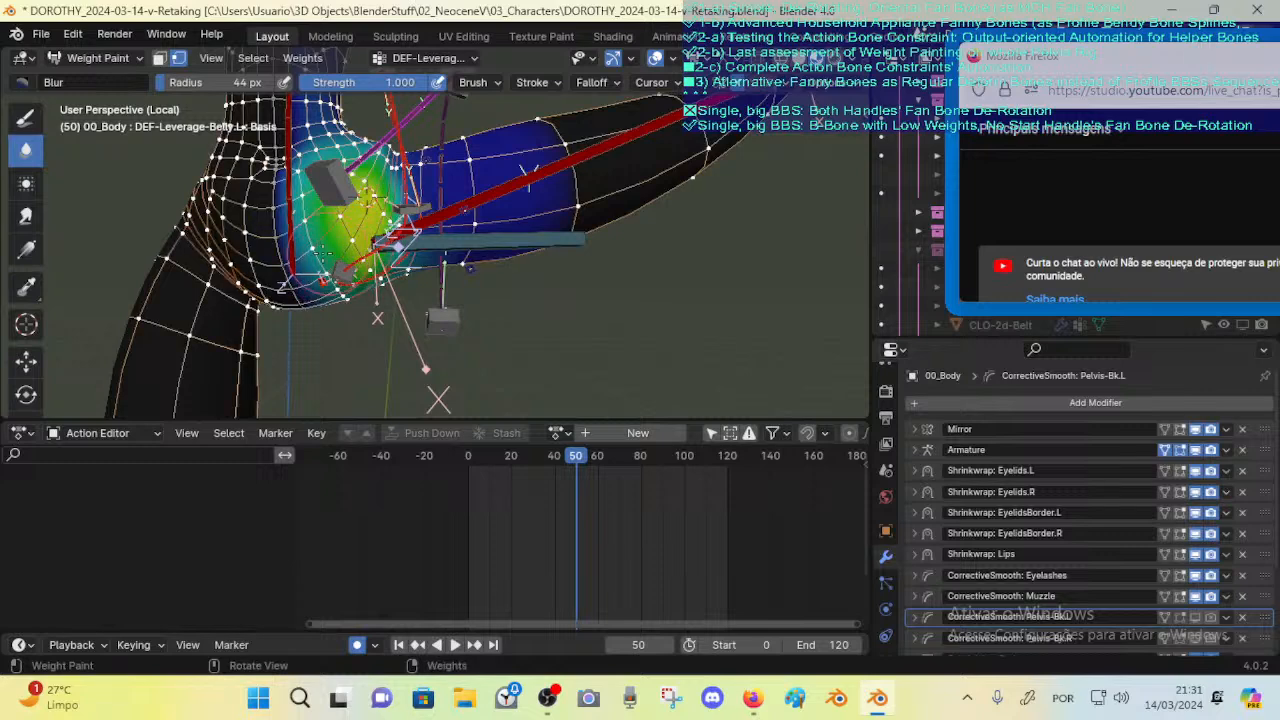
Step: Smear the DEF-Leverage-Belly.L weights across the left groin and lower belly using the Smear brush at 69 px radius
{"action": "middle_click_drag", "start_coordinate": [340, 266], "coordinate": [425, 312]}
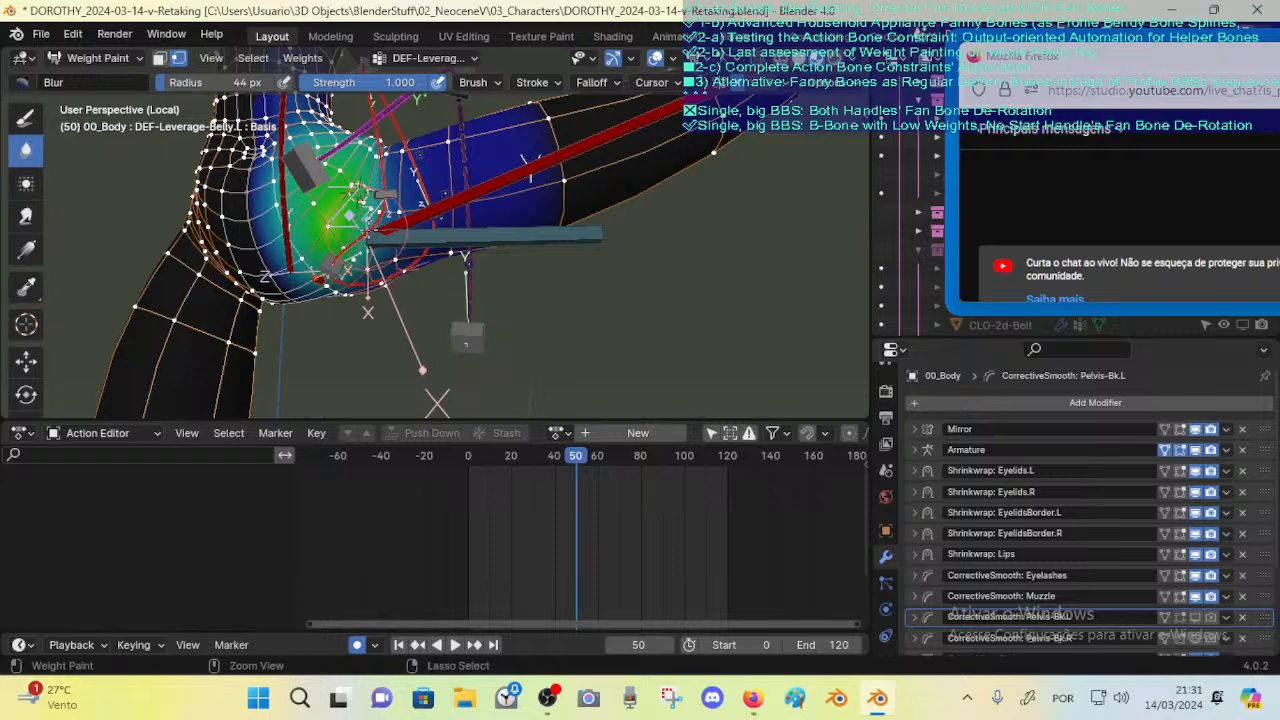
{"action": "mouse_move", "coordinate": [367, 231]}
{"action": "middle_mouse_down", "text": "ctrl"}
{"action": "mouse_move", "coordinate": [367, 211]}
{"action": "mouse_move", "coordinate": [444, 176]}
{"action": "middle_mouse_up", "text": "ctrl"}
{"action": "left_click", "coordinate": [26, 218]}
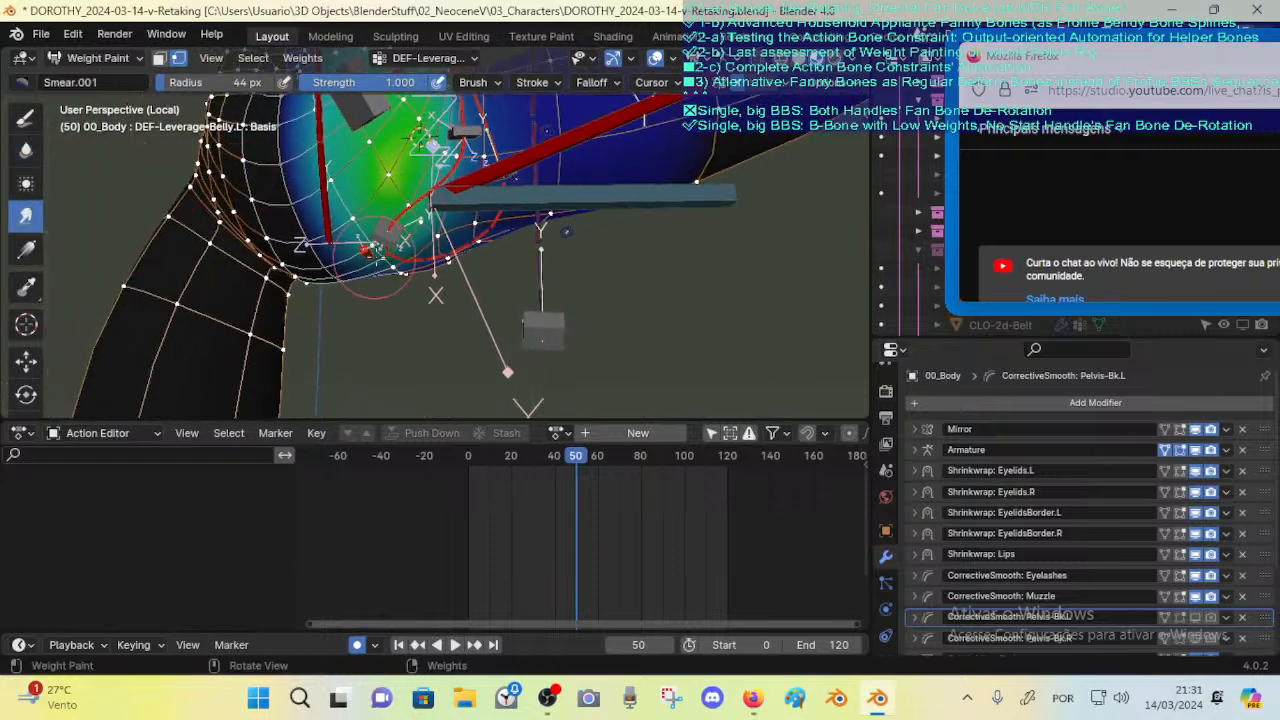
{"action": "key", "text": "f"}
{"action": "left_click", "coordinate": [418, 232]}
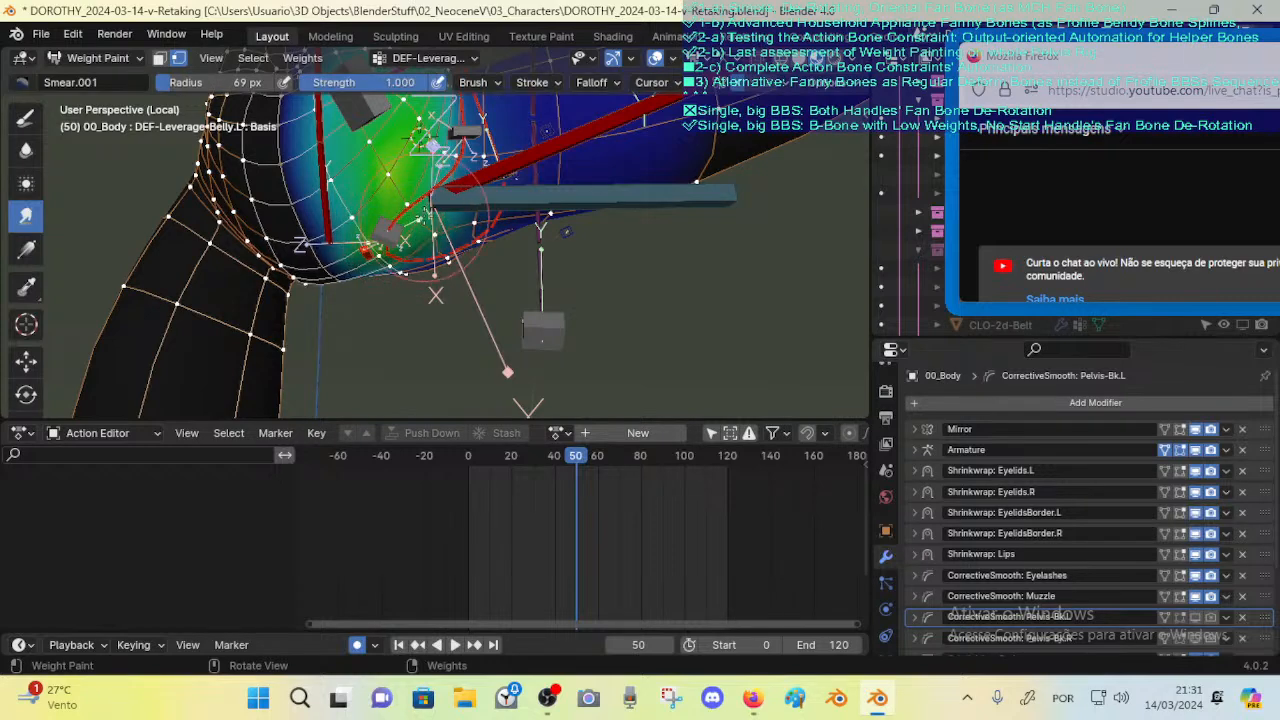
{"action": "mouse_move", "coordinate": [429, 215]}
{"action": "middle_mouse_down"}
{"action": "mouse_move", "coordinate": [456, 230]}
{"action": "mouse_move", "coordinate": [415, 205]}
{"action": "middle_mouse_up"}
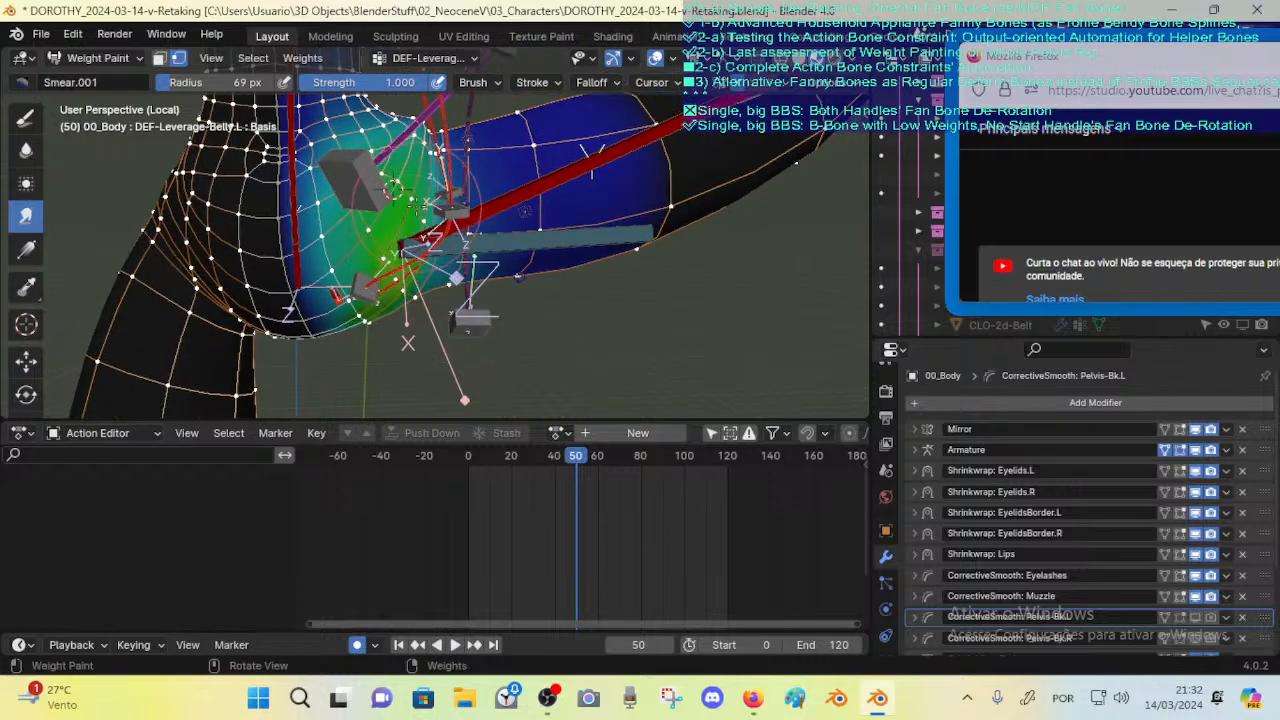
Step: Blur the DEF-Leverage-Belly.L weights, and repaint the lower groin and inner thigh with the Draw brush at weight 0.782
{"action": "left_click", "coordinate": [26, 149]}
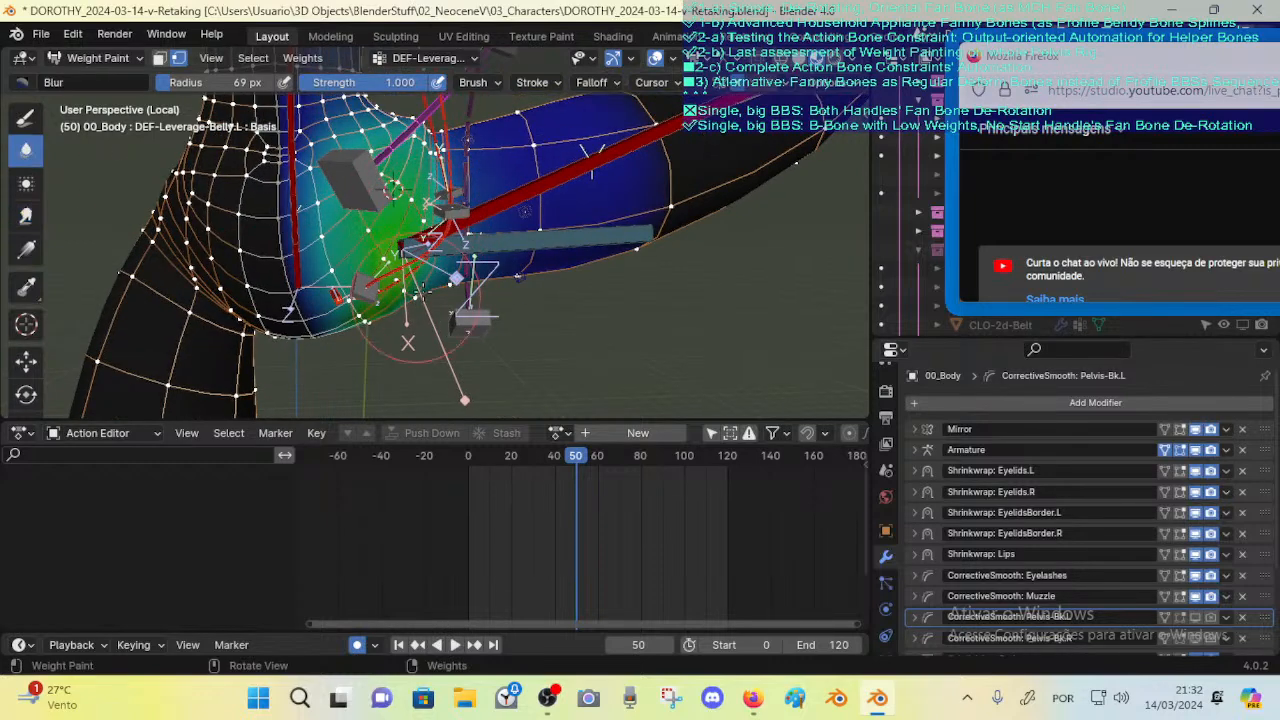
{"action": "middle_click_drag", "start_coordinate": [422, 290], "coordinate": [432, 272]}
{"action": "left_click", "coordinate": [26, 117]}
{"action": "mouse_move", "coordinate": [420, 228]}
{"action": "middle_mouse_down"}
{"action": "mouse_move", "coordinate": [400, 214]}
{"action": "mouse_move", "coordinate": [423, 243]}
{"action": "mouse_move", "coordinate": [357, 271]}
{"action": "mouse_move", "coordinate": [410, 300]}
{"action": "middle_mouse_up"}
{"action": "mouse_move", "coordinate": [488, 262]}
{"action": "middle_mouse_down"}
{"action": "mouse_move", "coordinate": [540, 275]}
{"action": "mouse_move", "coordinate": [483, 301]}
{"action": "mouse_move", "coordinate": [394, 292]}
{"action": "middle_mouse_up"}
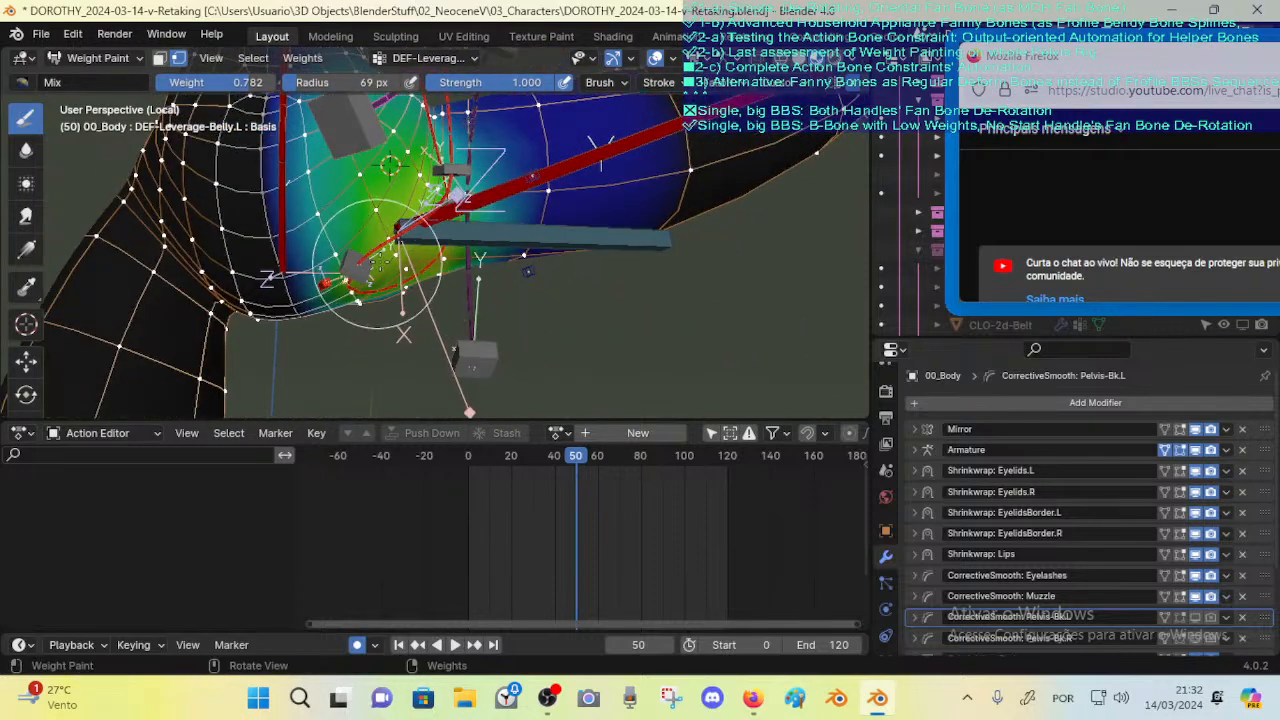
{"action": "mouse_move", "coordinate": [427, 229]}
{"action": "middle_mouse_down"}
{"action": "mouse_move", "coordinate": [440, 265]}
{"action": "mouse_move", "coordinate": [420, 290]}
{"action": "middle_mouse_up"}
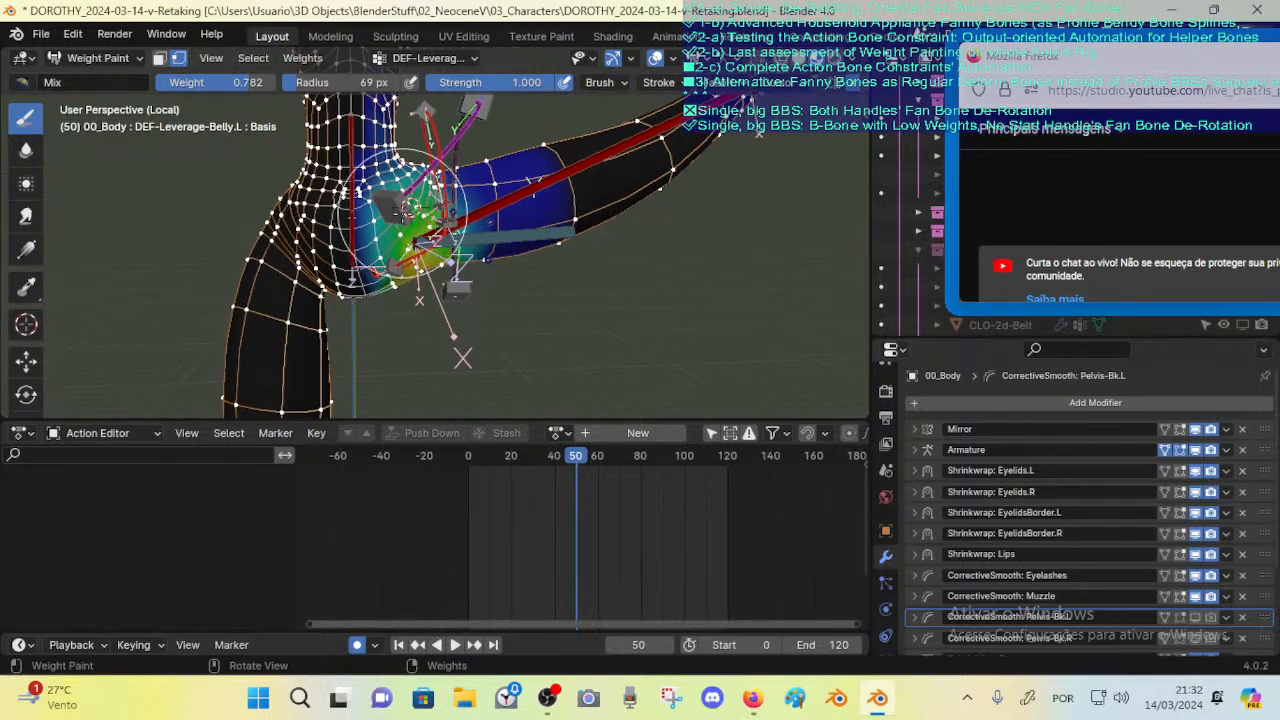
Step: Turn off the vertex selection mask, leave Weight Paint, and return ARM-Dorothy to Pose Mode with CTL-Leverage-Belly.L active
{"action": "key", "text": "v"}
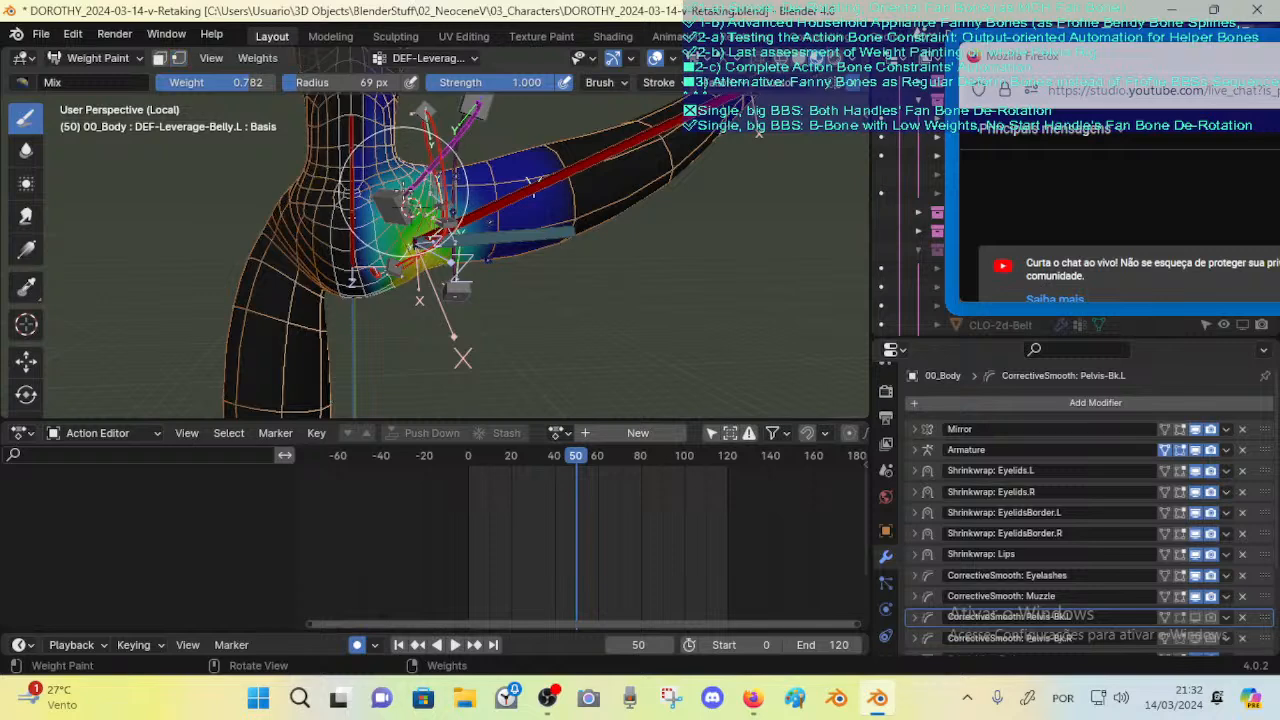
{"action": "left_click", "coordinate": [390, 203], "text": "ctrl"}
{"action": "key", "text": "ctrl+Tab"}
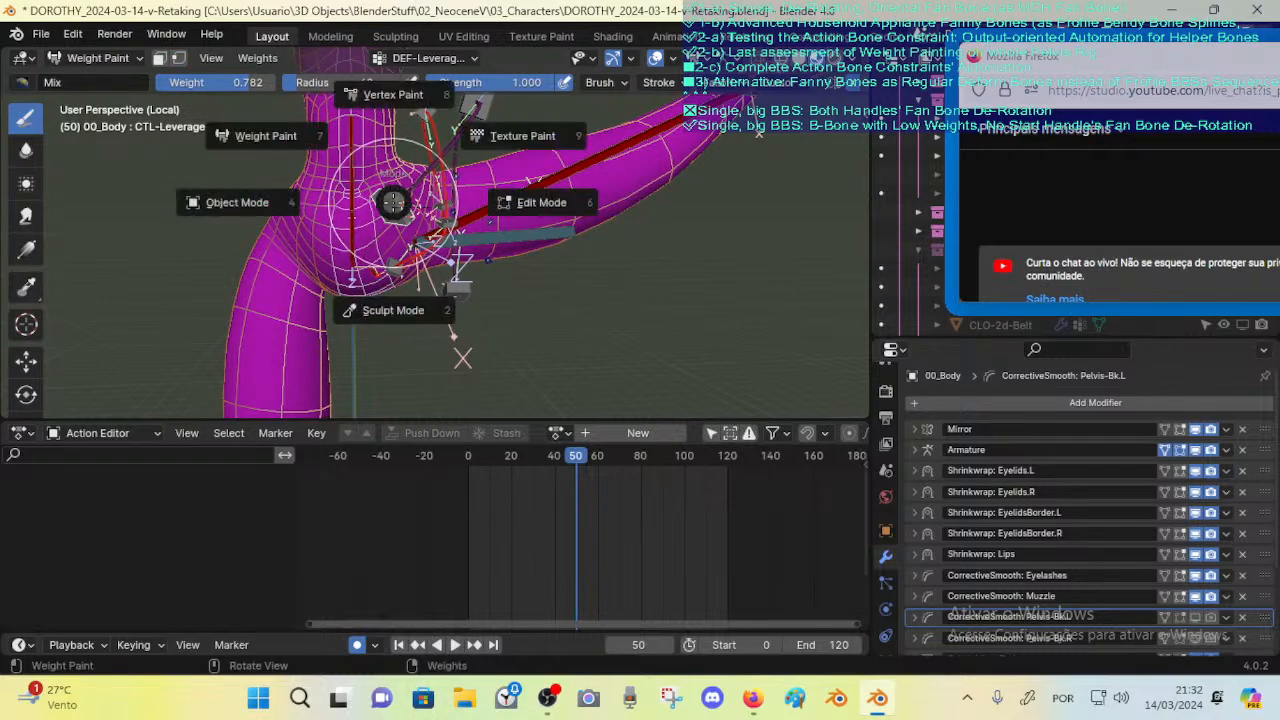
{"action": "key", "text": "o"}
{"action": "left_click", "coordinate": [394, 211]}
{"action": "key", "text": "ctrl+Tab"}
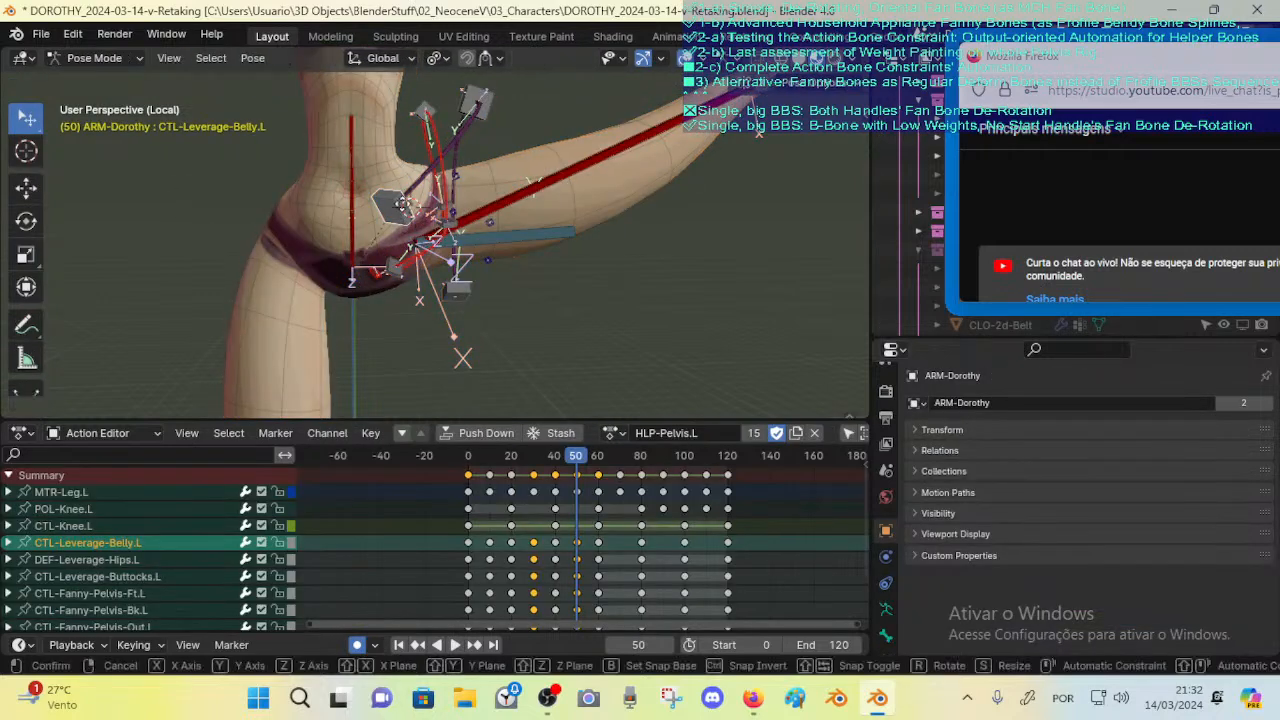
Step: Move and rotate the CTL-Leverage-Belly.L bone inward over the lower belly at frame 50
{"action": "key", "text": "g"}
{"action": "left_click", "coordinate": [383, 197]}
{"action": "key", "text": "r"}
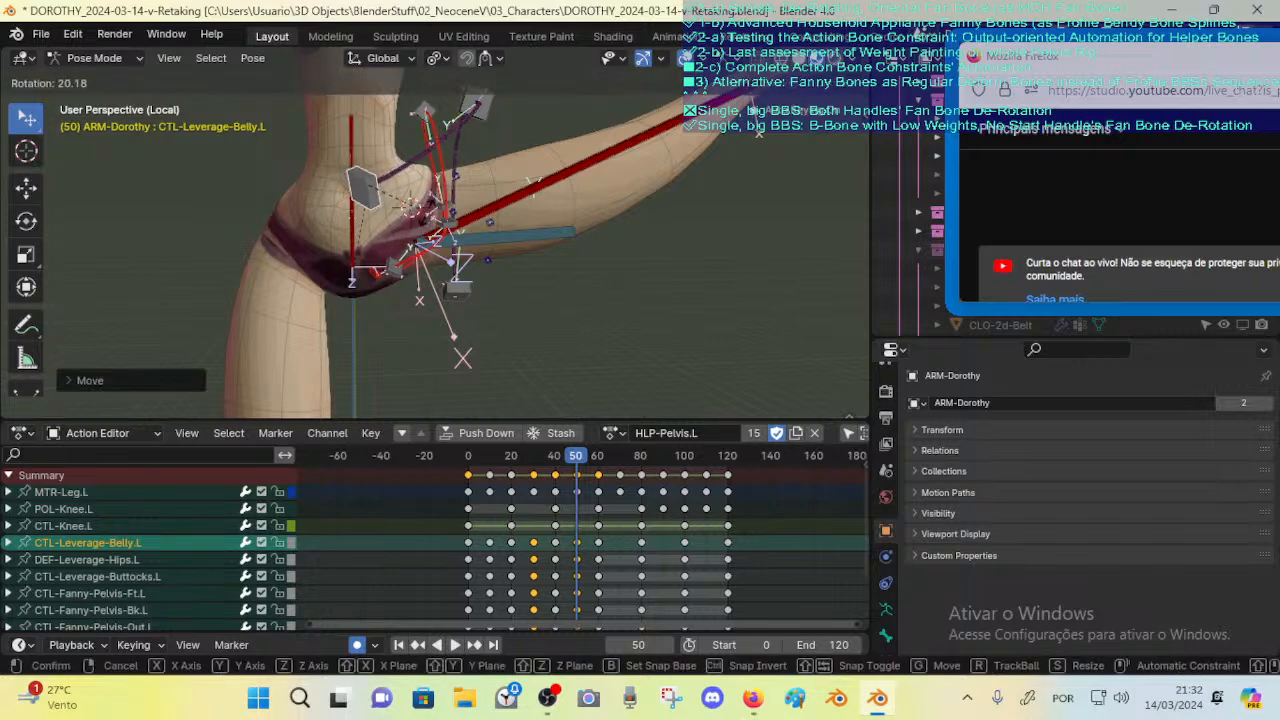
{"action": "left_click", "coordinate": [409, 205]}
{"action": "key", "text": "g"}
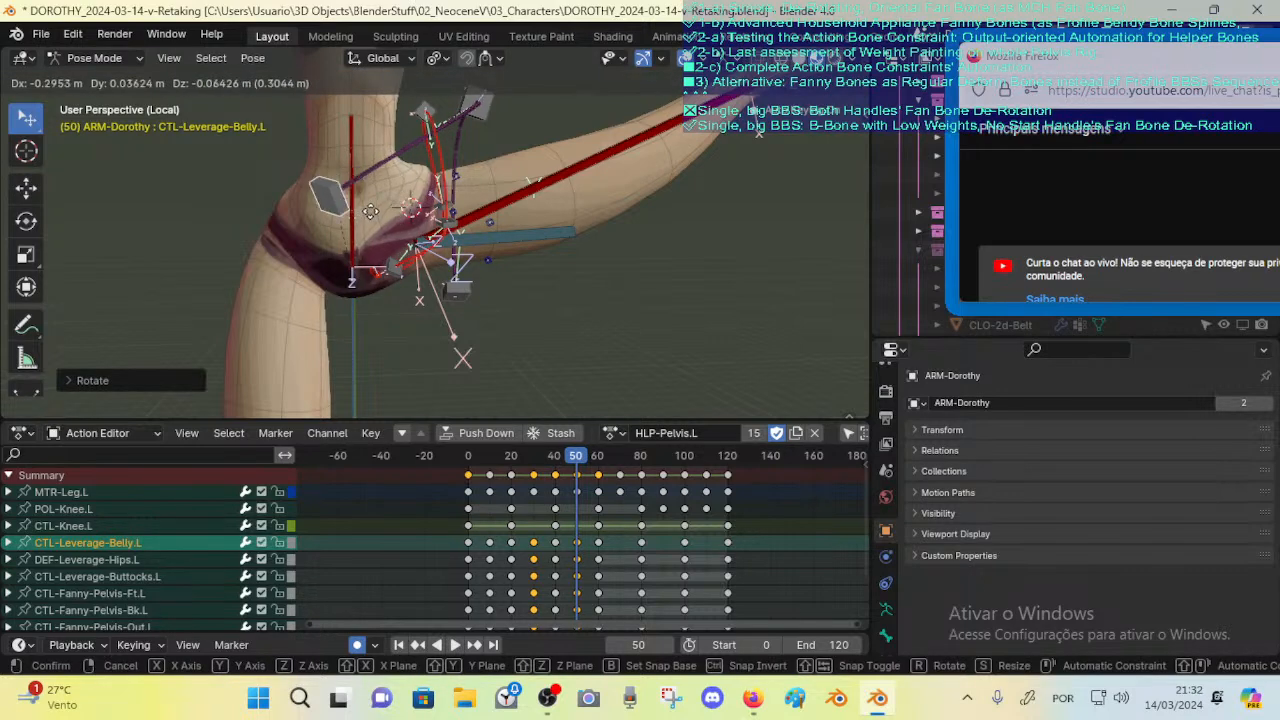
{"action": "left_click", "coordinate": [423, 193]}
{"action": "key", "text": "r"}
{"action": "left_click", "coordinate": [404, 212]}
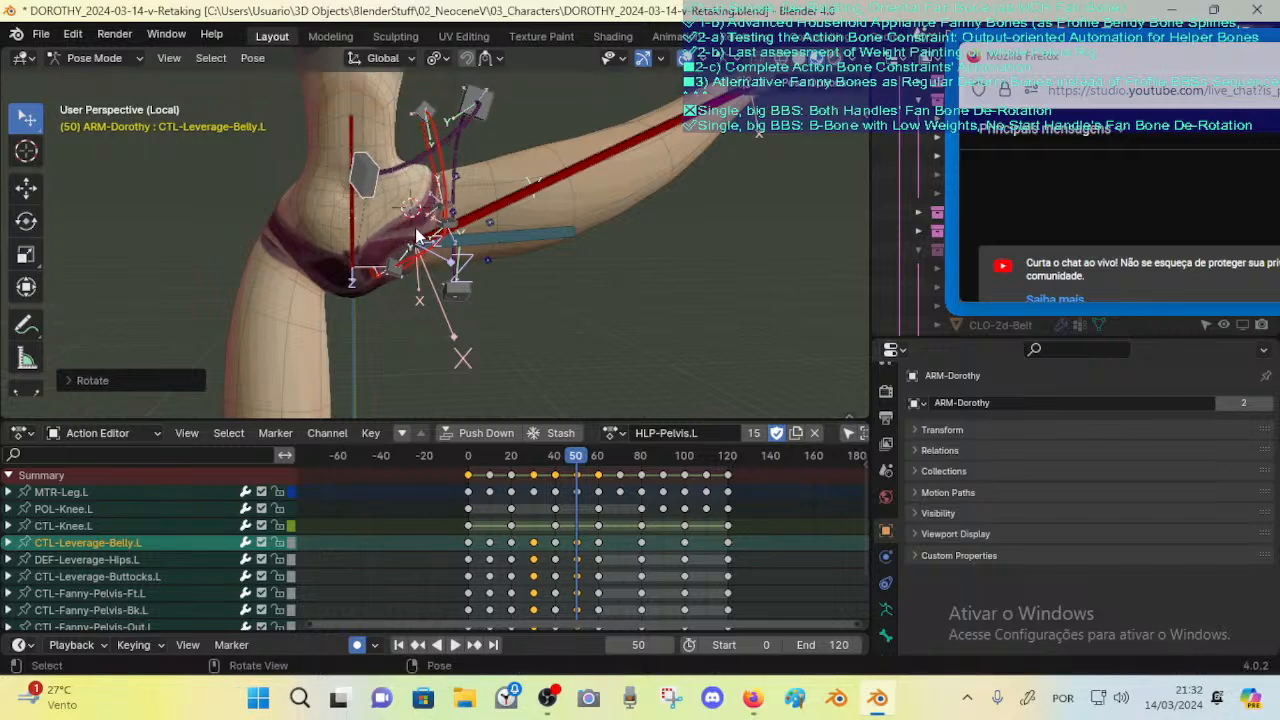
{"action": "key", "text": "g"}
{"action": "left_click", "coordinate": [418, 238]}
Step: Adjust the position of the DEF-Crotch bone and lower CTL-Fanny-Pelvis-In.L slightly at frame 50
{"action": "left_click", "coordinate": [375, 276]}
{"action": "key", "text": "g"}
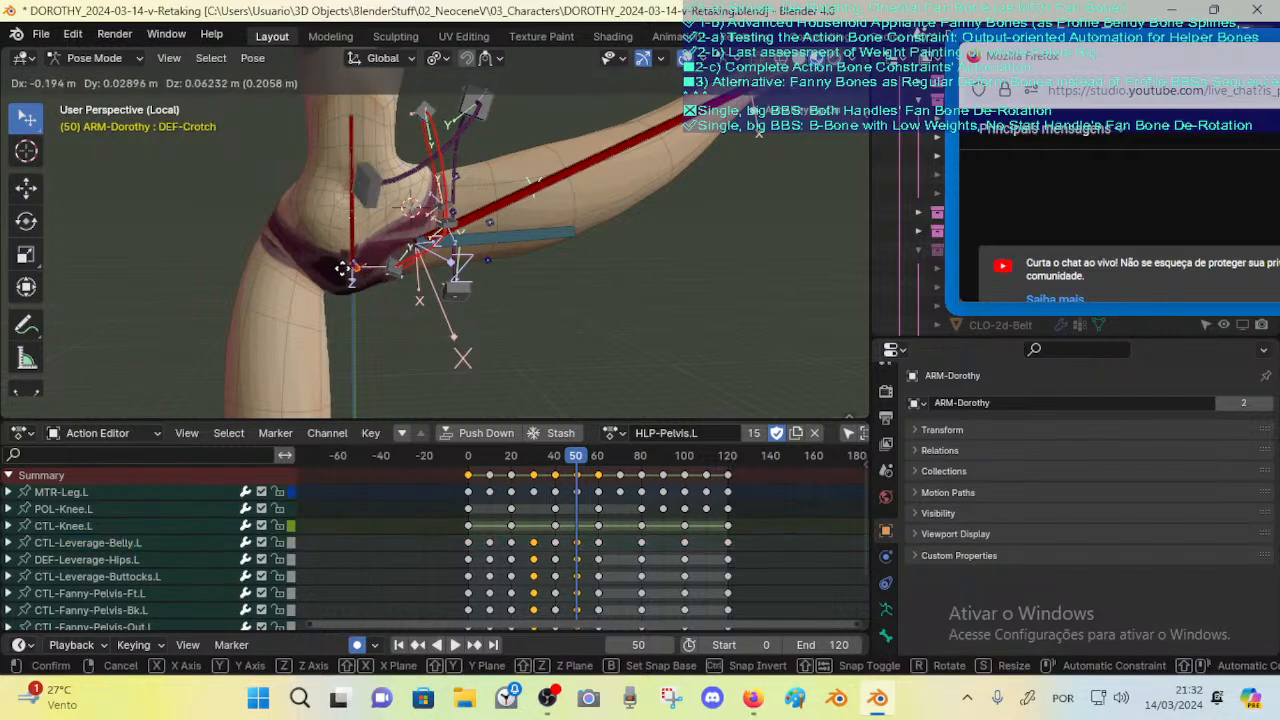
{"action": "left_click", "coordinate": [376, 259]}
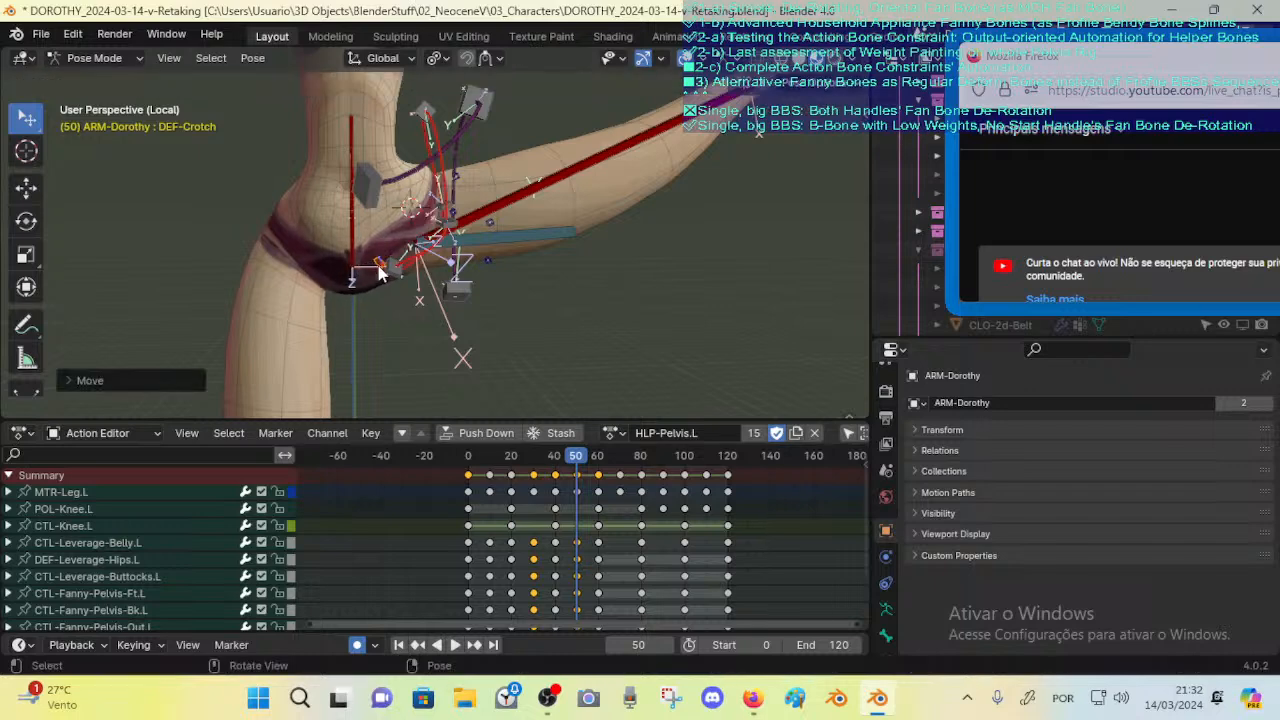
{"action": "key", "text": "g"}
{"action": "left_click", "coordinate": [397, 282]}
{"action": "left_click", "coordinate": [396, 281]}
{"action": "key", "text": "g"}
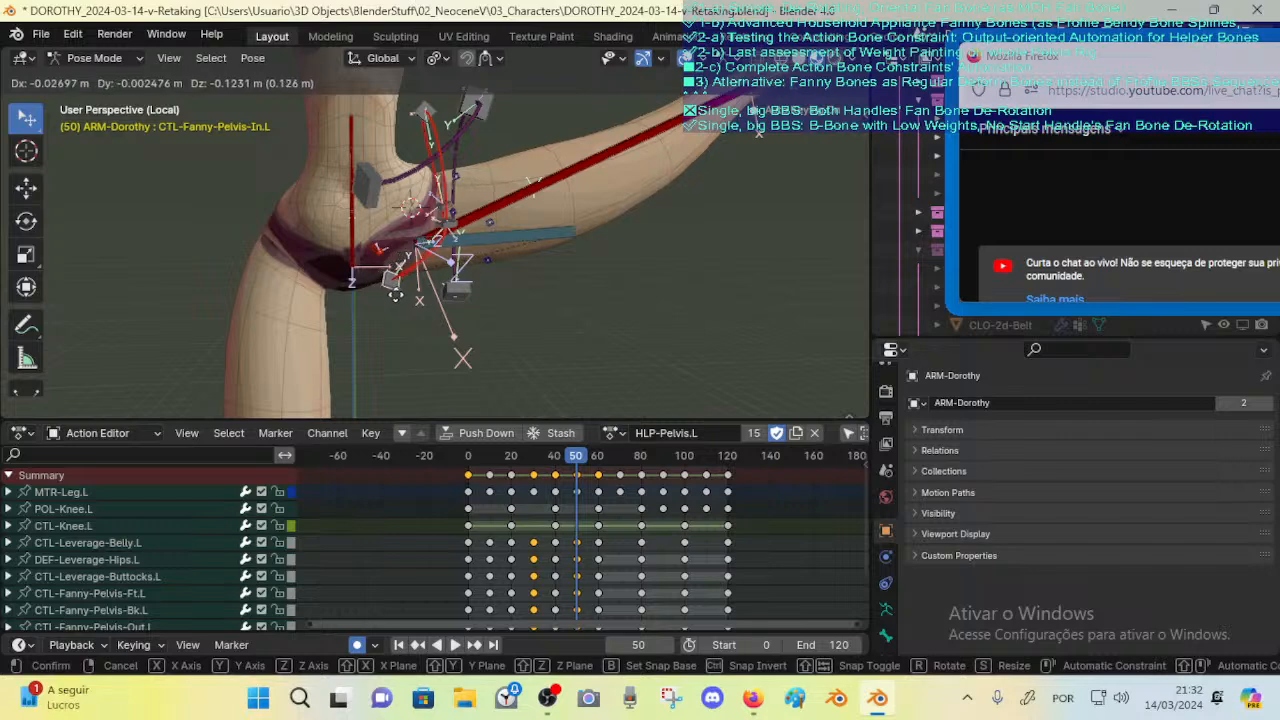
{"action": "left_click", "coordinate": [396, 297]}
Step: Move the DEF-Leverage-Hips.L bone inward toward the waist and rotate it slightly at frame 50
{"action": "left_click", "coordinate": [432, 114]}
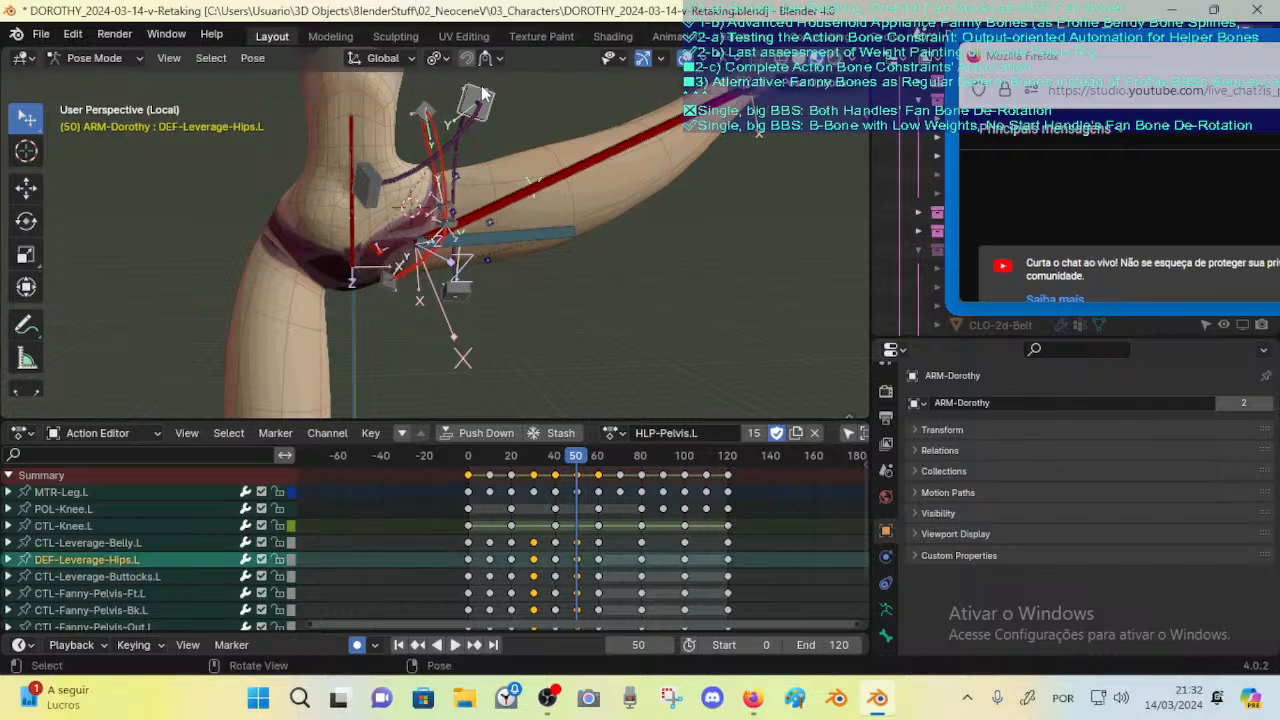
{"action": "key", "text": "g"}
{"action": "left_click", "coordinate": [466, 98]}
{"action": "key", "text": "r"}
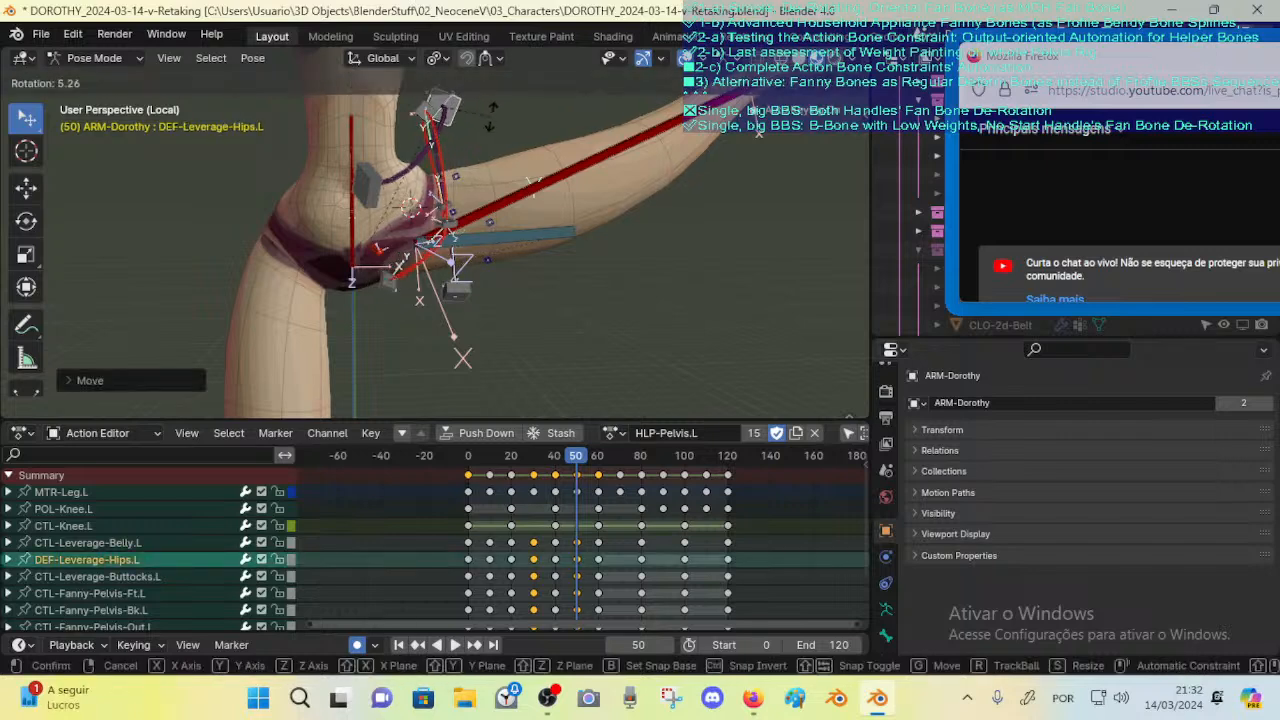
{"action": "left_click", "coordinate": [484, 124]}
{"action": "key", "text": "g"}
{"action": "left_click", "coordinate": [481, 146]}
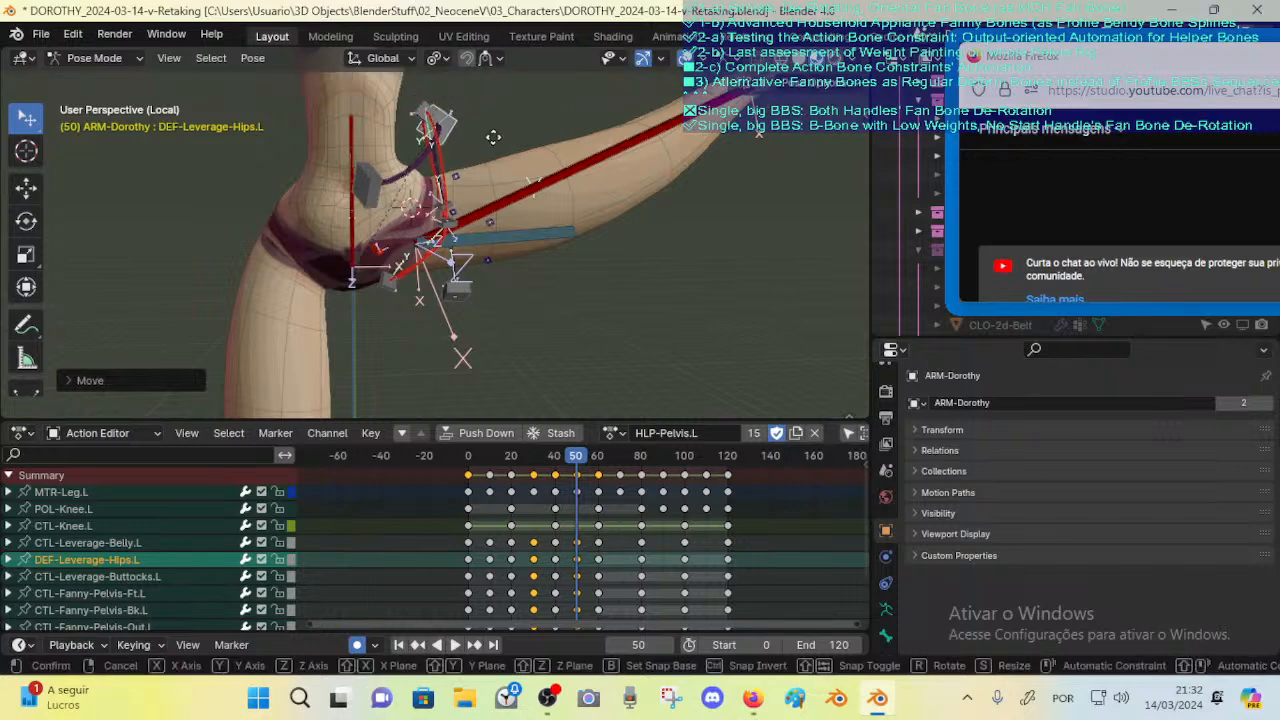
Step: Go to frame 30 and move the CTL-Leverage-Belly.L bone down toward the crotch, rotating it to follow the belly
{"action": "middle_click_drag", "start_coordinate": [476, 159], "coordinate": [497, 222]}
{"action": "key", "text": "Down"}
{"action": "key", "text": "Down"}
{"action": "key", "text": "Down"}
{"action": "key", "text": "Up"}
{"action": "left_click", "coordinate": [424, 300]}
{"action": "left_click", "coordinate": [470, 288]}
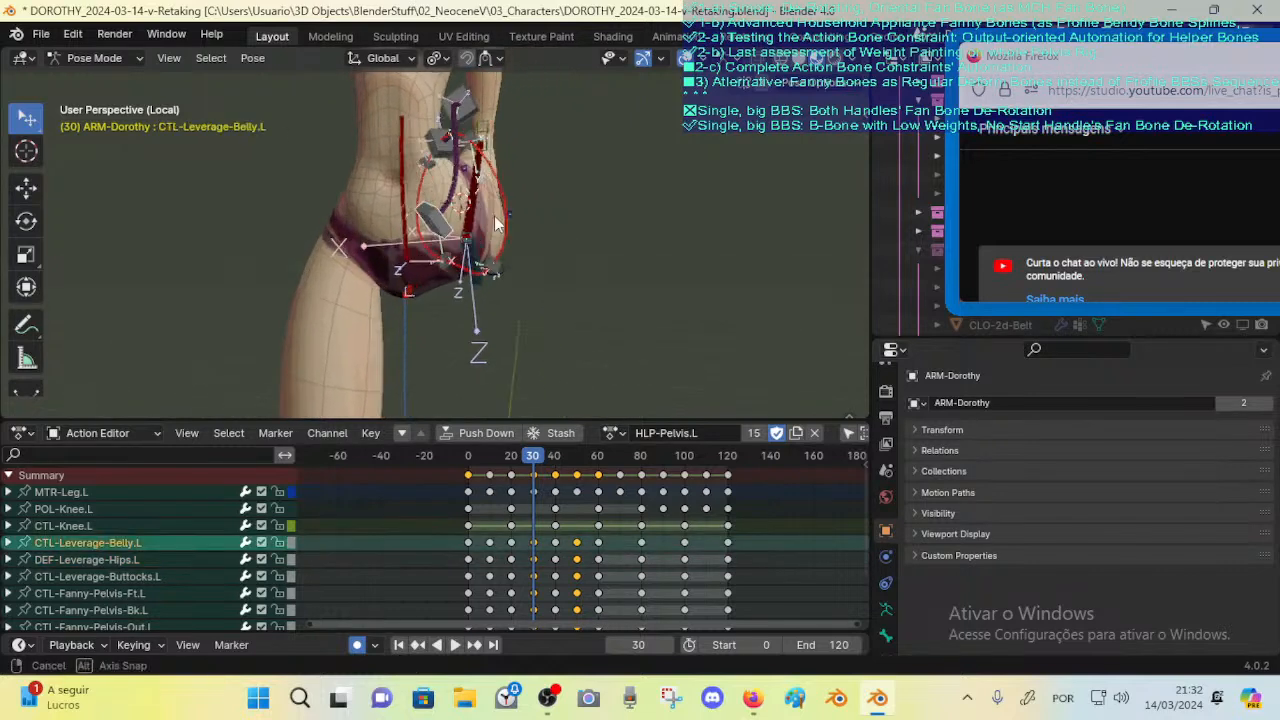
{"action": "key", "text": "g"}
{"action": "left_click", "coordinate": [502, 267]}
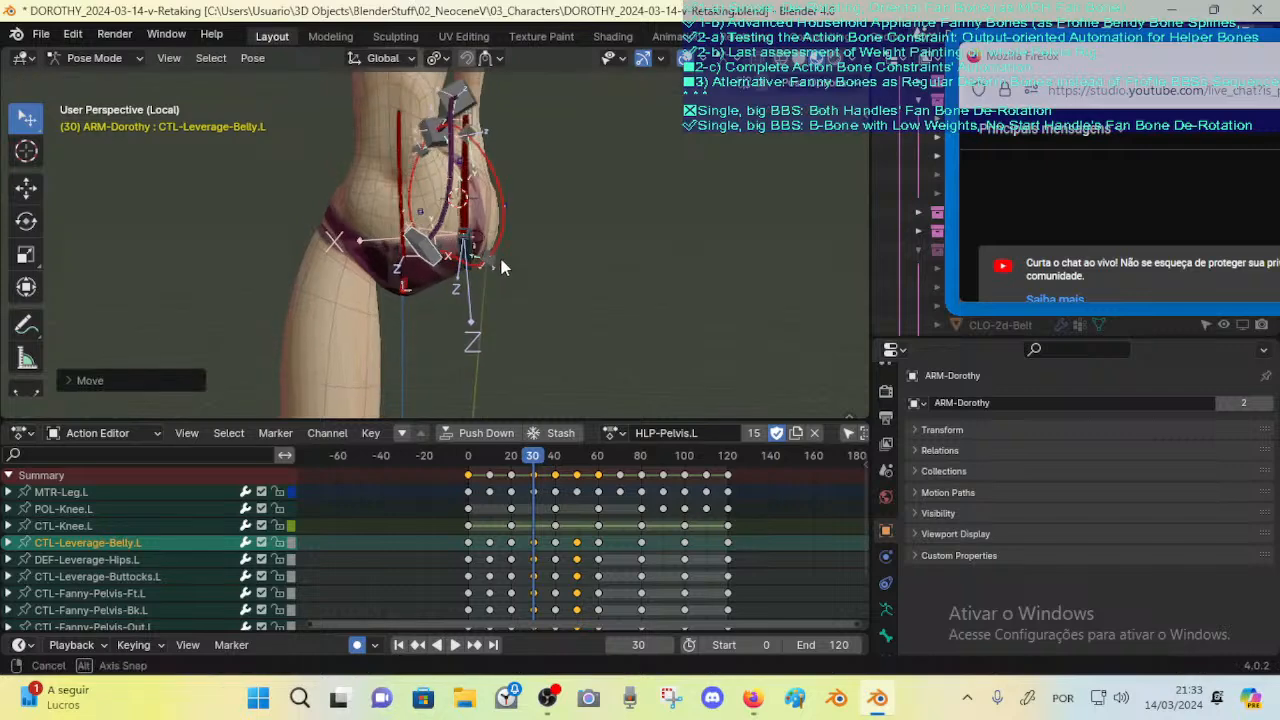
{"action": "middle_click_drag", "start_coordinate": [502, 267], "coordinate": [483, 243]}
{"action": "key", "text": "r"}
{"action": "left_click", "coordinate": [554, 224]}
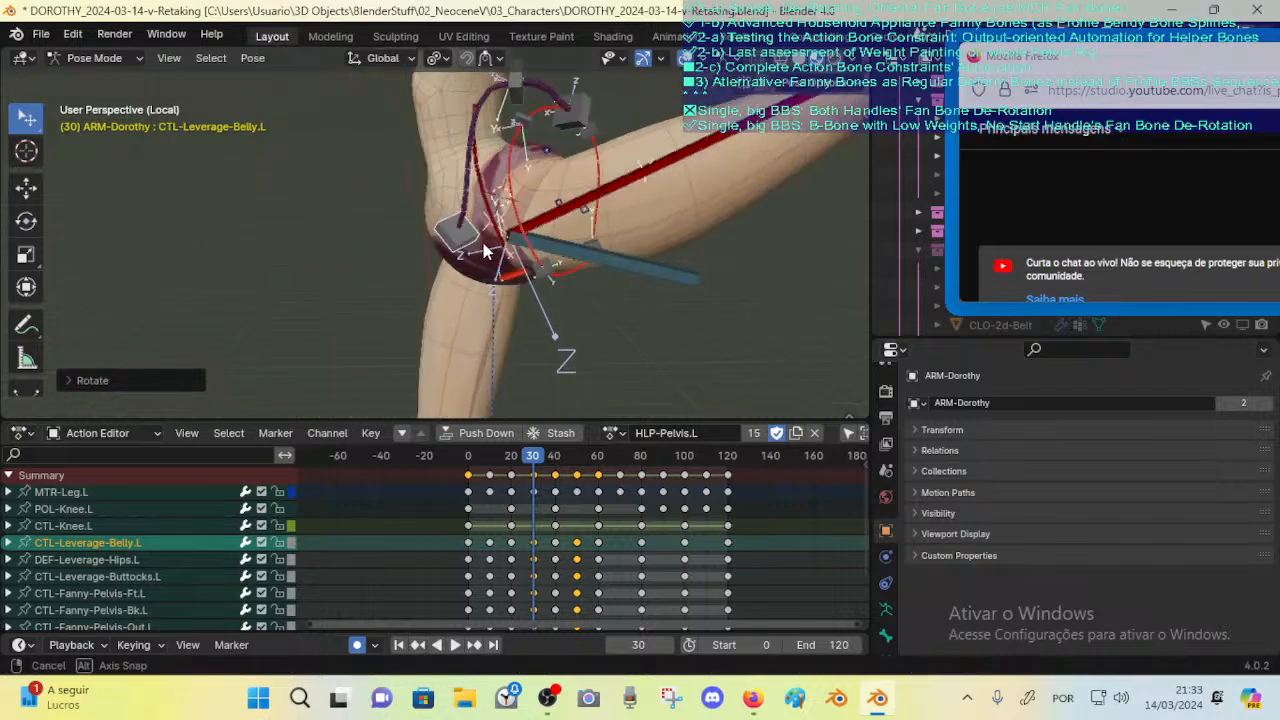
Step: Fine-tune the position of CTL-Leverage-Belly.L at frame 30 from several viewing angles
{"action": "key", "text": "g"}
{"action": "left_click", "coordinate": [497, 195]}
{"action": "middle_click_drag", "start_coordinate": [497, 195], "coordinate": [393, 203]}
{"action": "key", "text": "g"}
{"action": "left_click", "coordinate": [526, 229]}
{"action": "key", "text": "g"}
{"action": "left_click", "coordinate": [503, 252]}
Step: Go to frame 10 and reposition CTL-Fanny-Pelvis-Out.L and CTL-Fanny-Pelvis-Bk.L around the left buttock
{"action": "key", "text": "Down"}
{"action": "key", "text": "Down"}
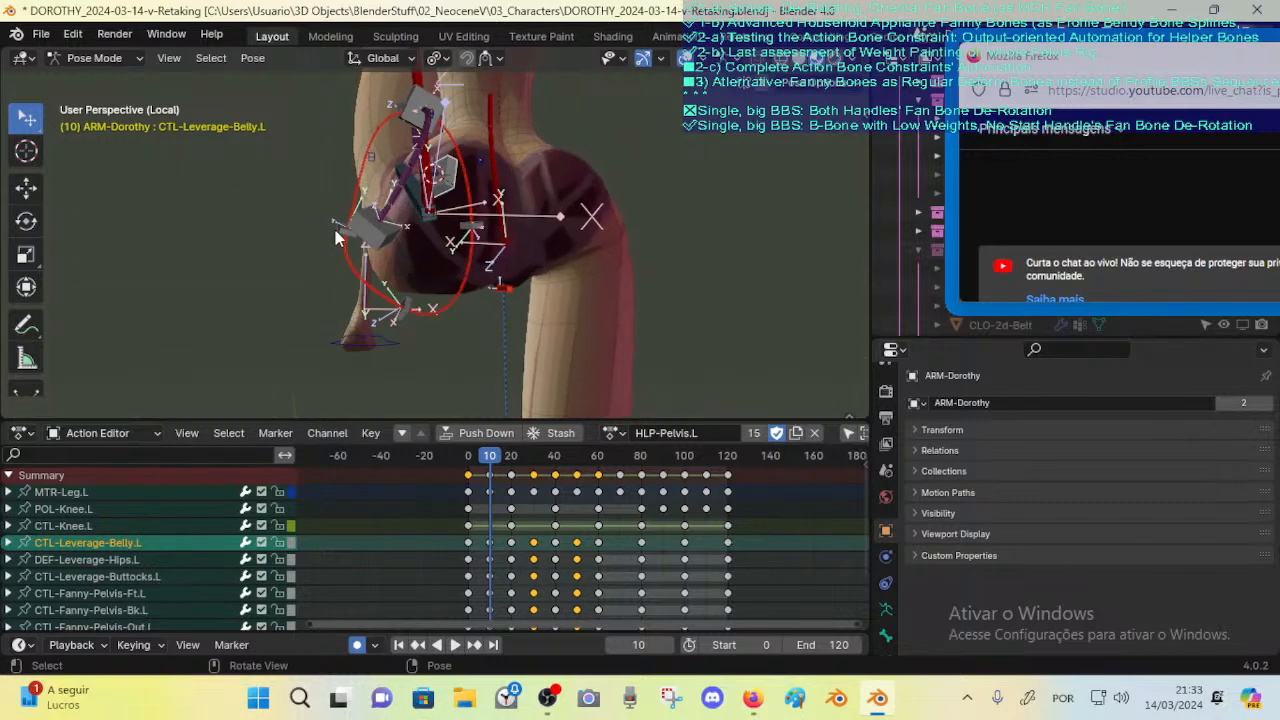
{"action": "left_click", "coordinate": [337, 238]}
{"action": "middle_click_drag", "start_coordinate": [338, 238], "coordinate": [392, 224]}
{"action": "key", "text": "g"}
{"action": "left_click", "coordinate": [401, 237]}
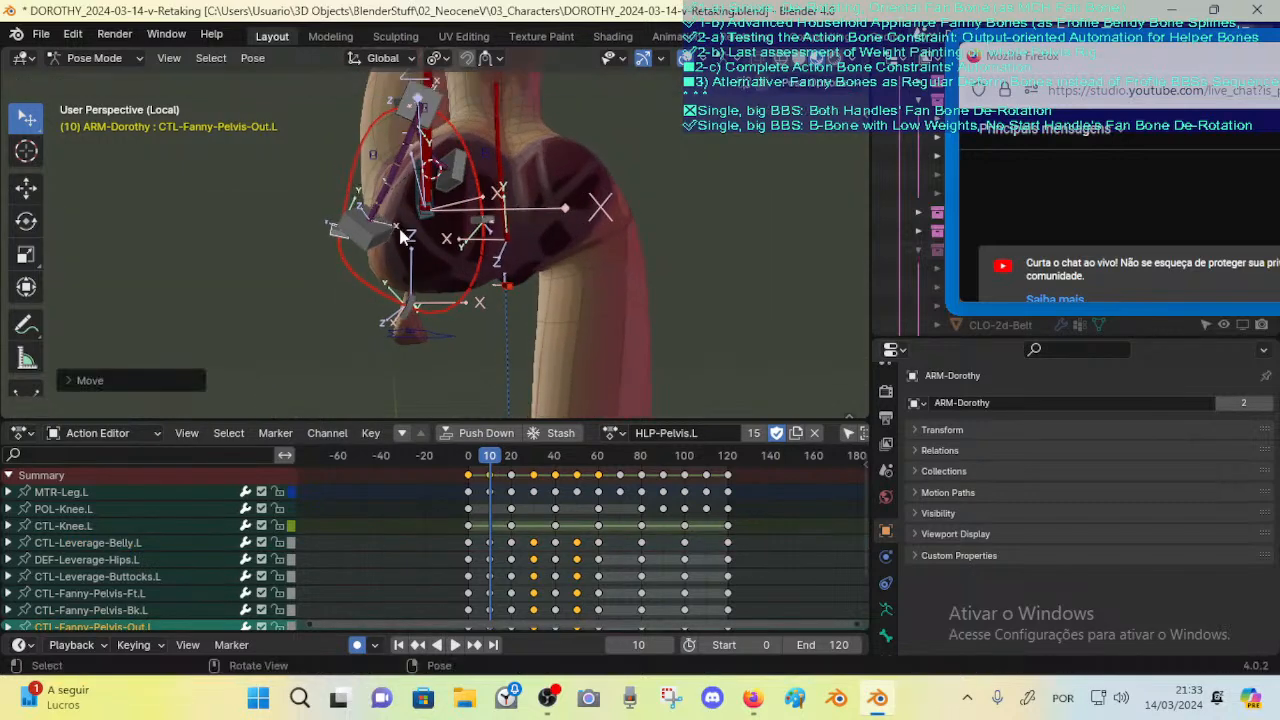
{"action": "left_click", "coordinate": [410, 318]}
{"action": "key", "text": "g"}
{"action": "left_click", "coordinate": [410, 290]}
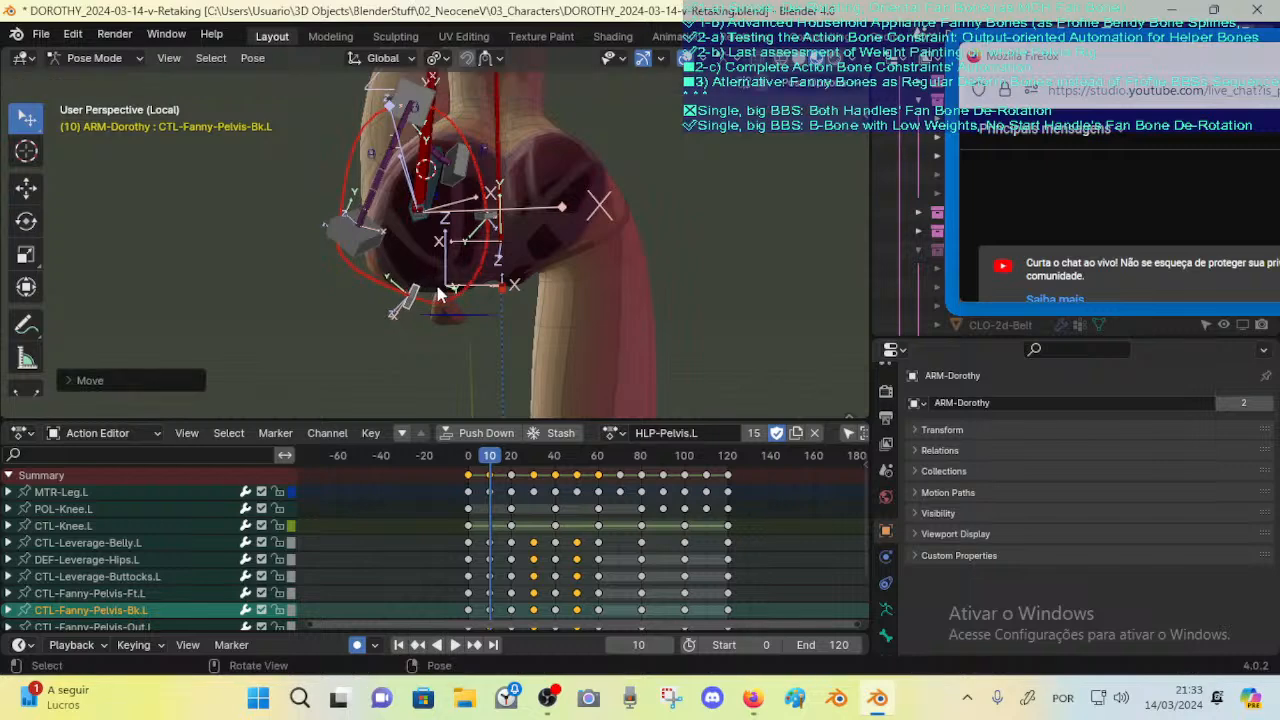
Step: Rotate the CTL-Fanny-Pelvis-Out.L bone on the outer side of the left hip at frame 10
{"action": "middle_click_drag", "start_coordinate": [400, 302], "coordinate": [556, 220]}
{"action": "left_click", "coordinate": [472, 250]}
{"action": "key", "text": "r"}
{"action": "left_click", "coordinate": [515, 225]}
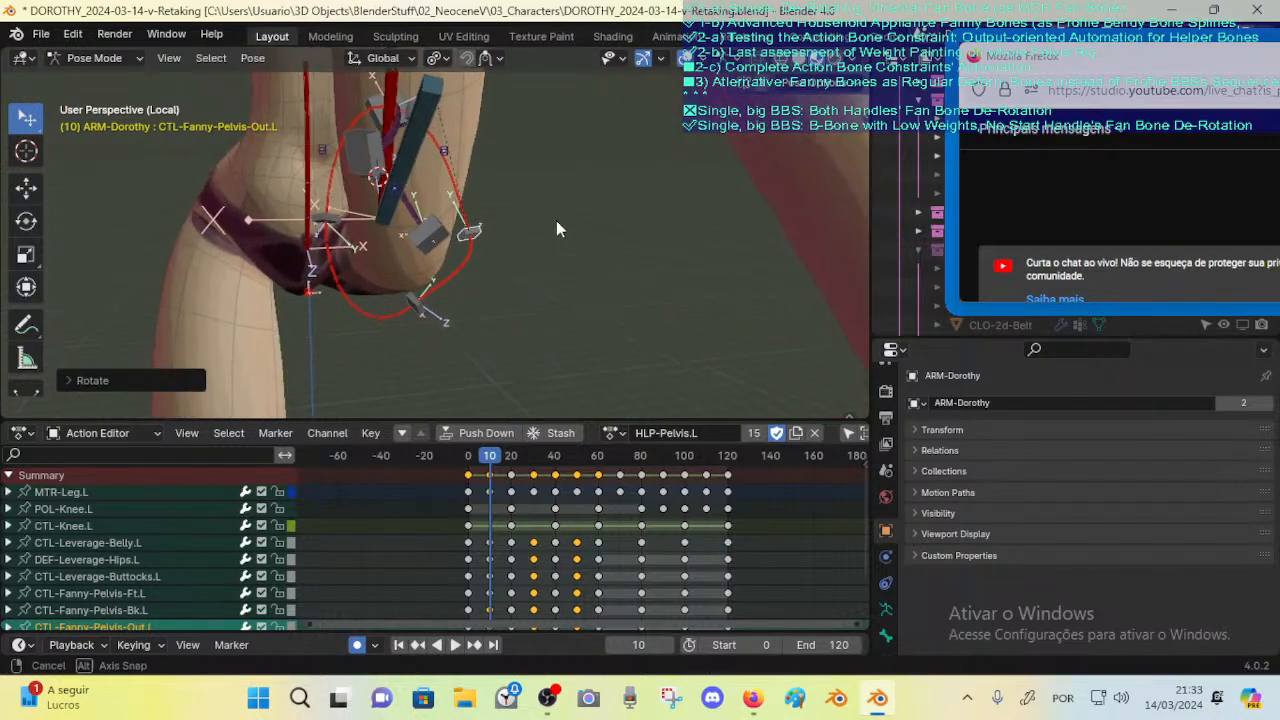
Step: Rotate CTL-Fanny-Pelvis-Bk.L beneath the left buttock and shift its position slightly
{"action": "left_click", "coordinate": [436, 315]}
{"action": "key", "text": "r"}
{"action": "left_click", "coordinate": [462, 279]}
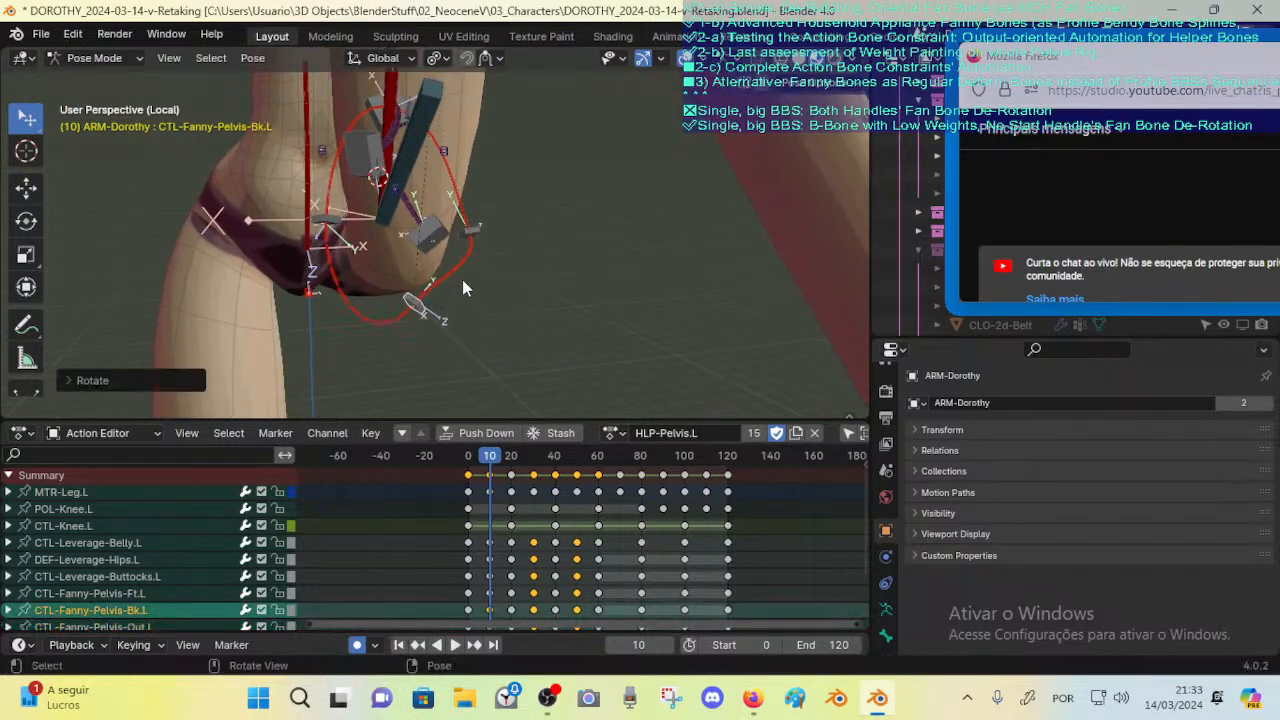
{"action": "middle_click_drag", "start_coordinate": [464, 292], "coordinate": [461, 274]}
{"action": "key", "text": "g"}
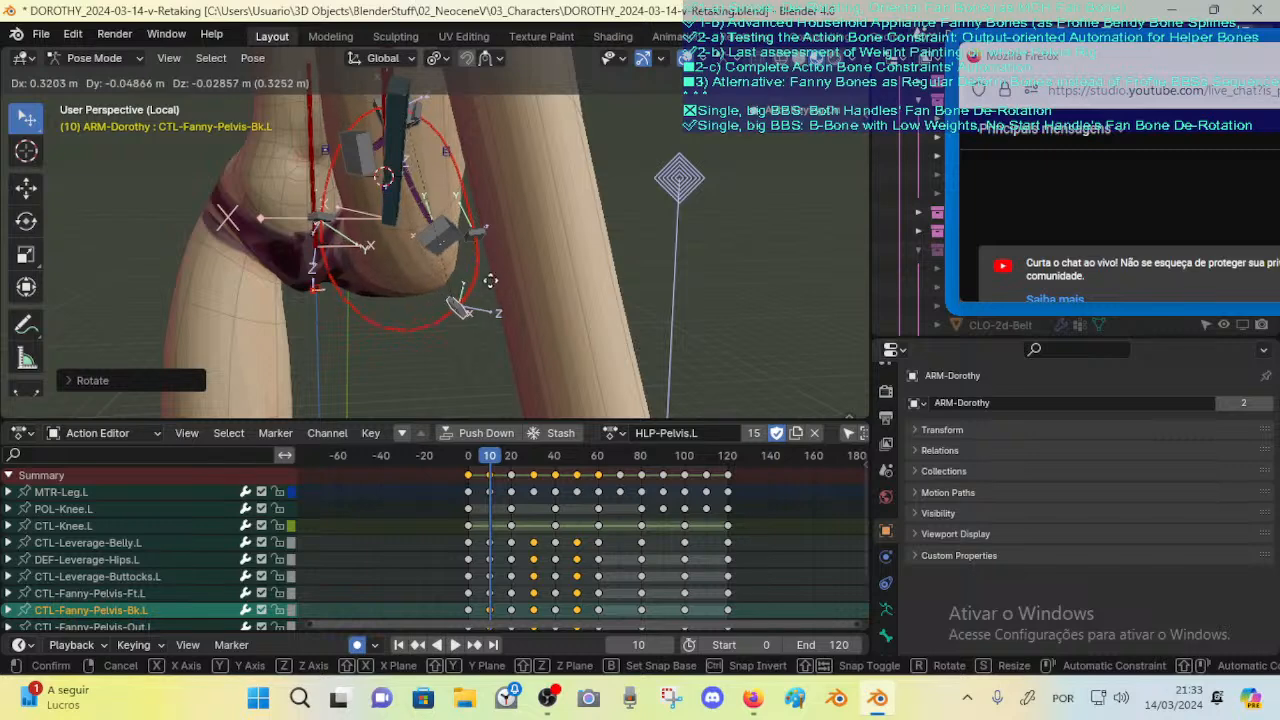
{"action": "left_click", "coordinate": [489, 270]}
Step: Move CTL-Fanny-Pelvis-Out.L outward and down from the left hip, rotating it to match
{"action": "left_click", "coordinate": [486, 242]}
{"action": "key", "text": "g"}
{"action": "left_click", "coordinate": [496, 245]}
{"action": "key", "text": "r"}
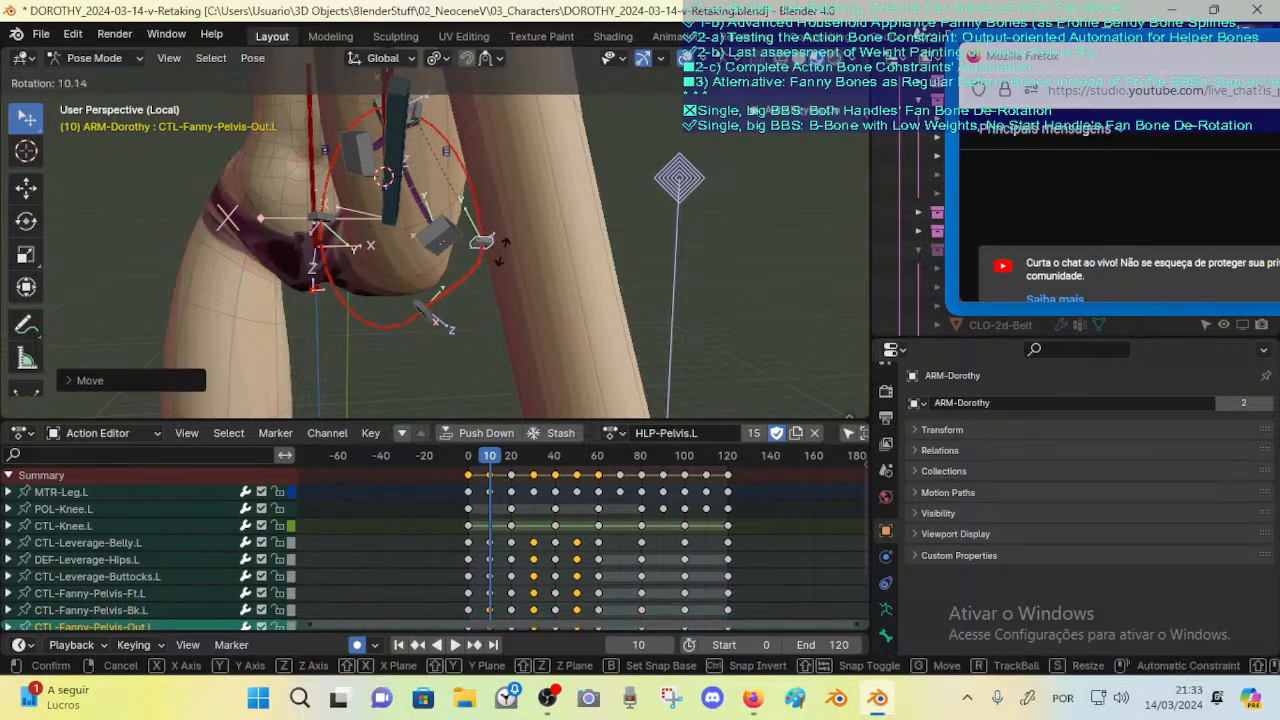
{"action": "left_click", "coordinate": [498, 256]}
{"action": "key", "text": "g"}
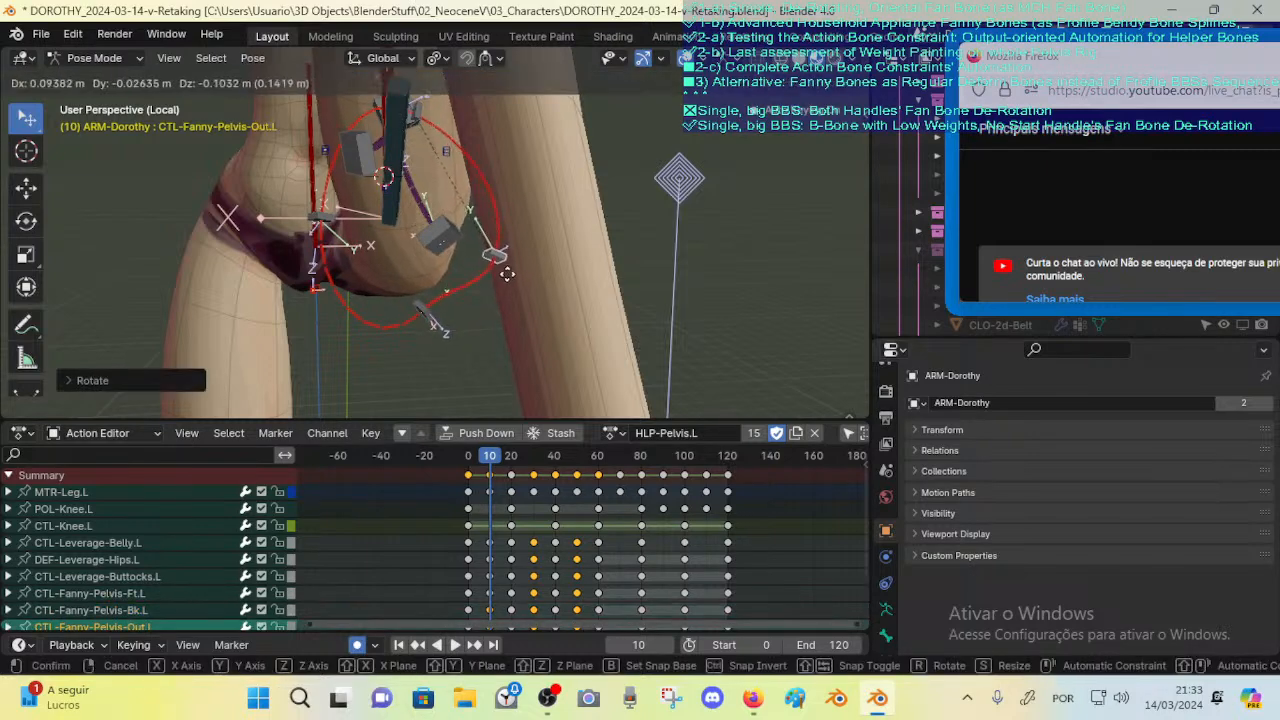
{"action": "left_click", "coordinate": [507, 274]}
Step: Lower CTL-Fanny-Pelvis-Bk.L beneath the left buttock and adjust its rotation from the rear view
{"action": "middle_click_drag", "start_coordinate": [507, 274], "coordinate": [459, 245]}
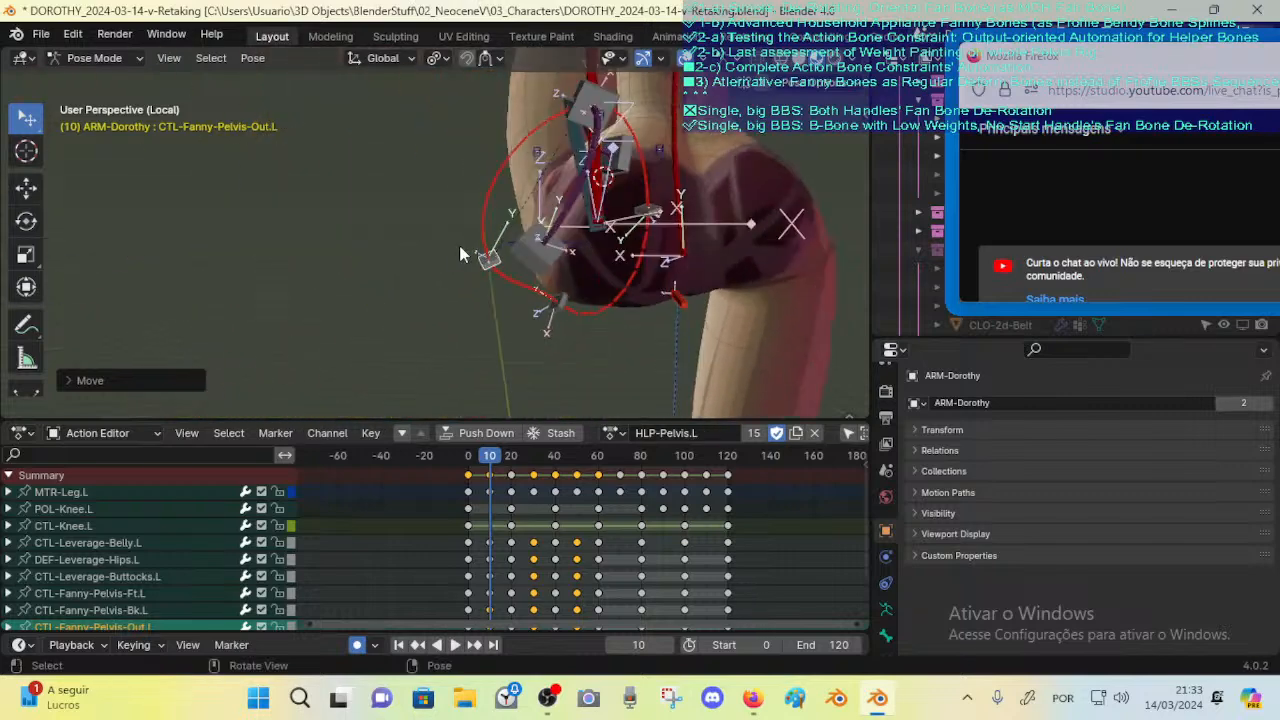
{"action": "left_click", "coordinate": [542, 288]}
{"action": "middle_click_drag", "start_coordinate": [578, 246], "coordinate": [525, 305]}
{"action": "left_click", "coordinate": [525, 308]}
{"action": "key", "text": "g"}
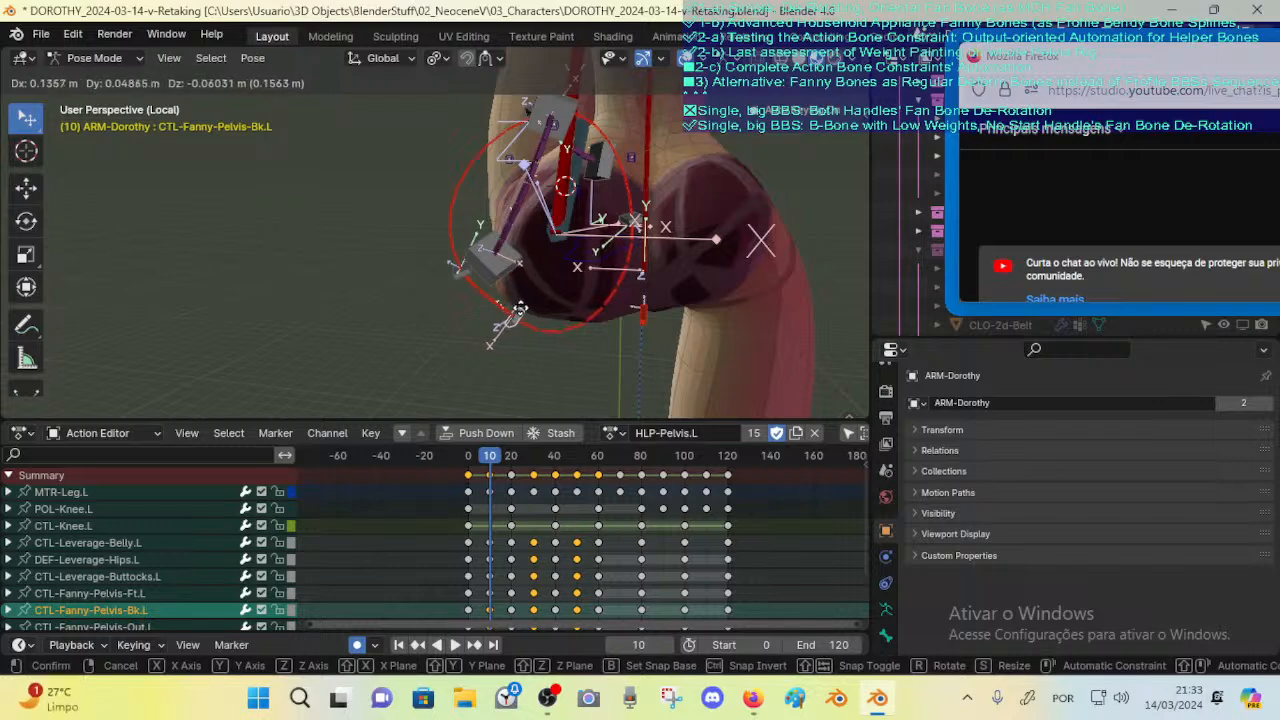
{"action": "left_click", "coordinate": [518, 310]}
{"action": "key", "text": "g"}
{"action": "left_click", "coordinate": [562, 316]}
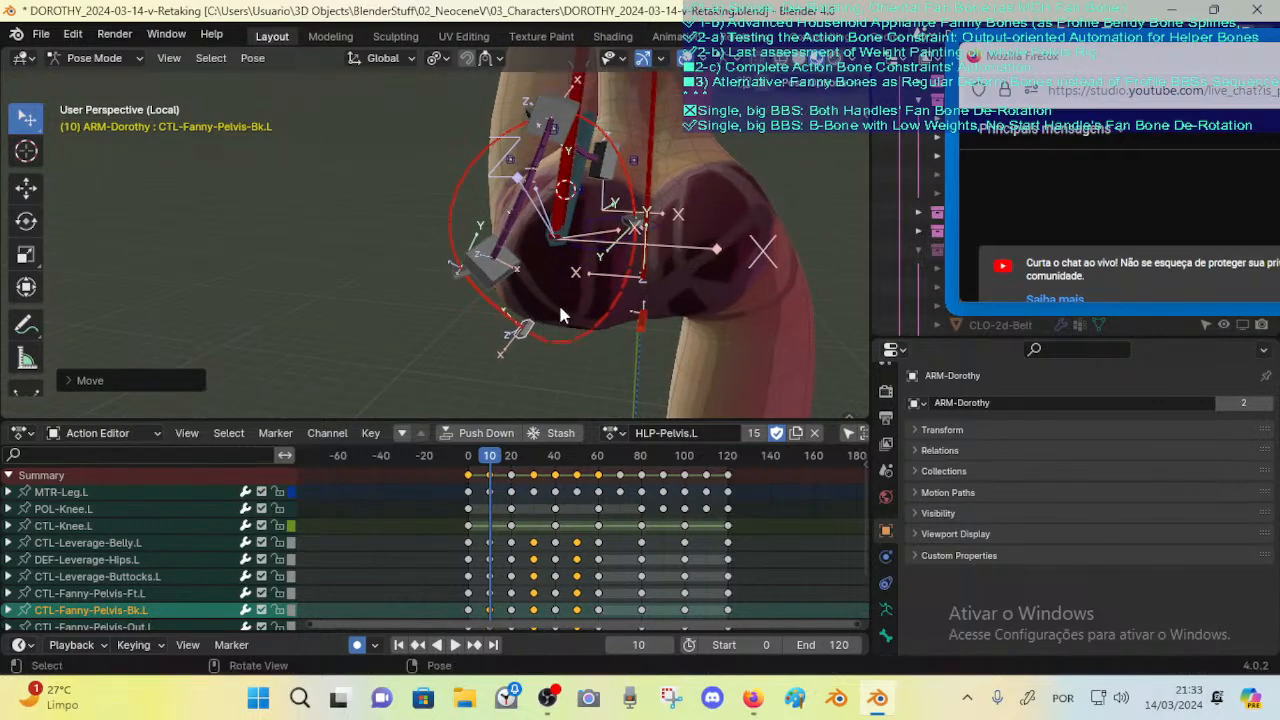
{"action": "key", "text": "r"}
{"action": "left_click", "coordinate": [563, 303]}
Step: Move CTL-Fanny-Pelvis-In.L slightly outward, away from the body's midline, at frame 10
{"action": "left_click", "coordinate": [632, 226]}
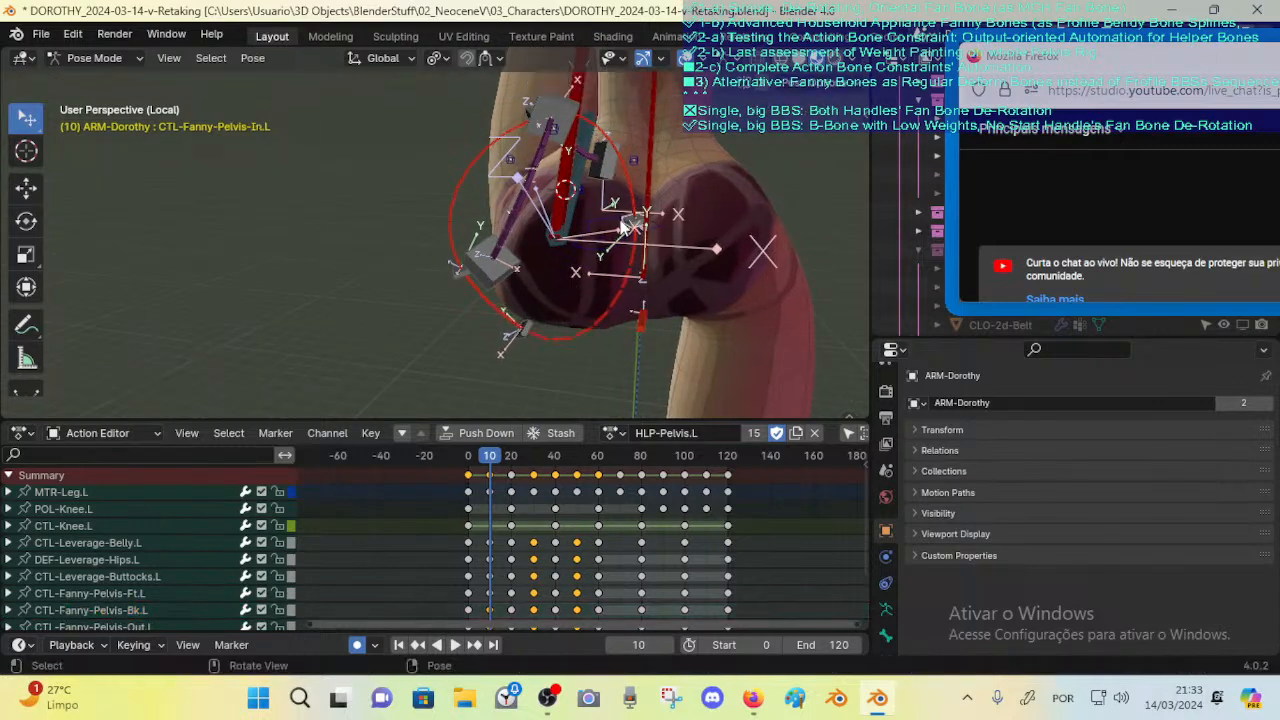
{"action": "key", "text": "g"}
{"action": "left_click", "coordinate": [612, 230]}
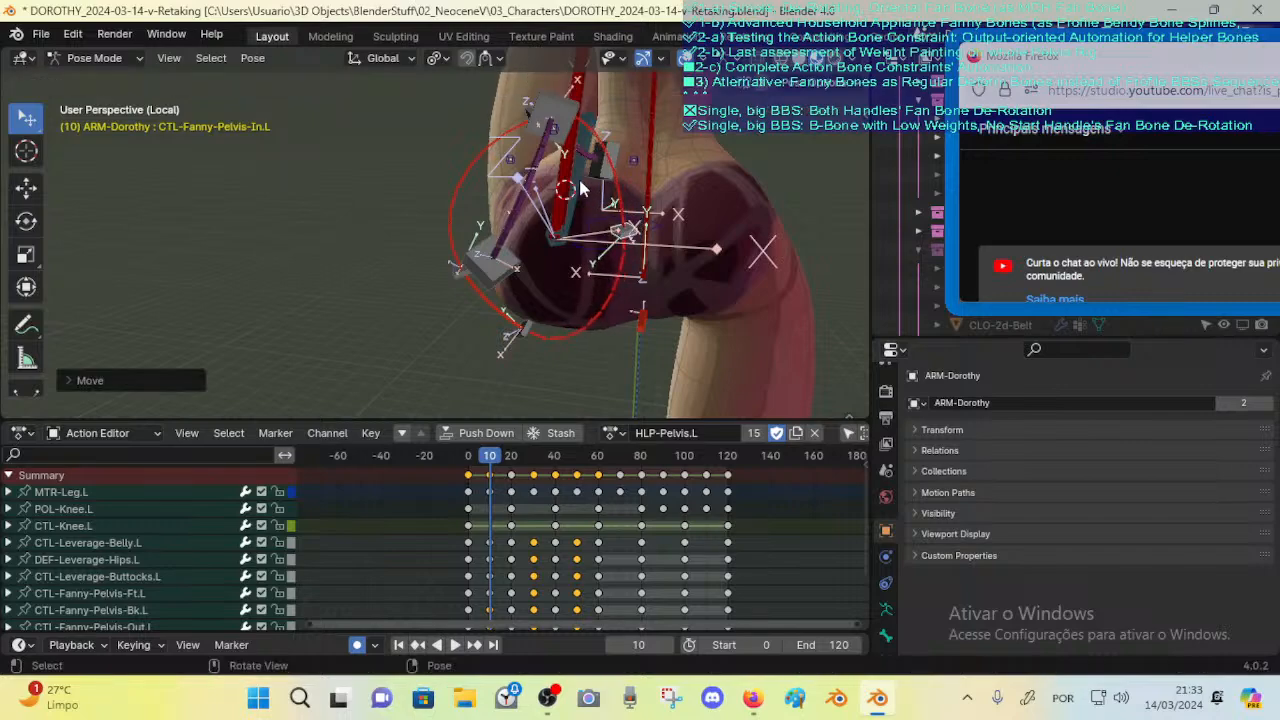
{"action": "middle_click_drag", "start_coordinate": [612, 230], "coordinate": [545, 268]}
{"action": "left_click", "coordinate": [643, 182]}
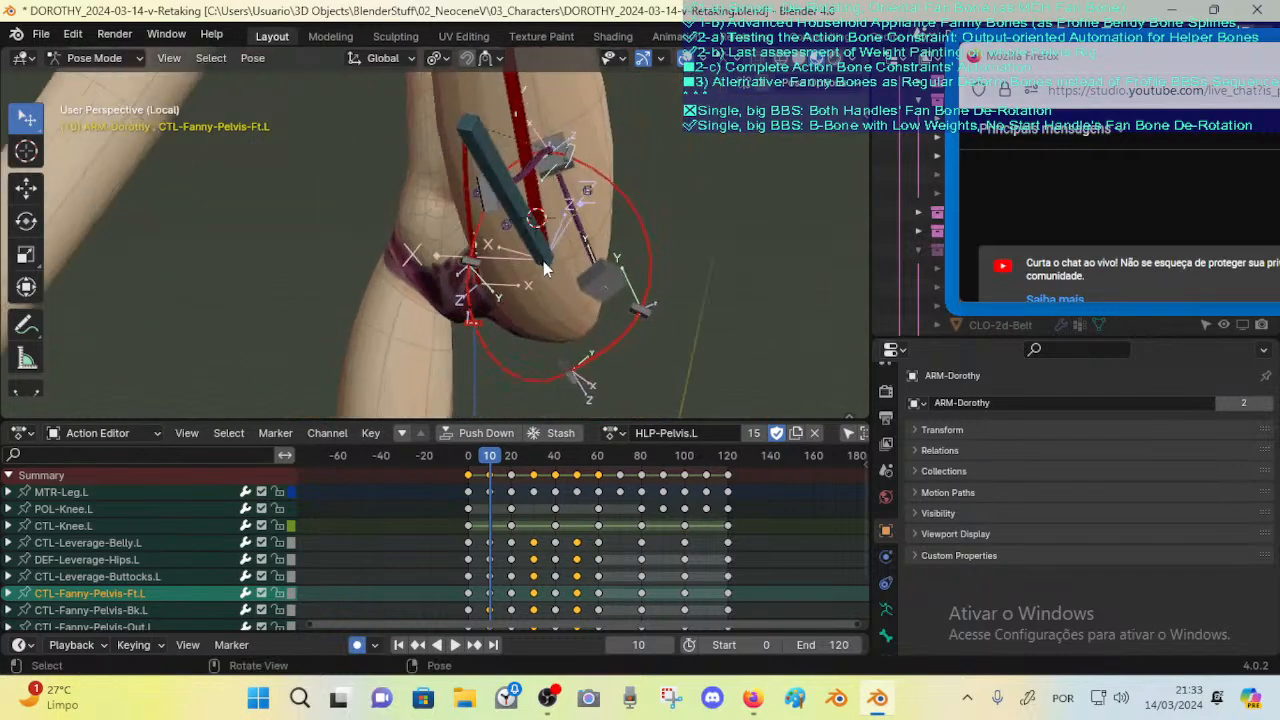
{"action": "left_click", "coordinate": [645, 306]}
{"action": "middle_click_drag", "start_coordinate": [646, 306], "coordinate": [668, 274]}
{"action": "key", "text": "g"}
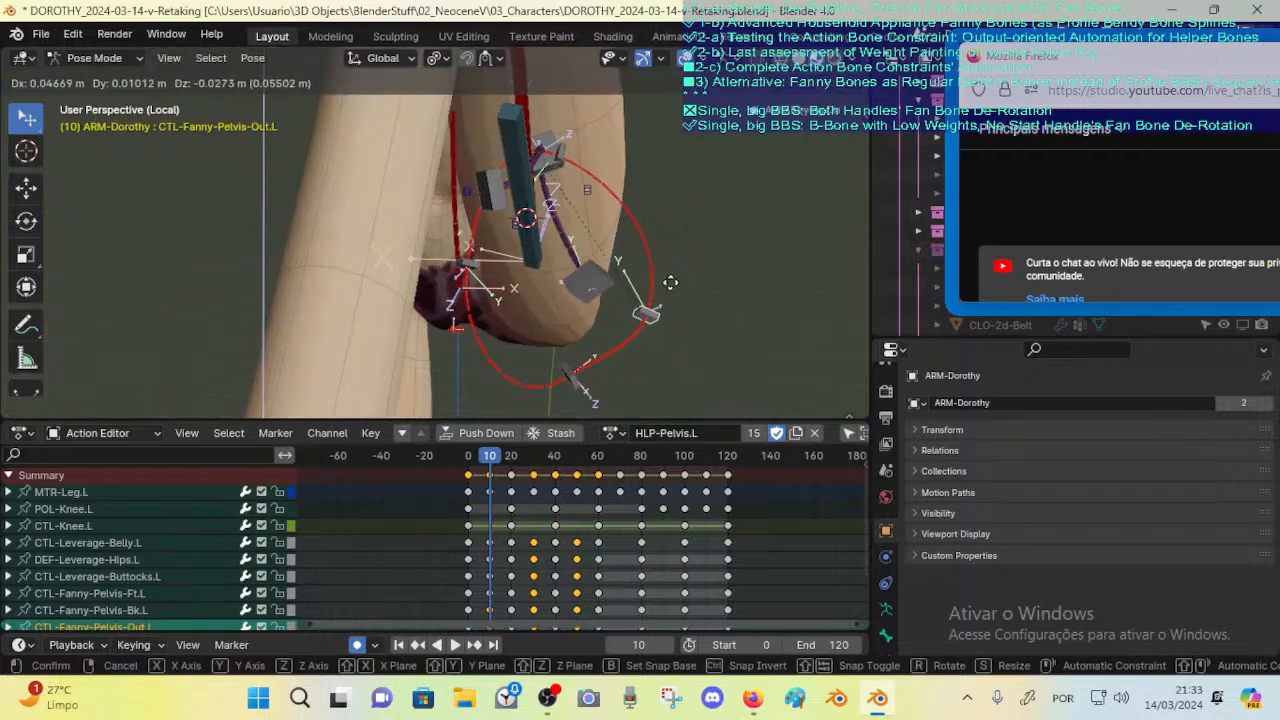
{"action": "key", "text": "Escape"}
Step: Try rotating CTL-Fanny-Pelvis-Bk.L and moving it inward beneath the left buttock
{"action": "left_click", "coordinate": [586, 372]}
{"action": "key", "text": "r"}
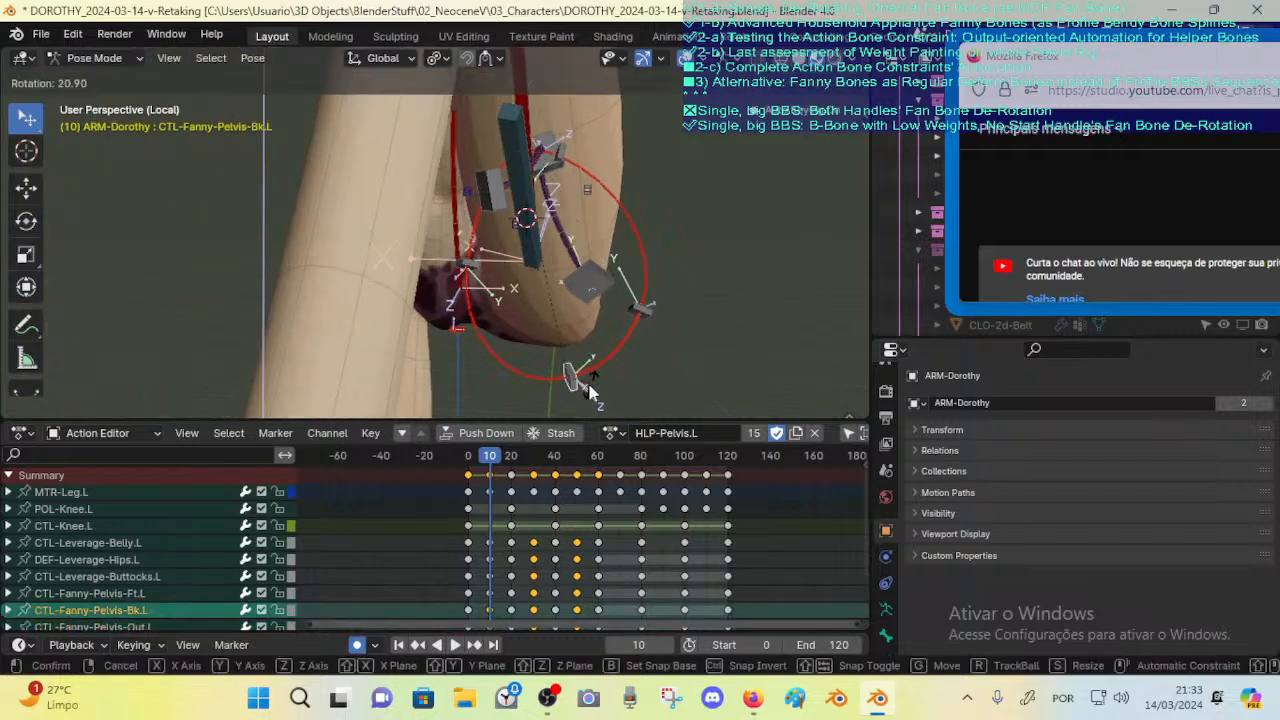
{"action": "left_click", "coordinate": [590, 393]}
{"action": "key", "text": "g"}
{"action": "left_click", "coordinate": [555, 383]}
Step: Try moving CTL-Fanny-Pelvis-Out.L slightly outward and down from the left hip, with a matching rotation
{"action": "left_click", "coordinate": [655, 310]}
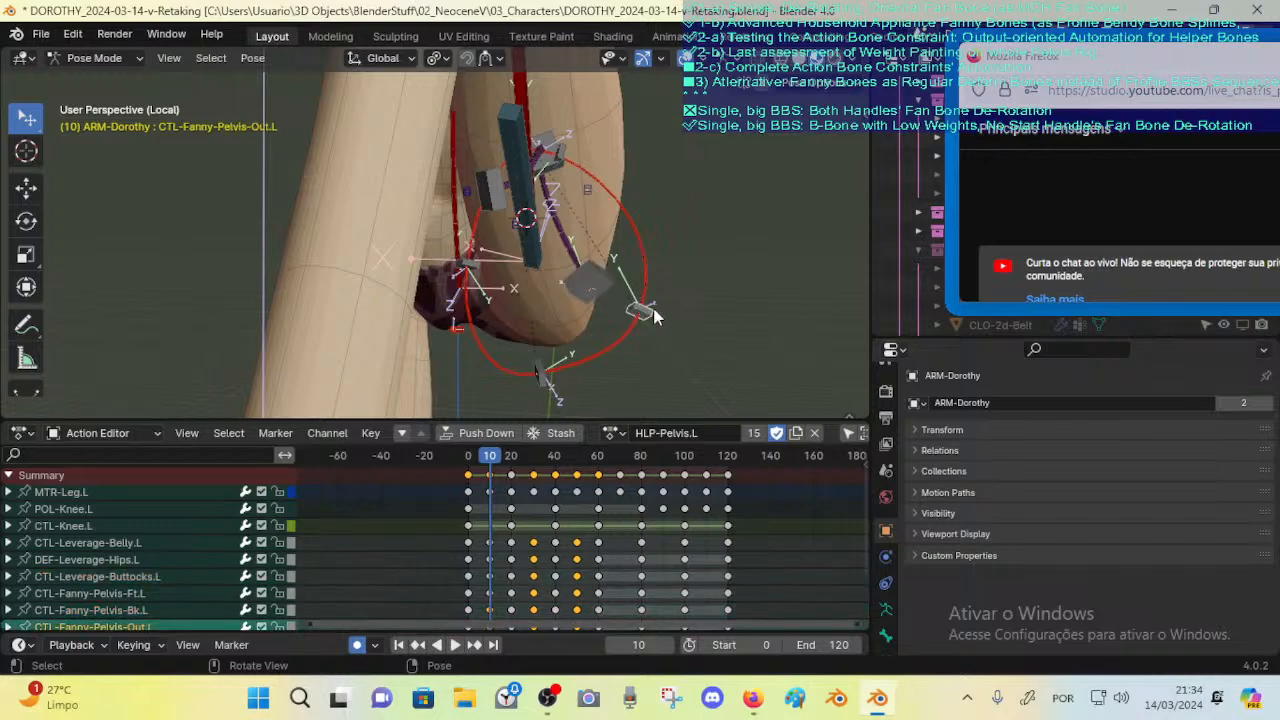
{"action": "key", "text": "g"}
{"action": "left_click", "coordinate": [669, 318]}
{"action": "key", "text": "r"}
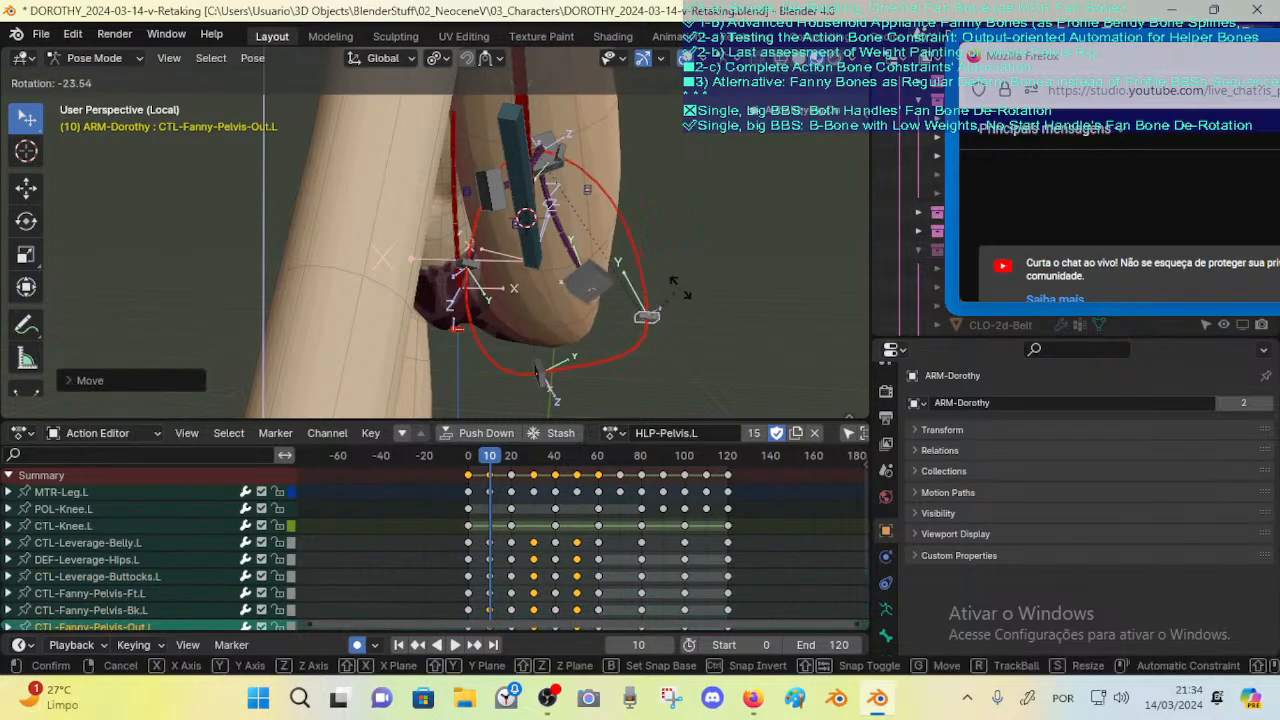
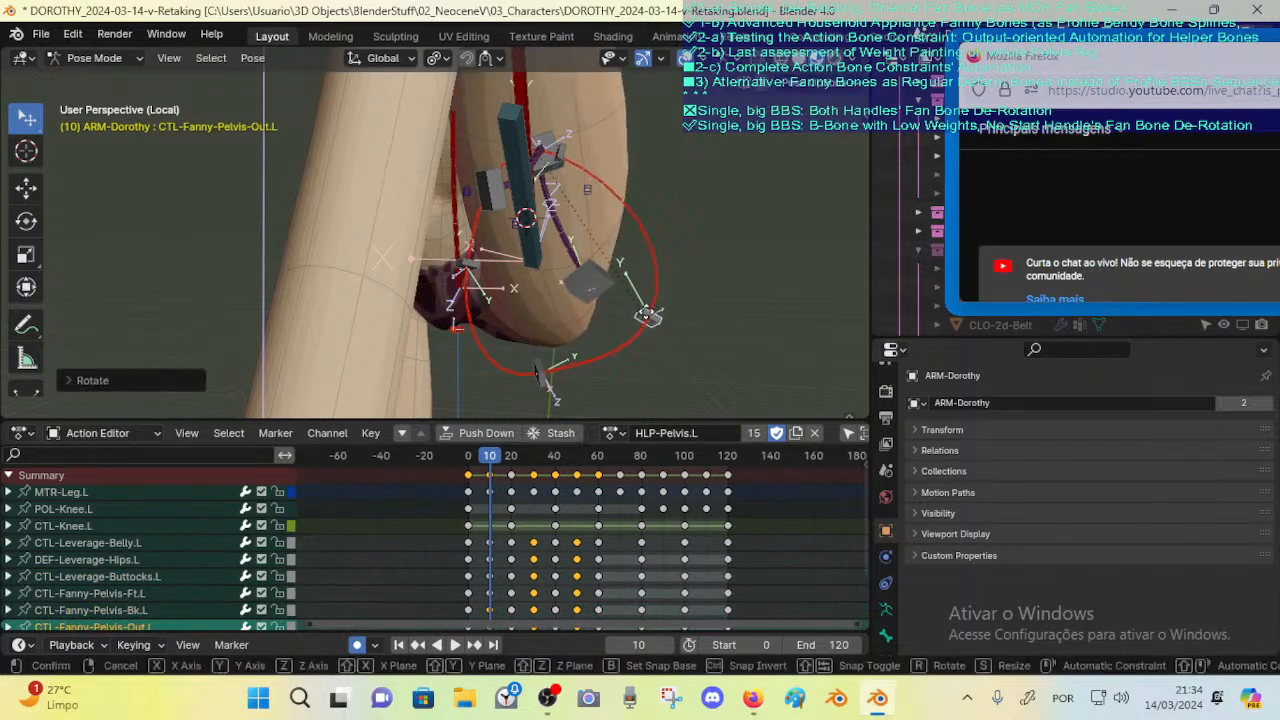
Step: Try fine-tuning the position and rotation of CTL-Fanny-Pelvis-Bk.L from the front and side of the left thigh
{"action": "left_click", "coordinate": [545, 383]}
{"action": "left_click", "coordinate": [549, 387]}
{"action": "key", "text": "g"}
{"action": "left_click", "coordinate": [548, 381]}
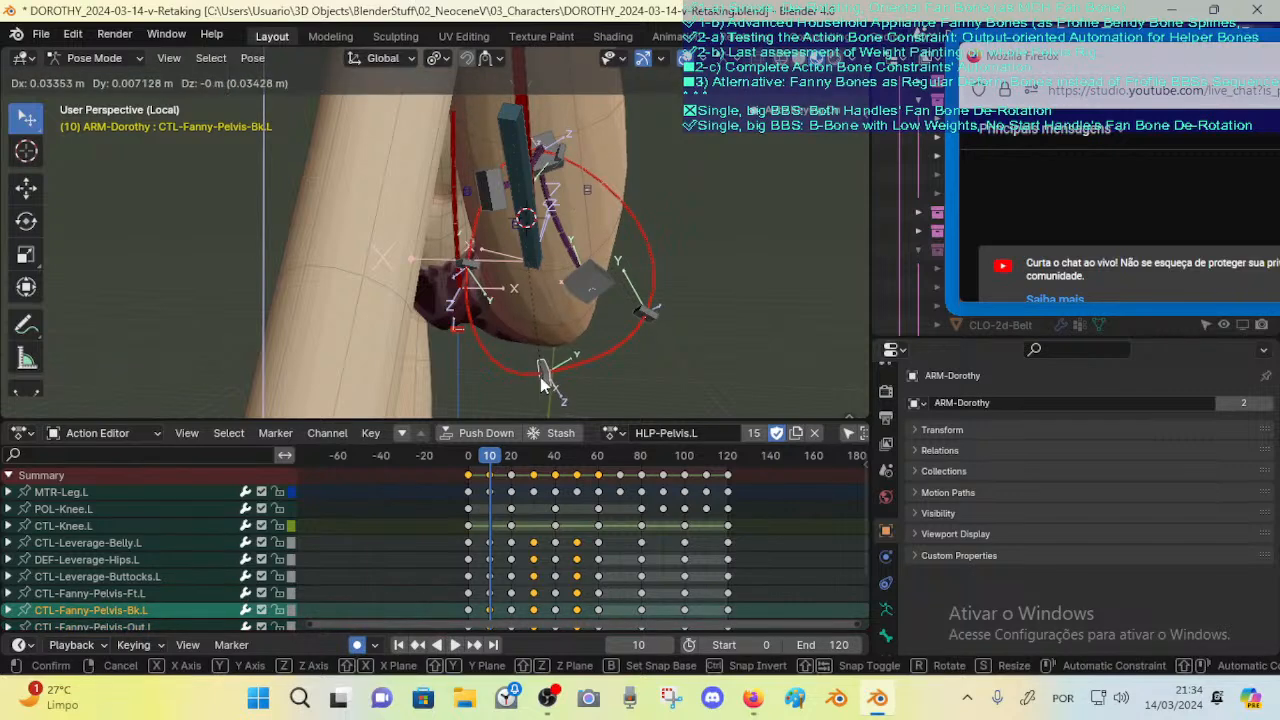
{"action": "middle_click_drag", "start_coordinate": [548, 381], "coordinate": [565, 369]}
{"action": "key", "text": "r"}
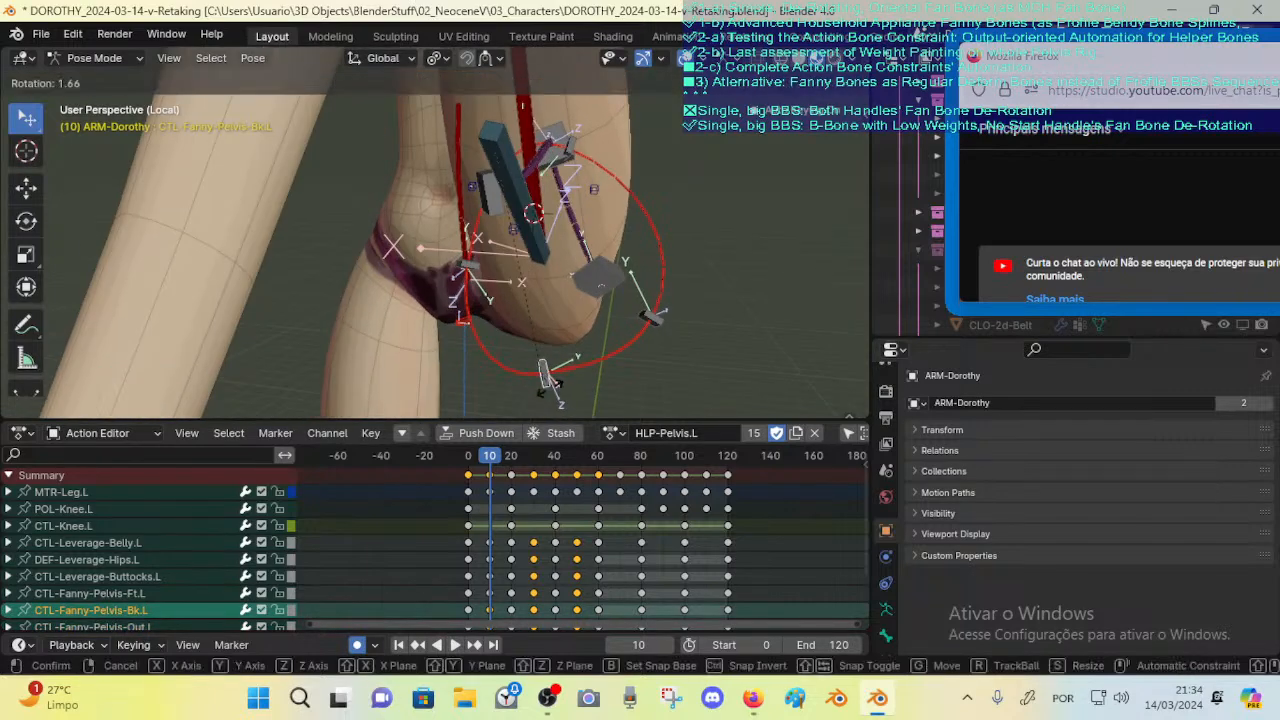
{"action": "left_click", "coordinate": [548, 388]}
{"action": "key", "text": "g"}
{"action": "left_click", "coordinate": [549, 363]}
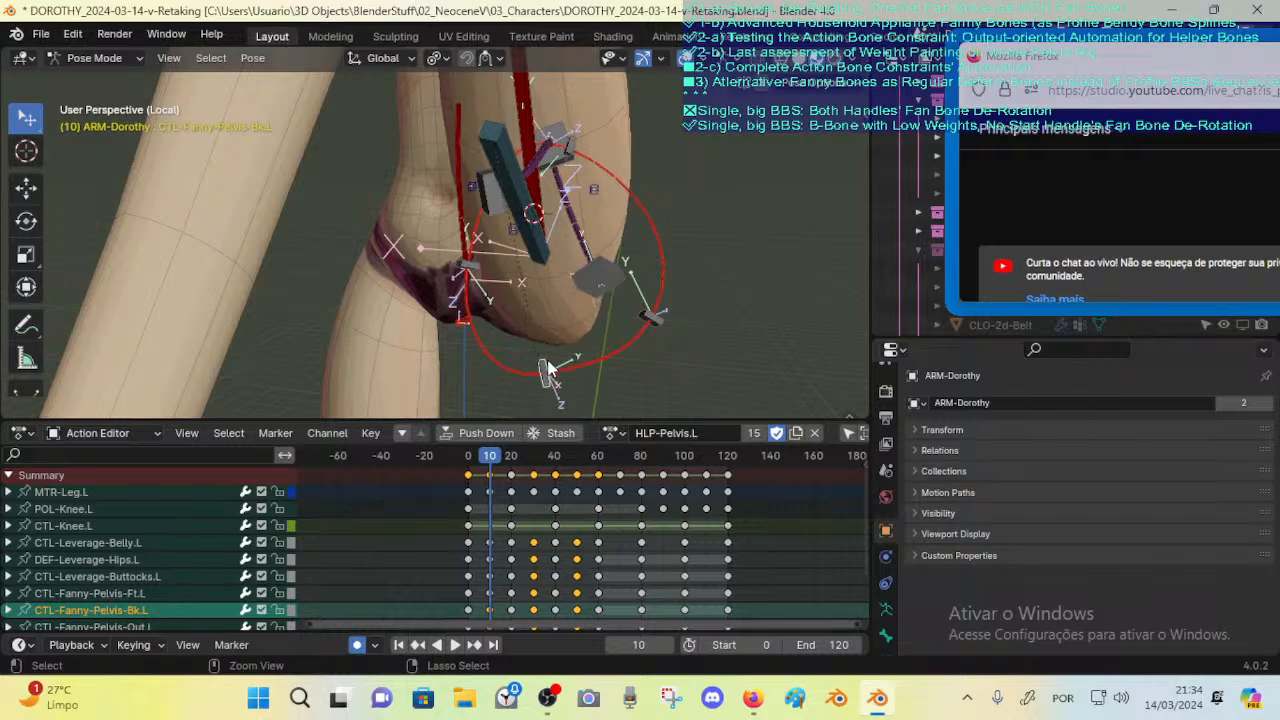
{"action": "left_click", "coordinate": [548, 368]}
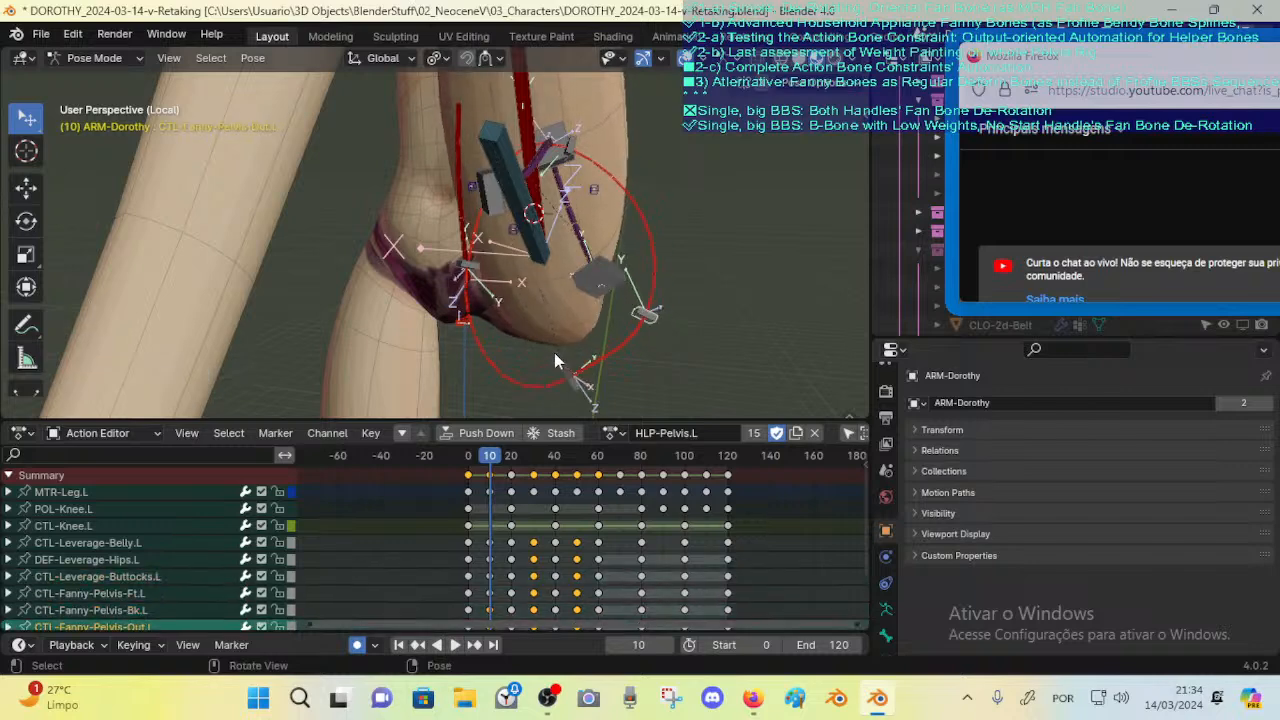
Step: Rotate CTL-Fanny-Pelvis-Bk.L beneath the left buttock and adjust its position from the rear
{"action": "middle_click_drag", "start_coordinate": [646, 268], "coordinate": [563, 283]}
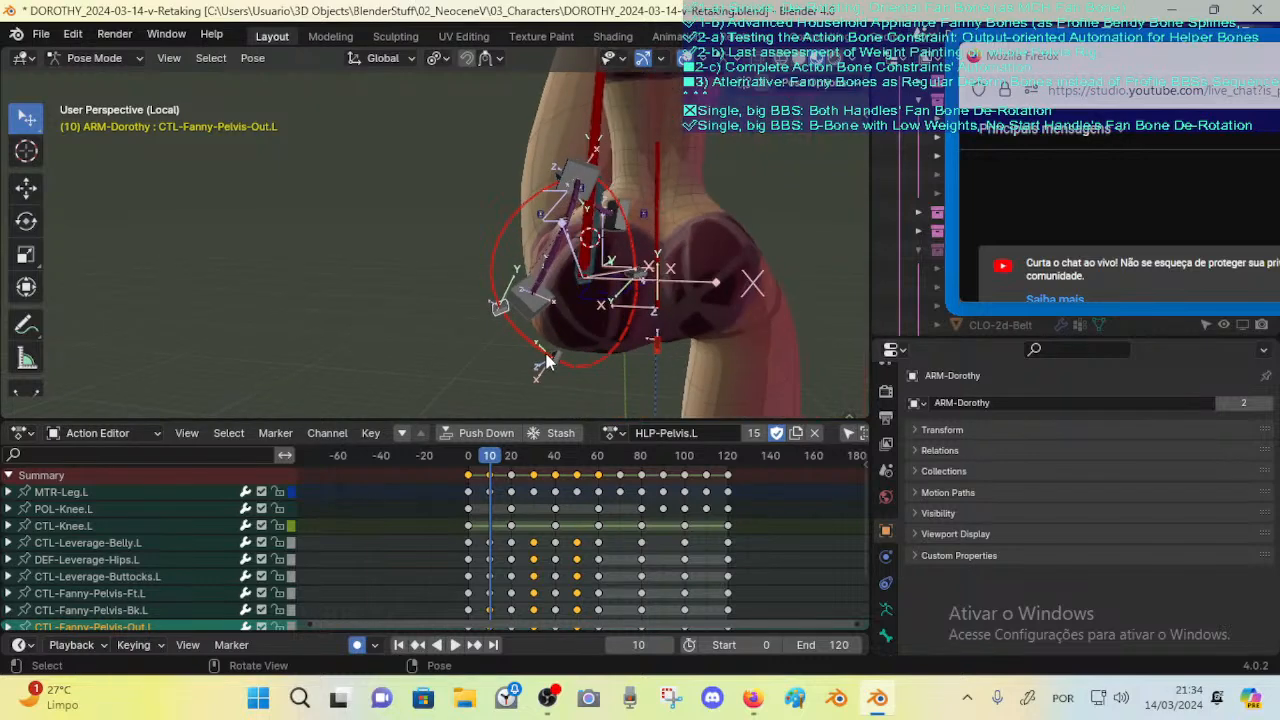
{"action": "left_click", "coordinate": [548, 368]}
{"action": "middle_click_drag", "start_coordinate": [548, 368], "coordinate": [547, 263]}
{"action": "key", "text": "r"}
{"action": "left_click", "coordinate": [568, 296]}
{"action": "key", "text": "g"}
{"action": "left_click", "coordinate": [586, 303]}
Step: Reposition CTL-Leverage-Belly.L at frame 10, refining its placement along the global Z and X axes
{"action": "left_click", "coordinate": [527, 240]}
{"action": "key", "text": "g"}
{"action": "left_click", "coordinate": [521, 191]}
{"action": "key", "text": "g"}
{"action": "left_click", "coordinate": [517, 236]}
{"action": "key", "text": "g"}
{"action": "key", "text": "z"}
{"action": "left_click", "coordinate": [555, 225]}
{"action": "key", "text": "g"}
{"action": "key", "text": "x"}
{"action": "left_click", "coordinate": [555, 223]}
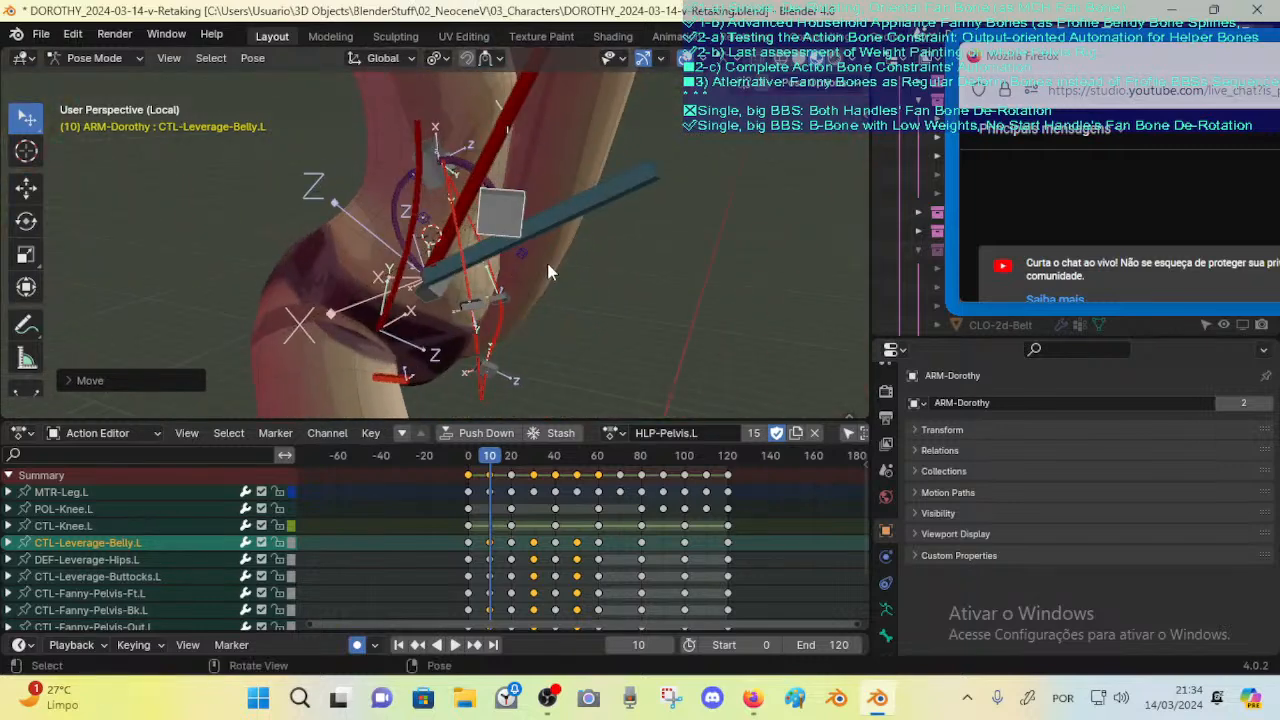
Step: Switch to Object Mode, select 00_Body and disable its Mirror modifier in the viewport
{"action": "key", "text": "ctrl+Tab"}
{"action": "left_click", "coordinate": [532, 274]}
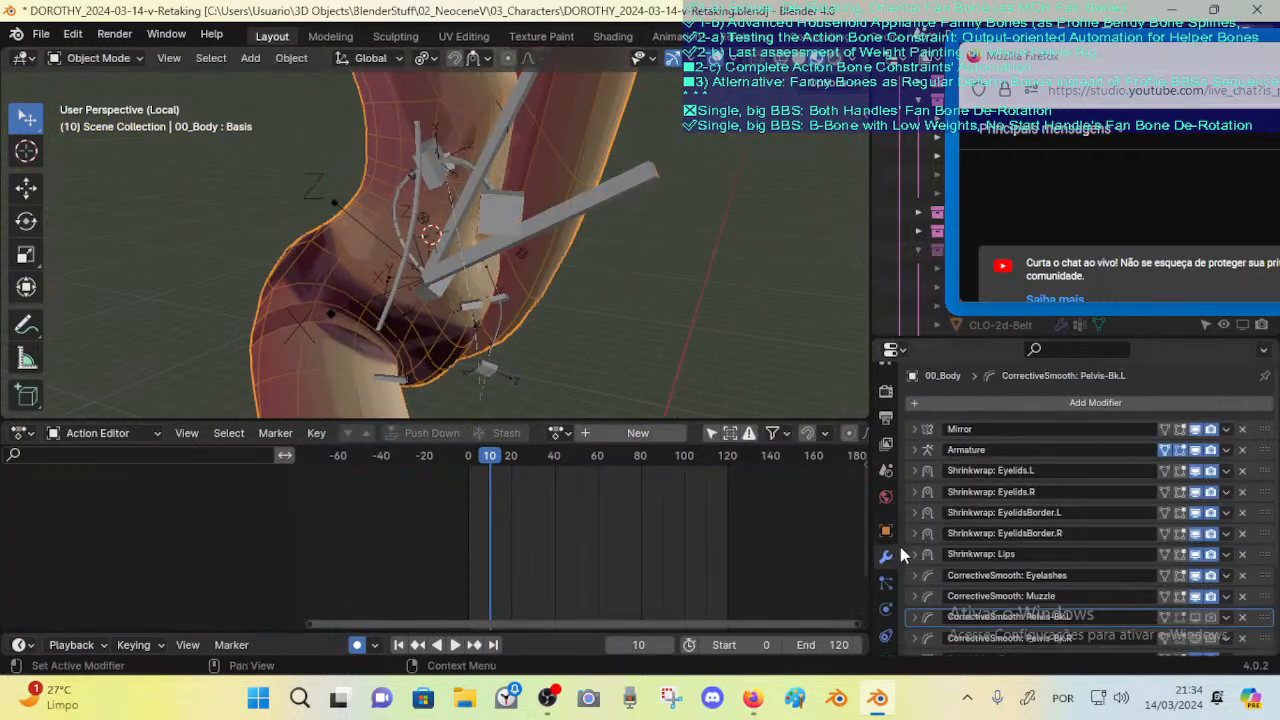
{"action": "left_click", "coordinate": [1195, 433]}
{"action": "mouse_move", "coordinate": [522, 256]}
{"action": "middle_mouse_down"}
{"action": "mouse_move", "coordinate": [624, 265]}
{"action": "mouse_move", "coordinate": [652, 235]}
{"action": "mouse_move", "coordinate": [627, 270]}
{"action": "mouse_move", "coordinate": [540, 270]}
{"action": "middle_mouse_up"}
{"action": "scroll", "coordinate": [652, 235], "scroll_direction": "down", "scroll_amount": 4}
Step: Reselect ARM-Dorothy and return it to Pose Mode
{"action": "left_click", "coordinate": [641, 219]}
{"action": "scroll", "coordinate": [650, 233], "scroll_direction": "up", "scroll_amount": 3}
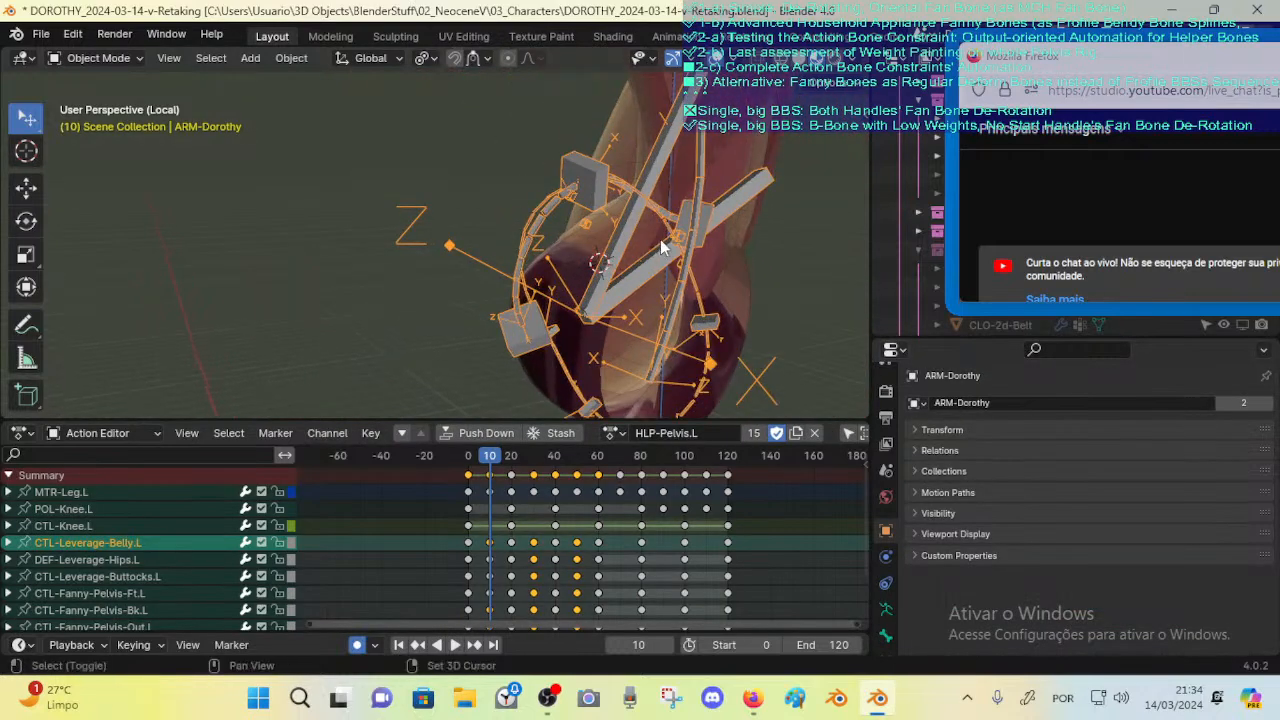
{"action": "middle_click_drag", "start_coordinate": [664, 242], "coordinate": [608, 244], "text": "shift"}
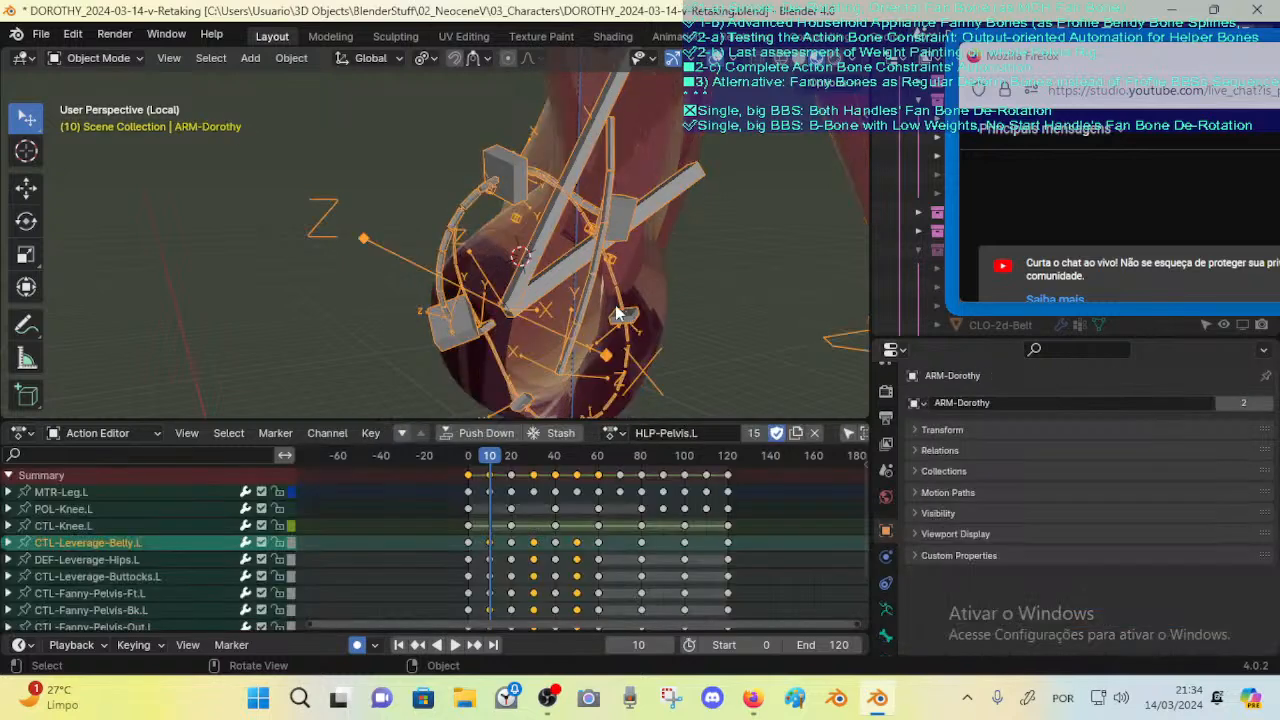
{"action": "key", "text": "ctrl+Tab"}
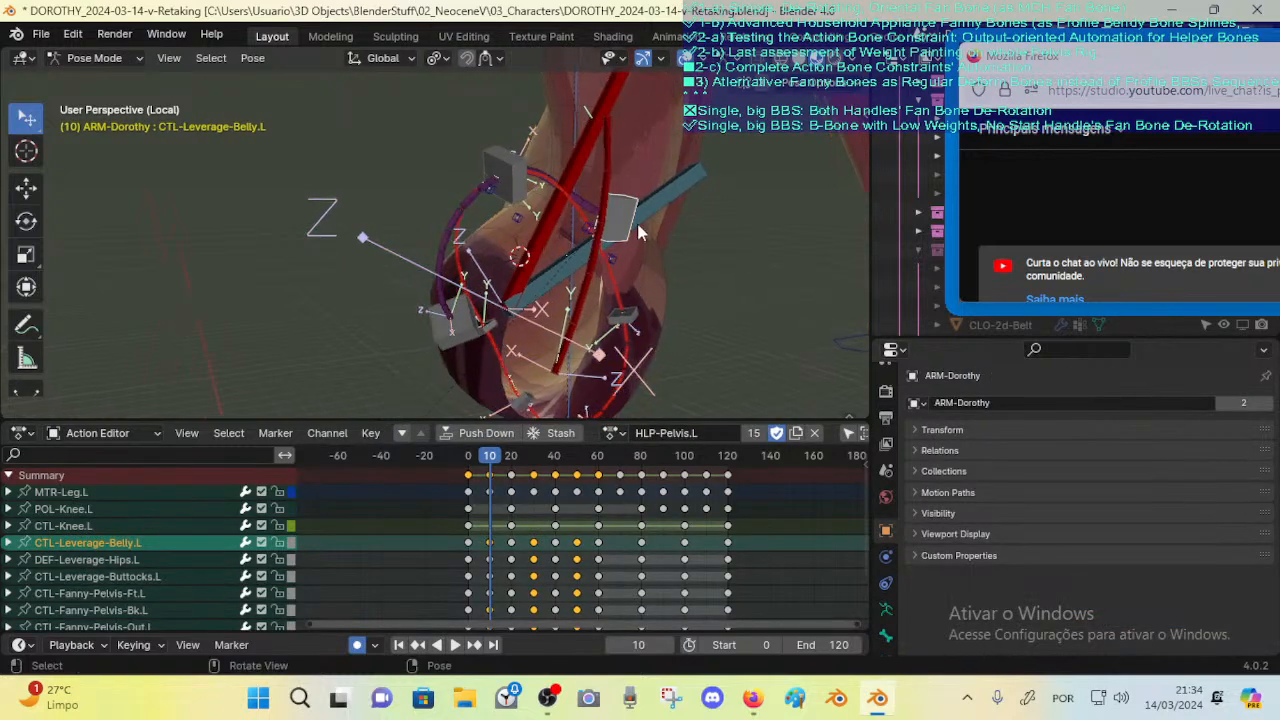
Step: Raise CTL-Leverage-Belly.L along the global Z axis in front of the raised left thigh
{"action": "left_click", "coordinate": [628, 206]}
{"action": "left_click", "coordinate": [628, 208]}
{"action": "middle_click_drag", "start_coordinate": [630, 210], "coordinate": [641, 250]}
{"action": "key", "text": "g"}
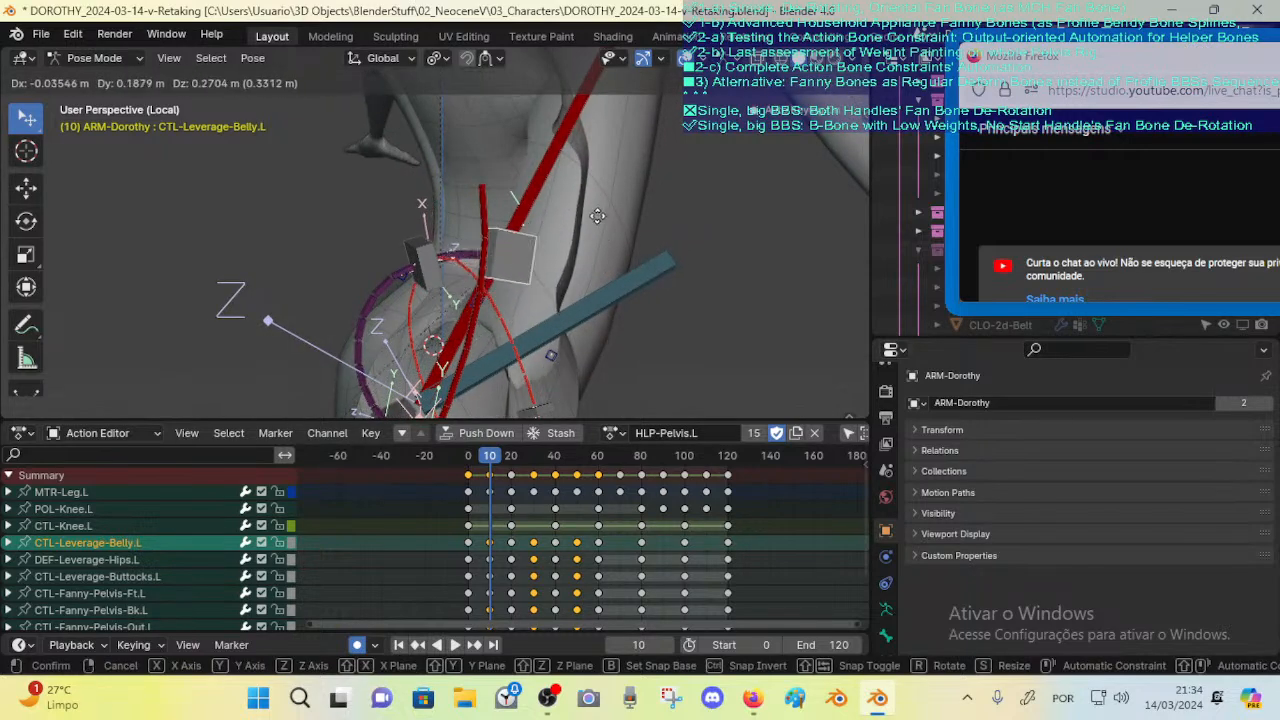
{"action": "key", "text": "z"}
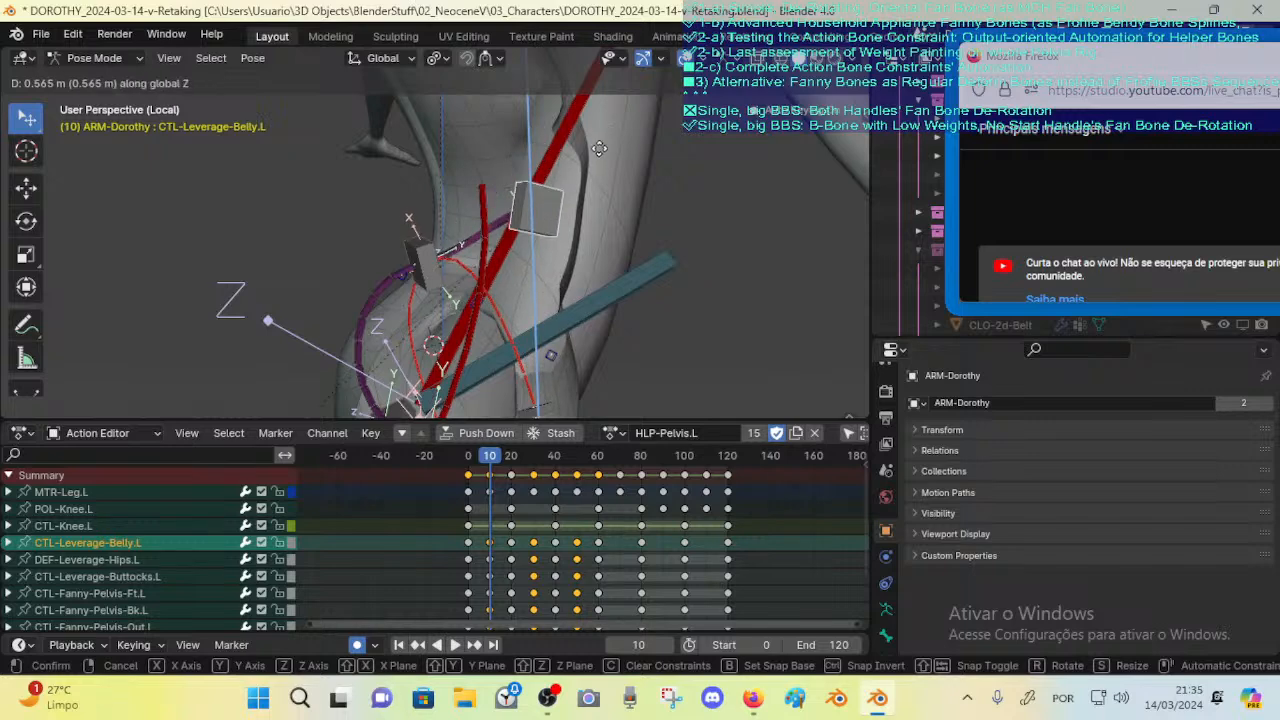
{"action": "left_click", "coordinate": [654, 176]}
{"action": "middle_click_drag", "start_coordinate": [654, 176], "coordinate": [618, 221]}
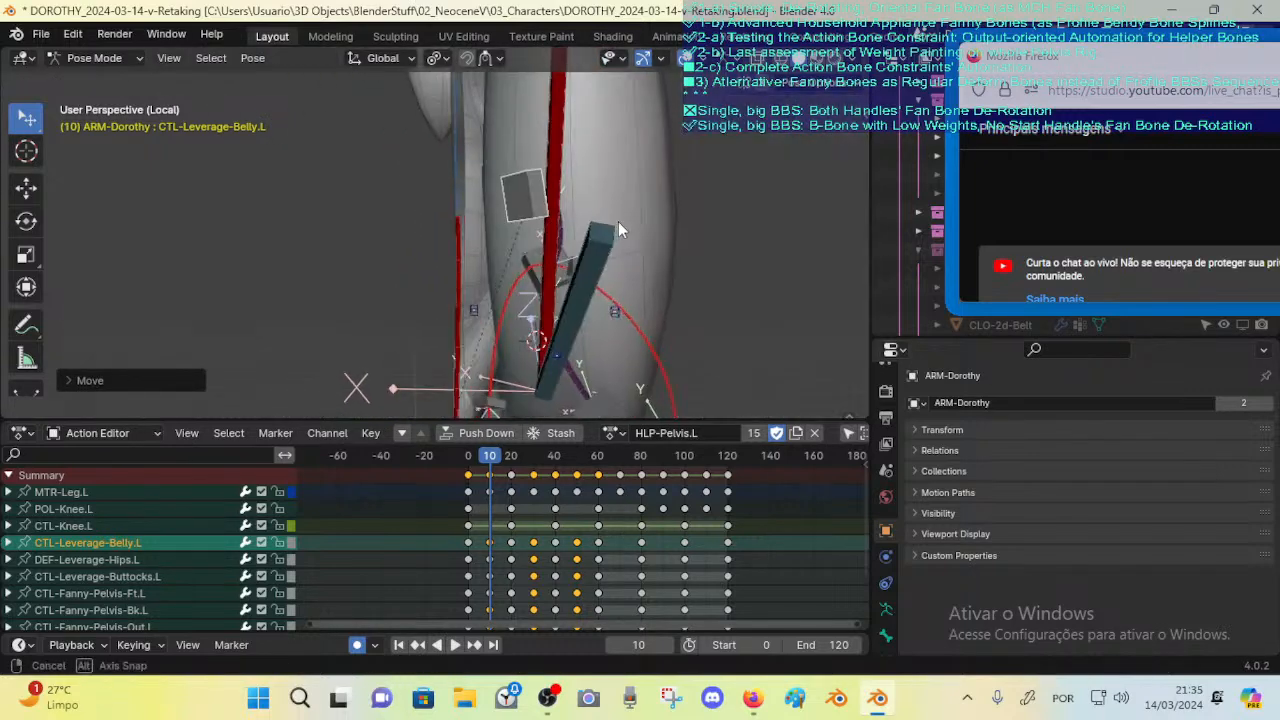
Step: Lower CTL-Leverage-Belly.L along Z, undo the trial rotation and nudge the bone slightly
{"action": "key", "text": "g"}
{"action": "key", "text": "z"}
{"action": "middle_click_drag", "start_coordinate": [560, 266], "coordinate": [506, 252]}
{"action": "key", "text": "r"}
{"action": "left_click", "coordinate": [601, 229]}
{"action": "key", "text": "ctrl+z"}
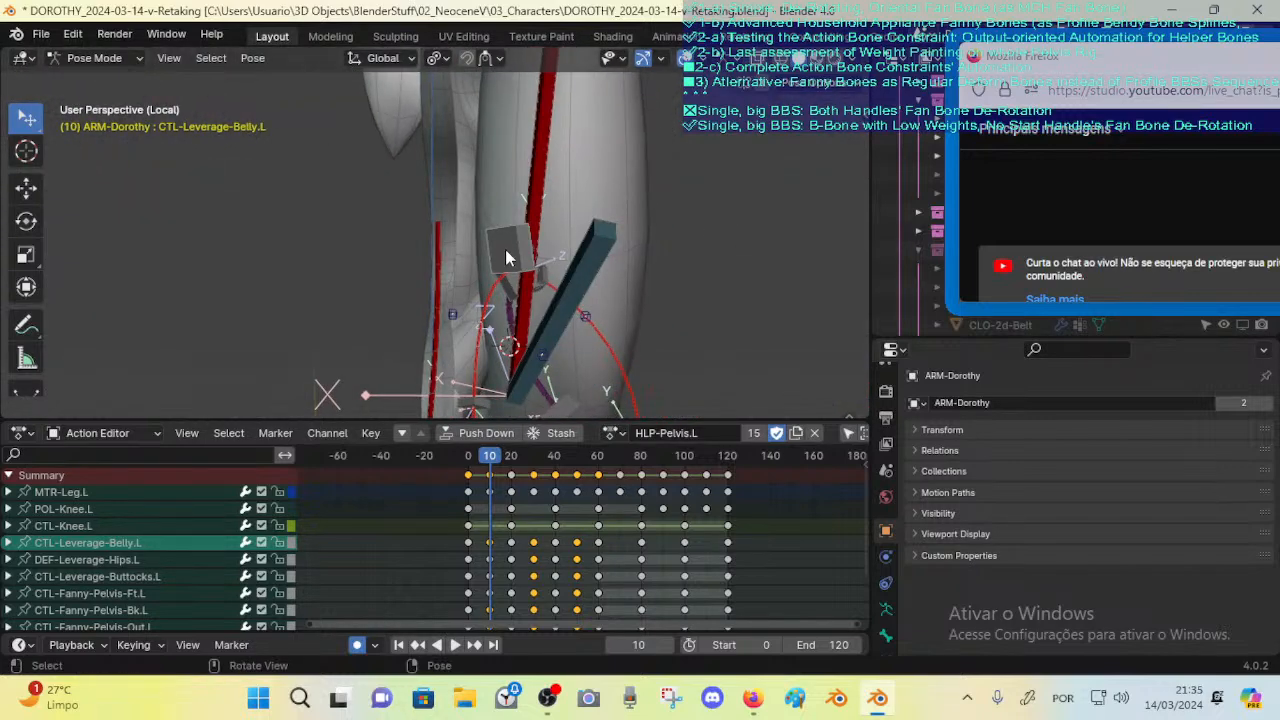
{"action": "left_click_drag", "start_coordinate": [515, 250], "coordinate": [518, 254]}
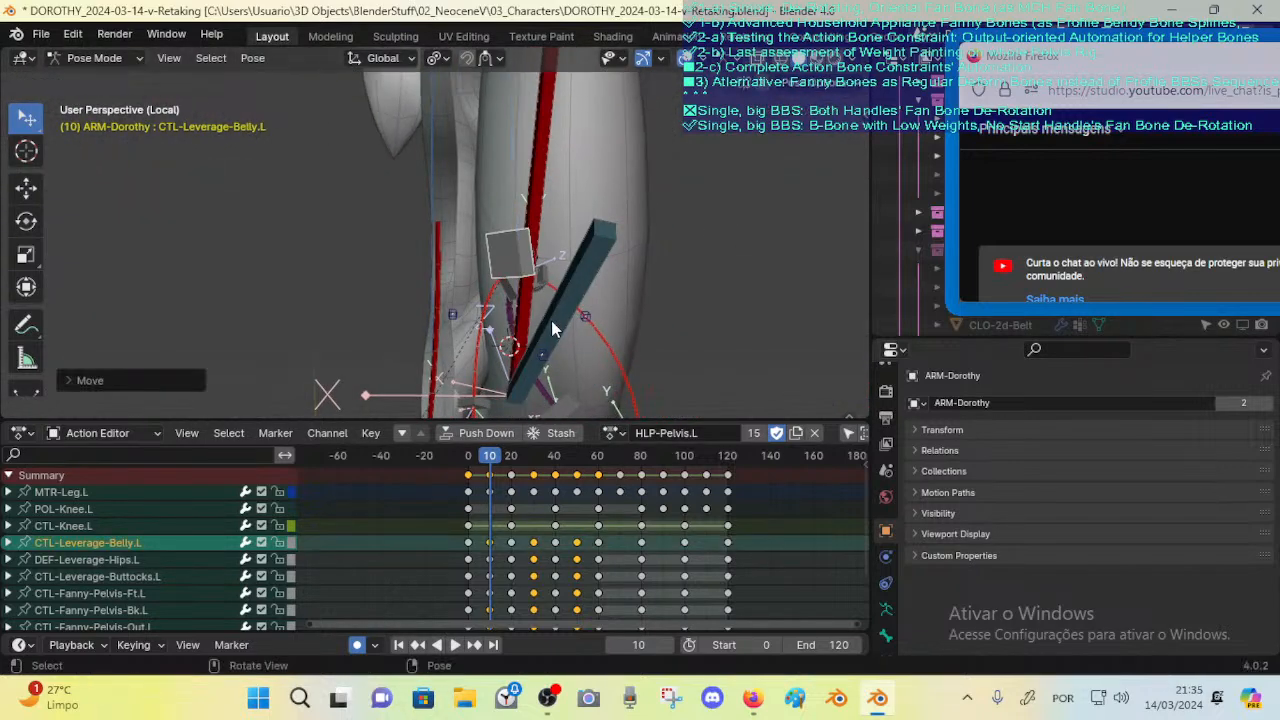
{"action": "middle_click_drag", "start_coordinate": [570, 257], "coordinate": [599, 311]}
Step: Move CTL-Fanny-Pelvis-Bk.L inward beneath the left buttock and adjust its rotation
{"action": "left_click", "coordinate": [547, 367]}
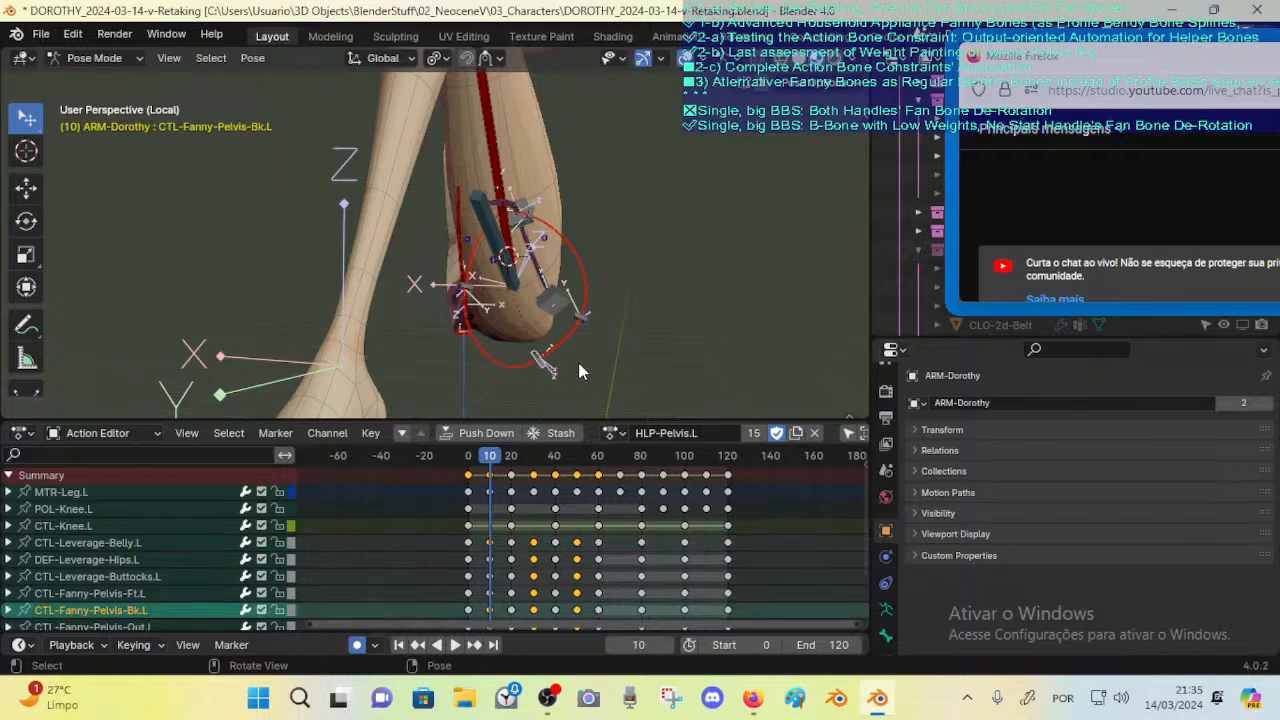
{"action": "key", "text": "r"}
{"action": "left_click", "coordinate": [566, 370]}
{"action": "key", "text": "g"}
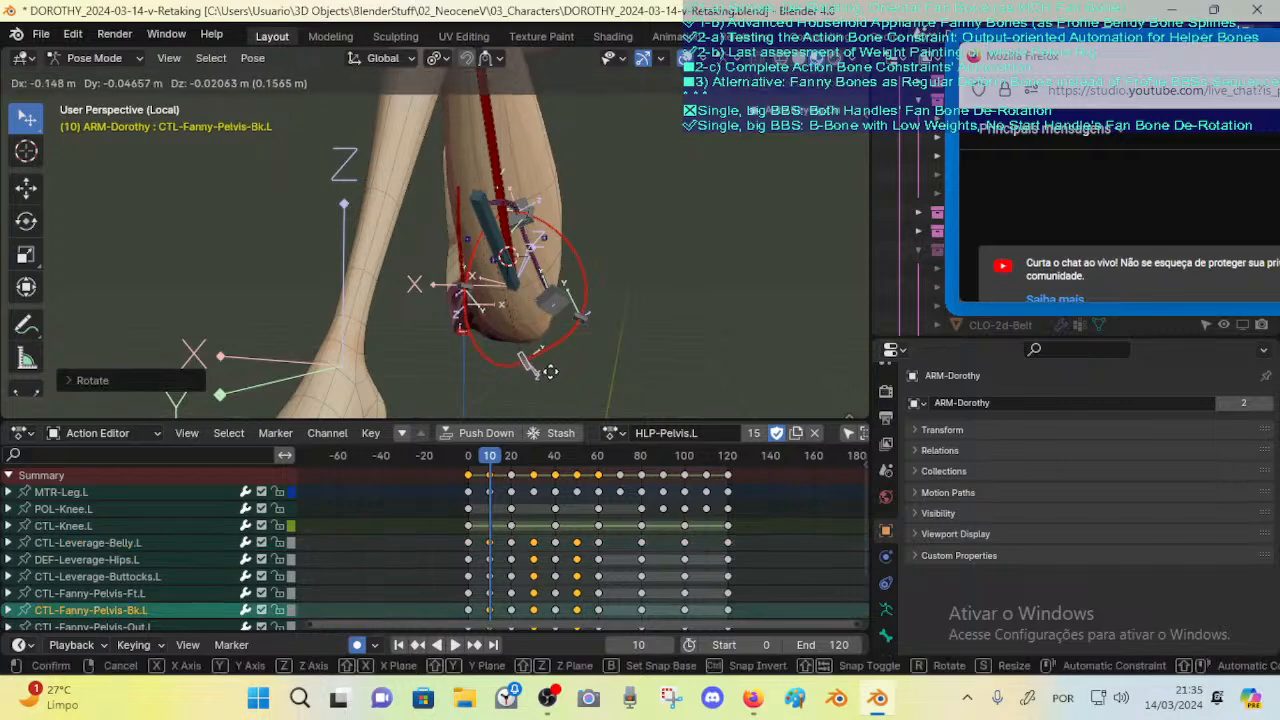
{"action": "left_click", "coordinate": [551, 372]}
{"action": "key", "text": "r"}
{"action": "left_click", "coordinate": [557, 382]}
Step: Adjust the position of CTL-Leverage-Buttocks.L slightly on the outer side of the left buttock
{"action": "left_click", "coordinate": [558, 298]}
{"action": "key", "text": "g"}
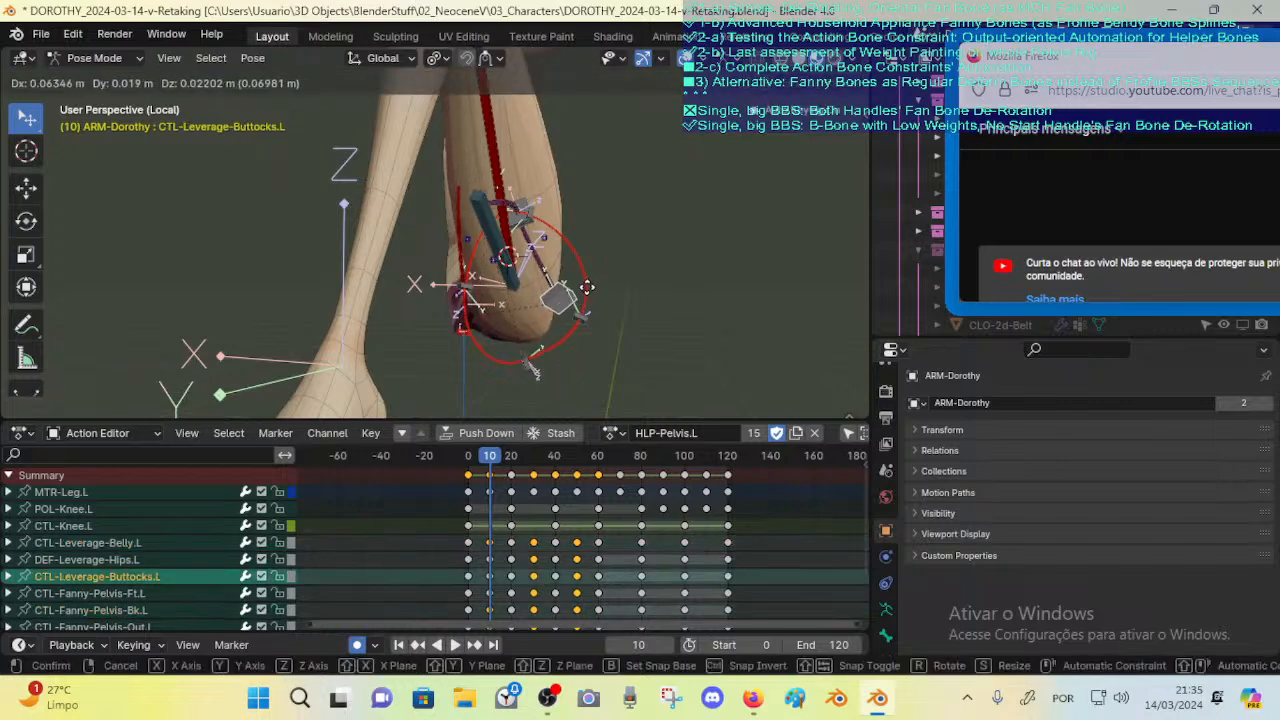
{"action": "left_click", "coordinate": [575, 295]}
{"action": "key", "text": "r"}
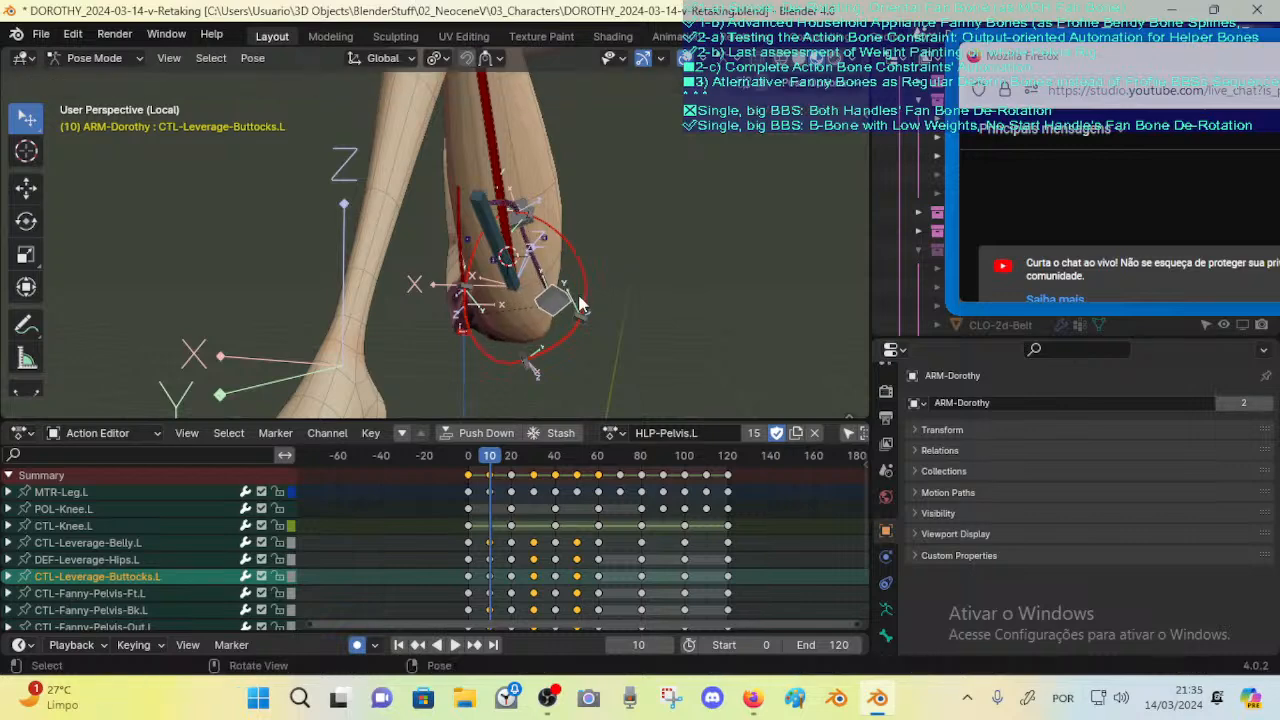
{"action": "right_click", "coordinate": [567, 318]}
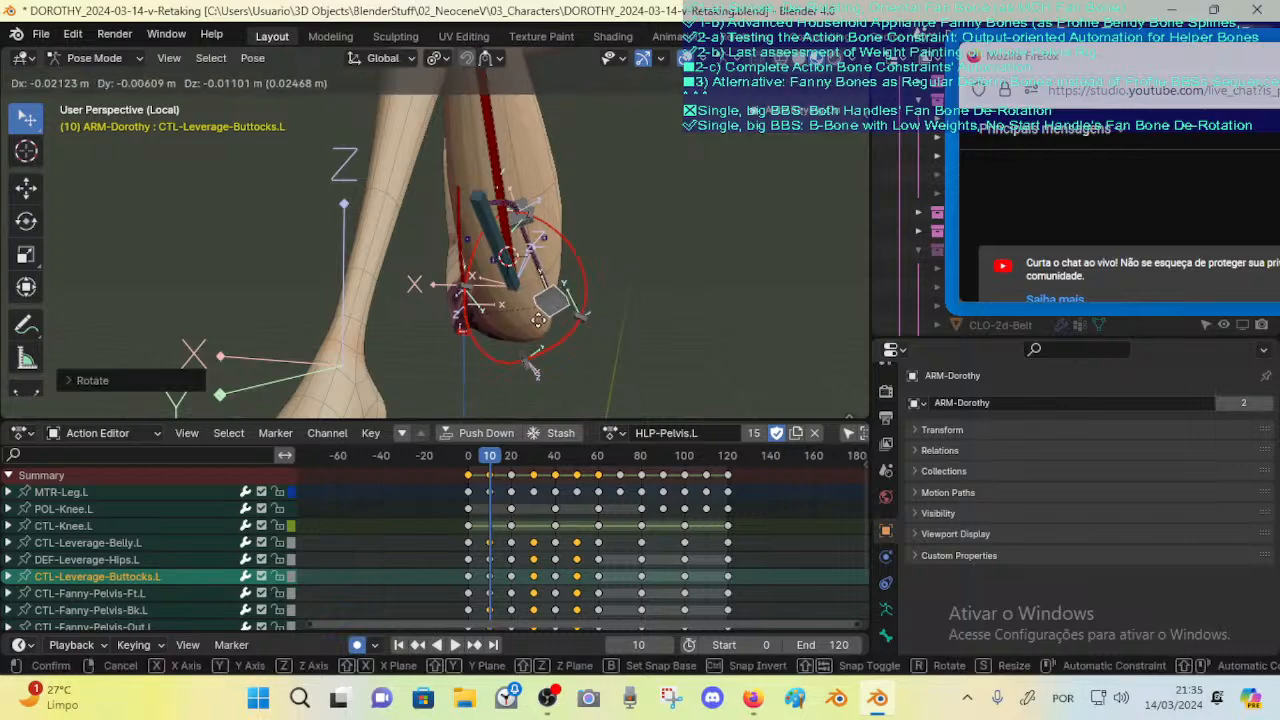
Step: Rotate CTL-Fanny-Pelvis-Out.L beside the left hip and adjust its position from the rear view
{"action": "middle_click_drag", "start_coordinate": [565, 315], "coordinate": [516, 302]}
{"action": "left_click", "coordinate": [505, 324]}
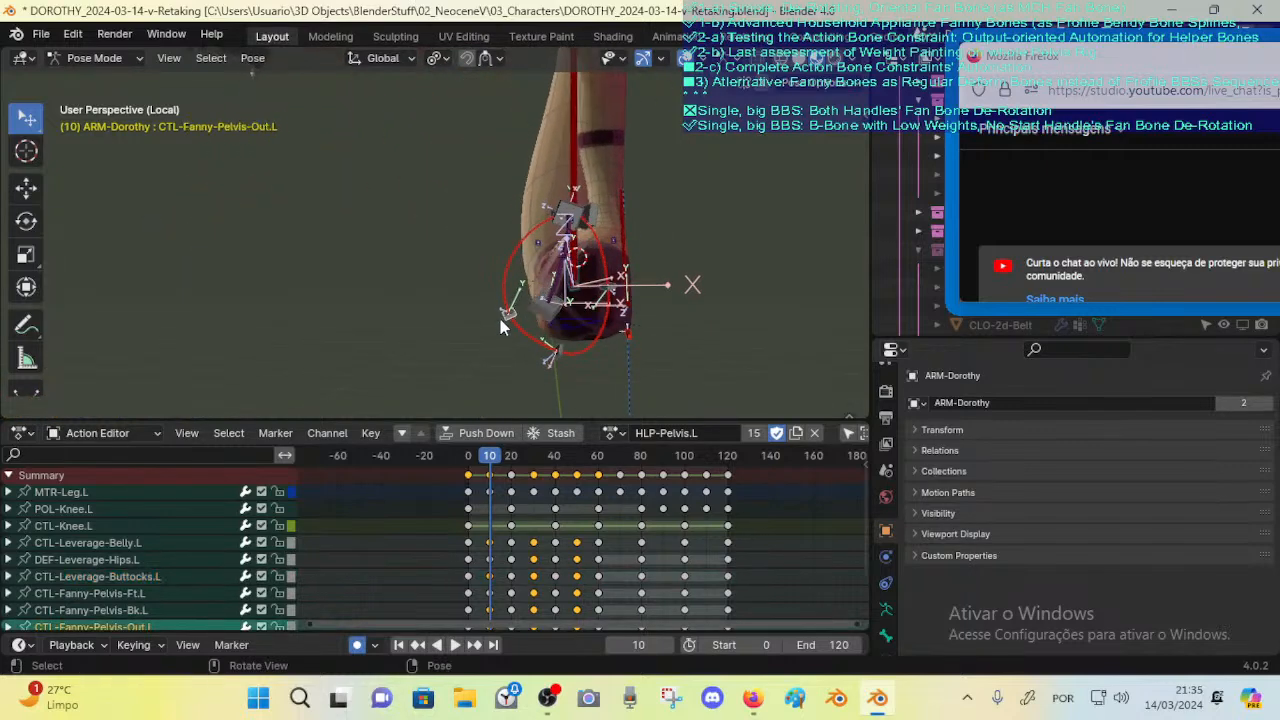
{"action": "key", "text": "g"}
{"action": "left_click", "coordinate": [497, 321]}
{"action": "key", "text": "r"}
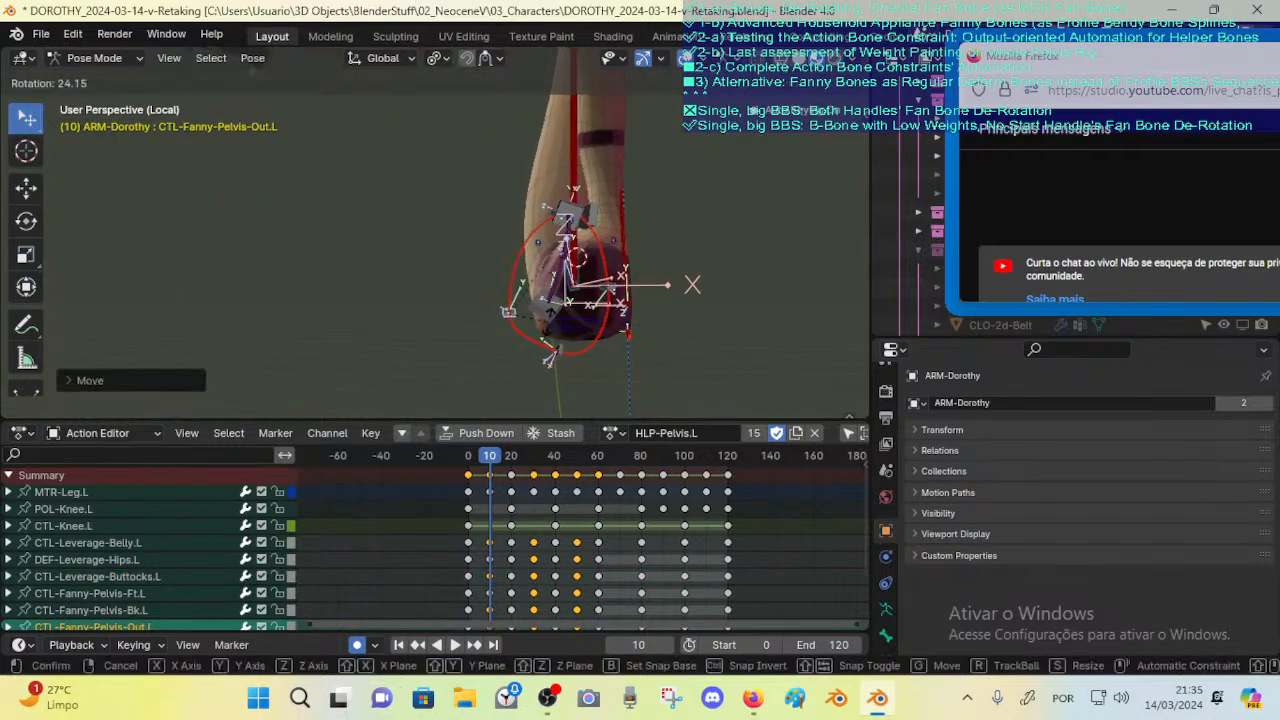
{"action": "left_click", "coordinate": [550, 323]}
{"action": "key", "text": "g"}
{"action": "left_click", "coordinate": [550, 320]}
Step: Nudge CTL-Leverage-Buttocks.L slightly at the left buttock from the rear view
{"action": "left_click", "coordinate": [549, 316]}
{"action": "key", "text": "g"}
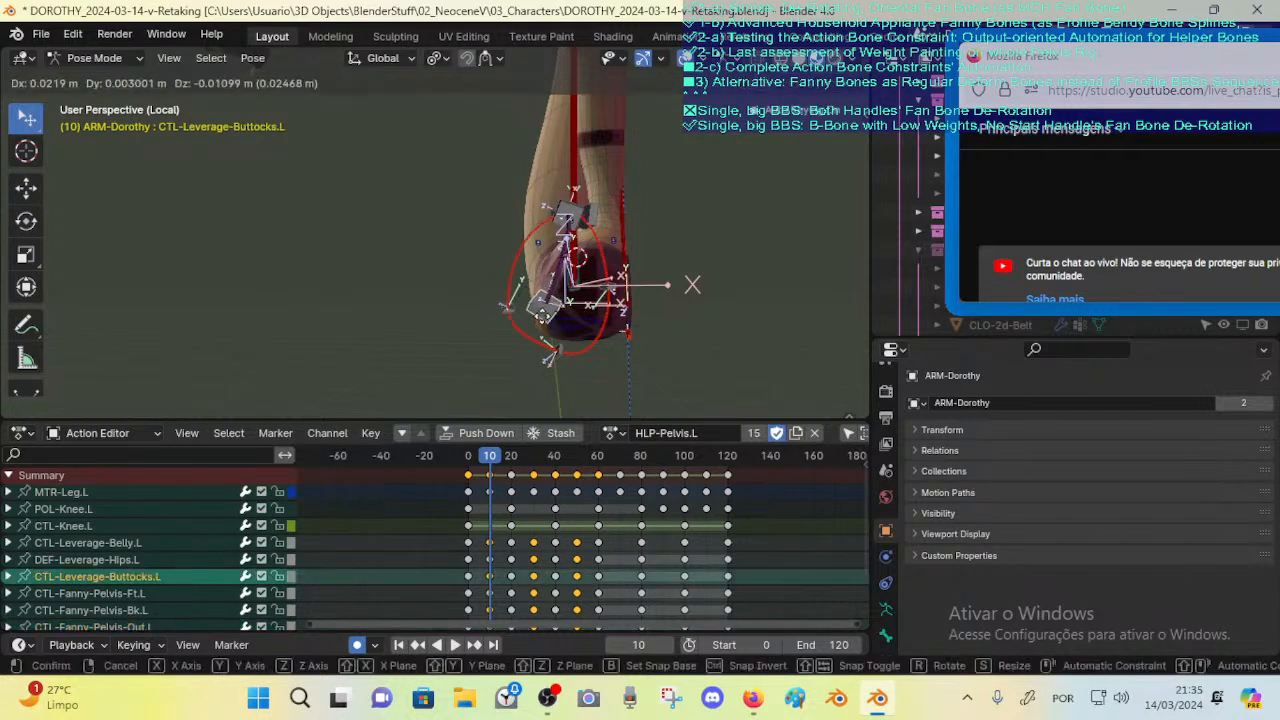
{"action": "left_click", "coordinate": [543, 315]}
Step: Raise DEF-Leverage-Hips.L slightly above the left hip
{"action": "left_click", "coordinate": [570, 221]}
{"action": "left_click", "coordinate": [567, 212]}
{"action": "key", "text": "g"}
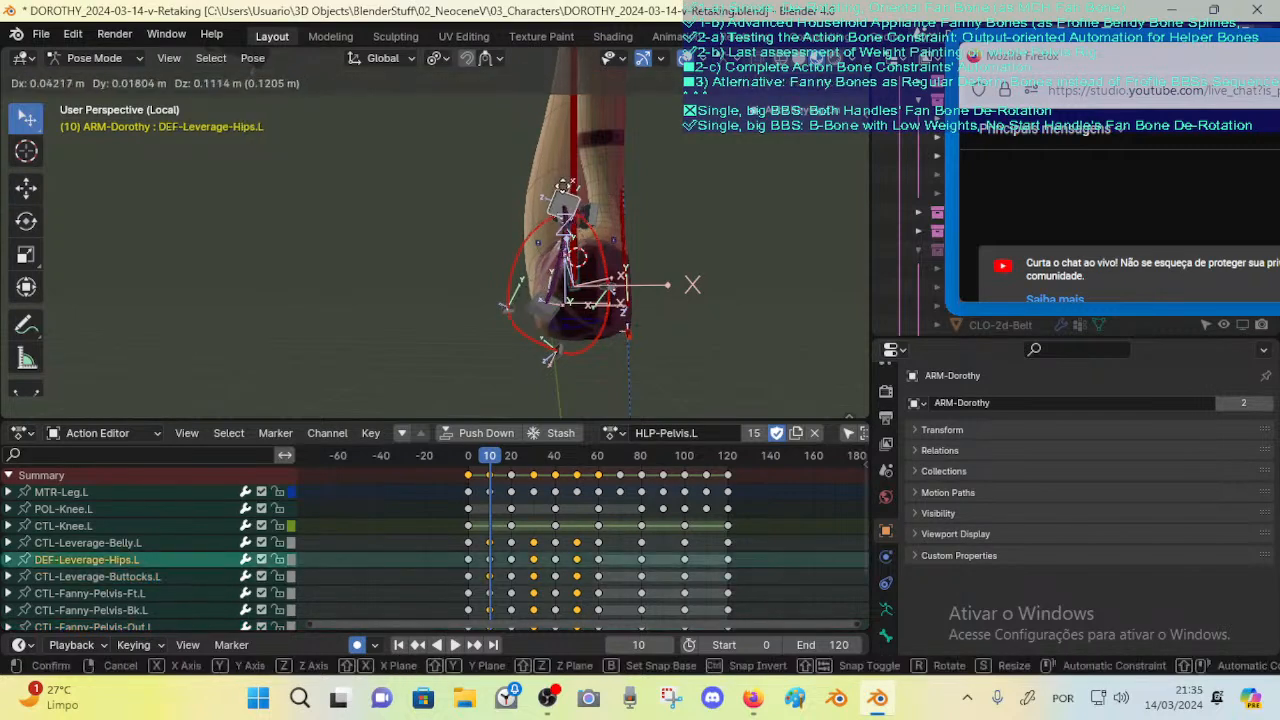
{"action": "left_click", "coordinate": [566, 192]}
Step: Check the hip shape in Object Mode, then move CTL-Fanny-Pelvis-Bk.L inward beneath the left buttock in Pose Mode
{"action": "middle_click_drag", "start_coordinate": [548, 208], "coordinate": [657, 239]}
{"action": "key", "text": "ctrl+Tab"}
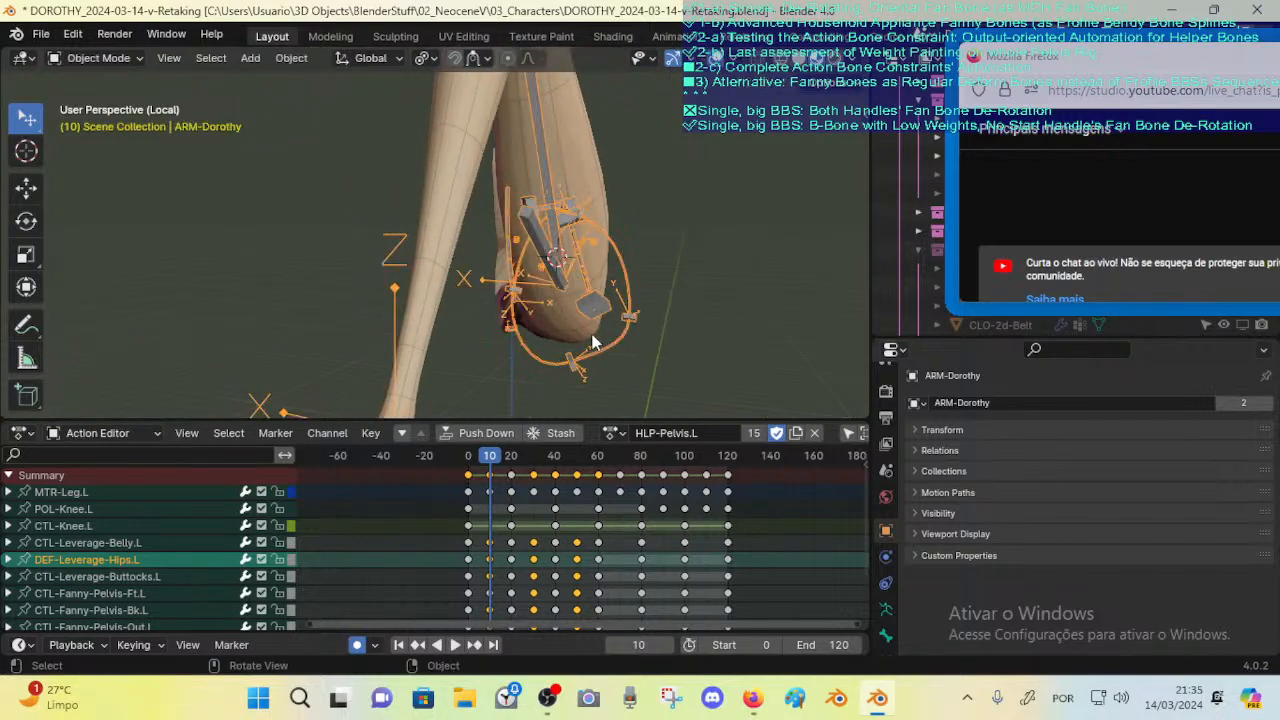
{"action": "middle_click_drag", "start_coordinate": [592, 343], "coordinate": [675, 298]}
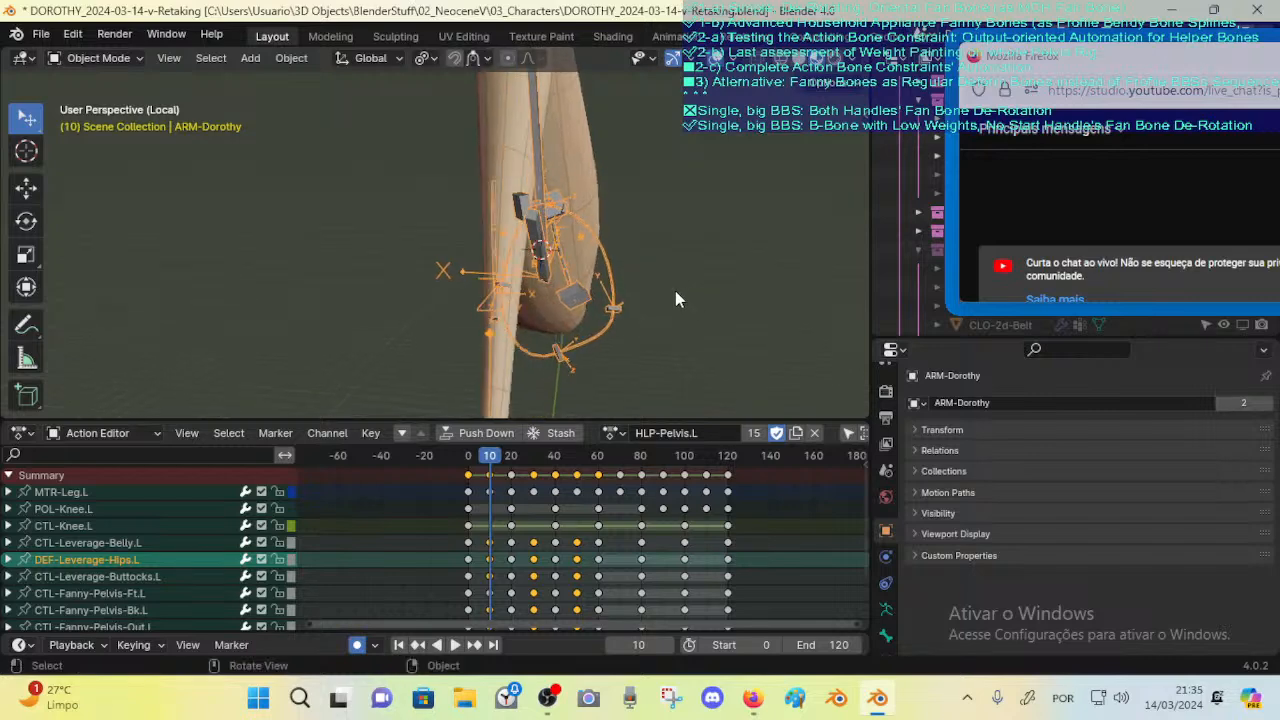
{"action": "key", "text": "ctrl+Tab"}
{"action": "left_click", "coordinate": [622, 312]}
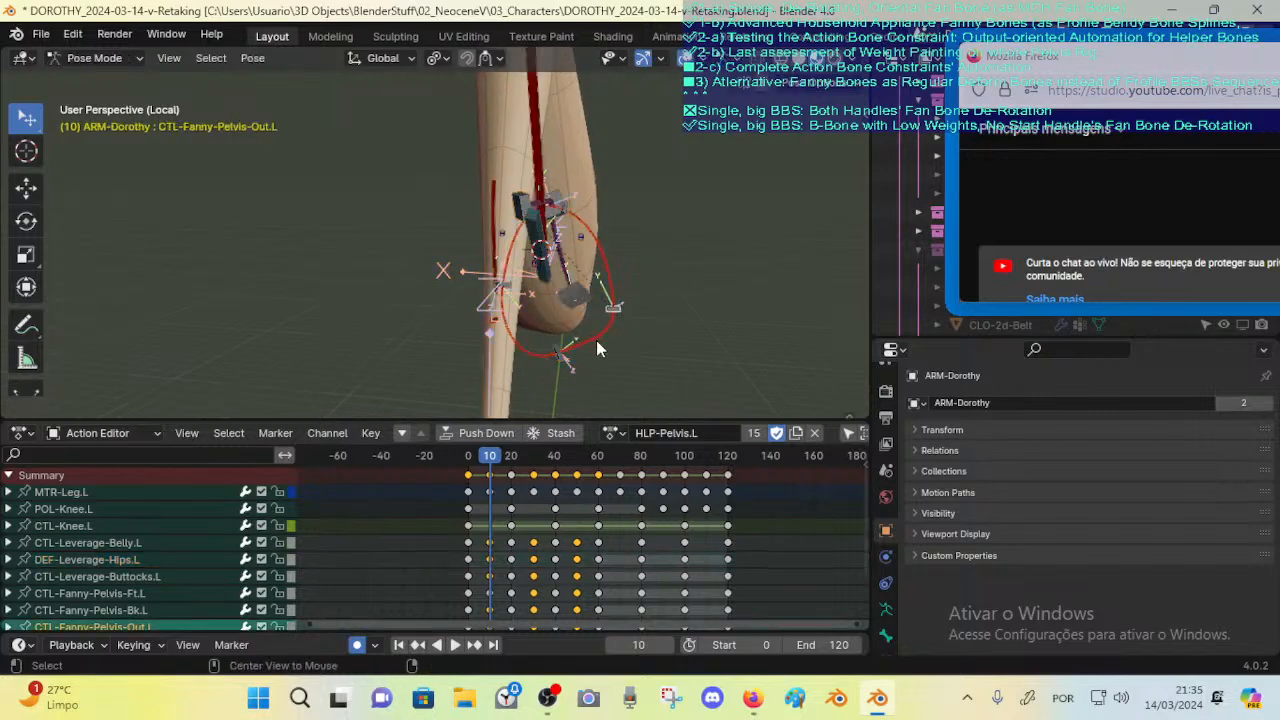
{"action": "left_click", "coordinate": [558, 356]}
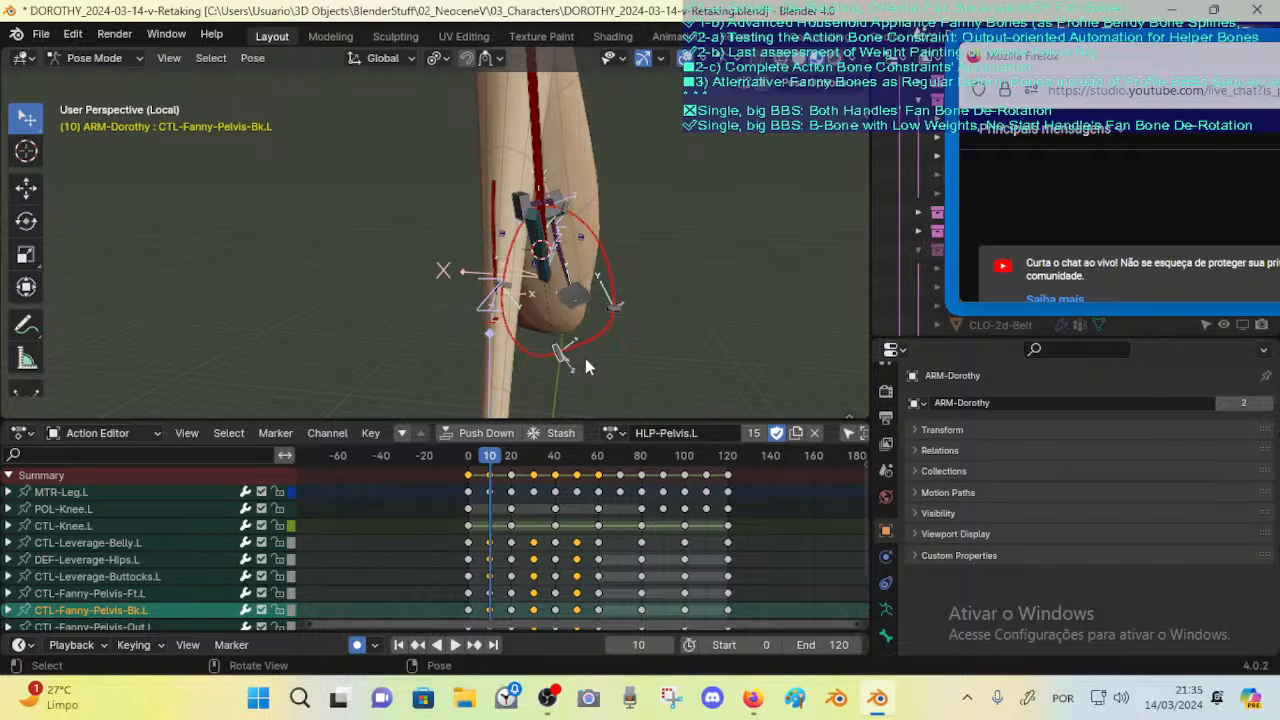
{"action": "key", "text": "g"}
{"action": "left_click", "coordinate": [534, 358]}
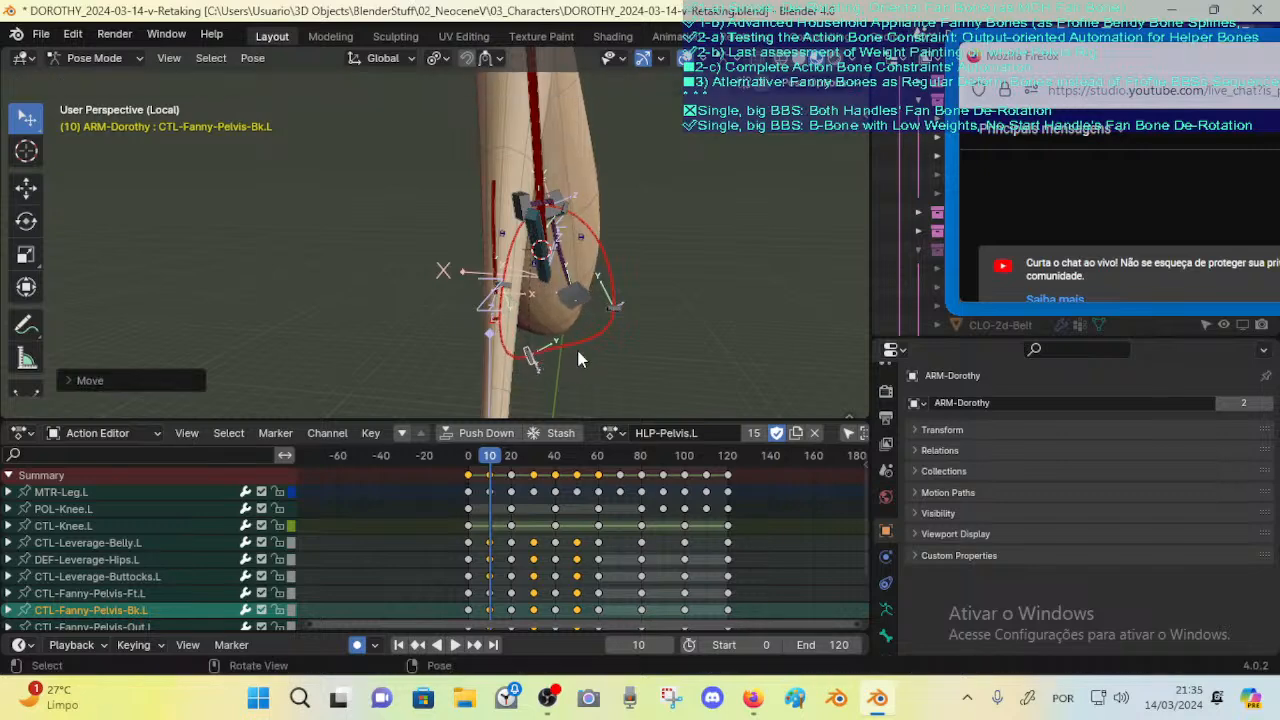
Step: Rotate CTL-Fanny-Pelvis-Bk.L beneath the left buttock and move it slightly inward at frame 10
{"action": "mouse_move", "coordinate": [577, 360]}
{"action": "middle_mouse_down"}
{"action": "mouse_move", "coordinate": [597, 360]}
{"action": "mouse_move", "coordinate": [561, 362]}
{"action": "middle_mouse_up"}
{"action": "key", "text": "g"}
{"action": "key", "text": "r"}
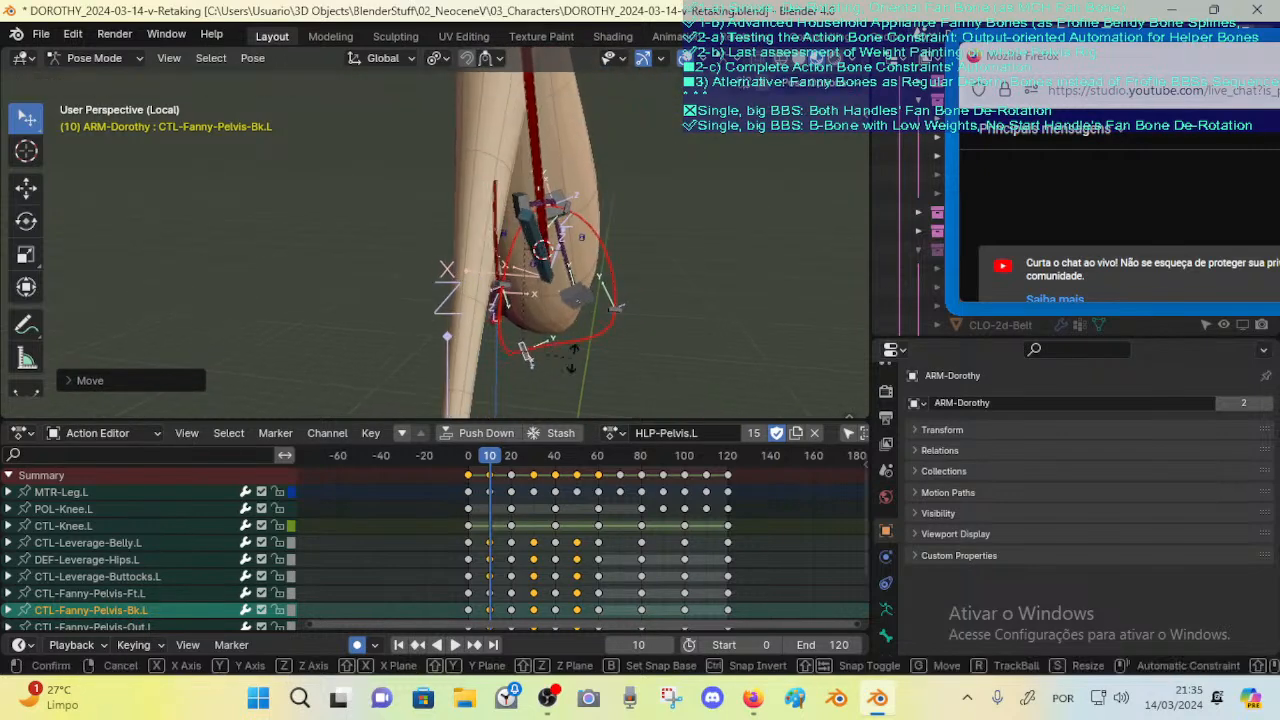
{"action": "left_click", "coordinate": [561, 372]}
{"action": "key", "text": "g"}
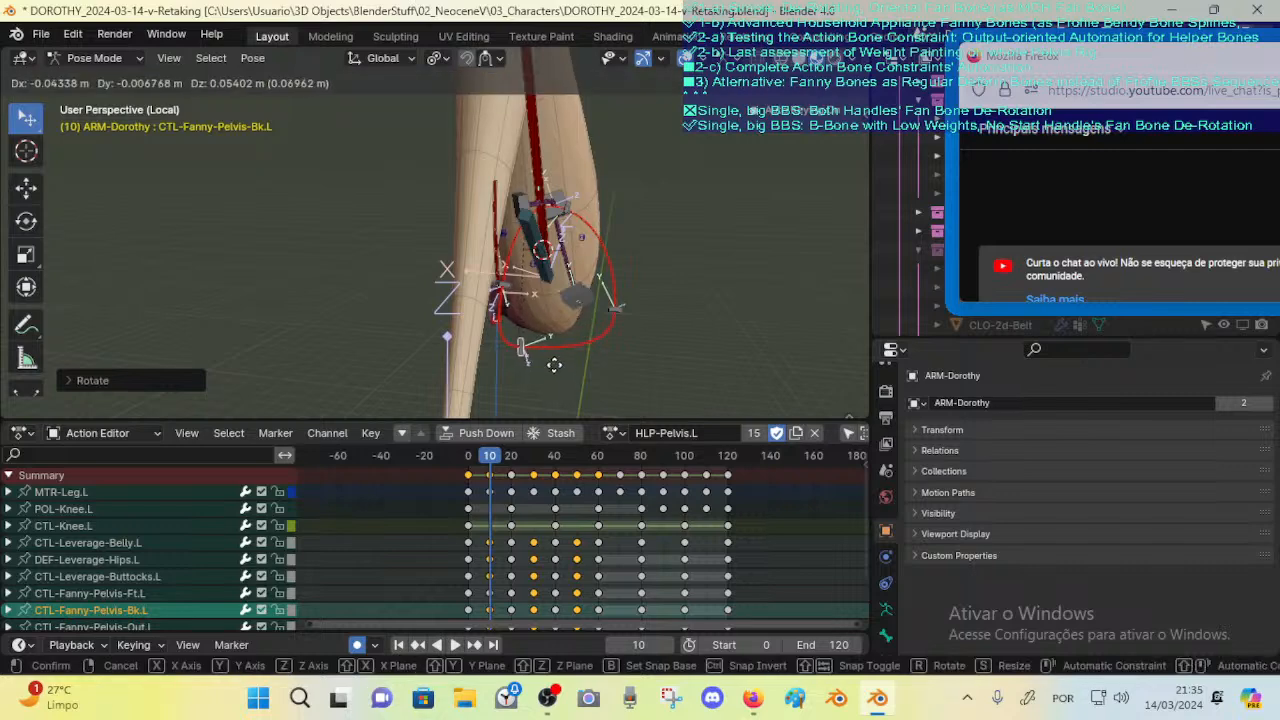
{"action": "left_click", "coordinate": [556, 365]}
Step: Rotate CTL-Fanny-Pelvis-Out.L beside the left hip and move it inward and down, close to the skin
{"action": "left_click", "coordinate": [621, 312]}
{"action": "key", "text": "r"}
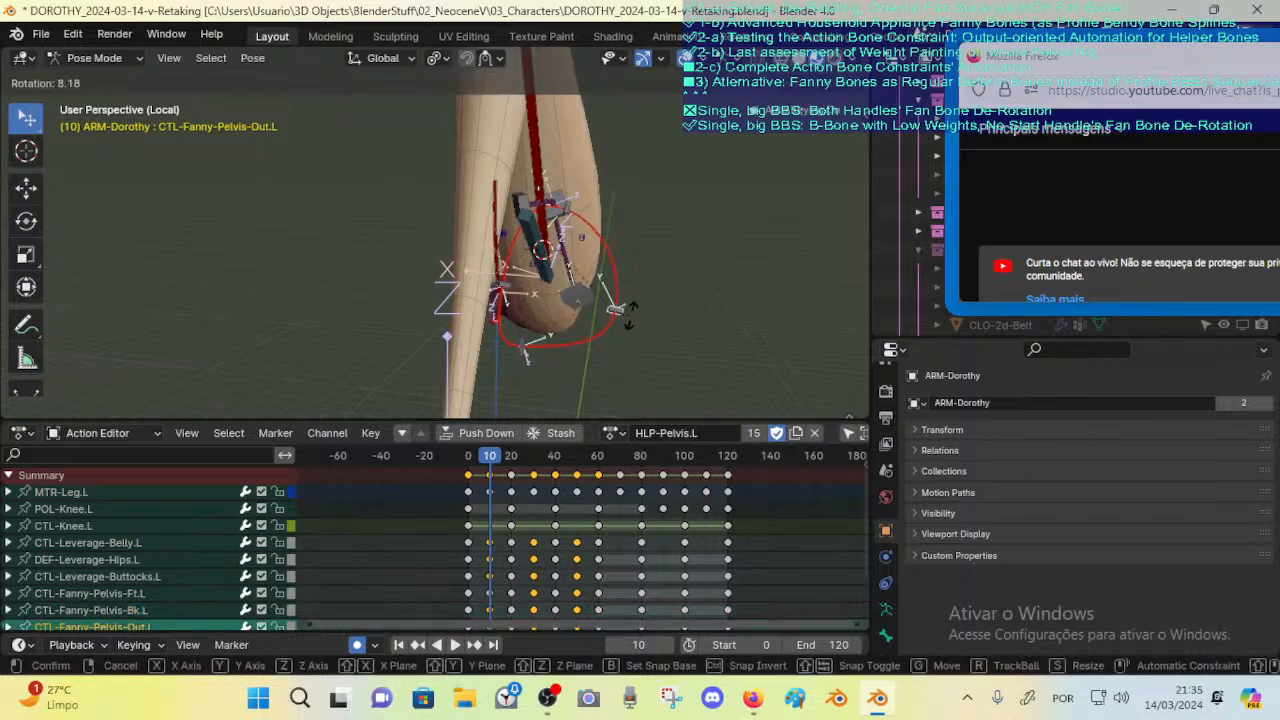
{"action": "left_click", "coordinate": [618, 310]}
{"action": "key", "text": "g"}
{"action": "left_click", "coordinate": [597, 322]}
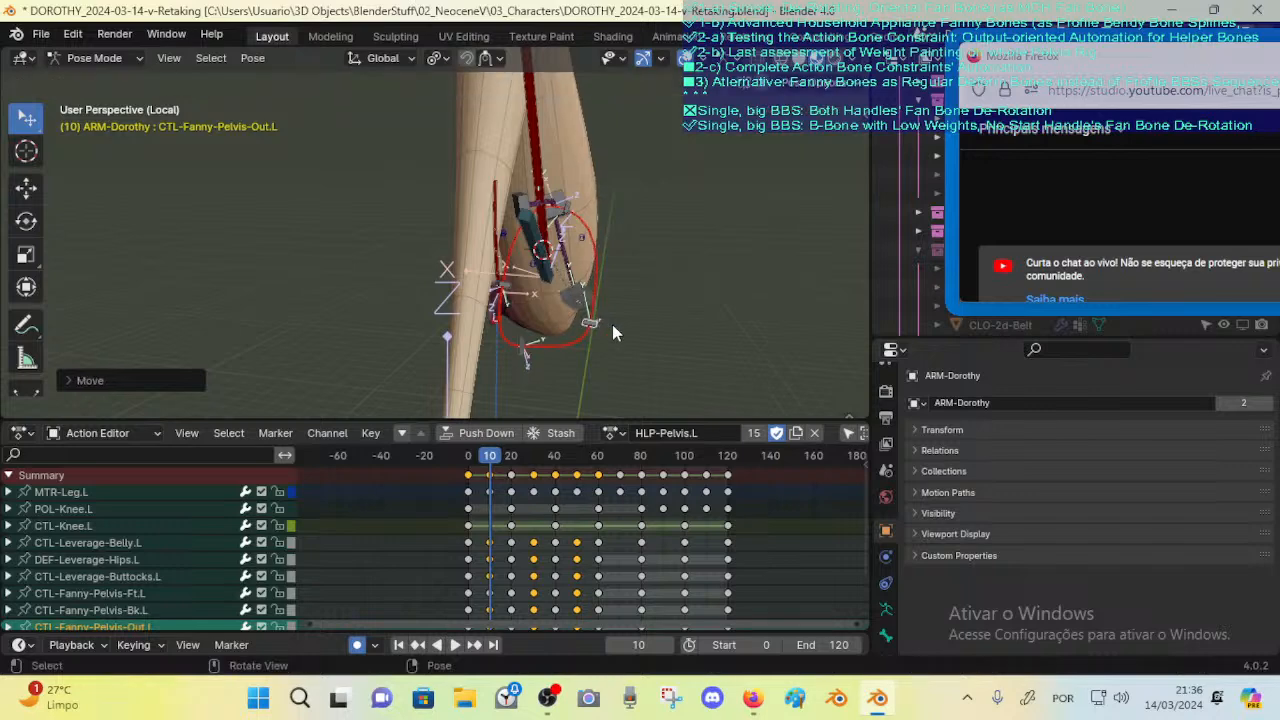
{"action": "key", "text": "r"}
{"action": "key", "text": "Escape"}
Step: Nudge CTL-Fanny-Pelvis-Bk.L slightly upward beneath the left buttock
{"action": "left_click", "coordinate": [530, 357]}
{"action": "key", "text": "g"}
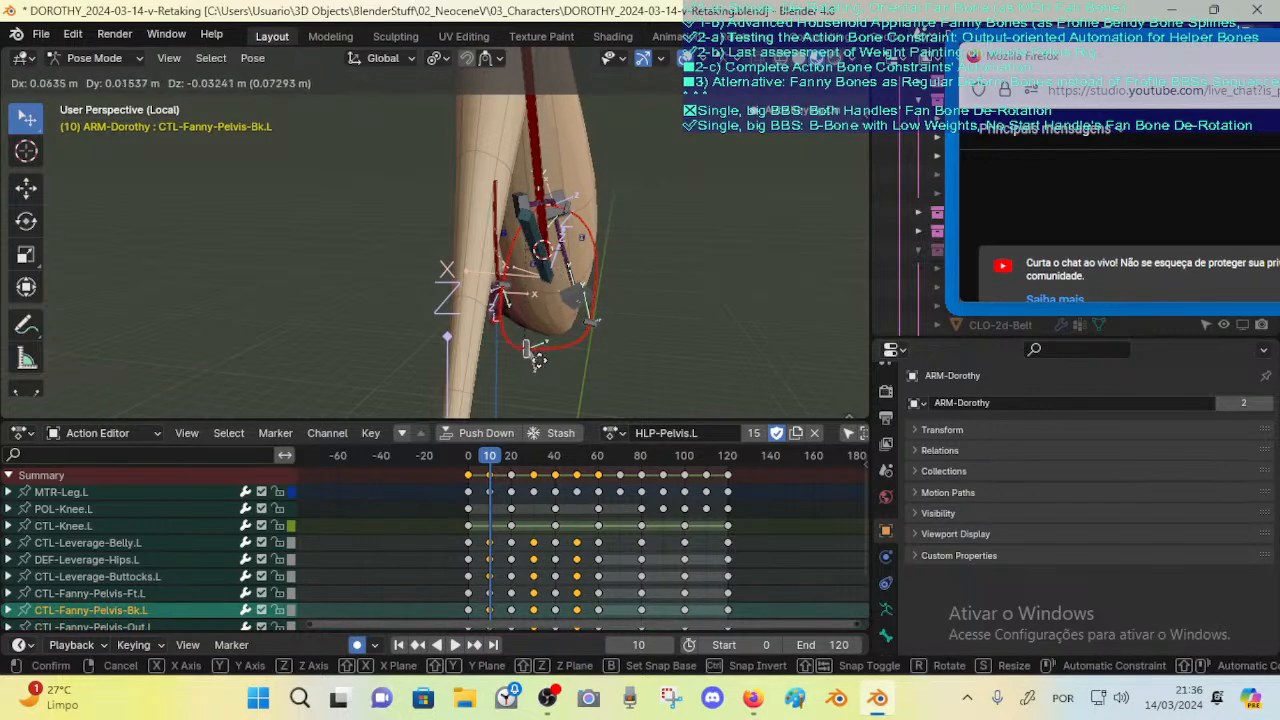
{"action": "left_click", "coordinate": [535, 357]}
{"action": "key", "text": "g"}
{"action": "left_click", "coordinate": [540, 348]}
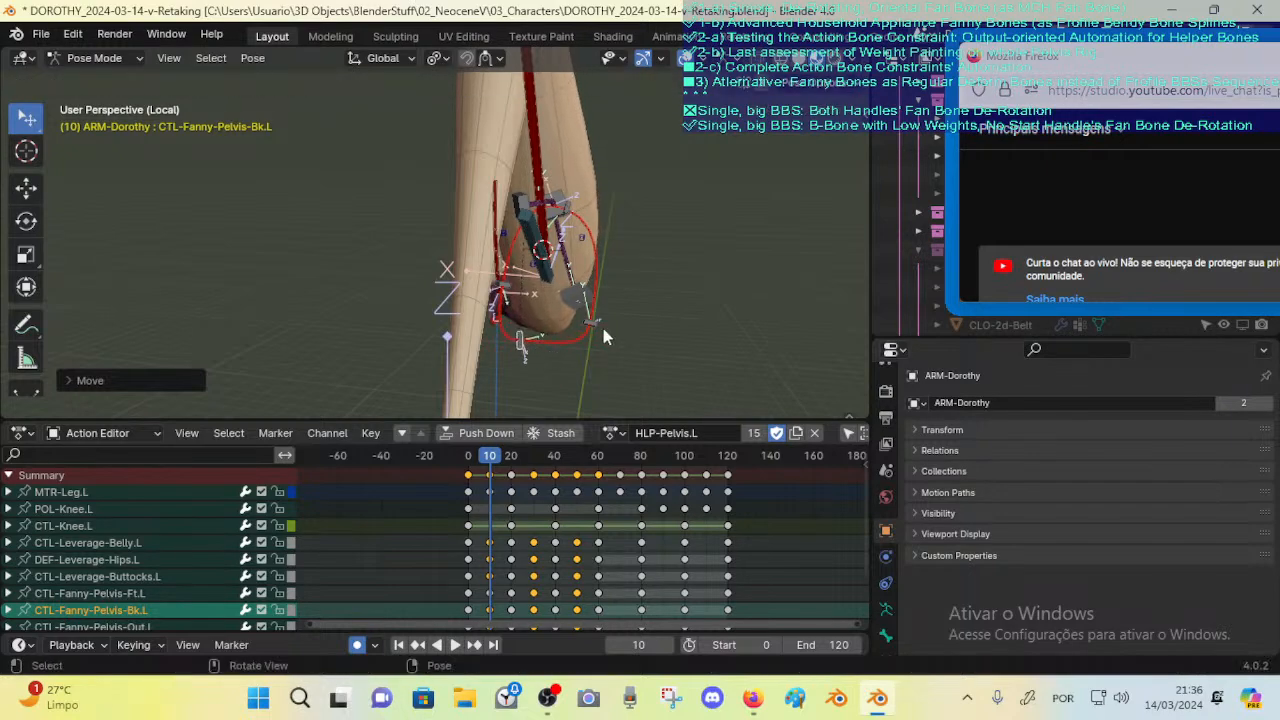
Step: Raise CTL-Fanny-Pelvis-Out.L beside the left hip and fine-tune its position from the opposite view
{"action": "left_click", "coordinate": [603, 334]}
{"action": "key", "text": "g"}
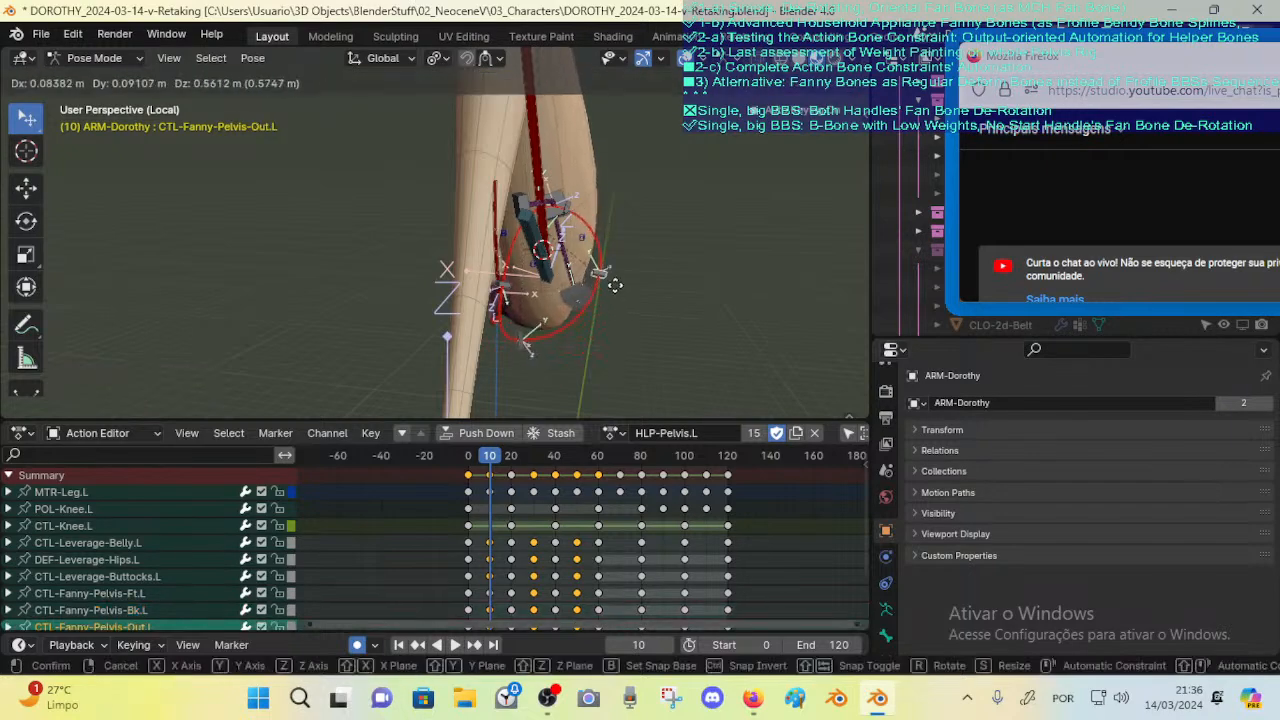
{"action": "left_click", "coordinate": [620, 280]}
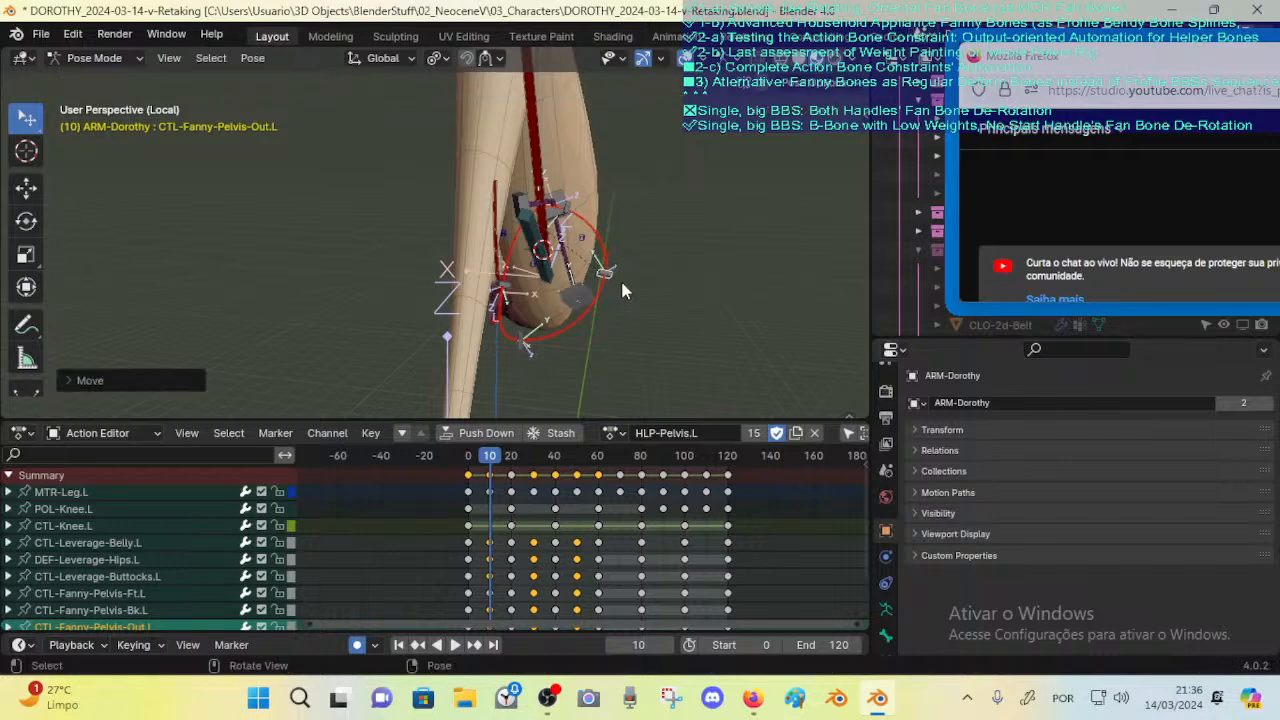
{"action": "mouse_move", "coordinate": [620, 277]}
{"action": "middle_mouse_down"}
{"action": "mouse_move", "coordinate": [414, 234]}
{"action": "mouse_move", "coordinate": [549, 230]}
{"action": "mouse_move", "coordinate": [539, 270]}
{"action": "mouse_move", "coordinate": [620, 285]}
{"action": "mouse_move", "coordinate": [626, 308]}
{"action": "mouse_move", "coordinate": [614, 314]}
{"action": "mouse_move", "coordinate": [600, 262]}
{"action": "middle_mouse_up"}
{"action": "key", "text": "g"}
{"action": "left_click", "coordinate": [580, 265]}
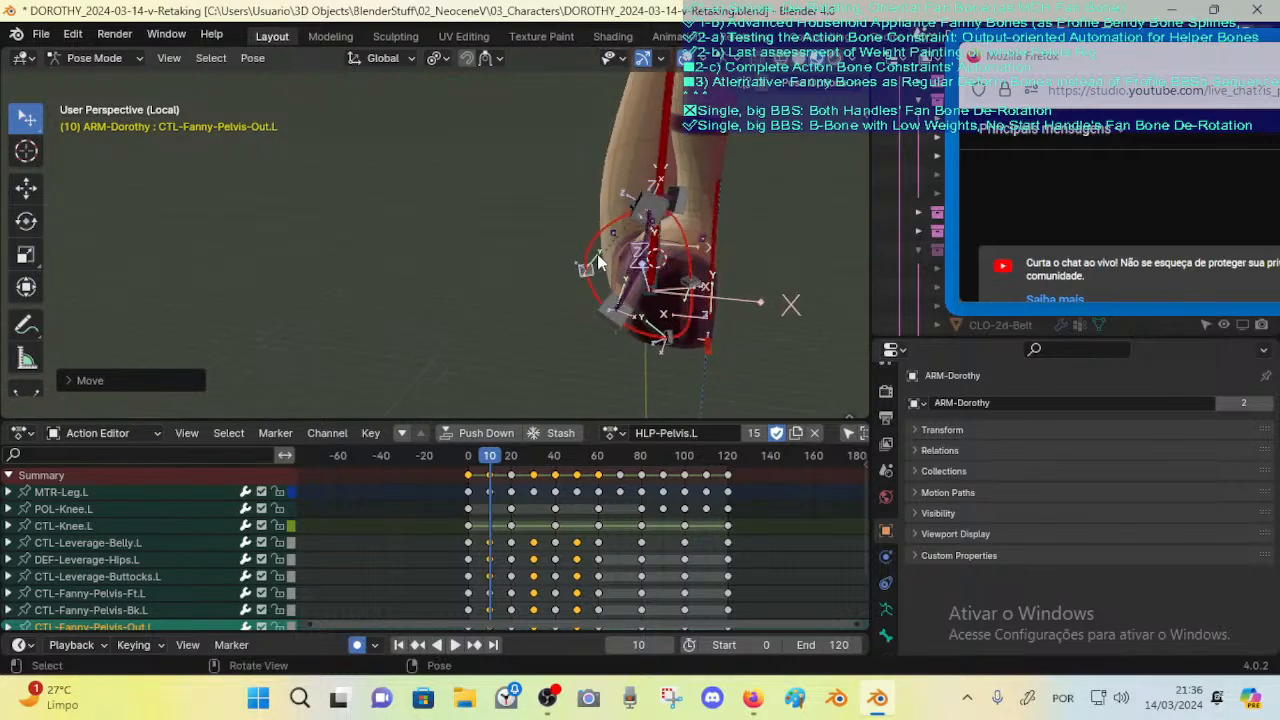
{"action": "key", "text": "g"}
{"action": "left_click", "coordinate": [603, 256]}
Step: Review the body in Object Mode through the keyed poses up to frame 50, then return ARM-Dorothy to Pose Mode
{"action": "key", "text": "ctrl+Tab"}
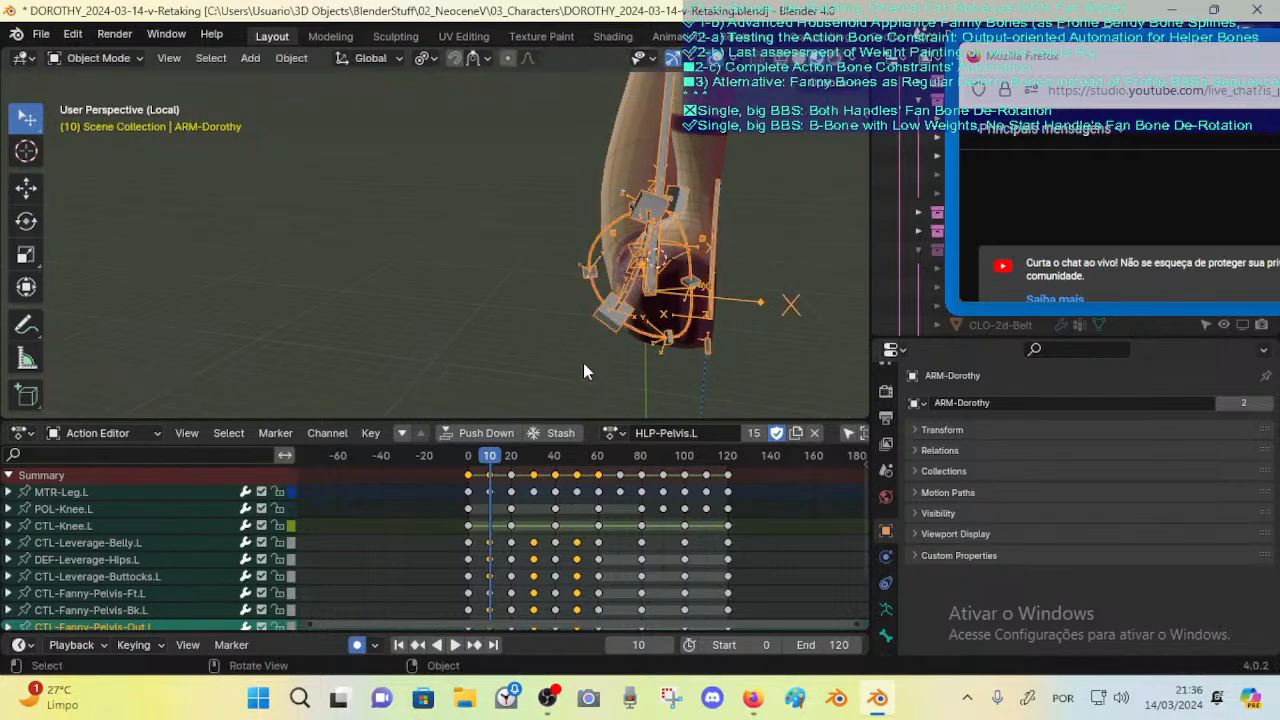
{"action": "key", "text": "Up"}
{"action": "key", "text": "Up"}
{"action": "key", "text": "Up"}
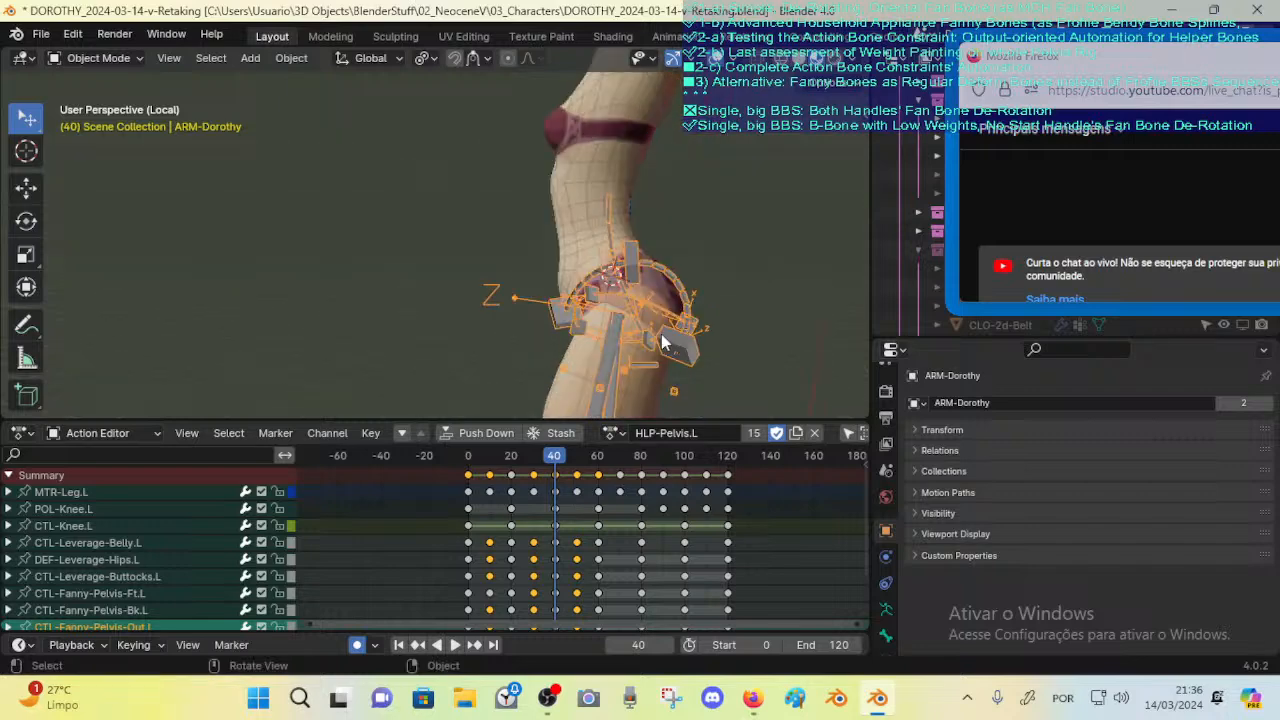
{"action": "middle_click_drag", "start_coordinate": [663, 343], "coordinate": [598, 284]}
{"action": "key", "text": "Up"}
{"action": "left_click", "coordinate": [601, 262]}
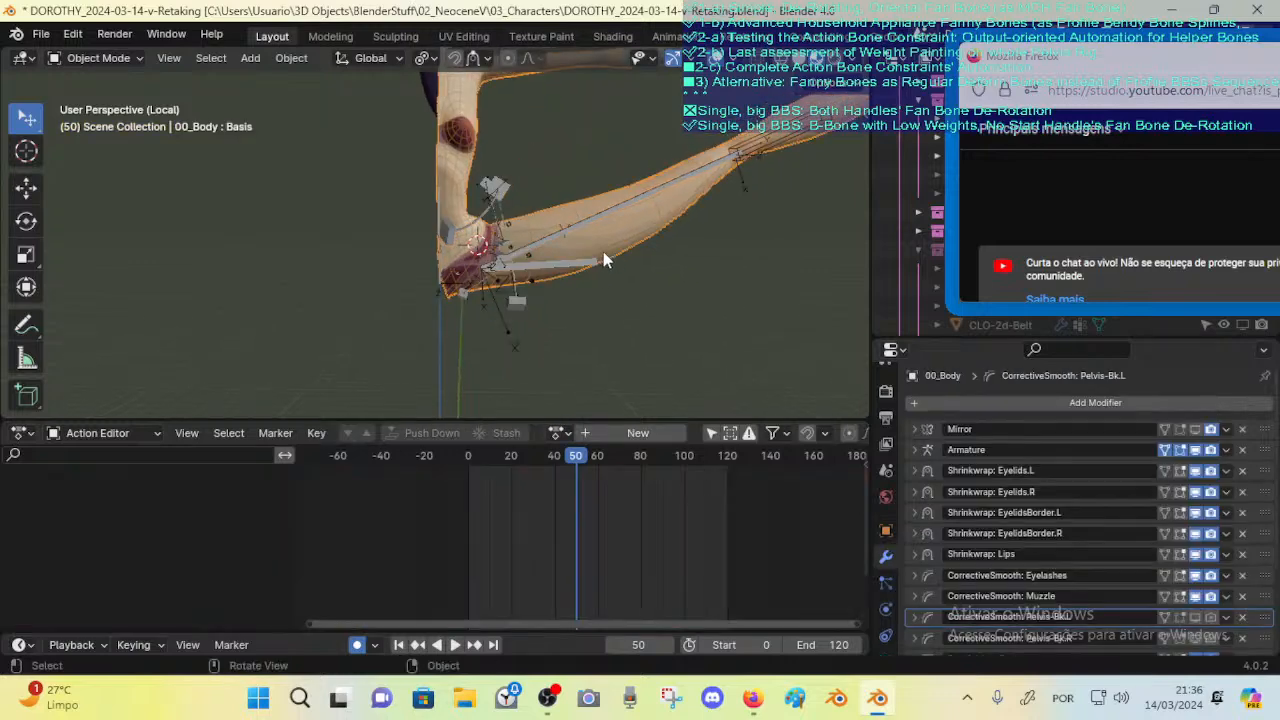
{"action": "left_click", "coordinate": [586, 261]}
{"action": "key", "text": "ctrl+Tab"}
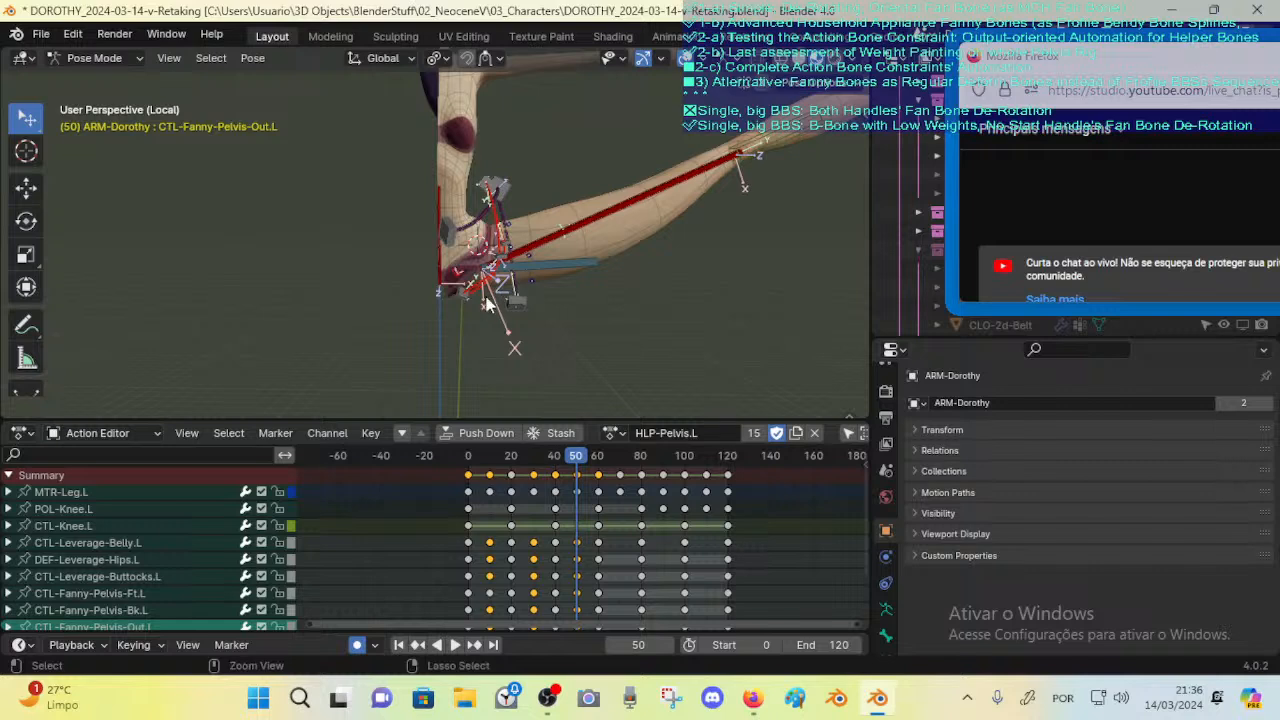
Step: Rotate and shift the CTL-Fanny-Pelvis Out, Bk, Ft and In bones together around their bounding box center
{"action": "middle_click_drag", "start_coordinate": [487, 305], "coordinate": [557, 176]}
{"action": "left_click", "coordinate": [537, 173]}
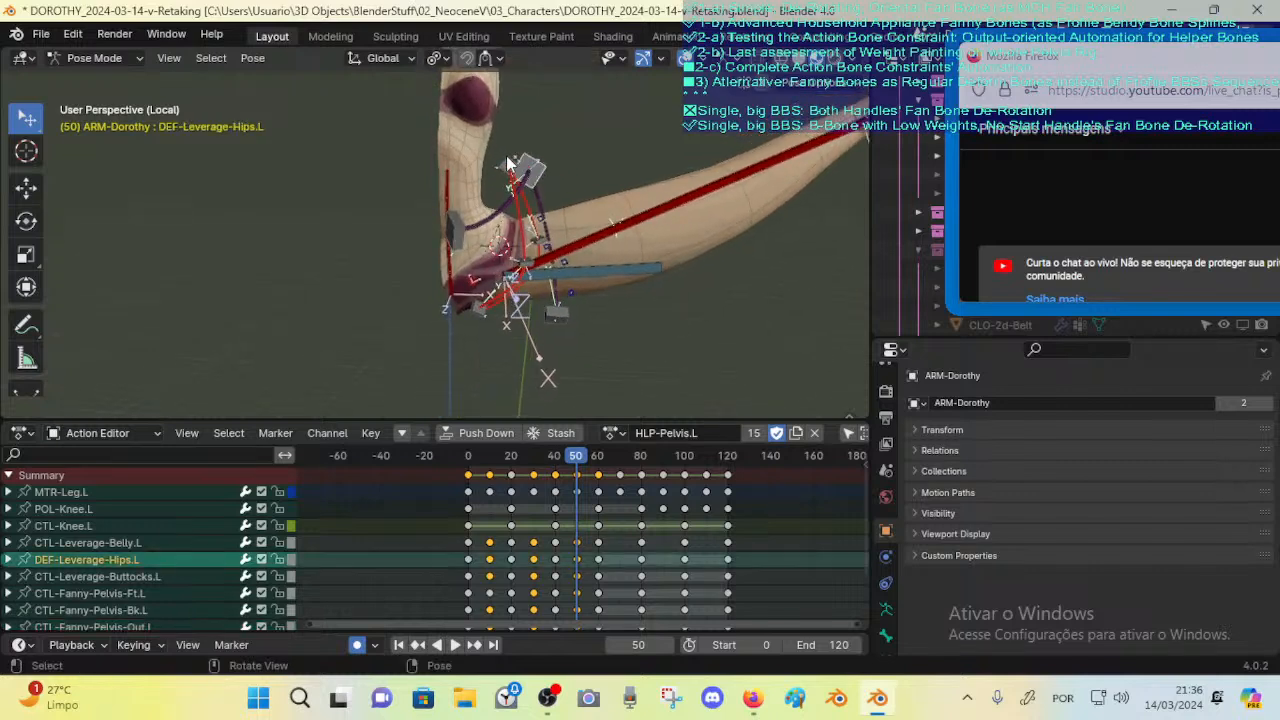
{"action": "left_click", "coordinate": [515, 175]}
{"action": "left_click", "coordinate": [525, 268], "text": "shift"}
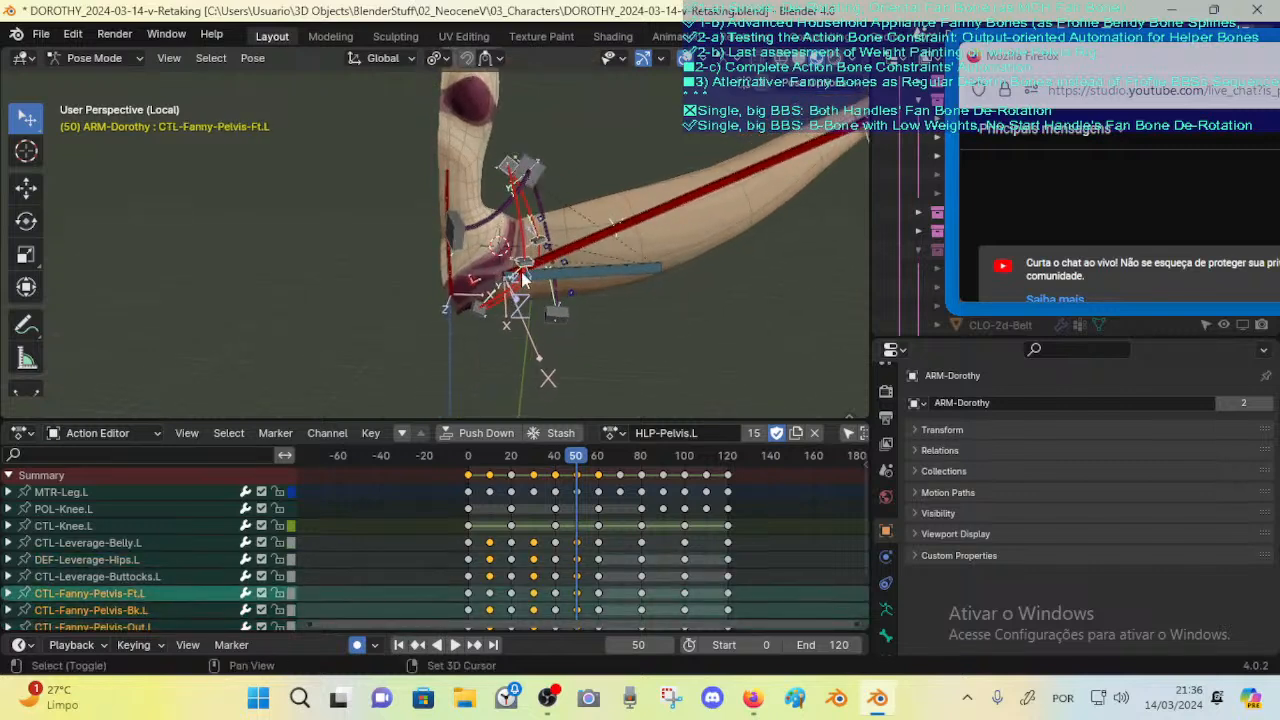
{"action": "left_click", "coordinate": [482, 312], "text": "shift"}
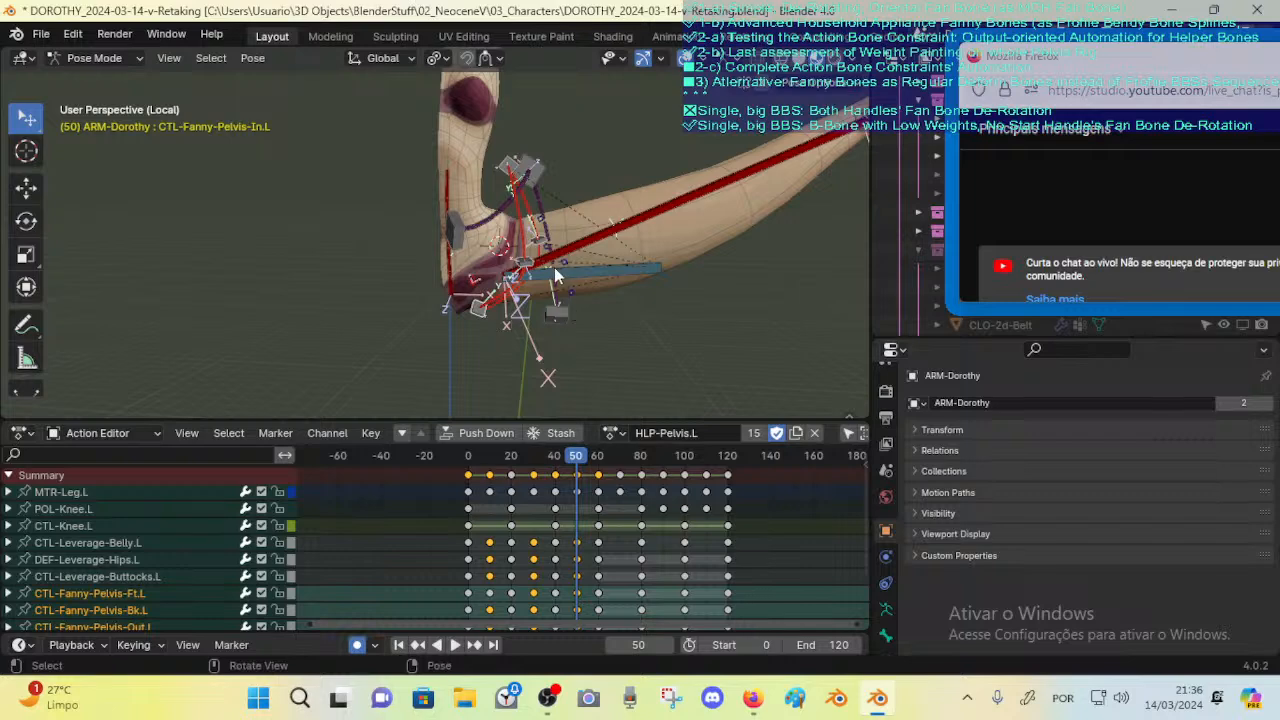
{"action": "key", "text": "shift+s"}
{"action": "key", "text": "period"}
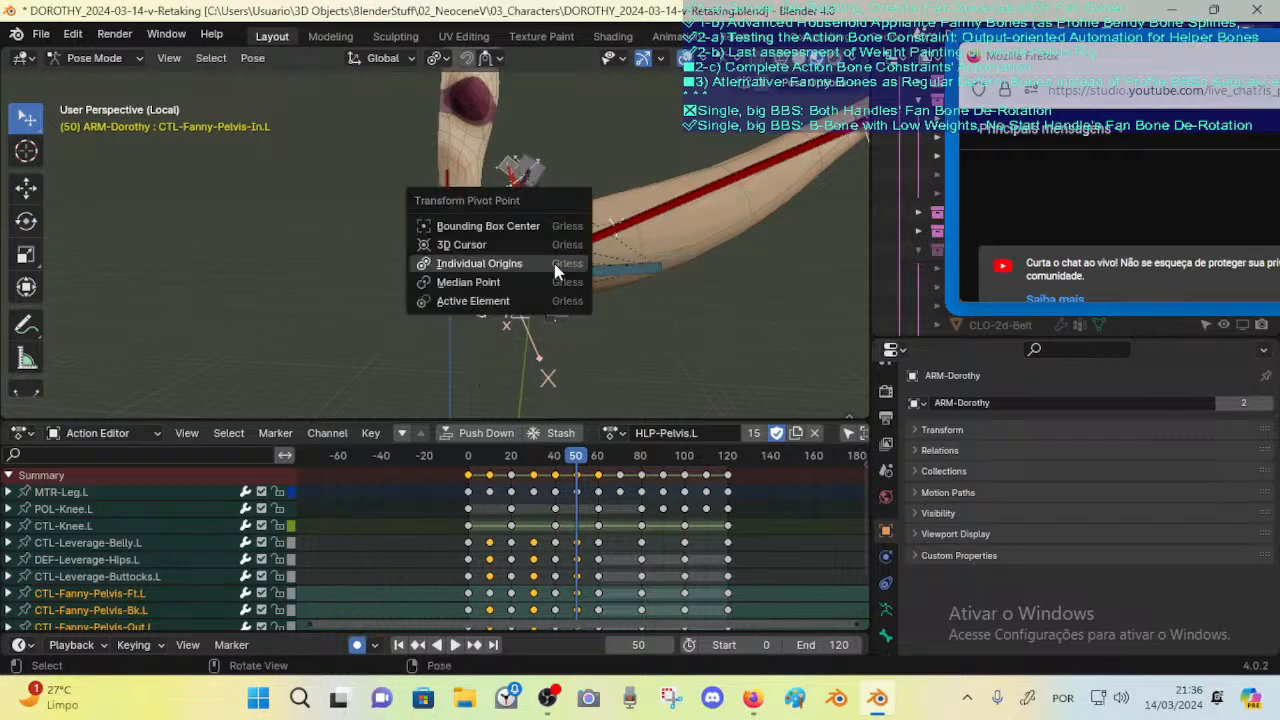
{"action": "left_click", "coordinate": [553, 216]}
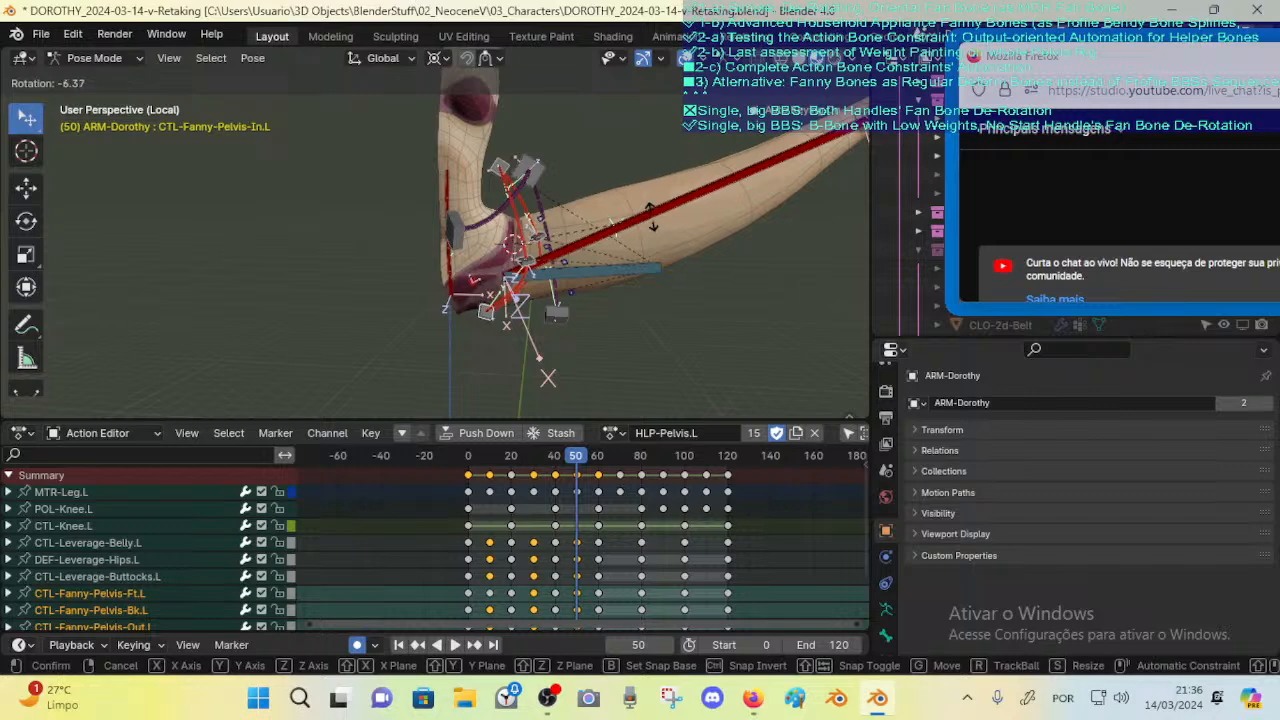
{"action": "left_click", "coordinate": [647, 216]}
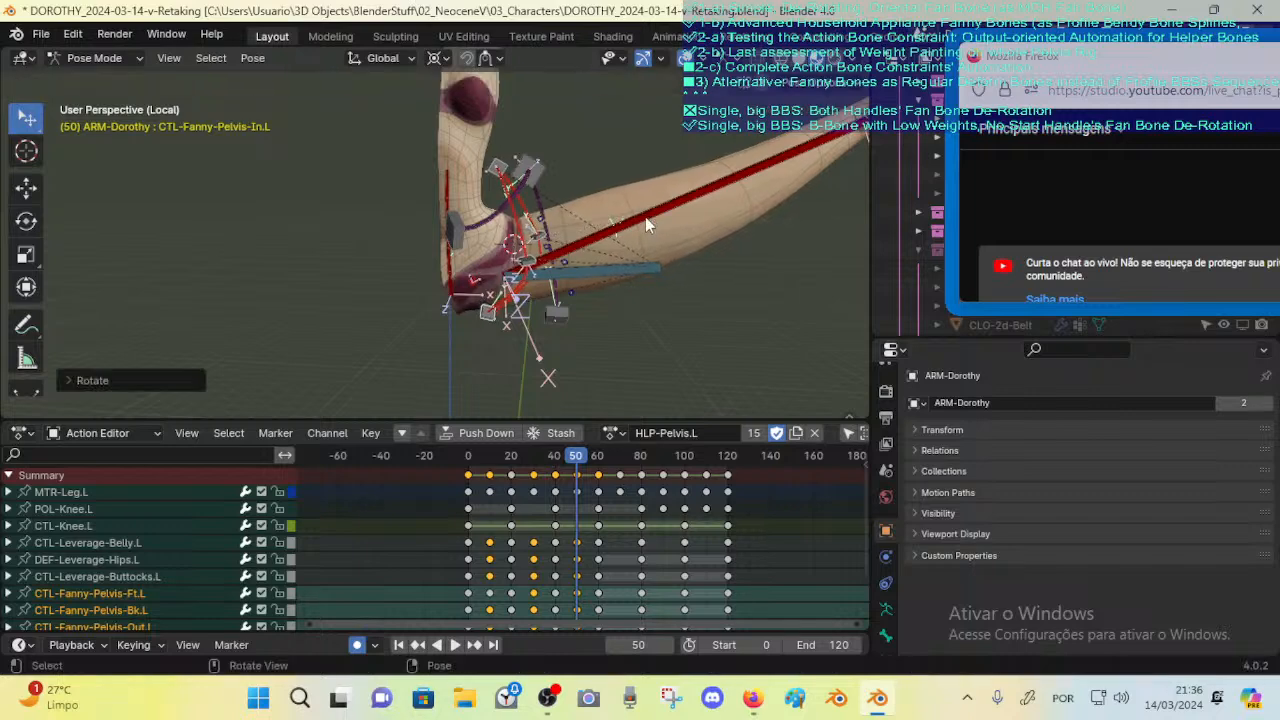
{"action": "key", "text": "g"}
{"action": "left_click", "coordinate": [635, 220]}
Step: Raise DEF-Leverage-Hips.L slightly above the left hip and lower CTL-Leverage-Buttocks.L beneath the thigh
{"action": "middle_click_drag", "start_coordinate": [635, 220], "coordinate": [513, 210]}
{"action": "left_click", "coordinate": [494, 172]}
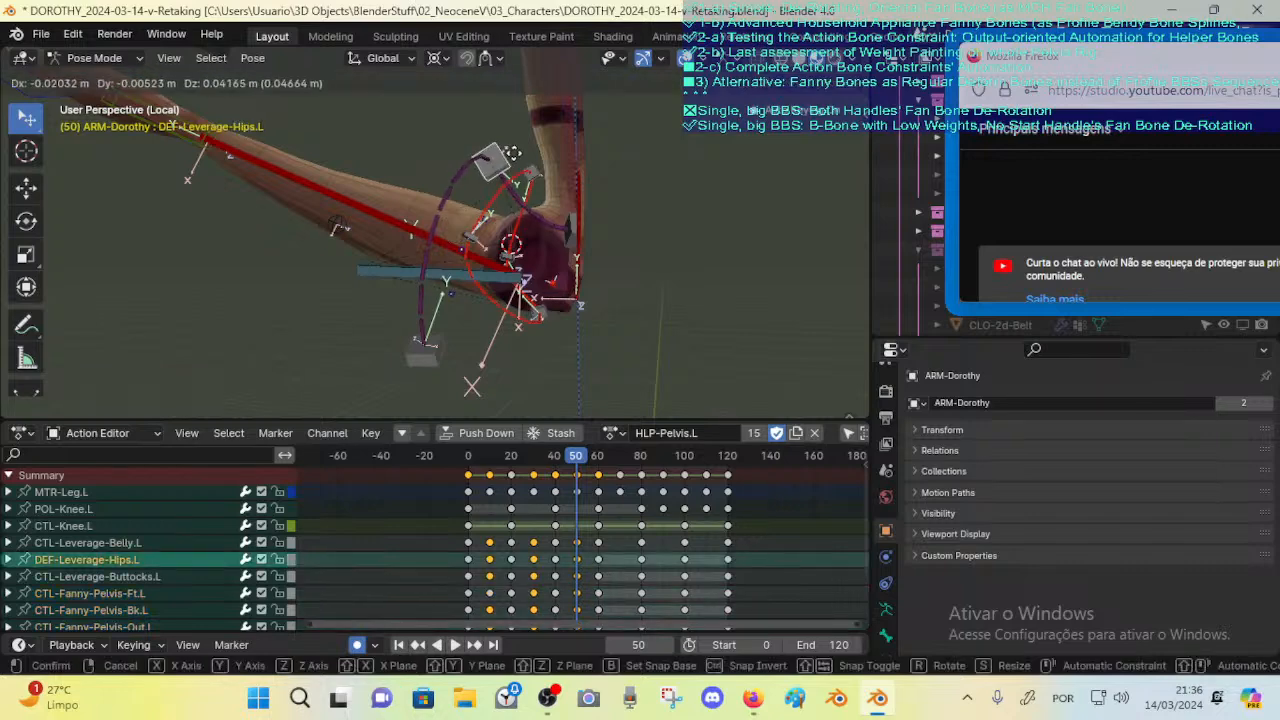
{"action": "middle_click_drag", "start_coordinate": [525, 222], "coordinate": [440, 362]}
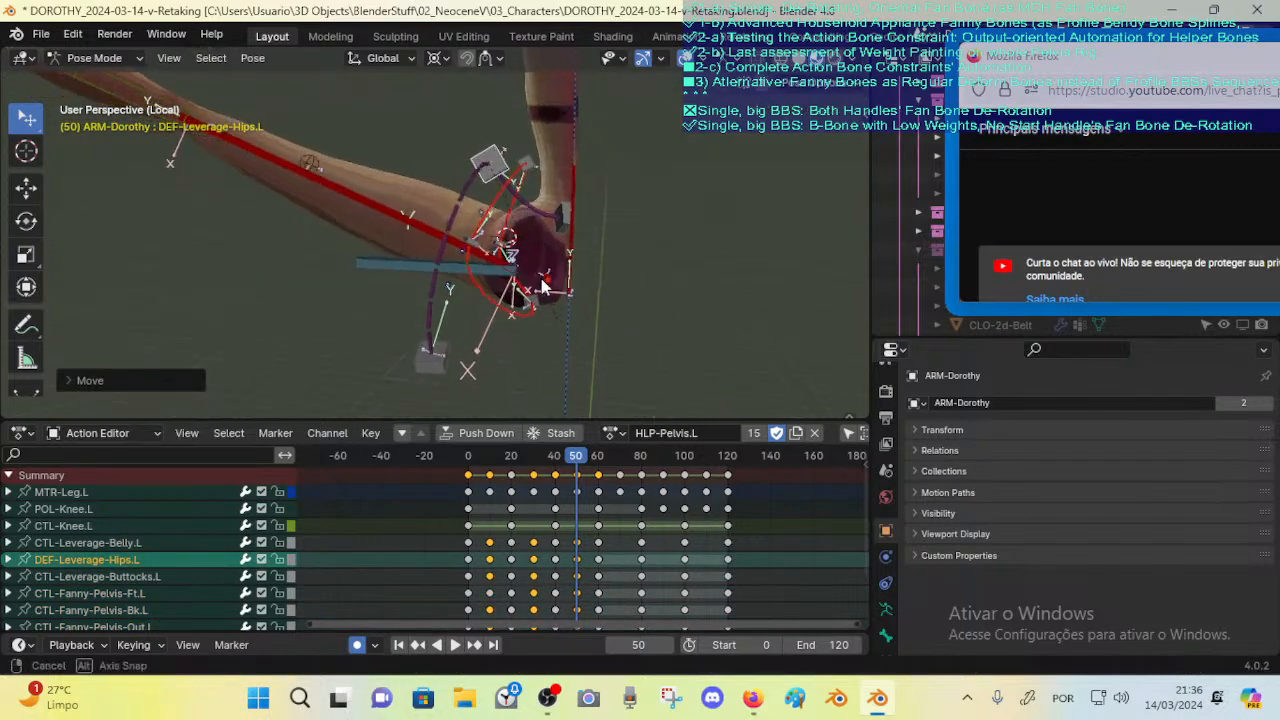
{"action": "left_click", "coordinate": [446, 370]}
{"action": "key", "text": "g"}
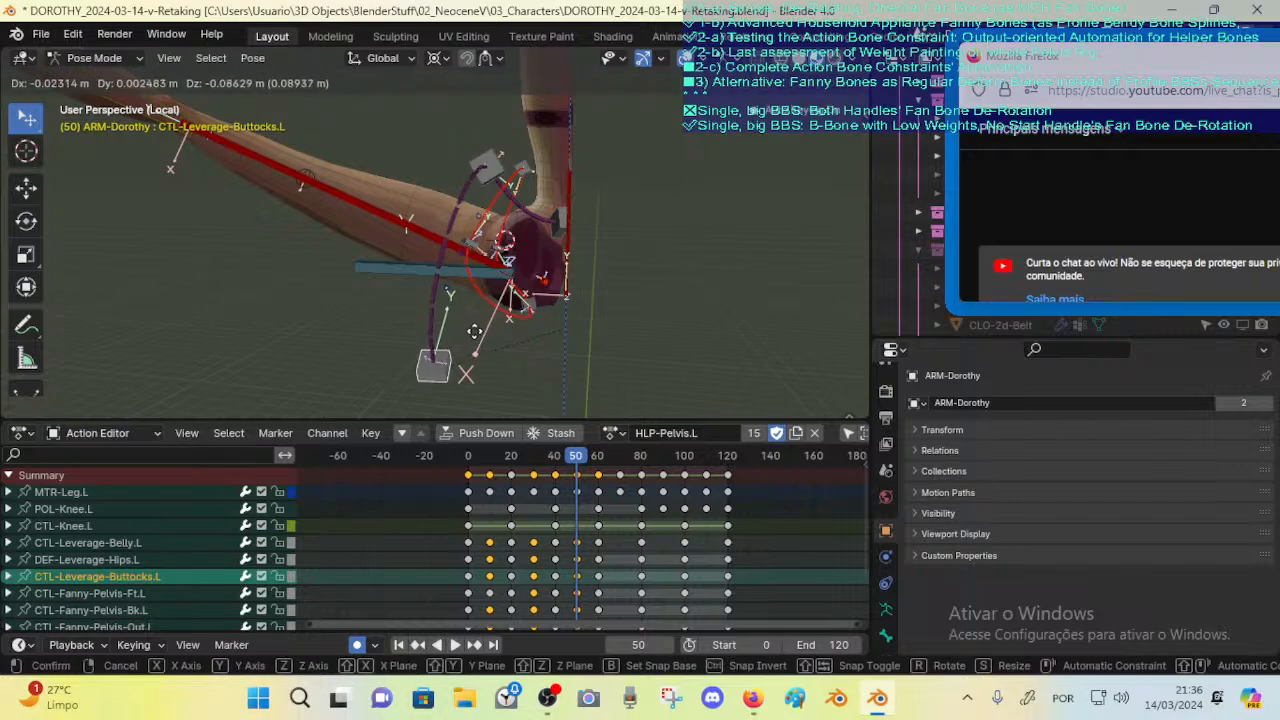
{"action": "left_click", "coordinate": [471, 351]}
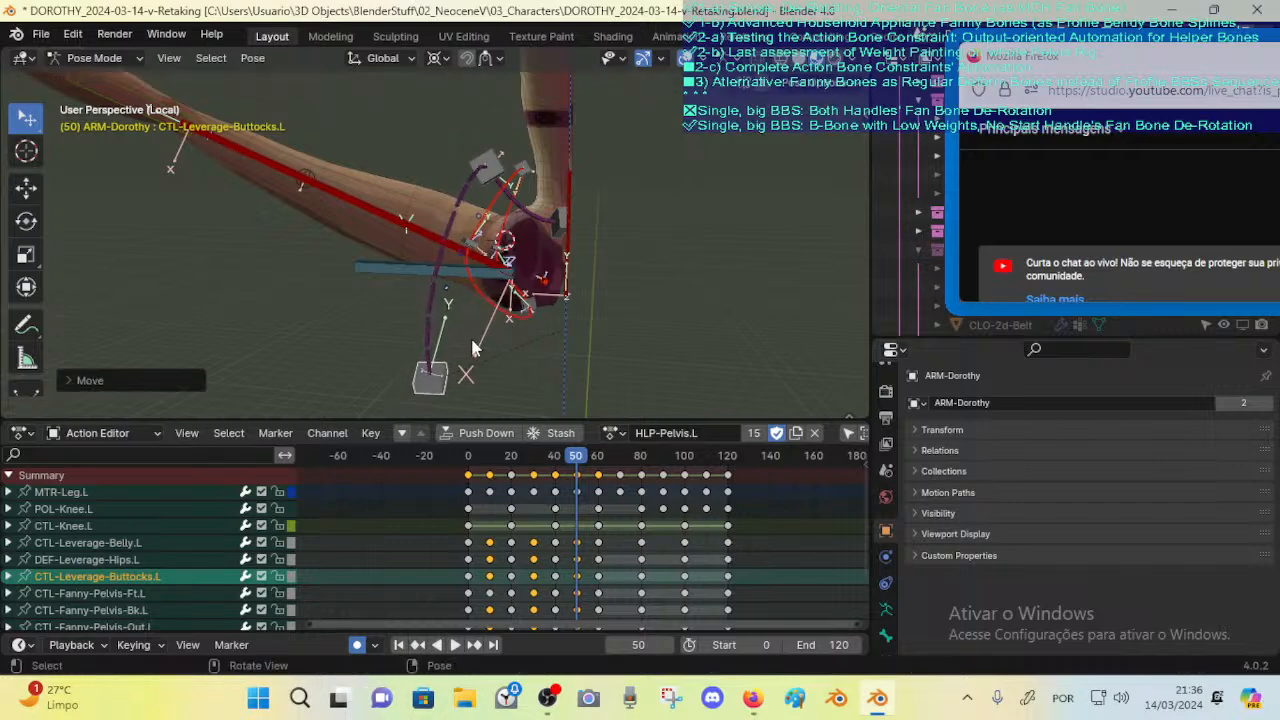
Step: Adjust DEF-Leverage-Hips.L above the left hip from the rear and front views
{"action": "left_click", "coordinate": [481, 142]}
{"action": "key", "text": "g"}
{"action": "left_click", "coordinate": [468, 133]}
{"action": "middle_click_drag", "start_coordinate": [468, 133], "coordinate": [572, 222]}
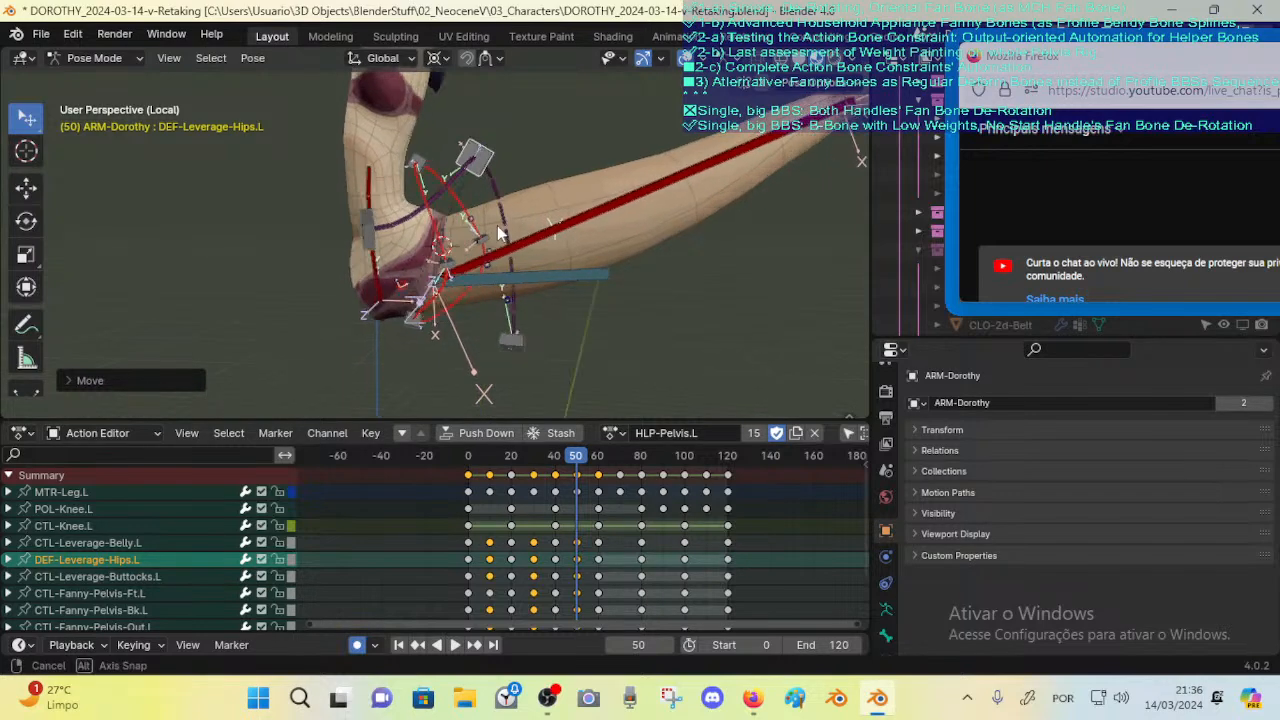
{"action": "key", "text": "g"}
{"action": "left_click", "coordinate": [487, 162]}
Step: Enable the viewport display of 00_Body's Mirror modifier and return ARM-Dorothy to Pose Mode
{"action": "left_click", "coordinate": [407, 330]}
{"action": "middle_click_drag", "start_coordinate": [408, 330], "coordinate": [555, 235]}
{"action": "left_click", "coordinate": [402, 321]}
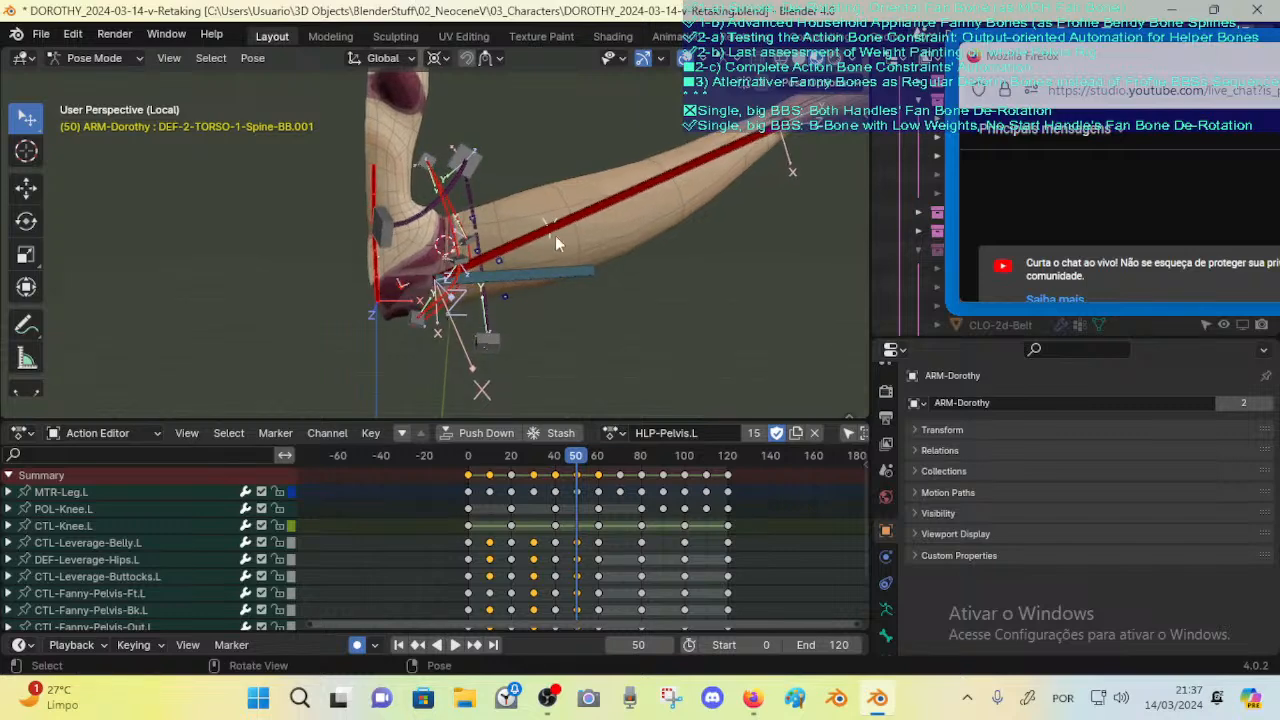
{"action": "key", "text": "ctrl+Tab"}
{"action": "left_click", "coordinate": [585, 233]}
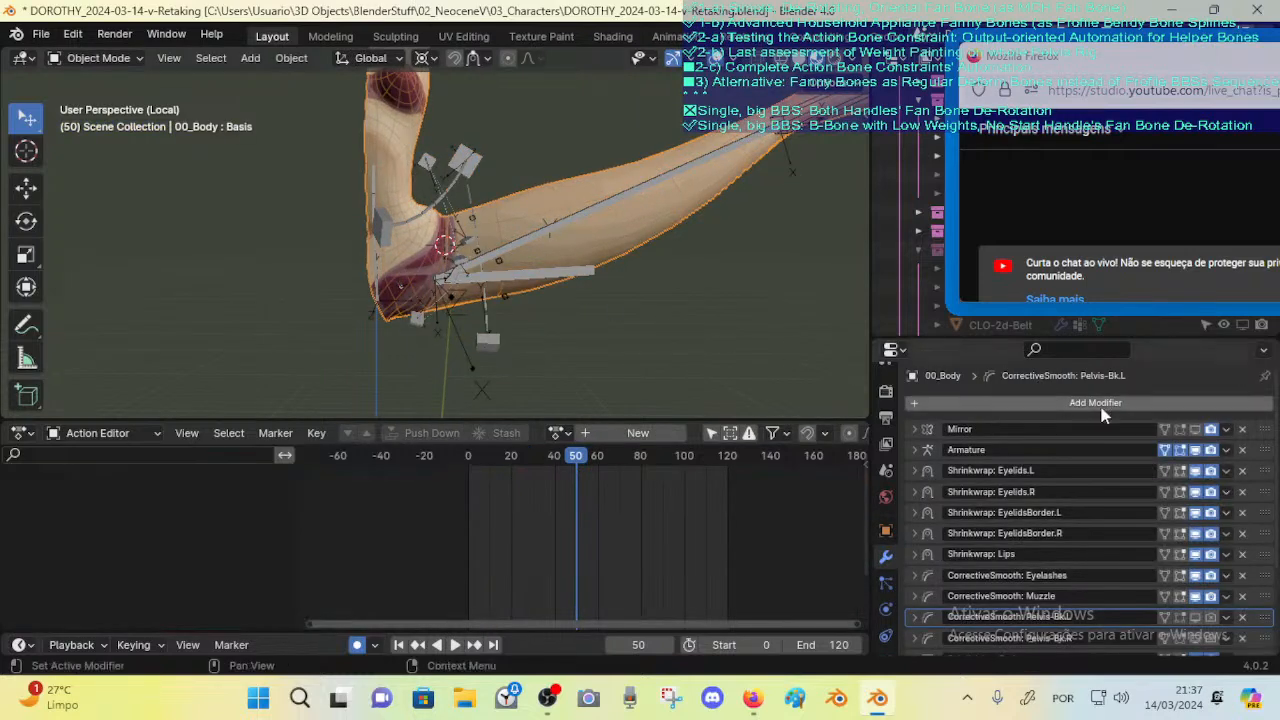
{"action": "left_click", "coordinate": [1195, 430]}
{"action": "left_click", "coordinate": [420, 322]}
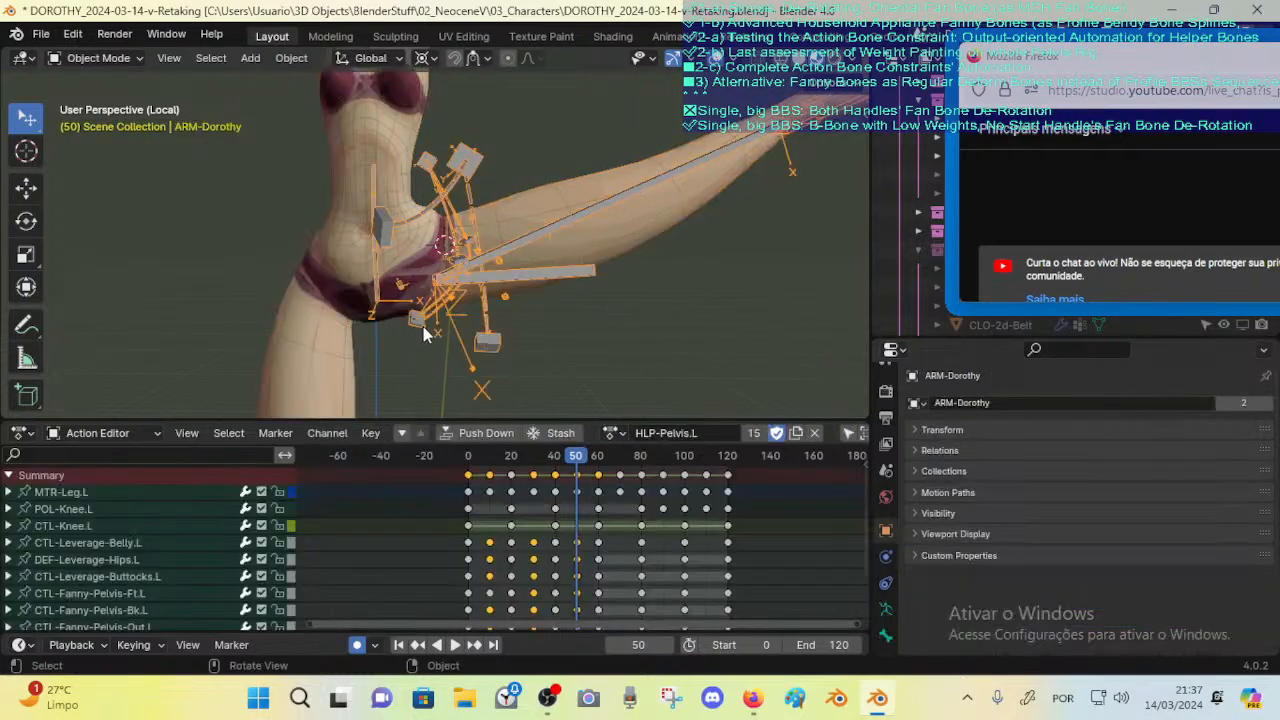
{"action": "key", "text": "ctrl+Tab"}
Step: Reposition DEF-Crotch at the groin in small moves, undoing a trial clearing of its location
{"action": "left_click", "coordinate": [421, 316]}
{"action": "left_click", "coordinate": [414, 286]}
{"action": "key", "text": "g"}
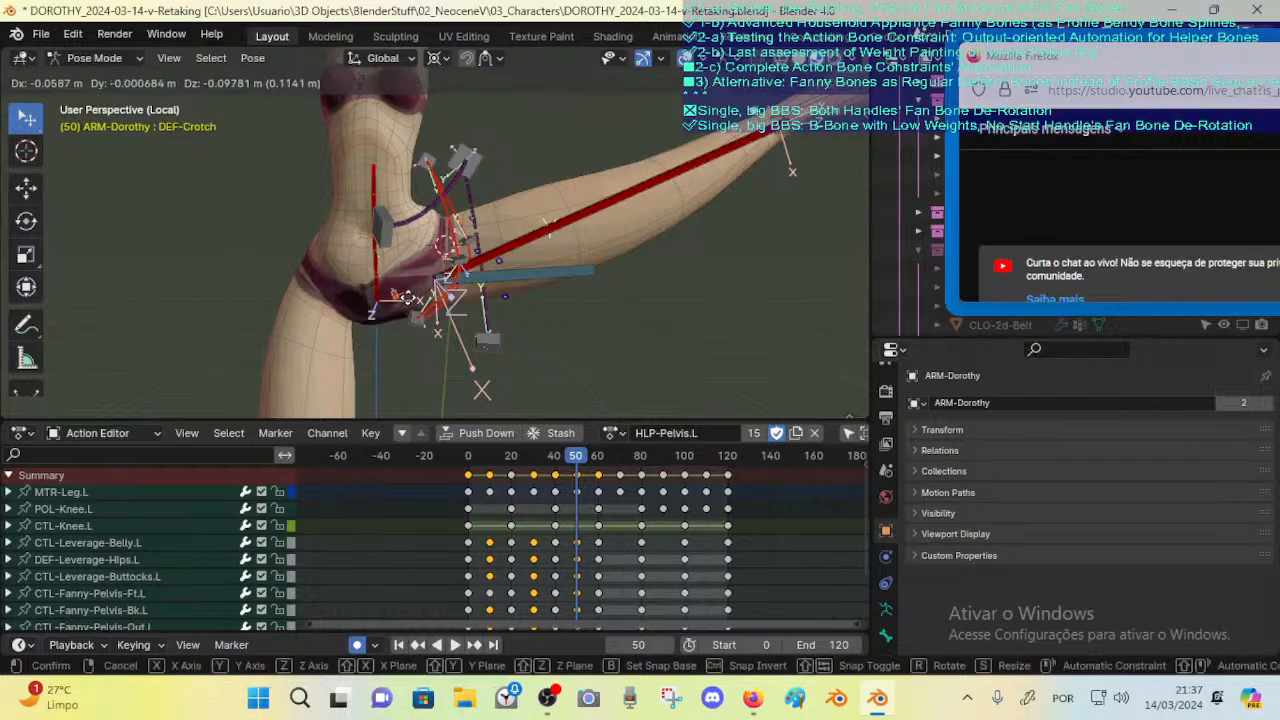
{"action": "left_click", "coordinate": [432, 290]}
{"action": "key", "text": "alt+g"}
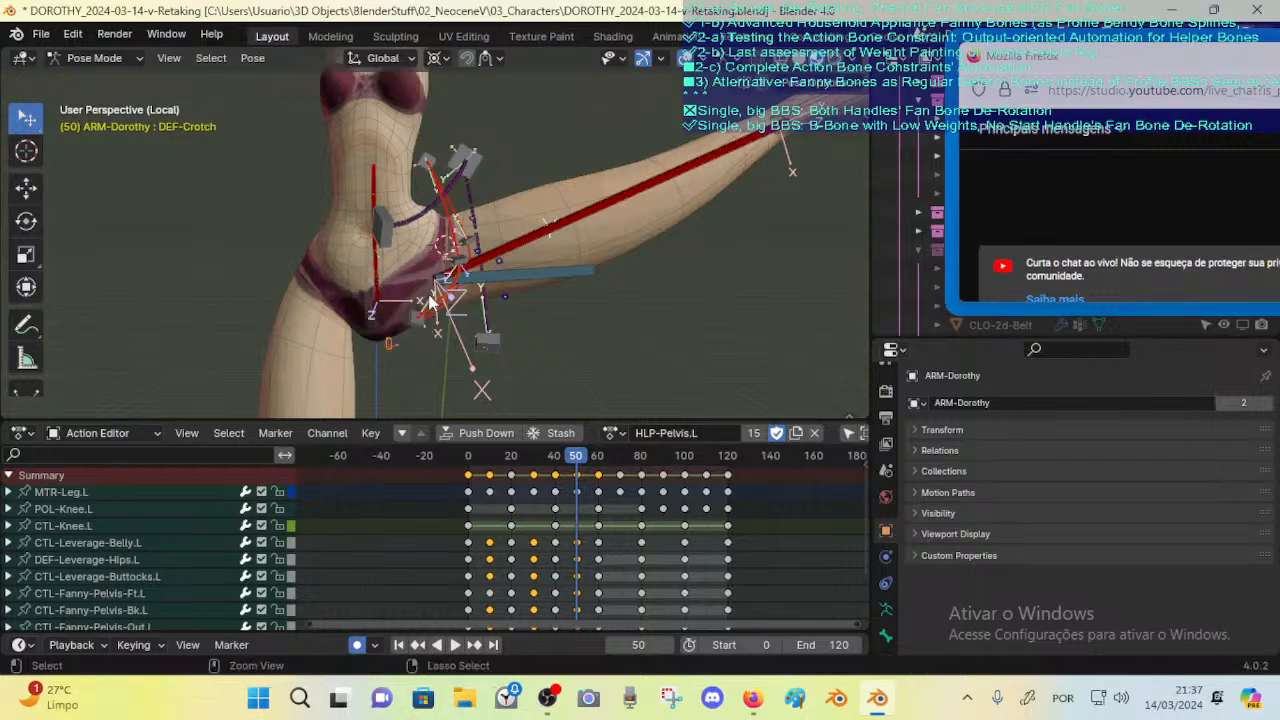
{"action": "key", "text": "ctrl+z"}
{"action": "key", "text": "g"}
{"action": "left_click", "coordinate": [416, 316]}
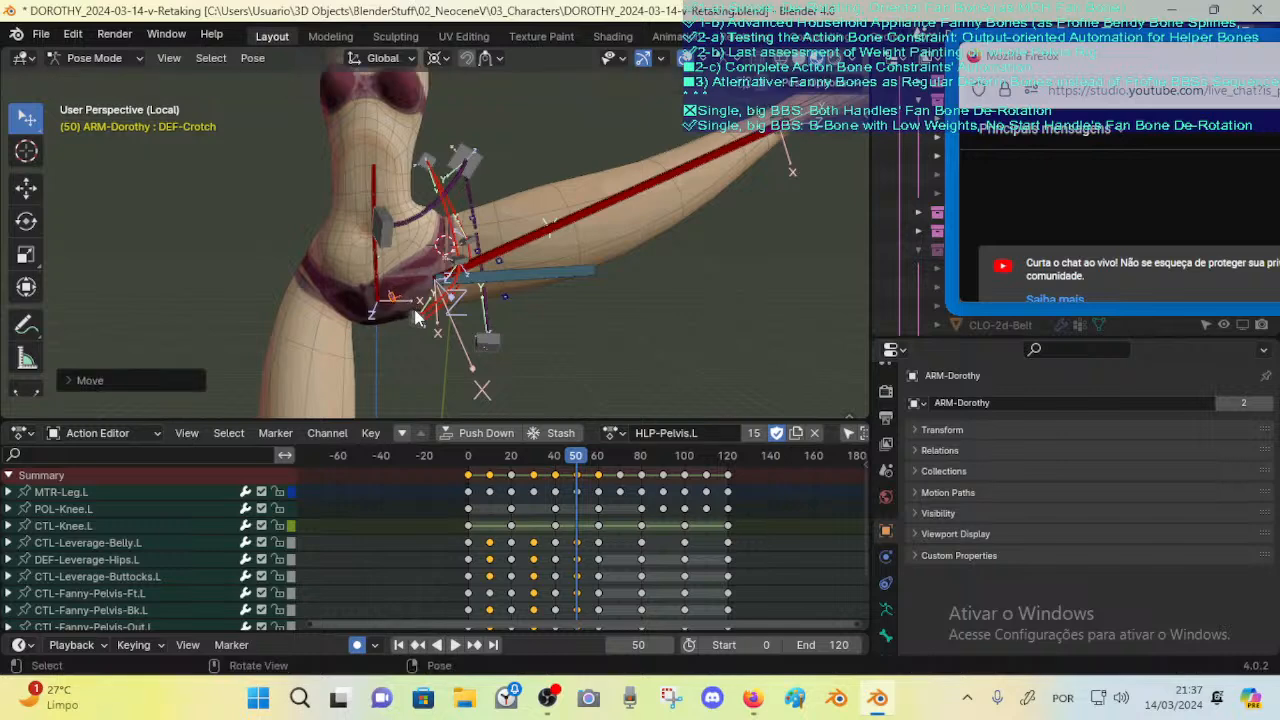
{"action": "middle_click_drag", "start_coordinate": [458, 292], "coordinate": [434, 318]}
{"action": "key", "text": "g"}
{"action": "left_click", "coordinate": [478, 291]}
Step: Nudge CTL-Fanny-Pelvis-In.L slightly at the inner left groin
{"action": "left_click", "coordinate": [425, 321]}
{"action": "key", "text": "g"}
{"action": "left_click", "coordinate": [425, 318]}
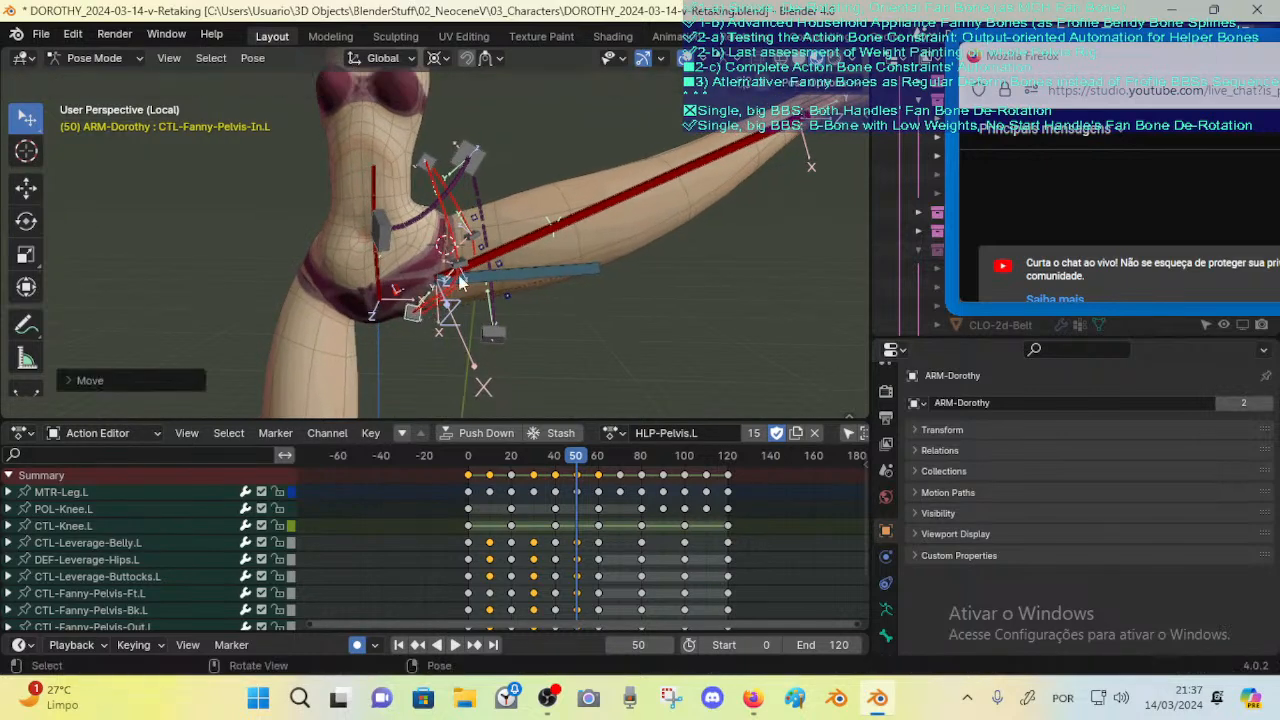
Step: Try a slight move of CTL-Fanny-Pelvis-Out.L above the left hip, then undo it
{"action": "left_click", "coordinate": [478, 166]}
{"action": "left_click", "coordinate": [480, 173]}
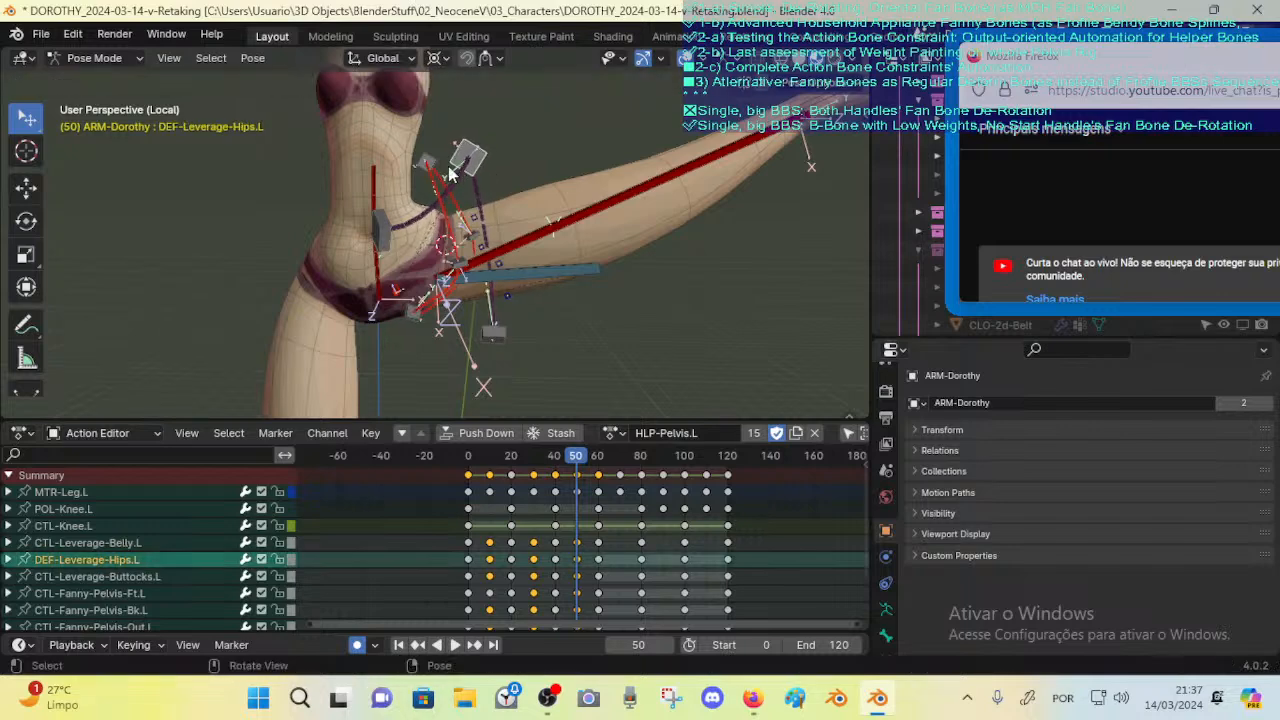
{"action": "left_click", "coordinate": [442, 163]}
{"action": "key", "text": "g"}
{"action": "left_click", "coordinate": [507, 196]}
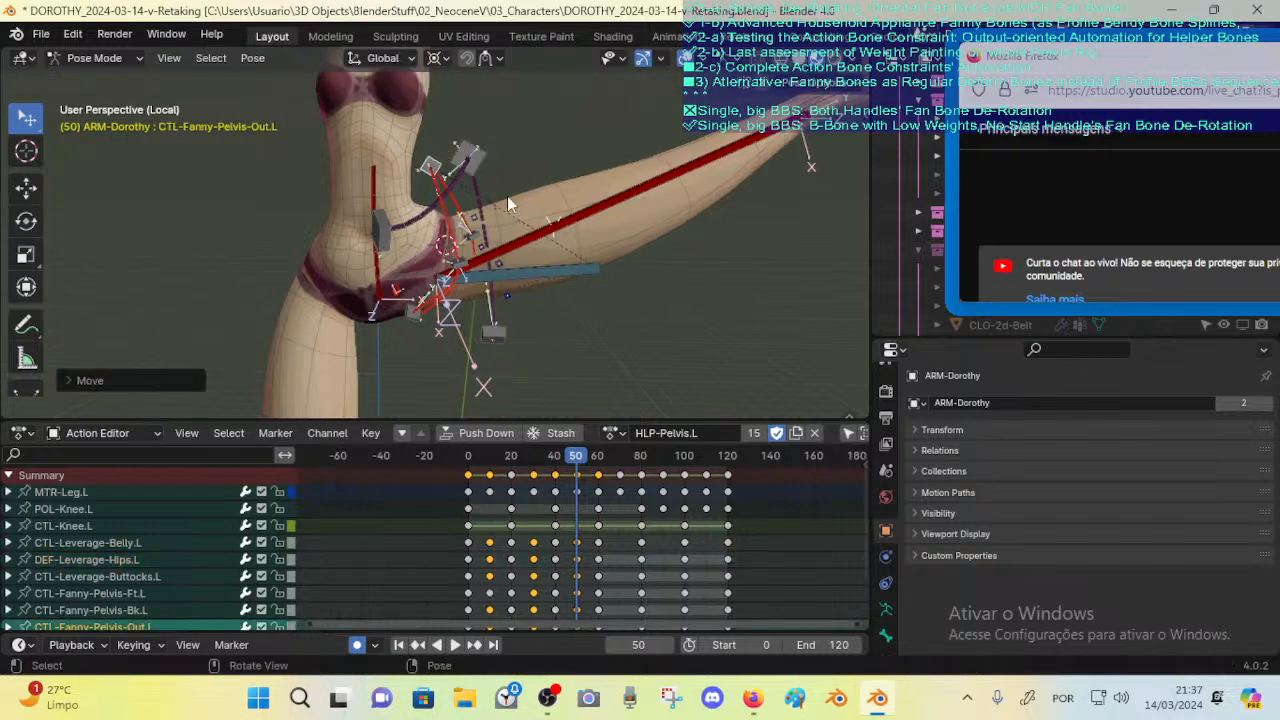
{"action": "key", "text": "ctrl+z"}
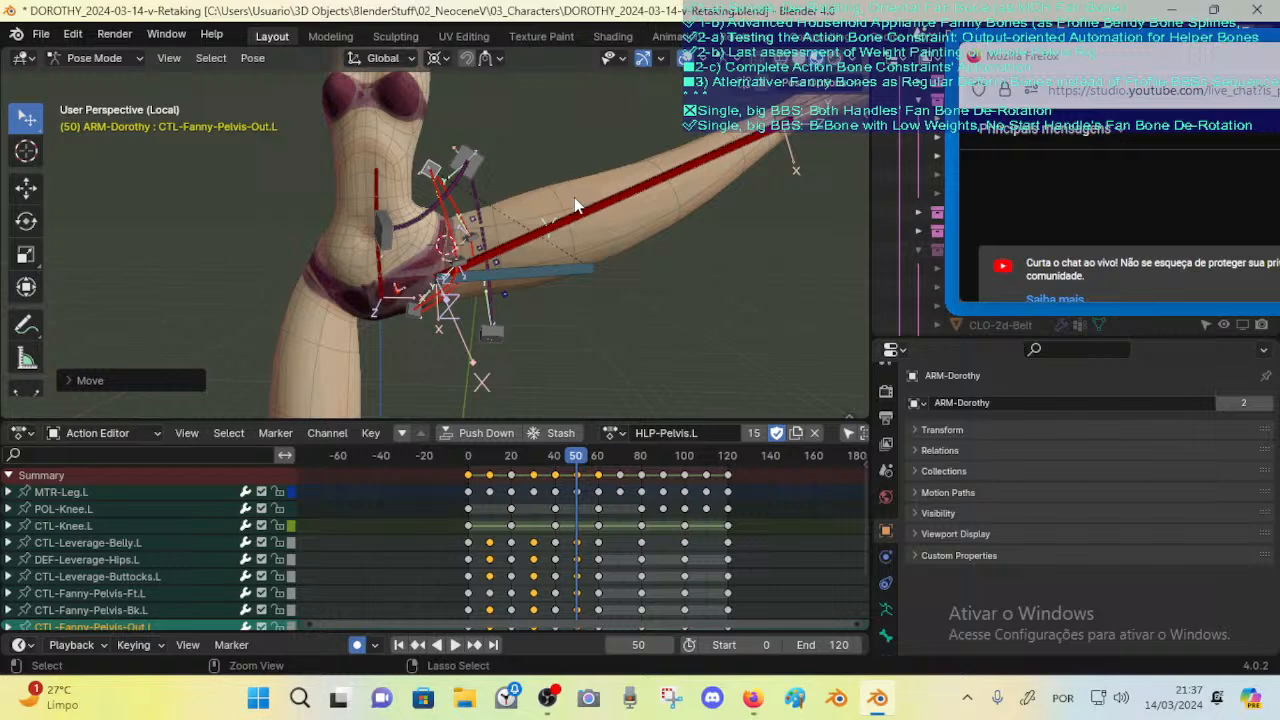
{"action": "left_click", "coordinate": [480, 160]}
{"action": "key", "text": "g"}
{"action": "key", "text": "Escape"}
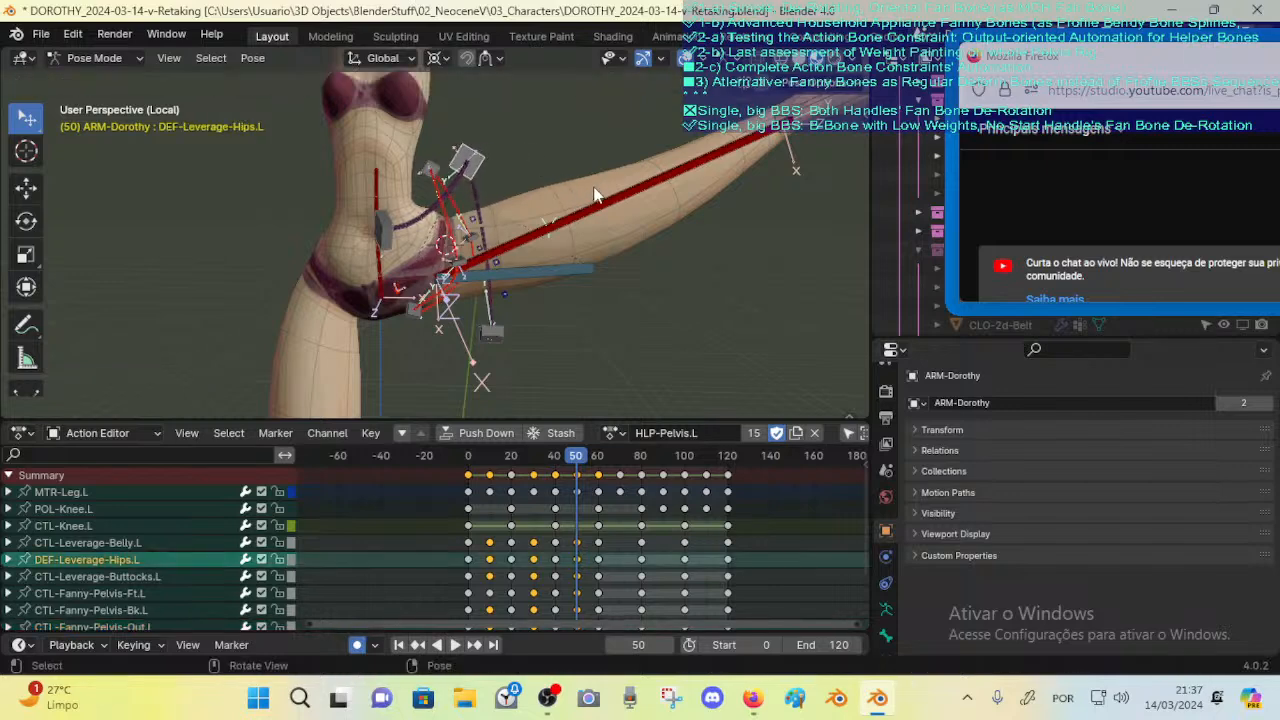
{"action": "left_click", "coordinate": [548, 255]}
{"action": "key", "text": "r"}
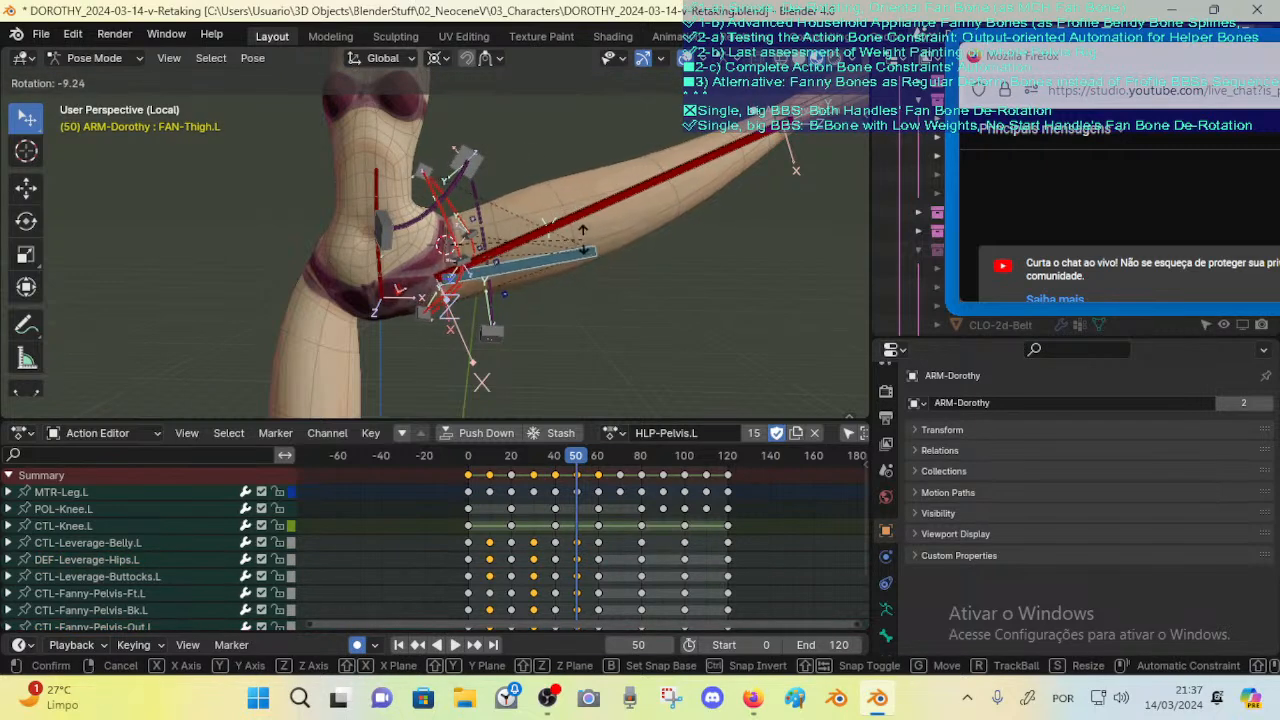
{"action": "right_click", "coordinate": [561, 234]}
Step: Rotate the four left CTL-Fanny-Pelvis controls together by a few degrees at frame 50
{"action": "left_click", "coordinate": [467, 231]}
{"action": "left_click", "coordinate": [471, 228]}
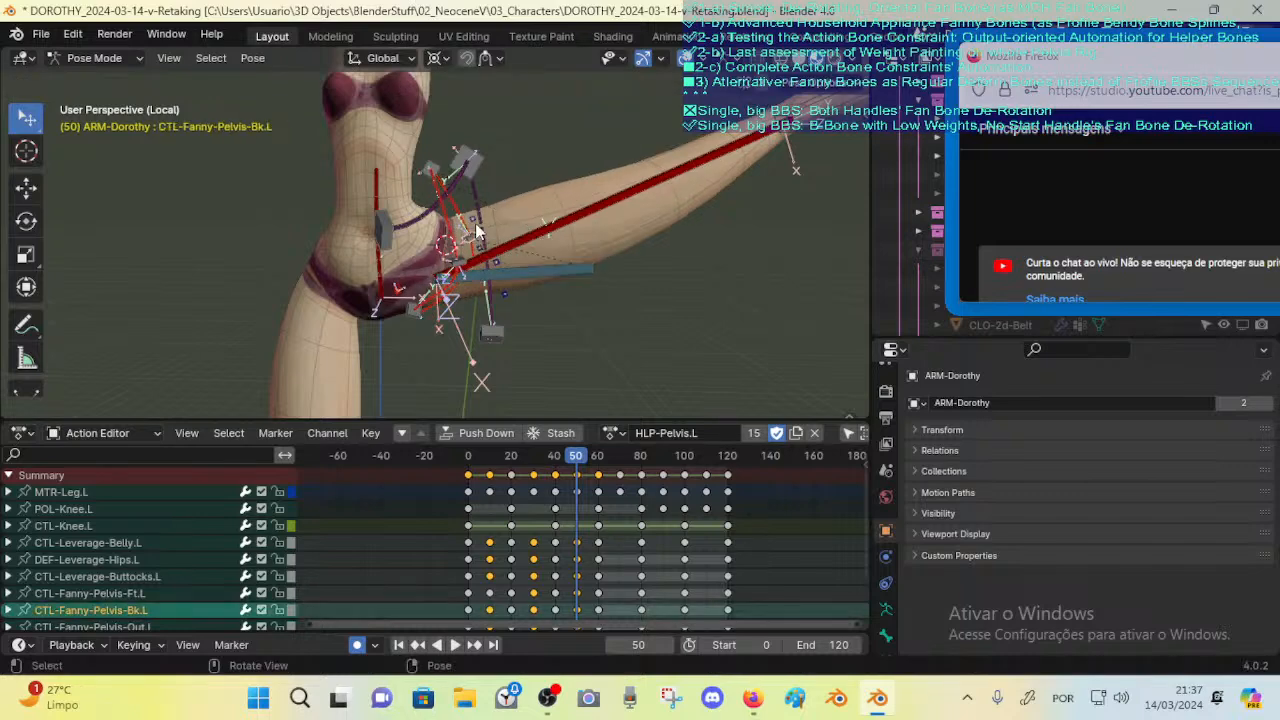
{"action": "left_click", "coordinate": [431, 171], "text": "shift"}
{"action": "left_click", "coordinate": [458, 276], "text": "shift"}
{"action": "left_click", "coordinate": [414, 314], "text": "shift"}
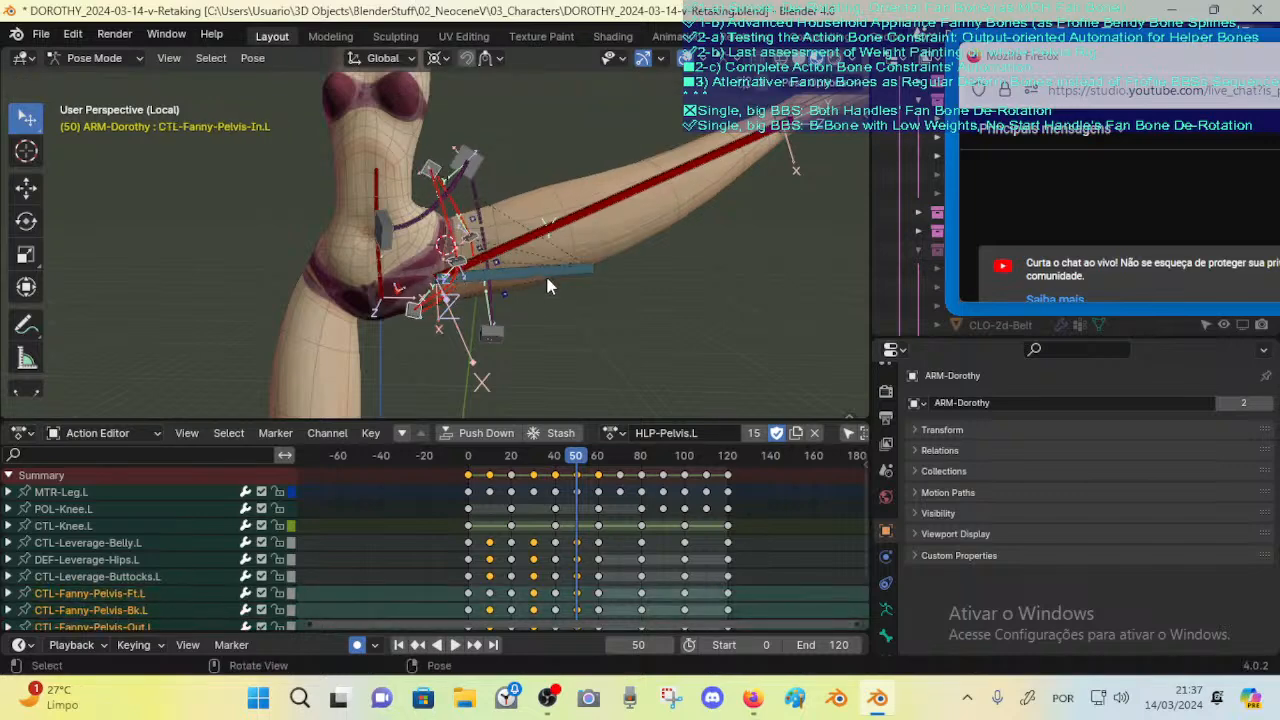
{"action": "key", "text": "r"}
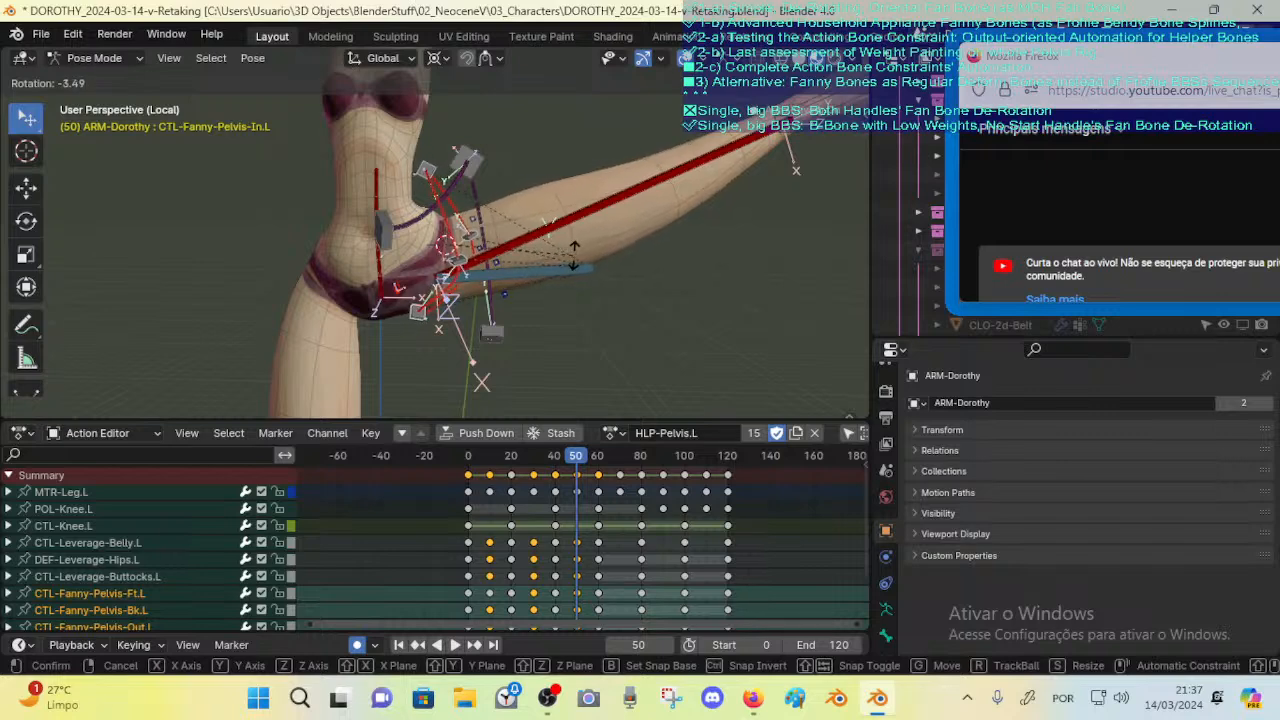
{"action": "left_click", "coordinate": [579, 252]}
Step: Try small rotations of FAN-Thigh.L to test how the left hip deforms
{"action": "left_click", "coordinate": [590, 267]}
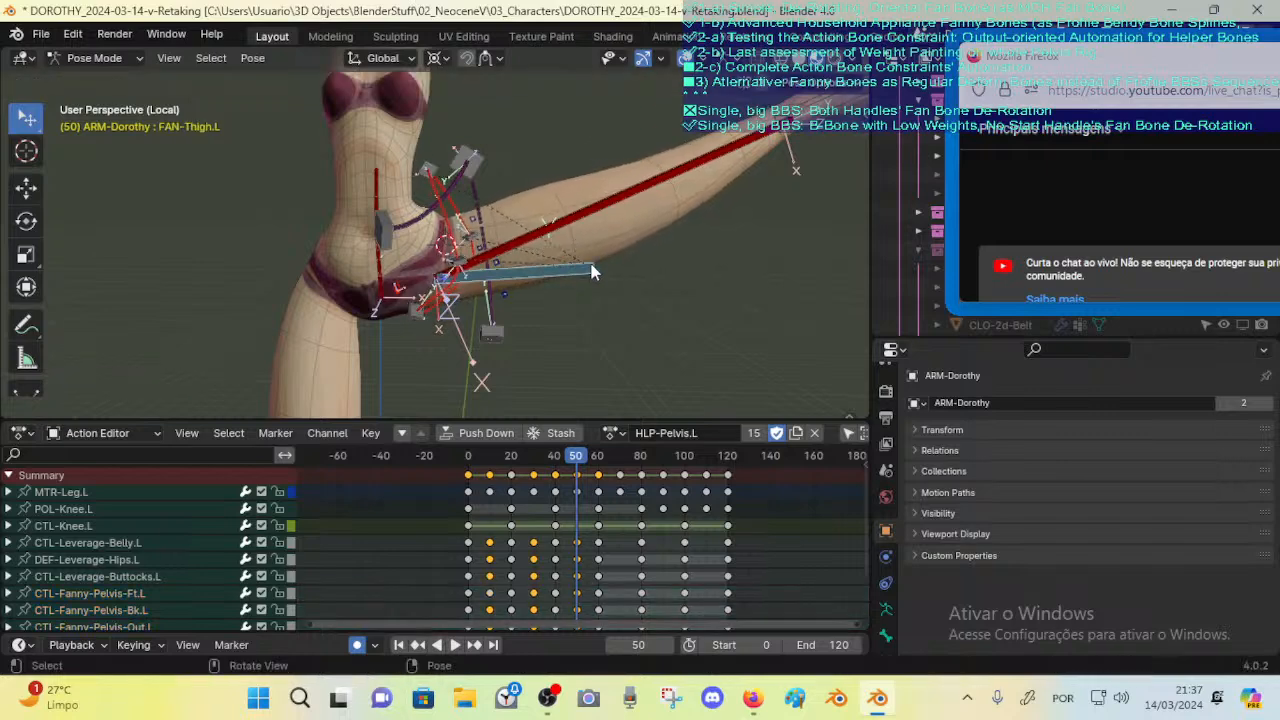
{"action": "key", "text": "r"}
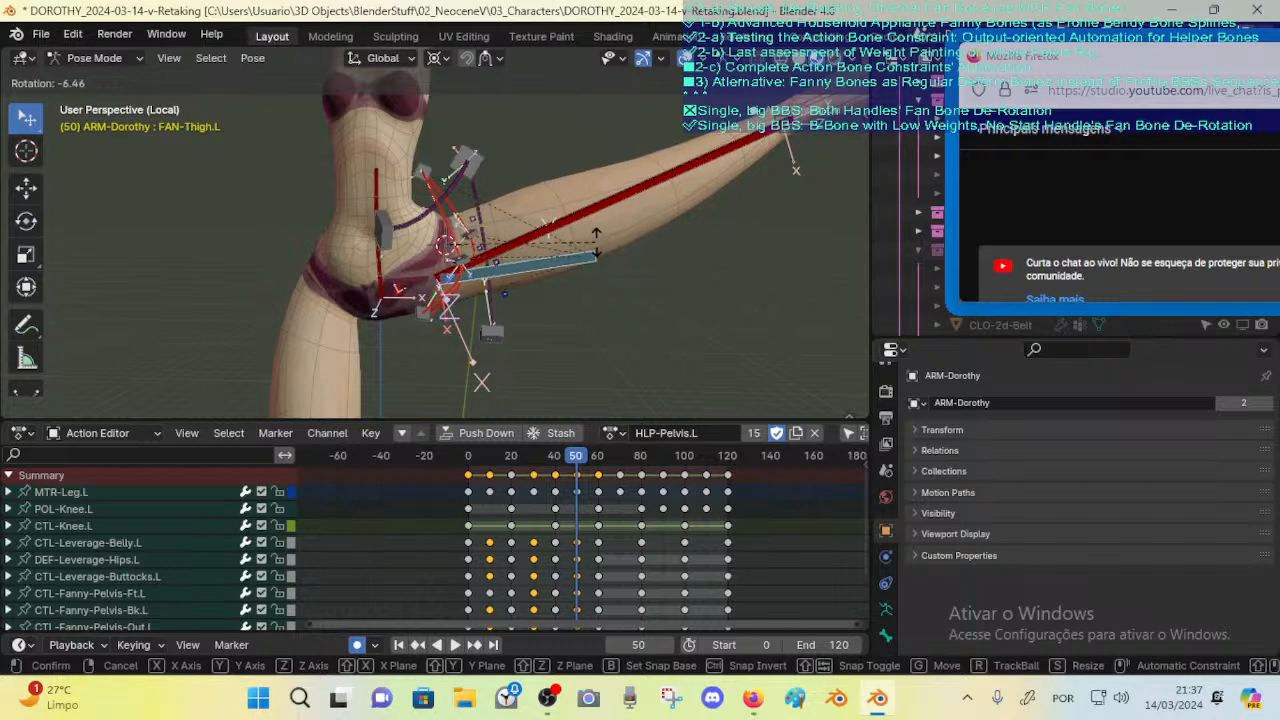
{"action": "left_click", "coordinate": [466, 253]}
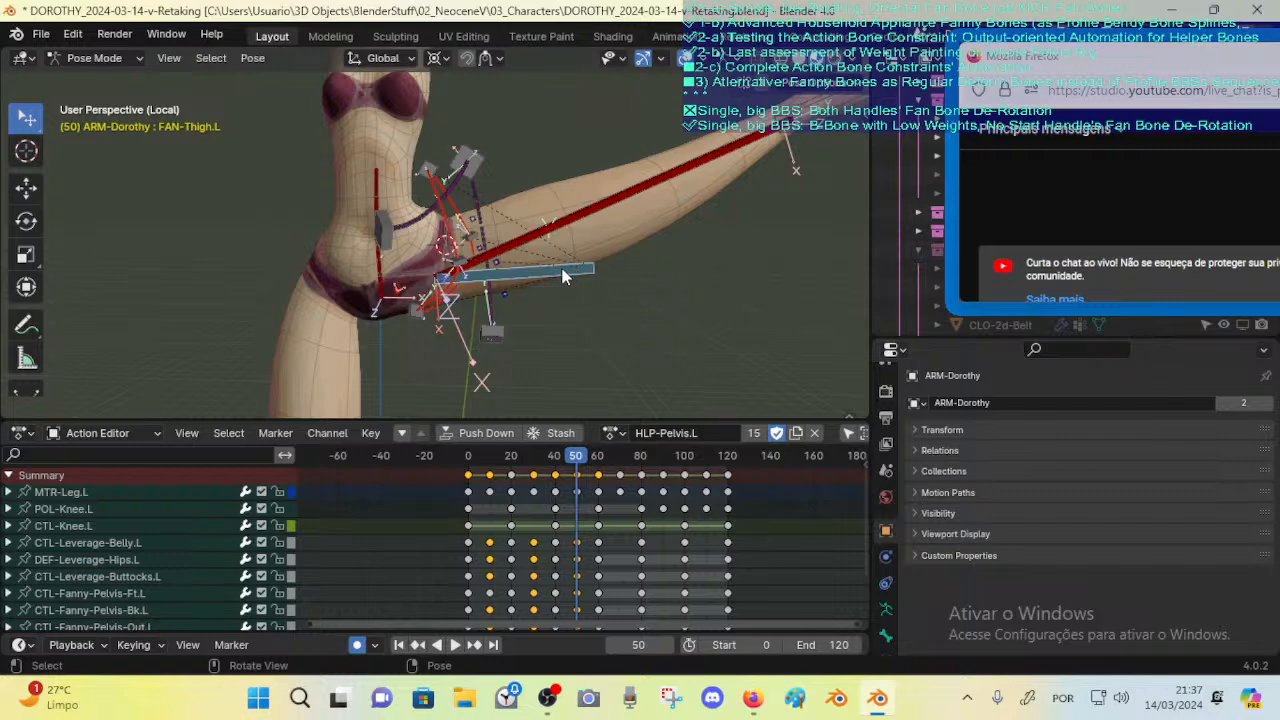
{"action": "mouse_move", "coordinate": [571, 265]}
{"action": "middle_mouse_down"}
{"action": "mouse_move", "coordinate": [430, 276]}
{"action": "mouse_move", "coordinate": [566, 252]}
{"action": "middle_mouse_up"}
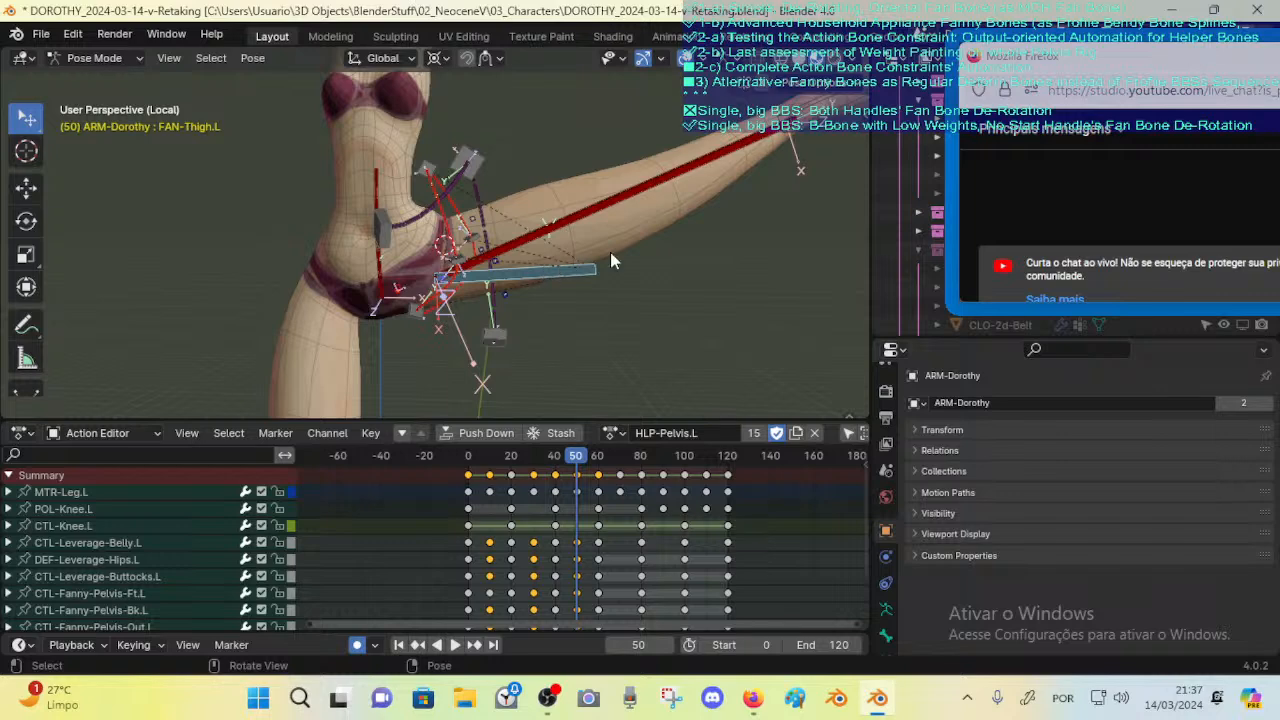
{"action": "key", "text": "r"}
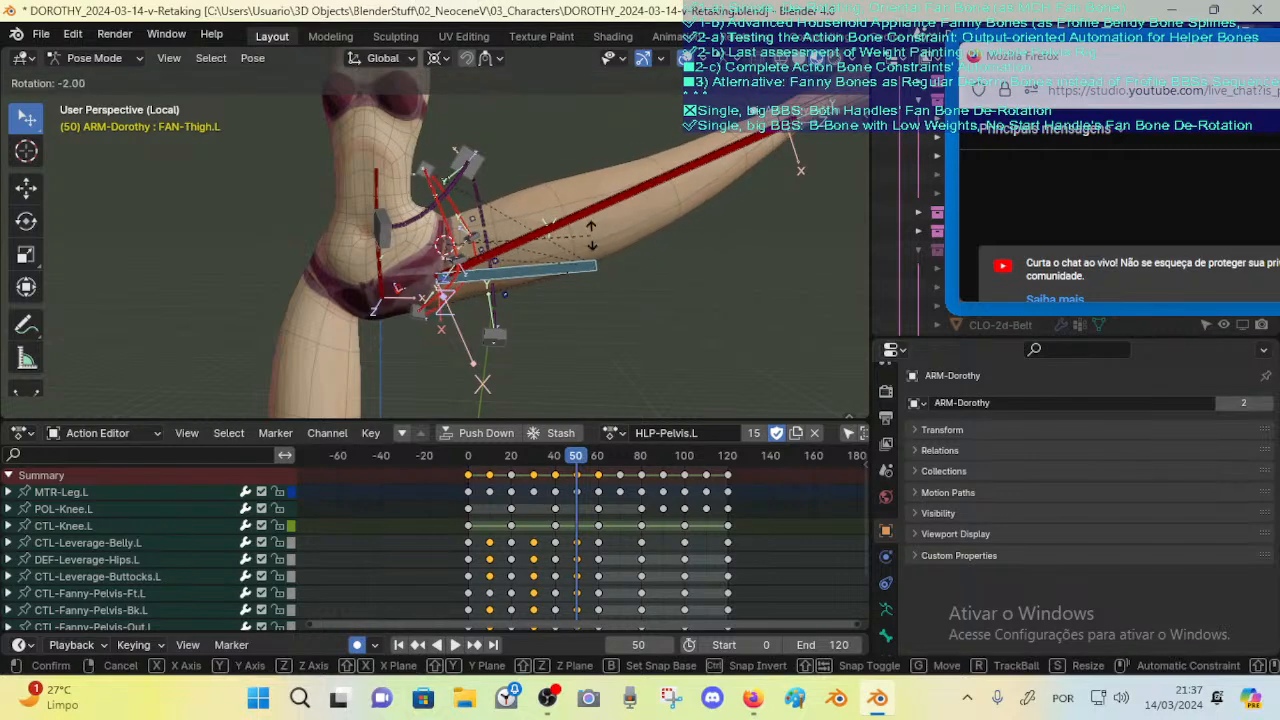
{"action": "right_click", "coordinate": [593, 225]}
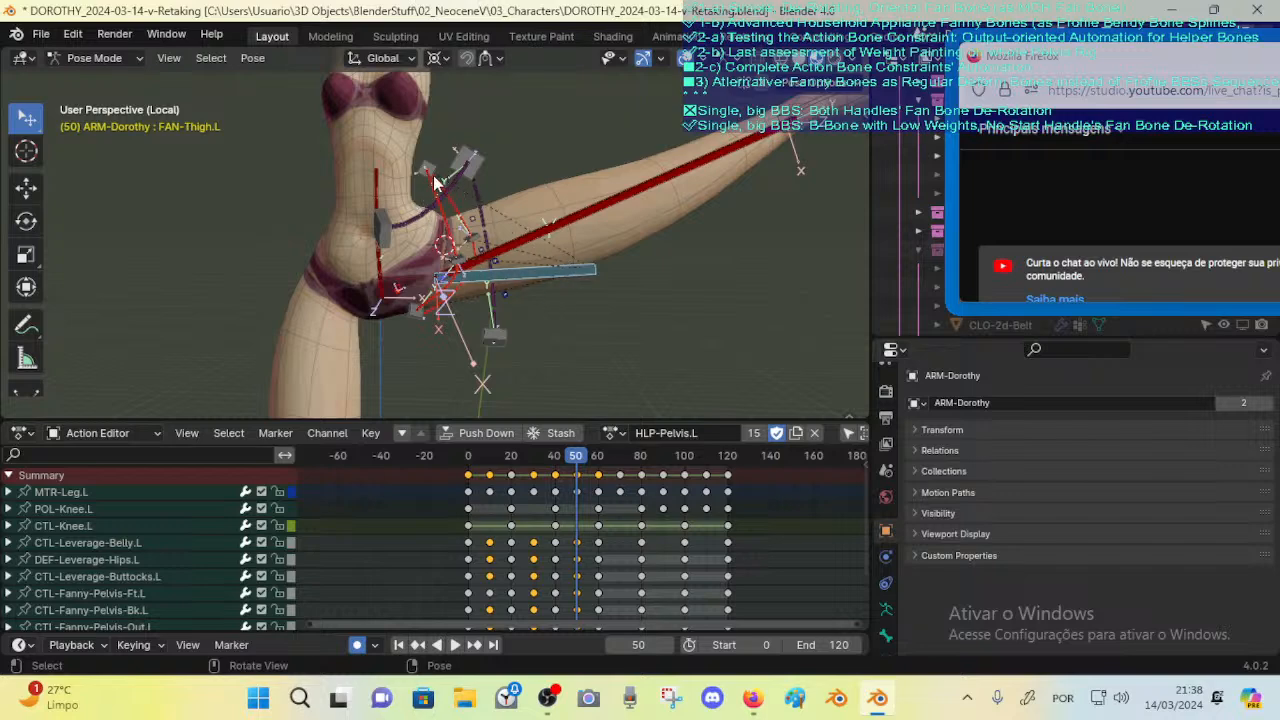
{"action": "key", "text": "r"}
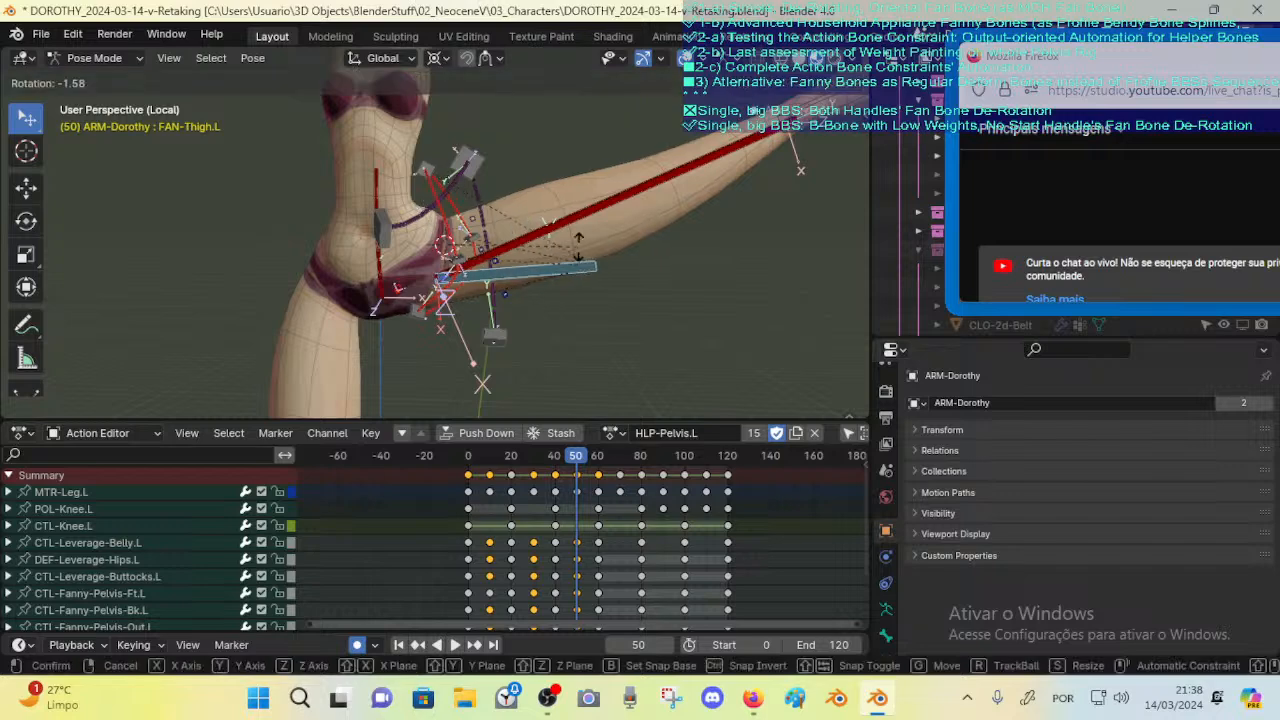
{"action": "right_click", "coordinate": [571, 247]}
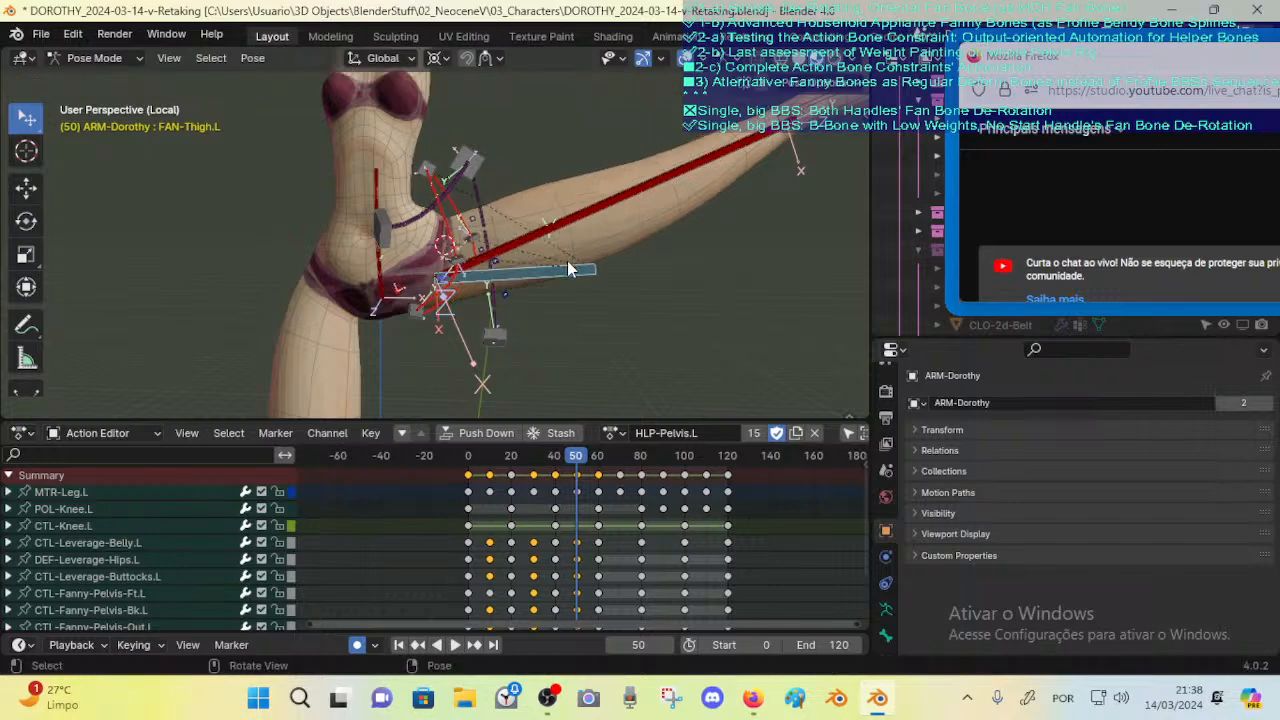
Step: Save the file and make the New:BigBBS bone collection visible
{"action": "middle_click_drag", "start_coordinate": [567, 260], "coordinate": [537, 276]}
{"action": "key", "text": "ctrl+s"}
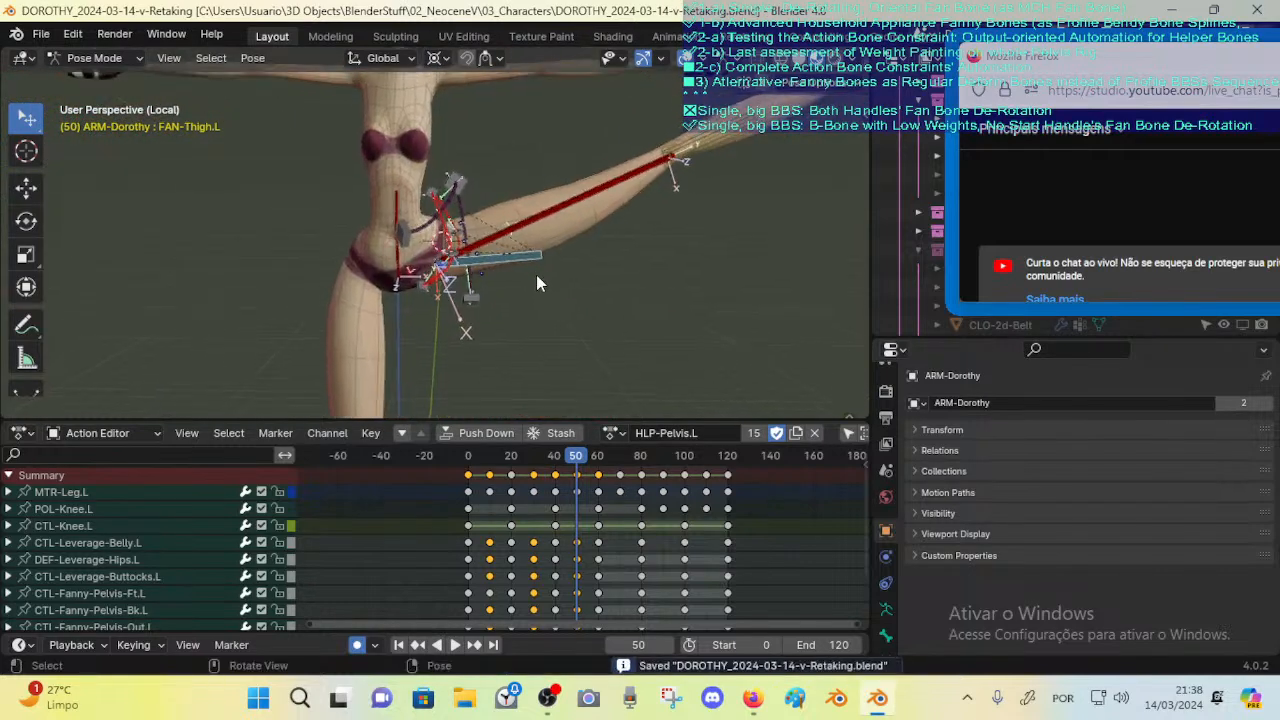
{"action": "key", "text": "n"}
{"action": "left_click", "coordinate": [606, 109]}
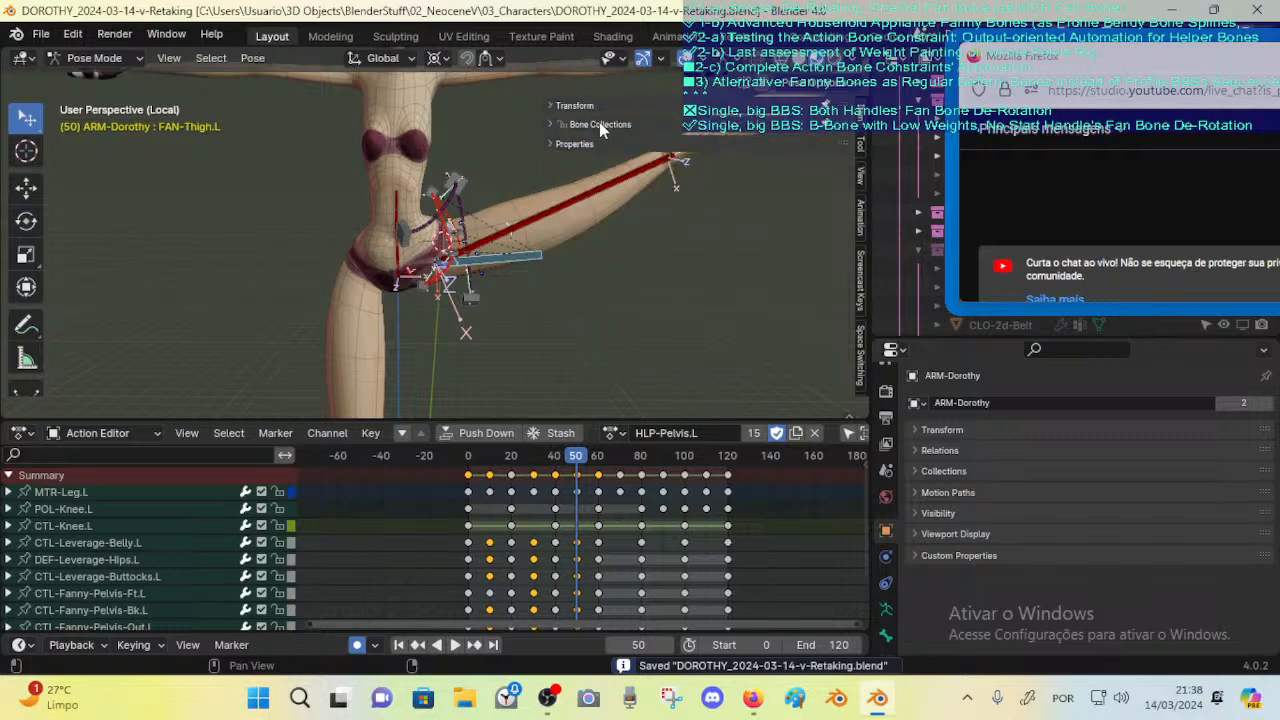
{"action": "left_click", "coordinate": [600, 125]}
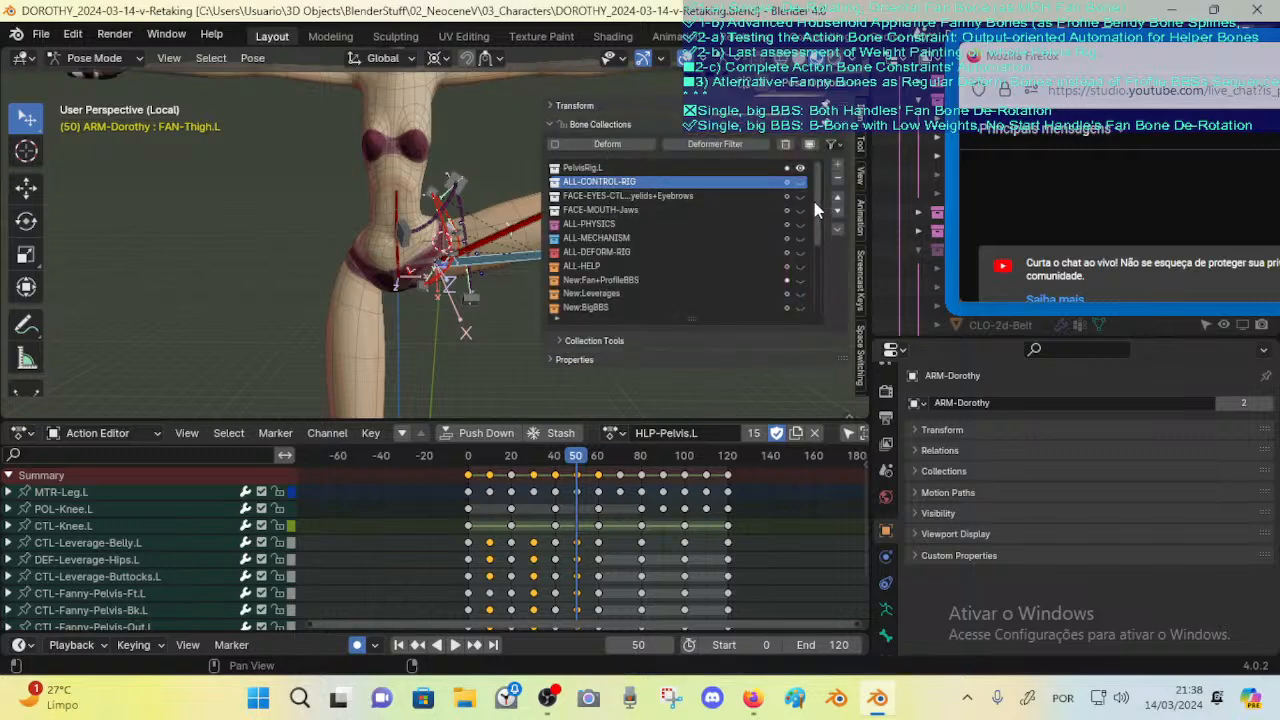
{"action": "mouse_move", "coordinate": [815, 203]}
{"action": "left_mouse_down"}
{"action": "mouse_move", "coordinate": [824, 215]}
{"action": "mouse_move", "coordinate": [817, 198]}
{"action": "left_mouse_up"}
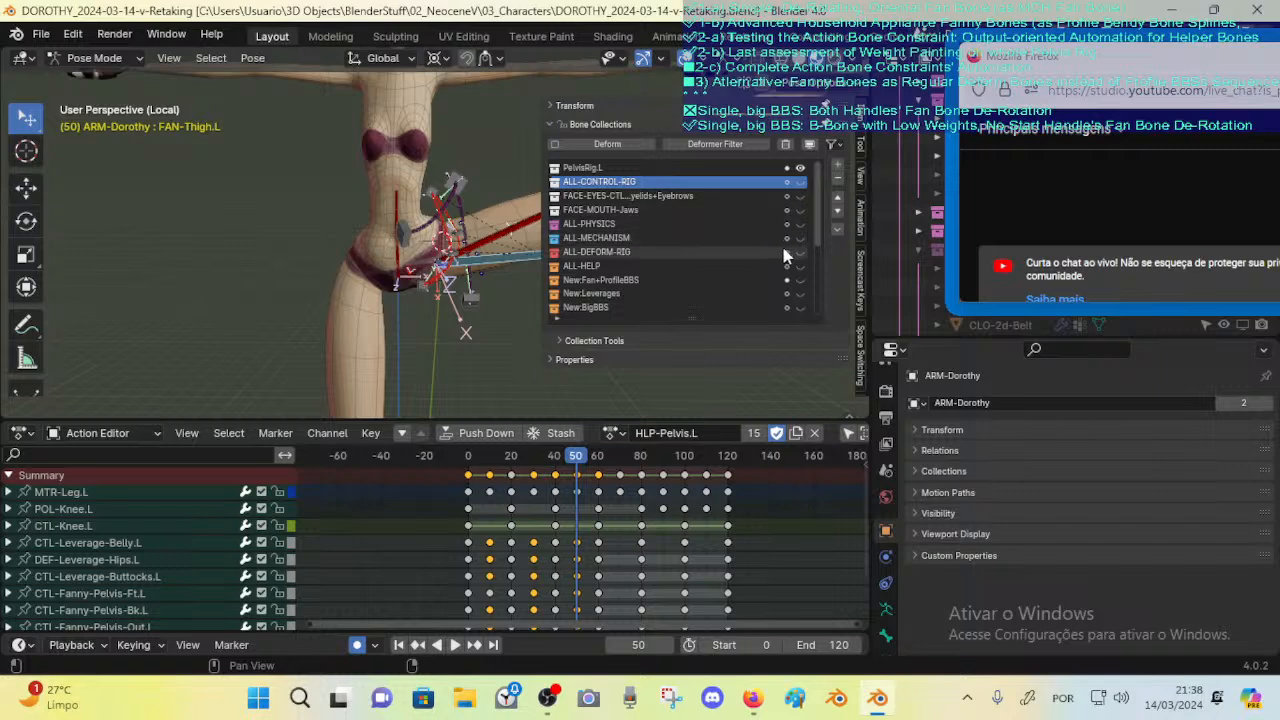
{"action": "left_click", "coordinate": [798, 309]}
{"action": "key", "text": "n"}
{"action": "middle_click_drag", "start_coordinate": [463, 277], "coordinate": [498, 267]}
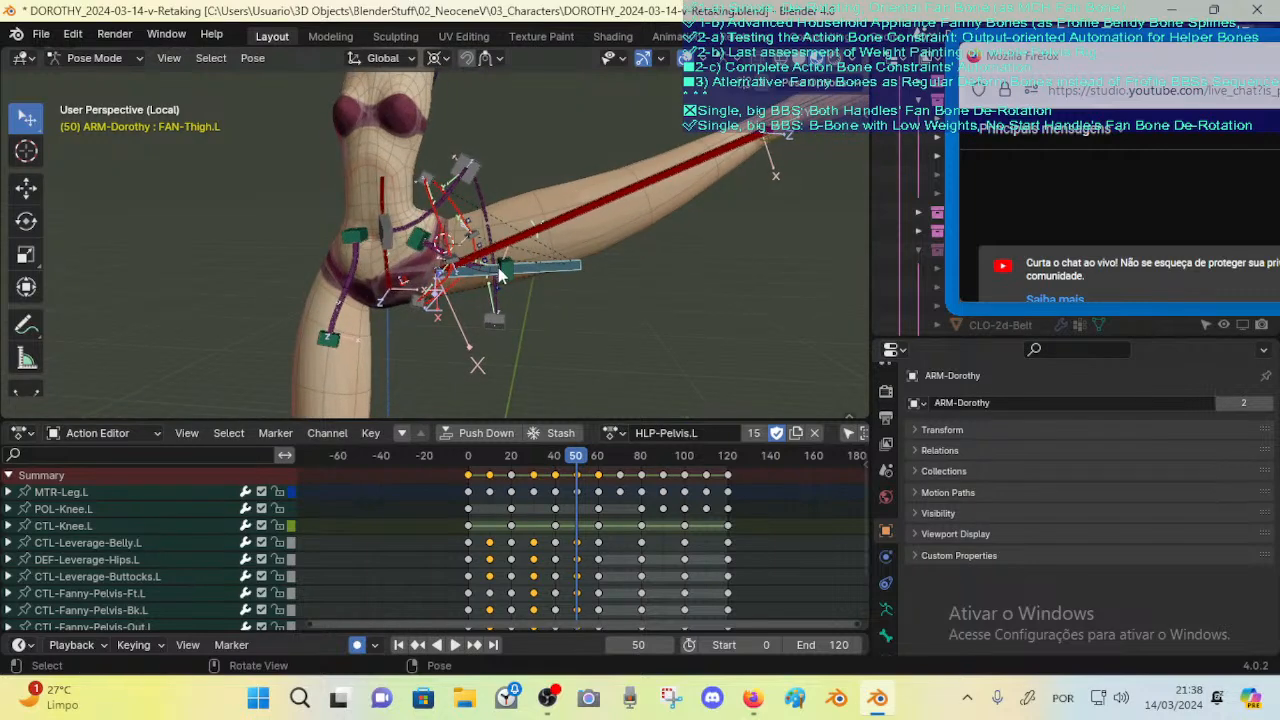
Step: Try moving CTL-Hips.L.002 in the armature's Edit Mode and return to Pose Mode
{"action": "left_click", "coordinate": [433, 257]}
{"action": "left_click", "coordinate": [416, 246]}
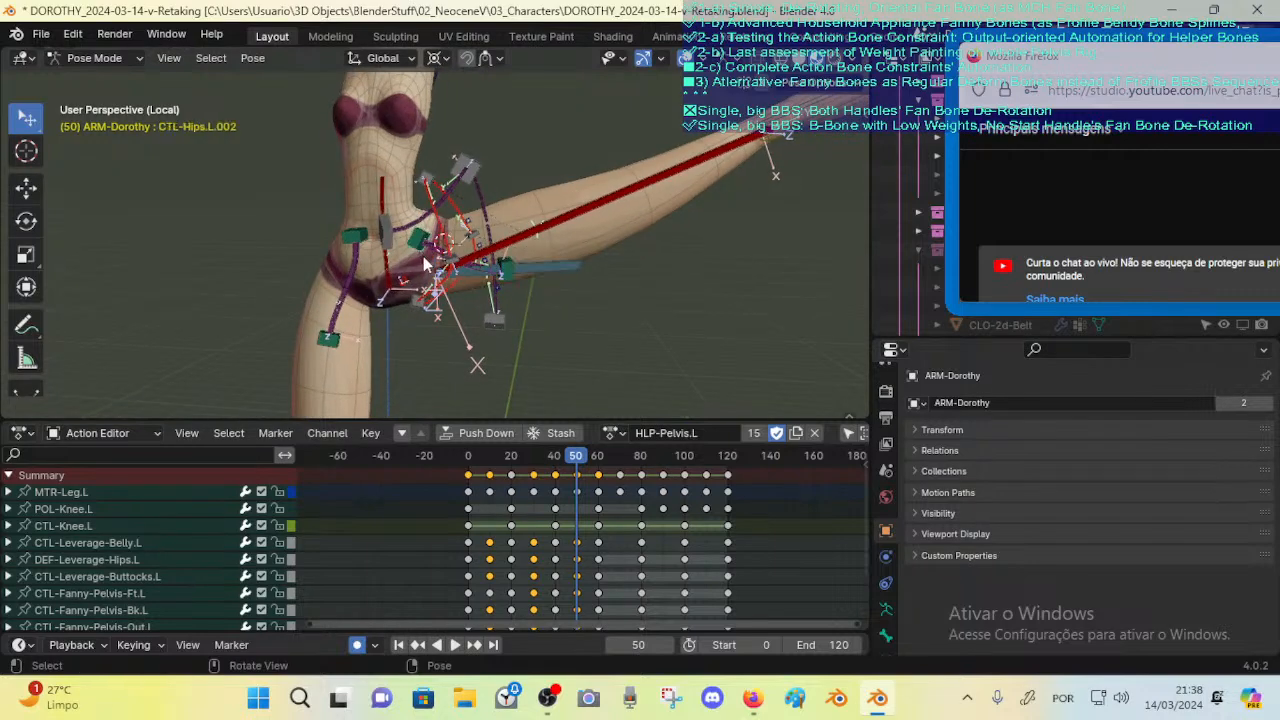
{"action": "scroll", "coordinate": [415, 247], "scroll_direction": "up", "scroll_amount": 1}
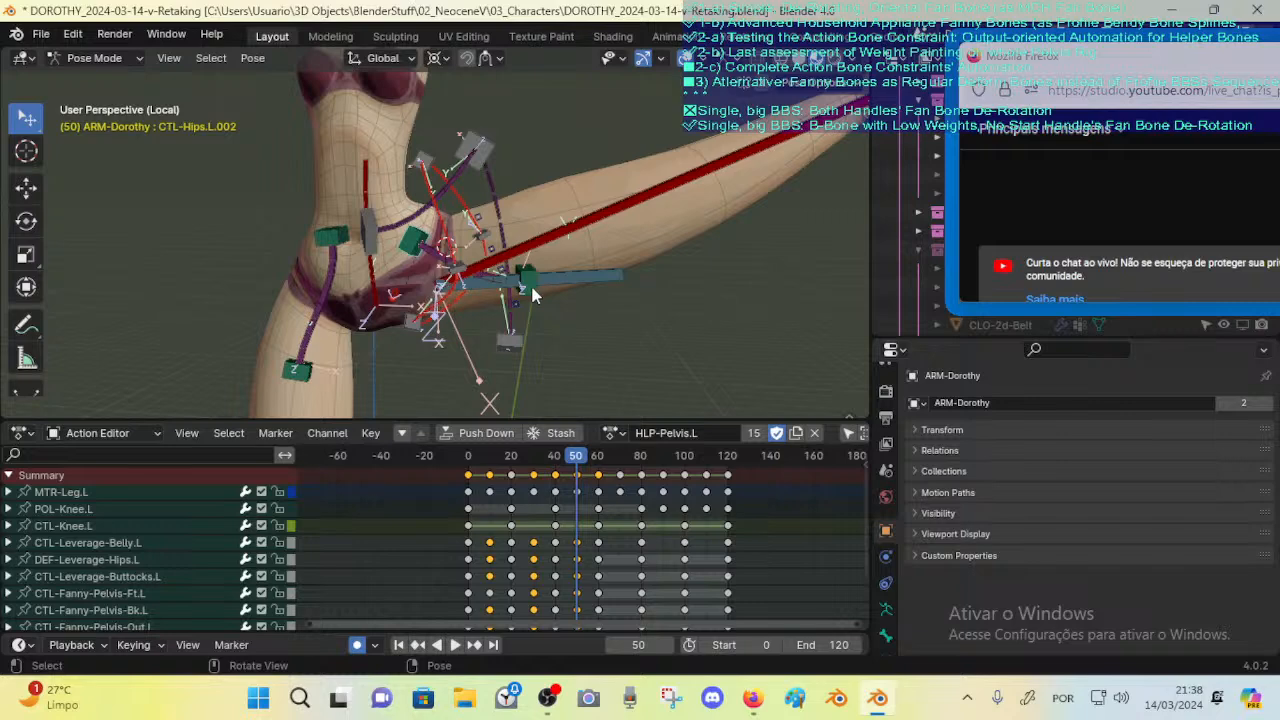
{"action": "key", "text": "Tab"}
{"action": "key", "text": "g"}
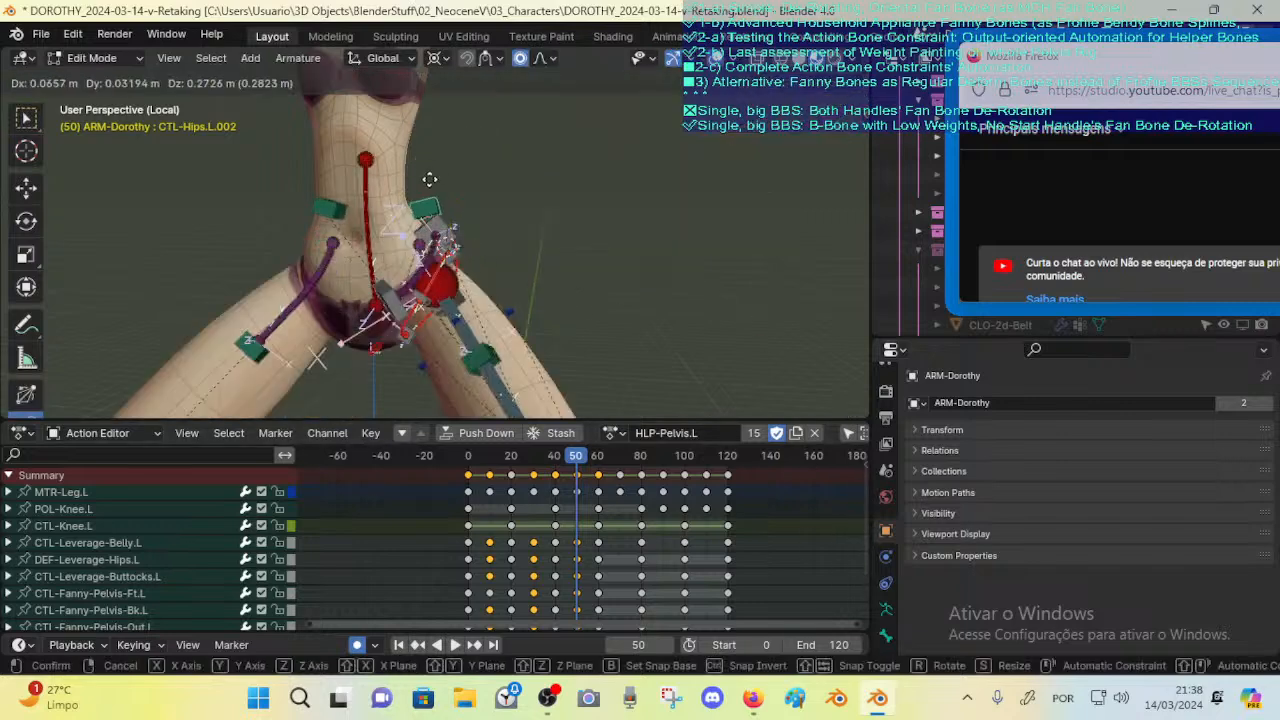
{"action": "left_click", "coordinate": [418, 237]}
{"action": "middle_click_drag", "start_coordinate": [418, 237], "coordinate": [480, 236]}
{"action": "key", "text": "Tab"}
{"action": "key", "text": "Tab"}
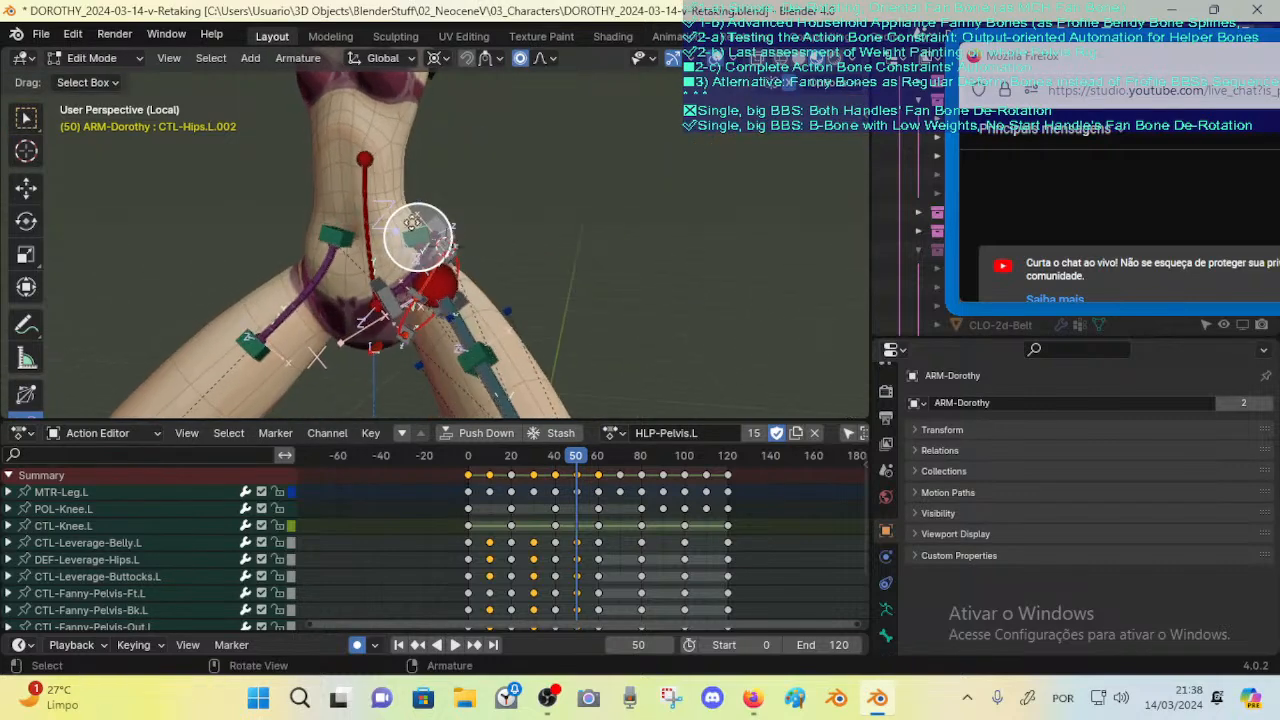
{"action": "key", "text": "Tab"}
Step: Examine how CTL-Hips.L.001, FAN-Thigh.L and DEF-FannyPelvis-Bk-Out.L are arranged around the raised left hip
{"action": "left_click", "coordinate": [534, 269]}
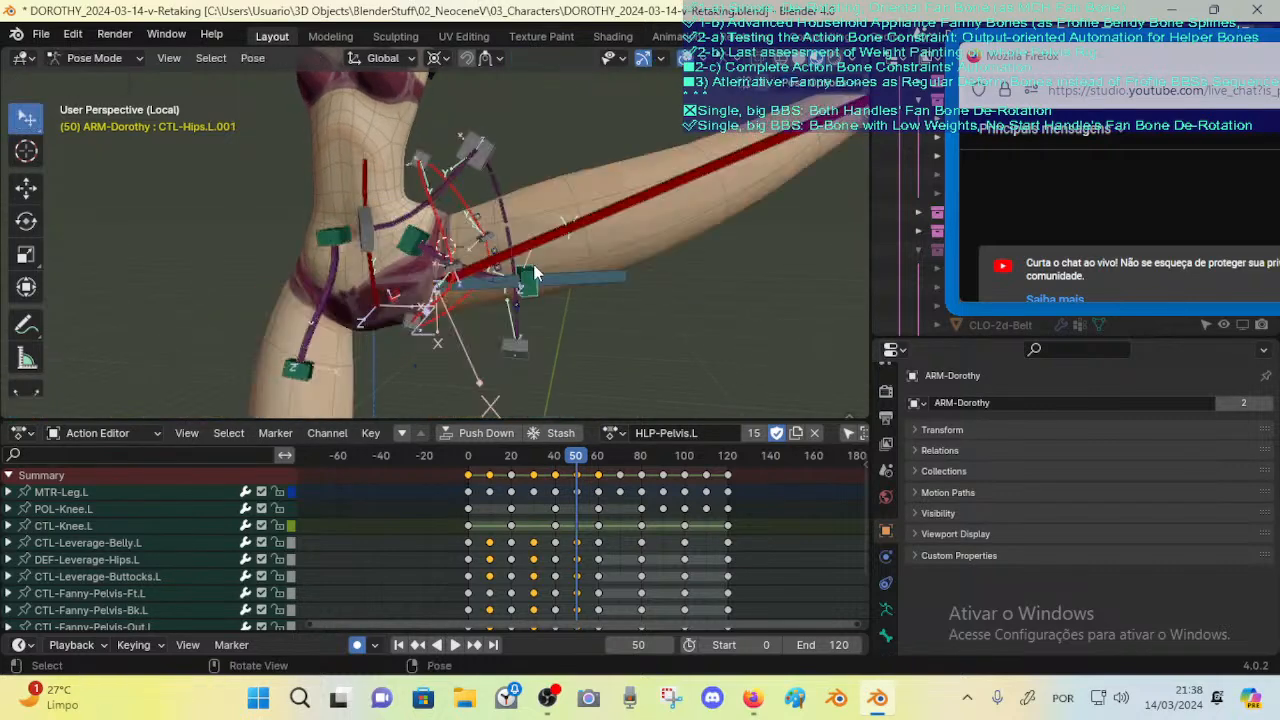
{"action": "left_click", "coordinate": [560, 284]}
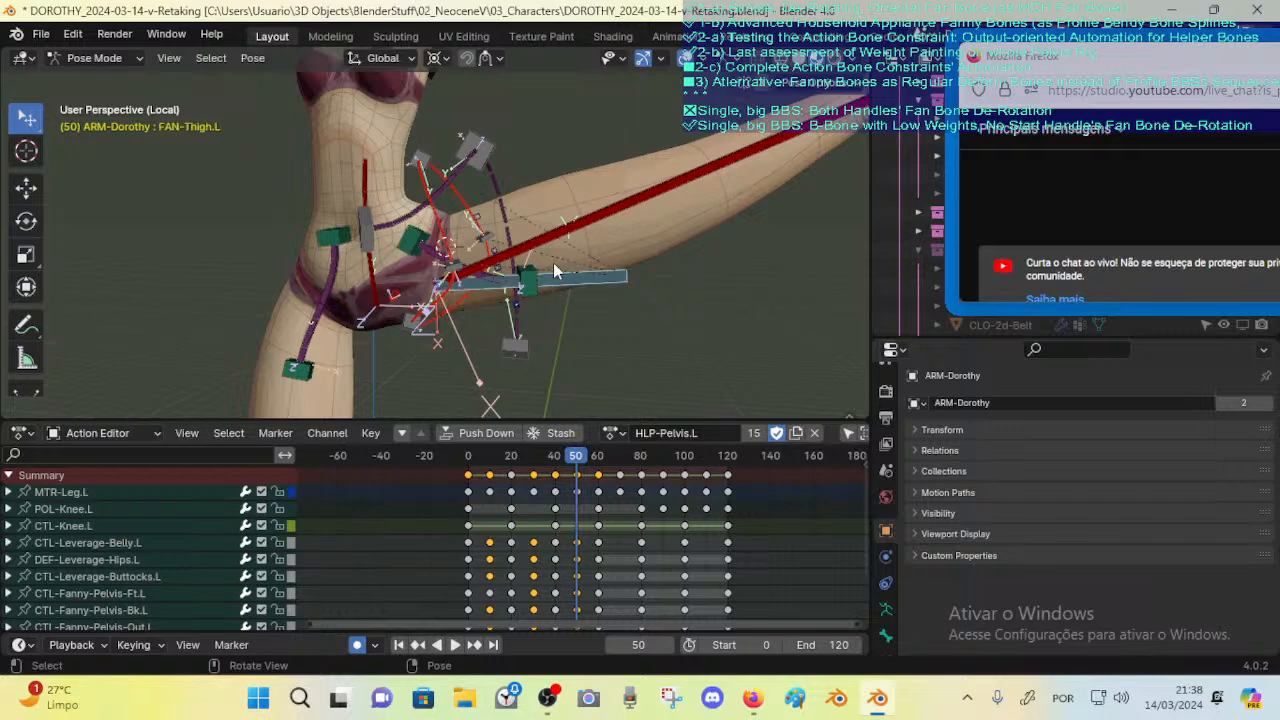
{"action": "left_click", "coordinate": [564, 238]}
{"action": "left_click", "coordinate": [559, 284]}
{"action": "middle_click_drag", "start_coordinate": [519, 270], "coordinate": [466, 260]}
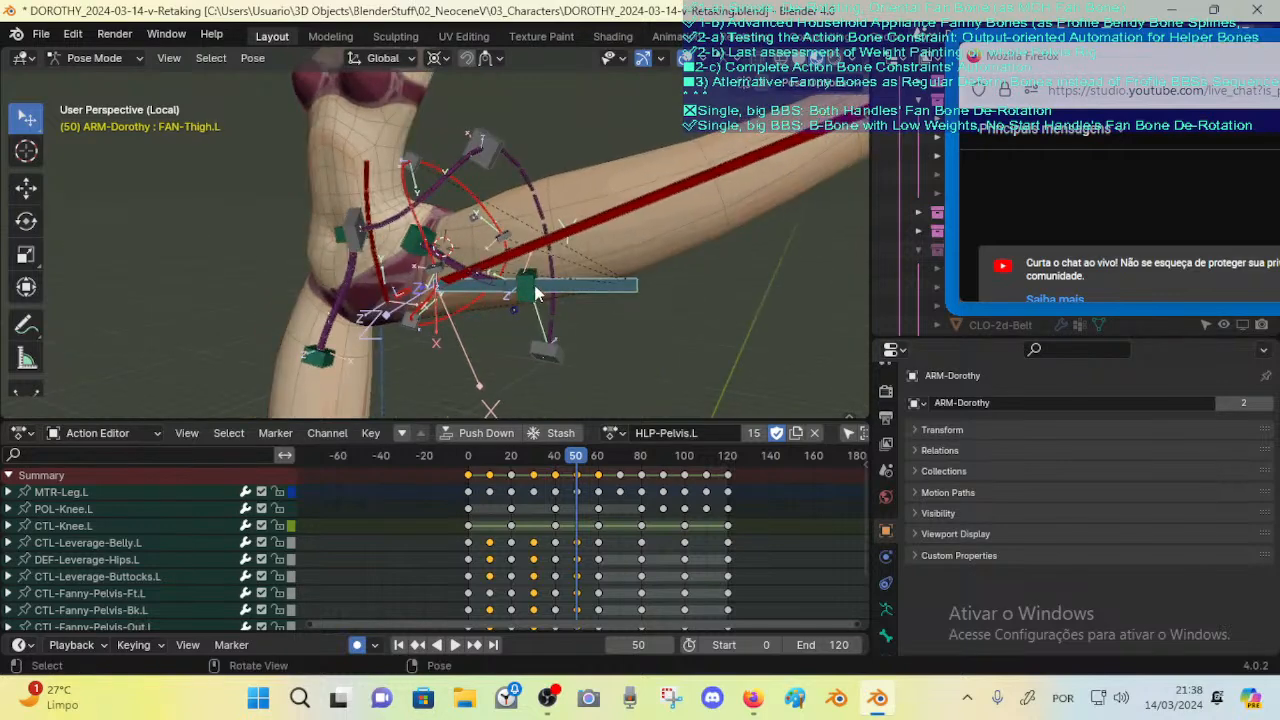
{"action": "left_click", "coordinate": [502, 287]}
{"action": "left_click", "coordinate": [486, 211]}
{"action": "middle_click_drag", "start_coordinate": [467, 212], "coordinate": [509, 262]}
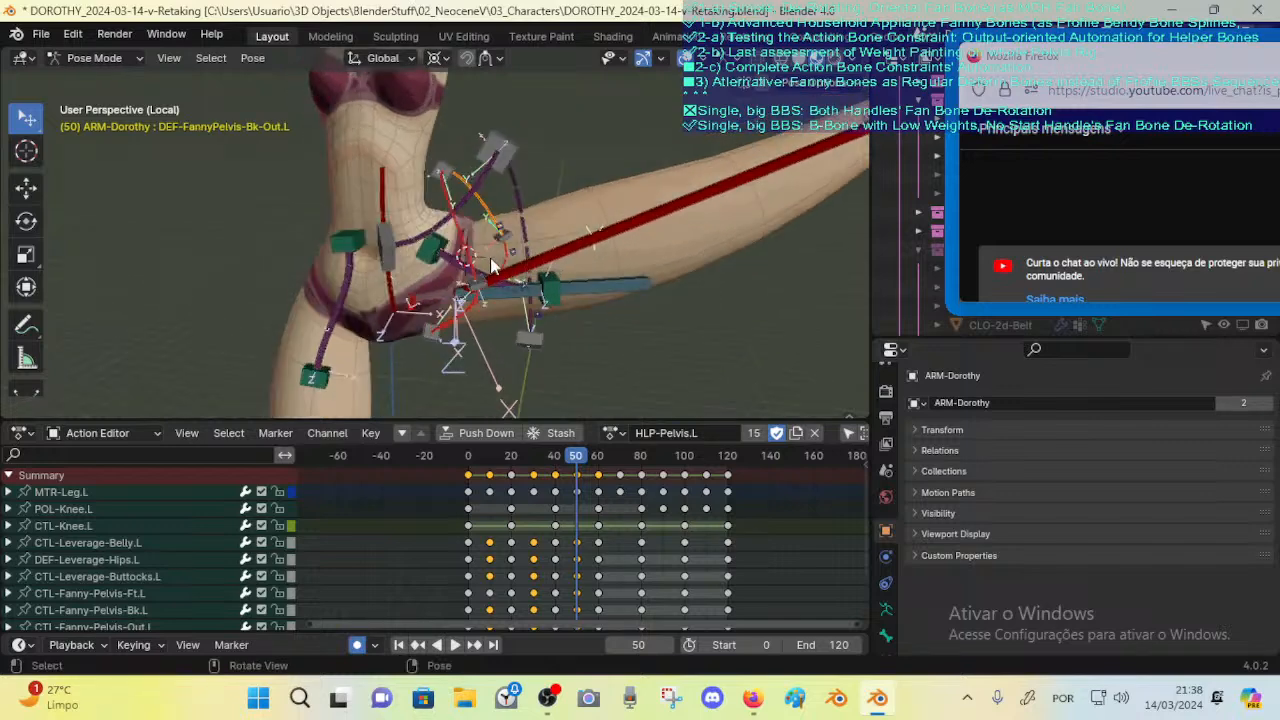
Step: Compare the big bendy bone DEF-Hips.L with its CTL-Hips.L.001 handle, DEF-Thigh.L and FAN-Thigh.L
{"action": "left_click", "coordinate": [550, 289]}
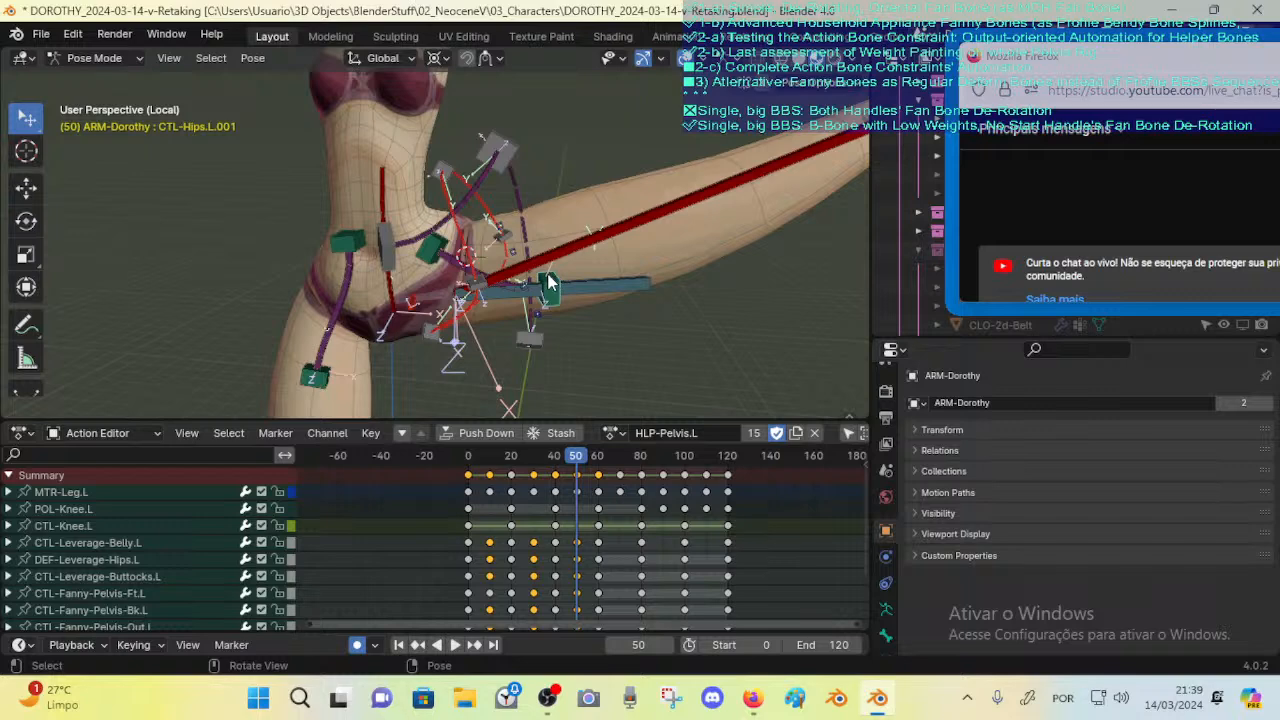
{"action": "left_click", "coordinate": [455, 262]}
{"action": "left_click", "coordinate": [600, 231]}
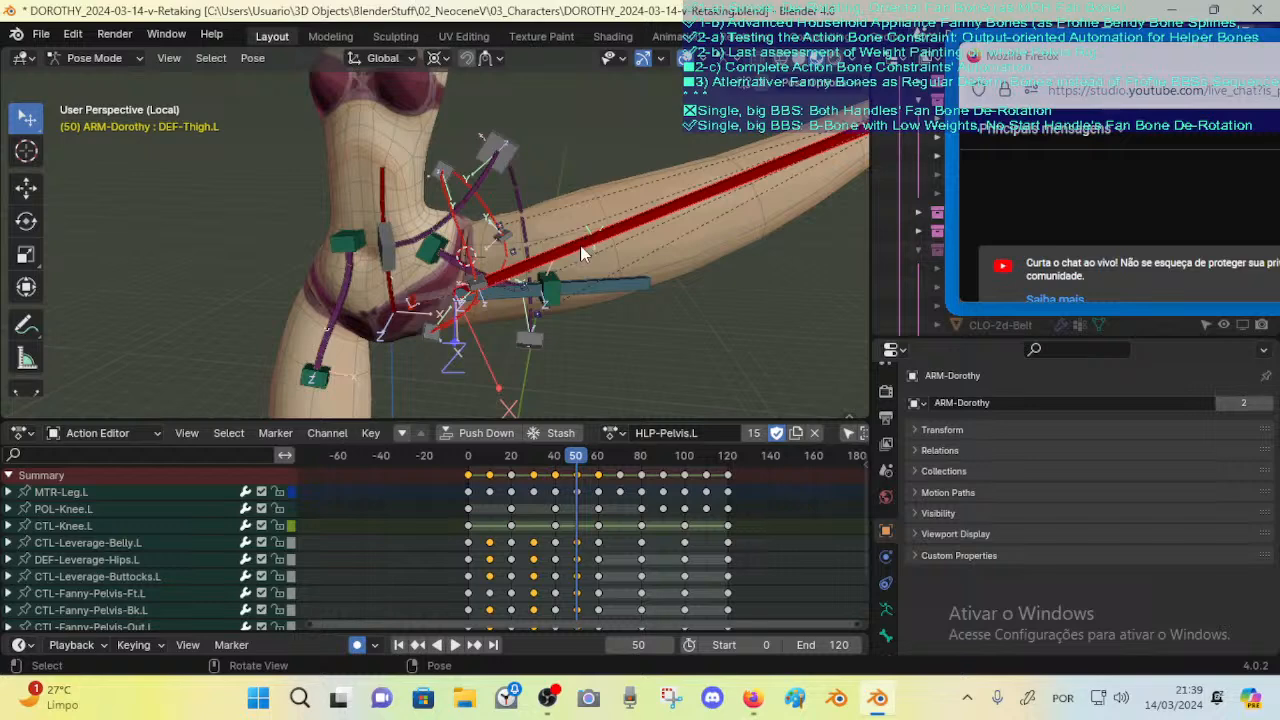
{"action": "left_click", "coordinate": [461, 268]}
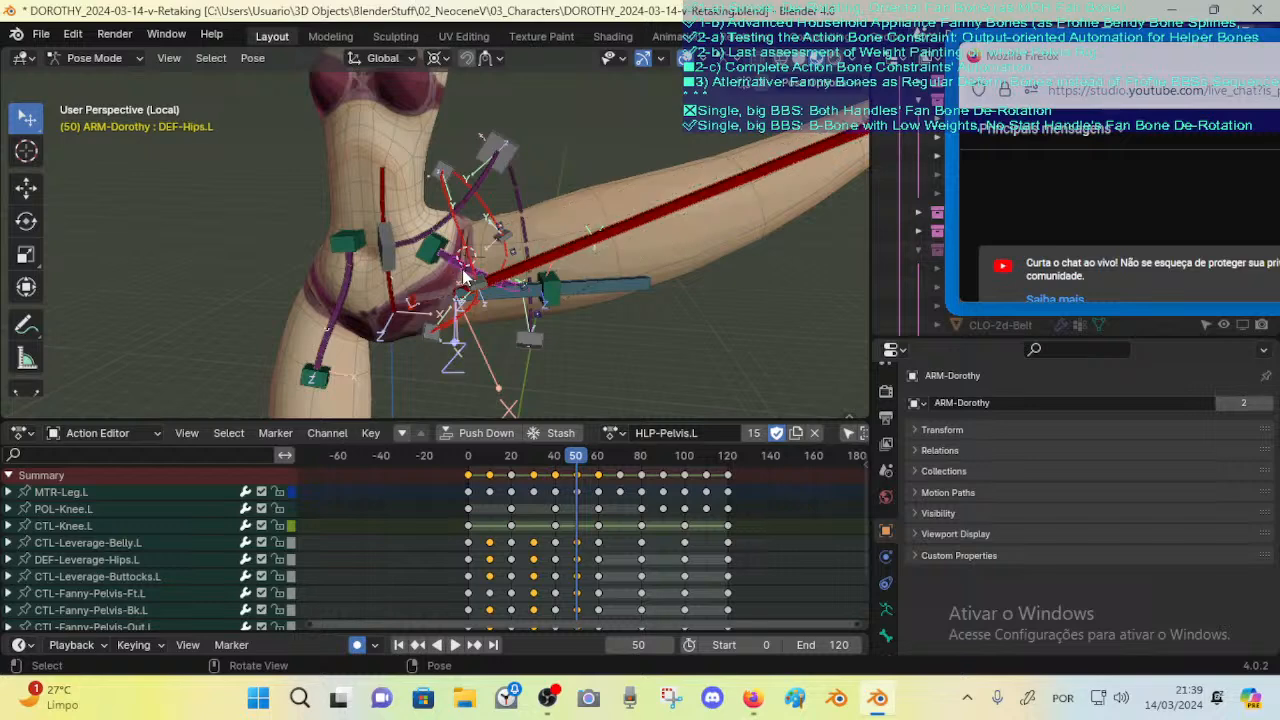
{"action": "left_click", "coordinate": [581, 286]}
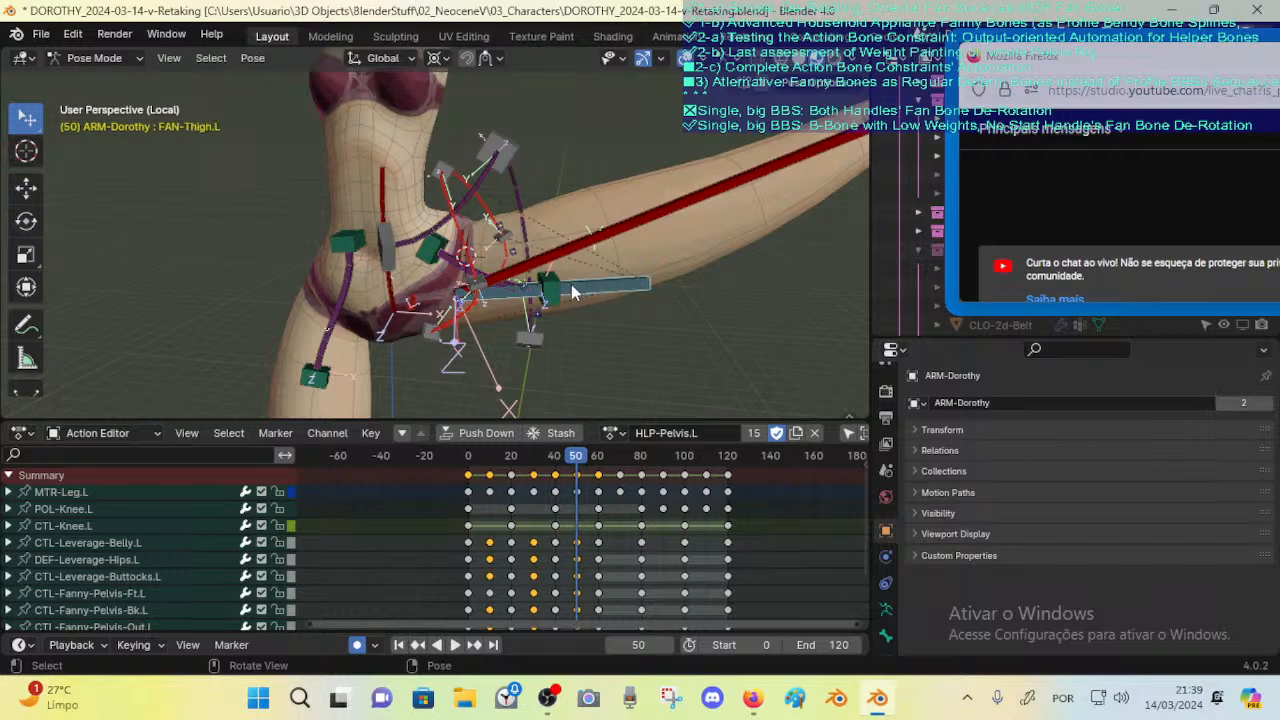
{"action": "left_click", "coordinate": [450, 270]}
{"action": "middle_click_drag", "start_coordinate": [513, 260], "coordinate": [522, 228]}
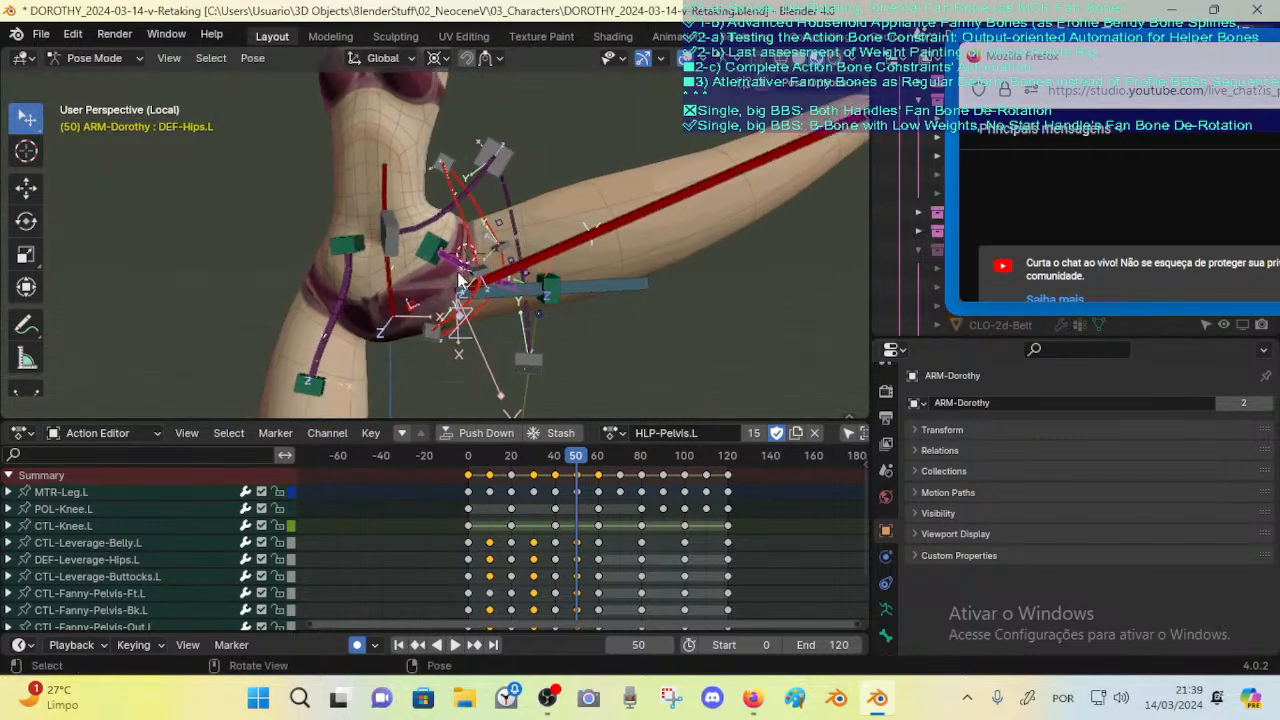
Step: Select DEF-Crotch, show the armature's data properties and make the overlapping browser window taller
{"action": "left_click", "coordinate": [410, 306]}
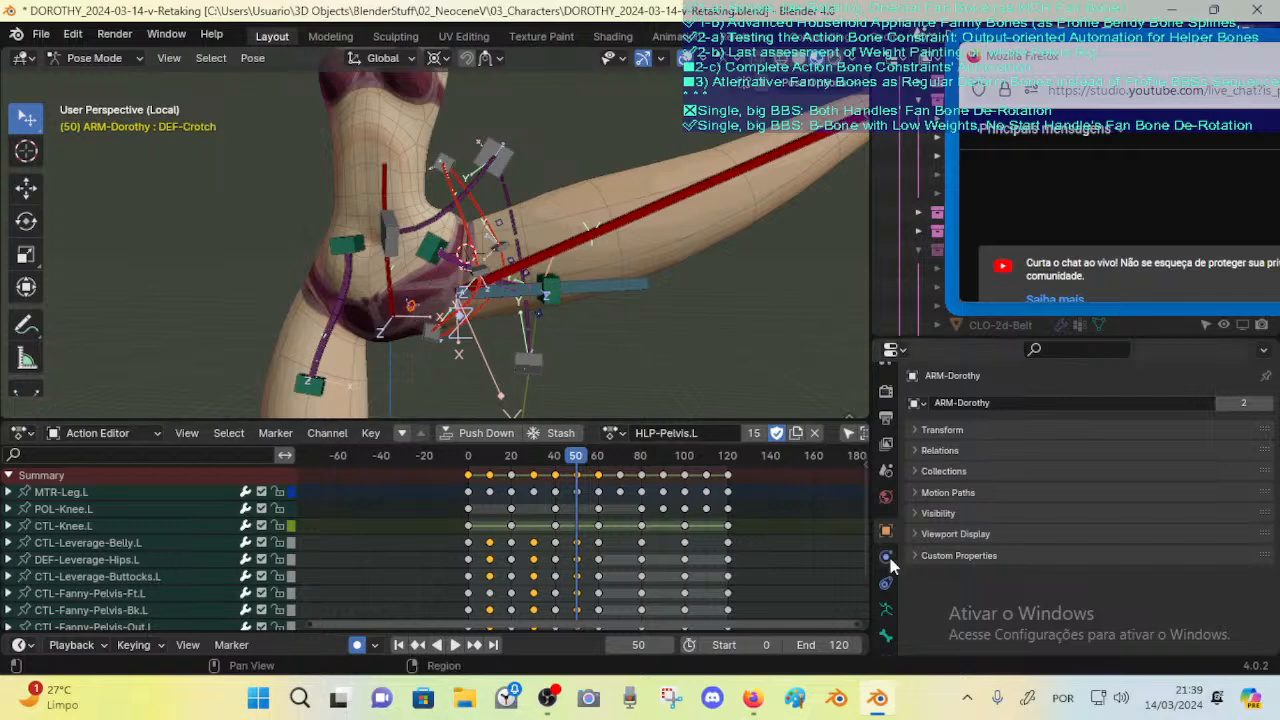
{"action": "left_click", "coordinate": [886, 606]}
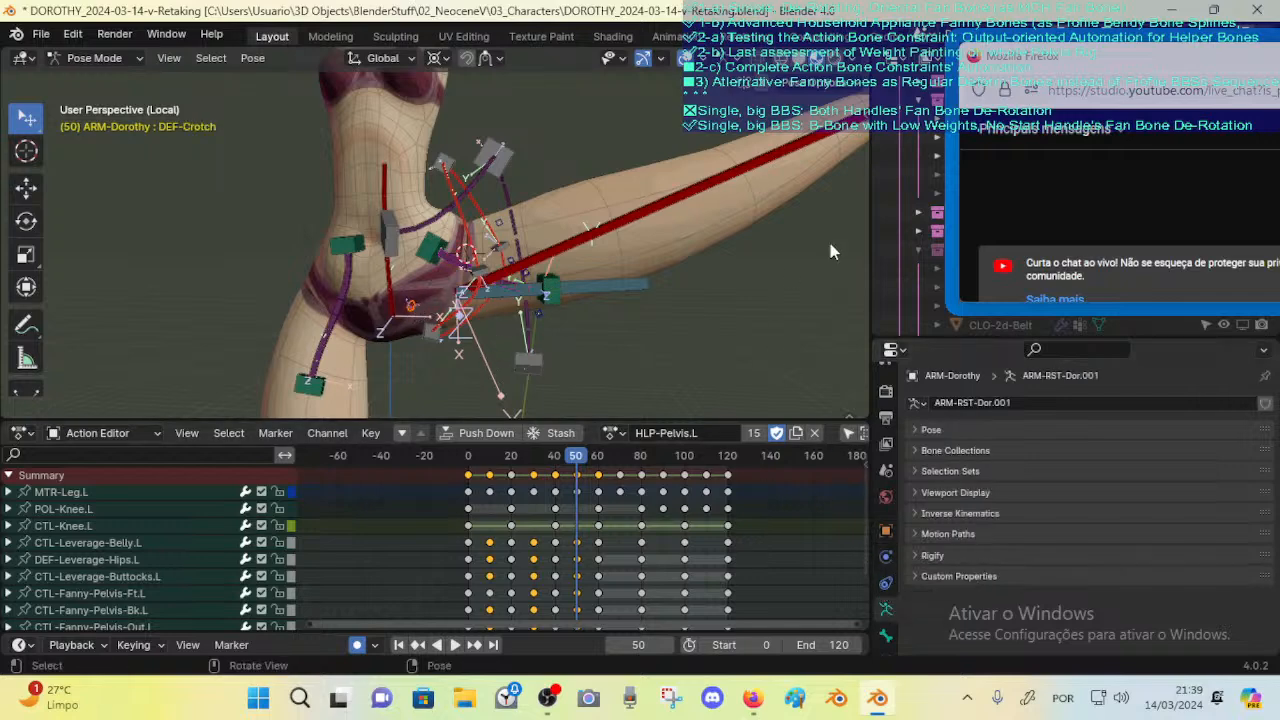
{"action": "left_click_drag", "start_coordinate": [1099, 303], "coordinate": [1104, 335]}
Step: Inspect the groin around DEF-Crotch and select DEF-Hips.L at the left hip
{"action": "mouse_move", "coordinate": [630, 258]}
{"action": "middle_mouse_down"}
{"action": "mouse_move", "coordinate": [588, 251]}
{"action": "mouse_move", "coordinate": [620, 252]}
{"action": "middle_mouse_up"}
{"action": "key", "text": "ctrl+s"}
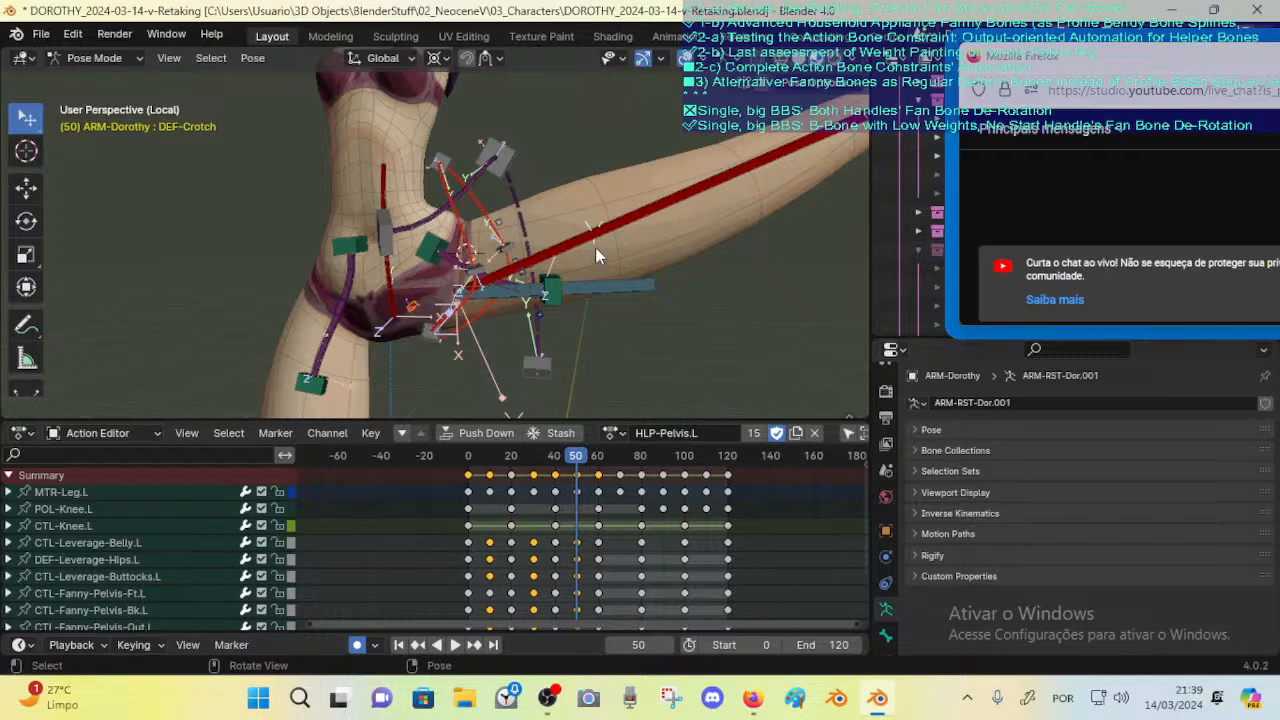
{"action": "mouse_move", "coordinate": [594, 250]}
{"action": "middle_mouse_down"}
{"action": "mouse_move", "coordinate": [579, 270]}
{"action": "mouse_move", "coordinate": [593, 272]}
{"action": "mouse_move", "coordinate": [598, 254]}
{"action": "middle_mouse_up"}
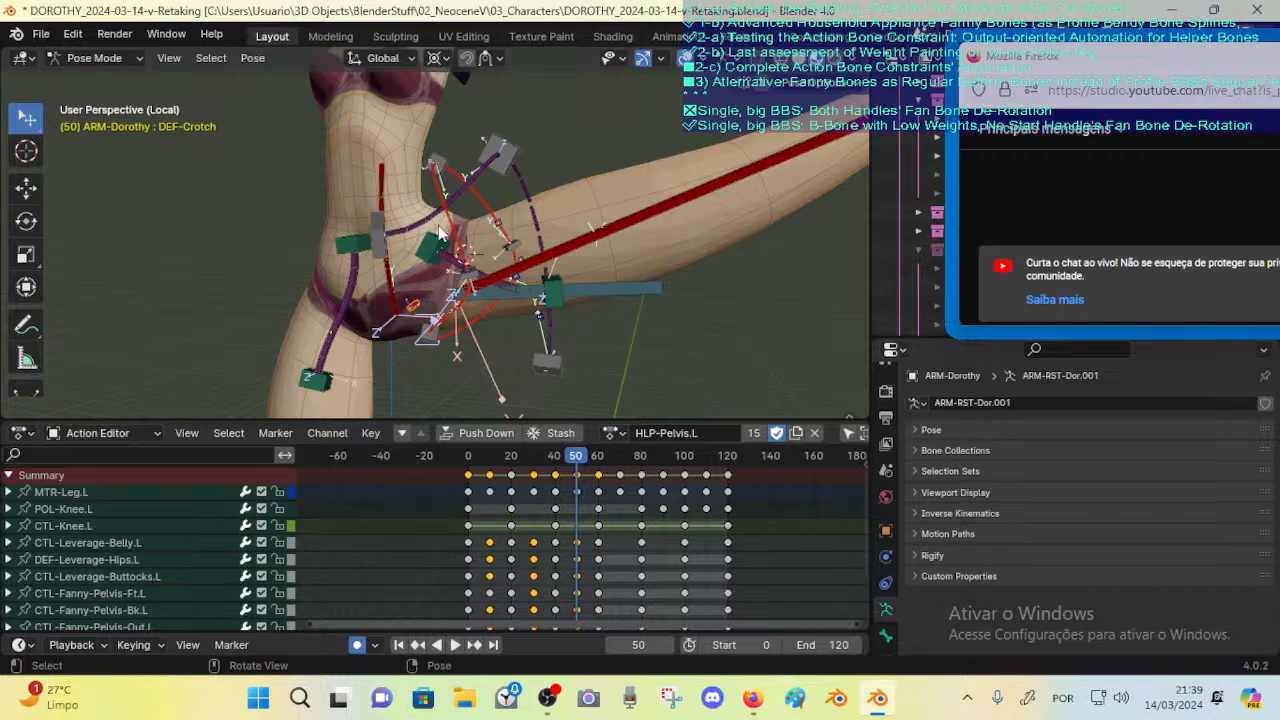
{"action": "left_click", "coordinate": [450, 260]}
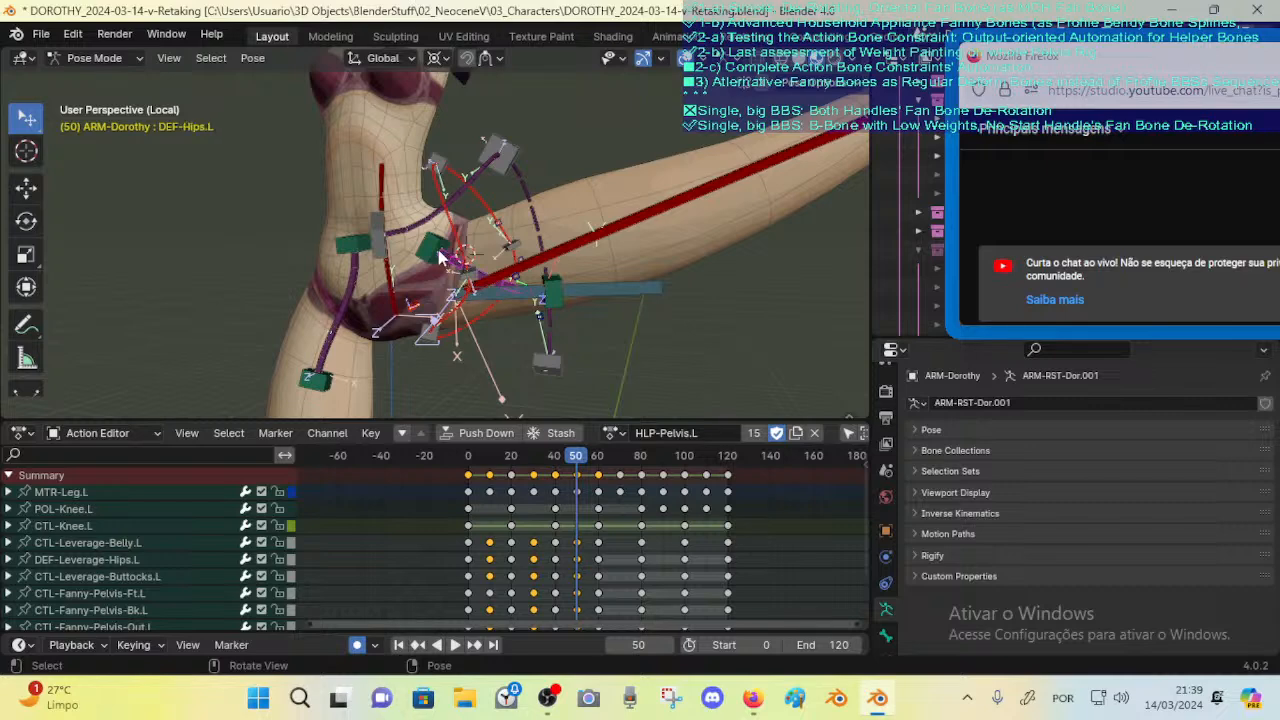
Step: Select the CTL-Hips.L.001 and CTL-Hips.L.002 handles together and compare their placement around the raised left hip
{"action": "left_click", "coordinate": [436, 249]}
{"action": "left_click", "coordinate": [555, 292]}
{"action": "left_click", "coordinate": [442, 254], "text": "shift"}
{"action": "left_click", "coordinate": [428, 248], "text": "shift"}
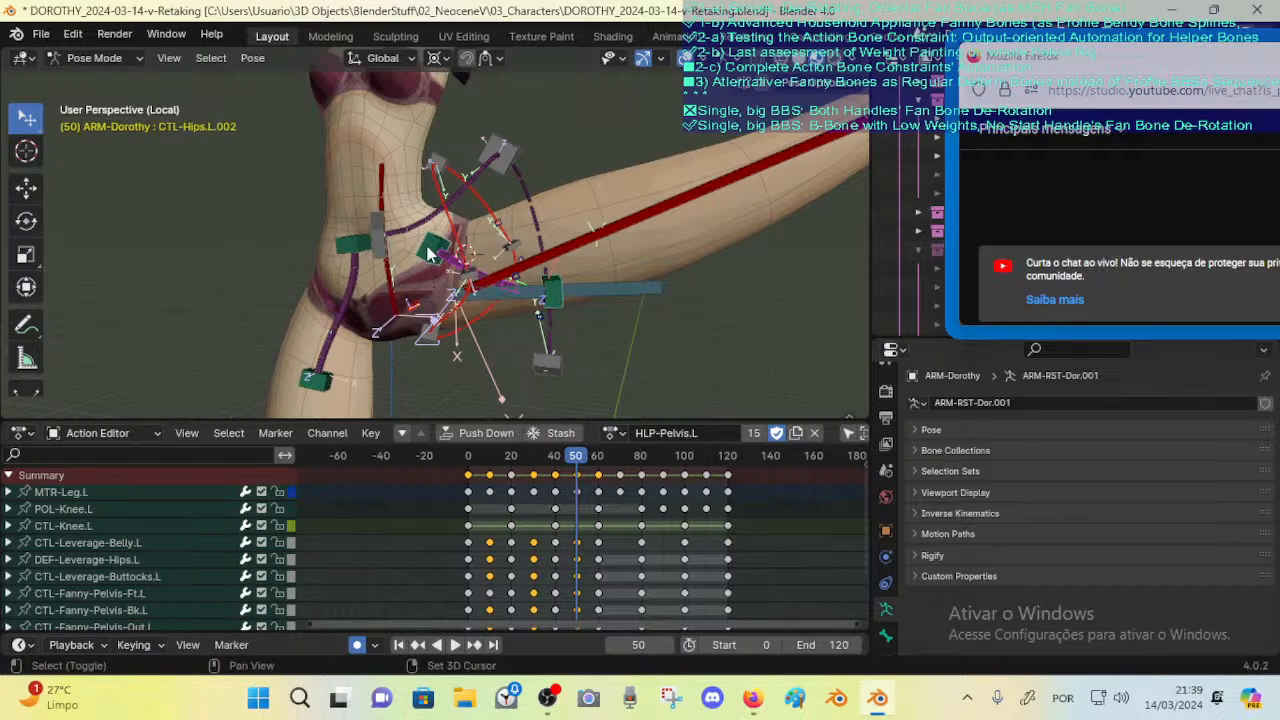
{"action": "middle_click_drag", "start_coordinate": [428, 252], "coordinate": [594, 305]}
{"action": "middle_click_drag", "start_coordinate": [538, 301], "coordinate": [626, 303]}
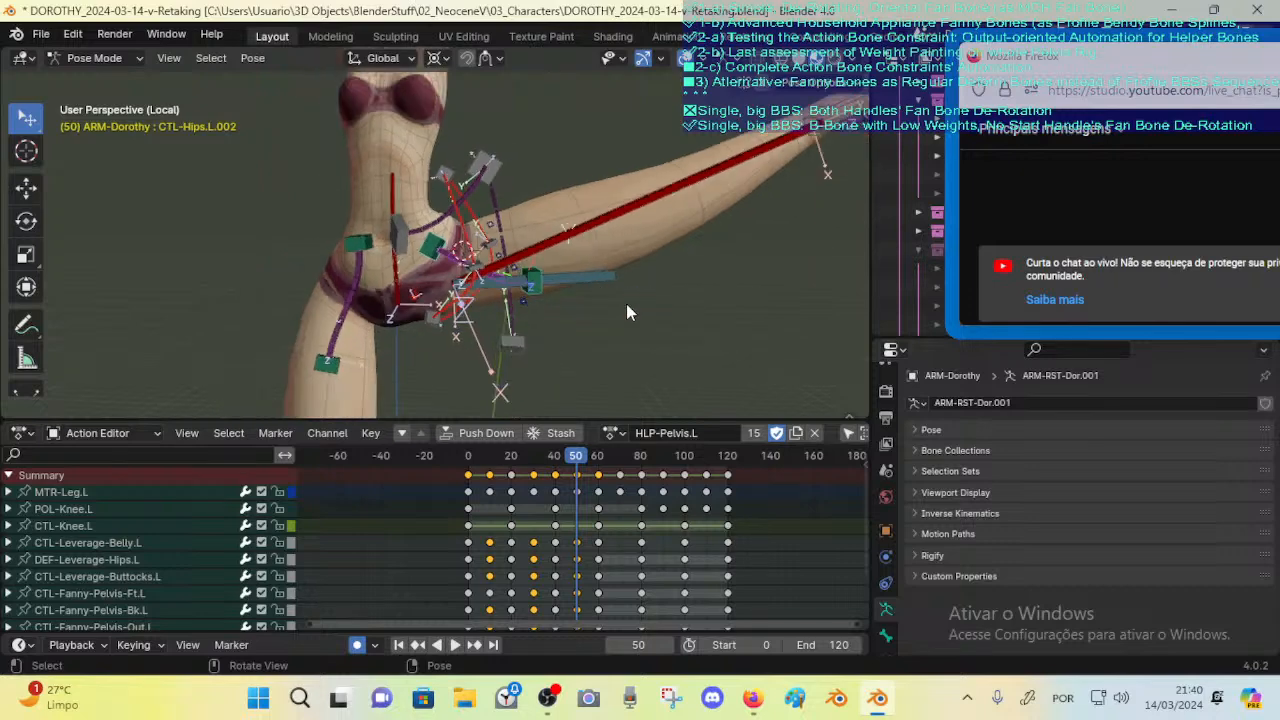
Step: Check DEF-Hips.L in its rest position in Edit Mode, return to Pose Mode and inspect it at the left hip
{"action": "left_click", "coordinate": [478, 262]}
{"action": "key", "text": "Tab"}
{"action": "middle_click_drag", "start_coordinate": [568, 304], "coordinate": [596, 328]}
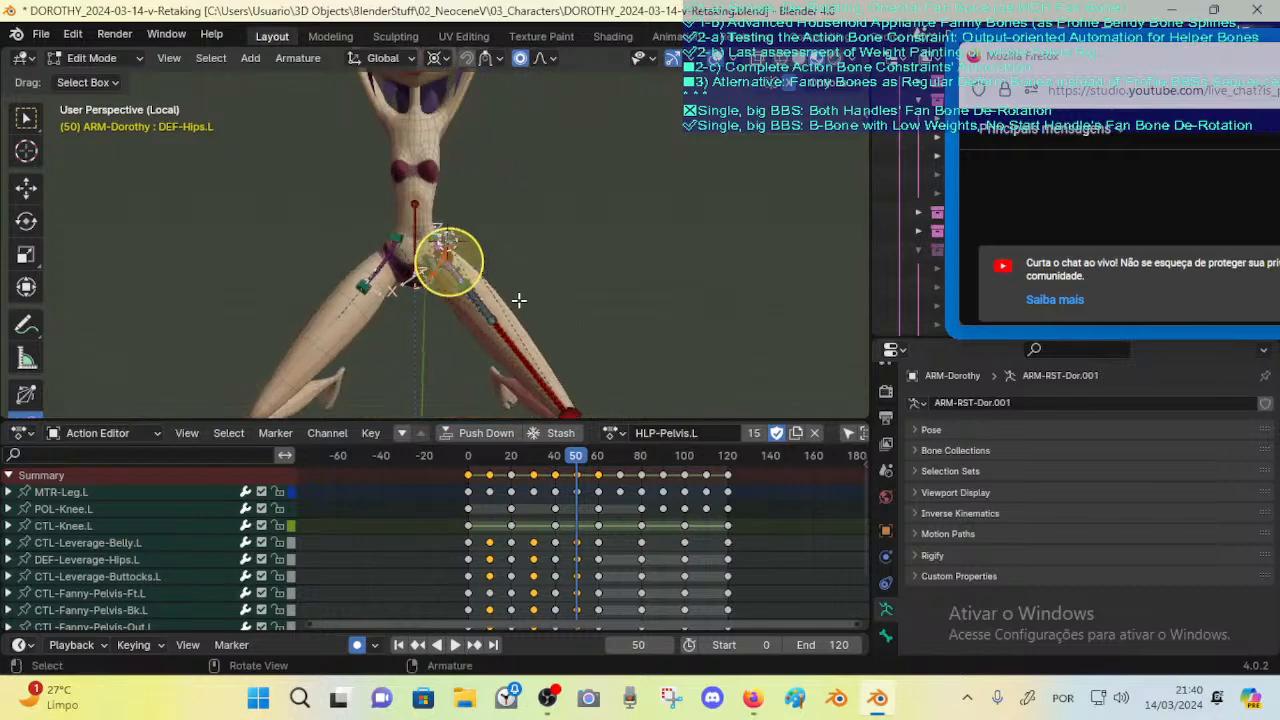
{"action": "key", "text": "Tab"}
{"action": "scroll", "coordinate": [529, 307], "scroll_direction": "up", "scroll_amount": 5}
{"action": "middle_click_drag", "start_coordinate": [498, 245], "coordinate": [440, 214]}
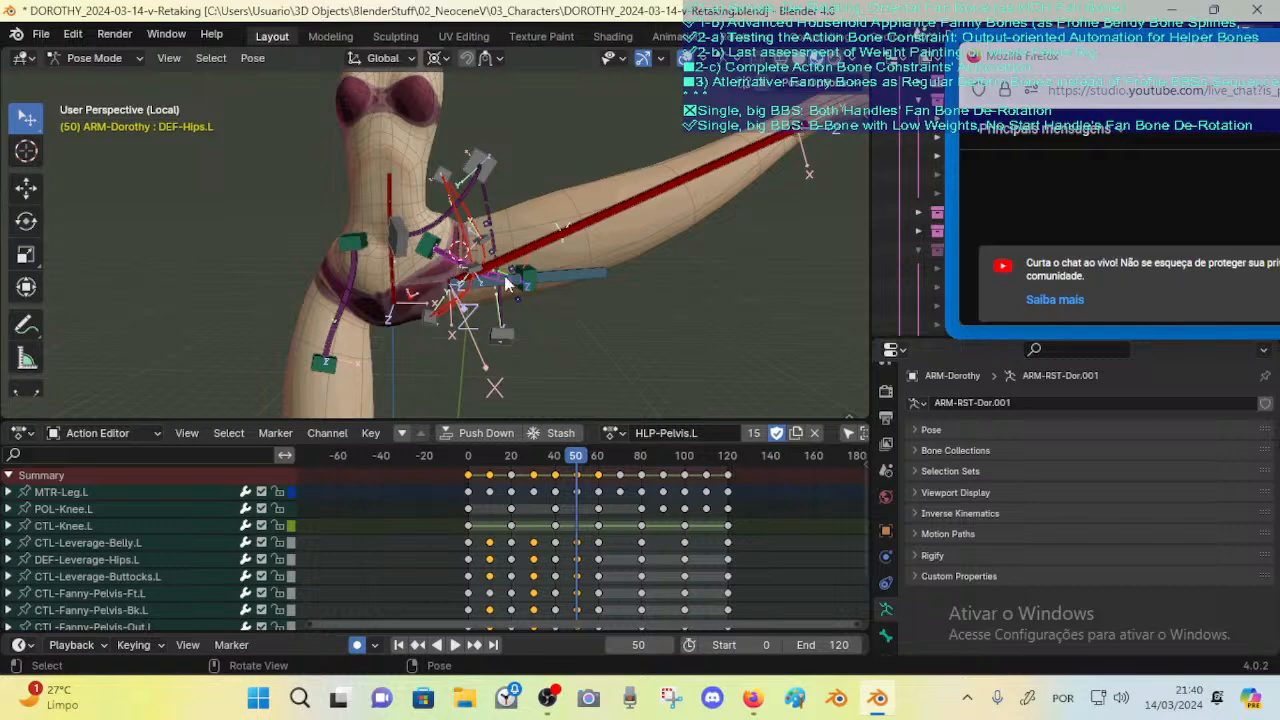
{"action": "scroll", "coordinate": [526, 284], "scroll_direction": "up", "scroll_amount": 4}
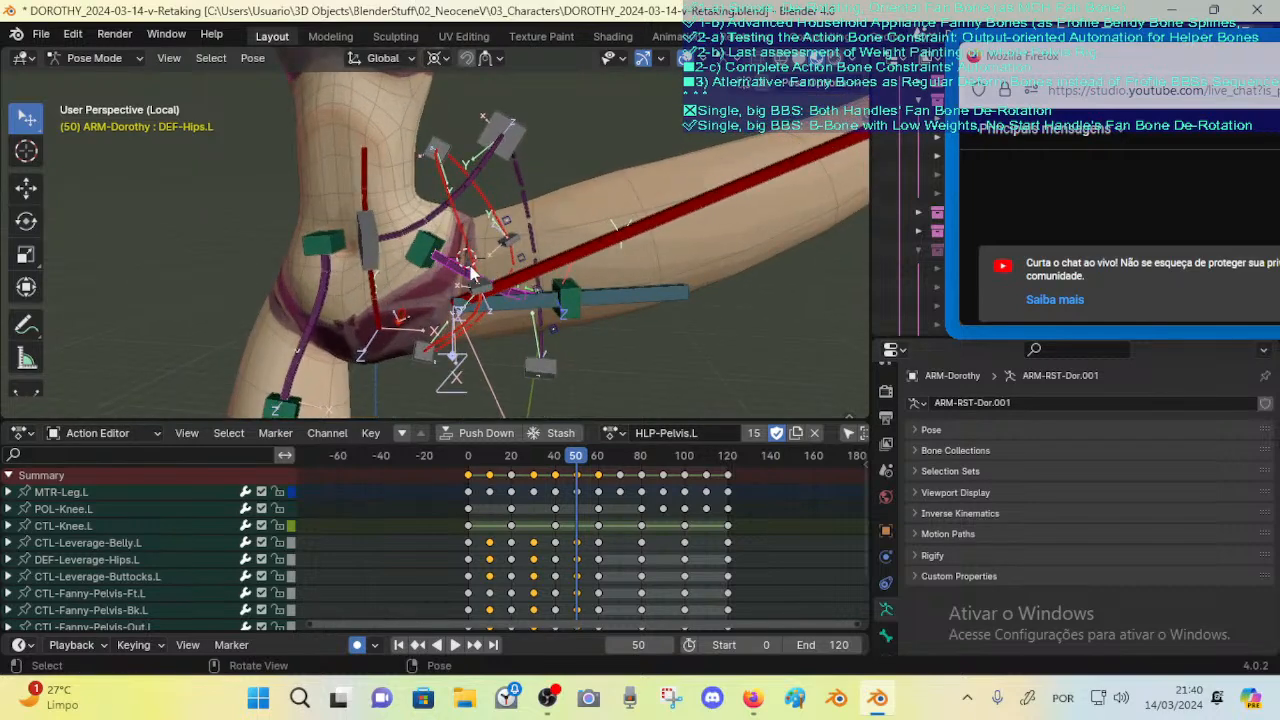
{"action": "scroll", "coordinate": [531, 280], "scroll_direction": "down", "scroll_amount": 2}
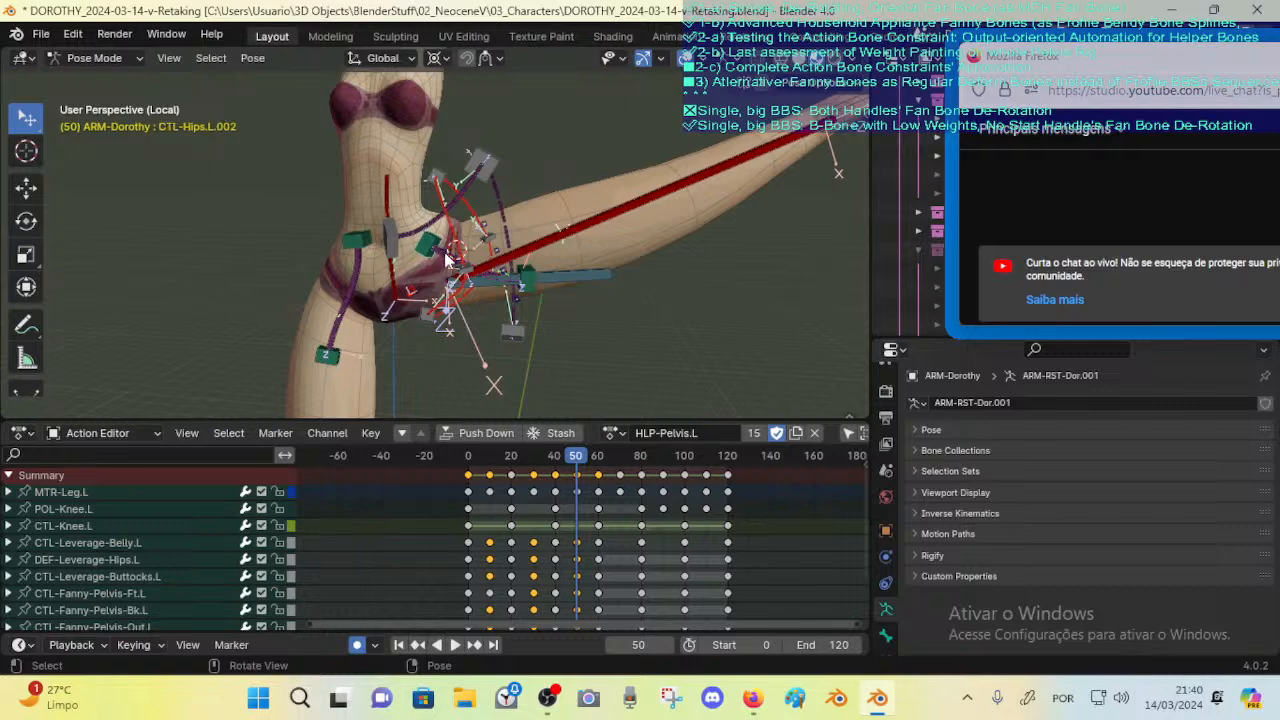
Step: Show the bone constraints of DEF-Crotch and those of DEF-Hips.L
{"action": "left_click", "coordinate": [418, 289]}
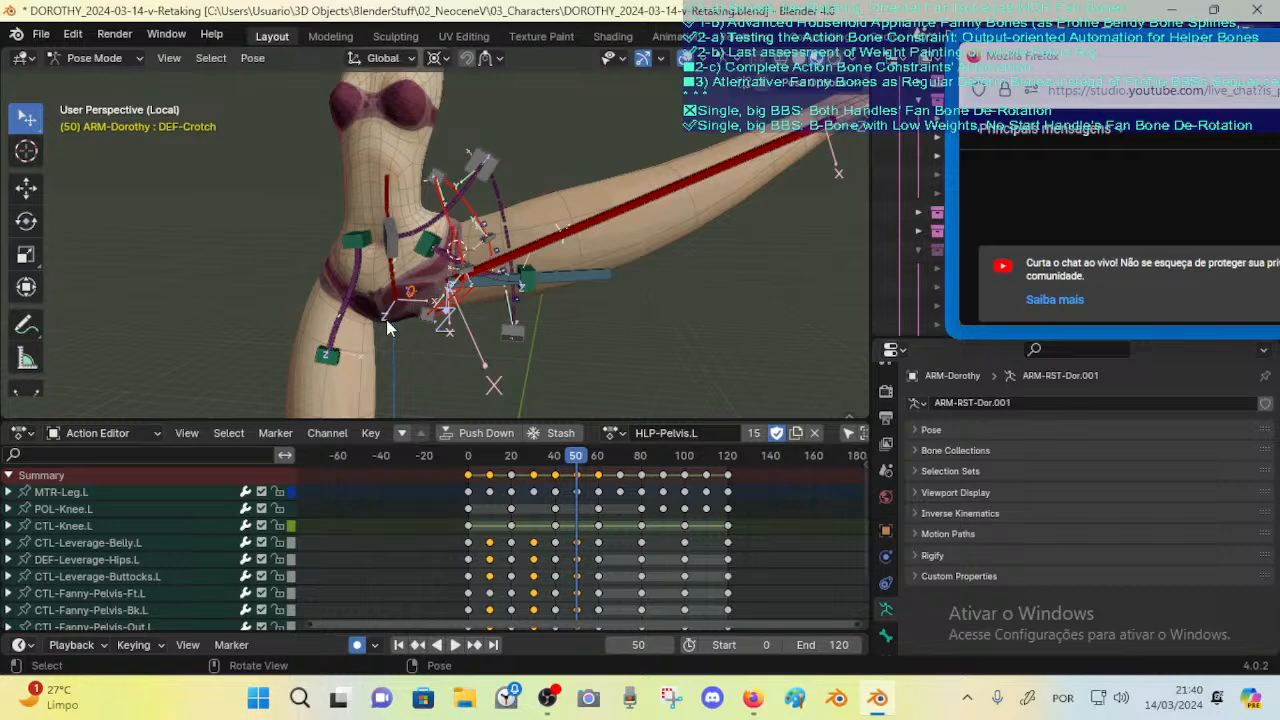
{"action": "scroll", "coordinate": [890, 520], "scroll_direction": "down", "scroll_amount": 2}
{"action": "scroll", "coordinate": [890, 520], "scroll_direction": "down", "scroll_amount": 1}
{"action": "left_click", "coordinate": [888, 601]}
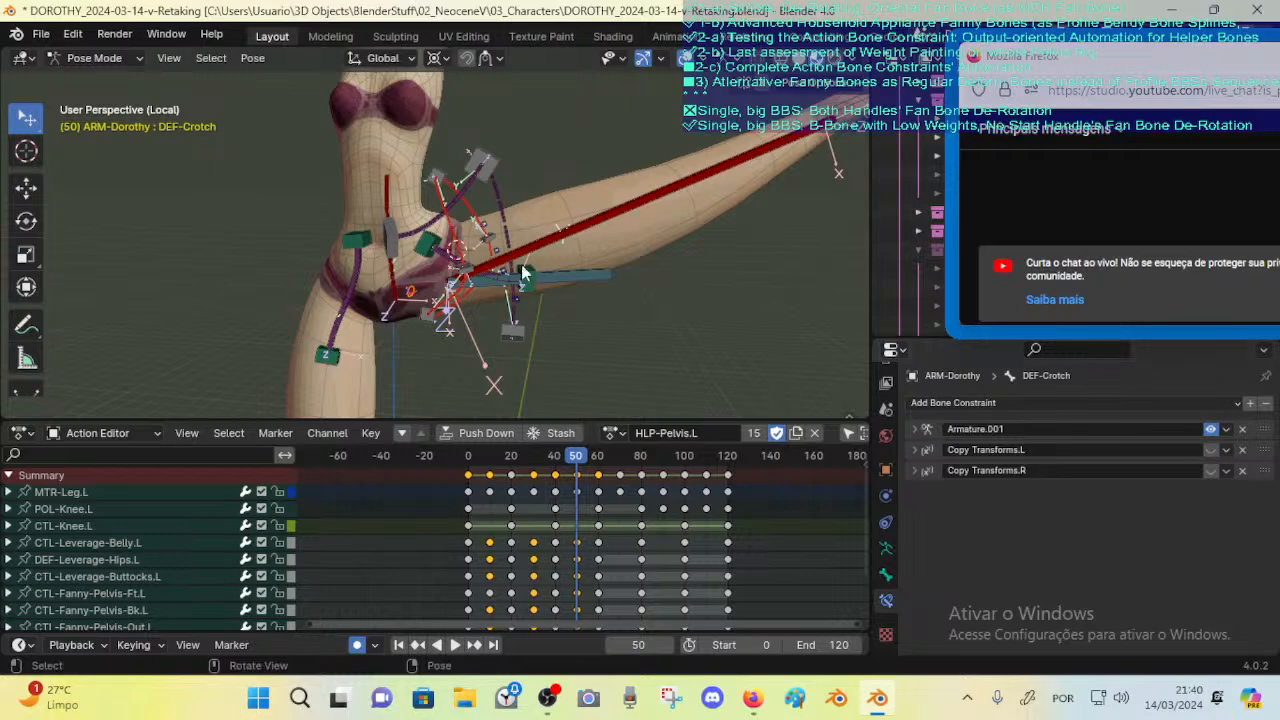
{"action": "left_click", "coordinate": [452, 272]}
{"action": "scroll", "coordinate": [465, 276], "scroll_direction": "up", "scroll_amount": 3}
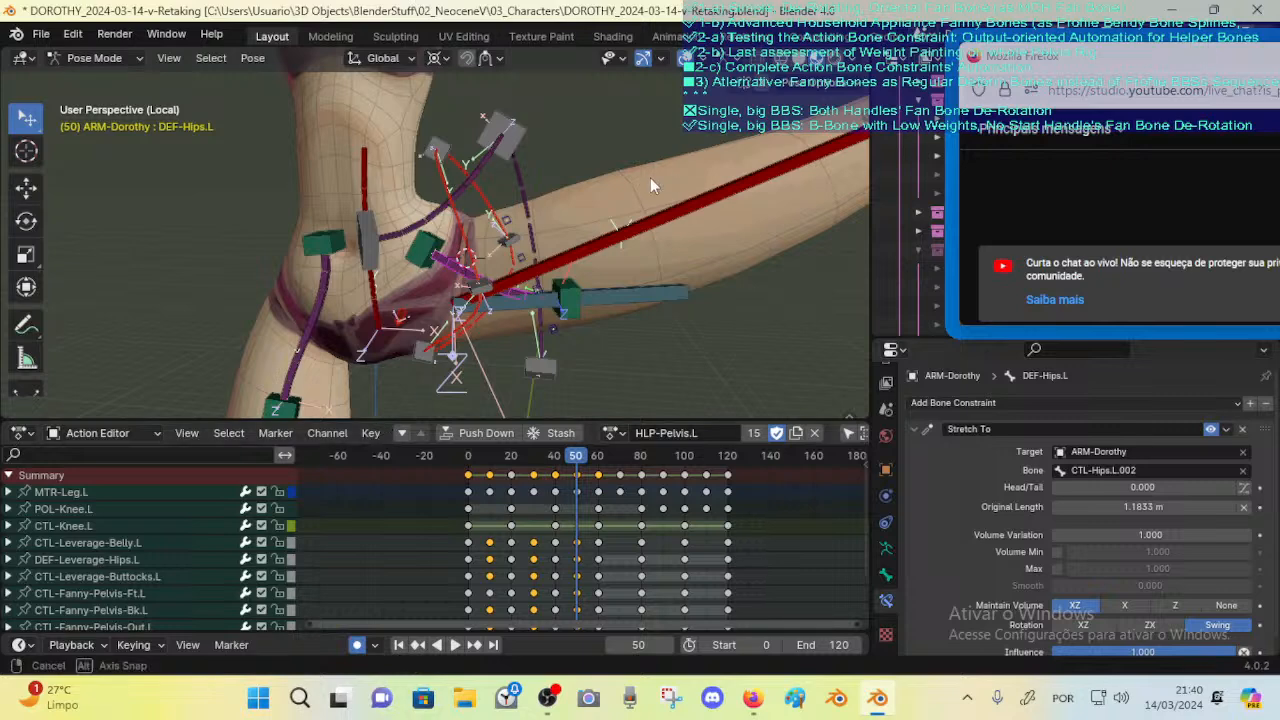
Step: Compare DEF-Hips.L and its two handles with CTL-Leverage-Belly.L from several angles around the left hip
{"action": "middle_click_drag", "start_coordinate": [650, 177], "coordinate": [407, 248]}
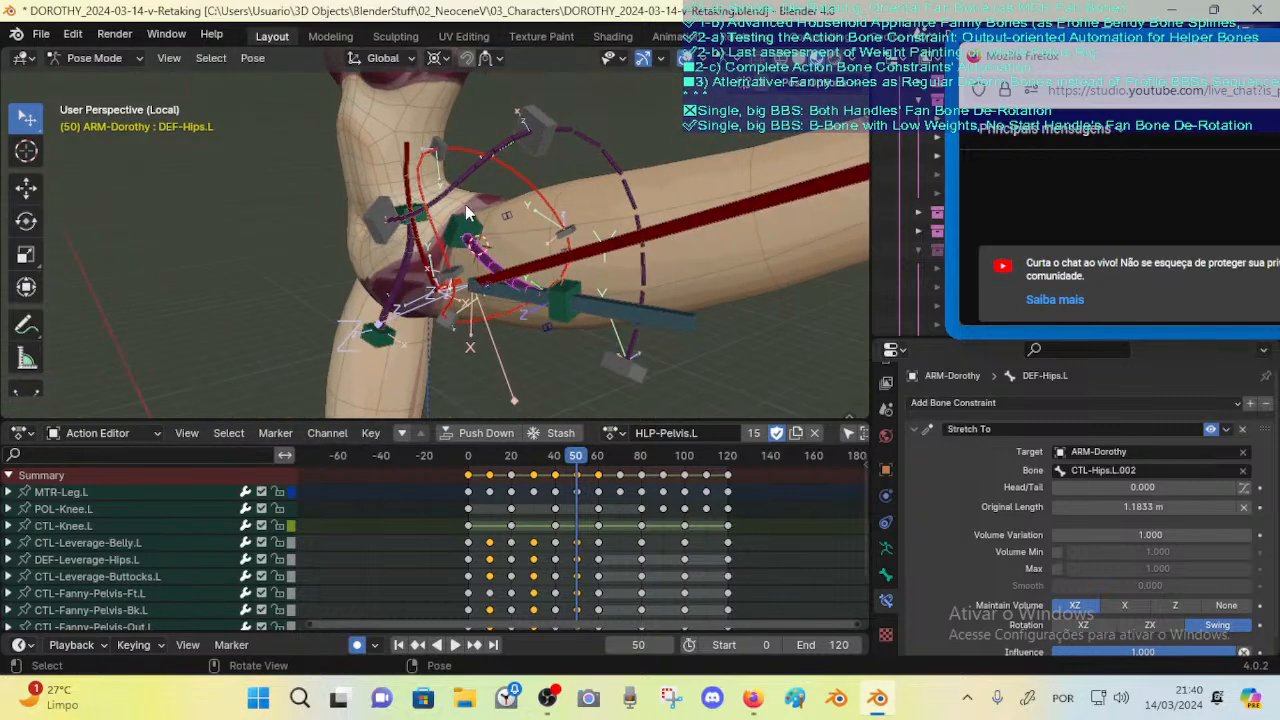
{"action": "left_click", "coordinate": [464, 226]}
{"action": "left_click", "coordinate": [502, 269]}
{"action": "left_click", "coordinate": [565, 297]}
{"action": "left_click", "coordinate": [380, 238]}
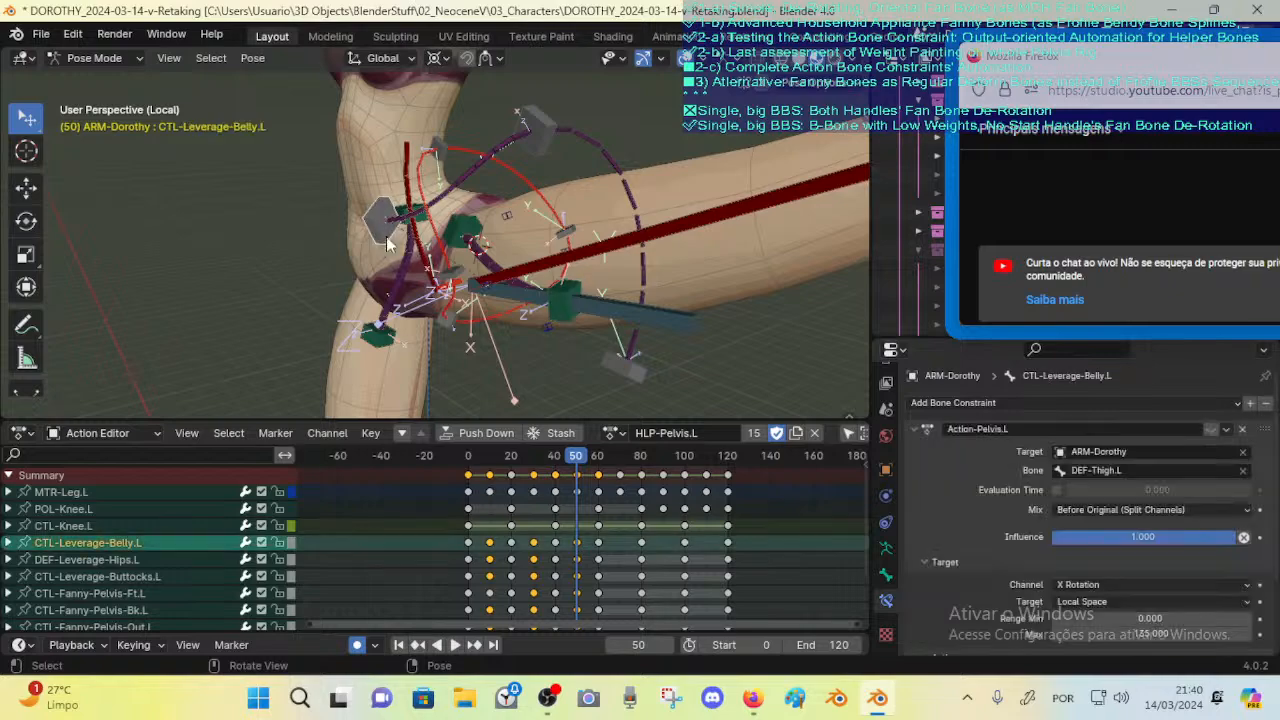
{"action": "middle_click_drag", "start_coordinate": [386, 236], "coordinate": [481, 230]}
{"action": "middle_click_drag", "start_coordinate": [533, 195], "coordinate": [470, 226]}
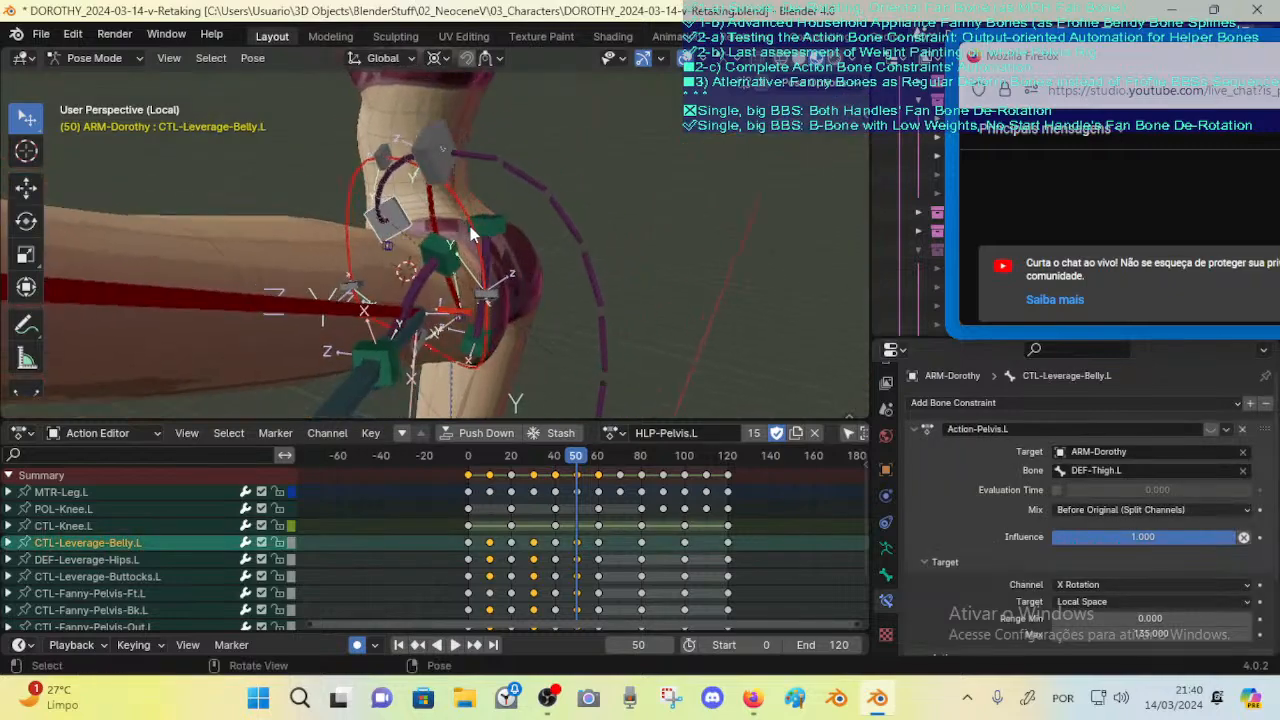
{"action": "middle_click_drag", "start_coordinate": [276, 238], "coordinate": [430, 216]}
{"action": "left_click", "coordinate": [426, 243]}
{"action": "key", "text": "g"}
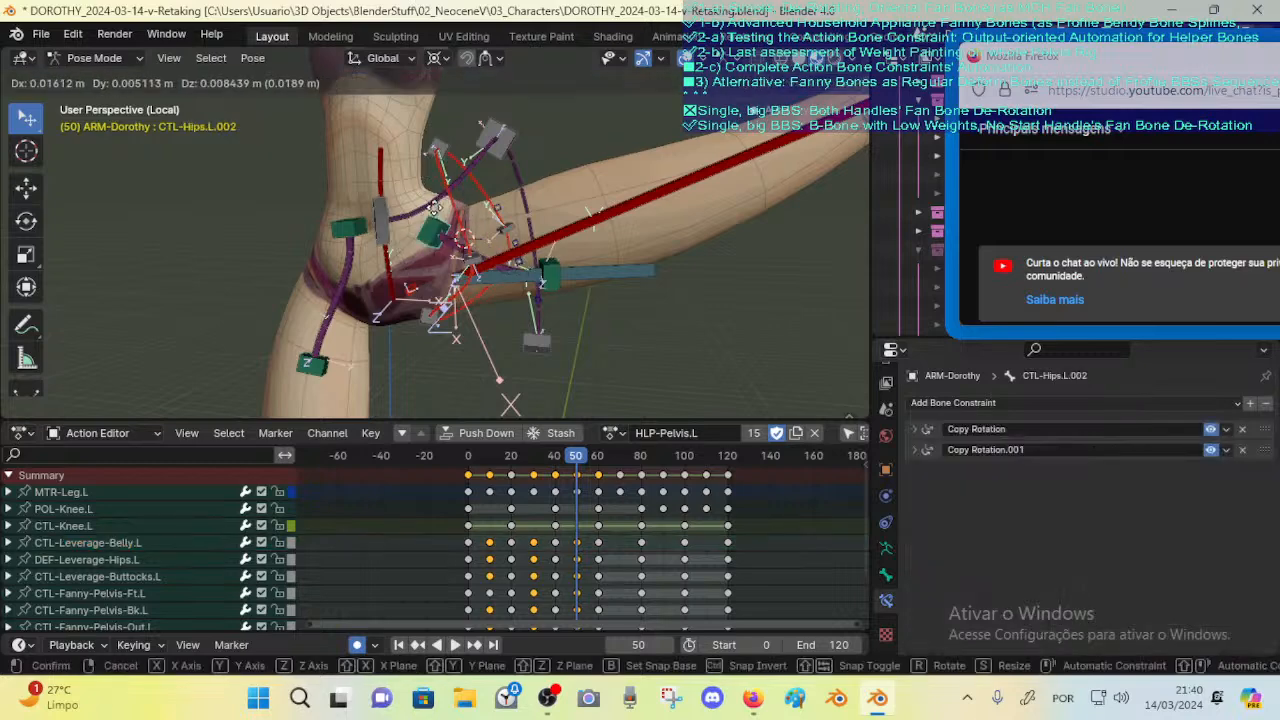
{"action": "right_click", "coordinate": [438, 192]}
{"action": "mouse_move", "coordinate": [440, 228]}
{"action": "middle_mouse_down"}
{"action": "mouse_move", "coordinate": [470, 250]}
{"action": "mouse_move", "coordinate": [440, 232]}
{"action": "mouse_move", "coordinate": [410, 236]}
{"action": "mouse_move", "coordinate": [432, 250]}
{"action": "middle_mouse_up"}
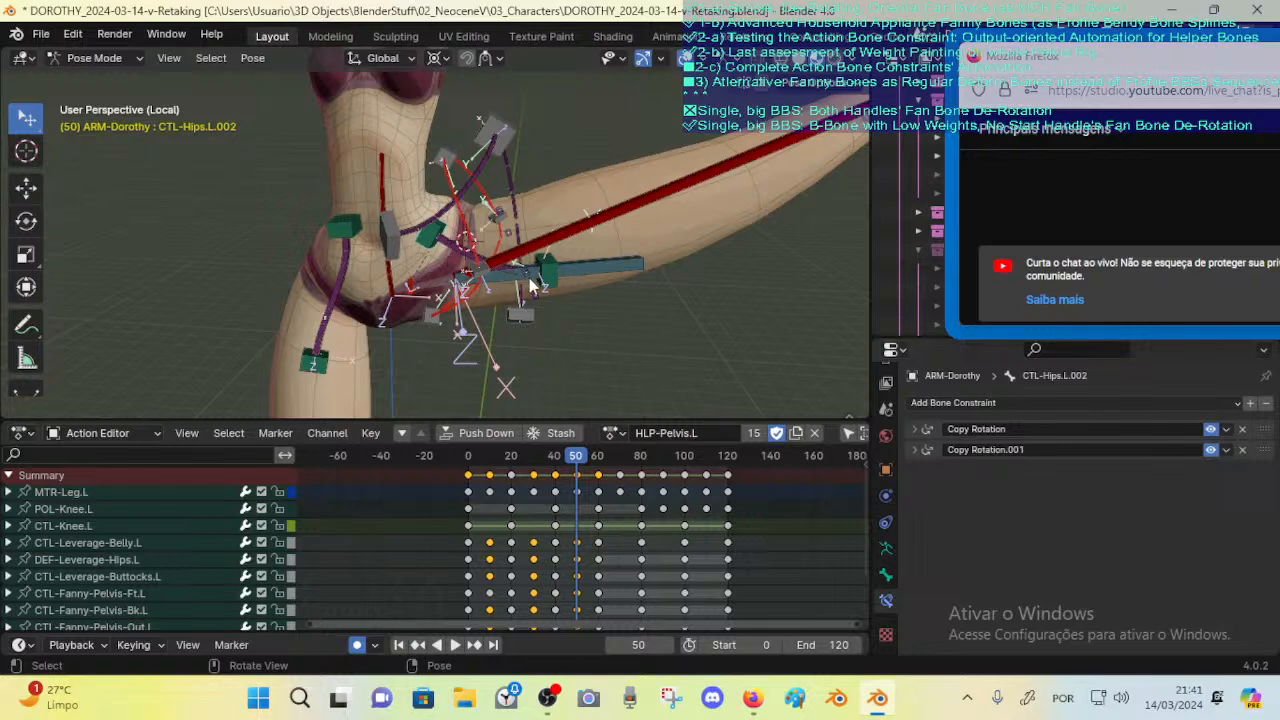
Step: Select FAN-Thigh.L to view its Copy Rotation constraint
{"action": "left_click", "coordinate": [579, 258]}
{"action": "left_click", "coordinate": [590, 265]}
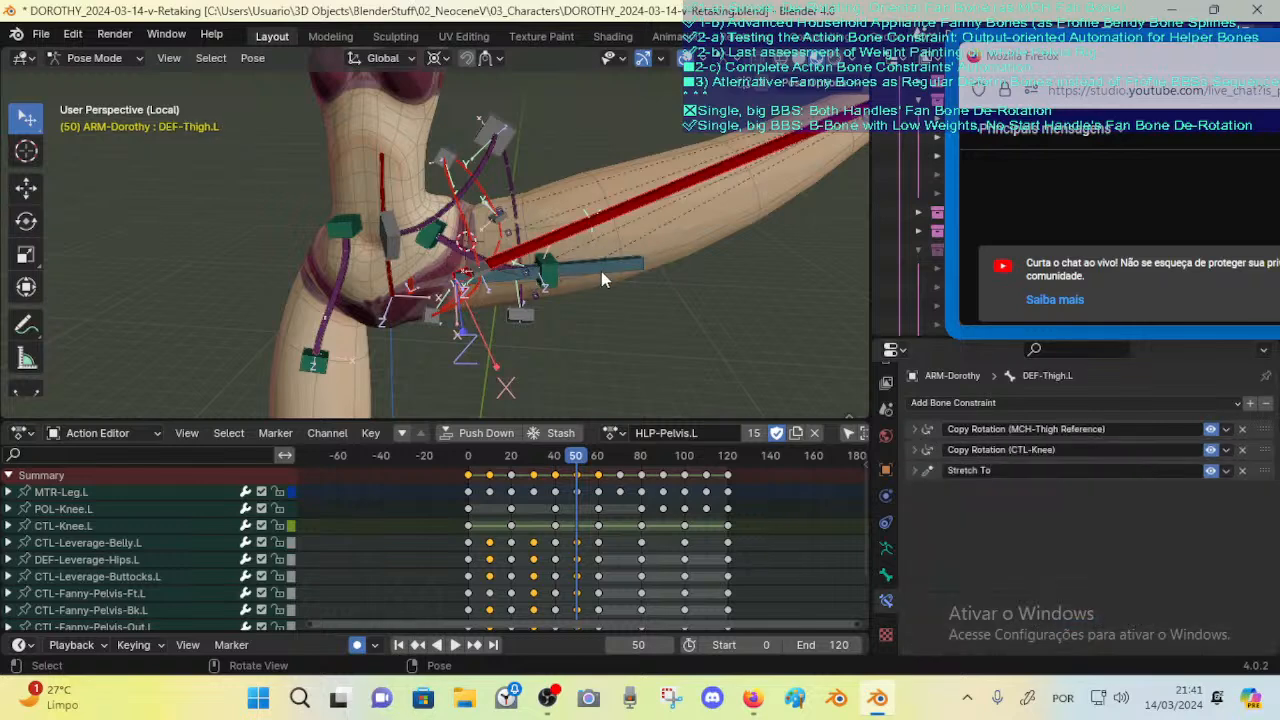
{"action": "left_click", "coordinate": [601, 271]}
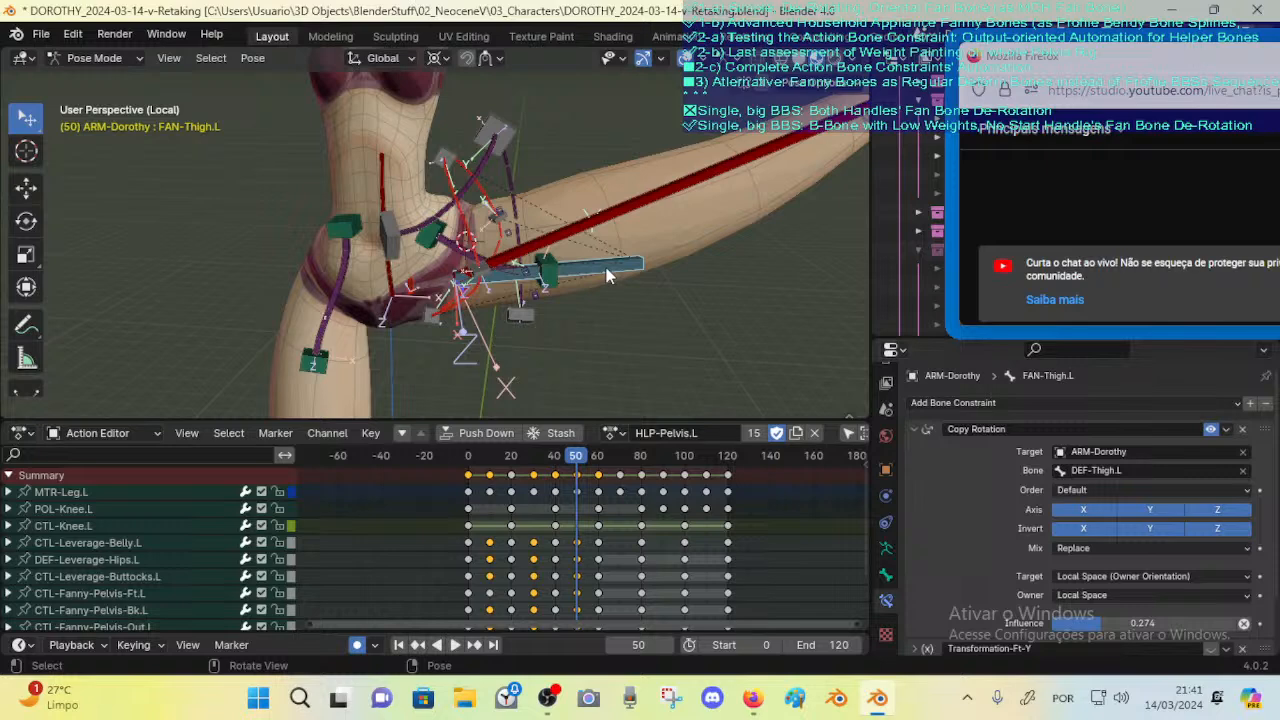
Step: Put 00_Body into Weight Paint mode together with its armature and display the weights of FAN-Thigh.L
{"action": "key", "text": "ctrl+Tab"}
{"action": "key", "text": "1"}
{"action": "key", "text": "ctrl+z"}
{"action": "left_click", "coordinate": [588, 264]}
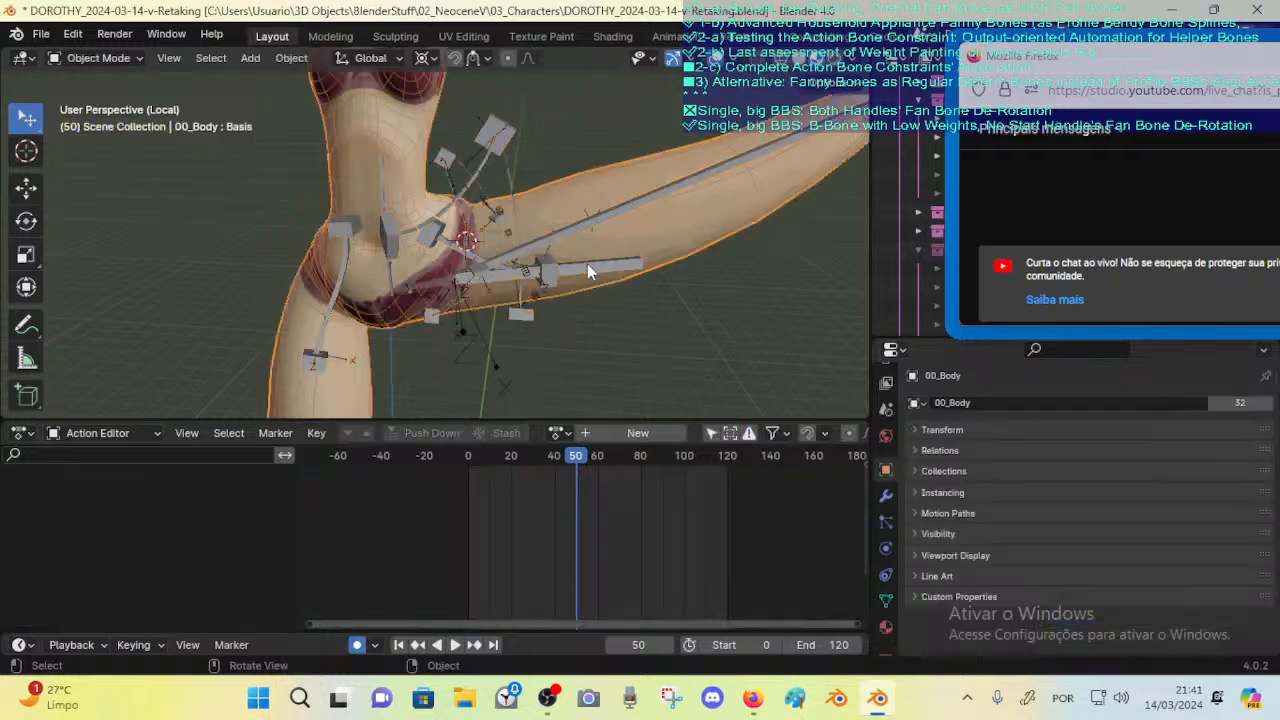
{"action": "left_click", "coordinate": [627, 234]}
{"action": "left_click", "coordinate": [627, 234], "text": "shift"}
{"action": "key", "text": "ctrl+Tab"}
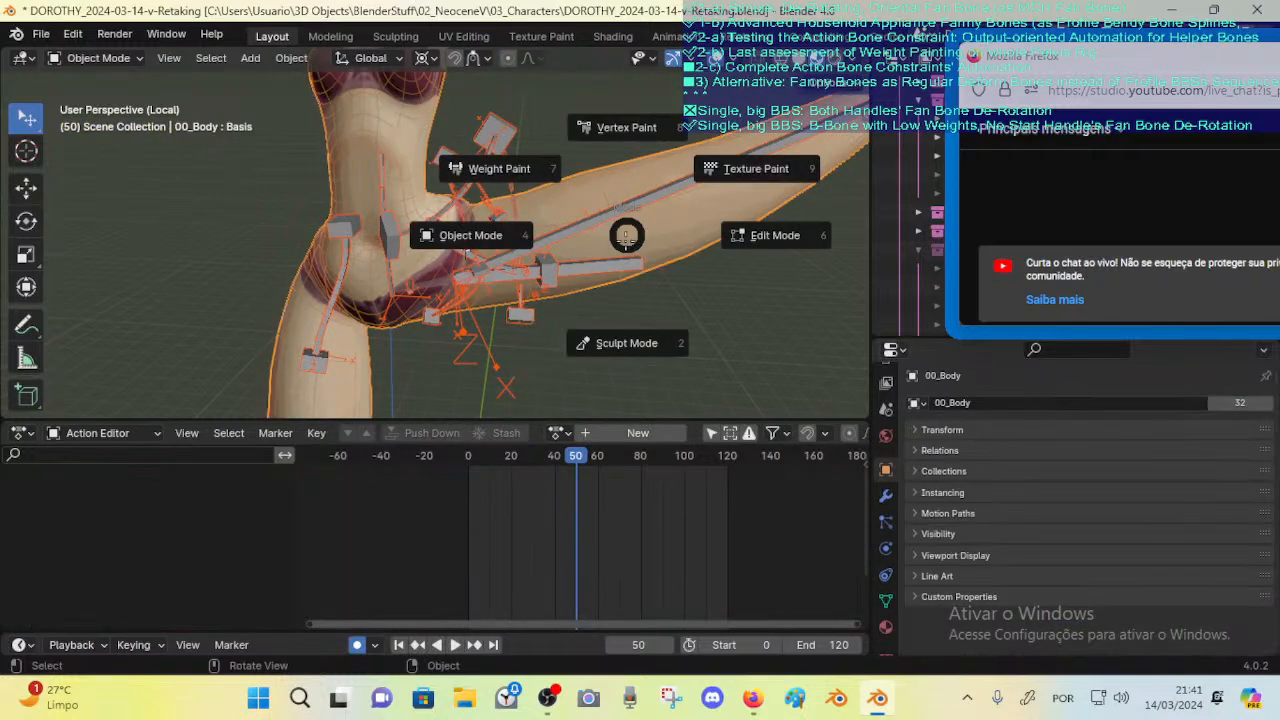
{"action": "key", "text": "7"}
{"action": "left_click", "coordinate": [586, 265], "text": "alt"}
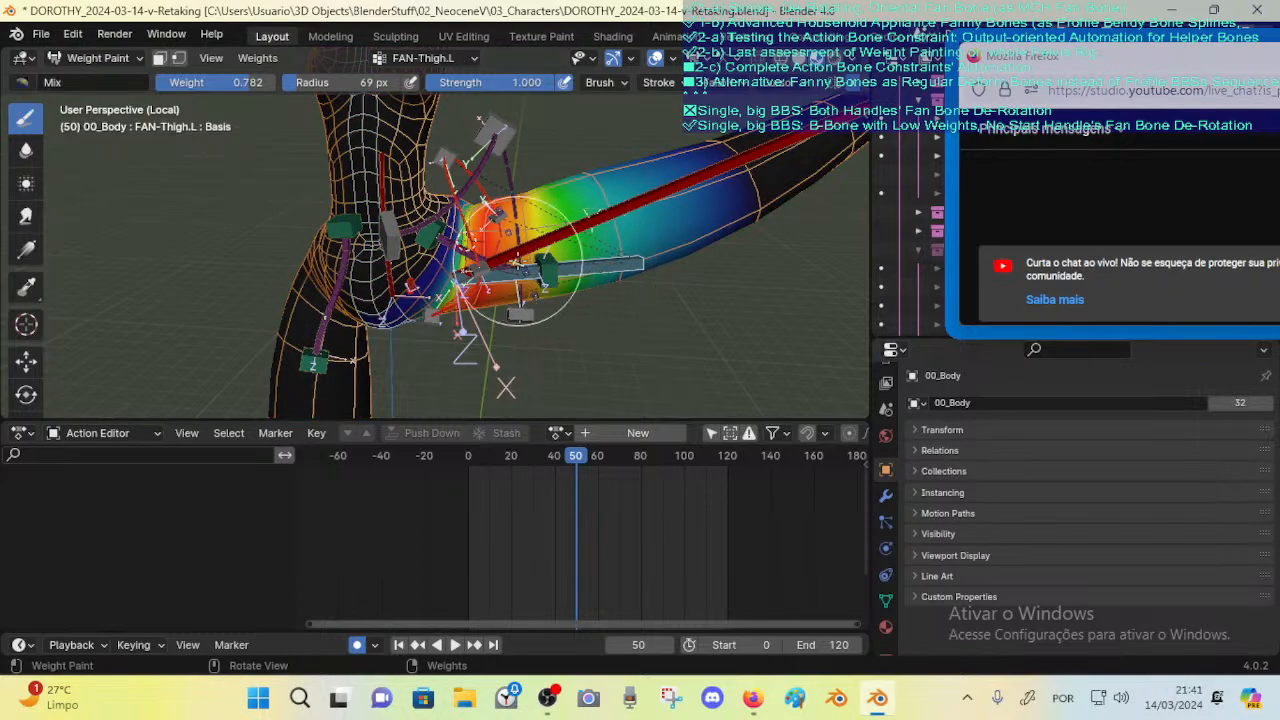
{"action": "middle_click_drag", "start_coordinate": [520, 262], "coordinate": [491, 268]}
Step: Leave Weight Paint mode and return the ARM-Dorothy armature to Pose Mode
{"action": "key", "text": "ctrl+Tab"}
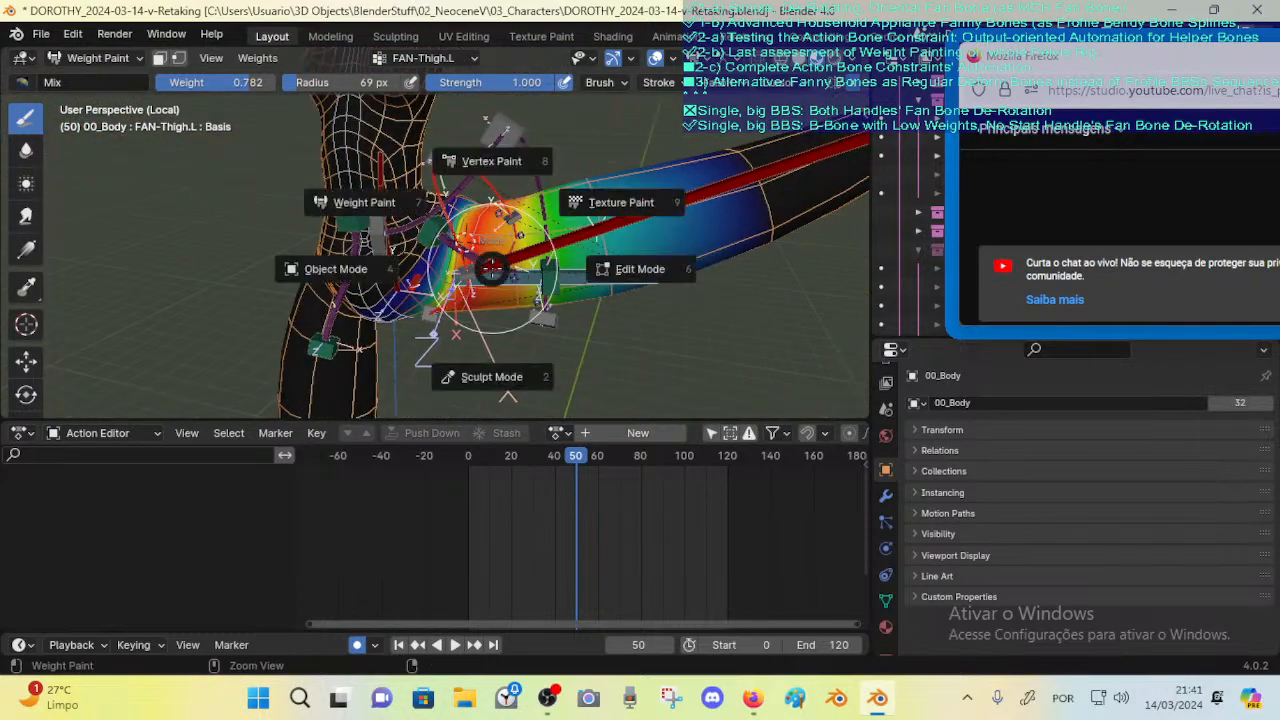
{"action": "key", "text": "4"}
{"action": "left_click", "coordinate": [463, 250]}
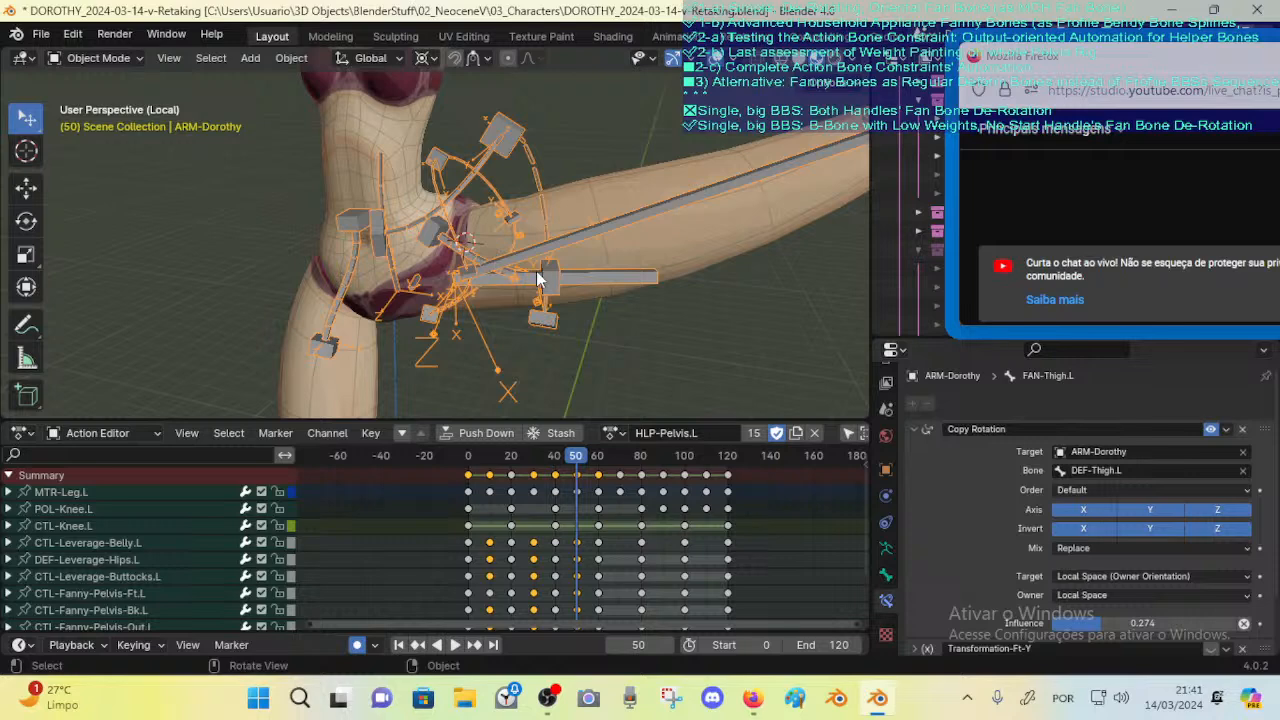
{"action": "key", "text": "ctrl+Tab"}
Step: Select the bendy bone DEF-Hips.L at the left hip and save the file
{"action": "left_click", "coordinate": [468, 258]}
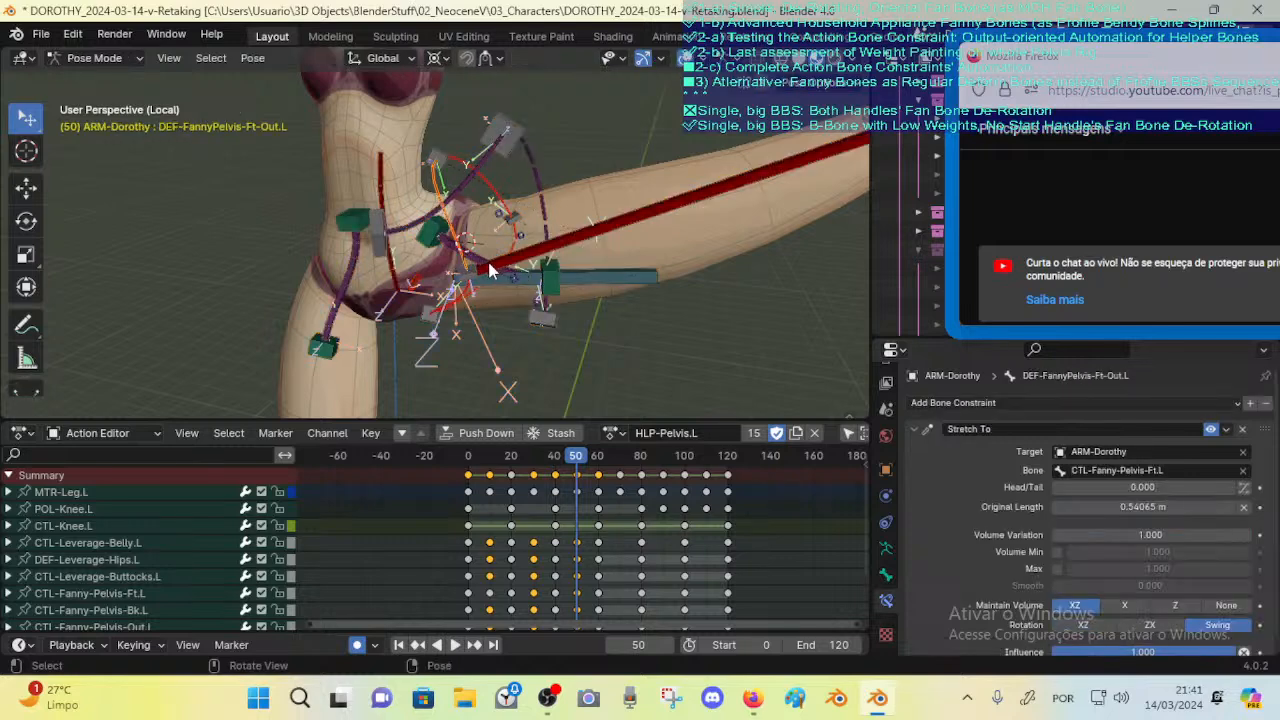
{"action": "left_click", "coordinate": [486, 260]}
{"action": "left_click", "coordinate": [558, 266]}
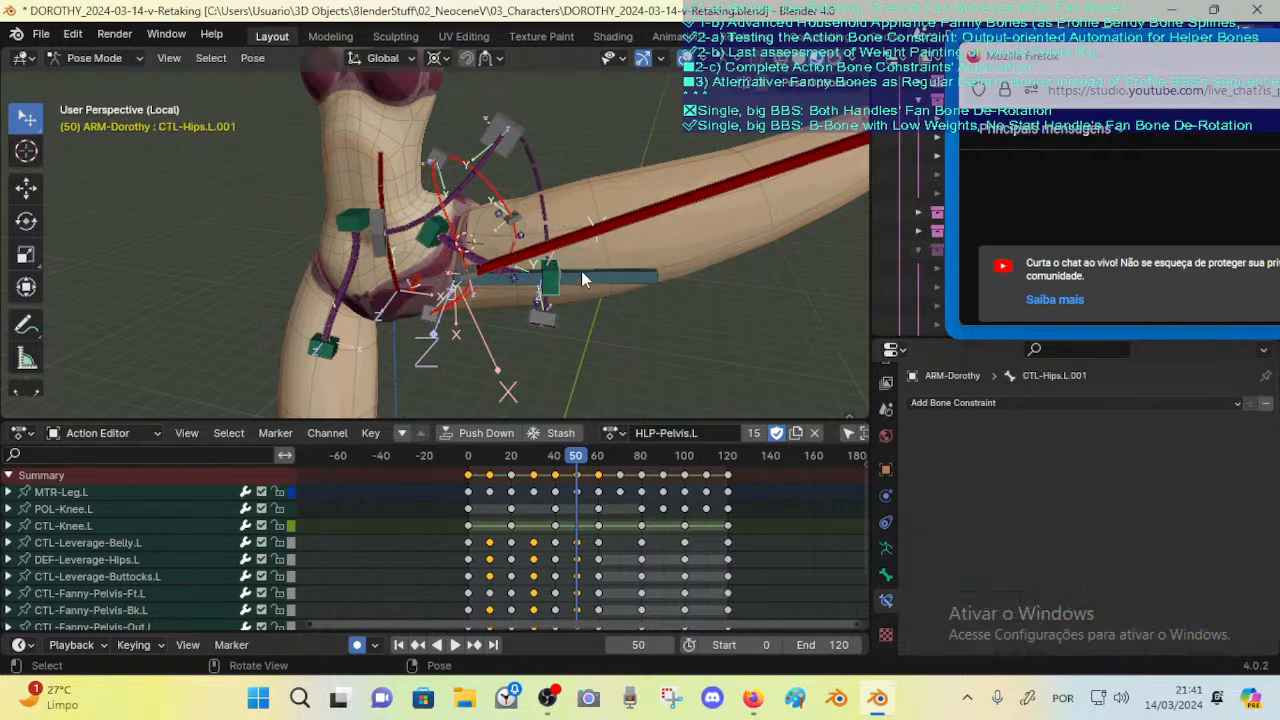
{"action": "left_click", "coordinate": [486, 260]}
{"action": "key", "text": "ctrl+s"}
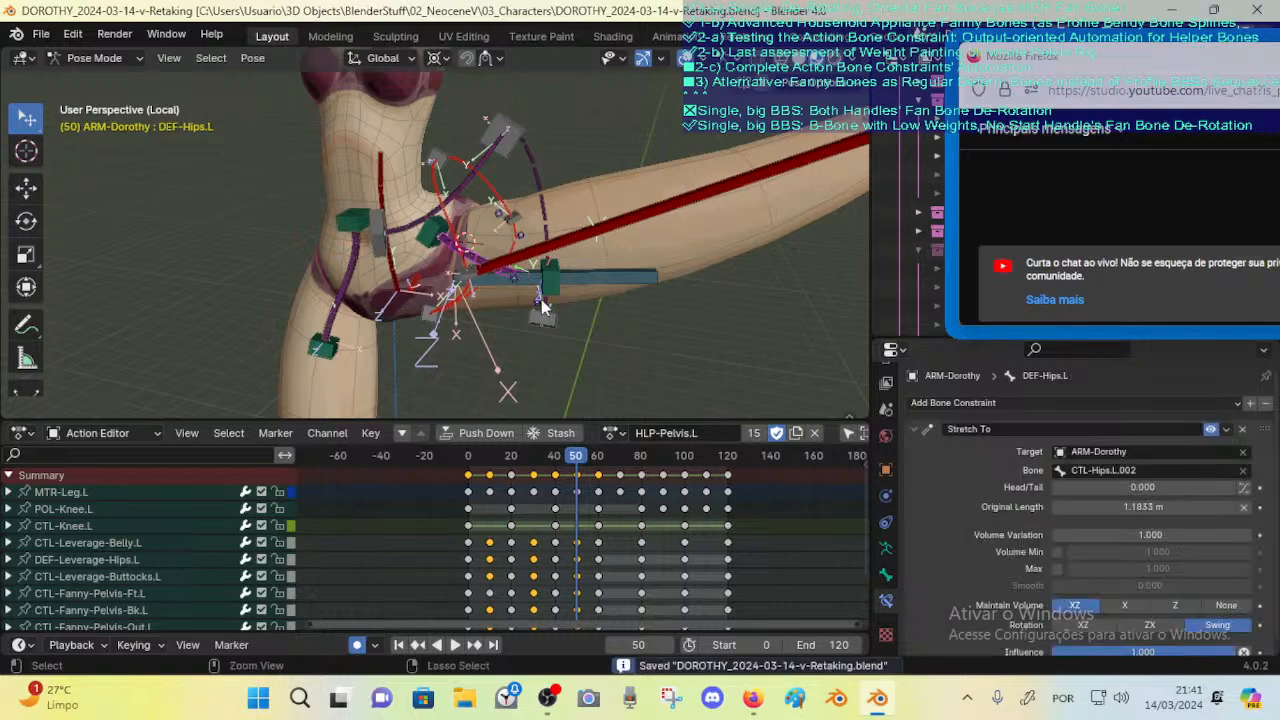
Step: Switch 00_Body with its armature to Weight Paint mode and display the weights of DEF-FannyPelvis-Ft-Out.L
{"action": "key", "text": "ctrl+Tab"}
{"action": "left_click", "coordinate": [474, 257]}
{"action": "left_click", "coordinate": [474, 257]}
{"action": "left_click", "coordinate": [612, 198], "text": "shift"}
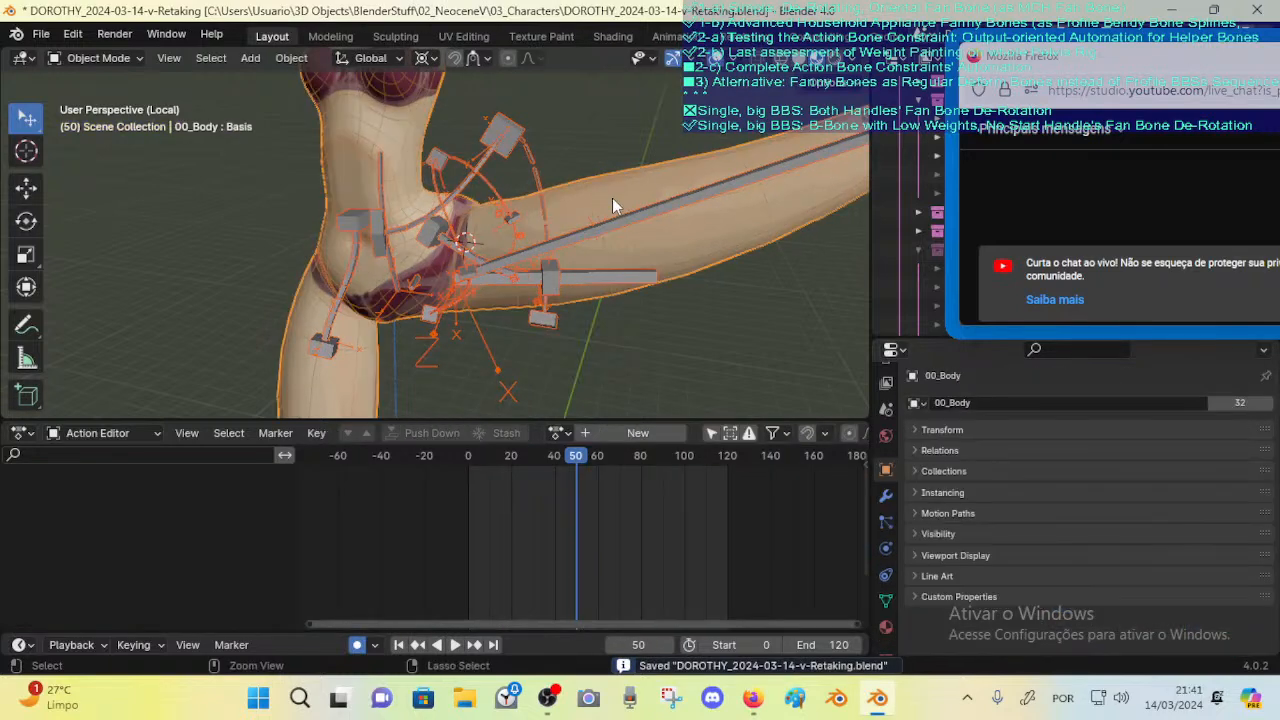
{"action": "key", "text": "ctrl+Tab"}
{"action": "left_click", "coordinate": [502, 140]}
{"action": "left_click", "coordinate": [467, 250], "text": "ctrl"}
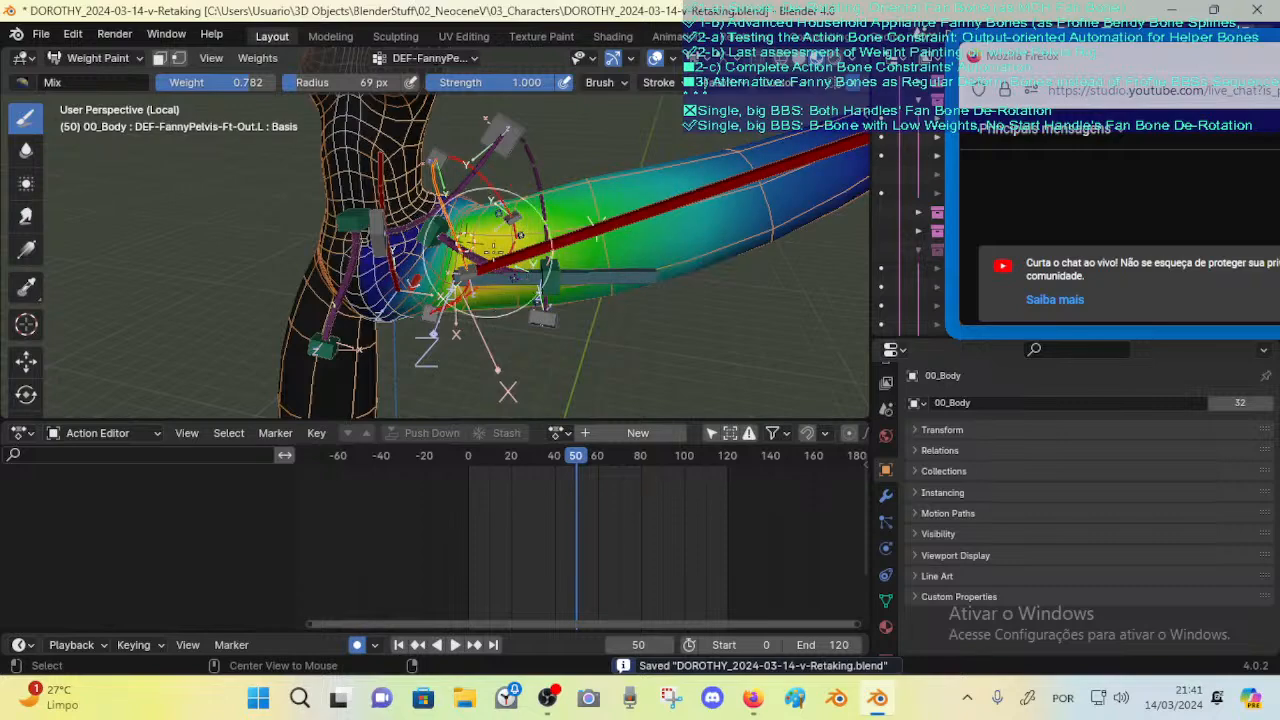
Step: Compare the painted weights of FAN-Thigh.L, DEF-Hips.L and DEF-Thigh.L on the raised left leg
{"action": "mouse_move", "coordinate": [467, 250]}
{"action": "middle_mouse_down"}
{"action": "mouse_move", "coordinate": [504, 240]}
{"action": "mouse_move", "coordinate": [472, 268]}
{"action": "middle_mouse_up"}
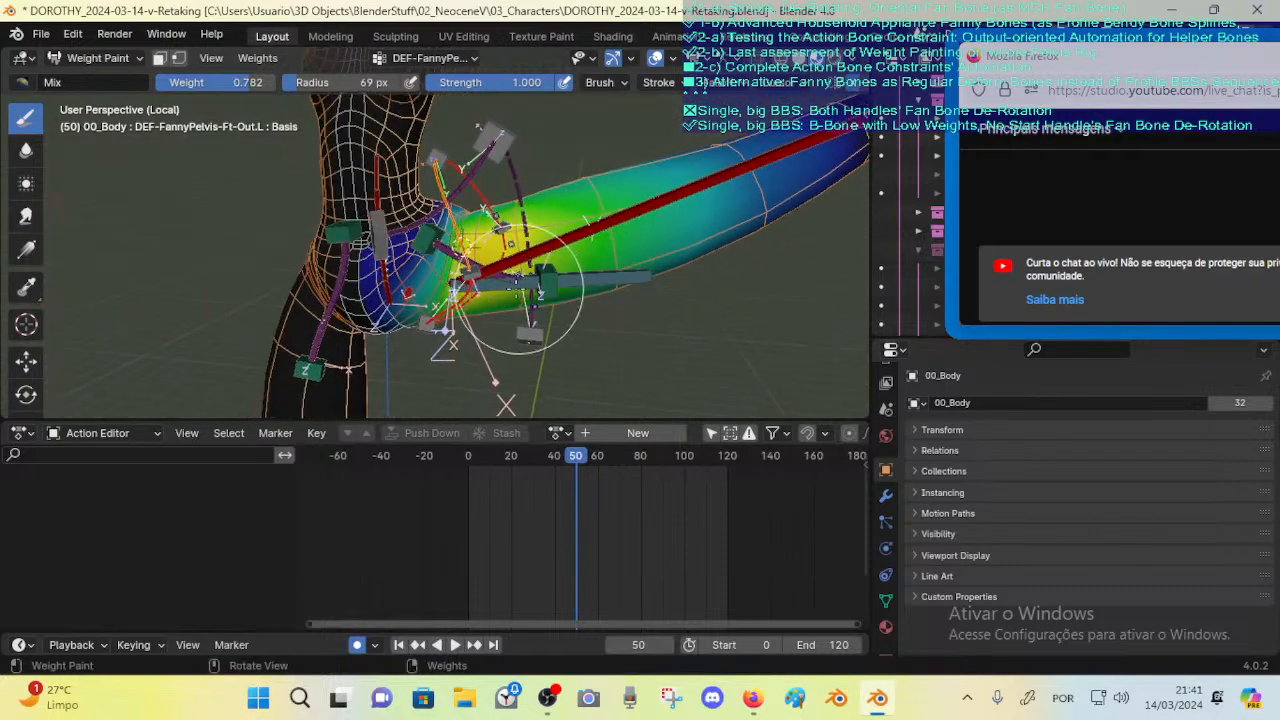
{"action": "left_click", "coordinate": [472, 268], "text": "ctrl"}
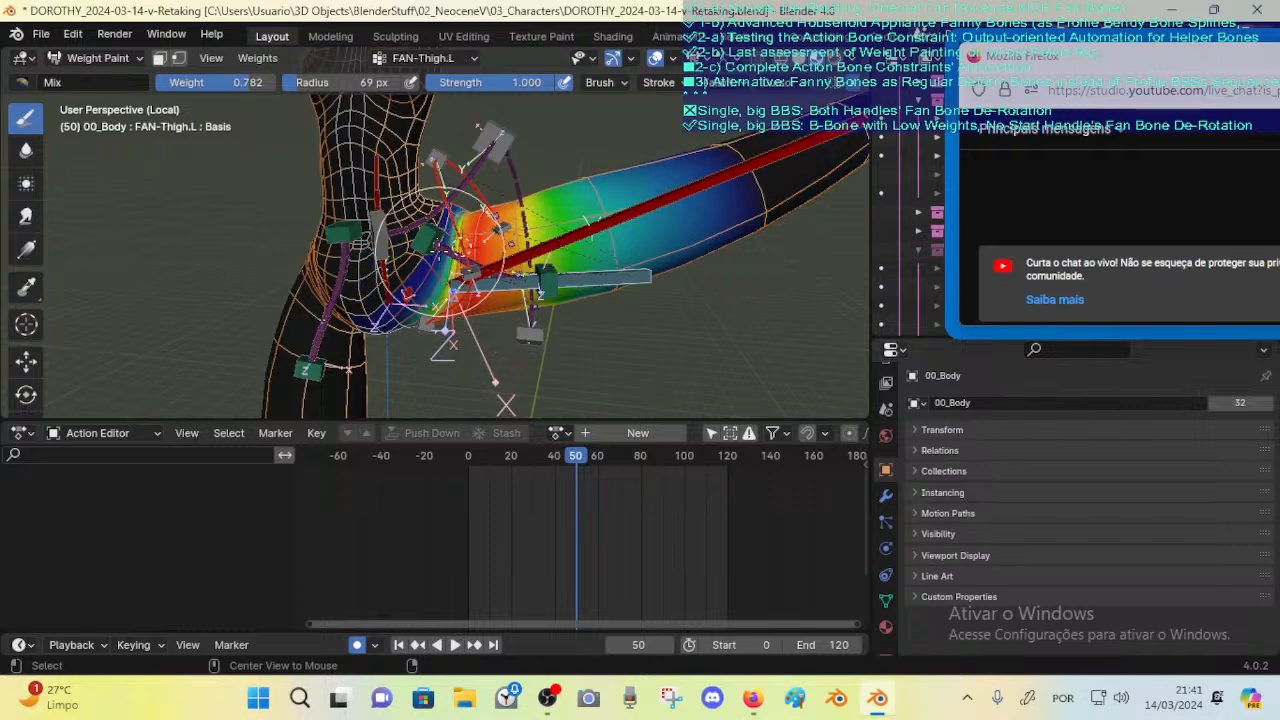
{"action": "left_click", "coordinate": [468, 265], "text": "ctrl"}
{"action": "middle_click_drag", "start_coordinate": [468, 265], "coordinate": [460, 262]}
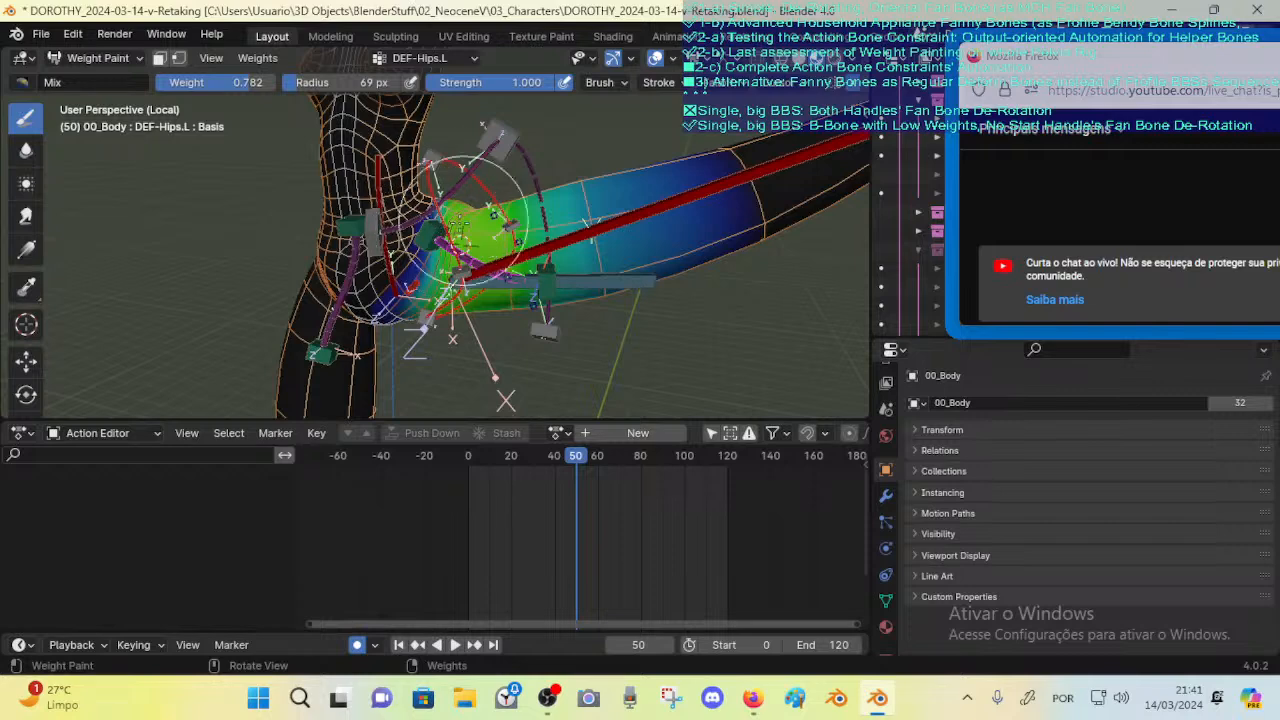
{"action": "left_click", "coordinate": [515, 255], "text": "alt"}
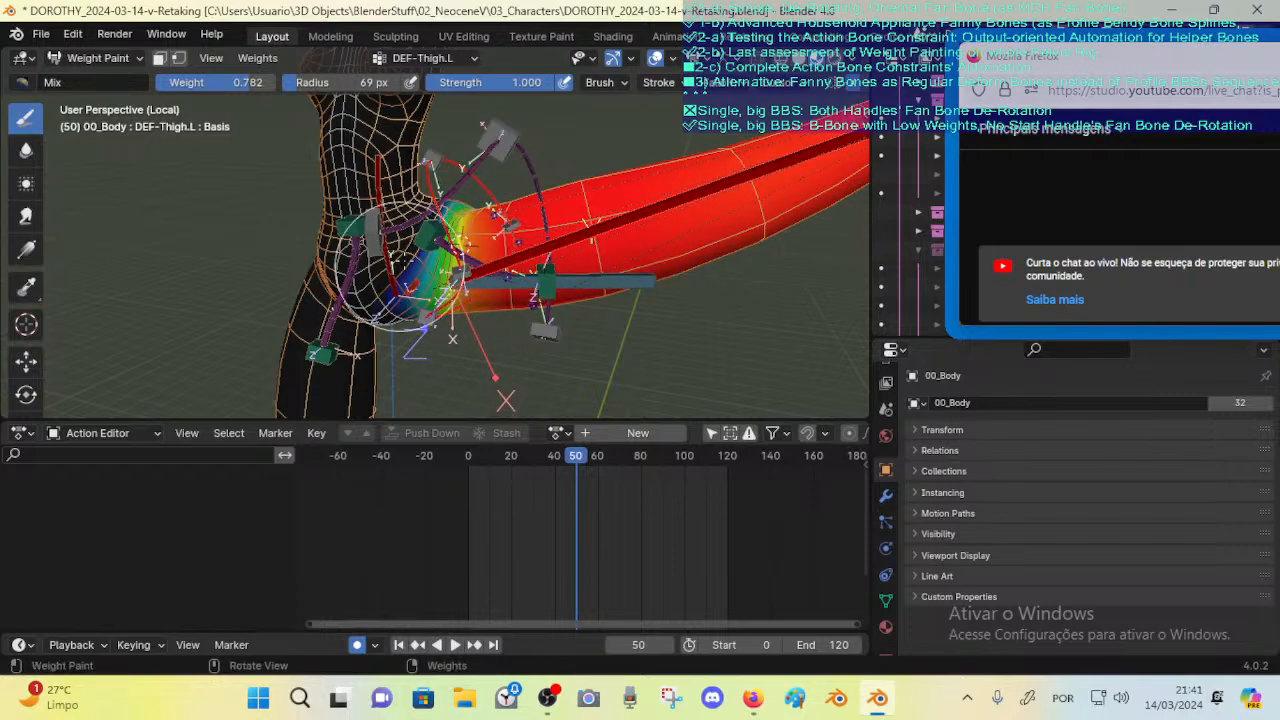
{"action": "left_click", "coordinate": [474, 252], "text": "alt"}
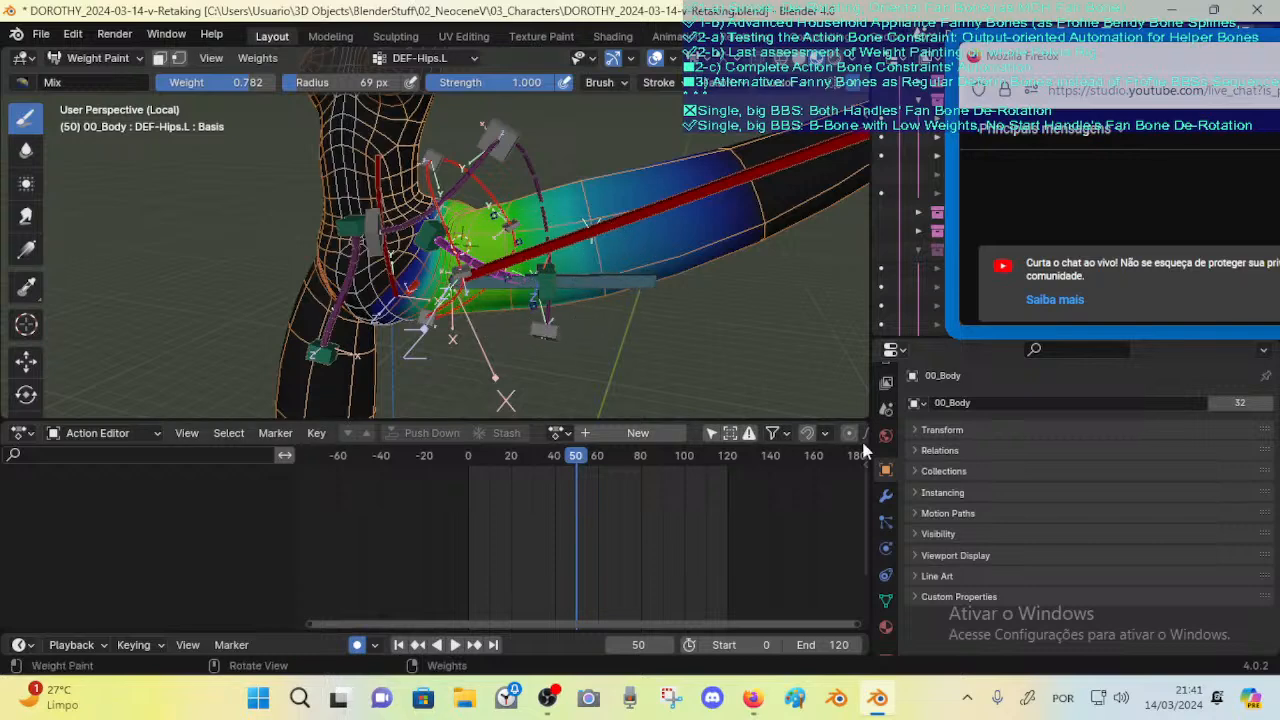
Step: Return from weight painting to Pose Mode on the ARM-Dorothy armature and save the file
{"action": "key", "text": "ctrl+Tab"}
{"action": "left_click", "coordinate": [356, 326]}
{"action": "left_click", "coordinate": [468, 273]}
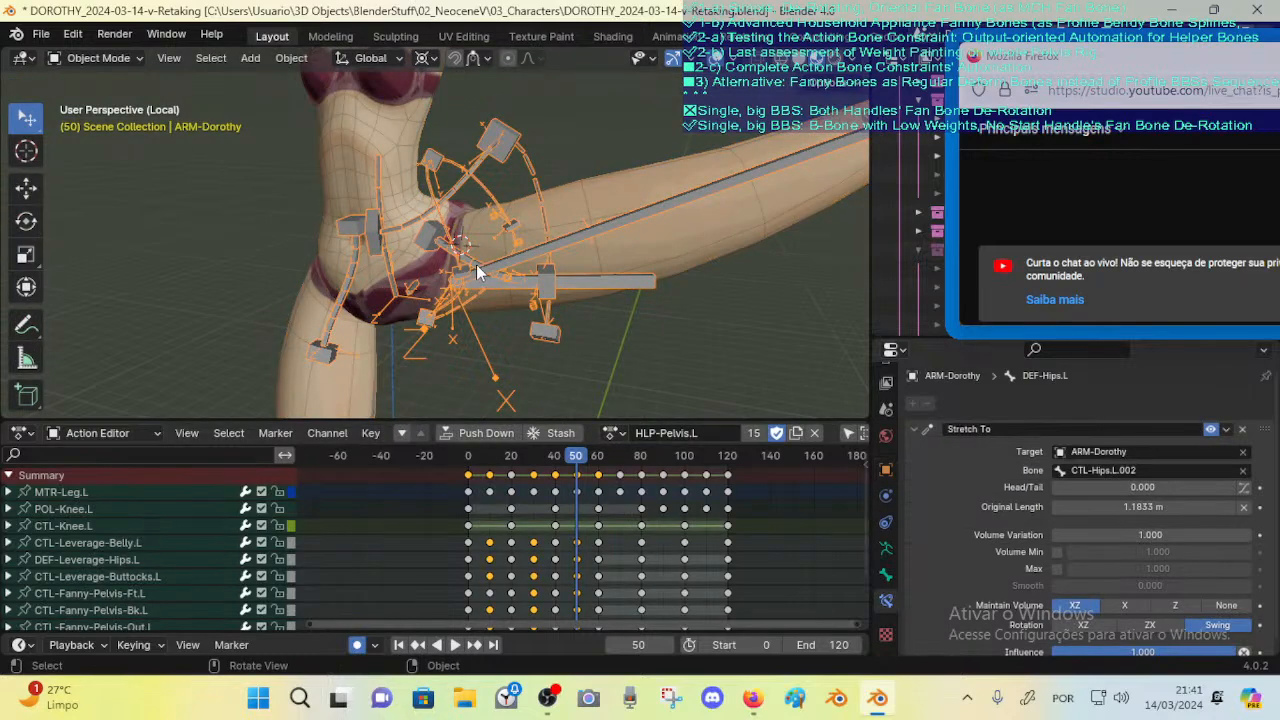
{"action": "key", "text": "ctrl+Tab"}
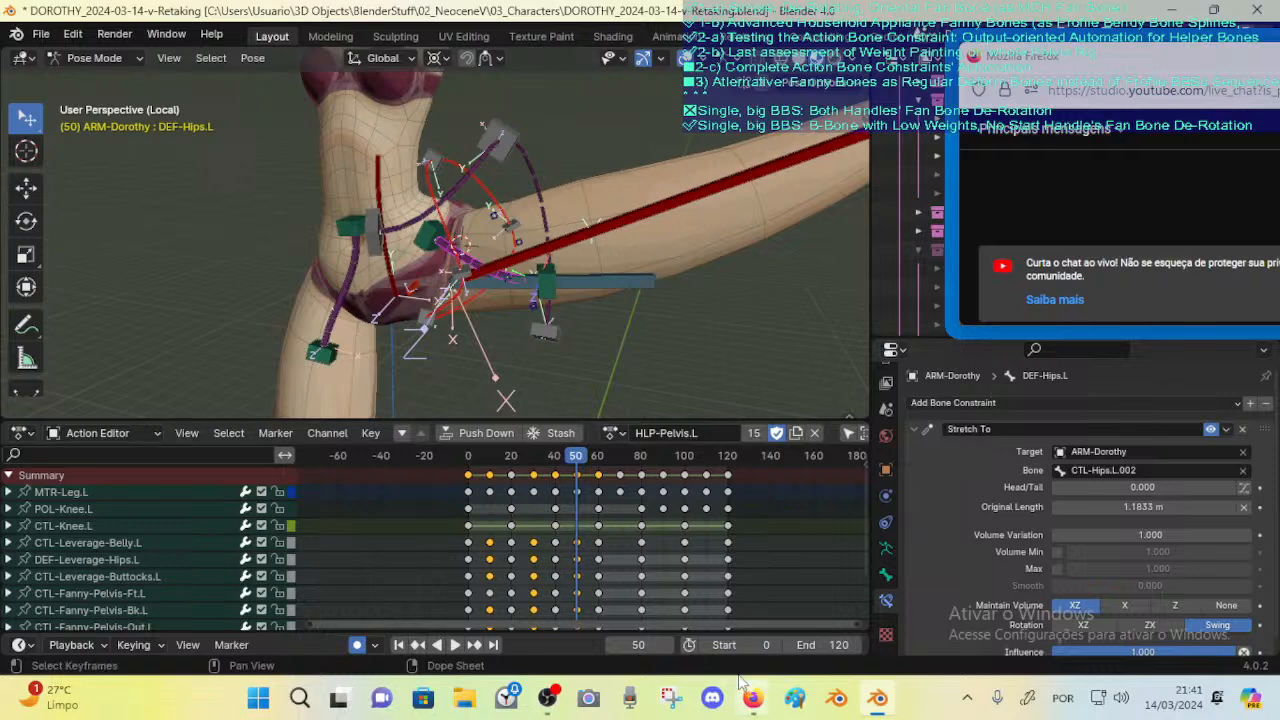
{"action": "key", "text": "ctrl+s"}
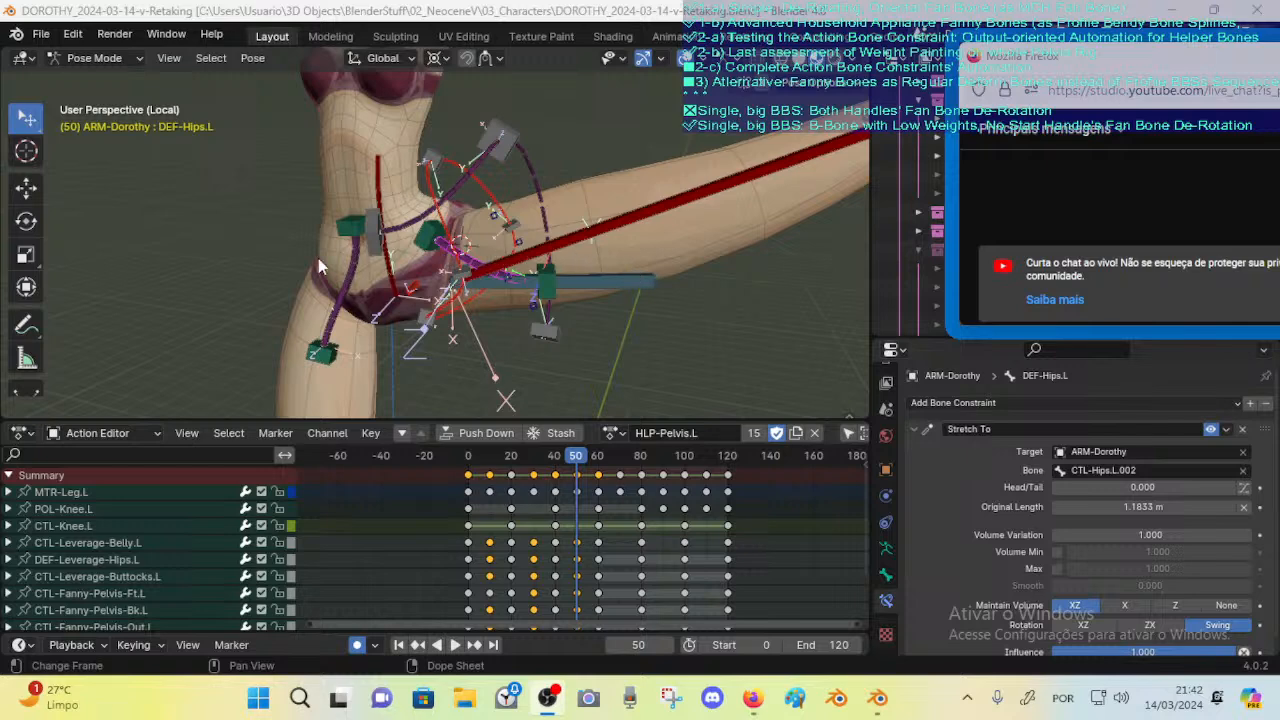
Step: Inspect the bones at the front of the left hip and select DEF-Leverage-Belly.L
{"action": "left_click", "coordinate": [428, 238]}
{"action": "middle_click_drag", "start_coordinate": [428, 238], "coordinate": [474, 254]}
{"action": "left_click", "coordinate": [436, 251]}
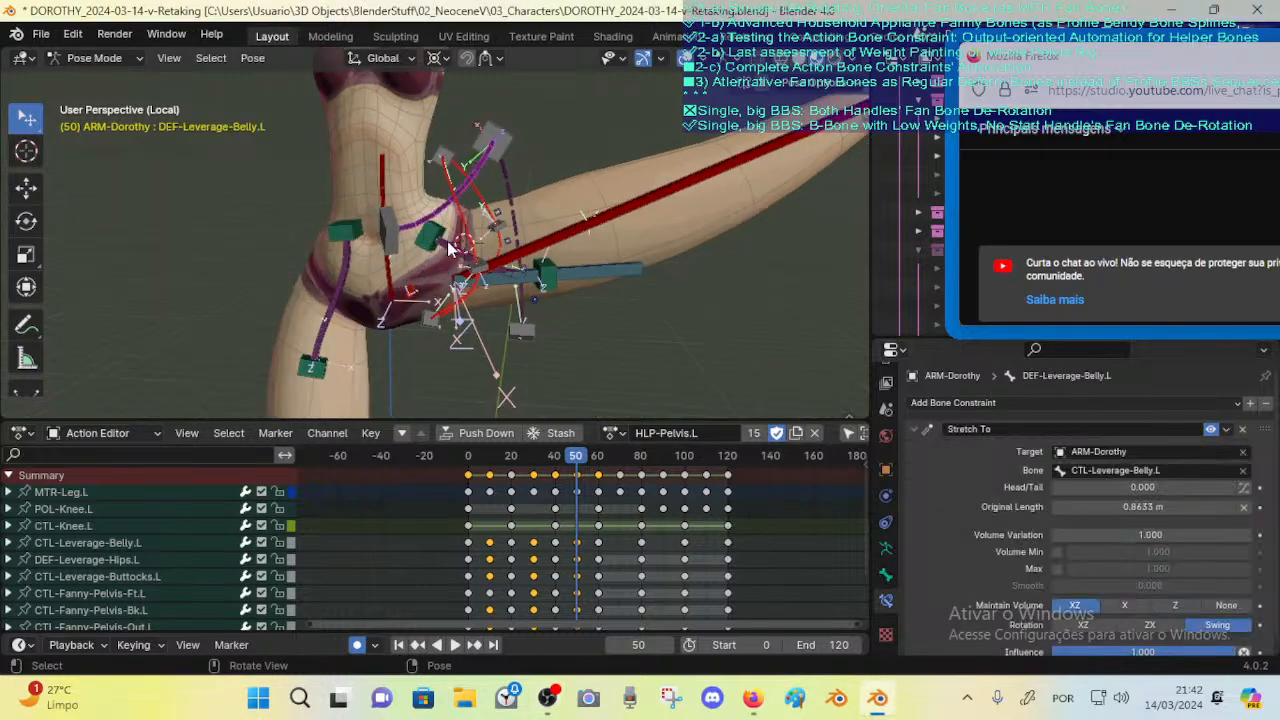
Step: Select CTL-Hips.L.002 and examine its two Copy Rotation constraints, including the one that copies FAN-Thigh.L
{"action": "left_click", "coordinate": [436, 258]}
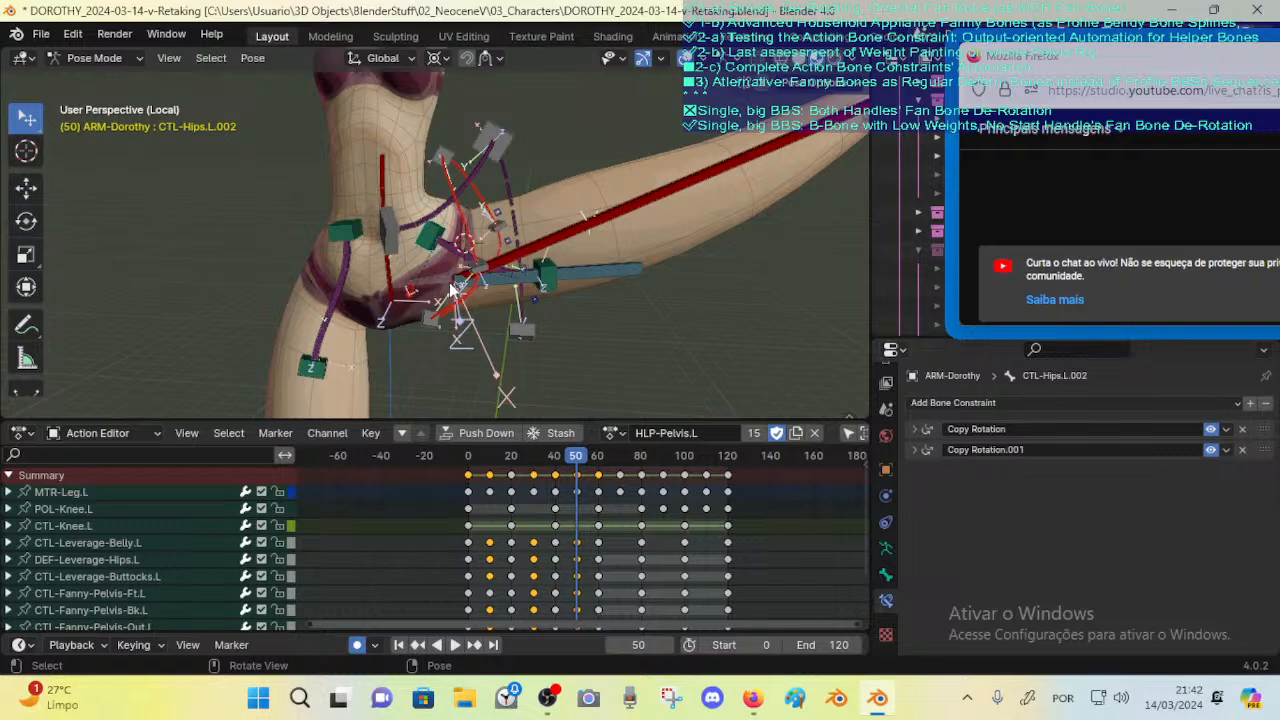
{"action": "scroll", "coordinate": [451, 289], "scroll_direction": "up", "scroll_amount": 1}
{"action": "middle_click_drag", "start_coordinate": [440, 255], "coordinate": [432, 251]}
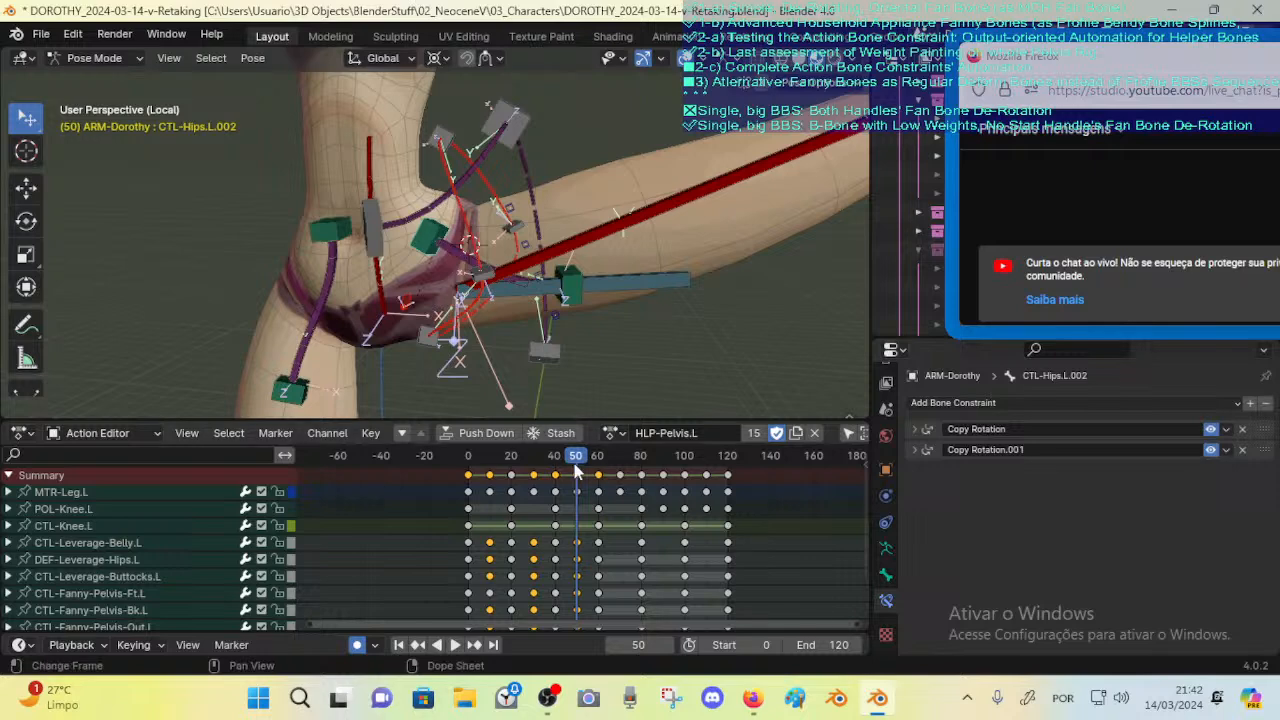
{"action": "mouse_move", "coordinate": [598, 474]}
{"action": "left_mouse_down"}
{"action": "mouse_move", "coordinate": [548, 470]}
{"action": "mouse_move", "coordinate": [576, 462]}
{"action": "left_mouse_up"}
{"action": "left_click", "coordinate": [913, 450]}
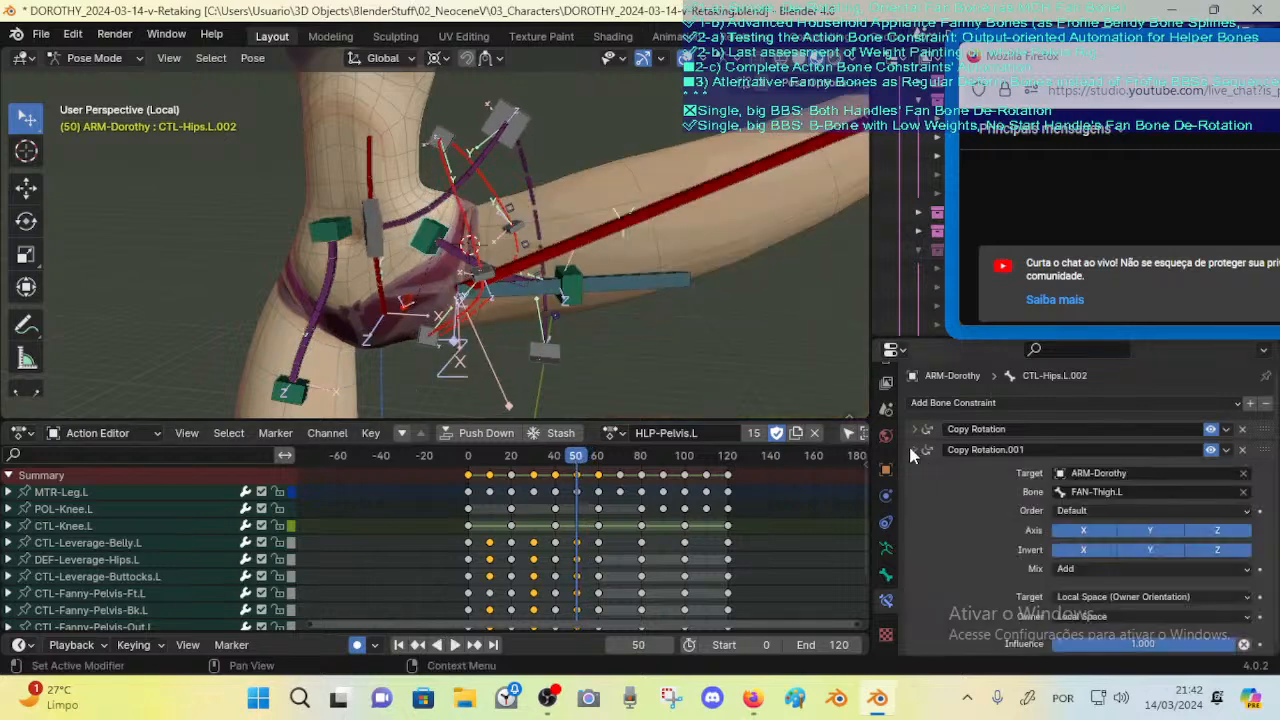
{"action": "left_click", "coordinate": [908, 442]}
{"action": "left_click", "coordinate": [909, 427]}
{"action": "left_click", "coordinate": [909, 427]}
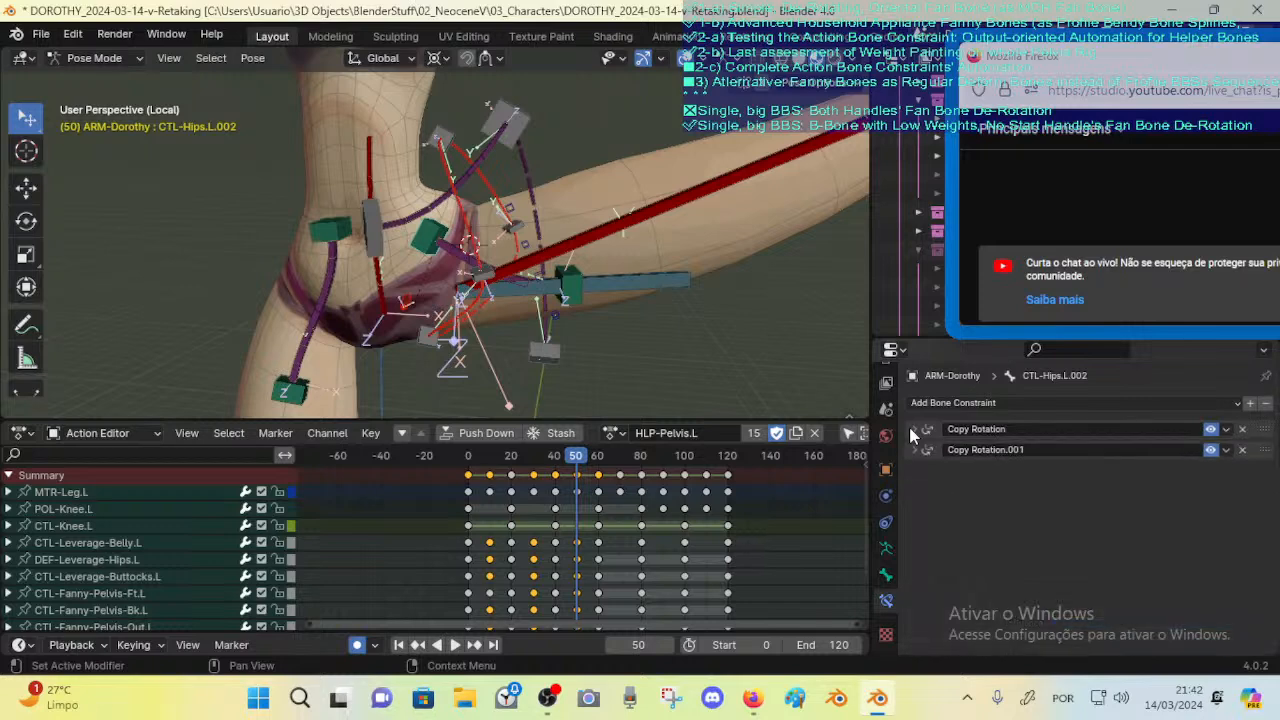
{"action": "left_click", "coordinate": [912, 450]}
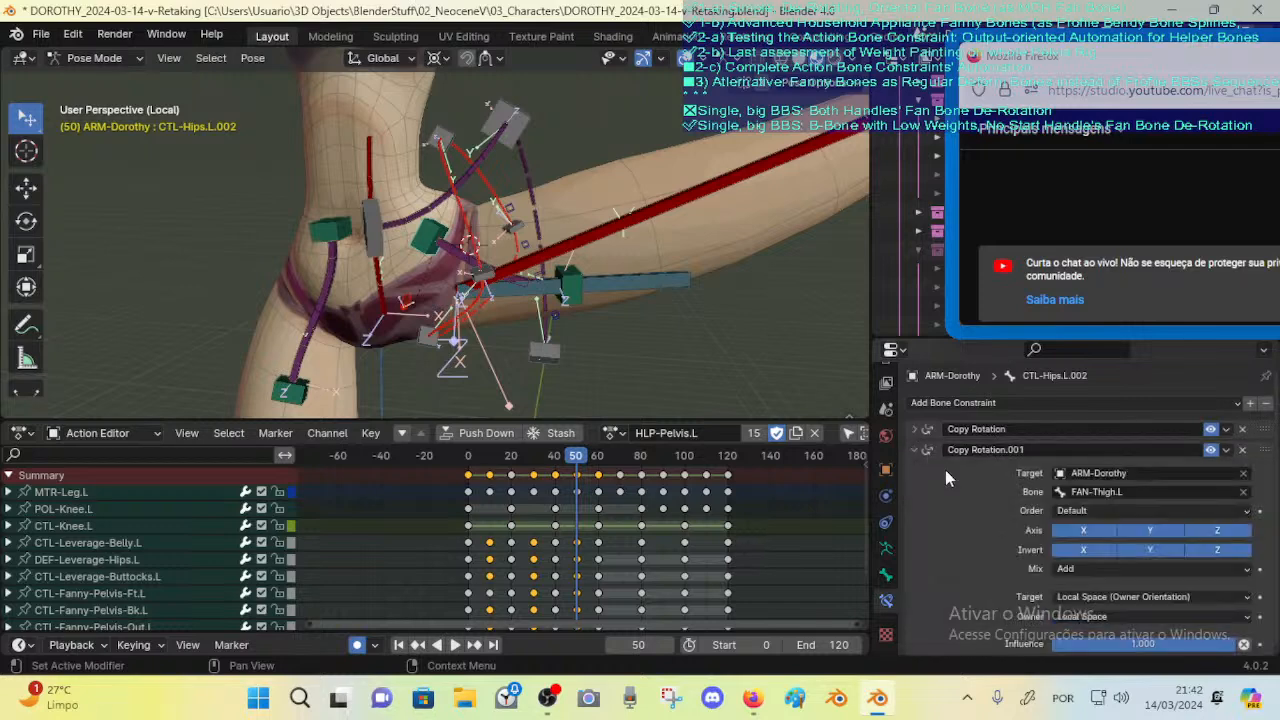
{"action": "middle_click_drag", "start_coordinate": [945, 469], "coordinate": [938, 431]}
{"action": "left_click", "coordinate": [925, 426]}
{"action": "scroll", "coordinate": [970, 518], "scroll_direction": "down", "scroll_amount": 4}
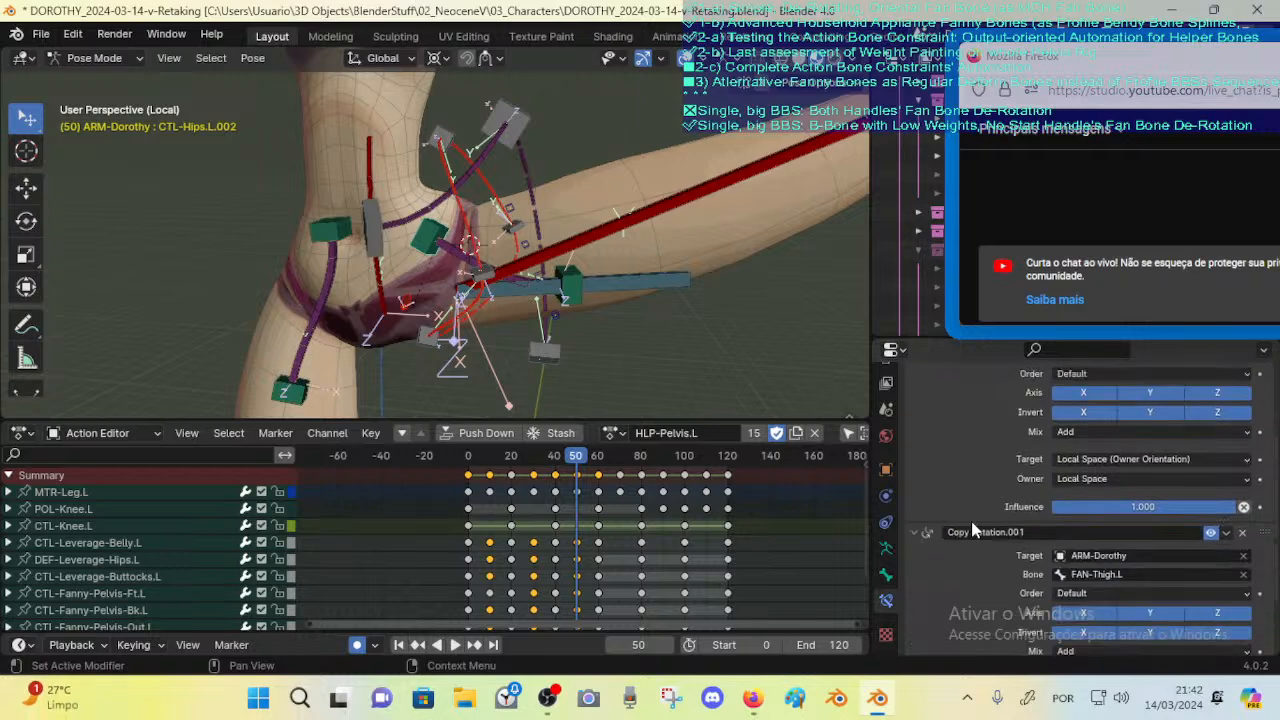
{"action": "scroll", "coordinate": [971, 521], "scroll_direction": "up", "scroll_amount": 4}
{"action": "left_click", "coordinate": [929, 427]}
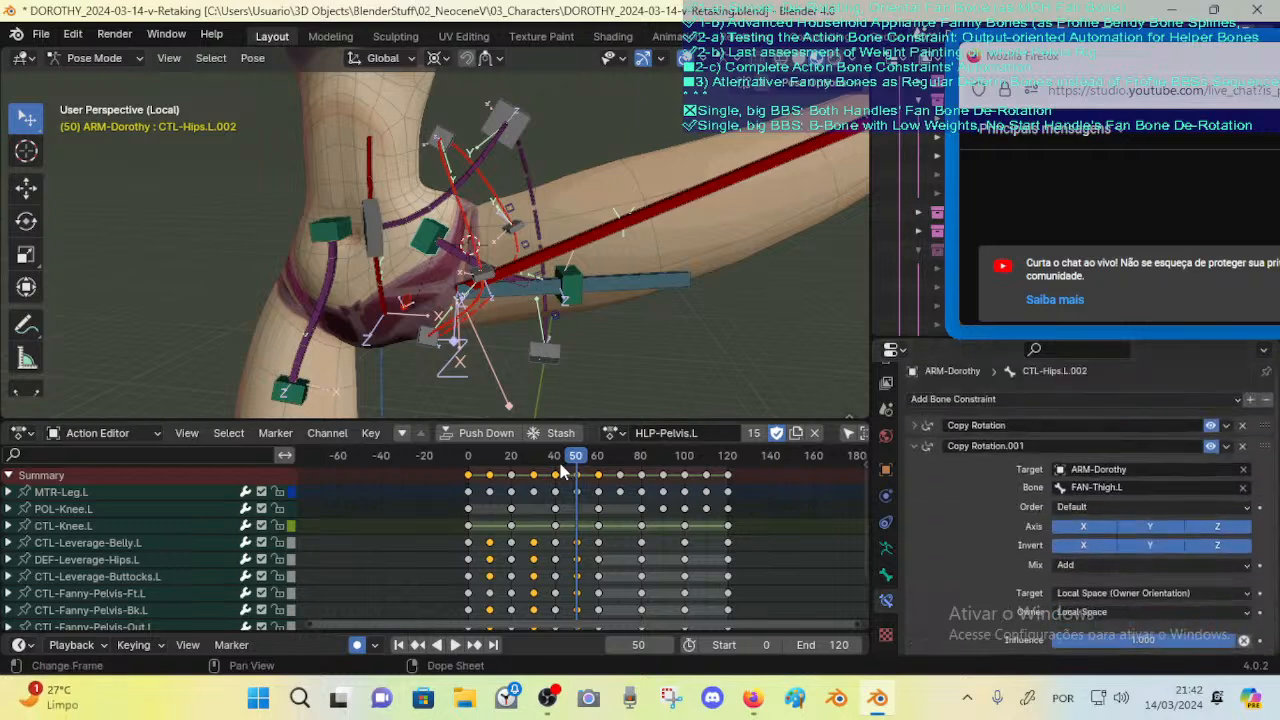
Step: Compare the left hip at frames 48 and 50 while checking DEF-Hips.L and its handles CTL-Hips.L.001 and CTL-Hips.L.002
{"action": "mouse_move", "coordinate": [561, 471]}
{"action": "left_mouse_down"}
{"action": "mouse_move", "coordinate": [515, 472]}
{"action": "mouse_move", "coordinate": [571, 464]}
{"action": "mouse_move", "coordinate": [548, 472]}
{"action": "mouse_move", "coordinate": [572, 478]}
{"action": "left_mouse_up"}
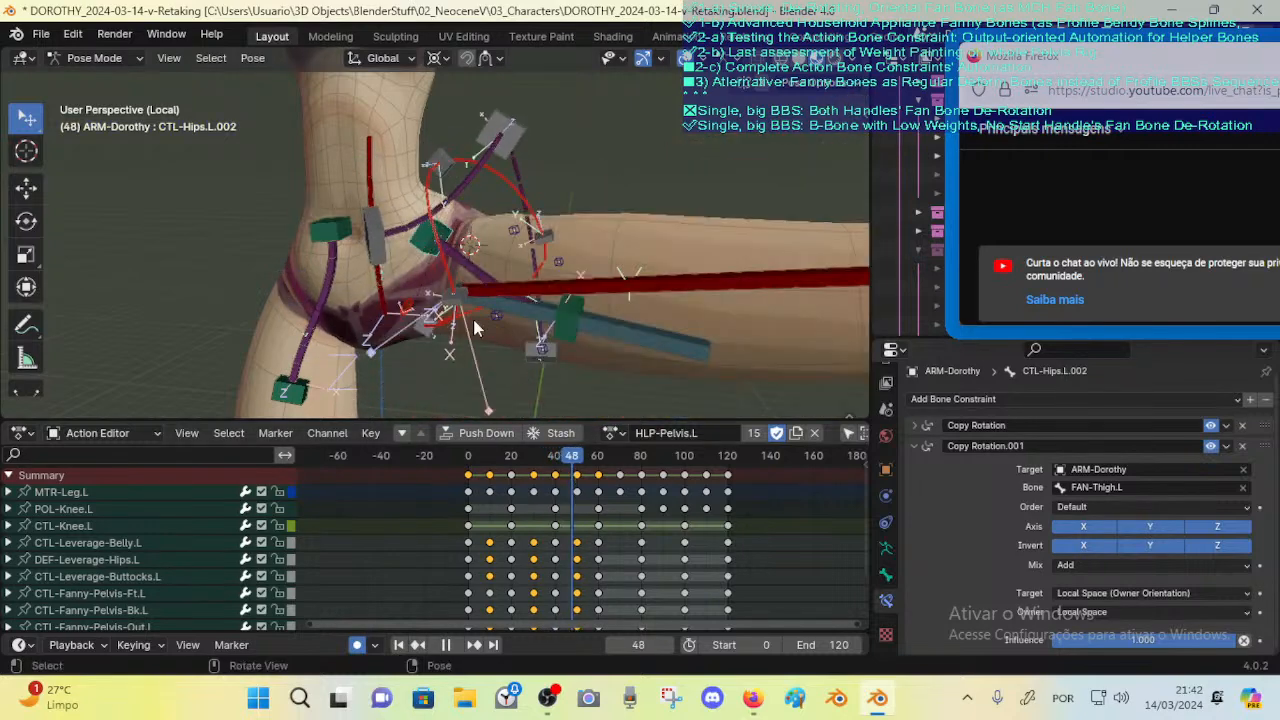
{"action": "left_click", "coordinate": [457, 253]}
{"action": "left_click", "coordinate": [430, 236]}
{"action": "left_click", "coordinate": [480, 268]}
{"action": "left_click", "coordinate": [507, 293]}
{"action": "left_click", "coordinate": [490, 281]}
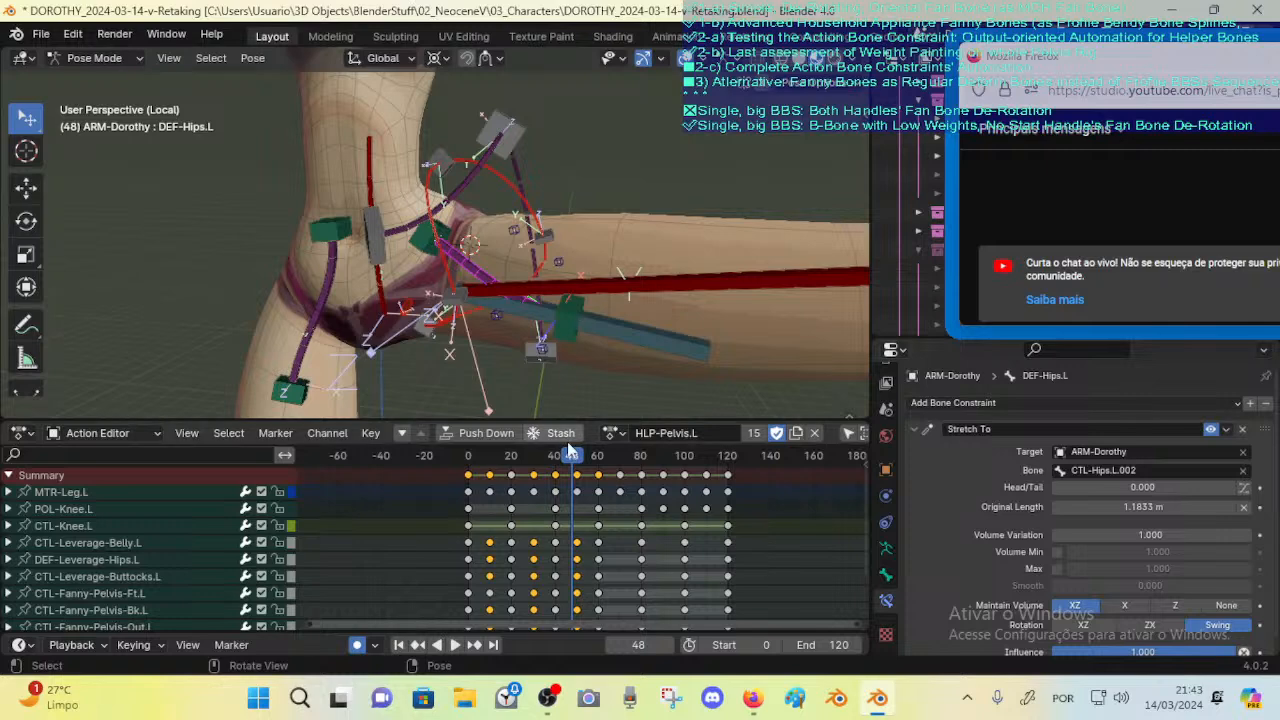
{"action": "mouse_move", "coordinate": [571, 456]}
{"action": "left_mouse_down"}
{"action": "mouse_move", "coordinate": [545, 455]}
{"action": "mouse_move", "coordinate": [588, 456]}
{"action": "mouse_move", "coordinate": [516, 456]}
{"action": "mouse_move", "coordinate": [576, 456]}
{"action": "left_mouse_up"}
{"action": "left_click", "coordinate": [556, 313]}
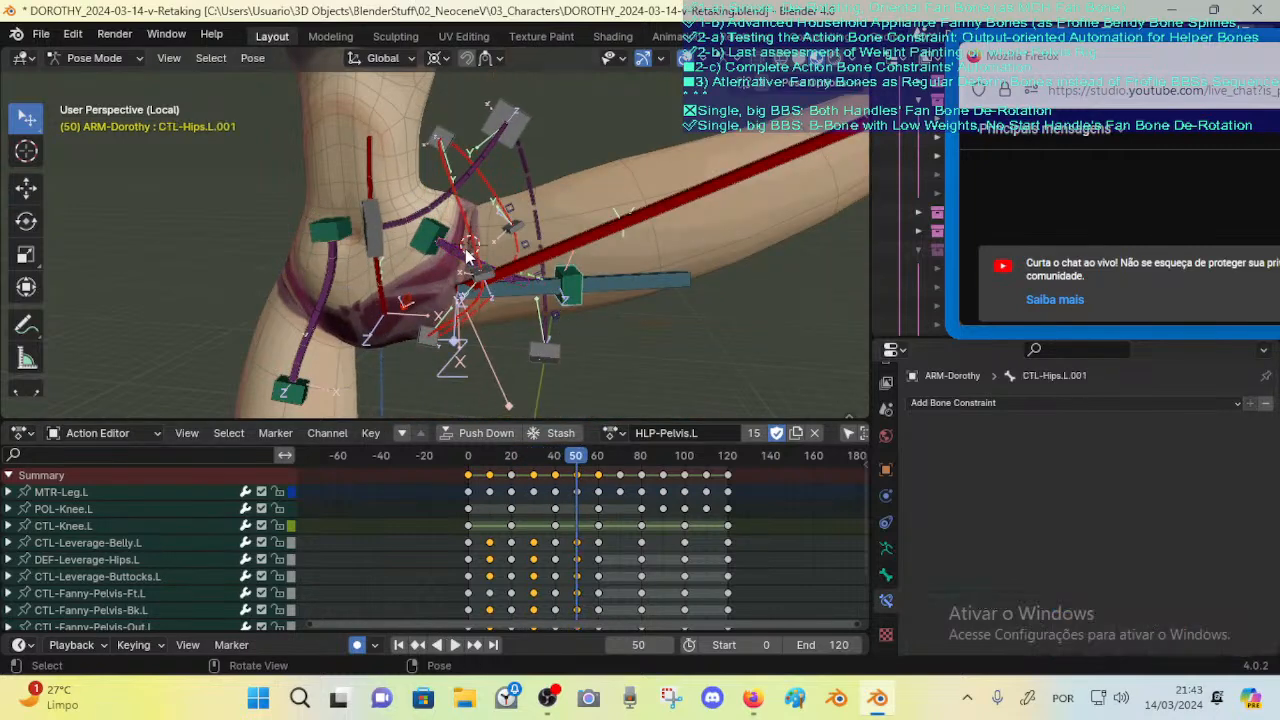
{"action": "left_click", "coordinate": [424, 248]}
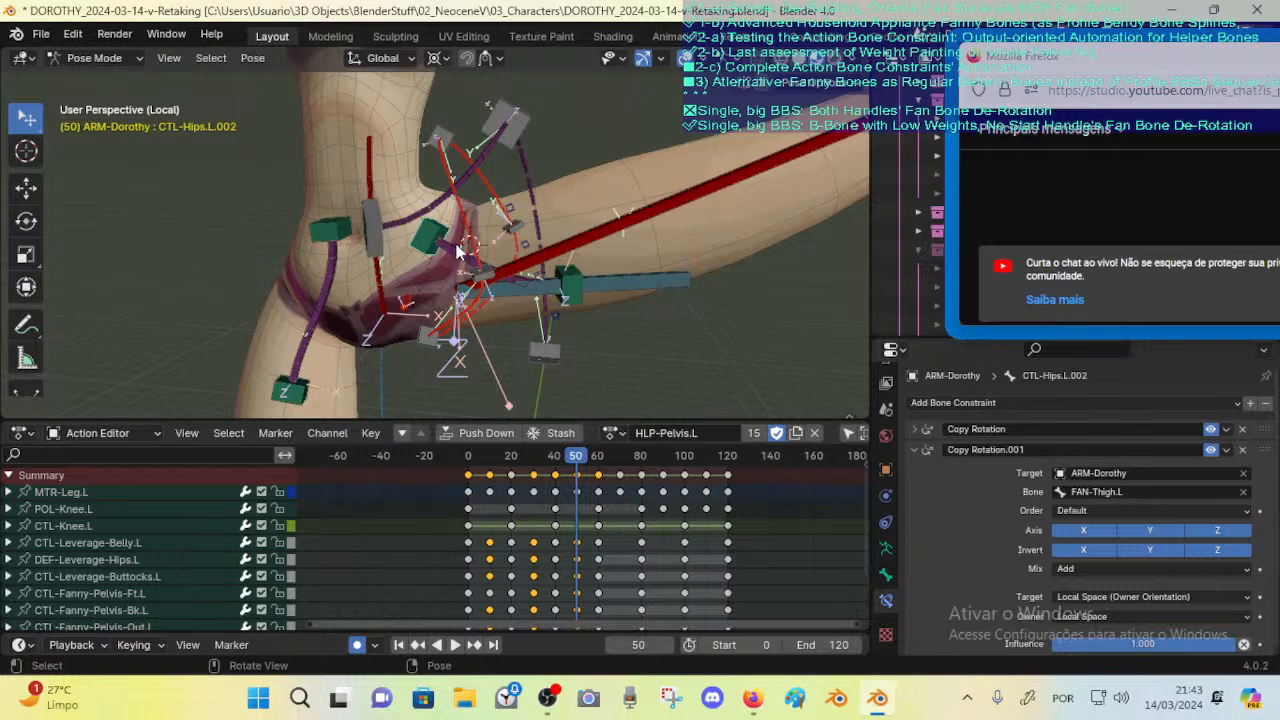
{"action": "left_click", "coordinate": [458, 256]}
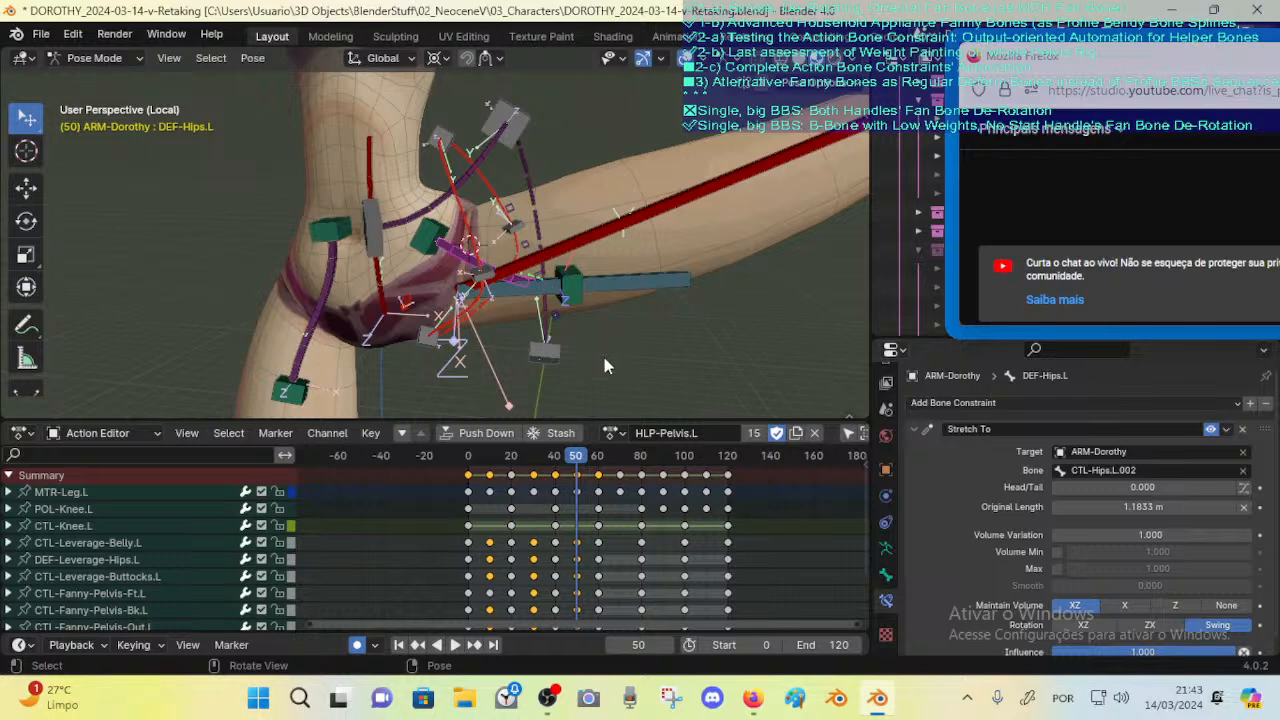
Step: Try moving CTL-Hips.L.001 in the armature's Edit Mode and return to Pose Mode
{"action": "key", "text": "space"}
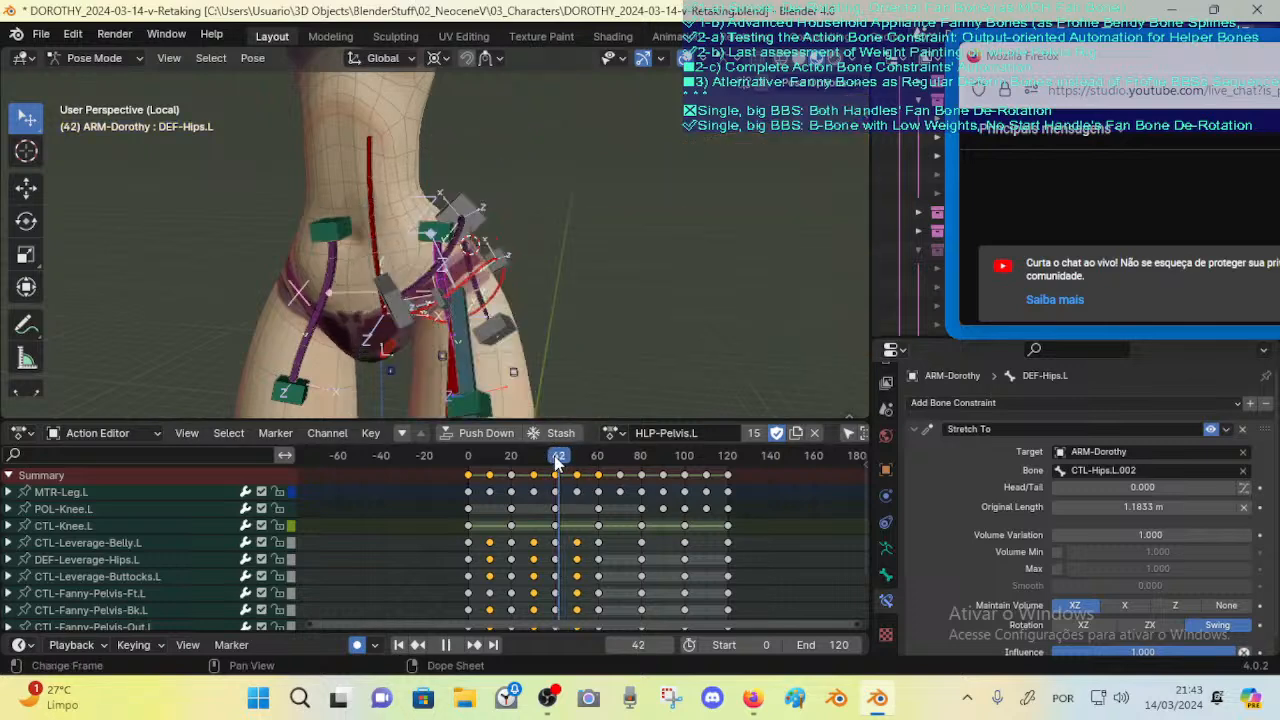
{"action": "left_click", "coordinate": [556, 345]}
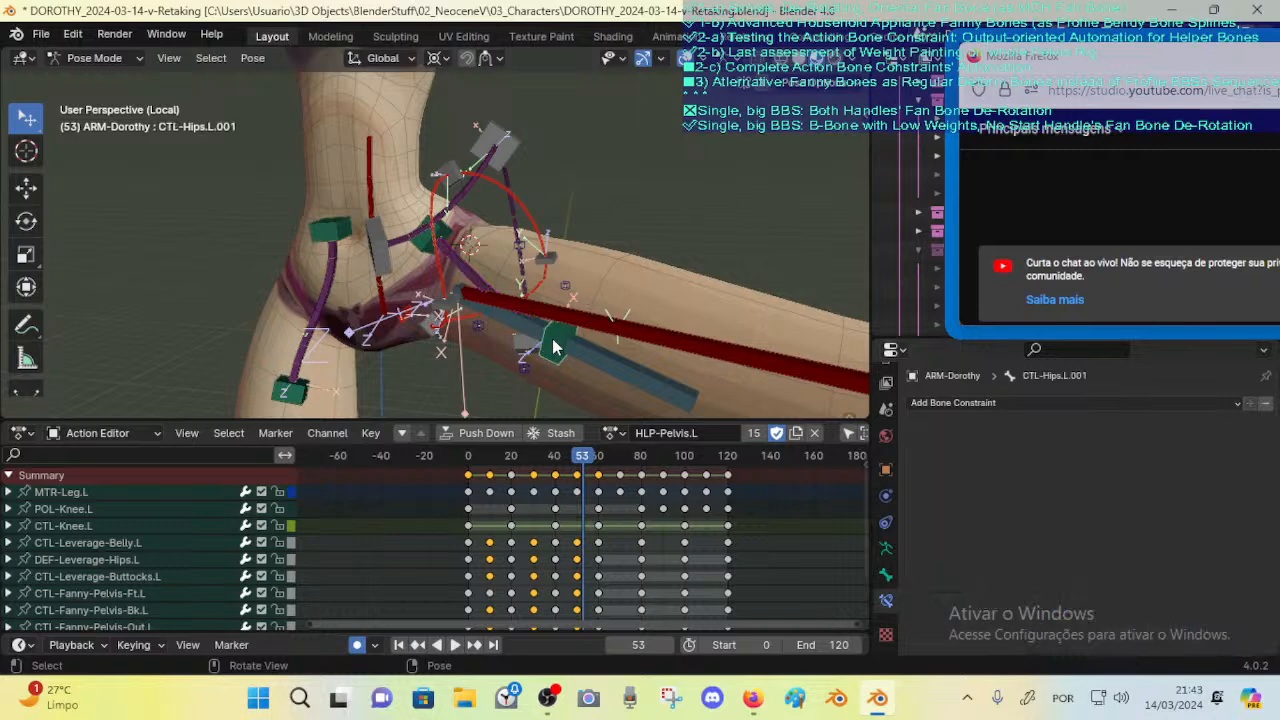
{"action": "key", "text": "Tab"}
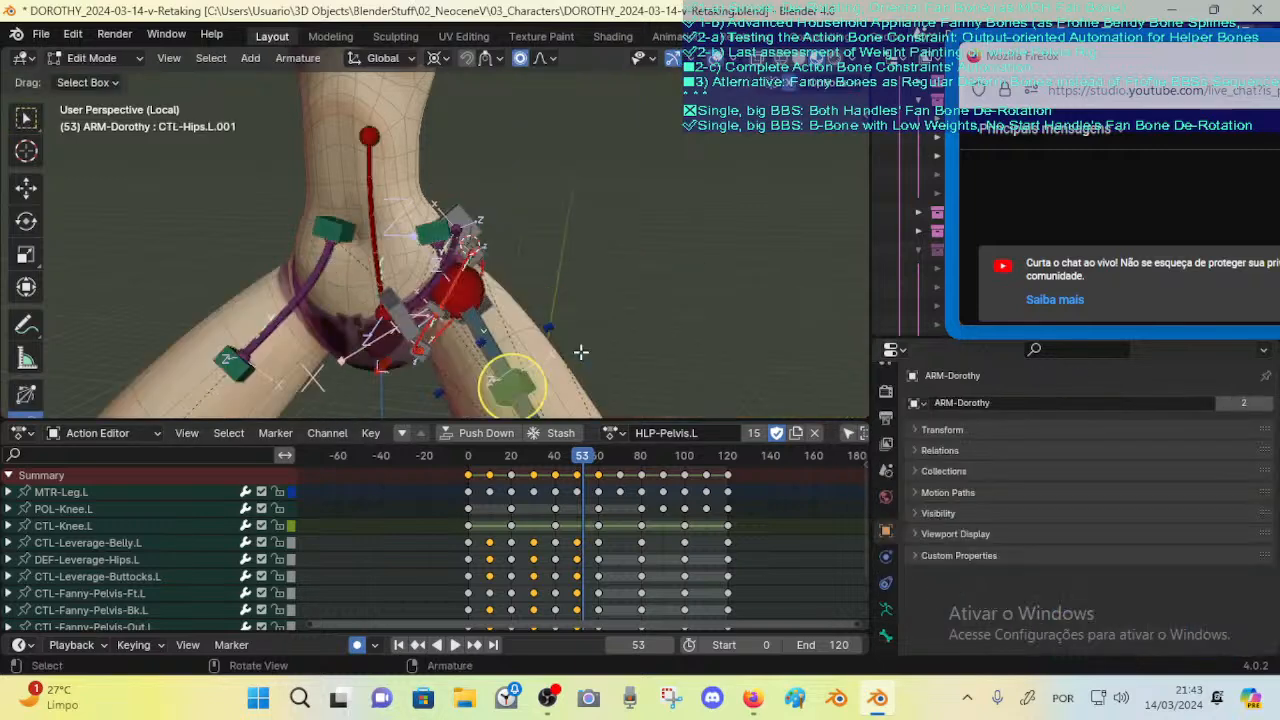
{"action": "middle_click_drag", "start_coordinate": [548, 347], "coordinate": [614, 251]}
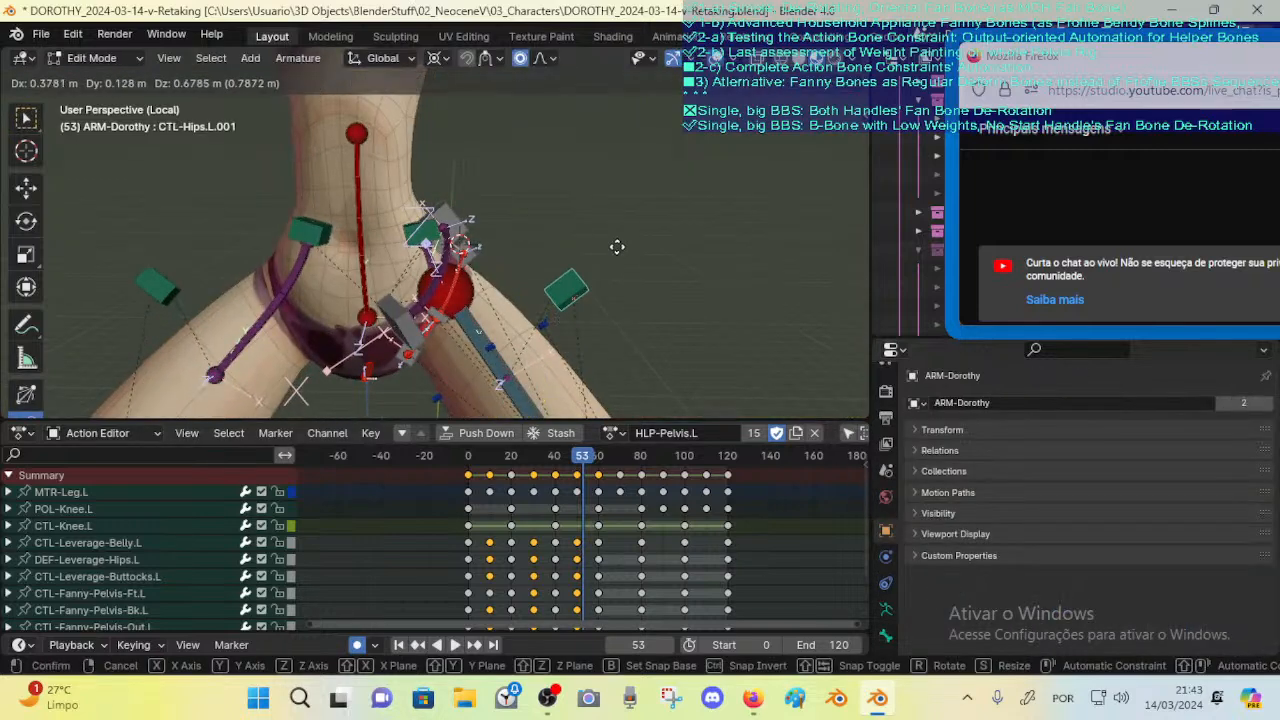
{"action": "key", "text": "Tab"}
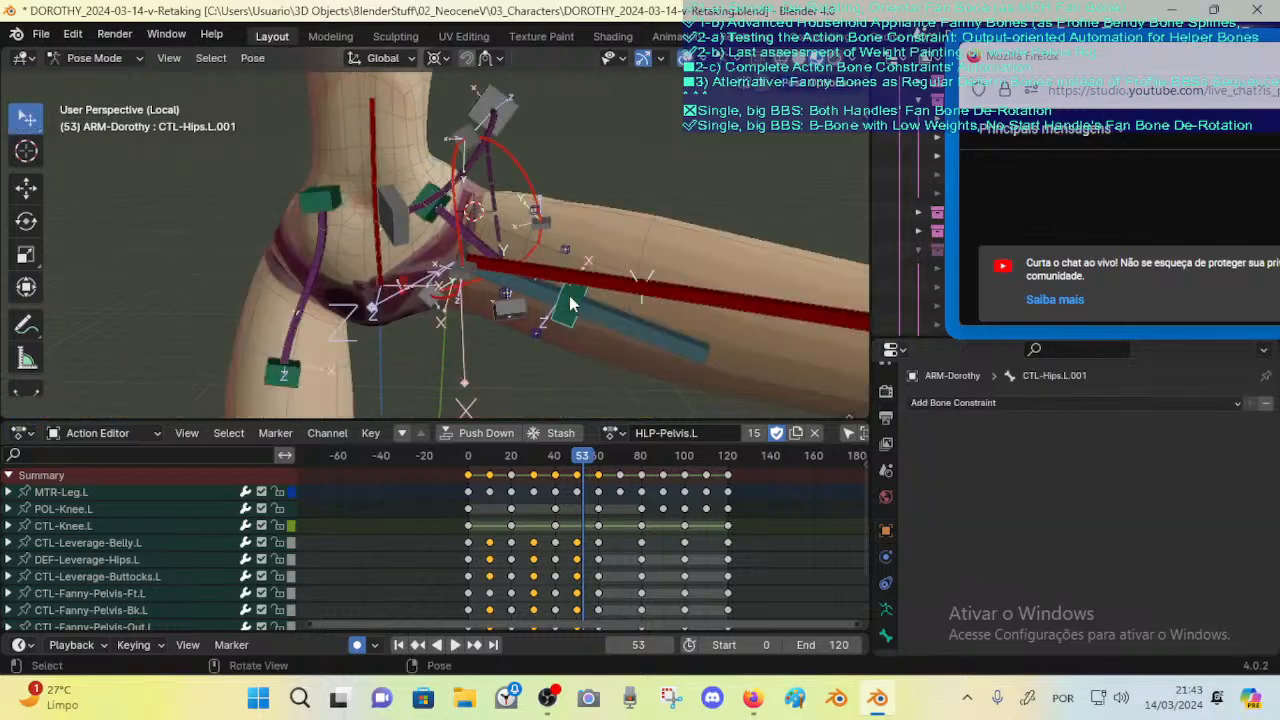
{"action": "middle_click_drag", "start_coordinate": [571, 304], "coordinate": [529, 312]}
Step: Examine FAN-Thigh.L, CTL-Hips.L.001 and DEF-Hips.L with the left leg raised around frame 48
{"action": "left_click_drag", "start_coordinate": [535, 455], "coordinate": [574, 431]}
{"action": "left_click", "coordinate": [588, 270]}
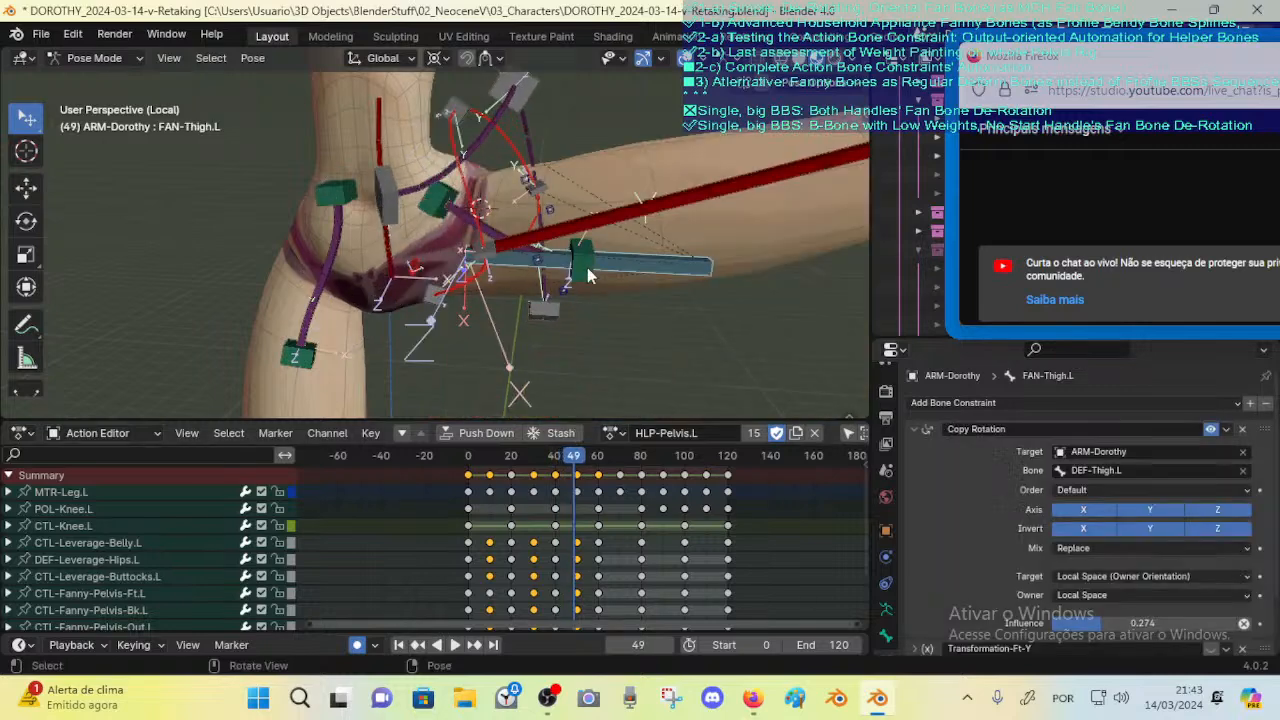
{"action": "left_click", "coordinate": [577, 287]}
{"action": "mouse_move", "coordinate": [557, 456]}
{"action": "left_mouse_down"}
{"action": "mouse_move", "coordinate": [526, 457]}
{"action": "mouse_move", "coordinate": [574, 455]}
{"action": "left_mouse_up"}
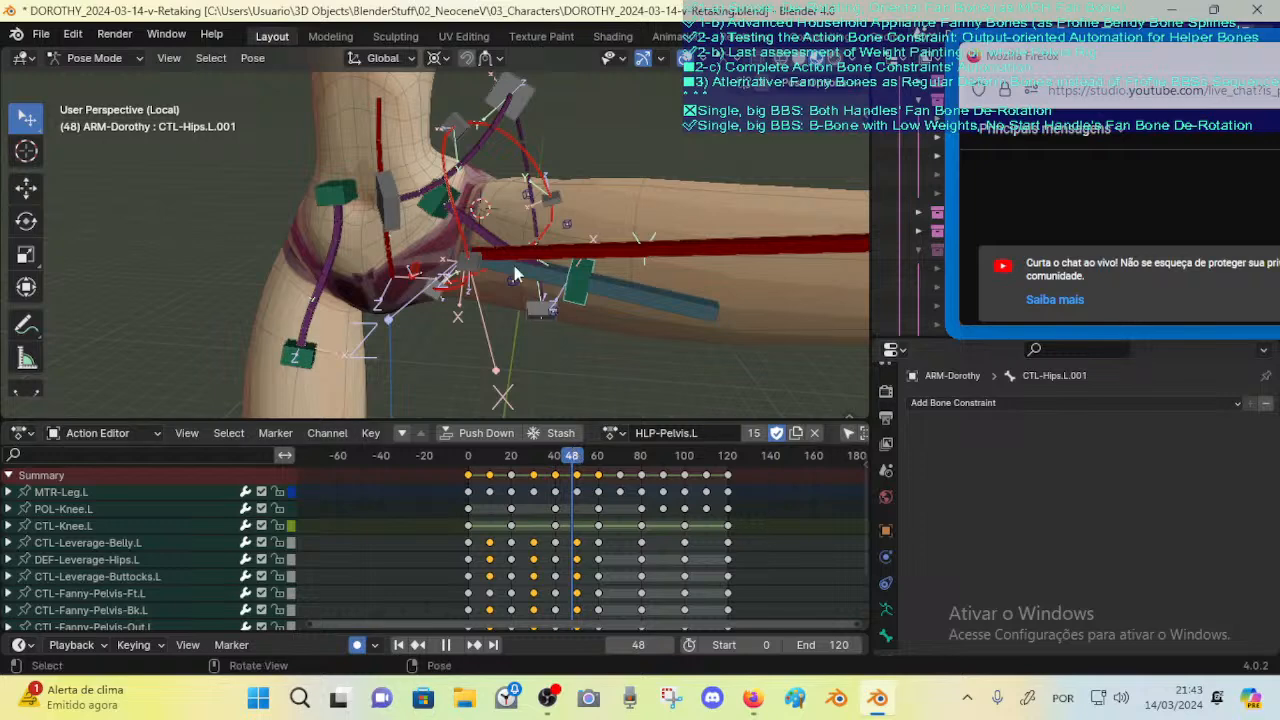
{"action": "left_click", "coordinate": [490, 240]}
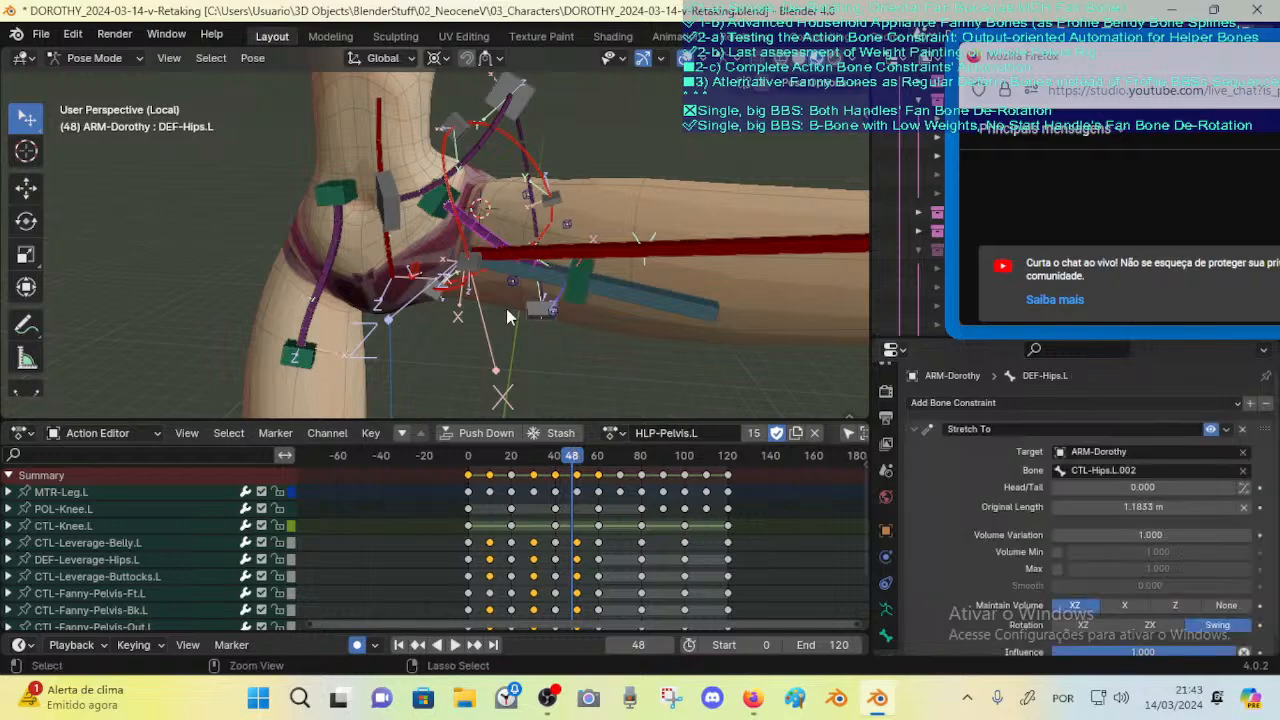
{"action": "key", "text": "ctrl+Tab"}
{"action": "key", "text": "ctrl+Tab"}
Step: Disable both Copy Rotation constraints on CTL-Hips.L.002 and check the hip around frame 48
{"action": "left_click", "coordinate": [433, 222]}
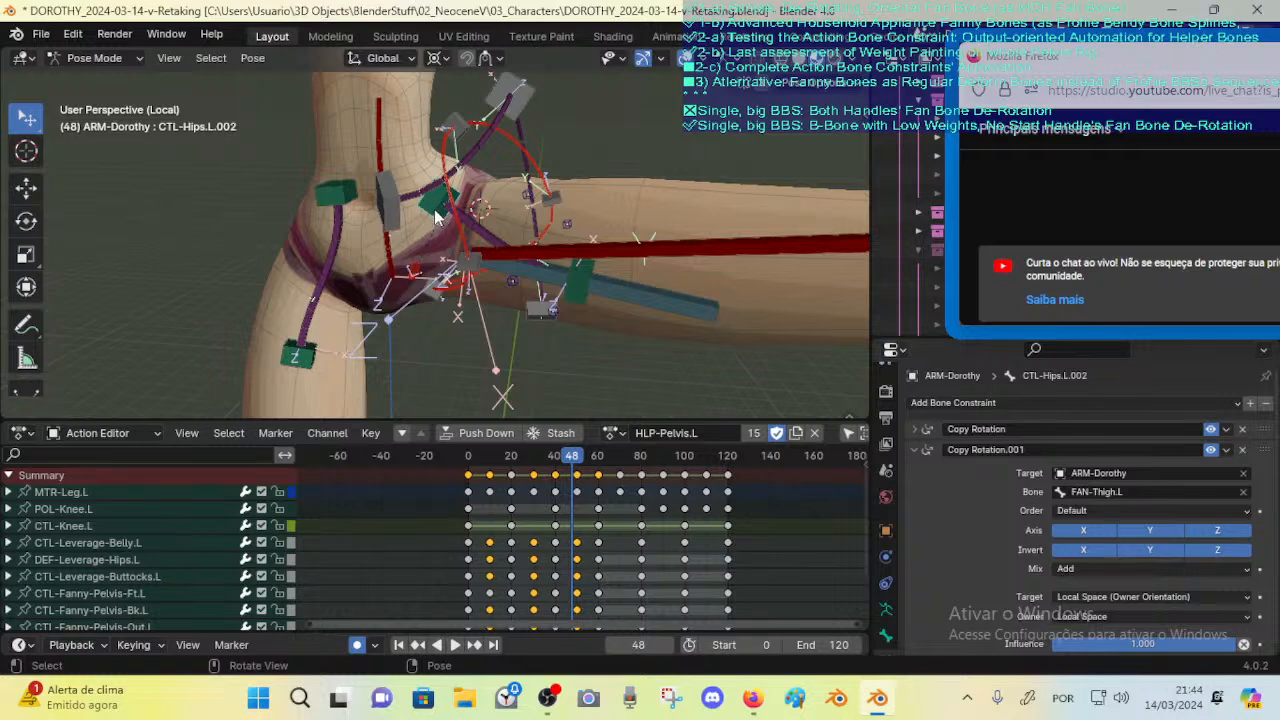
{"action": "left_click", "coordinate": [1210, 446]}
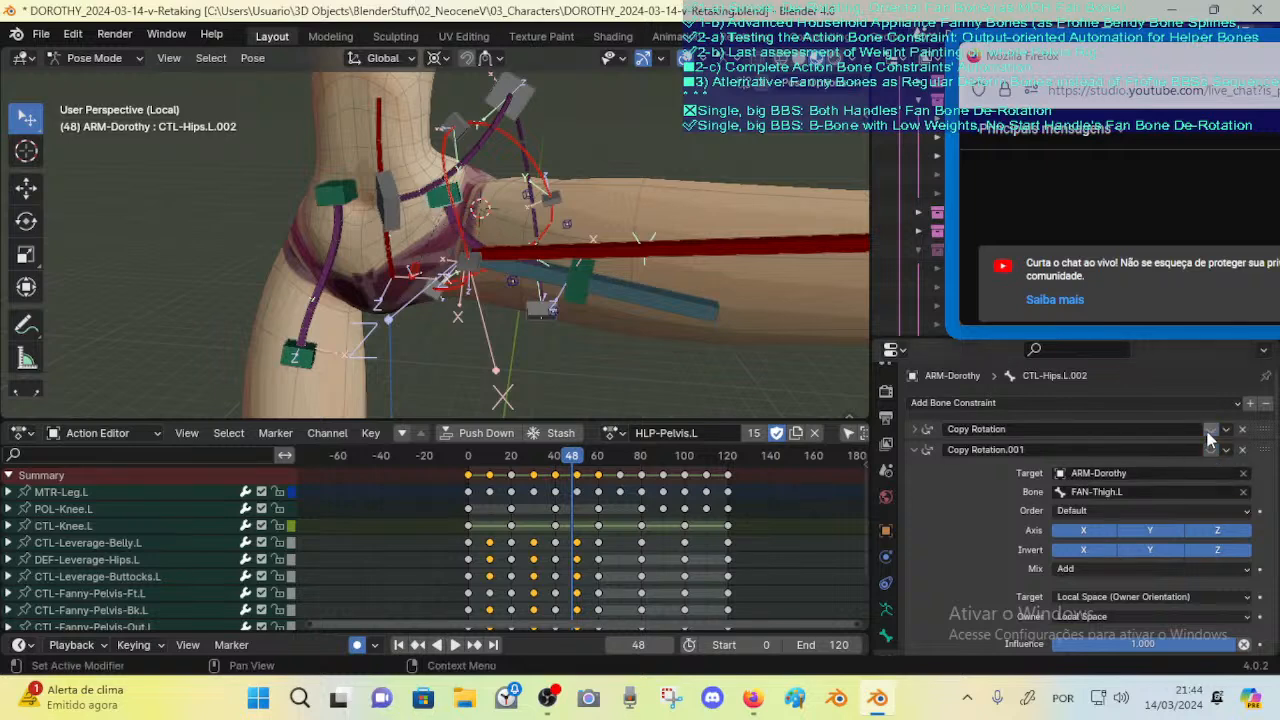
{"action": "mouse_move", "coordinate": [572, 457]}
{"action": "left_mouse_down"}
{"action": "mouse_move", "coordinate": [513, 458]}
{"action": "mouse_move", "coordinate": [605, 457]}
{"action": "mouse_move", "coordinate": [556, 458]}
{"action": "mouse_move", "coordinate": [573, 458]}
{"action": "left_mouse_up"}
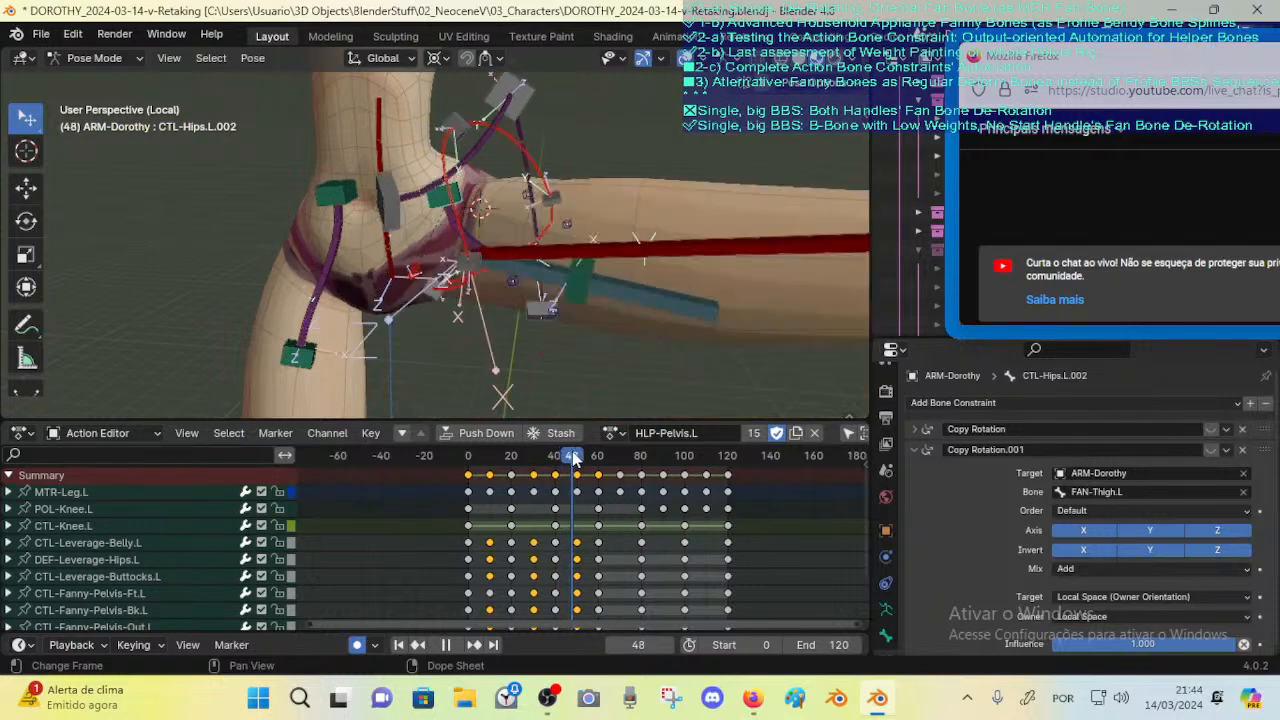
Step: Select DEF-Hips.L in Pose Mode and toggle its Deform option off and on to compare the hip's shape
{"action": "left_click", "coordinate": [557, 272]}
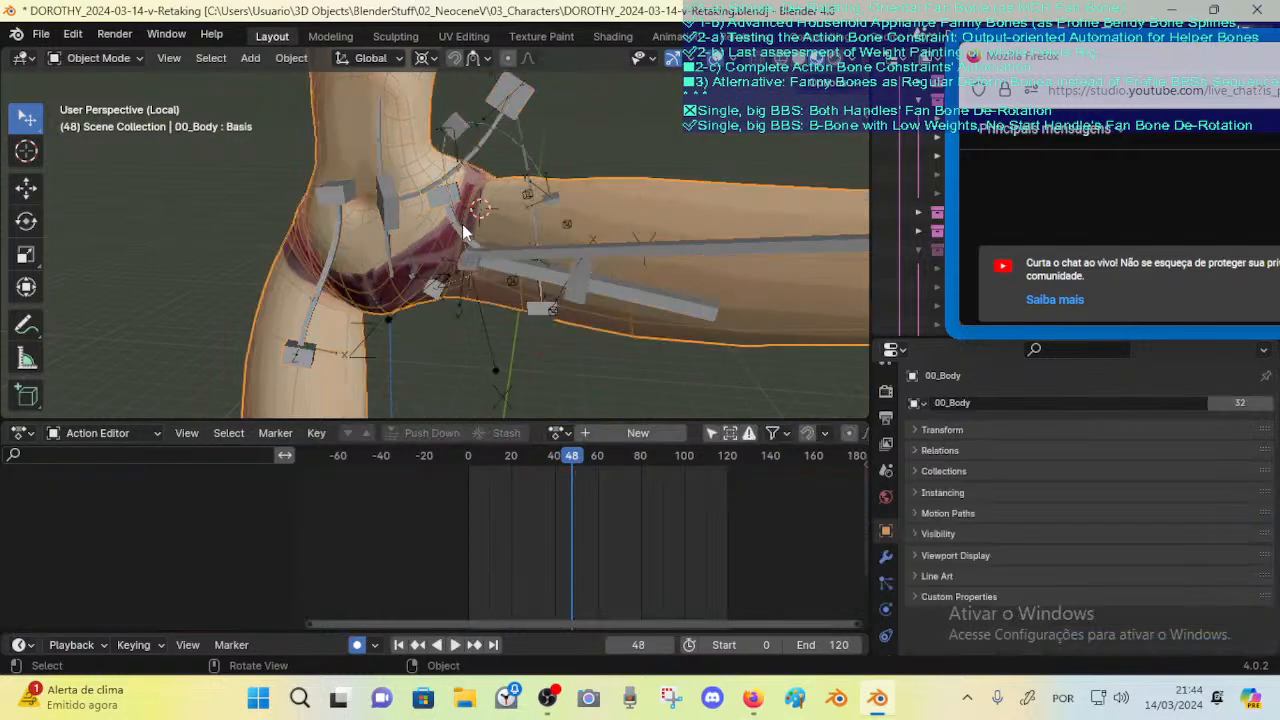
{"action": "left_click", "coordinate": [463, 231]}
{"action": "key", "text": "ctrl+Tab"}
{"action": "left_click", "coordinate": [469, 238]}
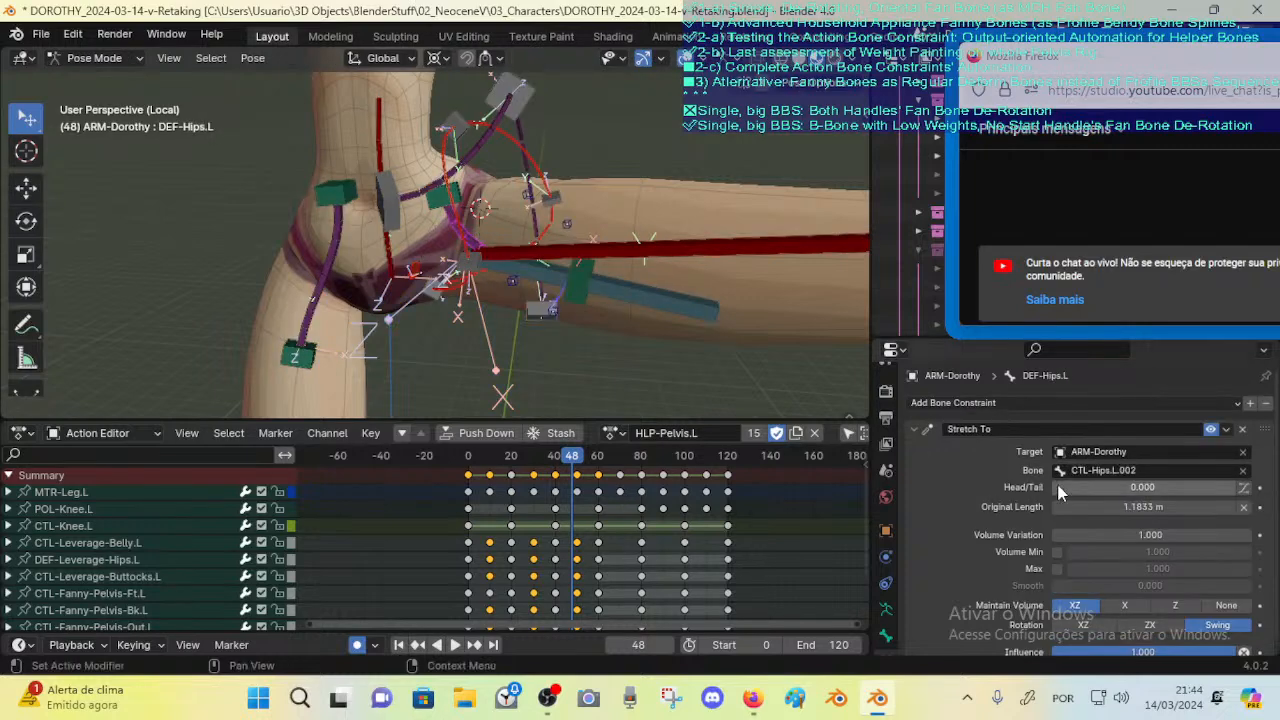
{"action": "left_click", "coordinate": [886, 635]}
{"action": "left_click", "coordinate": [925, 430]}
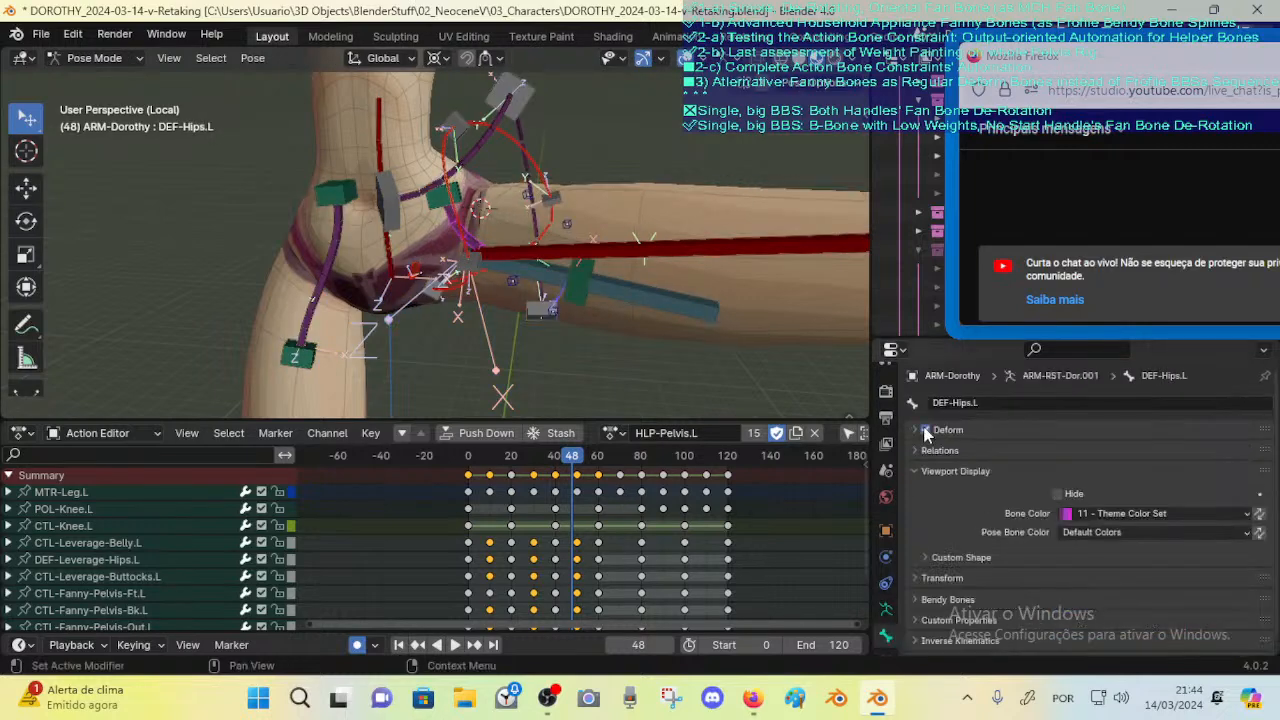
{"action": "left_click", "coordinate": [925, 431]}
{"action": "left_click", "coordinate": [925, 431]}
{"action": "middle_click_drag", "start_coordinate": [485, 248], "coordinate": [480, 219]}
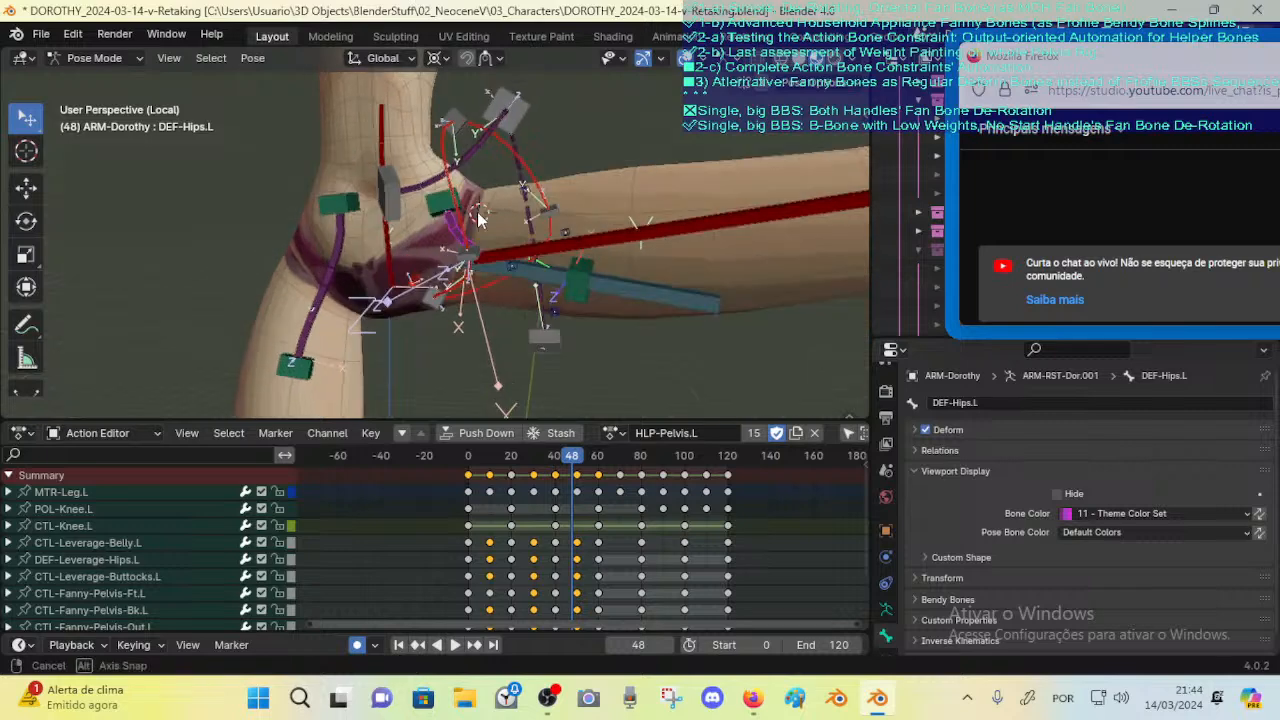
Step: Examine the left hip deformation from several angles between frame 8 and frame 49
{"action": "left_click_drag", "start_coordinate": [563, 455], "coordinate": [485, 466]}
{"action": "middle_click_drag", "start_coordinate": [488, 305], "coordinate": [368, 277]}
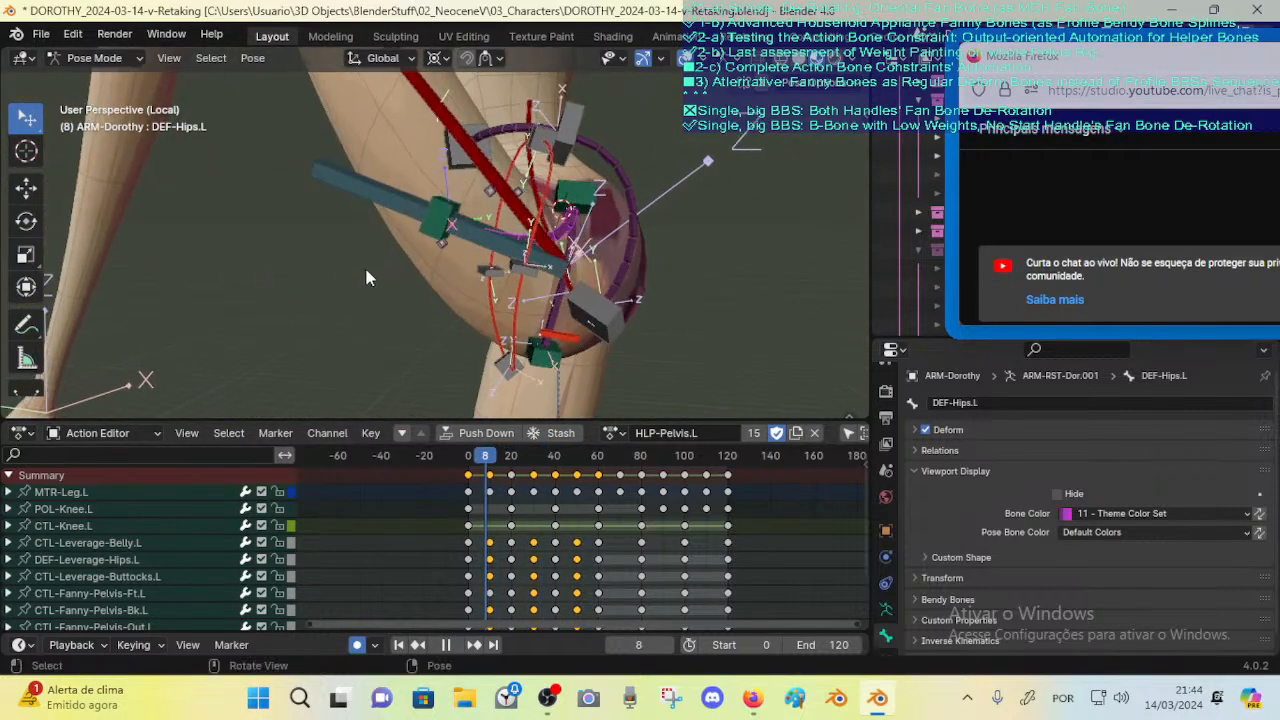
{"action": "middle_click_drag", "start_coordinate": [387, 324], "coordinate": [656, 289]}
{"action": "middle_click_drag", "start_coordinate": [435, 292], "coordinate": [482, 398]}
{"action": "left_click_drag", "start_coordinate": [485, 460], "coordinate": [575, 458]}
{"action": "middle_click_drag", "start_coordinate": [548, 310], "coordinate": [489, 295]}
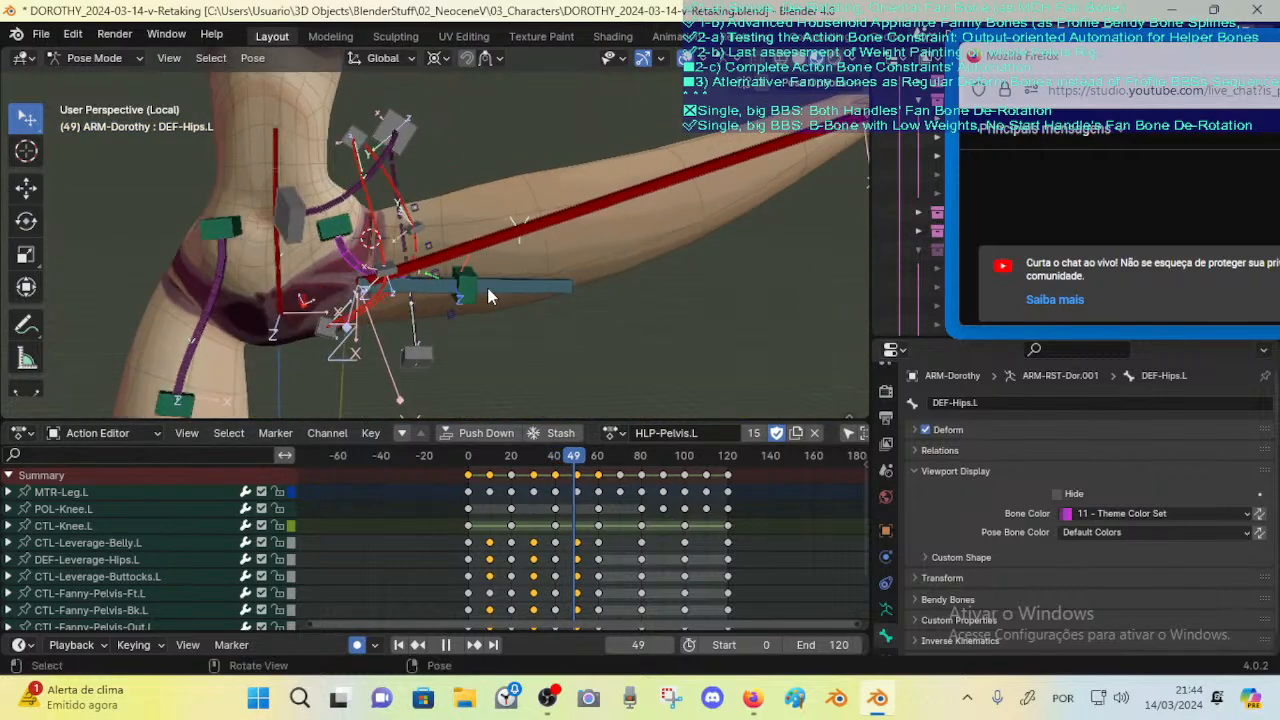
{"action": "mouse_move", "coordinate": [580, 452]}
{"action": "left_mouse_down"}
{"action": "mouse_move", "coordinate": [591, 460]}
{"action": "mouse_move", "coordinate": [563, 462]}
{"action": "mouse_move", "coordinate": [599, 460]}
{"action": "mouse_move", "coordinate": [574, 464]}
{"action": "left_mouse_up"}
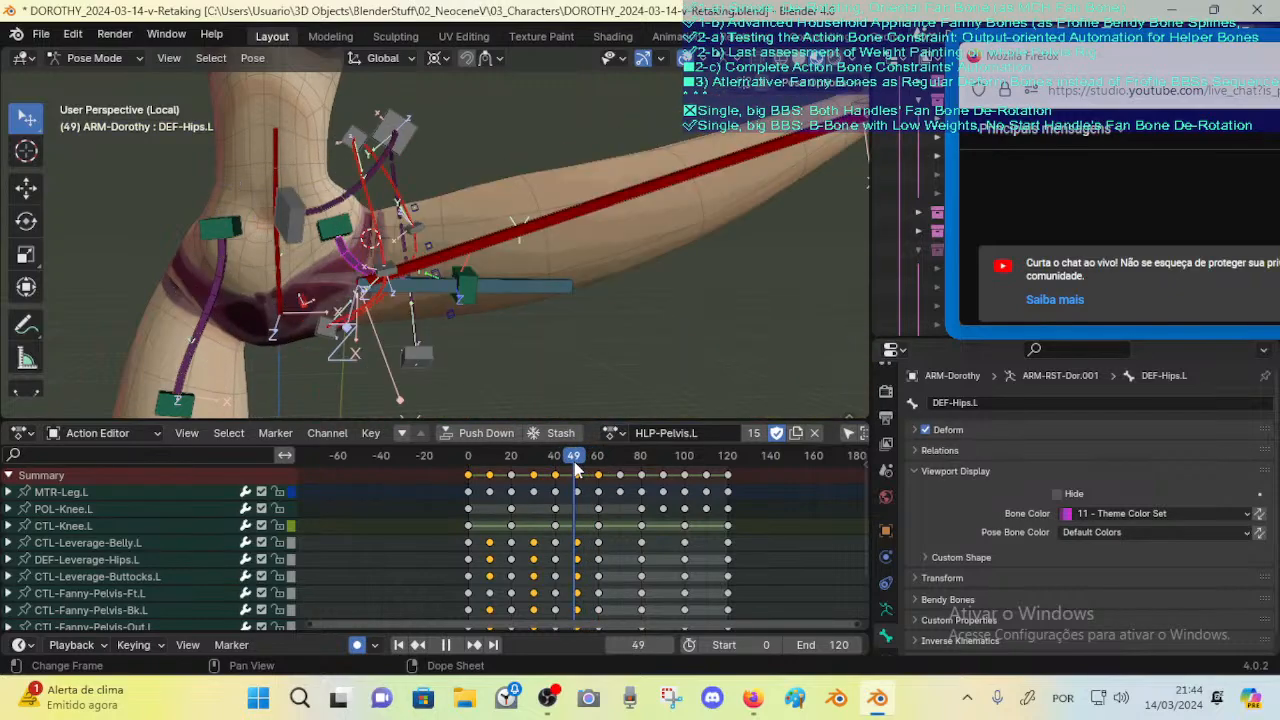
{"action": "middle_click_drag", "start_coordinate": [511, 343], "coordinate": [440, 334]}
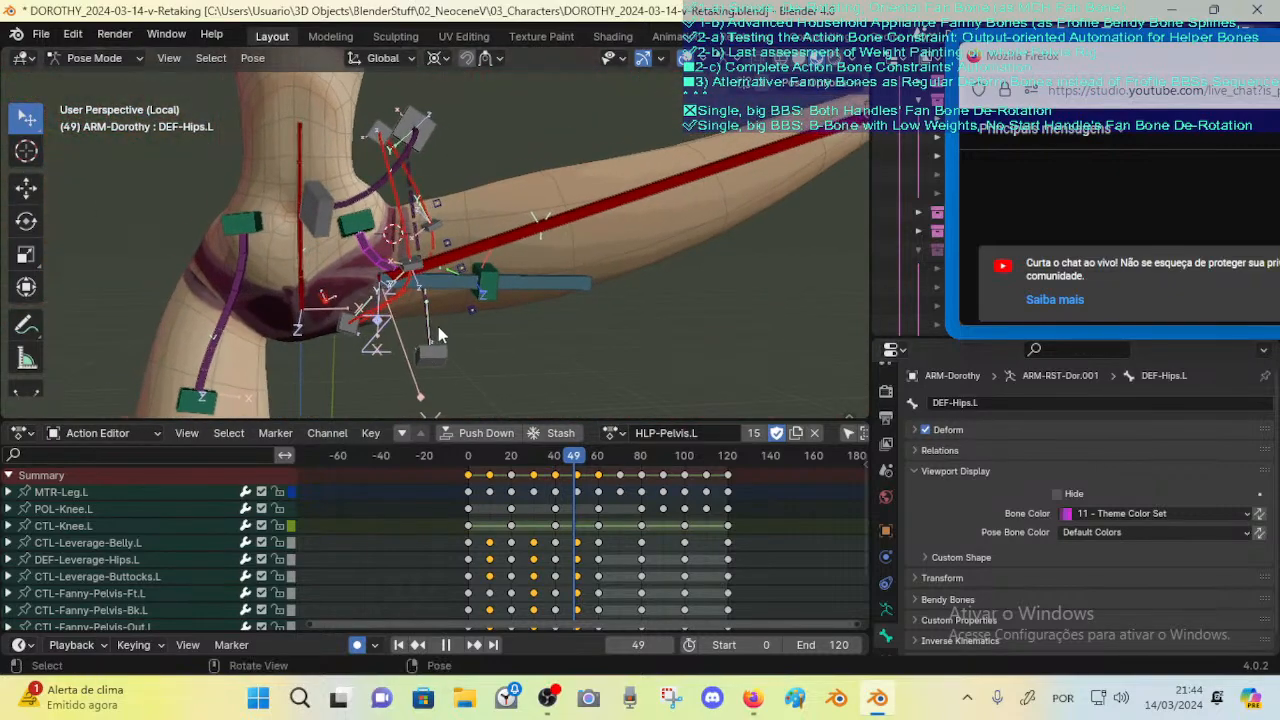
Step: Toggle Deform on DEF-Hips.L repeatedly at frame 49 to compare its influence, leaving it enabled
{"action": "left_click", "coordinate": [923, 431]}
{"action": "left_click", "coordinate": [923, 431]}
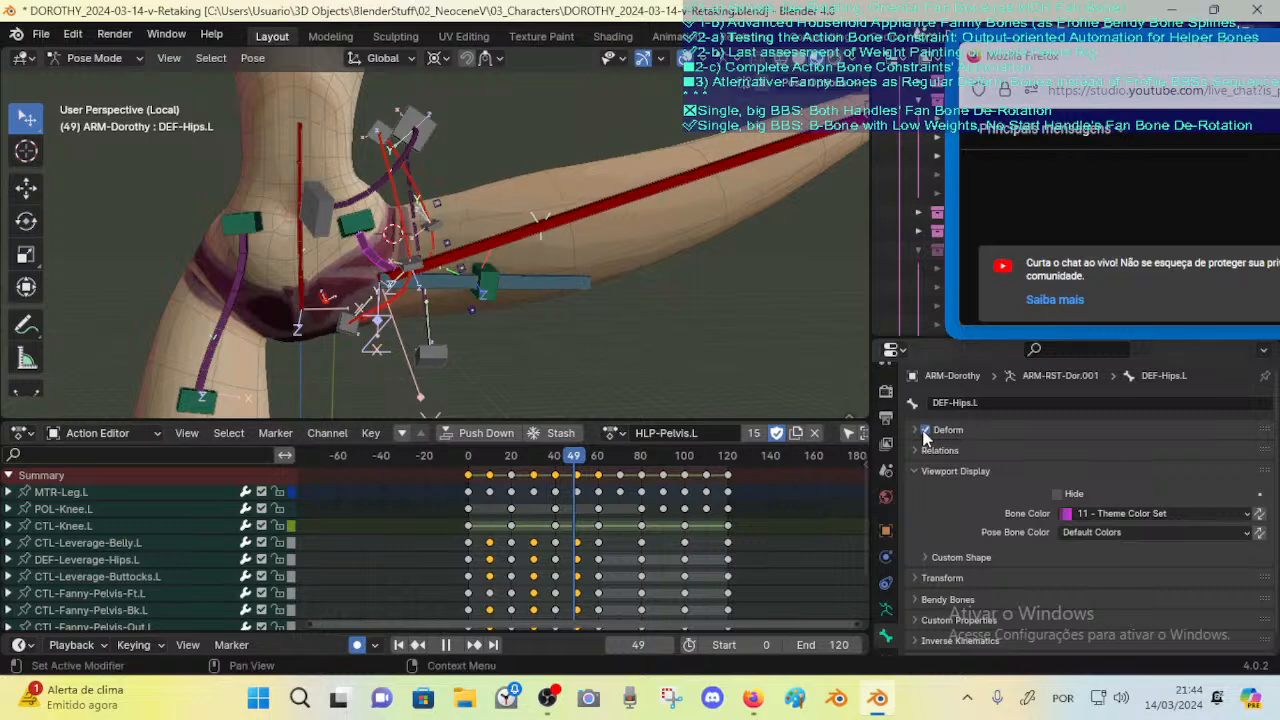
{"action": "left_click", "coordinate": [923, 431]}
{"action": "left_click", "coordinate": [923, 431]}
{"action": "left_click", "coordinate": [923, 431]}
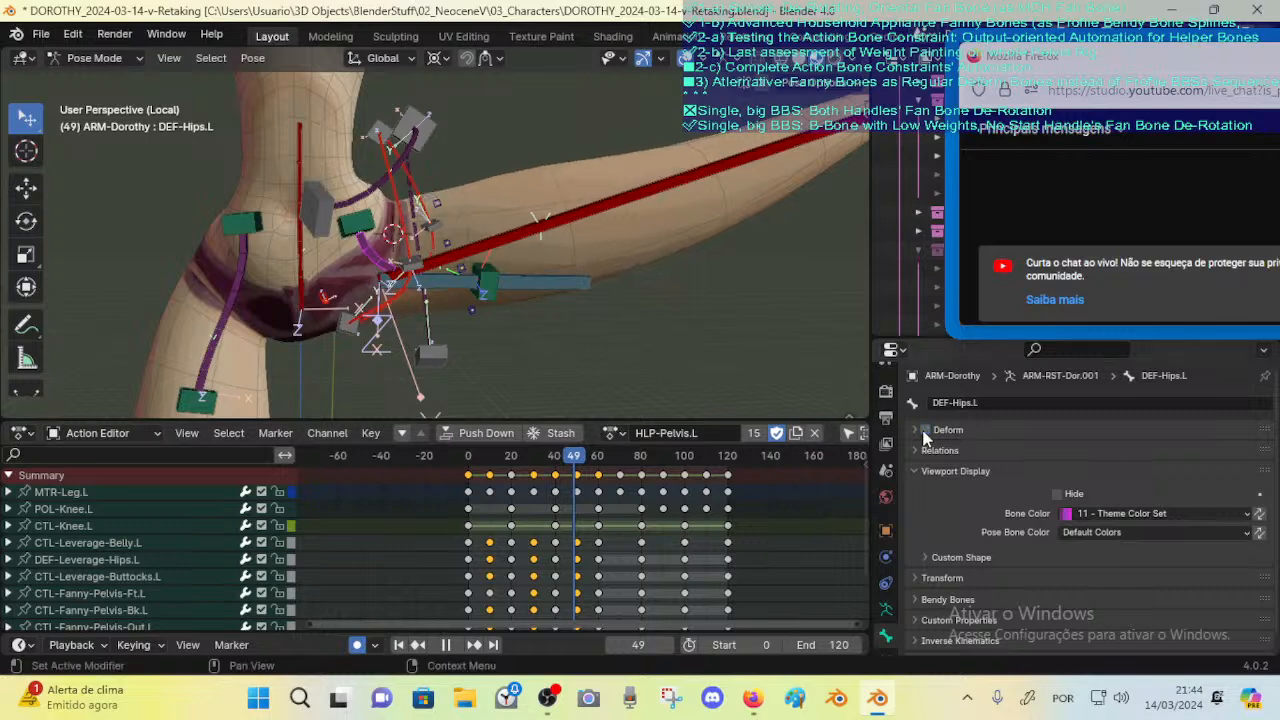
{"action": "left_click", "coordinate": [923, 431]}
{"action": "middle_click_drag", "start_coordinate": [528, 289], "coordinate": [474, 268]}
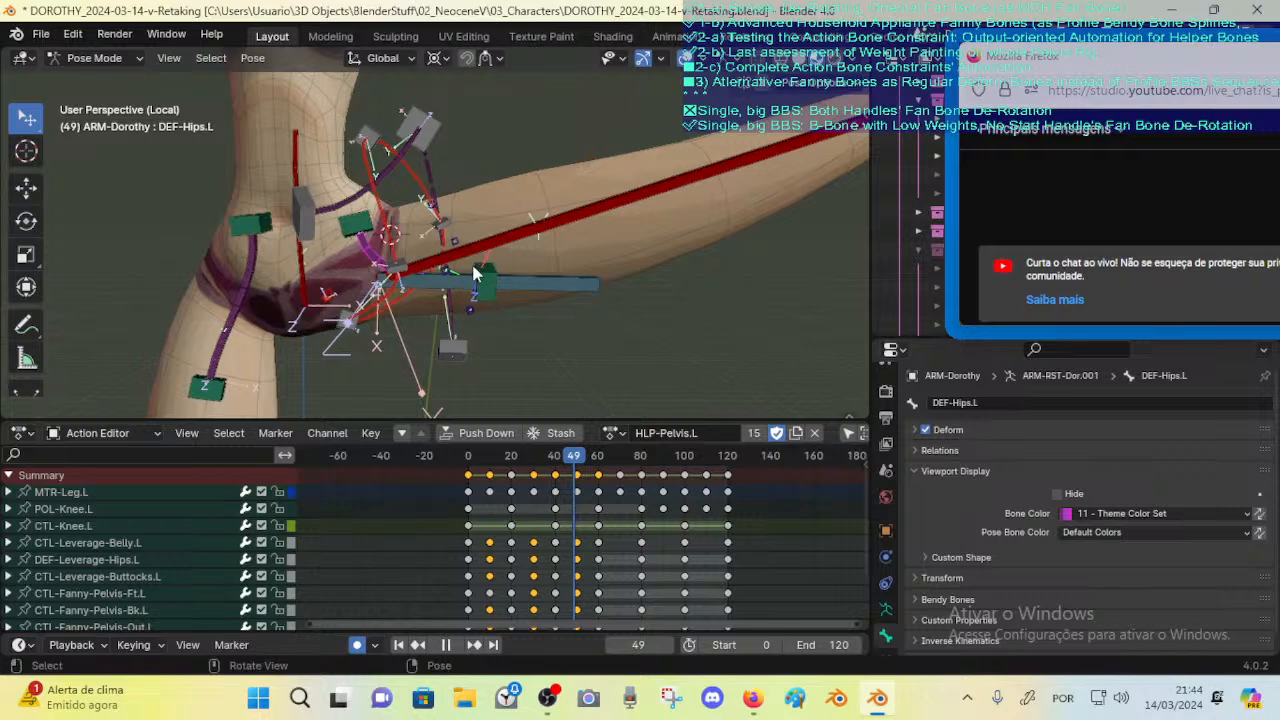
Step: Switch 00_Body to Weight Paint mode and examine the DEF-Hips.L weights on the raised left thigh
{"action": "key", "text": "ctrl+Tab"}
{"action": "left_click", "coordinate": [363, 252]}
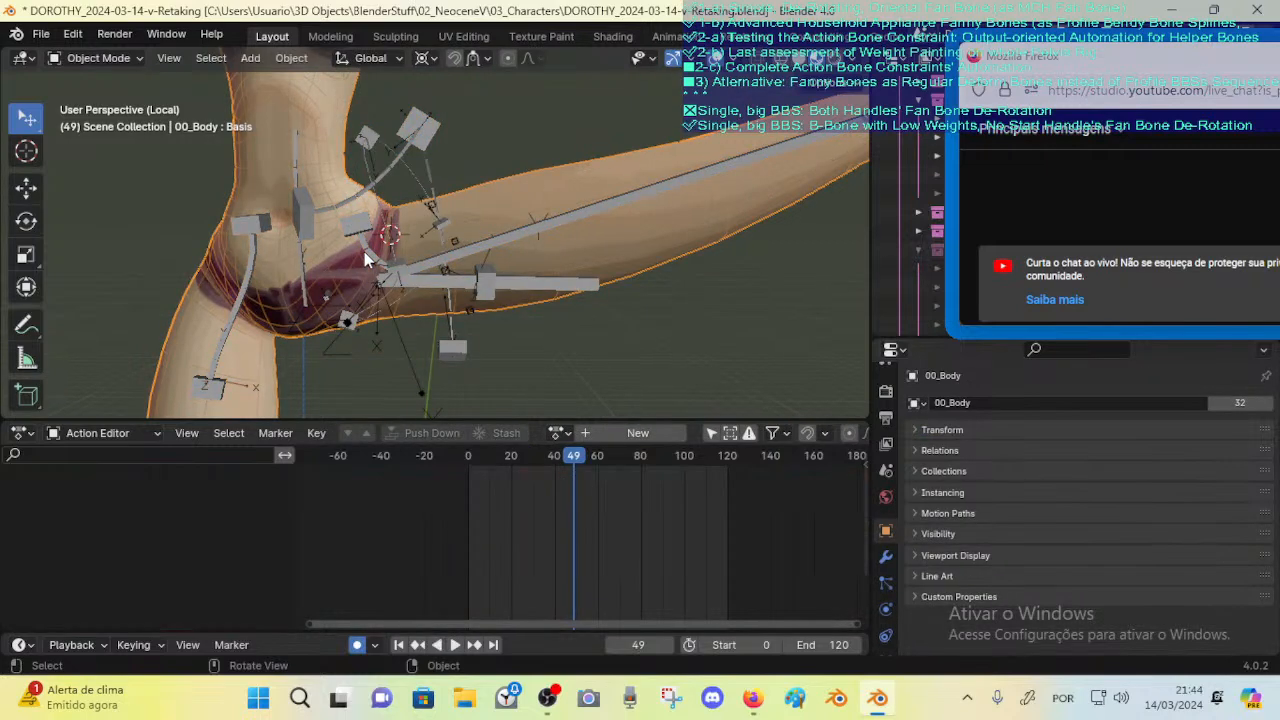
{"action": "left_click", "coordinate": [366, 256]}
{"action": "left_click", "coordinate": [518, 189]}
{"action": "key", "text": "ctrl+Tab"}
{"action": "left_click", "coordinate": [386, 123]}
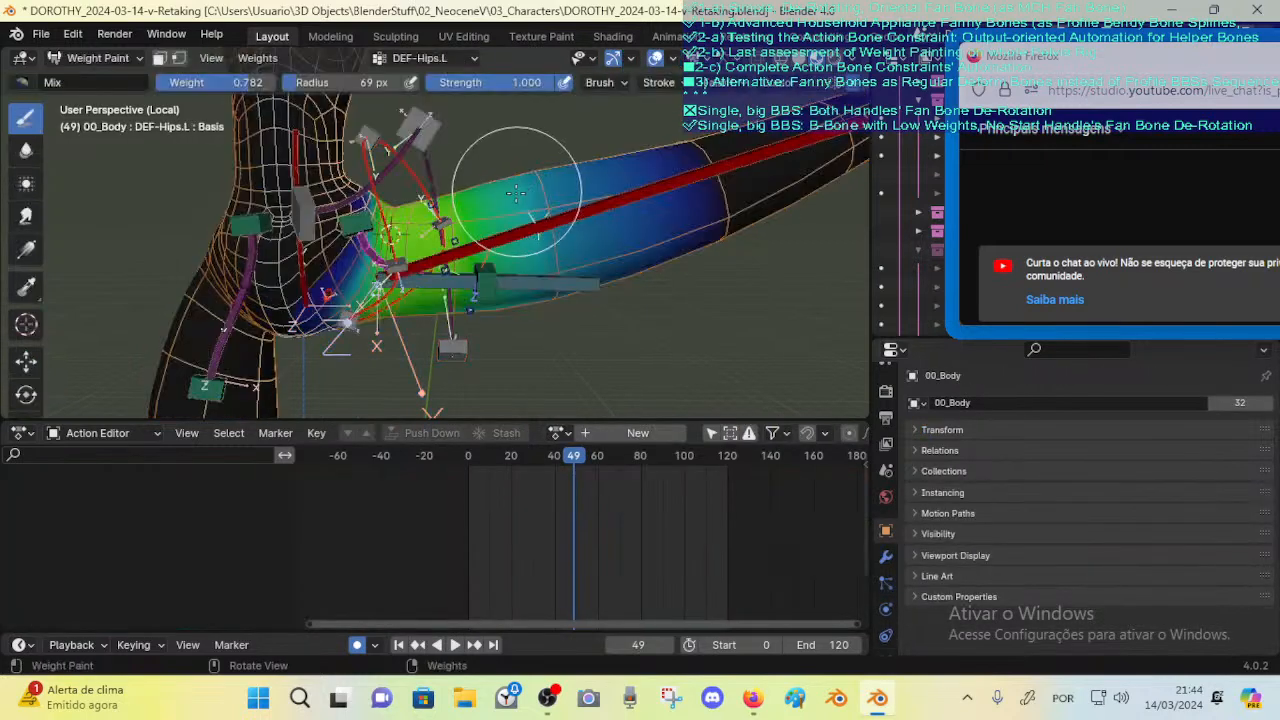
{"action": "mouse_move", "coordinate": [480, 243]}
{"action": "middle_mouse_down"}
{"action": "mouse_move", "coordinate": [447, 244]}
{"action": "mouse_move", "coordinate": [435, 274]}
{"action": "mouse_move", "coordinate": [430, 264]}
{"action": "middle_mouse_up"}
Step: Leave weight painting and return to Pose Mode on the ARM-Dorothy armature
{"action": "key", "text": "ctrl+Tab"}
{"action": "left_click", "coordinate": [315, 262]}
{"action": "left_click", "coordinate": [356, 243]}
{"action": "left_click", "coordinate": [358, 248]}
{"action": "left_click", "coordinate": [401, 251]}
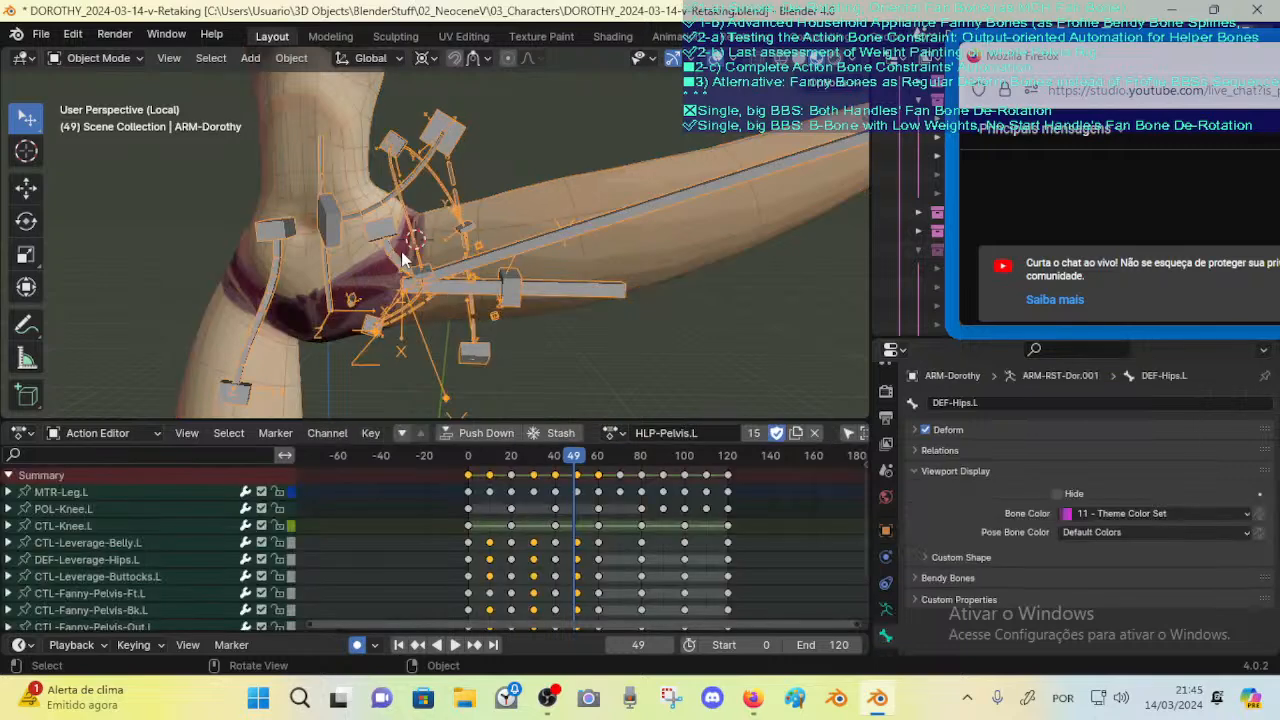
{"action": "key", "text": "ctrl+Tab"}
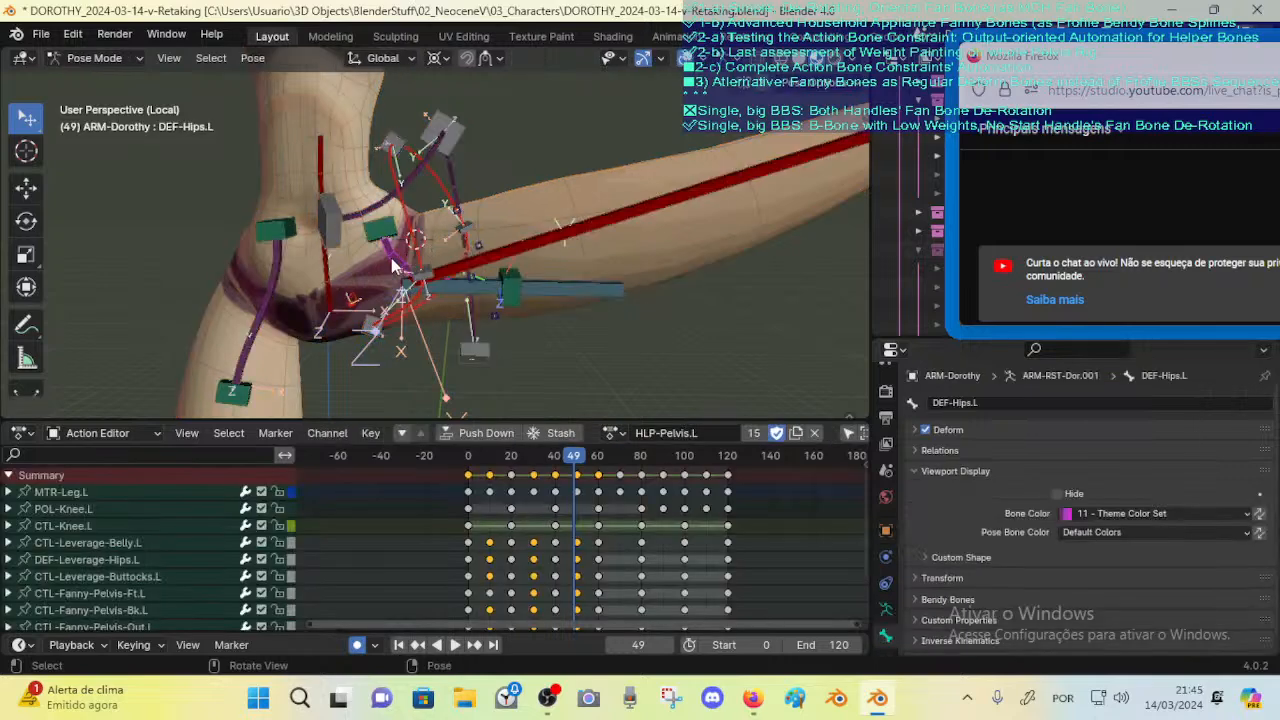
{"action": "scroll", "coordinate": [460, 256], "scroll_direction": "up", "scroll_amount": 3}
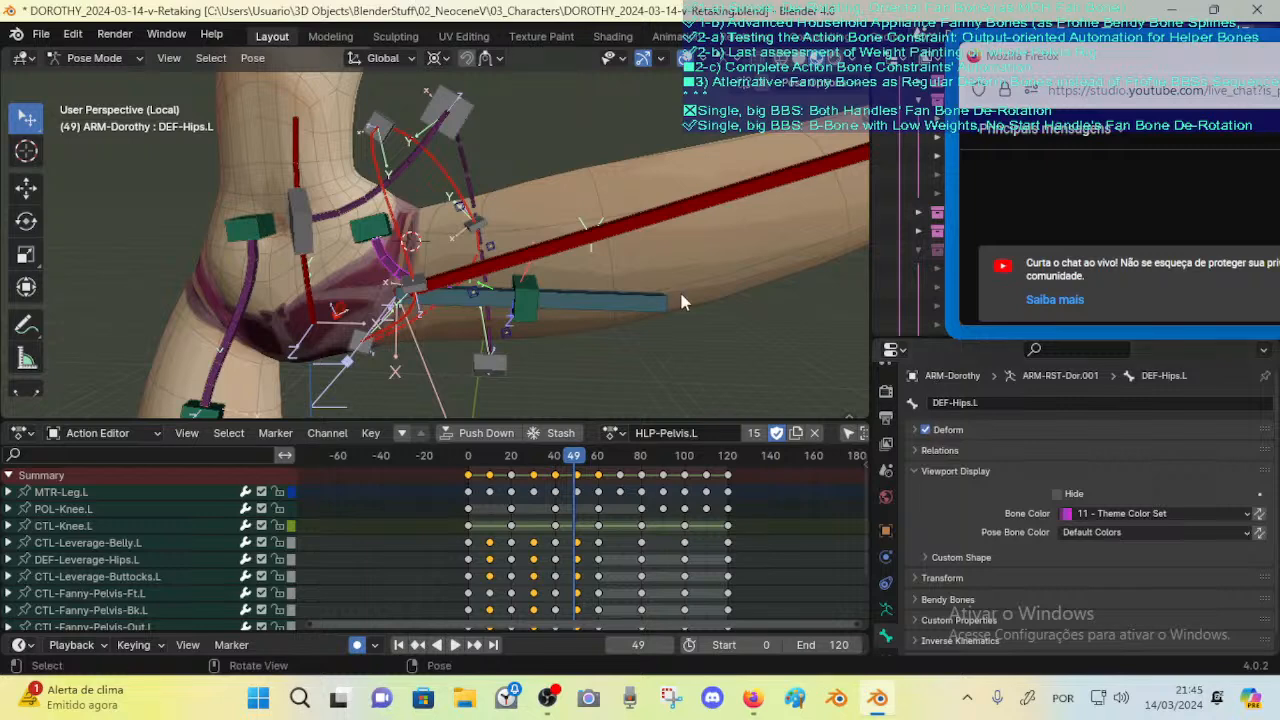
Step: Select DEF-FannyPelvis-Ft-Out.L and examine its curve at the front of the left hip at frame 49
{"action": "left_click", "coordinate": [463, 193]}
{"action": "middle_click_drag", "start_coordinate": [536, 263], "coordinate": [423, 229]}
{"action": "left_click", "coordinate": [385, 270]}
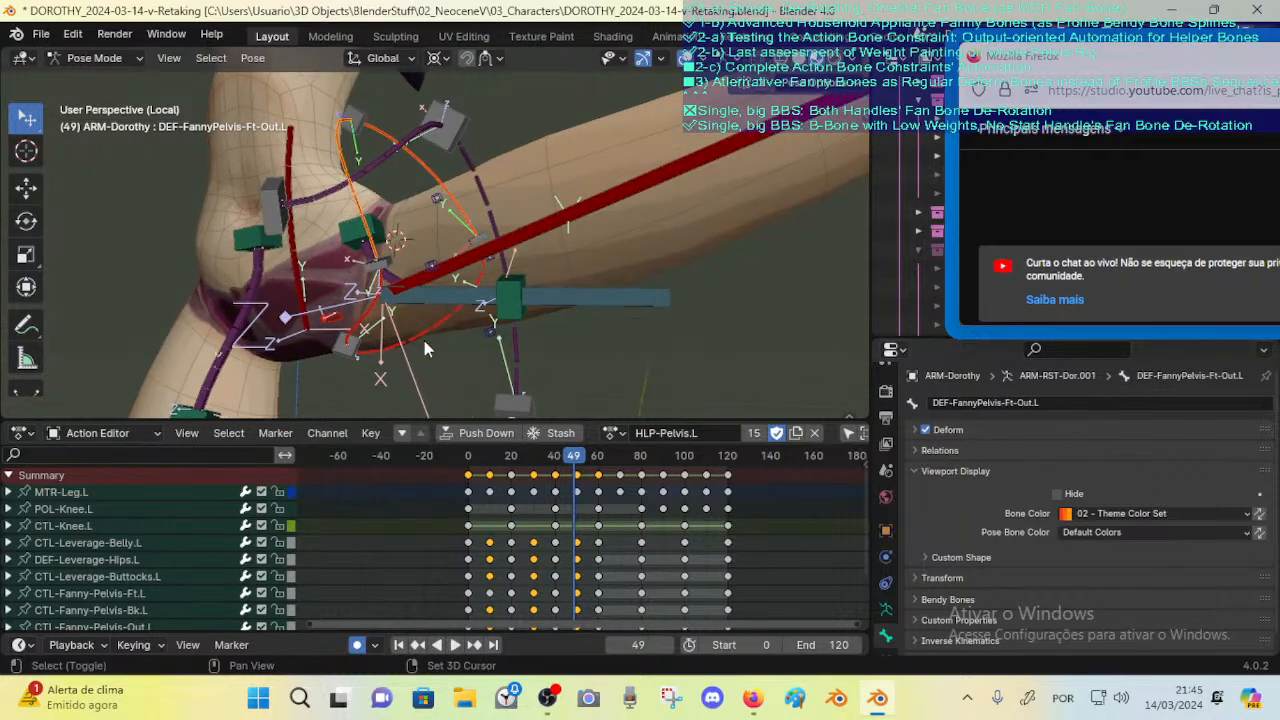
Step: Add DEF-FannyPelvis-Ft-In.L to the selected front pelvis bones and disable Deform for the selection
{"action": "left_click", "coordinate": [378, 314]}
{"action": "middle_click_drag", "start_coordinate": [378, 314], "coordinate": [462, 337]}
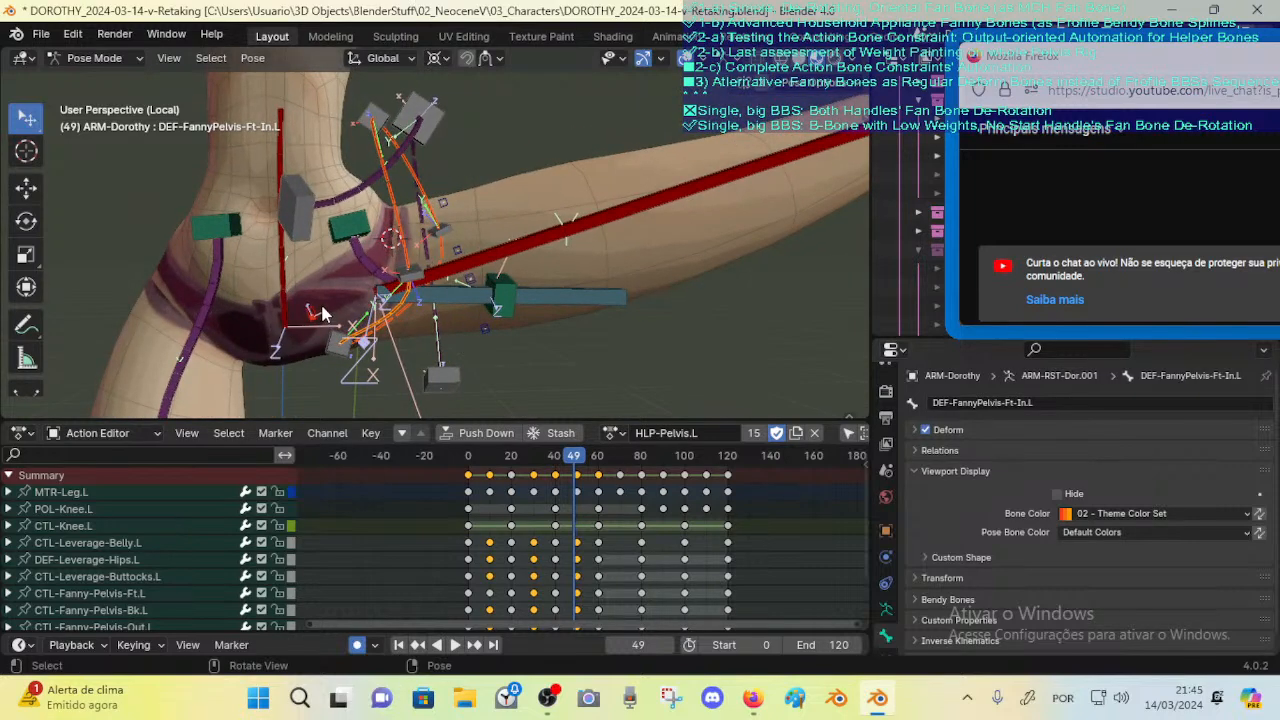
{"action": "middle_click_drag", "start_coordinate": [418, 287], "coordinate": [290, 274]}
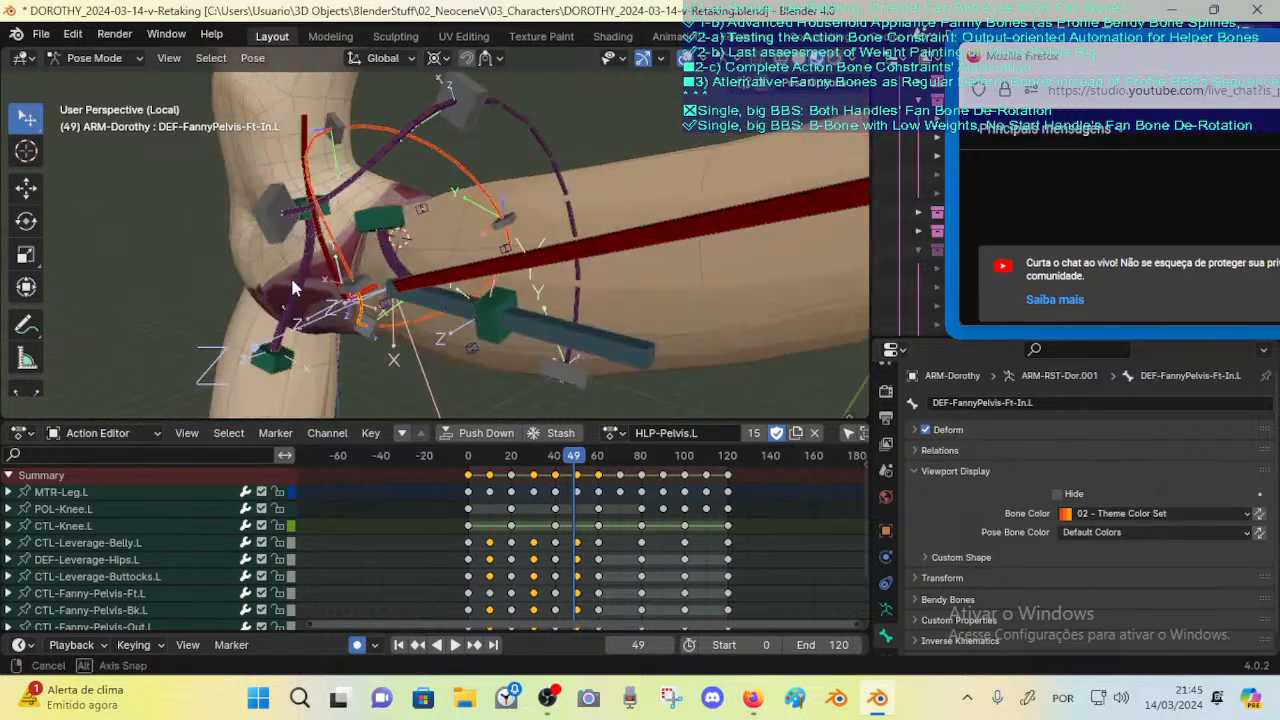
{"action": "middle_click_drag", "start_coordinate": [395, 150], "coordinate": [506, 311]}
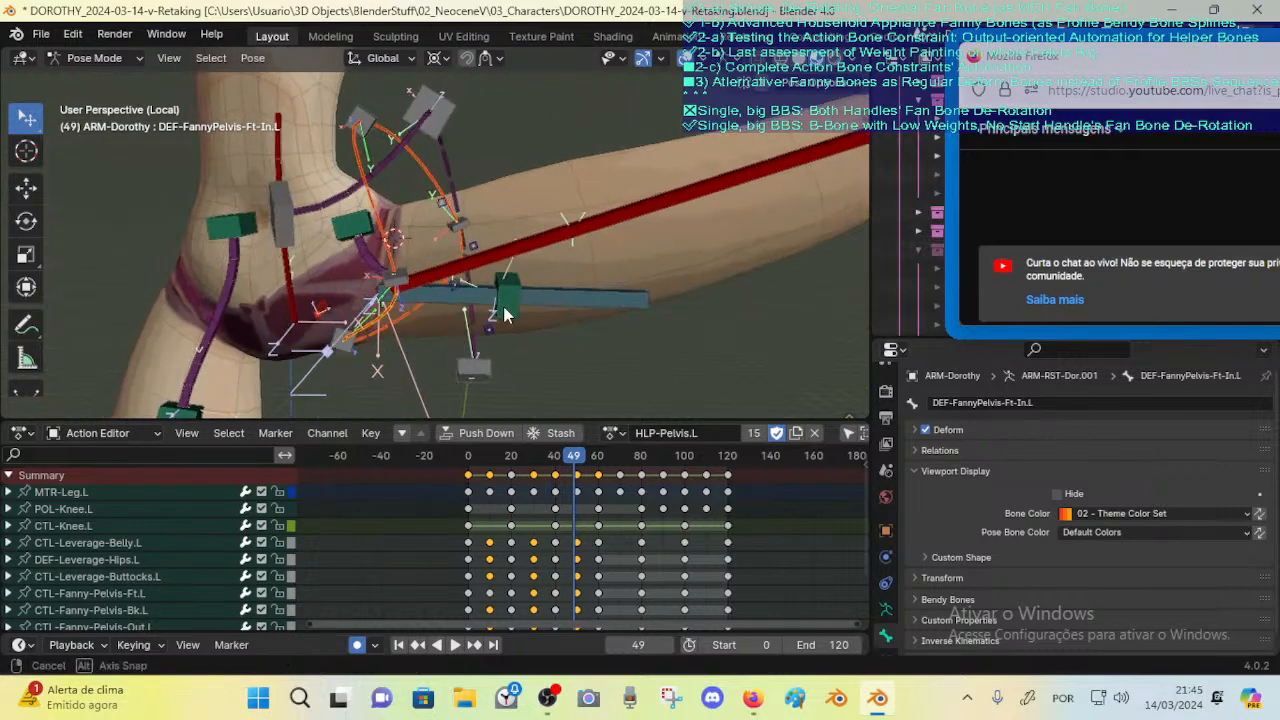
{"action": "left_click", "coordinate": [926, 430]}
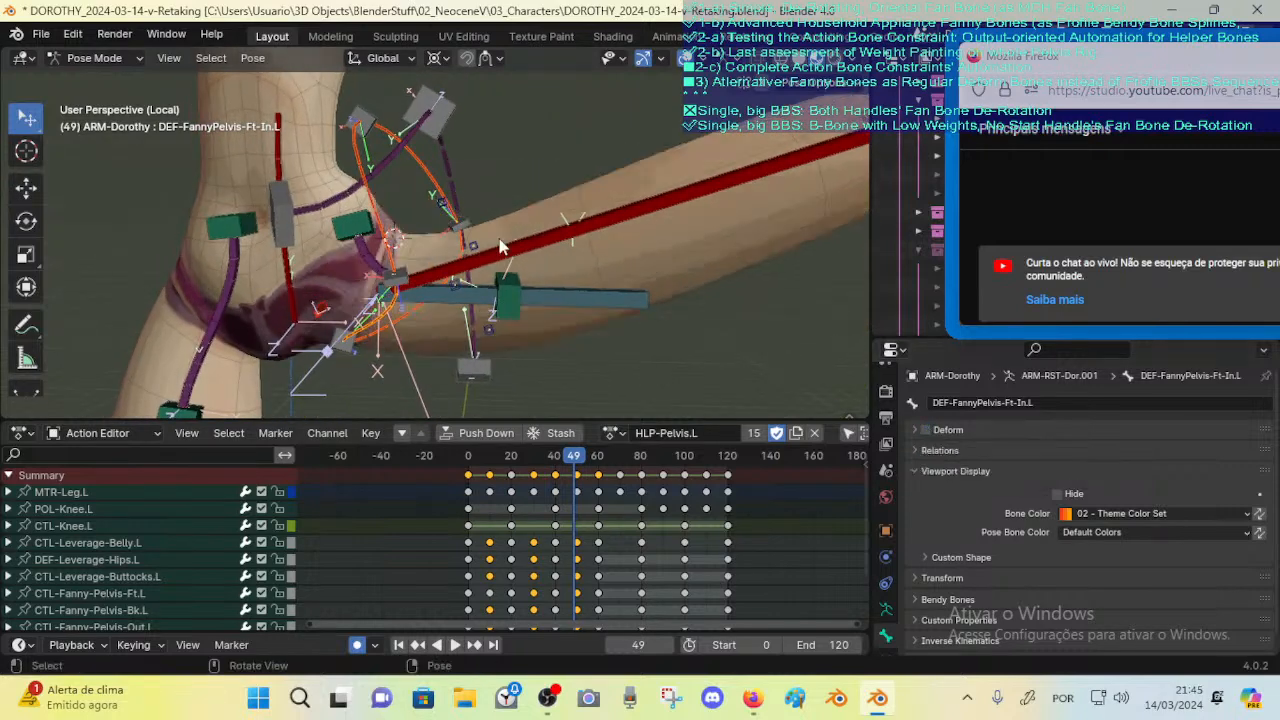
Step: Select the DEF-Leverage-Belly.L and DEF-Leverage-Hips.L bones together and disable Deform for them
{"action": "middle_click_drag", "start_coordinate": [500, 246], "coordinate": [453, 192]}
{"action": "left_click", "coordinate": [401, 152]}
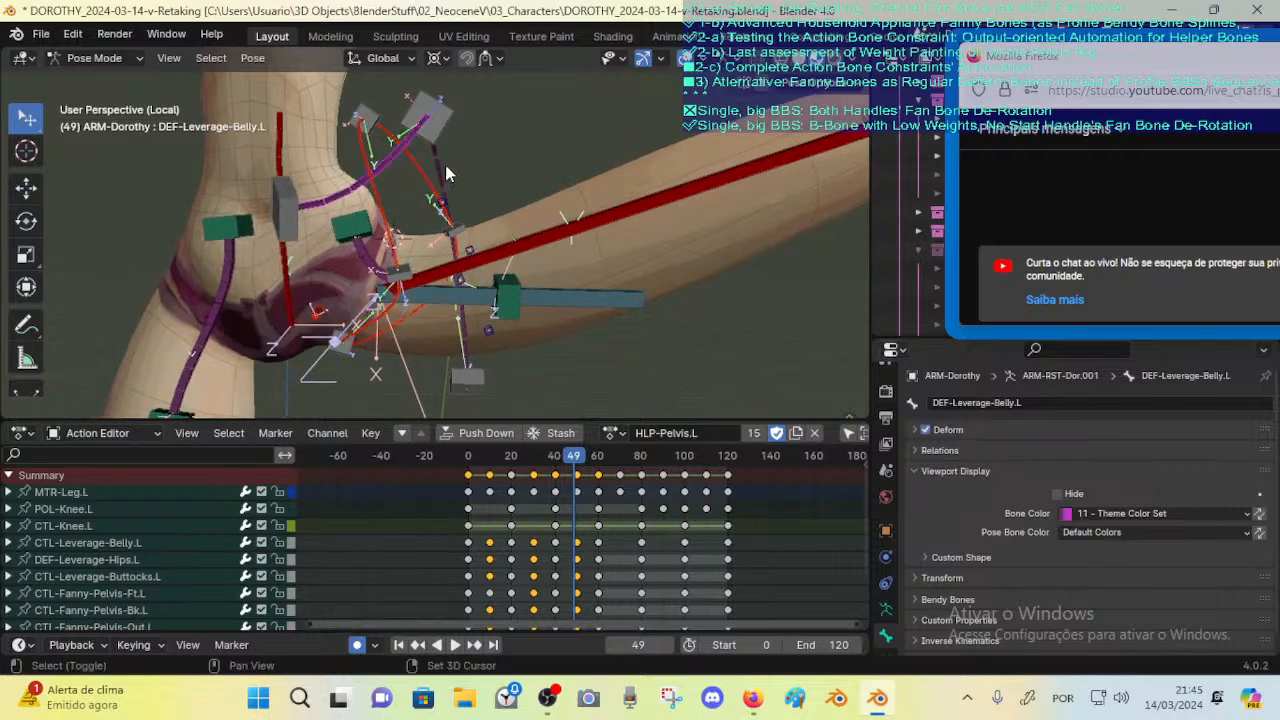
{"action": "left_click", "coordinate": [444, 168], "text": "shift"}
{"action": "middle_click_drag", "start_coordinate": [827, 334], "coordinate": [817, 336]}
{"action": "left_click", "coordinate": [440, 112], "text": "shift"}
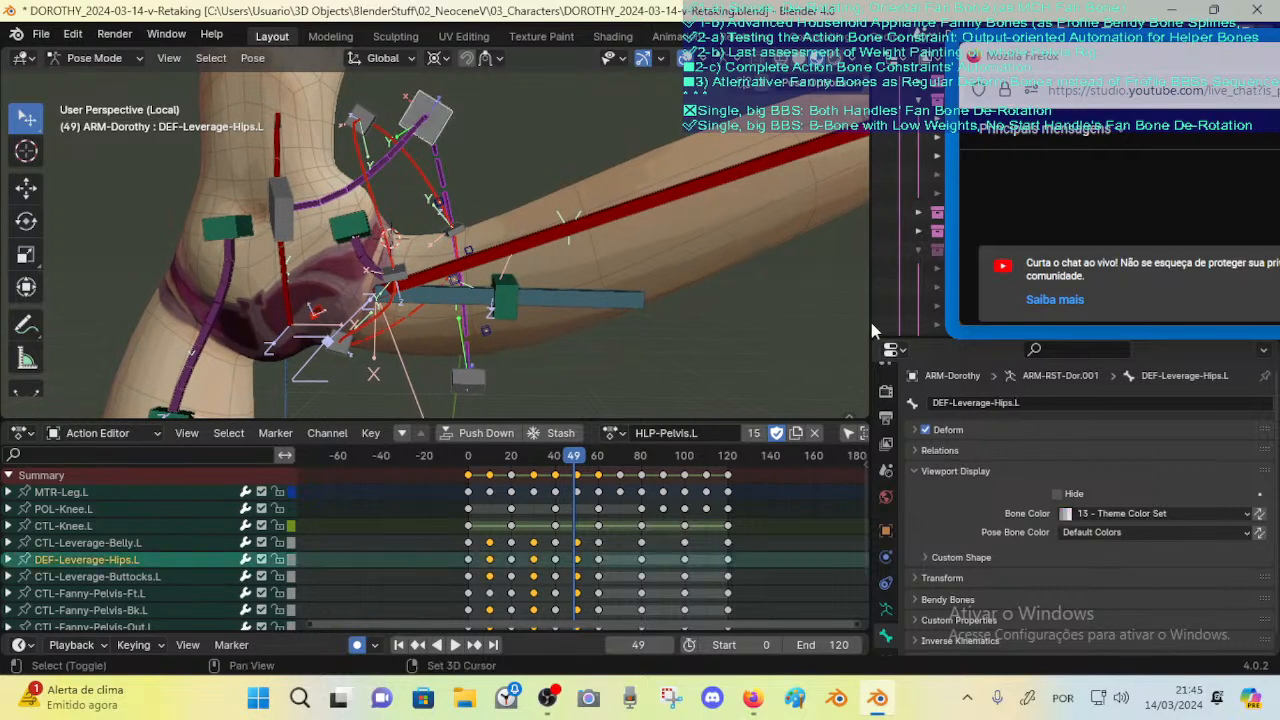
{"action": "left_click", "coordinate": [926, 430]}
Step: Try moving the CTL-Hips.L.002 control bone to test how the hip mesh follows, and cancel the move
{"action": "middle_click_drag", "start_coordinate": [661, 296], "coordinate": [601, 291]}
{"action": "left_click", "coordinate": [362, 238]}
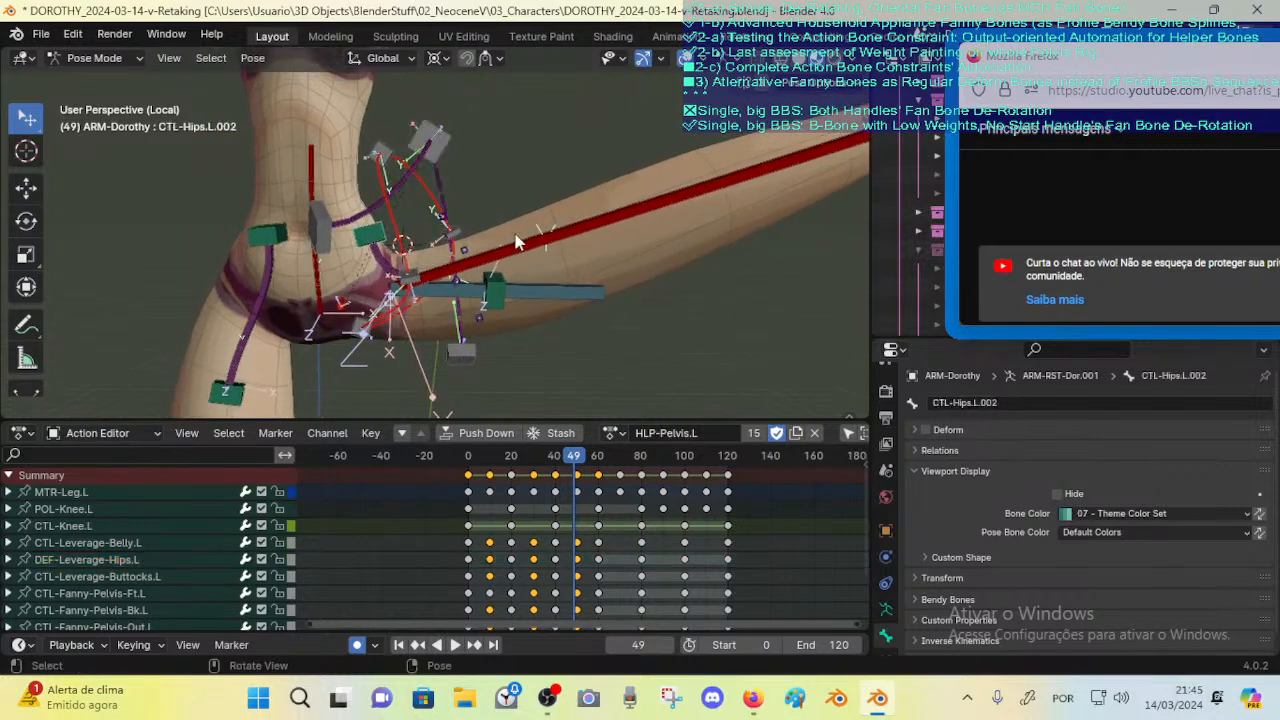
{"action": "key", "text": "g"}
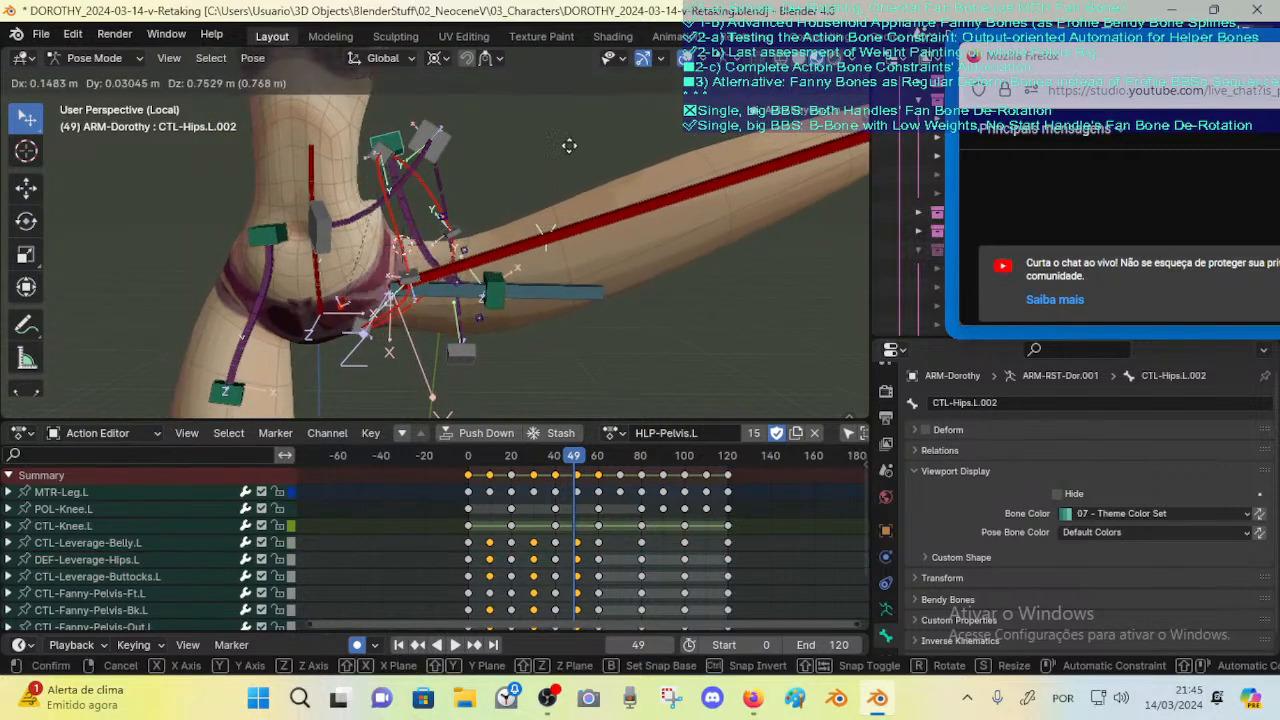
{"action": "right_click", "coordinate": [566, 194]}
{"action": "middle_click_drag", "start_coordinate": [516, 289], "coordinate": [485, 256]}
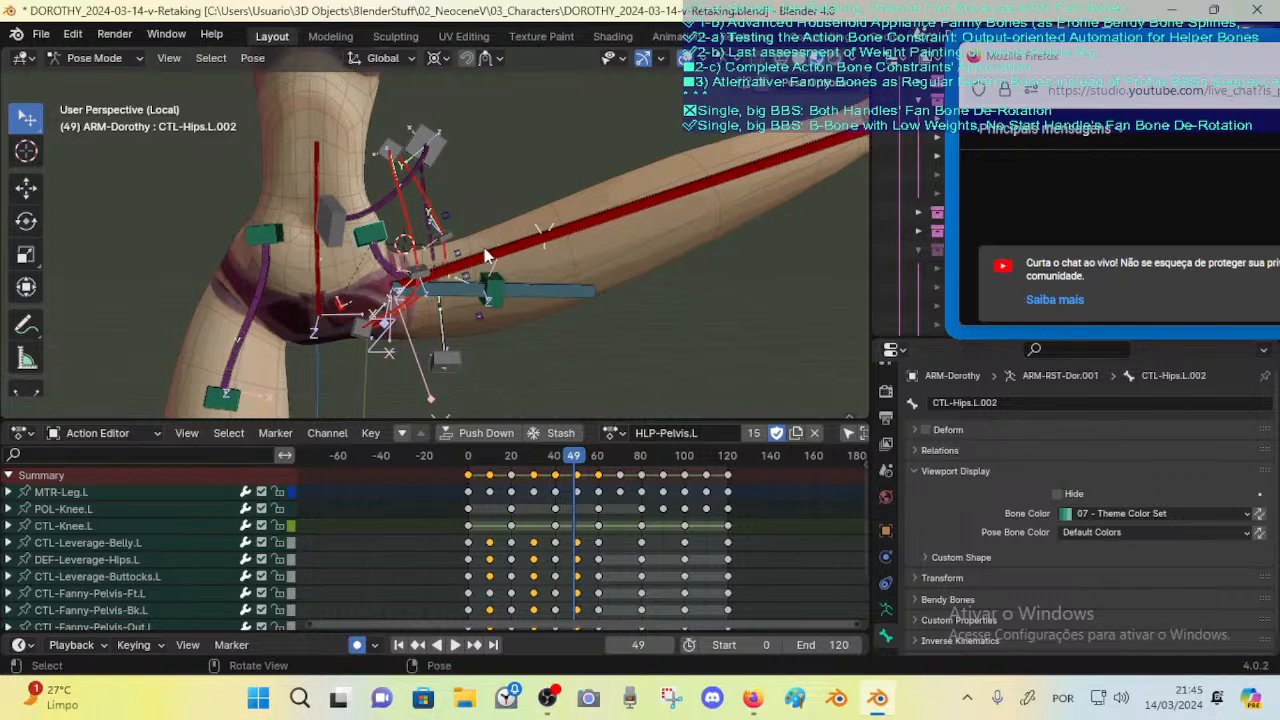
Step: Toggle Deform off and on for DEF-Hips.L to compare its effect on the hip mesh, leaving it enabled
{"action": "left_click", "coordinate": [396, 274]}
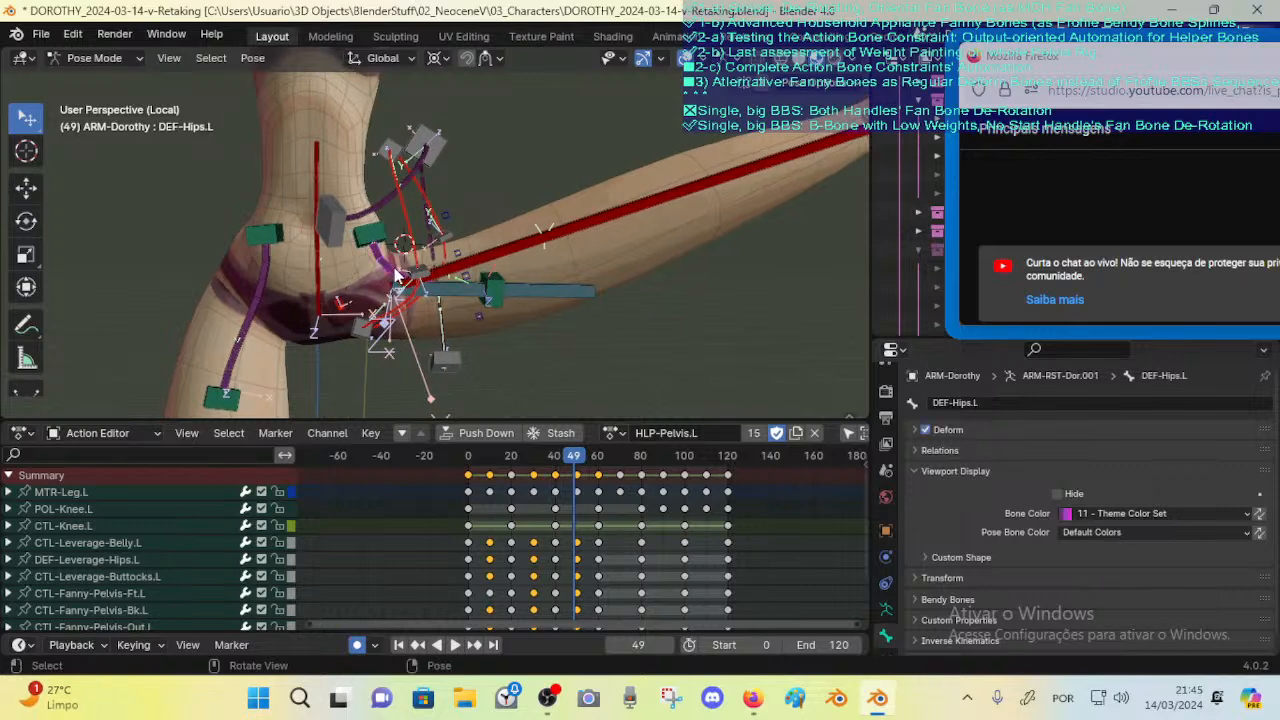
{"action": "left_click", "coordinate": [924, 430]}
{"action": "left_click", "coordinate": [924, 430]}
{"action": "left_click", "coordinate": [924, 430]}
{"action": "left_click", "coordinate": [924, 430]}
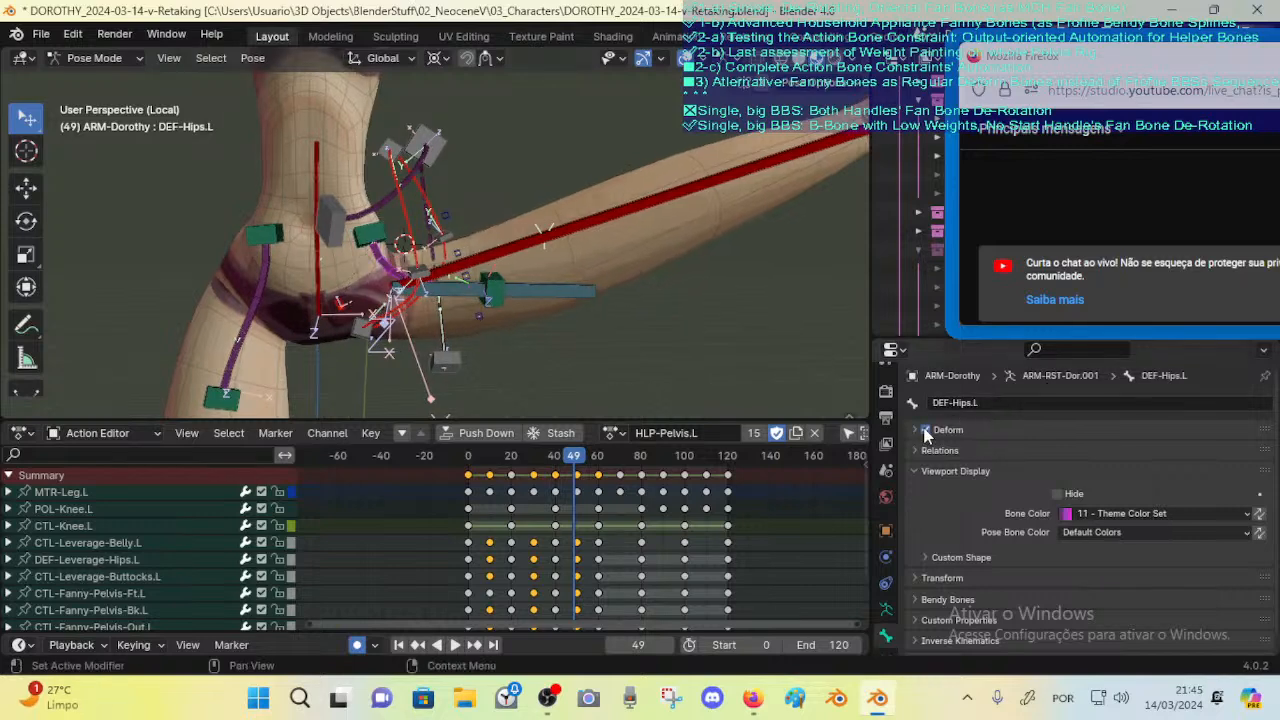
{"action": "left_click", "coordinate": [924, 430]}
{"action": "left_click", "coordinate": [924, 430]}
{"action": "left_click", "coordinate": [924, 430]}
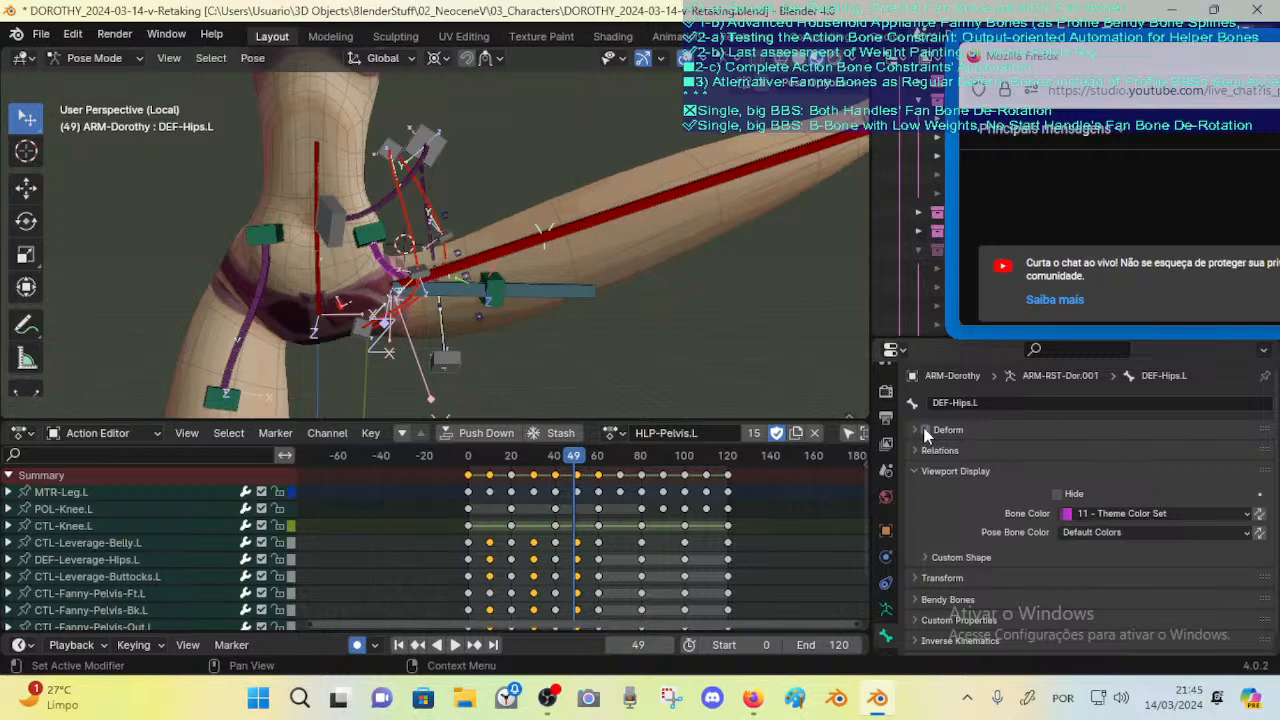
{"action": "left_click", "coordinate": [924, 430]}
{"action": "mouse_move", "coordinate": [491, 269]}
{"action": "middle_mouse_down"}
{"action": "mouse_move", "coordinate": [459, 270]}
{"action": "mouse_move", "coordinate": [482, 283]}
{"action": "middle_mouse_up"}
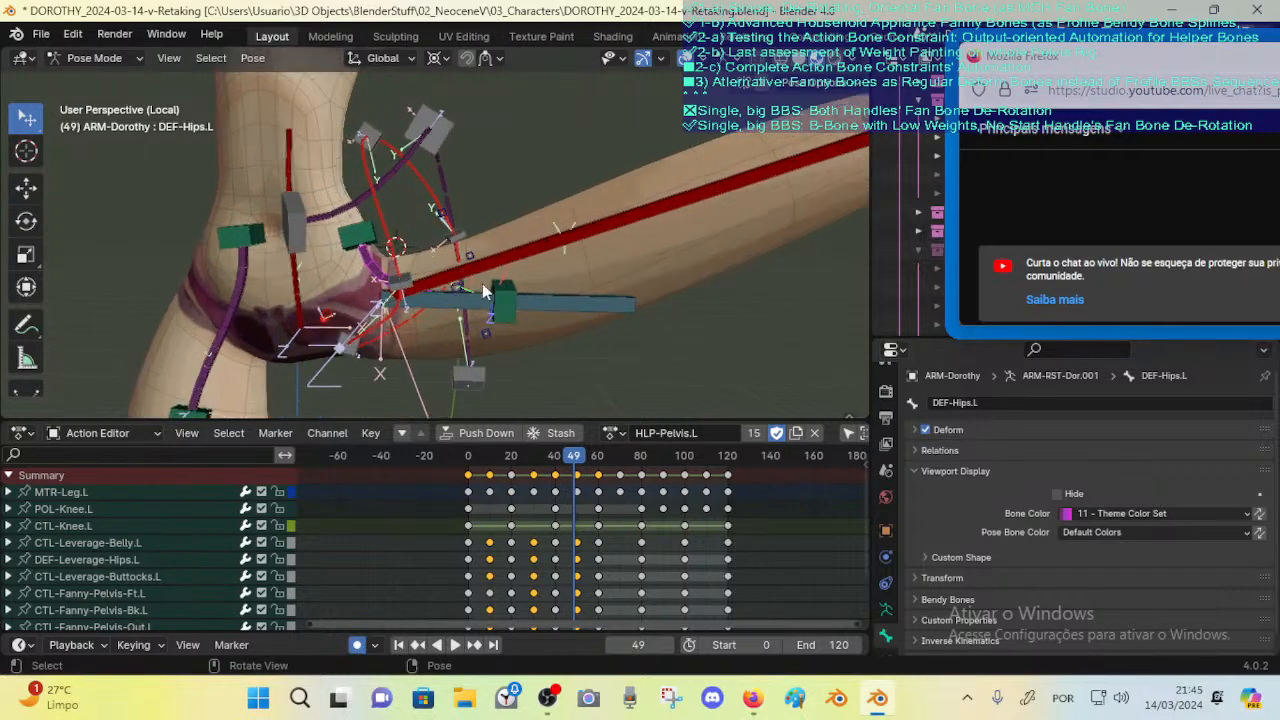
Step: Enable the Copy Rotation and Copy Rotation.001 constraints on the CTL-Hips.L.002 bone
{"action": "left_click", "coordinate": [358, 234]}
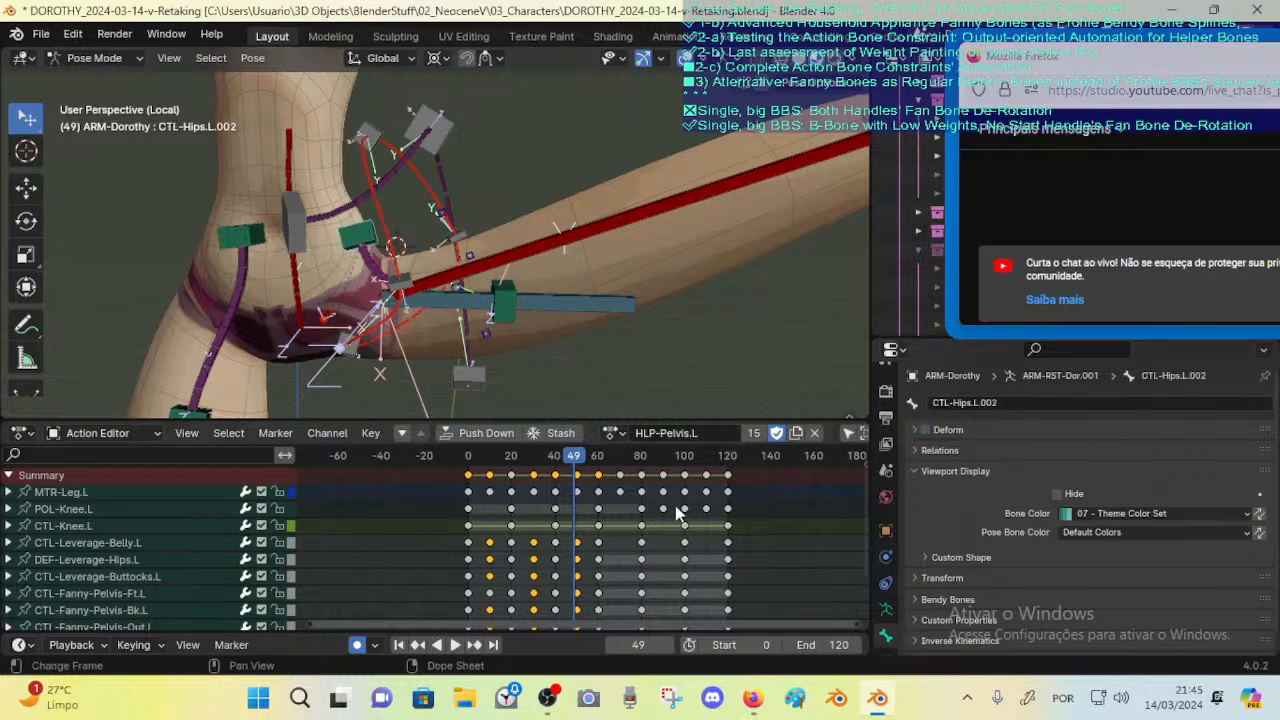
{"action": "scroll", "coordinate": [519, 321], "scroll_direction": "down", "scroll_amount": 1}
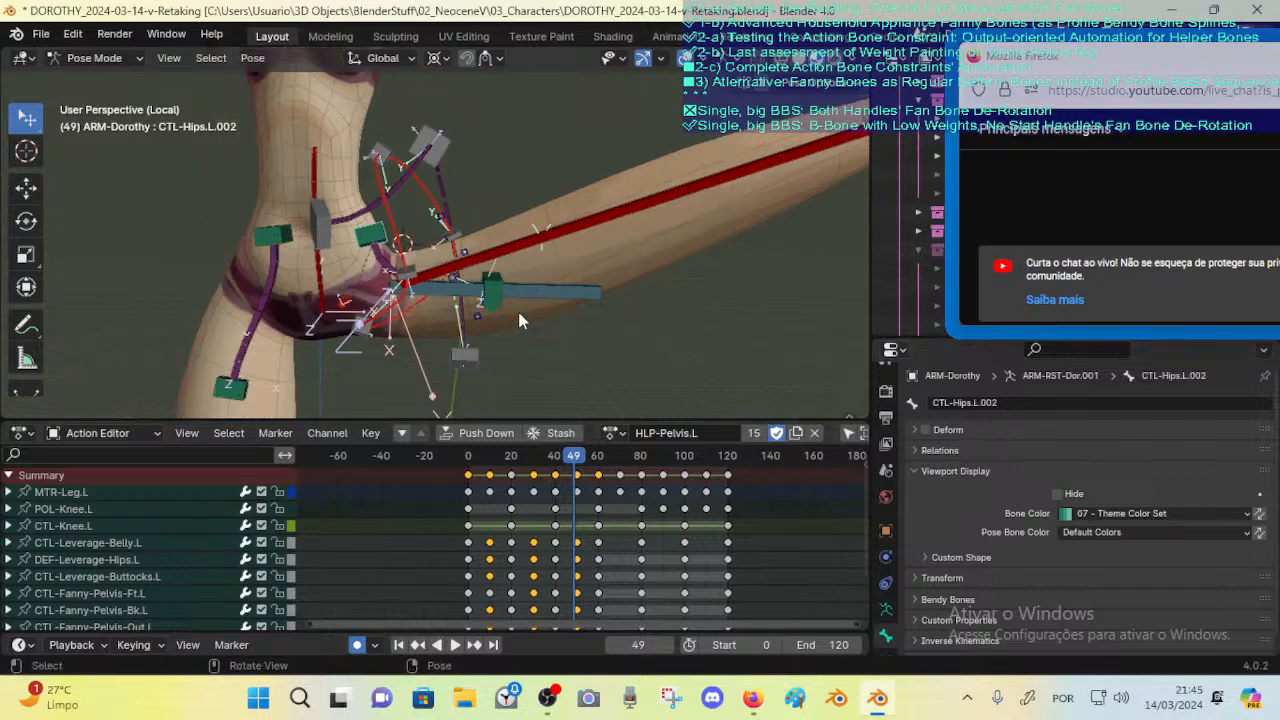
{"action": "key", "text": "ctrl+Tab"}
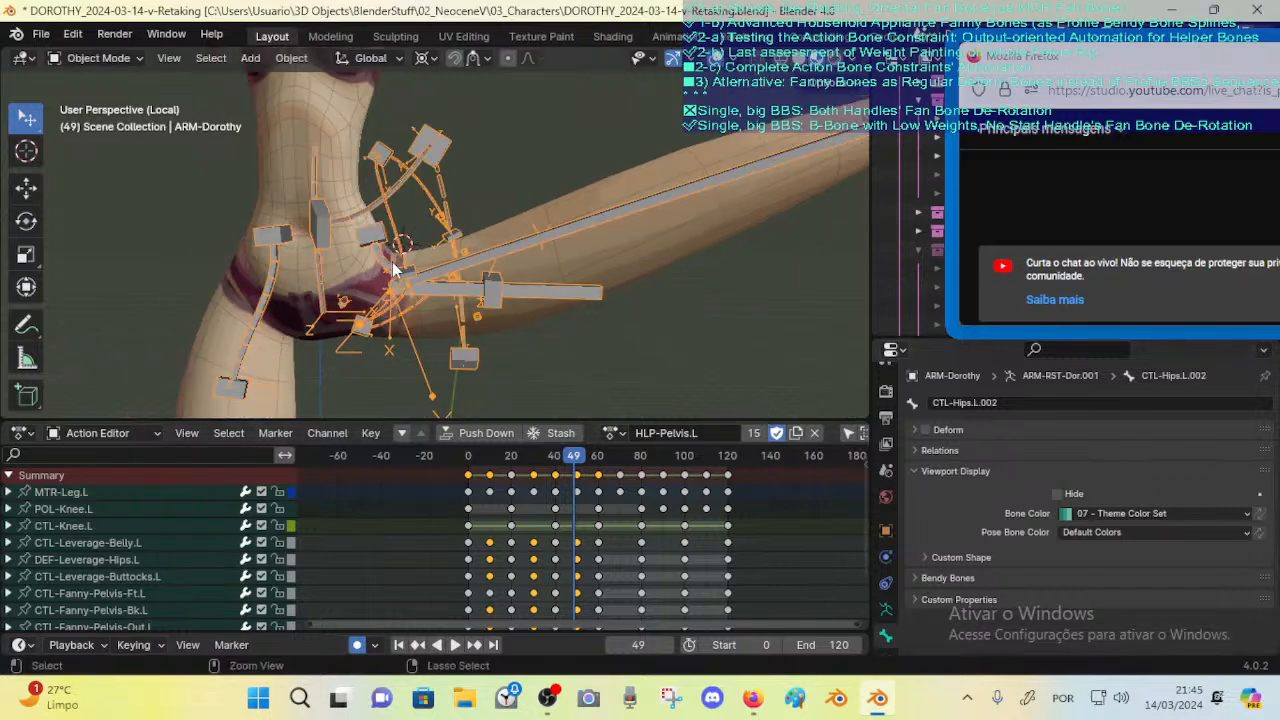
{"action": "left_click", "coordinate": [366, 244]}
{"action": "left_click", "coordinate": [370, 241]}
{"action": "key", "text": "ctrl+Tab"}
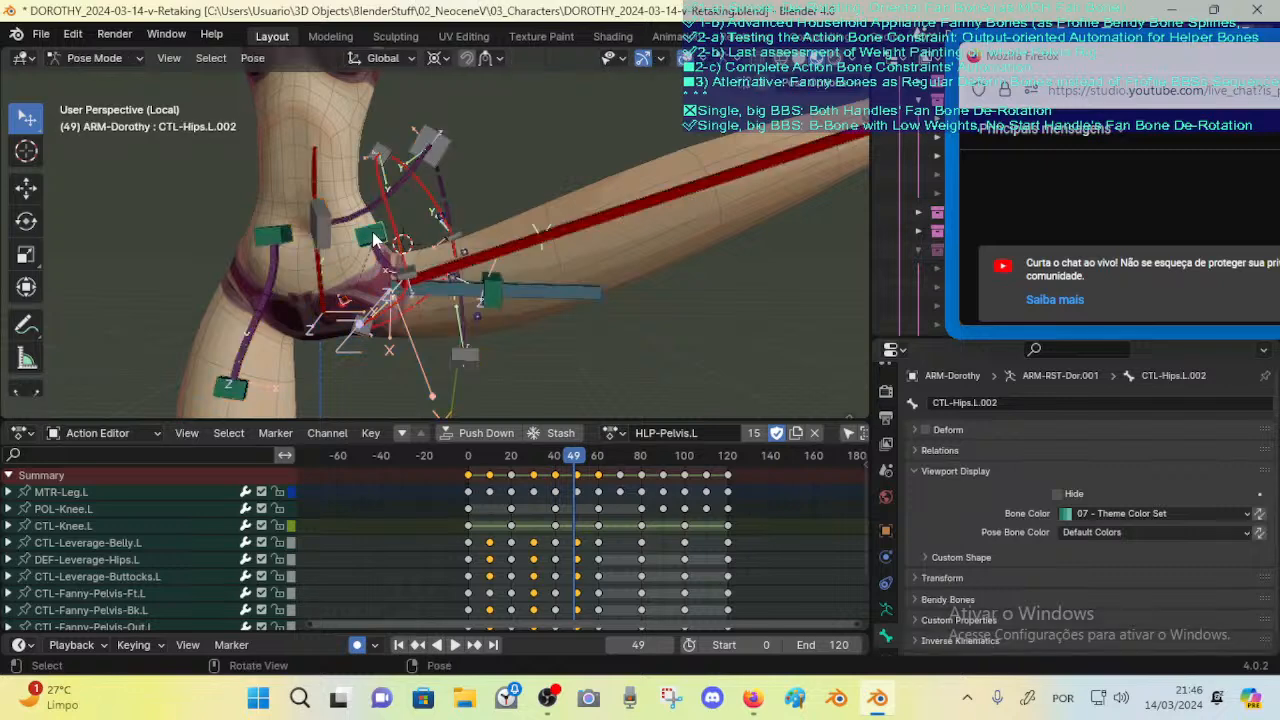
{"action": "scroll", "coordinate": [885, 600], "scroll_direction": "down", "scroll_amount": 2}
{"action": "left_click", "coordinate": [885, 600]}
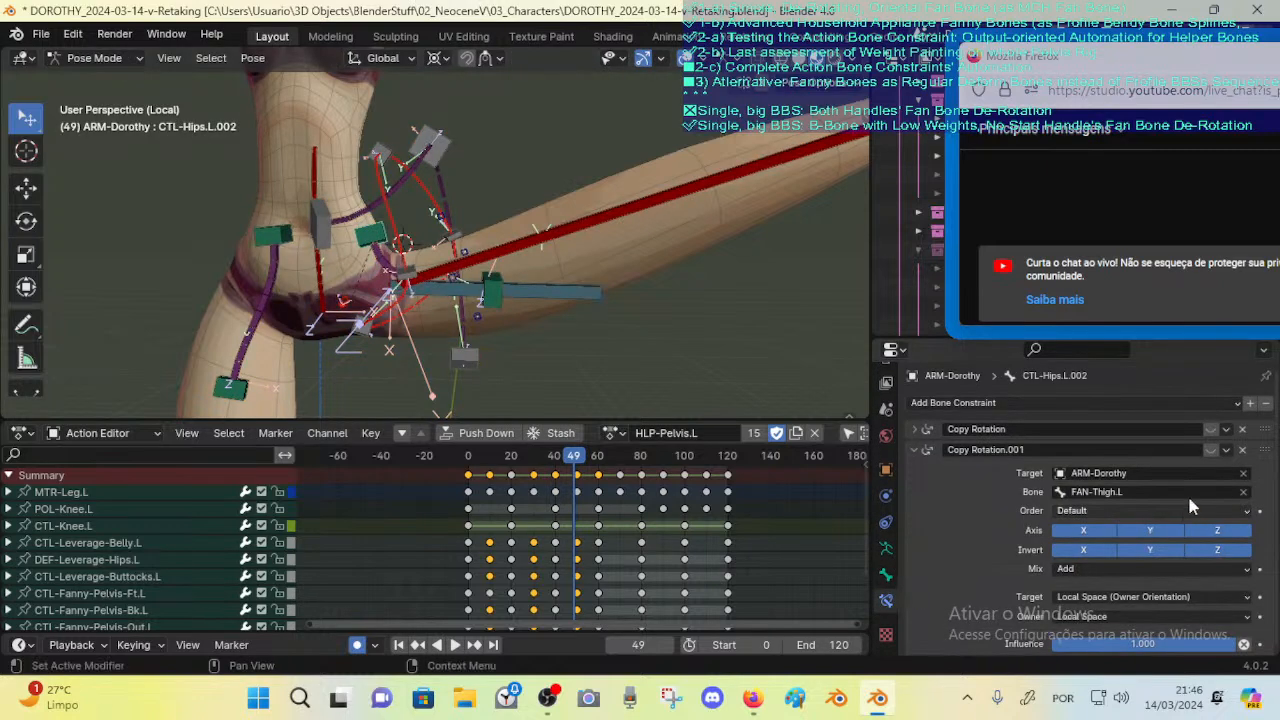
{"action": "left_click", "coordinate": [1209, 450]}
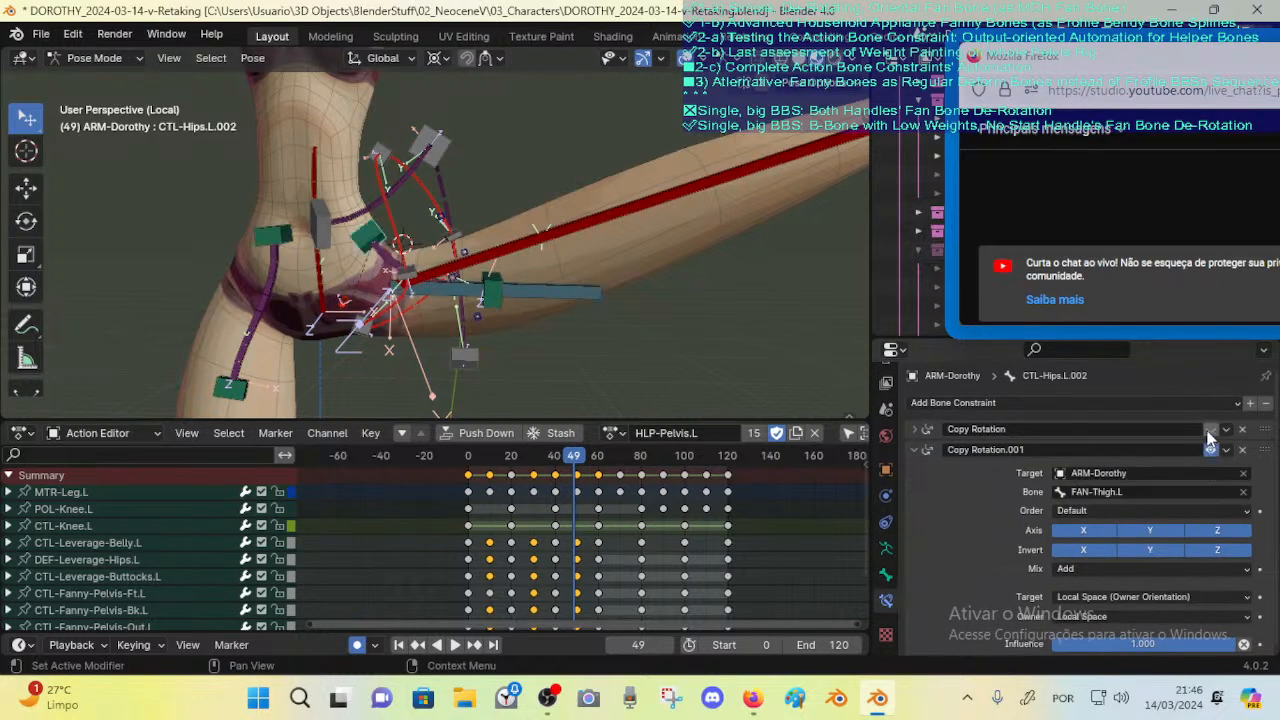
{"action": "left_click", "coordinate": [1211, 430]}
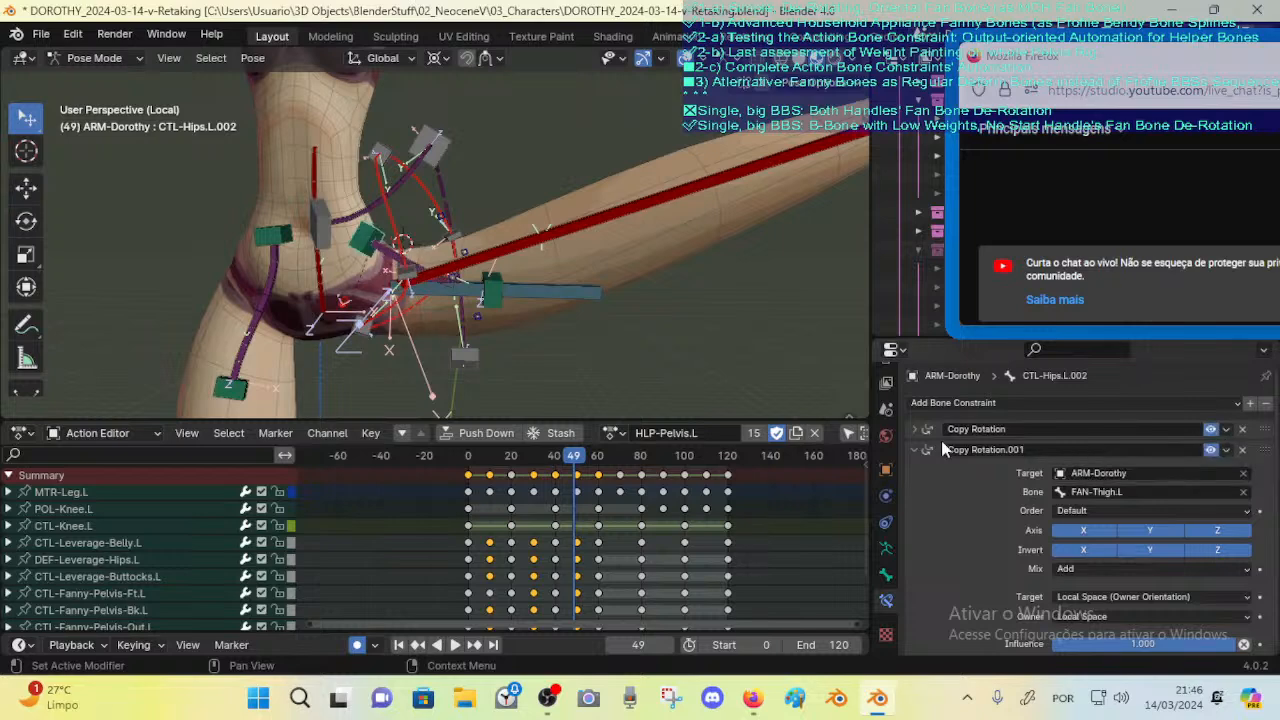
Step: Check both Copy Rotation constraints' settings on CTL-Hips.L.002 and leave only the first one, Copy Rotation, enabled
{"action": "left_click", "coordinate": [912, 450]}
{"action": "left_click", "coordinate": [912, 450]}
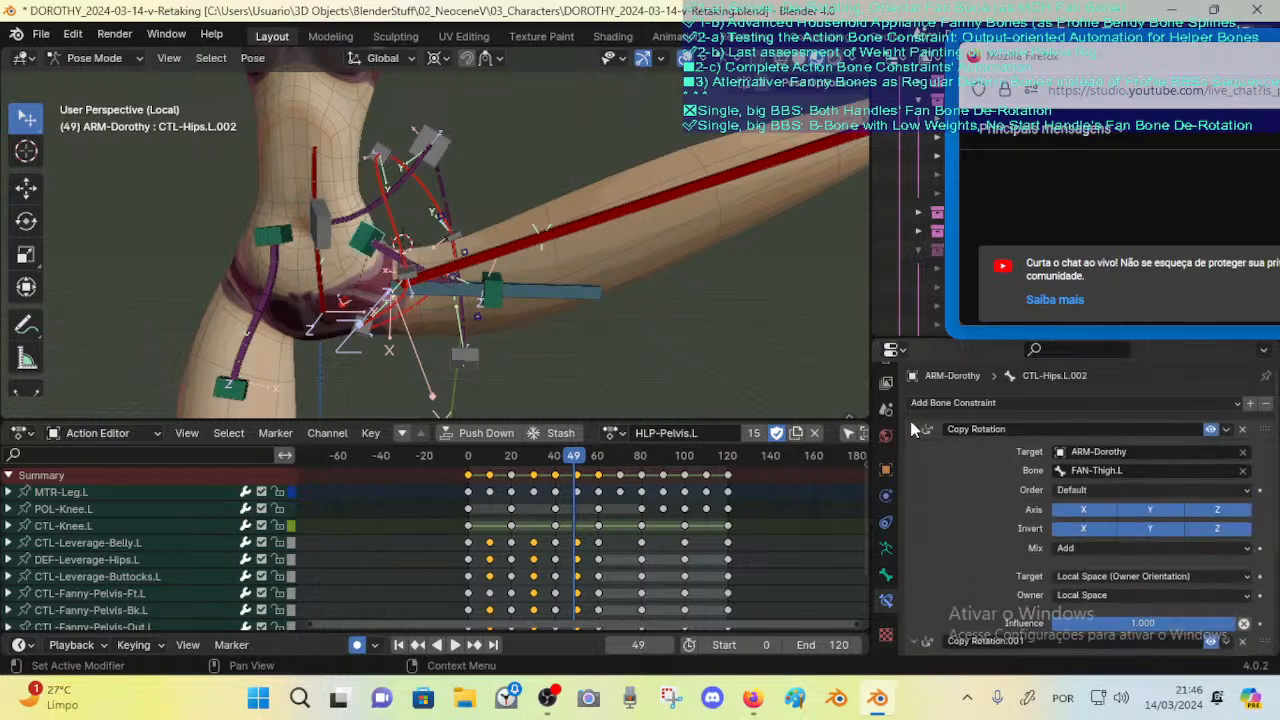
{"action": "left_click", "coordinate": [1213, 451]}
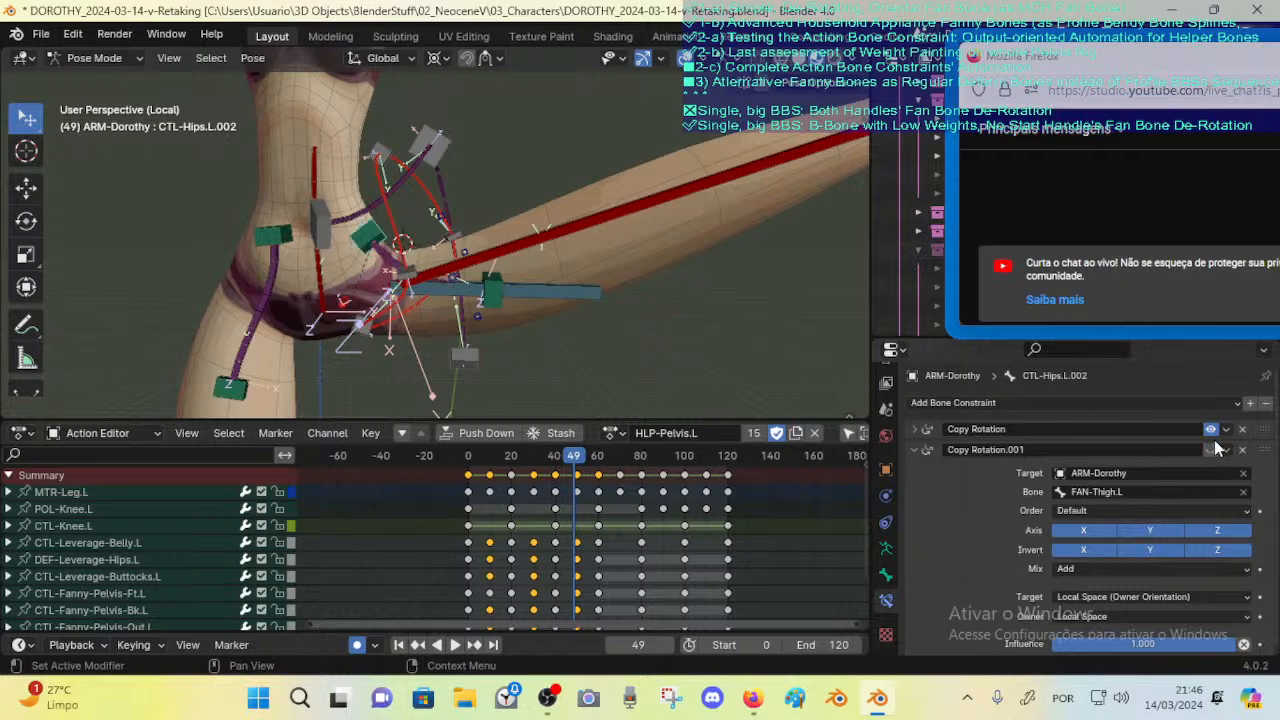
{"action": "left_click", "coordinate": [1204, 458]}
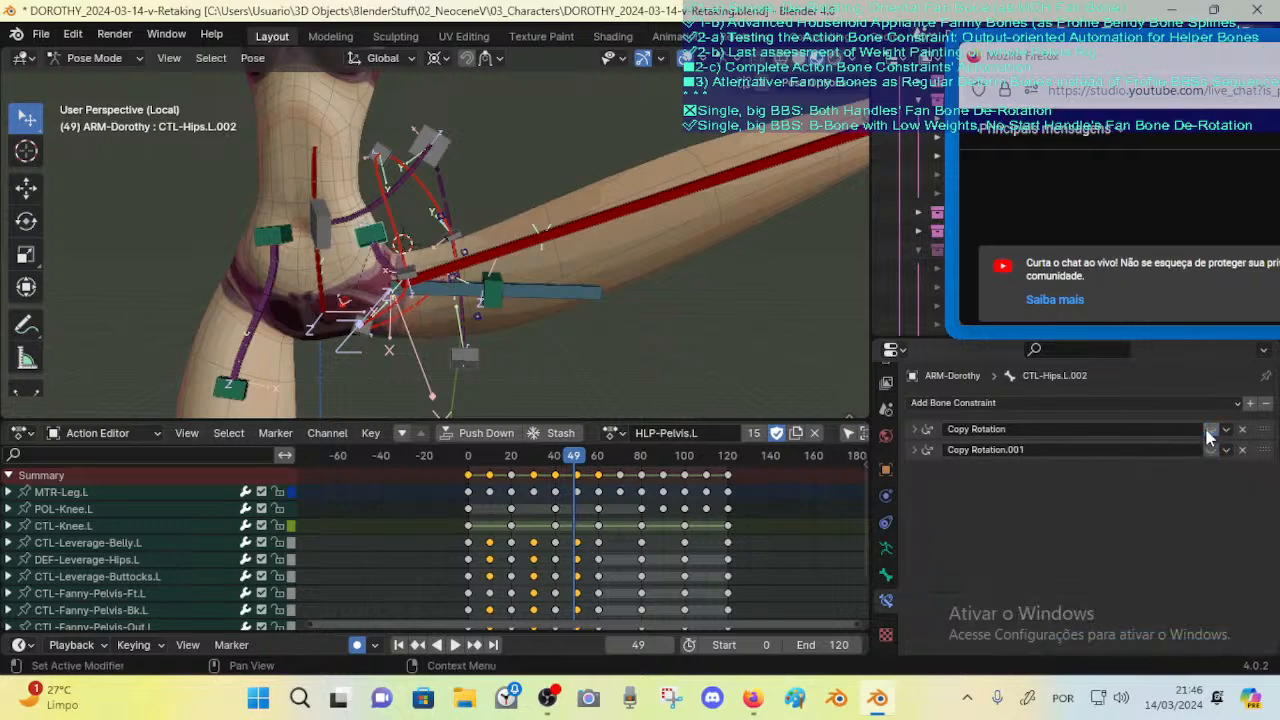
{"action": "left_click", "coordinate": [1211, 430]}
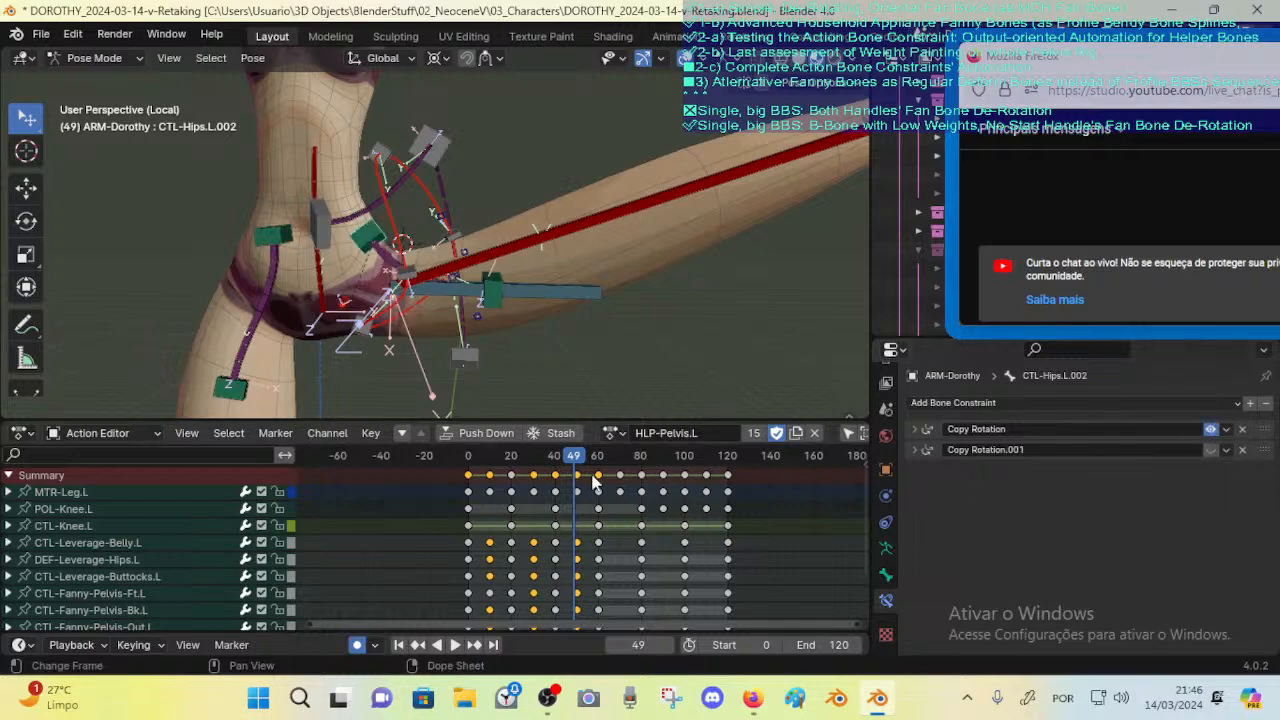
Step: Re-enable Copy Rotation.001 and scrub the animation between frames 48 and 54 to compare the hip deformation, stopping at frame 54
{"action": "mouse_move", "coordinate": [578, 470]}
{"action": "left_mouse_down"}
{"action": "mouse_move", "coordinate": [538, 468]}
{"action": "mouse_move", "coordinate": [582, 461]}
{"action": "mouse_move", "coordinate": [577, 472]}
{"action": "left_mouse_up"}
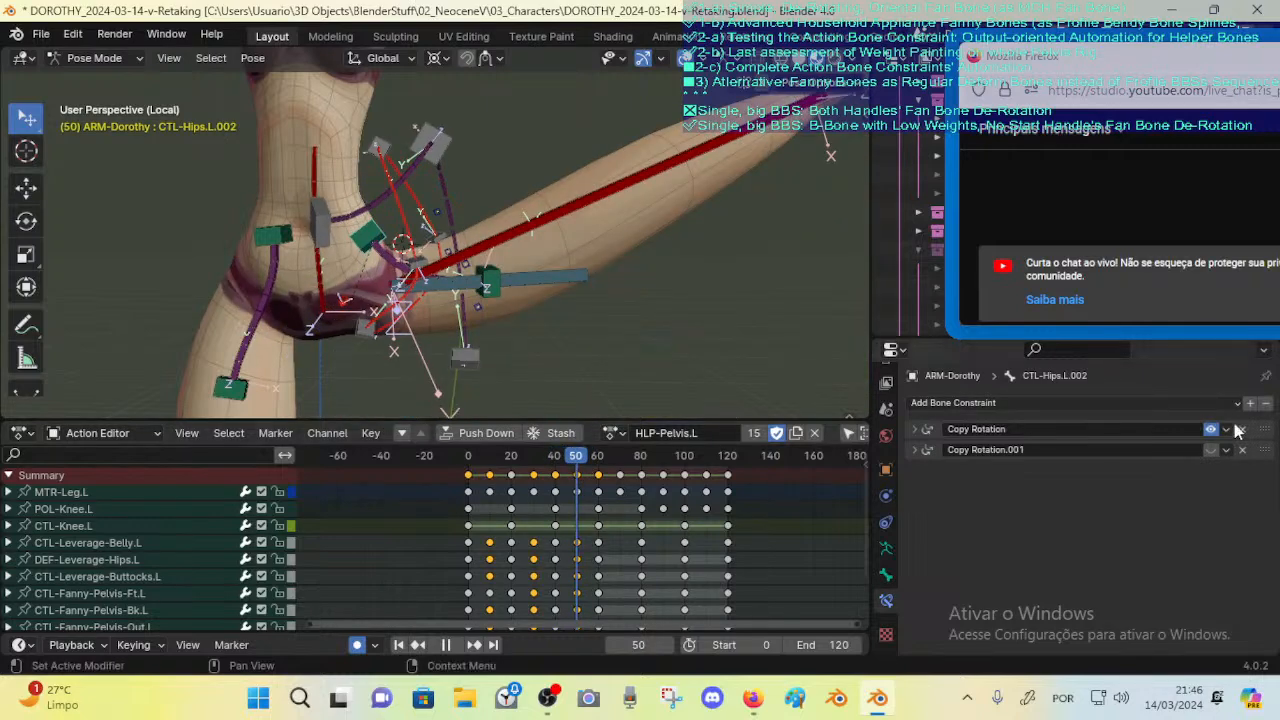
{"action": "left_click", "coordinate": [1210, 450]}
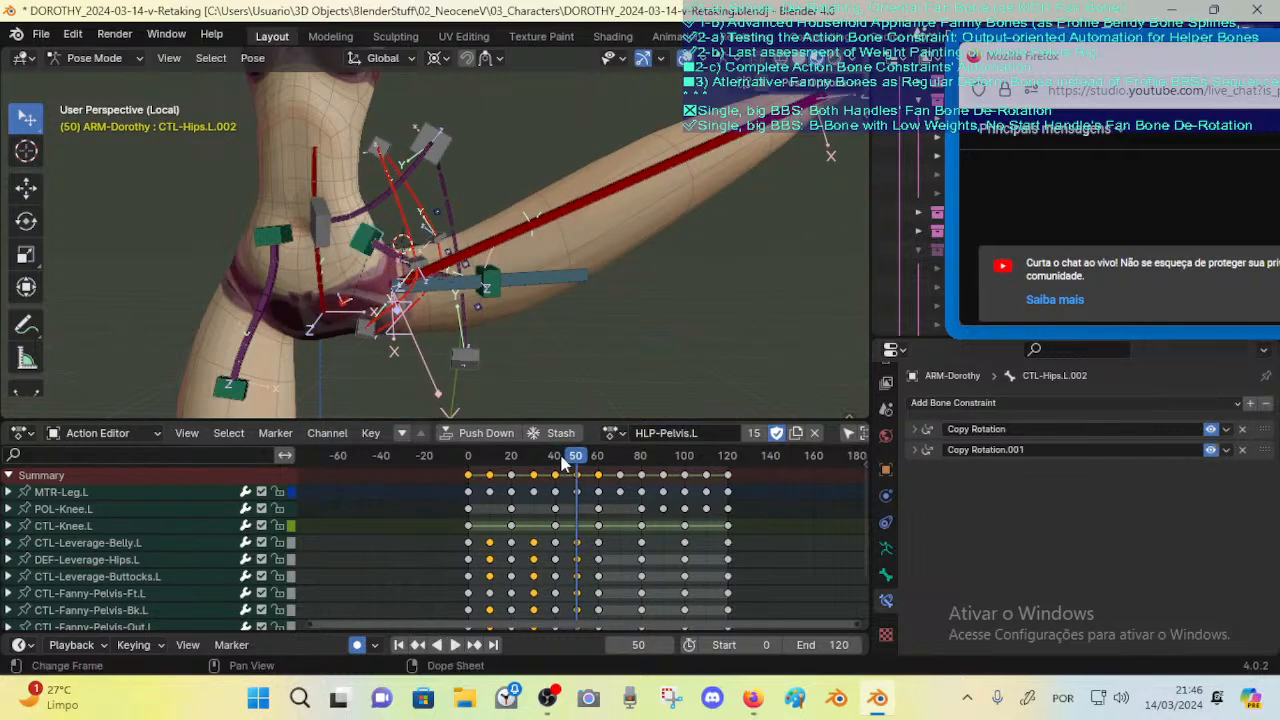
{"action": "mouse_move", "coordinate": [562, 460]}
{"action": "left_mouse_down"}
{"action": "mouse_move", "coordinate": [591, 468]}
{"action": "mouse_move", "coordinate": [571, 470]}
{"action": "left_mouse_up"}
{"action": "left_click", "coordinate": [1210, 450]}
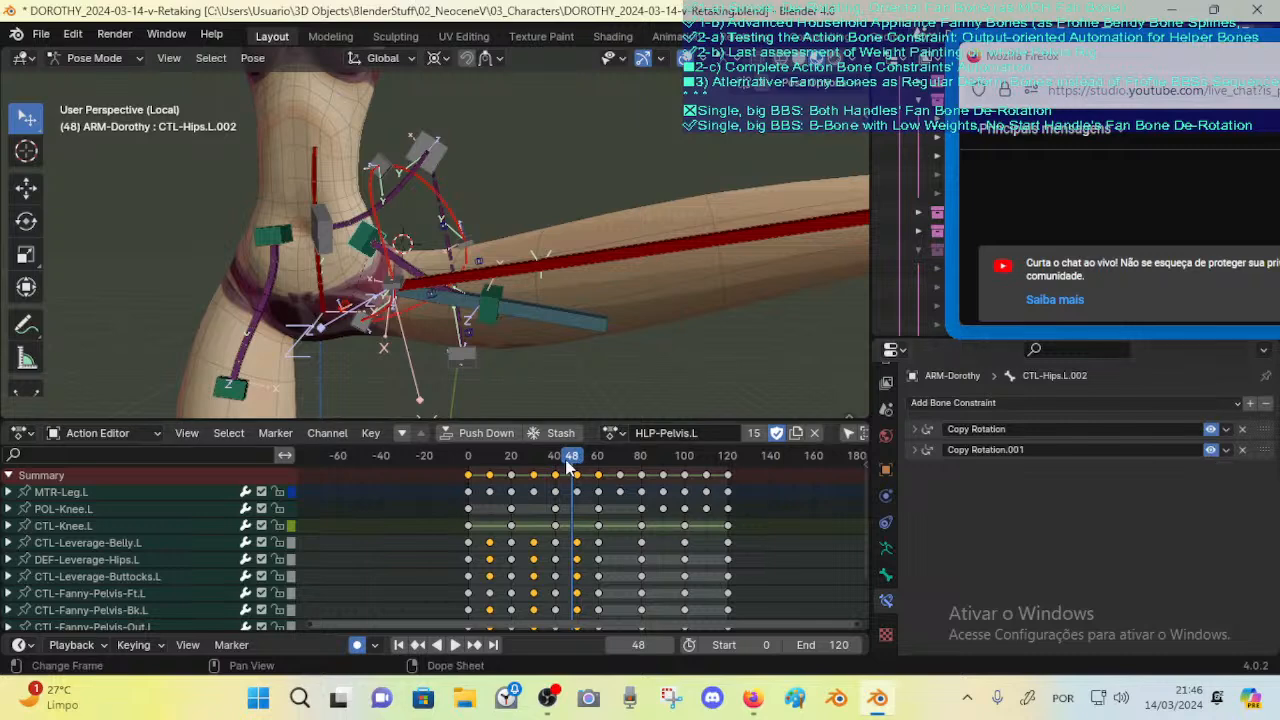
{"action": "key", "text": "space"}
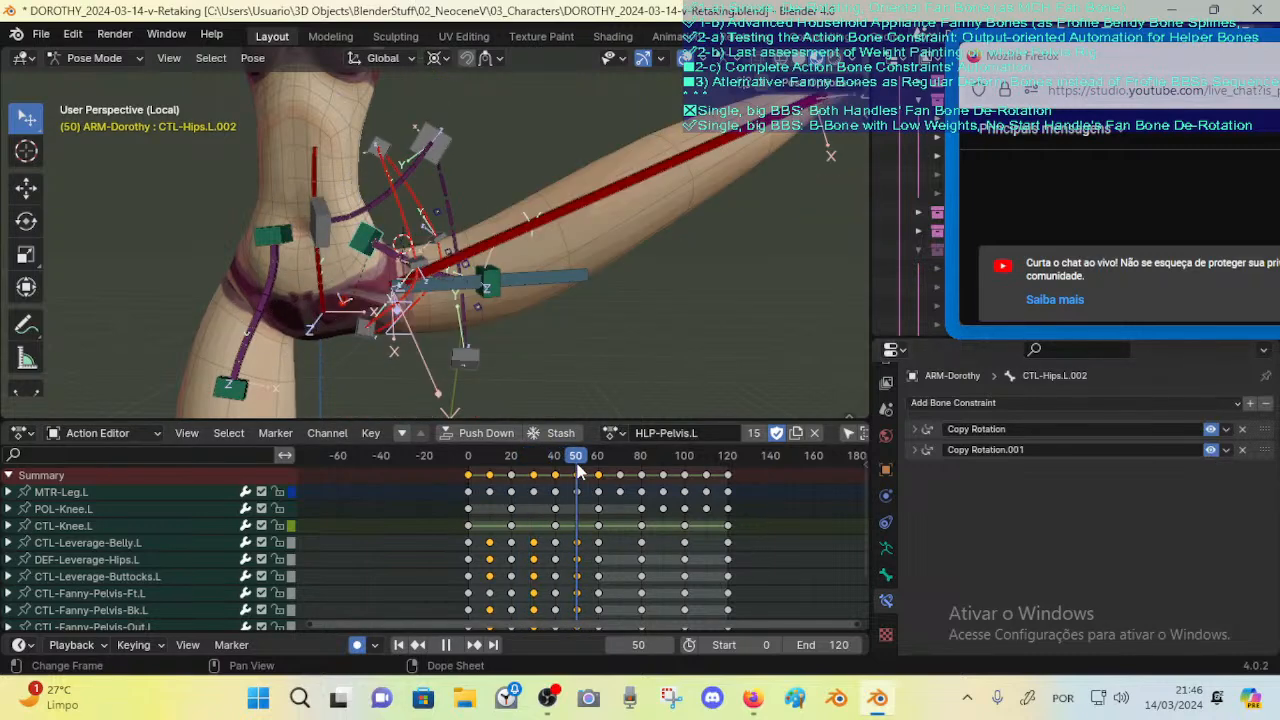
{"action": "mouse_move", "coordinate": [577, 465]}
{"action": "left_mouse_down"}
{"action": "mouse_move", "coordinate": [560, 462]}
{"action": "mouse_move", "coordinate": [586, 462]}
{"action": "left_mouse_up"}
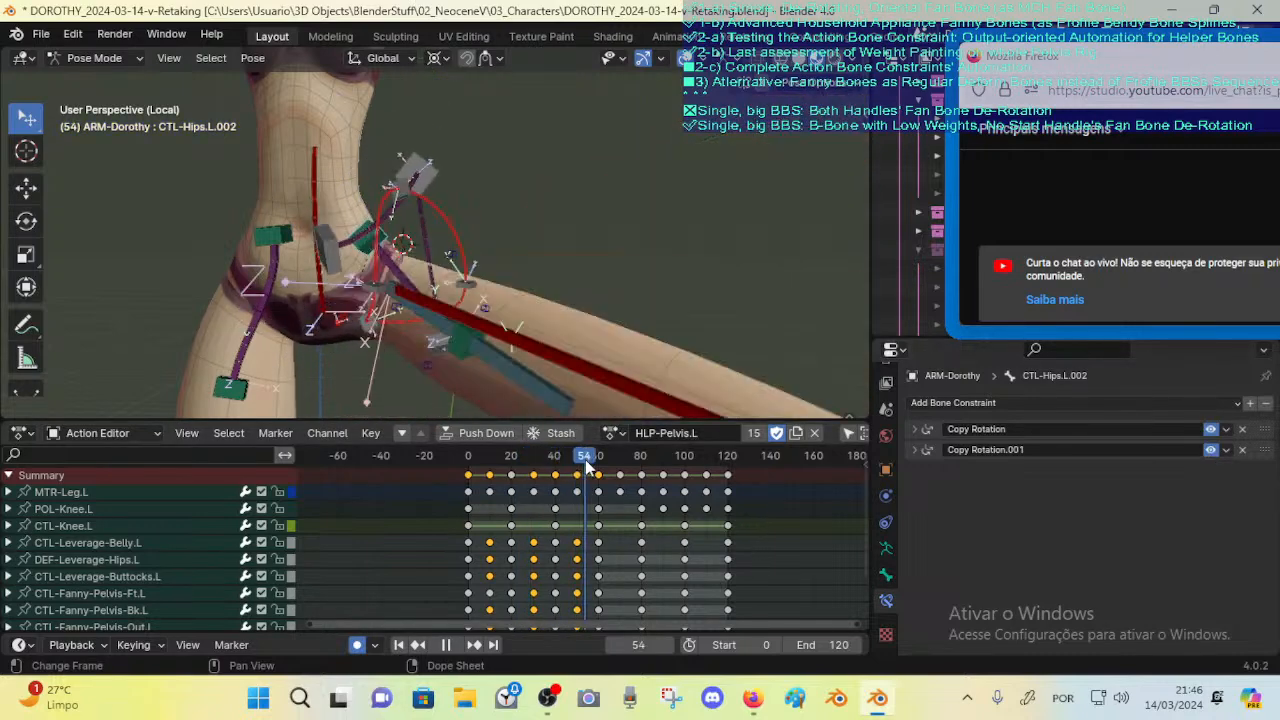
{"action": "left_click", "coordinate": [401, 270]}
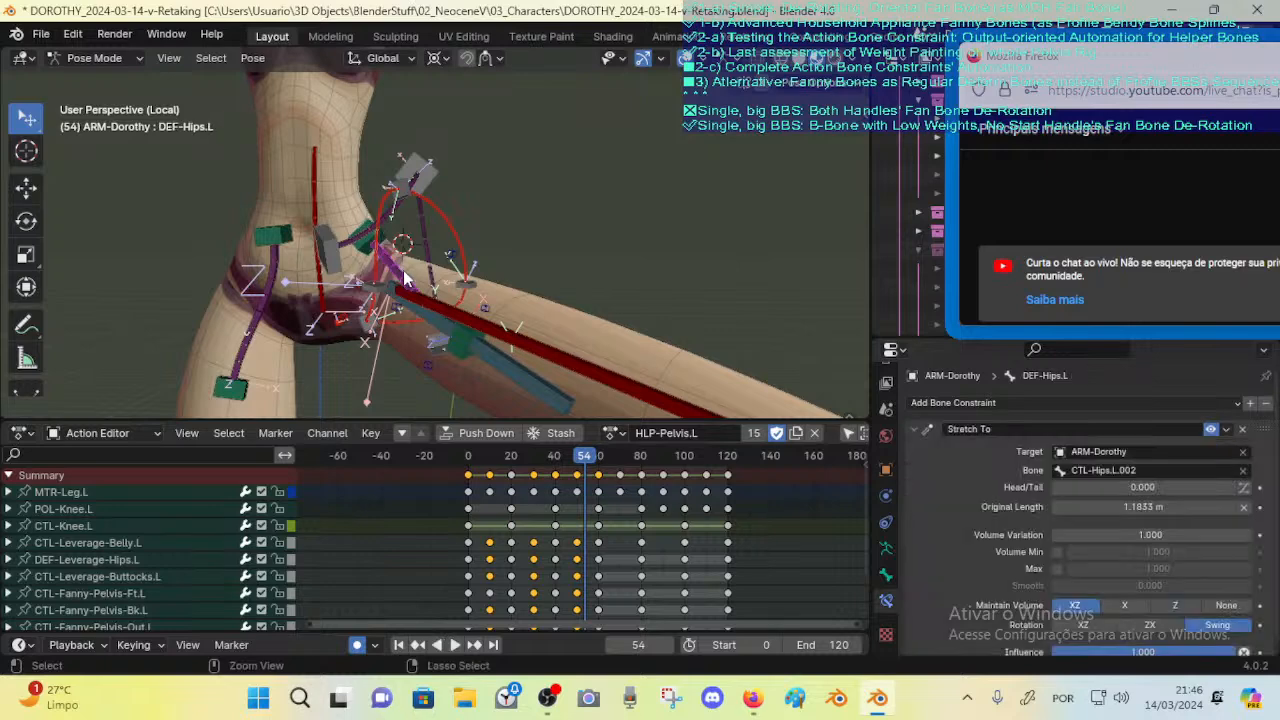
{"action": "key", "text": "ctrl+Tab"}
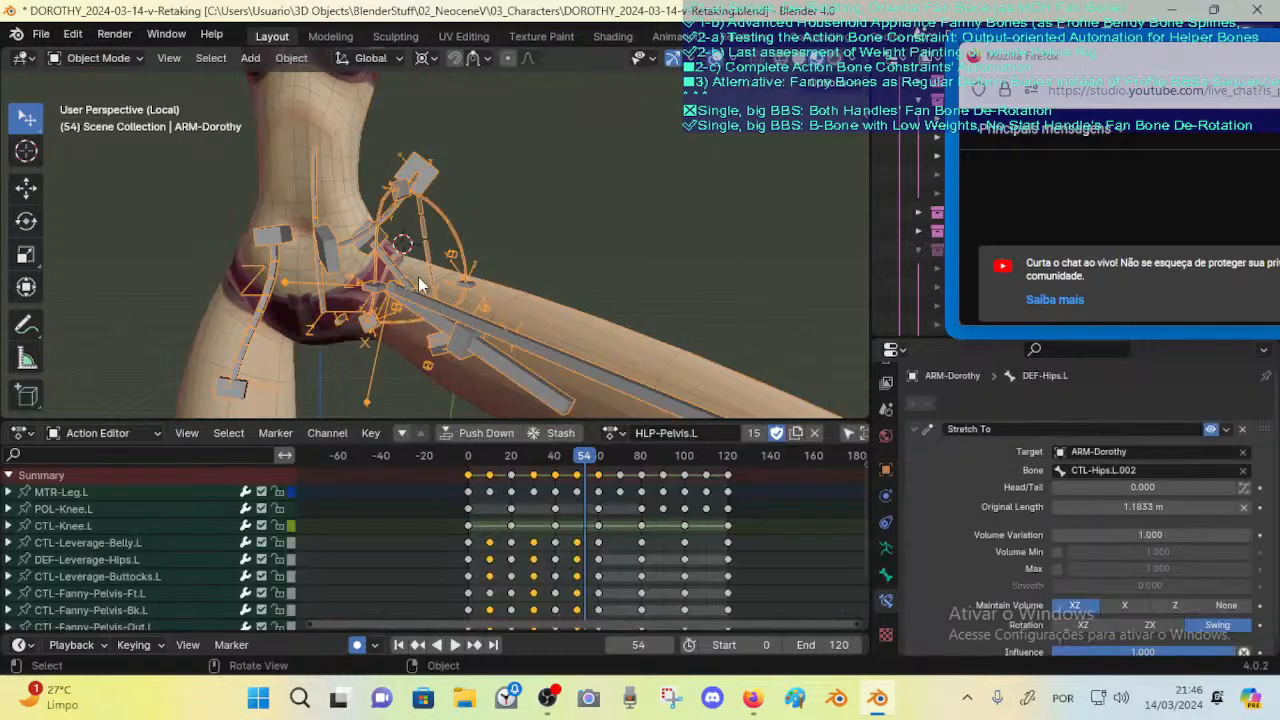
{"action": "left_click", "coordinate": [557, 327]}
{"action": "key", "text": "ctrl+Tab"}
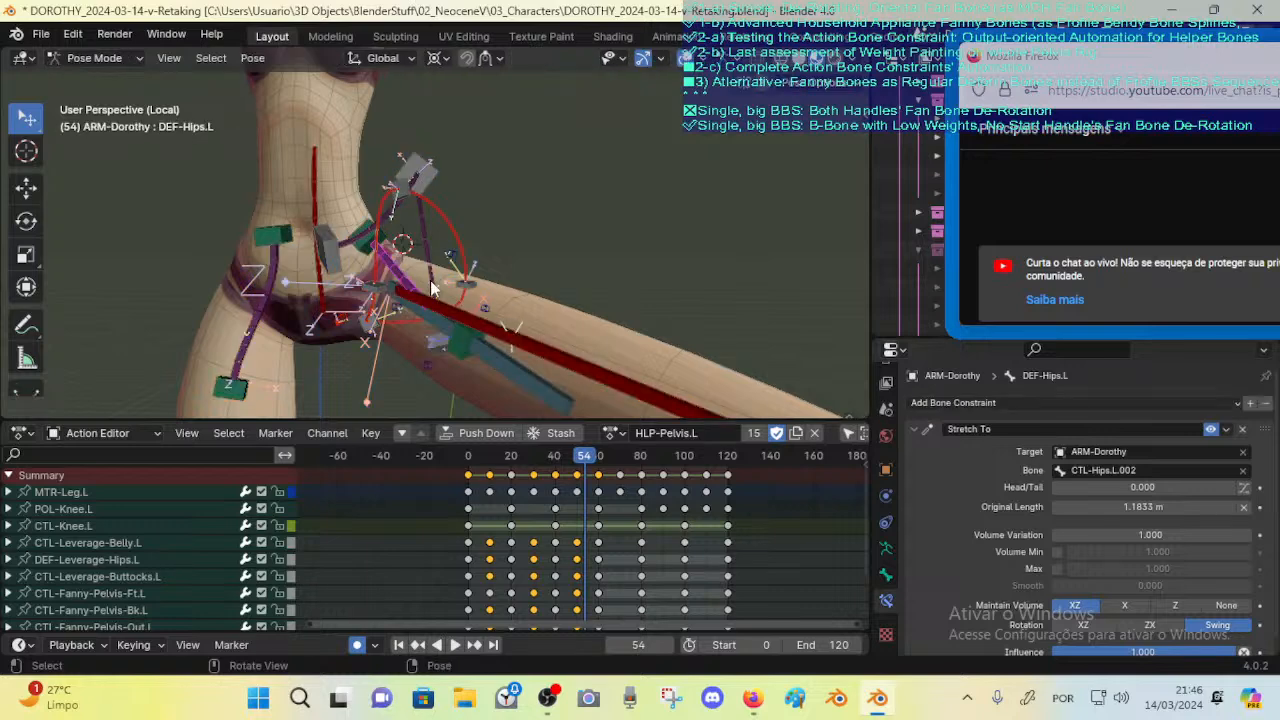
Step: Disable the Copy Rotation.001 constraint on the CTL-Hips.L.002 bone
{"action": "left_click", "coordinate": [364, 256]}
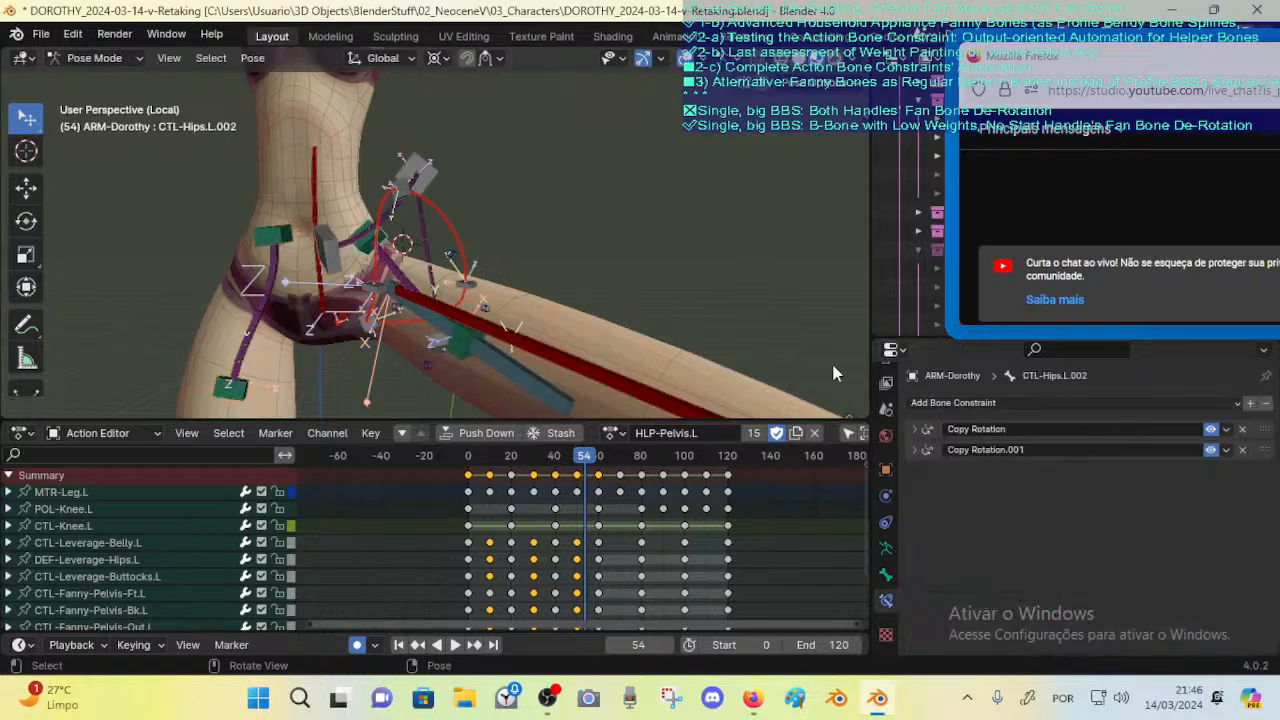
{"action": "left_click", "coordinate": [1210, 451]}
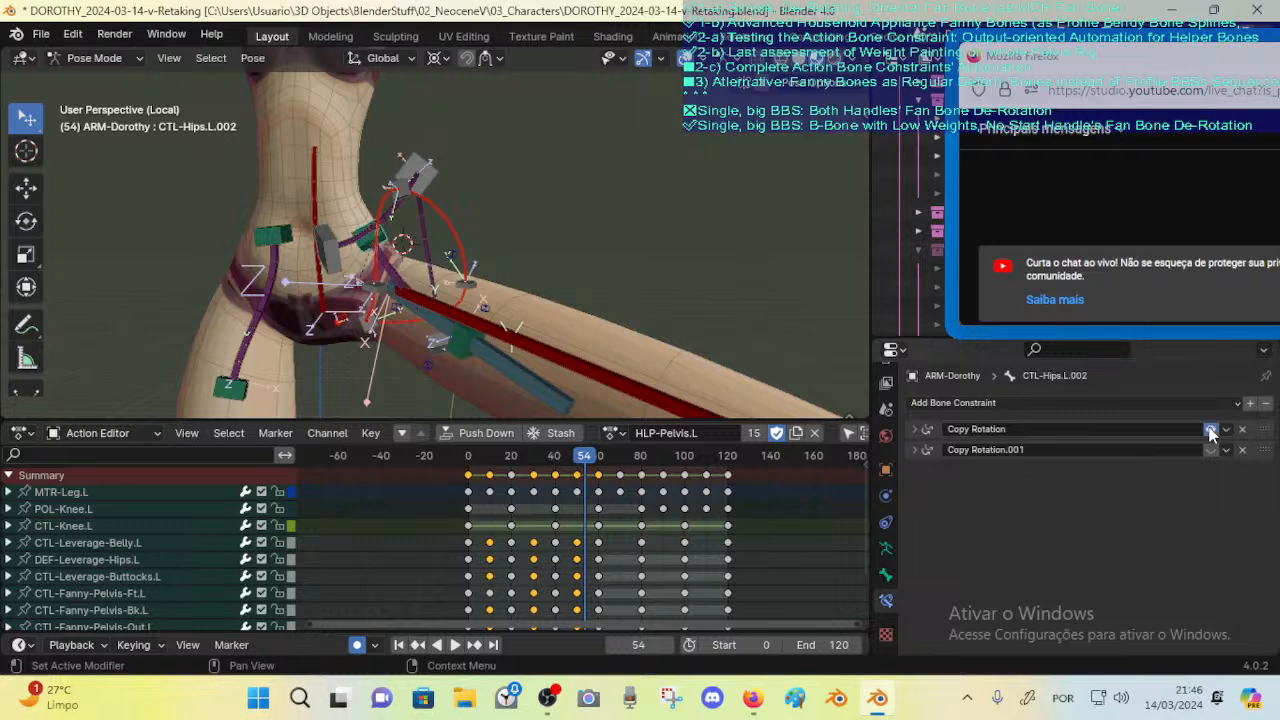
Step: Select the DEF-Hips.L bone together with the 00_Body mesh and switch the mesh to Weight Paint mode
{"action": "left_click", "coordinate": [388, 258]}
{"action": "key", "text": "ctrl+Tab"}
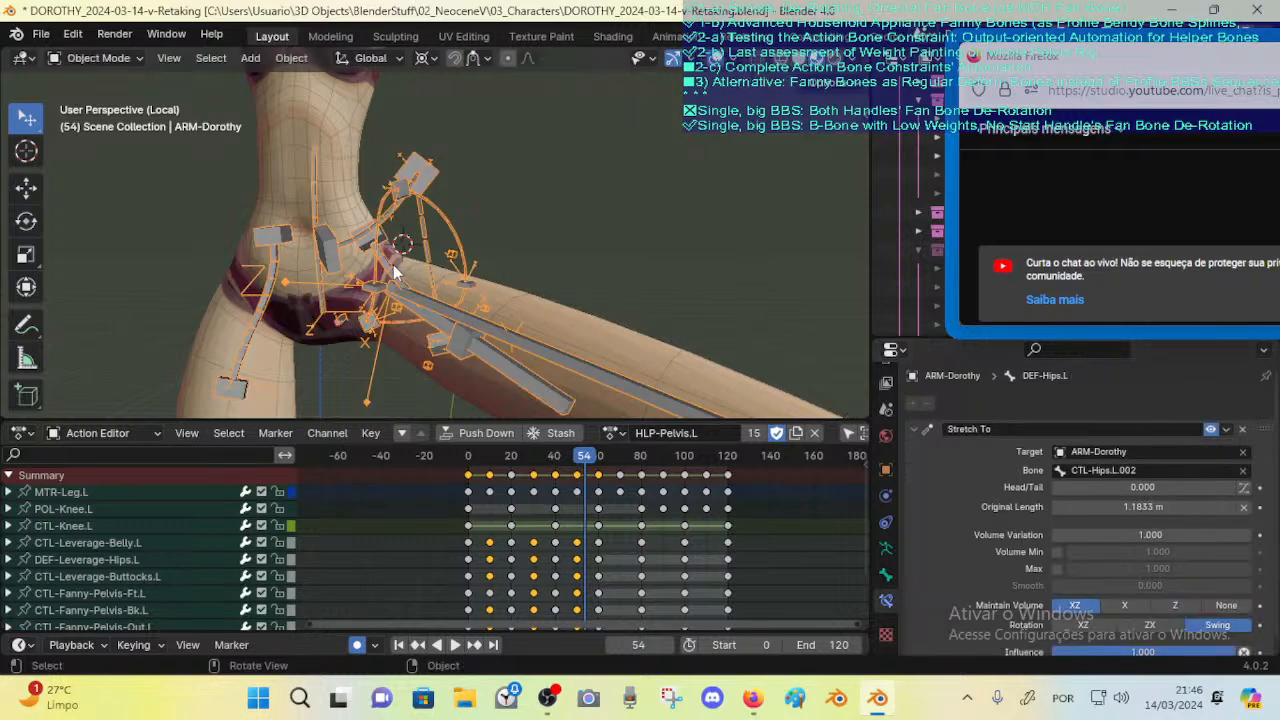
{"action": "left_click", "coordinate": [525, 300]}
{"action": "key", "text": "ctrl+Tab"}
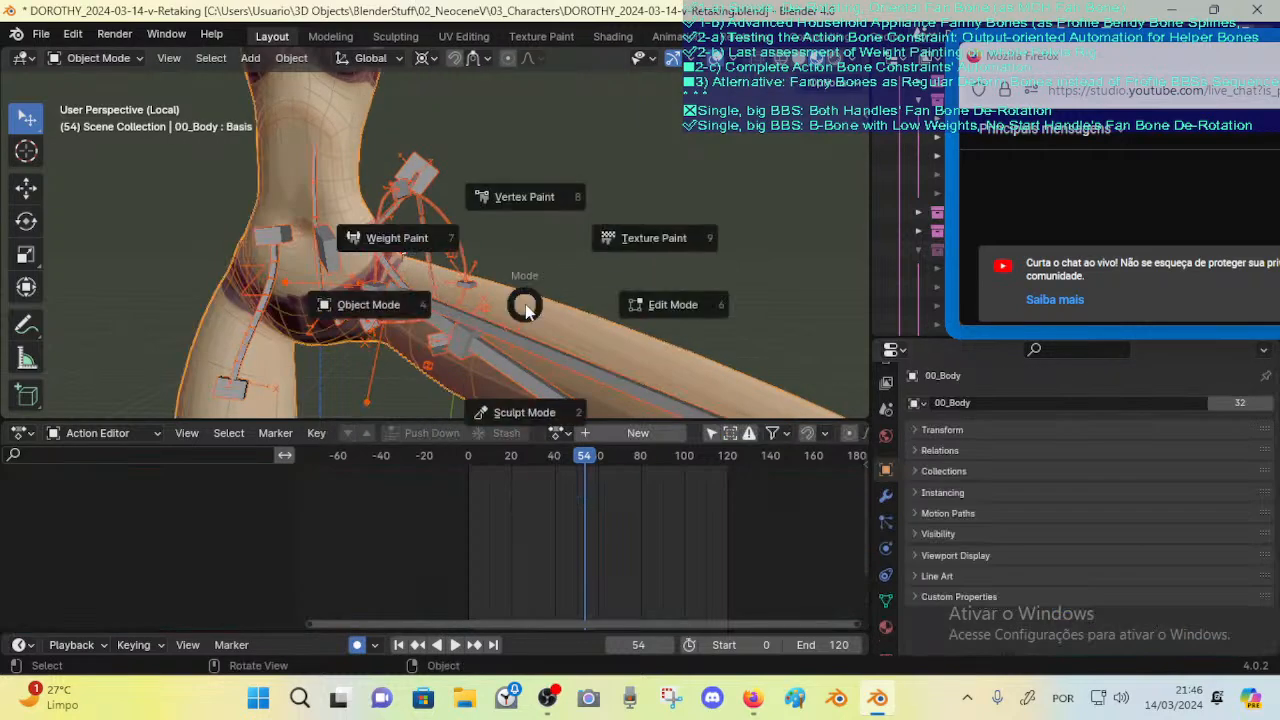
{"action": "left_click", "coordinate": [417, 234]}
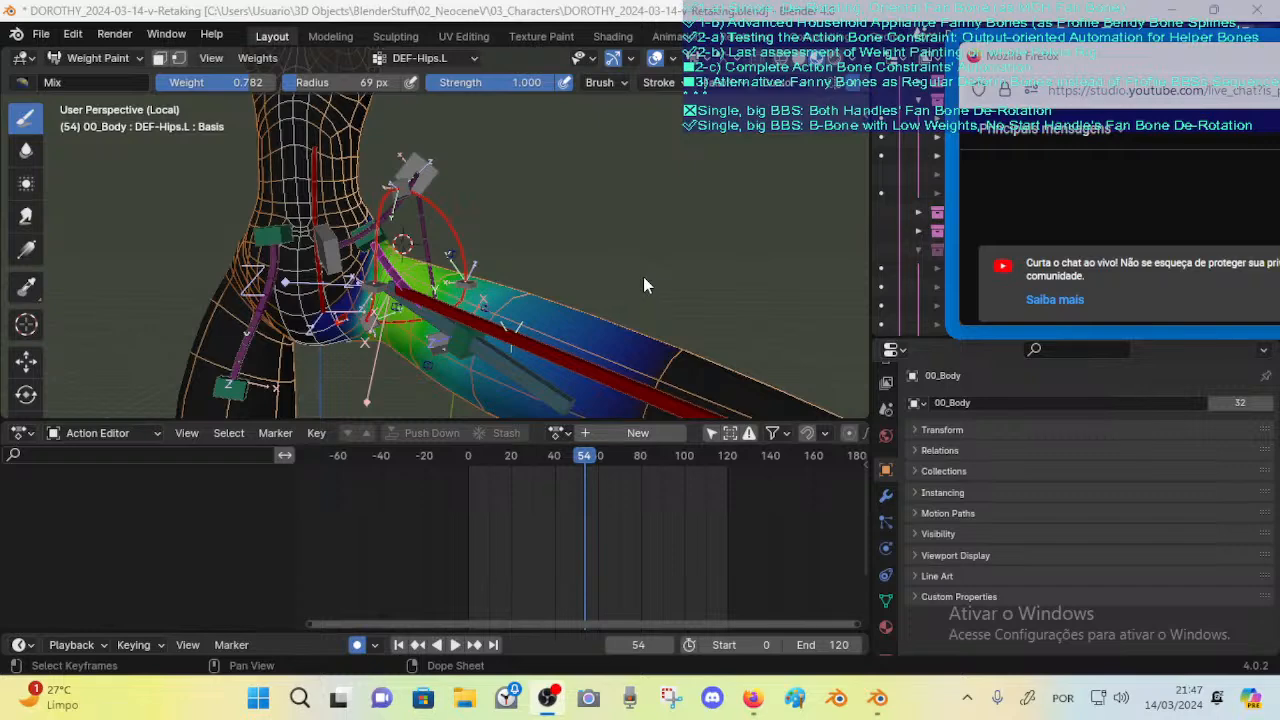
Step: Examine the DEF-Hips.L weight distribution around the left hip, thigh and pelvis from several angles
{"action": "left_click", "coordinate": [885, 705]}
{"action": "mouse_move", "coordinate": [434, 325]}
{"action": "middle_mouse_down"}
{"action": "mouse_move", "coordinate": [416, 318]}
{"action": "mouse_move", "coordinate": [433, 311]}
{"action": "mouse_move", "coordinate": [390, 303]}
{"action": "mouse_move", "coordinate": [530, 272]}
{"action": "mouse_move", "coordinate": [449, 243]}
{"action": "mouse_move", "coordinate": [455, 255]}
{"action": "middle_mouse_up"}
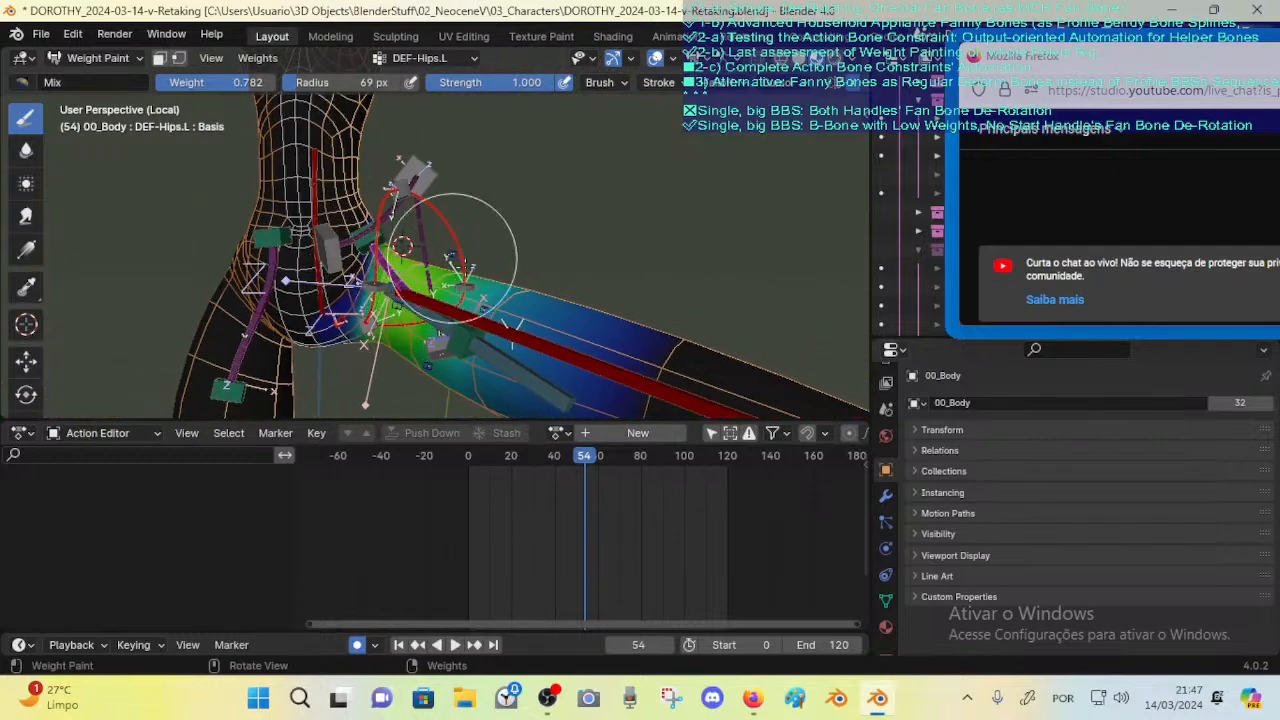
{"action": "mouse_move", "coordinate": [657, 271]}
{"action": "middle_mouse_down"}
{"action": "mouse_move", "coordinate": [543, 309]}
{"action": "mouse_move", "coordinate": [540, 285]}
{"action": "middle_mouse_up"}
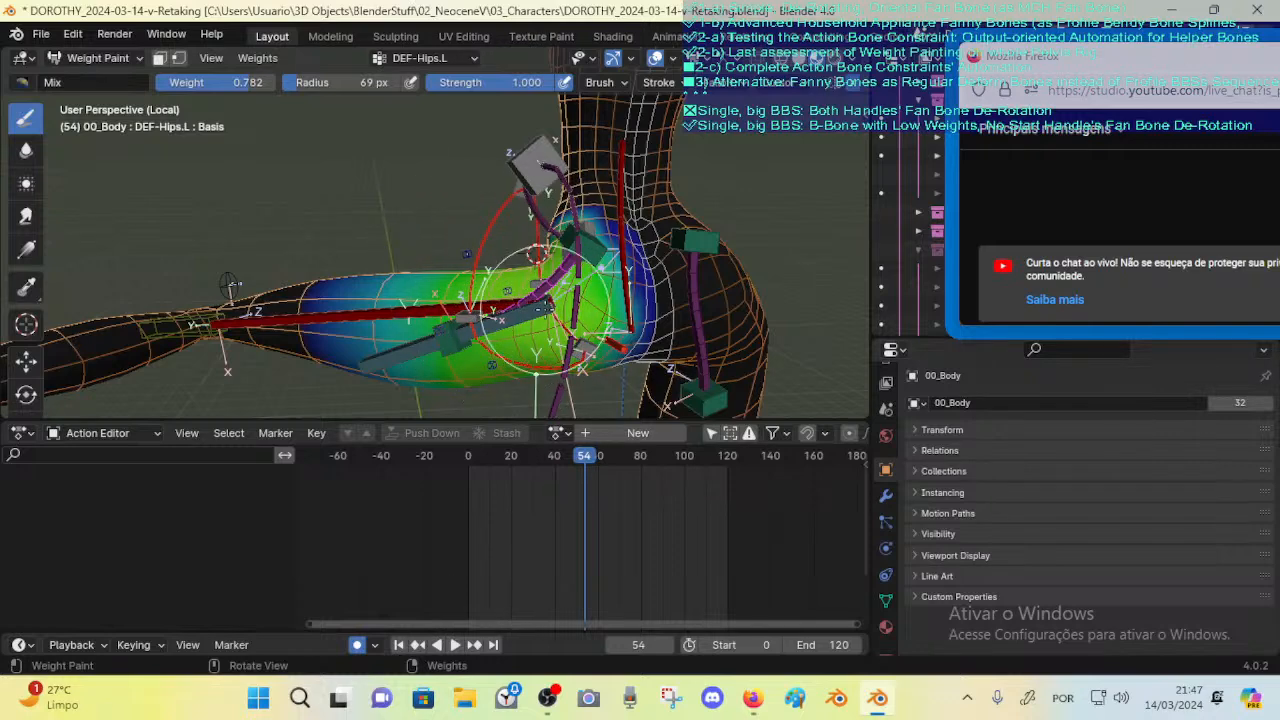
{"action": "middle_click_drag", "start_coordinate": [507, 310], "coordinate": [555, 292]}
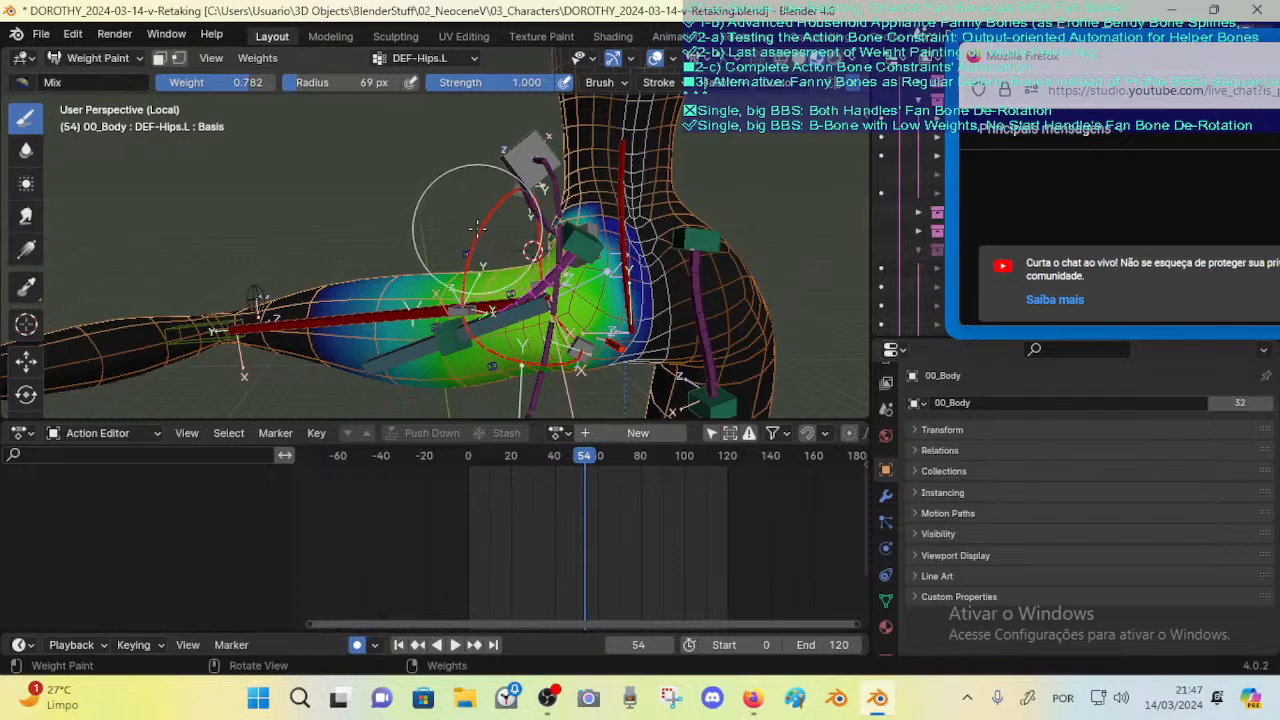
{"action": "middle_click_drag", "start_coordinate": [487, 237], "coordinate": [483, 206]}
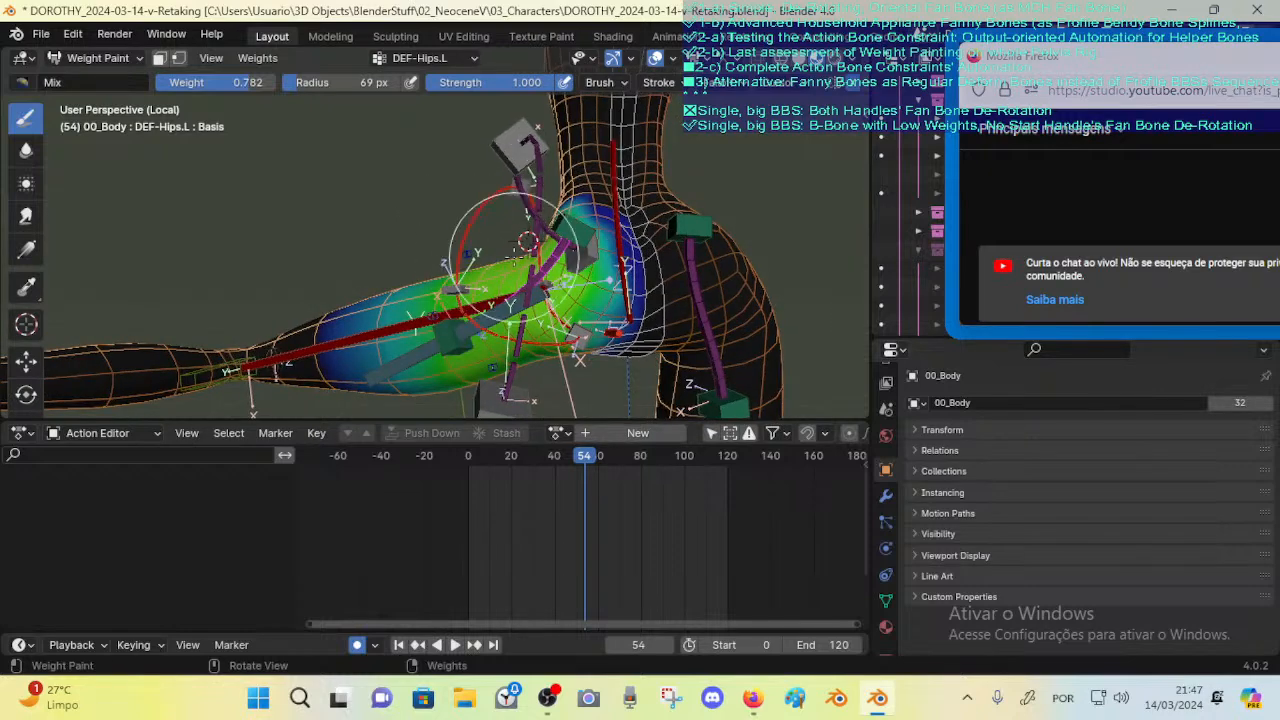
{"action": "middle_click_drag", "start_coordinate": [460, 235], "coordinate": [620, 228]}
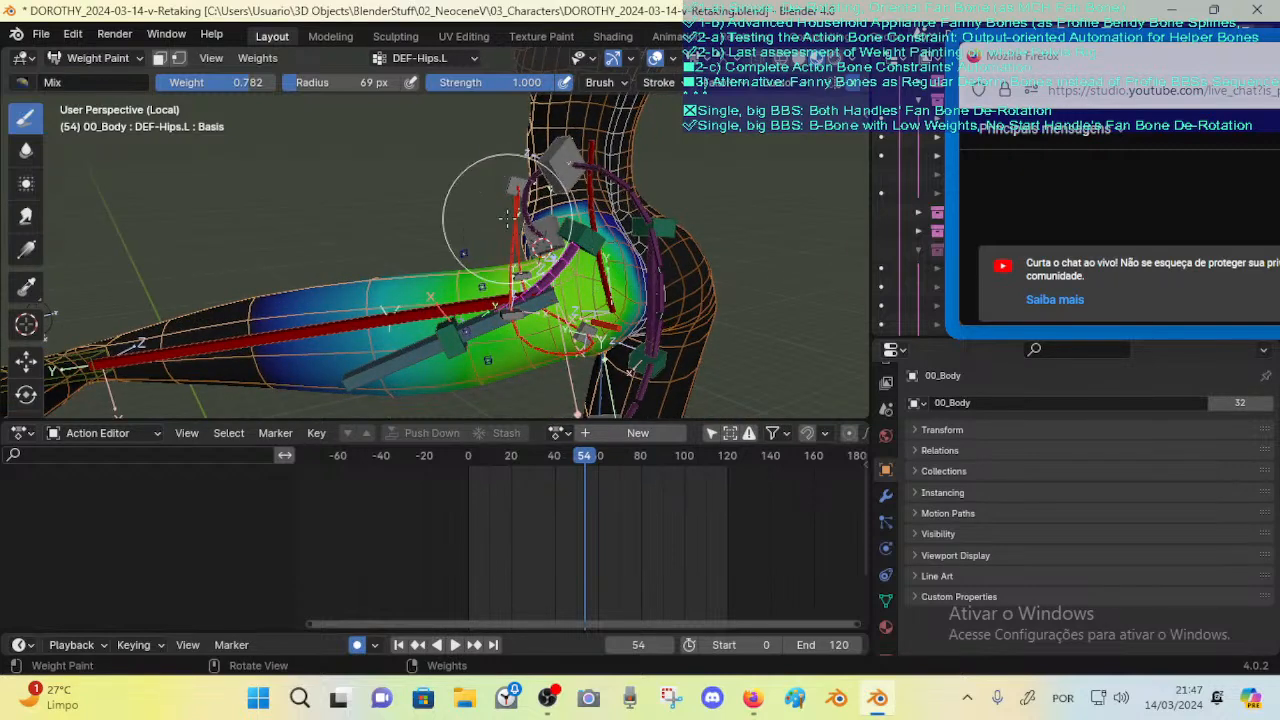
{"action": "mouse_move", "coordinate": [466, 200]}
{"action": "middle_mouse_down"}
{"action": "mouse_move", "coordinate": [645, 283]}
{"action": "mouse_move", "coordinate": [287, 345]}
{"action": "mouse_move", "coordinate": [430, 300]}
{"action": "middle_mouse_up"}
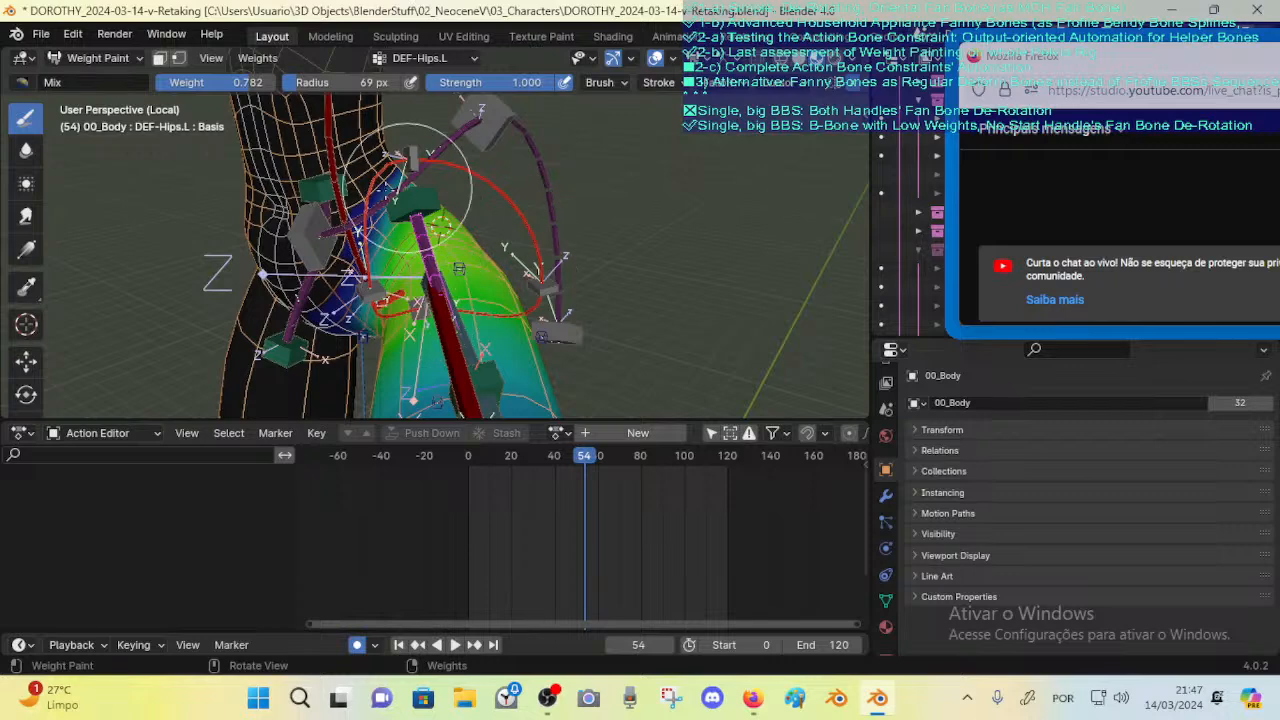
{"action": "middle_click_drag", "start_coordinate": [401, 182], "coordinate": [432, 192]}
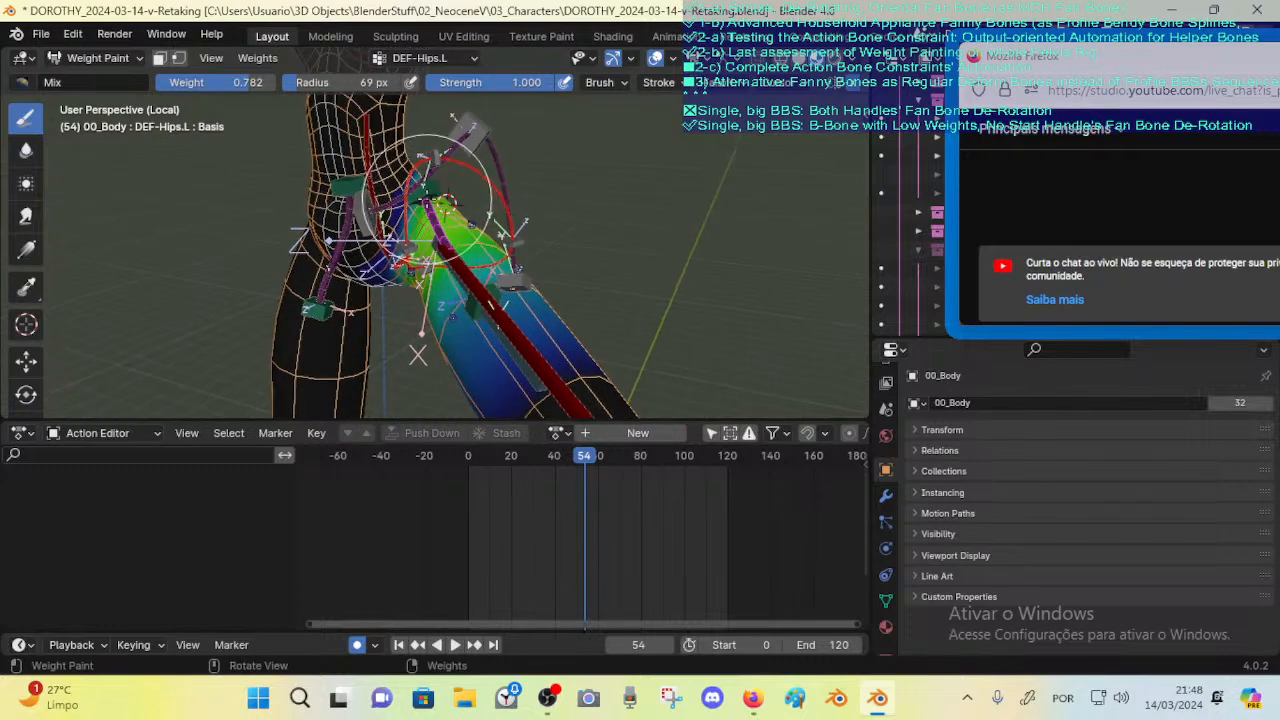
Step: Smooth the body's vertex weights for the active DEF-Hips.L group and set the smoothing factor to 0.620
{"action": "left_click", "coordinate": [255, 58]}
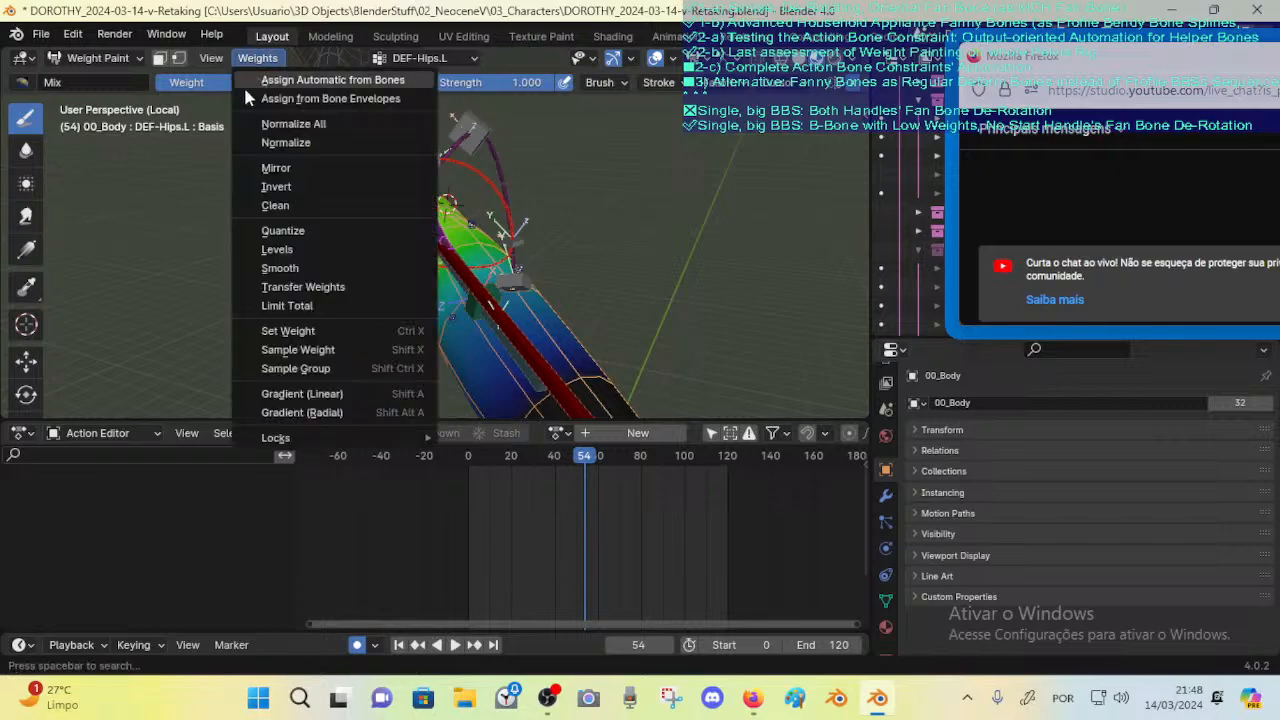
{"action": "left_click", "coordinate": [280, 268]}
{"action": "scroll", "coordinate": [465, 228], "scroll_direction": "up", "scroll_amount": 2}
{"action": "scroll", "coordinate": [465, 228], "scroll_direction": "down", "scroll_amount": 2}
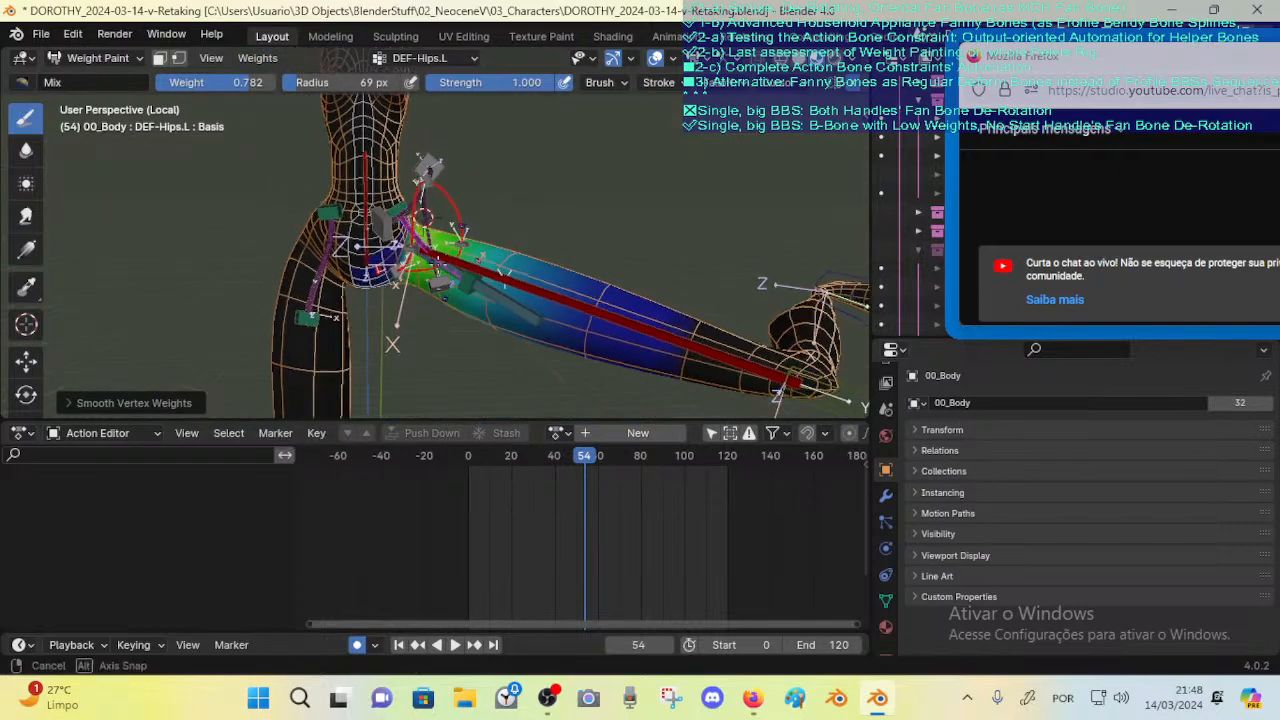
{"action": "left_click", "coordinate": [139, 403]}
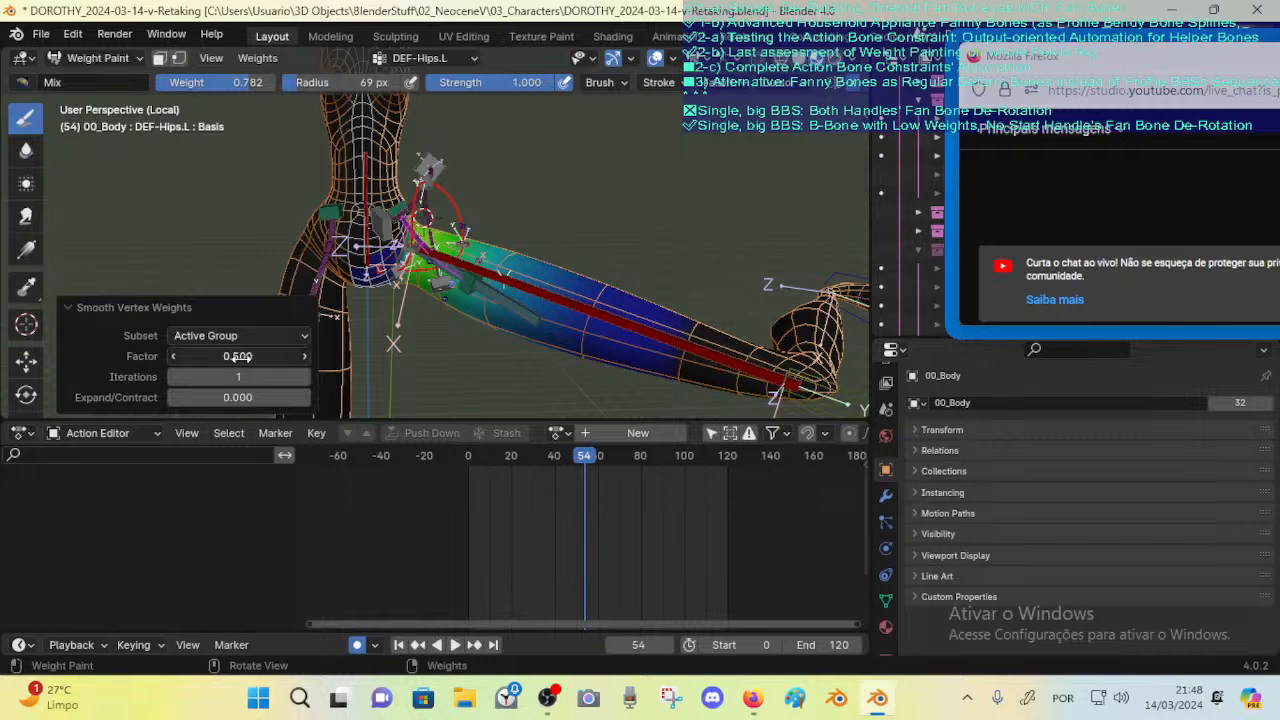
{"action": "left_click_drag", "start_coordinate": [275, 356], "coordinate": [284, 380]}
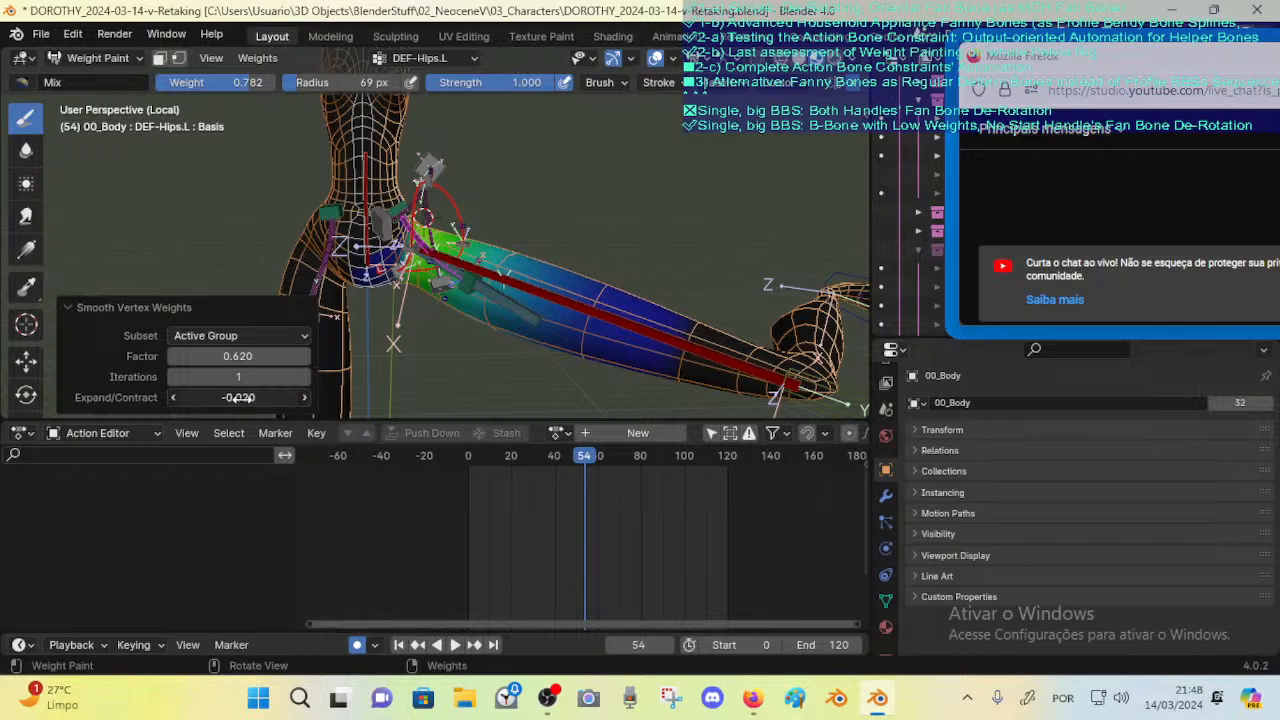
Step: Raise the Expand/Contract value of the weight smoothing to 0.310
{"action": "left_click", "coordinate": [304, 398]}
{"action": "left_click", "coordinate": [306, 398]}
{"action": "left_click", "coordinate": [306, 398]}
{"action": "left_click", "coordinate": [306, 398]}
{"action": "left_click", "coordinate": [306, 398]}
{"action": "left_click", "coordinate": [305, 398]}
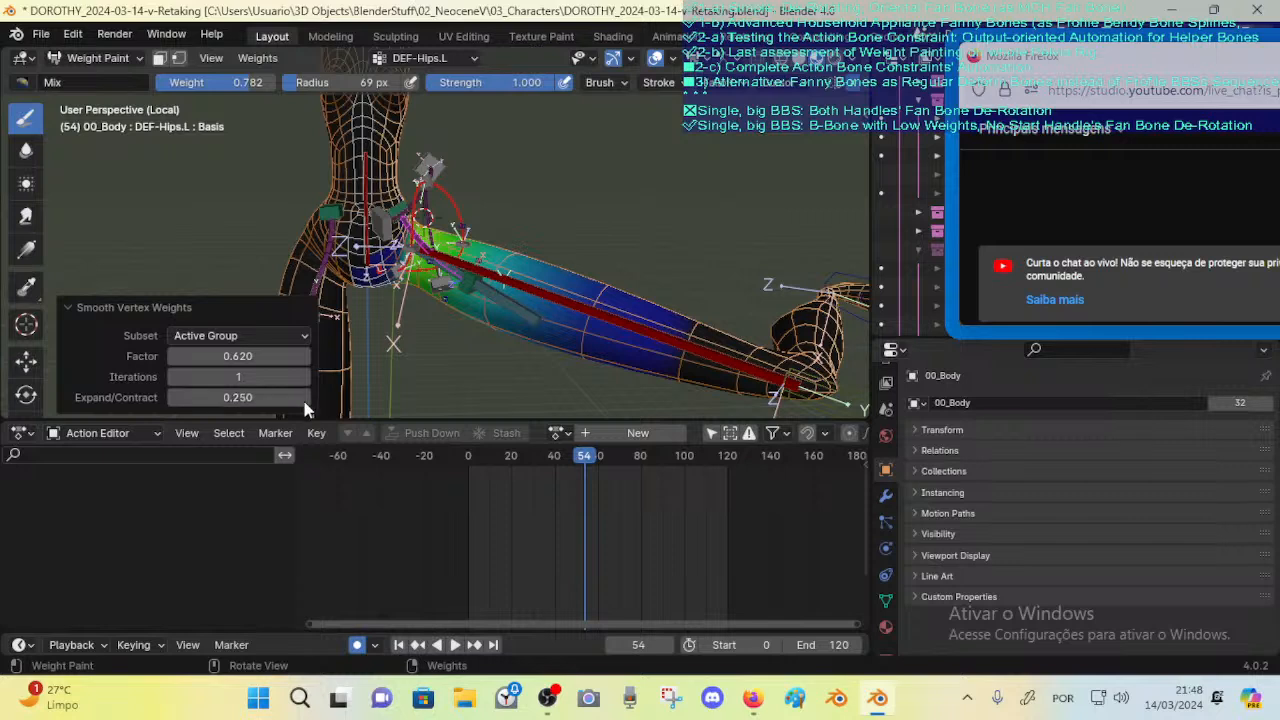
{"action": "left_click", "coordinate": [304, 398]}
{"action": "left_click", "coordinate": [305, 398]}
{"action": "left_click", "coordinate": [305, 398]}
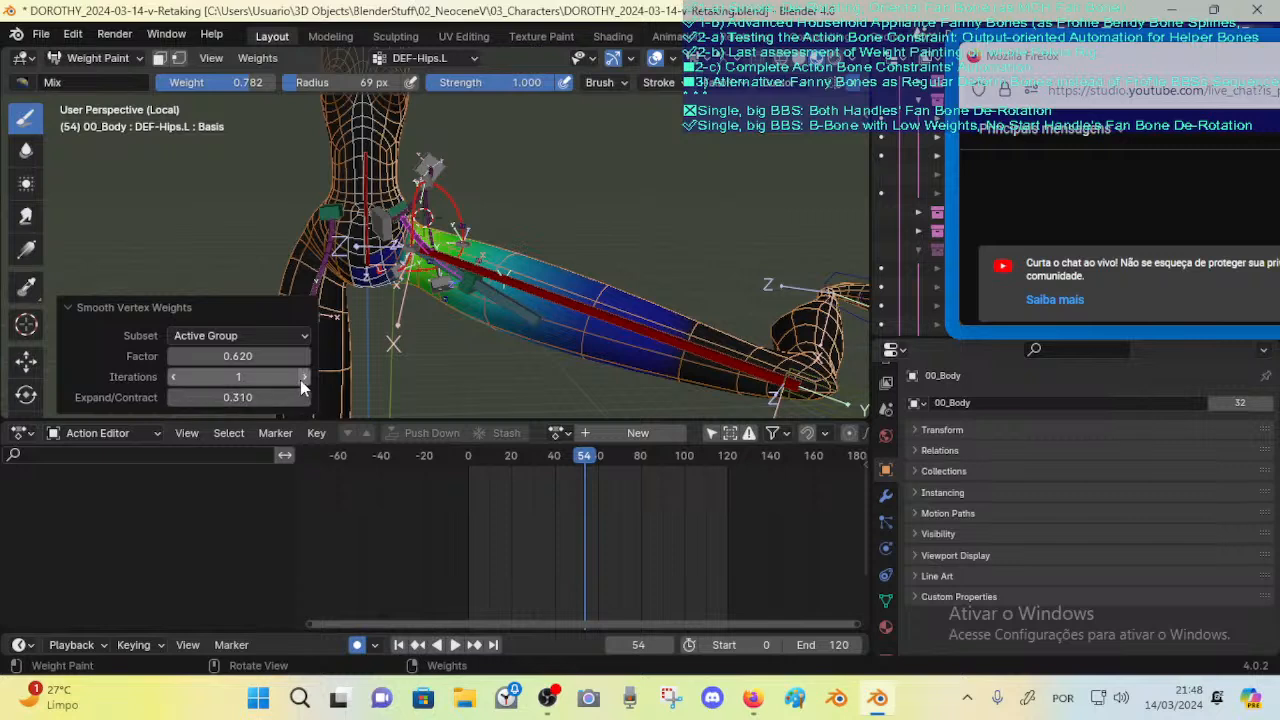
Step: Set the weight smoothing to 3 iterations
{"action": "left_click", "coordinate": [303, 377]}
{"action": "left_click", "coordinate": [304, 378]}
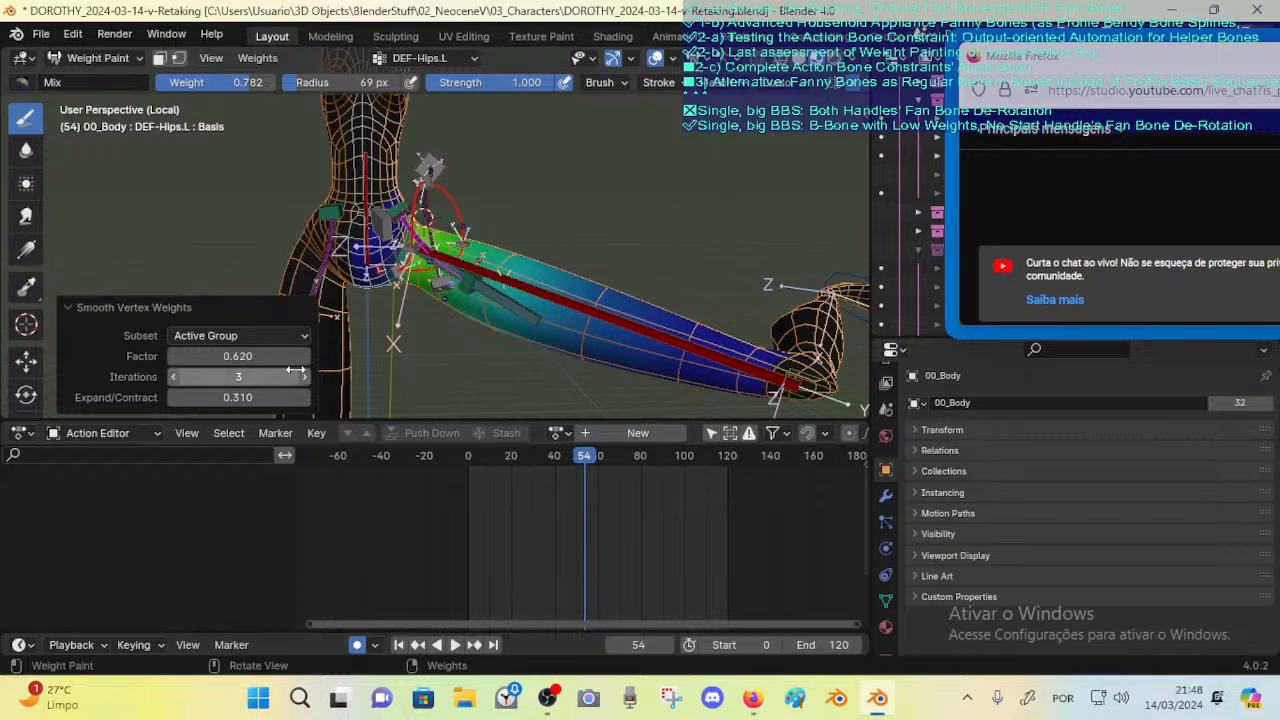
{"action": "left_click", "coordinate": [305, 378]}
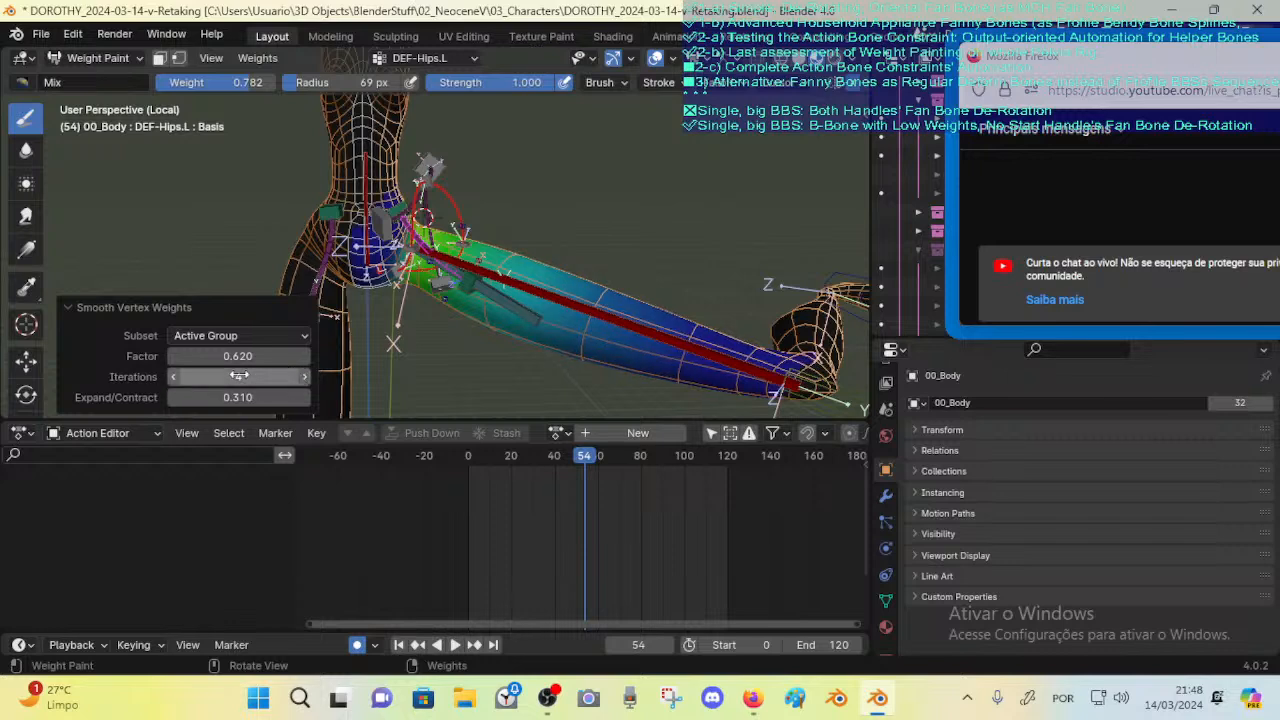
{"action": "left_click", "coordinate": [175, 377]}
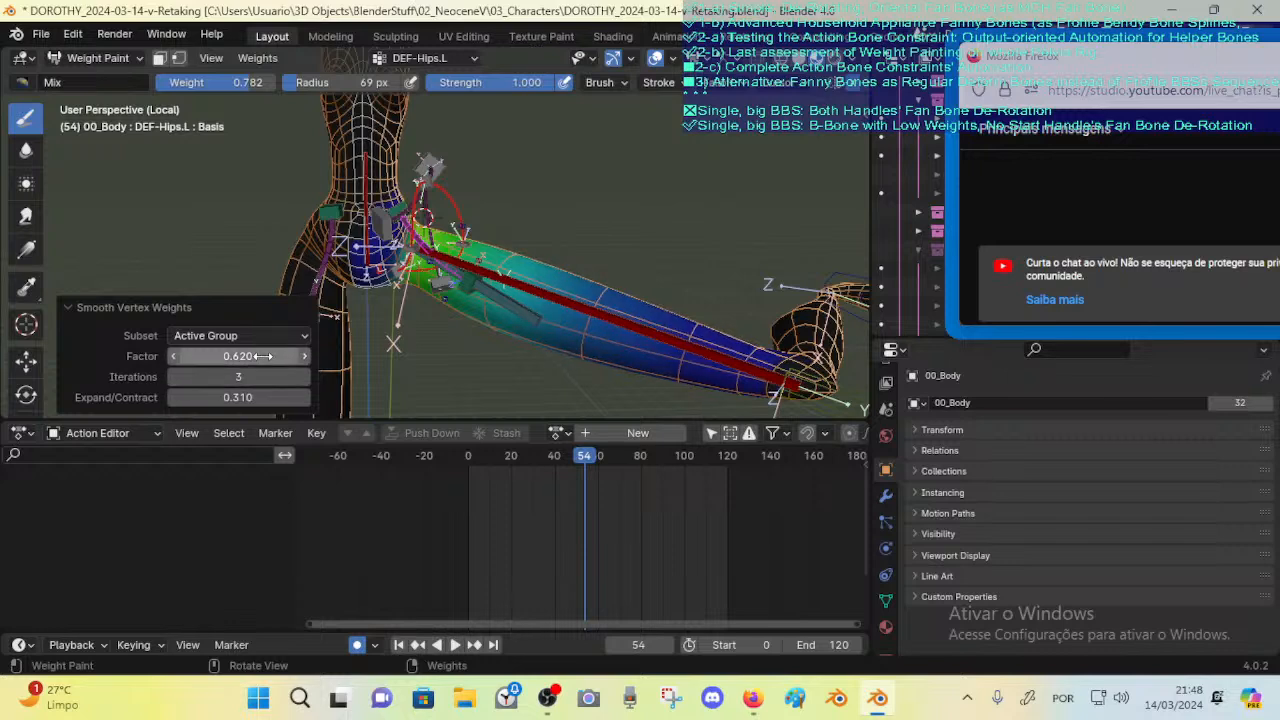
Step: Try a higher Expand/Contract value of 0.390 for the smoothing, and settle it at -0.330
{"action": "left_click", "coordinate": [308, 400]}
{"action": "left_click", "coordinate": [308, 400]}
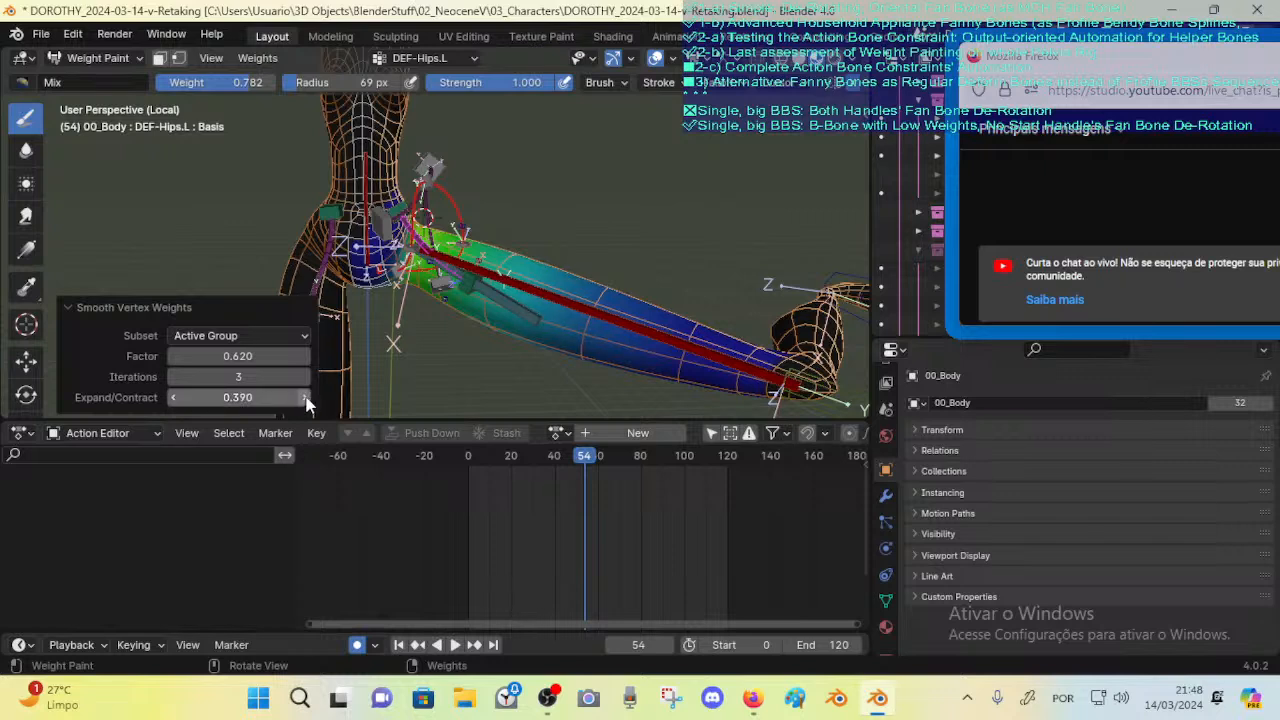
{"action": "left_click", "coordinate": [300, 401]}
{"action": "mouse_move", "coordinate": [257, 397]}
{"action": "left_mouse_down"}
{"action": "mouse_move", "coordinate": [280, 397]}
{"action": "mouse_move", "coordinate": [200, 400]}
{"action": "mouse_move", "coordinate": [278, 401]}
{"action": "left_mouse_up"}
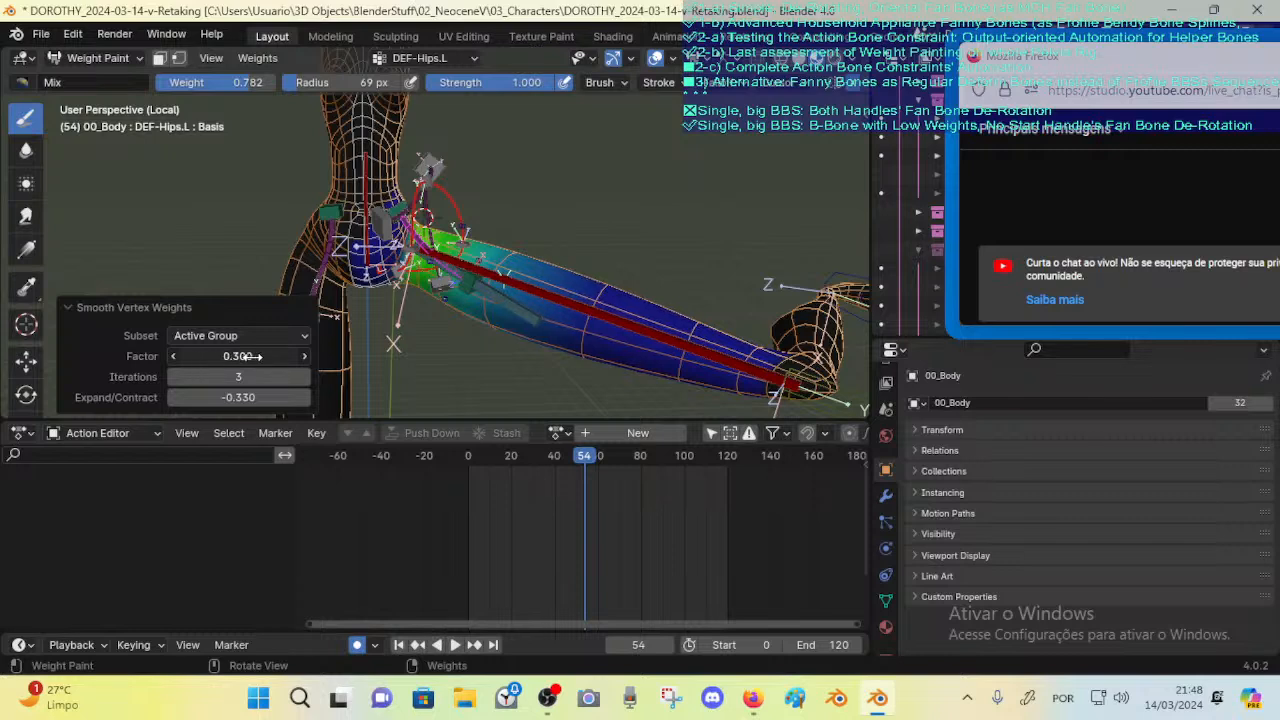
Step: Set the smoothing factor to 1.000 and compare 4 iterations against 3, leaving it at 3
{"action": "left_click_drag", "start_coordinate": [282, 362], "coordinate": [296, 362]}
{"action": "left_click", "coordinate": [297, 361]}
{"action": "key", "text": "Return"}
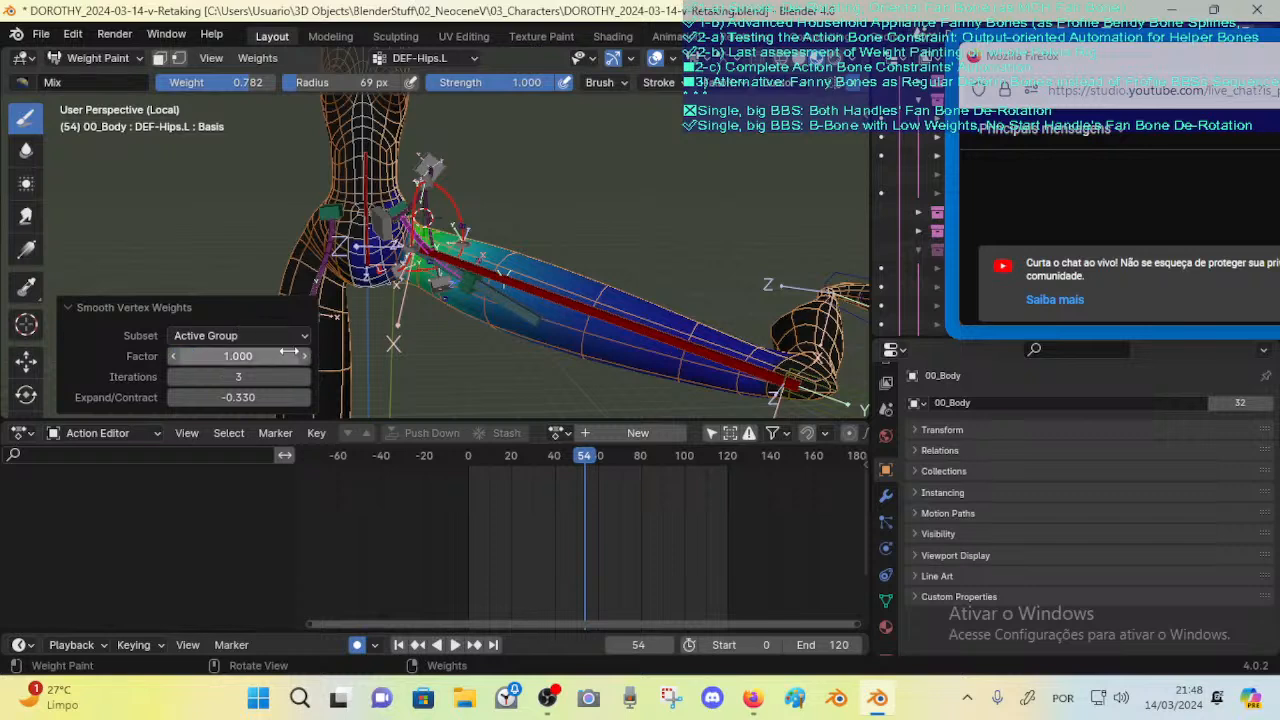
{"action": "left_click", "coordinate": [305, 377]}
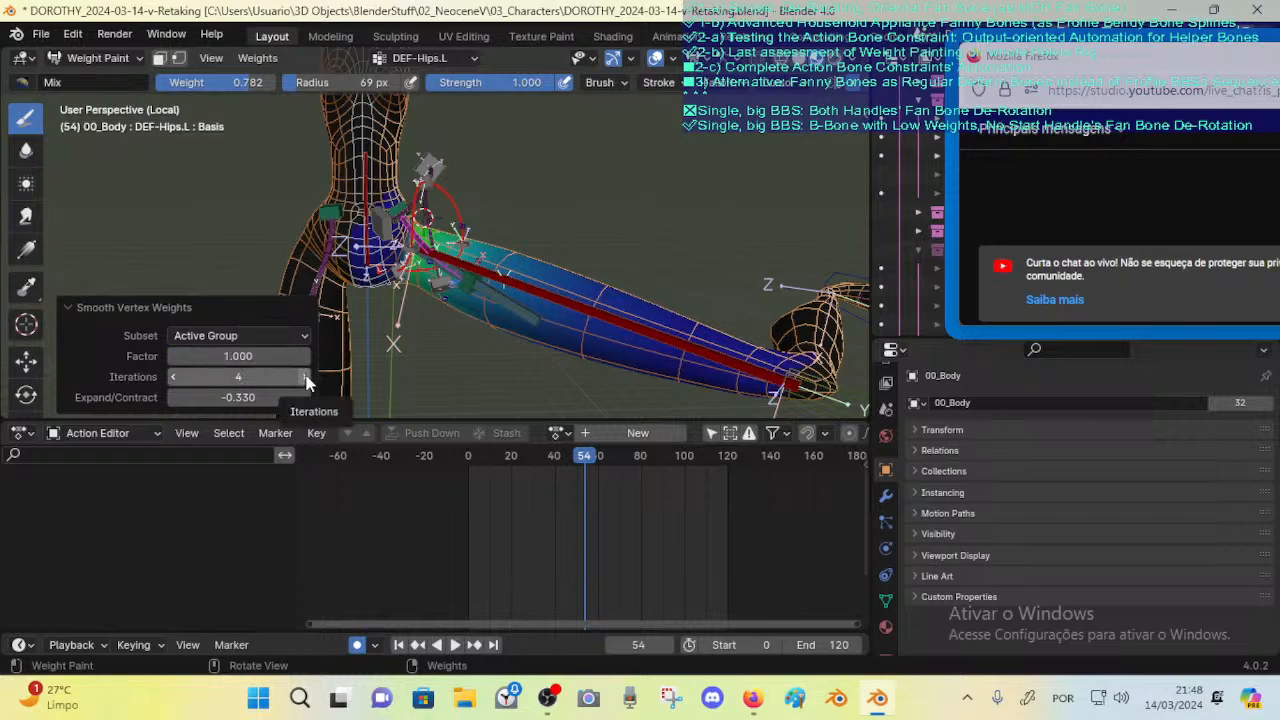
{"action": "left_click", "coordinate": [175, 380]}
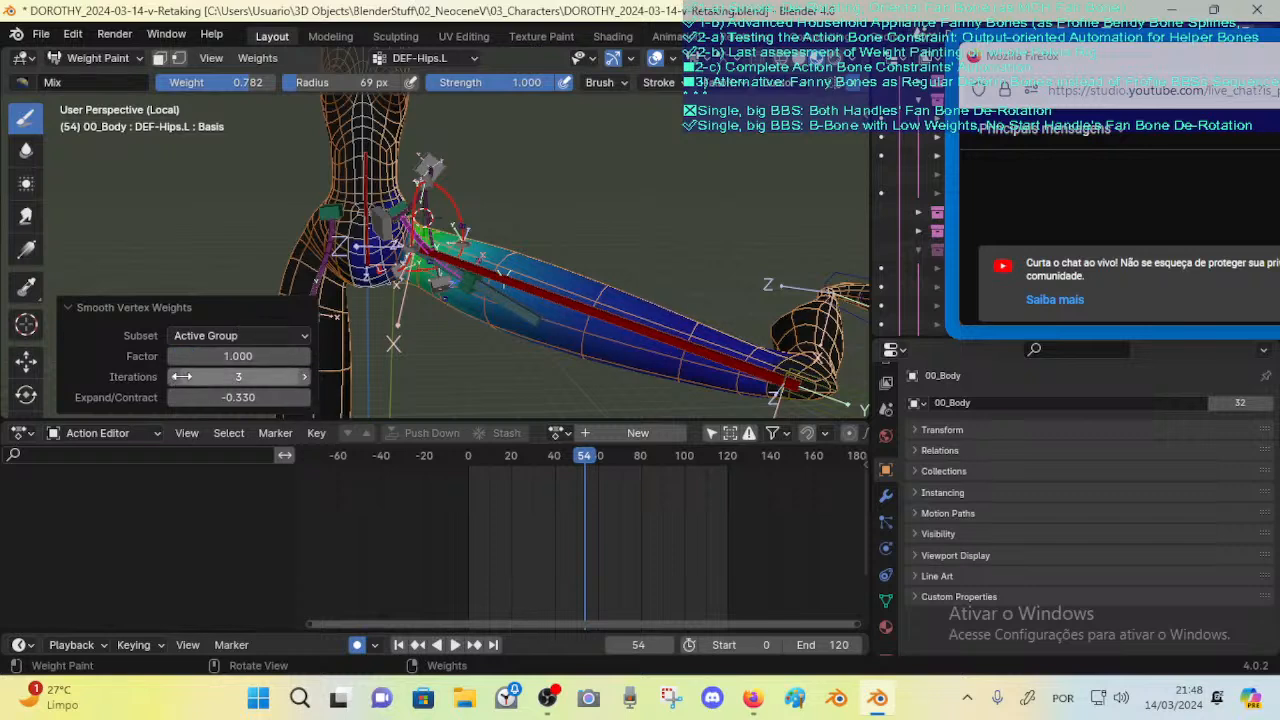
Step: Collapse the smoothing settings and activate the Blur tool at strength 1.000 for the left hip weights
{"action": "middle_click_drag", "start_coordinate": [351, 274], "coordinate": [388, 190]}
{"action": "mouse_move", "coordinate": [388, 190]}
{"action": "middle_mouse_down"}
{"action": "mouse_move", "coordinate": [392, 235]}
{"action": "mouse_move", "coordinate": [400, 150]}
{"action": "mouse_move", "coordinate": [413, 187]}
{"action": "middle_mouse_up"}
{"action": "mouse_move", "coordinate": [515, 171]}
{"action": "middle_mouse_down", "text": "ctrl"}
{"action": "mouse_move", "coordinate": [495, 279]}
{"action": "mouse_move", "coordinate": [529, 234]}
{"action": "mouse_move", "coordinate": [480, 286]}
{"action": "mouse_move", "coordinate": [516, 284]}
{"action": "mouse_move", "coordinate": [509, 223]}
{"action": "mouse_move", "coordinate": [445, 245]}
{"action": "mouse_move", "coordinate": [460, 180]}
{"action": "middle_mouse_up", "text": "ctrl"}
{"action": "left_click", "coordinate": [92, 305]}
{"action": "left_click", "coordinate": [26, 150]}
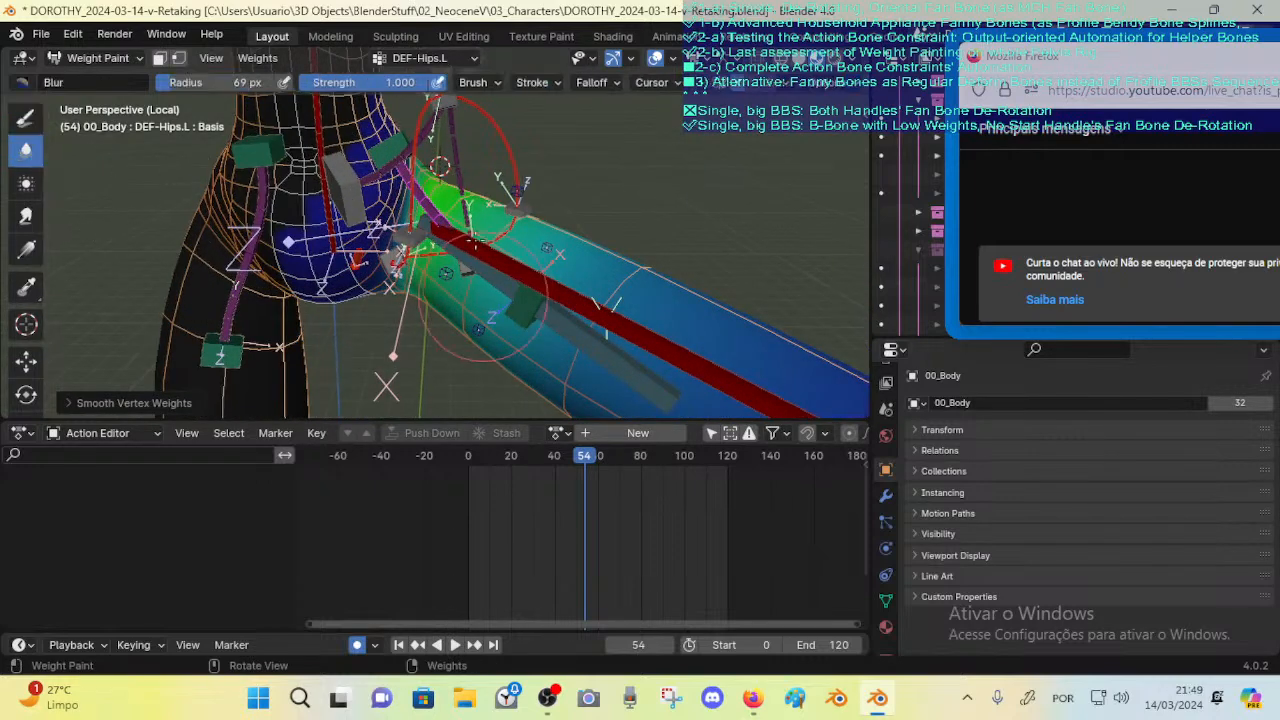
{"action": "key", "text": "shift+f"}
{"action": "left_click", "coordinate": [492, 217]}
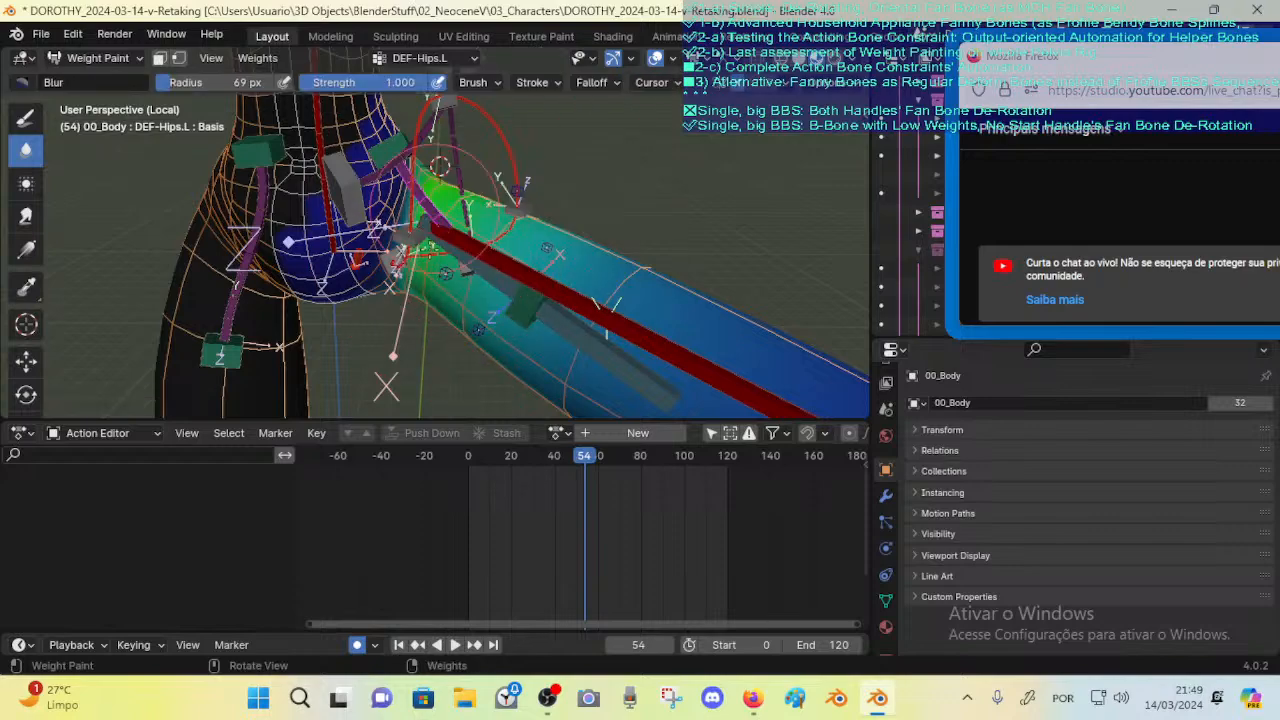
Step: Smooth the DEF-Hips.L vertex weights once more with factor 1.000, Expand/Contract -0.330 and 2 iterations
{"action": "mouse_move", "coordinate": [440, 165]}
{"action": "middle_mouse_down"}
{"action": "mouse_move", "coordinate": [455, 184]}
{"action": "mouse_move", "coordinate": [484, 150]}
{"action": "mouse_move", "coordinate": [472, 142]}
{"action": "middle_mouse_up"}
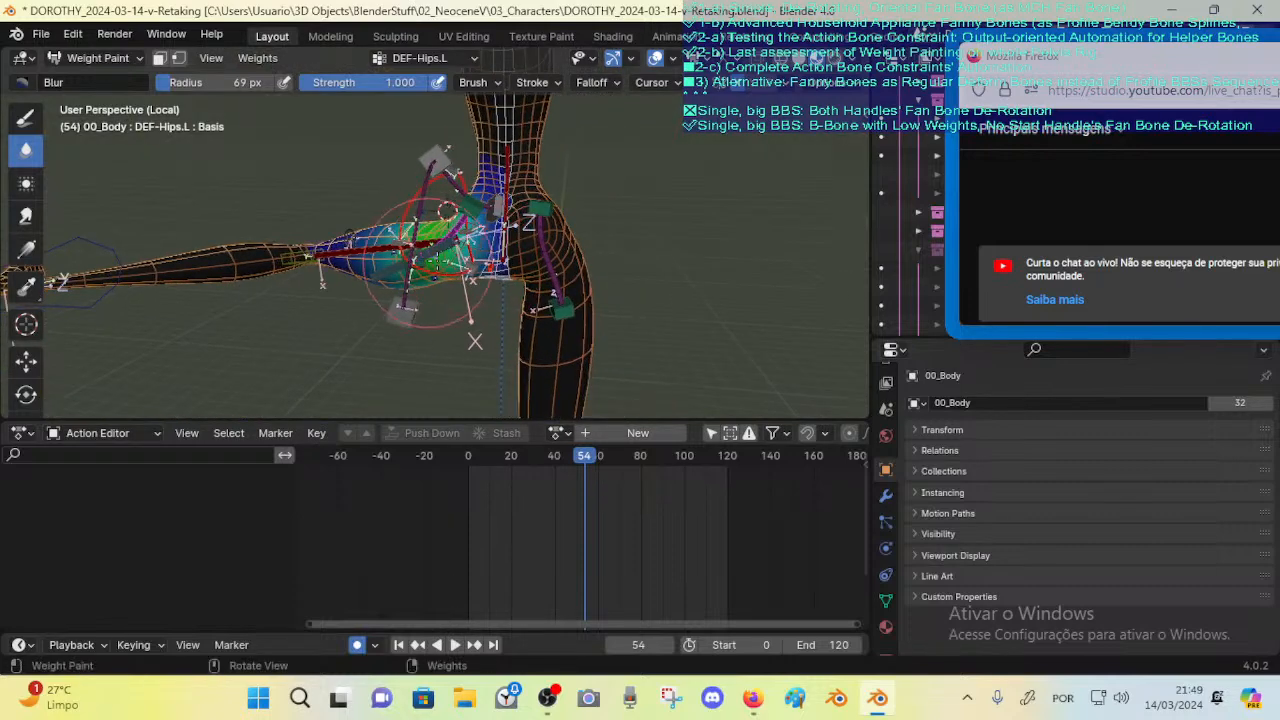
{"action": "middle_click_drag", "start_coordinate": [447, 210], "coordinate": [458, 205]}
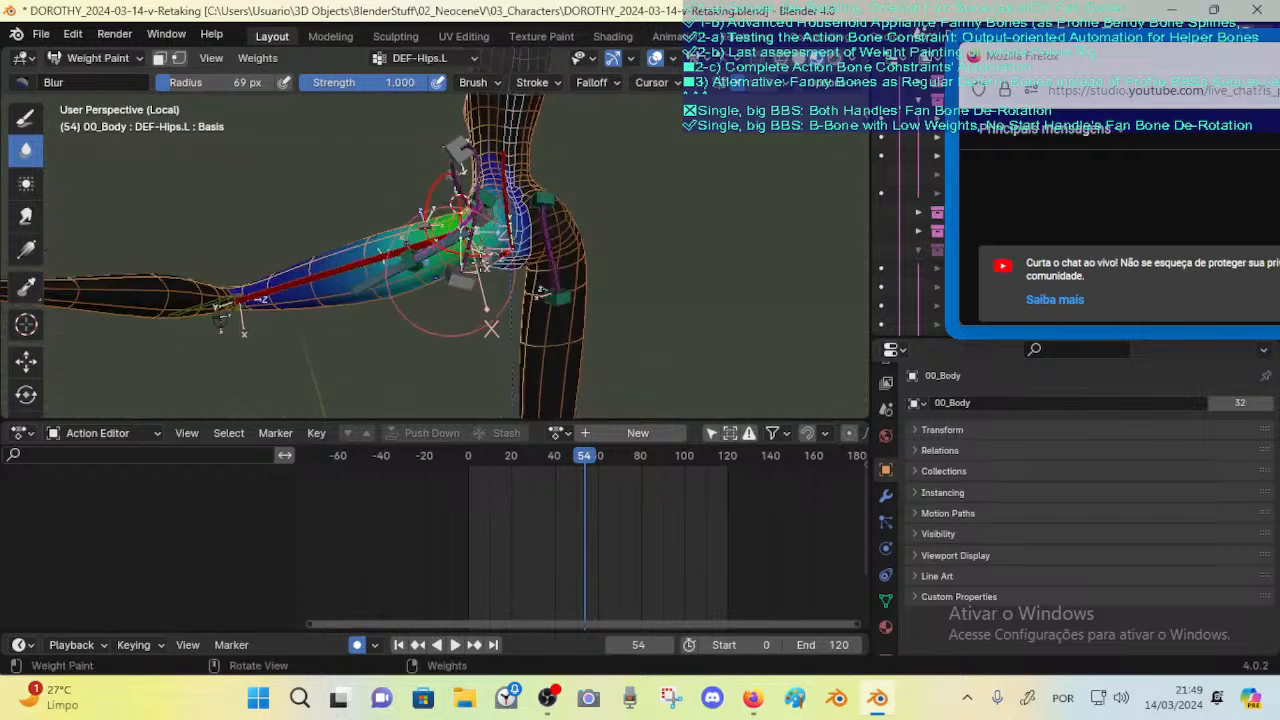
{"action": "middle_click_drag", "start_coordinate": [408, 265], "coordinate": [405, 201]}
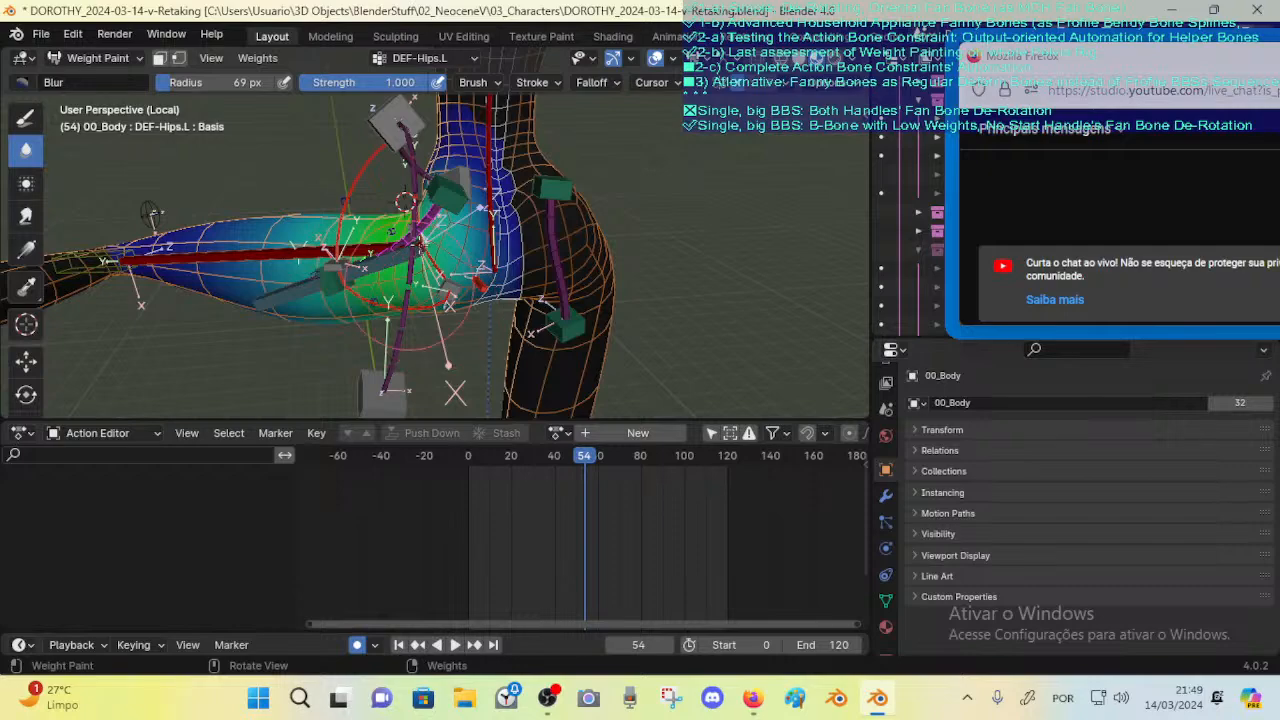
{"action": "middle_click_drag", "start_coordinate": [387, 270], "coordinate": [540, 236]}
{"action": "left_click", "coordinate": [257, 58]}
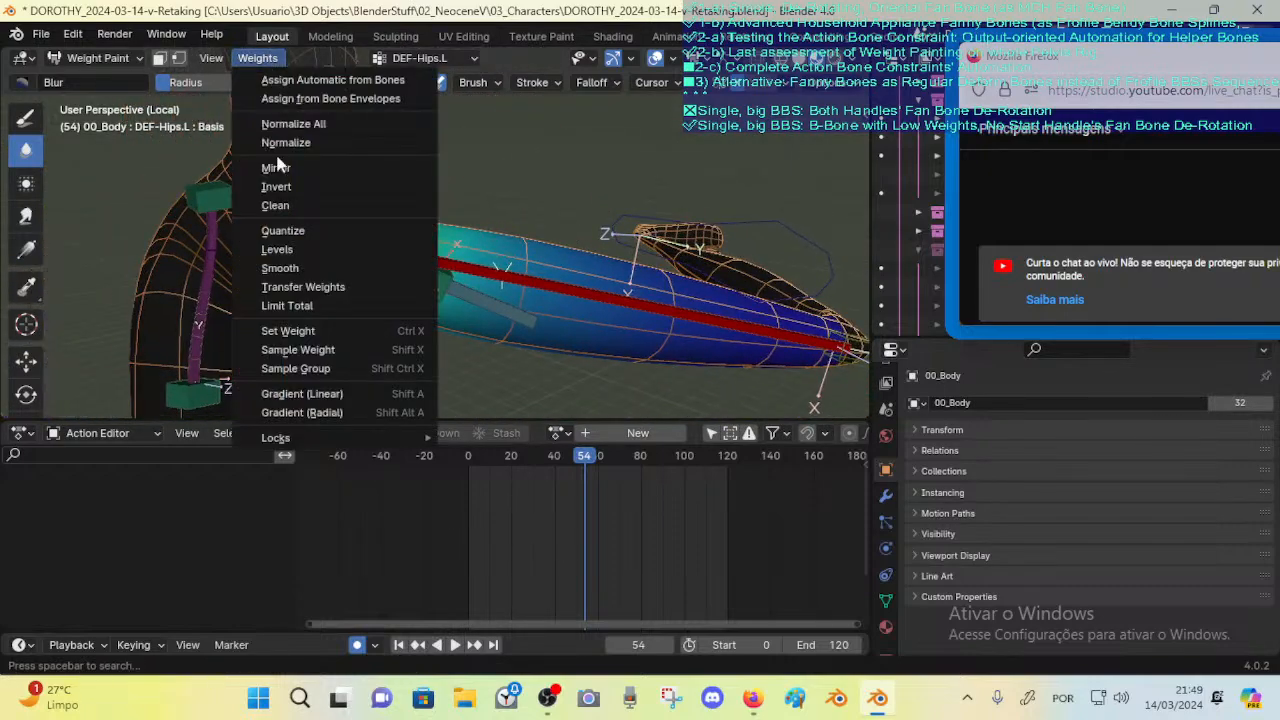
{"action": "left_click", "coordinate": [316, 274]}
{"action": "middle_click_drag", "start_coordinate": [442, 201], "coordinate": [260, 210]}
{"action": "left_click", "coordinate": [134, 403]}
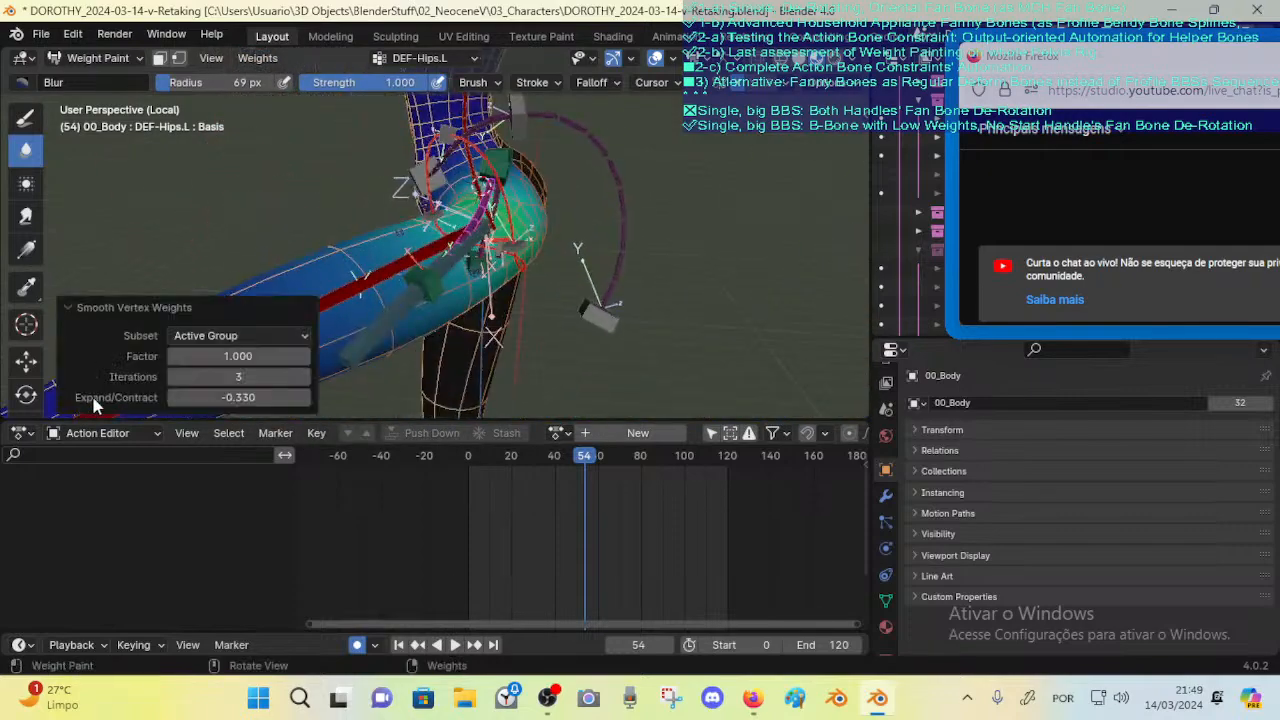
{"action": "scroll", "coordinate": [317, 215], "scroll_direction": "down", "scroll_amount": 3}
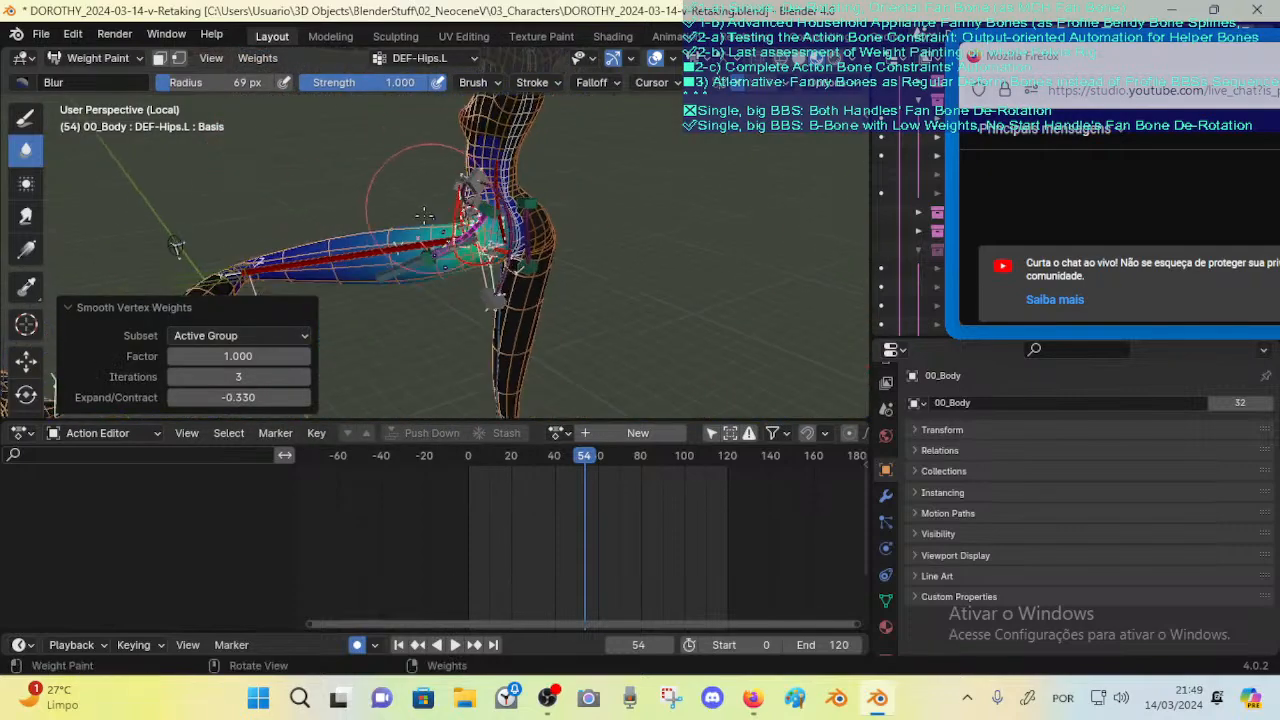
{"action": "left_click", "coordinate": [175, 377]}
{"action": "left_click", "coordinate": [175, 377]}
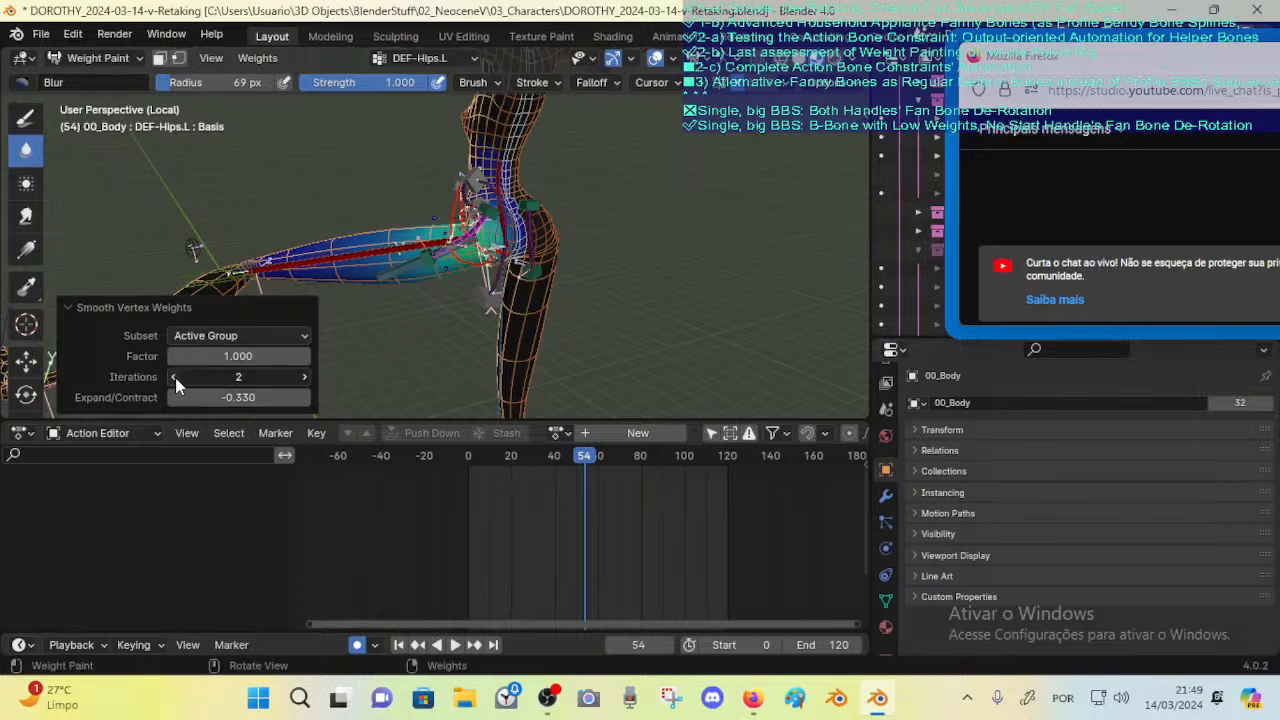
Step: Raise the DEF-Hips.L weight smoothing to 5 iterations with Expand/Contract at -0.360, and collapse its settings
{"action": "left_click", "coordinate": [304, 377]}
{"action": "left_click", "coordinate": [304, 377]}
{"action": "left_click", "coordinate": [304, 377]}
{"action": "left_click", "coordinate": [304, 377]}
{"action": "middle_click_drag", "start_coordinate": [337, 240], "coordinate": [336, 252]}
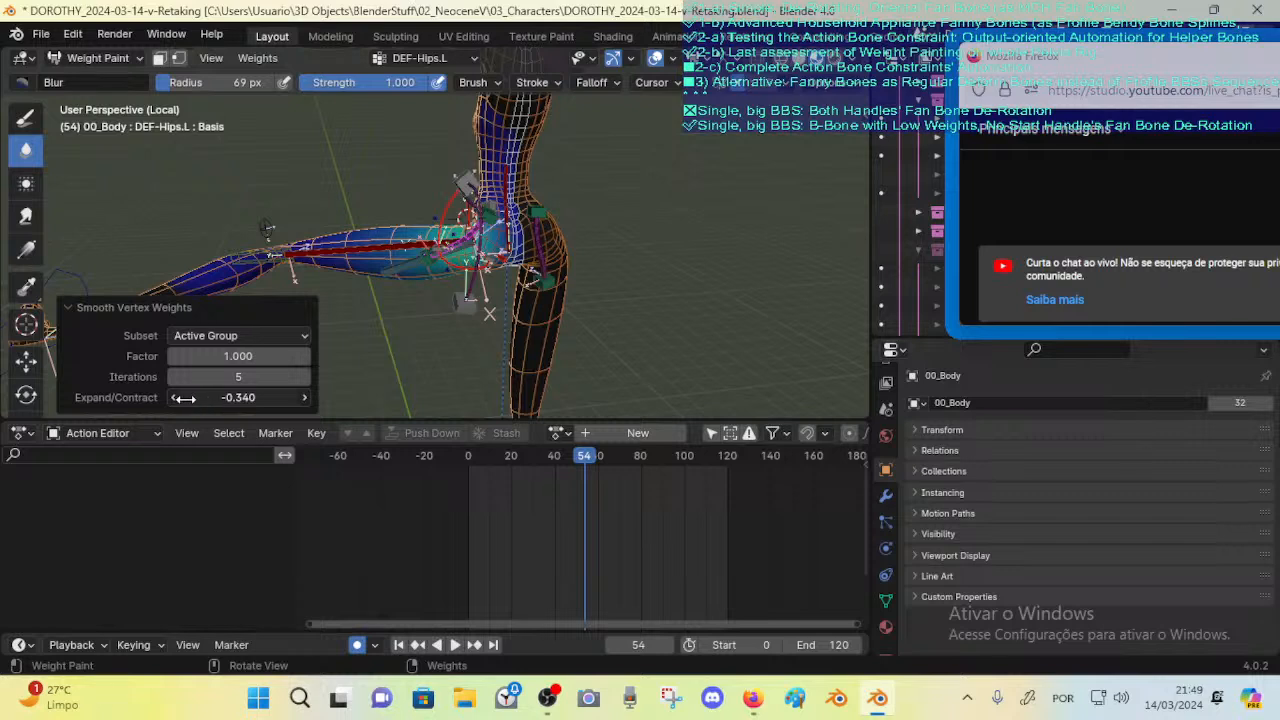
{"action": "left_click_drag", "start_coordinate": [184, 398], "coordinate": [260, 398]}
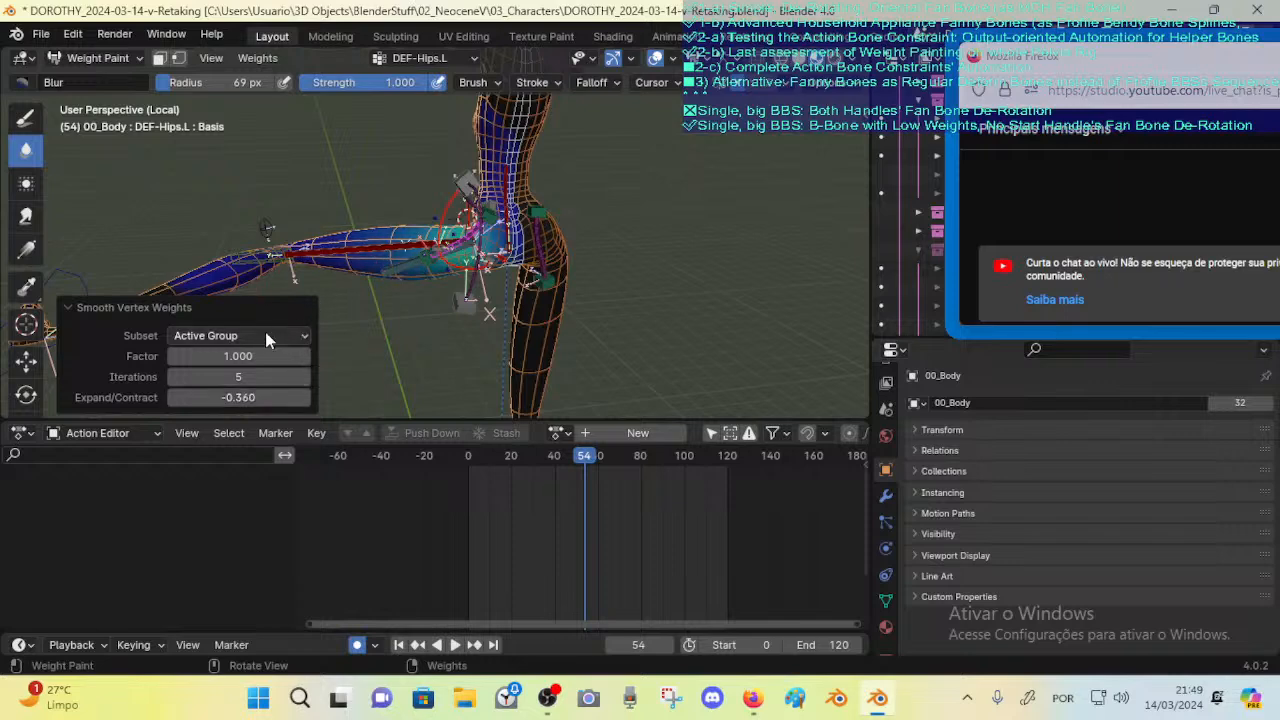
{"action": "left_click", "coordinate": [88, 308]}
Step: Activate the Draw tool and sample a brush weight of 0.272 from the front of the left hip
{"action": "scroll", "coordinate": [540, 232], "scroll_direction": "up", "scroll_amount": 4}
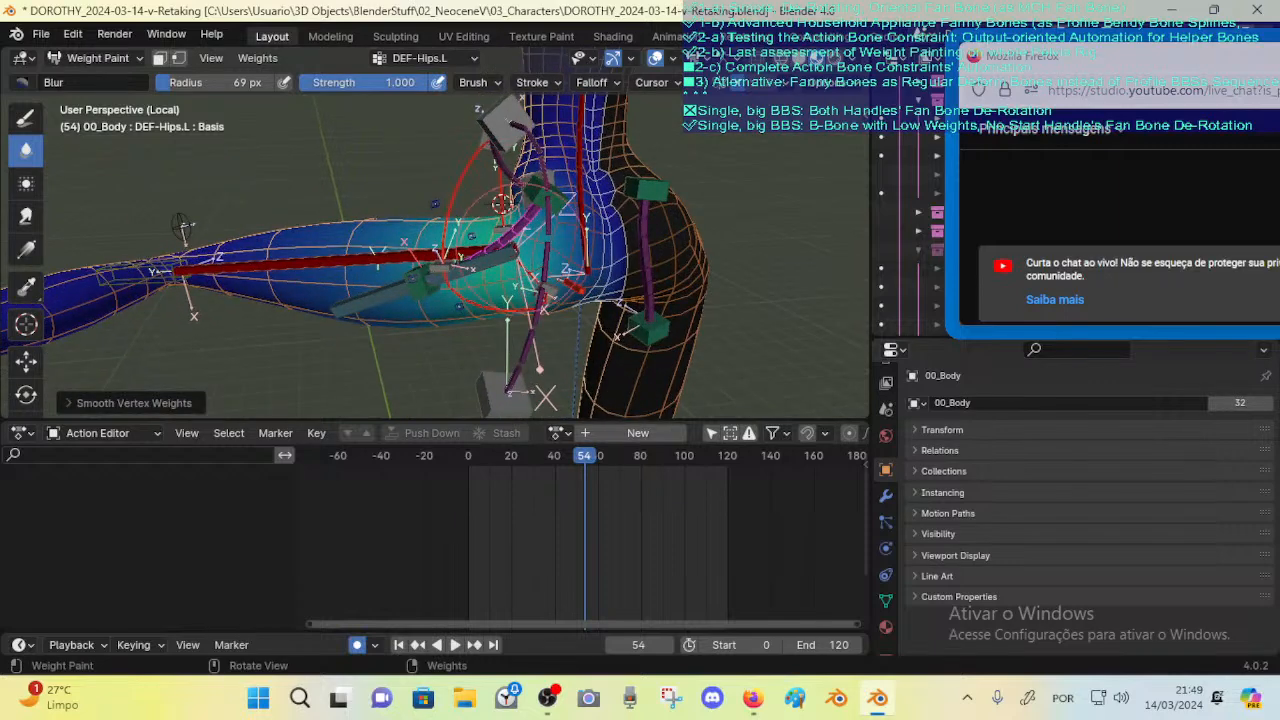
{"action": "middle_click_drag", "start_coordinate": [545, 237], "coordinate": [766, 177]}
{"action": "middle_click_drag", "start_coordinate": [460, 200], "coordinate": [554, 203]}
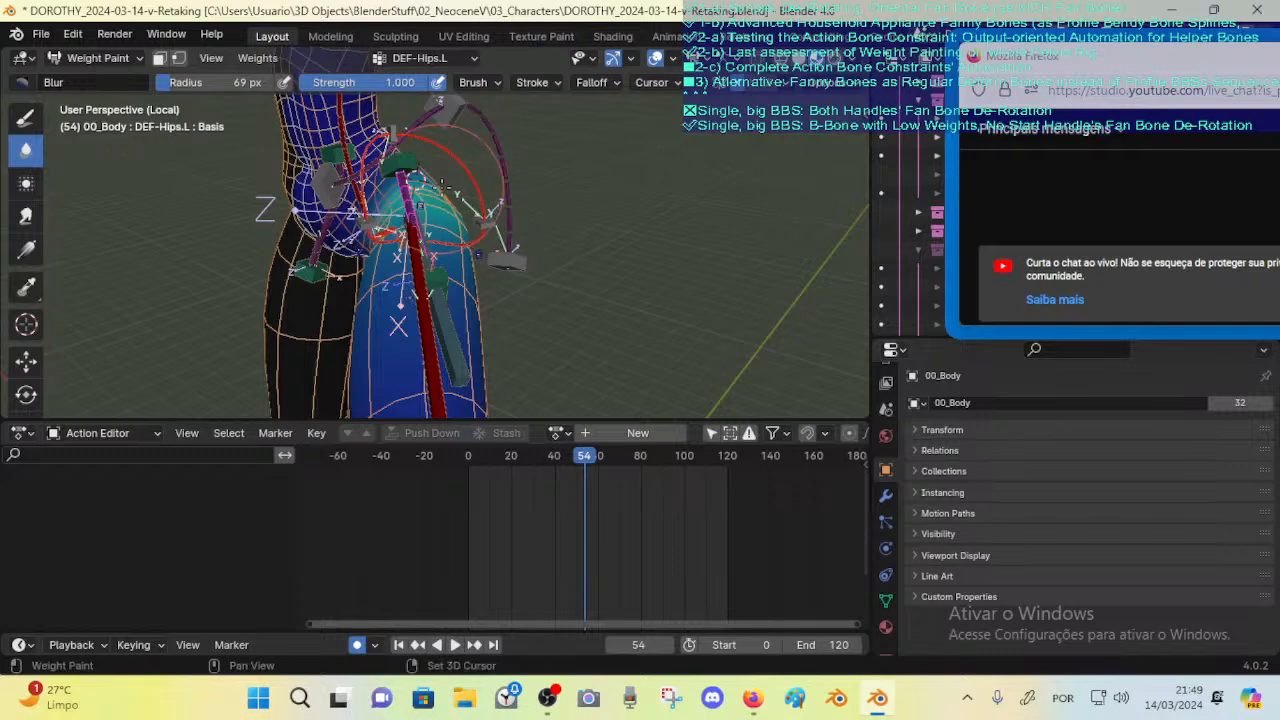
{"action": "middle_click_drag", "start_coordinate": [444, 190], "coordinate": [455, 215], "text": "shift"}
{"action": "scroll", "coordinate": [455, 215], "scroll_direction": "up", "scroll_amount": 2}
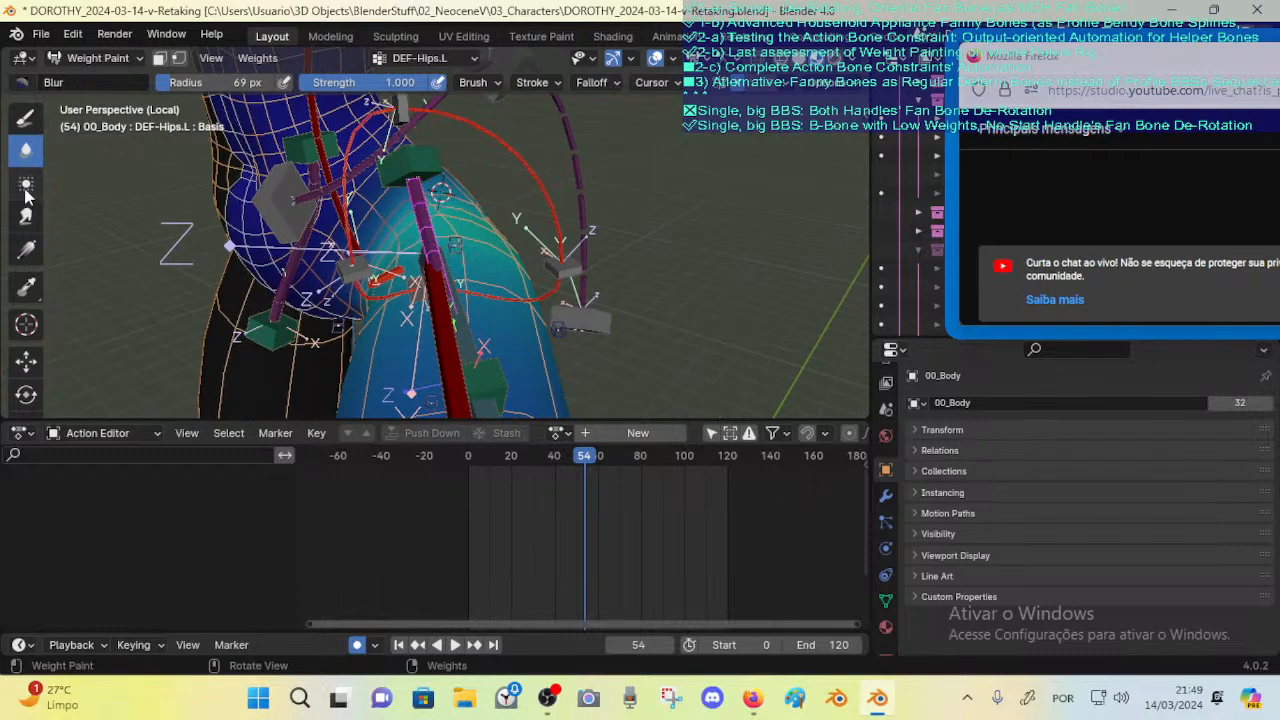
{"action": "left_click", "coordinate": [26, 117]}
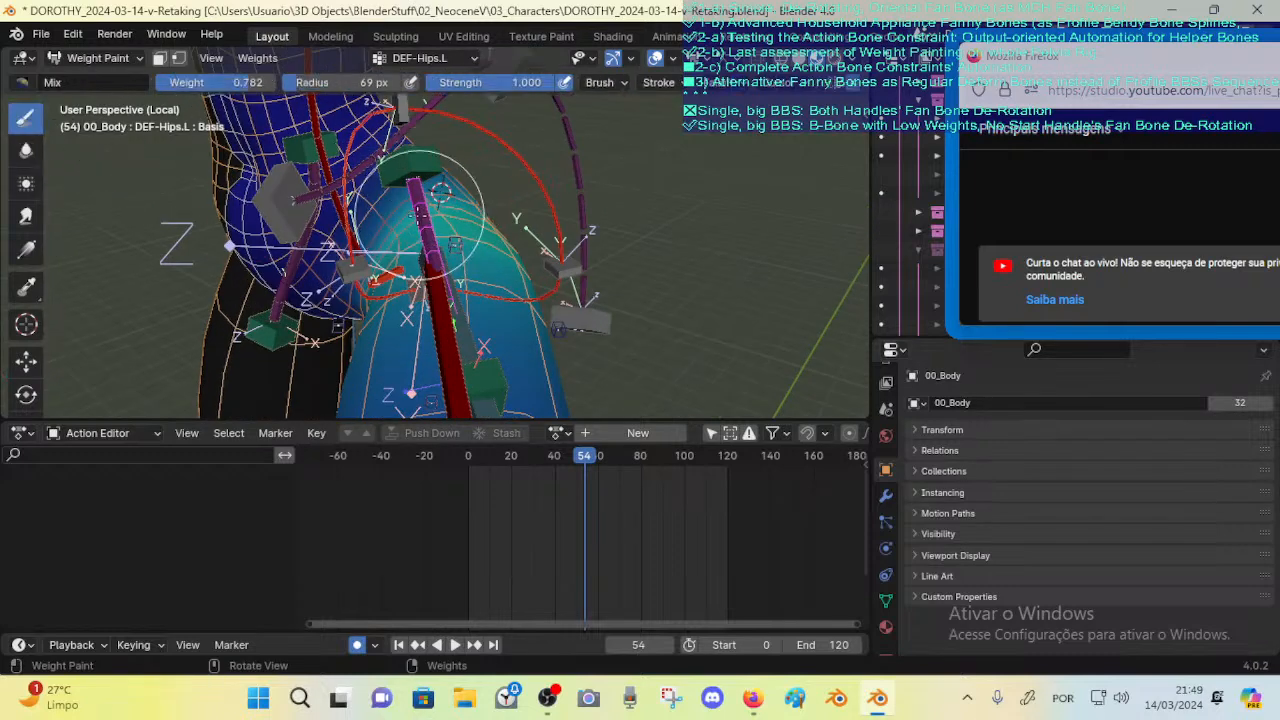
{"action": "key", "text": "shift+x"}
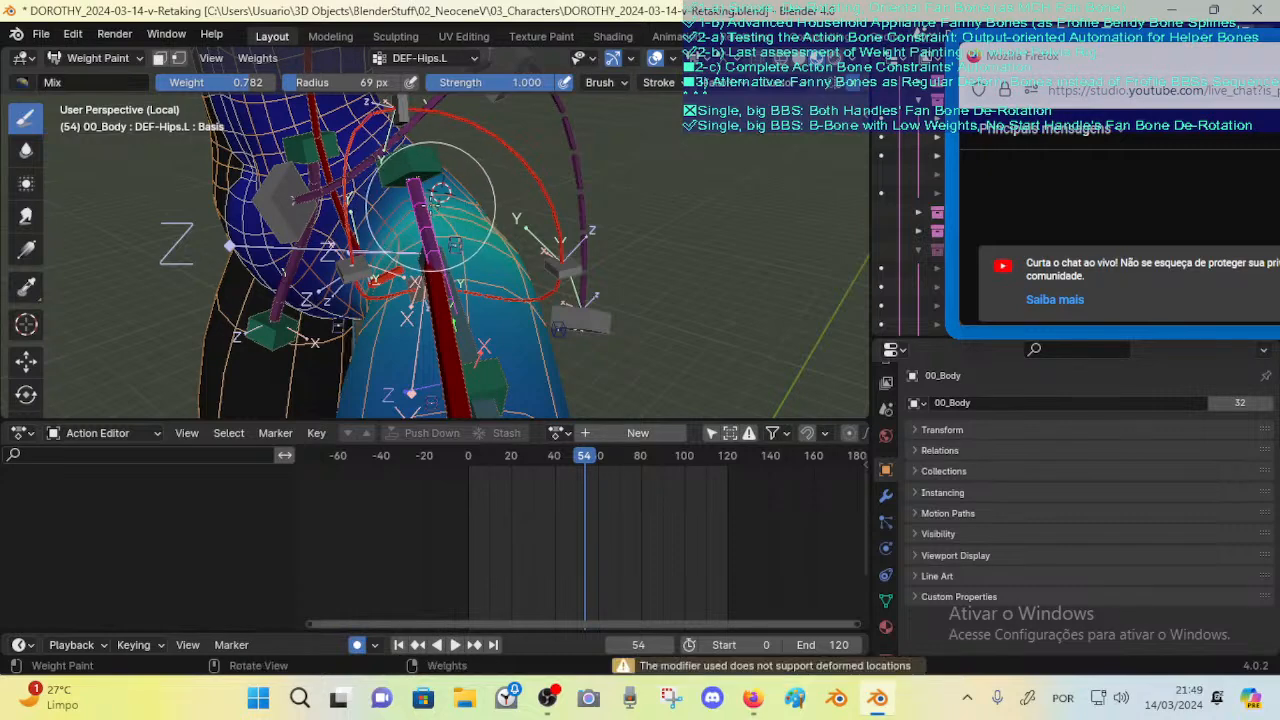
{"action": "middle_click_drag", "start_coordinate": [436, 207], "coordinate": [436, 241], "text": "shift"}
{"action": "key", "text": "shift+x"}
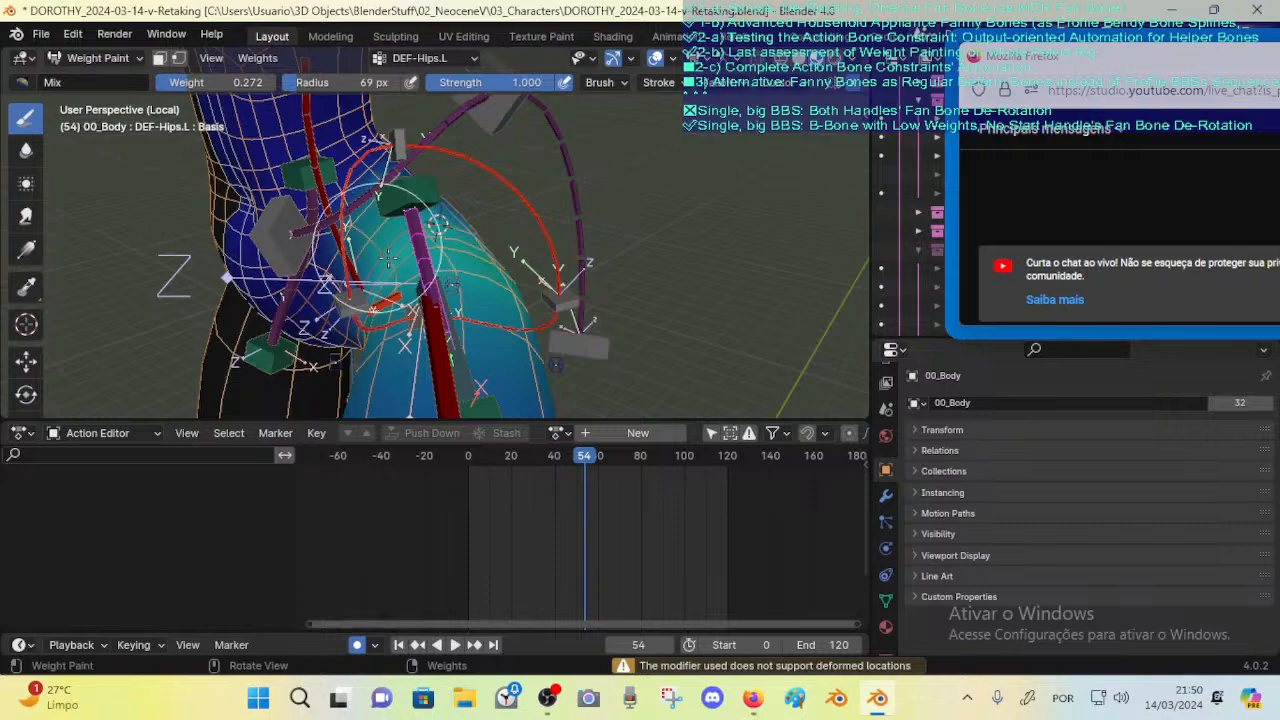
{"action": "middle_click_drag", "start_coordinate": [388, 258], "coordinate": [430, 220]}
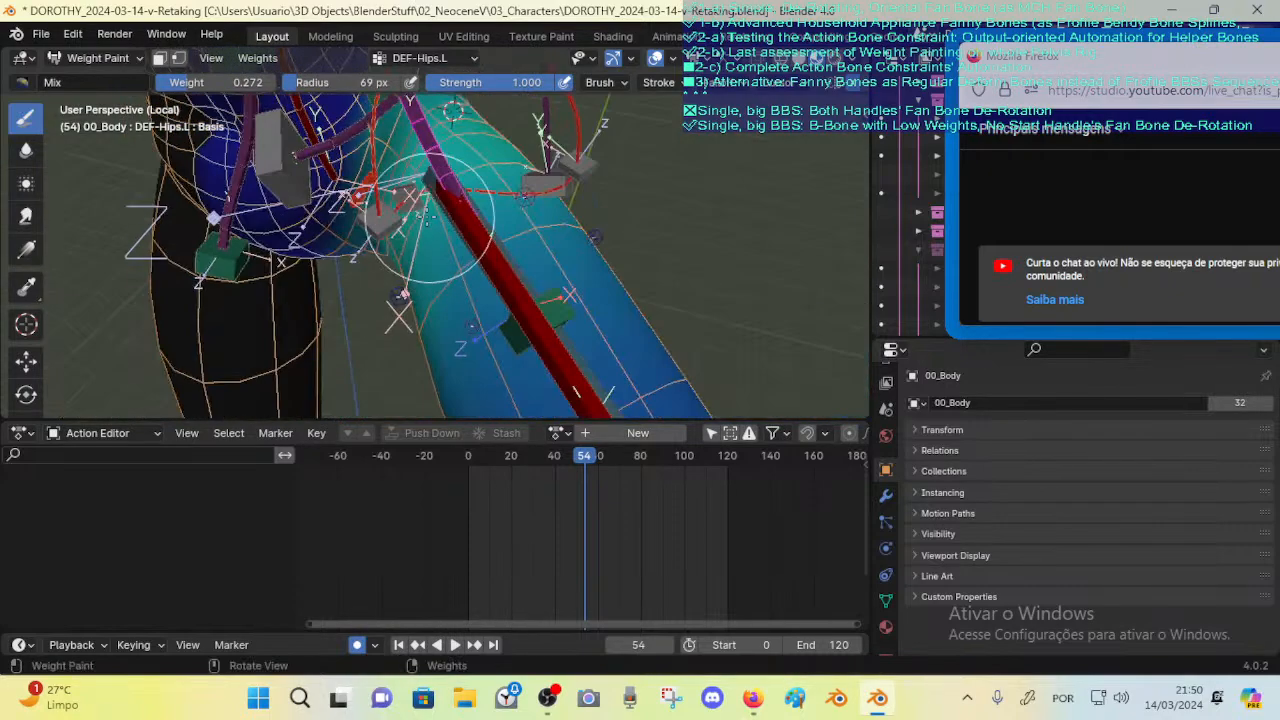
{"action": "middle_click_drag", "start_coordinate": [453, 110], "coordinate": [422, 174]}
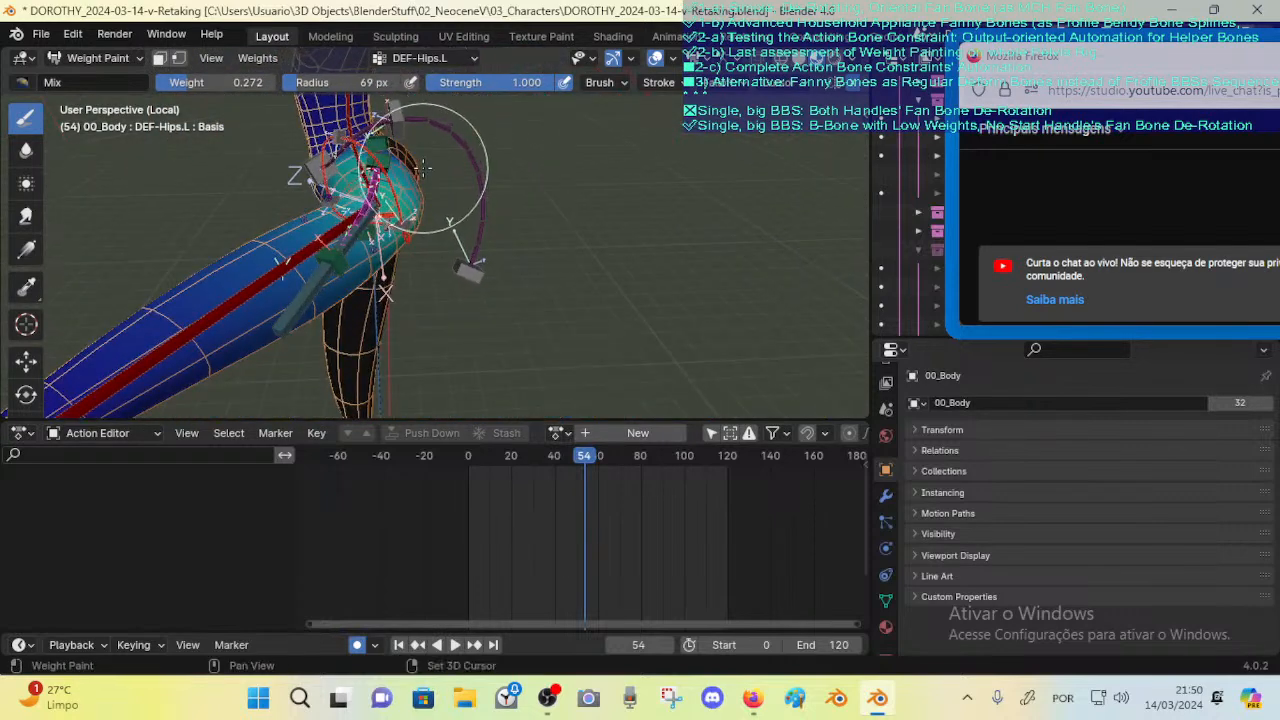
{"action": "key", "text": "shift+f"}
{"action": "left_click", "coordinate": [425, 170]}
{"action": "key", "text": "f"}
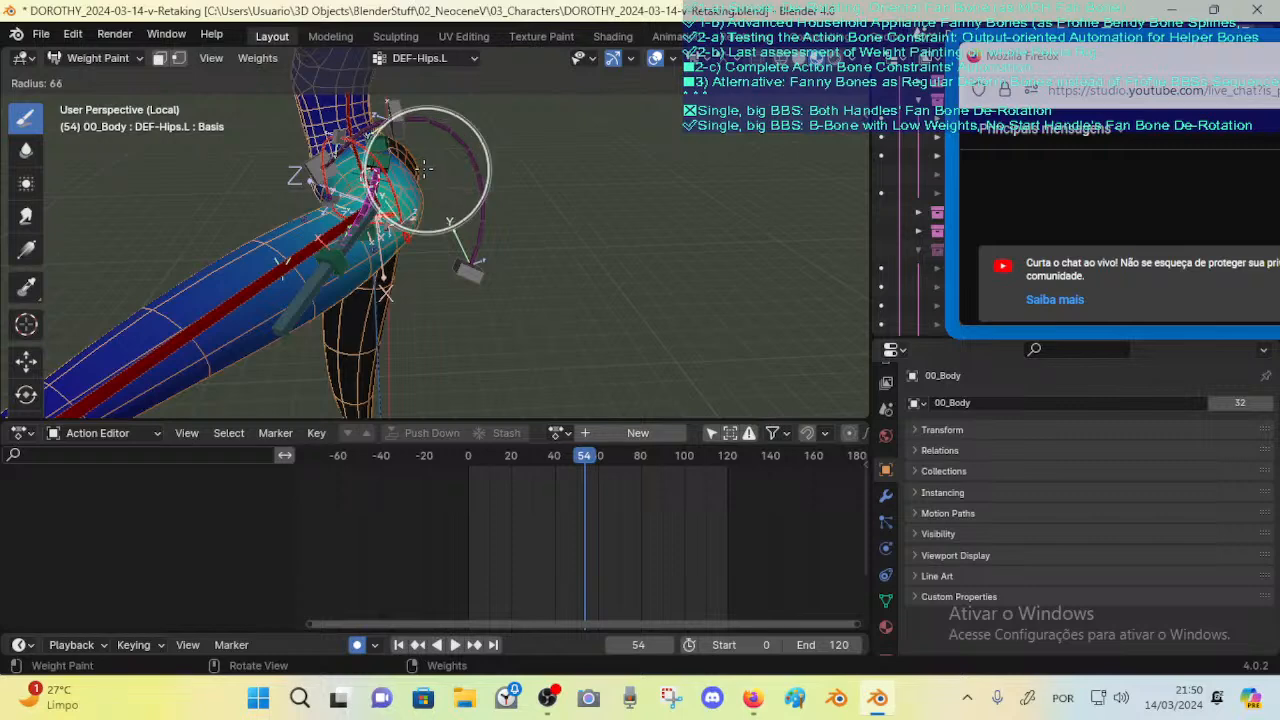
{"action": "left_click", "coordinate": [425, 170]}
Step: Lower the Draw brush weight to 0.127 and paint the front of the left hip with it
{"action": "key", "text": "ctrl+f"}
{"action": "left_click", "coordinate": [407, 176]}
{"action": "middle_click_drag", "start_coordinate": [407, 176], "coordinate": [428, 157]}
{"action": "key", "text": "ctrl+f"}
{"action": "left_click", "coordinate": [400, 228]}
{"action": "middle_click_drag", "start_coordinate": [400, 228], "coordinate": [455, 215], "text": "ctrl"}
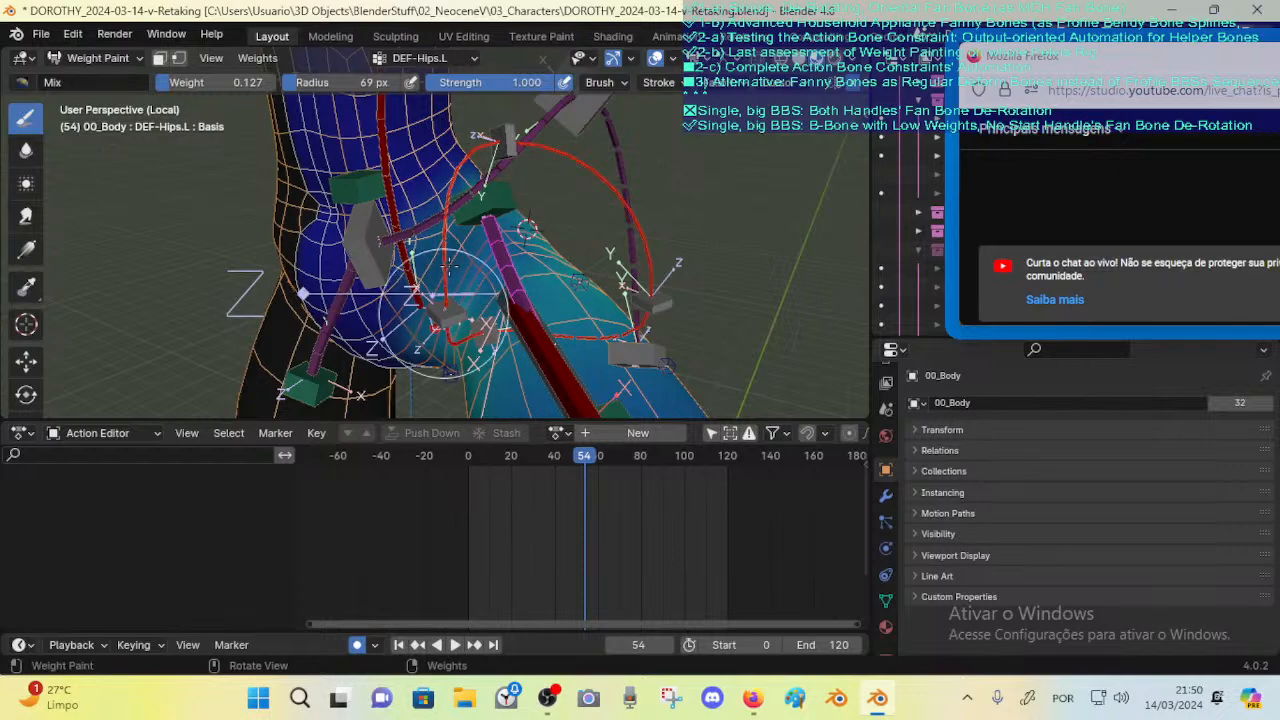
Step: Repaint the front of the left hip, raising the brush weight to 0.176 and 0.224
{"action": "key", "text": "ctrl+f"}
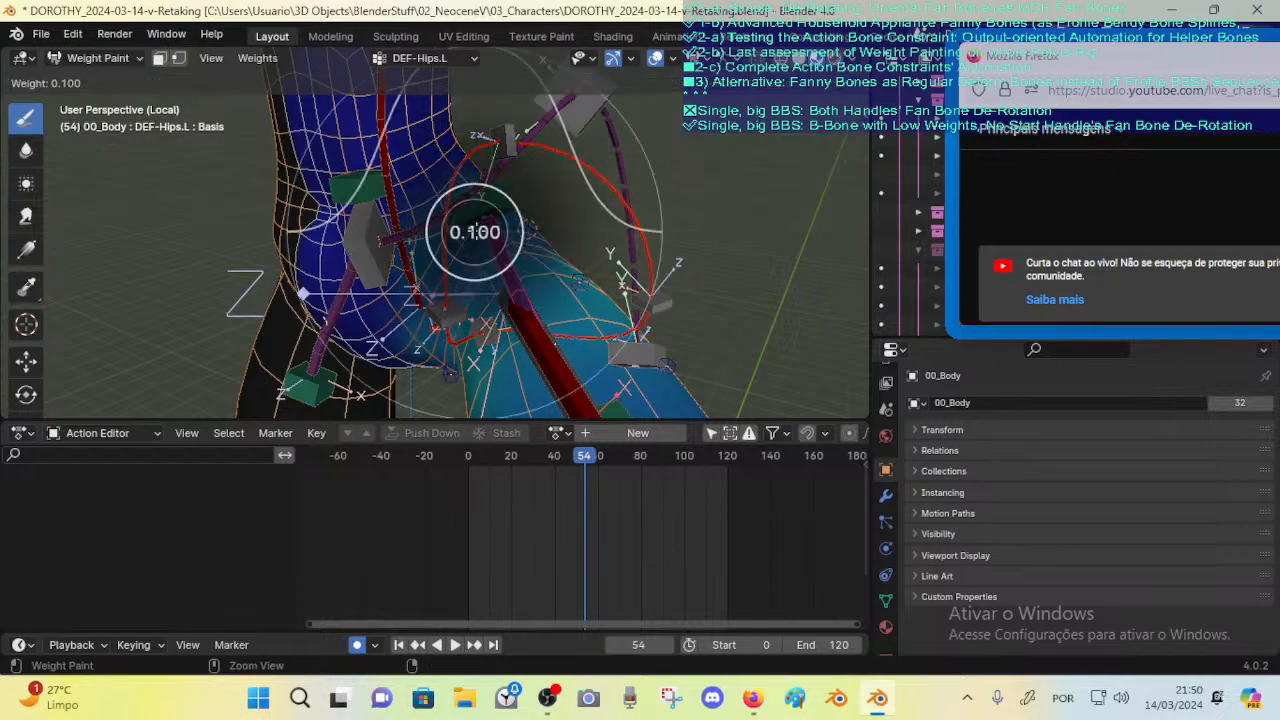
{"action": "left_click", "coordinate": [483, 236]}
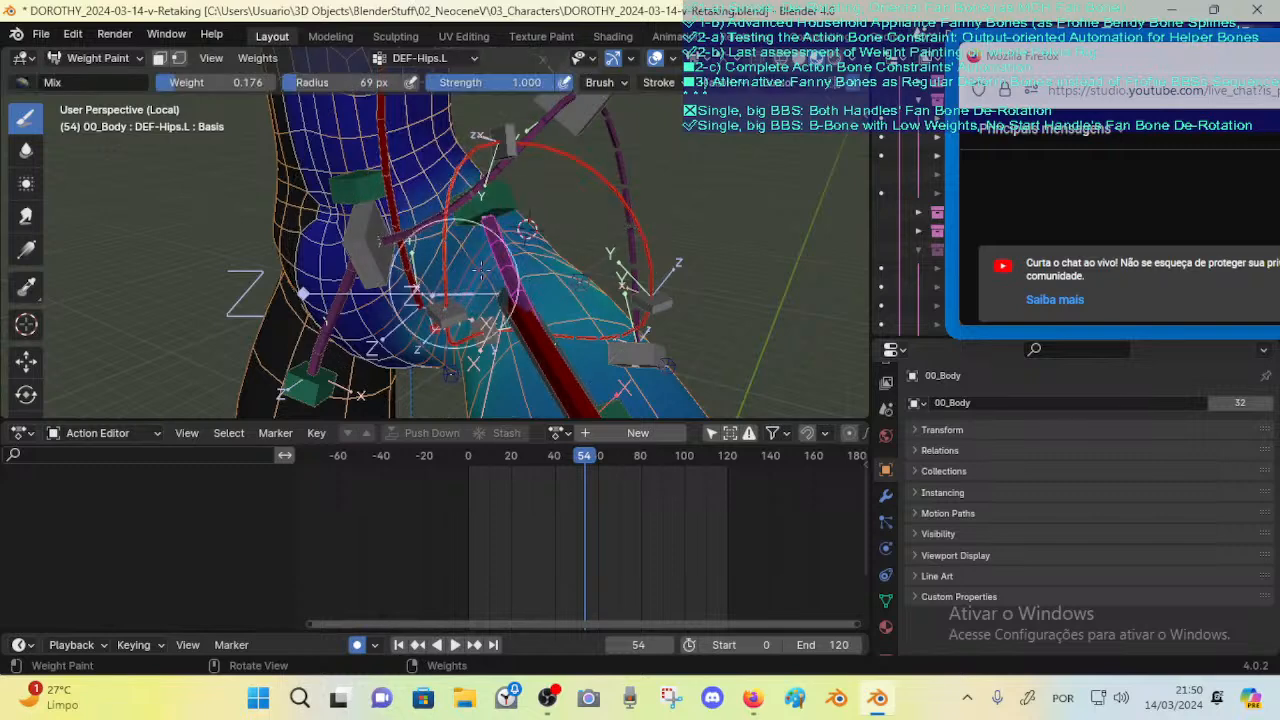
{"action": "key", "text": "ctrl+f"}
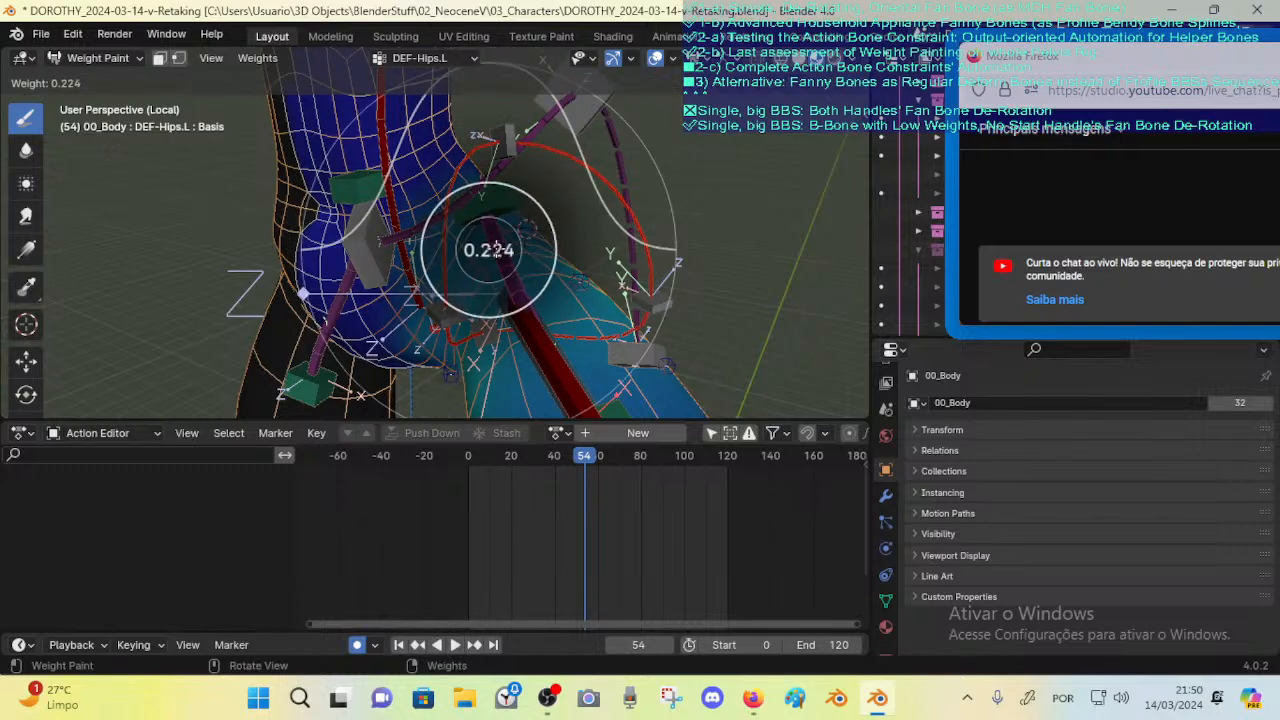
{"action": "left_click", "coordinate": [467, 296]}
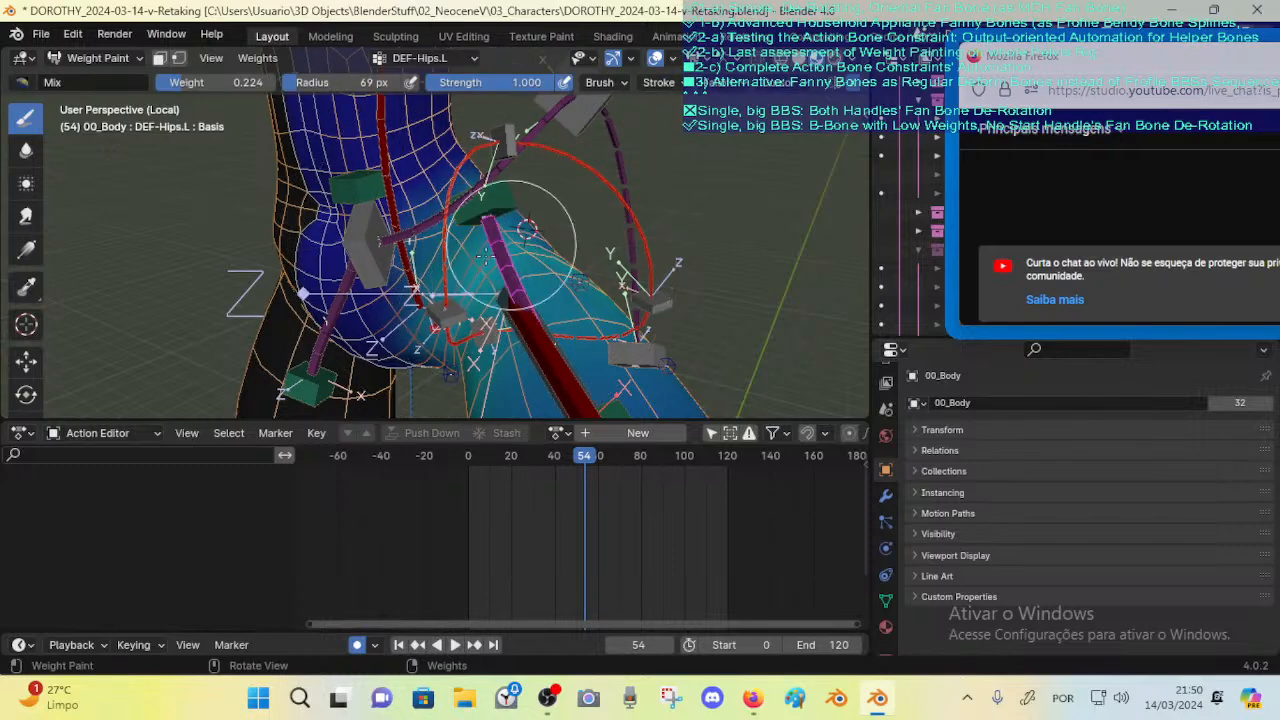
Step: Switch to the Blur tool at strength 1.000 and soften the DEF-Hips.L weights along the left hip and thigh
{"action": "middle_click_drag", "start_coordinate": [470, 340], "coordinate": [456, 300]}
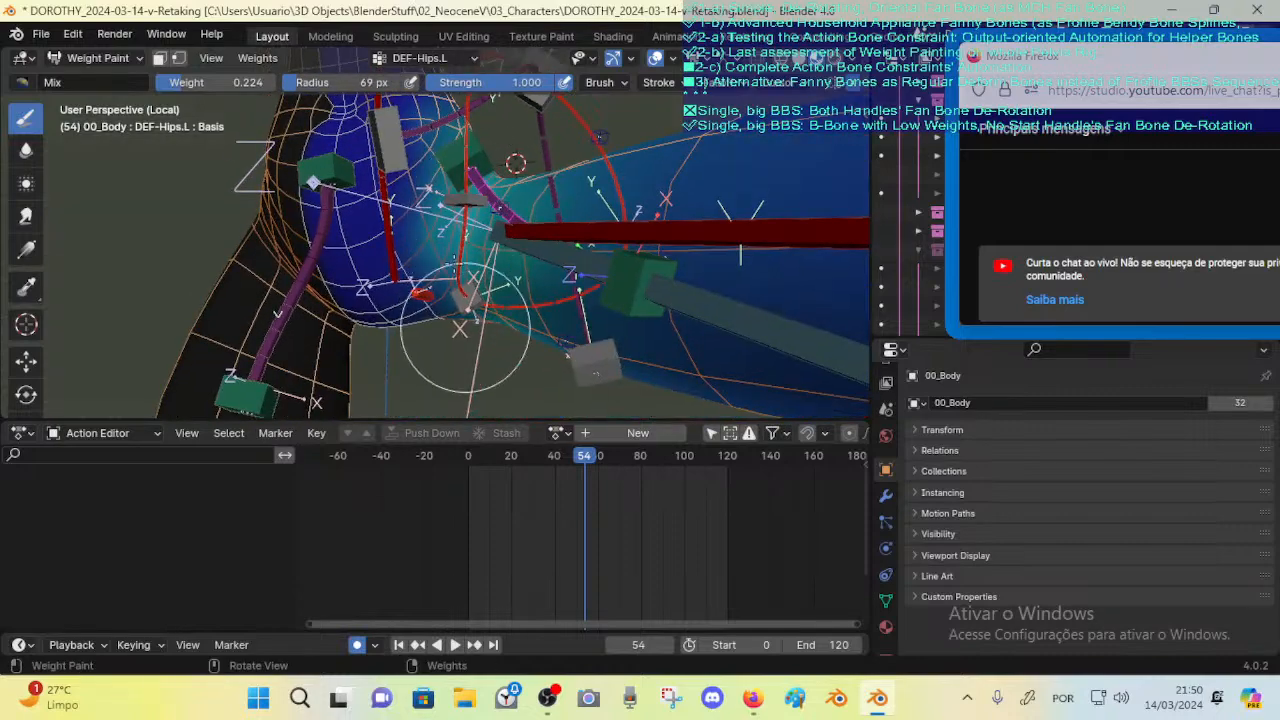
{"action": "mouse_move", "coordinate": [497, 215]}
{"action": "middle_mouse_down"}
{"action": "mouse_move", "coordinate": [386, 277]}
{"action": "mouse_move", "coordinate": [614, 171]}
{"action": "mouse_move", "coordinate": [460, 237]}
{"action": "mouse_move", "coordinate": [505, 188]}
{"action": "mouse_move", "coordinate": [477, 180]}
{"action": "mouse_move", "coordinate": [476, 219]}
{"action": "middle_mouse_up"}
{"action": "middle_click_drag", "start_coordinate": [465, 163], "coordinate": [338, 282]}
{"action": "scroll", "coordinate": [423, 254], "scroll_direction": "up", "scroll_amount": 6}
{"action": "scroll", "coordinate": [421, 227], "scroll_direction": "down", "scroll_amount": 3}
{"action": "left_click", "coordinate": [26, 149]}
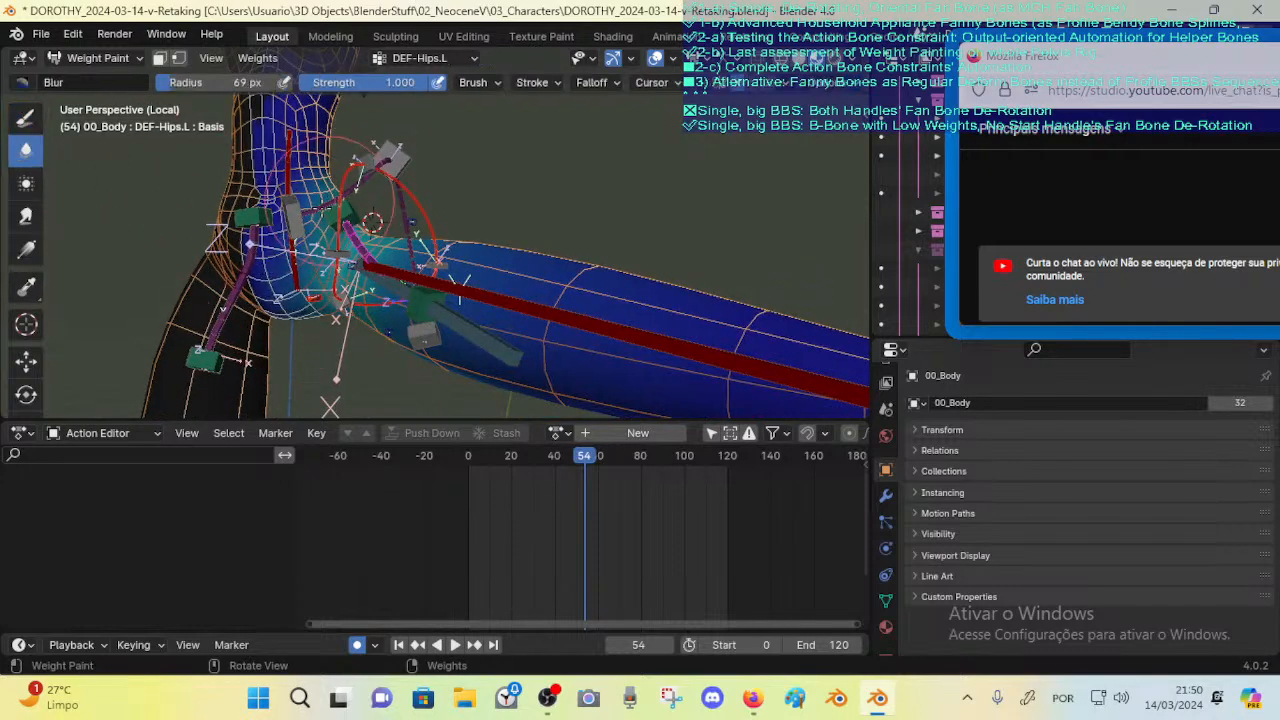
{"action": "middle_click_drag", "start_coordinate": [372, 221], "coordinate": [140, 197]}
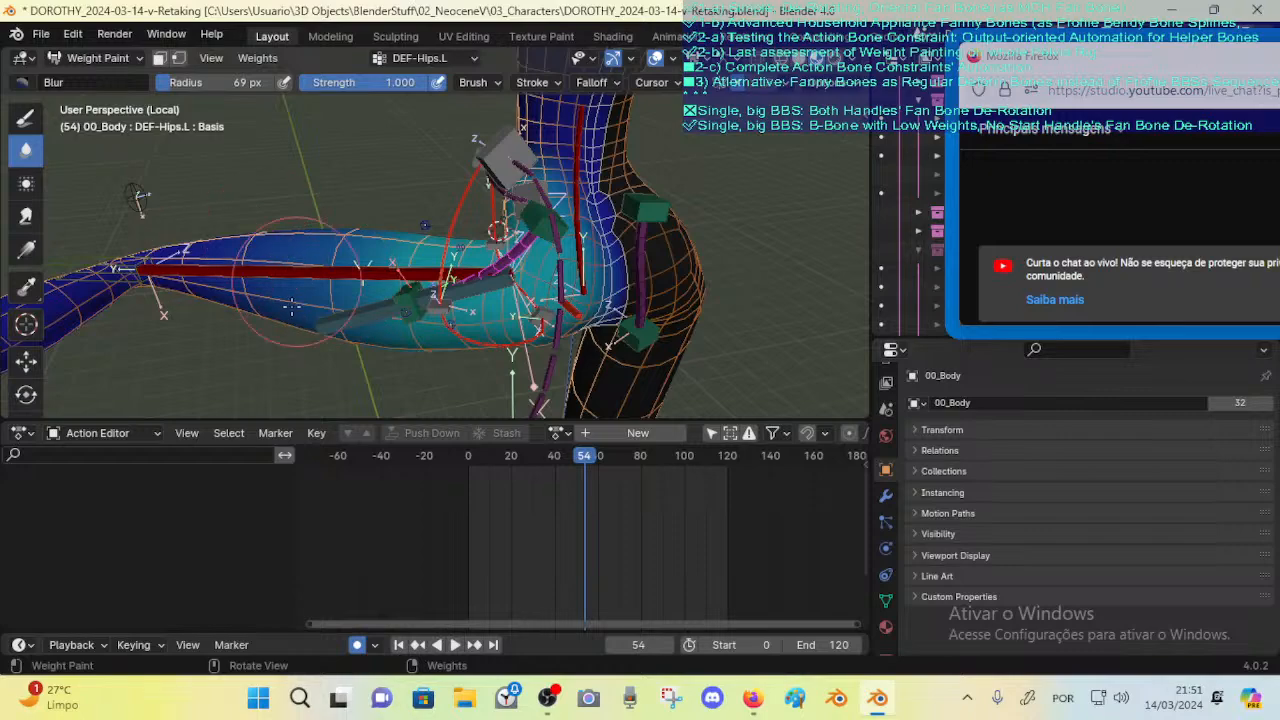
{"action": "middle_click_drag", "start_coordinate": [303, 281], "coordinate": [457, 357]}
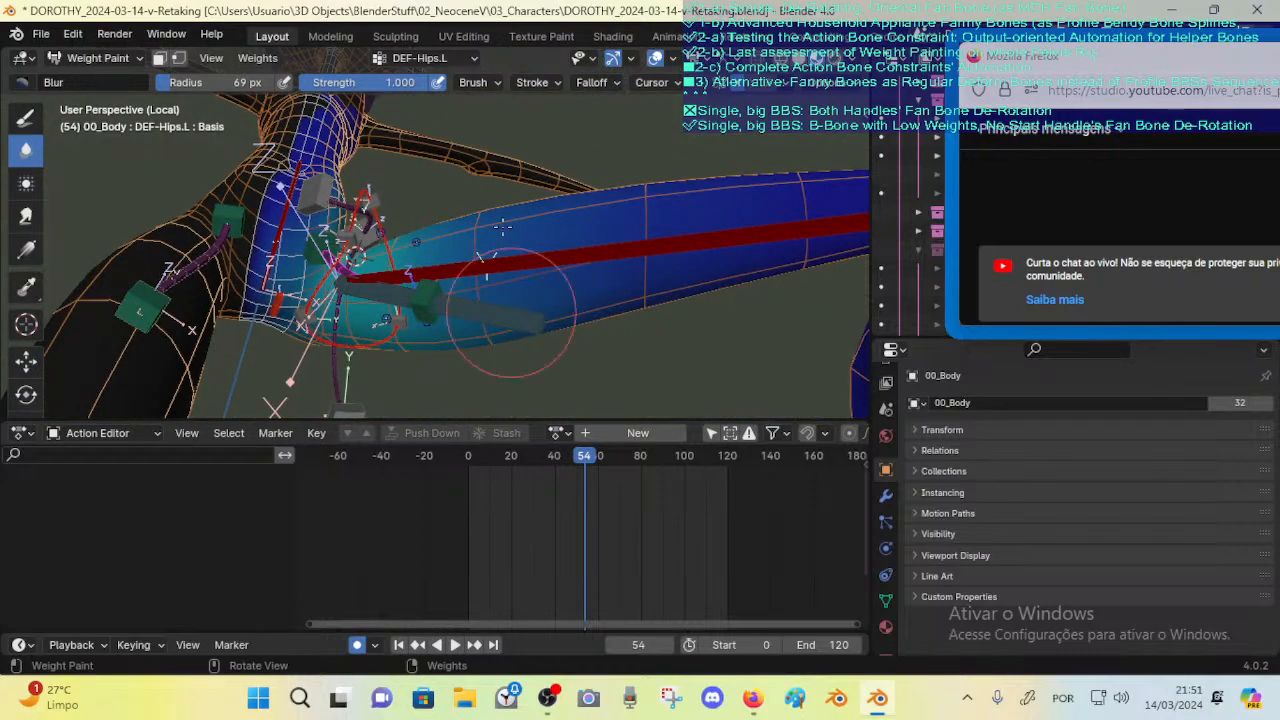
{"action": "mouse_move", "coordinate": [500, 300]}
{"action": "middle_mouse_down"}
{"action": "mouse_move", "coordinate": [493, 253]}
{"action": "mouse_move", "coordinate": [455, 278]}
{"action": "mouse_move", "coordinate": [430, 272]}
{"action": "middle_mouse_up"}
{"action": "scroll", "coordinate": [455, 278], "scroll_direction": "down", "scroll_amount": 4}
Step: Leave Weight Paint, enter Edit Mode on the body mesh and clear its selection
{"action": "key", "text": "ctrl+Tab"}
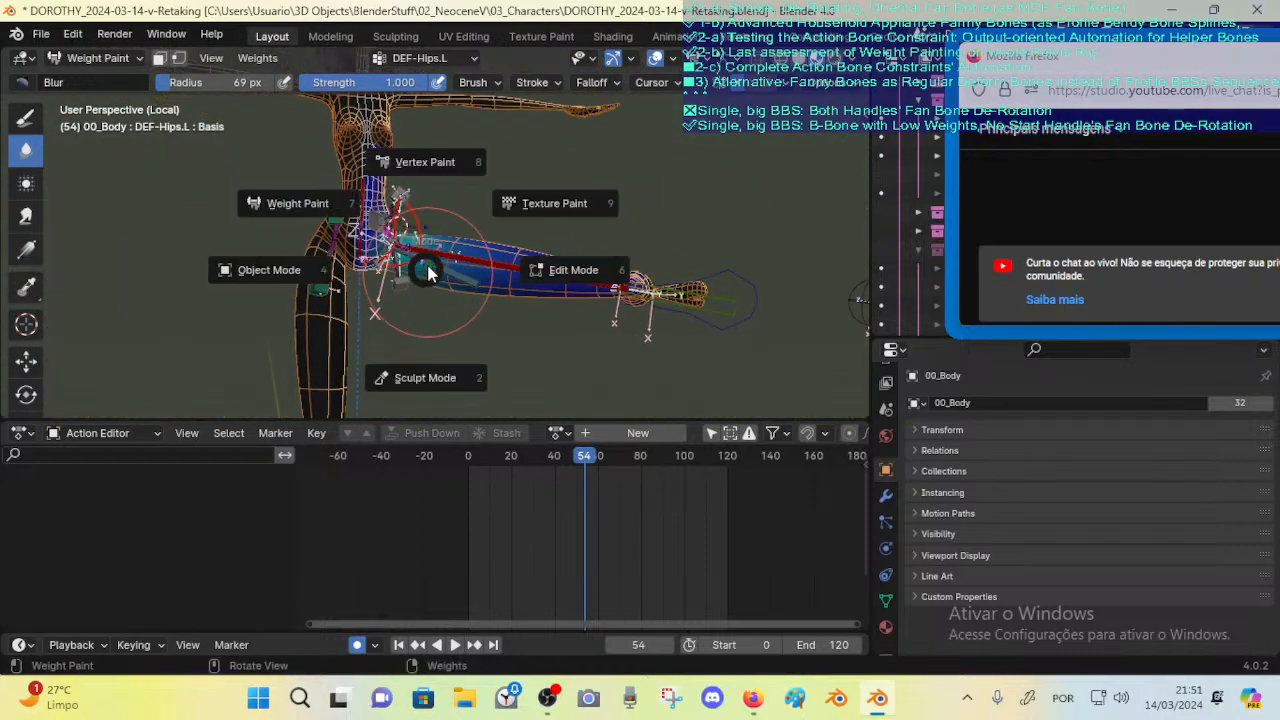
{"action": "left_click", "coordinate": [320, 268]}
{"action": "left_click", "coordinate": [362, 184]}
{"action": "key", "text": "Tab"}
{"action": "key", "text": "Tab"}
{"action": "left_click", "coordinate": [387, 192]}
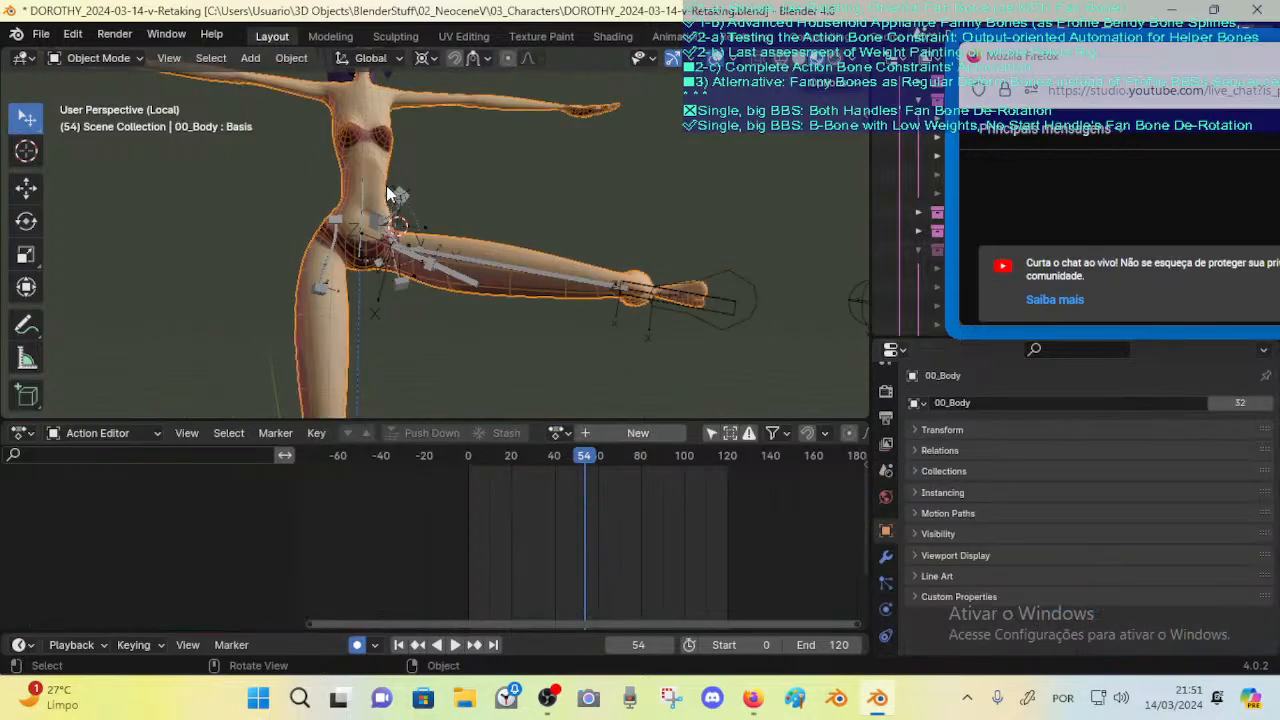
{"action": "key", "text": "Tab"}
{"action": "middle_click_drag", "start_coordinate": [397, 197], "coordinate": [440, 277]}
{"action": "key", "text": "alt+a"}
Step: Select the edge loop along the torso's vertical centre line in the body mesh and return to Object Mode
{"action": "scroll", "coordinate": [440, 277], "scroll_direction": "up", "scroll_amount": 3}
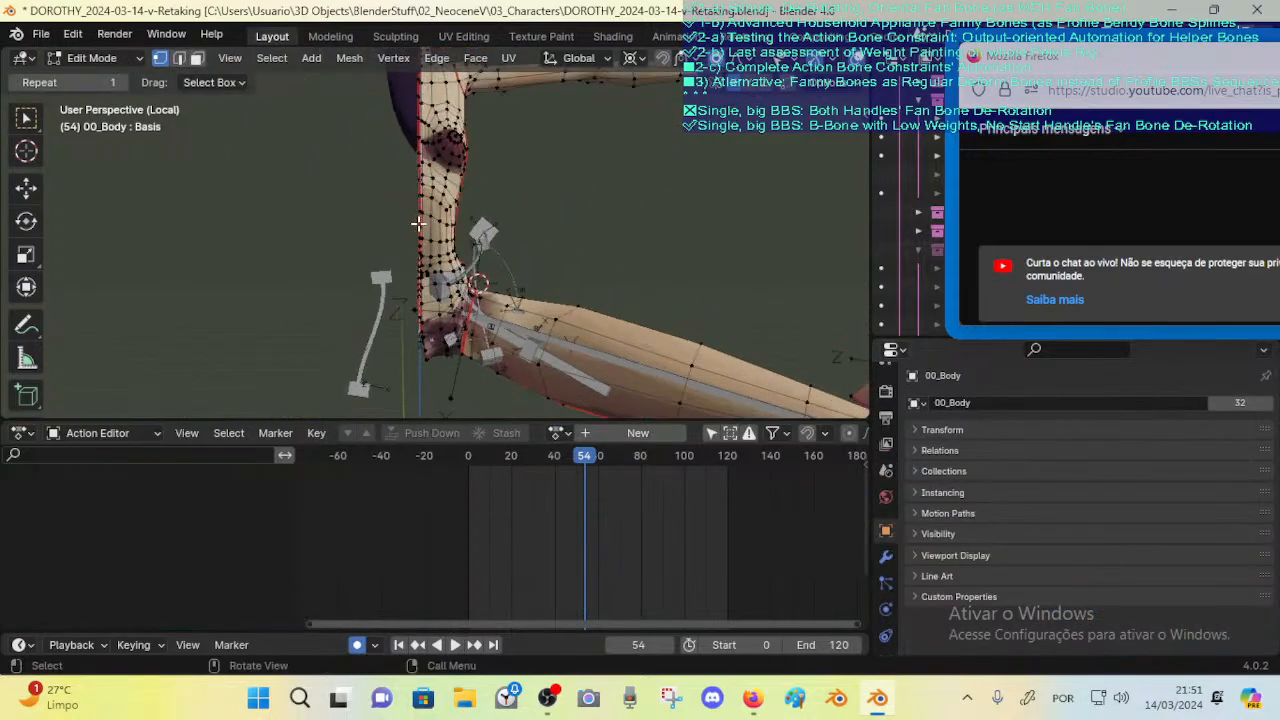
{"action": "key", "text": "2"}
{"action": "middle_click_drag", "start_coordinate": [423, 223], "coordinate": [462, 241]}
{"action": "key", "text": "1"}
{"action": "key", "text": "Tab"}
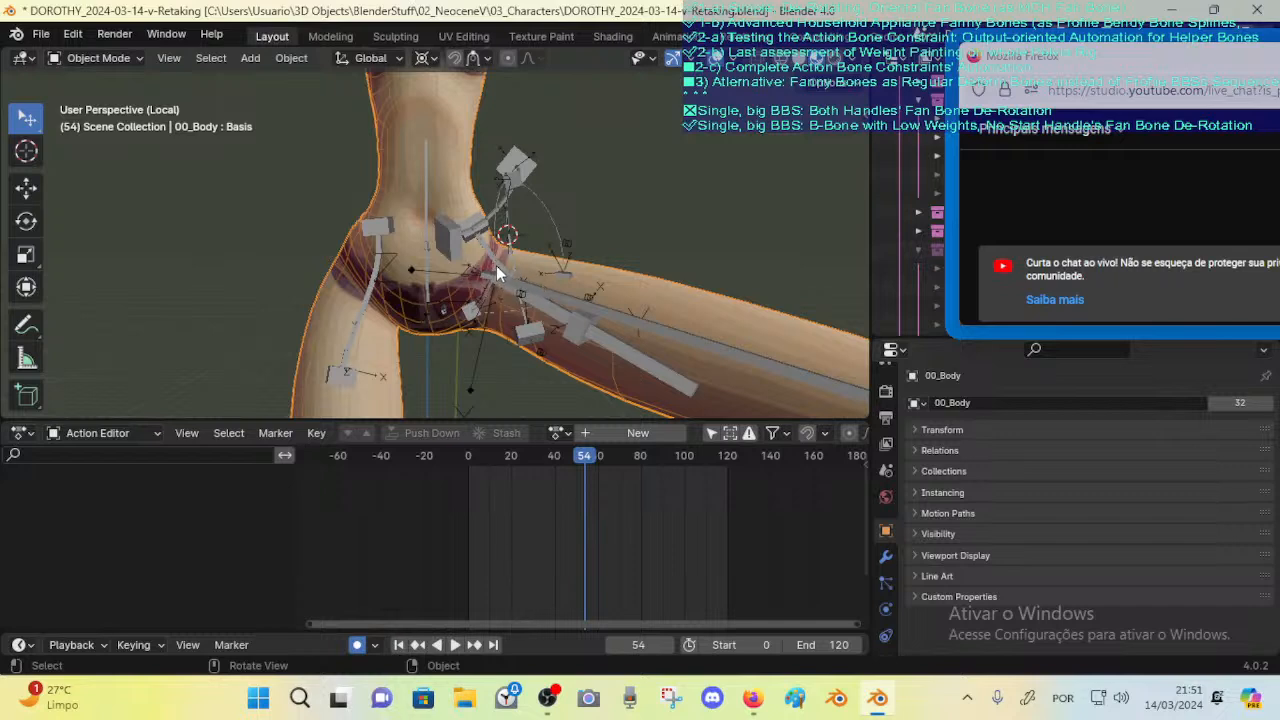
Step: Select the ARM-Dorothy armature together with the 00_Body mesh and return the body to Weight Paint mode
{"action": "left_click", "coordinate": [546, 316]}
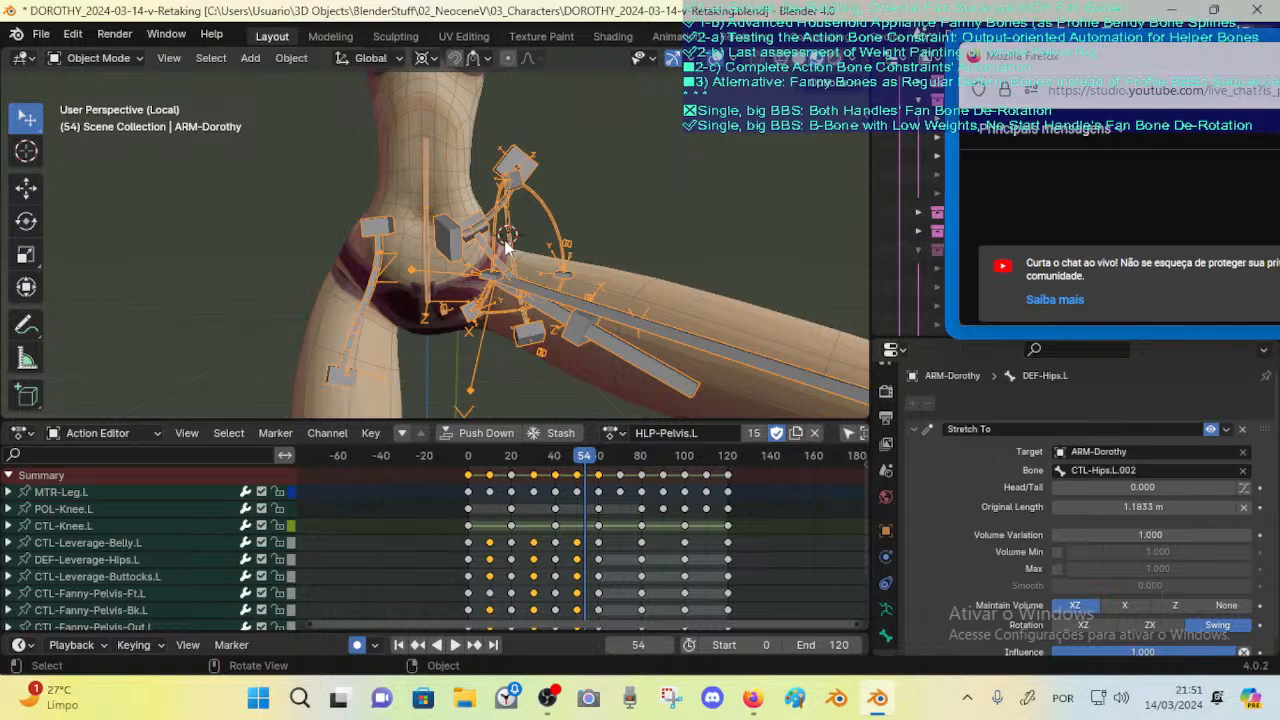
{"action": "key", "text": "ctrl+Tab"}
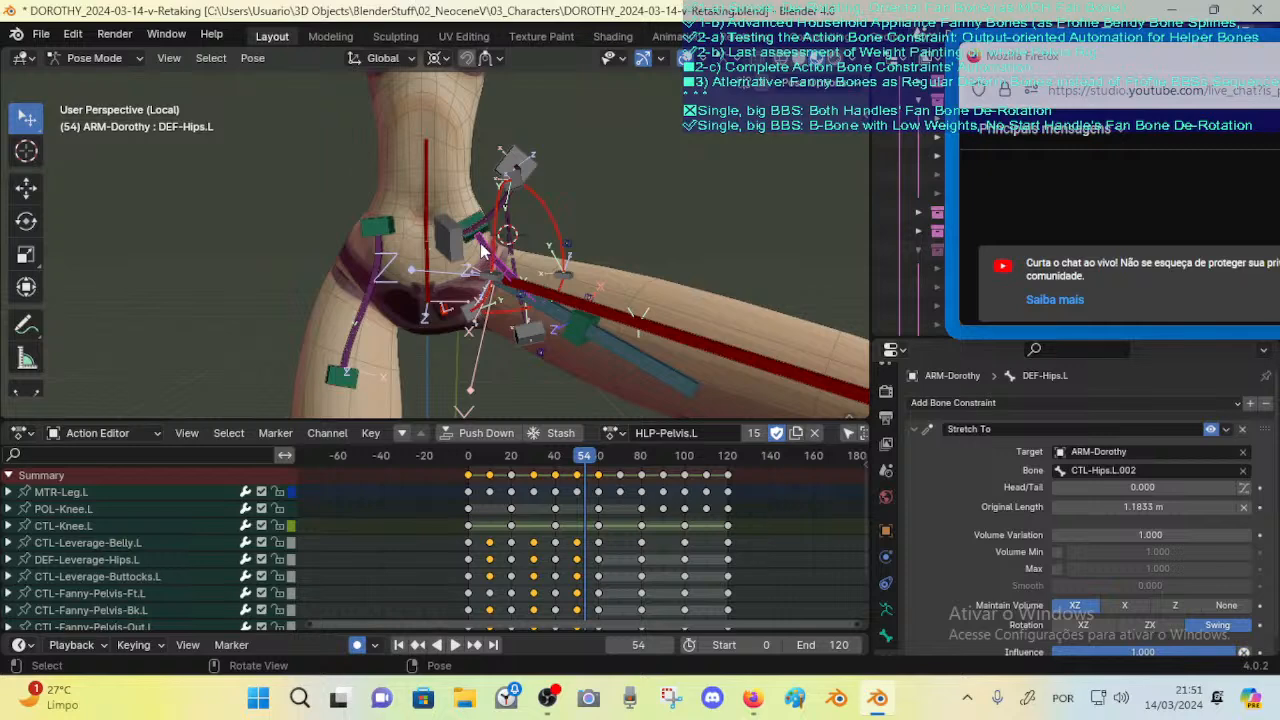
{"action": "key", "text": "ctrl+Tab"}
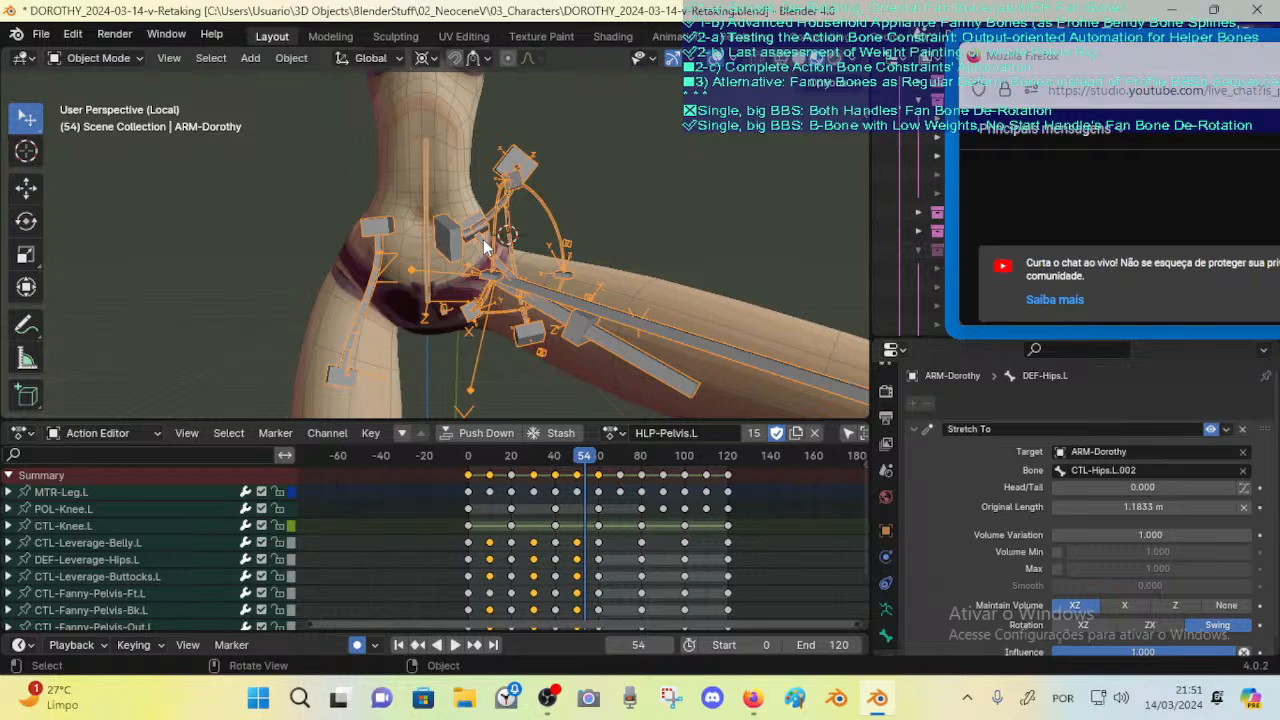
{"action": "left_click", "coordinate": [495, 238], "text": "shift"}
{"action": "key", "text": "ctrl+Tab"}
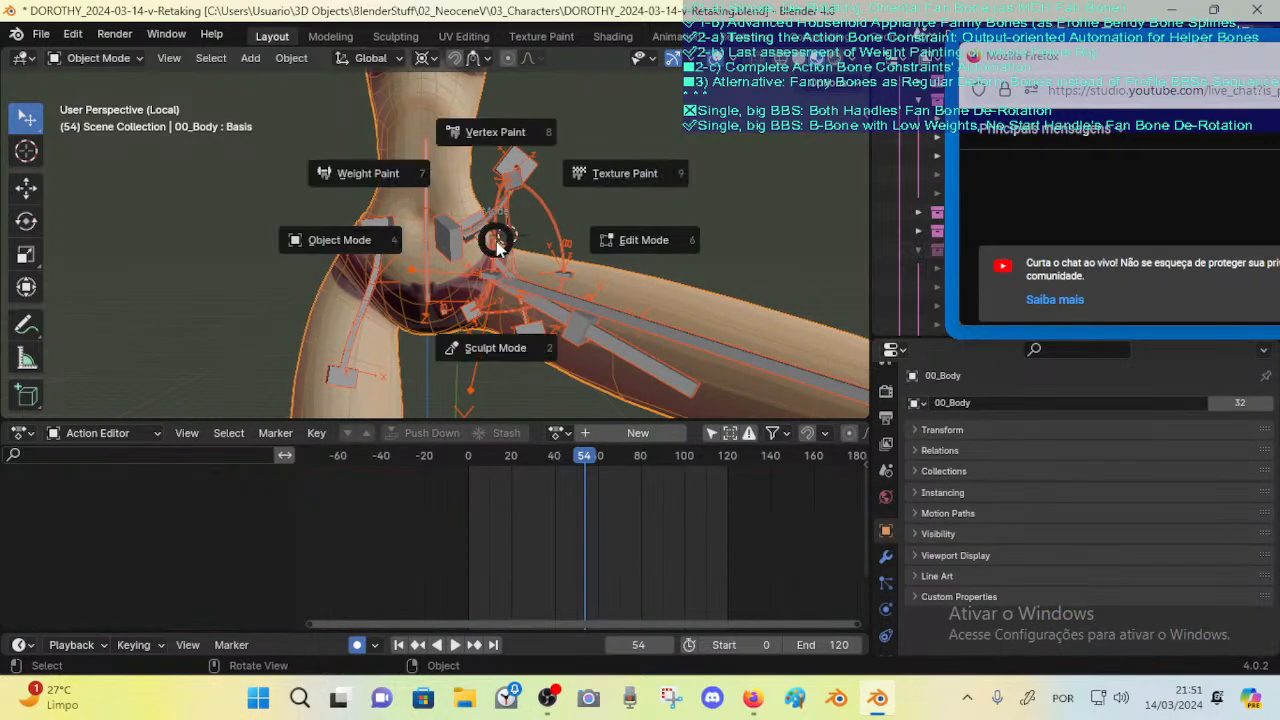
{"action": "left_click", "coordinate": [369, 173]}
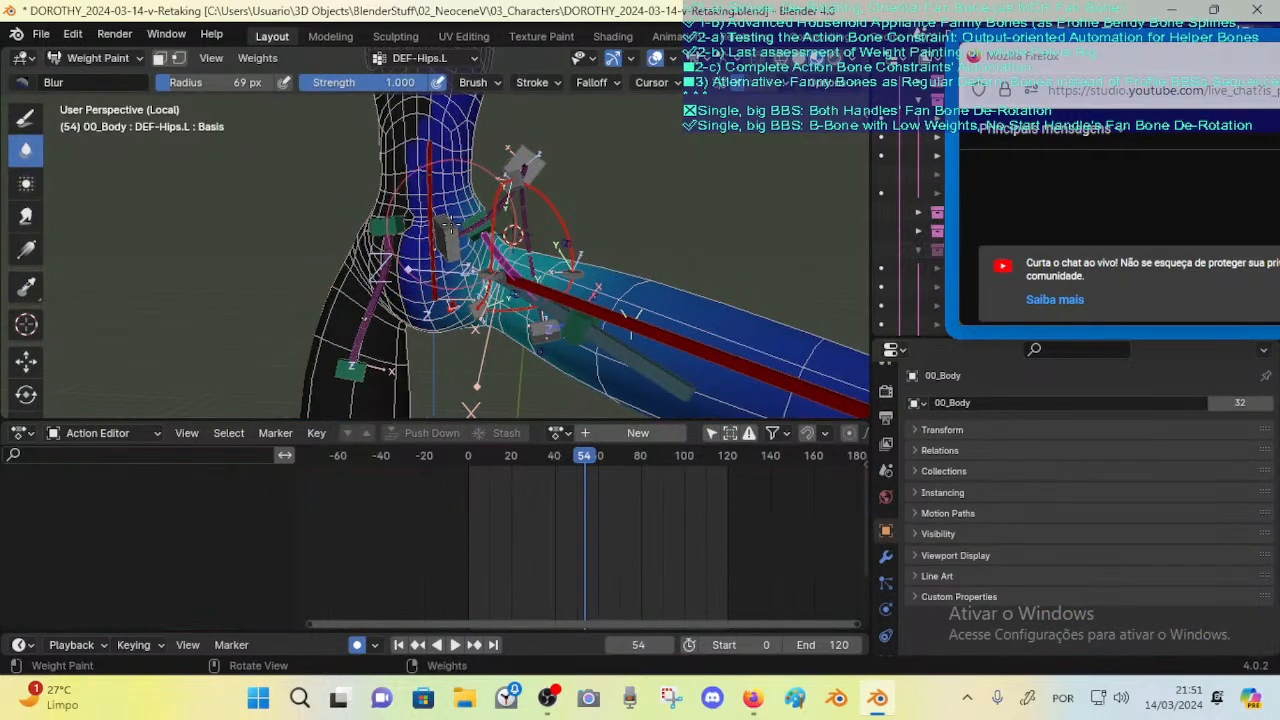
Step: Enable vertex selection masking and invert the selection to leave out the torso's centre-line vertices
{"action": "key", "text": "v"}
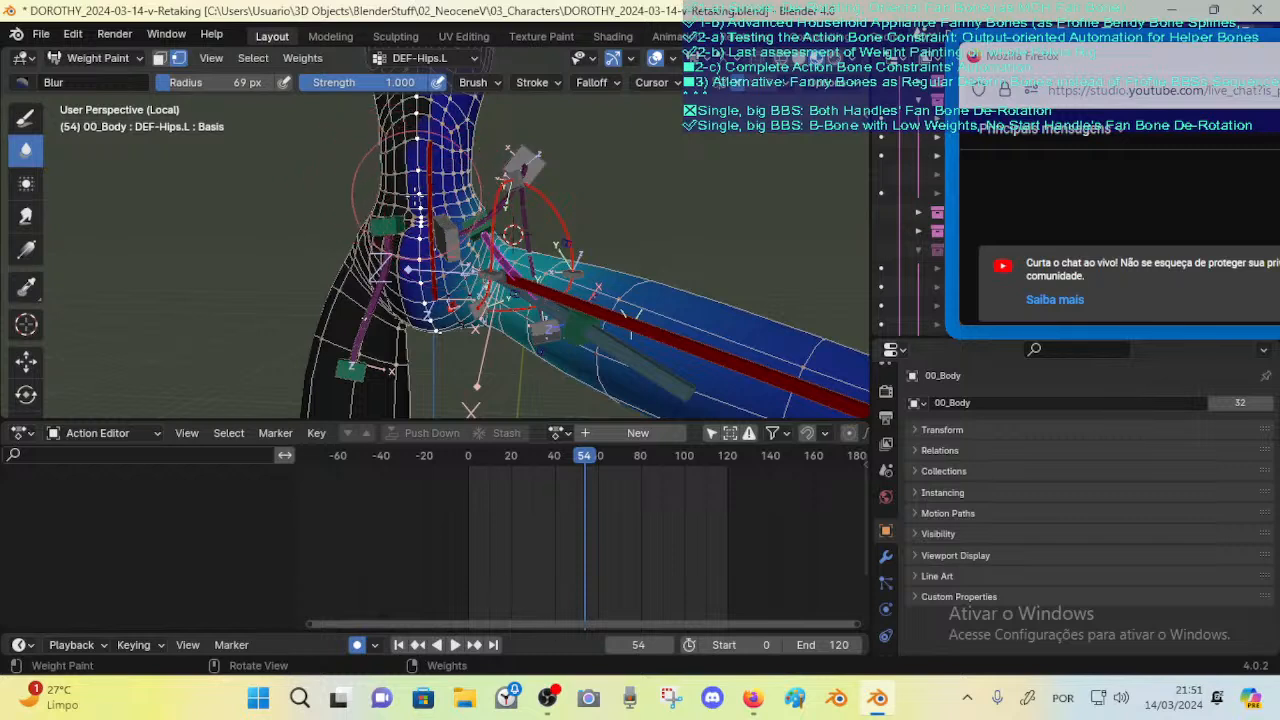
{"action": "right_click", "coordinate": [322, 192]}
{"action": "left_click_drag", "start_coordinate": [292, 193], "coordinate": [155, 187]}
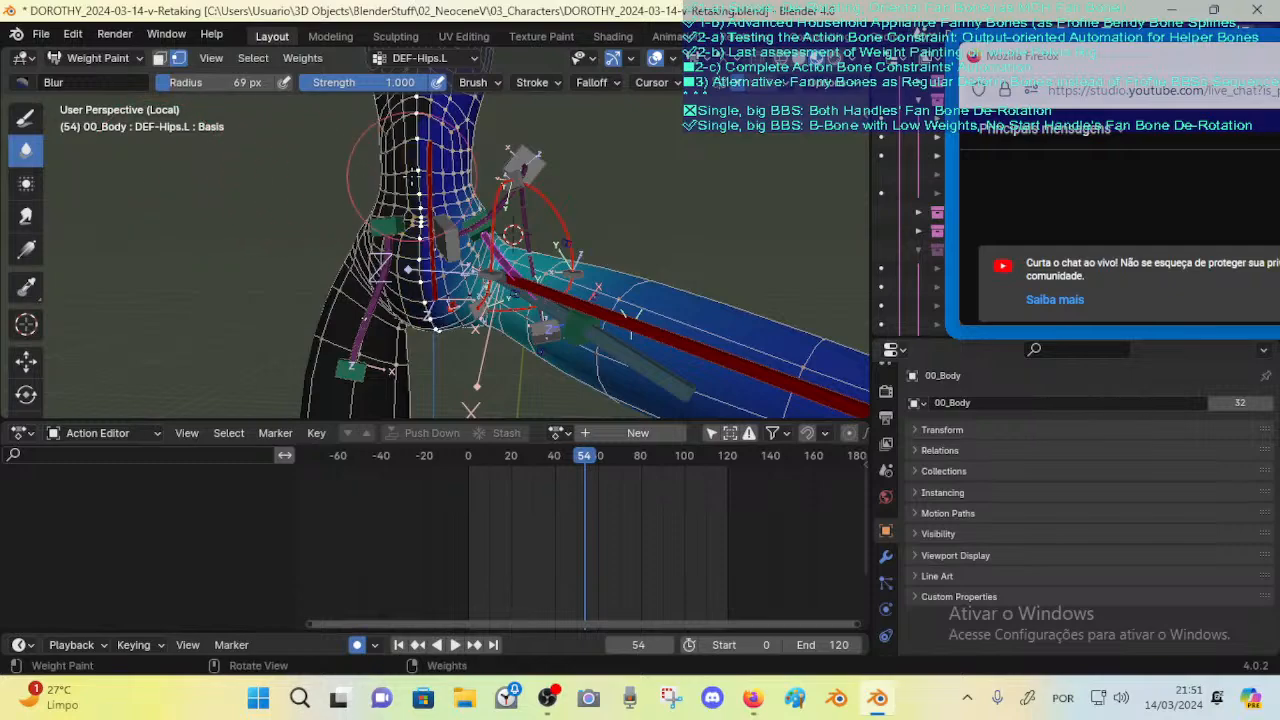
{"action": "mouse_move", "coordinate": [290, 175]}
{"action": "middle_mouse_down"}
{"action": "mouse_move", "coordinate": [450, 130]}
{"action": "mouse_move", "coordinate": [563, 127]}
{"action": "mouse_move", "coordinate": [562, 200]}
{"action": "mouse_move", "coordinate": [560, 165]}
{"action": "middle_mouse_up"}
{"action": "middle_click_drag", "start_coordinate": [560, 165], "coordinate": [486, 161]}
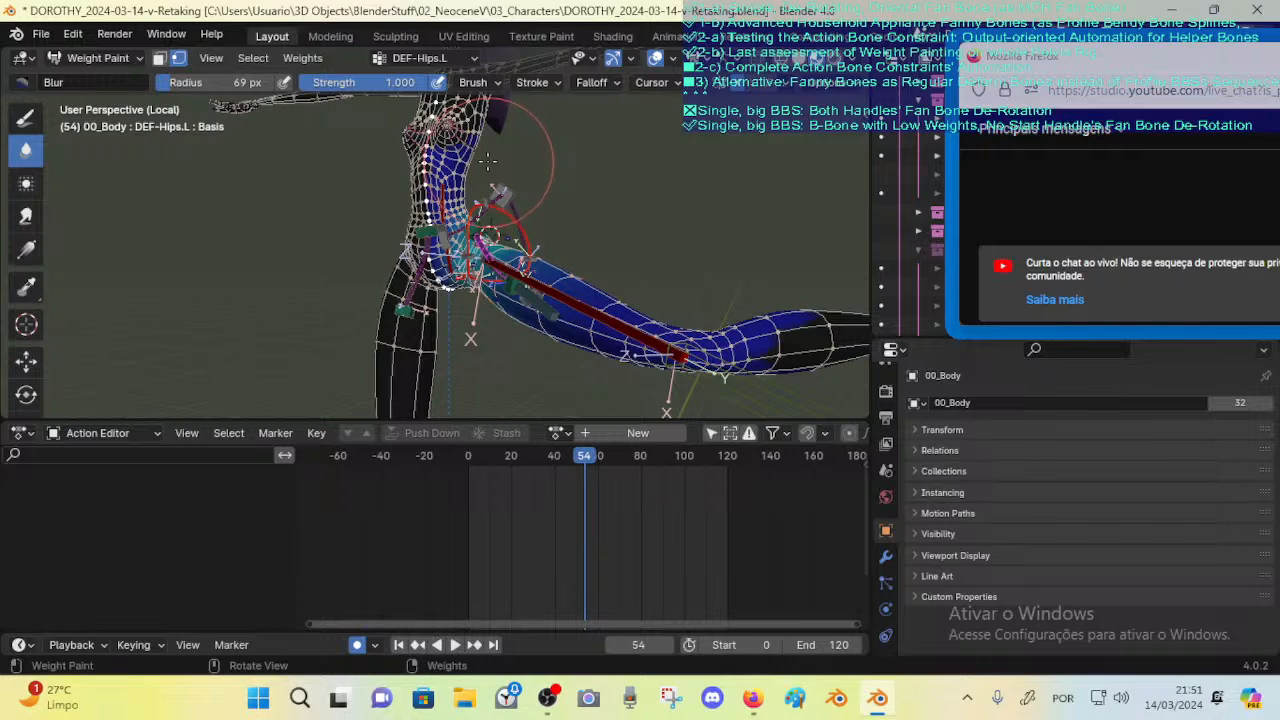
{"action": "key", "text": "ctrl+i"}
Step: Switch to face selection masking and choose the Add brush for the Draw tool
{"action": "middle_click_drag", "start_coordinate": [488, 160], "coordinate": [500, 194], "text": "ctrl"}
{"action": "key", "text": "1"}
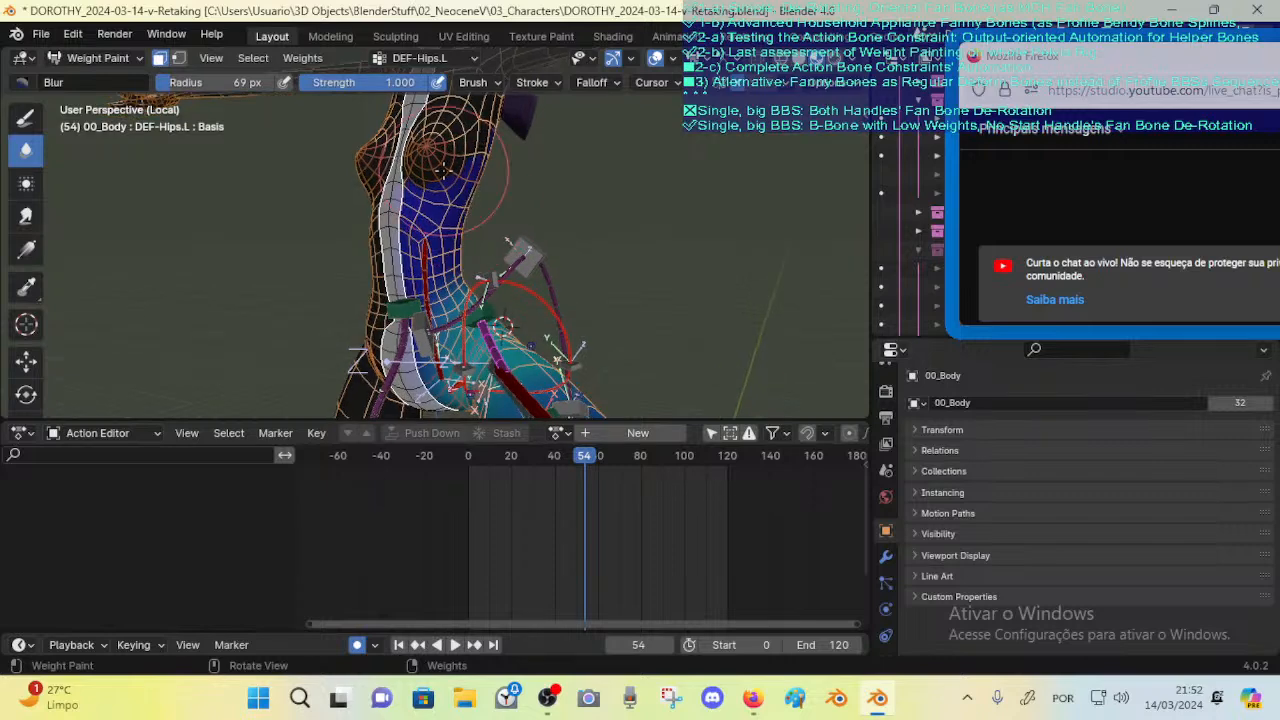
{"action": "left_click", "coordinate": [26, 117]}
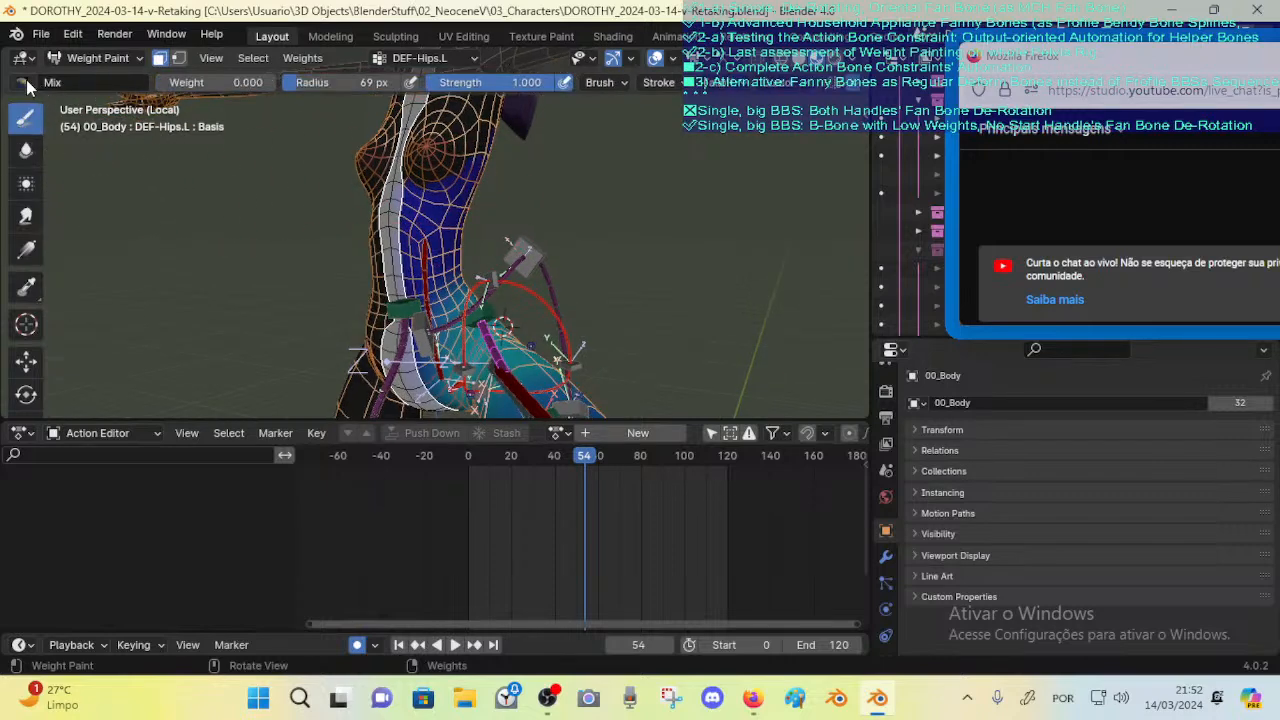
{"action": "left_click", "coordinate": [24, 82]}
{"action": "left_click", "coordinate": [50, 133]}
{"action": "middle_click_drag", "start_coordinate": [452, 195], "coordinate": [485, 190]}
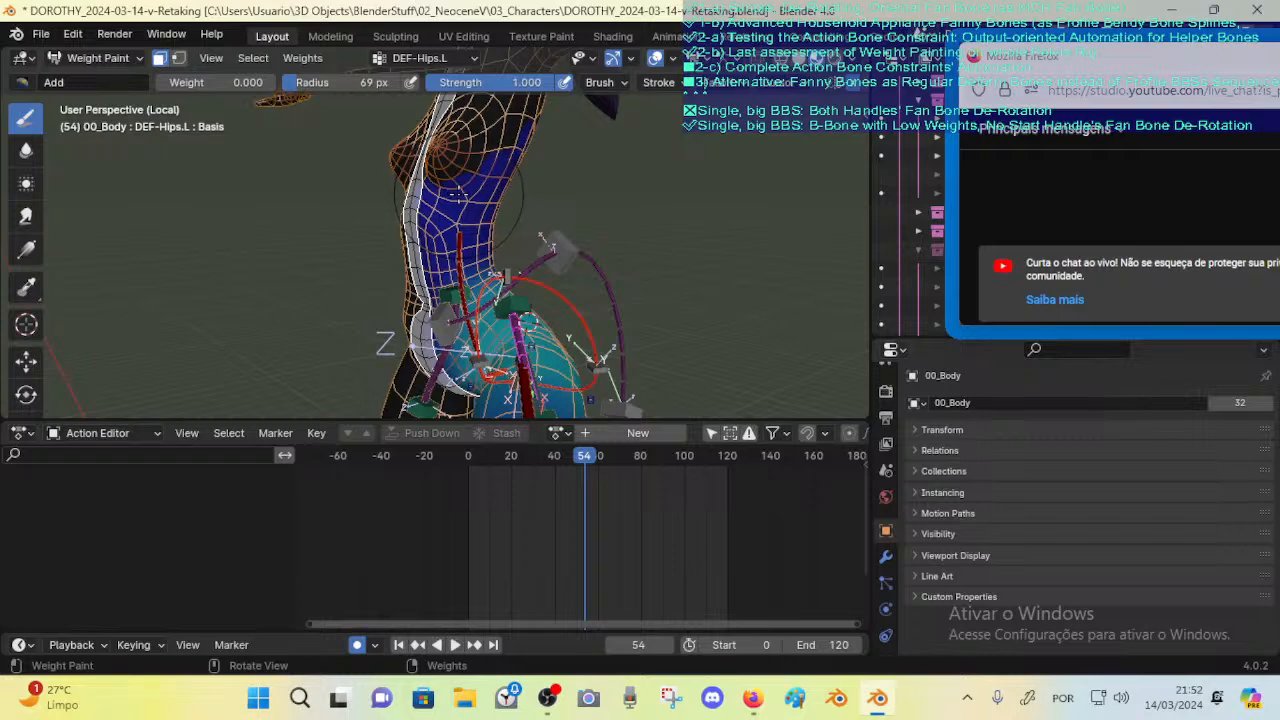
Step: Set the Add brush's weight to 1.000 and subtract the DEF-Hips.L weight from the upper torso
{"action": "mouse_move", "coordinate": [458, 195]}
{"action": "middle_mouse_down"}
{"action": "mouse_move", "coordinate": [551, 180]}
{"action": "mouse_move", "coordinate": [486, 203]}
{"action": "middle_mouse_up"}
{"action": "key", "text": "ctrl+f"}
{"action": "type", "text": "0"}
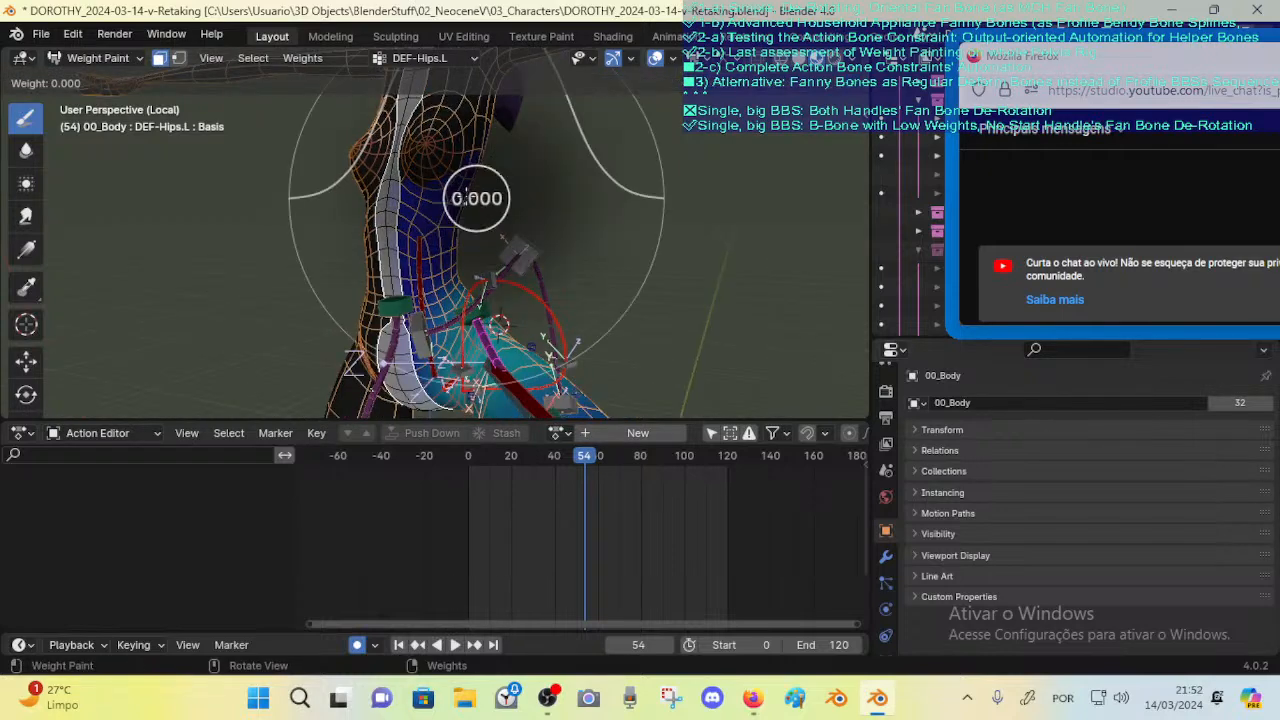
{"action": "key", "text": "Return"}
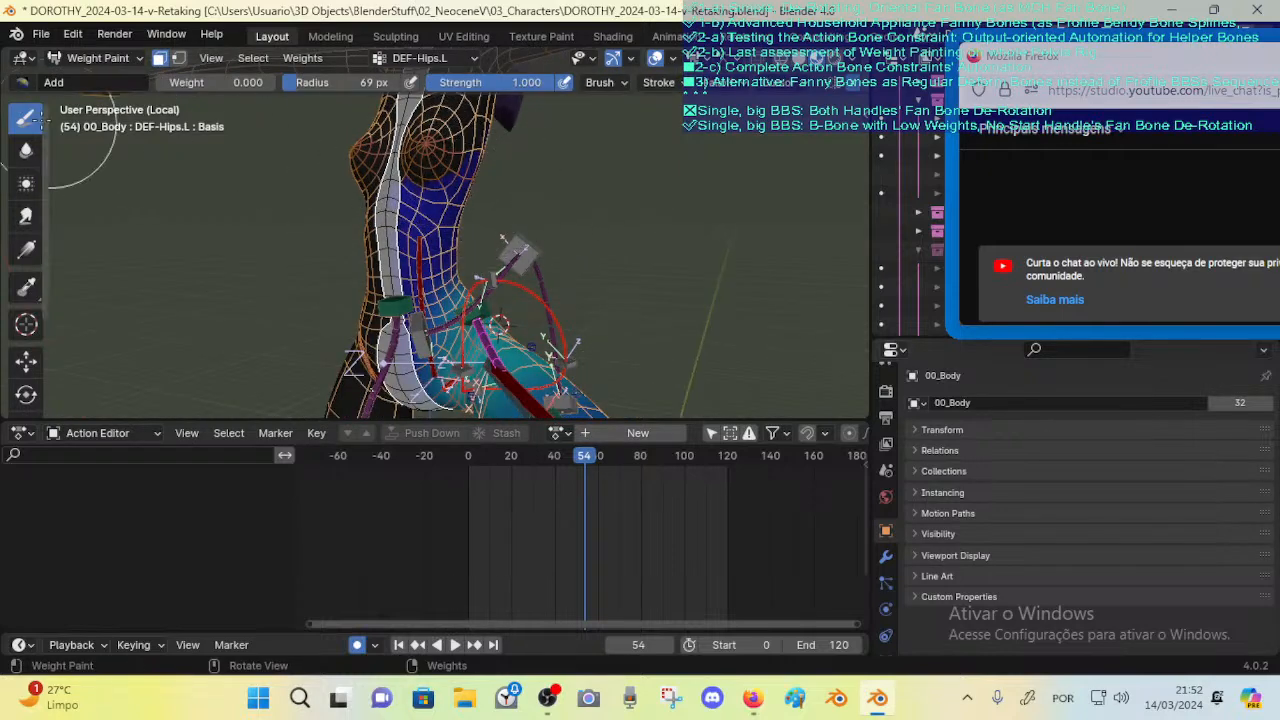
{"action": "left_click", "coordinate": [23, 87]}
{"action": "left_click", "coordinate": [23, 85]}
{"action": "key", "text": "ctrl+f"}
{"action": "type", "text": "1"}
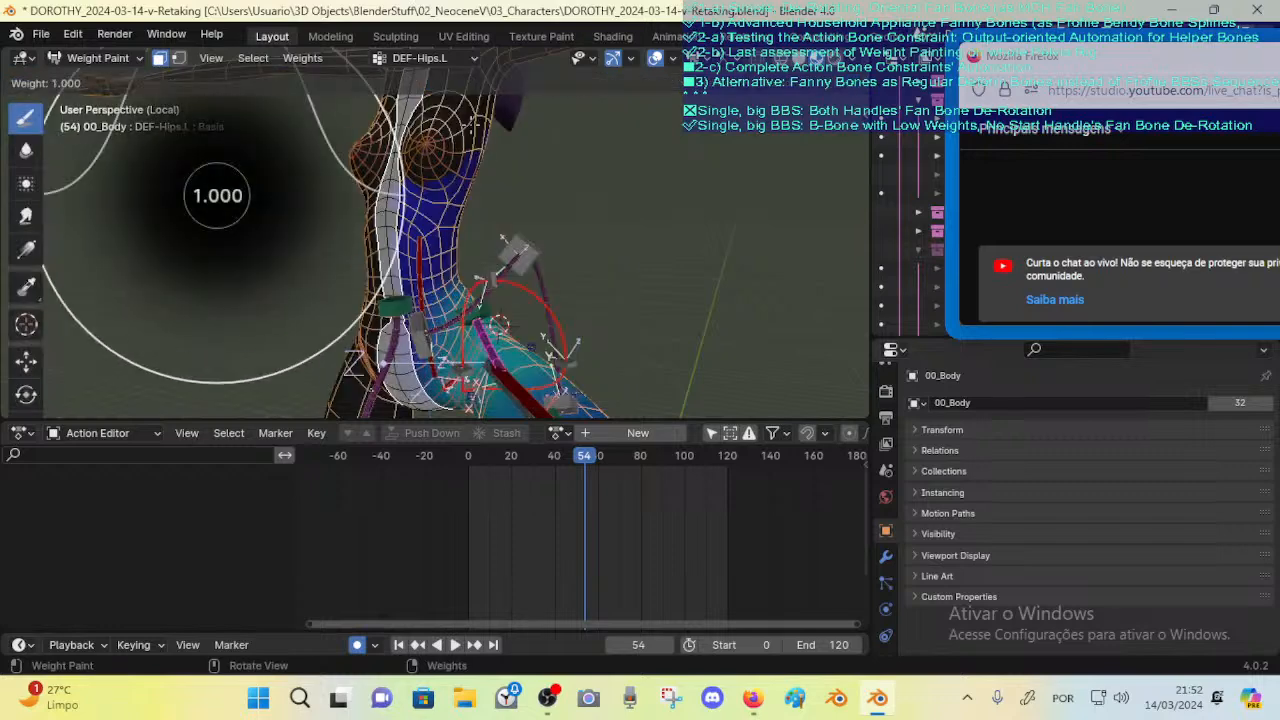
{"action": "key", "text": "Return"}
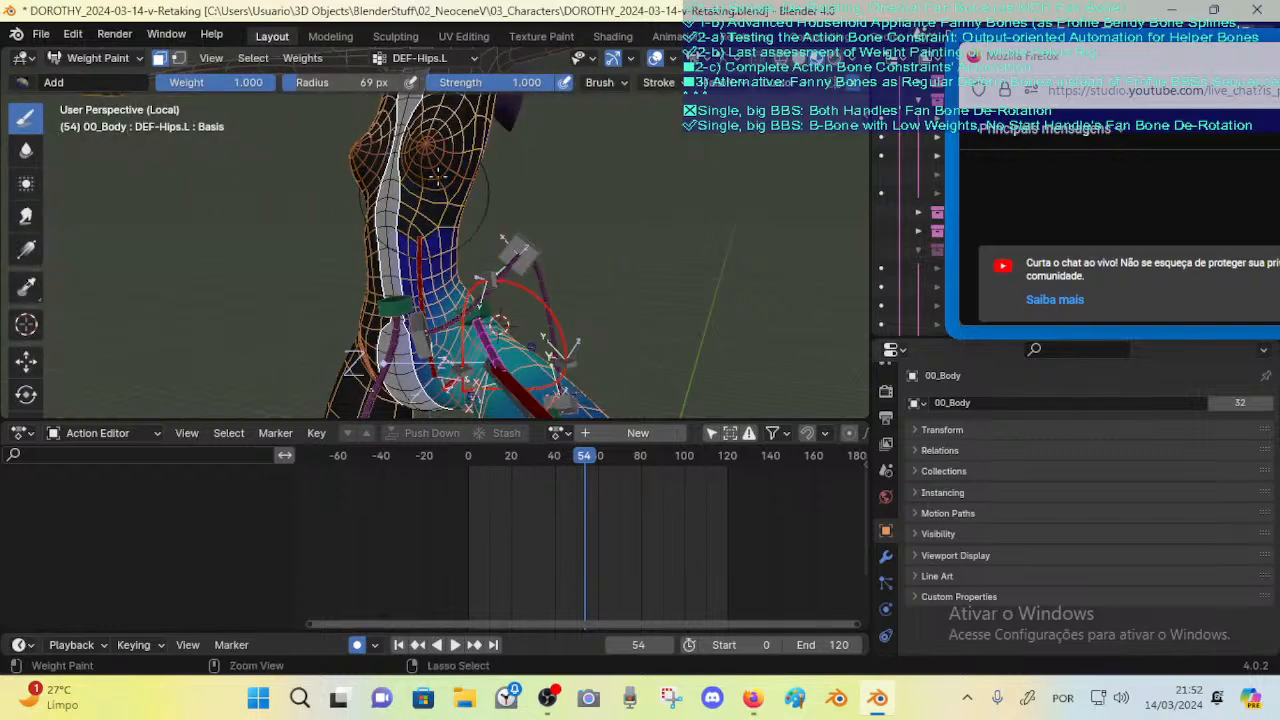
Step: Shrink the Add brush's radius to 37 px for finer work on the DEF-Hips.L weights
{"action": "key", "text": "f"}
{"action": "left_click", "coordinate": [455, 207]}
{"action": "mouse_move", "coordinate": [455, 207]}
{"action": "middle_mouse_down"}
{"action": "mouse_move", "coordinate": [505, 217]}
{"action": "mouse_move", "coordinate": [560, 172]}
{"action": "mouse_move", "coordinate": [668, 178]}
{"action": "mouse_move", "coordinate": [552, 187]}
{"action": "mouse_move", "coordinate": [550, 210]}
{"action": "mouse_move", "coordinate": [580, 197]}
{"action": "mouse_move", "coordinate": [591, 268]}
{"action": "mouse_move", "coordinate": [522, 285]}
{"action": "middle_mouse_up"}
{"action": "key", "text": "f"}
{"action": "left_click", "coordinate": [484, 222]}
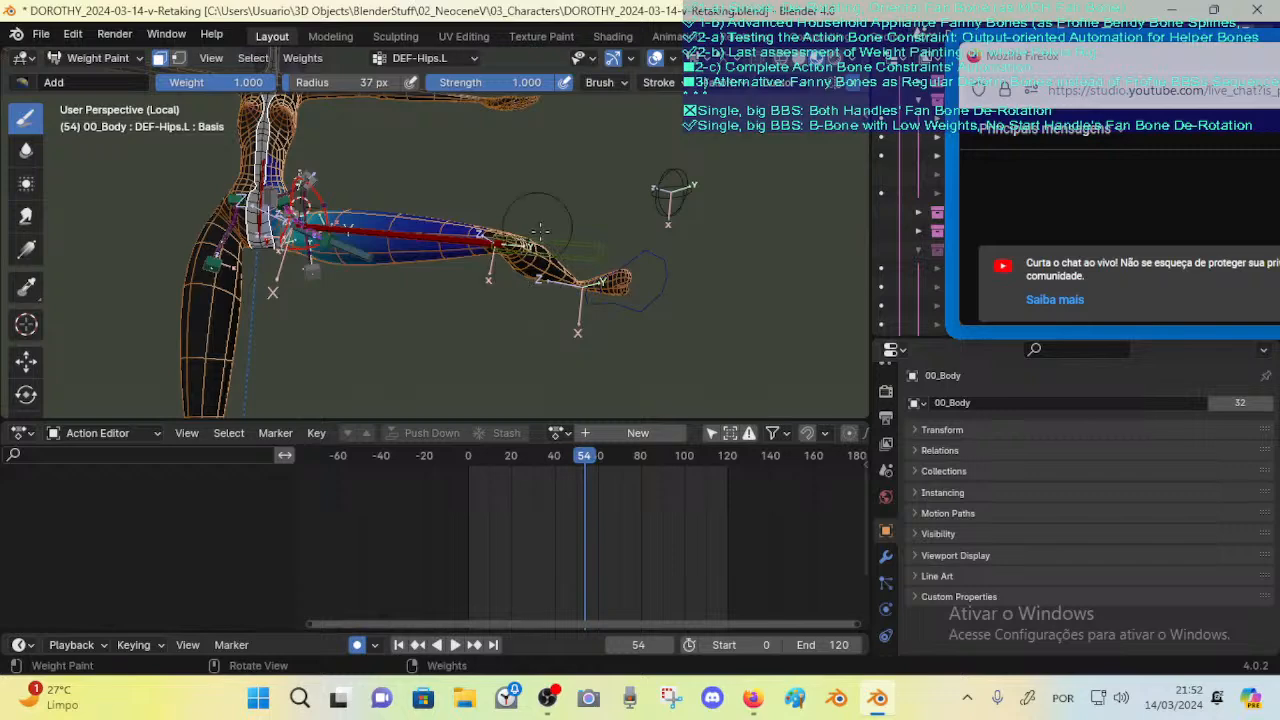
Step: Check the DEF-Hips.L weights along the raised left leg from hip to knee and save the file
{"action": "middle_click_drag", "start_coordinate": [540, 230], "coordinate": [545, 335]}
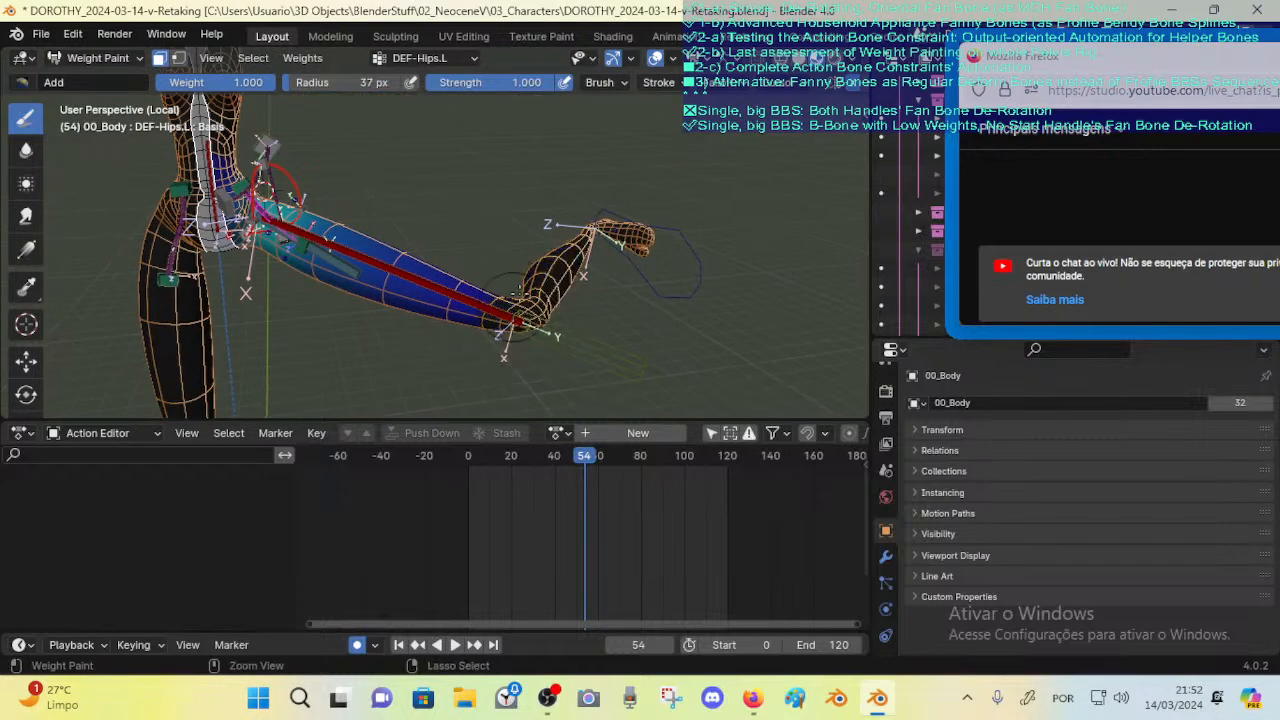
{"action": "middle_click_drag", "start_coordinate": [512, 290], "coordinate": [527, 305]}
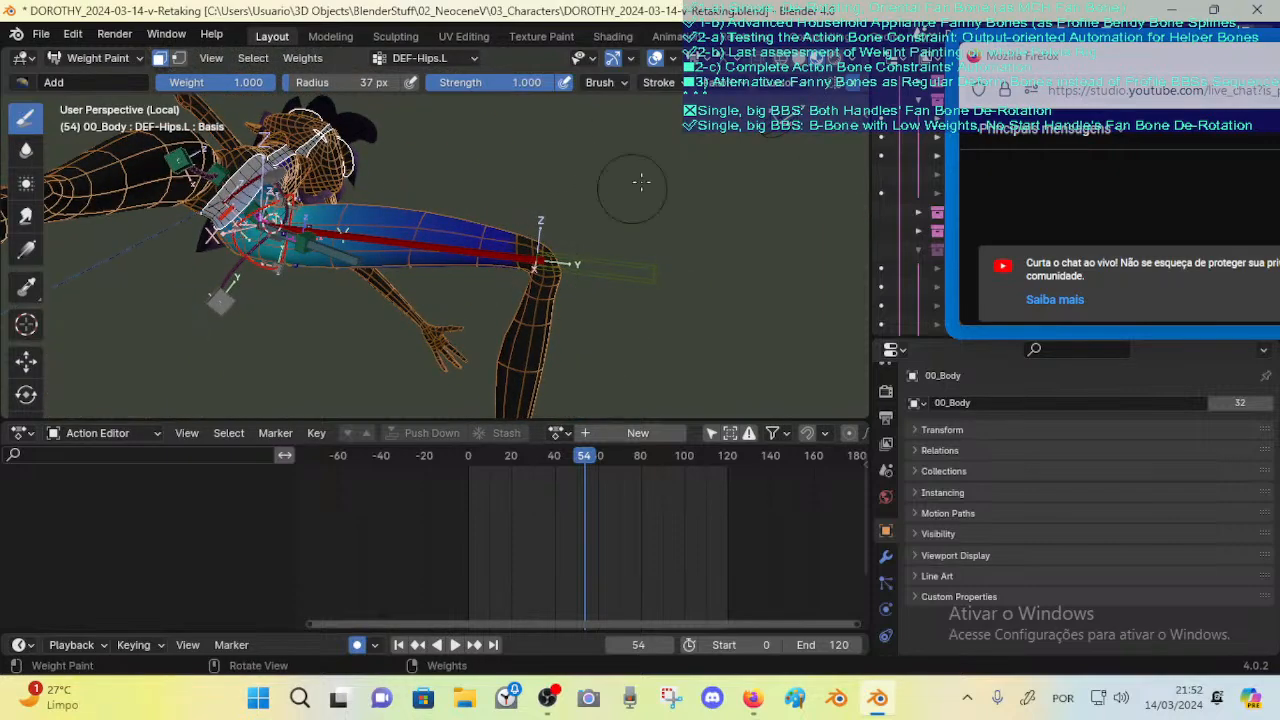
{"action": "mouse_move", "coordinate": [641, 182]}
{"action": "middle_mouse_down"}
{"action": "mouse_move", "coordinate": [437, 237]}
{"action": "mouse_move", "coordinate": [198, 246]}
{"action": "mouse_move", "coordinate": [425, 261]}
{"action": "mouse_move", "coordinate": [440, 240]}
{"action": "mouse_move", "coordinate": [396, 210]}
{"action": "mouse_move", "coordinate": [514, 256]}
{"action": "middle_mouse_up"}
{"action": "scroll", "coordinate": [395, 208], "scroll_direction": "up", "scroll_amount": 3}
{"action": "middle_click_drag", "start_coordinate": [514, 256], "coordinate": [424, 220]}
{"action": "key", "text": "ctrl+s"}
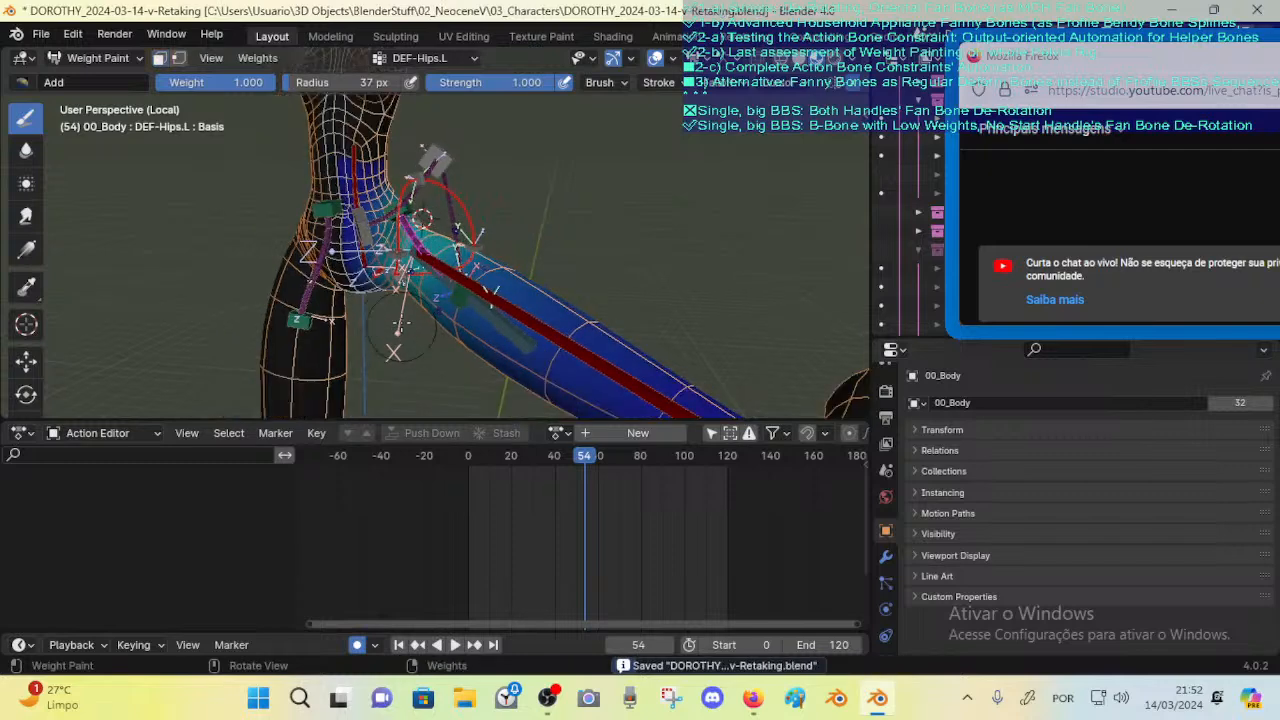
Step: Leave Weight Paint mode, select the ARM-Dorothy armature and put it in Pose Mode
{"action": "key", "text": "ctrl+Tab"}
{"action": "left_click", "coordinate": [243, 269]}
{"action": "left_click", "coordinate": [421, 246]}
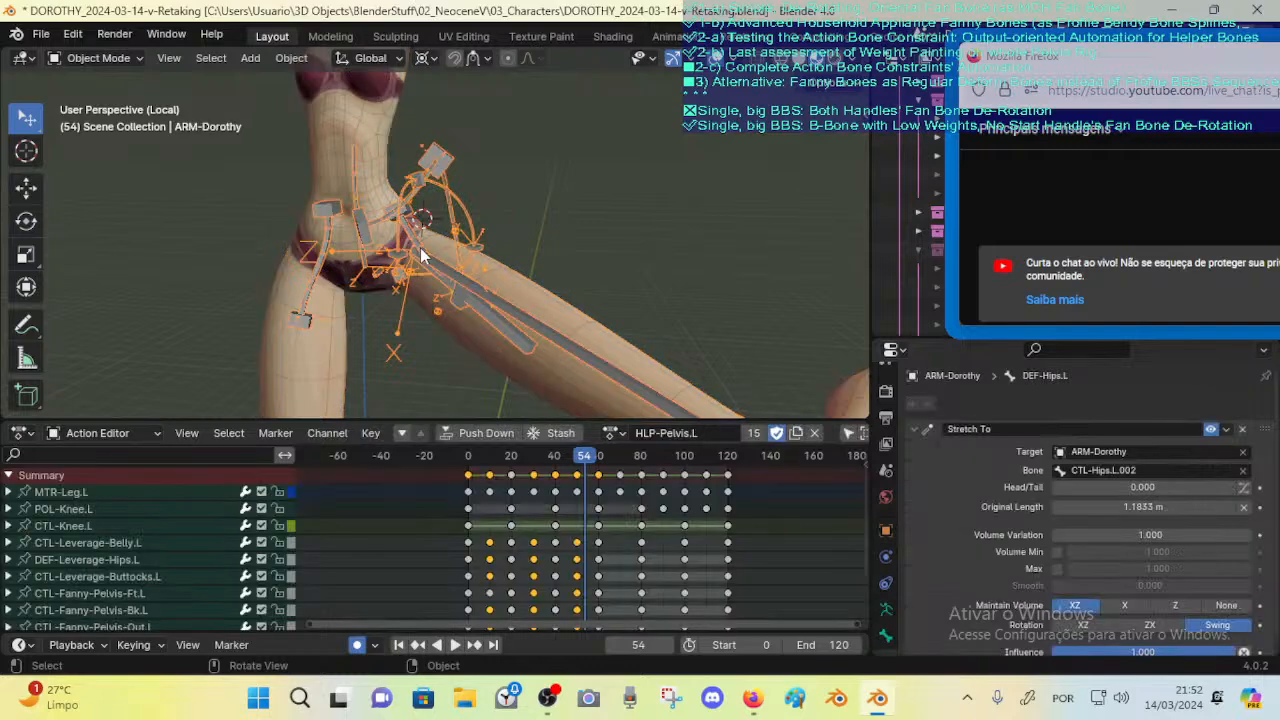
{"action": "key", "text": "ctrl+Tab"}
{"action": "left_click", "coordinate": [417, 249]}
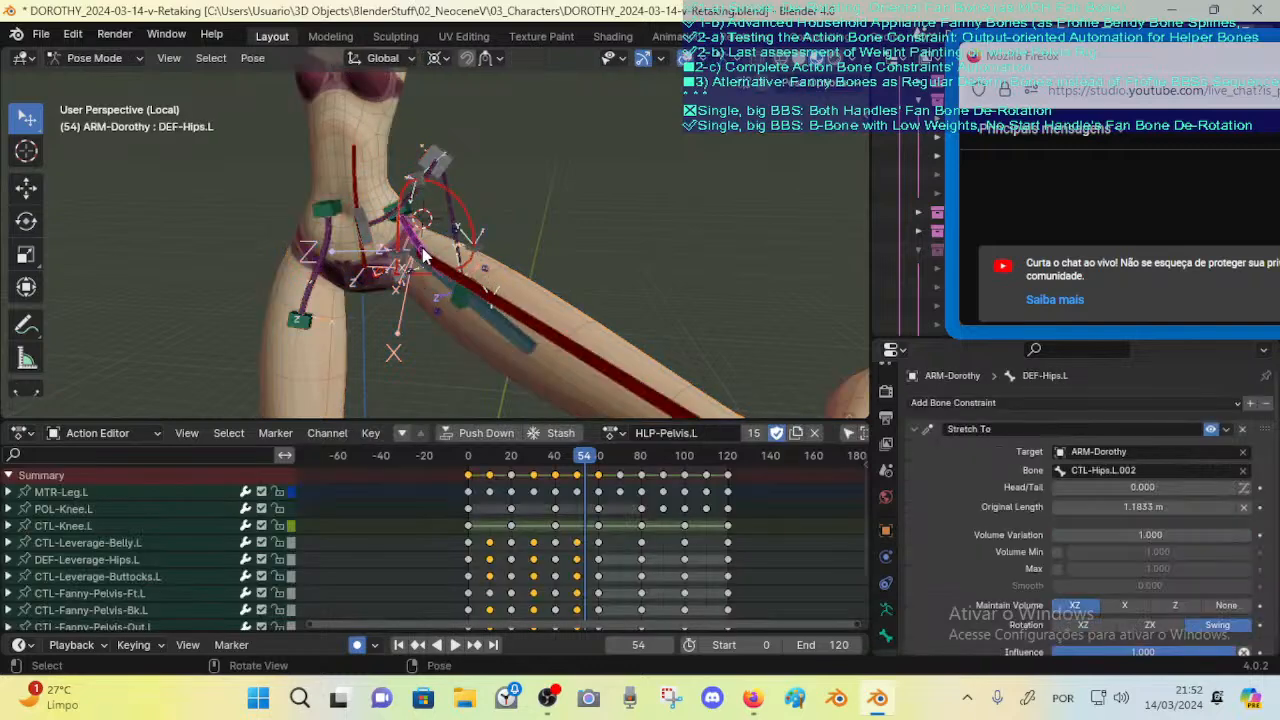
{"action": "middle_click_drag", "start_coordinate": [417, 249], "coordinate": [447, 240]}
{"action": "middle_click_drag", "start_coordinate": [578, 241], "coordinate": [700, 290]}
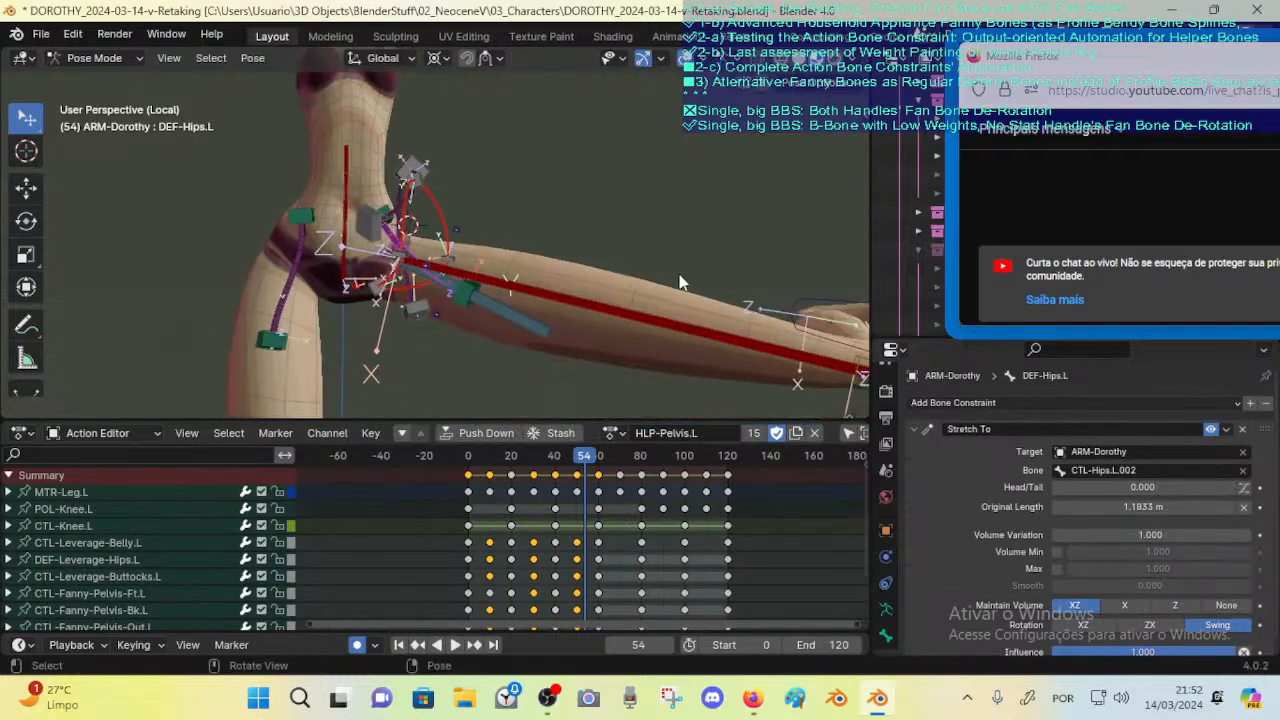
Step: Show DEF-Hips.L's bone properties and compare the hip at frame 50 with its Deform option off and on
{"action": "left_click", "coordinate": [886, 636]}
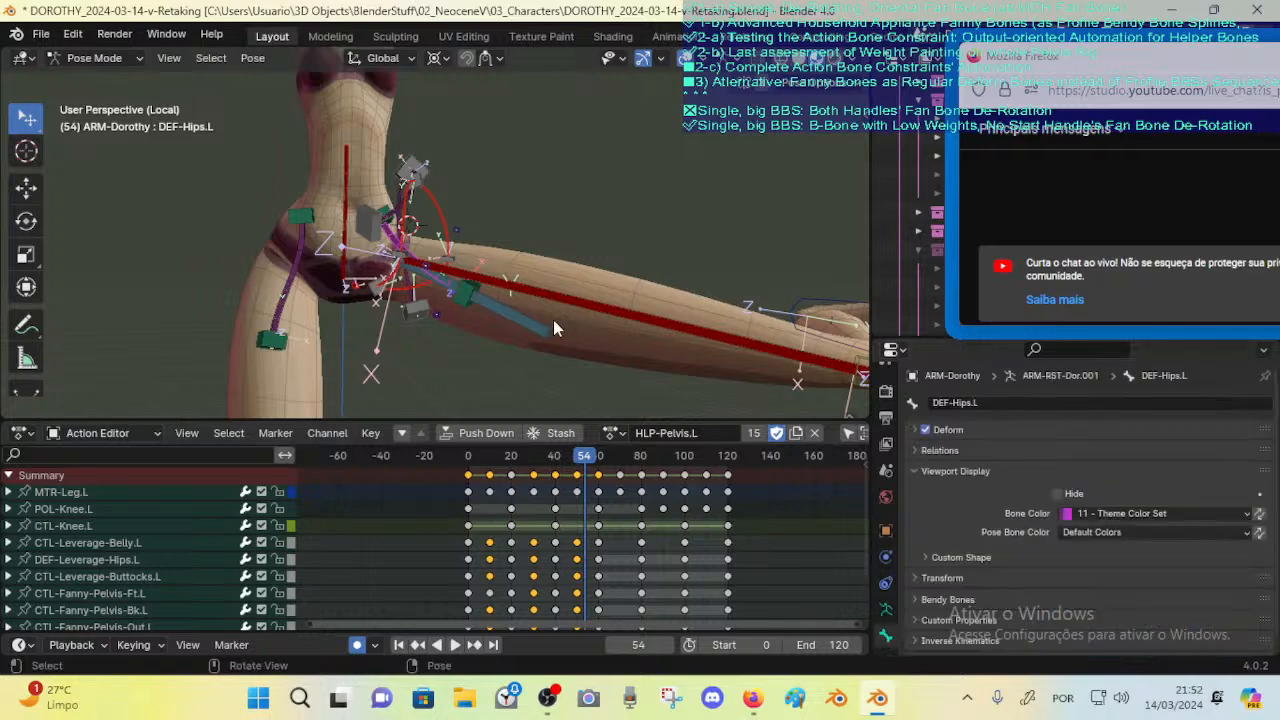
{"action": "middle_click_drag", "start_coordinate": [553, 319], "coordinate": [612, 250]}
{"action": "left_click", "coordinate": [925, 429]}
{"action": "left_click", "coordinate": [576, 452]}
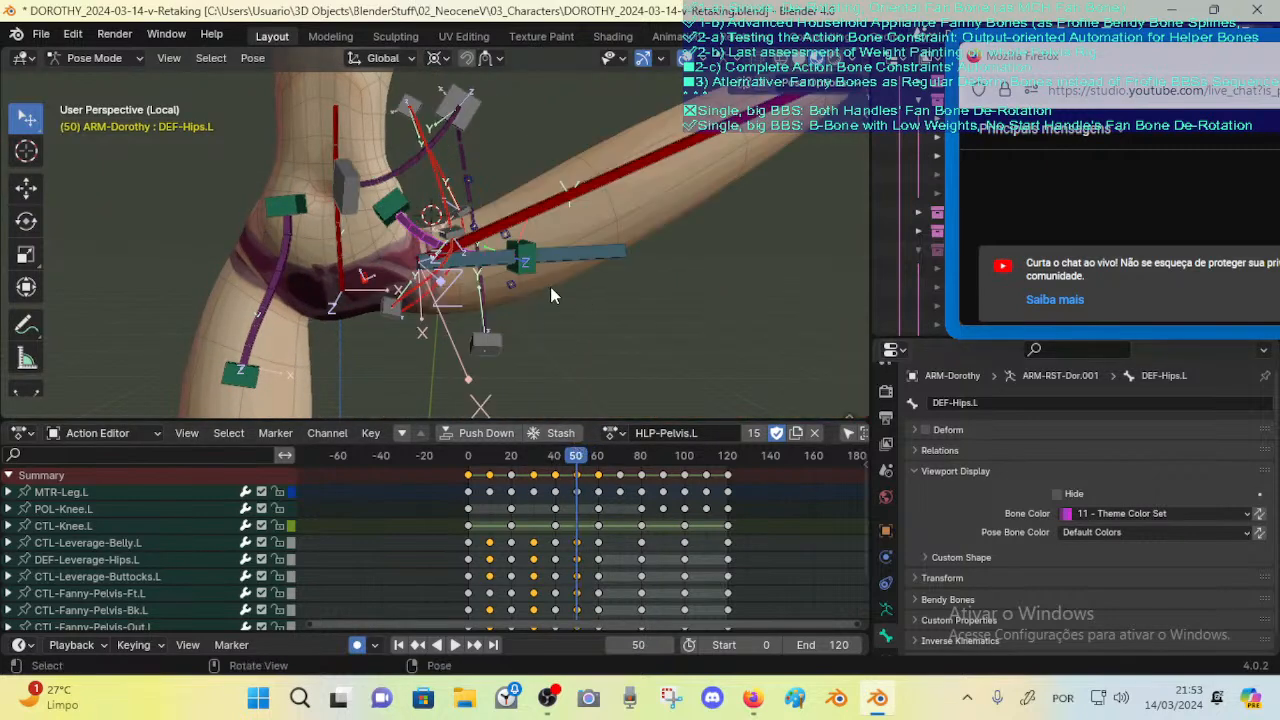
{"action": "middle_click_drag", "start_coordinate": [550, 286], "coordinate": [528, 294]}
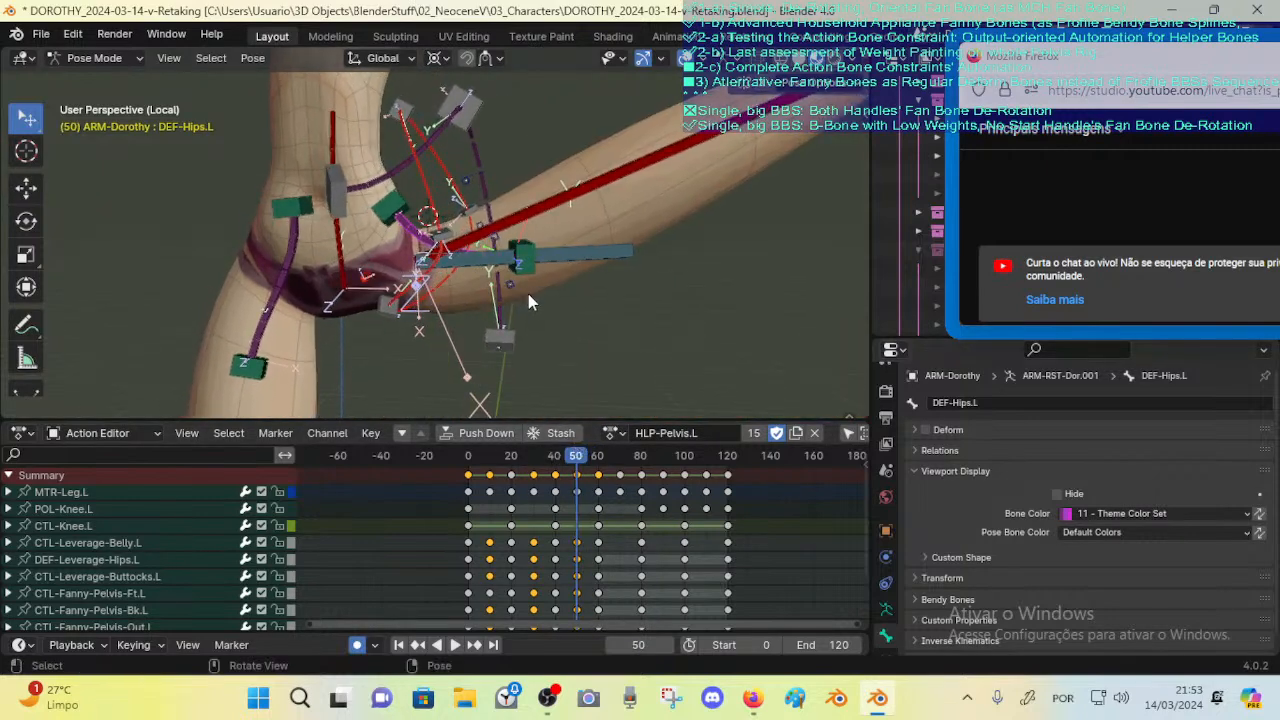
{"action": "left_click", "coordinate": [925, 430]}
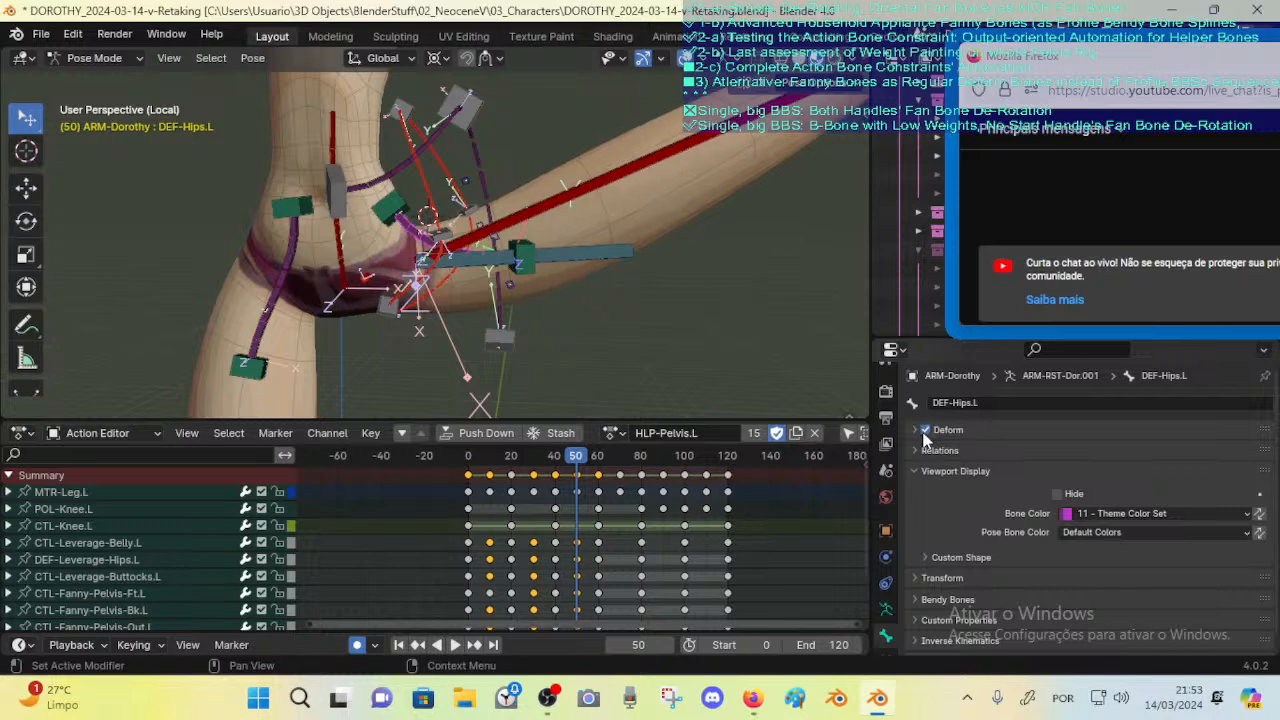
{"action": "left_click", "coordinate": [926, 430]}
{"action": "left_click", "coordinate": [926, 432]}
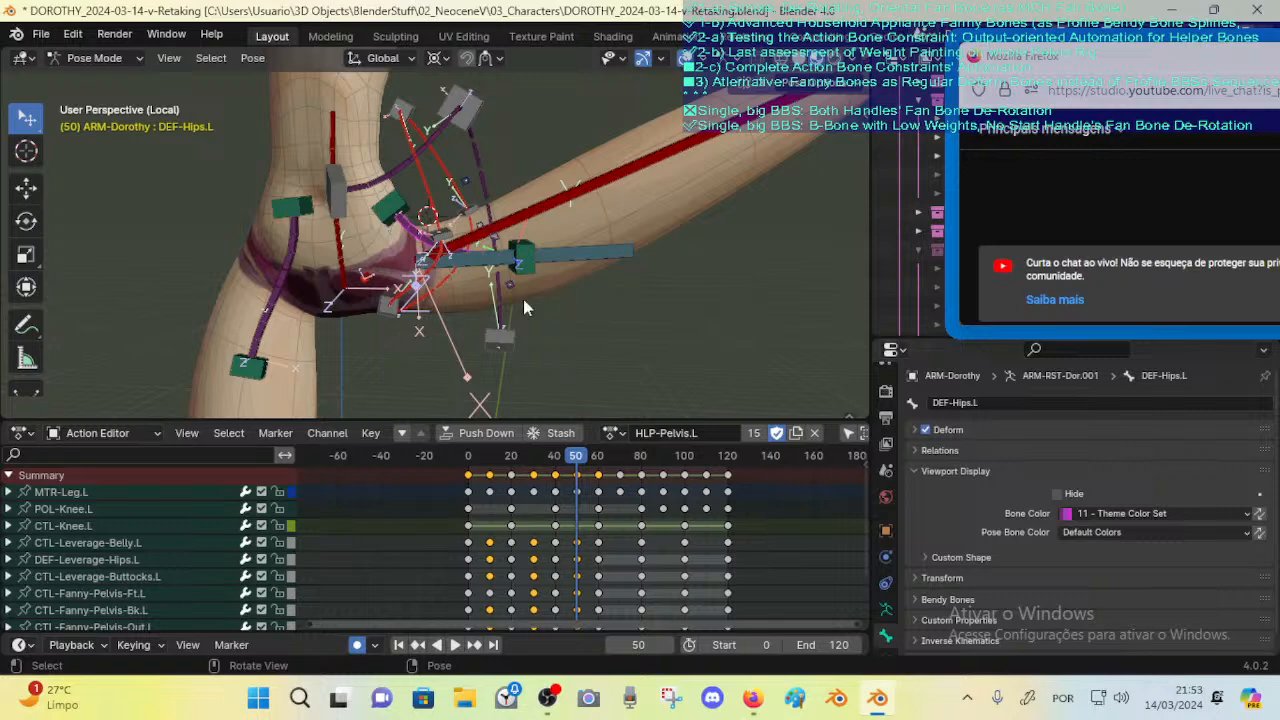
{"action": "scroll", "coordinate": [893, 515], "scroll_direction": "down", "scroll_amount": 1}
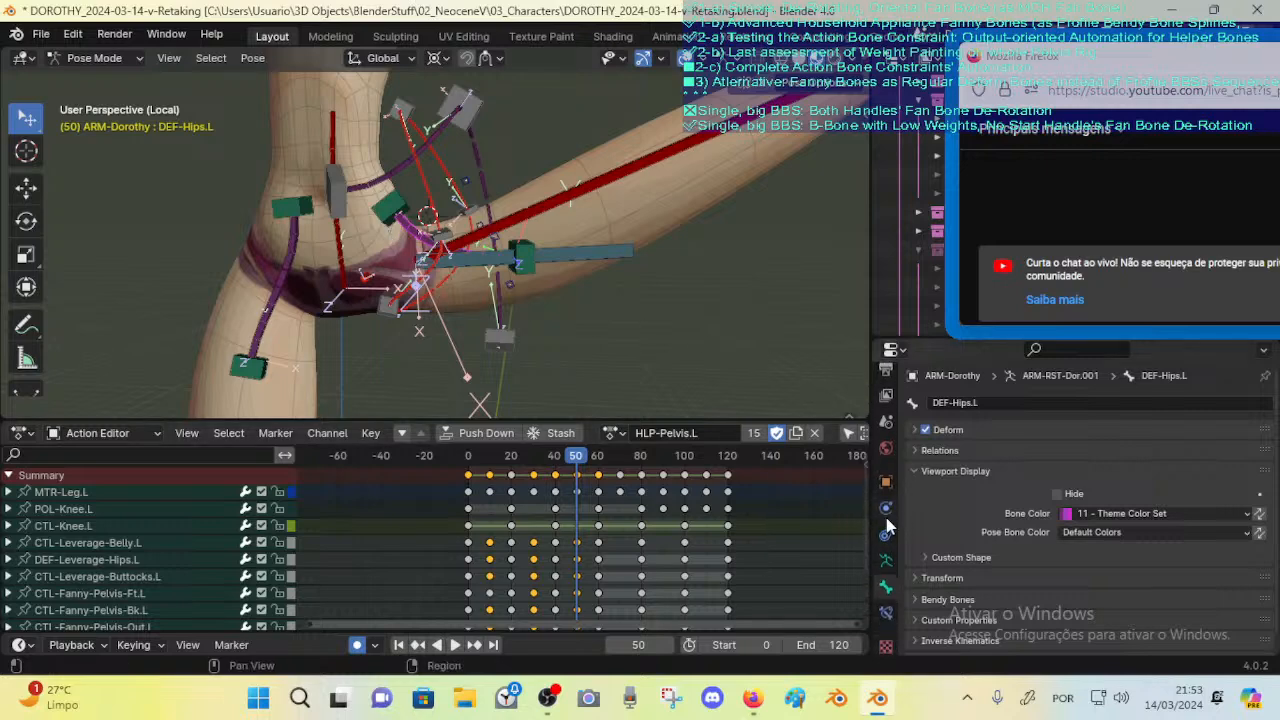
{"action": "scroll", "coordinate": [886, 525], "scroll_direction": "down", "scroll_amount": 1}
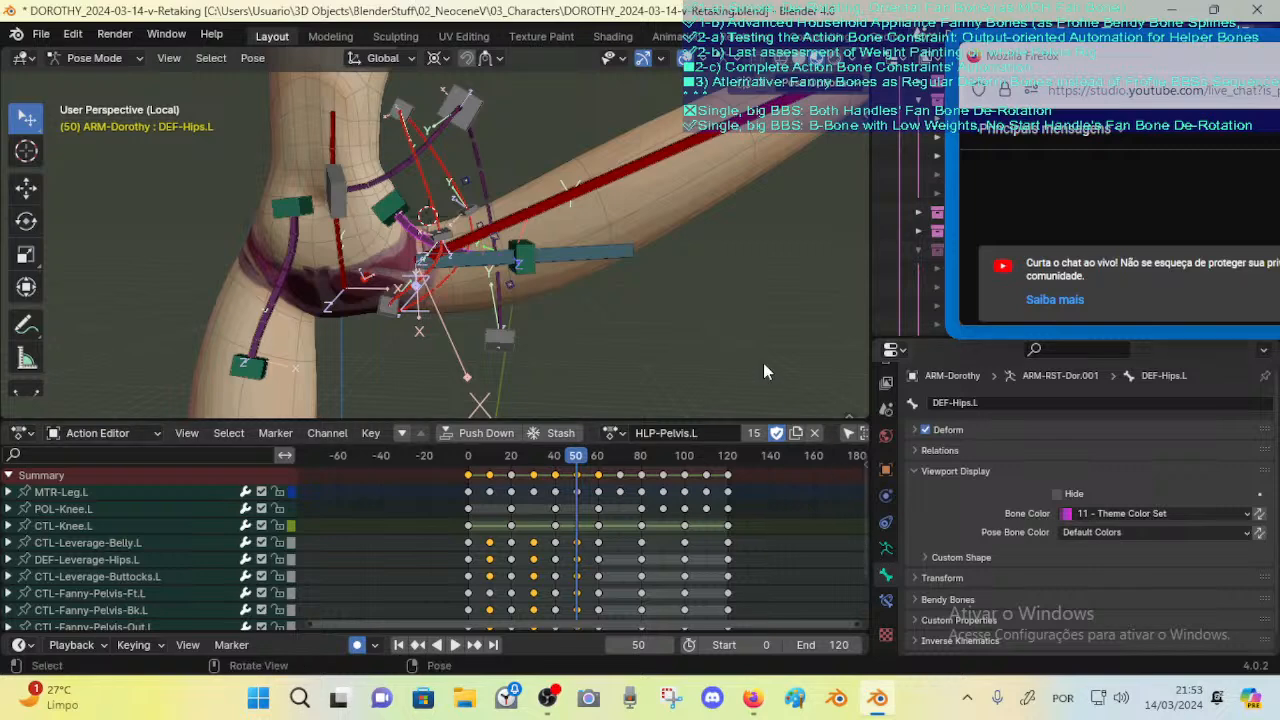
Step: Select the left hip's front and back DEF-FannyPelvis bones and enable their Deform option
{"action": "key", "text": "Up"}
{"action": "key", "text": "Down"}
{"action": "left_click", "coordinate": [383, 175], "text": "shift"}
{"action": "left_click", "coordinate": [480, 142], "text": "shift"}
{"action": "left_click", "coordinate": [481, 100], "text": "shift"}
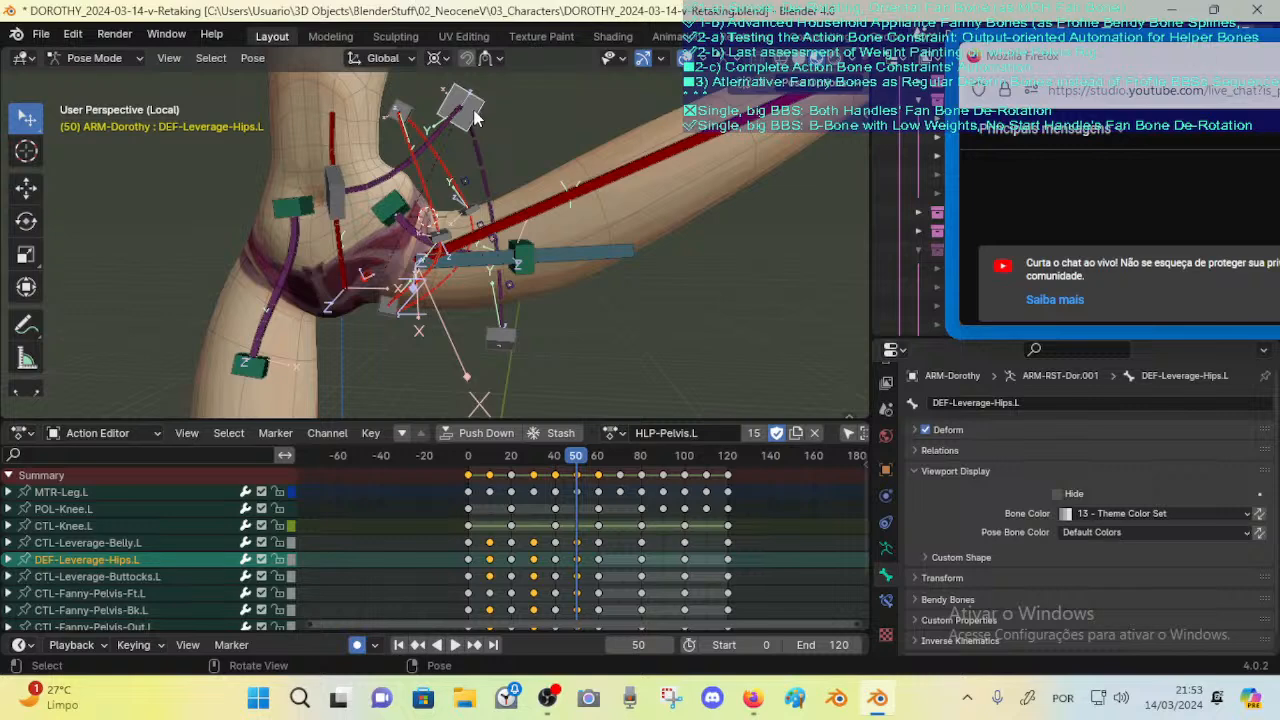
{"action": "left_click", "coordinate": [455, 238]}
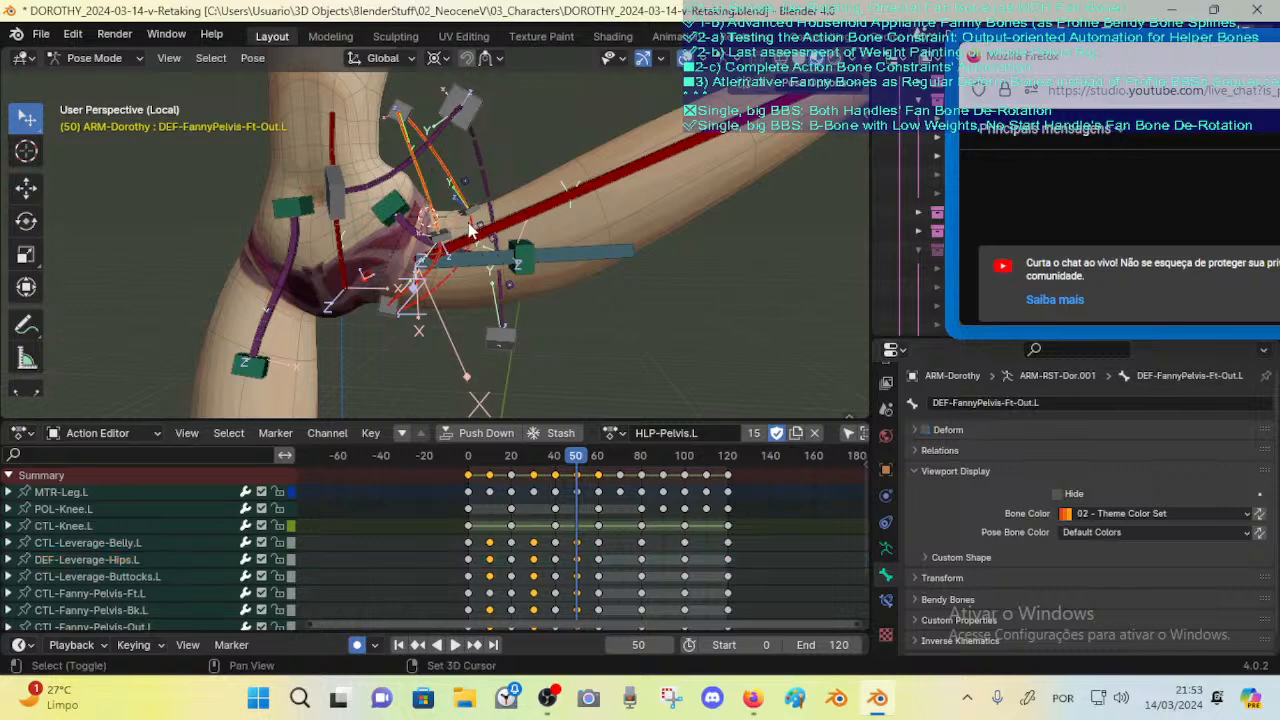
{"action": "left_click", "coordinate": [425, 264]}
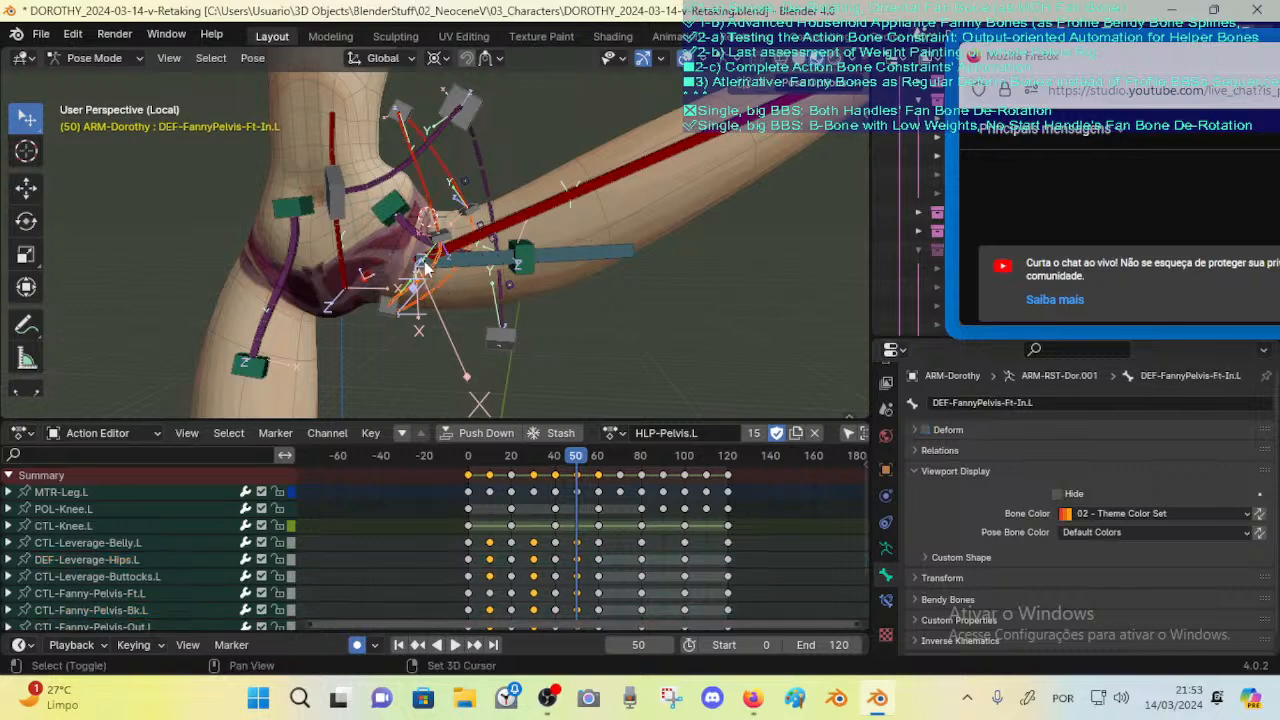
{"action": "left_click", "coordinate": [425, 264]}
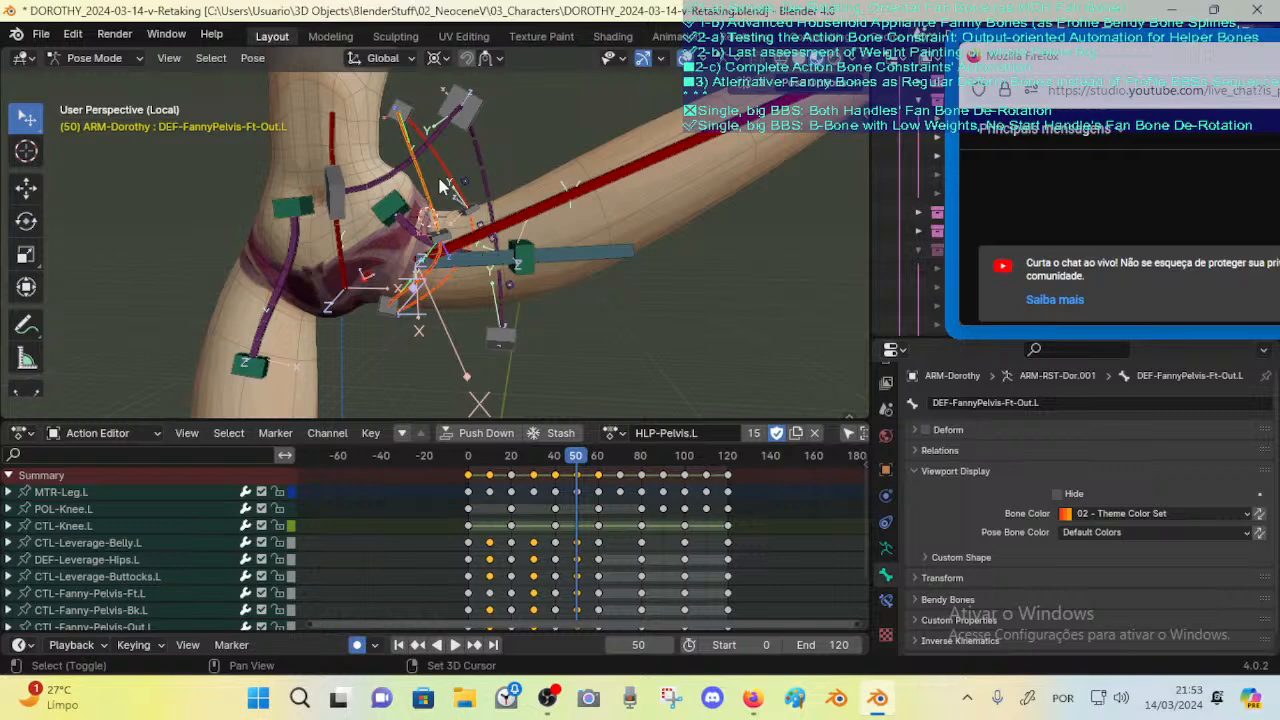
{"action": "left_click", "coordinate": [925, 430]}
{"action": "middle_click_drag", "start_coordinate": [516, 188], "coordinate": [497, 206]}
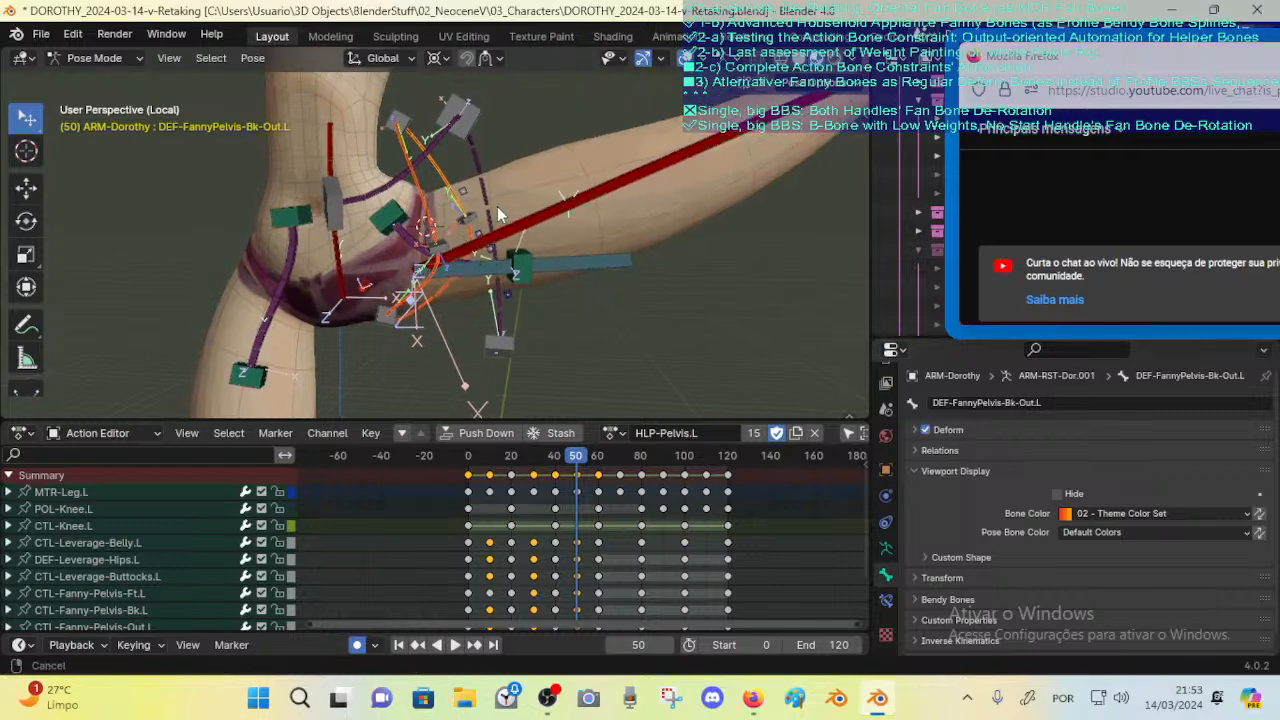
Step: Select DEF-Hips.L and repeatedly switch its Deform option off and on to compare the hip's shape from the front
{"action": "left_click", "coordinate": [410, 245]}
{"action": "left_click", "coordinate": [925, 430]}
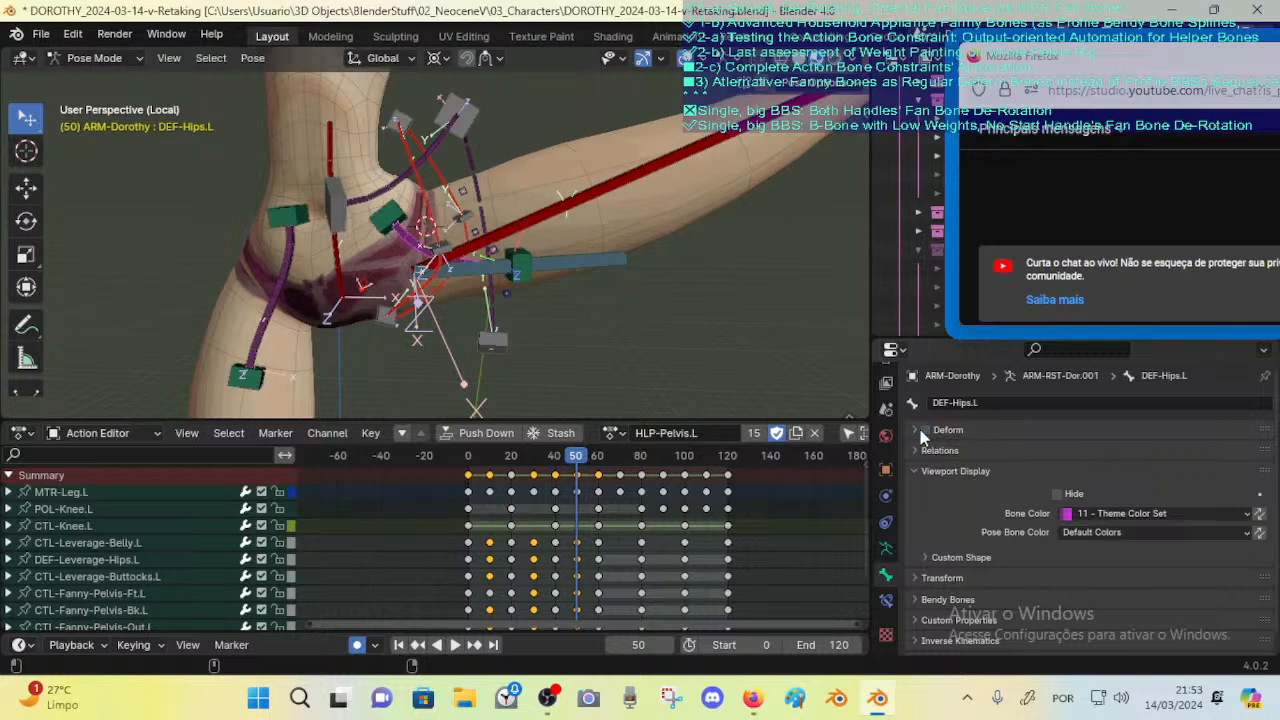
{"action": "left_click", "coordinate": [925, 430]}
{"action": "left_click", "coordinate": [918, 430]}
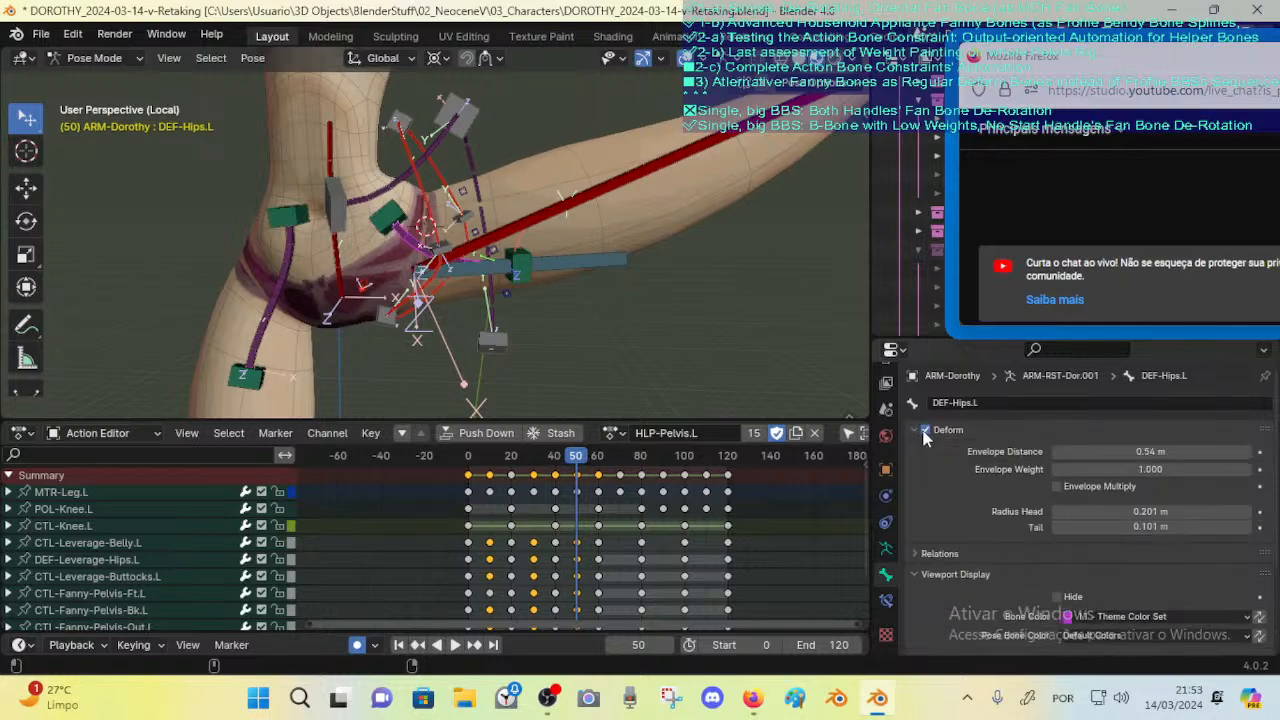
{"action": "left_click", "coordinate": [925, 431]}
{"action": "left_click", "coordinate": [926, 431]}
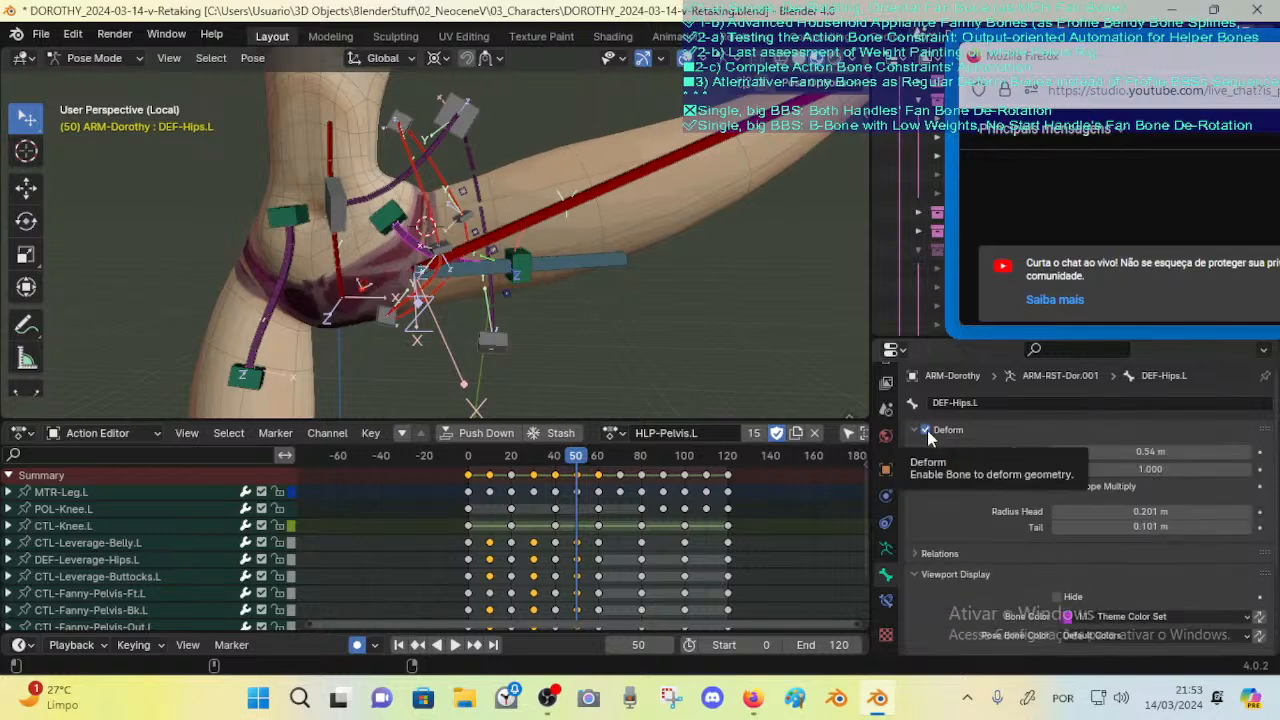
{"action": "left_click", "coordinate": [926, 431]}
{"action": "left_click", "coordinate": [926, 431]}
{"action": "left_click", "coordinate": [926, 431]}
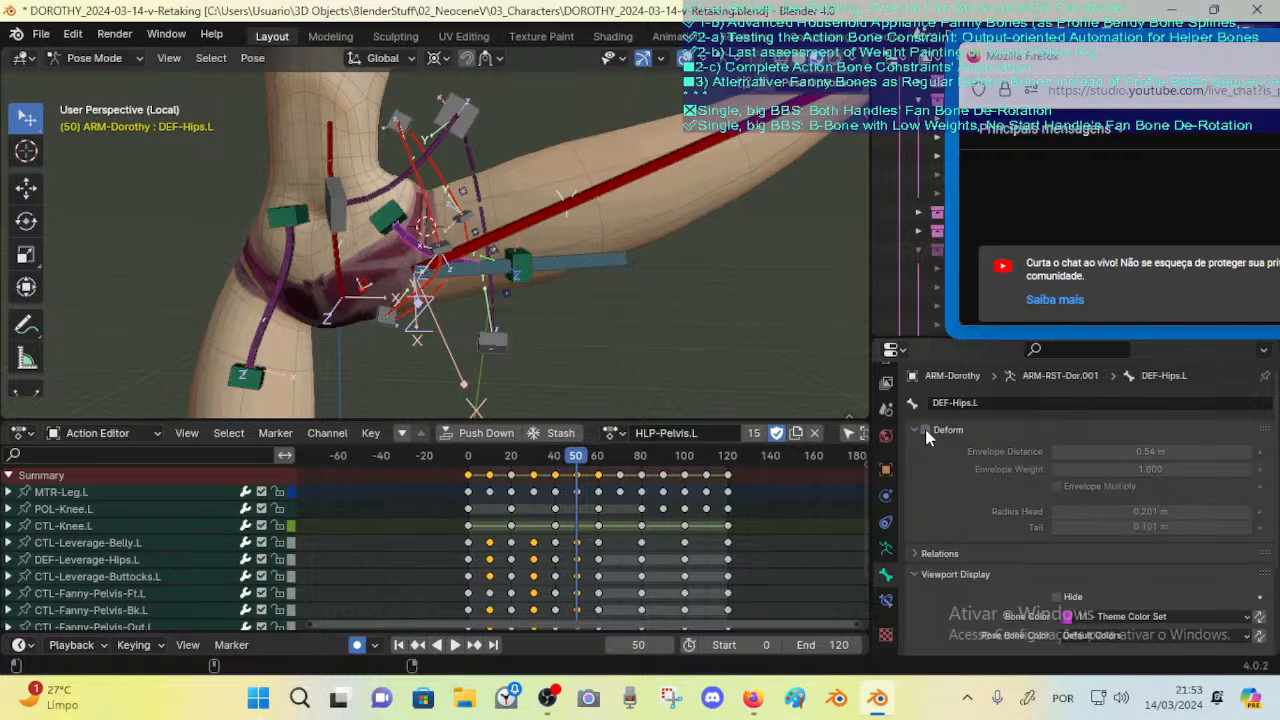
{"action": "left_click", "coordinate": [926, 431]}
{"action": "left_click", "coordinate": [926, 431]}
{"action": "left_click", "coordinate": [926, 431]}
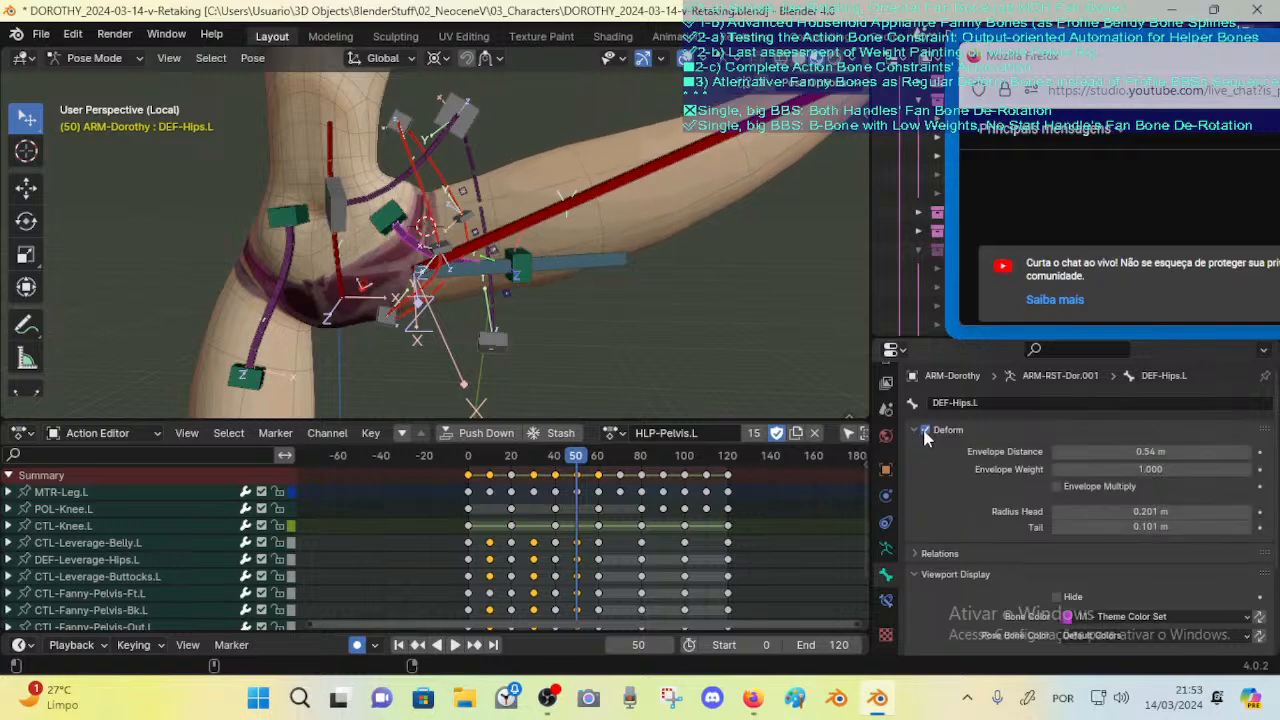
{"action": "left_click", "coordinate": [926, 431]}
{"action": "left_click", "coordinate": [926, 431]}
Step: Compare the buttock and hip from behind with DEF-Hips.L's Deform option off and on
{"action": "middle_click_drag", "start_coordinate": [580, 300], "coordinate": [510, 250]}
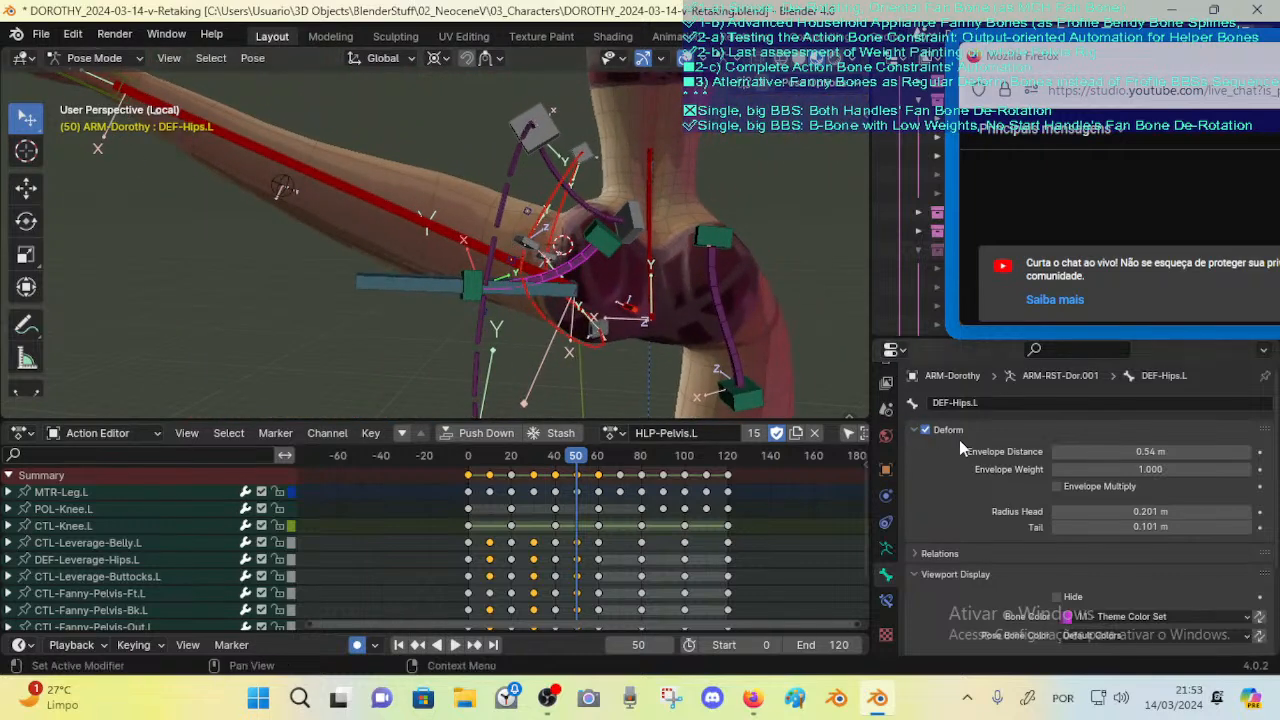
{"action": "left_click", "coordinate": [926, 431]}
{"action": "left_click", "coordinate": [926, 431]}
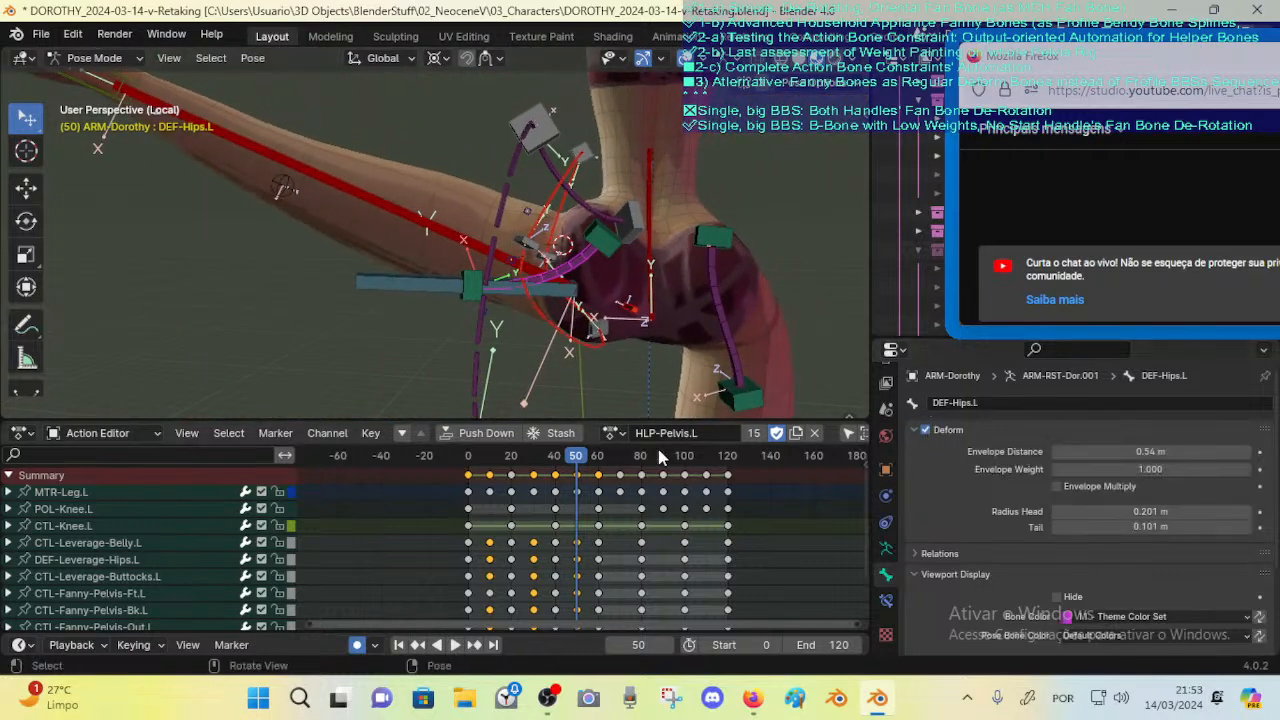
Step: Scrub to frame 48, run through the leg animation, go to the keyframe at frame 10 and examine the hip
{"action": "mouse_move", "coordinate": [574, 455]}
{"action": "left_mouse_down"}
{"action": "mouse_move", "coordinate": [551, 460]}
{"action": "mouse_move", "coordinate": [601, 457]}
{"action": "mouse_move", "coordinate": [512, 459]}
{"action": "mouse_move", "coordinate": [572, 459]}
{"action": "left_mouse_up"}
{"action": "middle_click_drag", "start_coordinate": [546, 289], "coordinate": [612, 312]}
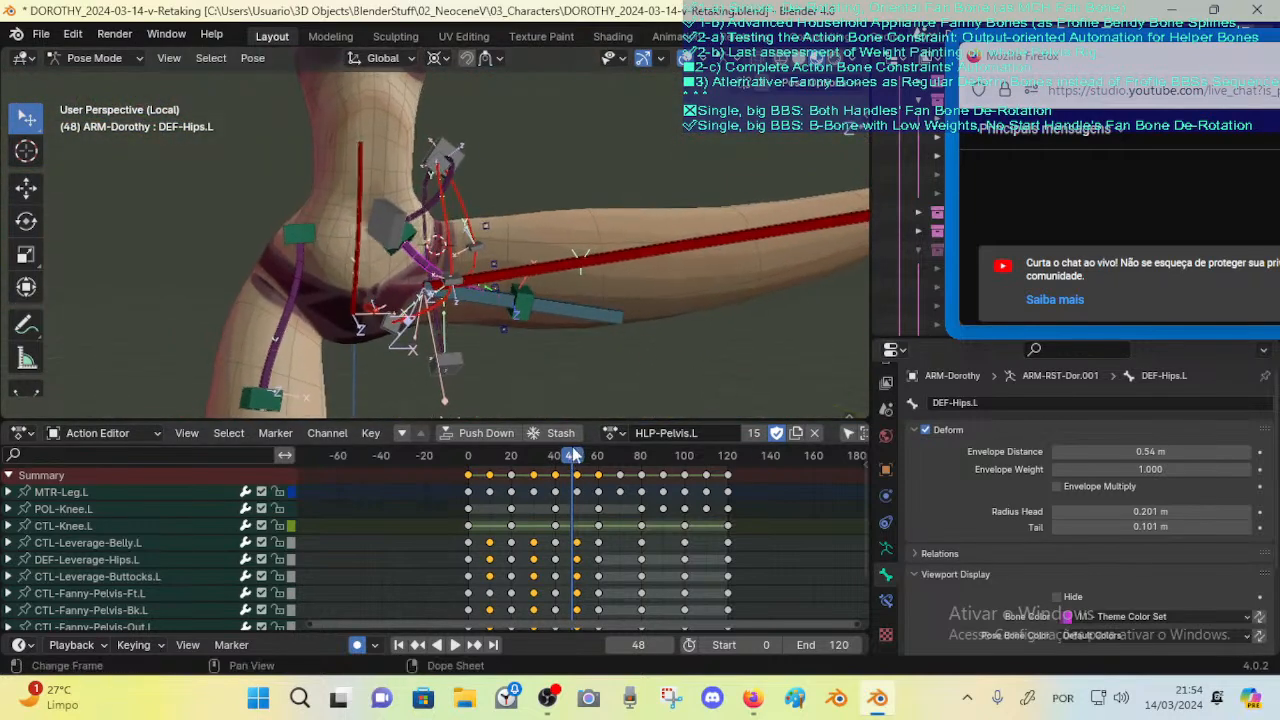
{"action": "key", "text": "space"}
{"action": "key", "text": "Down"}
{"action": "key", "text": "Down"}
{"action": "key", "text": "Down"}
{"action": "key", "text": "Down"}
{"action": "key", "text": "Down"}
{"action": "key", "text": "Down"}
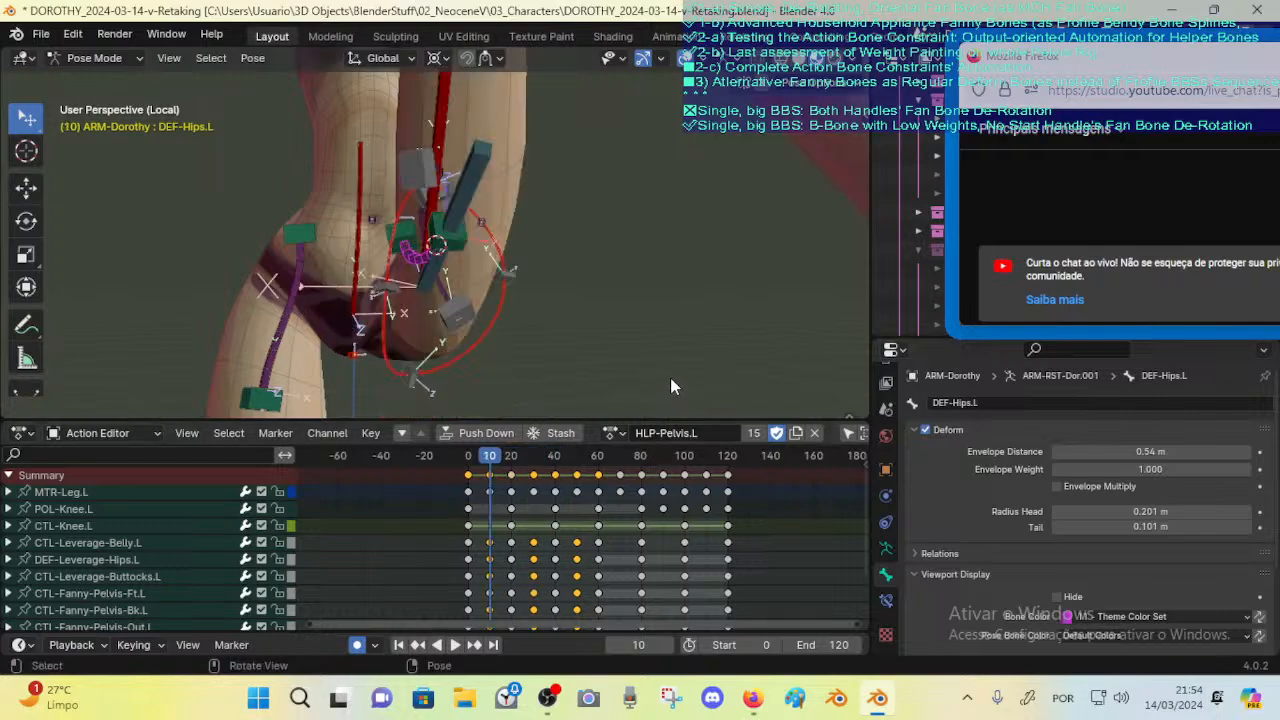
{"action": "middle_click_drag", "start_coordinate": [680, 329], "coordinate": [386, 312]}
{"action": "key", "text": "Up"}
{"action": "middle_click_drag", "start_coordinate": [383, 266], "coordinate": [421, 323]}
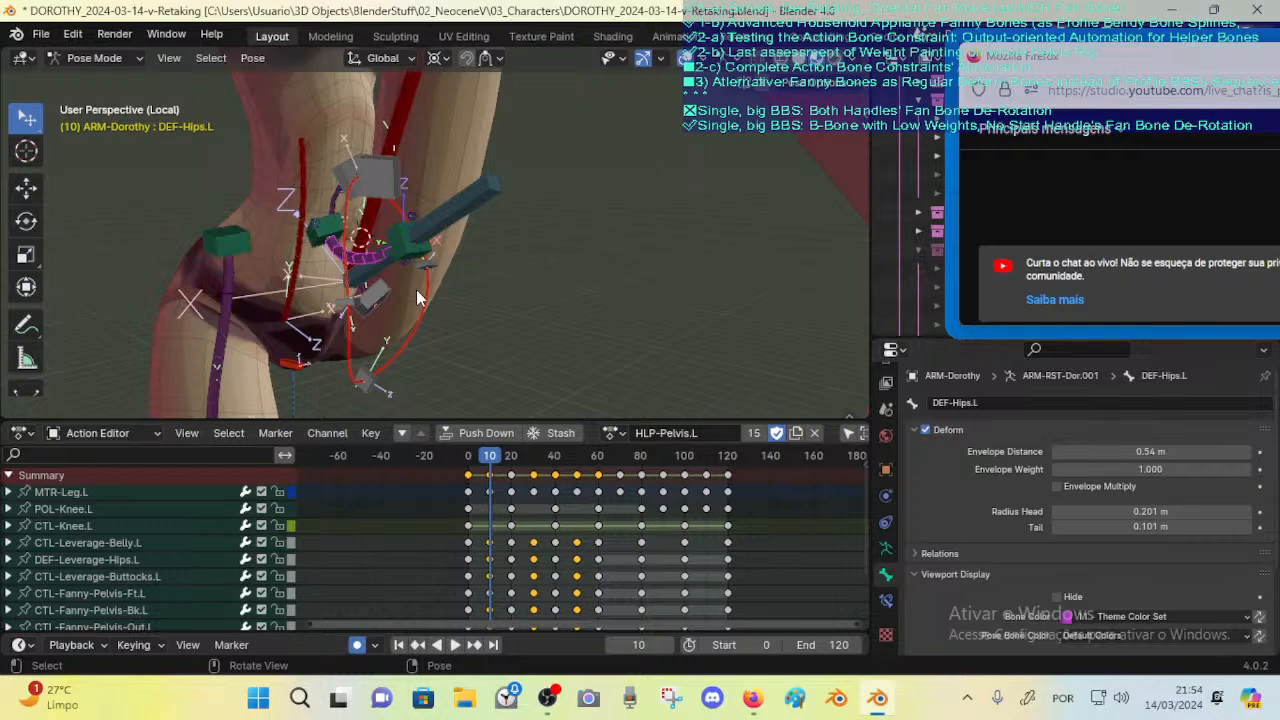
Step: Compare the folded hip at frame 10 from the side with DEF-Hips.L's Deform option off and on
{"action": "middle_click_drag", "start_coordinate": [470, 329], "coordinate": [700, 320]}
{"action": "left_click", "coordinate": [925, 430]}
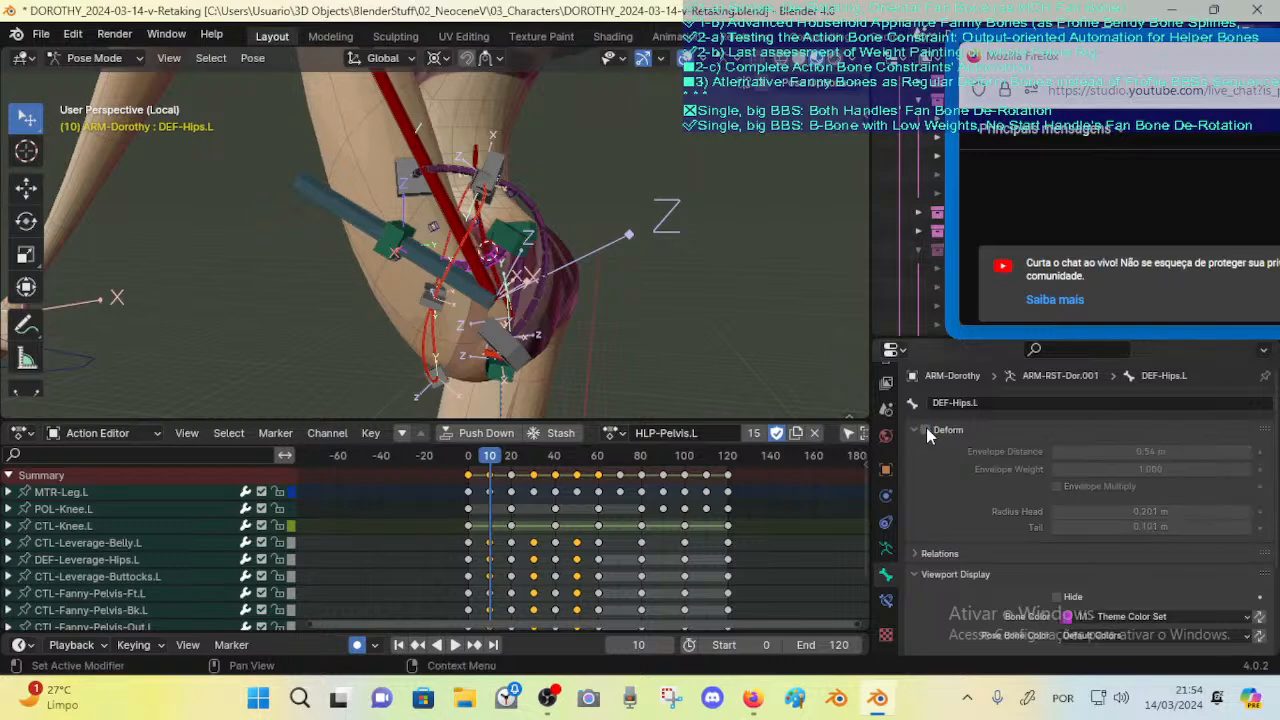
{"action": "left_click", "coordinate": [926, 429]}
{"action": "left_click", "coordinate": [926, 429]}
{"action": "left_click", "coordinate": [926, 429]}
{"action": "middle_click_drag", "start_coordinate": [824, 402], "coordinate": [605, 330]}
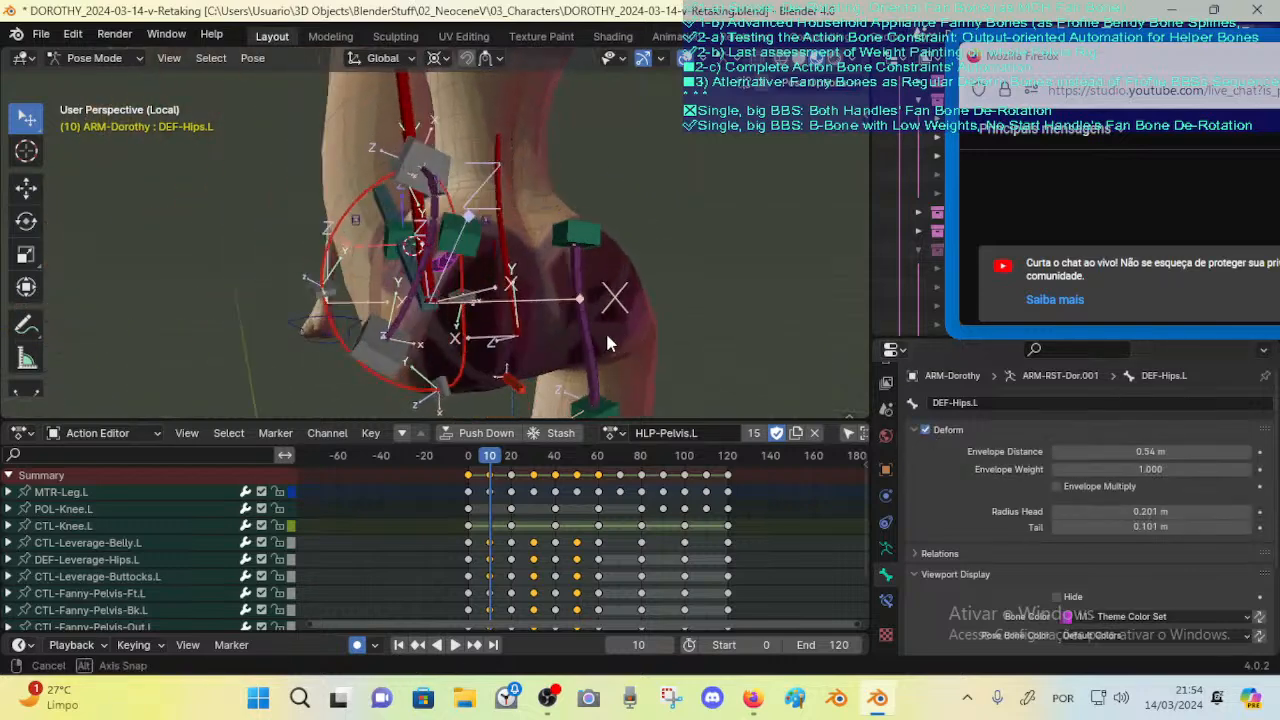
Step: Collapse DEF-Hips.L's Deform and Viewport Display sections and recheck the hip at frame 10 from two angles with Deform off and on
{"action": "left_click", "coordinate": [926, 430]}
{"action": "left_click", "coordinate": [926, 430]}
{"action": "left_click", "coordinate": [931, 431]}
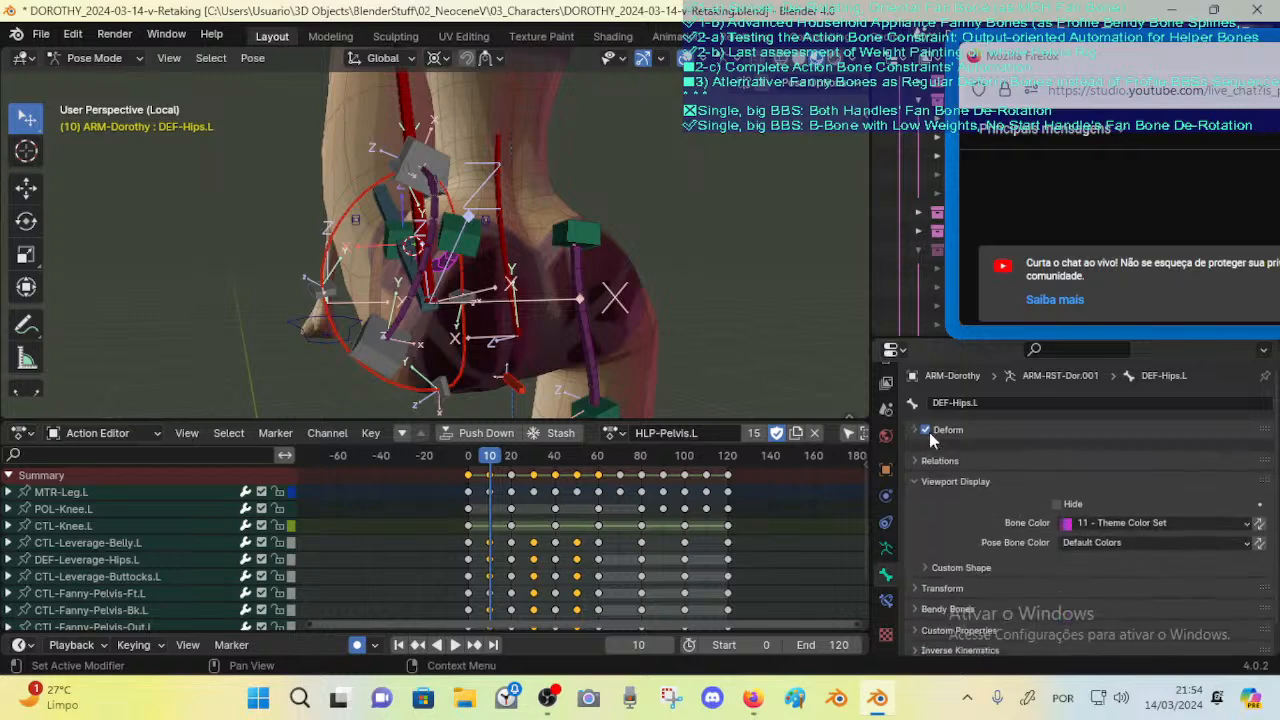
{"action": "left_click", "coordinate": [925, 432]}
{"action": "left_click", "coordinate": [914, 471]}
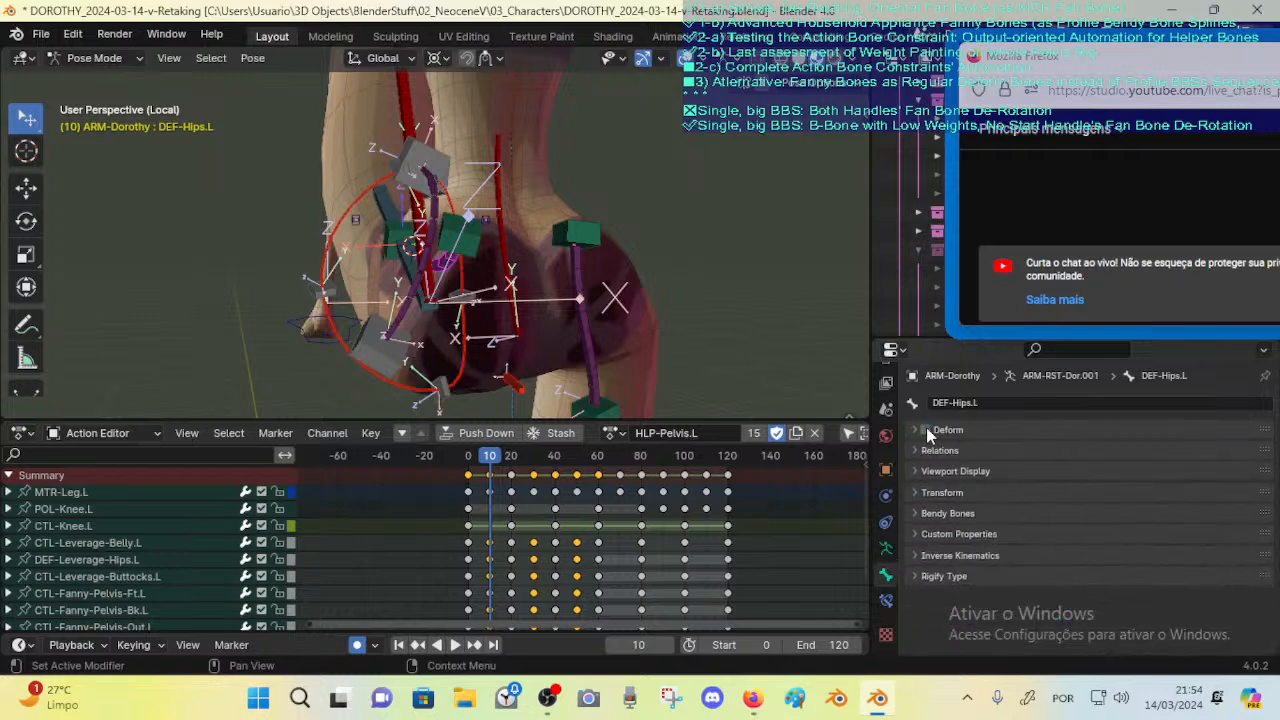
{"action": "left_click", "coordinate": [925, 430]}
{"action": "left_click", "coordinate": [926, 431]}
{"action": "left_click", "coordinate": [926, 431]}
{"action": "middle_click_drag", "start_coordinate": [690, 370], "coordinate": [592, 358]}
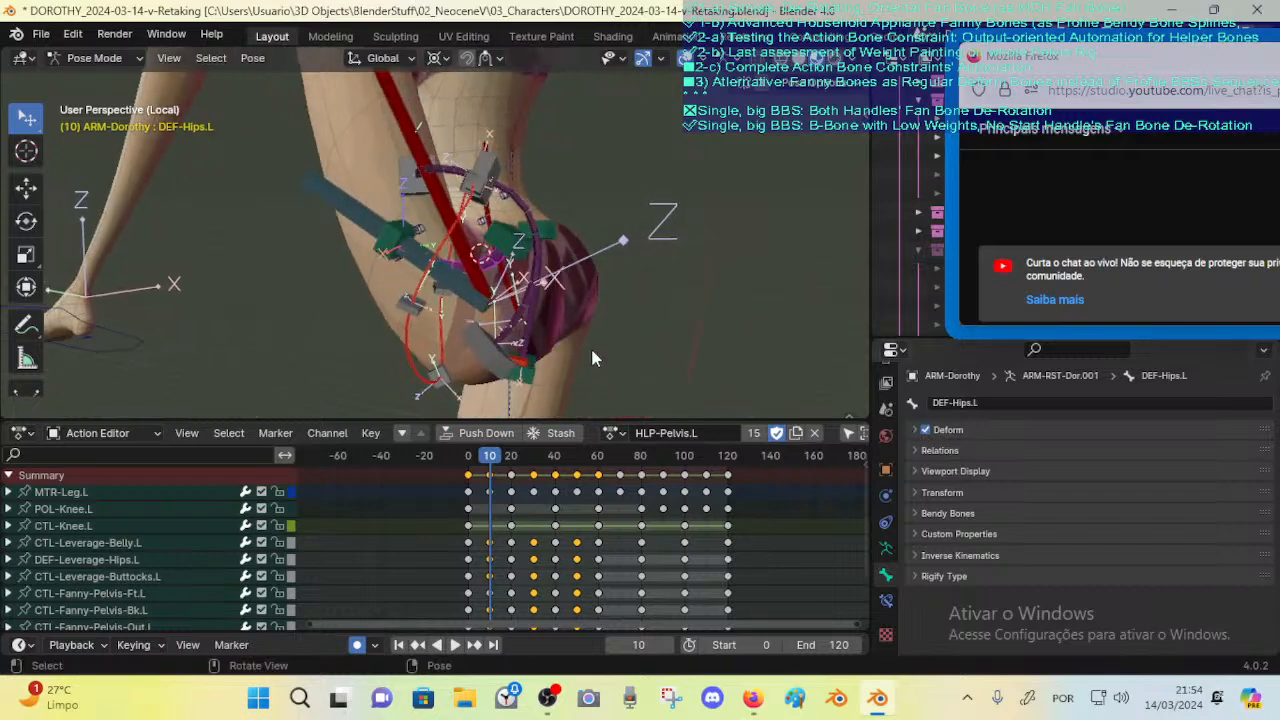
{"action": "left_click", "coordinate": [925, 430]}
{"action": "left_click", "coordinate": [925, 430]}
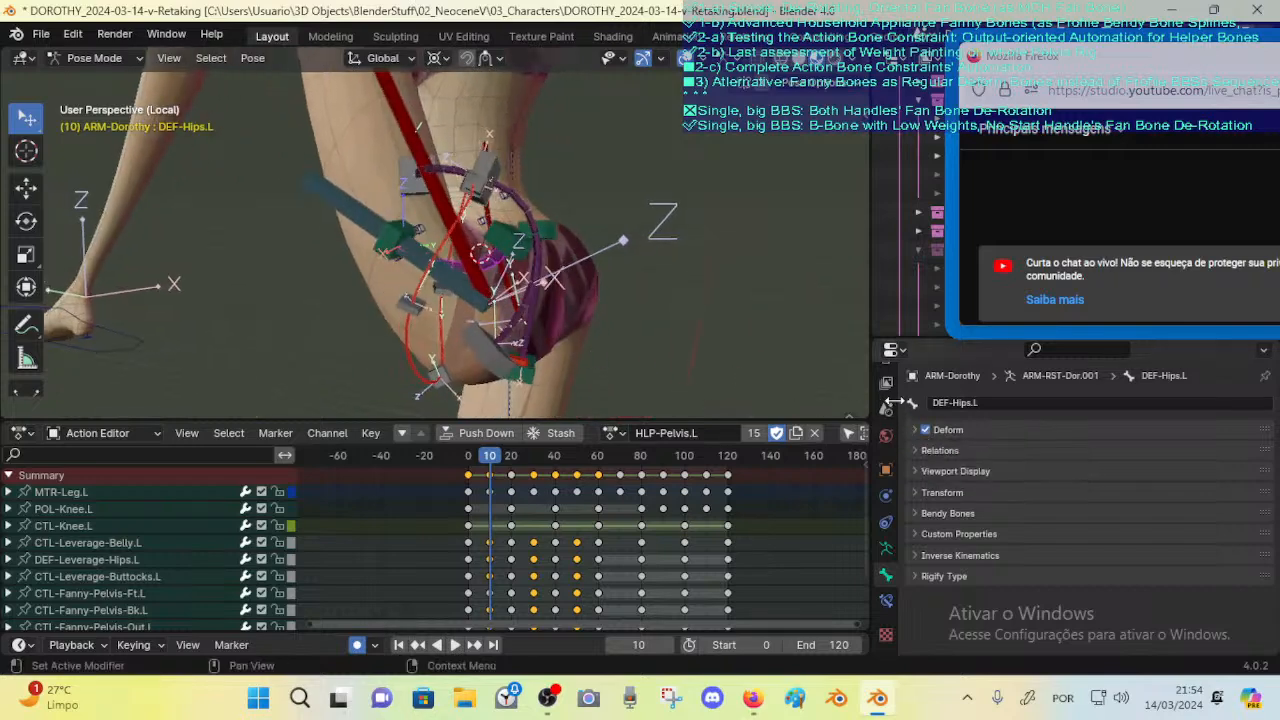
Step: Go to the keyframe at frame 30 and compare the raised leg's hip up close with DEF-Hips.L's Deform option off and on
{"action": "key", "text": "Up"}
{"action": "key", "text": "Up"}
{"action": "middle_click_drag", "start_coordinate": [761, 344], "coordinate": [568, 346]}
{"action": "middle_click_drag", "start_coordinate": [770, 322], "coordinate": [590, 300]}
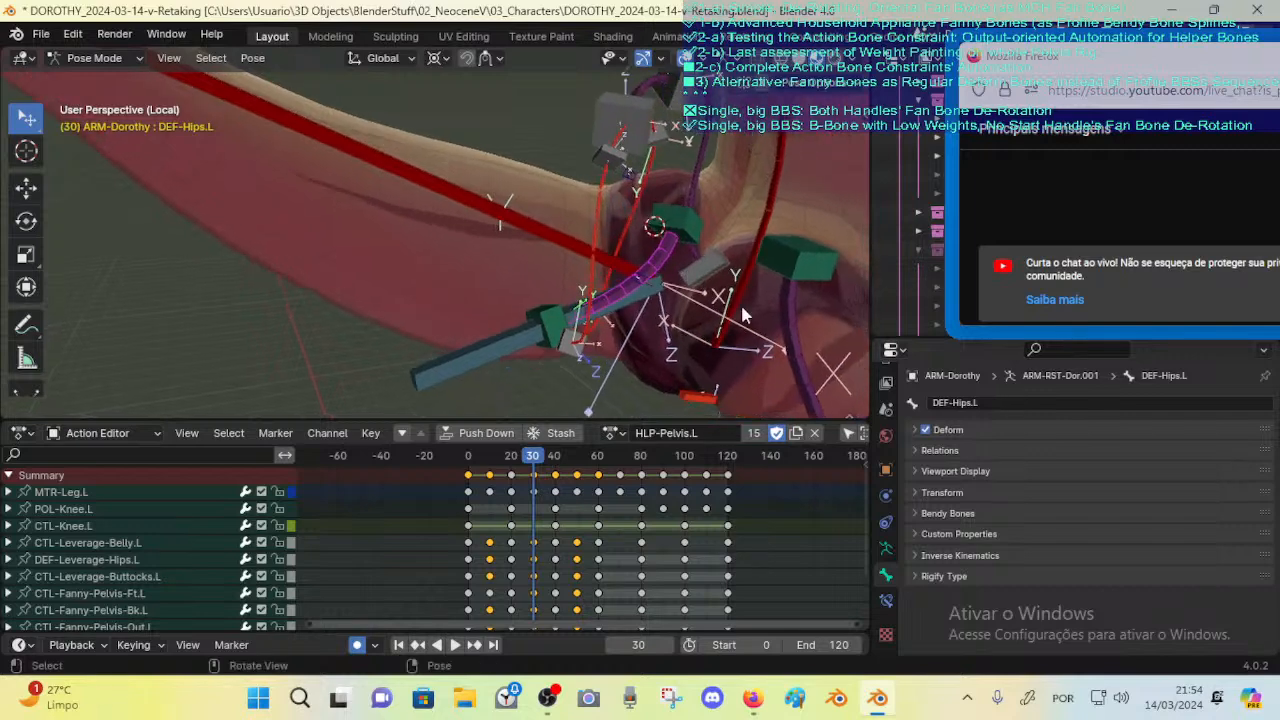
{"action": "left_click", "coordinate": [926, 430]}
{"action": "left_click", "coordinate": [926, 430]}
{"action": "left_click", "coordinate": [925, 430]}
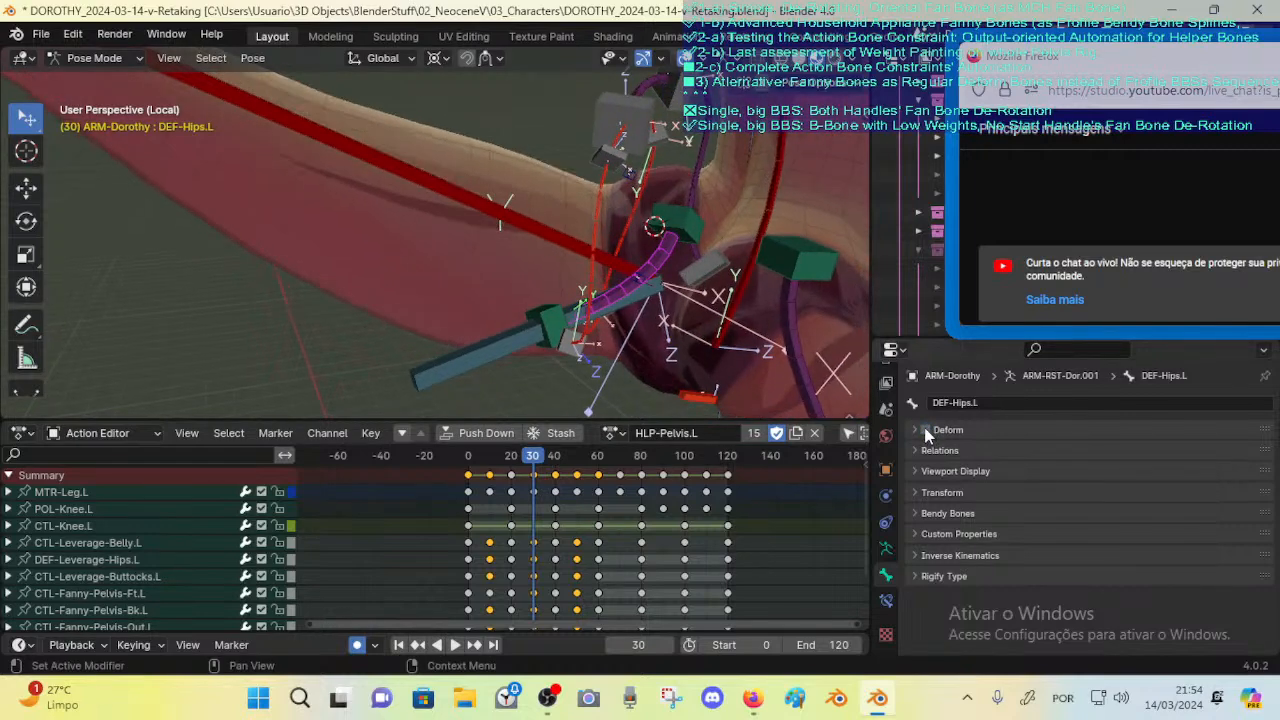
{"action": "left_click", "coordinate": [925, 430]}
{"action": "left_click", "coordinate": [925, 430]}
Step: Compare the hip at frame 30 from farther behind with DEF-Hips.L's Deform option off and on
{"action": "middle_click_drag", "start_coordinate": [818, 258], "coordinate": [695, 298]}
{"action": "scroll", "coordinate": [695, 298], "scroll_direction": "down", "scroll_amount": 2}
{"action": "left_click", "coordinate": [925, 430]}
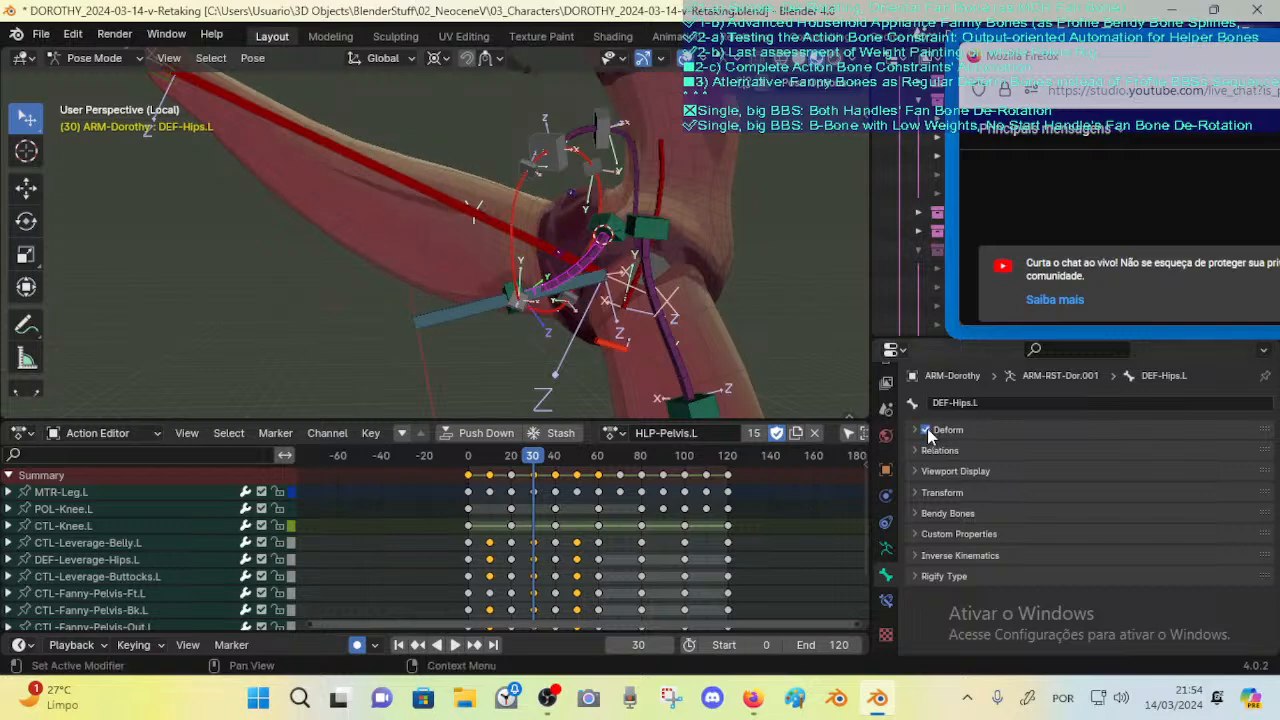
{"action": "left_click", "coordinate": [925, 430]}
{"action": "left_click", "coordinate": [925, 430]}
Step: Select CTL-Hips.L.002 and test the hip at frame 30 with its Copy Rotation.001 and Copy Rotation constraints switched off
{"action": "left_click", "coordinate": [625, 244]}
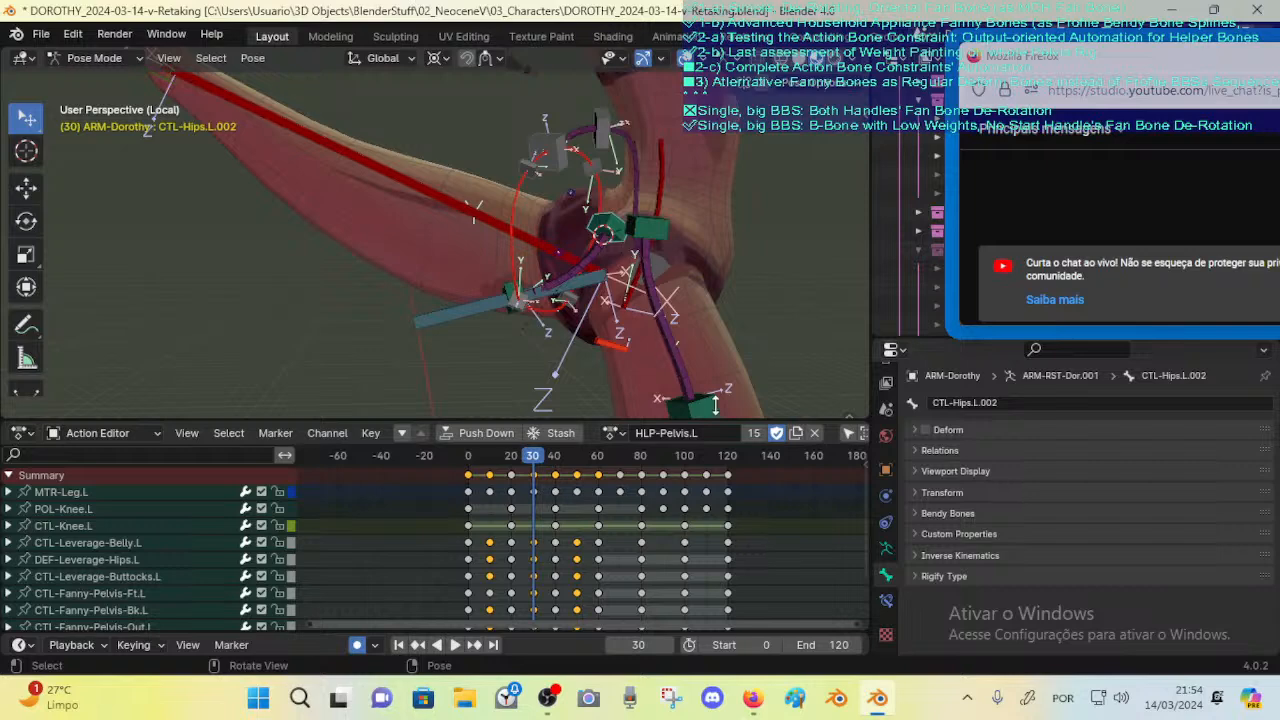
{"action": "left_click", "coordinate": [885, 600]}
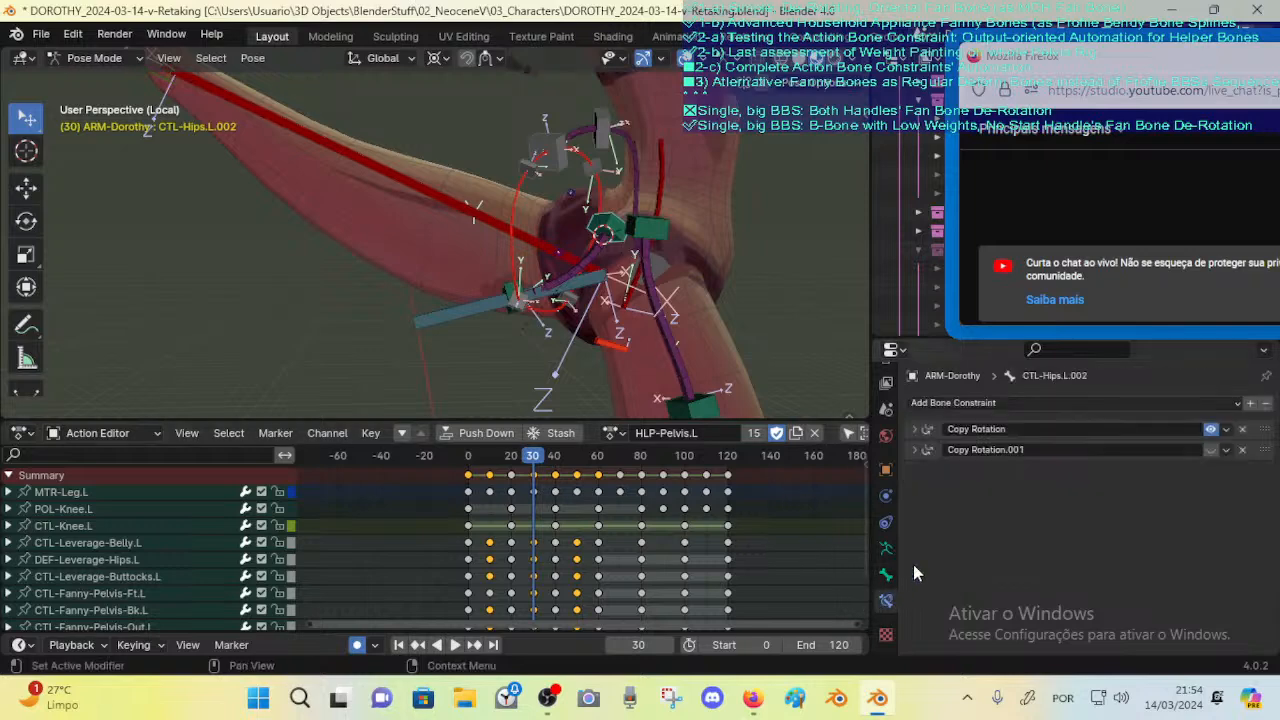
{"action": "left_click", "coordinate": [1208, 451]}
{"action": "left_click", "coordinate": [1208, 451]}
{"action": "left_click", "coordinate": [1208, 451]}
{"action": "left_click", "coordinate": [1207, 433]}
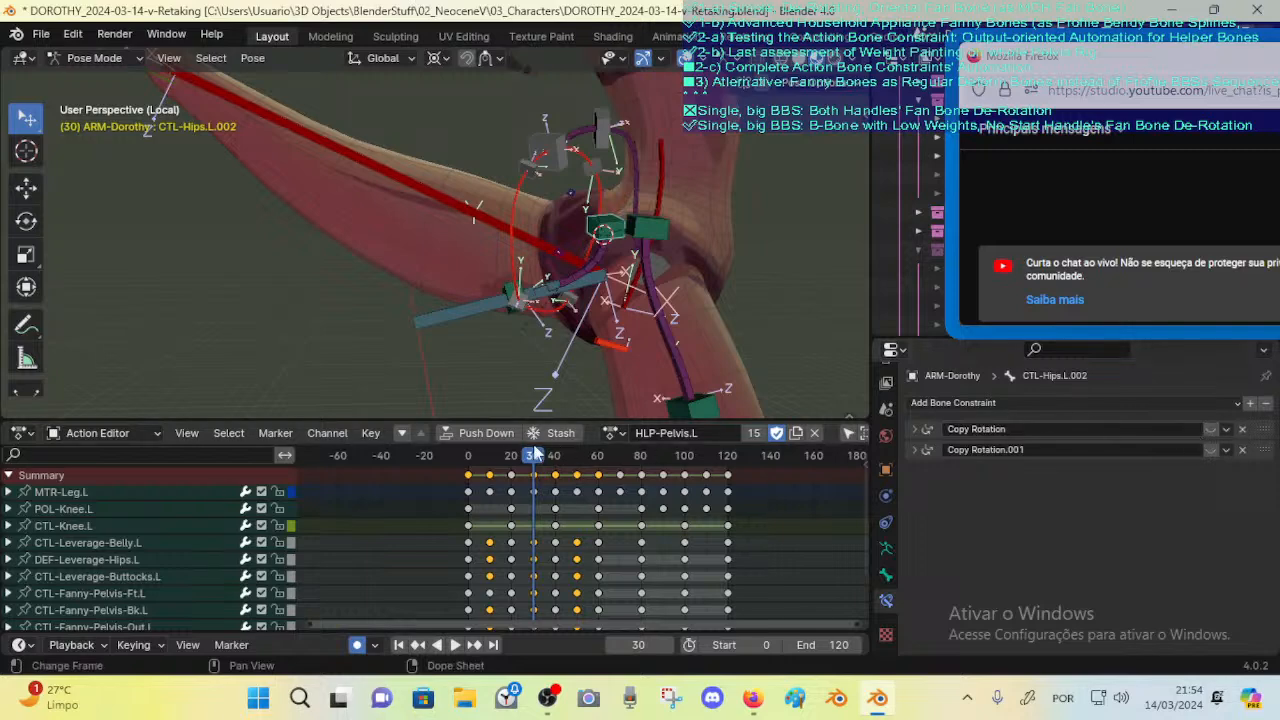
Step: Return to frame 0, select DEF-Hips.L and examine the hip in the rest pose from the front
{"action": "key", "text": "Down"}
{"action": "key", "text": "Down"}
{"action": "key", "text": "Down"}
{"action": "middle_click_drag", "start_coordinate": [831, 348], "coordinate": [611, 246]}
{"action": "left_click", "coordinate": [665, 249]}
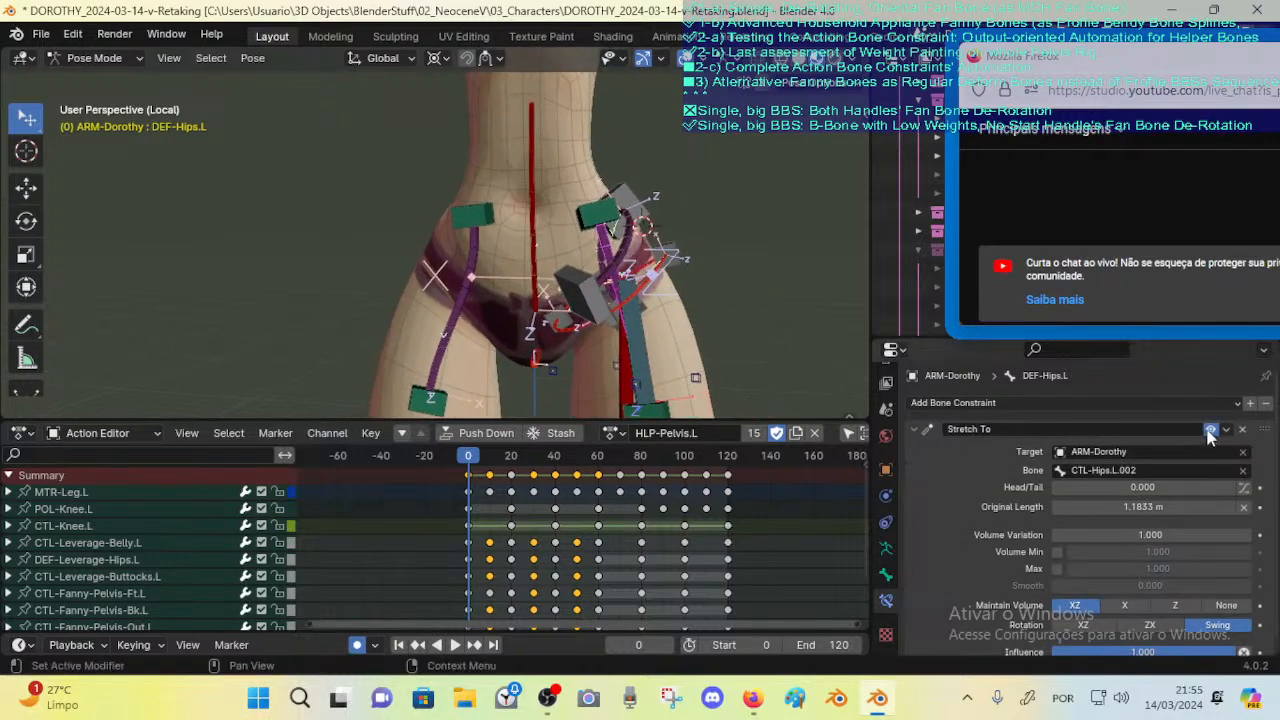
{"action": "middle_click_drag", "start_coordinate": [721, 323], "coordinate": [700, 297], "text": "shift"}
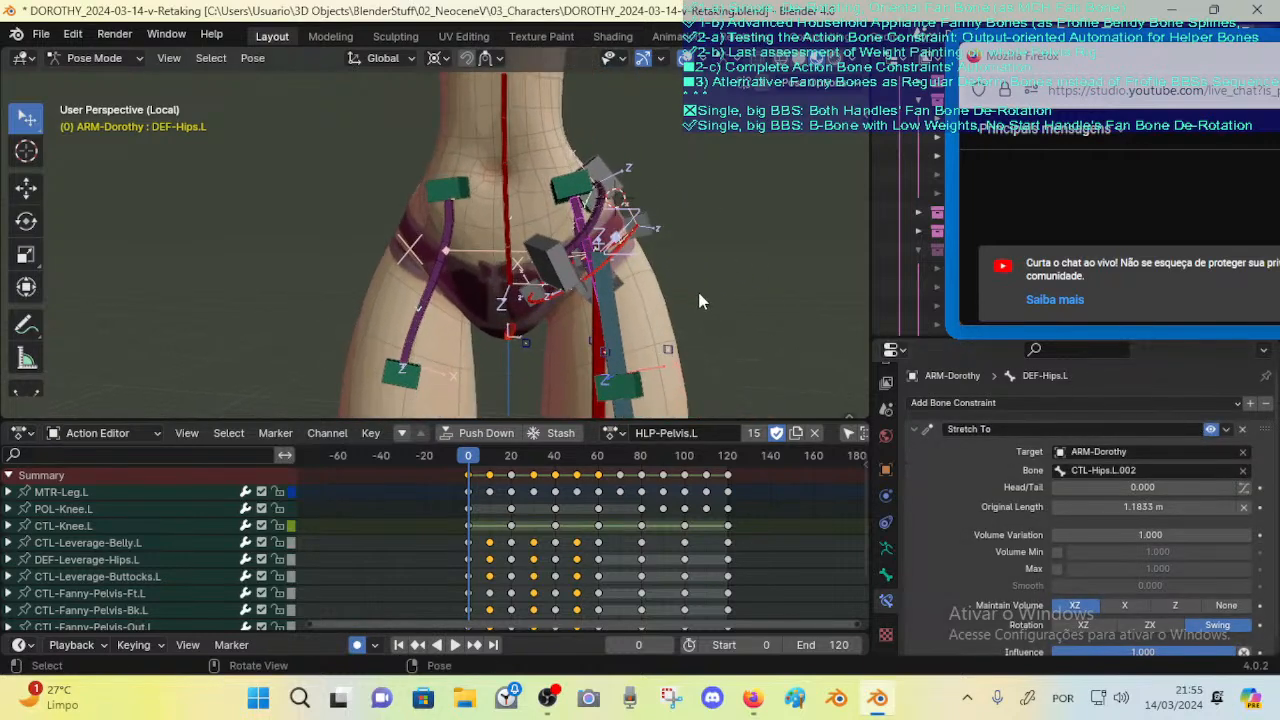
Step: Go to frame 10, select CTL-Hips.L.002 and compare the hip with its Copy Rotation constraint off and on, leaving it enabled
{"action": "key", "text": "Up"}
{"action": "middle_click_drag", "start_coordinate": [636, 330], "coordinate": [570, 256]}
{"action": "middle_click_drag", "start_coordinate": [724, 232], "coordinate": [663, 272]}
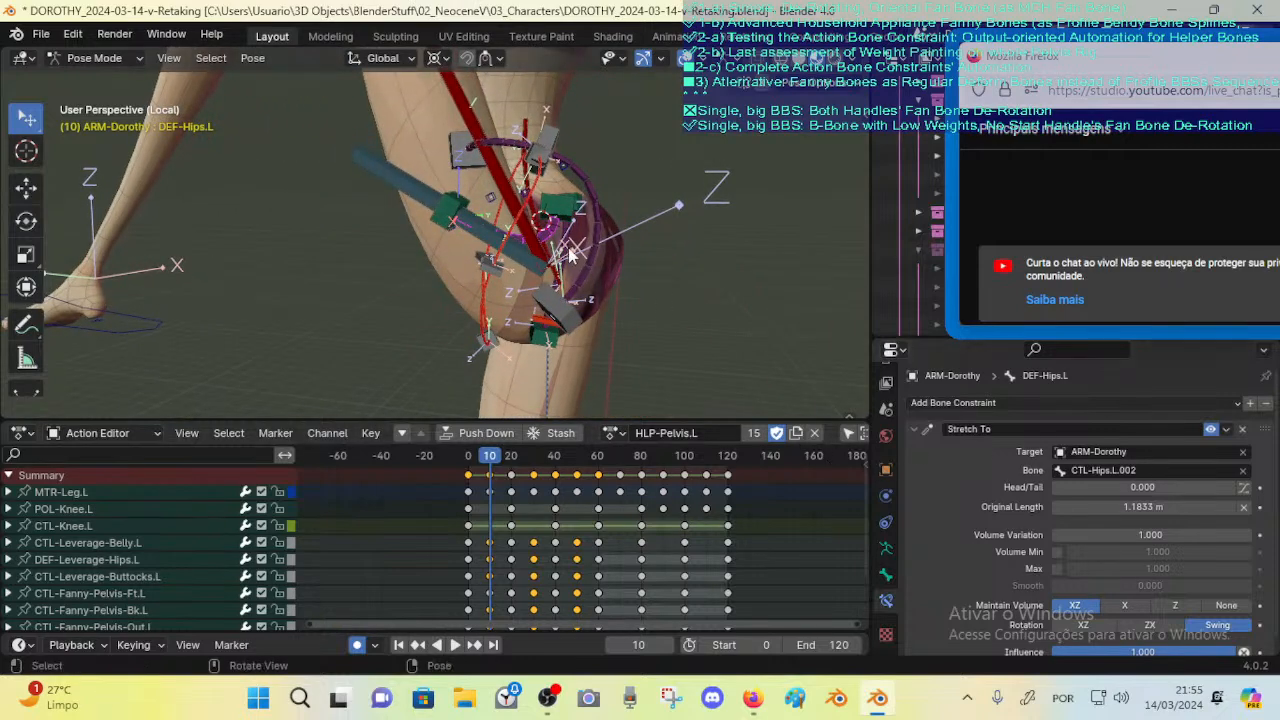
{"action": "left_click", "coordinate": [560, 218]}
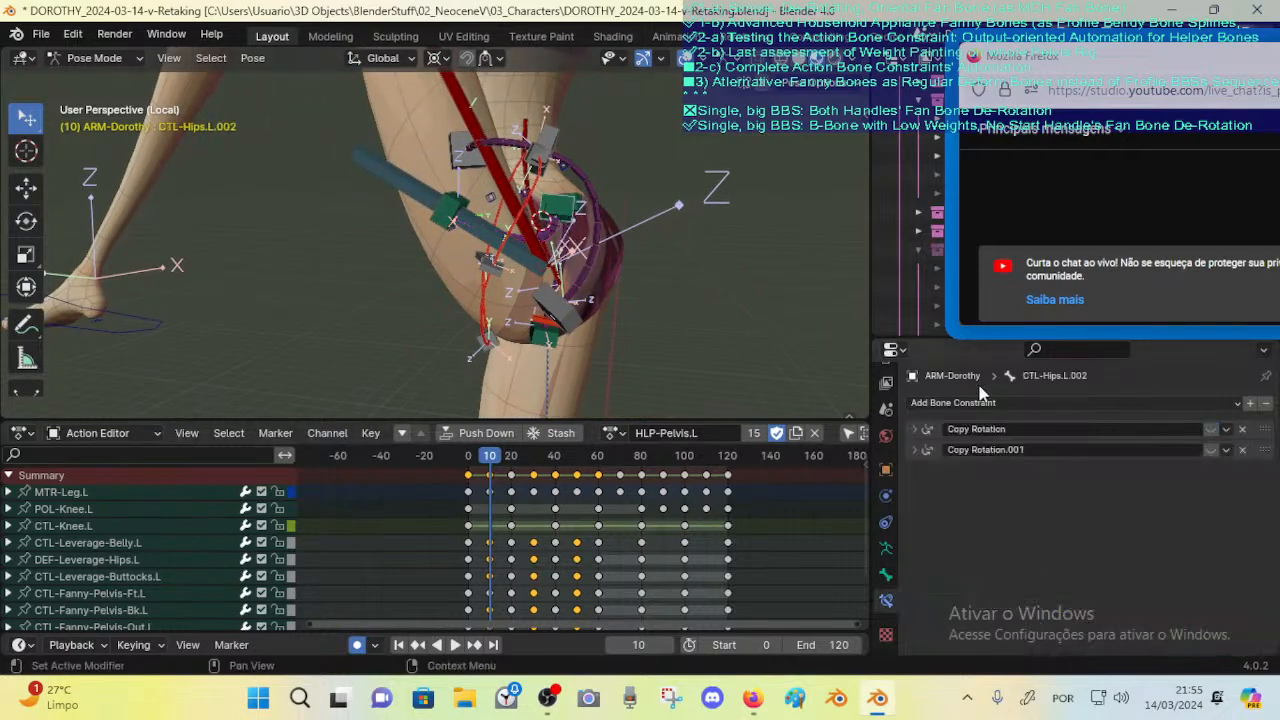
{"action": "left_click", "coordinate": [1211, 429]}
{"action": "left_click", "coordinate": [1211, 429]}
{"action": "left_click", "coordinate": [1211, 429]}
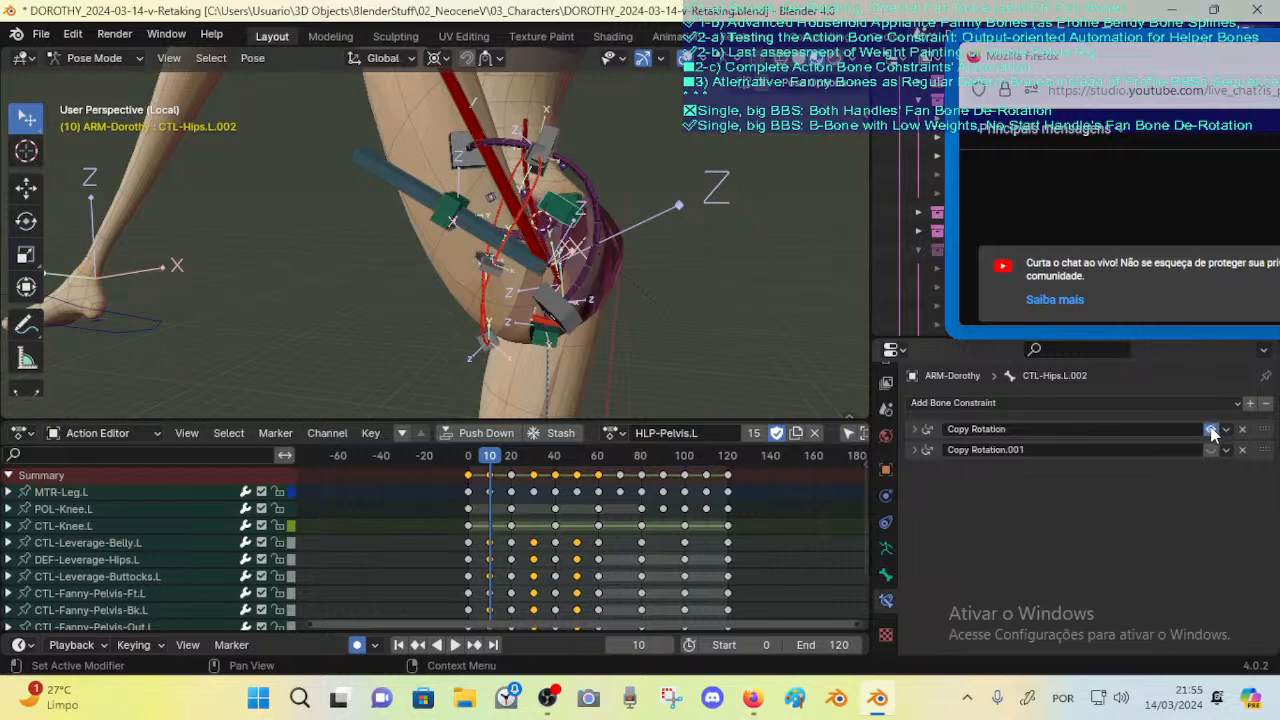
{"action": "left_click", "coordinate": [1212, 429]}
Step: Compare the hip at frame 10 with CTL-Hips.L.002's Copy Rotation.001 constraint off and on, leaving it disabled
{"action": "left_click", "coordinate": [1211, 449]}
{"action": "left_click", "coordinate": [1211, 449]}
{"action": "left_click", "coordinate": [1211, 449]}
{"action": "left_click", "coordinate": [1211, 450]}
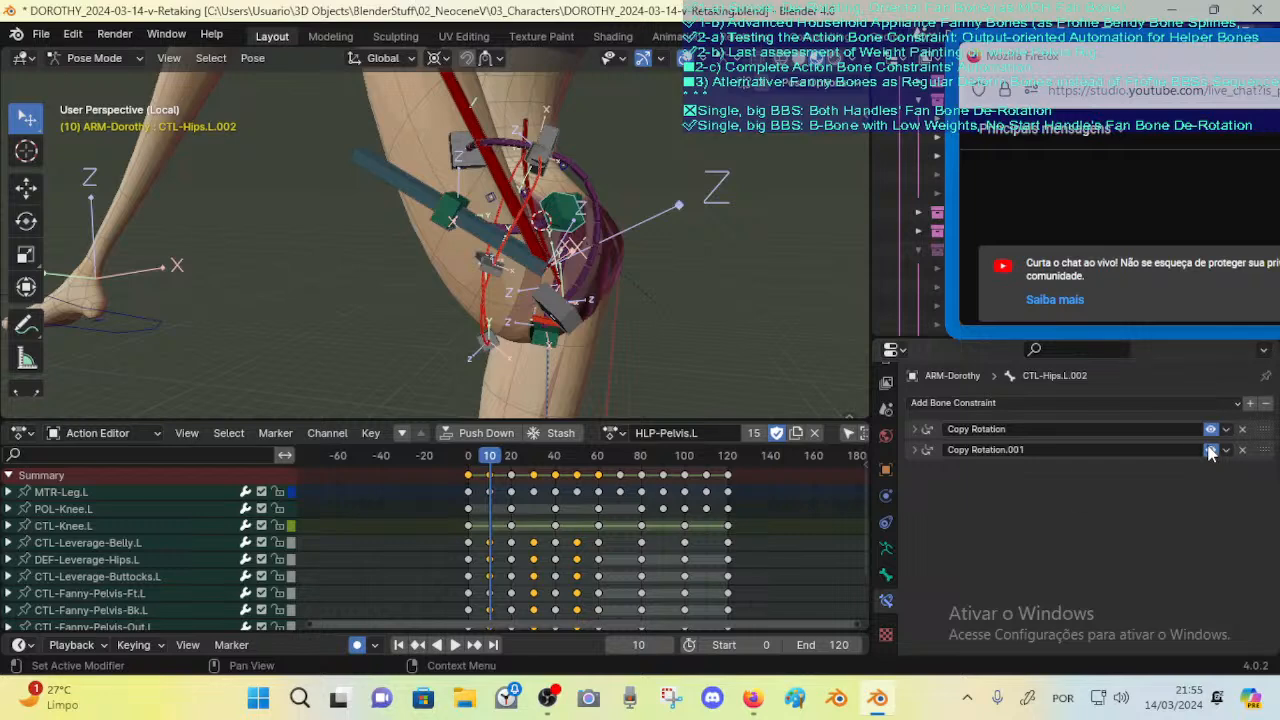
{"action": "left_click", "coordinate": [1211, 450]}
{"action": "left_click", "coordinate": [1211, 450]}
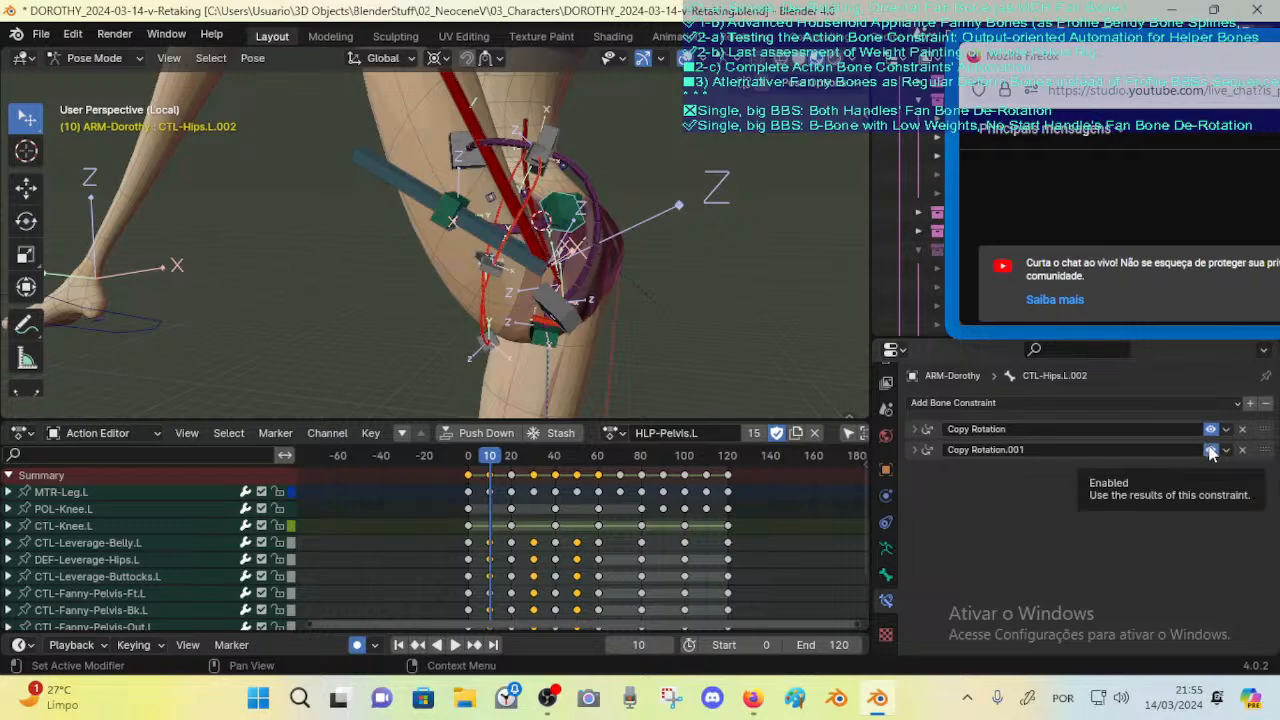
{"action": "left_click", "coordinate": [1211, 450]}
{"action": "left_click", "coordinate": [1210, 450]}
{"action": "left_click", "coordinate": [1208, 451]}
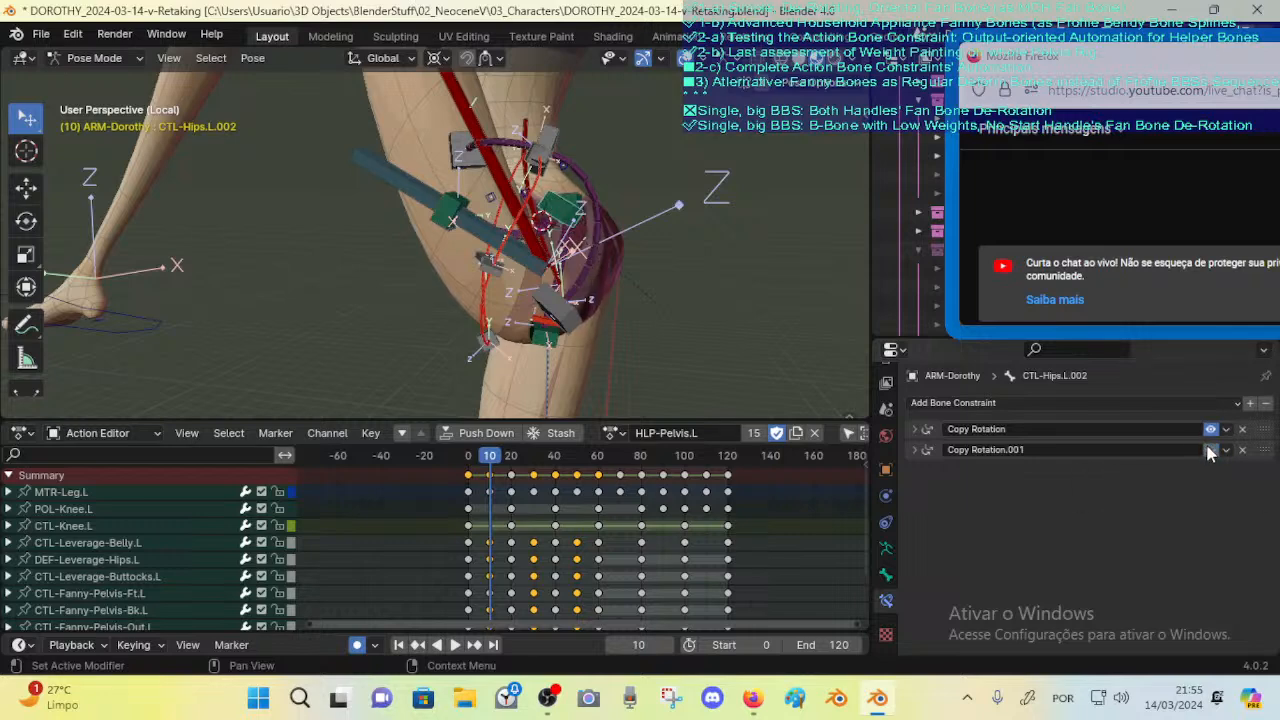
Step: At frame 30, compare the hip with CTL-Hips.L.002's Copy Rotation and Copy Rotation.001 constraints each switched off and on
{"action": "key", "text": "Up"}
{"action": "key", "text": "Up"}
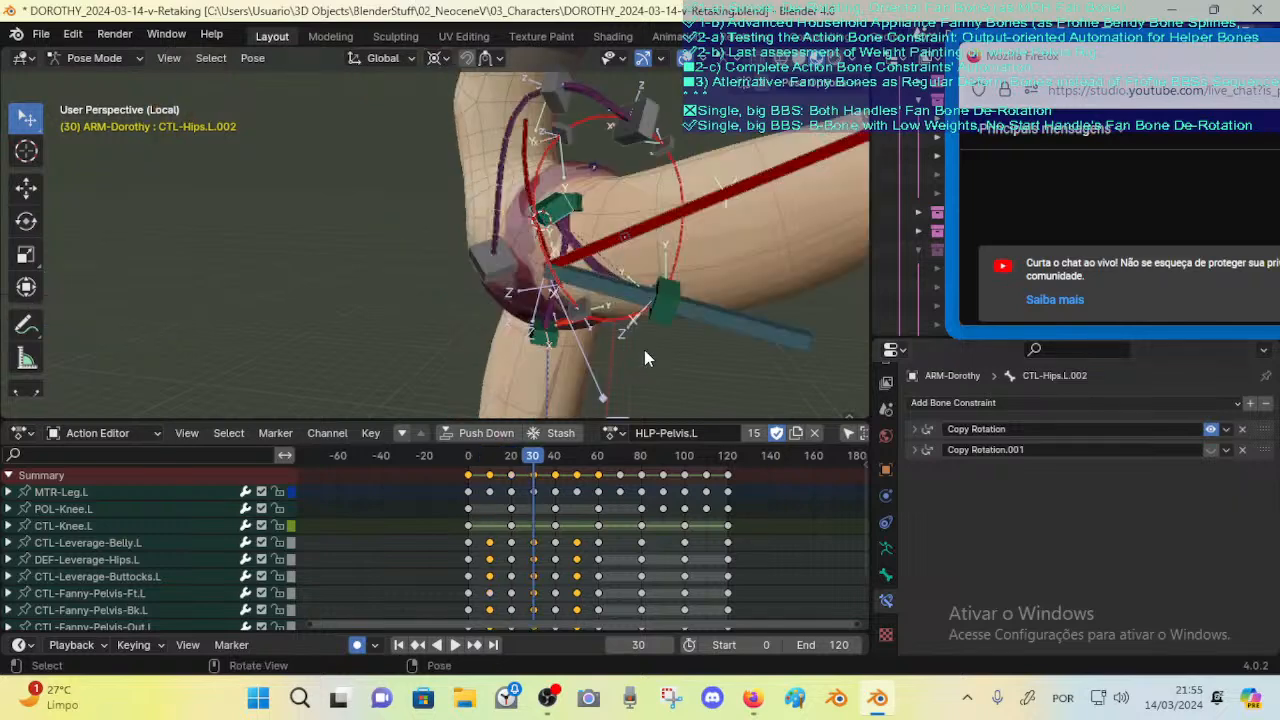
{"action": "left_click", "coordinate": [1210, 452]}
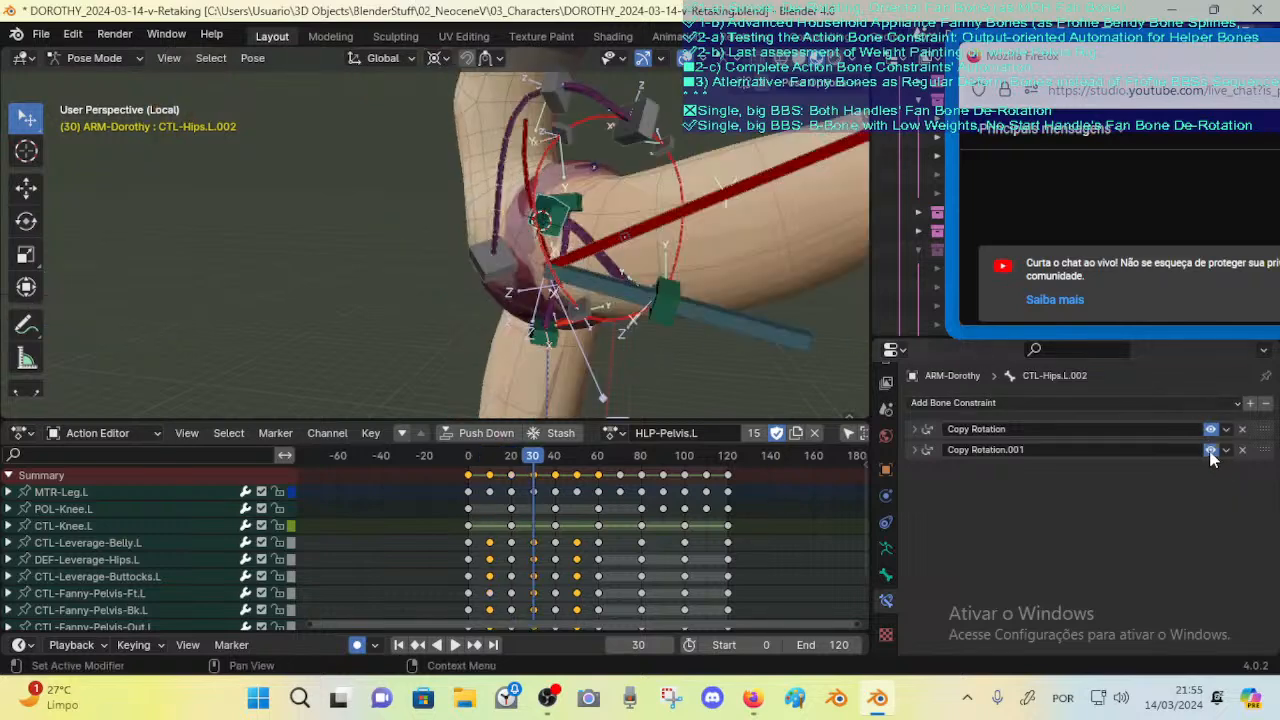
{"action": "left_click", "coordinate": [1210, 452]}
{"action": "left_click", "coordinate": [1210, 431]}
{"action": "left_click", "coordinate": [1210, 431]}
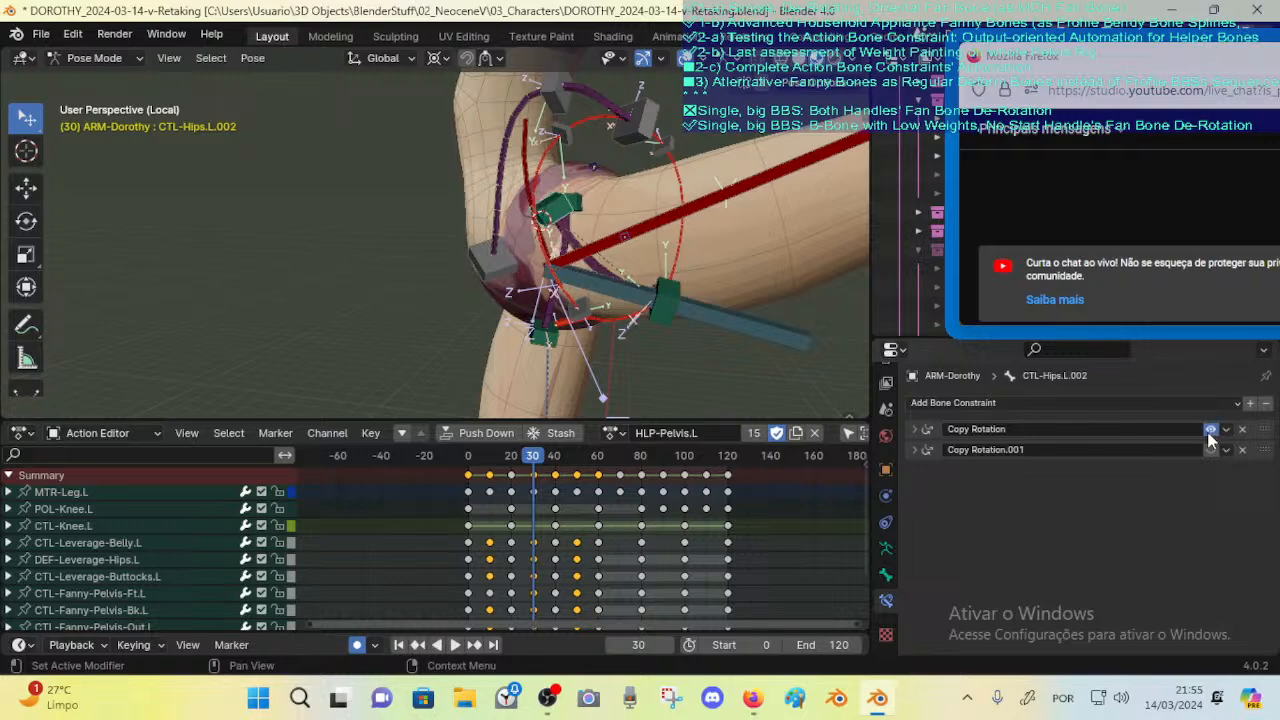
{"action": "left_click", "coordinate": [1210, 452]}
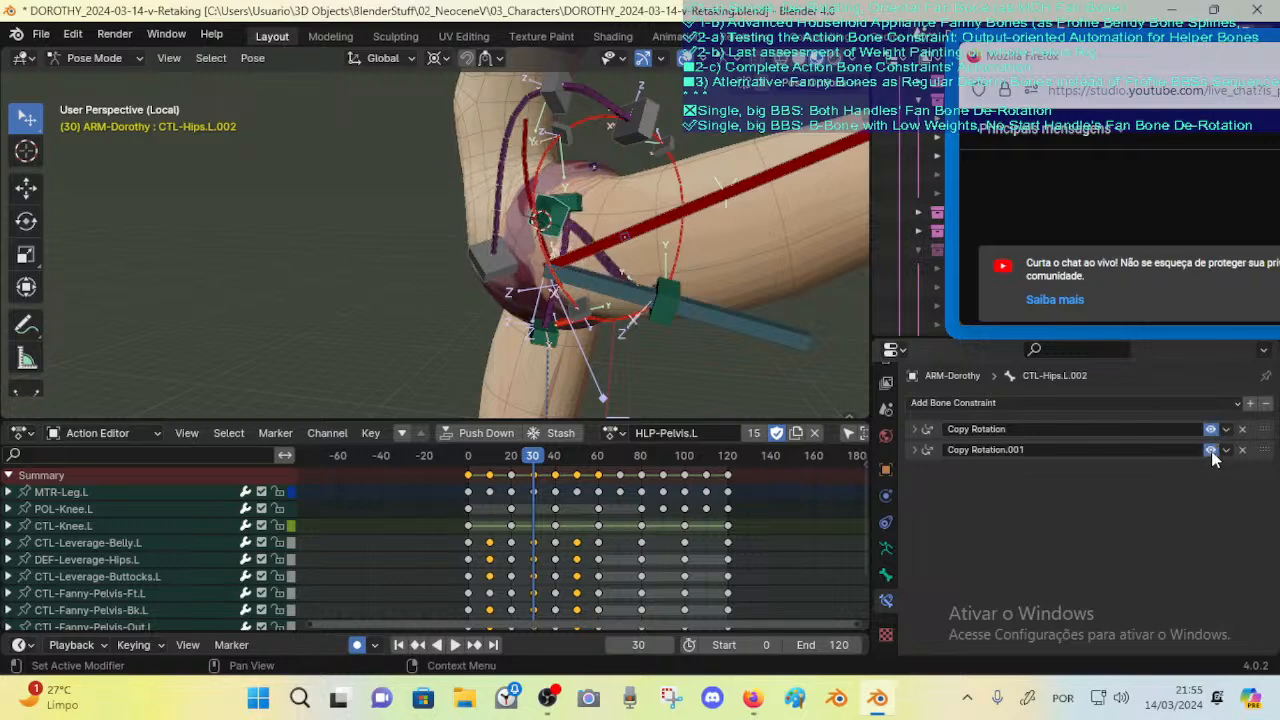
{"action": "left_click", "coordinate": [1210, 452]}
{"action": "left_click", "coordinate": [1210, 452]}
{"action": "left_click", "coordinate": [1210, 452]}
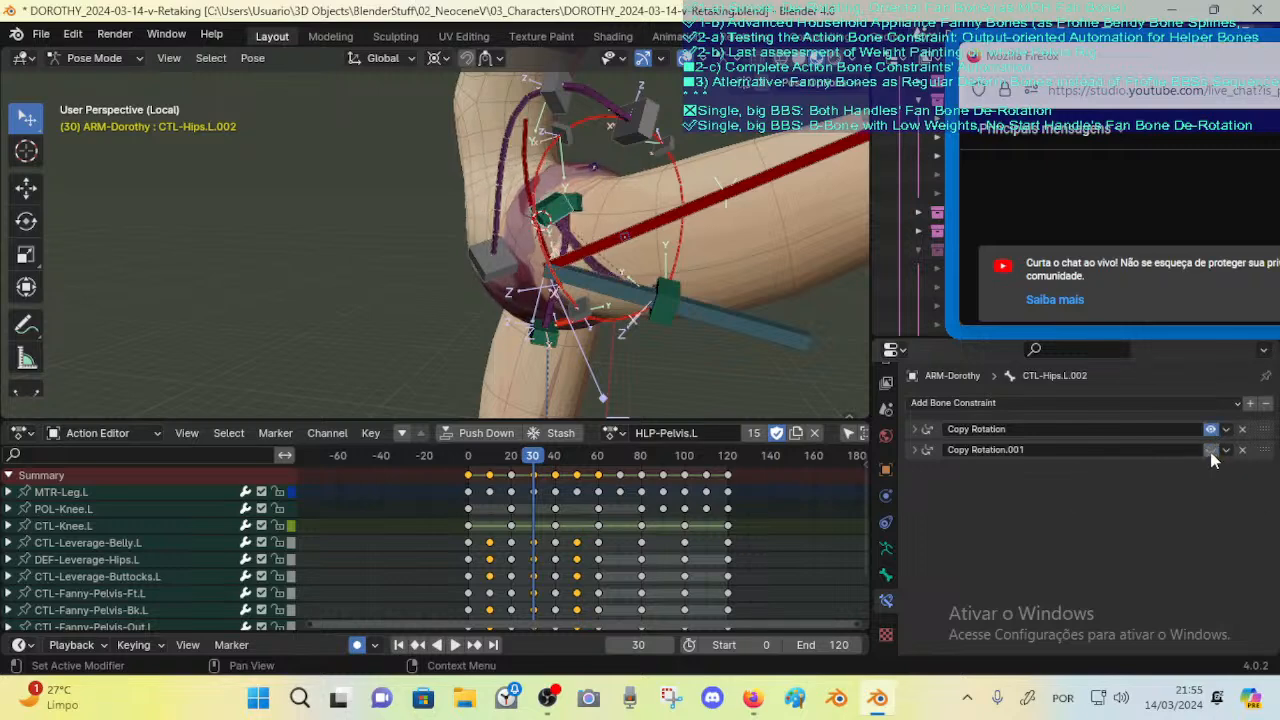
{"action": "left_click", "coordinate": [1210, 431]}
{"action": "left_click", "coordinate": [1210, 431]}
{"action": "left_click", "coordinate": [1210, 452]}
{"action": "left_click", "coordinate": [1211, 451]}
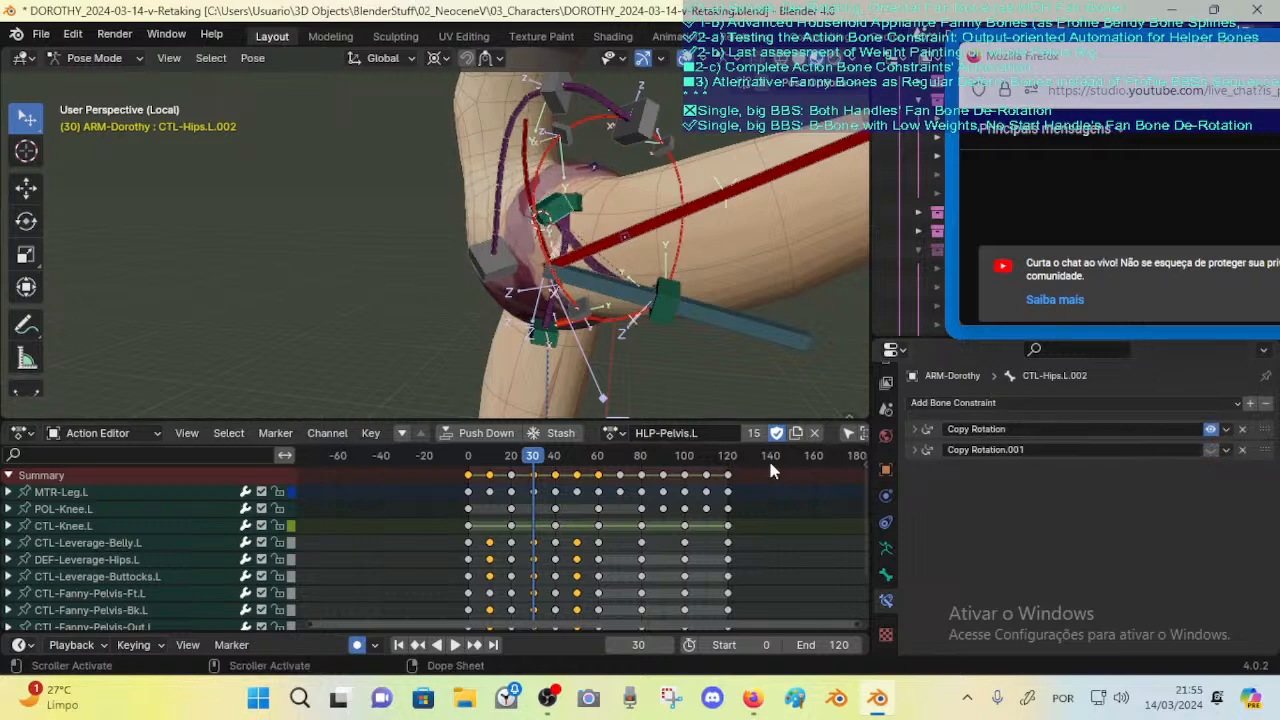
Step: Scrub to frame 50 and compare the hip from behind with each of CTL-Hips.L.002's two Copy Rotation constraints off and on
{"action": "left_click_drag", "start_coordinate": [535, 457], "coordinate": [576, 470]}
{"action": "middle_click_drag", "start_coordinate": [712, 362], "coordinate": [508, 314]}
{"action": "left_click", "coordinate": [1211, 430]}
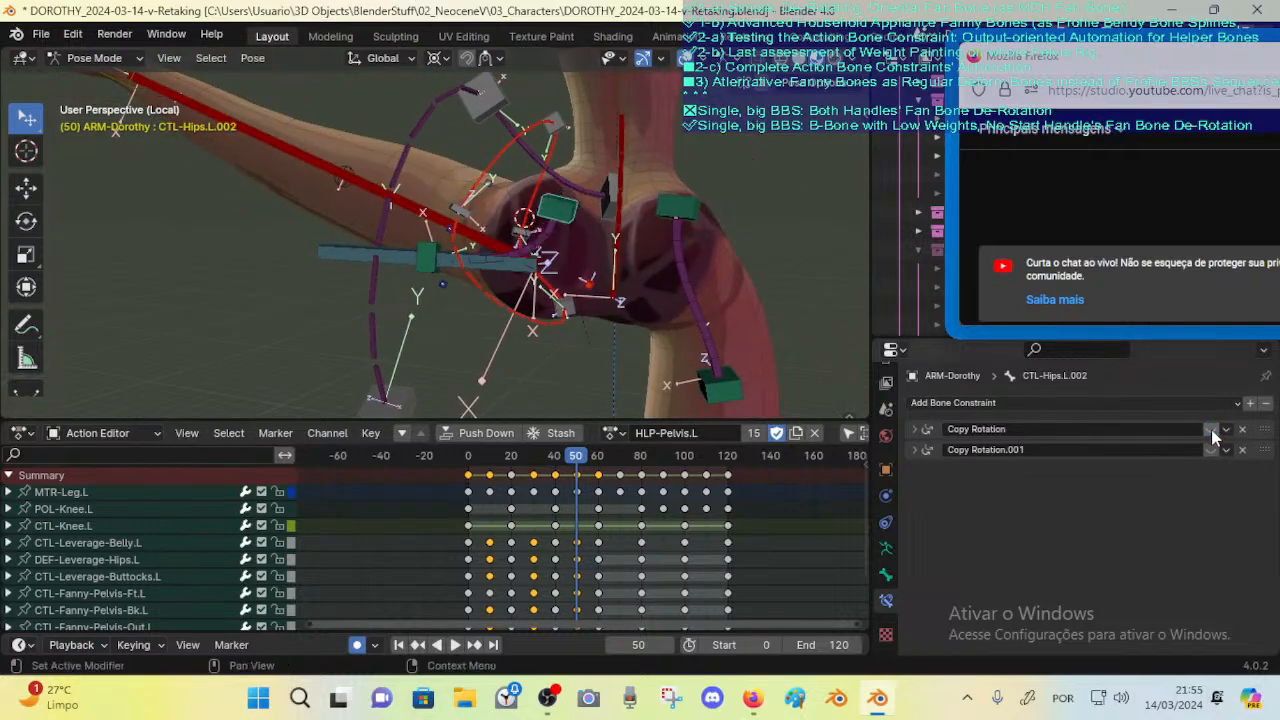
{"action": "left_click", "coordinate": [1211, 430]}
{"action": "left_click", "coordinate": [1211, 430]}
{"action": "left_click", "coordinate": [1211, 430]}
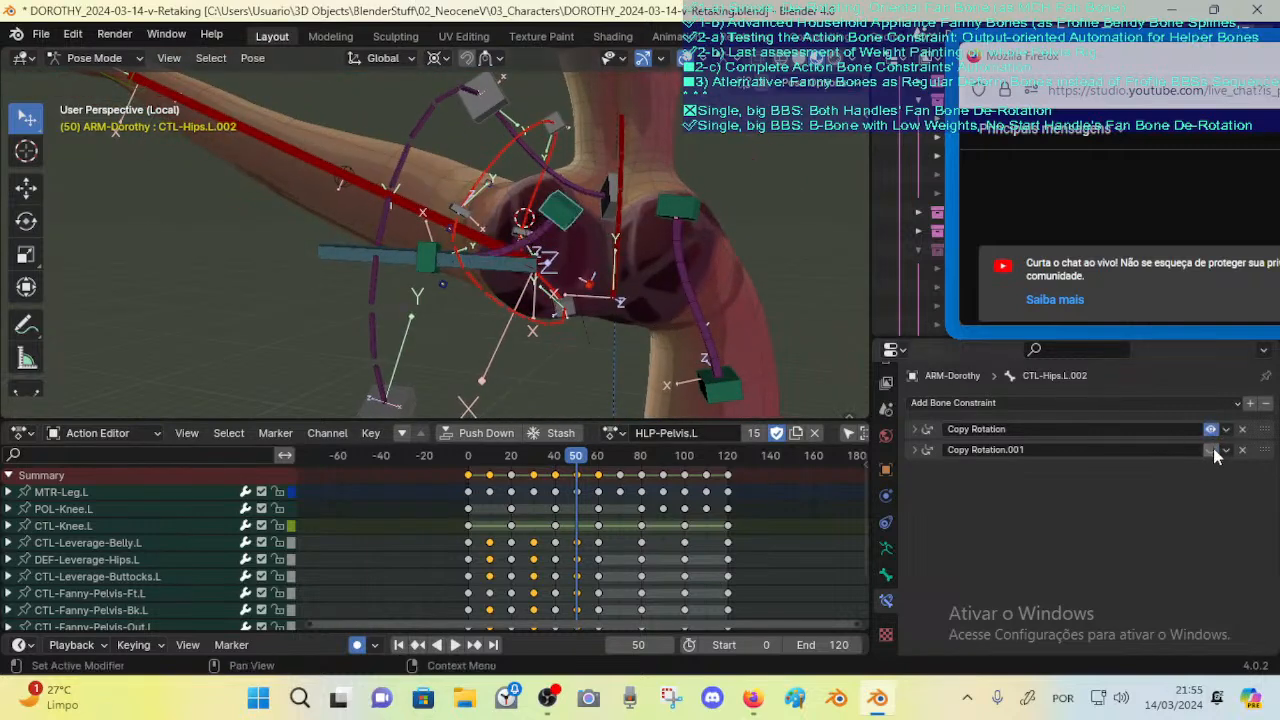
{"action": "left_click", "coordinate": [1211, 451]}
{"action": "left_click", "coordinate": [1211, 451]}
{"action": "left_click", "coordinate": [1211, 451]}
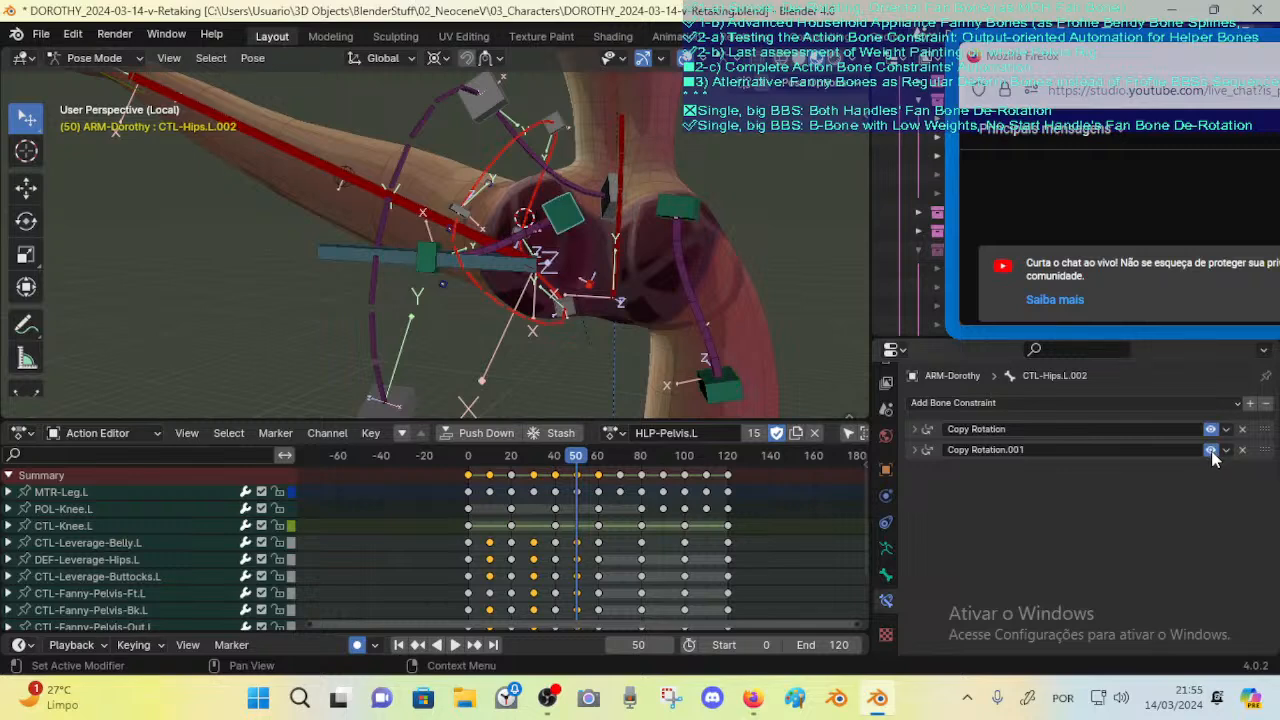
{"action": "left_click", "coordinate": [1211, 451]}
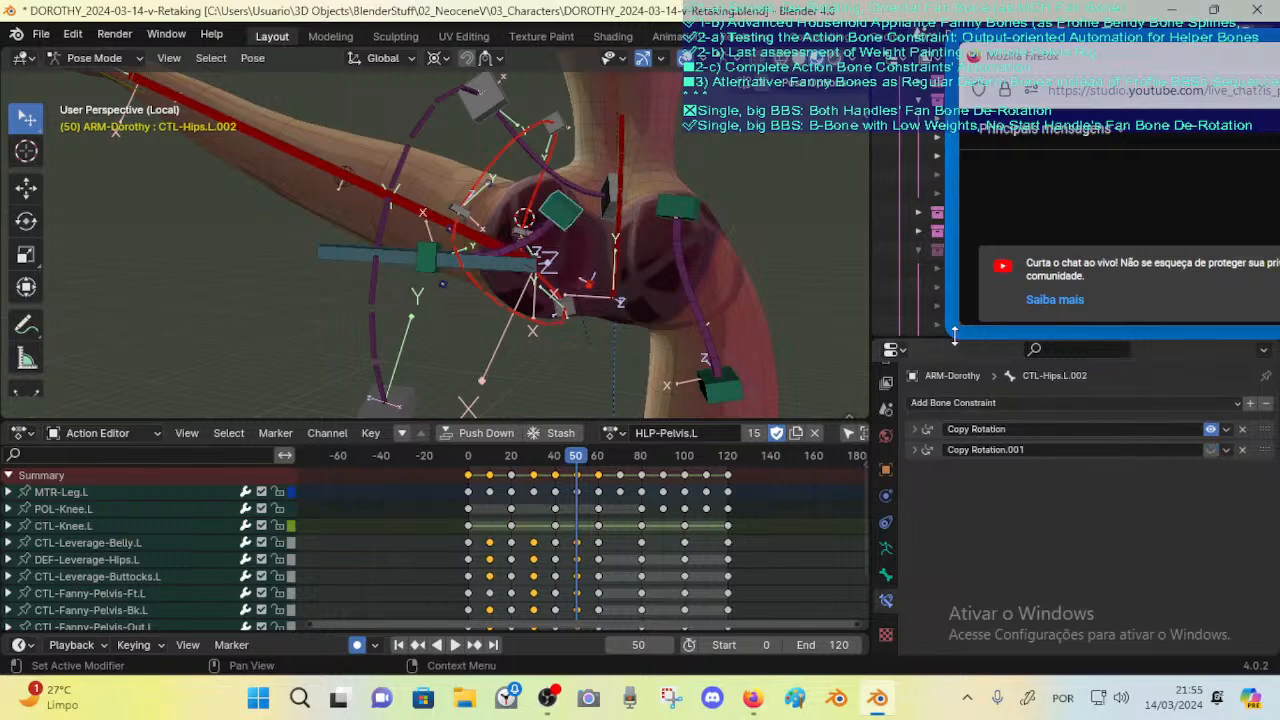
Step: Check the hip from the front, advance to frame 60, select DEF-Hips.L and save the file
{"action": "middle_click_drag", "start_coordinate": [570, 230], "coordinate": [563, 342]}
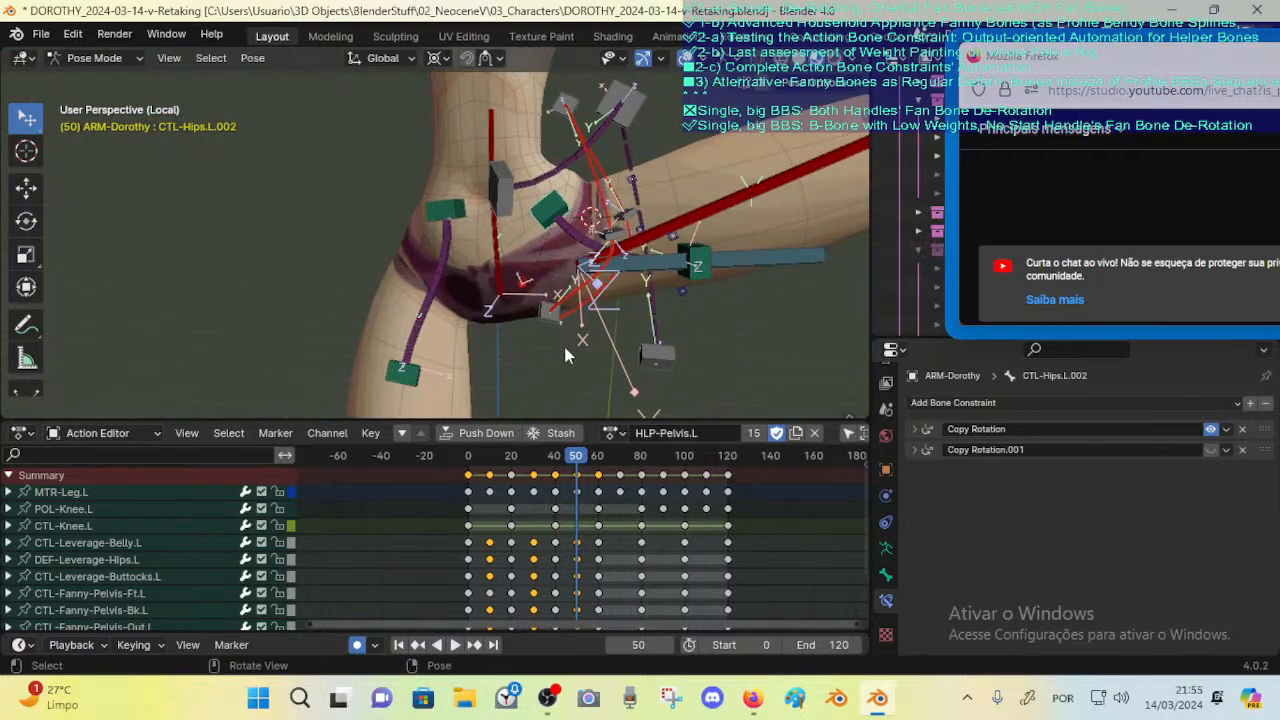
{"action": "key", "text": "Up"}
{"action": "middle_click_drag", "start_coordinate": [645, 290], "coordinate": [676, 288]}
{"action": "left_click", "coordinate": [558, 250]}
{"action": "left_click", "coordinate": [553, 245]}
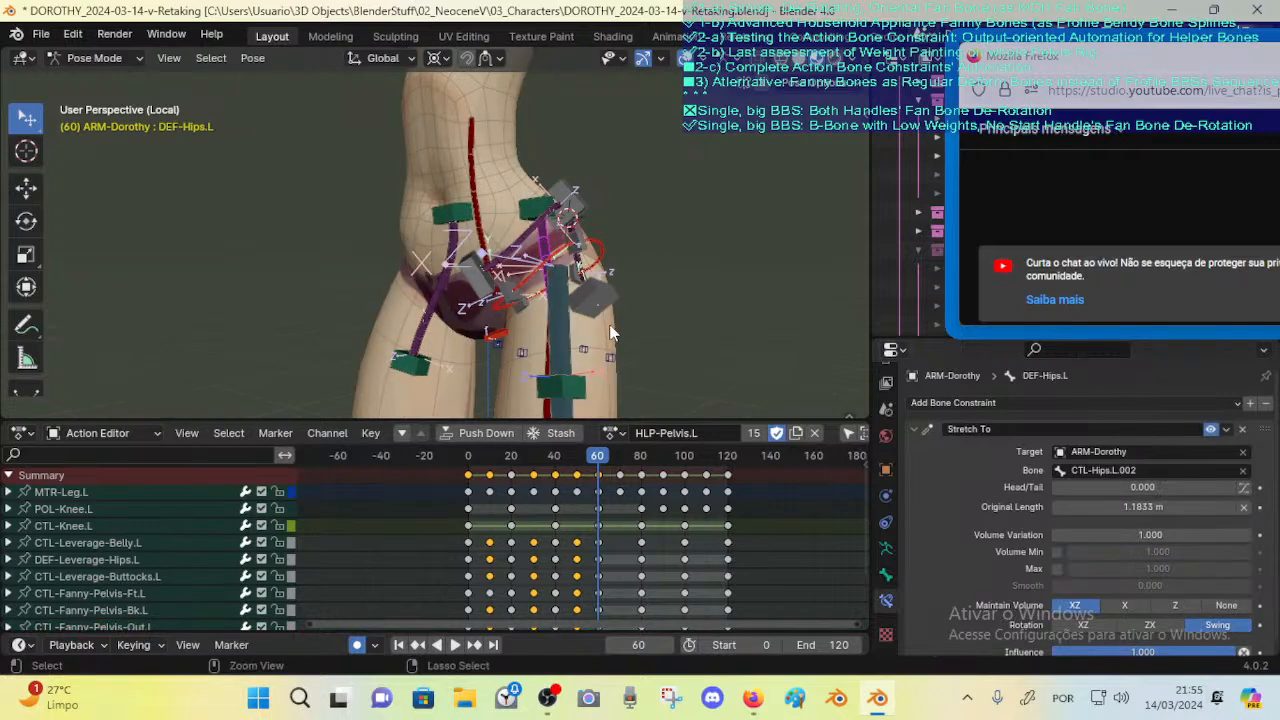
{"action": "key", "text": "ctrl+s"}
Step: Step to the keyframe at frame 70 and display DEF-Hips.L's bone properties
{"action": "middle_click_drag", "start_coordinate": [612, 334], "coordinate": [615, 346]}
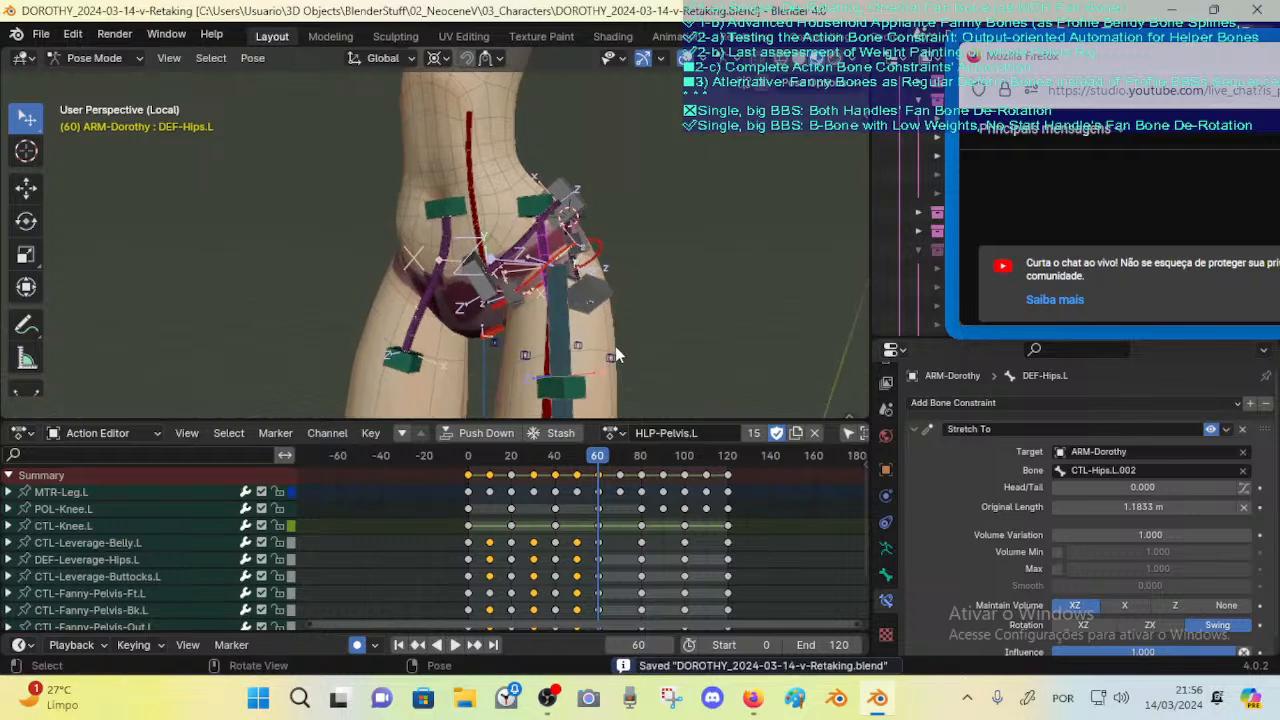
{"action": "key", "text": "Down"}
{"action": "key", "text": "Up"}
{"action": "key", "text": "Up"}
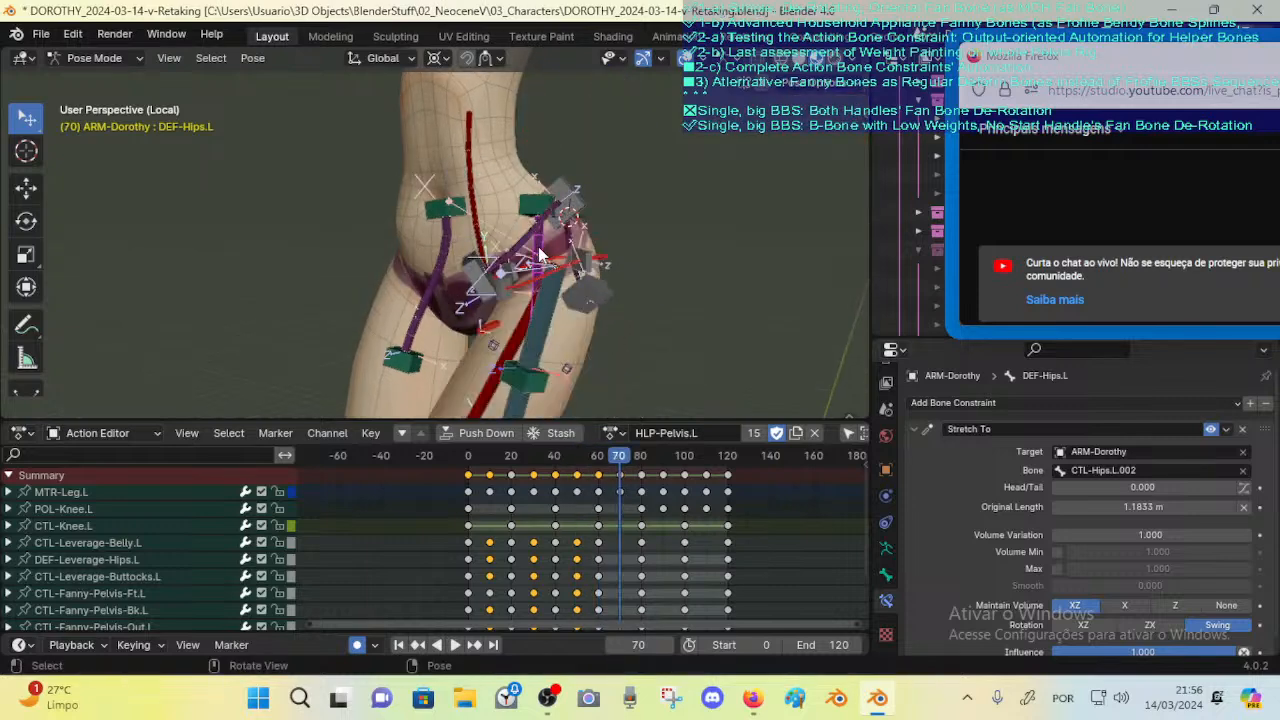
{"action": "left_click", "coordinate": [887, 575]}
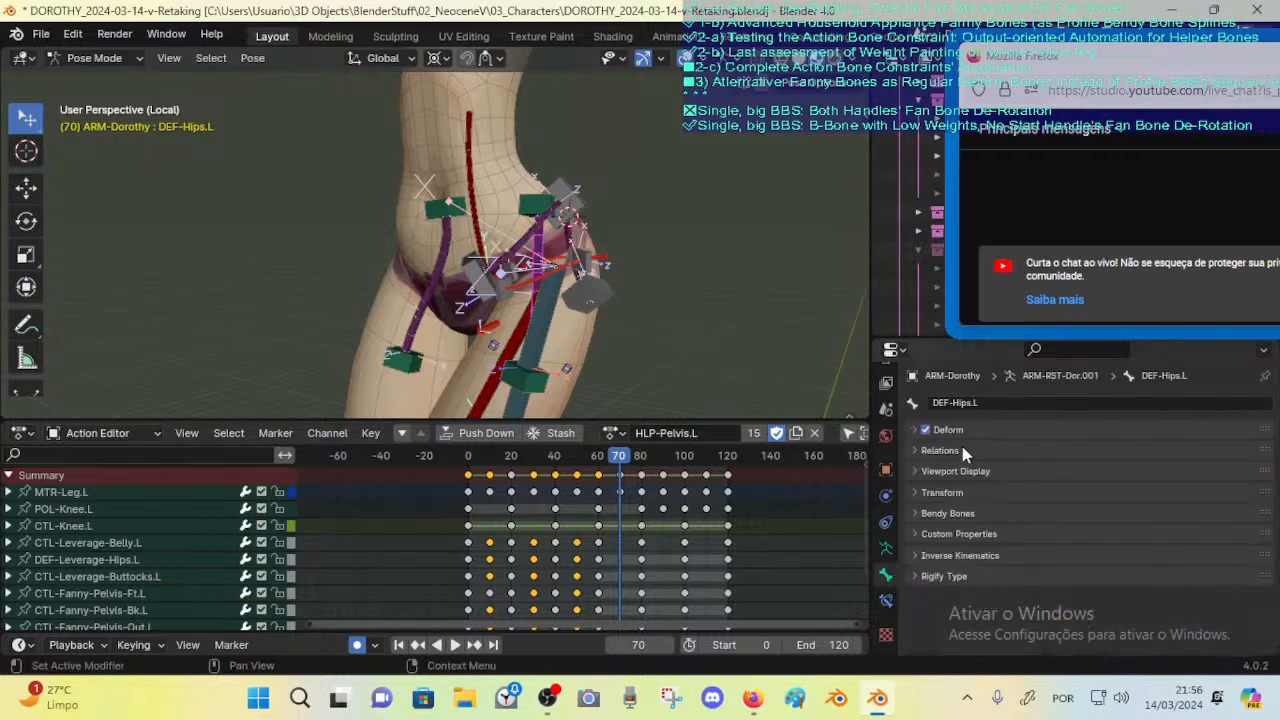
Step: Switch ARM-Dorothy to Object Mode and go to the keyframe at frame 80
{"action": "middle_click_drag", "start_coordinate": [655, 272], "coordinate": [603, 249]}
{"action": "key", "text": "ctrl+Tab"}
{"action": "key", "text": "Up"}
{"action": "key", "text": "Up"}
{"action": "key", "text": "Down"}
Step: Save the file and inspect the body and bones around the left hip at frame 80
{"action": "left_click", "coordinate": [521, 257]}
{"action": "left_click", "coordinate": [519, 245]}
{"action": "key", "text": "ctrl+s"}
{"action": "left_click", "coordinate": [580, 233]}
{"action": "left_click", "coordinate": [581, 233]}
{"action": "left_click", "coordinate": [603, 249]}
{"action": "left_click", "coordinate": [603, 250]}
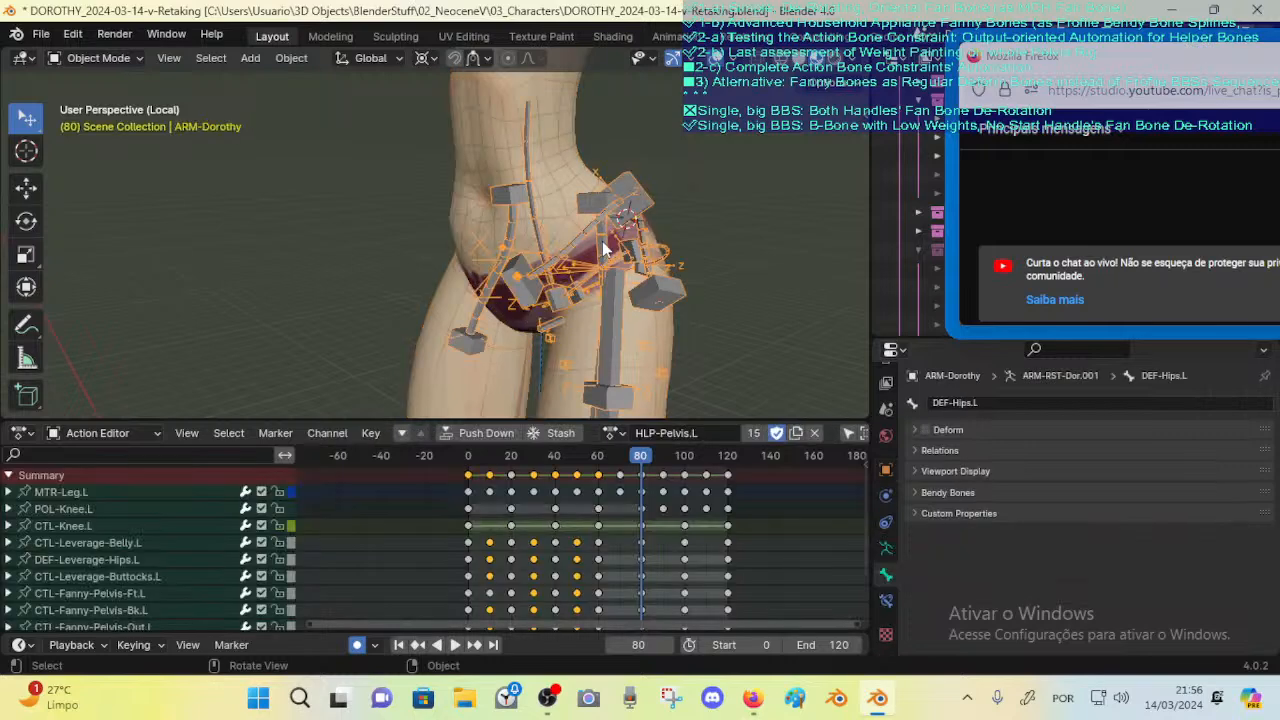
{"action": "middle_click_drag", "start_coordinate": [593, 302], "coordinate": [645, 257]}
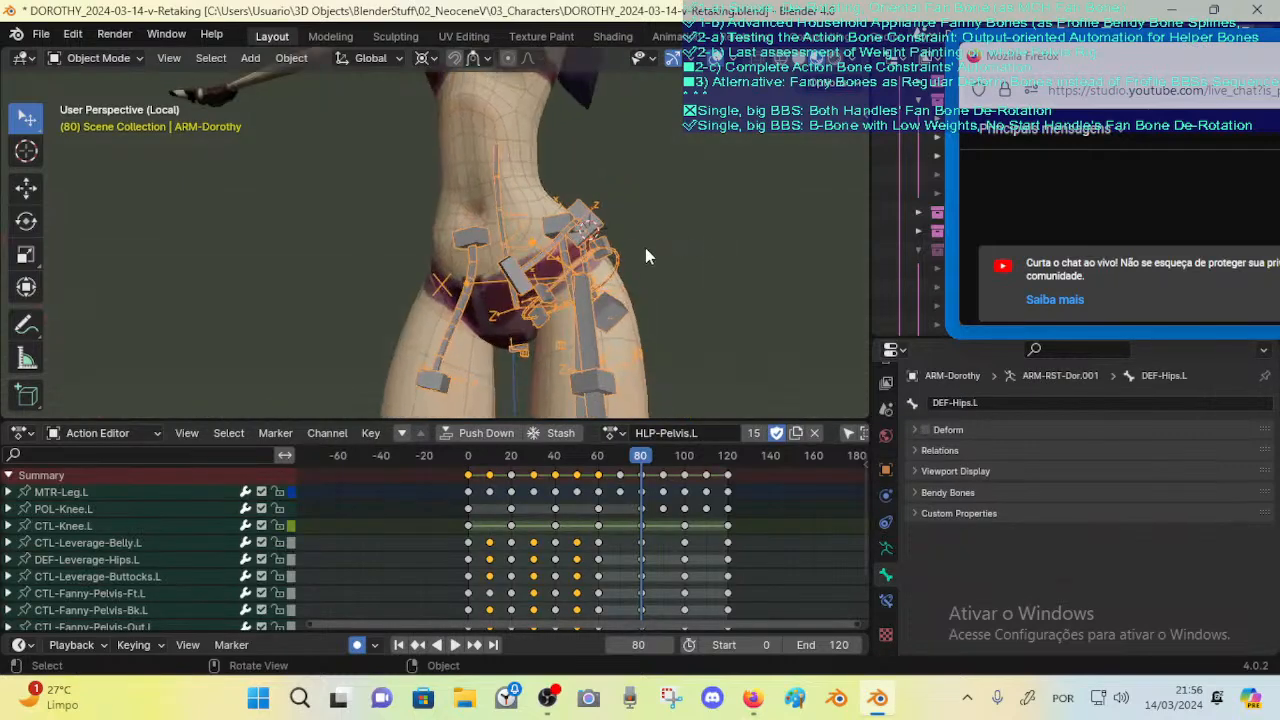
{"action": "middle_click_drag", "start_coordinate": [583, 335], "coordinate": [581, 296]}
{"action": "left_click", "coordinate": [612, 236]}
{"action": "left_click", "coordinate": [612, 236]}
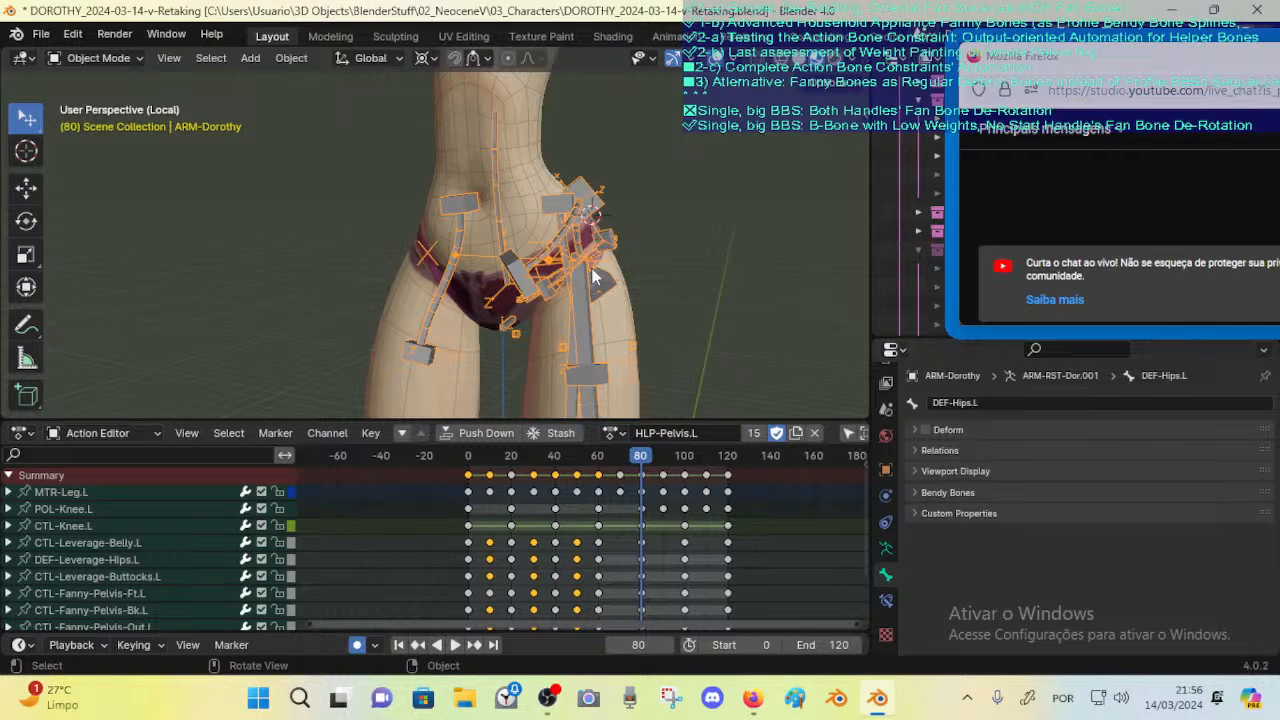
Step: Select the 00_Body mesh and scrub the animation to frame 13
{"action": "left_click", "coordinate": [635, 323]}
{"action": "middle_click_drag", "start_coordinate": [646, 230], "coordinate": [592, 277]}
{"action": "key", "text": "Tab"}
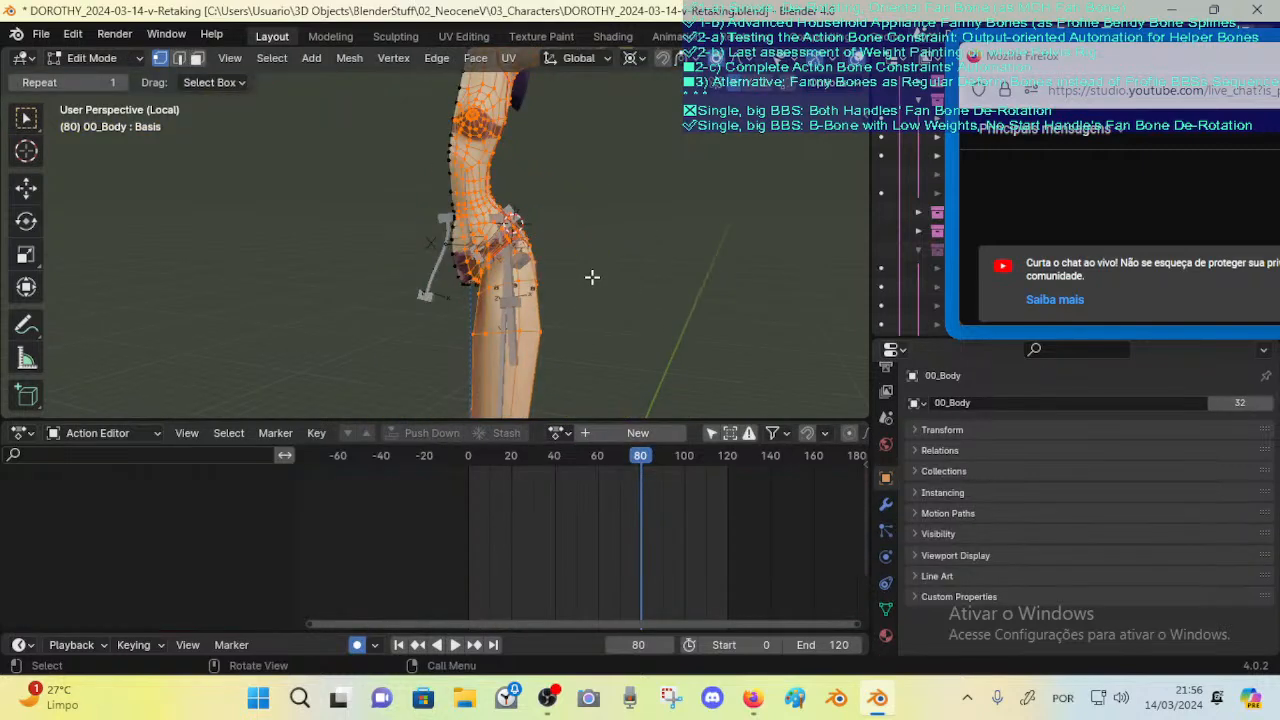
{"action": "key", "text": "Tab"}
{"action": "left_click", "coordinate": [503, 460]}
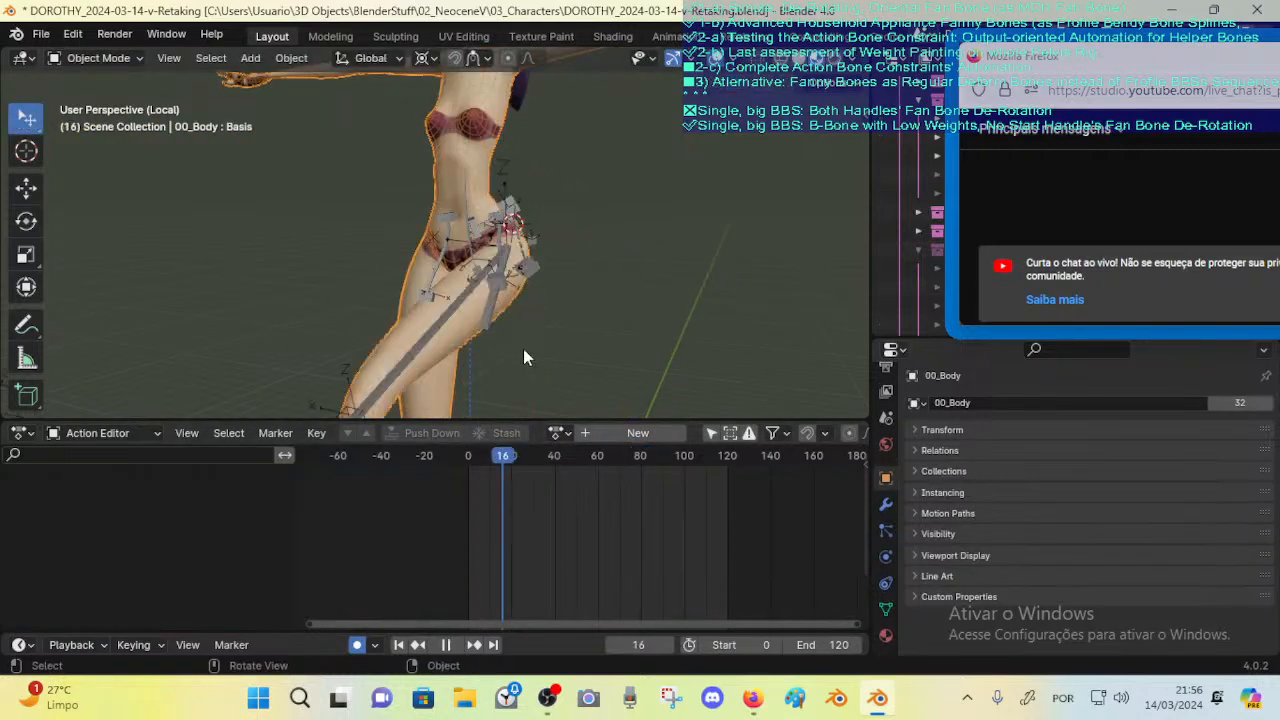
{"action": "left_click", "coordinate": [497, 457]}
{"action": "key", "text": "space"}
{"action": "key", "text": "space"}
Step: Reveal the hidden geometry of 00_Body in Edit Mode and display the mesh's modifiers
{"action": "key", "text": "Tab"}
{"action": "key", "text": "alt+h"}
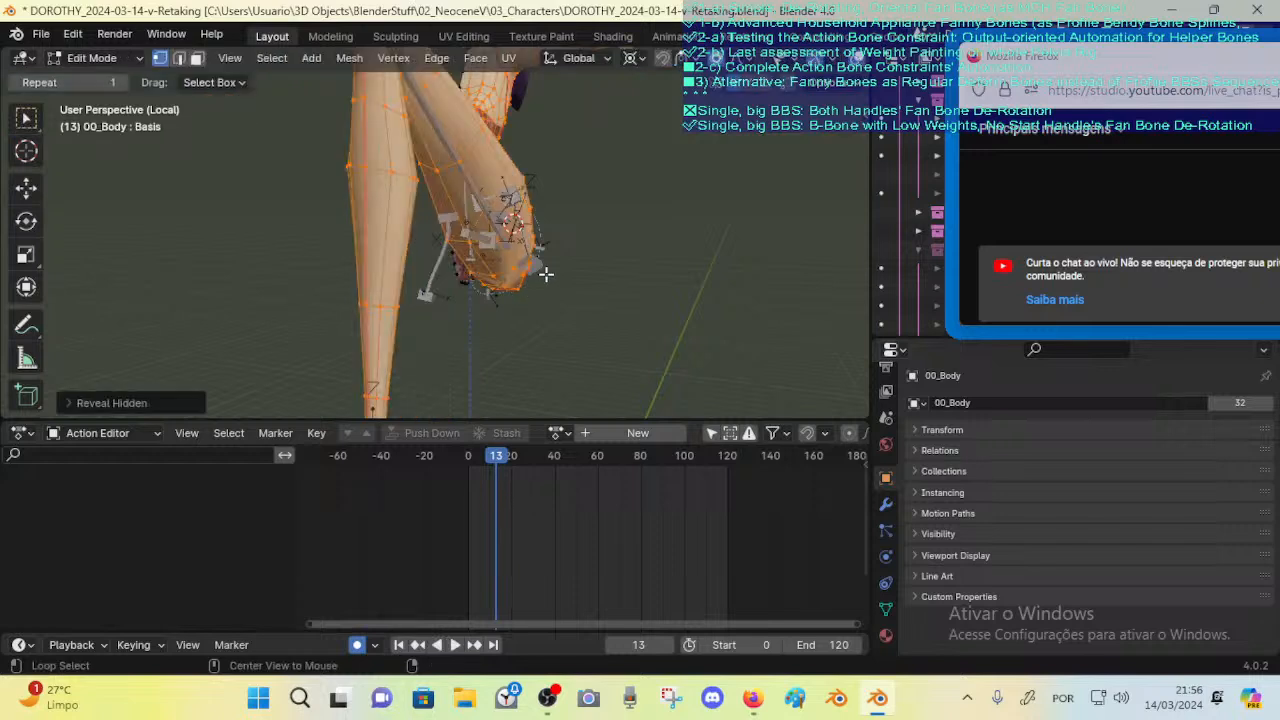
{"action": "left_click", "coordinate": [885, 504]}
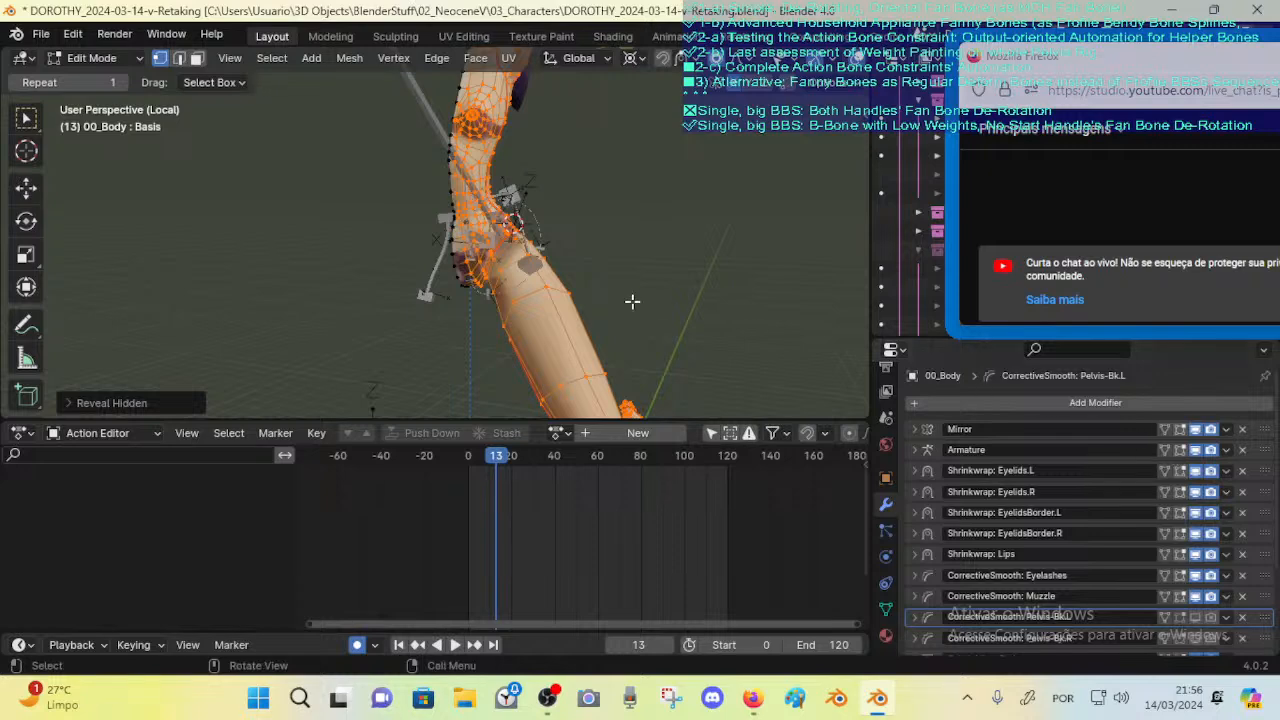
{"action": "key", "text": "Tab"}
Step: Switch ARM-Dorothy to Edit Mode and select the right hip bone DEF-Hips.R
{"action": "middle_click_drag", "start_coordinate": [631, 300], "coordinate": [519, 258]}
{"action": "left_click", "coordinate": [519, 256]}
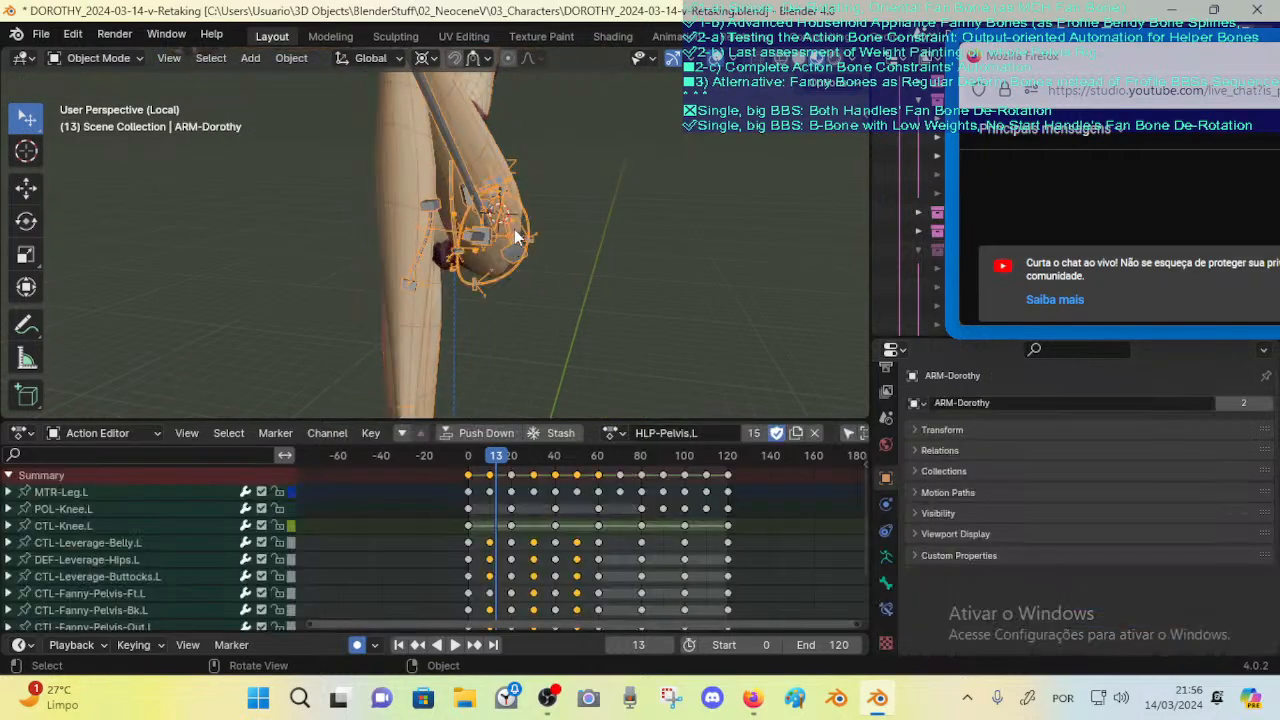
{"action": "left_click", "coordinate": [517, 247]}
{"action": "left_click", "coordinate": [507, 196]}
{"action": "key", "text": "Tab"}
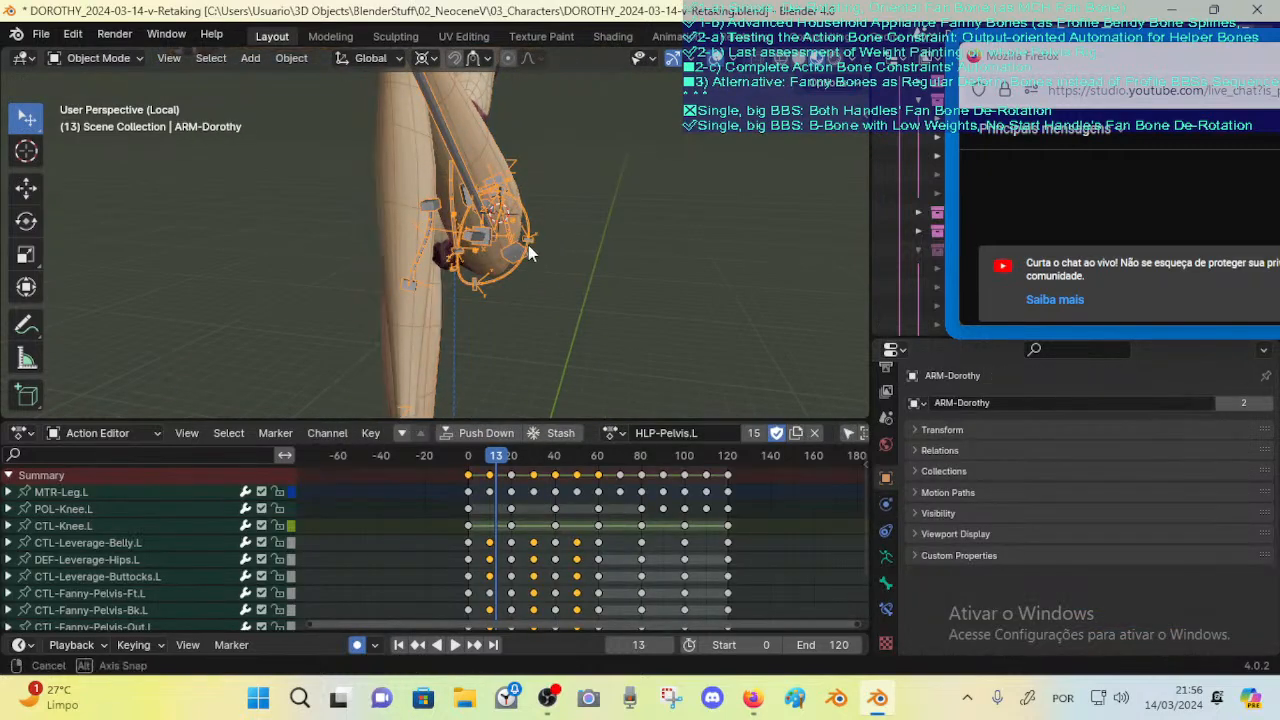
{"action": "middle_click_drag", "start_coordinate": [529, 251], "coordinate": [557, 284]}
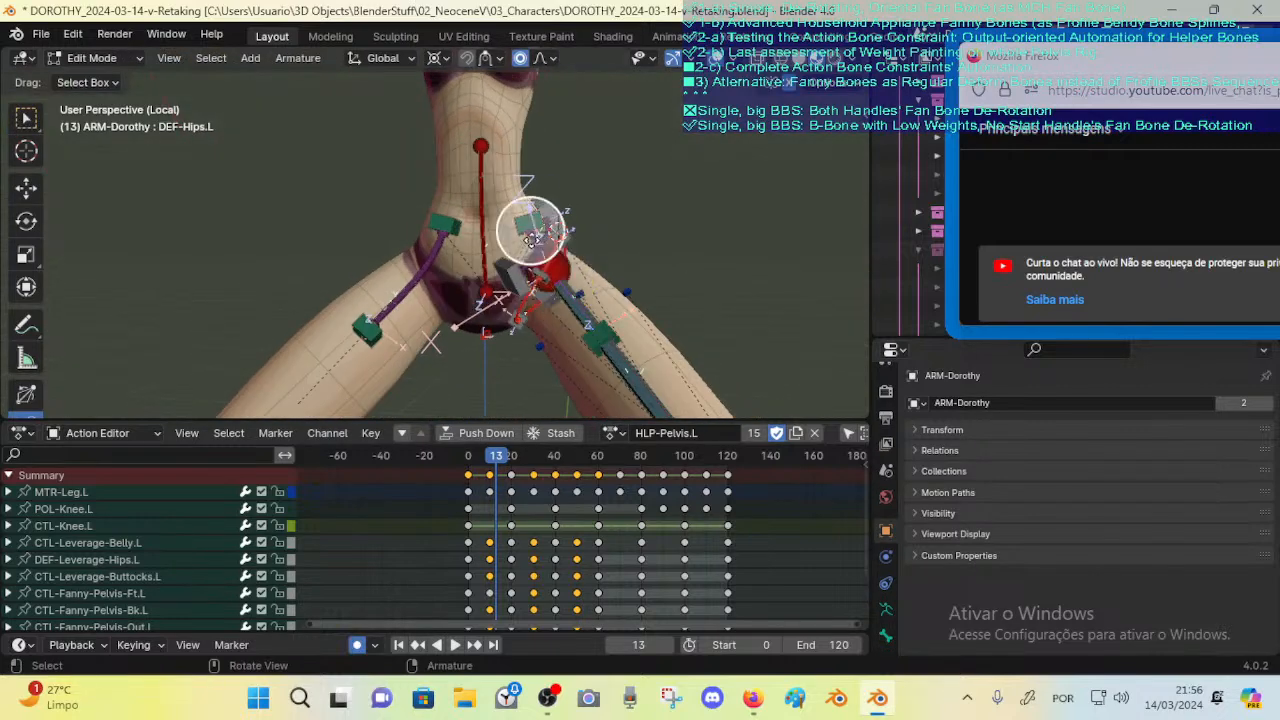
{"action": "middle_click_drag", "start_coordinate": [529, 240], "coordinate": [557, 243]}
{"action": "left_click", "coordinate": [409, 278]}
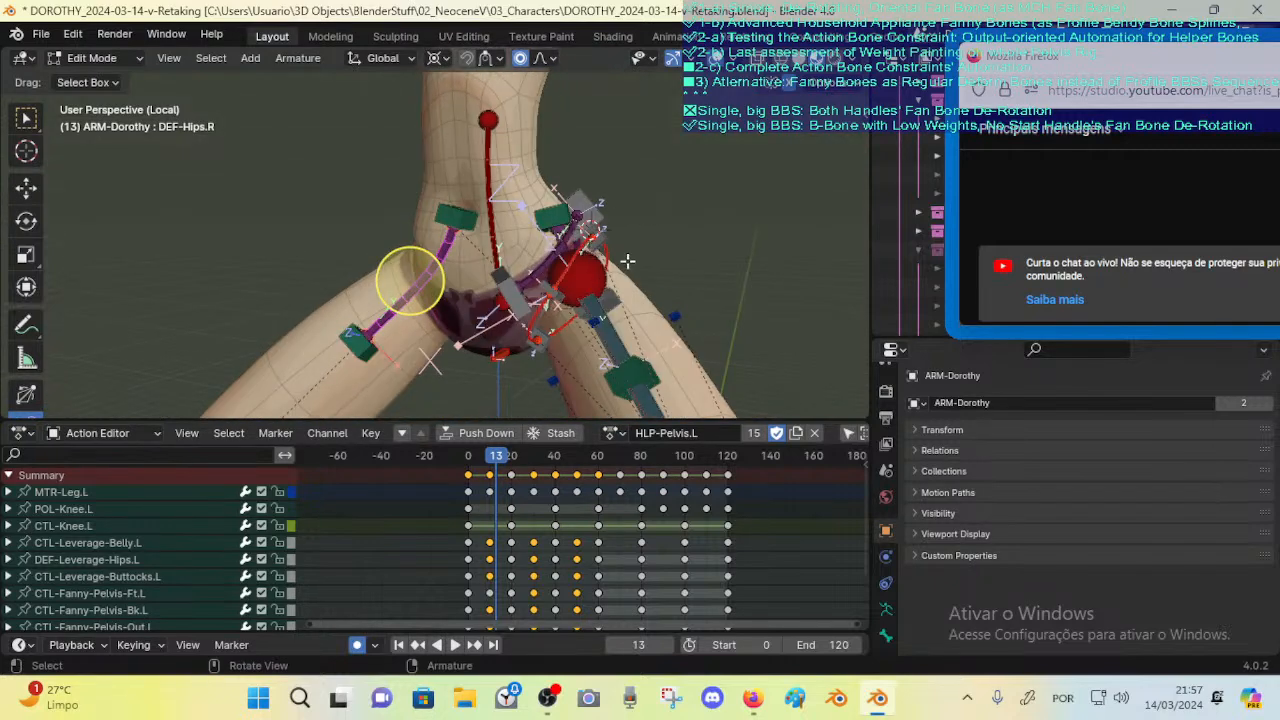
Step: Go to frame 50 and hide the New:BigBBS bone collection, leaving Edit Mode
{"action": "key", "text": "space"}
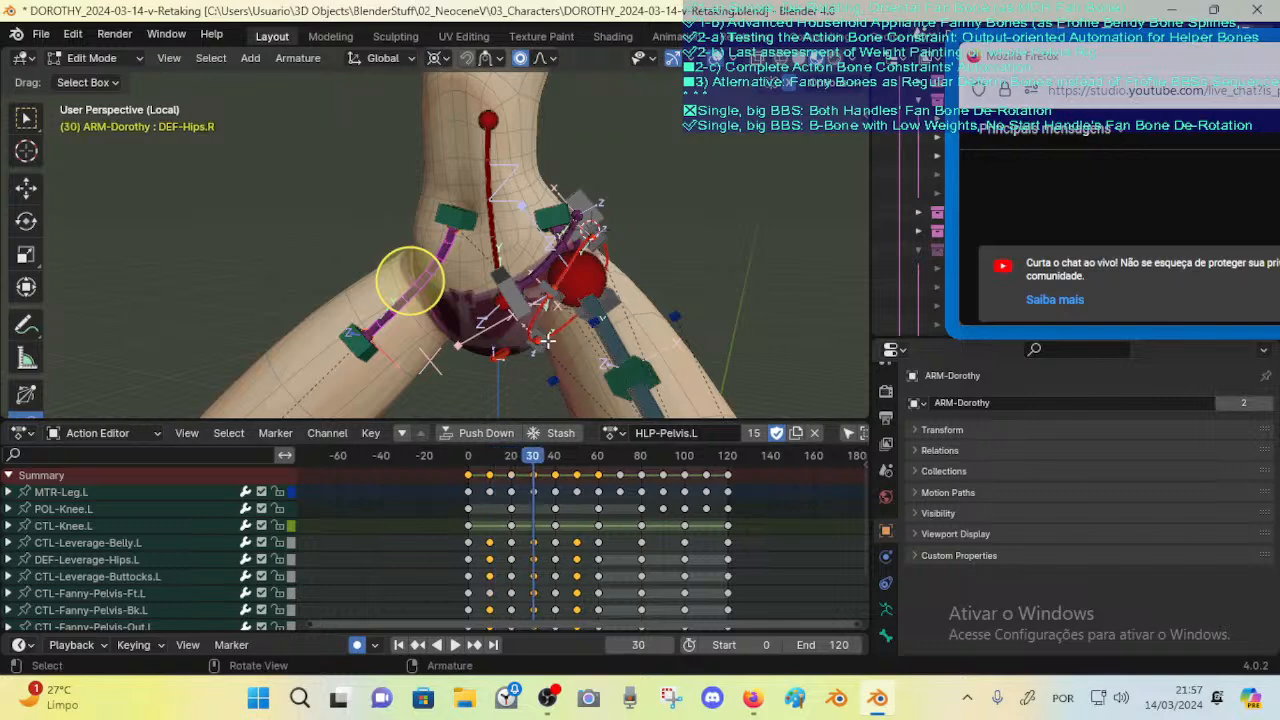
{"action": "middle_click_drag", "start_coordinate": [551, 342], "coordinate": [586, 321]}
{"action": "key", "text": "Tab"}
{"action": "key", "text": "Tab"}
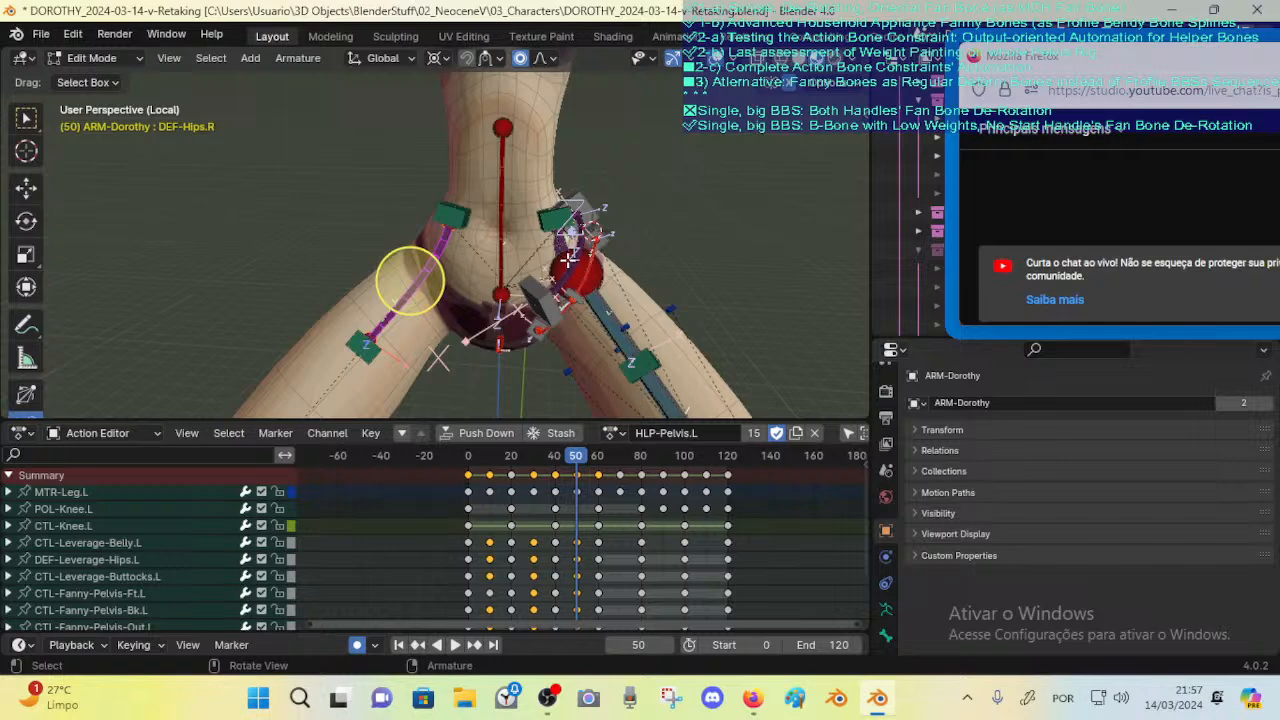
{"action": "key", "text": "n"}
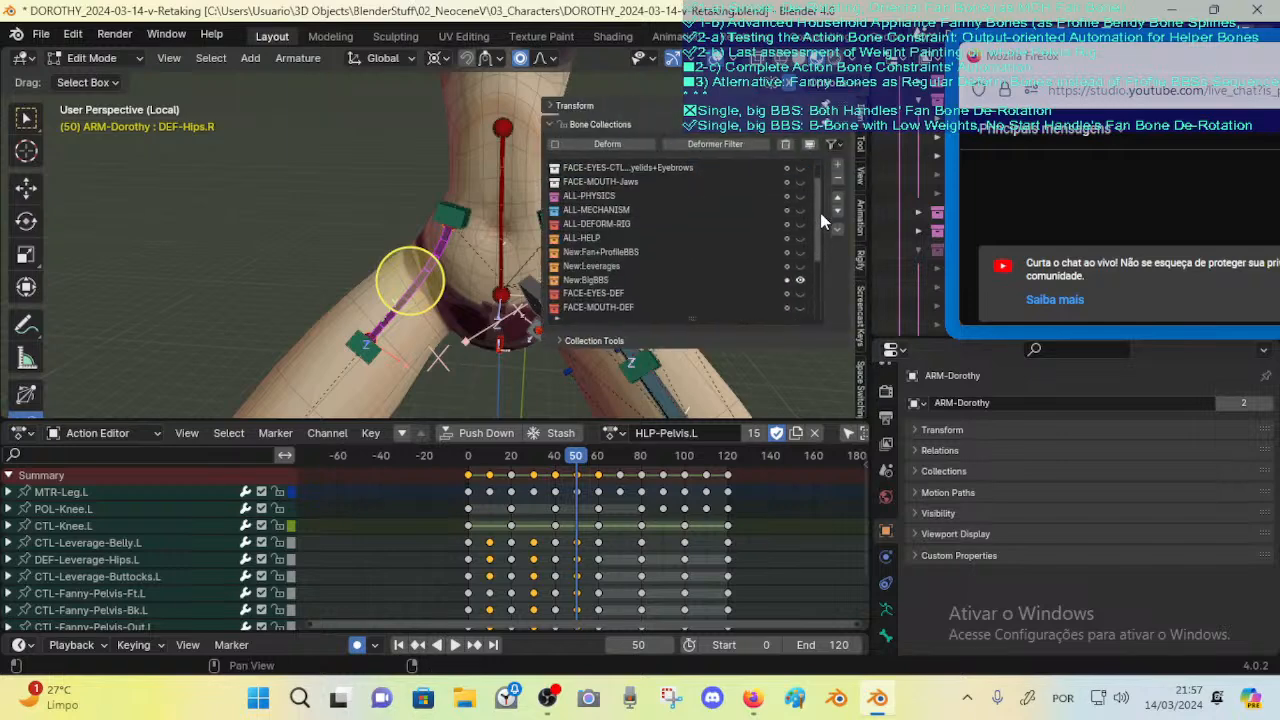
{"action": "left_click", "coordinate": [800, 281]}
{"action": "key", "text": "n"}
{"action": "middle_click_drag", "start_coordinate": [652, 303], "coordinate": [546, 240]}
{"action": "key", "text": "Tab"}
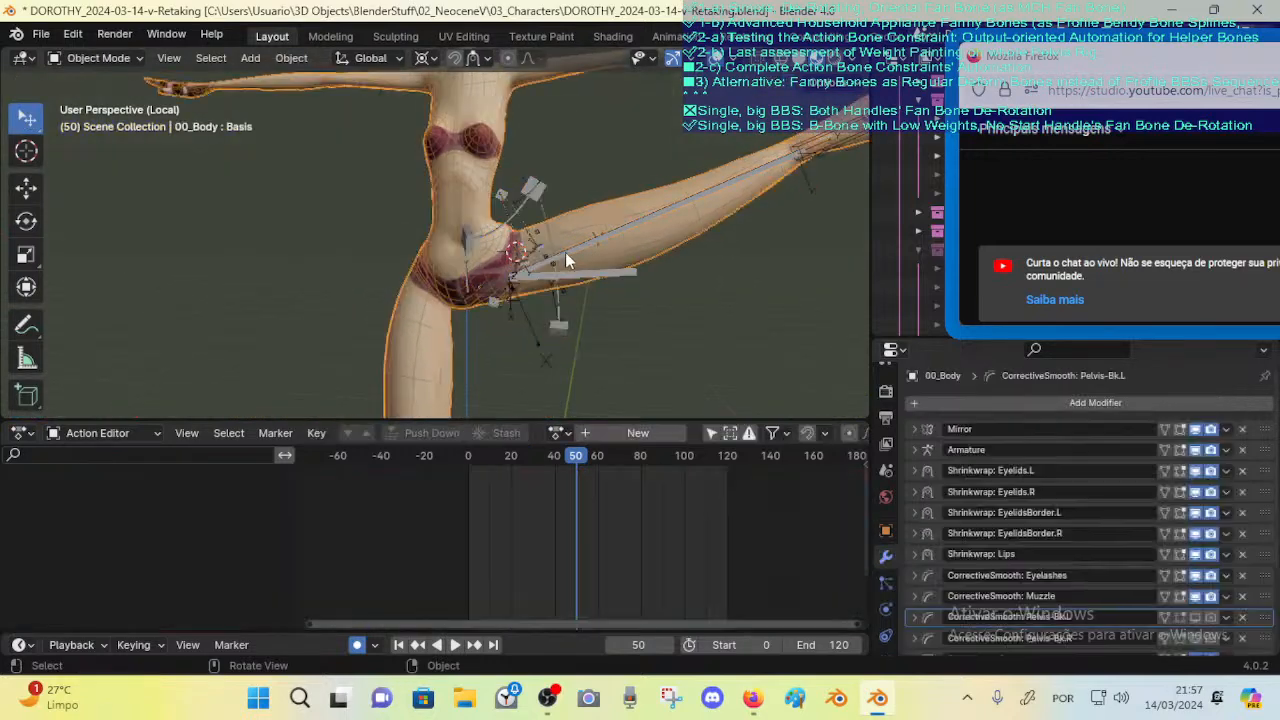
Step: Select the ARM-Dorothy armature and switch it to Pose Mode
{"action": "middle_click_drag", "start_coordinate": [565, 252], "coordinate": [540, 243]}
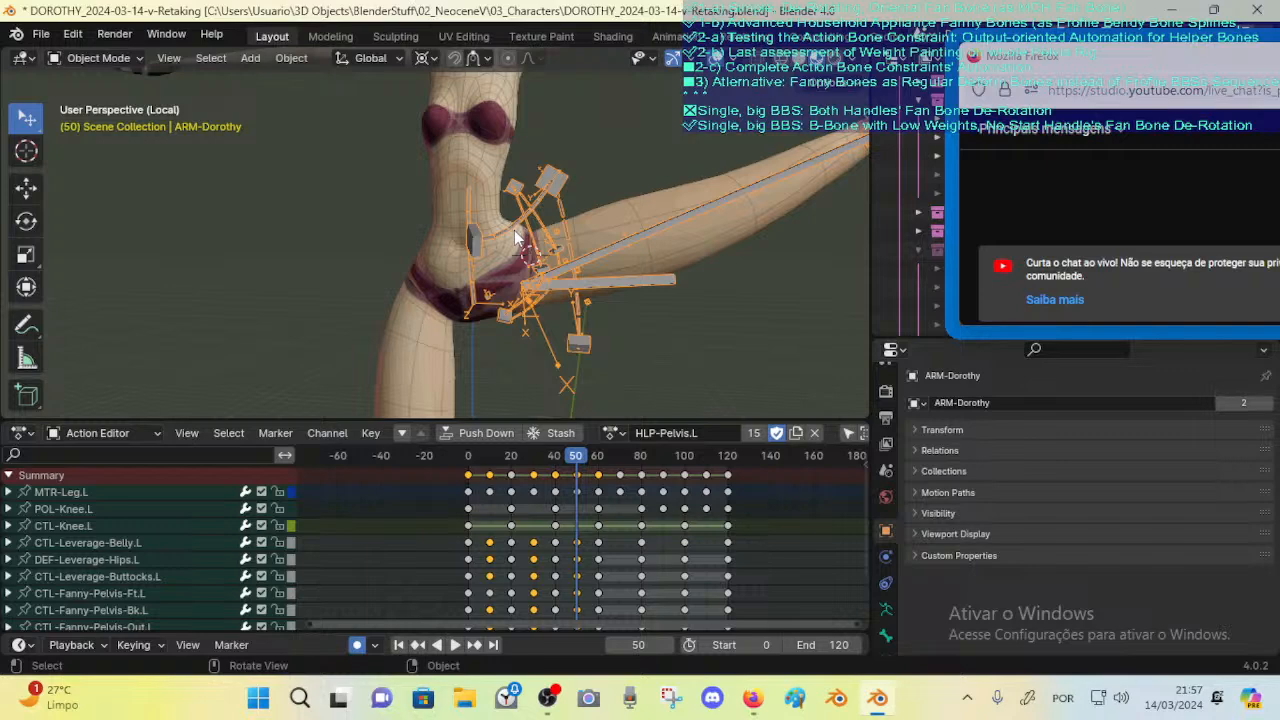
{"action": "middle_click_drag", "start_coordinate": [517, 242], "coordinate": [581, 243]}
{"action": "left_click", "coordinate": [527, 240]}
{"action": "left_click", "coordinate": [519, 221]}
{"action": "key", "text": "ctrl+Tab"}
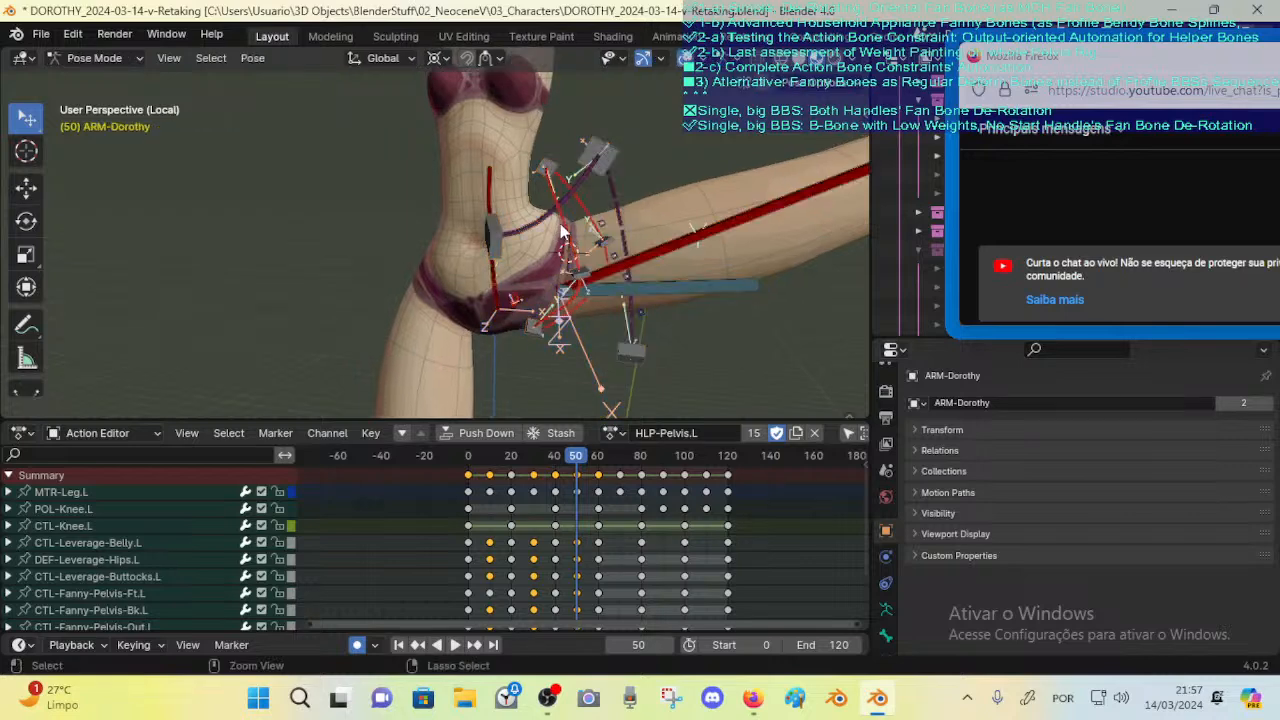
Step: Advance to the keyframe at frame 70, select DEF-Leverage-Buttocks.L and save the file
{"action": "key", "text": "Up"}
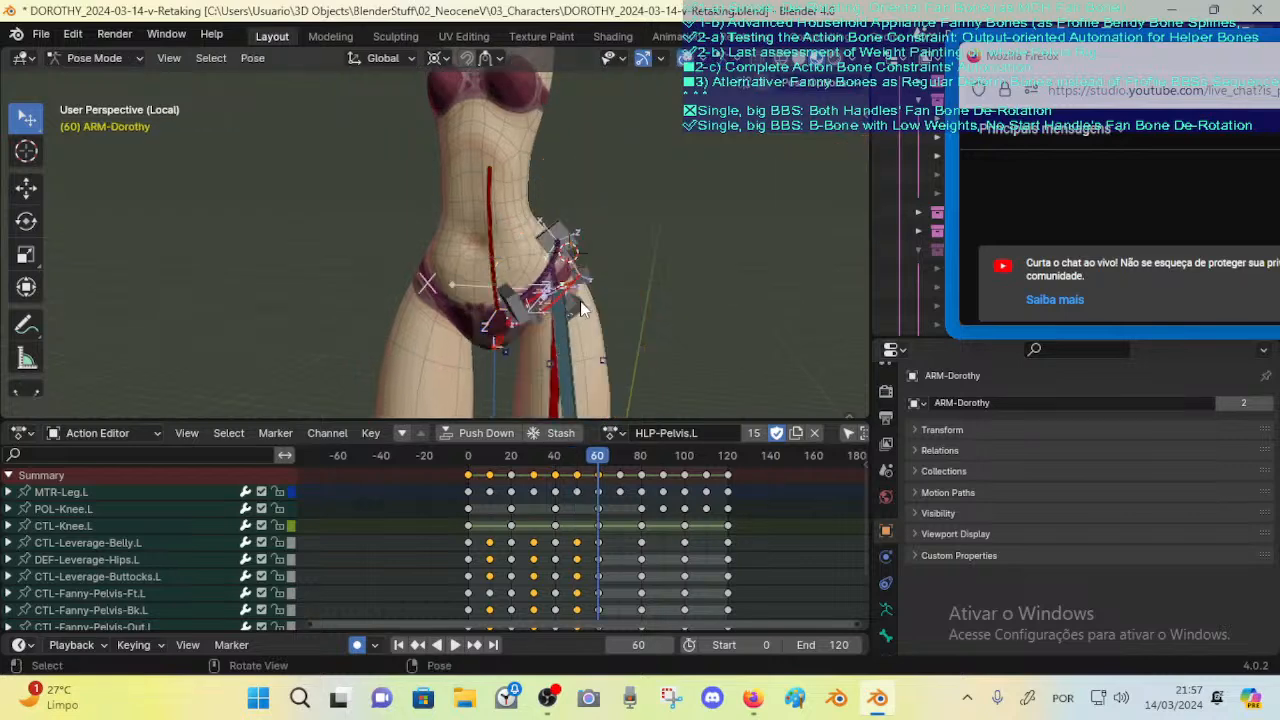
{"action": "key", "text": "Up"}
{"action": "middle_click_drag", "start_coordinate": [664, 245], "coordinate": [519, 256]}
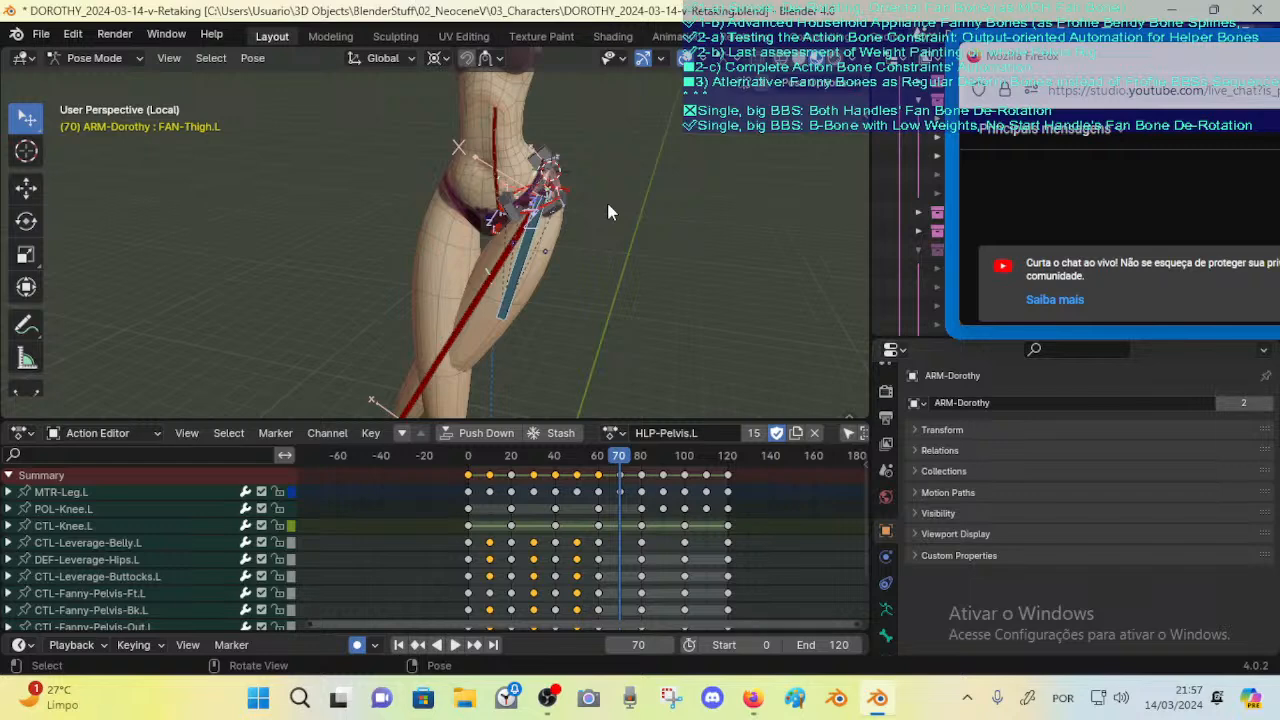
{"action": "middle_click_drag", "start_coordinate": [438, 264], "coordinate": [582, 163]}
{"action": "left_click", "coordinate": [557, 160]}
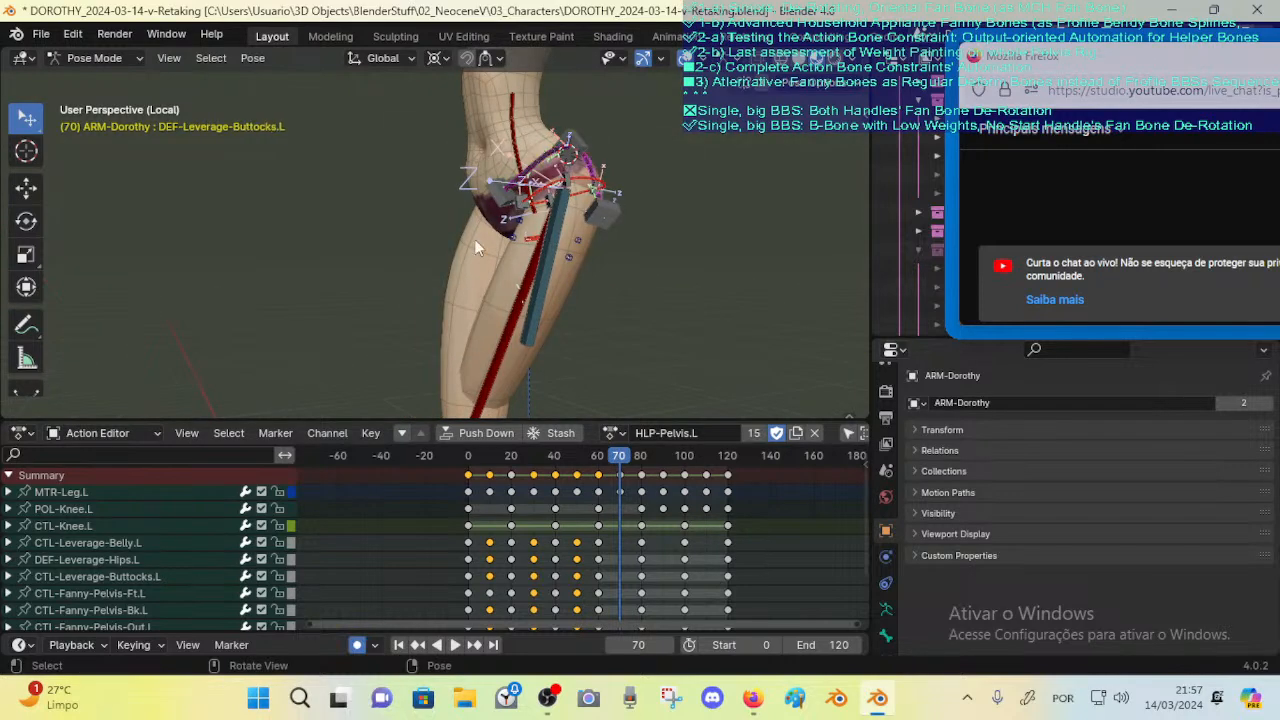
{"action": "middle_click_drag", "start_coordinate": [403, 264], "coordinate": [571, 312]}
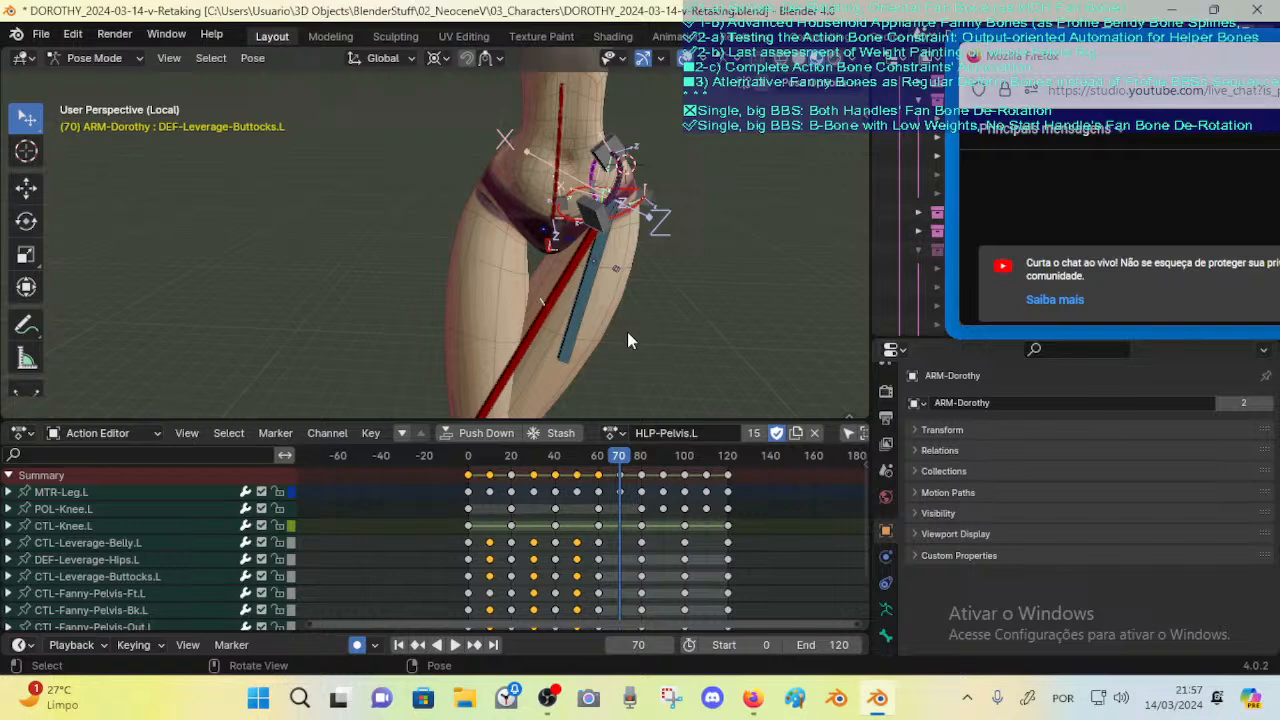
{"action": "middle_click_drag", "start_coordinate": [628, 341], "coordinate": [563, 290]}
{"action": "key", "text": "ctrl+s"}
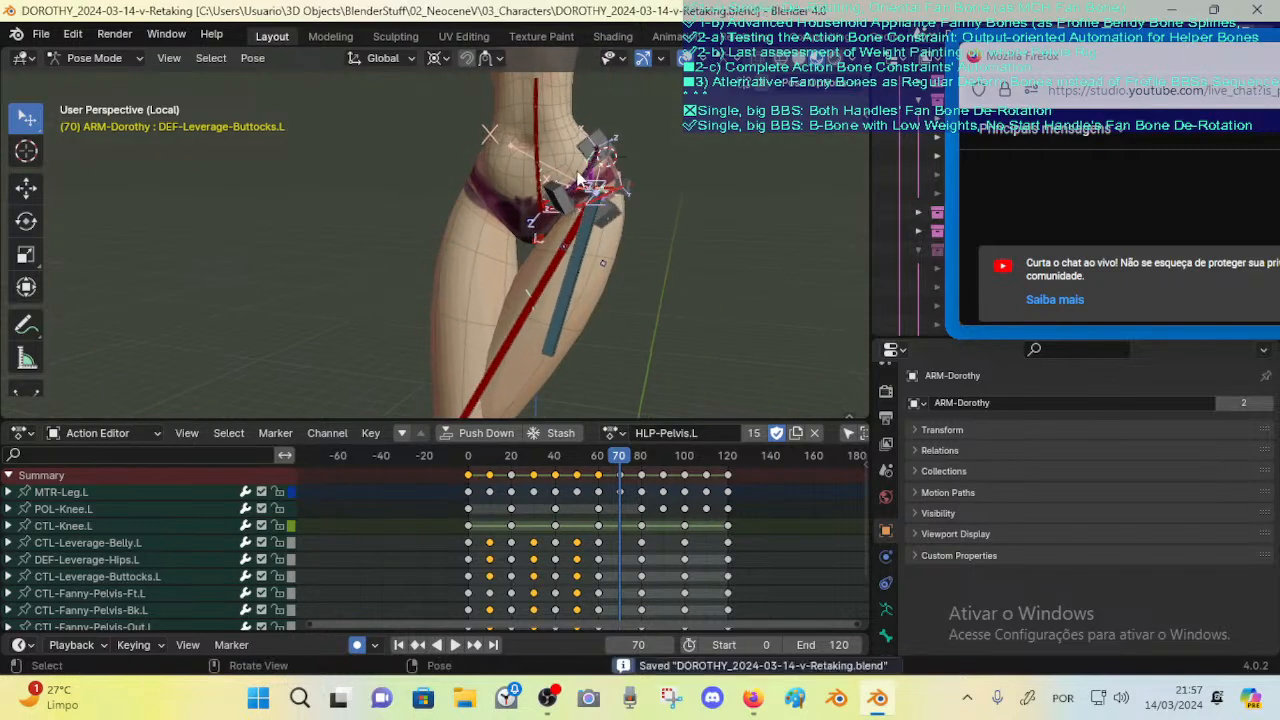
Step: Select DEF-Leverage-Belly.L and inspect the left hip from several angles at frame 70
{"action": "left_click", "coordinate": [594, 170]}
{"action": "middle_click_drag", "start_coordinate": [645, 208], "coordinate": [629, 212]}
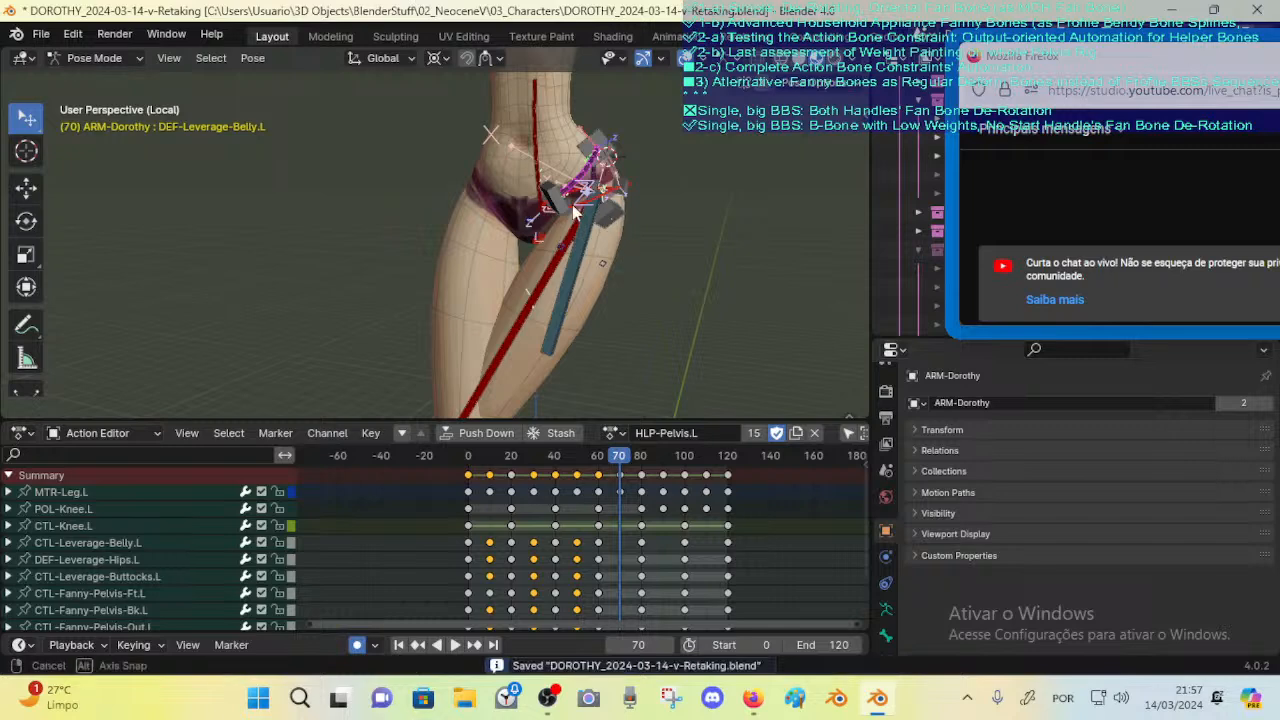
{"action": "middle_click_drag", "start_coordinate": [622, 241], "coordinate": [690, 180]}
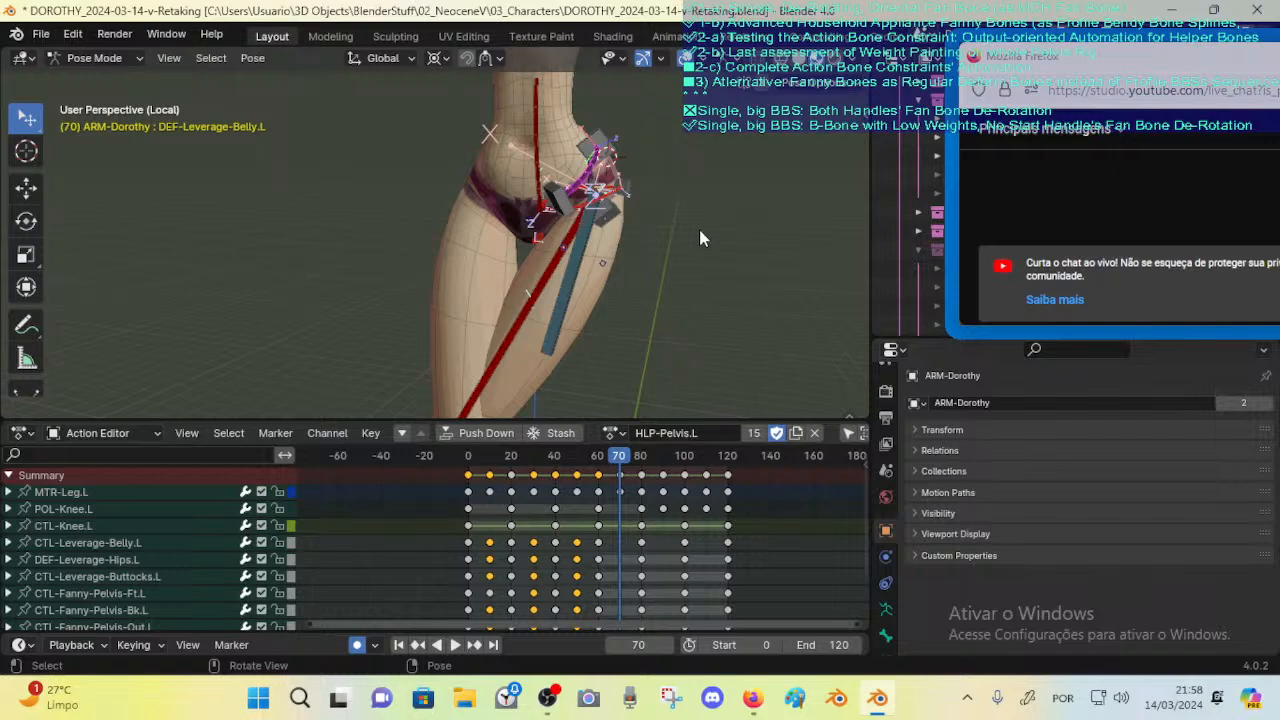
{"action": "middle_click_drag", "start_coordinate": [699, 229], "coordinate": [664, 231]}
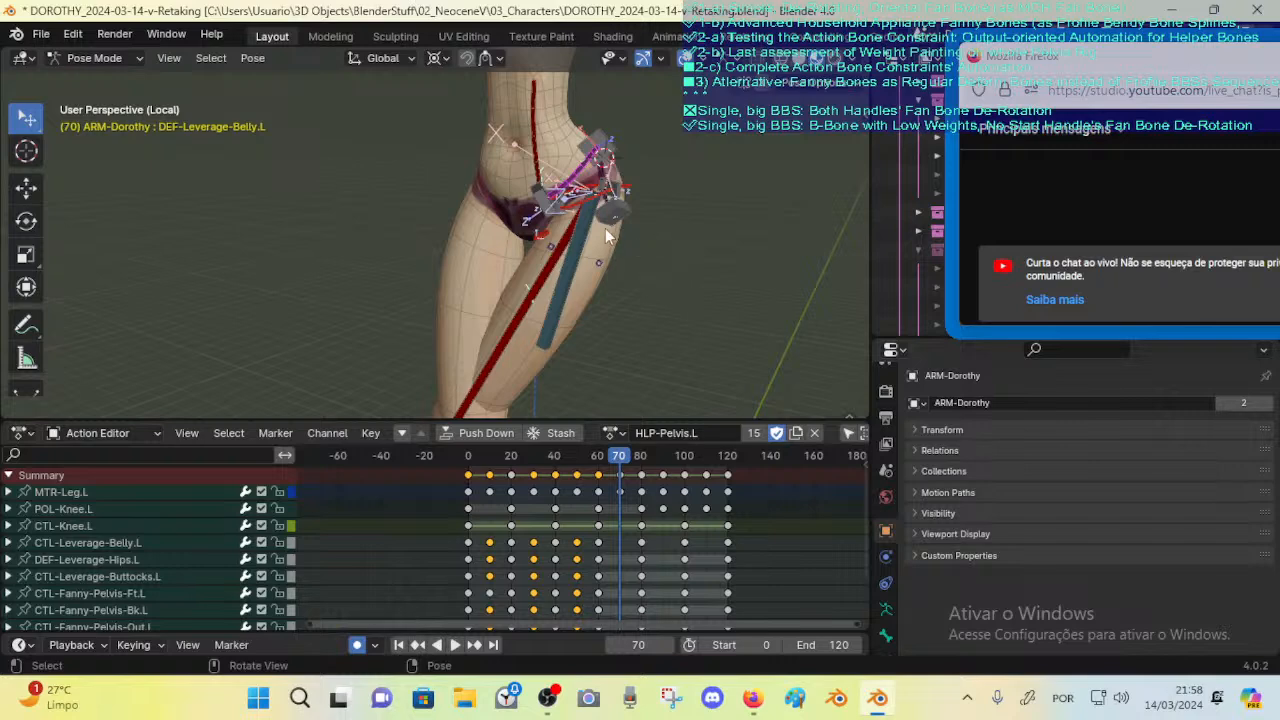
{"action": "middle_click_drag", "start_coordinate": [595, 229], "coordinate": [613, 360]}
Step: Compare how the leverage bones shape the left hip in the poses at frames 50 and 70
{"action": "key", "text": "Down"}
{"action": "key", "text": "Down"}
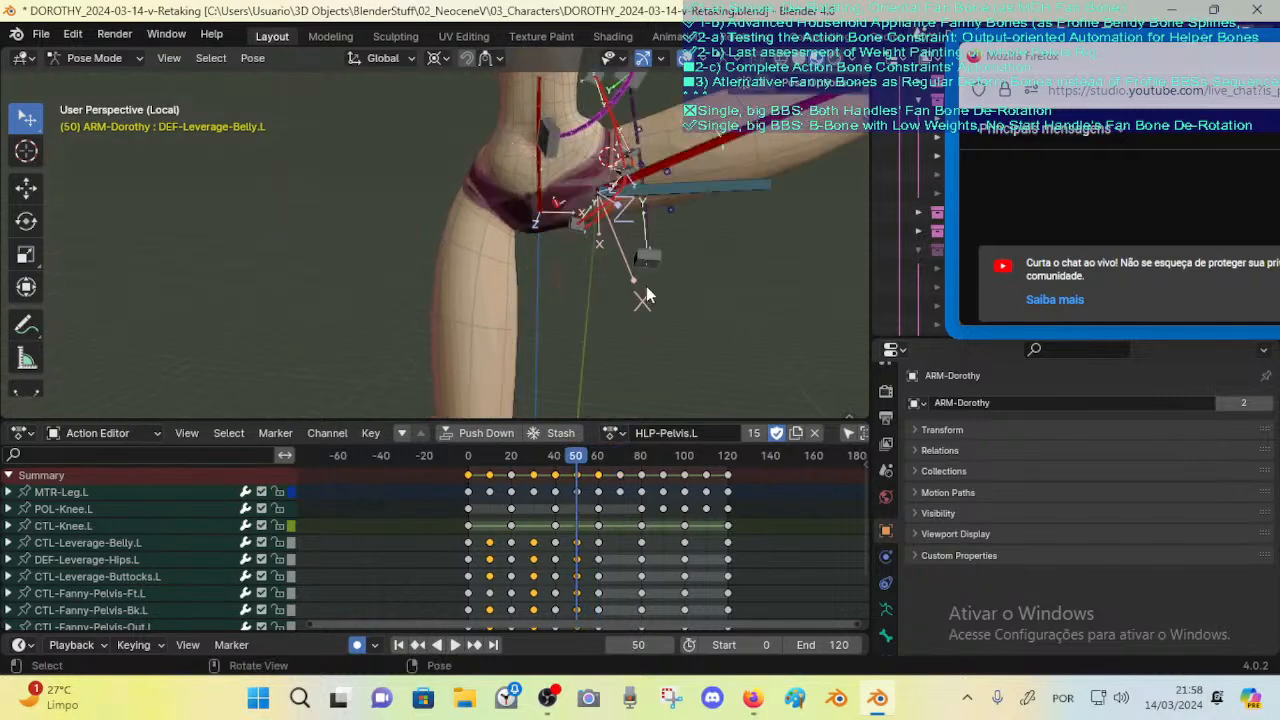
{"action": "middle_click_drag", "start_coordinate": [646, 286], "coordinate": [661, 280]}
{"action": "scroll", "coordinate": [661, 280], "scroll_direction": "down", "scroll_amount": 2}
{"action": "key", "text": "Up"}
{"action": "key", "text": "Up"}
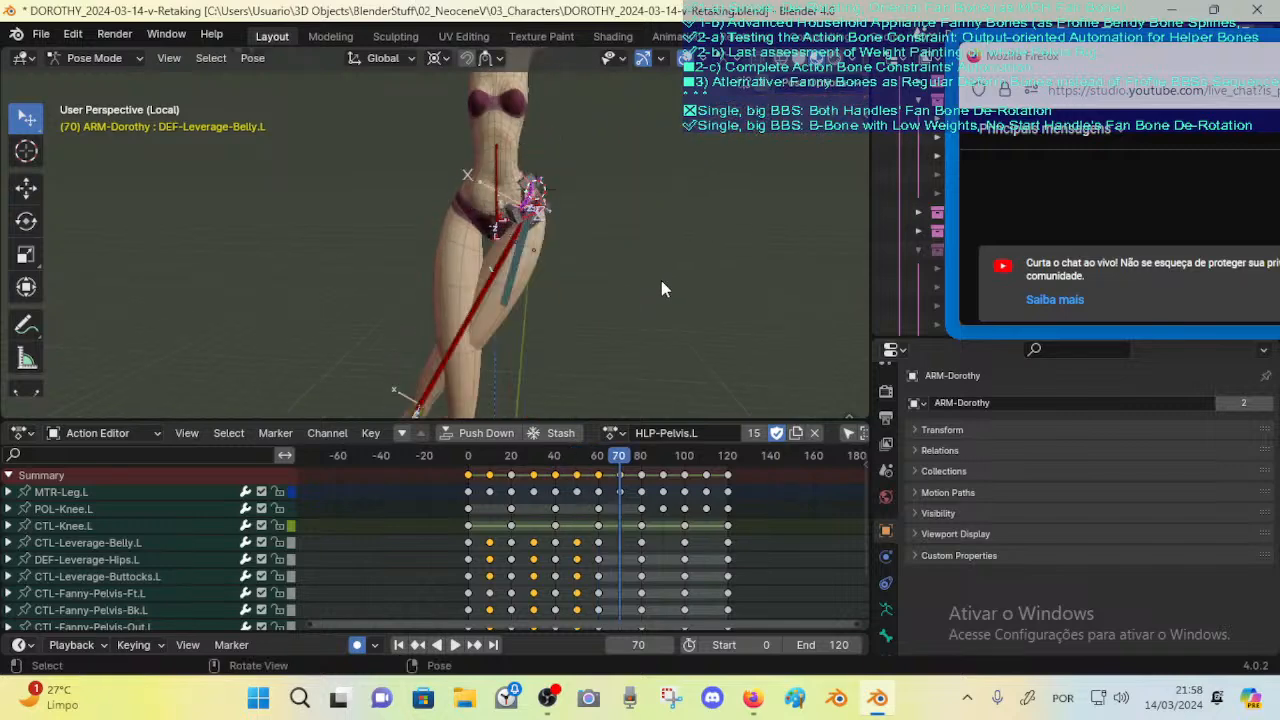
{"action": "key", "text": "Down"}
{"action": "key", "text": "Down"}
{"action": "key", "text": "Up"}
{"action": "key", "text": "Up"}
{"action": "middle_click_drag", "start_coordinate": [692, 263], "coordinate": [560, 266]}
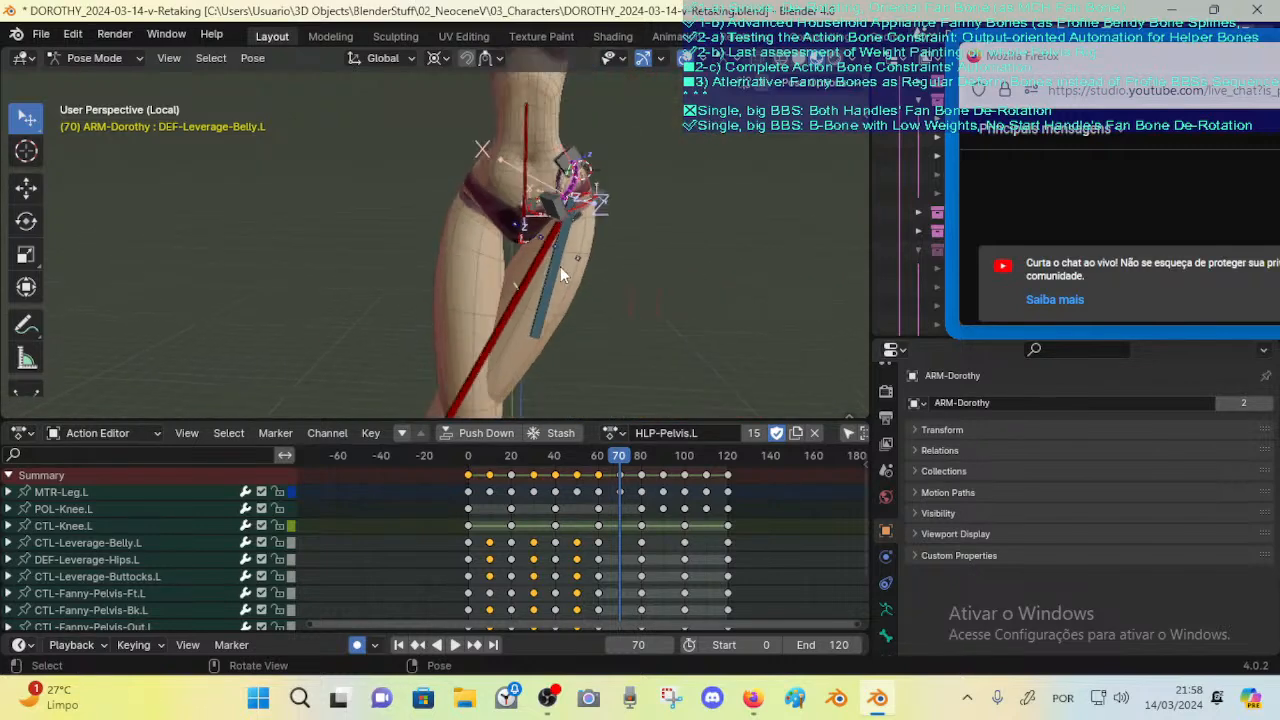
{"action": "key", "text": "Down"}
{"action": "key", "text": "Down"}
{"action": "mouse_move", "coordinate": [691, 292]}
{"action": "middle_mouse_down"}
{"action": "mouse_move", "coordinate": [655, 266]}
{"action": "mouse_move", "coordinate": [672, 275]}
{"action": "middle_mouse_up"}
{"action": "middle_click_drag", "start_coordinate": [672, 275], "coordinate": [478, 355], "text": "shift"}
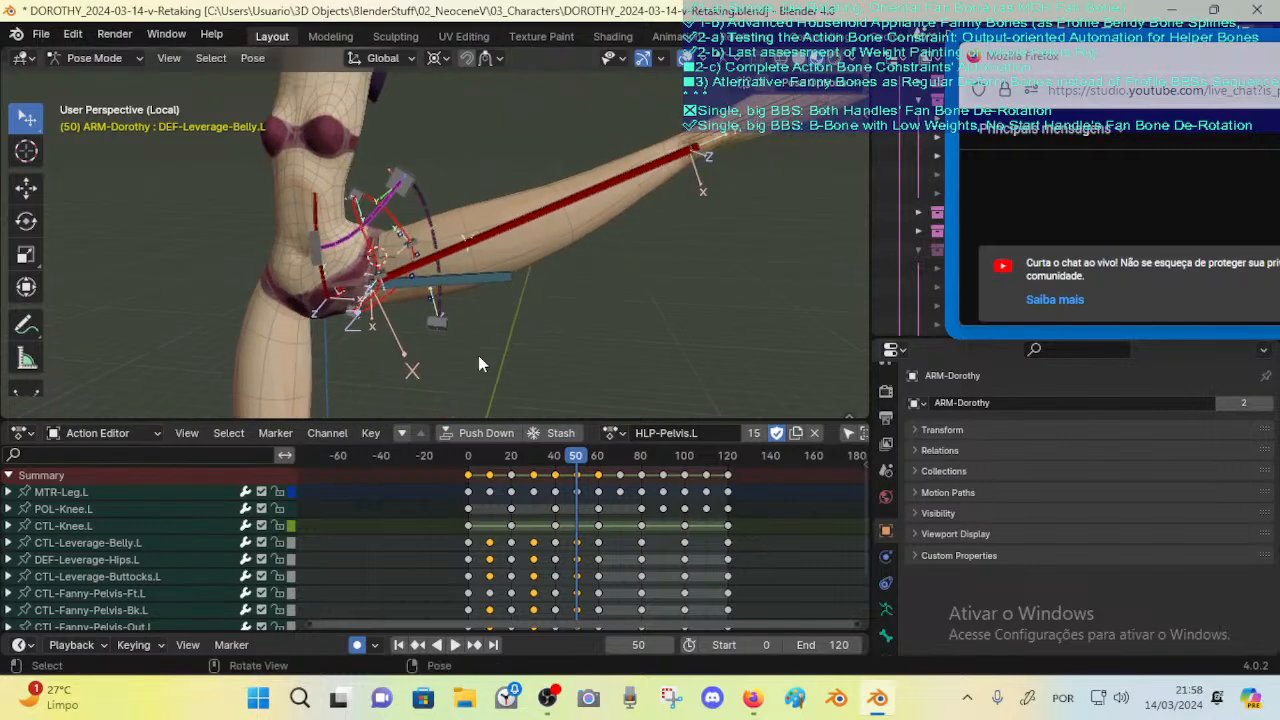
Step: Examine the left hip and buttock from behind at frame 50, and check the front at frame 70
{"action": "scroll", "coordinate": [521, 324], "scroll_direction": "down", "scroll_amount": 2}
{"action": "scroll", "coordinate": [521, 324], "scroll_direction": "up", "scroll_amount": 2}
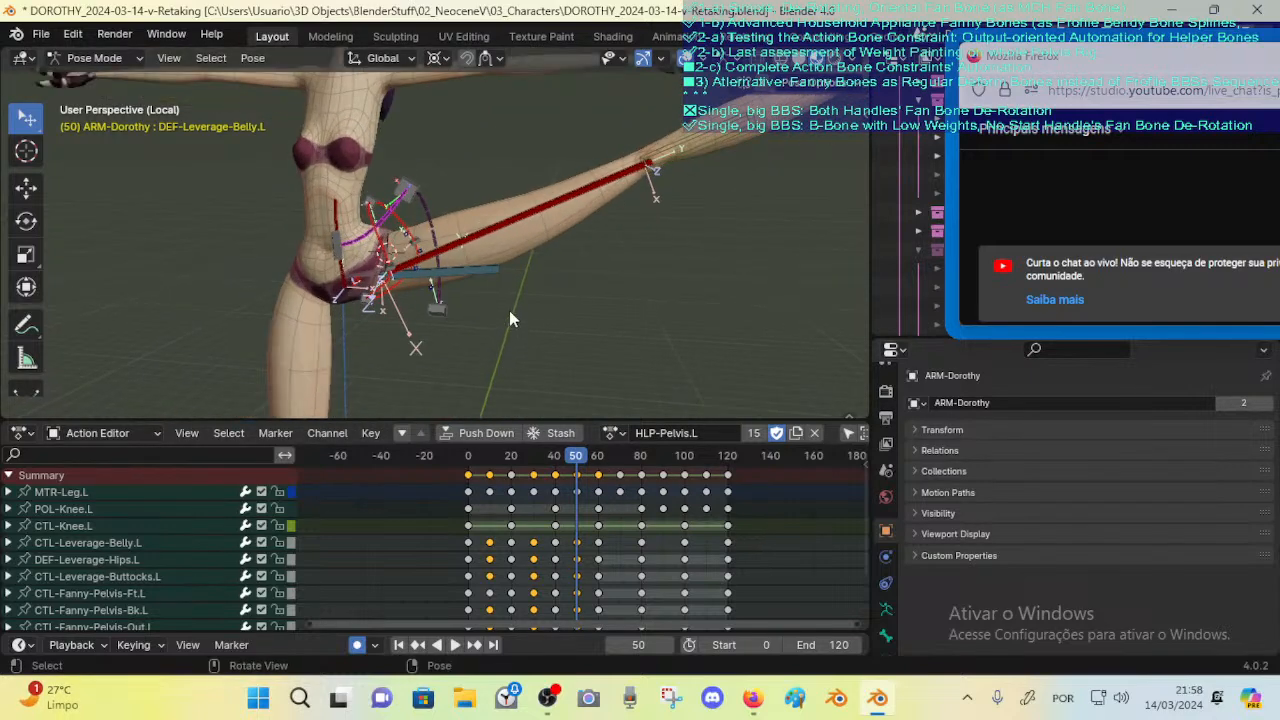
{"action": "middle_click_drag", "start_coordinate": [451, 267], "coordinate": [386, 222]}
{"action": "scroll", "coordinate": [398, 266], "scroll_direction": "up", "scroll_amount": 2}
{"action": "scroll", "coordinate": [378, 244], "scroll_direction": "down", "scroll_amount": 1}
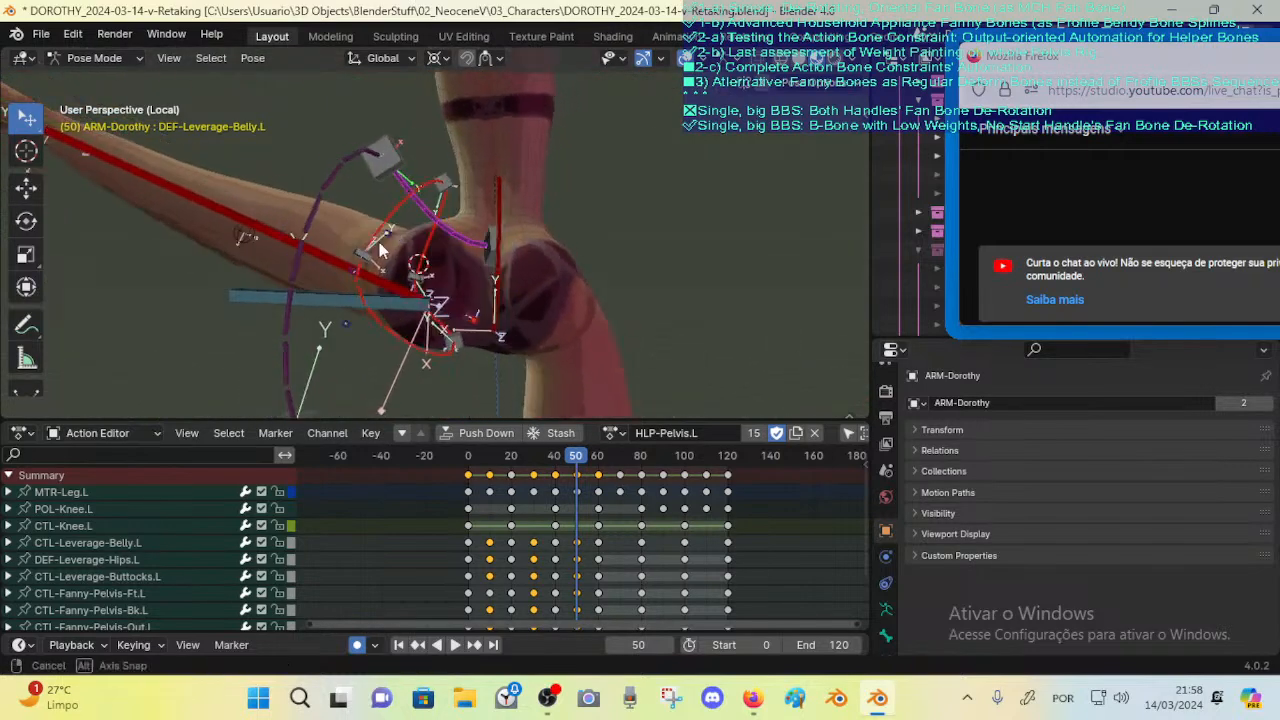
{"action": "key", "text": "Up"}
{"action": "middle_click_drag", "start_coordinate": [480, 263], "coordinate": [493, 298]}
{"action": "key", "text": "Up"}
{"action": "scroll", "coordinate": [484, 326], "scroll_direction": "up", "scroll_amount": 2}
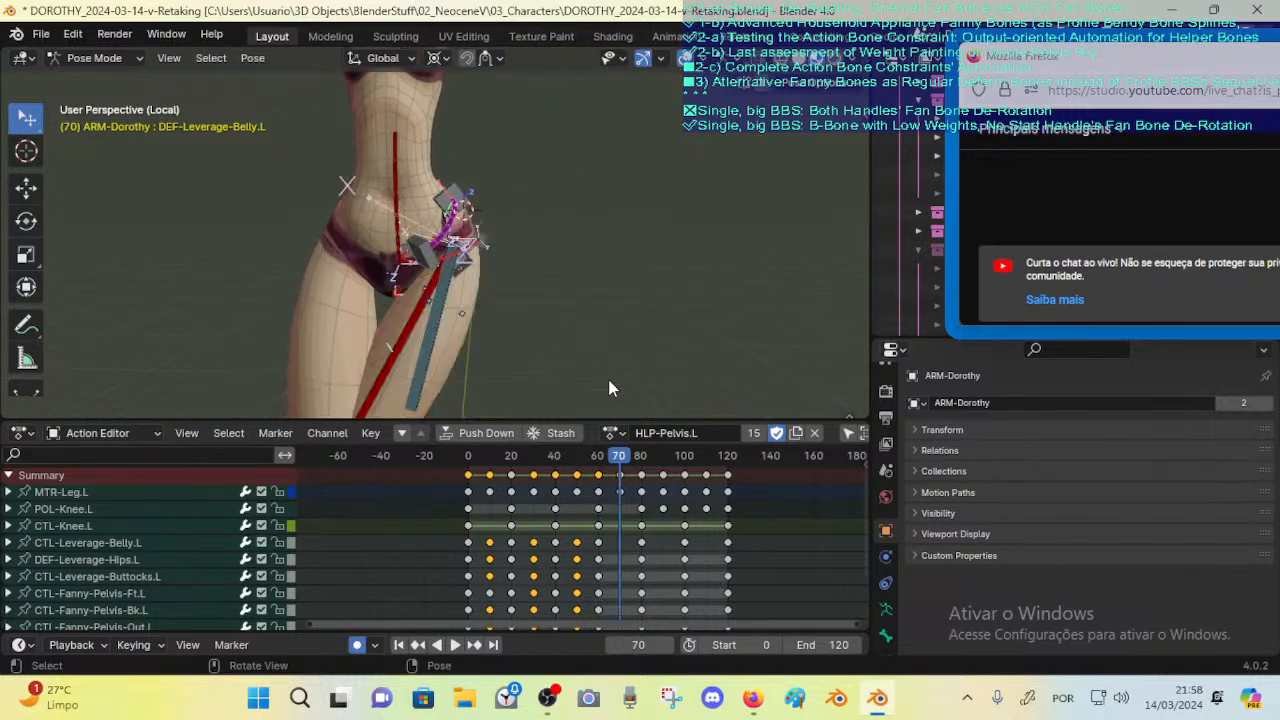
Step: Step through the keyframes from frame 80 to 110 and examine the left hip in each leg pose
{"action": "key", "text": "Up"}
{"action": "key", "text": "Up"}
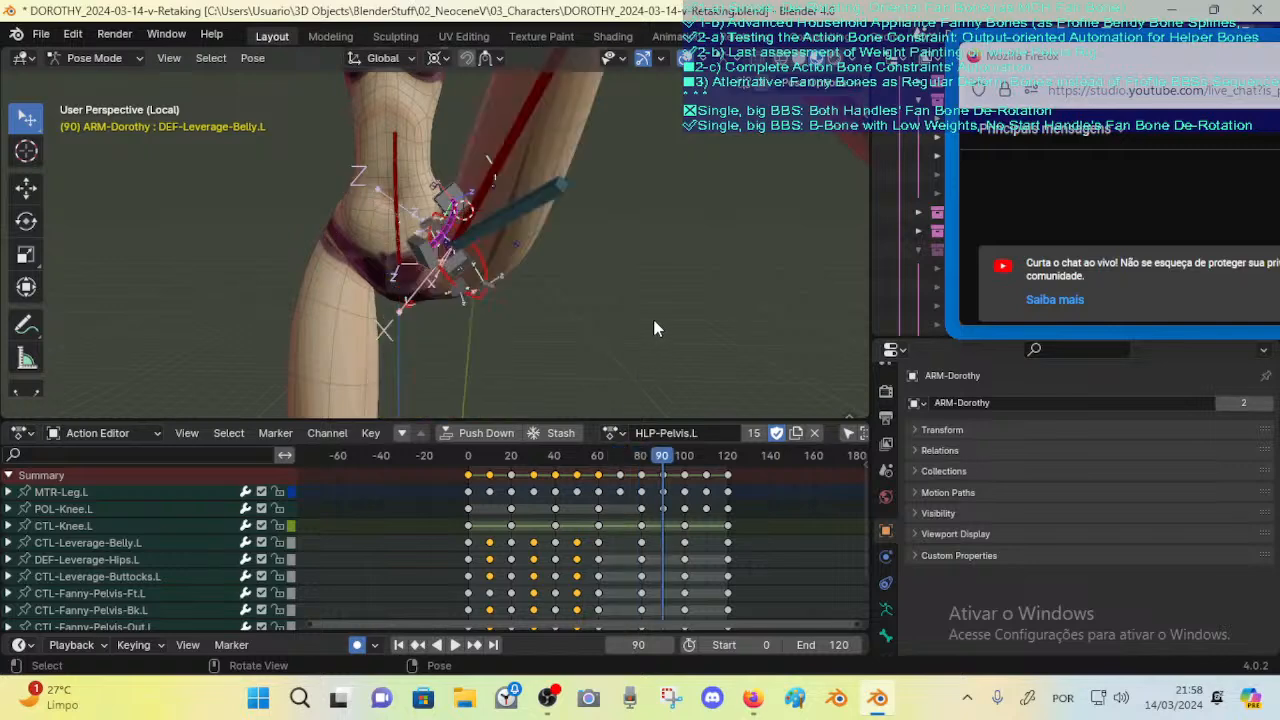
{"action": "scroll", "coordinate": [653, 319], "scroll_direction": "down", "scroll_amount": 3}
{"action": "middle_click_drag", "start_coordinate": [627, 290], "coordinate": [590, 343], "text": "shift"}
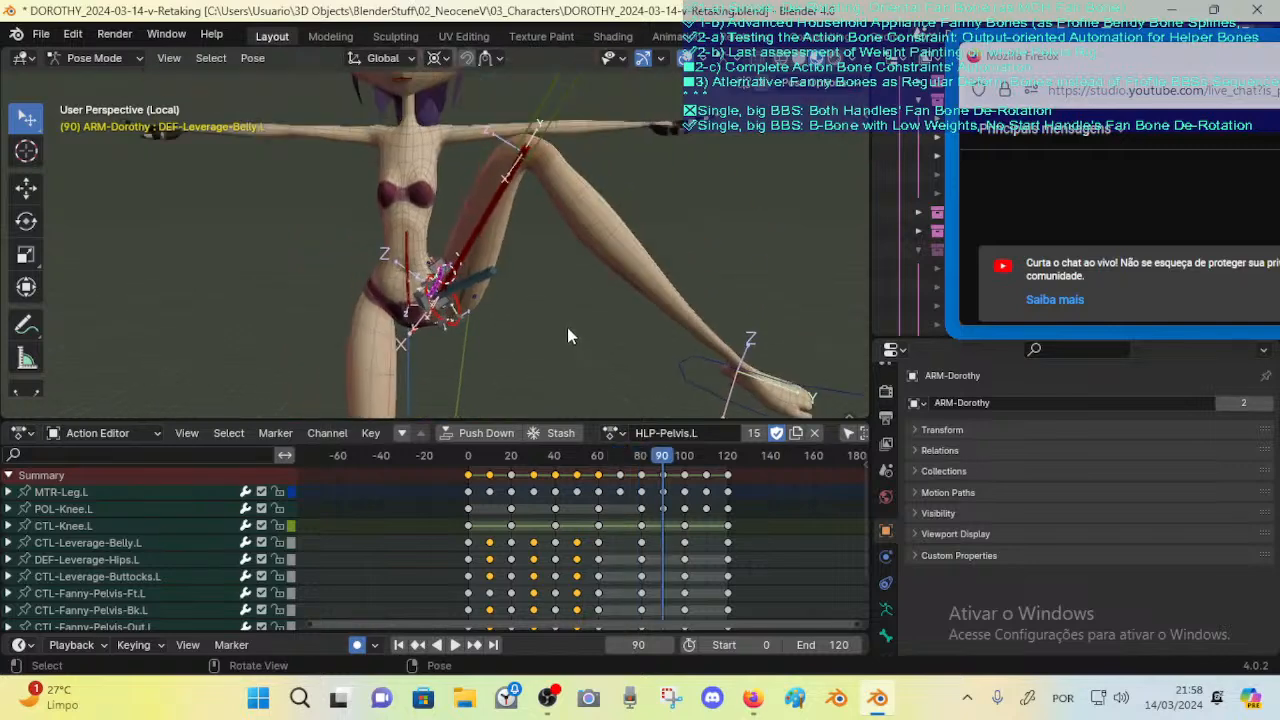
{"action": "key", "text": "Up"}
{"action": "key", "text": "Up"}
{"action": "middle_click_drag", "start_coordinate": [568, 281], "coordinate": [539, 271]}
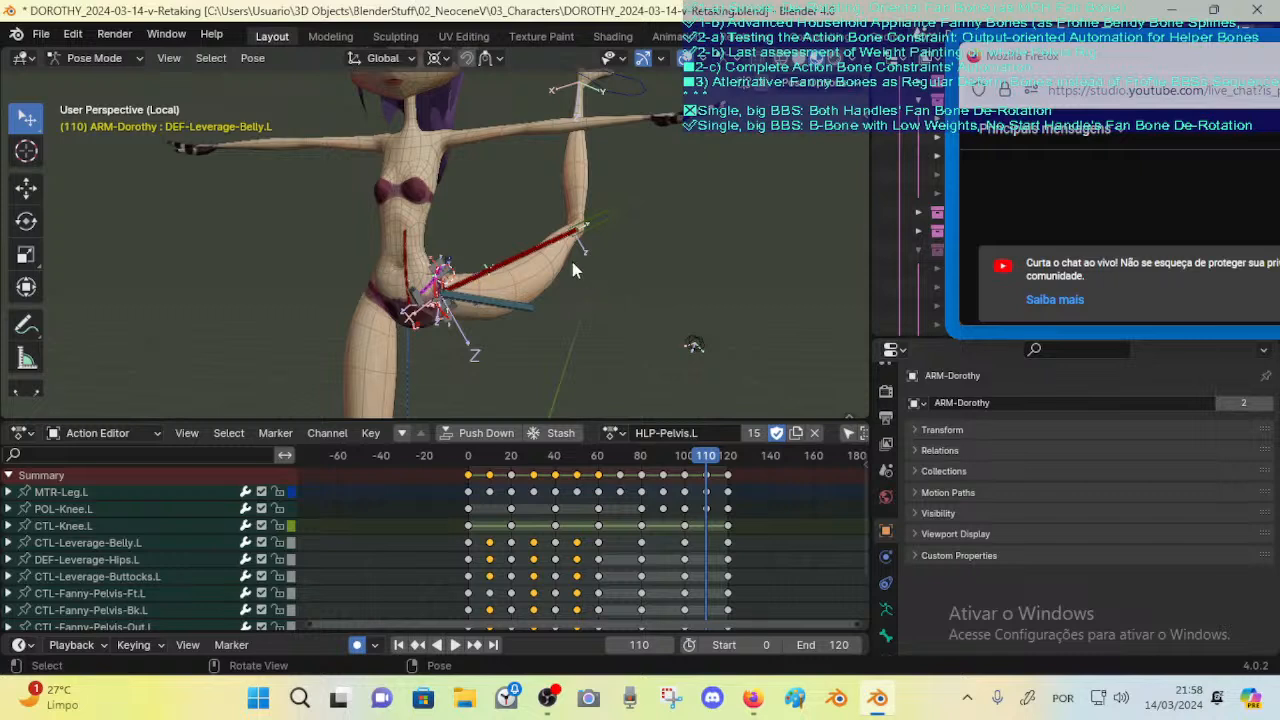
Step: Select the DEF-Thigh.L bone, turn off automatic keyframing and save the file
{"action": "middle_click_drag", "start_coordinate": [572, 264], "coordinate": [518, 284]}
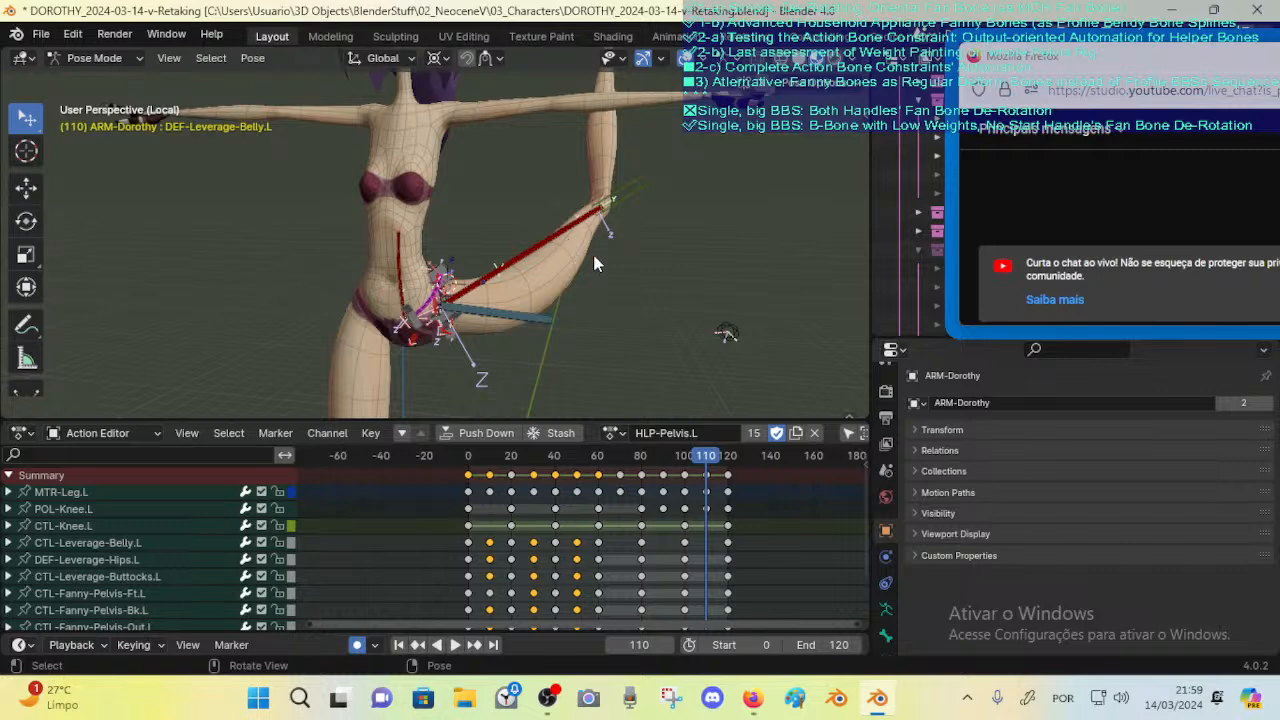
{"action": "mouse_move", "coordinate": [592, 250]}
{"action": "middle_mouse_down"}
{"action": "mouse_move", "coordinate": [631, 261]}
{"action": "mouse_move", "coordinate": [602, 251]}
{"action": "middle_mouse_up"}
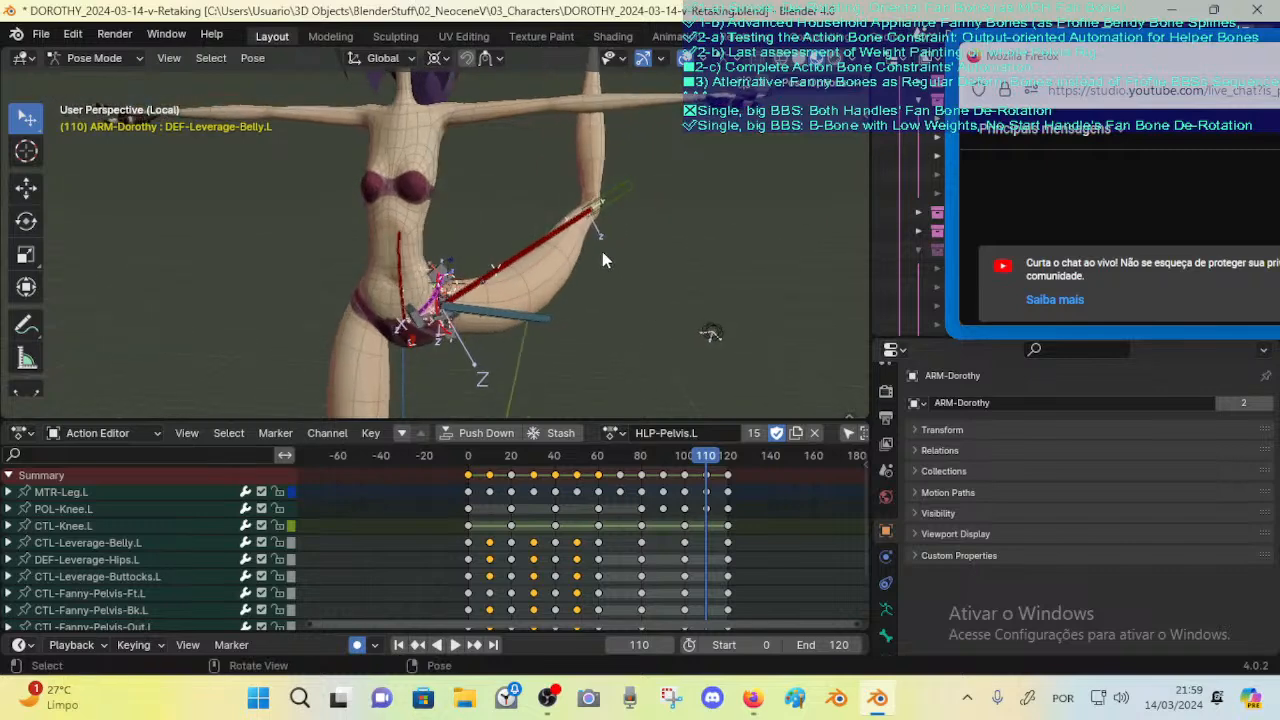
{"action": "left_click", "coordinate": [512, 266]}
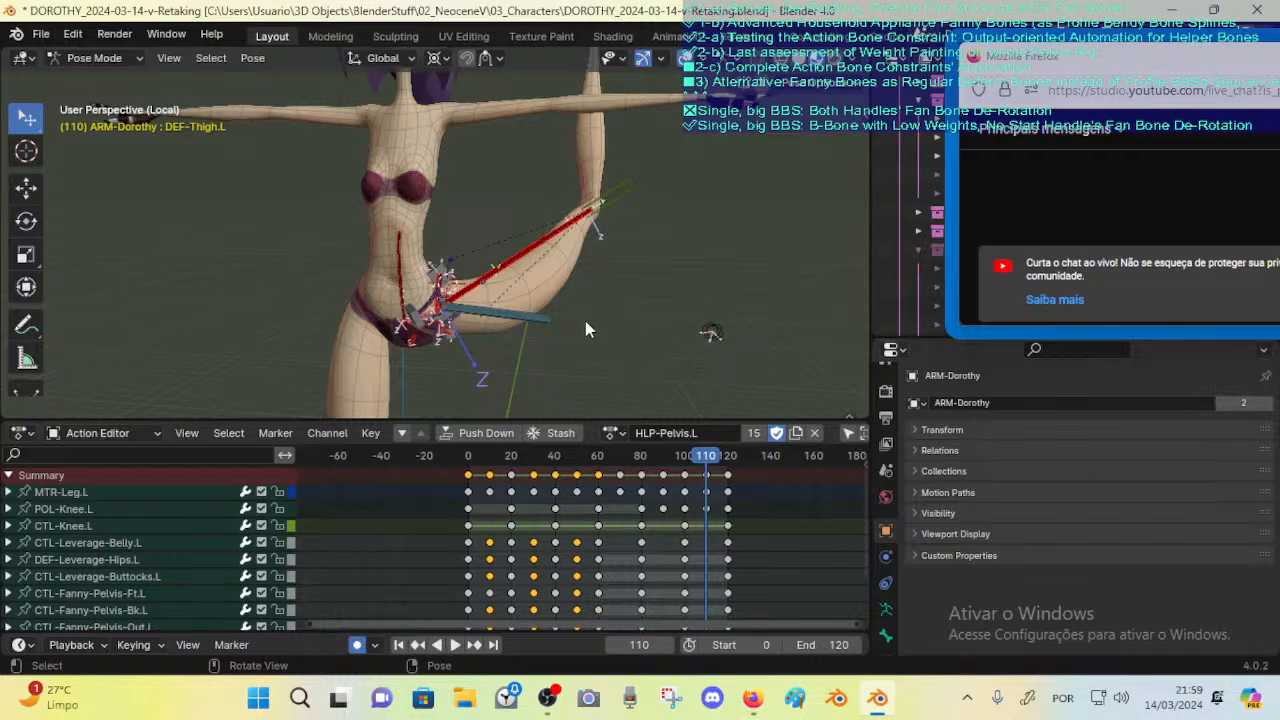
{"action": "key", "text": "ctrl+s"}
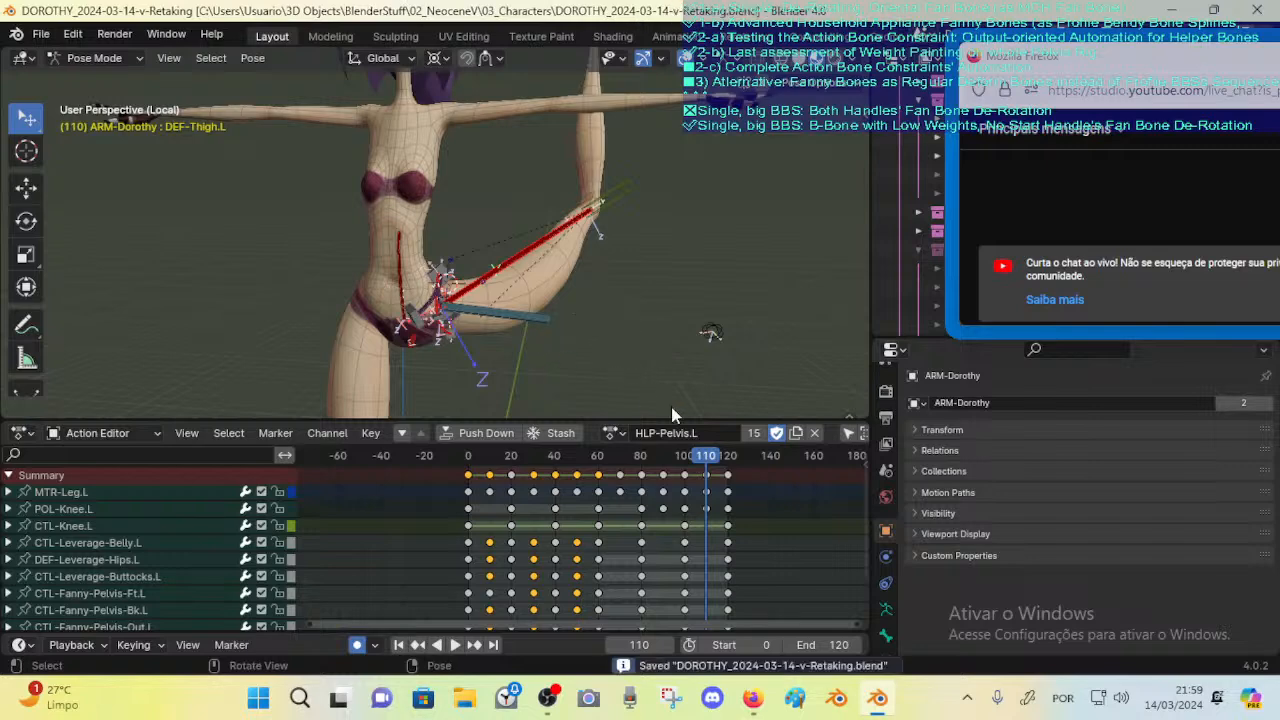
{"action": "left_click", "coordinate": [357, 645]}
{"action": "key", "text": "ctrl+s"}
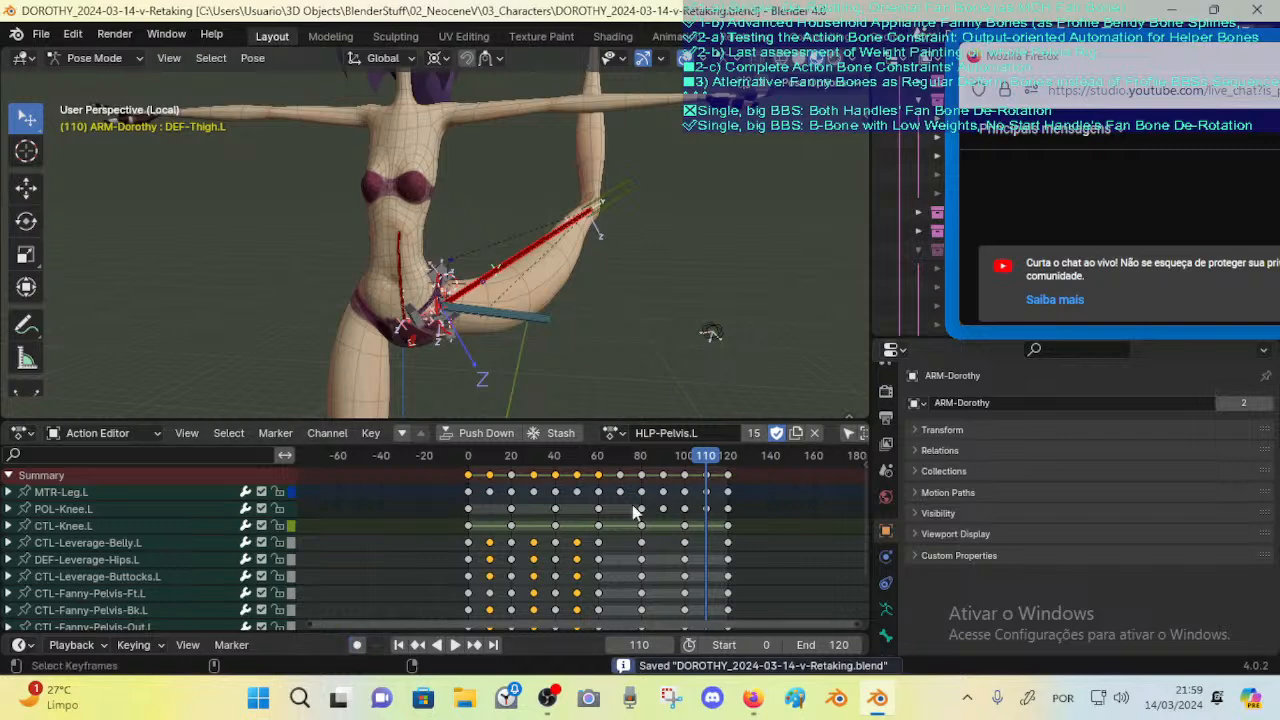
Step: Unlink the HLP-Pelvis.L action from the armature and clear the location of all pose bones
{"action": "left_click", "coordinate": [620, 610]}
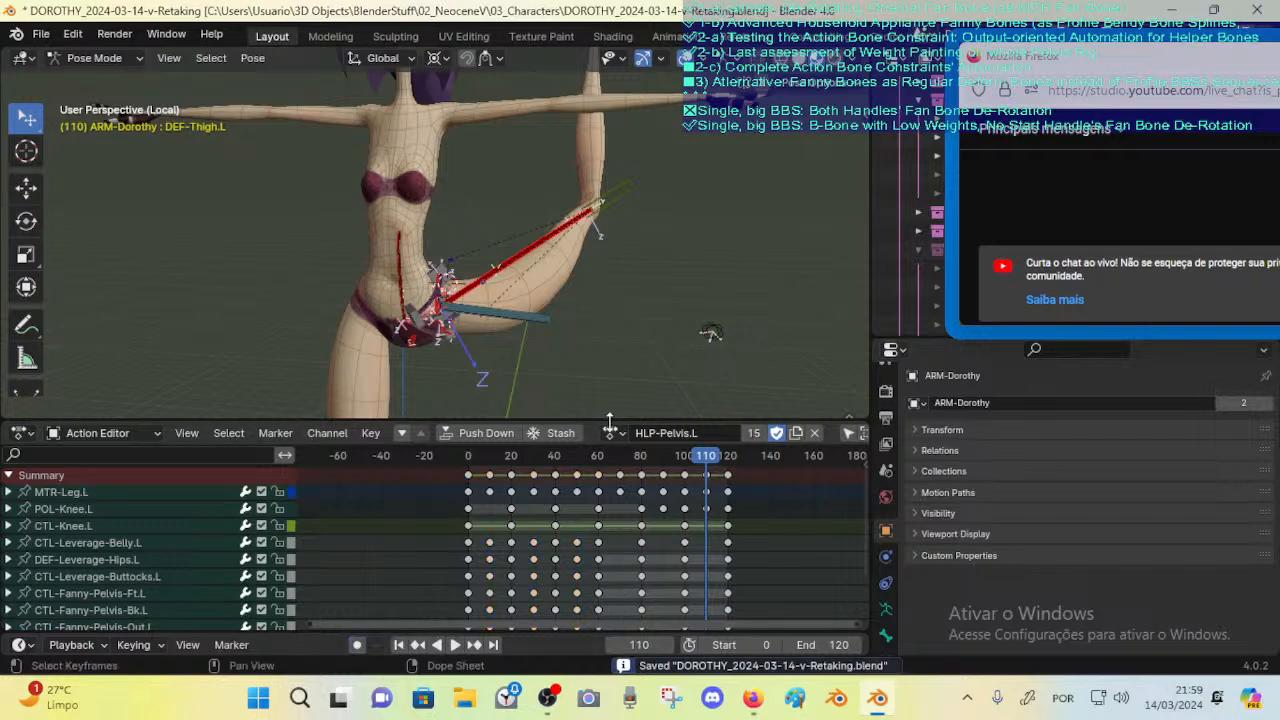
{"action": "left_click", "coordinate": [814, 435]}
{"action": "scroll", "coordinate": [567, 321], "scroll_direction": "down", "scroll_amount": 1}
{"action": "key", "text": "a"}
{"action": "key", "text": "alt+g"}
Step: Hide the PelvisRig.L bone collection and show ALL-CONTROL-RIG on the whole character
{"action": "key", "text": "n"}
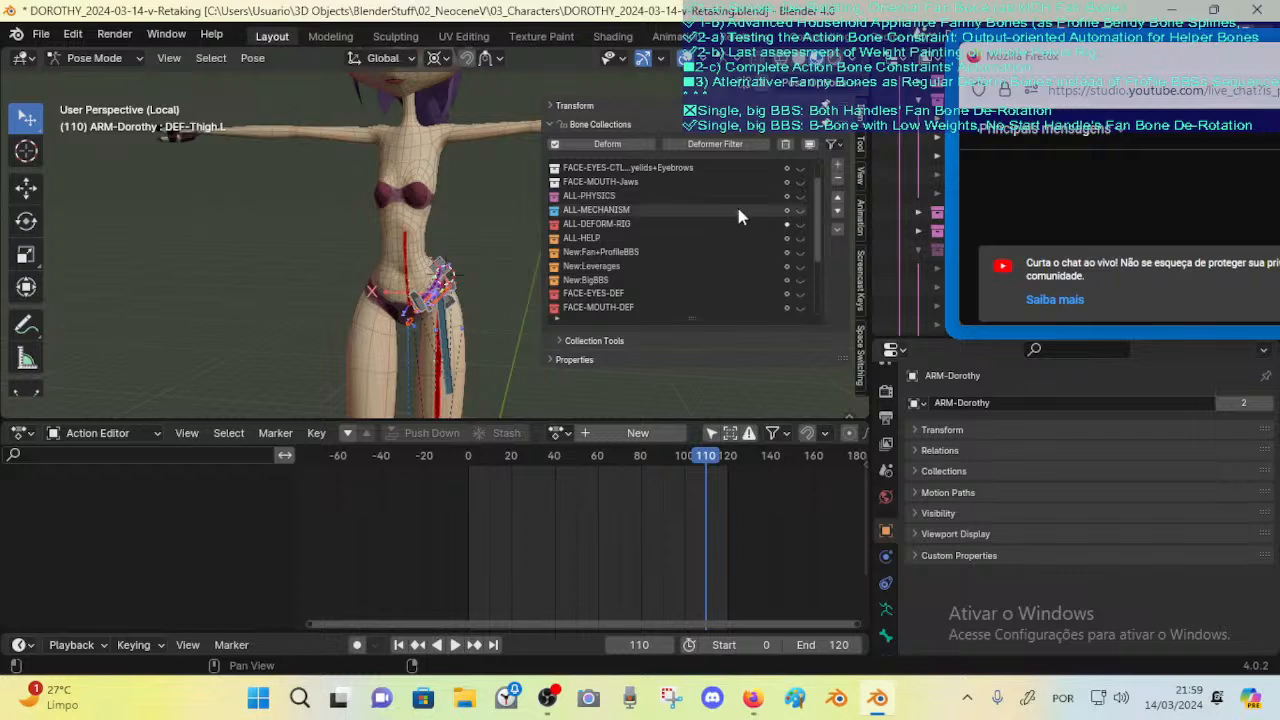
{"action": "scroll", "coordinate": [736, 203], "scroll_direction": "up", "scroll_amount": 2}
{"action": "left_click", "coordinate": [799, 168]}
{"action": "left_click", "coordinate": [801, 183]}
{"action": "key", "text": "n"}
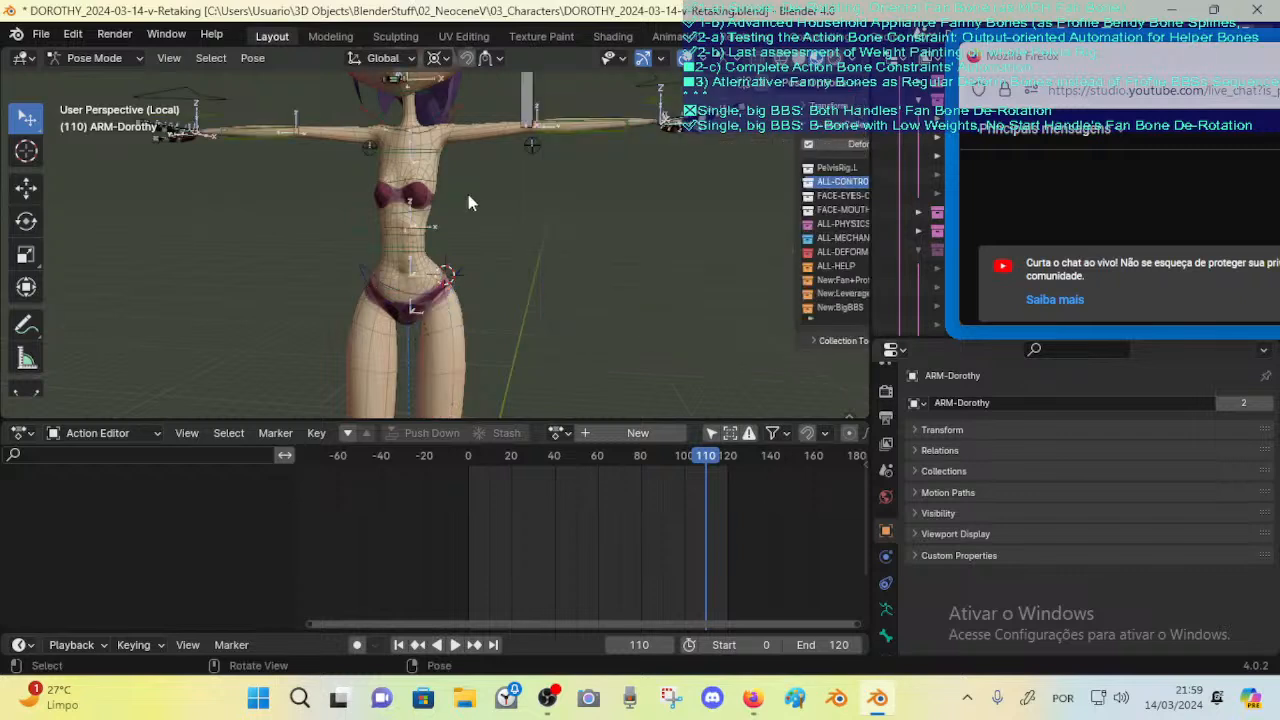
{"action": "middle_click_drag", "start_coordinate": [468, 194], "coordinate": [448, 204]}
{"action": "scroll", "coordinate": [454, 210], "scroll_direction": "down", "scroll_amount": 4}
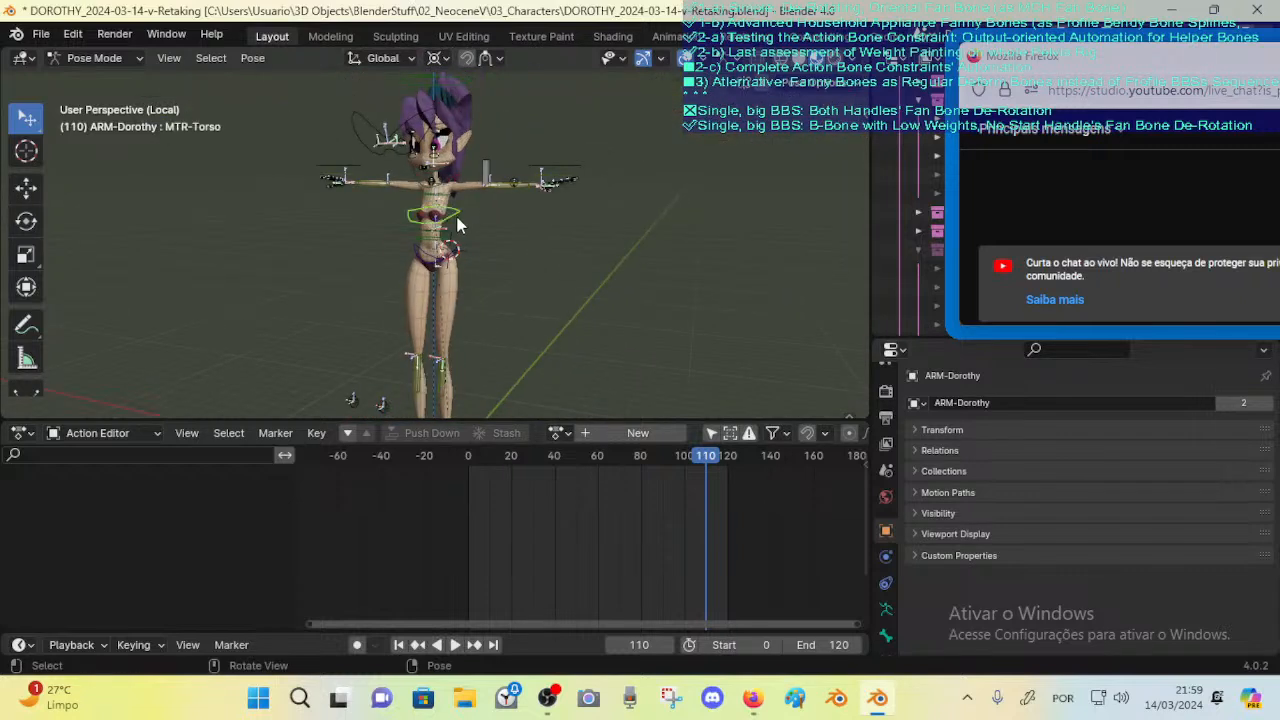
Step: Try moving the MTR-Torso control in Pose Mode to see how the body follows
{"action": "key", "text": "ctrl+Tab"}
{"action": "key", "text": "g"}
{"action": "right_click", "coordinate": [456, 212]}
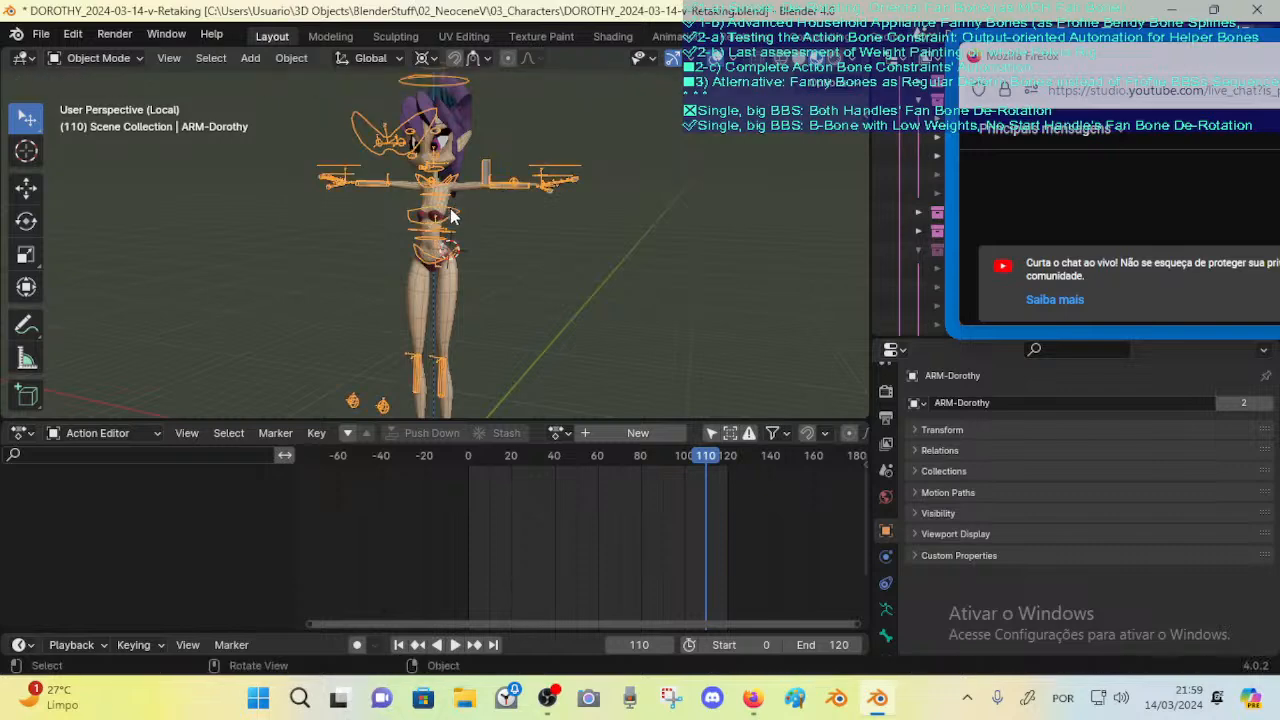
{"action": "left_click", "coordinate": [456, 208]}
{"action": "left_click", "coordinate": [459, 208]}
{"action": "key", "text": "ctrl+Tab"}
{"action": "key", "text": "g"}
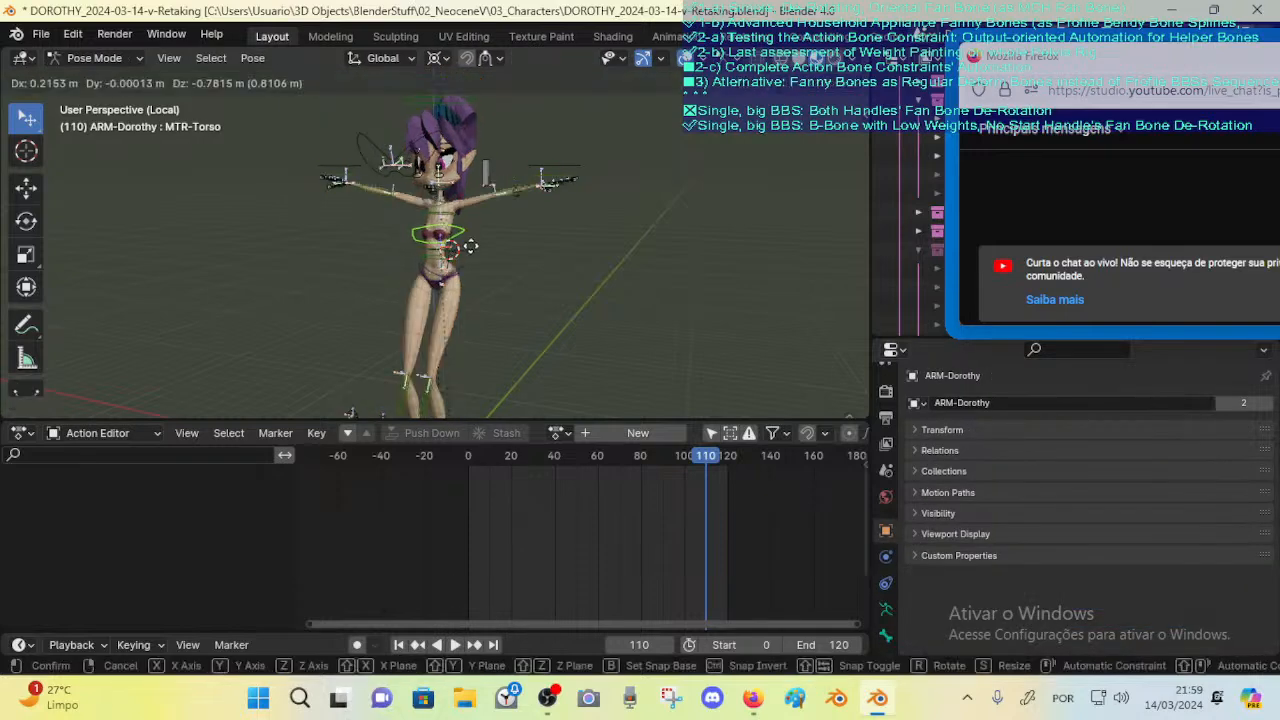
{"action": "right_click", "coordinate": [475, 260]}
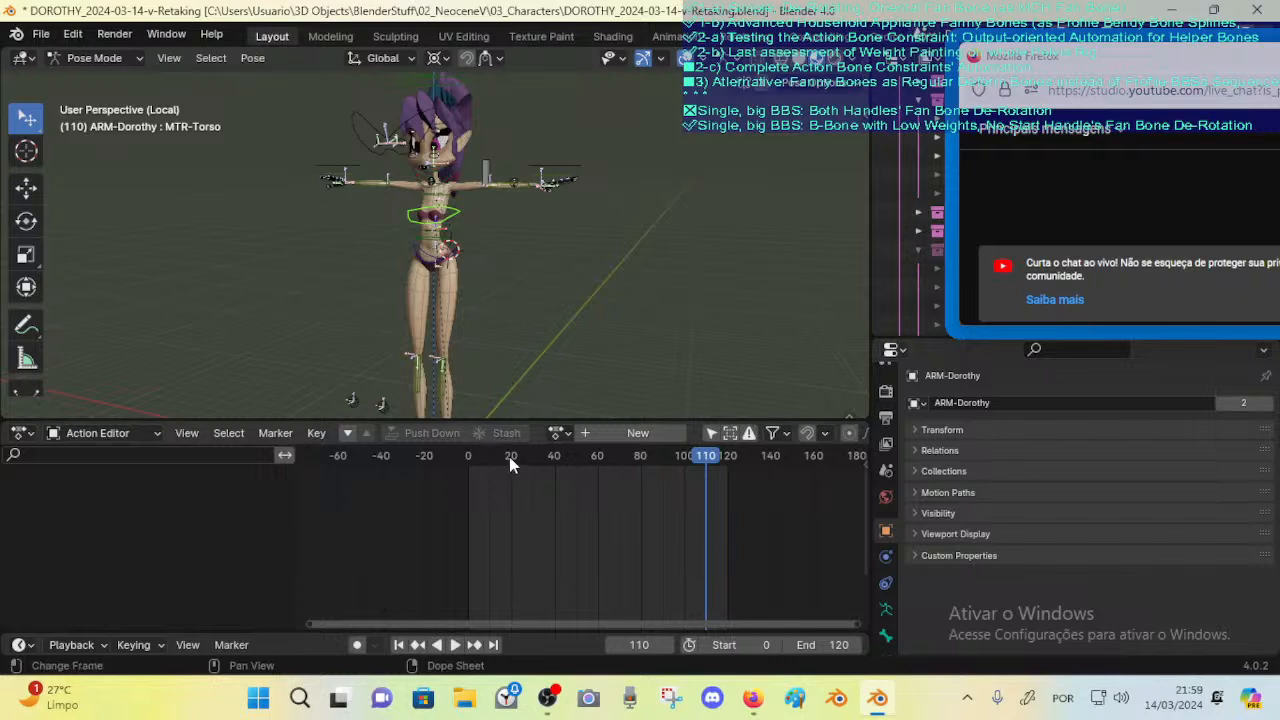
Step: Return to frame 0 and select the MTR-Leg.L control at the left foot
{"action": "key", "text": "shift+Left"}
{"action": "key", "text": "space"}
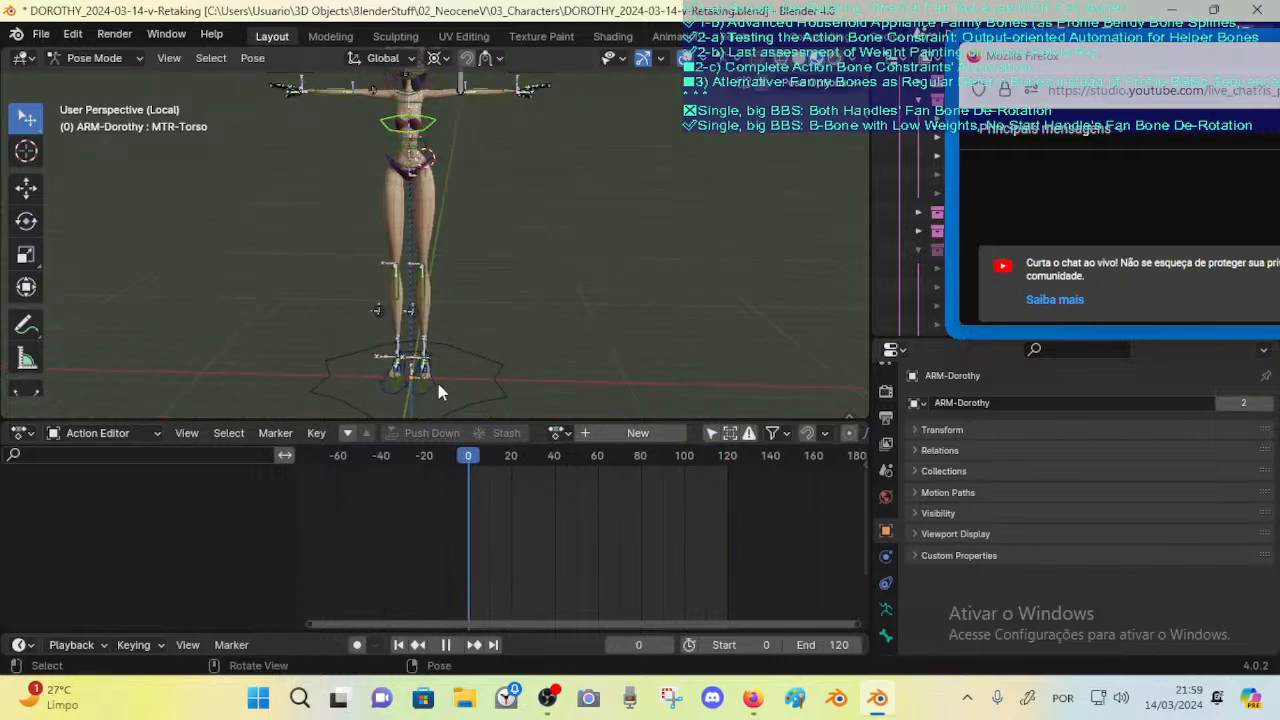
{"action": "key", "text": "space"}
{"action": "left_click", "coordinate": [437, 382]}
{"action": "middle_click_drag", "start_coordinate": [545, 344], "coordinate": [443, 308]}
Step: Move MTR-Leg.L to lift the left leg forward, with the thigh roughly horizontal and the knee bent
{"action": "key", "text": "g"}
{"action": "left_click", "coordinate": [398, 256]}
{"action": "middle_click_drag", "start_coordinate": [396, 268], "coordinate": [396, 308], "text": "shift"}
{"action": "key", "text": "g"}
{"action": "left_click", "coordinate": [414, 256]}
{"action": "scroll", "coordinate": [415, 245], "scroll_direction": "up", "scroll_amount": 4}
{"action": "middle_click_drag", "start_coordinate": [408, 215], "coordinate": [466, 283], "text": "shift"}
{"action": "middle_click_drag", "start_coordinate": [466, 283], "coordinate": [409, 283]}
{"action": "key", "text": "g"}
{"action": "left_click", "coordinate": [424, 222]}
{"action": "scroll", "coordinate": [432, 240], "scroll_direction": "up", "scroll_amount": 3}
{"action": "key", "text": "g"}
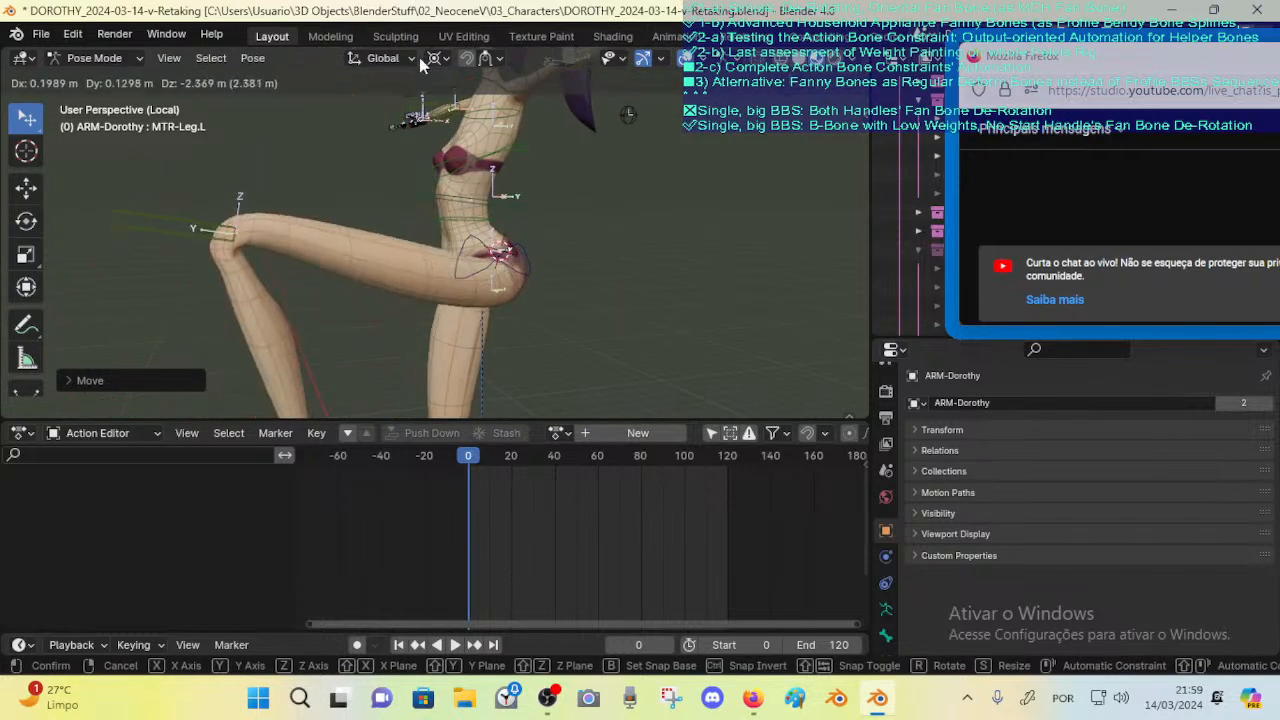
{"action": "left_click", "coordinate": [419, 57]}
{"action": "middle_click_drag", "start_coordinate": [569, 265], "coordinate": [472, 240]}
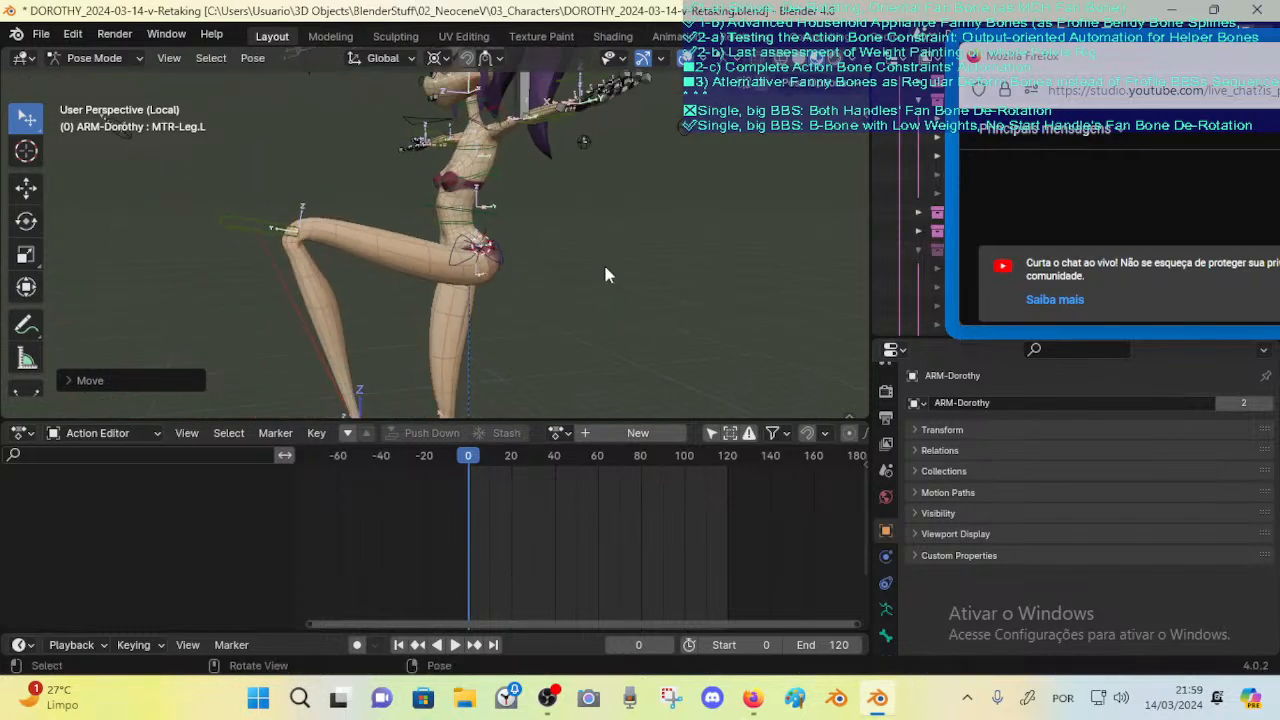
Step: Hide the PelvisRig.L and ALL-CONTROL-RIG collections and examine the left hip with the leg raised
{"action": "key", "text": "n"}
{"action": "left_click", "coordinate": [800, 168]}
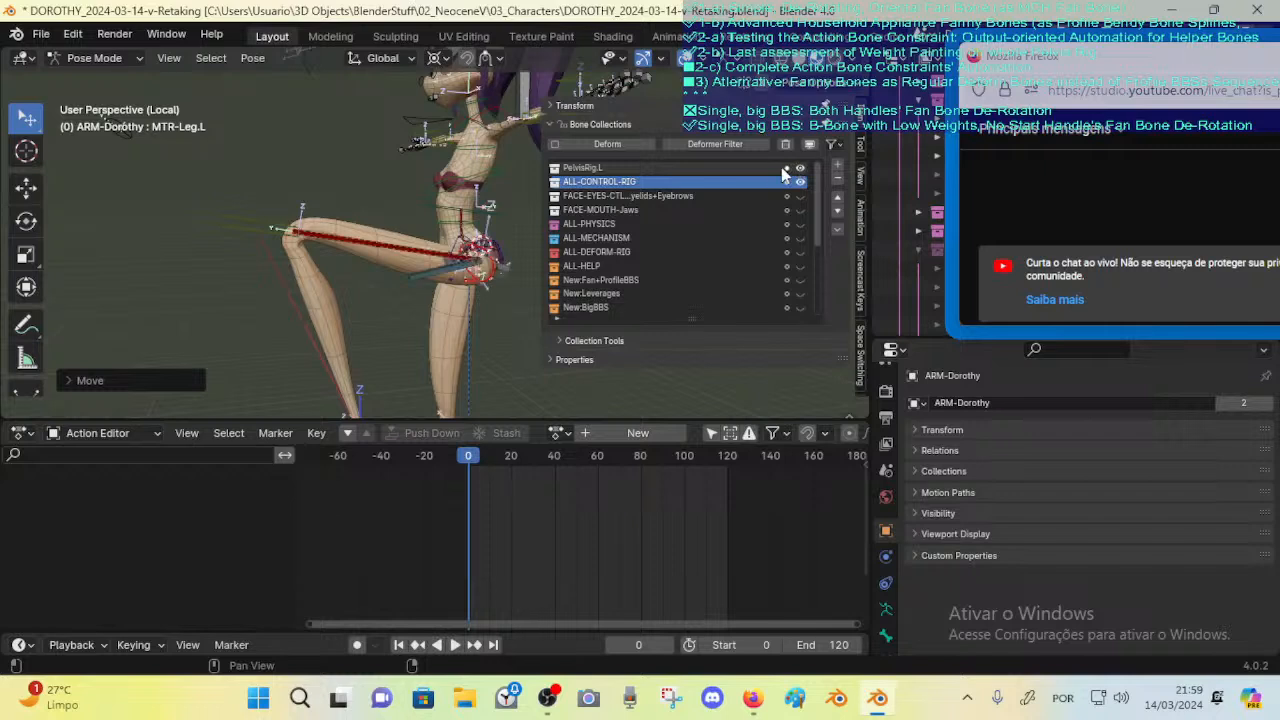
{"action": "left_click", "coordinate": [799, 169]}
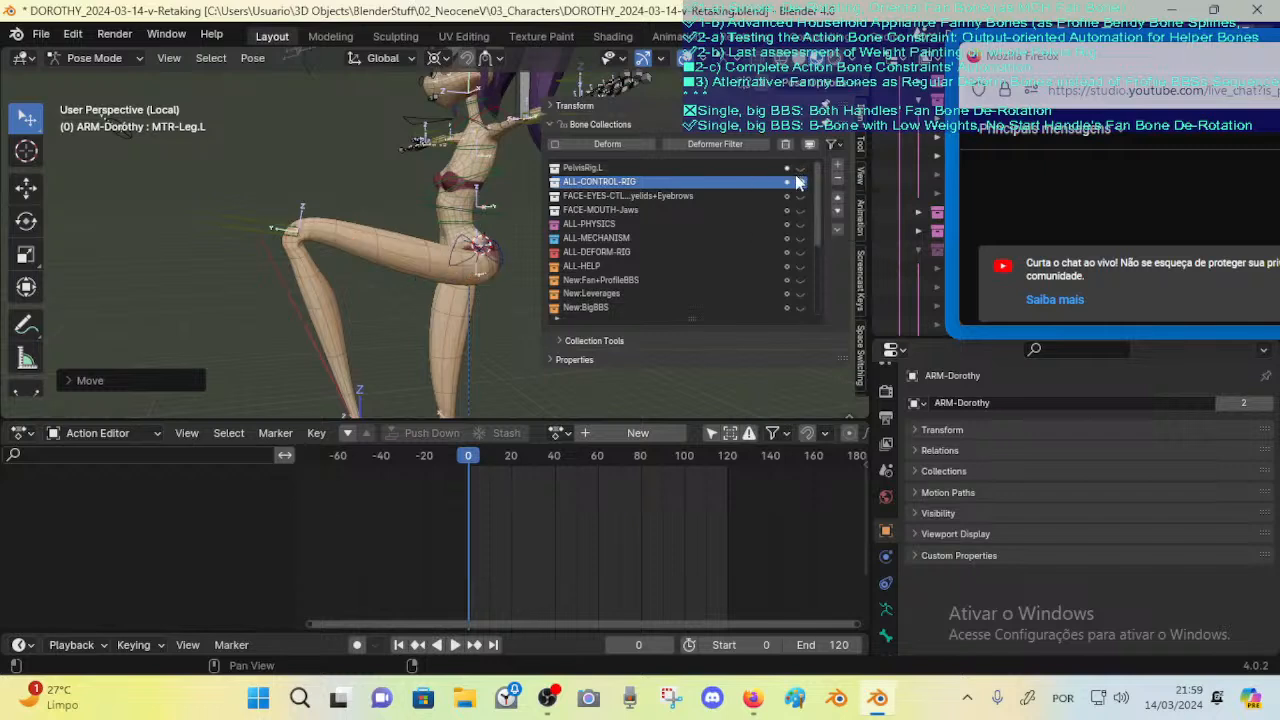
{"action": "left_click", "coordinate": [799, 183]}
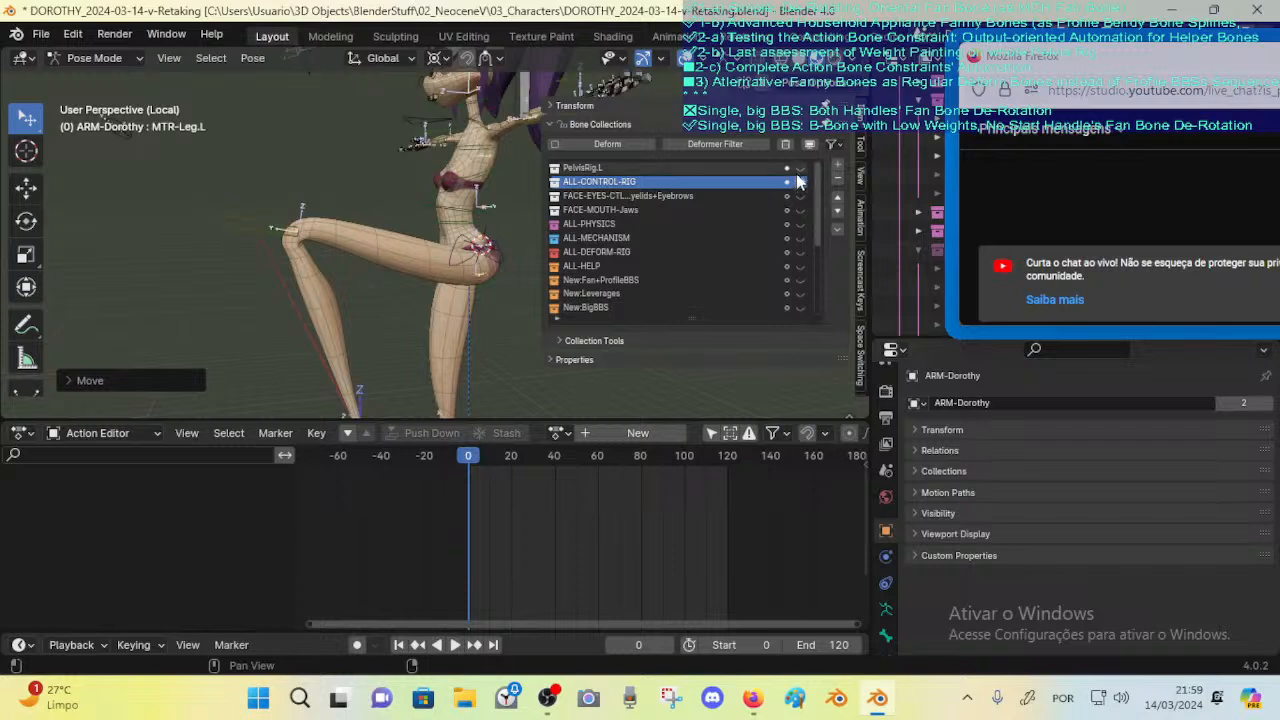
{"action": "left_click", "coordinate": [800, 169]}
{"action": "left_click", "coordinate": [800, 169]}
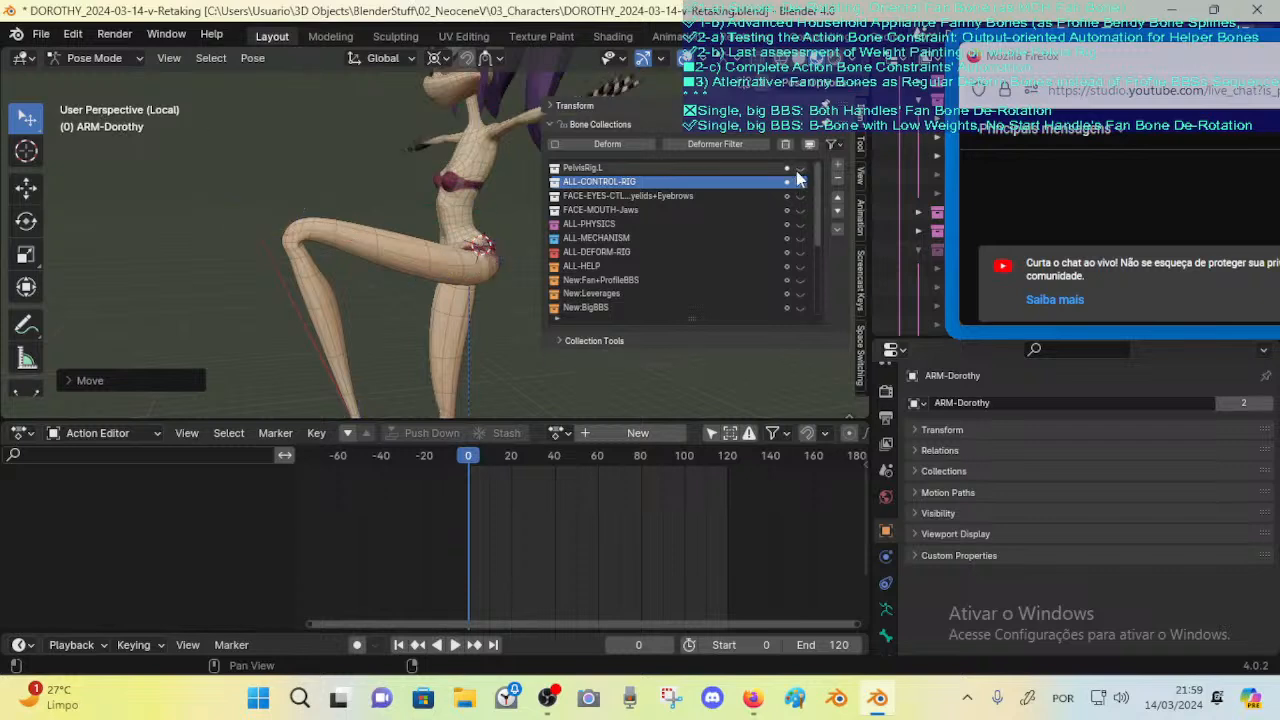
{"action": "left_click", "coordinate": [800, 169]}
{"action": "left_click", "coordinate": [798, 170]}
{"action": "left_click", "coordinate": [798, 170]}
{"action": "left_click", "coordinate": [798, 170]}
{"action": "middle_click_drag", "start_coordinate": [479, 196], "coordinate": [423, 283]}
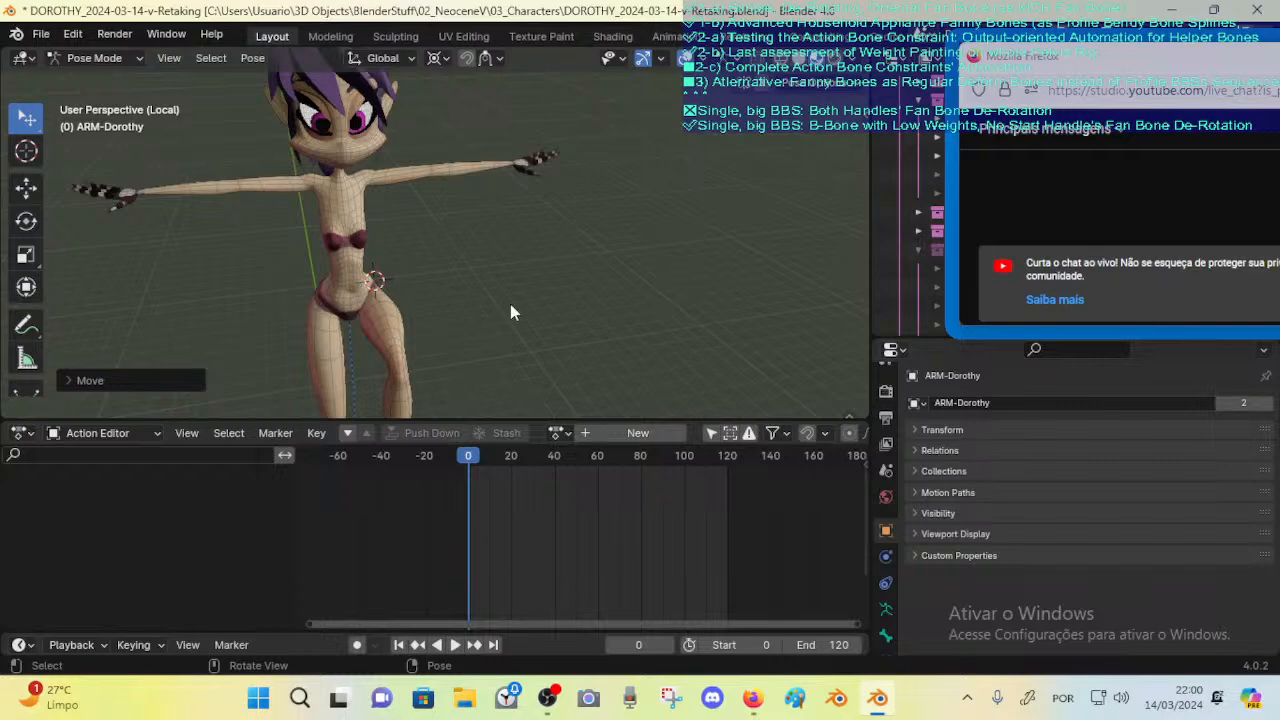
{"action": "middle_click_drag", "start_coordinate": [510, 313], "coordinate": [482, 290]}
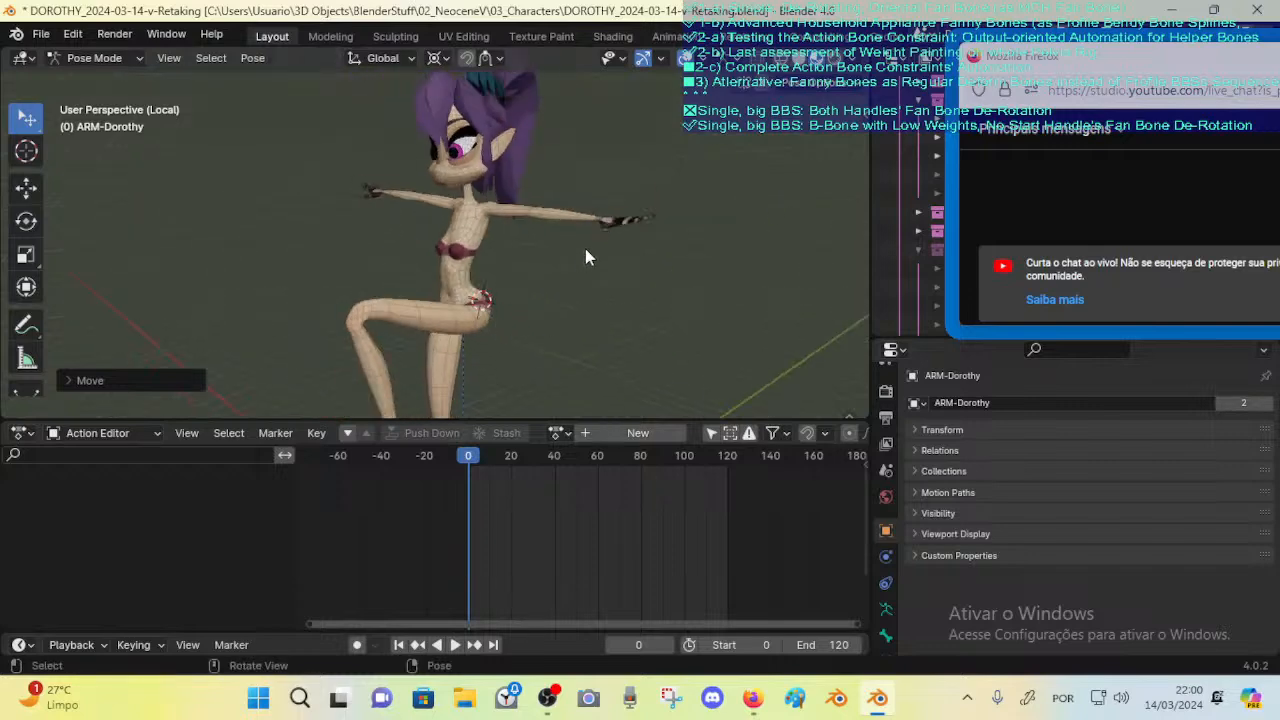
Step: Show PelvisRig.L and ALL-CONTROL-RIG again and clear the location of all pose bones
{"action": "key", "text": "n"}
{"action": "left_click", "coordinate": [799, 168]}
{"action": "left_click", "coordinate": [799, 179]}
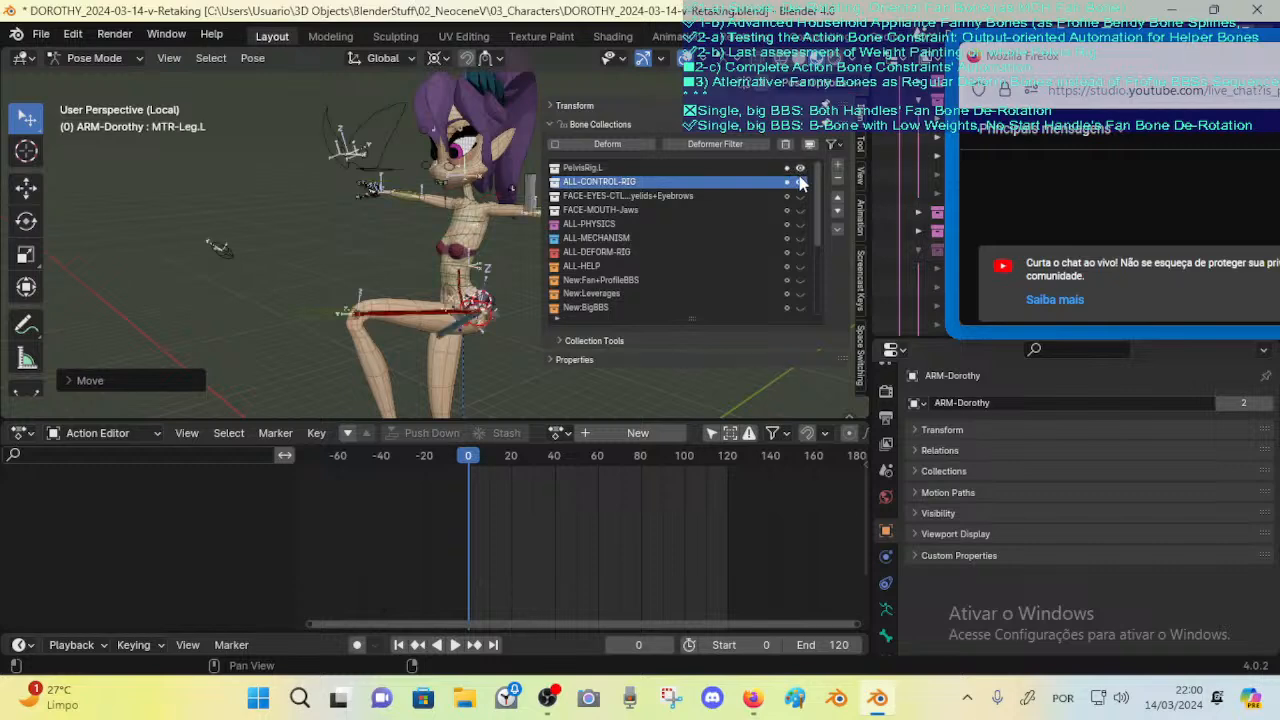
{"action": "key", "text": "a"}
{"action": "key", "text": "alt+a"}
{"action": "key", "text": "a"}
{"action": "key", "text": "alt+g"}
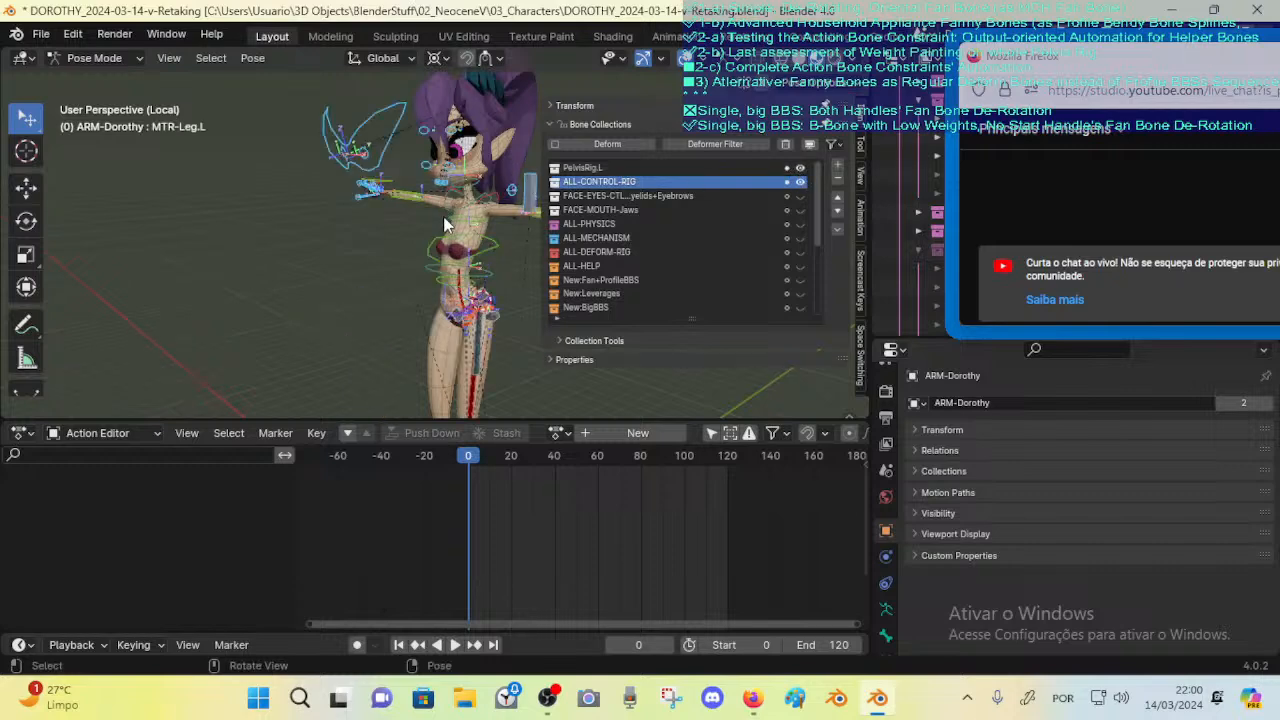
{"action": "mouse_move", "coordinate": [443, 216]}
{"action": "middle_mouse_down"}
{"action": "mouse_move", "coordinate": [380, 257]}
{"action": "mouse_move", "coordinate": [488, 202]}
{"action": "mouse_move", "coordinate": [457, 246]}
{"action": "mouse_move", "coordinate": [430, 235]}
{"action": "middle_mouse_up"}
{"action": "key", "text": "n"}
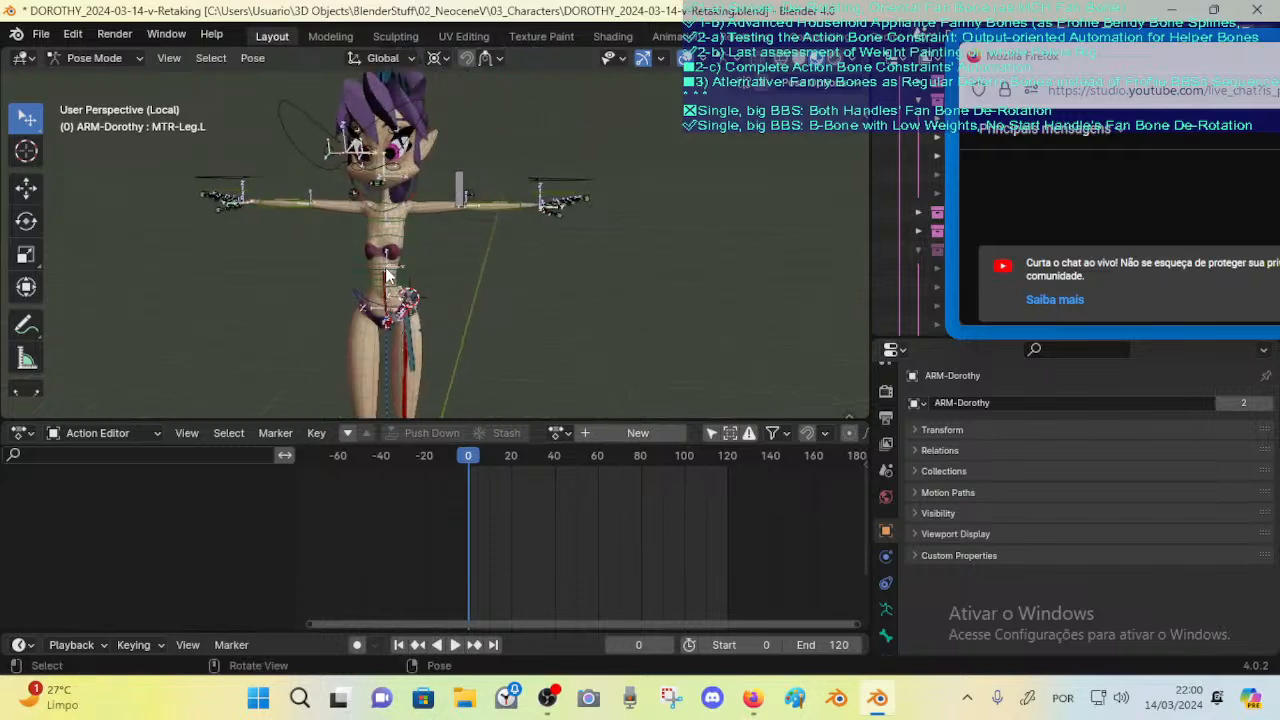
Step: Try moving the PIN control above the left elbow
{"action": "left_click", "coordinate": [451, 178]}
{"action": "key", "text": "g"}
{"action": "right_click", "coordinate": [469, 211]}
Step: Move the MTR-Arm.L control inward and down so the left arm bends at the elbow
{"action": "scroll", "coordinate": [470, 205], "scroll_direction": "up", "scroll_amount": 1}
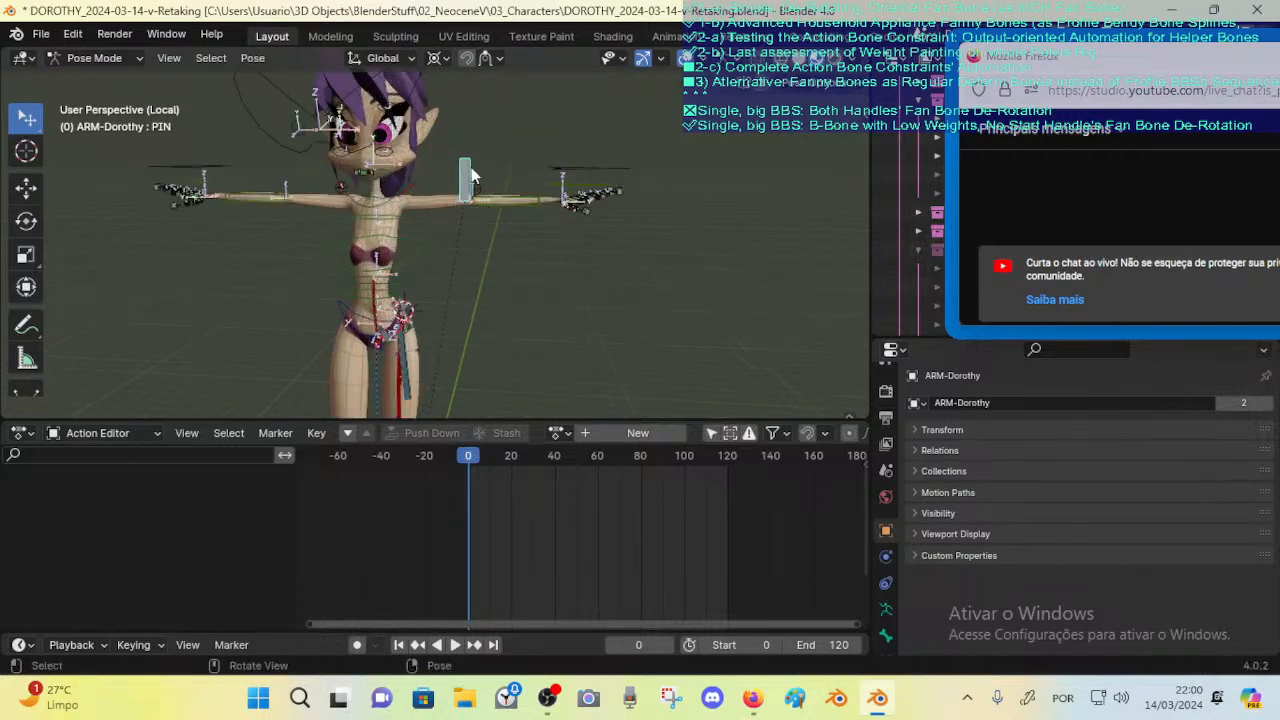
{"action": "scroll", "coordinate": [468, 165], "scroll_direction": "up", "scroll_amount": 2}
{"action": "left_click", "coordinate": [658, 140]}
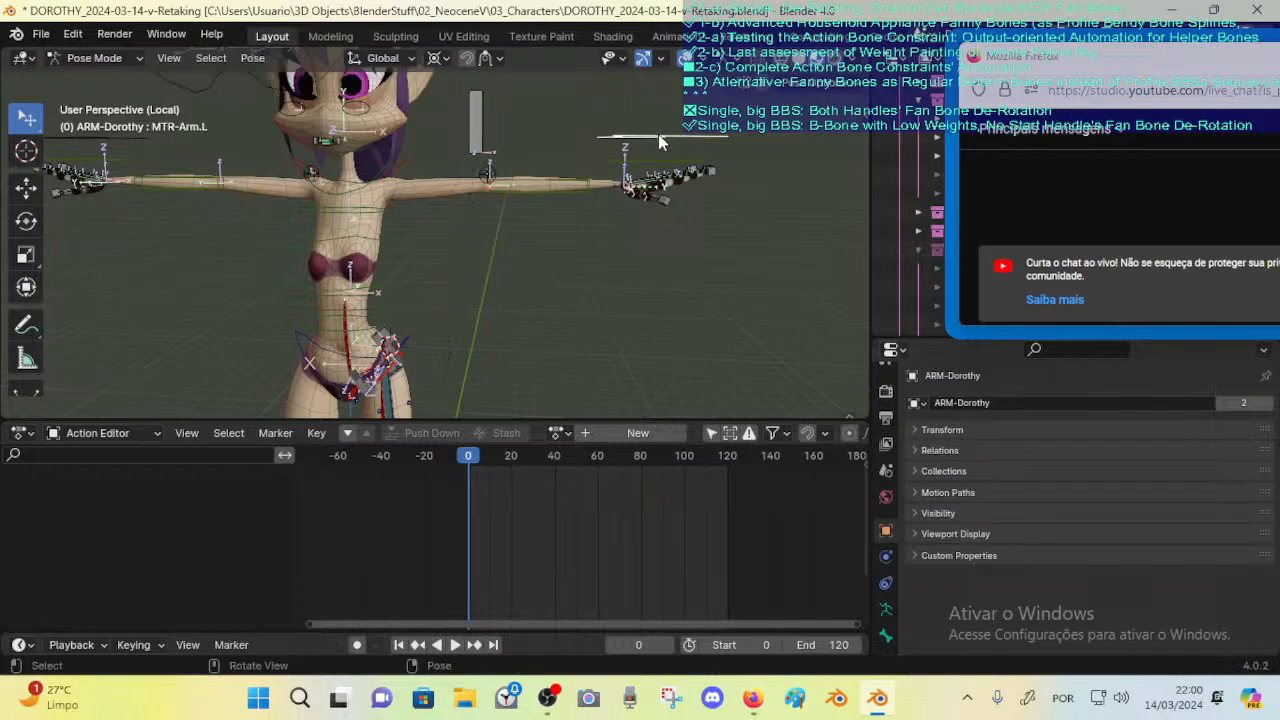
{"action": "key", "text": "g"}
{"action": "left_click", "coordinate": [575, 222]}
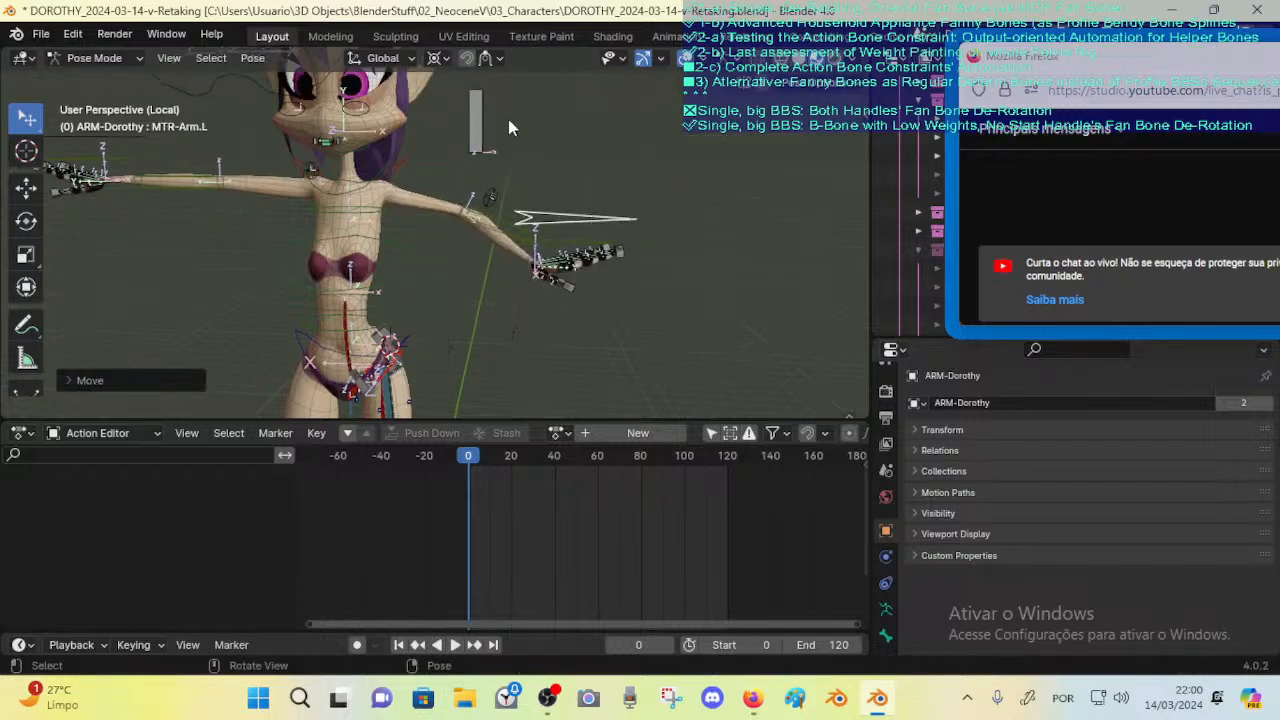
{"action": "key", "text": "g"}
{"action": "left_click", "coordinate": [567, 232]}
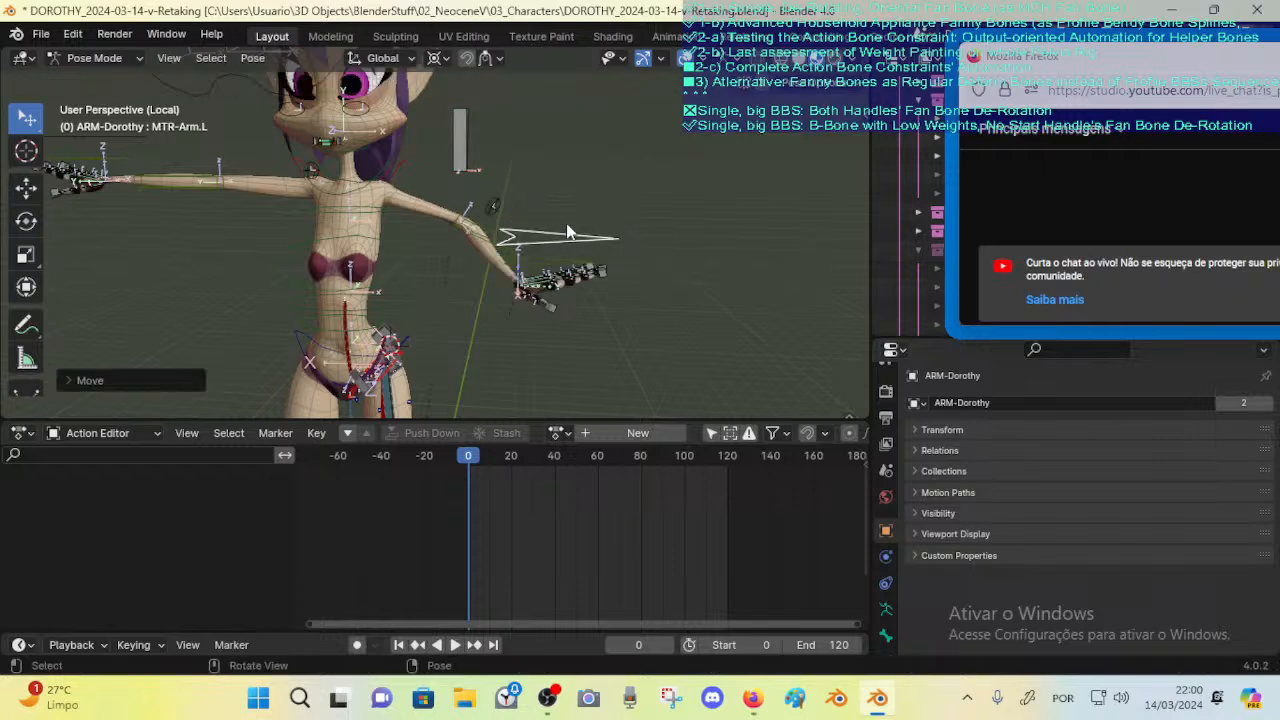
{"action": "key", "text": "g"}
{"action": "left_click", "coordinate": [583, 131]}
Step: Enable the Copy Location constraint on MTR-UpperArm.L.001 to pin the left elbow
{"action": "left_click", "coordinate": [493, 206]}
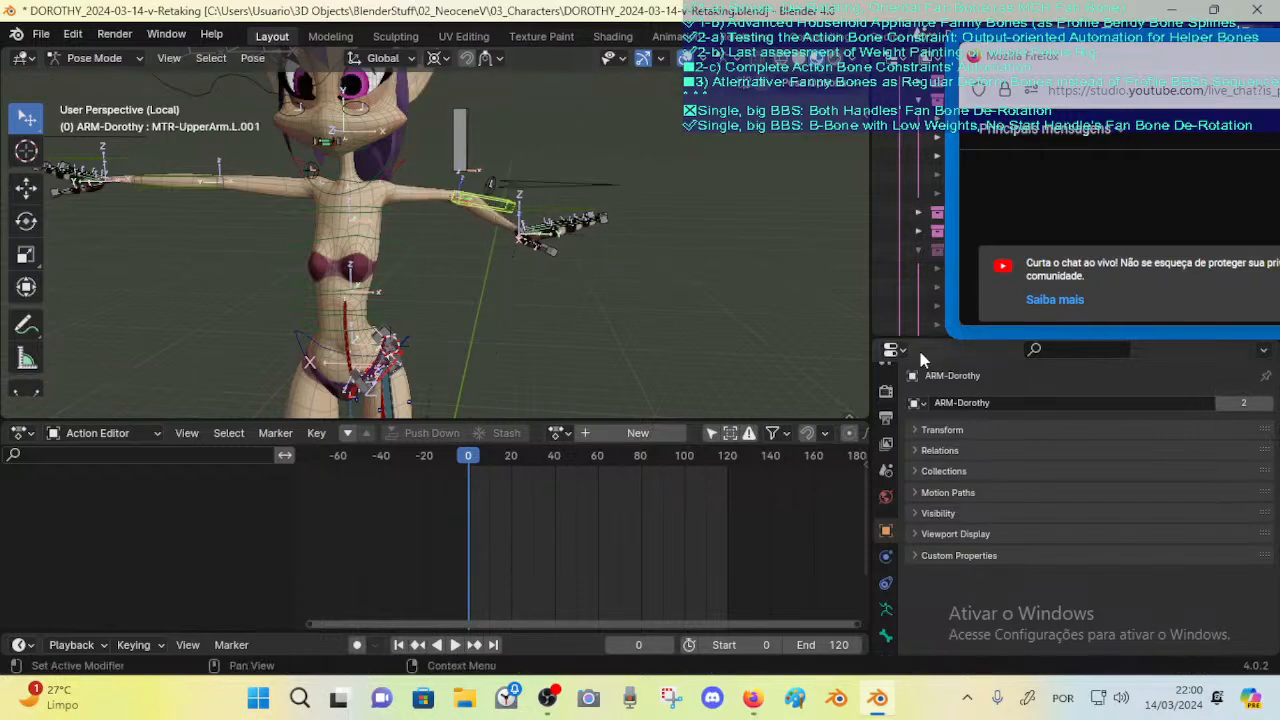
{"action": "left_click", "coordinate": [885, 609]}
{"action": "left_click", "coordinate": [885, 635]}
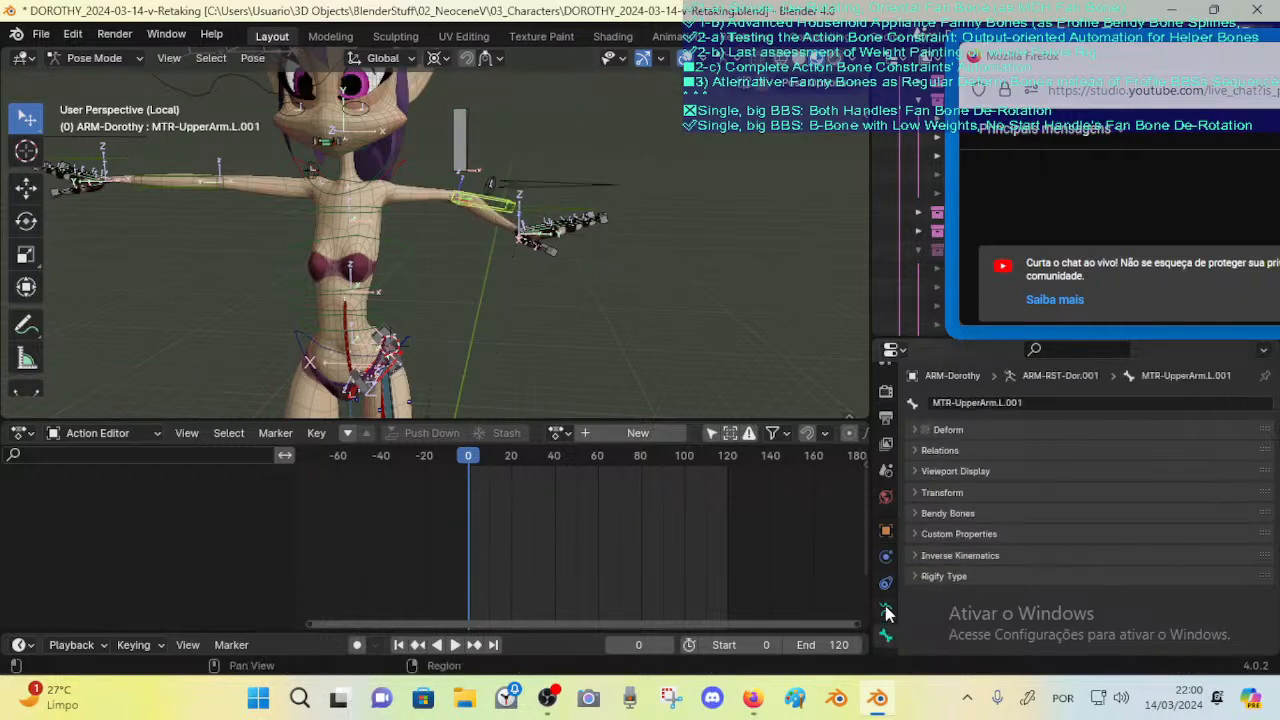
{"action": "scroll", "coordinate": [886, 613], "scroll_direction": "down", "scroll_amount": 2}
{"action": "left_click", "coordinate": [885, 600]}
{"action": "left_click", "coordinate": [1211, 471]}
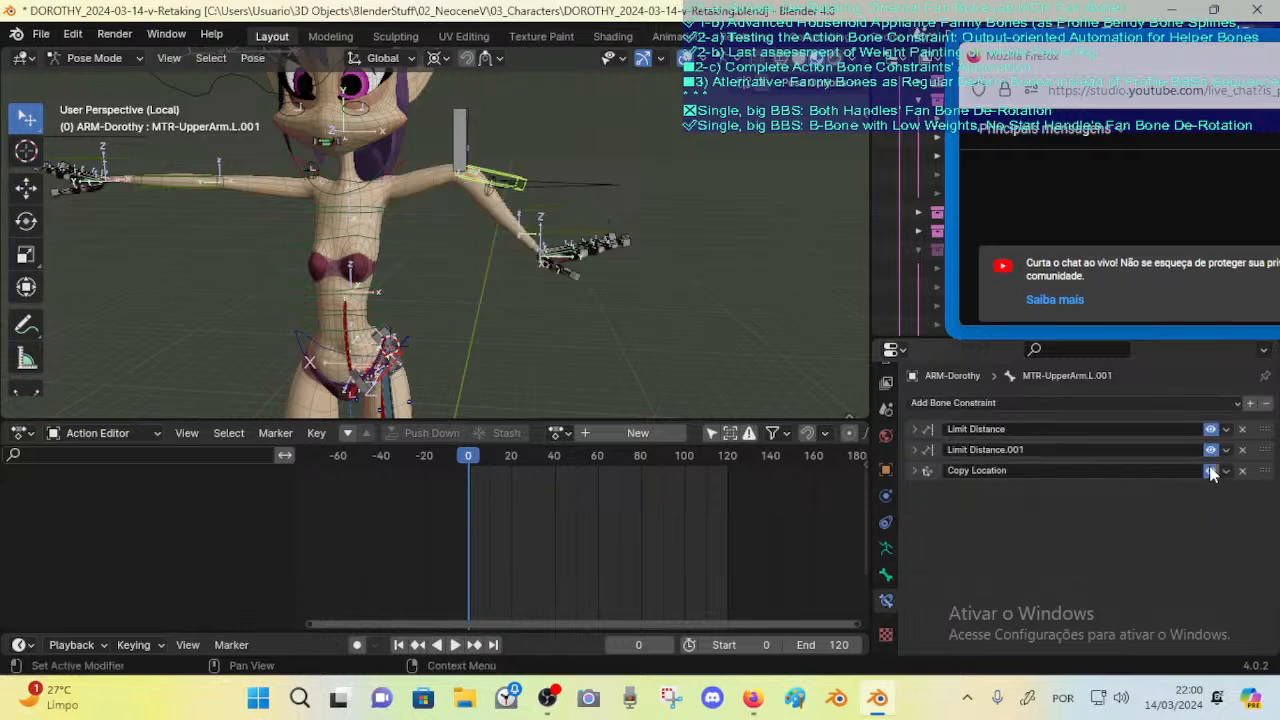
Step: Select MTR-LowerArm.L.001 to check its constraints, and slightly rotate the CMD-TorsoUpper control
{"action": "left_click", "coordinate": [573, 190]}
{"action": "left_click", "coordinate": [530, 229]}
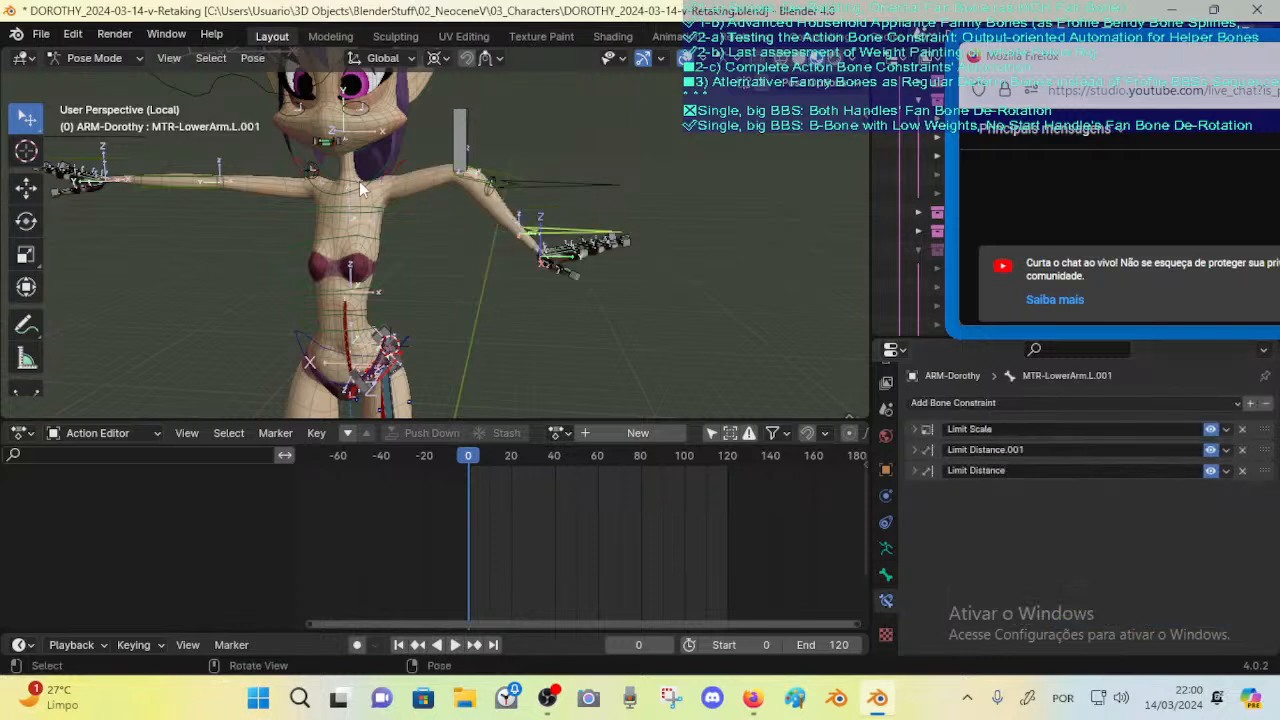
{"action": "left_click", "coordinate": [380, 209]}
{"action": "key", "text": "r"}
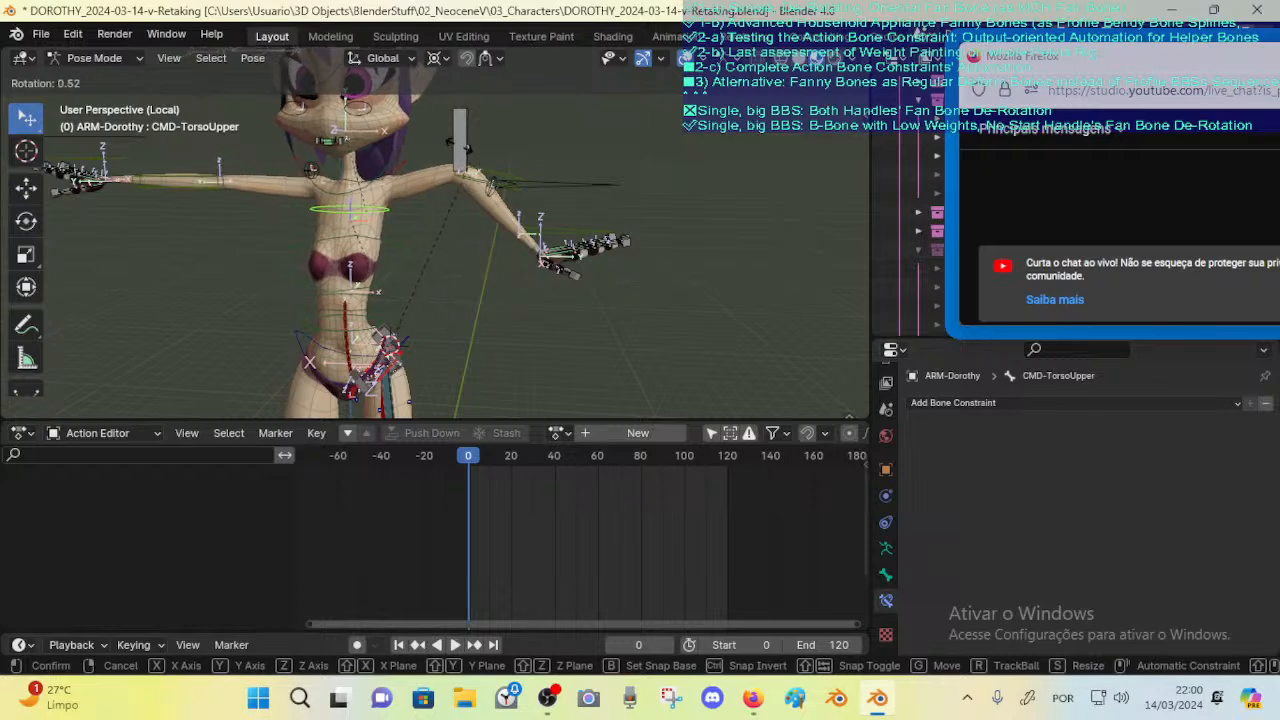
{"action": "left_click", "coordinate": [460, 173]}
Step: Set the transform pivot point to Individual Origins
{"action": "key", "text": "z"}
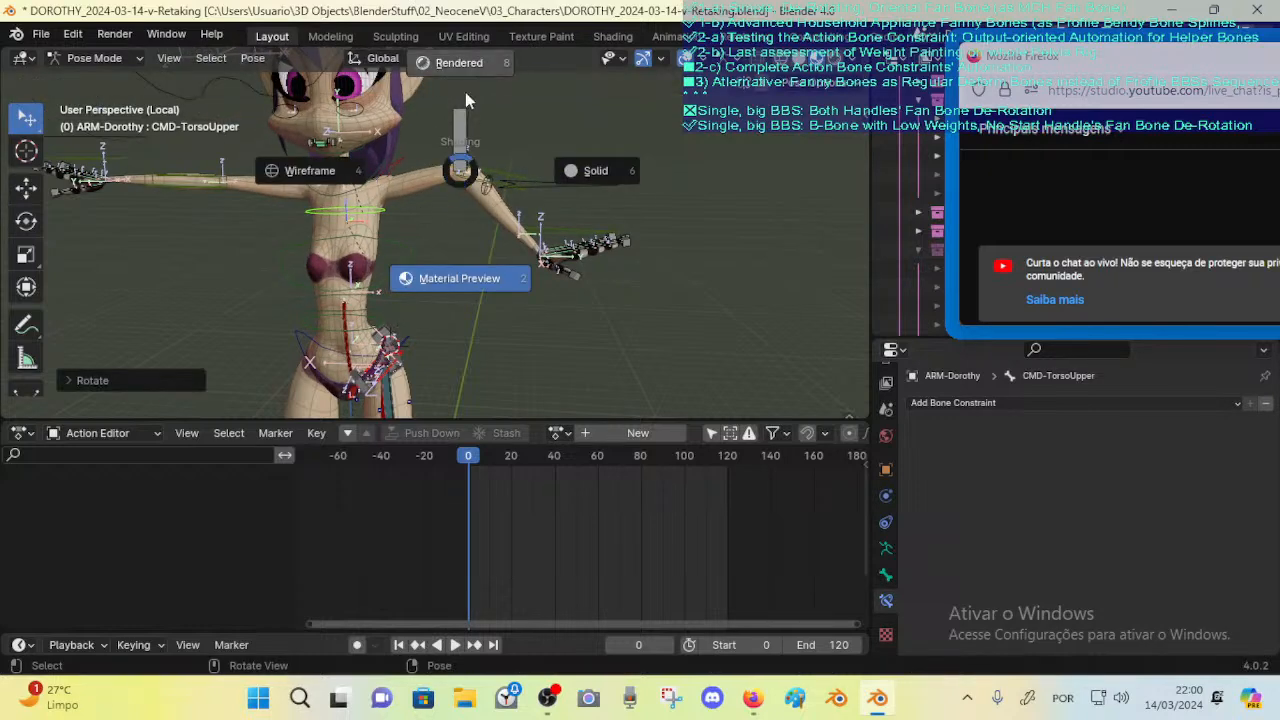
{"action": "key", "text": "Escape"}
{"action": "middle_click_drag", "start_coordinate": [406, 184], "coordinate": [438, 244], "text": "shift"}
{"action": "key", "text": "less"}
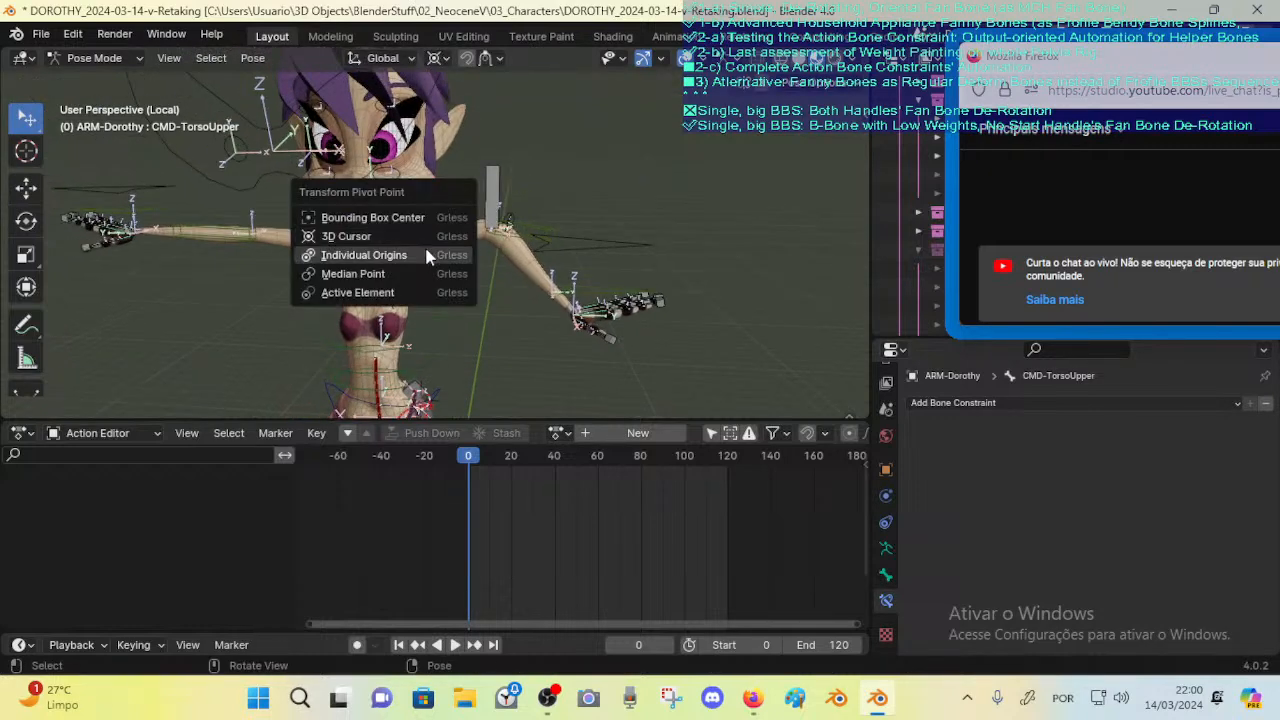
{"action": "left_click", "coordinate": [431, 256]}
Step: Move and rotate the MTR-Arm.L control to swing the left forearm and hand down around the pinned elbow
{"action": "key", "text": "g"}
{"action": "left_click", "coordinate": [418, 250]}
{"action": "left_click", "coordinate": [608, 247]}
{"action": "key", "text": "r"}
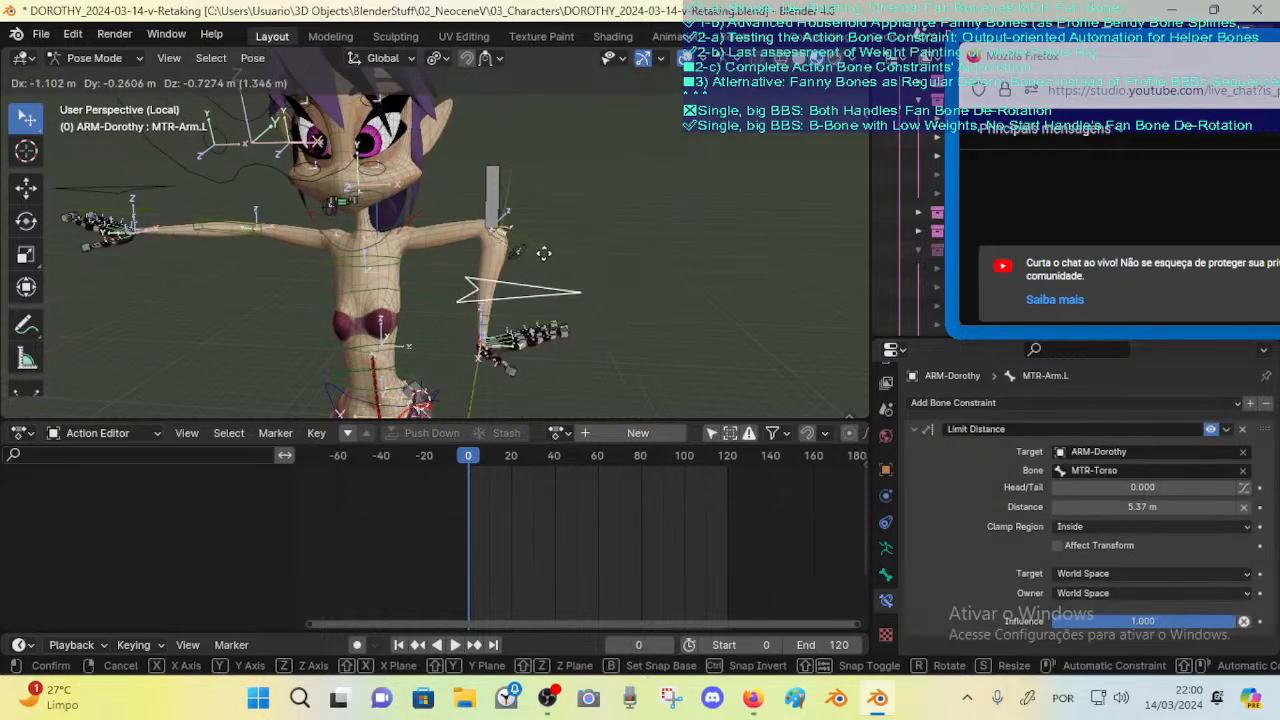
{"action": "left_click", "coordinate": [613, 316]}
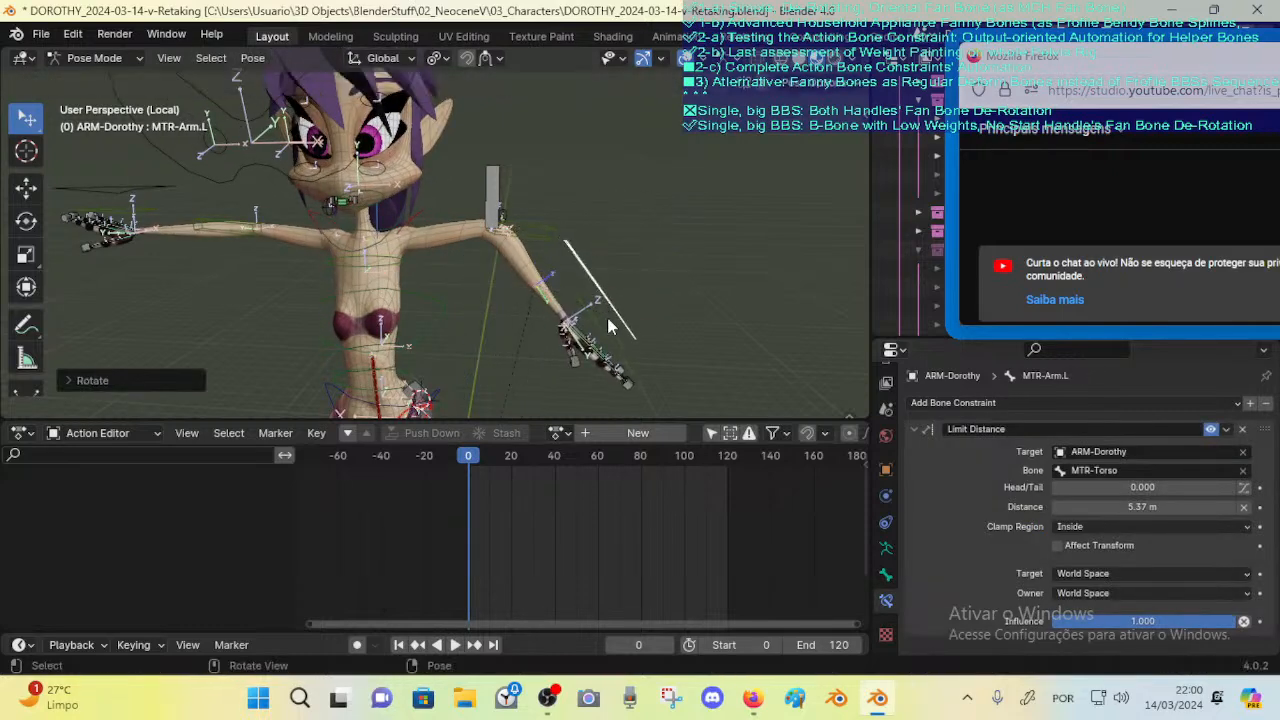
{"action": "key", "text": "g"}
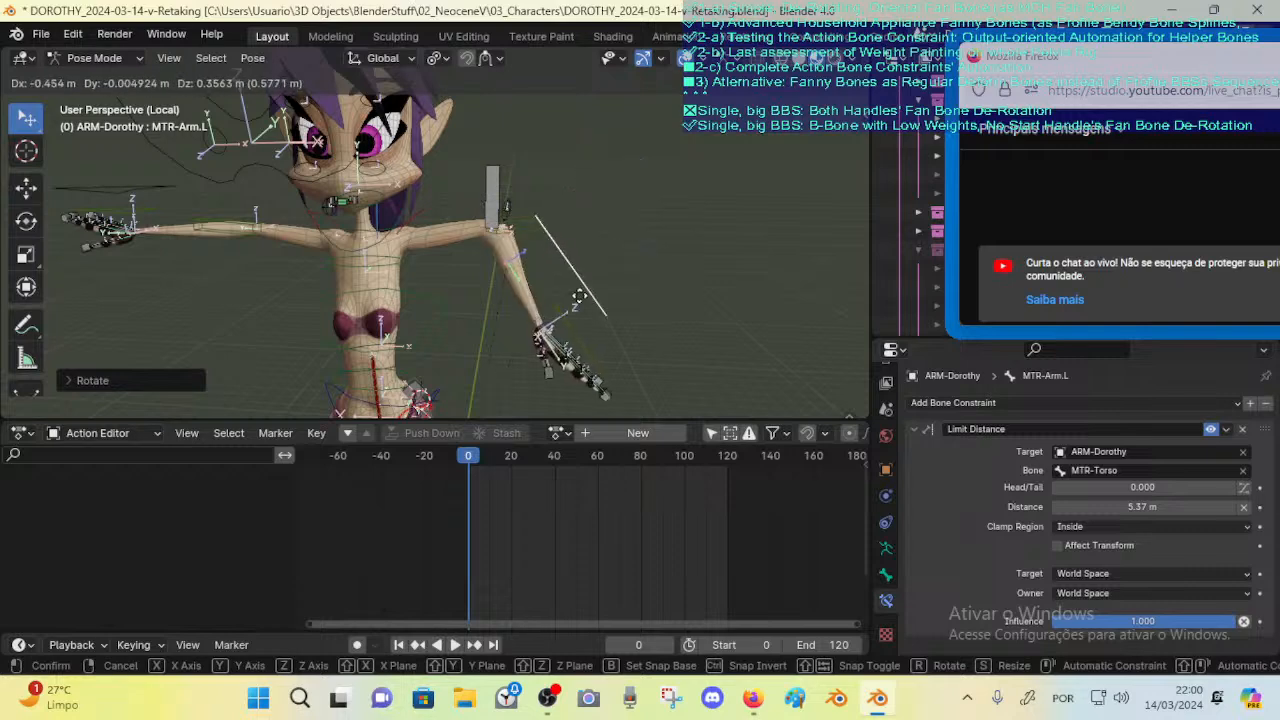
{"action": "left_click", "coordinate": [555, 380]}
Step: Rotate and shift the CTL-Spine.003 control to test the upper torso while the left elbow is pinned
{"action": "left_click", "coordinate": [405, 235]}
{"action": "key", "text": "r"}
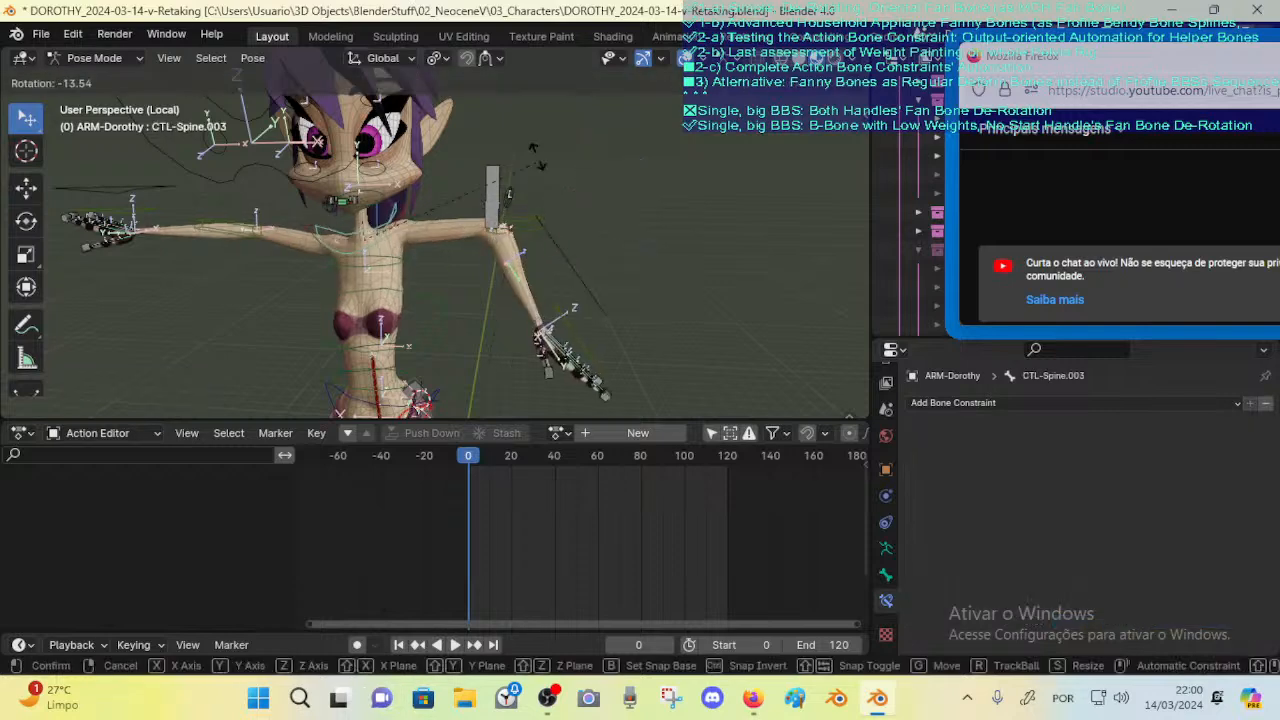
{"action": "left_click", "coordinate": [535, 153]}
{"action": "key", "text": "g"}
{"action": "left_click", "coordinate": [477, 196]}
{"action": "middle_click_drag", "start_coordinate": [477, 204], "coordinate": [518, 218]}
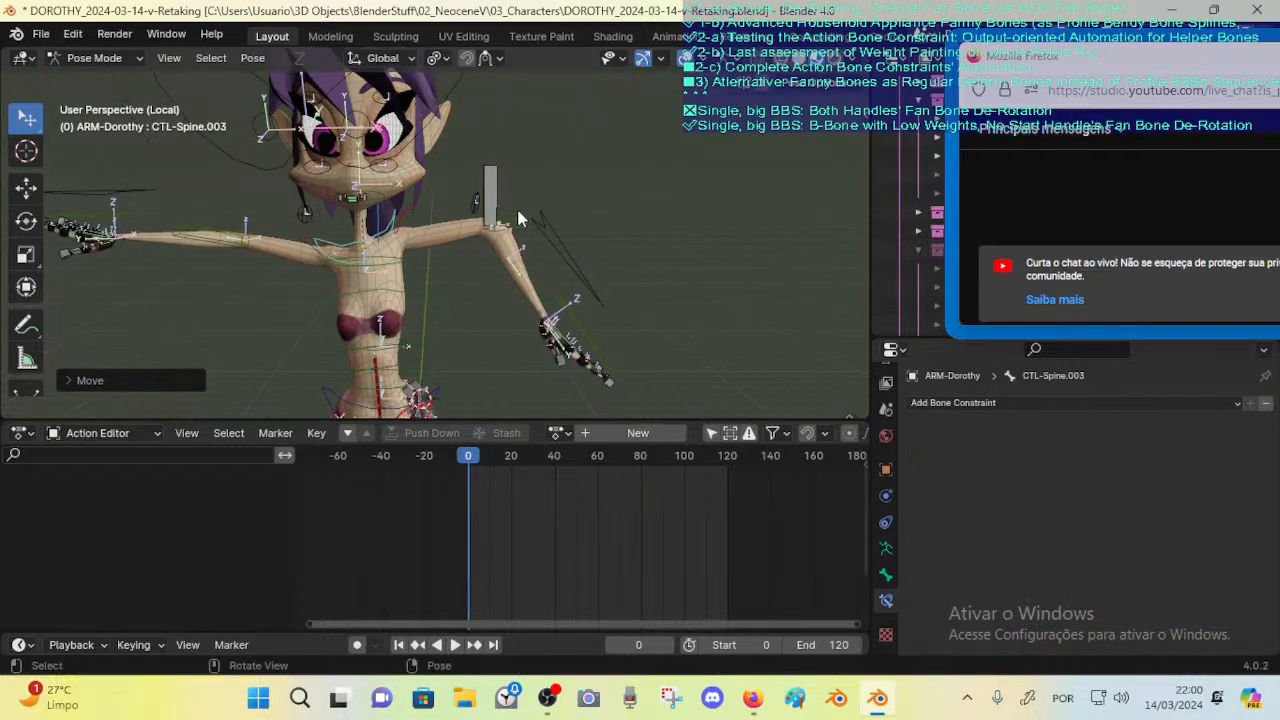
Step: Show the ALL-MECHANISM and ALL-DEFORM-RIG bone collections
{"action": "key", "text": "n"}
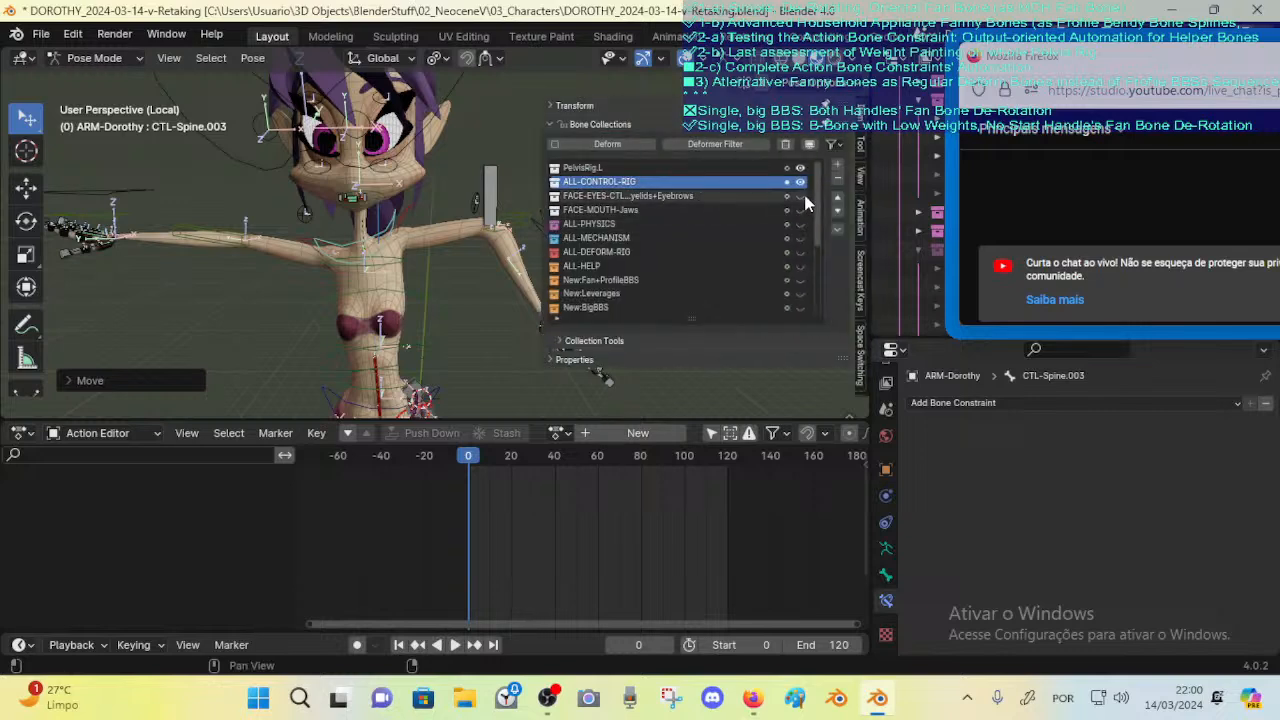
{"action": "left_click", "coordinate": [800, 238]}
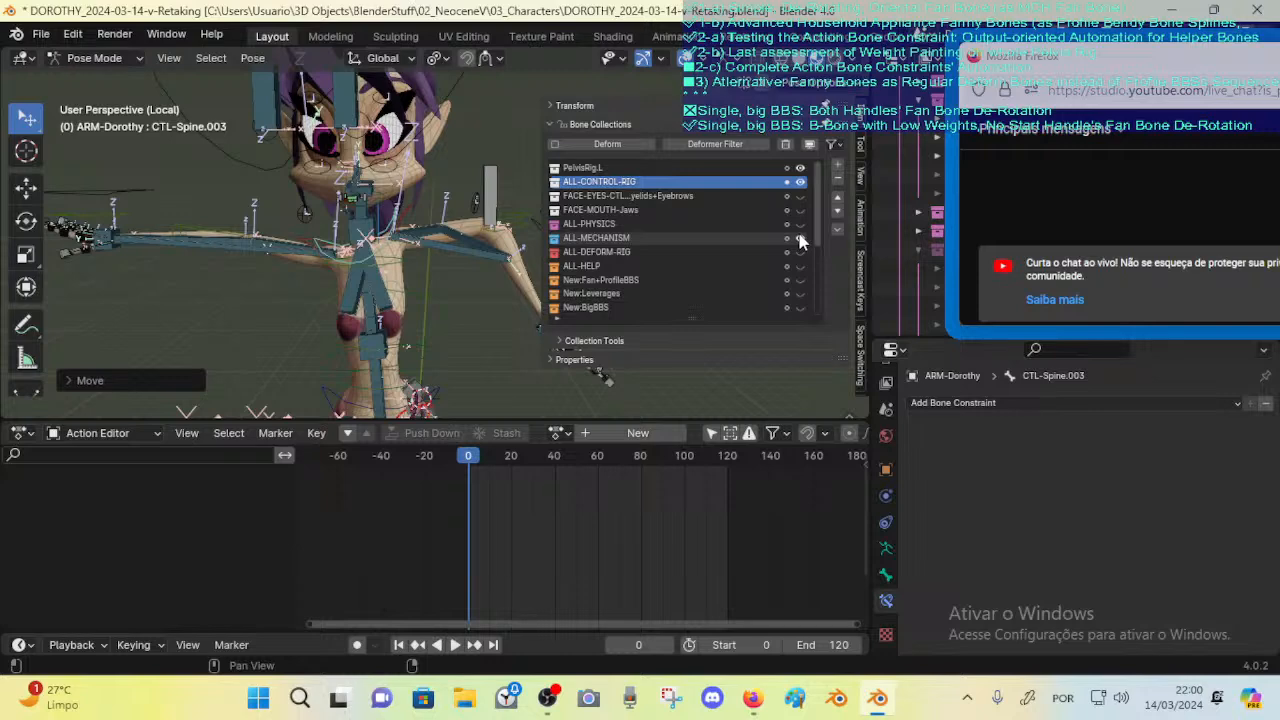
{"action": "left_click", "coordinate": [800, 252]}
{"action": "key", "text": "n"}
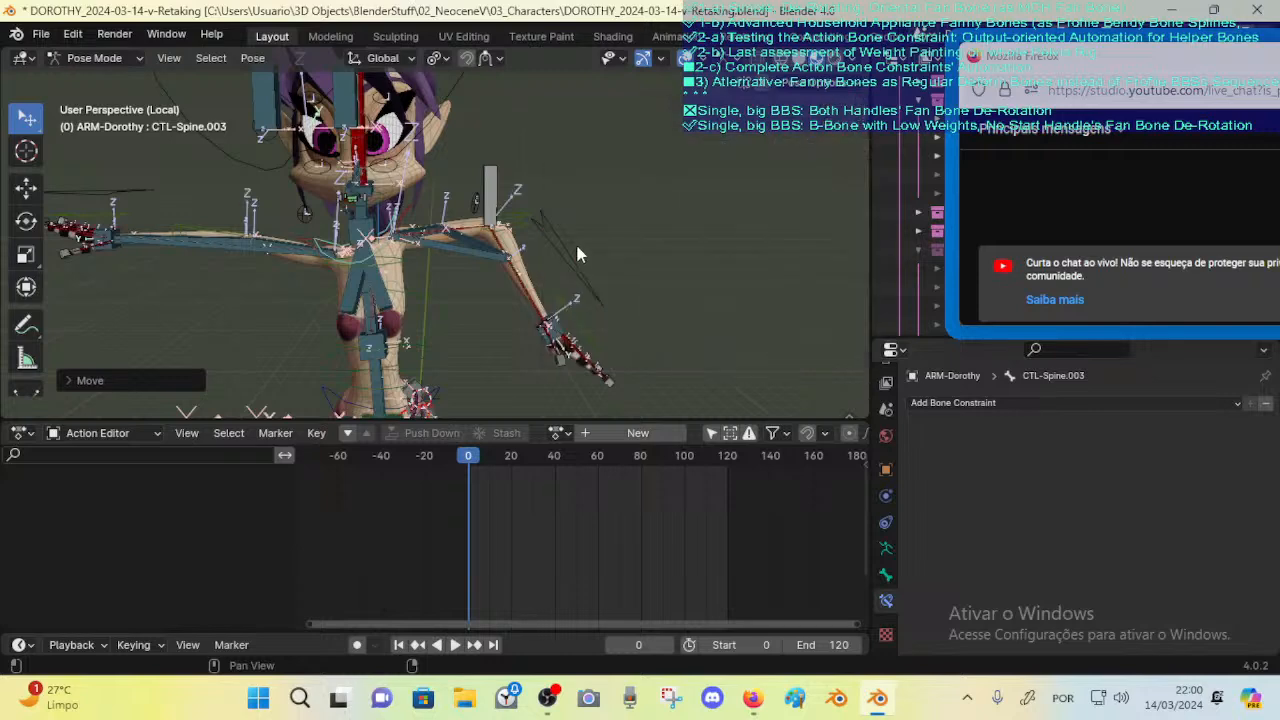
Step: Clear the whole rig's pose and pull the left arm's MTR-LowerArm.L.001 and hand controls inward and down to bend the elbow
{"action": "middle_click_drag", "start_coordinate": [575, 241], "coordinate": [529, 246]}
{"action": "key", "text": "alt+r"}
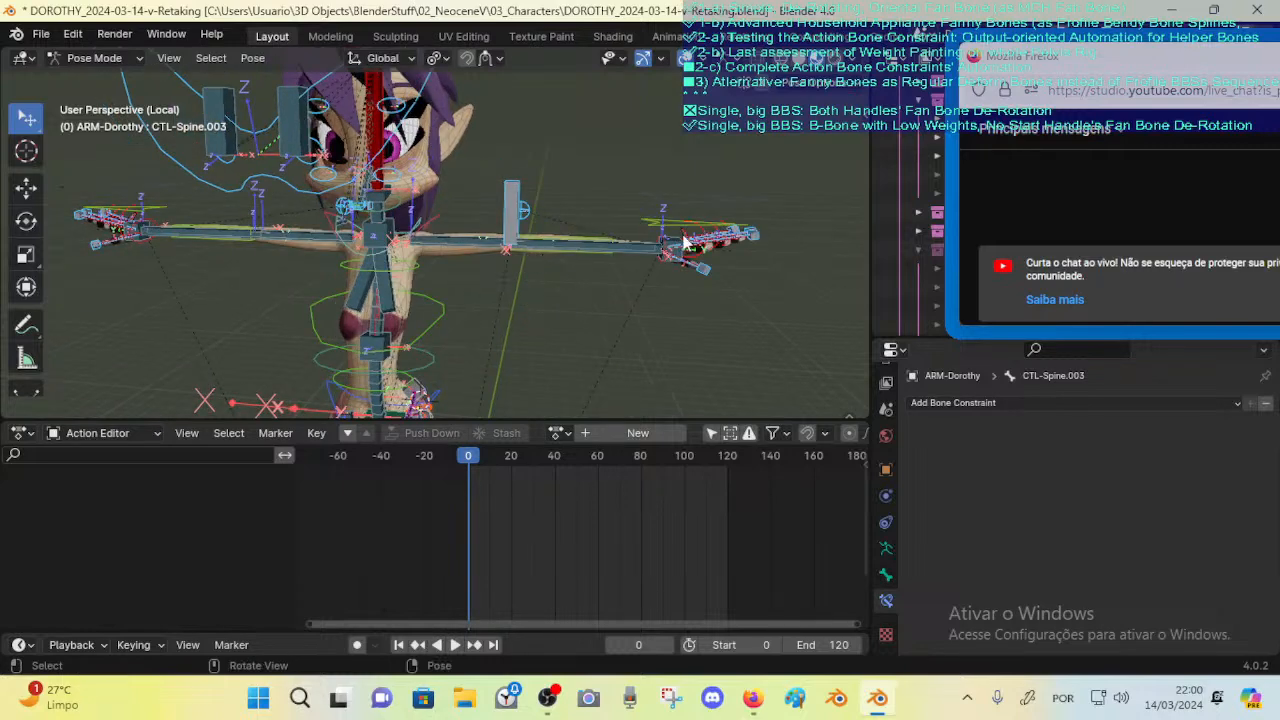
{"action": "left_click_drag", "start_coordinate": [707, 218], "coordinate": [640, 303]}
{"action": "key", "text": "Tab"}
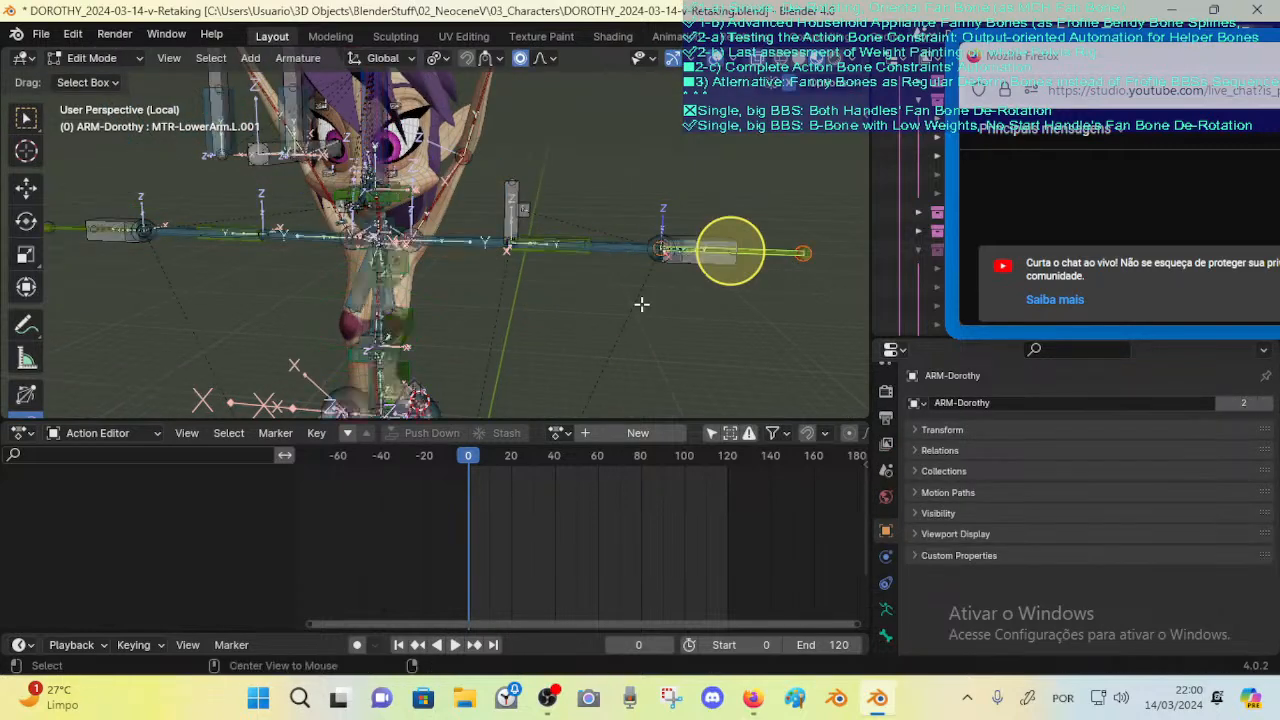
{"action": "key", "text": "Tab"}
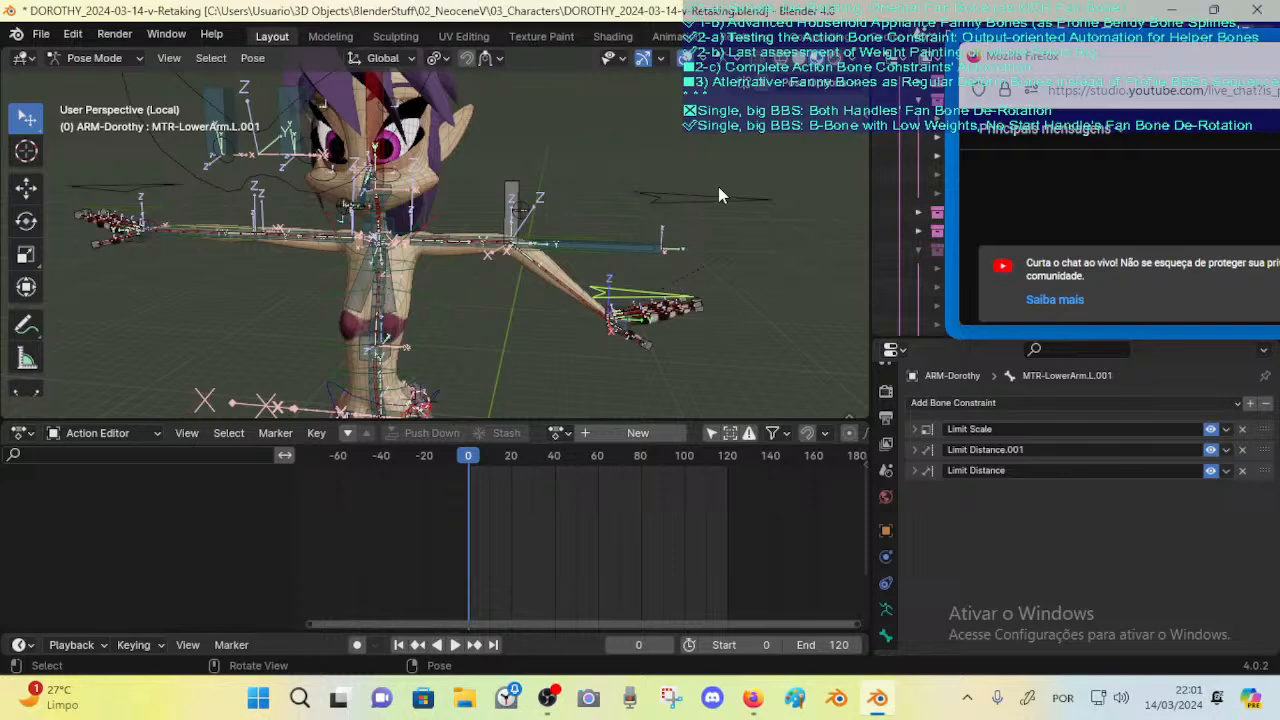
{"action": "left_click_drag", "start_coordinate": [714, 196], "coordinate": [540, 220]}
Step: Disable the Copy Location constraint on MTR-UpperArm.L.001 and move the PIN control up, away from the left elbow
{"action": "left_click", "coordinate": [516, 216]}
{"action": "left_click", "coordinate": [556, 244]}
{"action": "left_click", "coordinate": [519, 217]}
{"action": "left_click", "coordinate": [559, 238]}
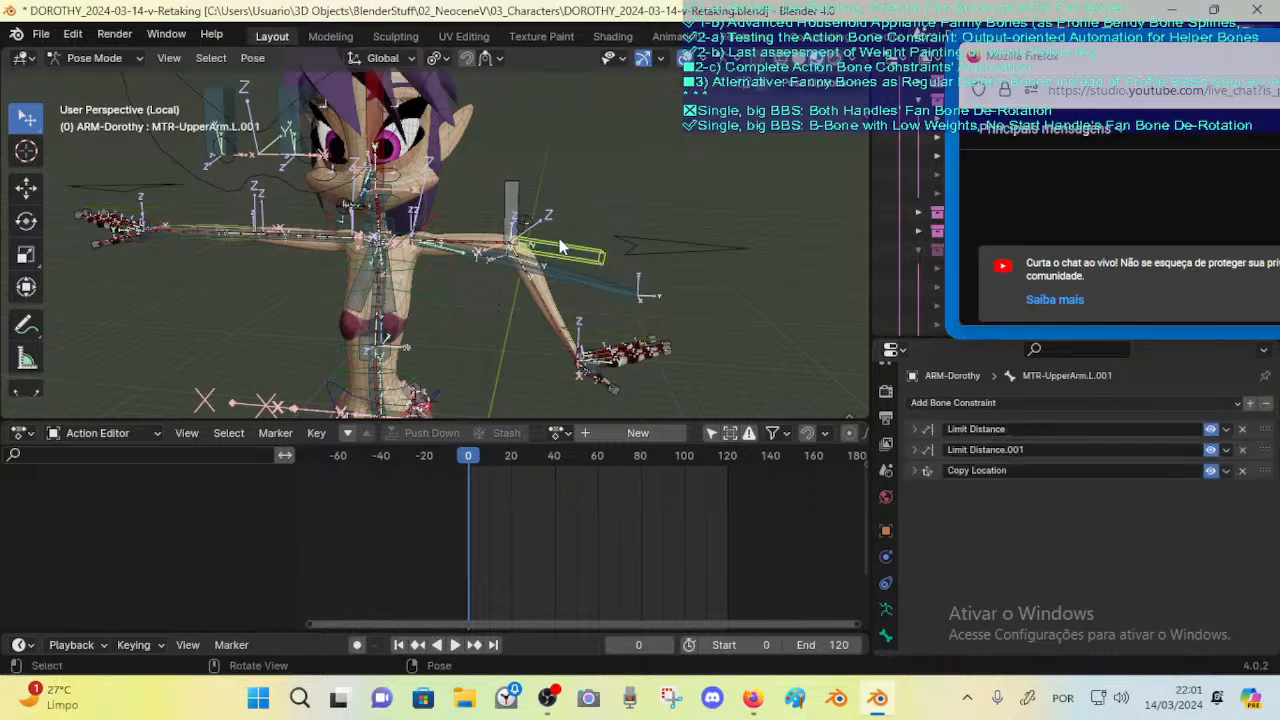
{"action": "scroll", "coordinate": [559, 238], "scroll_direction": "up", "scroll_amount": 2}
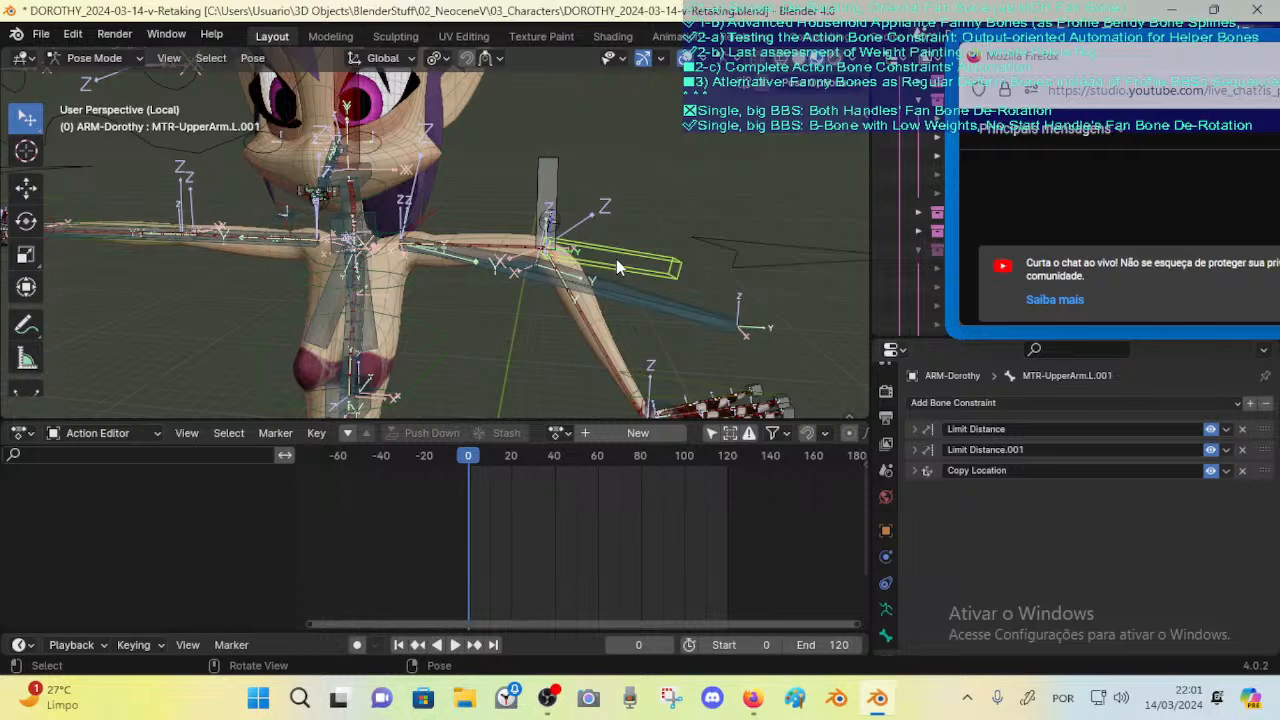
{"action": "left_click", "coordinate": [1208, 472]}
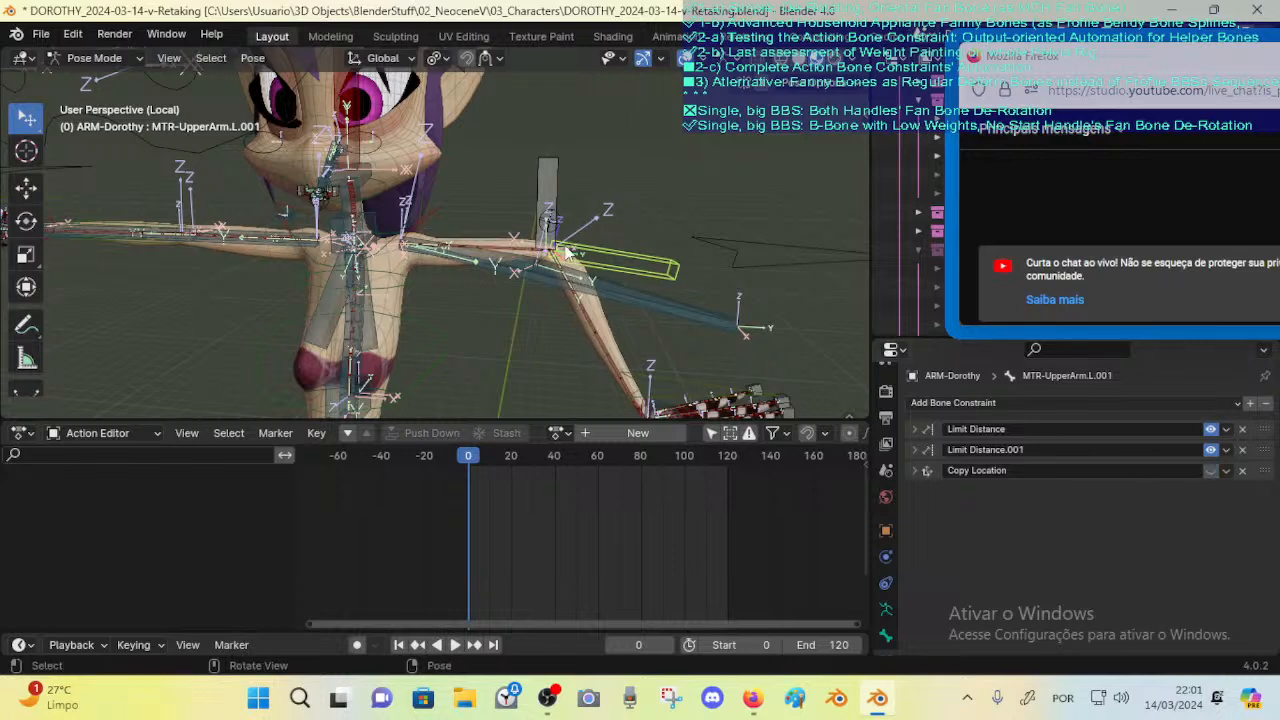
{"action": "left_click_drag", "start_coordinate": [550, 175], "coordinate": [601, 93]}
{"action": "left_click_drag", "start_coordinate": [642, 248], "coordinate": [676, 251]}
Step: Select the DEF-3-ARMS-2-UpperArm.L deform bone and collapse its constraints to examine the Stretch To and Maintain Volume stack
{"action": "left_click", "coordinate": [549, 237]}
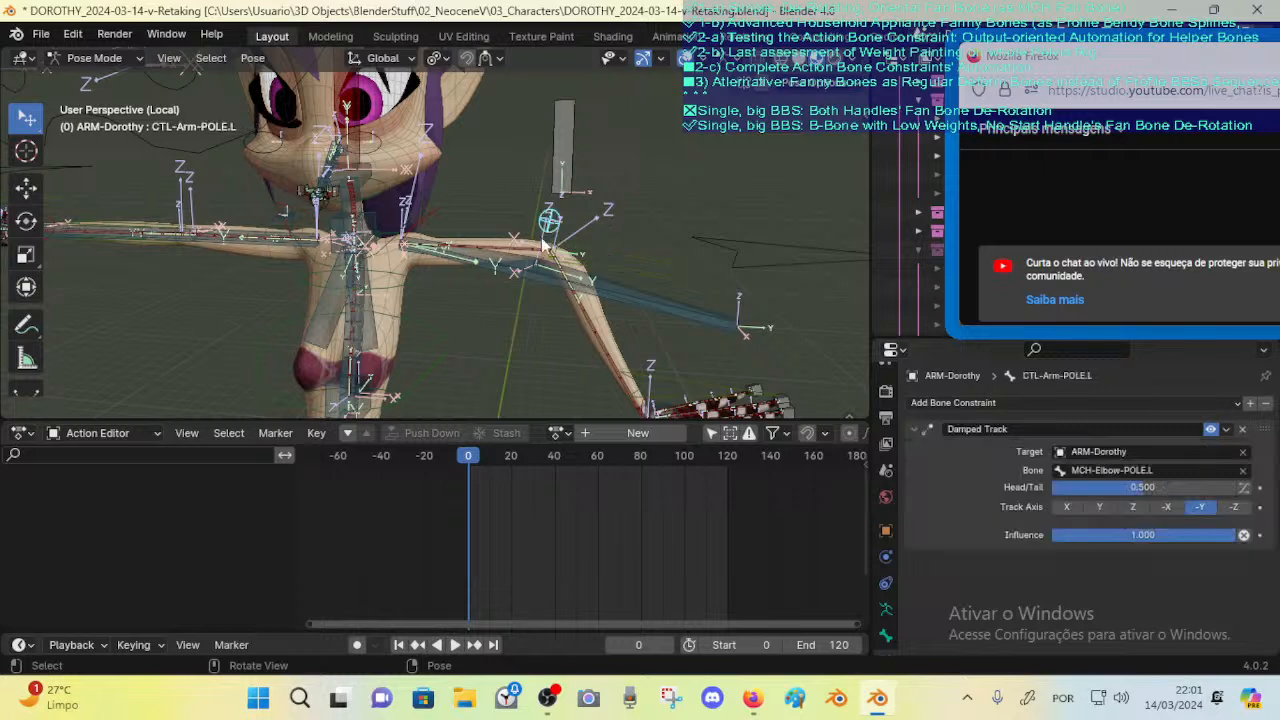
{"action": "left_click", "coordinate": [551, 248]}
{"action": "left_click", "coordinate": [588, 254]}
{"action": "left_click", "coordinate": [535, 258]}
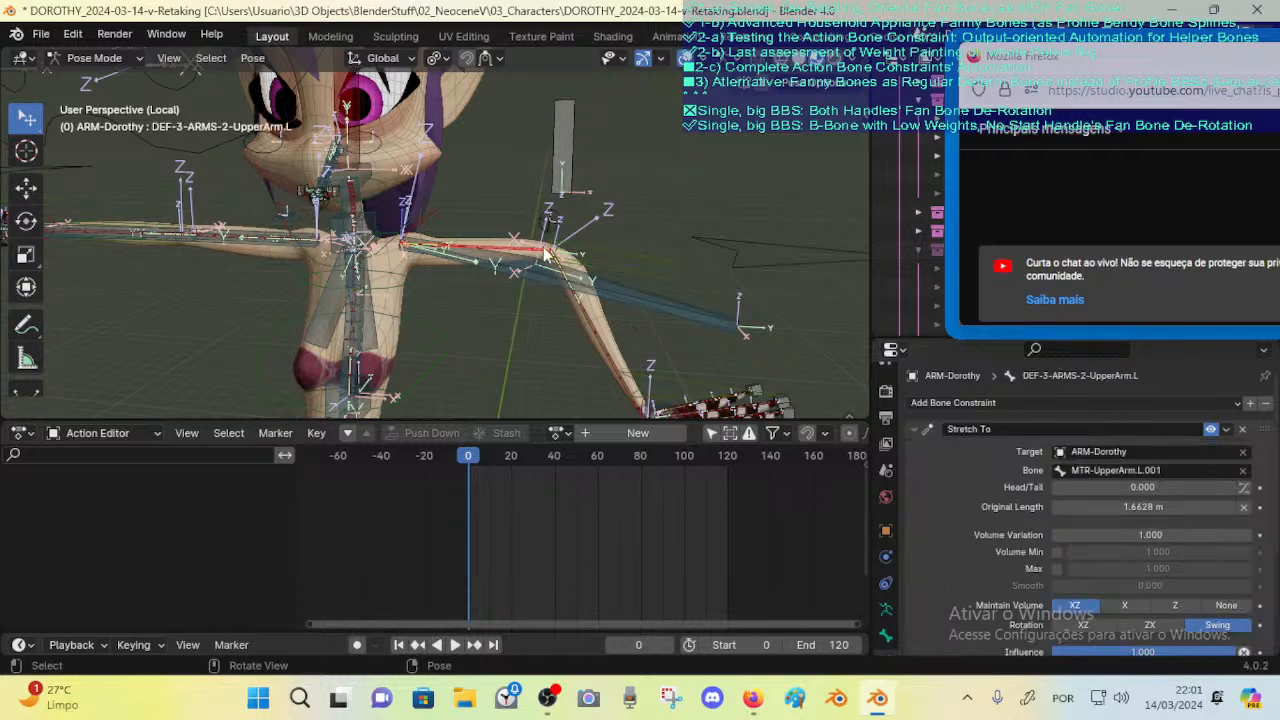
{"action": "left_click", "coordinate": [918, 429]}
{"action": "left_click", "coordinate": [913, 451]}
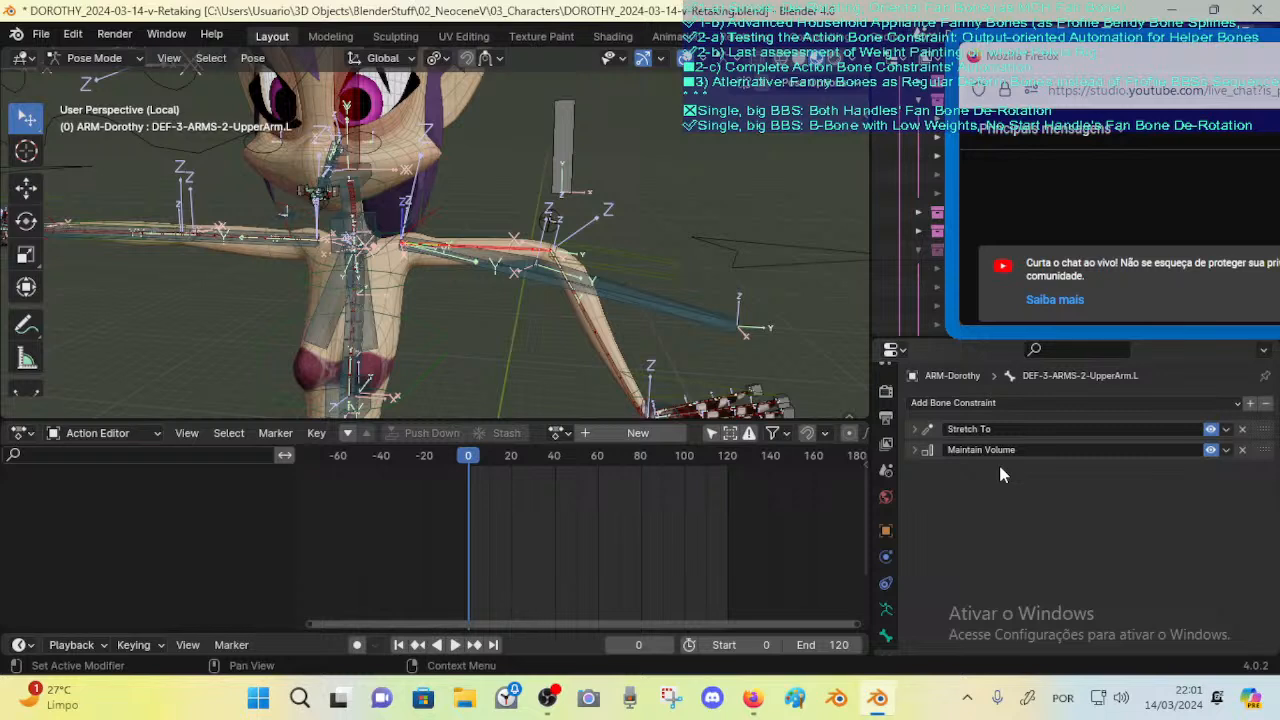
{"action": "double_click", "coordinate": [1197, 451]}
{"action": "left_click", "coordinate": [1203, 450]}
{"action": "key", "text": "Return"}
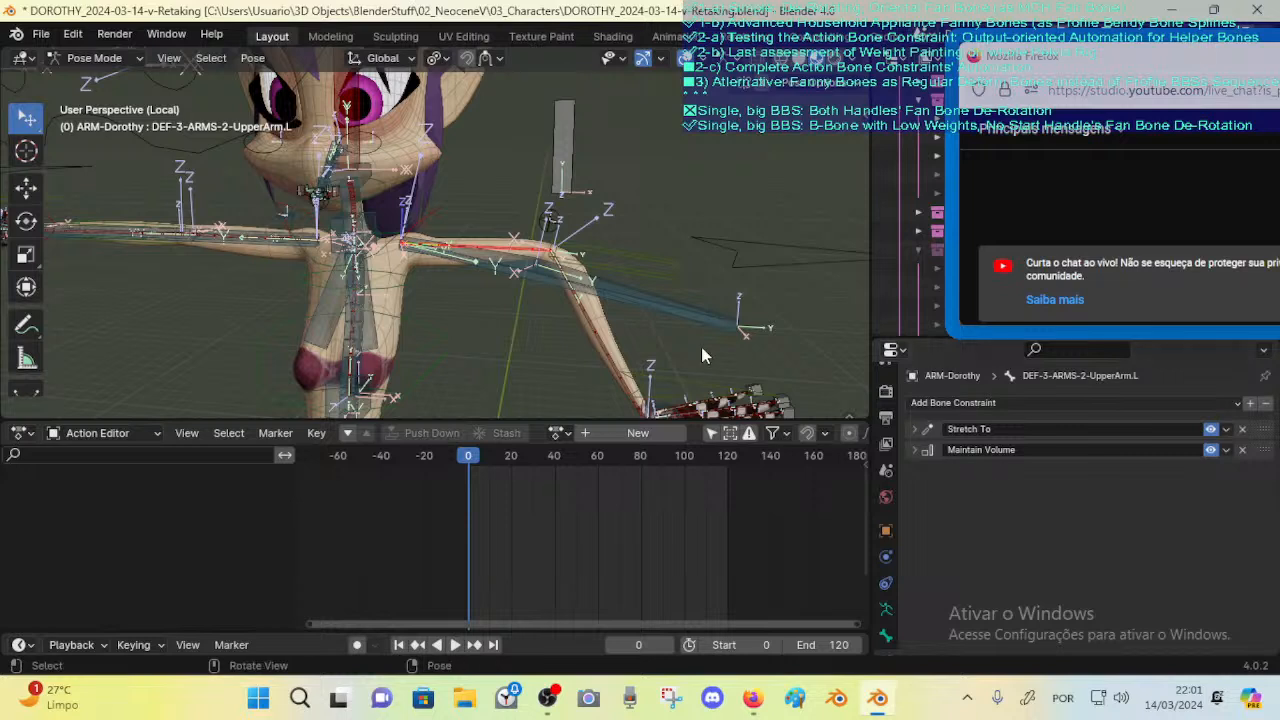
{"action": "left_click", "coordinate": [613, 255]}
{"action": "left_click", "coordinate": [506, 247], "text": "shift"}
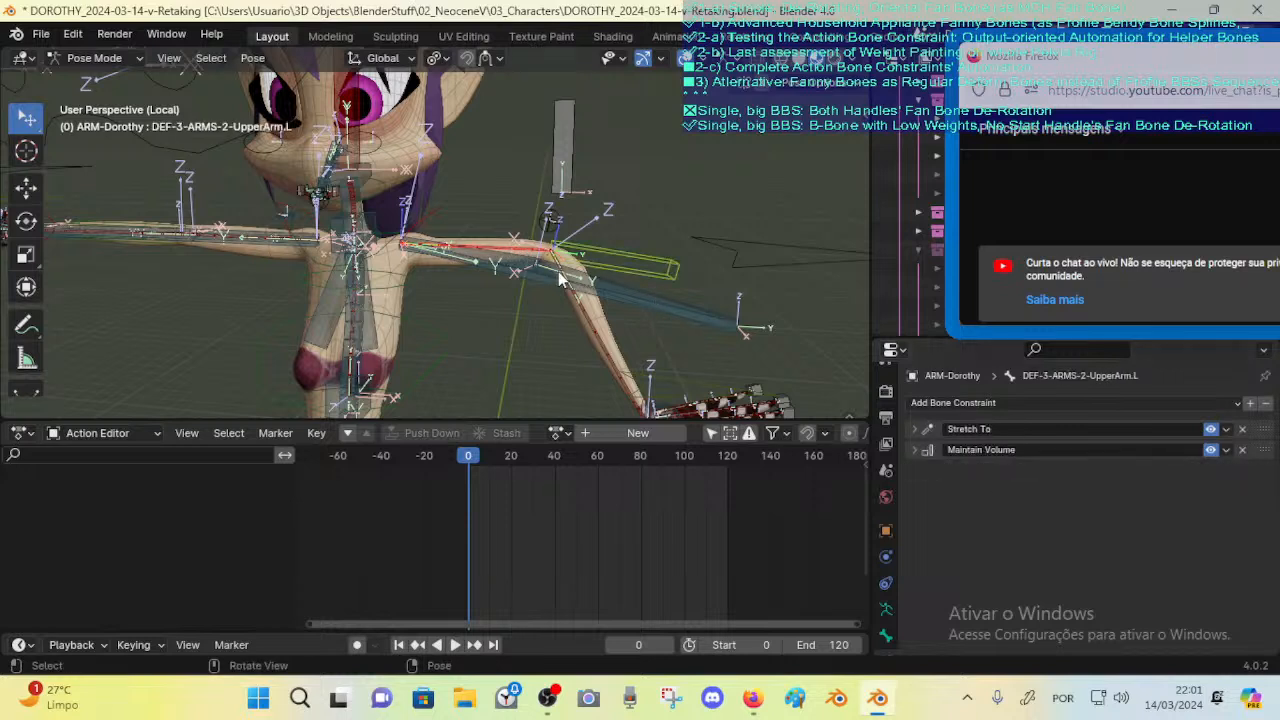
{"action": "key", "text": "ctrl+c"}
{"action": "key", "text": "Escape"}
Step: Copy the Copy Location constraint from MTR-UpperArm.L.001 to the DEF-3-ARMS-2-UpperArm.L deform bone
{"action": "left_click", "coordinate": [531, 253]}
{"action": "left_click", "coordinate": [531, 253]}
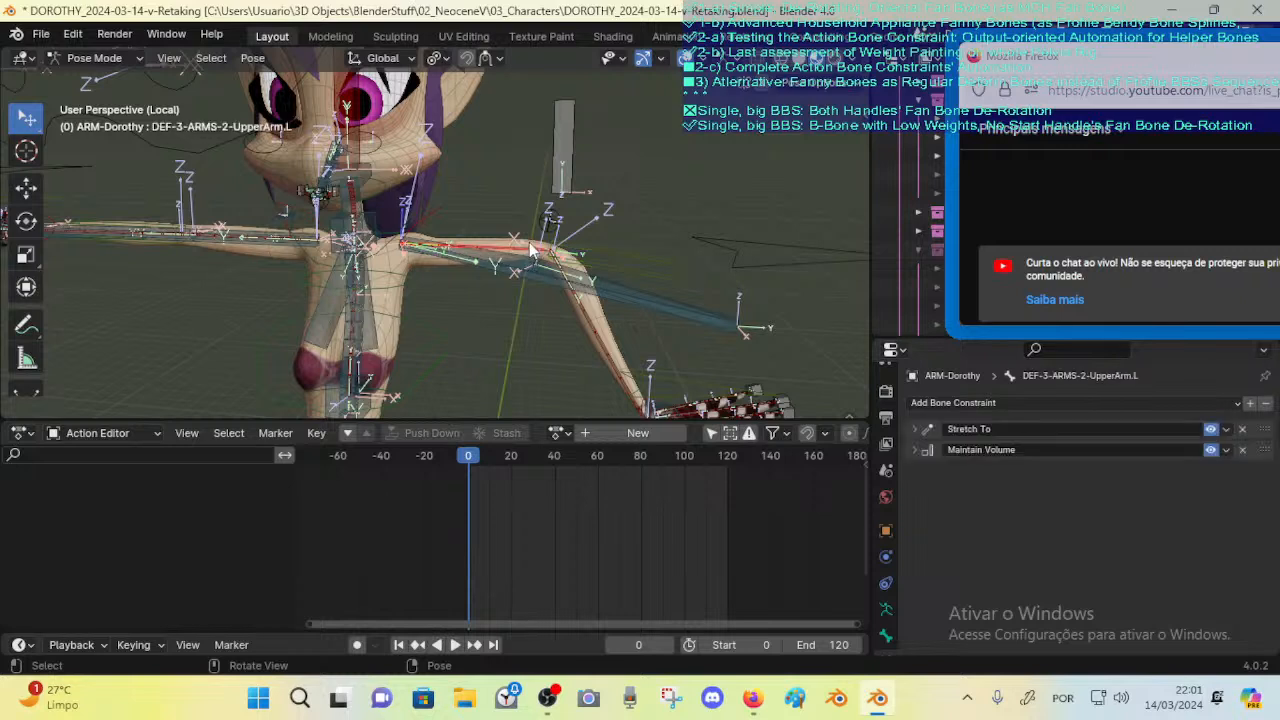
{"action": "left_click", "coordinate": [608, 251], "text": "shift"}
{"action": "key", "text": "ctrl+c"}
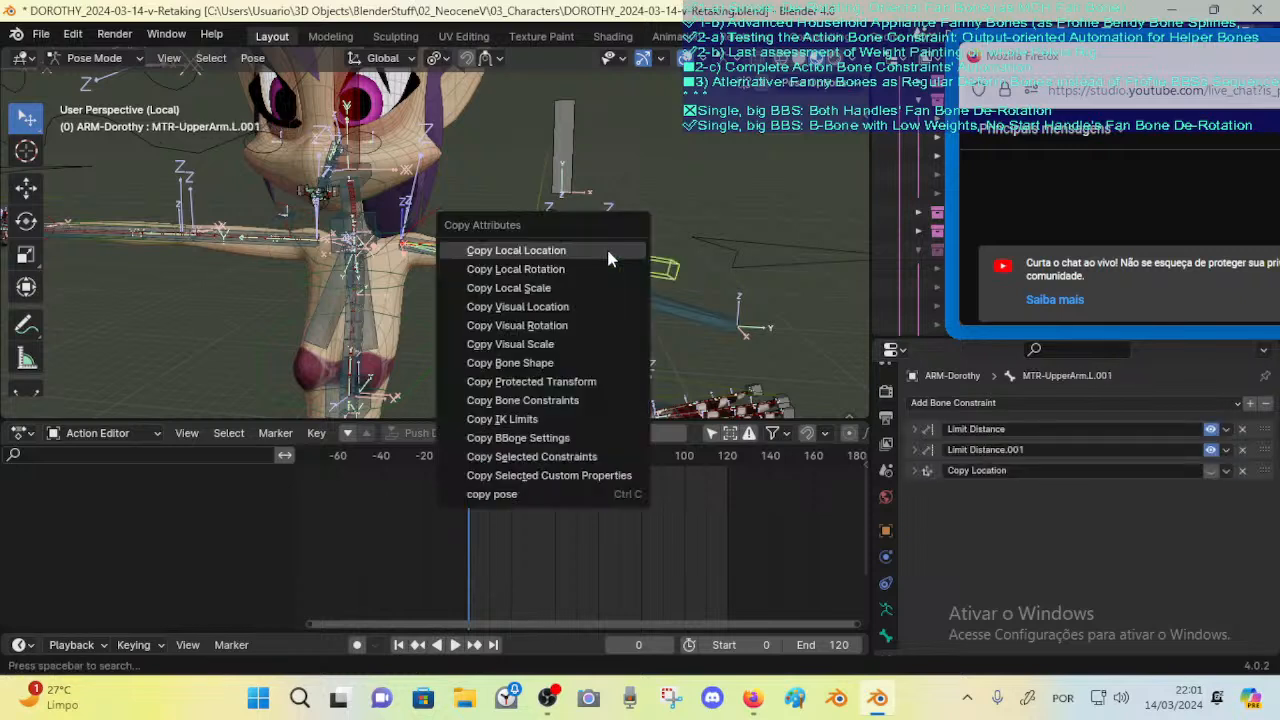
{"action": "left_click", "coordinate": [545, 457]}
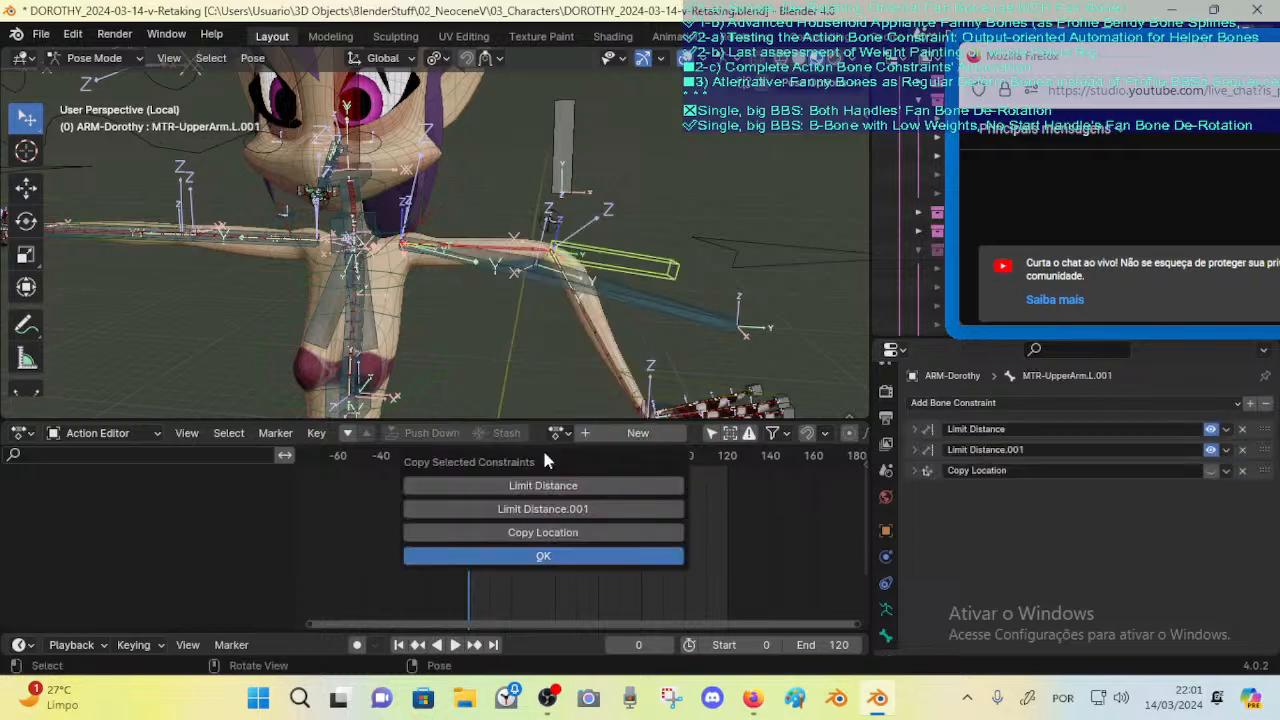
{"action": "left_click", "coordinate": [571, 557]}
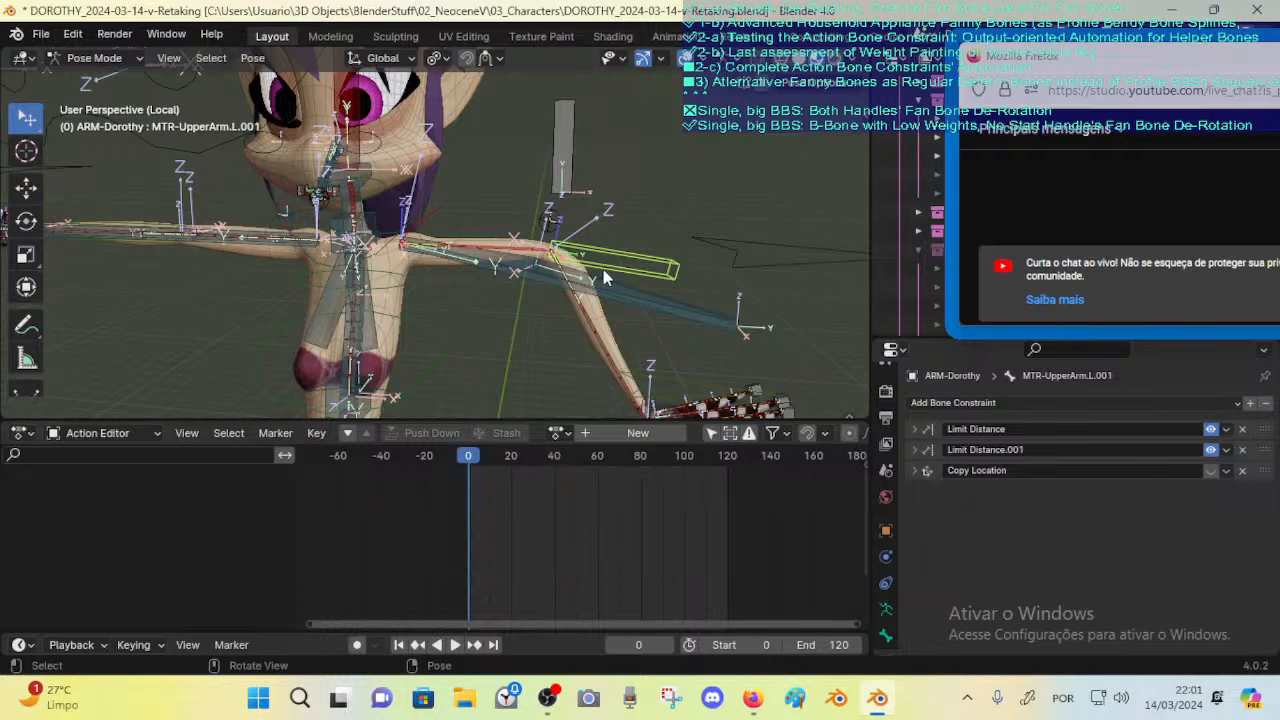
{"action": "left_click", "coordinate": [533, 250]}
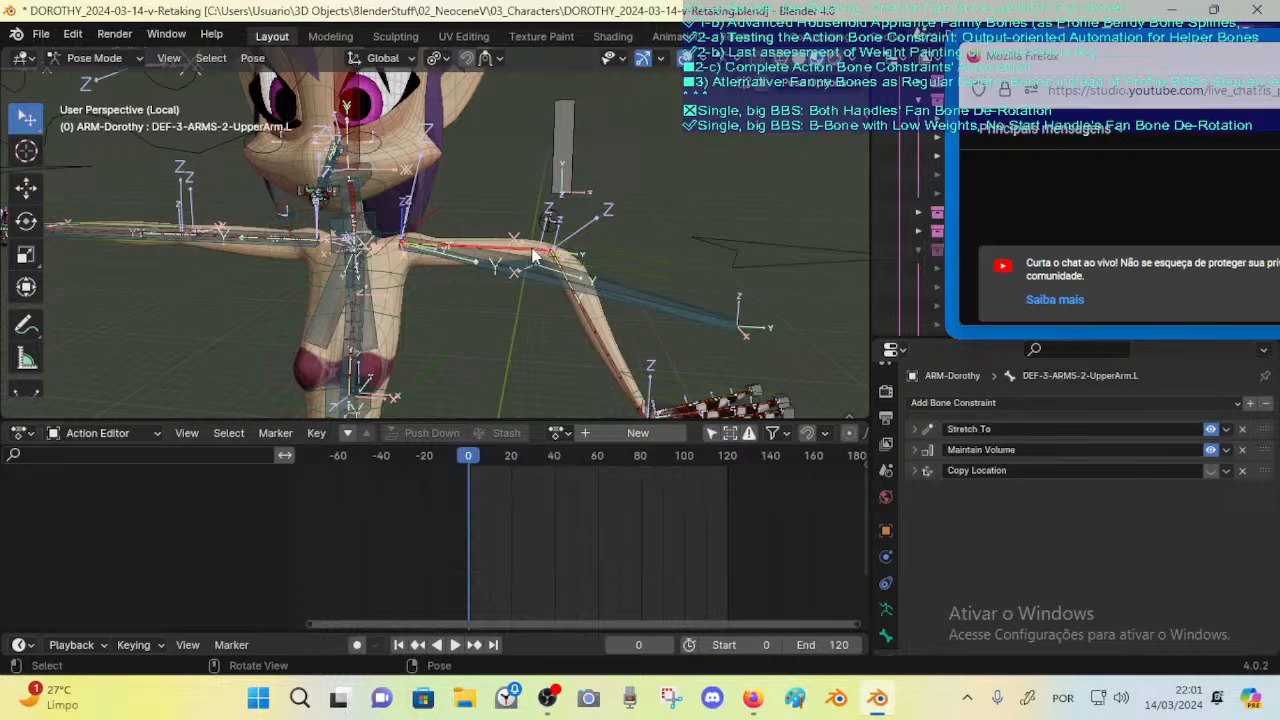
Step: Toggle DEF-3-ARMS-2-UpperArm.L's copied Copy Location constraint on and off to compare the arm, and delete that constraint
{"action": "left_click", "coordinate": [912, 471]}
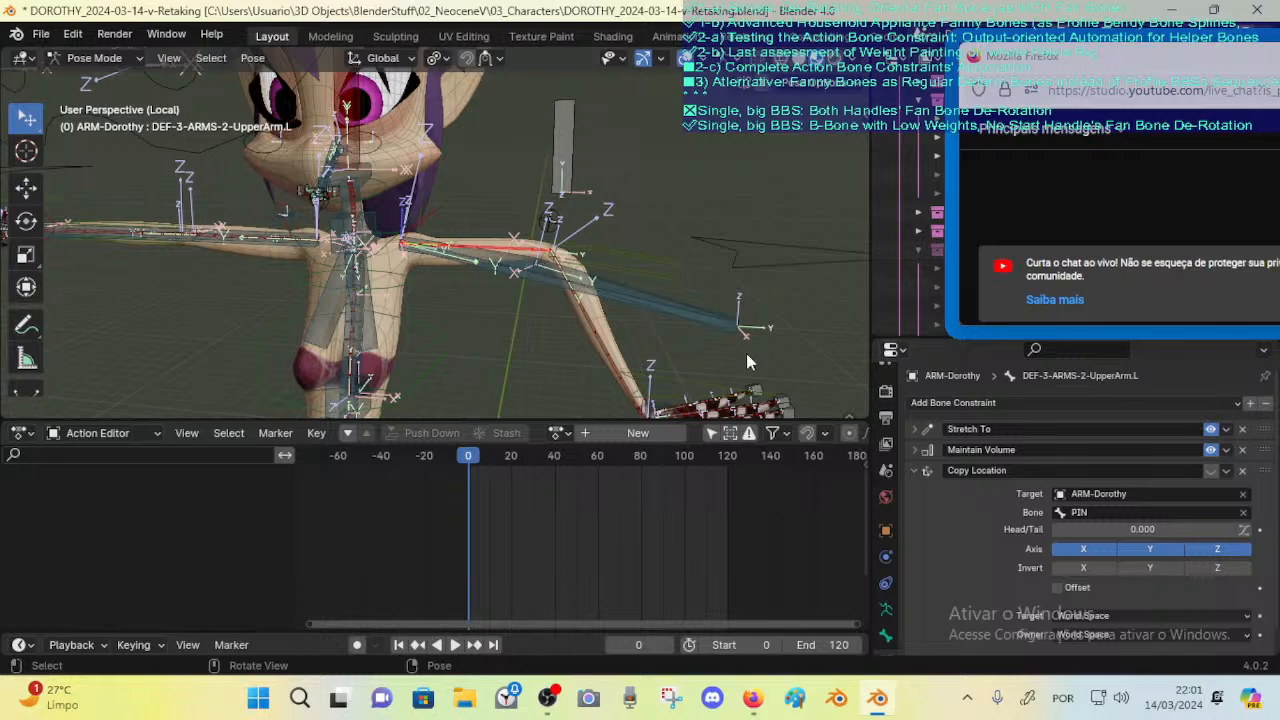
{"action": "left_click", "coordinate": [1211, 470]}
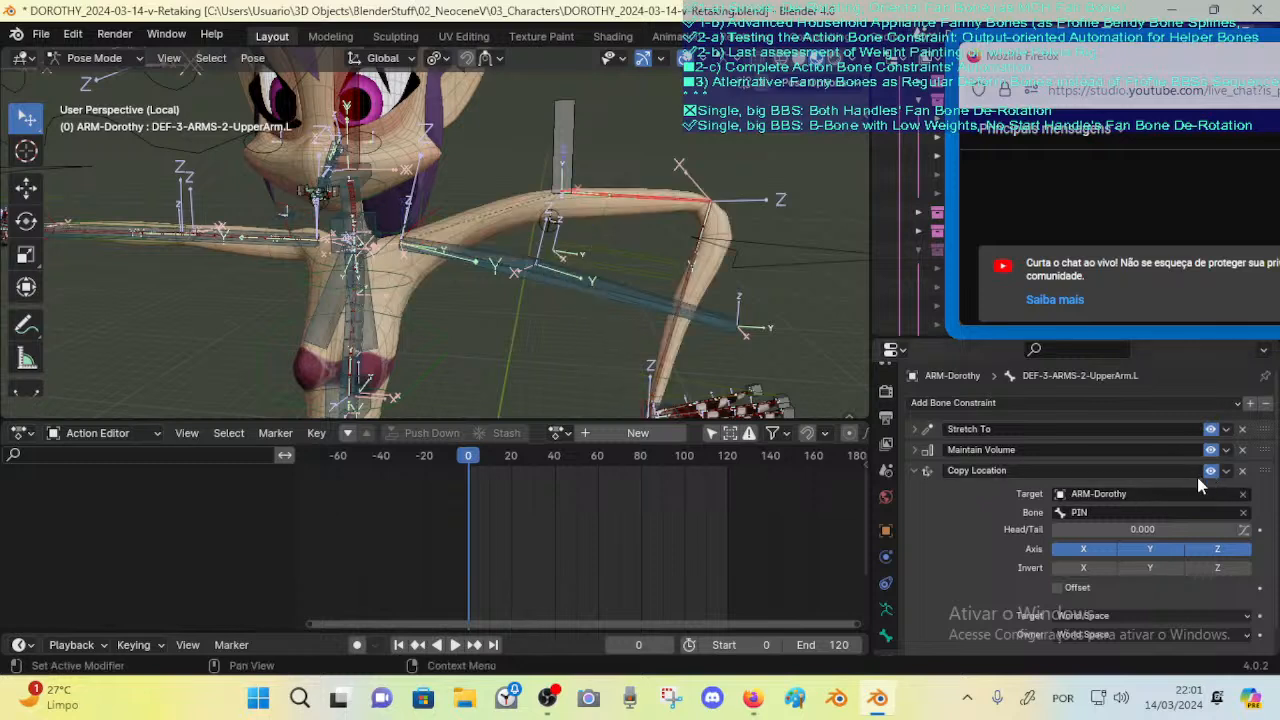
{"action": "left_click", "coordinate": [1210, 470]}
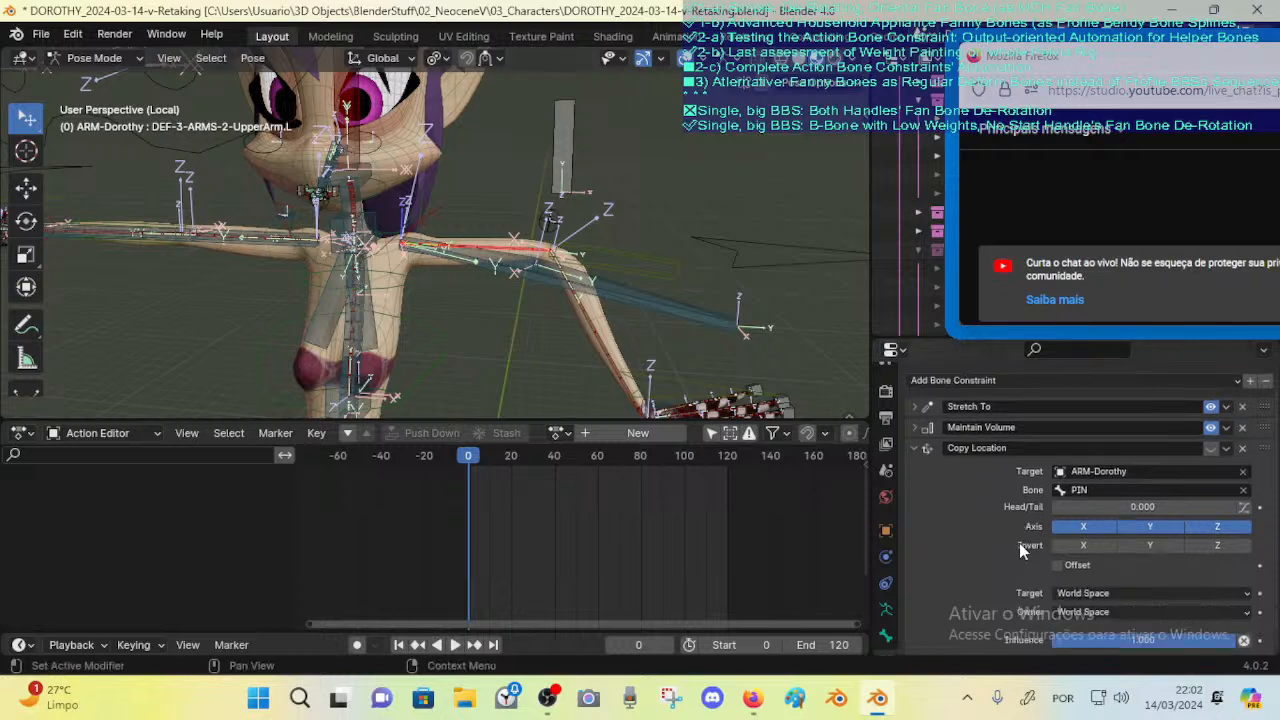
{"action": "left_click", "coordinate": [1211, 471]}
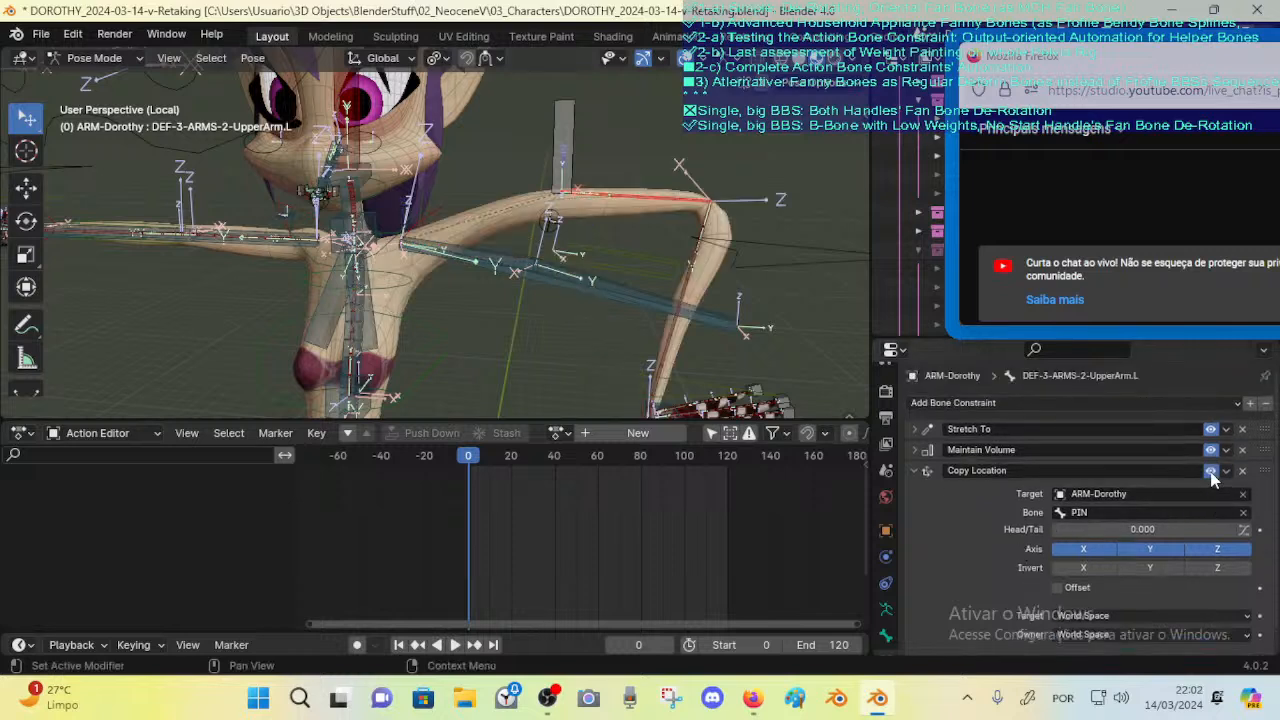
{"action": "left_click", "coordinate": [1211, 471]}
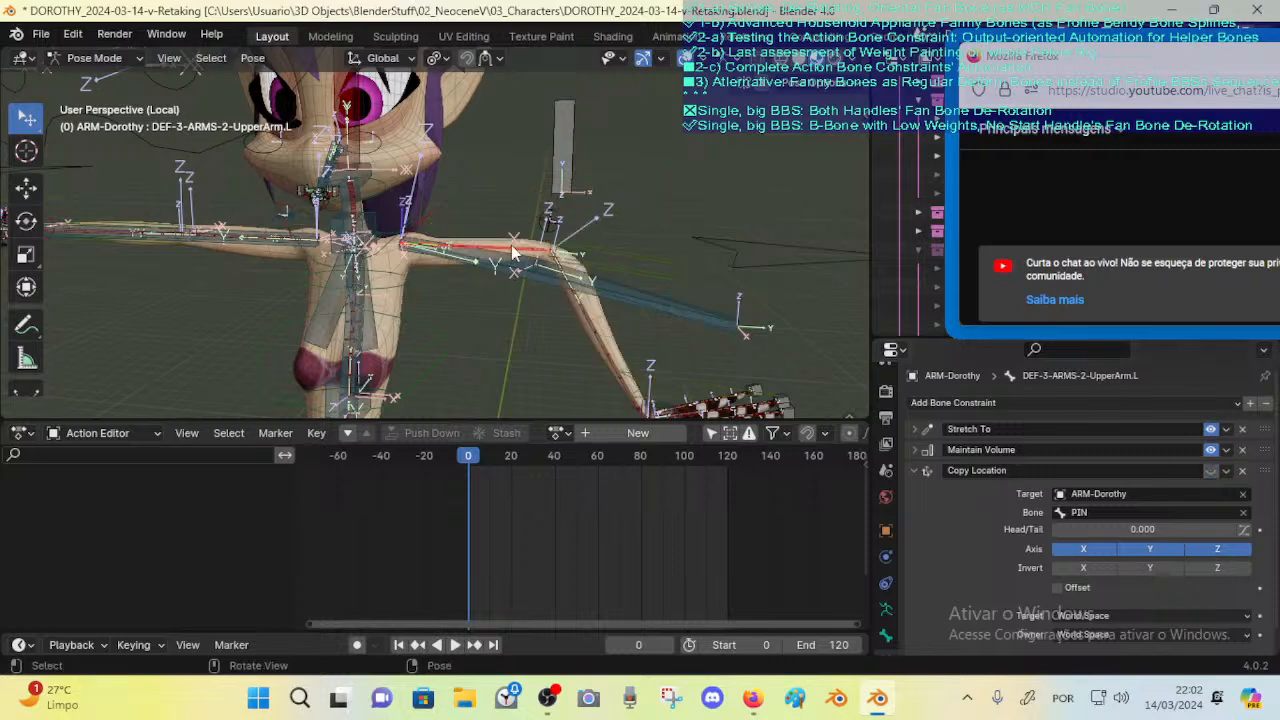
{"action": "left_click", "coordinate": [1242, 471]}
Step: Copy the Copy Location constraint from MTR-UpperArm.L.001 to the DEF-3-ARMS-4-LowerArm.L deform bone
{"action": "left_click", "coordinate": [611, 261]}
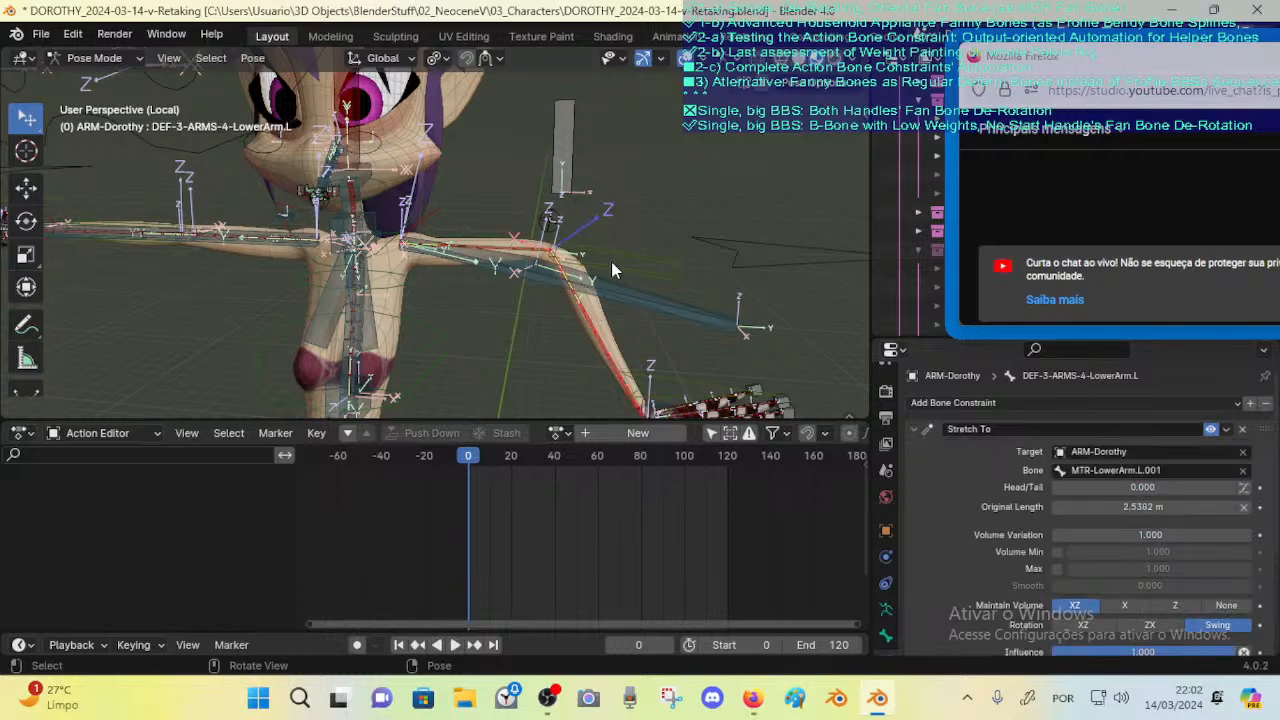
{"action": "left_click", "coordinate": [614, 256]}
{"action": "left_click", "coordinate": [611, 253]}
{"action": "left_click", "coordinate": [614, 265]}
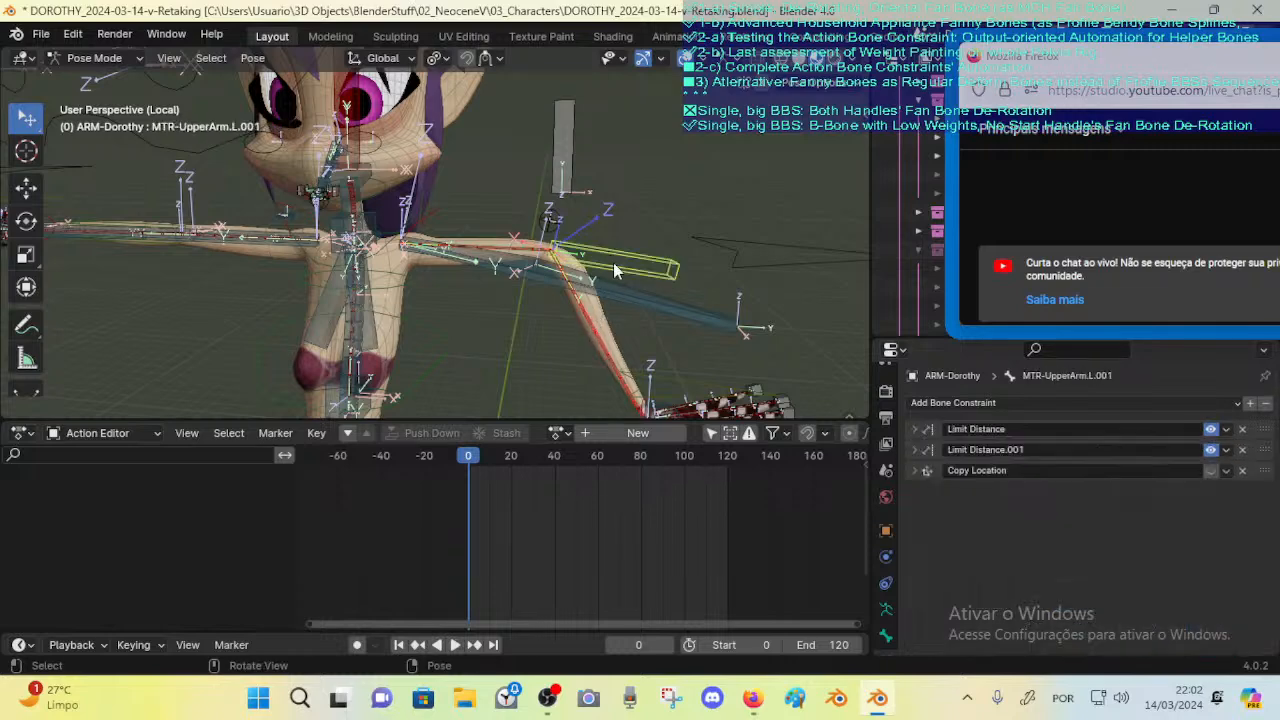
{"action": "key", "text": "ctrl+c"}
{"action": "left_click", "coordinate": [612, 276]}
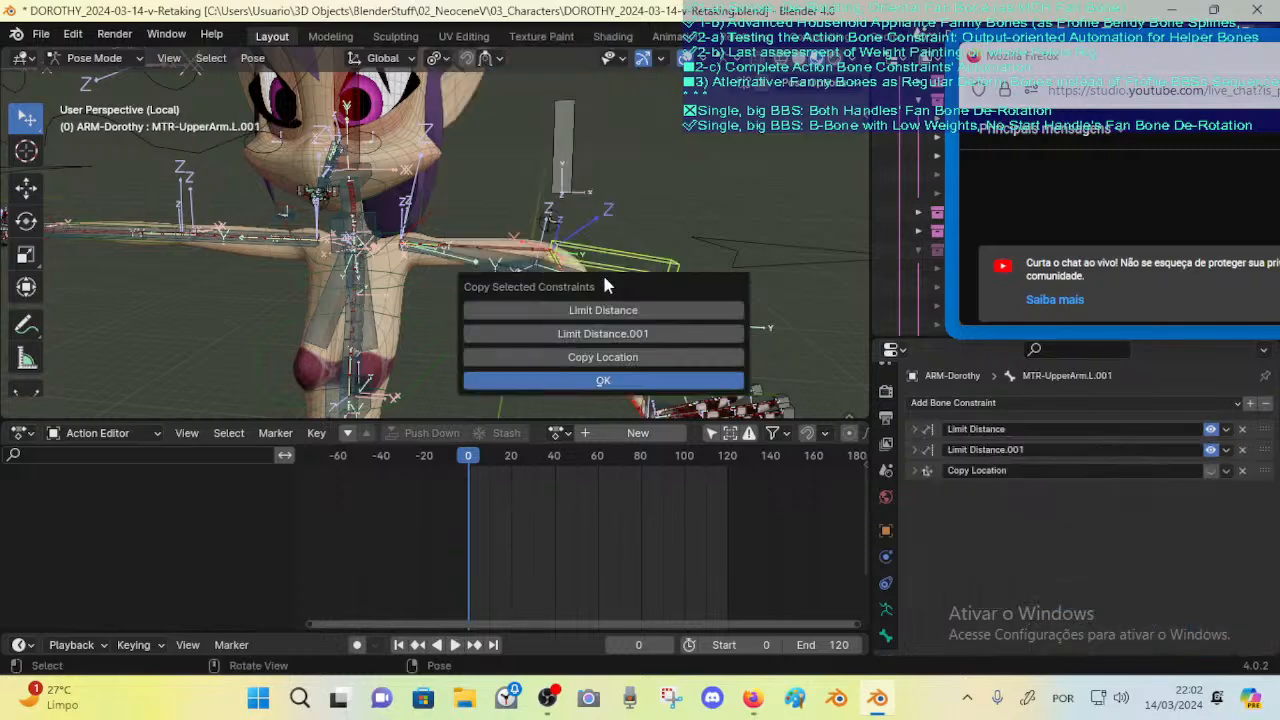
{"action": "left_click", "coordinate": [603, 380]}
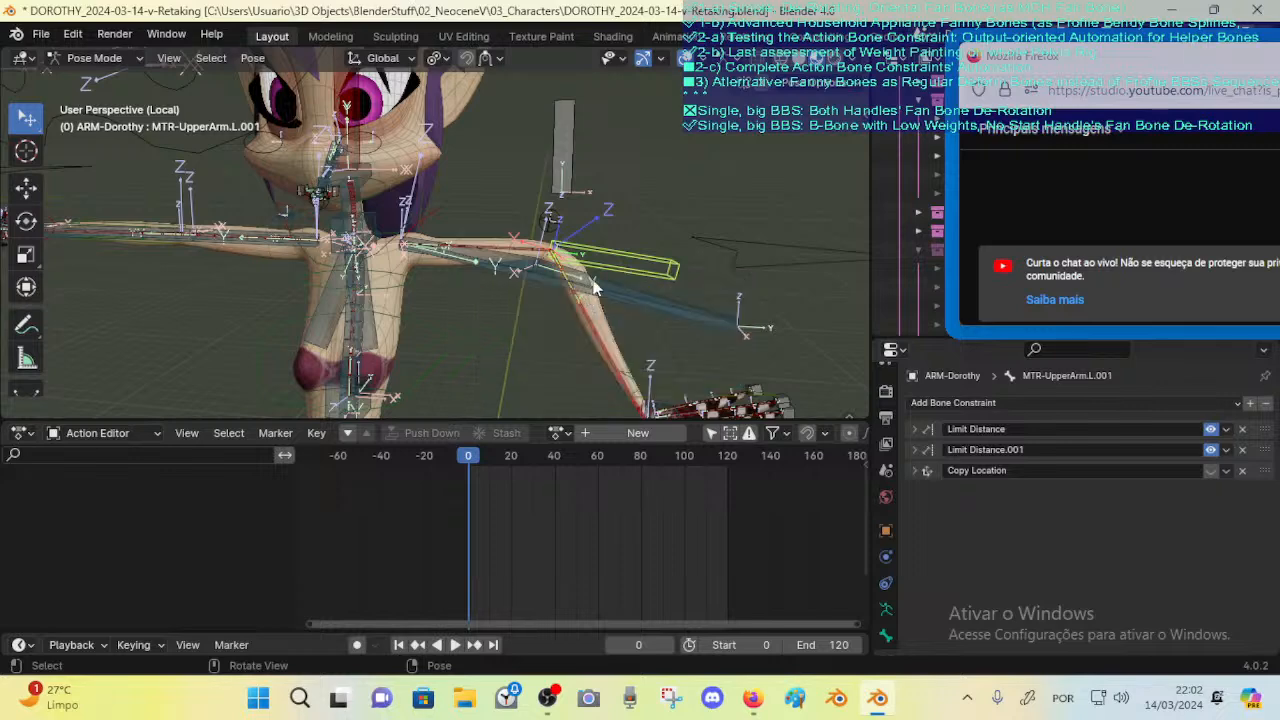
Step: Clear the location of all bones to return the rig to its rest pose
{"action": "left_click", "coordinate": [607, 347]}
{"action": "key", "text": "a"}
{"action": "key", "text": "alt+g"}
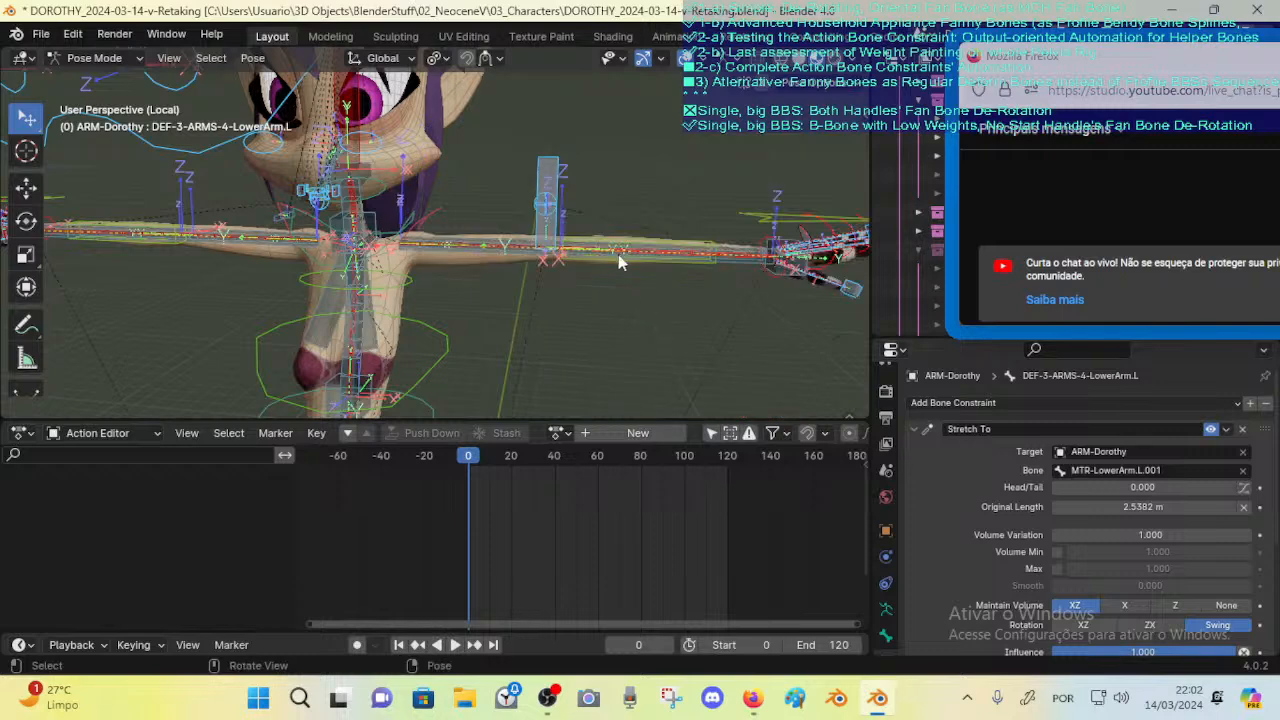
Step: Select the DEF-3-ARMS-4-LowerArm.L deform bone and collapse its Stretch To and Maintain Volume constraints to examine the stack
{"action": "left_click", "coordinate": [635, 250]}
{"action": "left_click", "coordinate": [635, 250]}
{"action": "left_click", "coordinate": [639, 250]}
{"action": "left_click", "coordinate": [639, 250]}
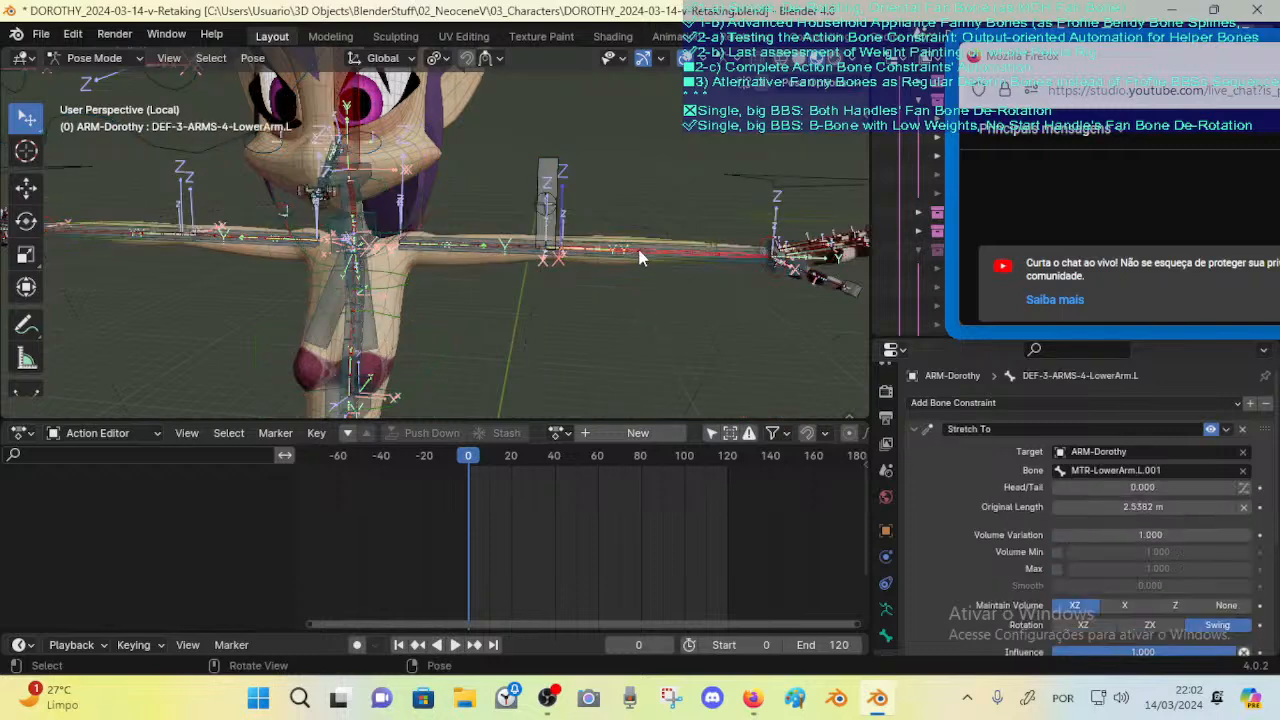
{"action": "scroll", "coordinate": [1067, 493], "scroll_direction": "down", "scroll_amount": 3}
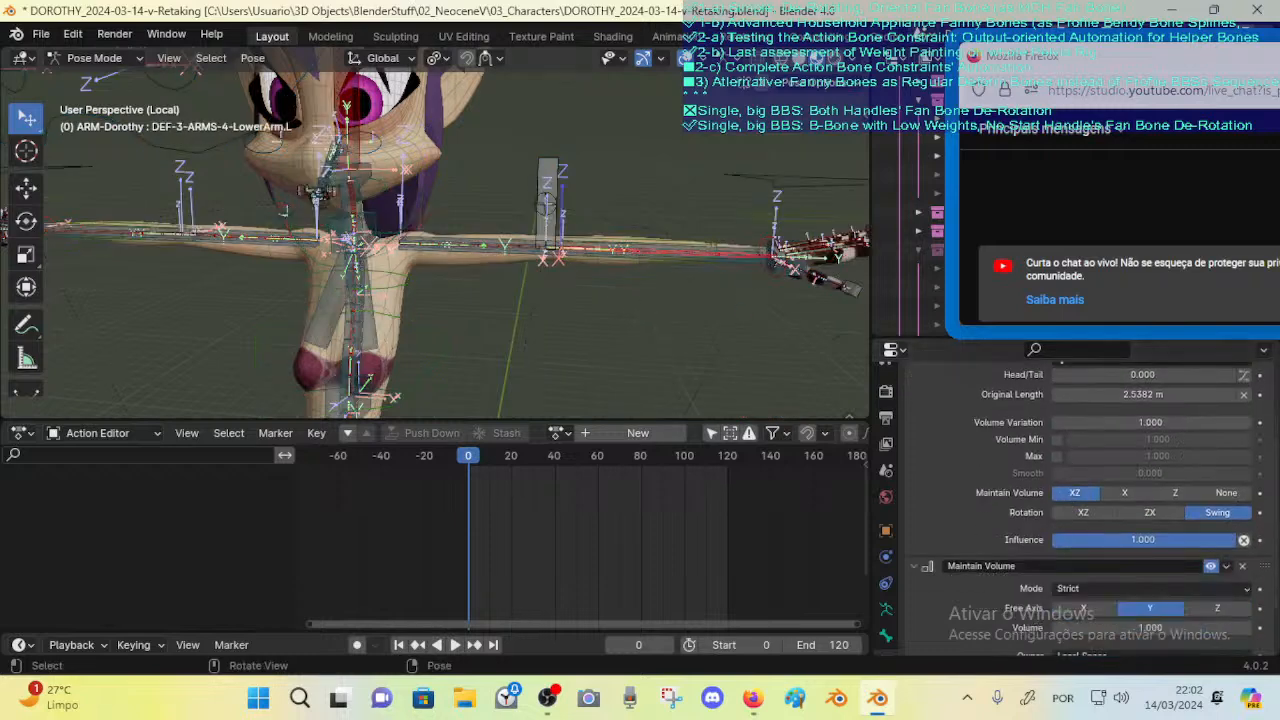
{"action": "key", "text": "s"}
{"action": "right_click", "coordinate": [688, 263]}
{"action": "middle_click_drag", "start_coordinate": [694, 277], "coordinate": [642, 299], "text": "shift"}
{"action": "scroll", "coordinate": [1099, 472], "scroll_direction": "up", "scroll_amount": 3}
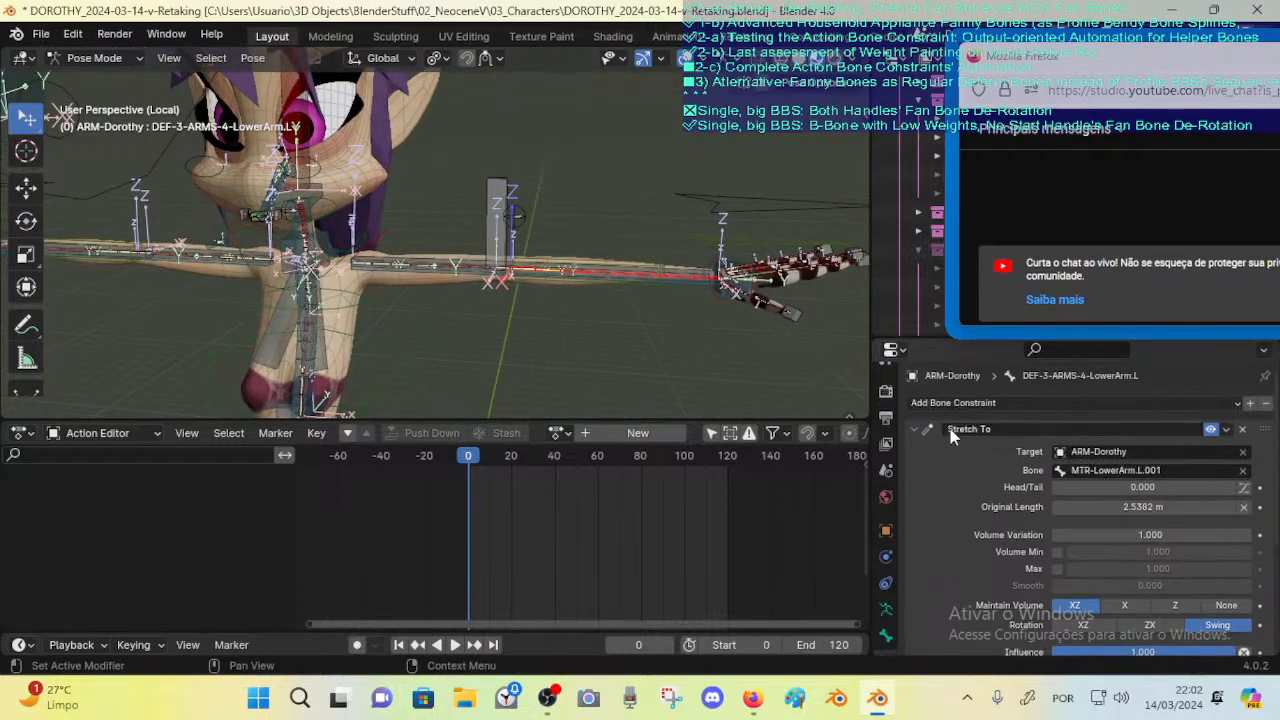
{"action": "left_click", "coordinate": [913, 428]}
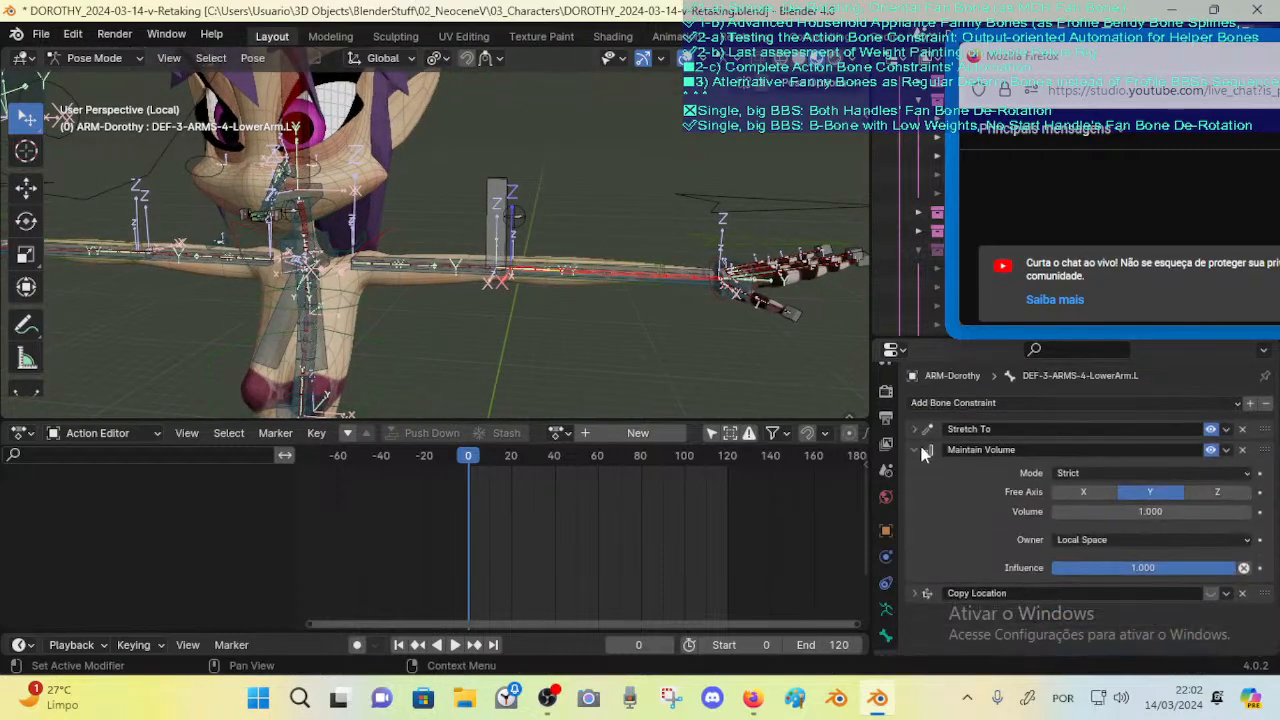
{"action": "left_click", "coordinate": [913, 449]}
Step: Move MTR-Arm.L inward and down to bend the left arm, and try moving MTR-LowerArm.L.001
{"action": "left_click", "coordinate": [755, 195]}
{"action": "key", "text": "g"}
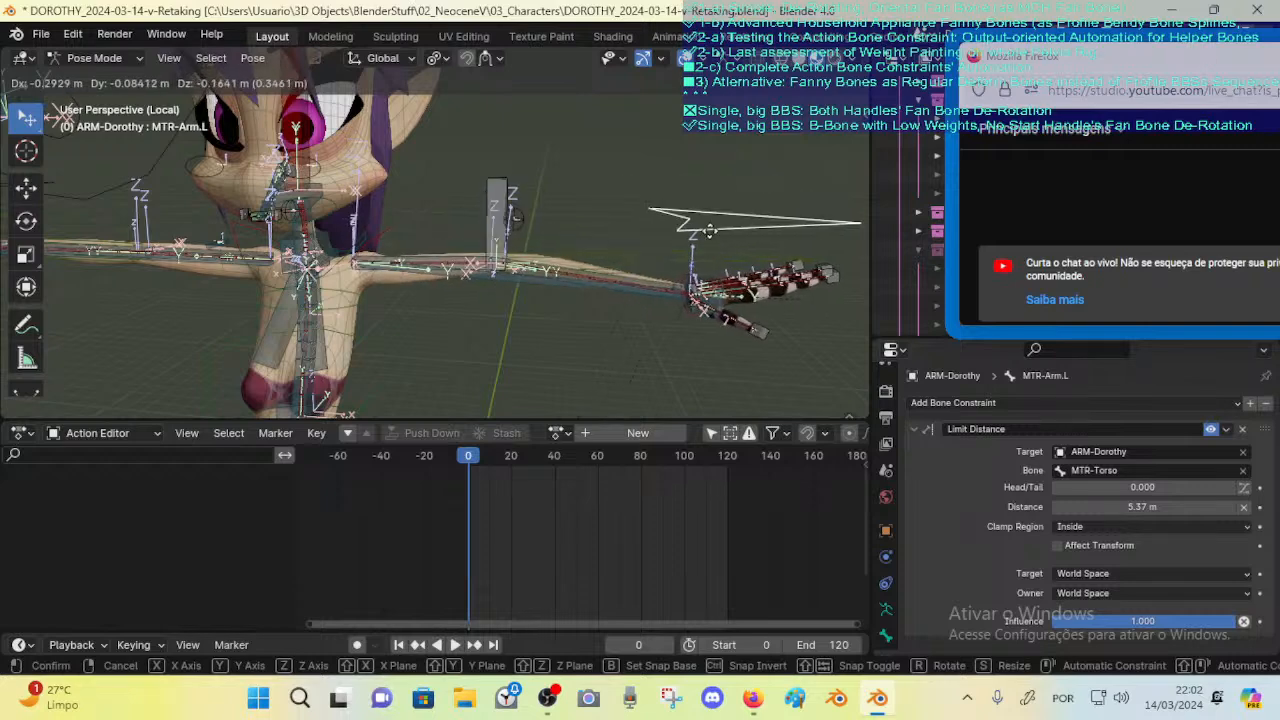
{"action": "left_click", "coordinate": [695, 270]}
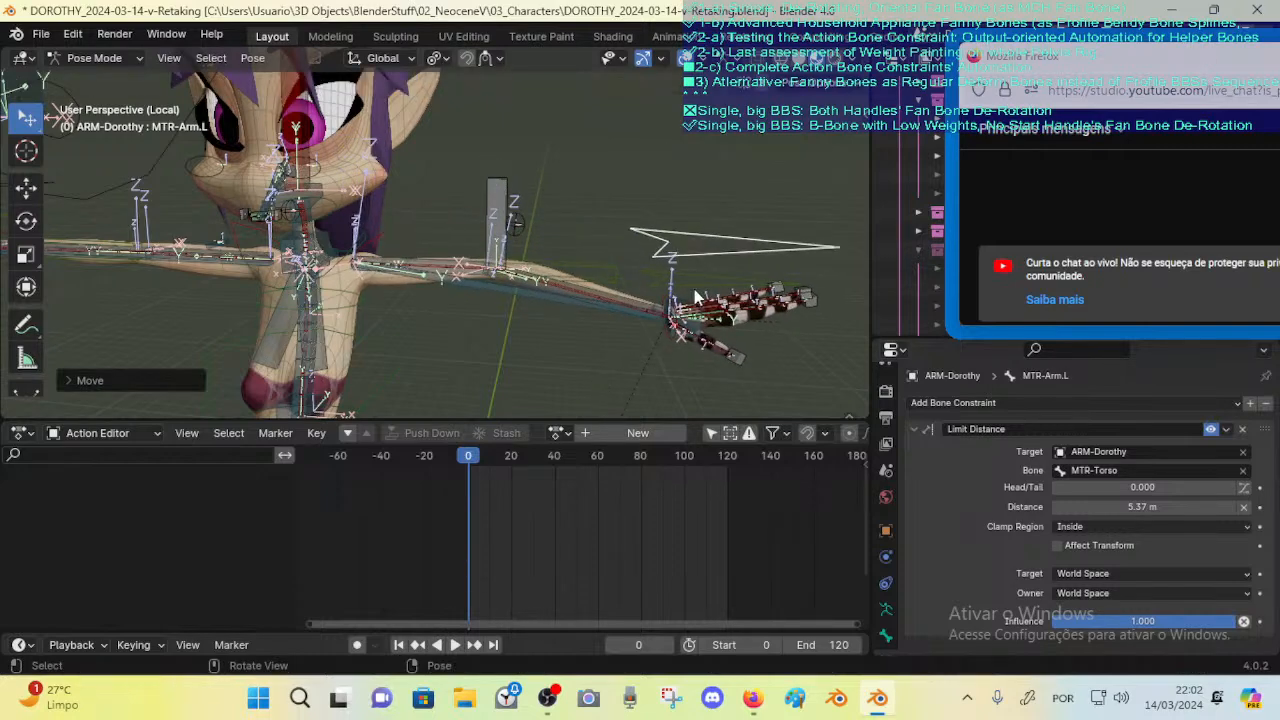
{"action": "left_click", "coordinate": [692, 281]}
{"action": "key", "text": "g"}
{"action": "right_click", "coordinate": [676, 239]}
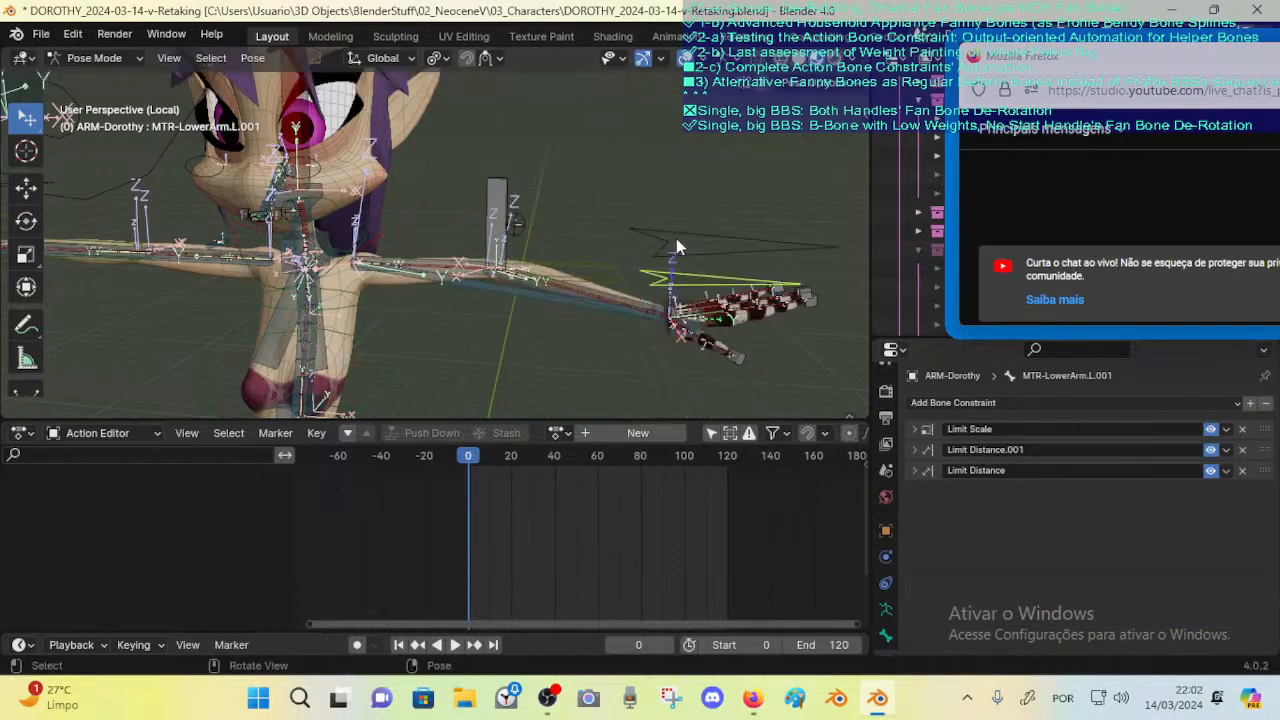
{"action": "left_click_drag", "start_coordinate": [674, 239], "coordinate": [606, 354]}
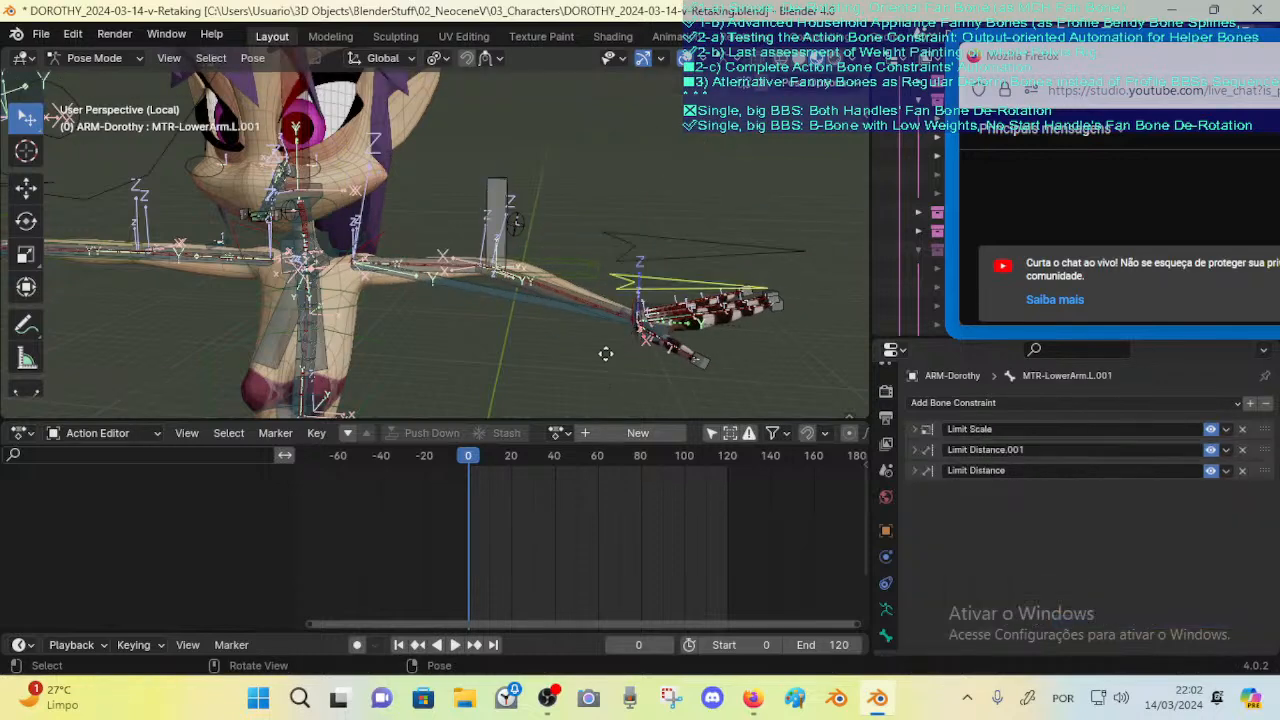
{"action": "key", "text": "g"}
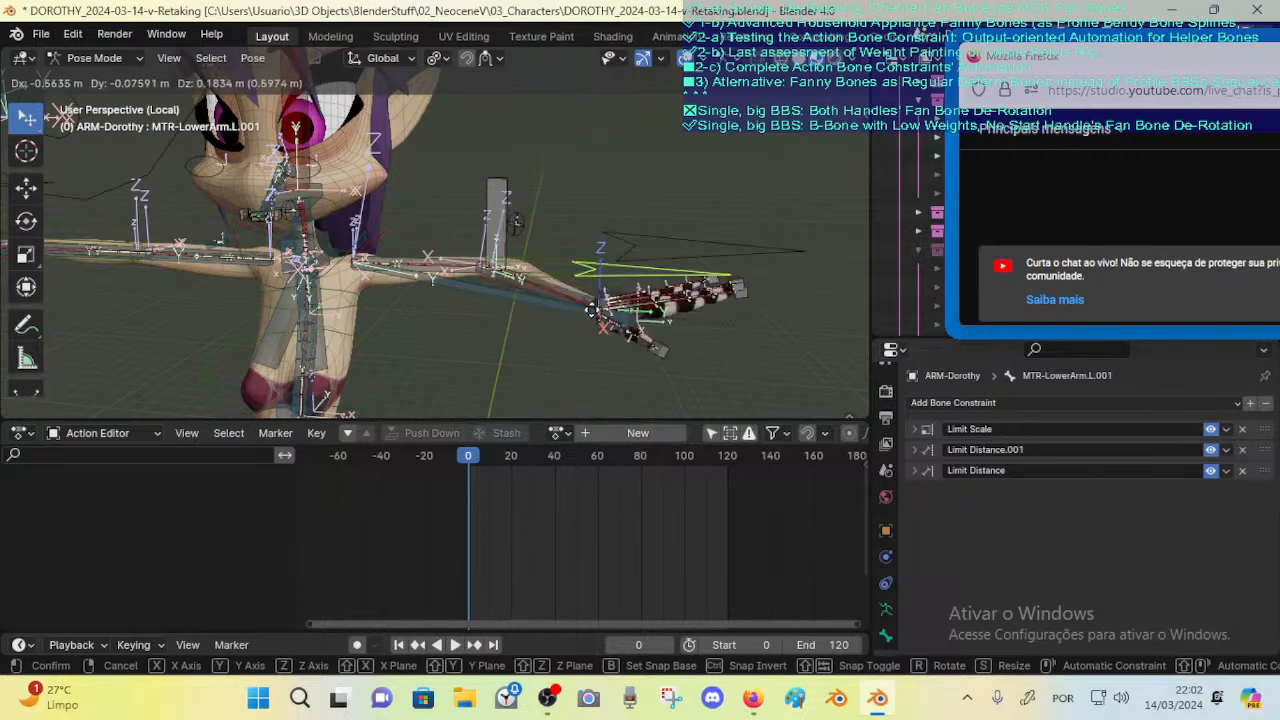
{"action": "left_click", "coordinate": [514, 253]}
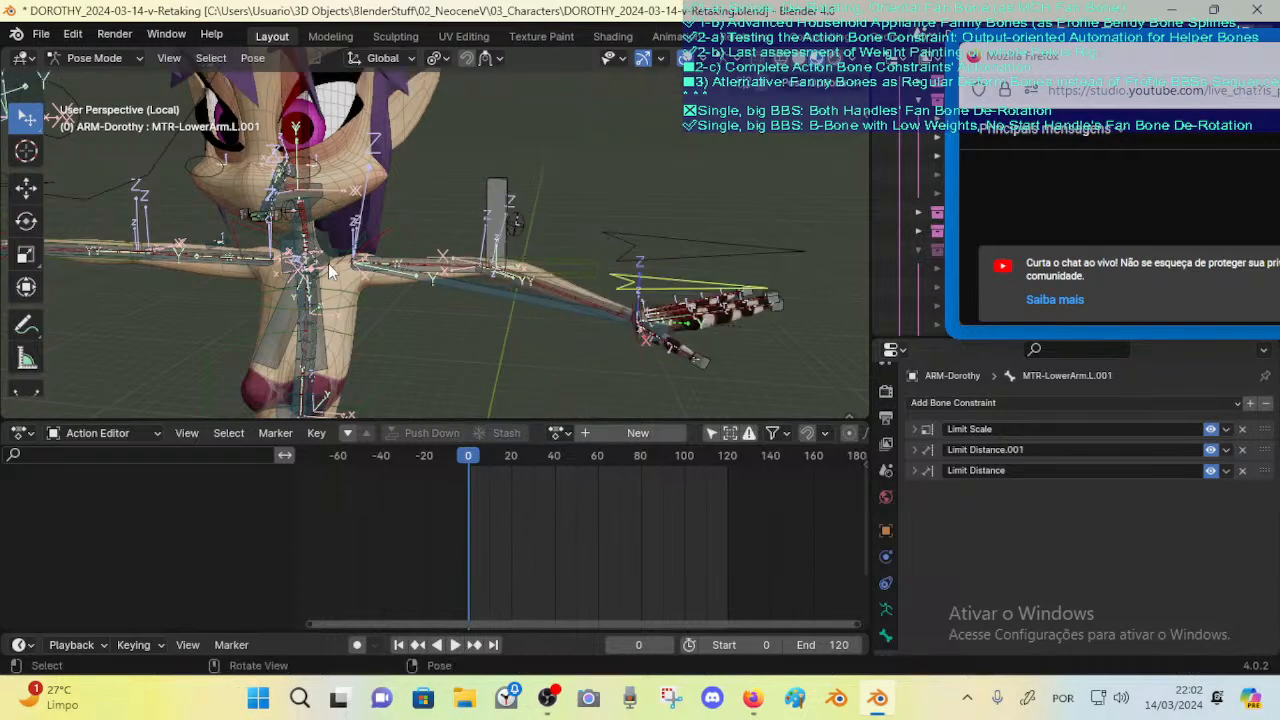
Step: Try rotating and moving CMD-TorsoUpper, and moving MTR-UpperArm.L.001, to test the bent left arm
{"action": "left_click", "coordinate": [346, 302]}
{"action": "key", "text": "r"}
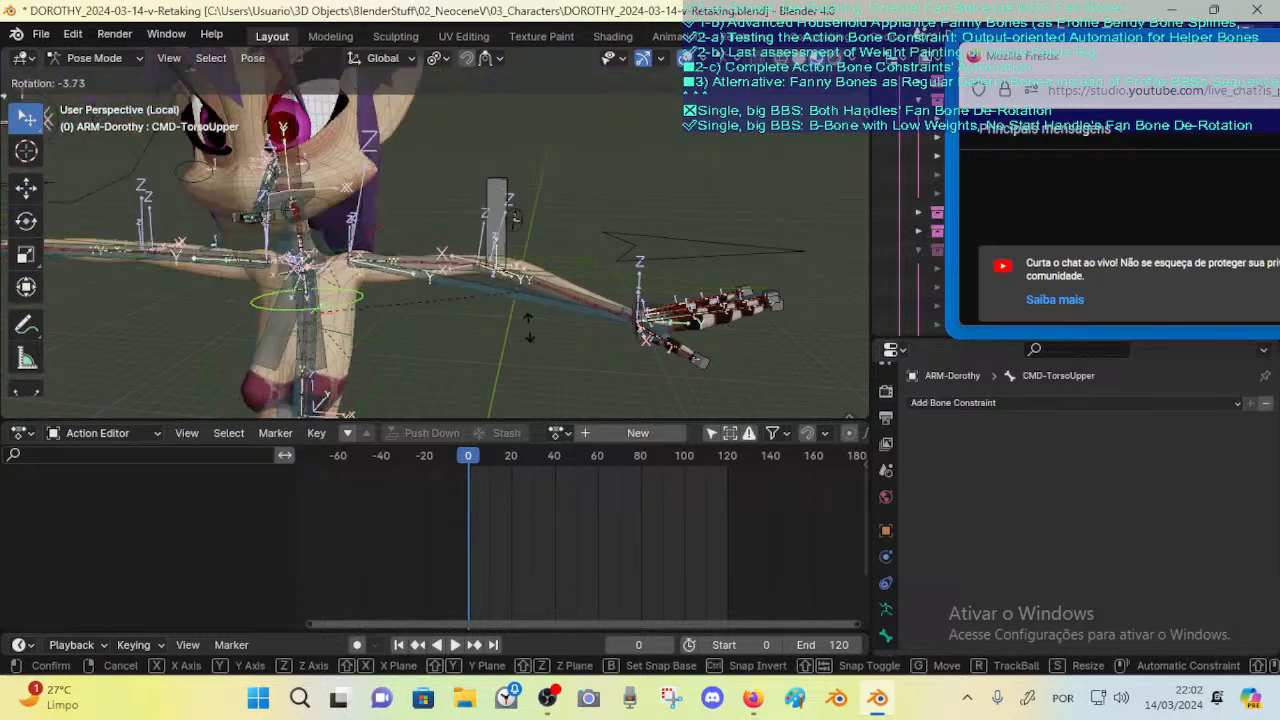
{"action": "right_click", "coordinate": [516, 286]}
{"action": "left_click", "coordinate": [551, 264]}
{"action": "key", "text": "g"}
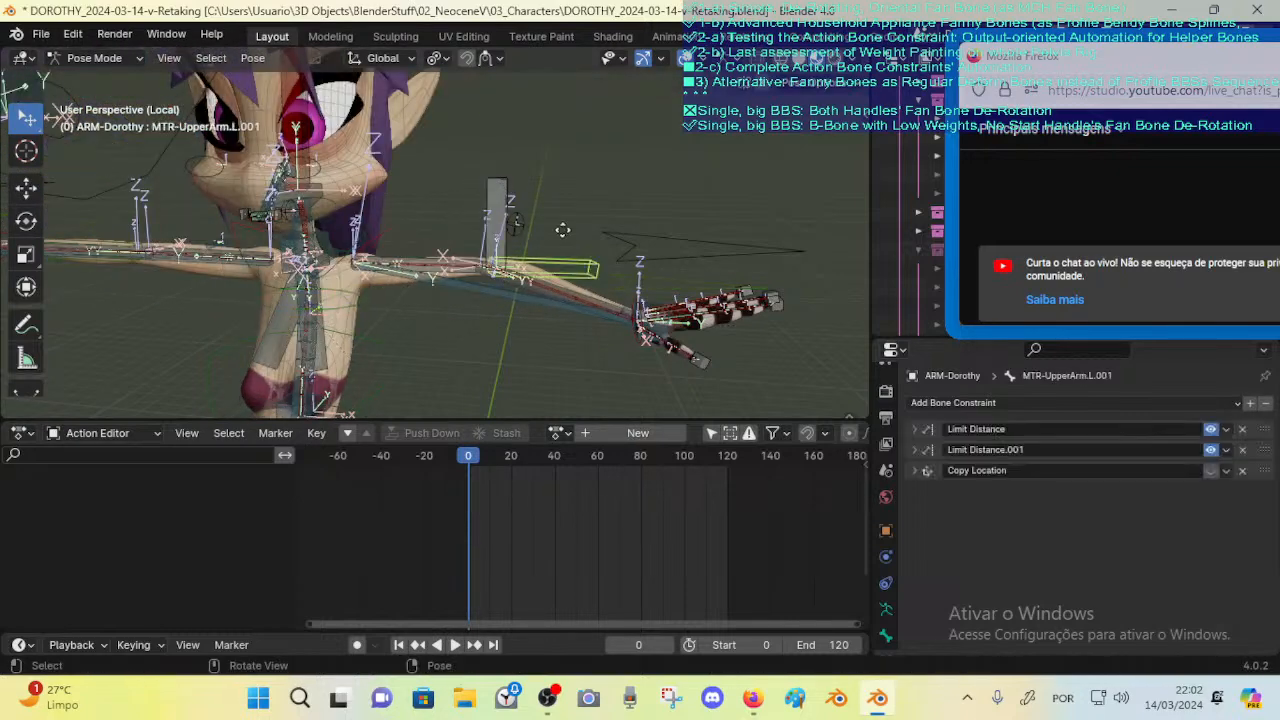
{"action": "right_click", "coordinate": [380, 316]}
{"action": "left_click", "coordinate": [358, 299]}
{"action": "key", "text": "g"}
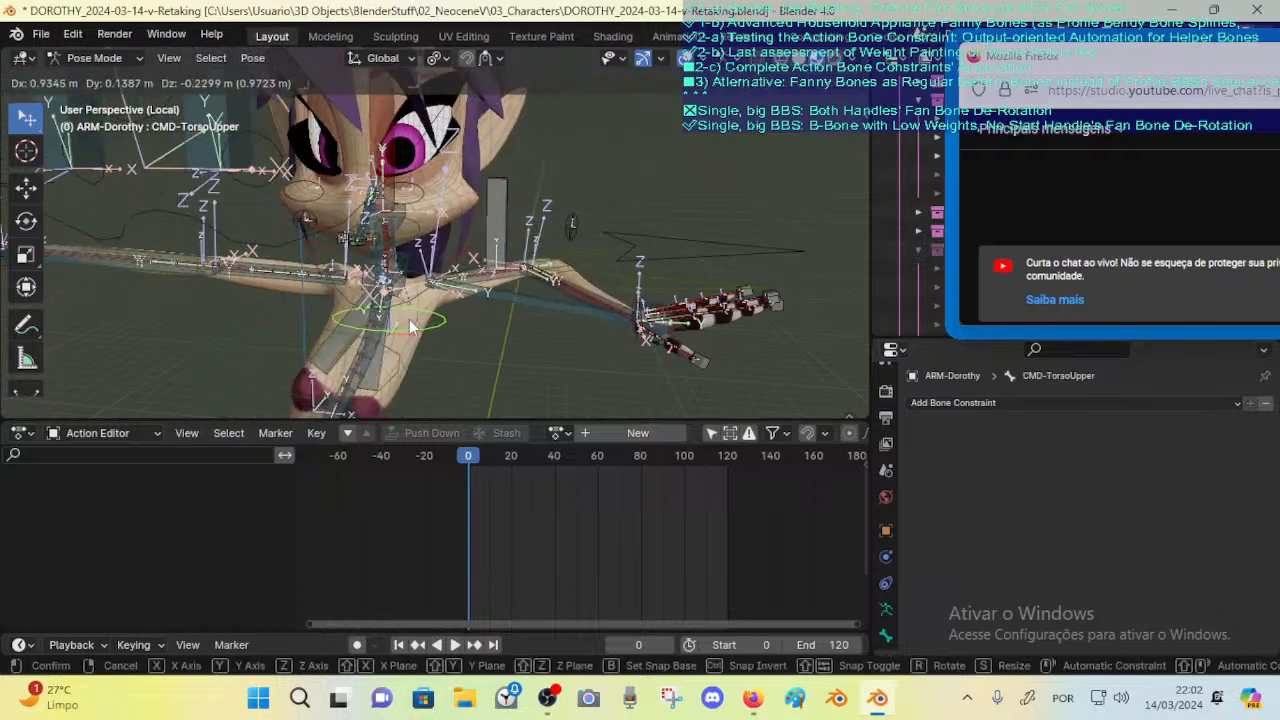
{"action": "right_click", "coordinate": [410, 327]}
Step: Select DEF-3-ARMS-4-LowerArm.L and toggle its Copy Location constraint repeatedly to compare the elbow of the bent arm
{"action": "left_click", "coordinate": [514, 268]}
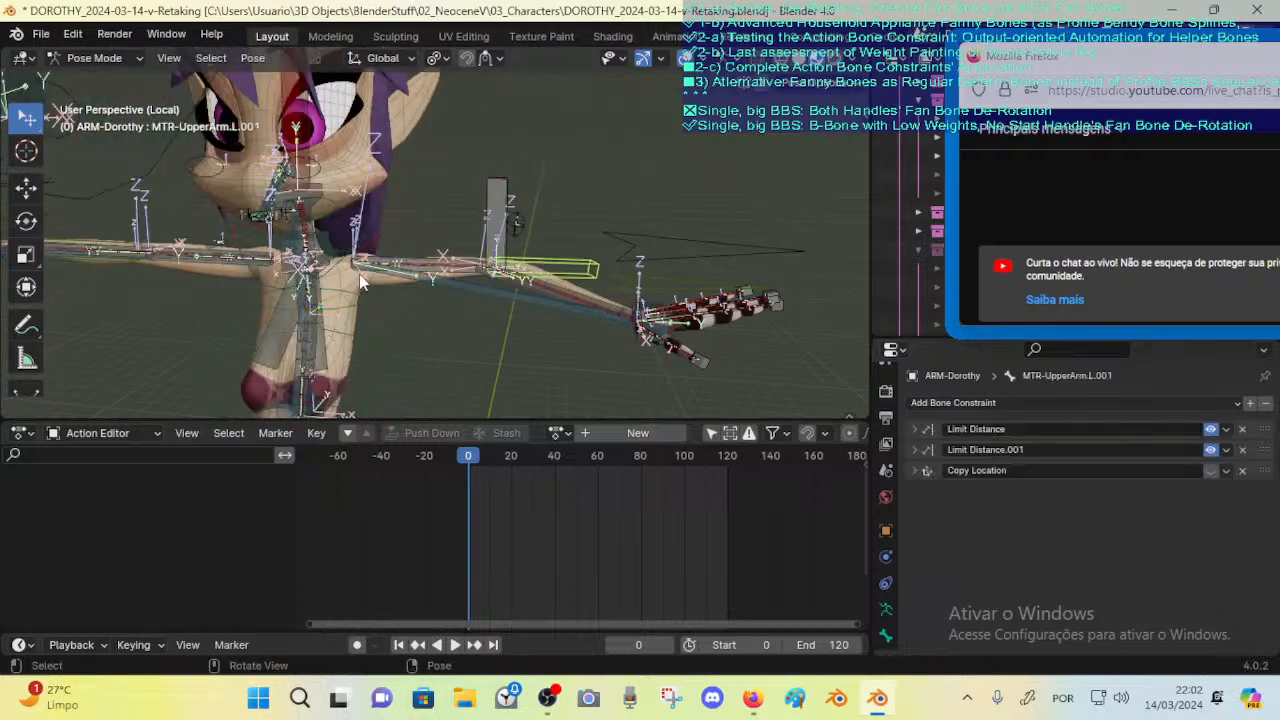
{"action": "left_click", "coordinate": [367, 302]}
{"action": "left_click", "coordinate": [530, 275]}
{"action": "left_click", "coordinate": [537, 281]}
{"action": "left_click", "coordinate": [537, 281]}
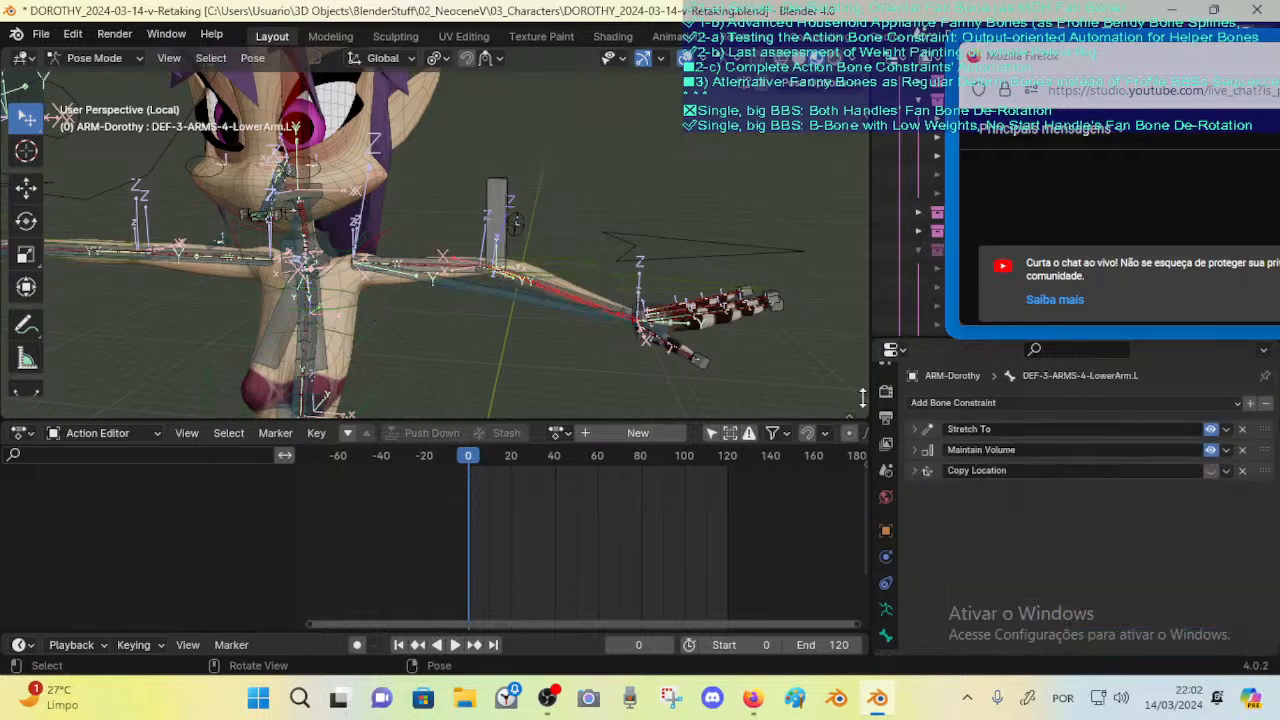
{"action": "left_click", "coordinate": [1210, 471]}
{"action": "left_click", "coordinate": [1210, 471]}
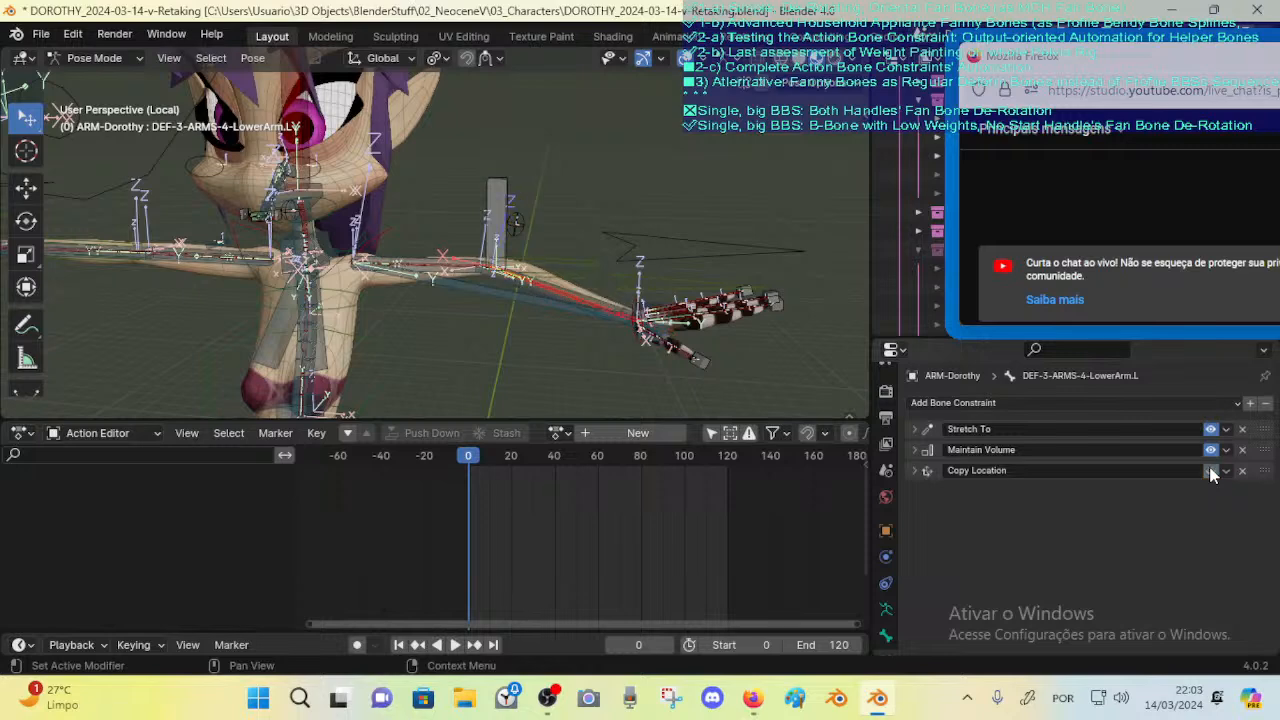
{"action": "left_click", "coordinate": [1210, 471]}
{"action": "left_click", "coordinate": [1210, 471]}
{"action": "left_click", "coordinate": [1210, 471]}
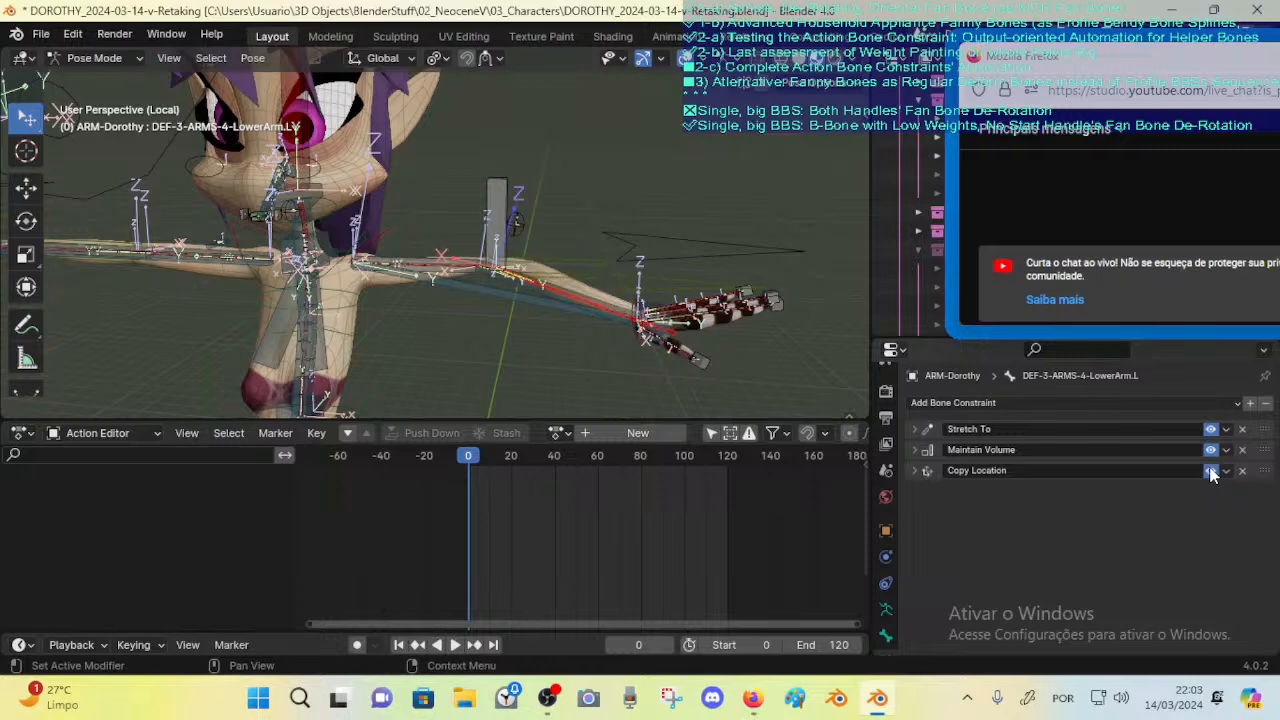
{"action": "left_click", "coordinate": [1210, 471]}
Step: Reset the location of every bone to straighten the left arm
{"action": "left_click", "coordinate": [490, 228]}
{"action": "key", "text": "a"}
{"action": "key", "text": "alt+g"}
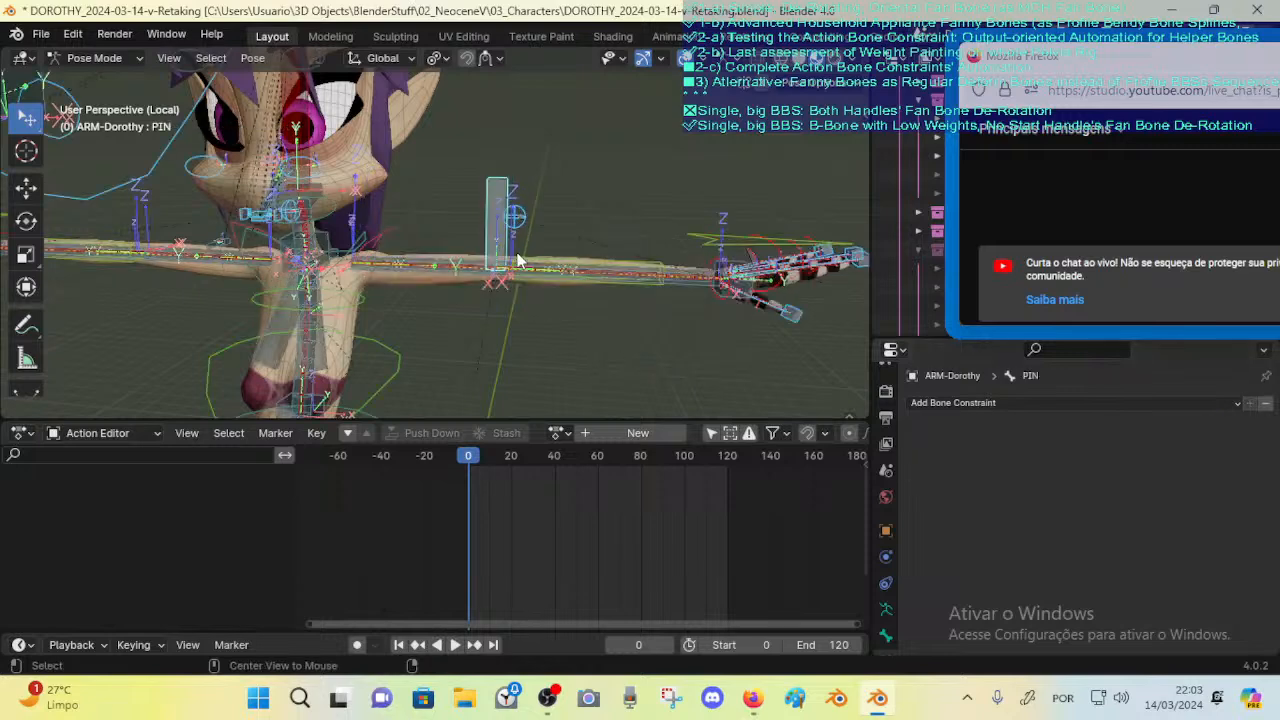
Step: Put Copy Location first in the constraint stack of DEF-3-ARMS-4-LowerArm.L, toggling it before and after to compare the elbow
{"action": "left_click", "coordinate": [502, 214]}
{"action": "left_click", "coordinate": [588, 272]}
{"action": "left_click", "coordinate": [589, 272]}
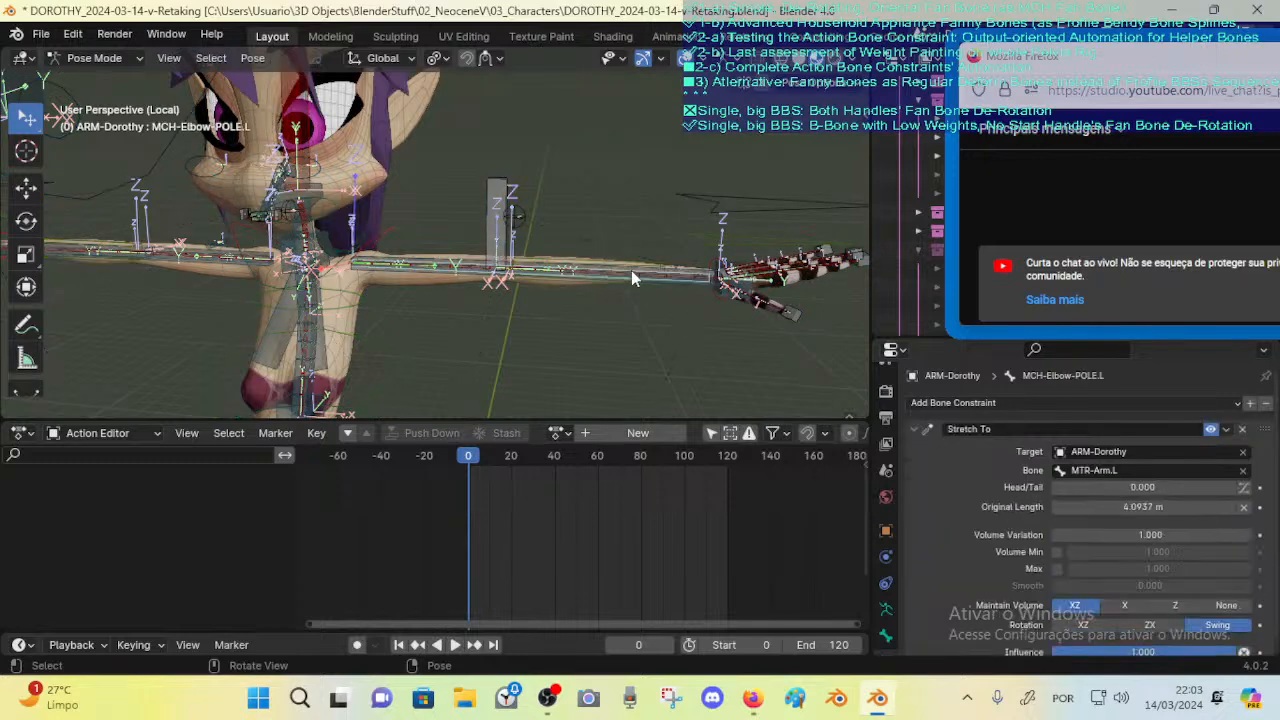
{"action": "left_click", "coordinate": [631, 270]}
{"action": "left_click", "coordinate": [1211, 471]}
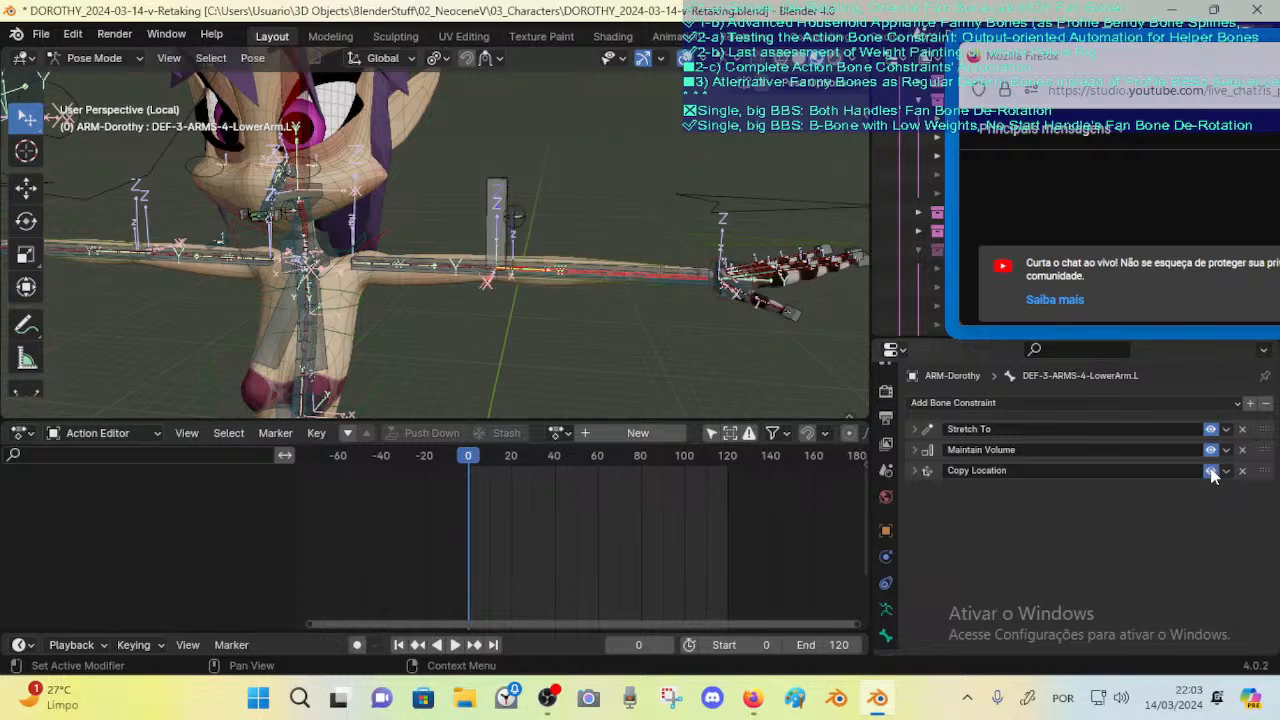
{"action": "left_click", "coordinate": [1211, 471]}
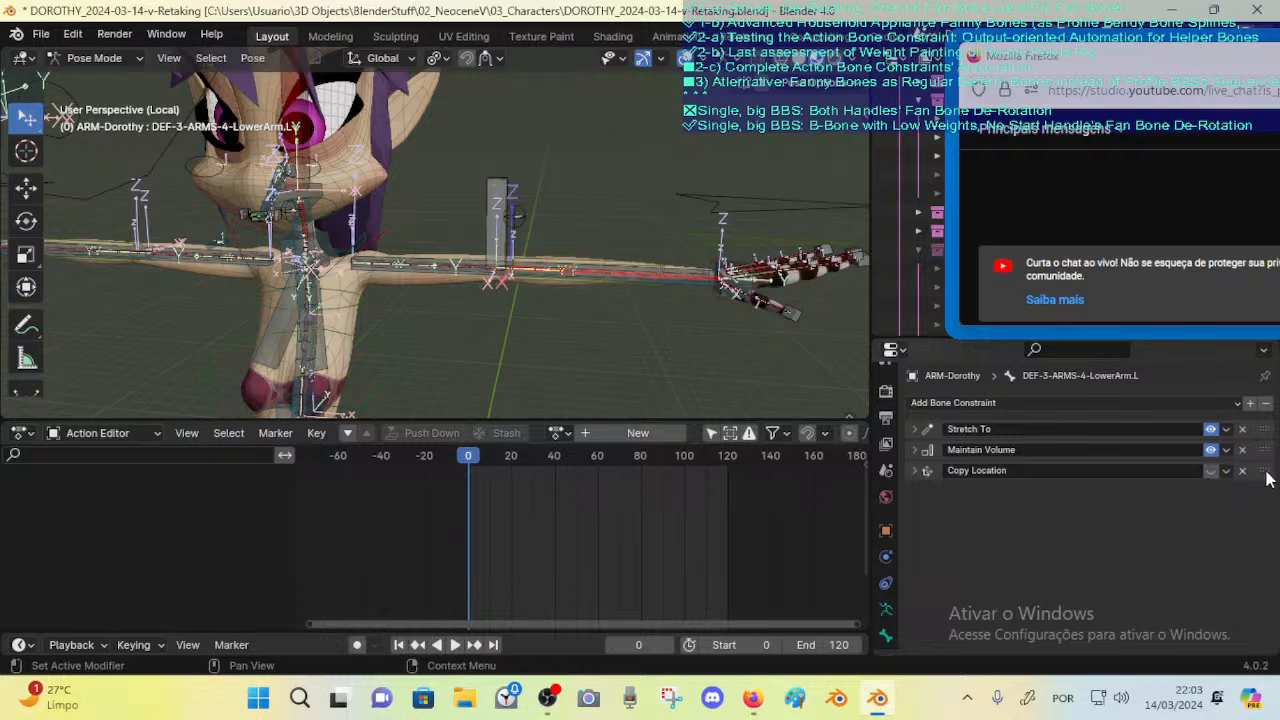
{"action": "left_click_drag", "start_coordinate": [1266, 478], "coordinate": [1265, 430]}
{"action": "left_click", "coordinate": [1210, 430]}
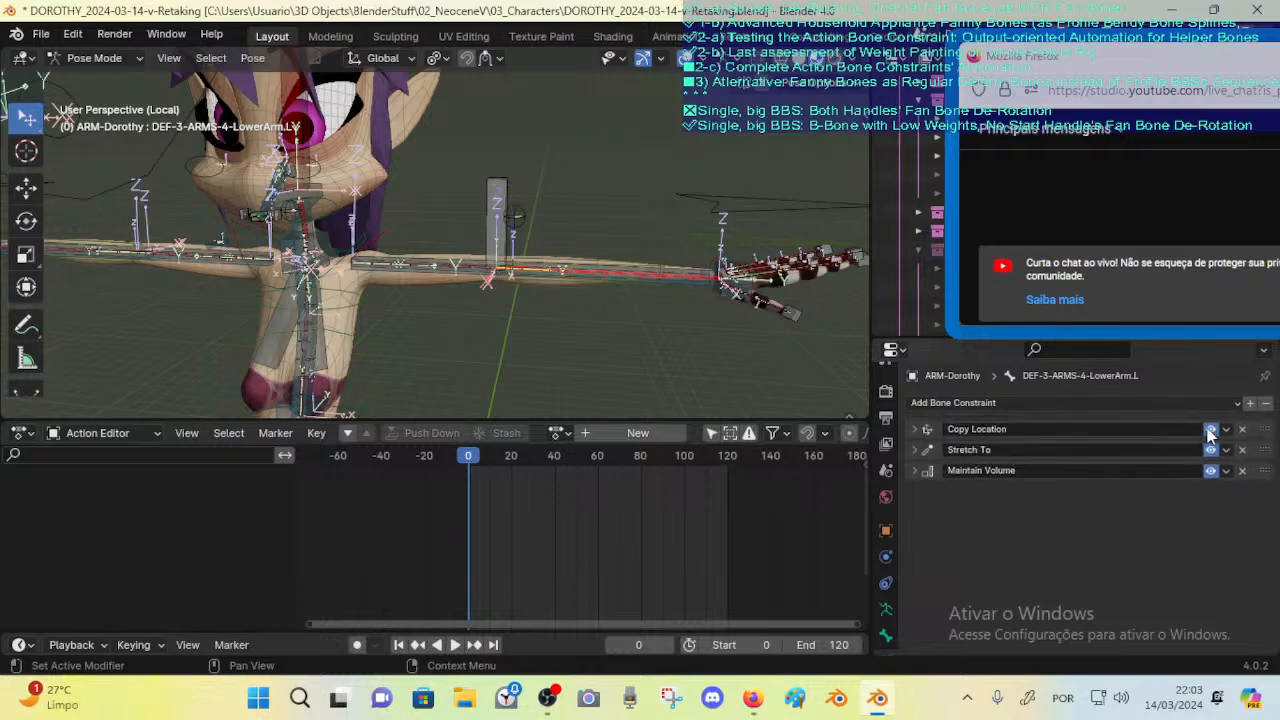
{"action": "left_click", "coordinate": [1210, 430]}
Step: Disable Limit Distance and Limit Distance.001 on MTR-UpperArm.L.001, and enable Copy Location on DEF-3-ARMS-4-LowerArm.L
{"action": "left_click", "coordinate": [666, 266]}
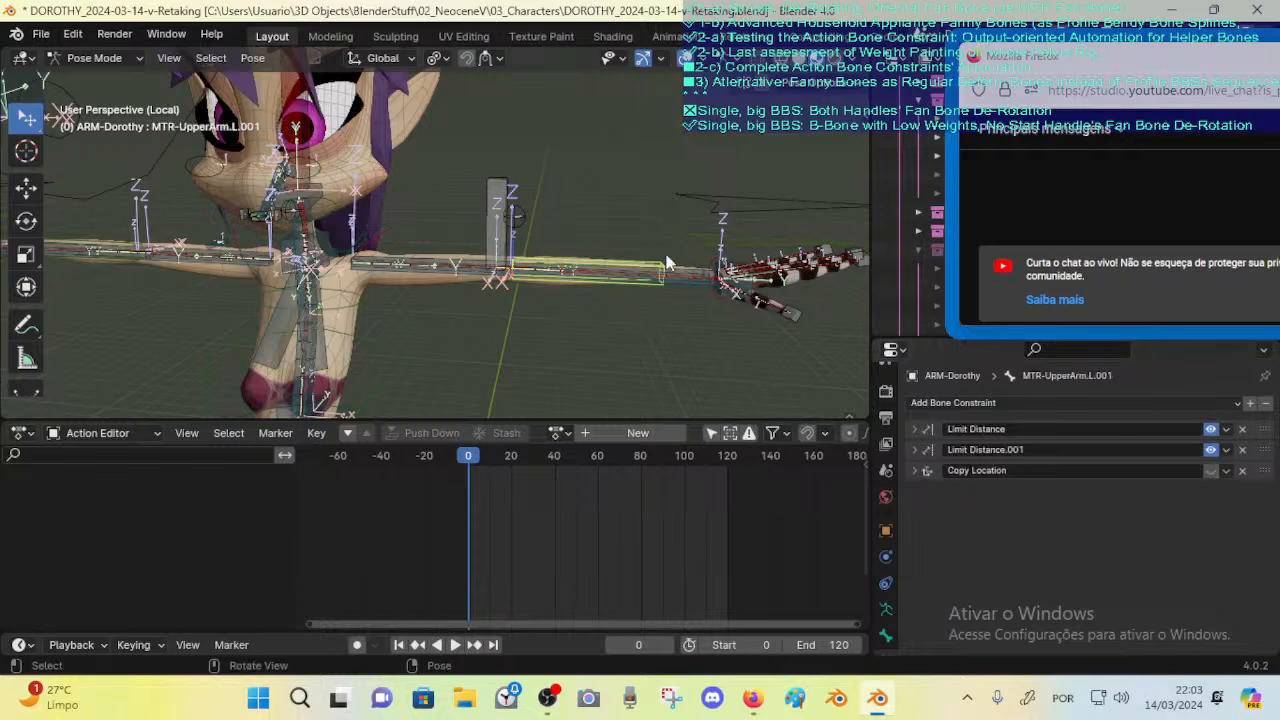
{"action": "left_click", "coordinate": [1210, 431]}
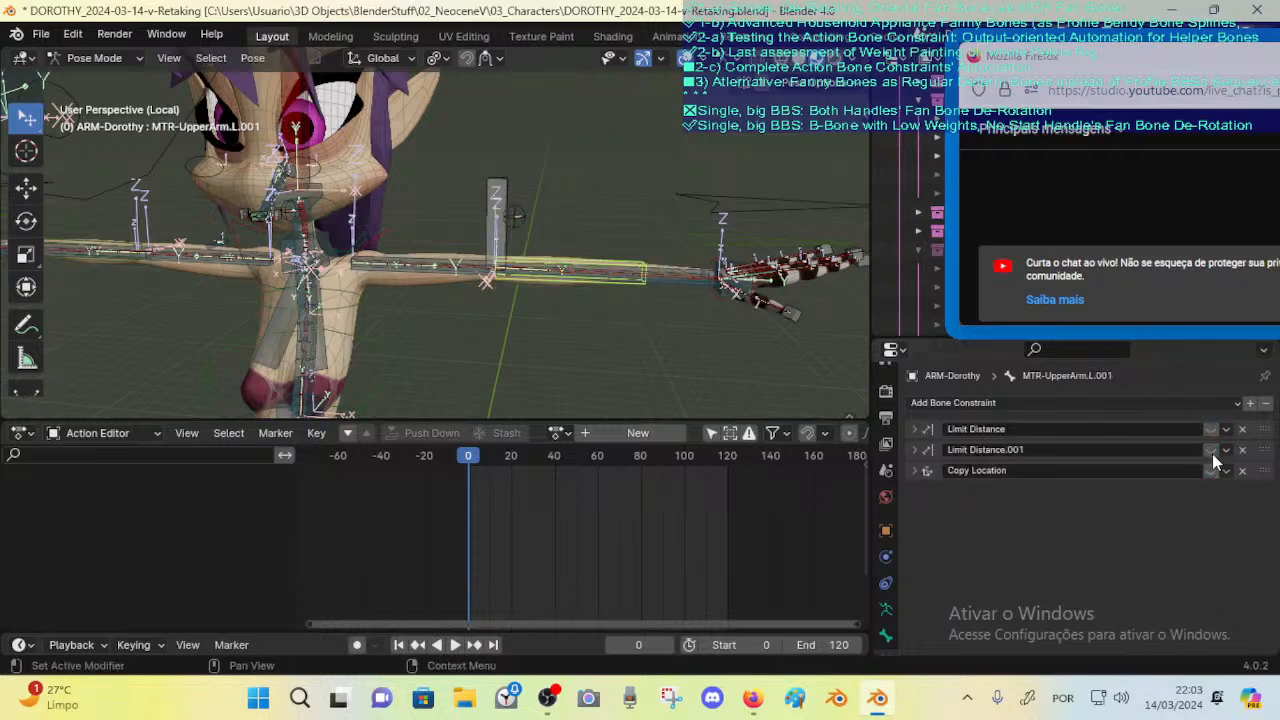
{"action": "left_click", "coordinate": [623, 278]}
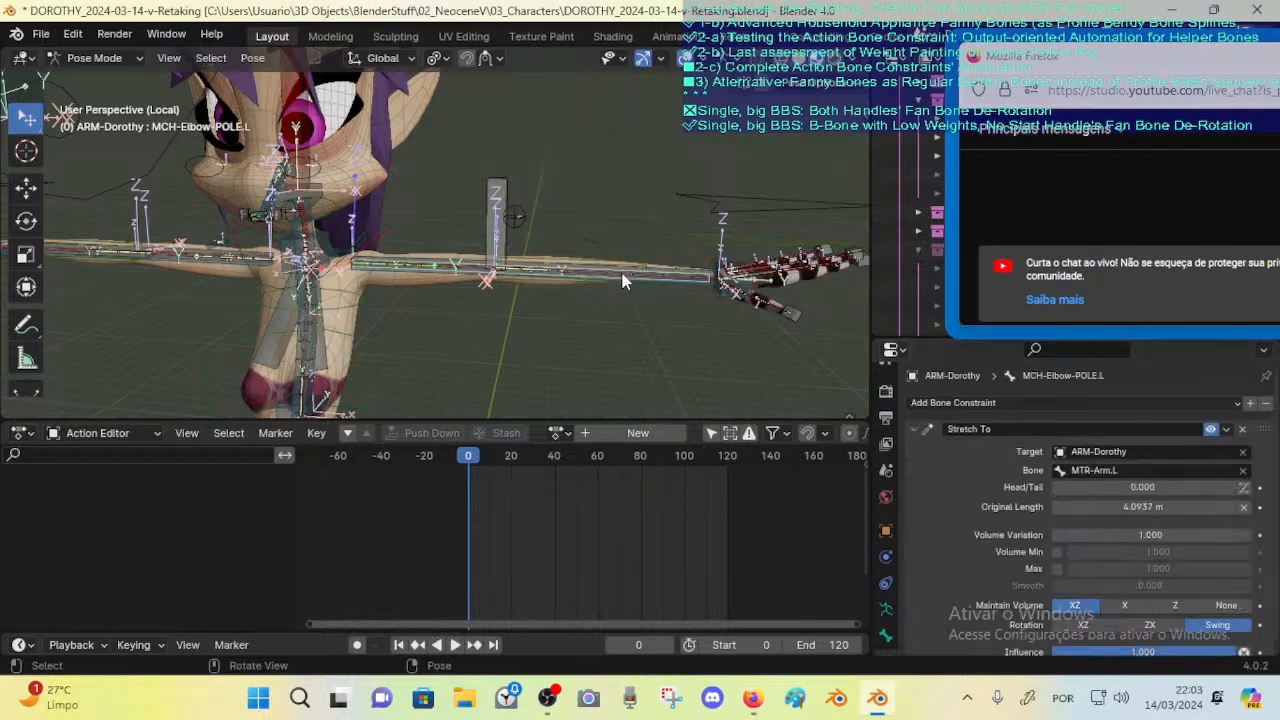
{"action": "left_click", "coordinate": [623, 278]}
{"action": "left_click", "coordinate": [623, 278]}
{"action": "left_click", "coordinate": [606, 273]}
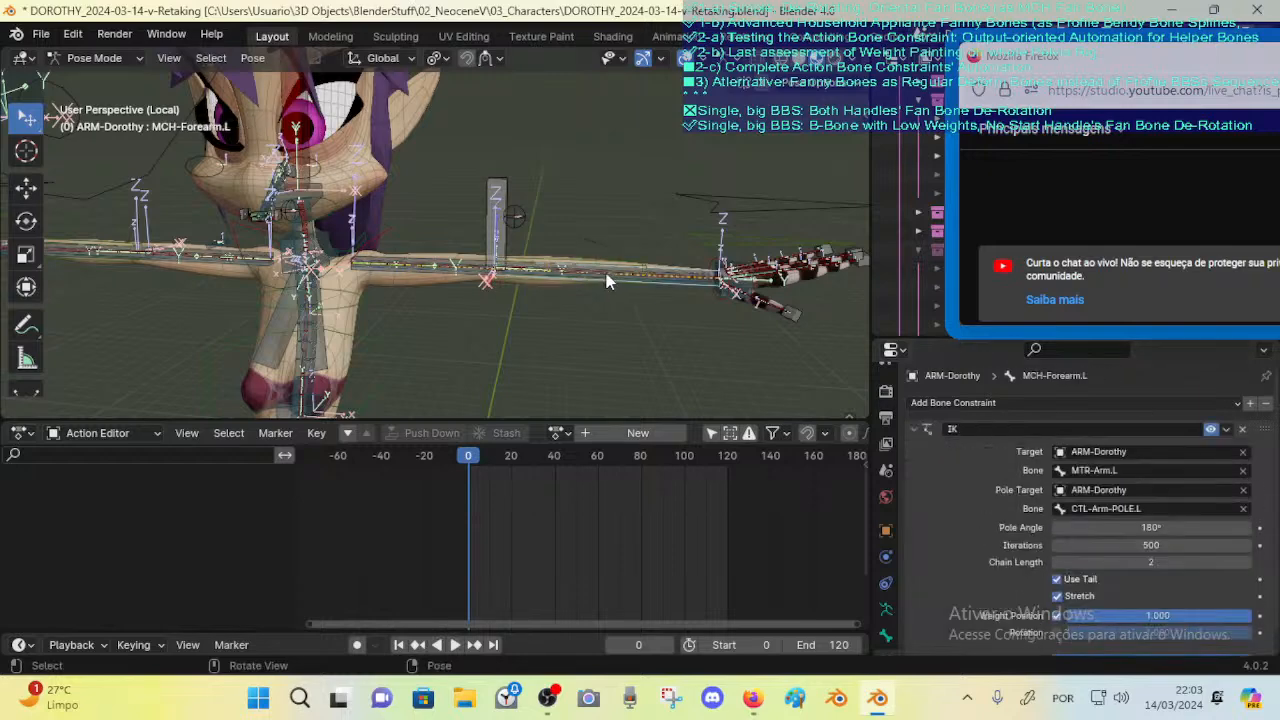
{"action": "left_click", "coordinate": [604, 268]}
{"action": "left_click", "coordinate": [603, 268]}
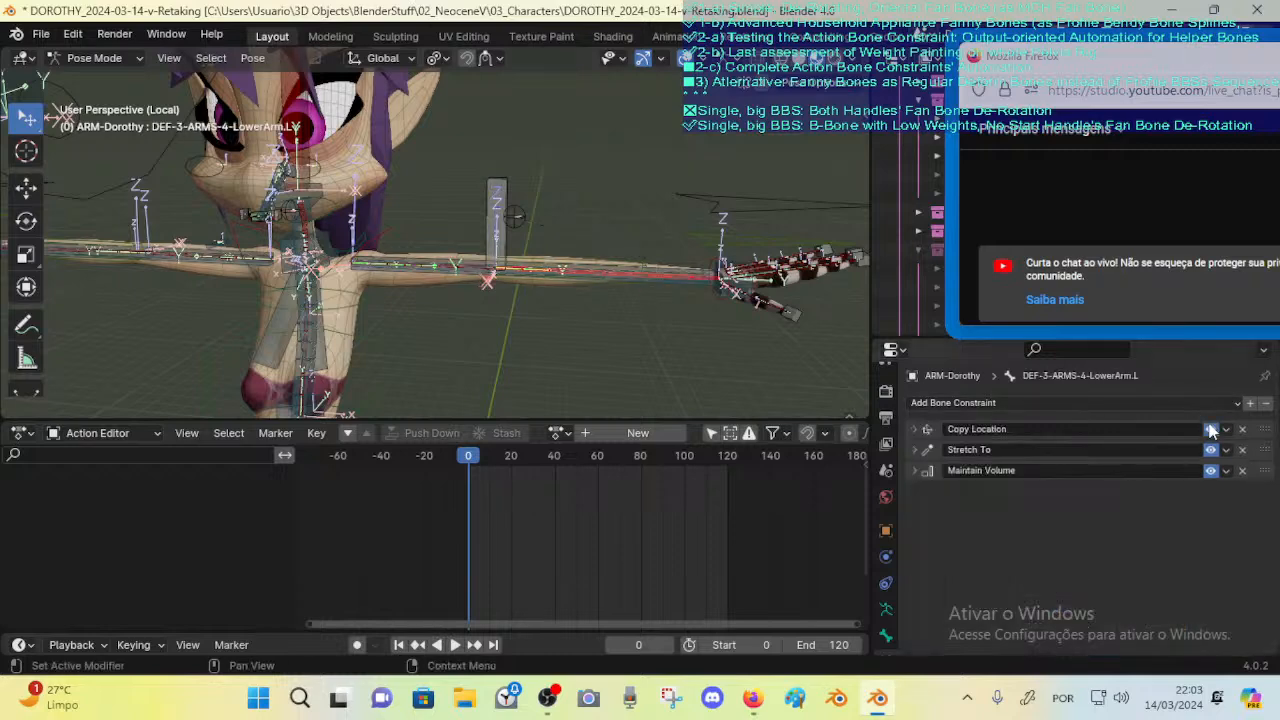
Step: Cycle through the overlapping left arm bones to examine the constraints of DEF-3-ARMS-2-UpperArm.L and MTR-UpperArm.L.001
{"action": "left_click", "coordinate": [453, 267]}
{"action": "left_click", "coordinate": [453, 267]}
{"action": "left_click", "coordinate": [453, 267]}
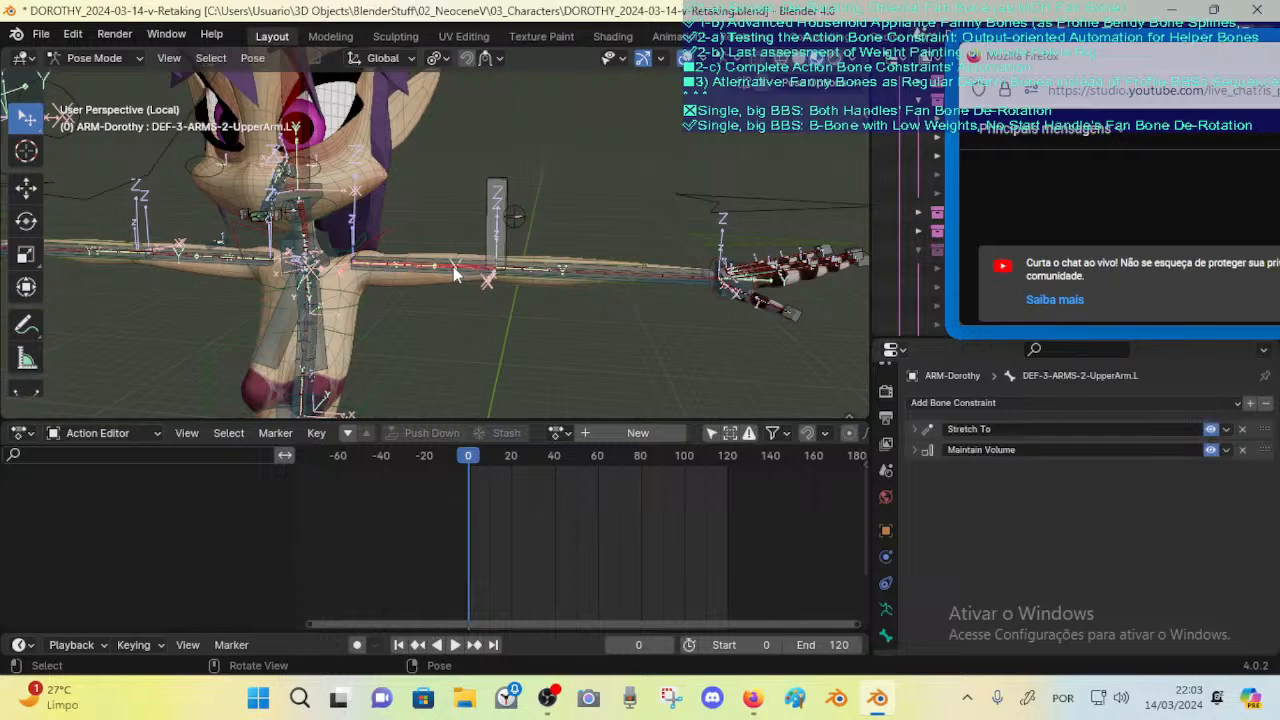
{"action": "left_click", "coordinate": [453, 268]}
{"action": "left_click", "coordinate": [453, 268]}
{"action": "left_click", "coordinate": [453, 267]}
{"action": "left_click", "coordinate": [452, 257]}
{"action": "left_click", "coordinate": [481, 255]}
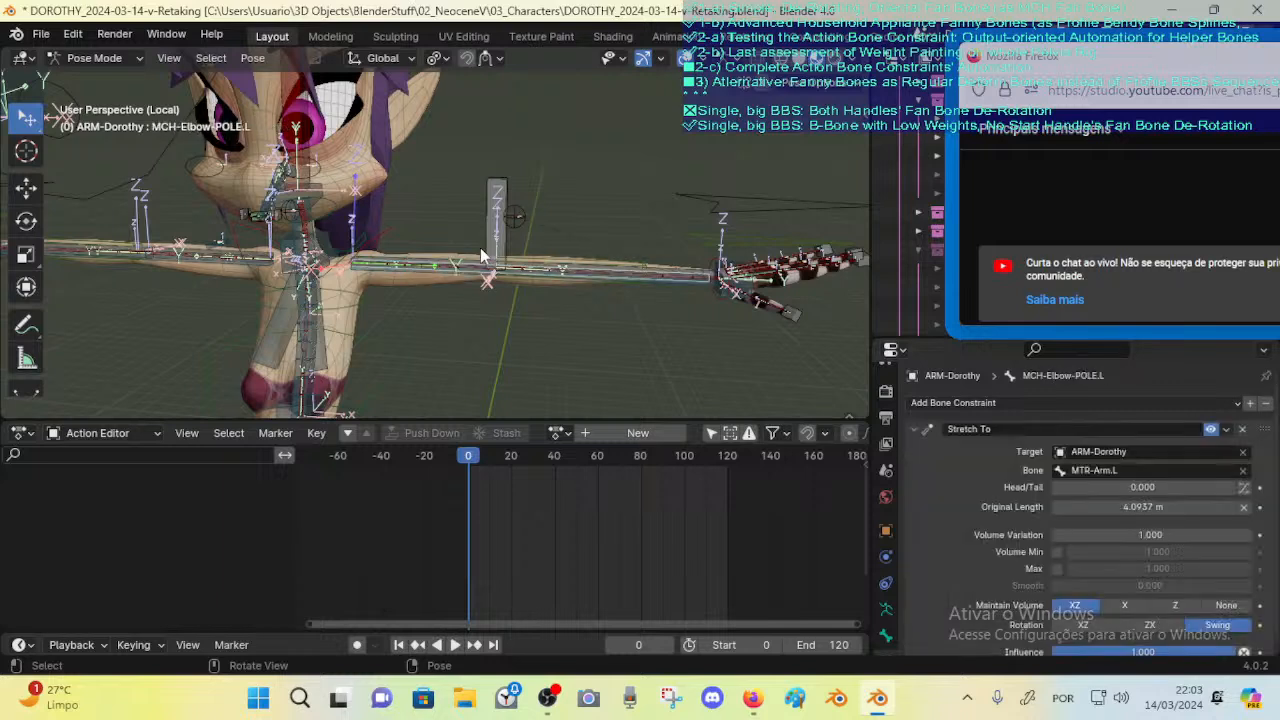
{"action": "left_click", "coordinate": [531, 263]}
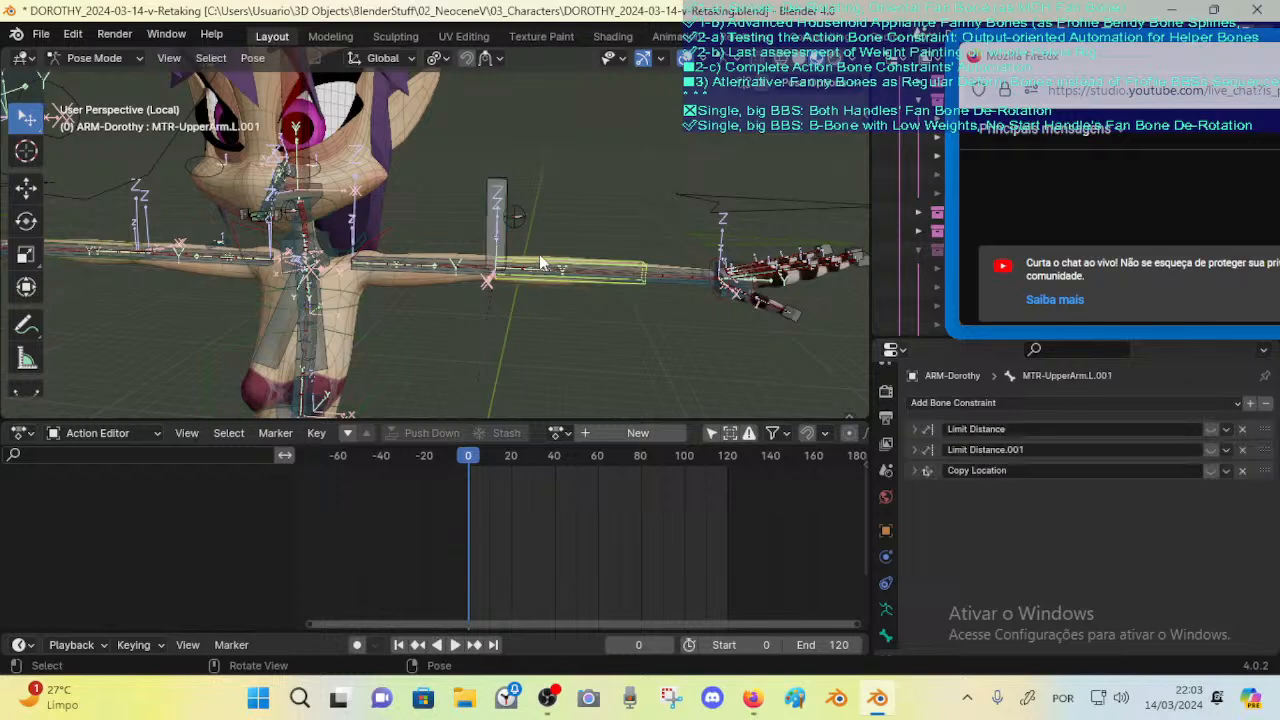
{"action": "left_click", "coordinate": [557, 268]}
Step: Select DEF-3-ARMS-4-LowerArm.L and expand its Copy Location constraint to examine the settings
{"action": "left_click", "coordinate": [589, 272]}
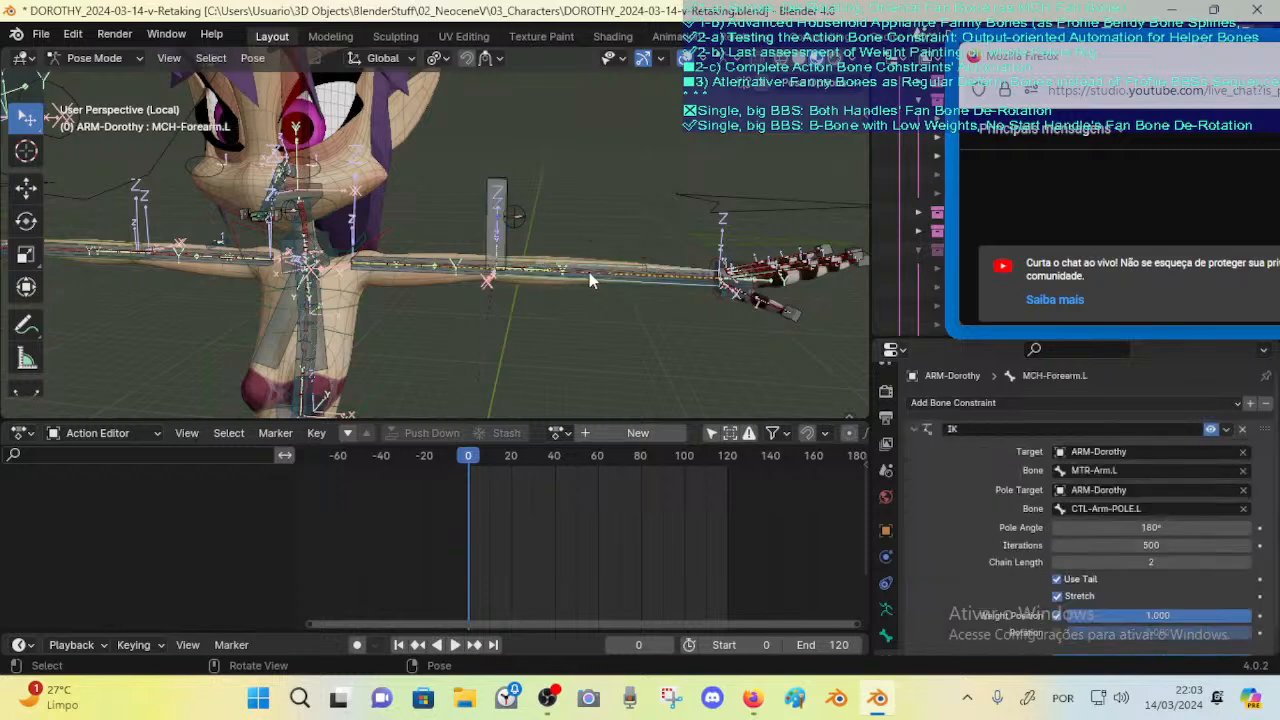
{"action": "left_click", "coordinate": [589, 272]}
{"action": "left_click", "coordinate": [589, 272]}
{"action": "left_click", "coordinate": [601, 271]}
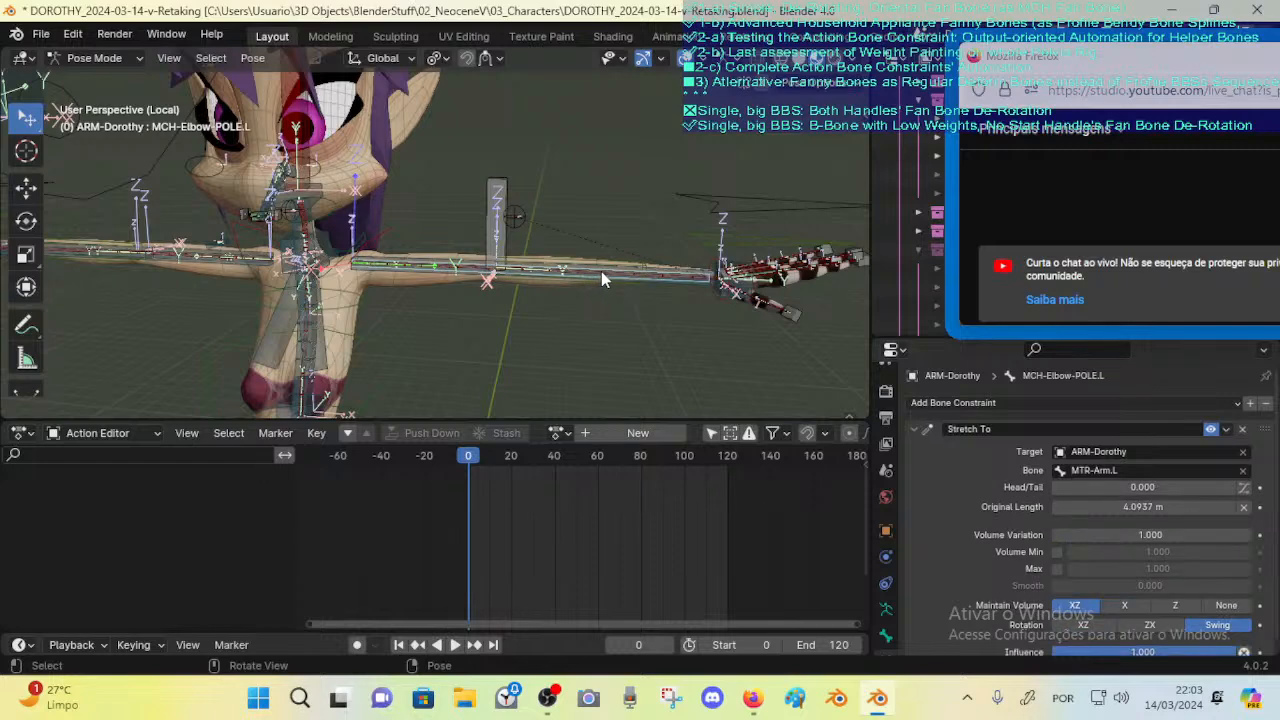
{"action": "left_click", "coordinate": [601, 271]}
{"action": "left_click", "coordinate": [601, 271]}
{"action": "left_click", "coordinate": [601, 271]}
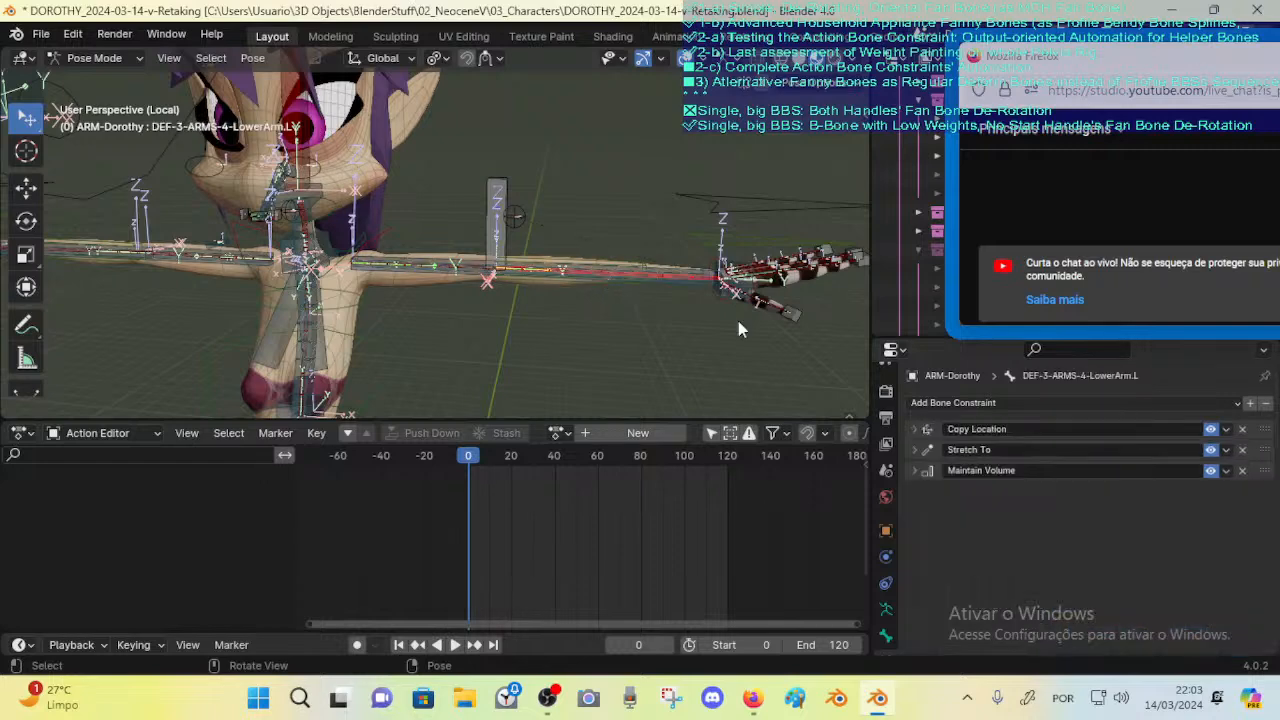
{"action": "left_click", "coordinate": [914, 429]}
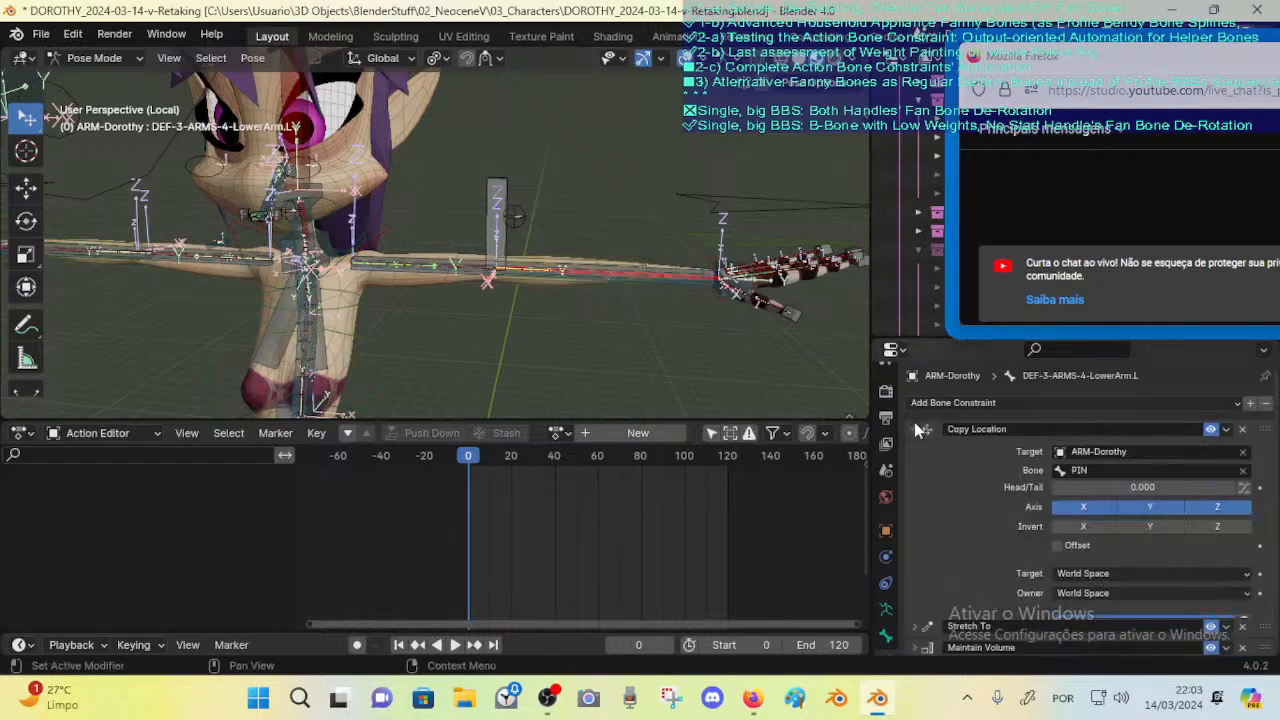
Step: Collapse the Copy Location constraint and try moving the PIN bone to test its effect on the elbow
{"action": "left_click", "coordinate": [914, 429]}
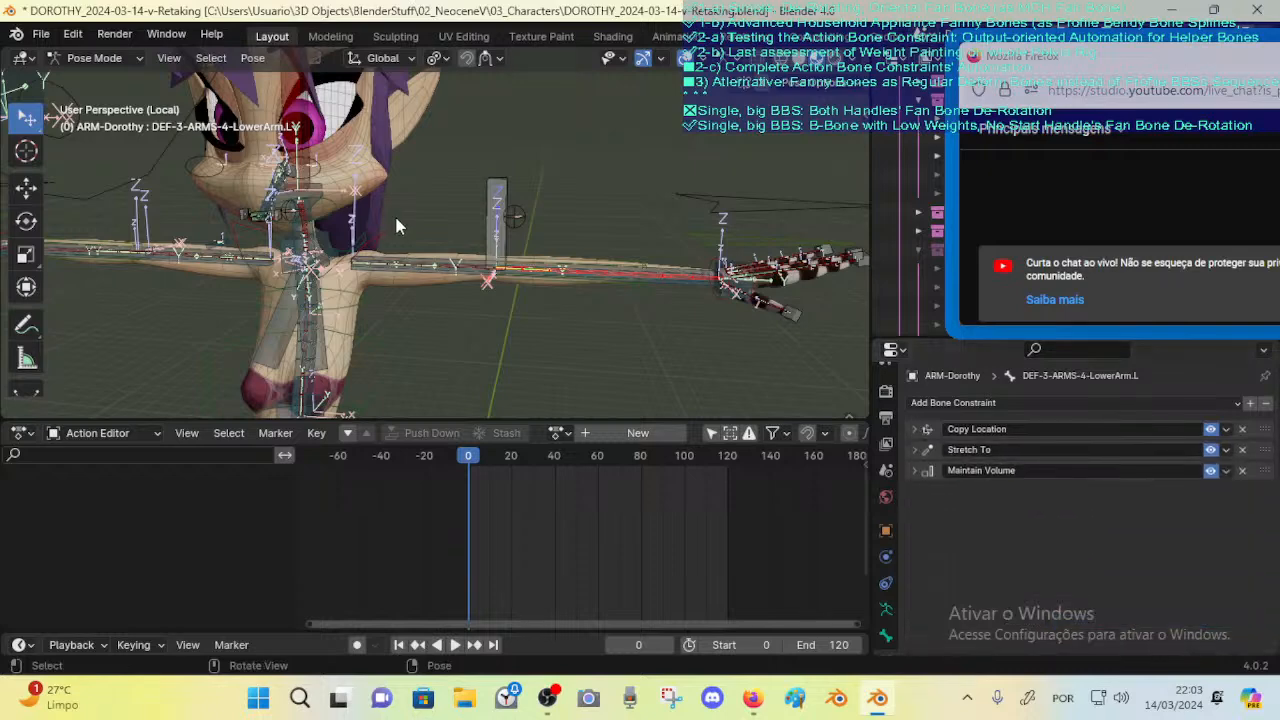
{"action": "left_click", "coordinate": [482, 203]}
{"action": "key", "text": "g"}
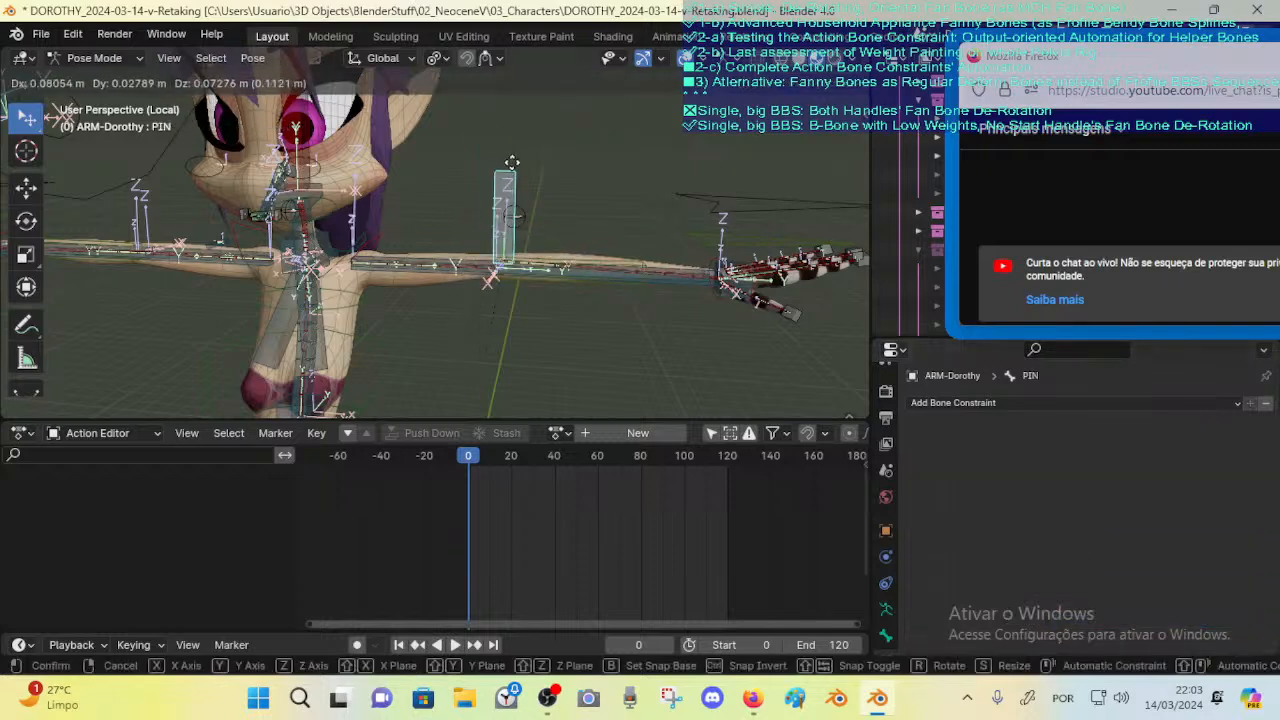
{"action": "left_click", "coordinate": [648, 160]}
Step: Try moving the MTR-Arm.L hand control downward and toward the body twice to test the elbow bend
{"action": "left_click", "coordinate": [726, 196]}
{"action": "key", "text": "g"}
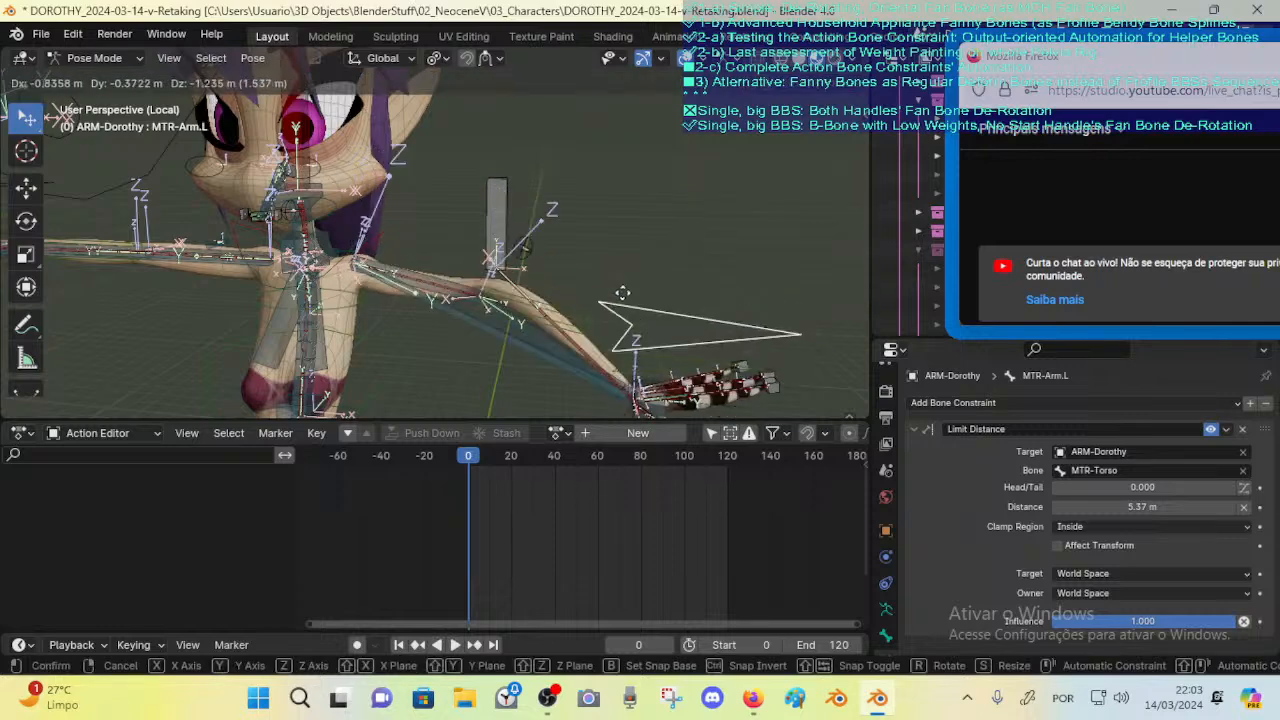
{"action": "right_click", "coordinate": [615, 262]}
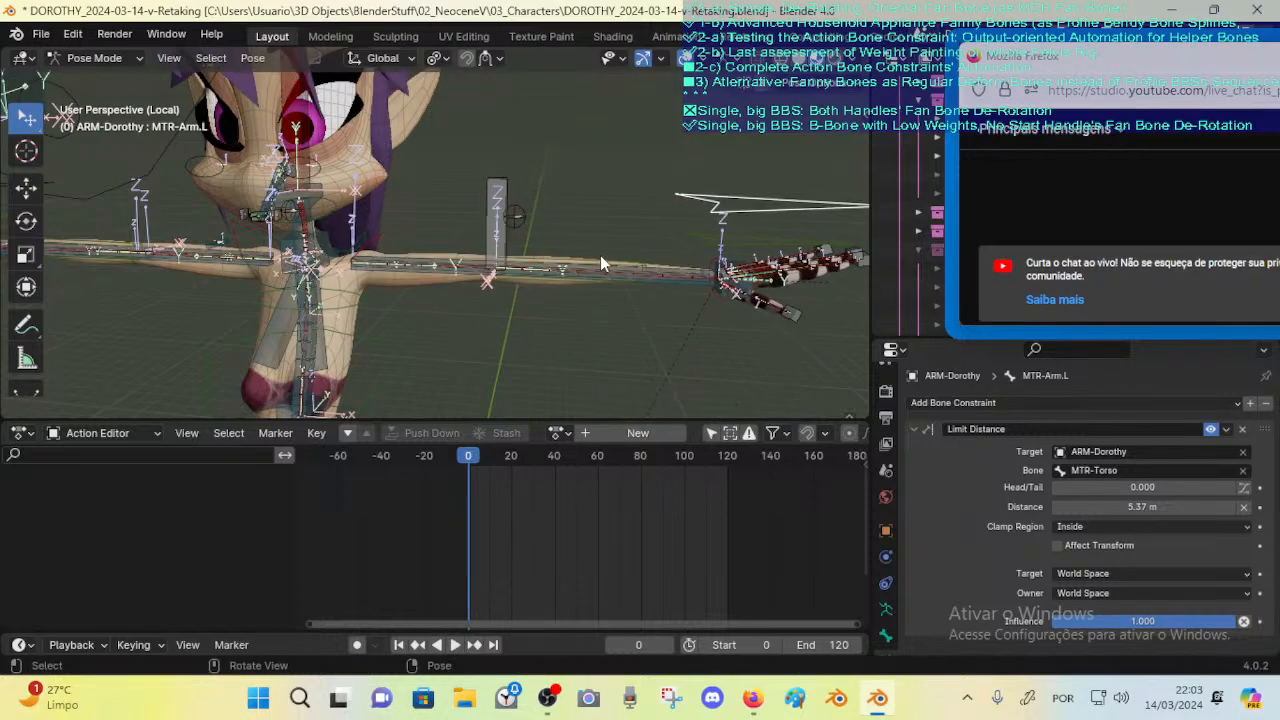
{"action": "left_click", "coordinate": [594, 270]}
{"action": "left_click", "coordinate": [715, 199]}
{"action": "key", "text": "g"}
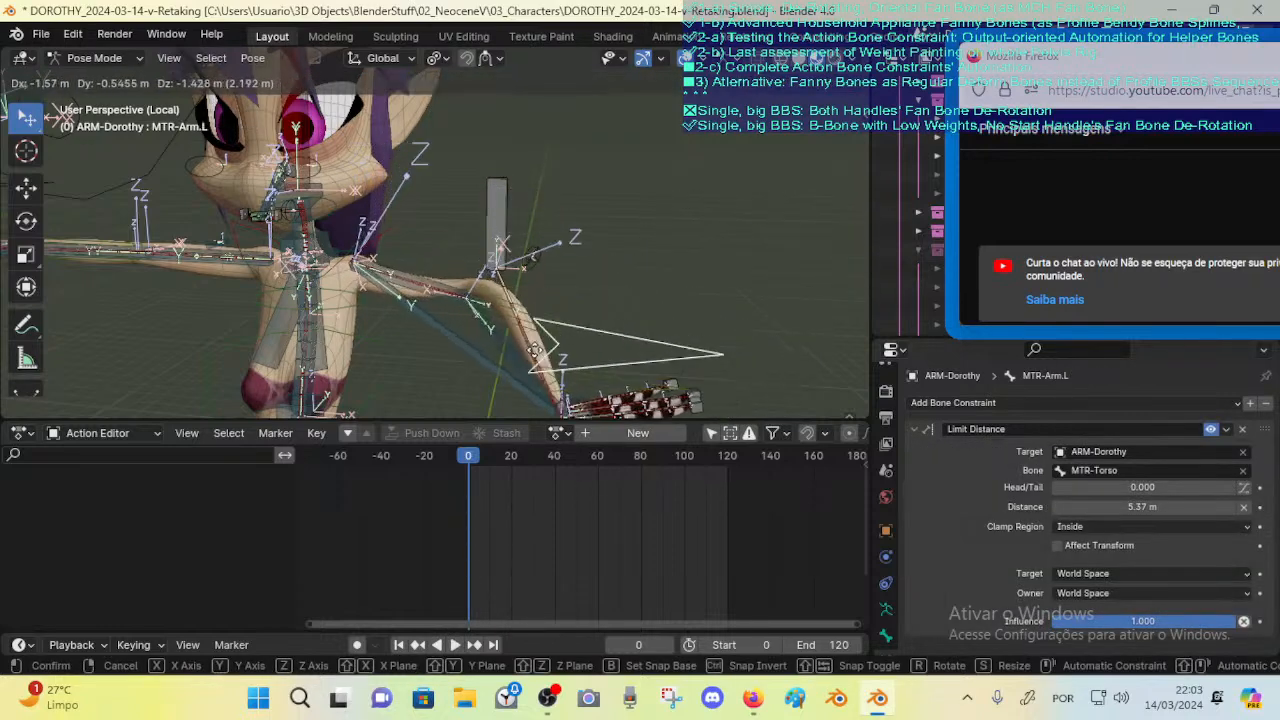
{"action": "right_click", "coordinate": [575, 307]}
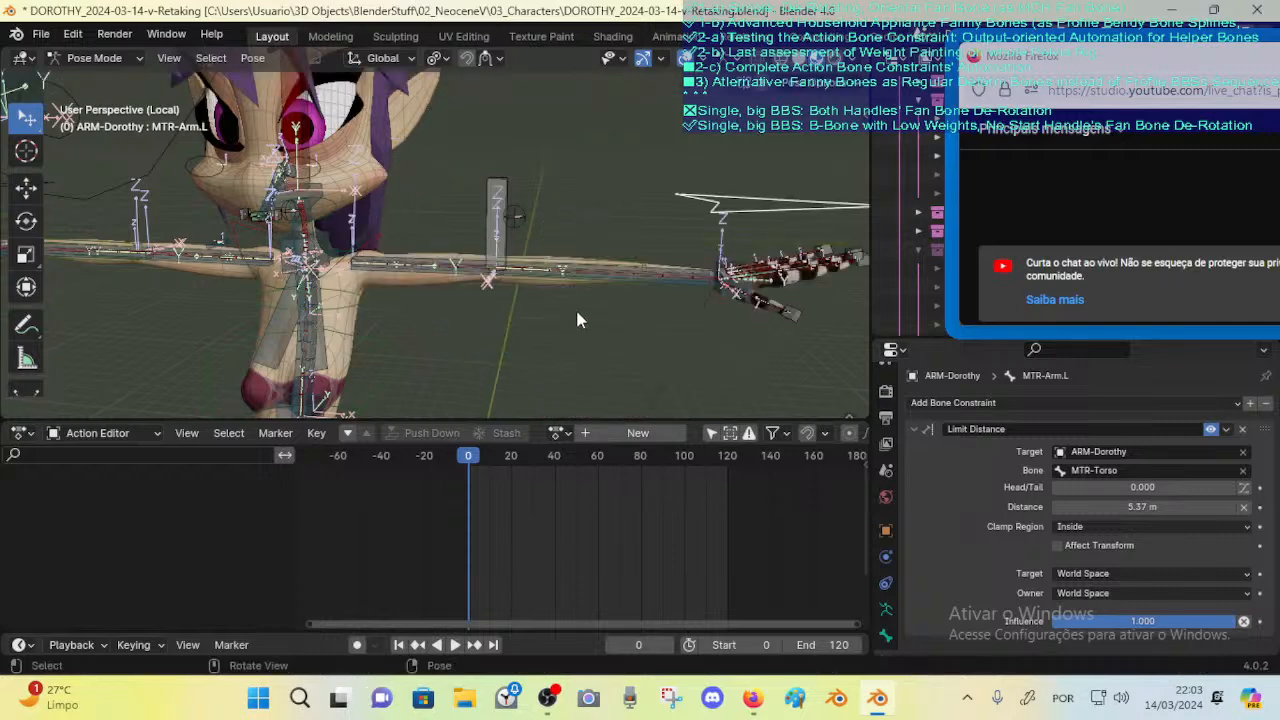
Step: Cycle through the overlapping left forearm bones, examining their constraints, until DEF-3-ARMS-4-LowerArm.L is selected
{"action": "left_click", "coordinate": [579, 266]}
{"action": "left_click", "coordinate": [584, 272]}
{"action": "left_click", "coordinate": [584, 271]}
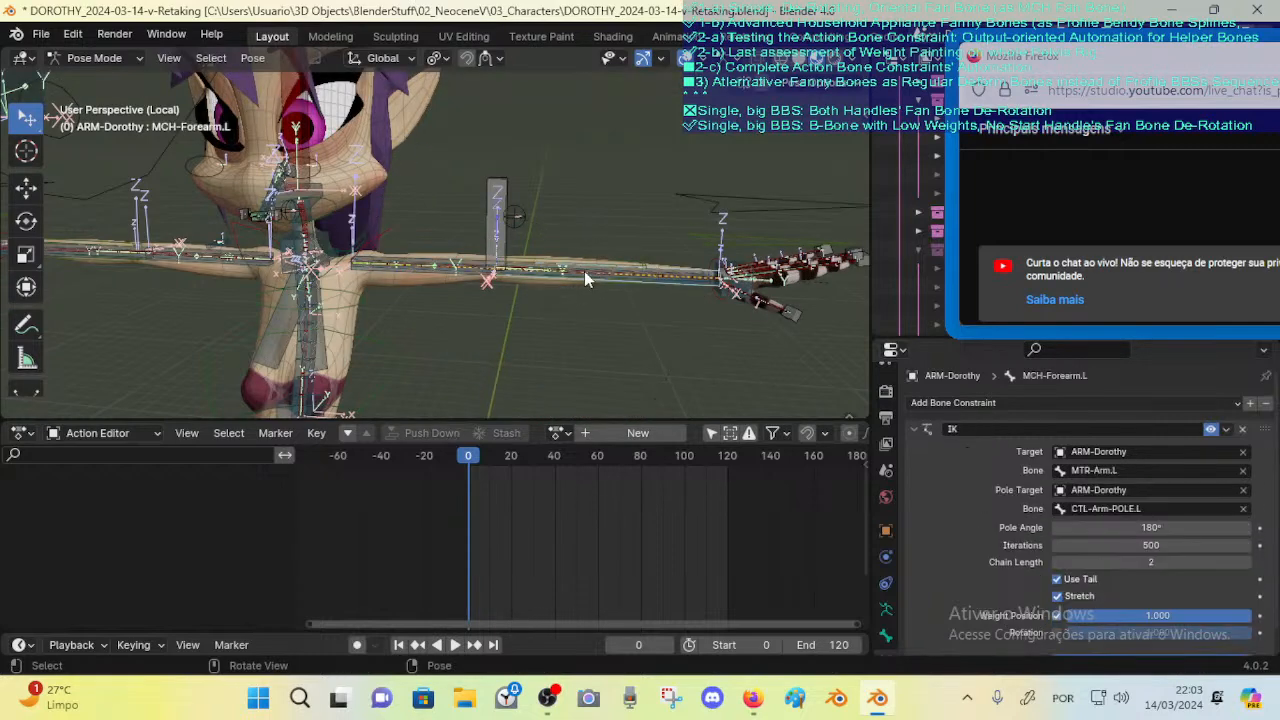
{"action": "left_click", "coordinate": [584, 271]}
{"action": "left_click", "coordinate": [584, 271]}
{"action": "left_click", "coordinate": [584, 271]}
{"action": "left_click", "coordinate": [584, 271]}
{"action": "left_click", "coordinate": [584, 271]}
{"action": "left_click", "coordinate": [581, 268]}
{"action": "left_click", "coordinate": [581, 268]}
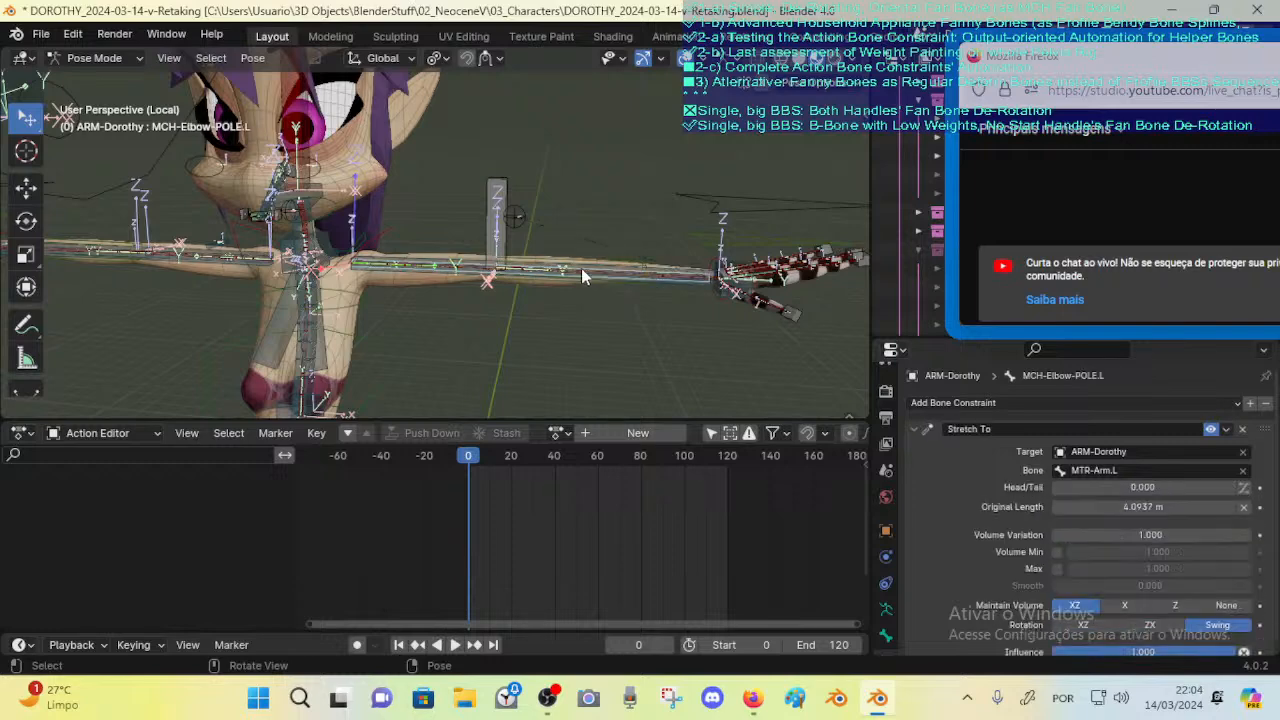
{"action": "left_click", "coordinate": [581, 268]}
{"action": "key", "text": "s"}
{"action": "key", "text": "Escape"}
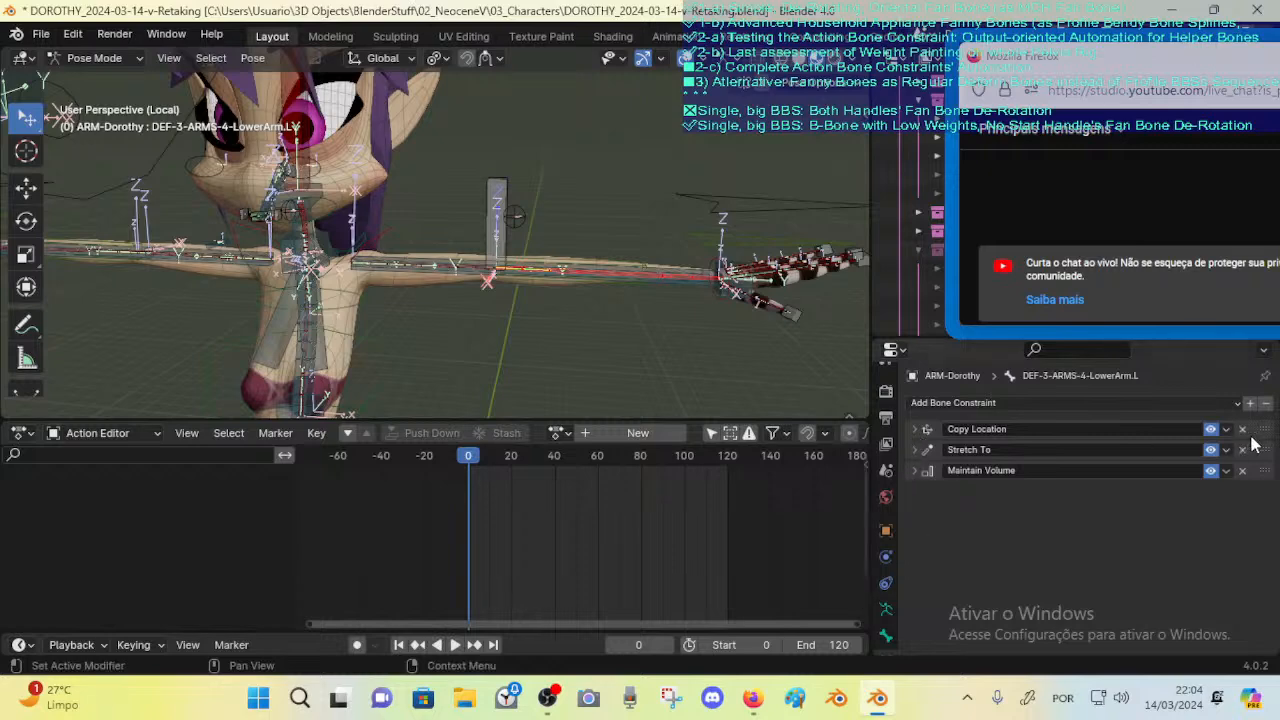
Step: Put Stretch To before Copy Location on DEF-3-ARMS-4-LowerArm.L and try moving MTR-Arm.L to test the order
{"action": "left_click_drag", "start_coordinate": [1262, 449], "coordinate": [1262, 428]}
{"action": "left_click", "coordinate": [754, 200]}
{"action": "key", "text": "g"}
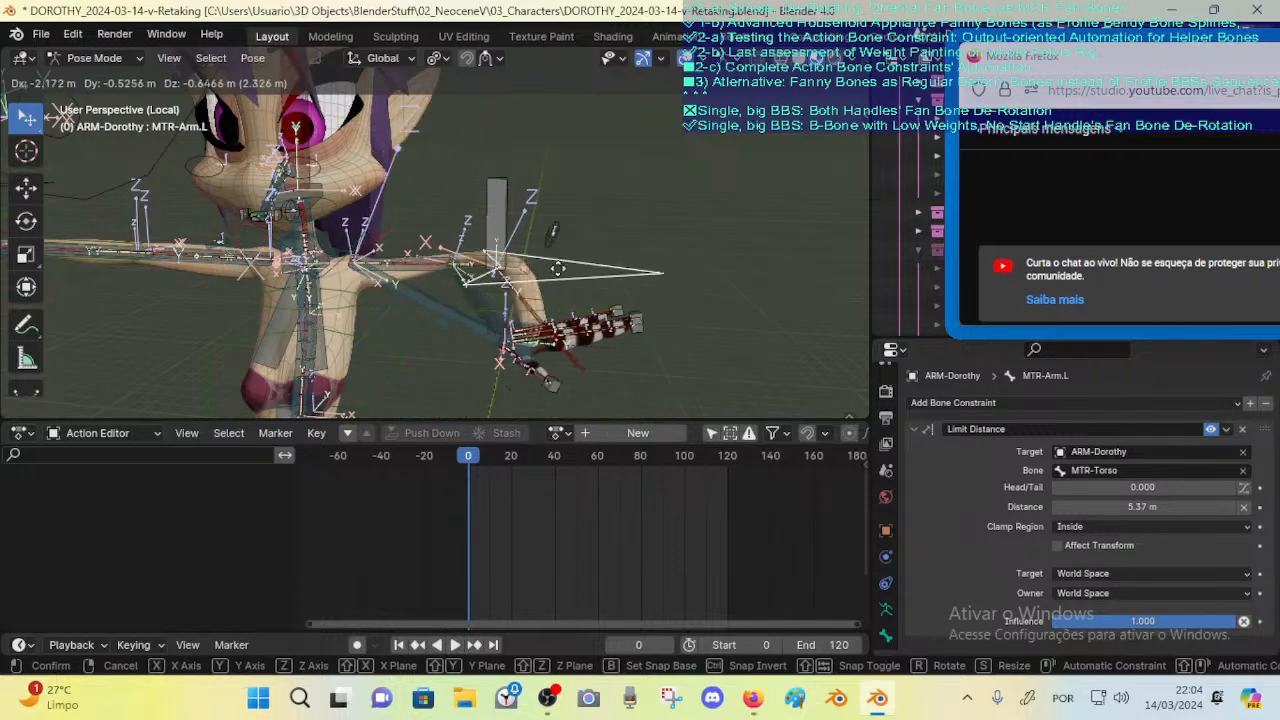
{"action": "right_click", "coordinate": [574, 285]}
Step: Enable Connected for DEF-3-ARMS-4-LowerArm.L in Edit Mode to attach it to DEF-3-ARMS-2-UpperArm.L, and return to Pose Mode
{"action": "left_click", "coordinate": [553, 271]}
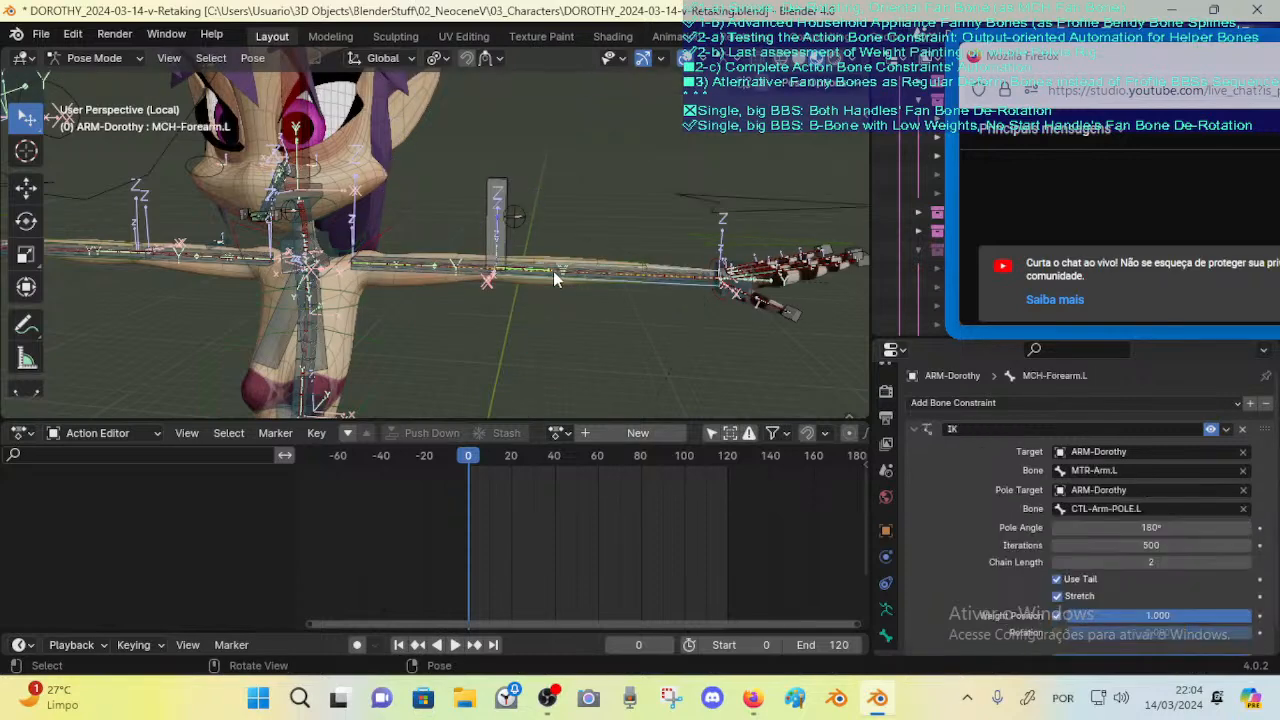
{"action": "left_click", "coordinate": [558, 270]}
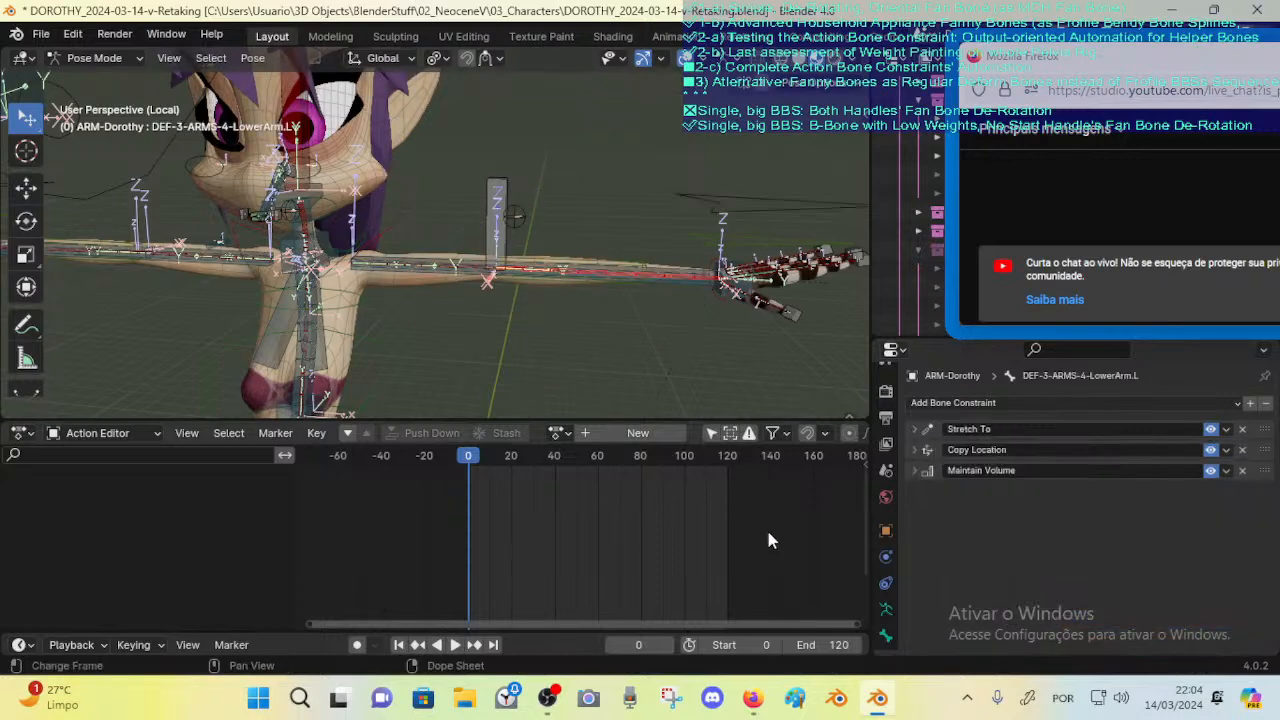
{"action": "left_click", "coordinate": [884, 634]}
{"action": "left_click", "coordinate": [922, 450]}
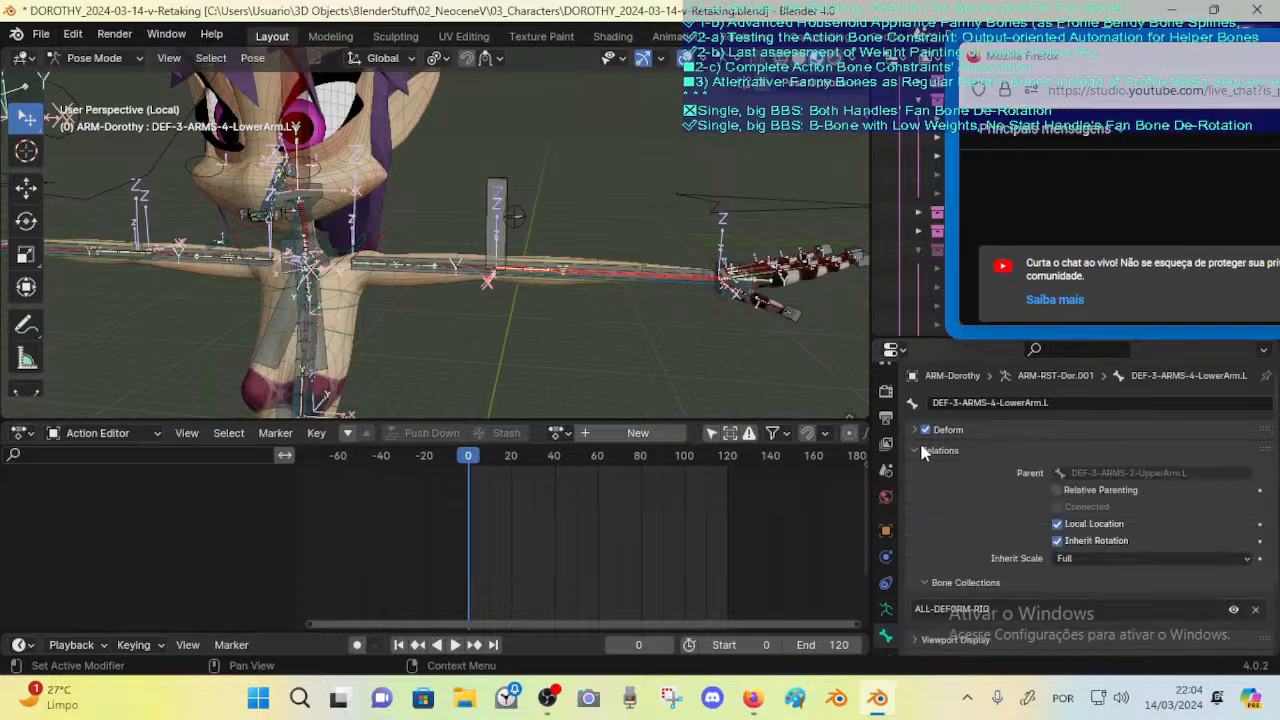
{"action": "key", "text": "Tab"}
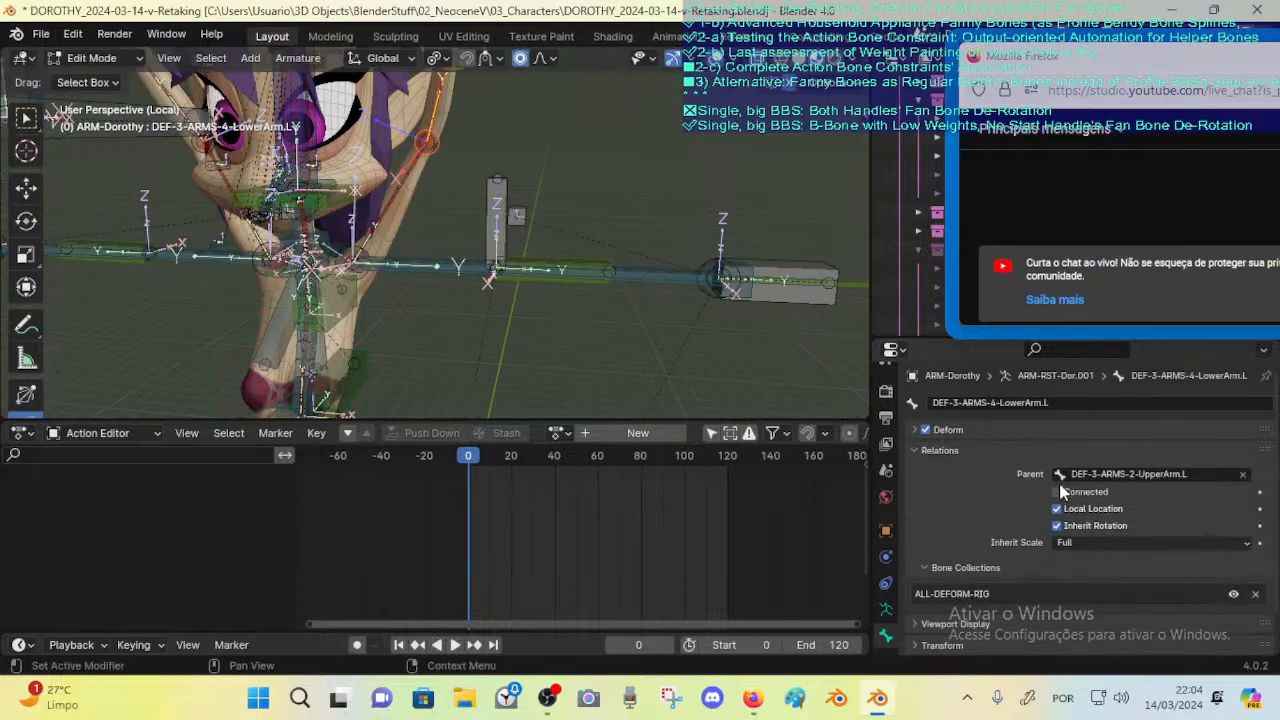
{"action": "key", "text": "Tab"}
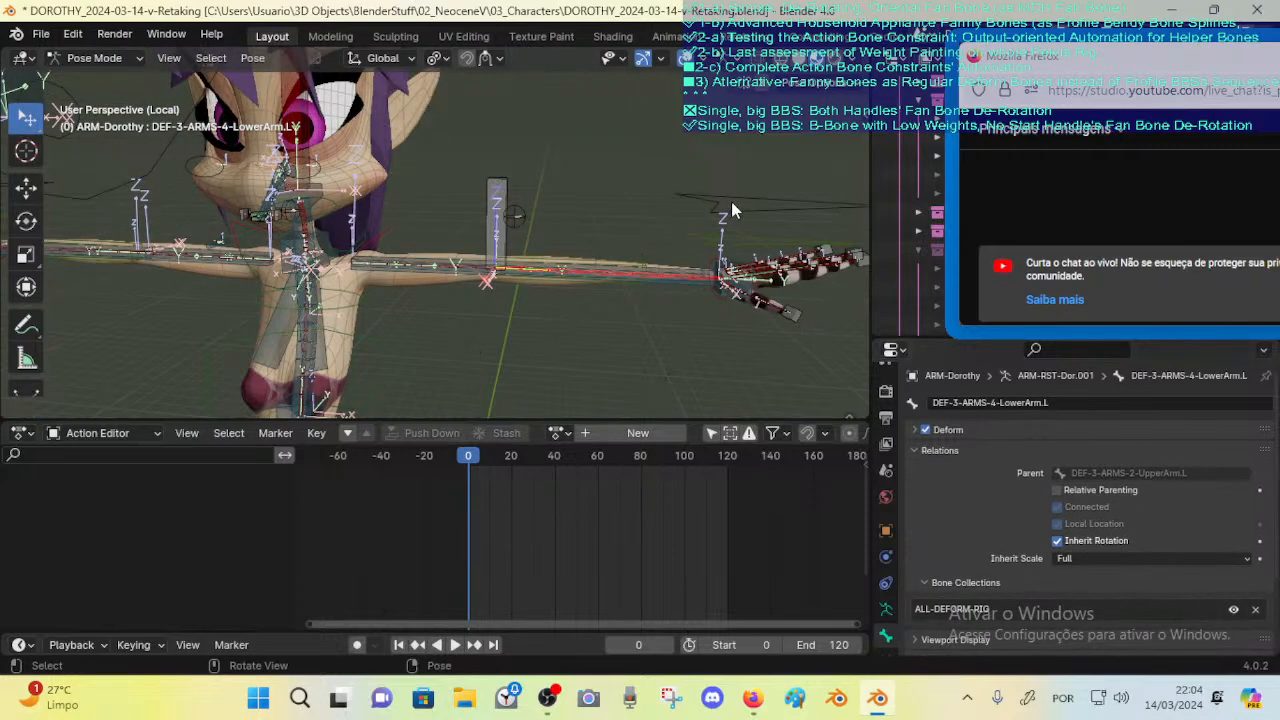
Step: Try moving MTR-Arm.L down and inward twice to test the elbow with the connected forearm bone
{"action": "left_click", "coordinate": [610, 268]}
{"action": "key", "text": "g"}
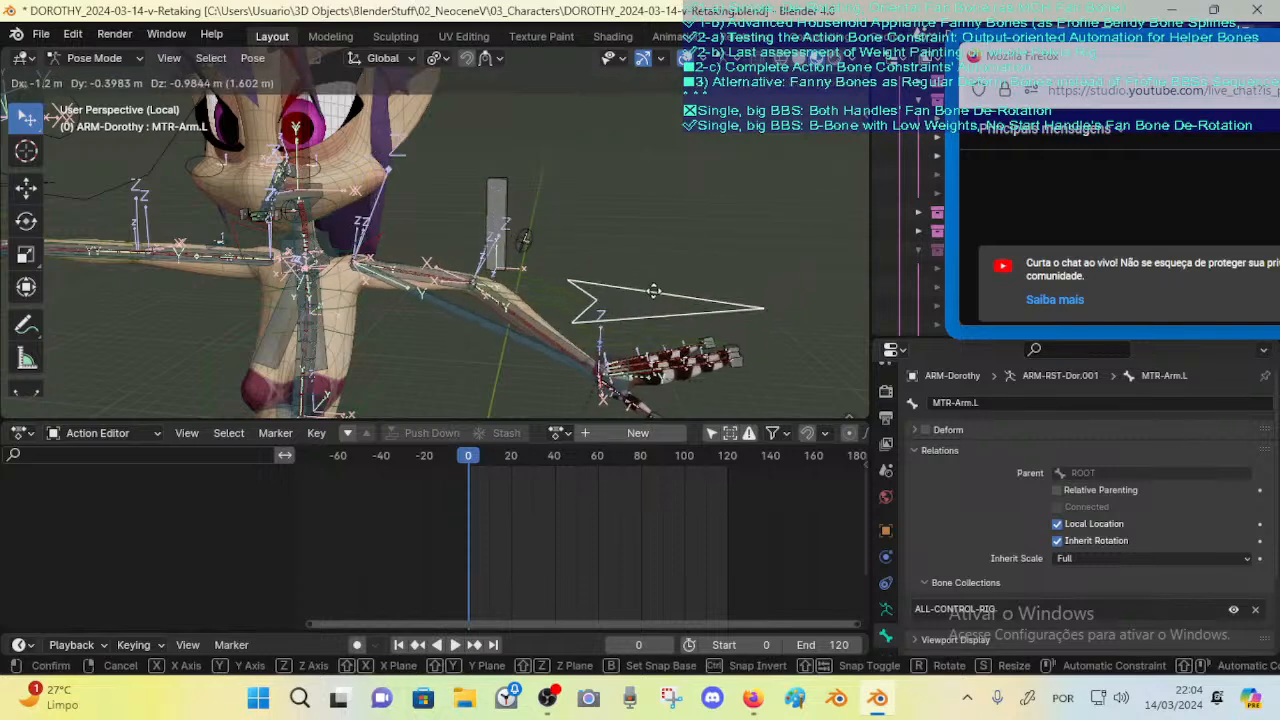
{"action": "right_click", "coordinate": [693, 210]}
{"action": "key", "text": "g"}
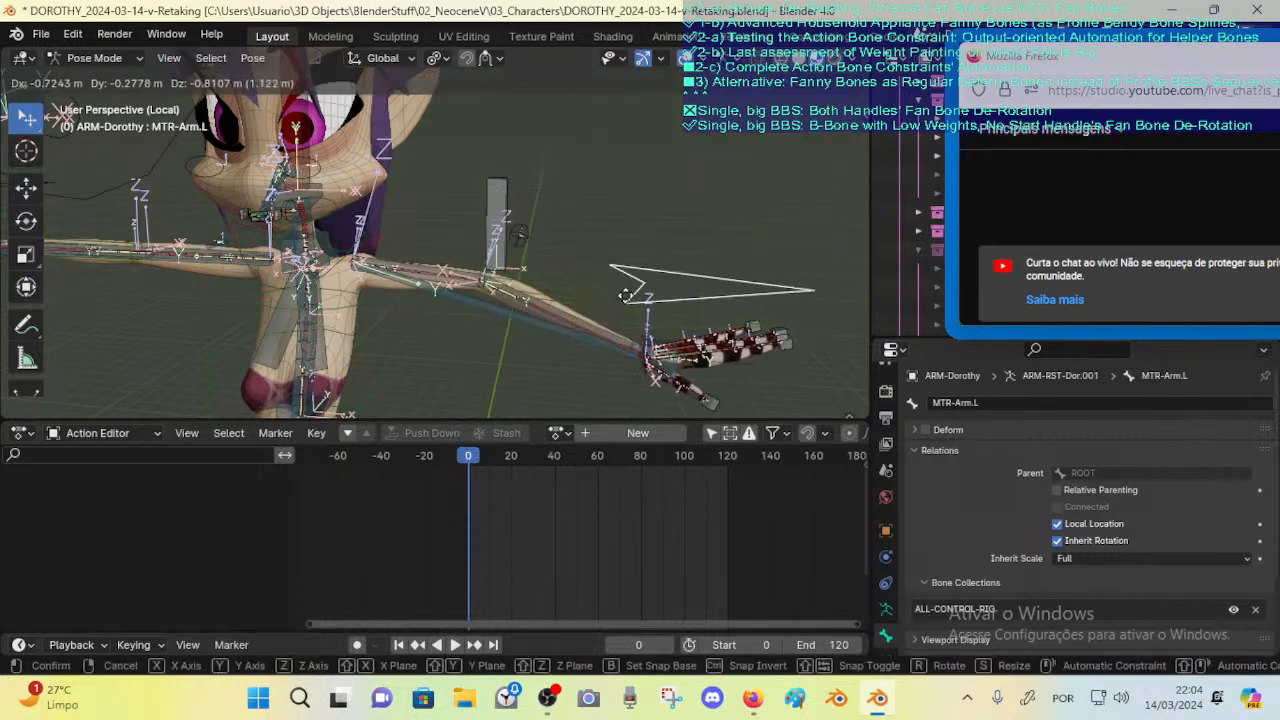
{"action": "right_click", "coordinate": [614, 297]}
Step: Move Copy Location to the end of DEF-3-ARMS-4-LowerArm.L's constraint stack and expand its settings
{"action": "left_click", "coordinate": [572, 278]}
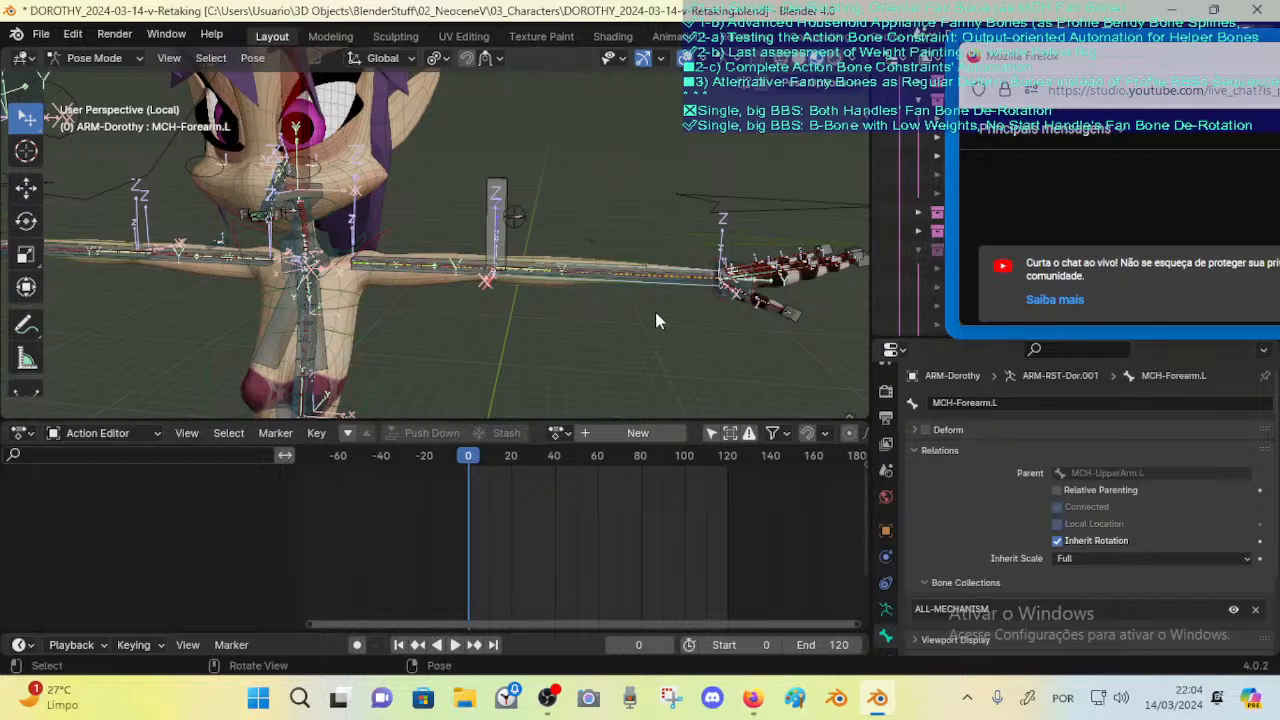
{"action": "left_click", "coordinate": [622, 279]}
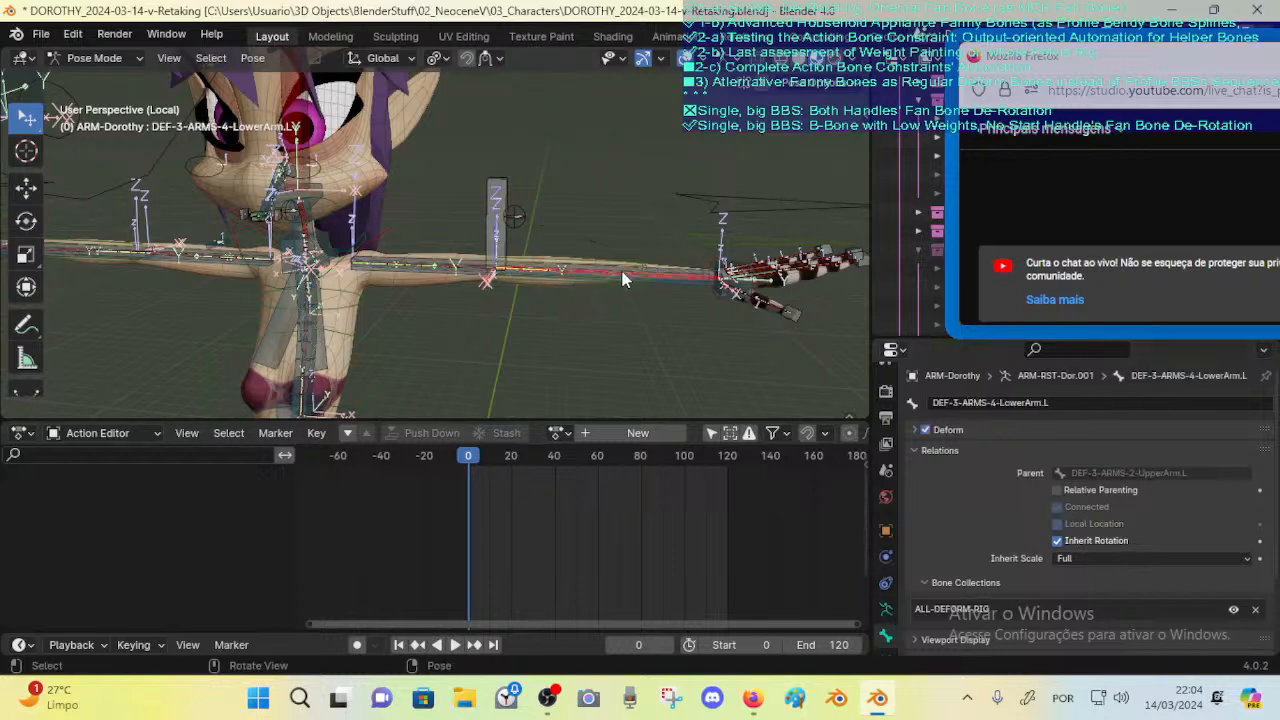
{"action": "scroll", "coordinate": [885, 614], "scroll_direction": "down", "scroll_amount": 2}
{"action": "left_click", "coordinate": [885, 600]}
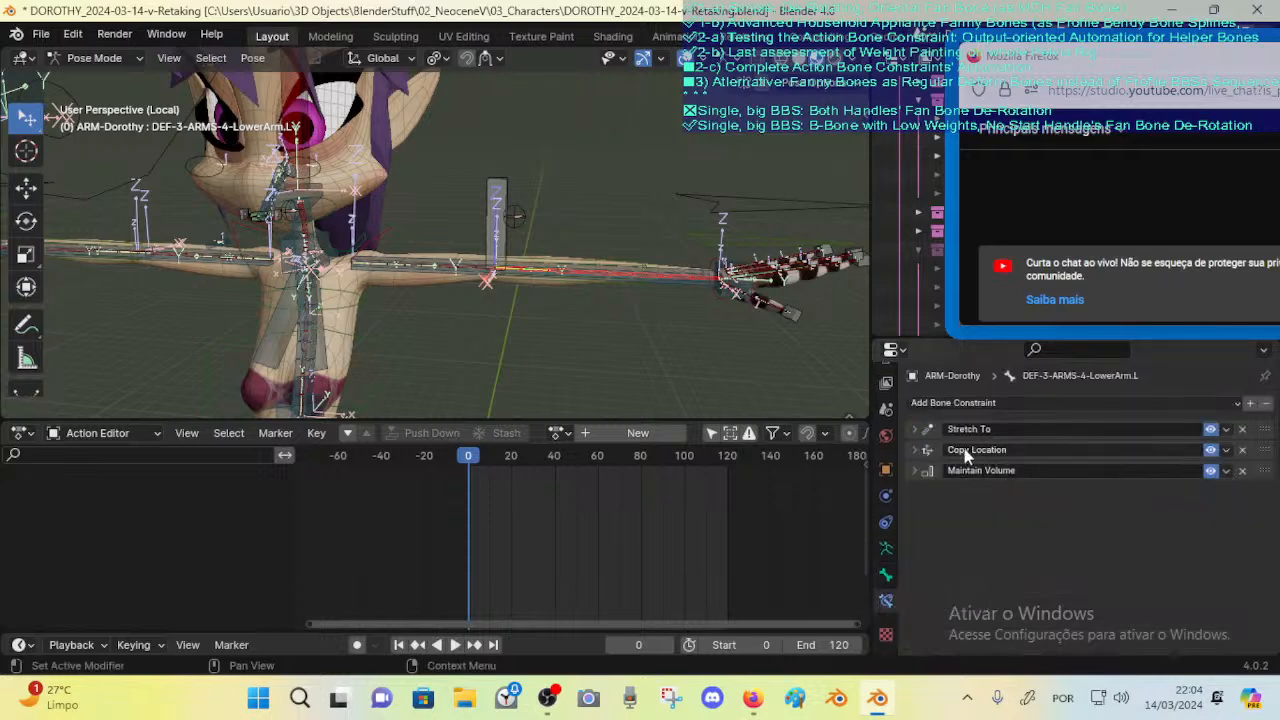
{"action": "mouse_move", "coordinate": [1264, 450]}
{"action": "left_mouse_down"}
{"action": "mouse_move", "coordinate": [1264, 503]}
{"action": "mouse_move", "coordinate": [1264, 472]}
{"action": "left_mouse_up"}
{"action": "left_click", "coordinate": [912, 470]}
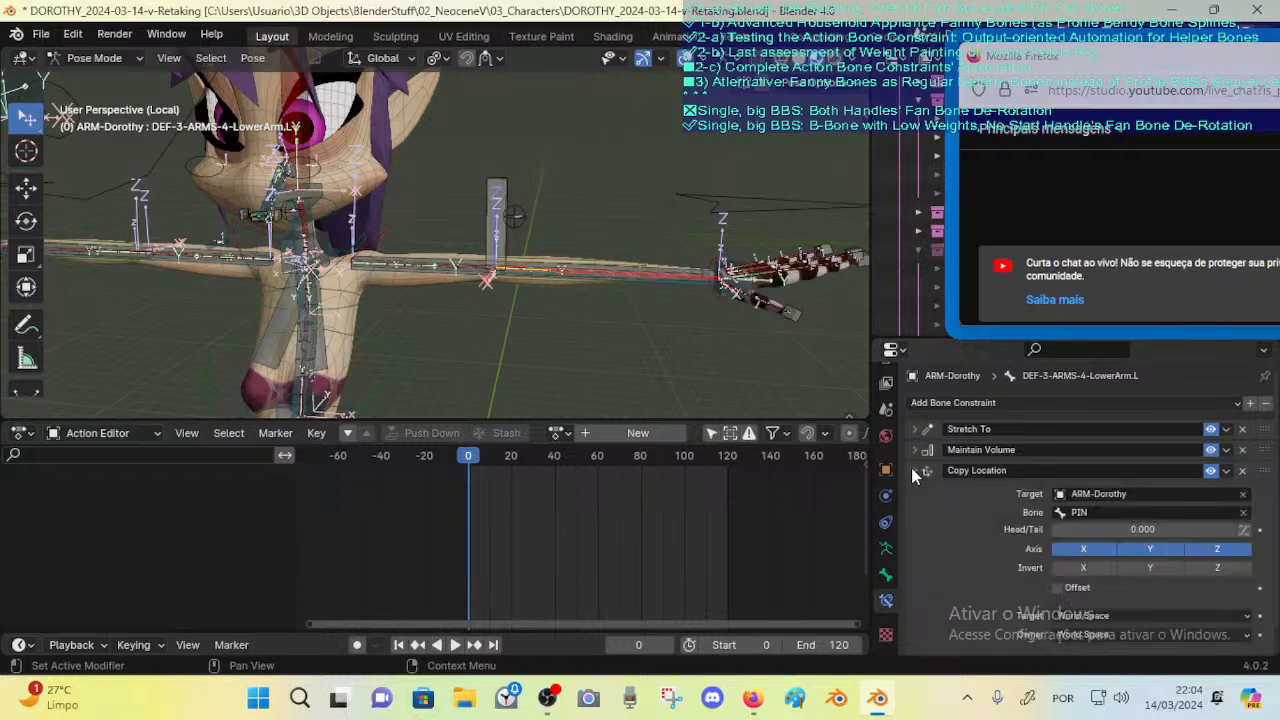
{"action": "scroll", "coordinate": [1097, 596], "scroll_direction": "down", "scroll_amount": 1}
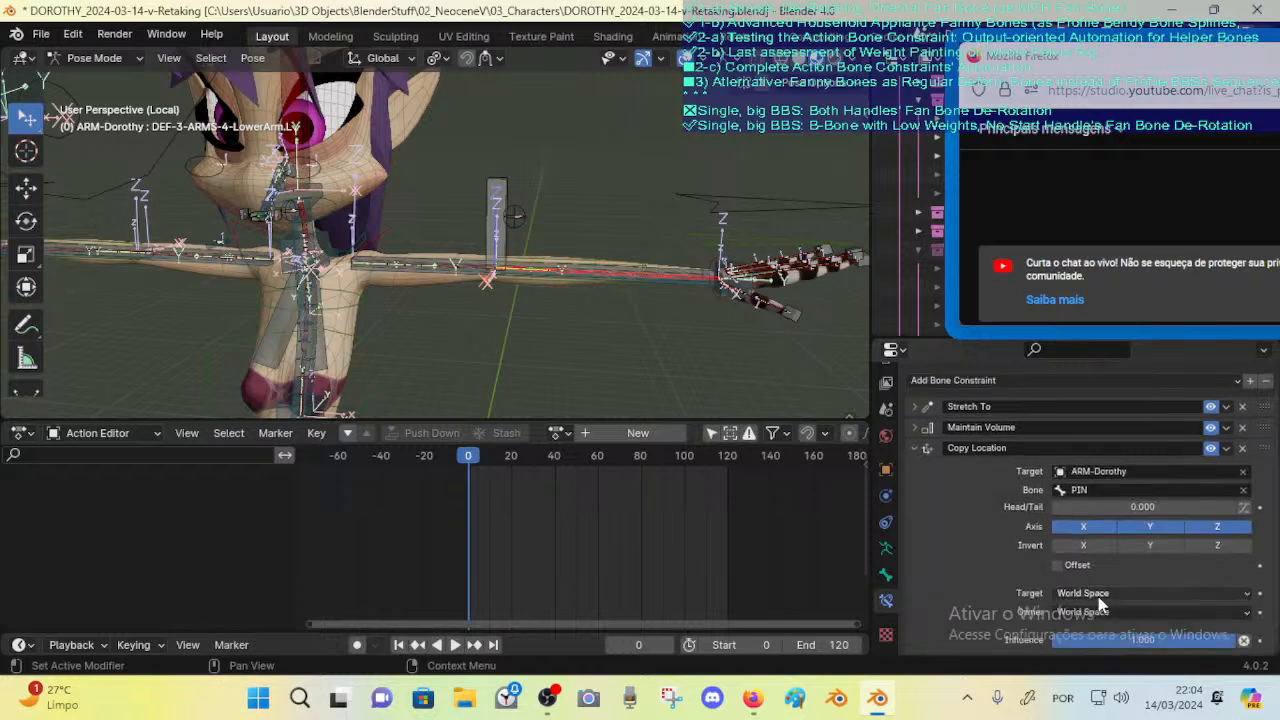
Step: Test the last-placed Copy Location by moving the MTR-Arm.L hand control down and toward the body
{"action": "left_click", "coordinate": [795, 198]}
{"action": "key", "text": "g"}
{"action": "right_click", "coordinate": [640, 264]}
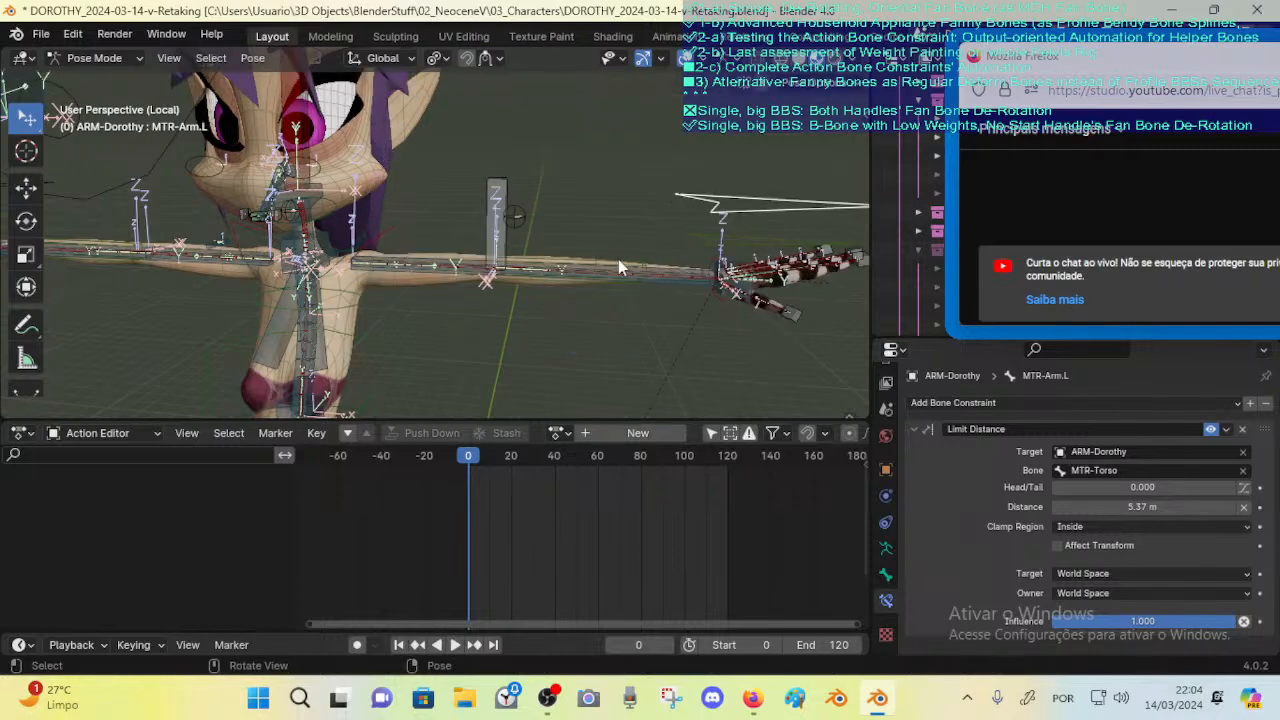
{"action": "left_click", "coordinate": [618, 259]}
{"action": "left_click_drag", "start_coordinate": [778, 196], "coordinate": [706, 236]}
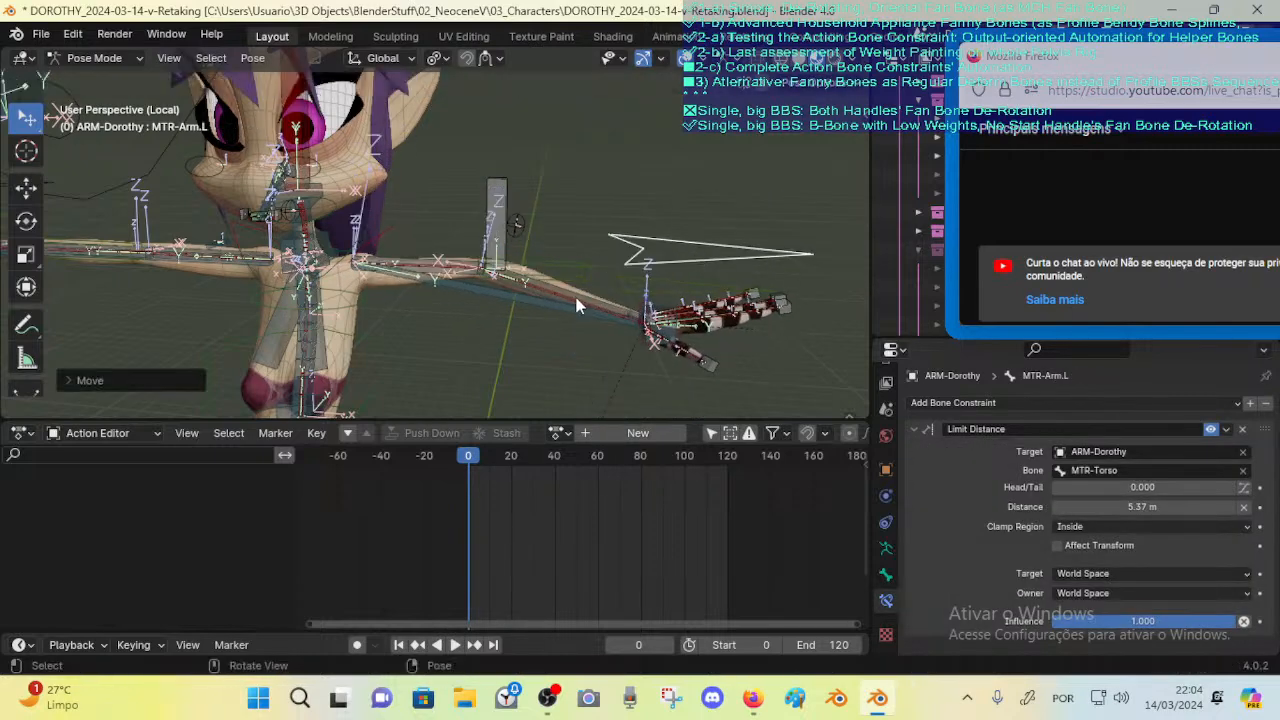
Step: Collapse Copy Location on DEF-3-ARMS-4-LowerArm.L and put it first in the constraint stack
{"action": "left_click", "coordinate": [577, 306]}
{"action": "left_click", "coordinate": [598, 303]}
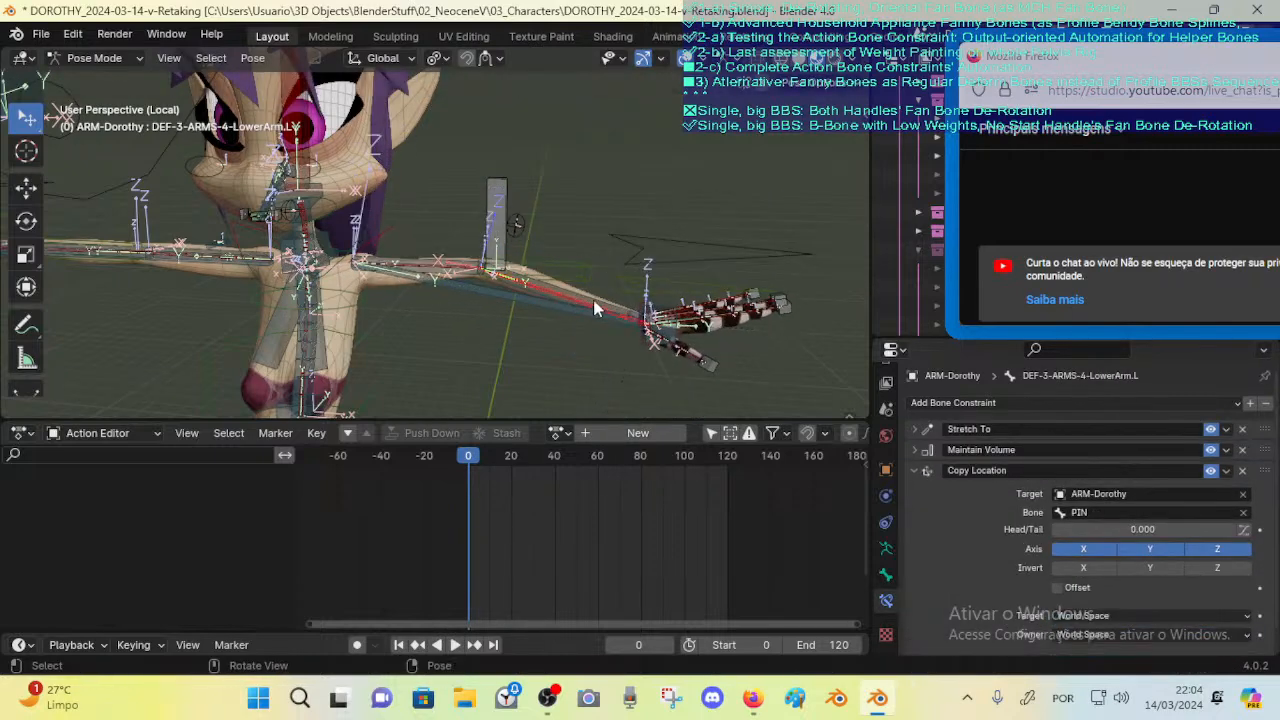
{"action": "left_click", "coordinate": [915, 472]}
{"action": "left_click_drag", "start_coordinate": [1262, 471], "coordinate": [1262, 428]}
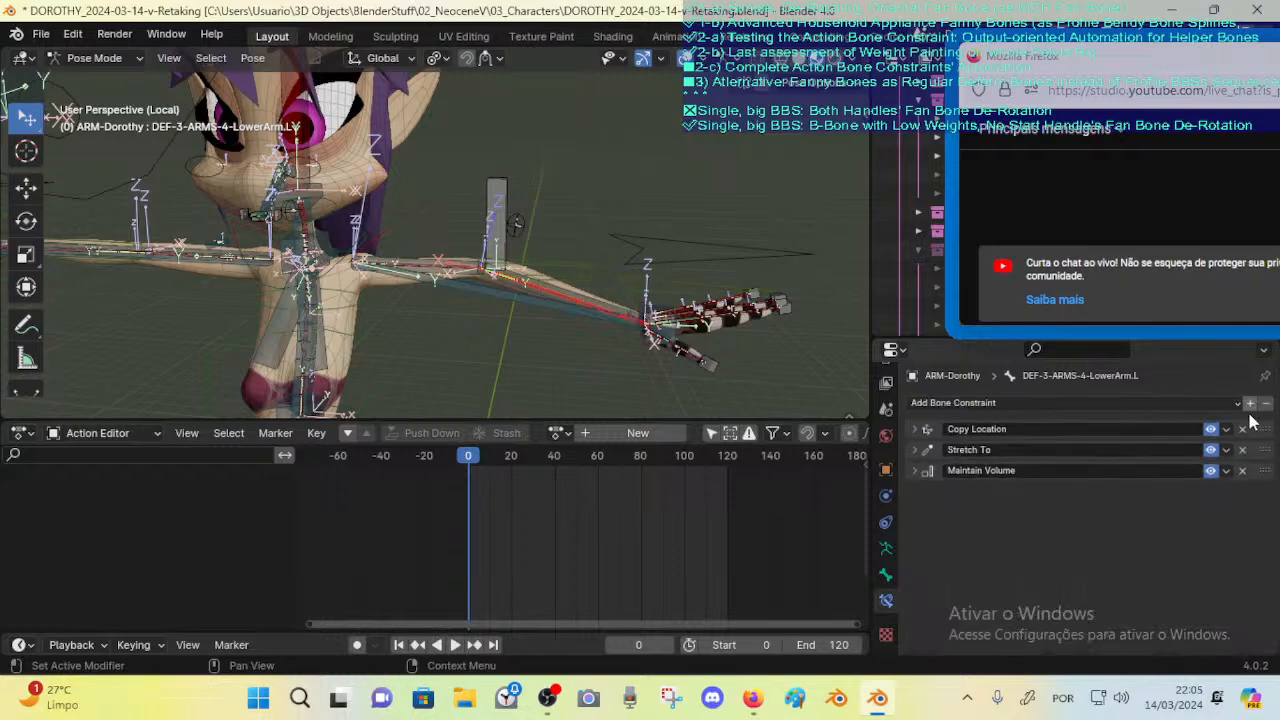
Step: Reposition the MTR-Arm.L hand control and the PIN bone to test how the elbow follows
{"action": "left_click_drag", "start_coordinate": [705, 256], "coordinate": [700, 285]}
{"action": "left_click", "coordinate": [502, 203]}
{"action": "left_click_drag", "start_coordinate": [502, 203], "coordinate": [497, 232]}
Step: Enable Copy Location on MTR-UpperArm.L.001 and move the MTR-Arm.L hand control to test the pinned elbow
{"action": "left_click", "coordinate": [542, 330]}
{"action": "left_click", "coordinate": [586, 262]}
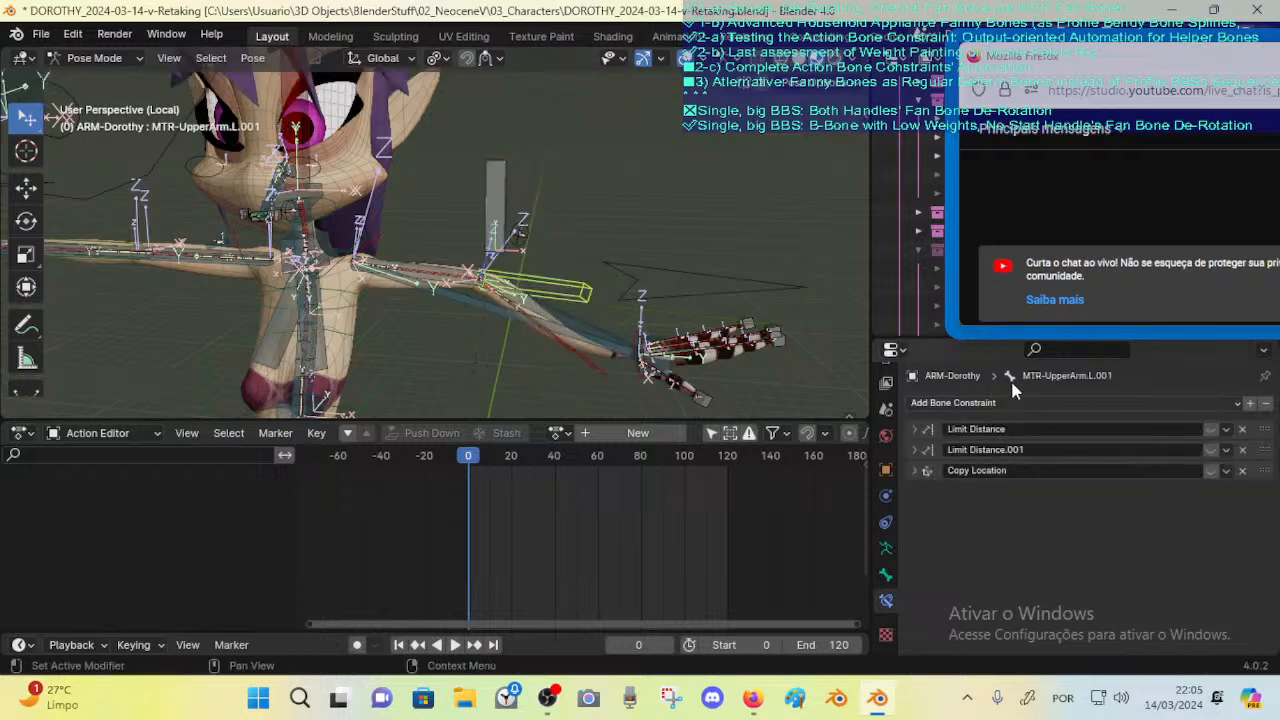
{"action": "left_click", "coordinate": [1210, 472]}
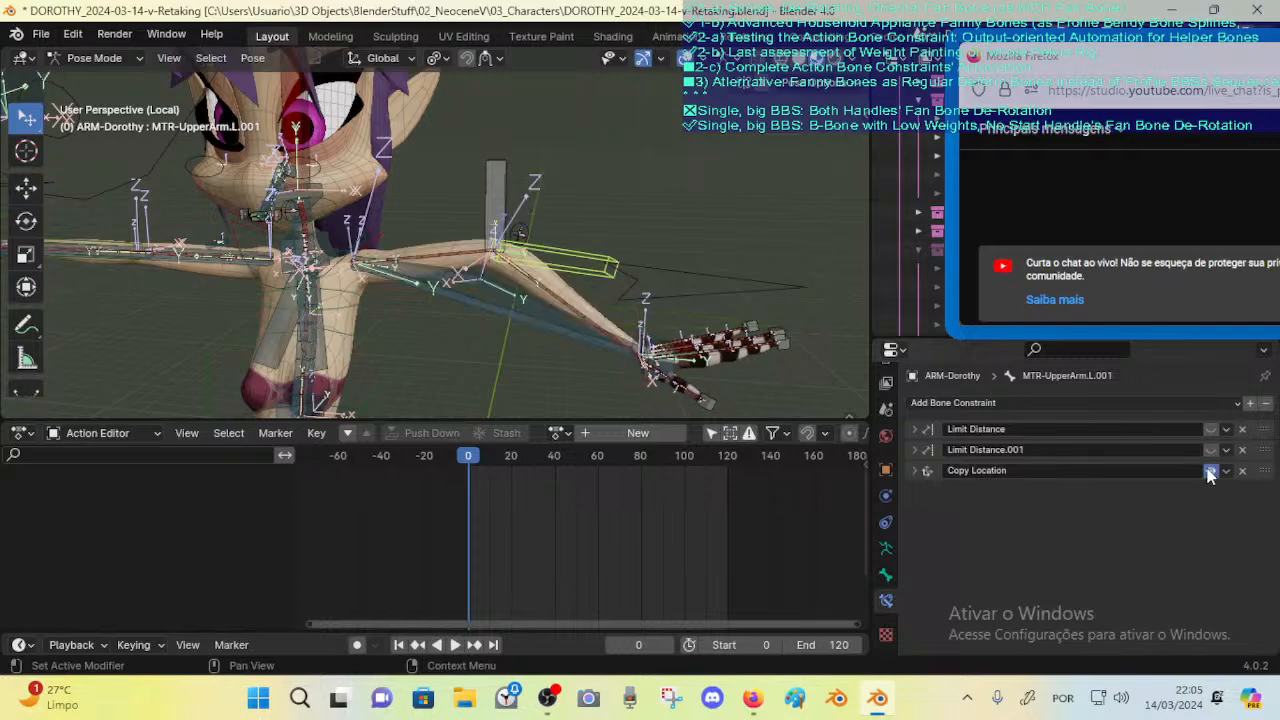
{"action": "left_click_drag", "start_coordinate": [714, 292], "coordinate": [634, 252]}
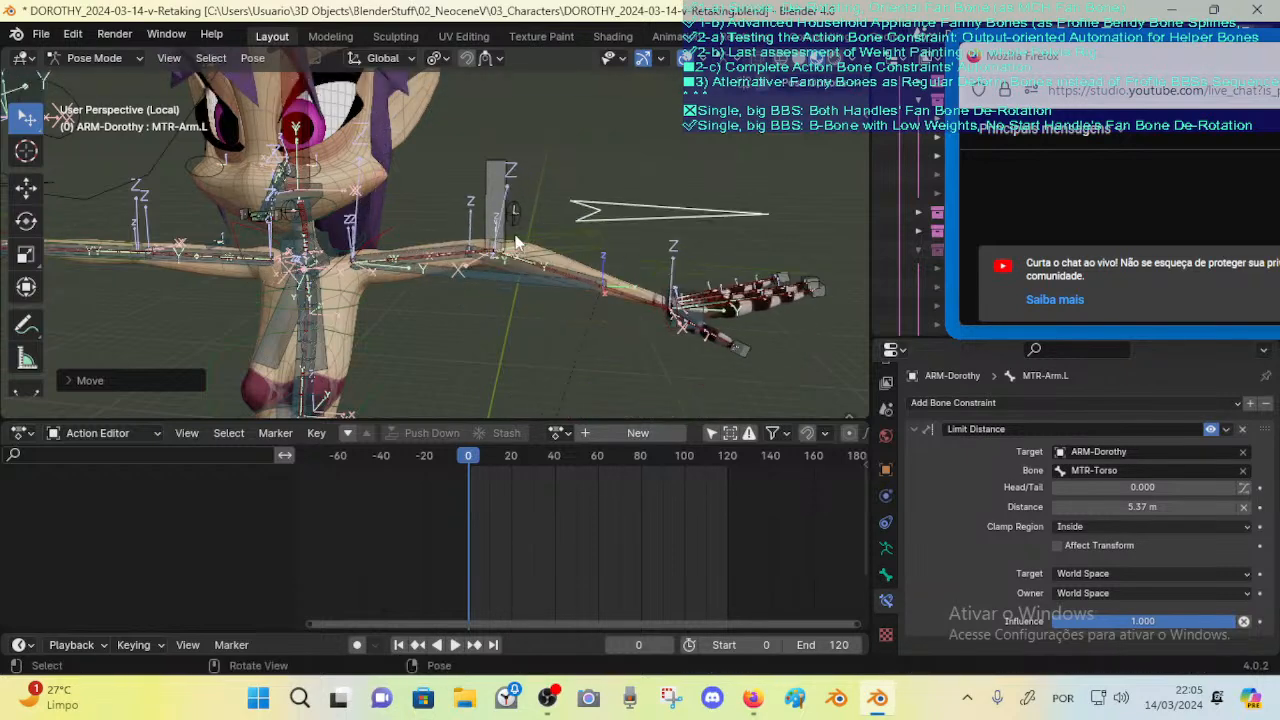
Step: Expand MTR-UpperArm.L.001's Copy Location constraint and try its Influence, leaving it at 1.000
{"action": "left_click", "coordinate": [517, 242]}
{"action": "left_click", "coordinate": [913, 470]}
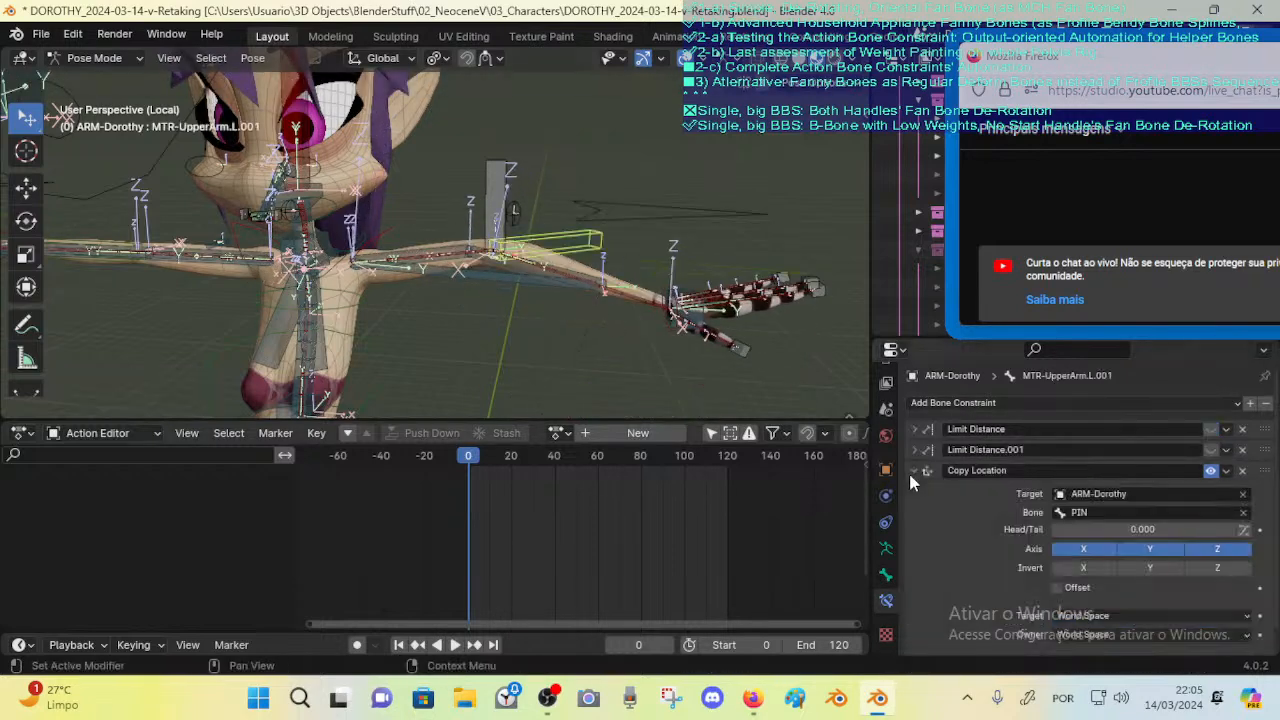
{"action": "scroll", "coordinate": [1192, 580], "scroll_direction": "down", "scroll_amount": 1}
{"action": "left_click_drag", "start_coordinate": [1197, 640], "coordinate": [1250, 640]}
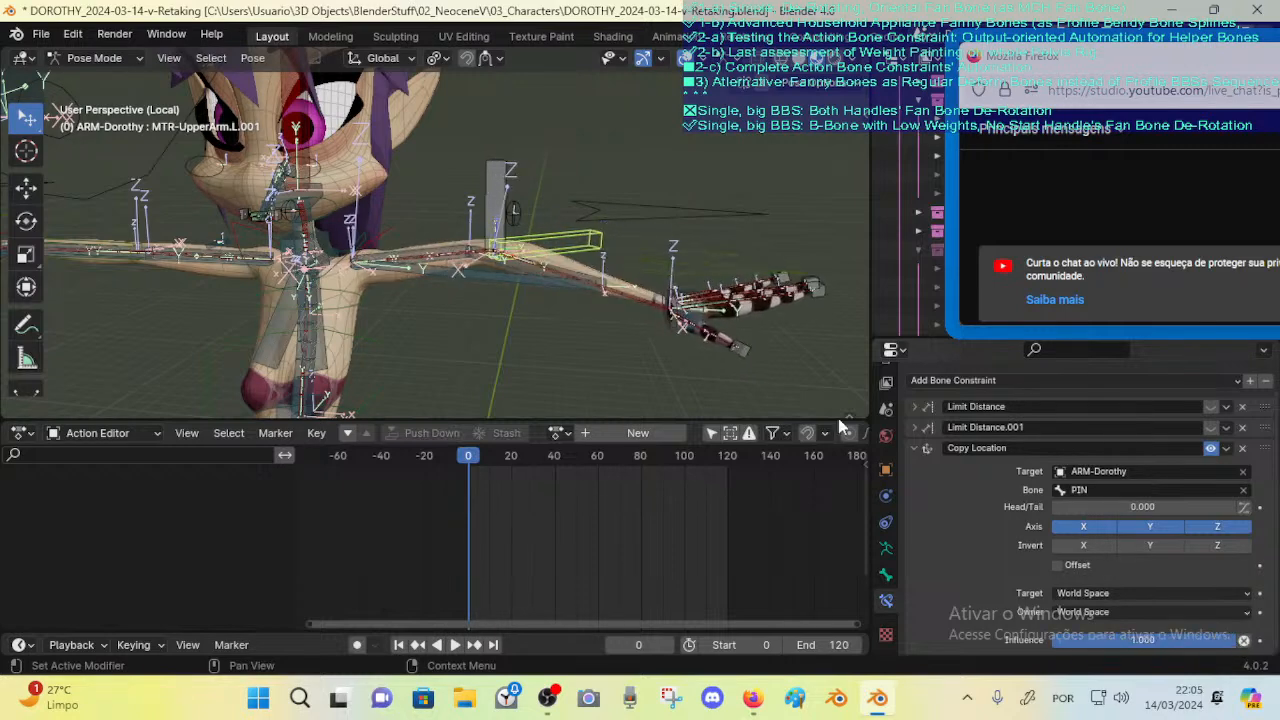
Step: Move MTR-Arm.L slightly outward to test the pinned arm, and select DEF-3-ARMS-4-LowerArm.L
{"action": "left_click", "coordinate": [683, 220]}
{"action": "key", "text": "g"}
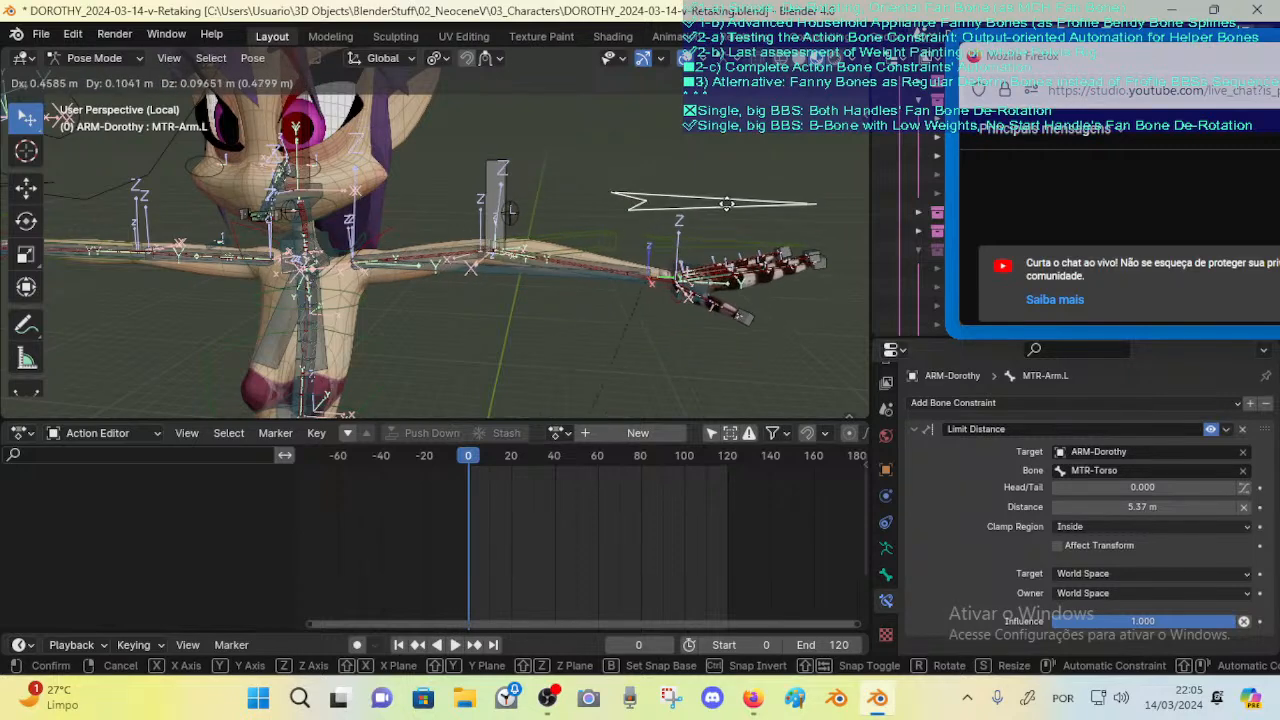
{"action": "left_click", "coordinate": [551, 263]}
{"action": "left_click", "coordinate": [555, 268]}
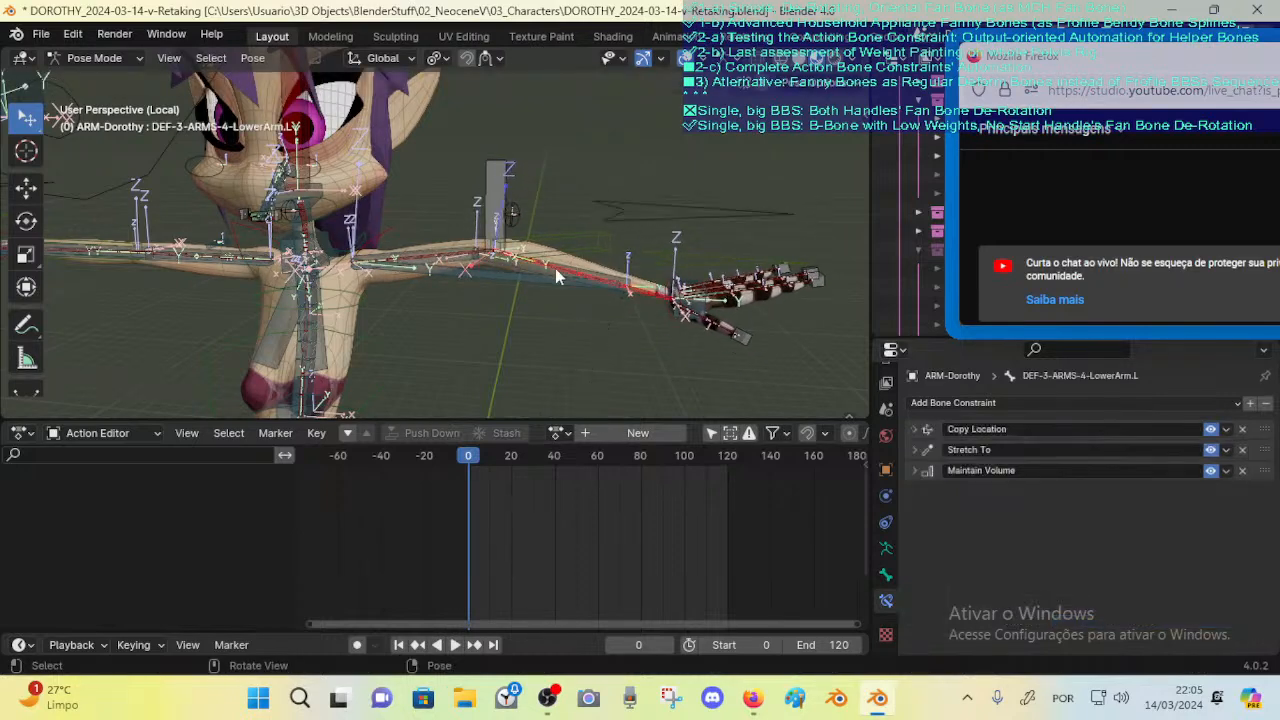
Step: Reopen DOROTHY_2024-03-14-v-Retaking.blend without saving the current changes
{"action": "left_click", "coordinate": [43, 31]}
{"action": "left_click", "coordinate": [71, 76]}
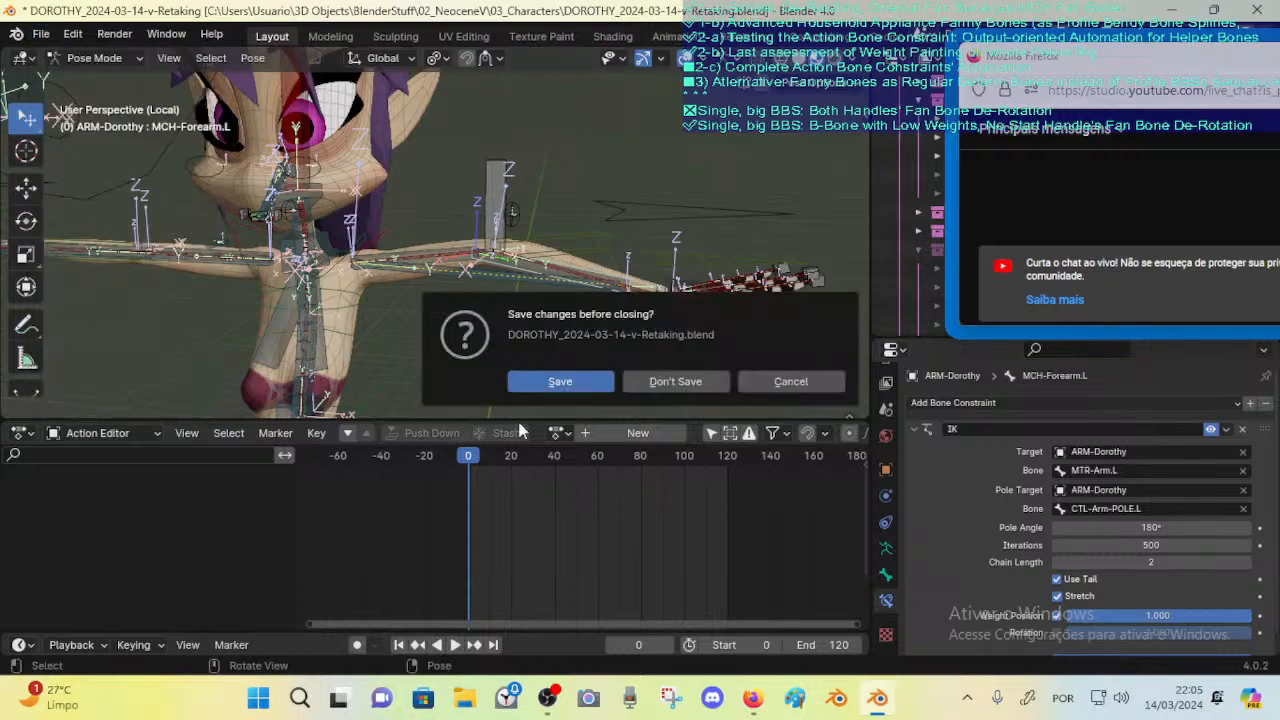
{"action": "left_click", "coordinate": [667, 376]}
{"action": "double_click", "coordinate": [475, 247]}
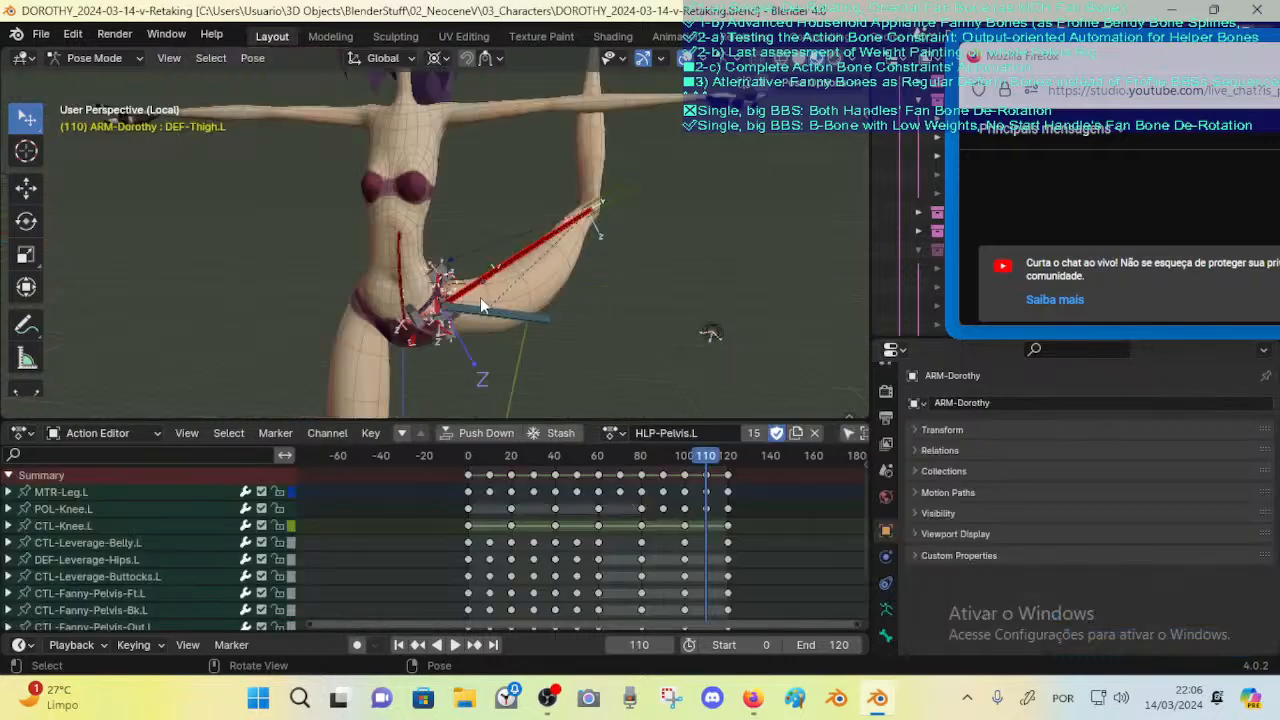
Step: Step back through the HLP-Pelvis.L action's keyframes from frame 110 to around frame 70 and examine the left hip and thigh deformation
{"action": "middle_click_drag", "start_coordinate": [602, 264], "coordinate": [577, 264]}
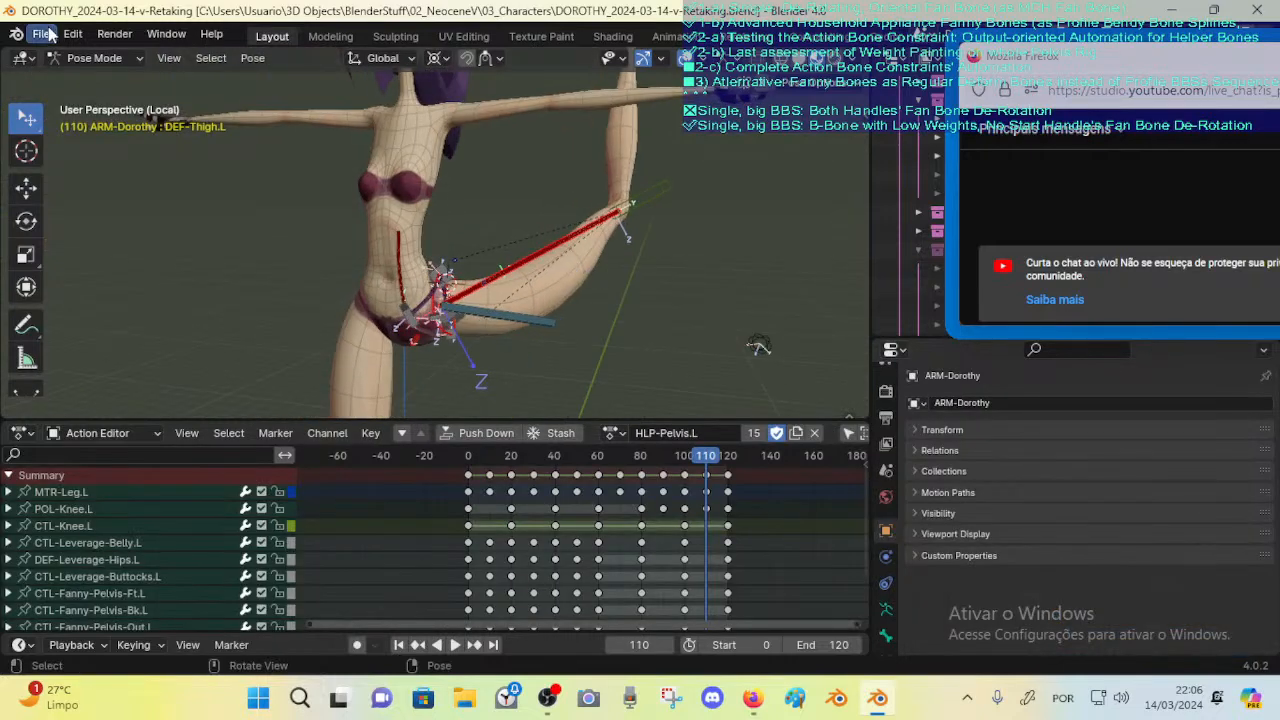
{"action": "left_click", "coordinate": [43, 34]}
{"action": "key", "text": "Down"}
{"action": "key", "text": "Down"}
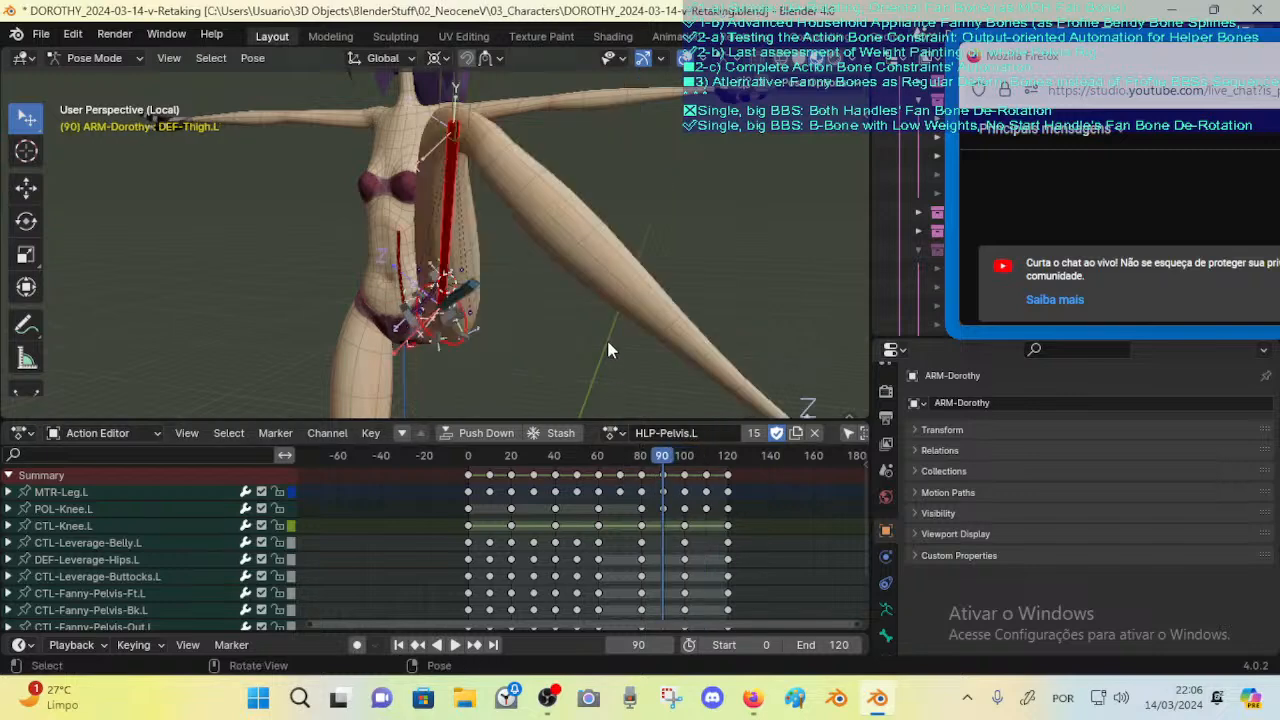
{"action": "key", "text": "Down"}
{"action": "key", "text": "Down"}
{"action": "key", "text": "Down"}
{"action": "key", "text": "Down"}
{"action": "middle_click_drag", "start_coordinate": [540, 274], "coordinate": [541, 231]}
{"action": "key", "text": "Up"}
{"action": "key", "text": "Up"}
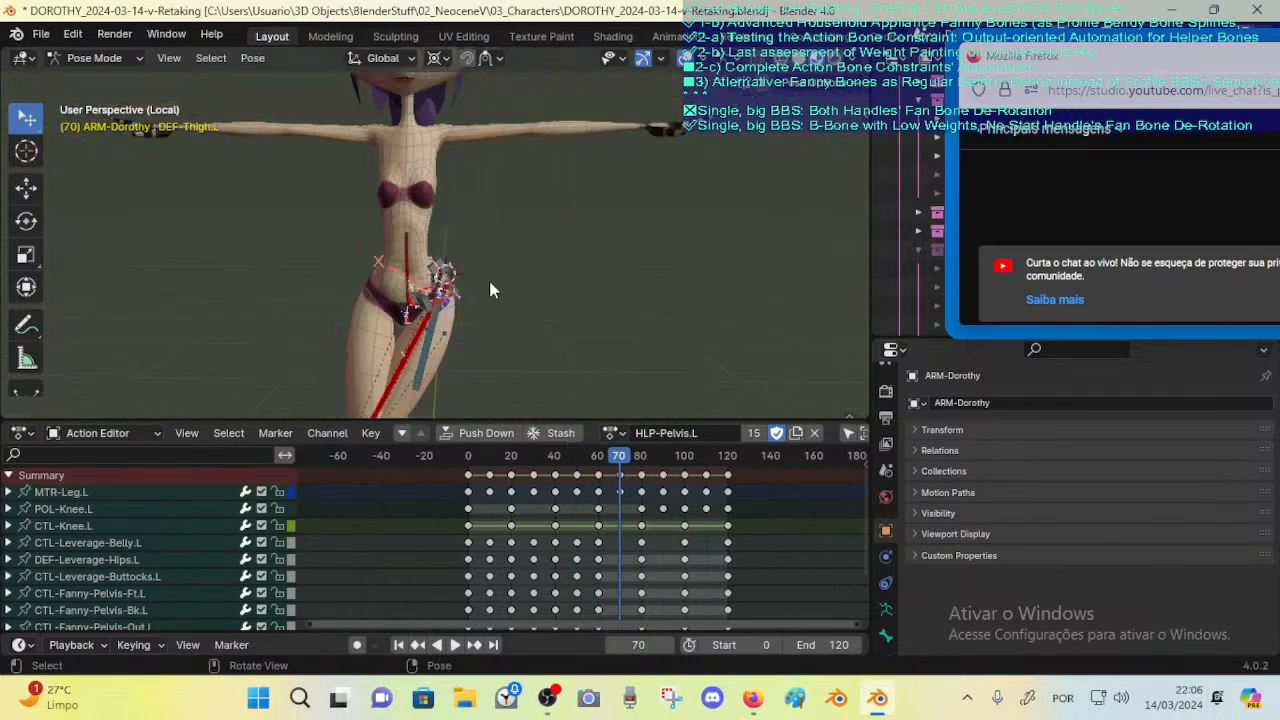
Step: Advance through the HLP-Pelvis.L keyframes to frame 110 and examine the raised left leg and pelvis from several angles
{"action": "middle_click_drag", "start_coordinate": [490, 290], "coordinate": [510, 322]}
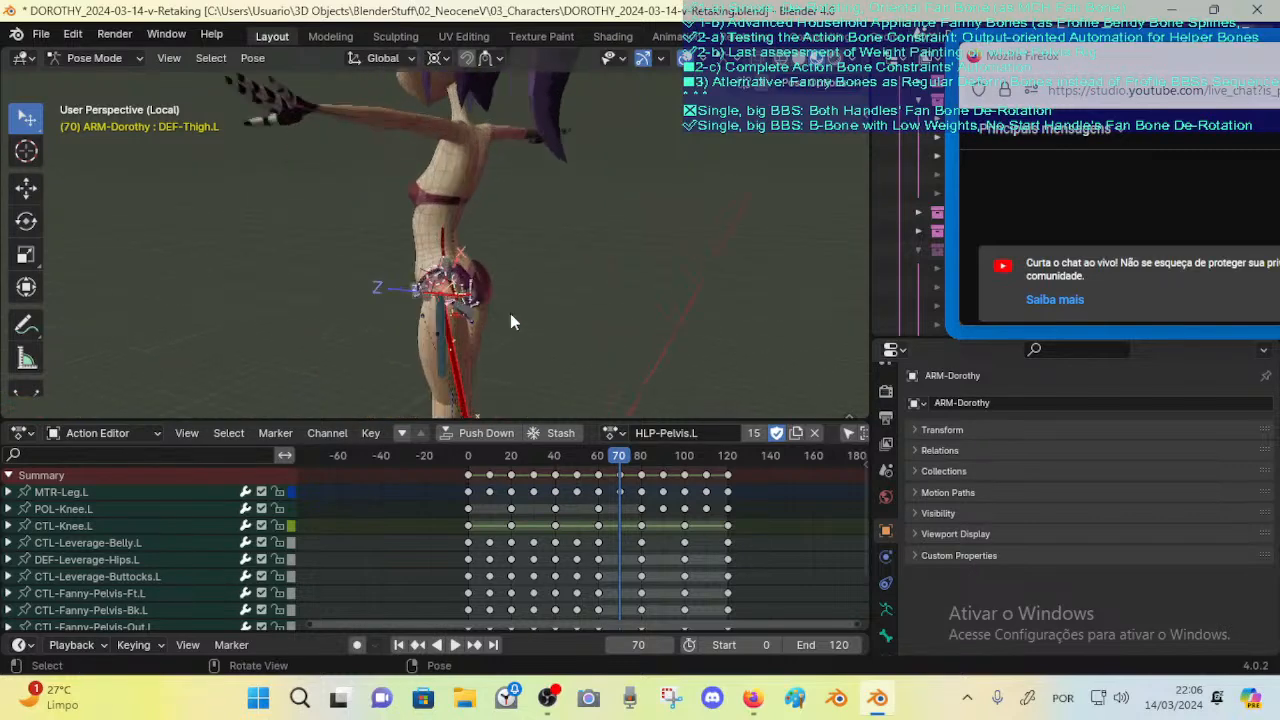
{"action": "key", "text": "Up"}
{"action": "key", "text": "Up"}
{"action": "key", "text": "Up"}
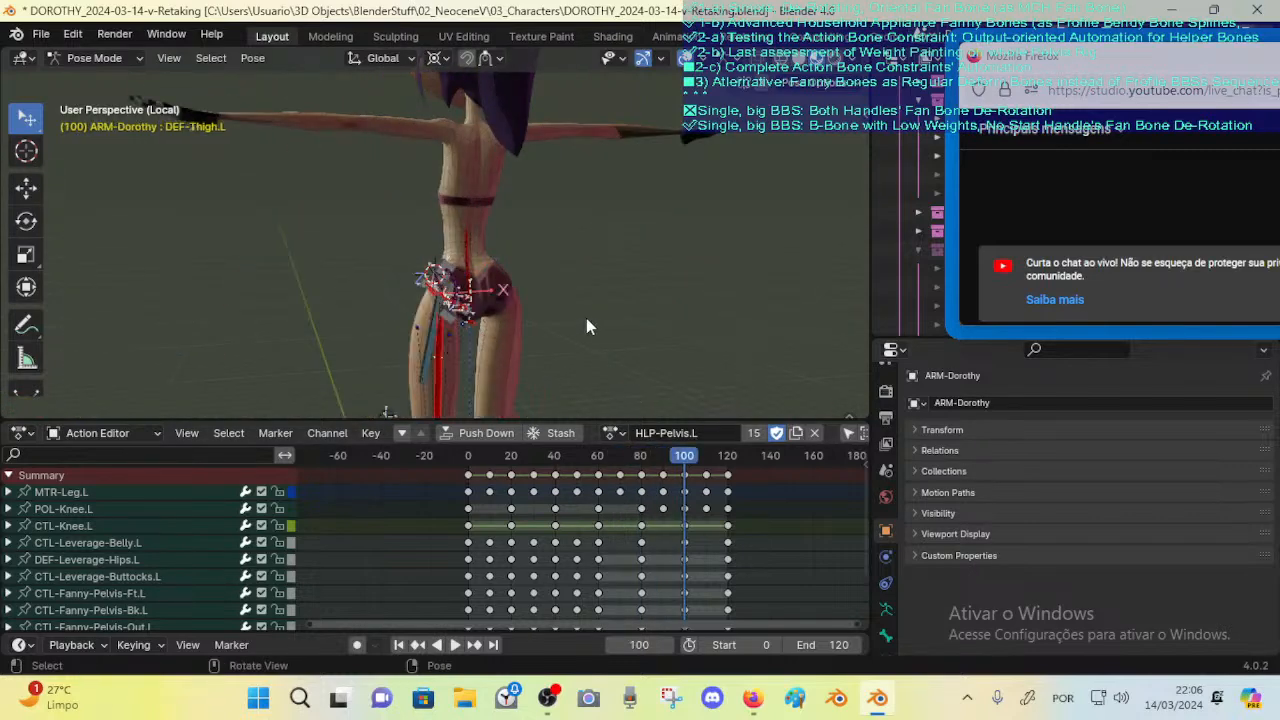
{"action": "key", "text": "Up"}
{"action": "mouse_move", "coordinate": [517, 290]}
{"action": "middle_mouse_down"}
{"action": "mouse_move", "coordinate": [346, 293]}
{"action": "mouse_move", "coordinate": [517, 300]}
{"action": "middle_mouse_up"}
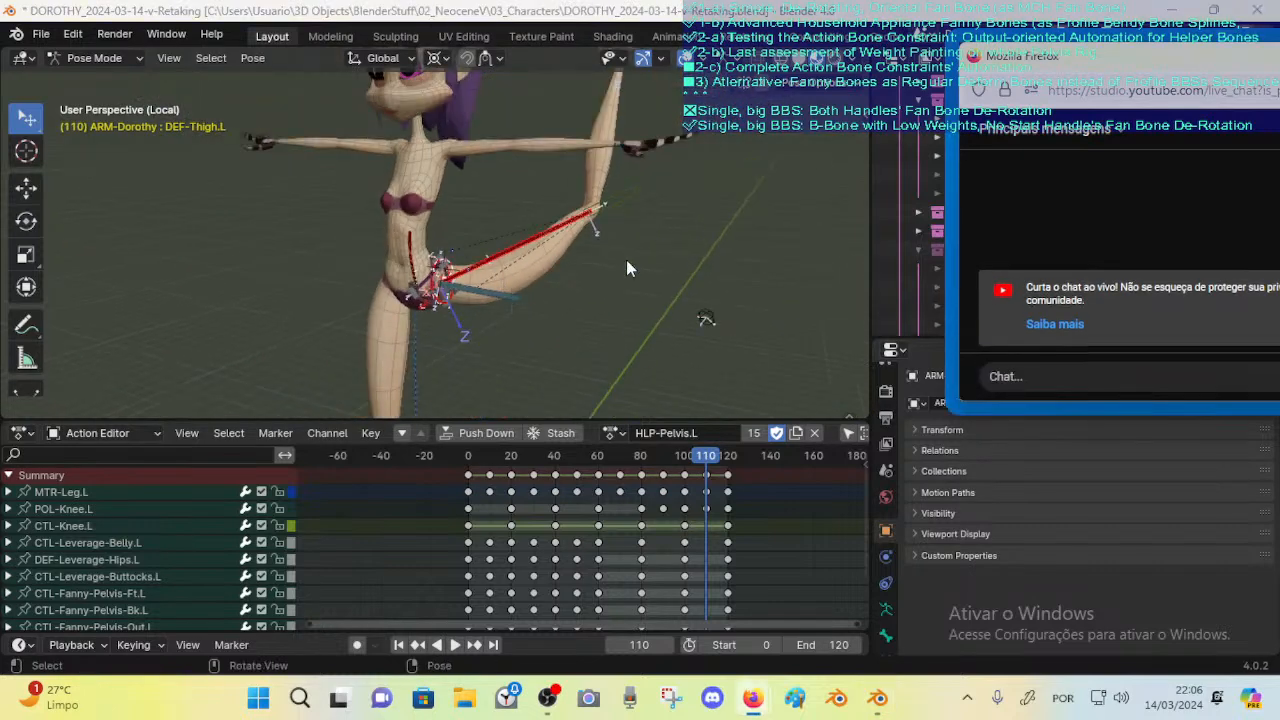
{"action": "middle_click_drag", "start_coordinate": [626, 259], "coordinate": [468, 259]}
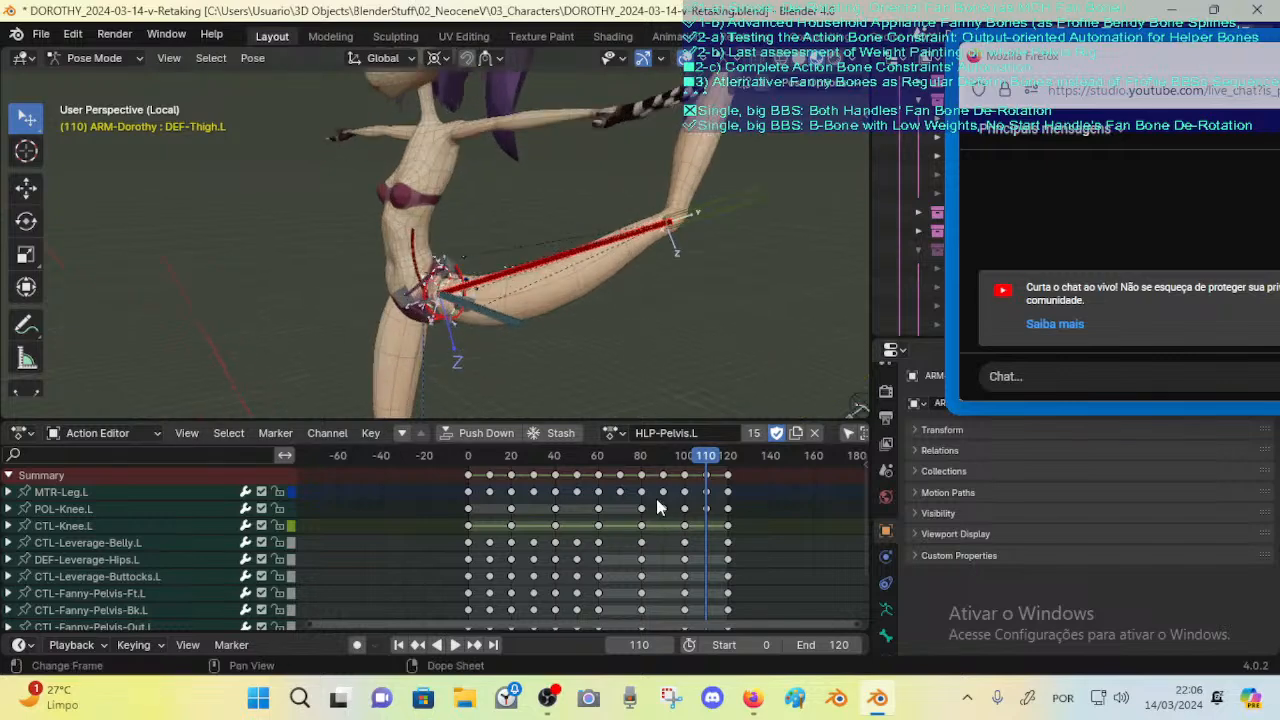
{"action": "middle_click_drag", "start_coordinate": [373, 293], "coordinate": [426, 272]}
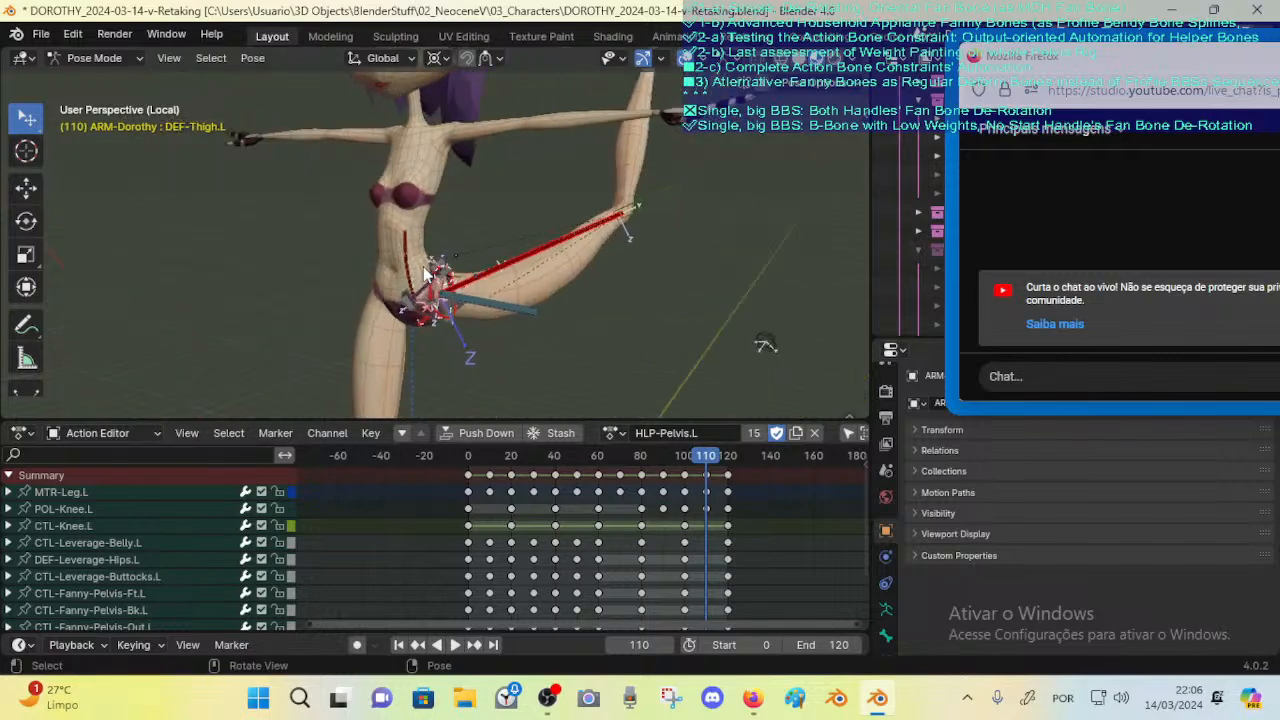
{"action": "middle_click_drag", "start_coordinate": [498, 303], "coordinate": [529, 259]}
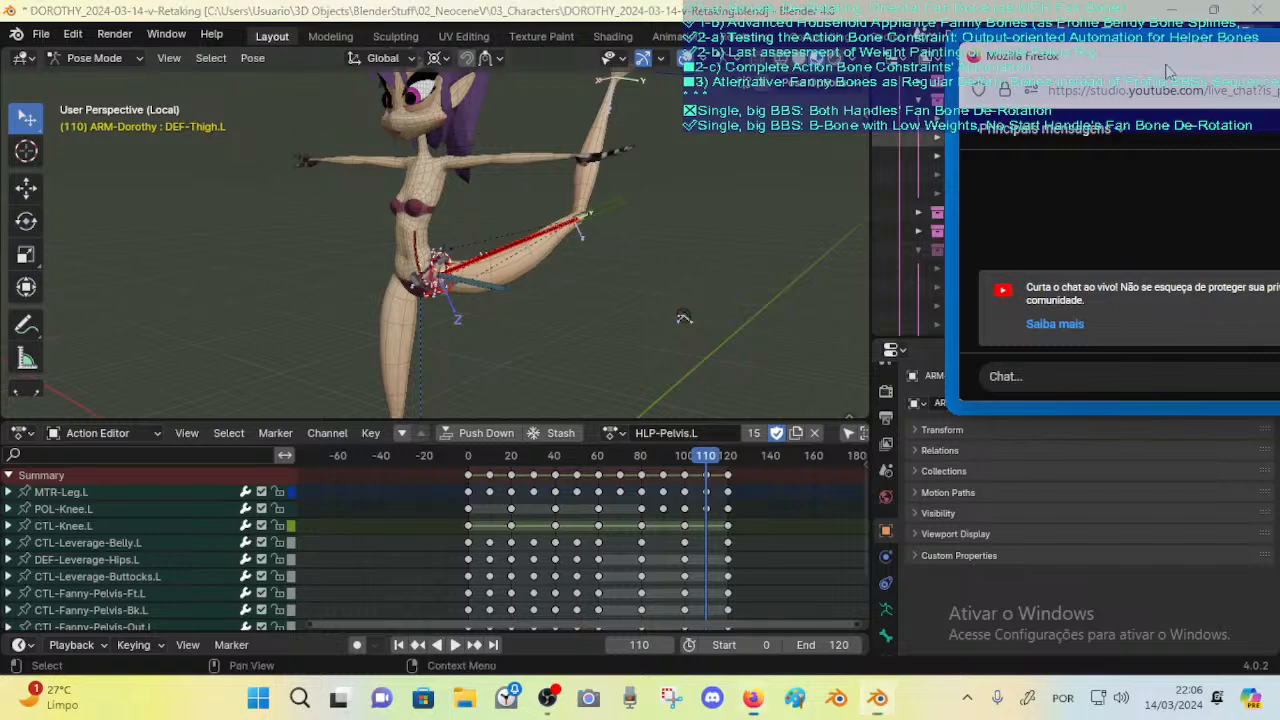
Step: Switch to the YouTube Studio livestream page in Firefox and close the pop-out live chat window
{"action": "left_click_drag", "start_coordinate": [1200, 72], "coordinate": [820, 104]}
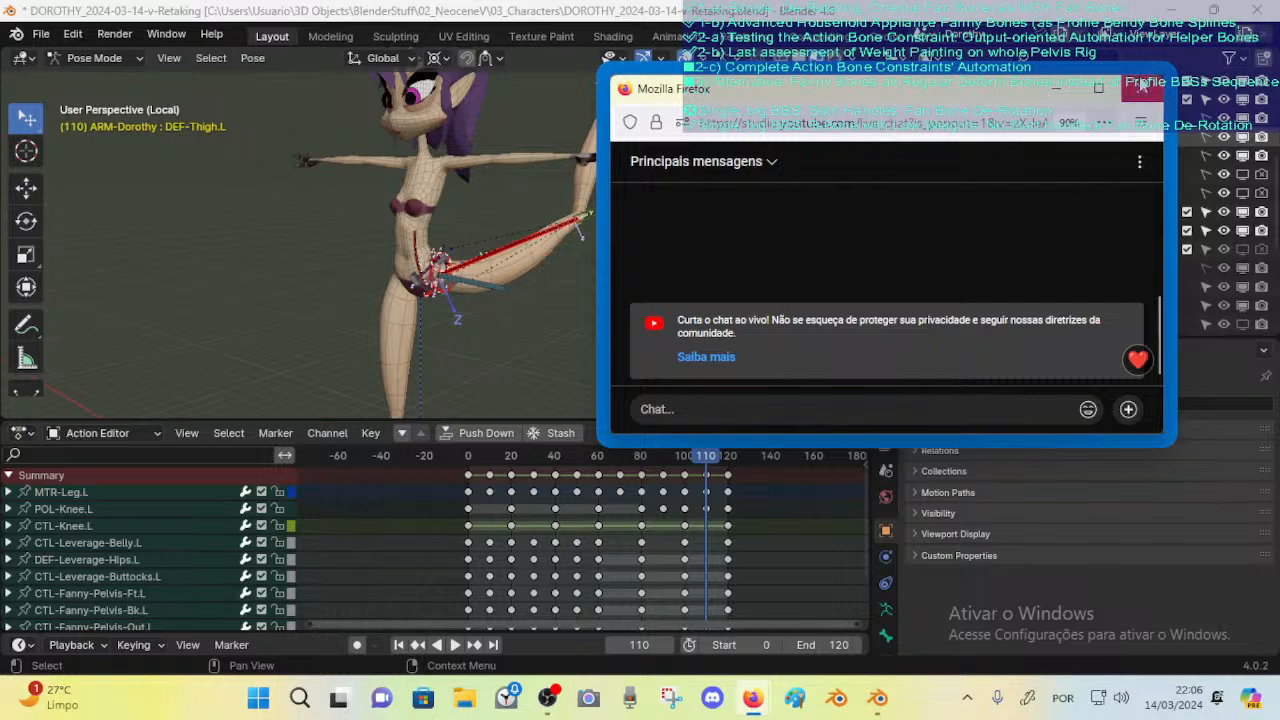
{"action": "left_click_drag", "start_coordinate": [845, 96], "coordinate": [890, 96]}
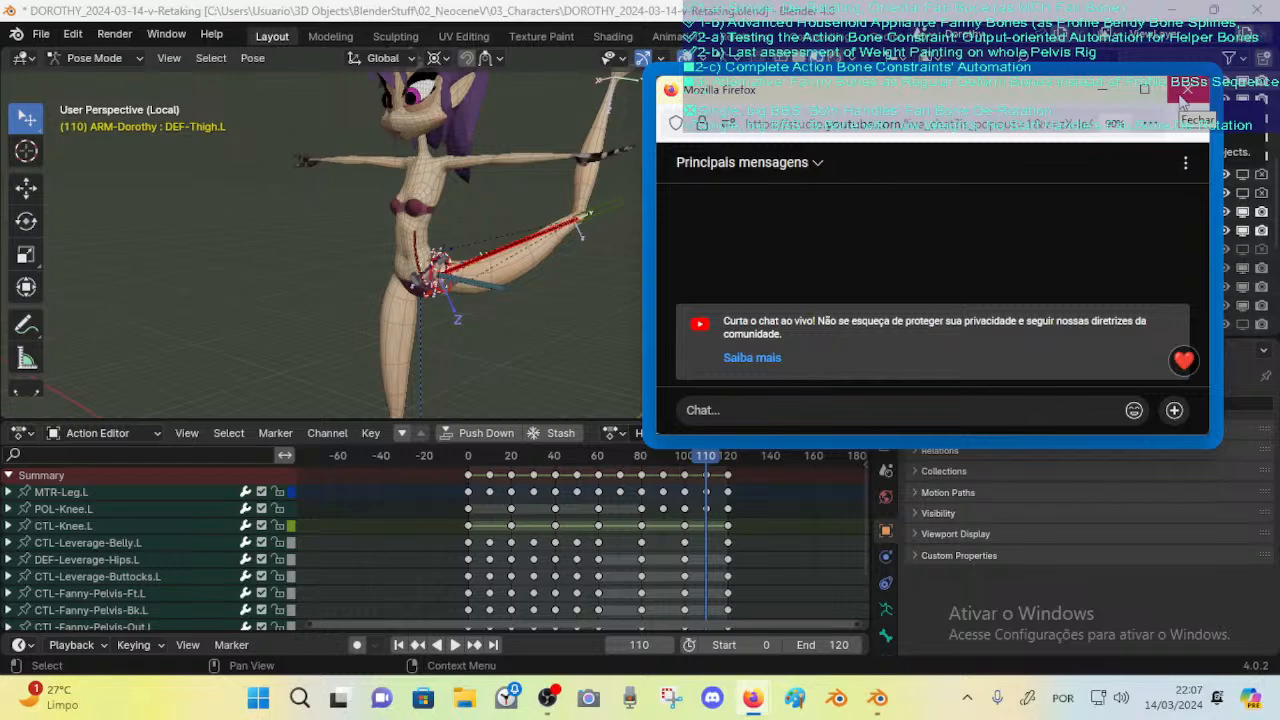
{"action": "mouse_move", "coordinate": [752, 698]}
{"action": "left_click", "coordinate": [700, 600]}
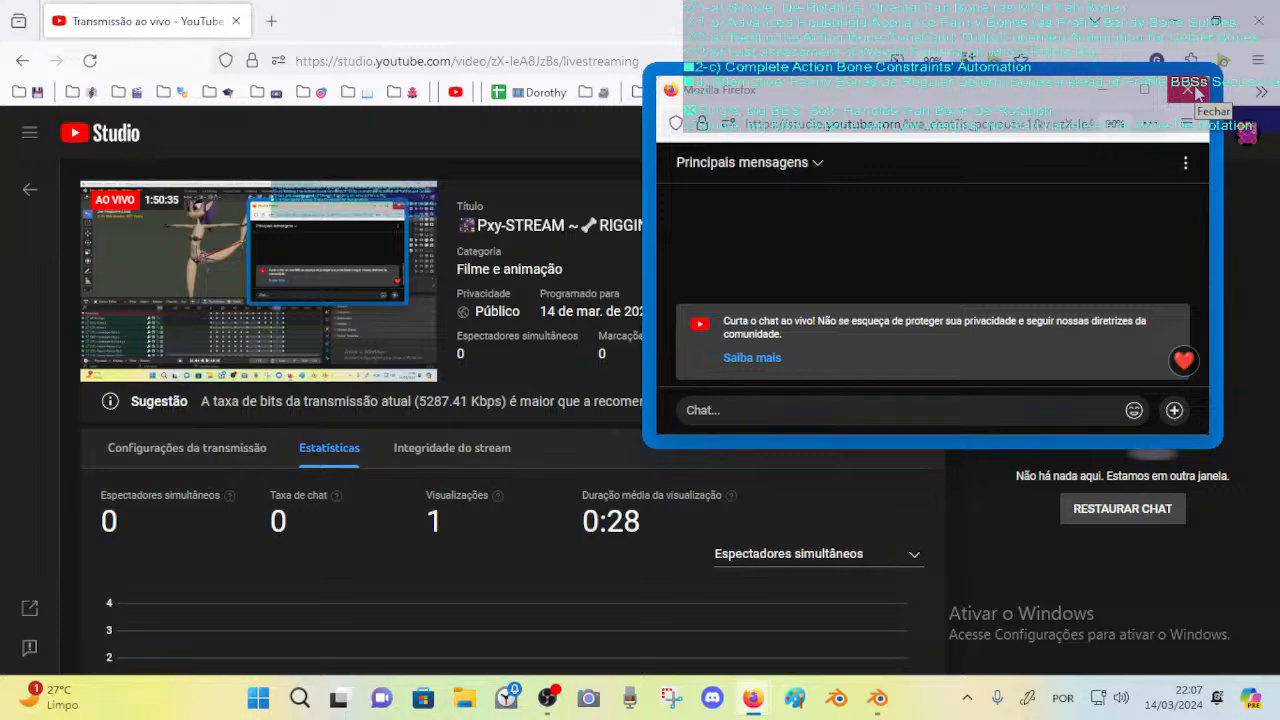
{"action": "left_click", "coordinate": [1190, 90]}
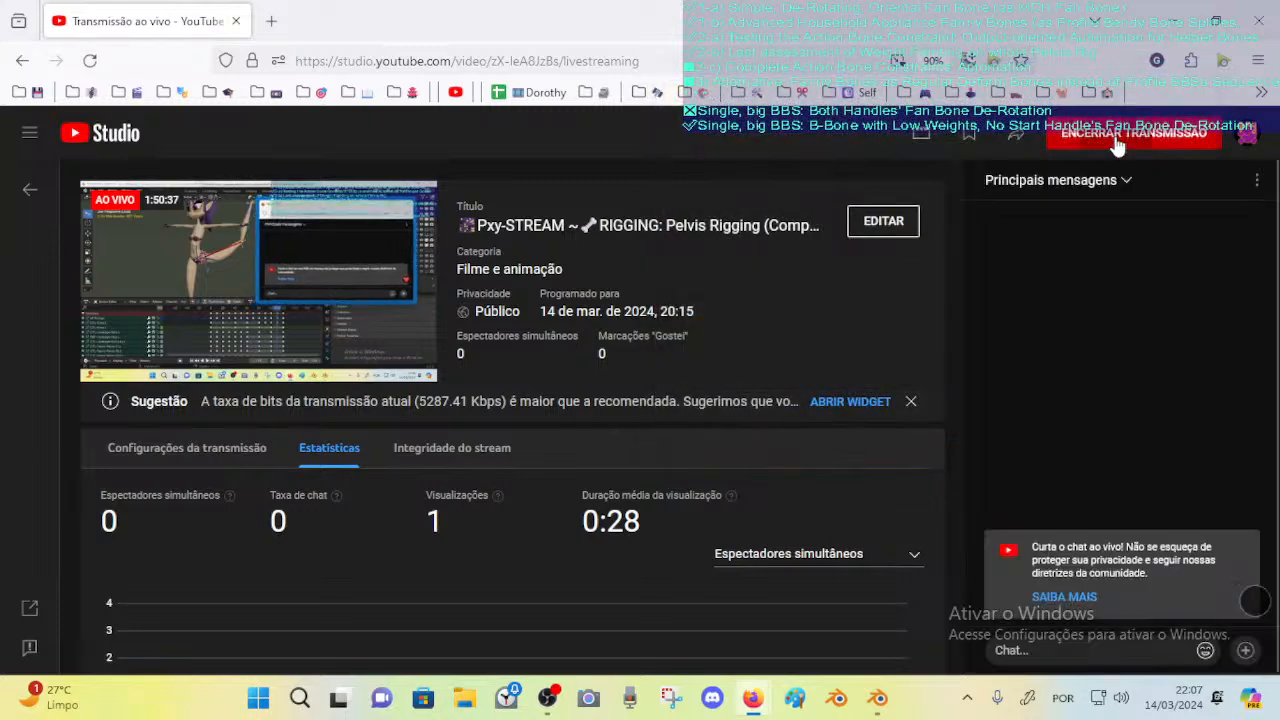